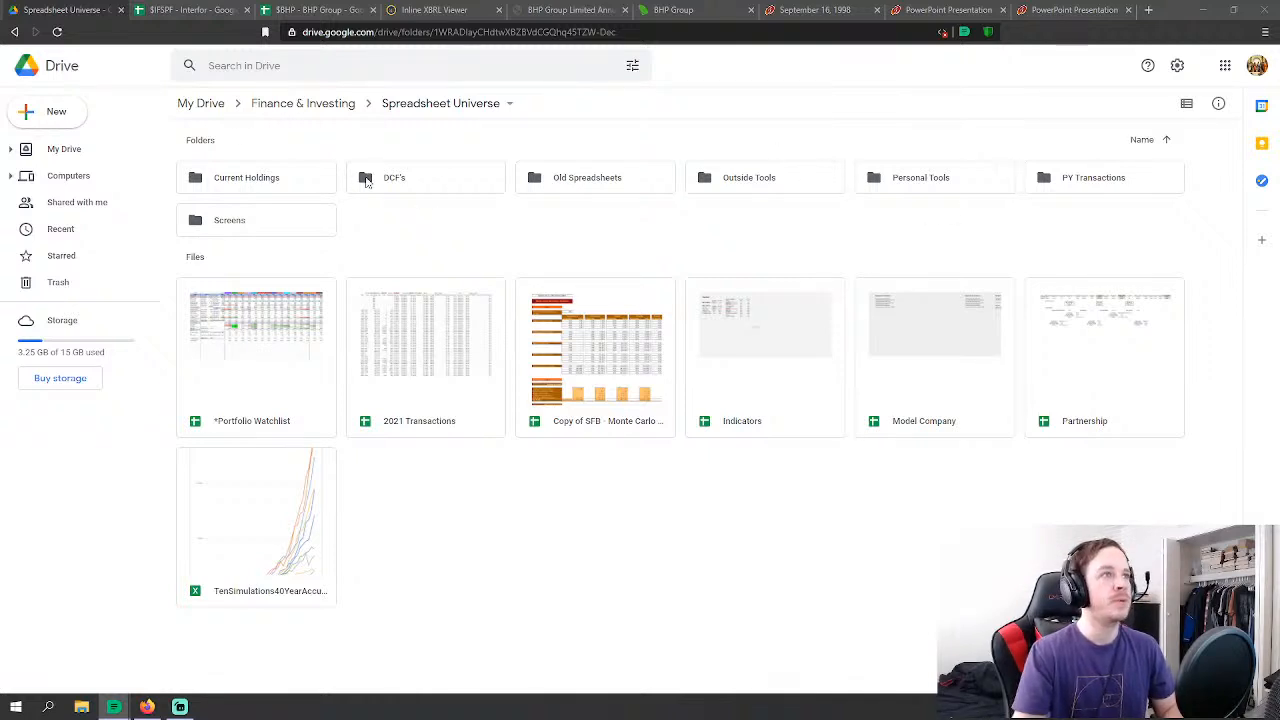
Step: Open the $BHP - BHP Group spreadsheet and look over the market capitalization forecast area of its Fundamentals sheet
click(313, 12)
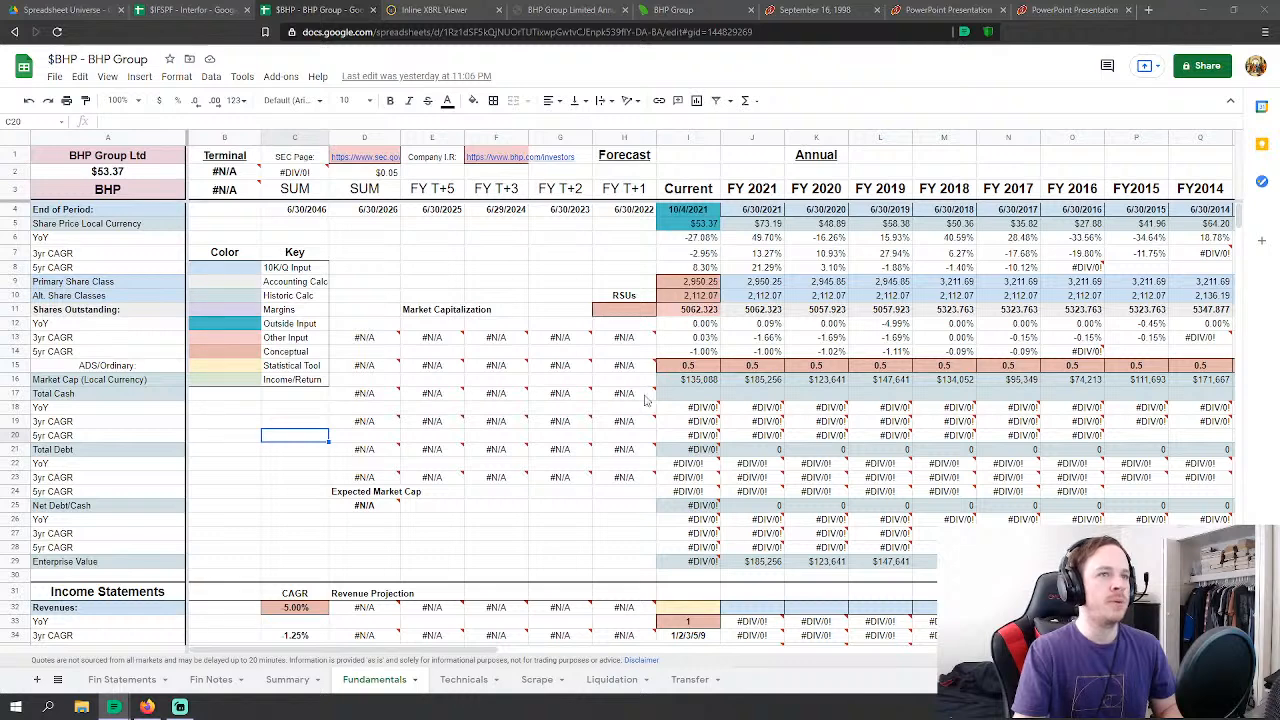
key(Down)
key(Down)
key(Down)
key(Down)
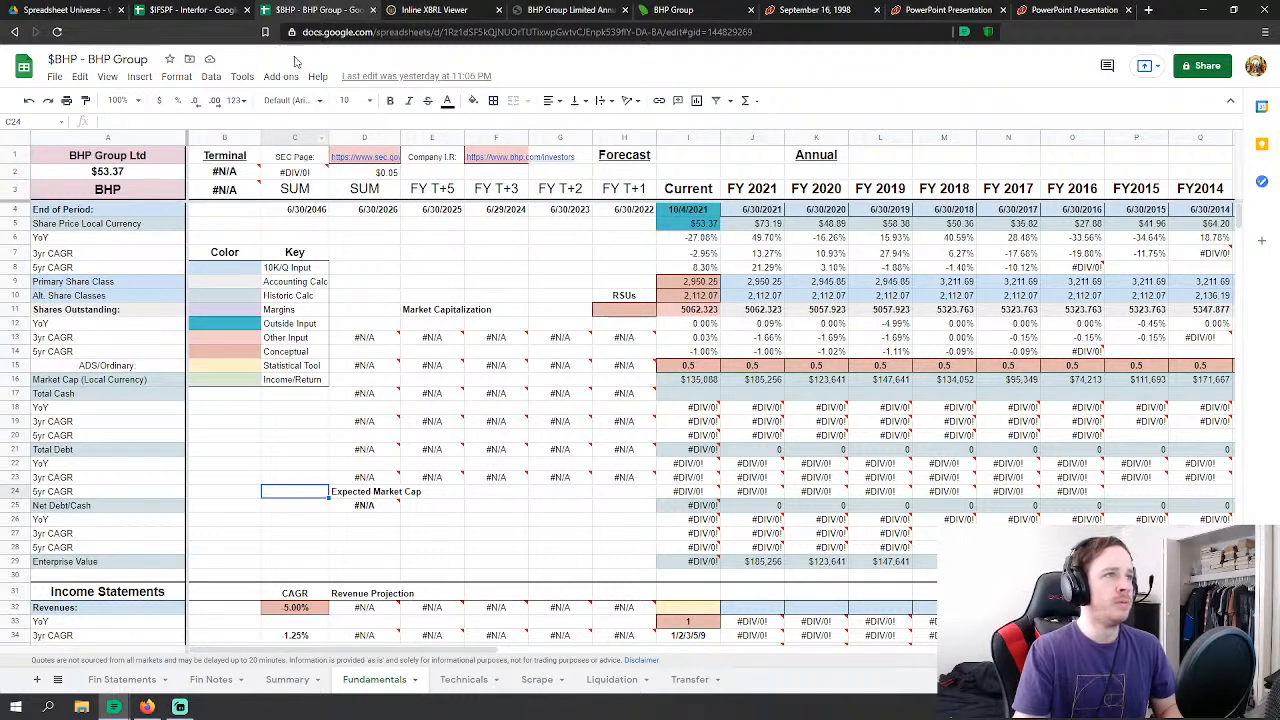
click(364, 337)
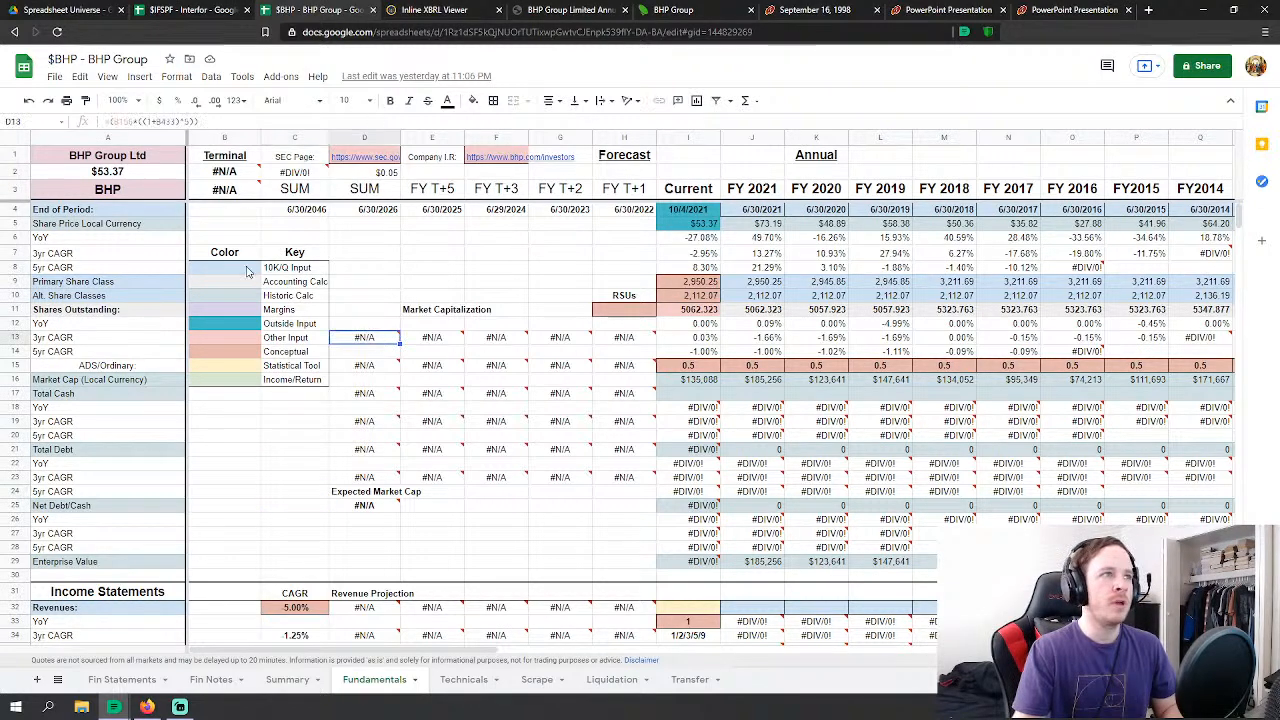
Step: Switch to the $IFSPF - Interfor spreadsheet and skim its Fundamentals sheet for comparison
click(190, 10)
click(557, 268)
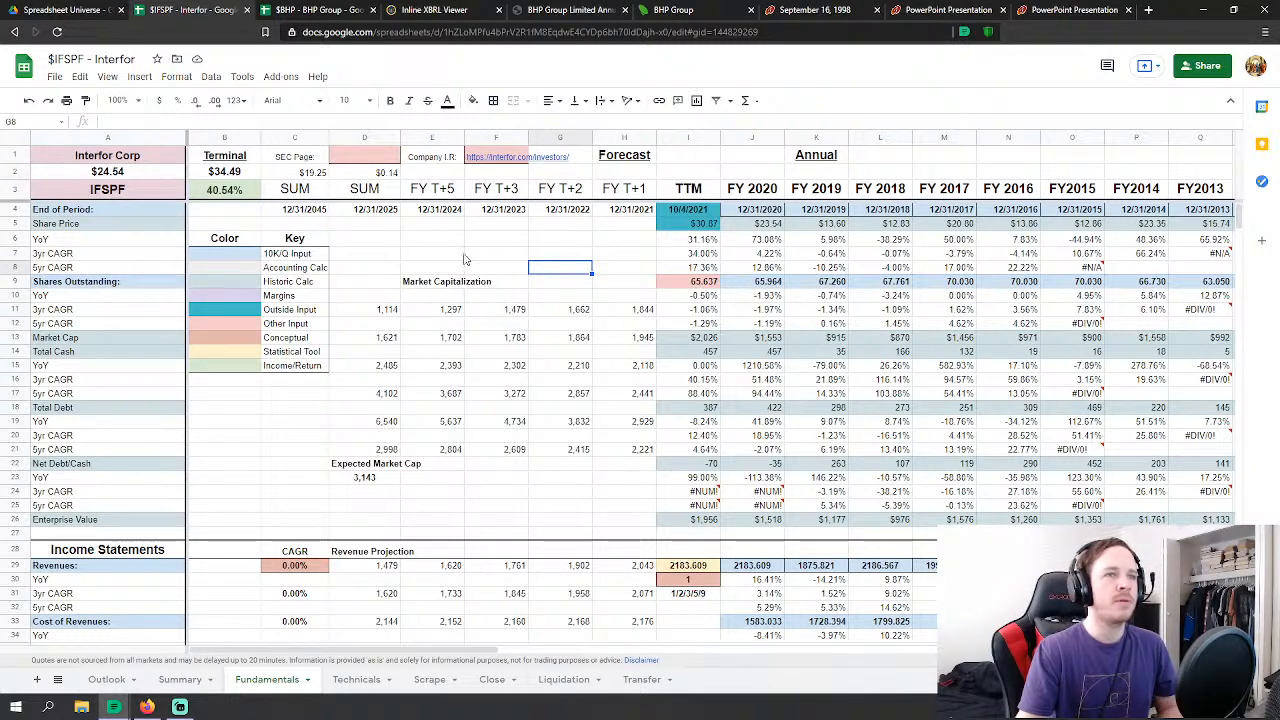
scroll(504, 389, down, 10)
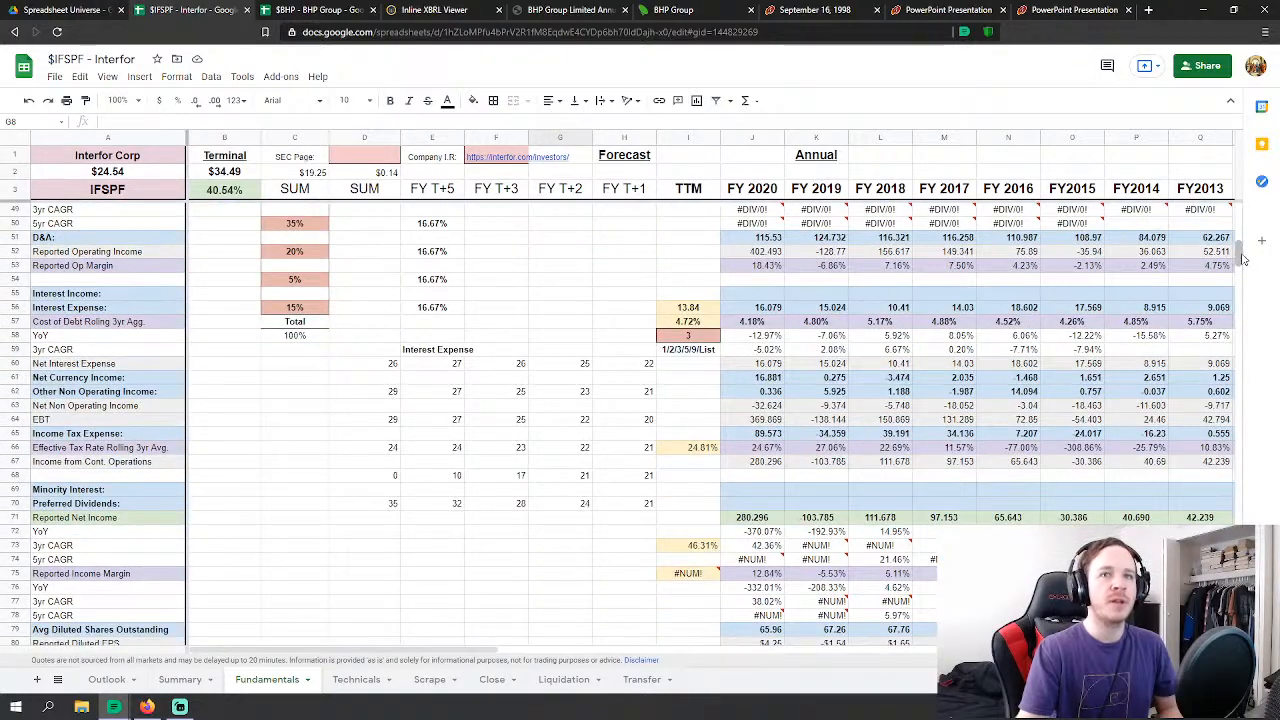
drag(1245, 263, 1237, 318)
scroll(287, 283, up, 20)
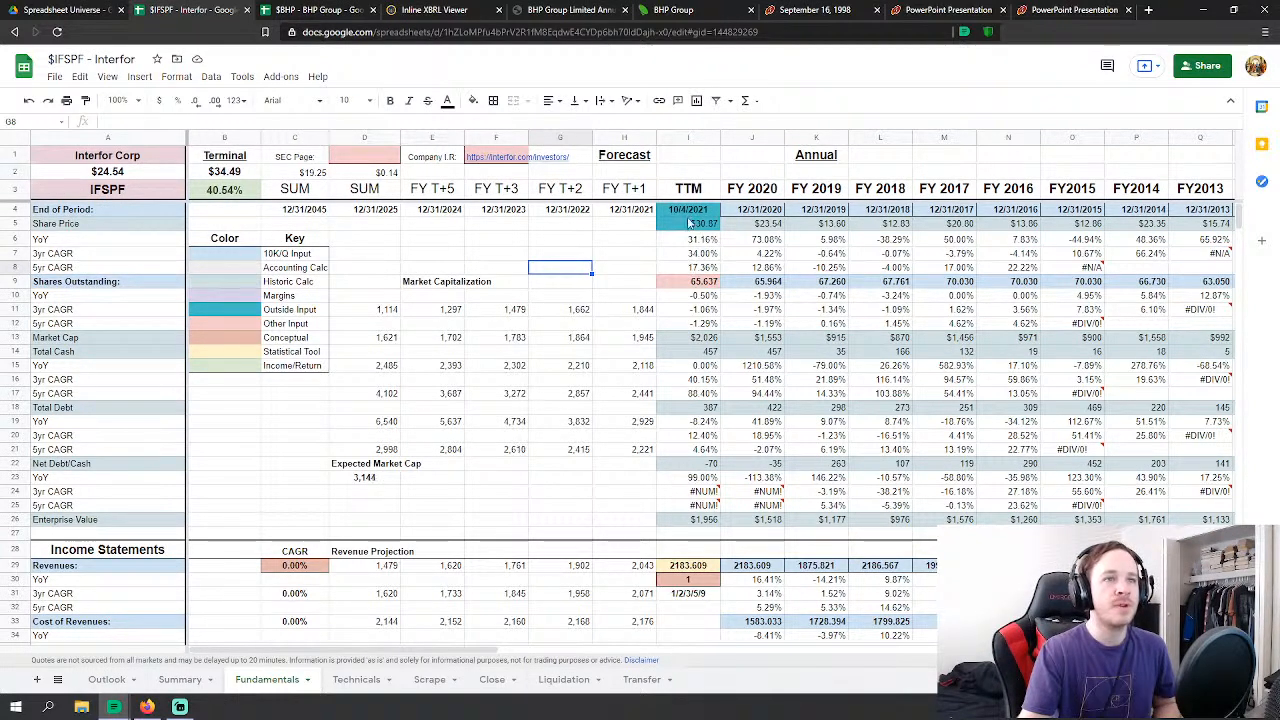
Step: Inspect the formulas behind Interfor's TTM share price and TTM market cap on the Fundamentals sheet
click(709, 224)
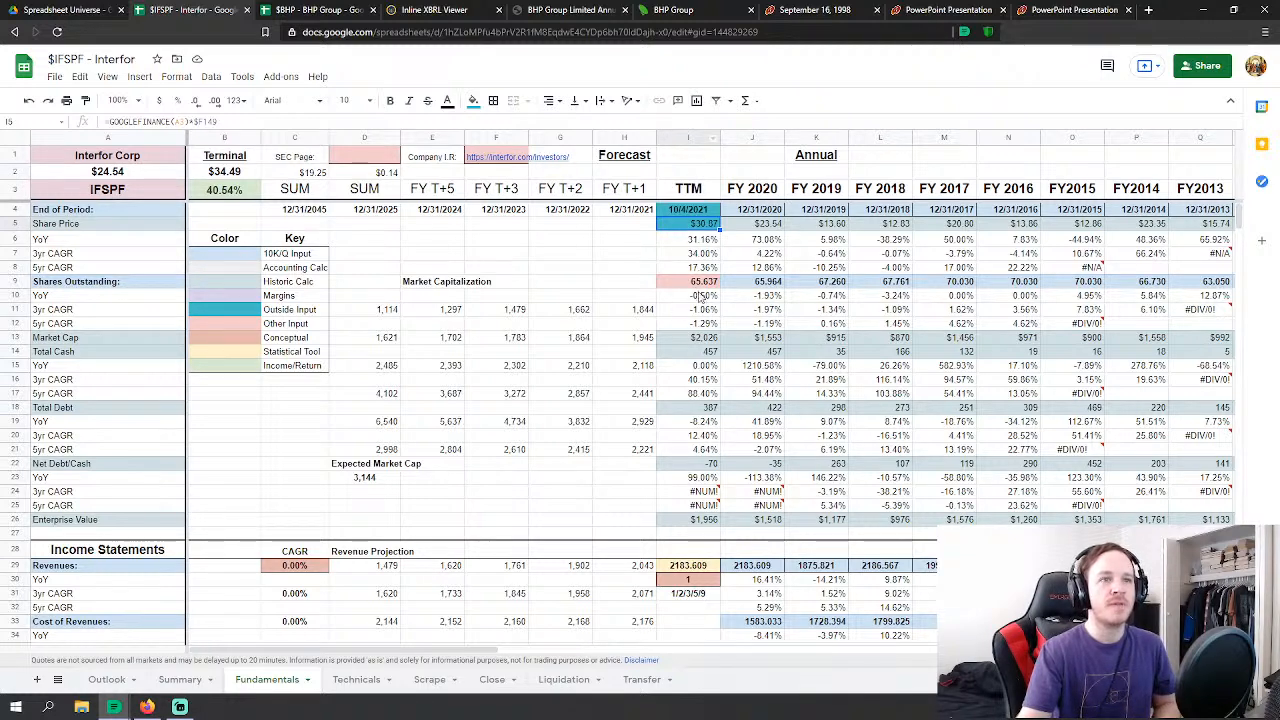
click(705, 341)
scroll(705, 345, down, 5)
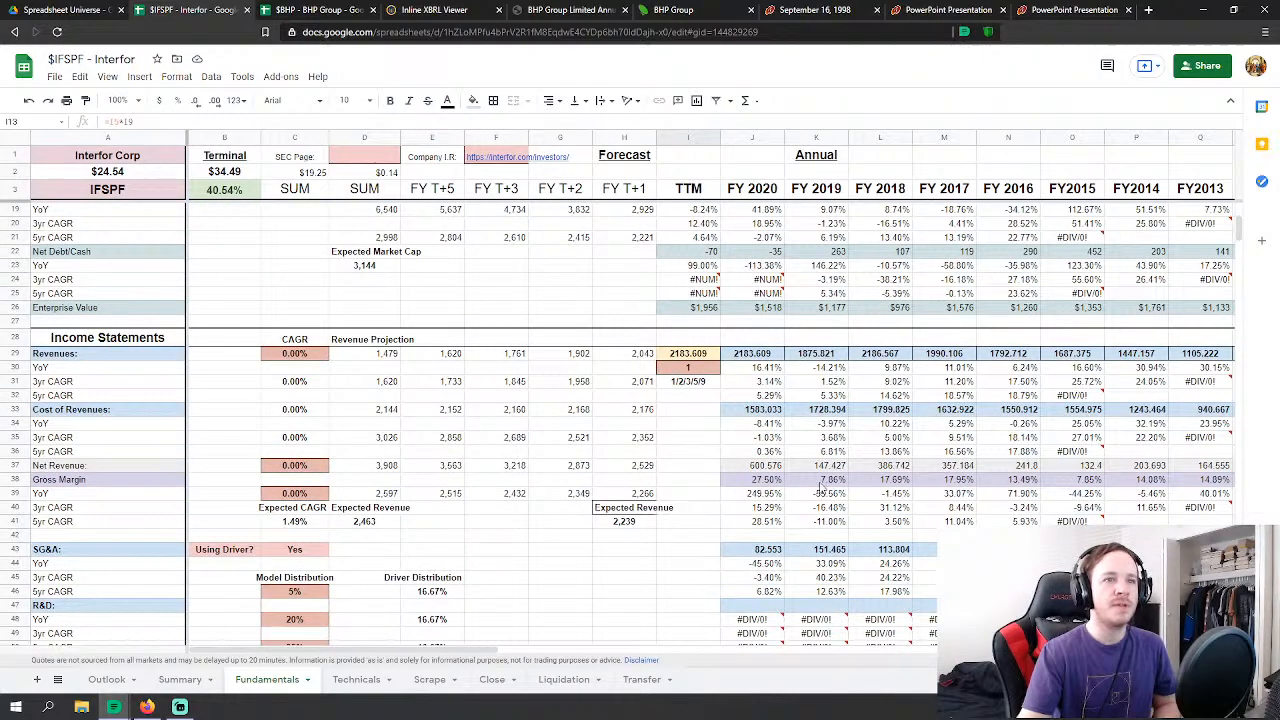
scroll(760, 390, up, 5)
Step: Examine Interfor's income statement, R&D Capitalized Income and Cashflow & Growth sections
scroll(760, 390, down, 20)
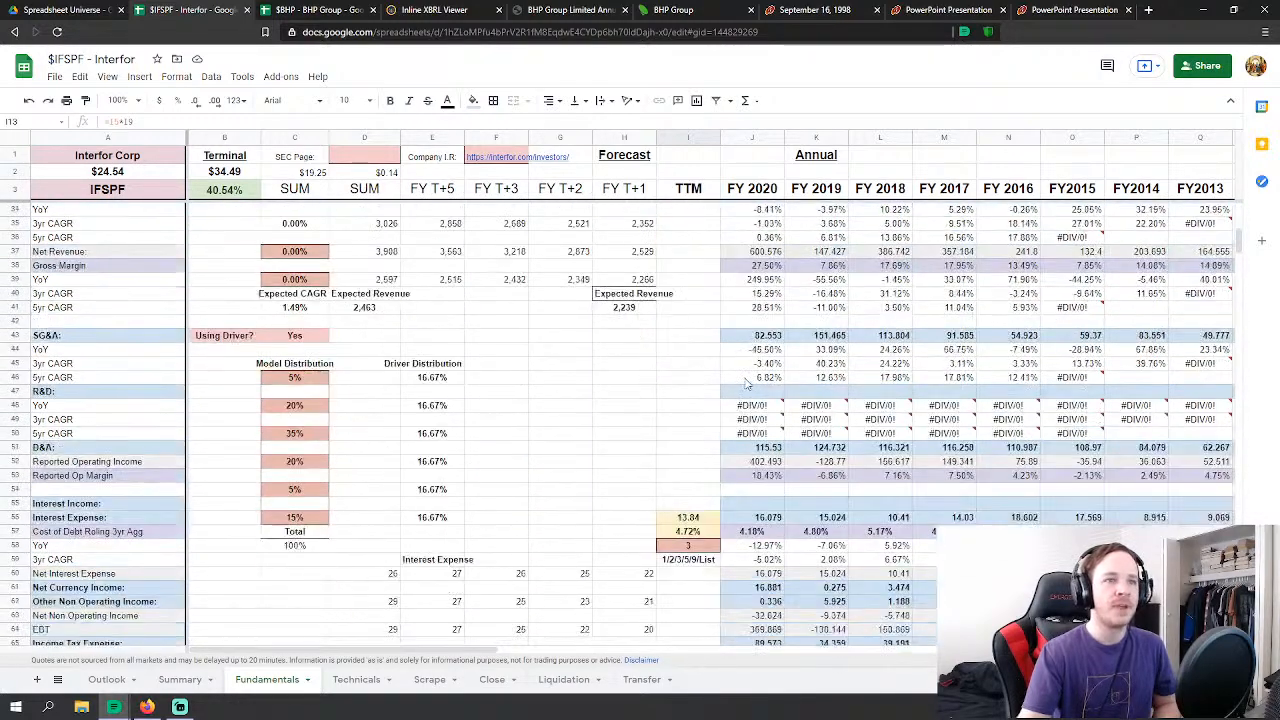
scroll(763, 381, down, 20)
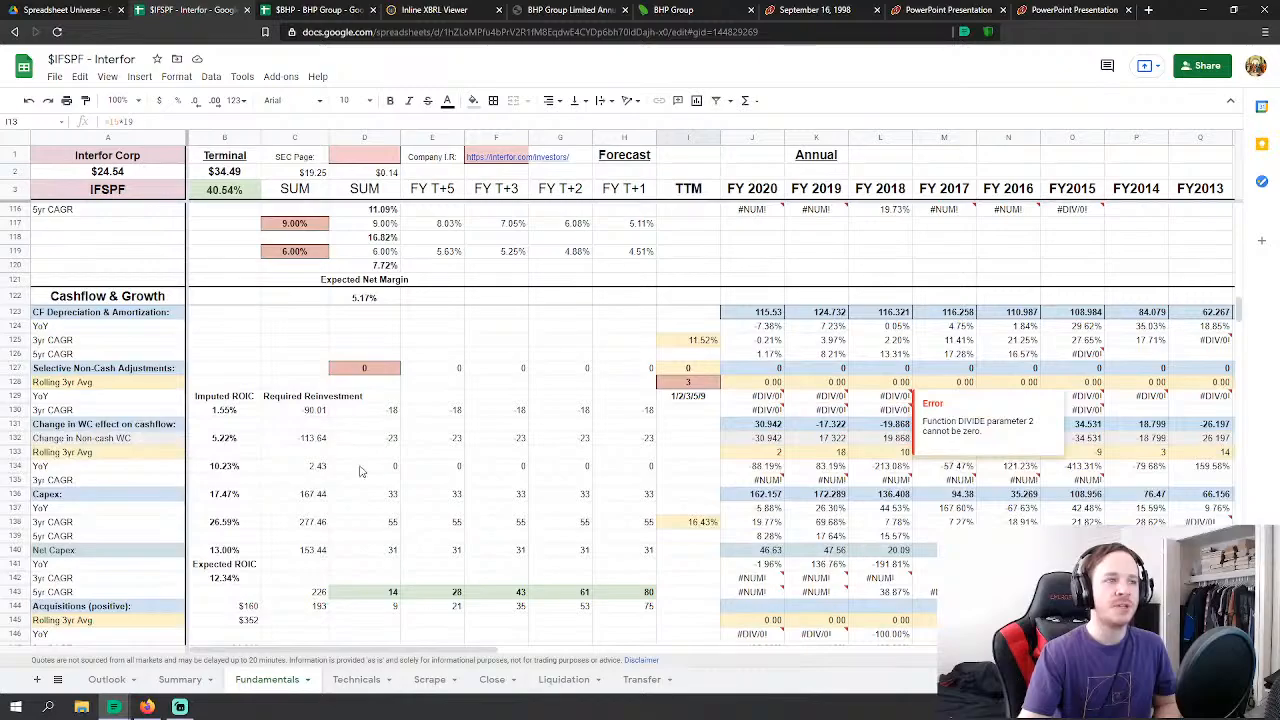
scroll(199, 304, up, 20)
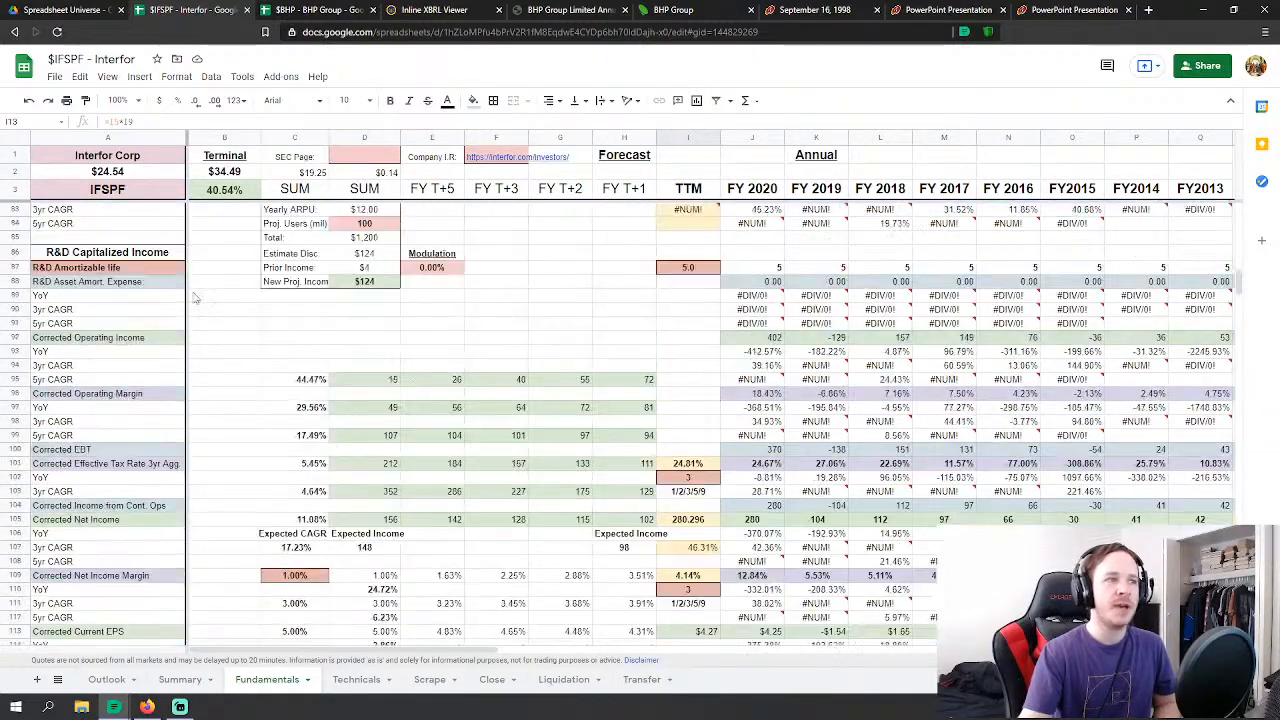
scroll(210, 340, down, 20)
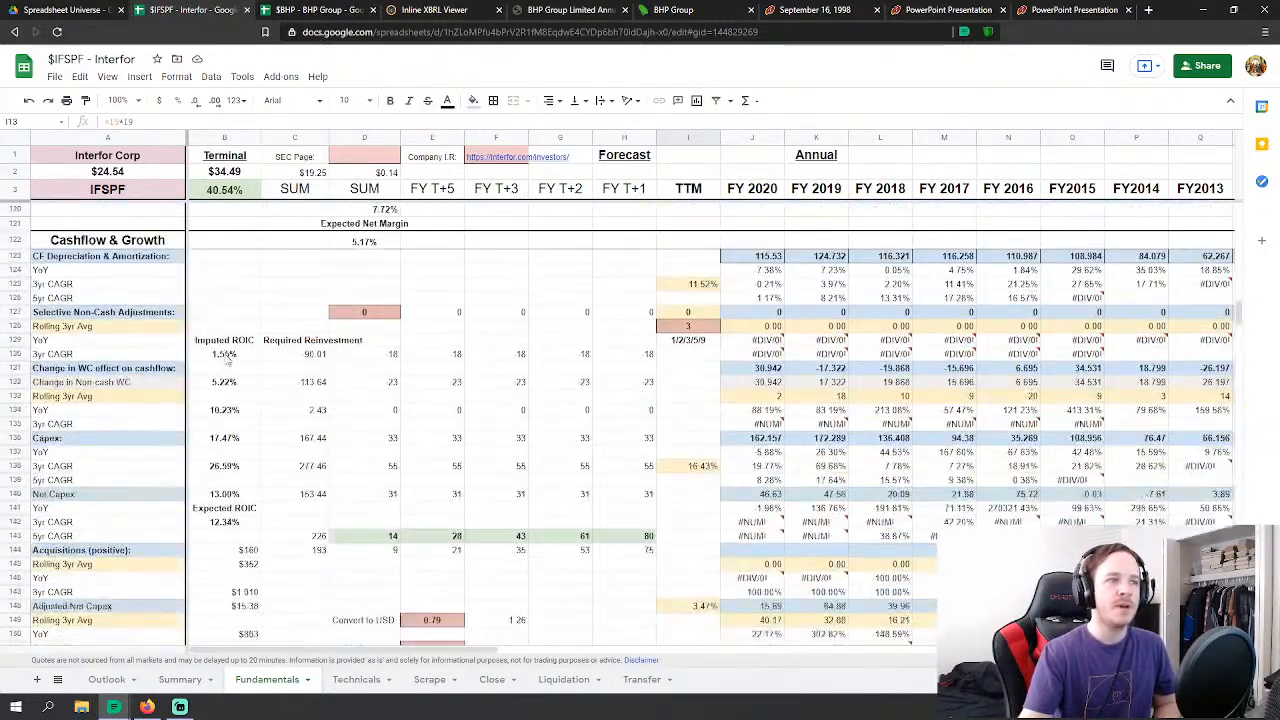
Step: Highlight the model valuations in column B below Imputed ROIC and examine the first model's Value CAGR in B155
drag(233, 363, 233, 716)
scroll(393, 460, up, 10)
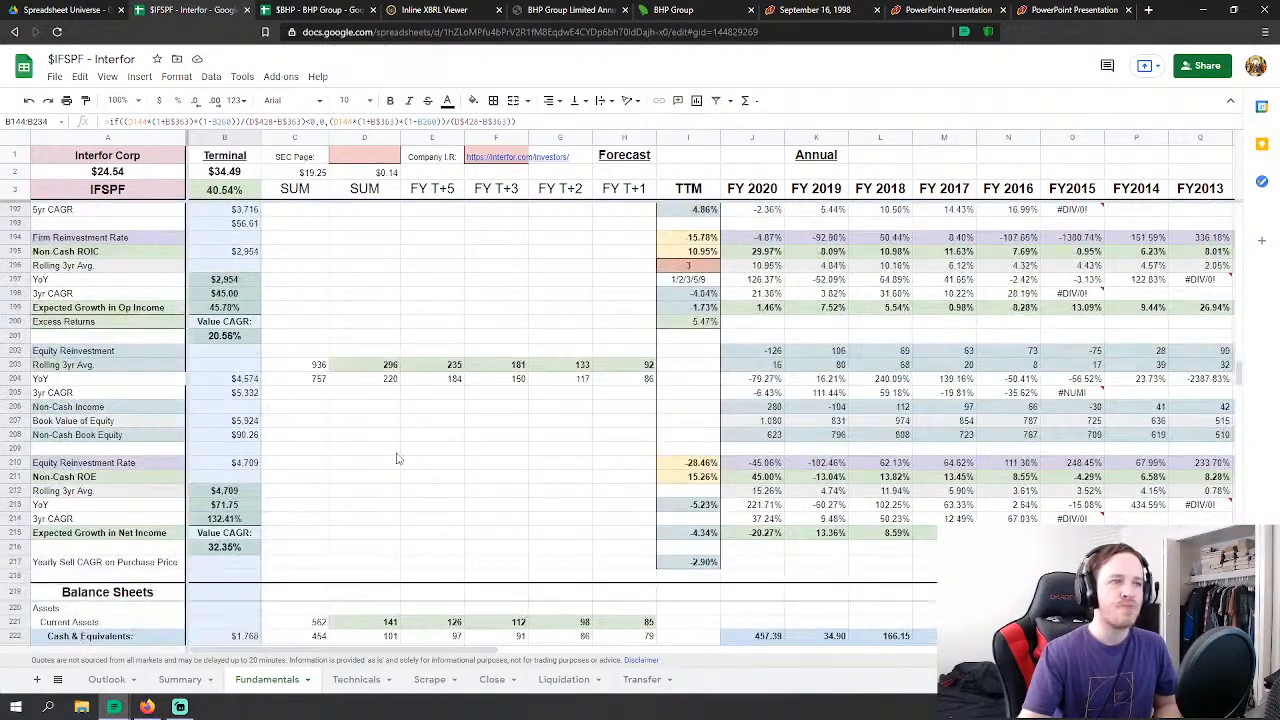
scroll(393, 464, up, 10)
click(257, 330)
scroll(257, 330, up, 3)
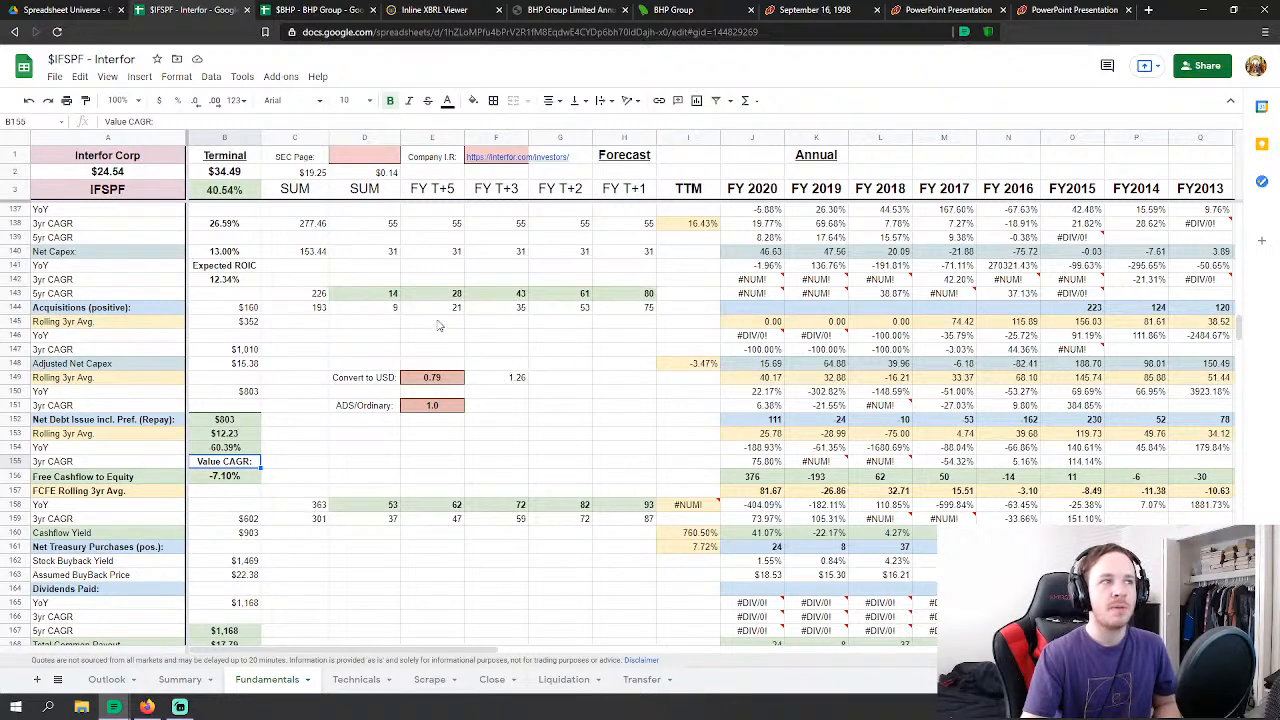
Step: Compare the price formula in A2 with the TTM share price formula in I5 and check the Market Capitalization heading
click(125, 174)
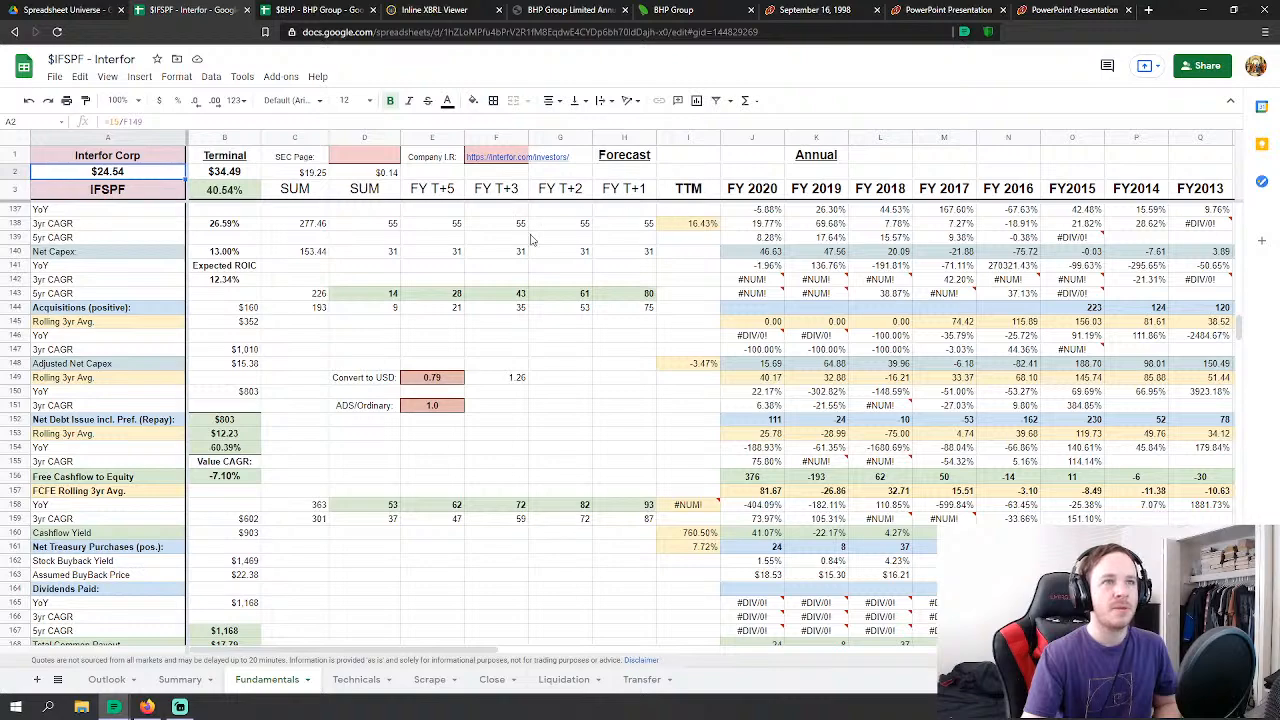
scroll(545, 313, up, 4)
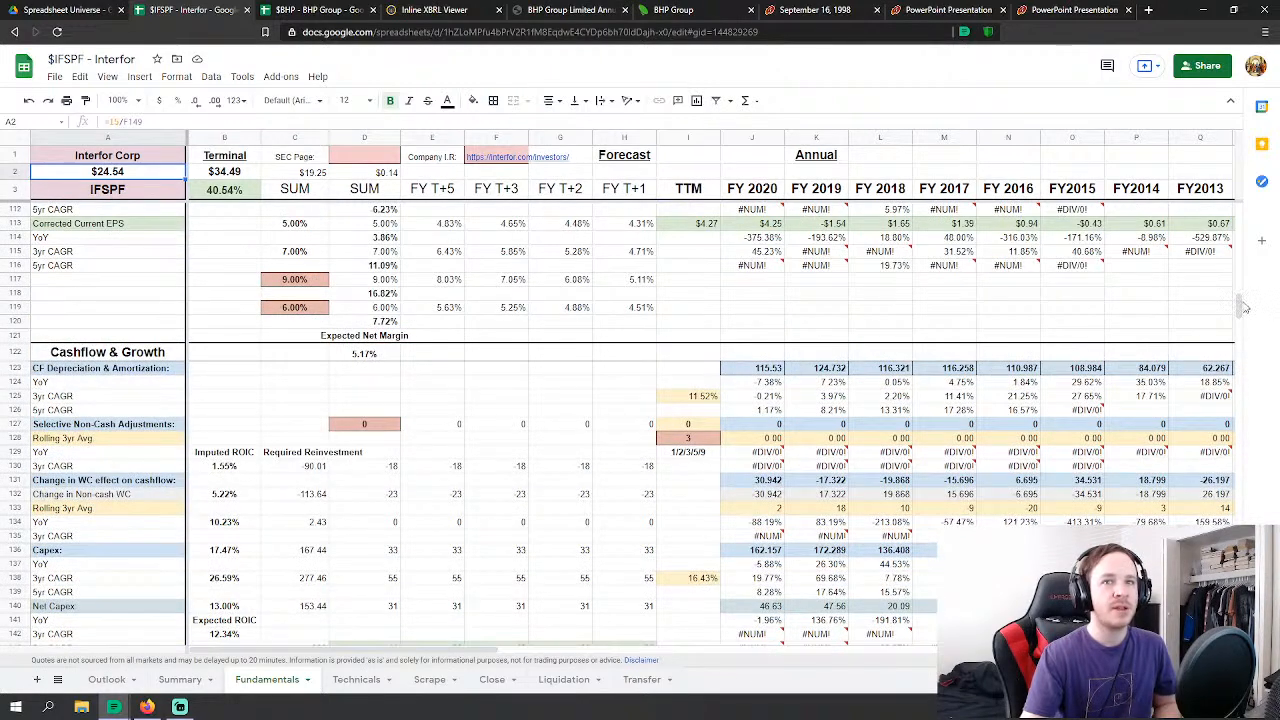
drag(1240, 307, 1240, 230)
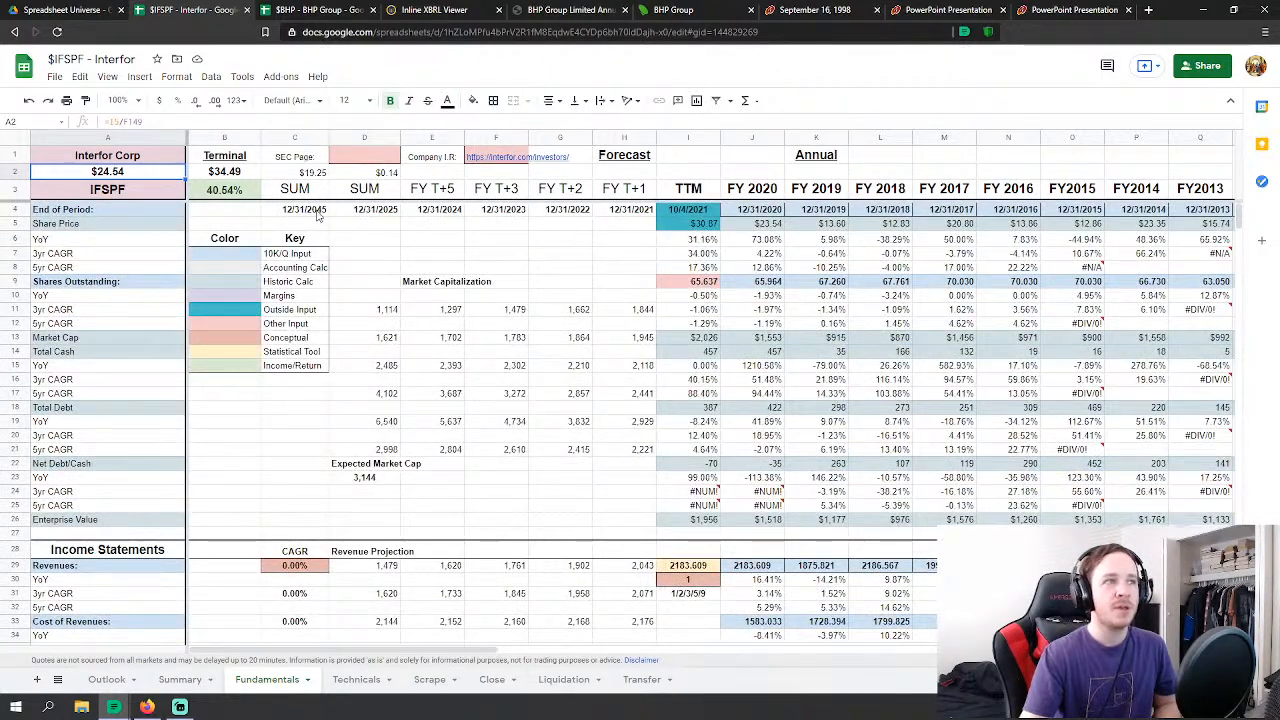
click(364, 281)
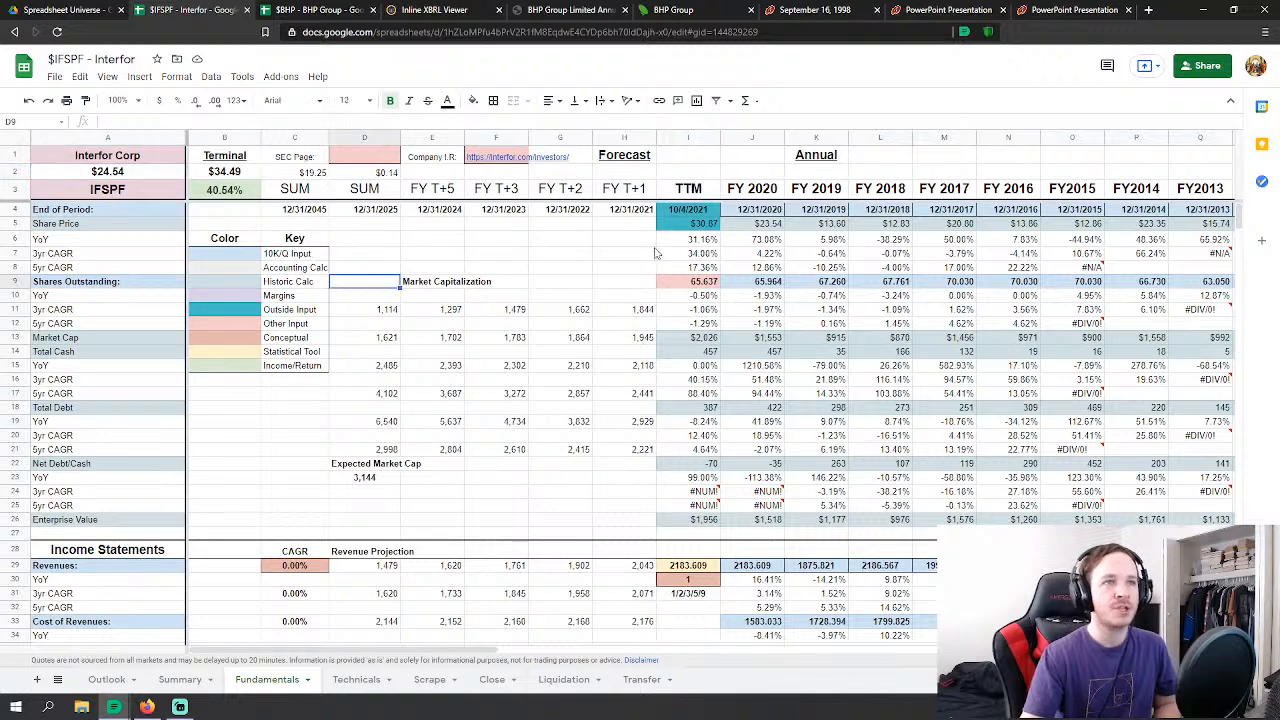
click(705, 226)
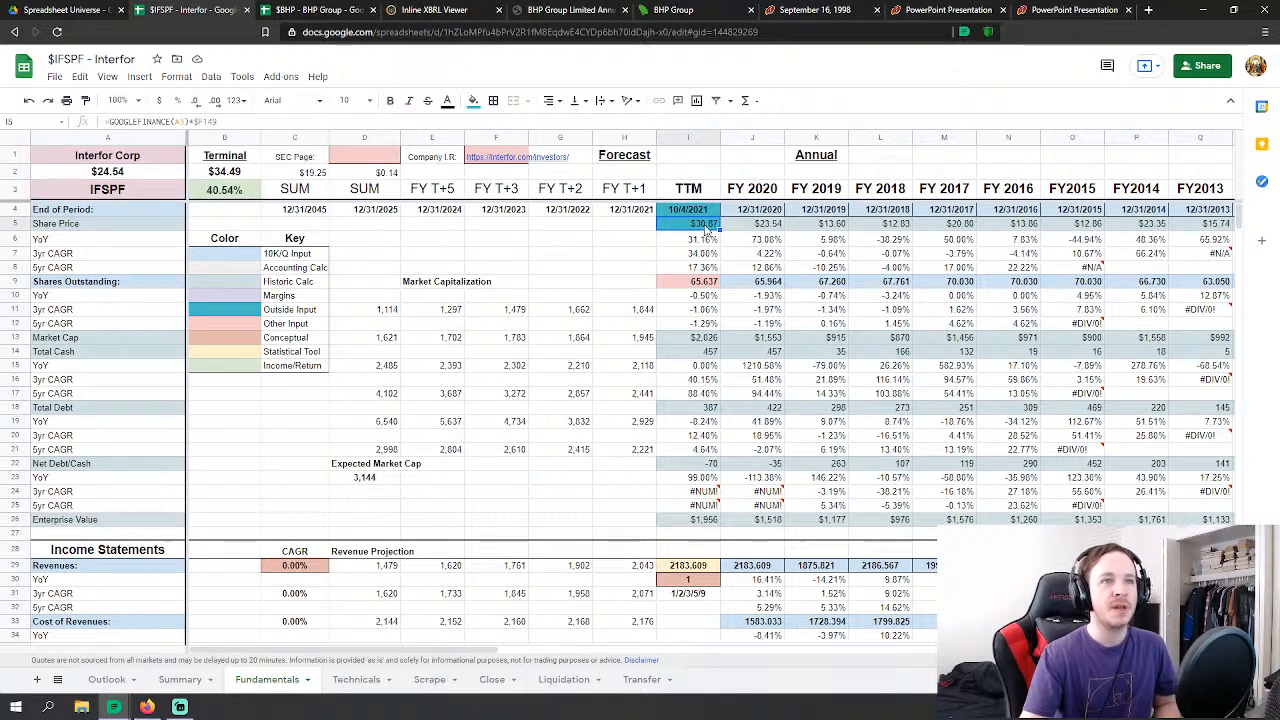
click(92, 170)
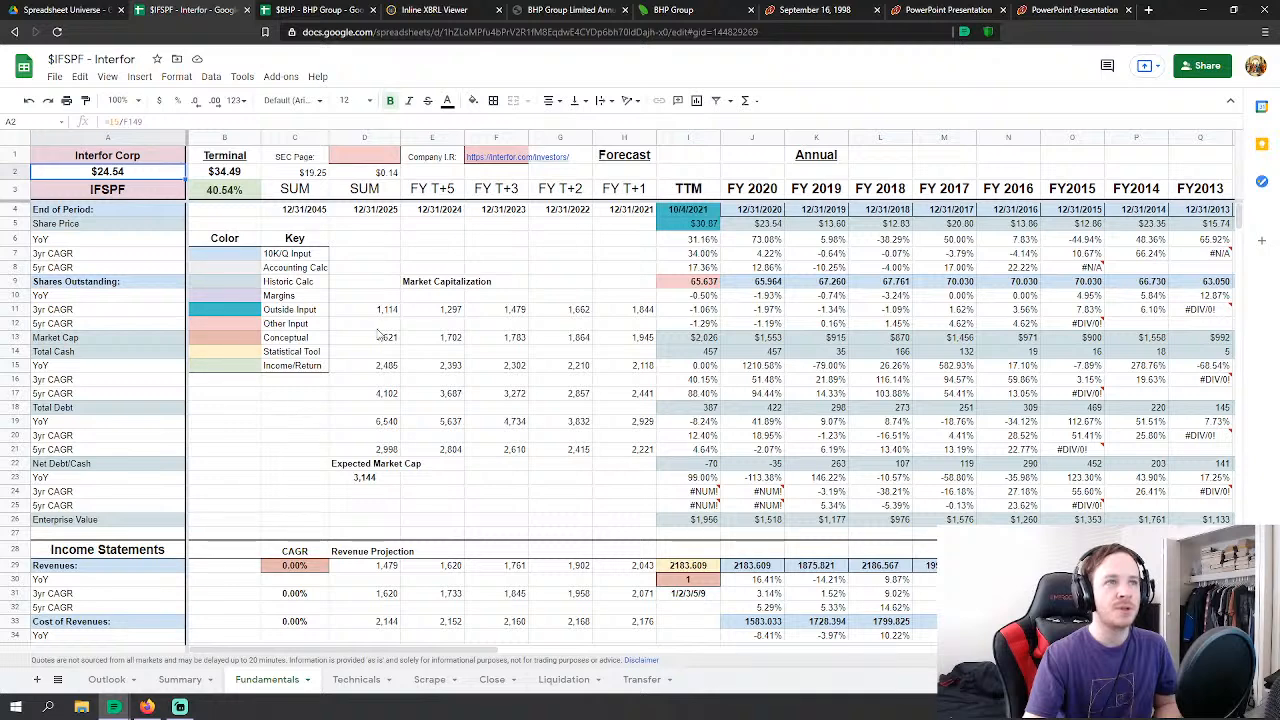
click(455, 284)
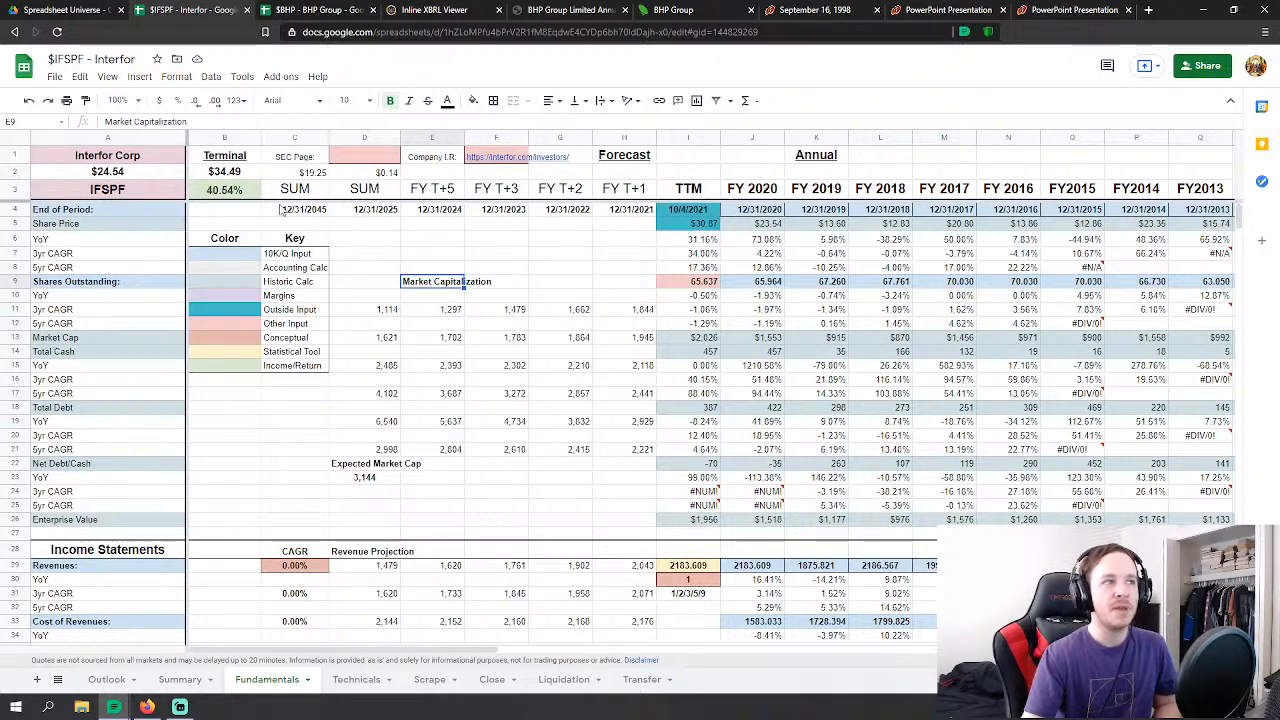
Step: Trace the Current row's Present Value on the Summary sheet back to cell A2 of the Fundamentals sheet
click(180, 679)
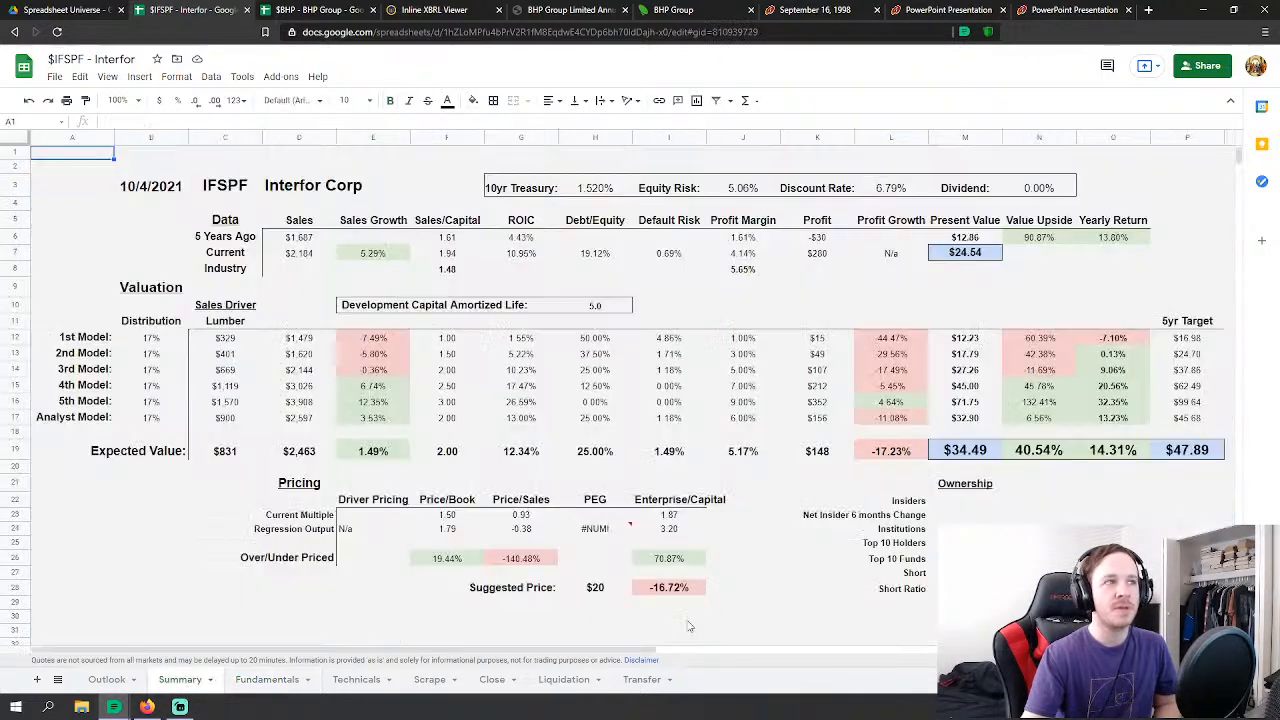
click(971, 258)
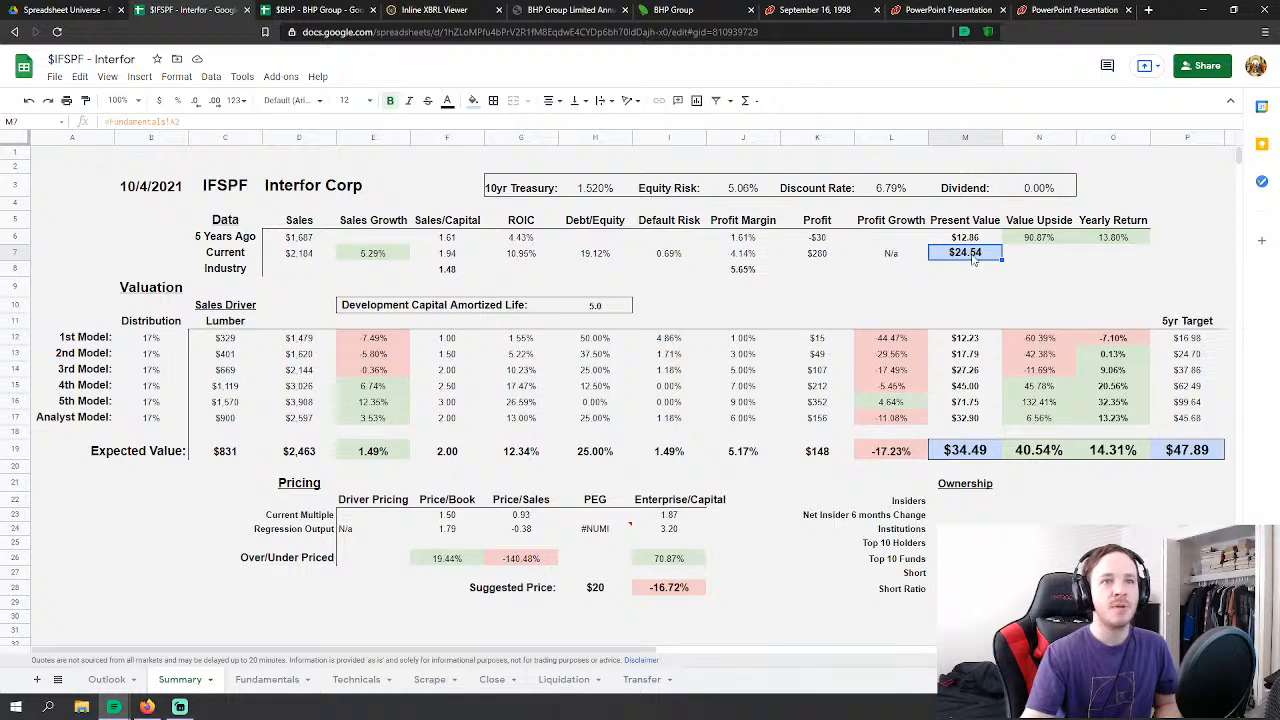
click(265, 679)
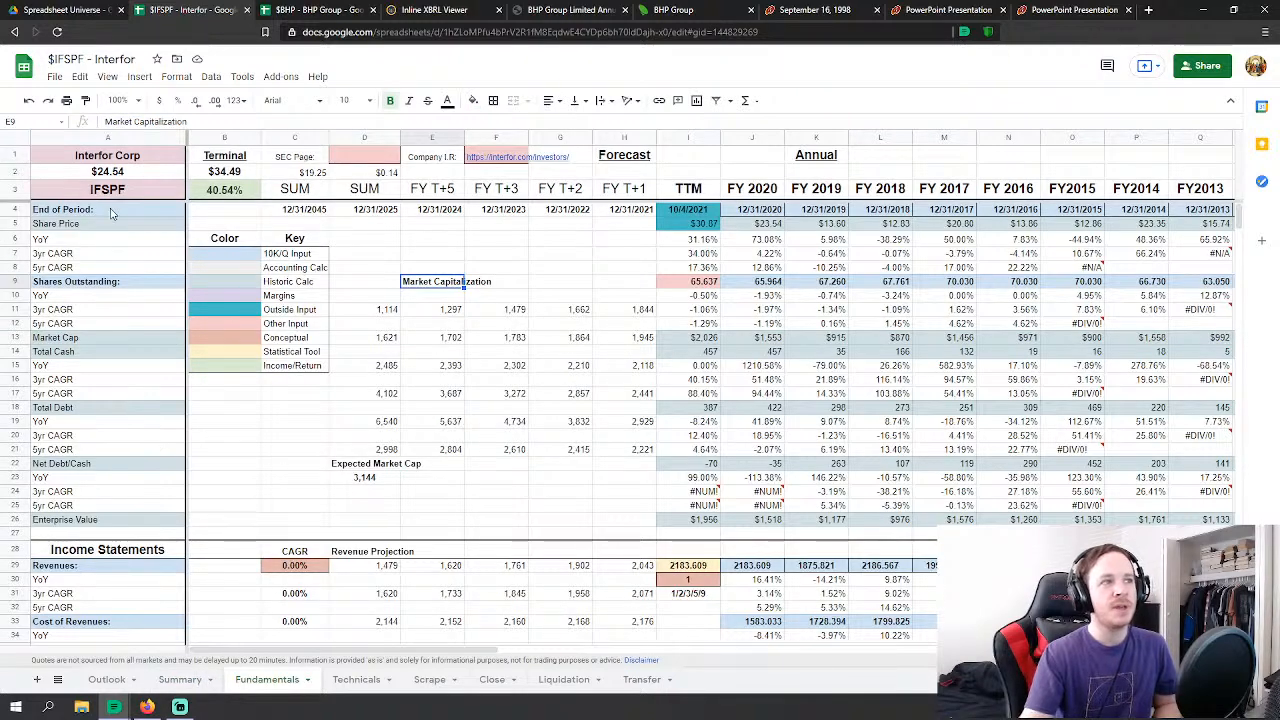
click(124, 173)
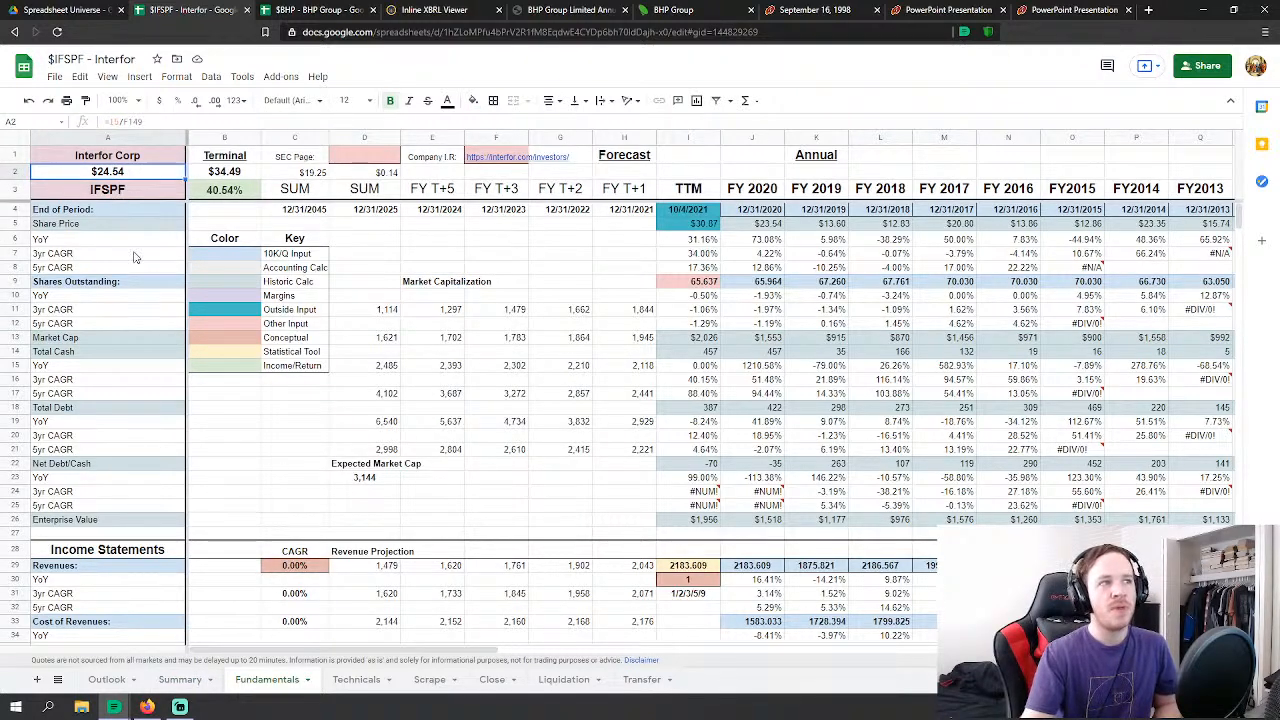
click(178, 679)
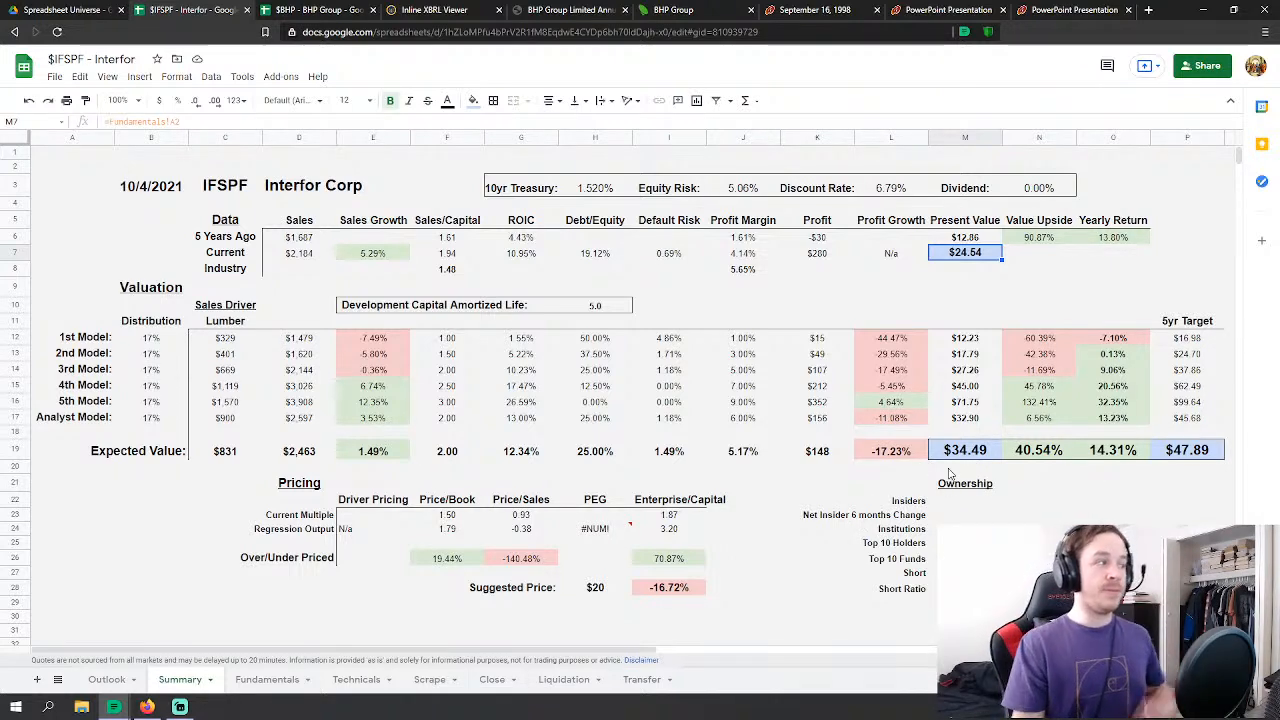
click(266, 679)
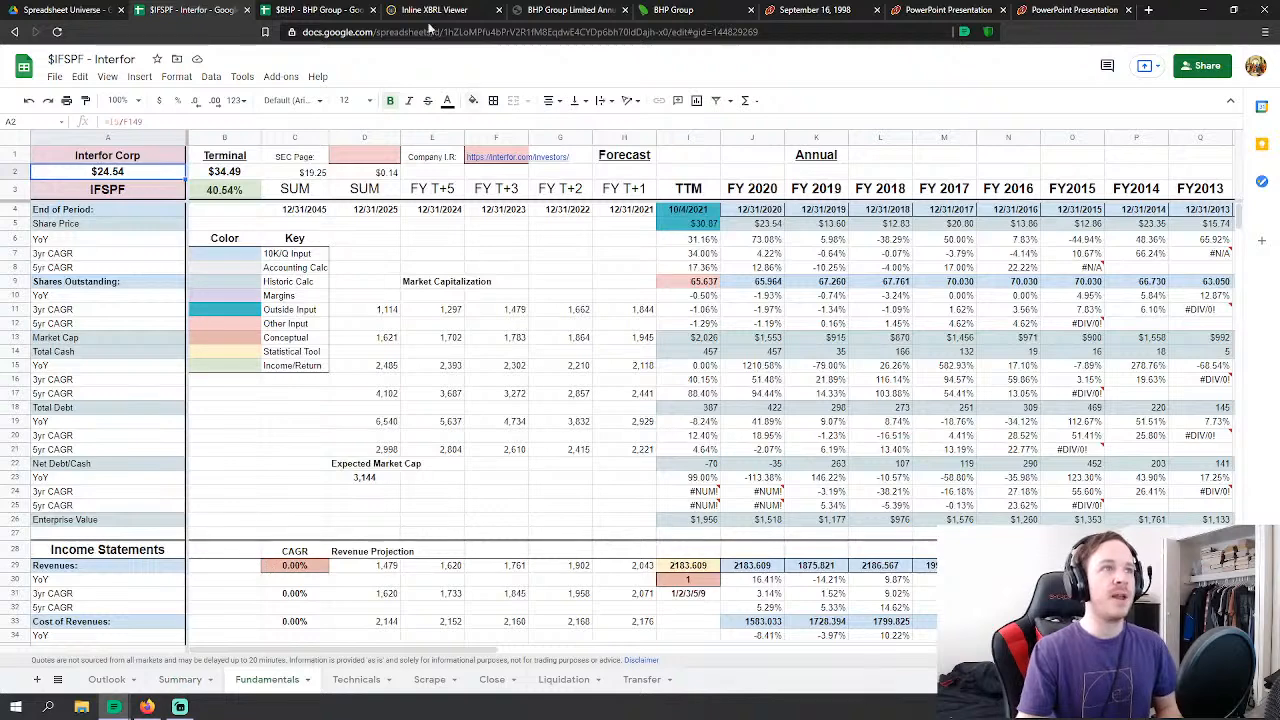
Step: Return to the $BHP - BHP Group spreadsheet and look over the company links and color key on its Fundamentals sheet
click(323, 12)
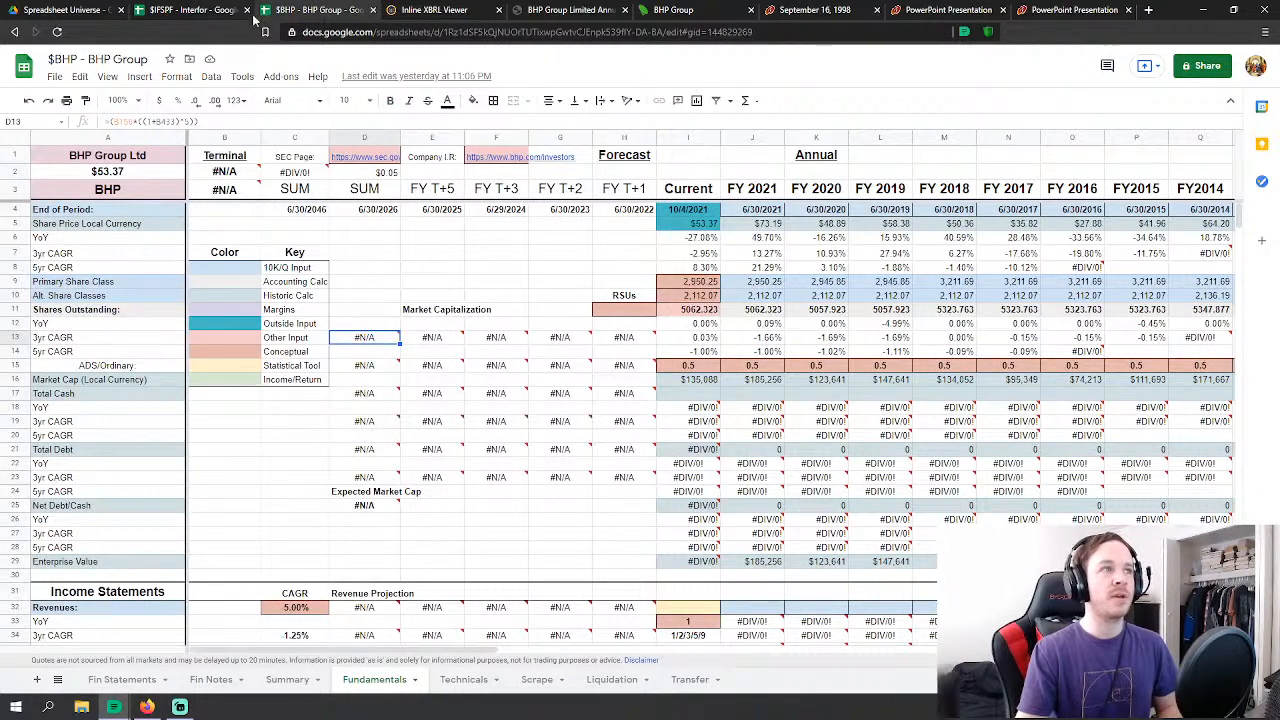
click(490, 296)
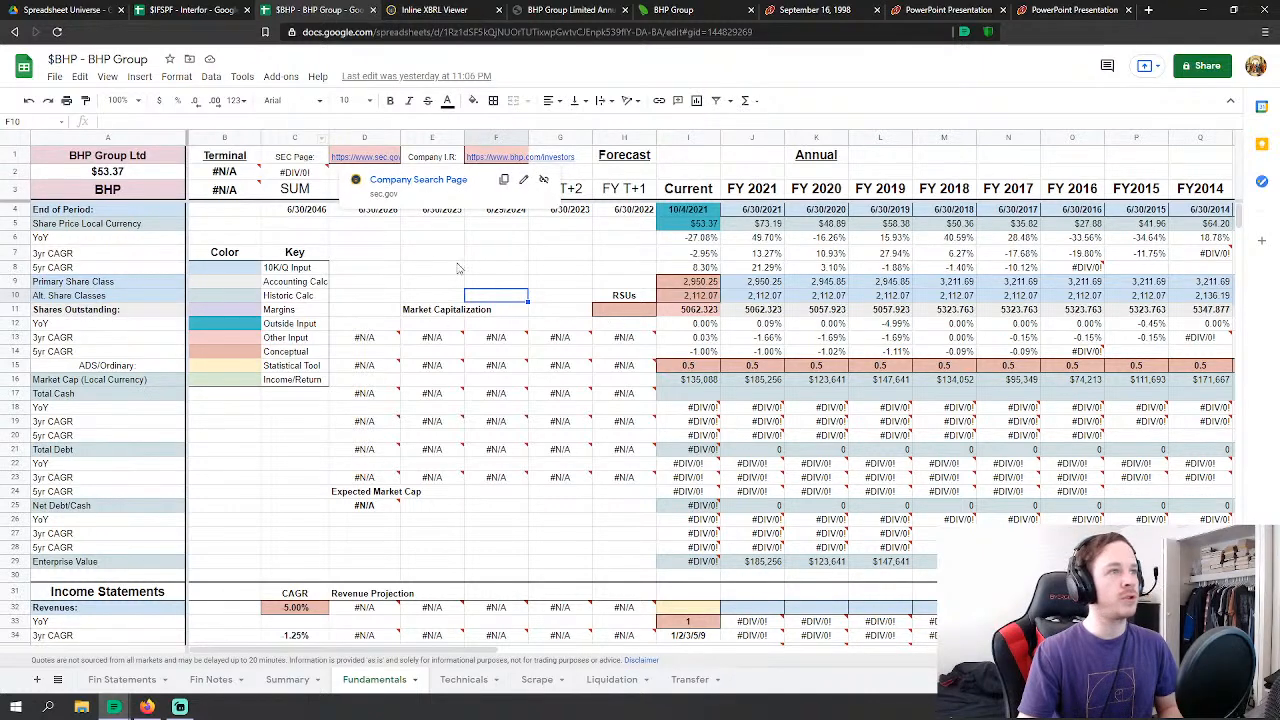
click(365, 253)
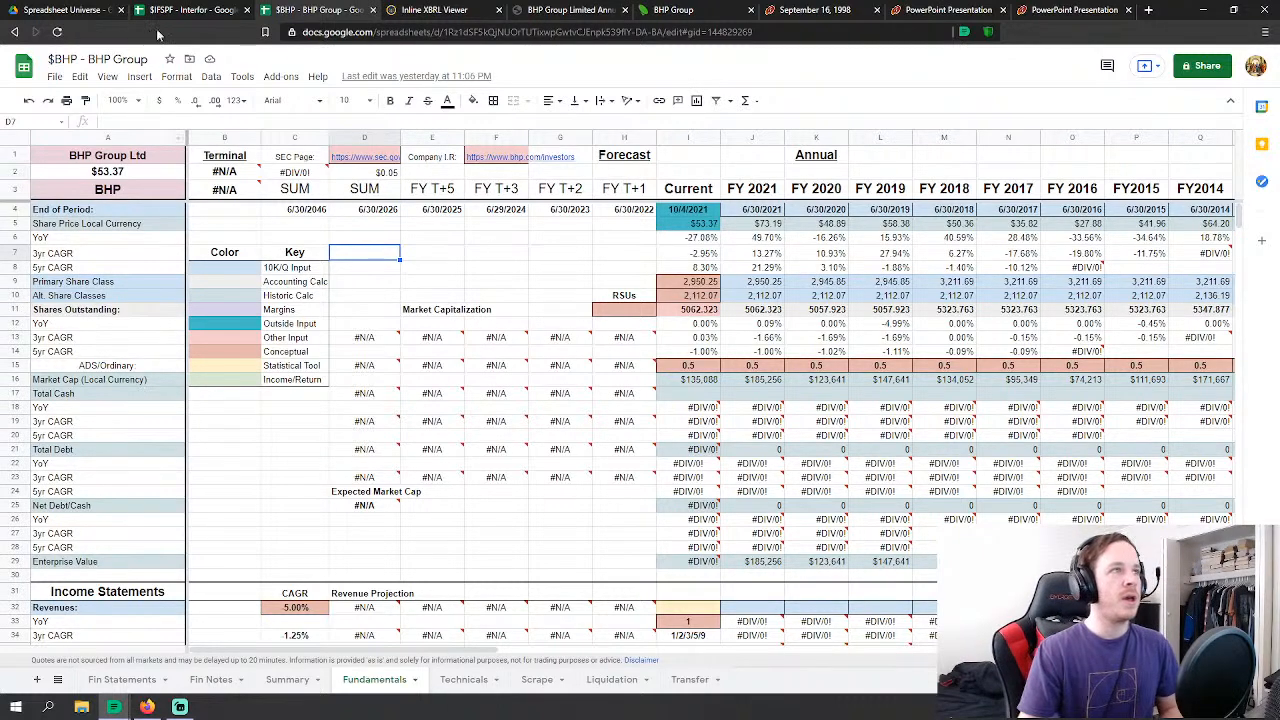
click(570, 285)
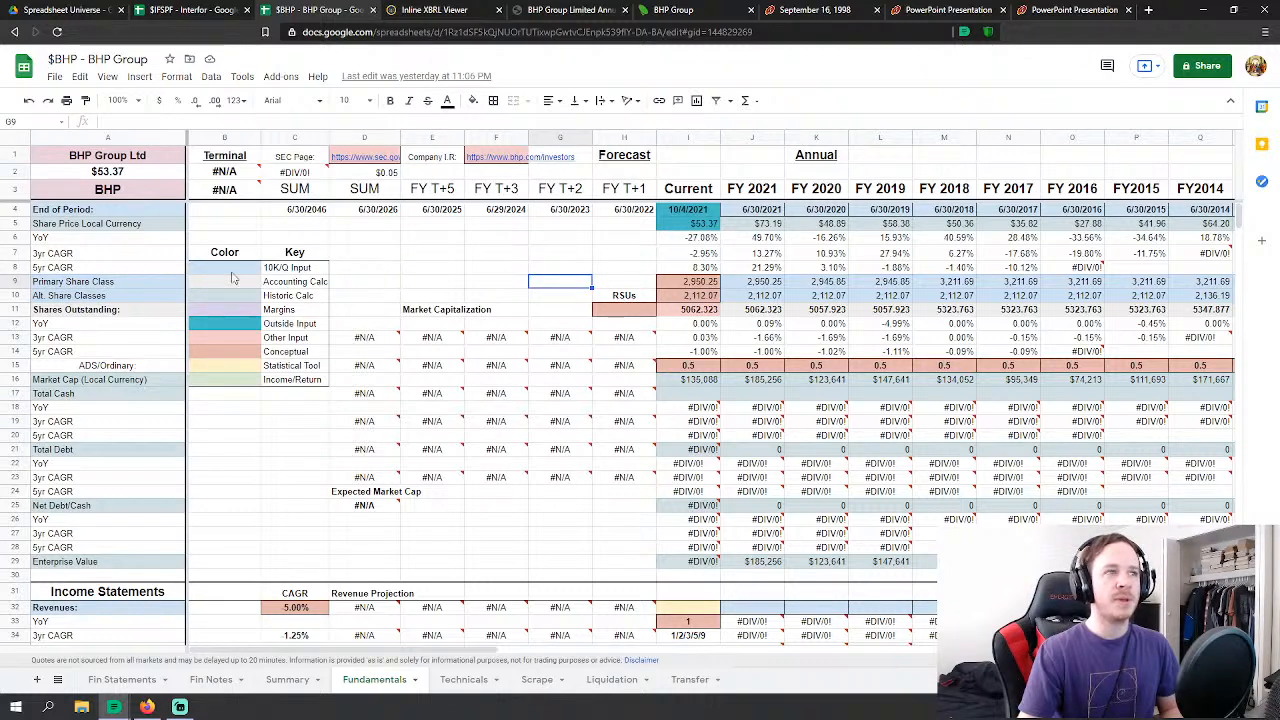
Step: Examine BHP's share class through market cap rows, the current ADS/Ordinary ratio, and the Preferred Dividends and Reported Net Income rows
drag(660, 283, 1200, 380)
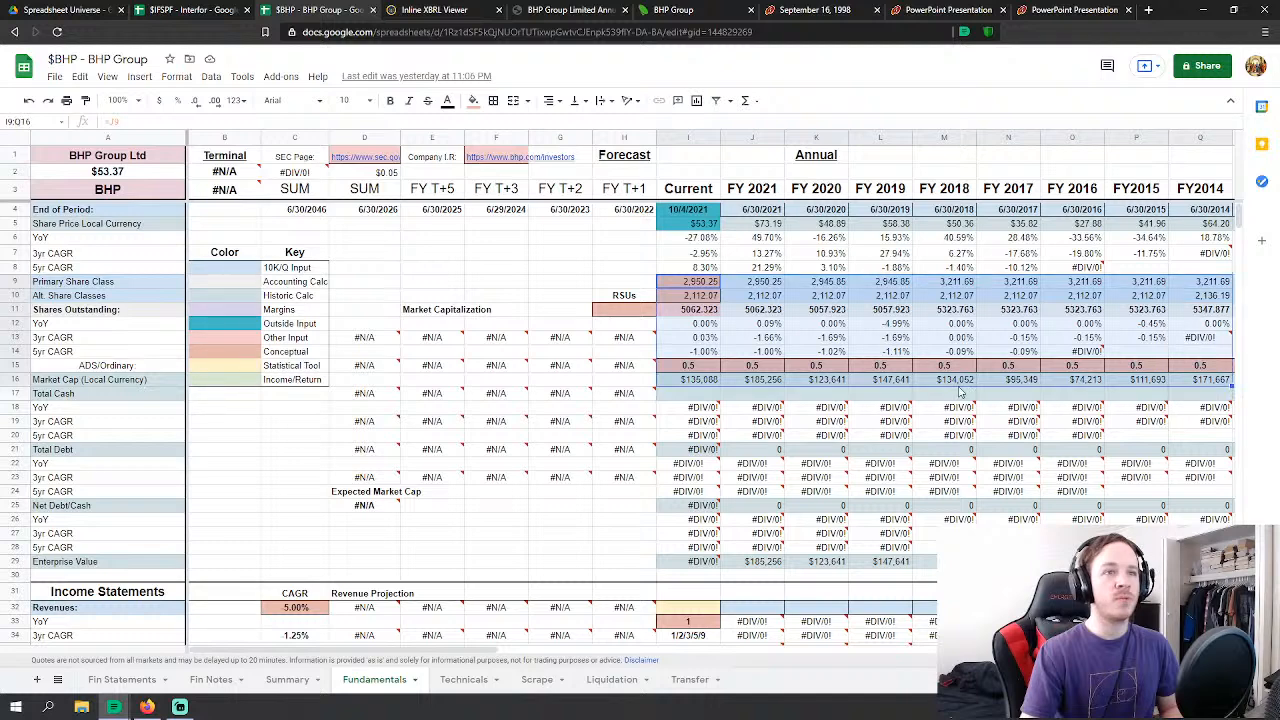
click(660, 413)
click(712, 370)
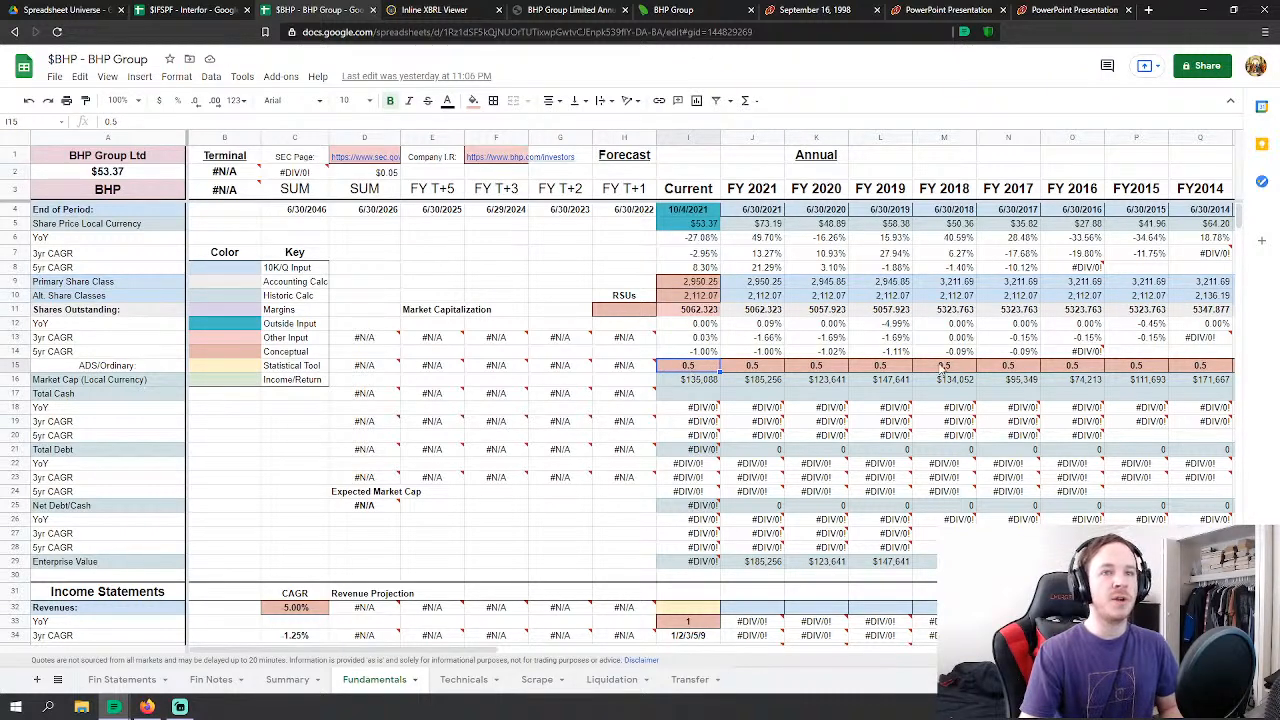
scroll(1040, 330, down, 10)
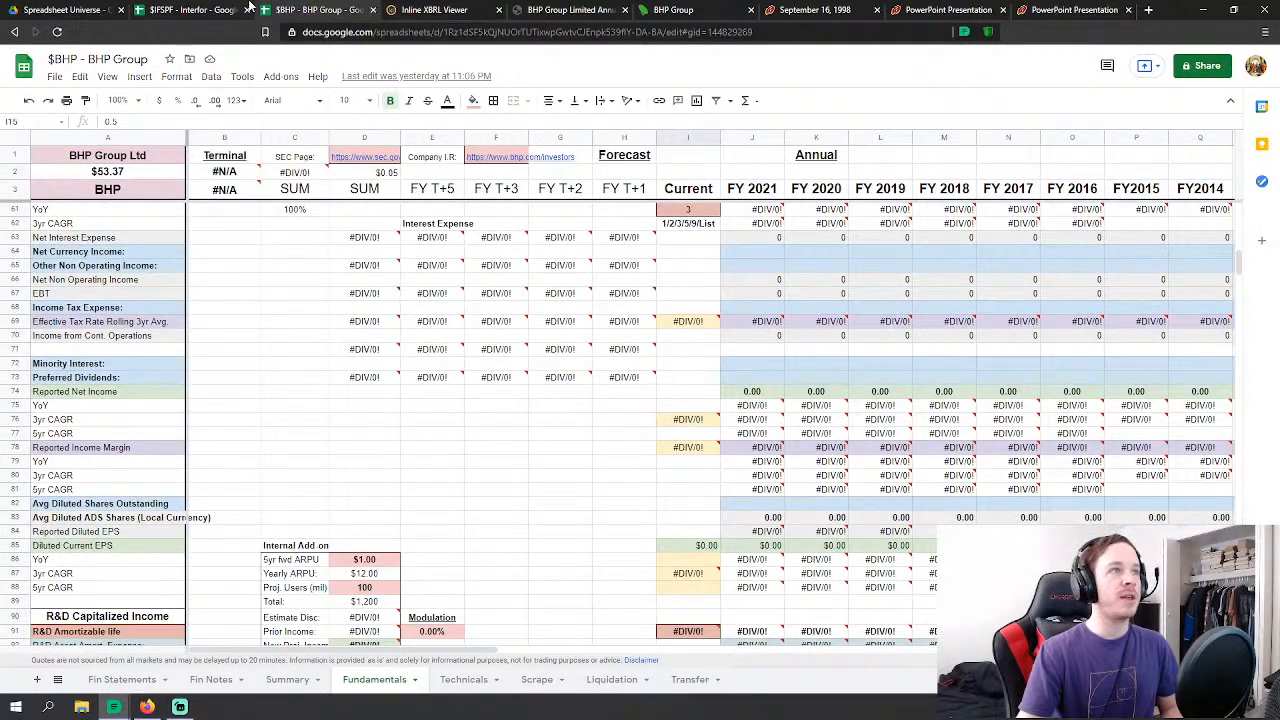
drag(713, 393, 716, 379)
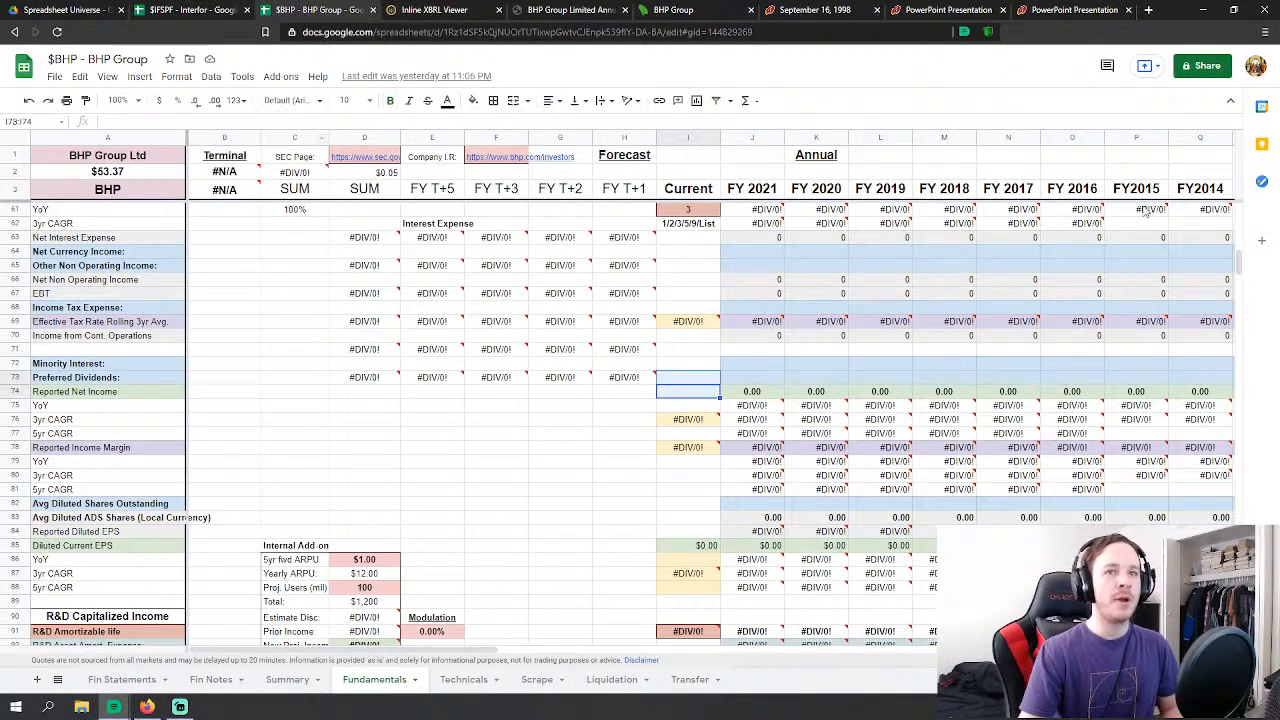
Step: Check the alternative 10yr Treasury Rate in C367 of the Fundamentals sheet's Discount Rate section
drag(1238, 265, 1237, 511)
click(490, 427)
click(293, 428)
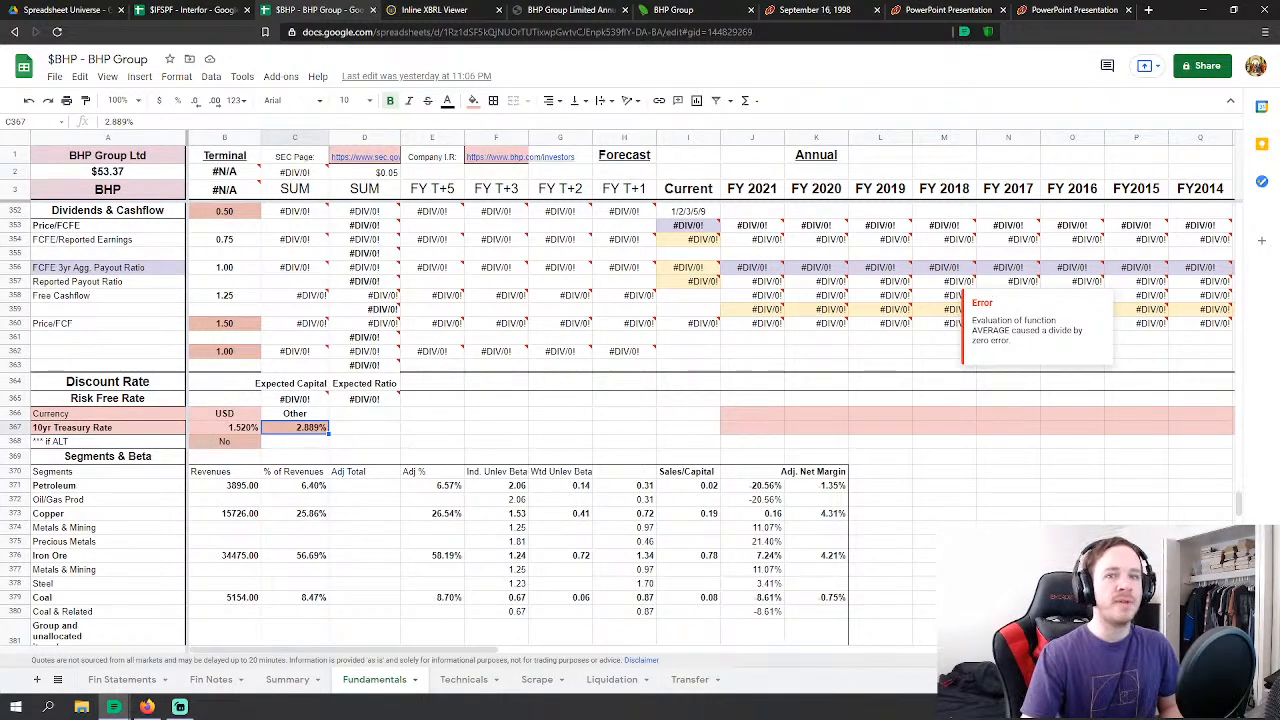
Step: Examine the Leverage & Discount section, the D/E Ratio formula in C430 and the Production Geography table
scroll(1237, 518, down, 15)
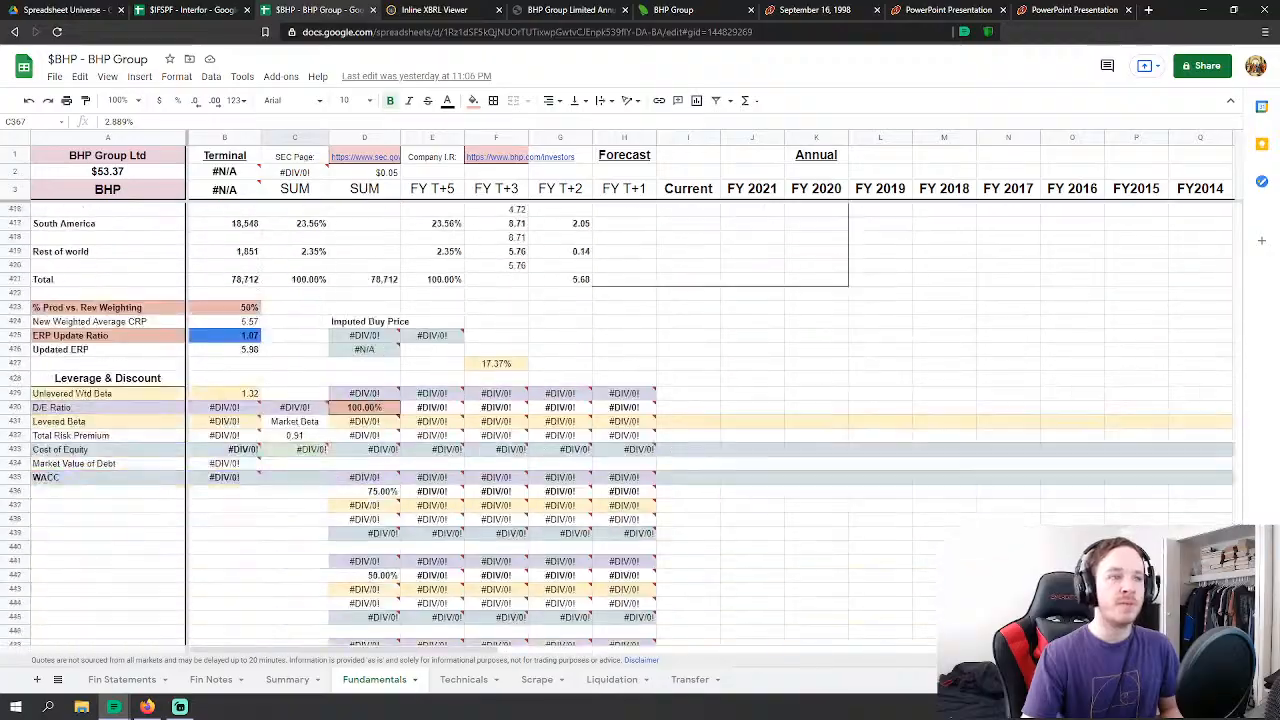
scroll(623, 424, down, 1)
drag(1240, 418, 1265, 235)
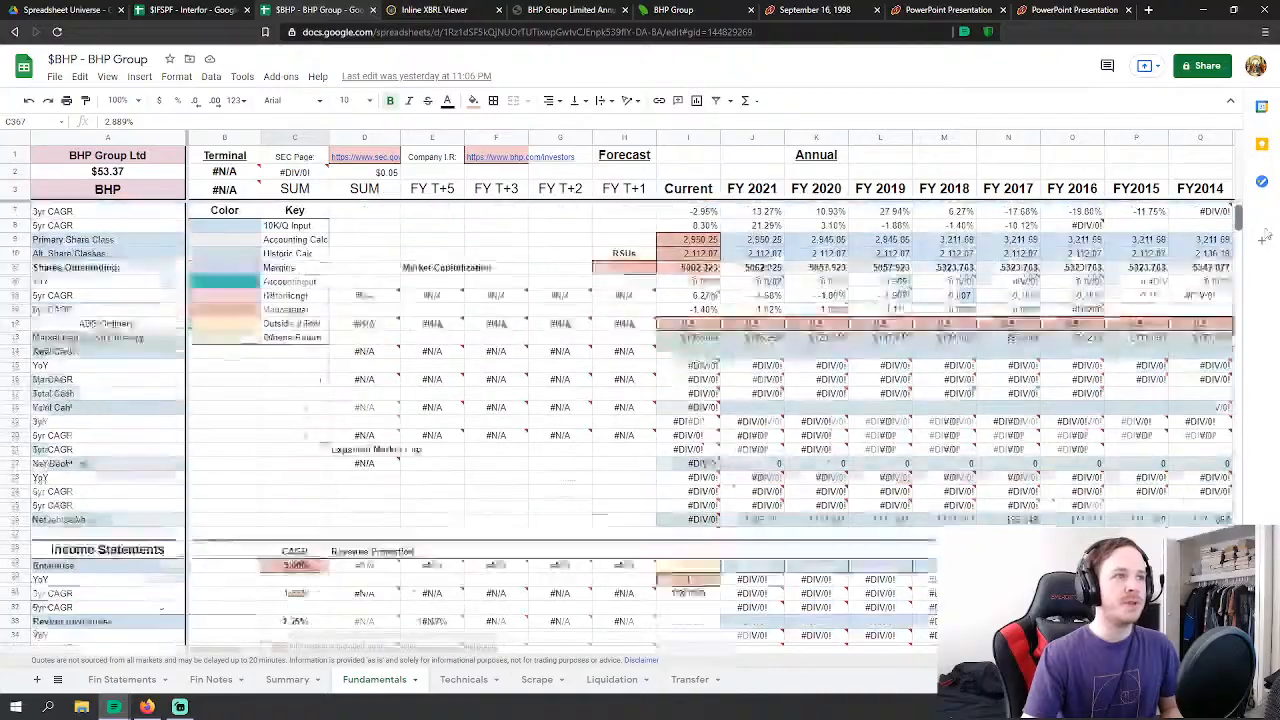
drag(1265, 413, 1257, 552)
scroll(490, 453, down, 2)
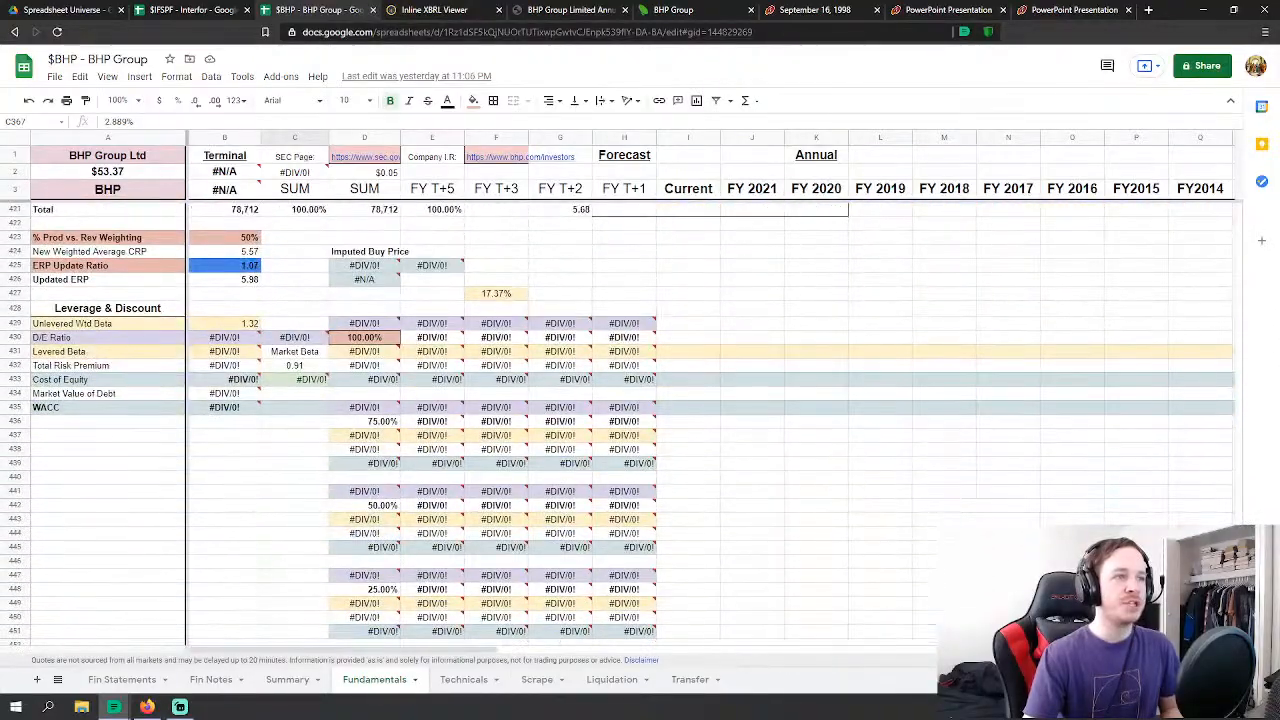
click(297, 339)
scroll(447, 386, up, 5)
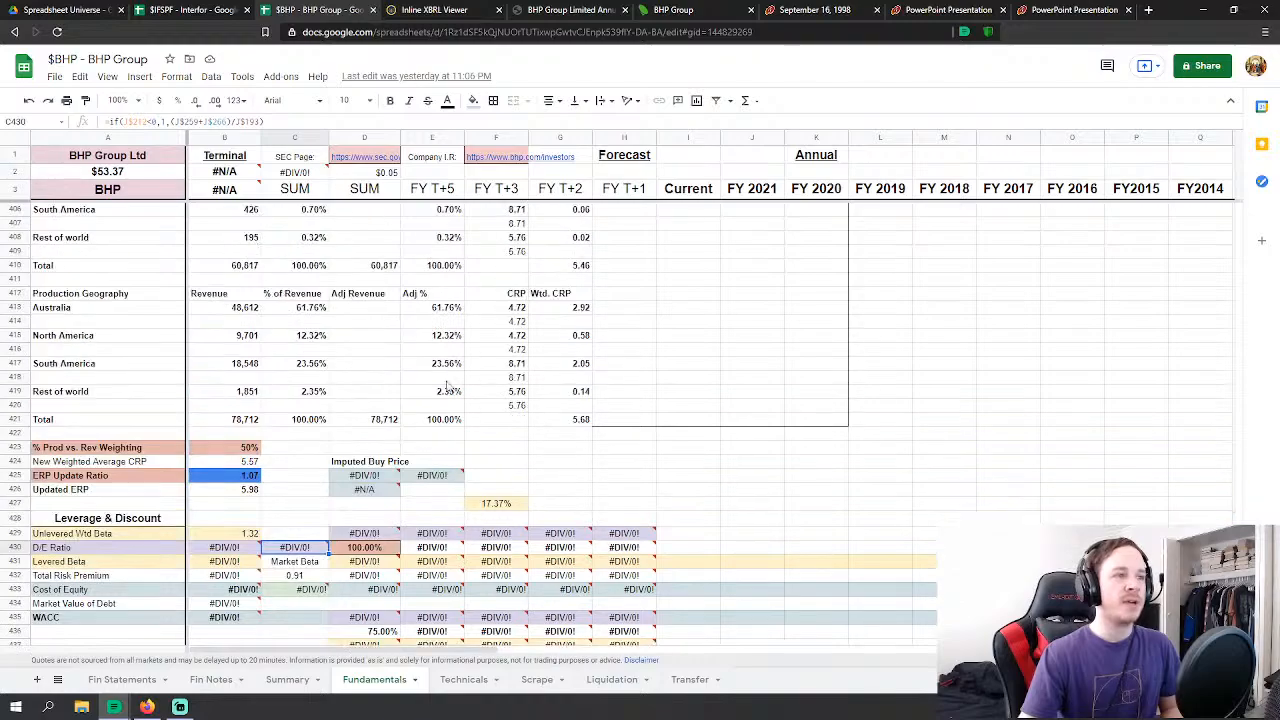
Step: Compare the share price and market cap rows of BHP's Fundamentals sheet with those on Interfor's Fundamentals sheet
drag(1238, 537, 1262, 205)
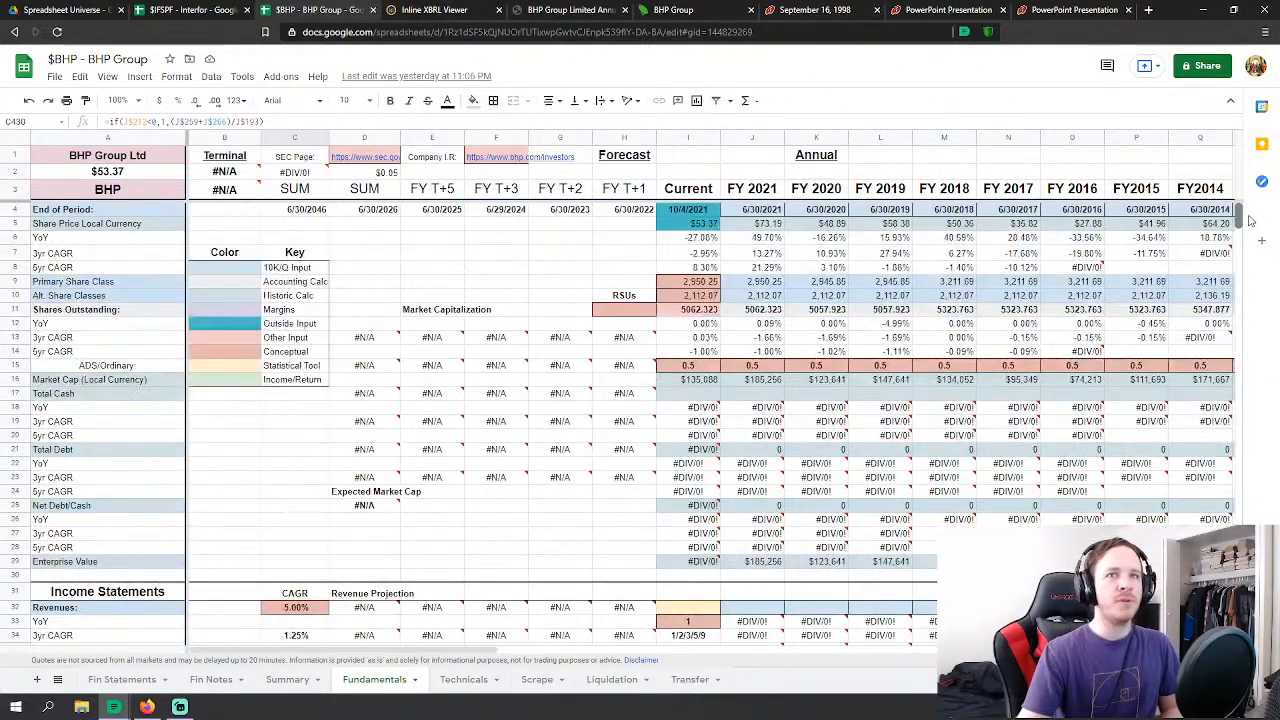
click(558, 253)
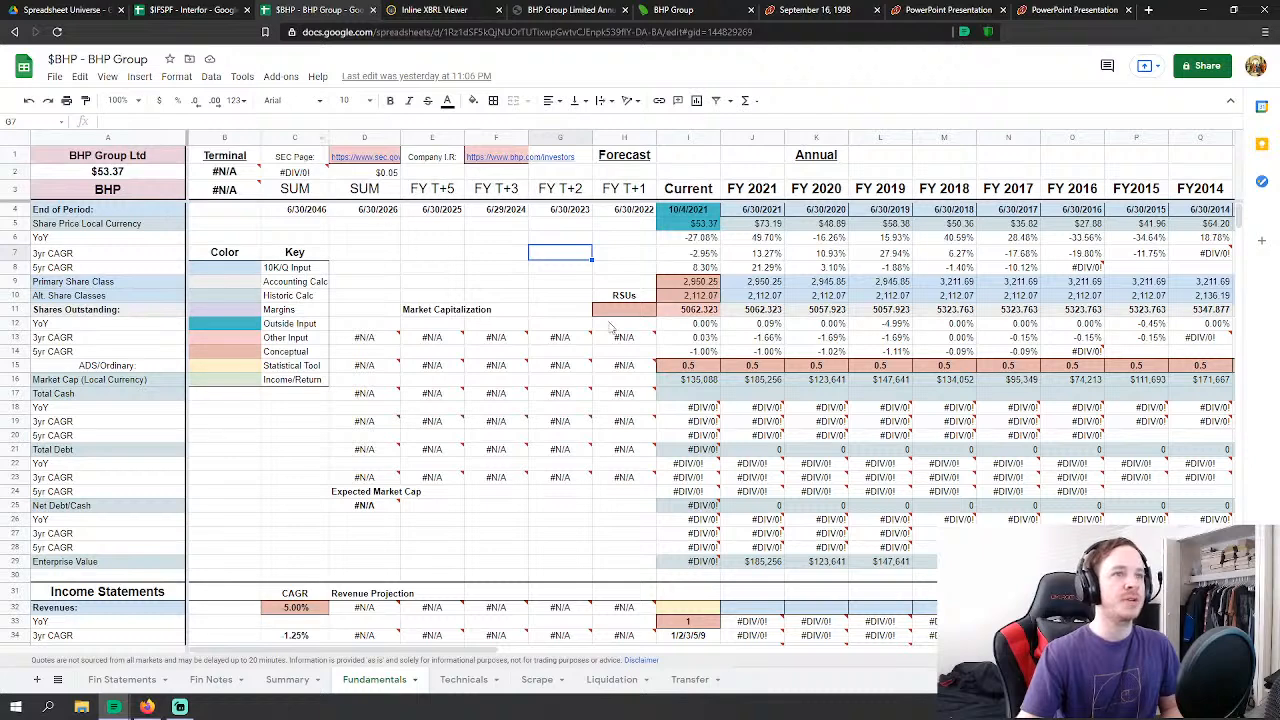
click(197, 8)
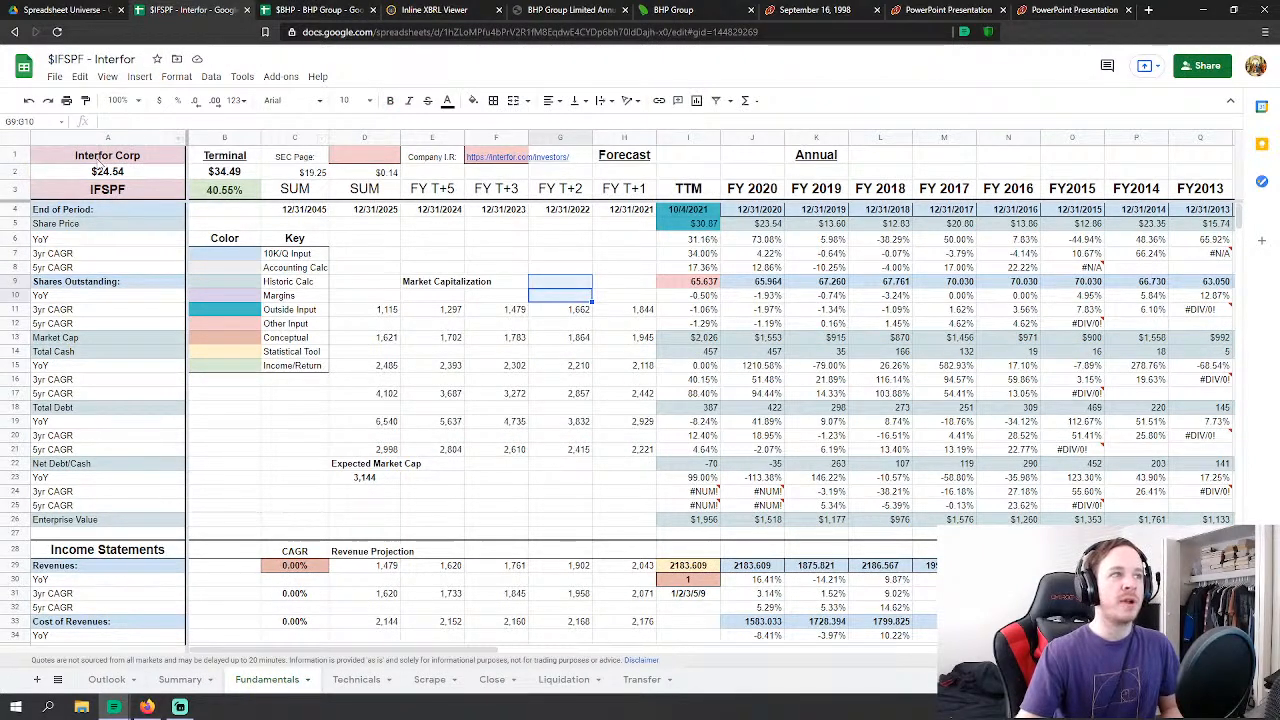
click(335, 8)
click(200, 9)
click(285, 9)
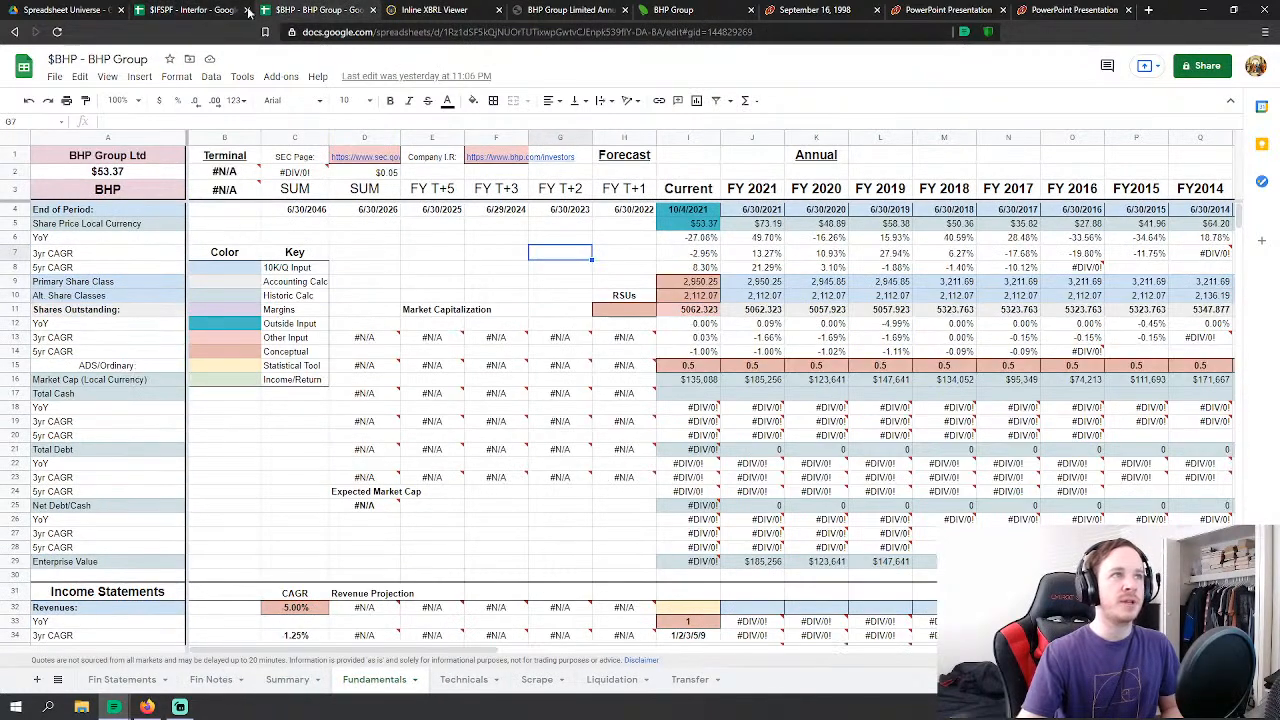
click(203, 8)
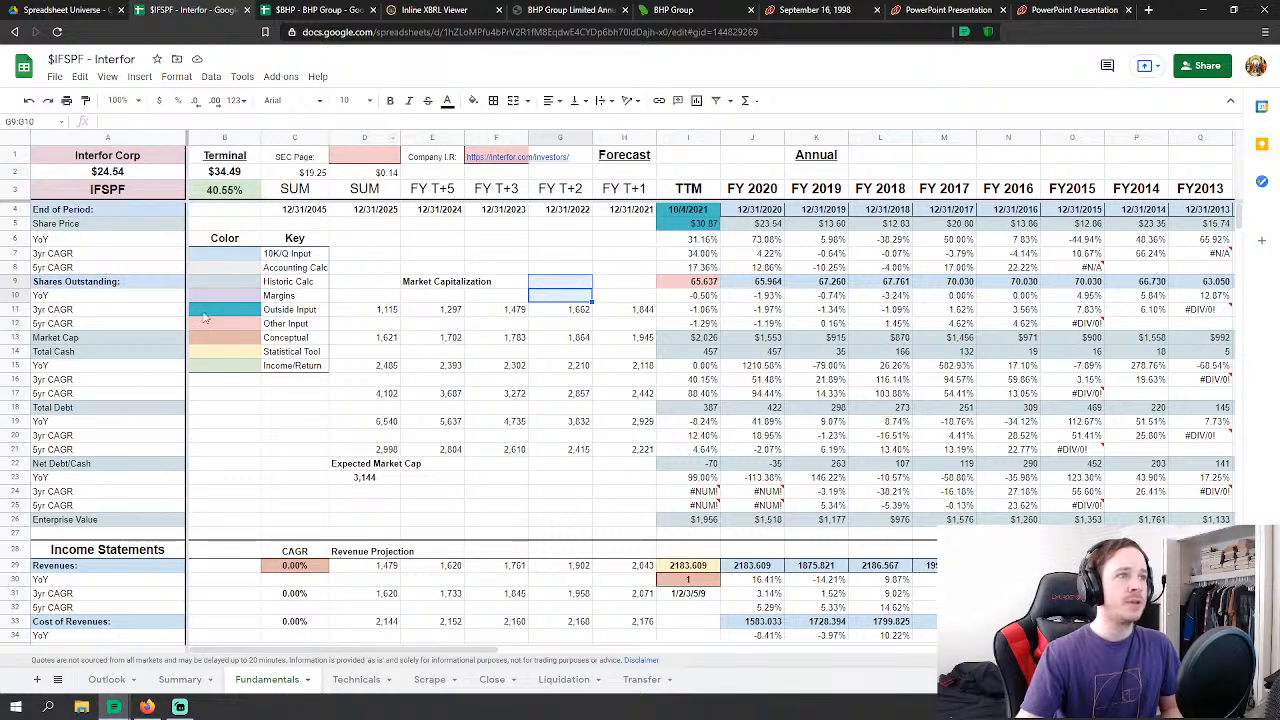
Step: View the Interfor Summary sheet and look over its valuation models and the Sales Growth column
click(192, 686)
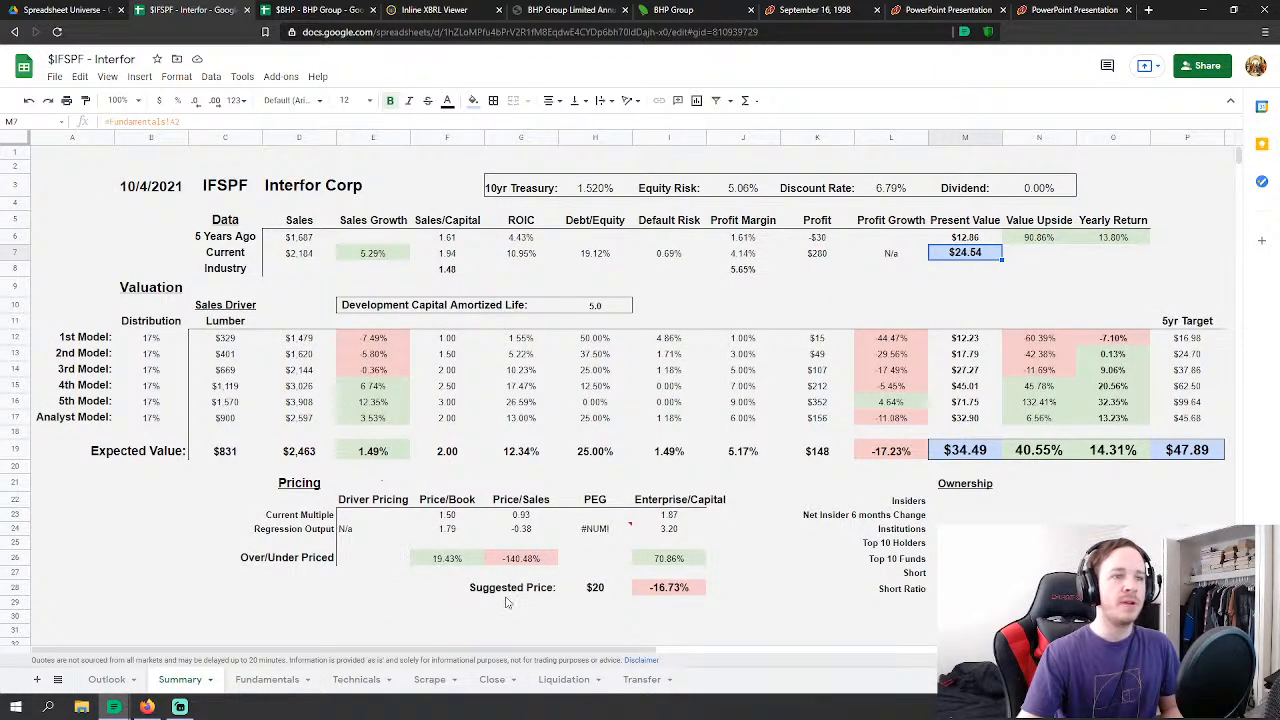
drag(588, 650, 420, 625)
click(398, 222)
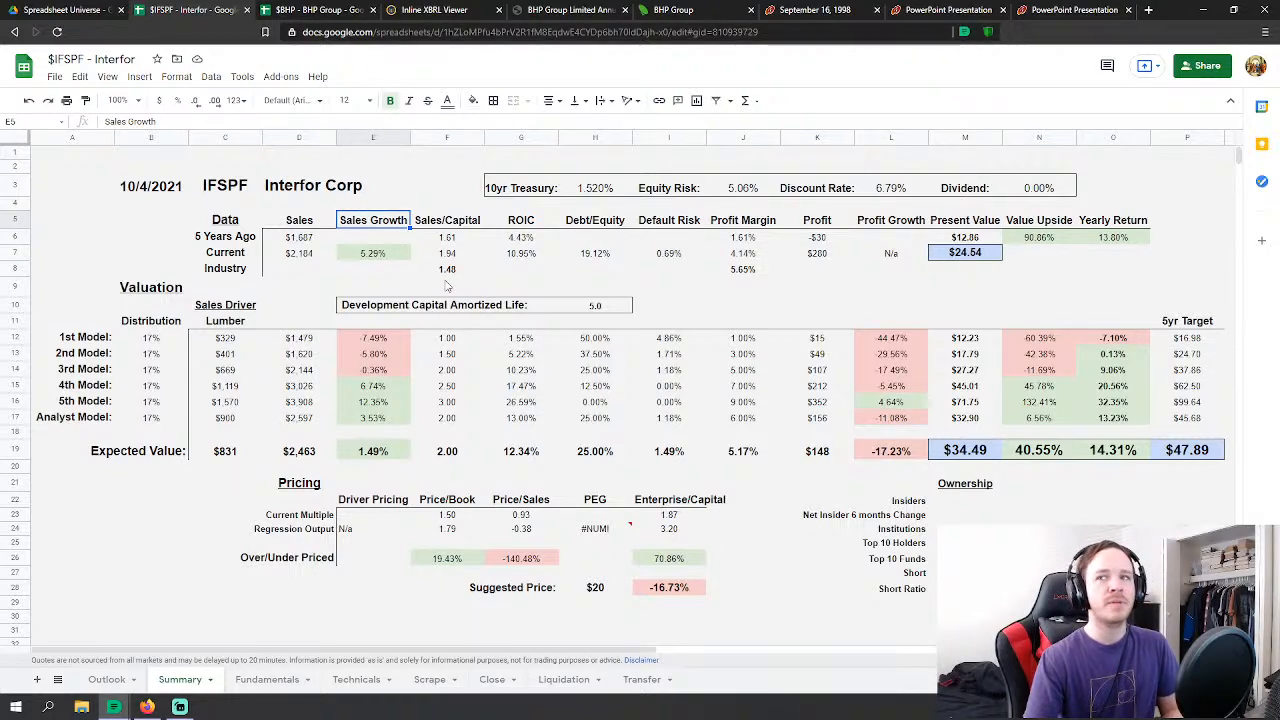
Step: Return to the $BHP - BHP Group spreadsheet and look over the area around the color key and Market Capitalization heading
click(282, 10)
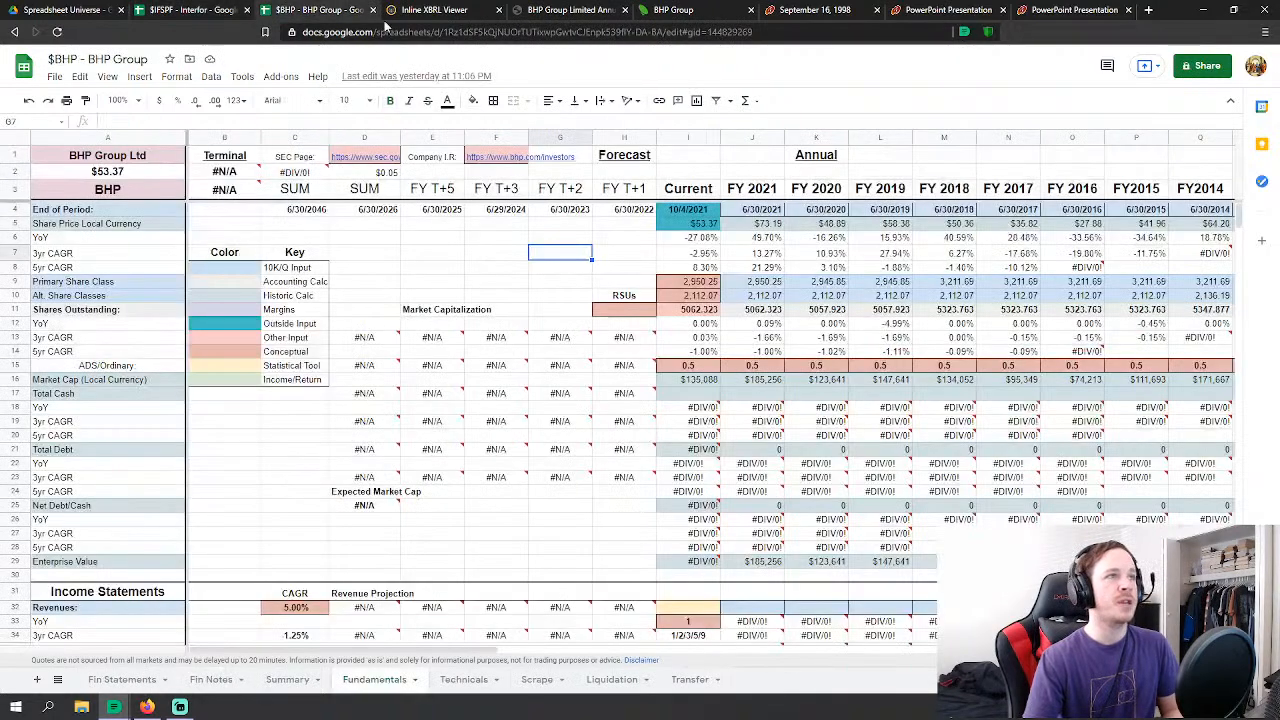
click(384, 284)
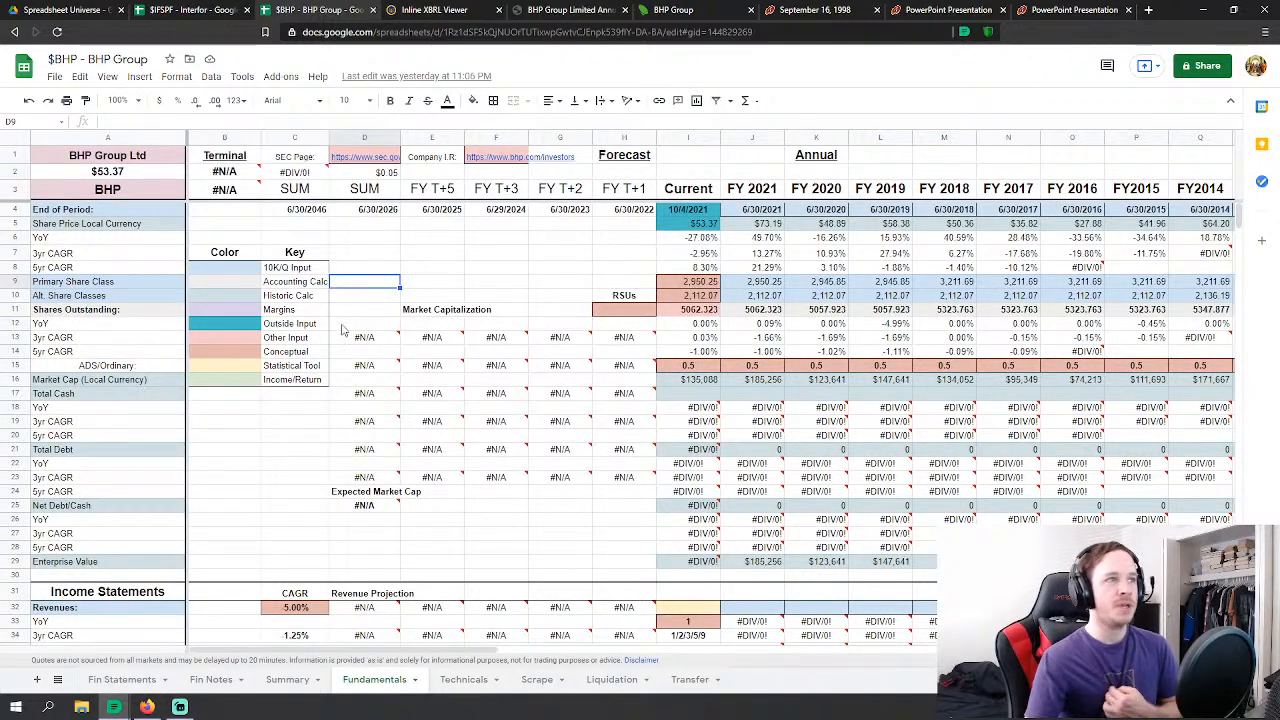
key(Right)
key(Right)
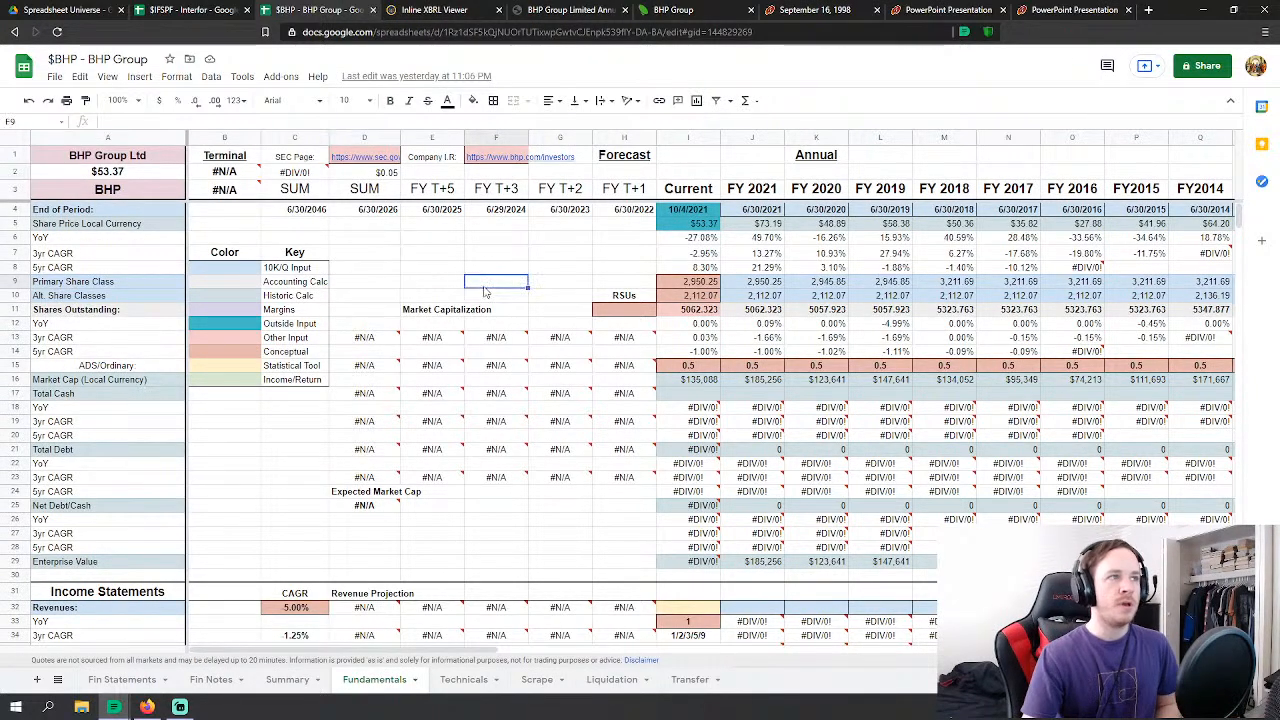
key(Right)
key(Up)
key(Up)
key(Up)
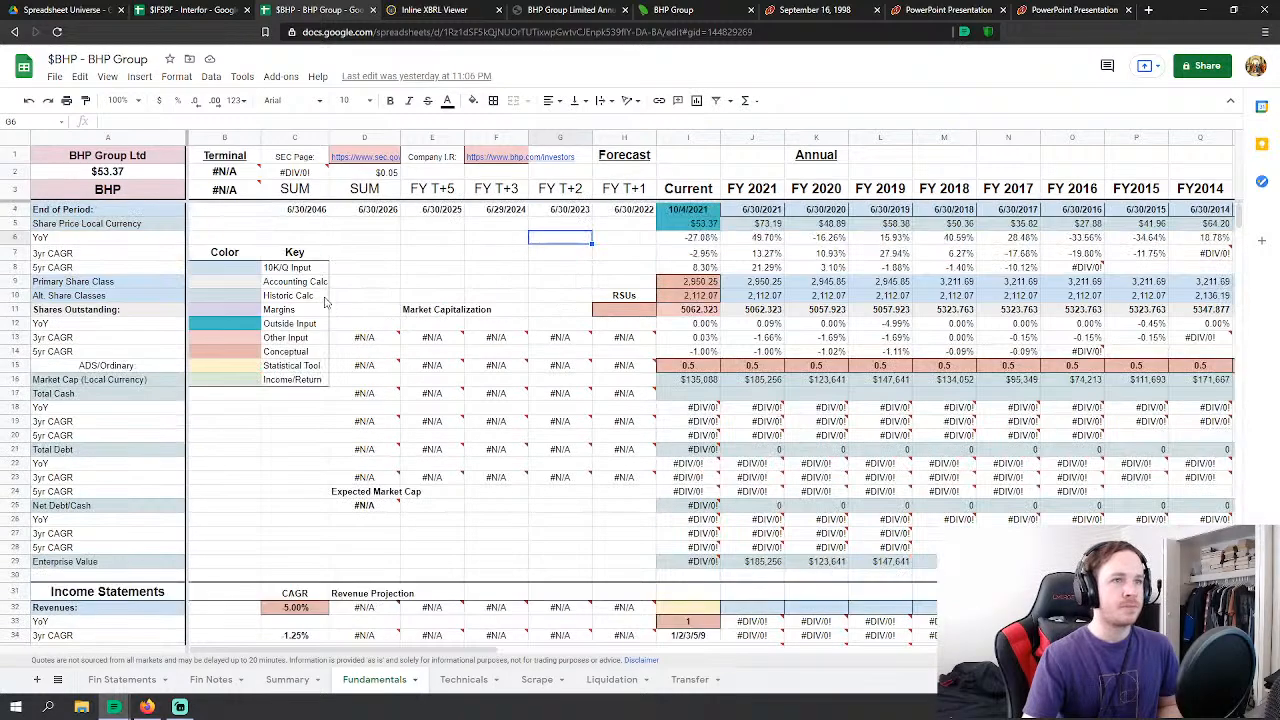
Step: Look through the Fundamentals rows from the income statement down to dividends, invested capital and reinvestment rates
click(423, 268)
scroll(370, 330, down, 10)
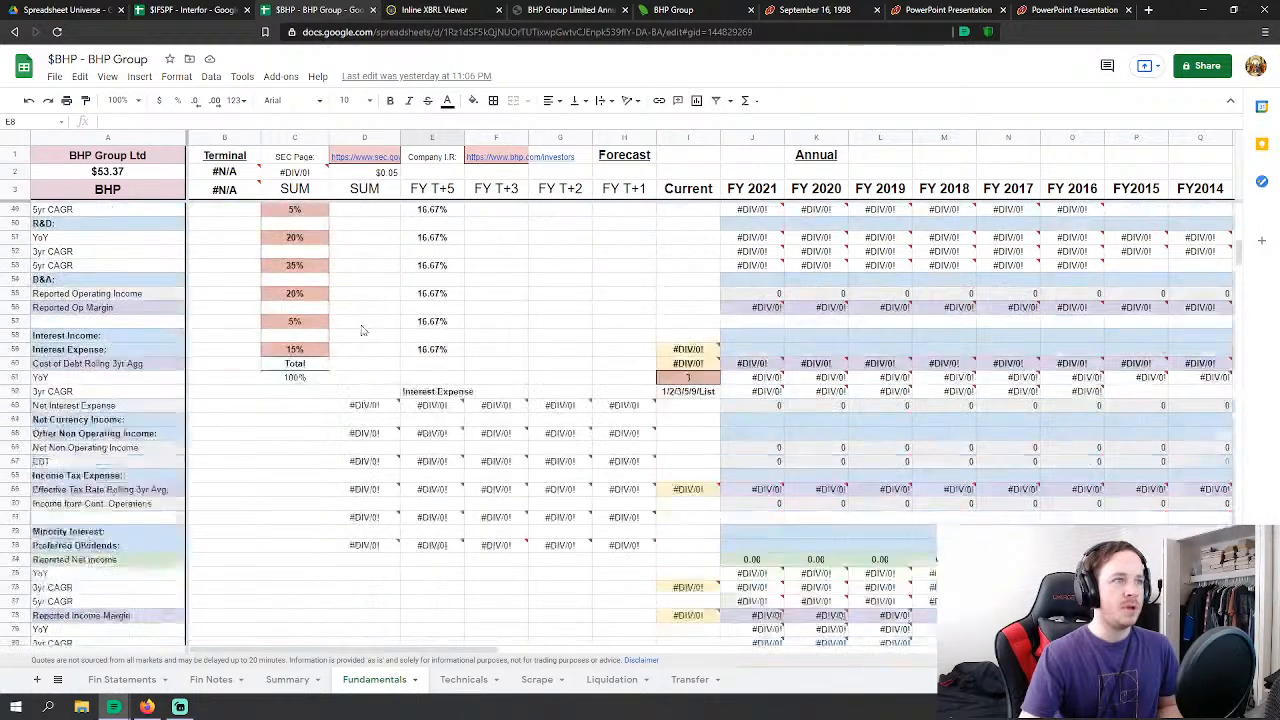
scroll(367, 320, down, 20)
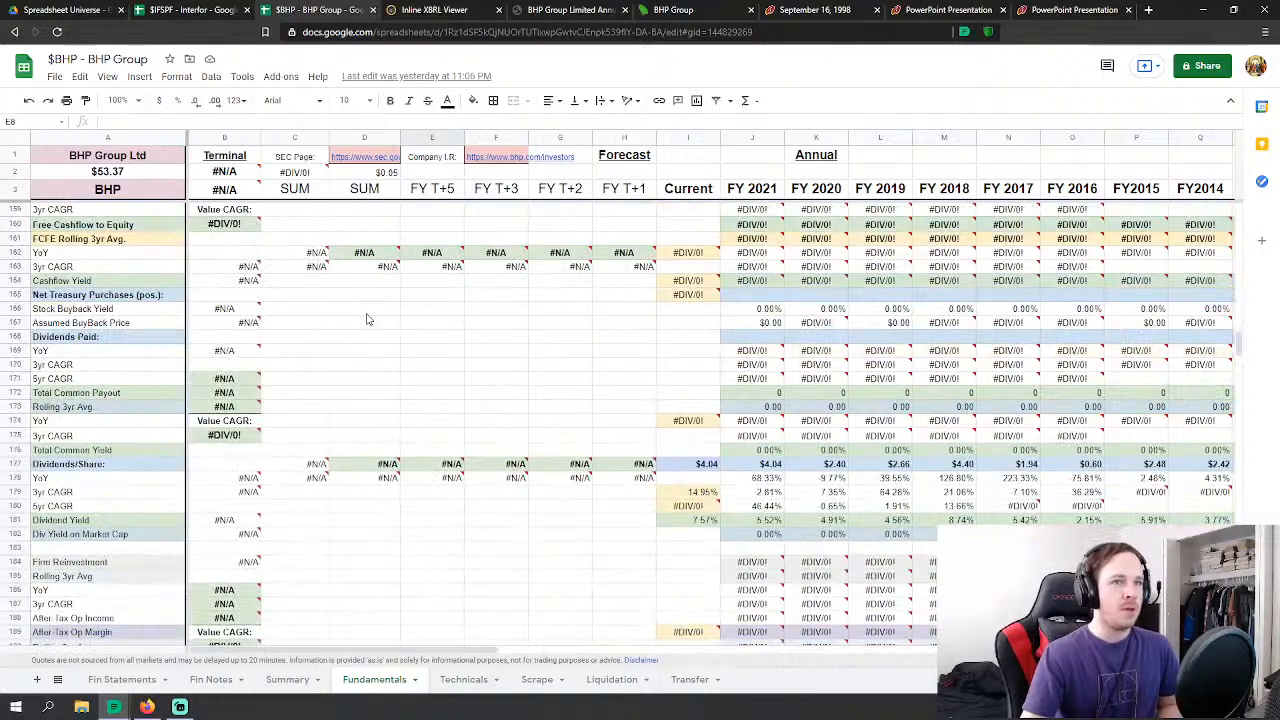
scroll(368, 320, up, 2)
scroll(368, 320, down, 2)
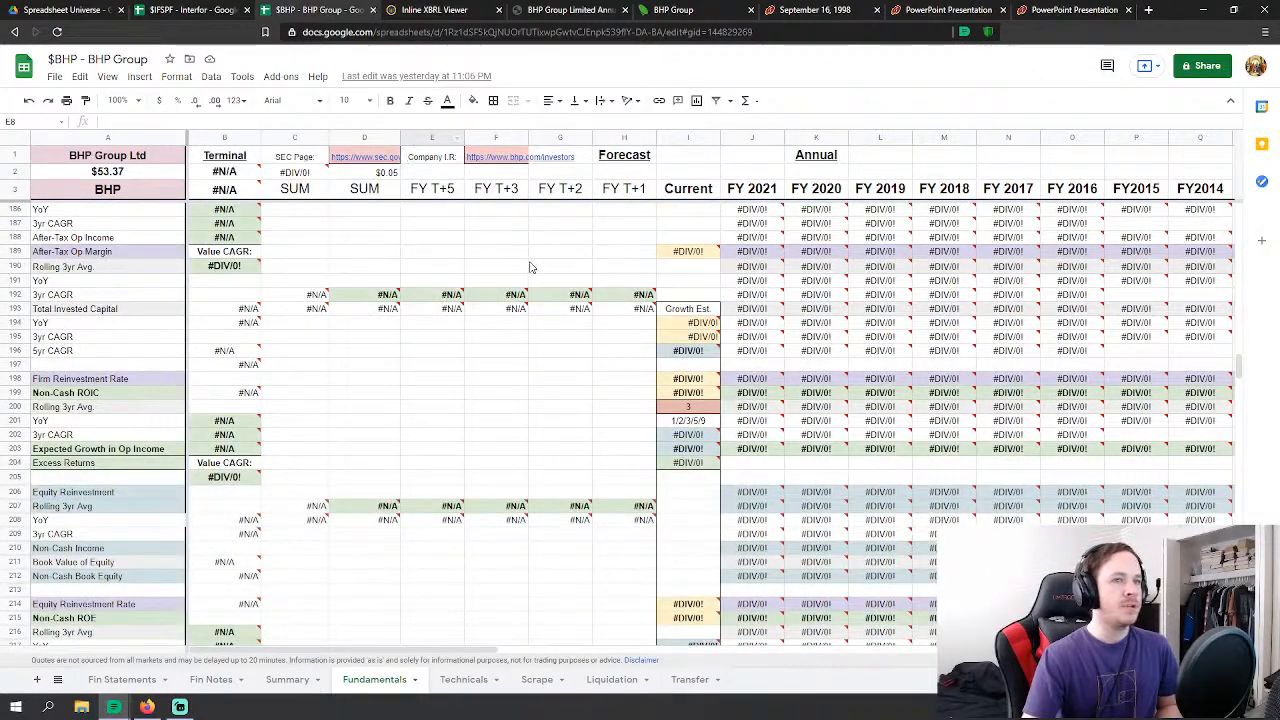
drag(515, 266, 545, 266)
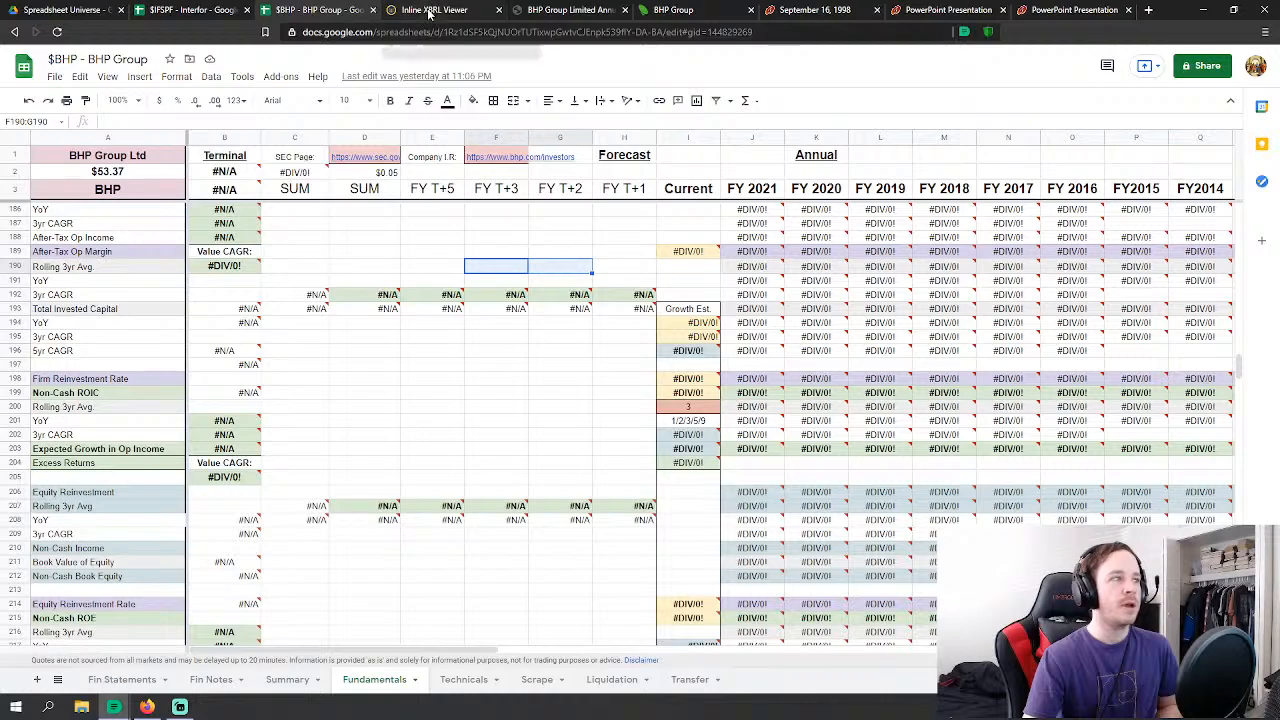
Step: Check the Current ADS/Ordinary ratio in I15 of the Fundamentals sheet
scroll(440, 275, up, 5)
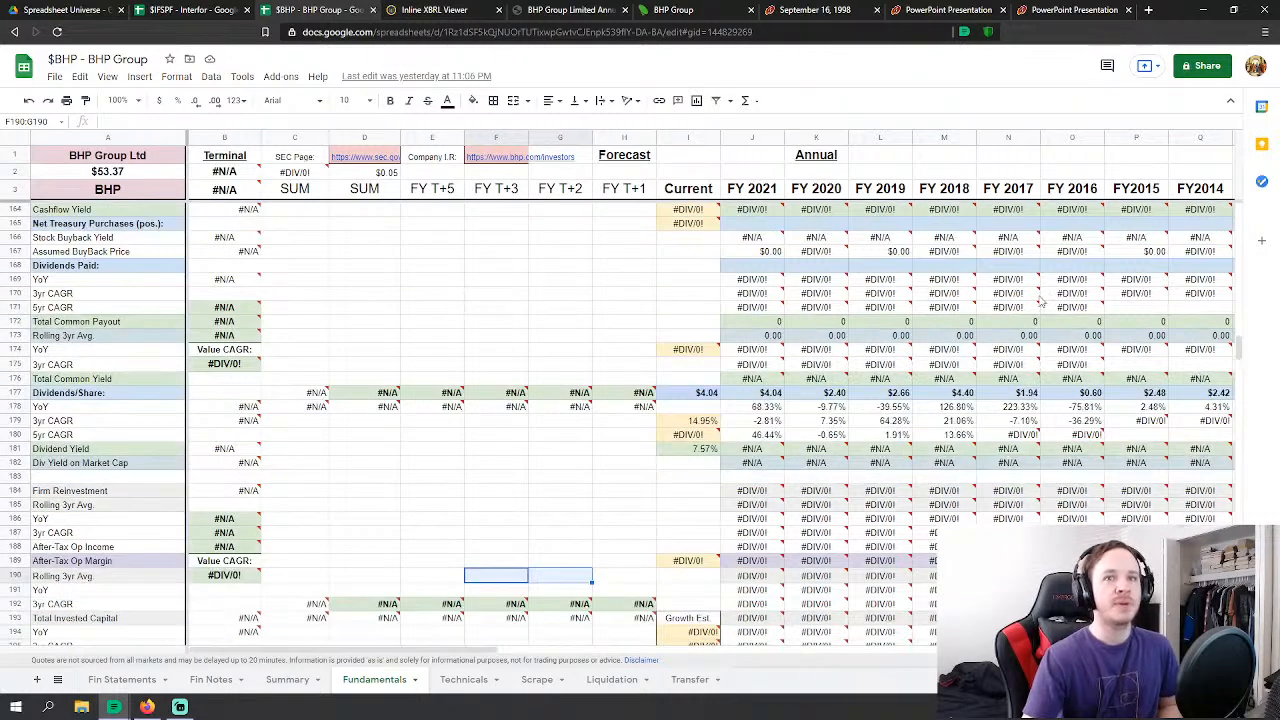
drag(1237, 355, 1236, 210)
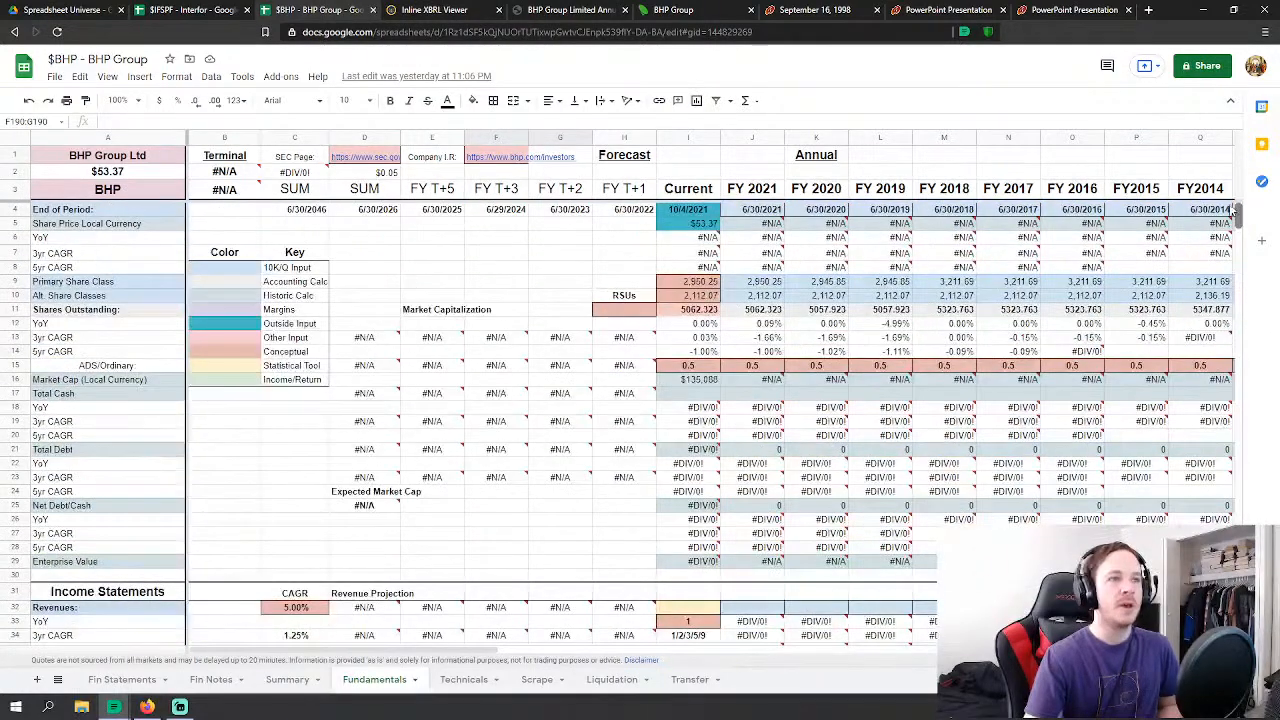
click(688, 366)
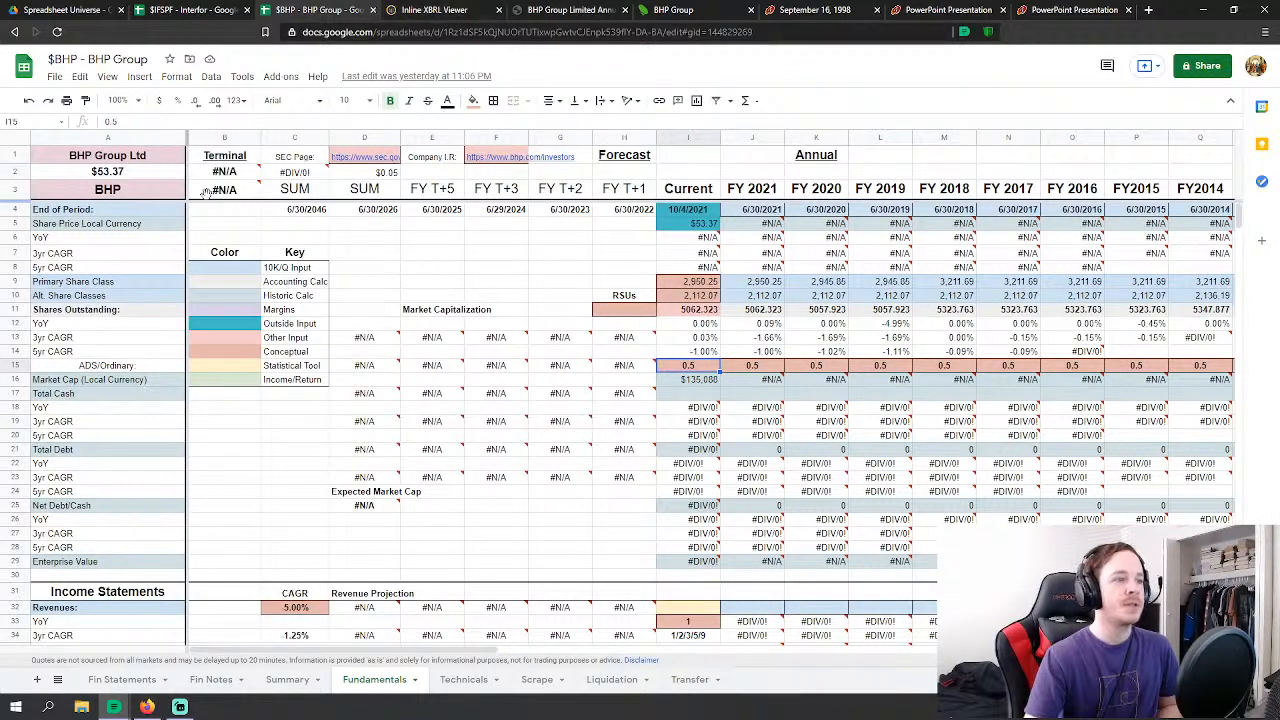
Step: View BHP's Summary, Fin Notes and Fin Statements sheets in turn
click(288, 682)
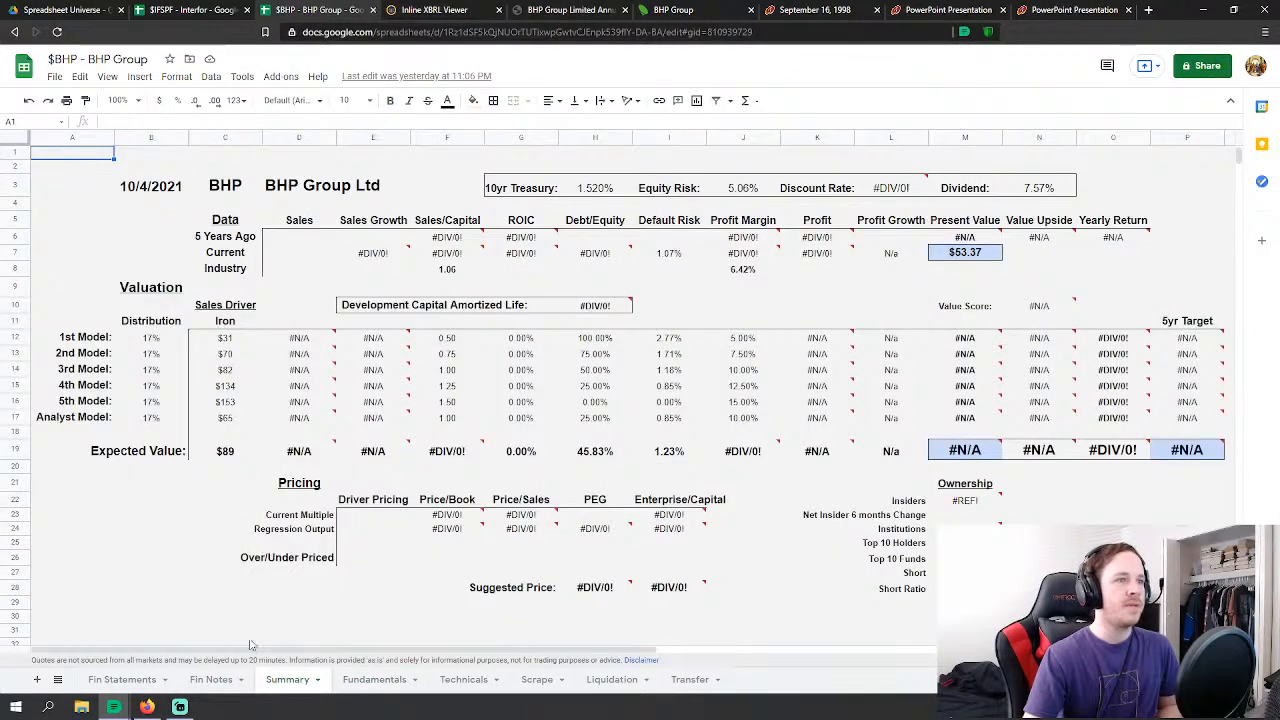
click(212, 680)
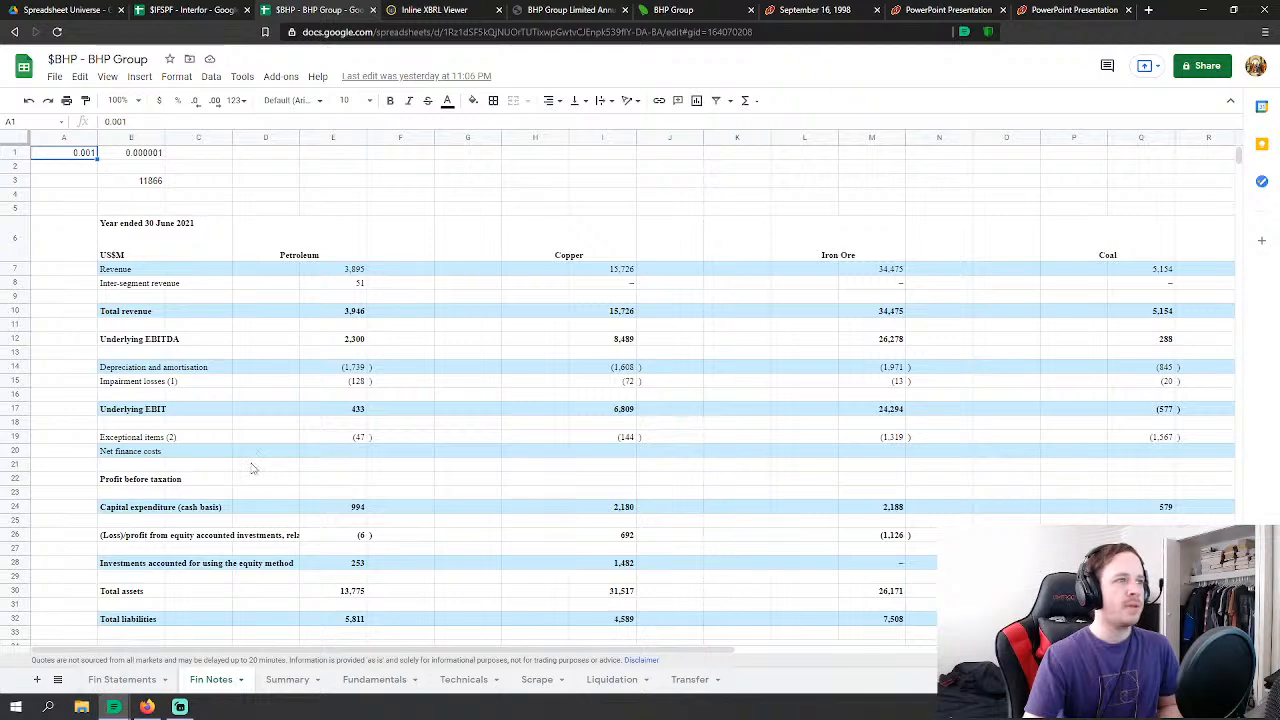
click(118, 682)
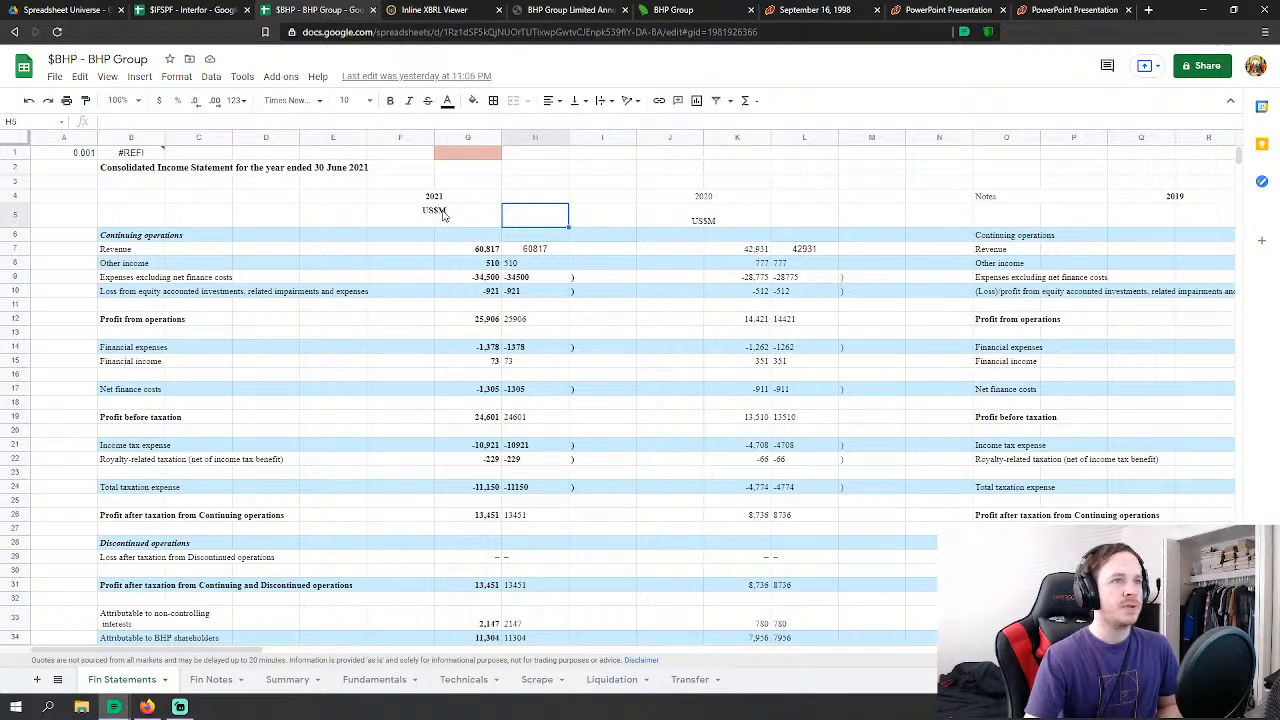
Step: Check the reporting currency headings above the 2021 and 2020 columns of the Consolidated Income Statement
drag(449, 213, 722, 222)
click(568, 336)
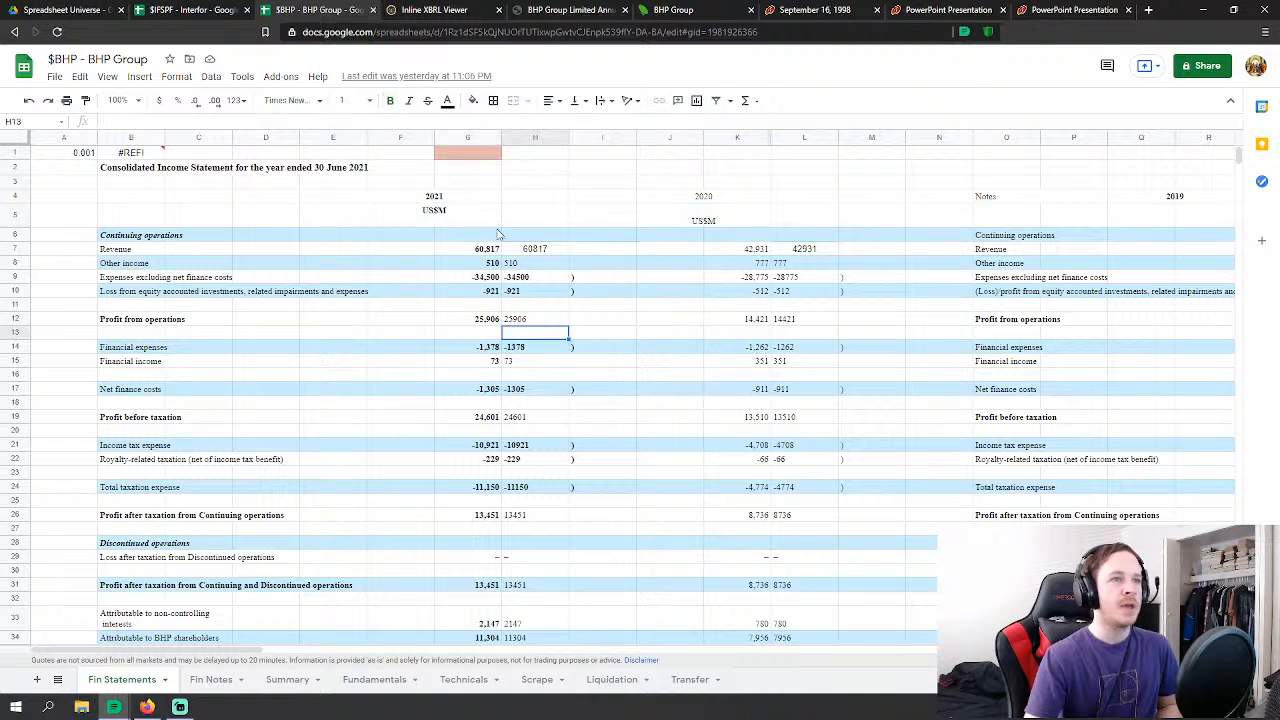
click(458, 226)
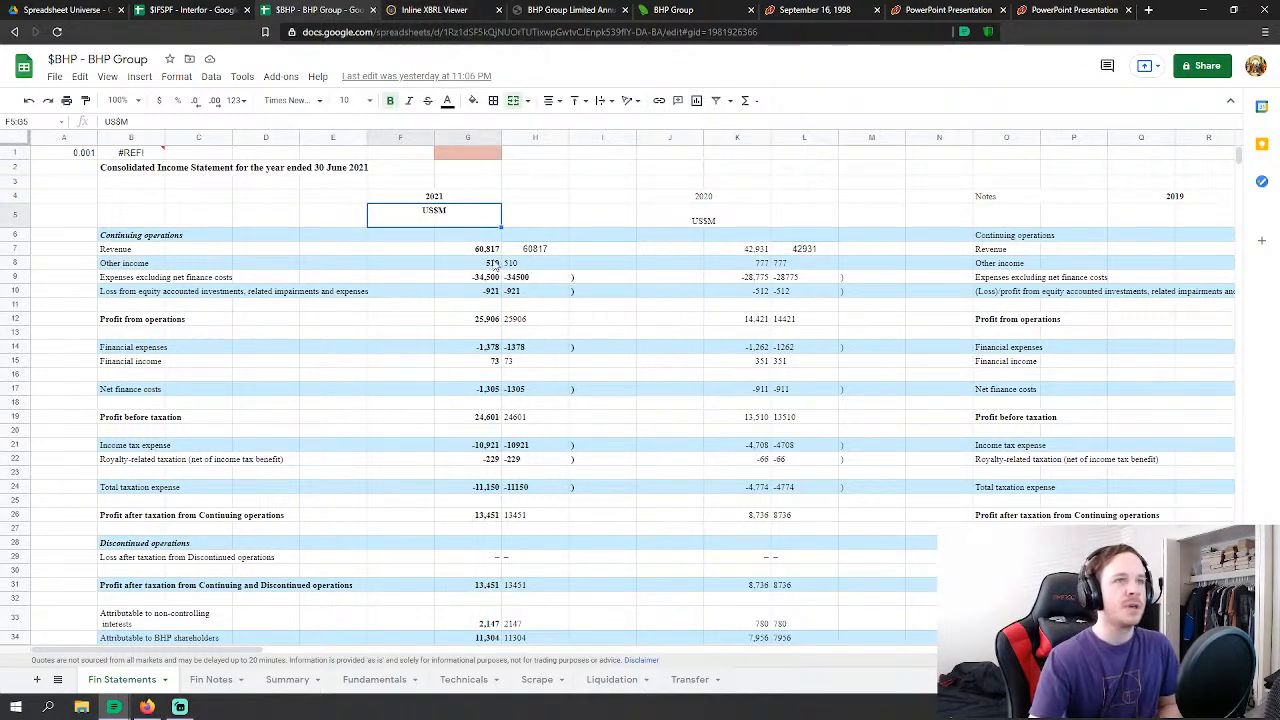
click(574, 183)
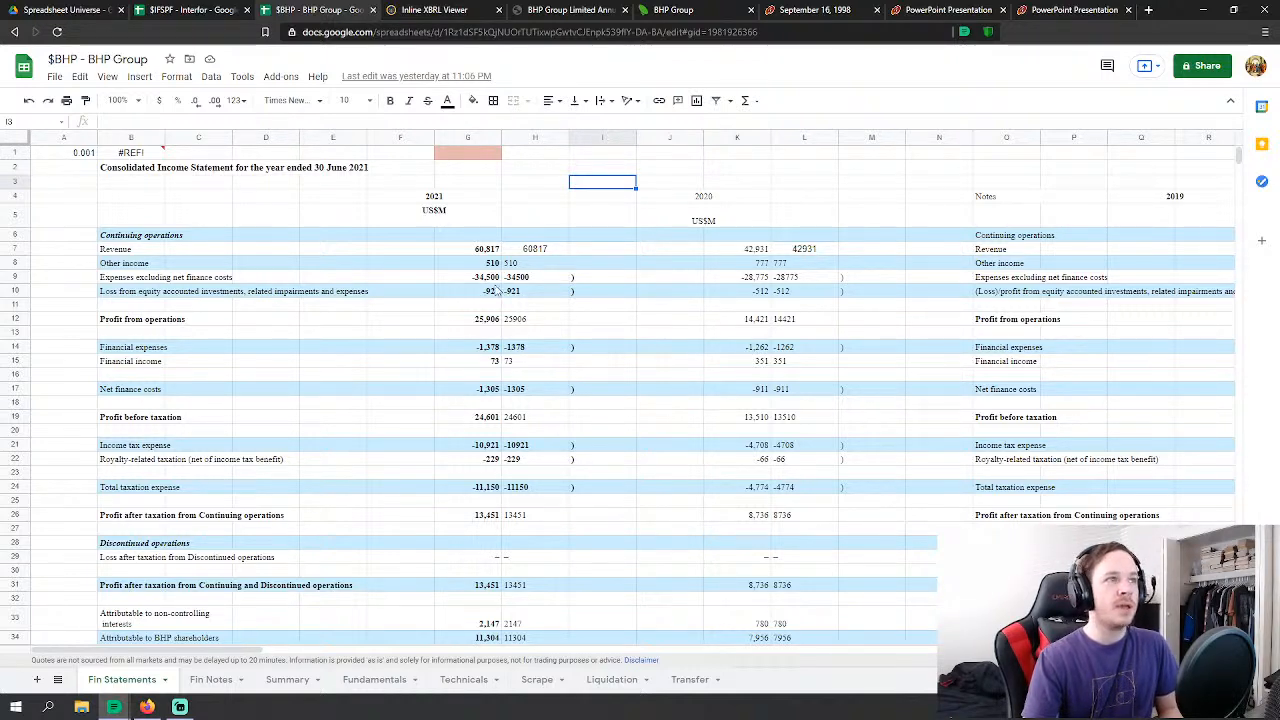
Step: Close the $IFSPF - Interfor spreadsheet and return to $BHP - BHP Group
click(188, 10)
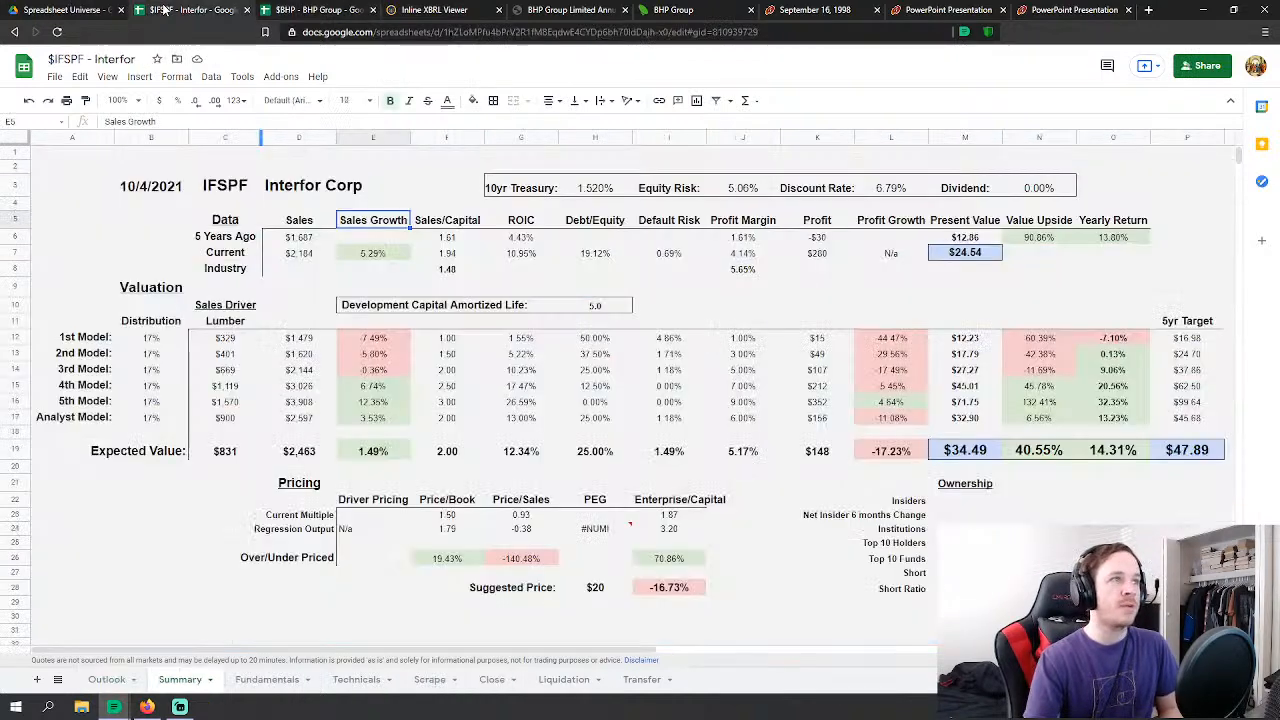
click(316, 10)
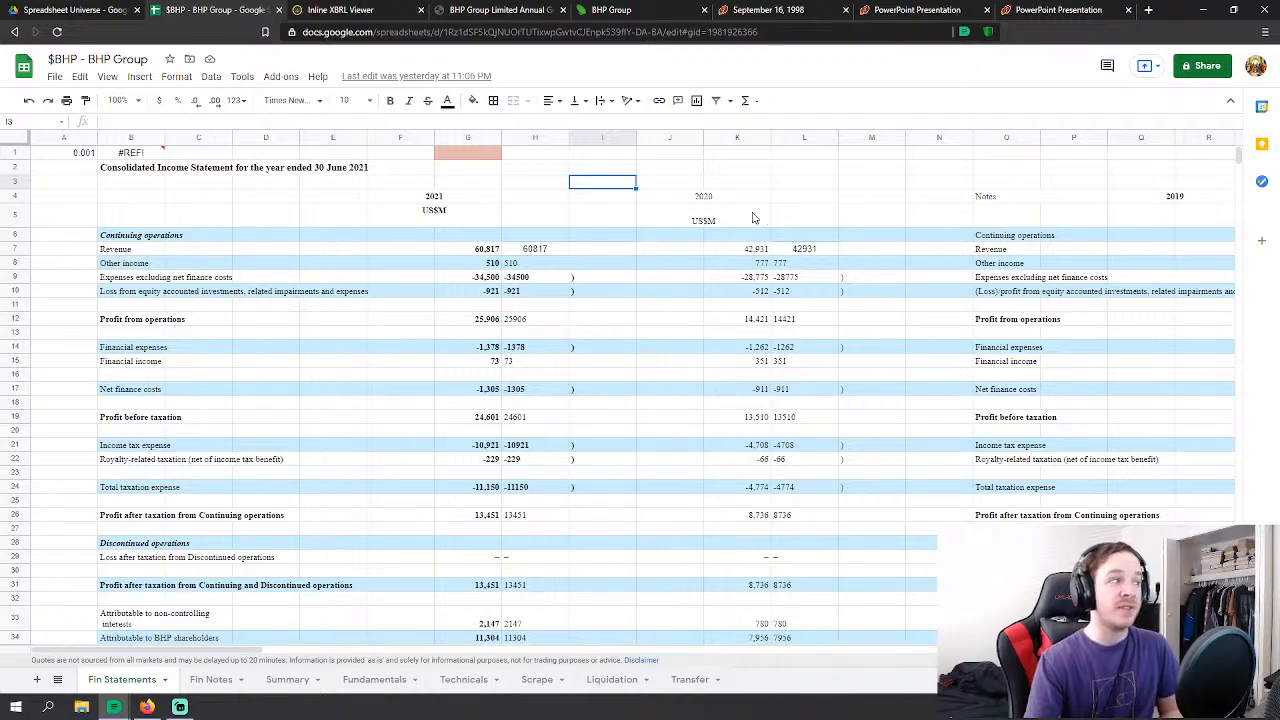
Step: Read through the Consolidated Income Statement and the Statement of Comprehensive Income on the Fin Statements sheet
scroll(810, 258, down, 5)
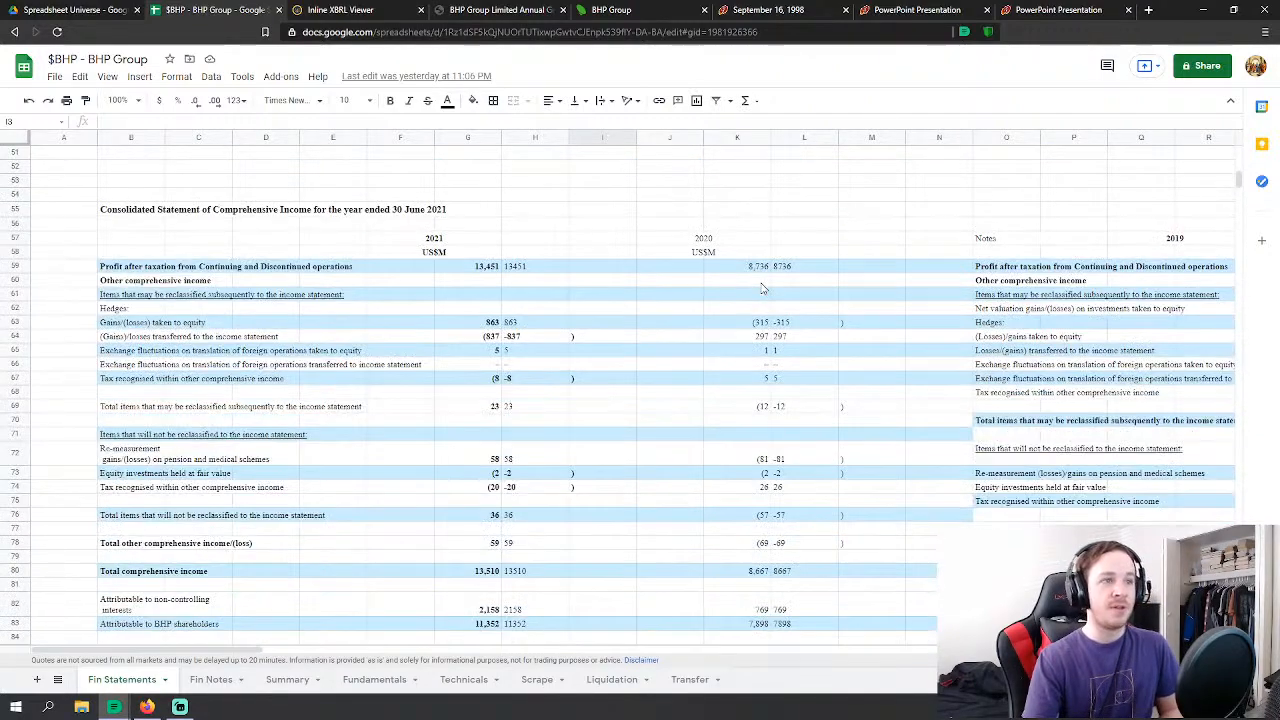
scroll(753, 294, down, 4)
scroll(740, 290, up, 8)
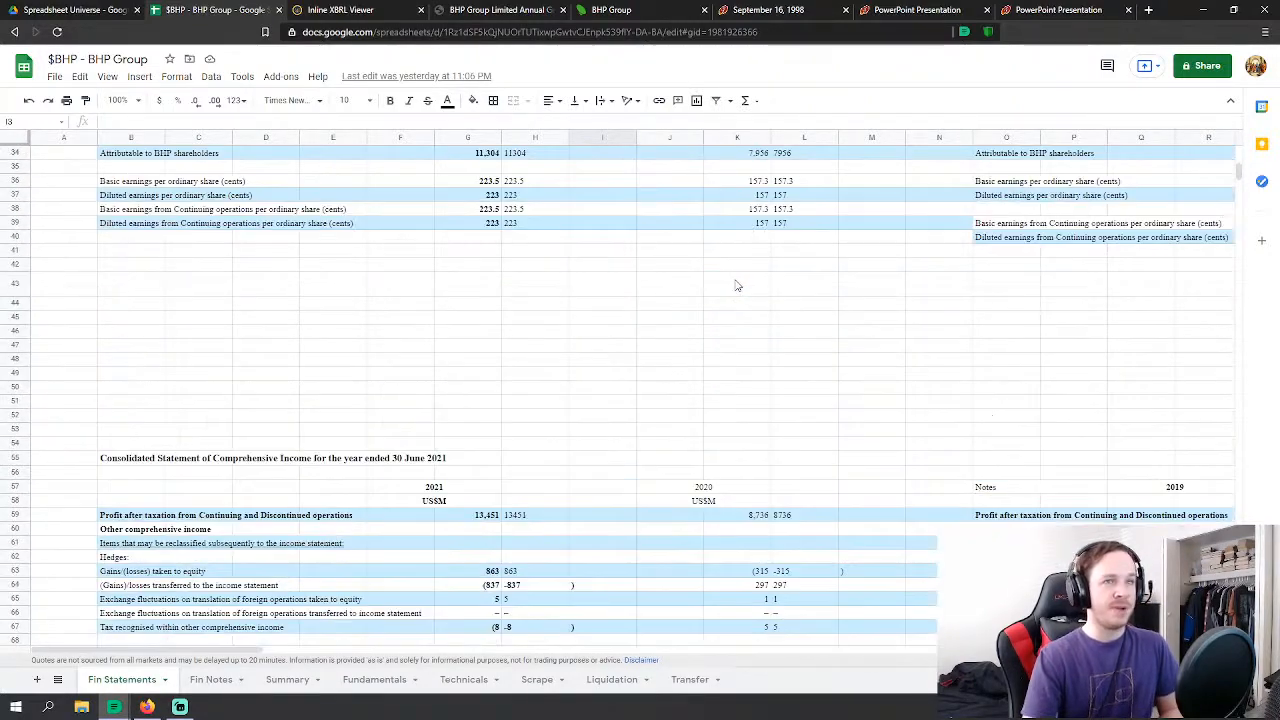
scroll(730, 288, up, 5)
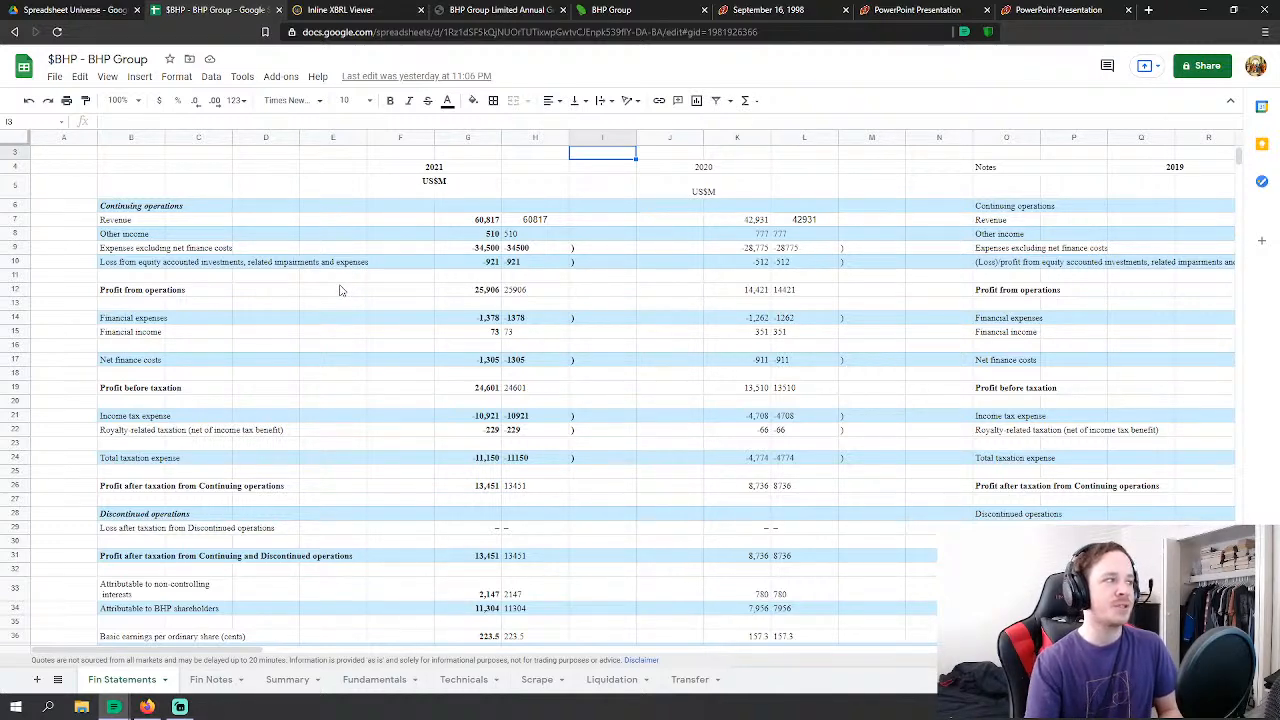
scroll(680, 350, down, 3)
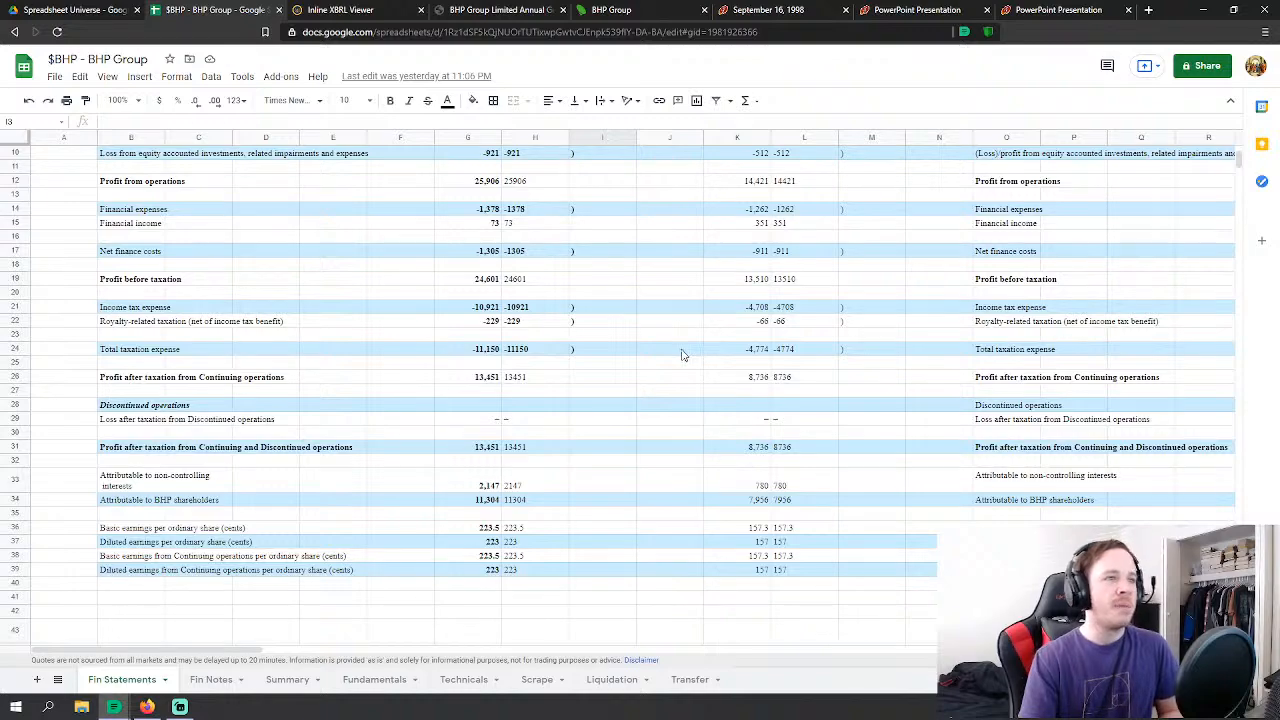
Step: Open the Fundamentals sheet and examine its share counts, market capitalization rows and the Revenues row of the Income Statements section
scroll(682, 355, down, 10)
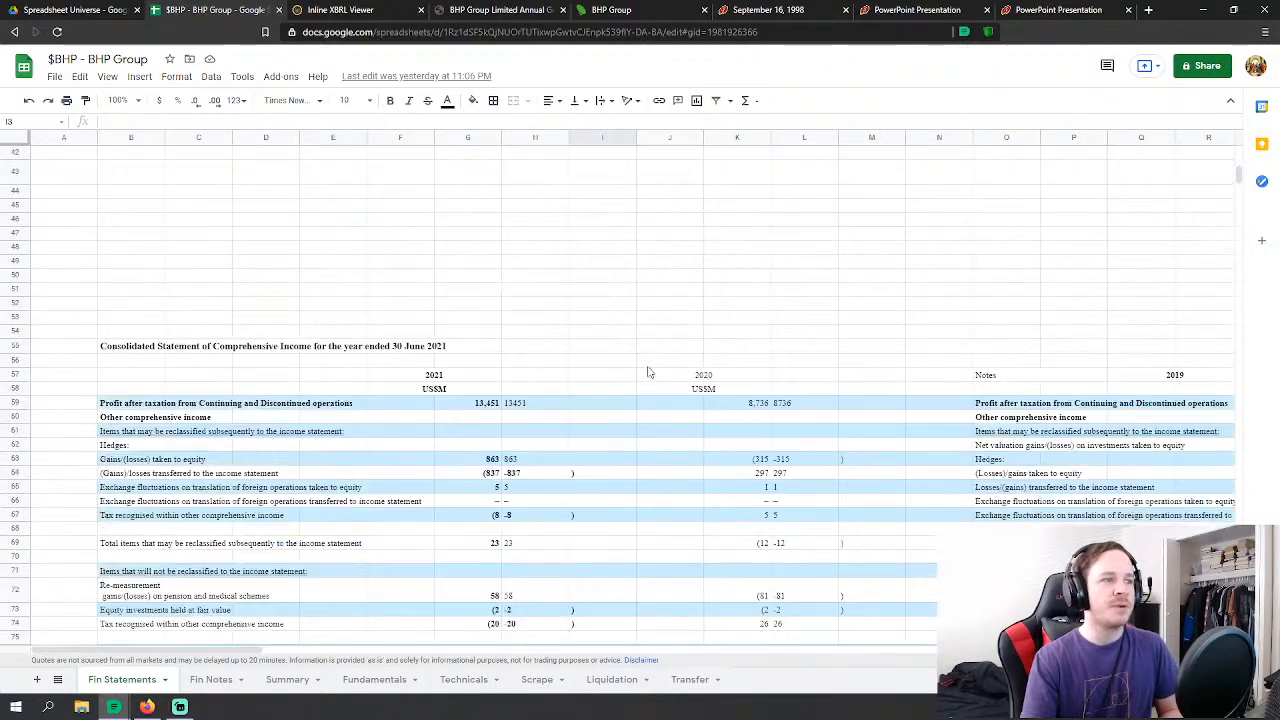
scroll(648, 372, up, 10)
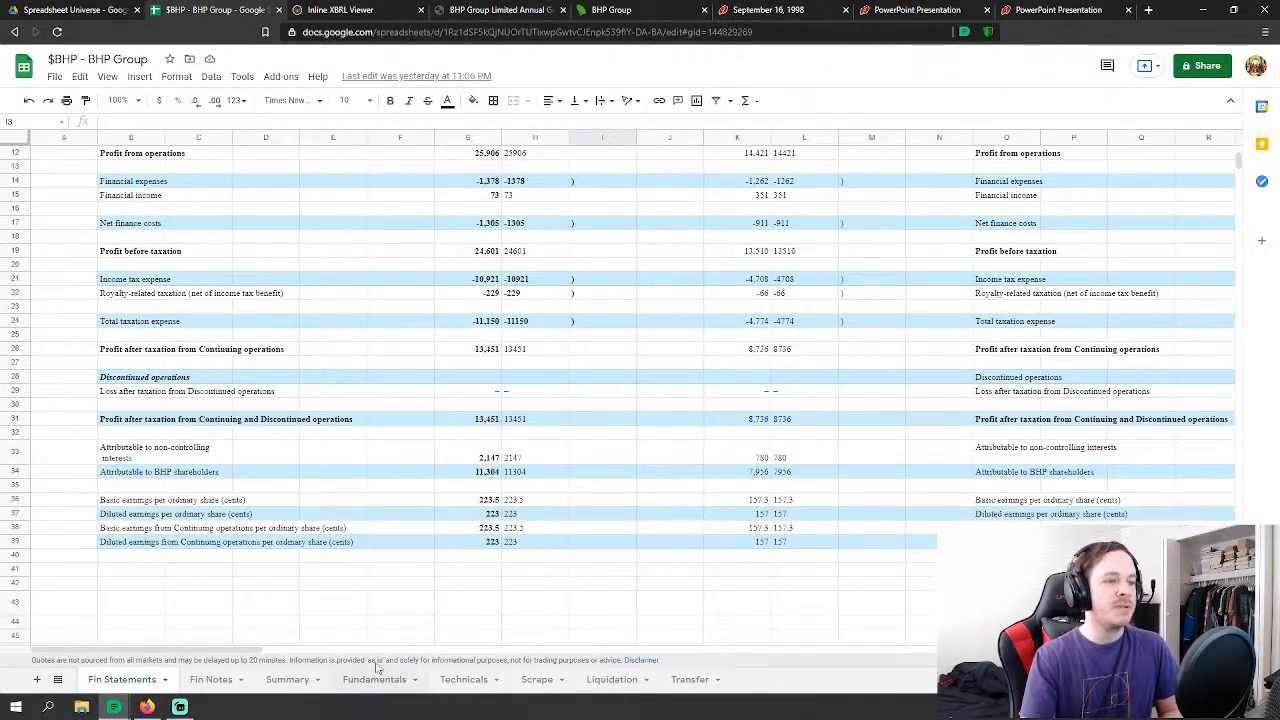
click(374, 680)
drag(632, 547, 632, 533)
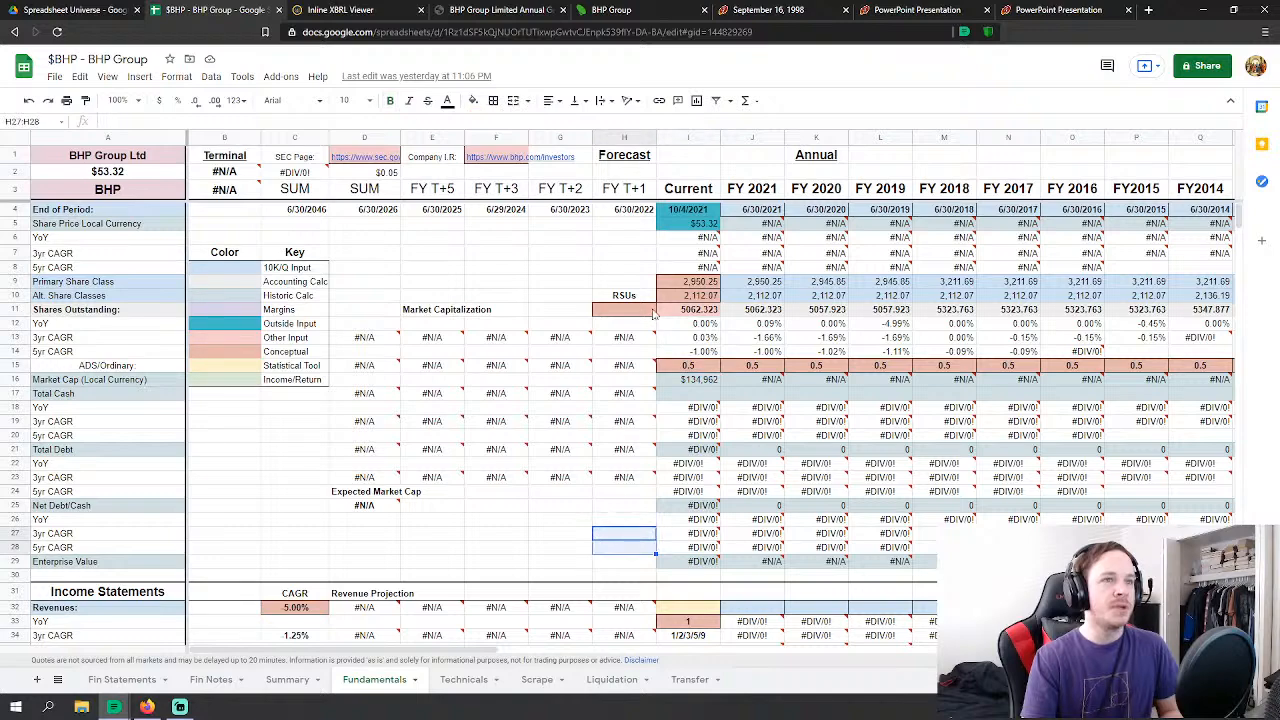
scroll(466, 431, down, 3)
scroll(466, 431, up, 3)
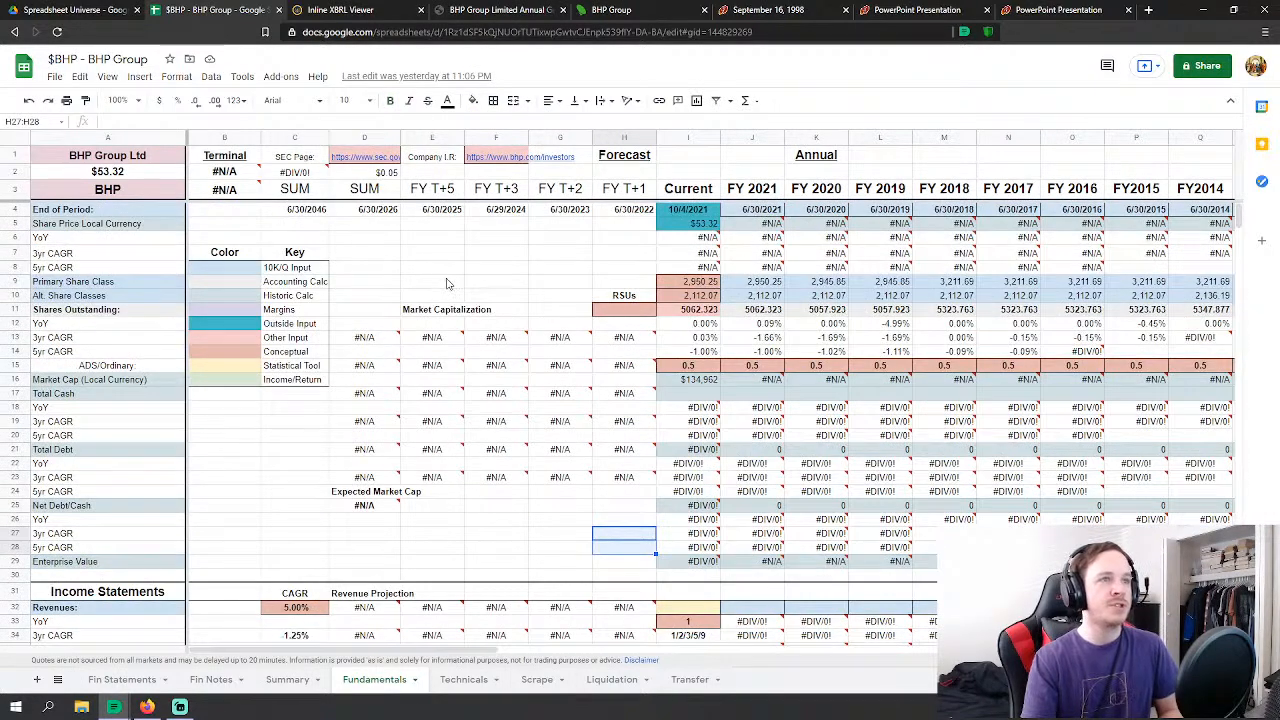
click(448, 270)
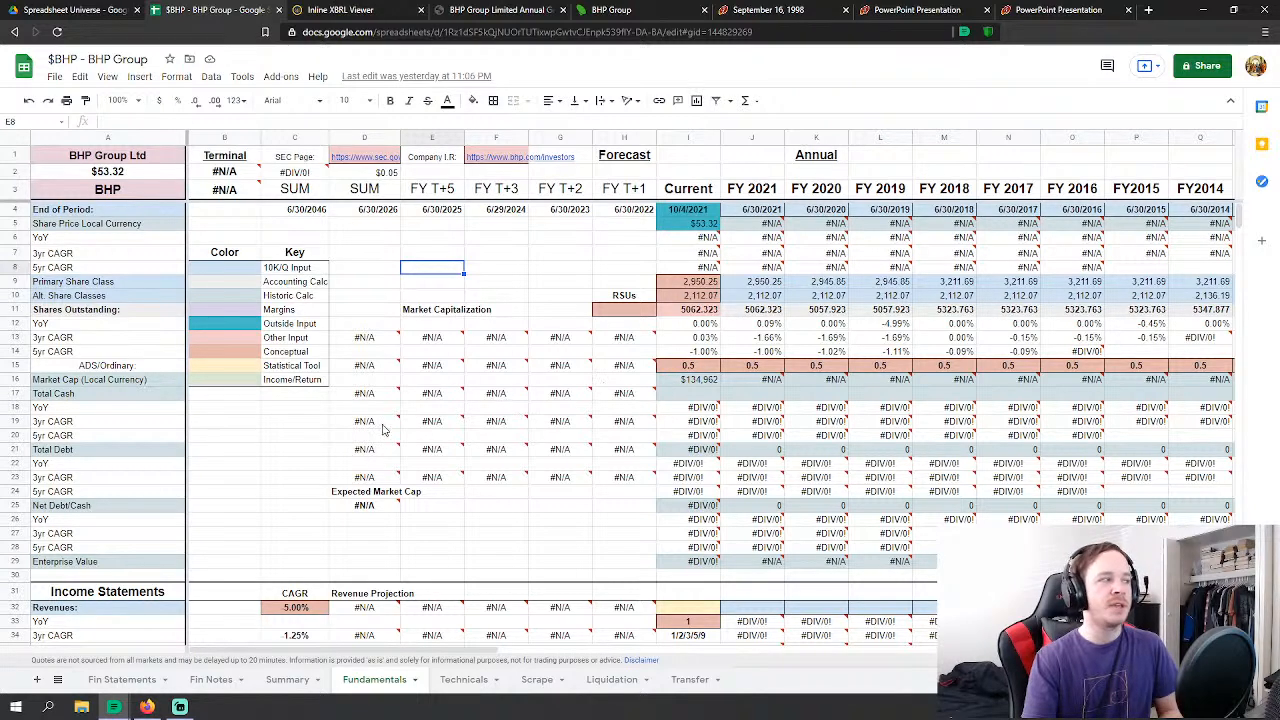
scroll(690, 378, down, 5)
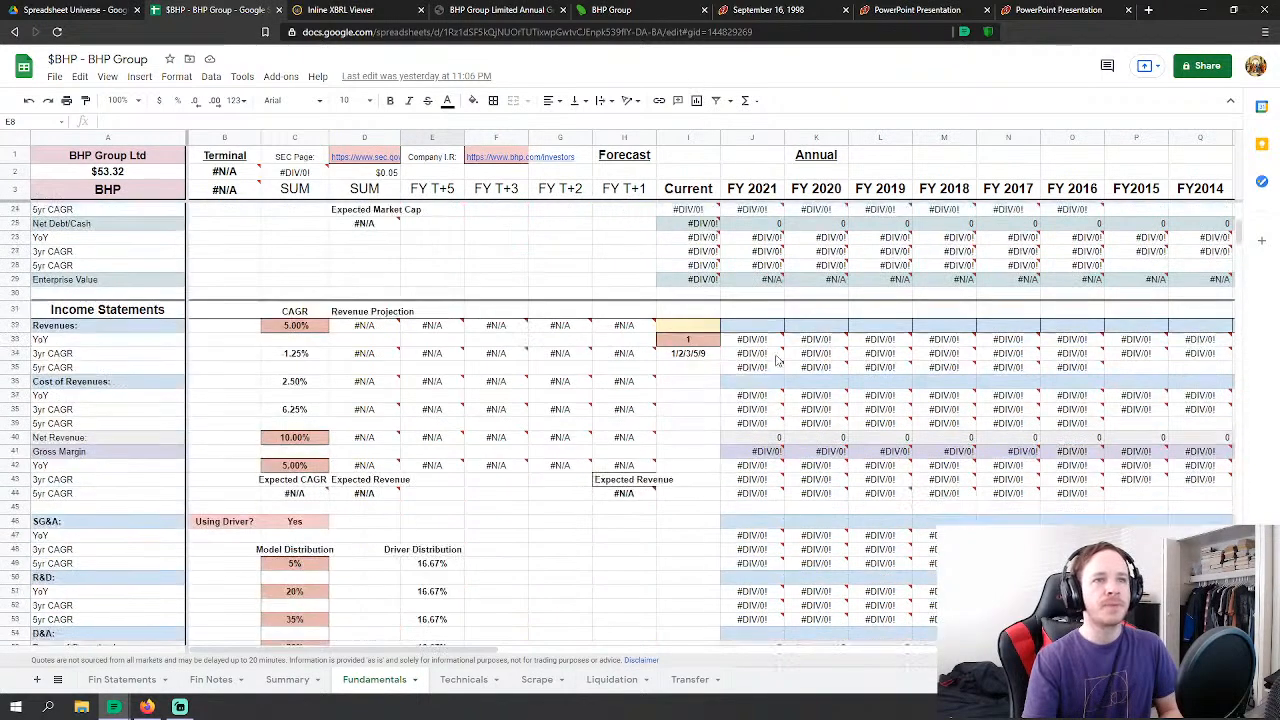
click(723, 392)
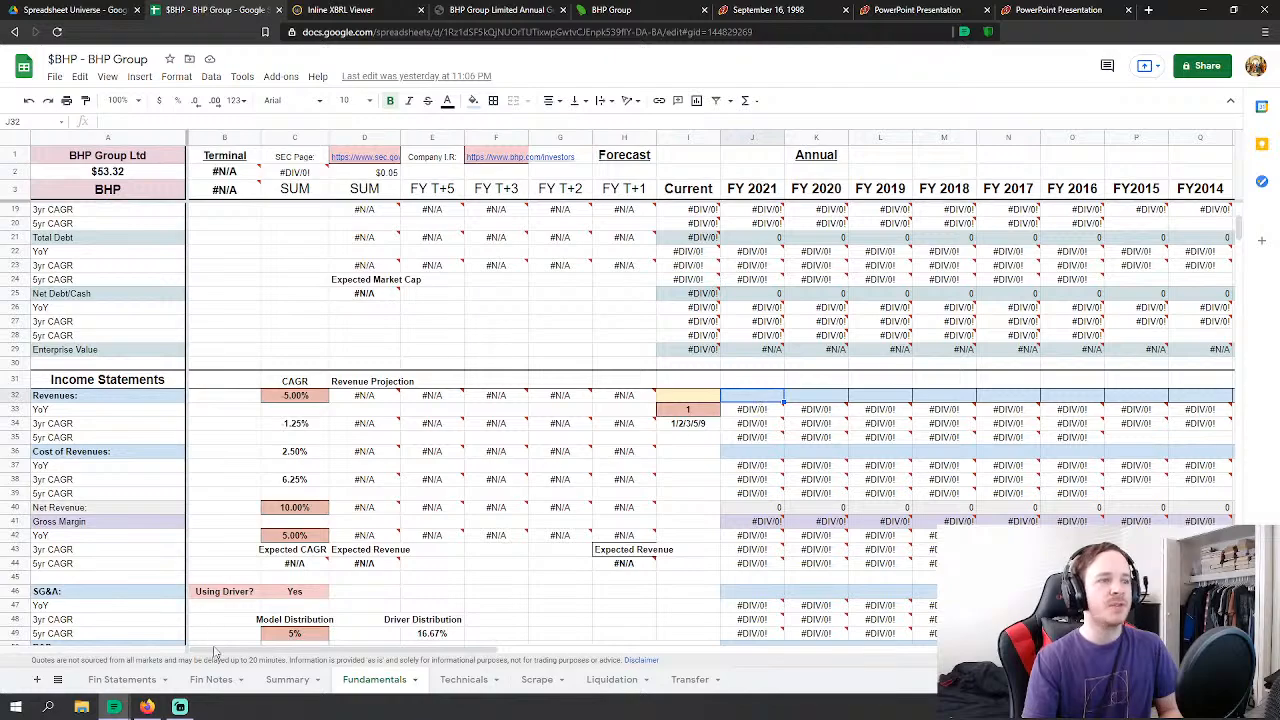
Step: Set the Convert to USD rate in the Cashflow & Growth section to 0.75 and check the current share price
scroll(338, 582, down, 2)
scroll(338, 582, down, 20)
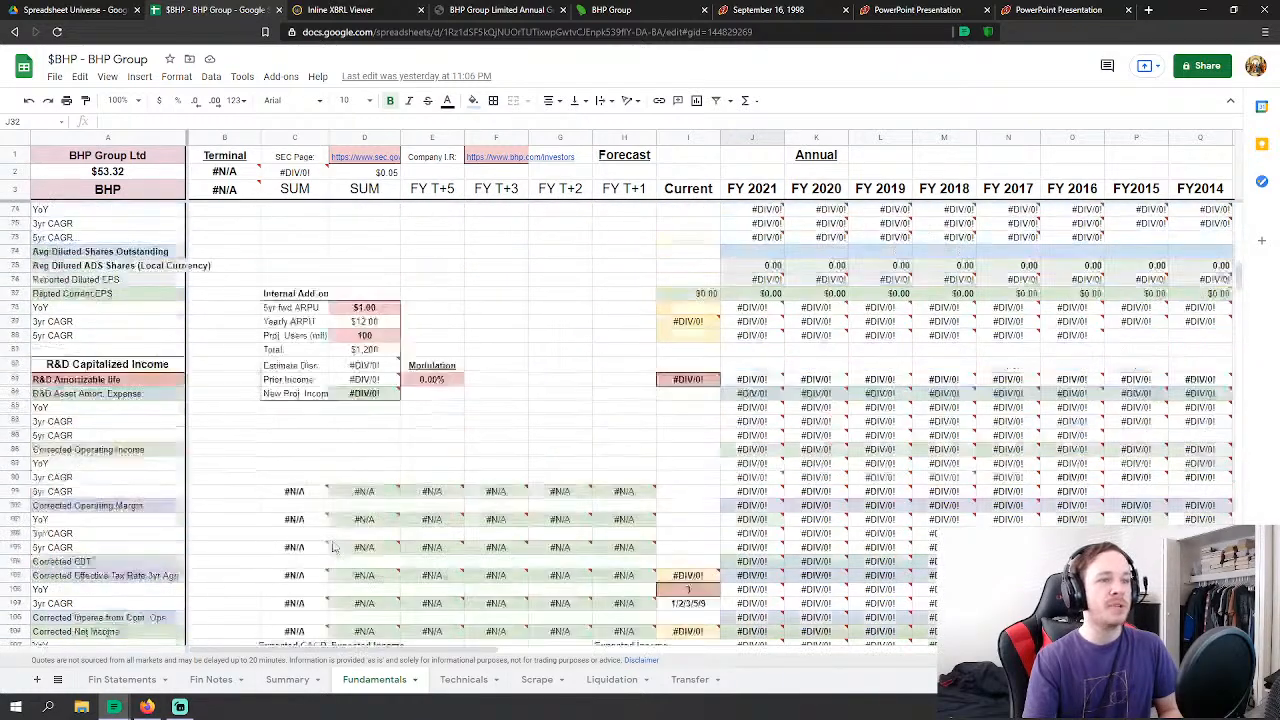
scroll(334, 546, down, 8)
scroll(334, 546, up, 8)
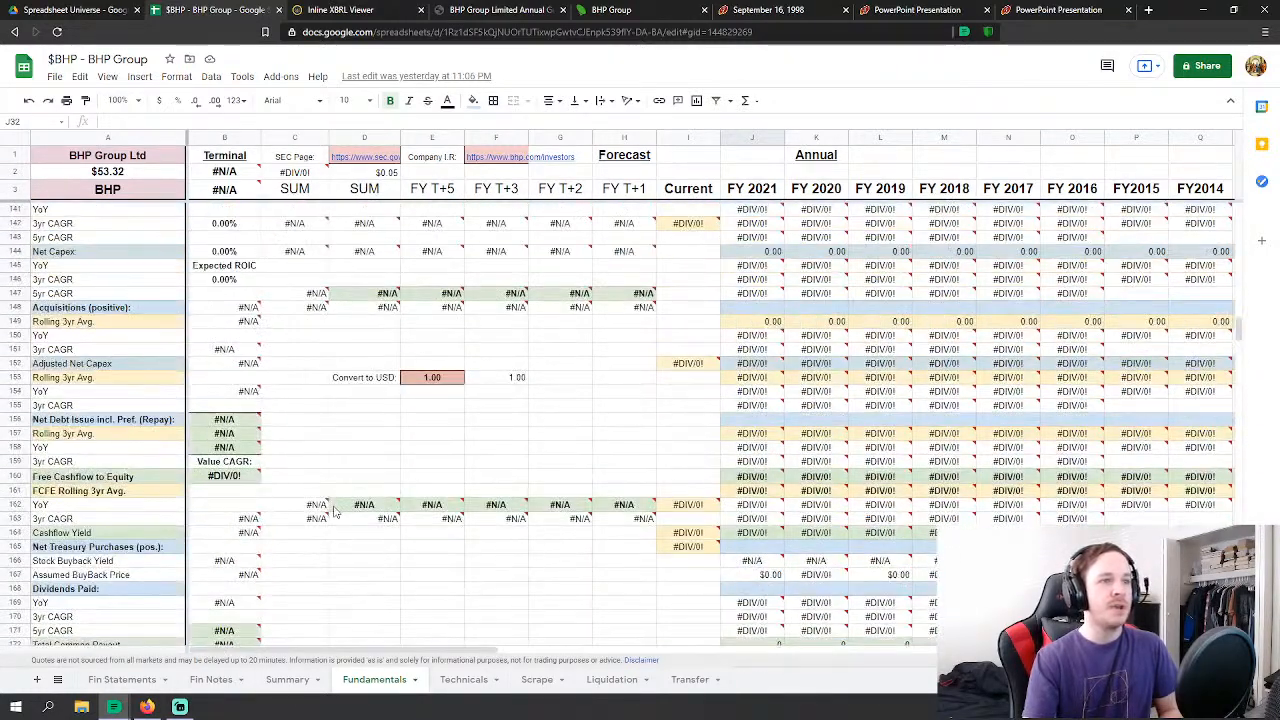
scroll(470, 352, up, 8)
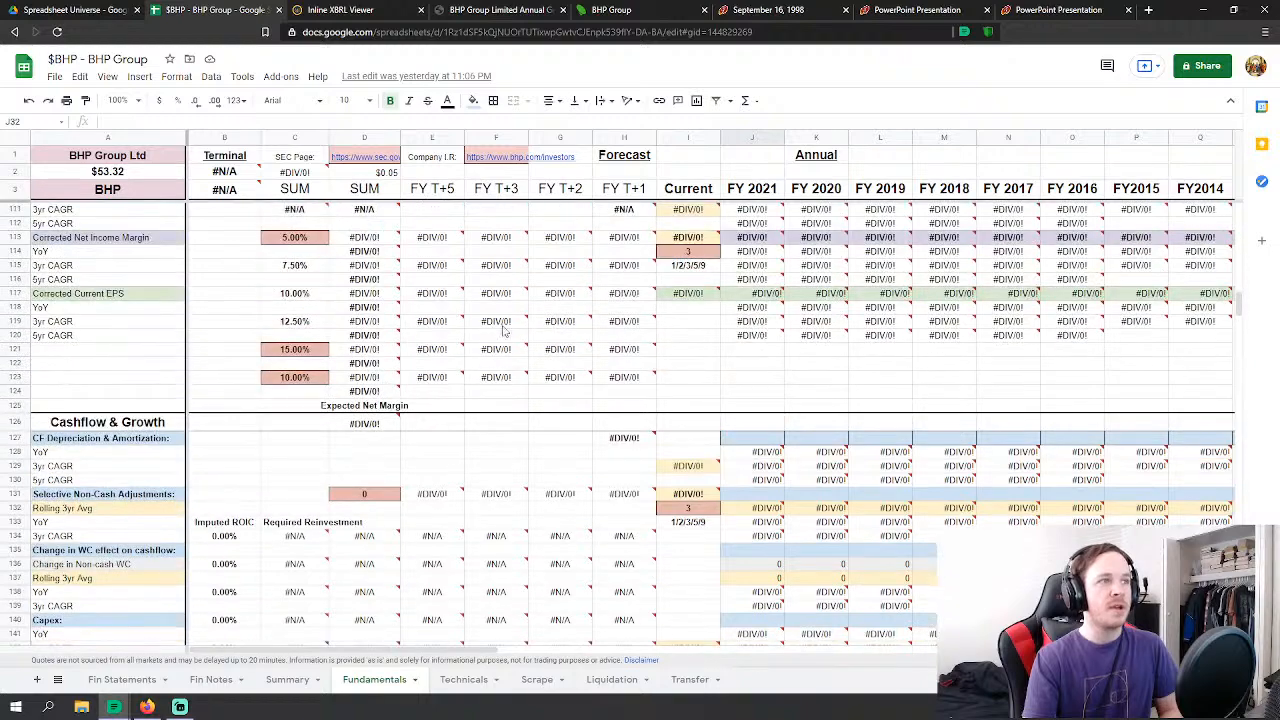
scroll(462, 468, down, 7)
scroll(462, 468, down, 3)
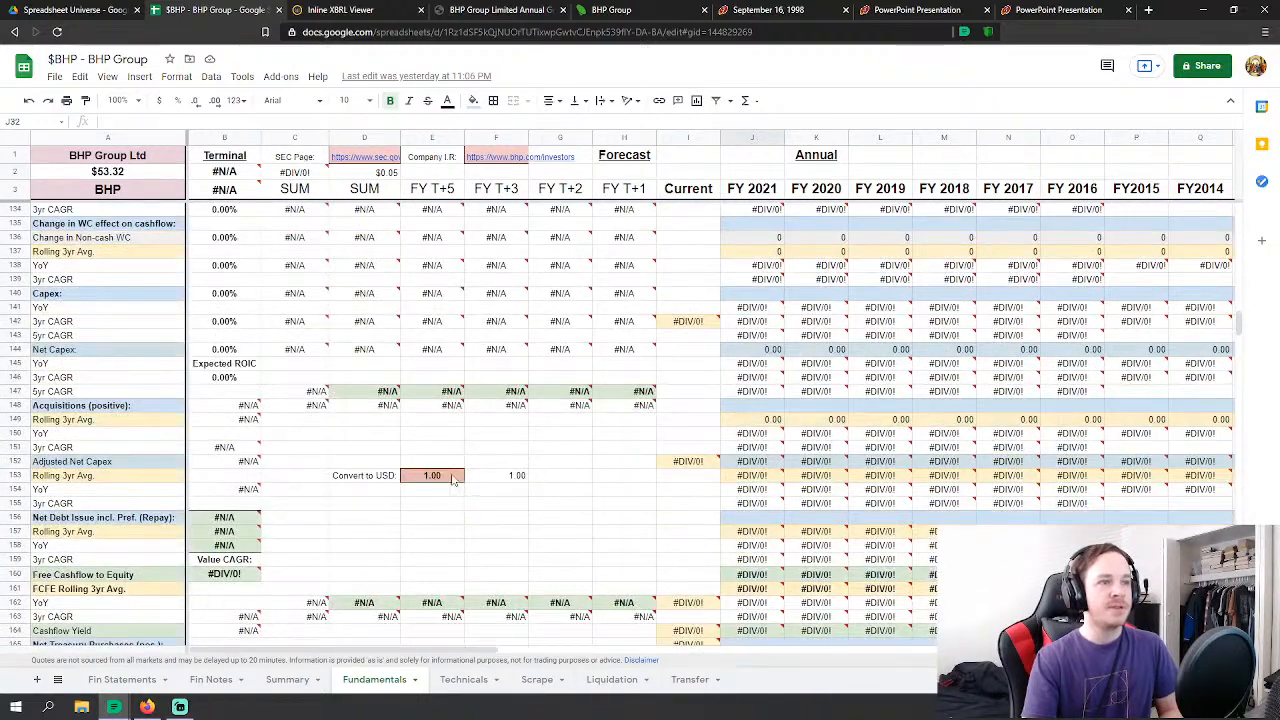
click(454, 477)
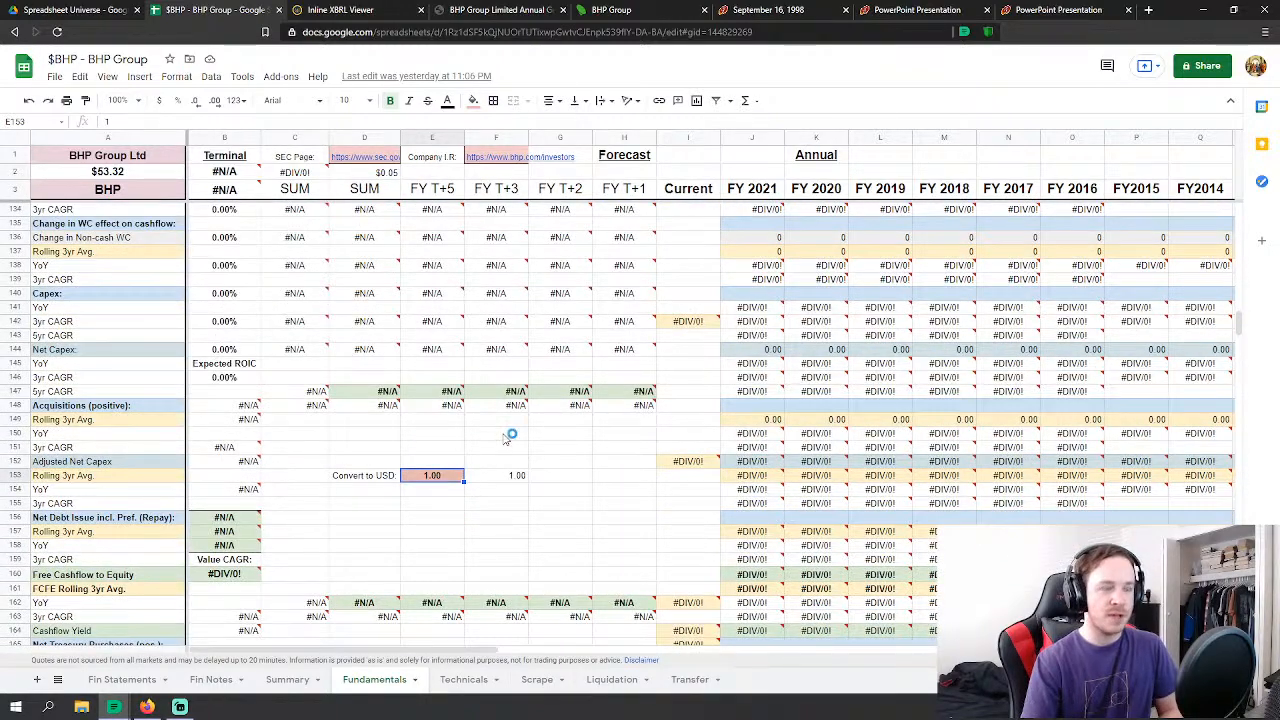
key(BackSpace)
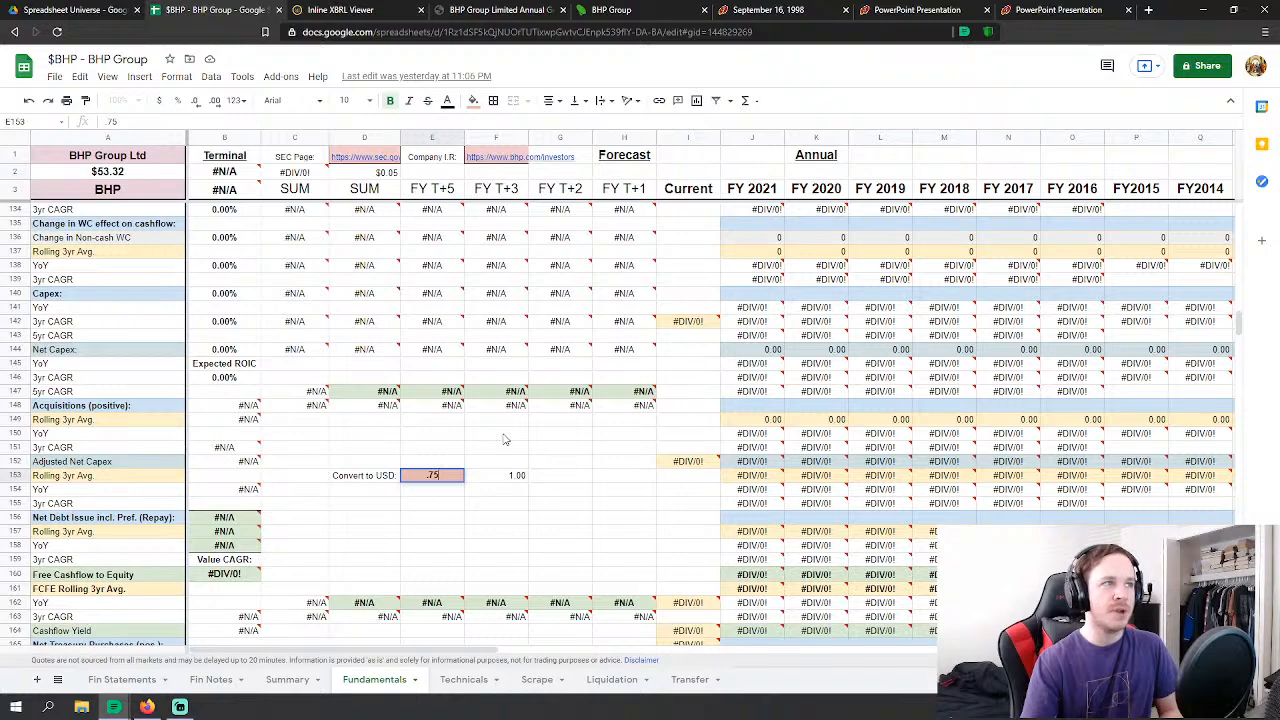
key(Return)
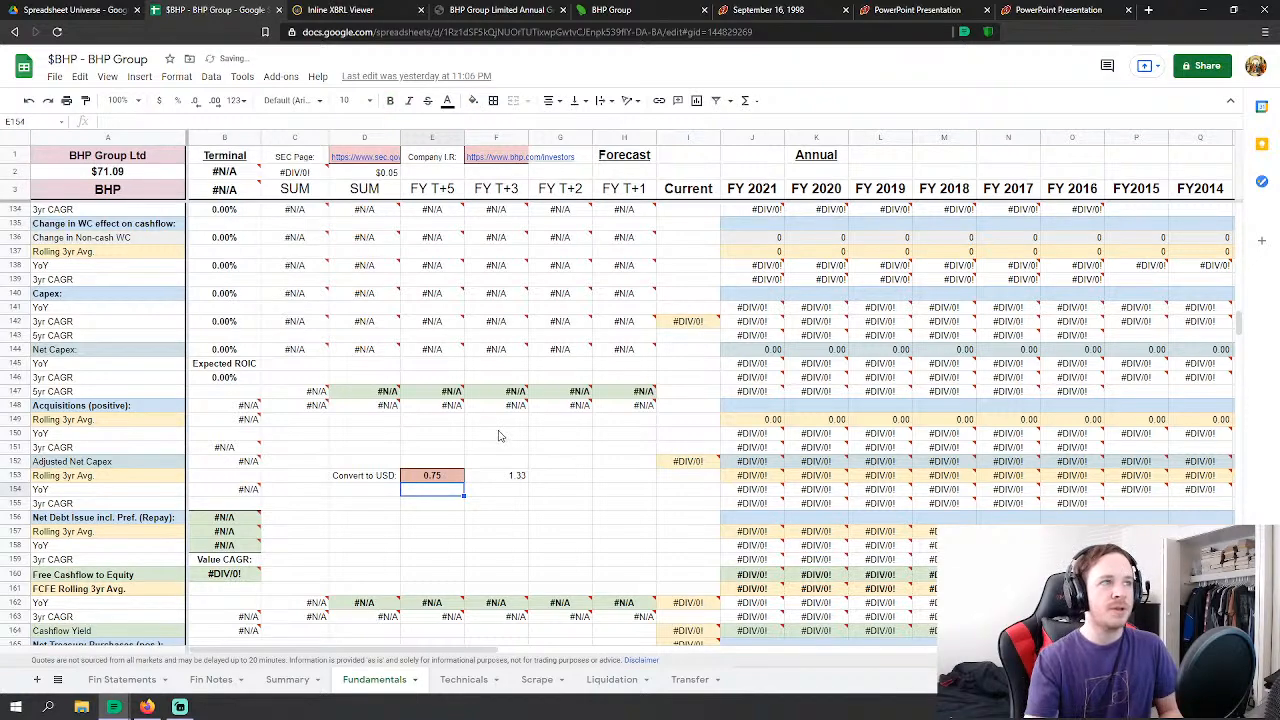
scroll(1080, 365, up, 15)
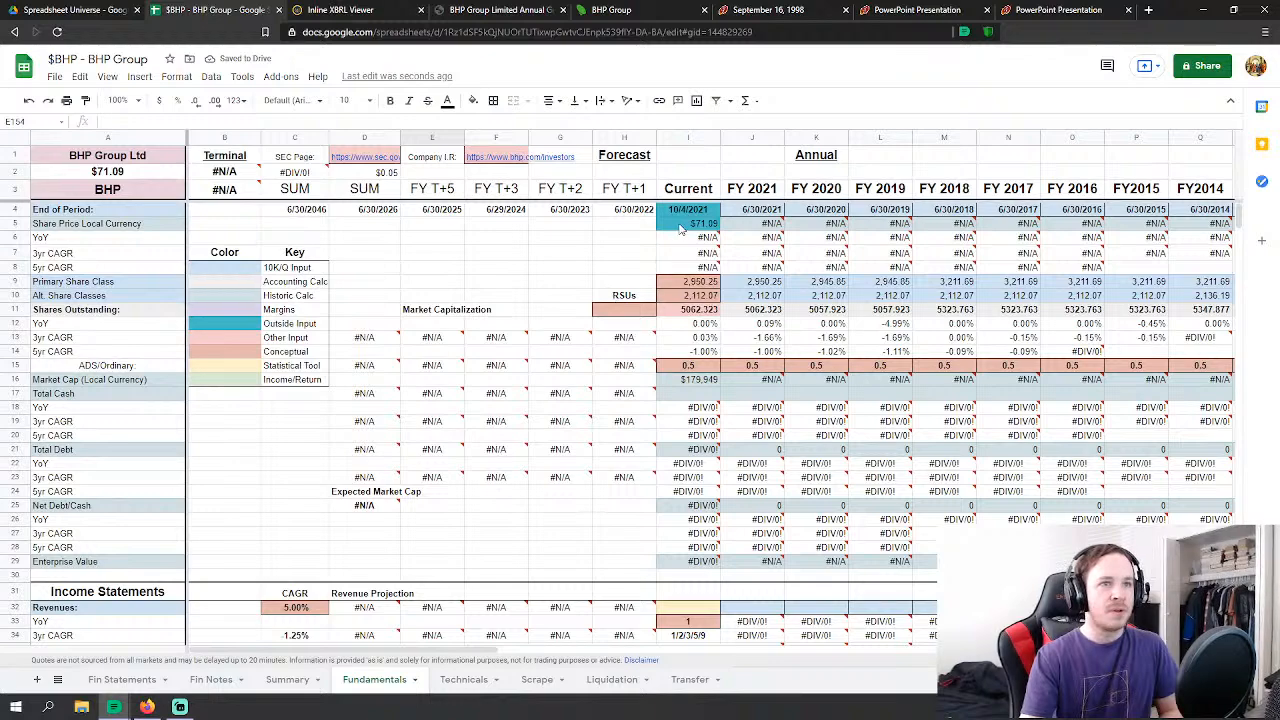
scroll(603, 311, down, 5)
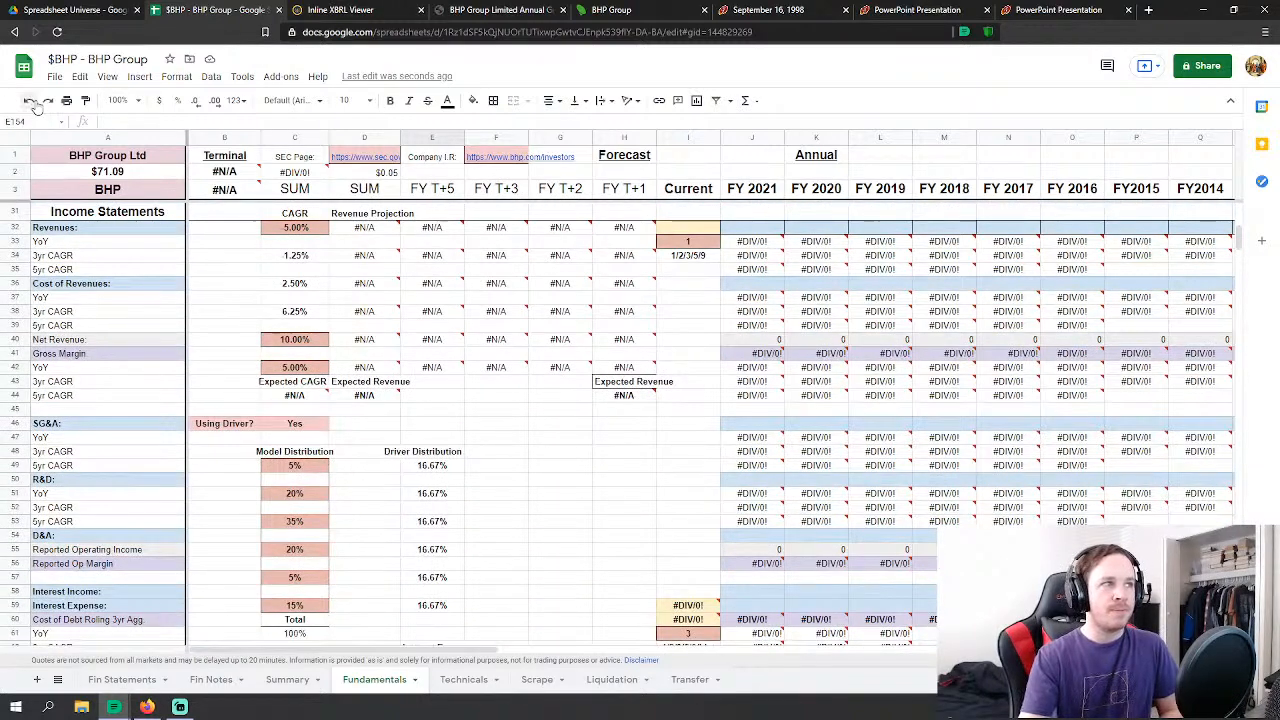
Step: Undo the Convert to USD change and recheck the share price in cell A2 and the Current column
click(29, 100)
click(156, 171)
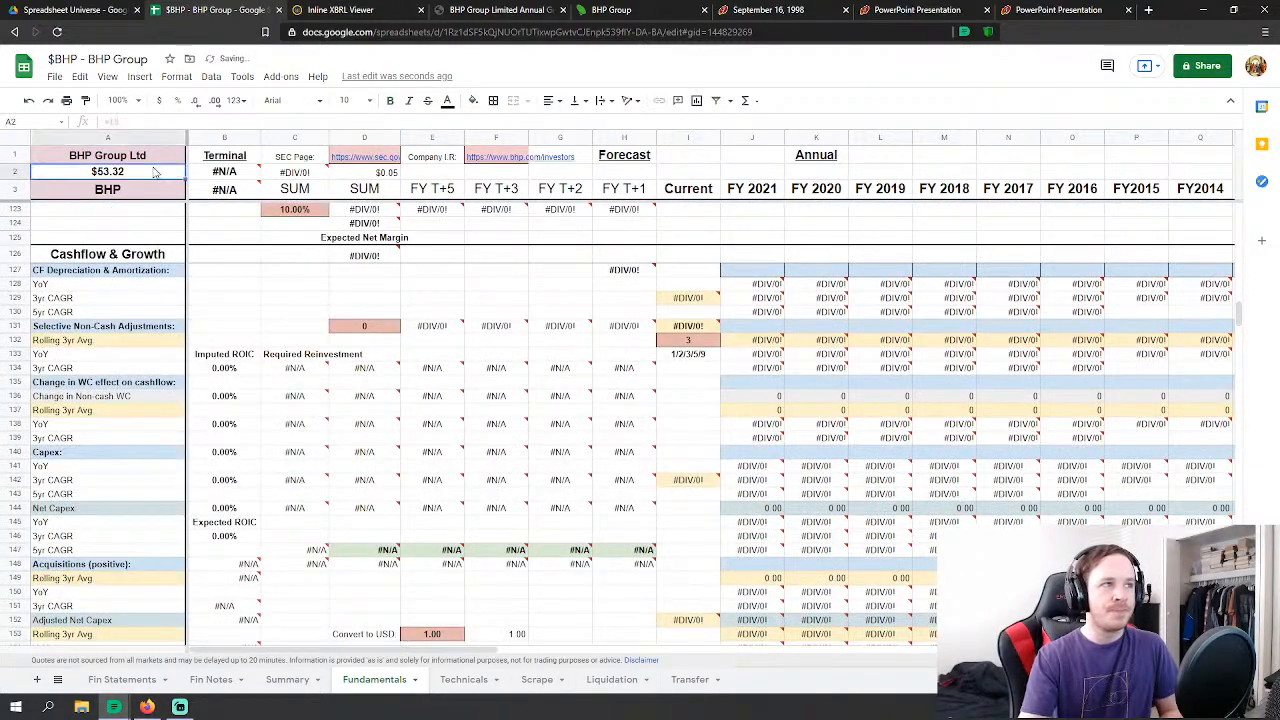
scroll(606, 409, up, 5)
scroll(606, 409, up, 15)
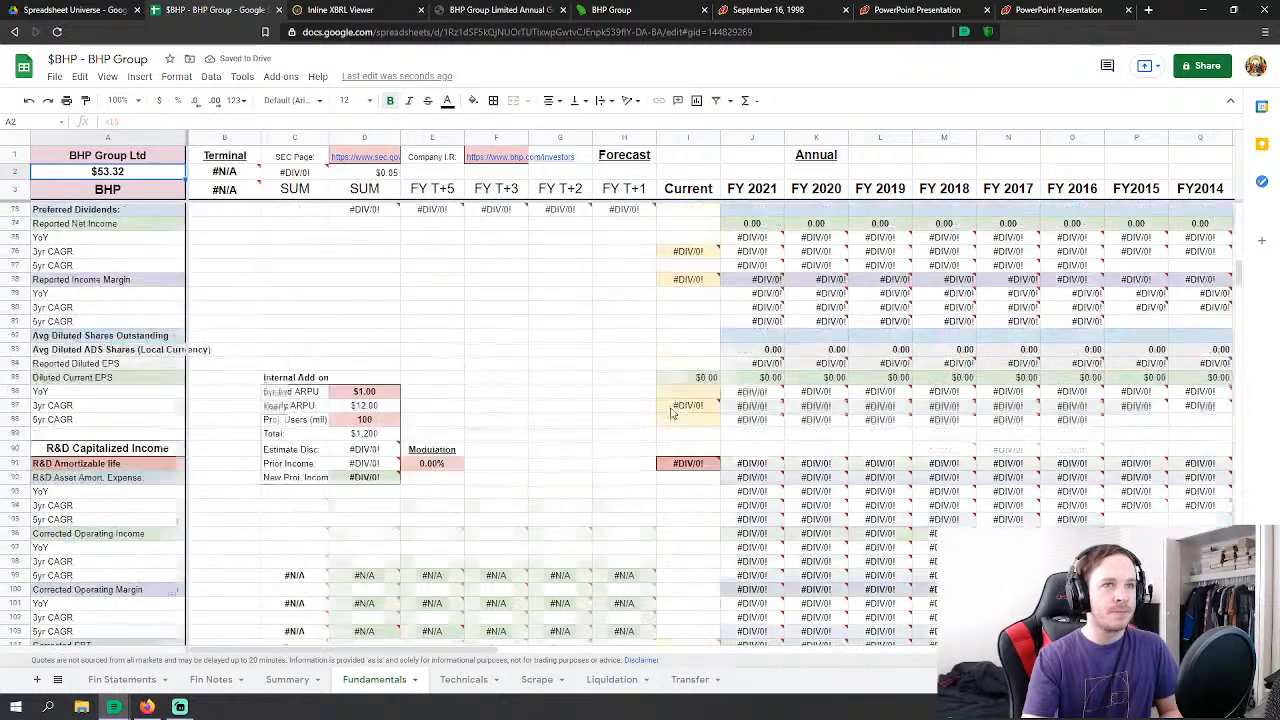
scroll(455, 346, up, 2)
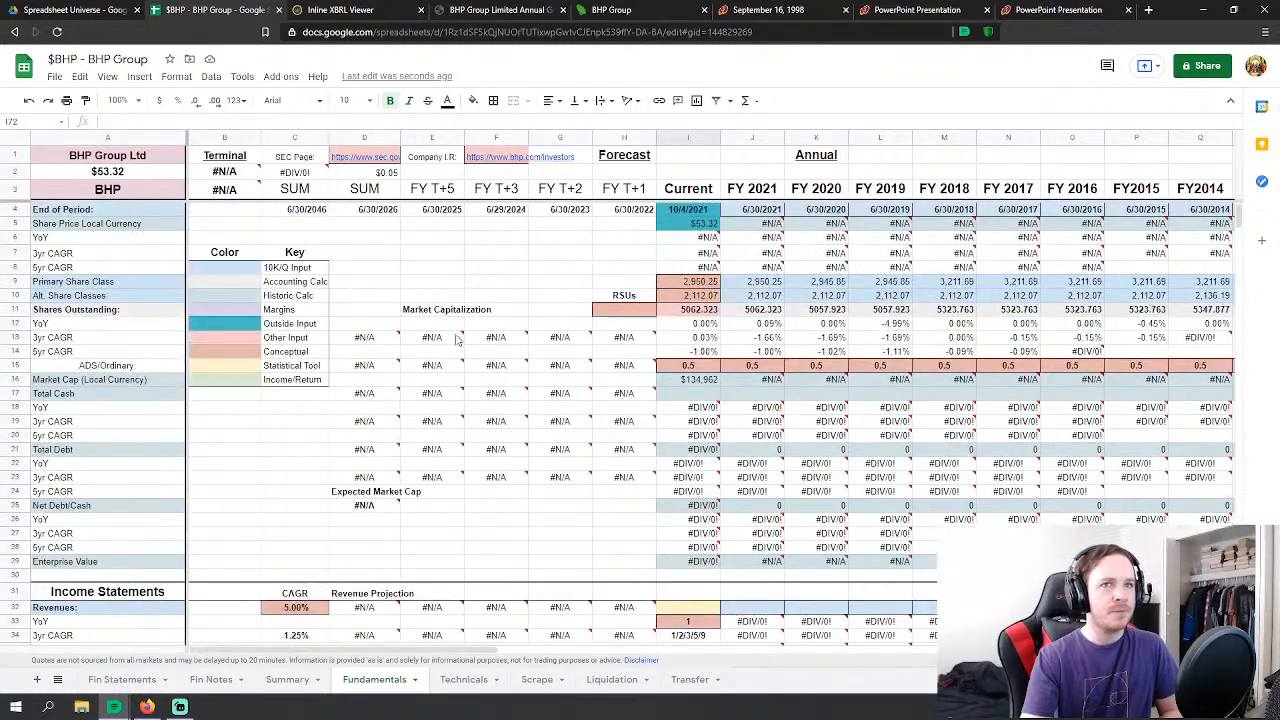
Step: Look through the Income Statements and Cashflow & Growth sections of the Fundamentals sheet
click(375, 253)
click(547, 409)
scroll(560, 456, down, 1)
scroll(561, 455, down, 6)
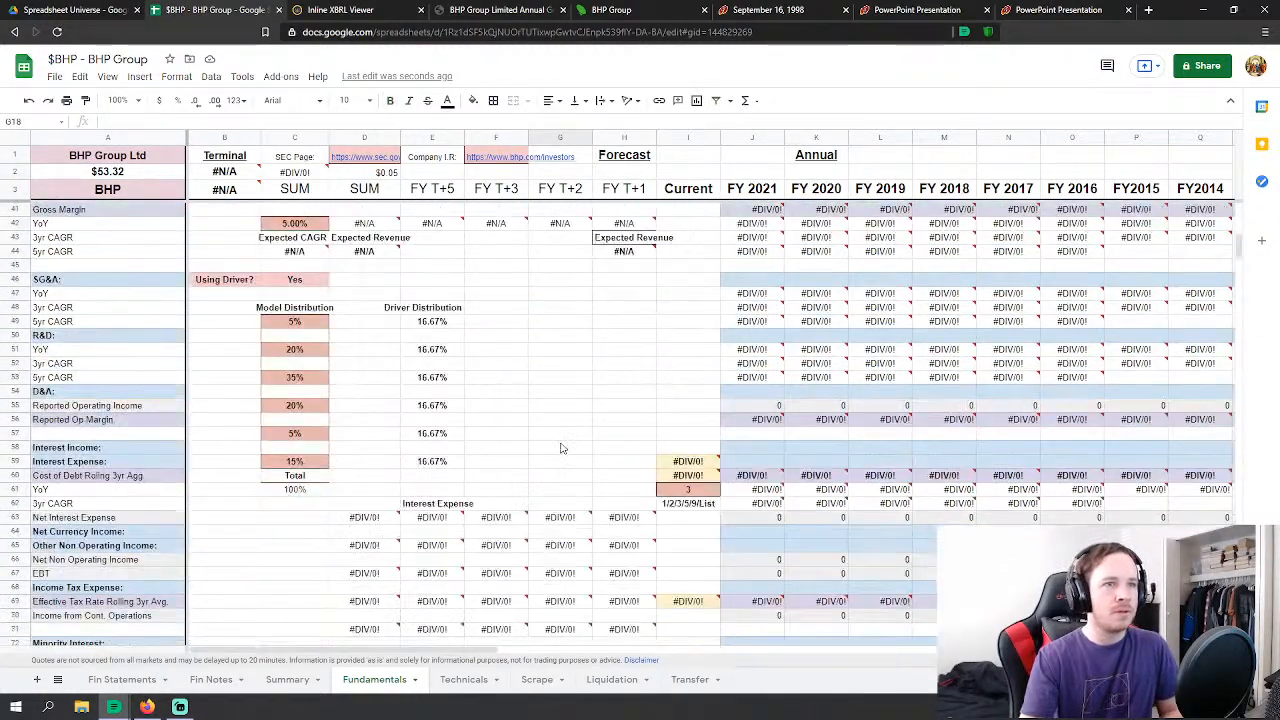
click(562, 435)
scroll(565, 425, down, 8)
scroll(570, 415, down, 5)
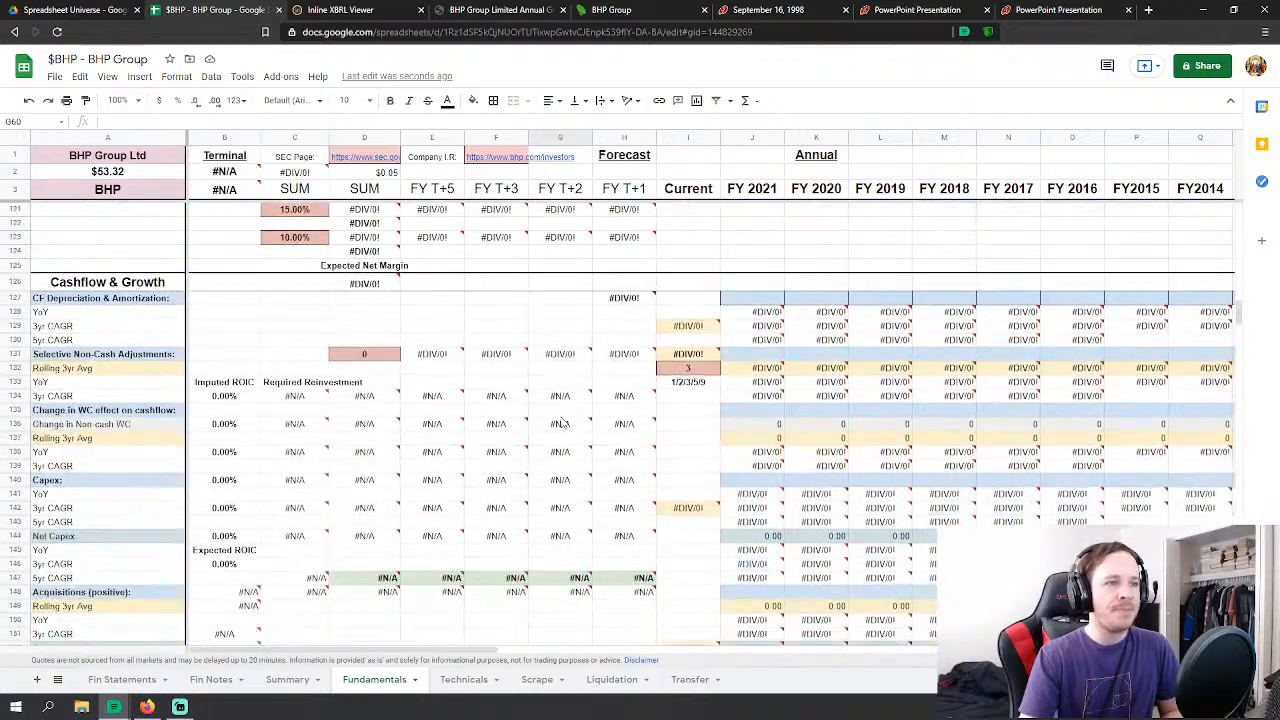
mouse_move(1230, 320)
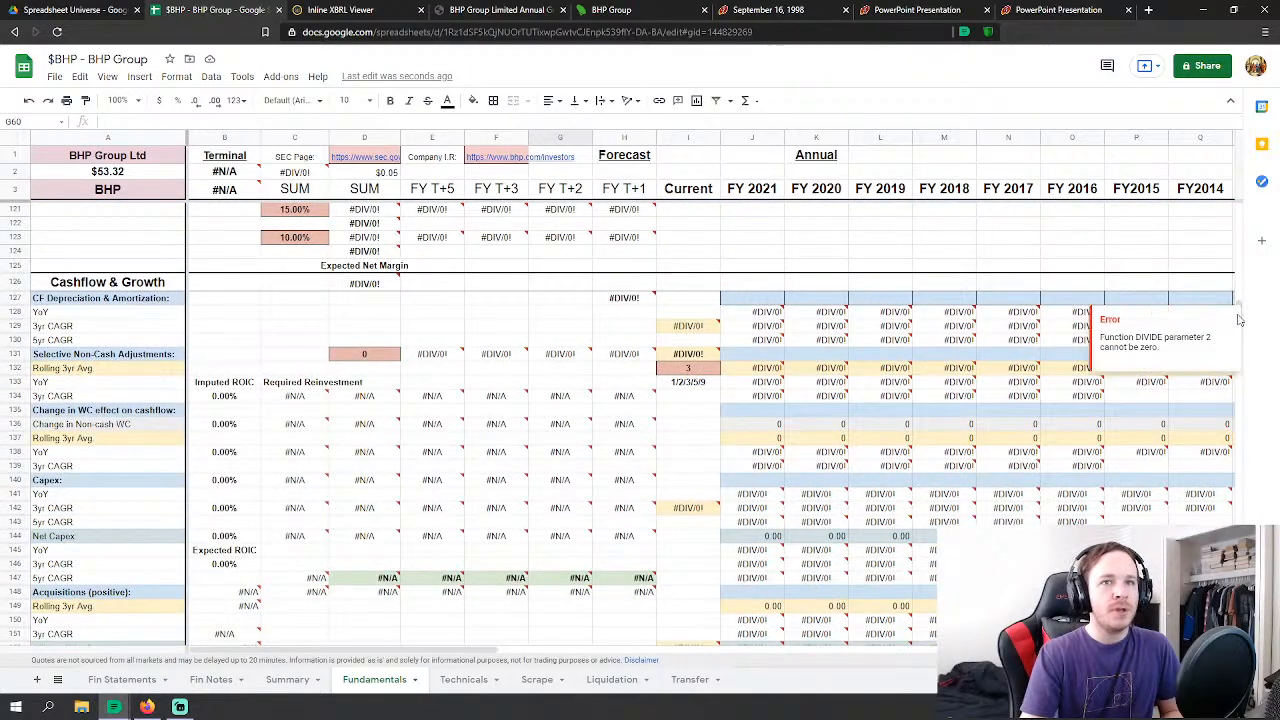
click(1157, 289)
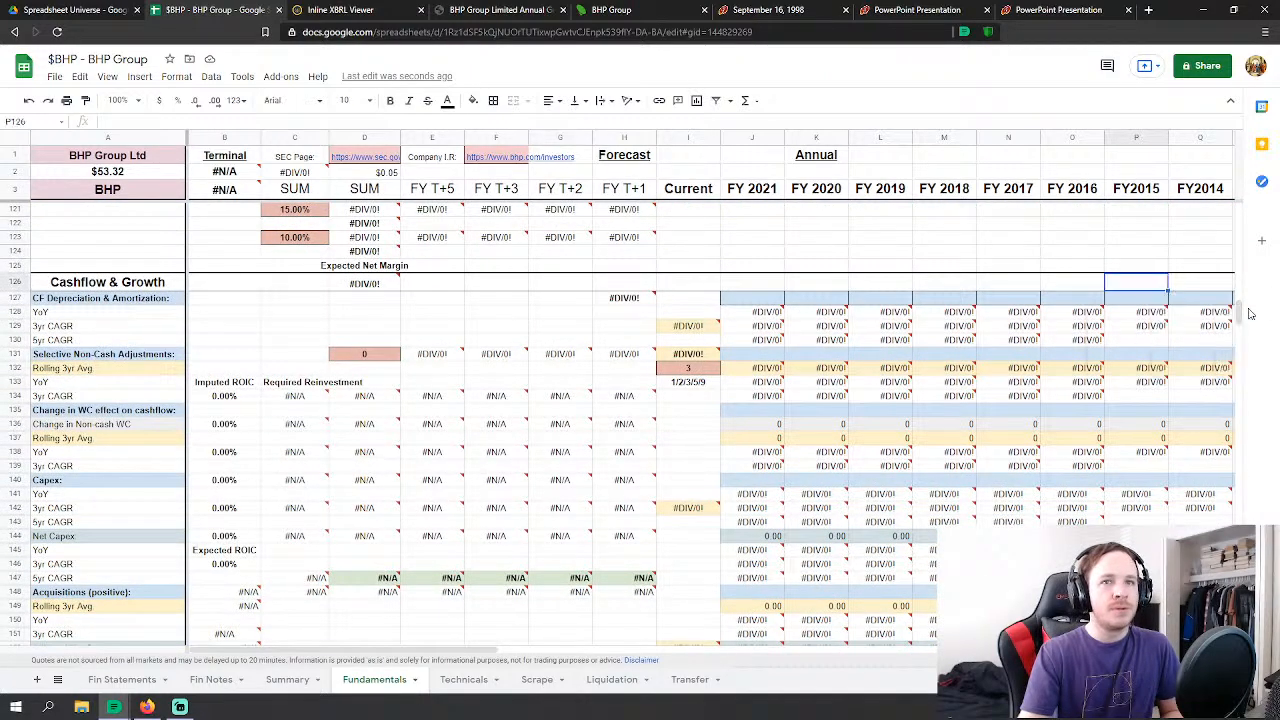
Step: Review the Discount Rate section, covering segments and beta, equity risk premium by geography, production geography and the debt maturity table
drag(1241, 320, 1229, 520)
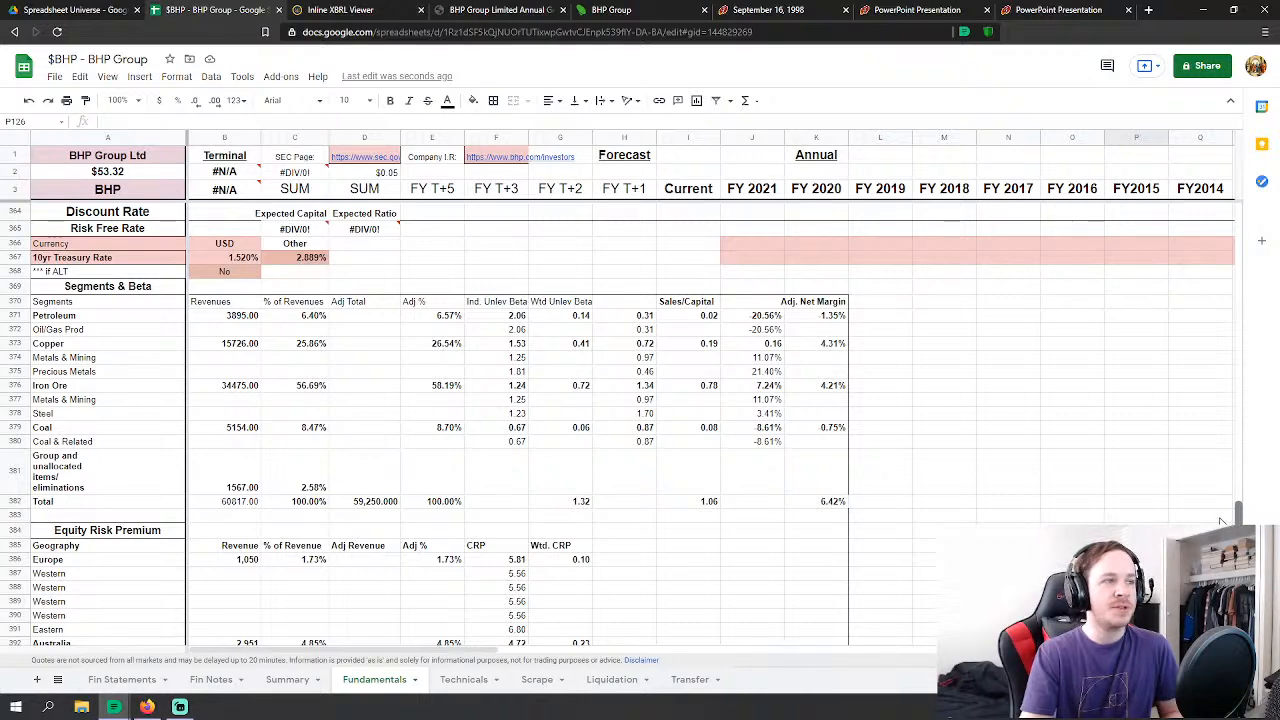
scroll(1221, 521, down, 10)
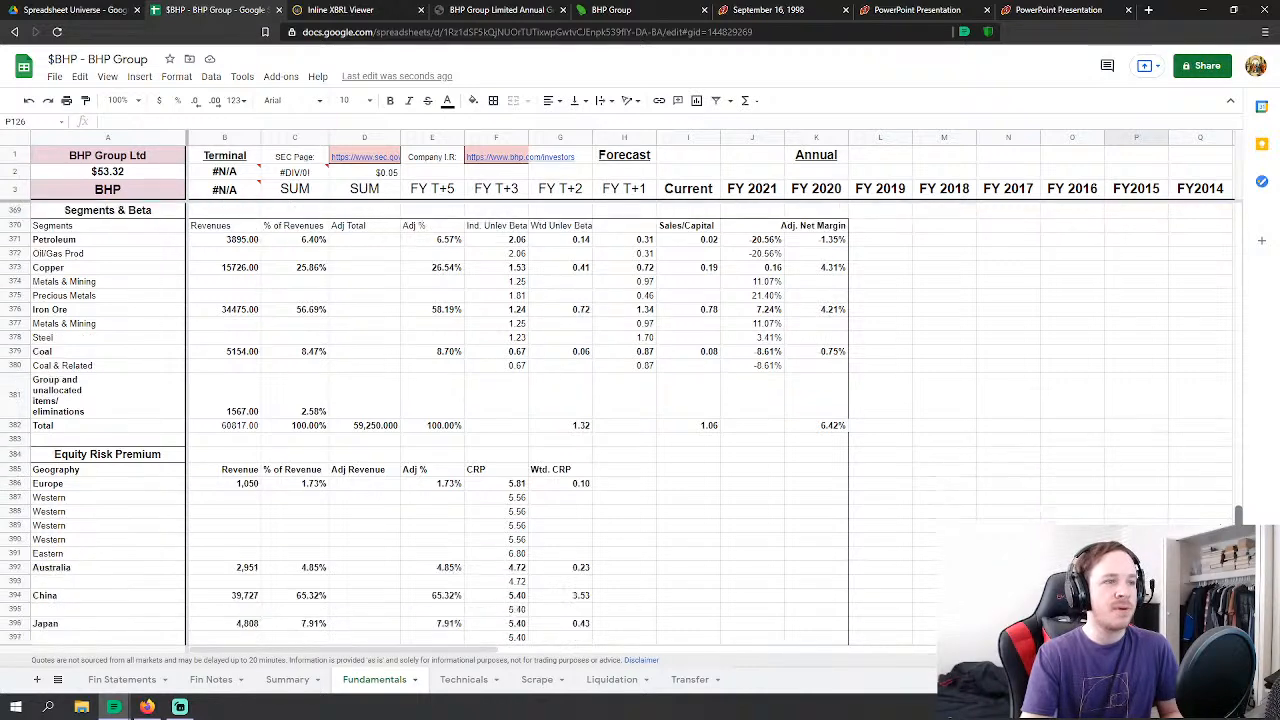
scroll(1238, 522, up, 6)
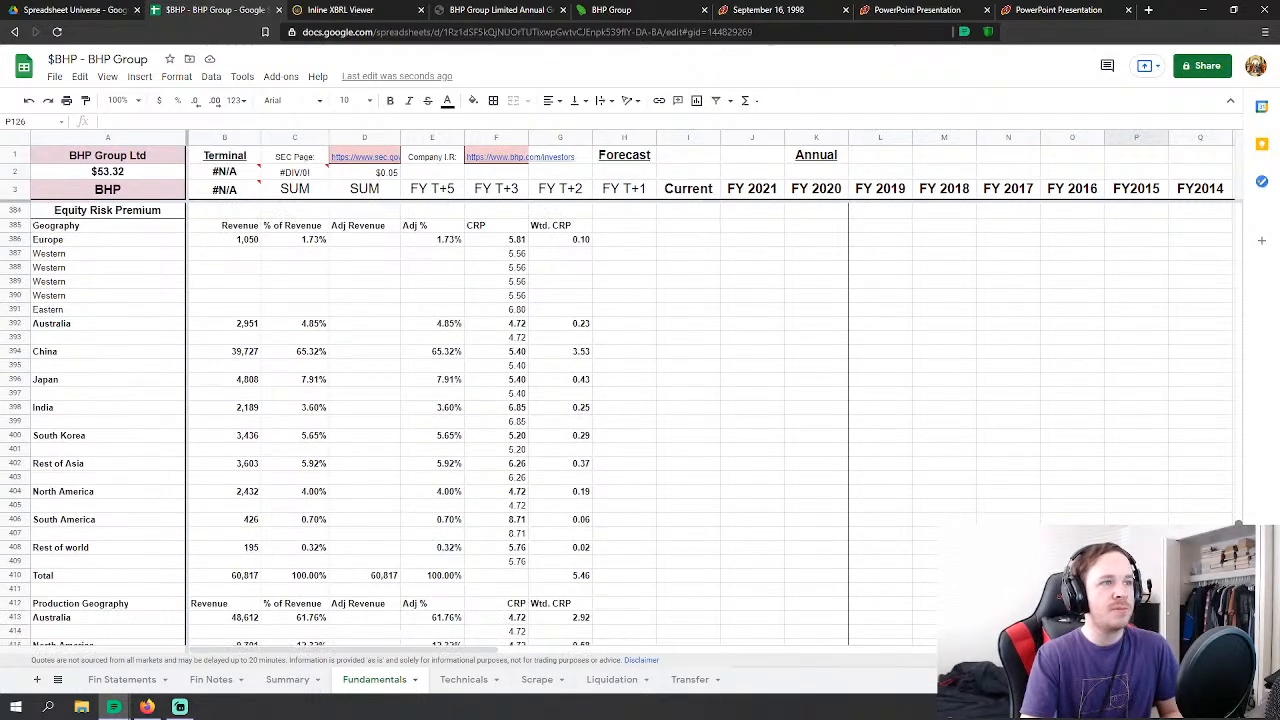
scroll(878, 515, down, 1)
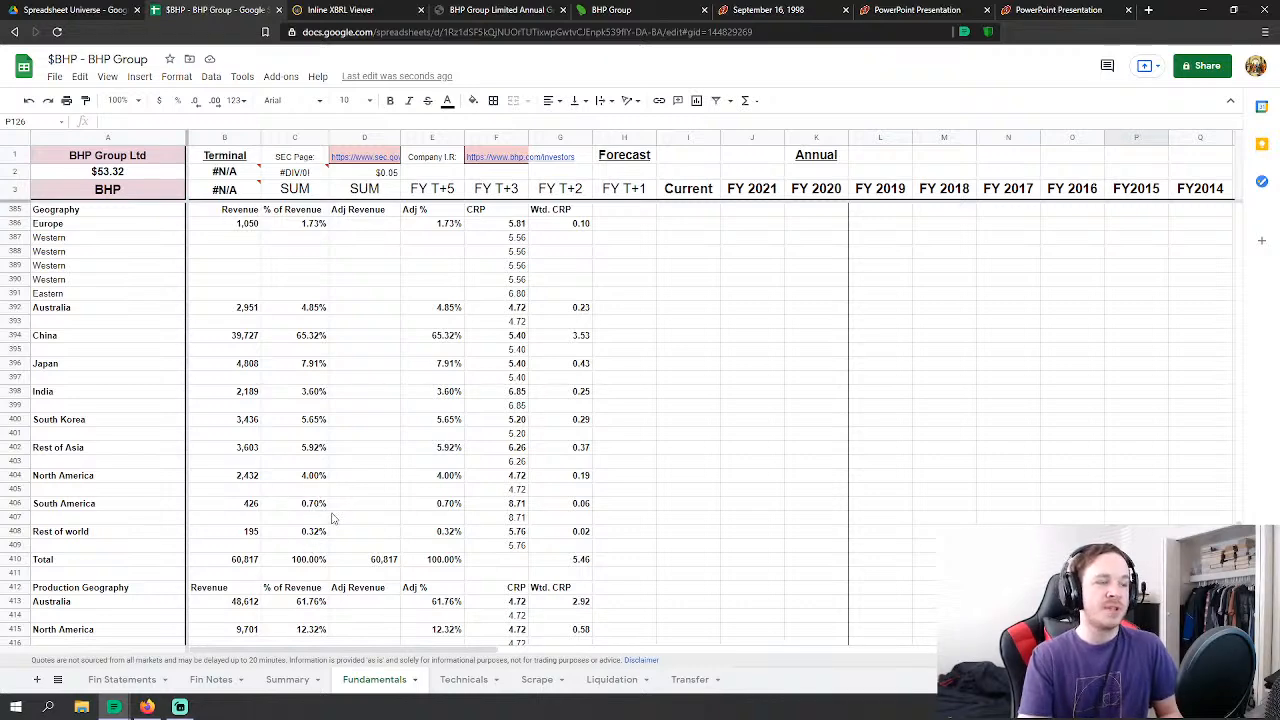
scroll(317, 582, down, 5)
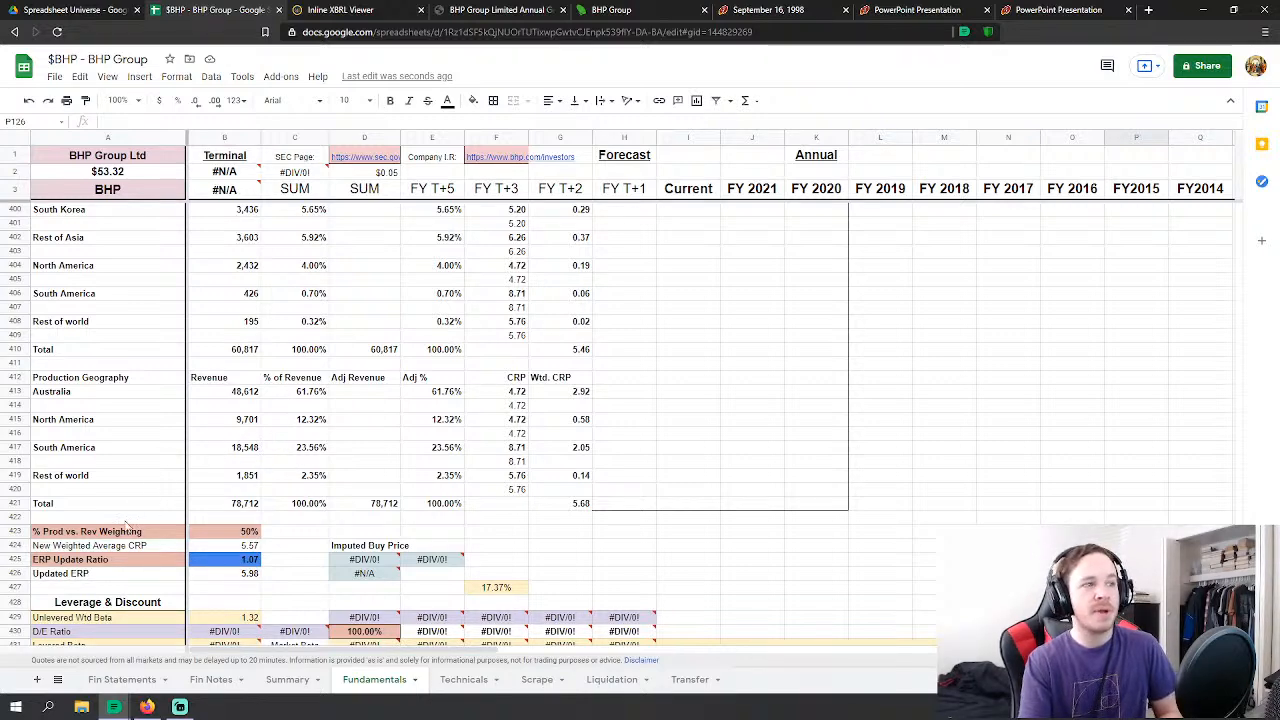
scroll(126, 527, down, 10)
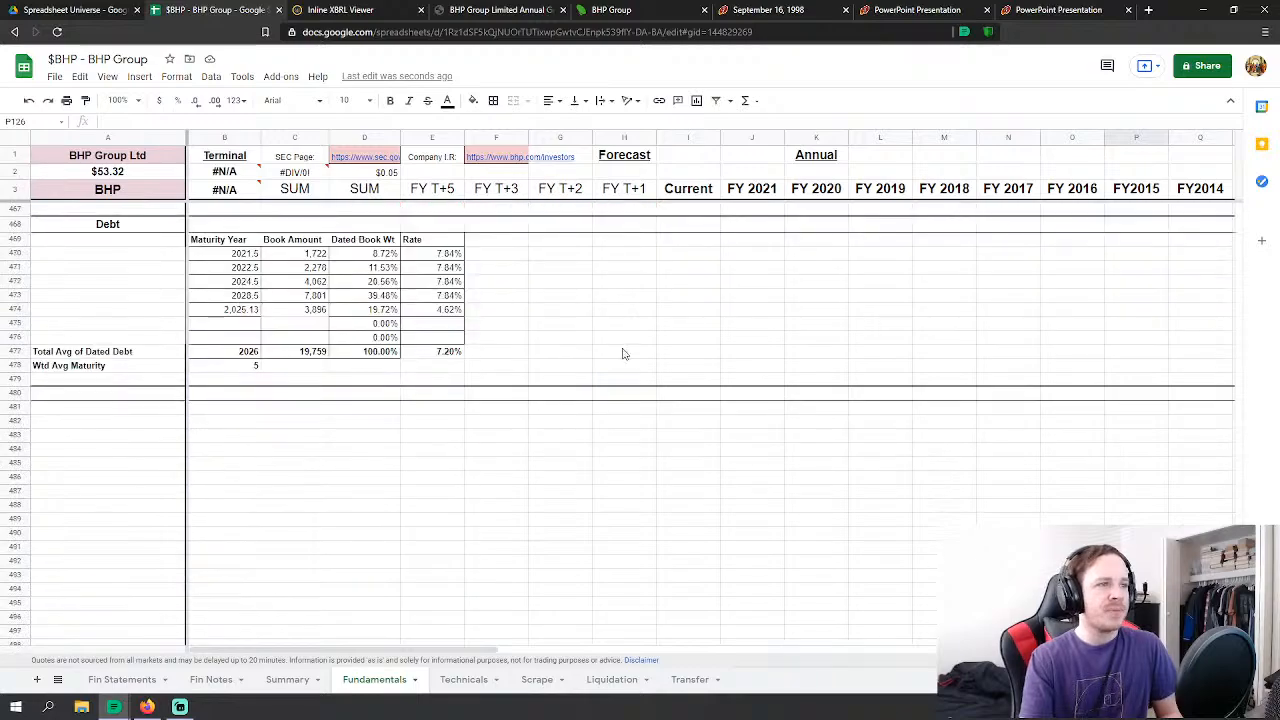
scroll(618, 424, up, 8)
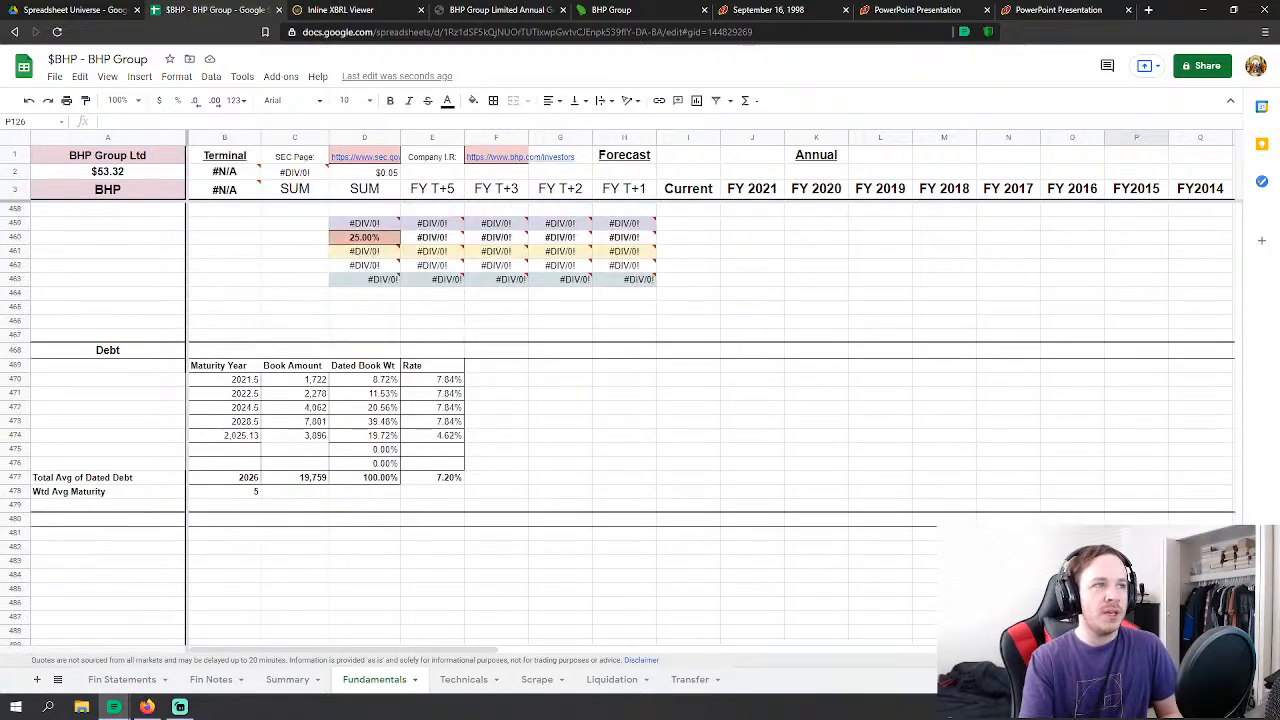
Step: Return to the top of Fundamentals and look over the share price, net debt, revenue and cost rows by fiscal year
scroll(578, 347, up, 20)
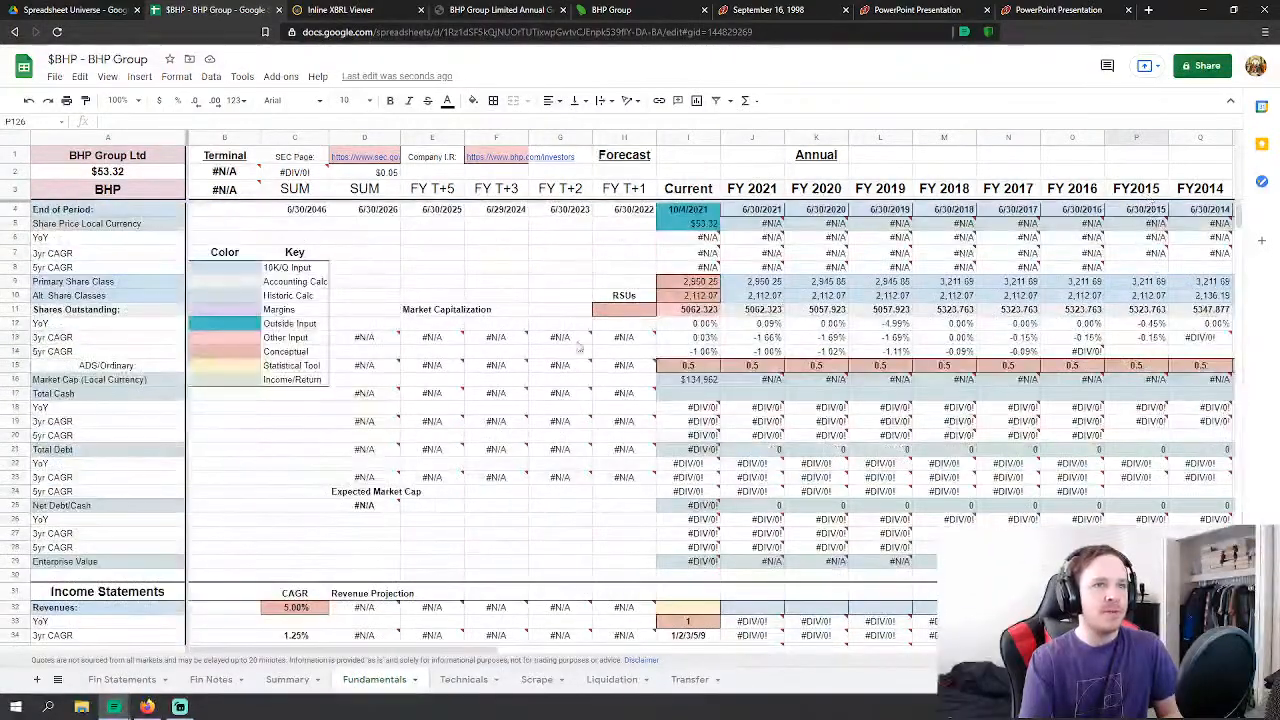
click(460, 284)
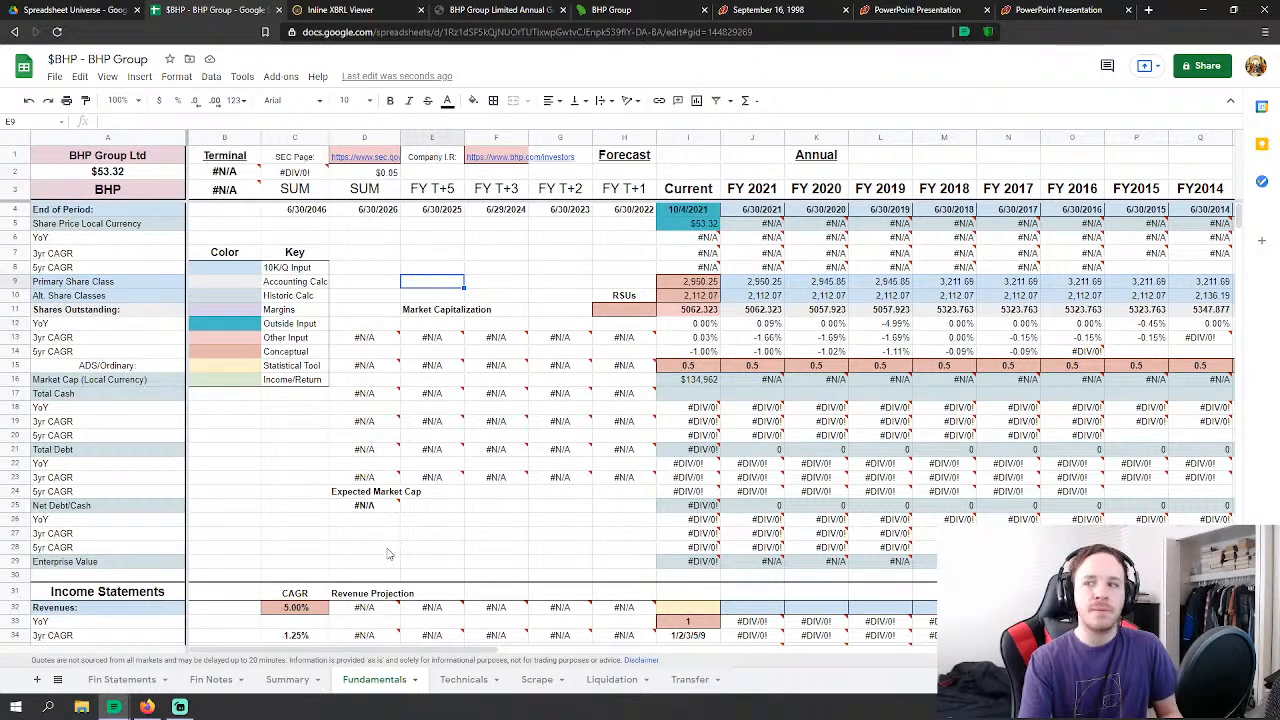
click(519, 411)
scroll(524, 410, down, 1)
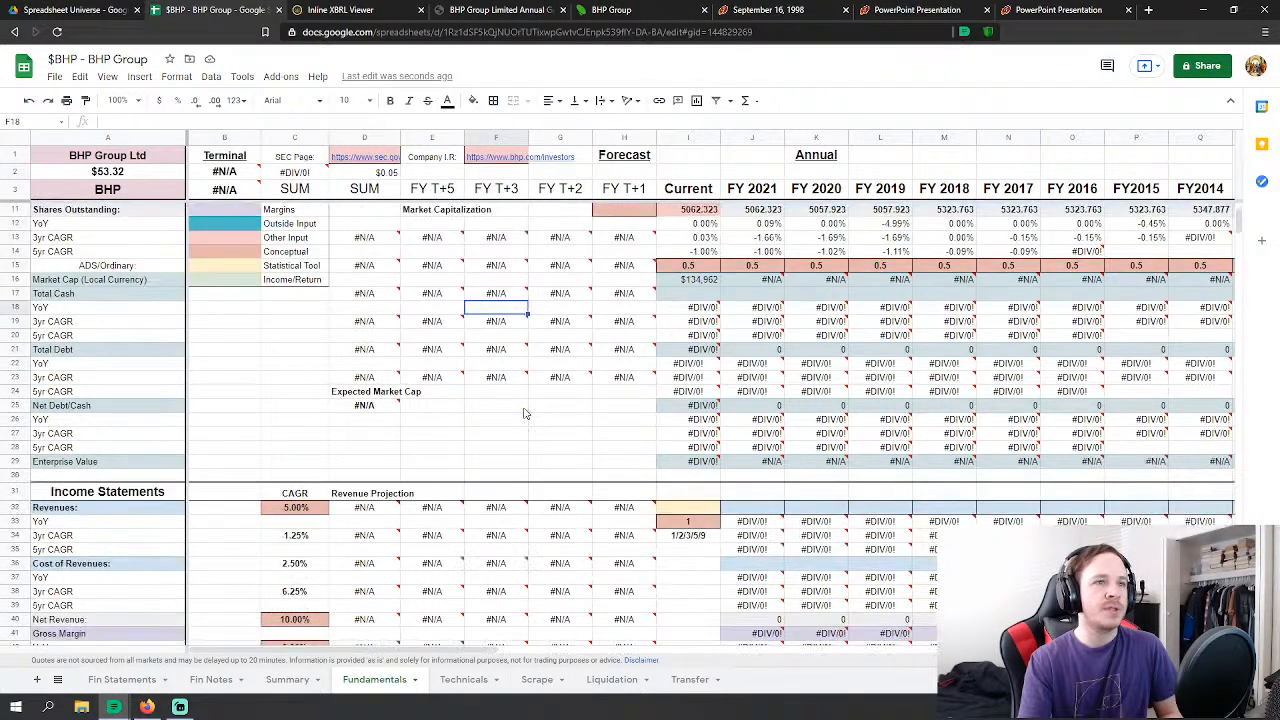
click(524, 409)
scroll(524, 408, up, 1)
scroll(526, 412, down, 5)
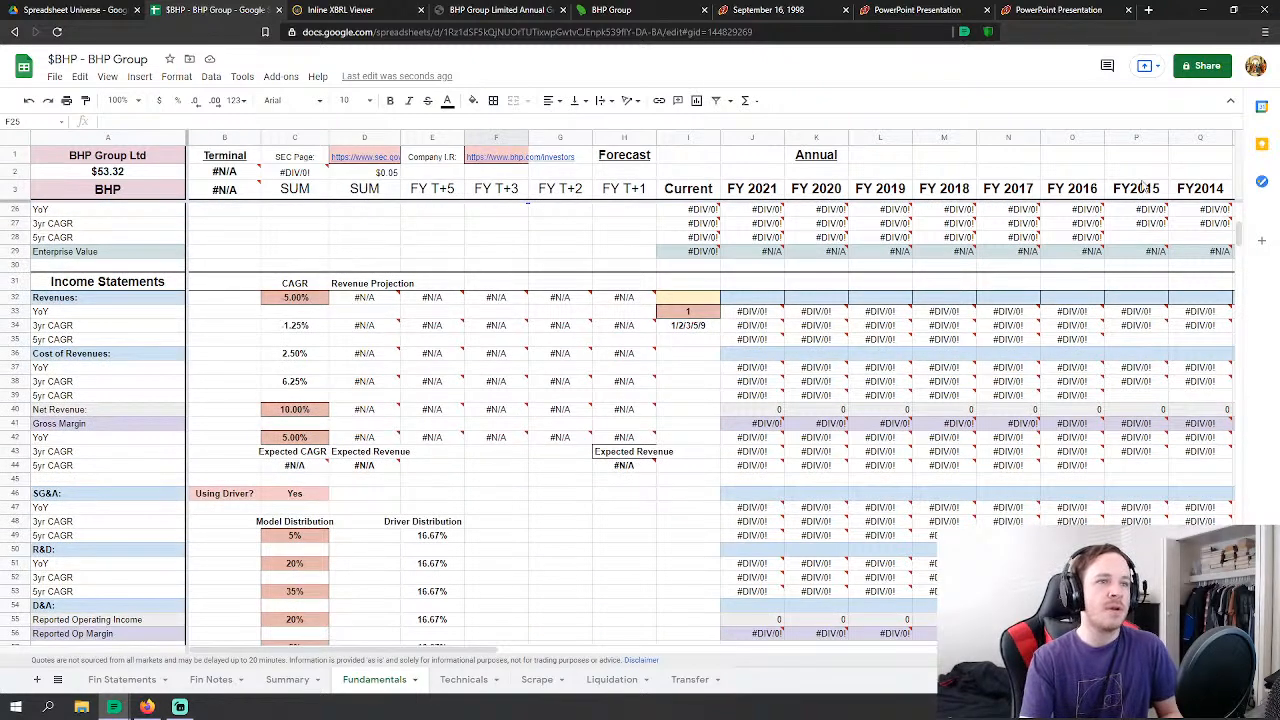
scroll(745, 477, down, 4)
scroll(741, 477, up, 5)
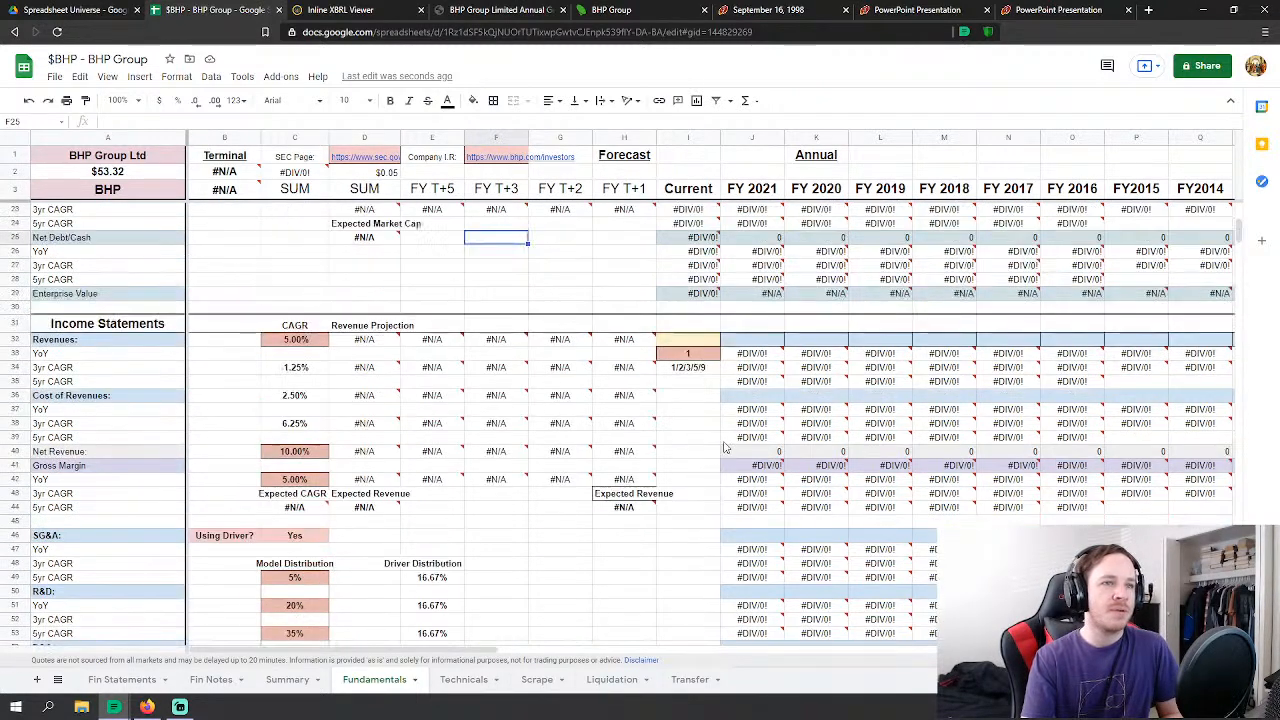
Step: Start playing the BHP Group Limited Annual General Meeting 2020 webcast and return to the FY 2021 Revenues cell in Fundamentals
drag(452, 656, 506, 651)
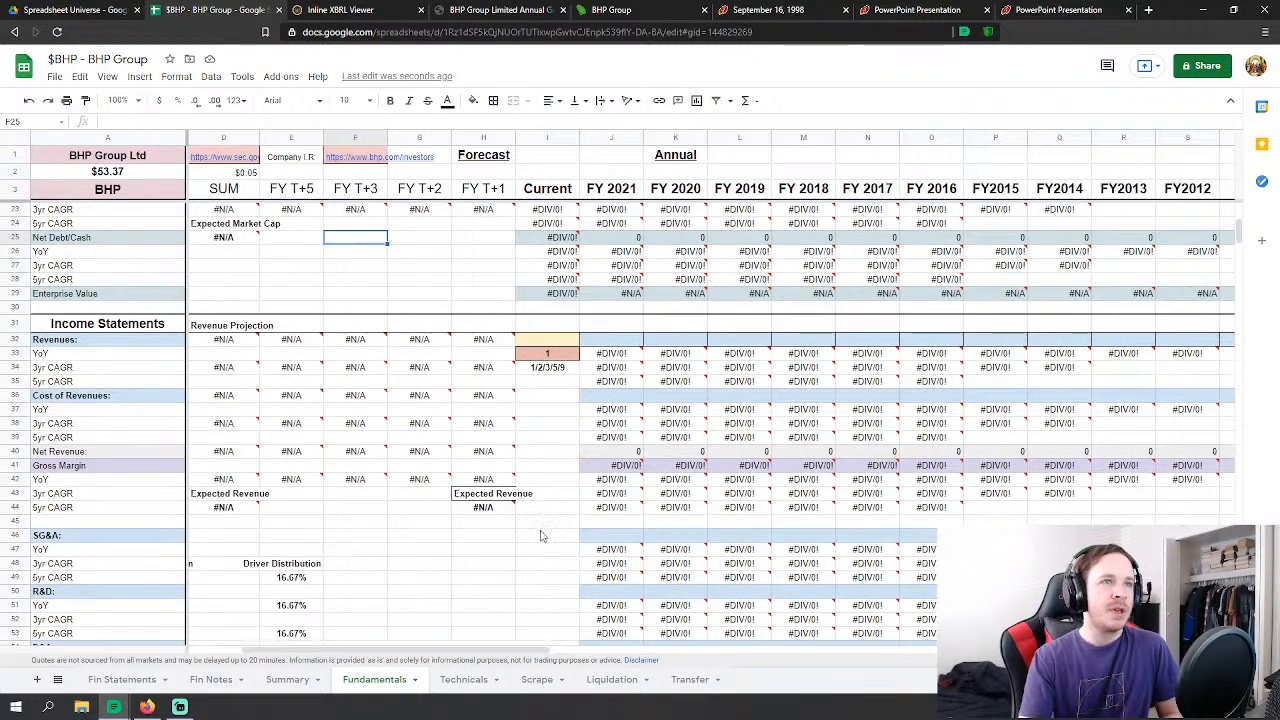
scroll(545, 537, up, 2)
click(491, 11)
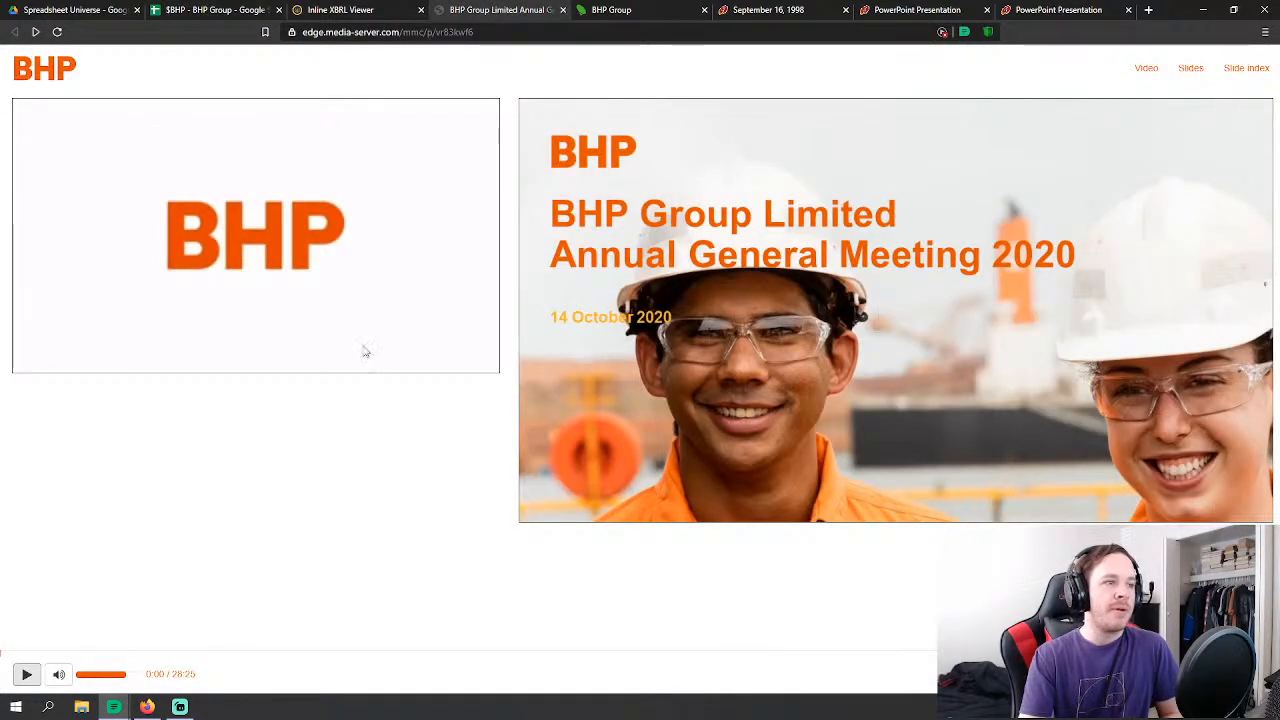
click(588, 9)
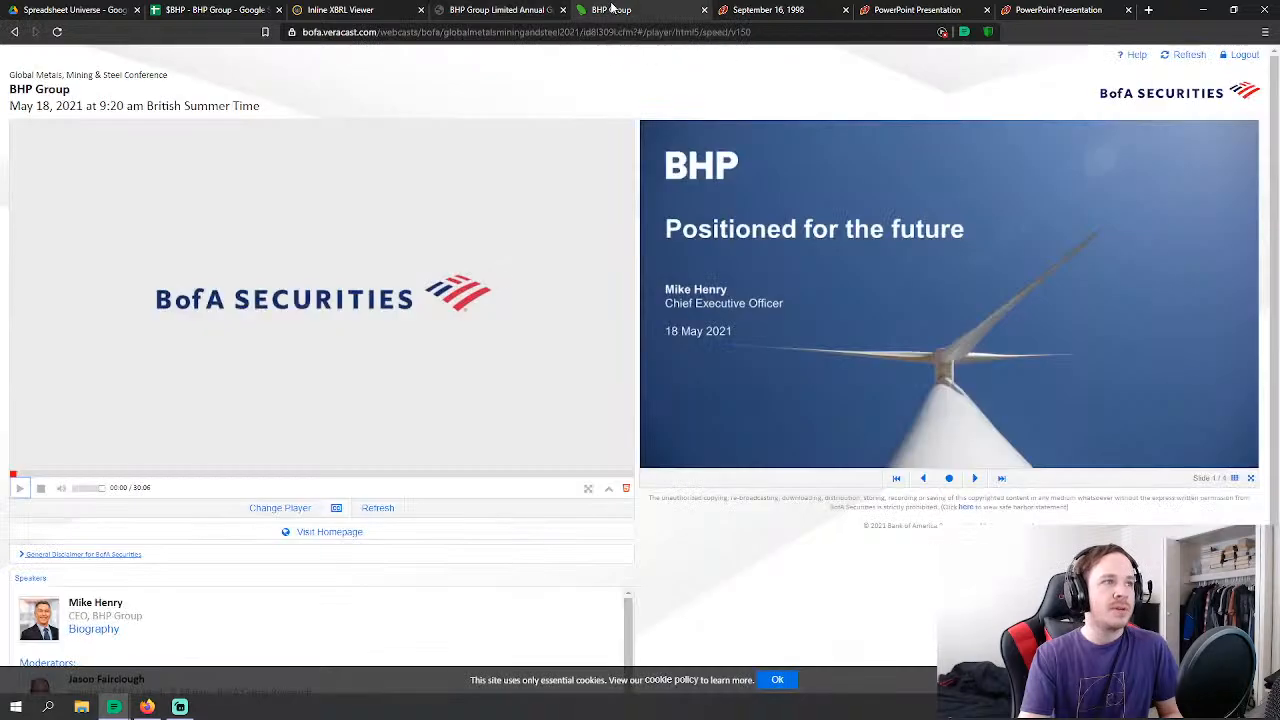
click(521, 11)
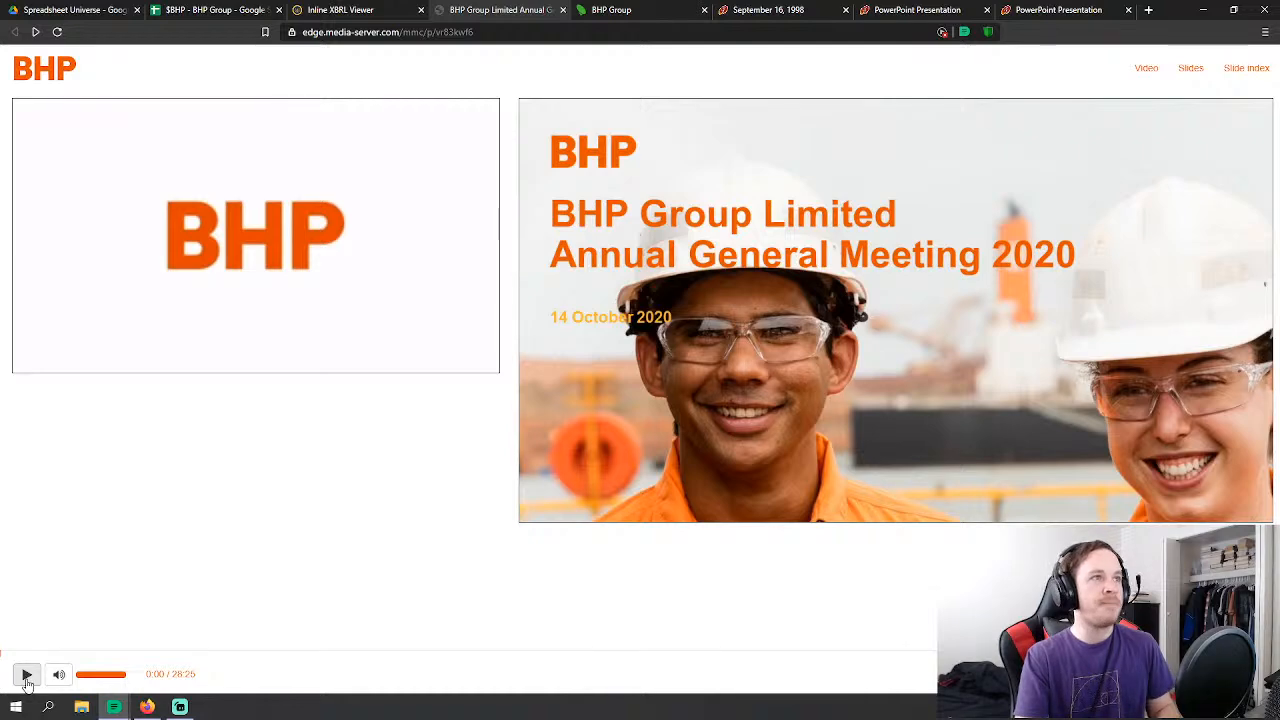
click(210, 9)
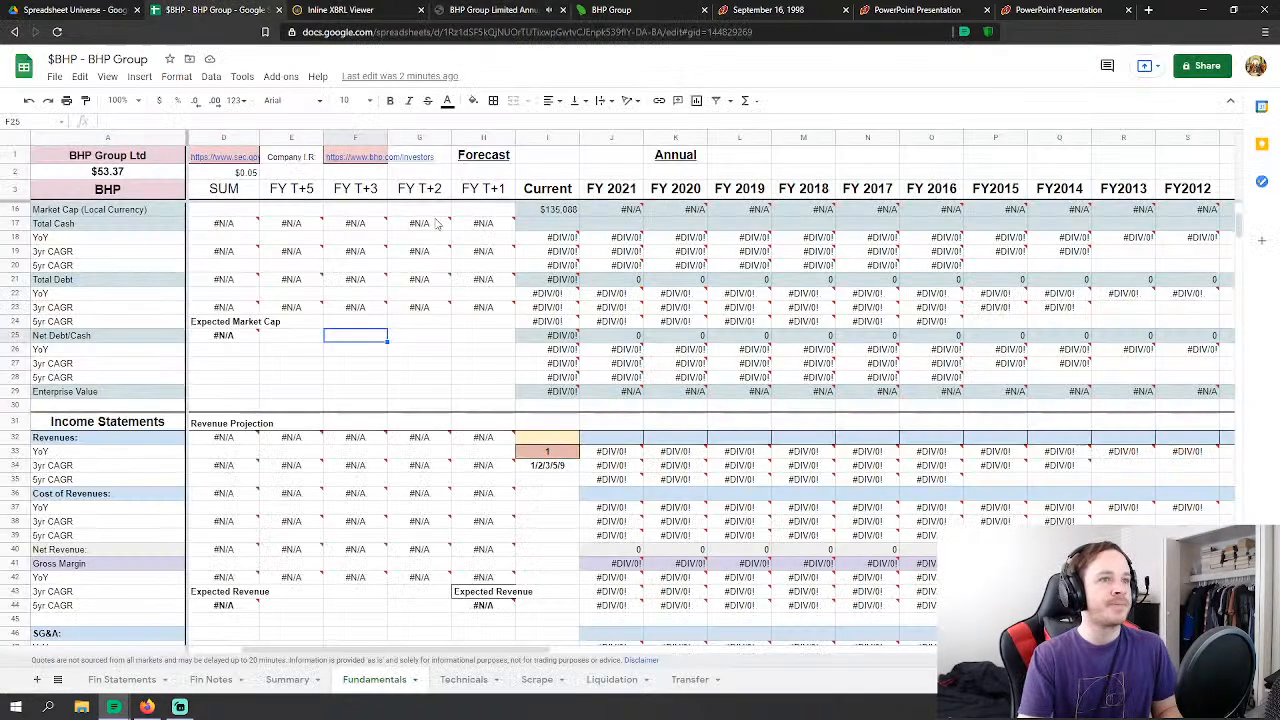
click(612, 436)
scroll(617, 437, down, 1)
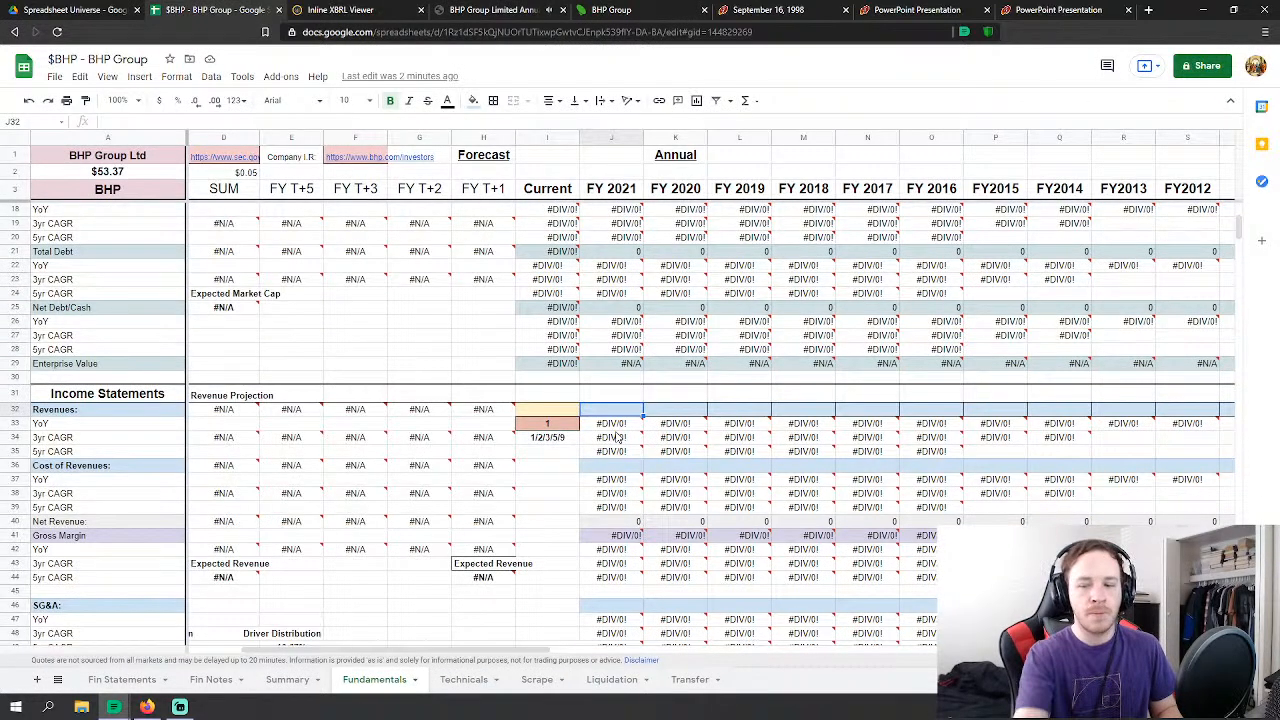
mouse_move(617, 437)
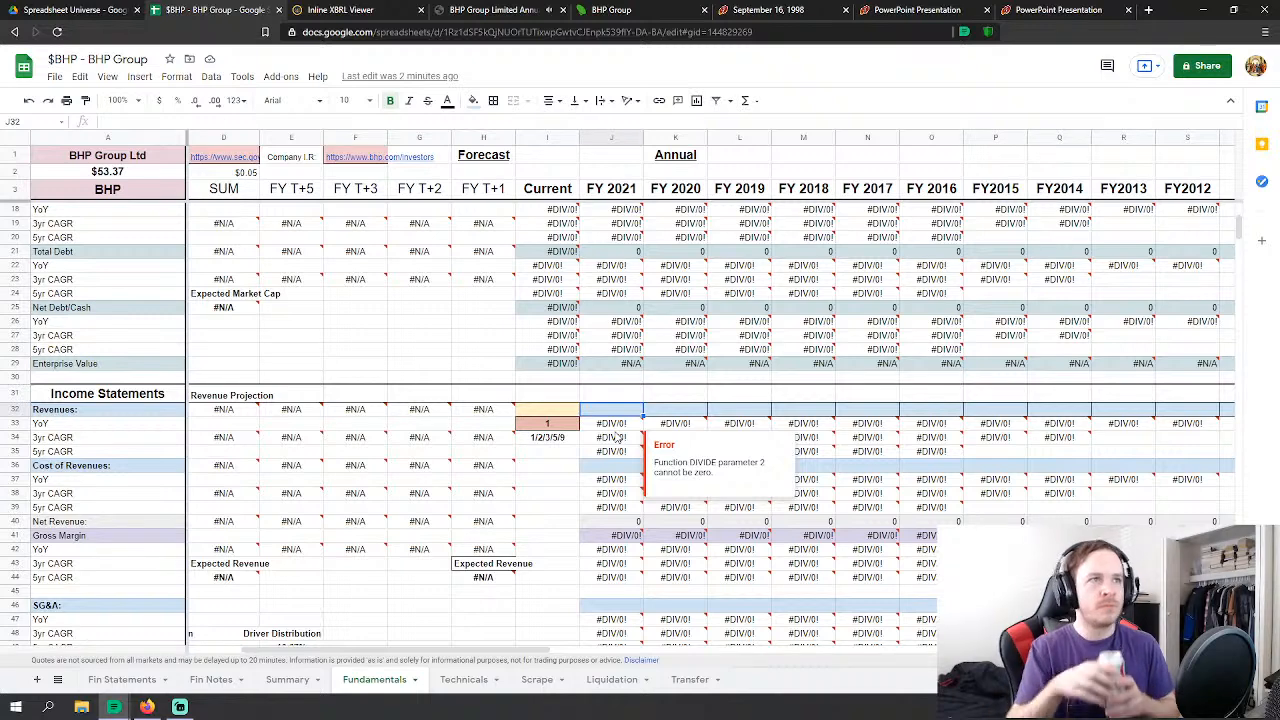
Step: Lower the volume of the Annual General Meeting webcast and return to the BHP valuation spreadsheet
click(345, 9)
click(490, 9)
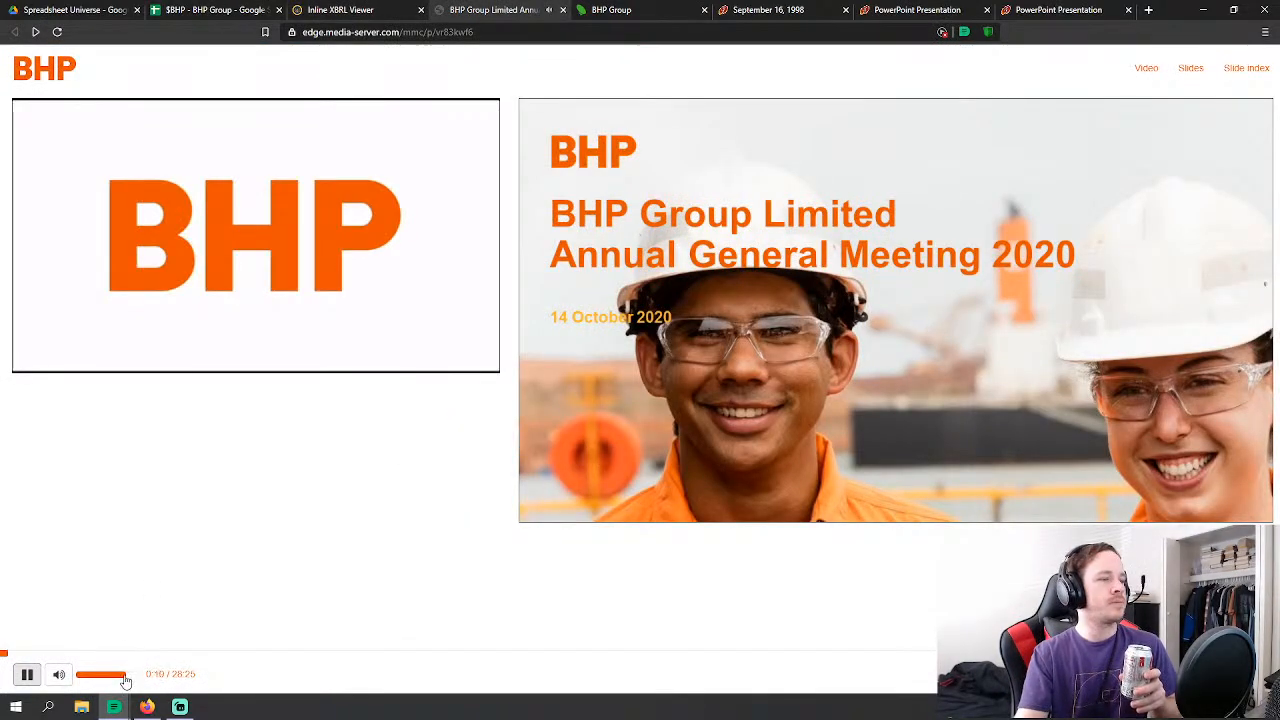
drag(125, 675, 117, 677)
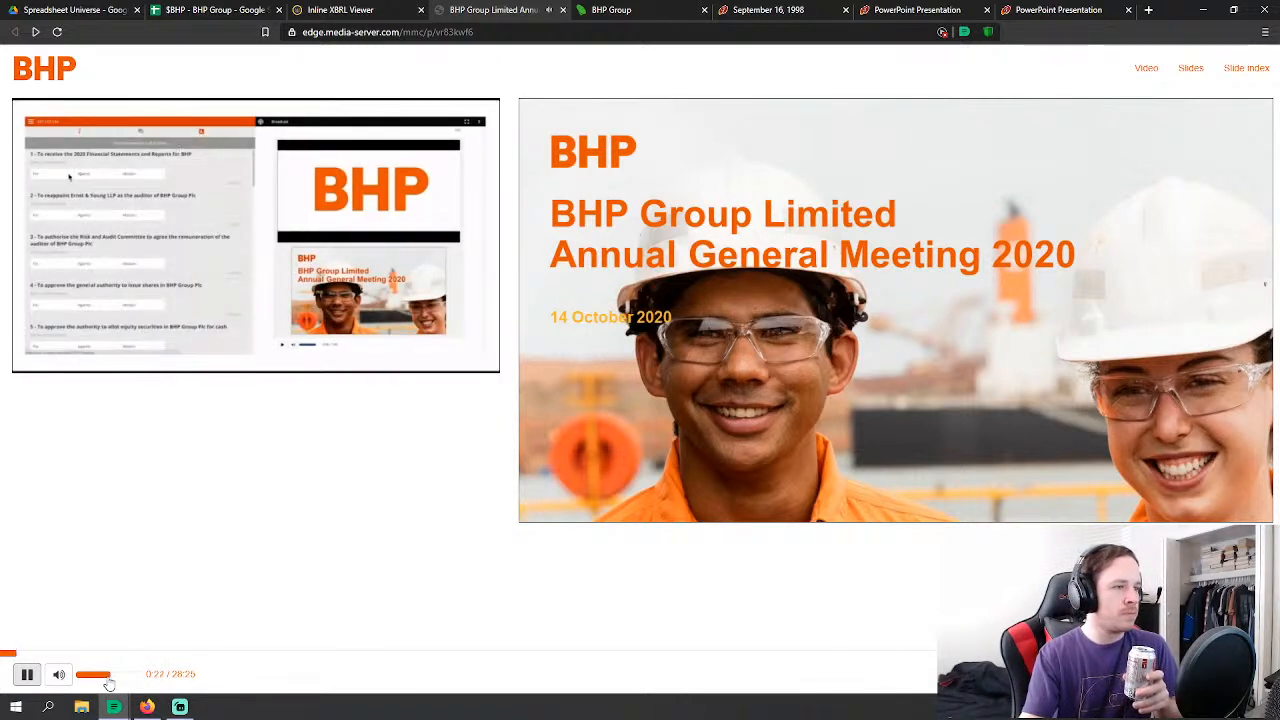
click(348, 9)
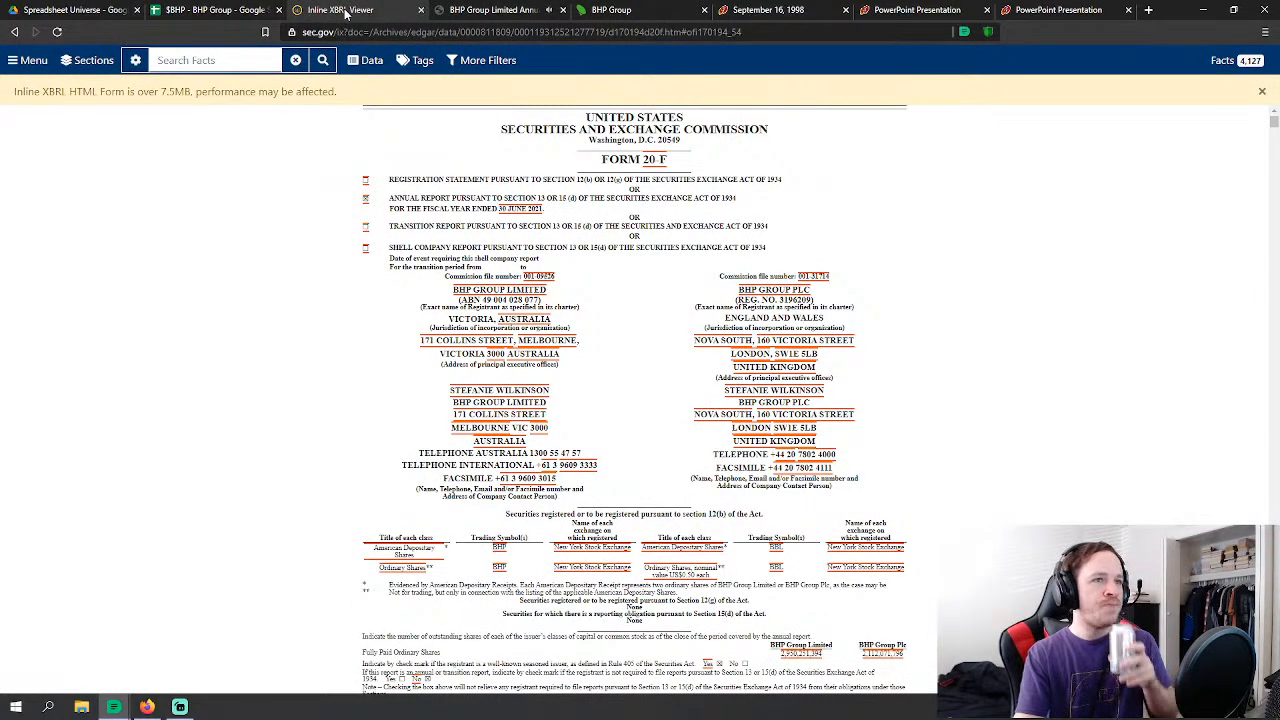
click(284, 8)
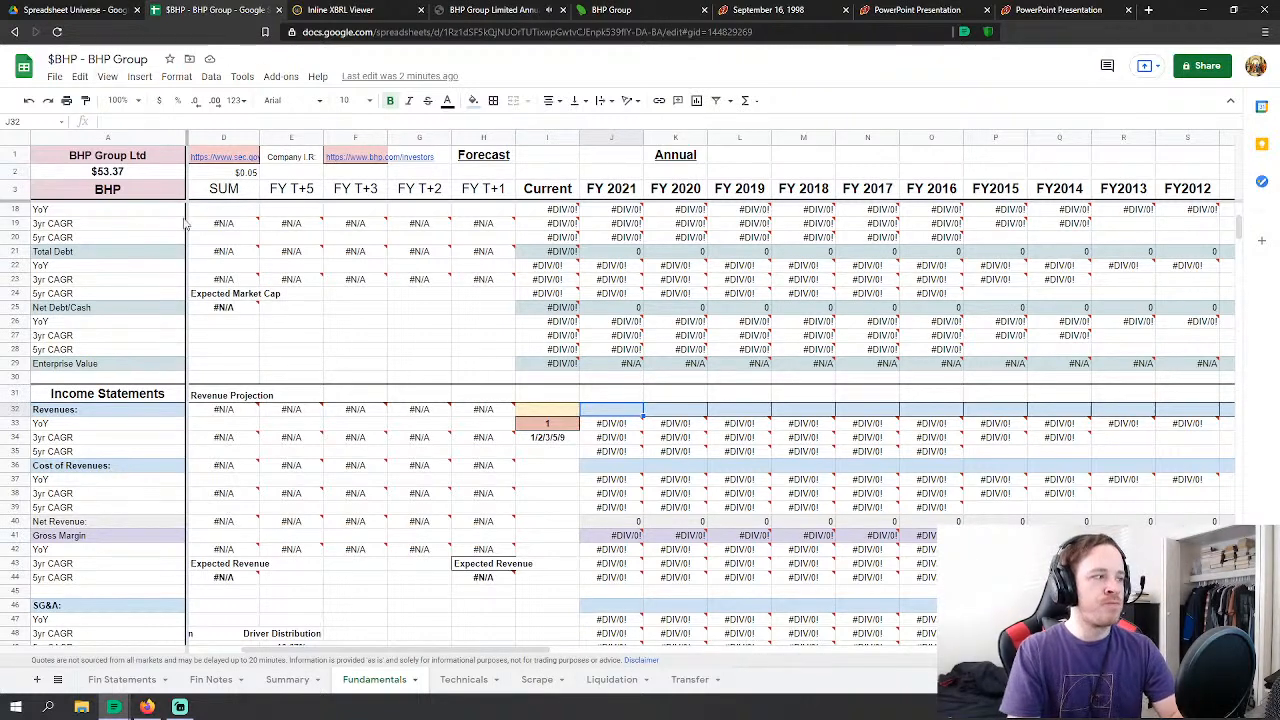
Step: Link the FY 2021 Revenues cell J32 to the 2021 Revenue figure in H7 of the Fin Statements sheet
text(=)
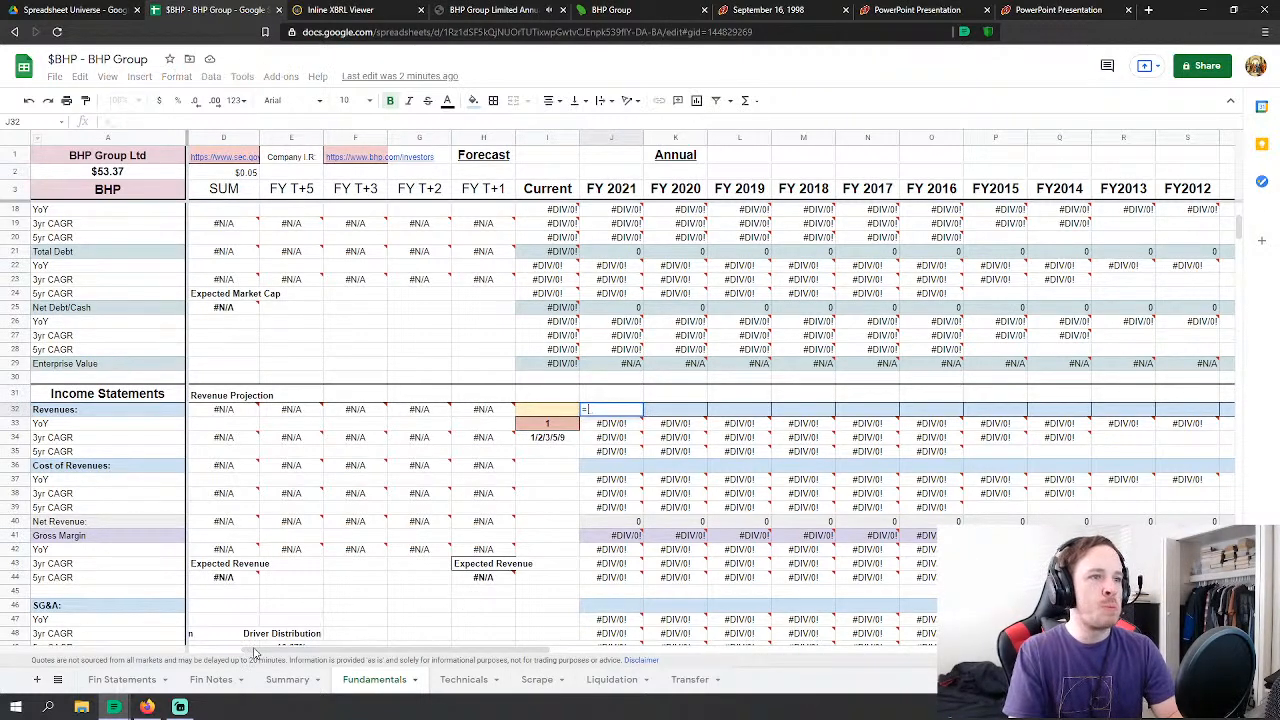
click(122, 679)
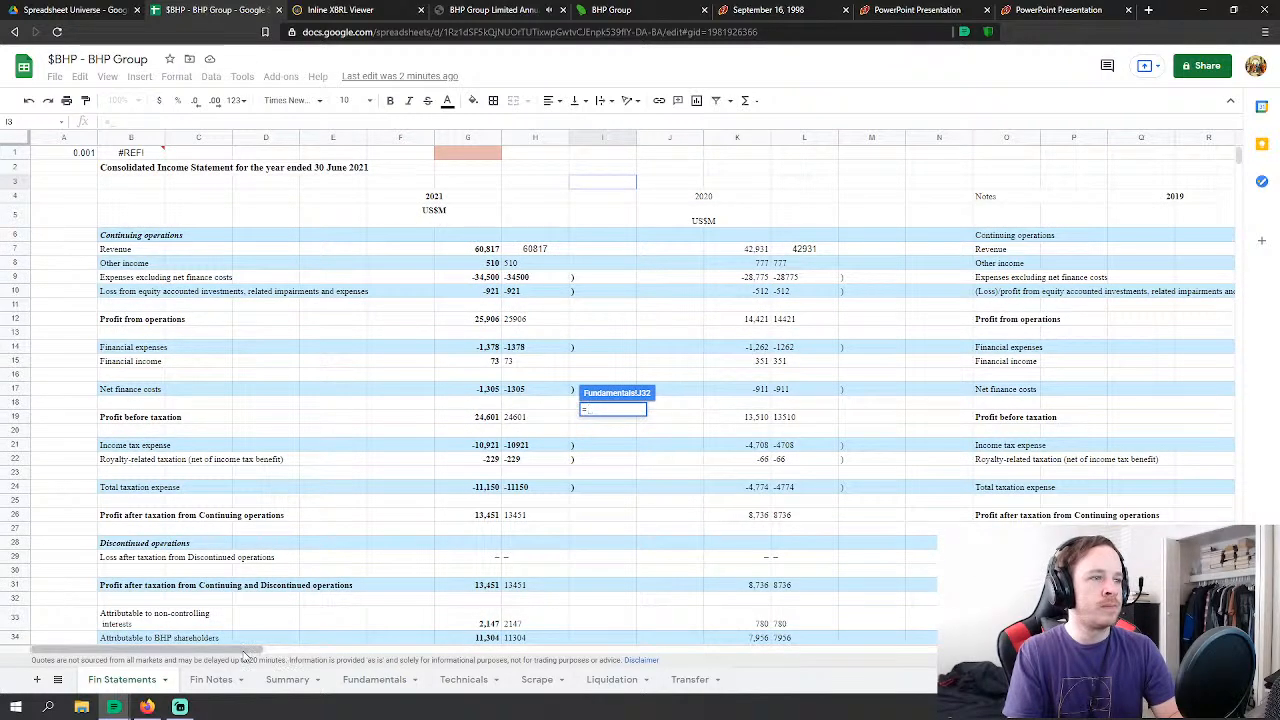
scroll(477, 317, right, 1)
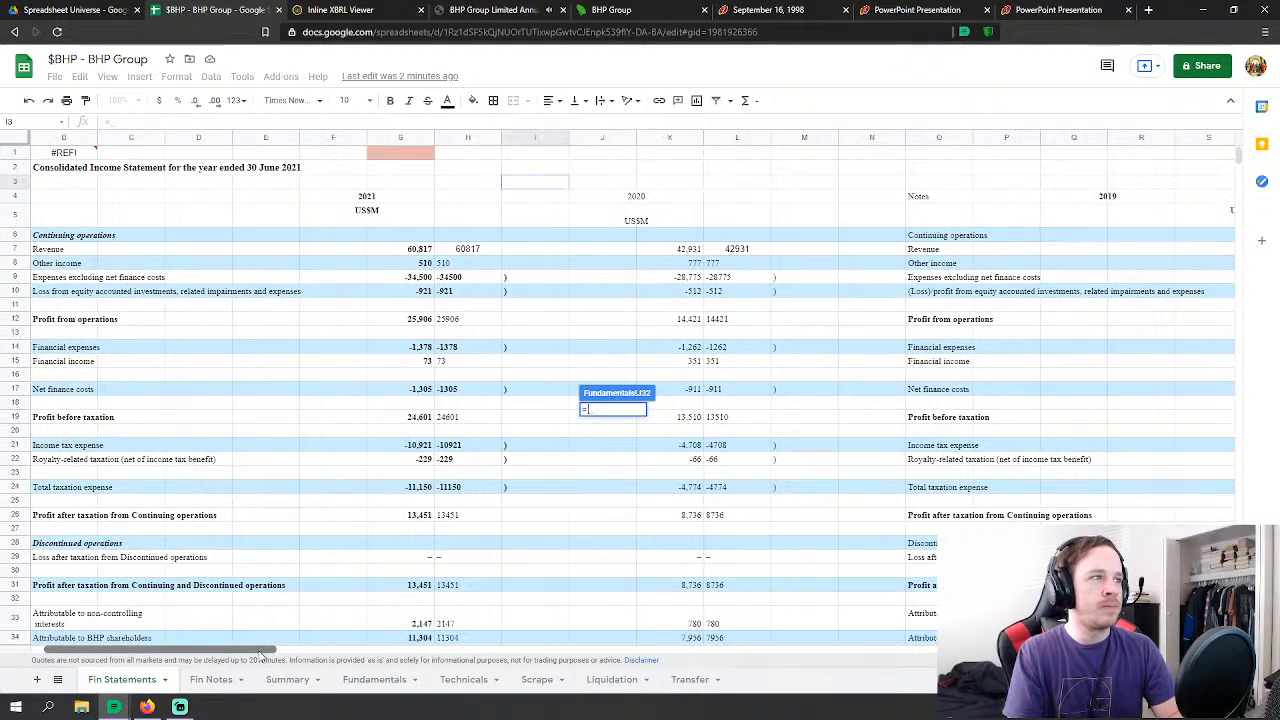
click(470, 254)
key(Return)
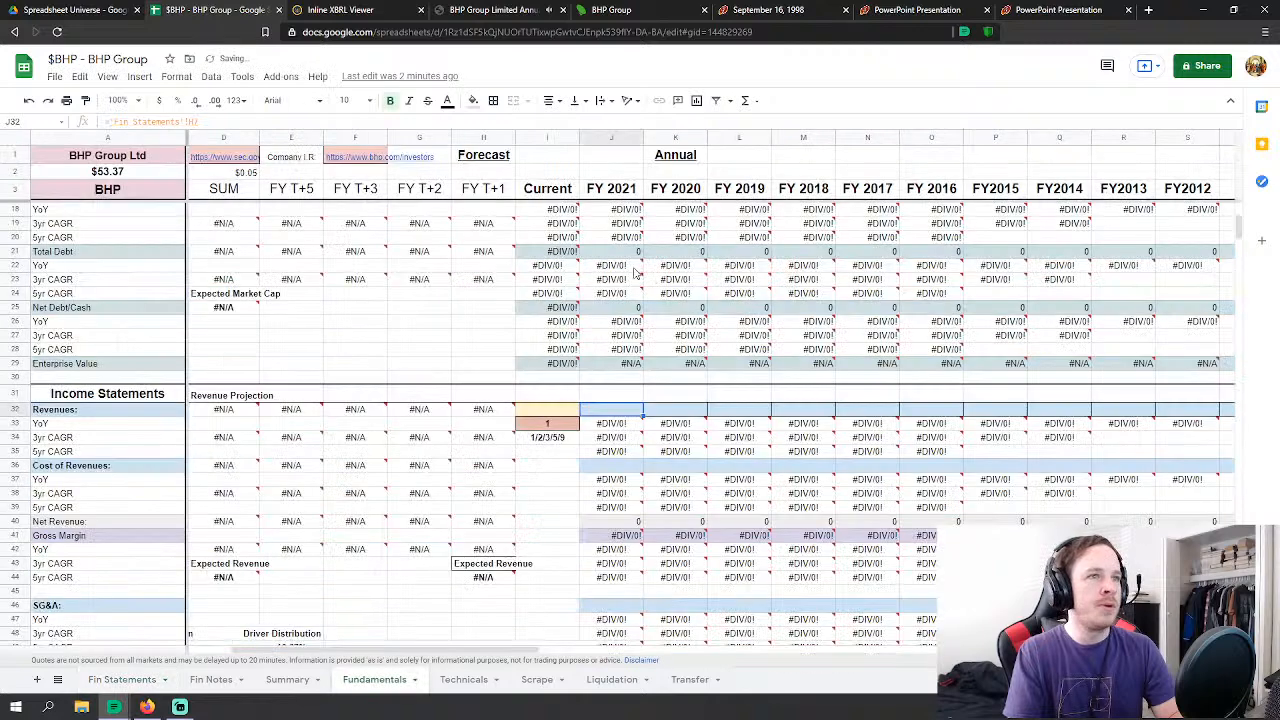
Step: Set FY 2021 Cost of Revenues in J36 to the negated Fin Statements H9 expenses minus the H10 equity accounted loss
scroll(697, 360, down, 3)
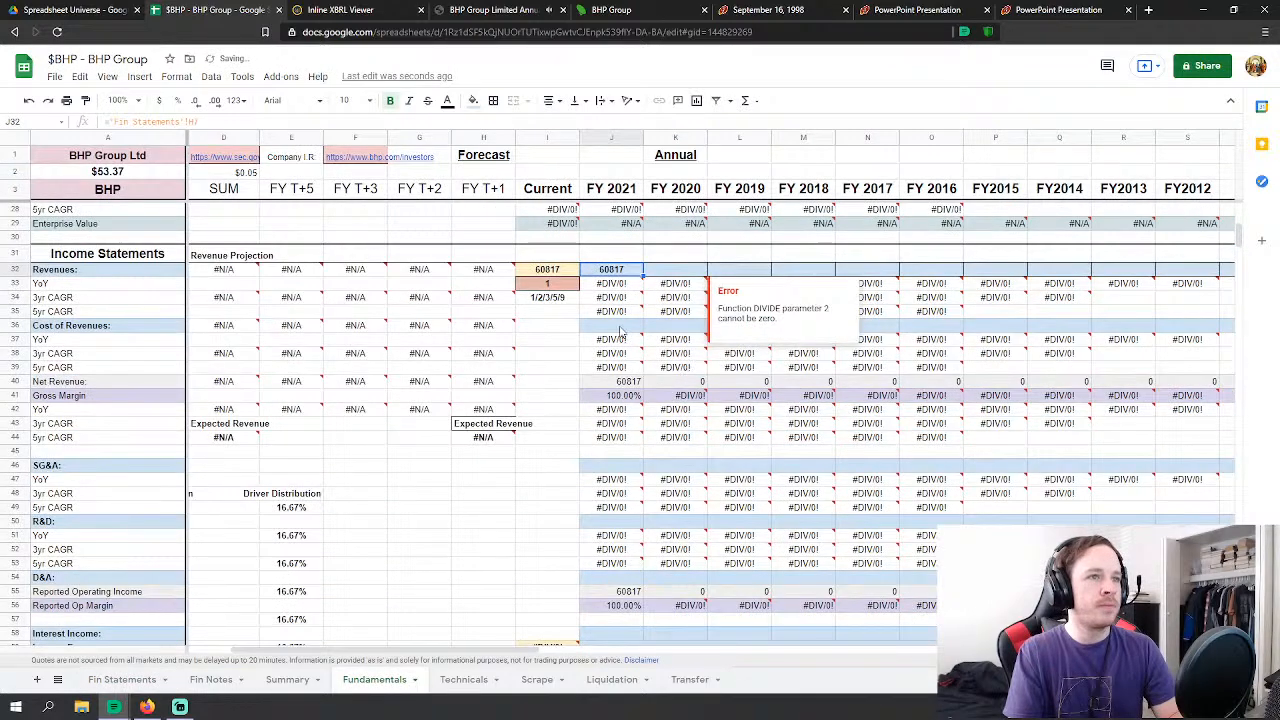
click(611, 465)
text(=)
click(121, 681)
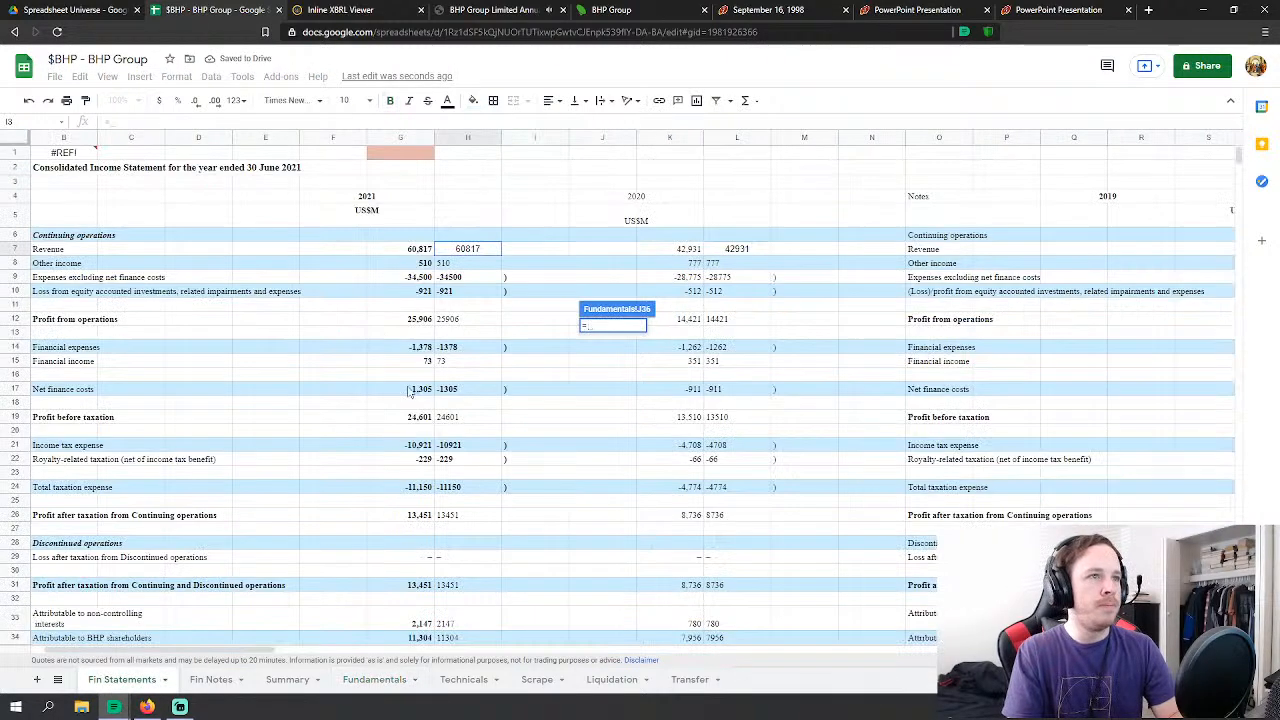
click(463, 280)
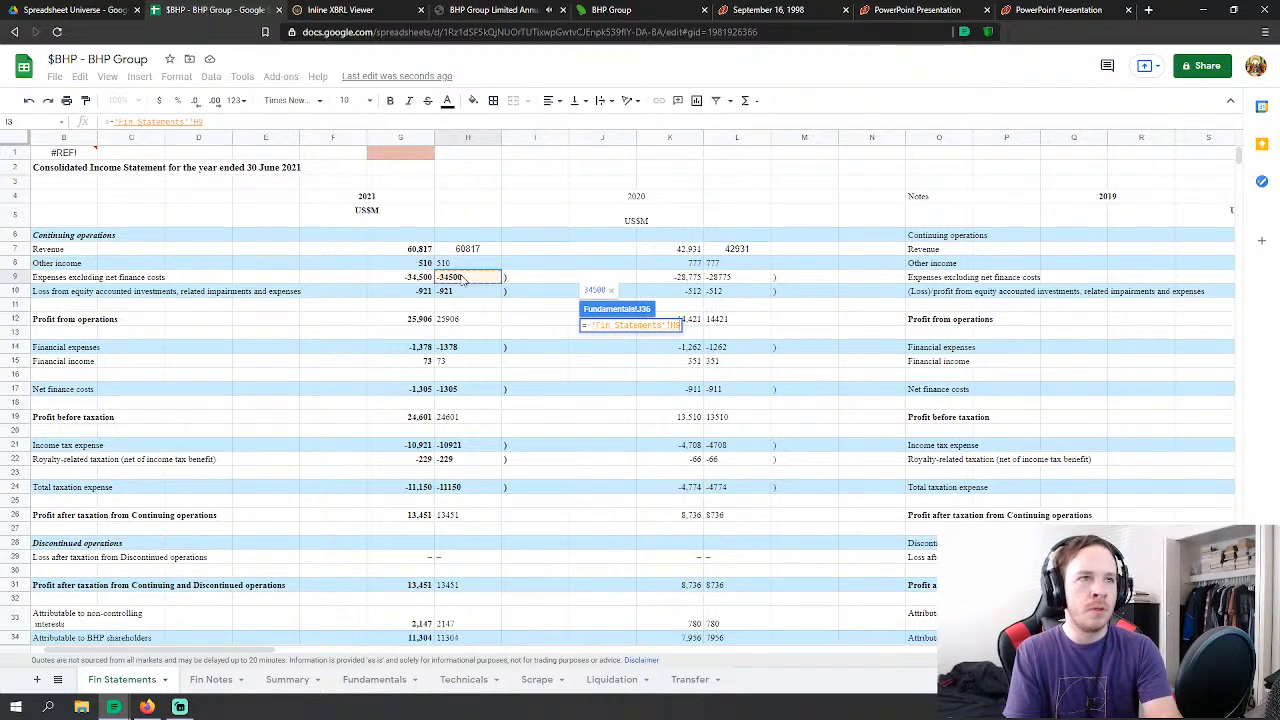
text(+)
click(463, 280)
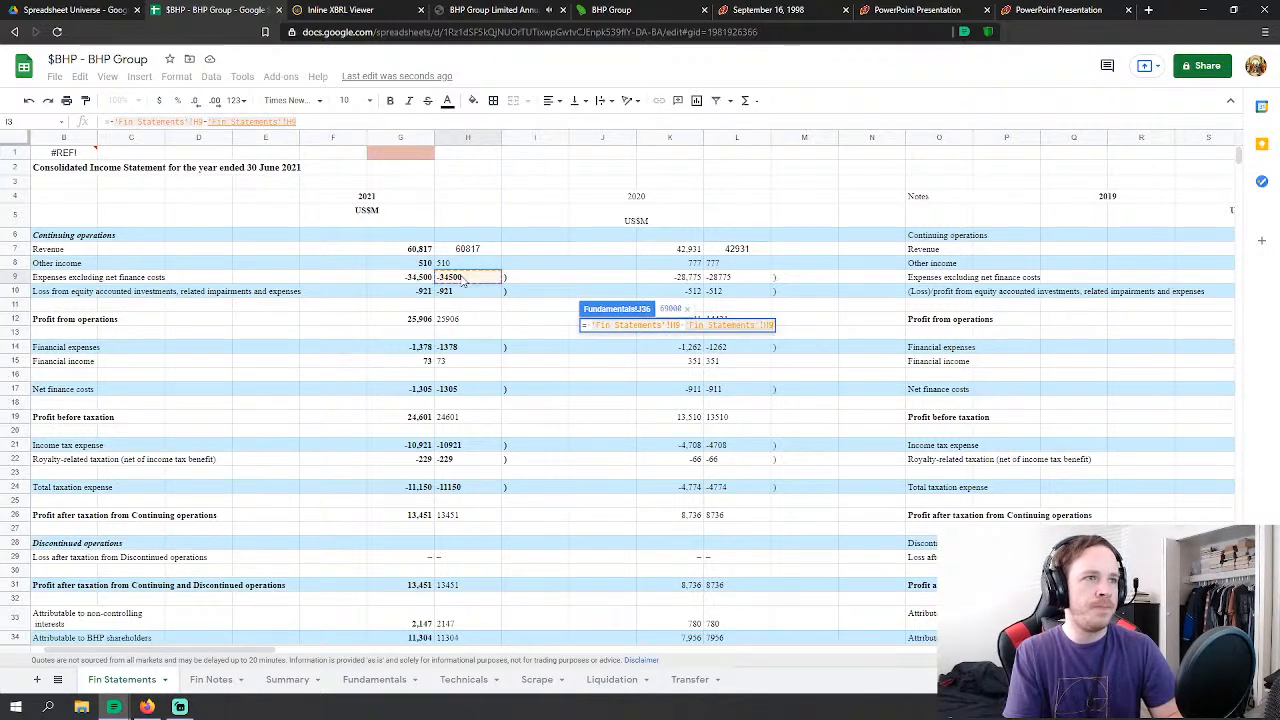
click(466, 296)
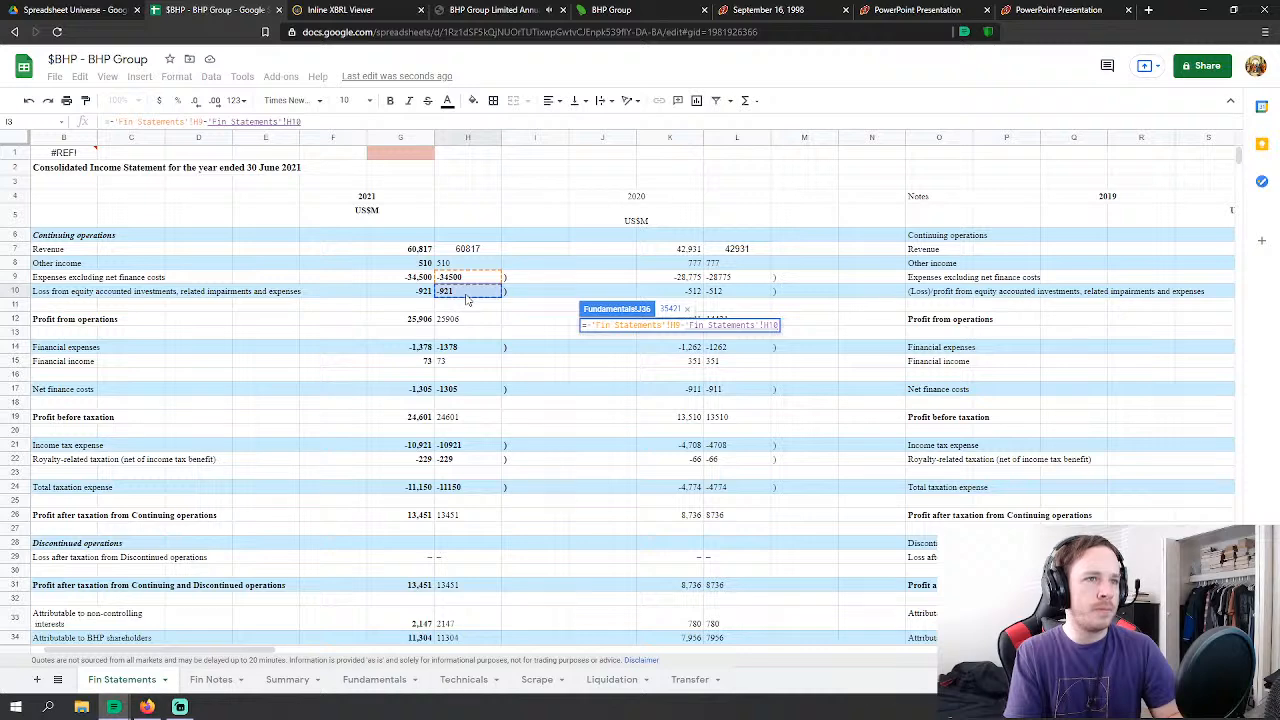
key(Return)
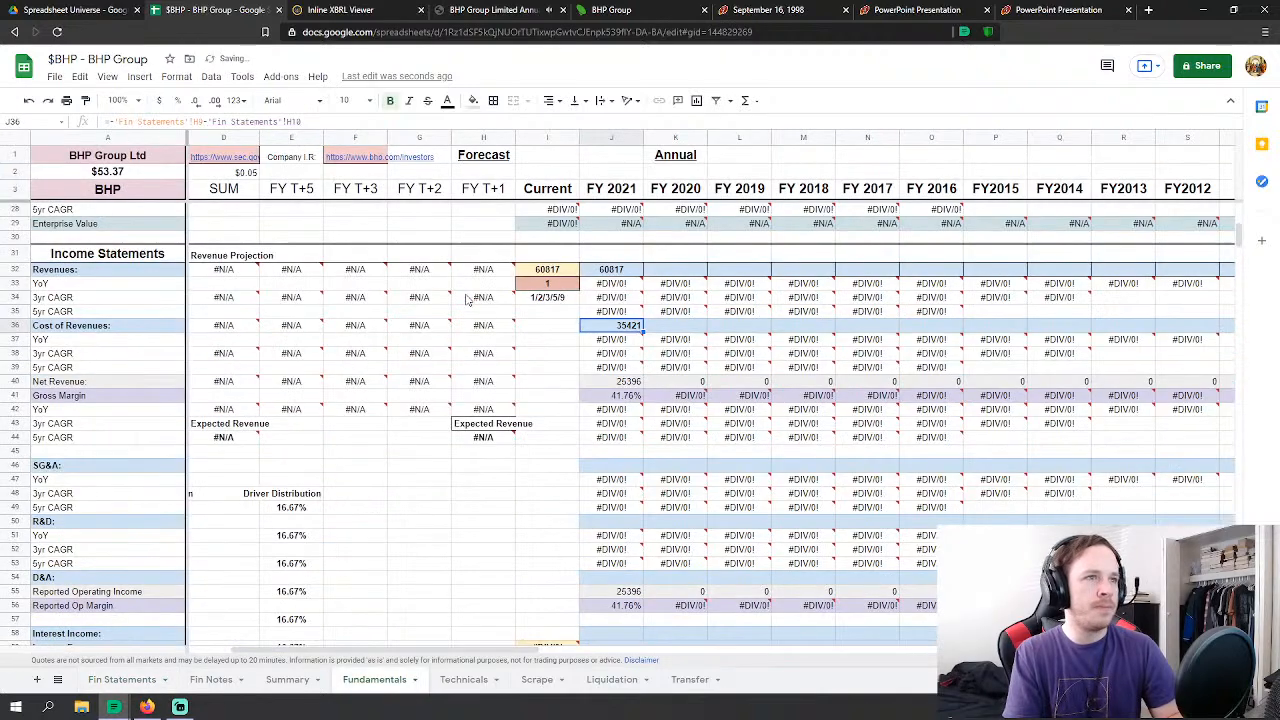
Step: Extend the FY 2021 Revenues formula in J32 by adding the 2021 Other income from Fin Statements H8
click(640, 272)
double_click(638, 270)
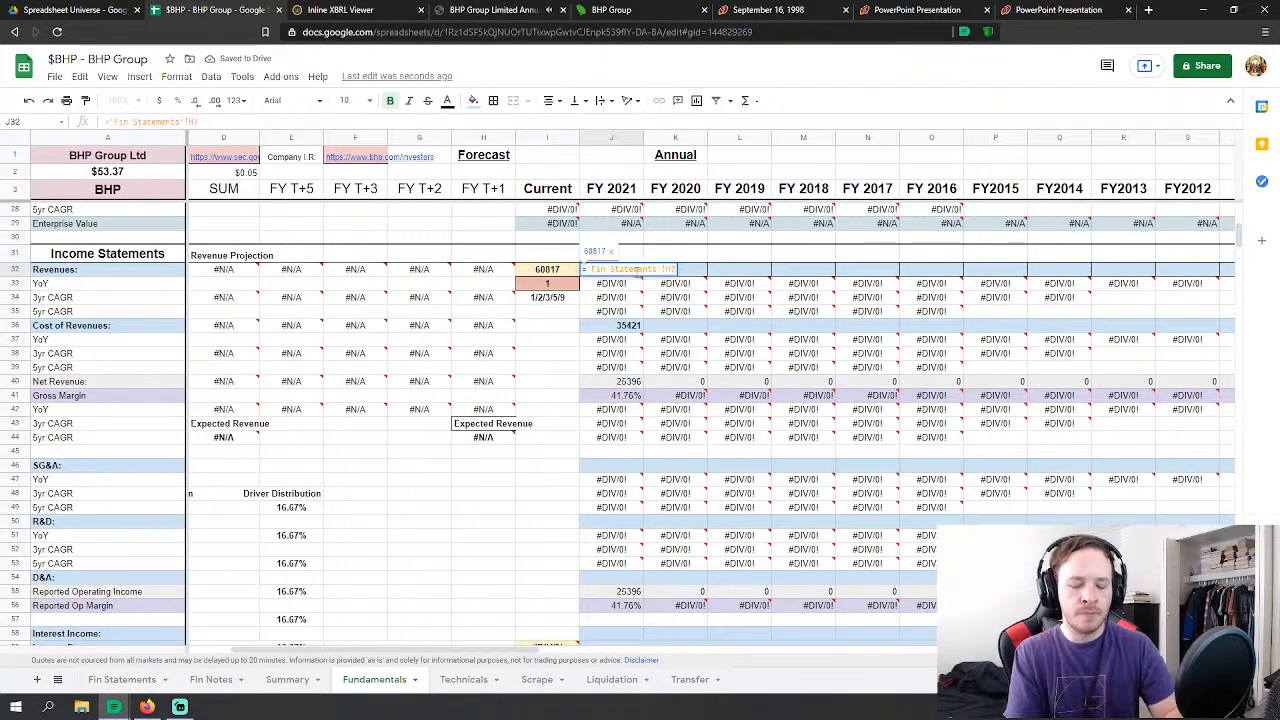
text(+)
click(122, 679)
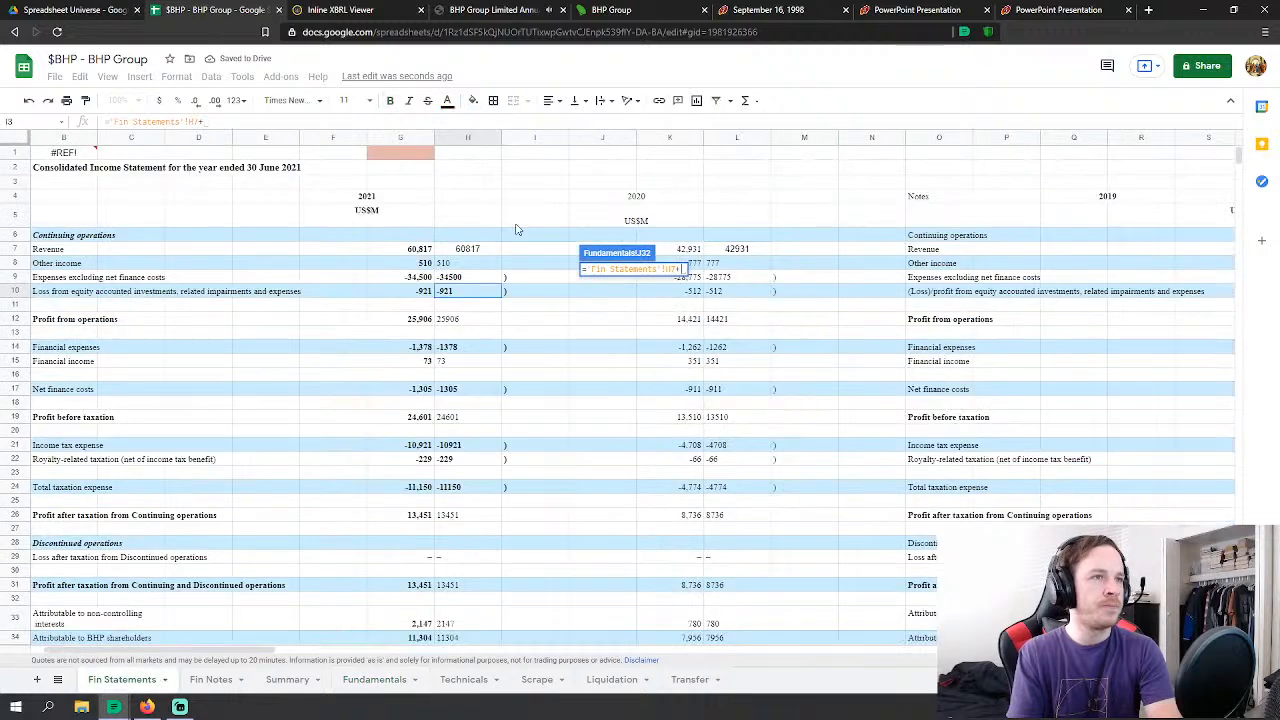
click(464, 266)
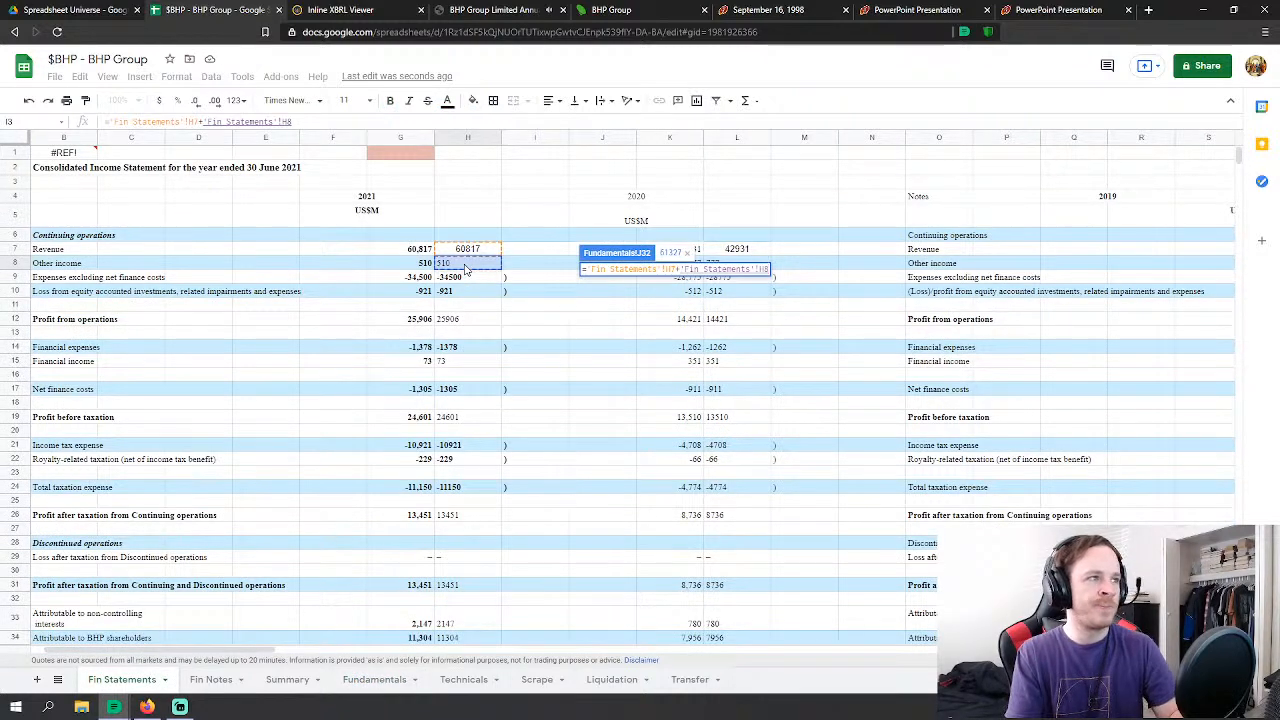
key(Return)
scroll(688, 285, down, 1)
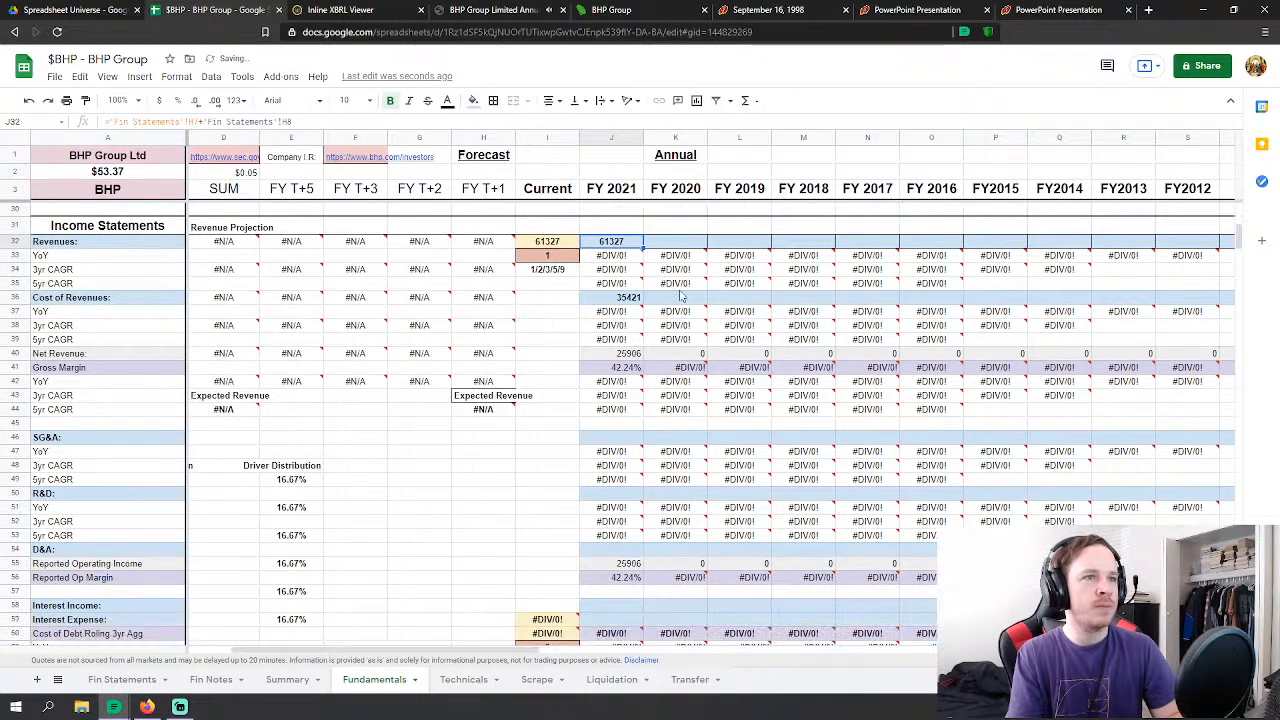
scroll(672, 330, down, 2)
scroll(672, 374, up, 2)
mouse_move(672, 377)
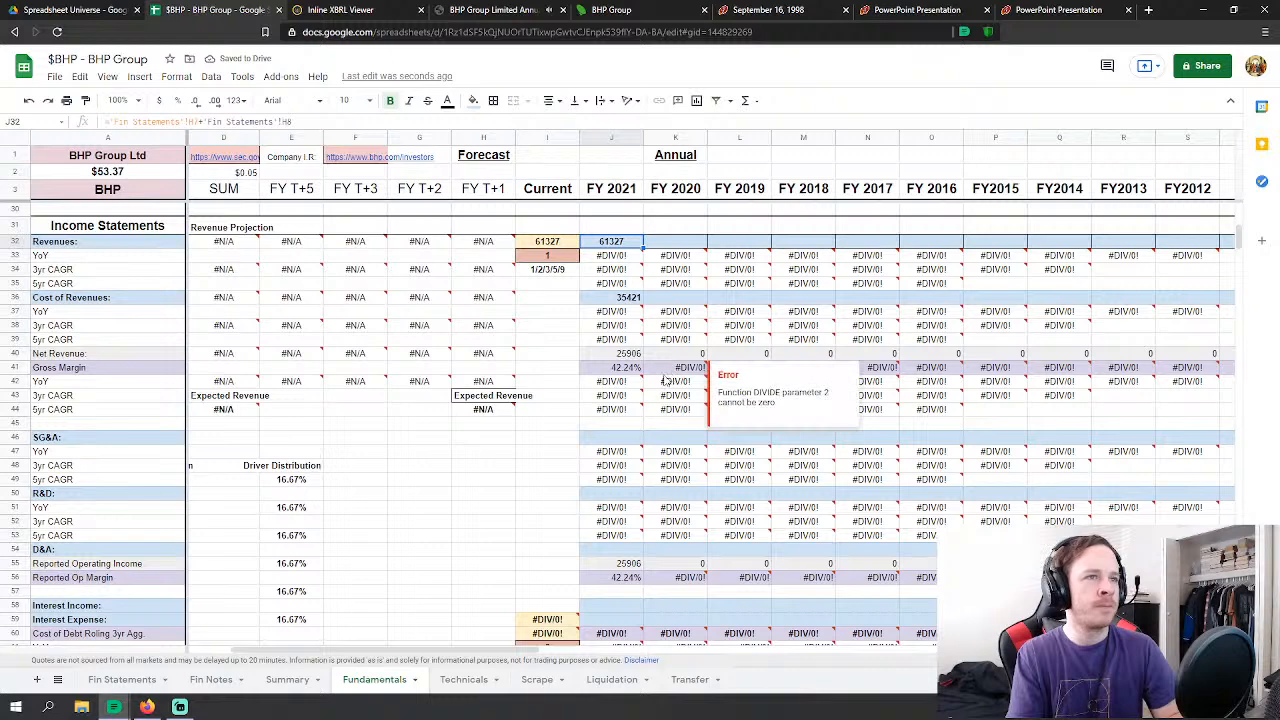
click(630, 441)
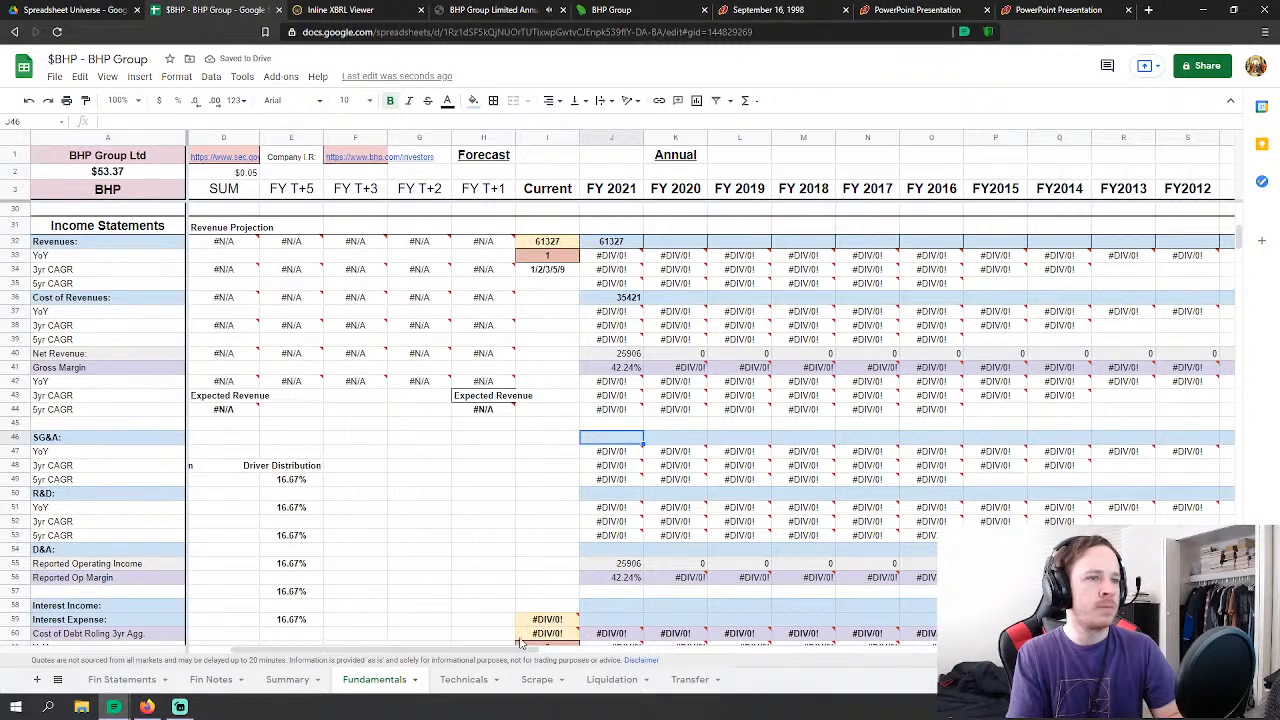
drag(503, 655, 536, 660)
scroll(544, 612, down, 3)
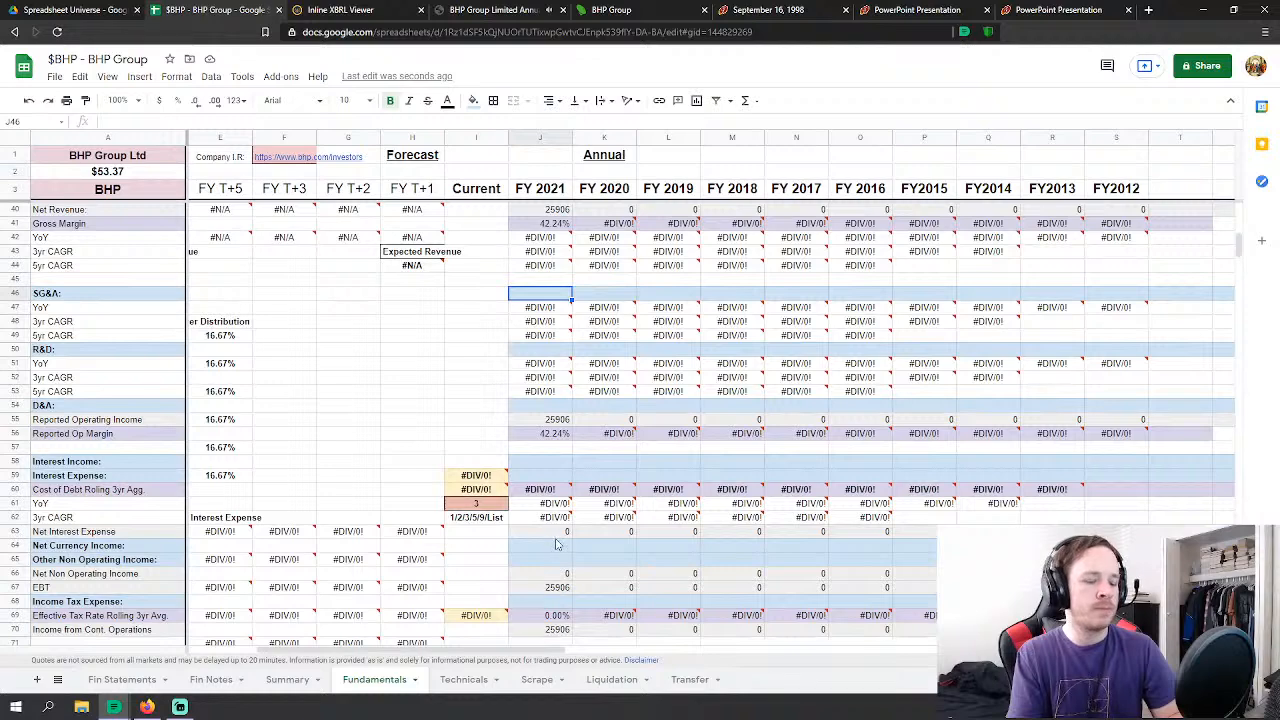
text(=)
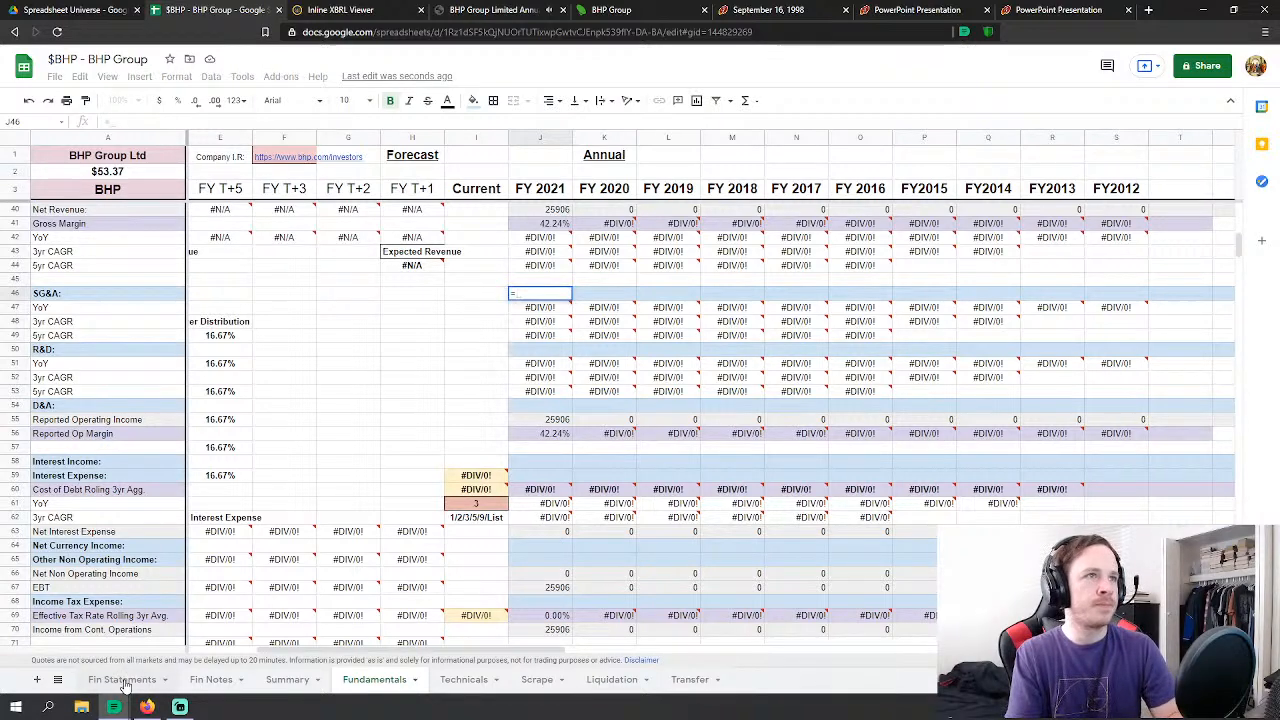
click(121, 680)
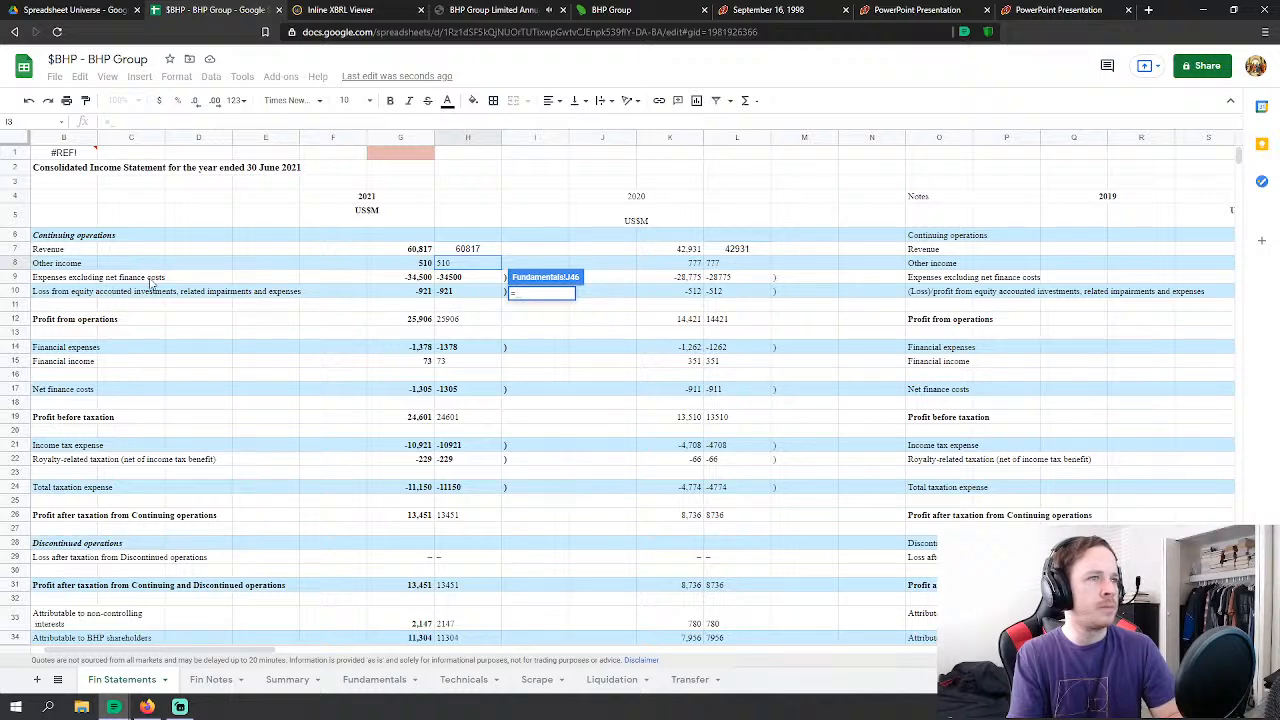
key(Escape)
Step: Cut the whole formula out of the FY 2021 Cost of Revenues cell J36, leaving it empty
scroll(537, 336, up, 3)
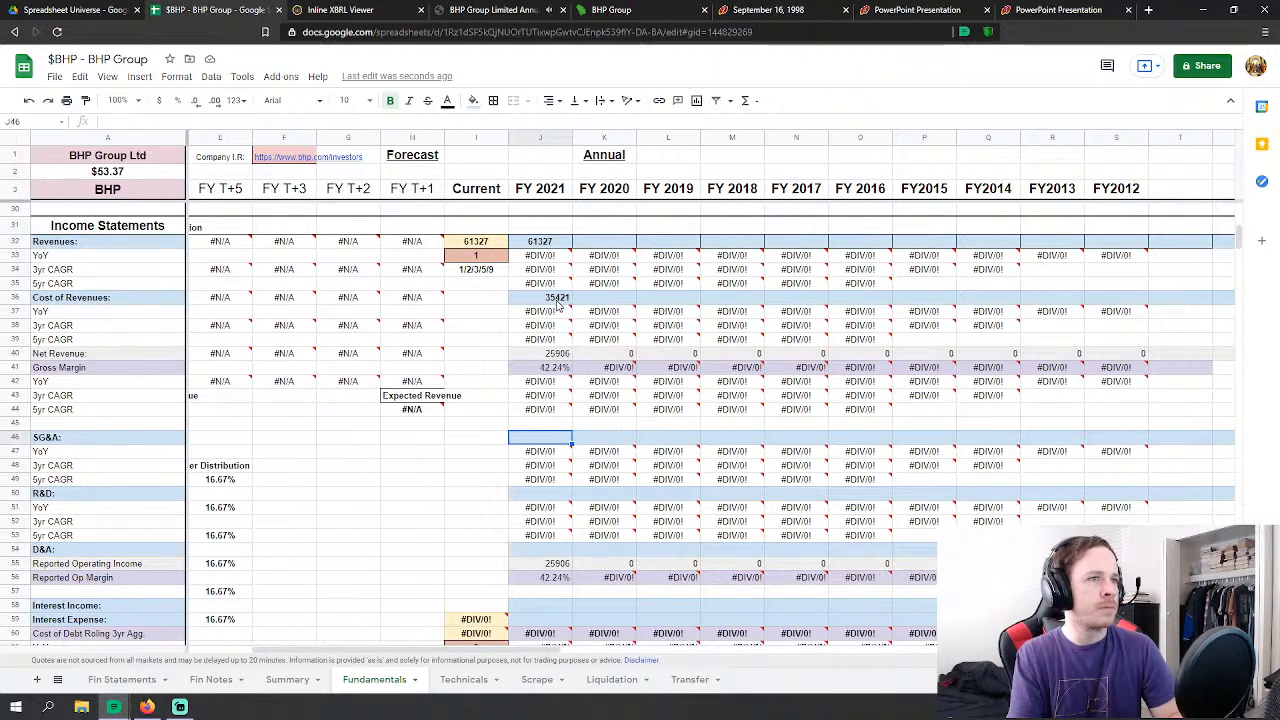
click(558, 303)
mouse_move(610, 270)
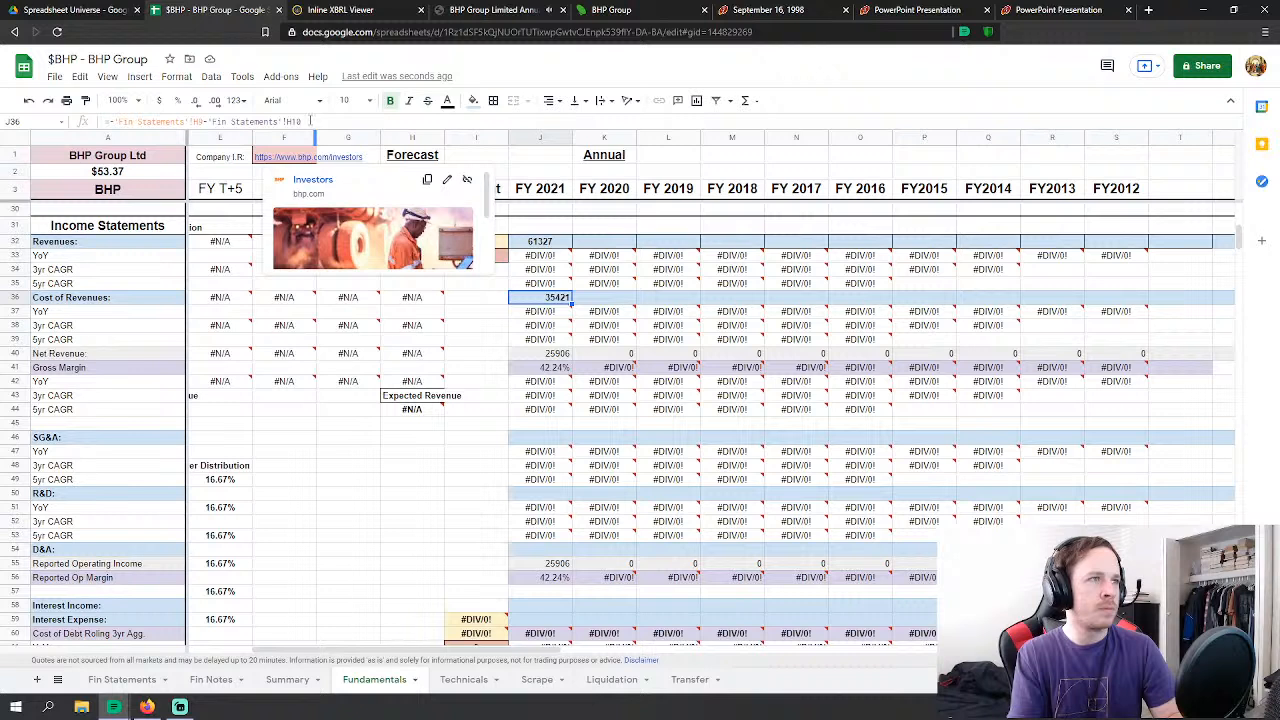
drag(302, 121, 84, 141)
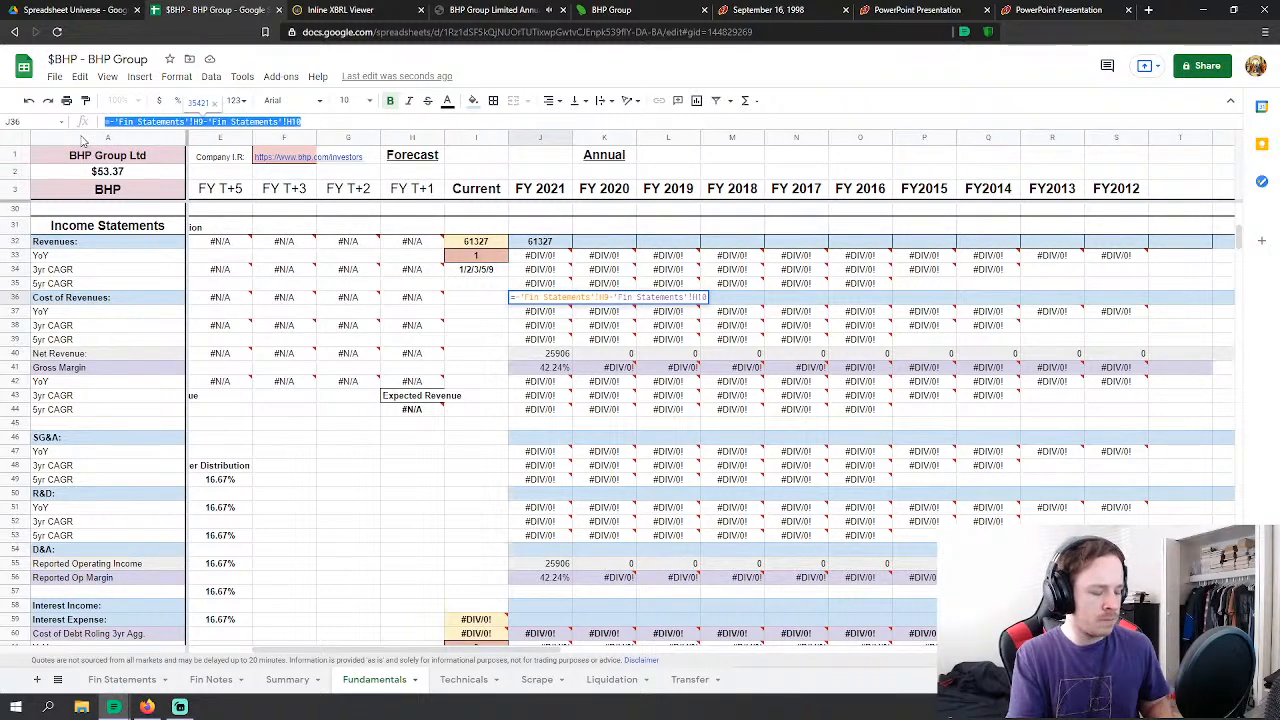
key(ctrl+x)
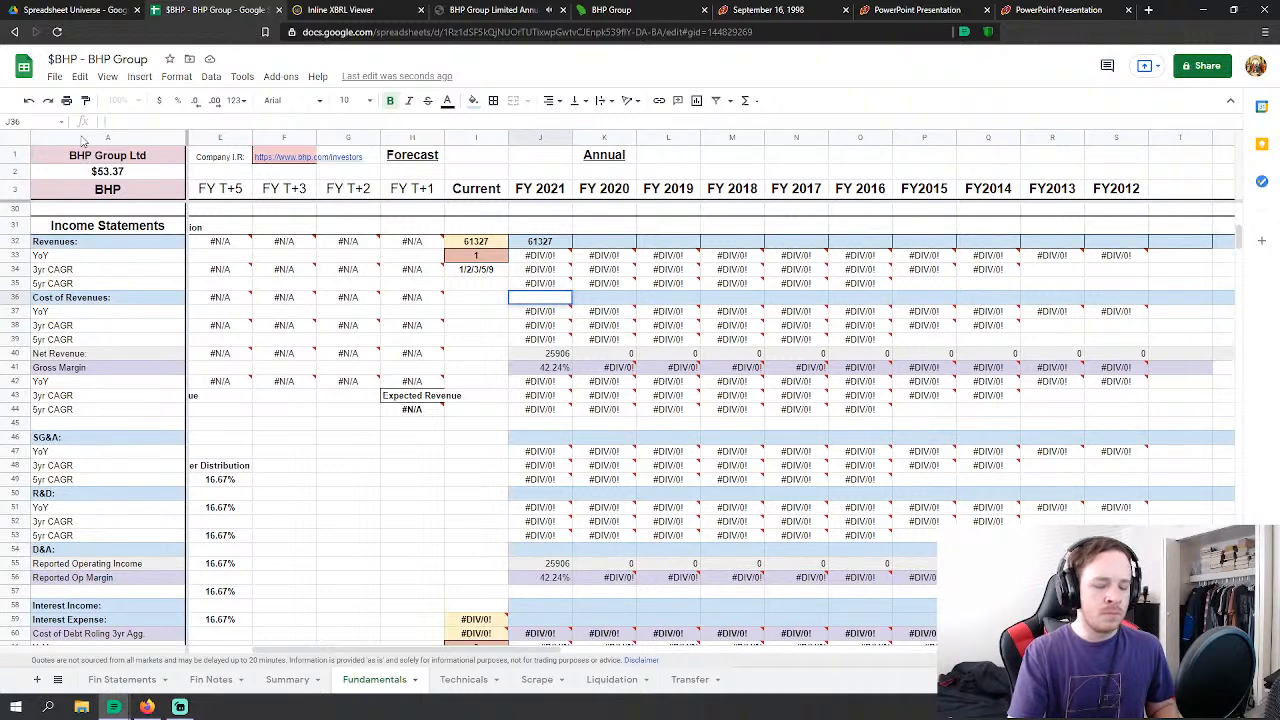
key(Return)
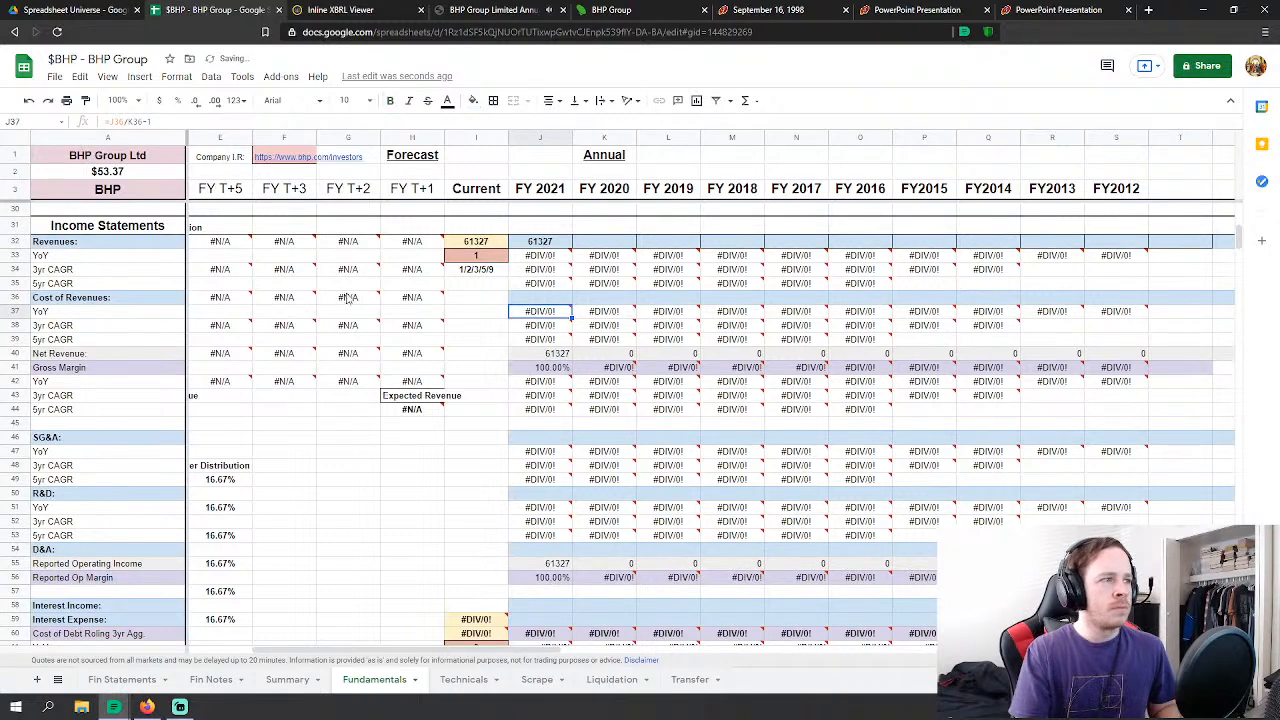
Step: Paste the cut expenses formula, negated Fin Statements H9 minus H10, into the FY 2021 SG&A cell J46
click(549, 440)
click(310, 121)
key(ctrl+v)
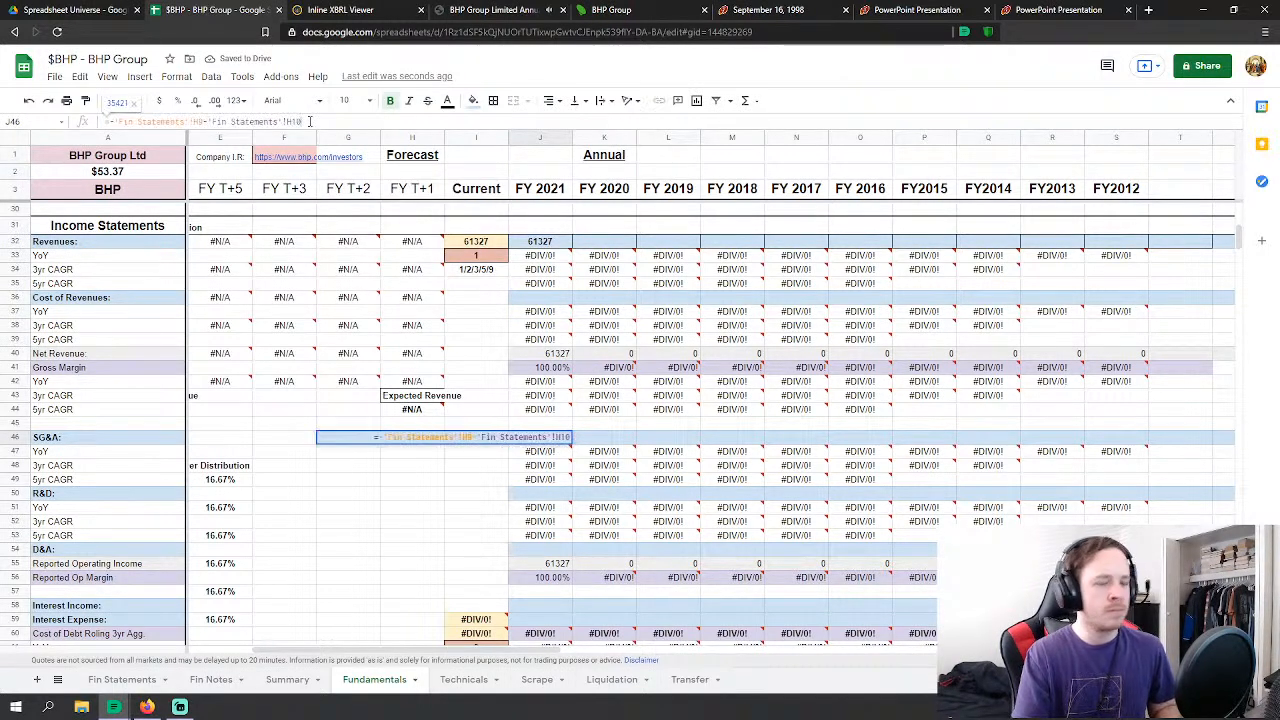
key(Return)
Step: Link the FY 2021 Interest Income cell J58 to the 2021 Financial income figure in H15 of Fin Statements
scroll(549, 476, down, 3)
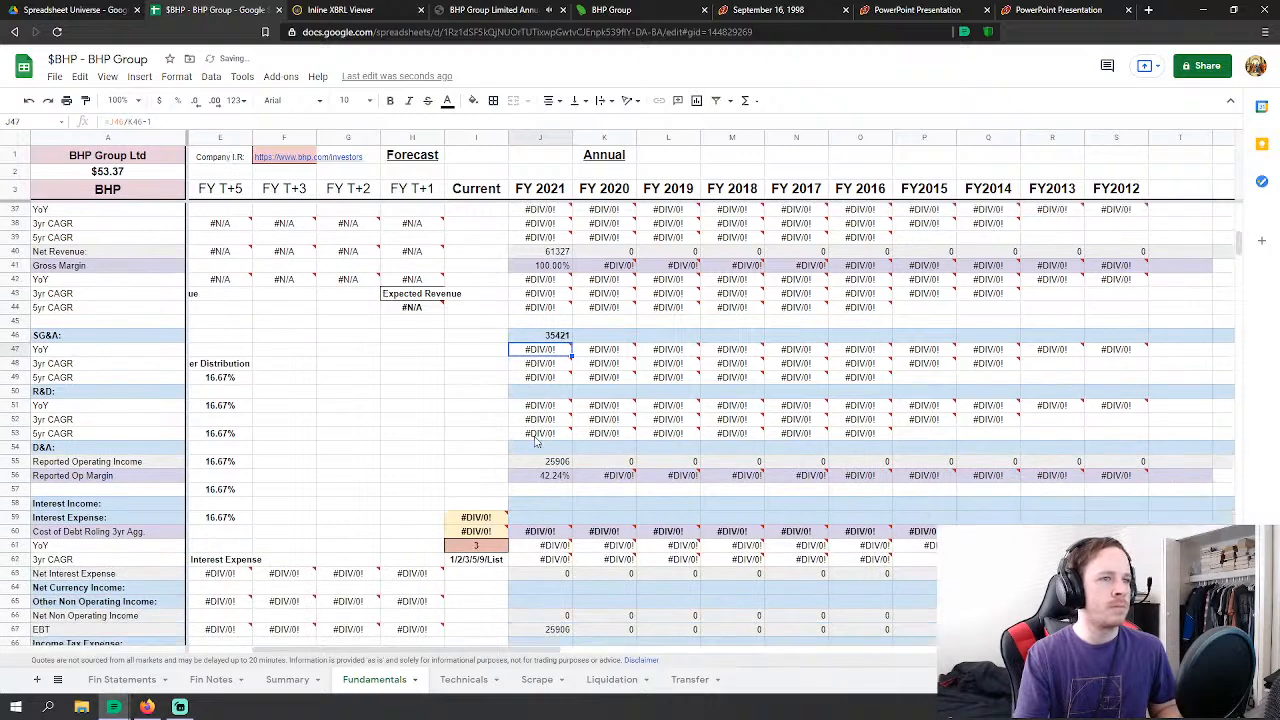
click(549, 476)
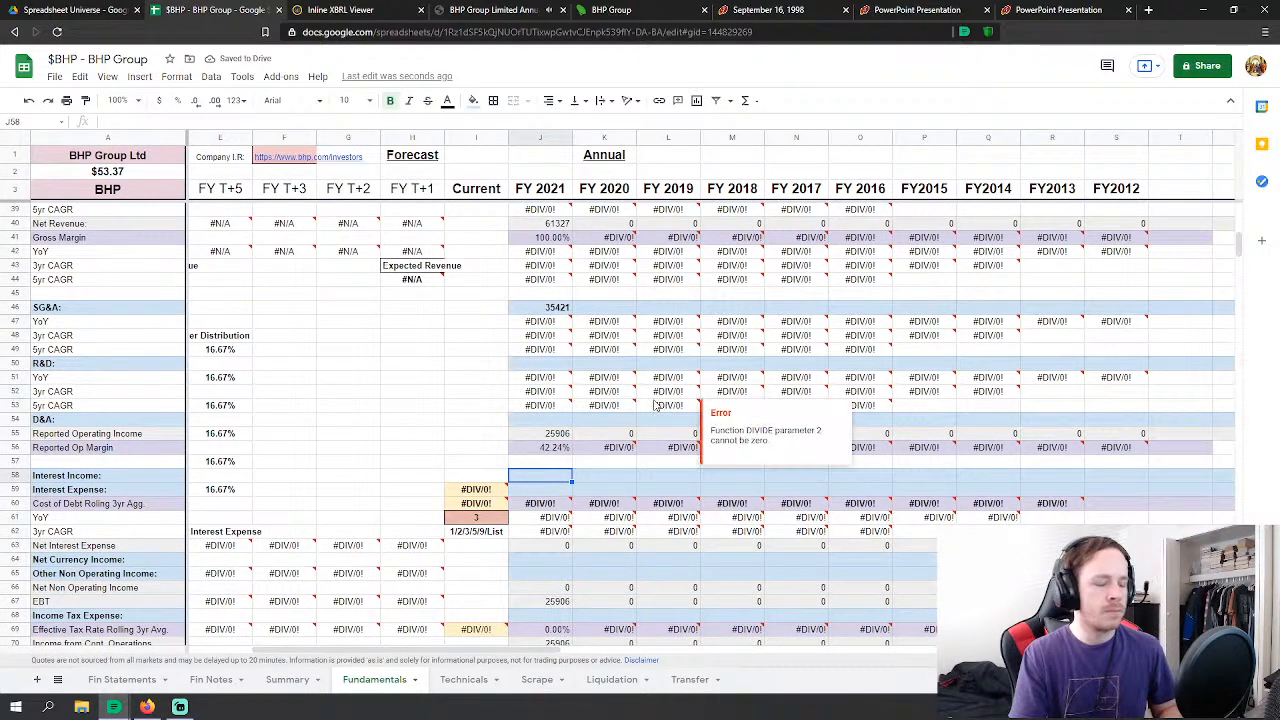
text(=)
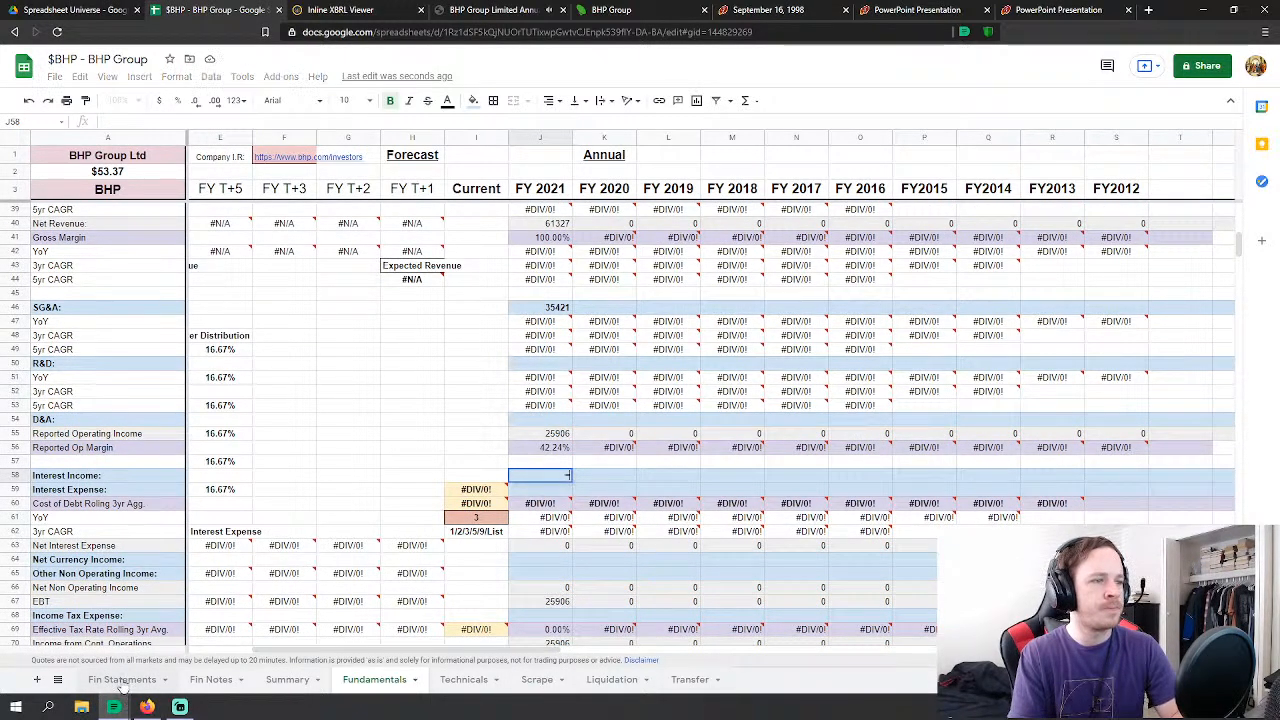
click(122, 679)
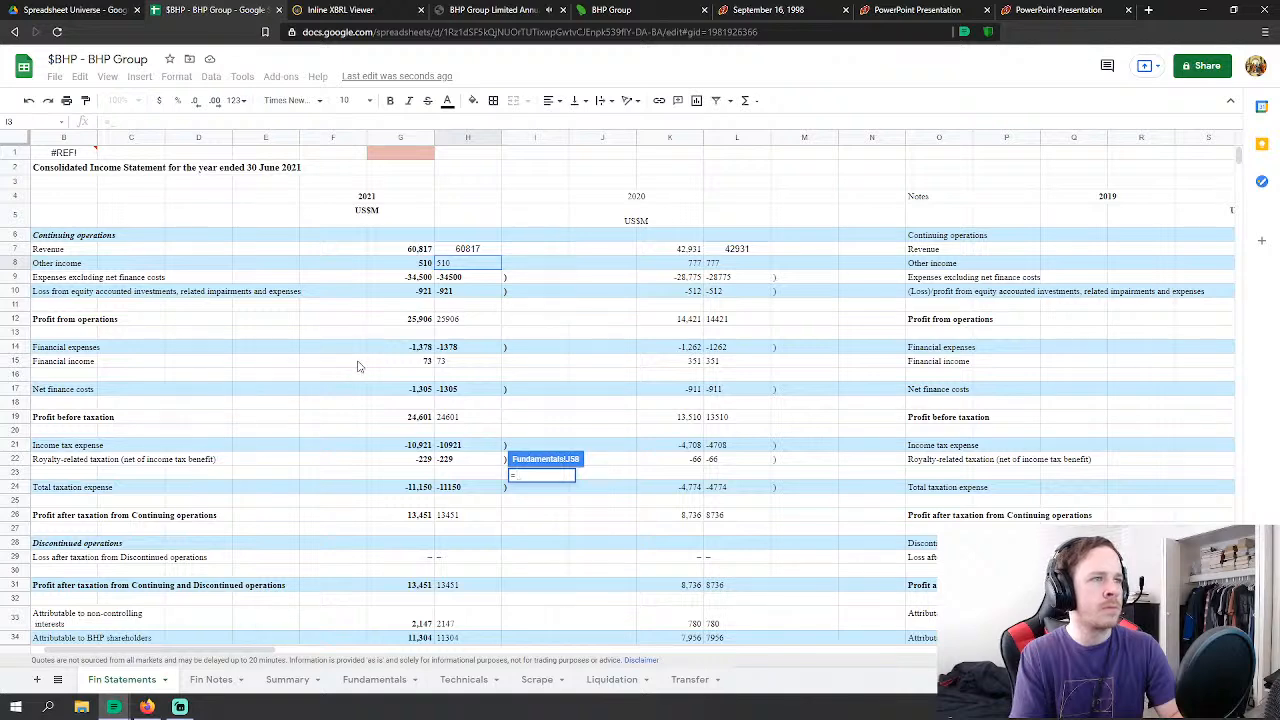
click(450, 369)
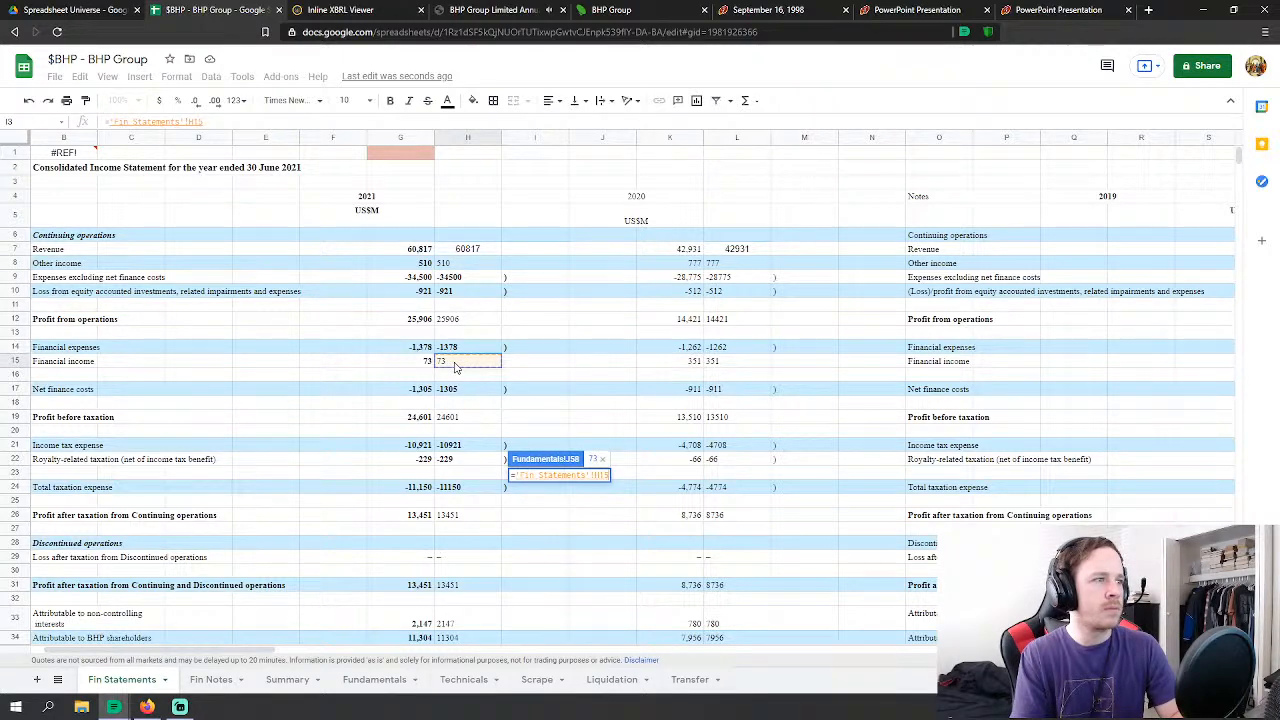
key(Return)
Step: Set FY 2021 Interest Expense in J59 to the negated 2021 Financial expenses from Fin Statements H14
click(560, 488)
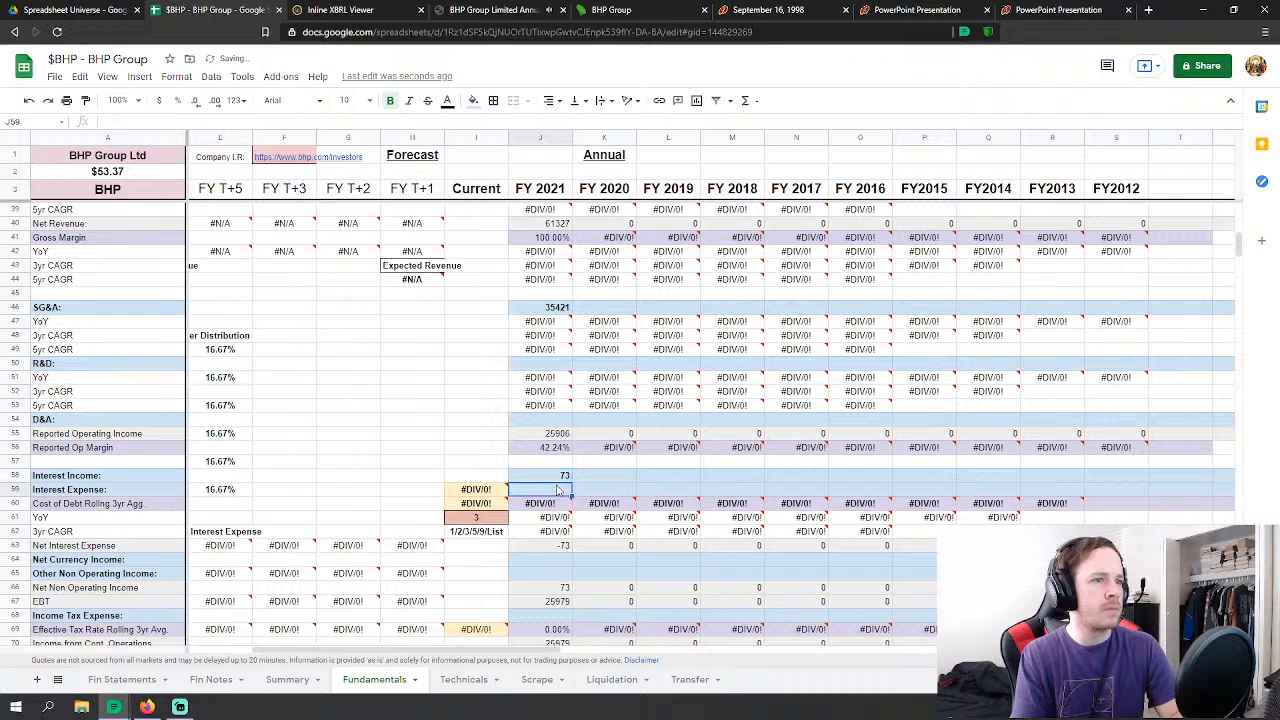
text(=-)
click(118, 679)
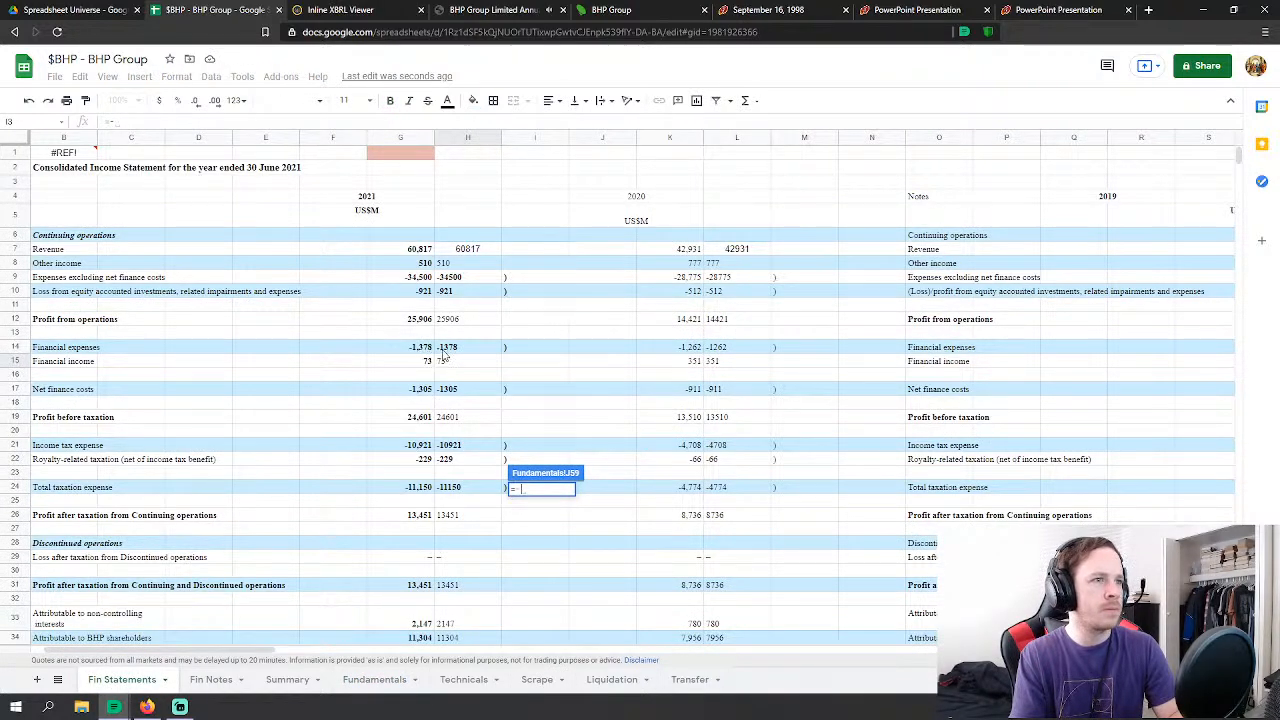
click(463, 349)
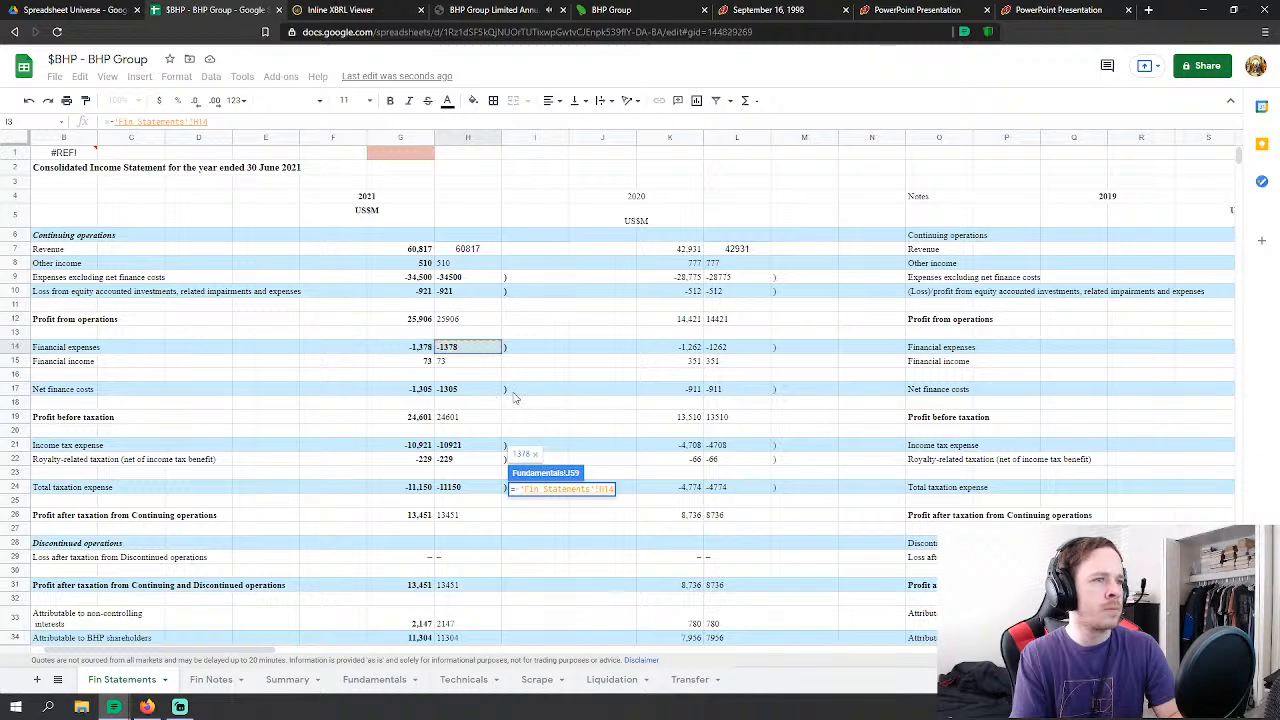
key(Return)
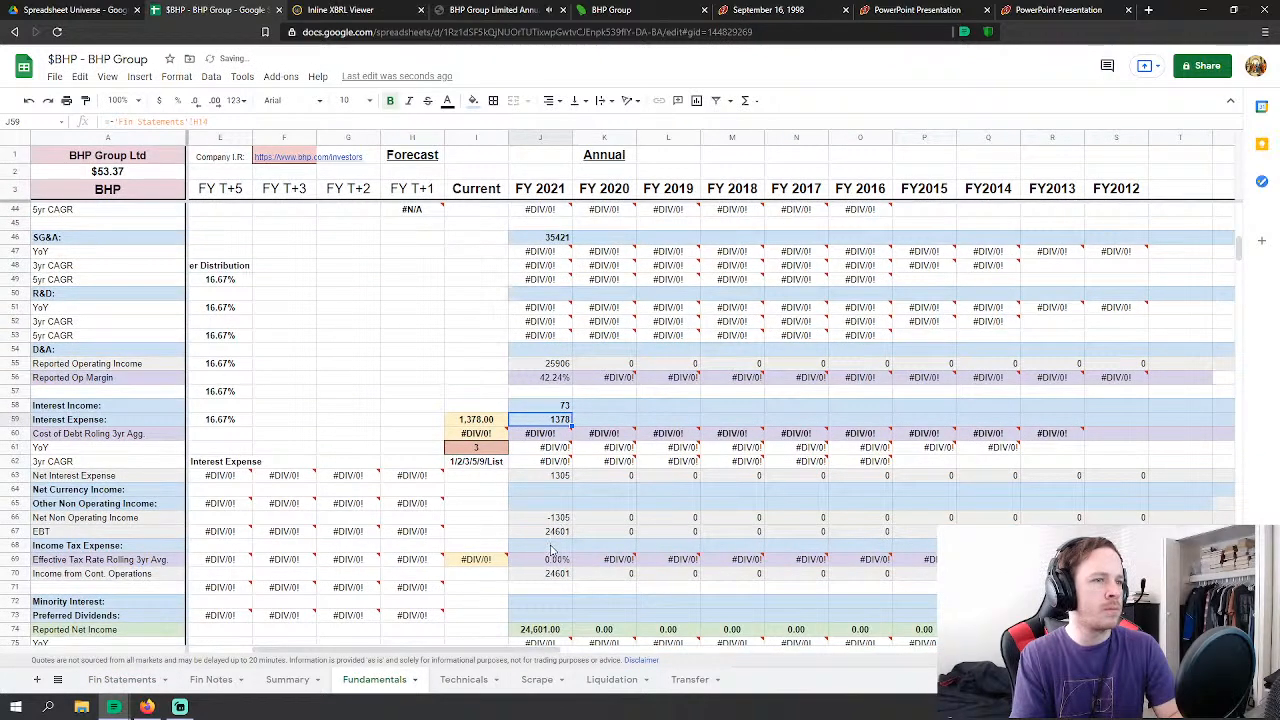
Step: Set FY 2021 Income Tax Expense in J68 to the negated 2021 Income tax expense from Fin Statements H21
click(553, 545)
scroll(500, 555, down, 2)
text(=)
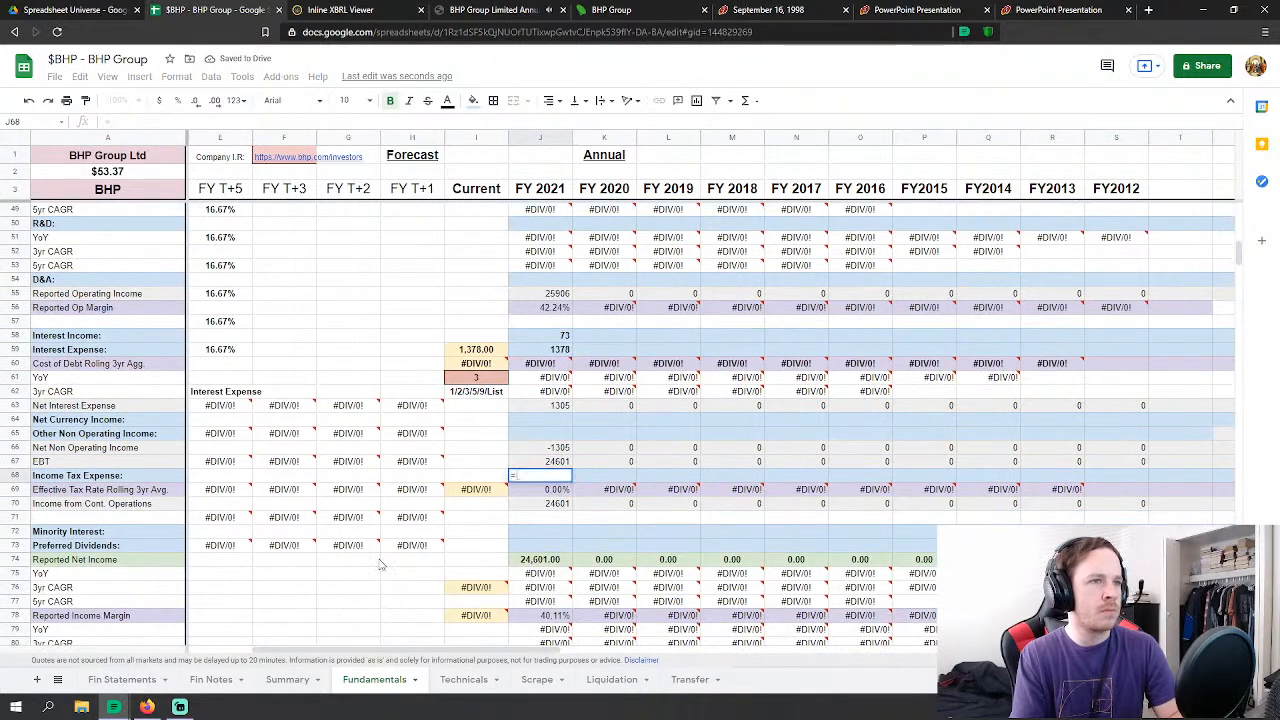
click(140, 680)
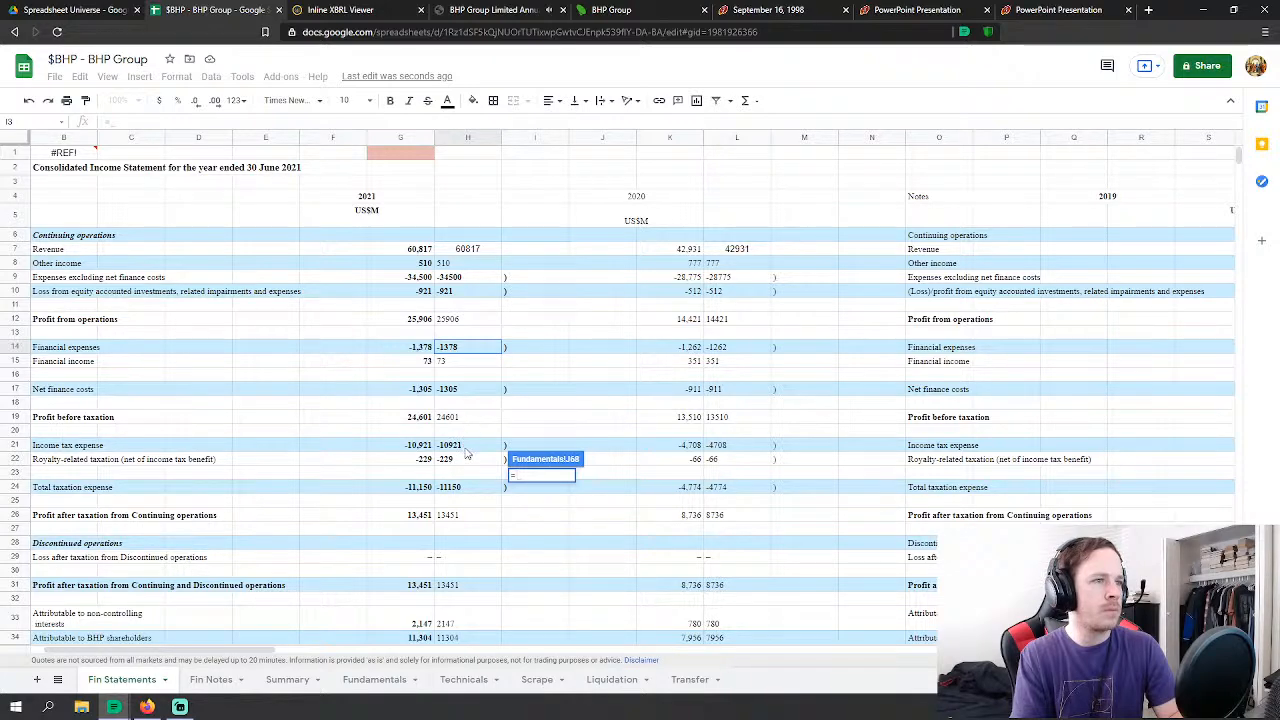
click(465, 450)
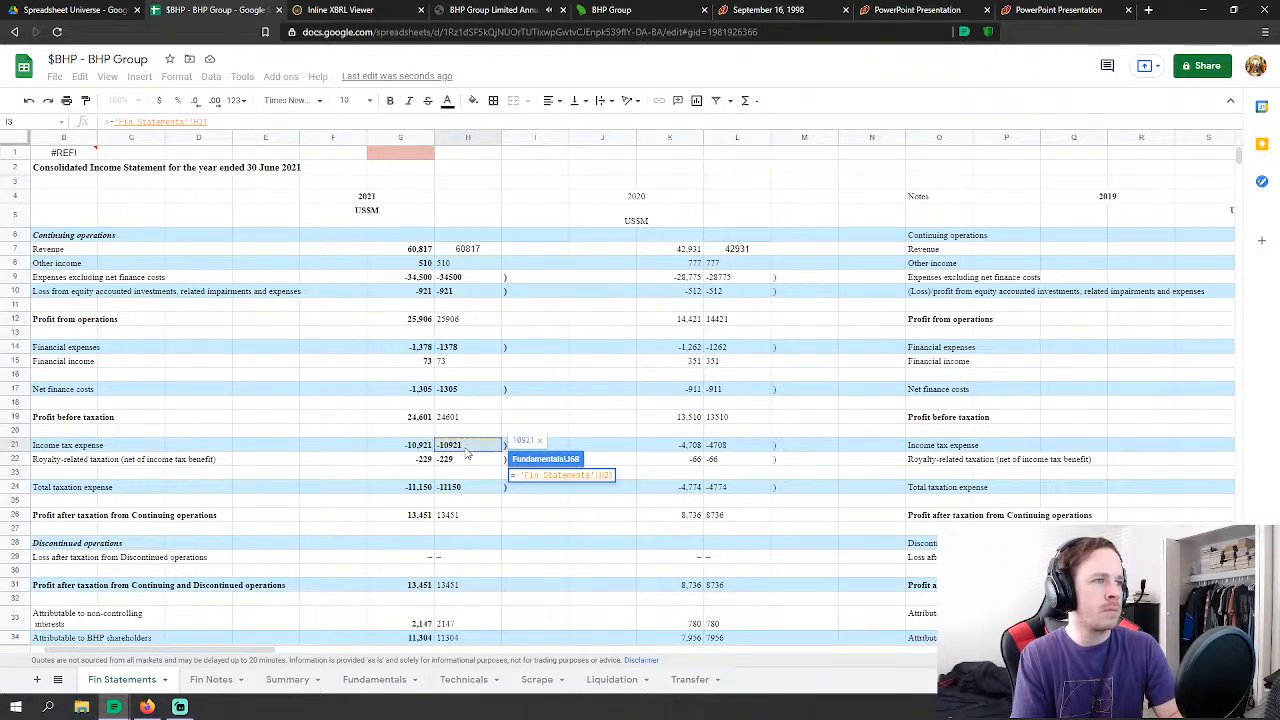
key(Return)
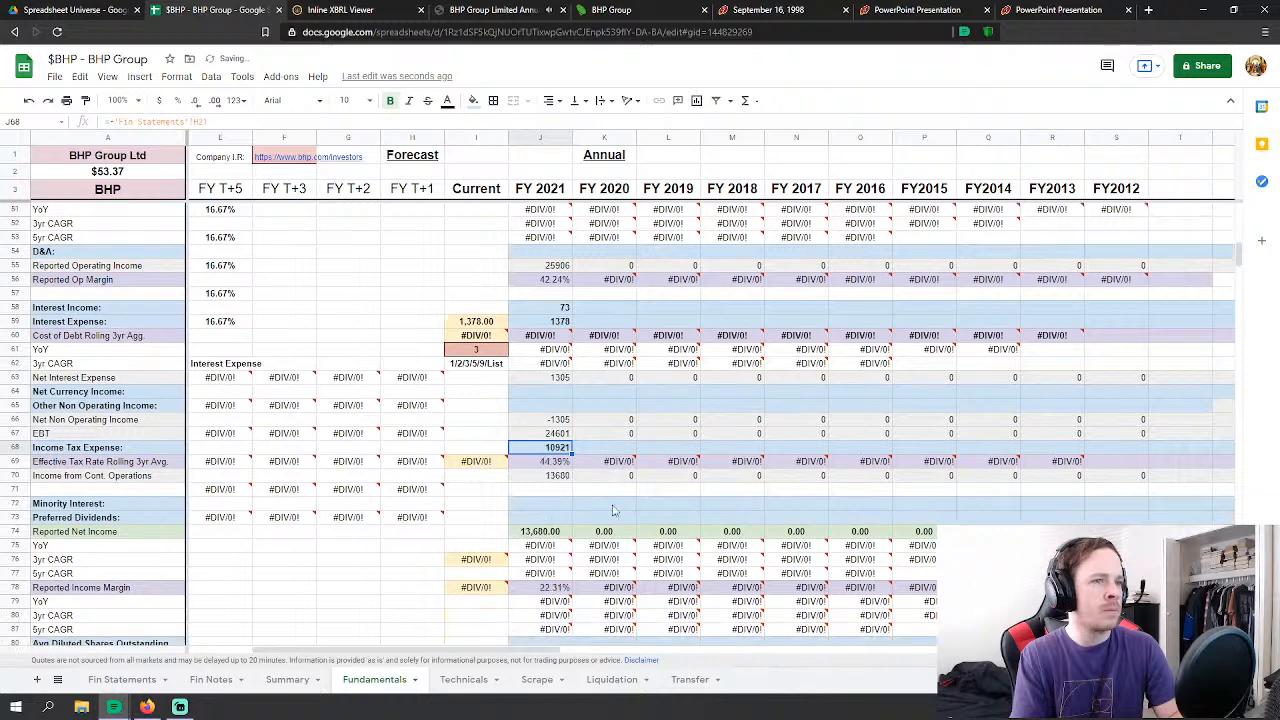
click(560, 503)
text(=)
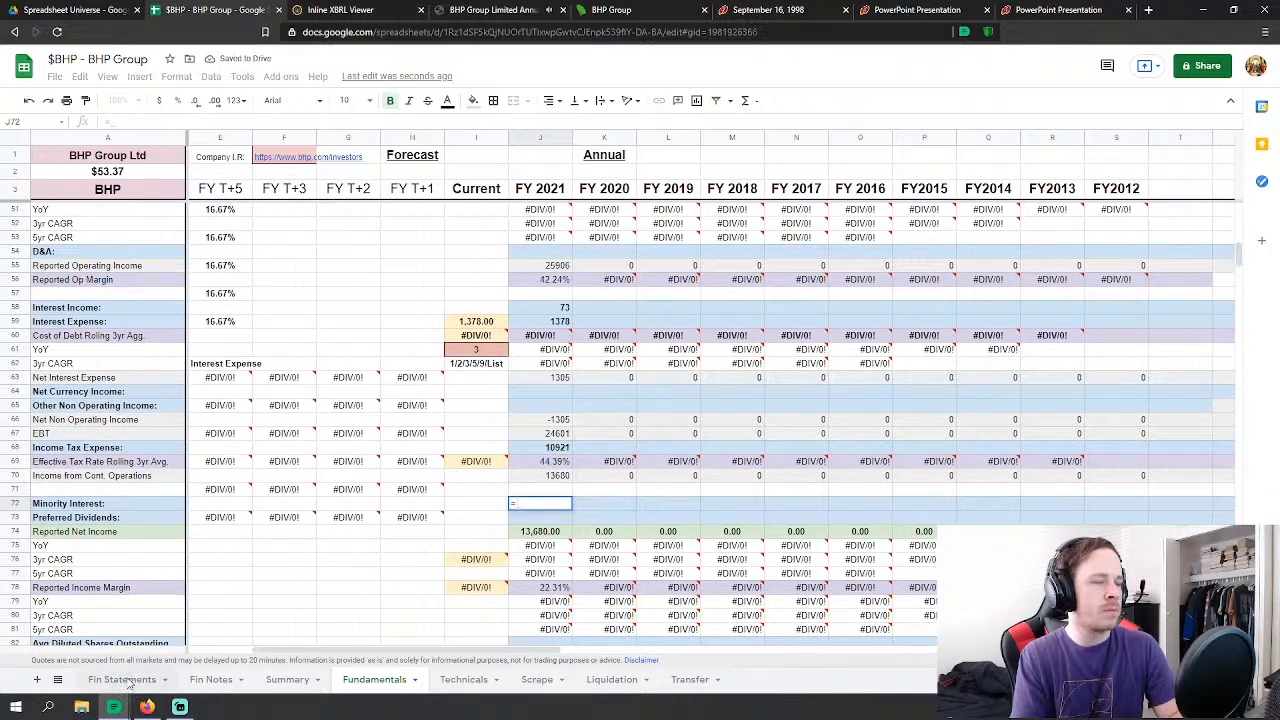
click(122, 679)
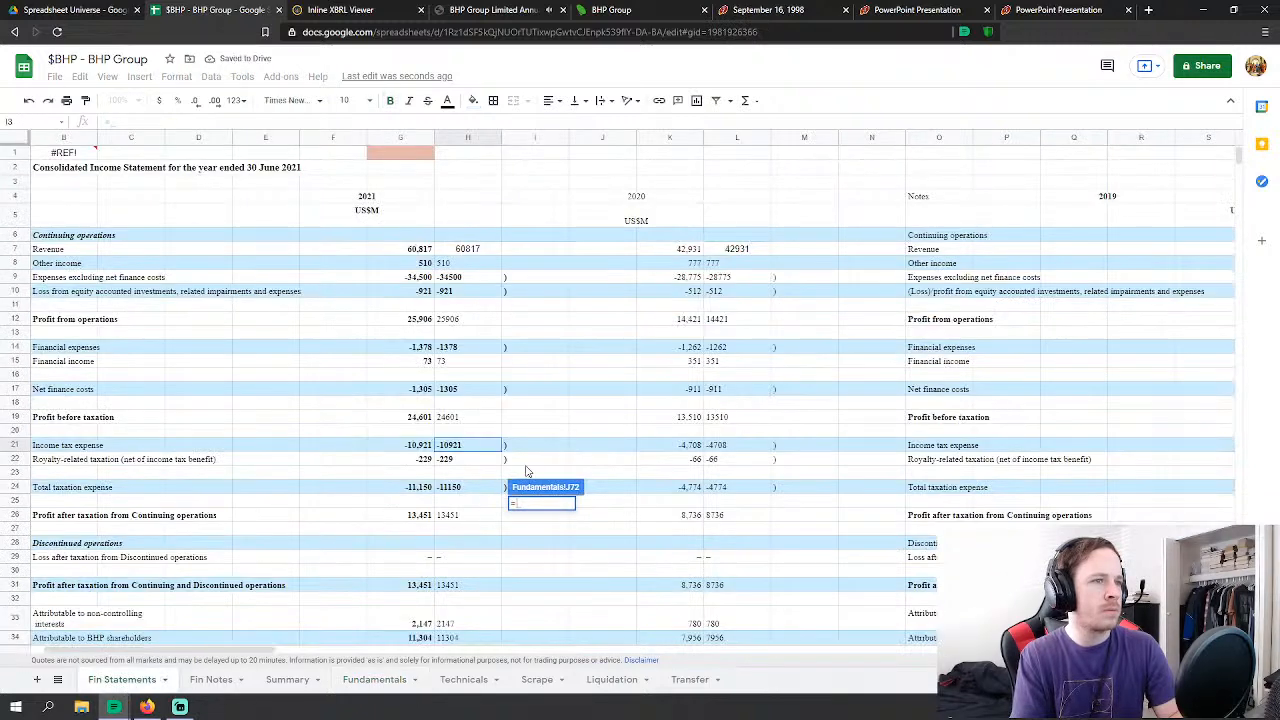
click(472, 464)
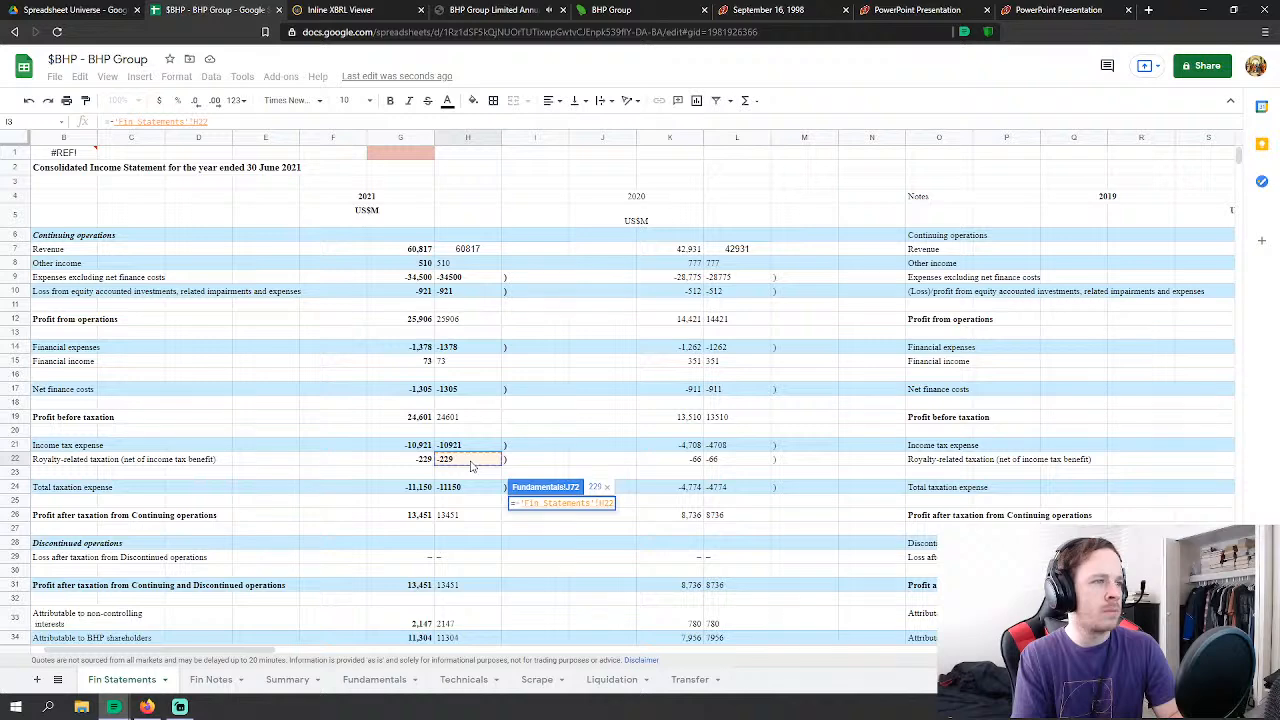
key(BackSpace)
key(BackSpace)
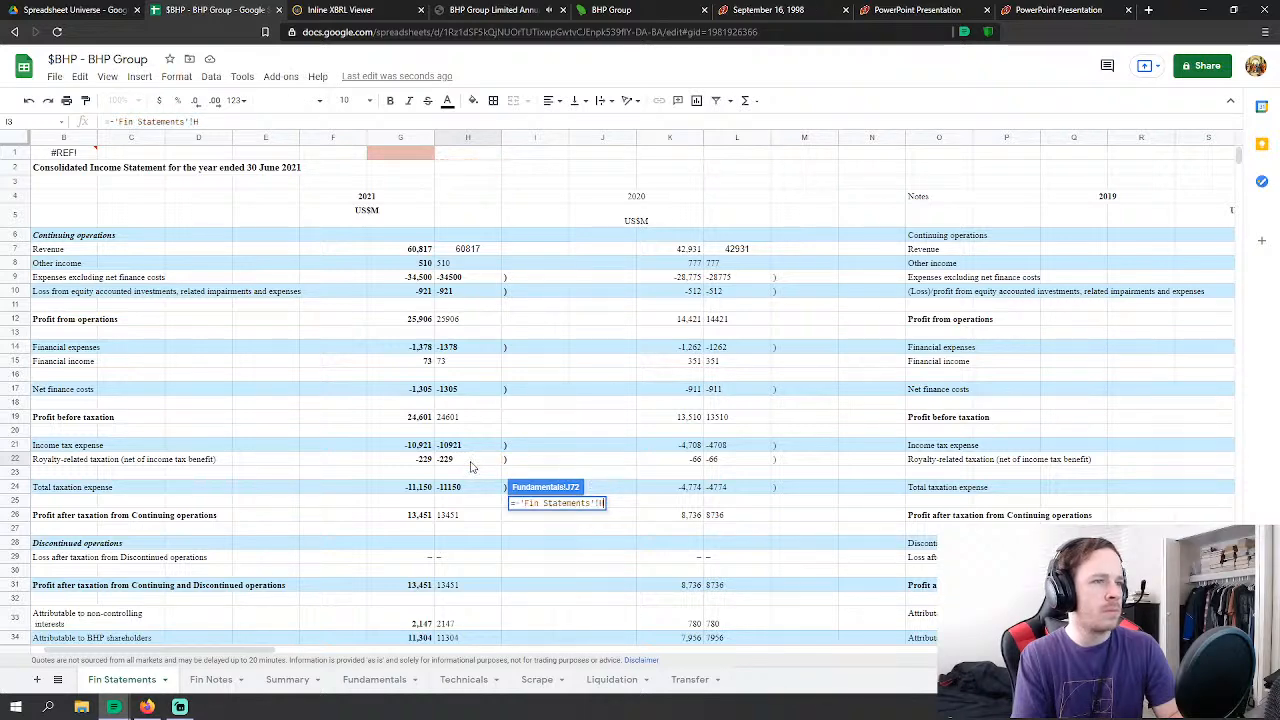
key(Escape)
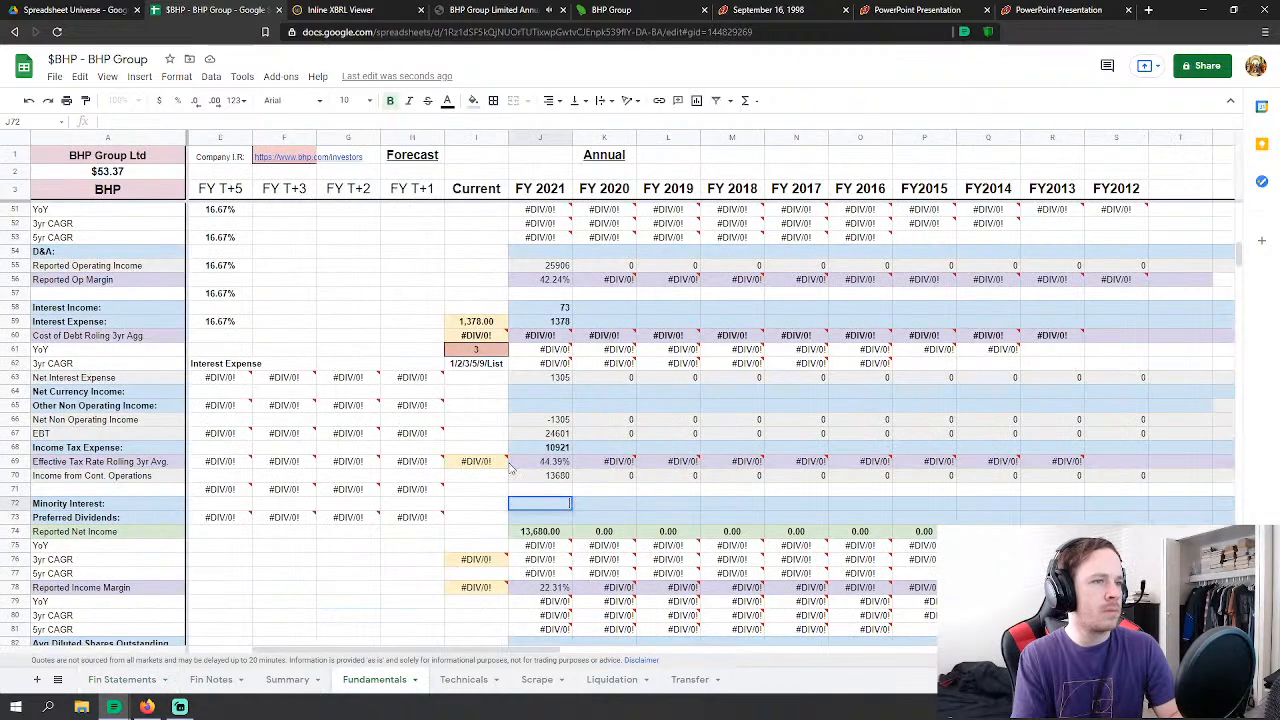
Step: Replace the FY 2021 Income Tax Expense formula in J68 with the negated 2021 Total taxation expense from Fin Statements H24
click(557, 450)
key(F2)
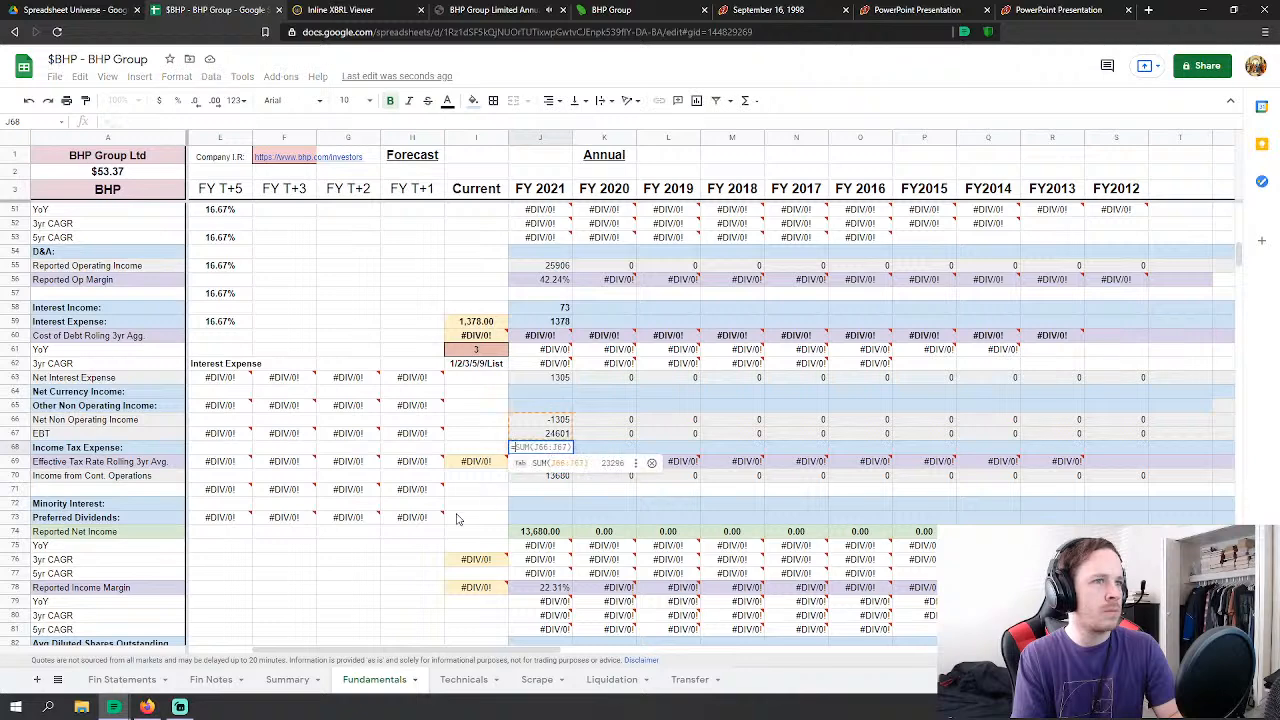
click(124, 684)
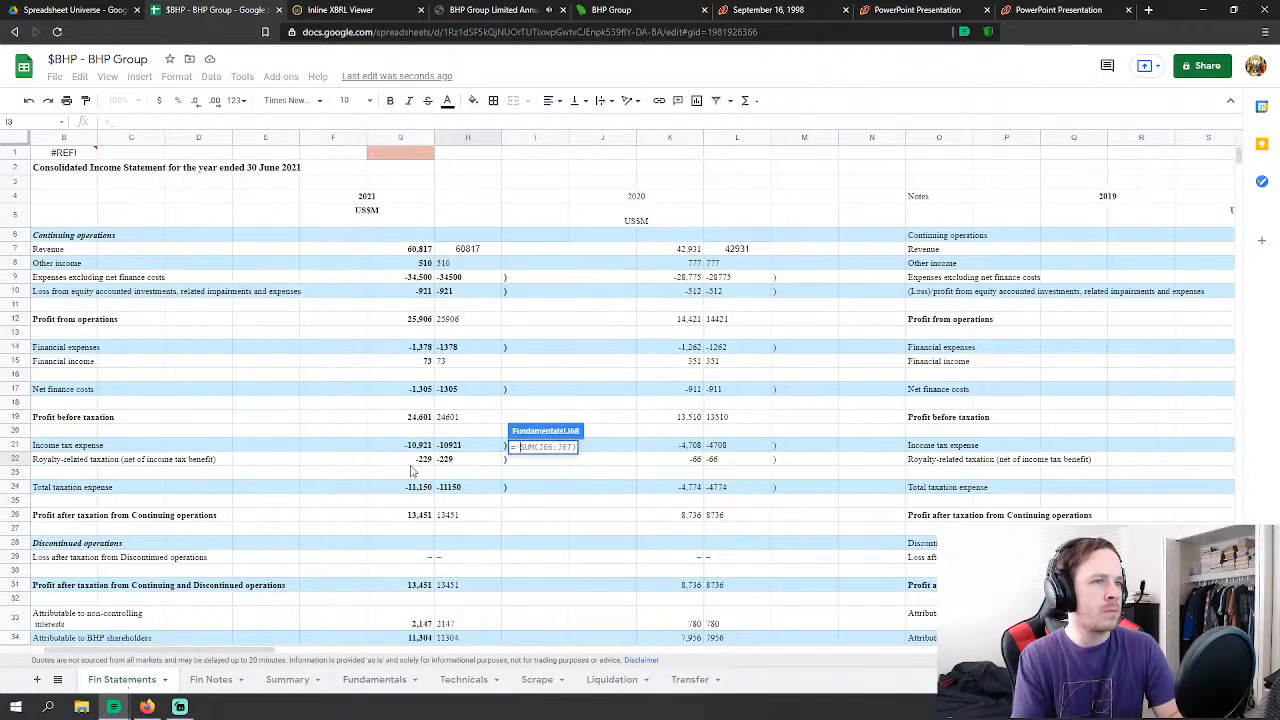
text(-)
click(467, 488)
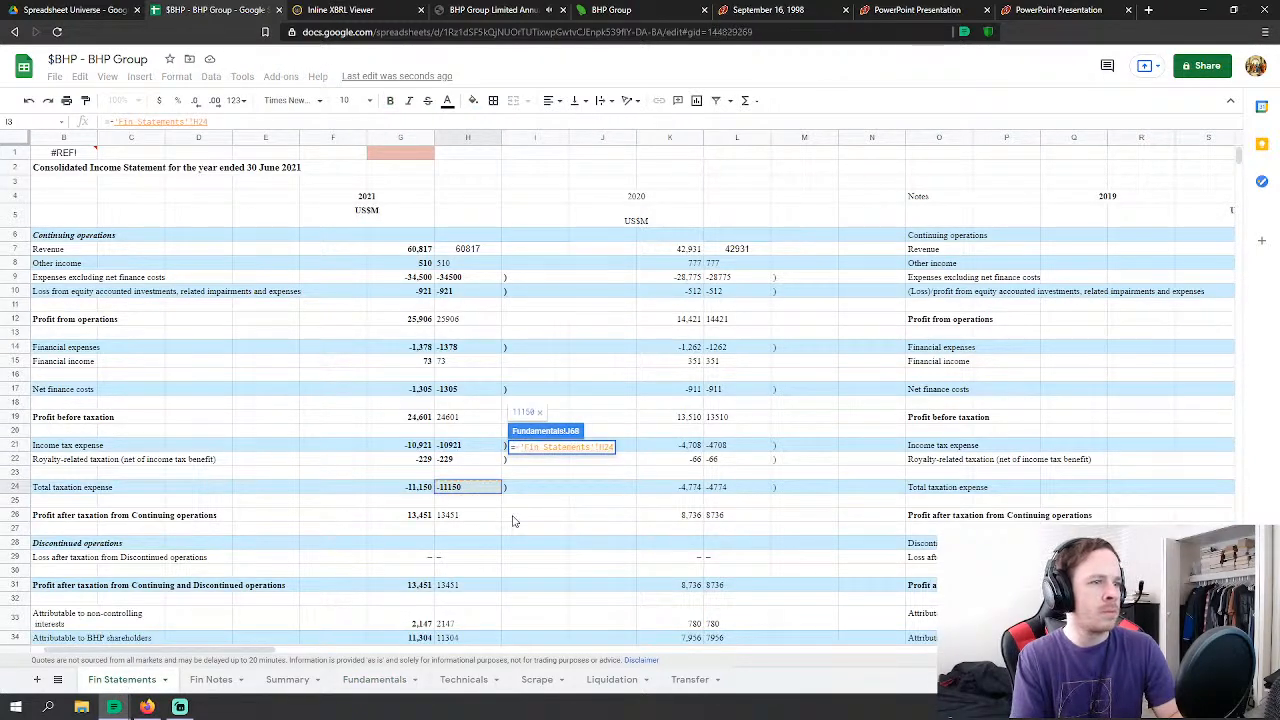
key(Return)
scroll(616, 492, down, 1)
scroll(556, 613, down, 2)
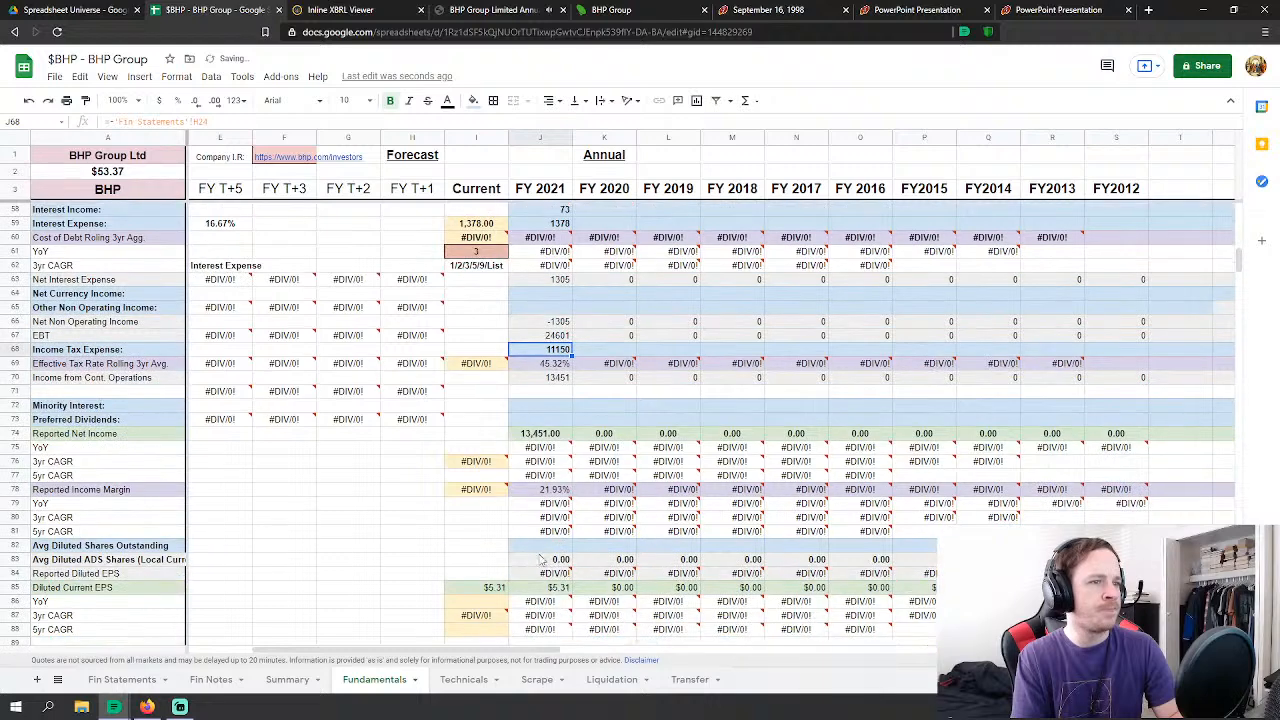
click(130, 684)
scroll(456, 522, down, 1)
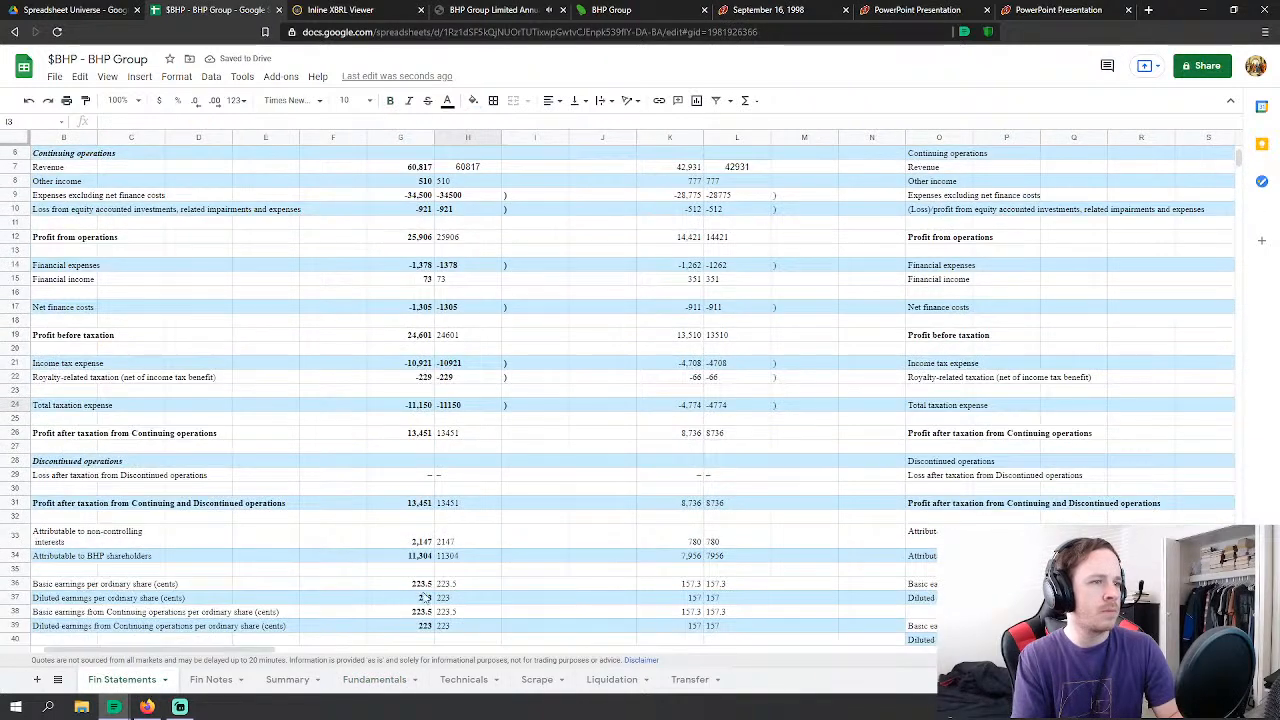
click(374, 684)
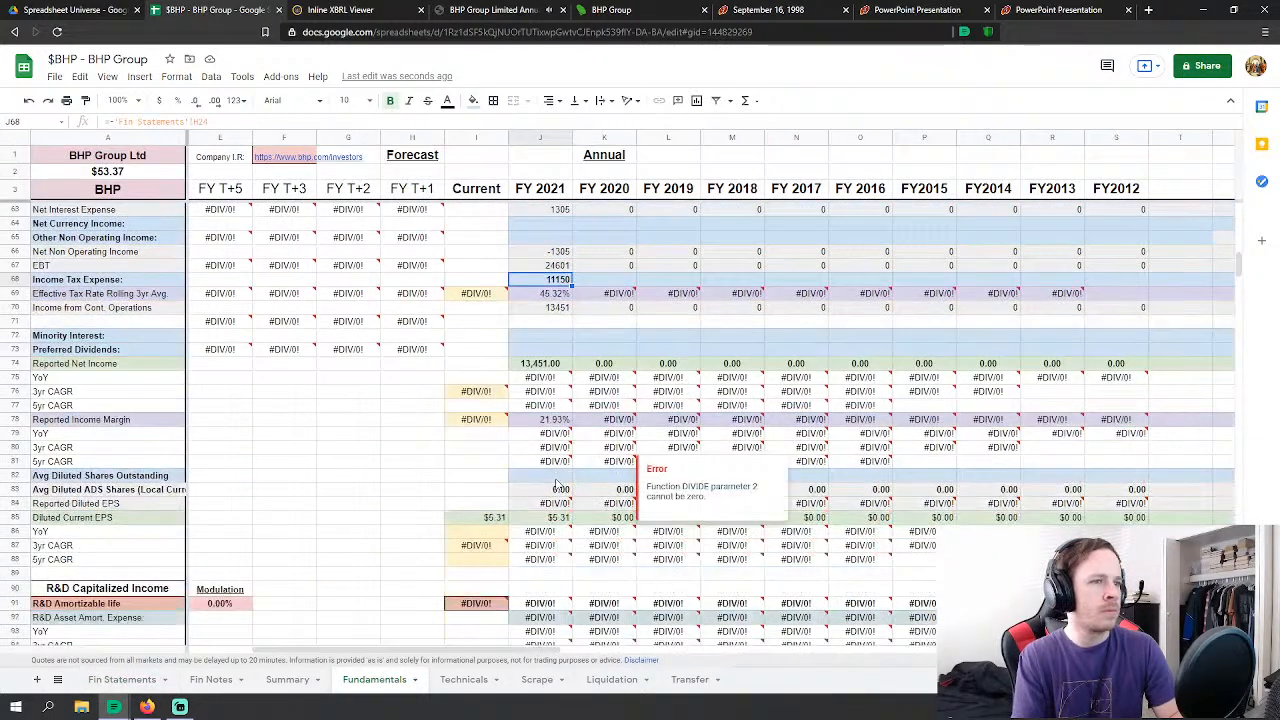
click(556, 476)
text(=)
click(122, 680)
scroll(318, 524, down, 2)
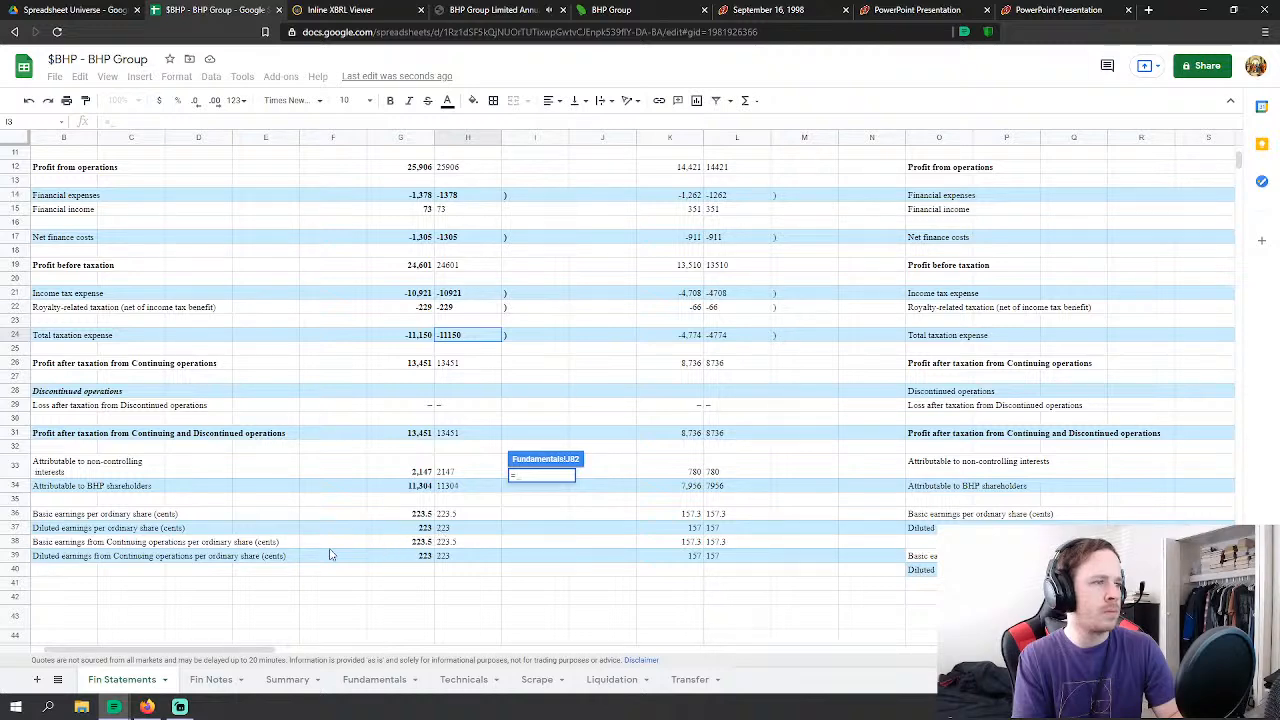
key(Escape)
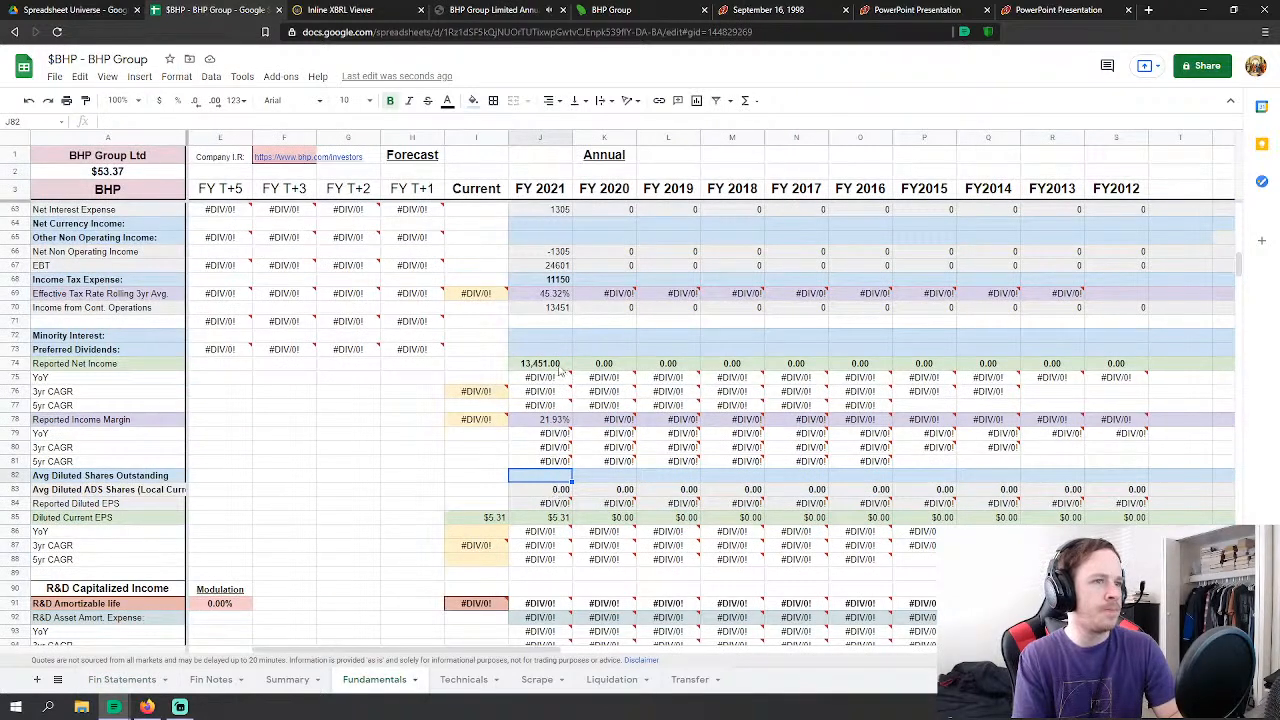
Step: Link the FY 2021 Minority Interest cell J72 to the 2021 non-controlling interests figure in H33 of Fin Statements
click(557, 336)
text(=)
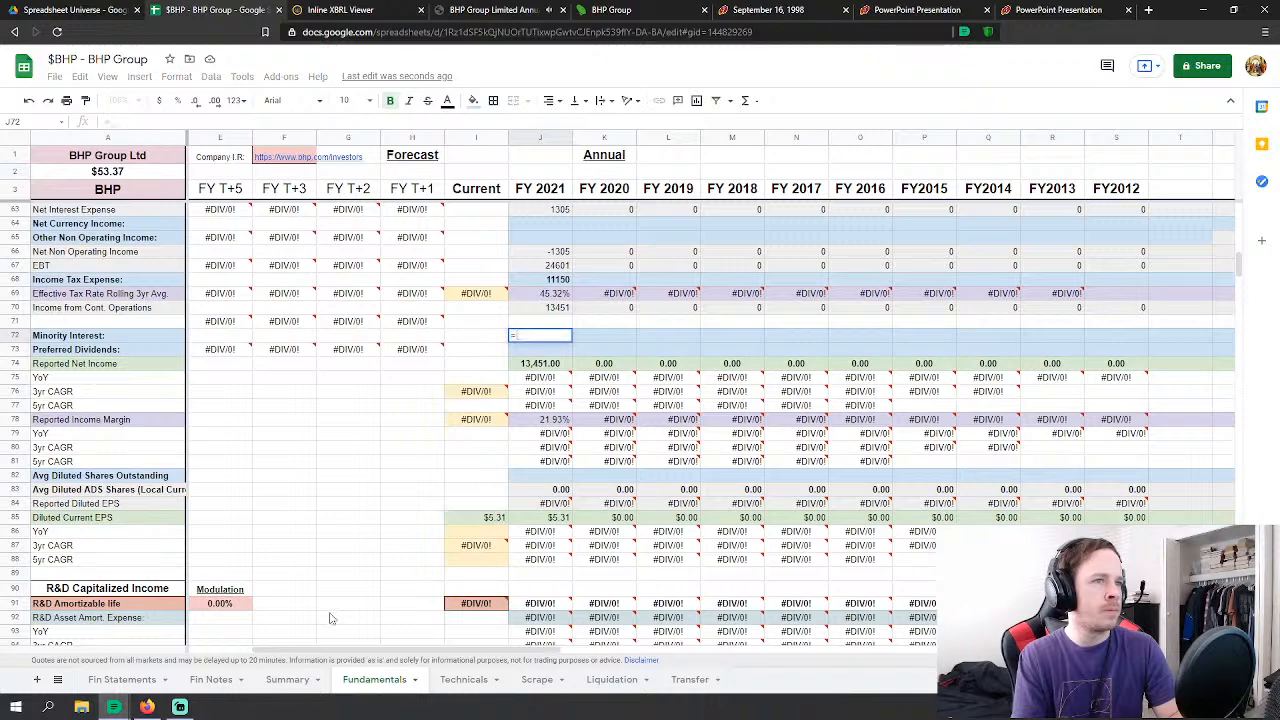
click(122, 679)
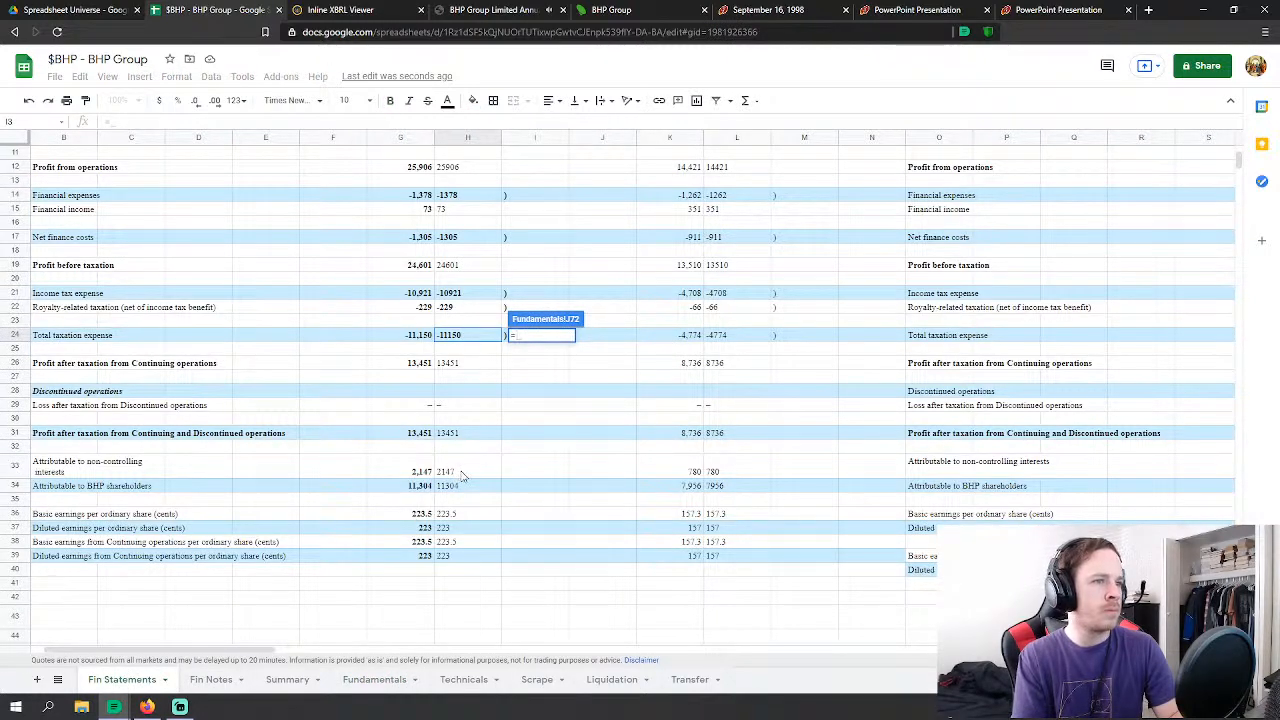
click(462, 476)
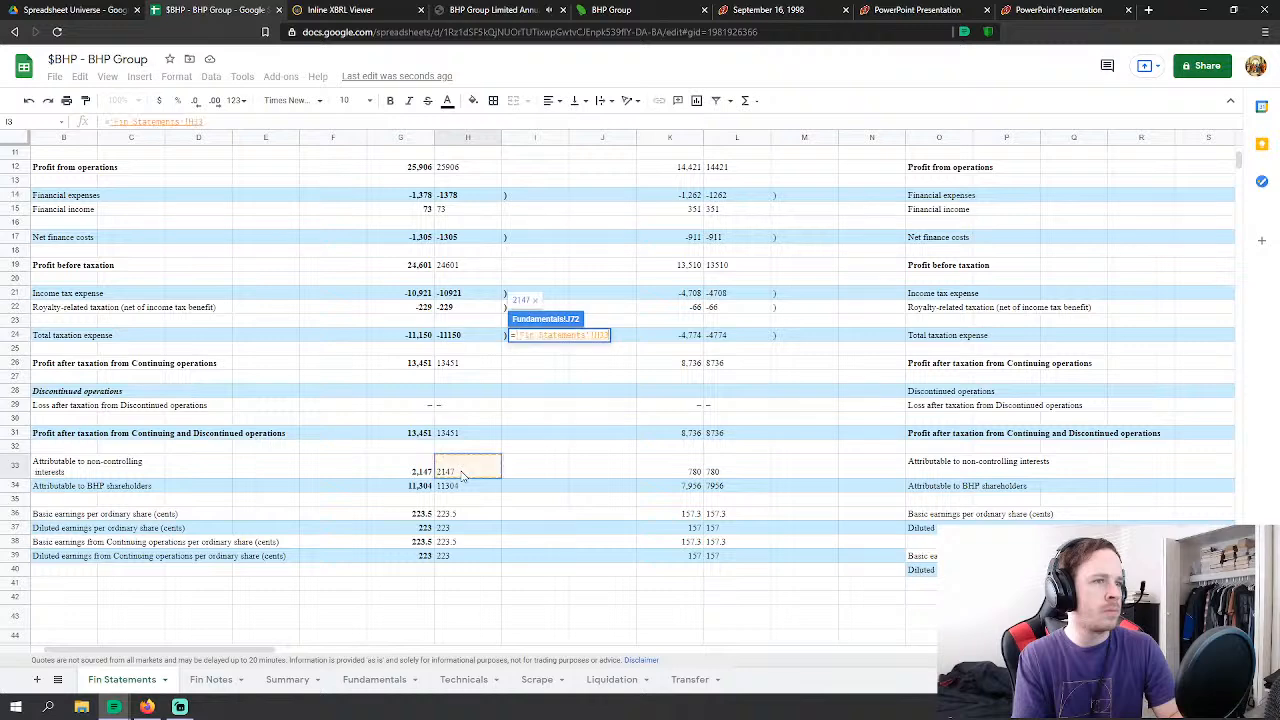
key(Return)
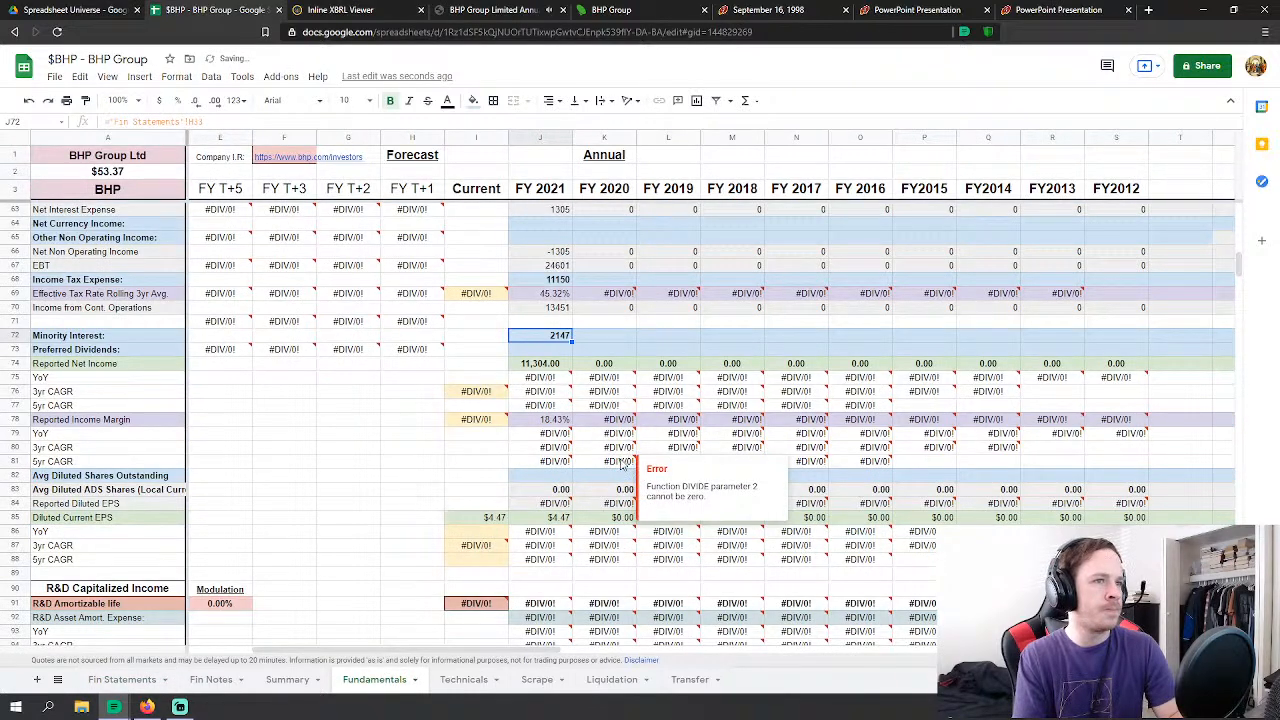
scroll(620, 465, up, 1)
click(149, 682)
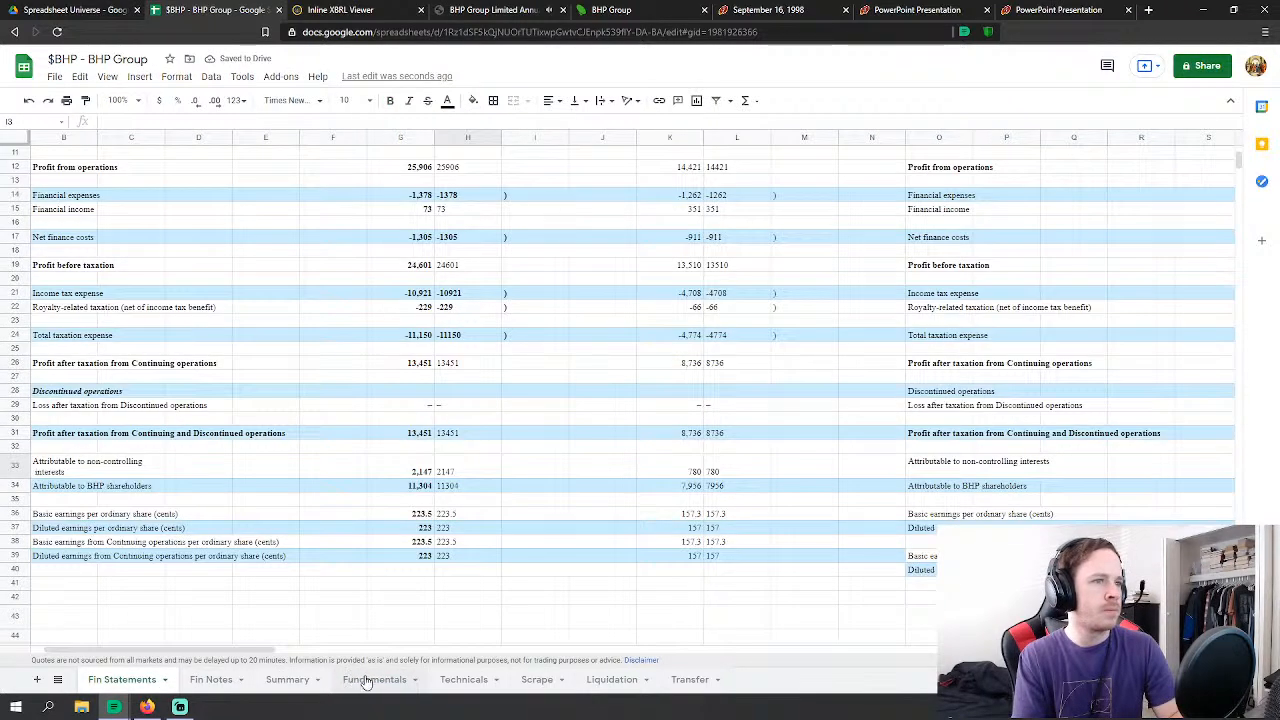
click(366, 679)
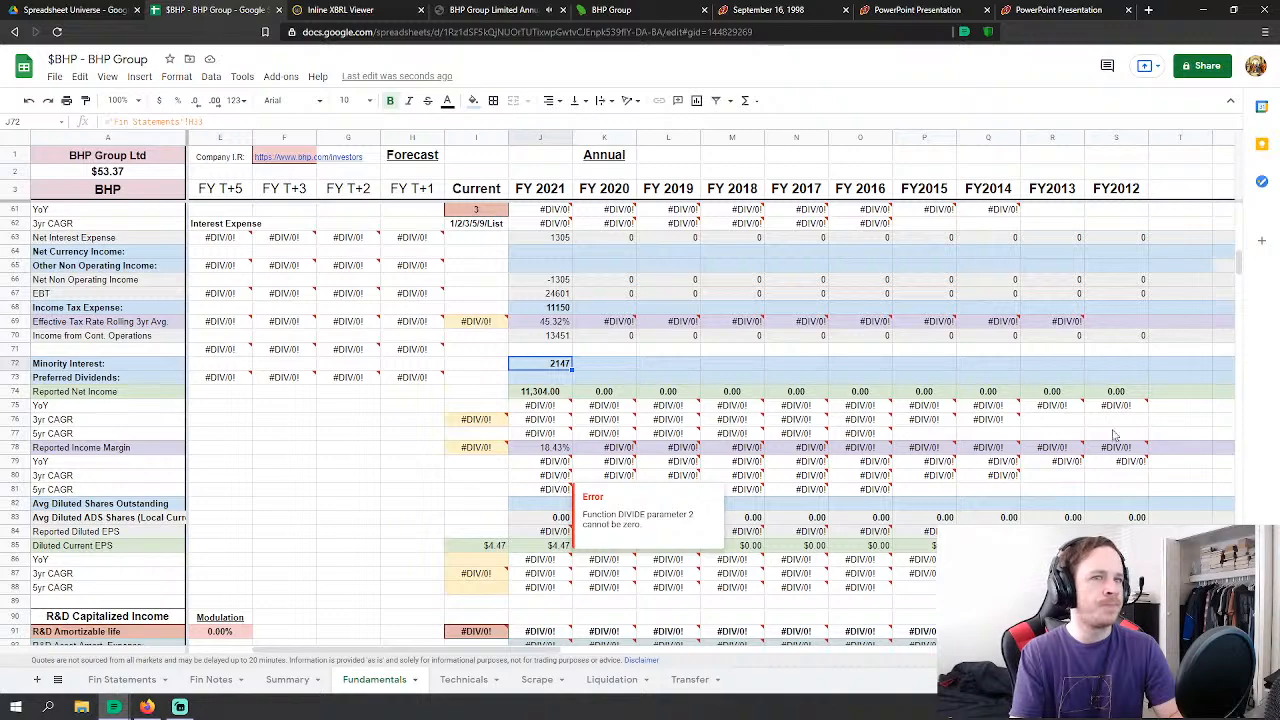
Step: Open the Fin Notes sheet at the segment results table for the year ended 30 June 2021
drag(1238, 262, 1236, 155)
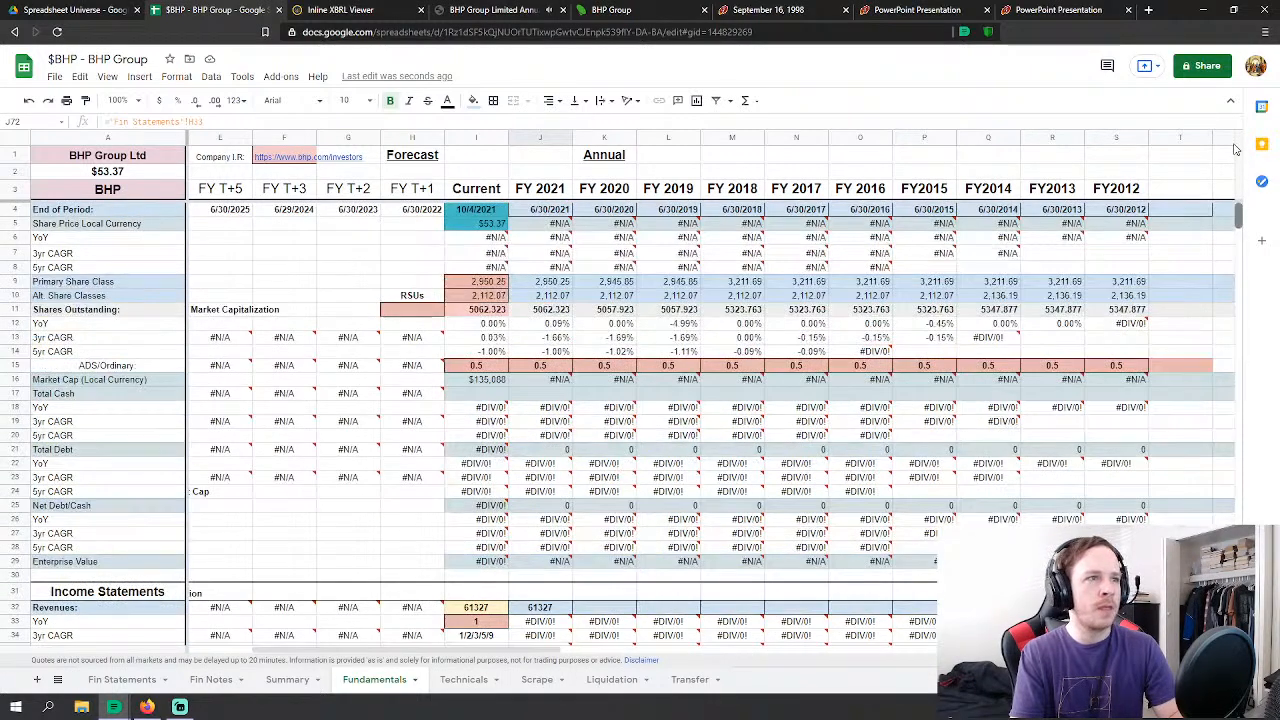
click(215, 680)
scroll(272, 460, up, 2)
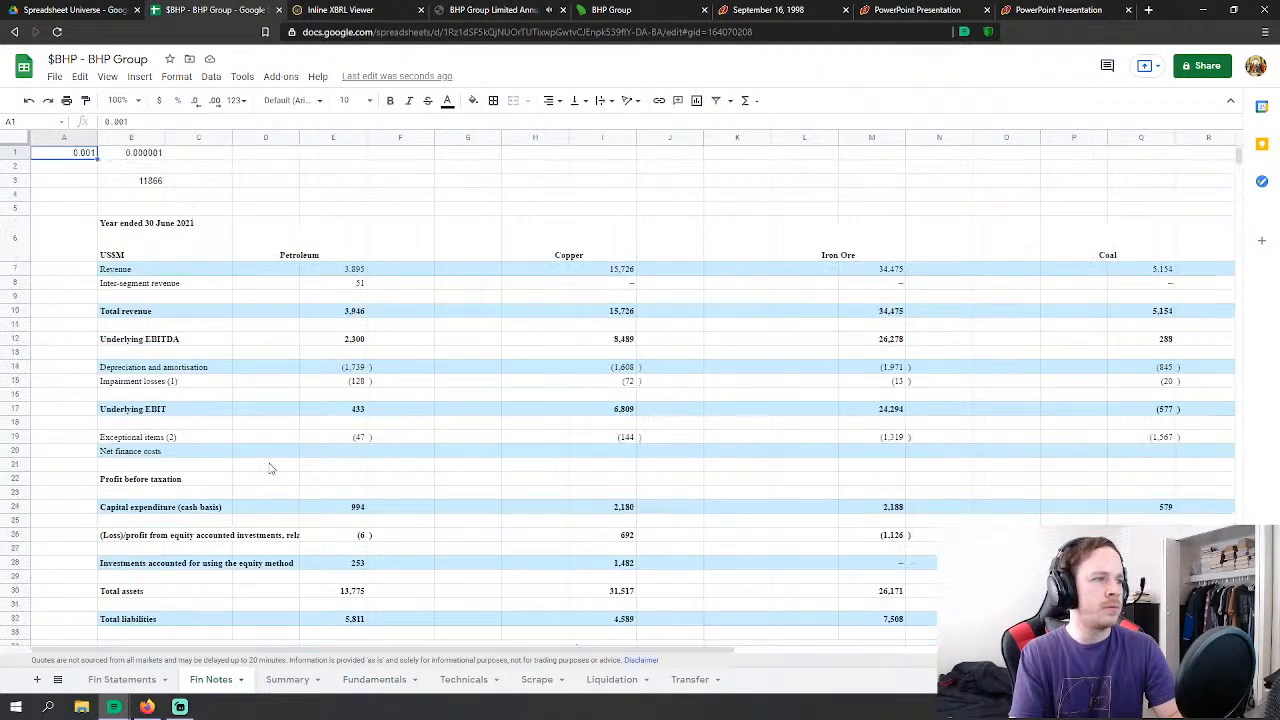
Step: Look through the Fin Notes tables, from the segment results down to the 2019 net capitalised costs
scroll(270, 465, down, 8)
scroll(270, 468, down, 15)
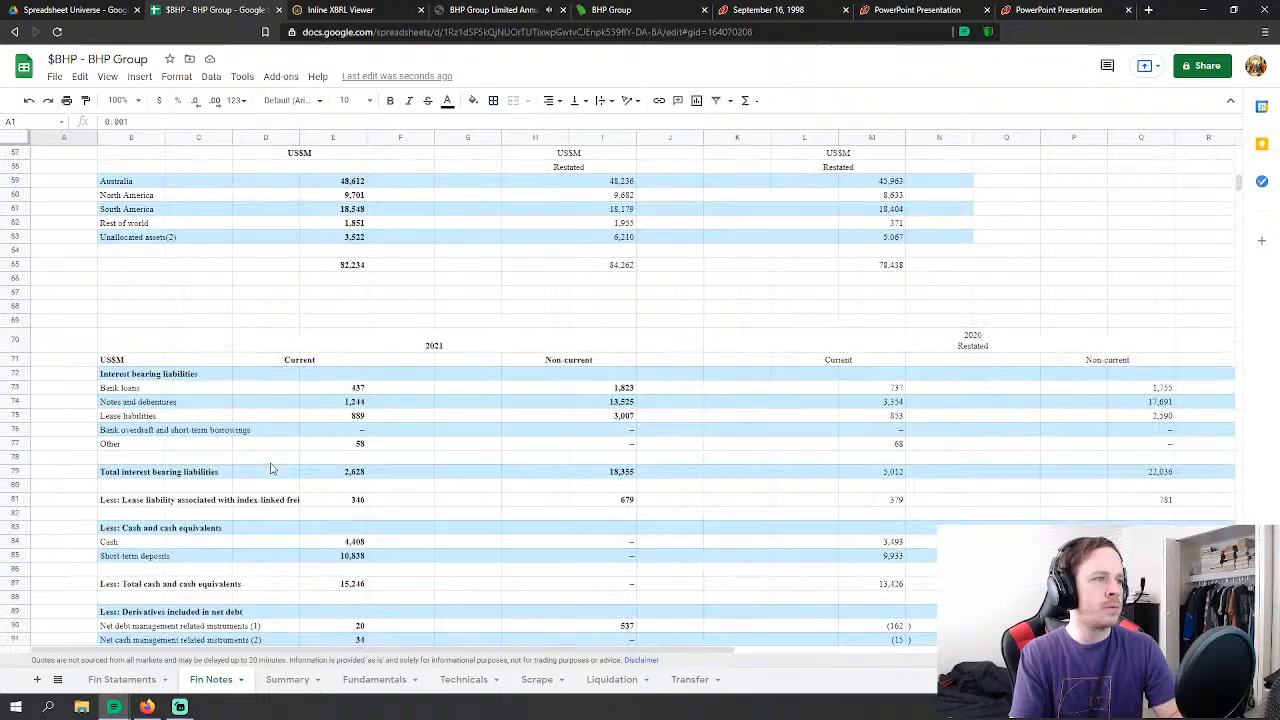
scroll(270, 468, down, 10)
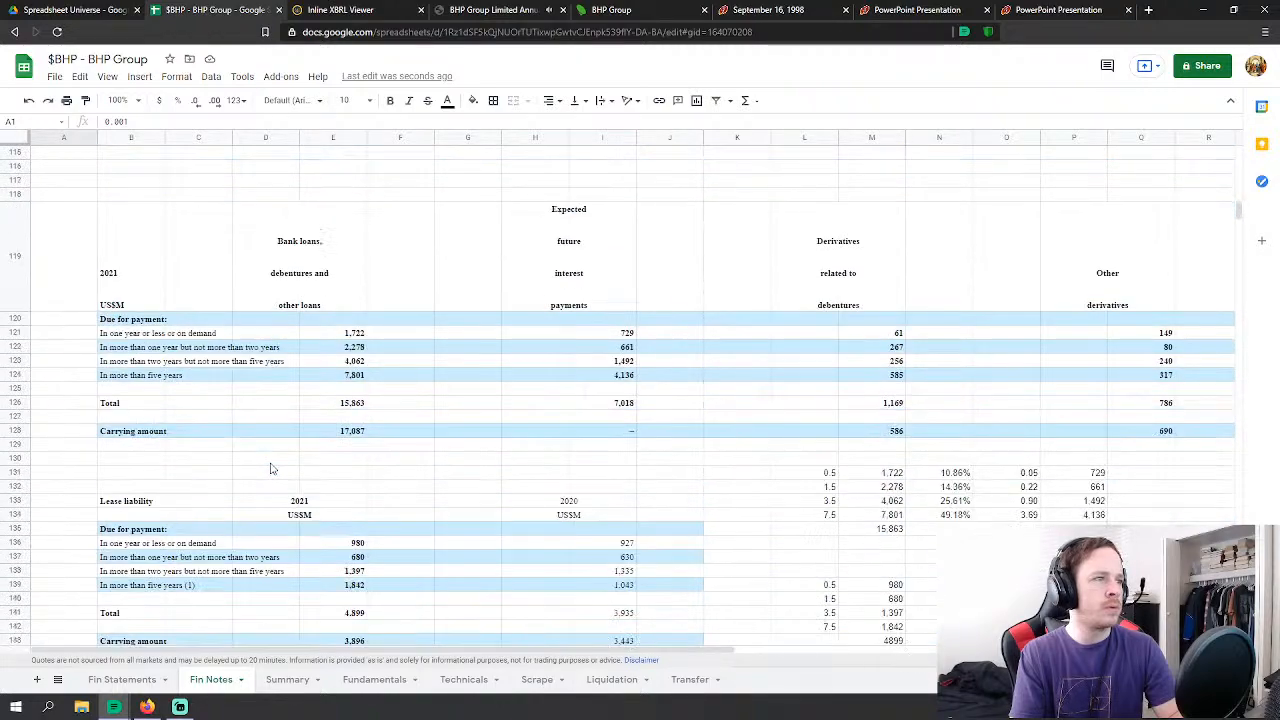
scroll(270, 468, down, 15)
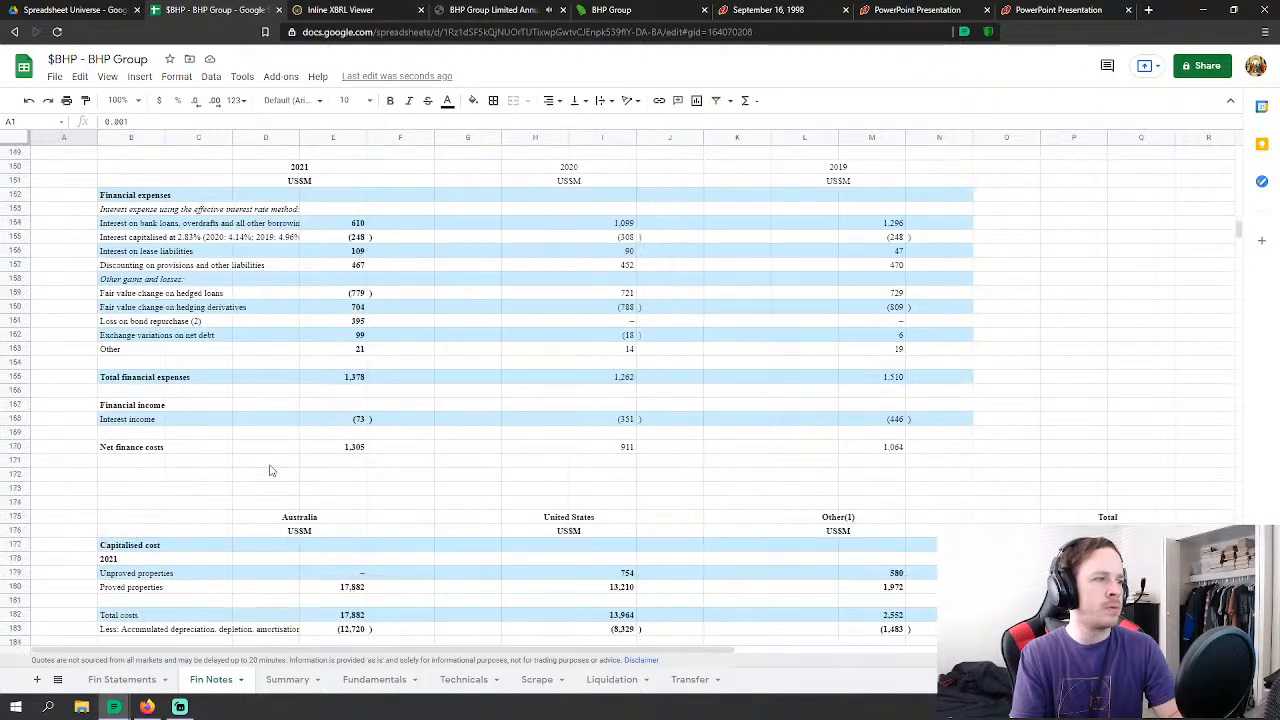
scroll(270, 470, up, 2)
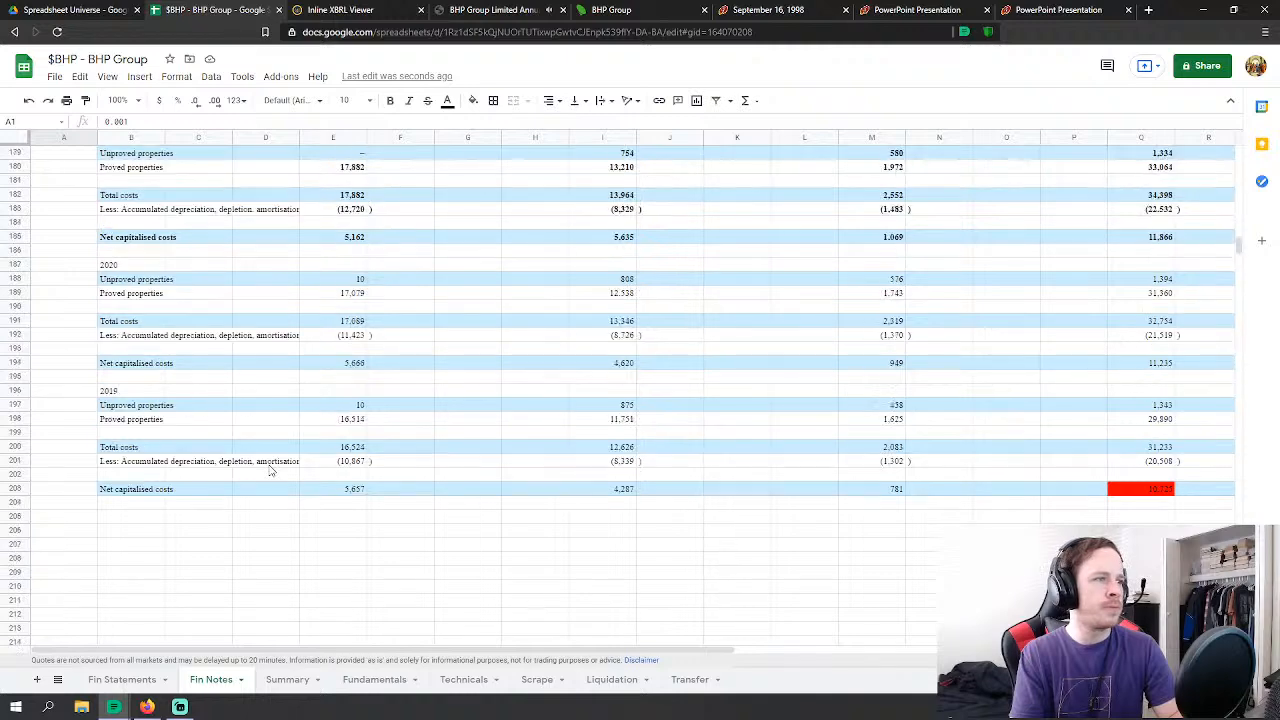
drag(1238, 247, 1238, 150)
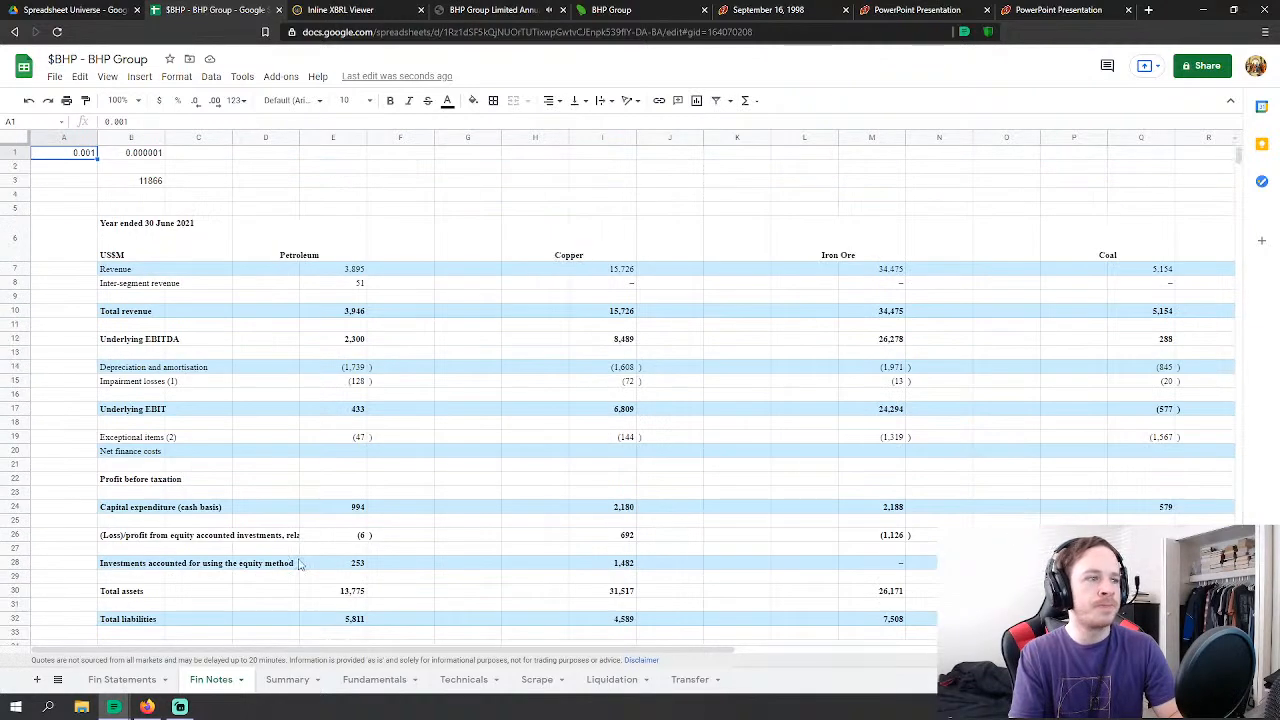
Step: Link the FY 2021 CF Depreciation & Amortization cell J127 in Fundamentals to the 2021 depreciation and amortisation expense in Fin Statements H106
click(382, 681)
scroll(628, 450, down, 10)
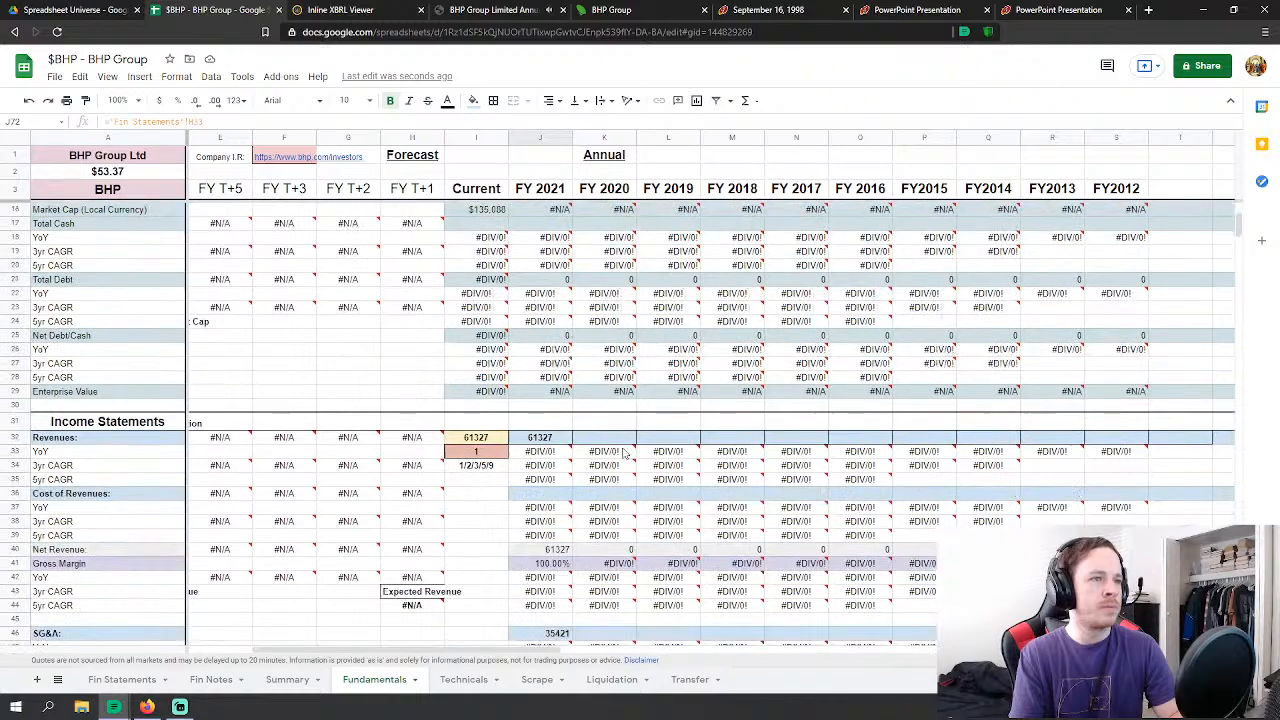
scroll(628, 450, down, 15)
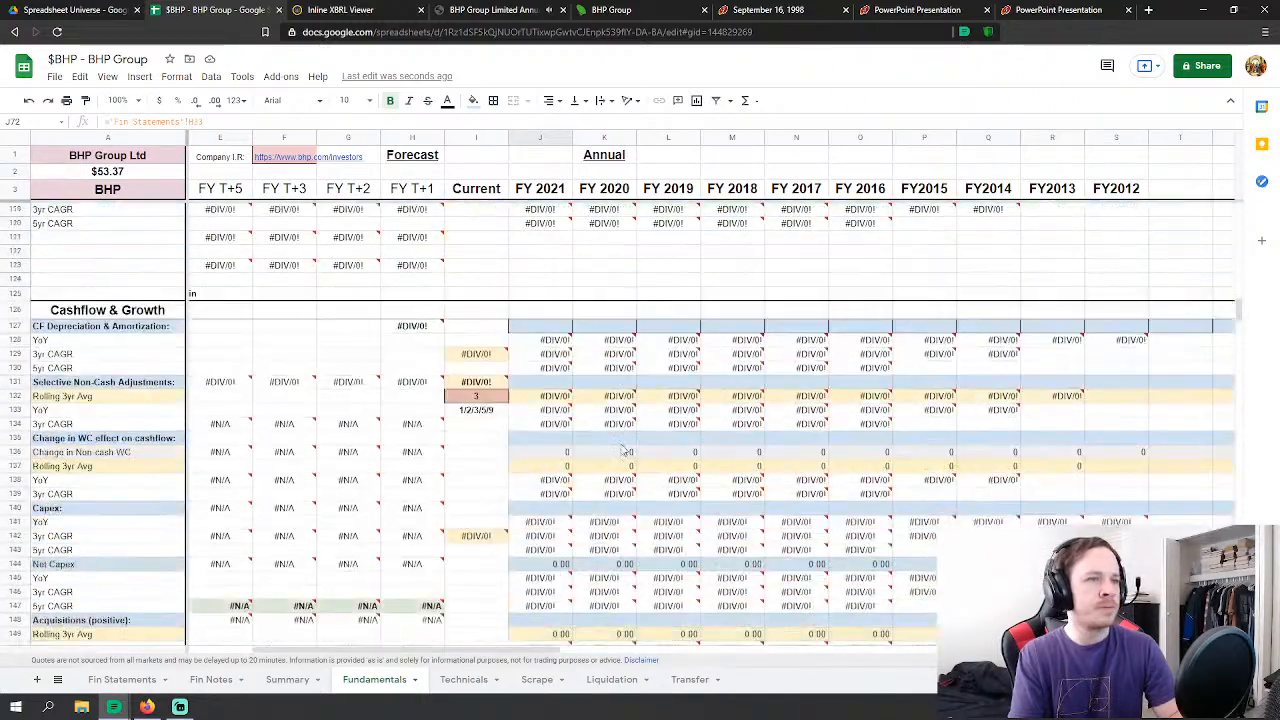
scroll(625, 452, down, 2)
click(556, 229)
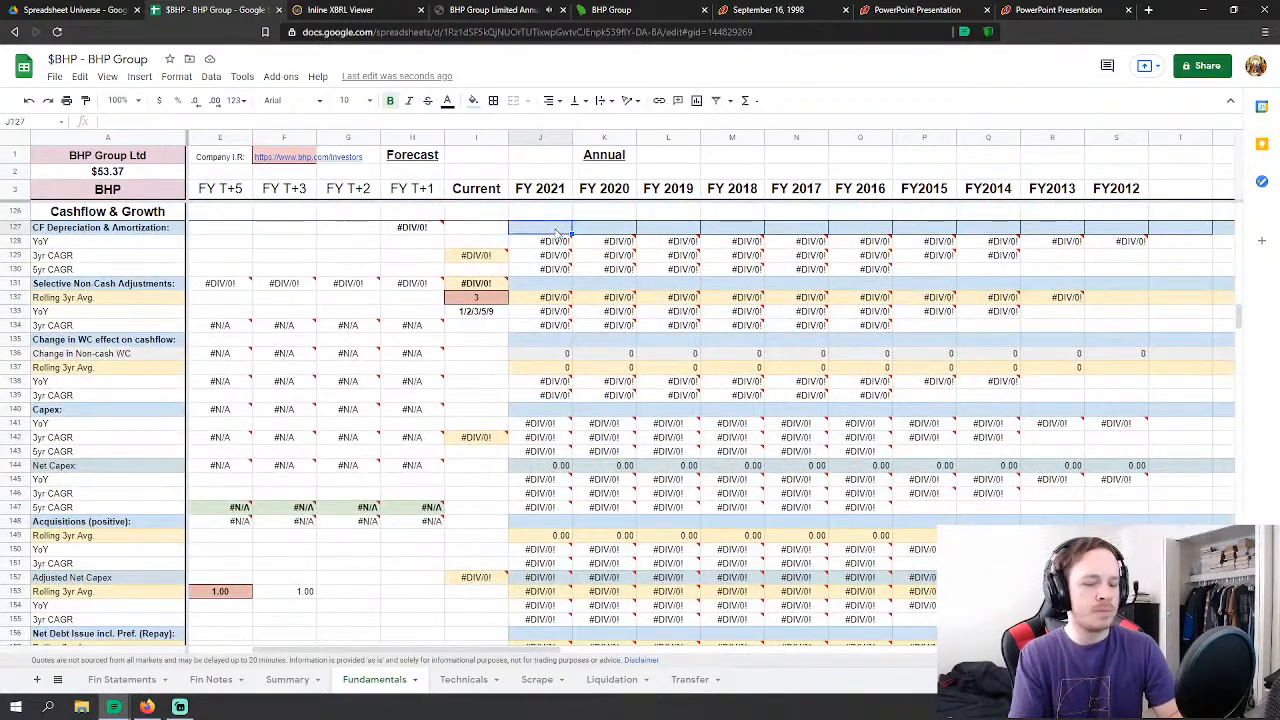
text(=)
click(118, 679)
scroll(420, 400, down, 10)
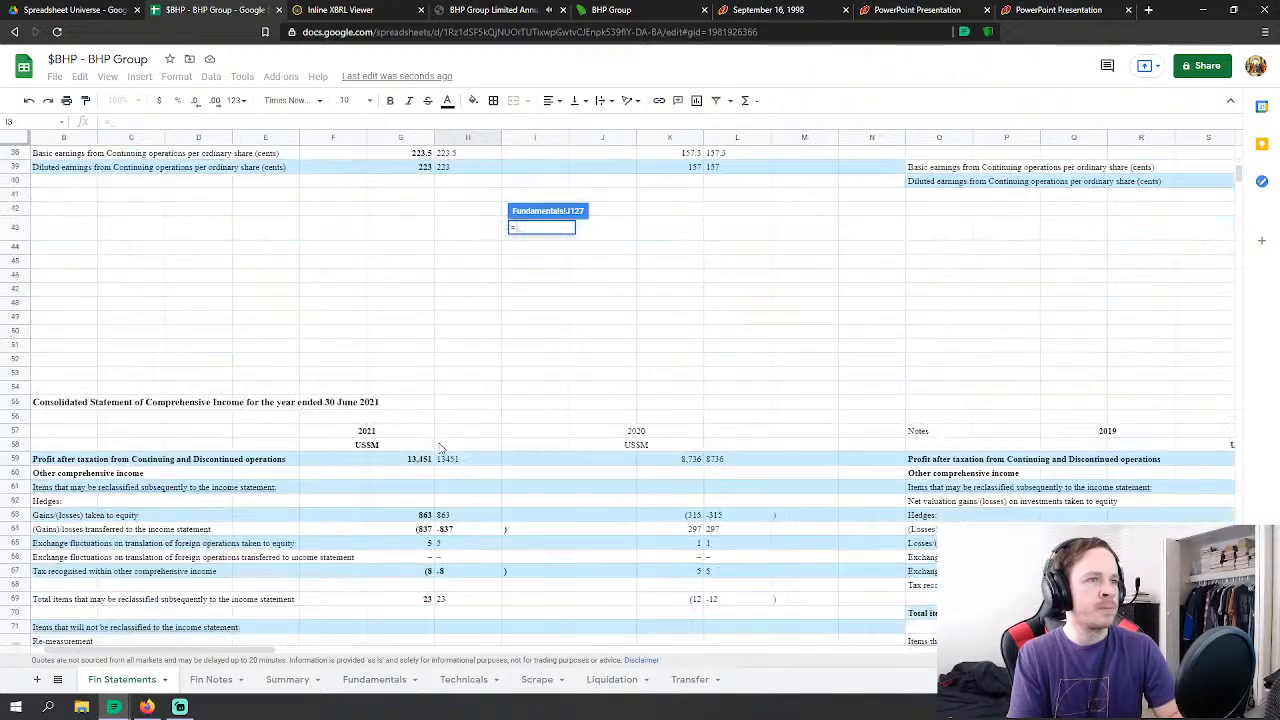
scroll(444, 447, down, 3)
scroll(440, 450, up, 4)
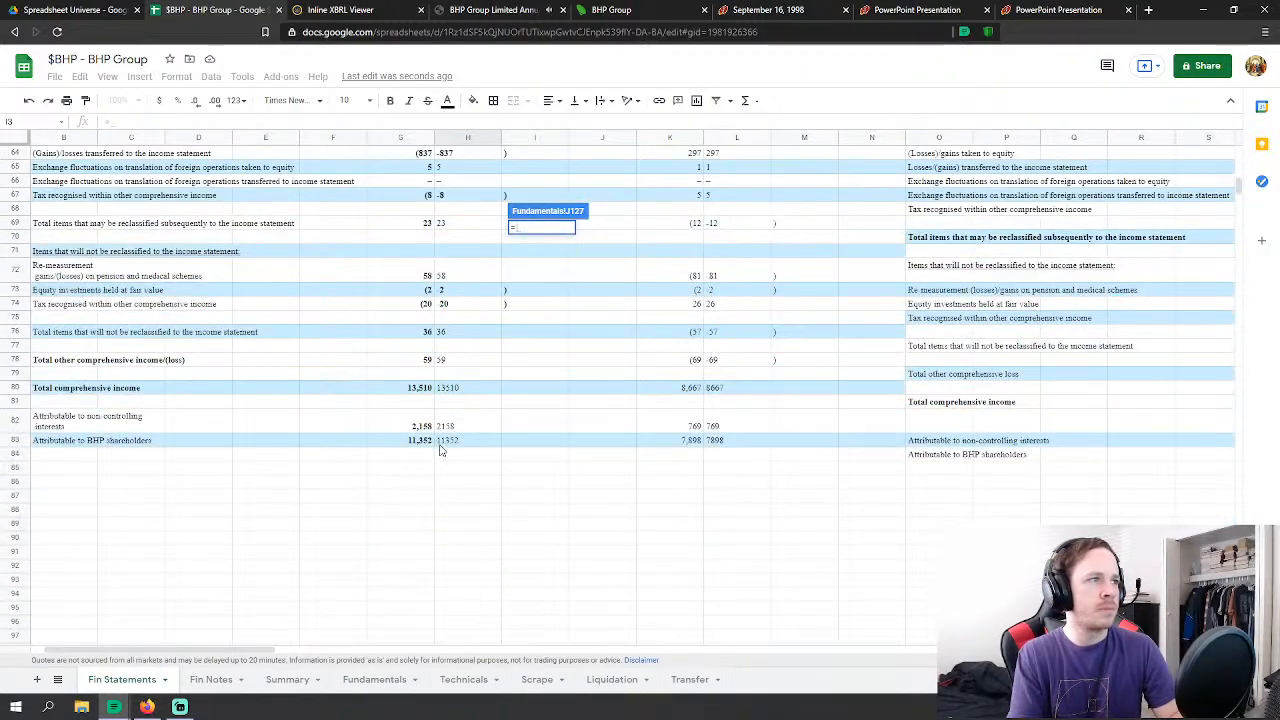
scroll(437, 451, down, 10)
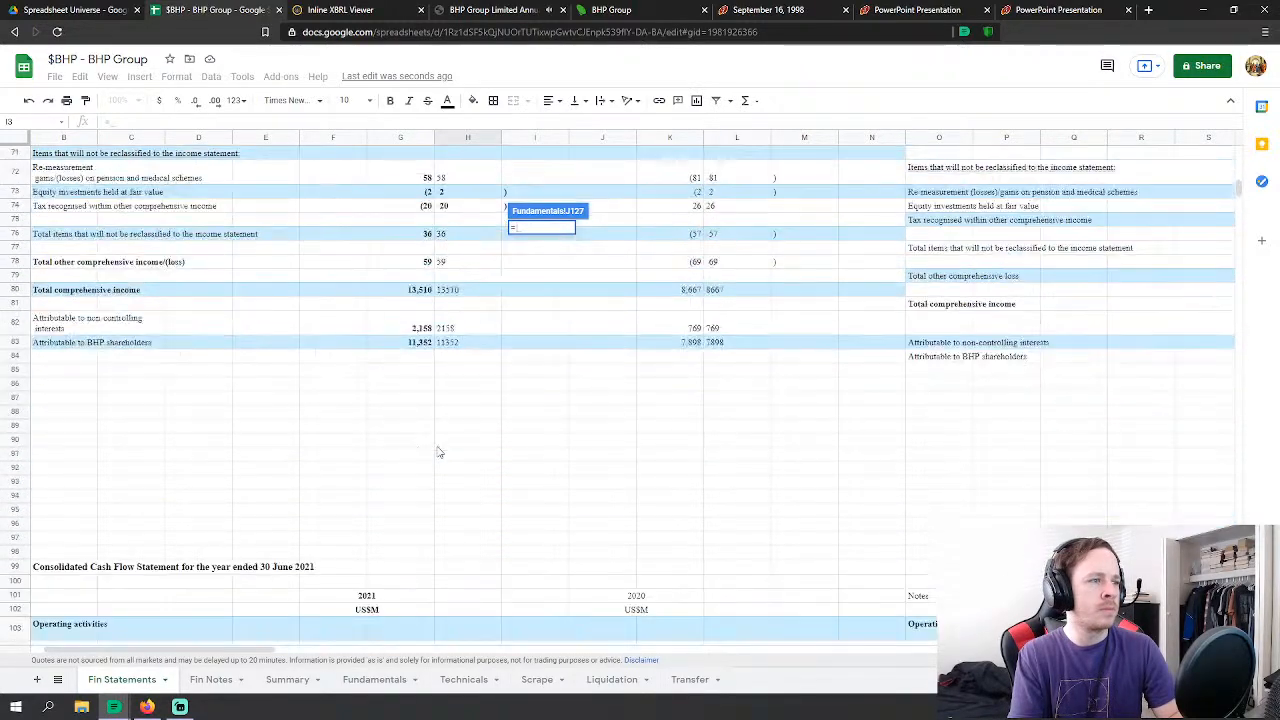
scroll(437, 452, down, 1)
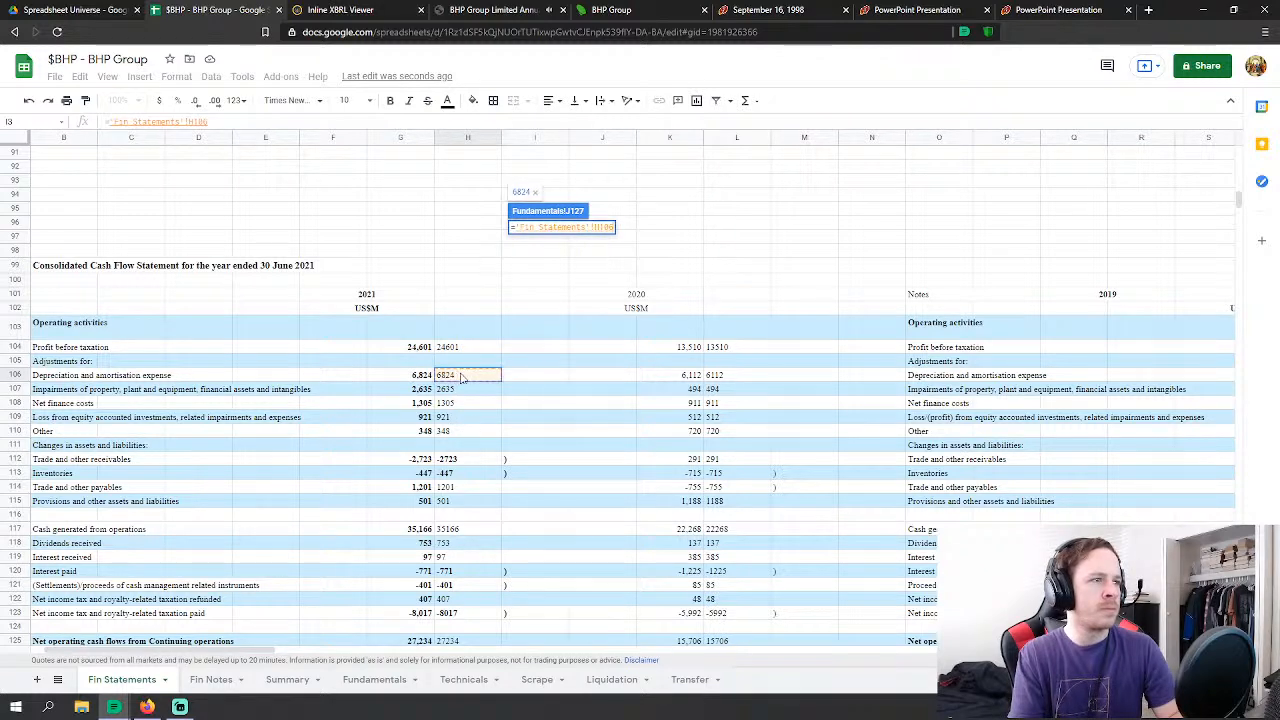
scroll(473, 406, down, 1)
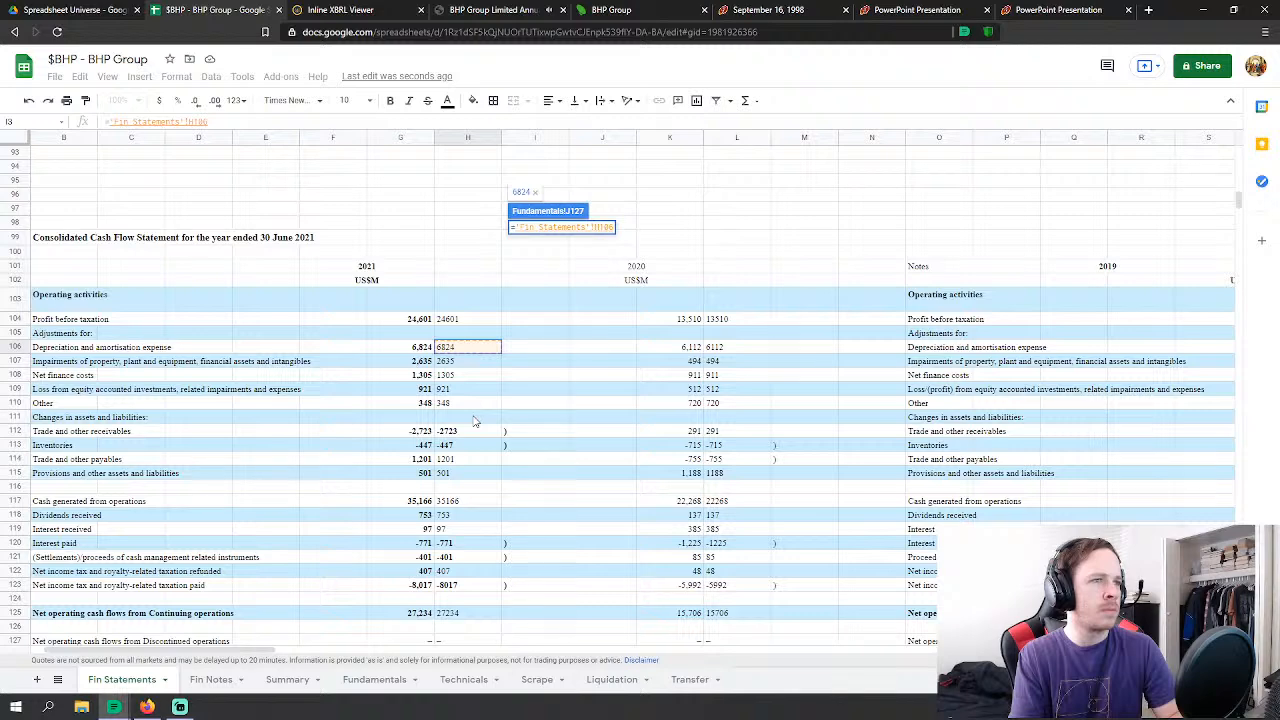
key(Return)
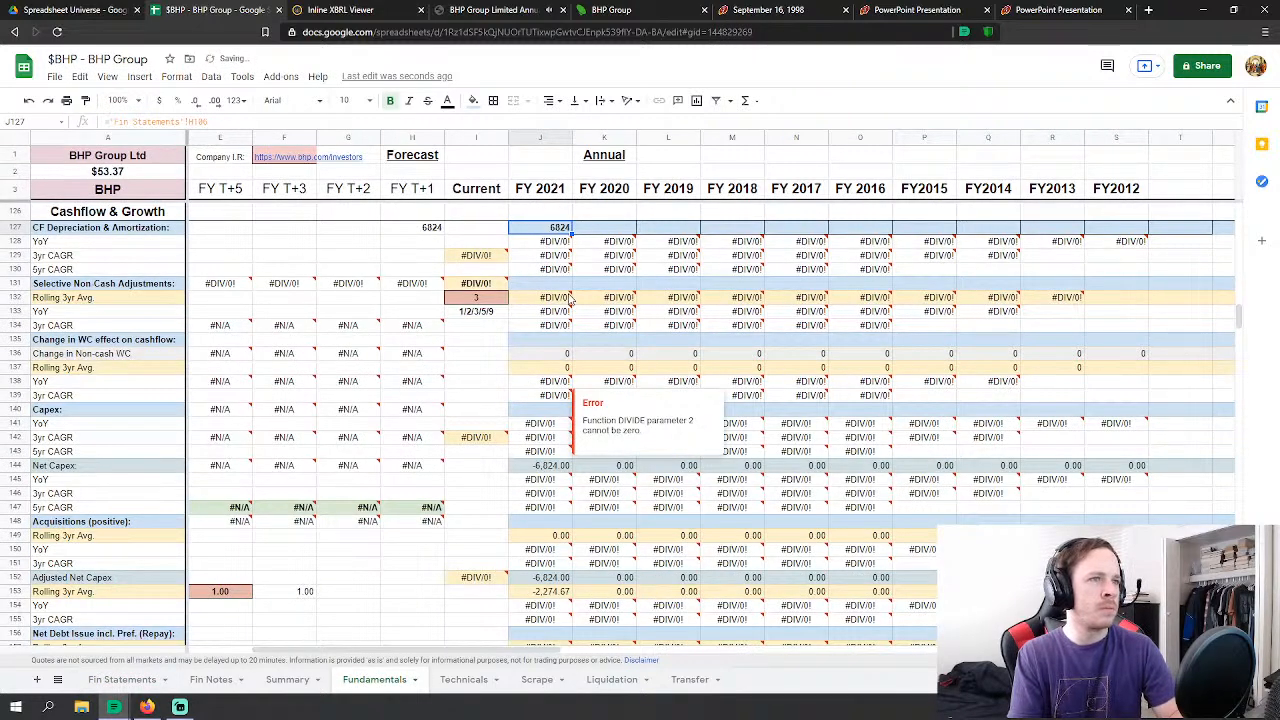
Step: Set the FY 2021 Selective Non-Cash Adjustments cell J131 to 0
click(552, 285)
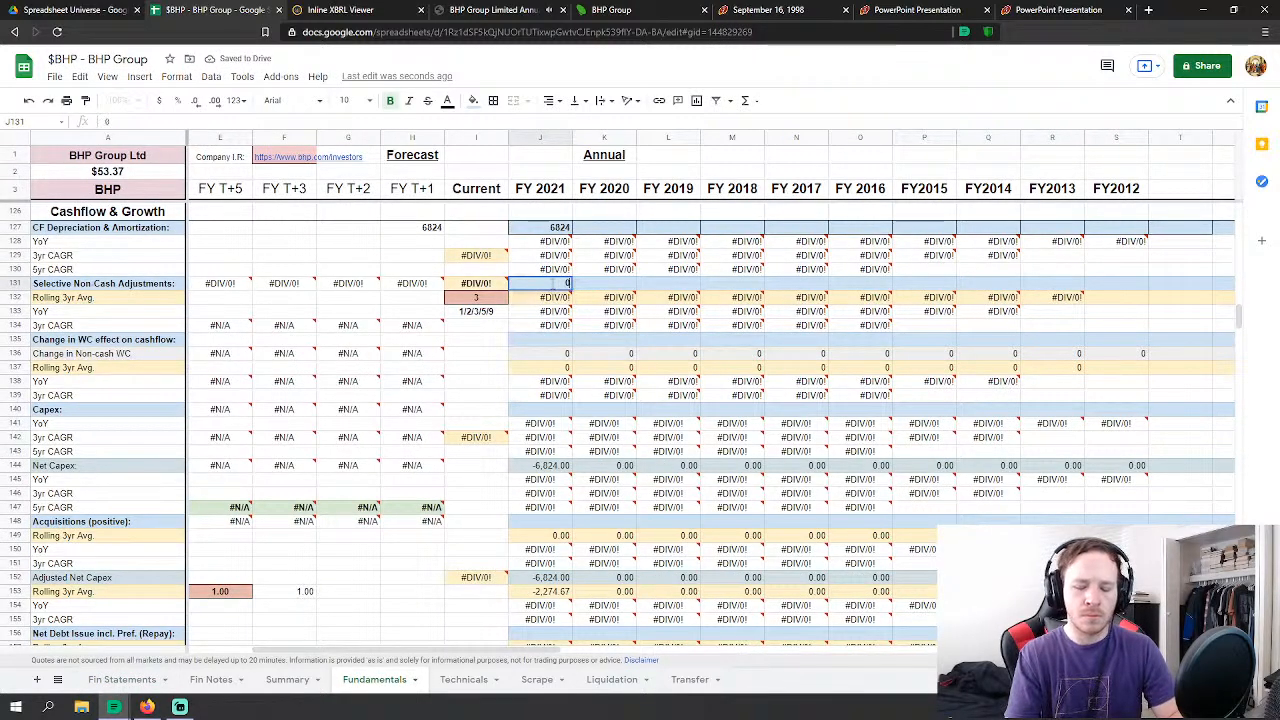
text(0)
key(Return)
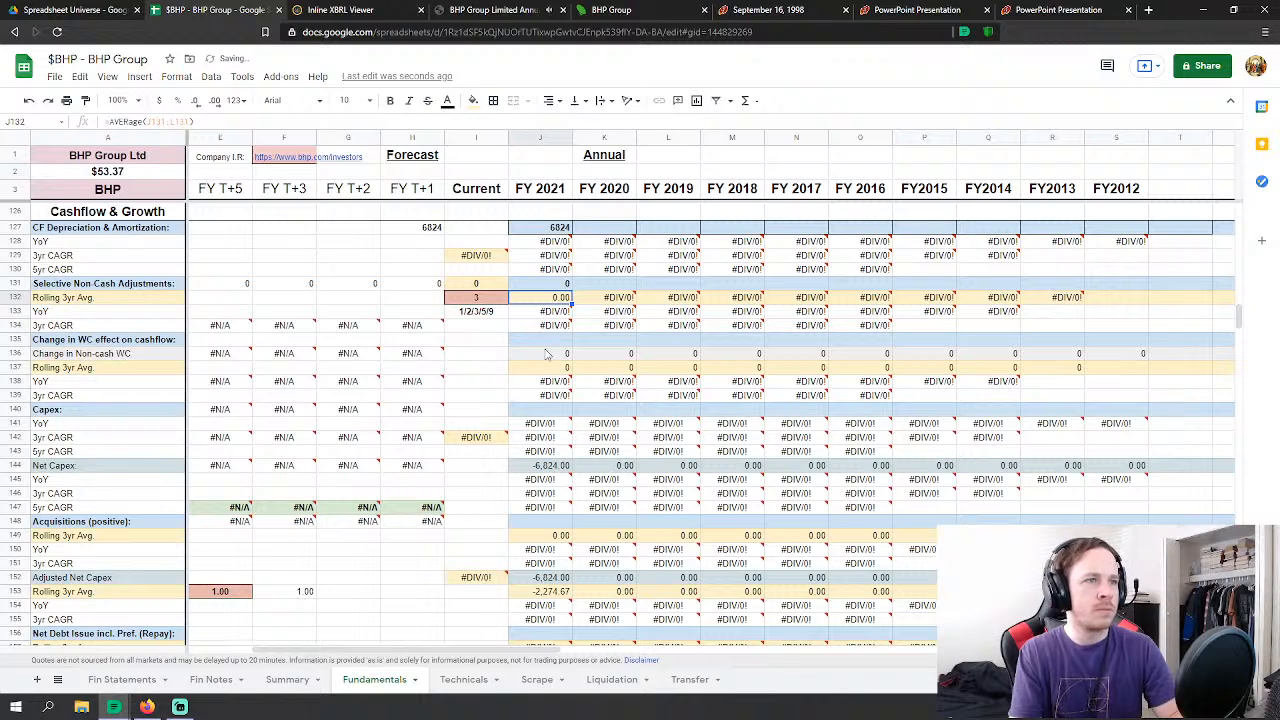
Step: Set FY 2021 Change in WC effect on cashflow in J135 to the SUM of Fin Statements H112:H115, the 2021 changes in assets and liabilities
click(545, 340)
text(=)
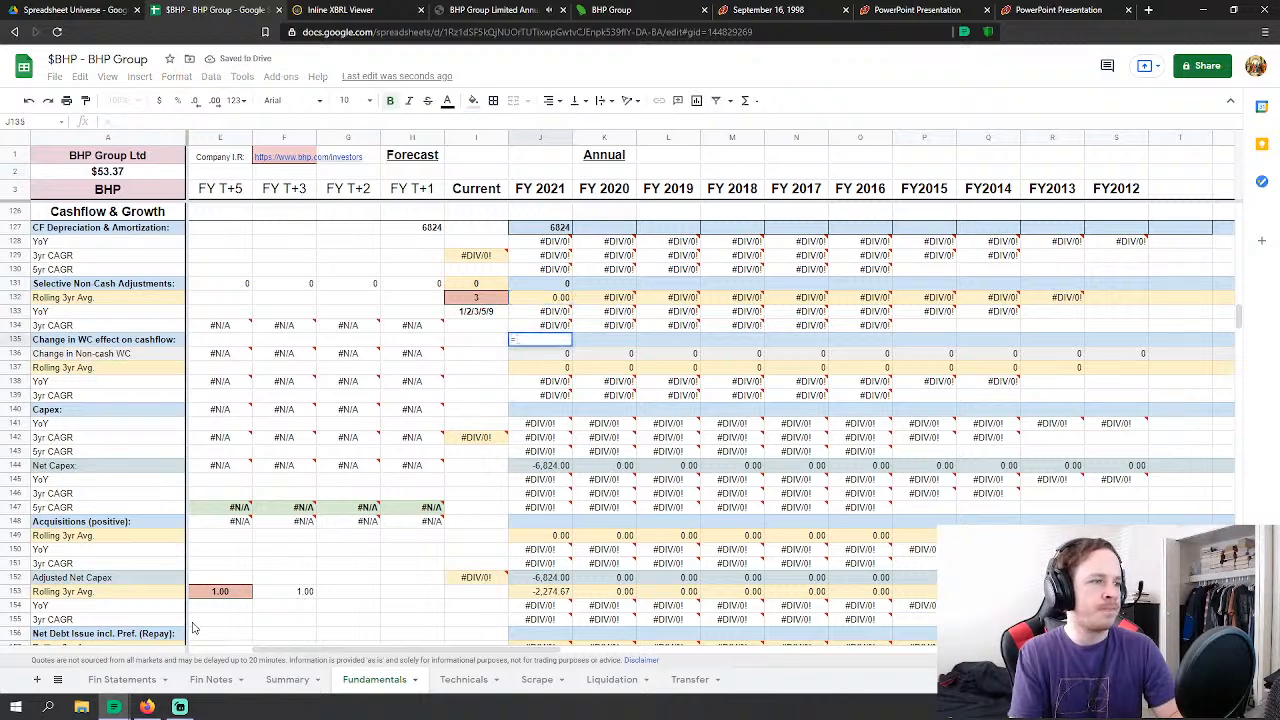
click(122, 679)
text(su)
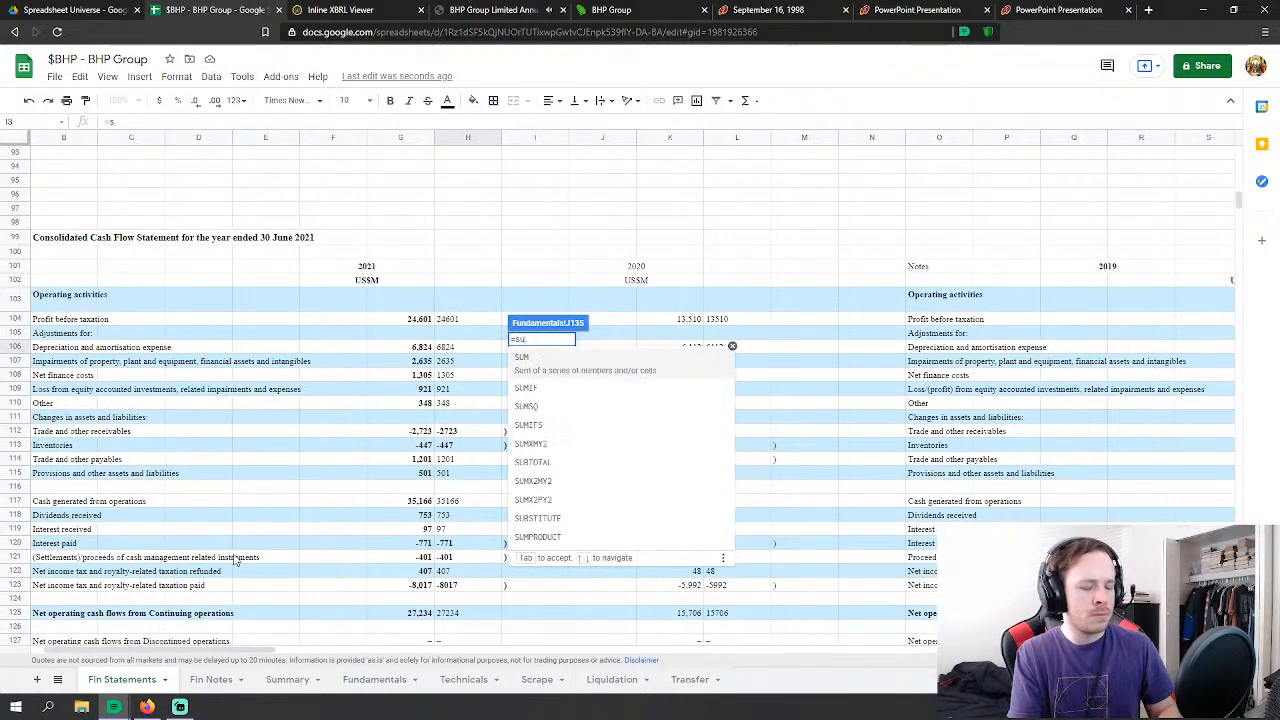
click(555, 360)
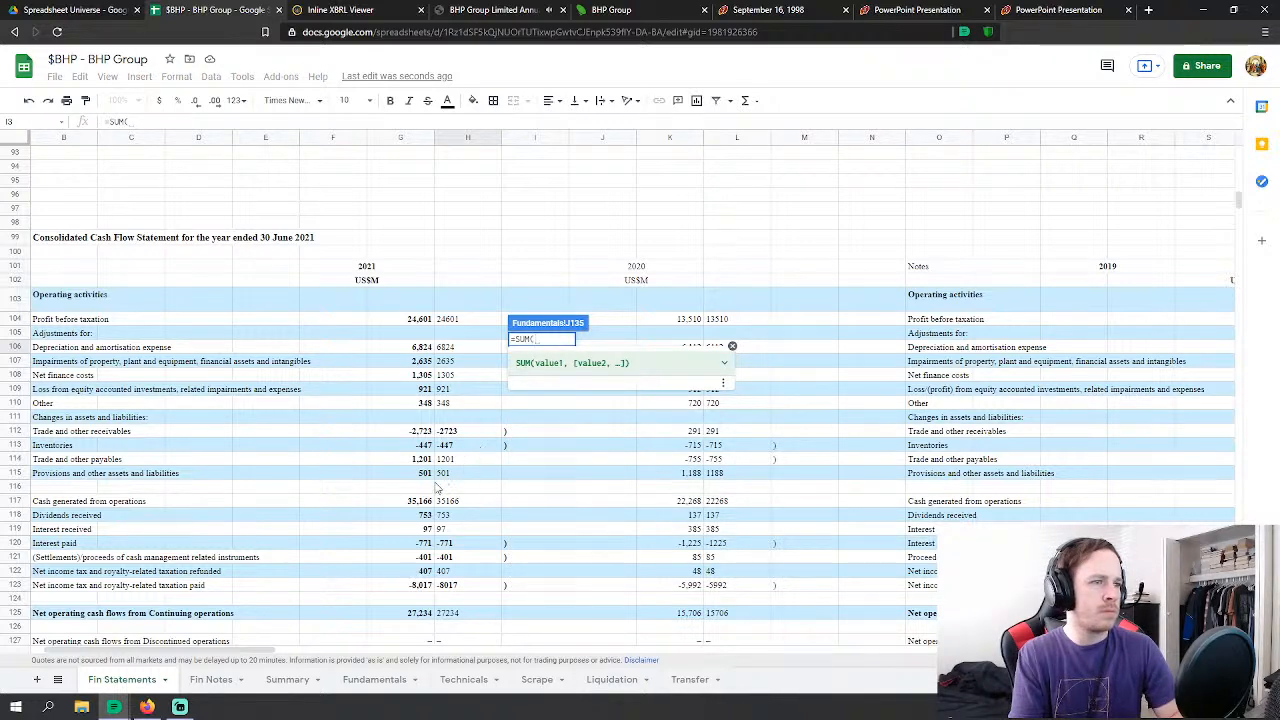
scroll(432, 490, down, 1)
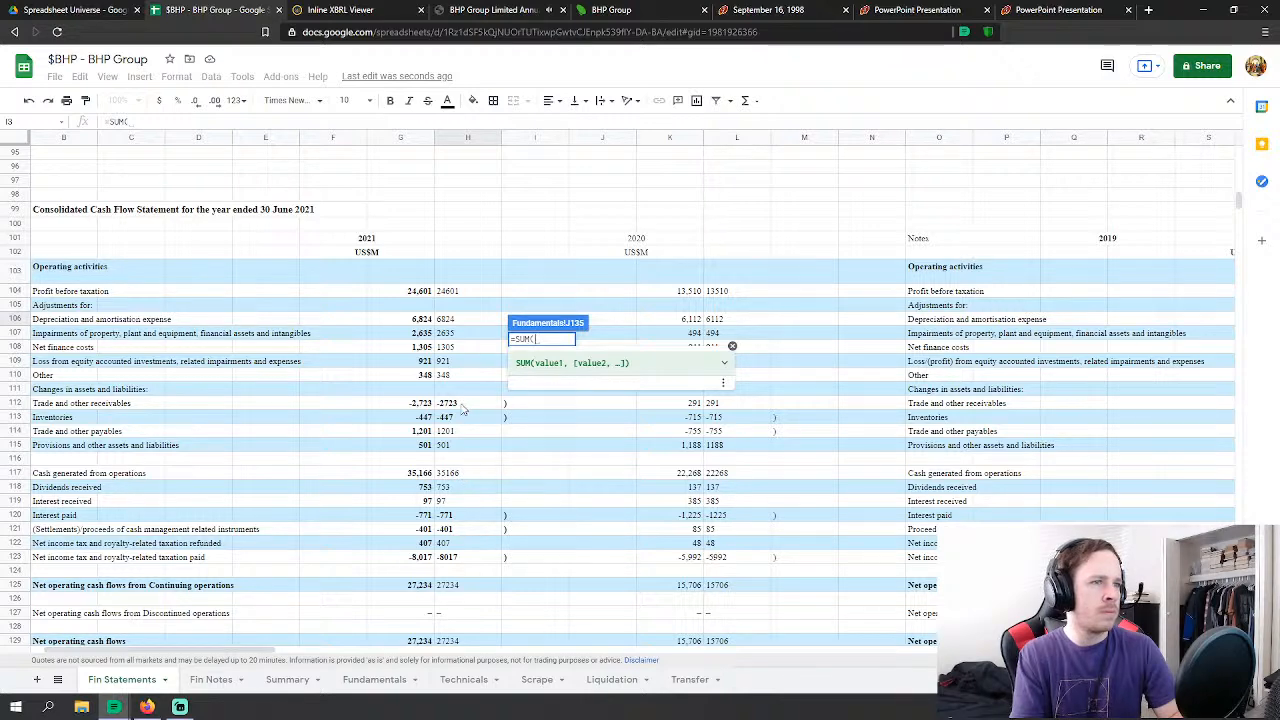
drag(462, 404, 452, 450)
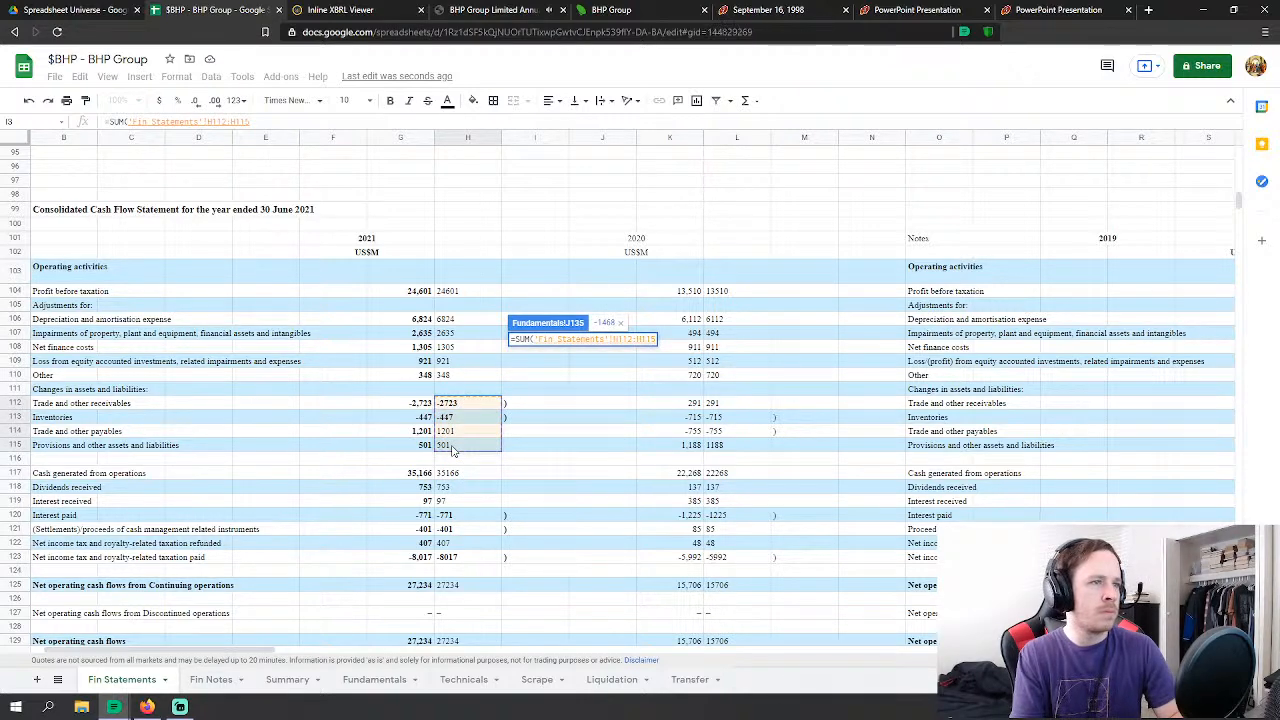
key(Return)
Step: Begin the FY 2021 Capex formula in J140 with negated property, plant and equipment purchases (Fin Statements H132) minus exploration expenditure (H133)
scroll(600, 390, down, 2)
click(570, 342)
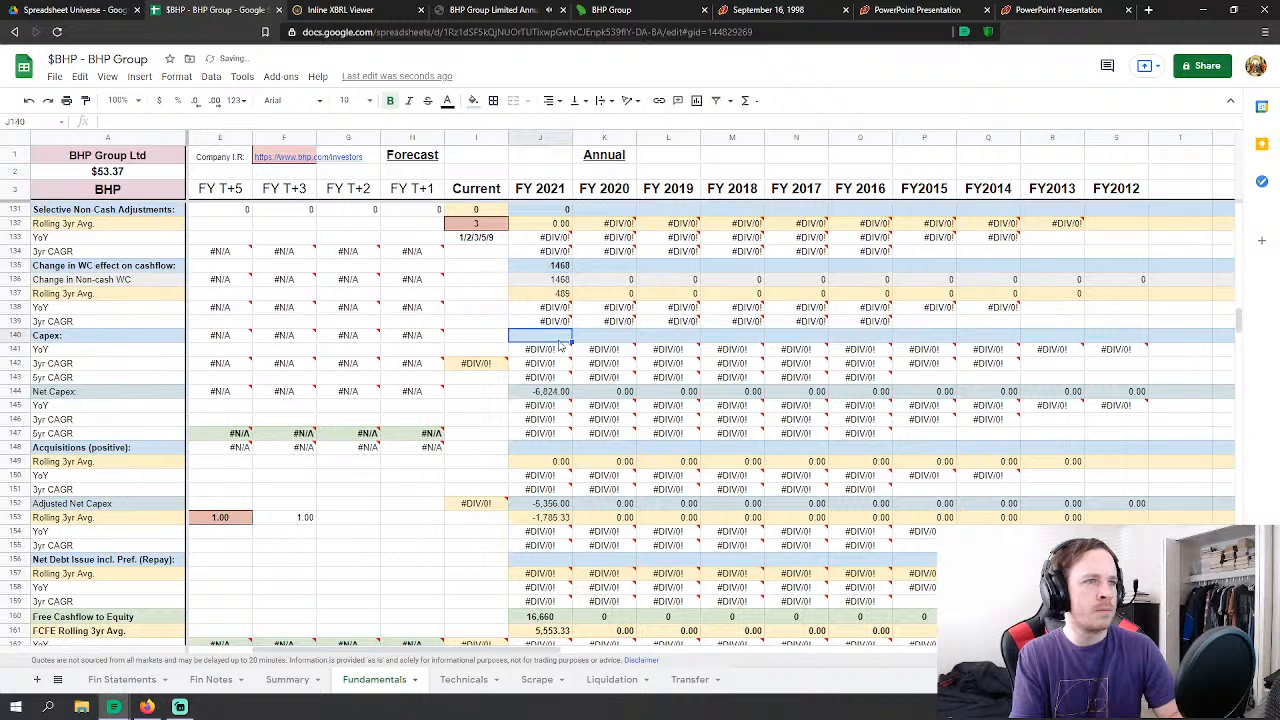
text(=)
click(121, 679)
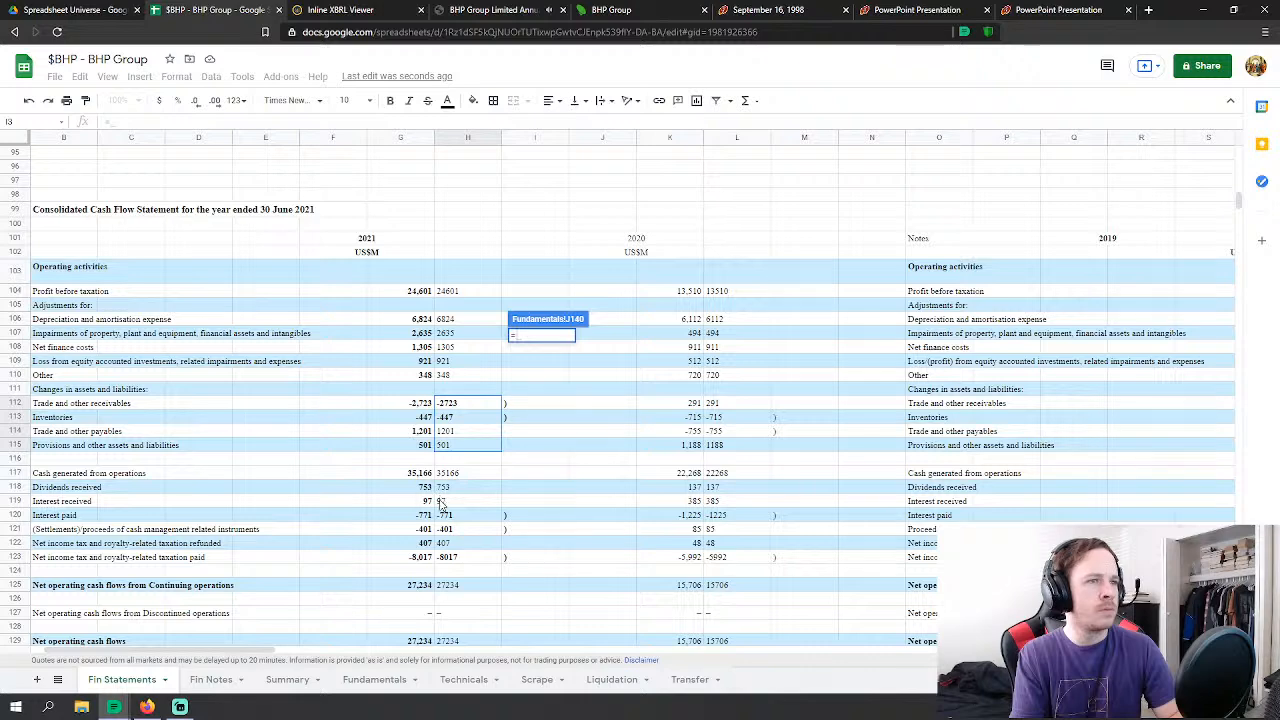
scroll(440, 510, down, 3)
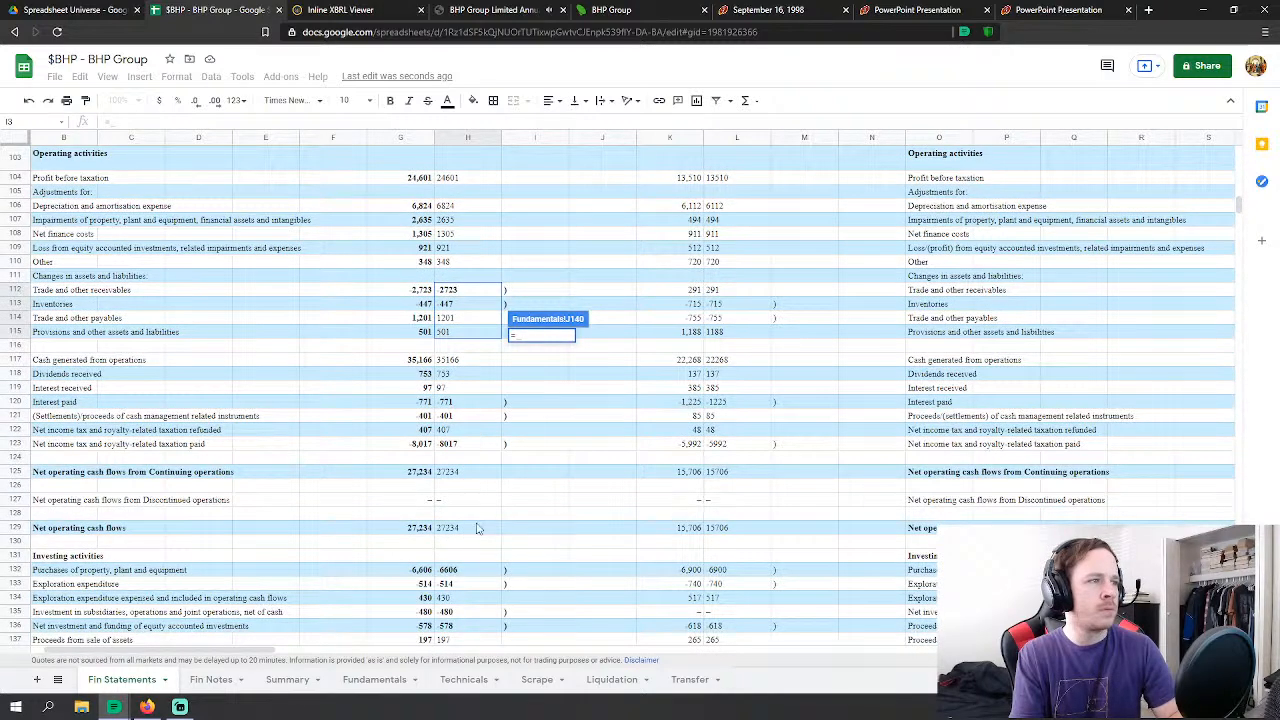
scroll(472, 445, down, 2)
click(468, 493)
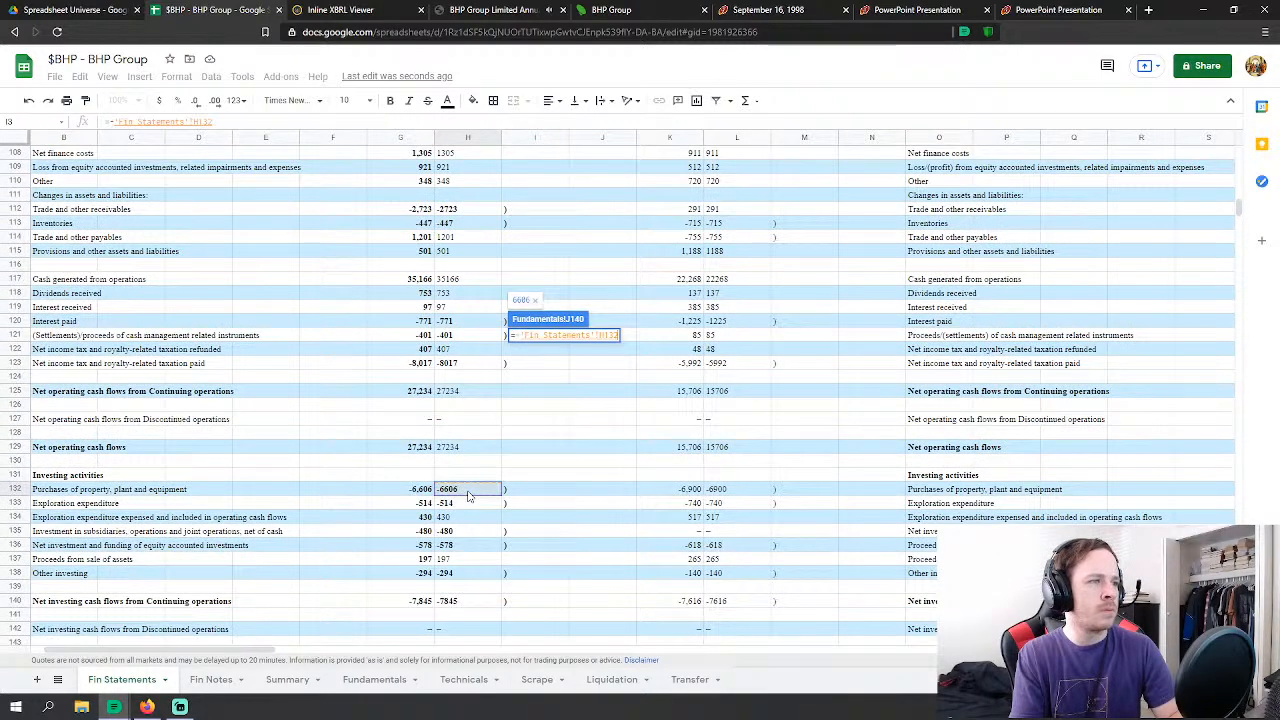
text(-)
click(464, 505)
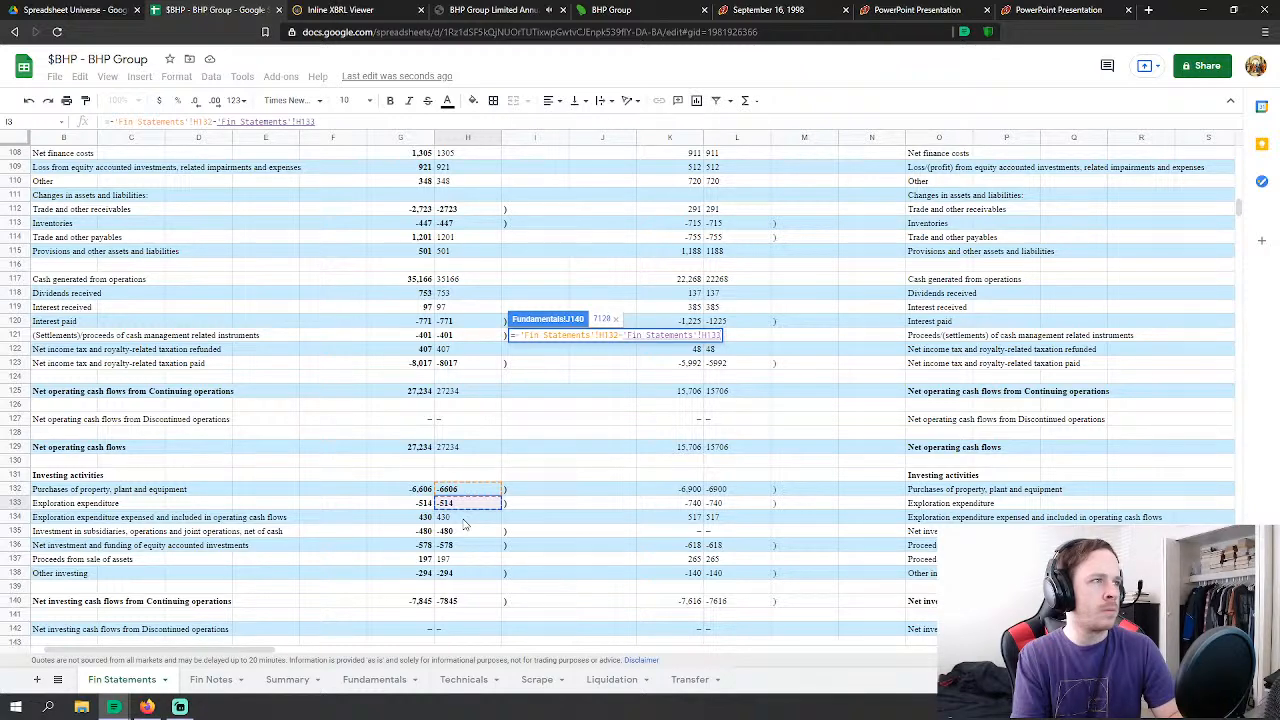
Step: Complete the J140 Capex formula by also subtracting expensed exploration expenditure (Fin Statements H134) and proceeds from sale of assets (H137)
scroll(457, 404, up, 3)
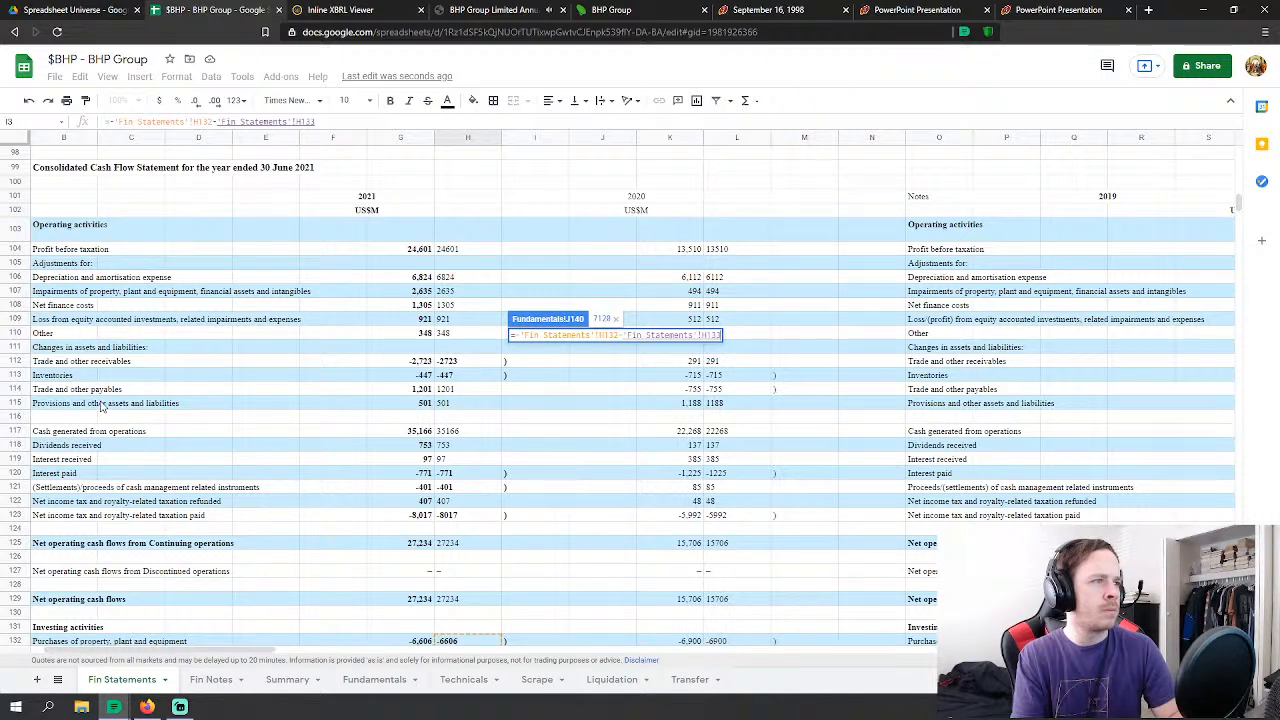
scroll(95, 365, down, 1)
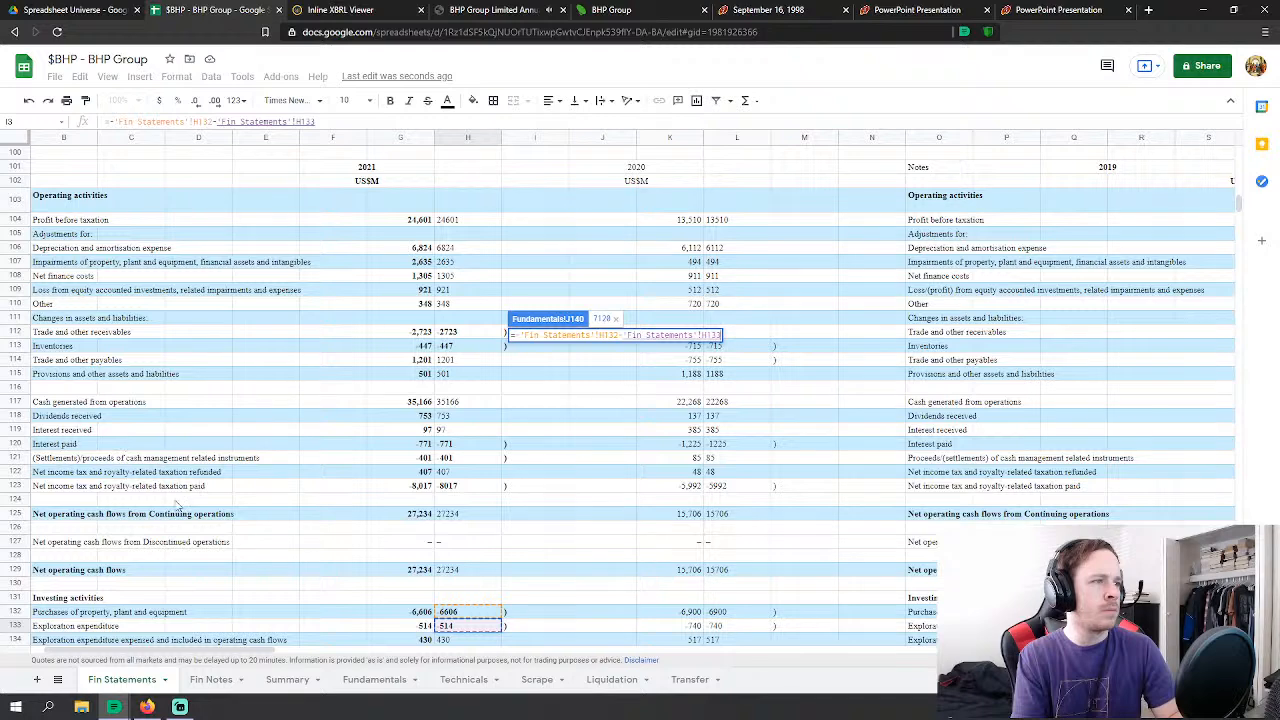
scroll(170, 508, down, 4)
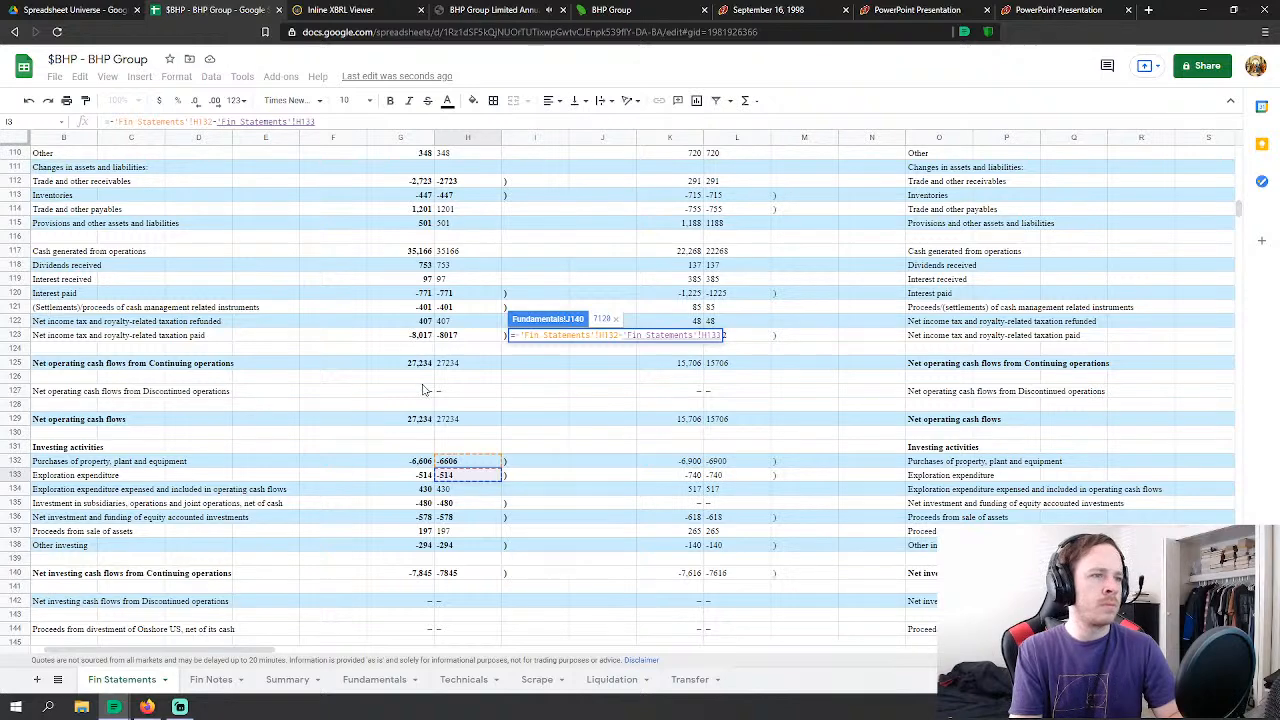
text(-)
click(462, 491)
scroll(455, 492, up, 3)
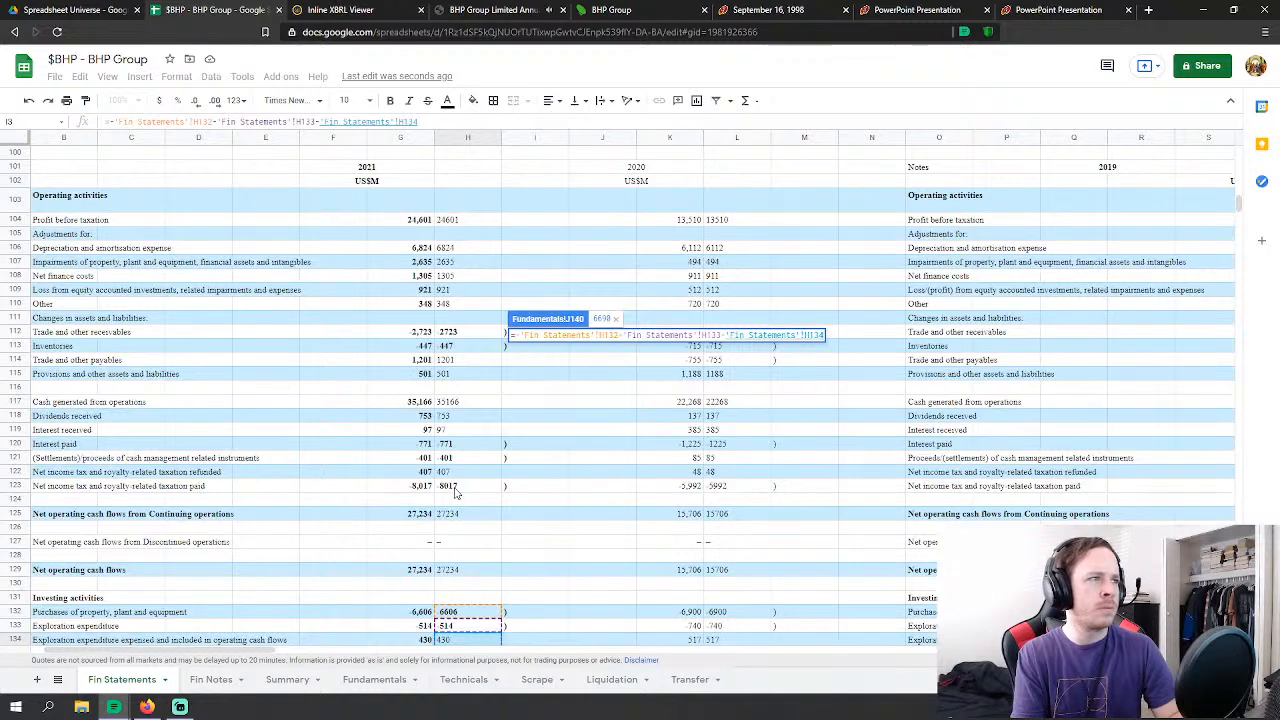
scroll(455, 492, down, 2)
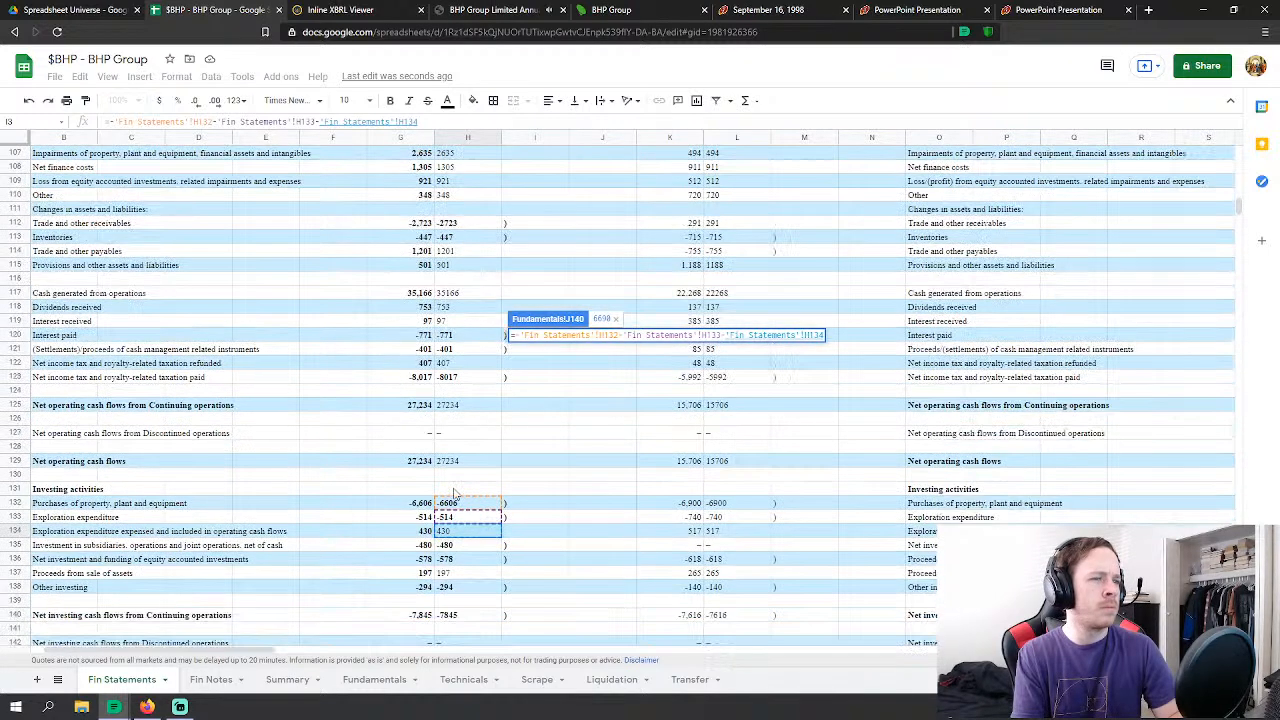
scroll(462, 530, down, 1)
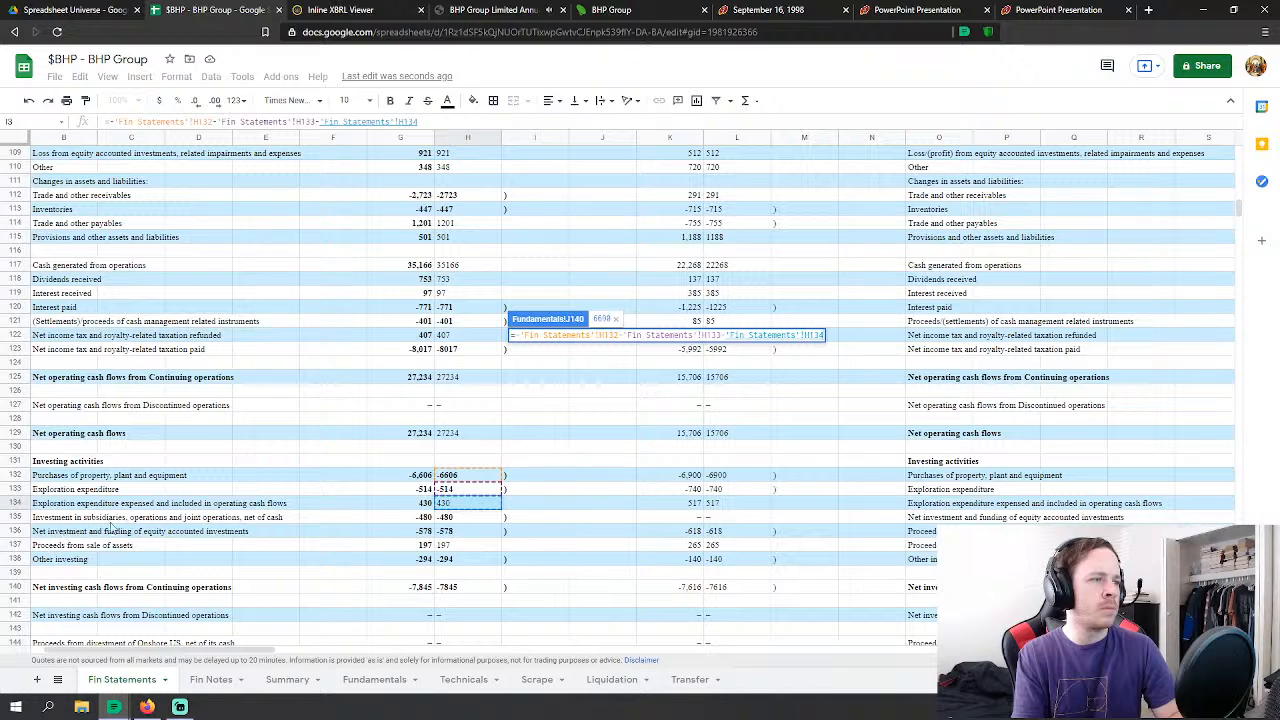
text(-)
click(484, 548)
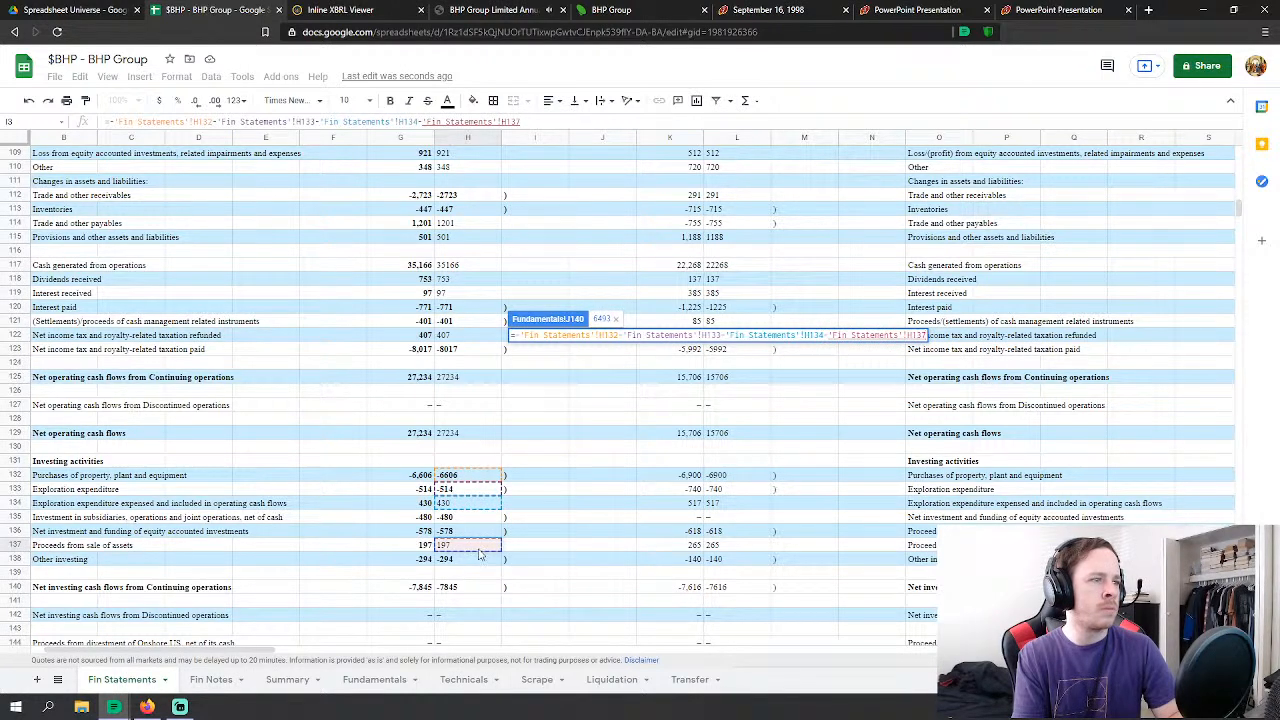
key(Return)
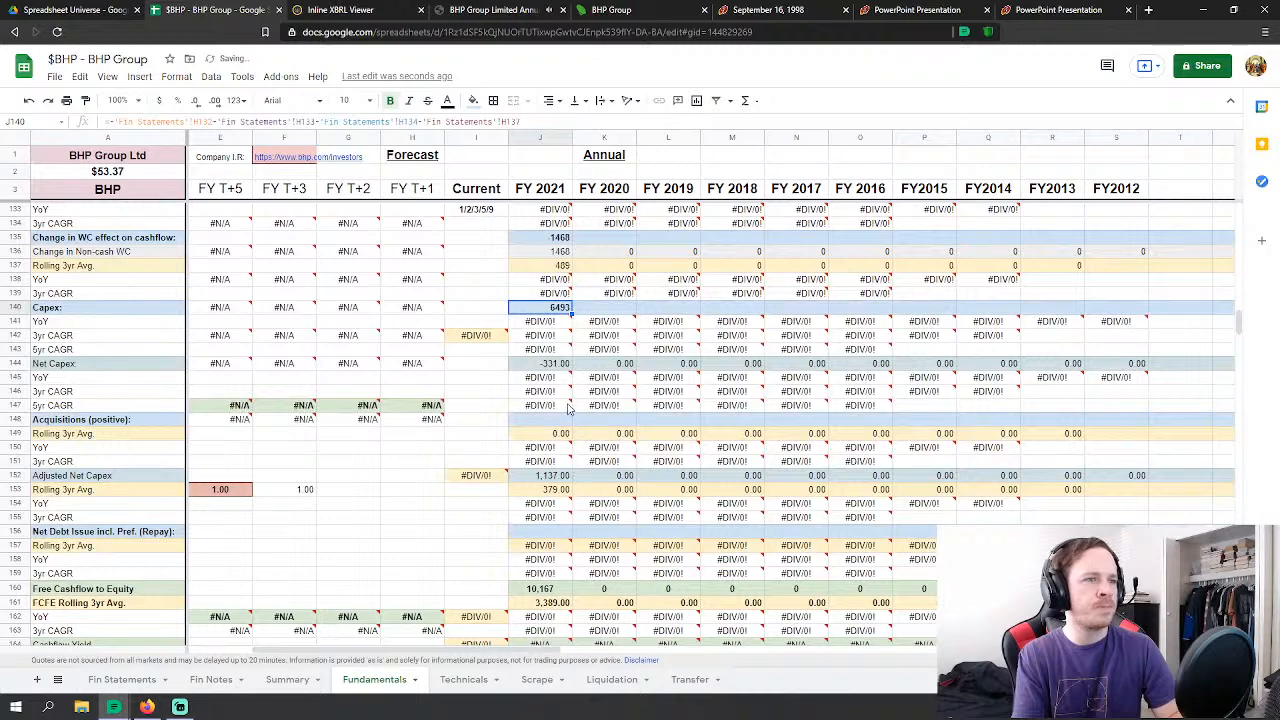
Step: Set FY 2021 Net Debt Issue in J156 to the sum of Fin Statements H149, H150 and H151, the interest bearing liability and debt instrument flows
scroll(557, 437, down, 3)
click(560, 437)
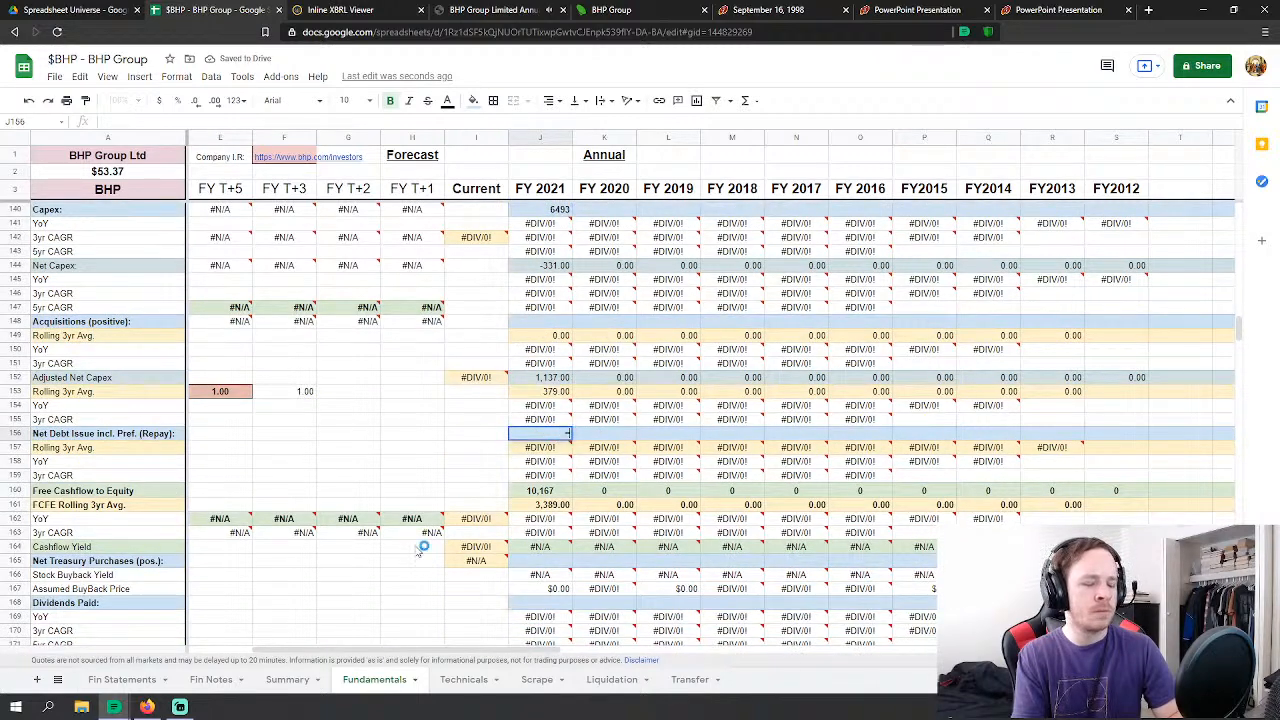
text(=)
click(120, 682)
scroll(459, 481, down, 4)
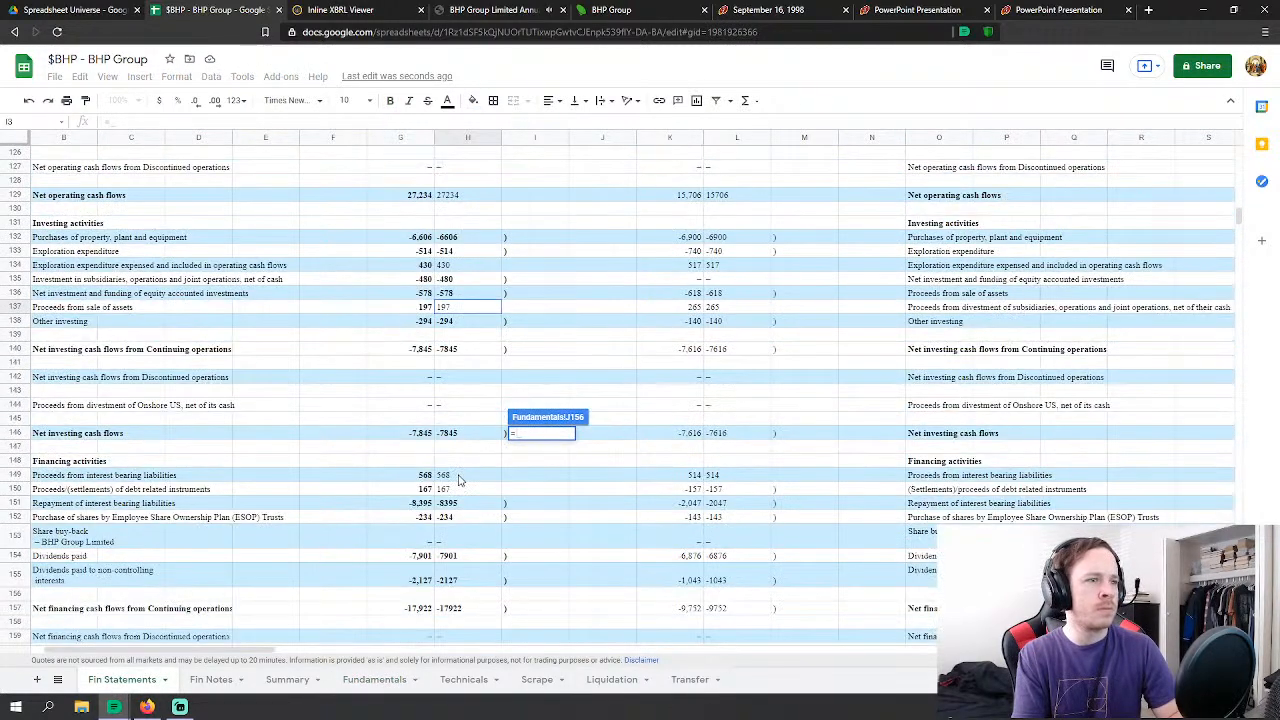
scroll(448, 486, down, 2)
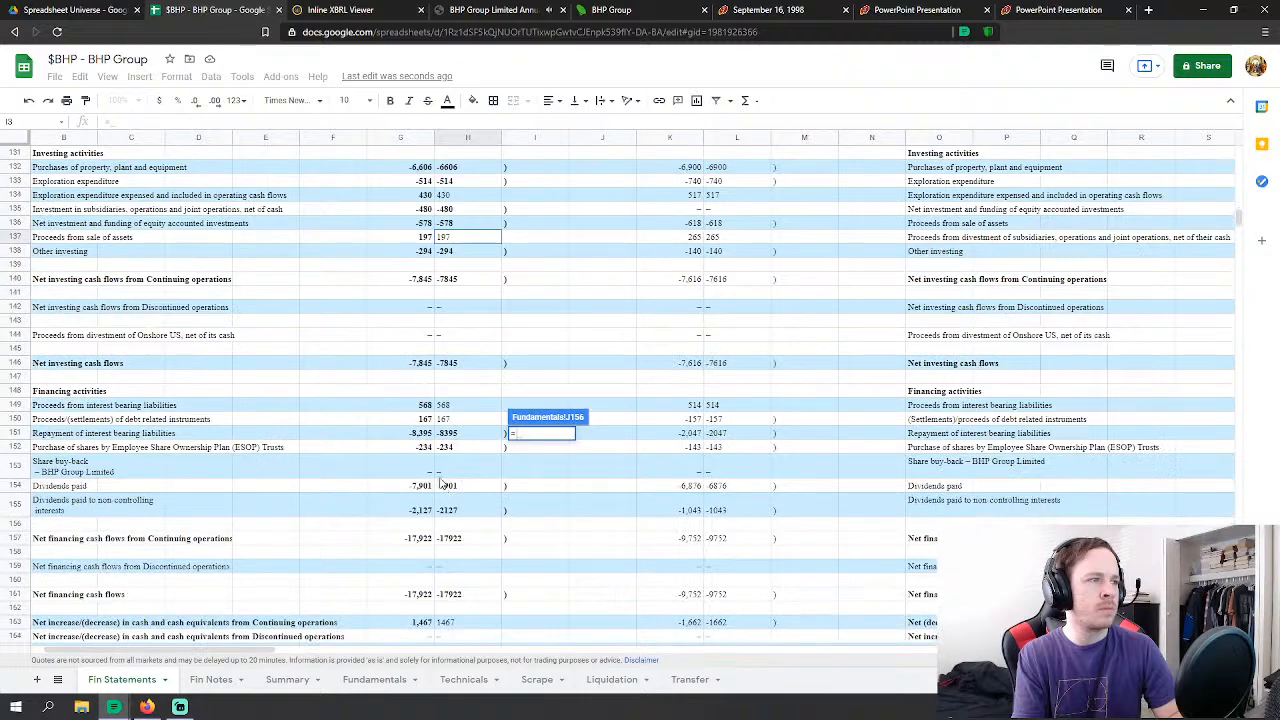
click(460, 406)
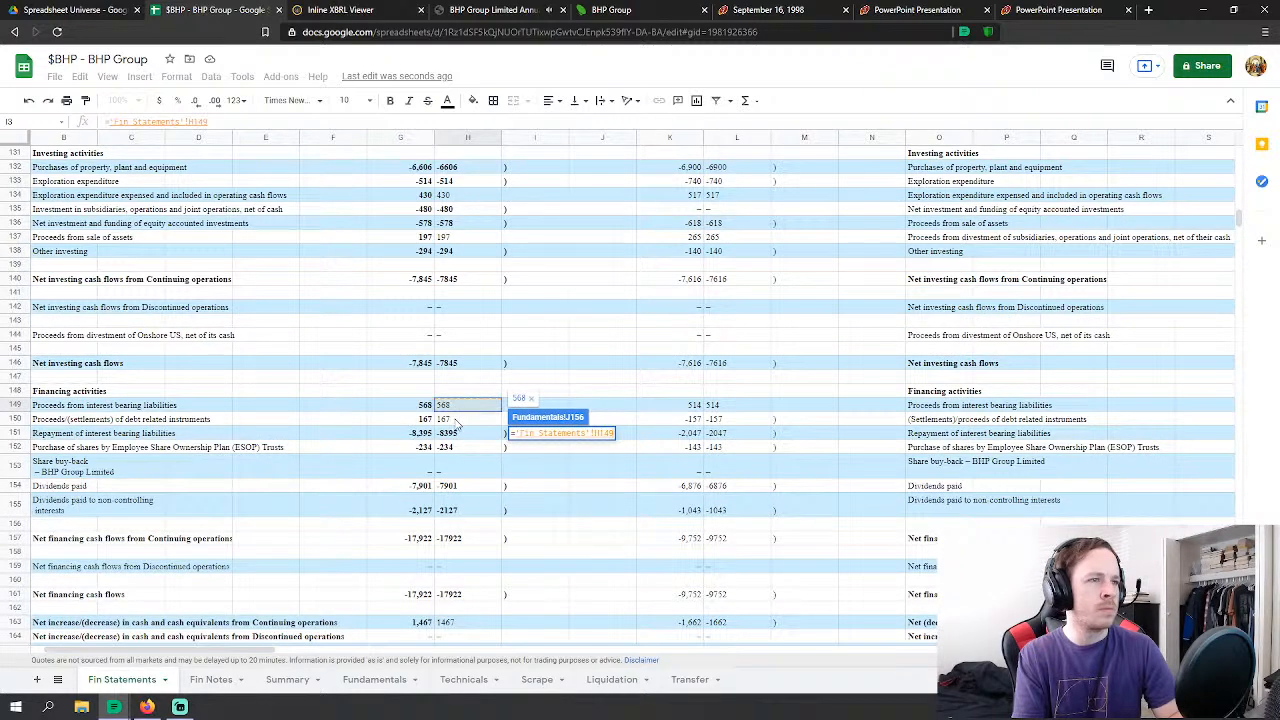
text(+)
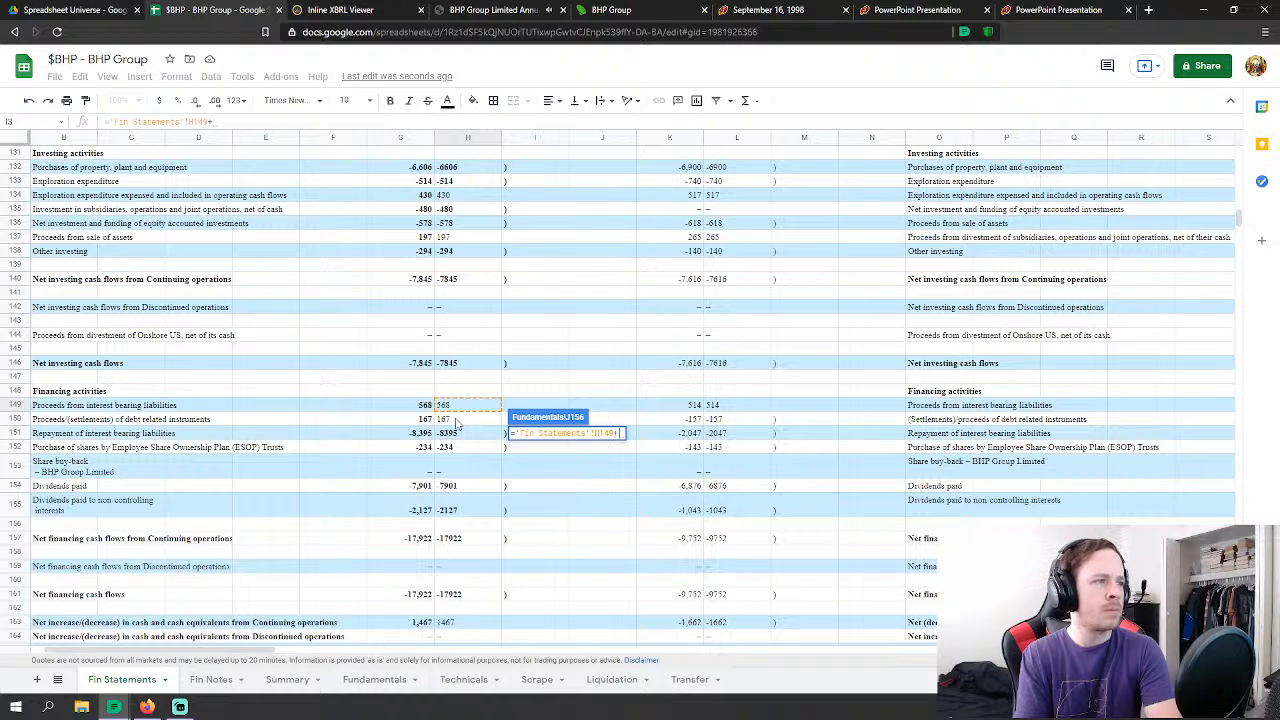
click(457, 419)
text(+)
click(465, 433)
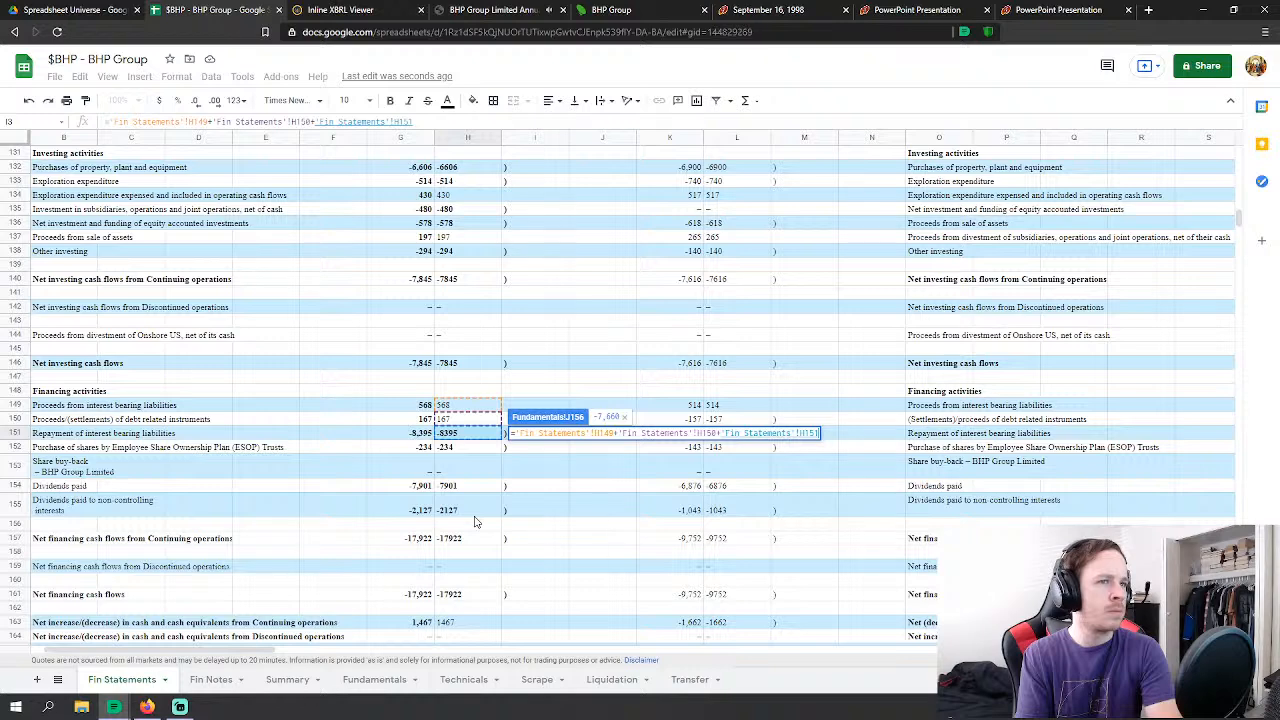
key(Return)
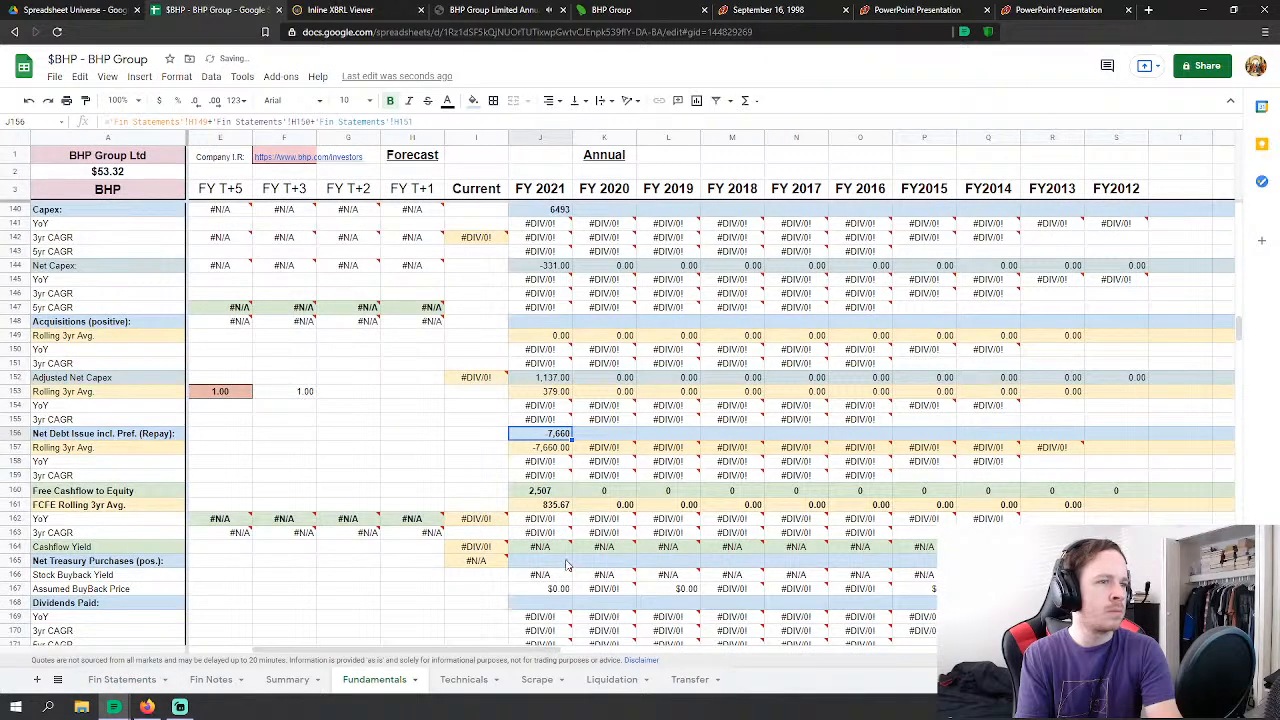
Step: Set FY 2021 Dividends Paid in J168 to the negated 2021 dividends paid in Fin Statements H154
click(552, 603)
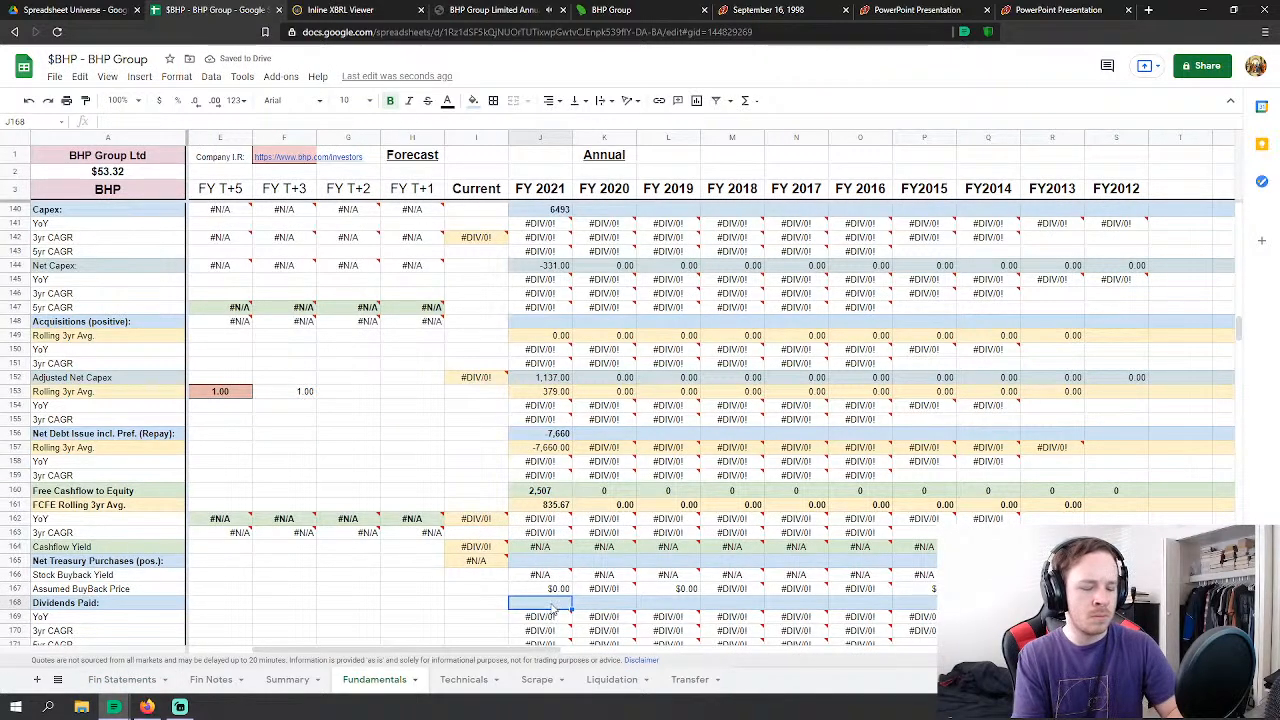
text(=-)
click(140, 684)
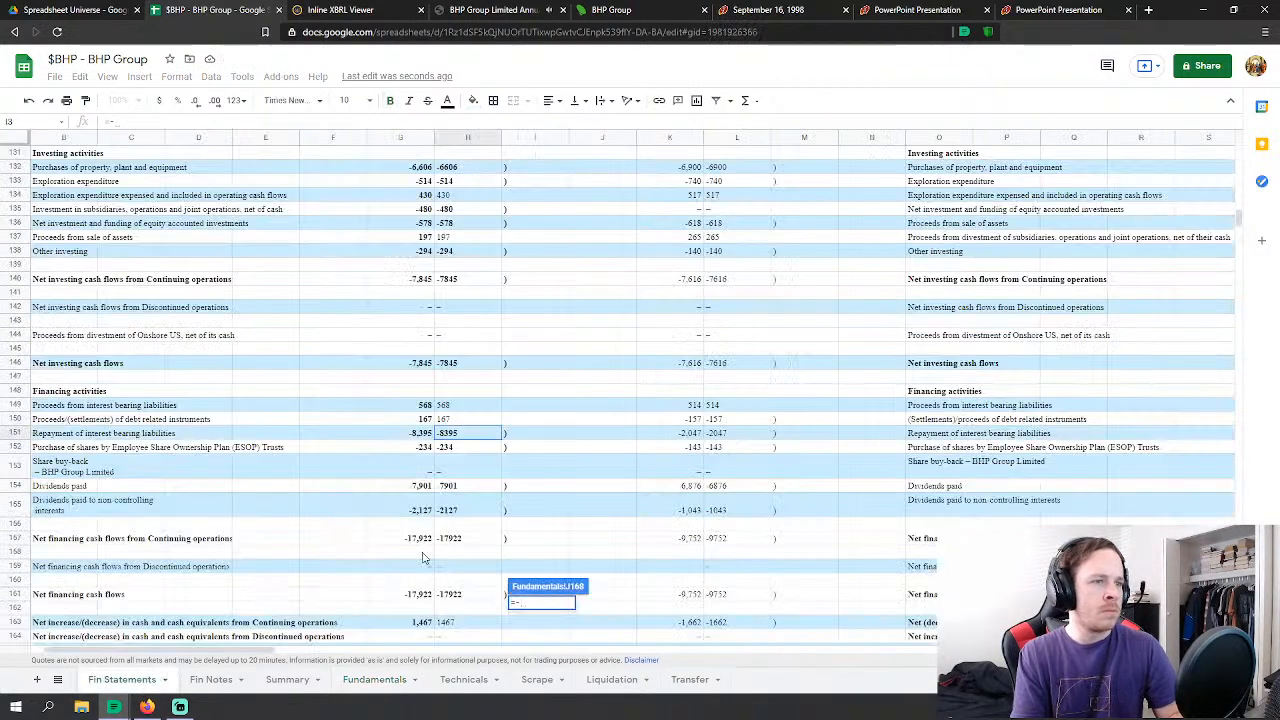
click(455, 489)
key(Return)
Step: Link FY 2021 Cash & Equivalents in J226 to the 2021 cash and cash equivalents in Fin Statements H192
scroll(577, 443, down, 5)
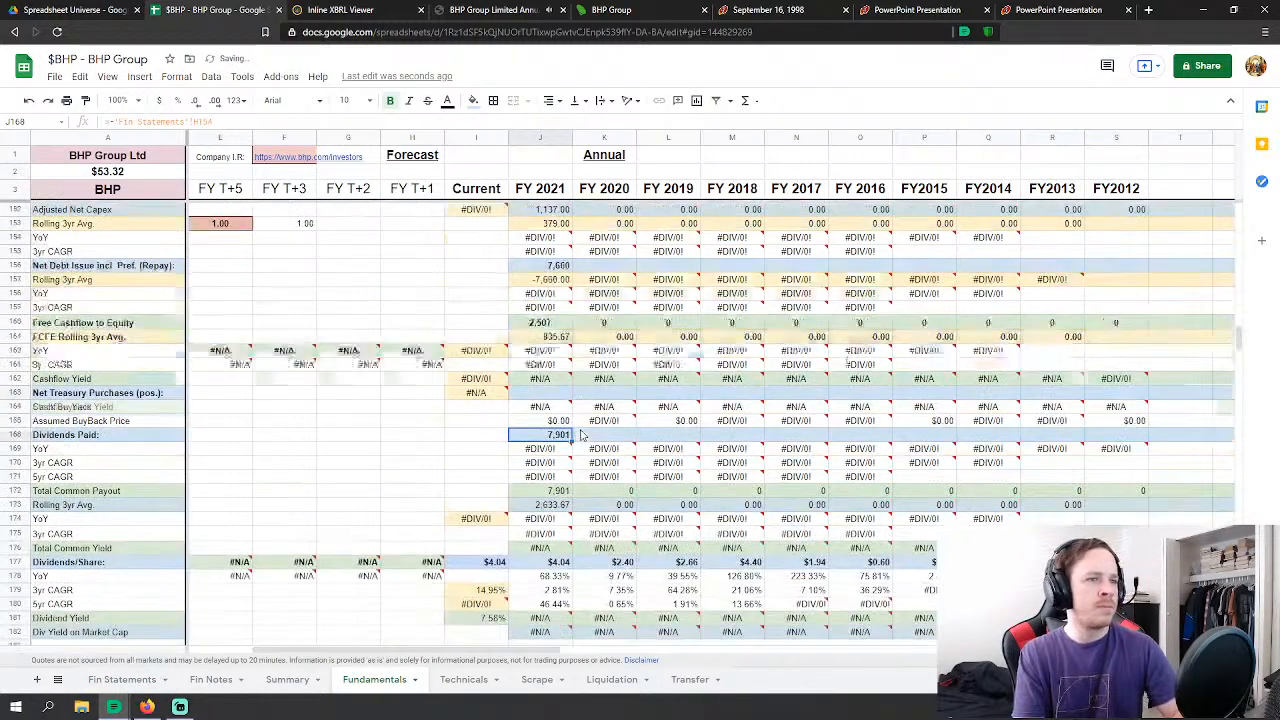
scroll(573, 444, down, 9)
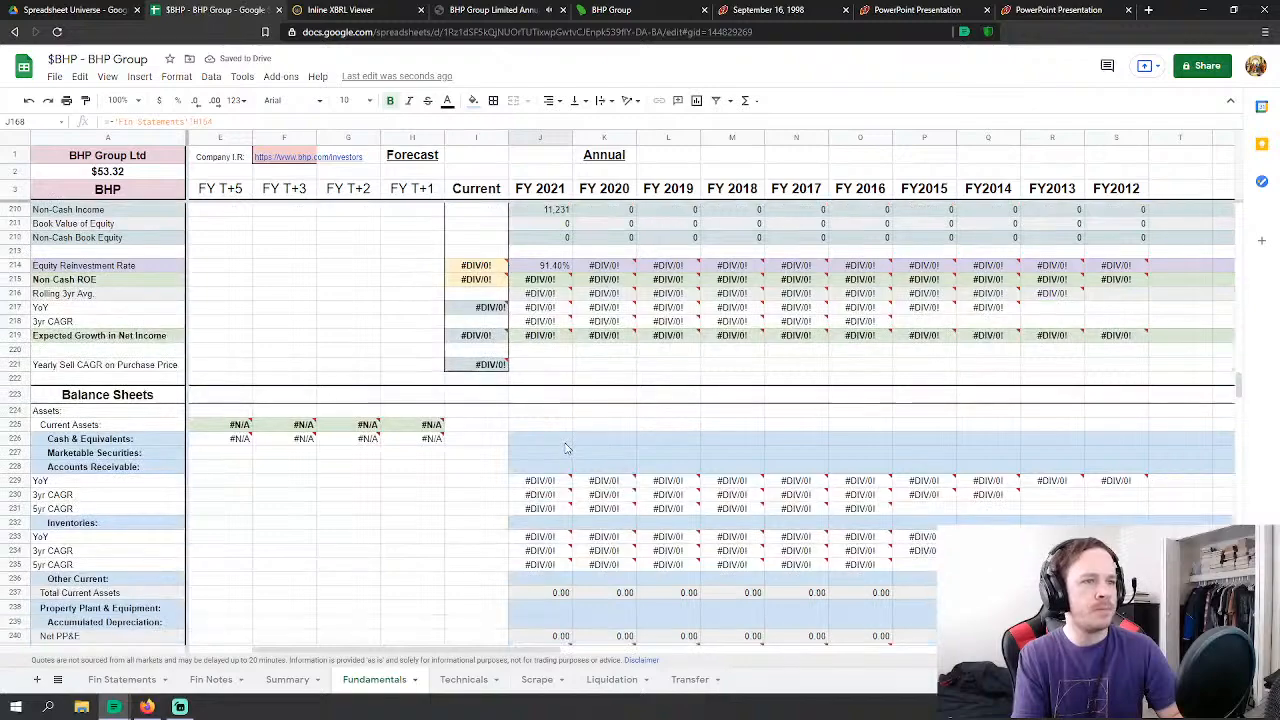
click(566, 442)
scroll(580, 428, down, 1)
text(=)
click(121, 679)
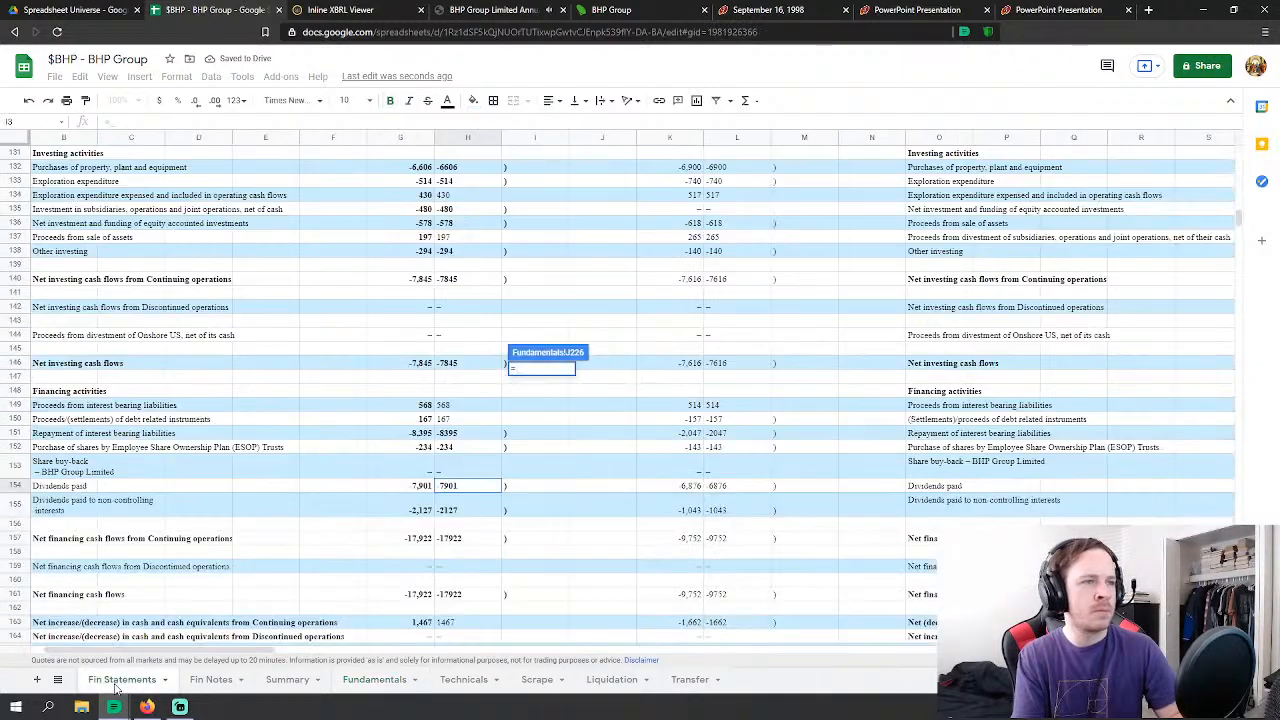
scroll(463, 540, down, 9)
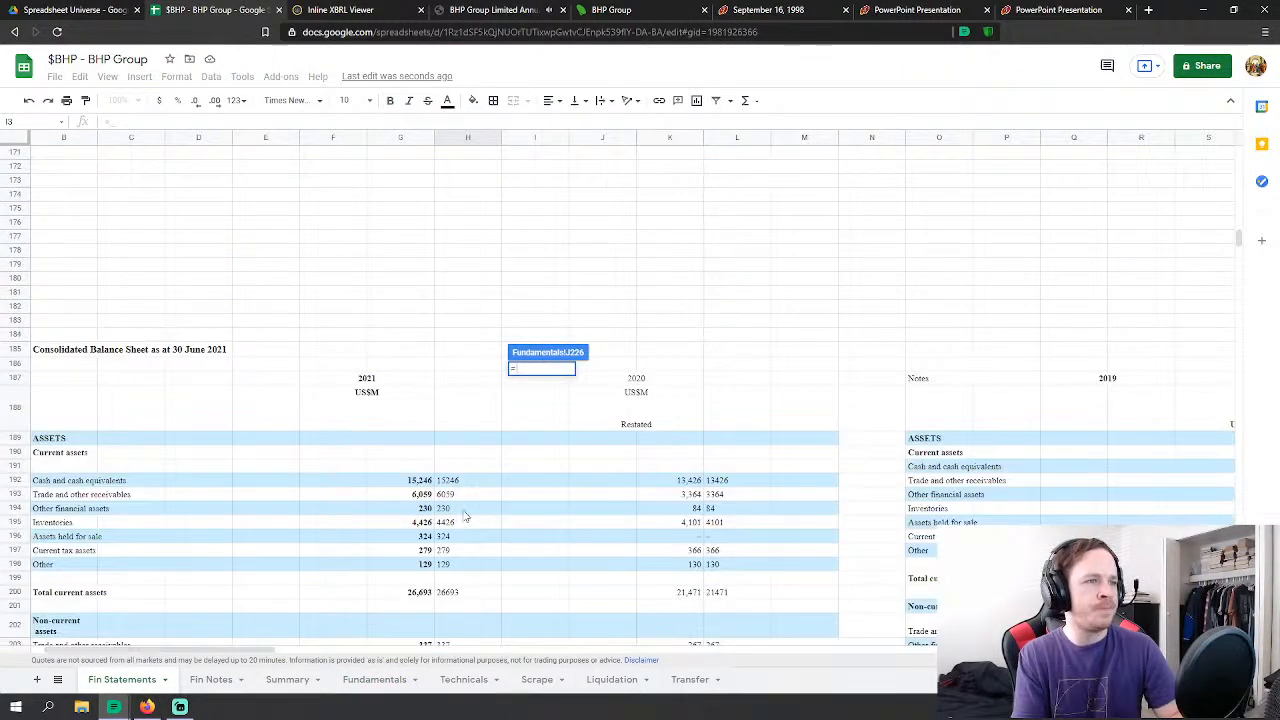
click(470, 411)
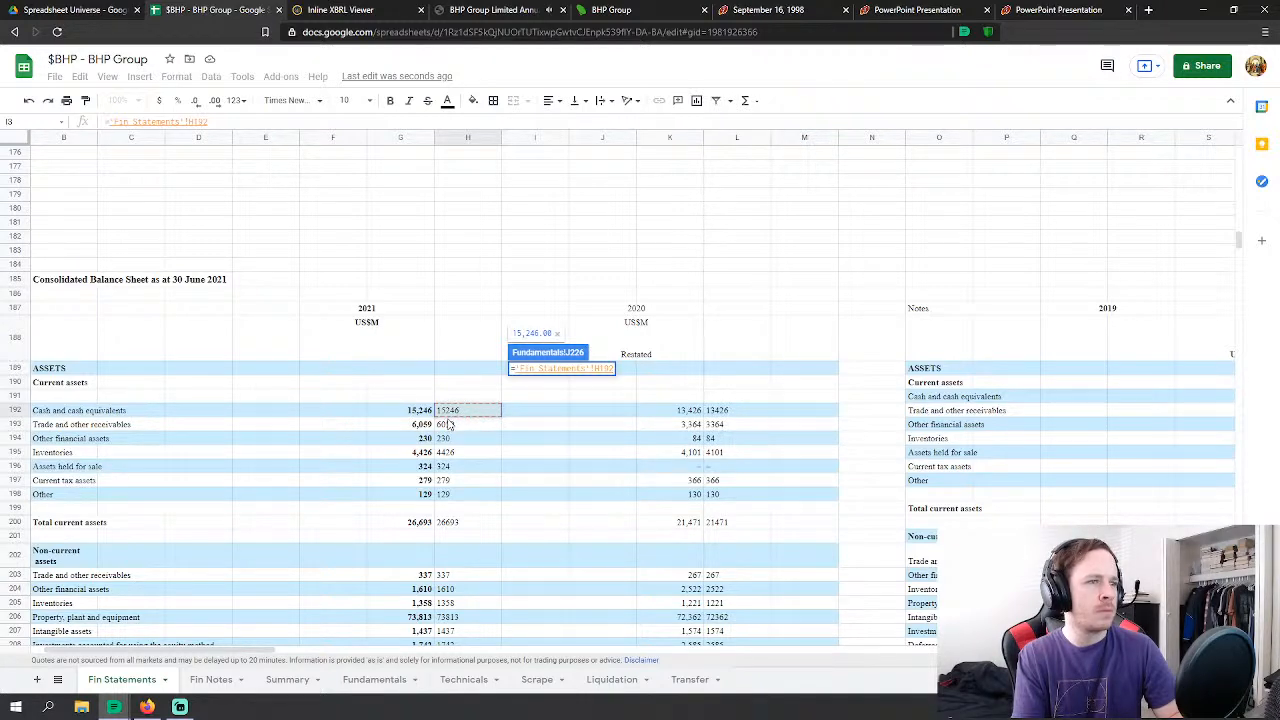
key(Return)
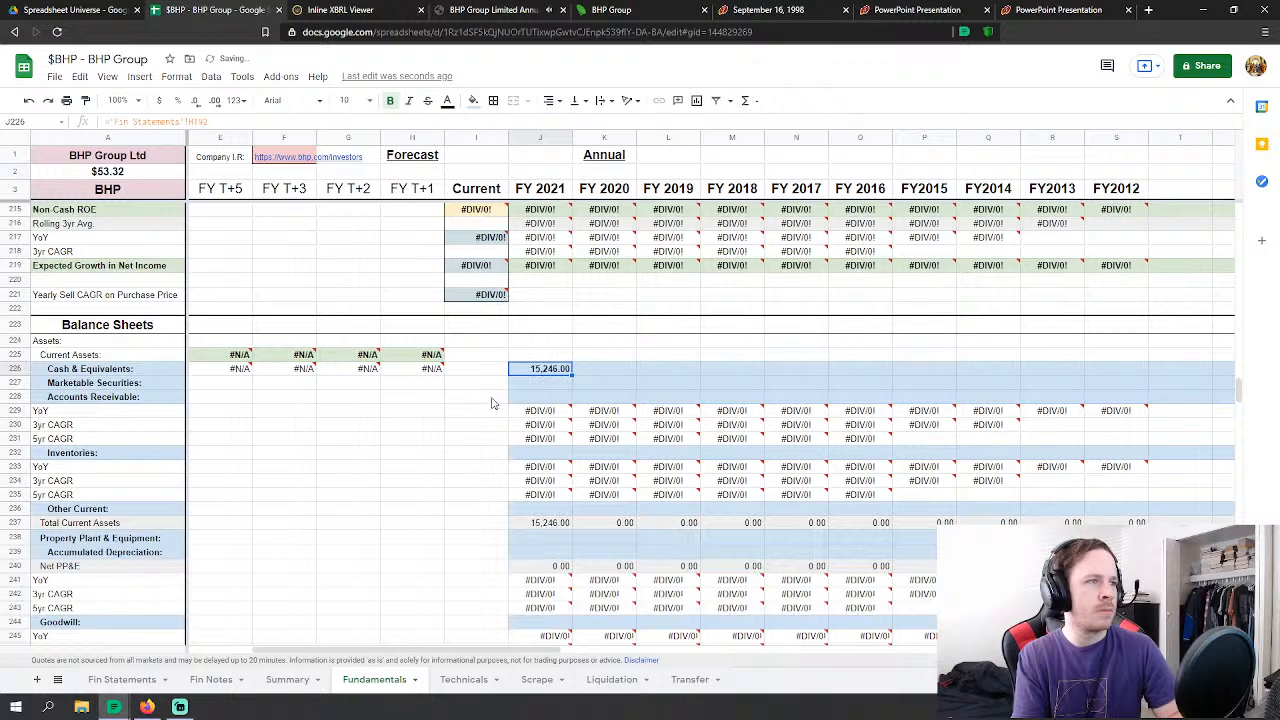
Step: Link FY 2021 Accounts Receivable in J228 to trade and other receivables in Fin Statements H193
click(547, 402)
text(=)
click(122, 679)
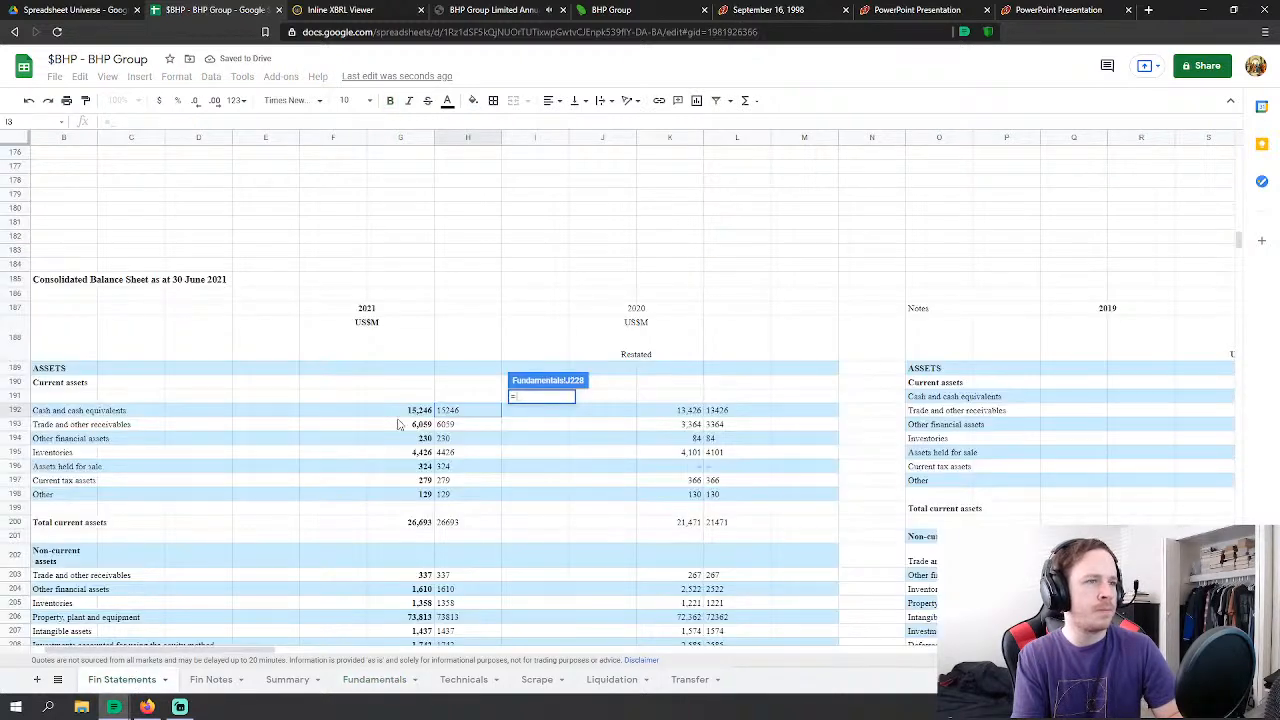
click(466, 428)
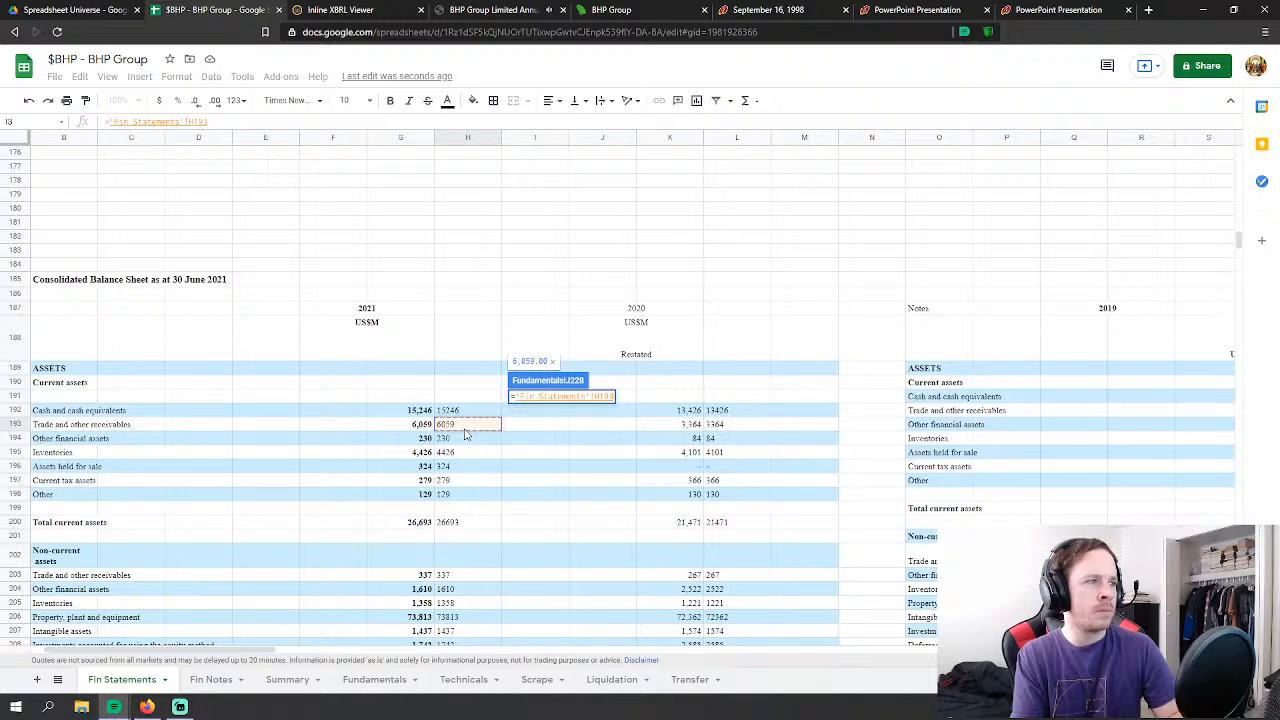
key(Return)
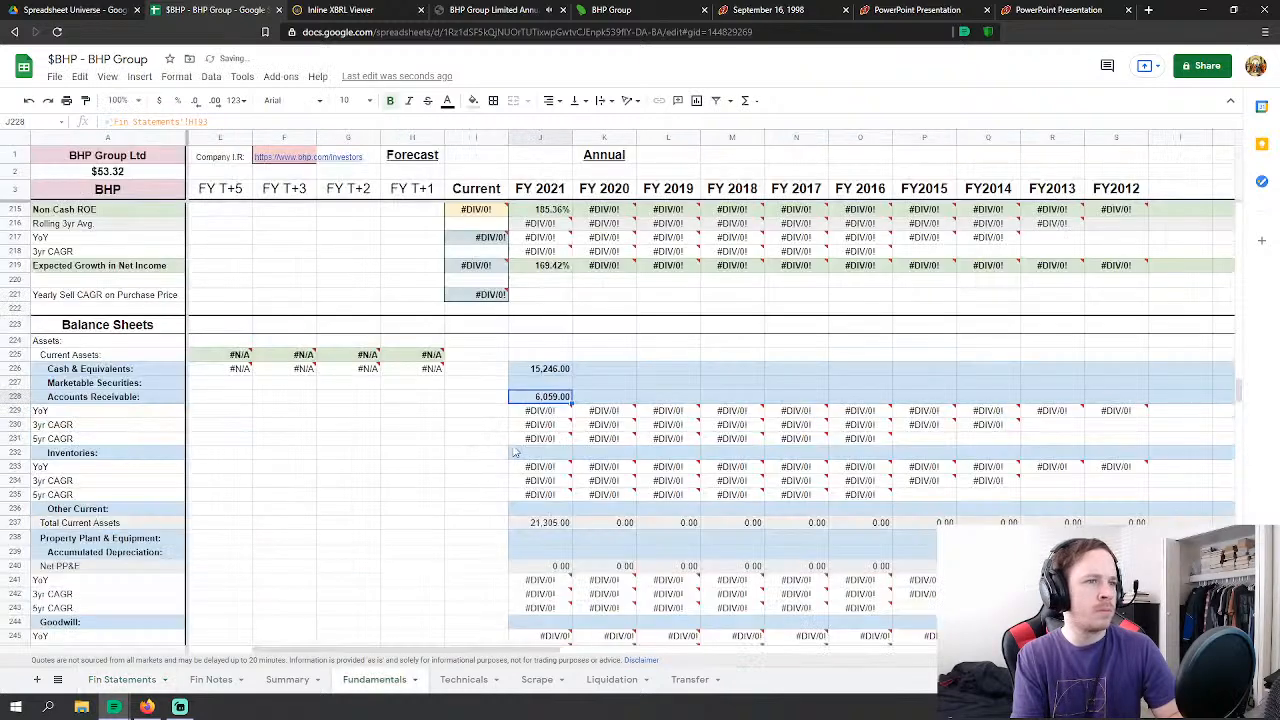
Step: Link FY 2021 Inventories in J232 to the current inventories in Fin Statements H195
click(547, 455)
text(=)
click(122, 679)
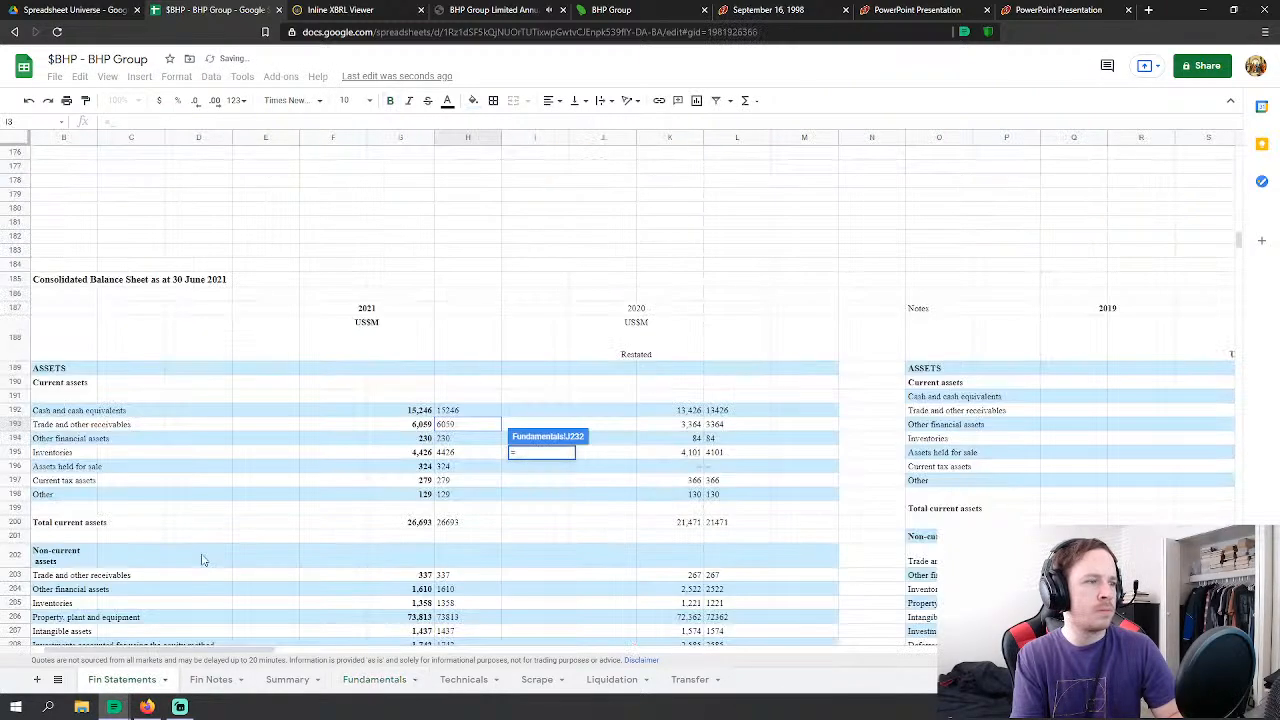
click(466, 456)
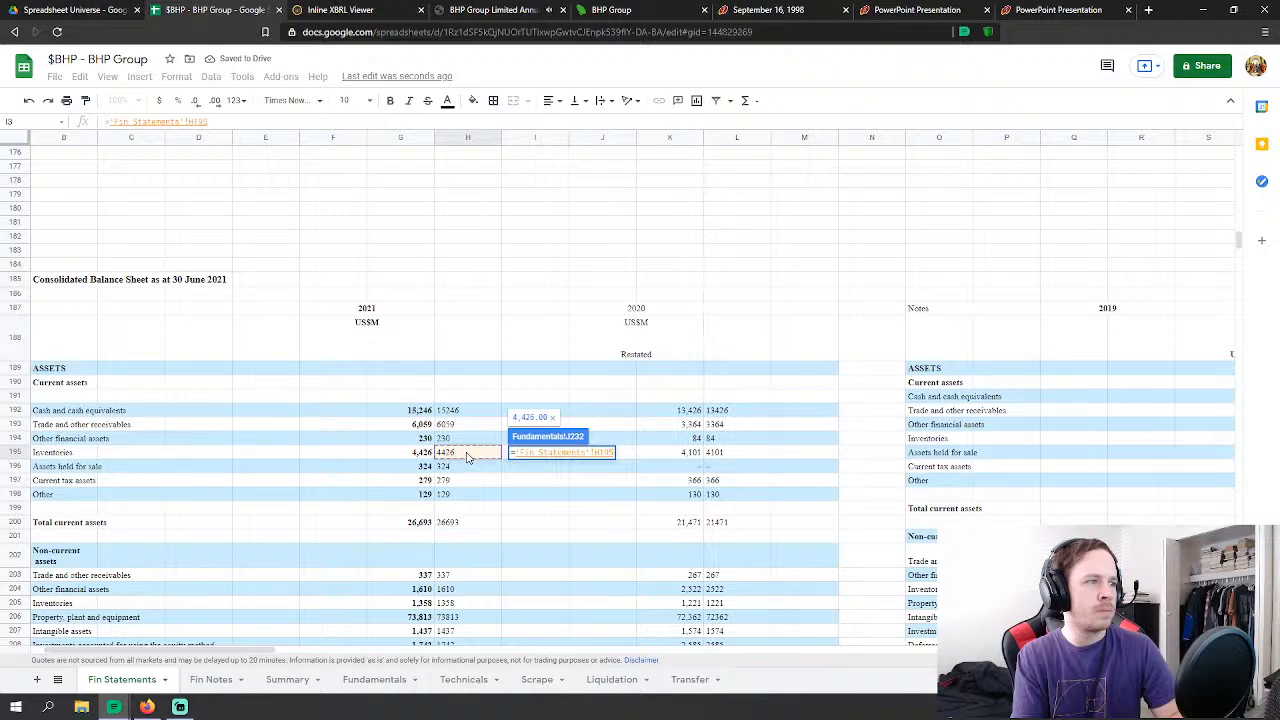
key(Return)
Step: Set FY 2021 Other Current assets in J236 to Fin Statements H194+H196+H197+H198: other financial assets, held for sale, current tax and other
click(553, 509)
text(=)
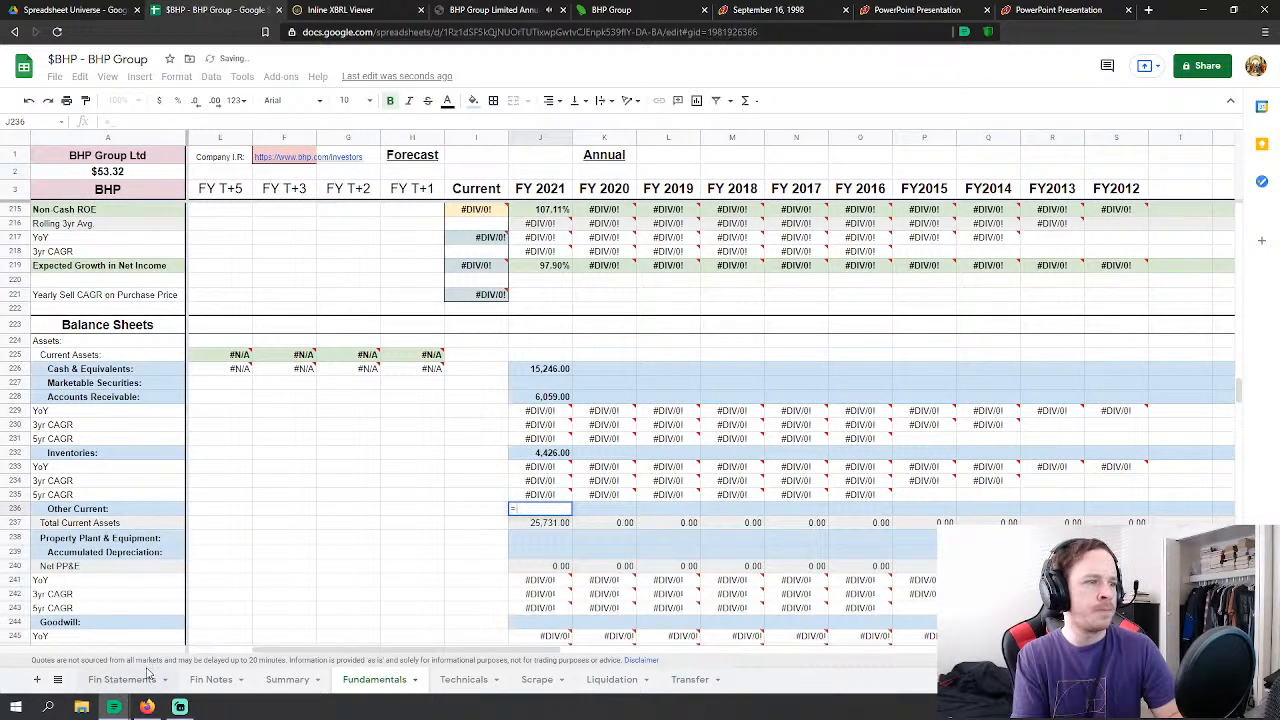
click(122, 679)
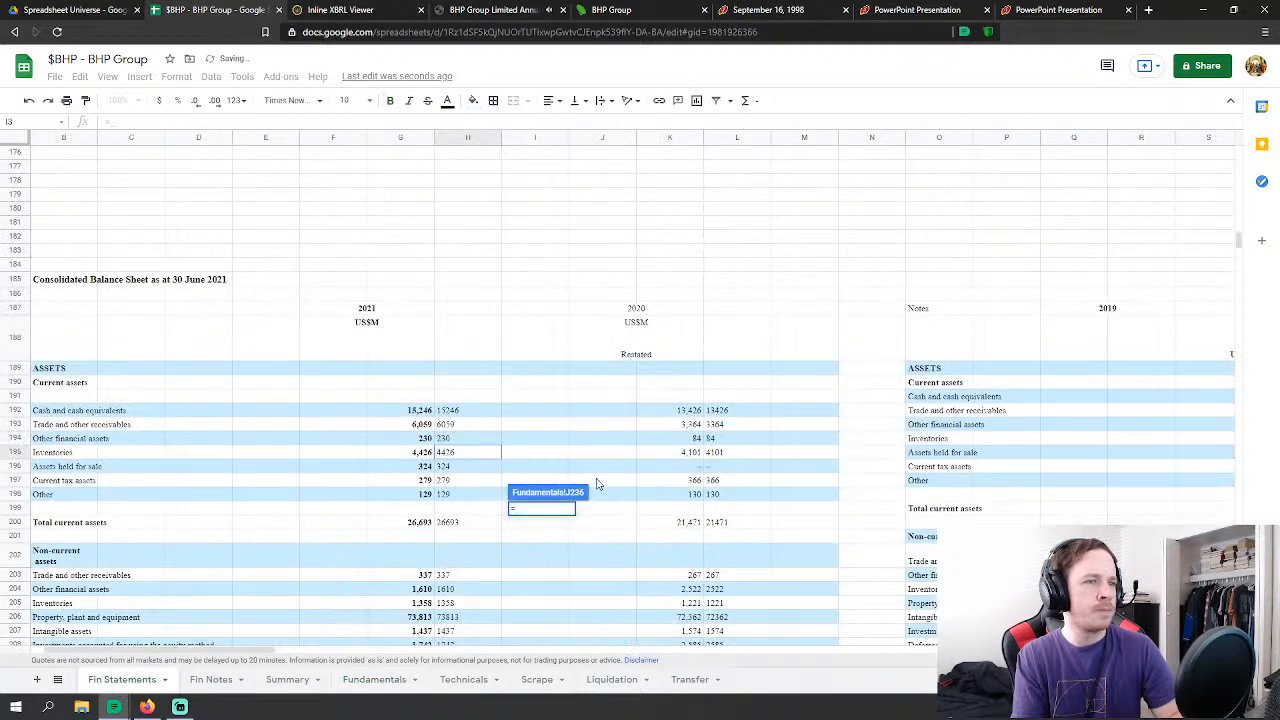
click(465, 440)
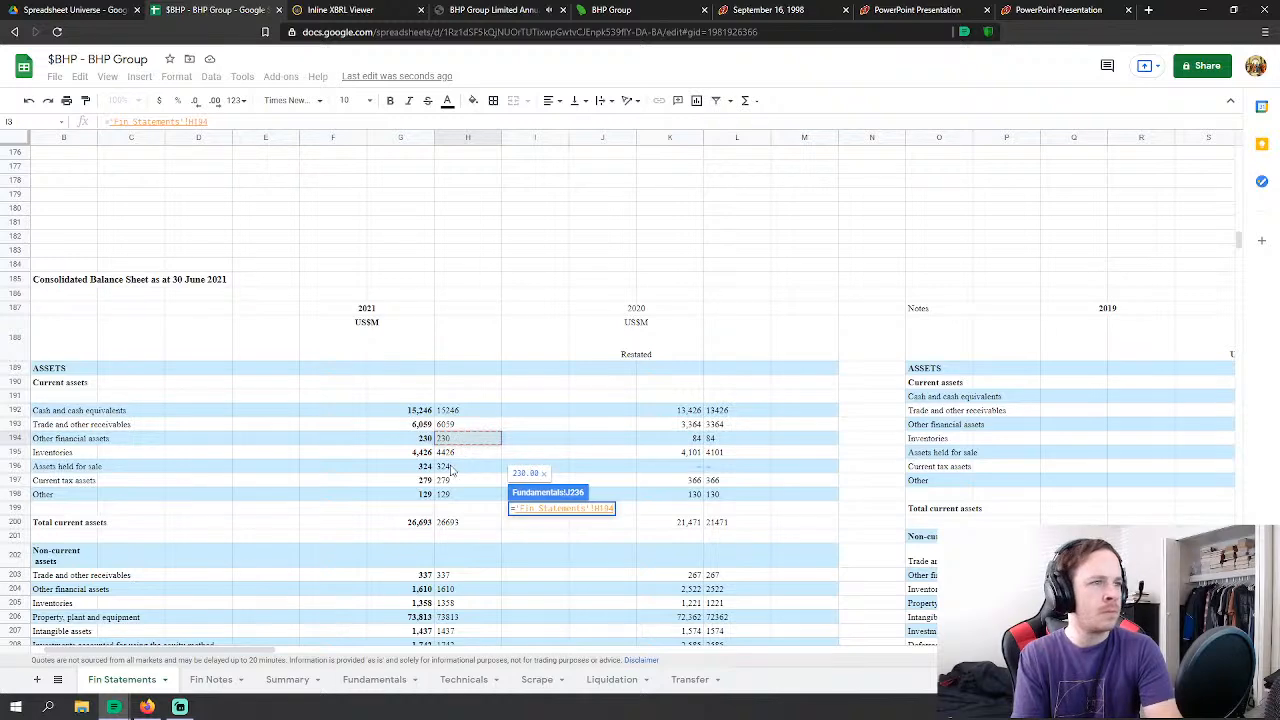
text(+)
click(450, 467)
text(+)
click(455, 481)
text(+)
click(459, 494)
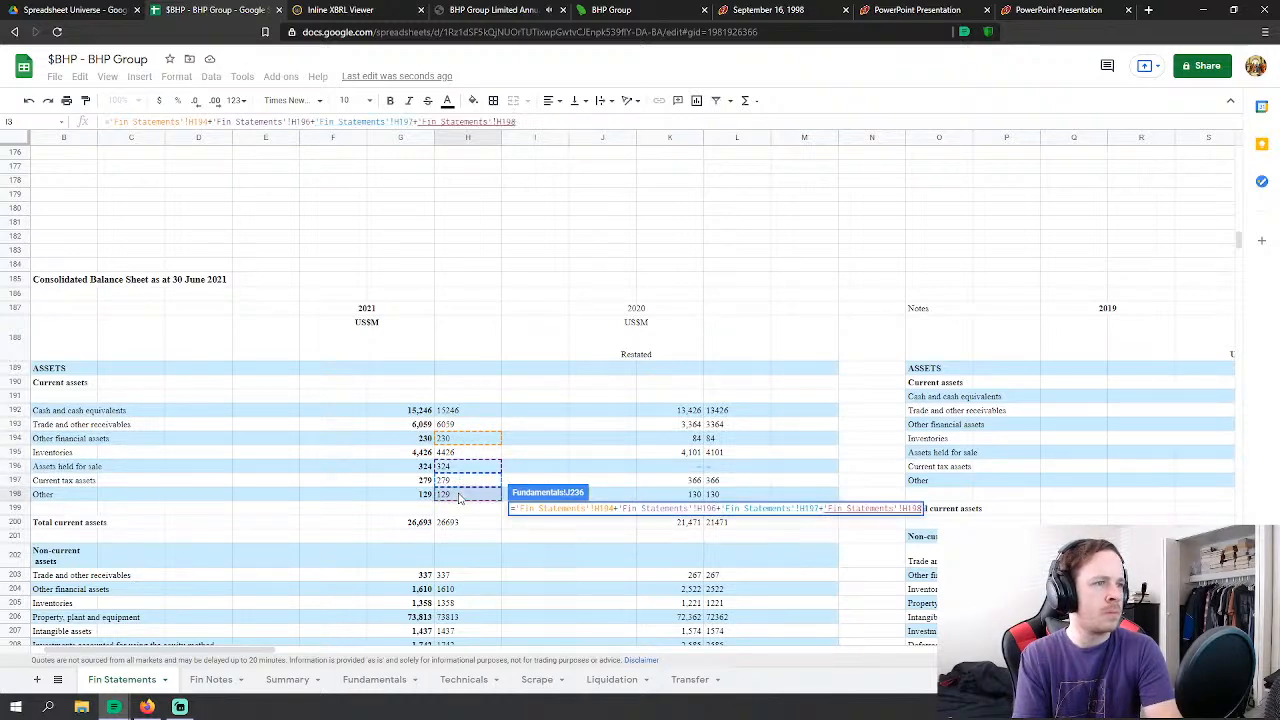
key(Return)
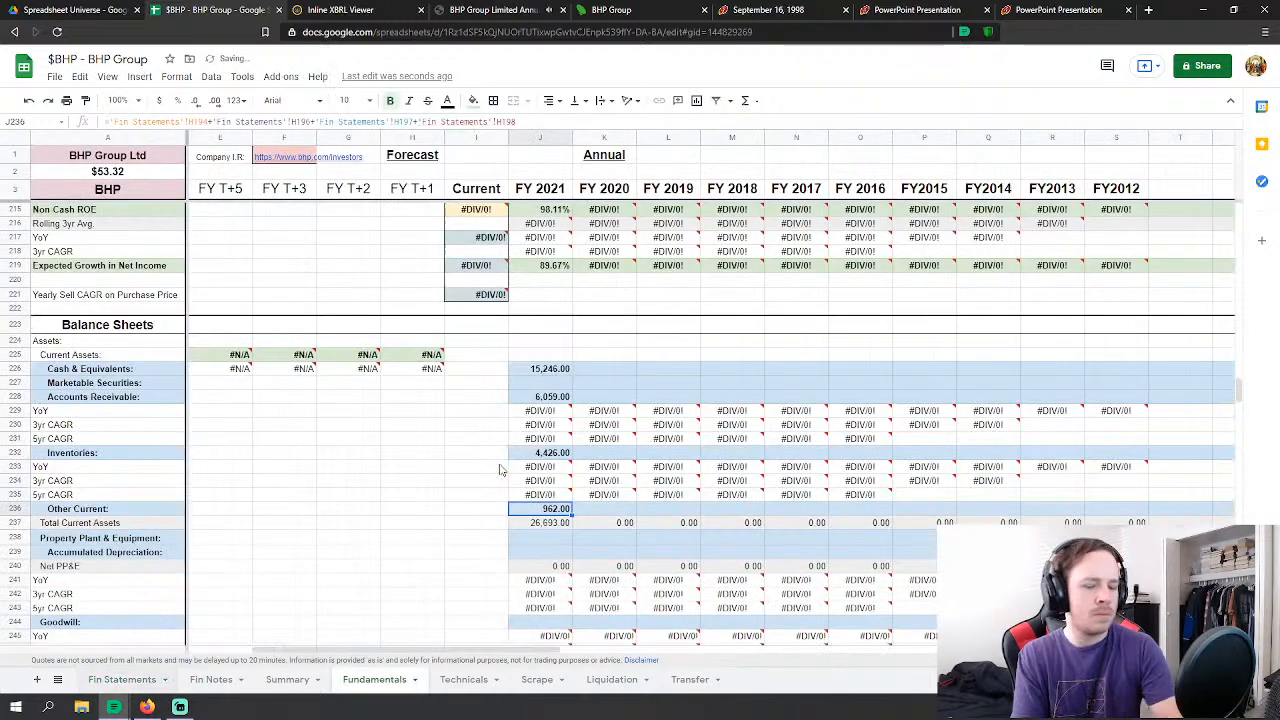
Step: Link FY 2021 Property Plant & Equipment in J238 to the 2021 property, plant and equipment balance in Fin Statements H206
scroll(556, 440, down, 3)
click(566, 396)
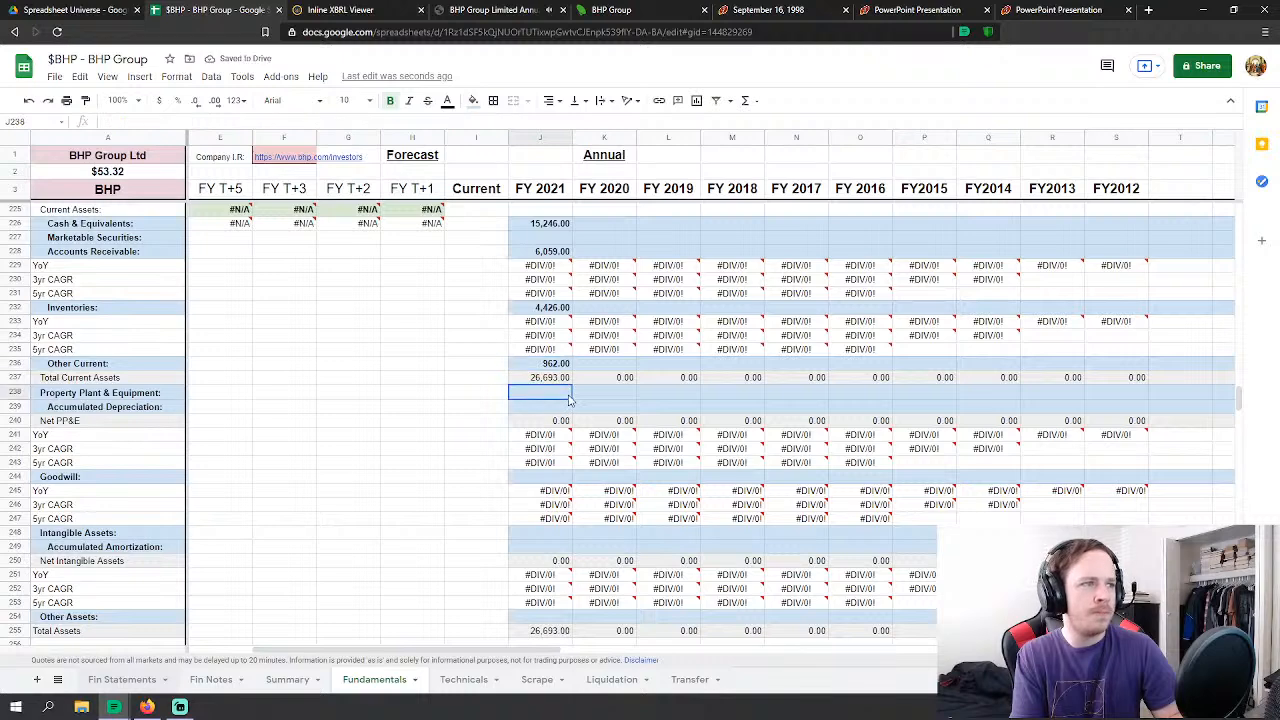
text(=)
click(130, 680)
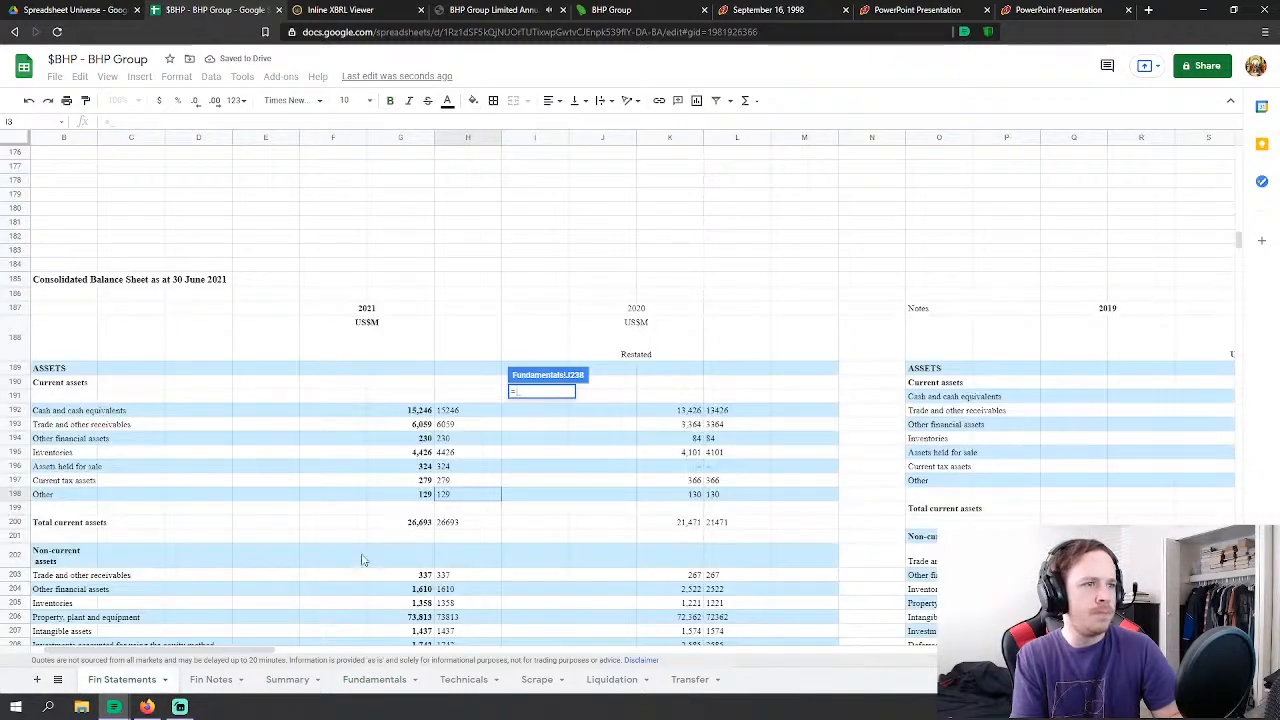
scroll(512, 517, down, 3)
scroll(509, 517, down, 2)
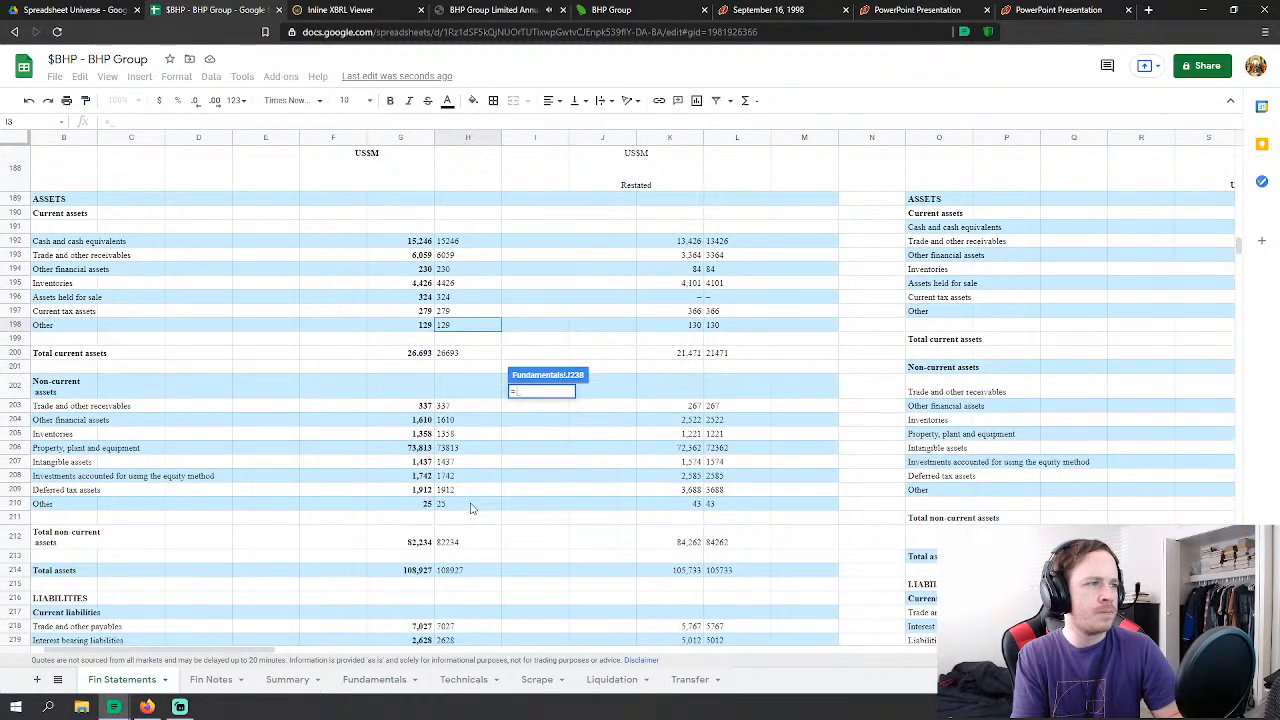
click(457, 453)
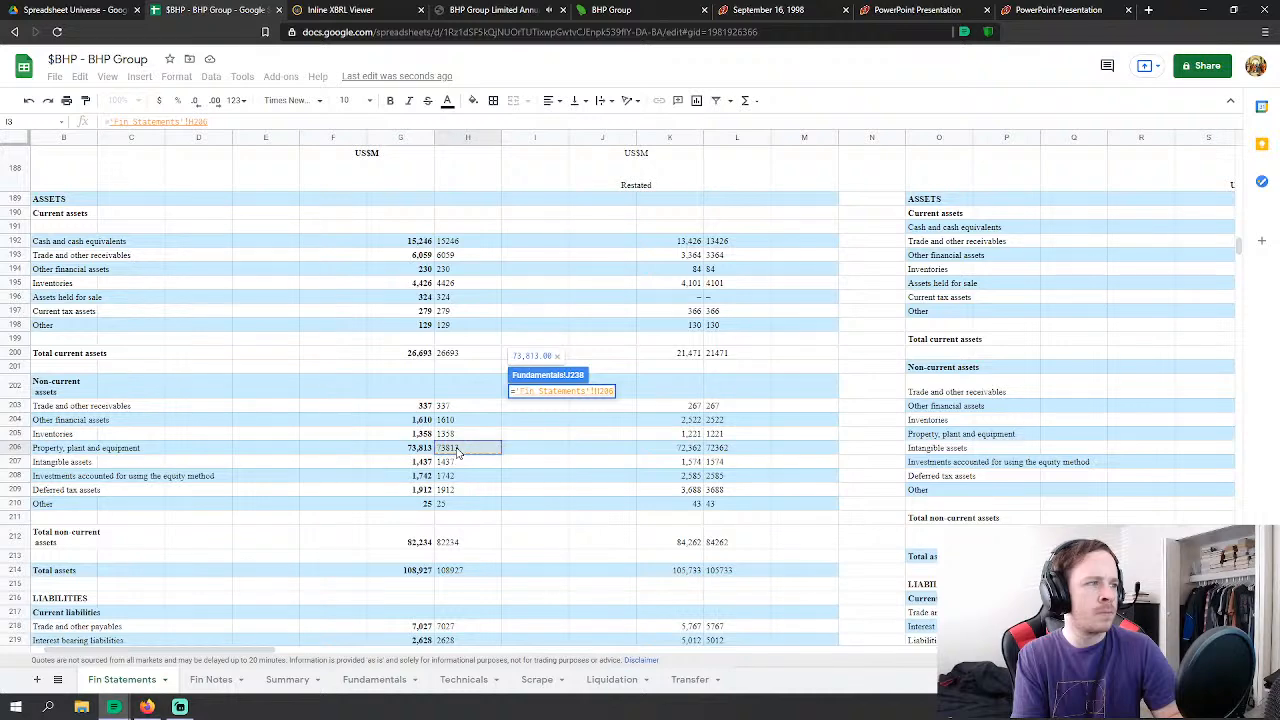
key(Return)
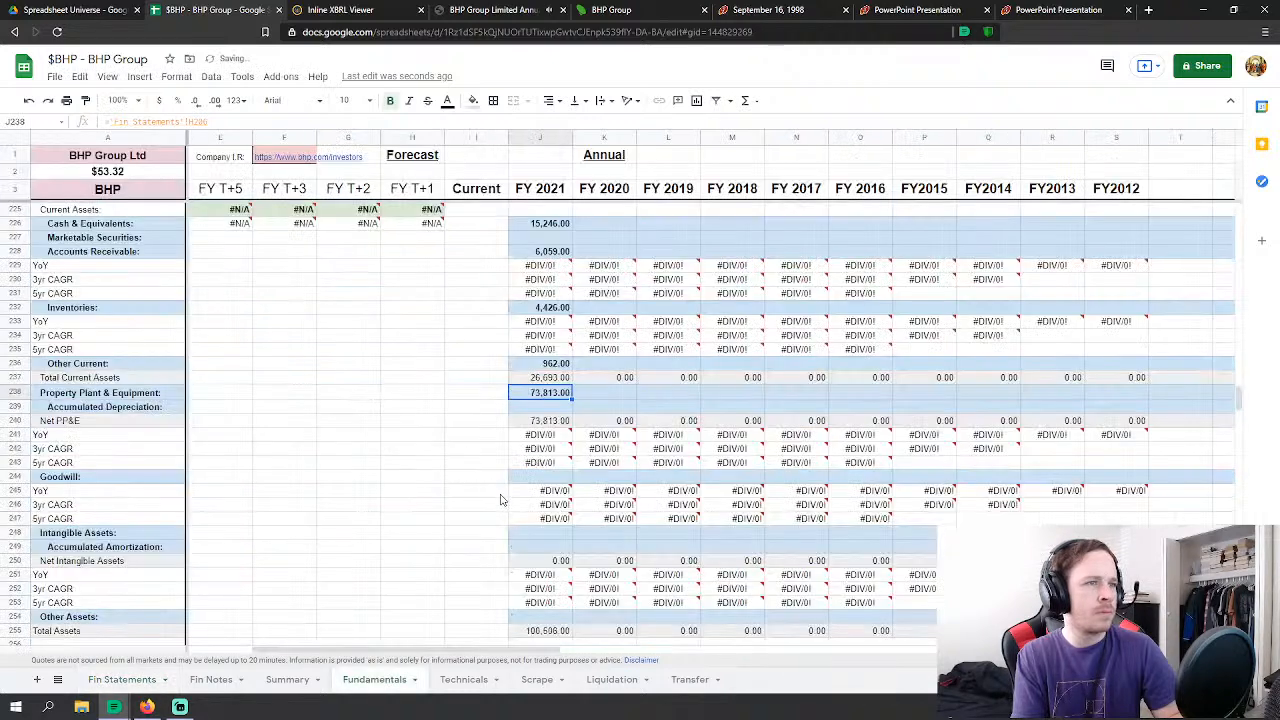
click(545, 478)
text(=)
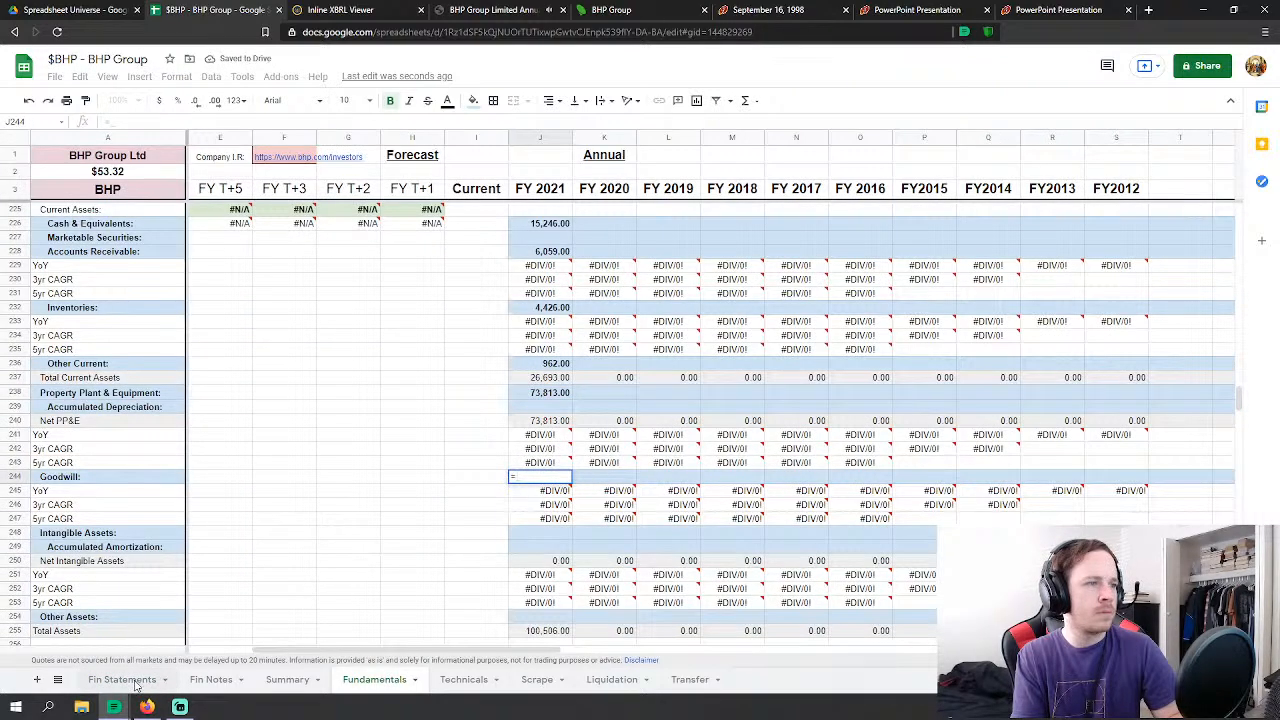
click(140, 680)
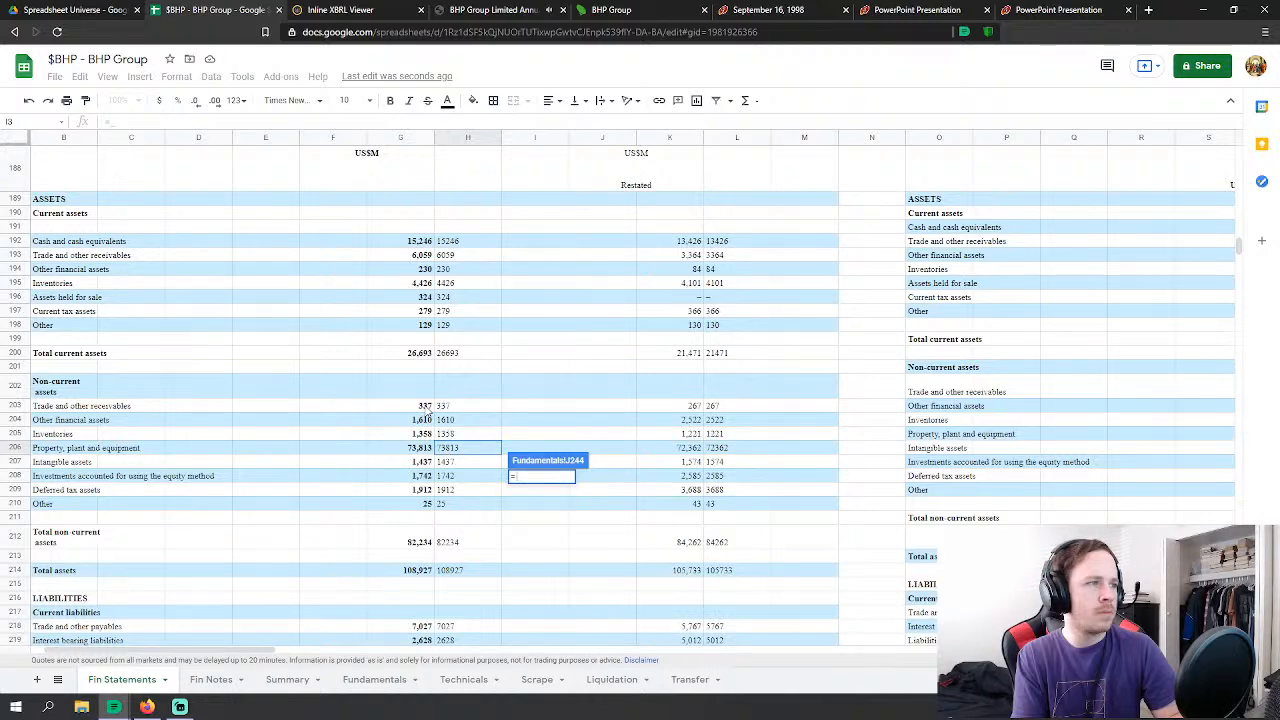
key(Escape)
Step: Link FY 2021 Intangible Assets in J248 to the 2021 intangible assets balance in Fin Statements H207
click(543, 535)
text(=)
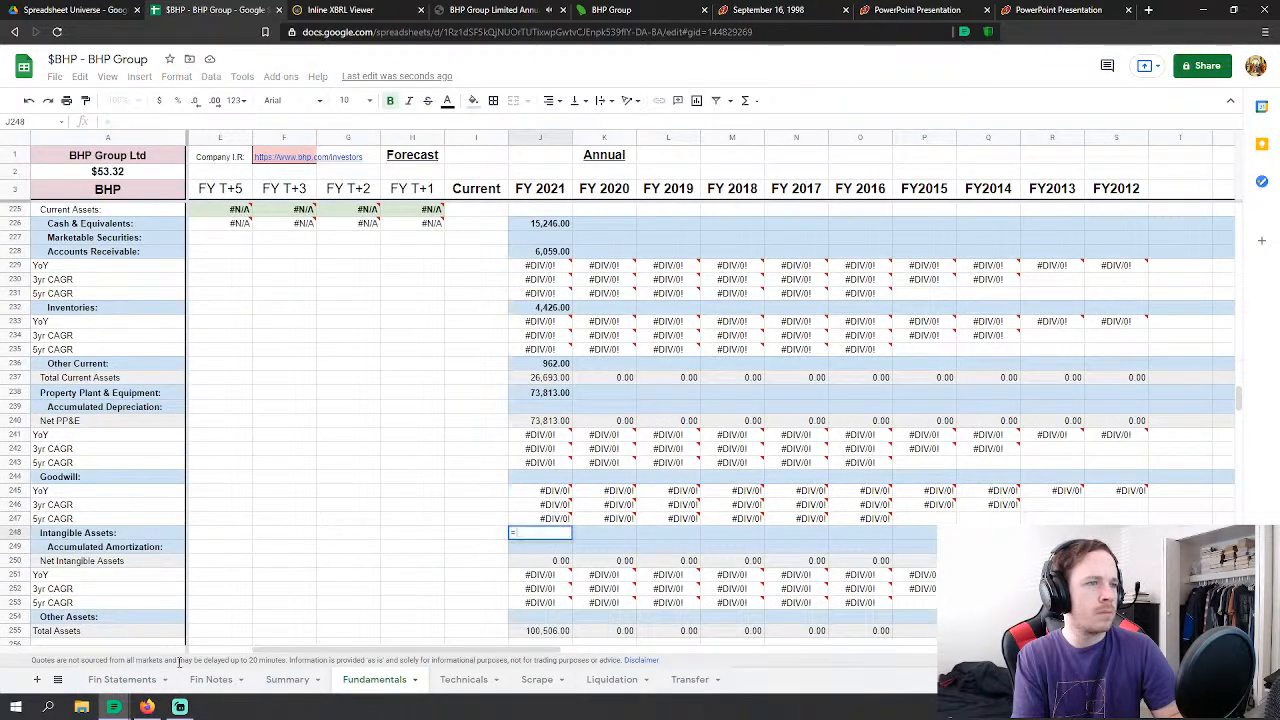
click(130, 680)
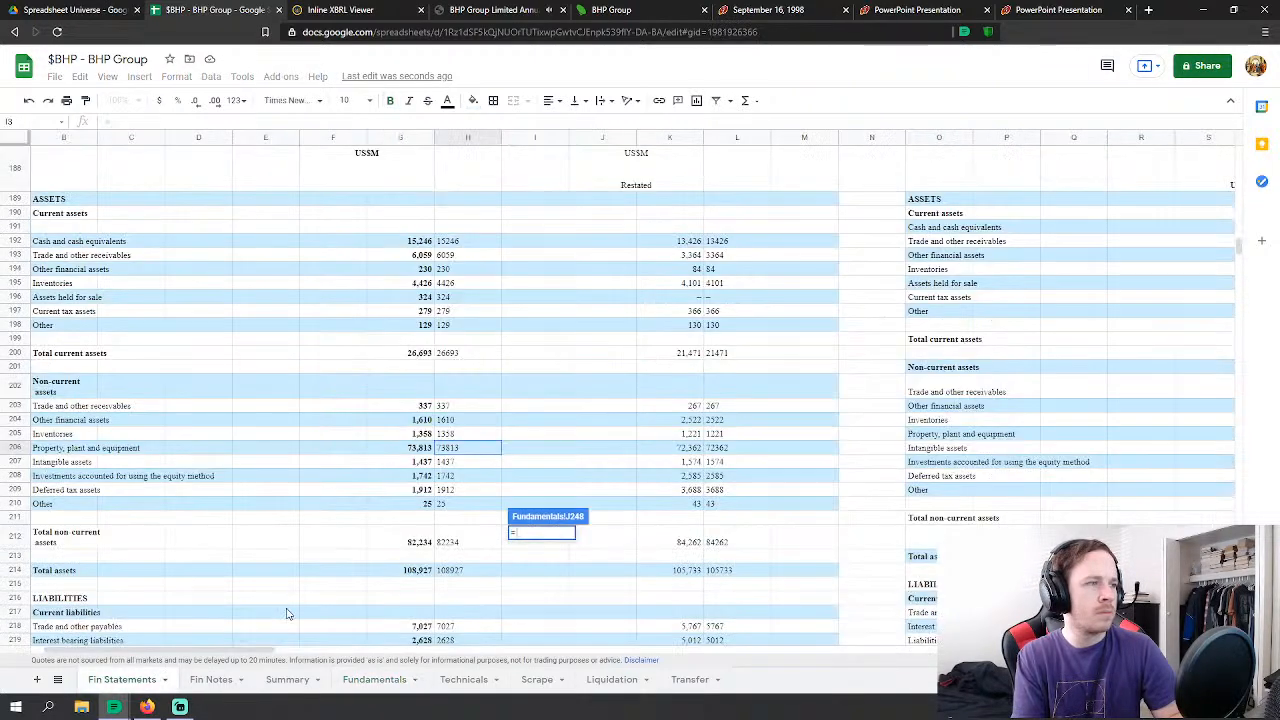
click(451, 463)
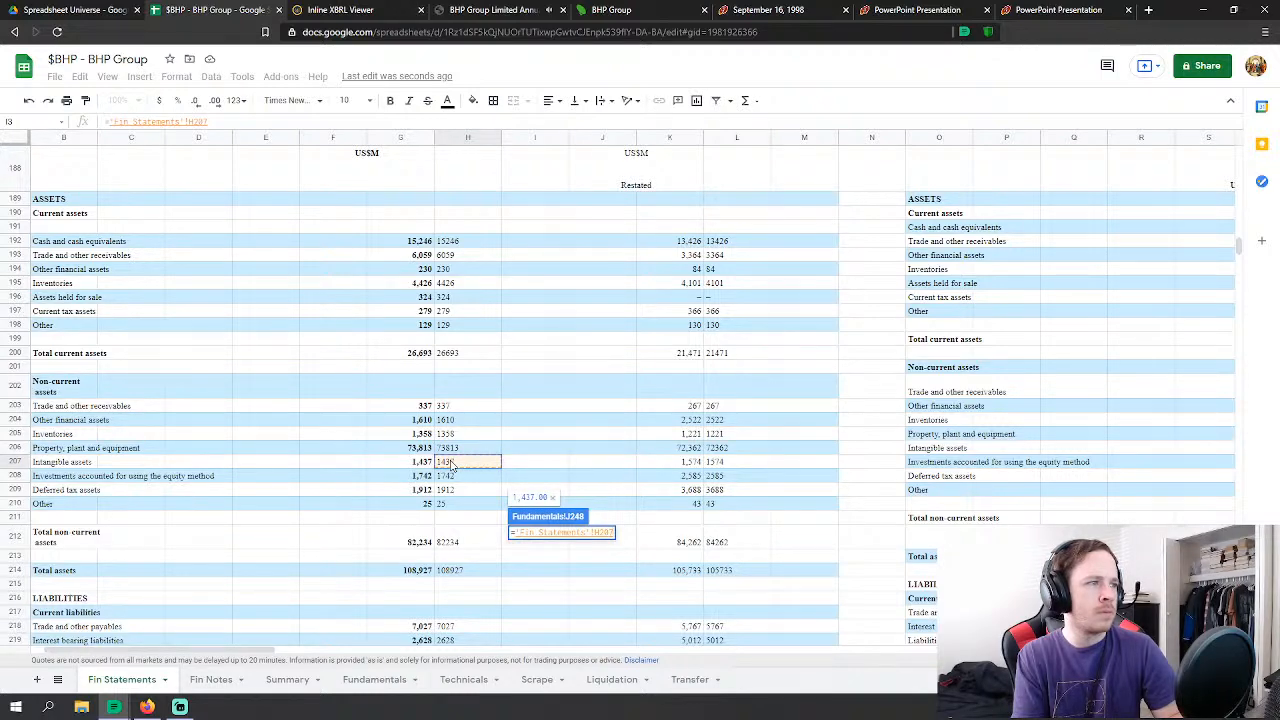
key(Return)
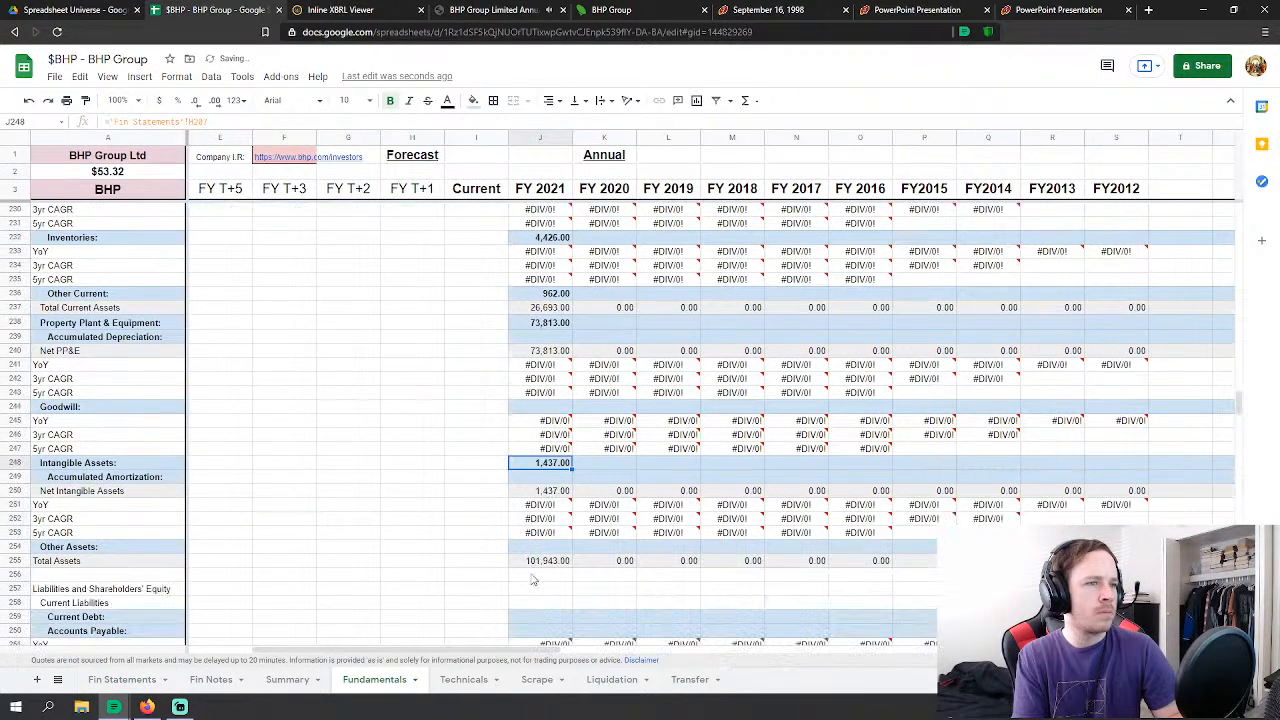
Step: Start the FY 2021 Other Assets formula in J254 with Fin Statements H203+H204+H205: non-current receivables, other financial assets and inventories
click(540, 546)
text(=)
click(122, 679)
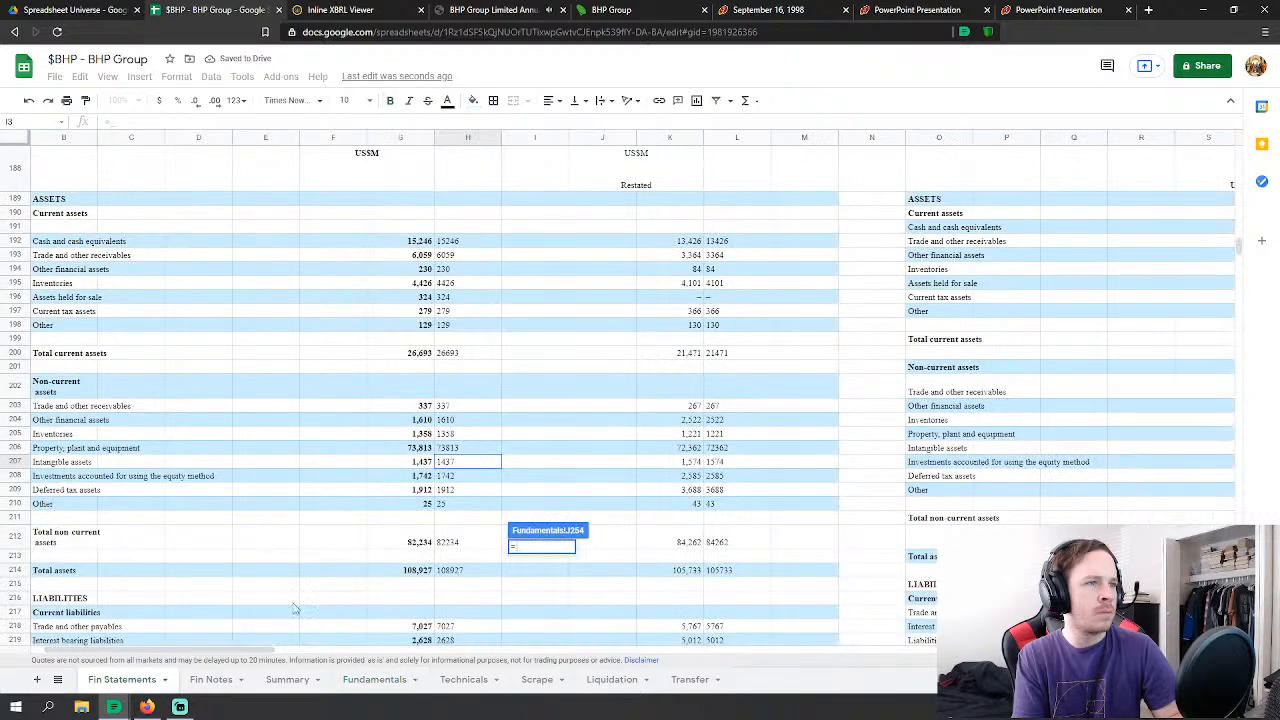
click(446, 408)
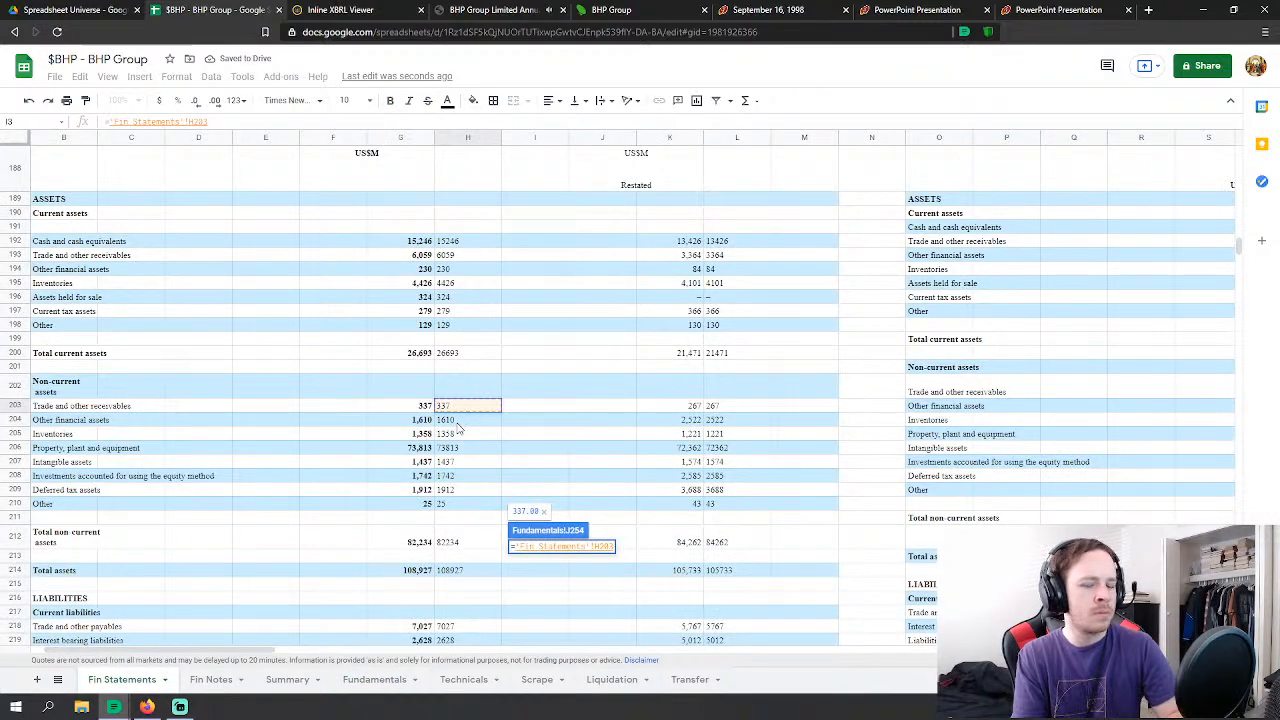
text(+)
click(456, 422)
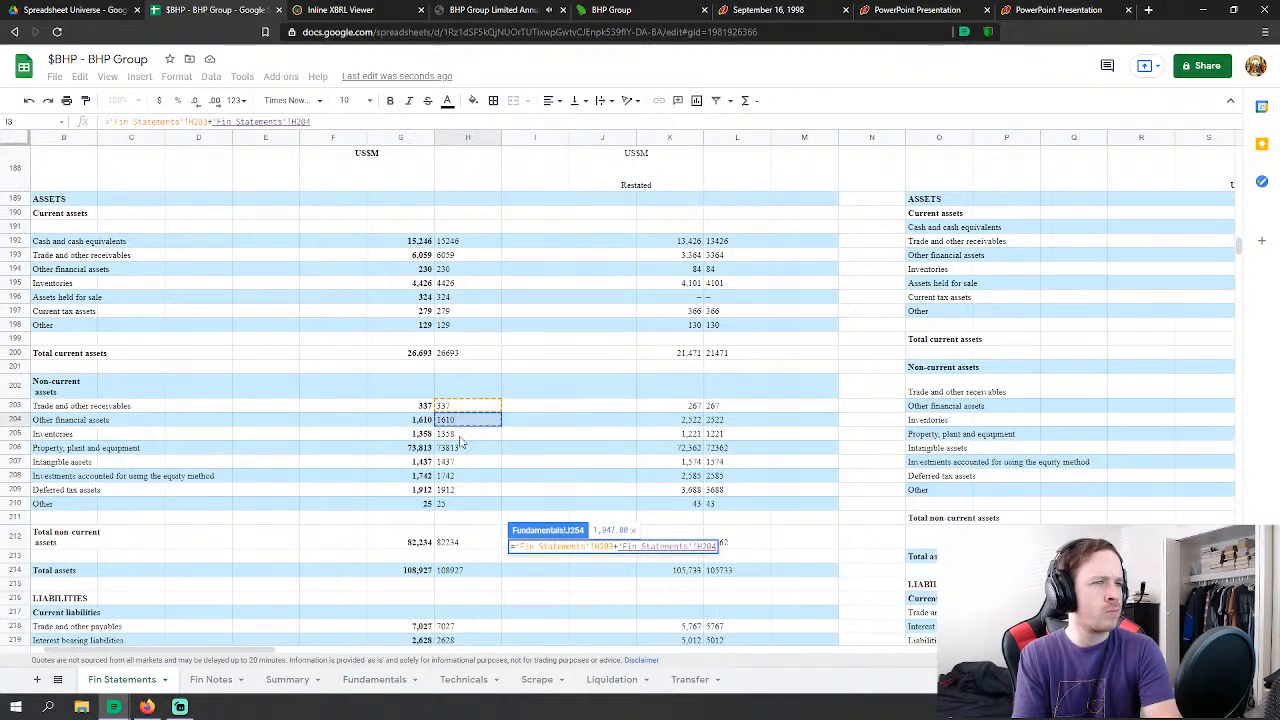
text(+)
click(462, 436)
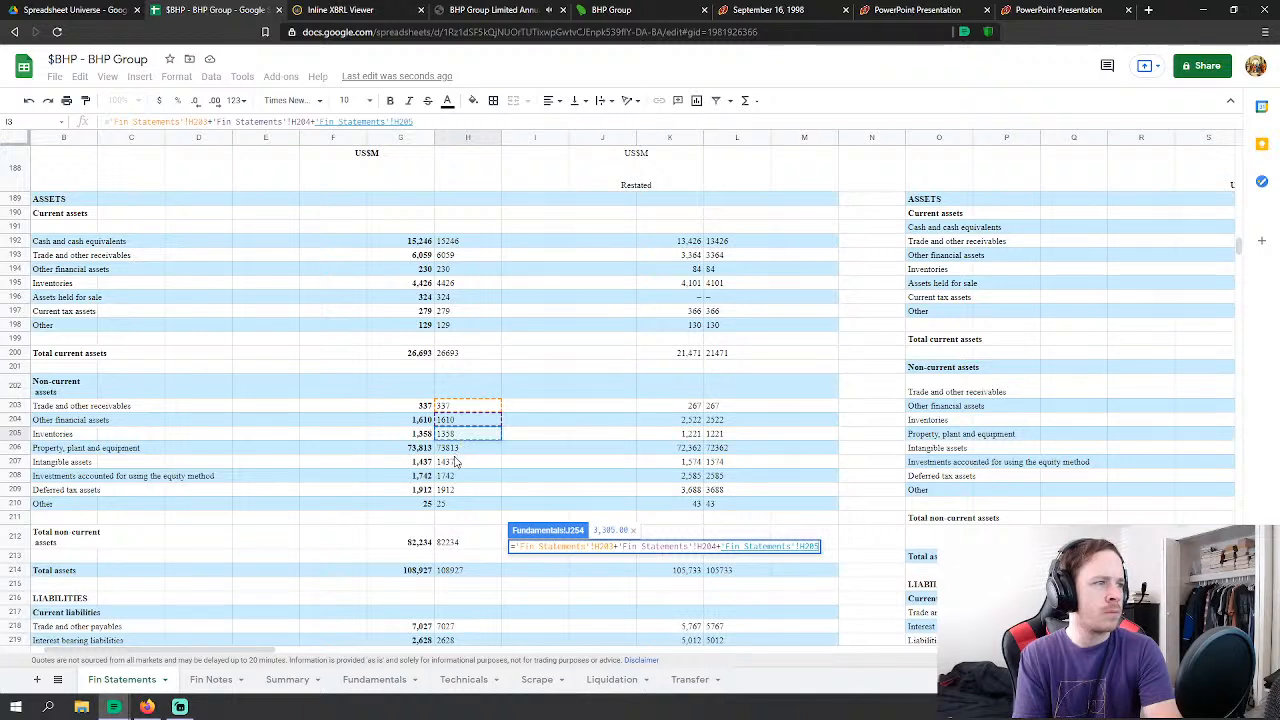
text(+)
click(454, 464)
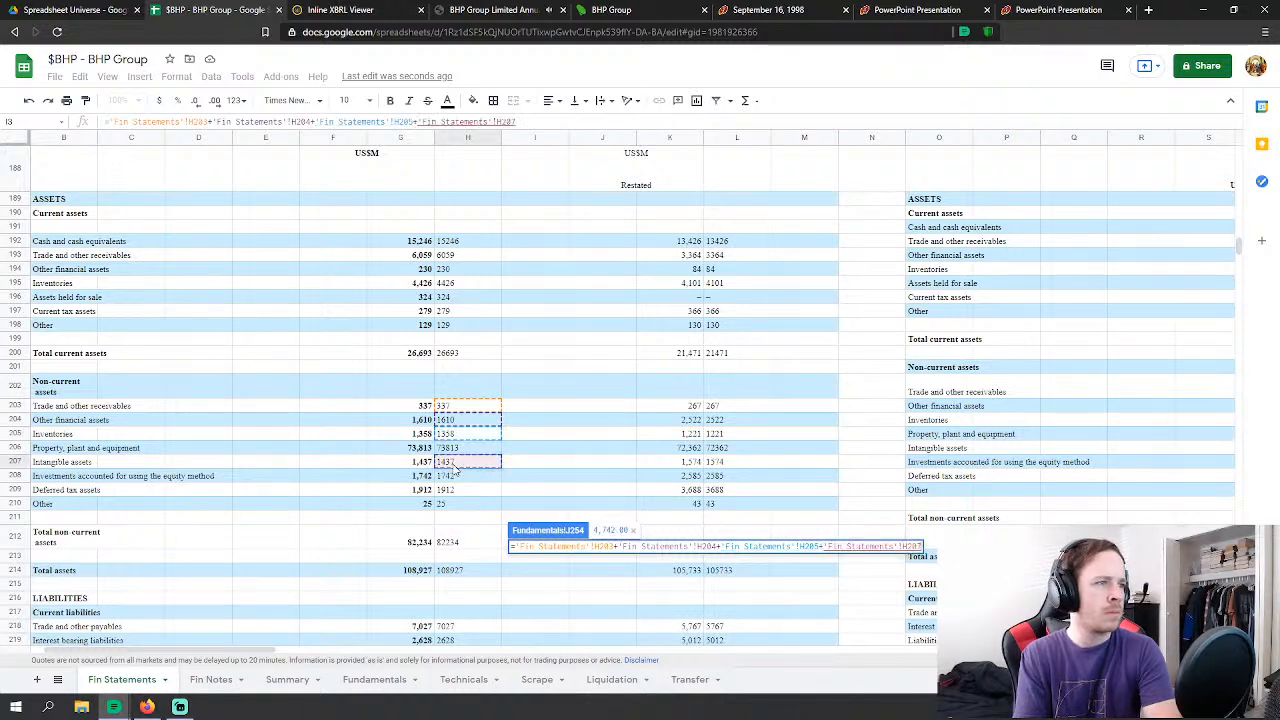
text(+)
click(456, 477)
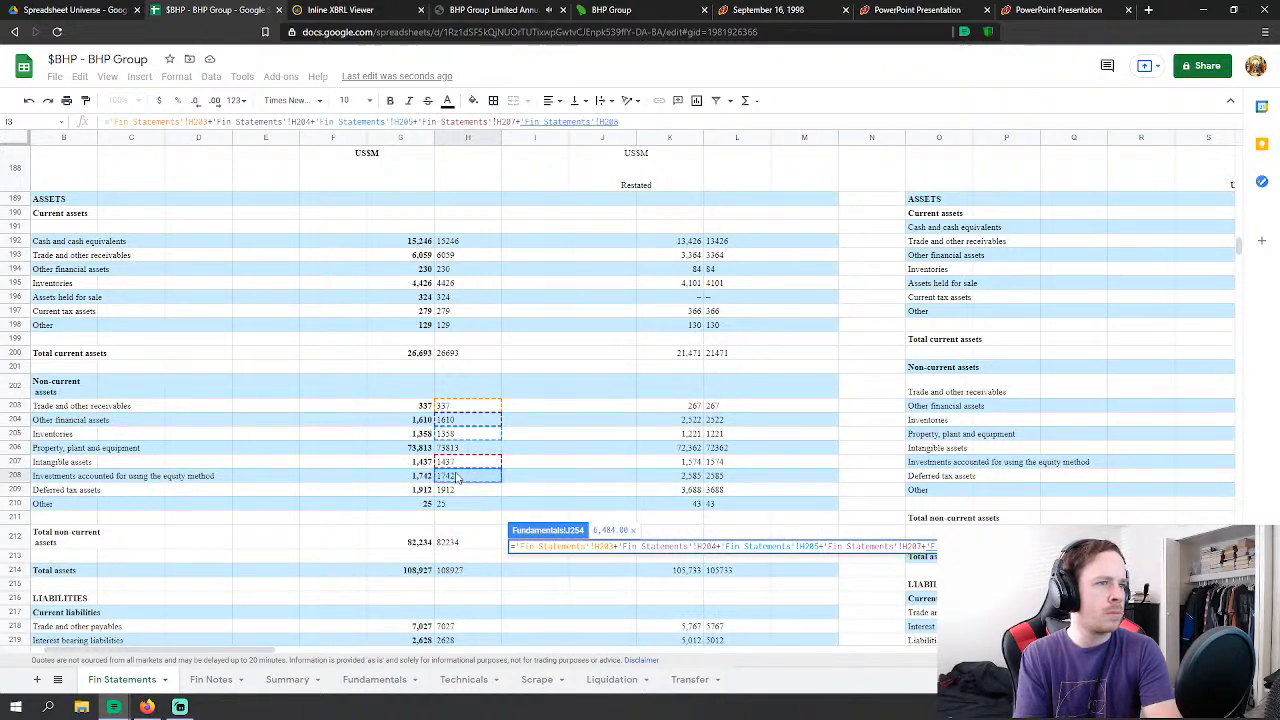
key(BackSpace)
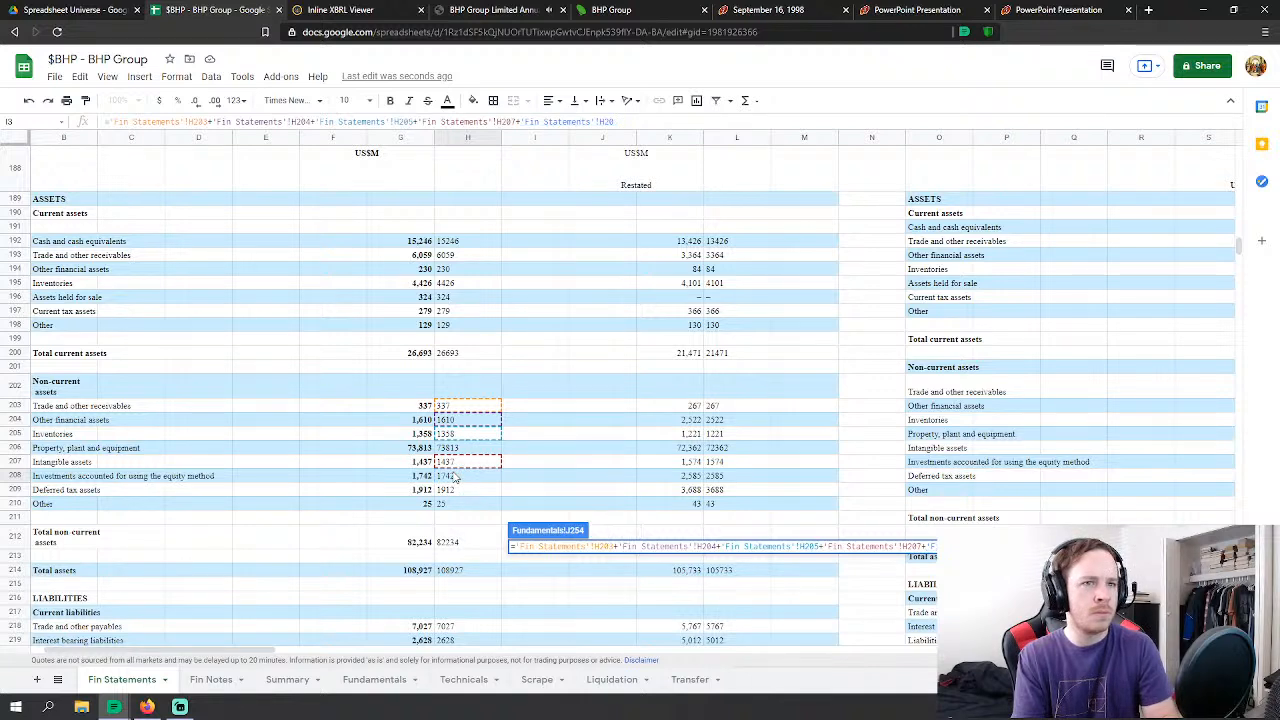
key(BackSpace)
key(BackSpace)
key(BackSpace)
key(BackSpace)
key(BackSpace)
key(BackSpace)
key(BackSpace)
key(BackSpace)
key(BackSpace)
key(BackSpace)
key(BackSpace)
key(BackSpace)
key(BackSpace)
key(BackSpace)
key(BackSpace)
key(BackSpace)
key(BackSpace)
key(BackSpace)
key(BackSpace)
key(BackSpace)
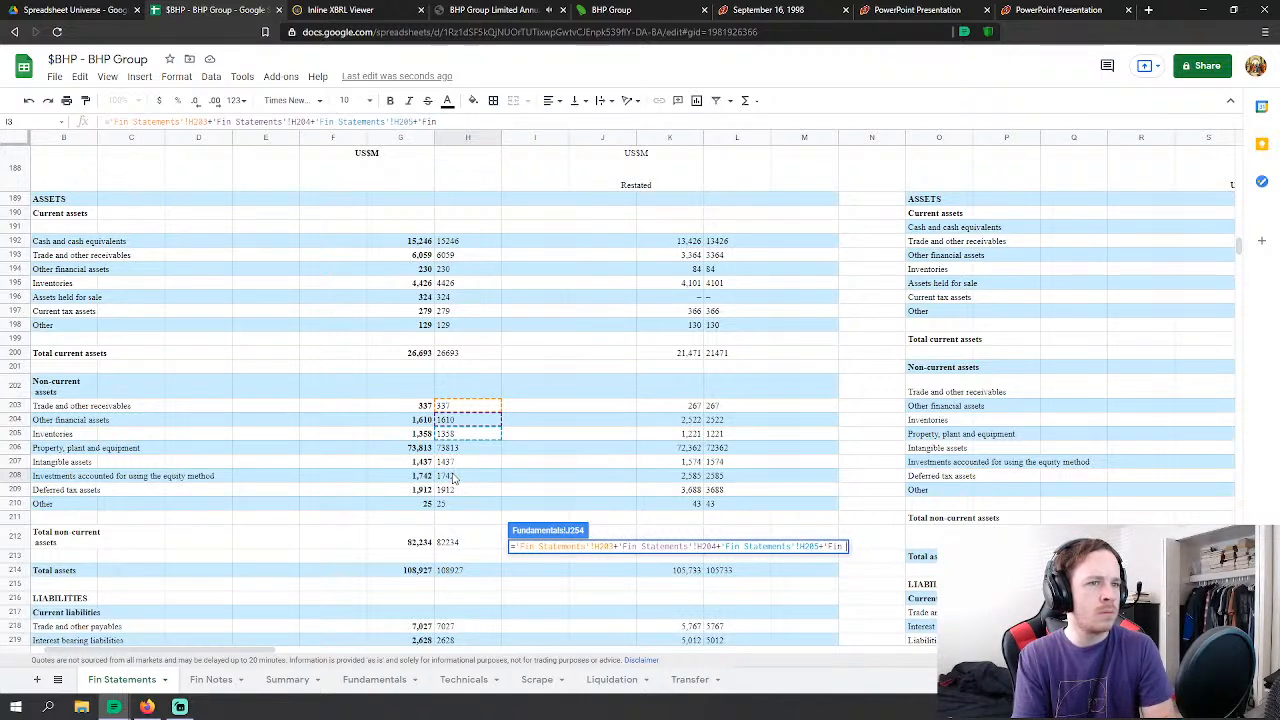
key(BackSpace)
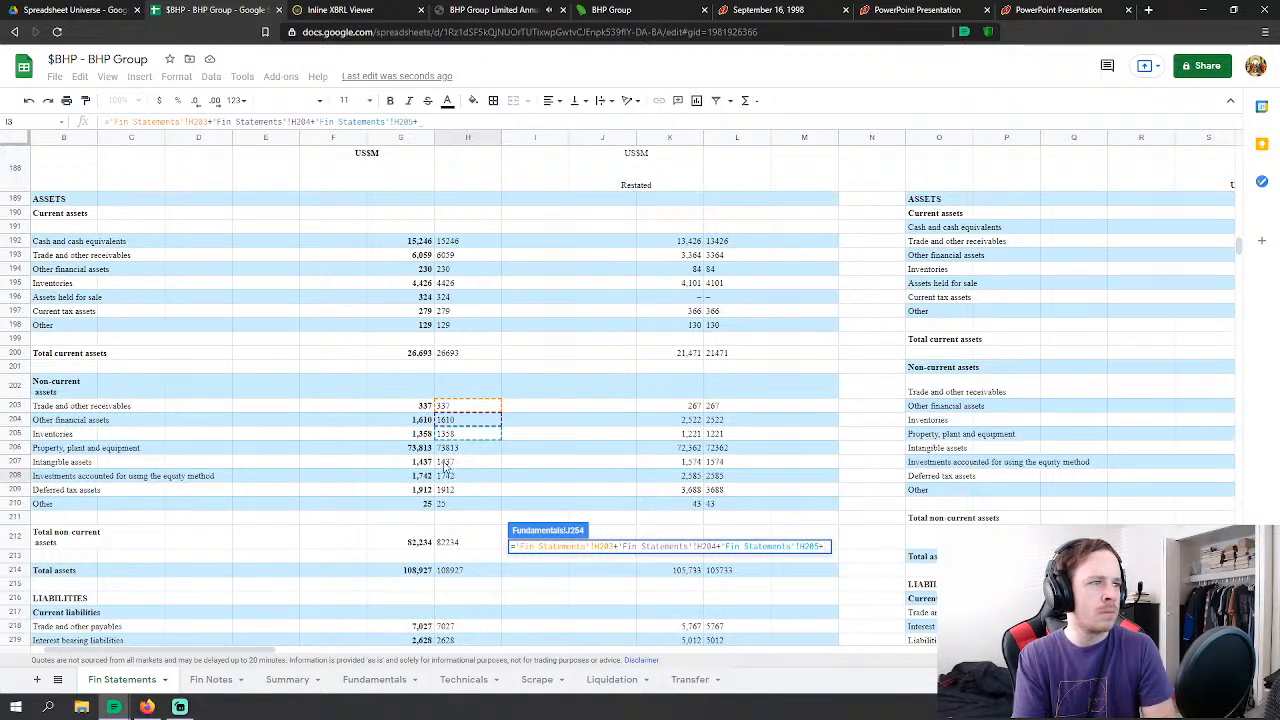
Step: Complete the J254 Other Assets formula with Fin Statements H208+H209+H210: equity-method investments, deferred tax assets and other
click(453, 478)
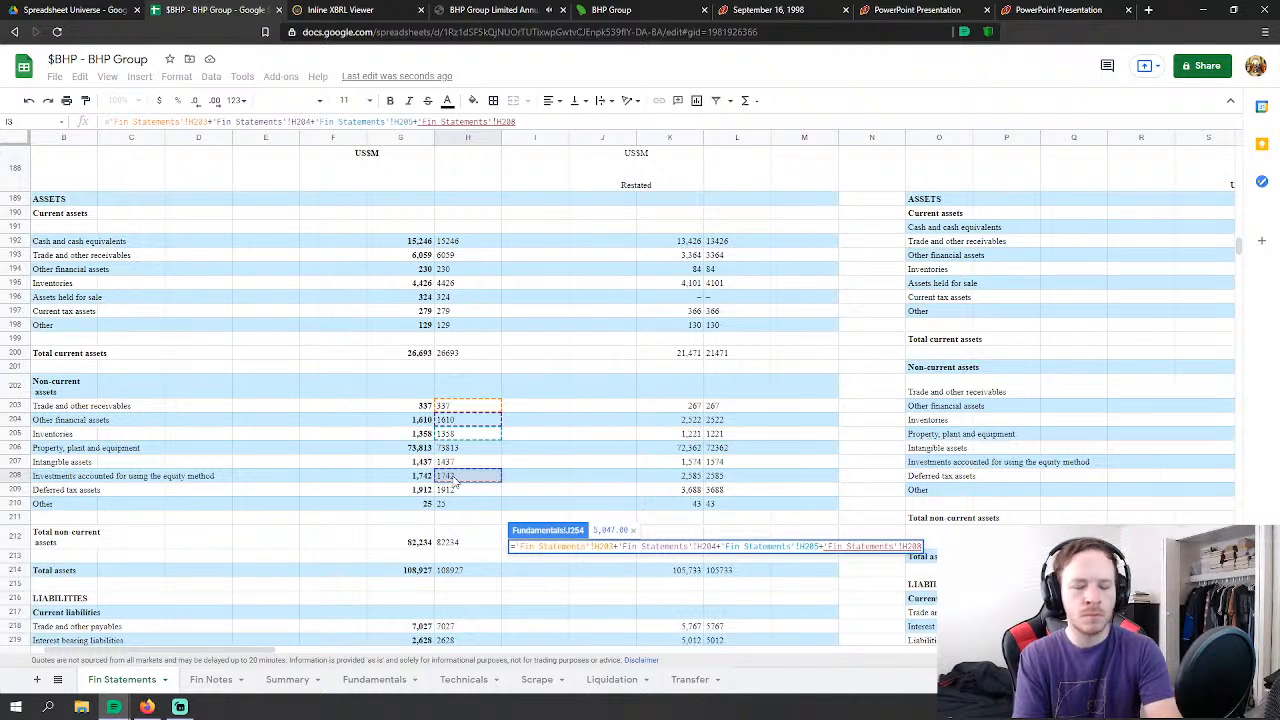
text(+)
click(453, 490)
text(+)
click(458, 505)
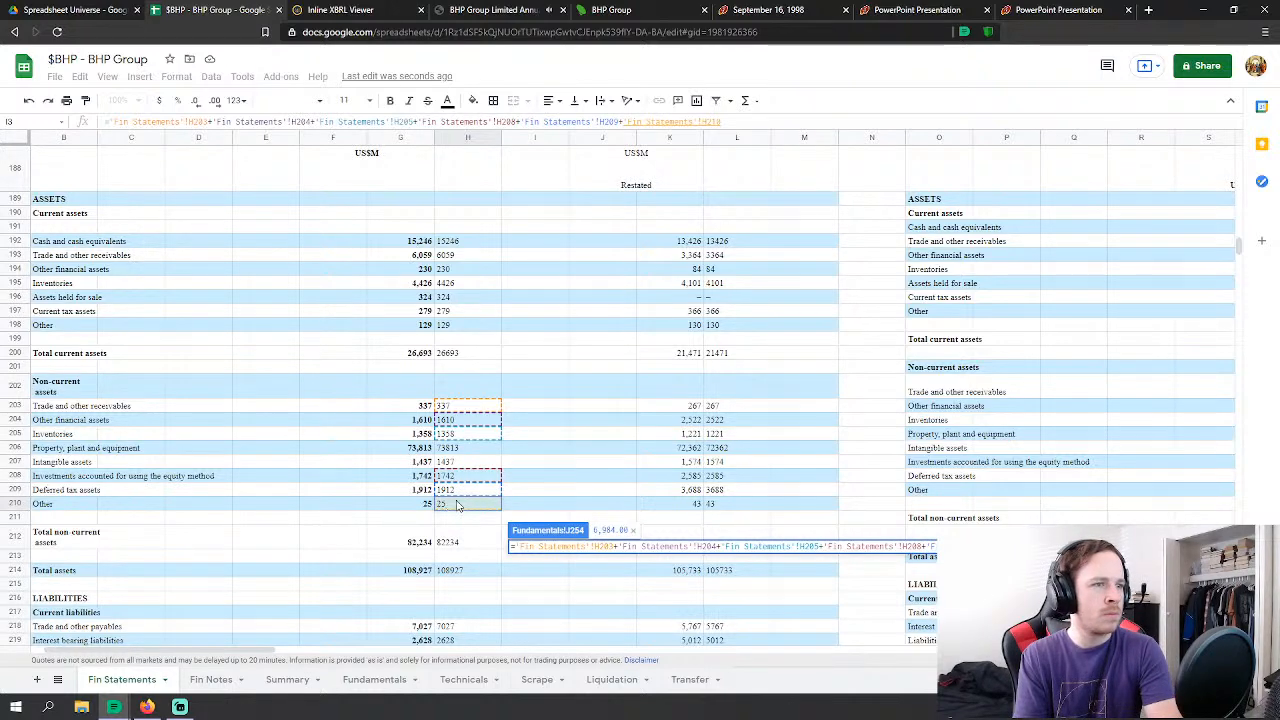
key(Return)
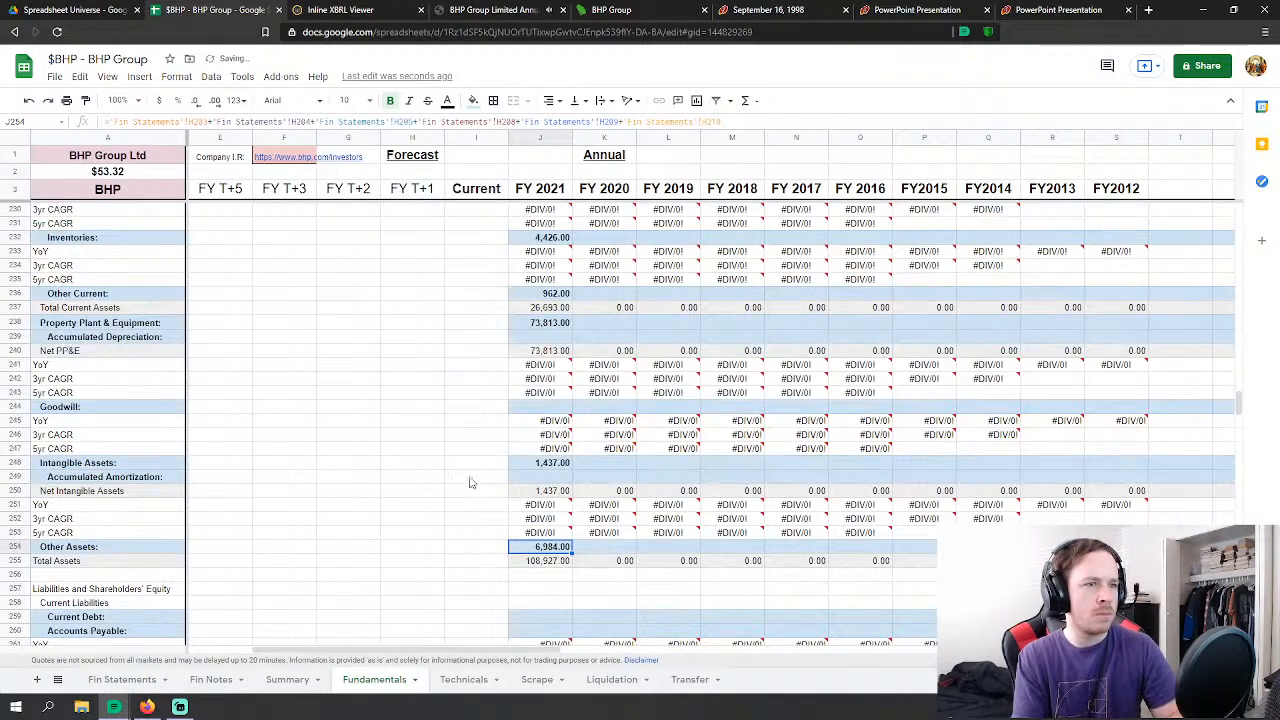
Step: Compare FY 2021 Total Assets and Total Current Assets in Fundamentals with the corresponding totals in Fin Statements
scroll(468, 485, down, 1)
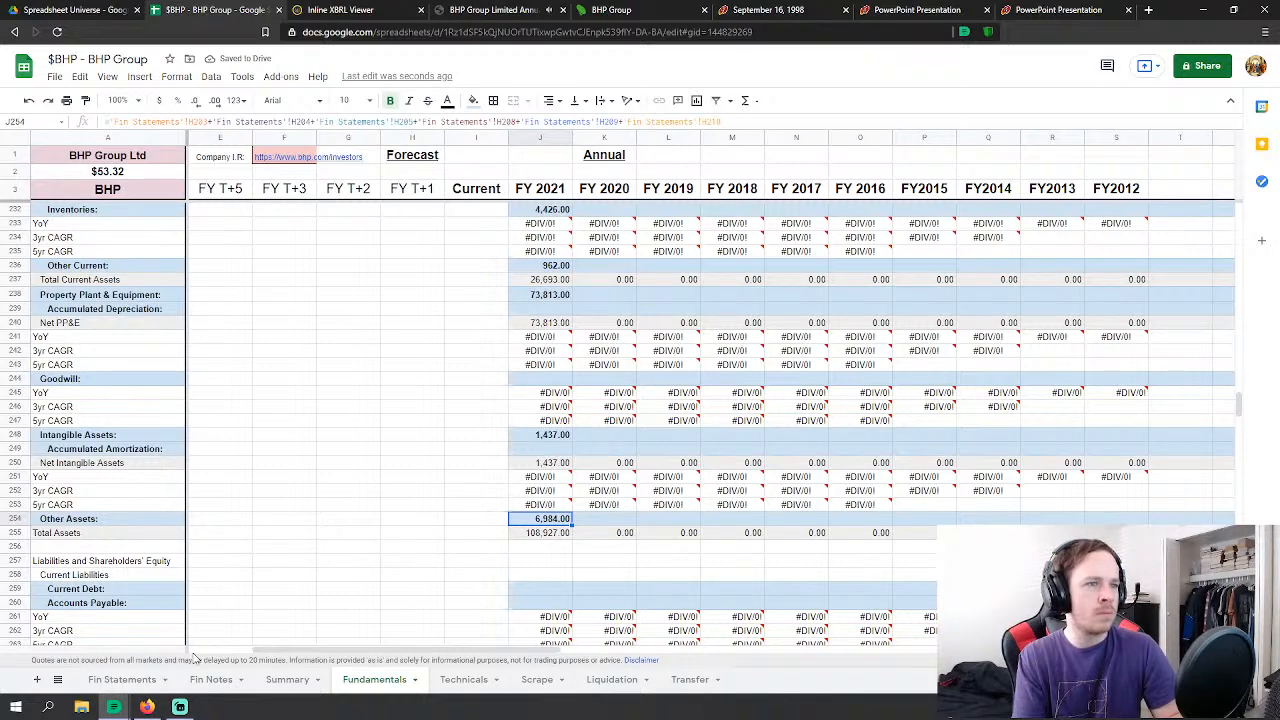
click(124, 680)
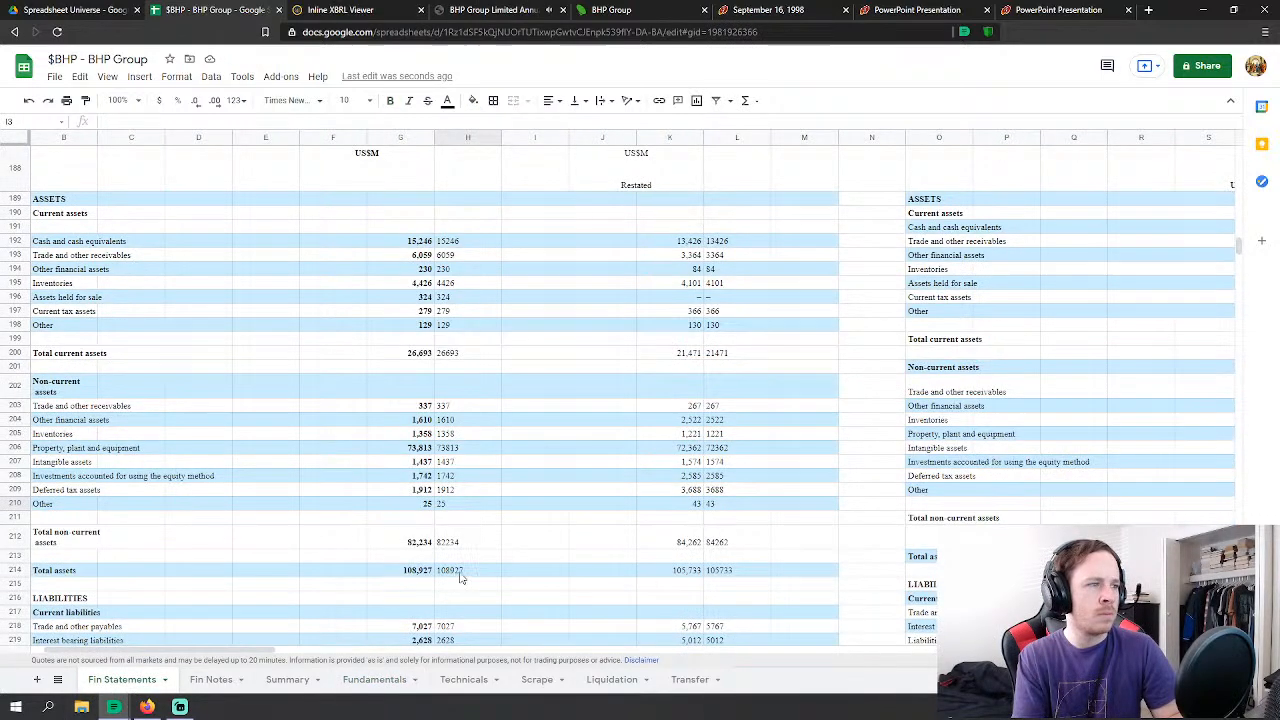
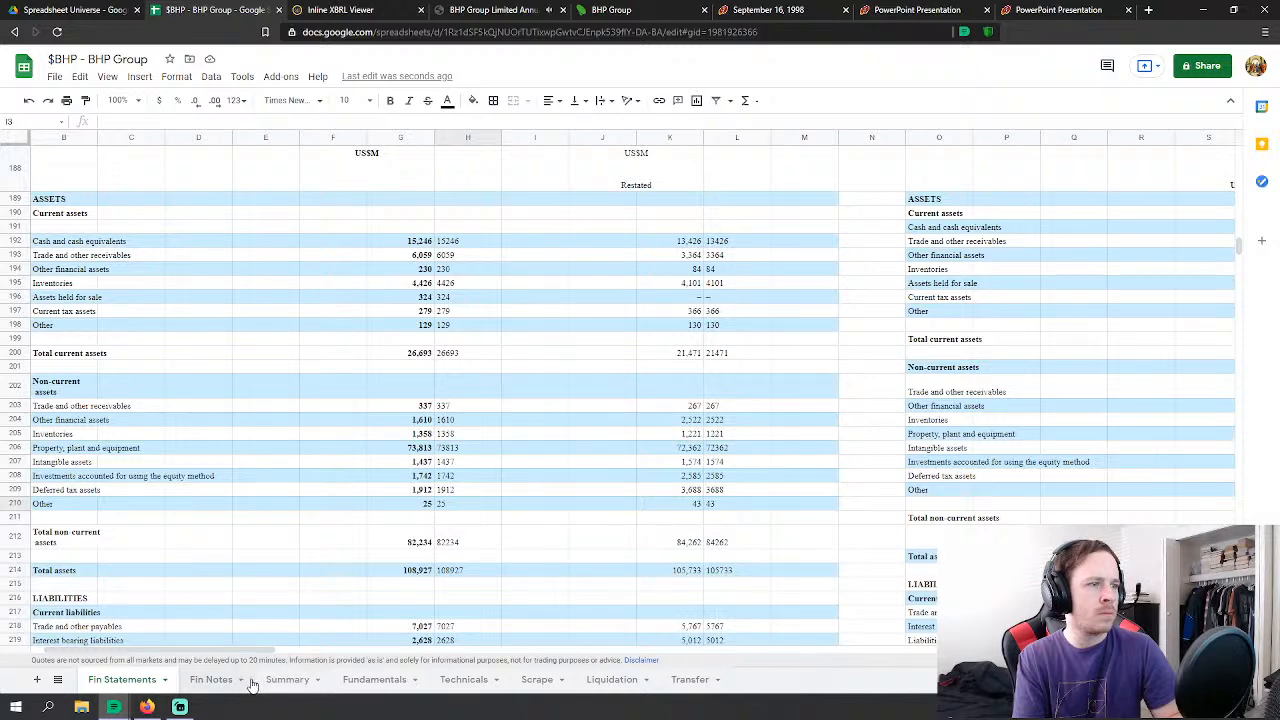
click(374, 679)
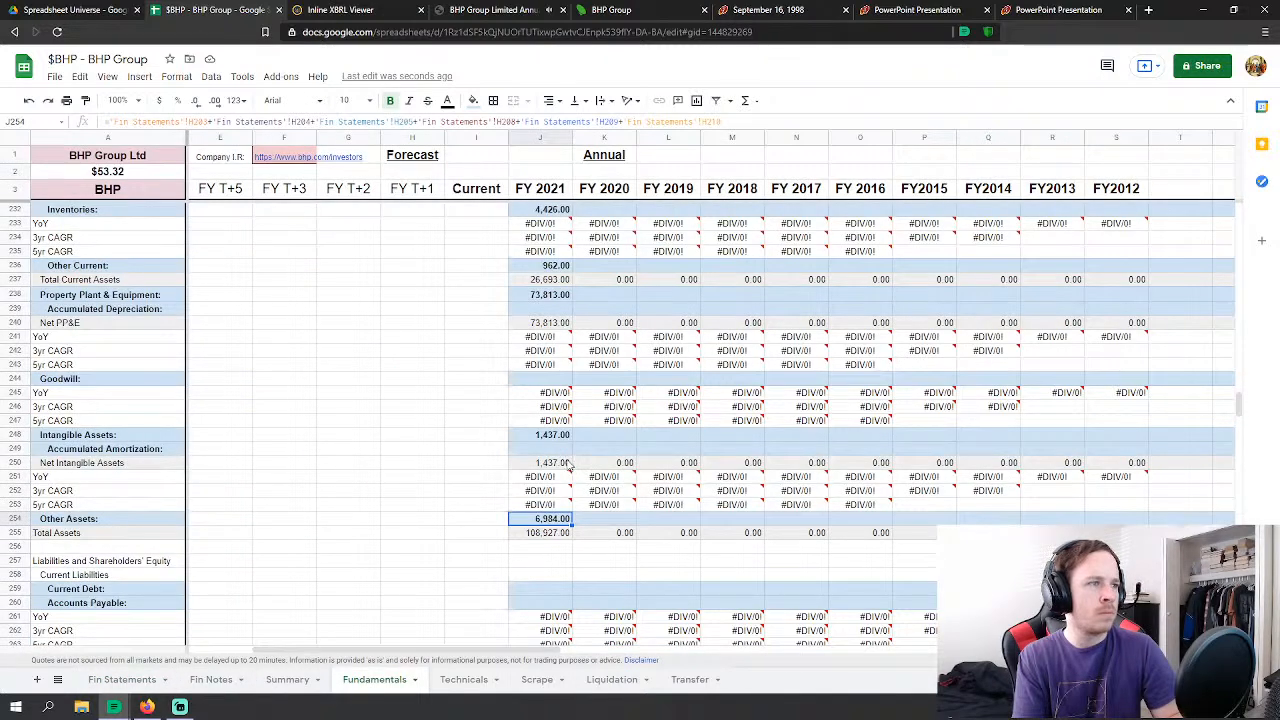
scroll(563, 452, up, 1)
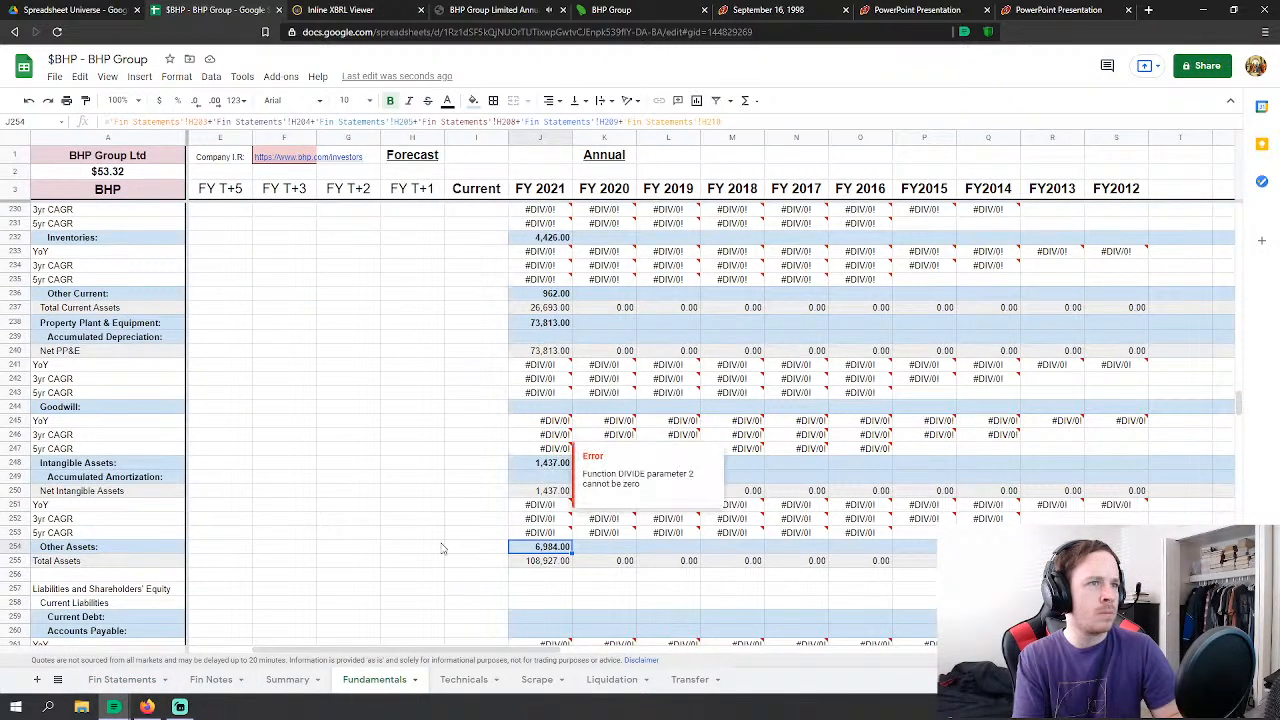
click(122, 679)
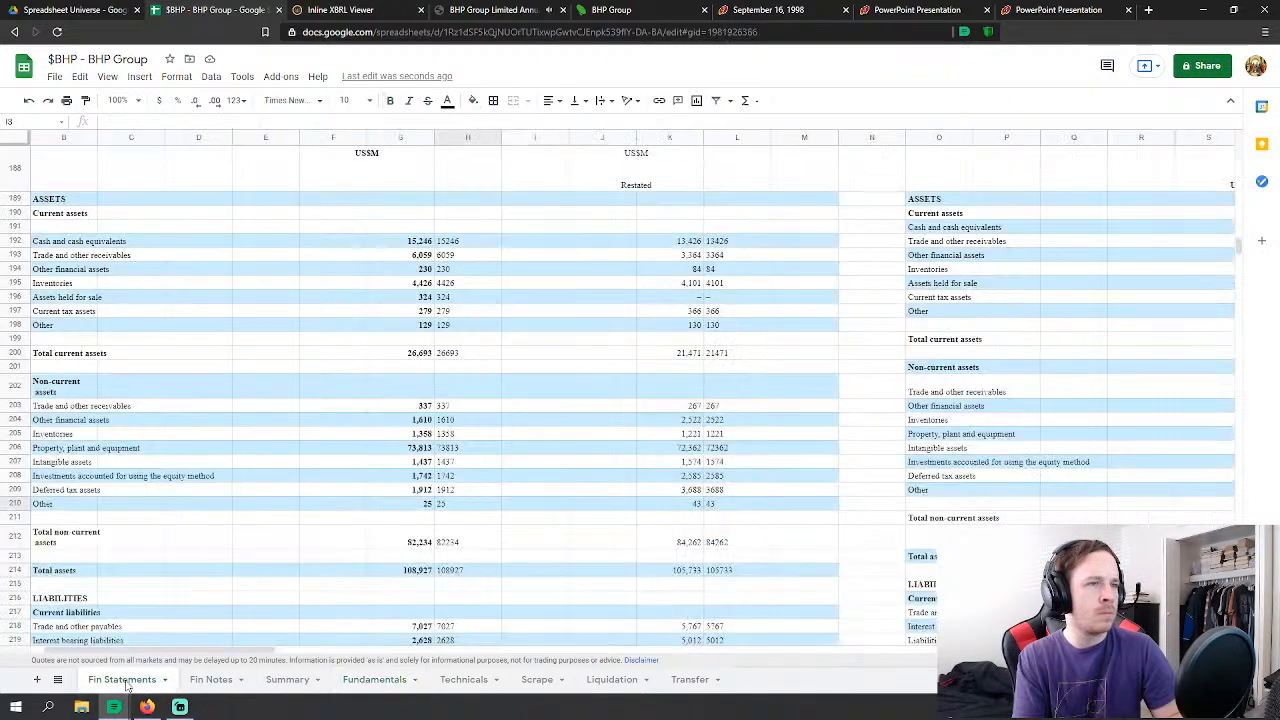
click(372, 680)
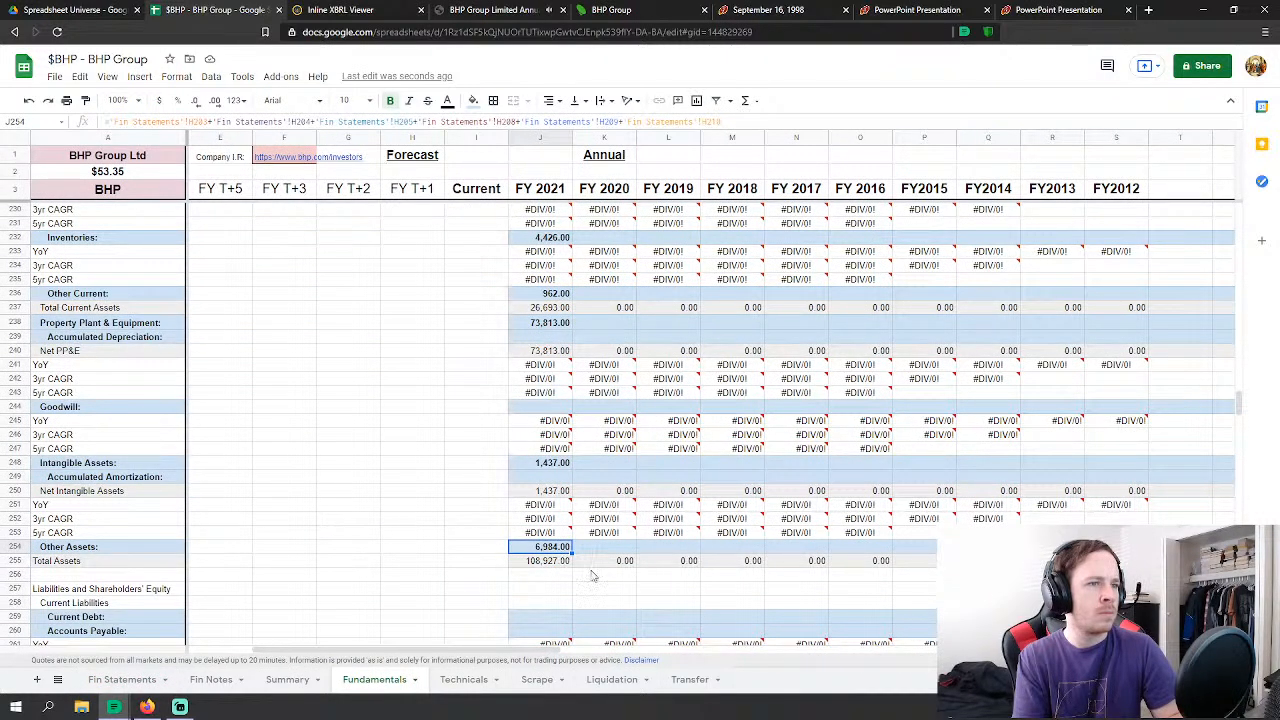
click(565, 564)
ctrl+click(556, 309)
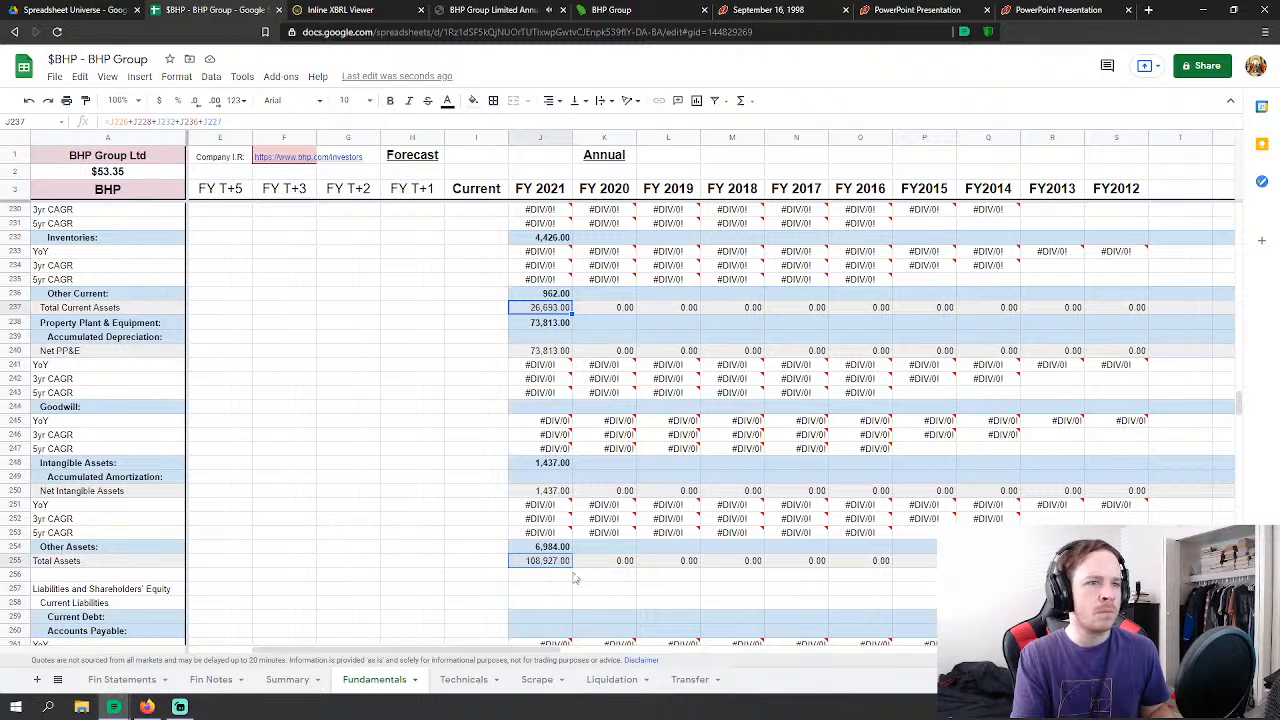
click(665, 561)
Step: Re-enter FY 2021 Other Assets in J254 as the sum of Fin Statements H203, H204, H205, H208, H209 and H210
click(549, 548)
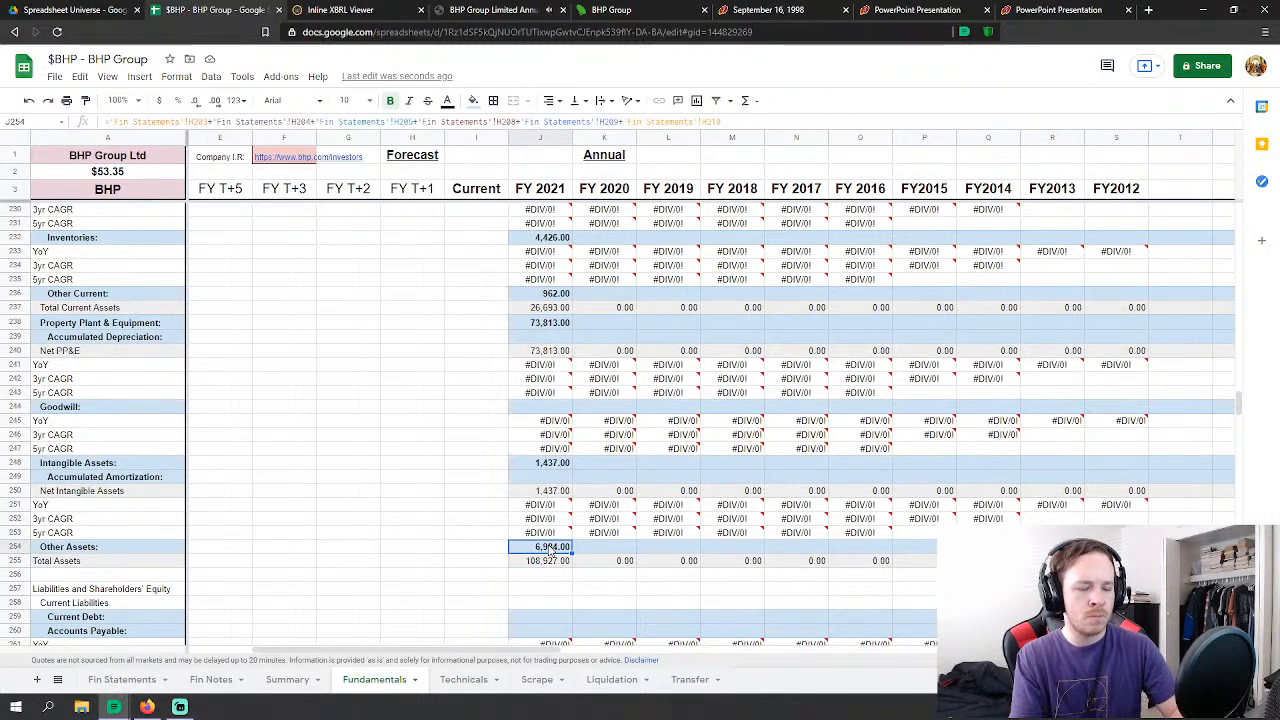
text(=)
click(122, 679)
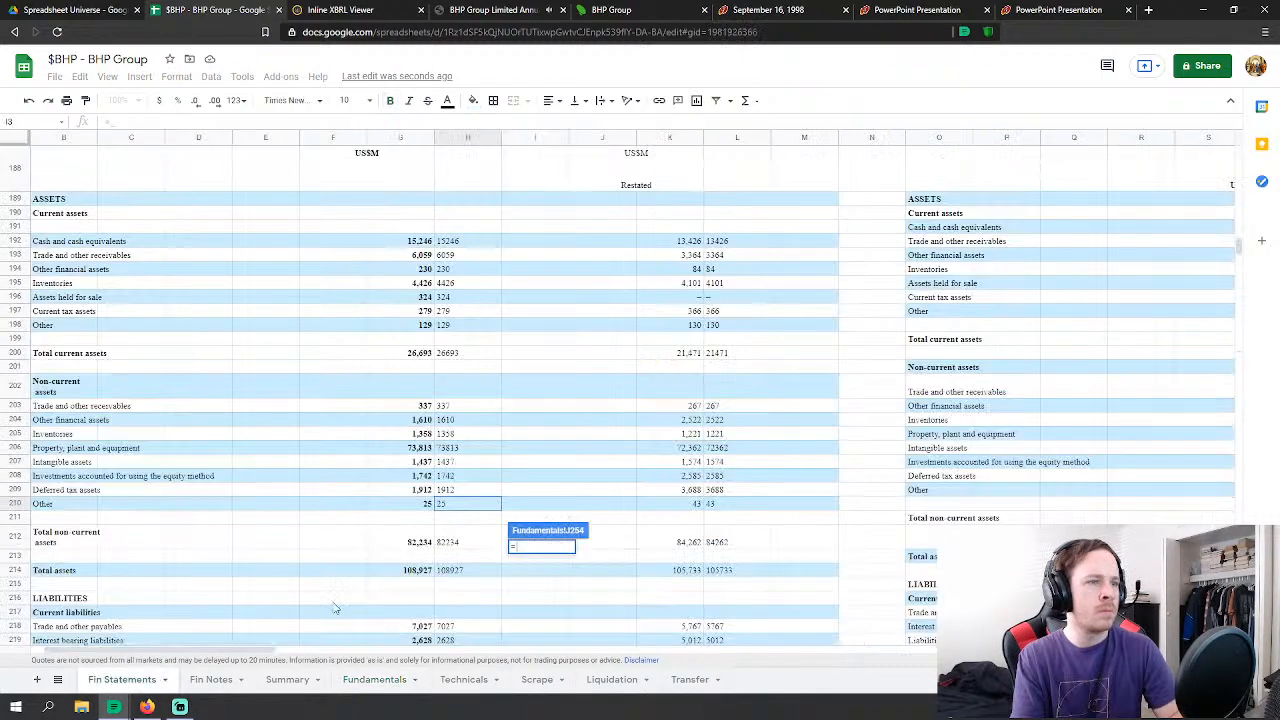
click(463, 405)
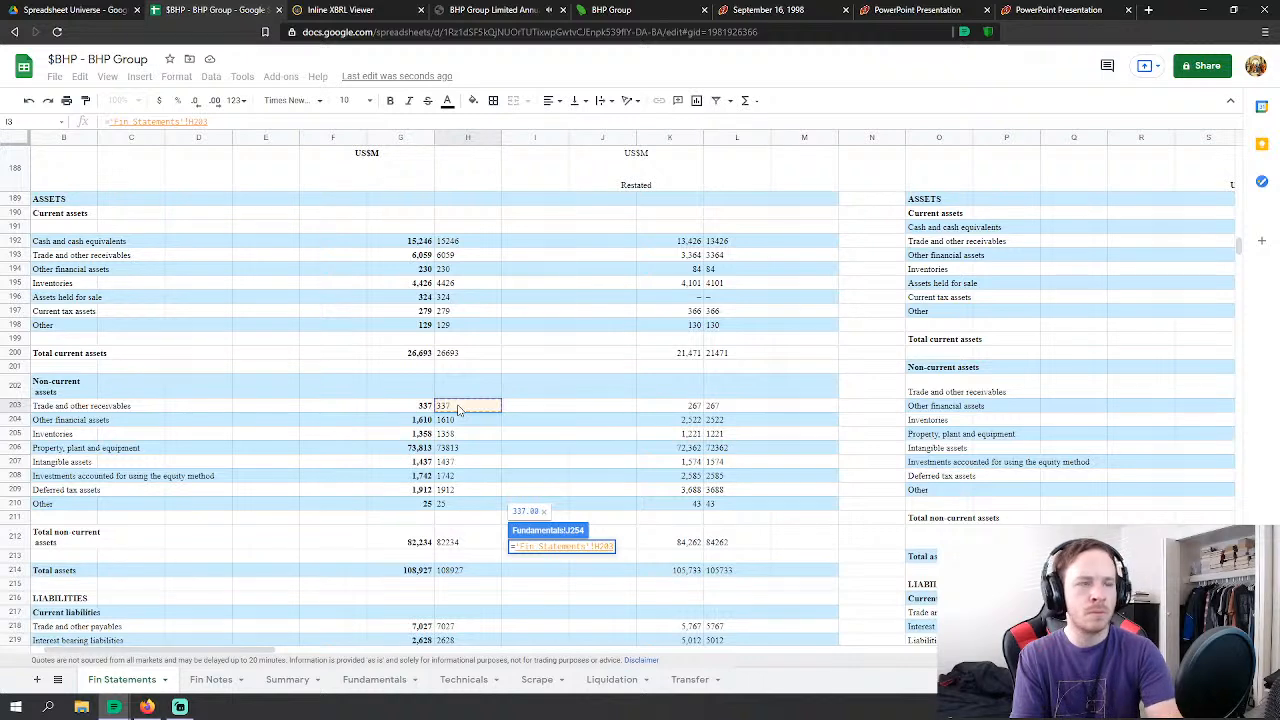
text(+)
click(456, 421)
text(+)
click(460, 434)
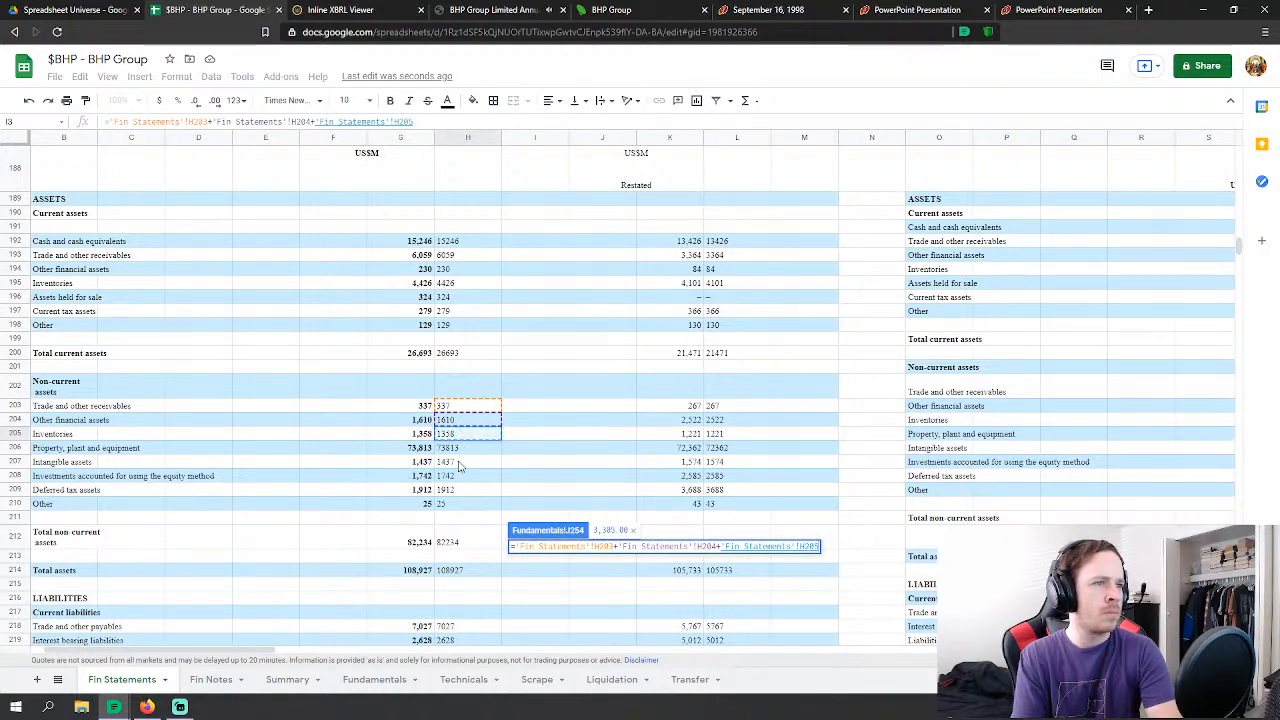
text(+)
click(455, 477)
text(+'Fin Statements'!H208)
click(455, 490)
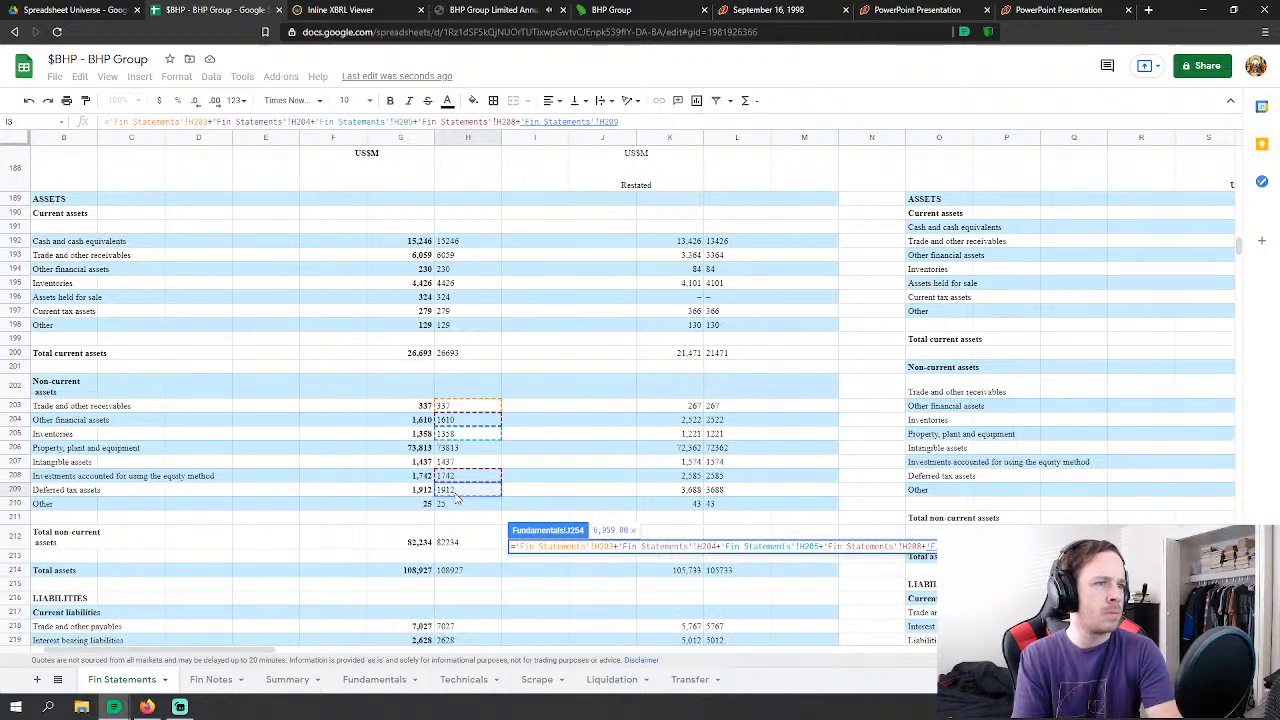
text(+)
click(452, 504)
key(Return)
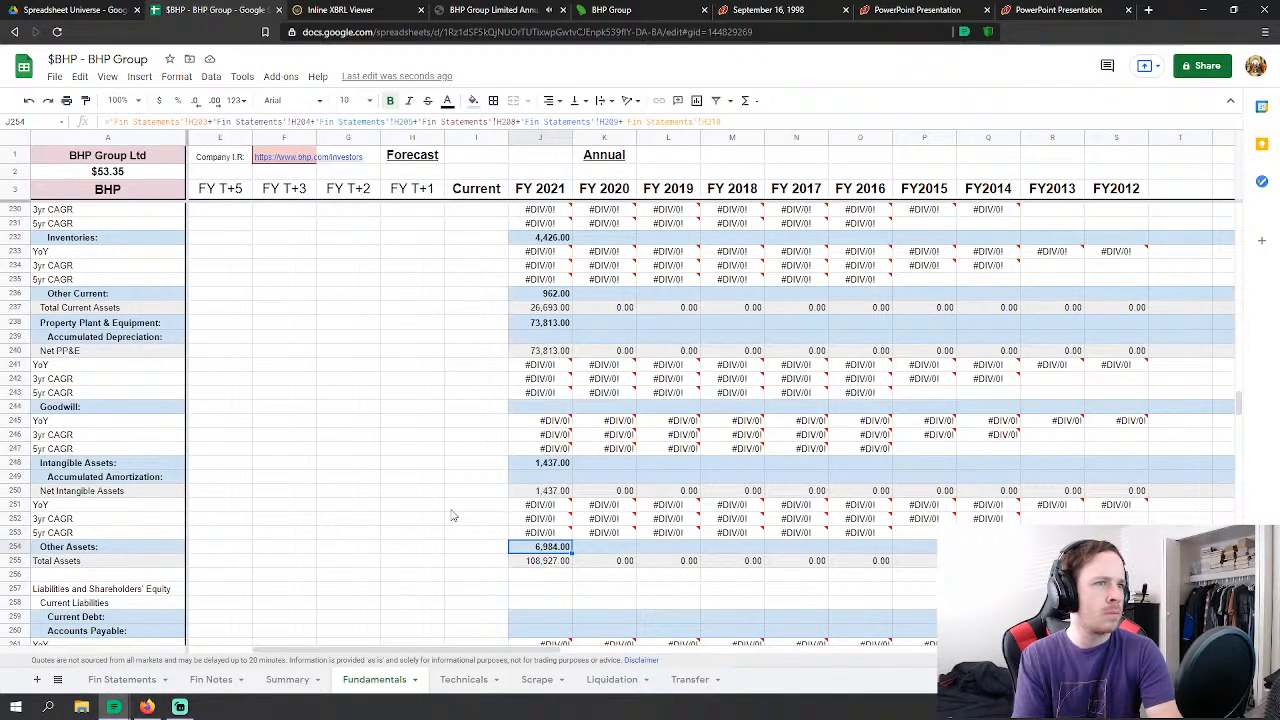
Step: Link FY 2021 Current Debt in Fundamentals J259 to current interest bearing liabilities in Fin Statements H219
click(135, 684)
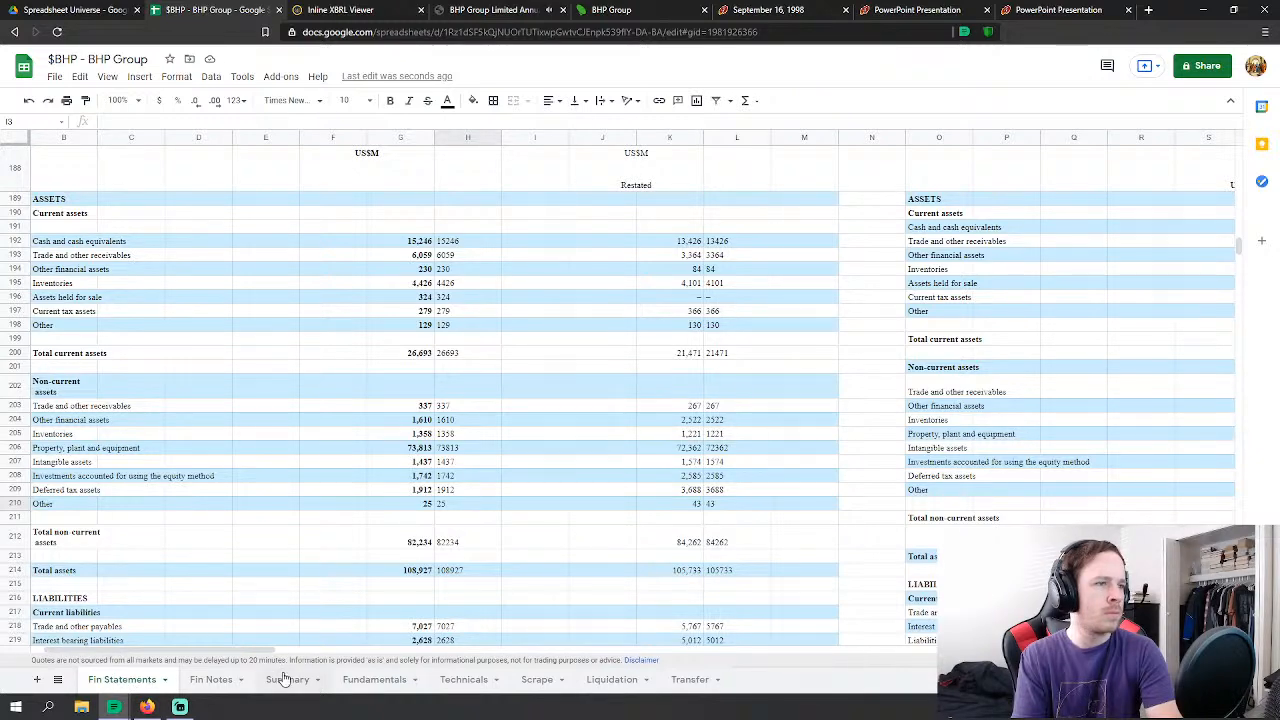
click(372, 680)
scroll(560, 500, down, 2)
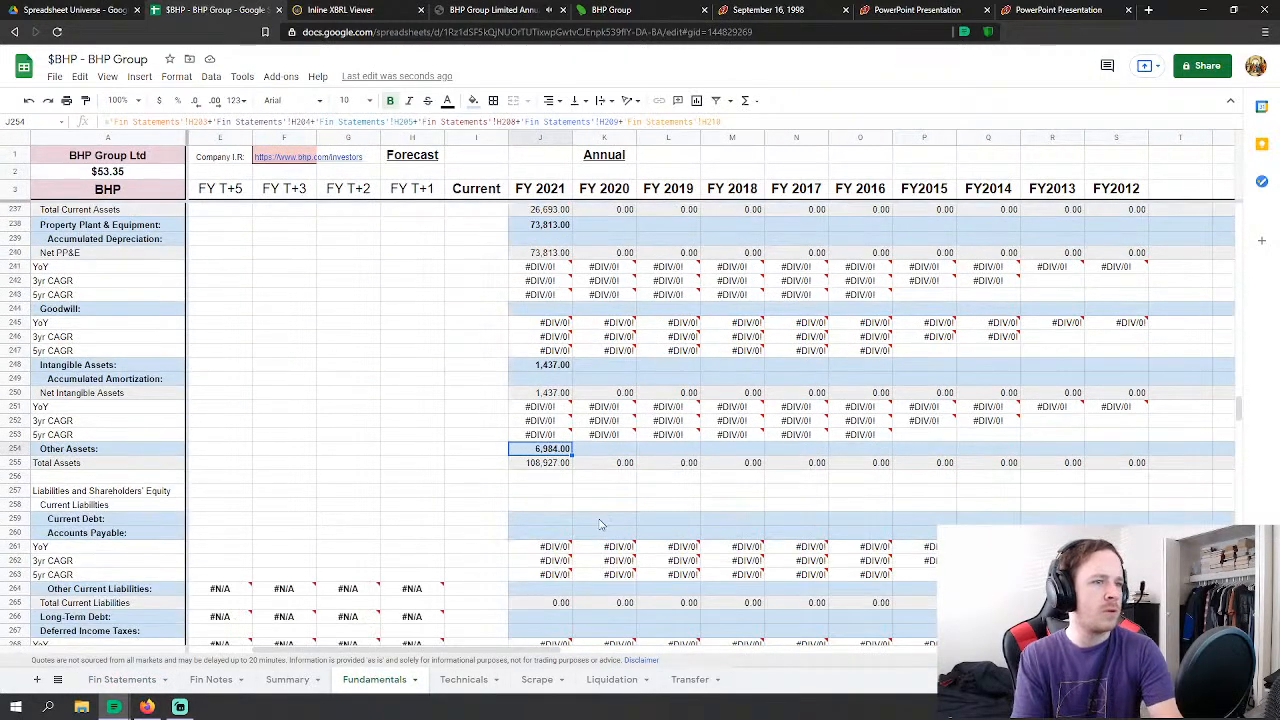
click(545, 519)
scroll(560, 500, down, 2)
text(=)
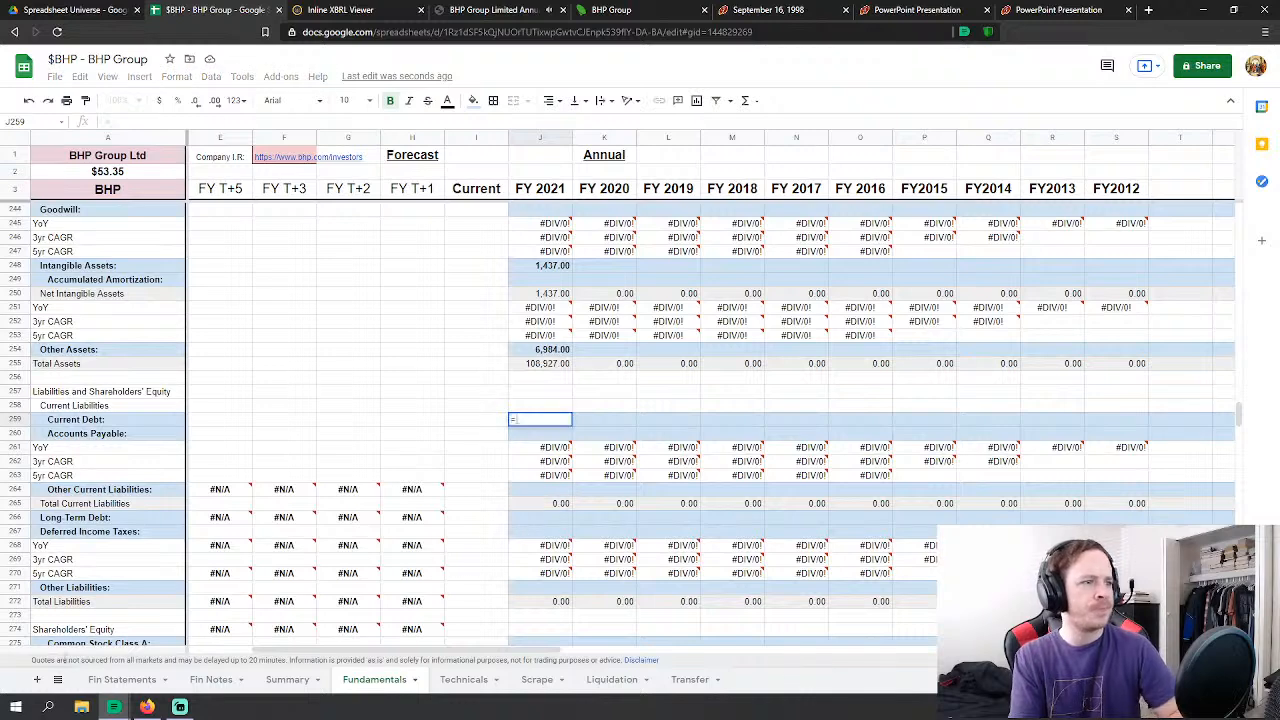
click(124, 680)
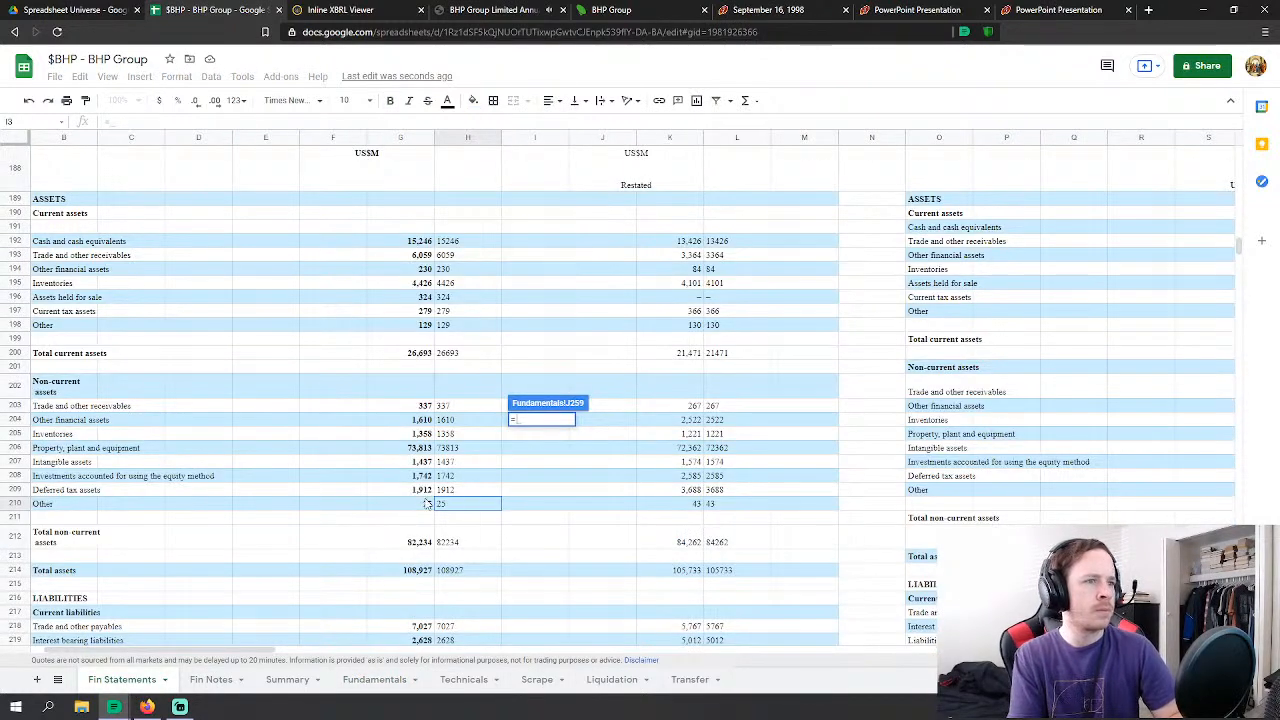
scroll(517, 486, down, 2)
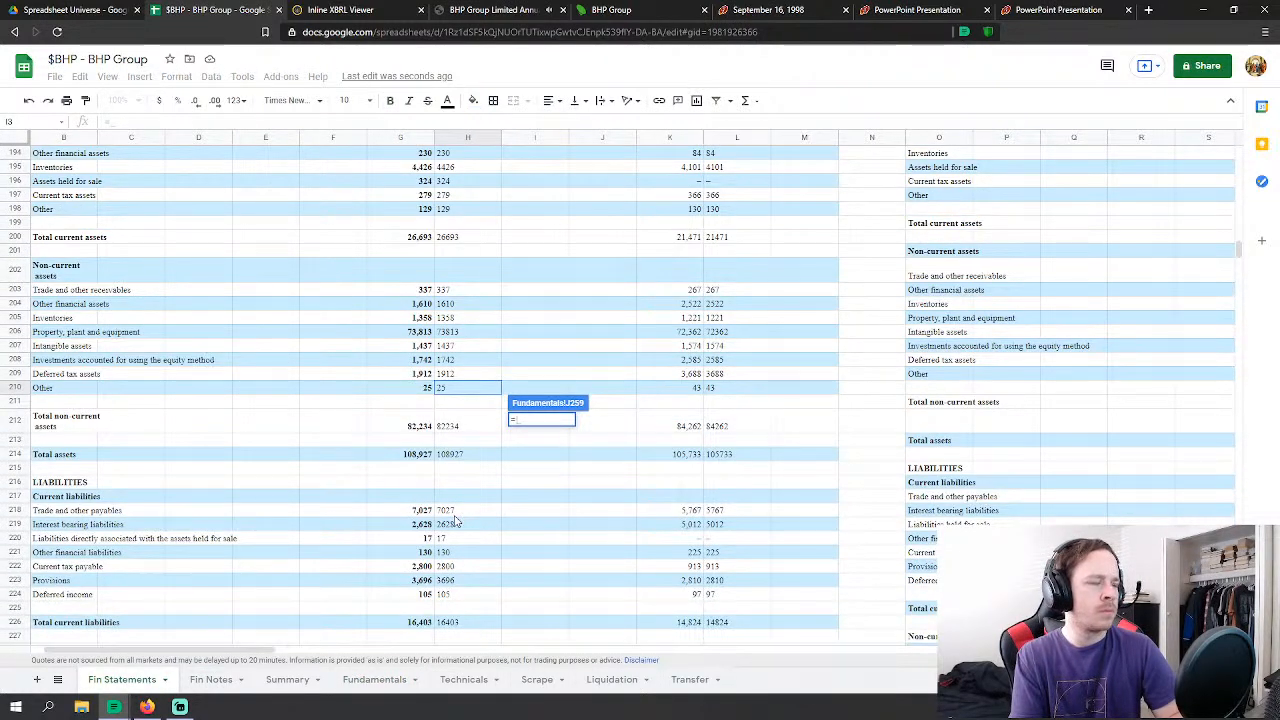
scroll(455, 520, down, 1)
click(450, 500)
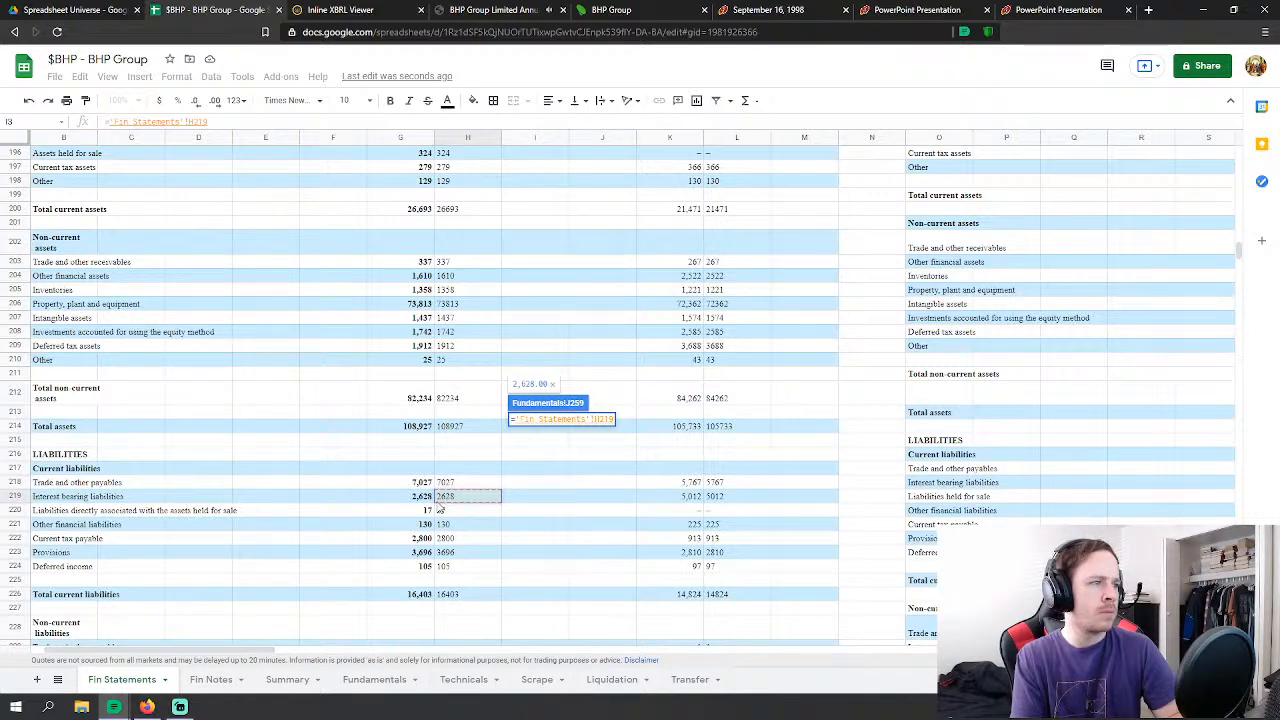
key(Return)
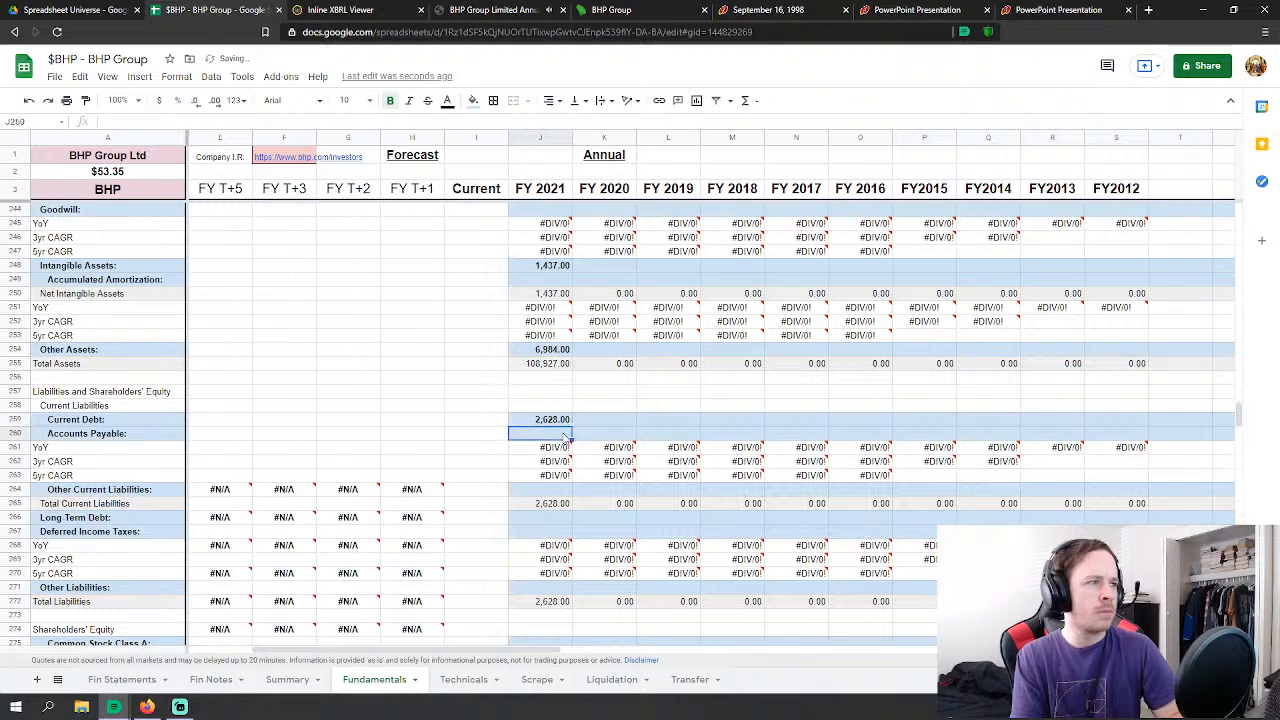
Step: Enter FY 2021 Accounts Payable in J260 as Fin Statements H218+H222: trade and other payables plus current tax payable
text(=)
click(122, 679)
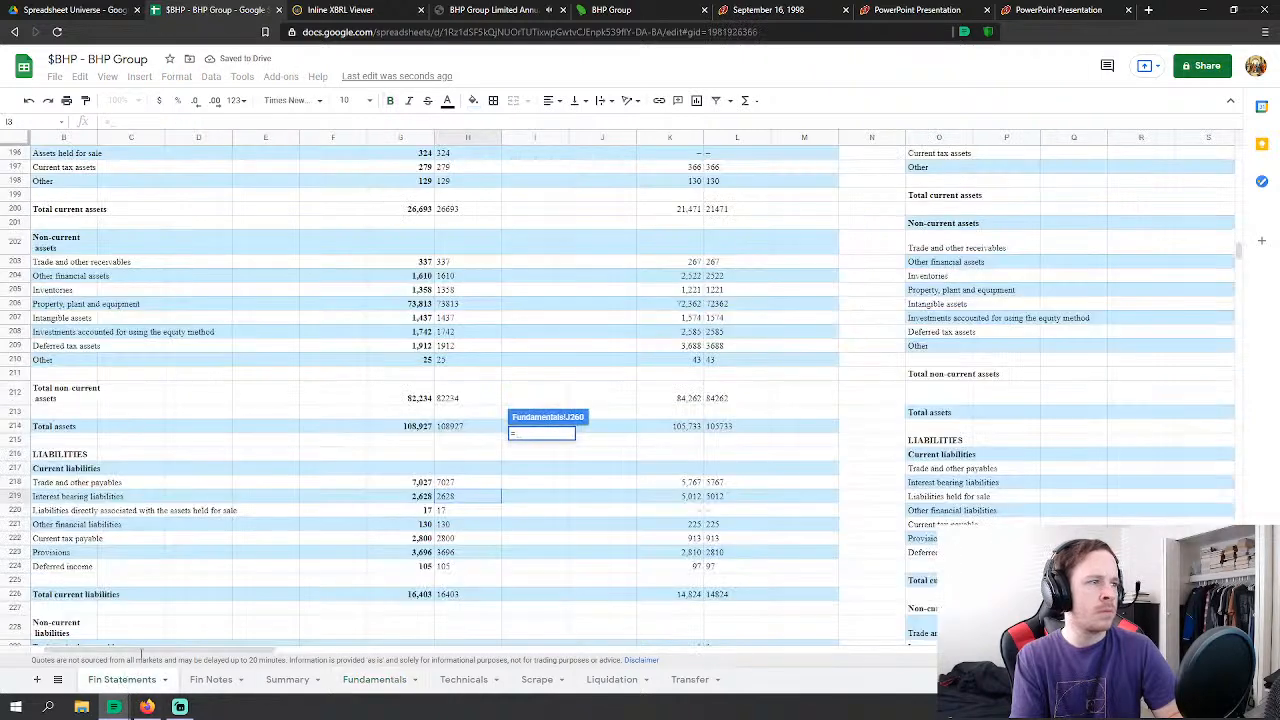
scroll(428, 524, down, 2)
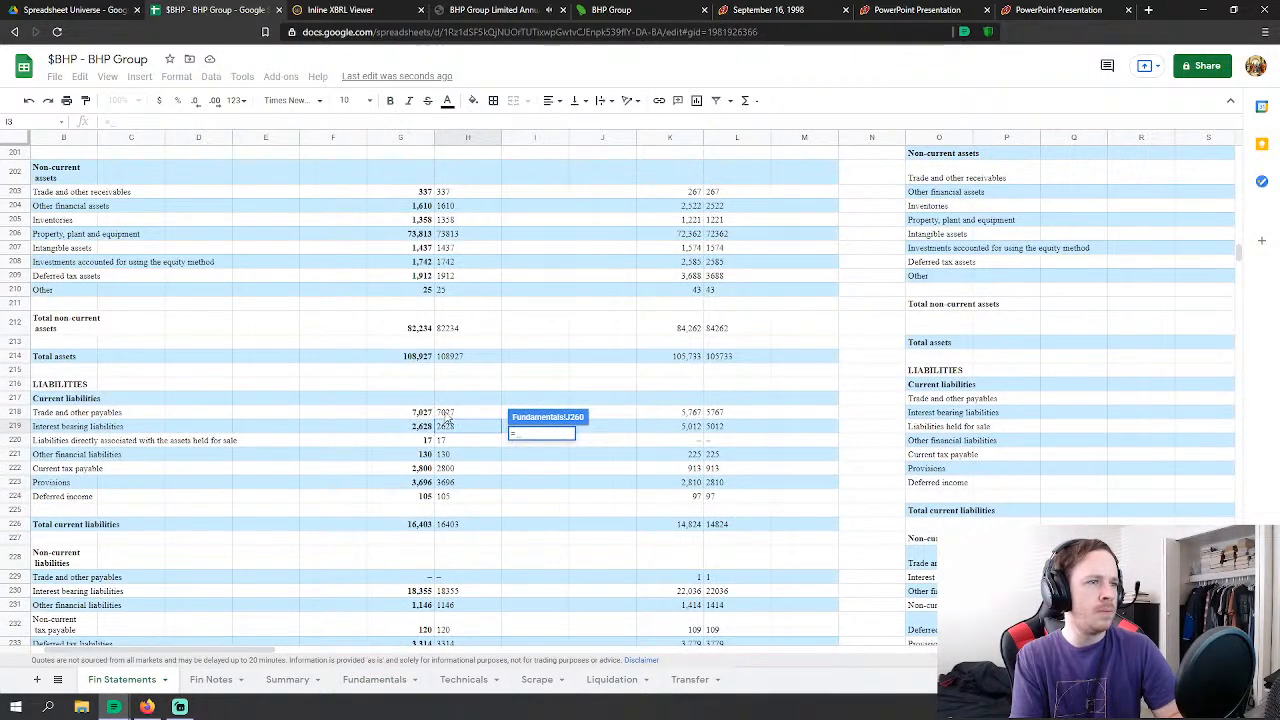
click(445, 416)
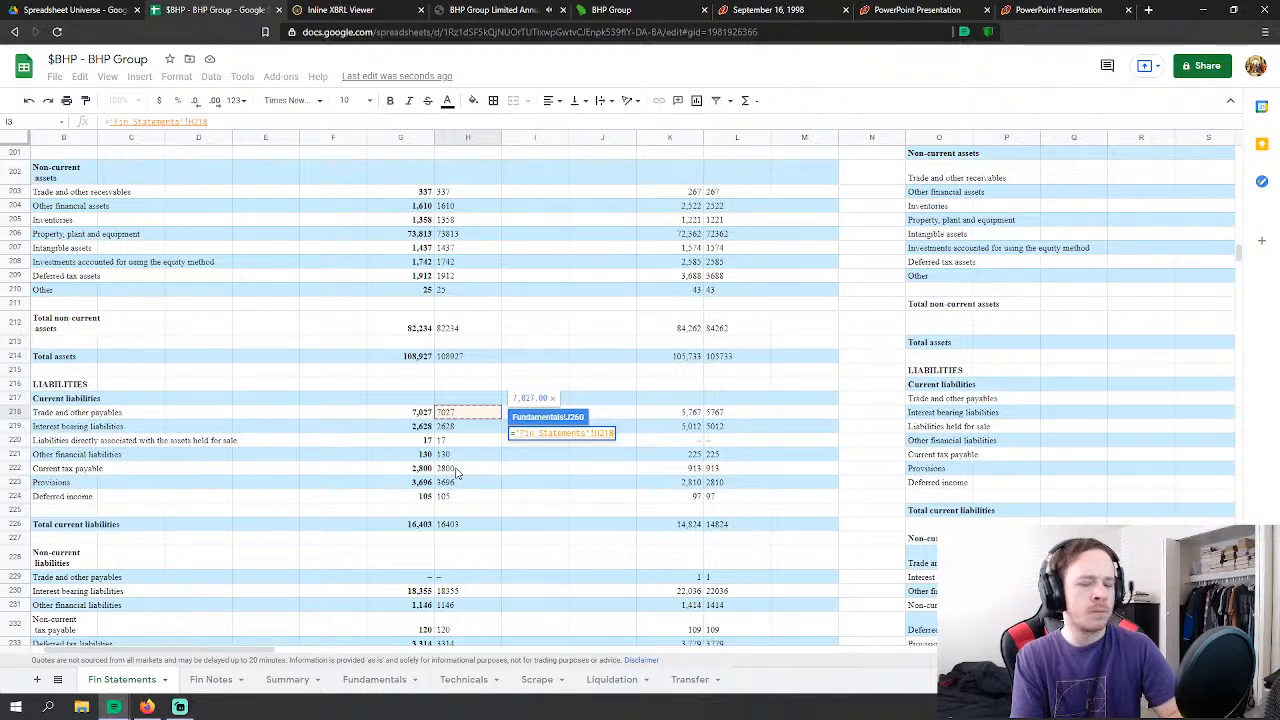
text(+)
click(455, 469)
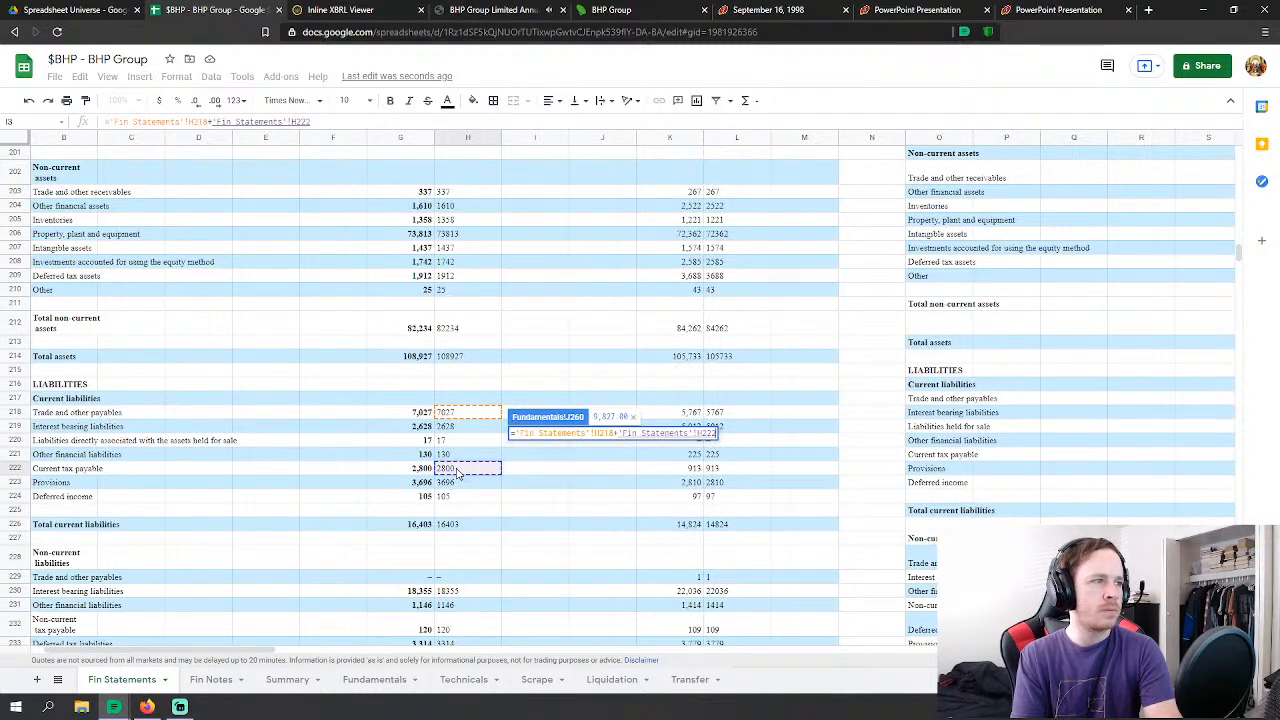
key(Return)
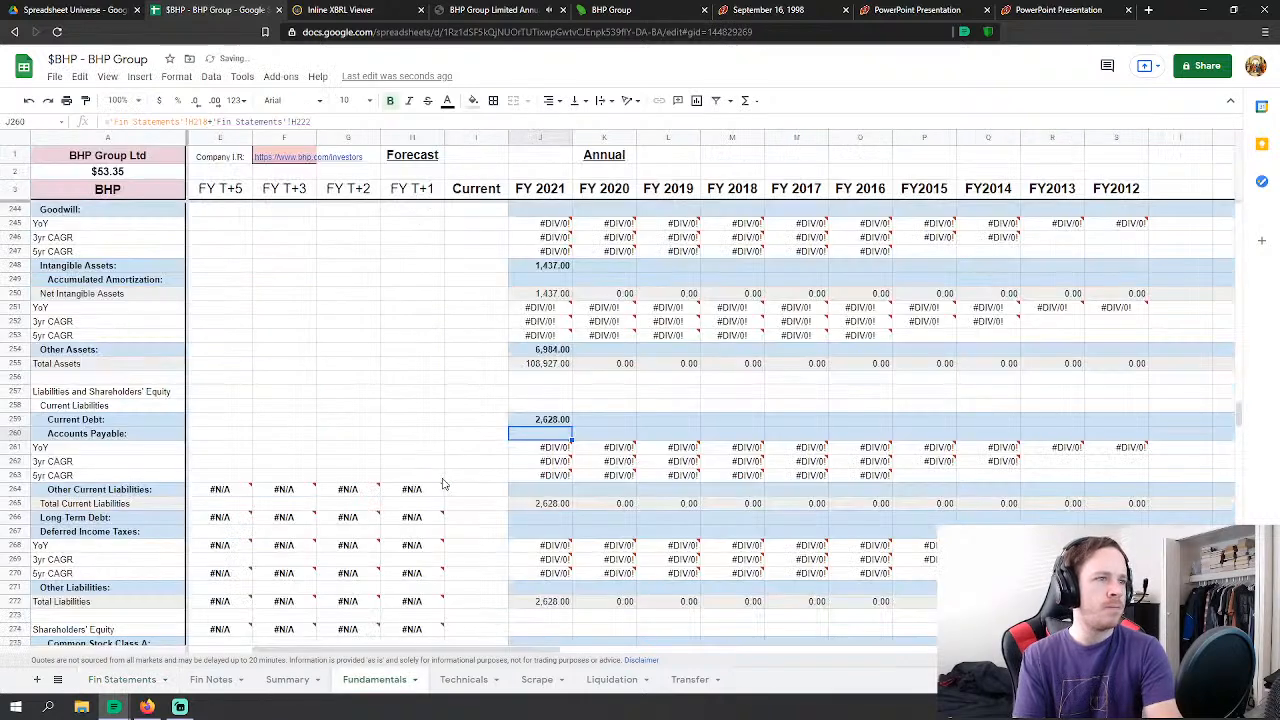
Step: Enter FY 2021 Other Current Liabilities in J264 as Fin Statements H220+H221+H223+H224: held-for-sale liabilities, other financial liabilities, provisions and deferred income
click(556, 490)
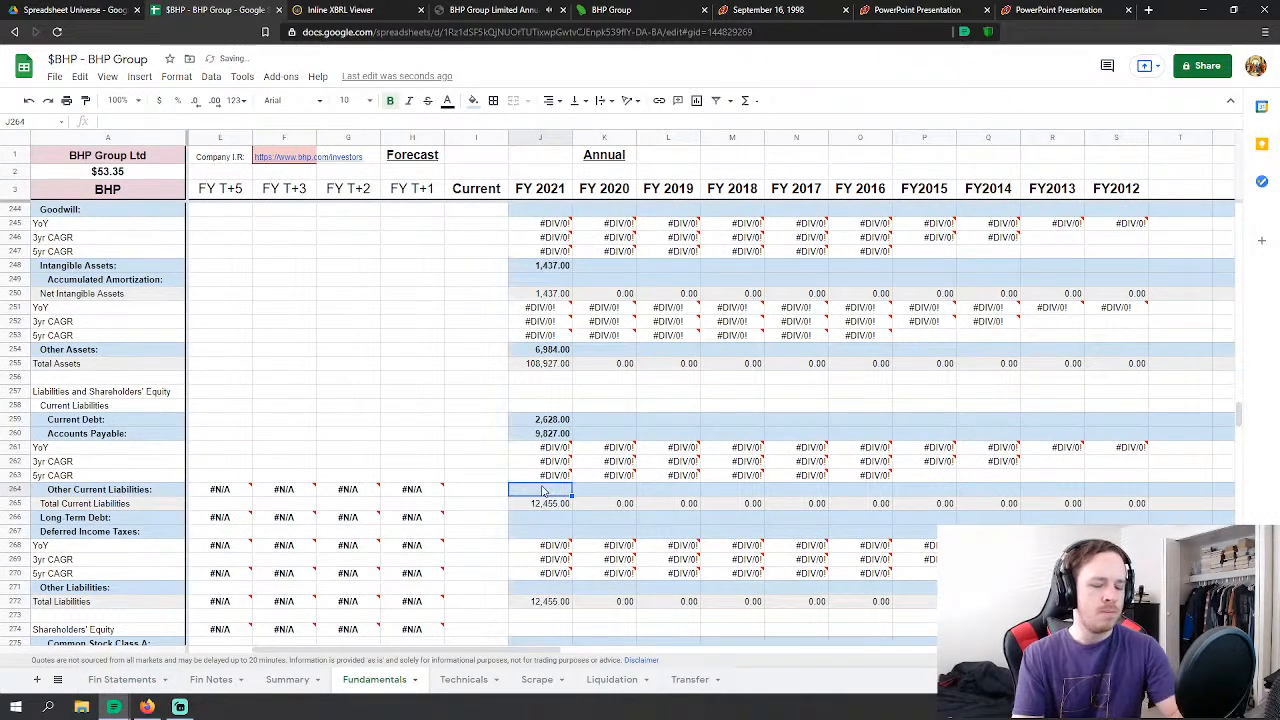
text(=)
click(97, 679)
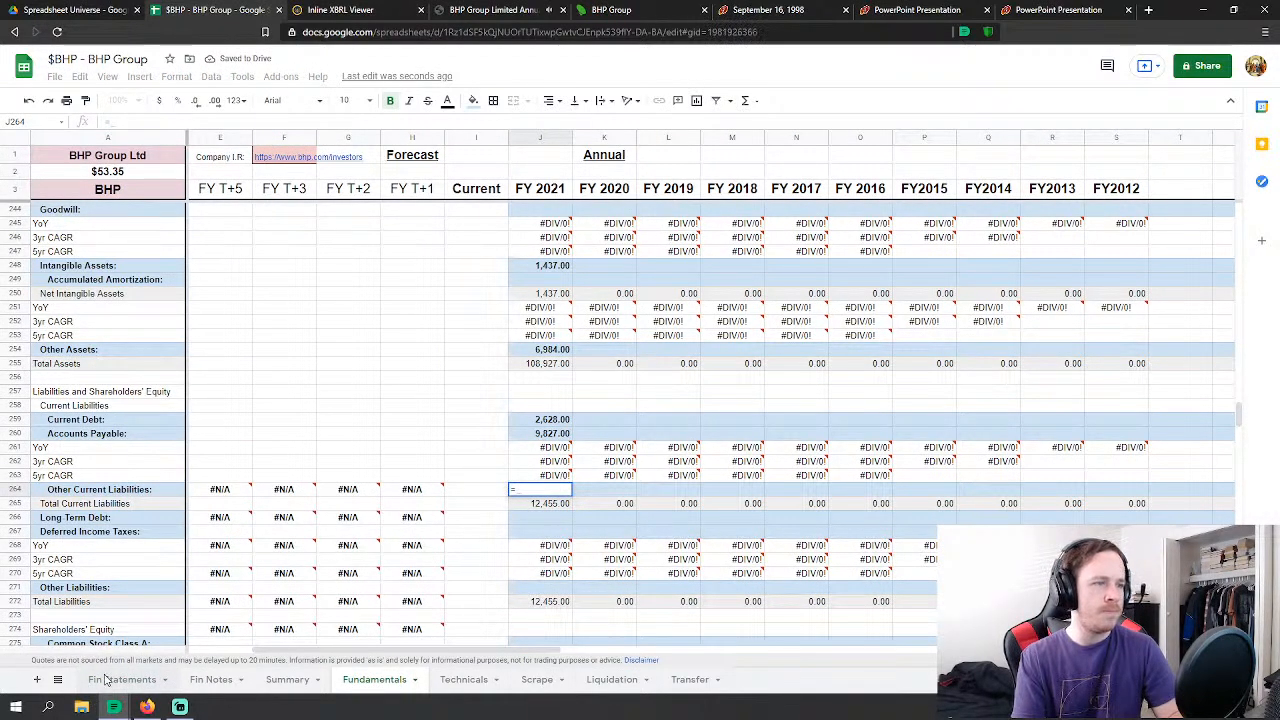
click(466, 413)
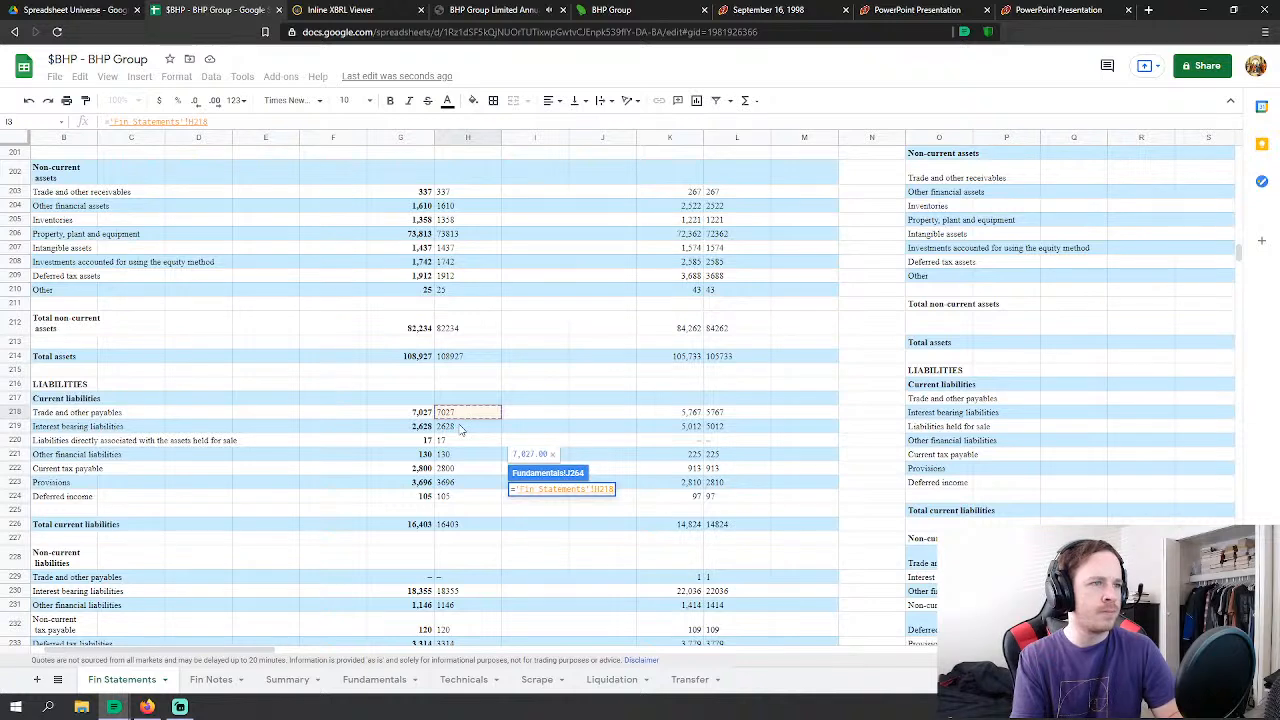
click(456, 443)
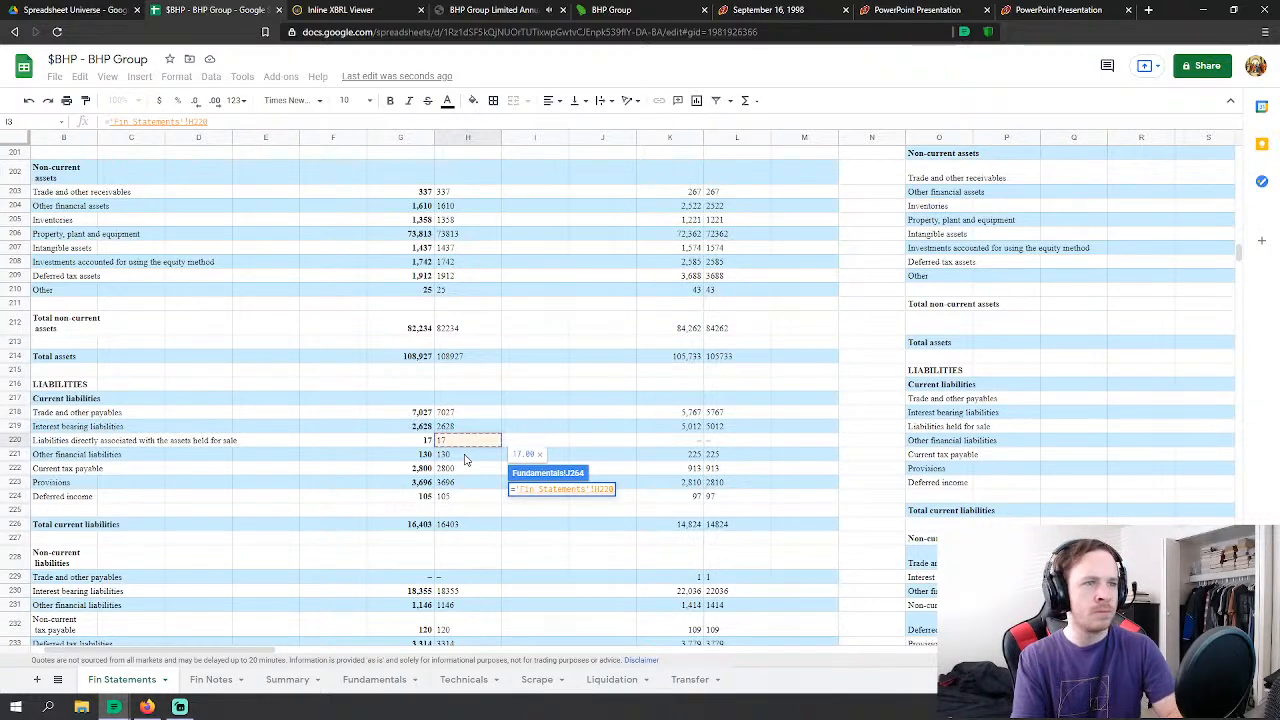
text(+)
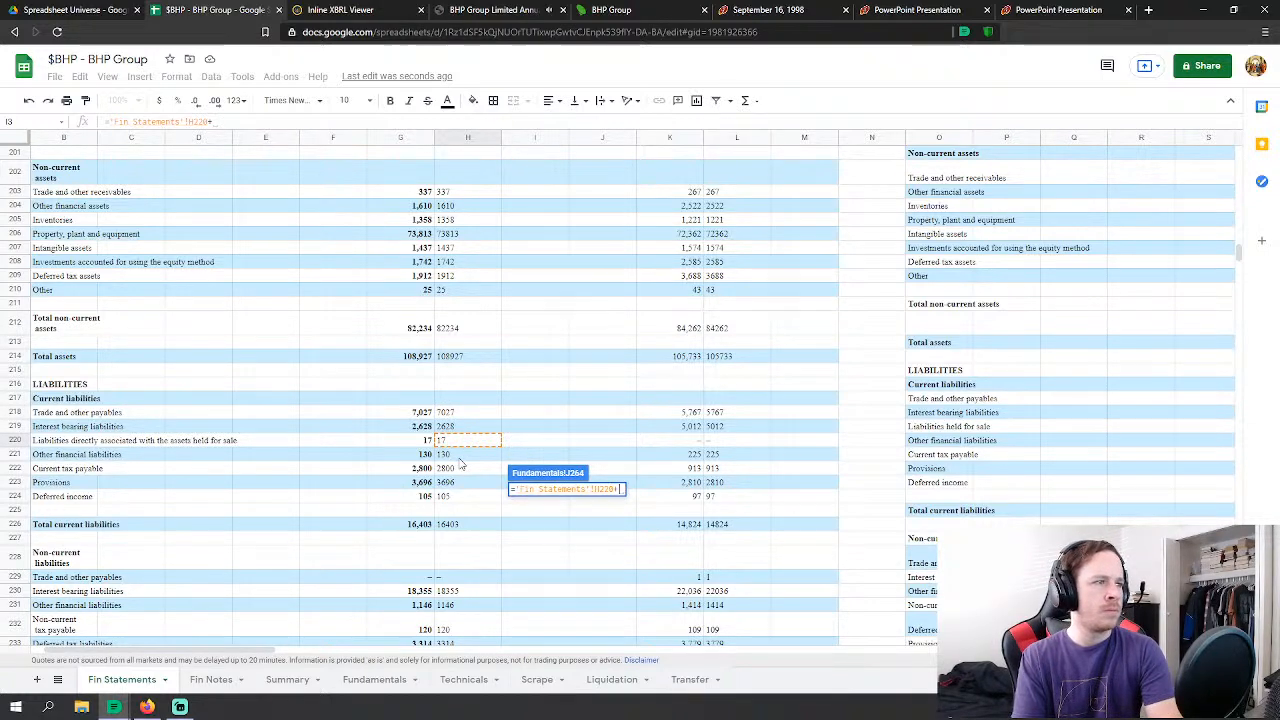
click(460, 458)
text(+)
click(455, 483)
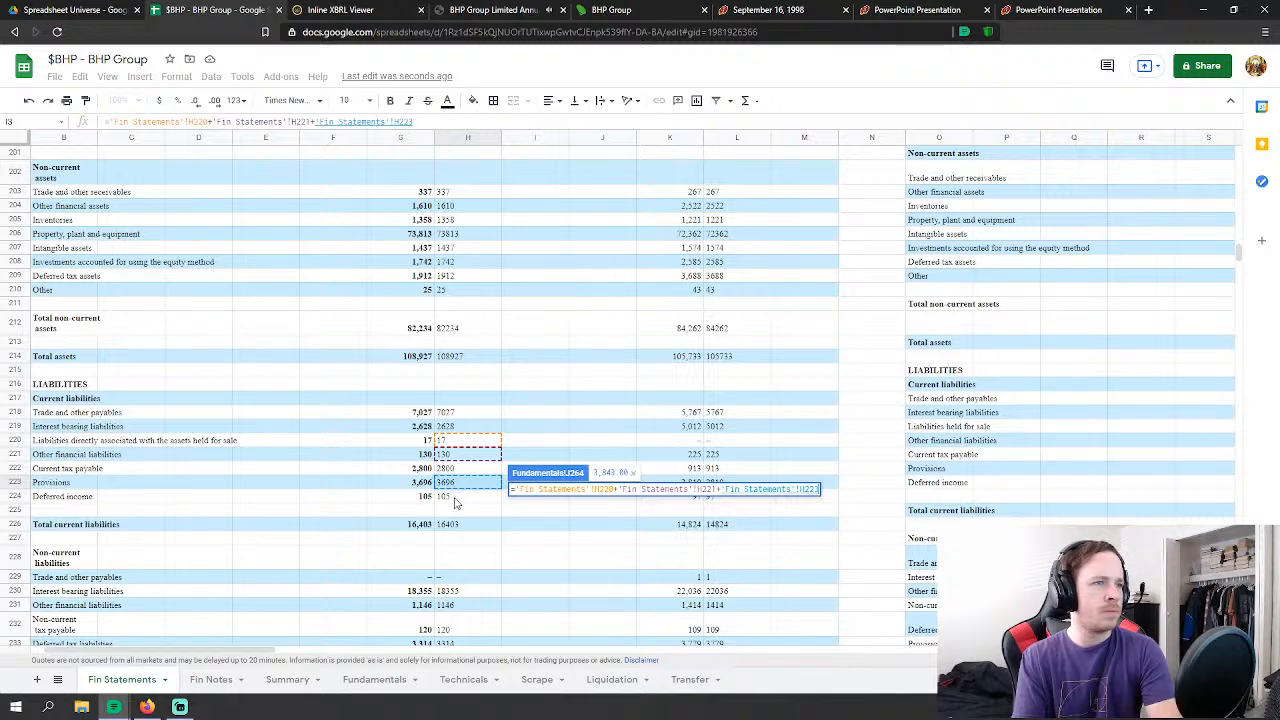
text(+)
click(455, 497)
key(Return)
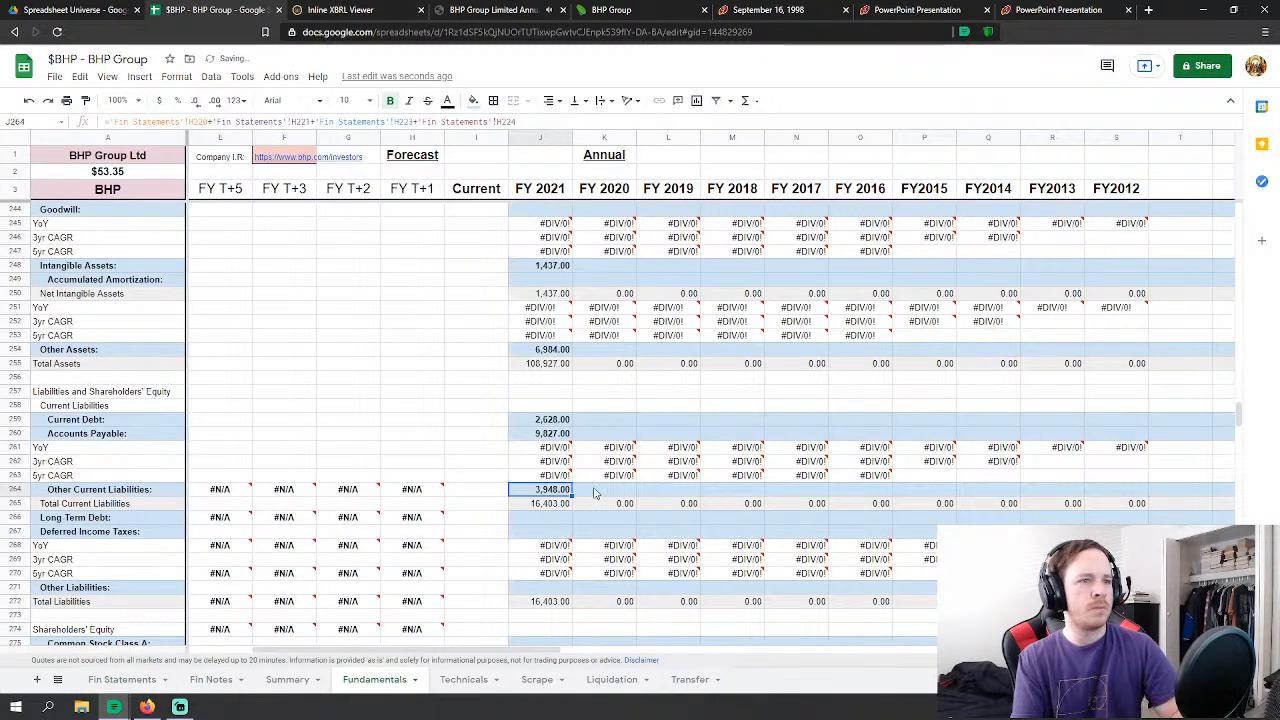
Step: Link FY 2021 Long-Term Debt in J266 to non-current interest bearing liabilities in Fin Statements H230
scroll(590, 432, down, 2)
click(562, 421)
text(=)
click(122, 679)
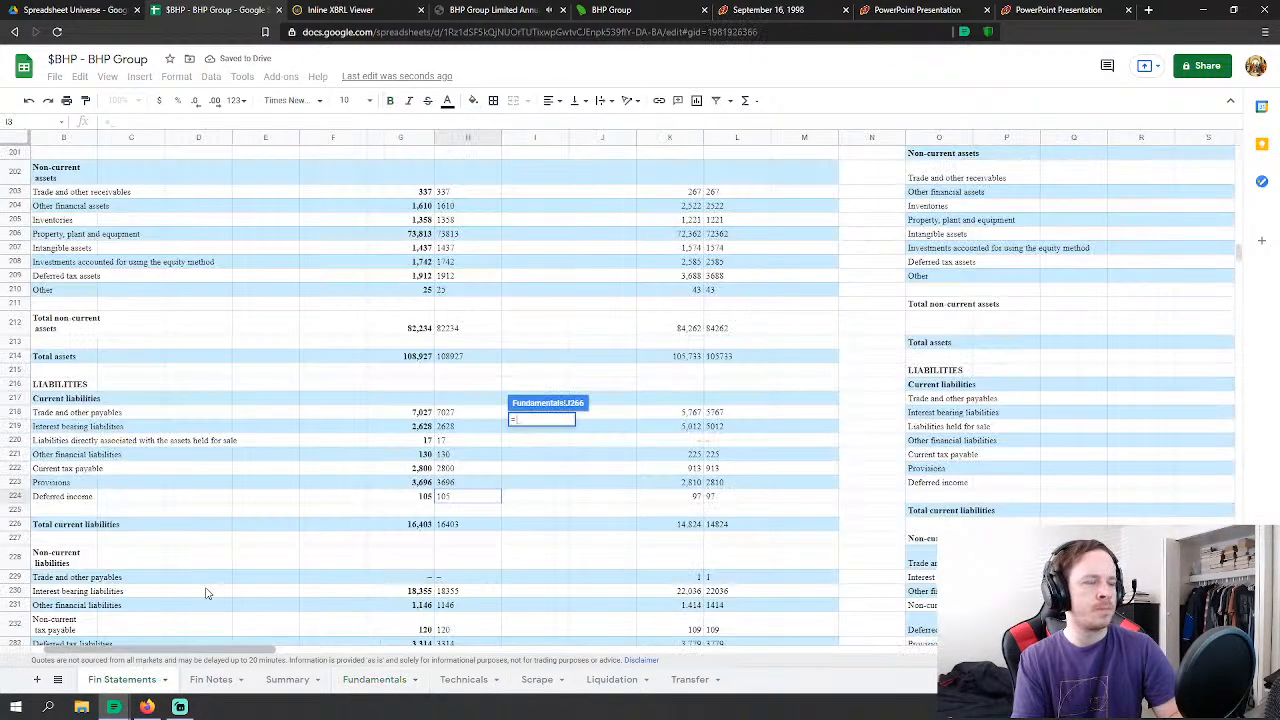
scroll(430, 497, down, 3)
scroll(450, 485, down, 2)
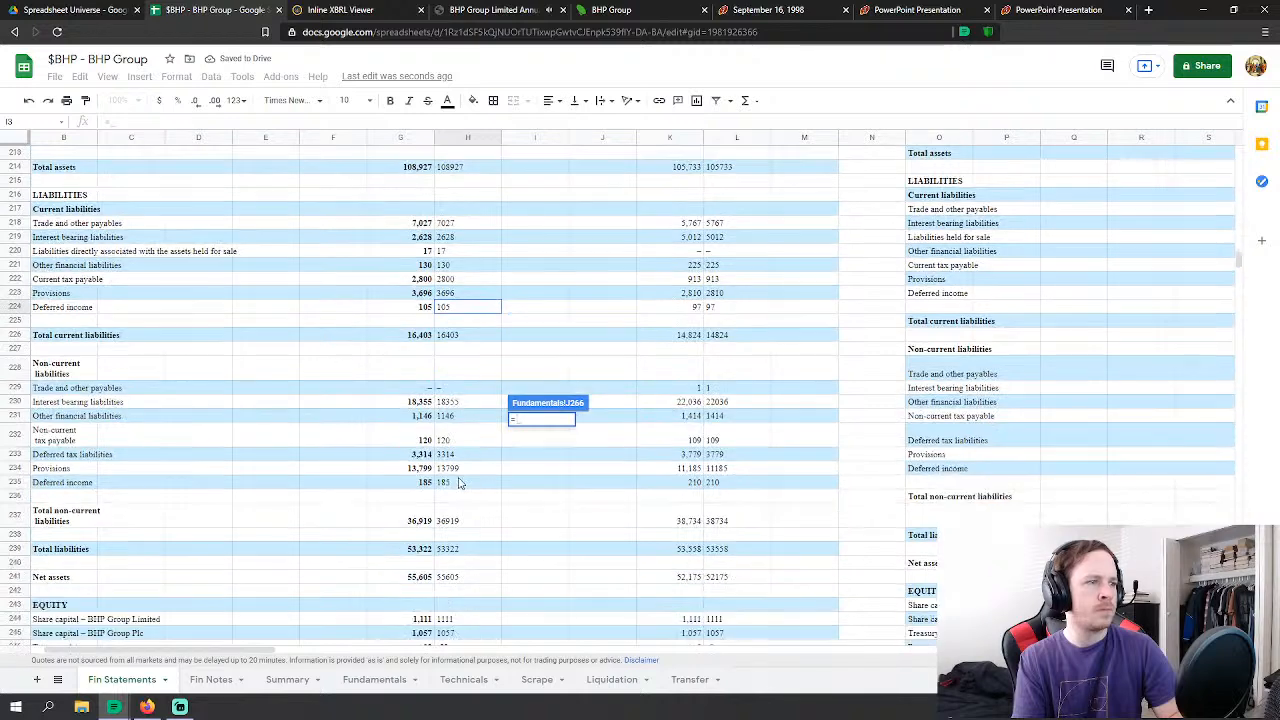
click(455, 402)
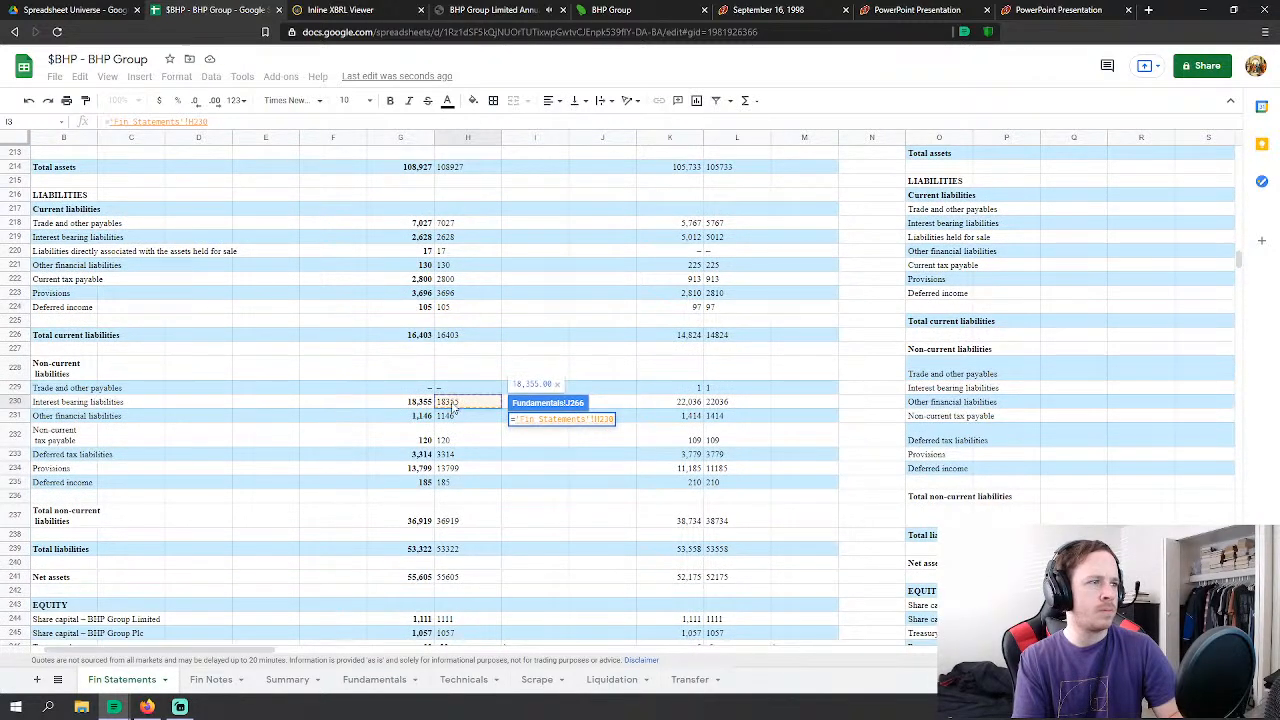
key(Return)
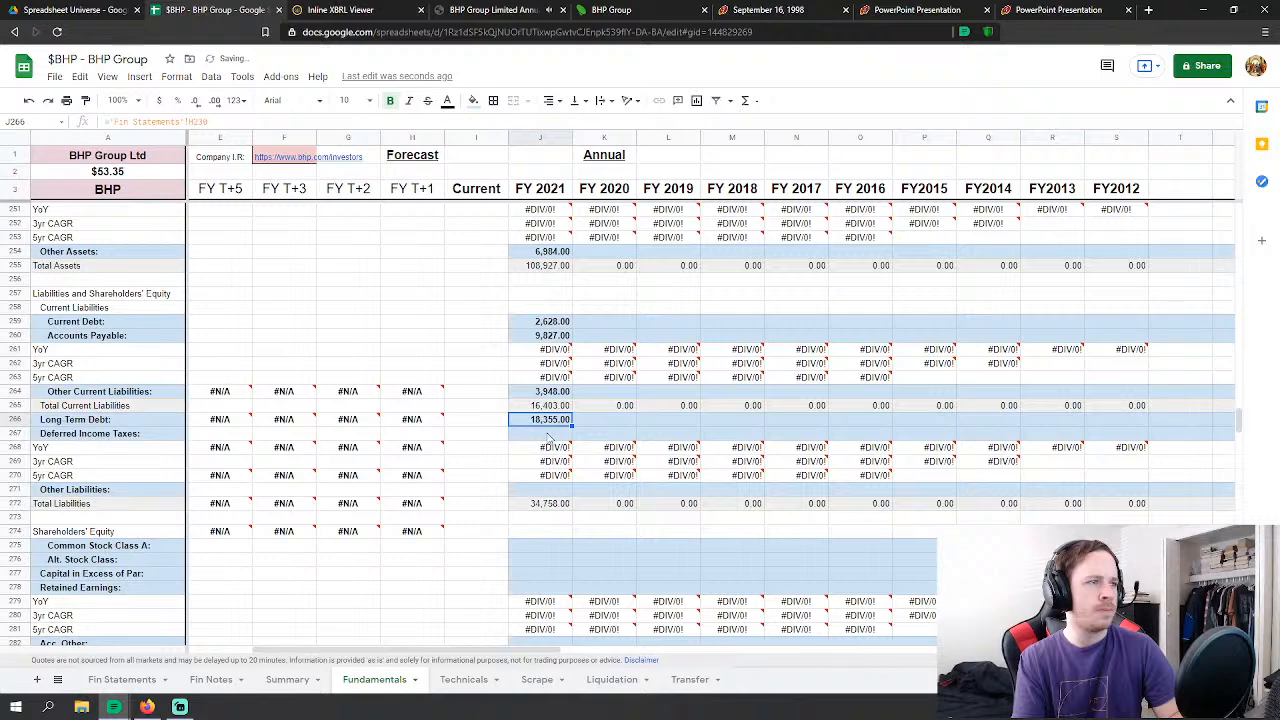
Step: Enter FY 2021 Deferred Income Taxes in J267 as Fin Statements H232+H233, with a single leading equals sign
text(=)
click(122, 679)
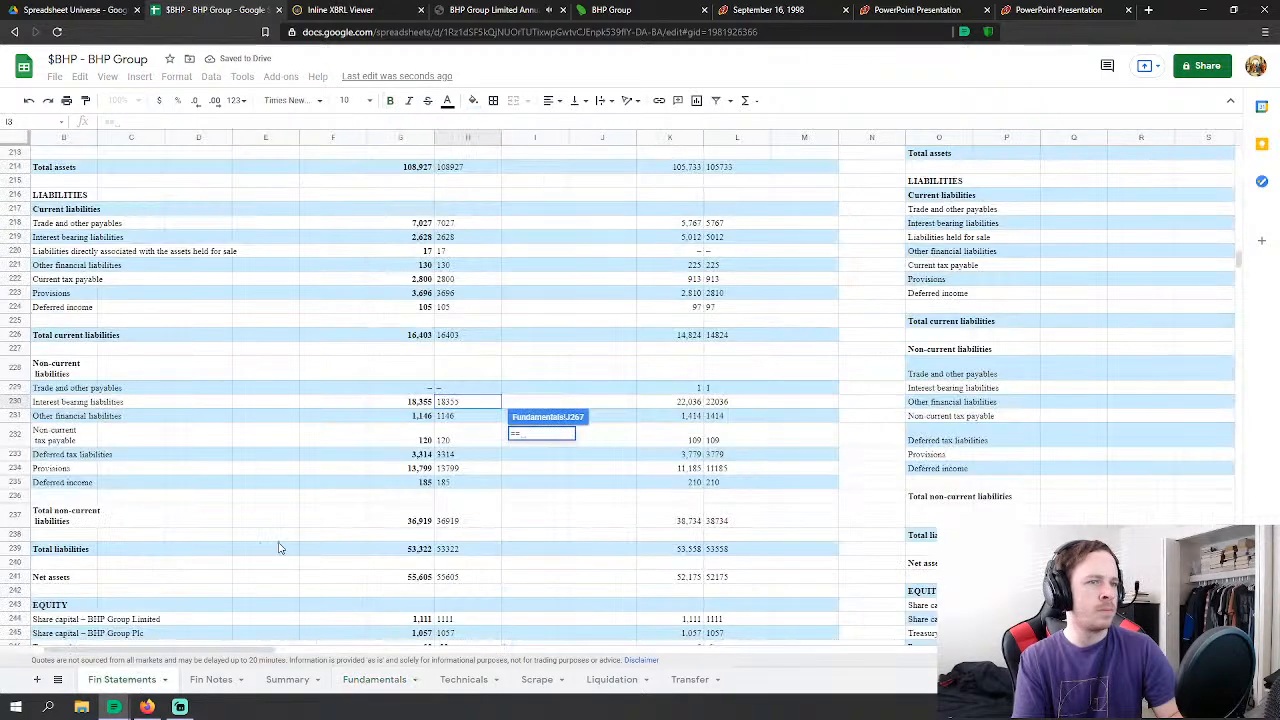
click(447, 440)
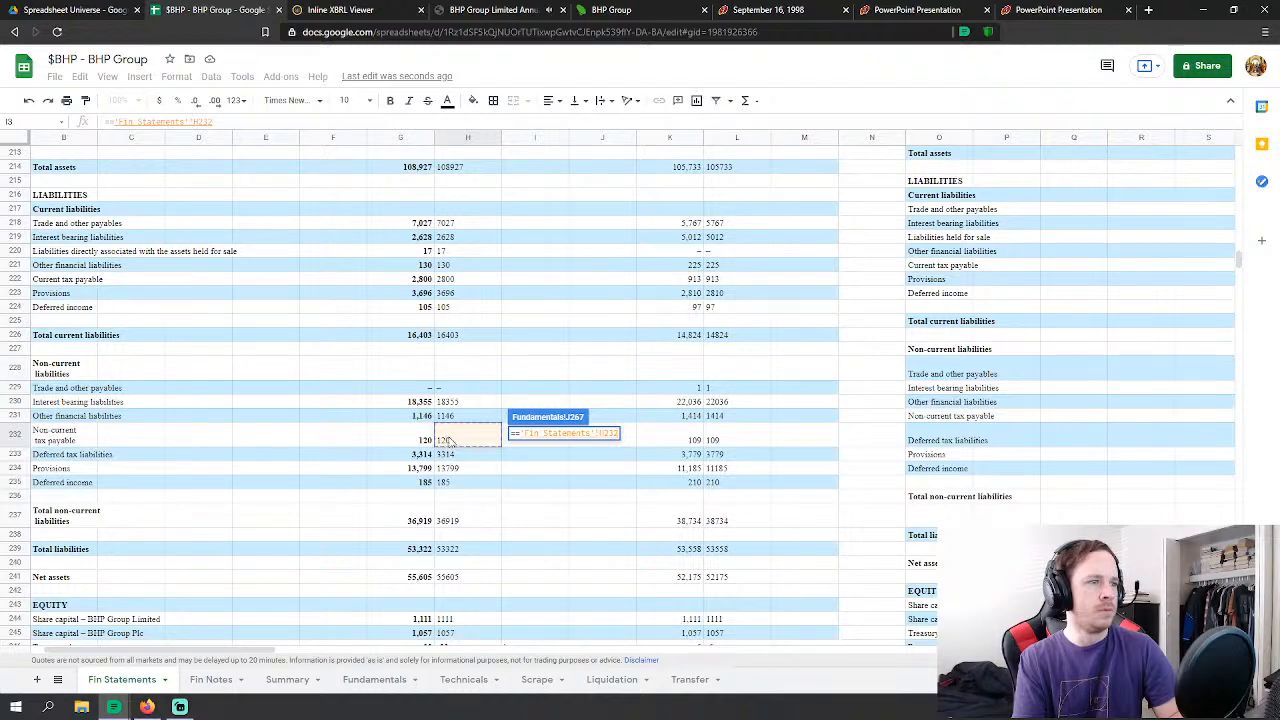
text(+)
click(455, 455)
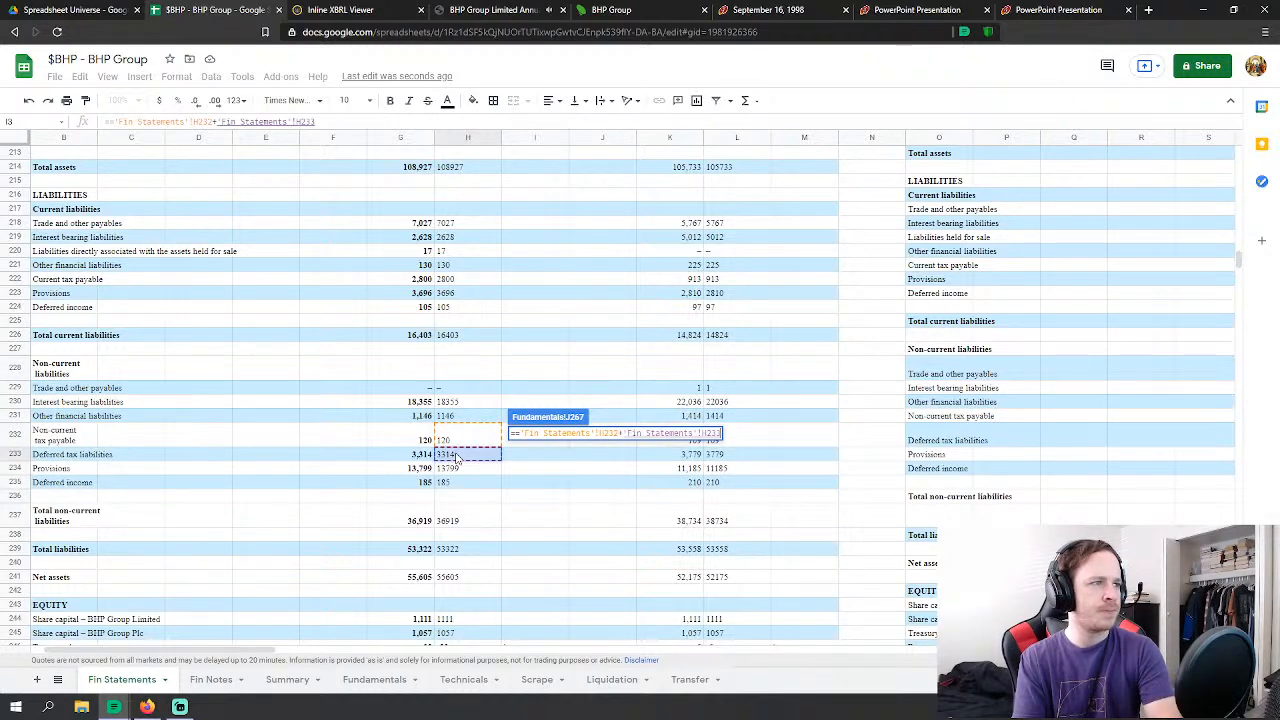
key(Return)
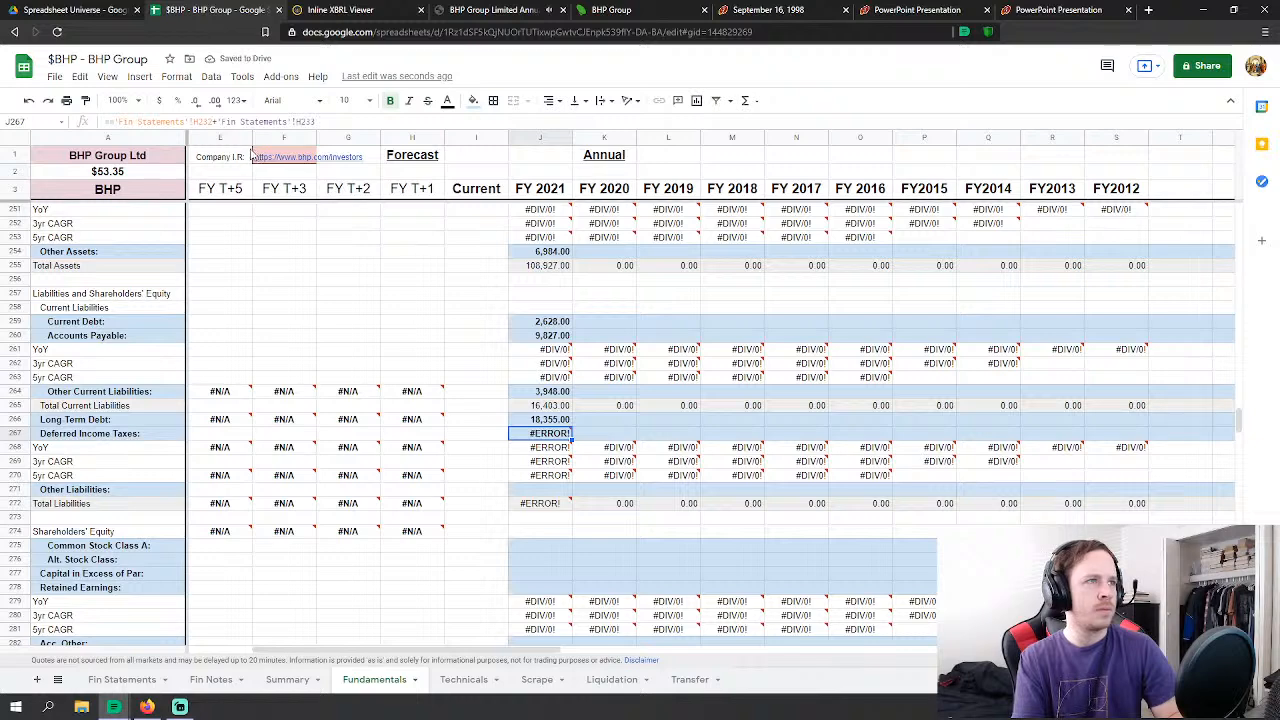
click(115, 121)
key(BackSpace)
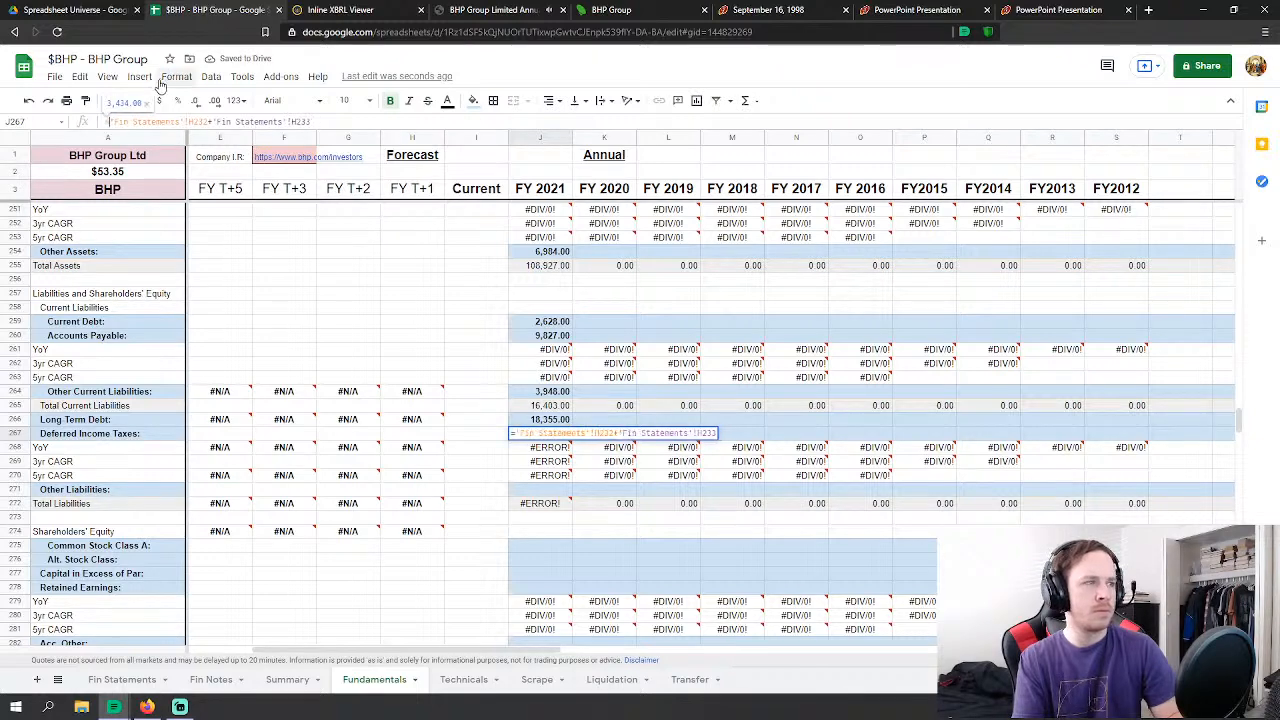
key(Return)
Step: Enter FY 2021 Other Liabilities in J271 as Fin Statements H231+H234+H235: non-current other financial liabilities, provisions and deferred income
click(545, 493)
text(=)
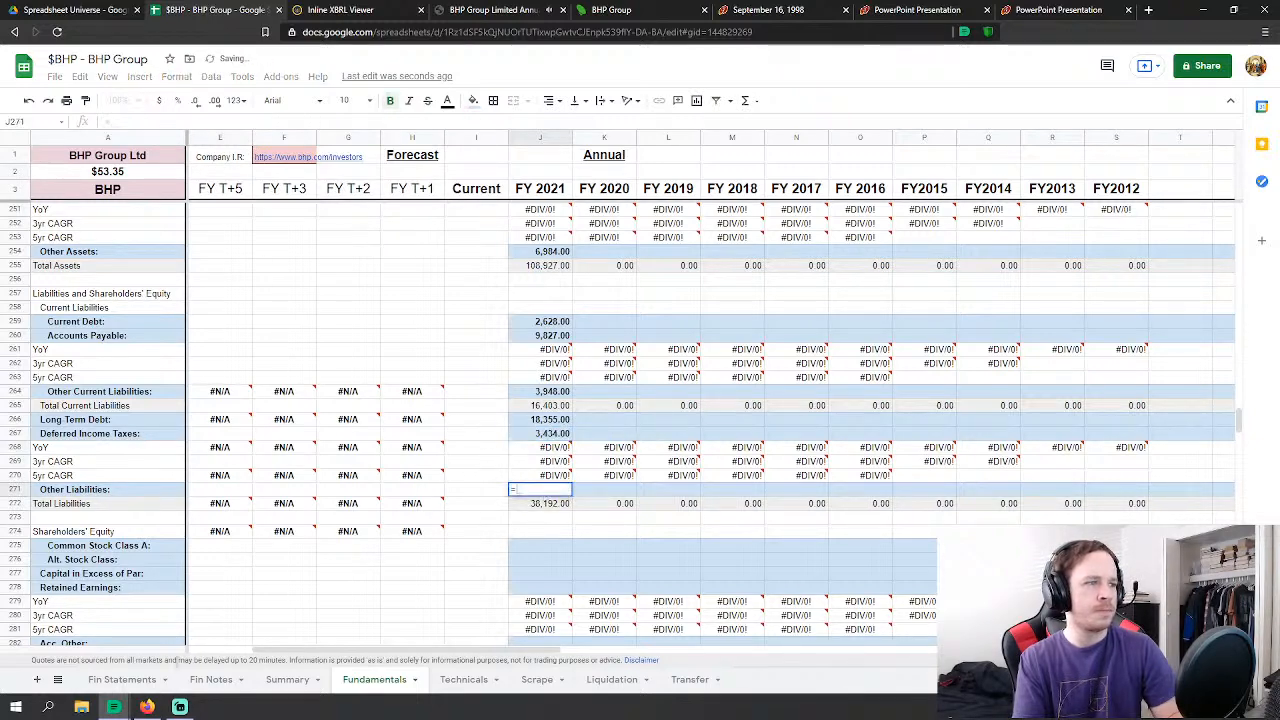
click(122, 679)
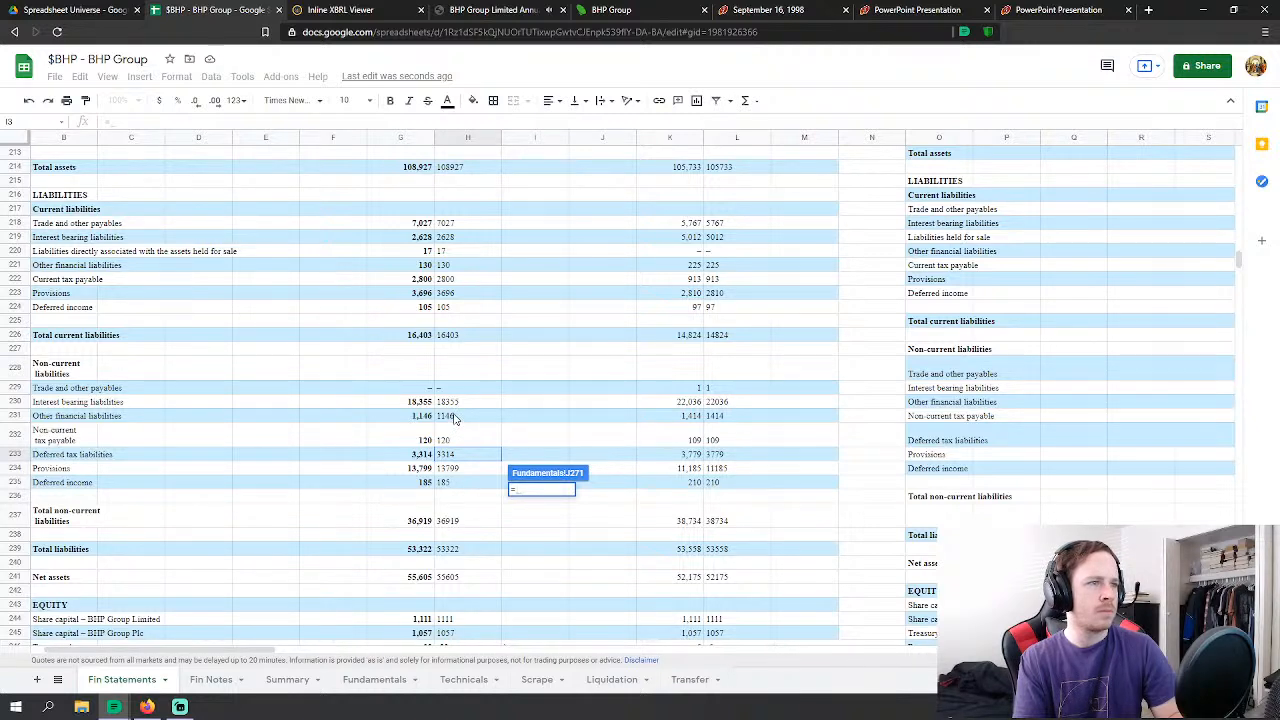
click(455, 419)
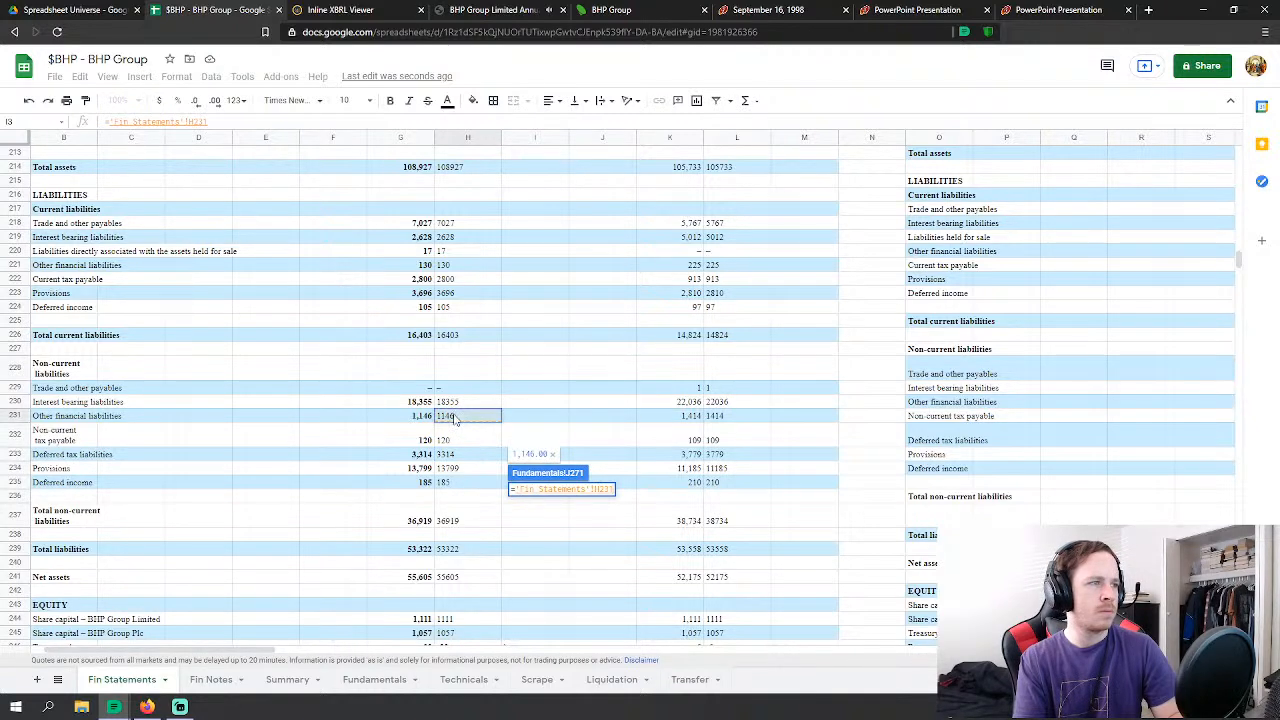
text(+)
click(460, 472)
text(+)
click(451, 485)
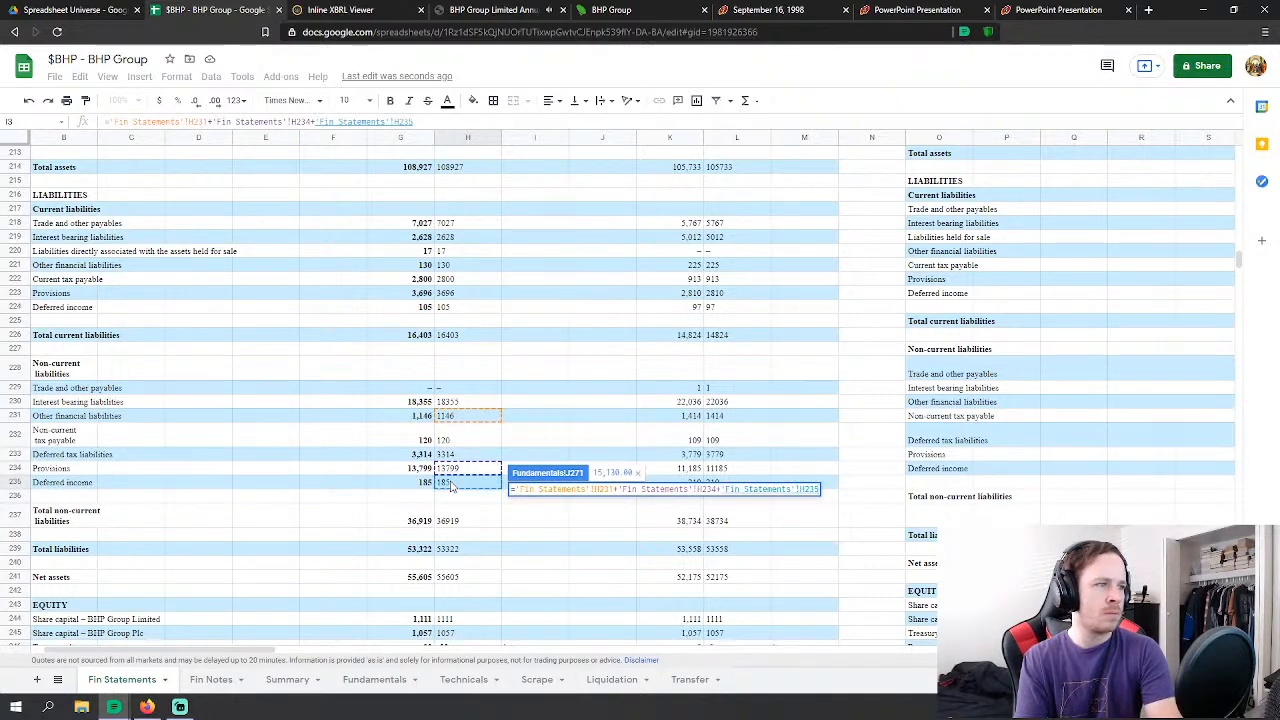
key(Return)
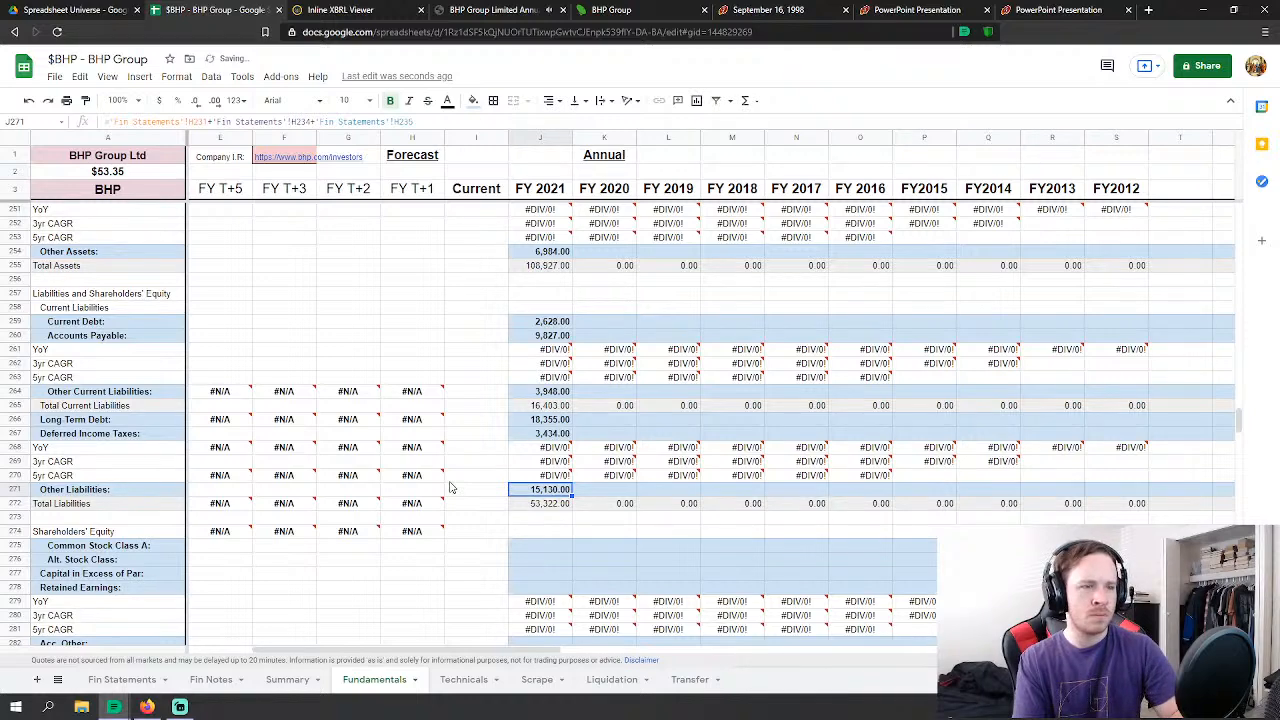
Step: Link FY 2021 Common Stock Class A in J275 to BHP Group Limited share capital in Fin Statements H244
click(551, 478)
text(=)
click(140, 679)
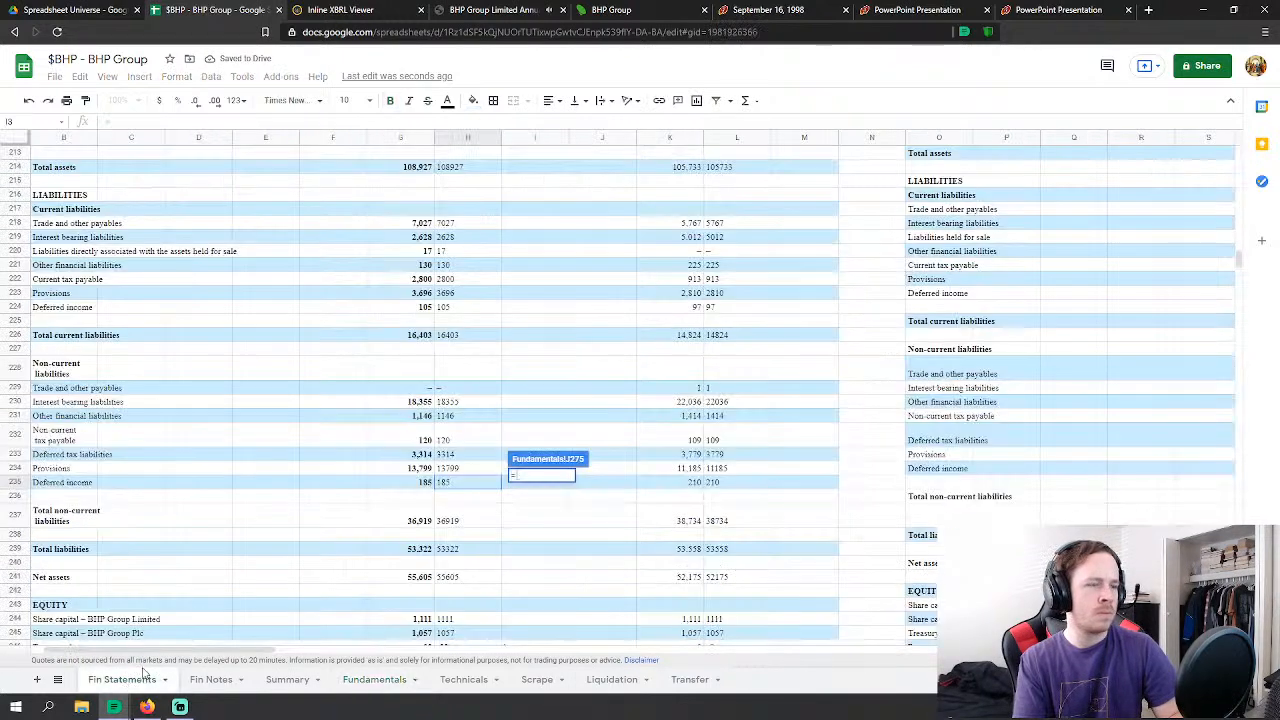
scroll(424, 548, down, 2)
scroll(367, 558, down, 2)
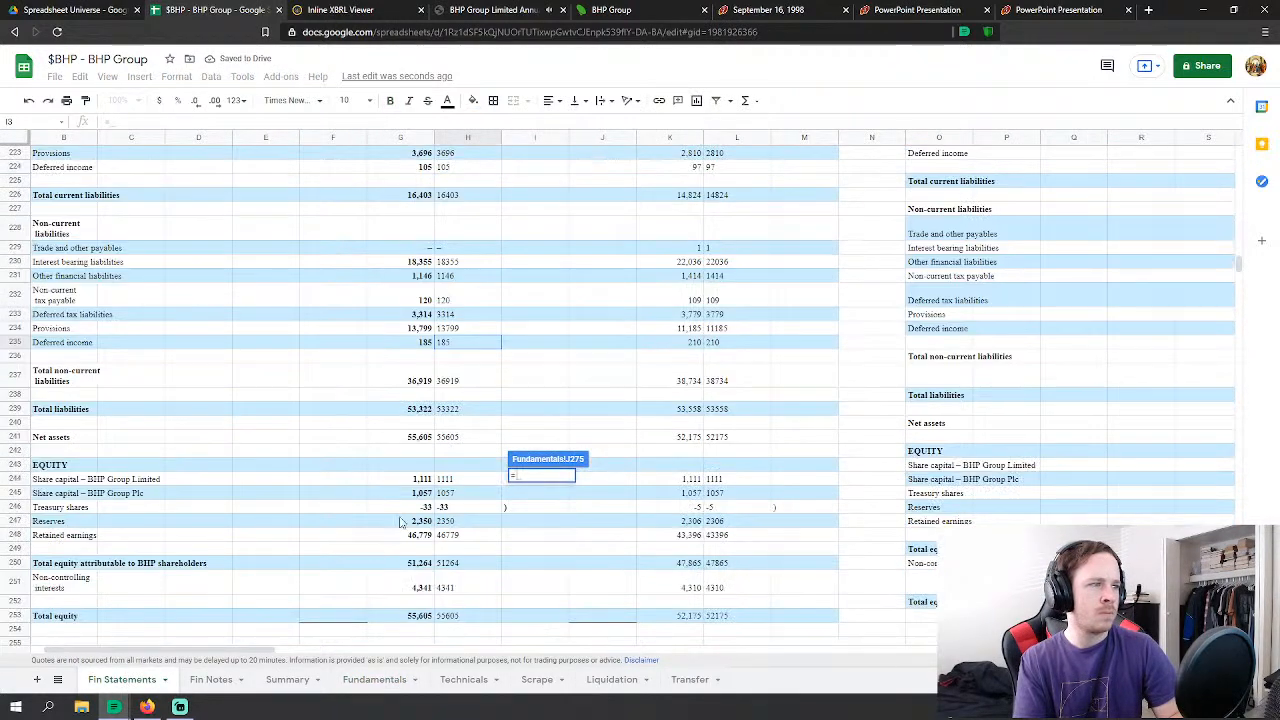
click(453, 478)
key(Return)
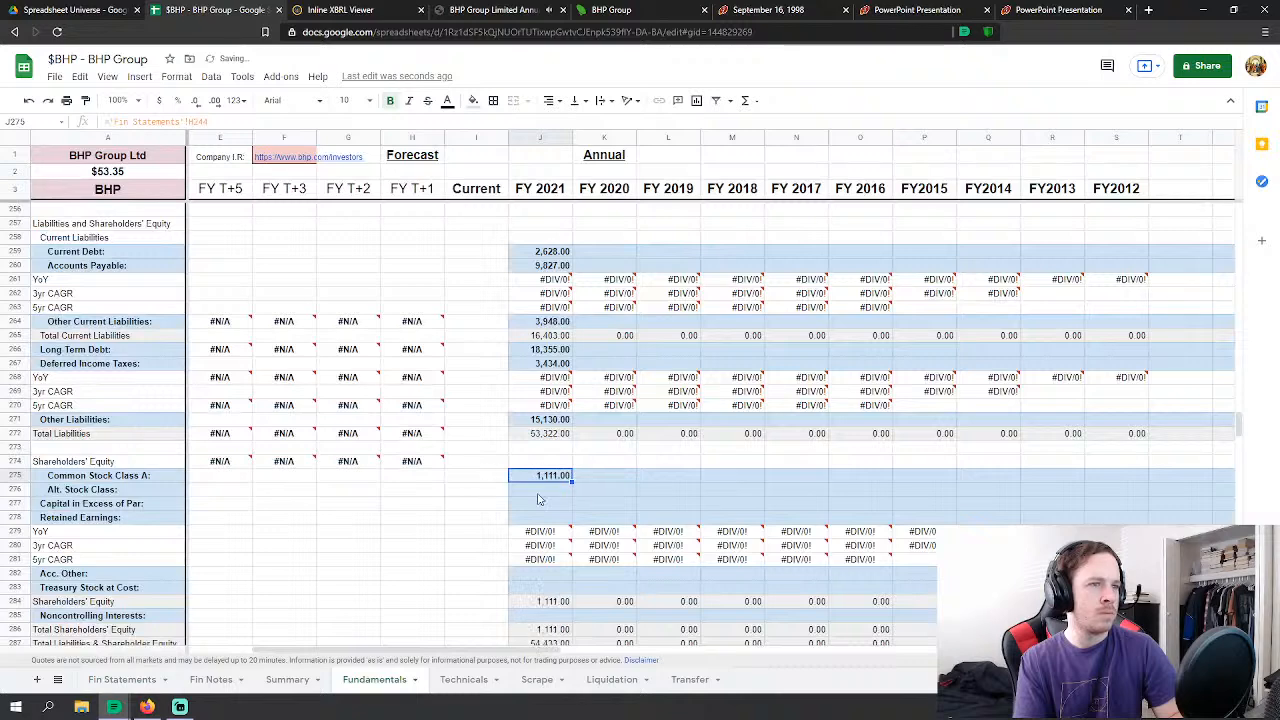
Step: Link FY 2021 Alt. Stock Class in J276 to BHP Group Plc share capital in Fin Statements H245
text(=)
click(122, 679)
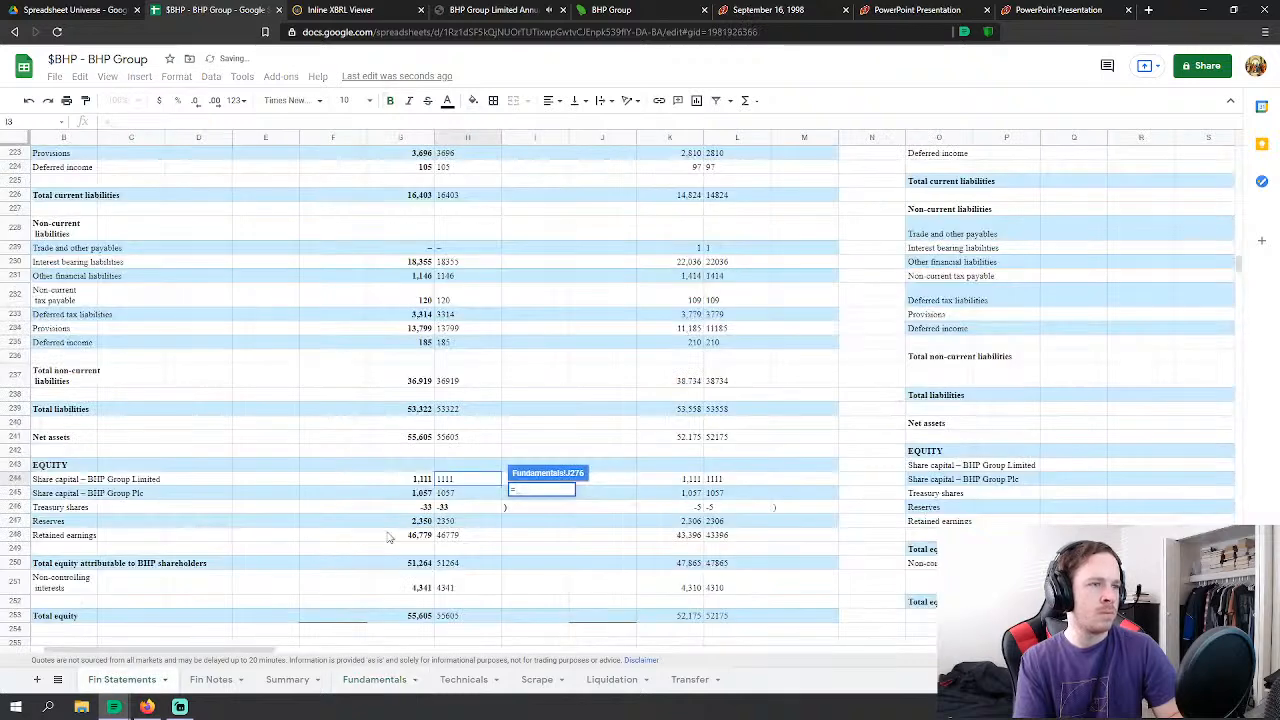
click(451, 494)
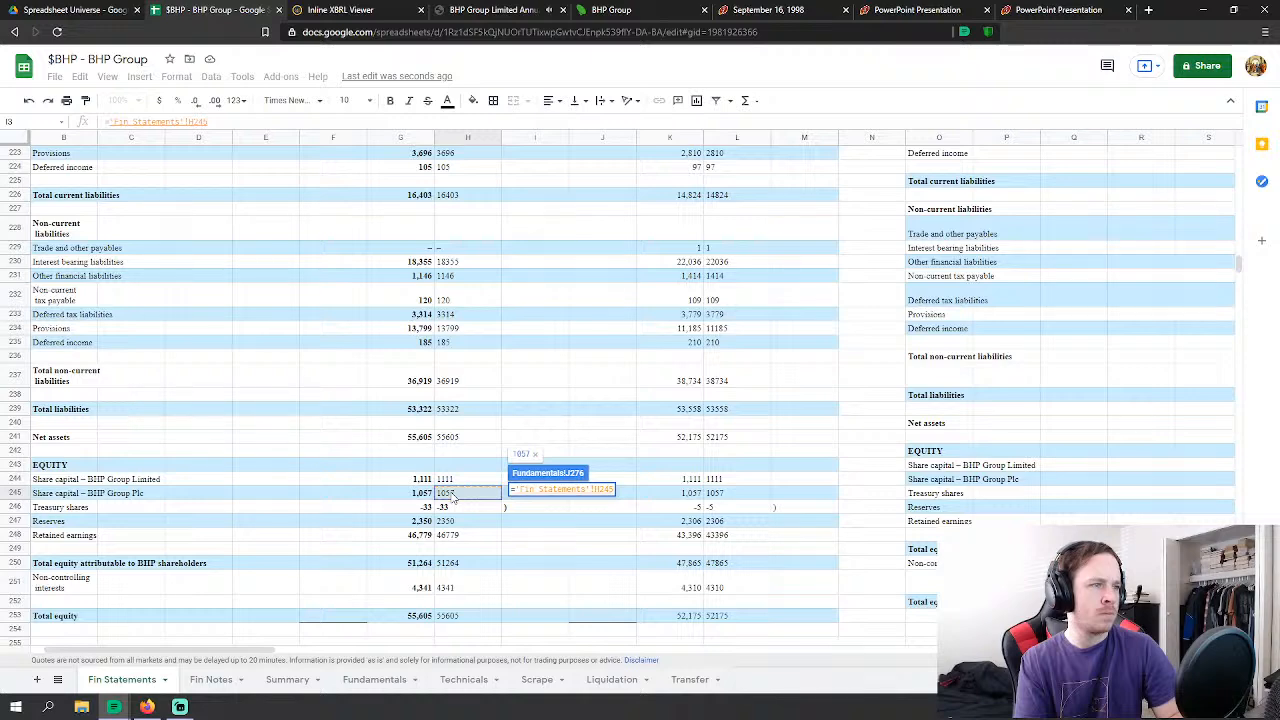
key(Return)
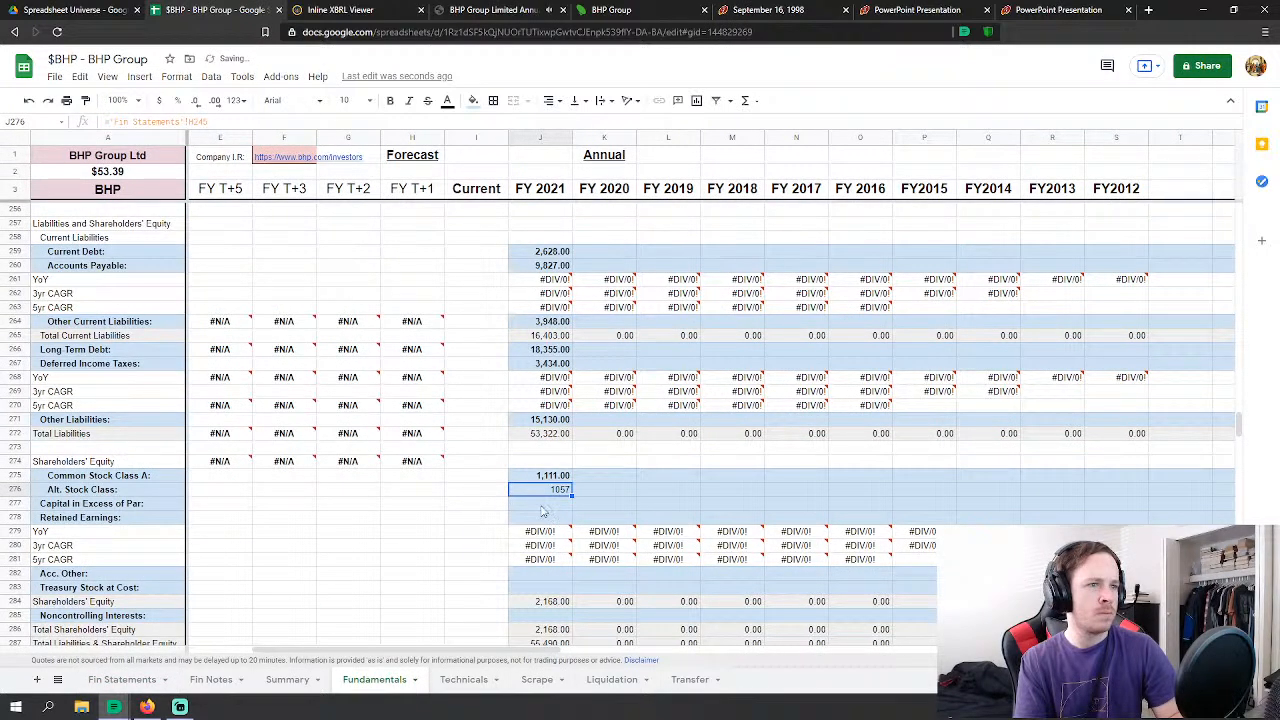
Step: Link FY 2021 Capital in Excess of Par in J277 to Reserves in Fin Statements H247
click(543, 508)
text(=)
click(138, 684)
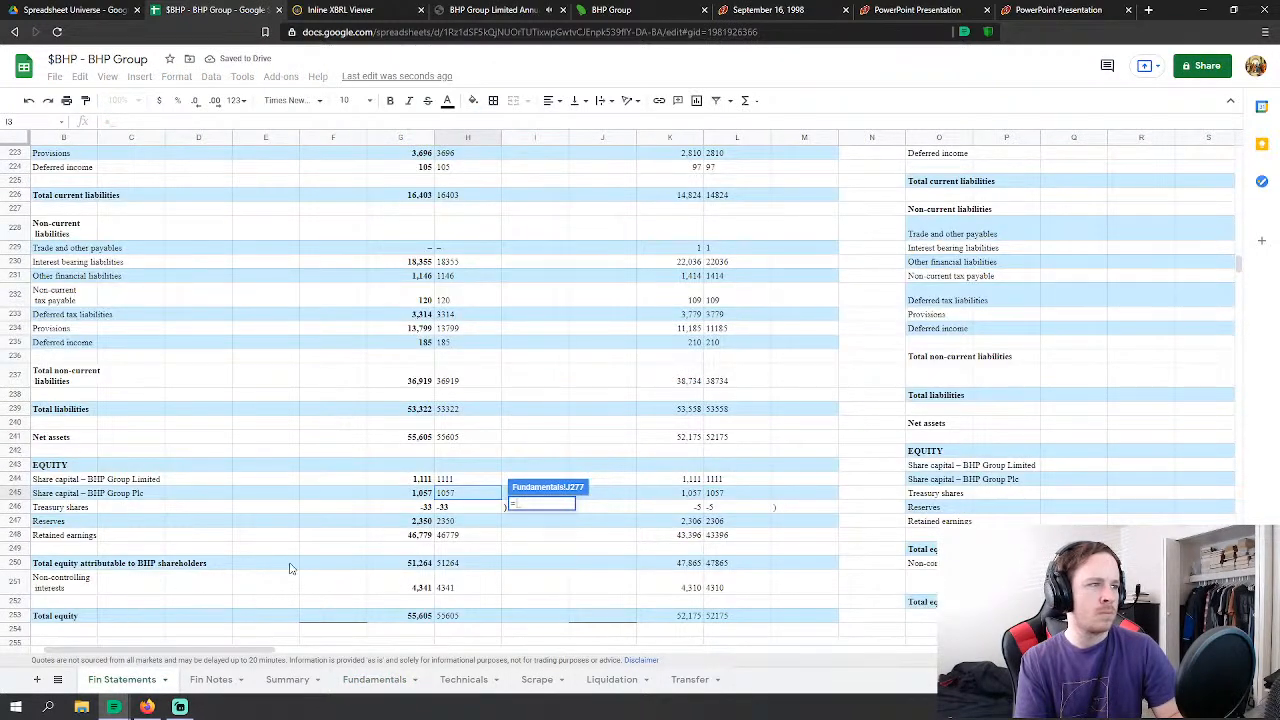
click(452, 521)
key(Return)
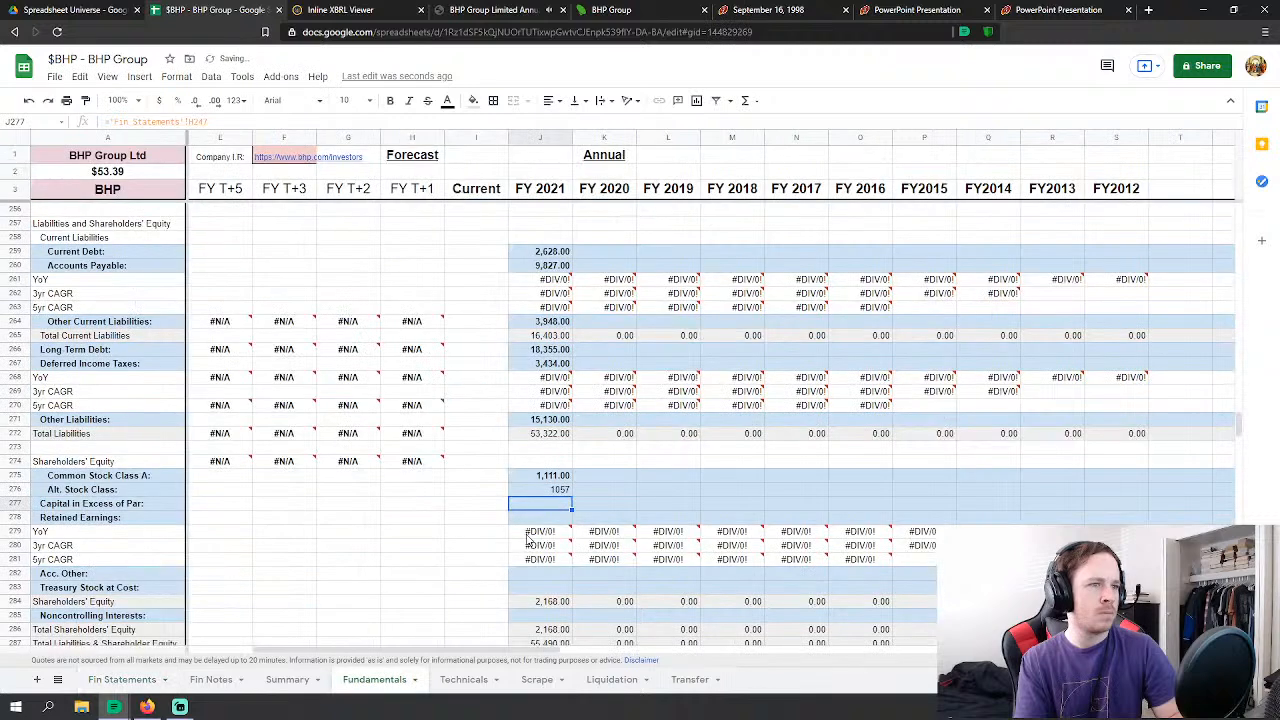
Step: Link FY 2021 Retained Earnings in J278 to the retained earnings in Fin Statements H248
click(543, 517)
text(=)
click(122, 679)
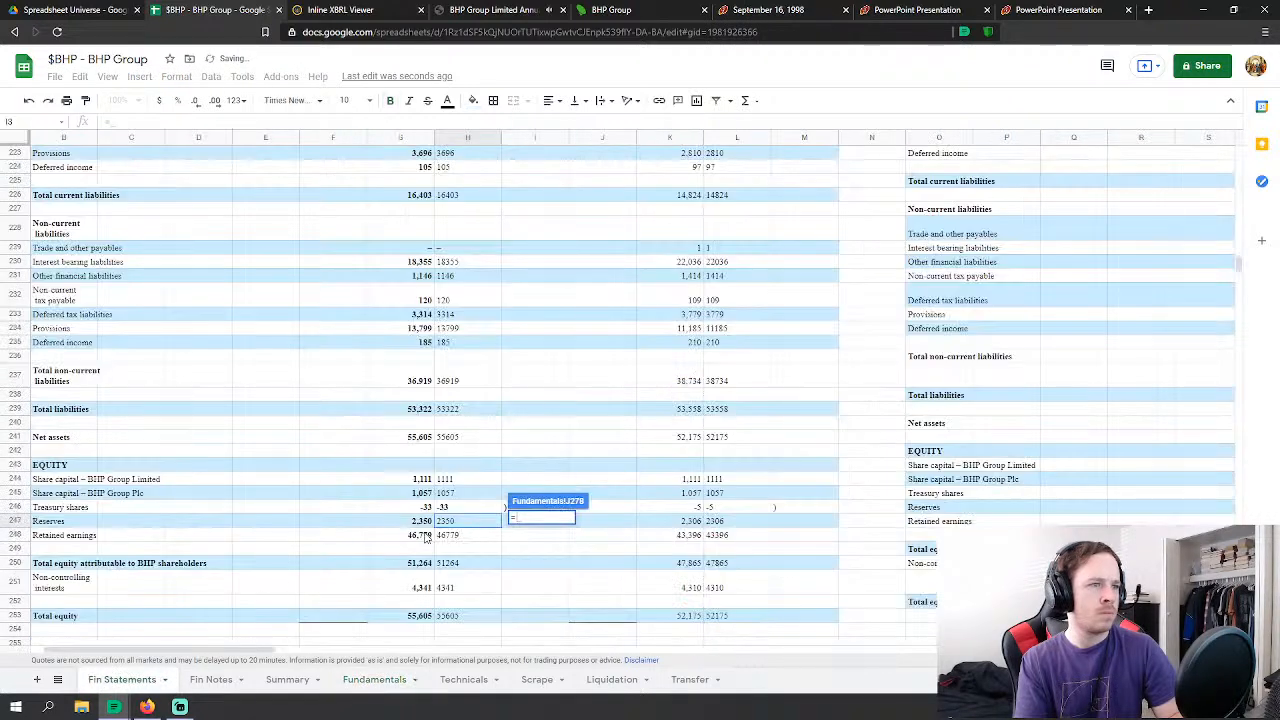
click(449, 537)
key(Return)
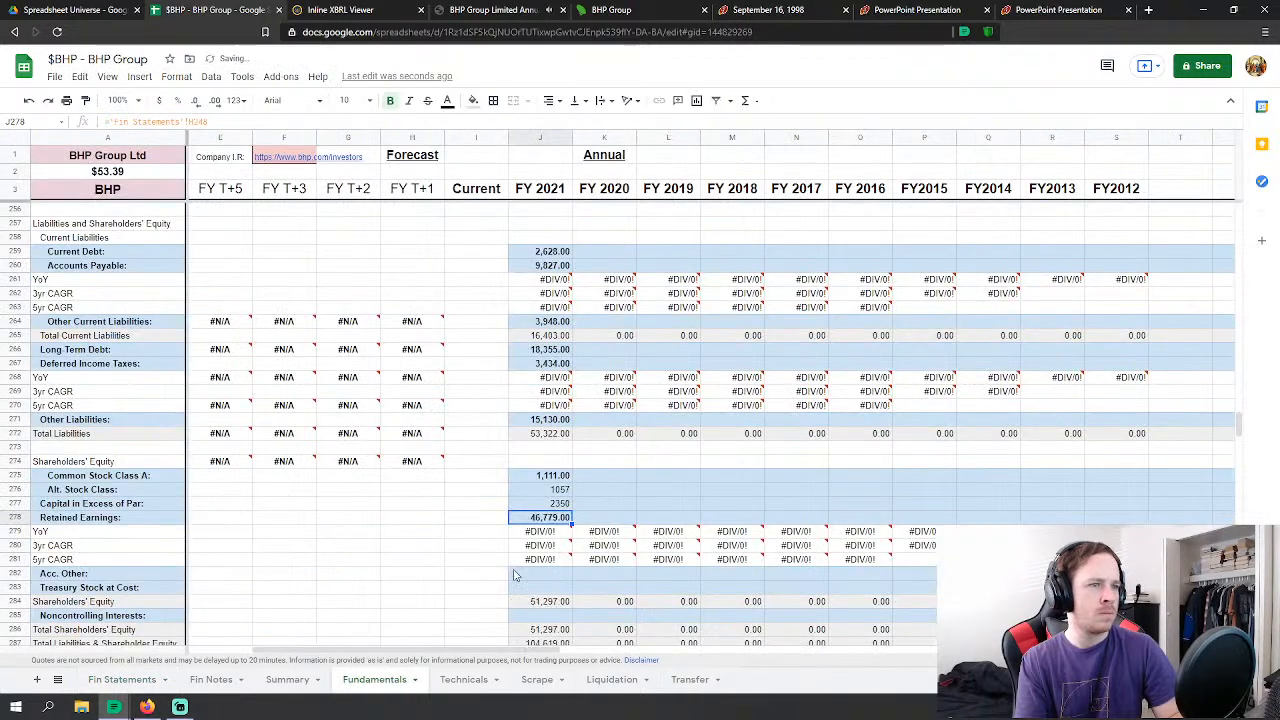
click(540, 573)
text(=)
click(125, 684)
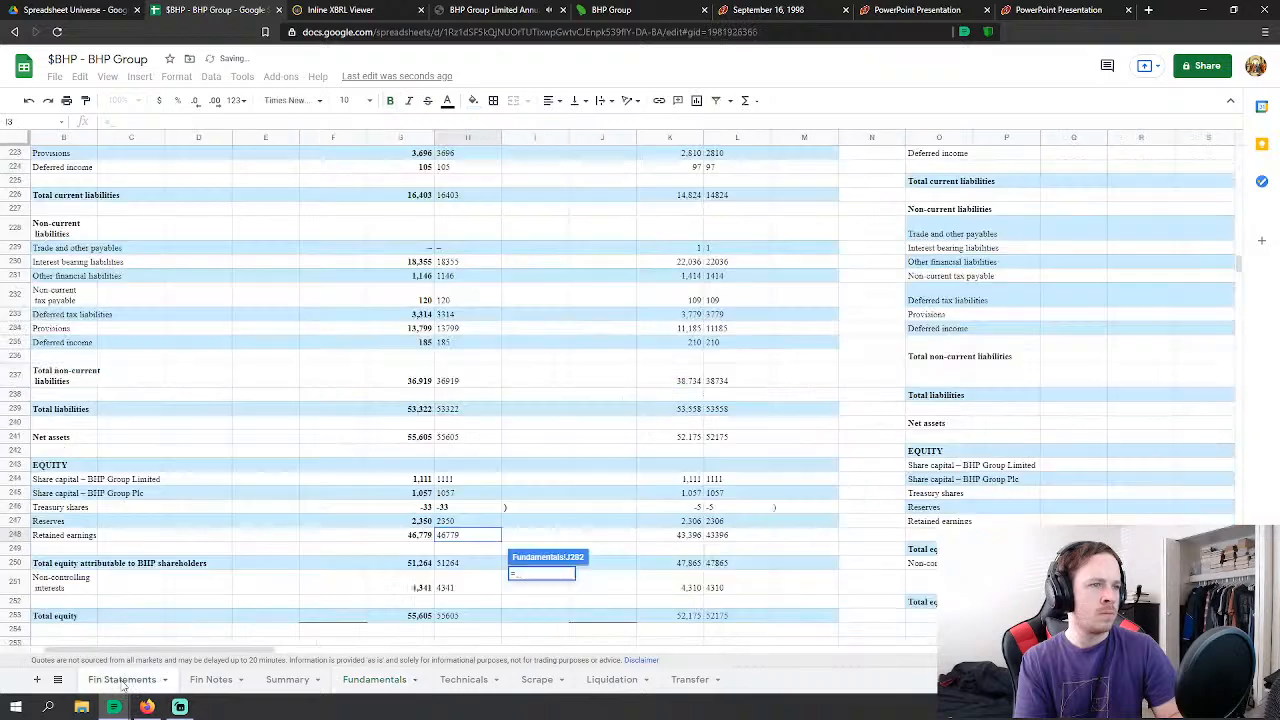
key(Escape)
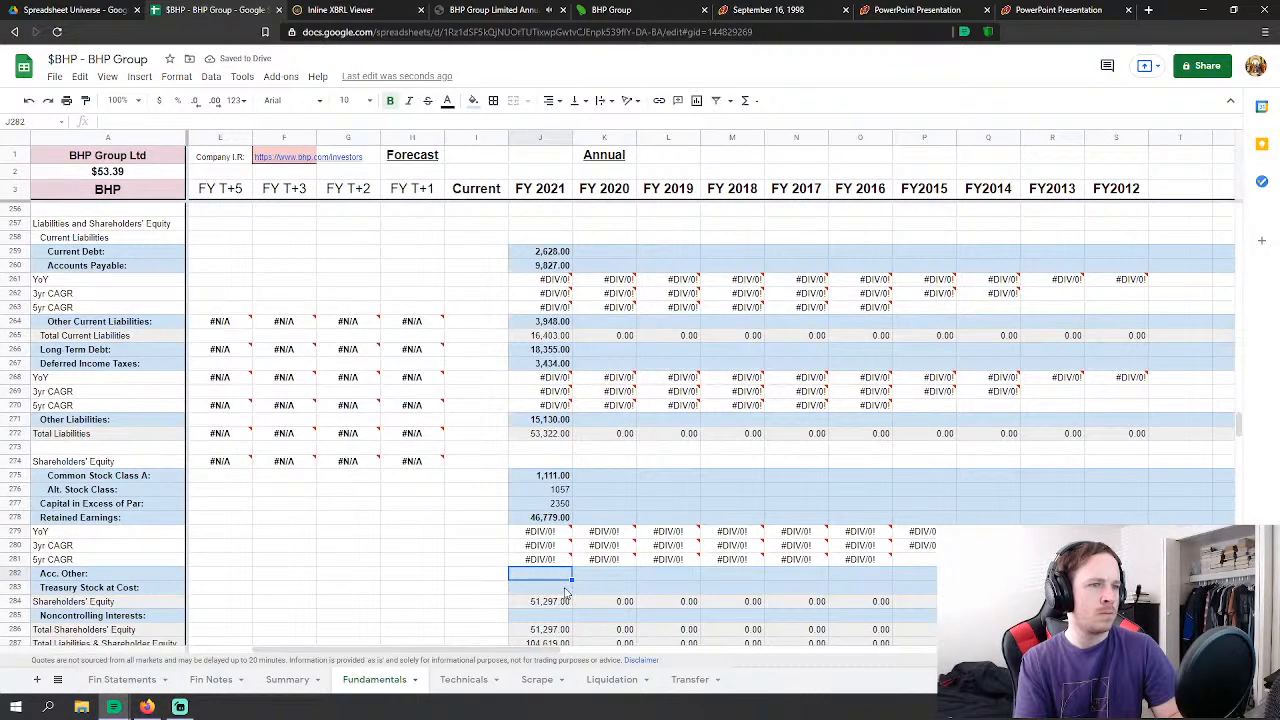
Step: Enter FY 2021 Treasury Stock at Cost in J283 as the negated treasury shares from Fin Statements H246
click(545, 588)
text(=)
click(125, 680)
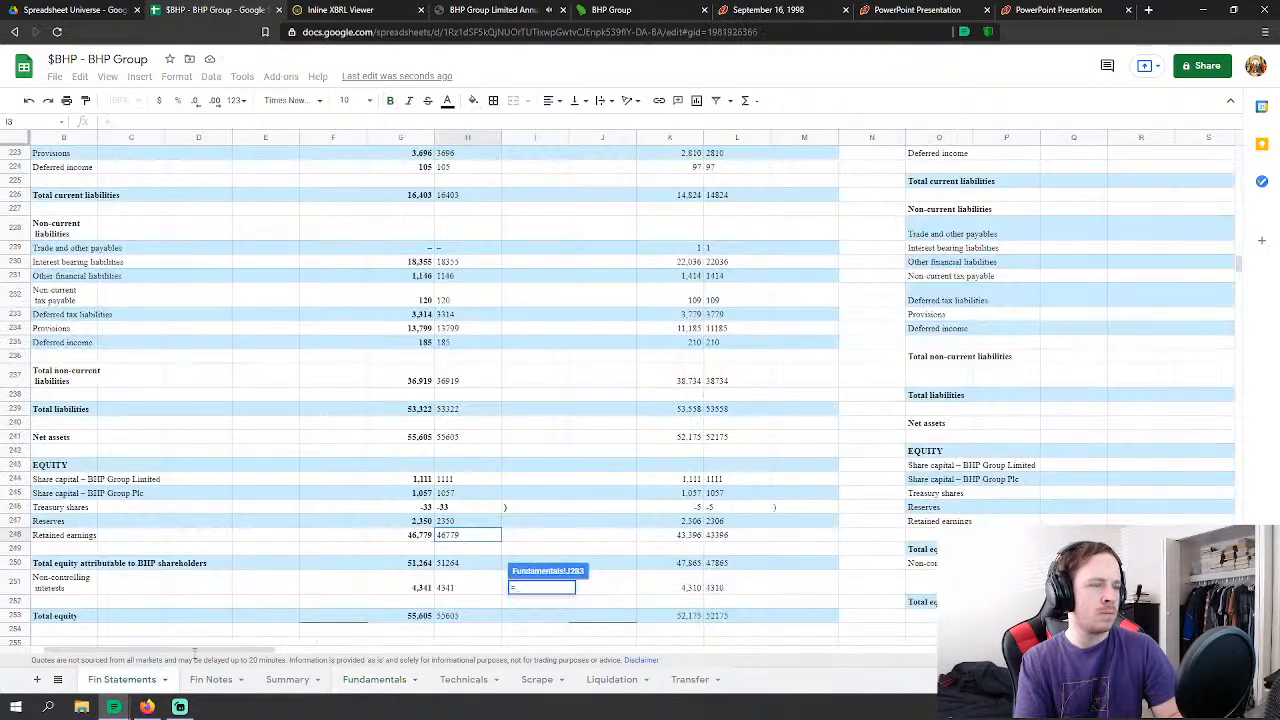
click(456, 509)
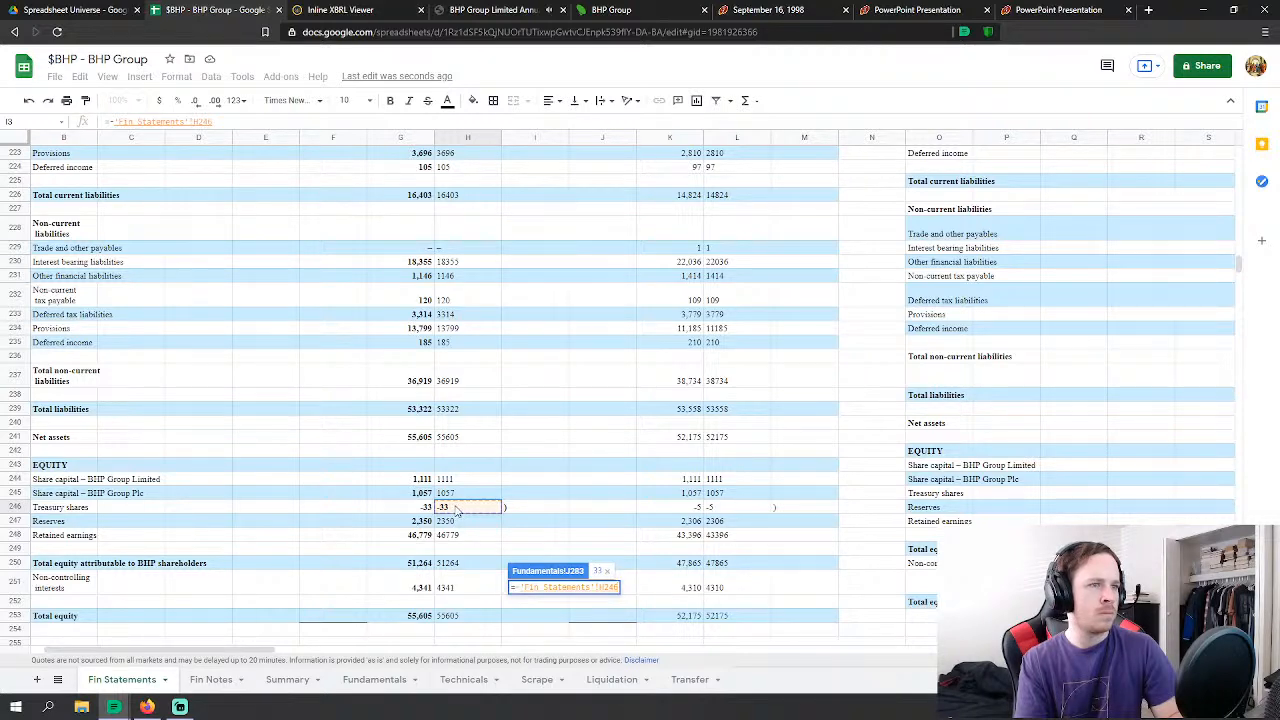
key(Return)
Step: Link FY 2021 Noncontrolling Interests in J285 to the non-controlling interests in Fin Statements H251
scroll(560, 503, down, 1)
click(551, 545)
key(alt+shift+=)
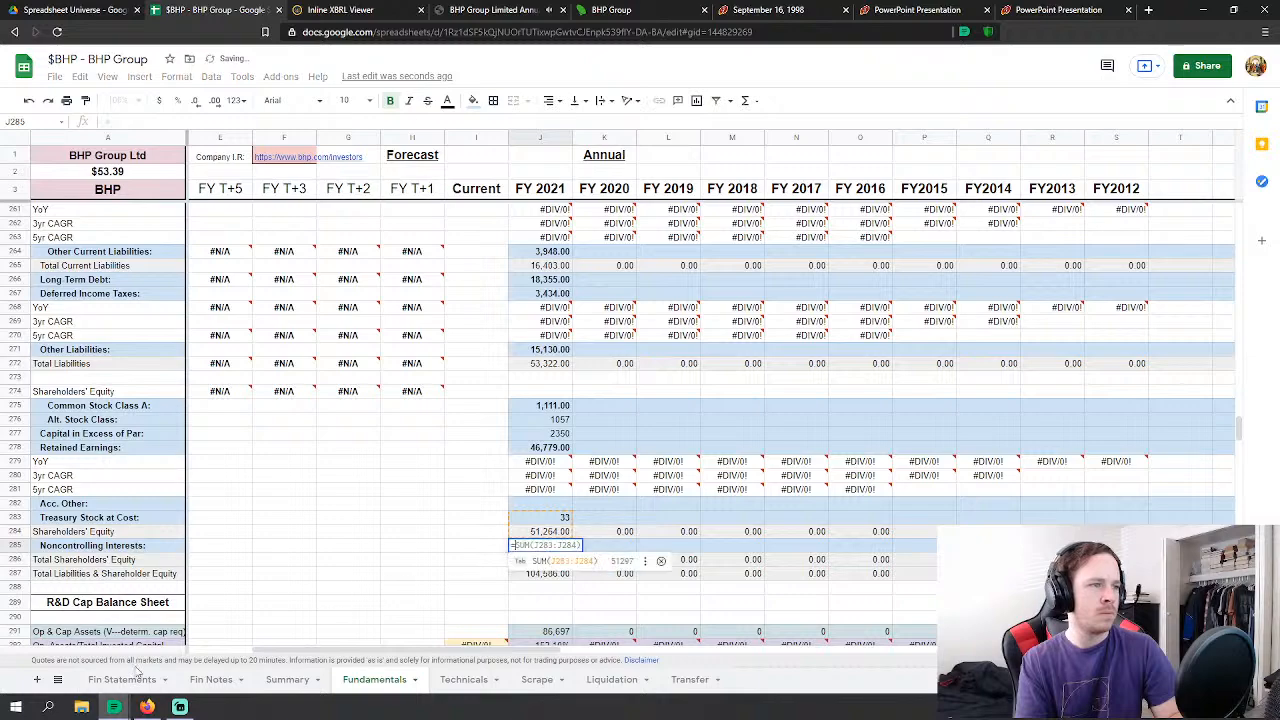
click(122, 679)
click(462, 590)
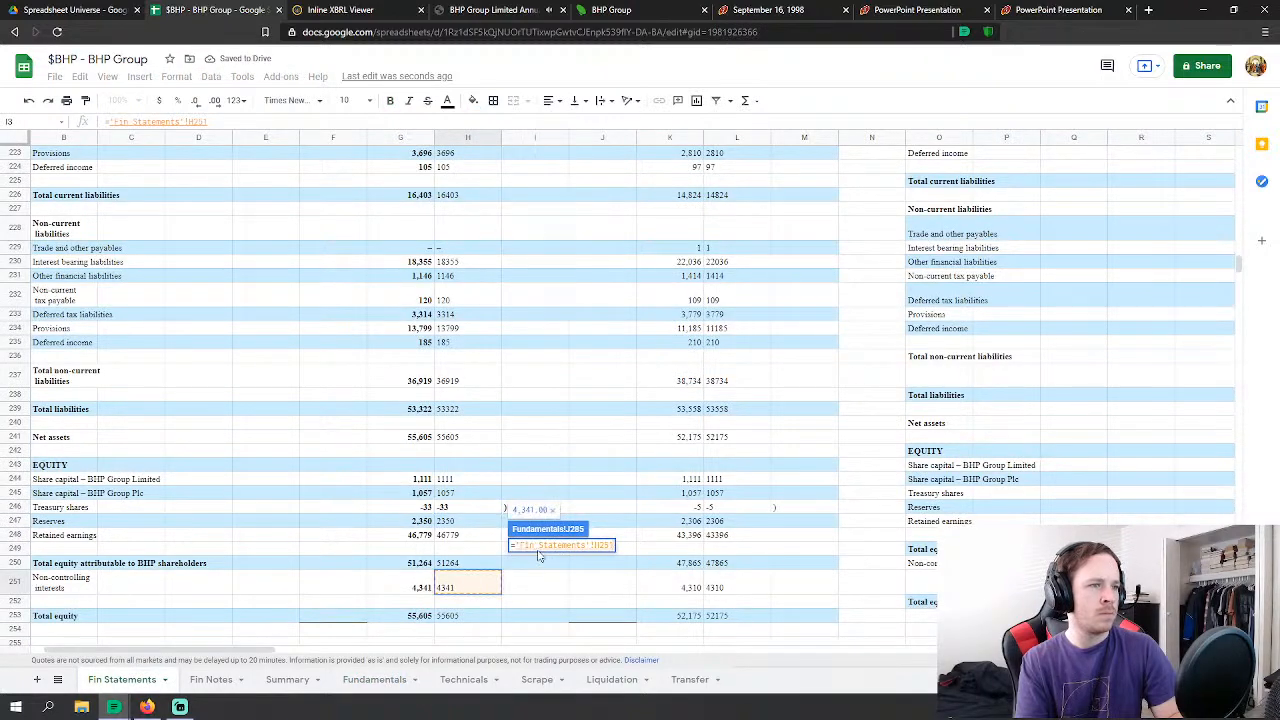
key(Return)
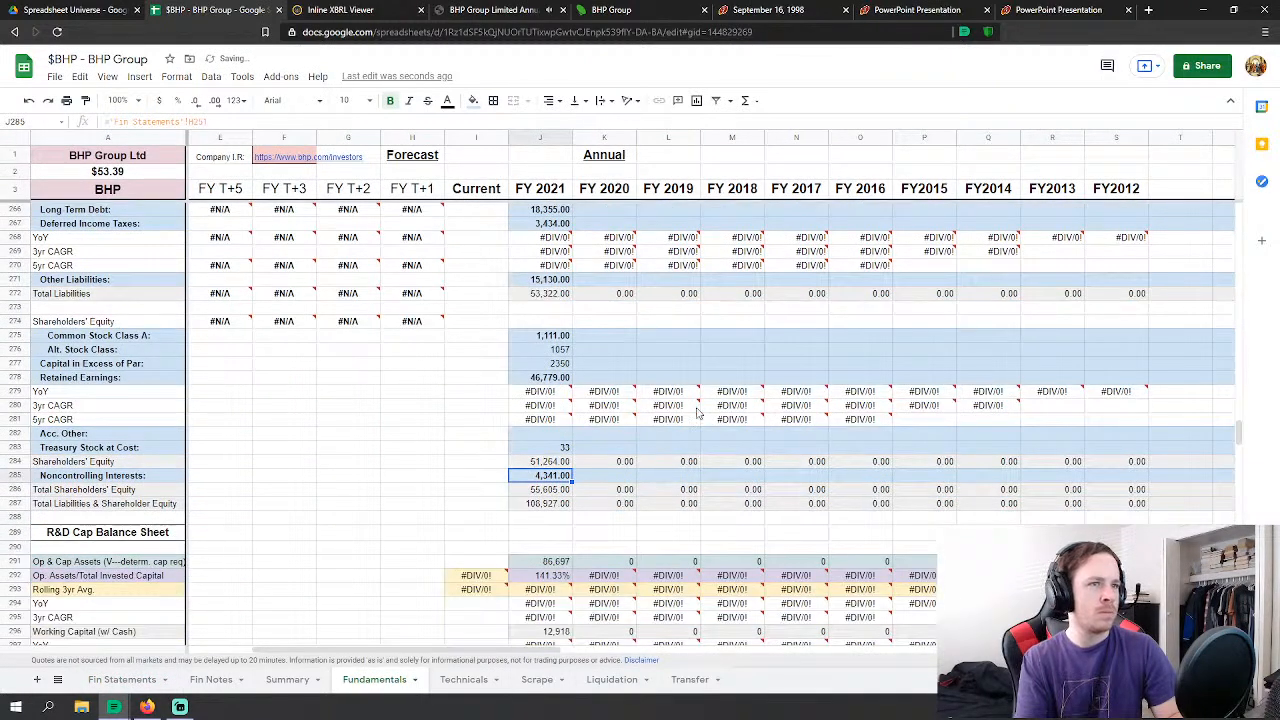
Step: Link FY 2020 Revenues in K32 of the income statement section to the 2020 revenue in Fin Statements L7
scroll(580, 280, up, 10)
scroll(580, 280, up, 18)
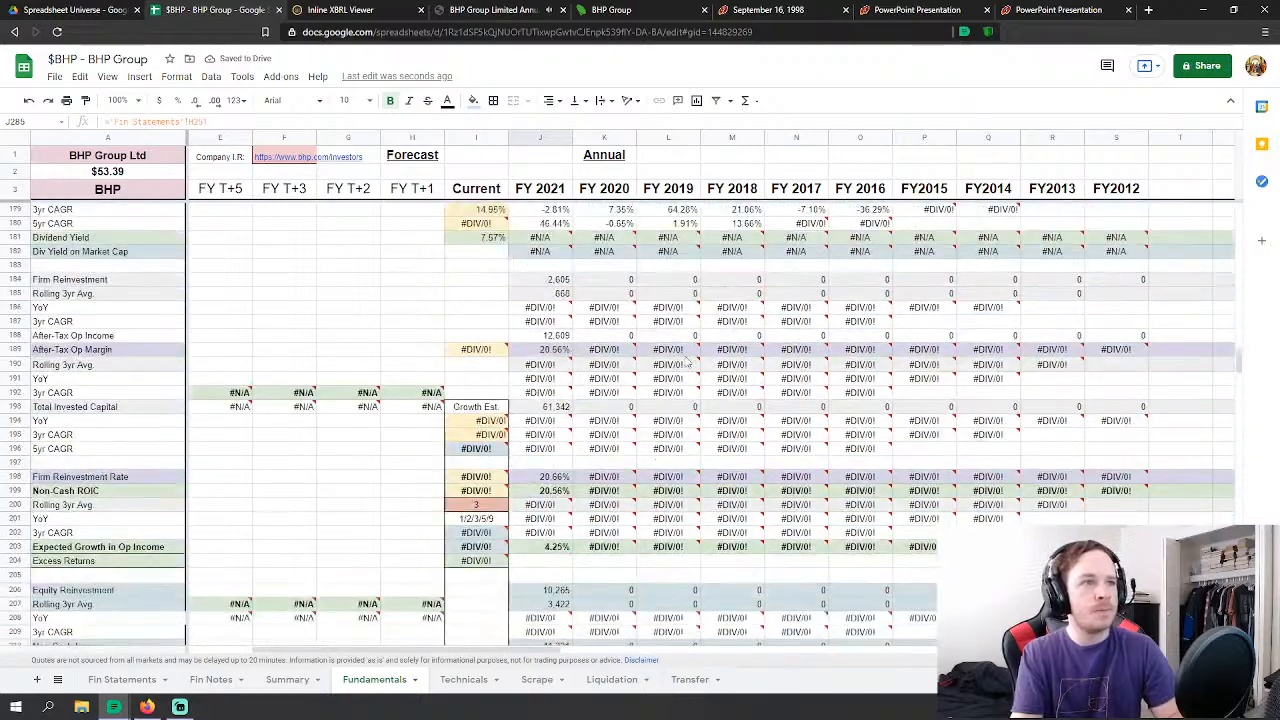
scroll(693, 424, up, 18)
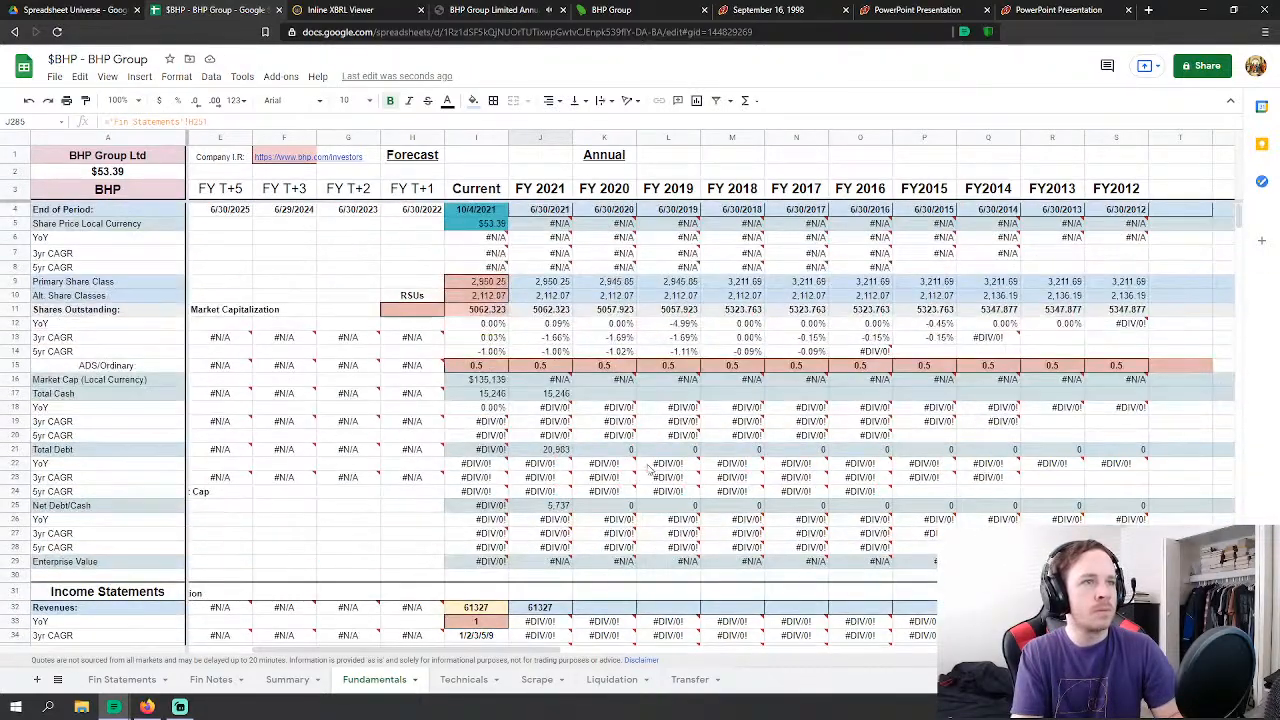
scroll(649, 470, down, 2)
click(603, 507)
scroll(602, 505, down, 1)
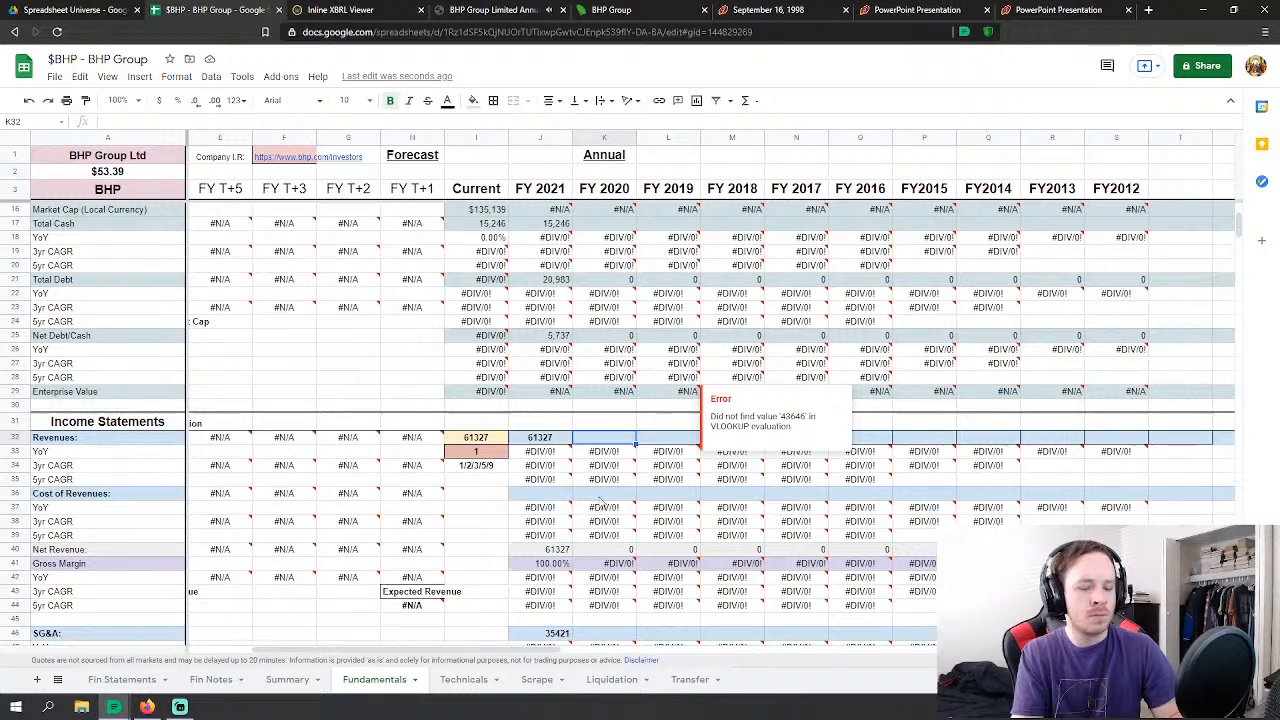
scroll(601, 503, down, 3)
text(=)
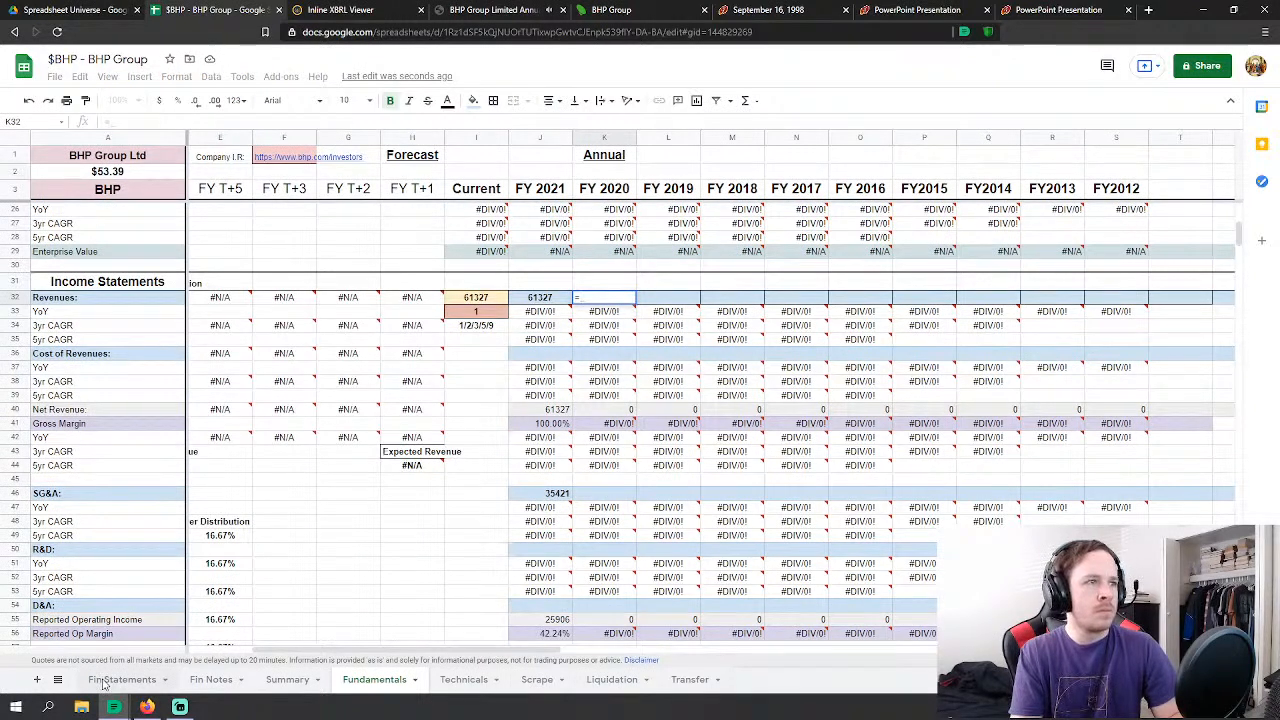
click(110, 680)
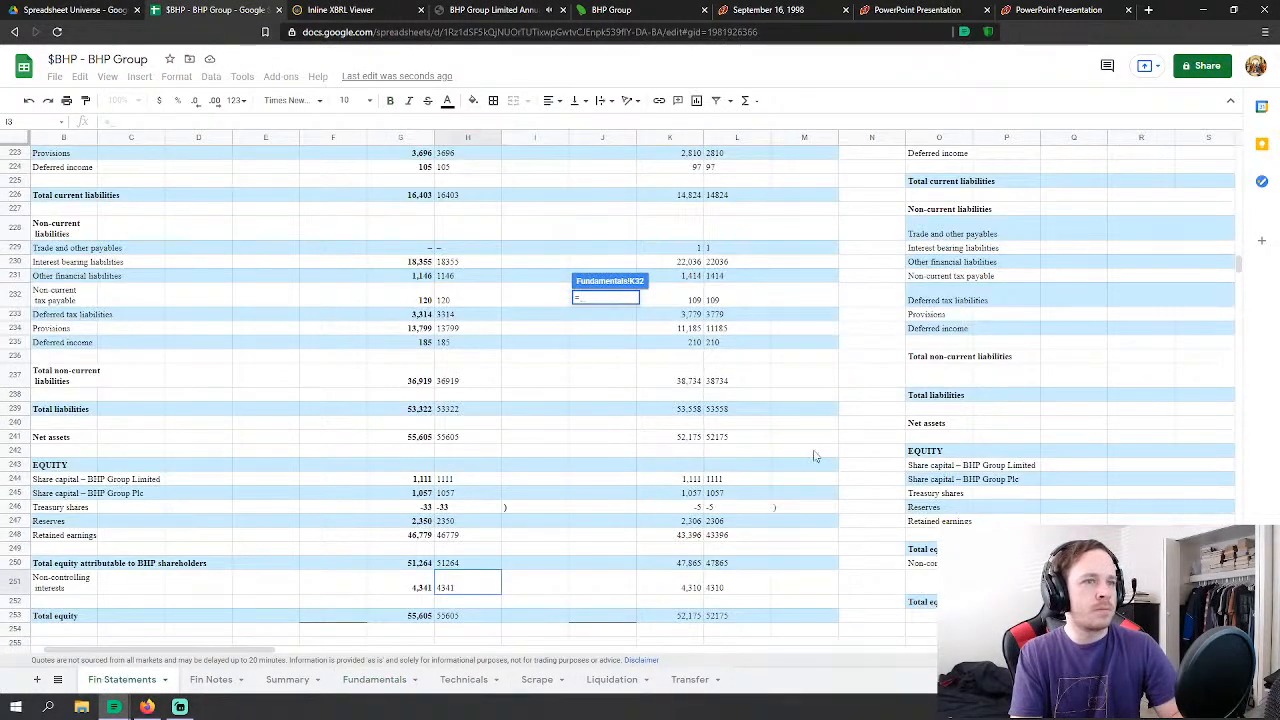
drag(1244, 266, 1244, 146)
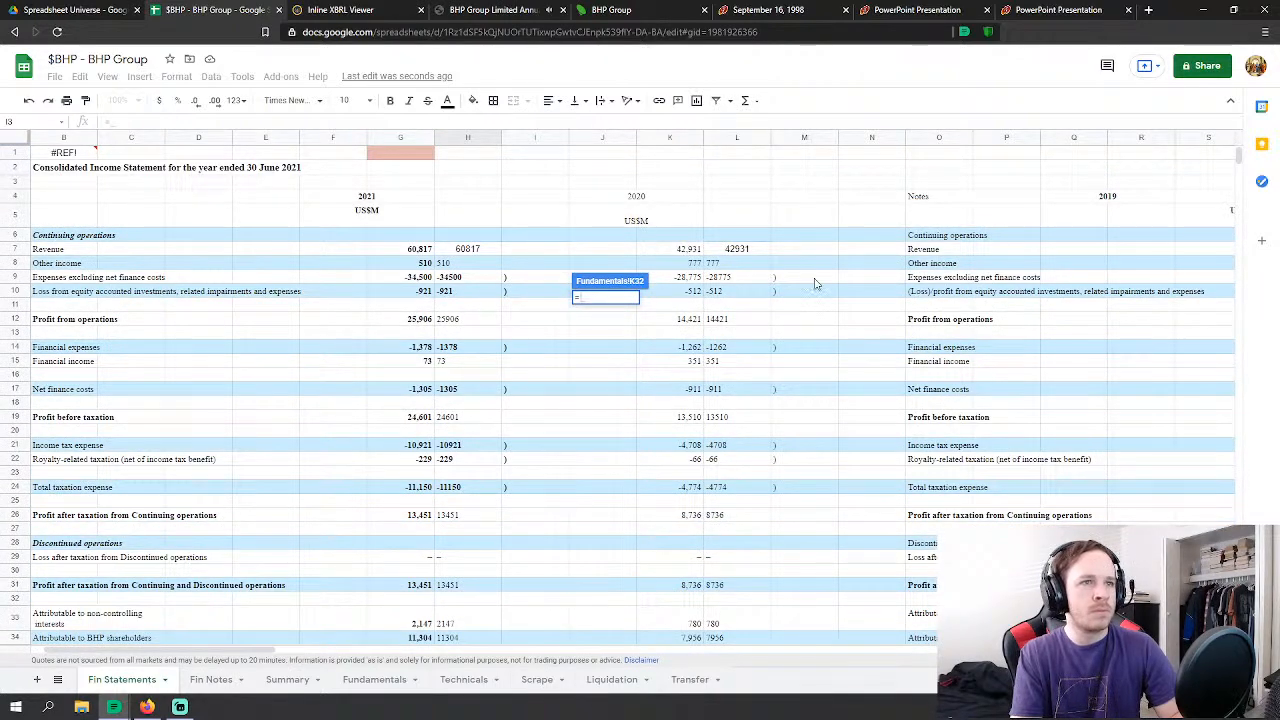
click(731, 252)
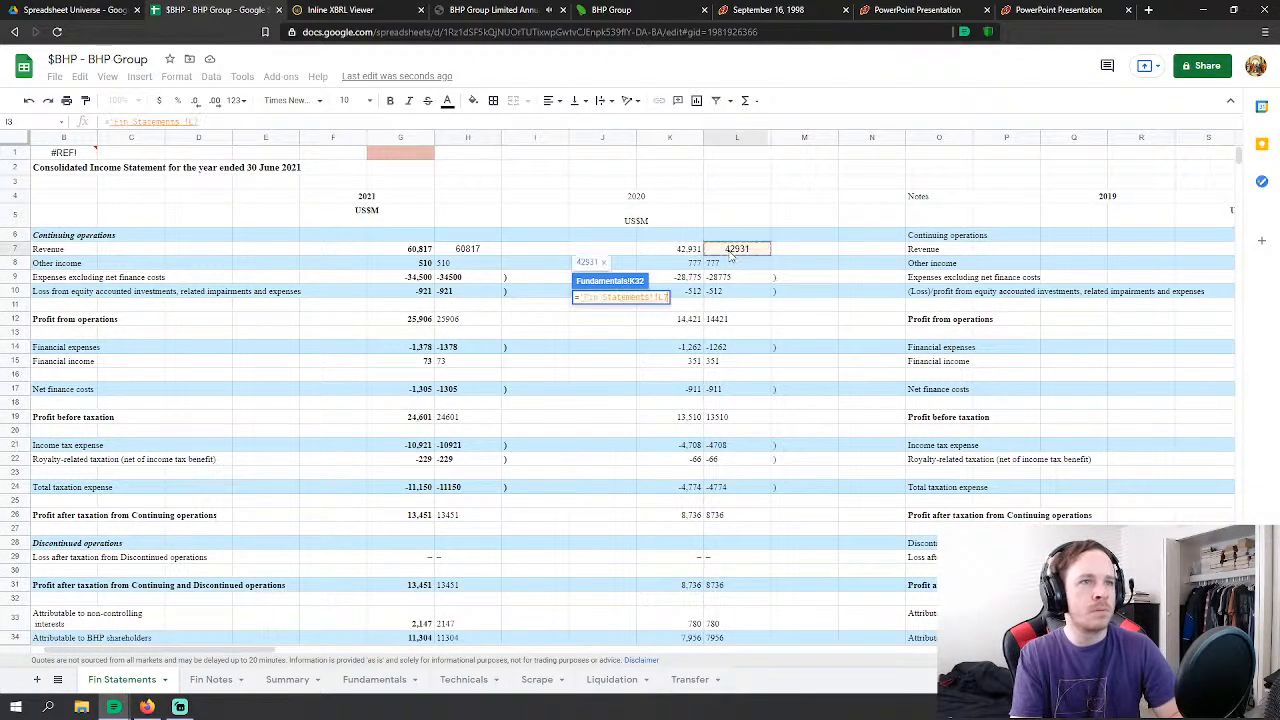
key(Return)
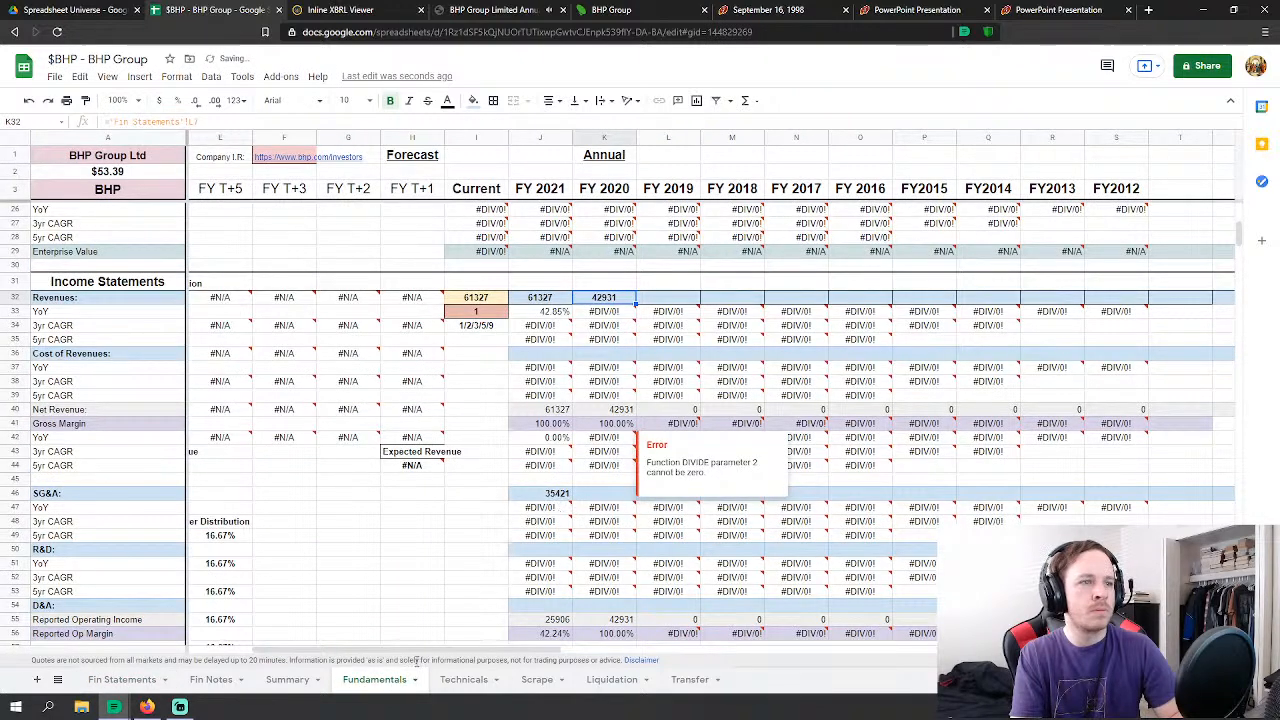
drag(420, 655, 398, 655)
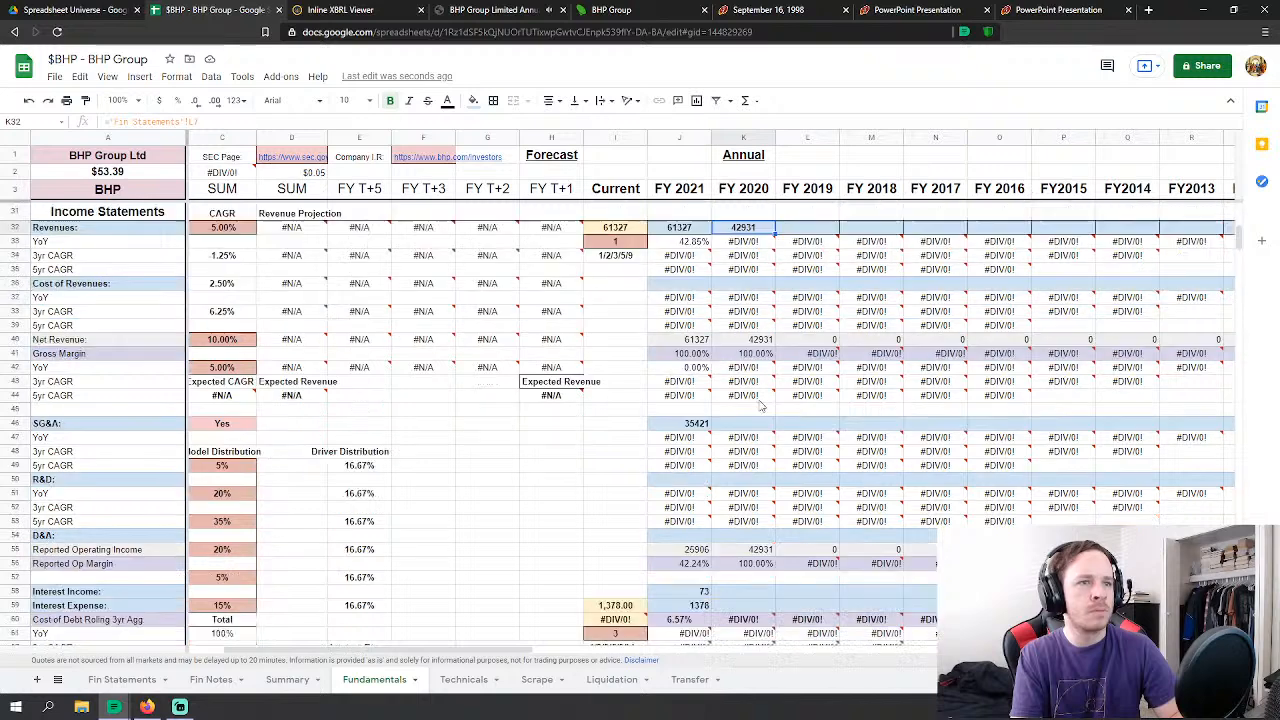
scroll(757, 365, down, 2)
click(743, 423)
text(=)
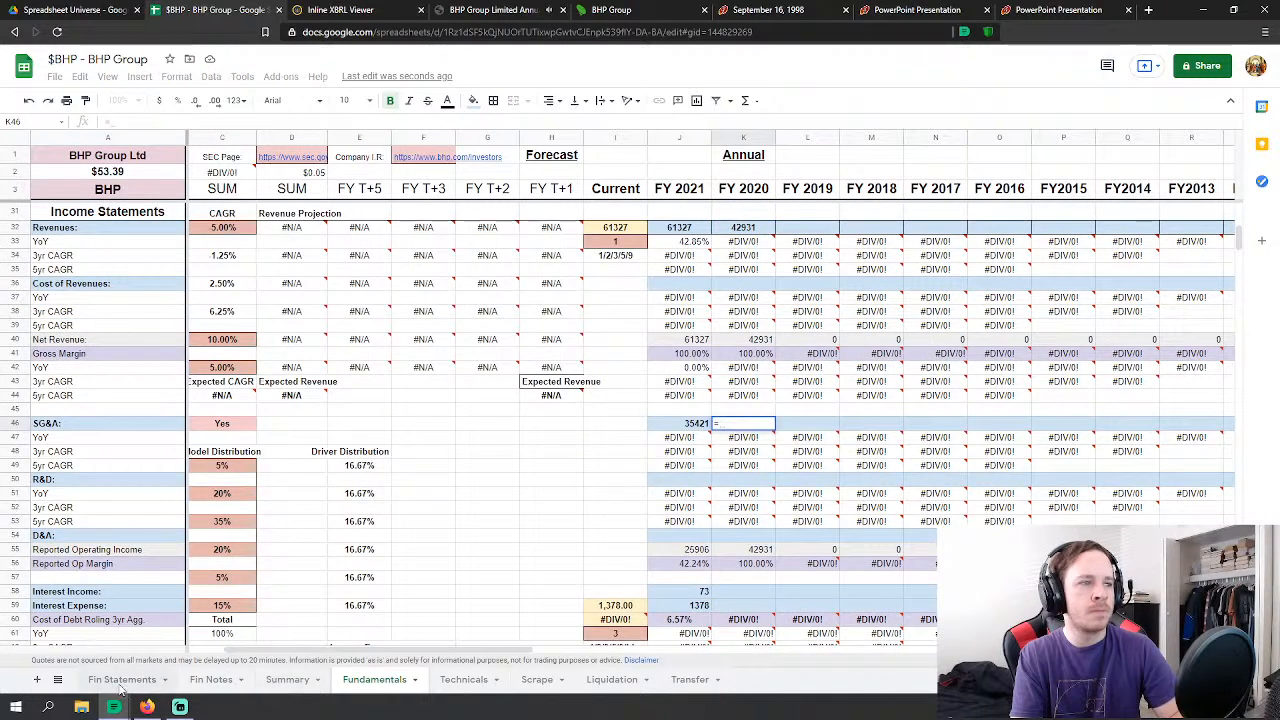
key(BackSpace)
text(\)
key(Return)
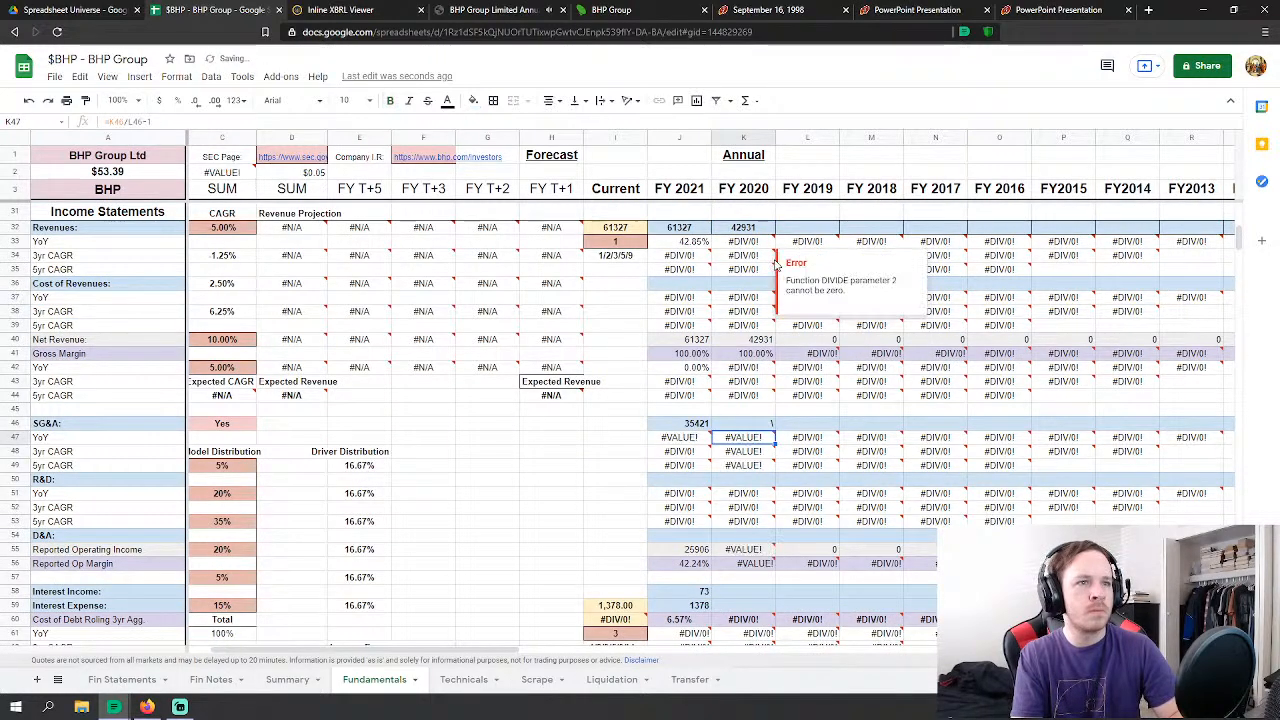
click(27, 102)
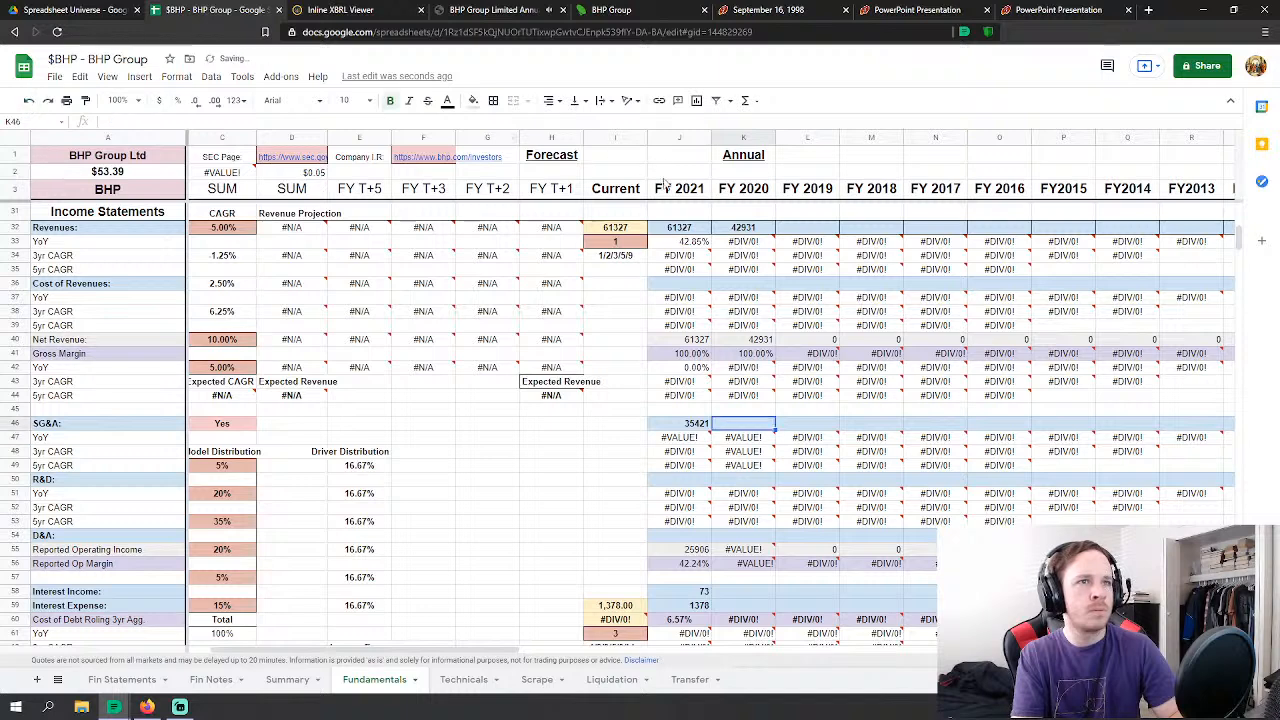
Step: Add 2020 other income from Fin Statements L8 to the FY 2020 Revenues formula in K32
double_click(759, 231)
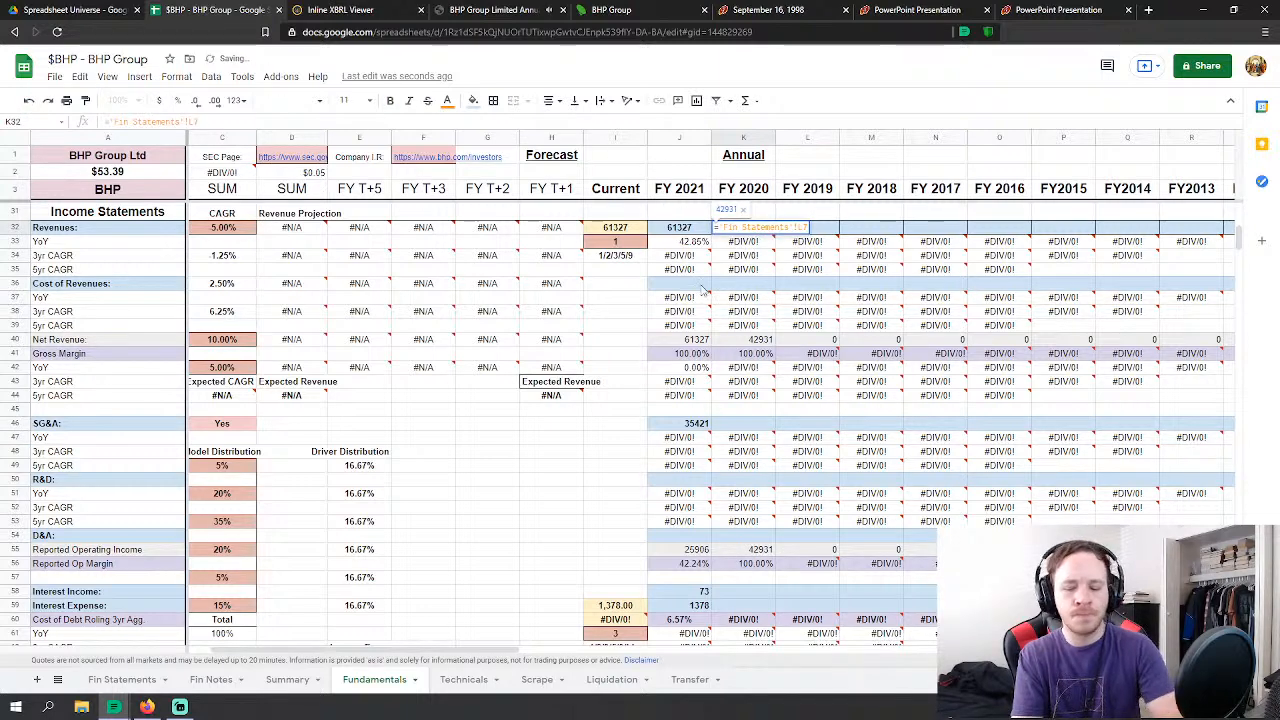
click(130, 684)
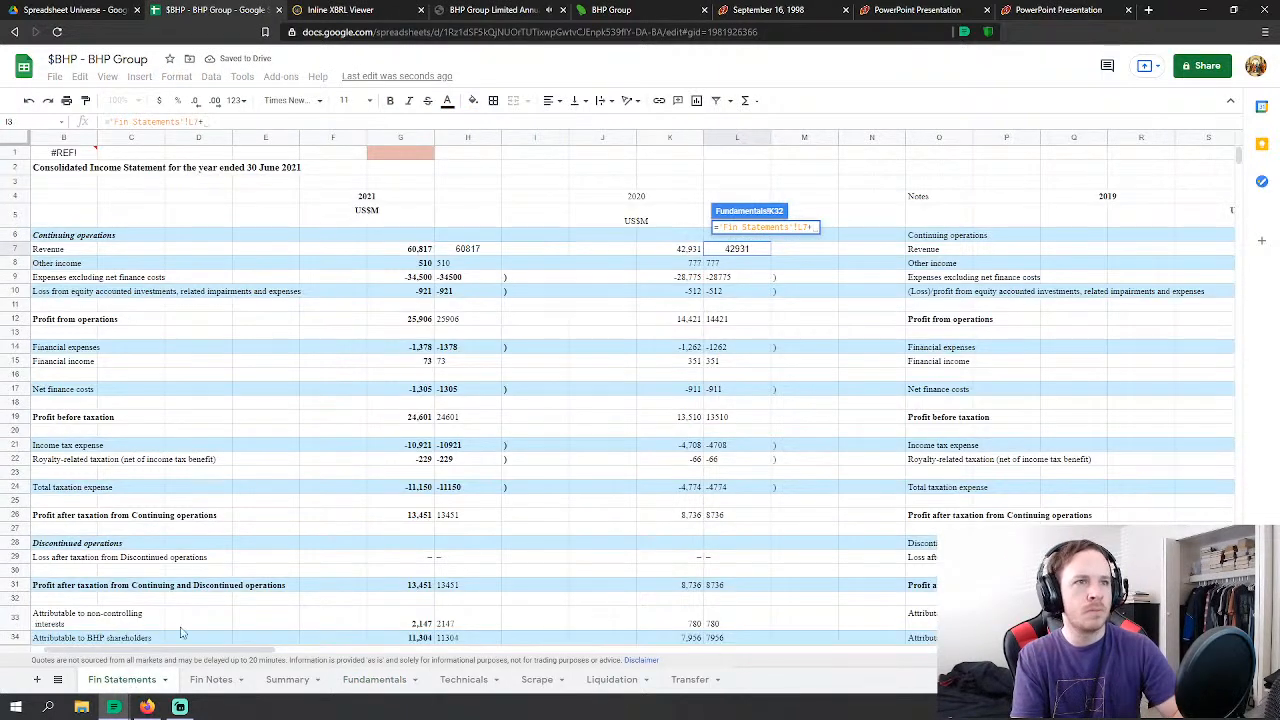
click(728, 262)
key(Return)
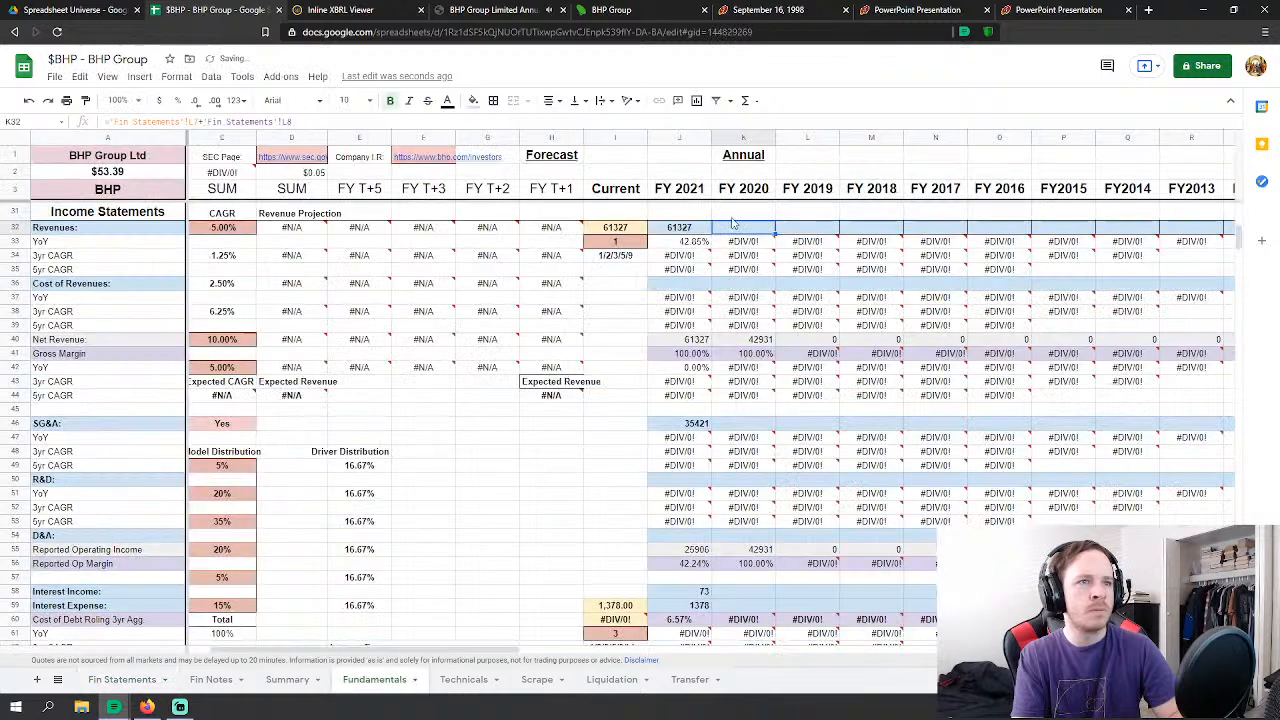
Step: Enter FY 2020 SG&A in K46 as the negated 2020 expenses from Fin Statements L9 minus the equity accounted investment loss in L10
click(746, 422)
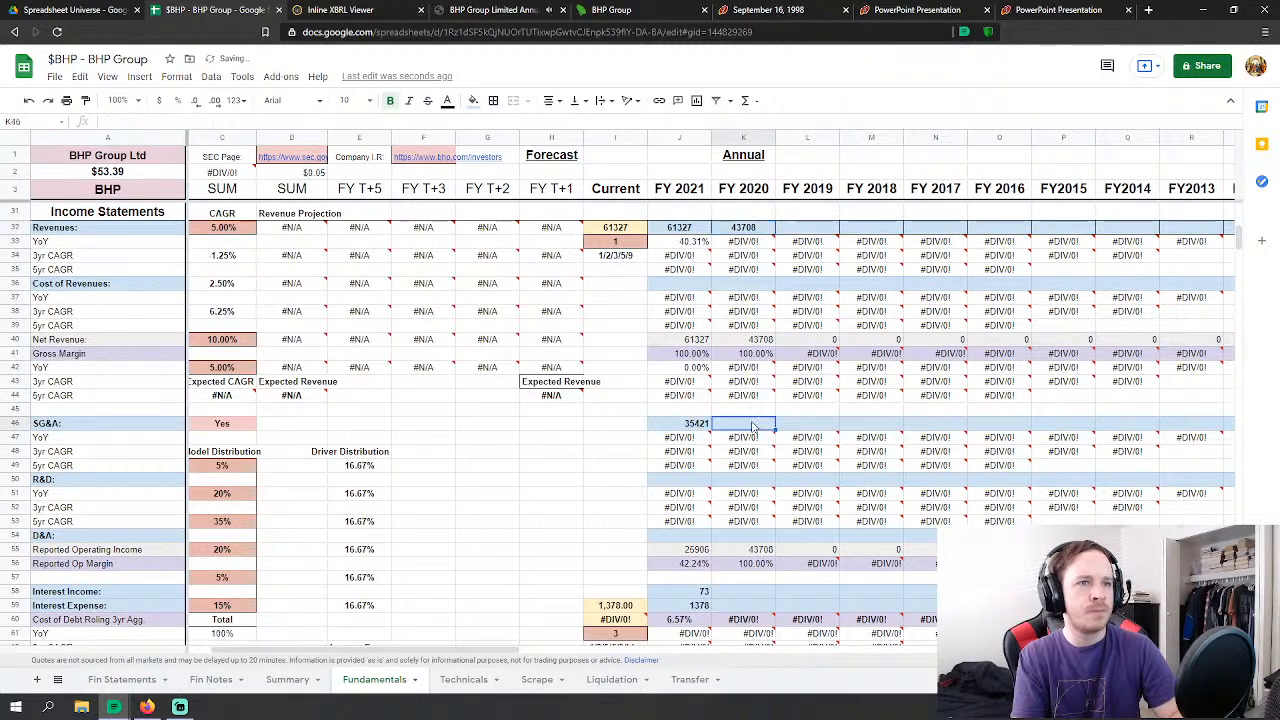
text(=)
click(122, 680)
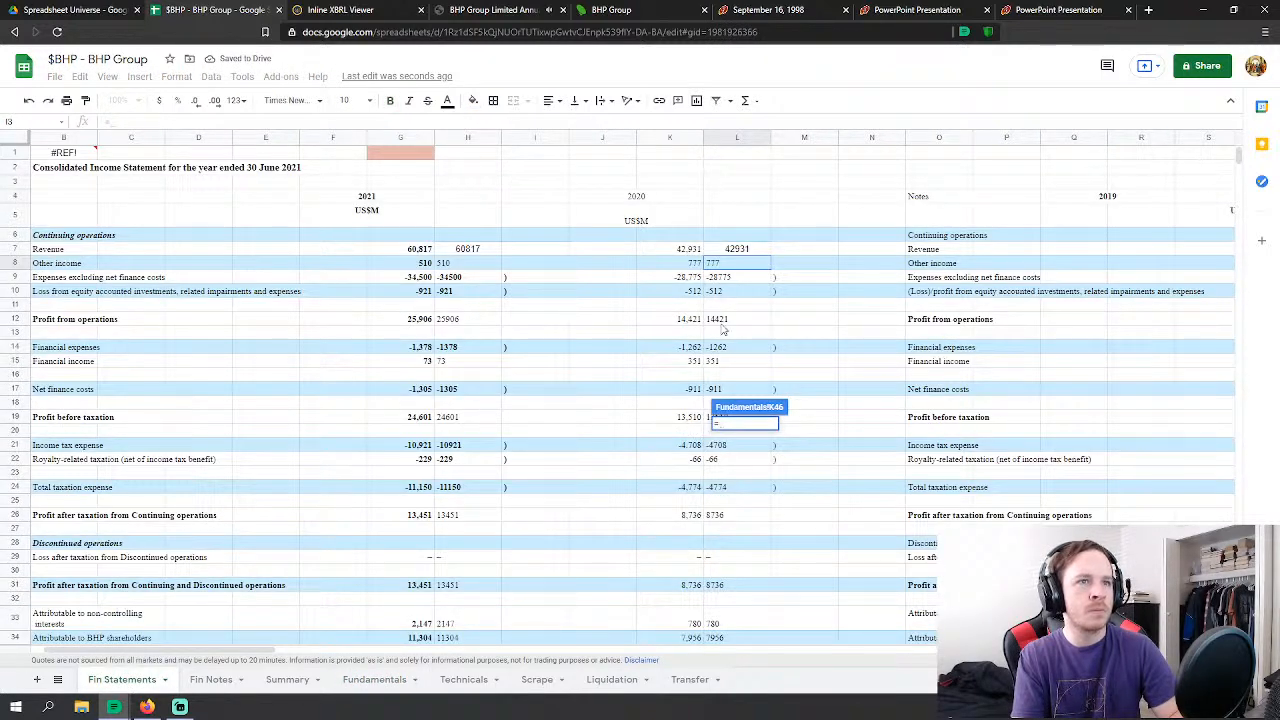
text(-)
click(741, 281)
text(-)
click(728, 292)
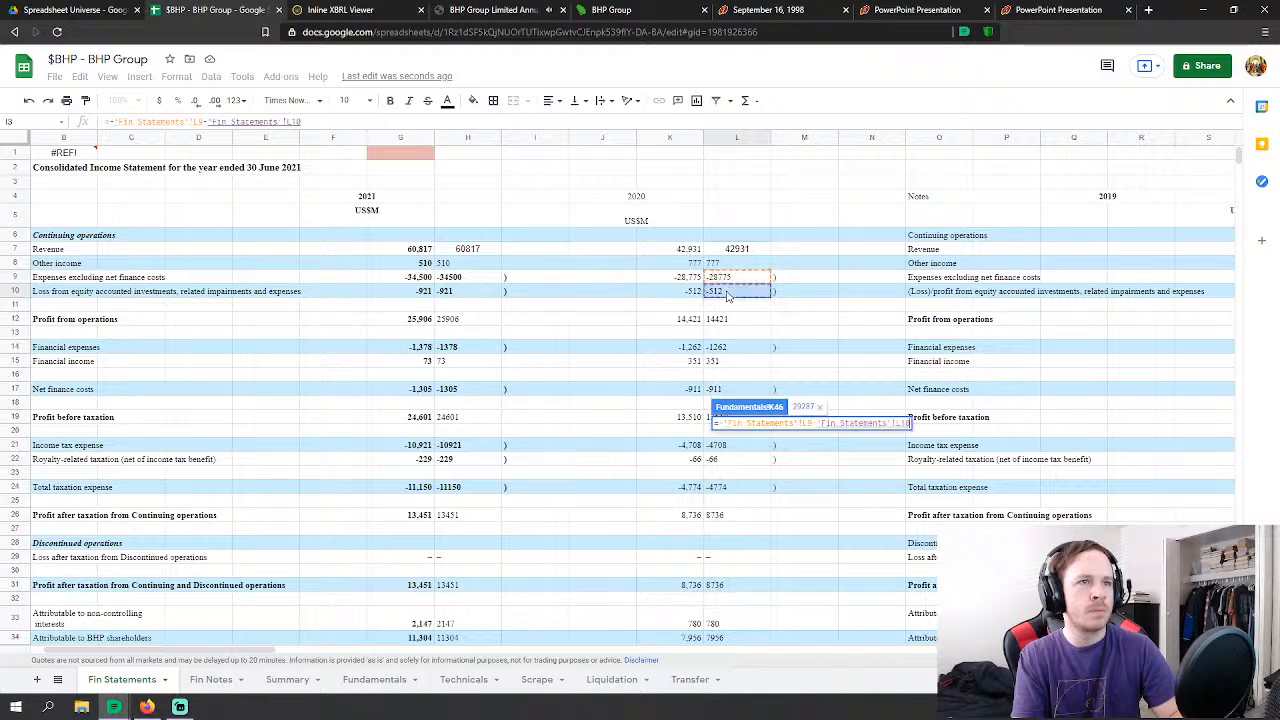
key(Return)
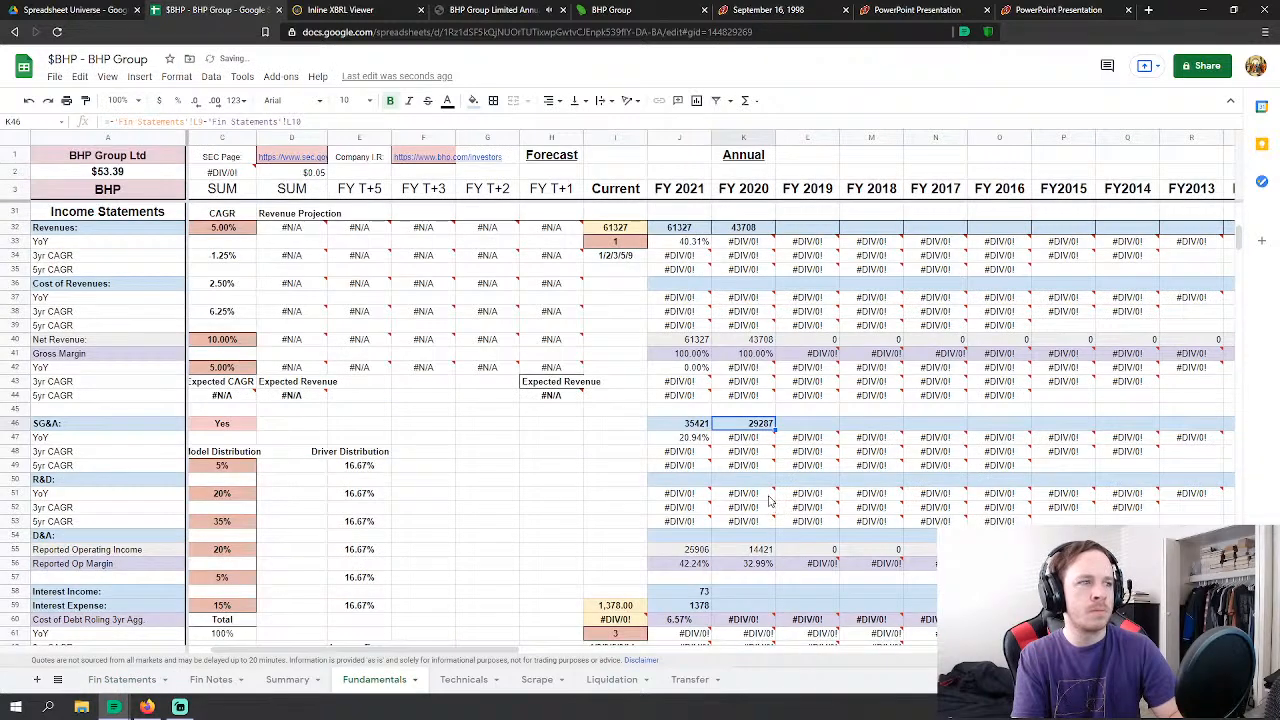
Step: Link FY 2020 Interest Income in K58 to the 2020 financial income in Fin Statements L15, without a minus sign
scroll(764, 497, down, 2)
click(764, 491)
text(=)
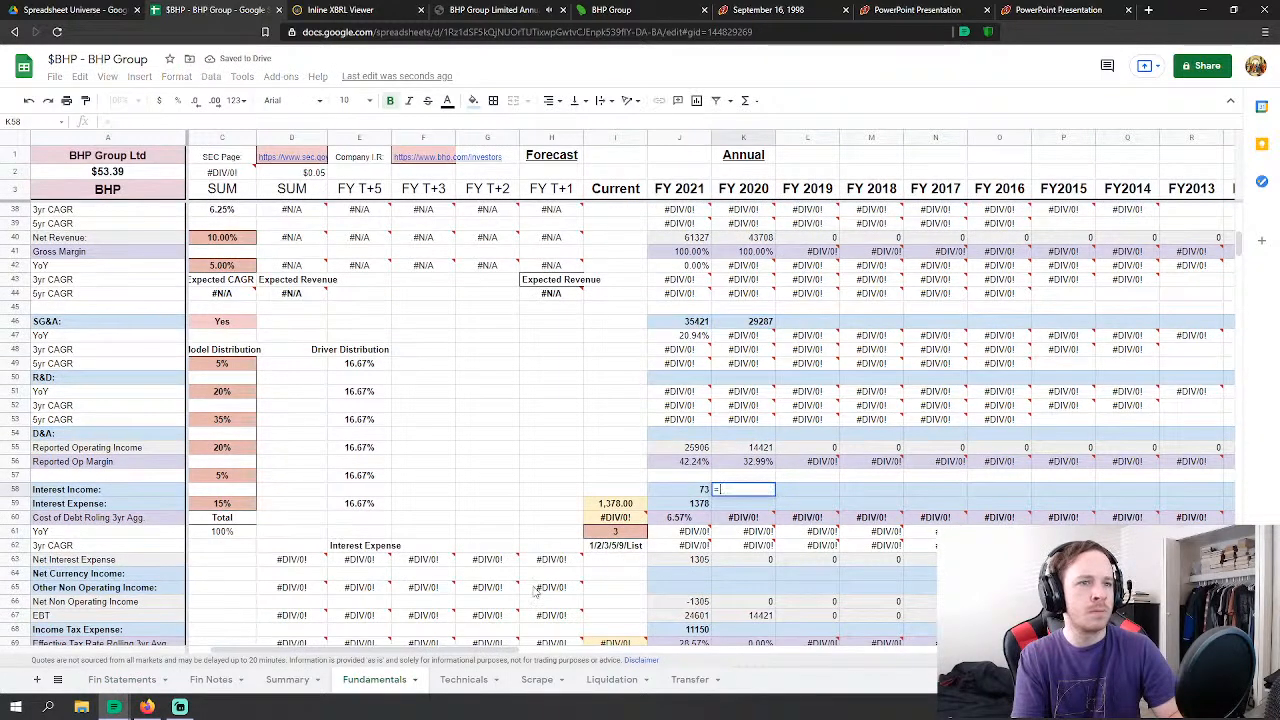
click(121, 681)
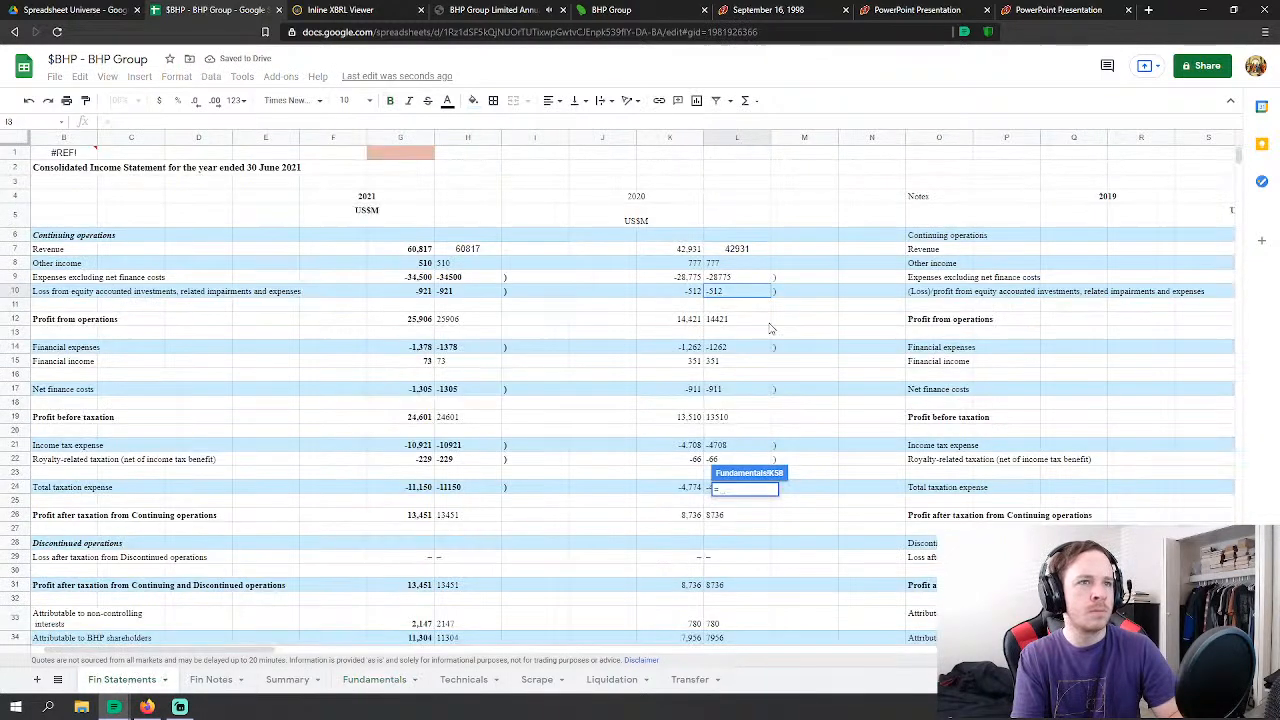
click(724, 361)
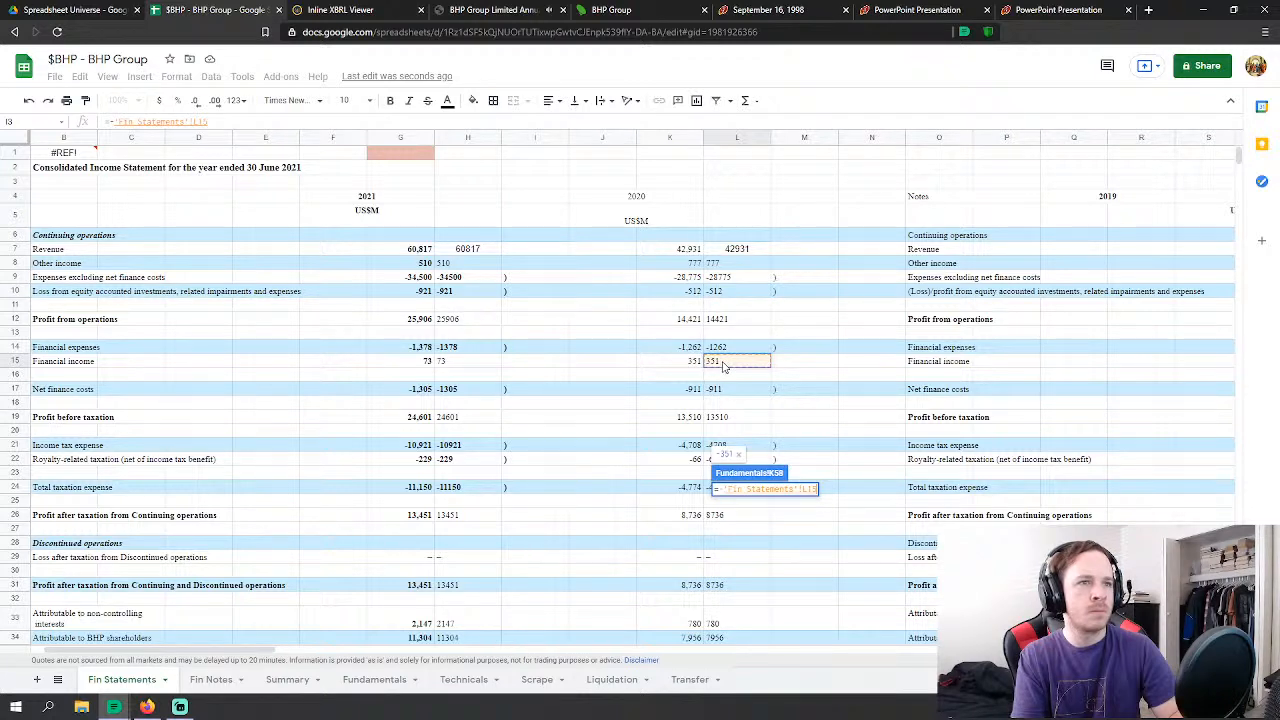
key(BackSpace)
key(BackSpace)
key(BackSpace)
key(BackSpace)
key(BackSpace)
key(BackSpace)
key(BackSpace)
key(BackSpace)
key(BackSpace)
key(BackSpace)
key(BackSpace)
key(BackSpace)
key(BackSpace)
key(BackSpace)
key(BackSpace)
key(BackSpace)
key(BackSpace)
key(BackSpace)
key(BackSpace)
key(BackSpace)
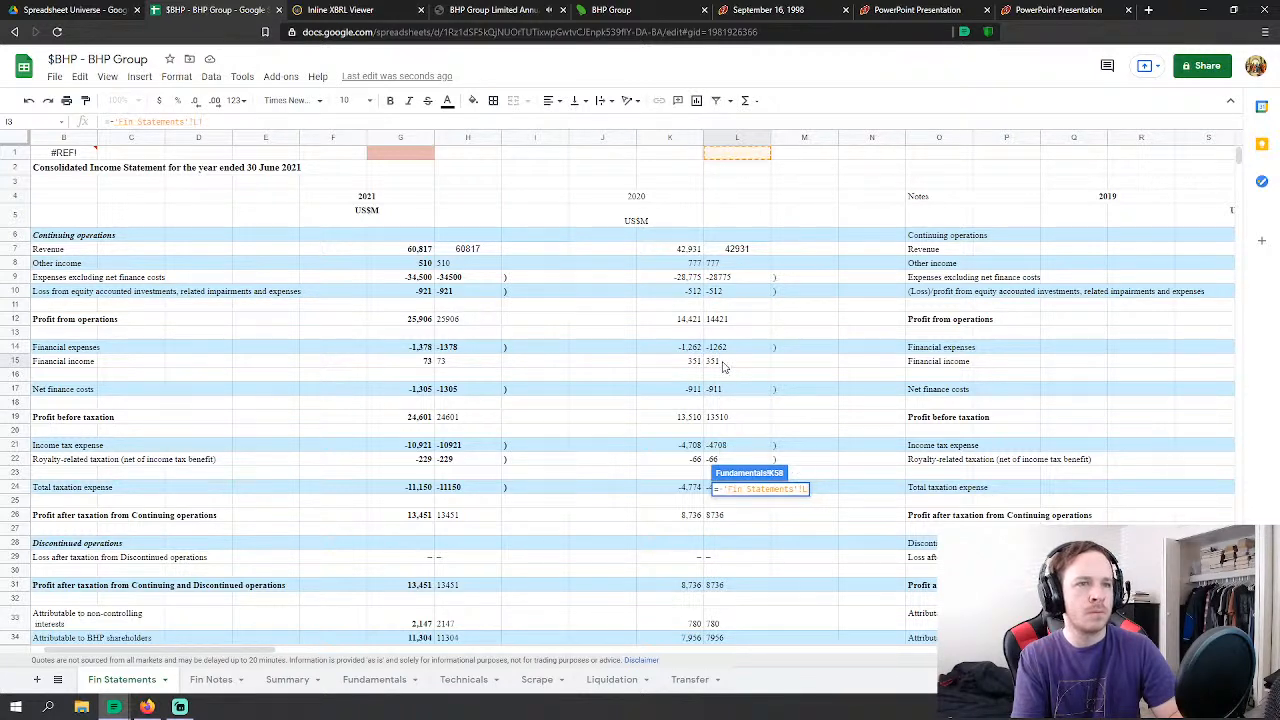
click(726, 364)
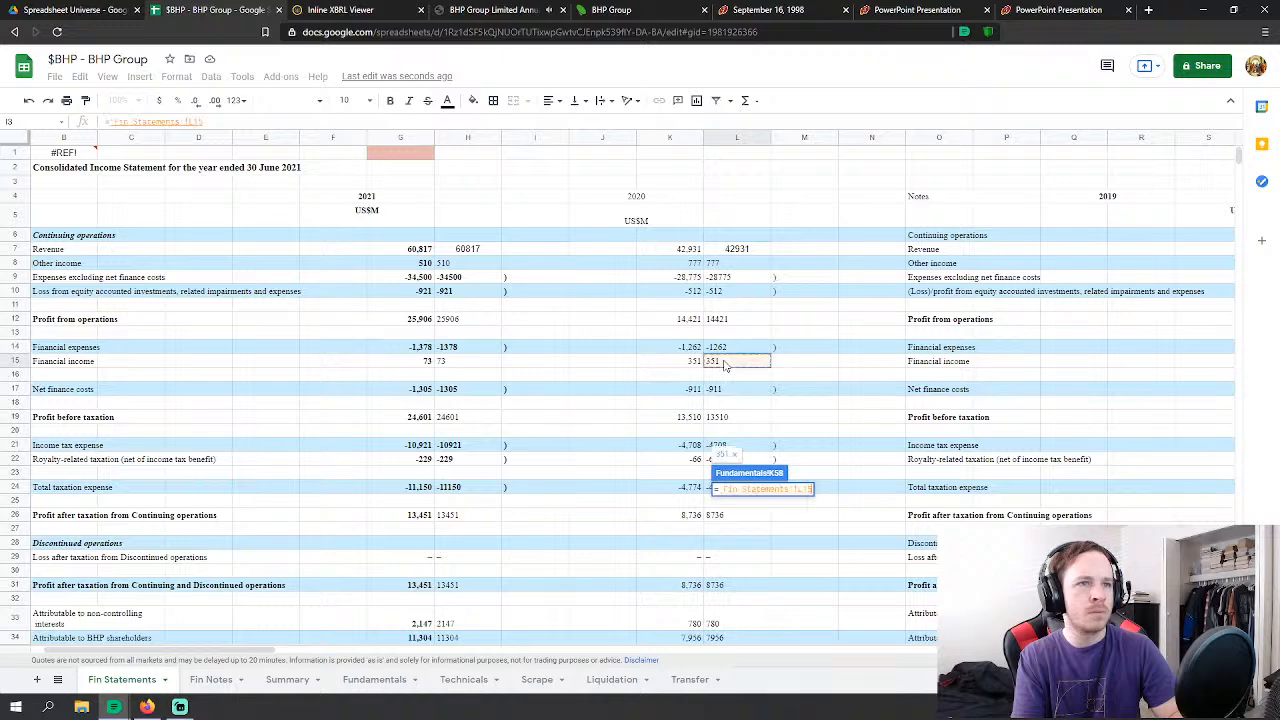
key(Return)
Step: Enter FY 2020 Interest Expense in K59 as the negated 2020 financial expenses from Fin Statements L14
click(742, 506)
text(=)
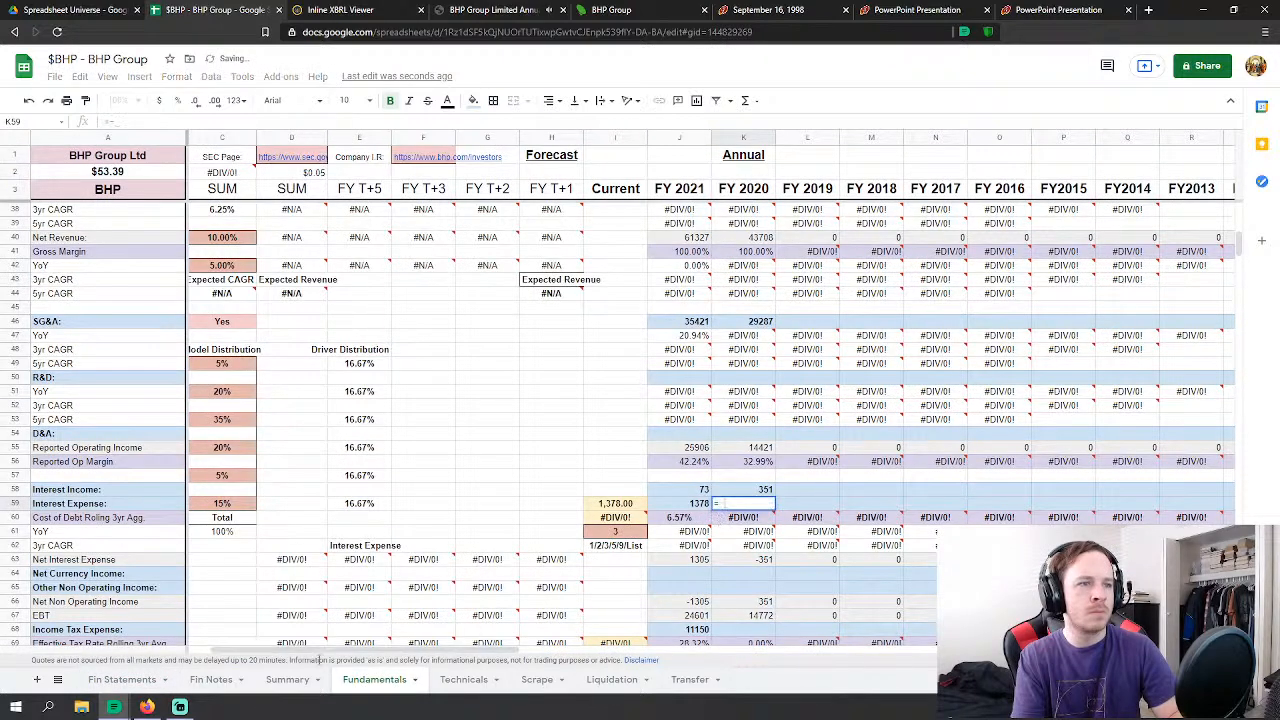
click(122, 679)
click(752, 350)
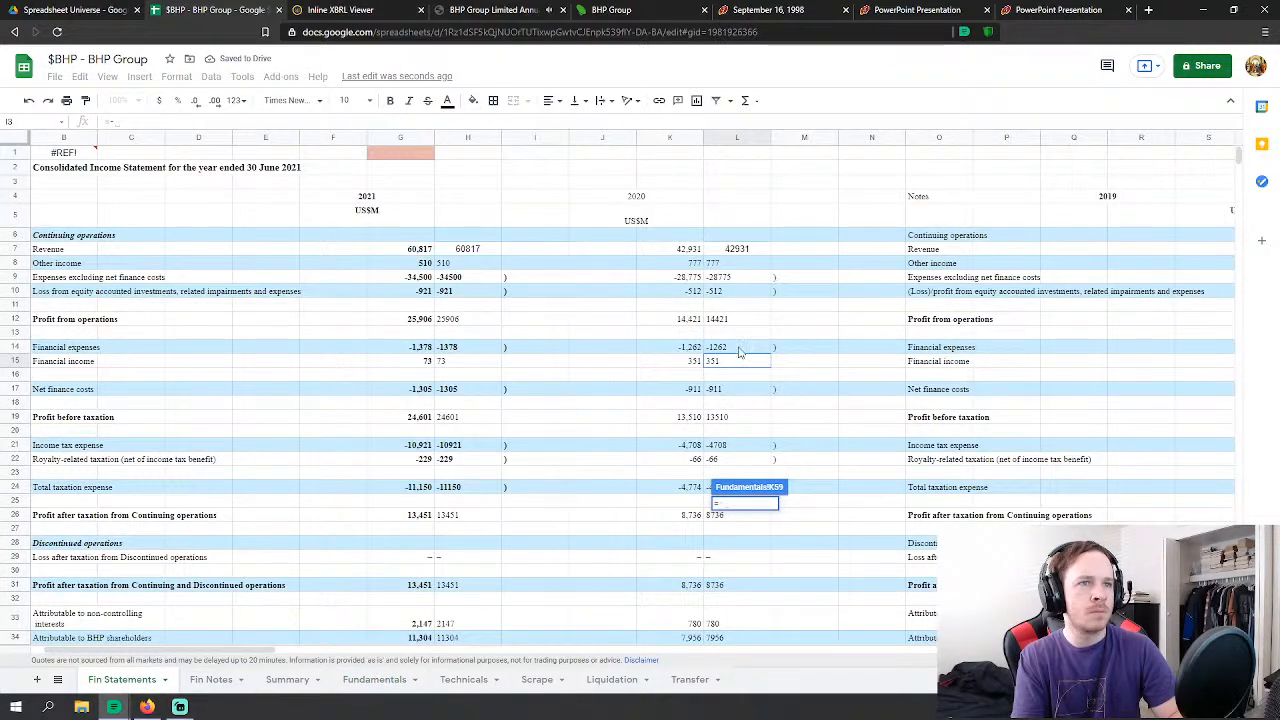
key(Return)
Step: Enter FY 2020 Income Tax Expense in K68 as the negated 2020 total taxation expense from Fin Statements L24
scroll(775, 405, down, 2)
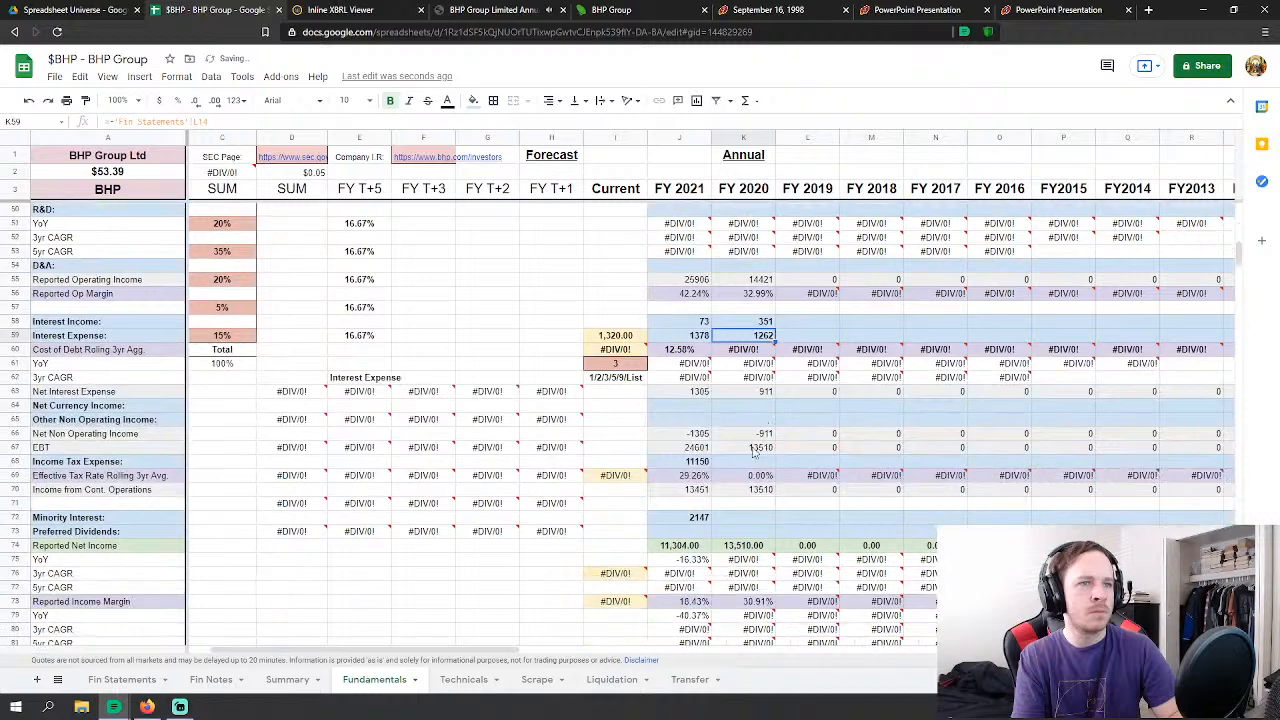
click(760, 462)
text(=)
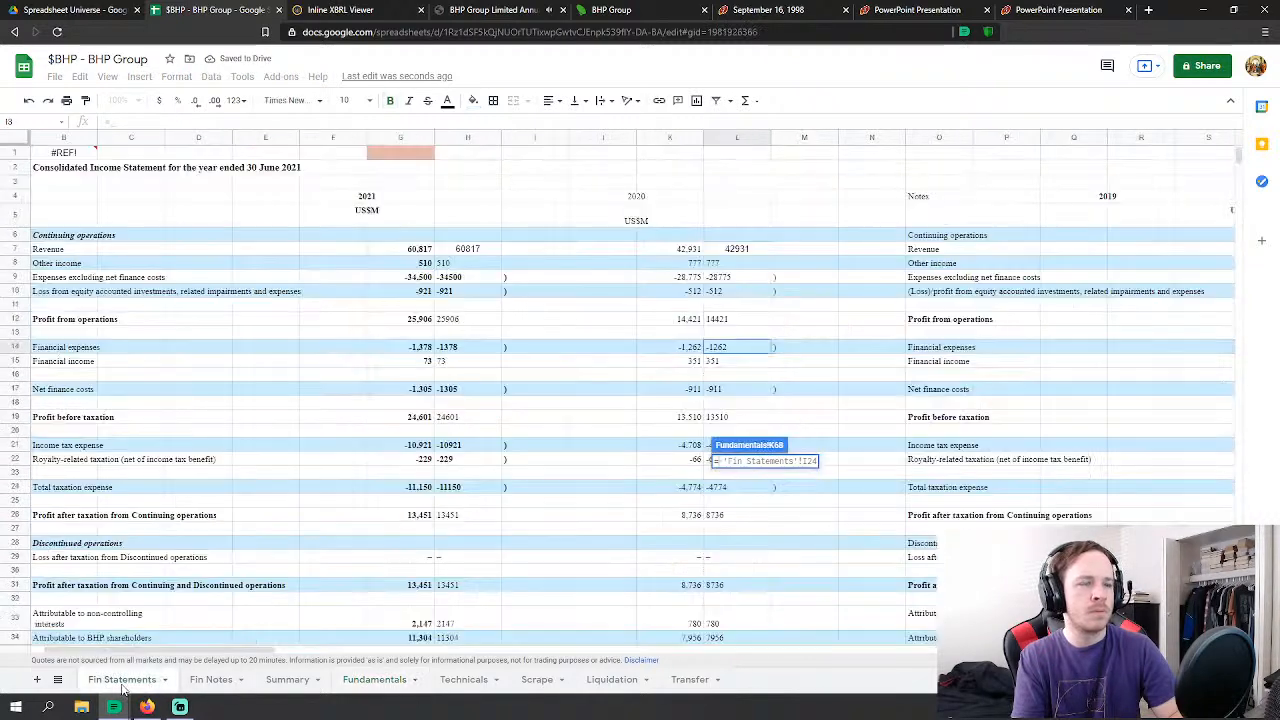
click(122, 679)
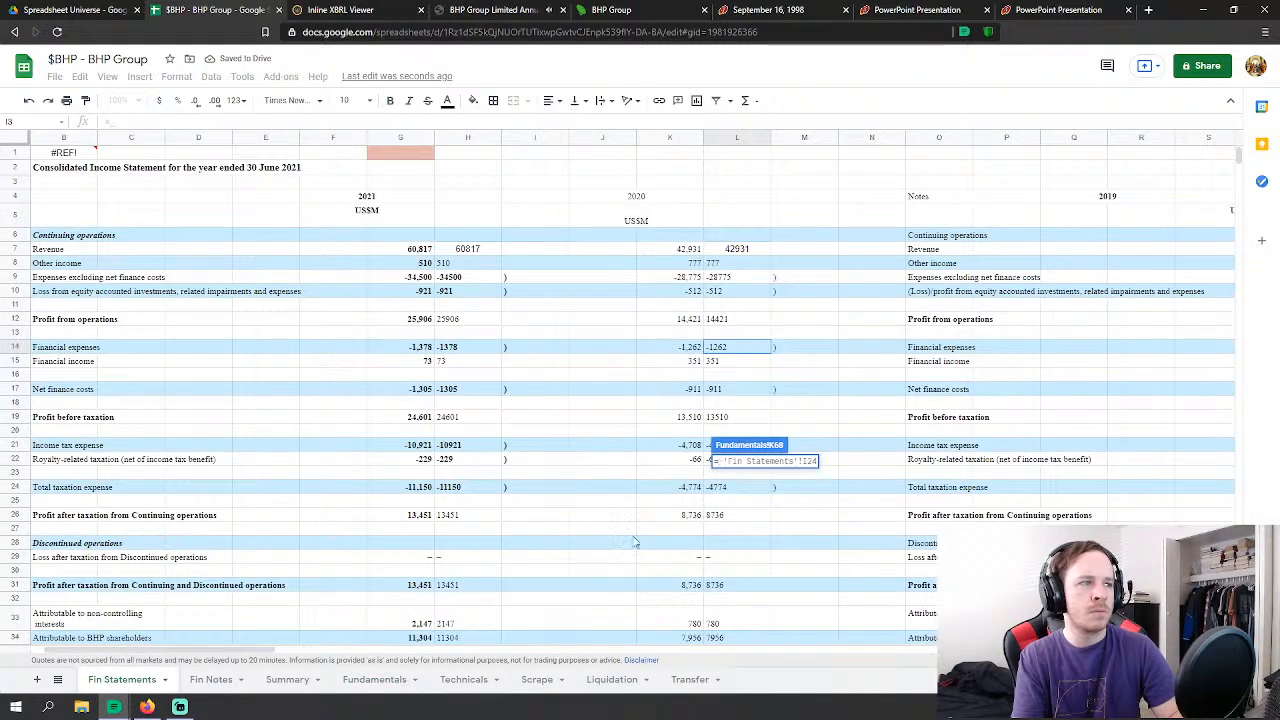
click(738, 490)
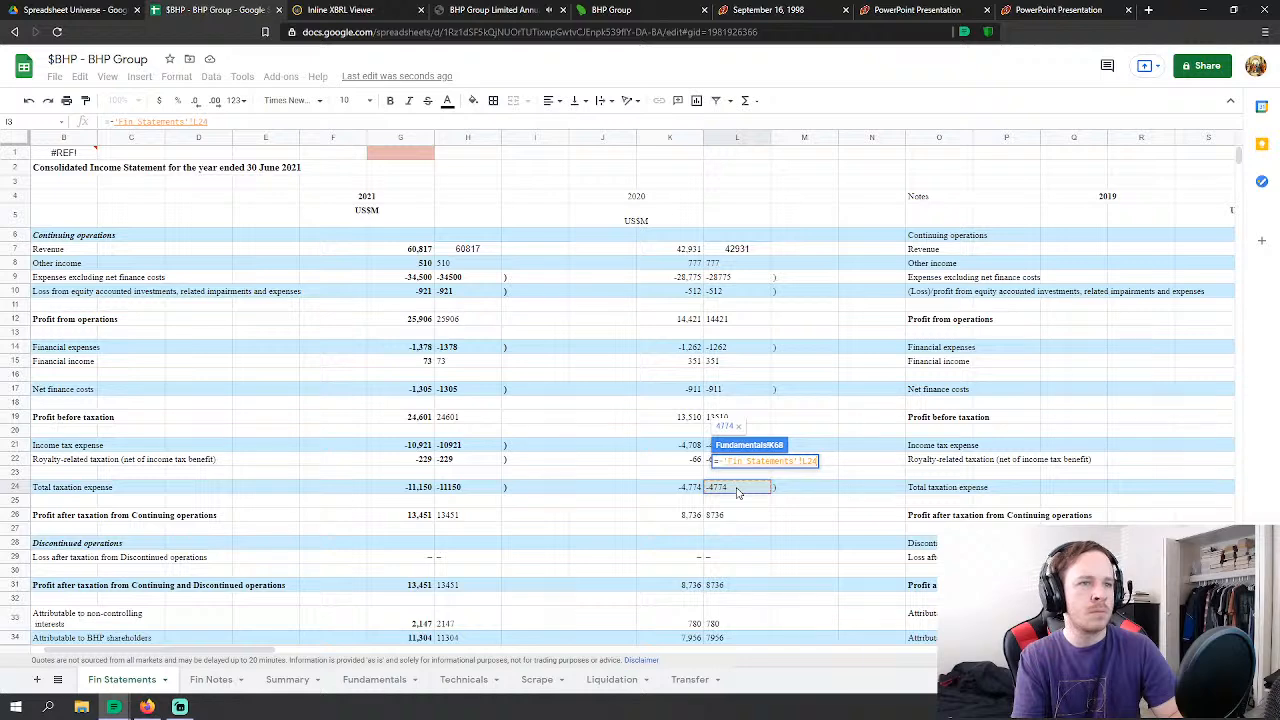
key(Return)
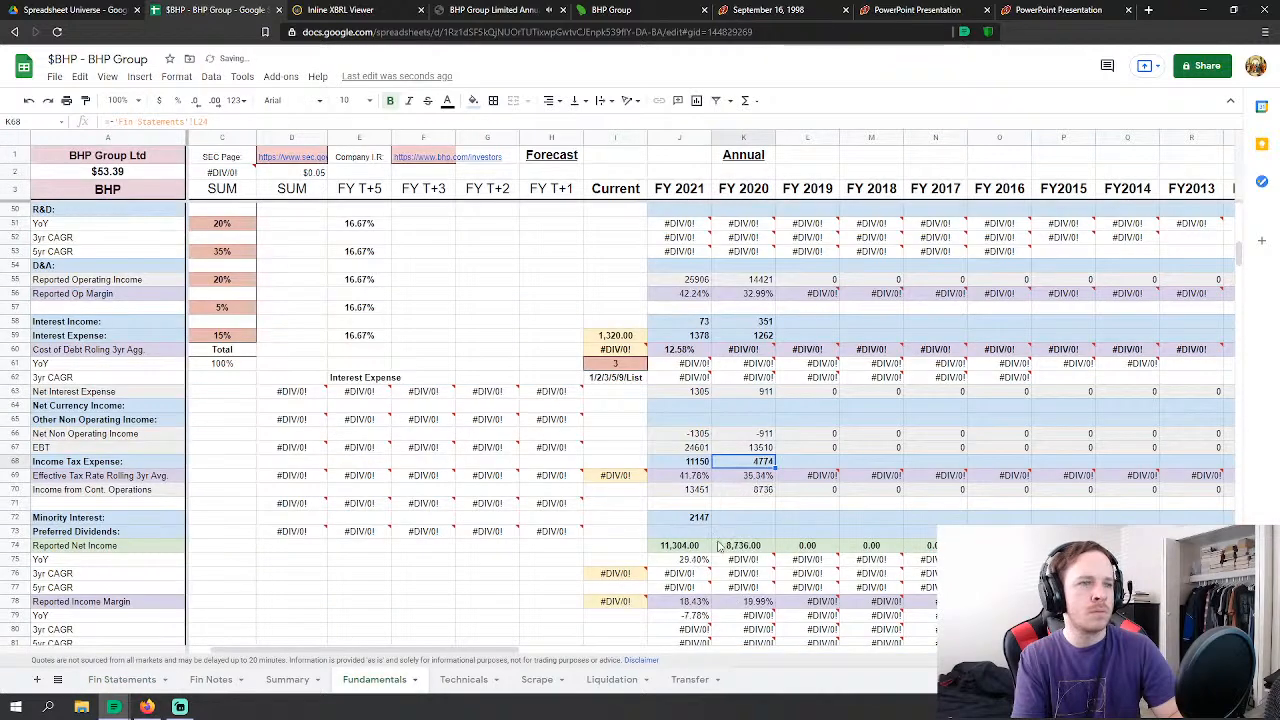
Step: Link FY 2020 Minority Interest in K72 to the 2020 amount attributable to non-controlling interests in Fin Statements L33
click(748, 493)
scroll(748, 493, down, 1)
text(=)
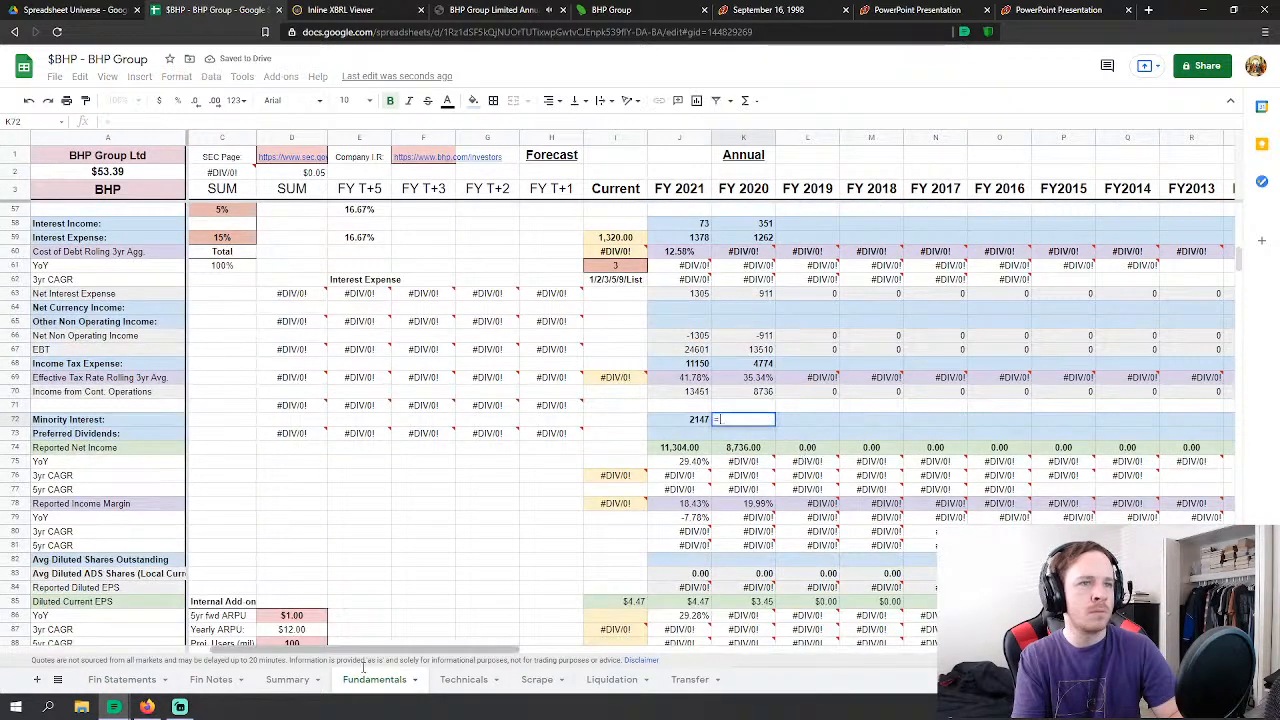
click(122, 679)
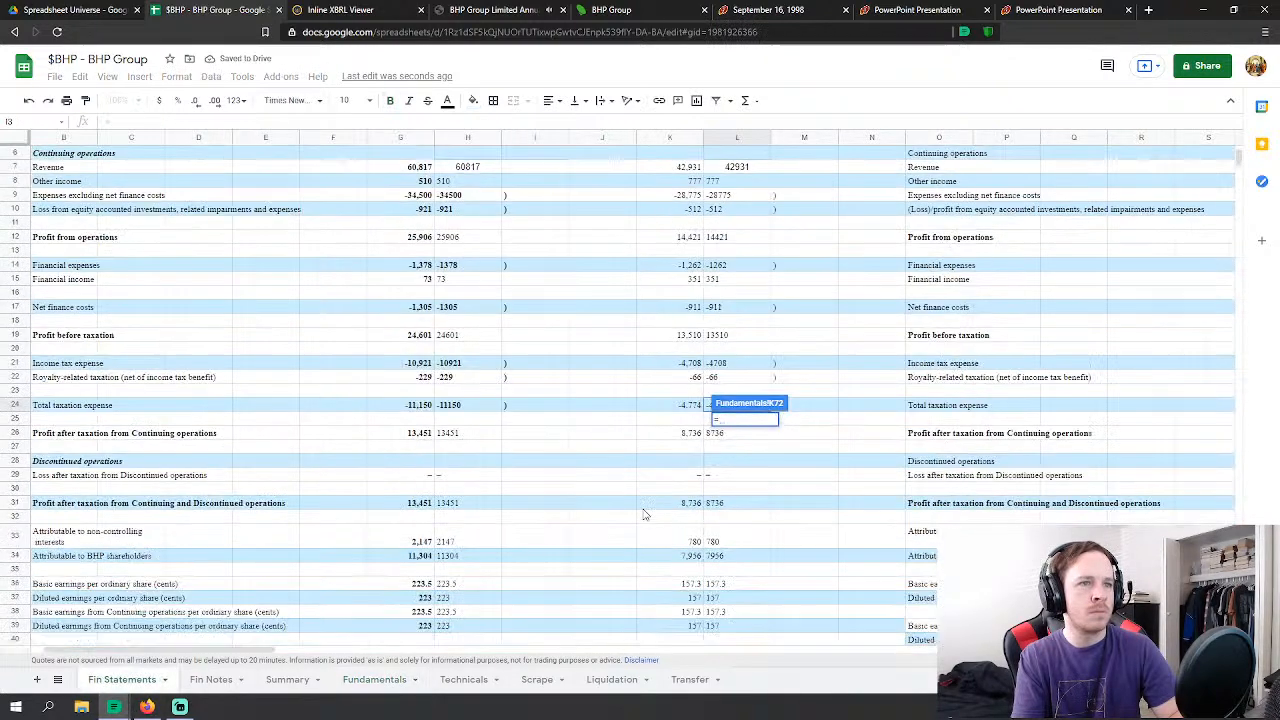
click(718, 545)
key(Return)
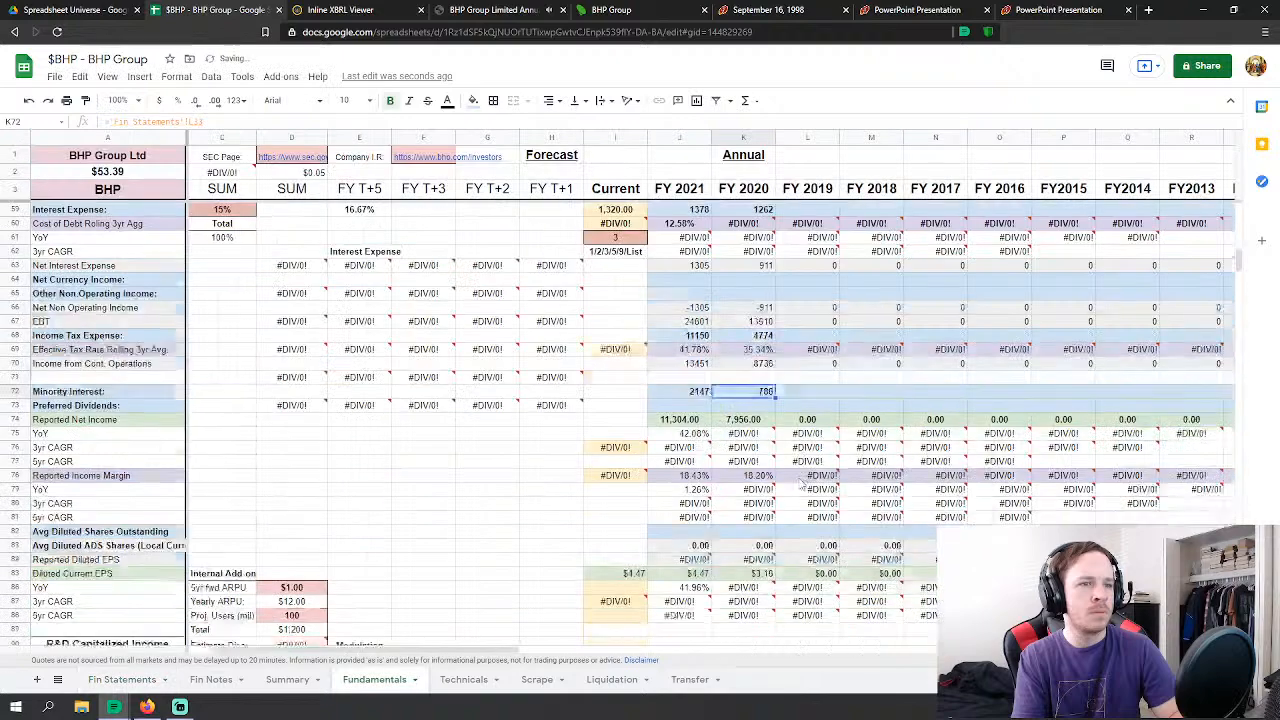
Step: Link FY 2020 CF Depreciation & Amortization in K127 to the 2020 depreciation and amortisation expense in Fin Statements L106
scroll(789, 497, down, 5)
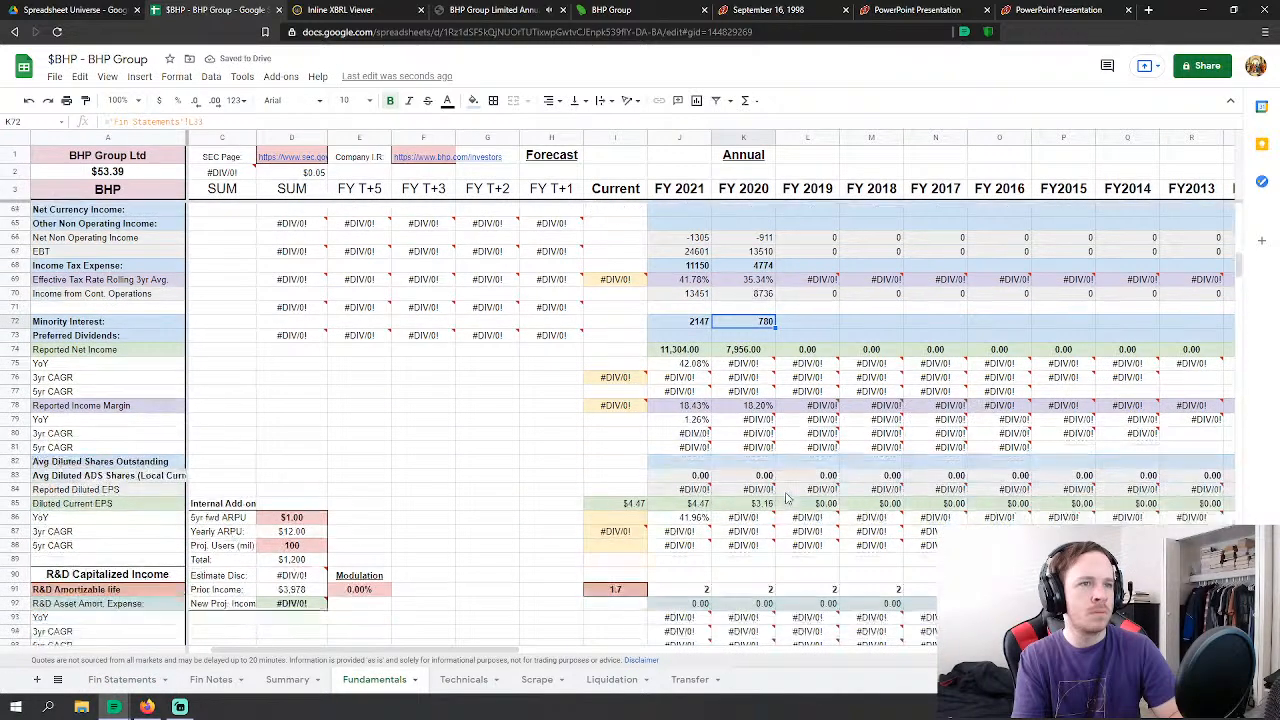
scroll(778, 500, down, 2)
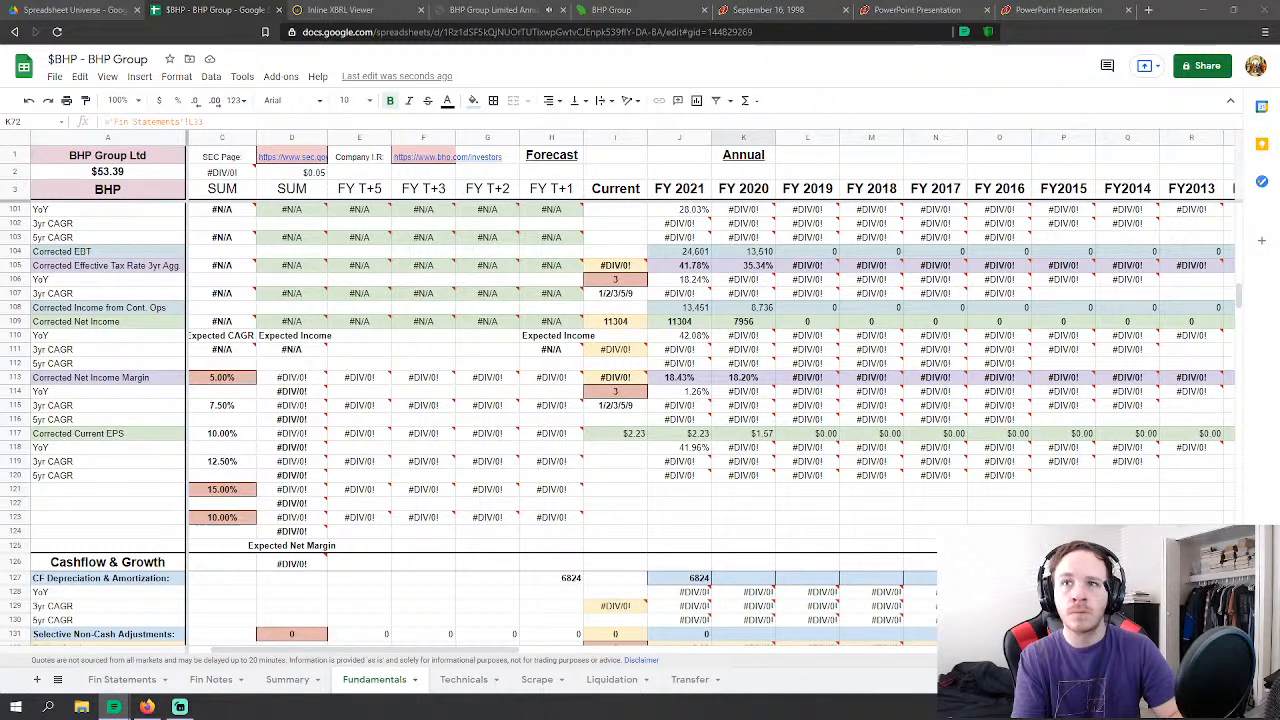
scroll(743, 383, down, 5)
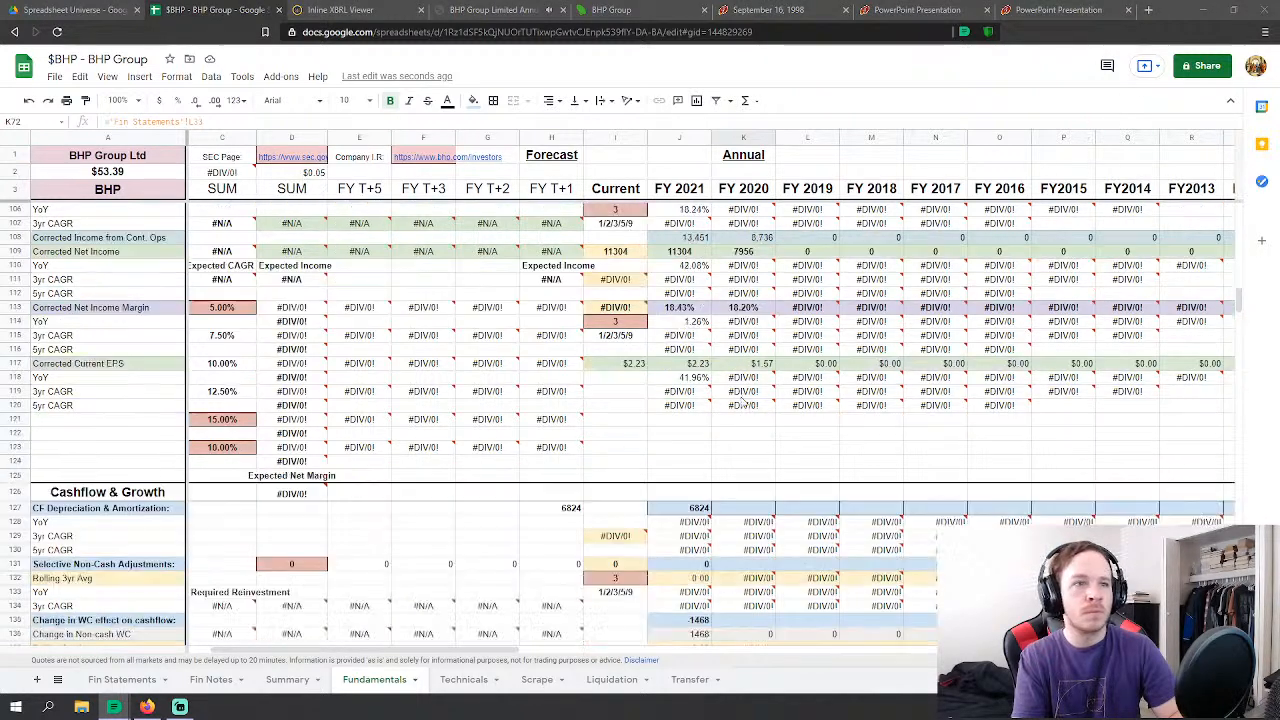
click(744, 372)
scroll(744, 372, down, 1)
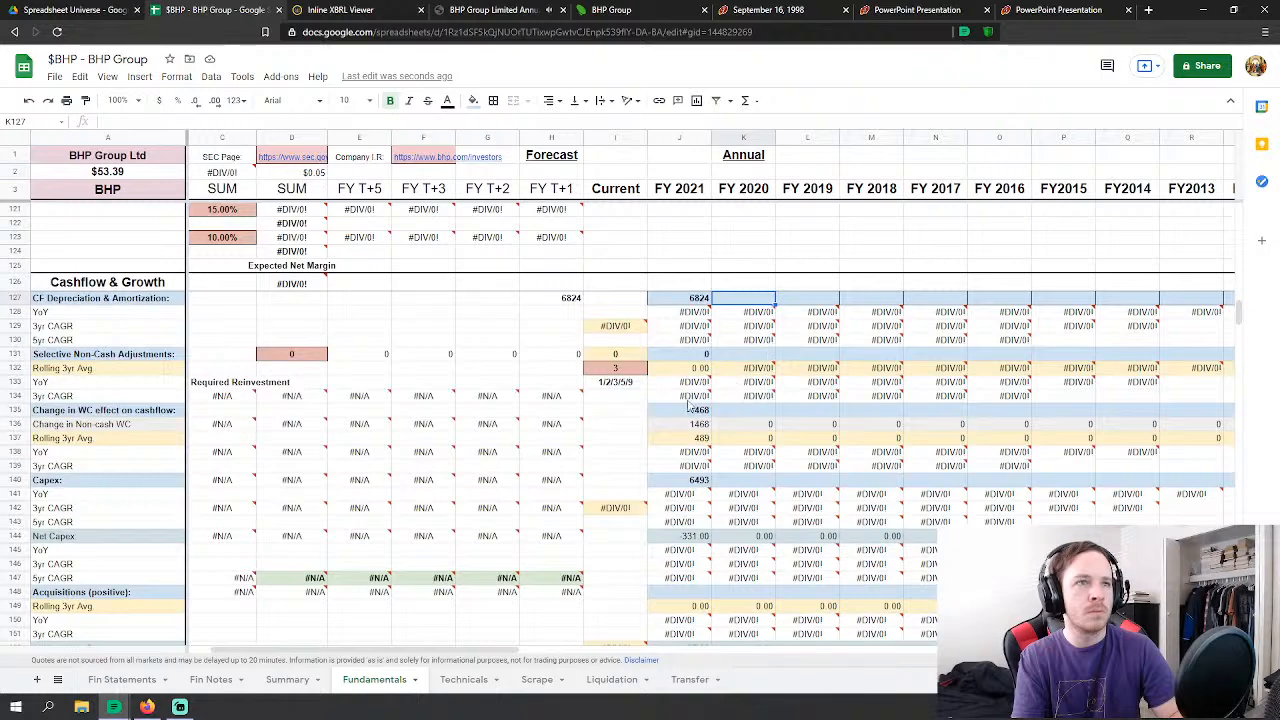
text(=)
click(117, 687)
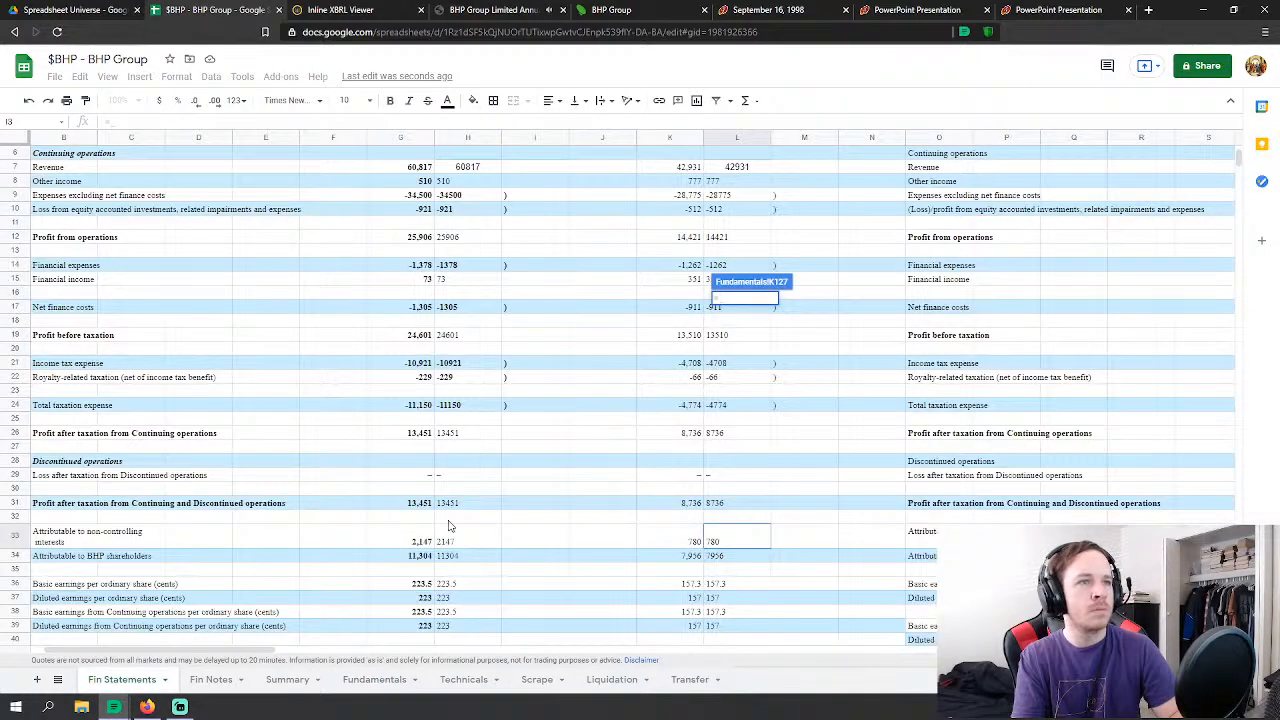
scroll(611, 491, down, 9)
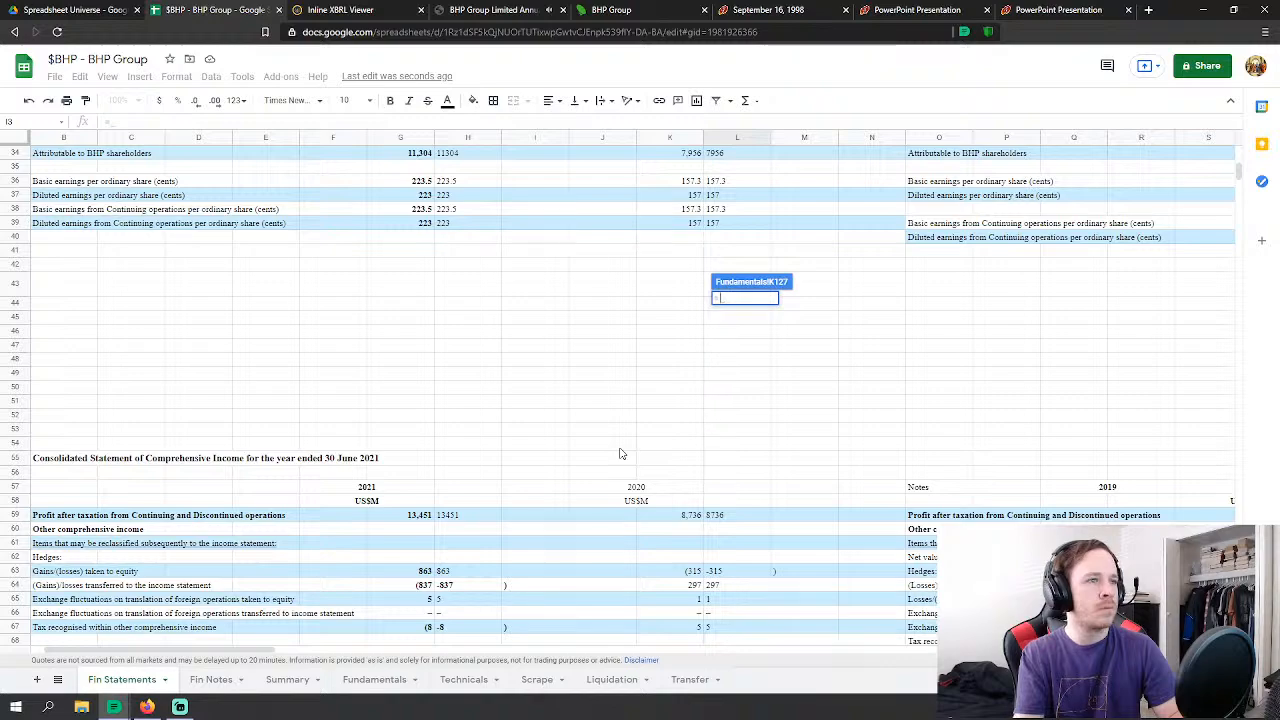
scroll(619, 454, down, 13)
scroll(678, 456, down, 4)
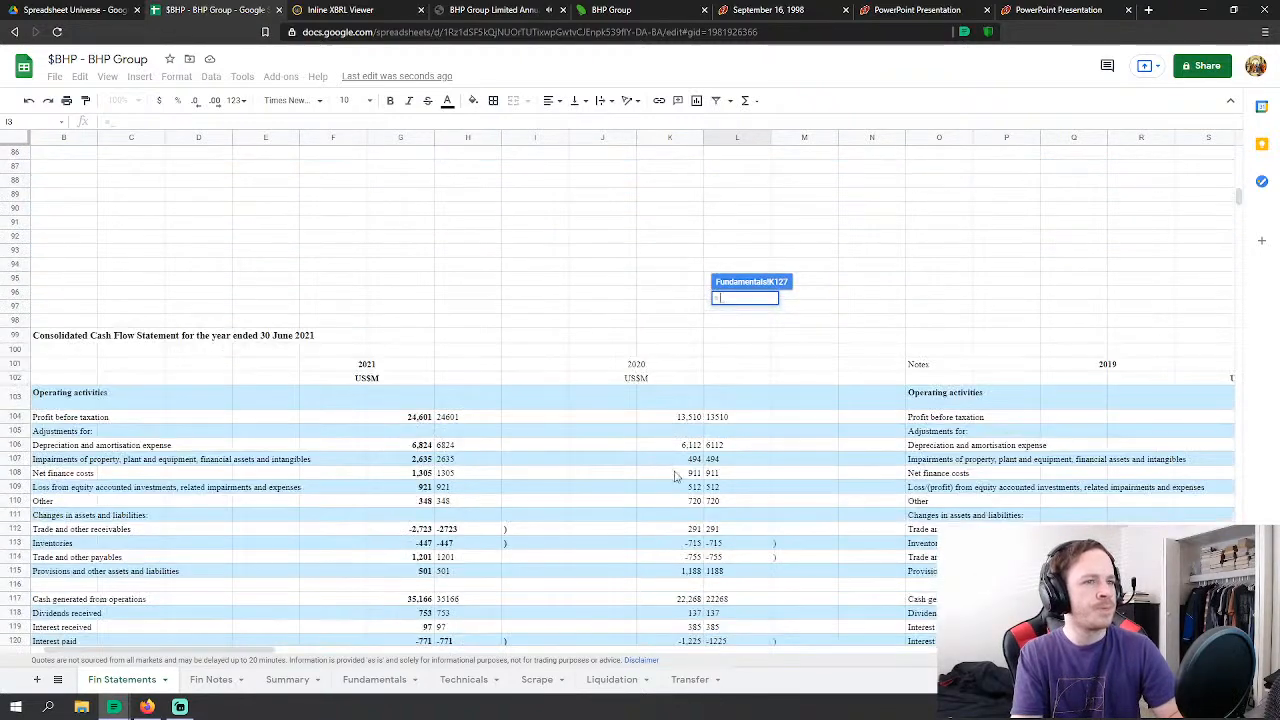
click(725, 446)
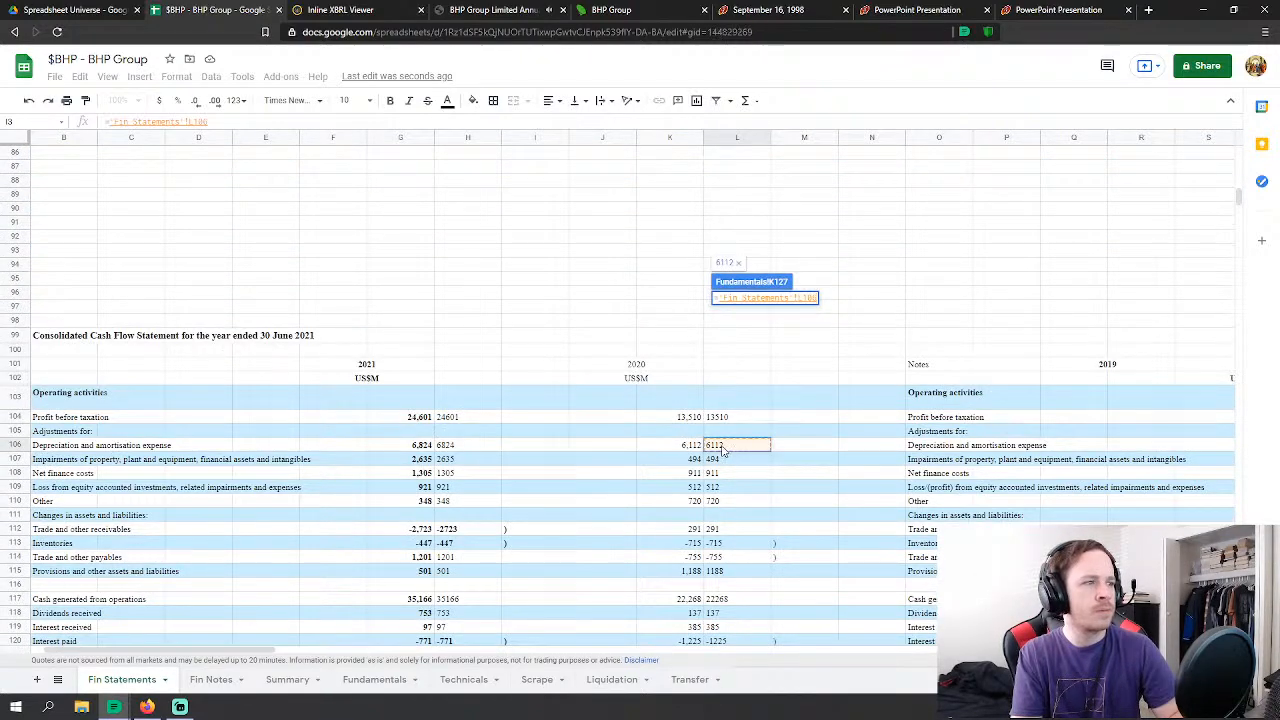
key(Return)
Step: Begin a SUM formula over Fin Statements in K135 for the FY 2020 change in WC effect on cashflow
click(730, 407)
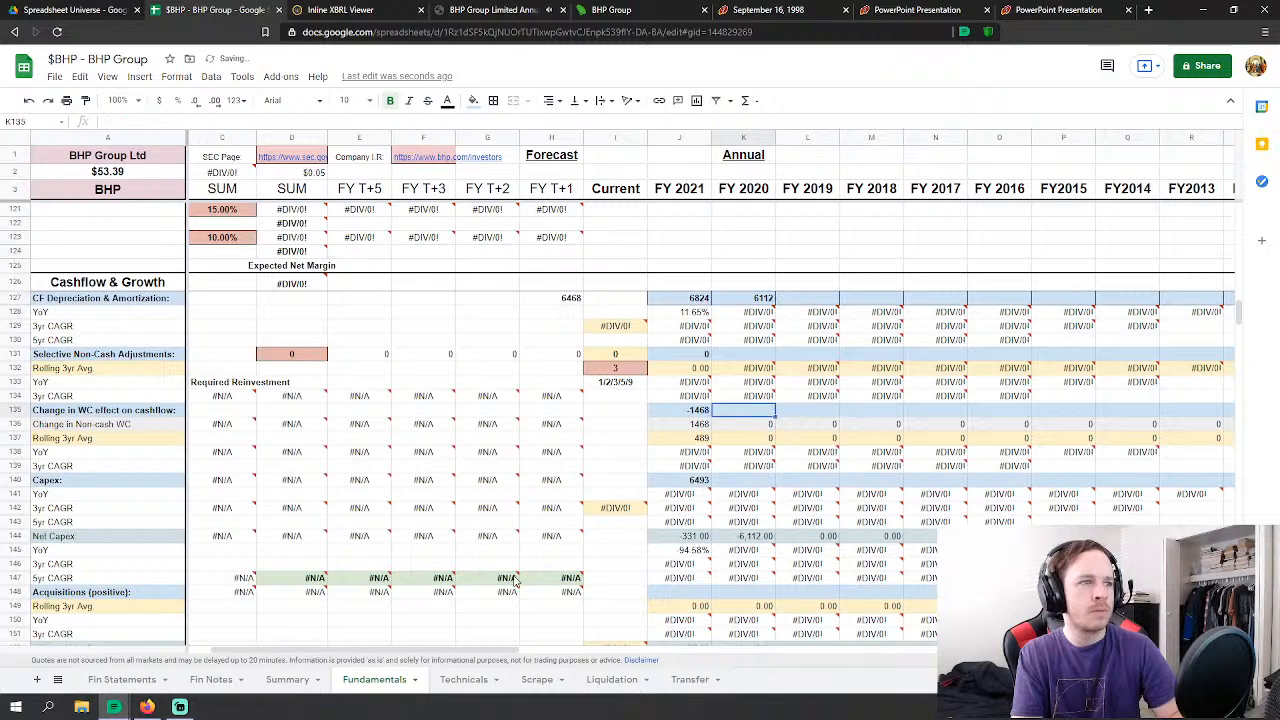
text(=)
click(116, 682)
text(su)
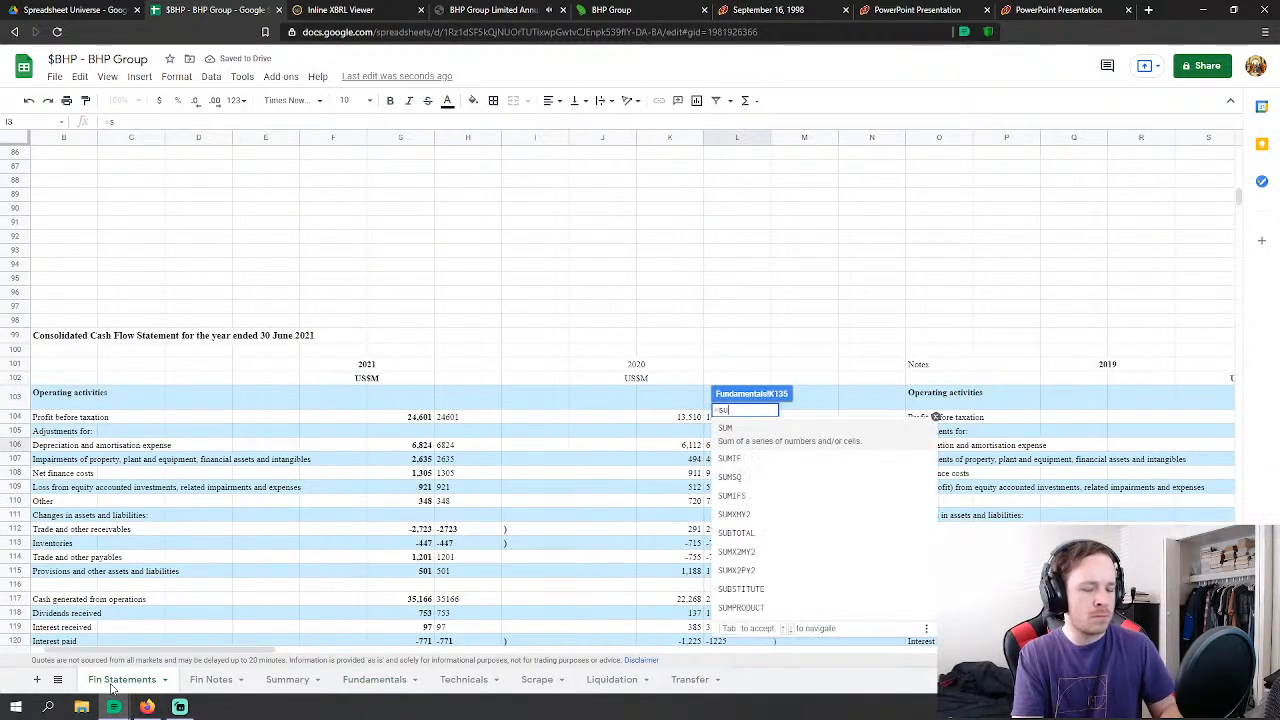
Step: Complete the FY 2020 change in WC effect on cashflow formula as the sum of 'Fin Statements'!L112:L115
click(838, 436)
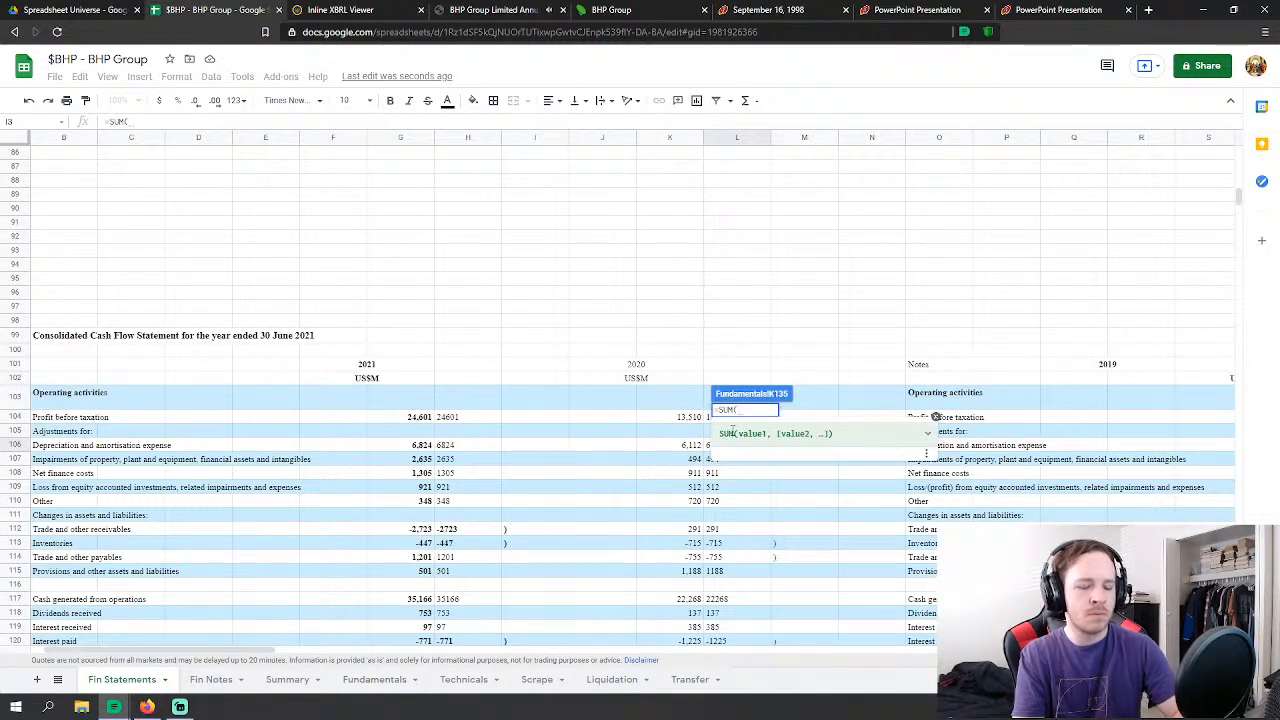
scroll(838, 438, down, 4)
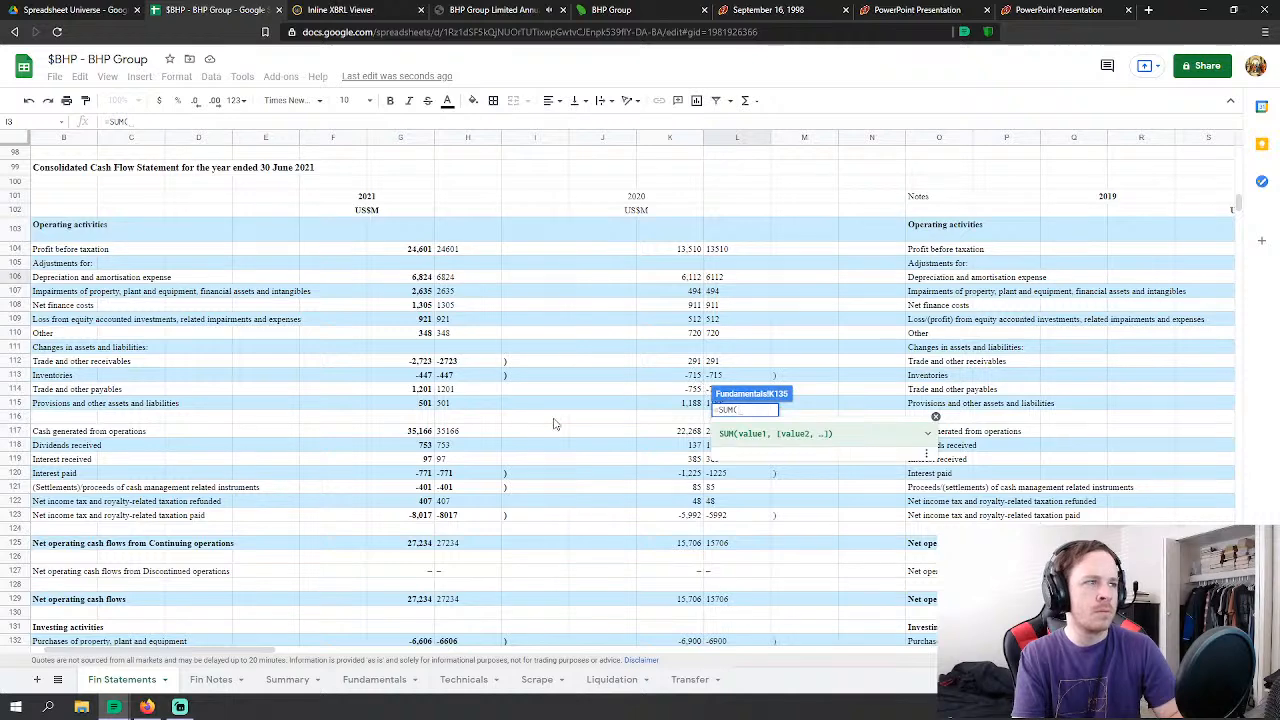
scroll(555, 424, down, 6)
scroll(552, 430, up, 2)
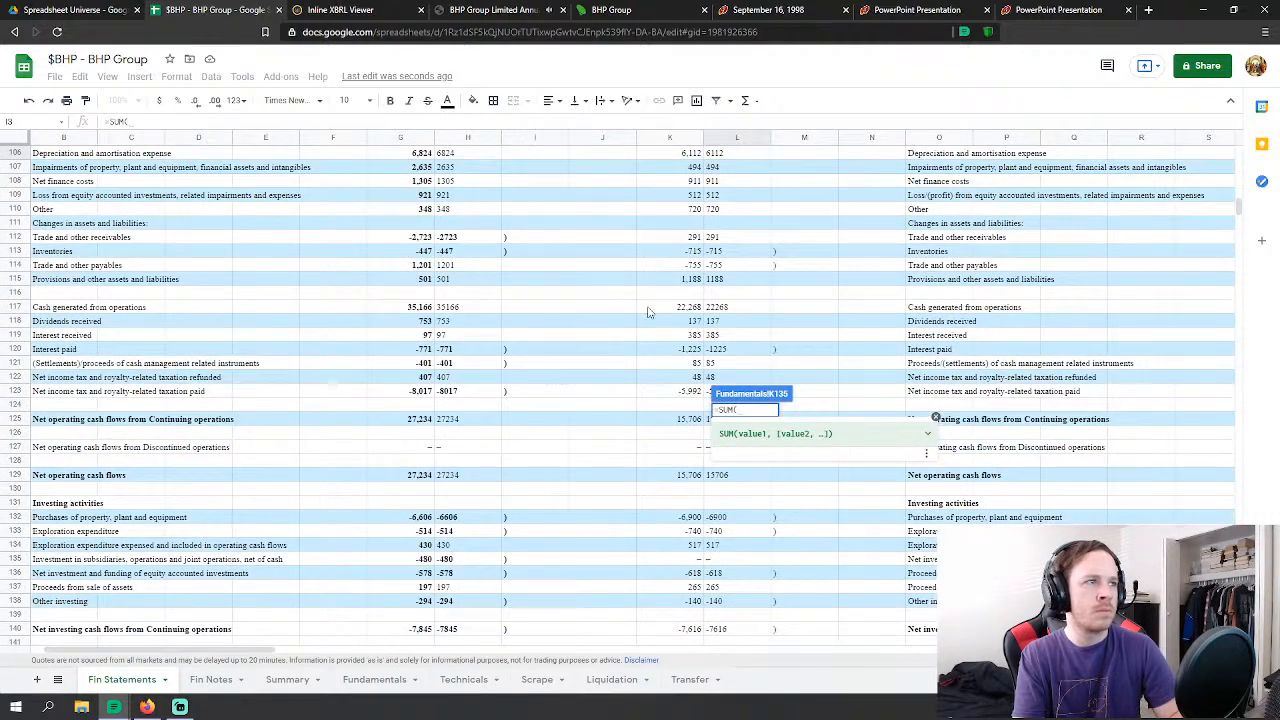
drag(736, 240, 725, 281)
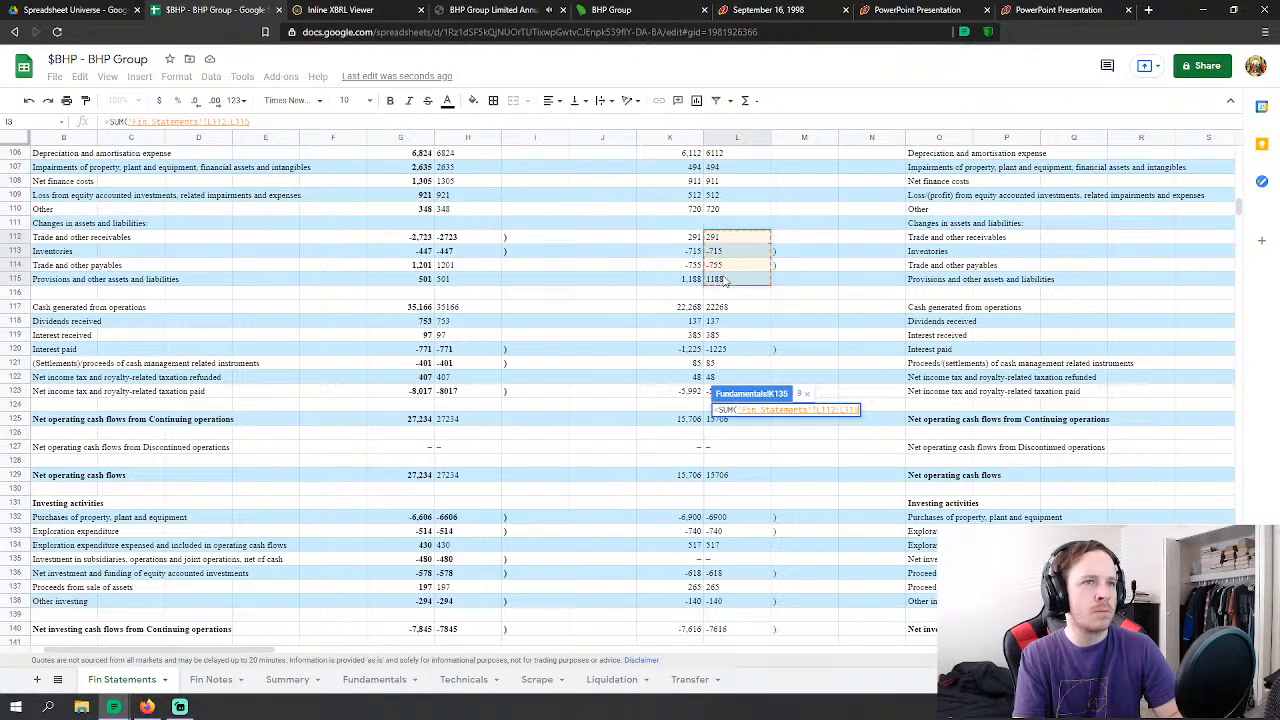
key(Return)
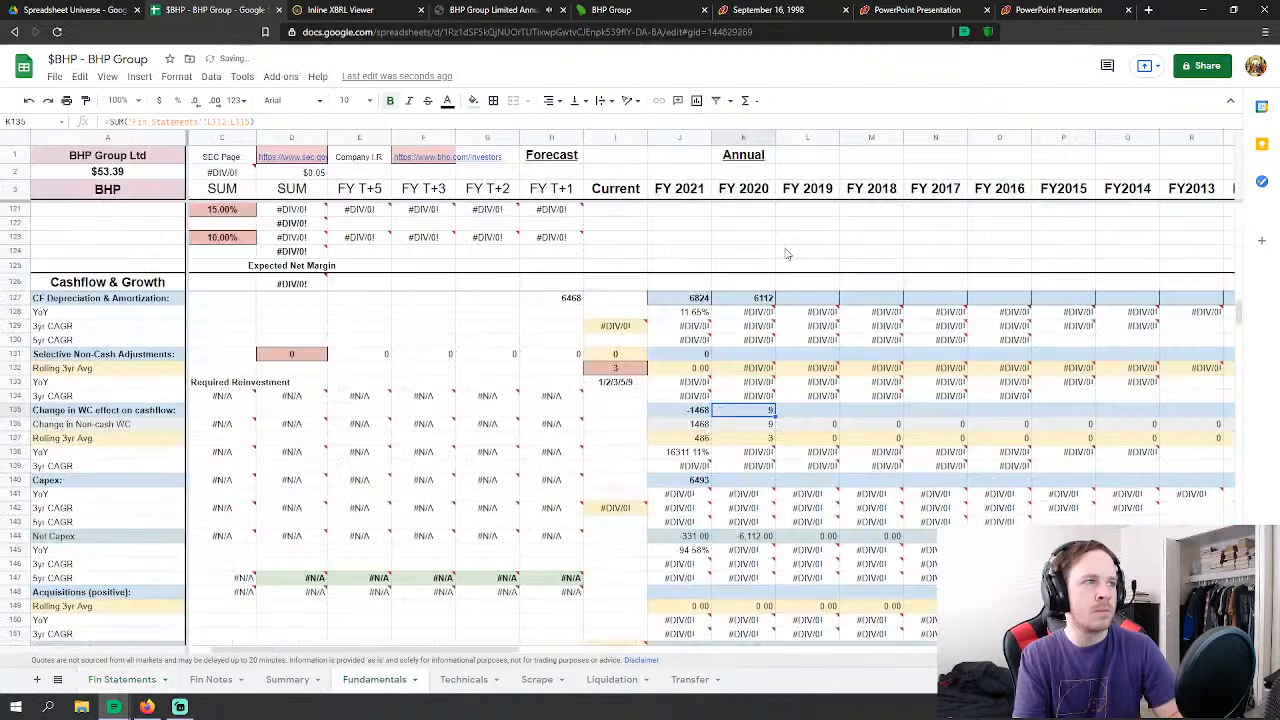
Step: Enter FY 2020 Capex in Fundamentals as the negatives of 'Fin Statements' L132, L133, L134 and L137 added together
scroll(770, 408, down, 3)
click(770, 377)
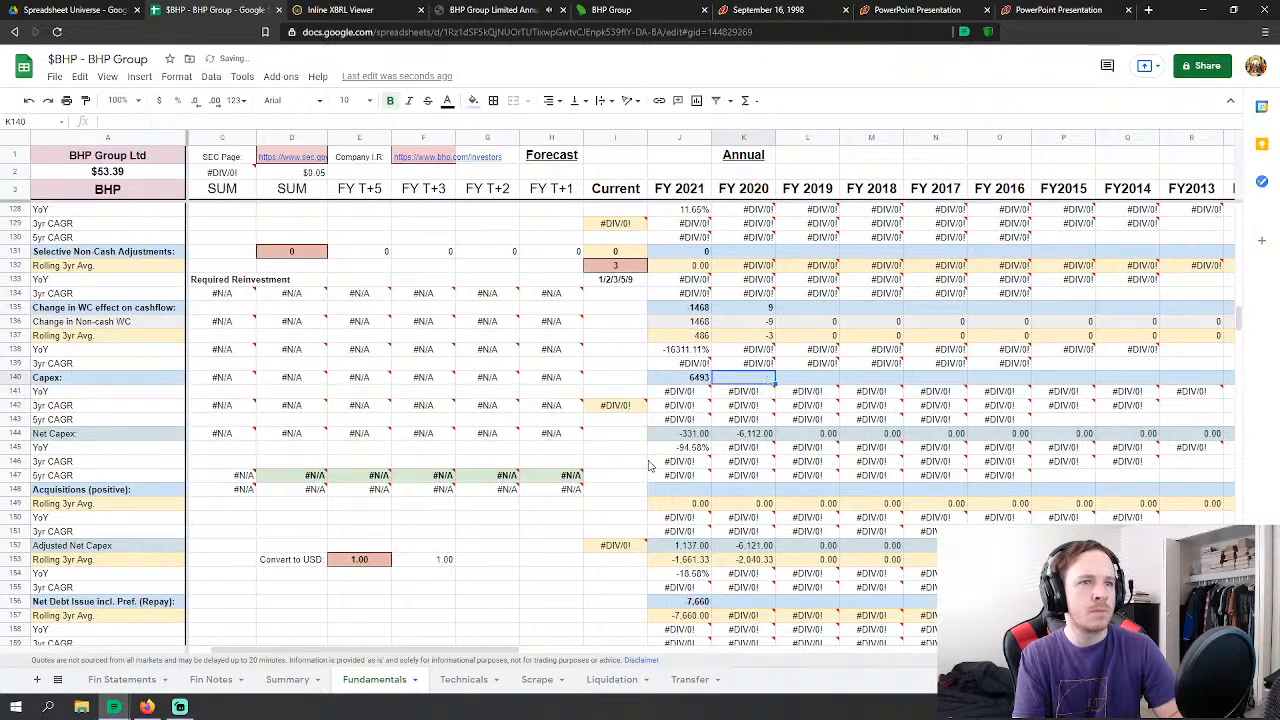
text(=)
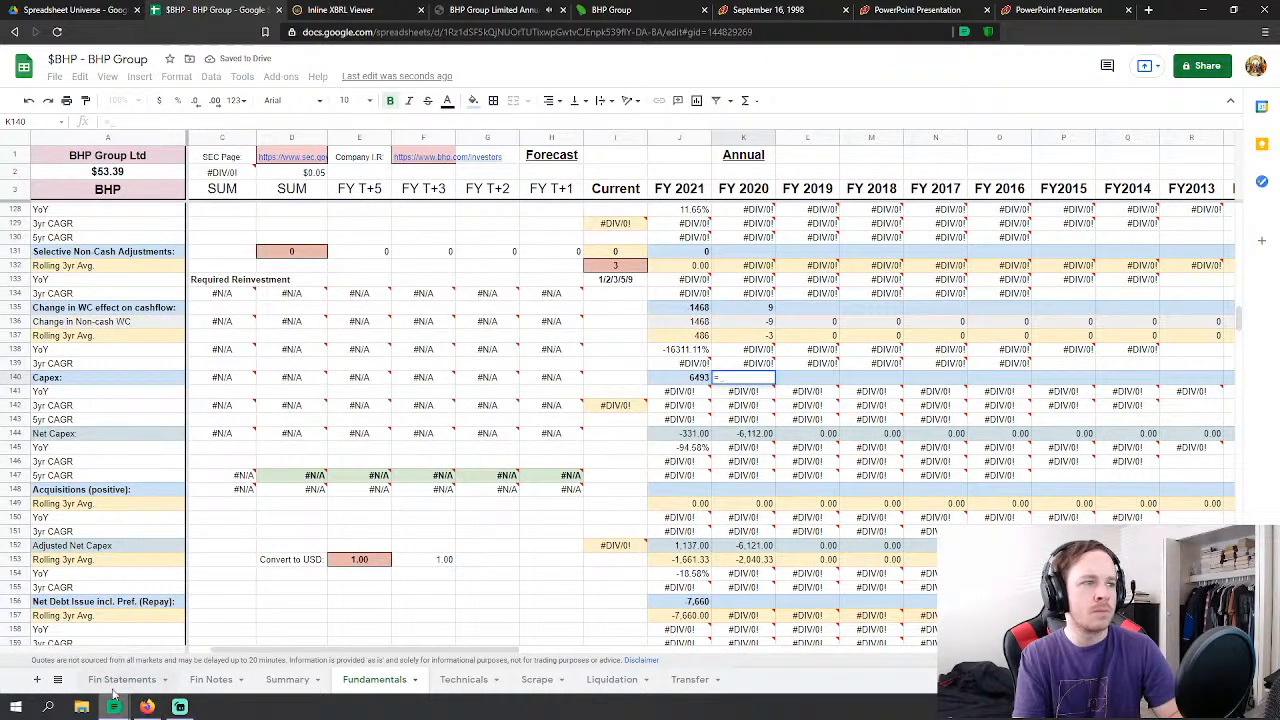
click(121, 679)
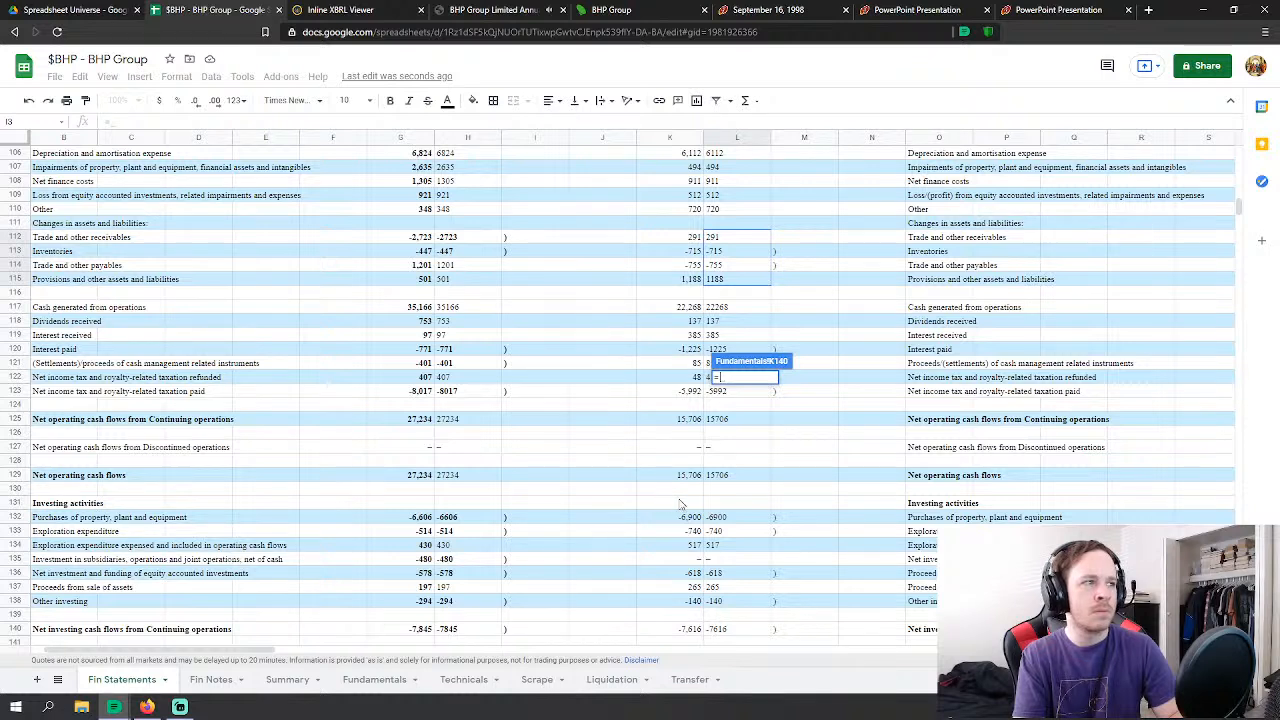
click(737, 519)
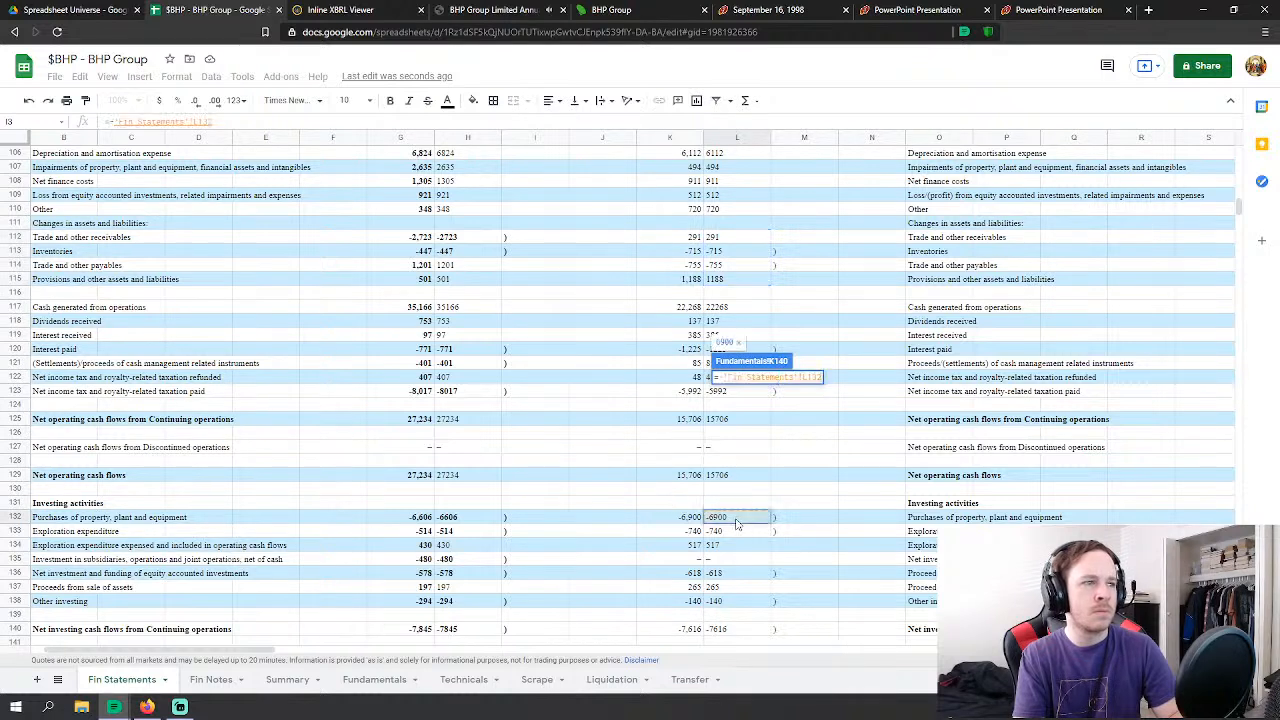
text(-)
click(733, 533)
text(-)
click(718, 547)
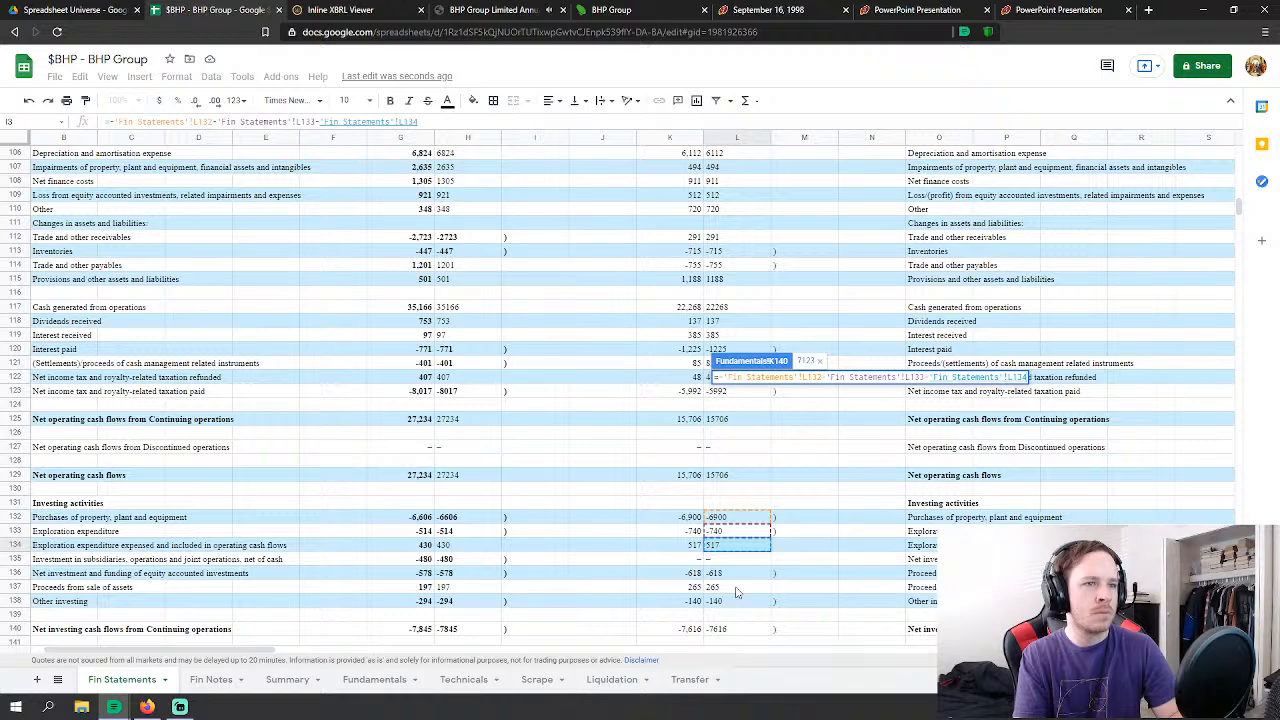
text(-)
click(736, 588)
key(Return)
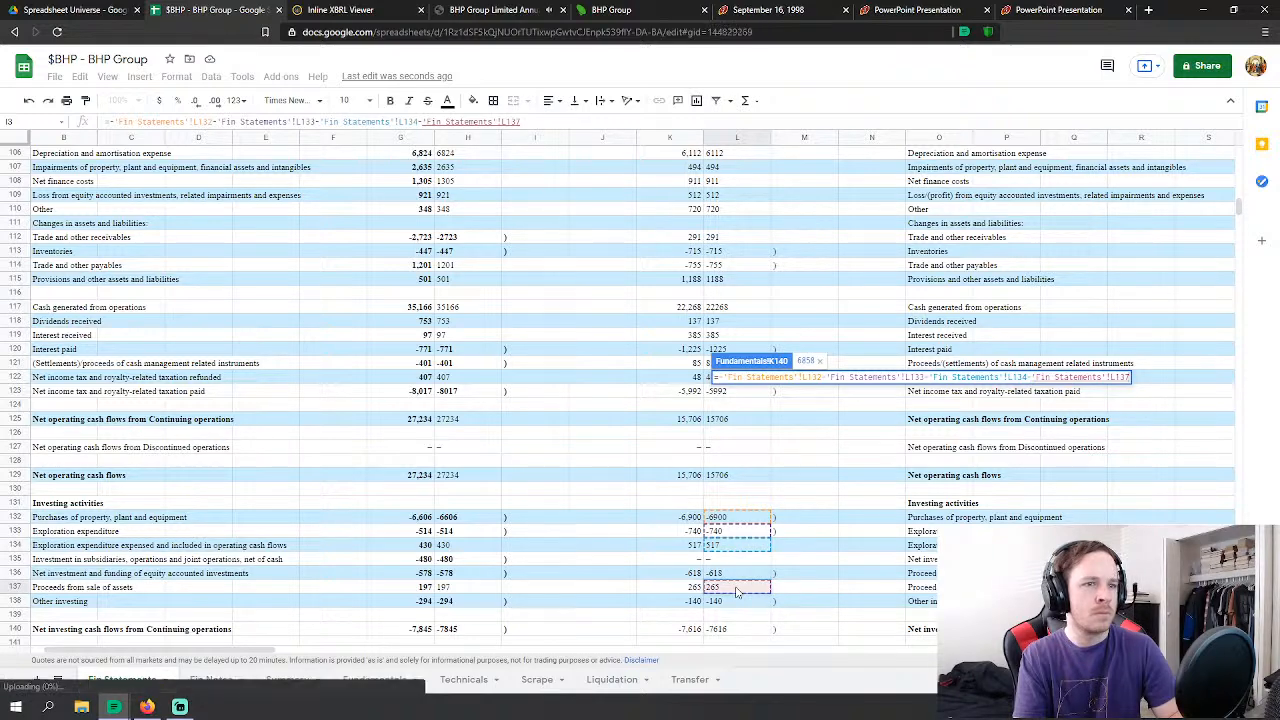
Step: Enter FY 2020 Net Debt Issue in Fundamentals as the sum of 'Fin Statements' cells L149, L150 and L151
scroll(776, 500, down, 3)
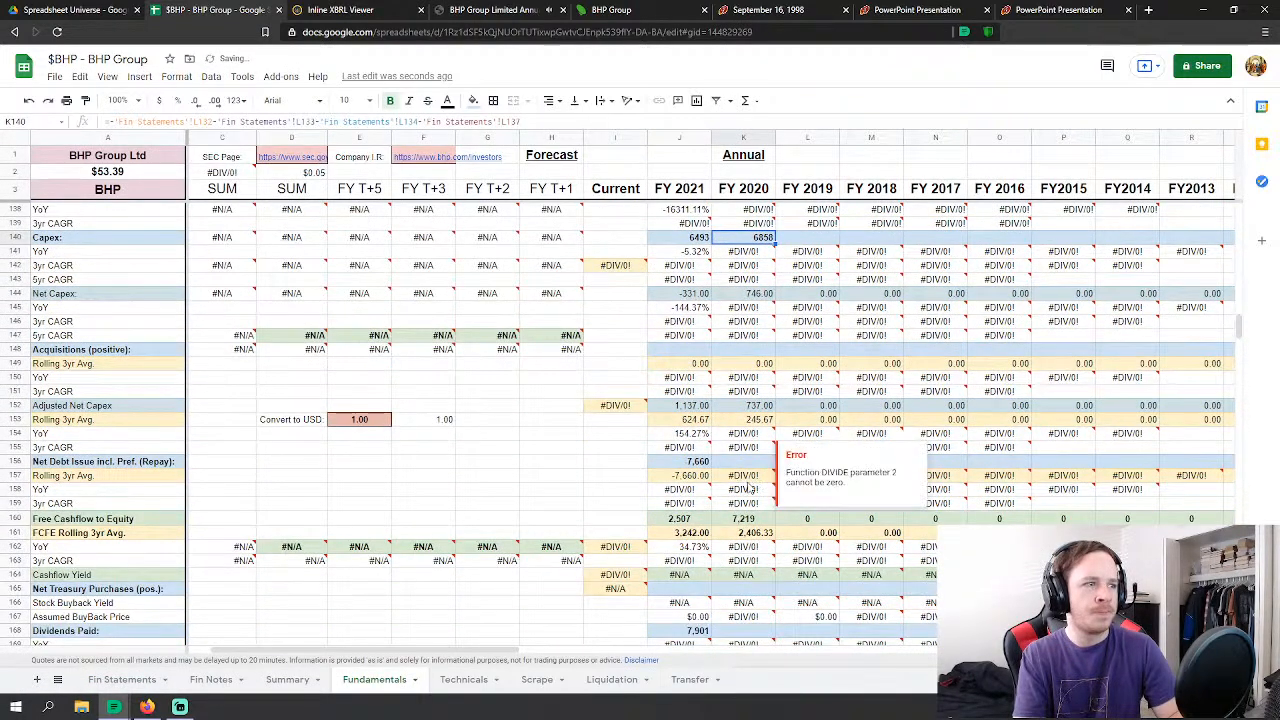
click(744, 461)
text(=)
click(122, 679)
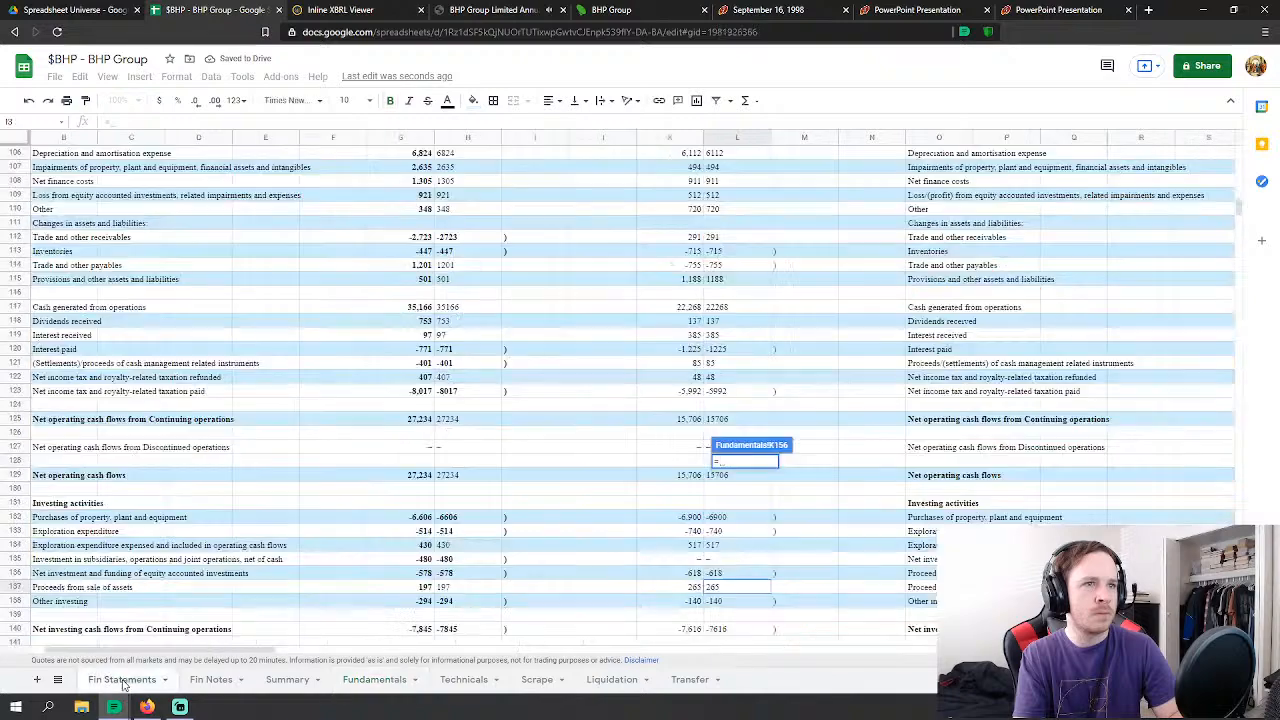
scroll(590, 492, down, 9)
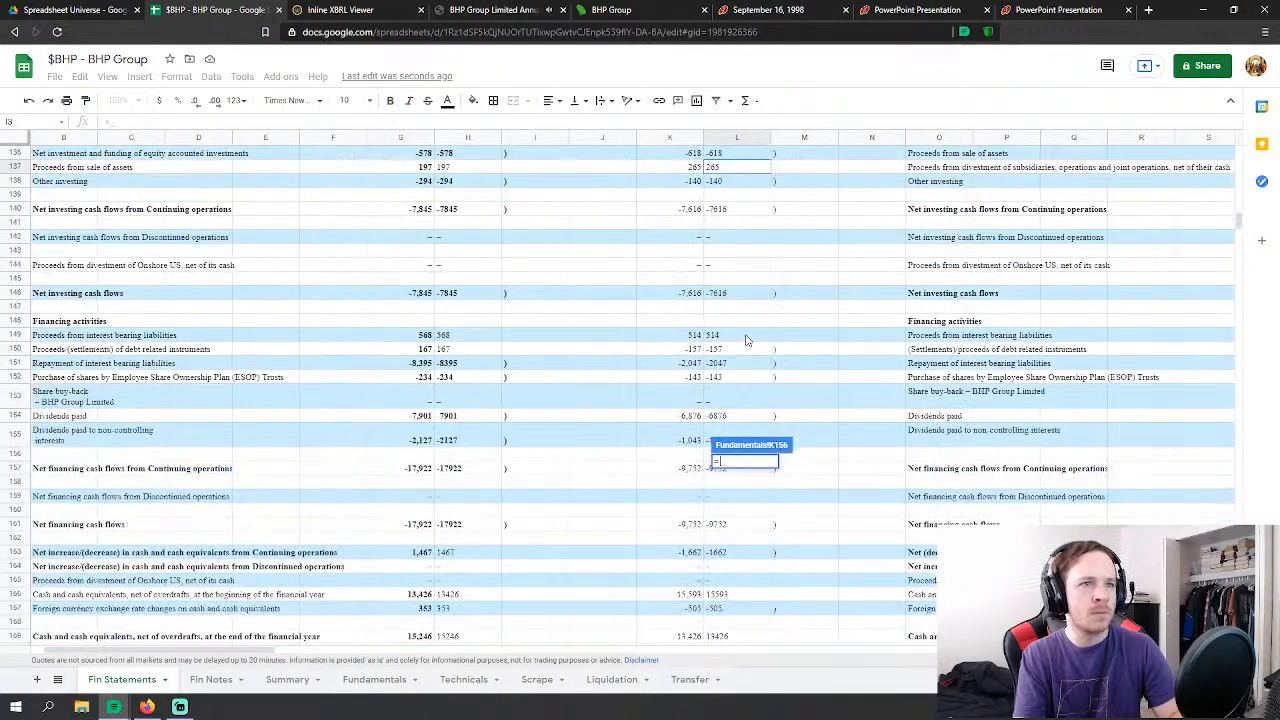
click(745, 338)
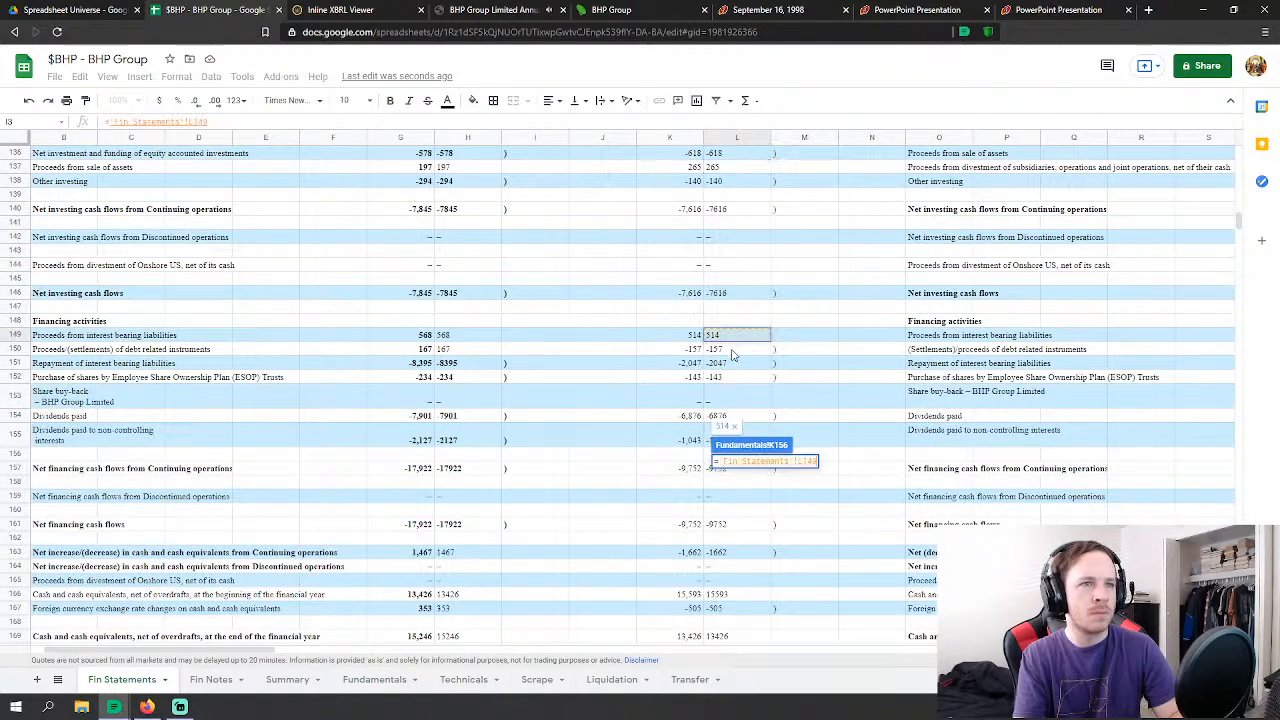
text(+)
click(736, 349)
text(+)
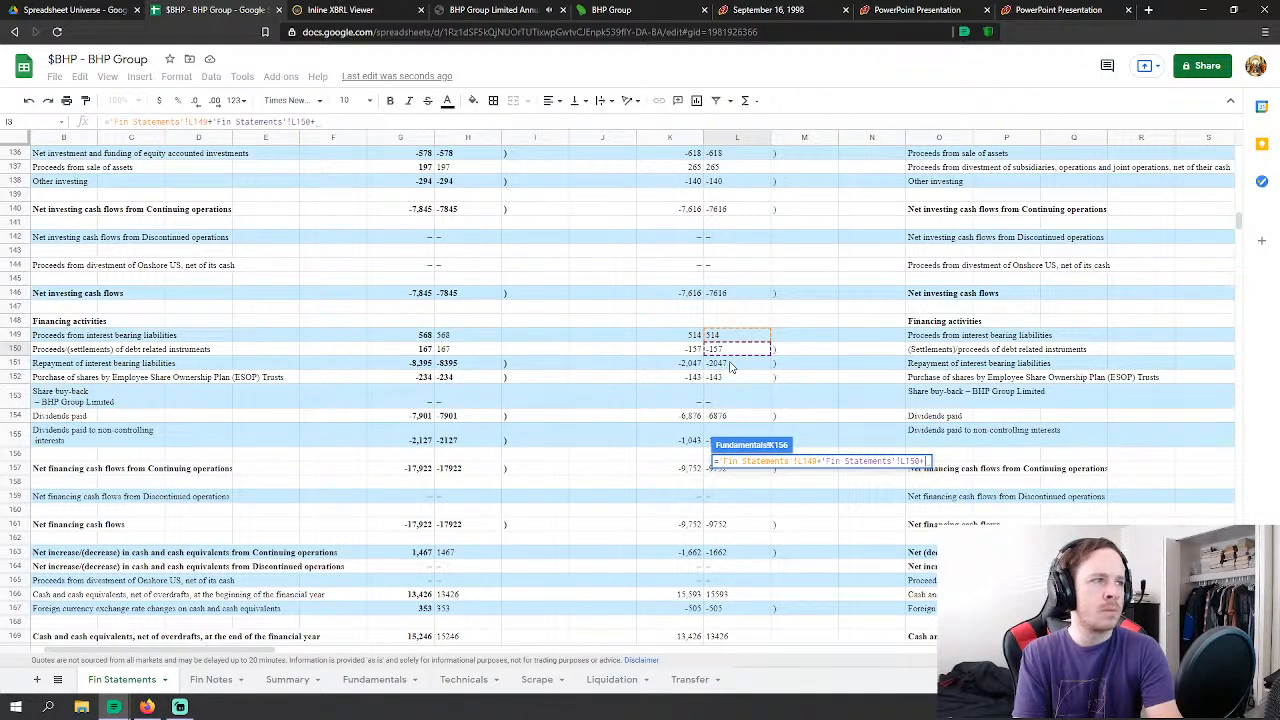
click(731, 365)
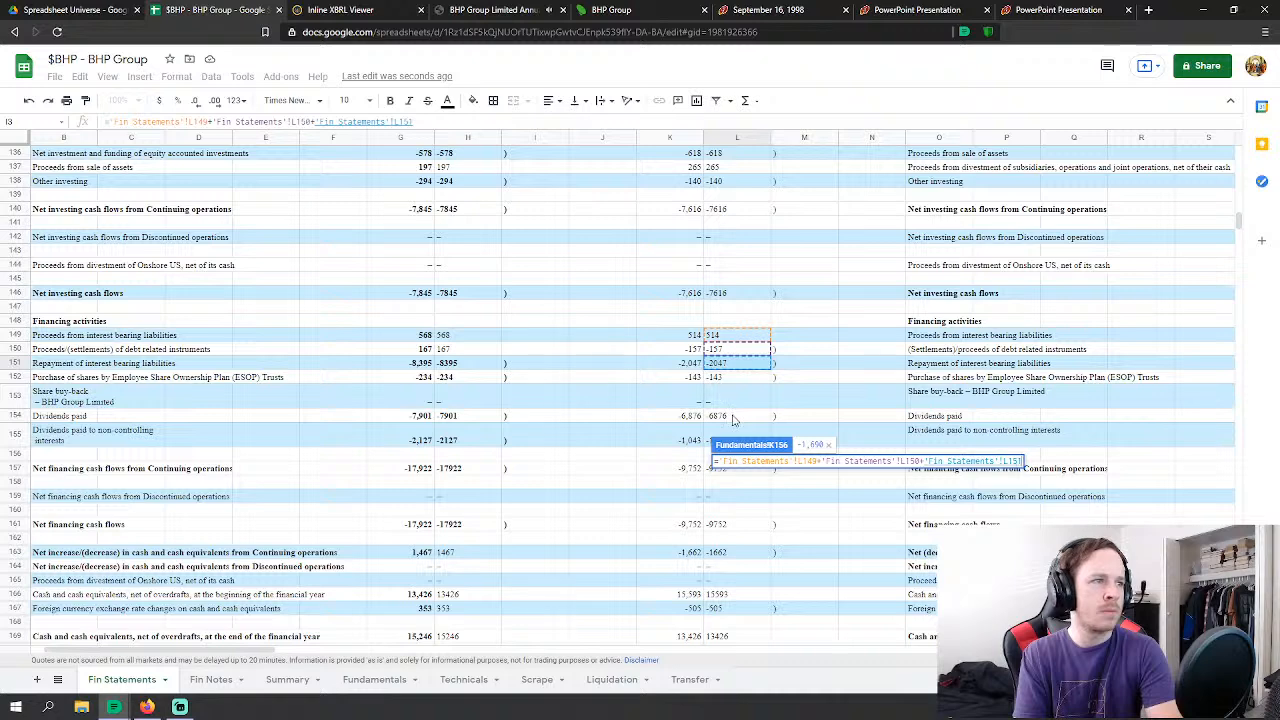
scroll(733, 419, down, 1)
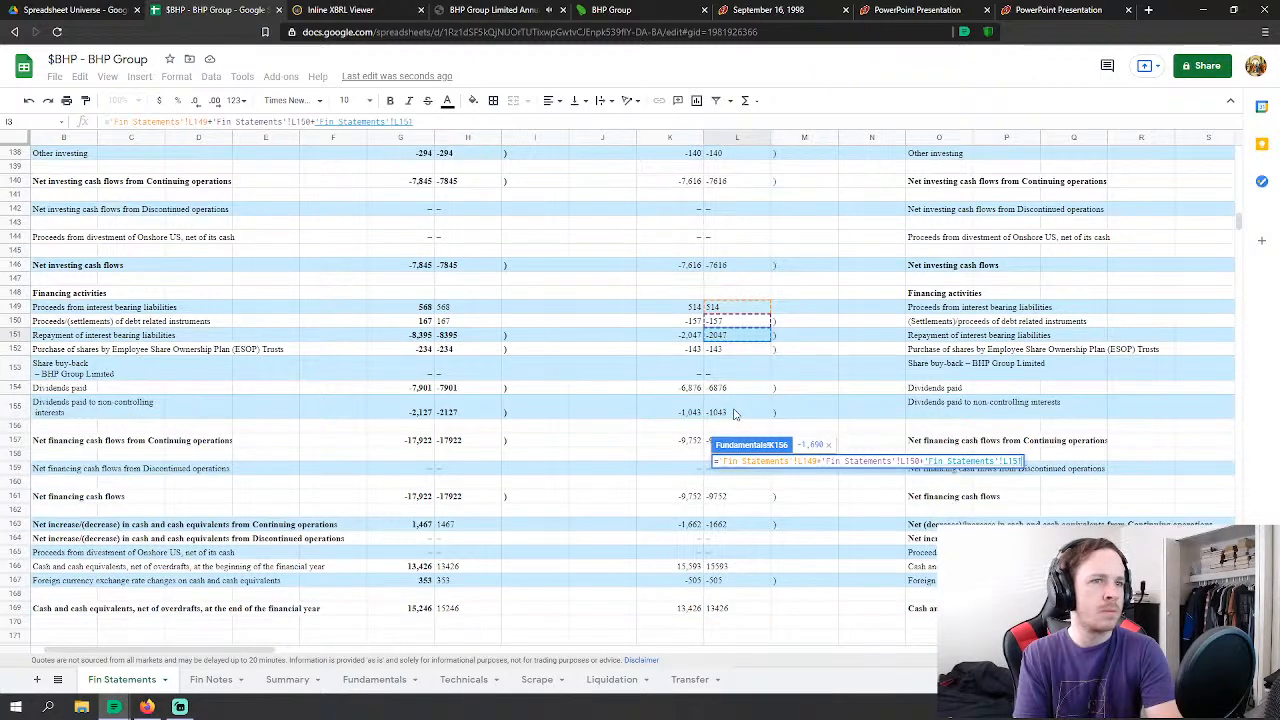
key(Return)
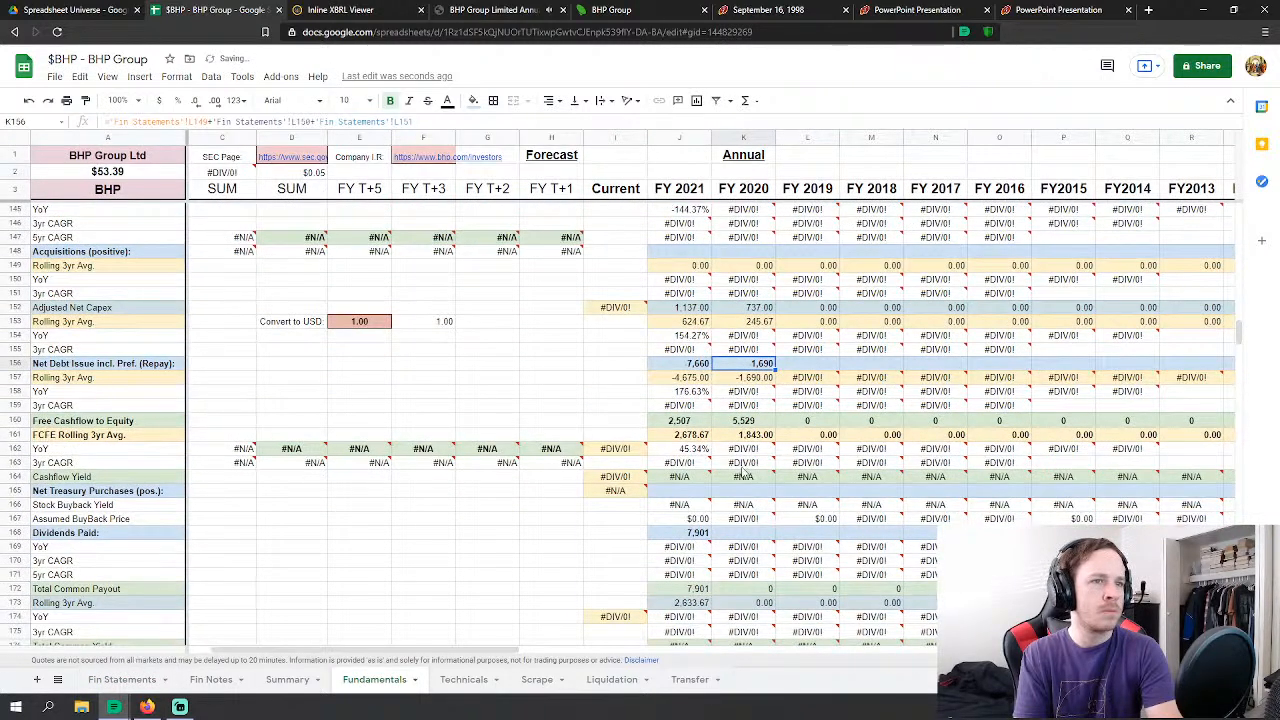
scroll(744, 474, down, 1)
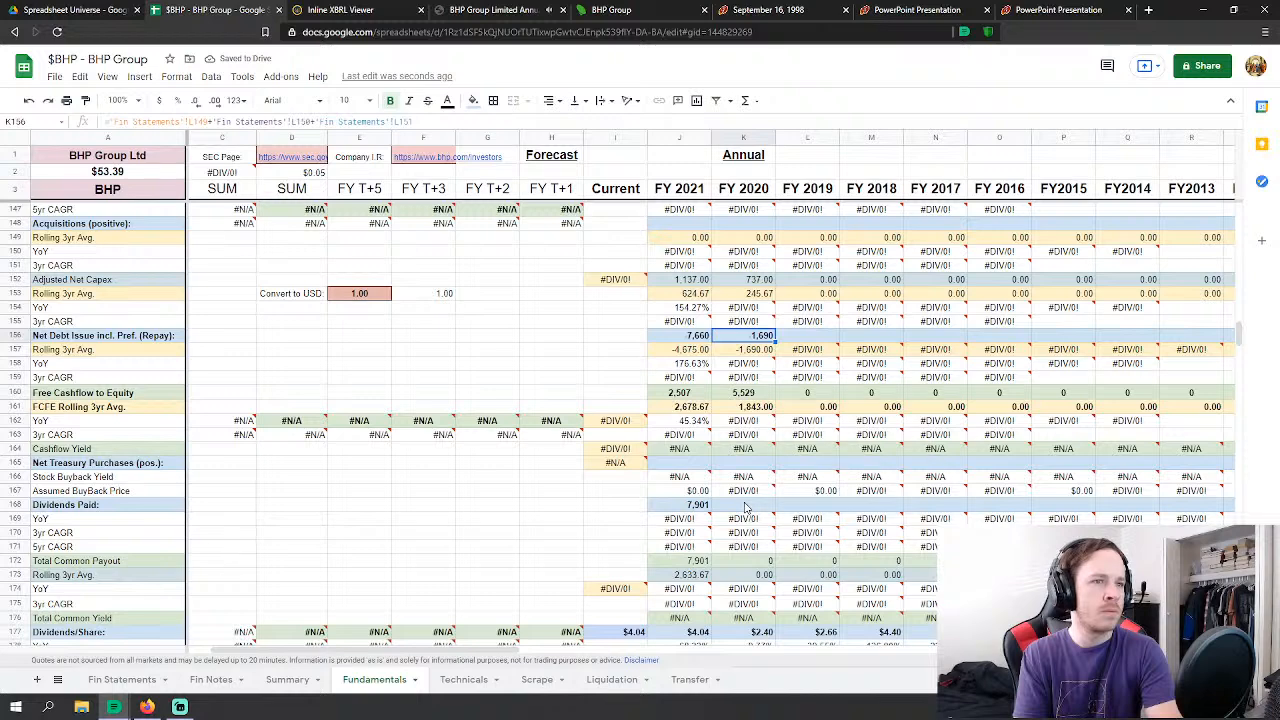
click(750, 464)
text(=)
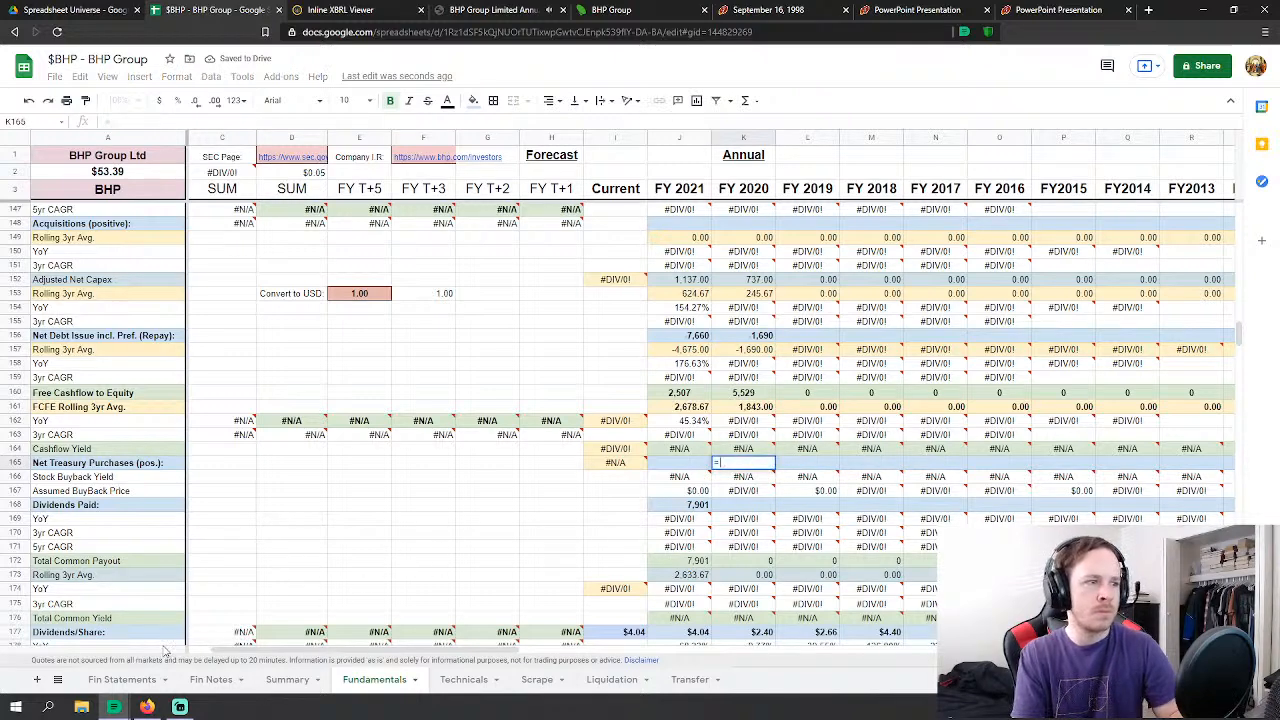
click(117, 681)
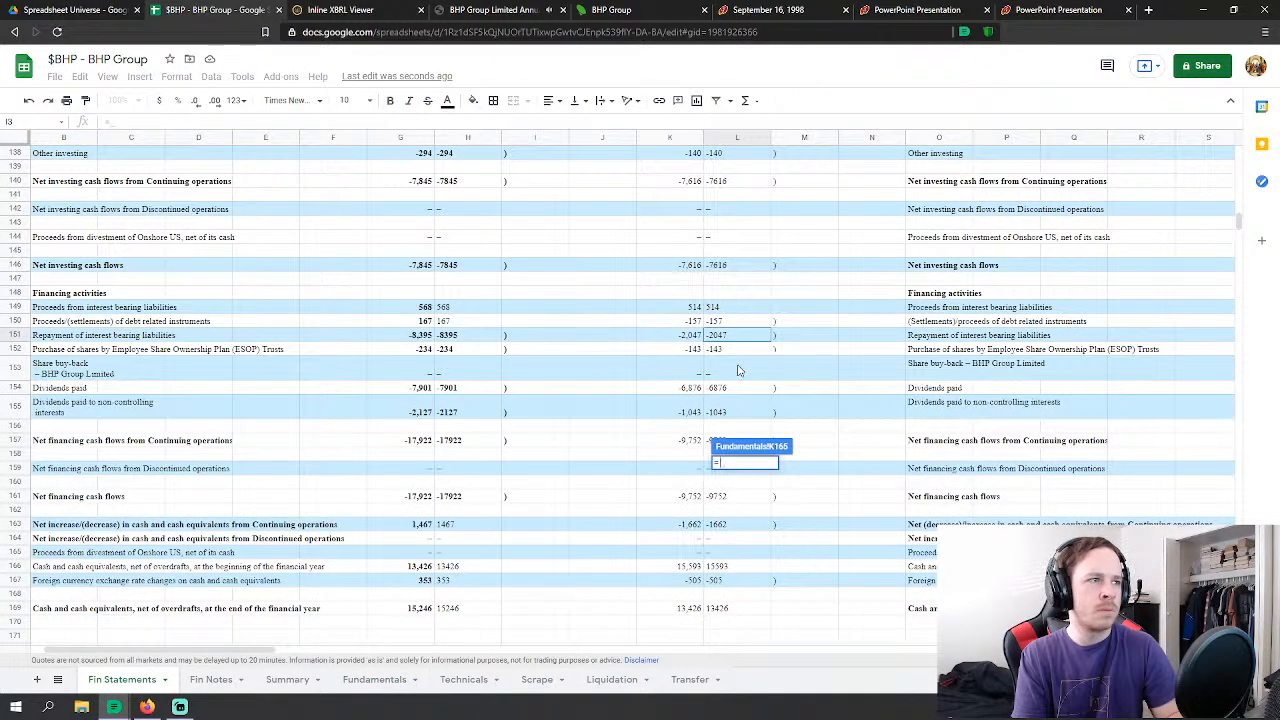
key(Escape)
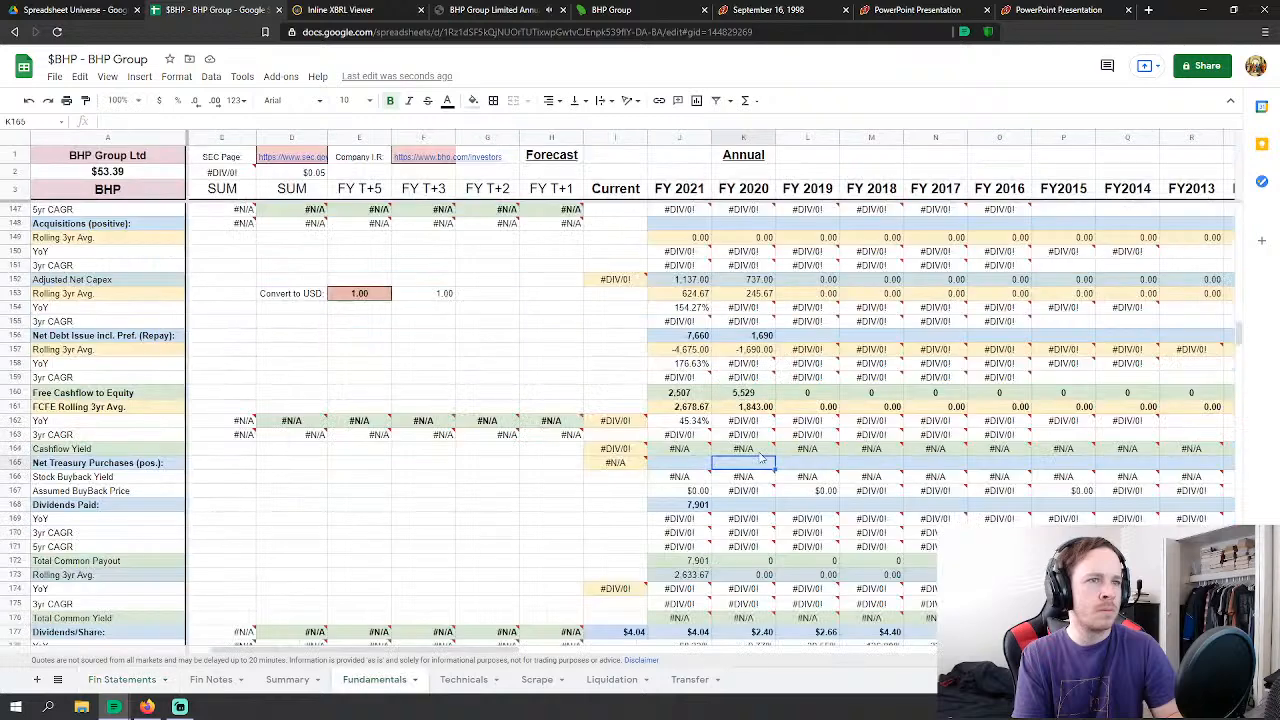
Step: Enter FY 2020 Dividends Paid in Fundamentals as the negative of 'Fin Statements'!L154
click(744, 508)
text(='Fin Statements'!I154)
click(120, 681)
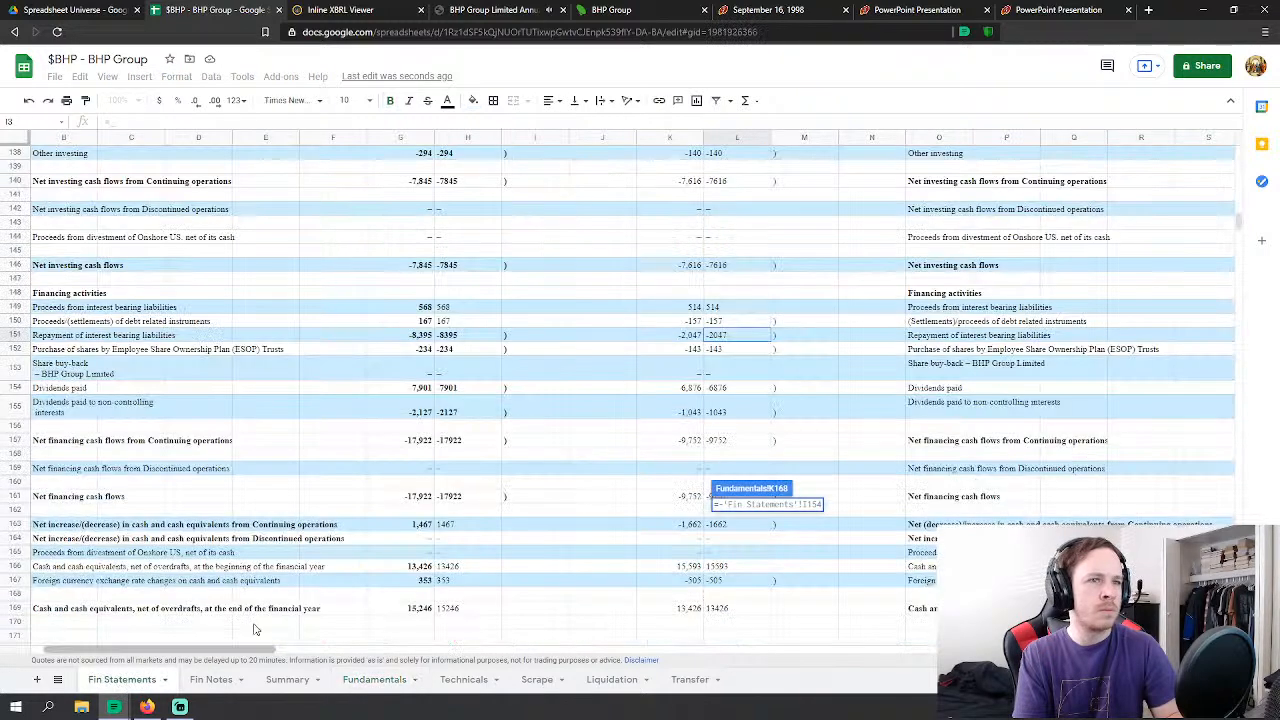
click(734, 393)
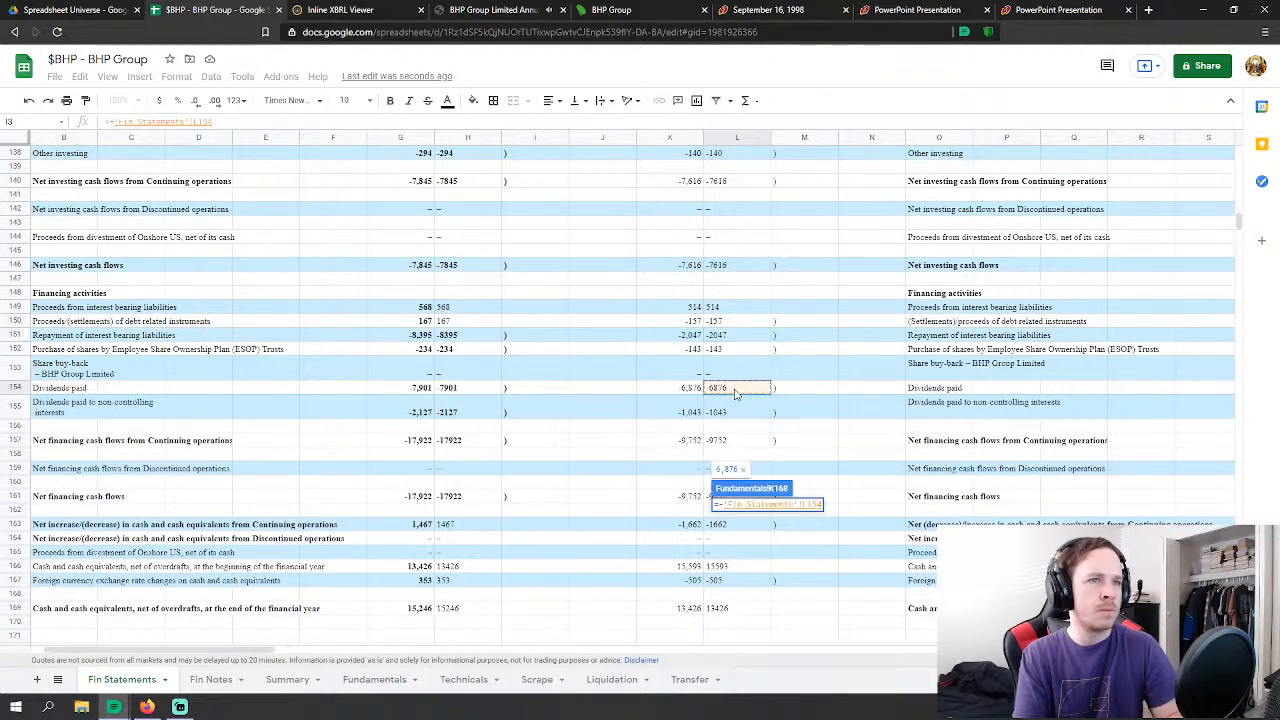
key(Return)
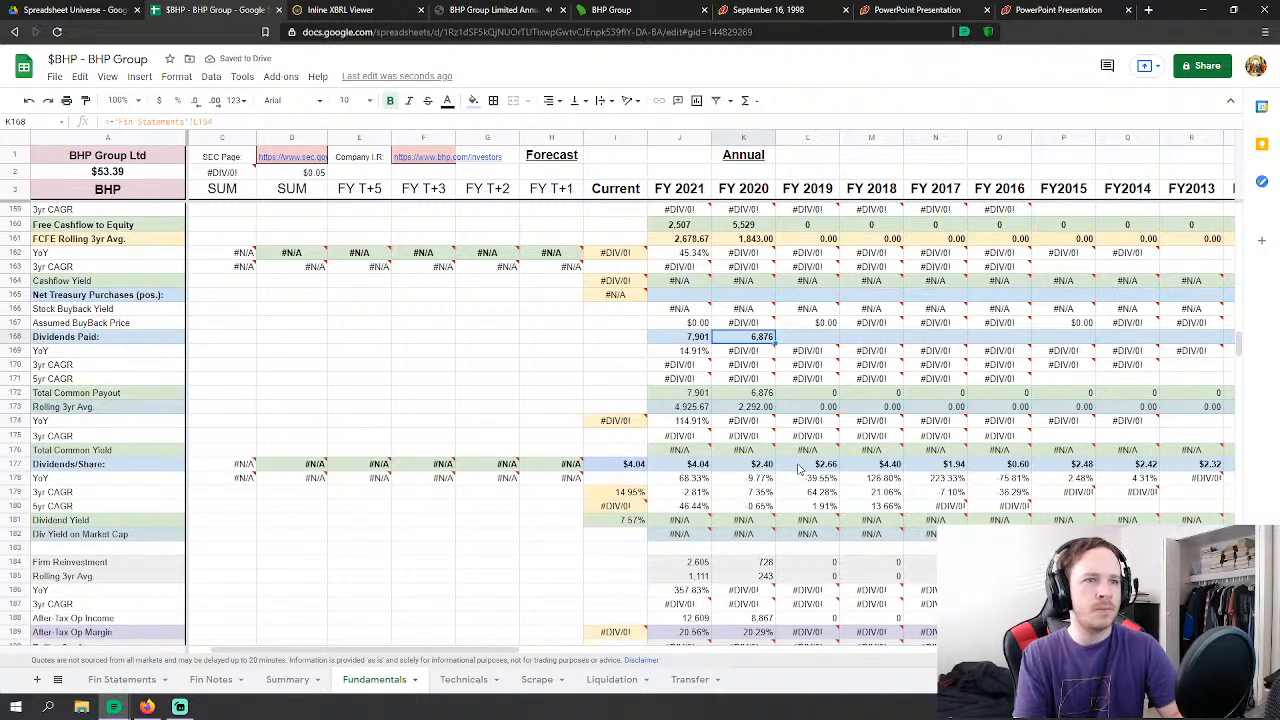
Step: Link FY 2020 Cash & Equivalents in the Balance Sheets section of Fundamentals to 'Fin Statements'!L192
scroll(789, 476, down, 1)
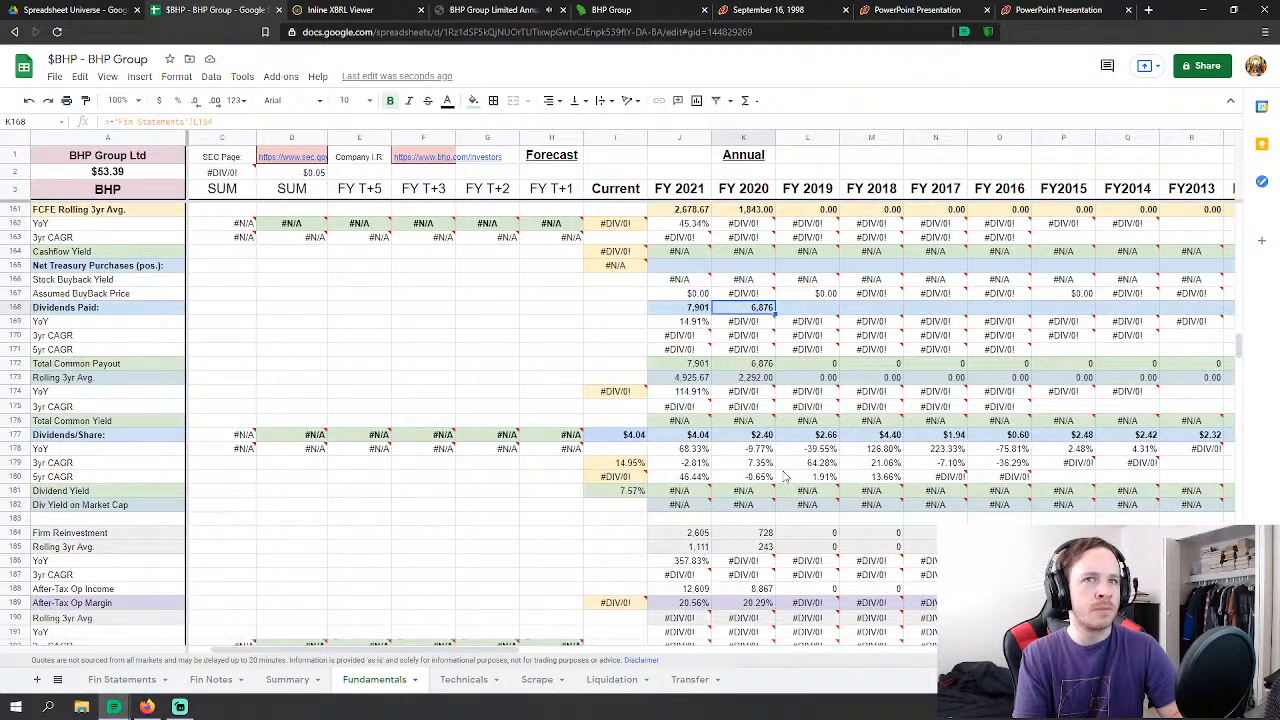
scroll(785, 478, down, 3)
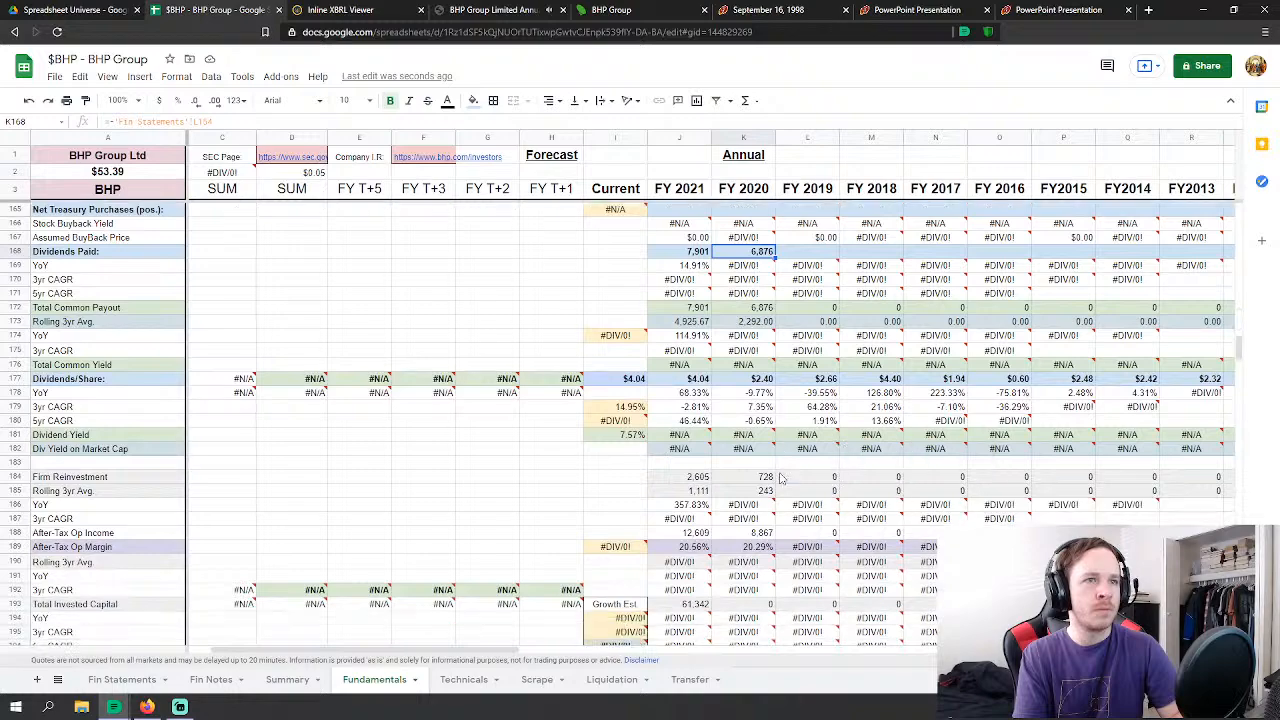
scroll(781, 478, down, 15)
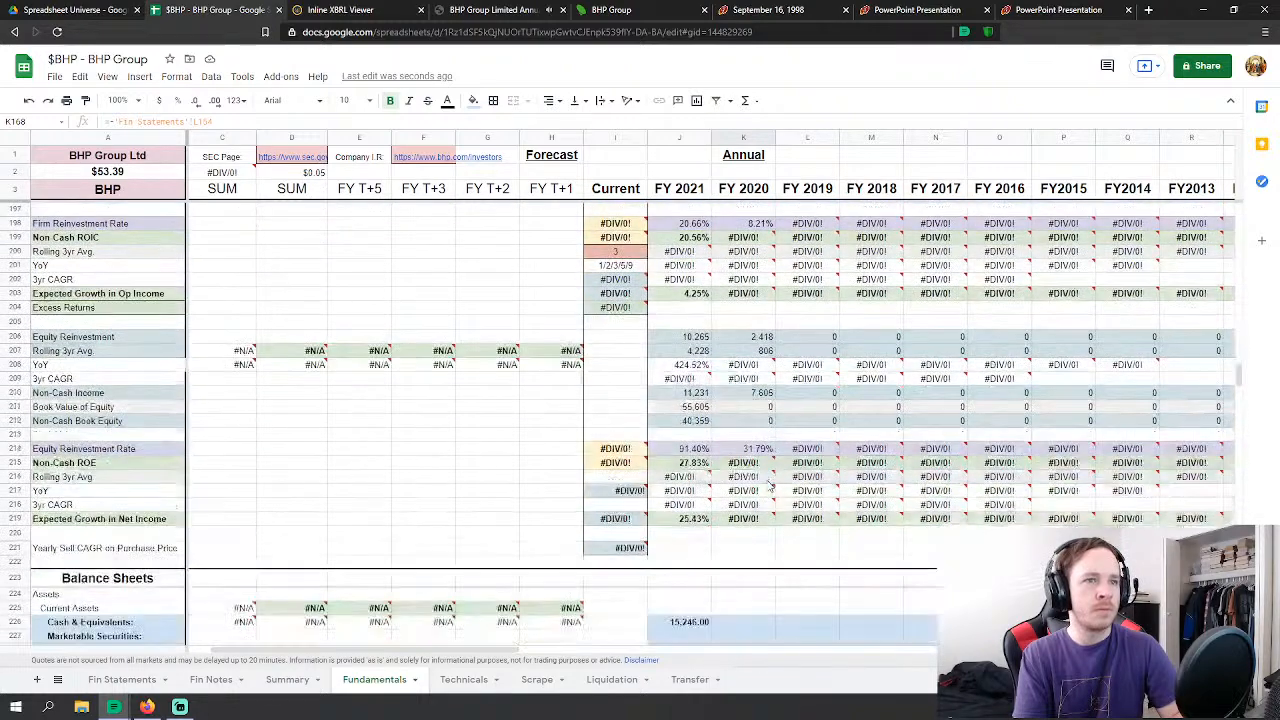
click(757, 411)
scroll(757, 412, down, 3)
text(=)
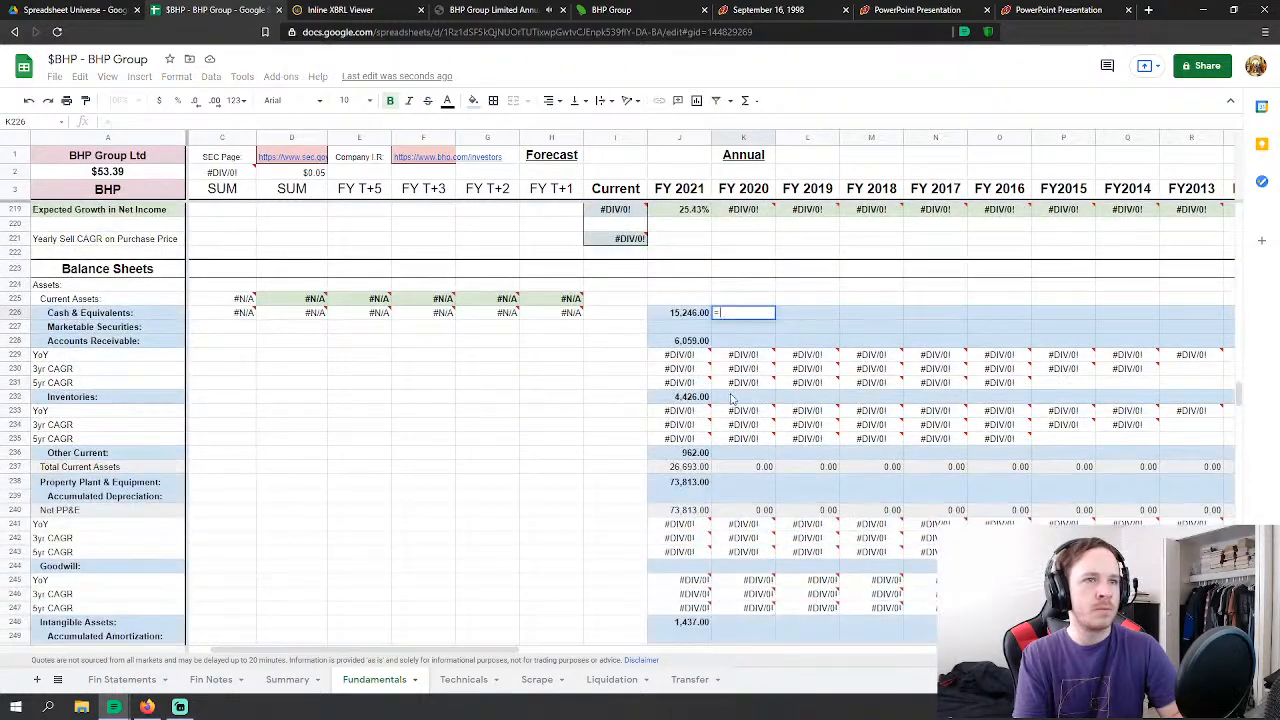
click(122, 679)
scroll(718, 558, down, 10)
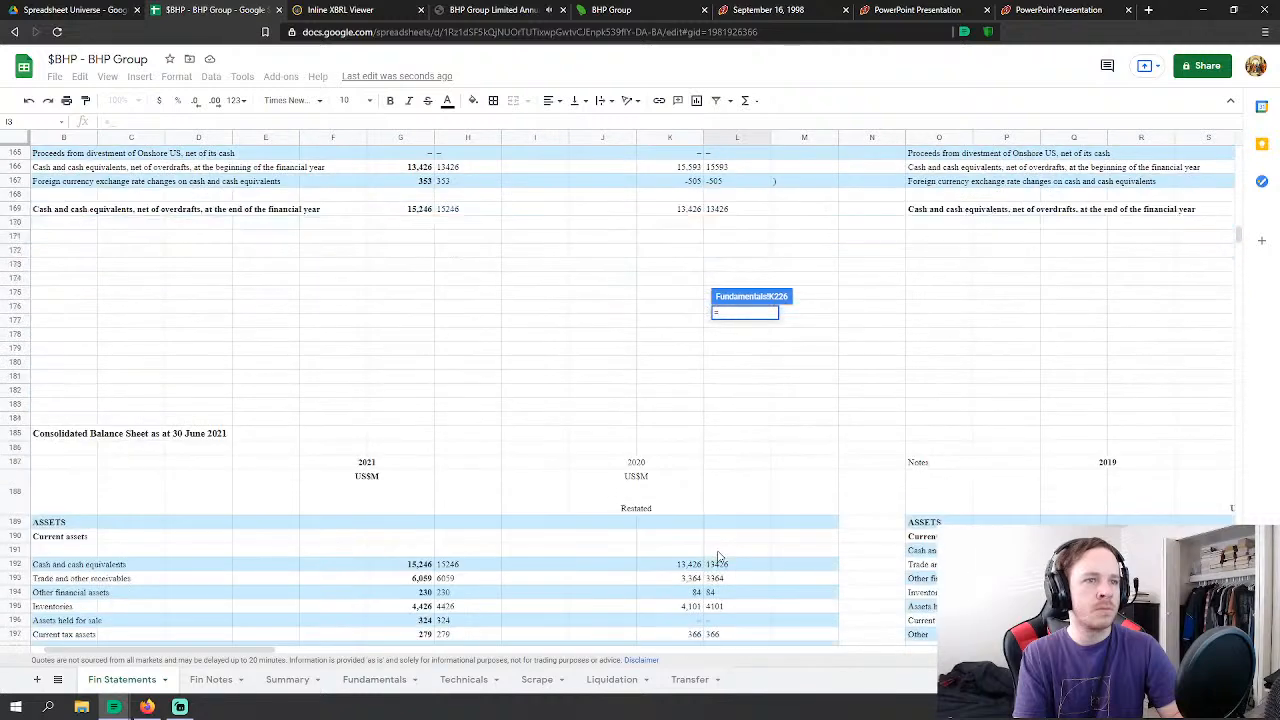
click(730, 455)
key(Return)
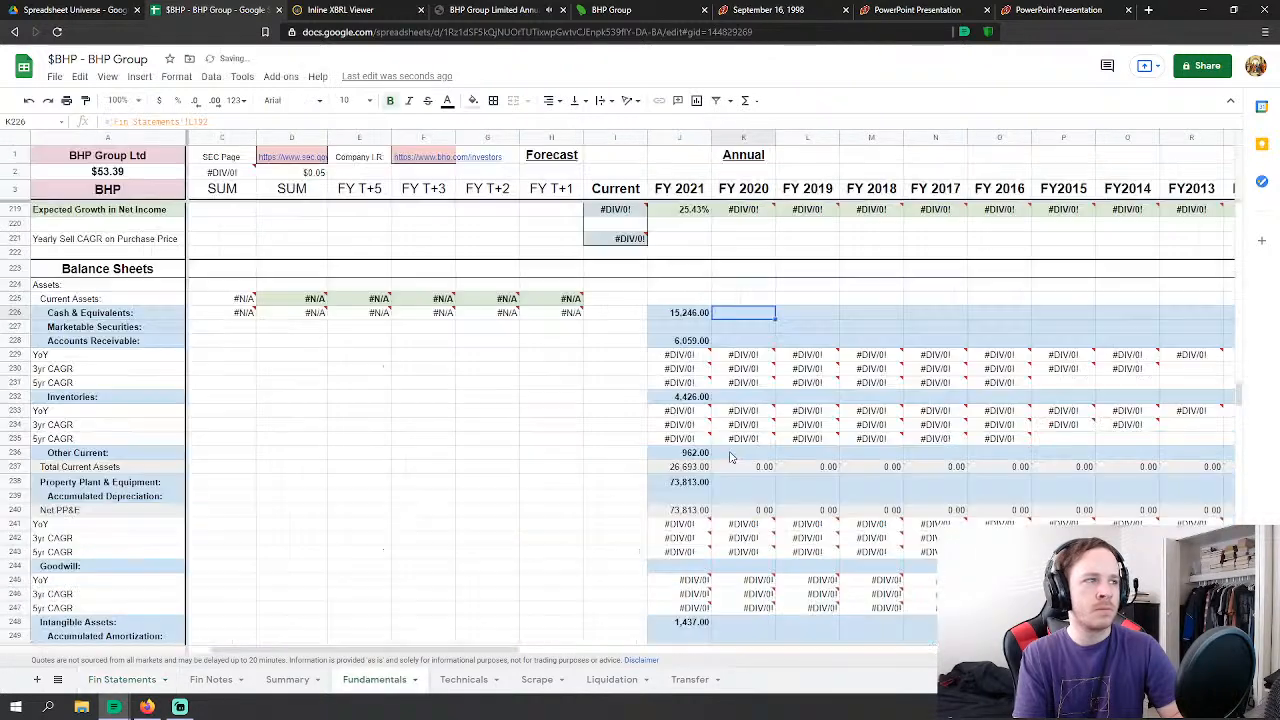
Step: Link FY 2020 Accounts Receivable in Fundamentals to the trade and other receivables figure in 'Fin Statements'!L193
click(748, 343)
text(=)
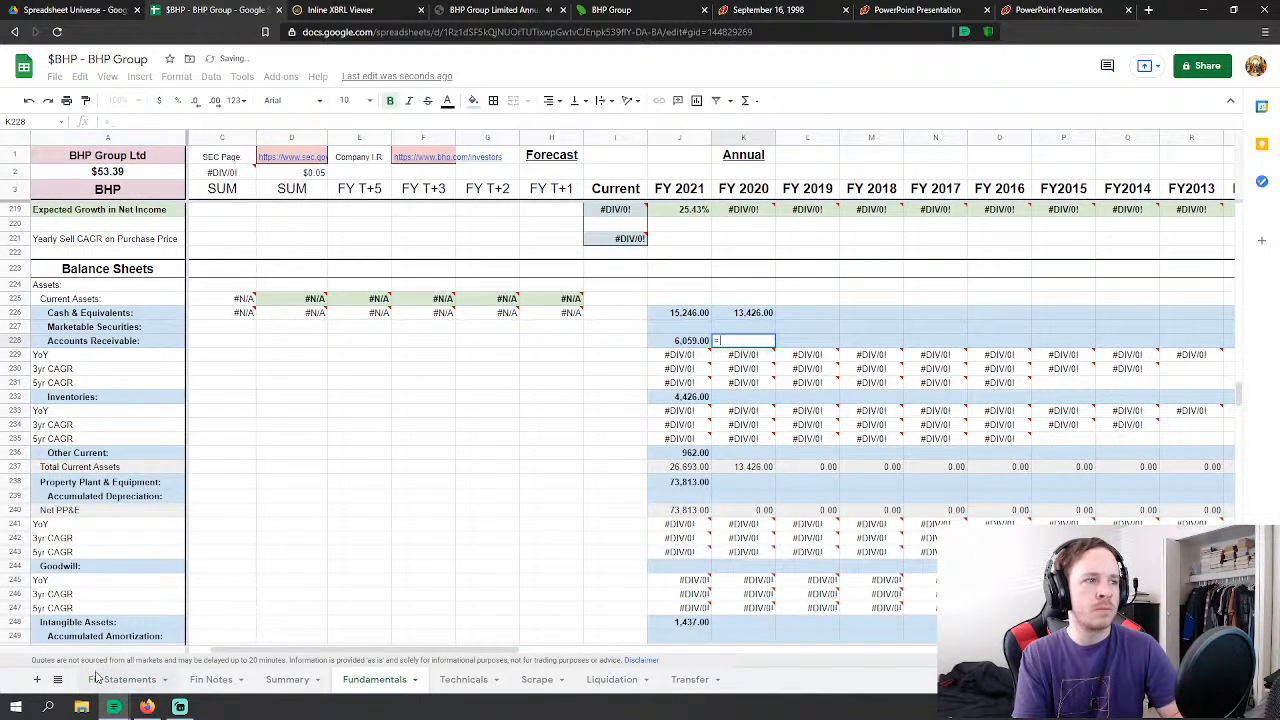
click(101, 680)
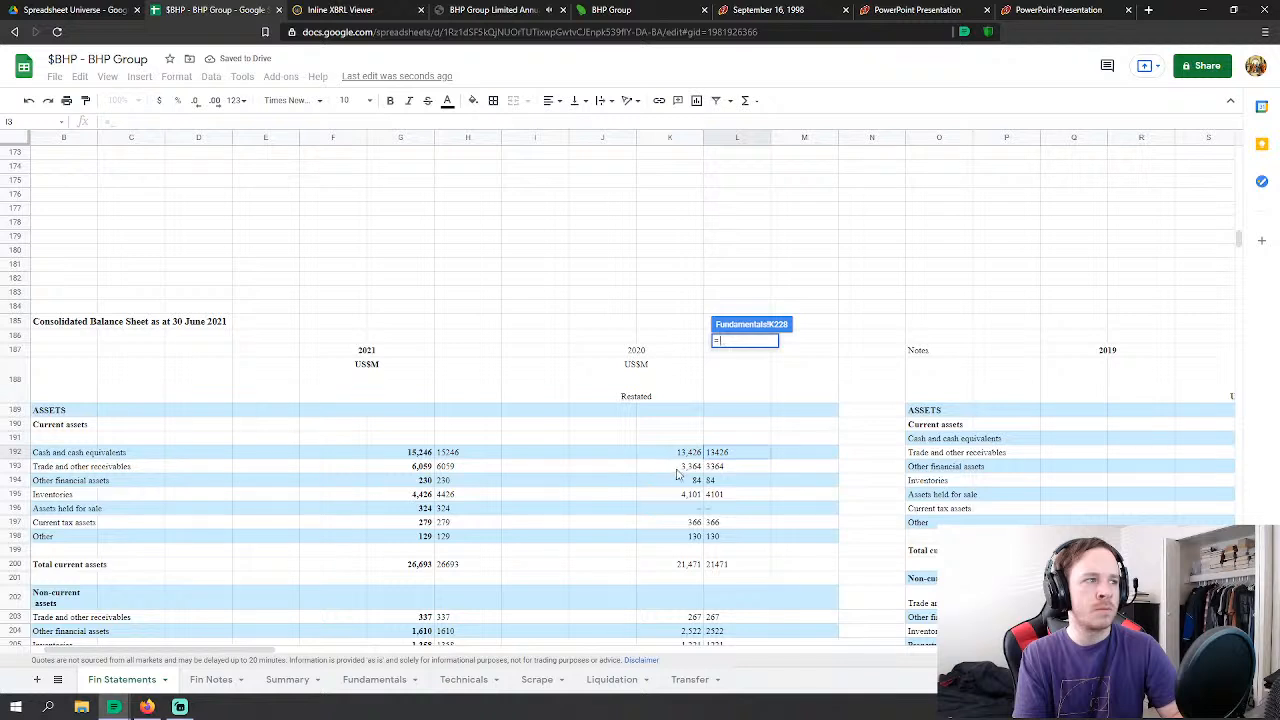
click(728, 467)
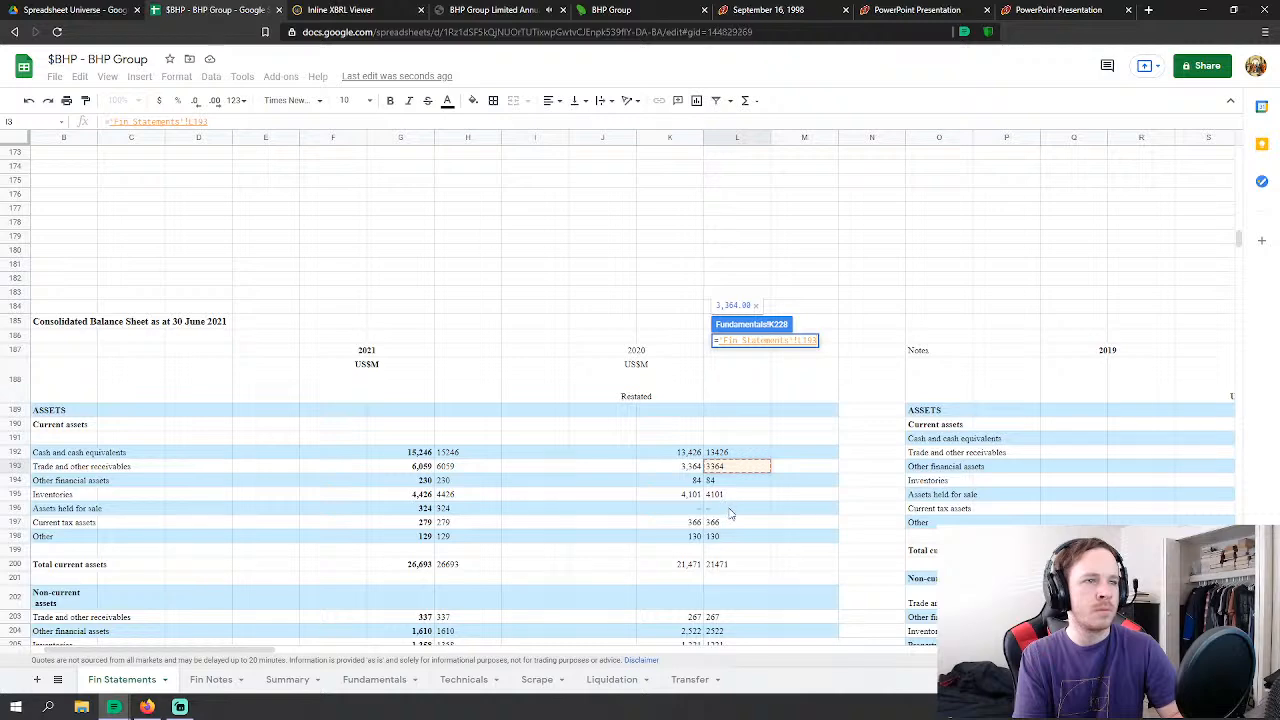
key(Return)
Step: Link FY 2020 Inventories in Fundamentals to the current inventories figure in 'Fin Statements'!L195
click(741, 397)
text(=)
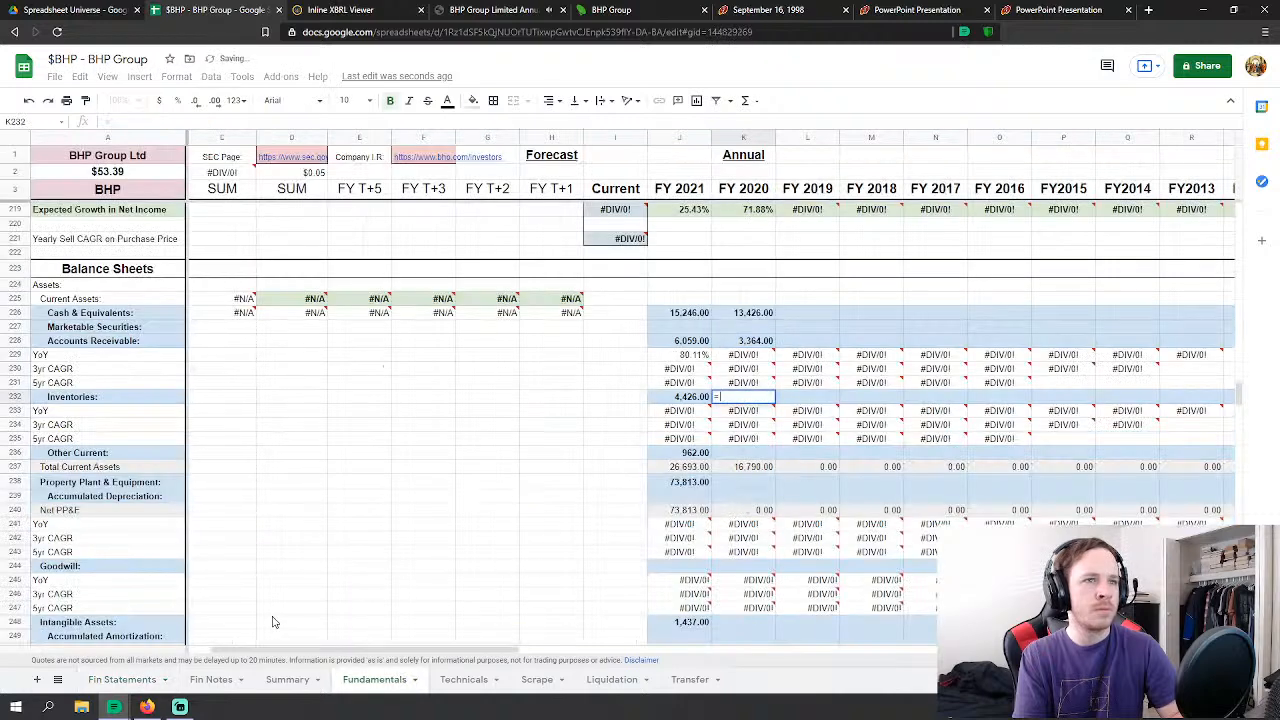
click(160, 678)
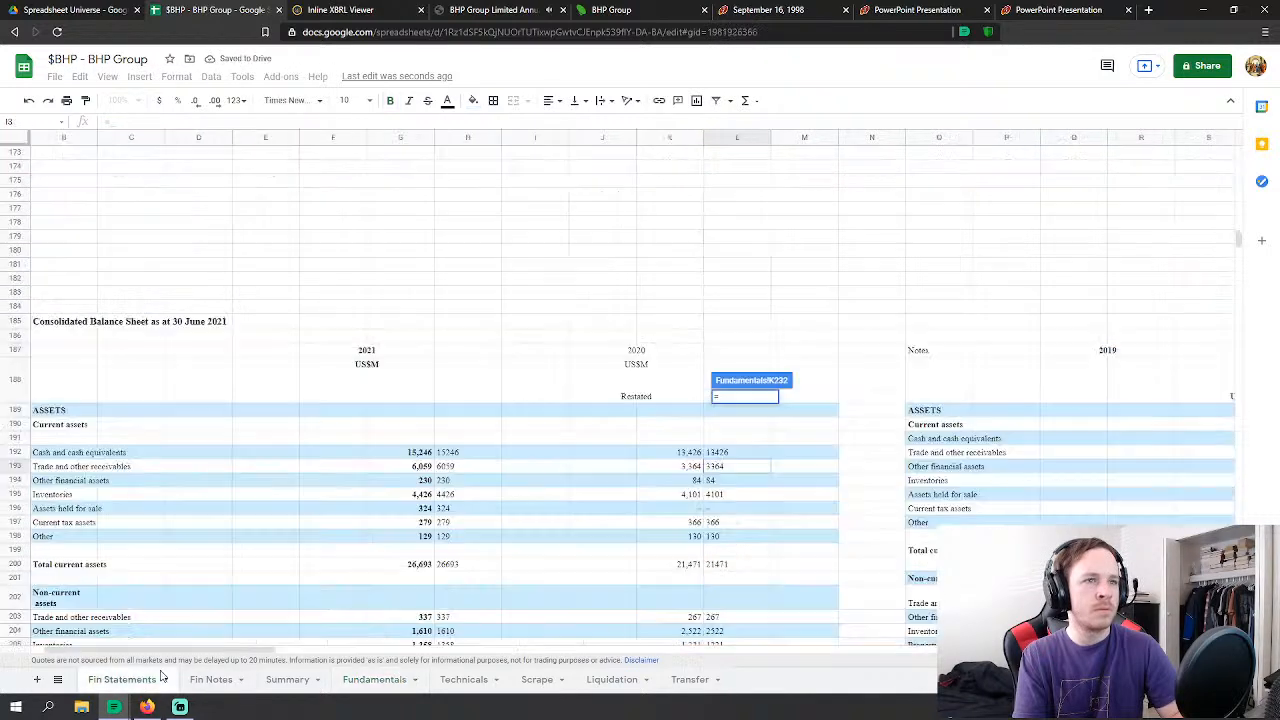
click(720, 495)
key(Return)
Step: Enter FY 2020 Other Current assets in Fundamentals as the sum of 'Fin Statements' cells L194, L197 and L198
click(770, 456)
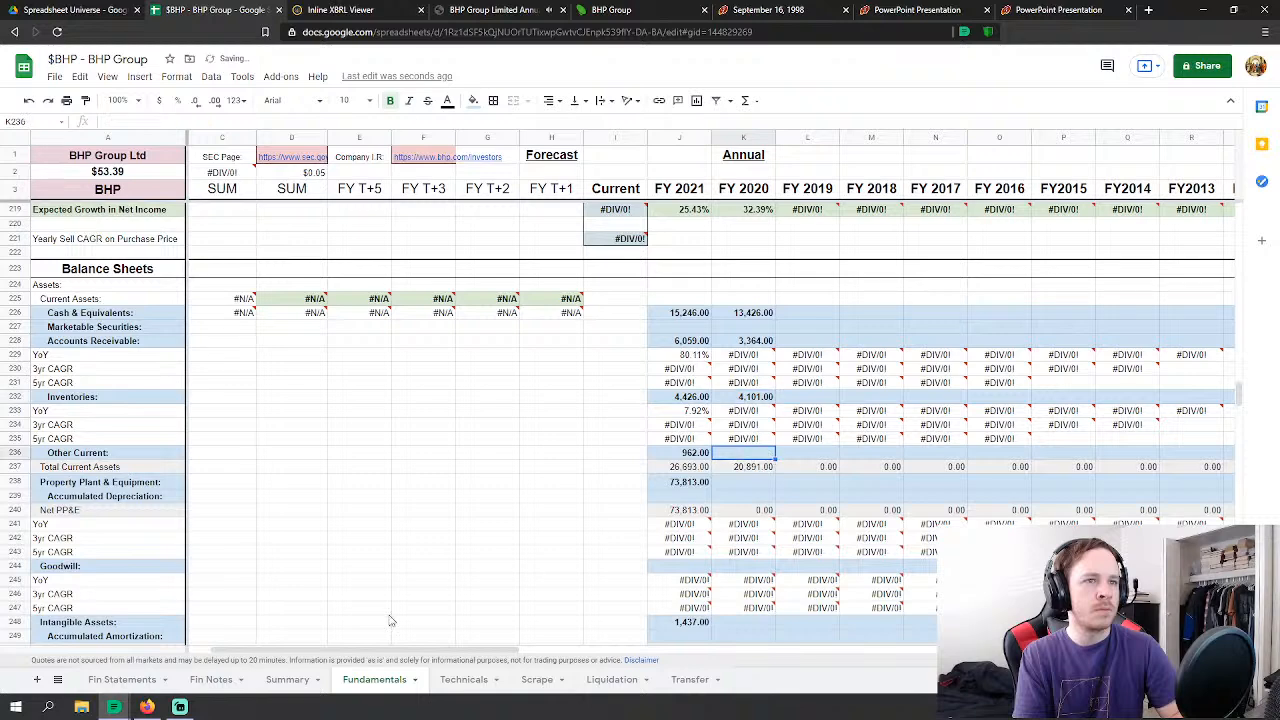
text(=)
click(122, 679)
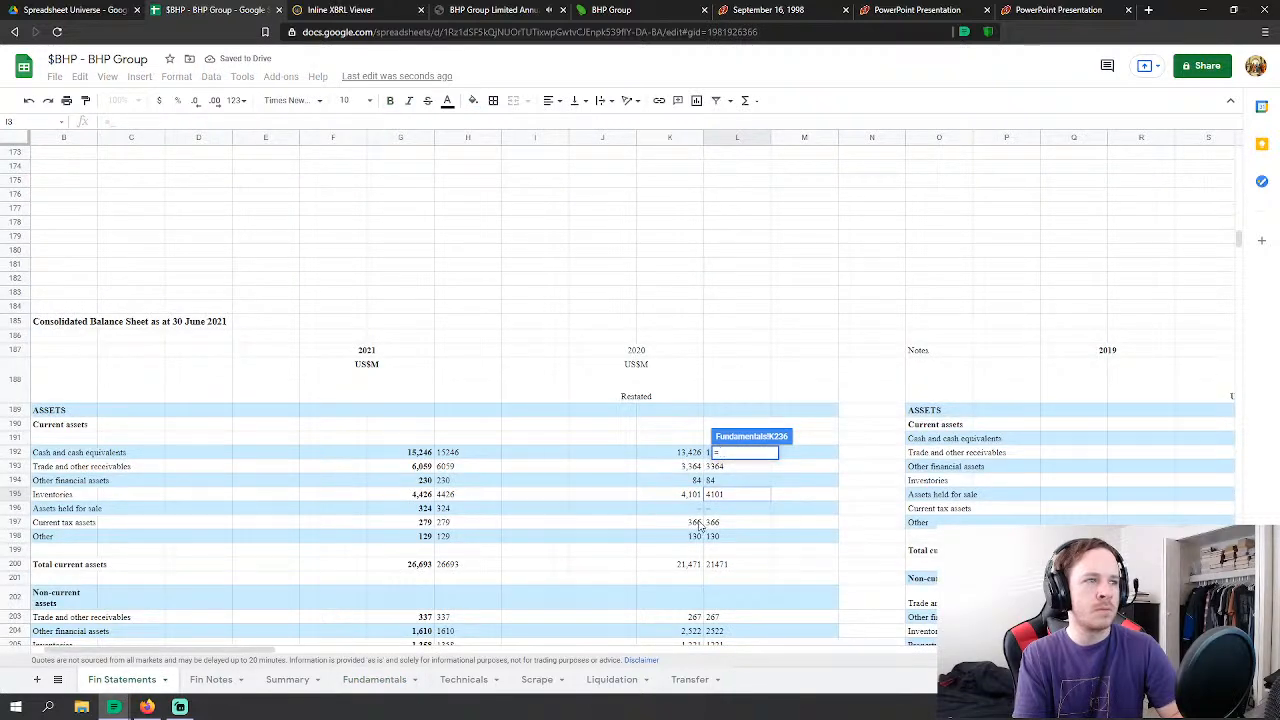
click(729, 482)
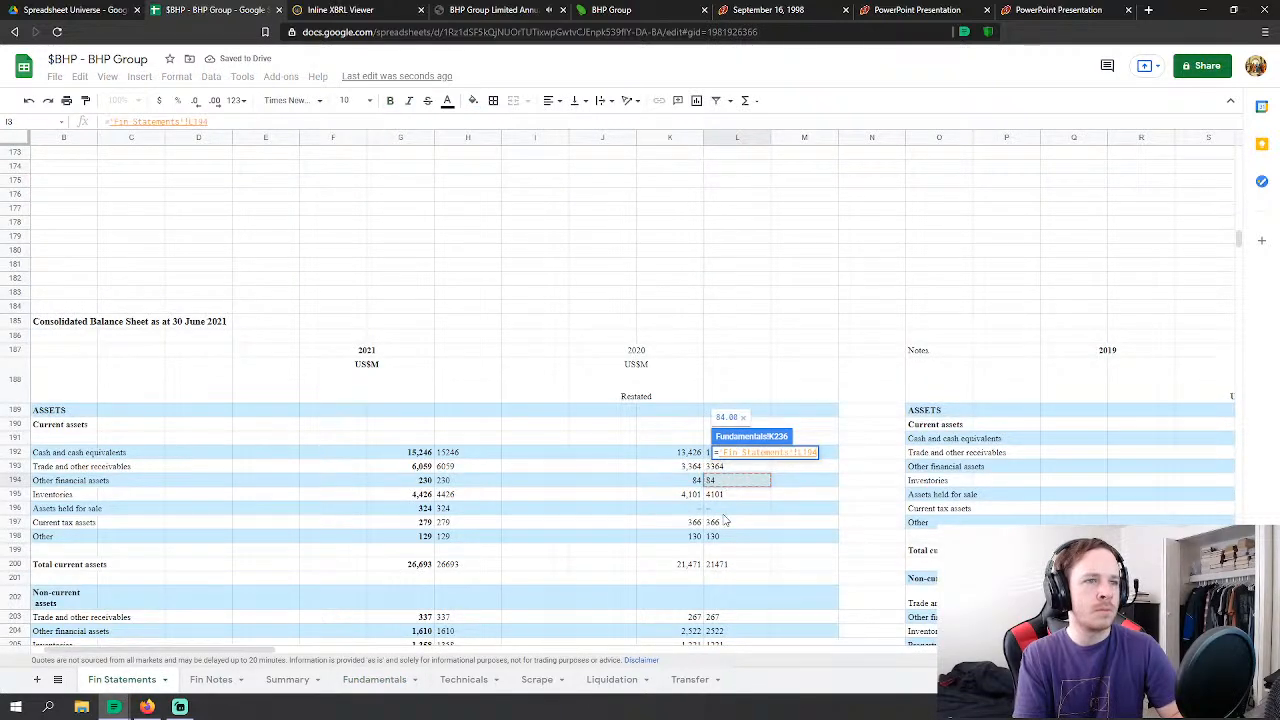
text(+)
click(729, 522)
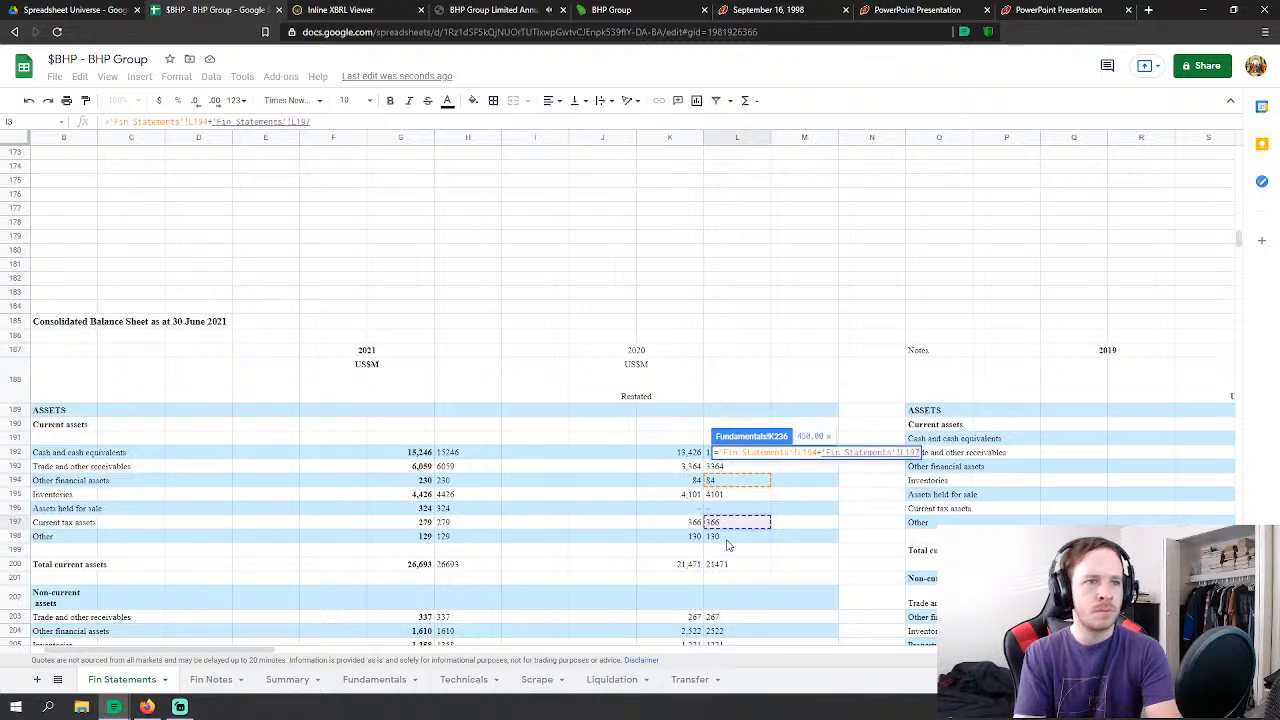
text(+)
click(729, 537)
key(Return)
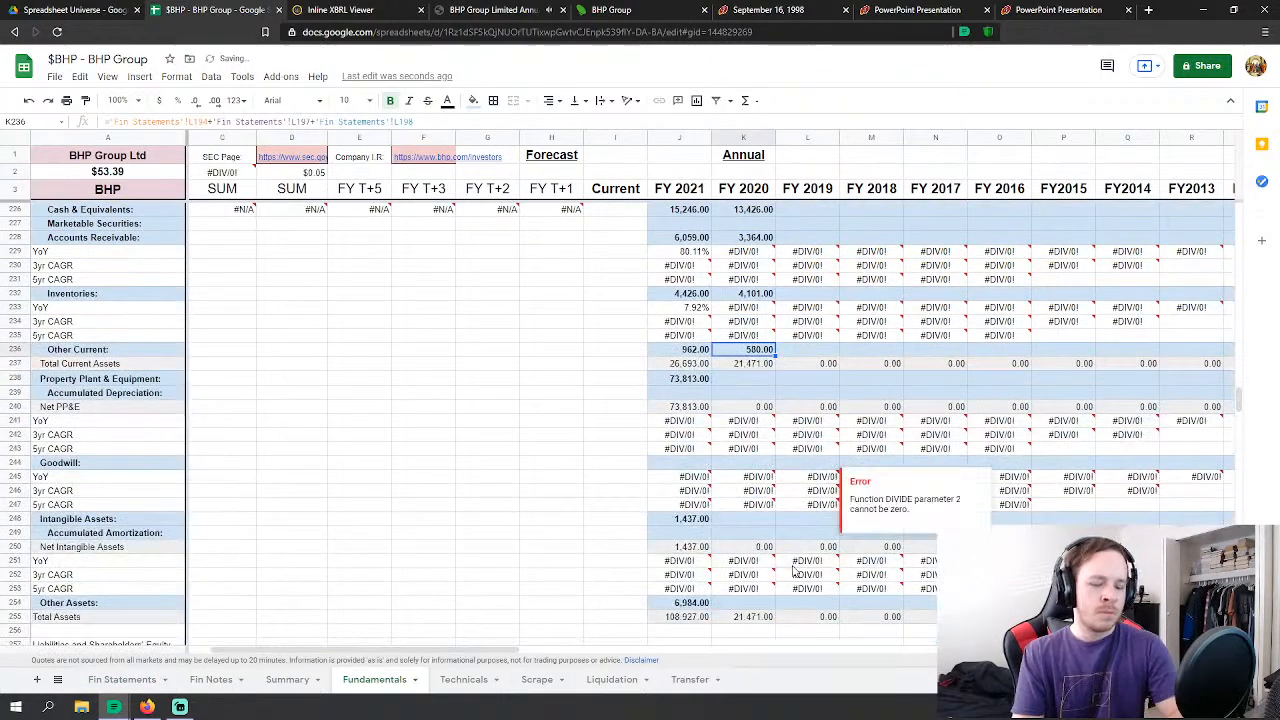
Step: Link FY 2020 Property Plant & Equipment in Fundamentals to 'Fin Statements'!L206
scroll(785, 555, down, 2)
click(765, 311)
text(=)
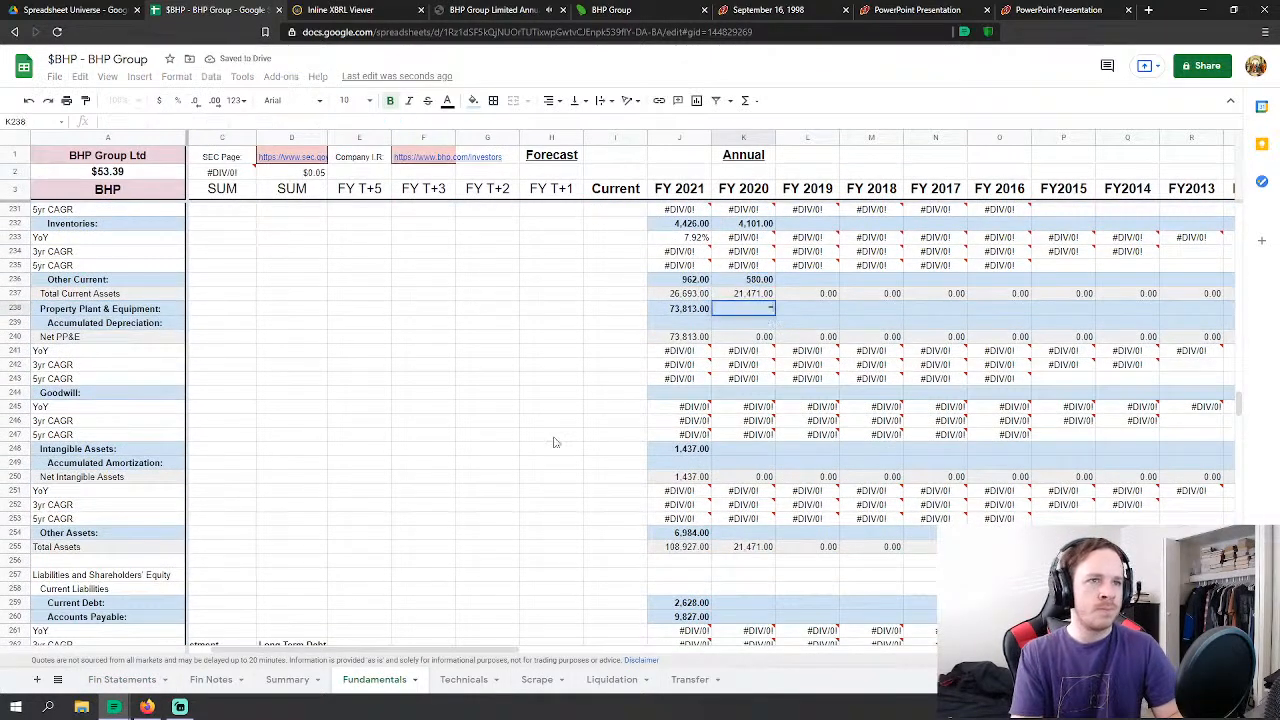
click(122, 679)
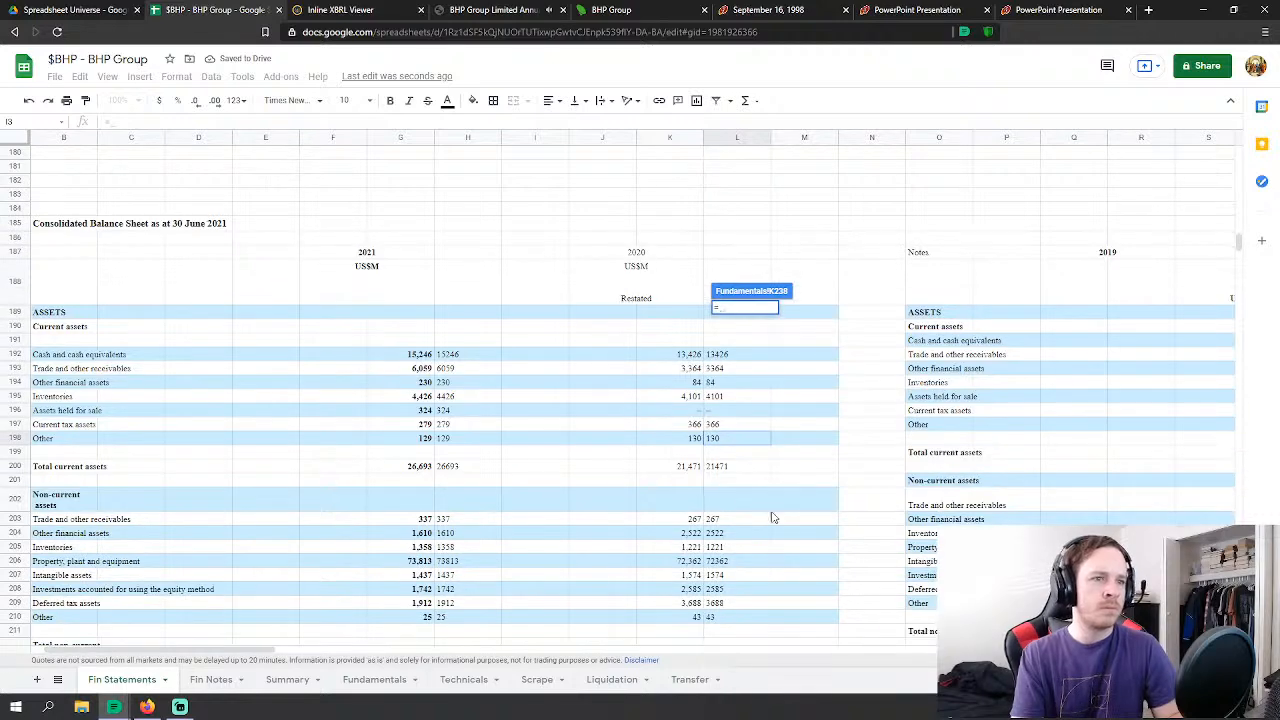
click(730, 561)
key(Return)
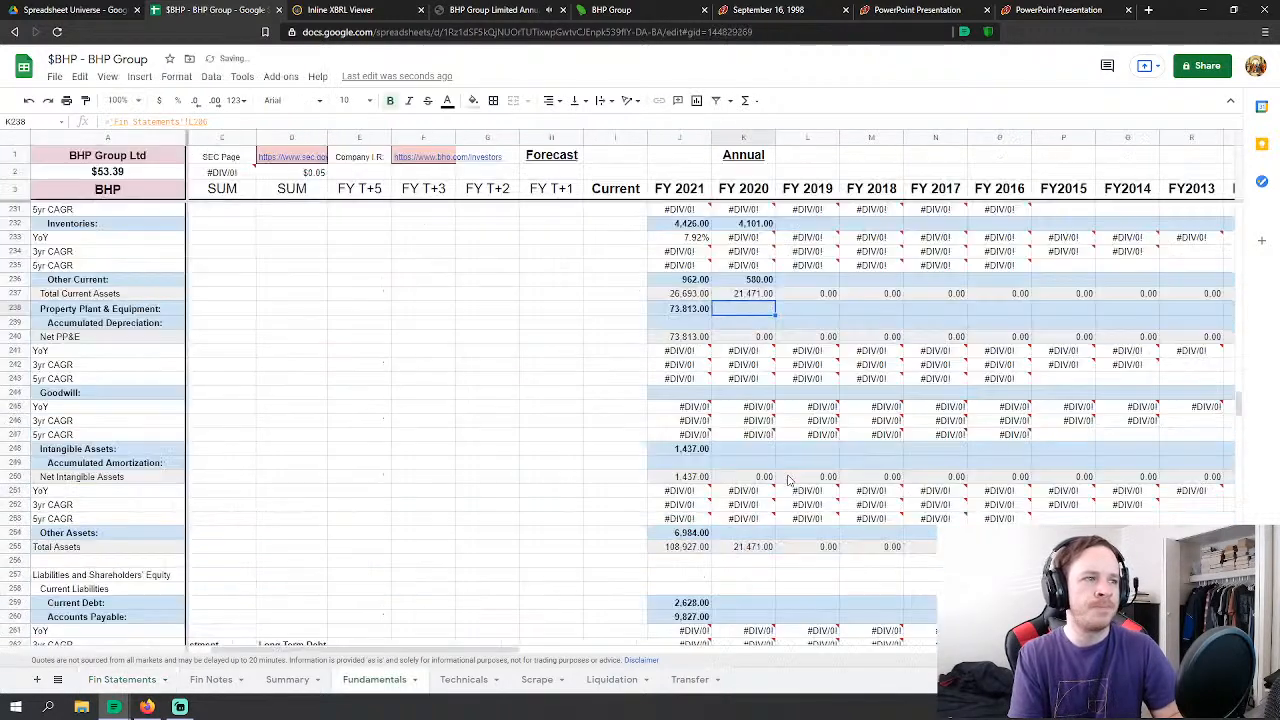
Step: Link FY 2020 Intangible Assets in Fundamentals to 'Fin Statements'!L207
scroll(805, 476, down, 2)
click(755, 379)
text(=)
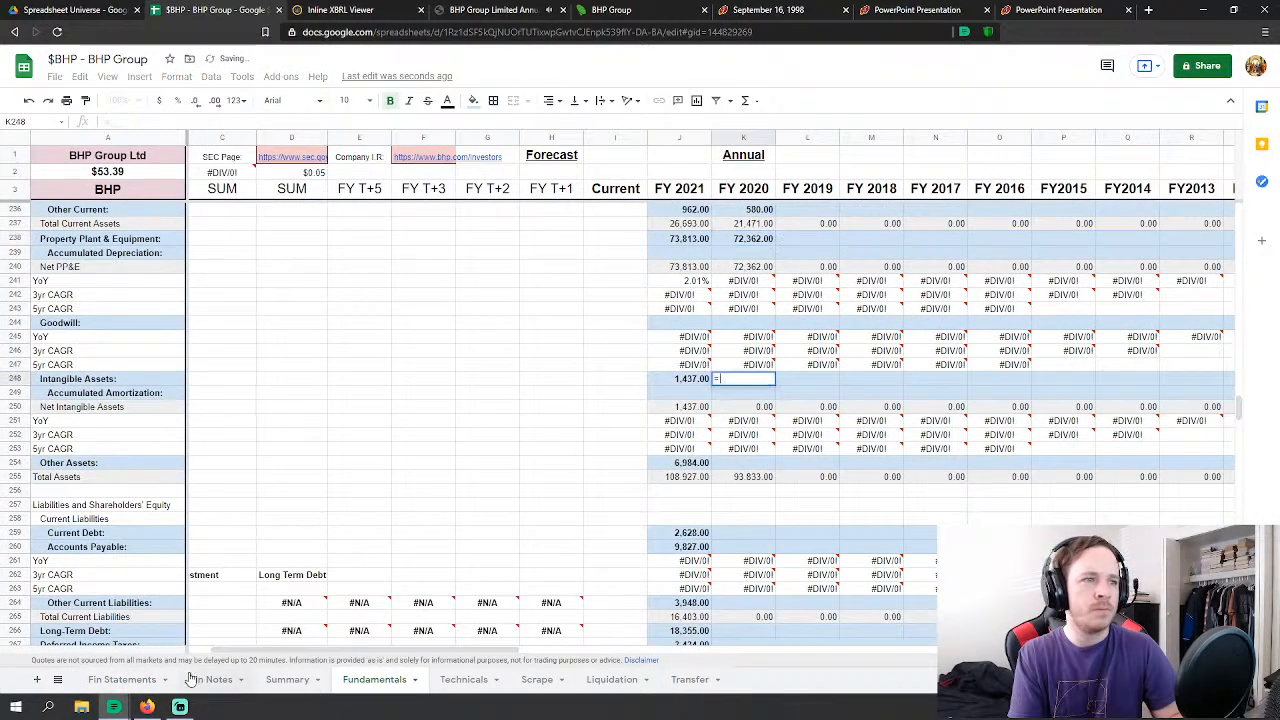
click(122, 679)
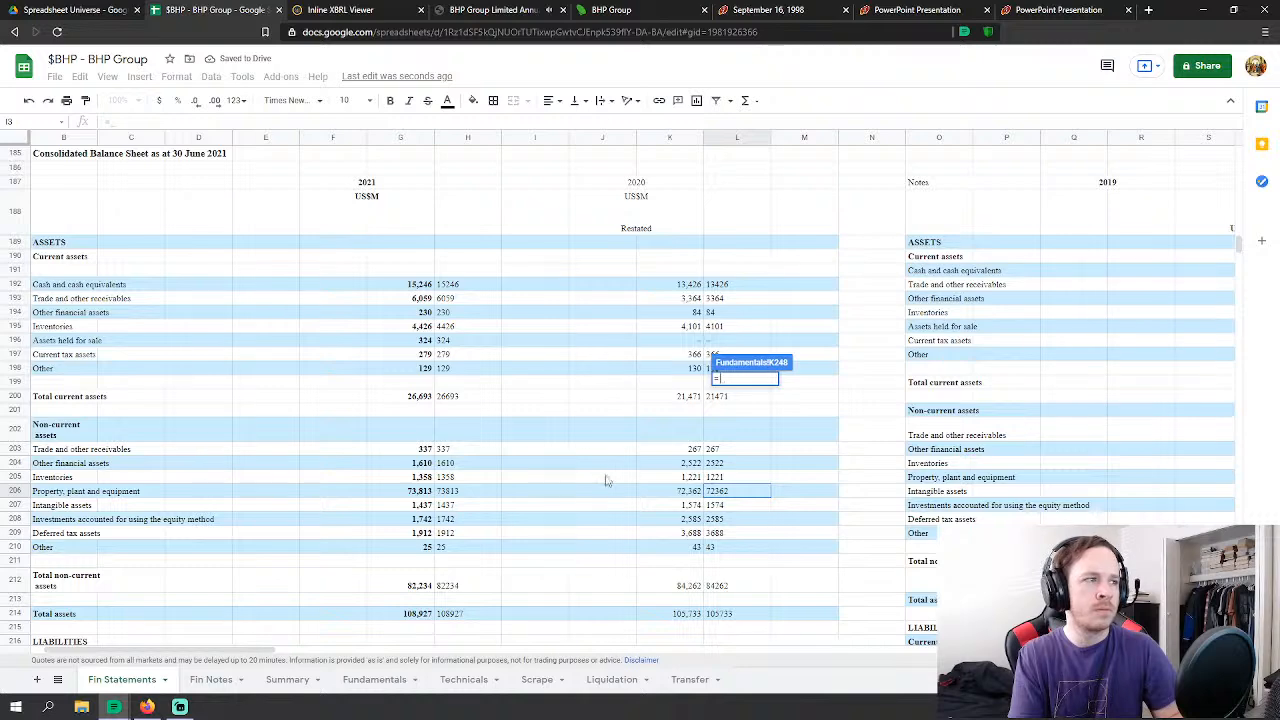
click(731, 507)
key(Return)
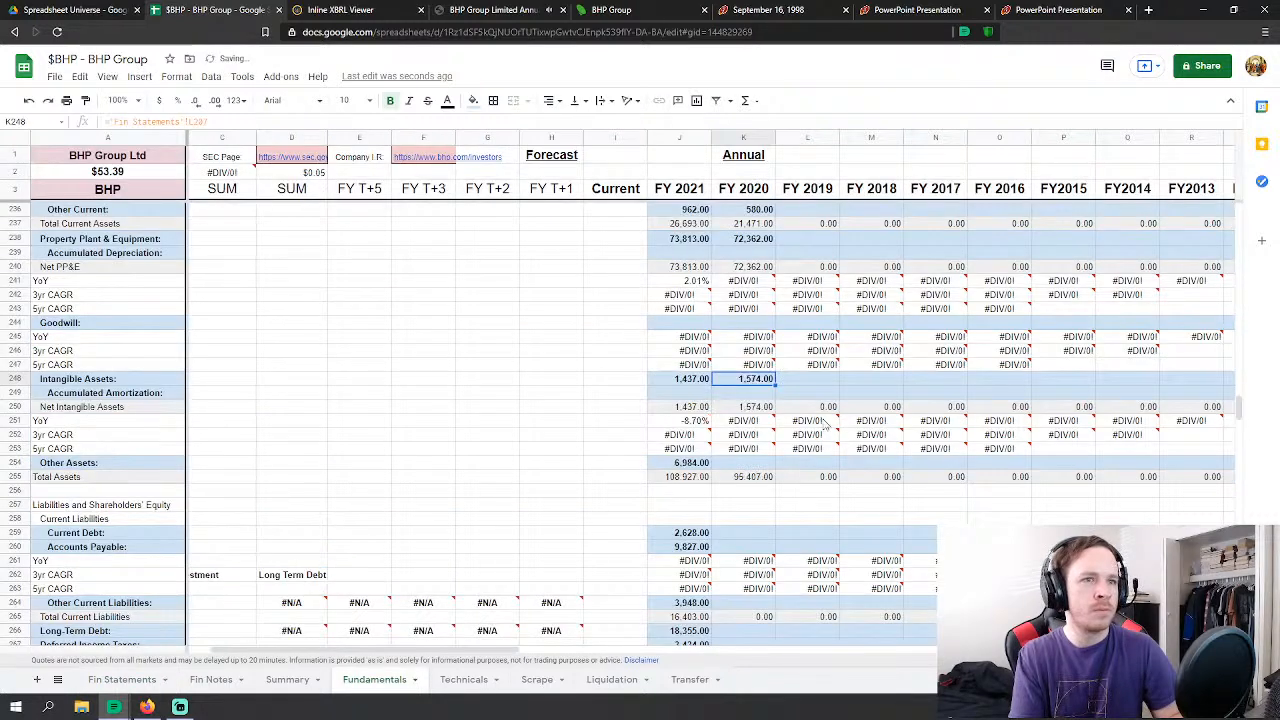
Step: Enter FY 2020 Other Assets in Fundamentals as the sum of 'Fin Statements' cells L203, L204, L205, L208, L209 and L210
click(752, 462)
text(=)
click(122, 679)
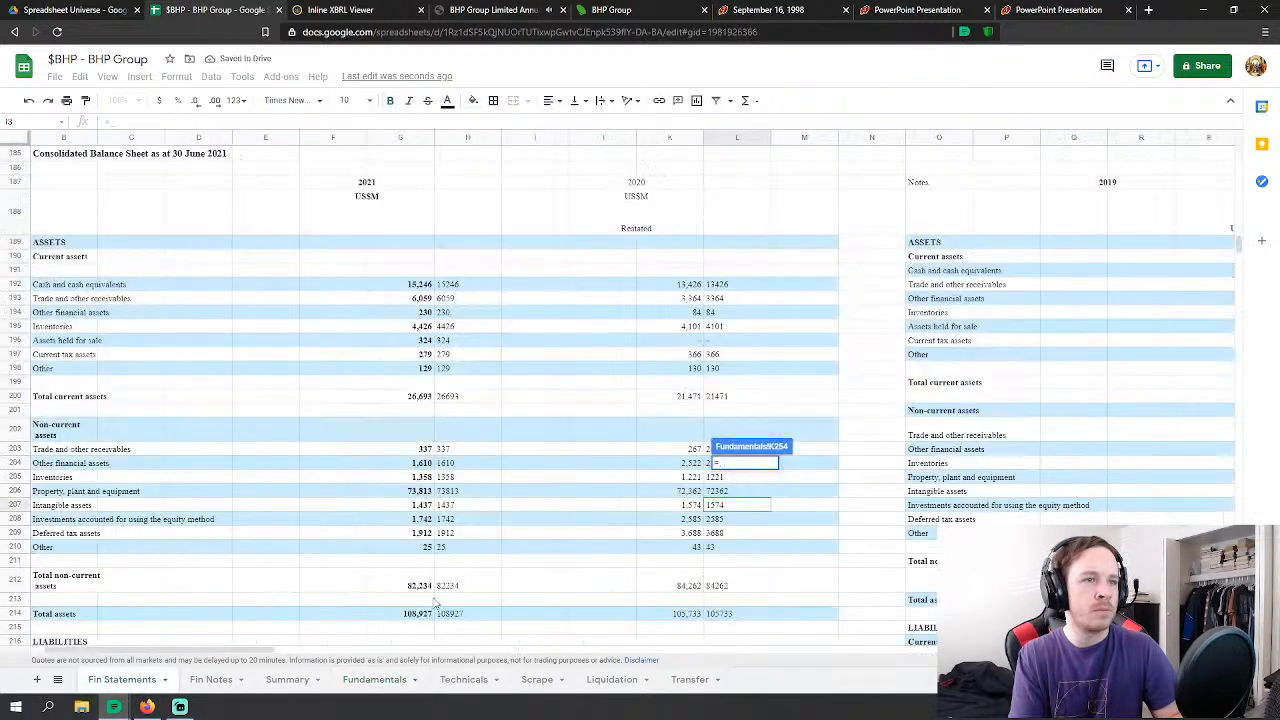
click(714, 450)
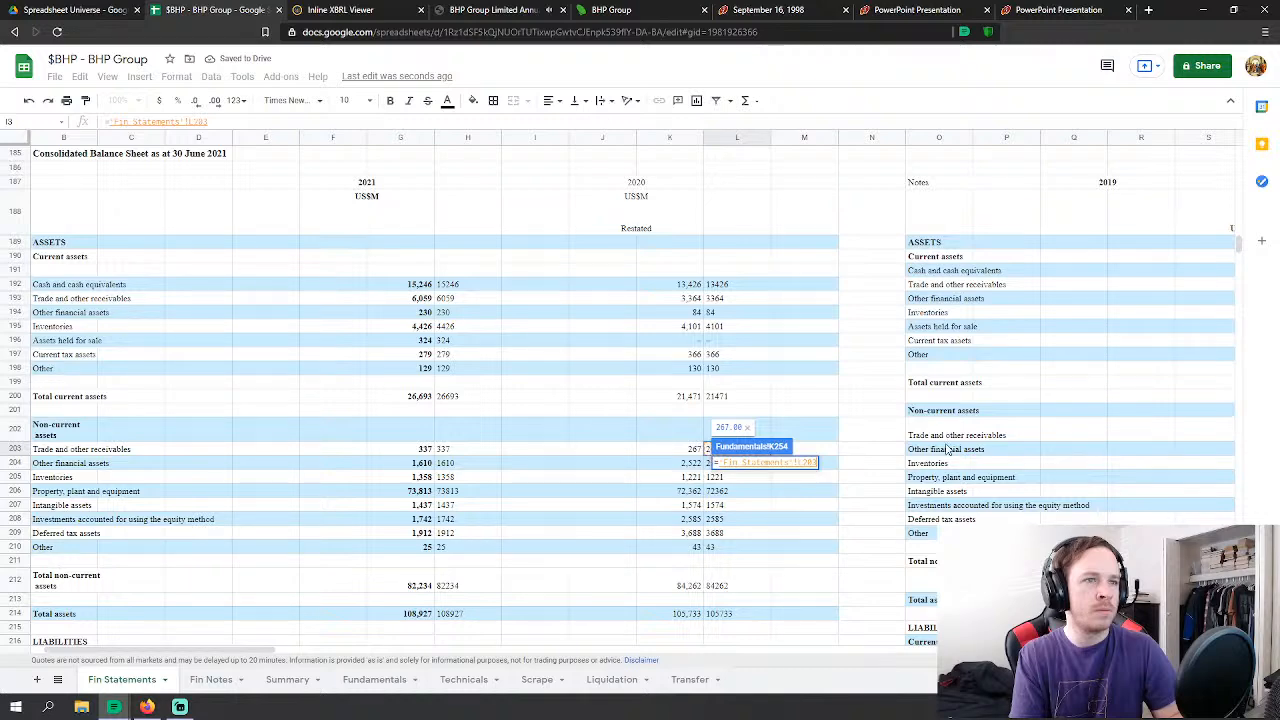
scroll(739, 316, down, 3)
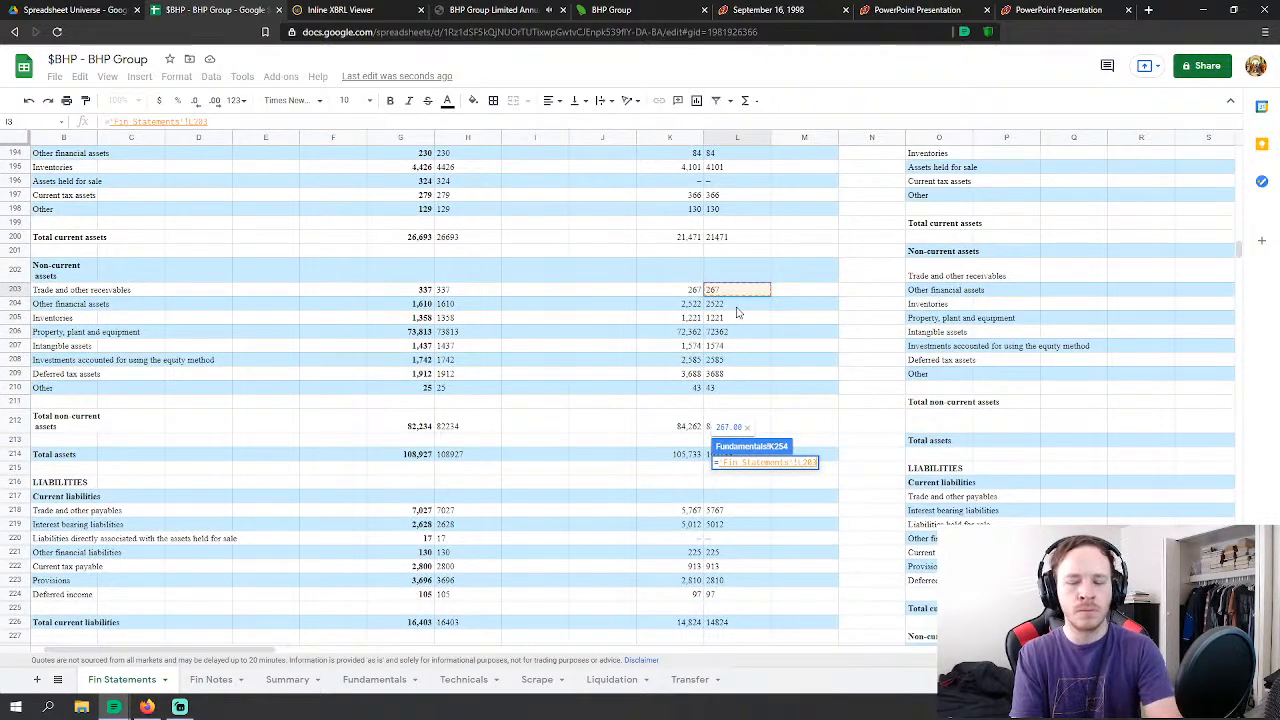
text(+)
click(736, 309)
text(+)
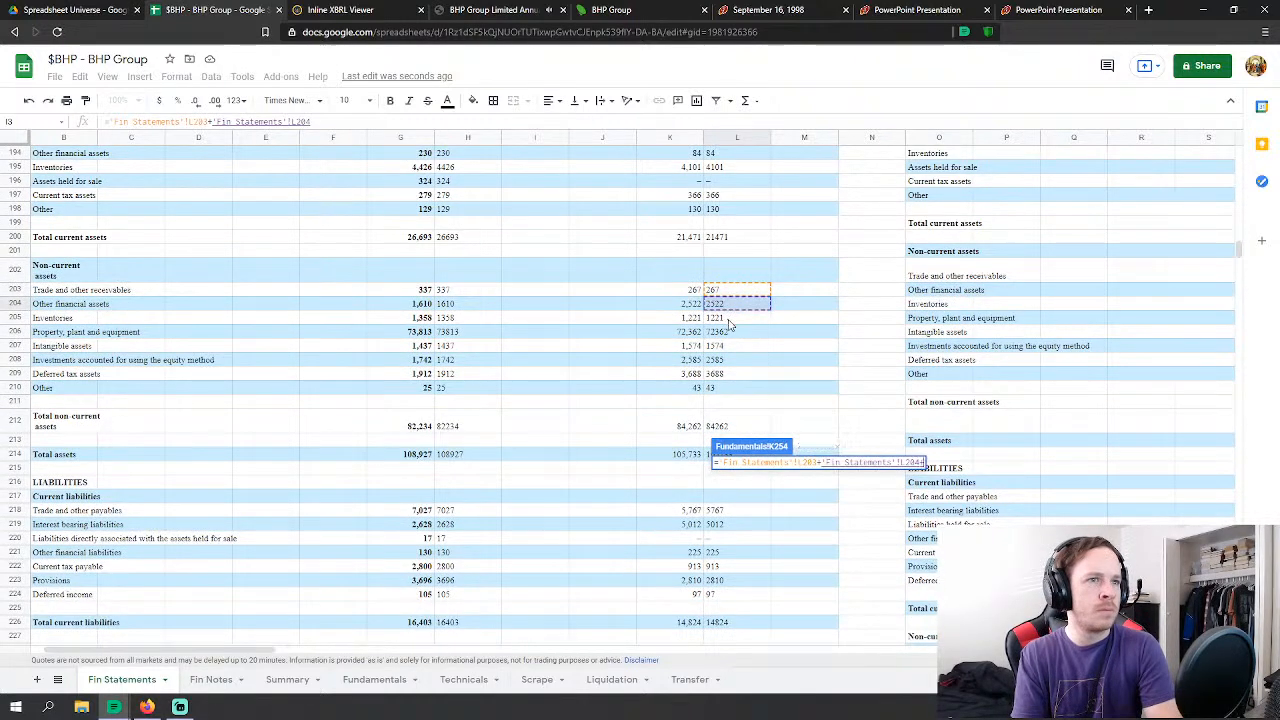
click(727, 320)
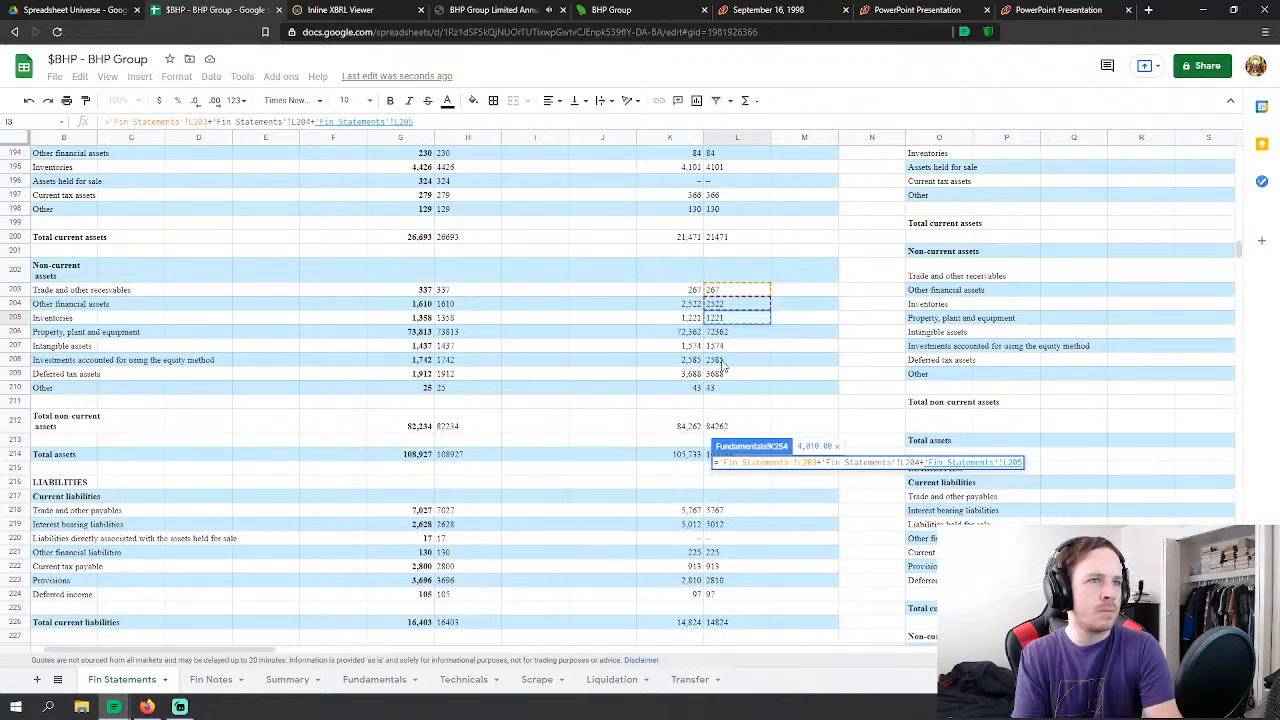
text(+)
click(723, 363)
text(+'Fin Statements'!L208)
click(723, 374)
text(+'Fin Statements'!L208+)
click(722, 388)
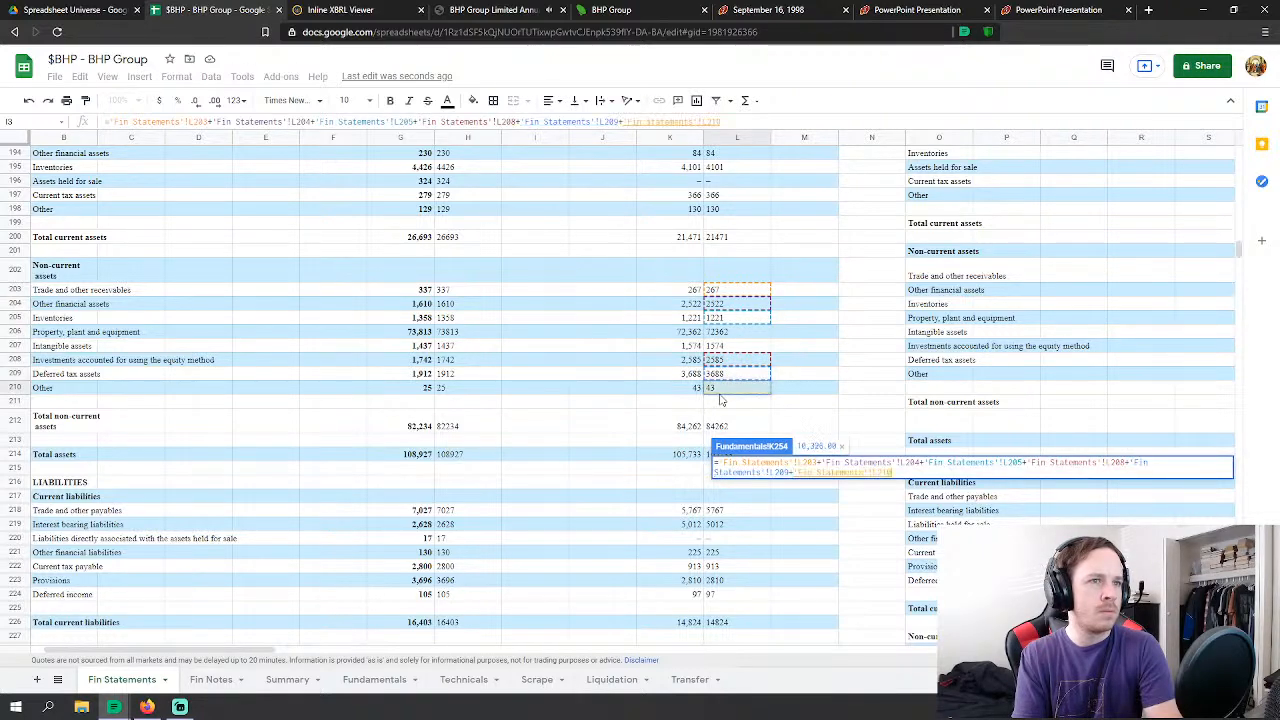
key(Return)
Step: Link FY 2020 Current Debt in Fundamentals to the current interest bearing liabilities in 'Fin Statements'!L219
scroll(765, 470, down, 3)
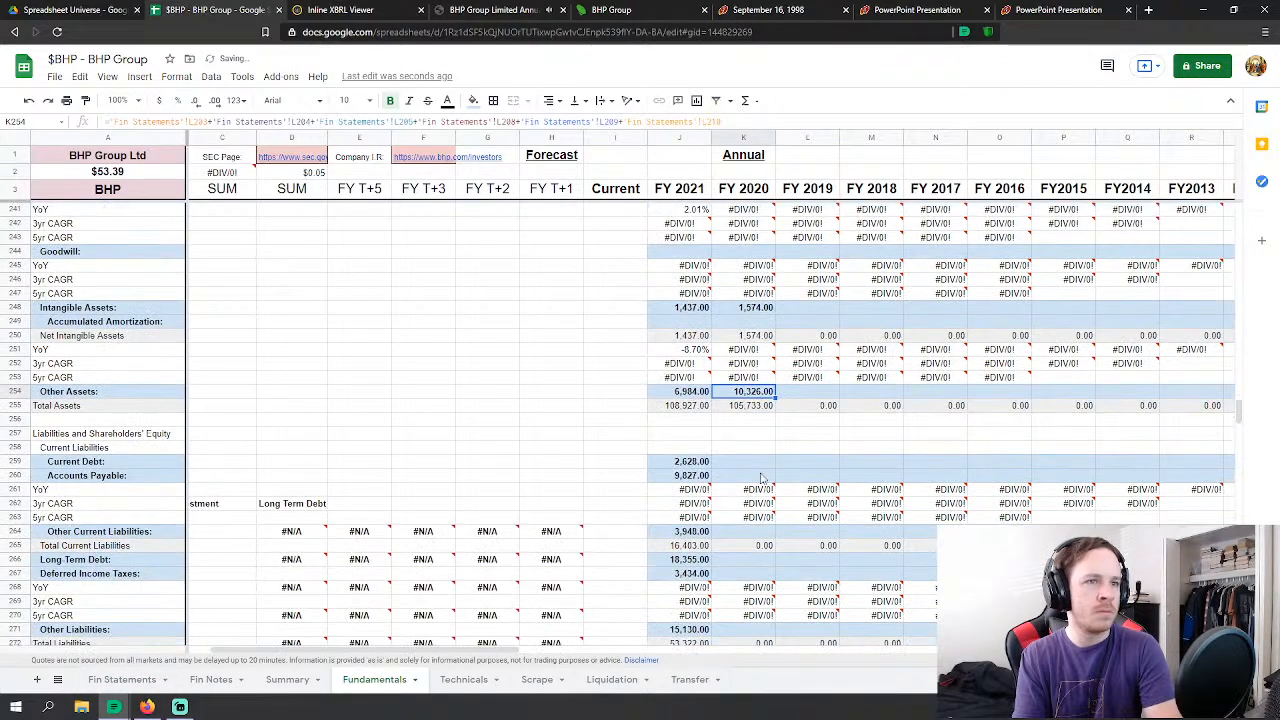
click(755, 462)
scroll(769, 439, down, 1)
text(=)
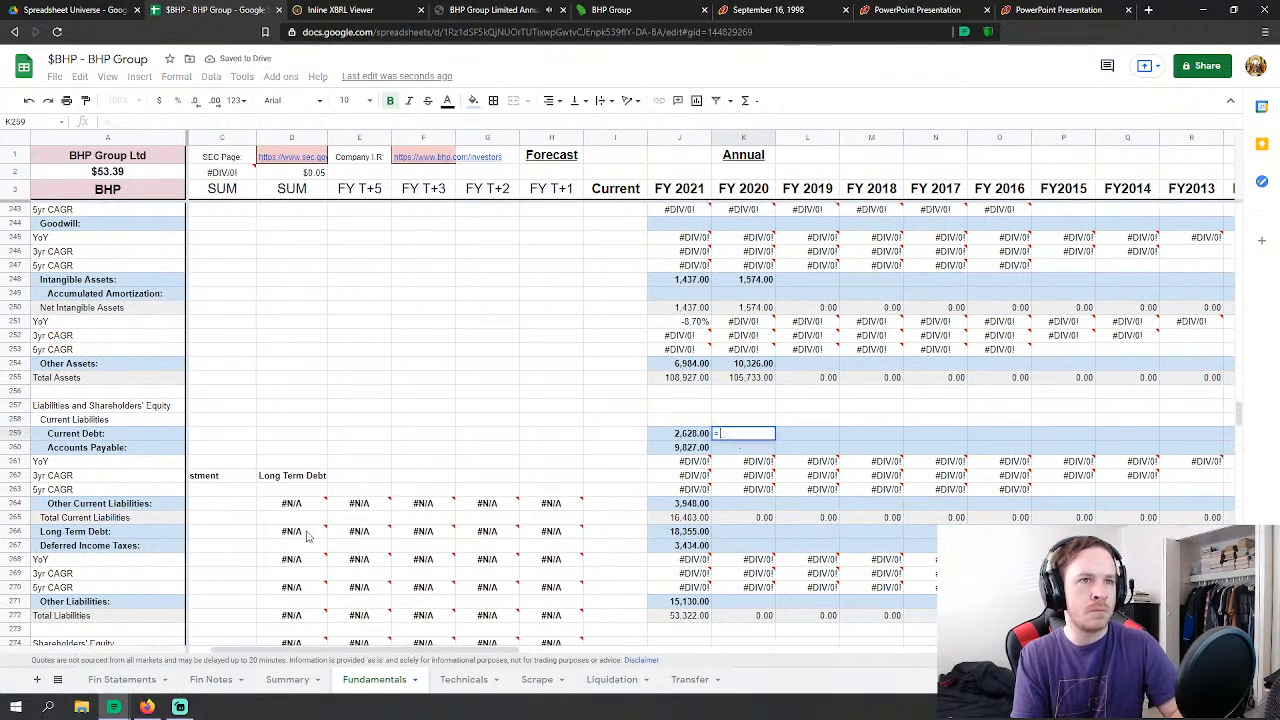
click(122, 680)
scroll(521, 550, down, 2)
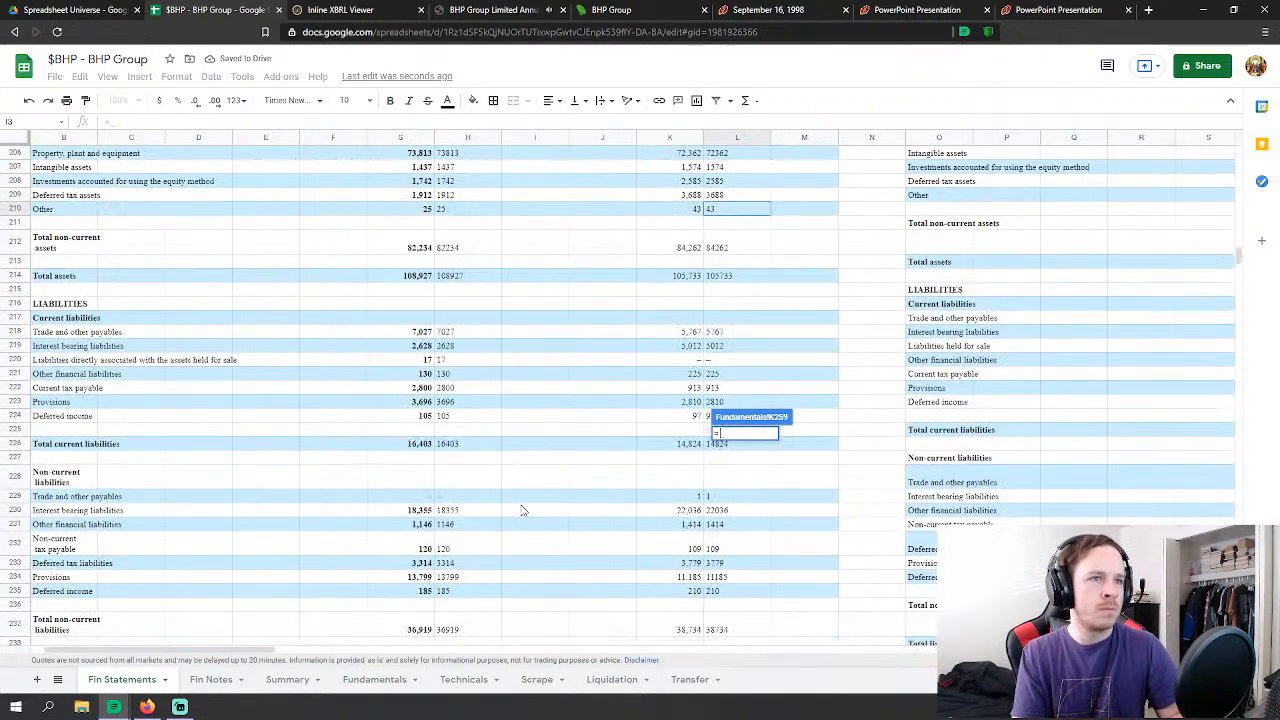
scroll(640, 390, down, 2)
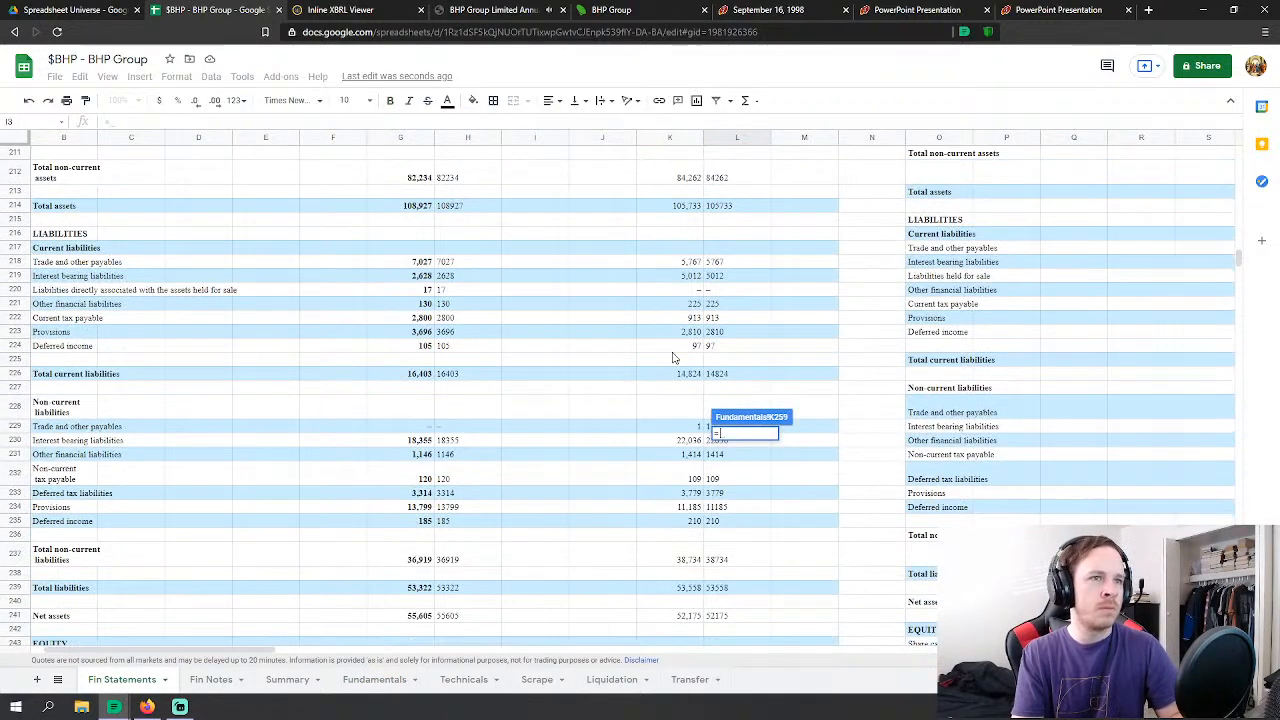
click(734, 280)
key(Return)
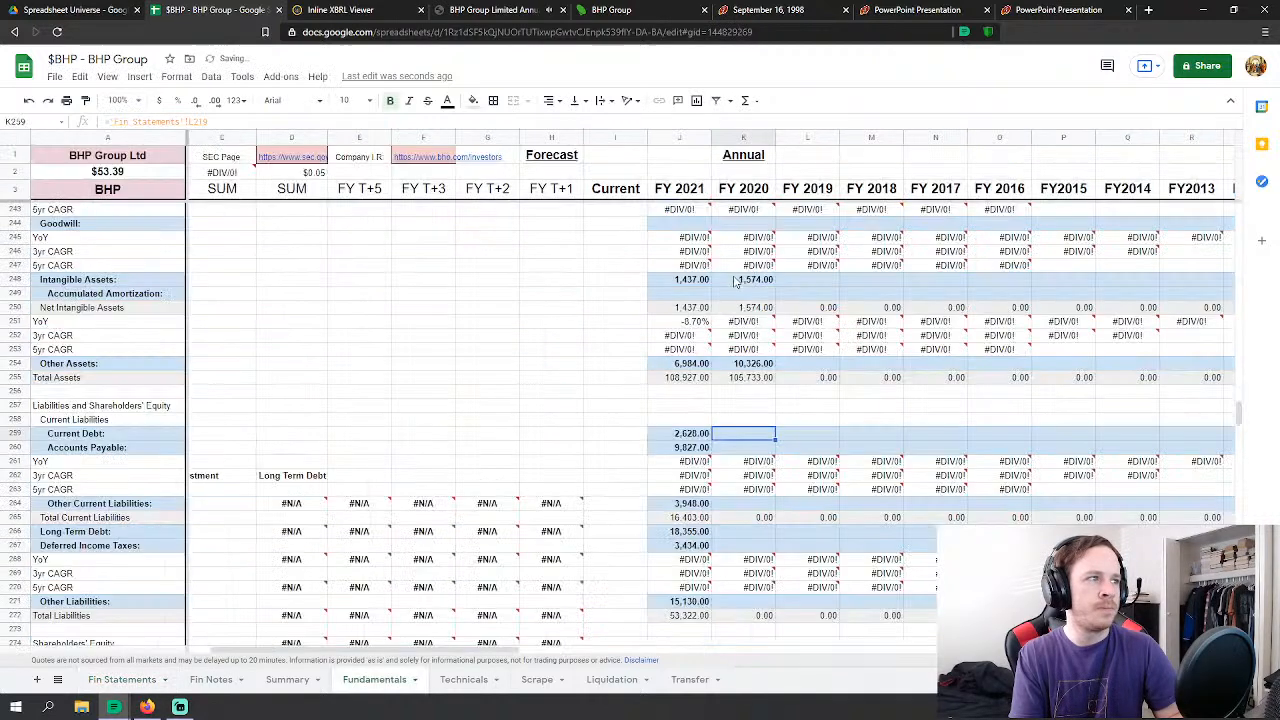
Step: Enter FY 2020 Accounts Payable in Fundamentals as the sum of 'Fin Statements' cells L218 and L222
click(758, 447)
text(=)
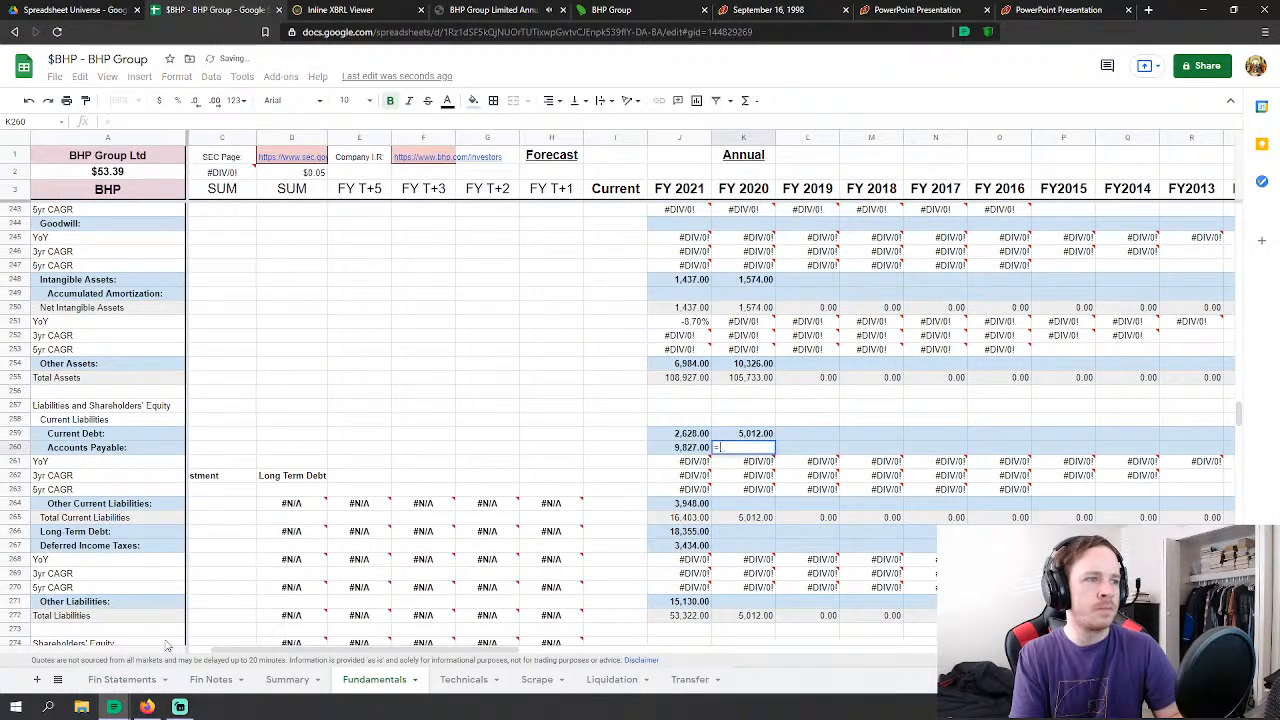
click(122, 680)
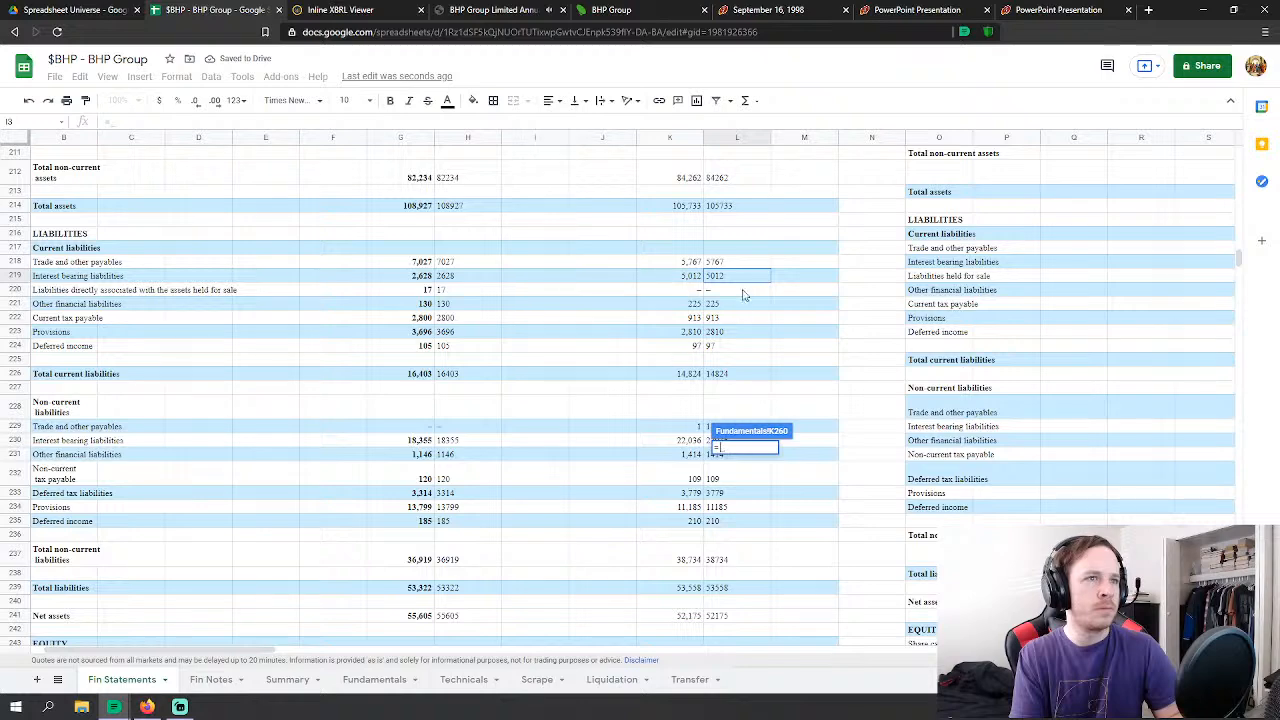
click(728, 262)
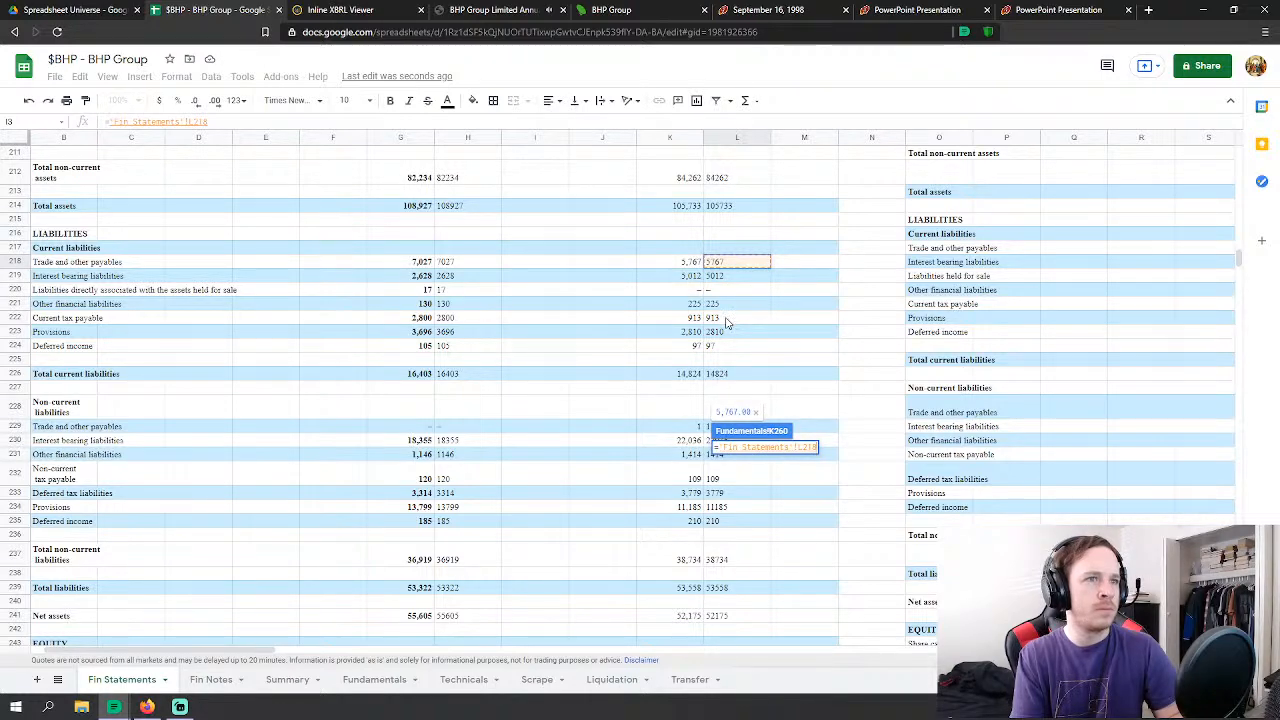
text(+)
click(726, 320)
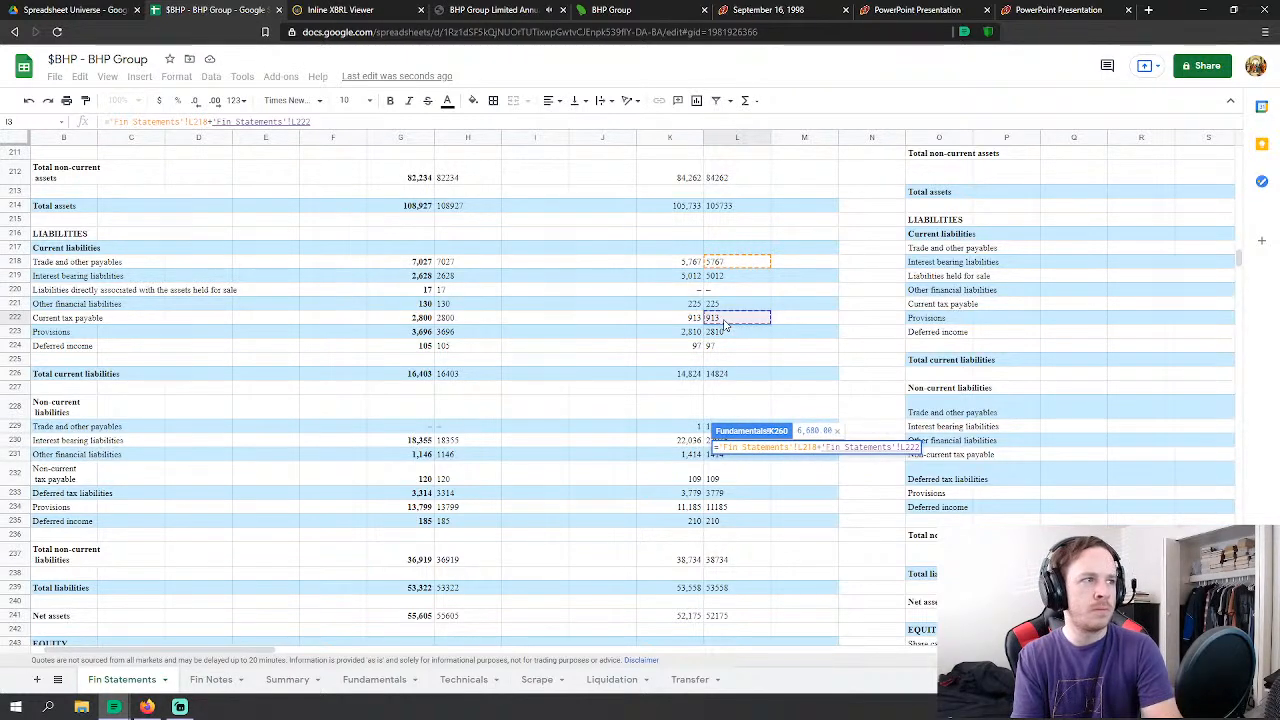
key(Return)
Step: Enter FY 2020 Other Current Liabilities in Fundamentals as the sum of 'Fin Statements' cells L221, L223 and L224
click(757, 506)
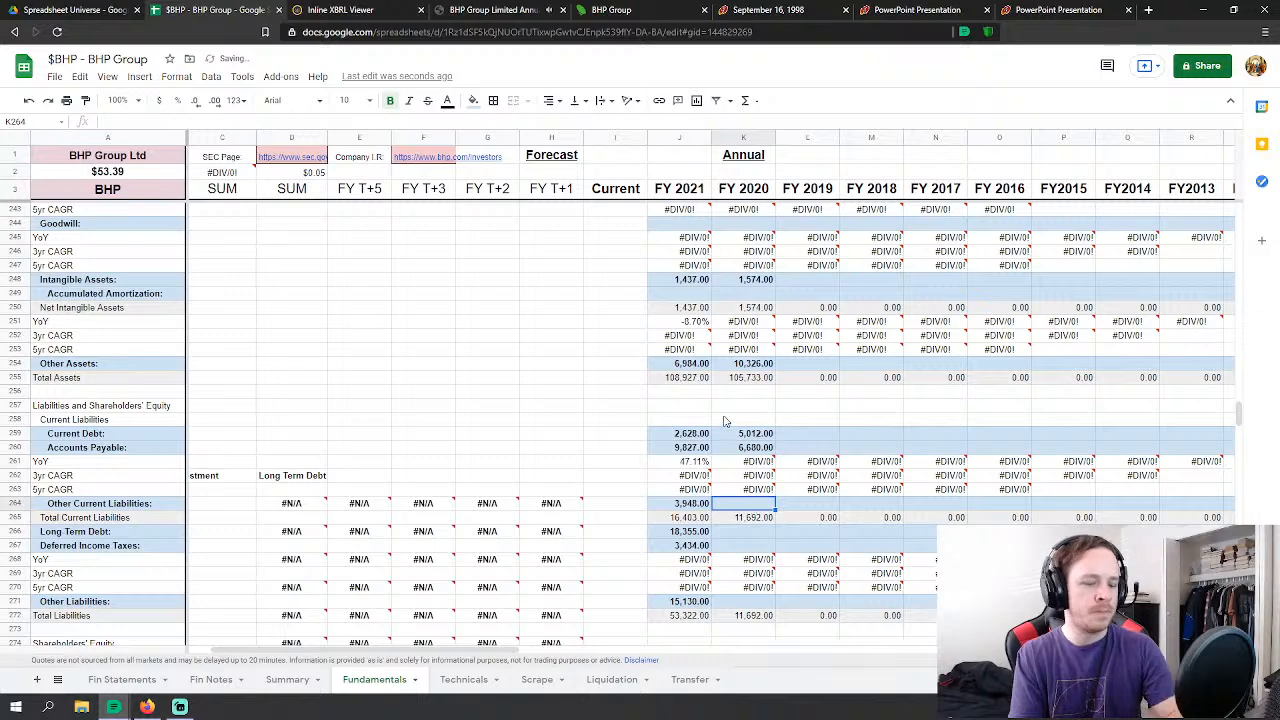
text(=)
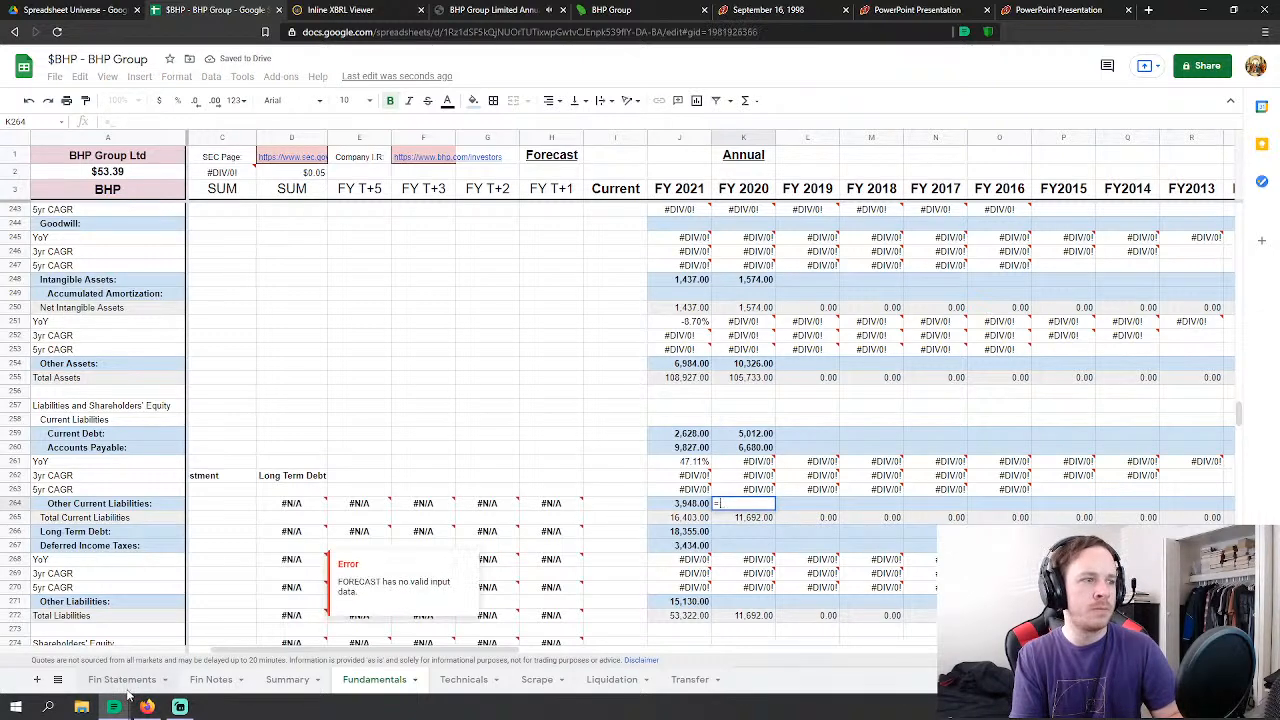
click(125, 681)
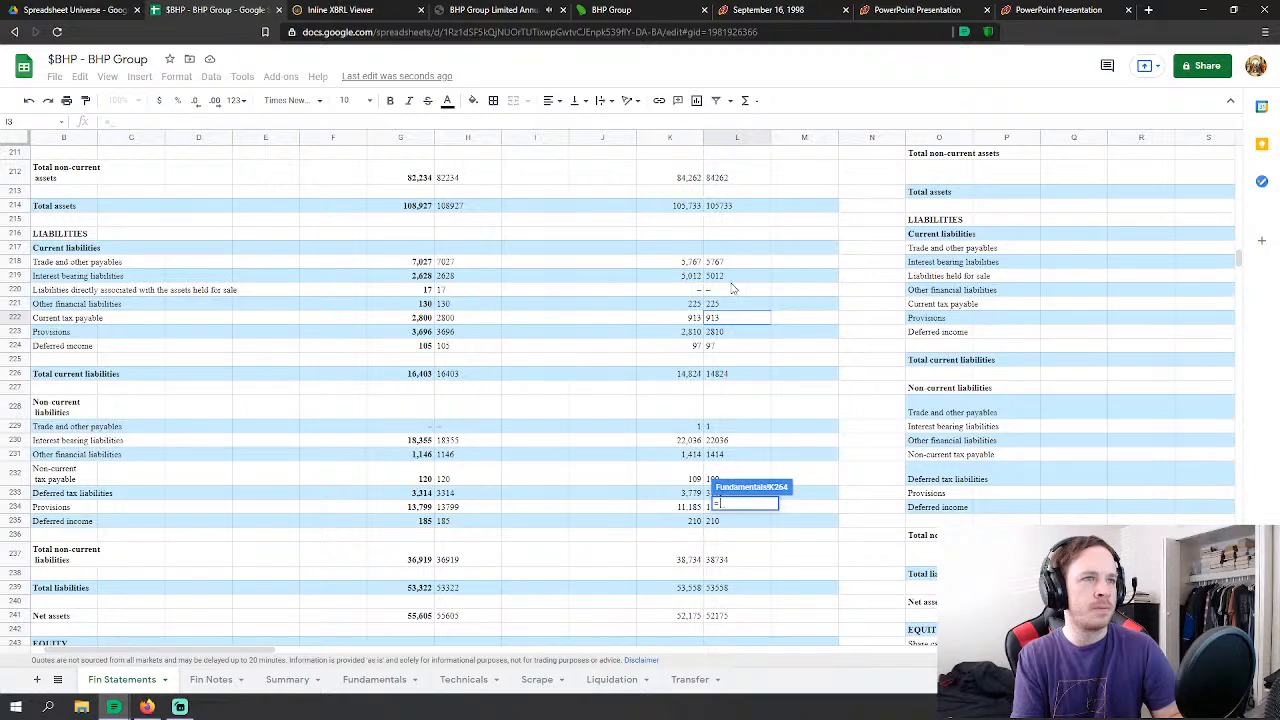
click(728, 307)
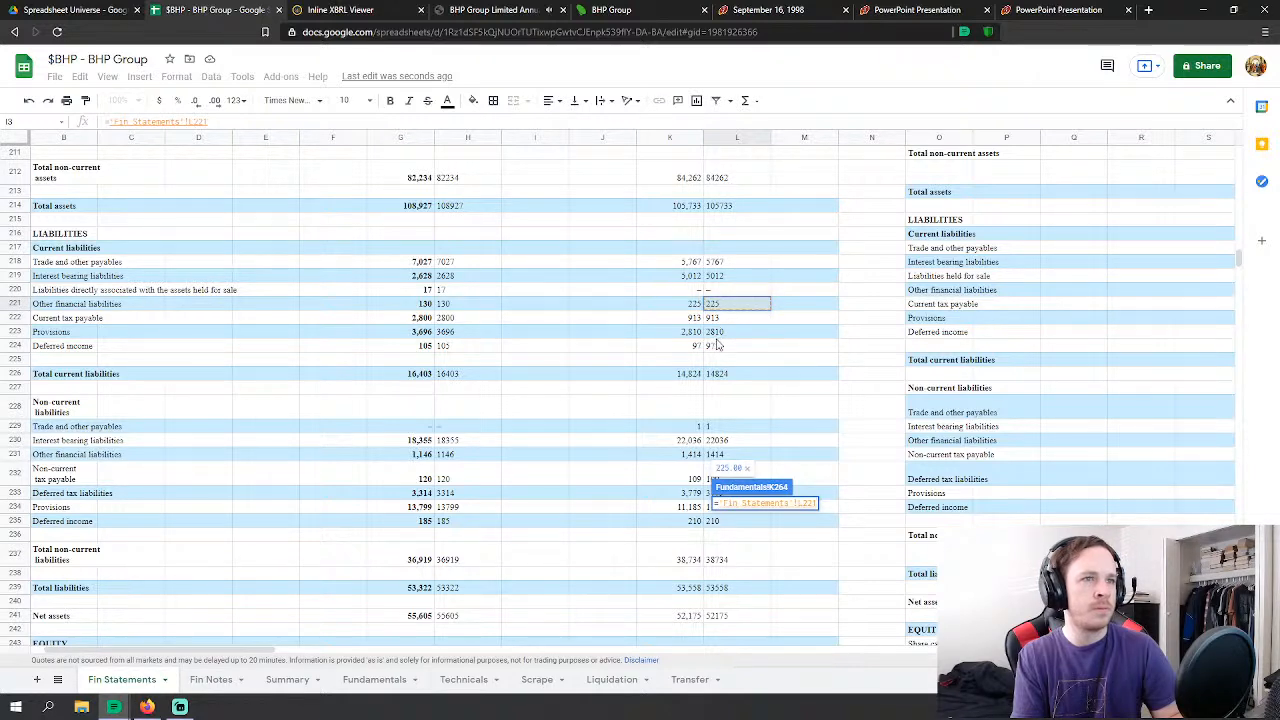
text(+)
click(719, 334)
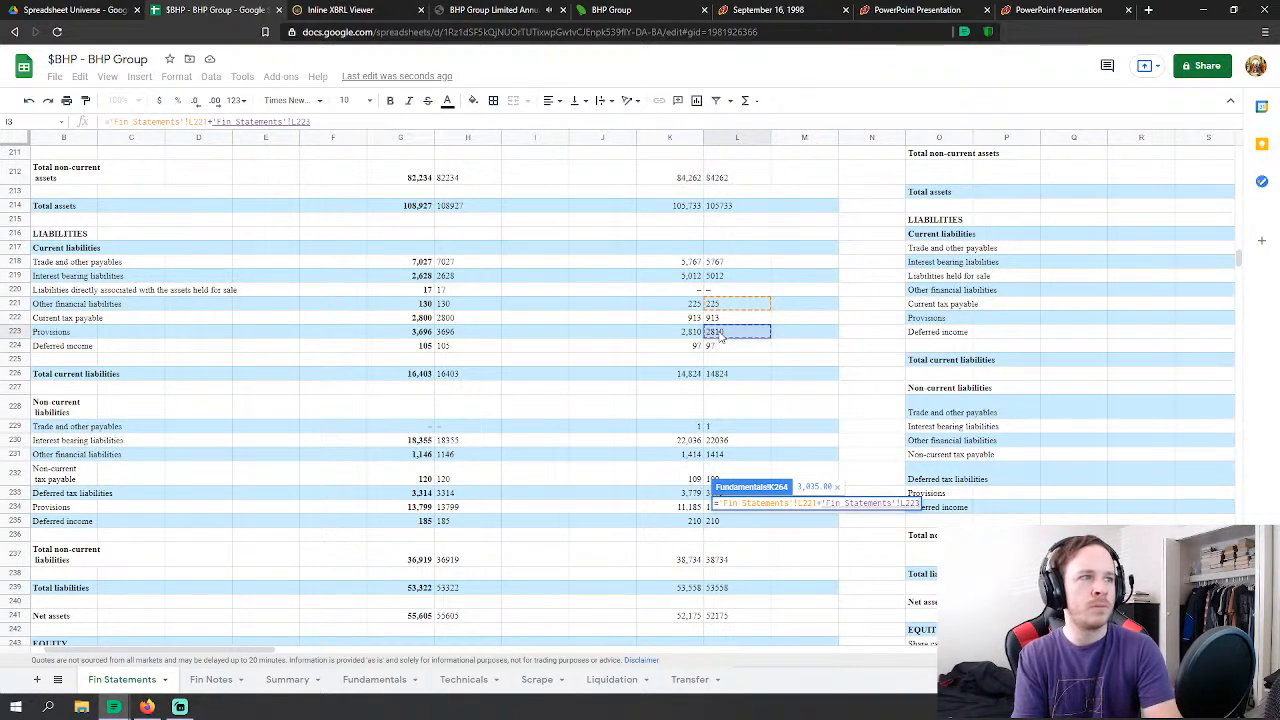
text(+)
click(716, 349)
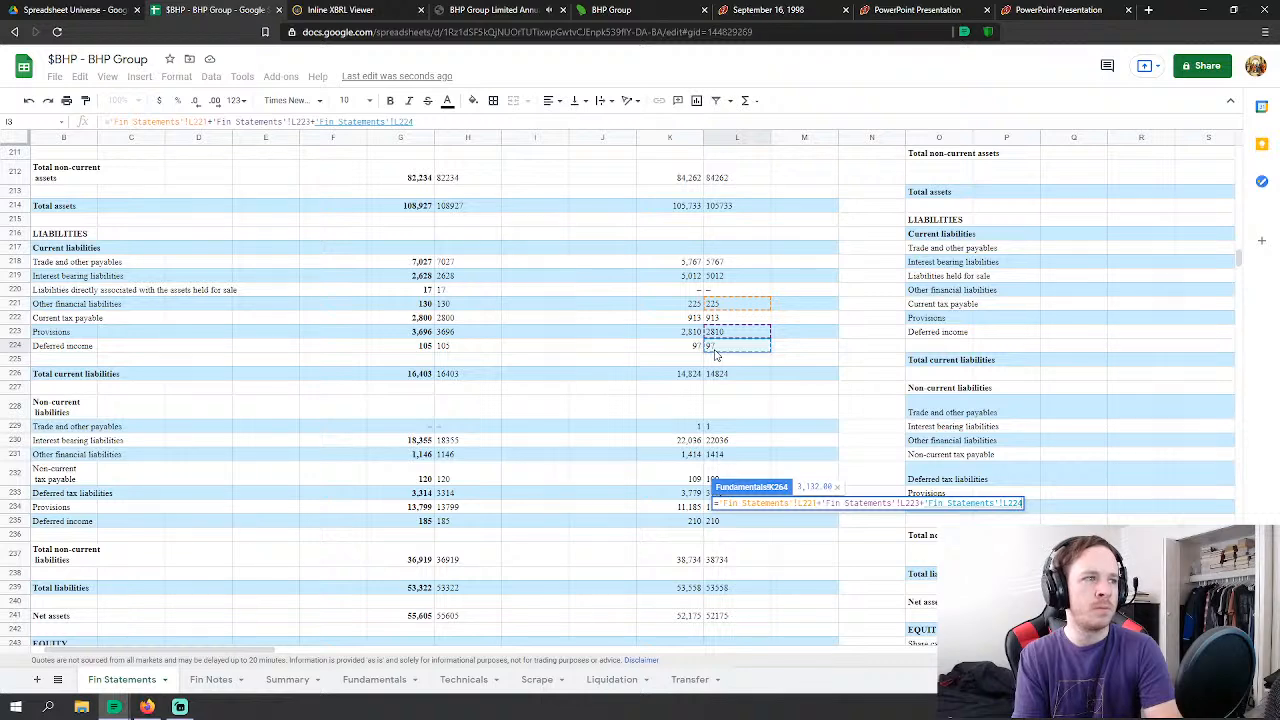
key(Return)
Step: Link FY 2020 Long-Term Debt in Fundamentals to the non-current interest bearing liabilities in 'Fin Statements'!L230
scroll(748, 332, down, 2)
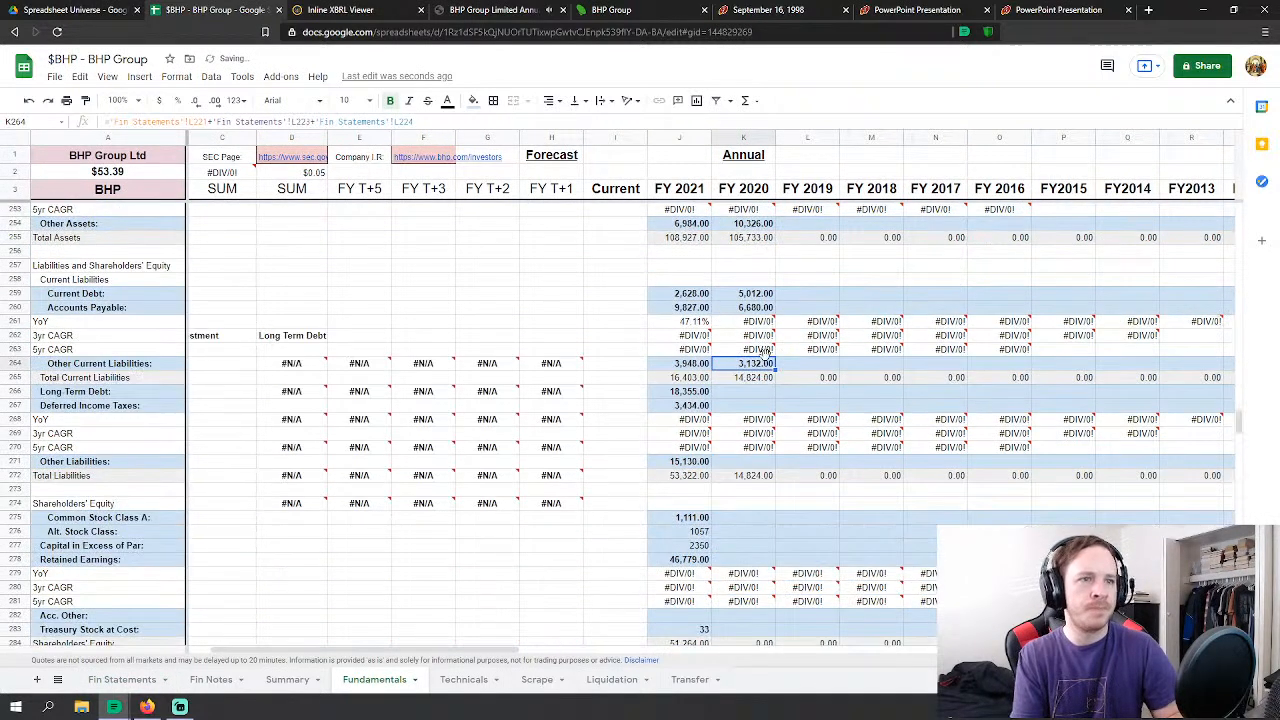
click(757, 379)
click(744, 396)
text(=)
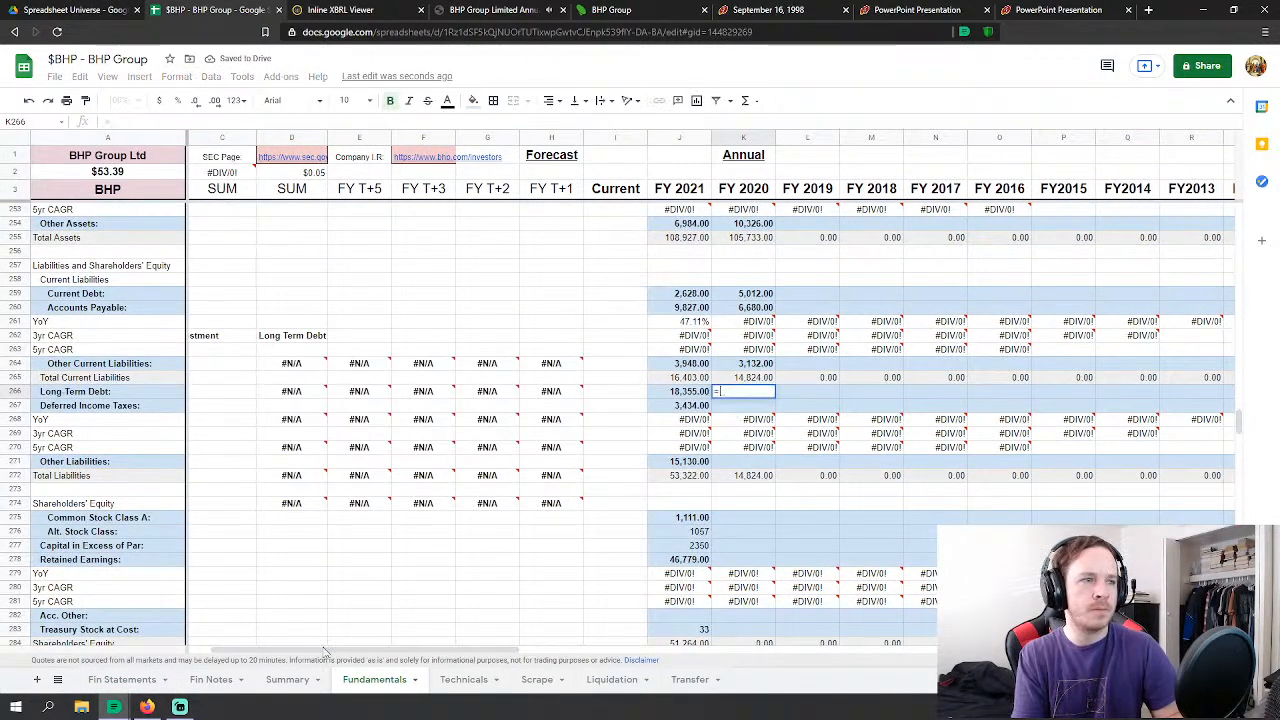
click(122, 679)
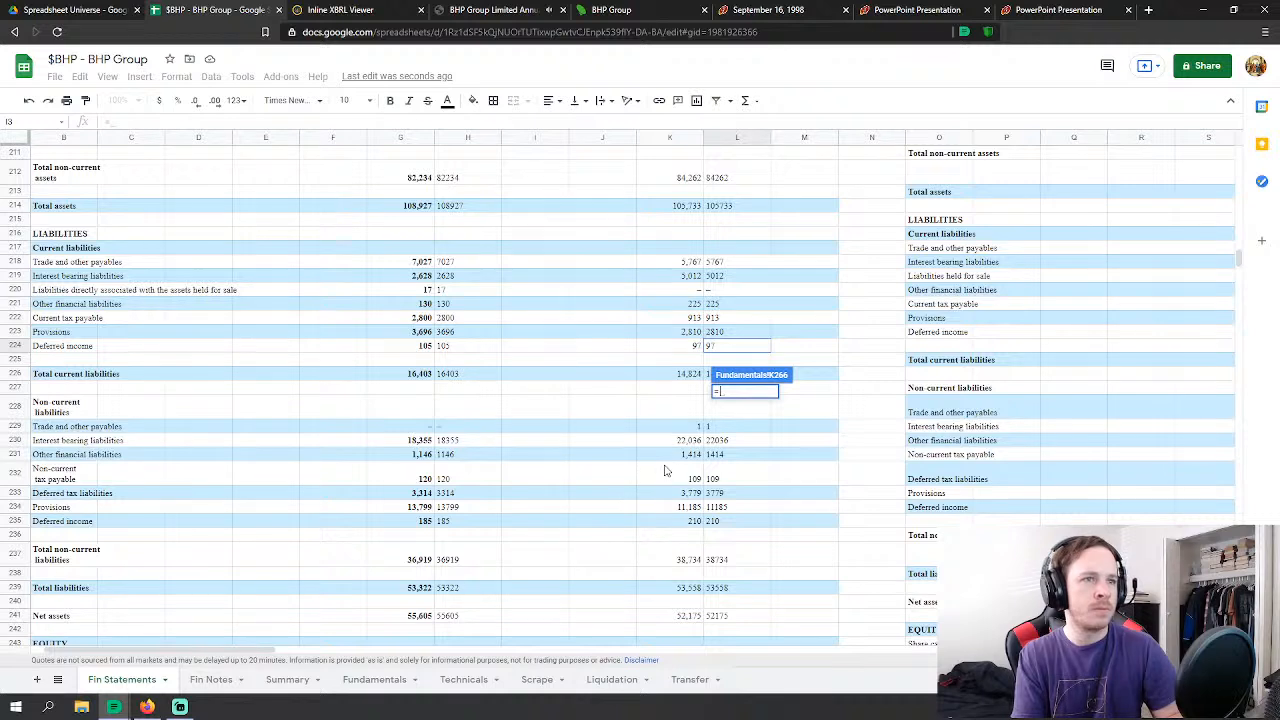
click(733, 442)
key(Return)
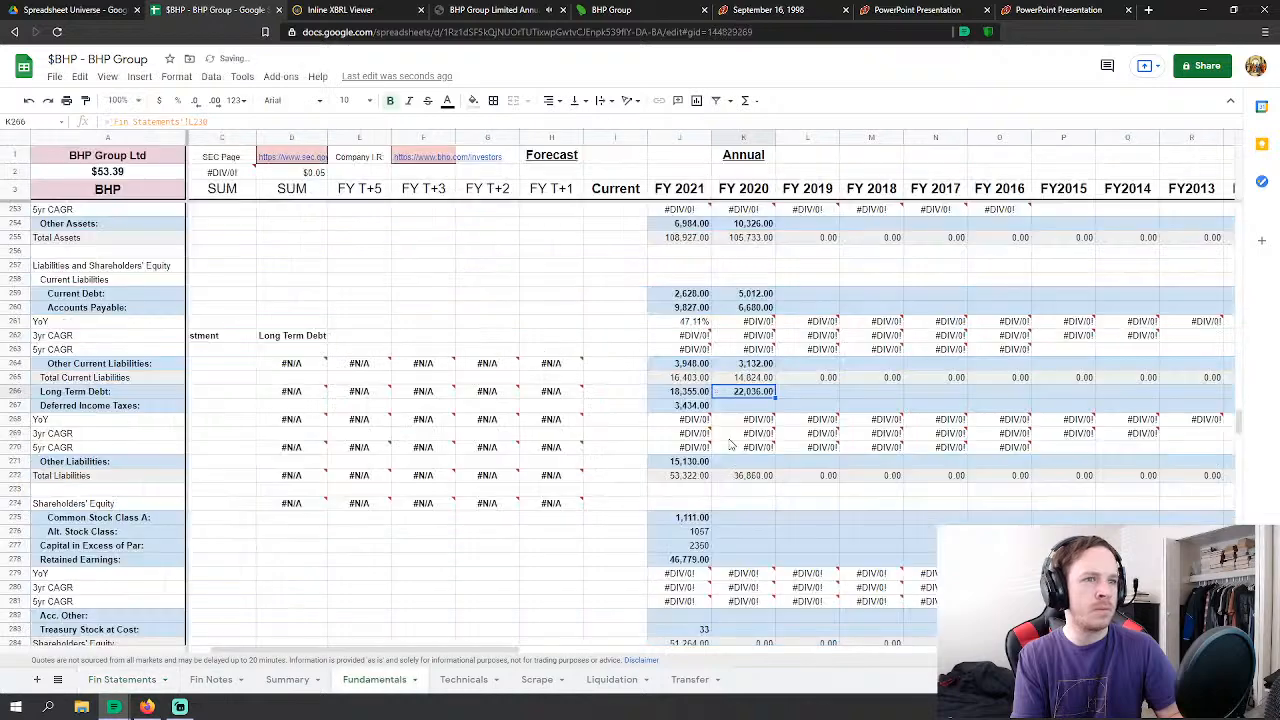
Step: Enter FY 2020 Deferred Income Taxes in Fundamentals as the sum of 'Fin Statements' cells L232 and L233
text(=)
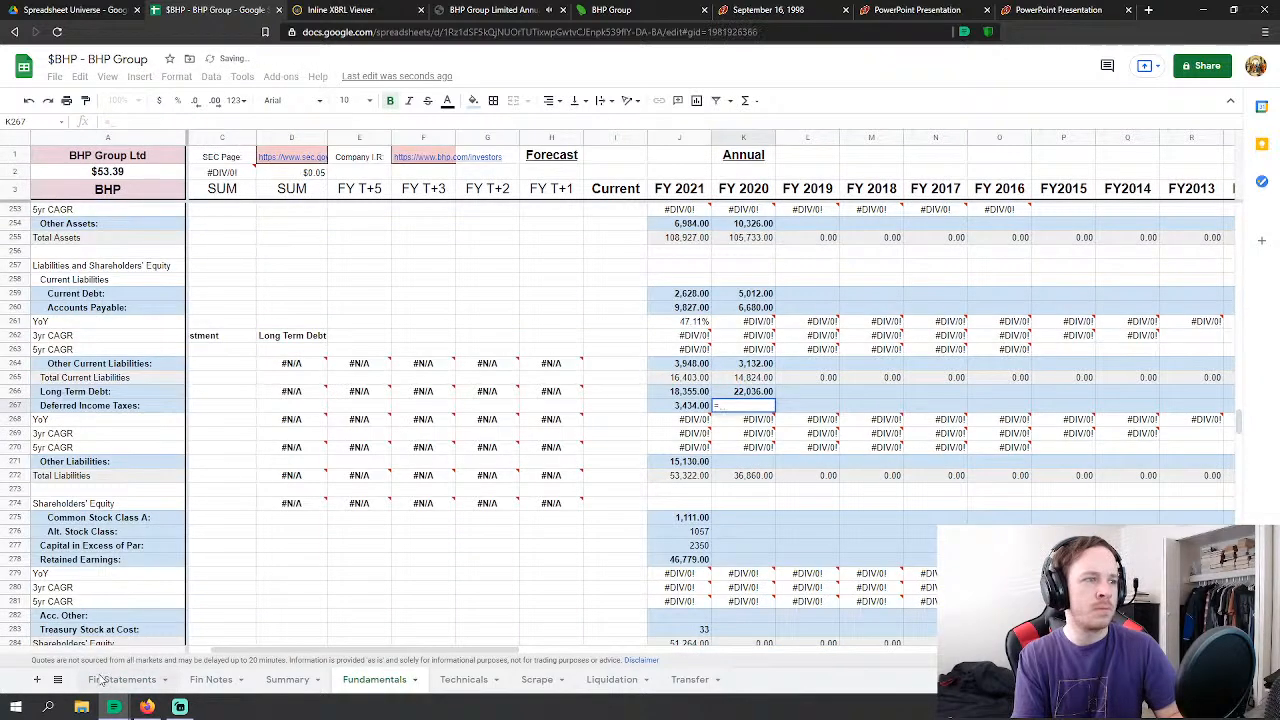
click(122, 679)
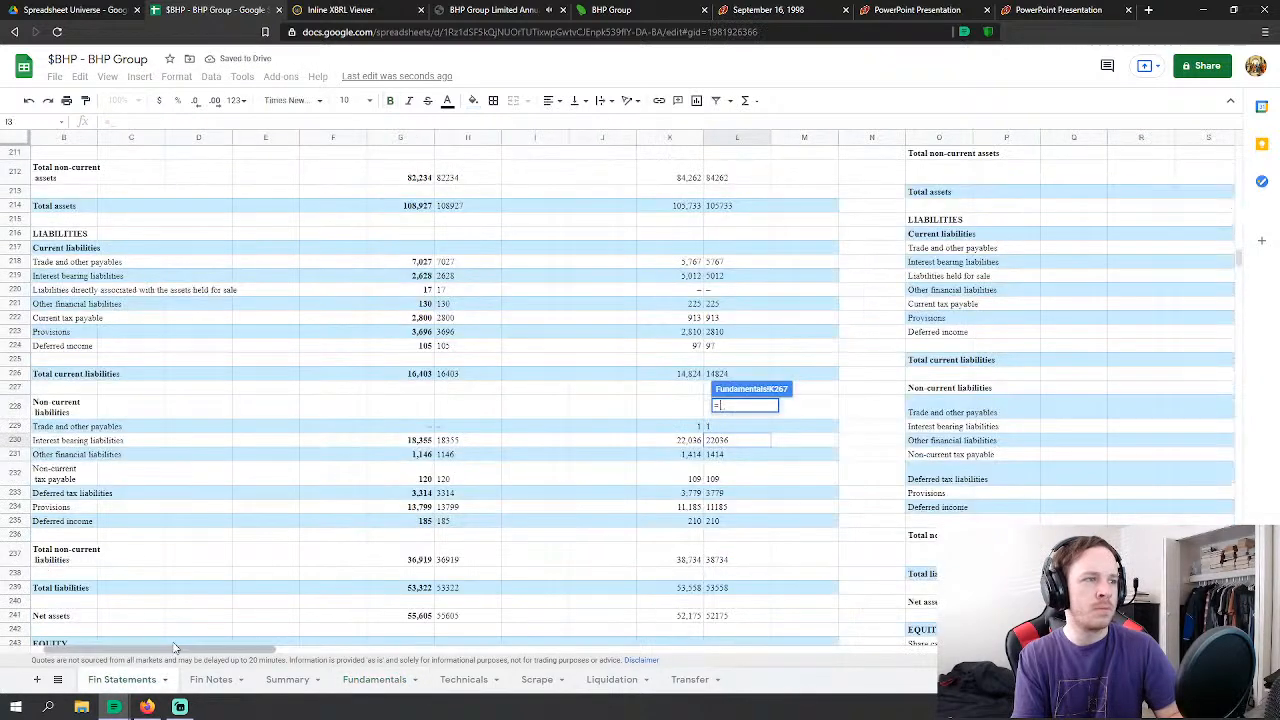
click(713, 479)
text(+)
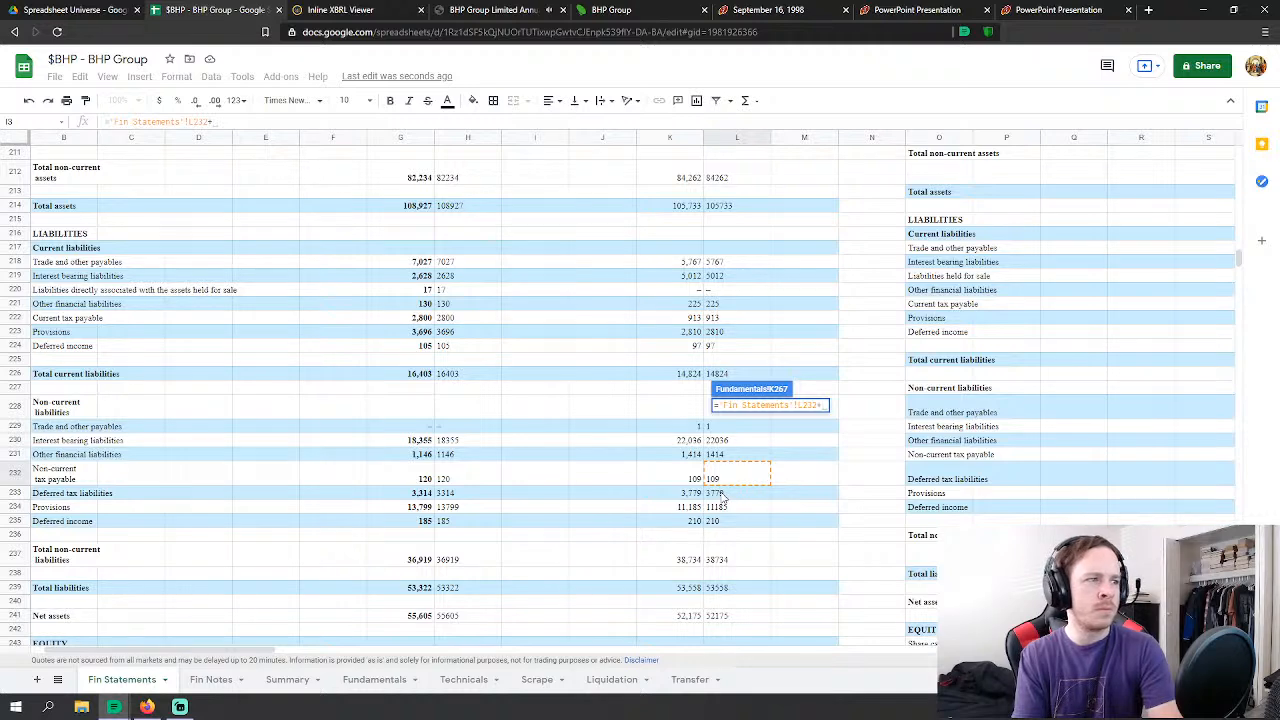
click(723, 495)
key(Return)
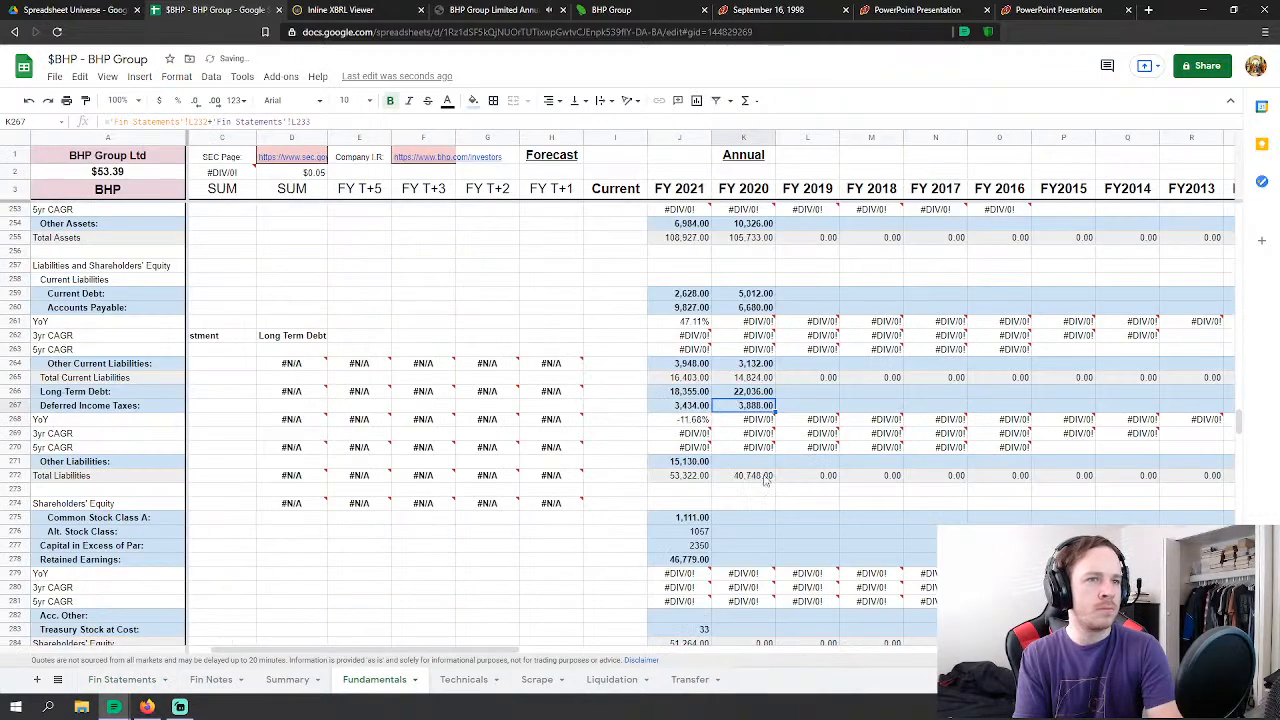
Step: Enter FY 2020 Other Liabilities in Fundamentals as the sum of 'Fin Statements' cells L229, L231, L234 and L235
click(760, 462)
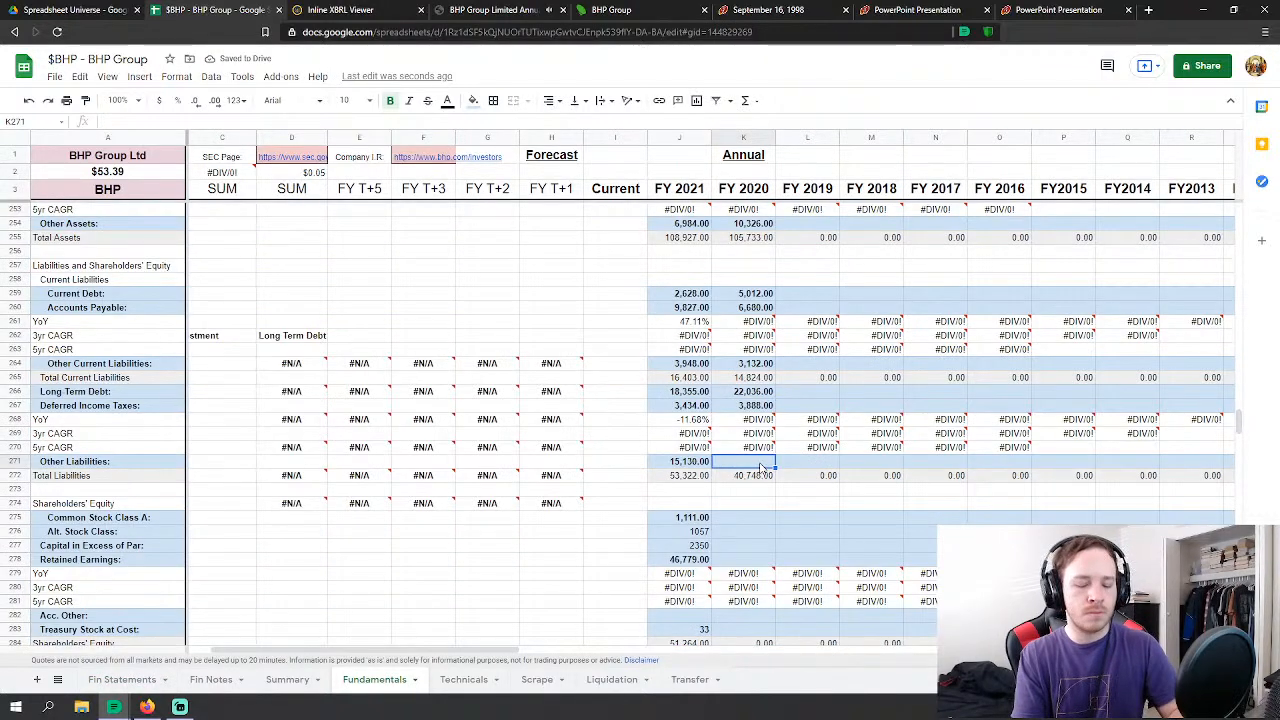
text(=)
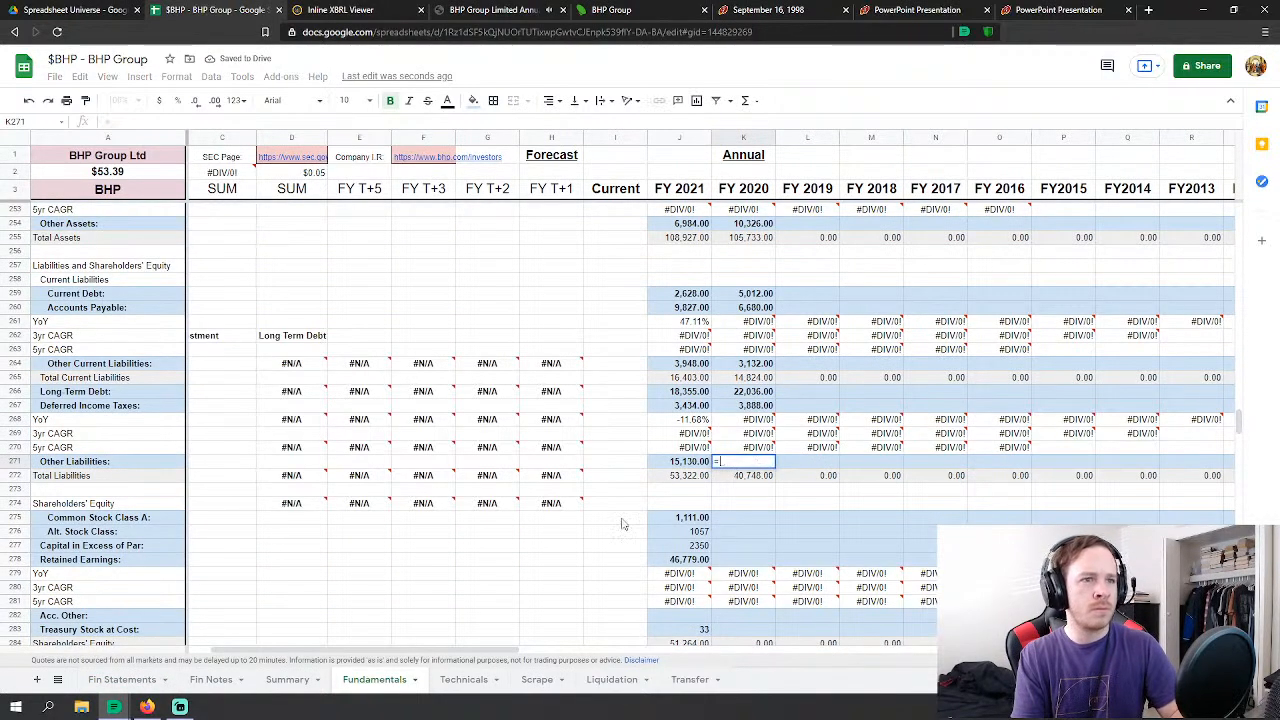
click(121, 680)
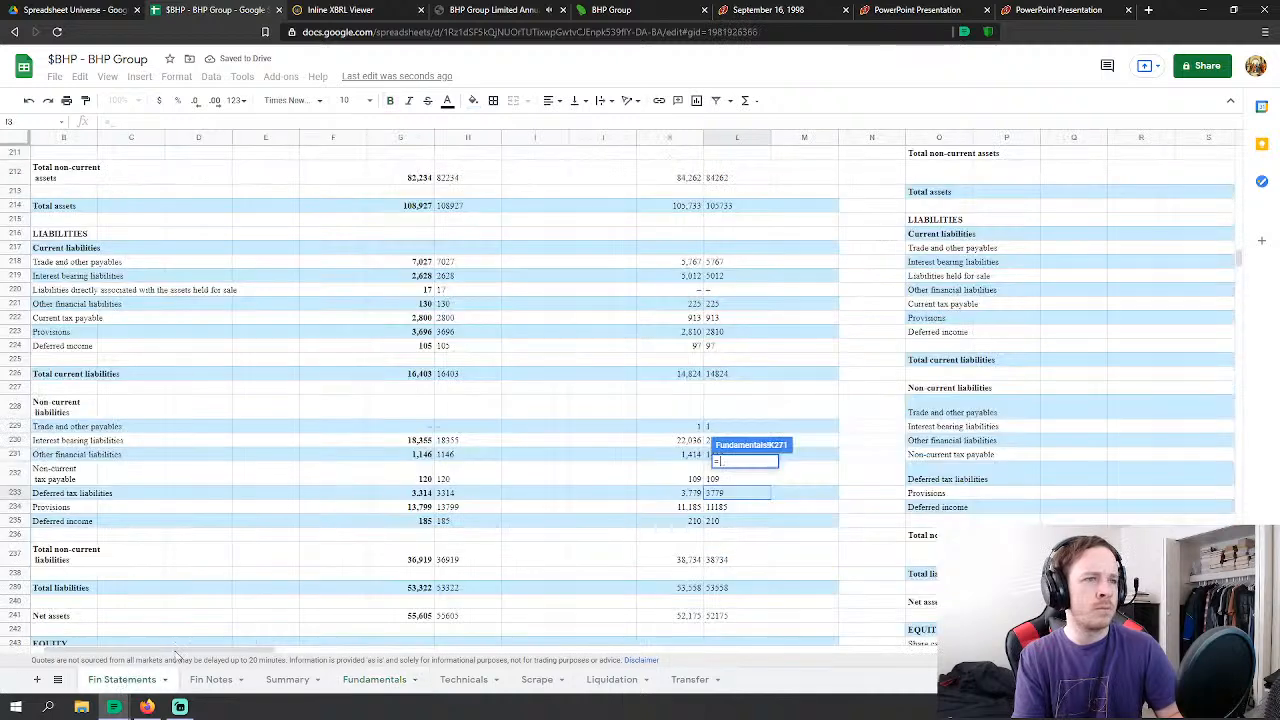
click(723, 428)
text(+)
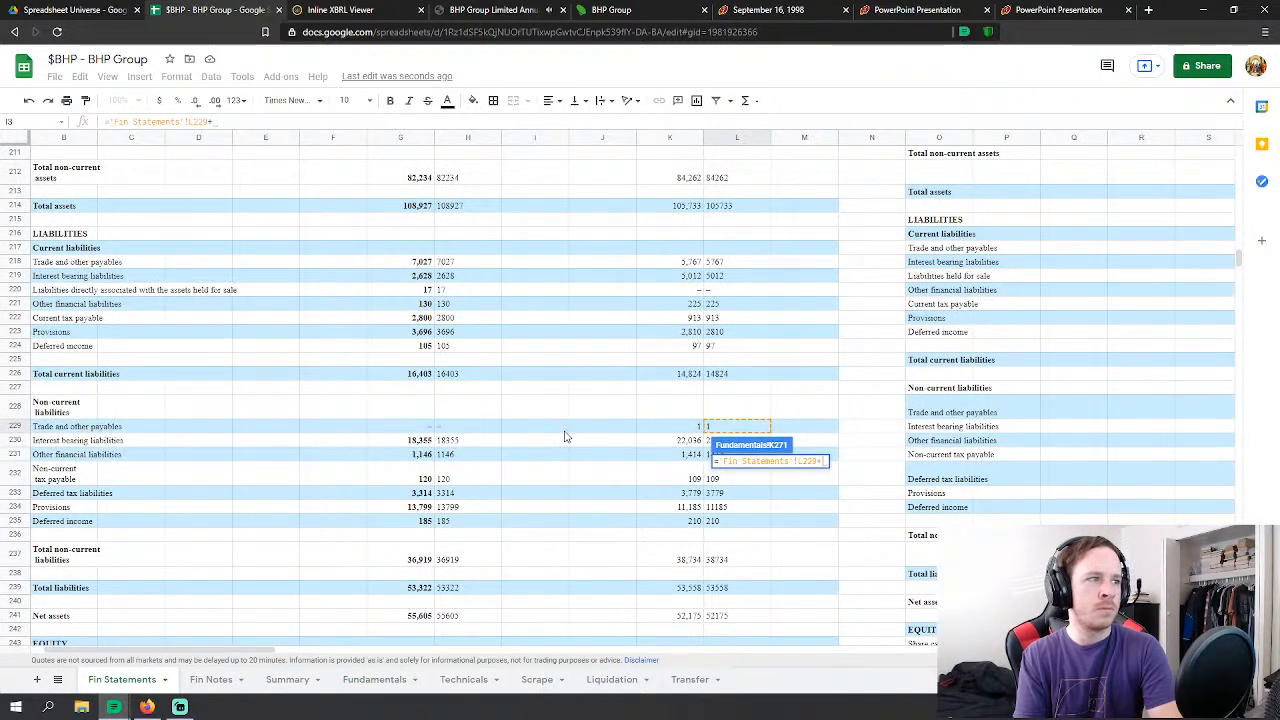
scroll(565, 437, down, 2)
click(722, 347)
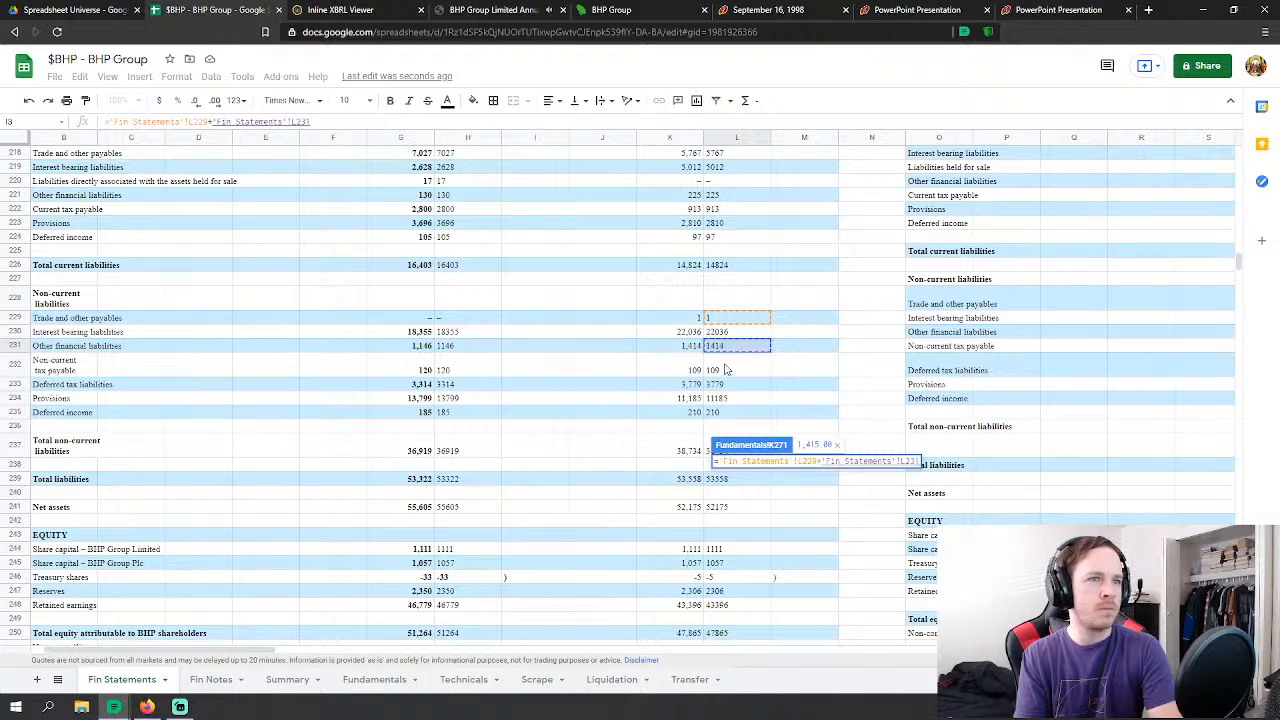
text(+)
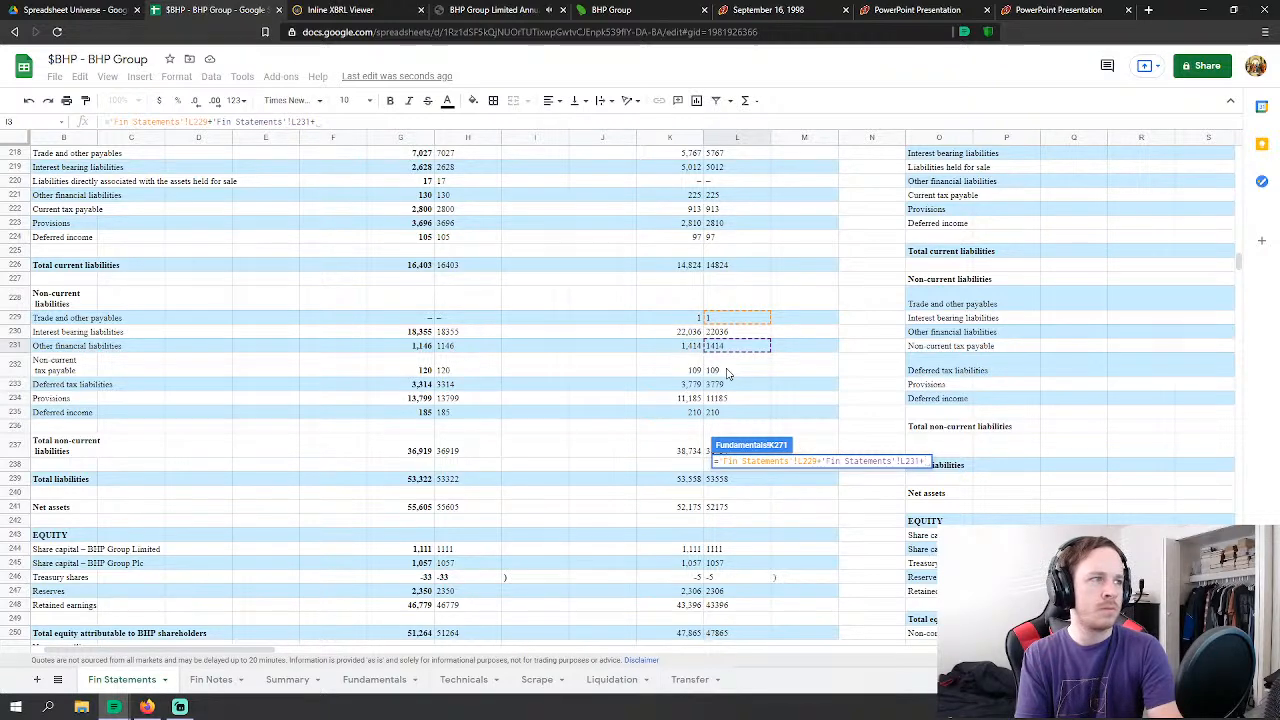
click(721, 398)
text(+)
click(721, 412)
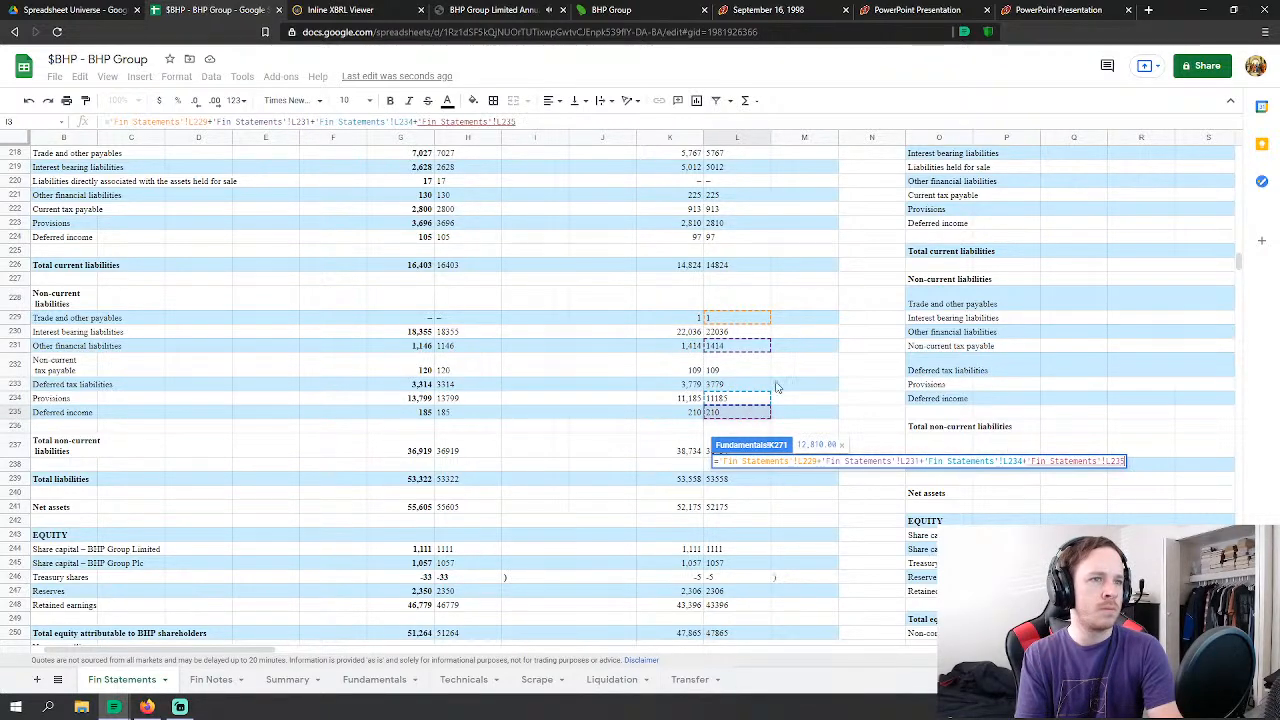
scroll(780, 380, down, 2)
key(Return)
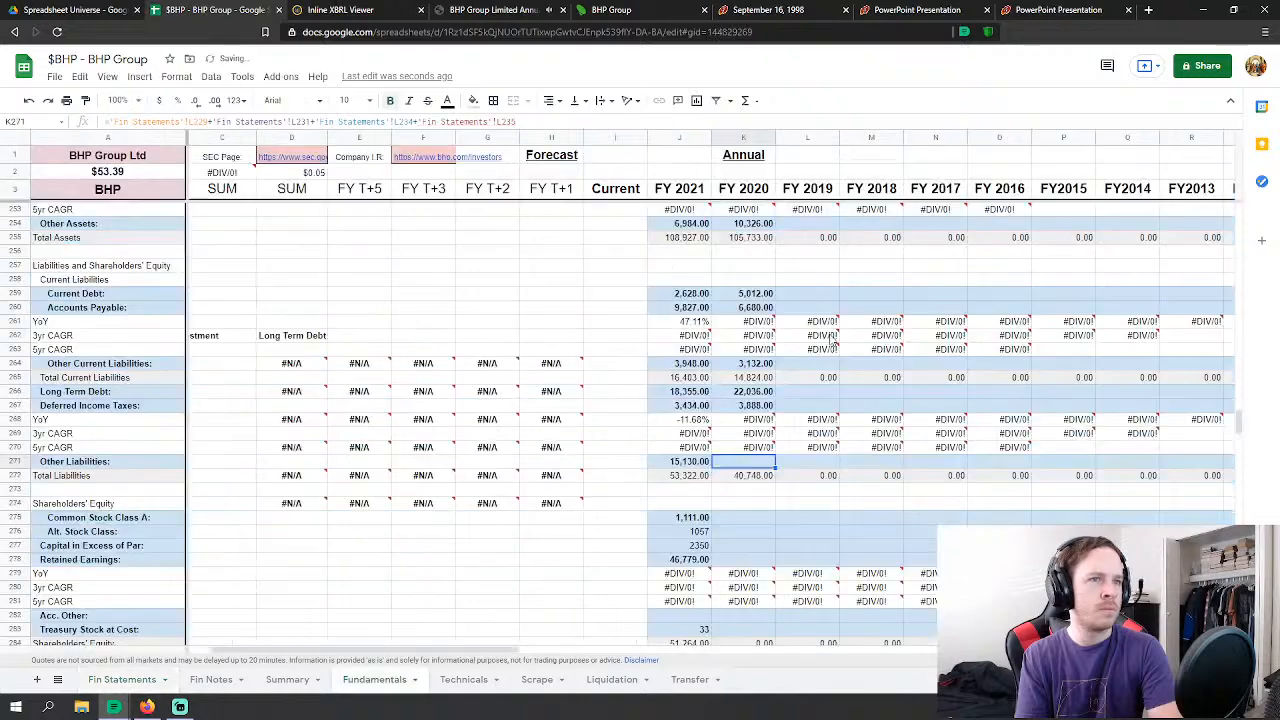
Step: Link FY 2020 Common Stock Class A in Fundamentals to the BHP Group Limited share capital in 'Fin Statements'!L244
click(743, 517)
text(=)
click(150, 679)
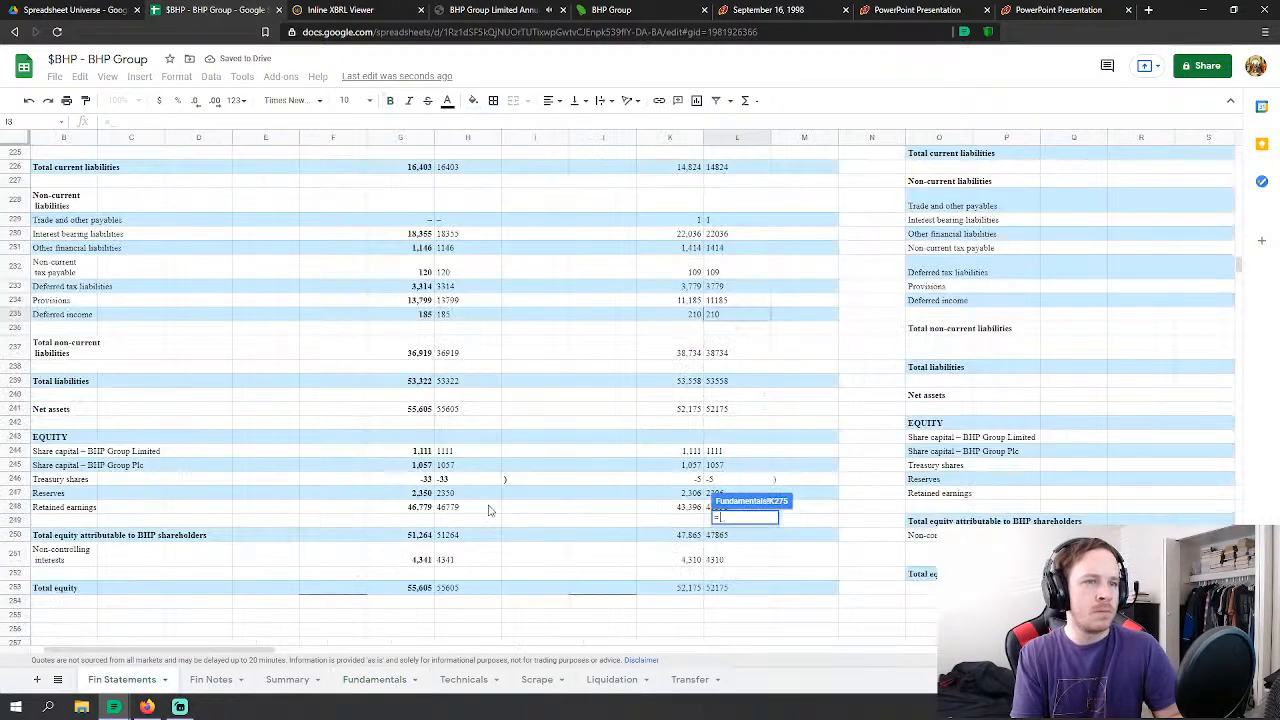
click(722, 370)
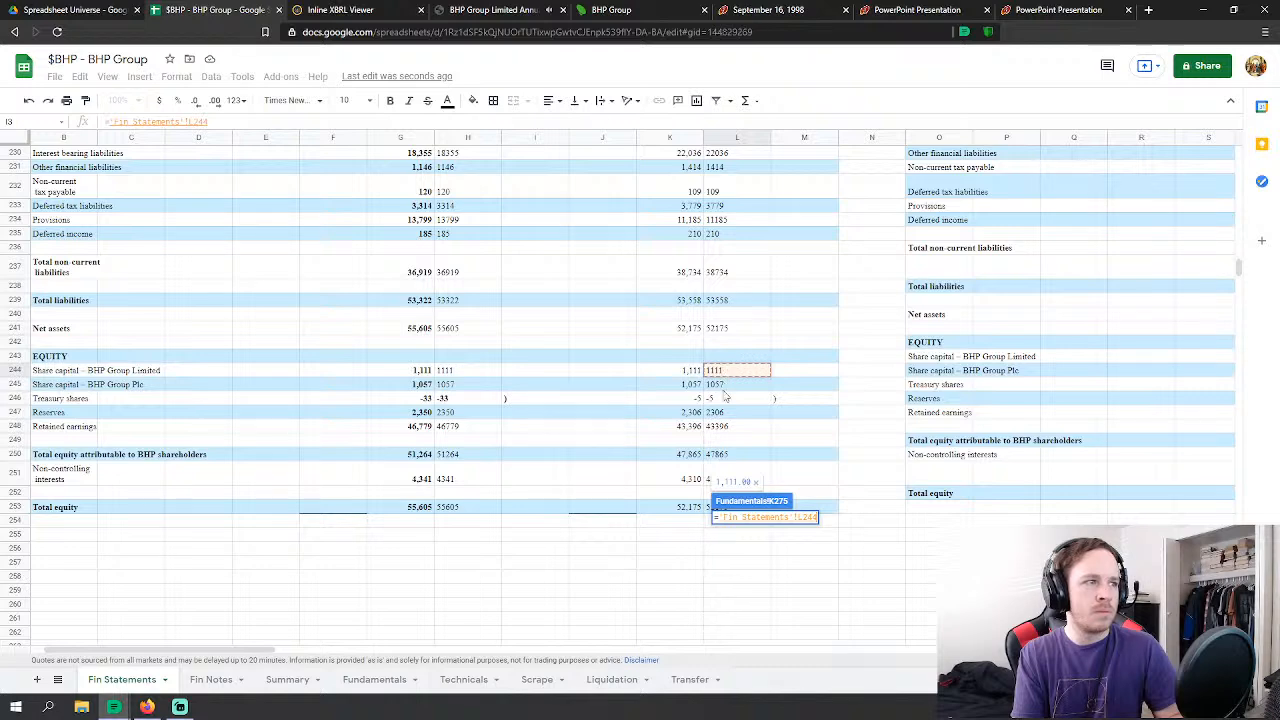
key(Return)
Step: Link FY 2020 Alt. Stock Class in Fundamentals to the BHP Group Plc share capital in 'Fin Statements'!L245
text(=)
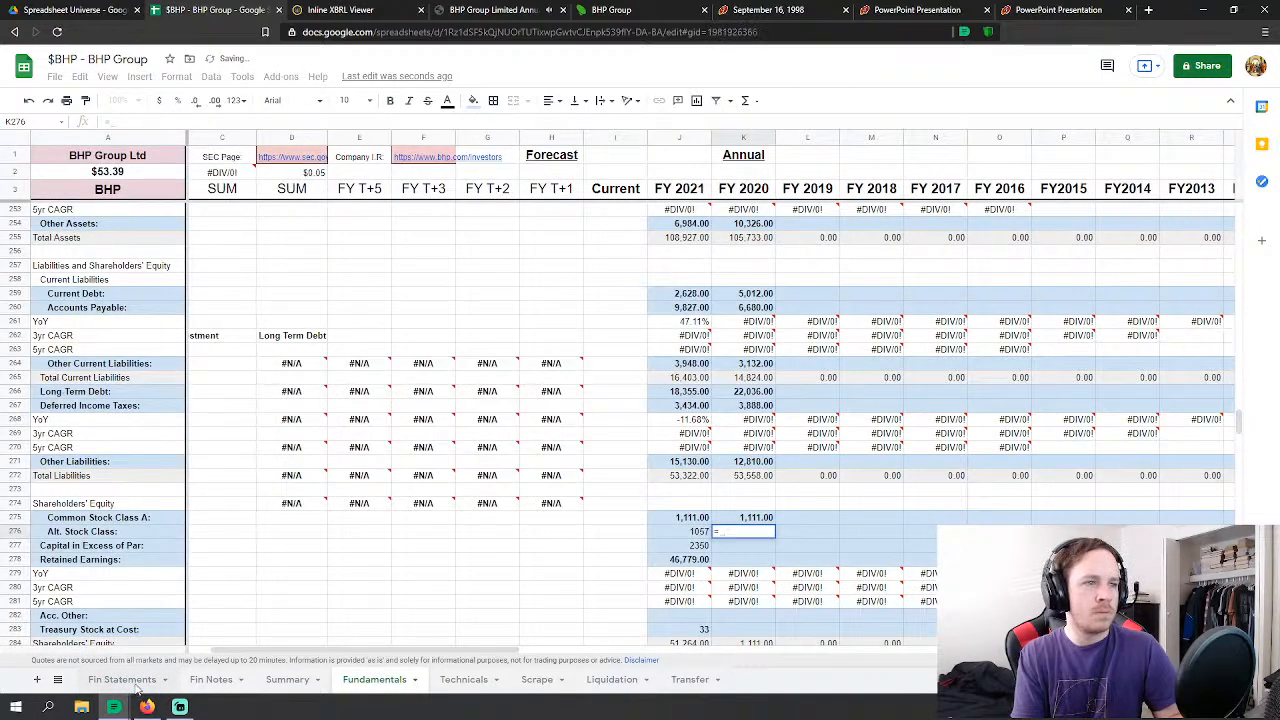
click(138, 684)
click(722, 385)
key(Return)
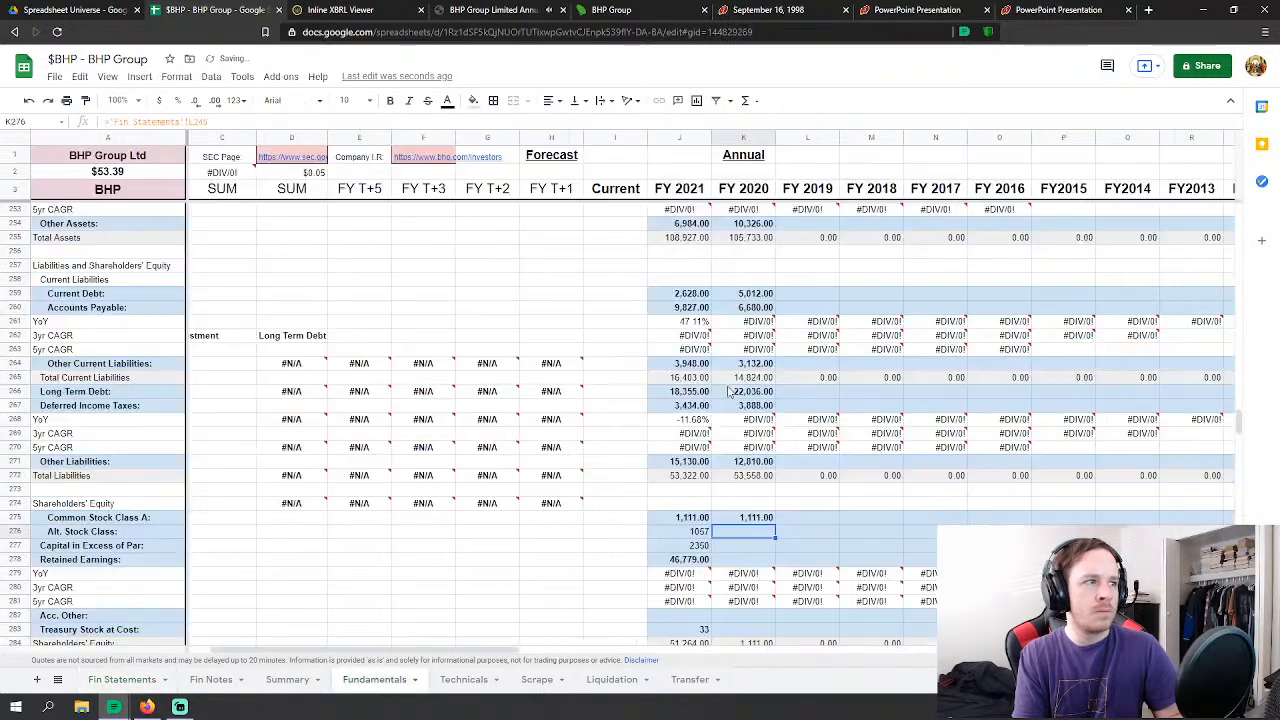
Step: Link FY 2020 Capital in Excess of Par in Fundamentals to the reserves in 'Fin Statements'!L247
text(=)
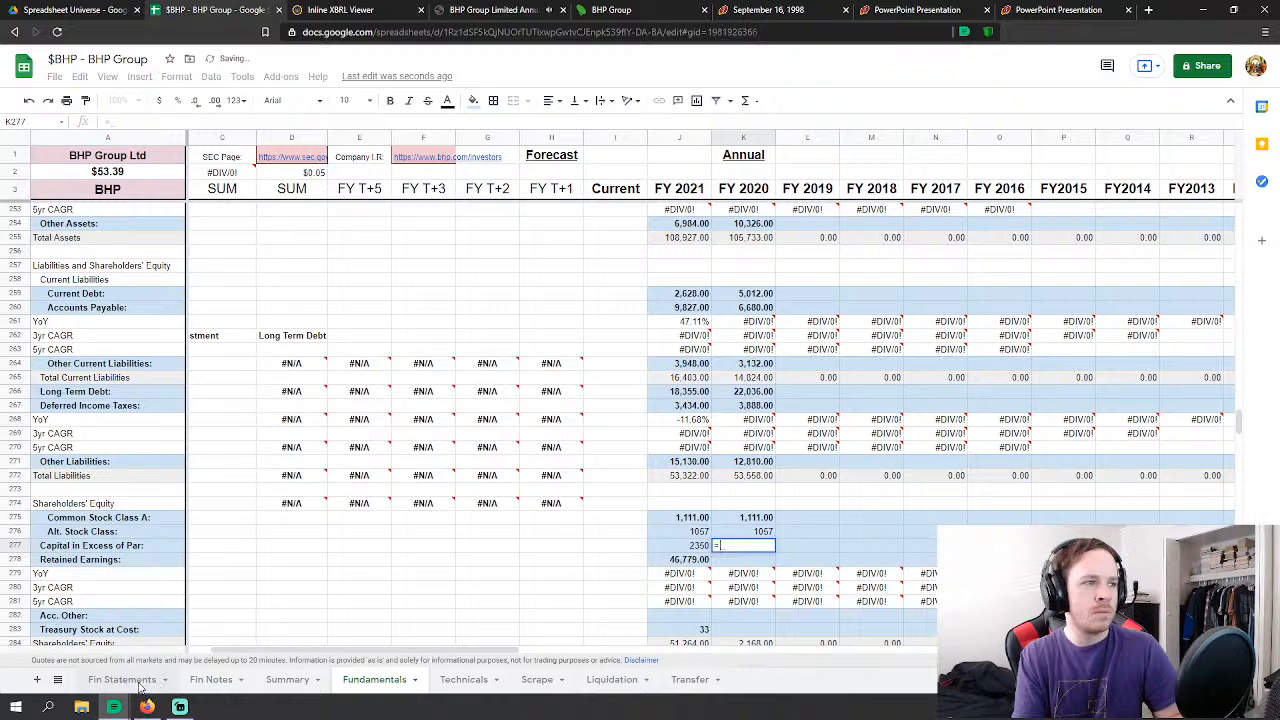
click(138, 684)
click(729, 415)
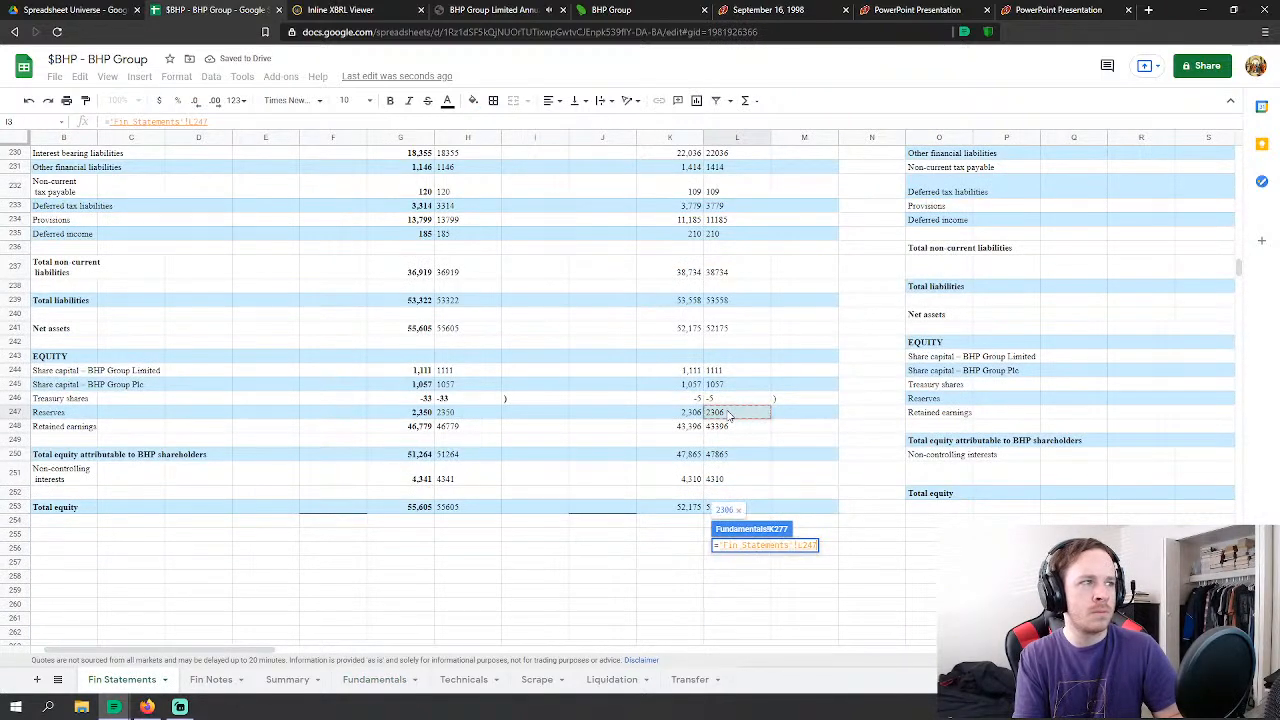
key(Return)
Step: Link FY 2020 Retained Earnings in Fundamentals to the retained earnings in 'Fin Statements'!L248
click(739, 562)
text(=)
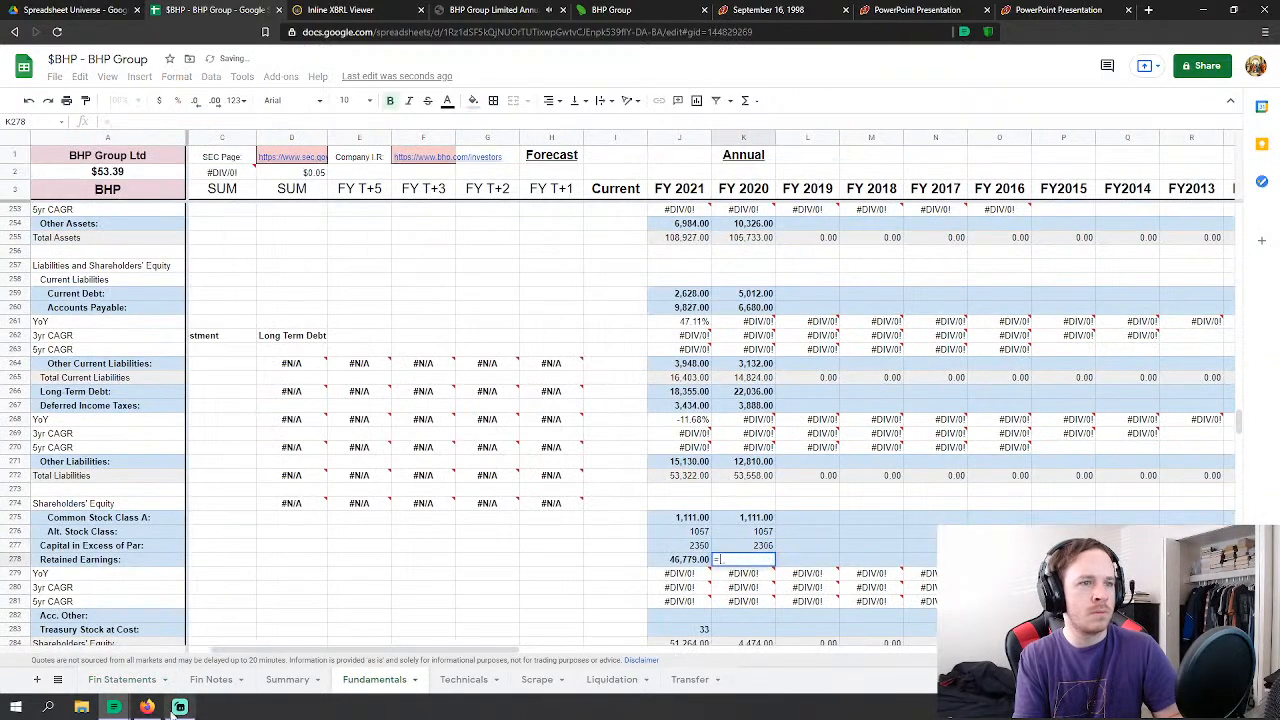
click(130, 680)
click(729, 426)
key(Return)
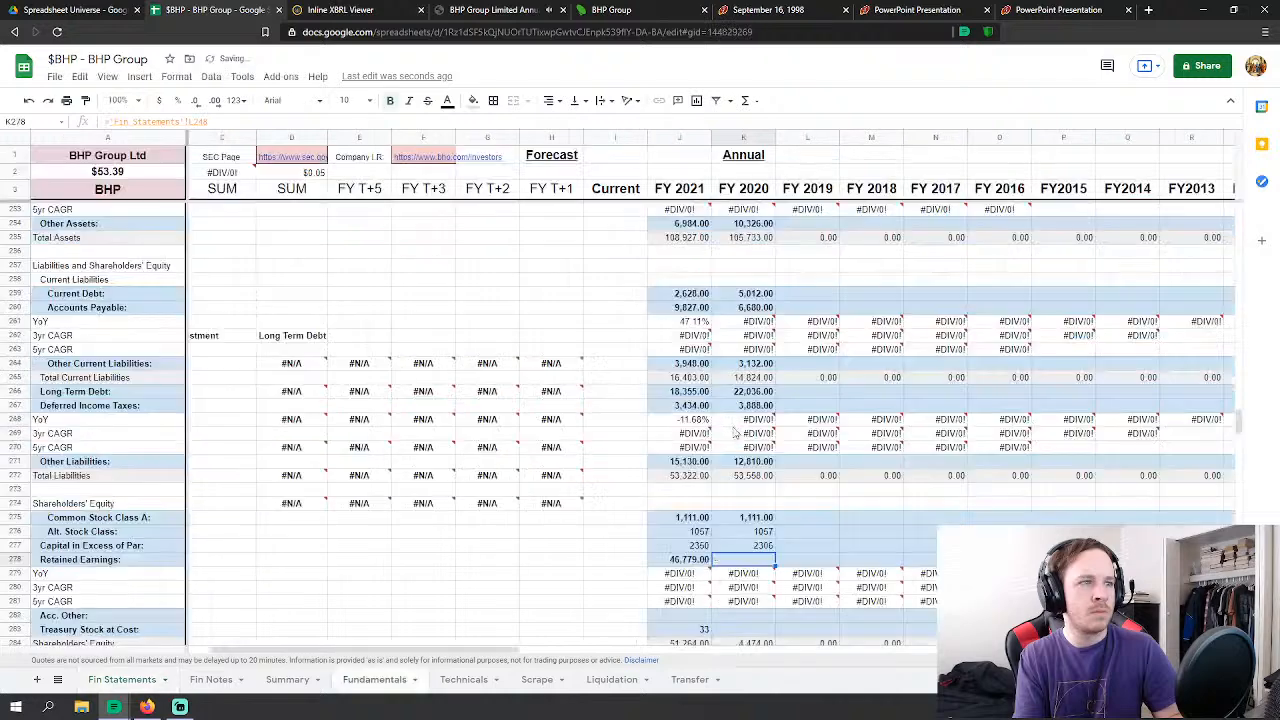
Step: Enter FY 2020 Treasury Stock at Cost in Fundamentals as the negative of the treasury shares in 'Fin Statements'!L246
click(744, 630)
text(=)
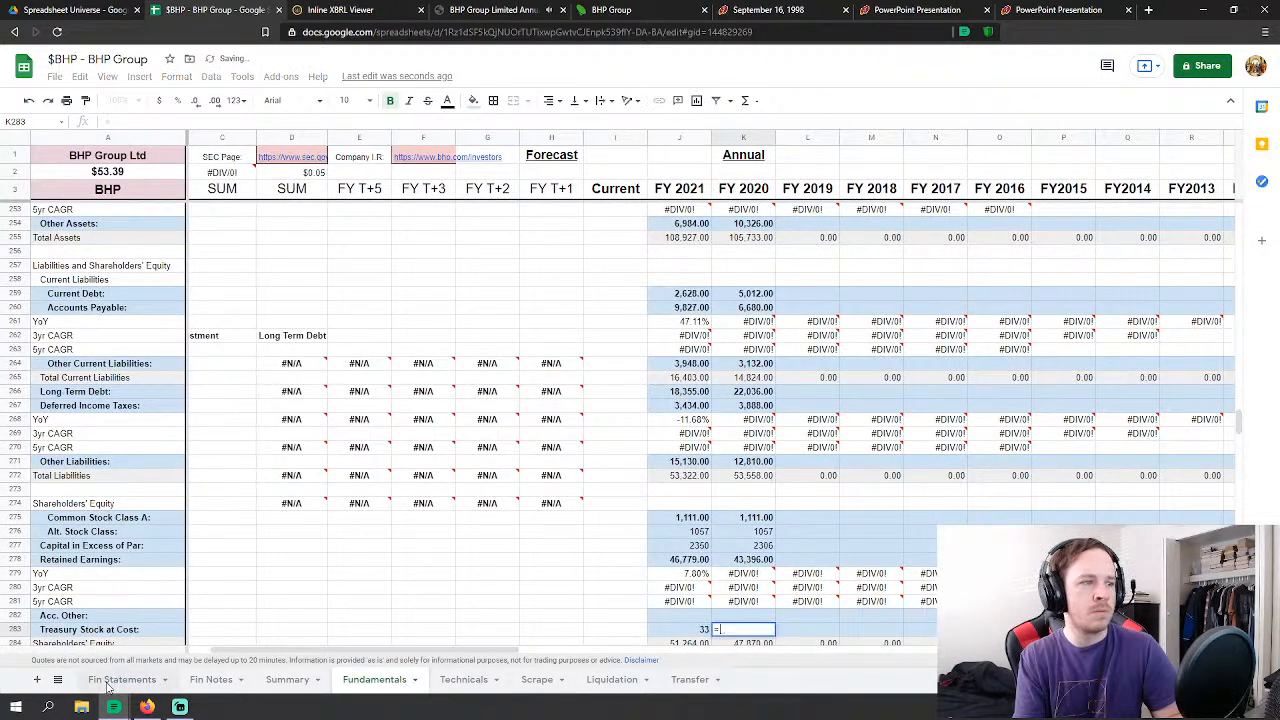
click(148, 680)
click(731, 404)
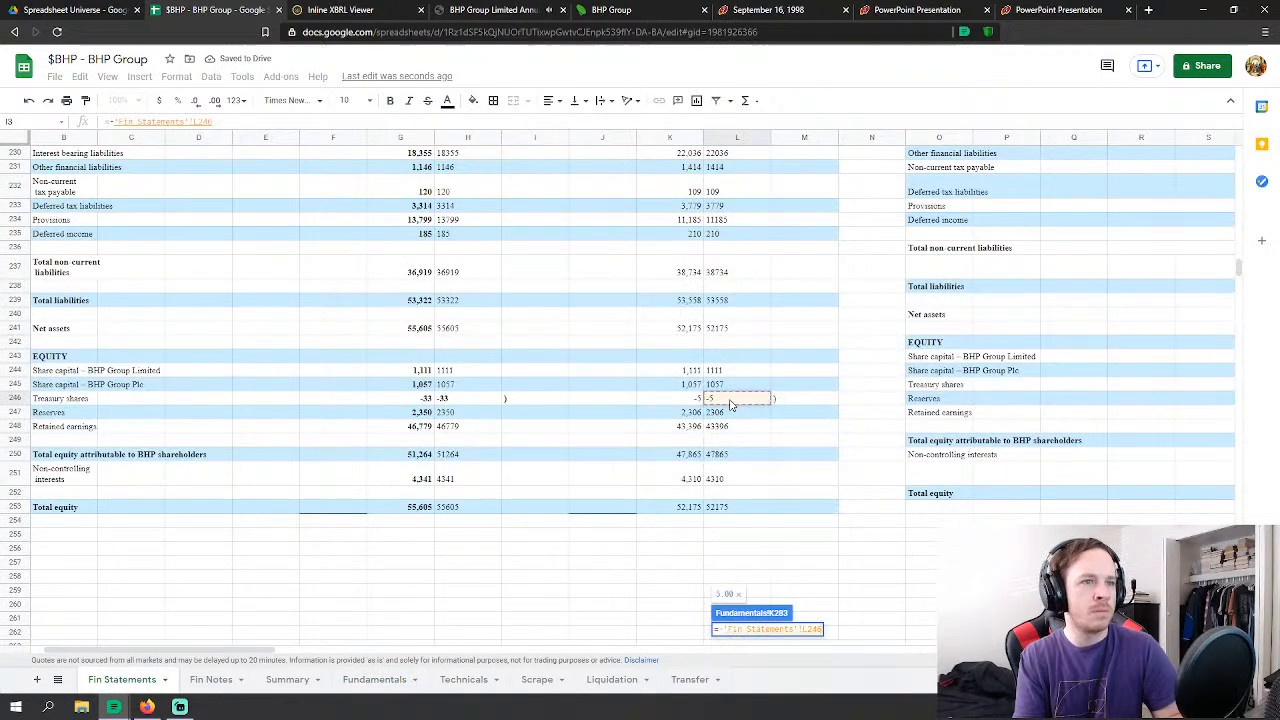
key(Return)
Step: Link FY 2020 Noncontrolling Interests in Fundamentals to the non-controlling interests in 'Fin Statements'!L251
click(750, 589)
text(=)
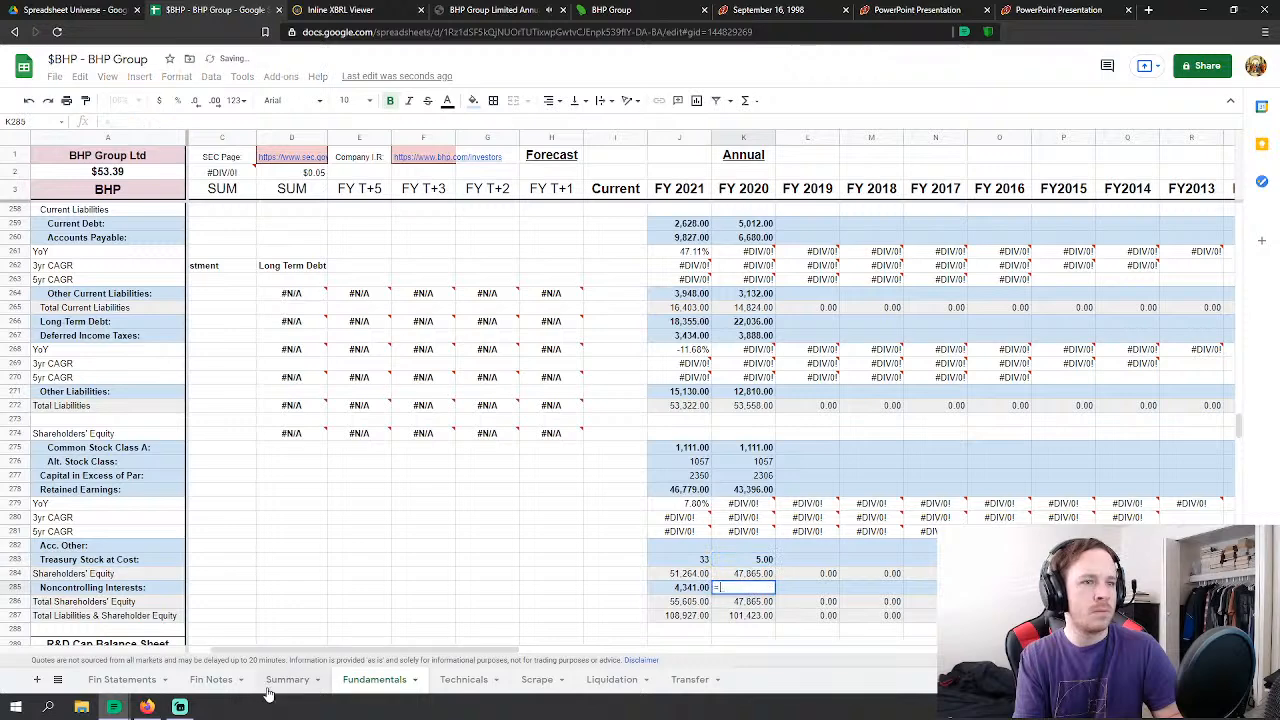
click(122, 680)
click(734, 483)
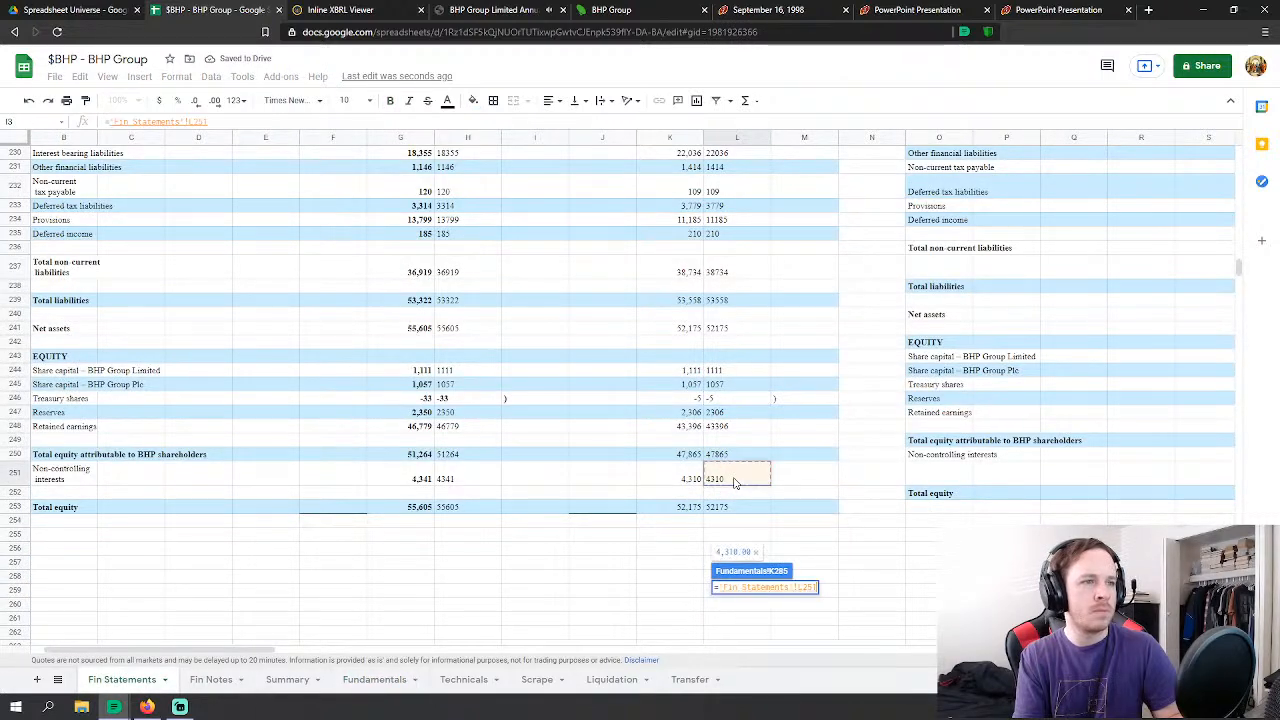
key(Return)
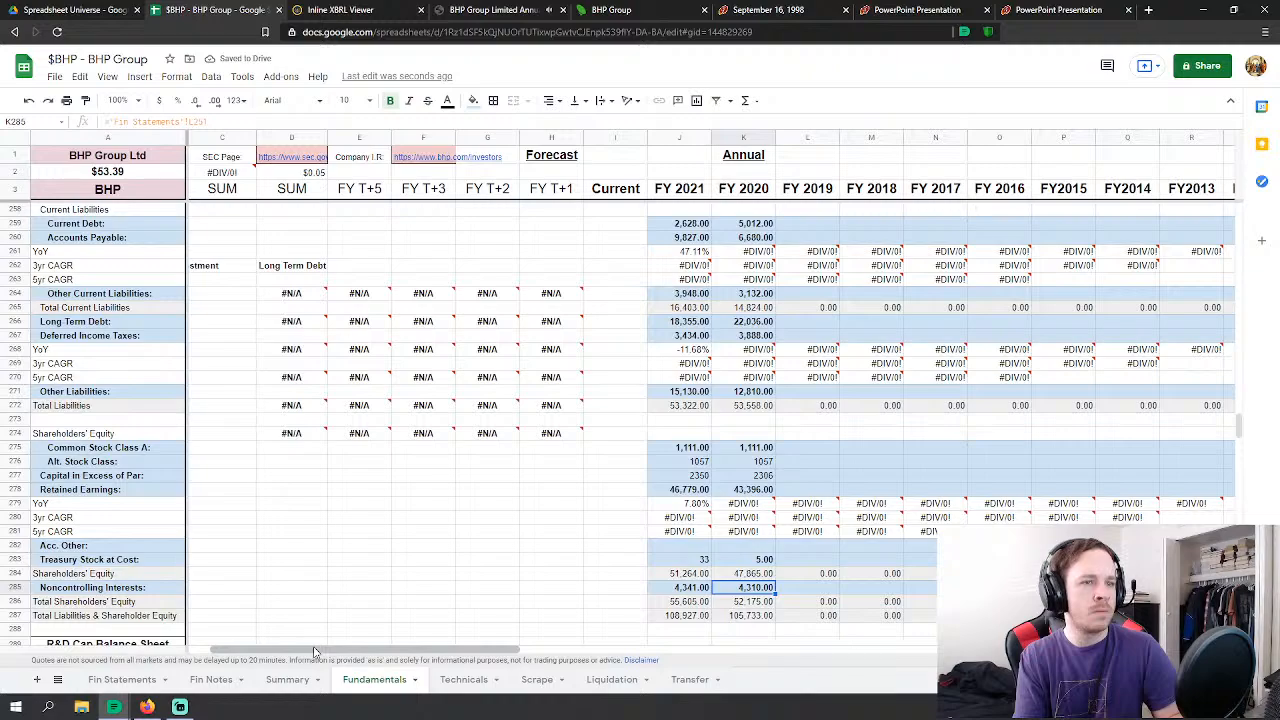
Step: Link FY 2019 Revenues in Fundamentals to the 2019 revenue in 'Fin Statements'!U7
drag(313, 652, 341, 651)
scroll(640, 555, up, 12)
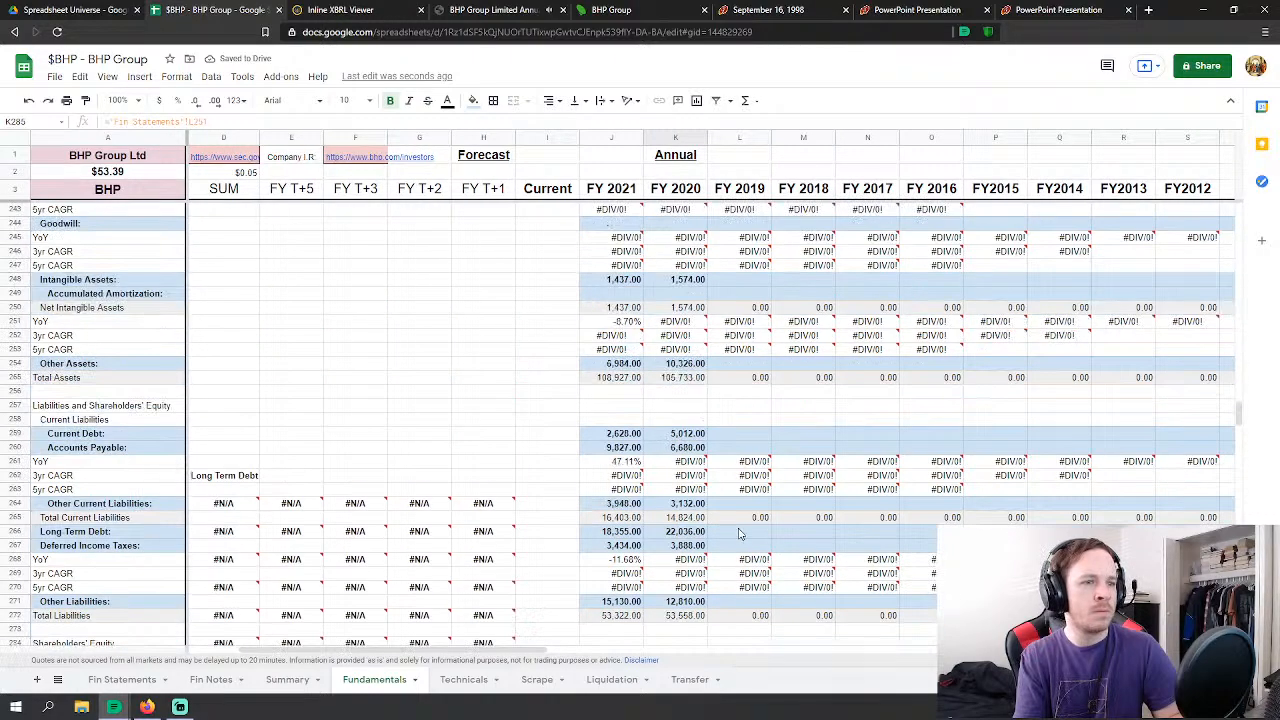
scroll(748, 542, up, 5)
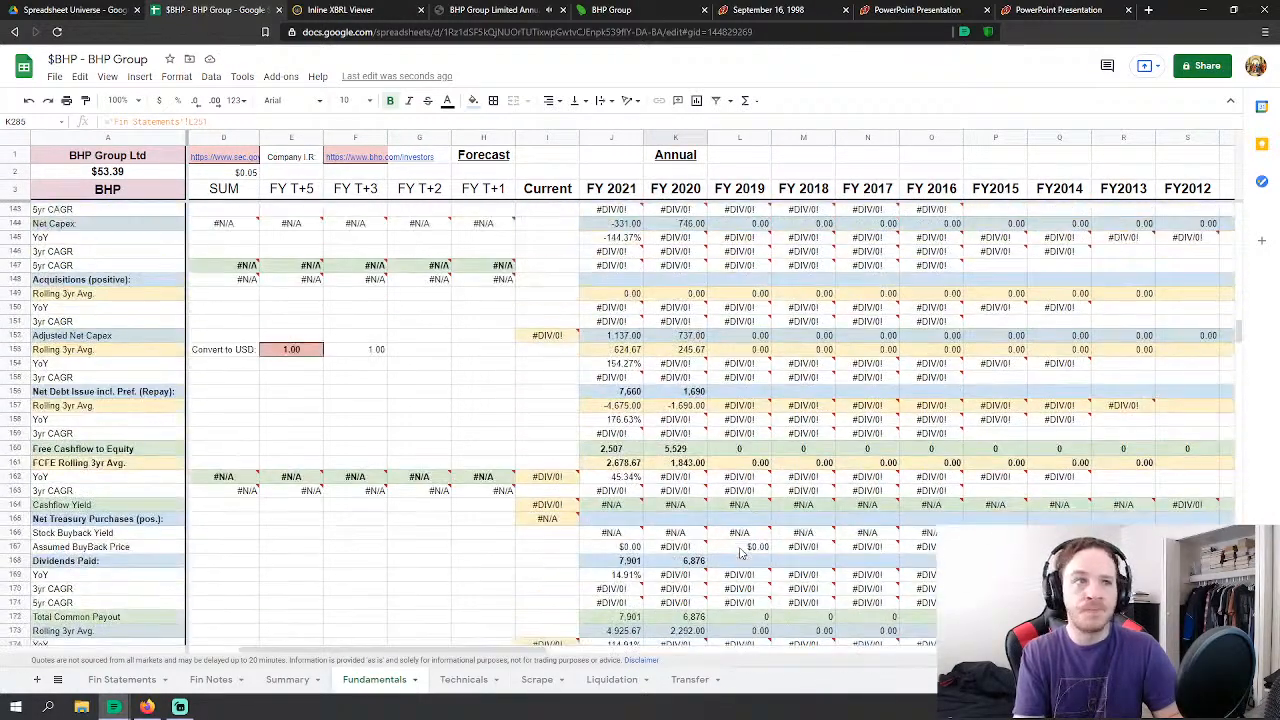
scroll(722, 563, up, 7)
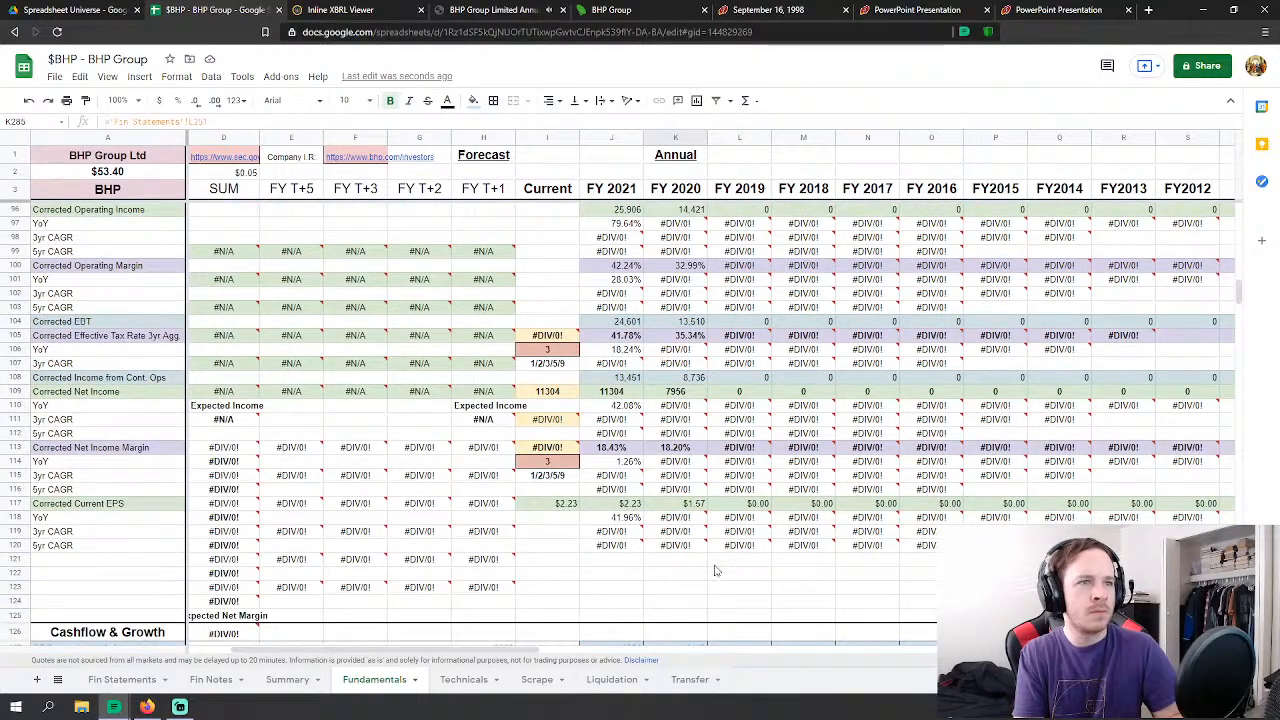
scroll(714, 571, up, 8)
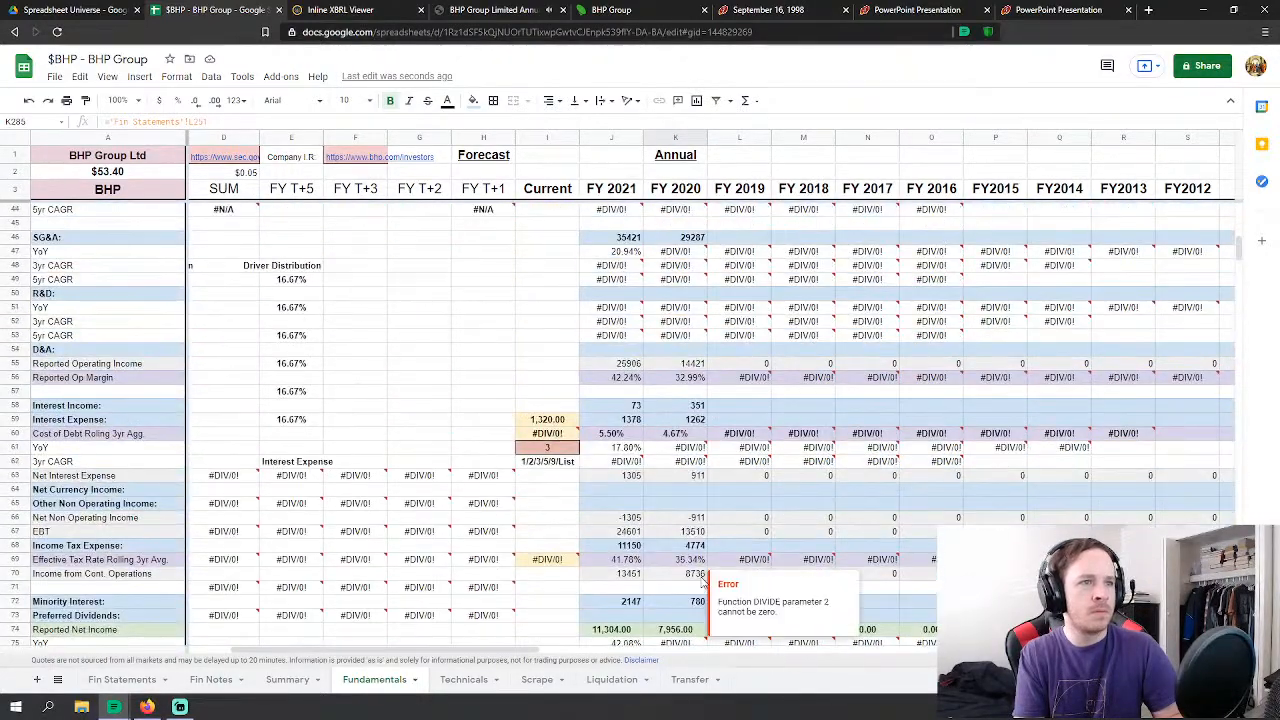
scroll(706, 578, up, 5)
scroll(738, 361, down, 2)
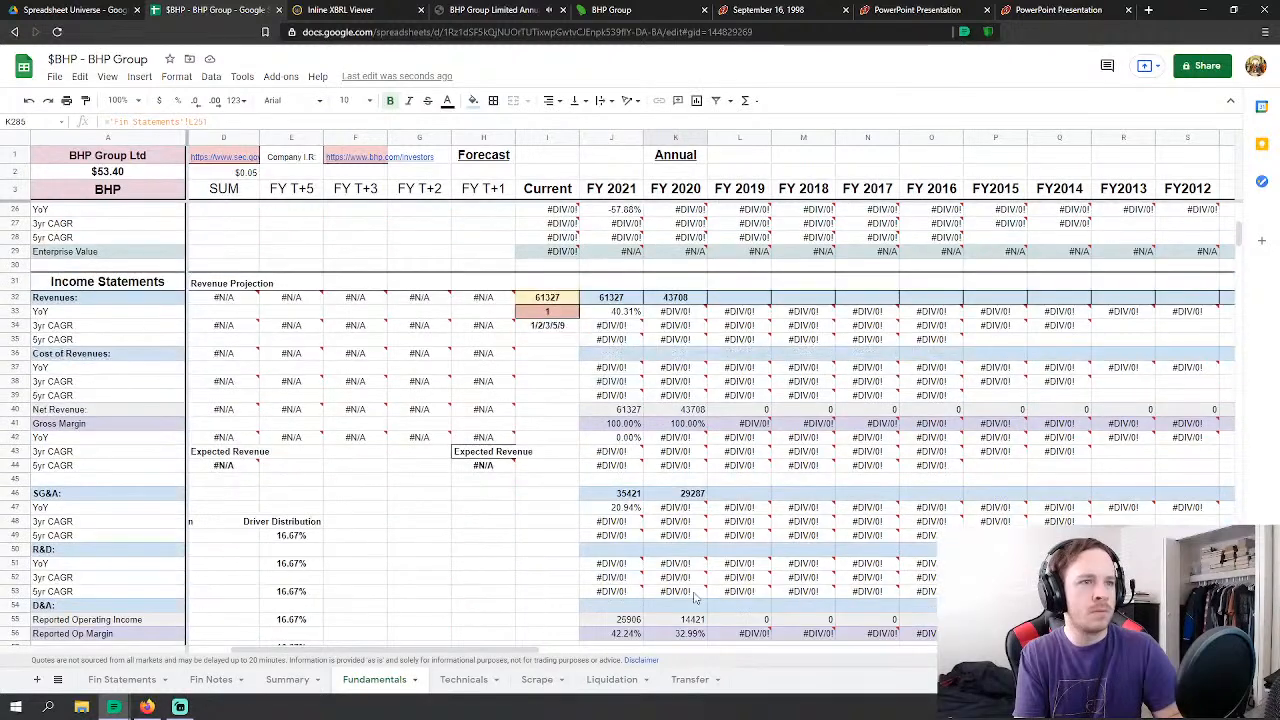
click(740, 256)
text(=)
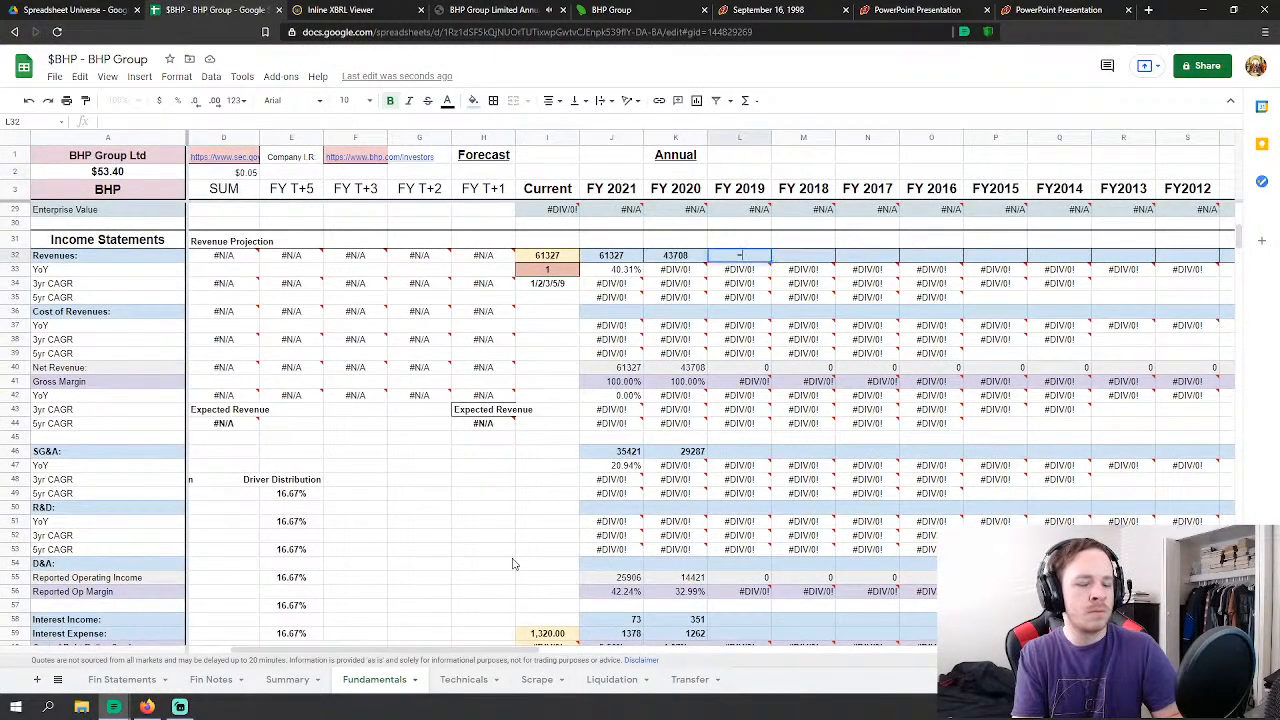
click(130, 680)
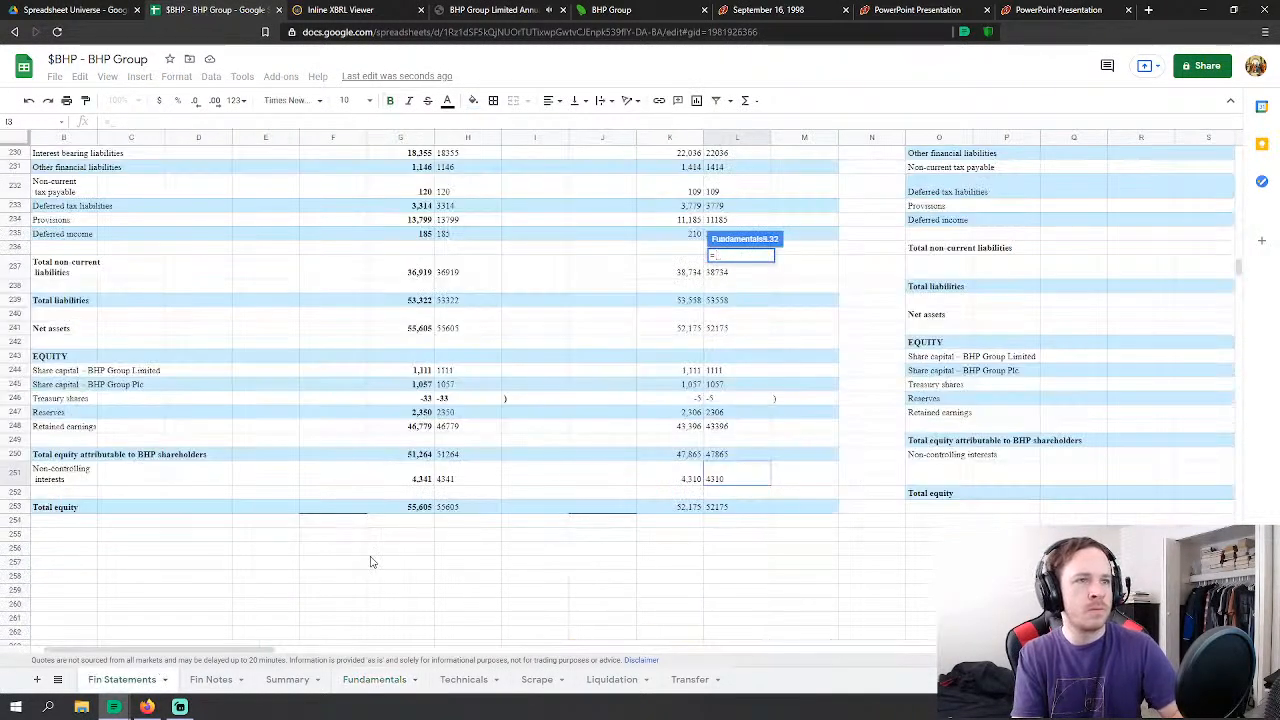
drag(262, 653, 421, 632)
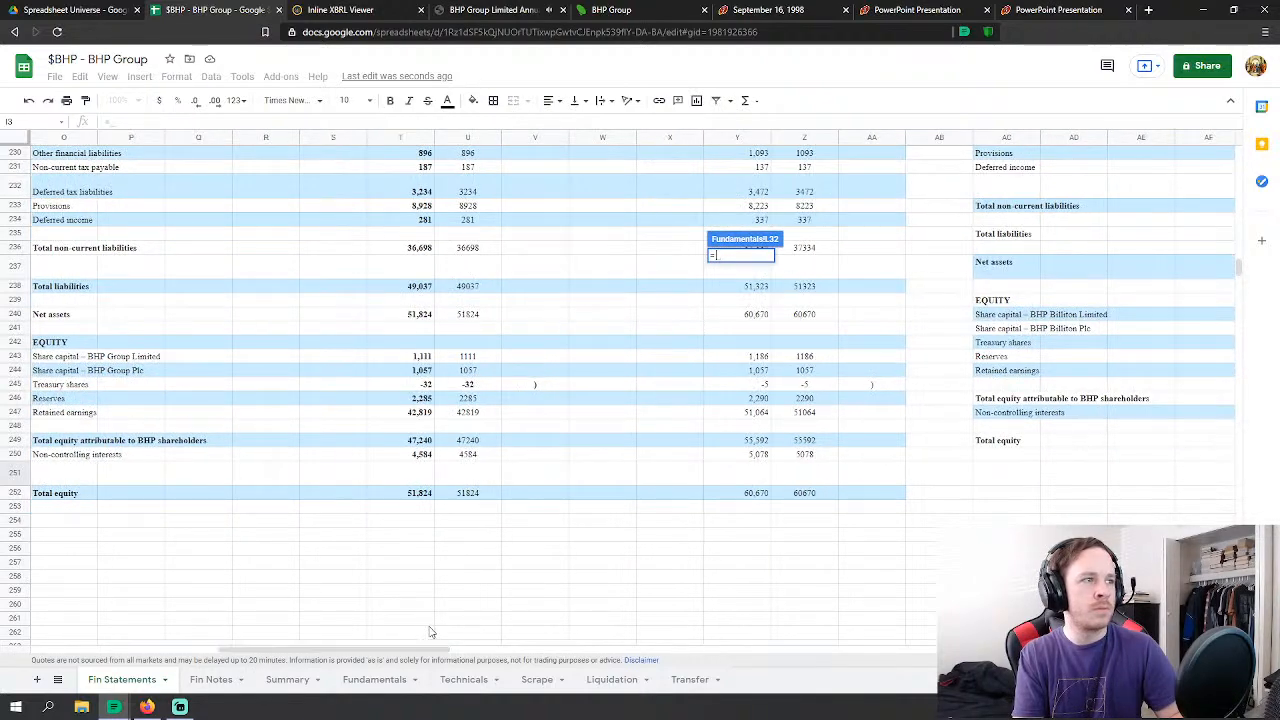
scroll(705, 418, up, 4)
drag(1238, 263, 1232, 138)
scroll(621, 309, down, 2)
scroll(549, 254, up, 1)
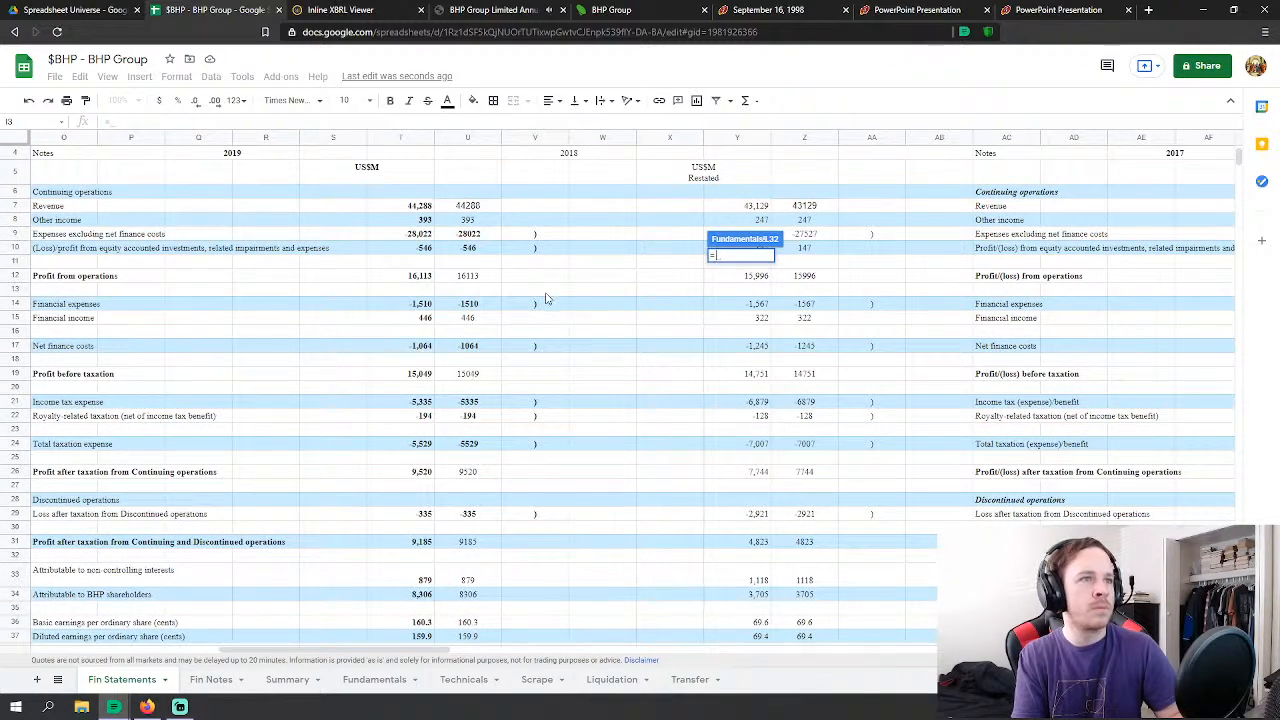
click(479, 210)
key(Return)
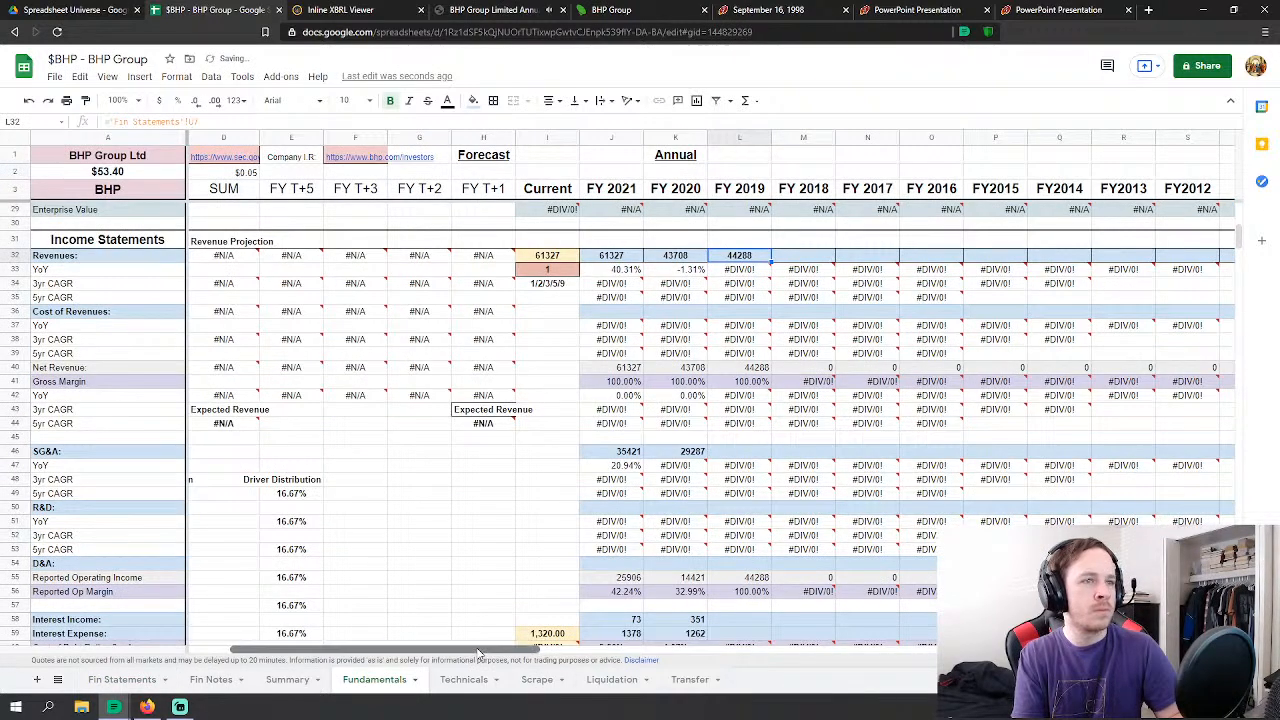
drag(476, 652, 518, 656)
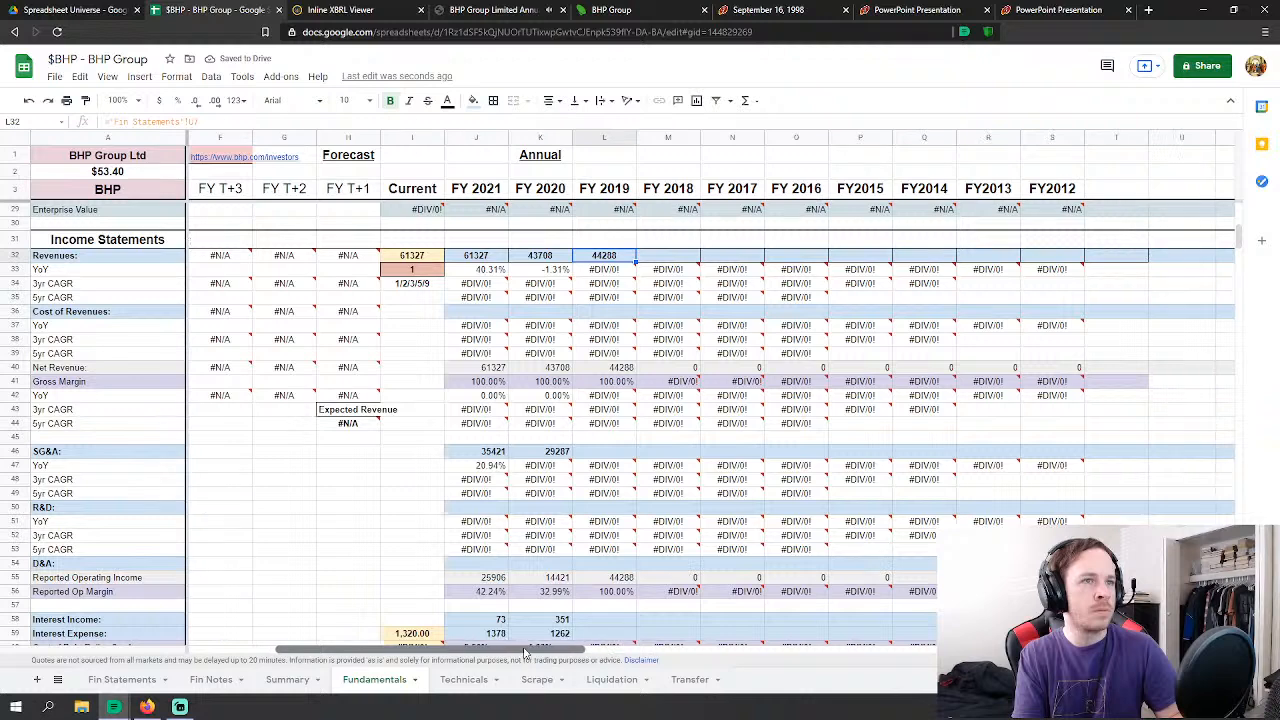
scroll(609, 366, down, 2)
click(603, 379)
text(=)
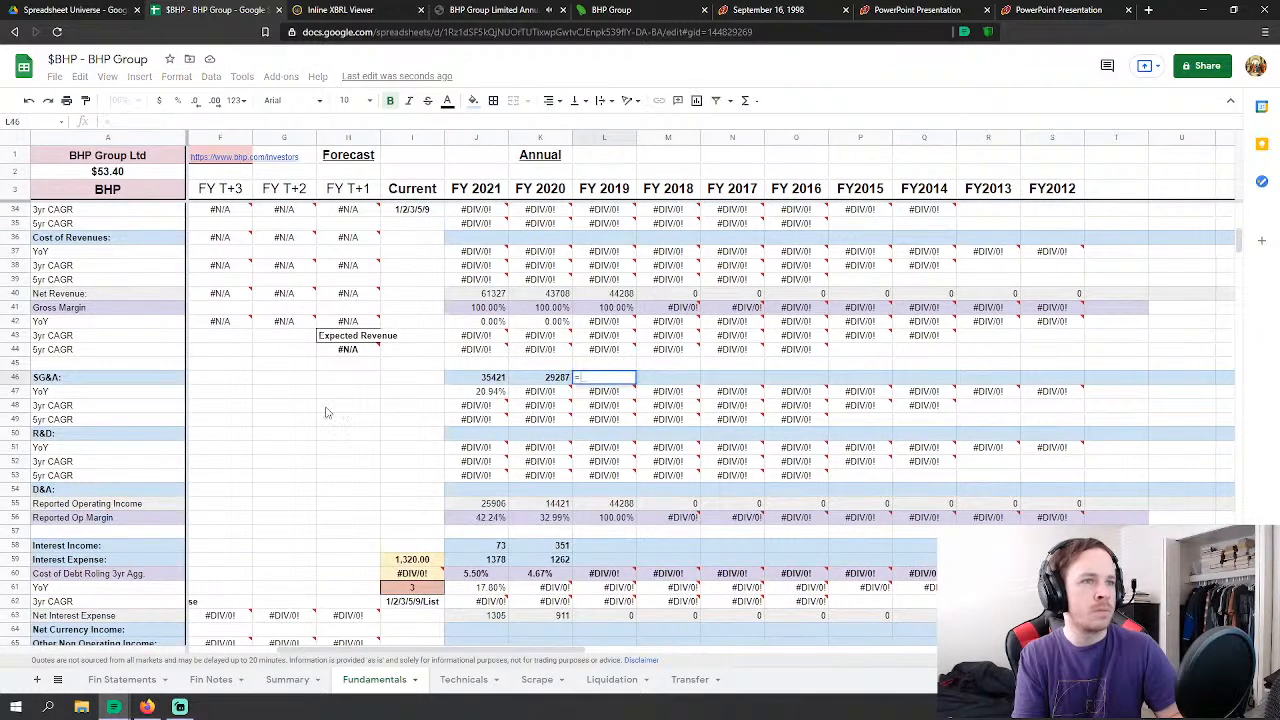
key(BackSpace)
scroll(656, 366, up, 4)
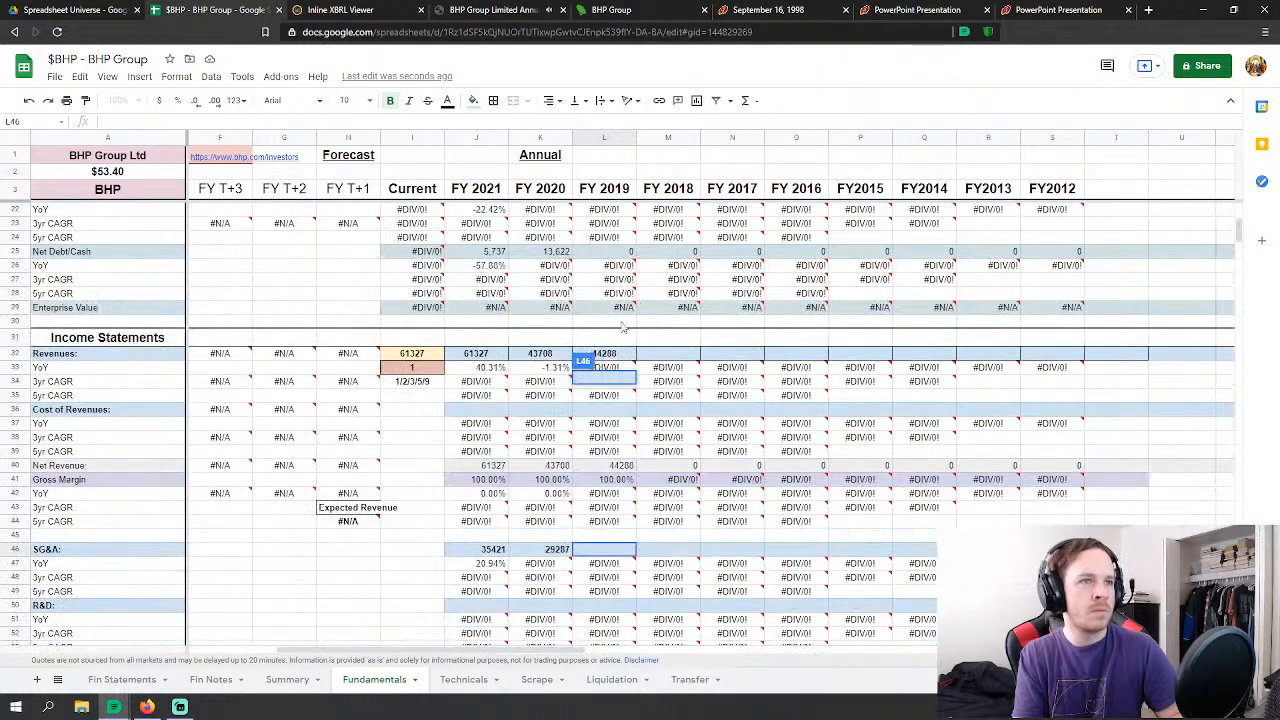
key(Return)
Step: Set FY 2019 Revenues in Fundamentals to the sum of revenue and other income, 'Fin Statements'!U7 plus U8
click(619, 358)
text(=)
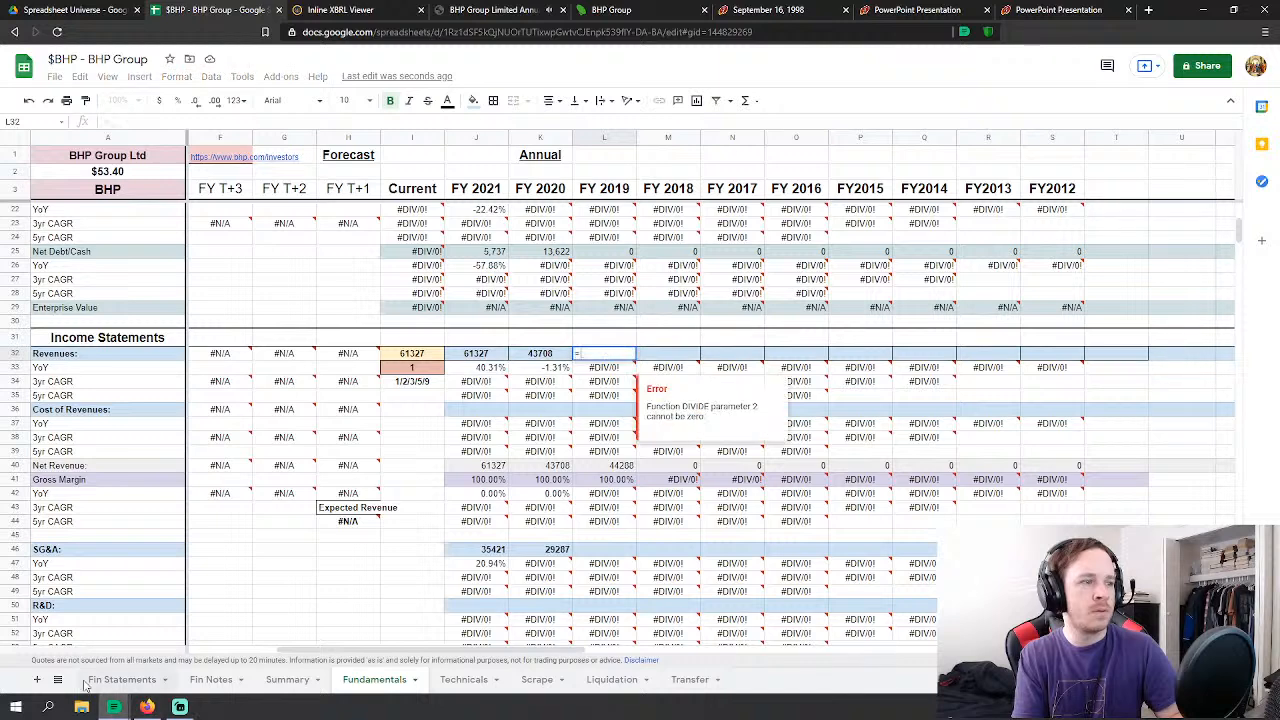
click(108, 684)
click(476, 208)
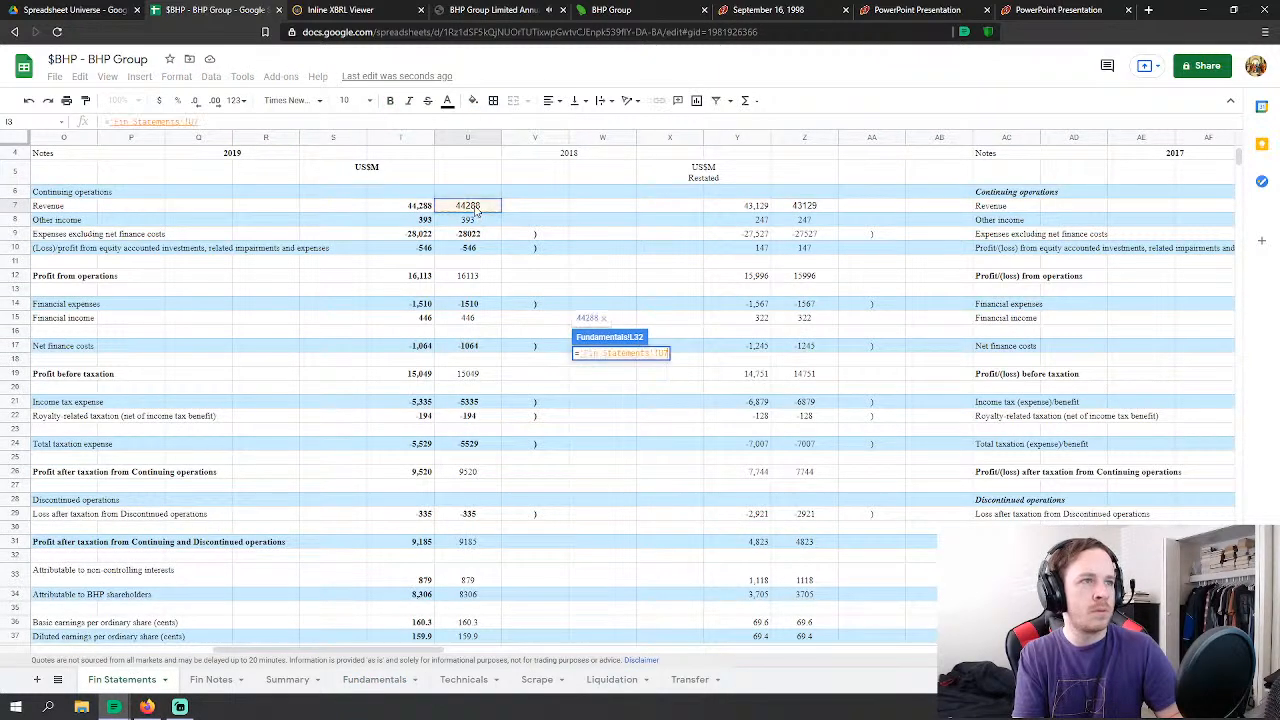
text(+)
click(469, 220)
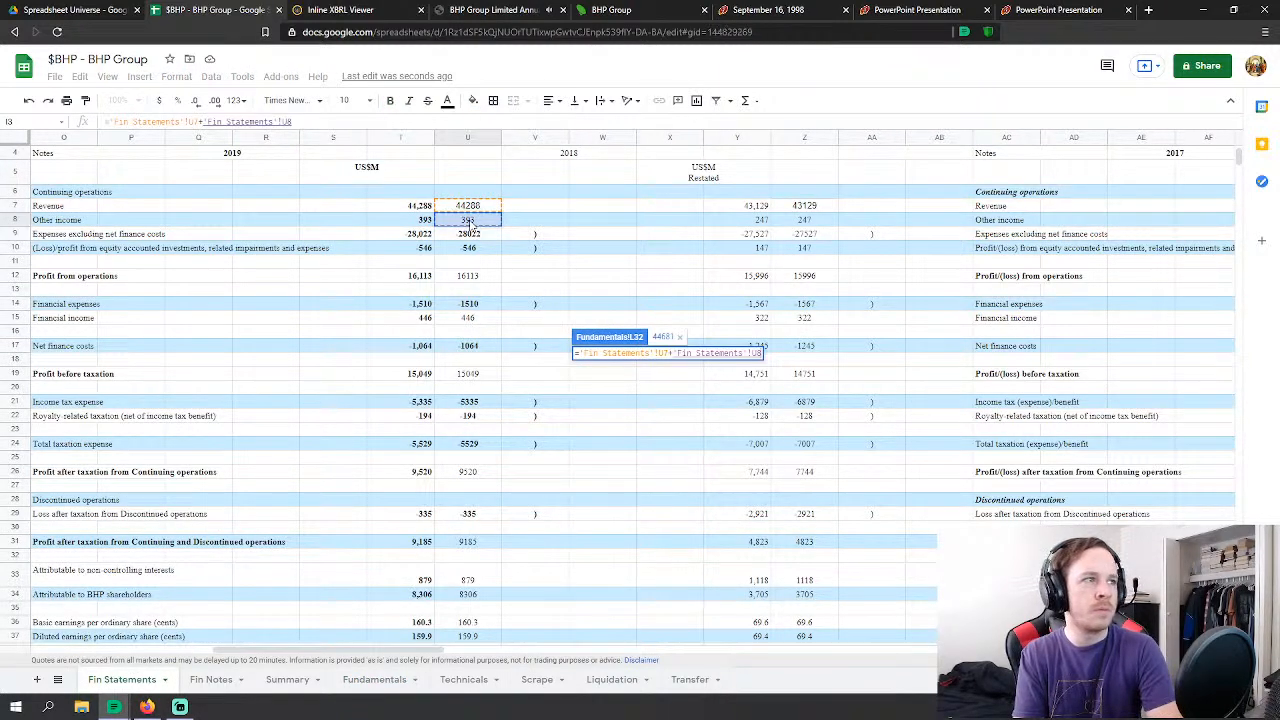
key(Return)
Step: Enter FY 2019 SG&A in Fundamentals as the negated expenses and equity-accounted result, =-'Fin Statements'!U9-'Fin Statements'!U10
click(605, 549)
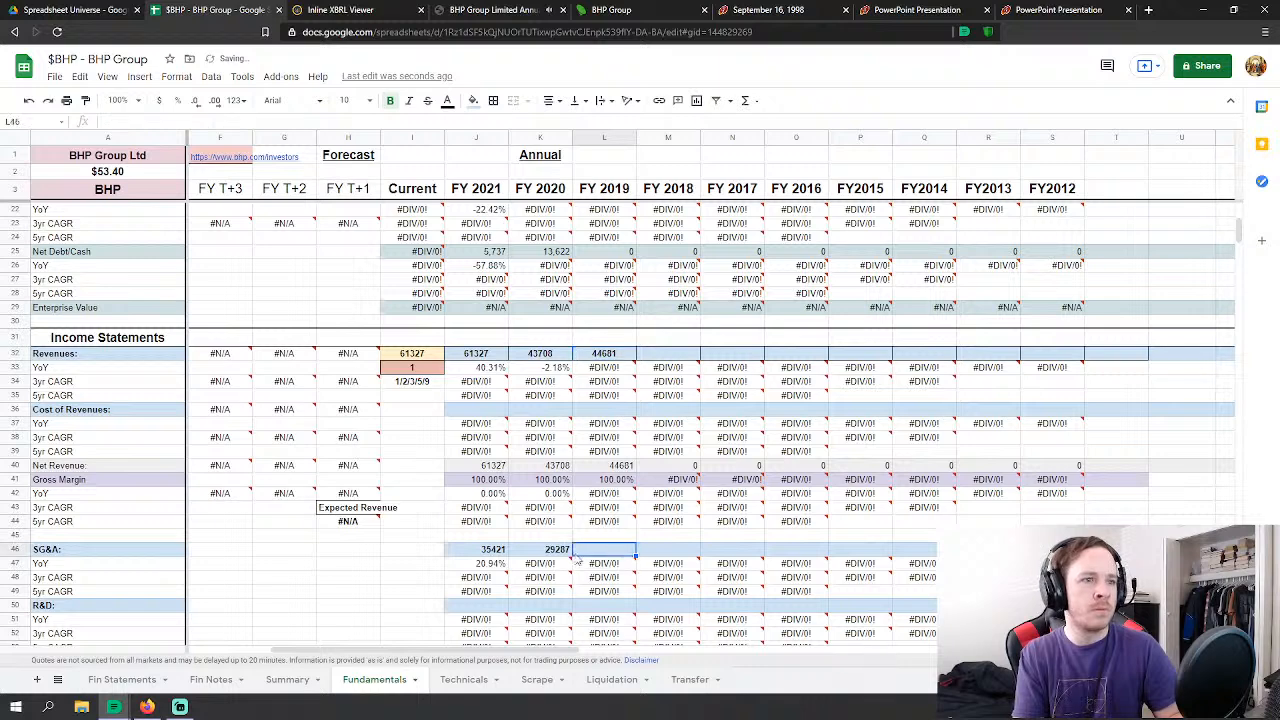
text(=)
click(122, 679)
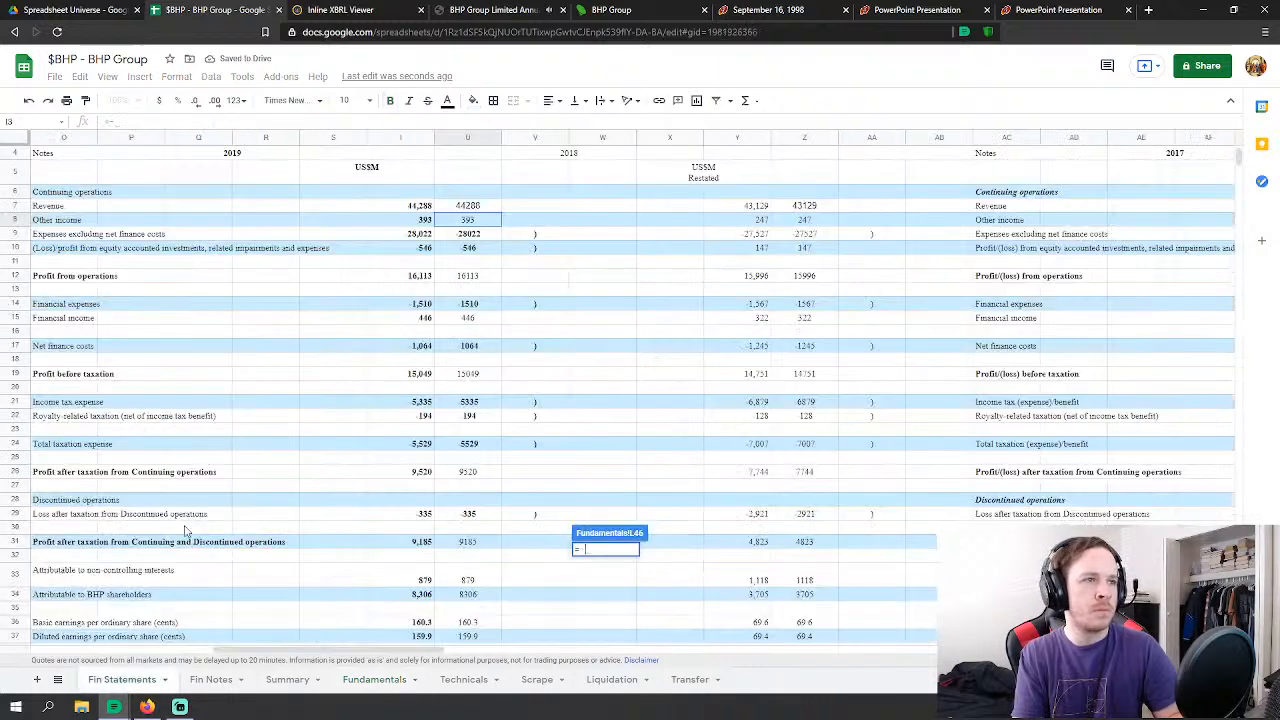
click(465, 234)
text(-)
click(470, 249)
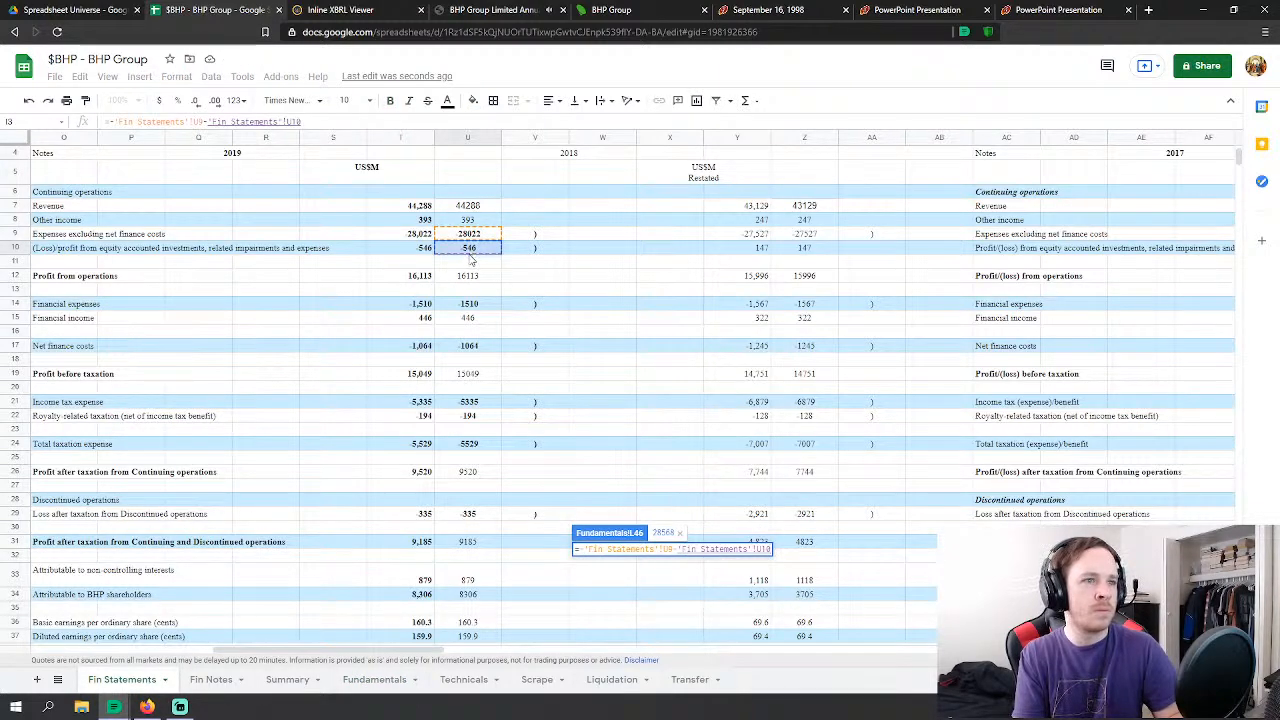
key(Return)
Step: Link FY 2019 Interest Income in Fundamentals to the financial income in 'Fin Statements'!U15
scroll(600, 409, down, 10)
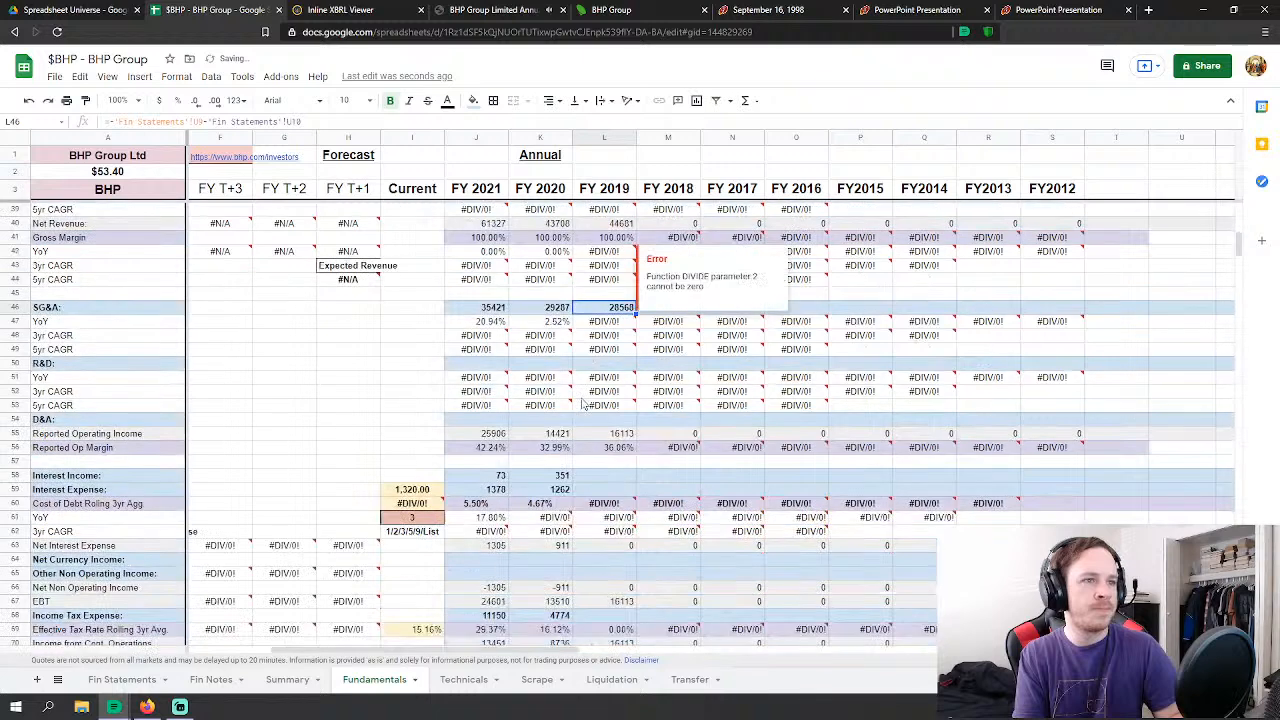
click(600, 409)
text(=)
click(122, 679)
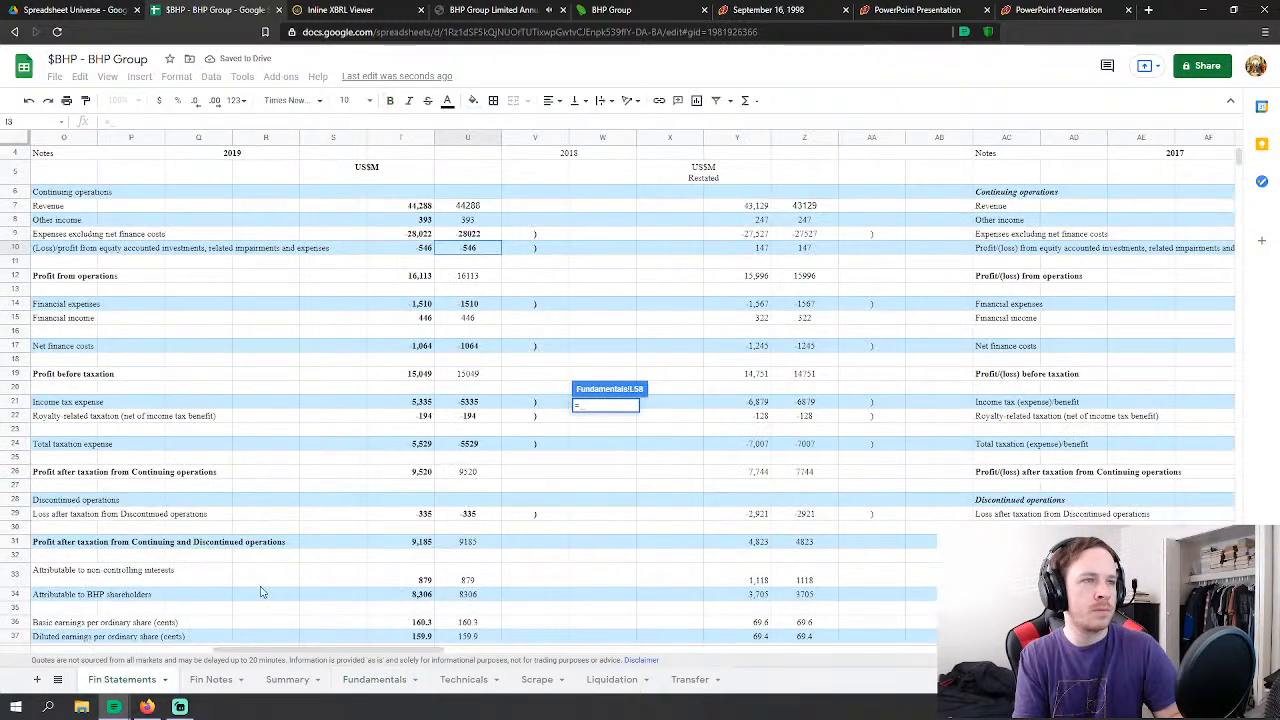
click(486, 318)
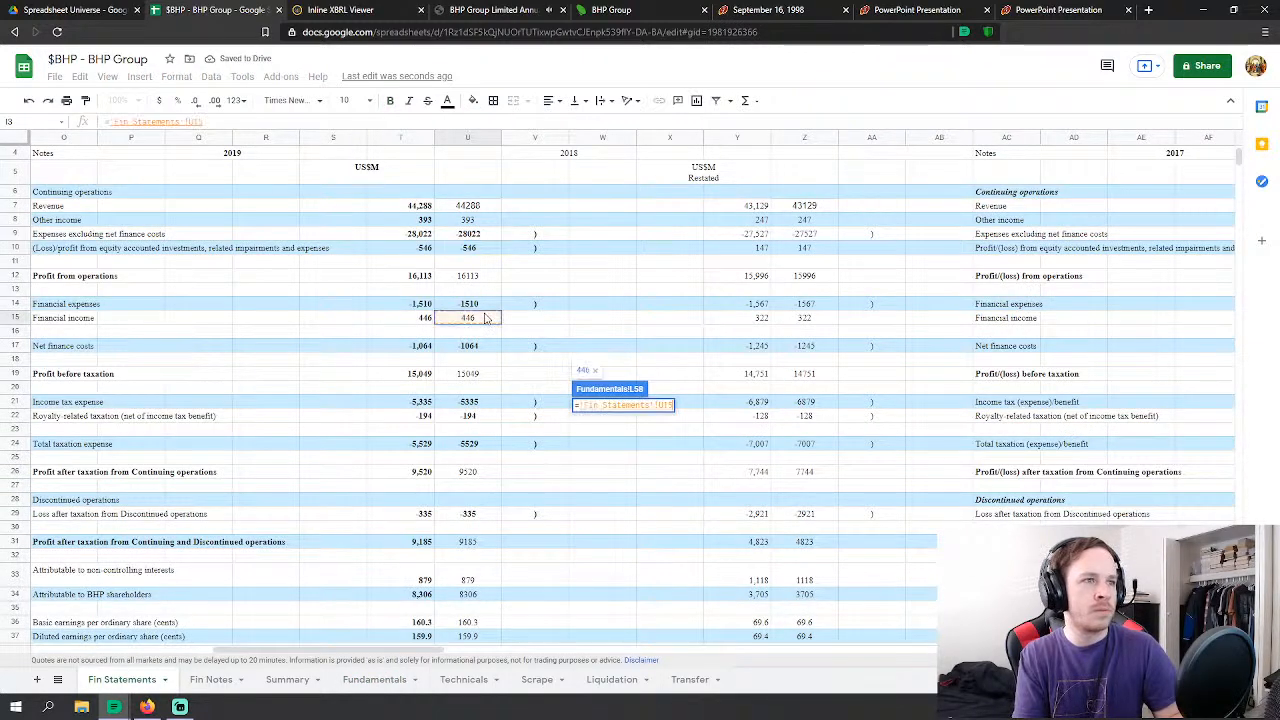
key(Return)
Step: Enter FY 2019 Interest Expense in Fundamentals as the negative of the financial expenses in 'Fin Statements'!U14
click(614, 420)
text(=)
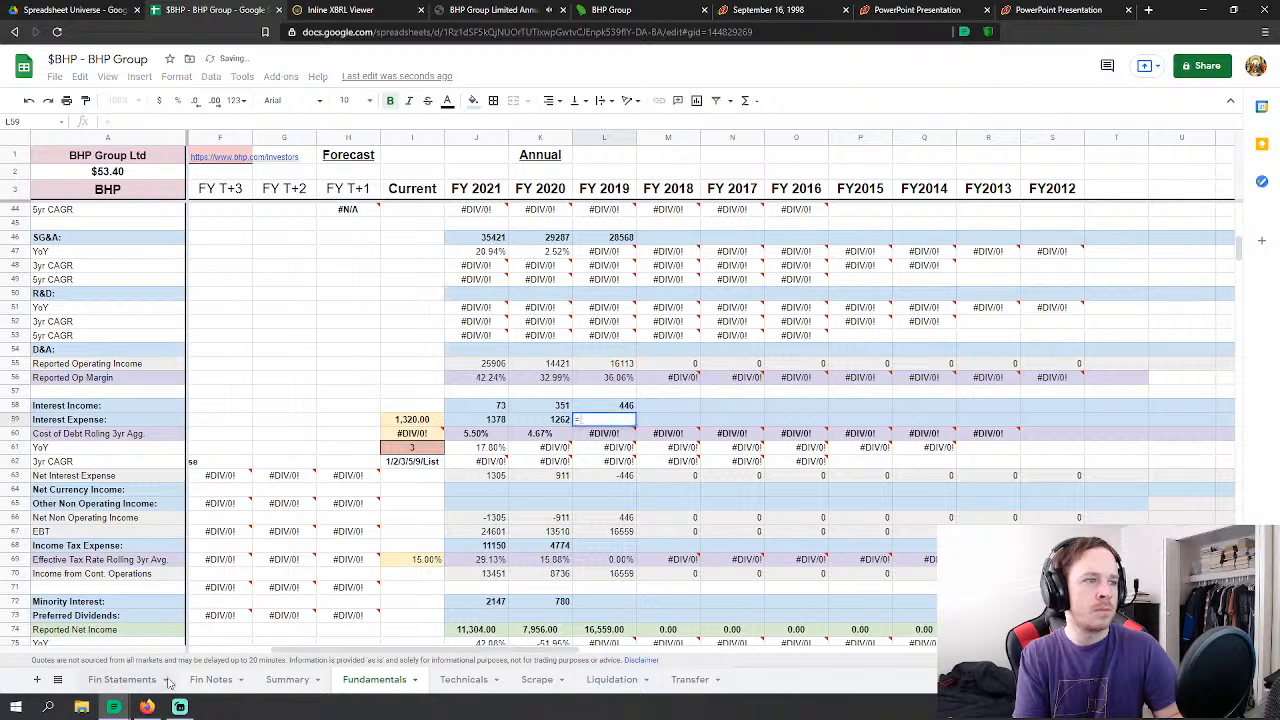
click(148, 684)
click(462, 304)
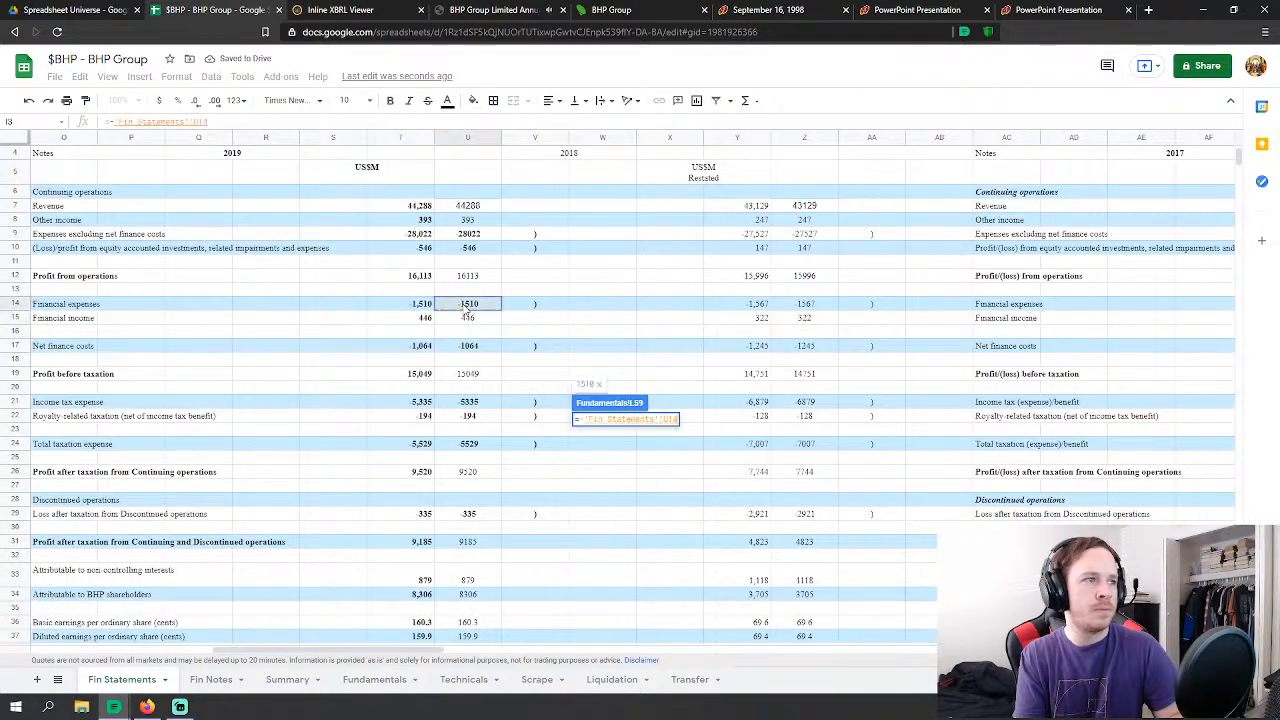
key(Return)
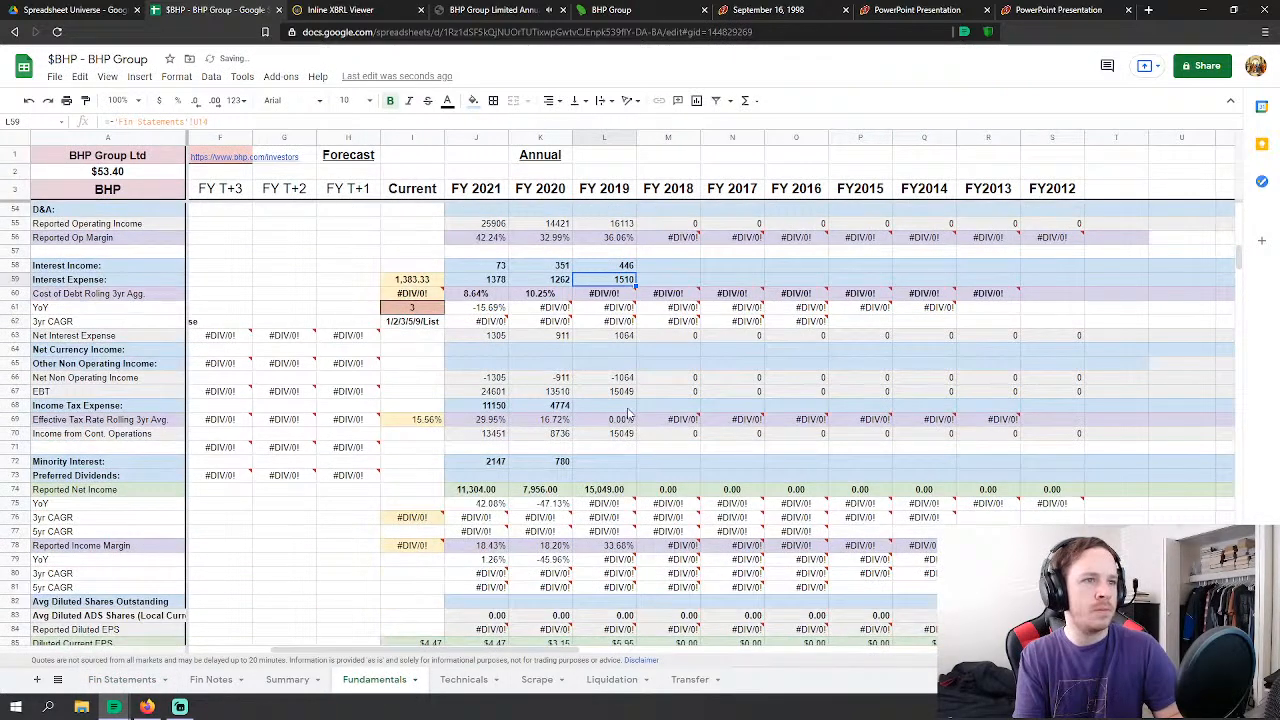
Step: Enter FY 2019 Income Tax Expense in Fundamentals as the negative of the total taxation expense in 'Fin Statements'!U24
click(612, 405)
text(=)
click(148, 684)
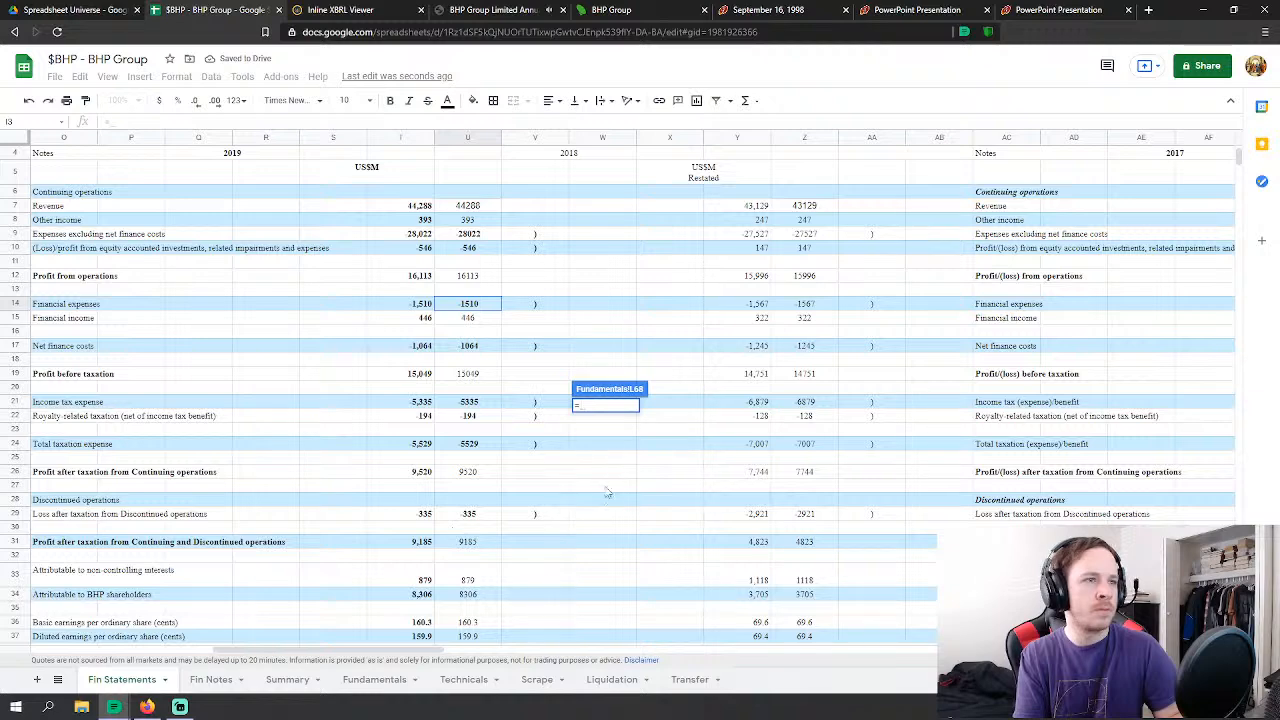
click(471, 448)
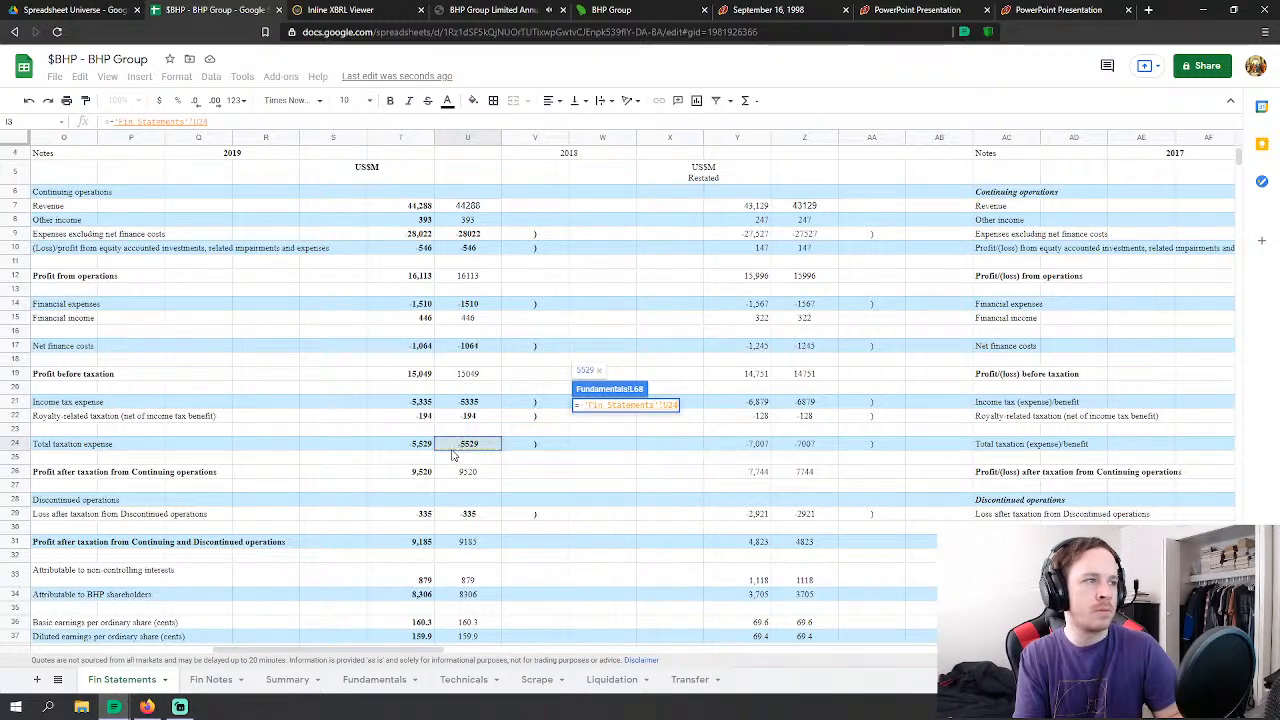
key(Return)
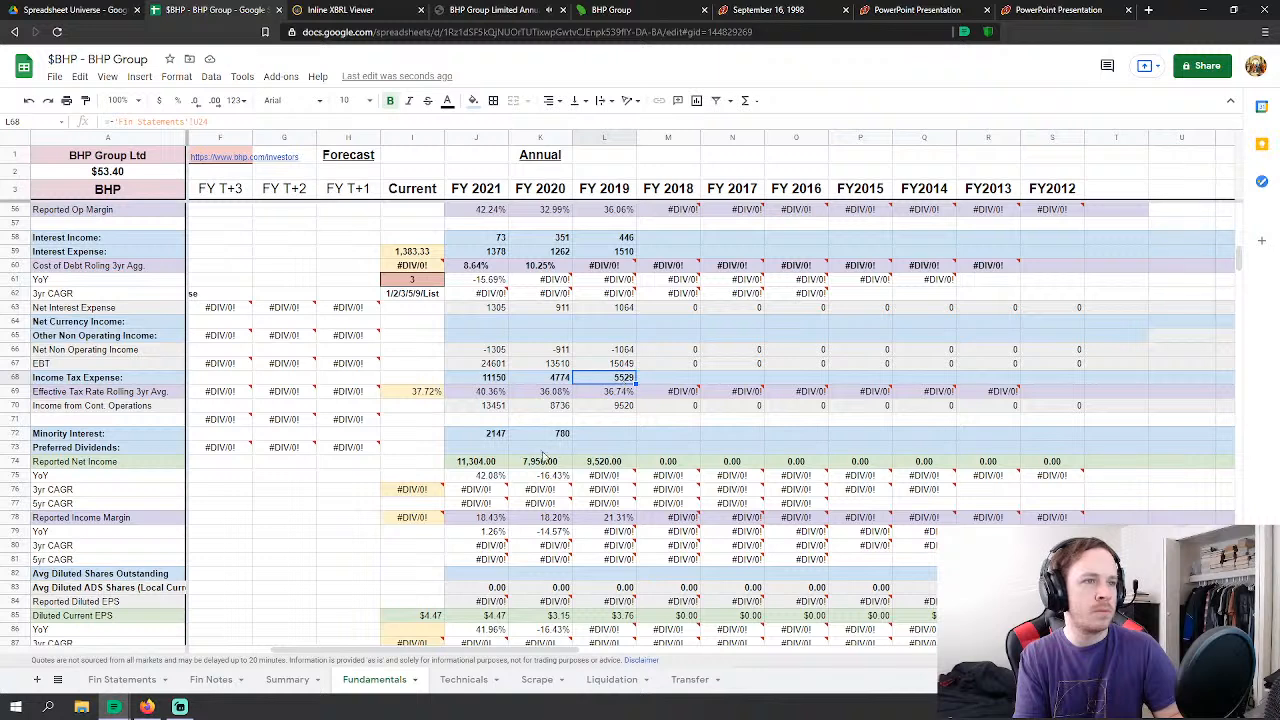
Step: Link FY 2019 Minority Interest in Fundamentals to the loss from discontinued operations in 'Fin Statements'!U29
click(604, 436)
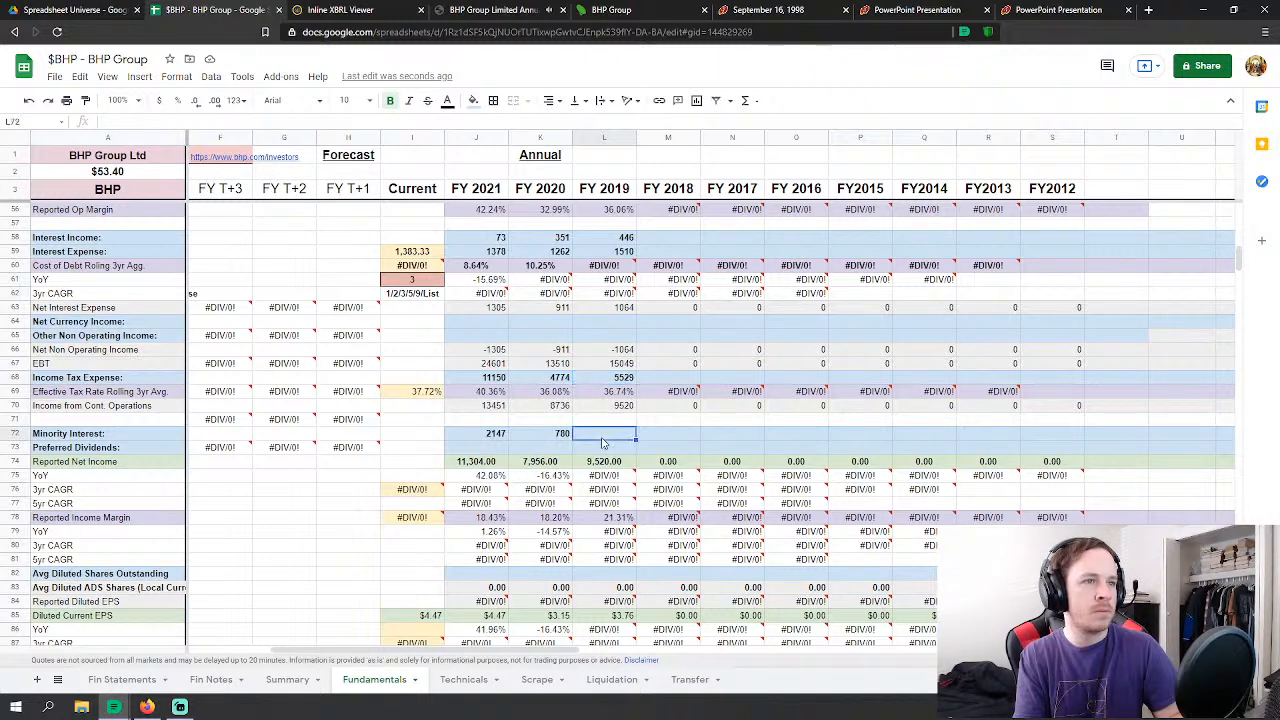
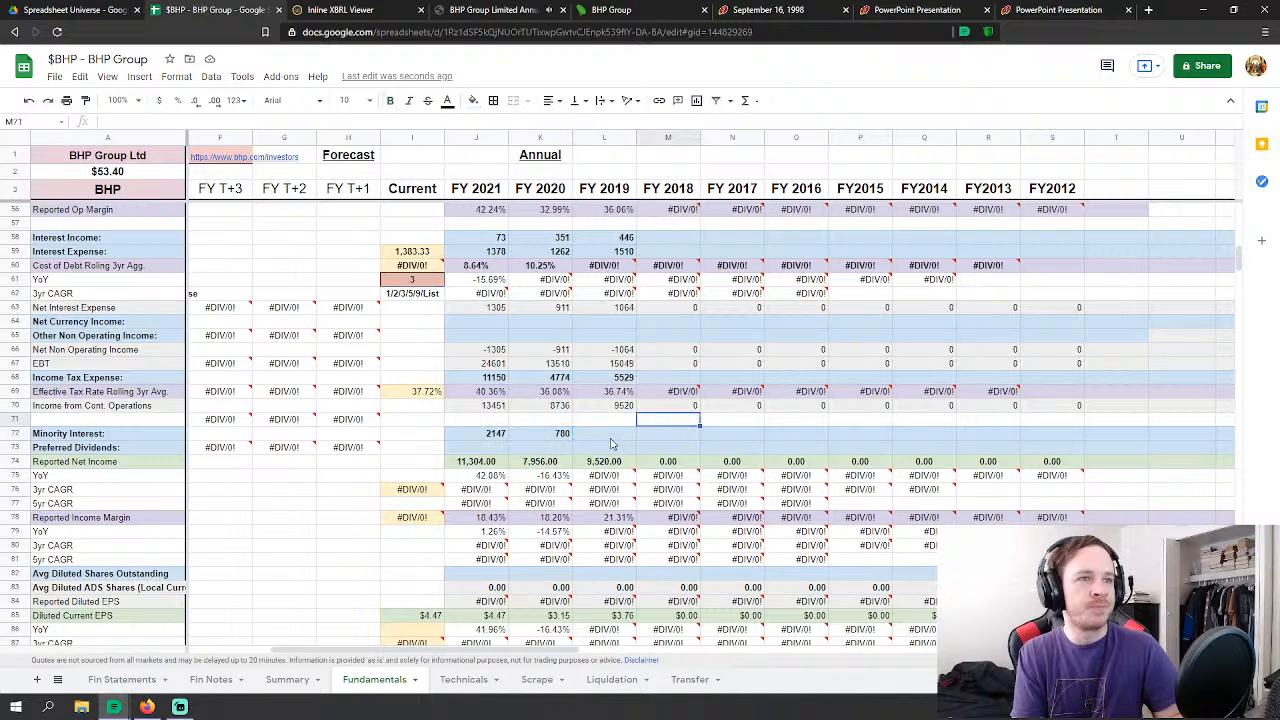
text(=)
click(110, 686)
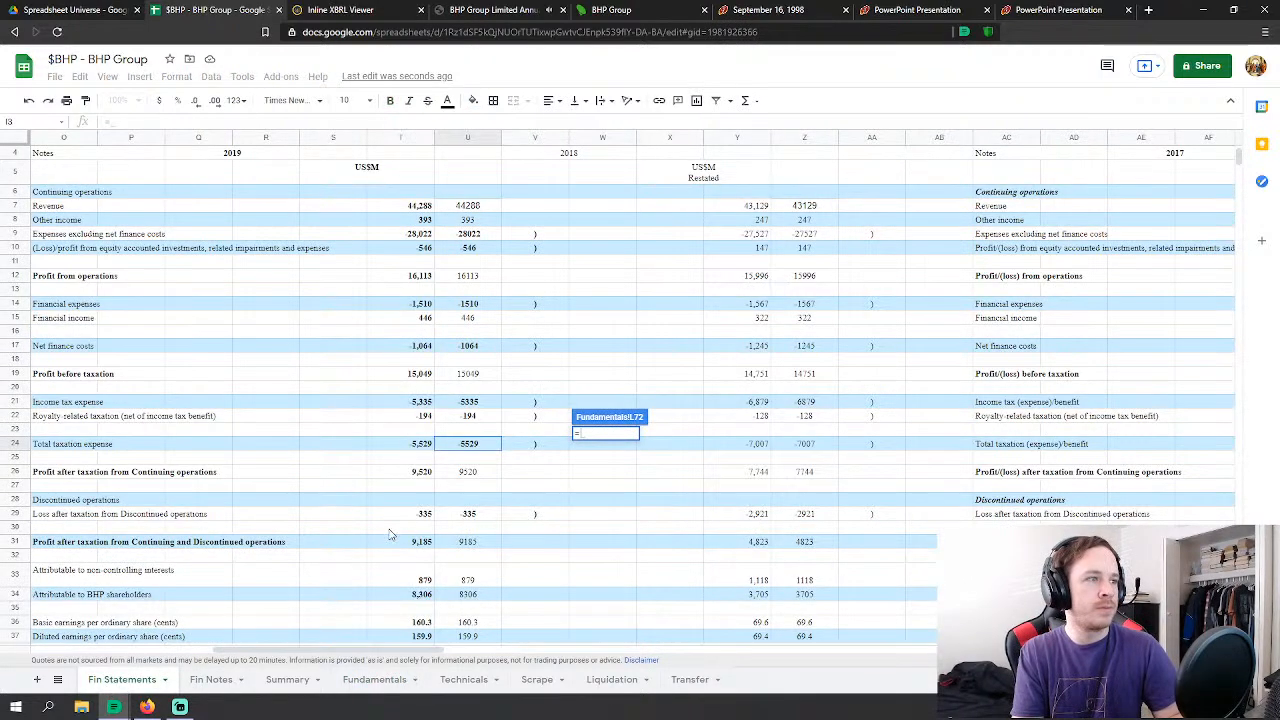
click(468, 515)
key(Return)
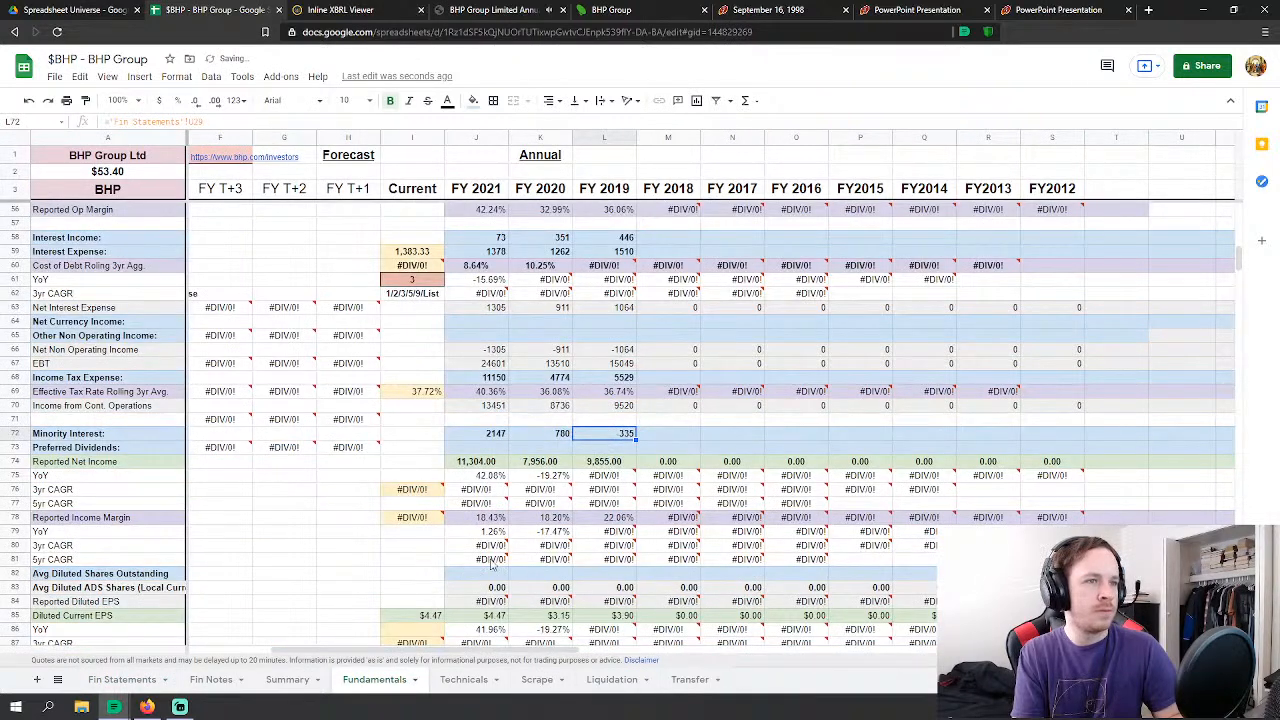
Step: Re-enter FY 2019 Minority Interest in Fundamentals as the negative of the discontinued operations loss in 'Fin Statements'!U29
click(127, 680)
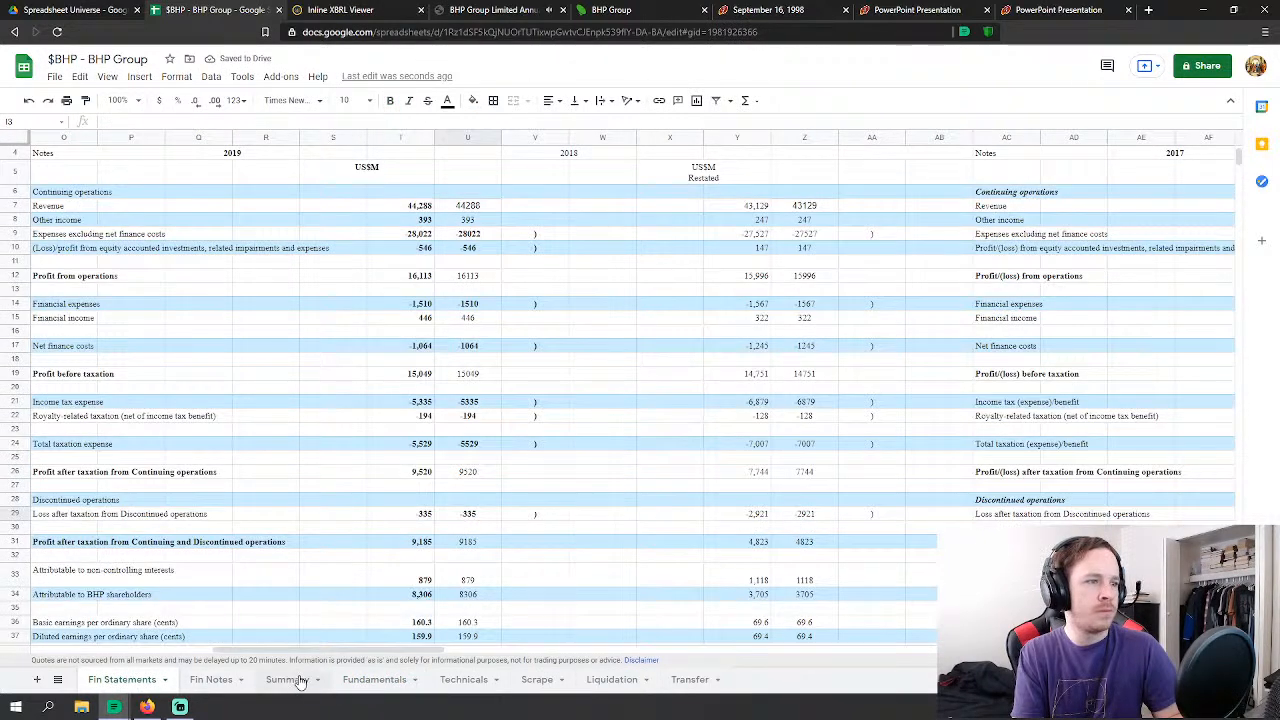
click(362, 680)
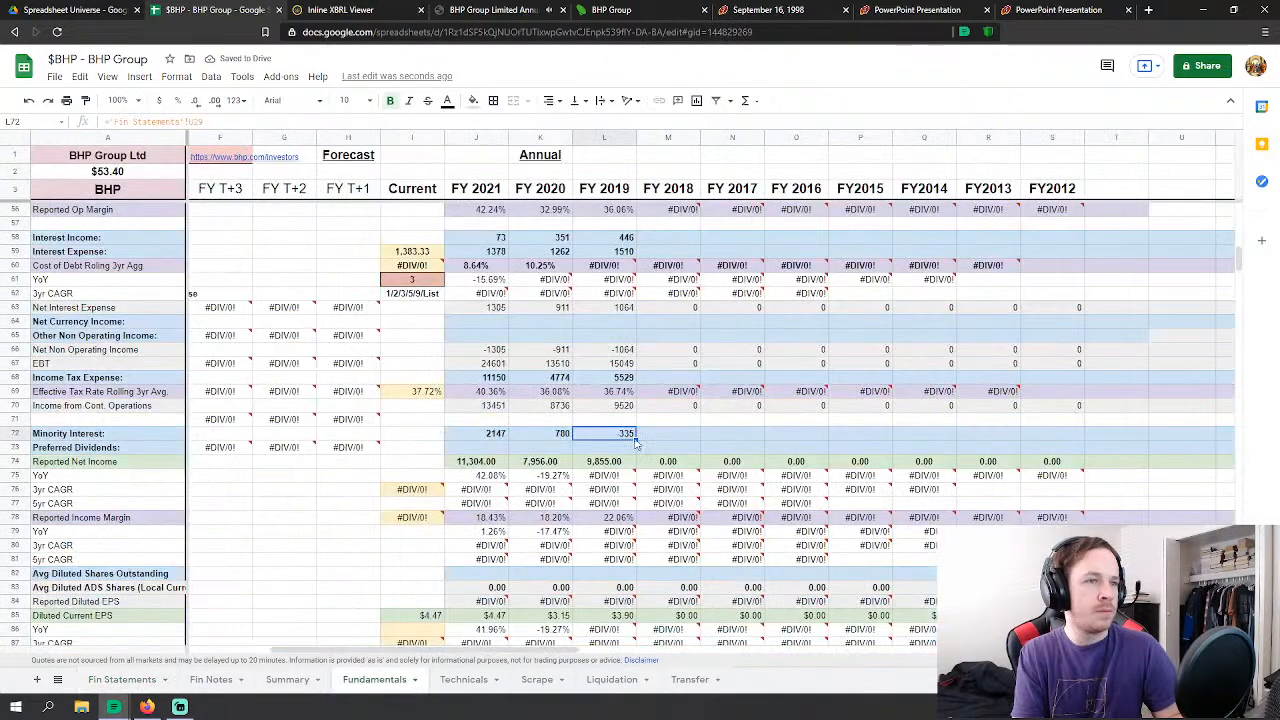
click(122, 680)
click(467, 514)
key(Return)
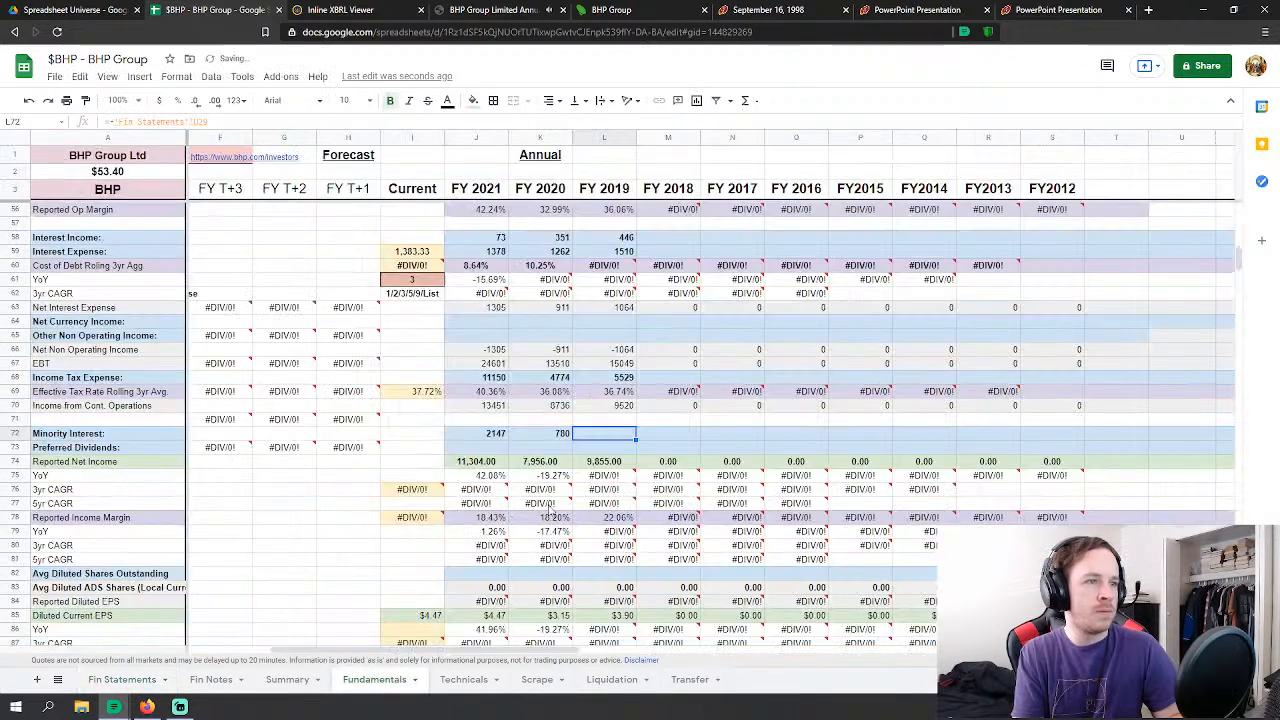
Step: Extend the FY 2019 Minority Interest formula in Fundamentals by subtracting the non-controlling interests in 'Fin Statements'!U33
scroll(608, 583, down, 3)
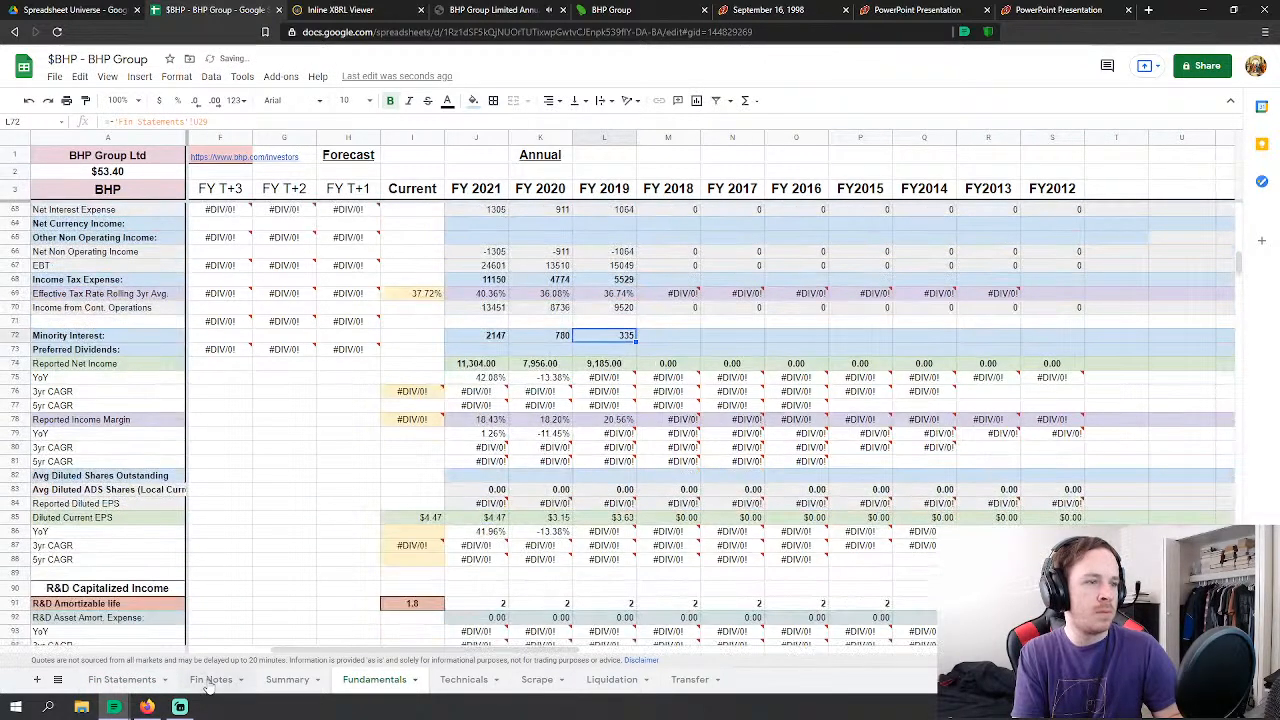
click(122, 680)
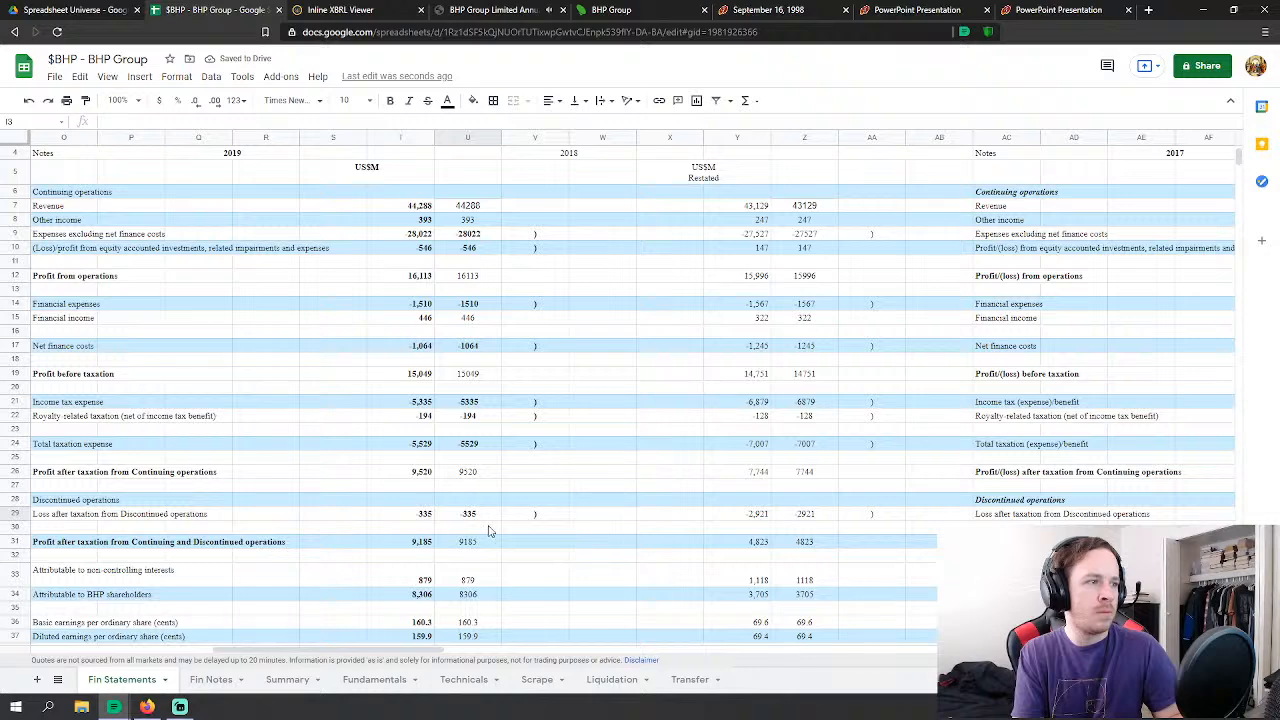
scroll(490, 532, down, 2)
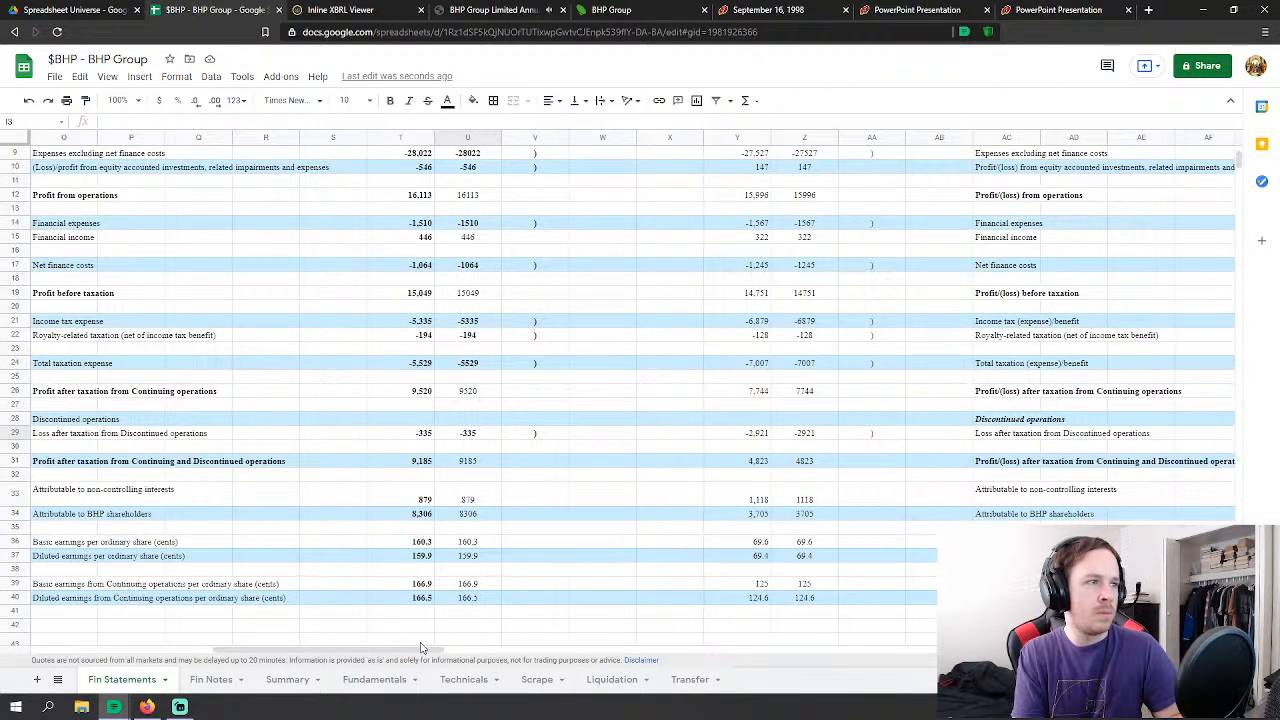
click(370, 684)
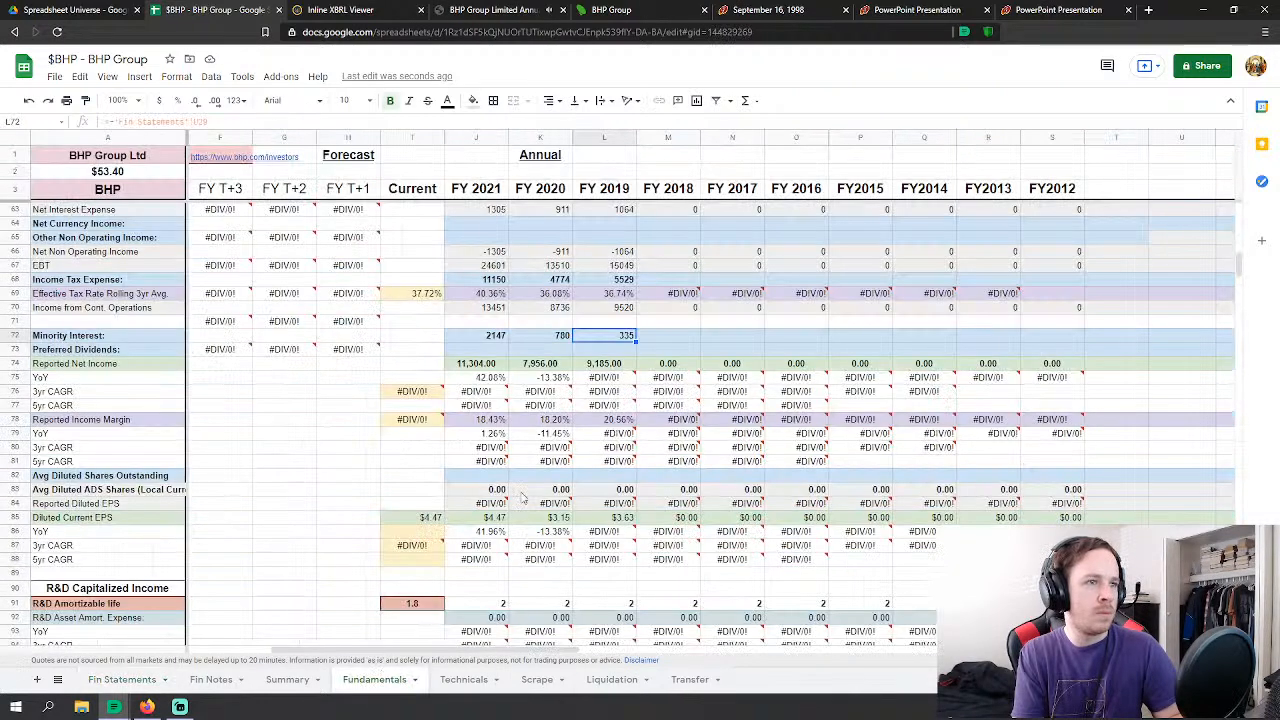
double_click(628, 338)
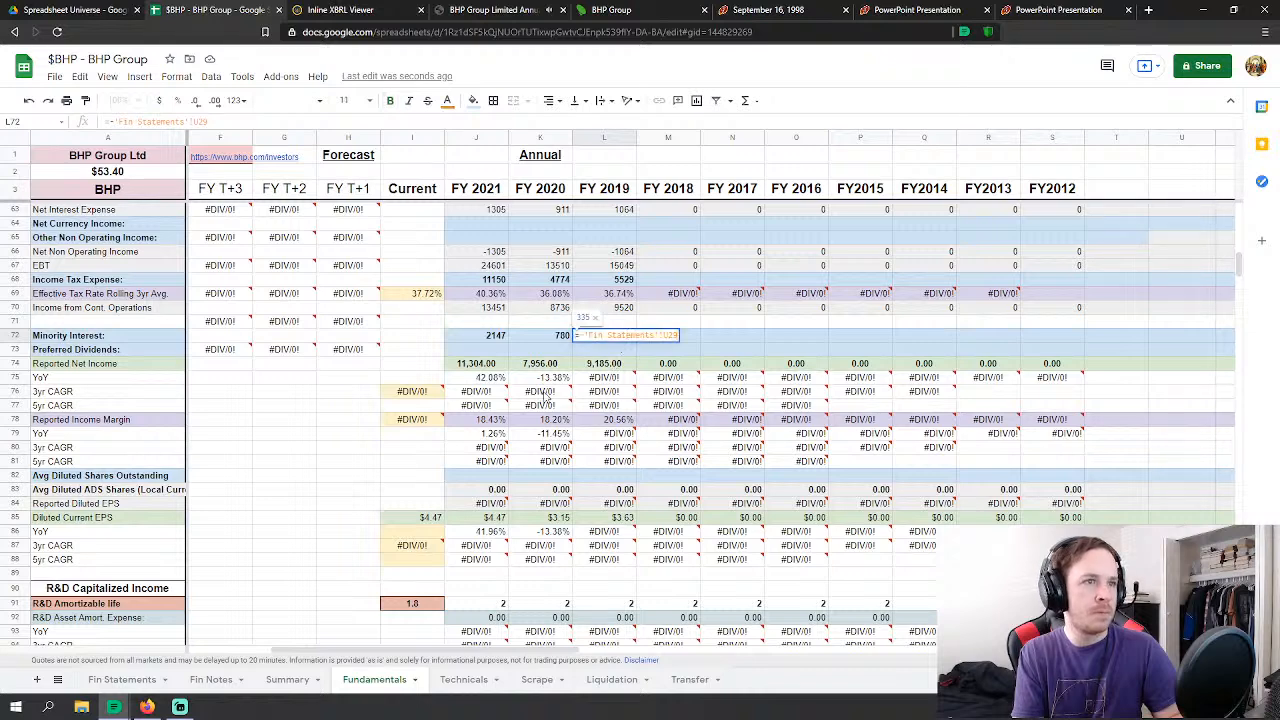
click(115, 680)
click(469, 499)
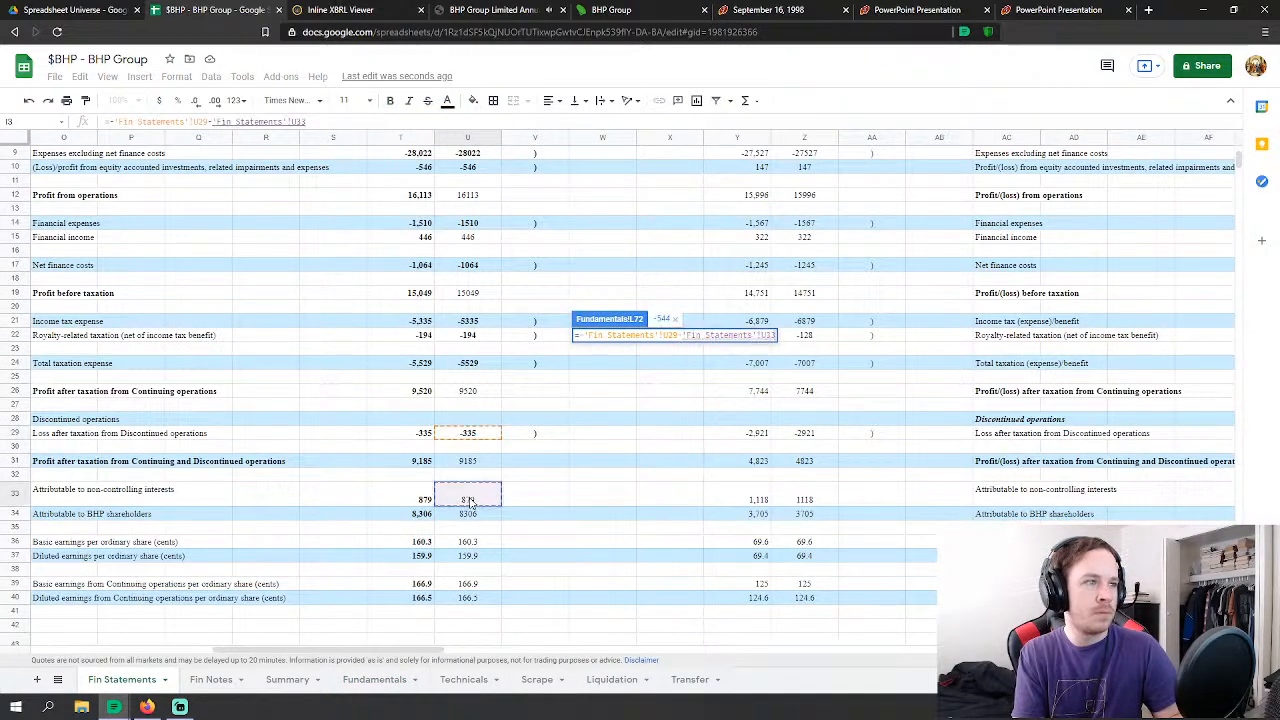
key(Return)
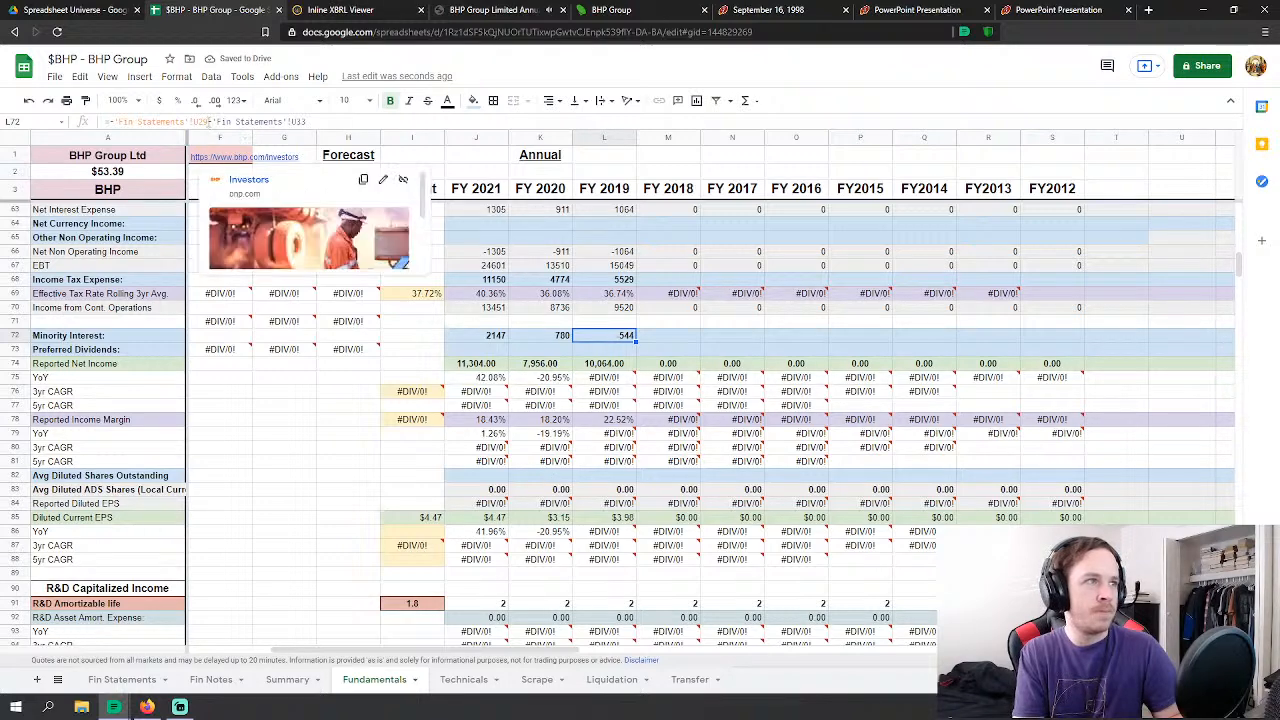
Step: Change the FY 2019 Minority Interest formula so that 'Fin Statements'!U33 is added instead of subtracted
click(210, 121)
text(+)
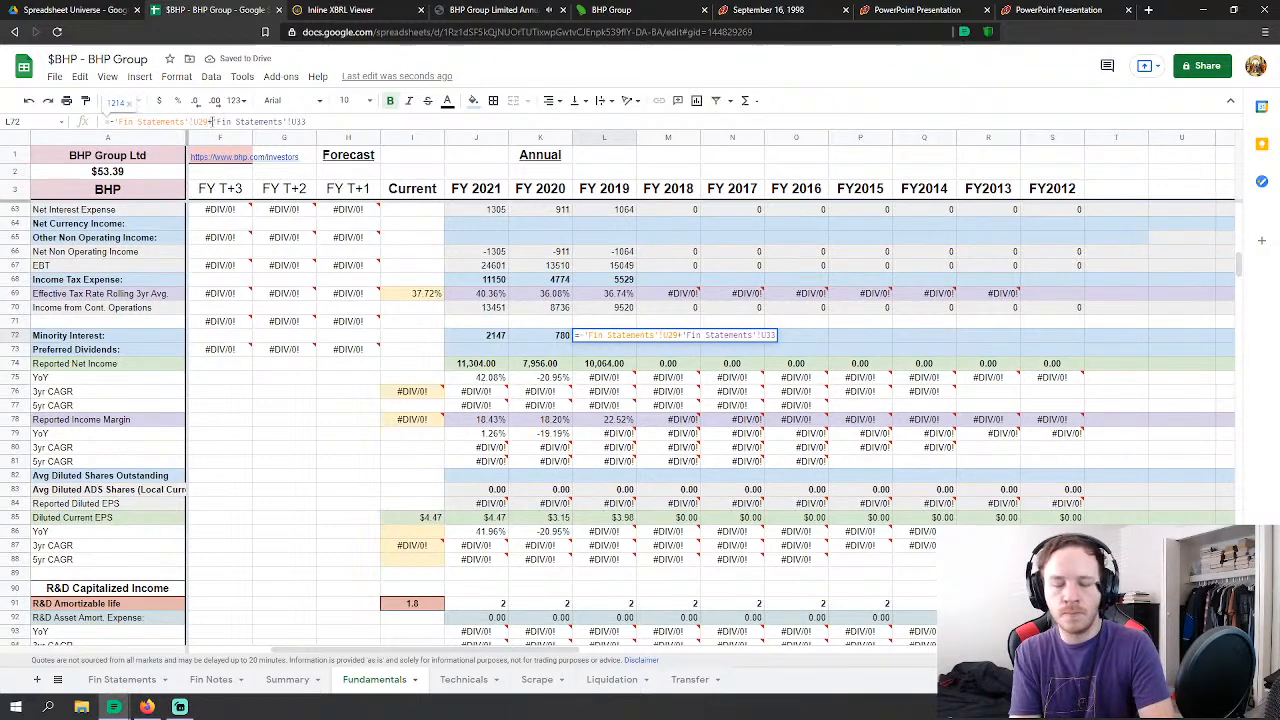
key(Return)
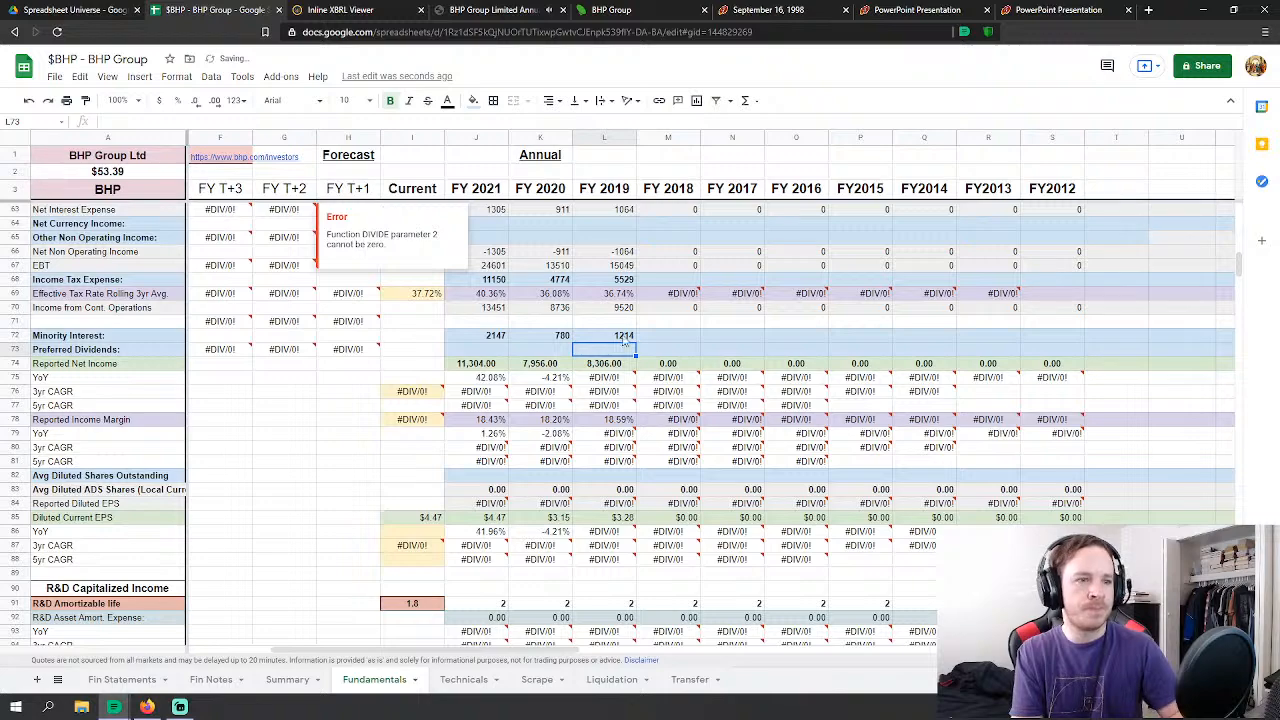
Step: Copy the AVERAGE formula from FY T+1 CF Depreciation & Amortization (H127) into the Current Net Capex cell I144
scroll(625, 356, down, 4)
scroll(625, 356, up, 3)
scroll(625, 356, down, 7)
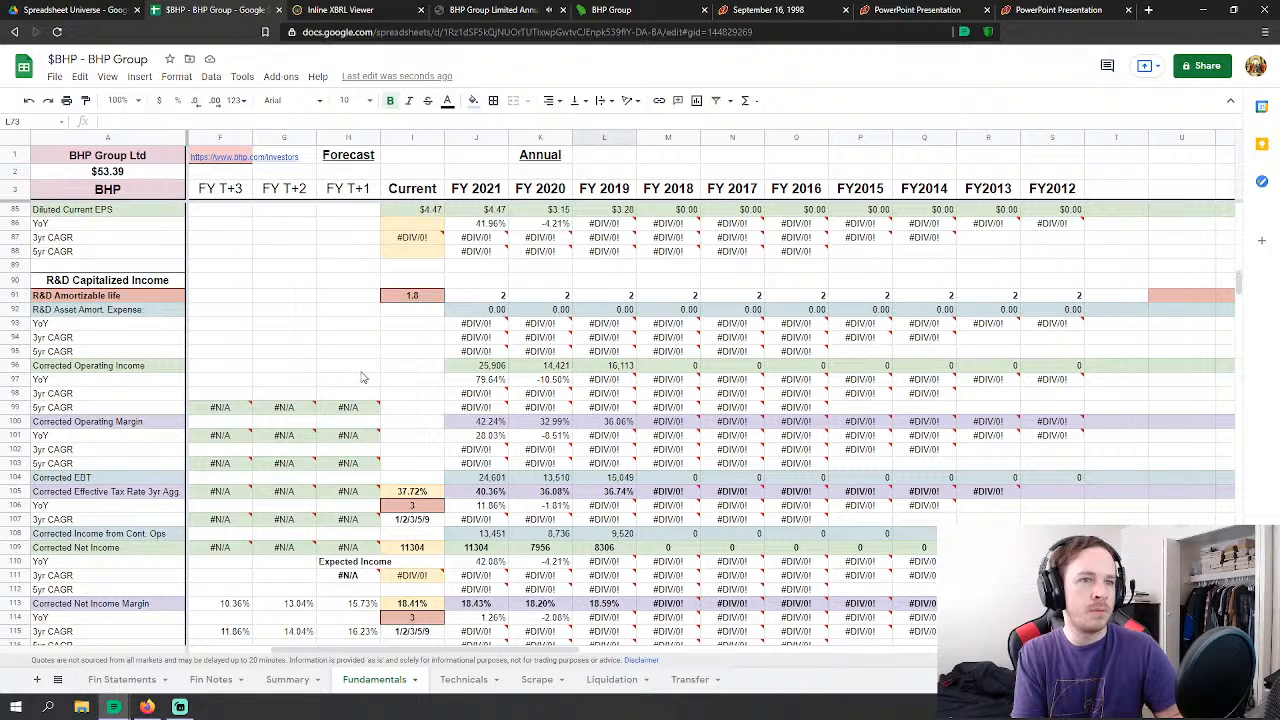
scroll(360, 379, down, 5)
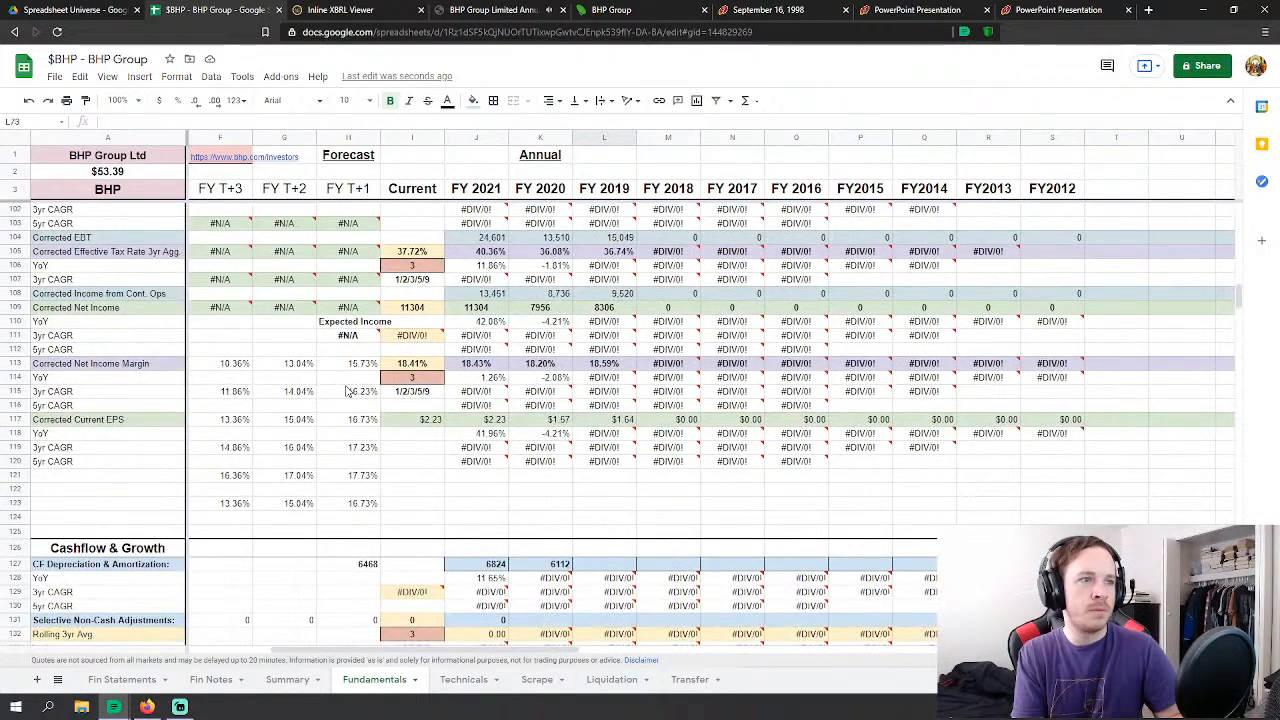
scroll(345, 392, down, 2)
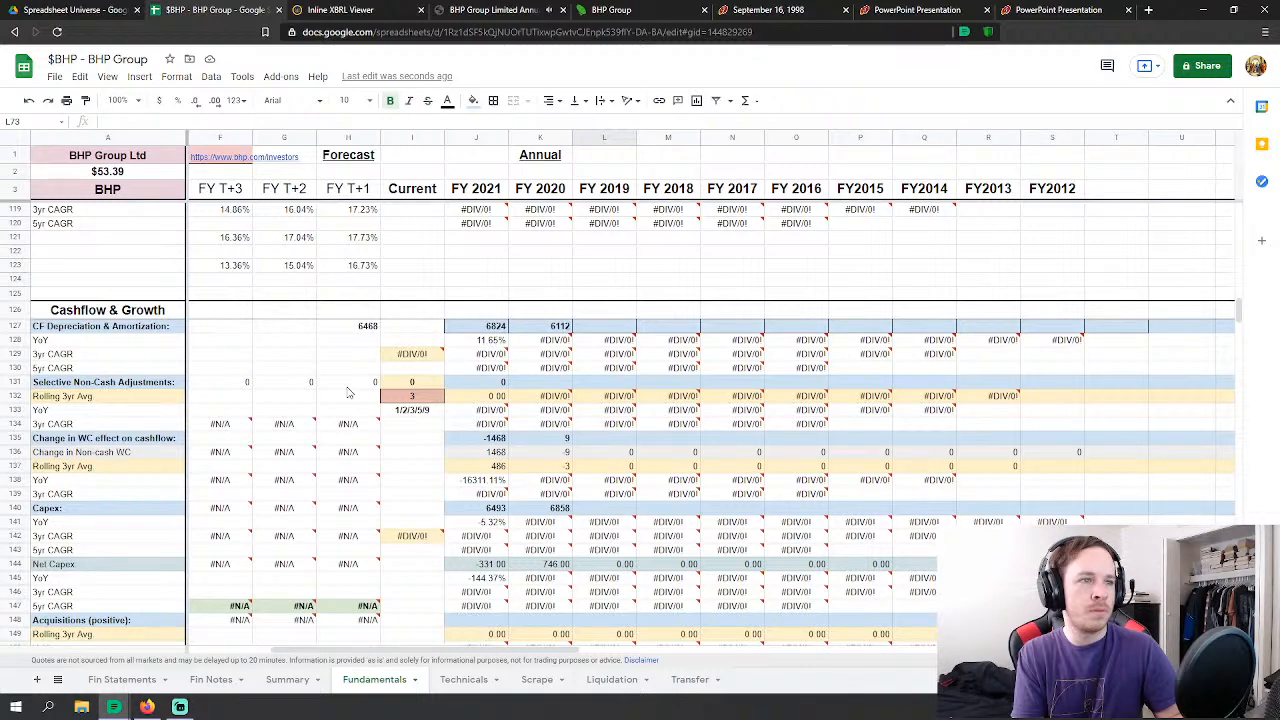
scroll(349, 393, down, 3)
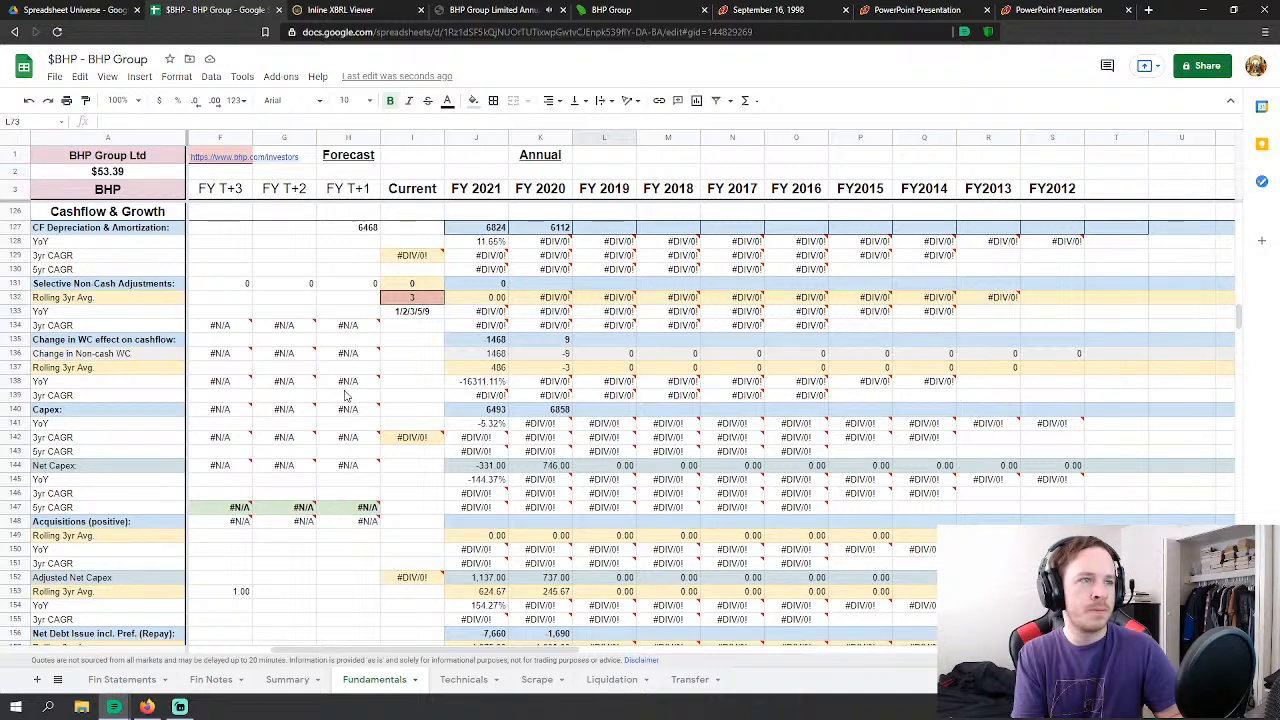
click(367, 228)
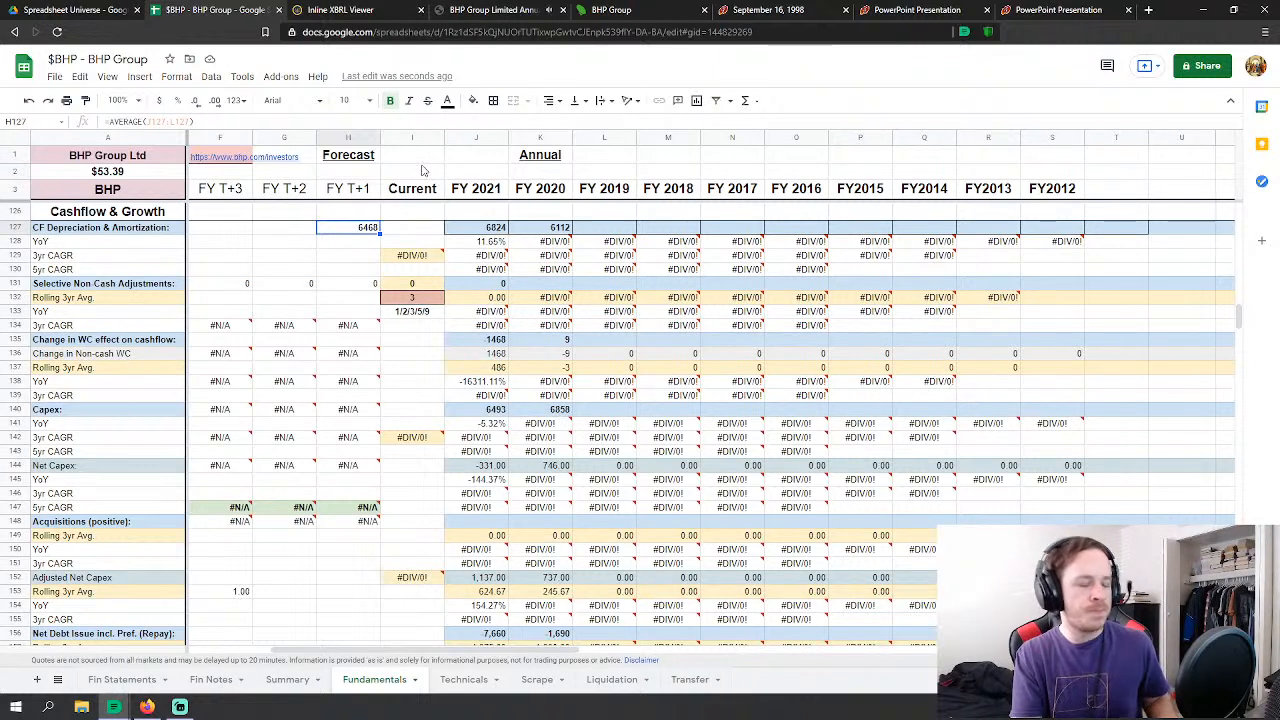
key(ctrl+c)
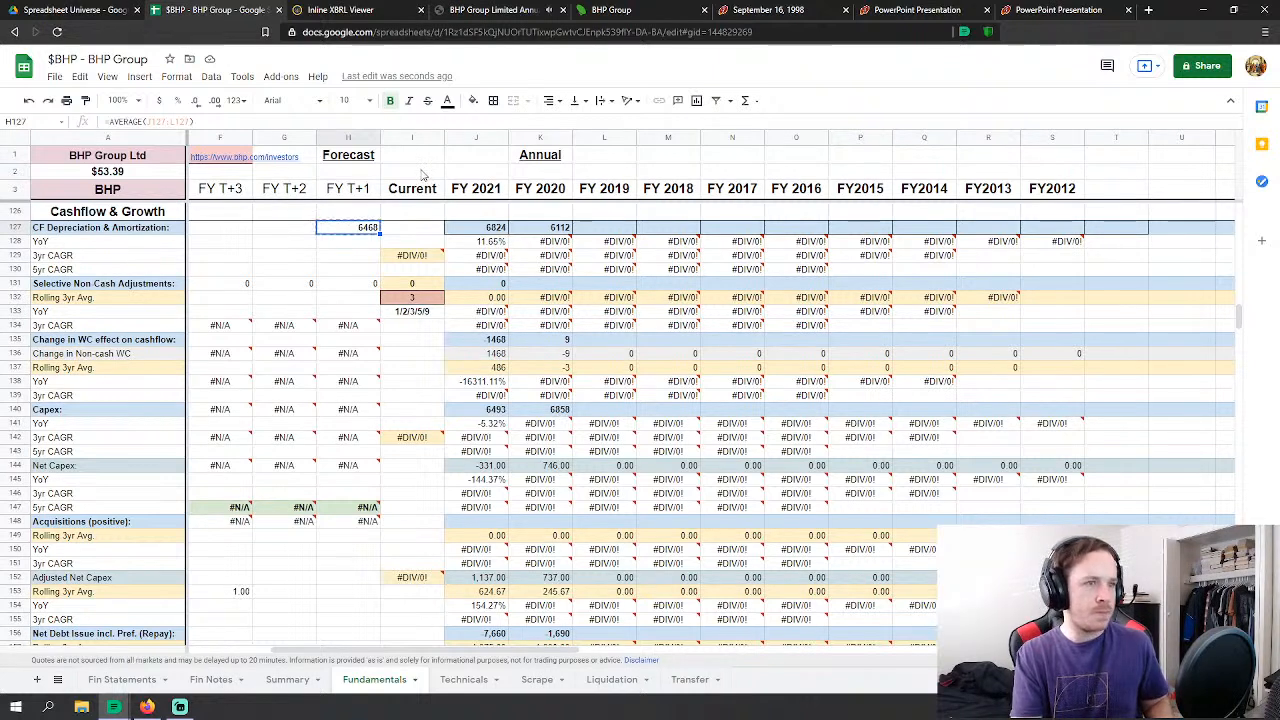
click(430, 466)
key(ctrl+v)
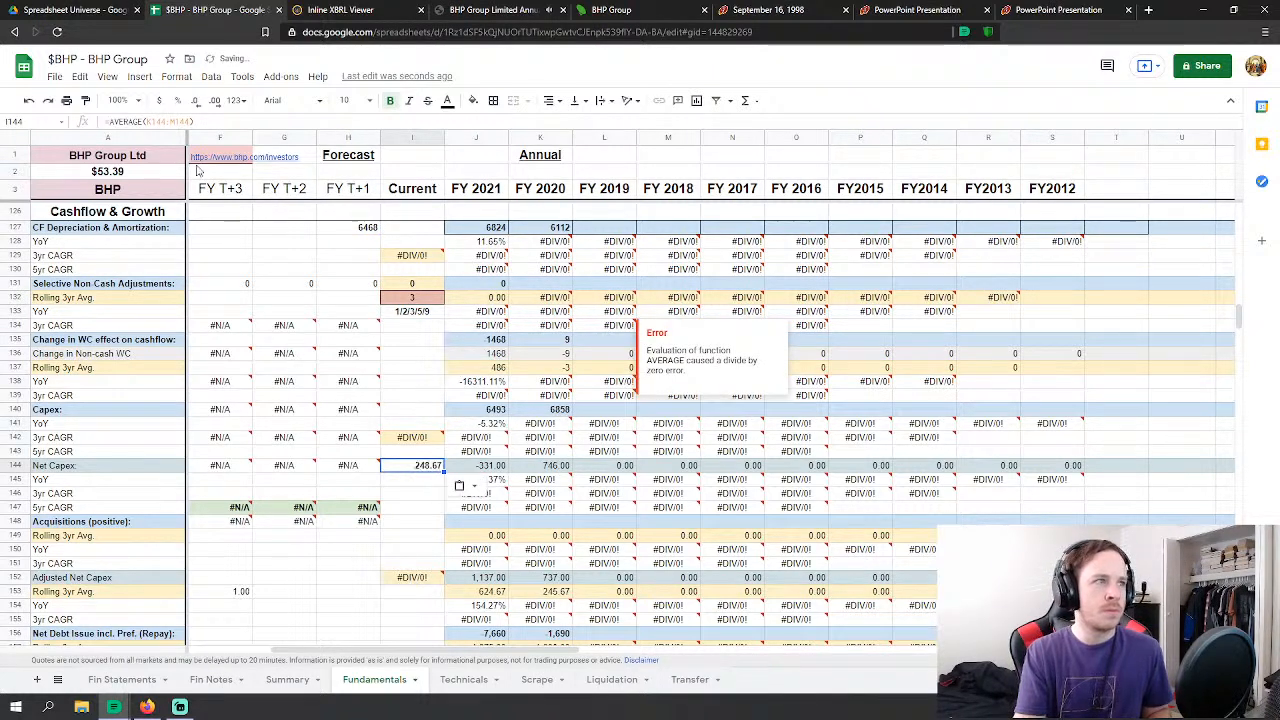
Step: Set the range of the Current Net Capex average in I144 to J144:L144
click(153, 121)
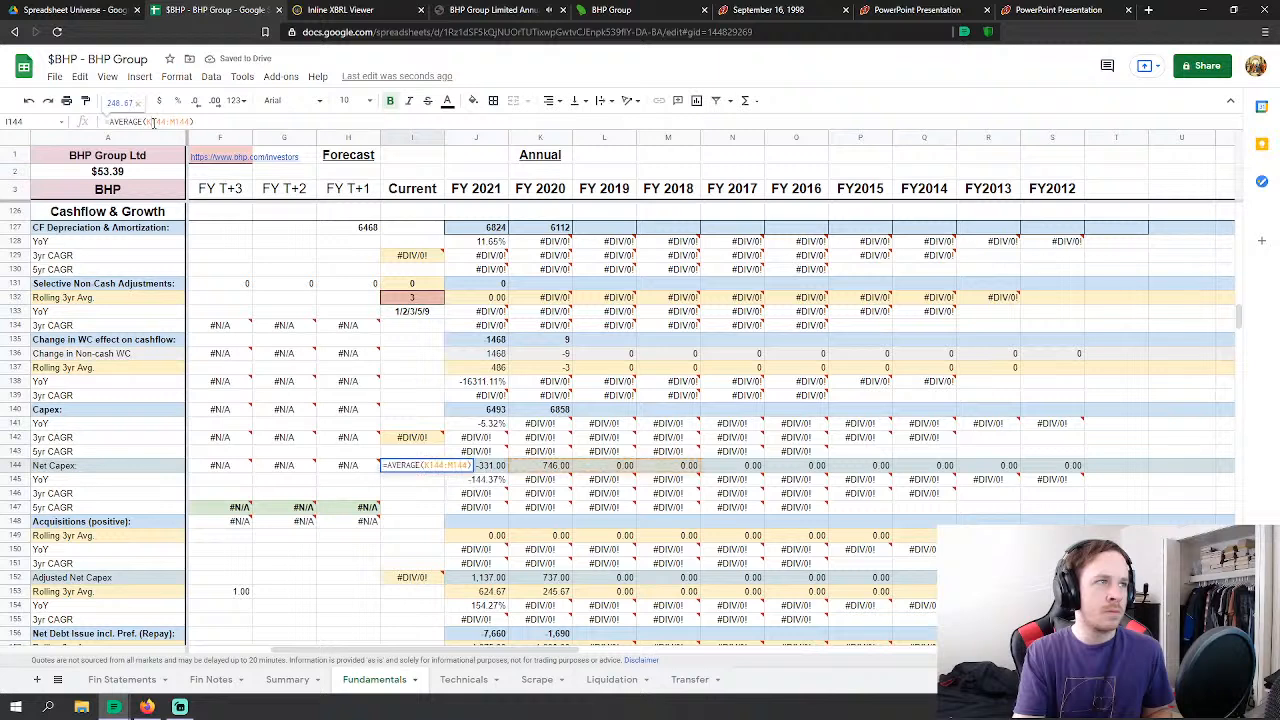
text(j)
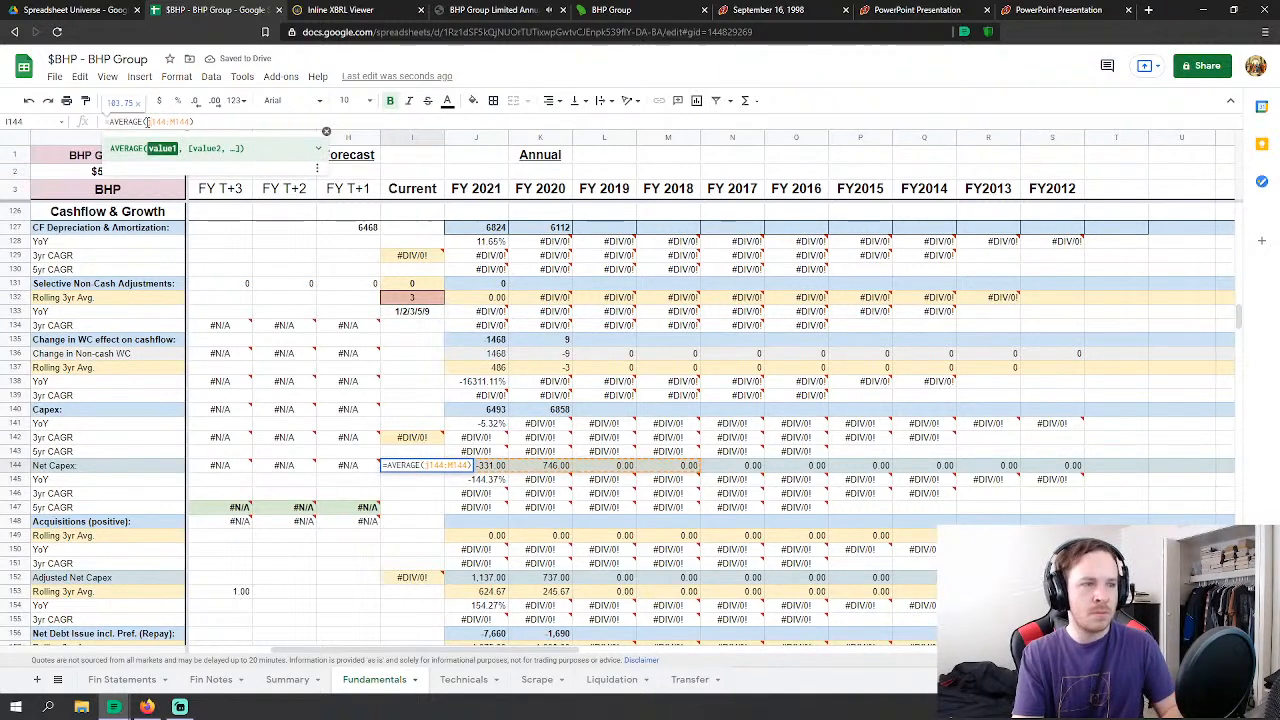
drag(176, 123, 171, 123)
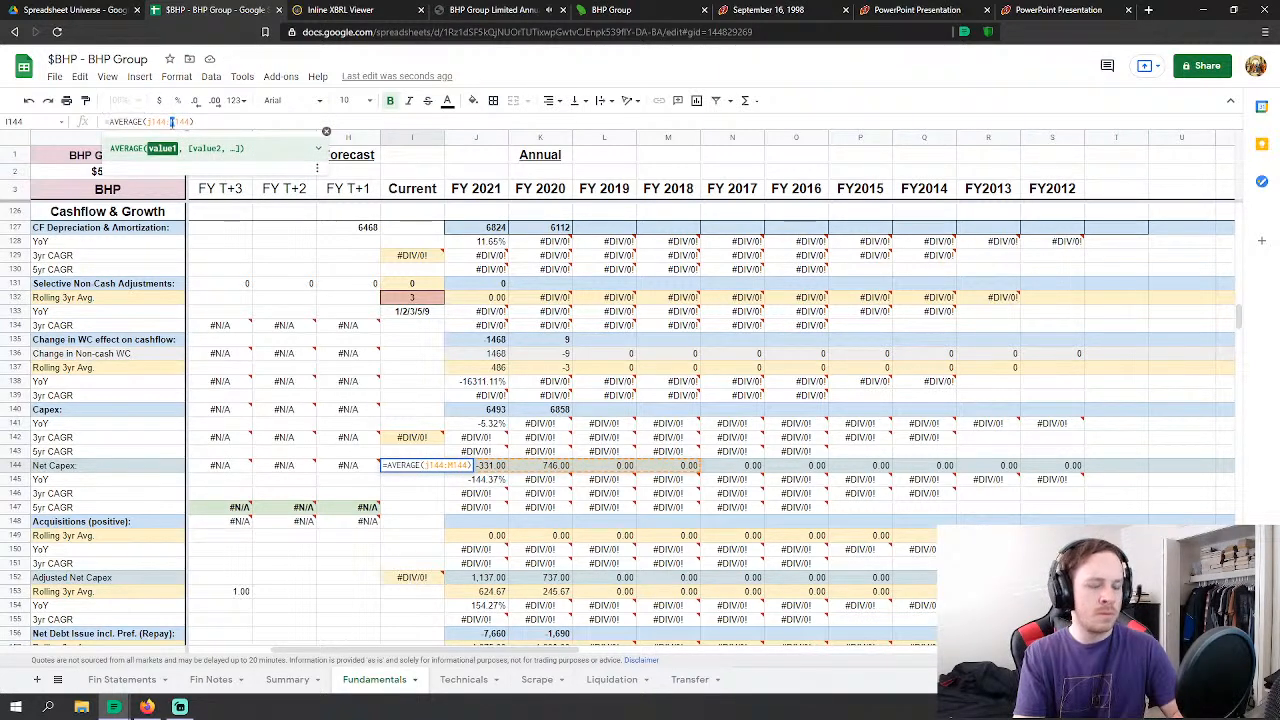
text(l)
key(Return)
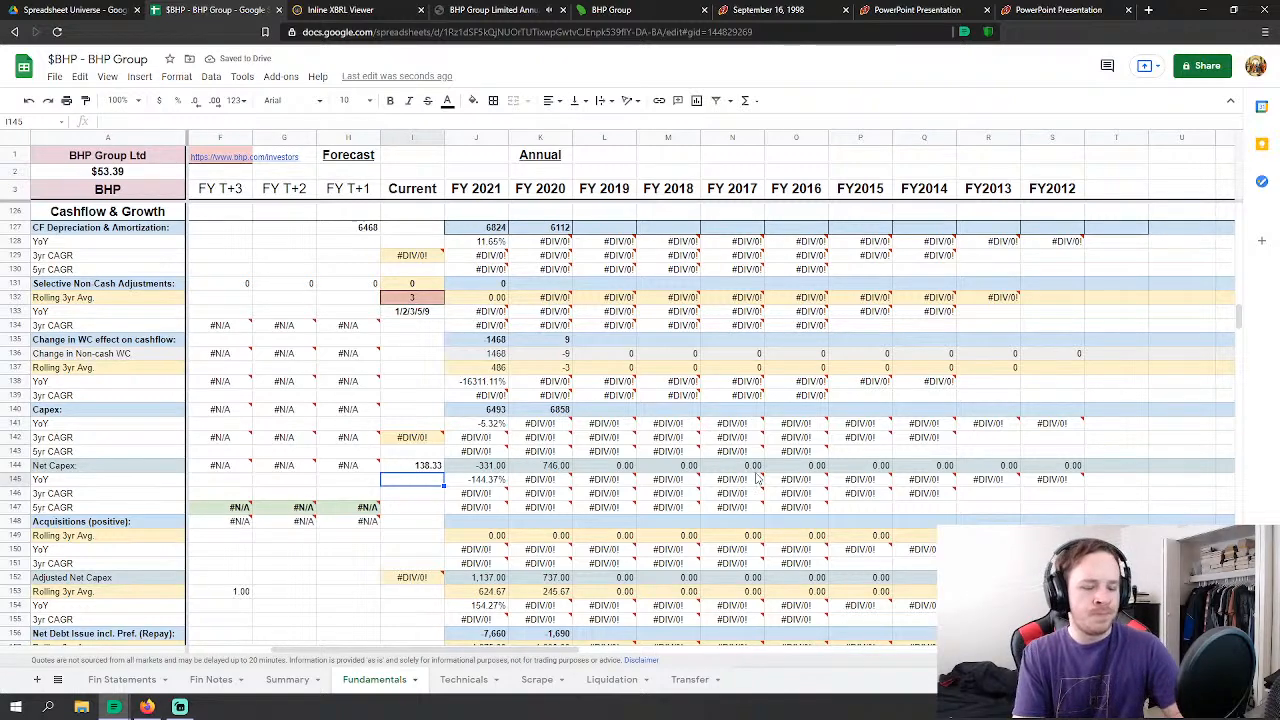
Step: Link FY 2019 CF Depreciation & Amortization in Fundamentals to the depreciation and amortisation expense in 'Fin Statements'!U106
scroll(725, 510, down, 2)
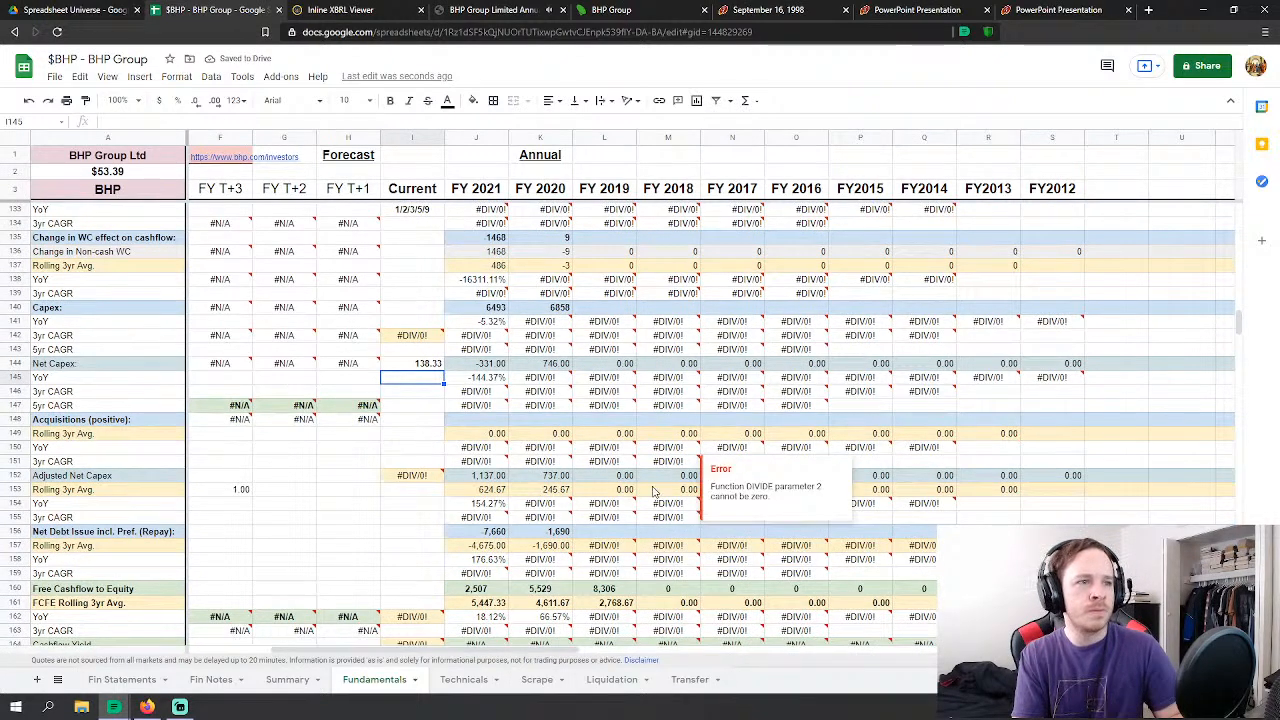
scroll(650, 495, down, 3)
scroll(645, 495, down, 7)
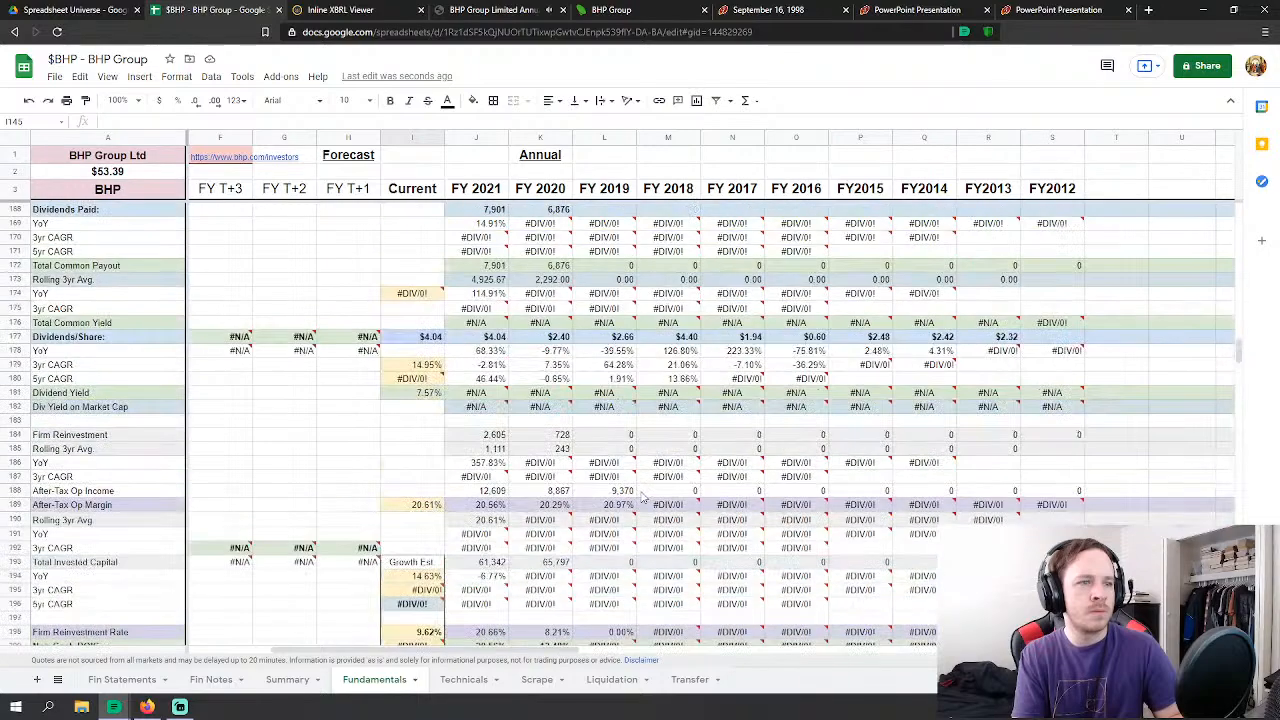
scroll(650, 503, up, 10)
scroll(650, 503, up, 4)
click(610, 270)
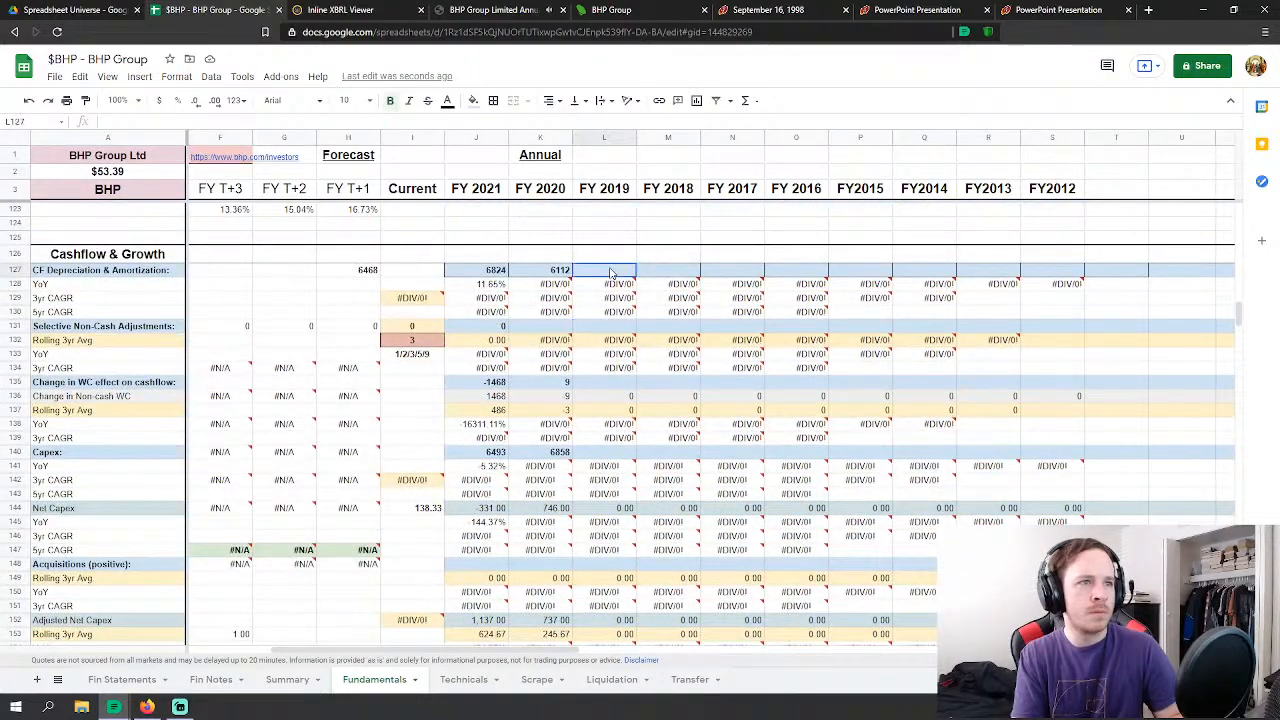
text(=)
click(122, 679)
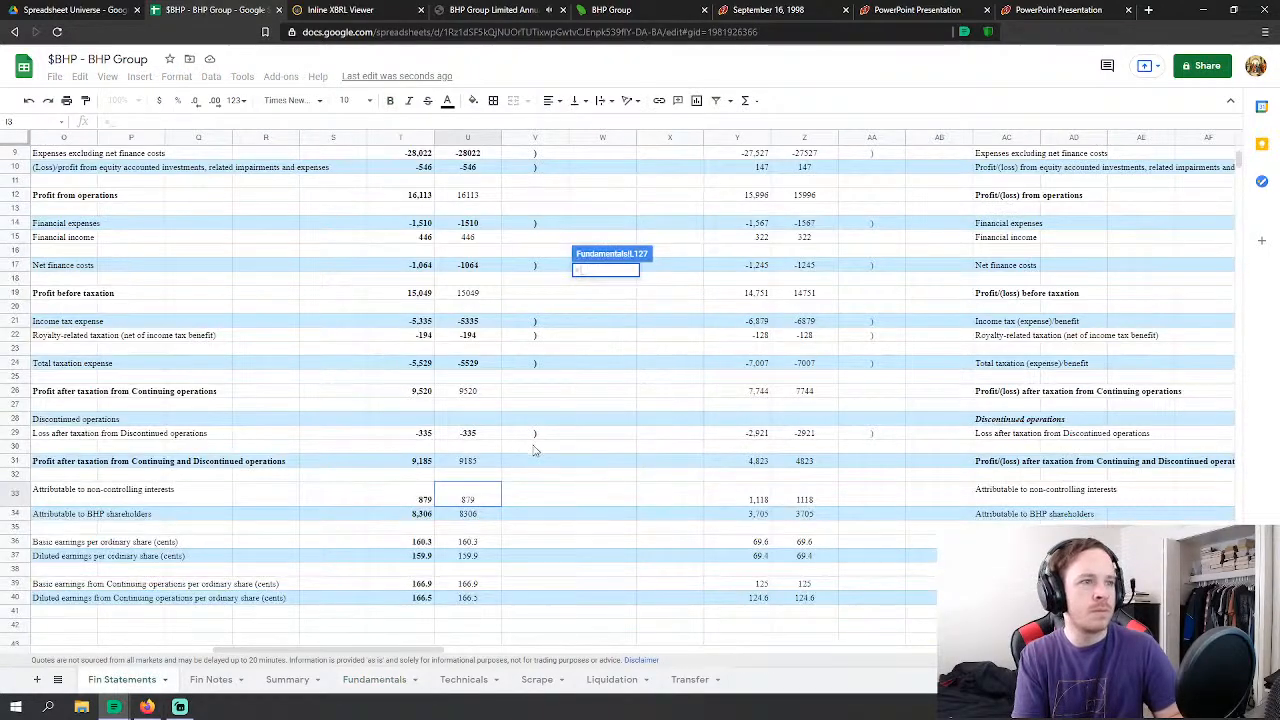
scroll(528, 464, down, 10)
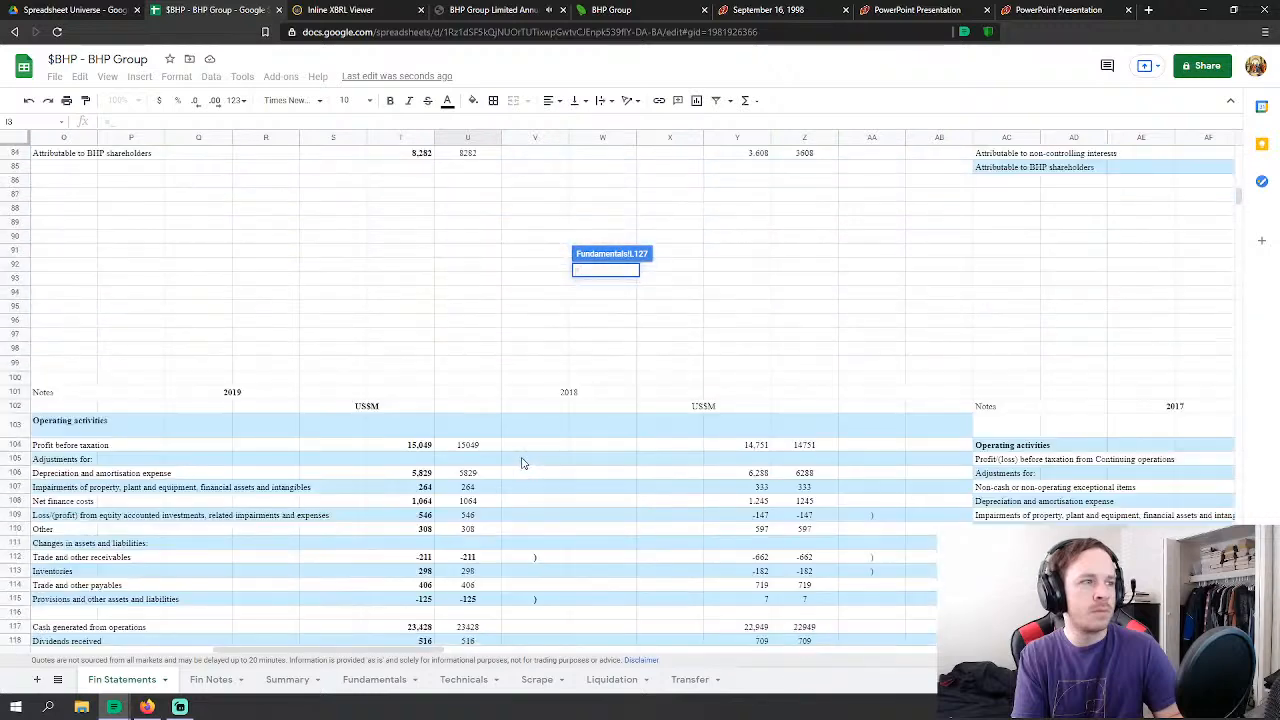
click(468, 377)
key(Return)
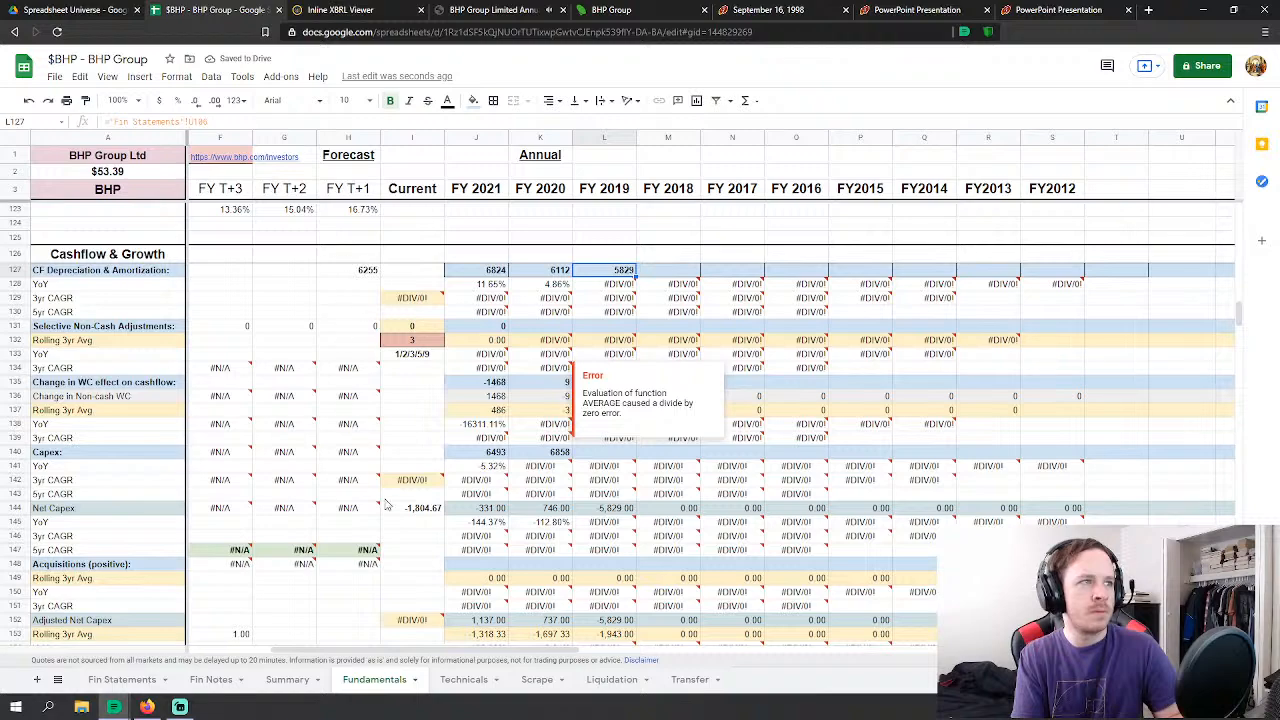
Step: Enter FY 2019 Change in WC effect on cashflow as the sum of the asset and liability changes in 'Fin Statements'!U112:U115
scroll(490, 565, up, 12)
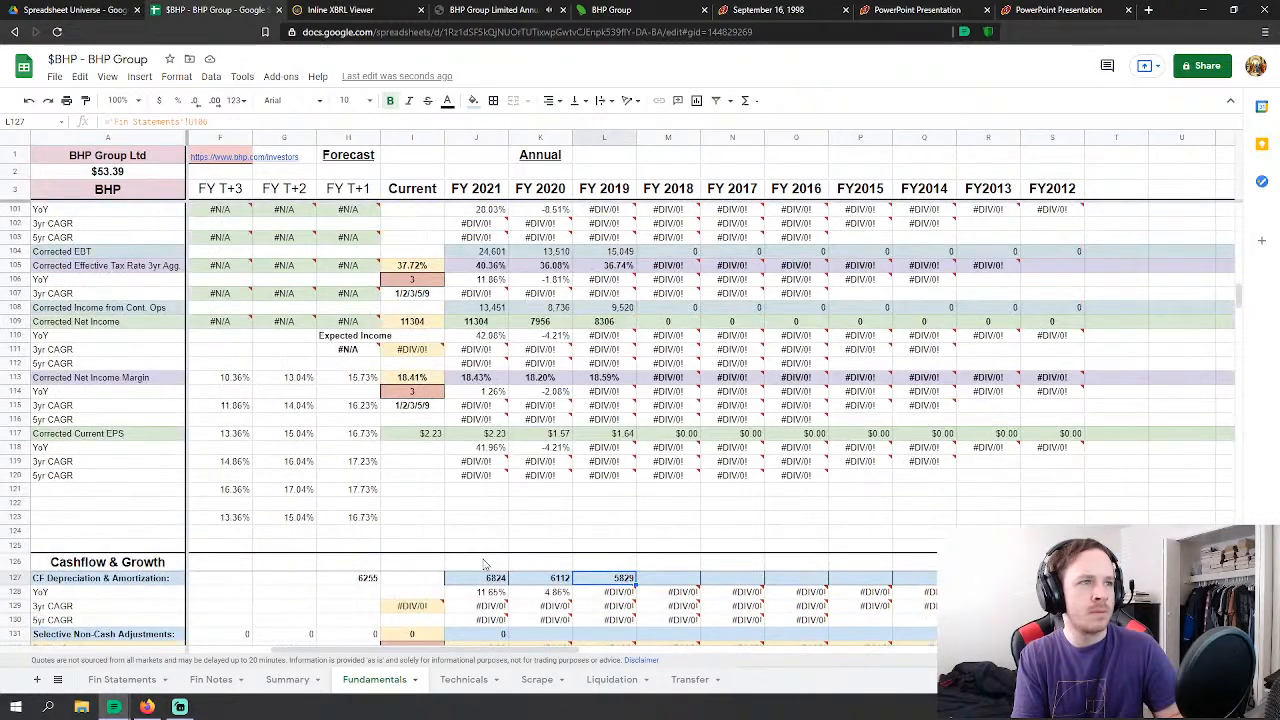
scroll(484, 563, down, 12)
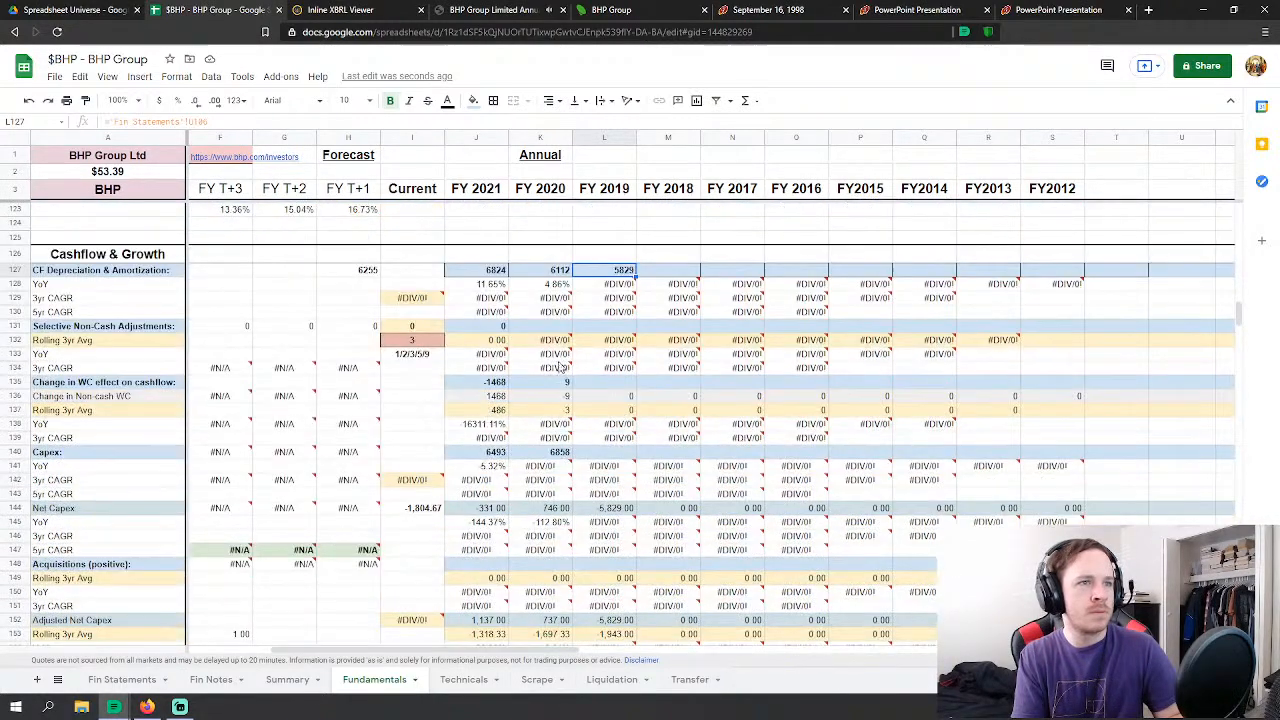
click(607, 384)
text(=)
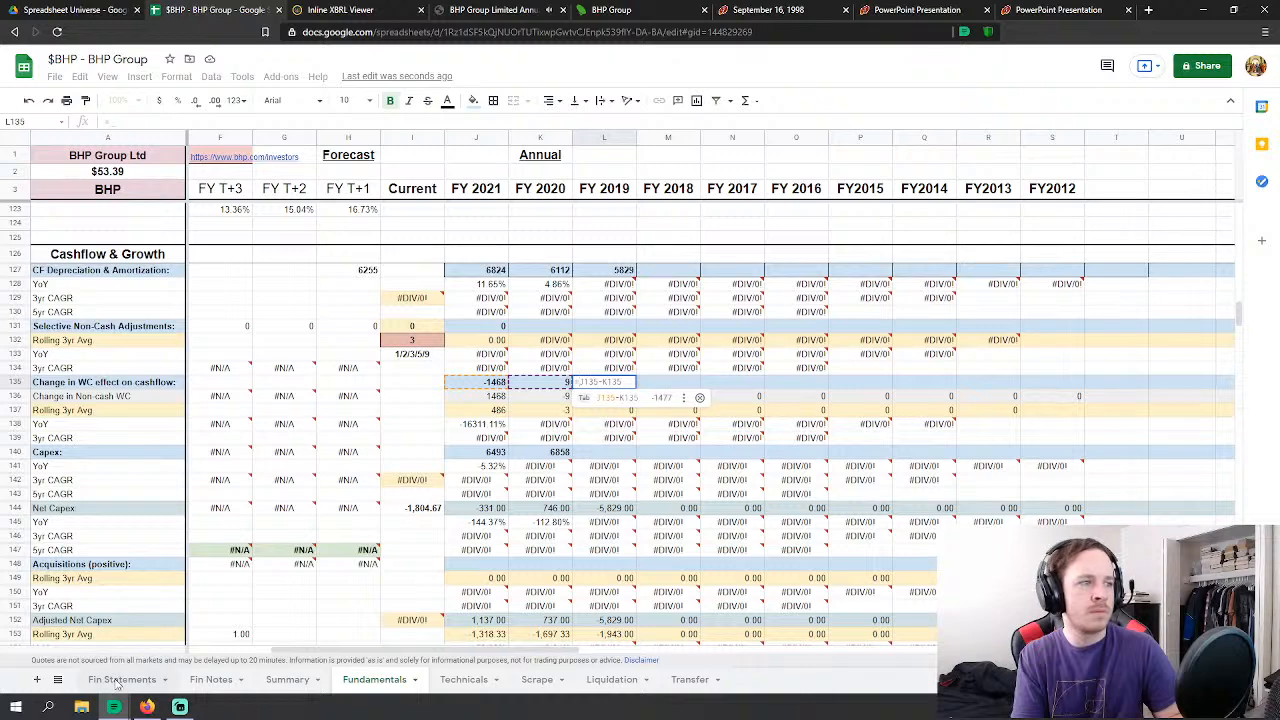
click(118, 680)
text(su)
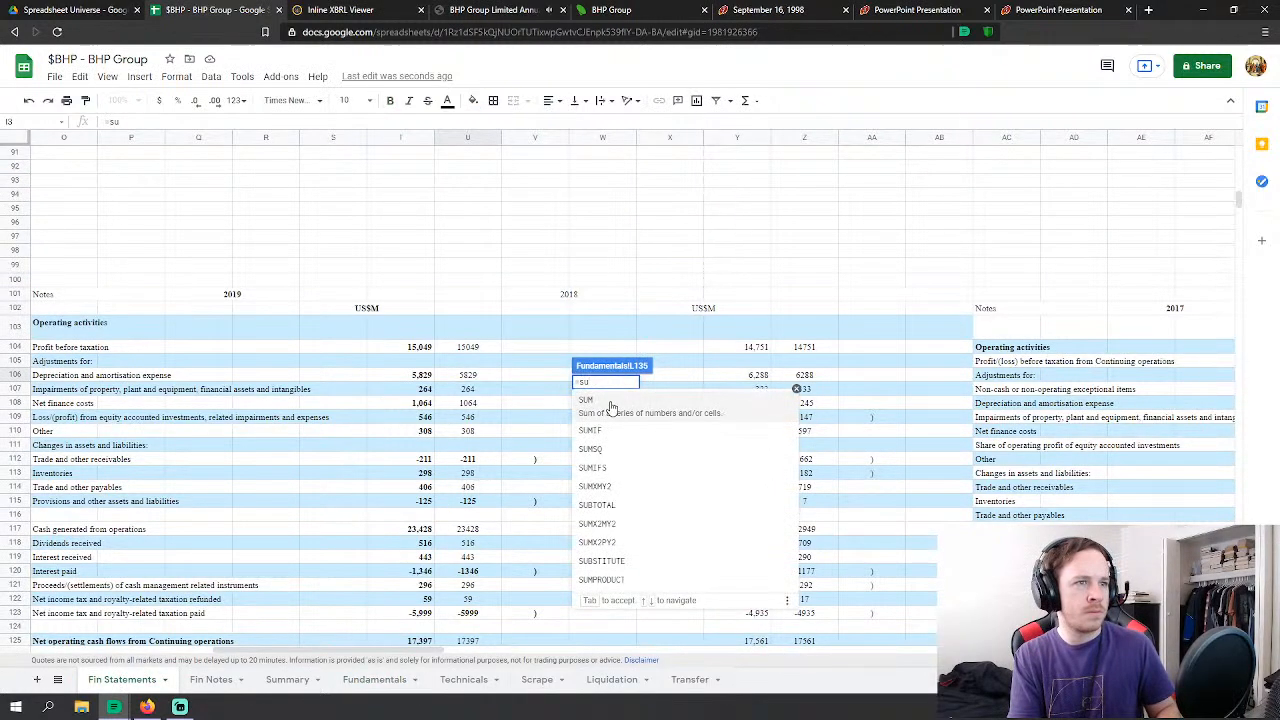
key(Tab)
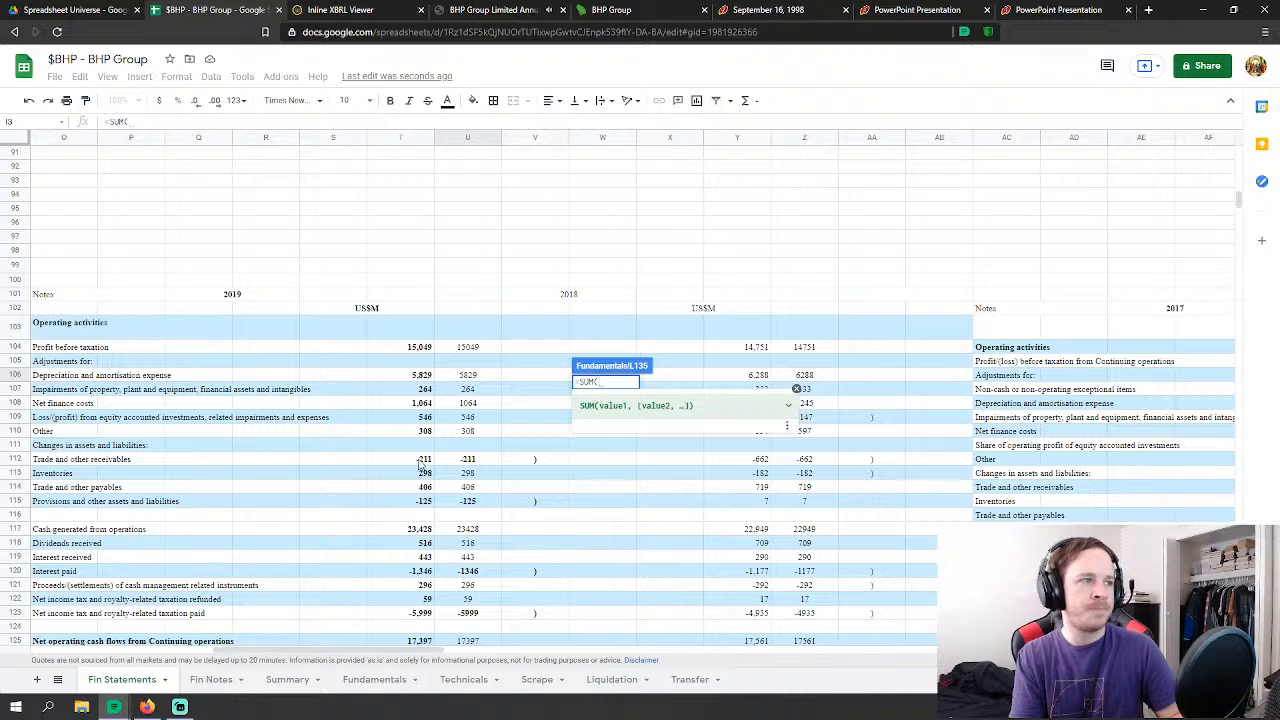
drag(471, 460, 477, 500)
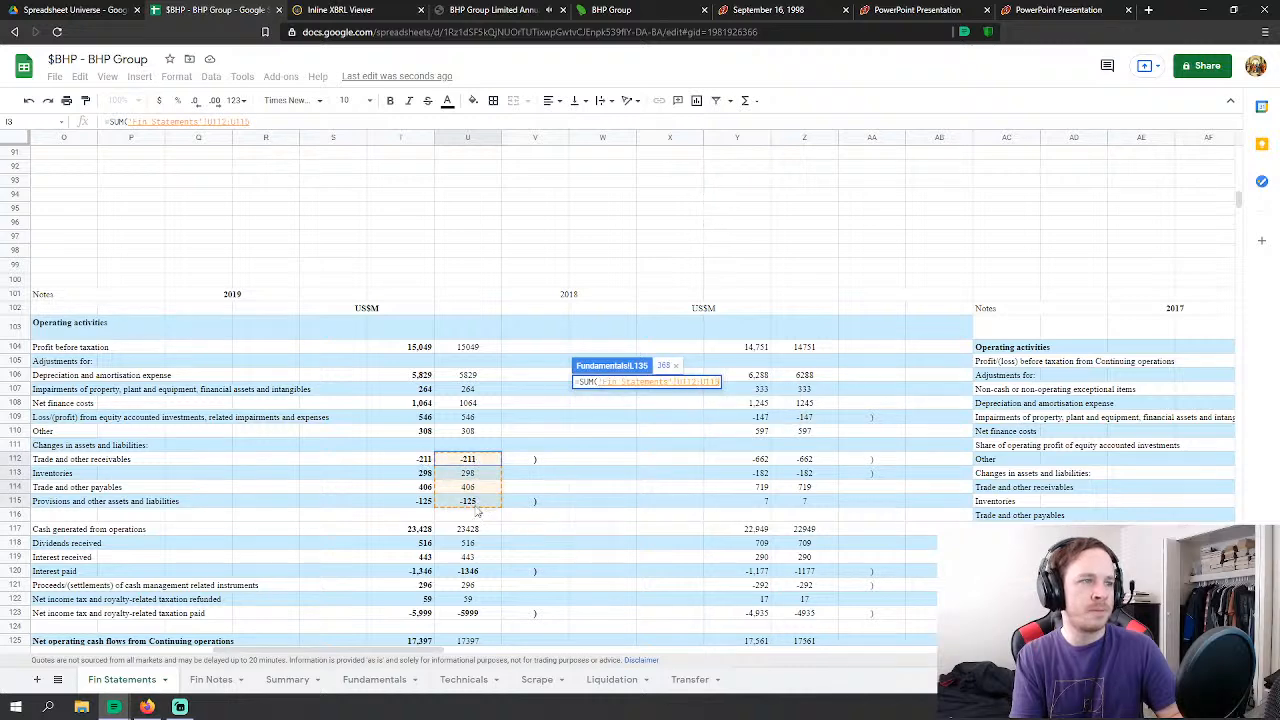
key(Return)
Step: Enter FY 2019 Capex in Fundamentals L140 as minus U132, U133, U134 and U136 from 'Fin Statements'
click(625, 425)
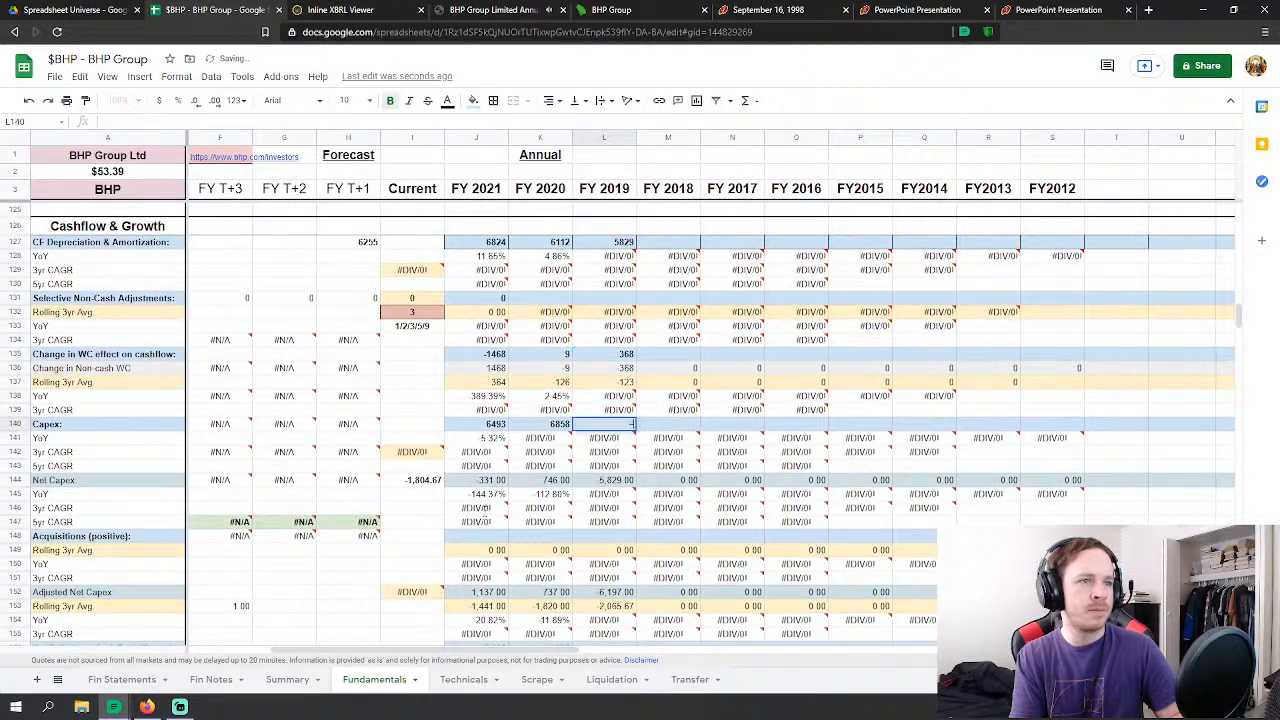
text(=-)
click(122, 679)
scroll(518, 448, down, 7)
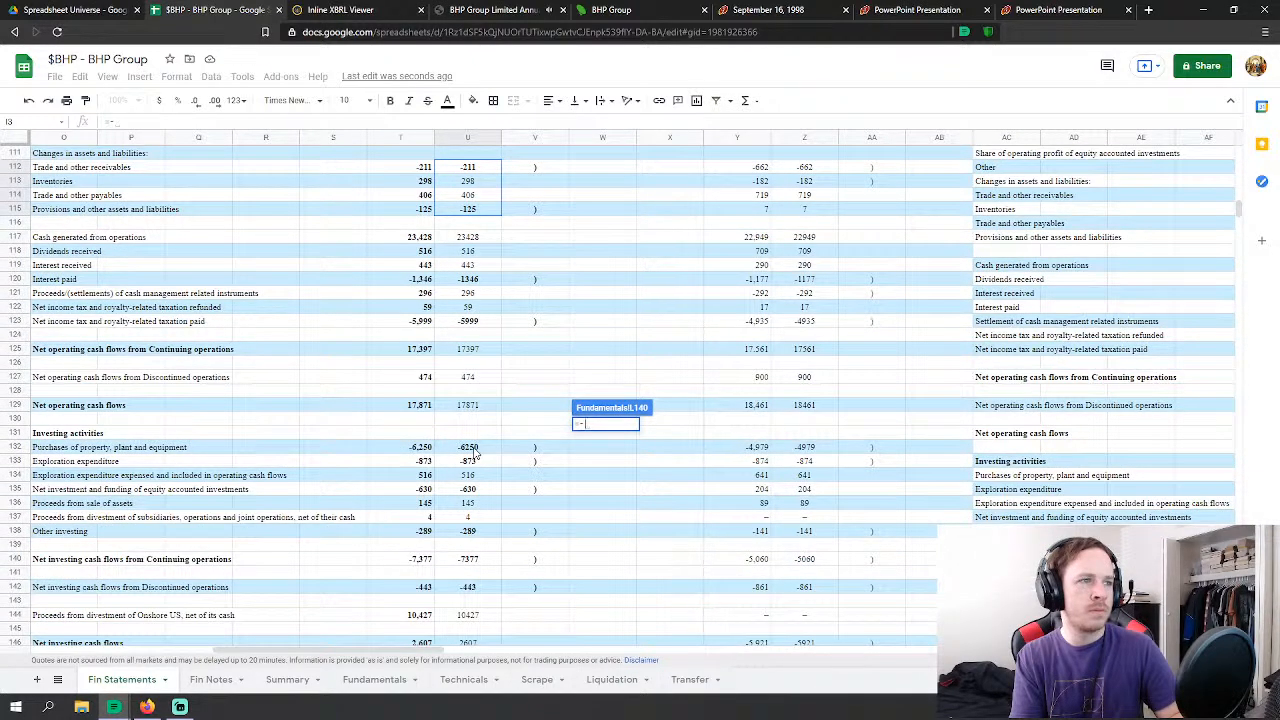
click(476, 450)
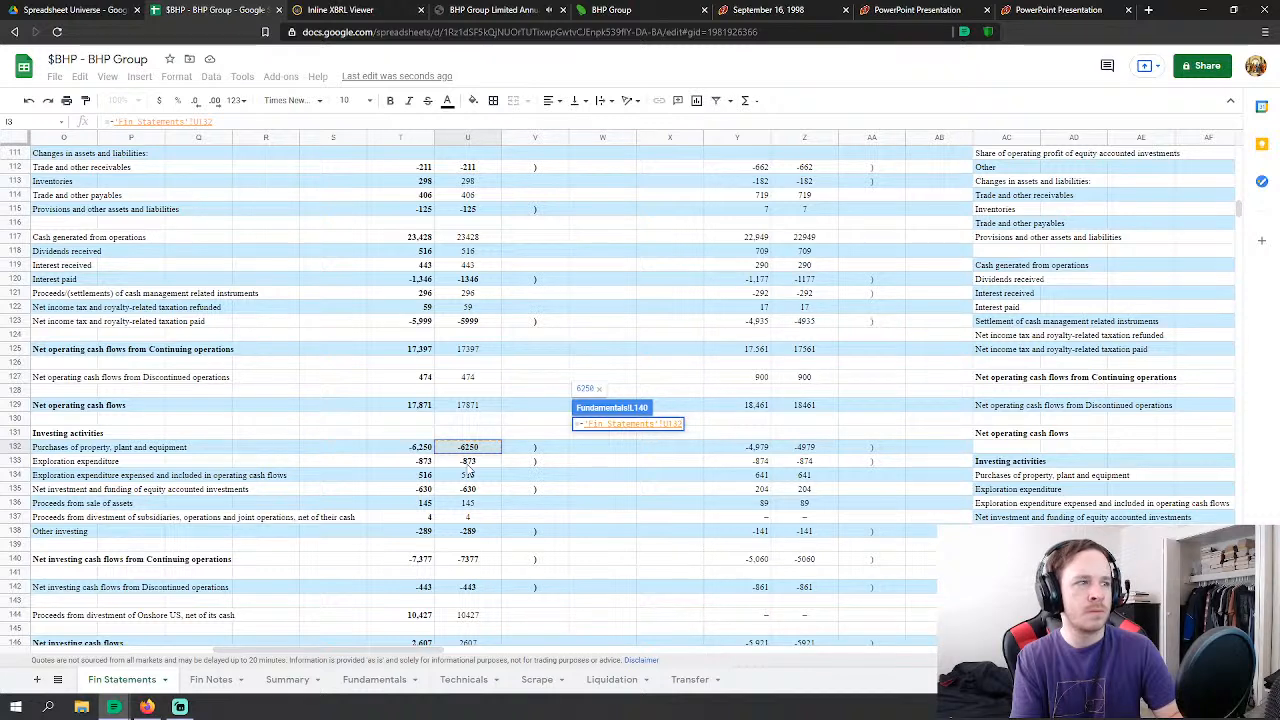
text(-)
click(467, 463)
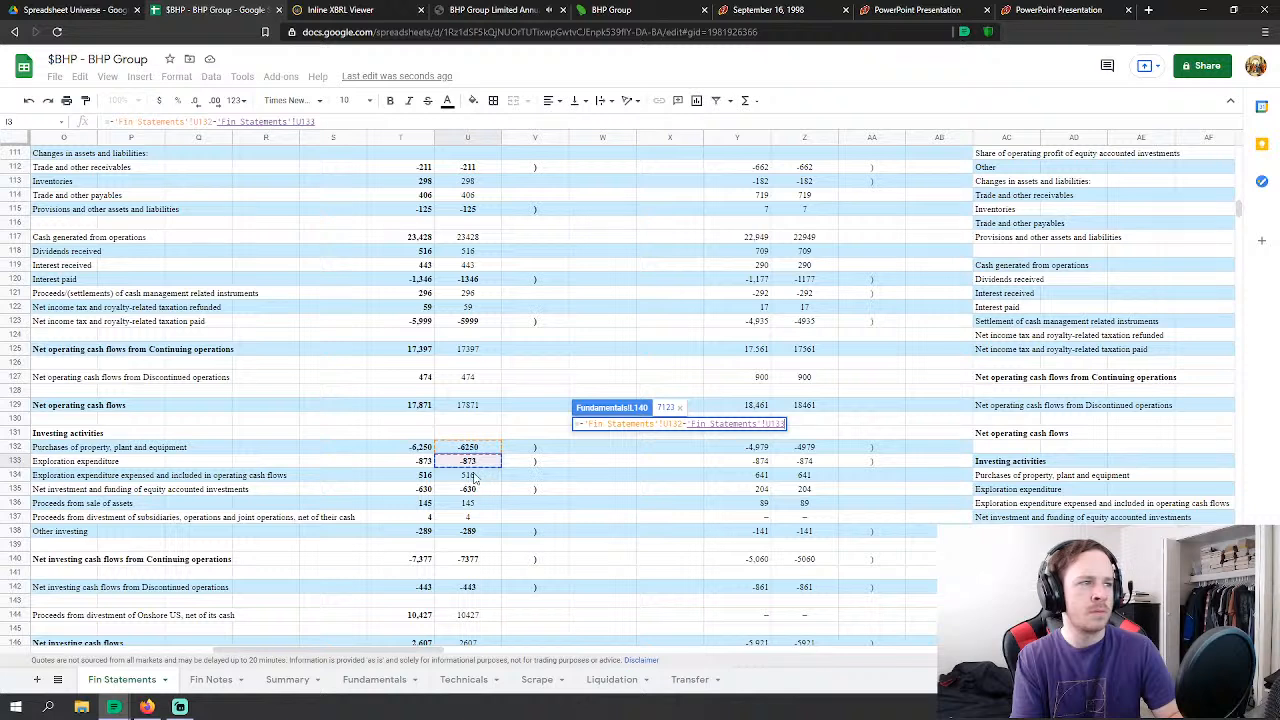
text(-)
click(481, 478)
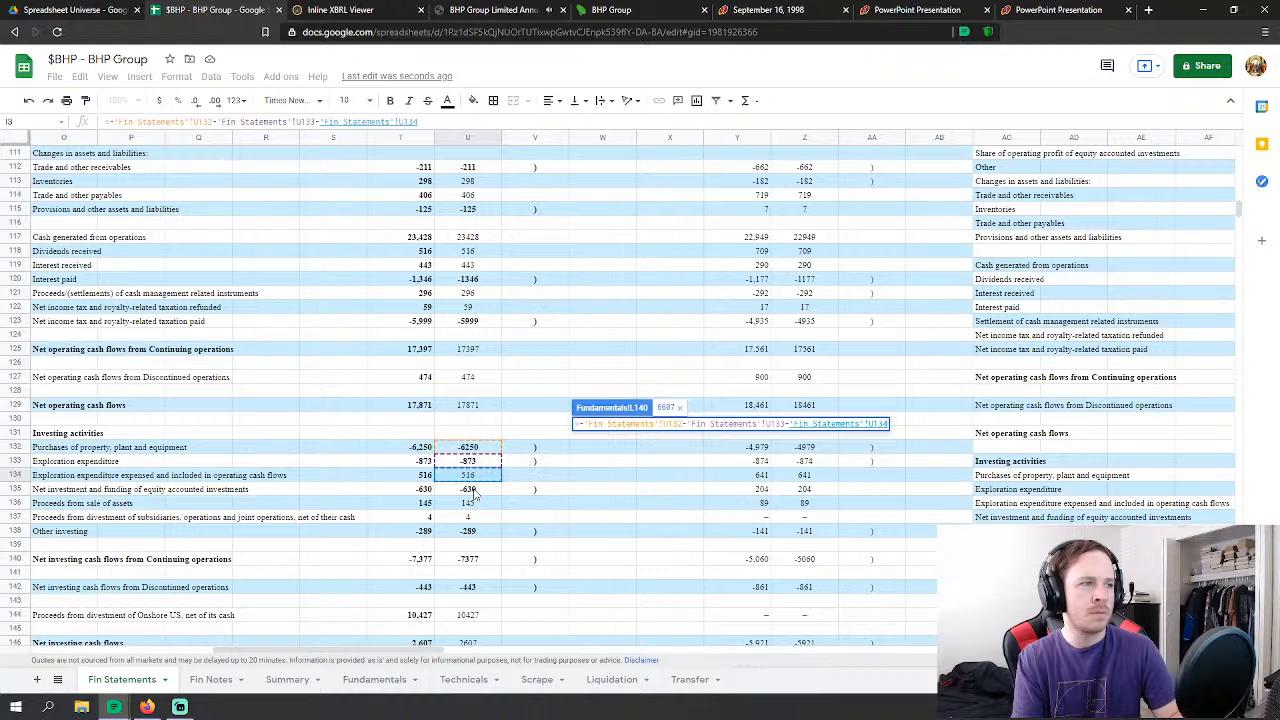
text(-)
click(480, 504)
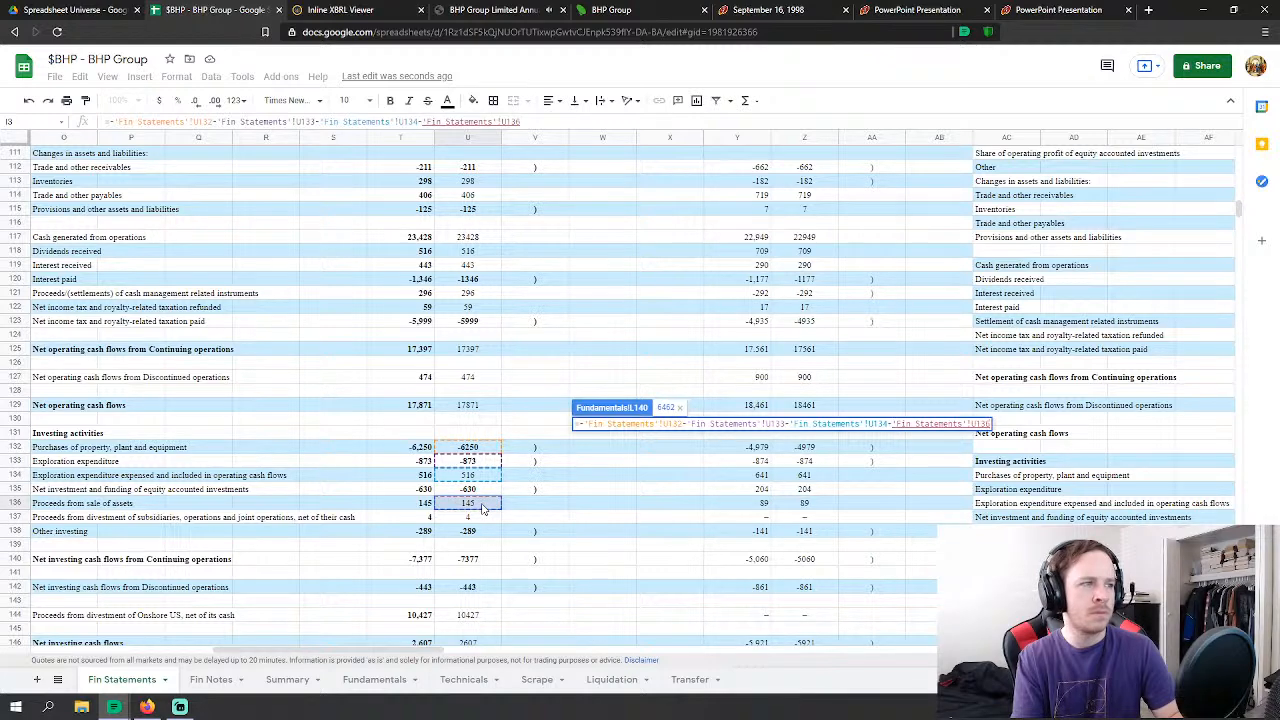
key(Return)
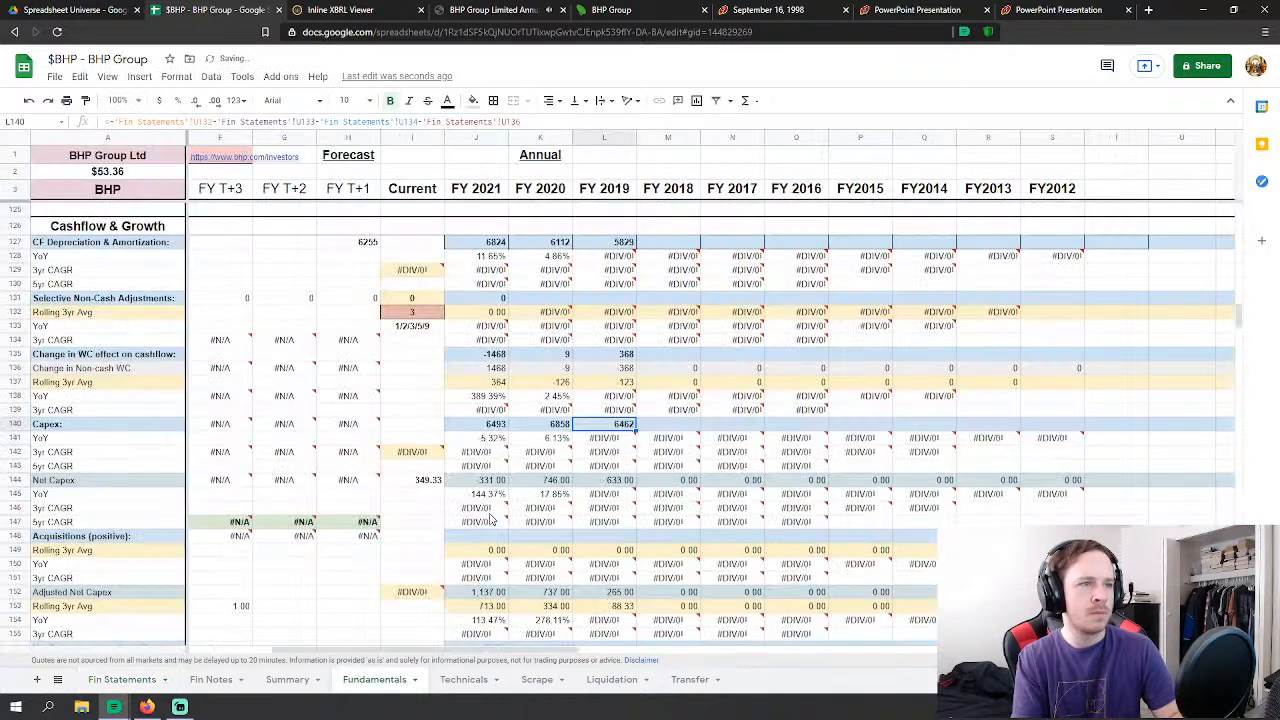
Step: Move the AVERAGE formula in the CF Depreciation & Amortization row from FY T+1 (H127) to FY T+5 (E127)
scroll(470, 470, down, 2)
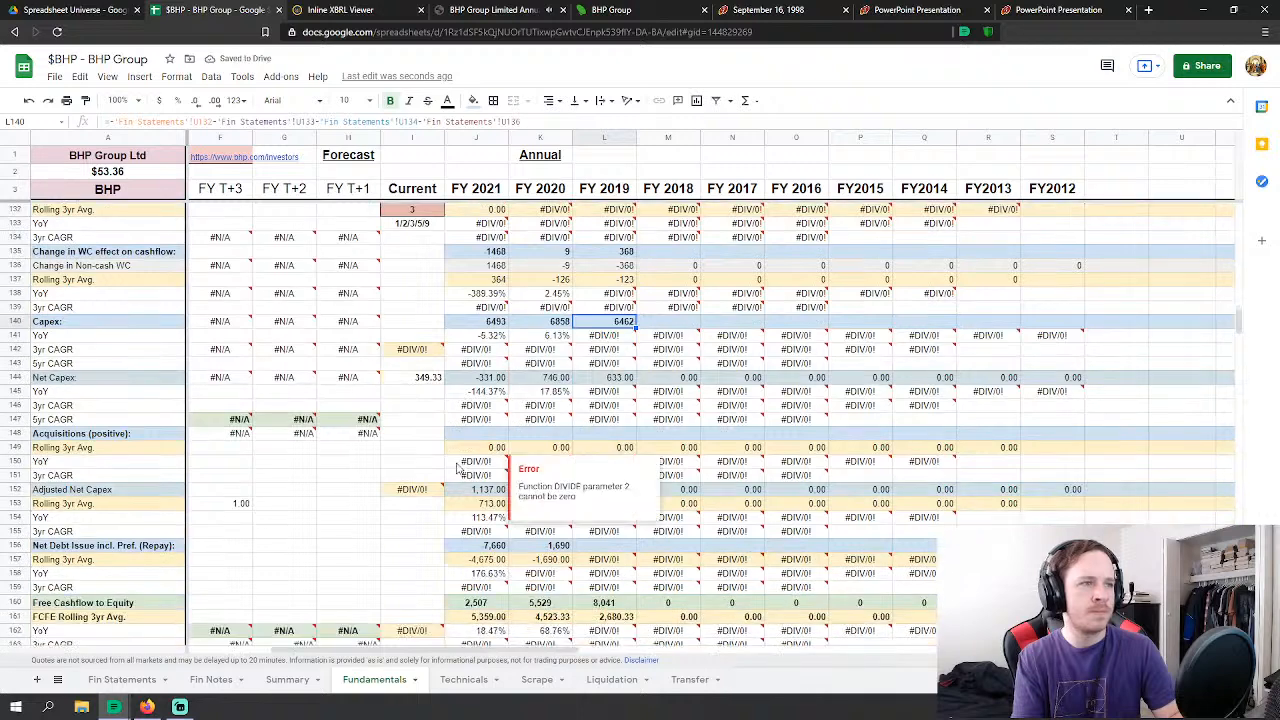
drag(340, 655, 291, 655)
scroll(400, 540, up, 6)
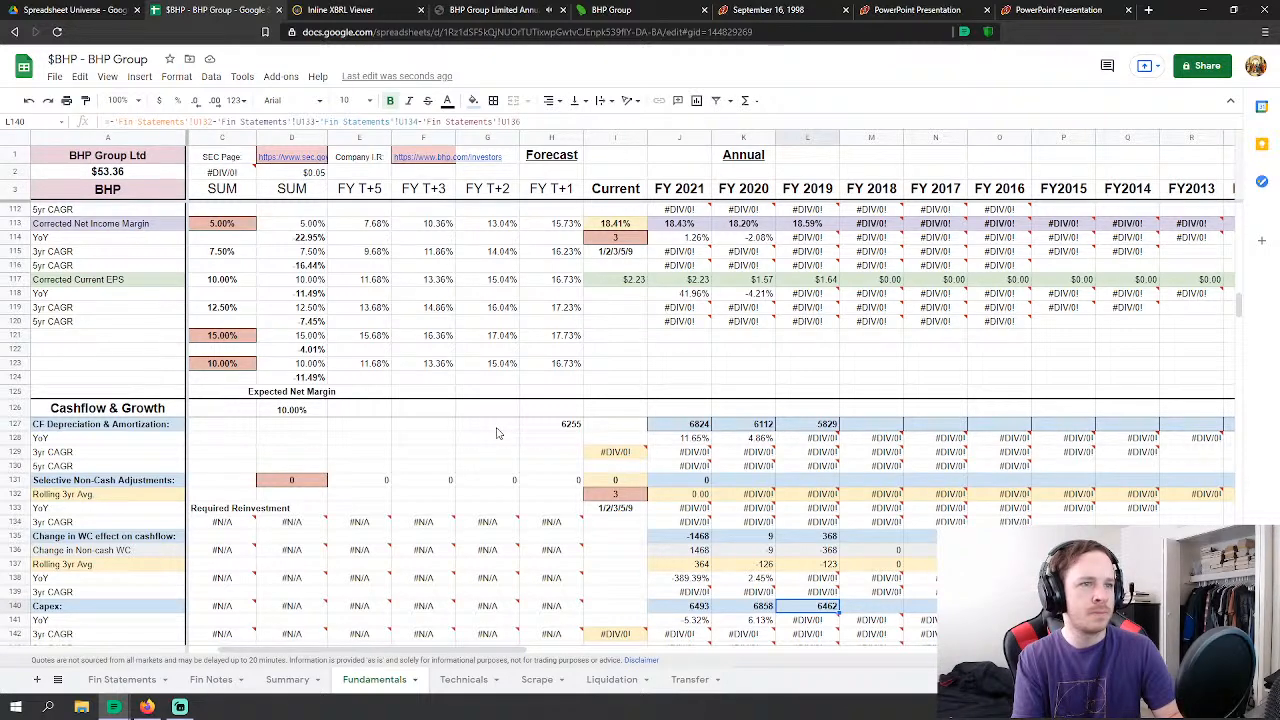
click(570, 425)
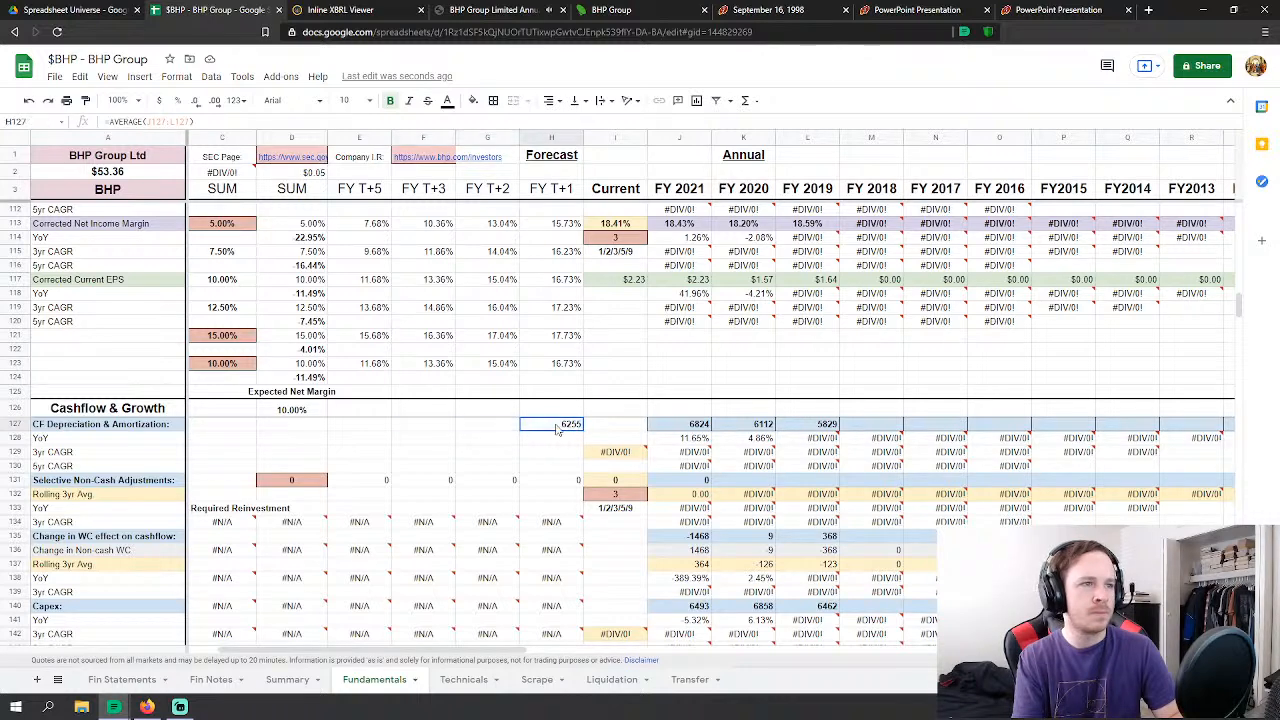
drag(570, 418, 378, 425)
click(452, 457)
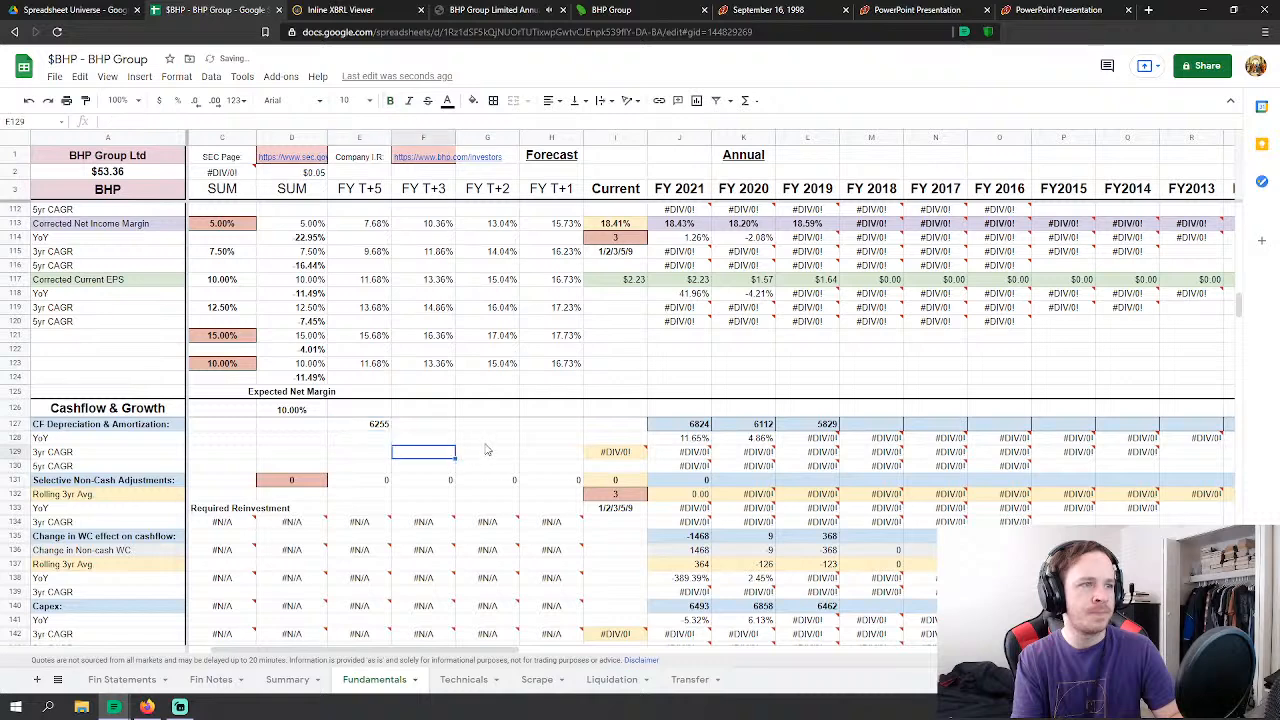
Step: Start a formula in F127 of Fundamentals and bring up the FY 2021 investing activities in Fin Statements
click(429, 428)
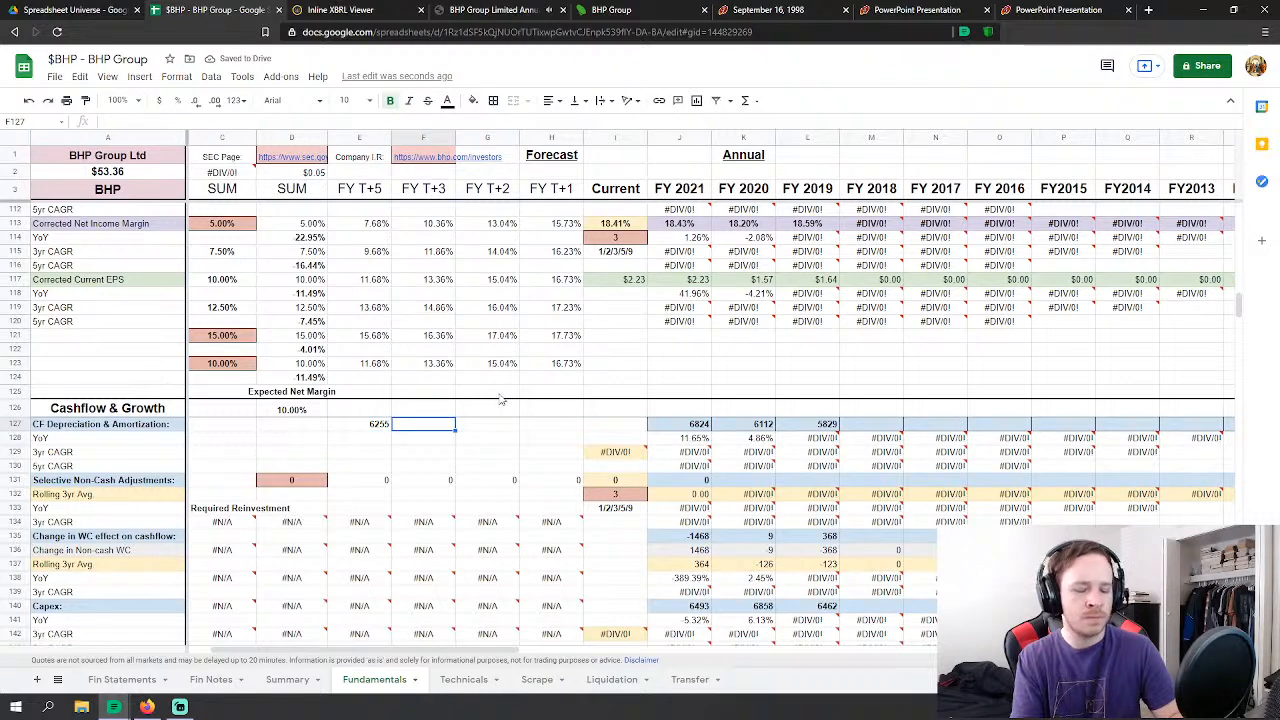
text(=AVERAGE(K127:M127))
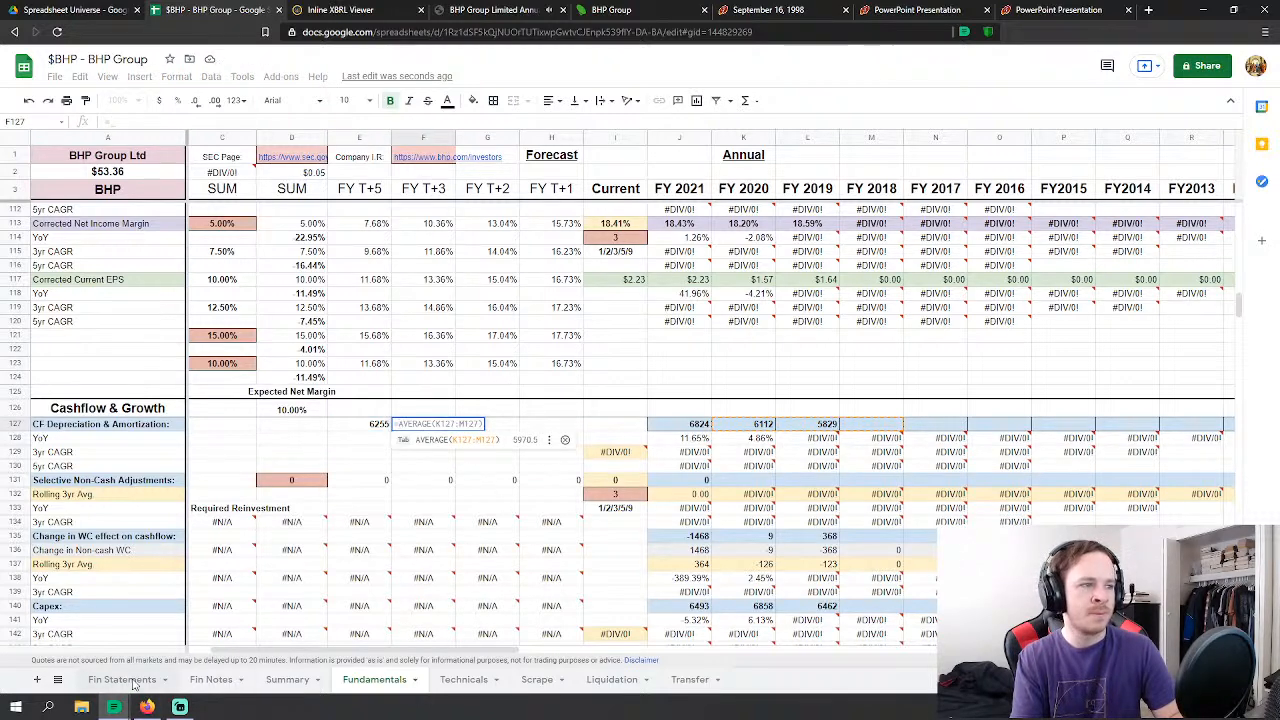
click(133, 682)
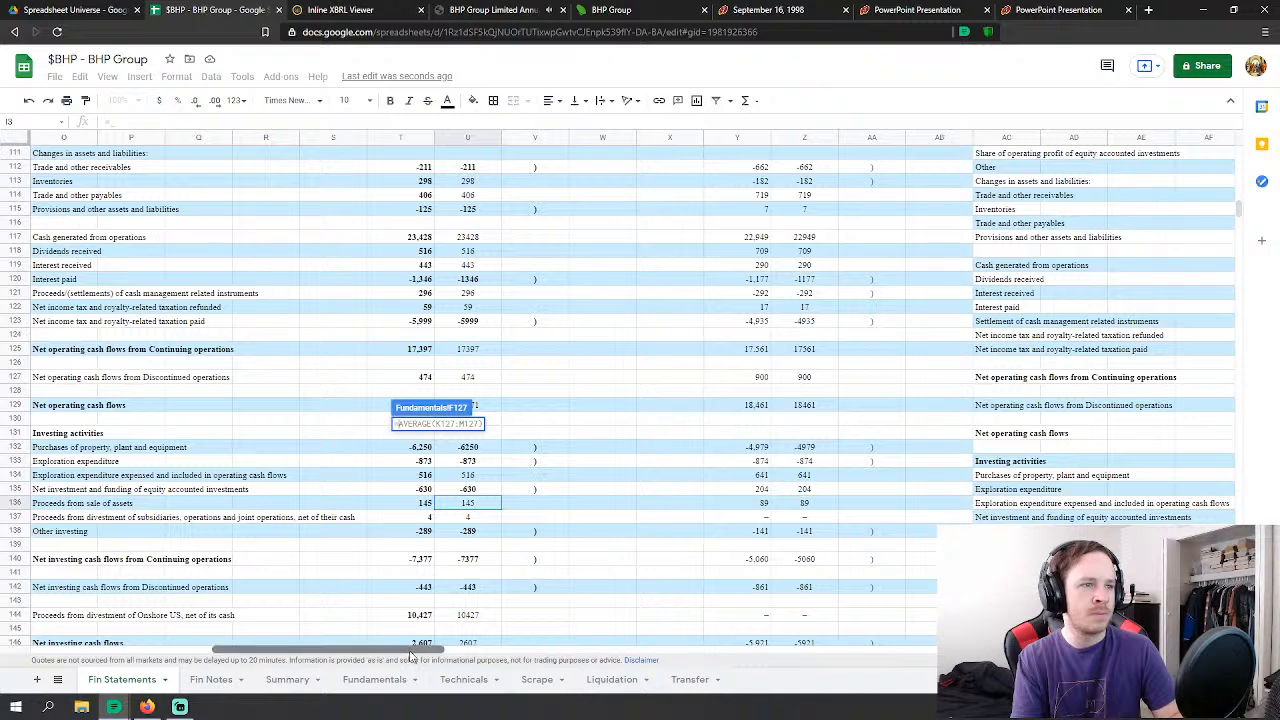
drag(410, 655, 228, 655)
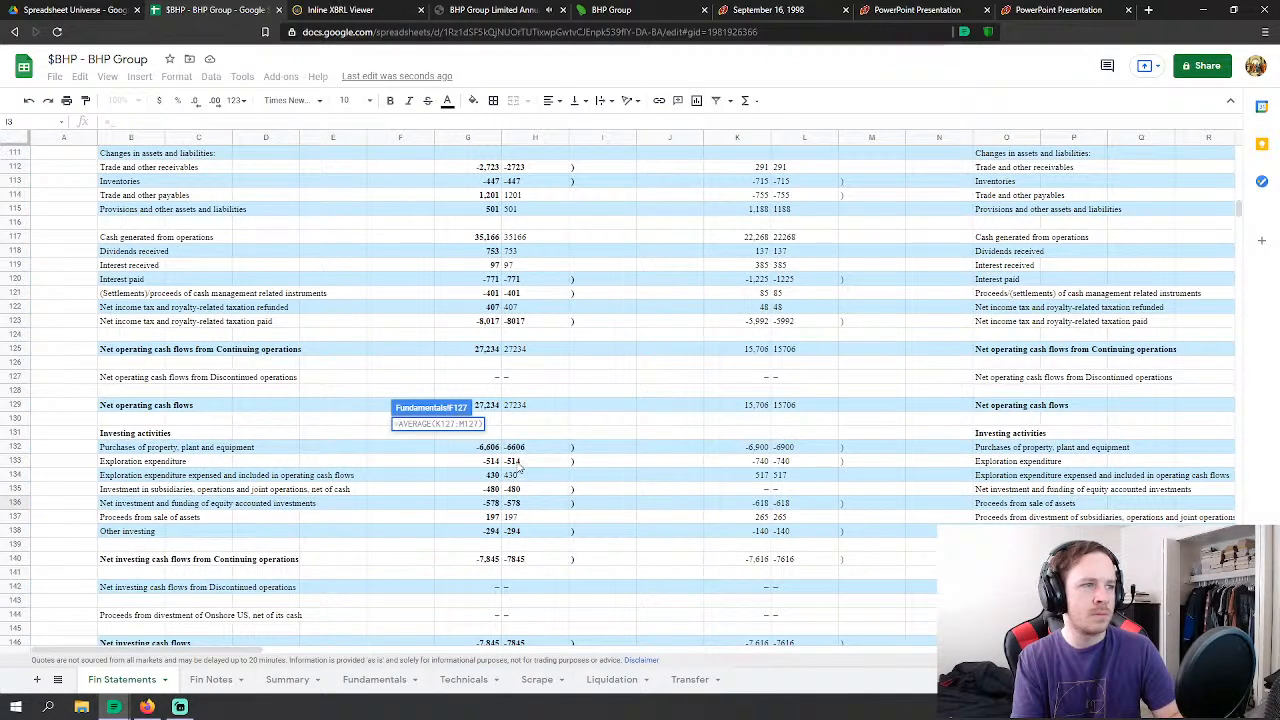
click(517, 466)
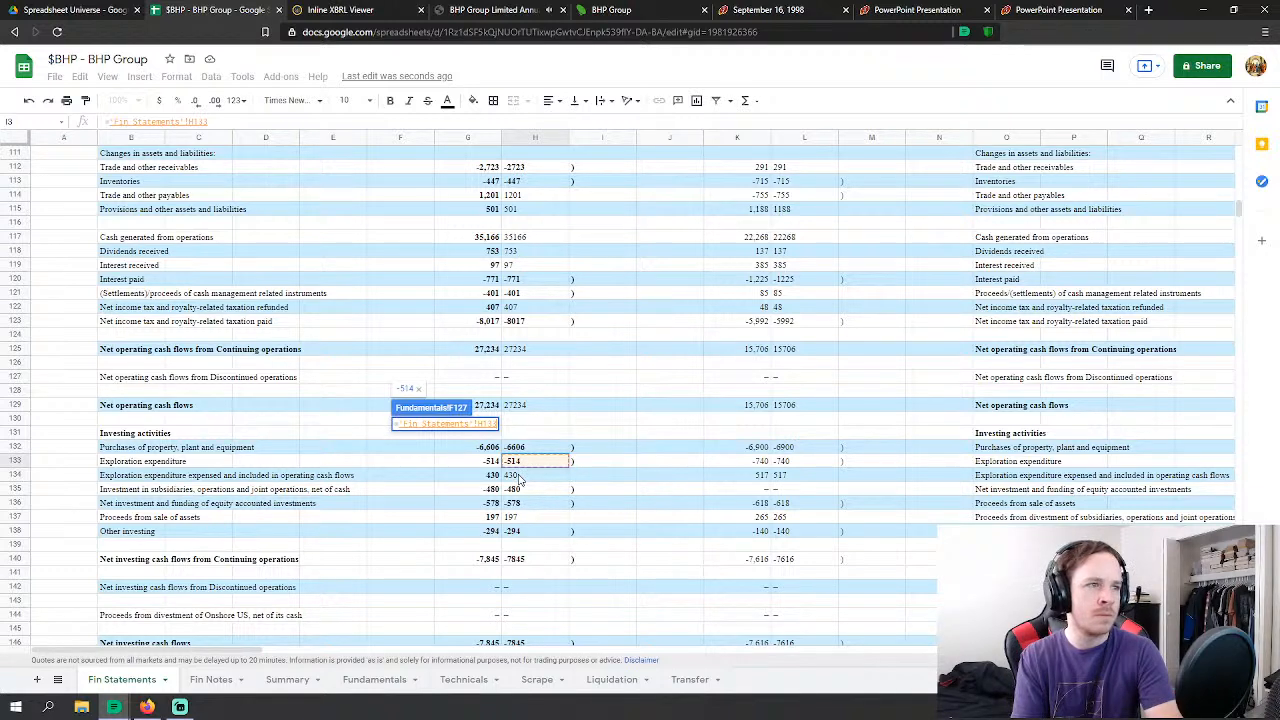
key(BackSpace)
key(BackSpace)
key(BackSpace)
key(BackSpace)
key(BackSpace)
key(BackSpace)
key(BackSpace)
key(BackSpace)
key(BackSpace)
key(BackSpace)
key(BackSpace)
key(BackSpace)
key(BackSpace)
key(BackSpace)
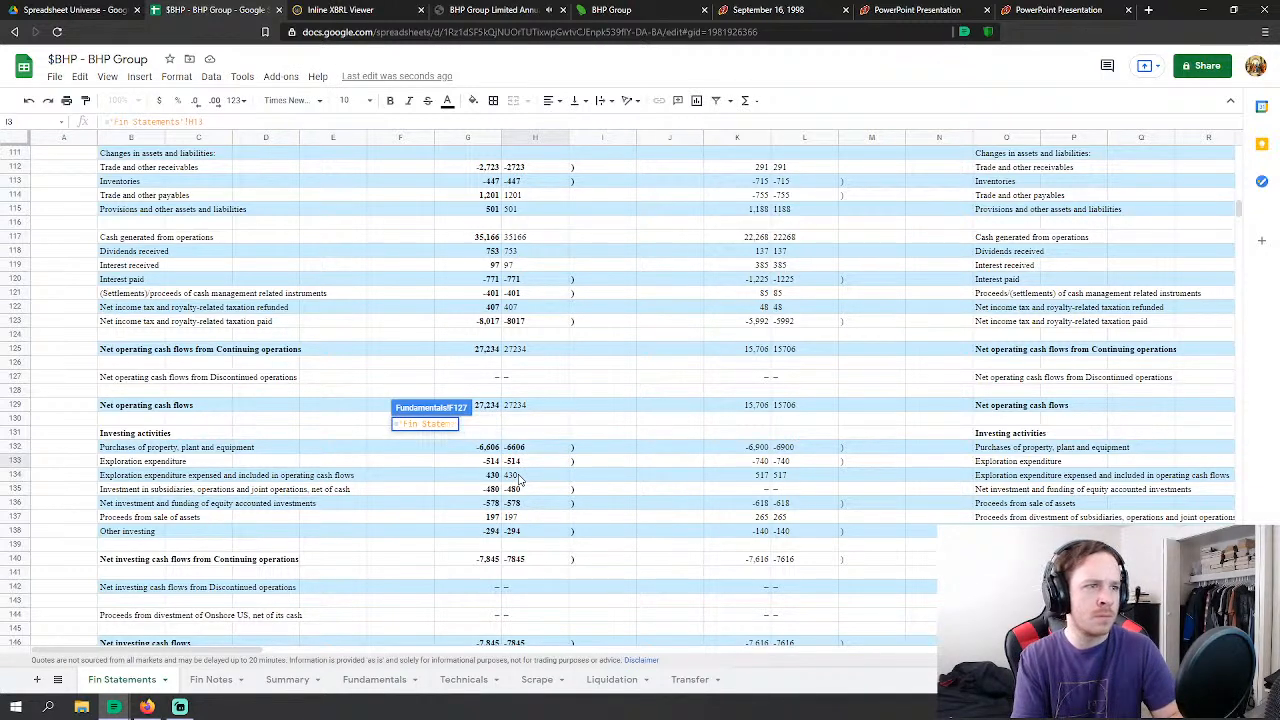
key(BackSpace)
key(BackSpace)
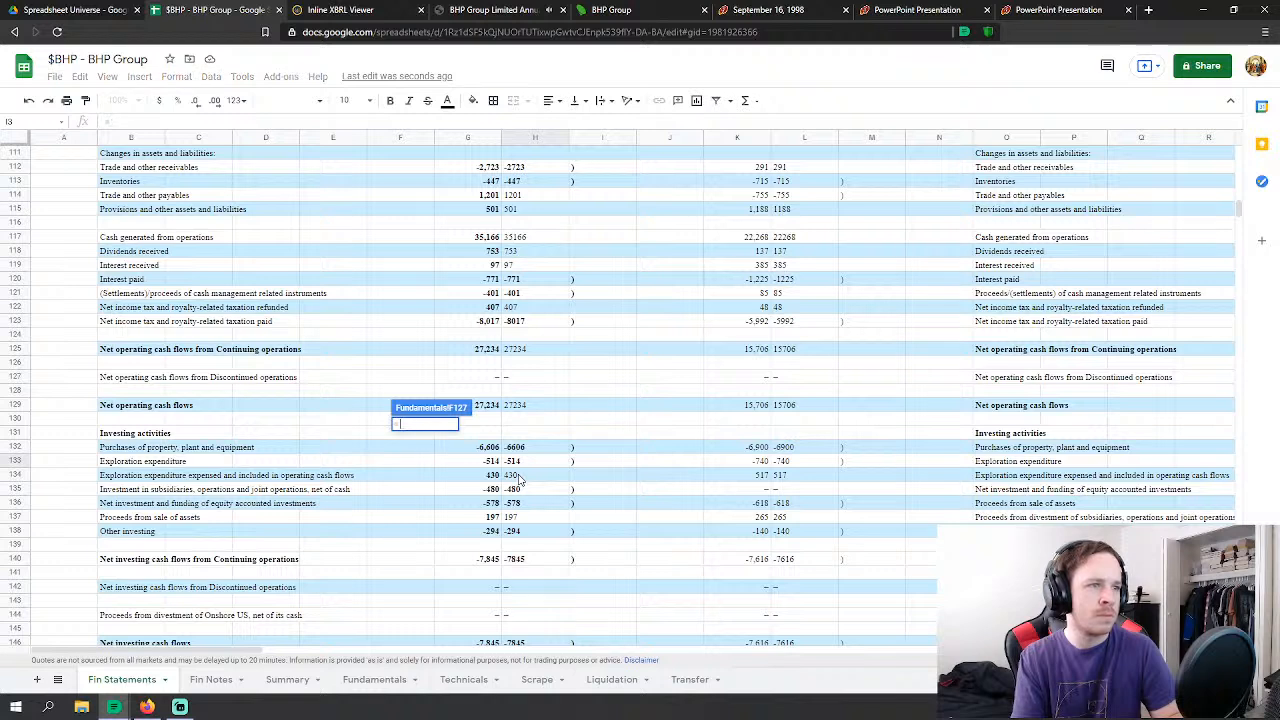
Step: Complete F127 as minus the FY 2021 exploration expenditure 'Fin Statements'!H133 minus the expensed exploration 'Fin Statements'!H134
text(_)
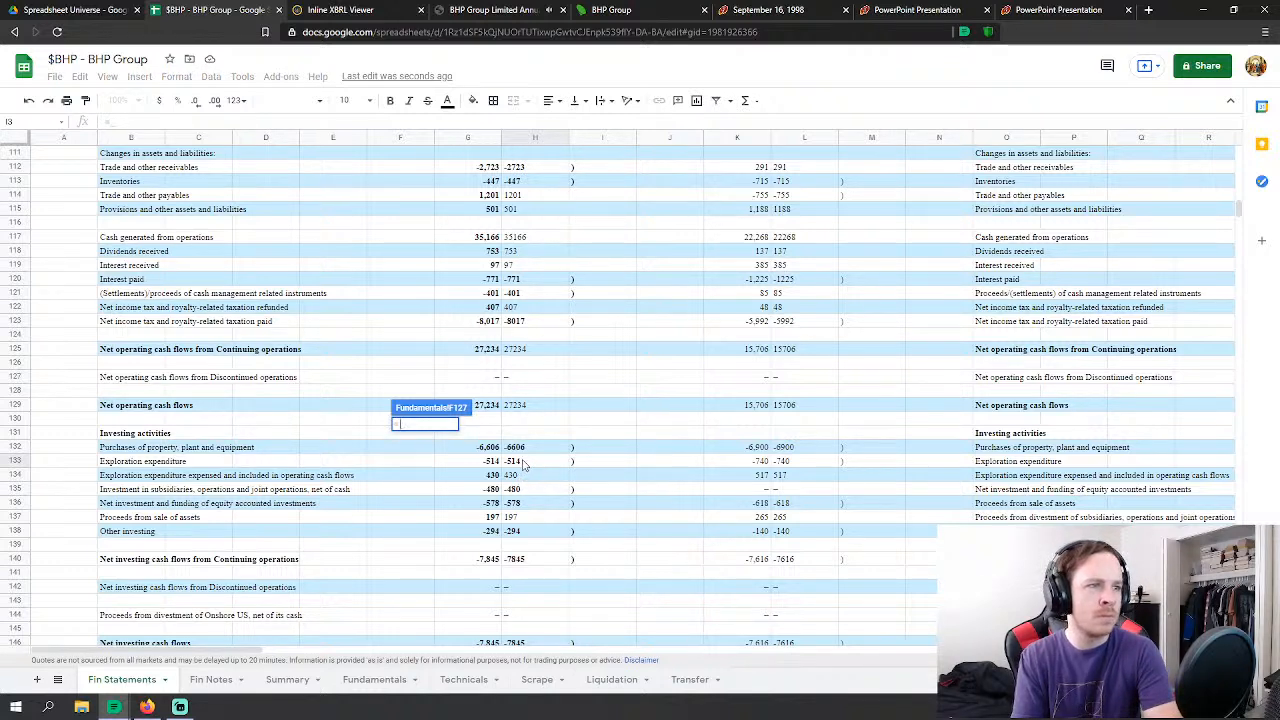
click(526, 462)
text(-'Fin Statements'!H133)
click(516, 476)
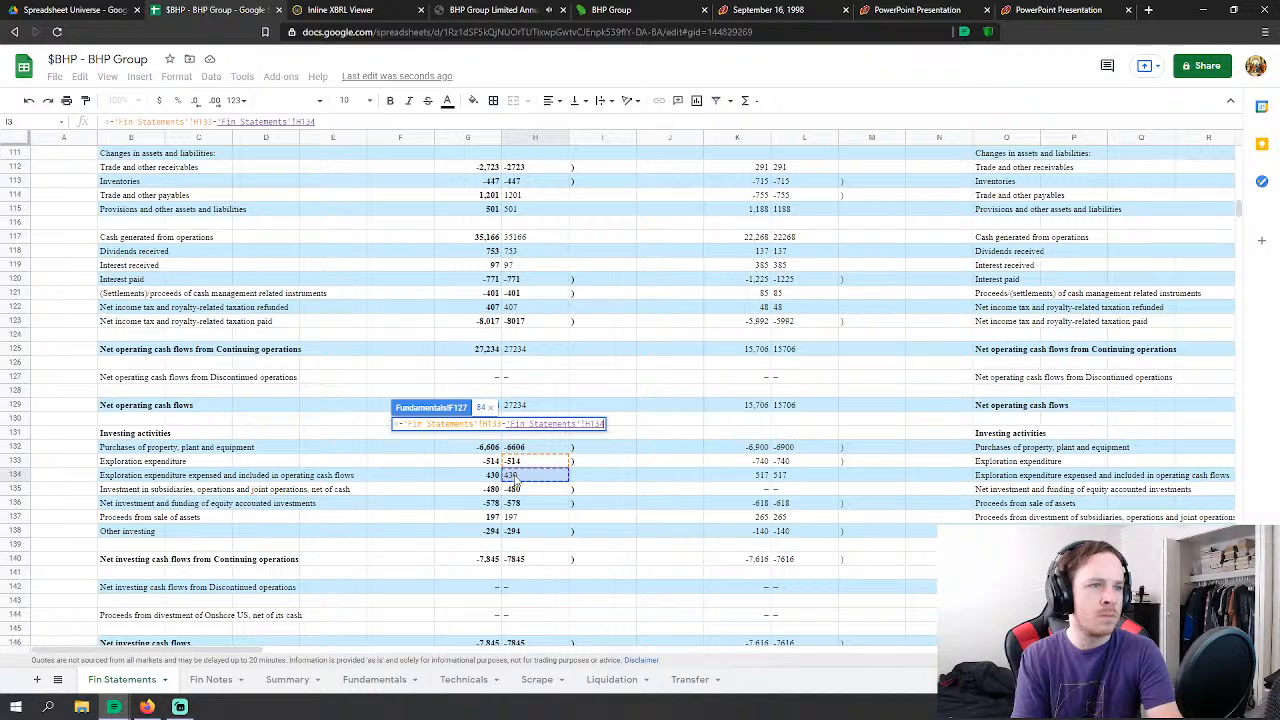
key(Return)
Step: Enter in G127 minus the FY 2020 exploration expenditure 'Fin Statements'!L133 minus the expensed exploration 'Fin Statements'!L134
click(479, 429)
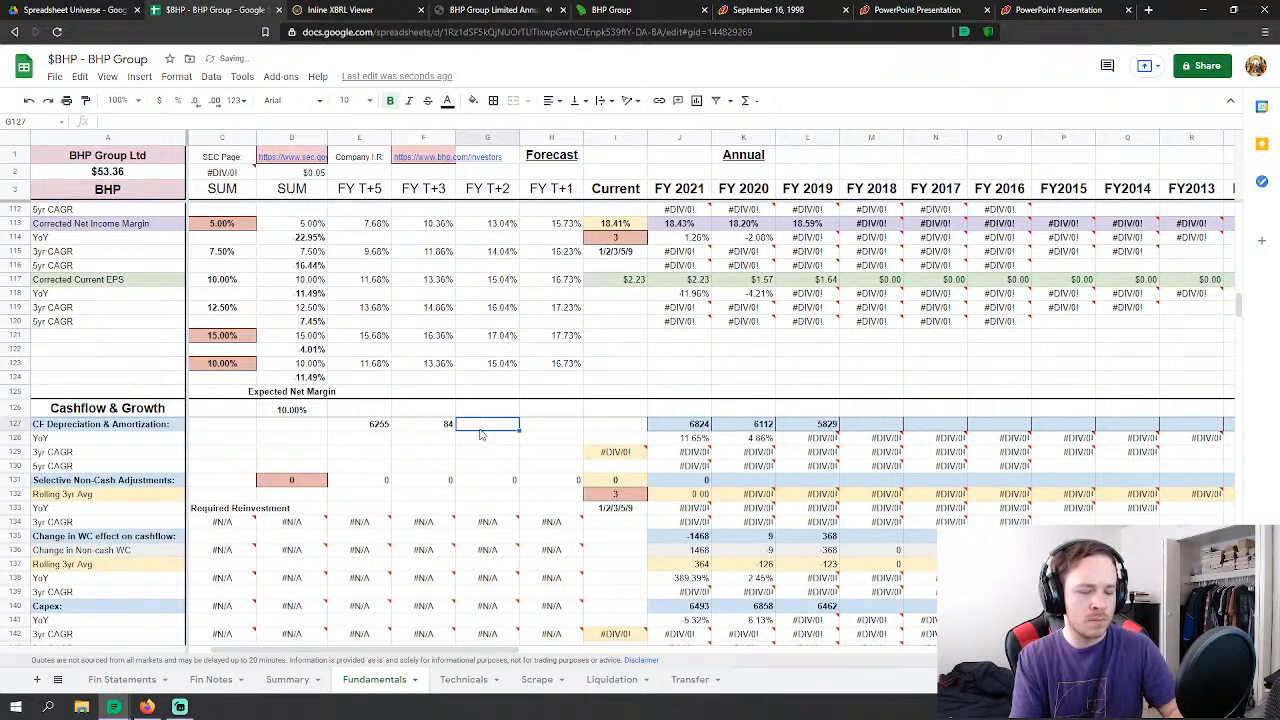
text(=)
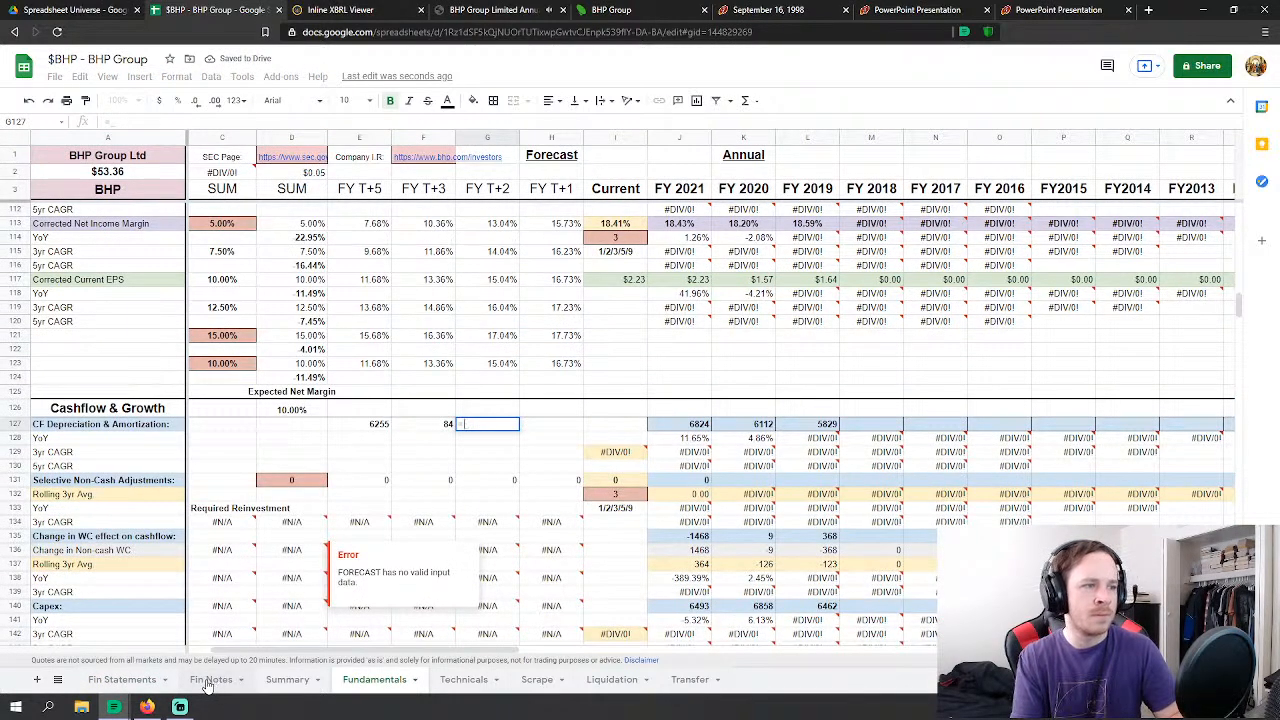
click(137, 680)
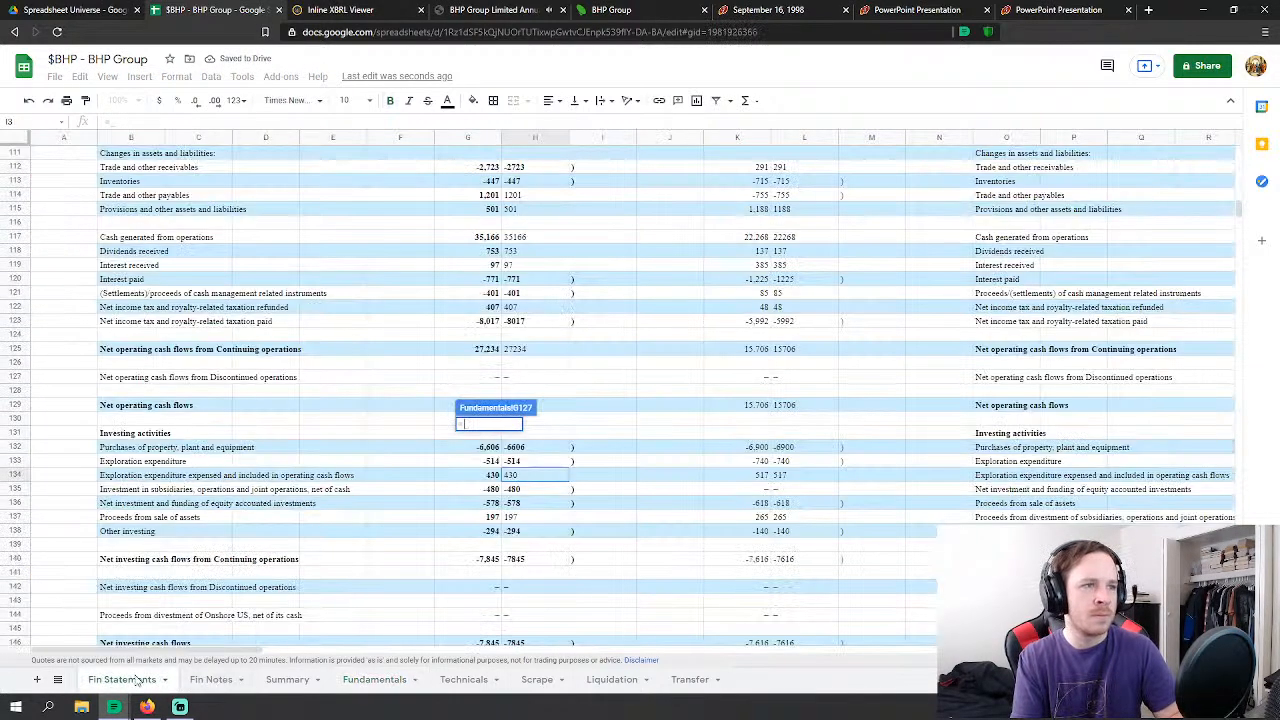
click(798, 462)
text(-'Fin Statements'!L133-)
click(804, 477)
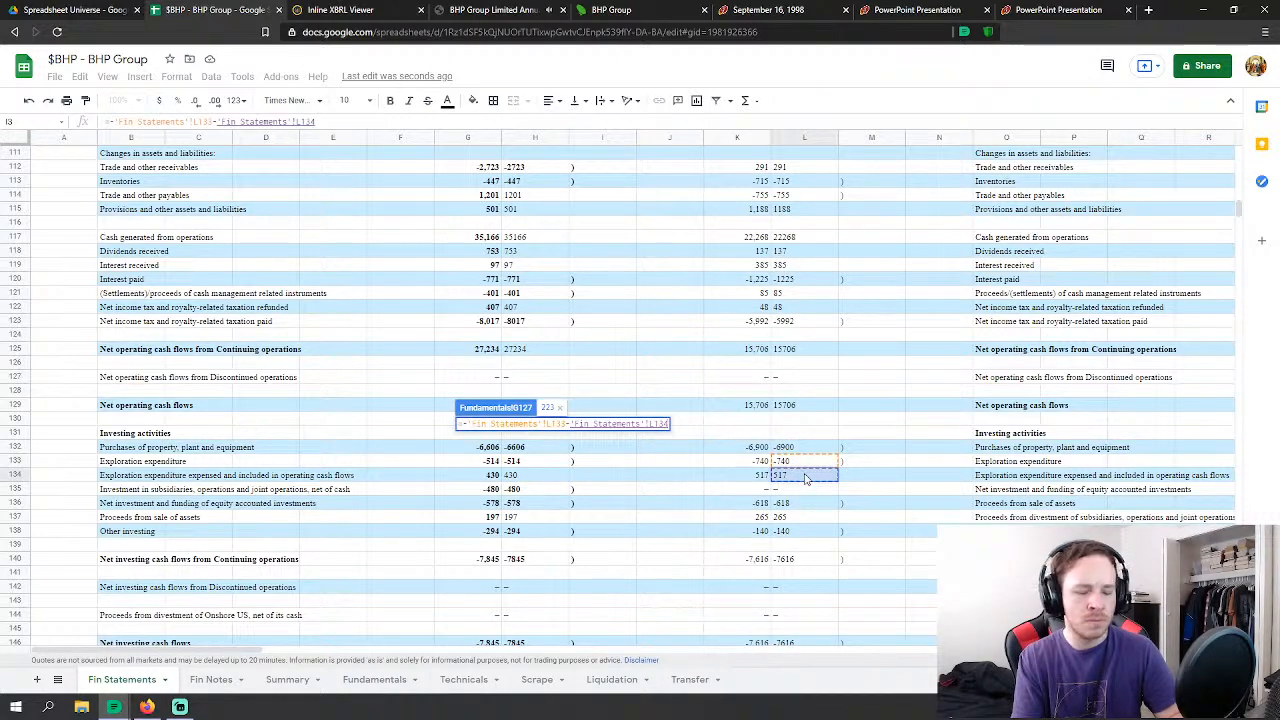
key(Return)
Step: Enter in H127 minus the FY 2019 exploration expenditure 'Fin Statements'!U133 minus the expensed exploration 'Fin Statements'!U134
click(560, 436)
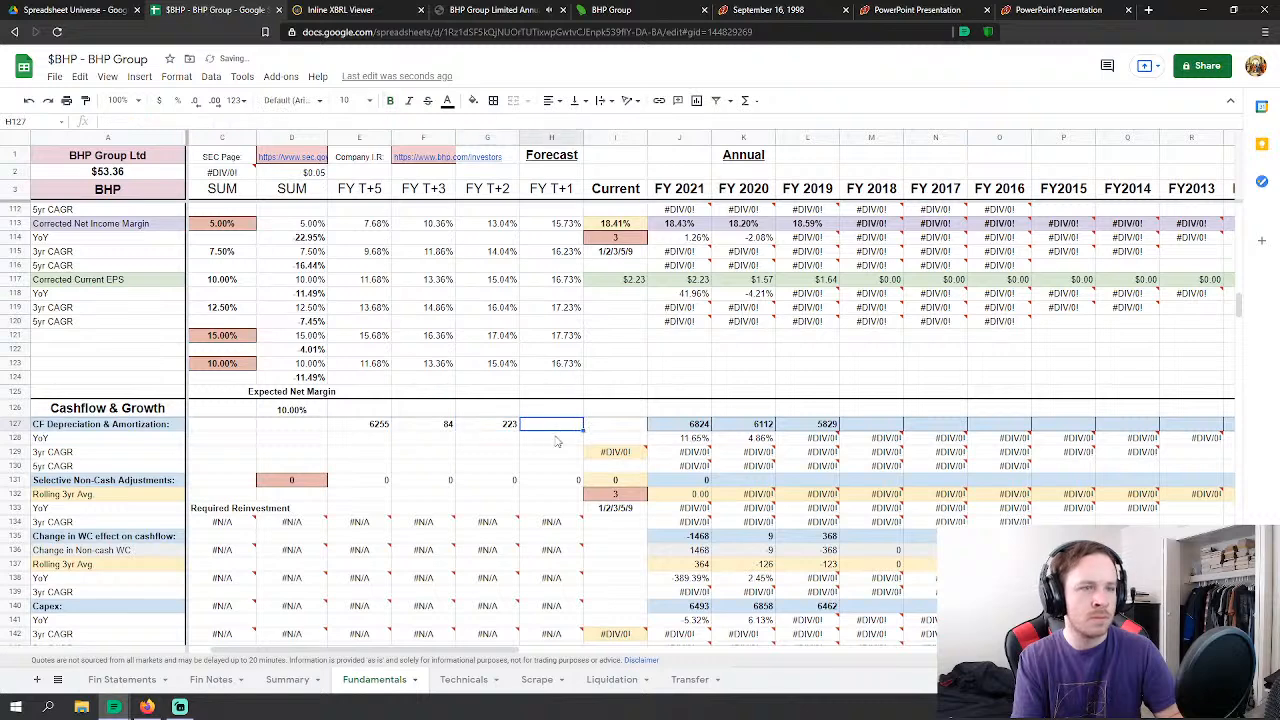
text(=)
click(120, 679)
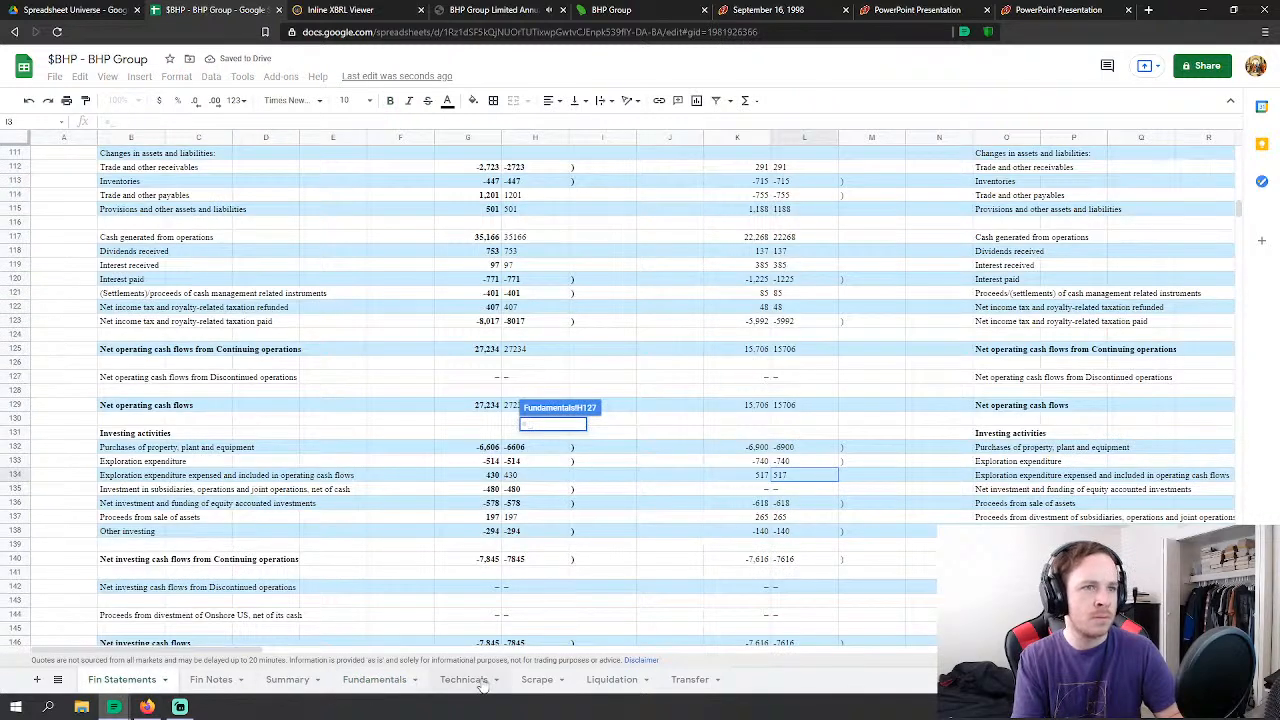
drag(253, 651, 363, 651)
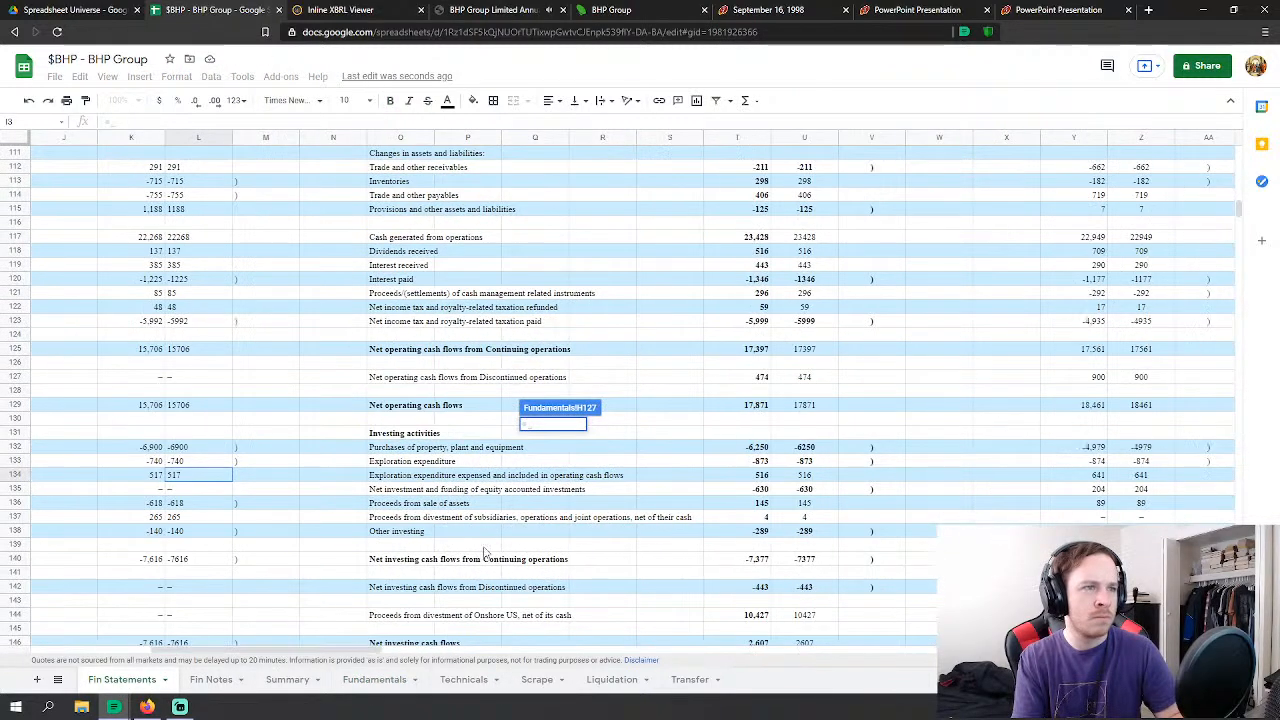
click(816, 465)
text(-'Fin Statements'!U133-)
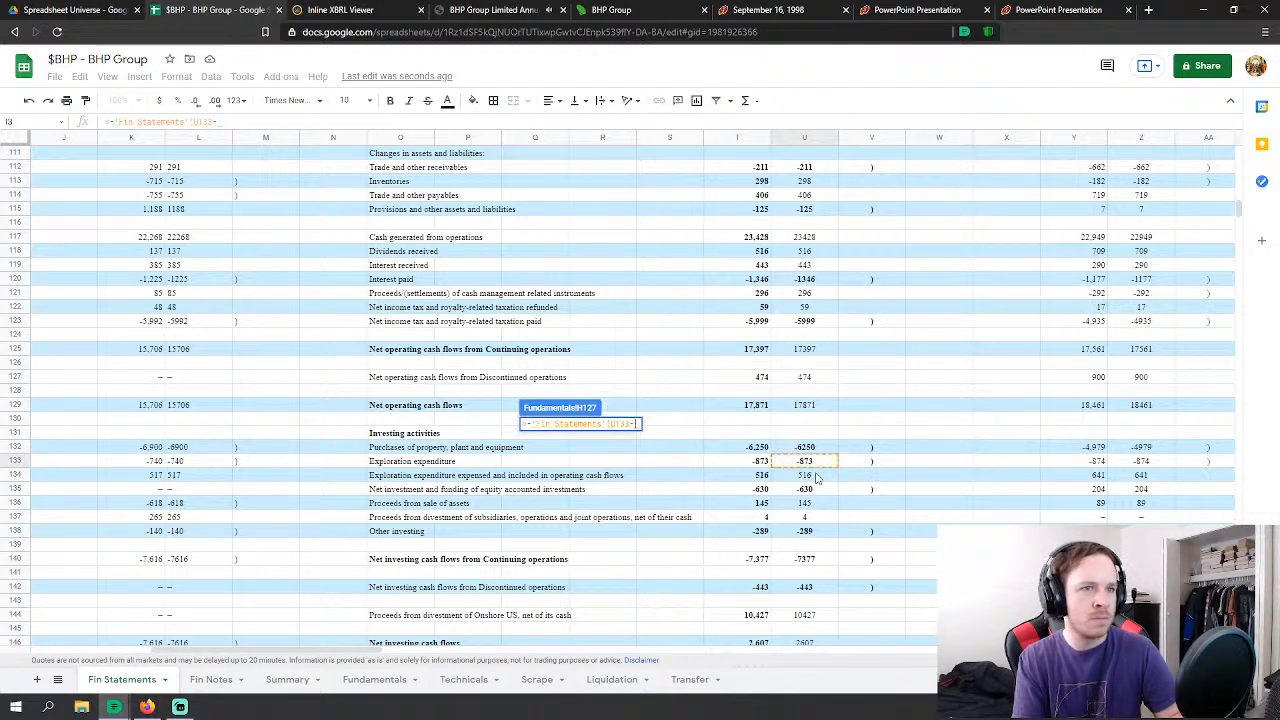
click(818, 478)
key(Return)
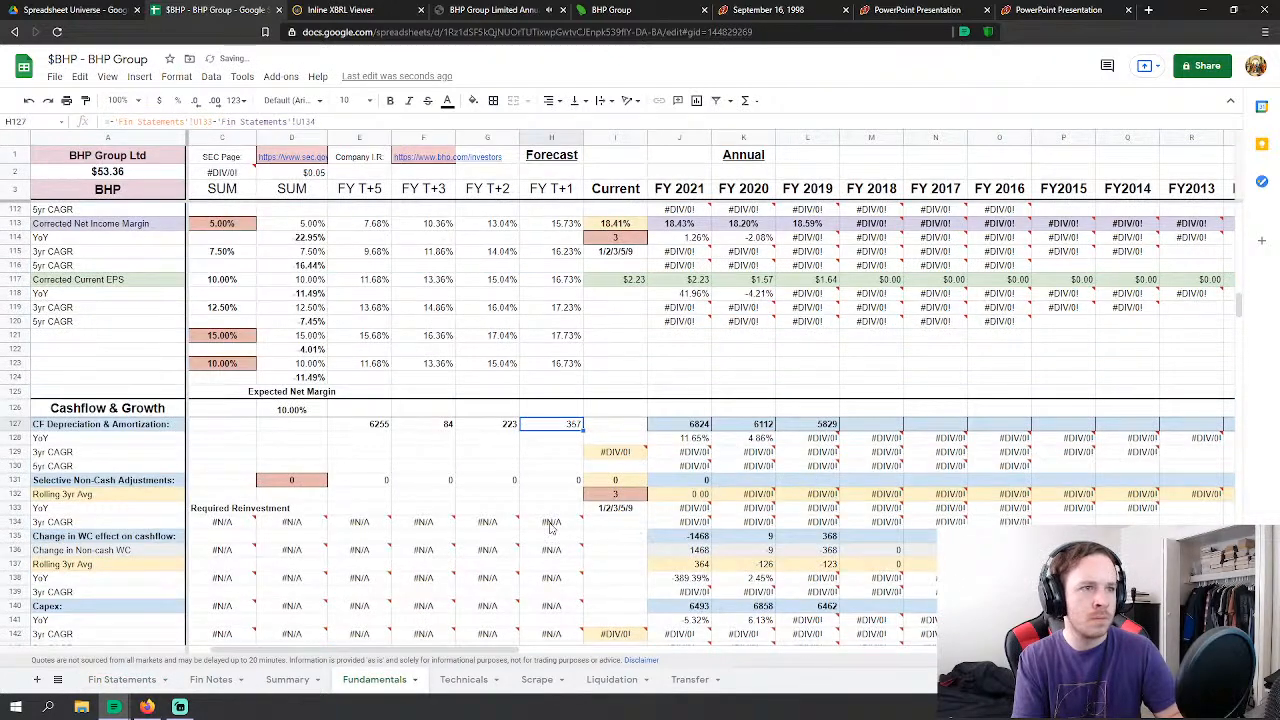
Step: Change the AVERAGE formula in E127 to the range F127:H127 and show its result without decimals
click(387, 427)
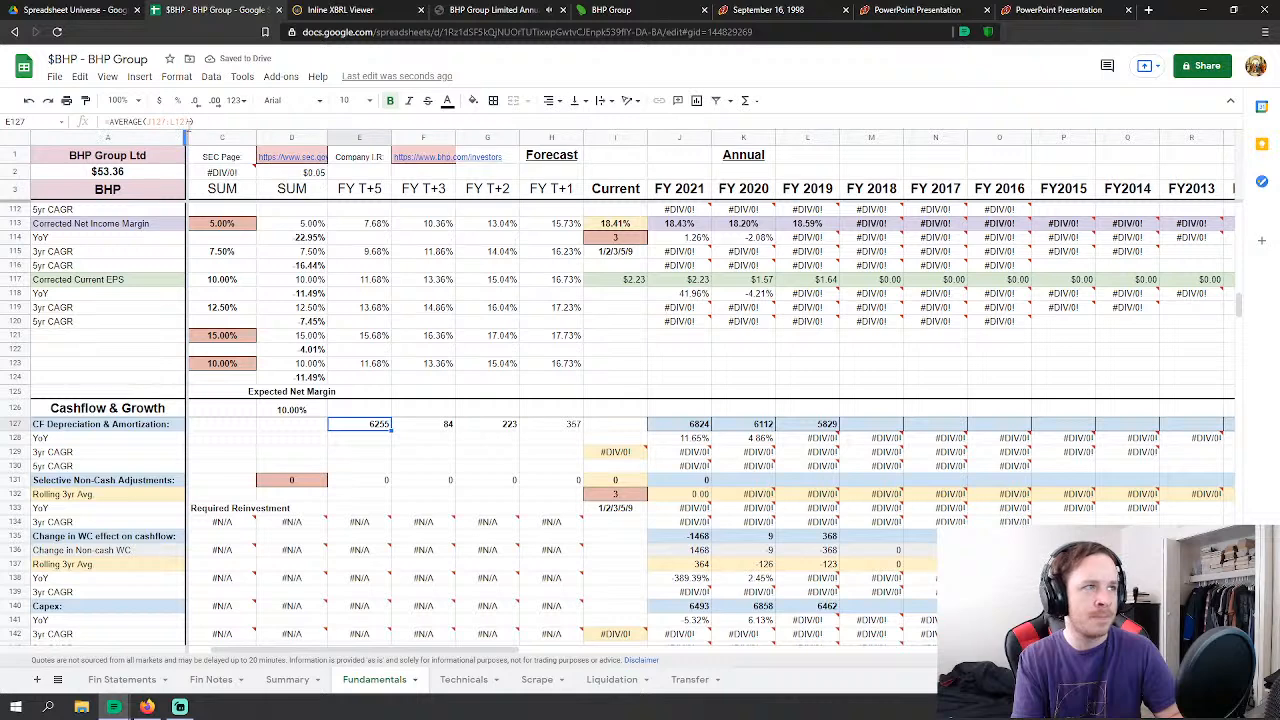
drag(190, 122, 147, 122)
key(BackSpace)
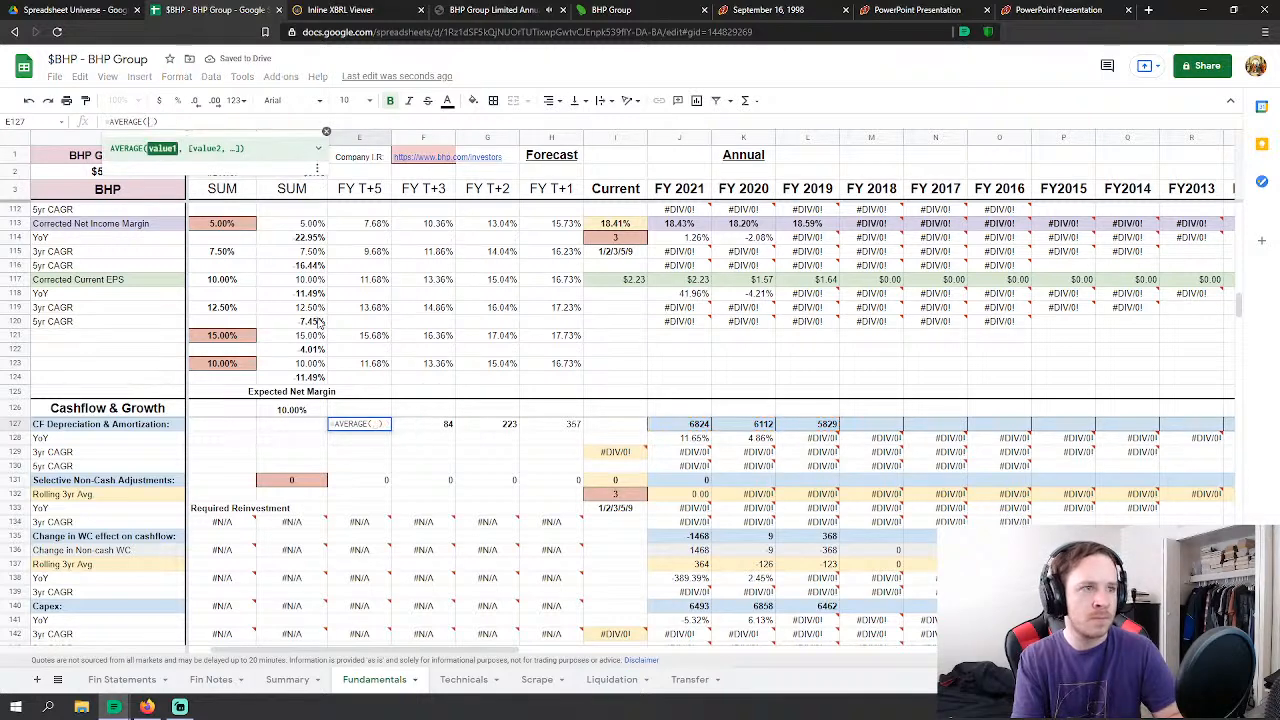
drag(427, 428, 545, 428)
key(Return)
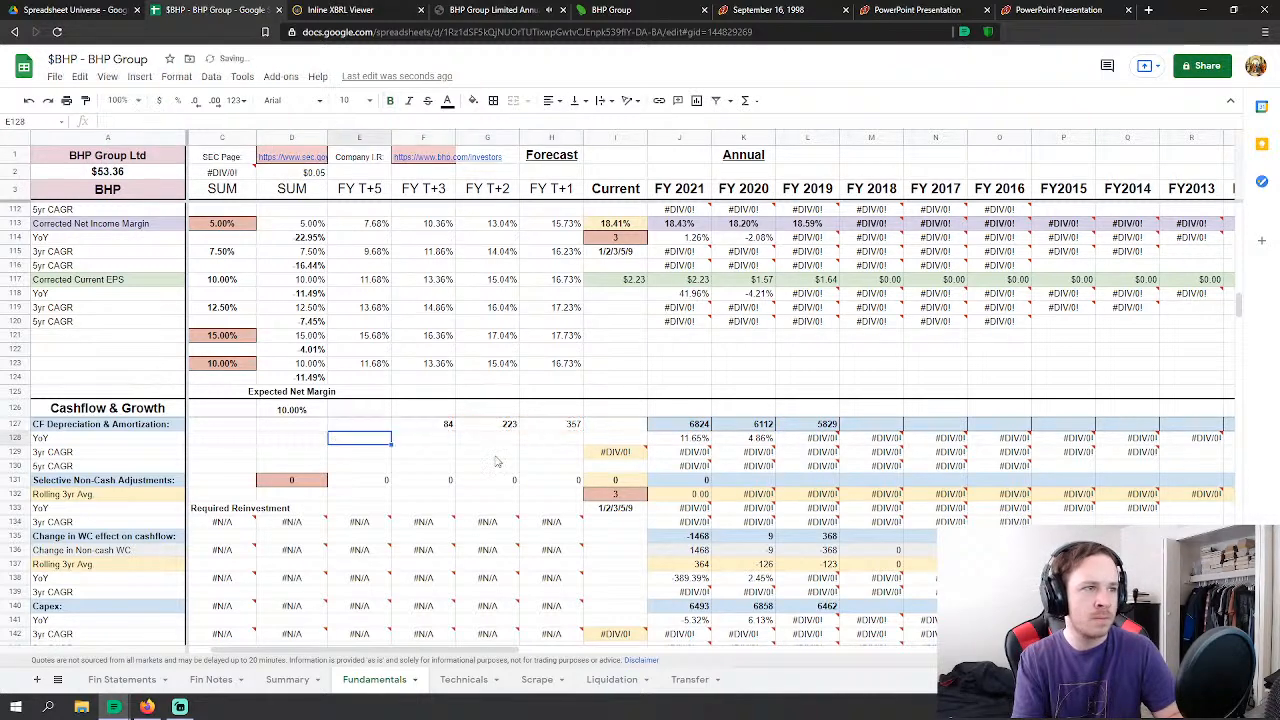
click(379, 428)
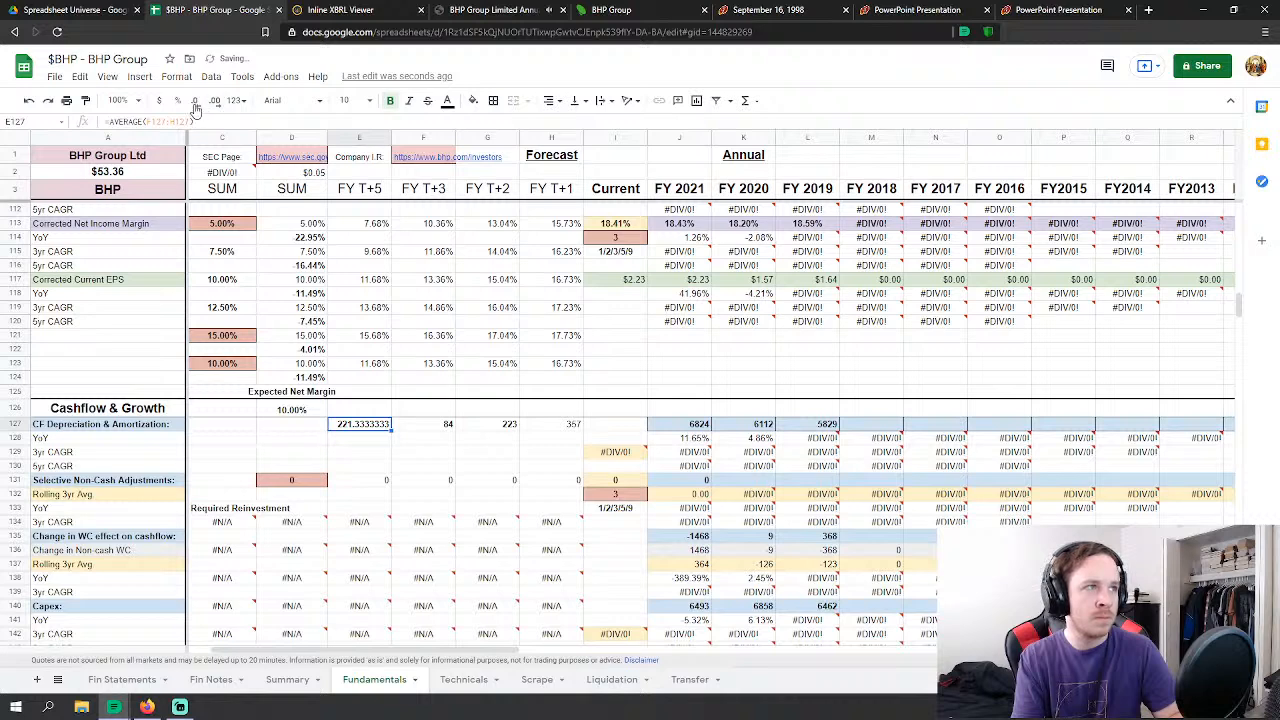
click(195, 102)
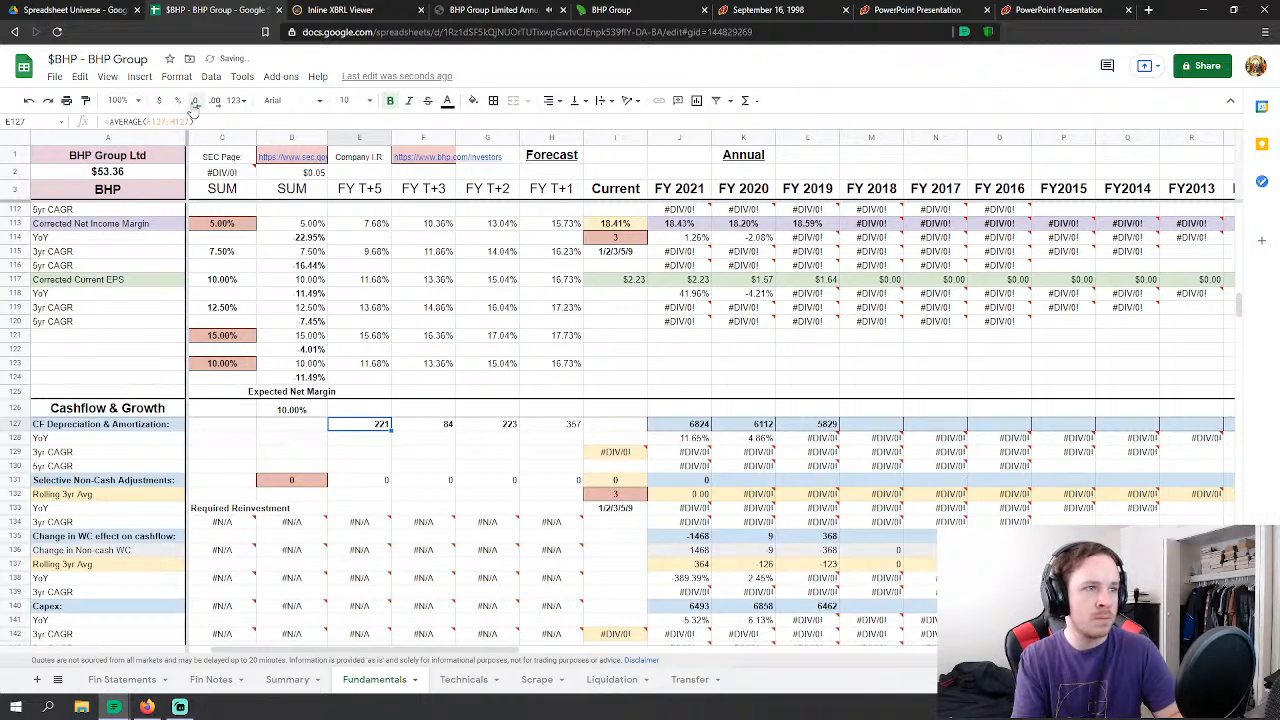
scroll(570, 395, up, 5)
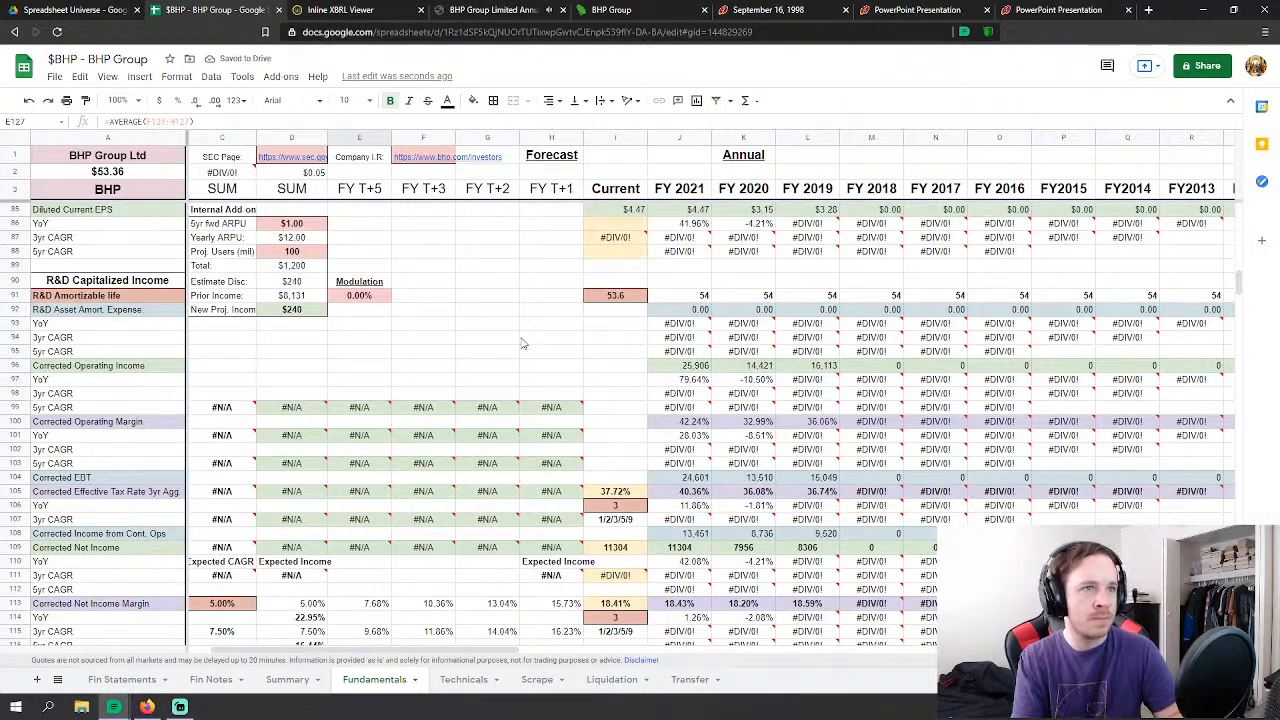
click(525, 340)
scroll(563, 320, down, 10)
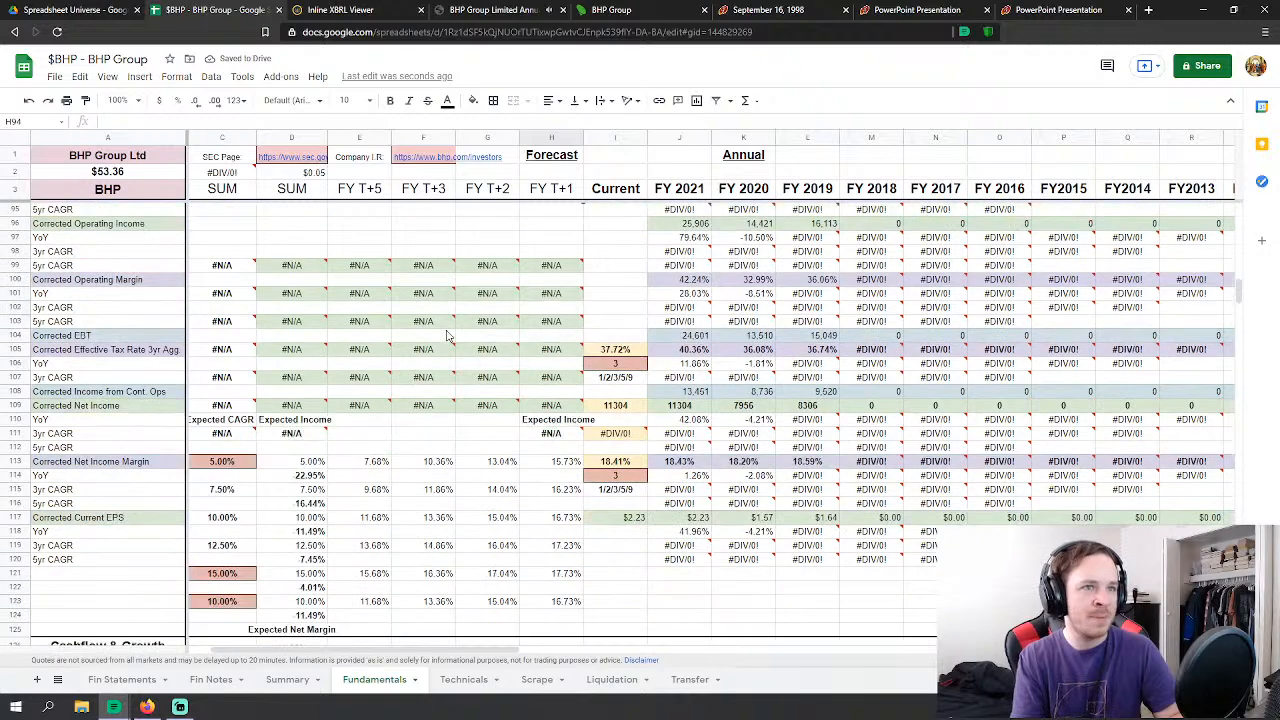
click(718, 337)
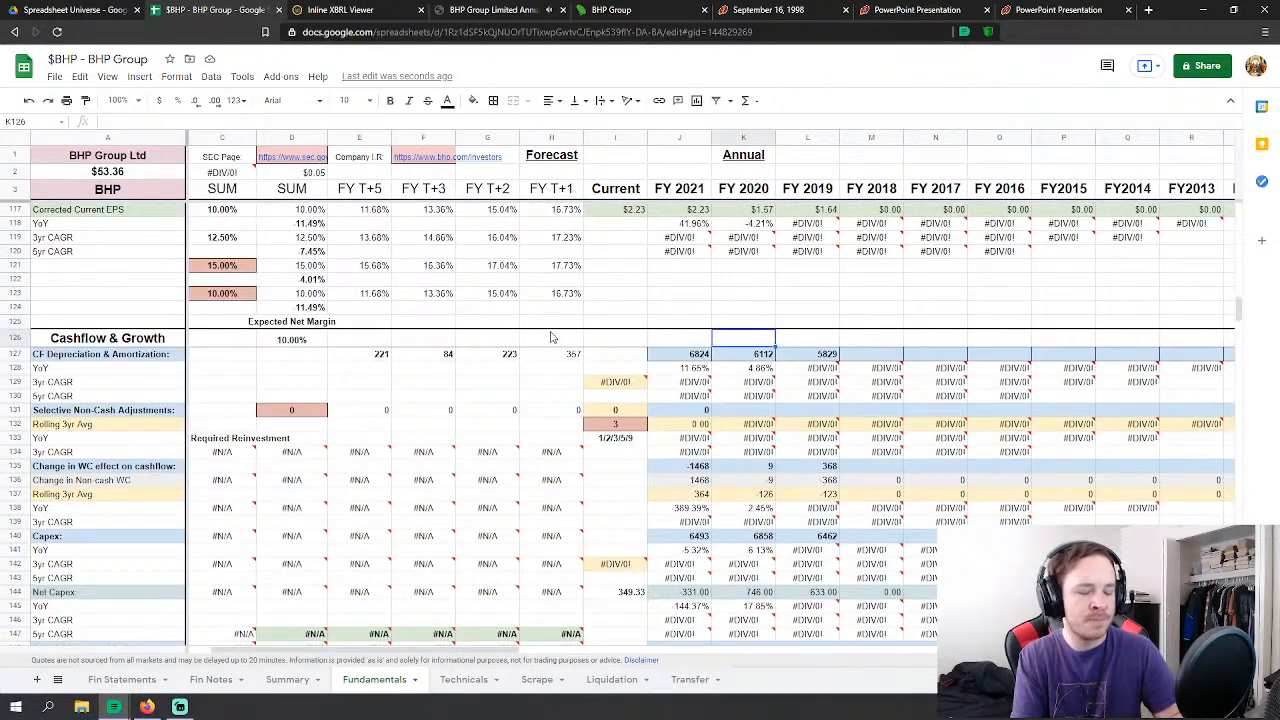
click(688, 280)
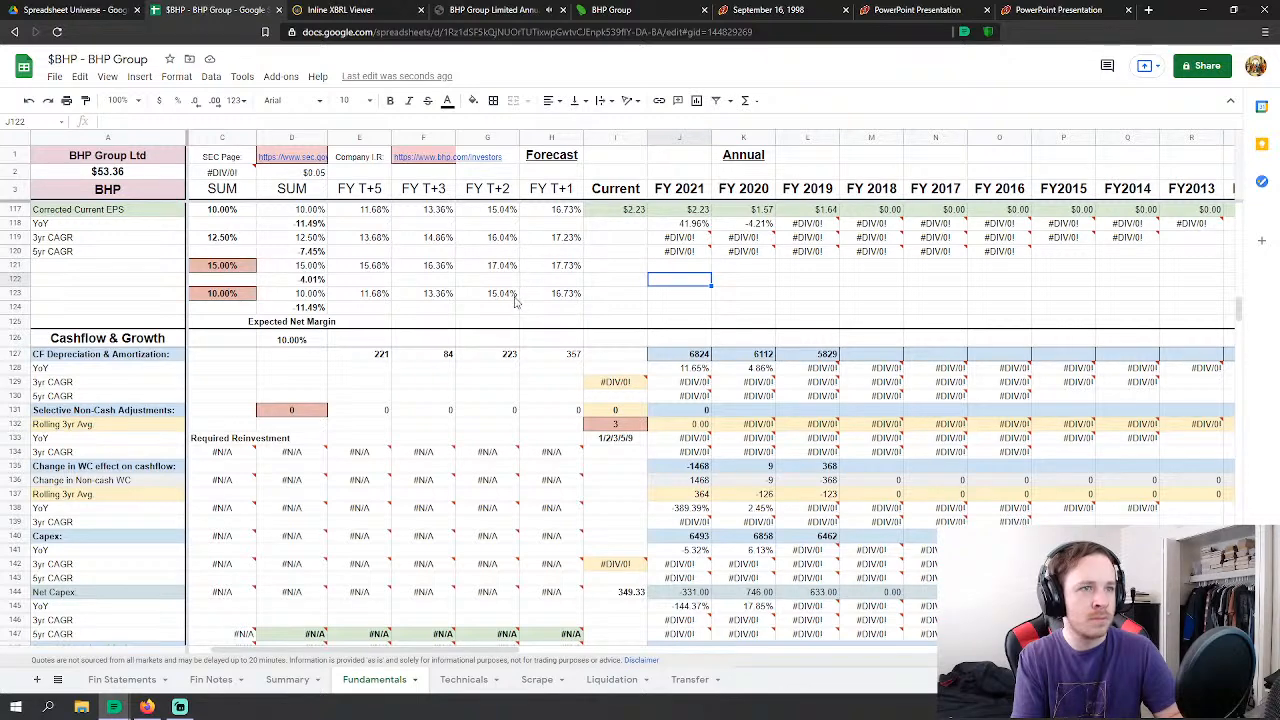
scroll(515, 302, up, 1)
scroll(505, 313, down, 1)
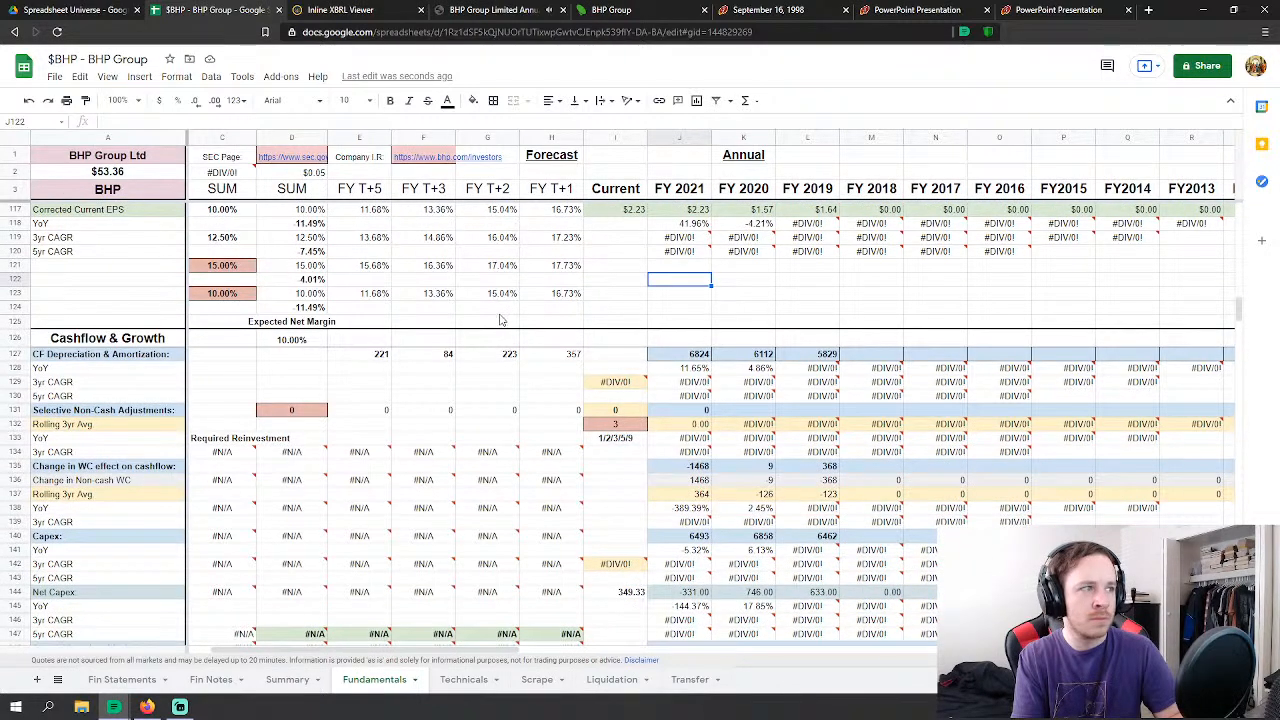
Step: Enter in E128 the average of Net Capex for FY 2021 to FY 2019, J144:L144, and show it without decimals
click(443, 371)
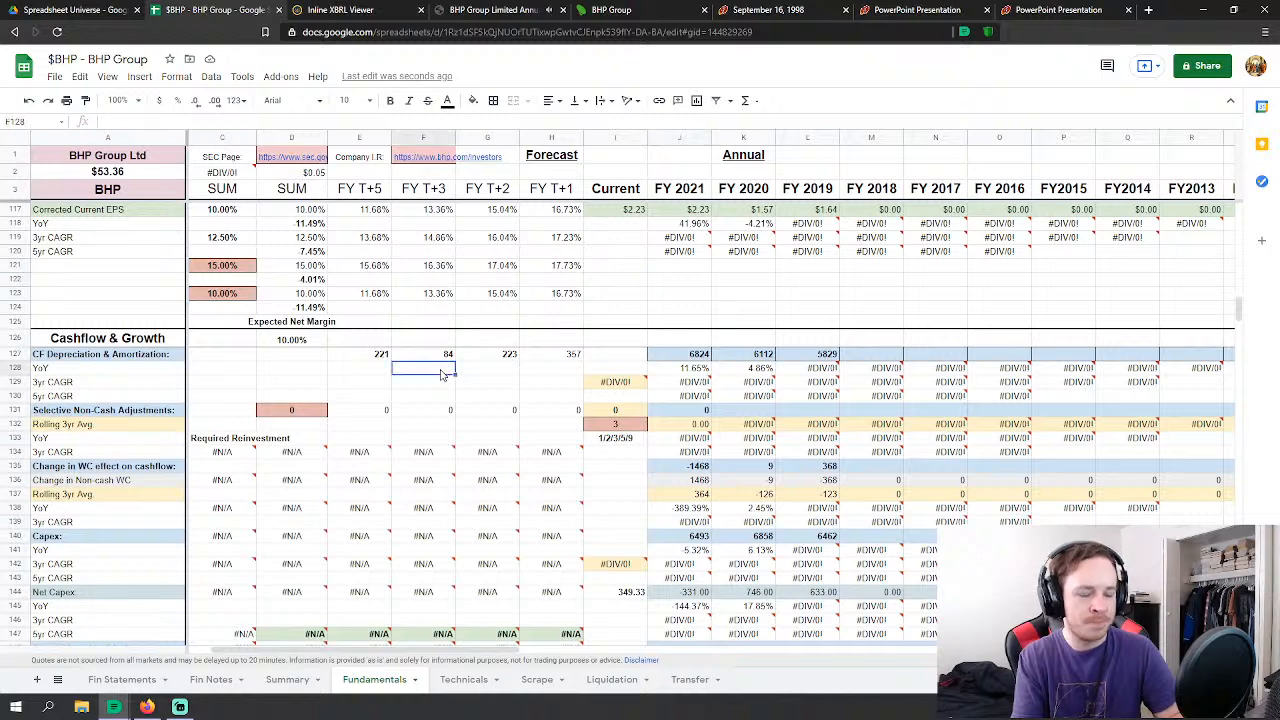
click(381, 372)
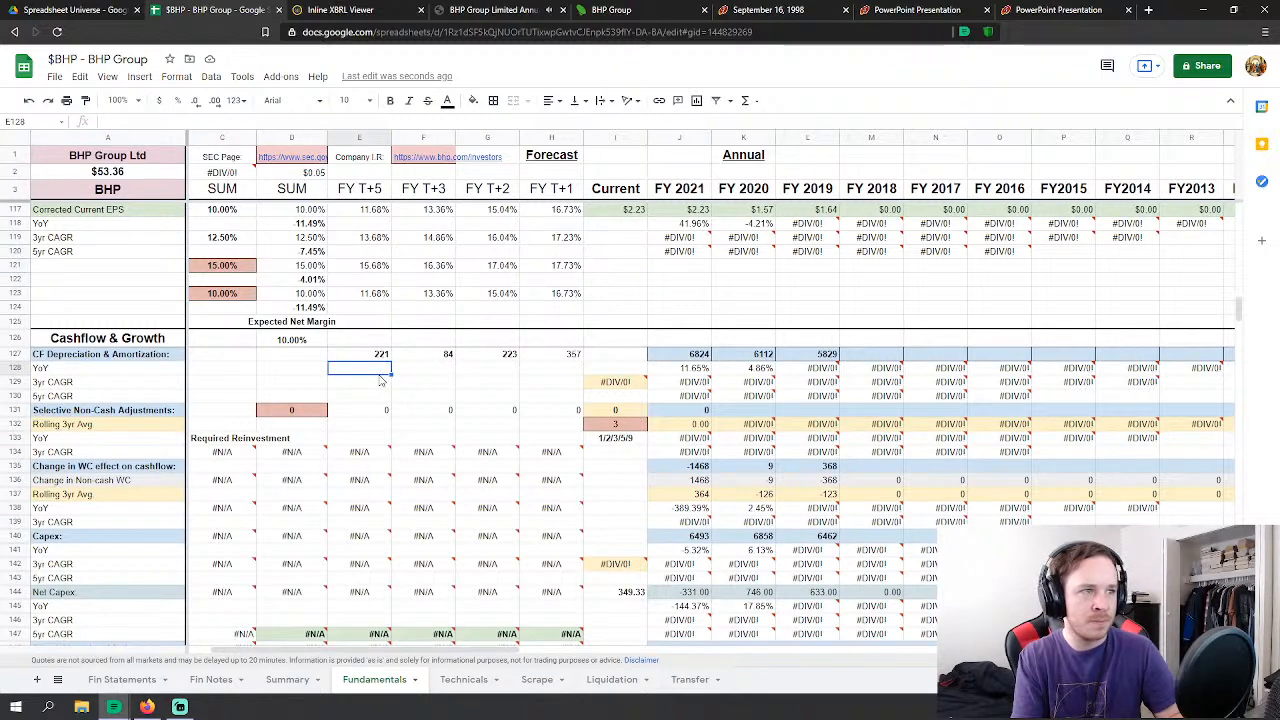
text(=)
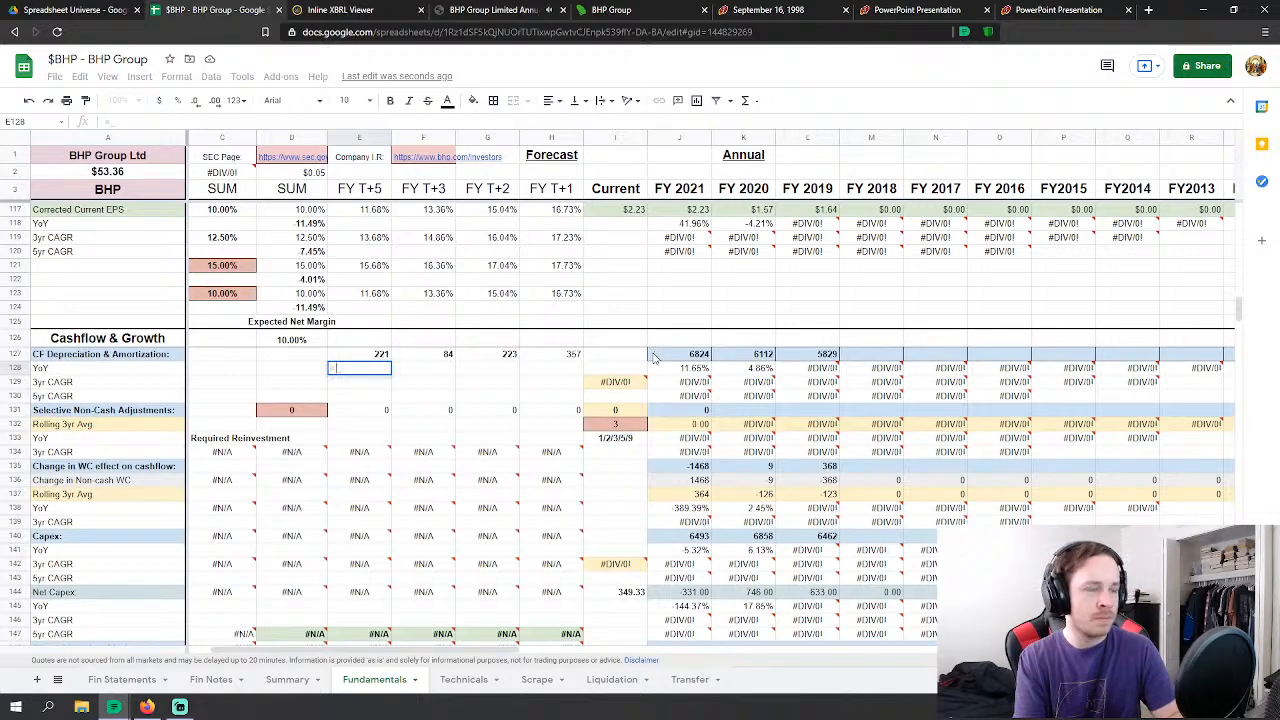
text(aver)
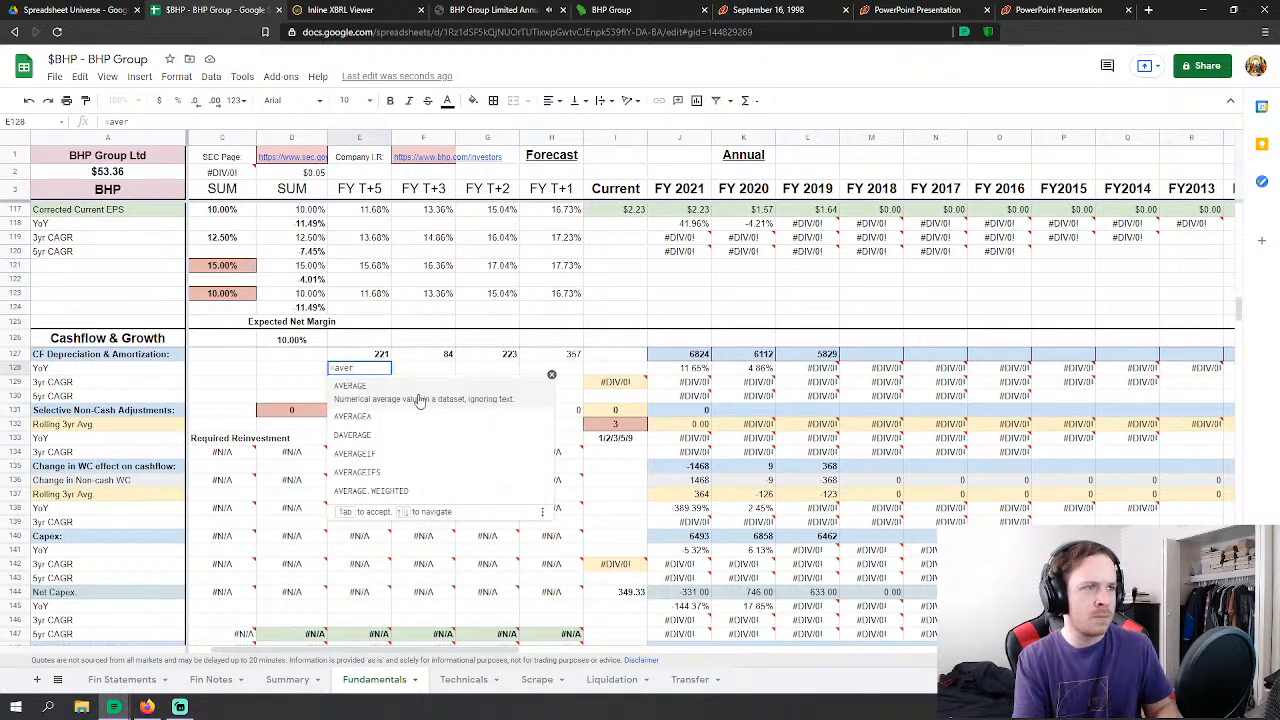
click(420, 400)
scroll(600, 378, down, 3)
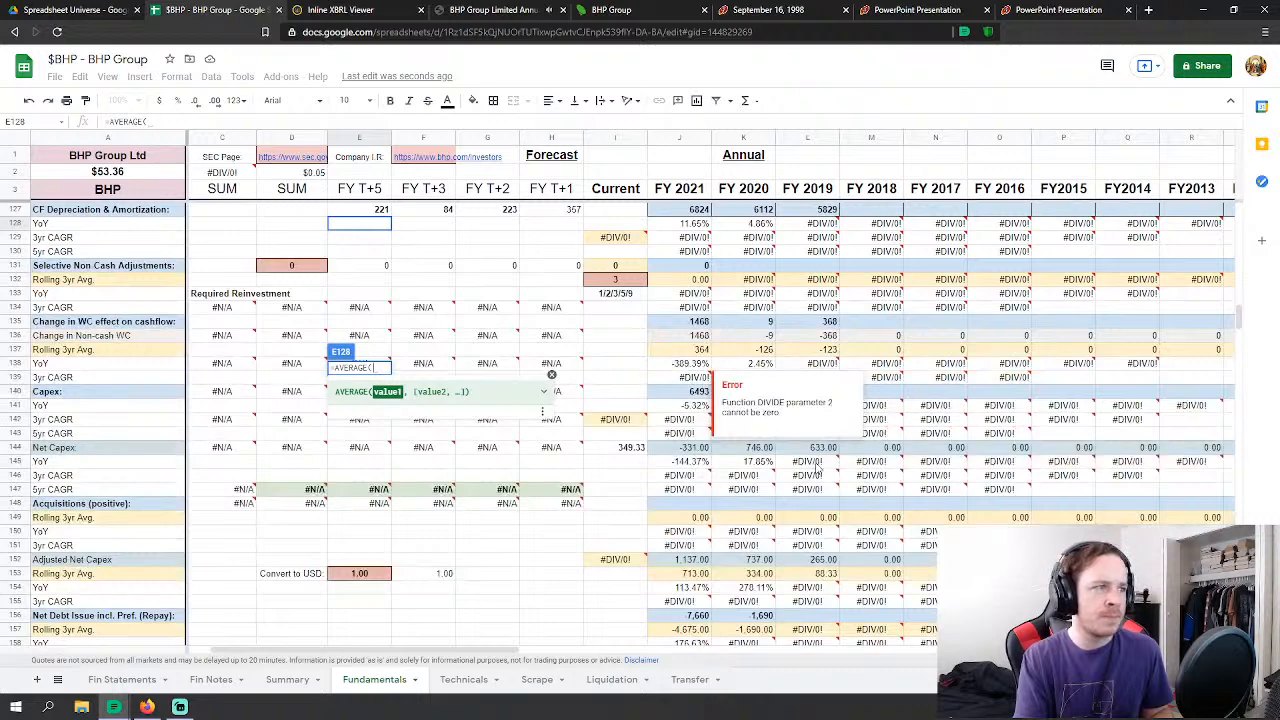
drag(697, 452, 806, 455)
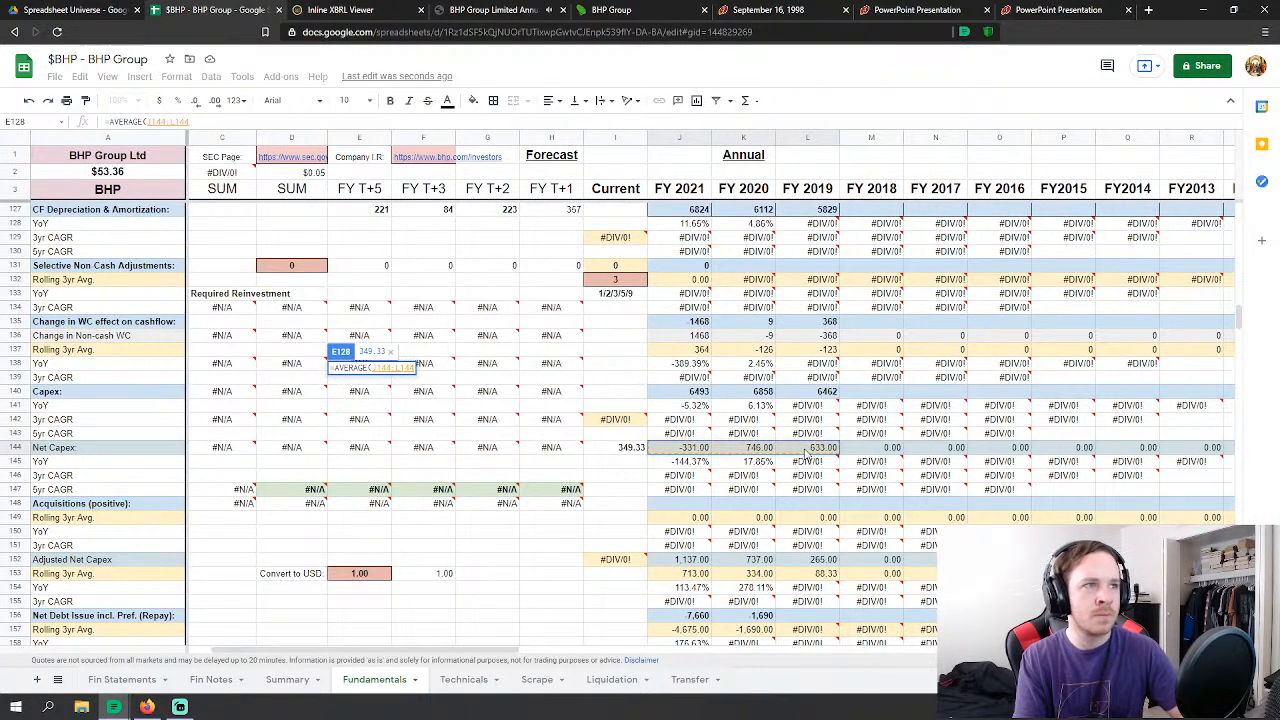
key(Return)
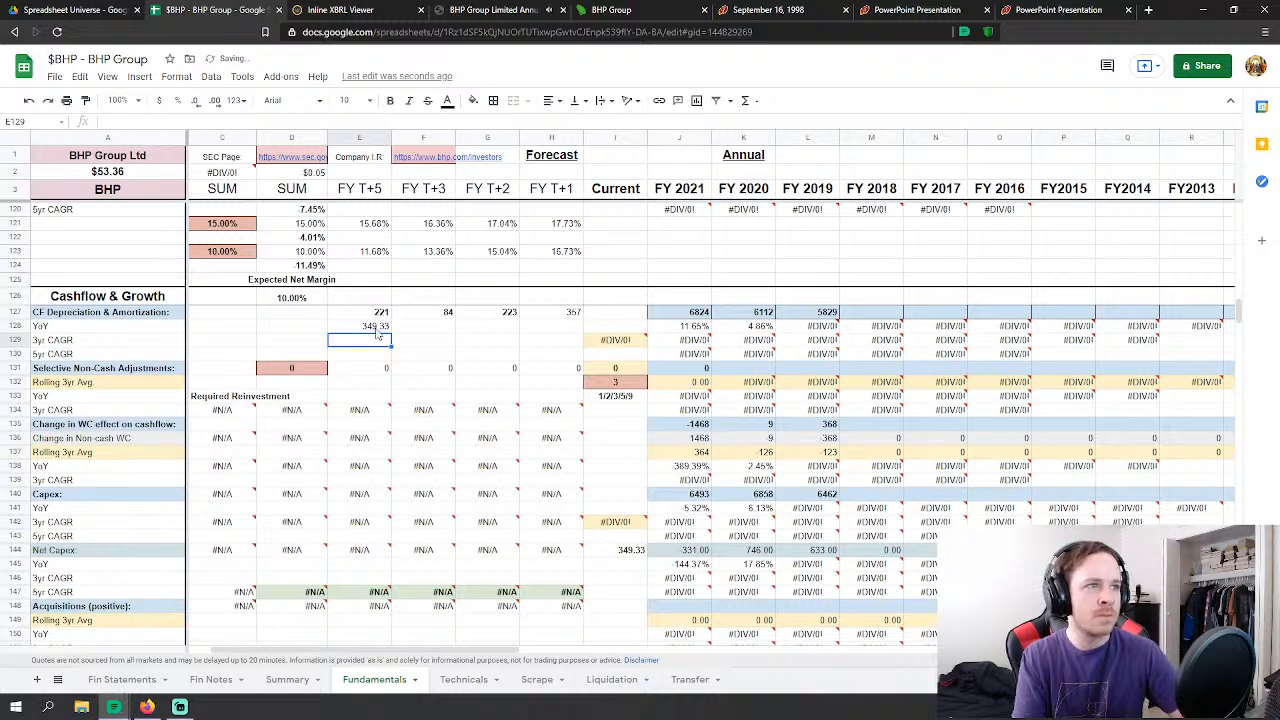
click(378, 327)
click(196, 101)
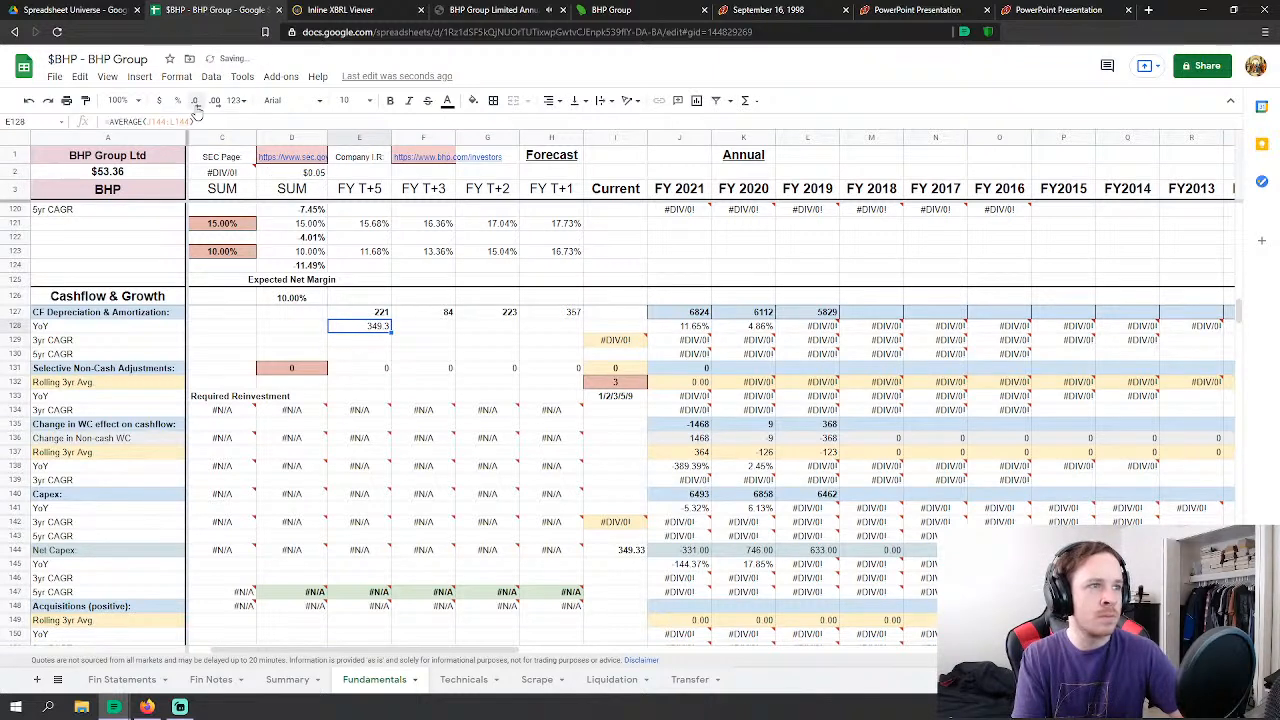
click(196, 102)
click(434, 329)
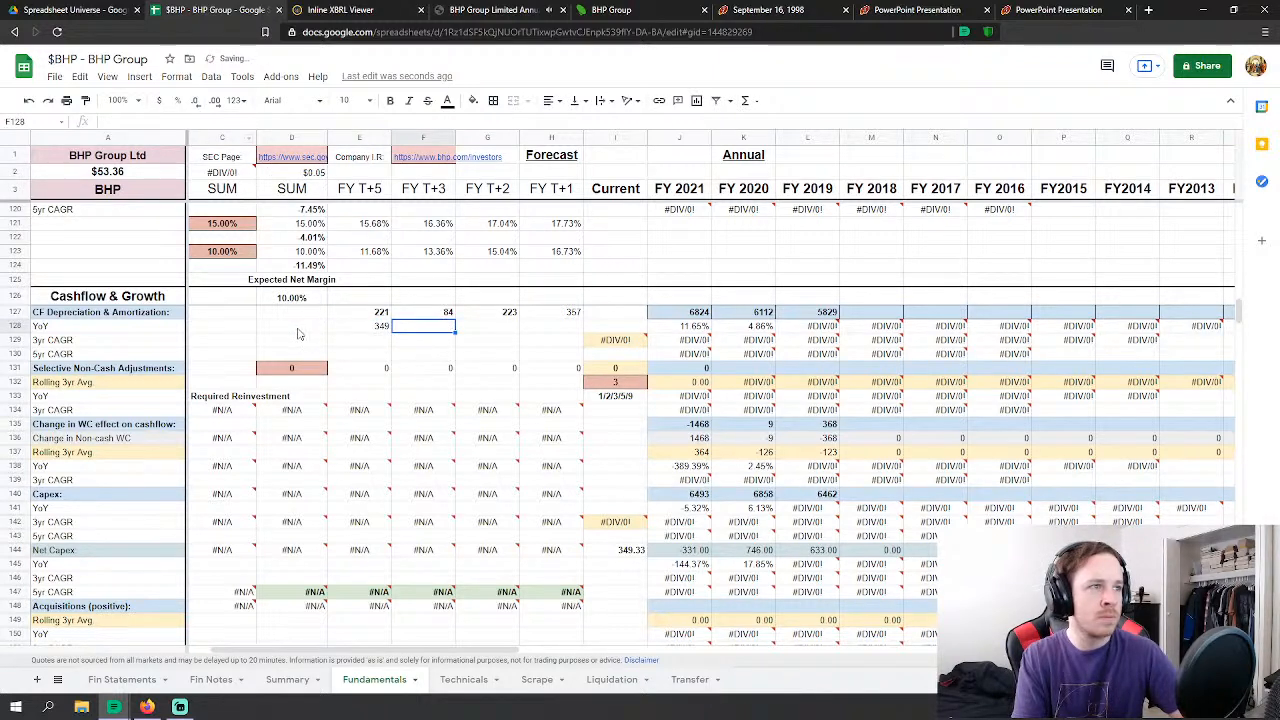
click(296, 327)
text(=a)
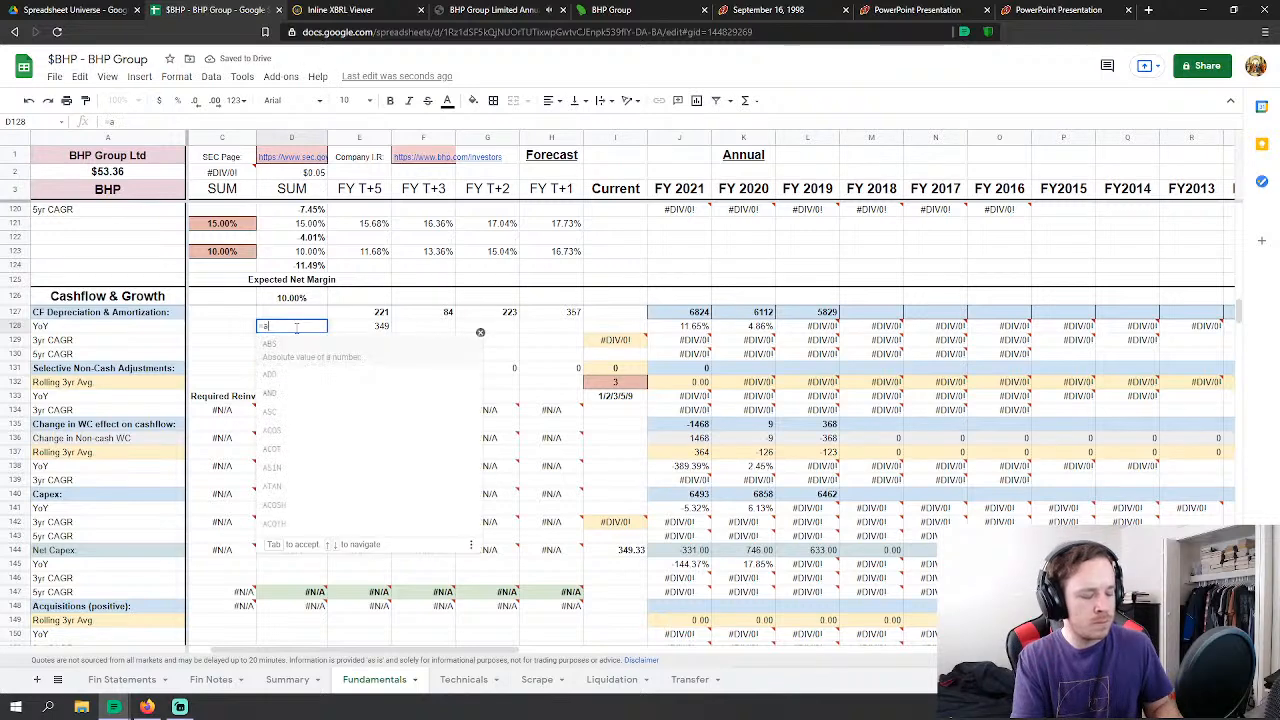
key(Escape)
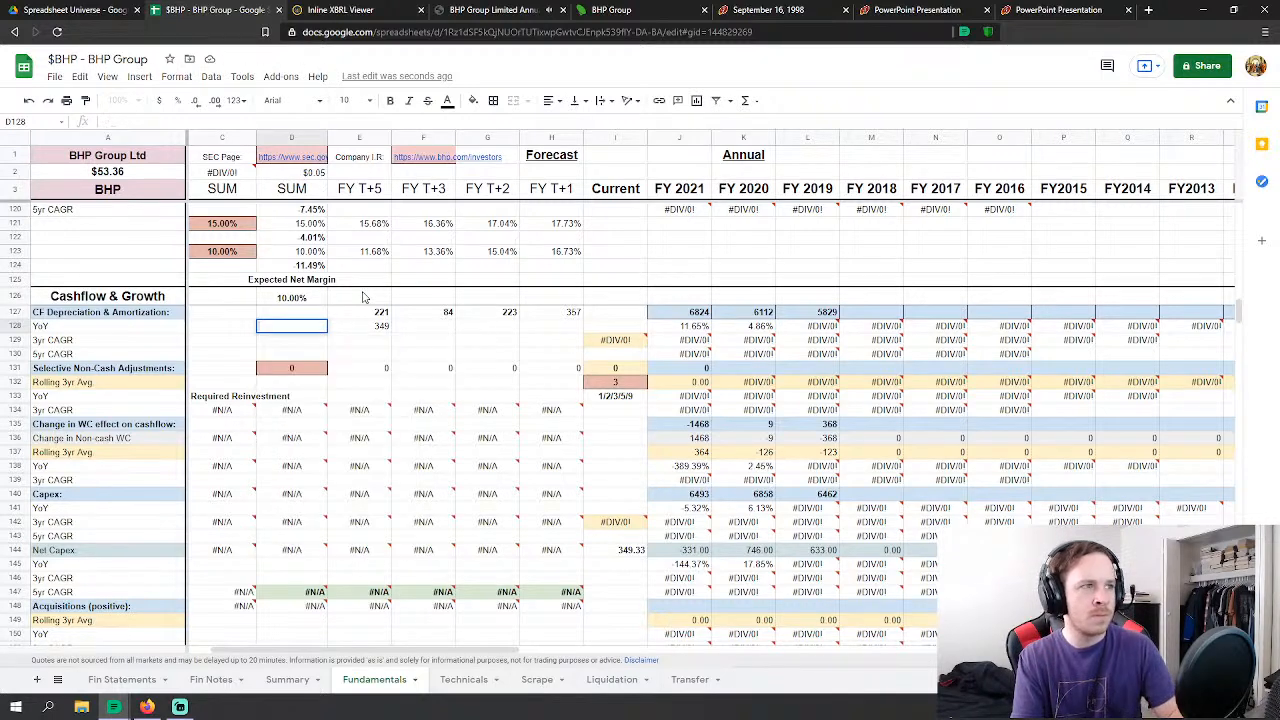
Step: Enter in E129 the average of the two averages in E127:E128
click(373, 340)
double_click(373, 340)
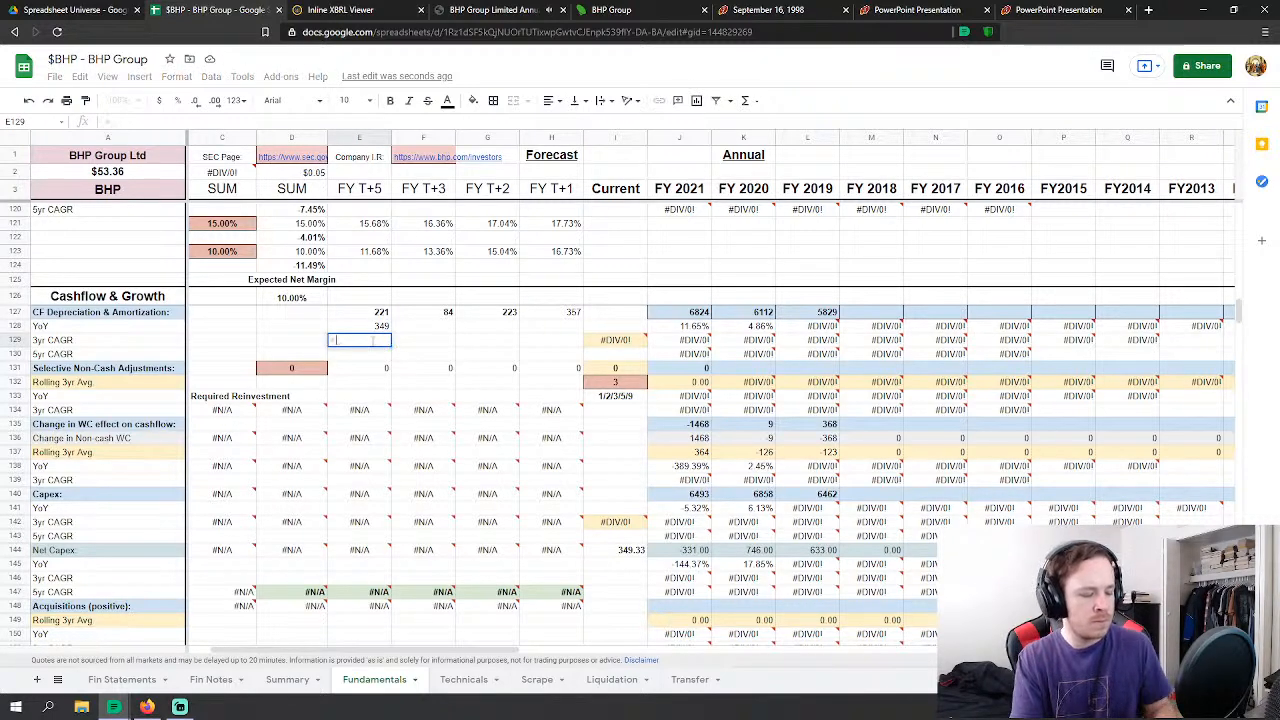
text(=av)
click(375, 386)
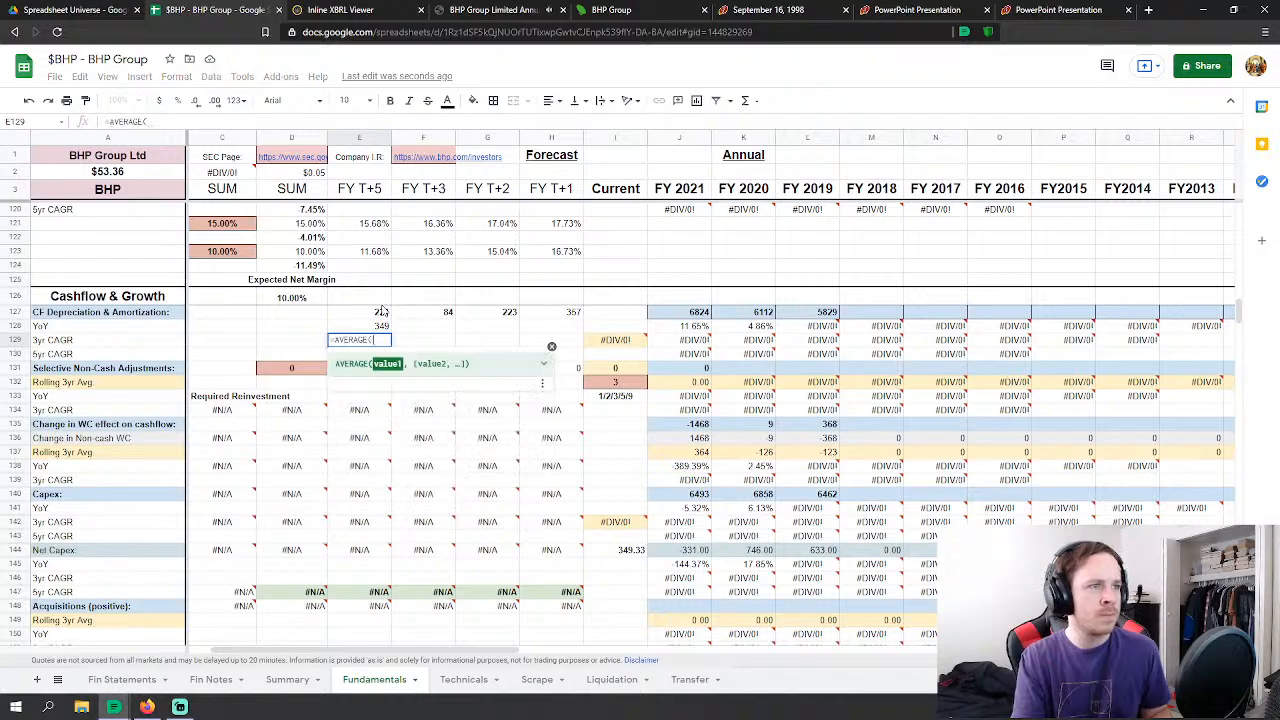
drag(381, 311, 381, 328)
key(Return)
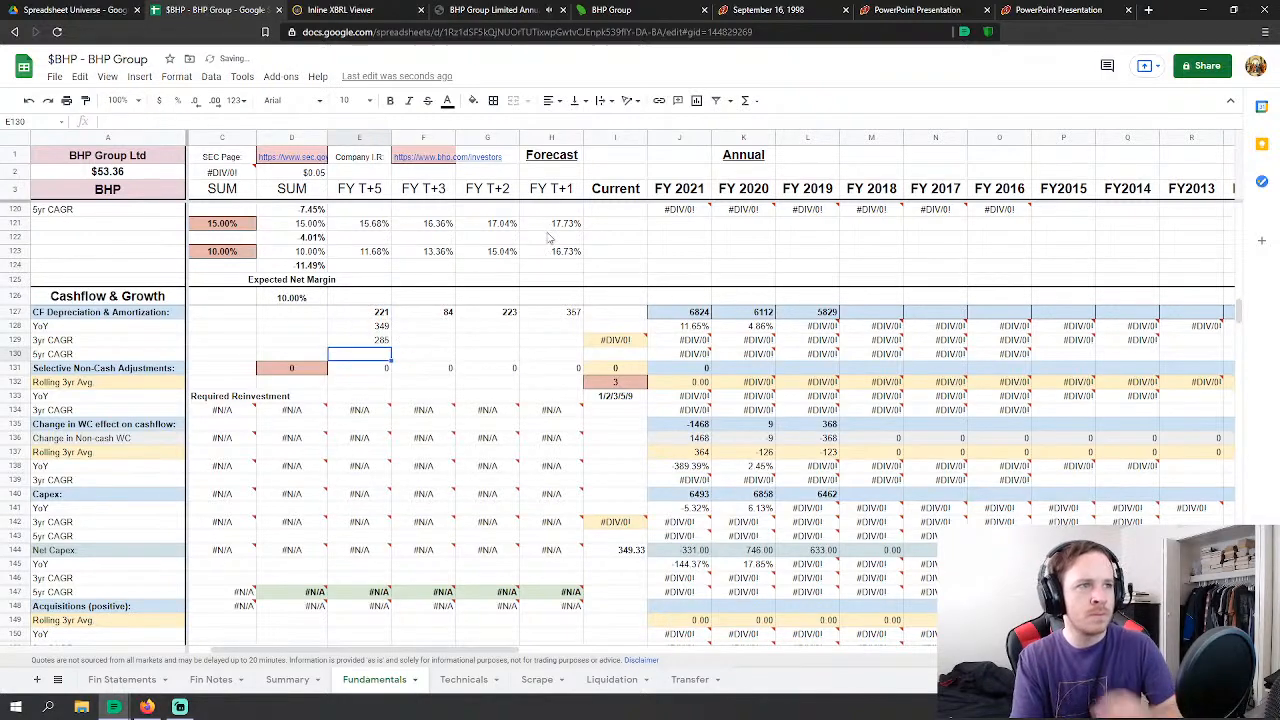
Step: Check which cell the R&D Amortizable life formula in I91 refers to
scroll(735, 410, up, 6)
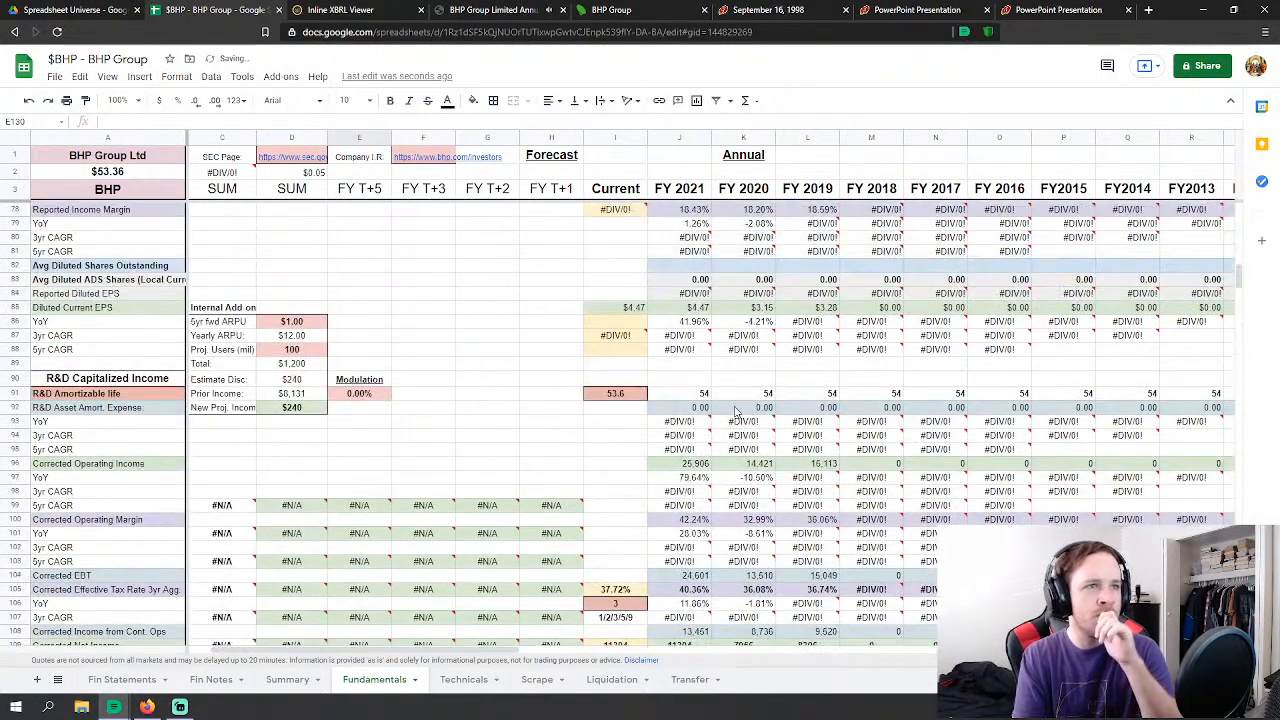
click(560, 449)
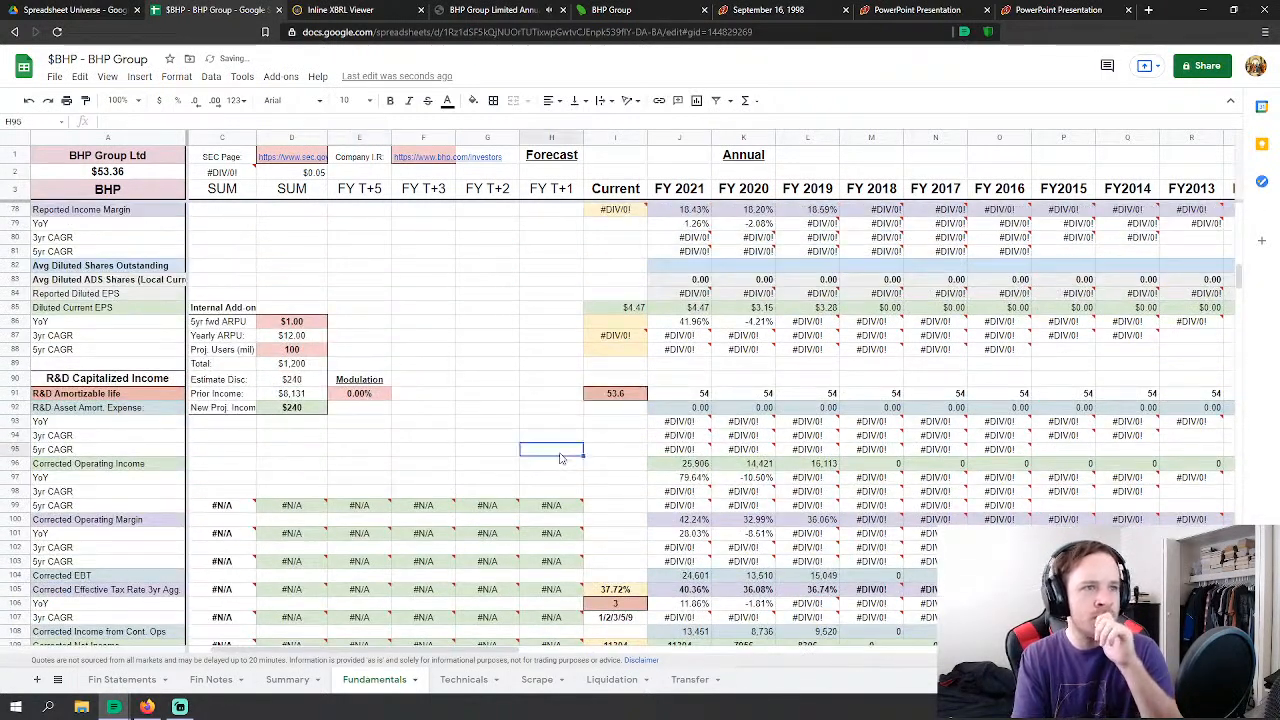
scroll(570, 430, down, 6)
scroll(595, 351, up, 5)
click(594, 351)
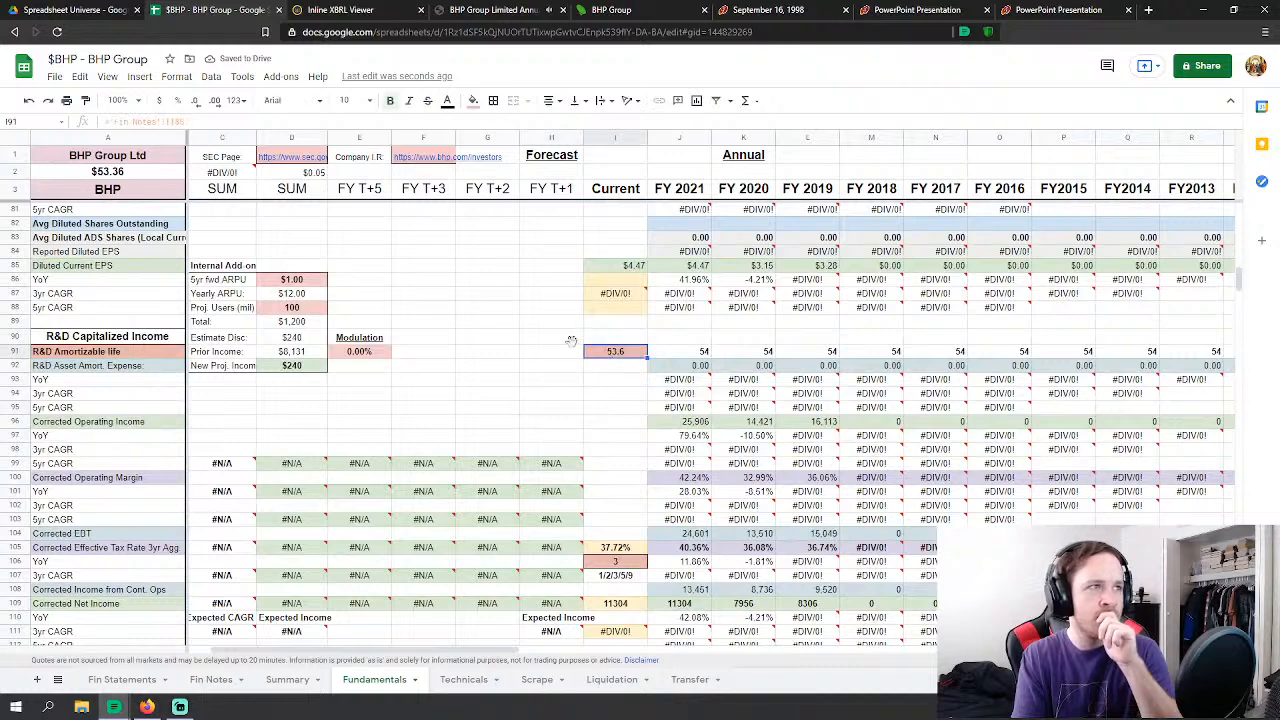
drag(184, 121, 112, 160)
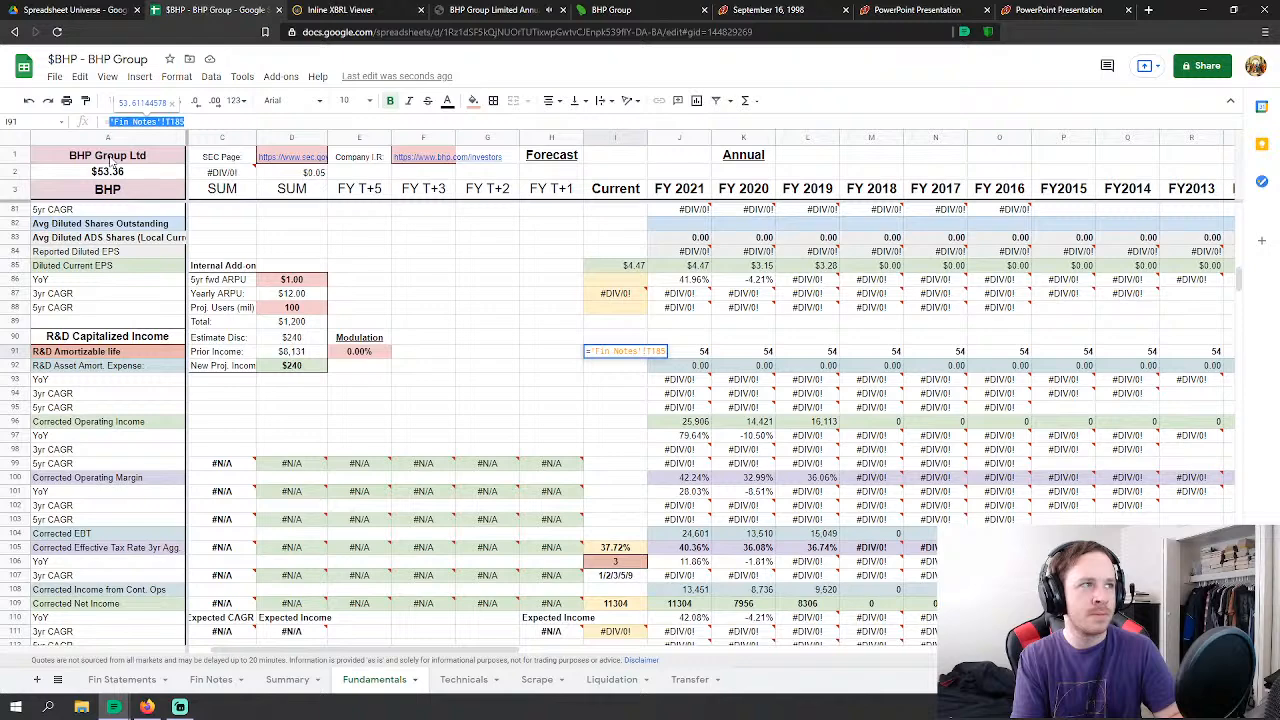
key(Return)
Step: On the Fin Notes sheet, change the formula in T185 to divide Q185 by Fundamentals!E129
scroll(398, 291, down, 12)
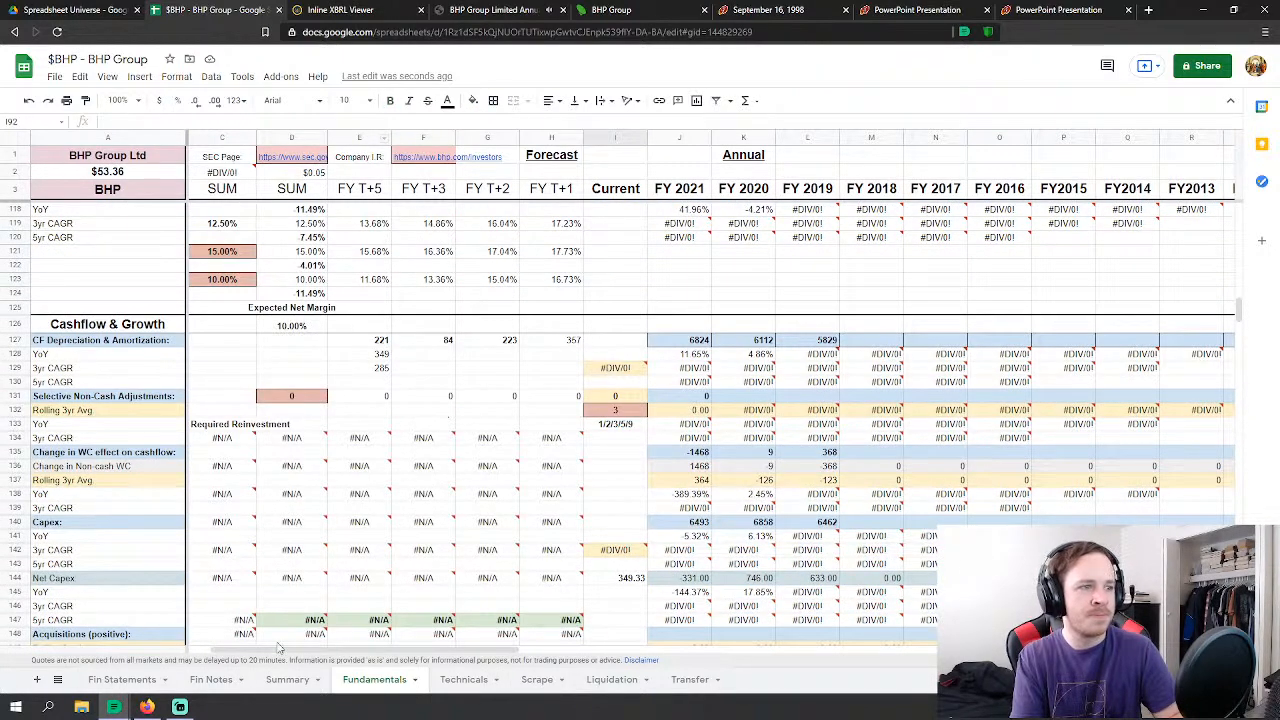
click(222, 684)
scroll(408, 535, down, 20)
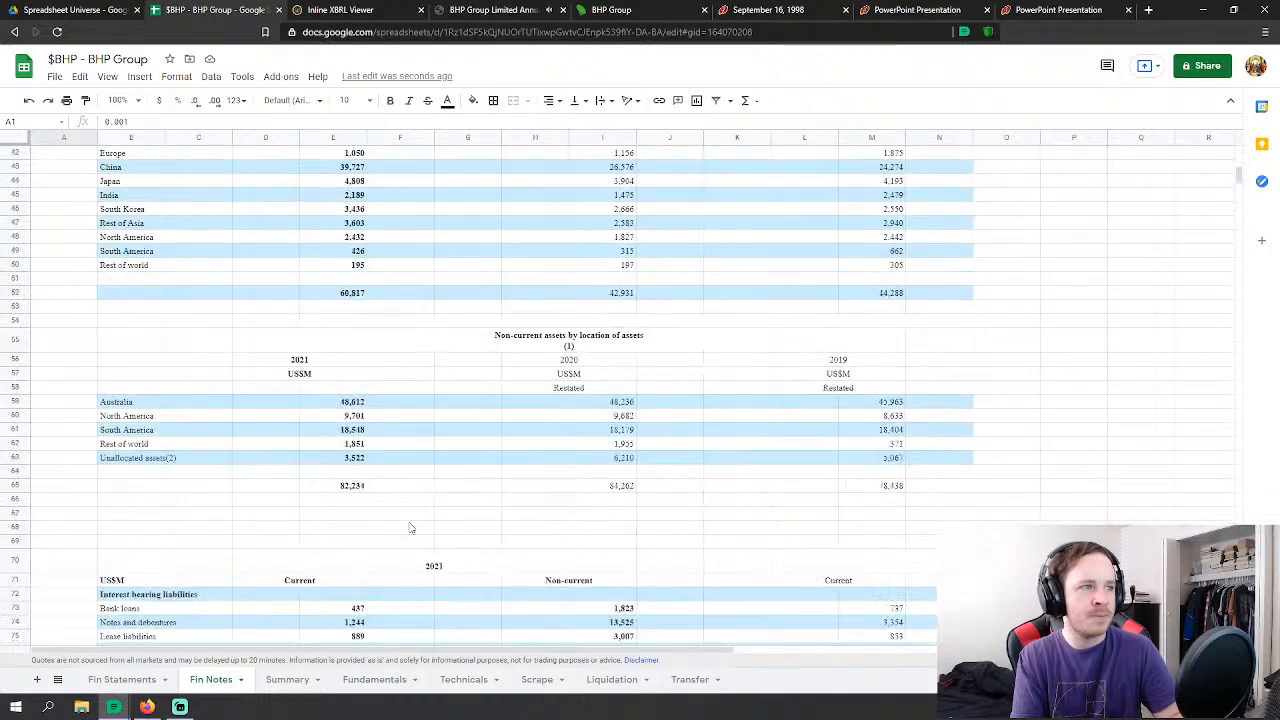
scroll(419, 510, down, 20)
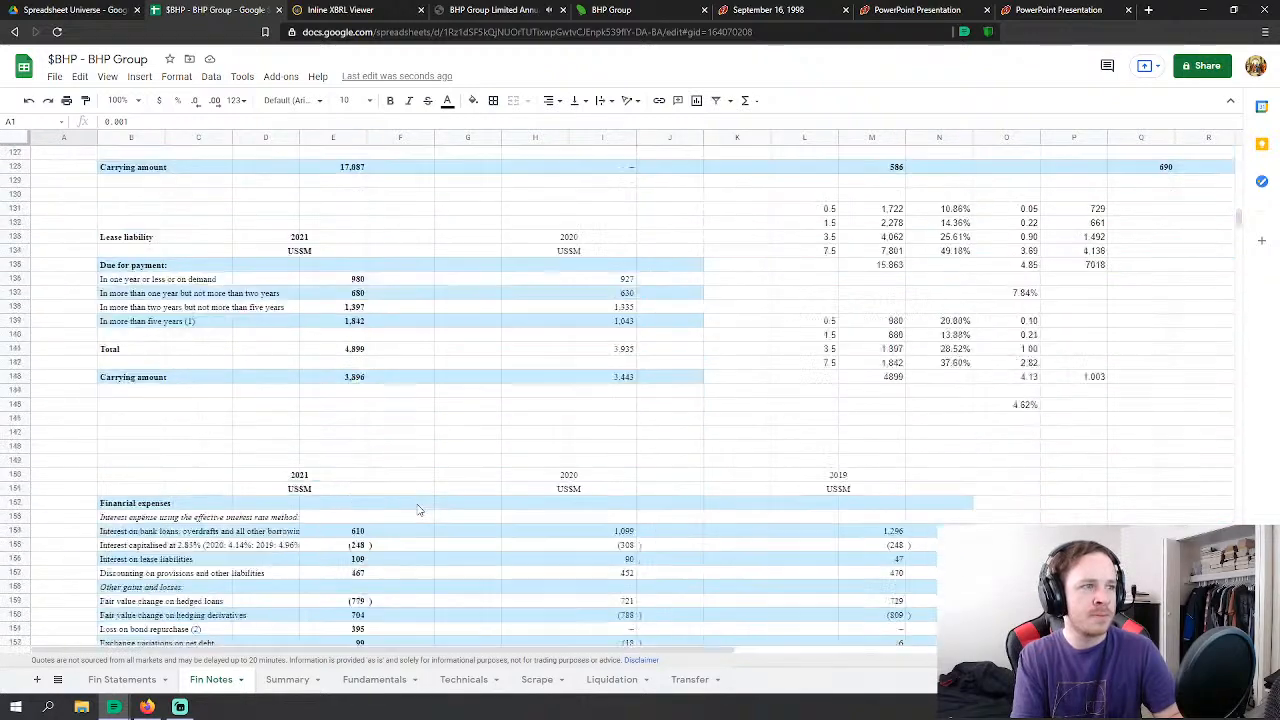
scroll(419, 510, down, 9)
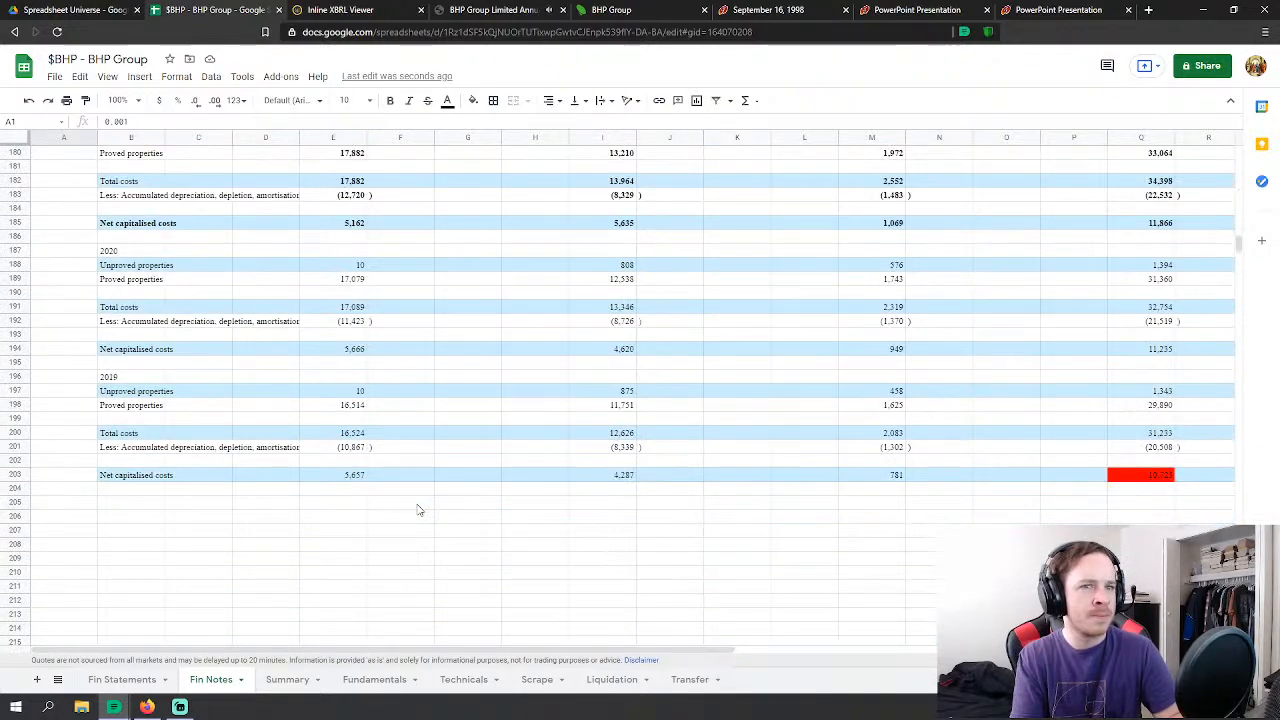
scroll(419, 510, up, 2)
drag(421, 650, 629, 700)
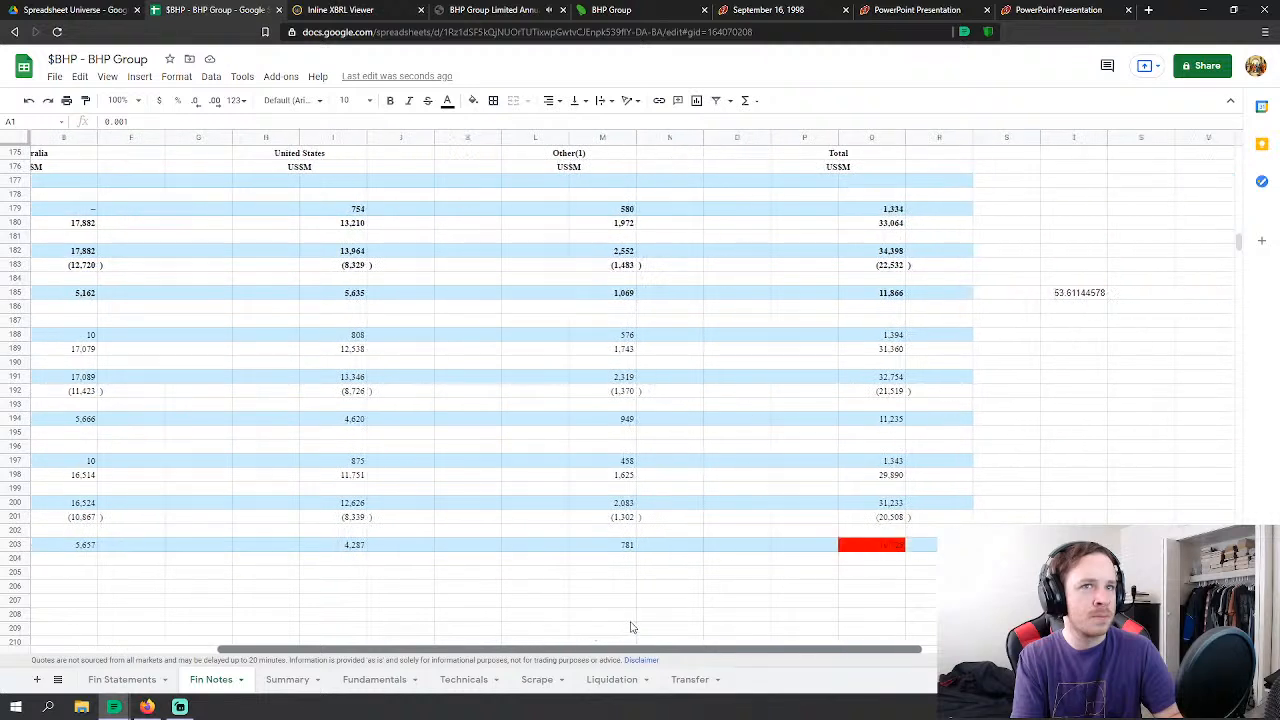
click(1022, 293)
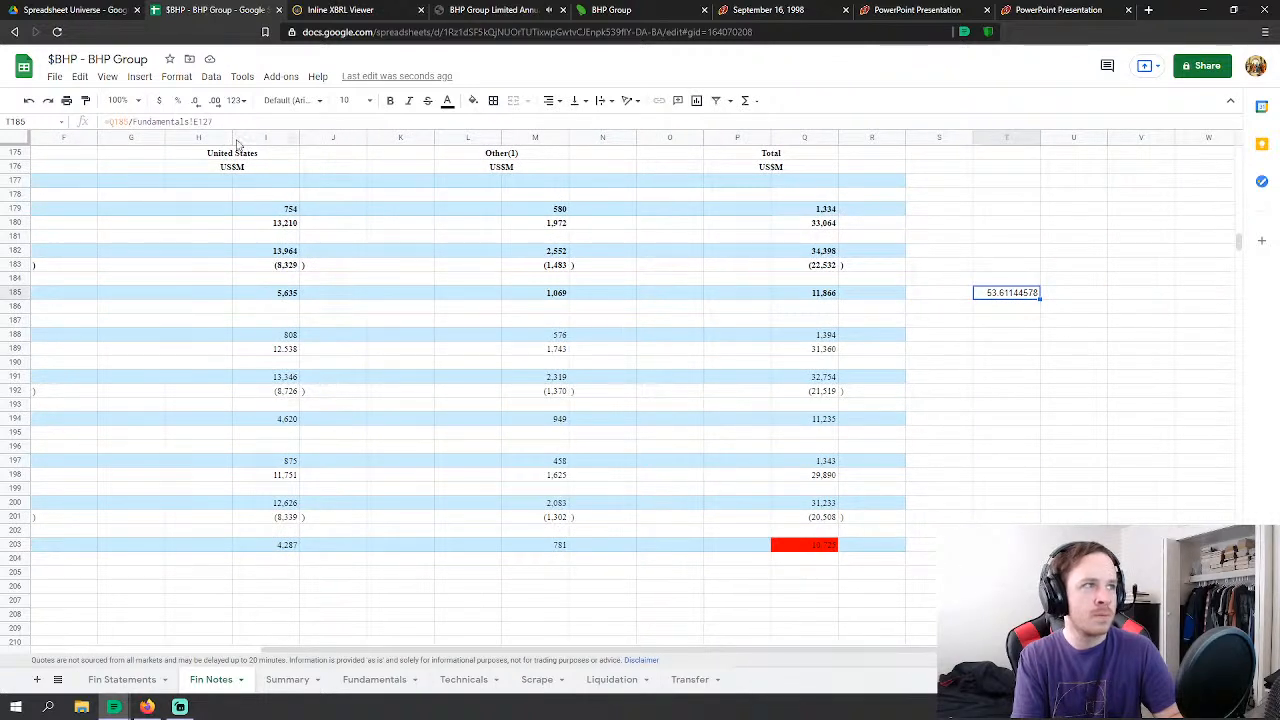
key(F2)
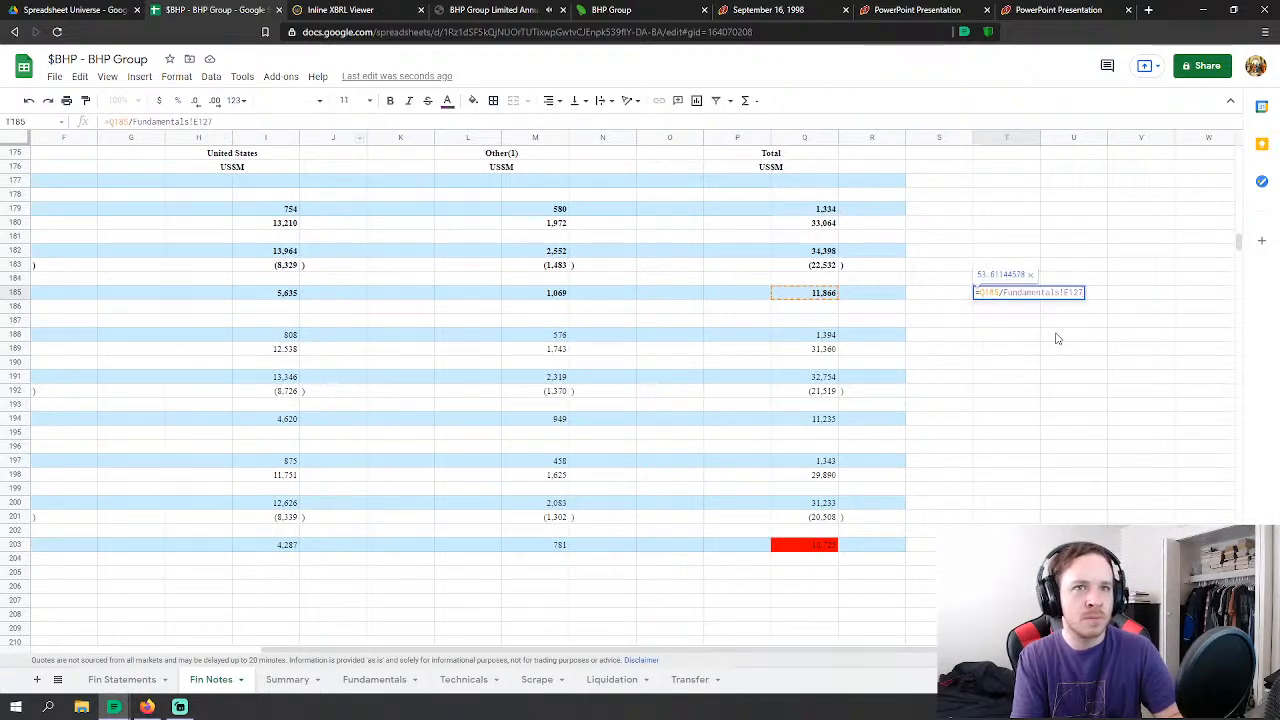
key(BackSpace)
key(BackSpace)
key(BackSpace)
key(BackSpace)
key(BackSpace)
key(BackSpace)
key(BackSpace)
key(BackSpace)
key(BackSpace)
key(BackSpace)
key(BackSpace)
key(BackSpace)
key(BackSpace)
key(BackSpace)
key(BackSpace)
key(BackSpace)
key(BackSpace)
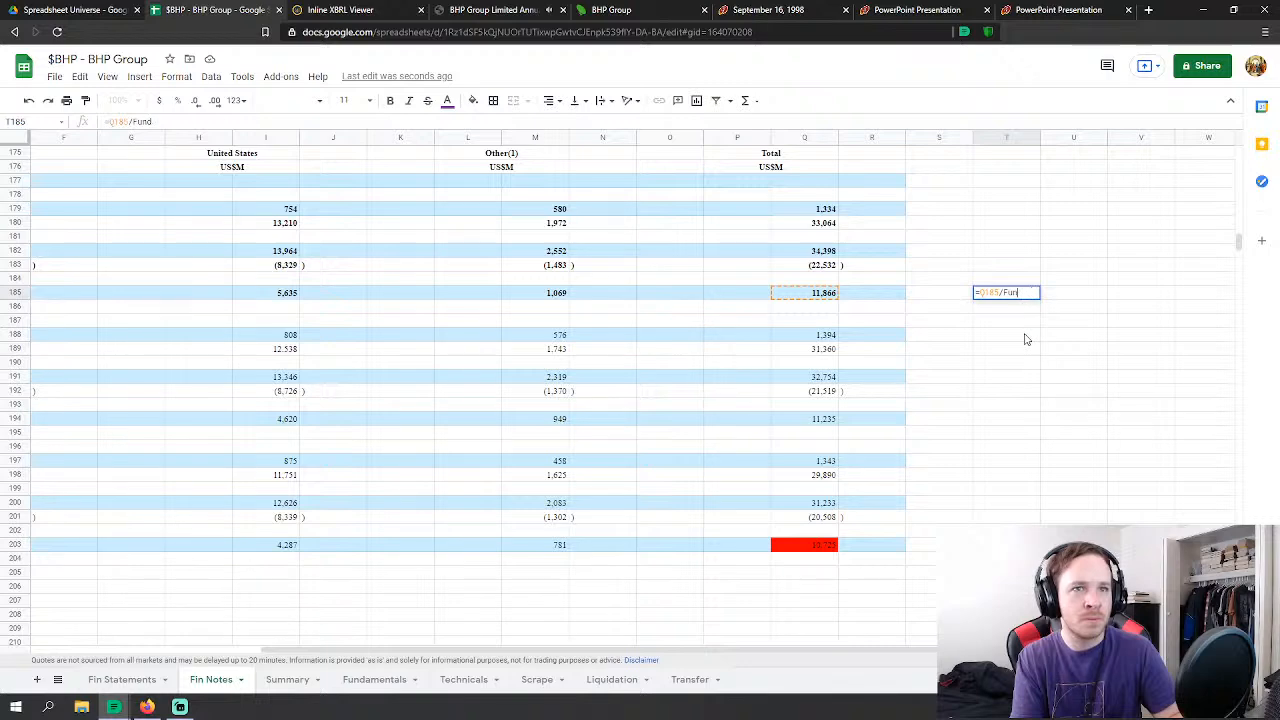
click(372, 684)
click(388, 369)
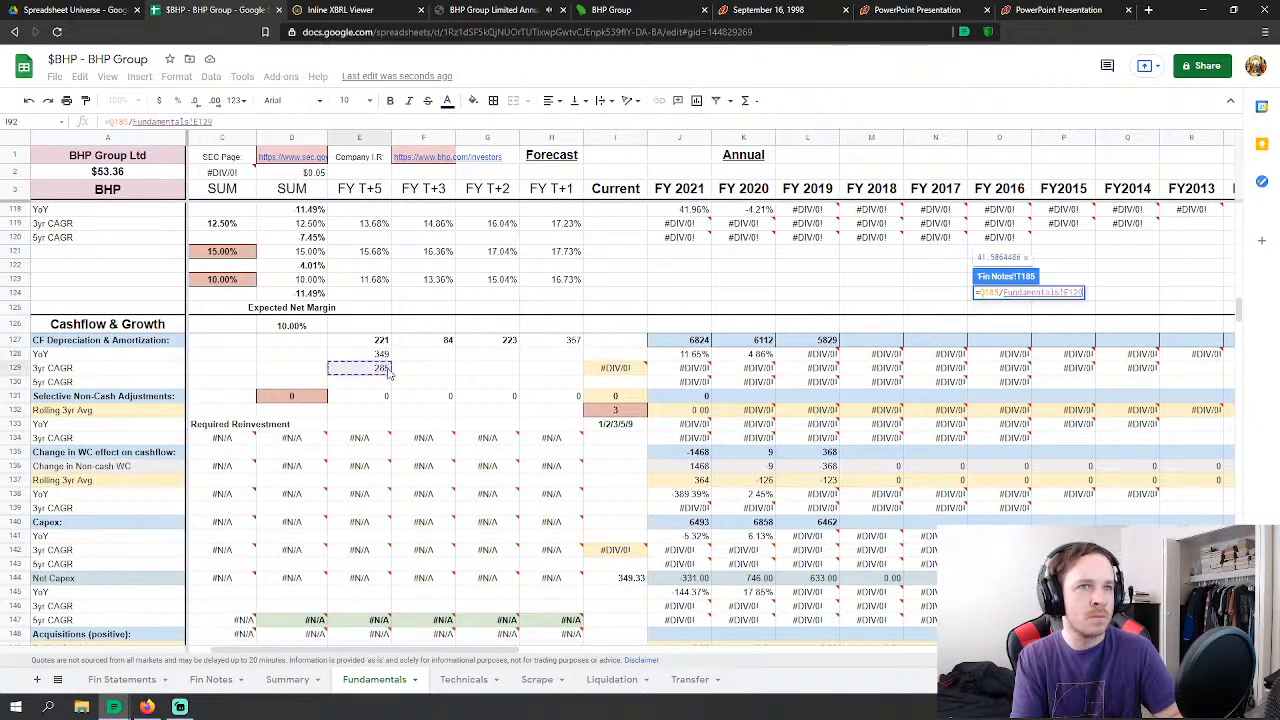
key(Return)
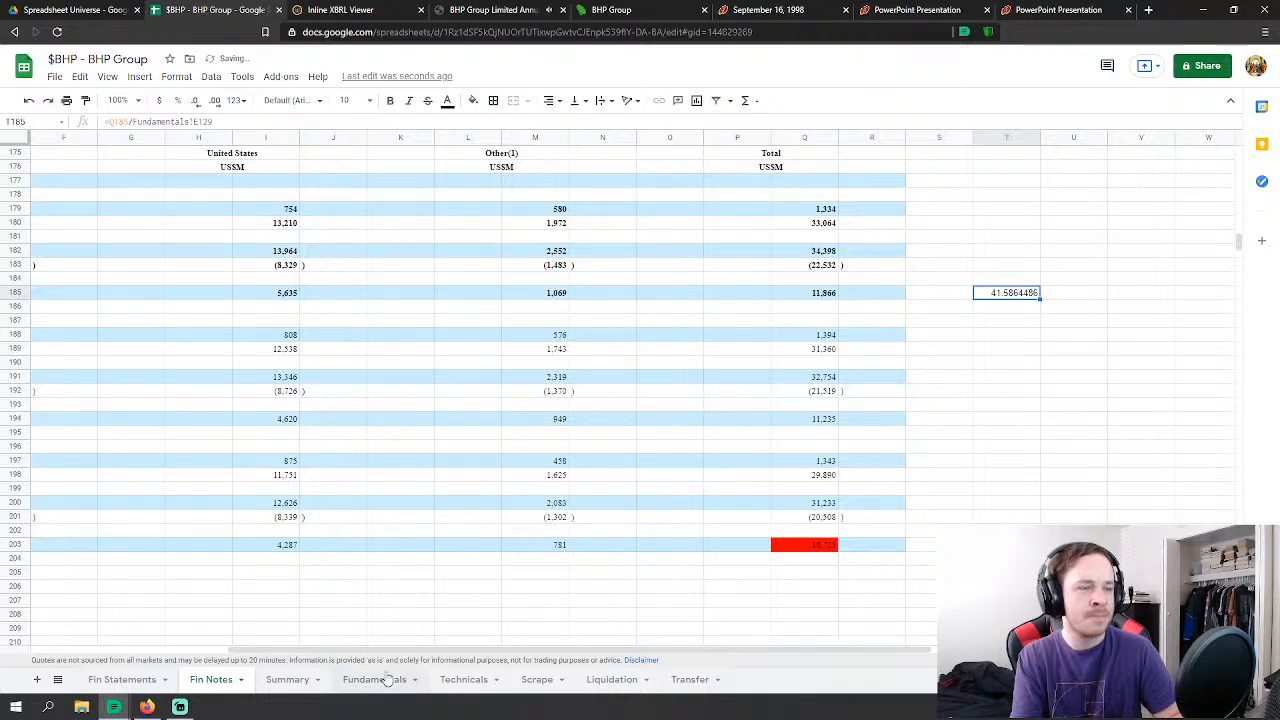
Step: Return to the Cashflow & Growth section of the Fundamentals sheet
click(386, 679)
click(868, 397)
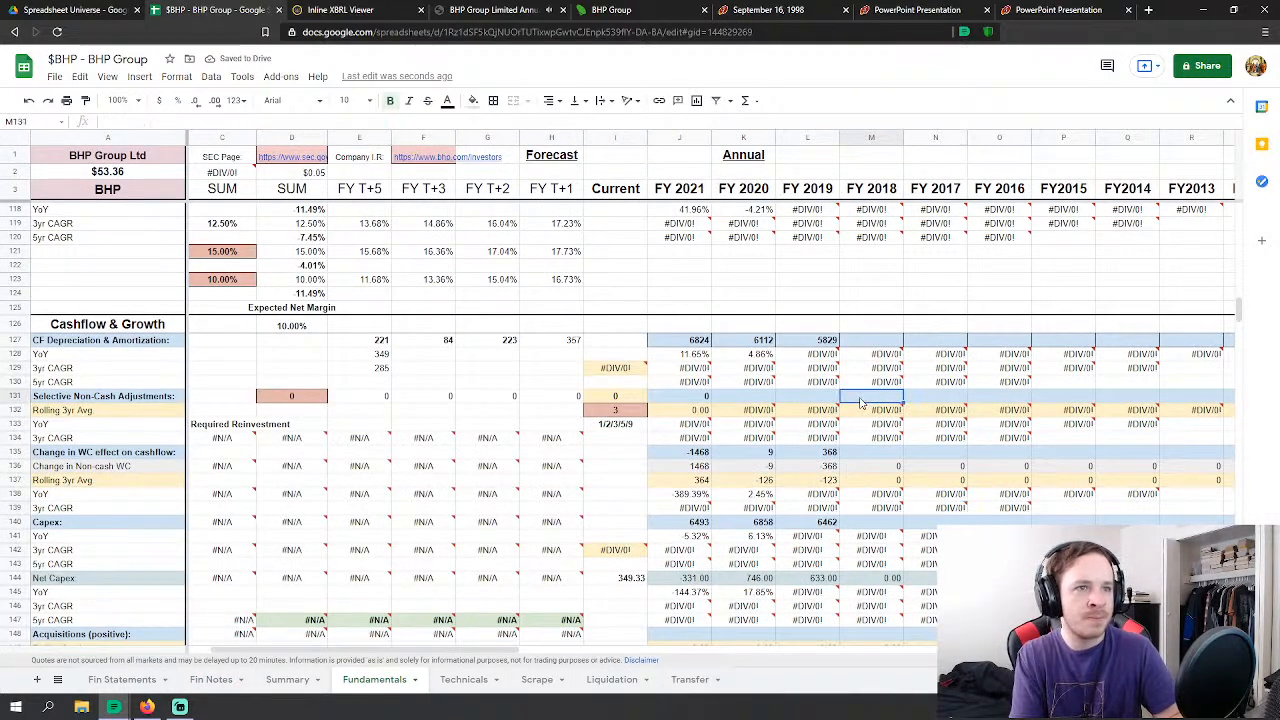
click(834, 550)
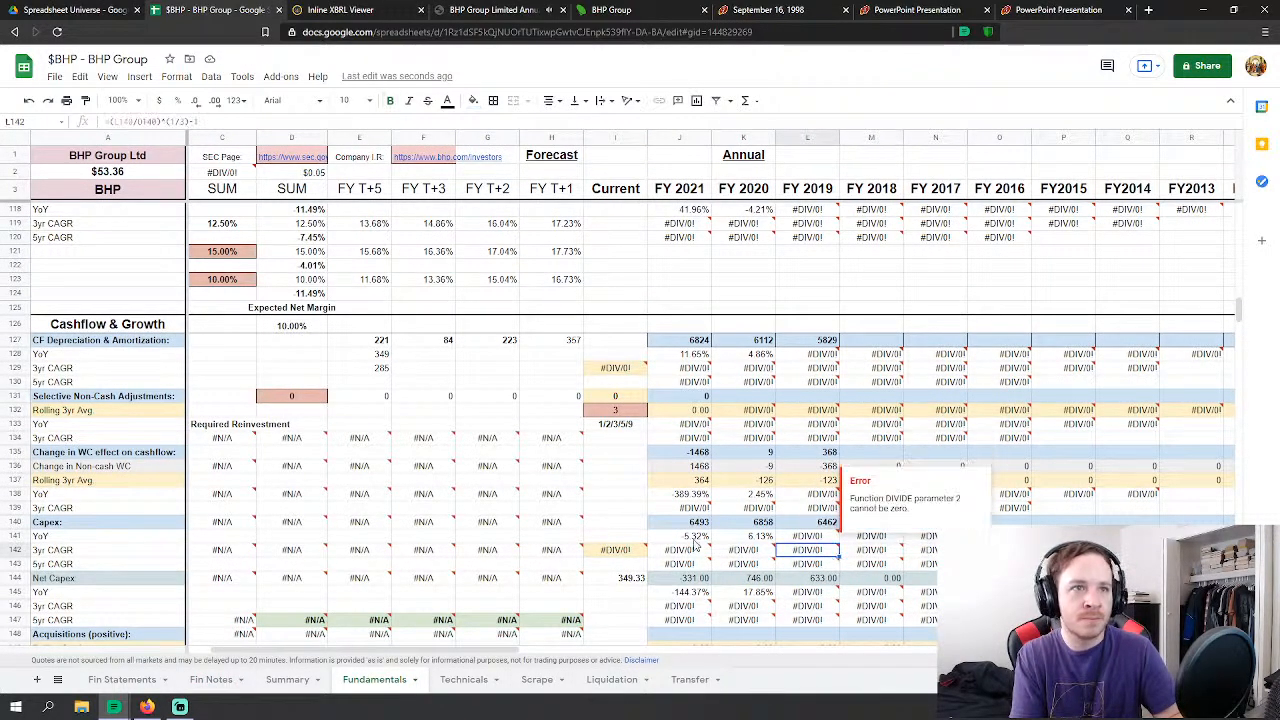
click(538, 411)
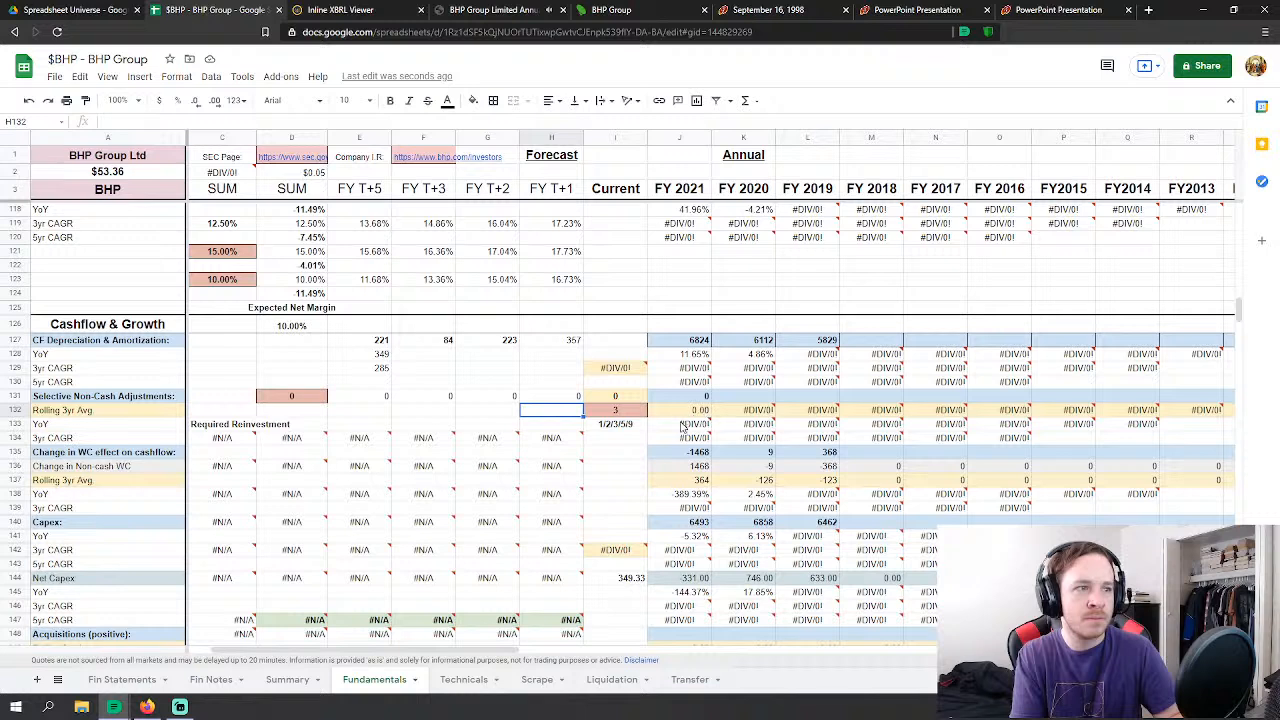
Step: Enter in H127 a formula adding the exploration expenditure in 'Fin Statements'!U133 to the FY 2019 depreciation and amortization in L127
mouse_move(666, 433)
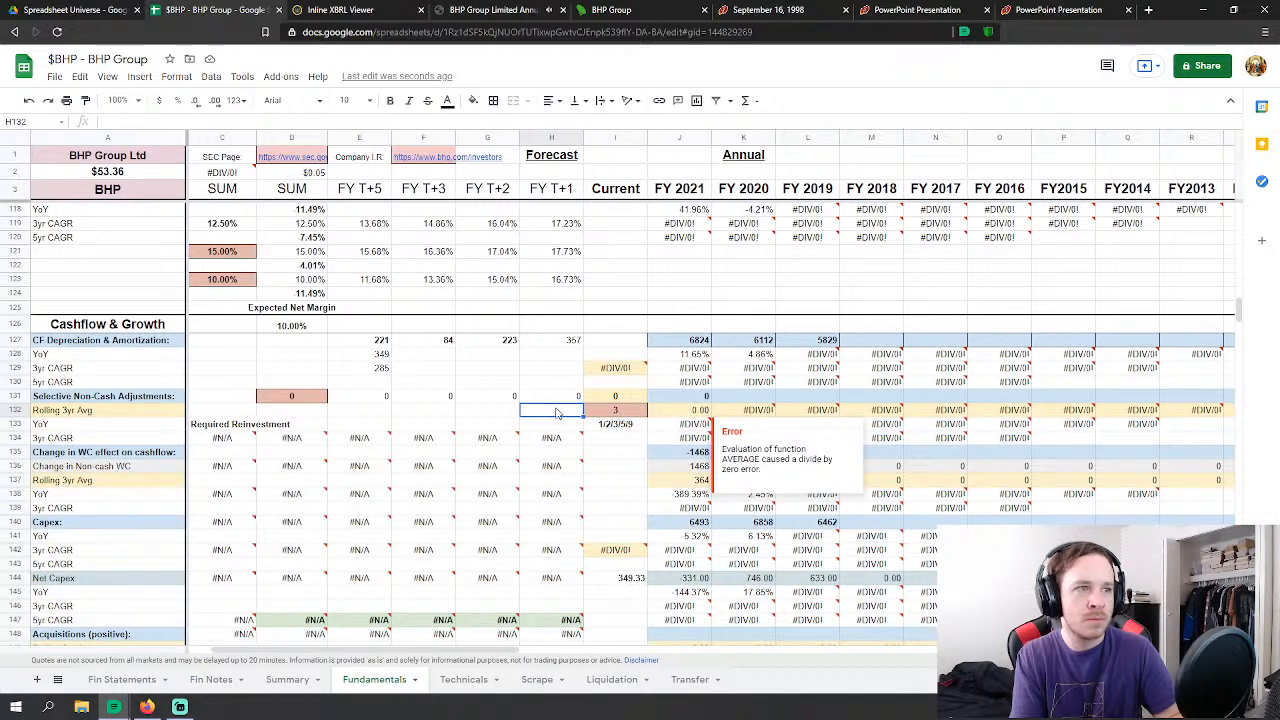
click(517, 381)
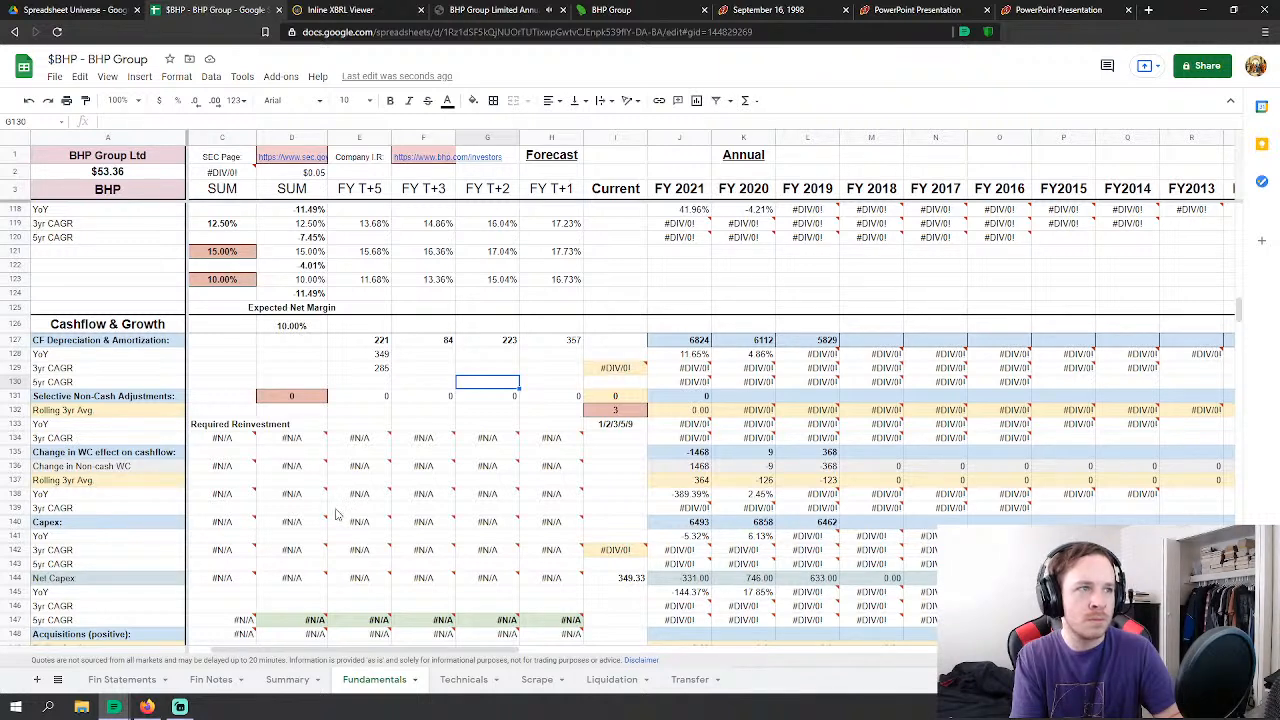
mouse_move(291, 496)
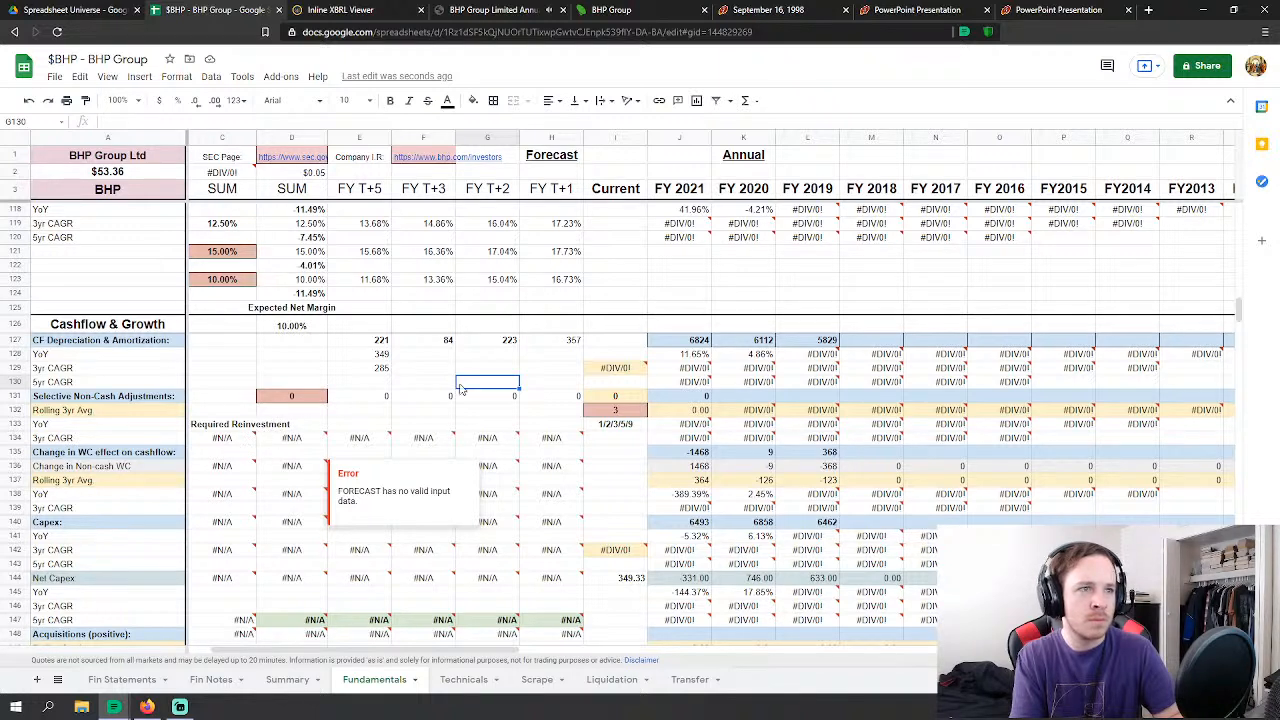
key(Right)
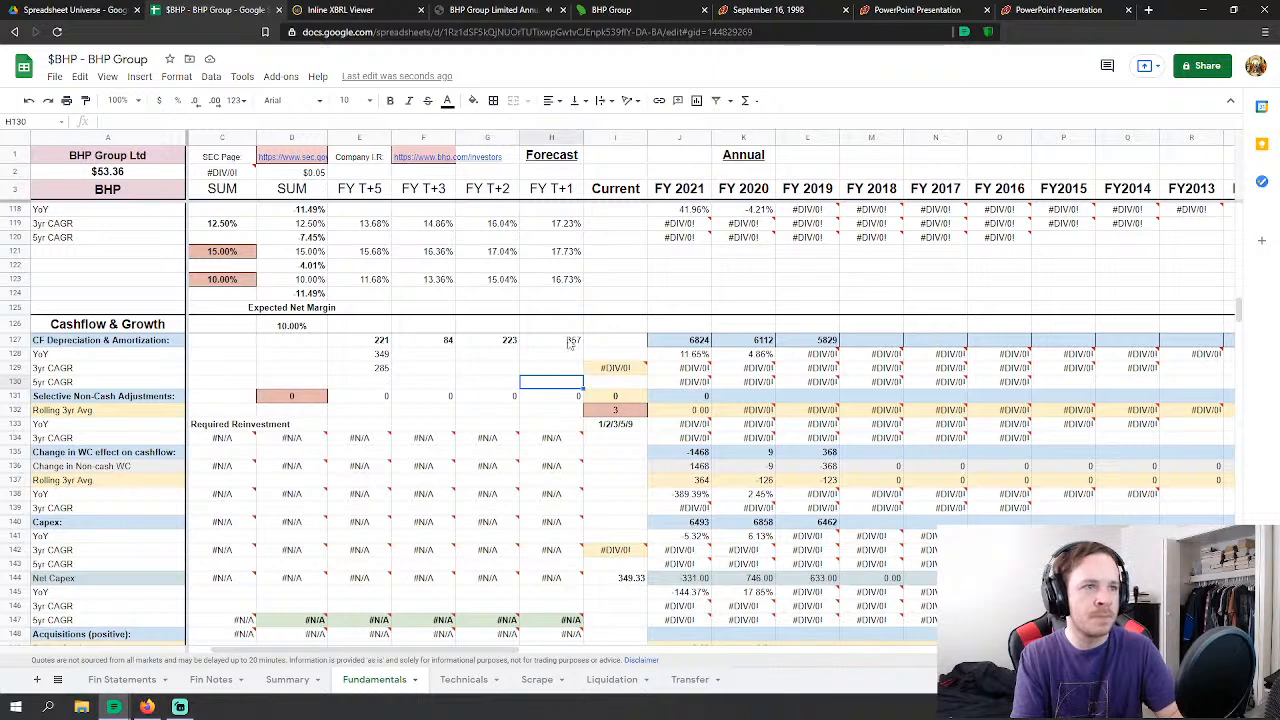
key(Up)
key(Up)
key(Up)
text(=)
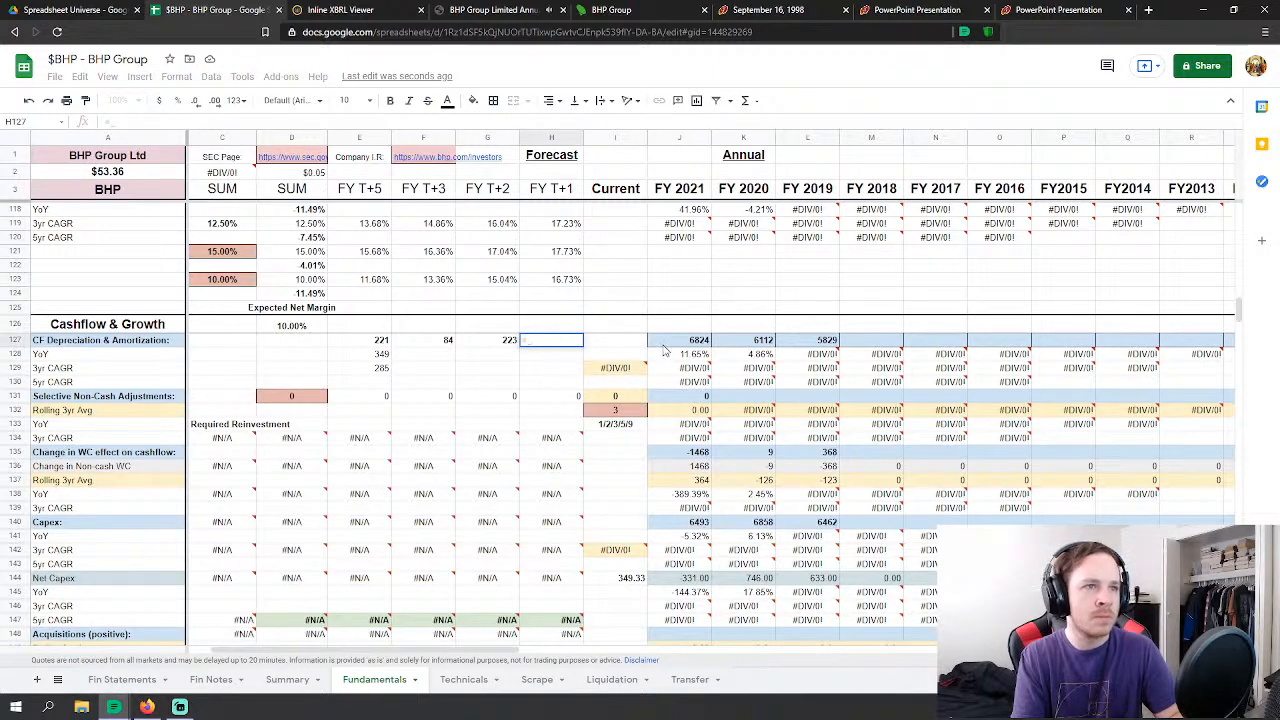
click(822, 342)
text(-)
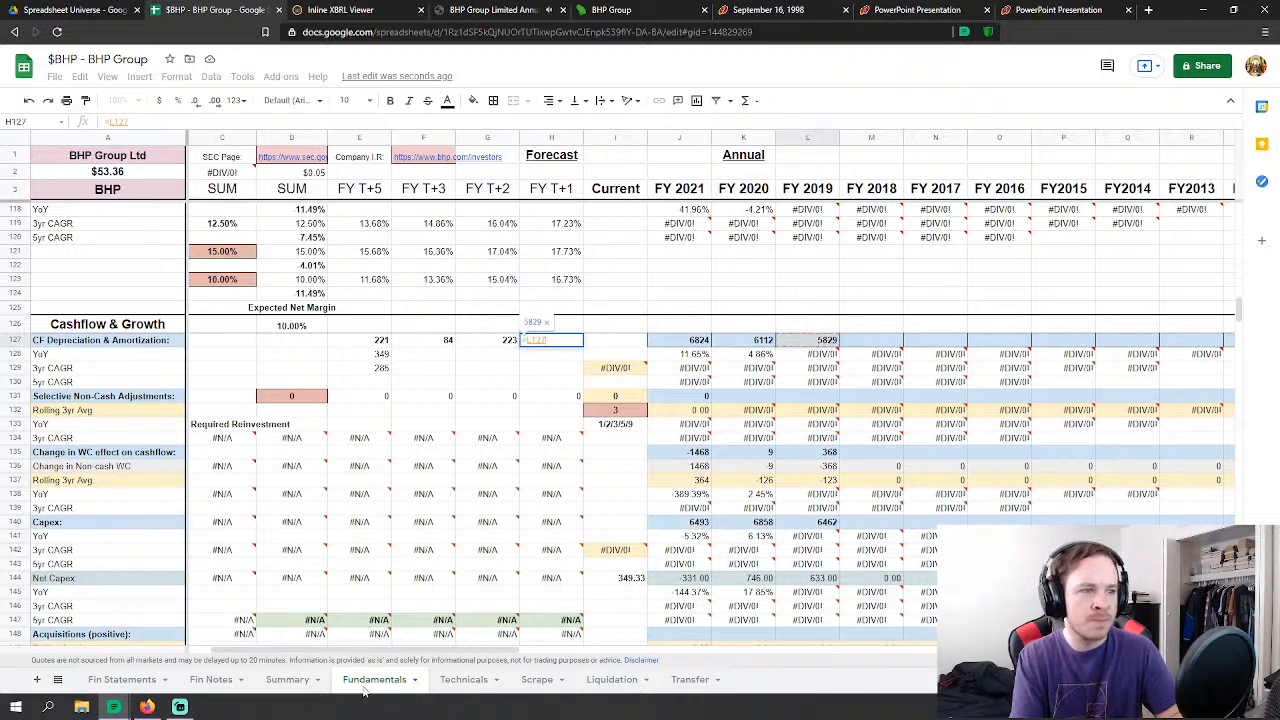
click(118, 682)
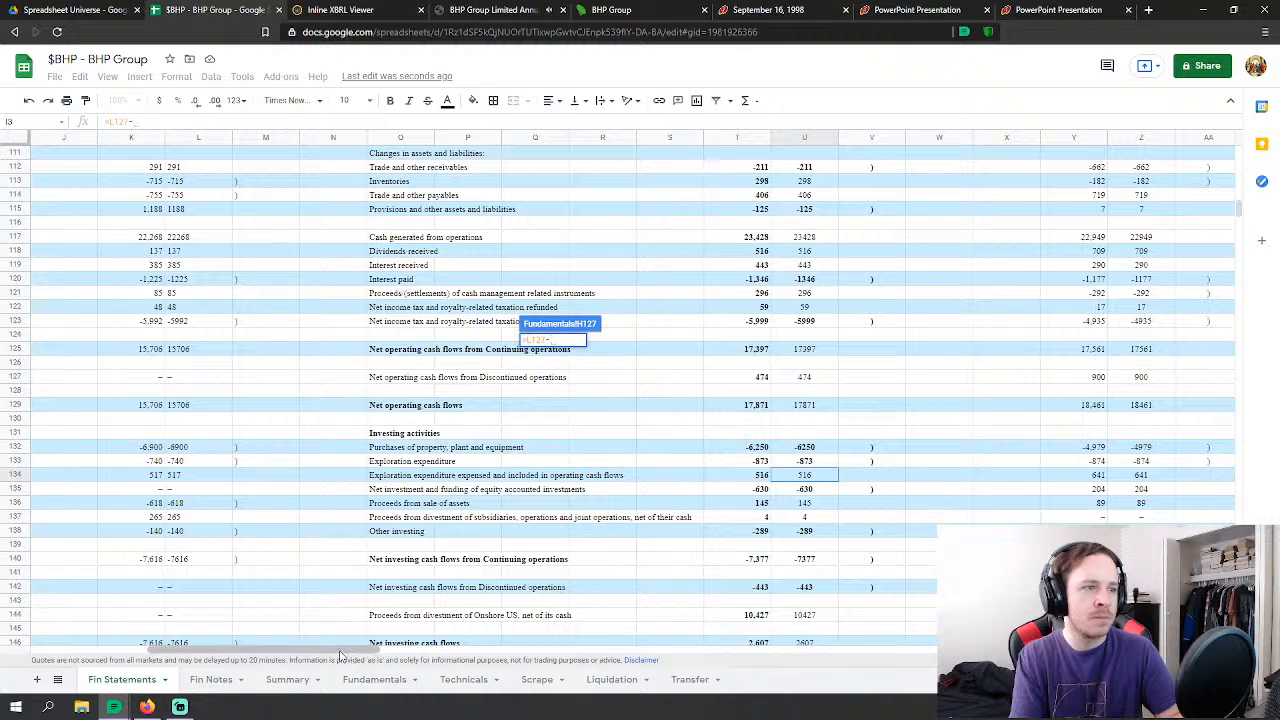
mouse_move(350, 650)
mouse_down()
mouse_move(140, 642)
mouse_move(358, 653)
mouse_up()
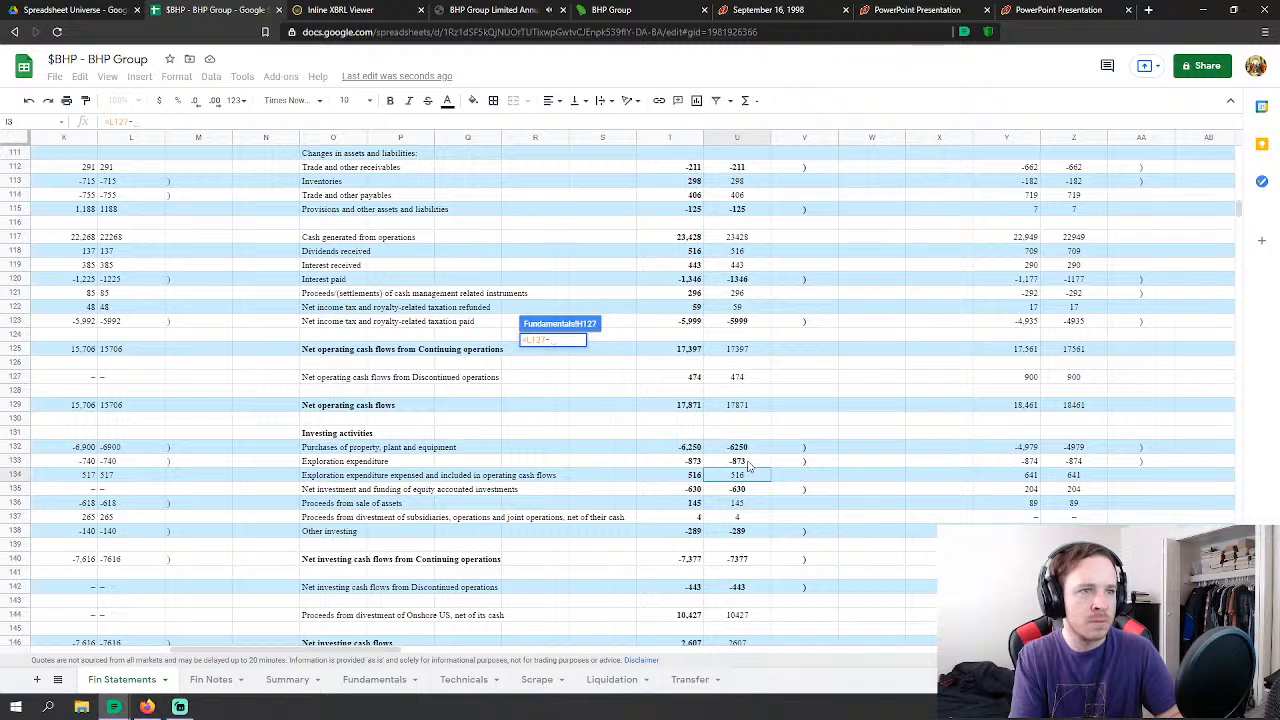
key(BackSpace)
text(+)
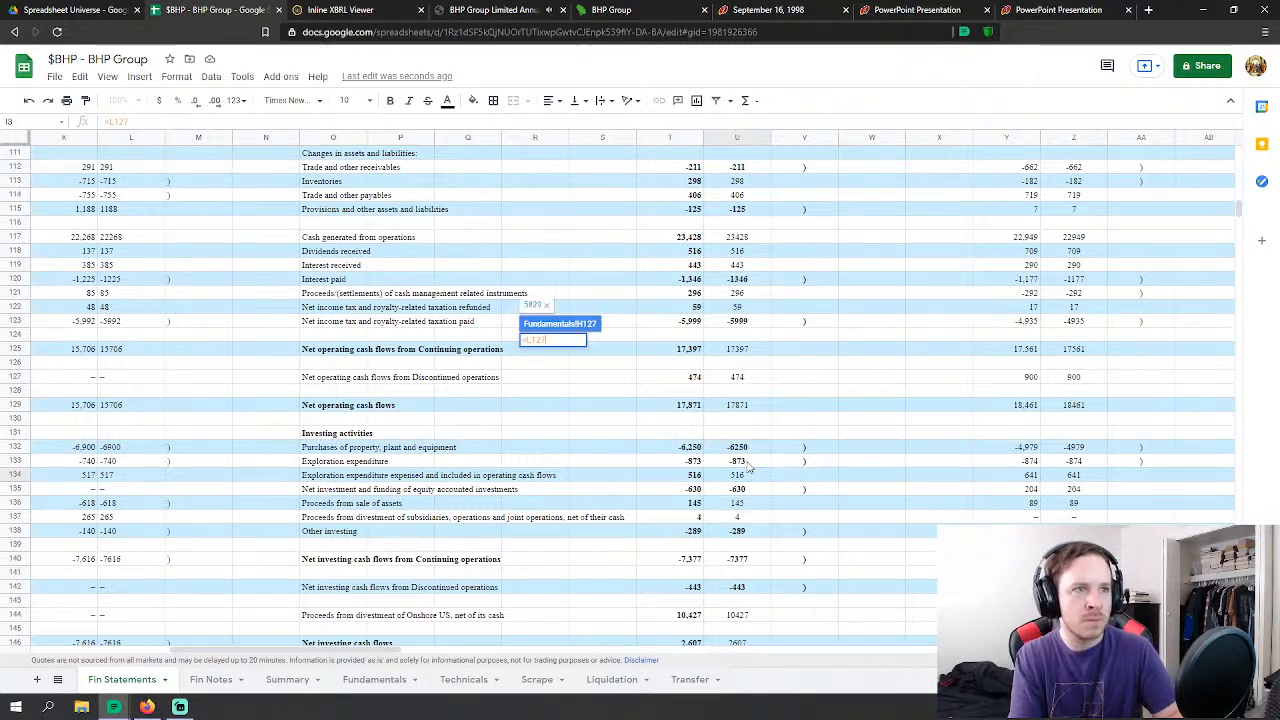
click(747, 466)
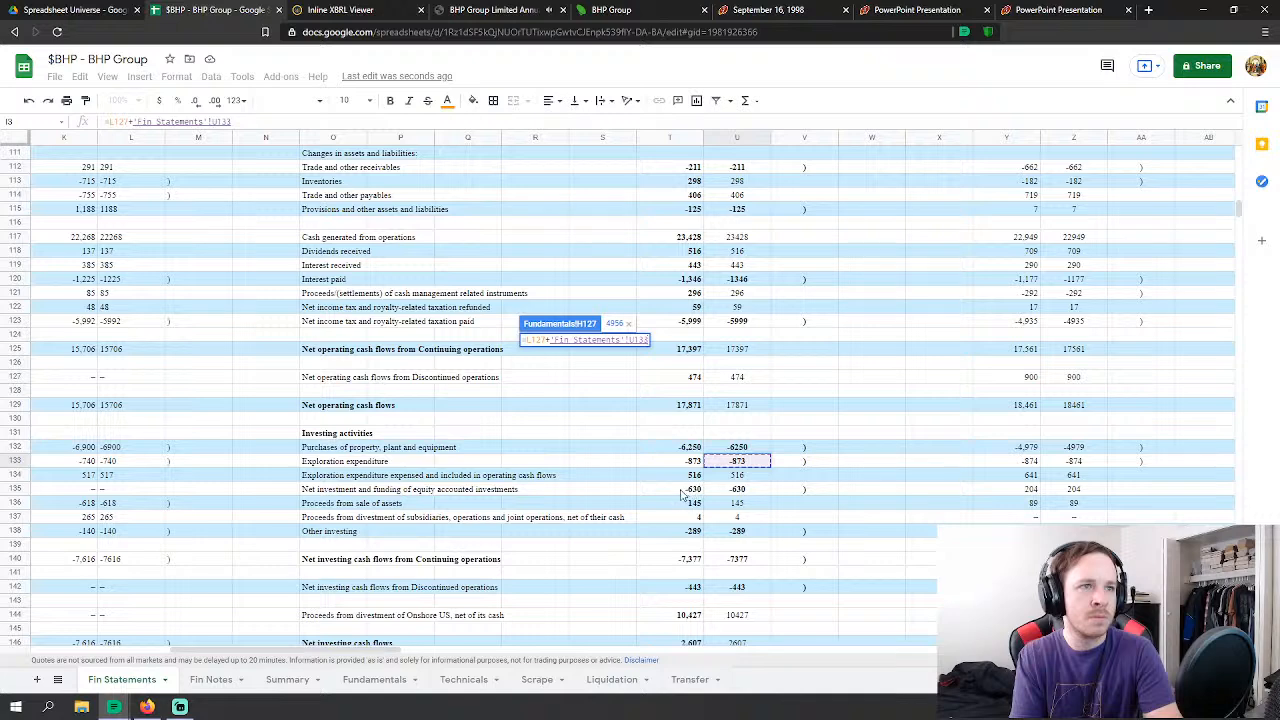
key(Return)
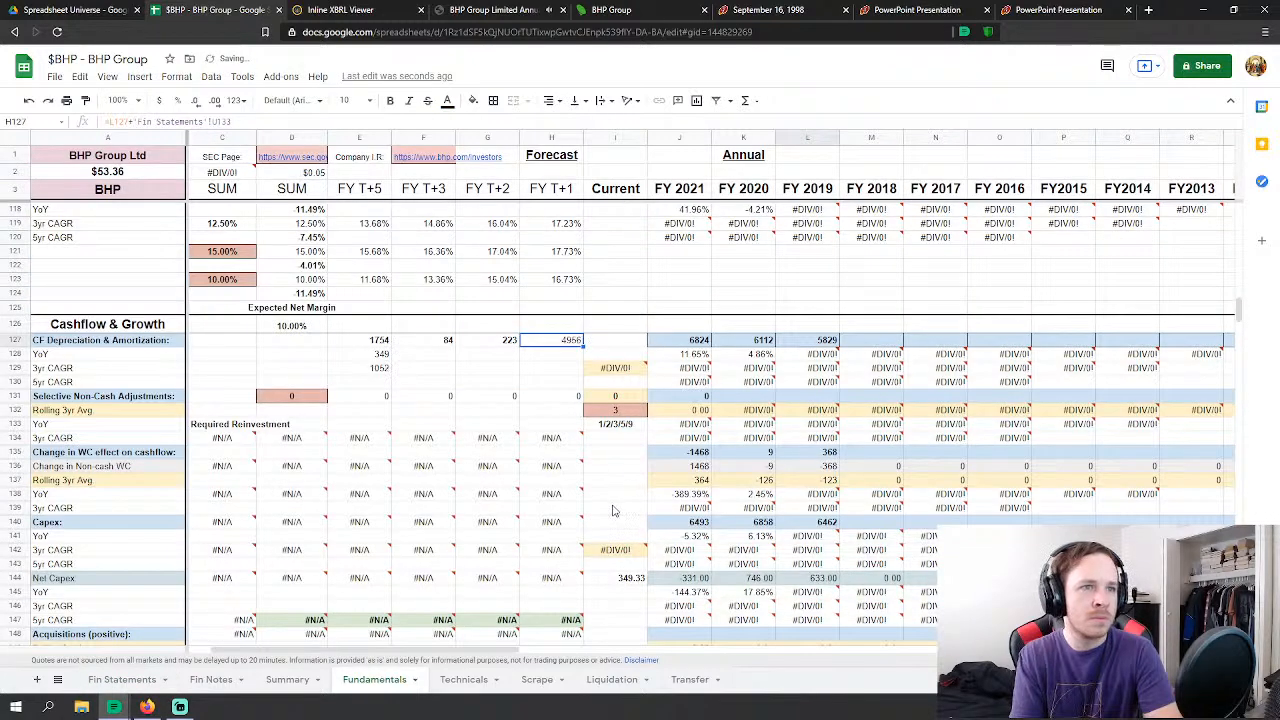
Step: Replace the formula in G127 with K127 plus the exploration expenditure in 'Fin Statements'!L133
click(503, 345)
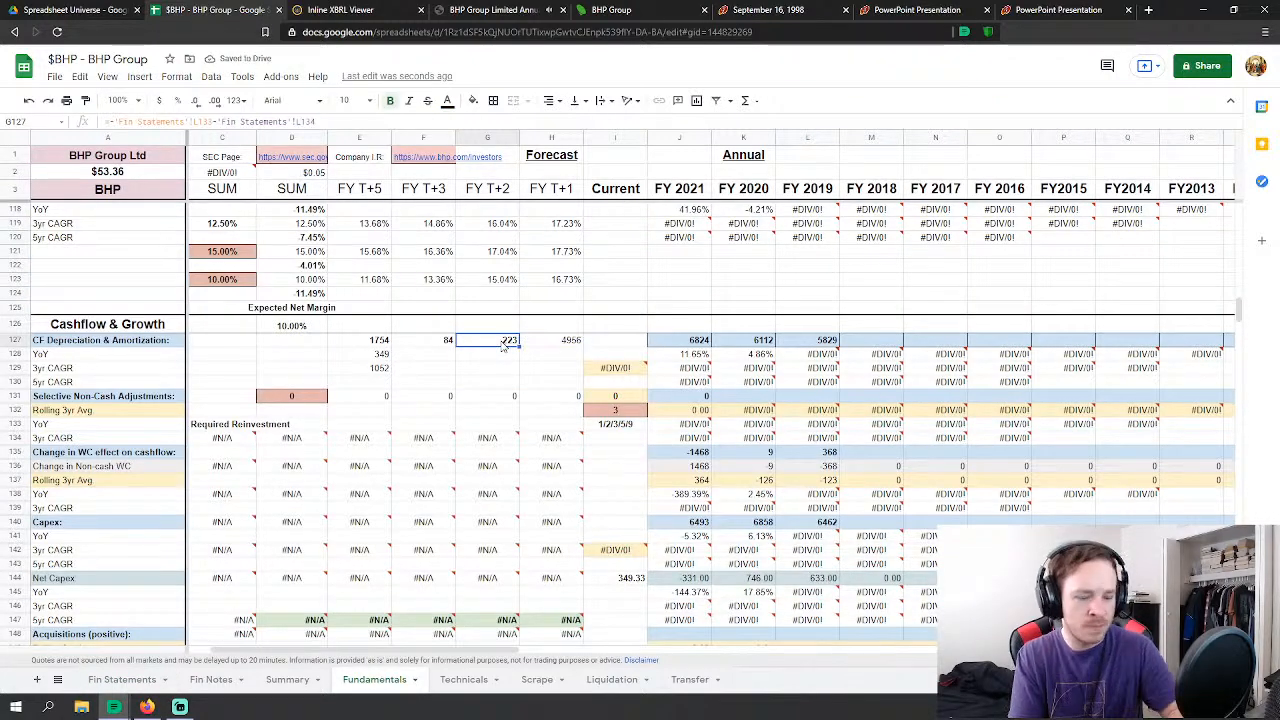
text(=)
click(762, 342)
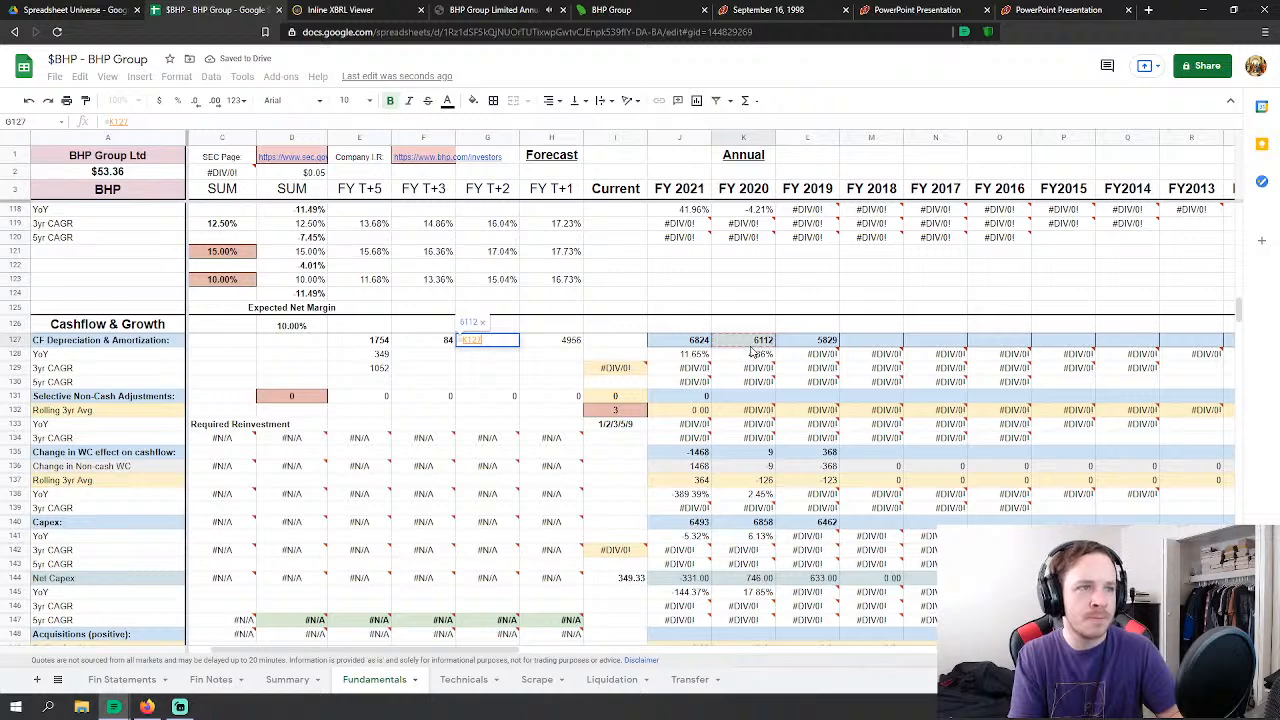
text(+)
click(133, 690)
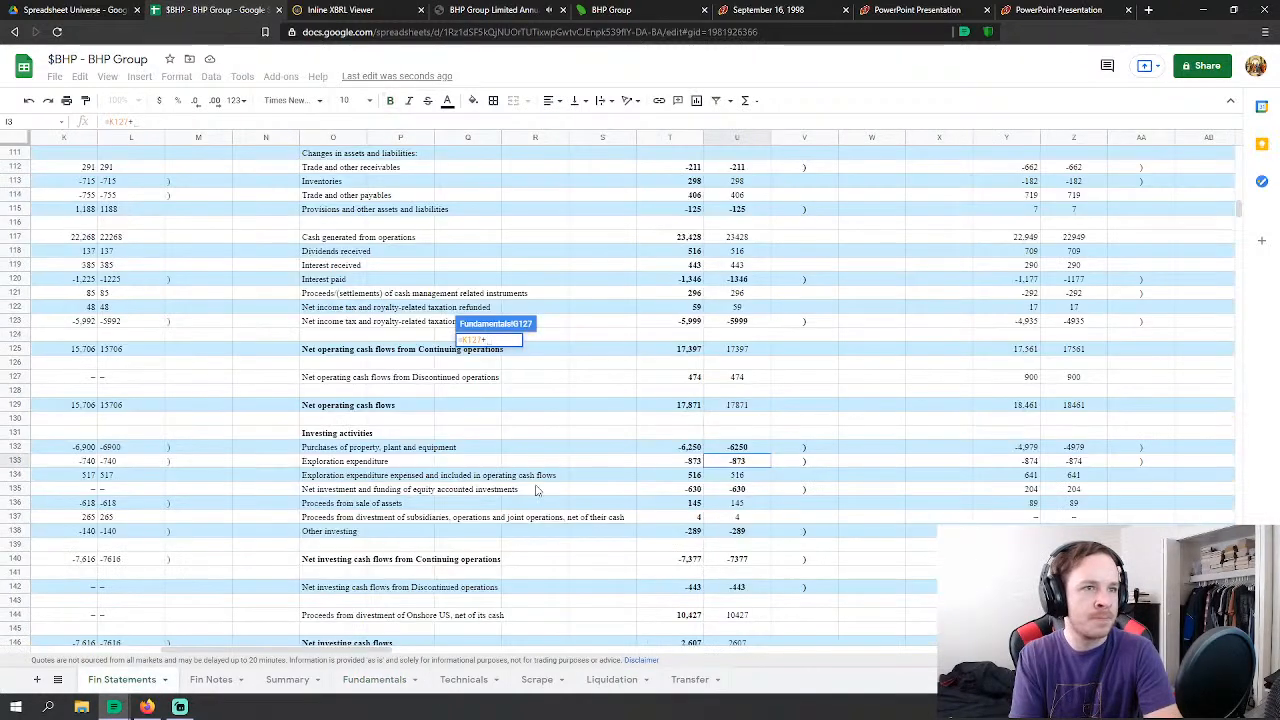
drag(349, 647, 272, 645)
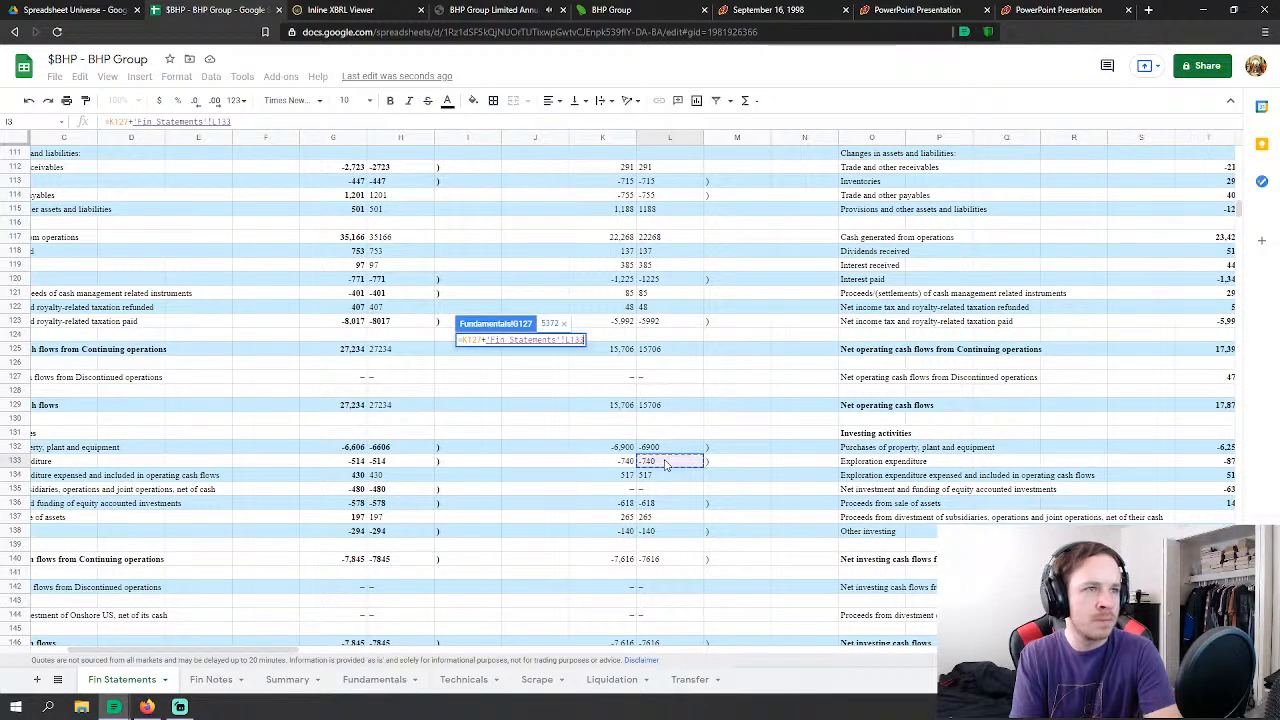
key(Return)
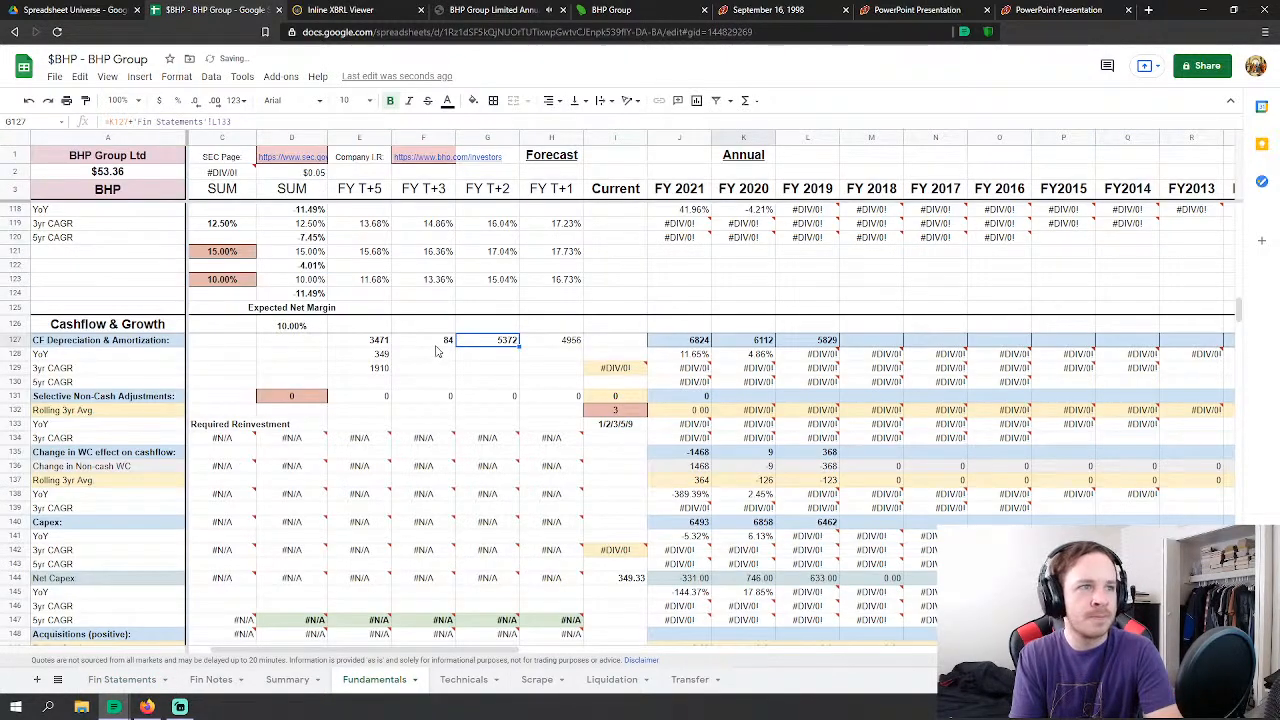
Step: Replace the formula in F127 with J127 minus the exploration expenditure in 'Fin Statements'!H133
click(440, 343)
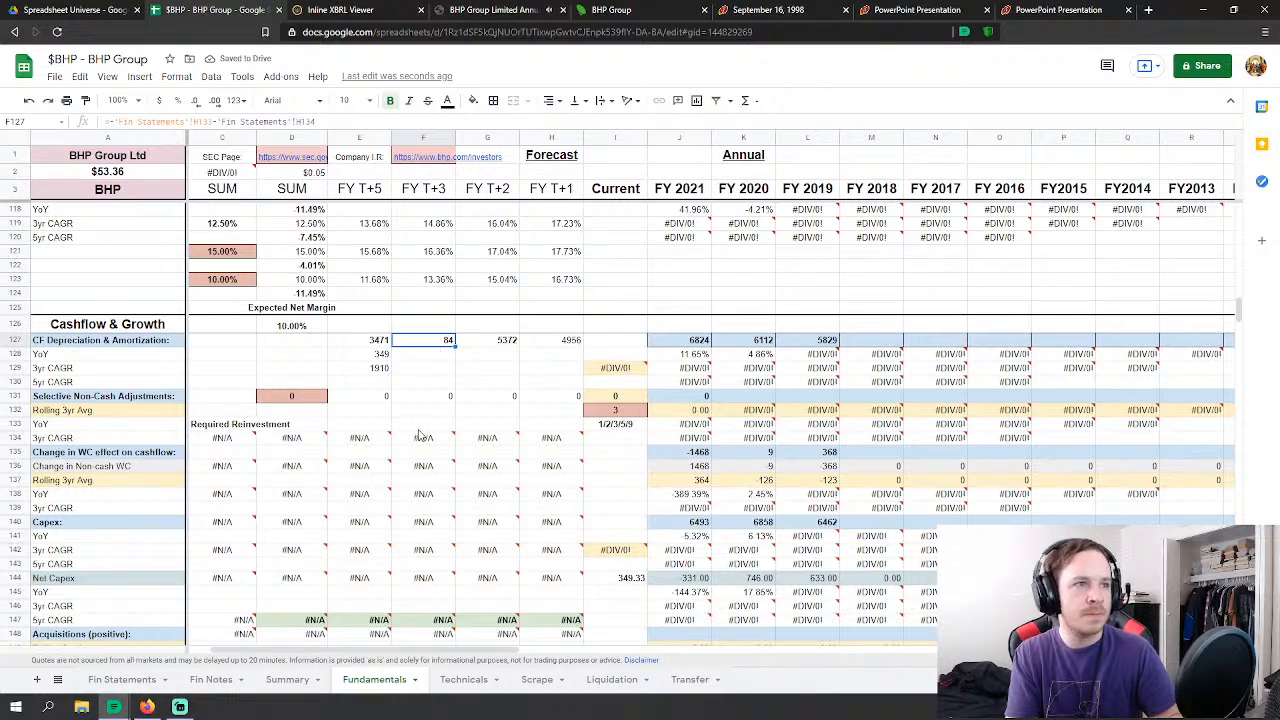
text(=)
click(690, 340)
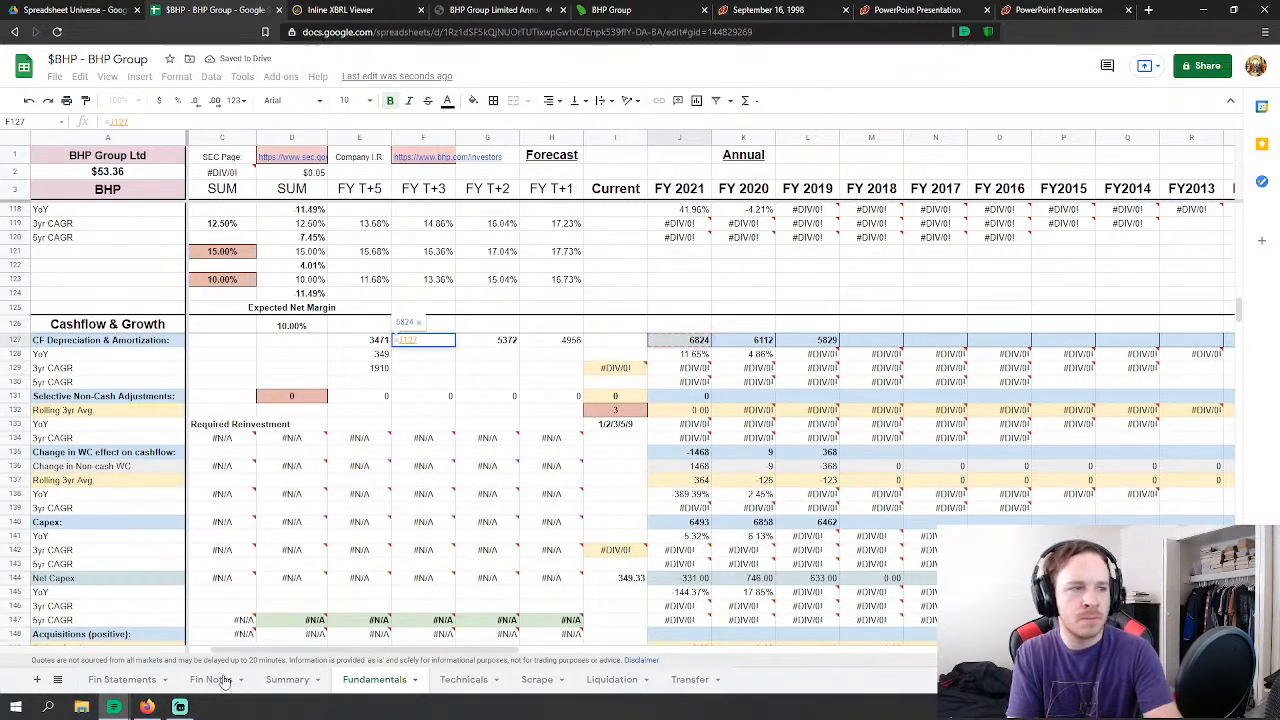
text(-)
click(120, 679)
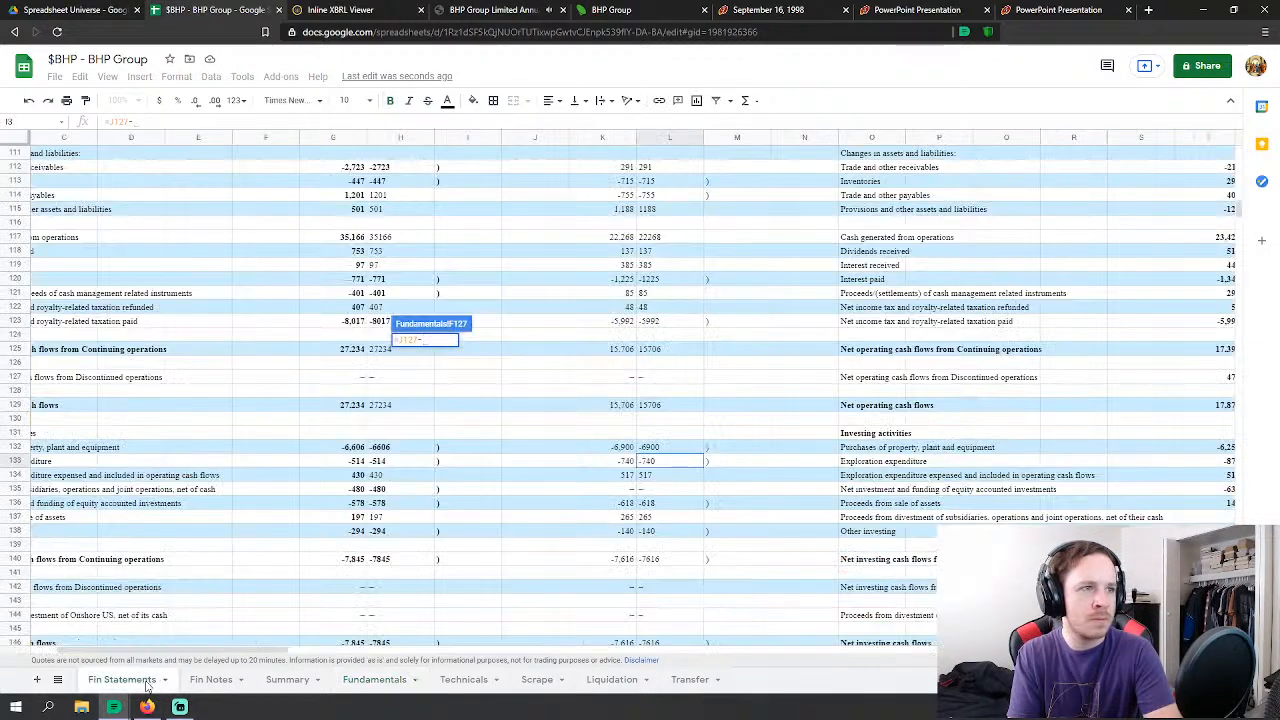
click(401, 462)
key(Return)
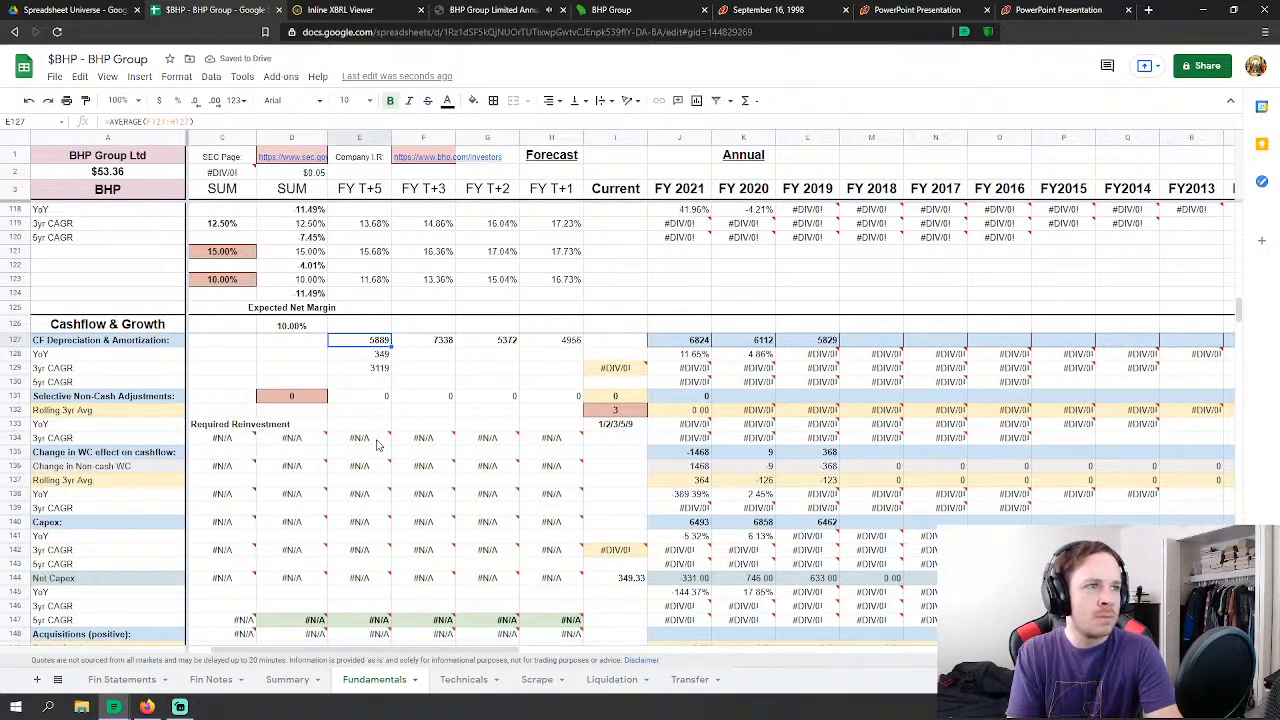
click(272, 398)
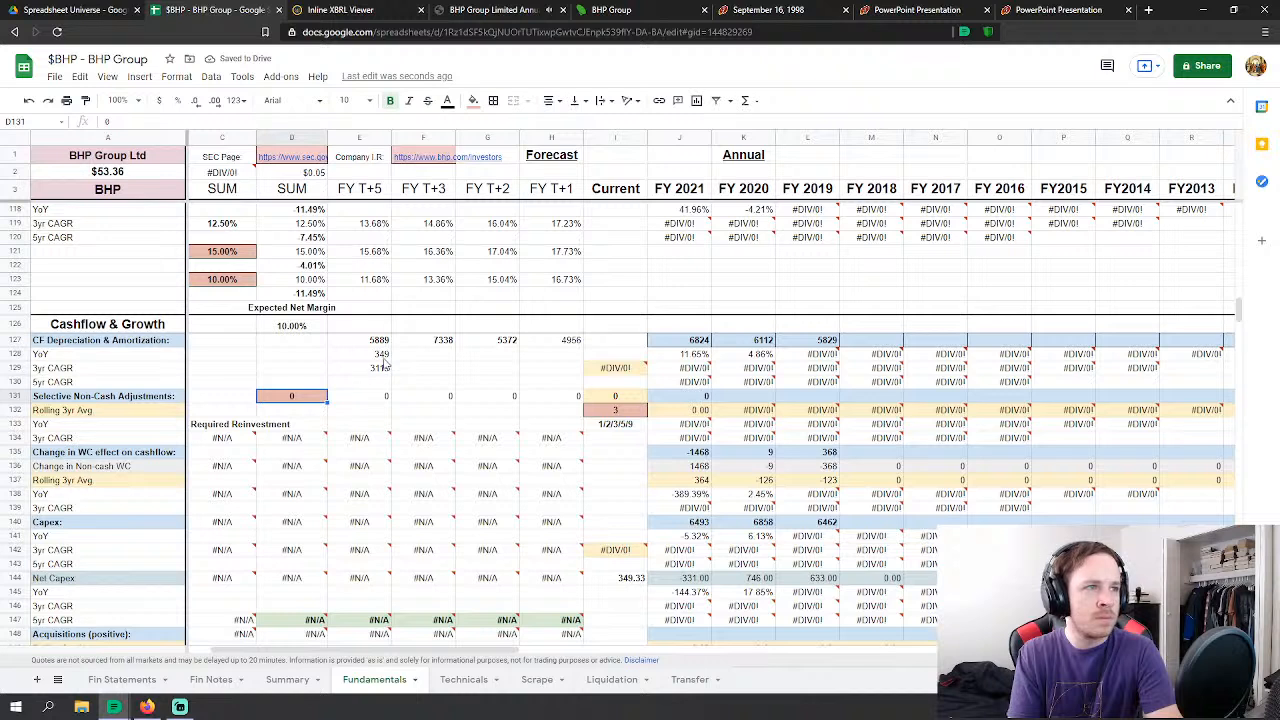
click(385, 355)
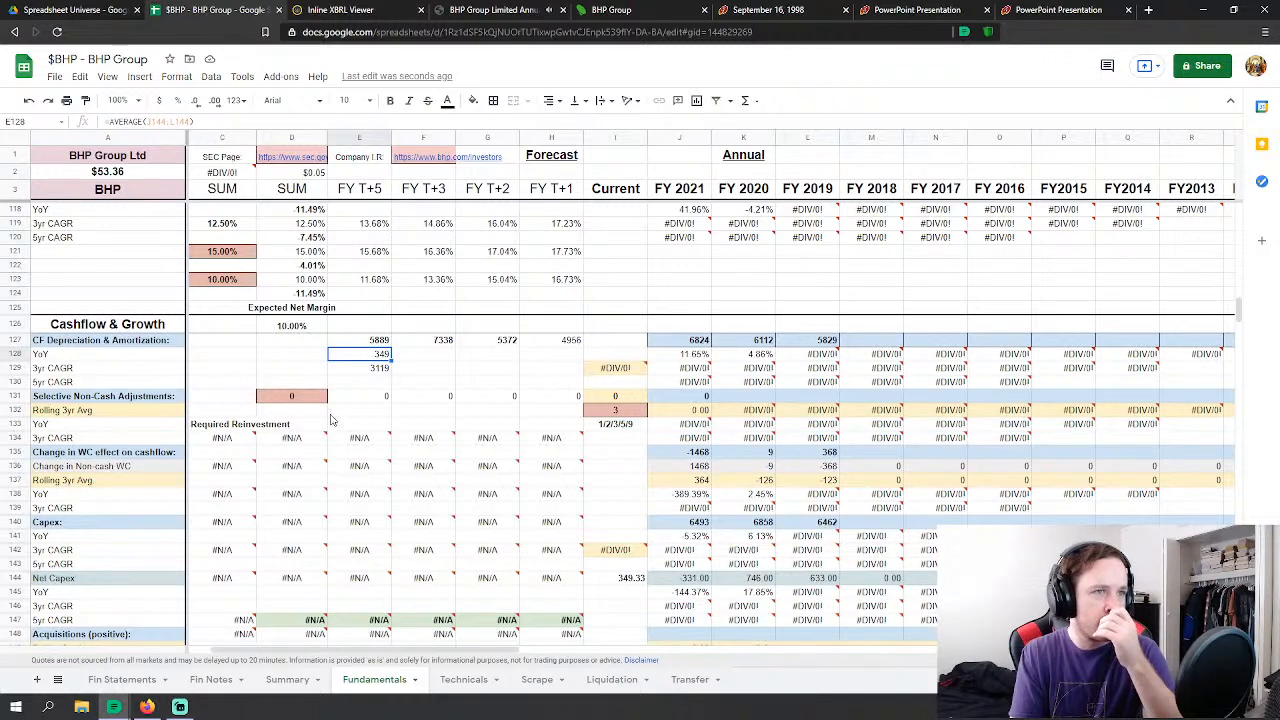
click(416, 365)
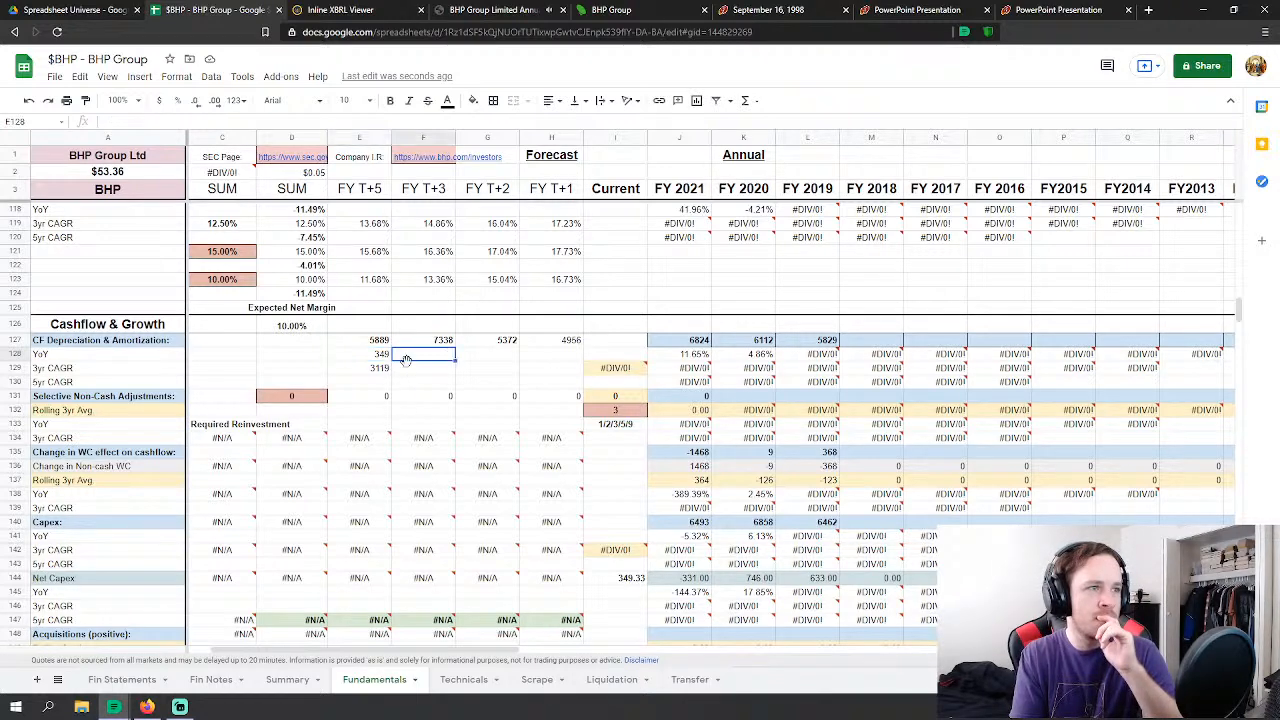
Step: On the Fin Notes sheet, re-enter the divisor in T185 so the formula divides Q185 by Fundamentals!E129
click(211, 682)
click(988, 384)
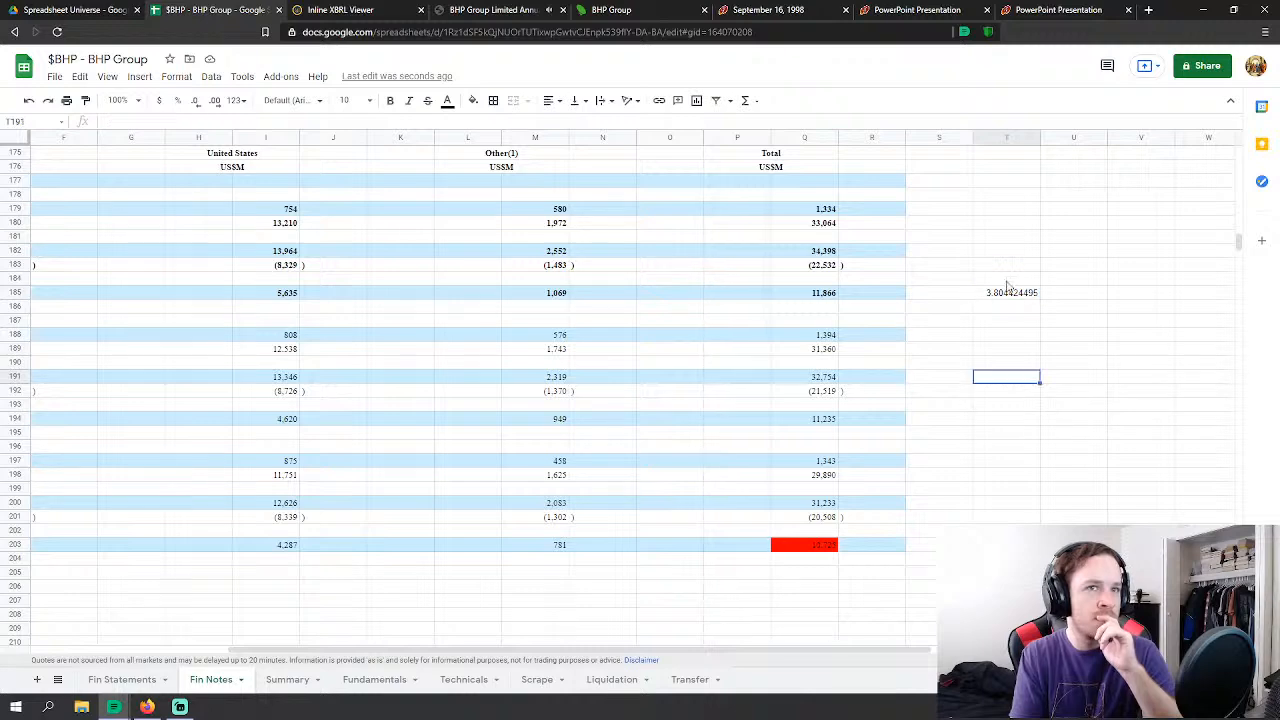
click(1008, 292)
double_click(1002, 298)
key(BackSpace)
key(BackSpace)
key(BackSpace)
key(BackSpace)
key(BackSpace)
key(BackSpace)
key(BackSpace)
key(BackSpace)
key(BackSpace)
key(BackSpace)
key(BackSpace)
key(BackSpace)
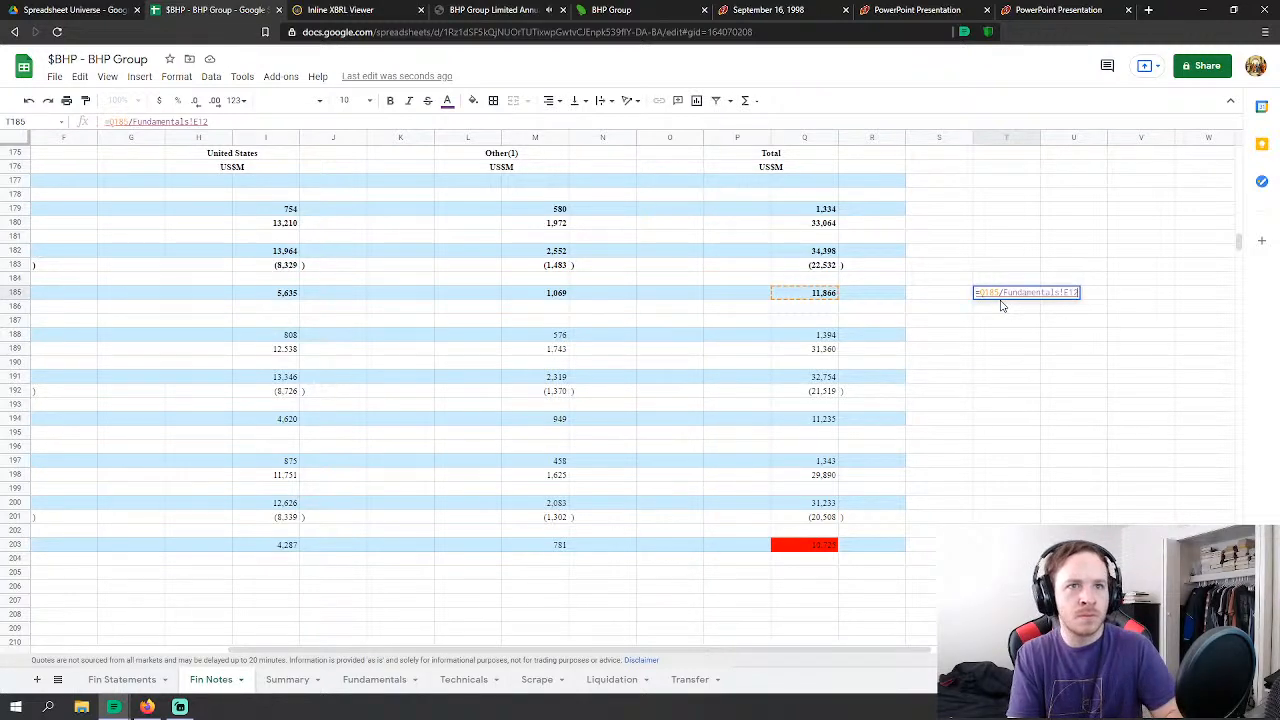
key(BackSpace)
key(BackSpace)
key(BackSpace)
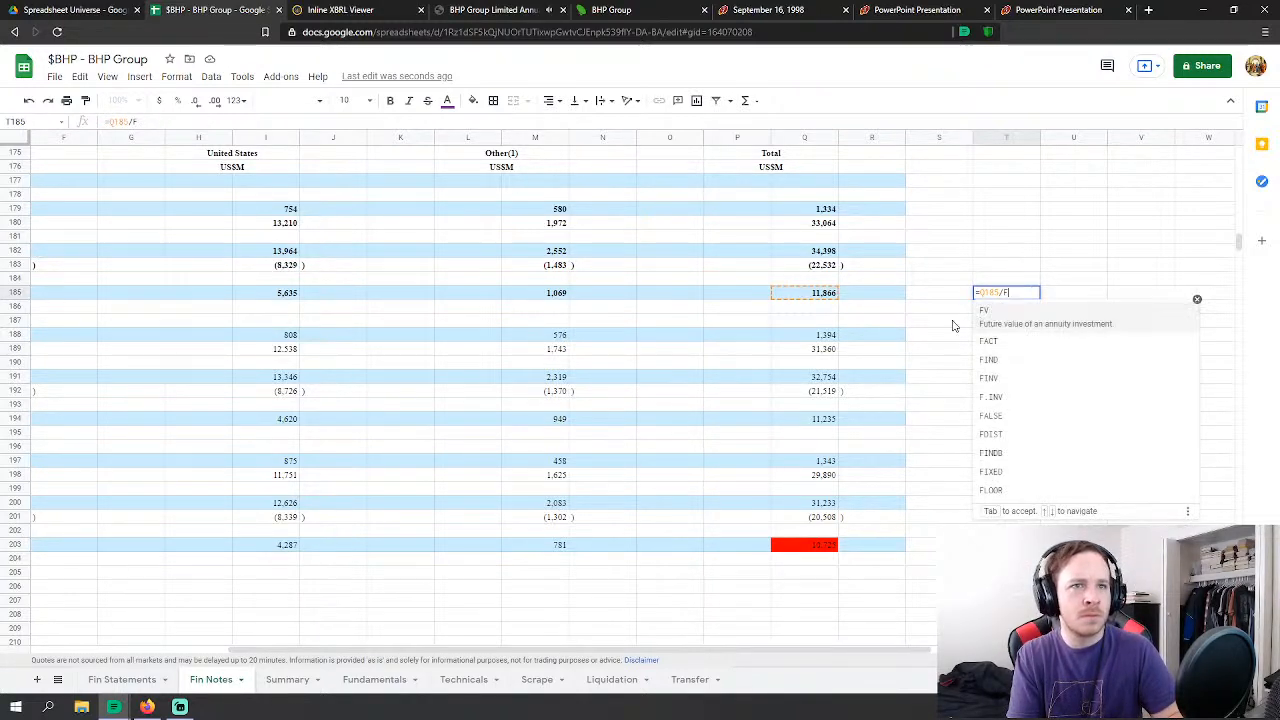
click(122, 679)
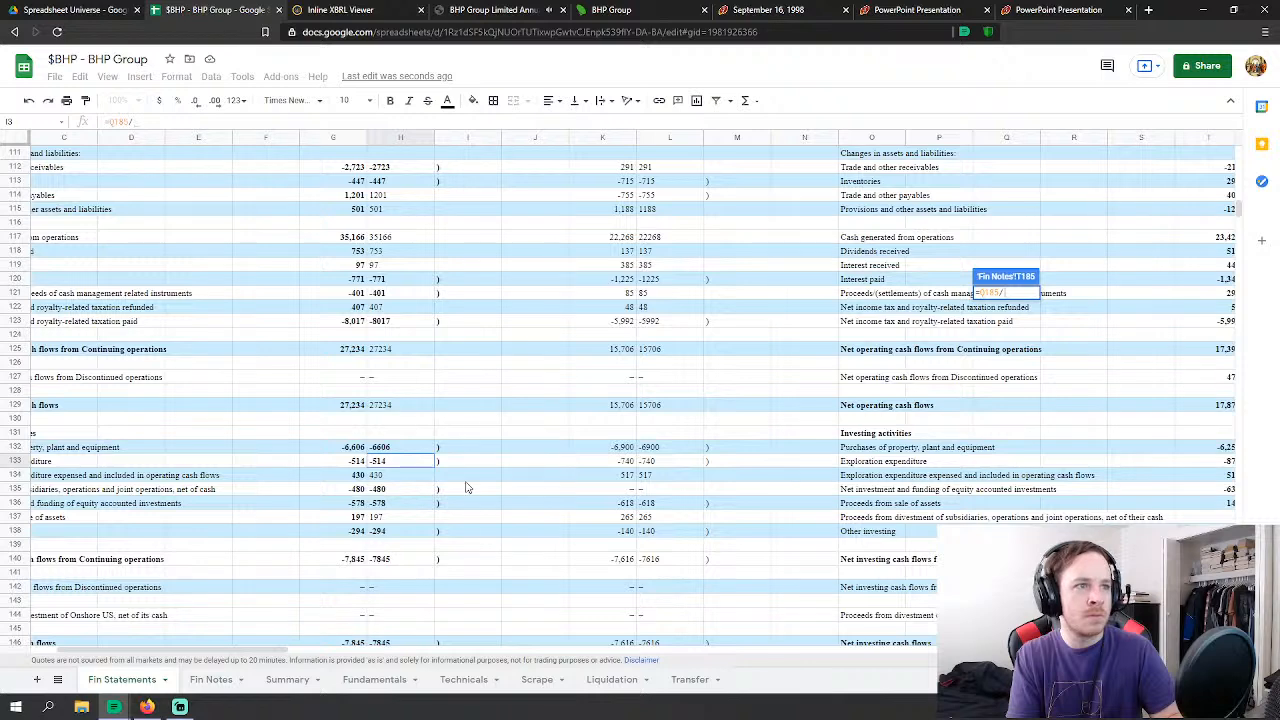
click(372, 679)
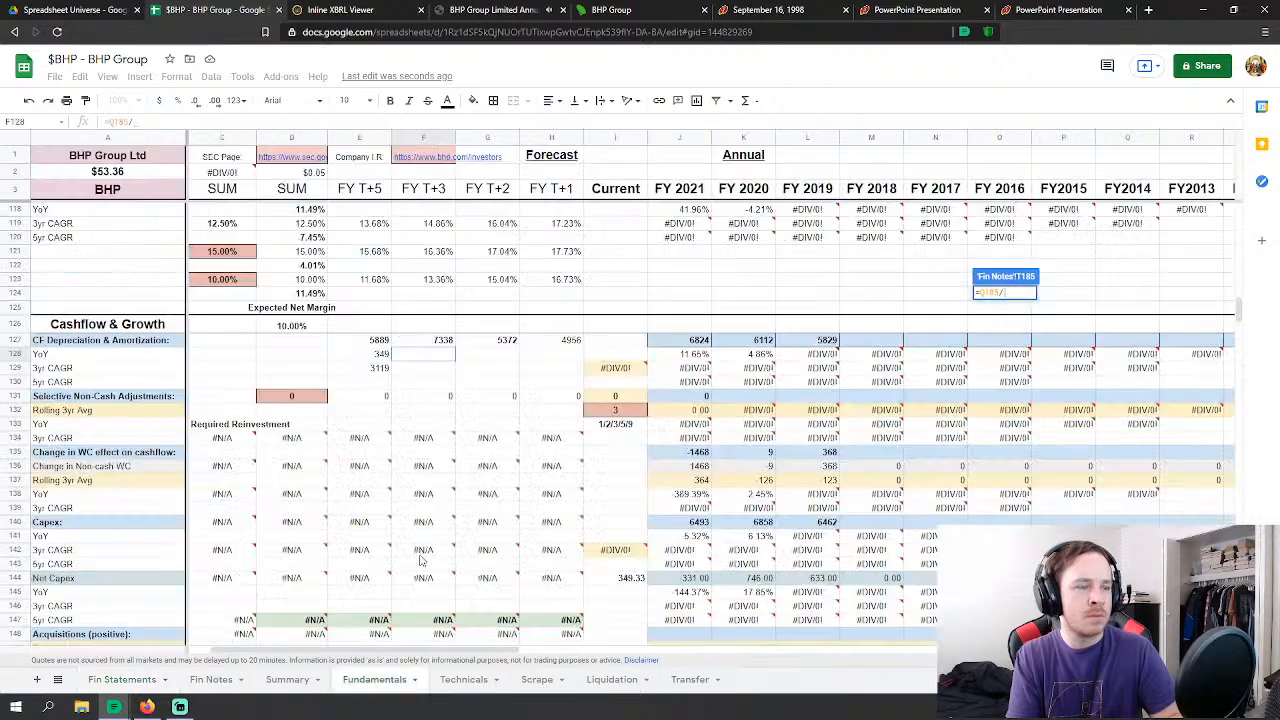
click(373, 342)
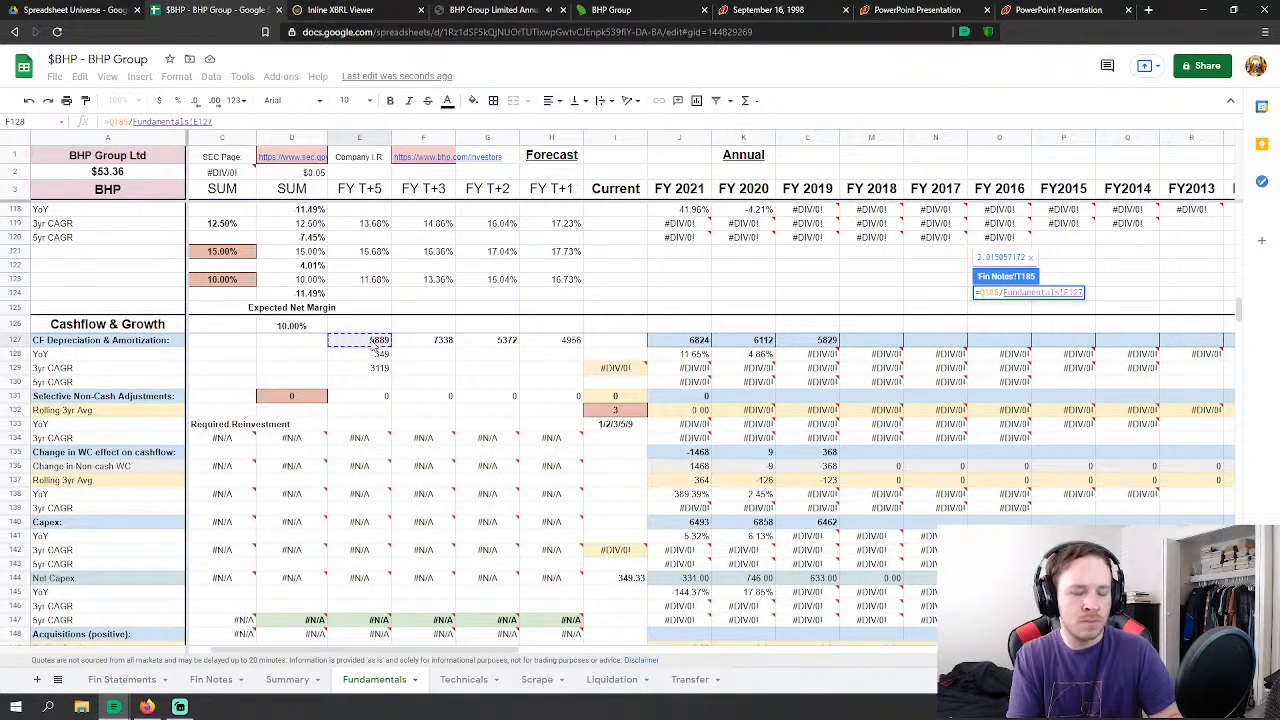
key(Down)
key(Down)
key(Return)
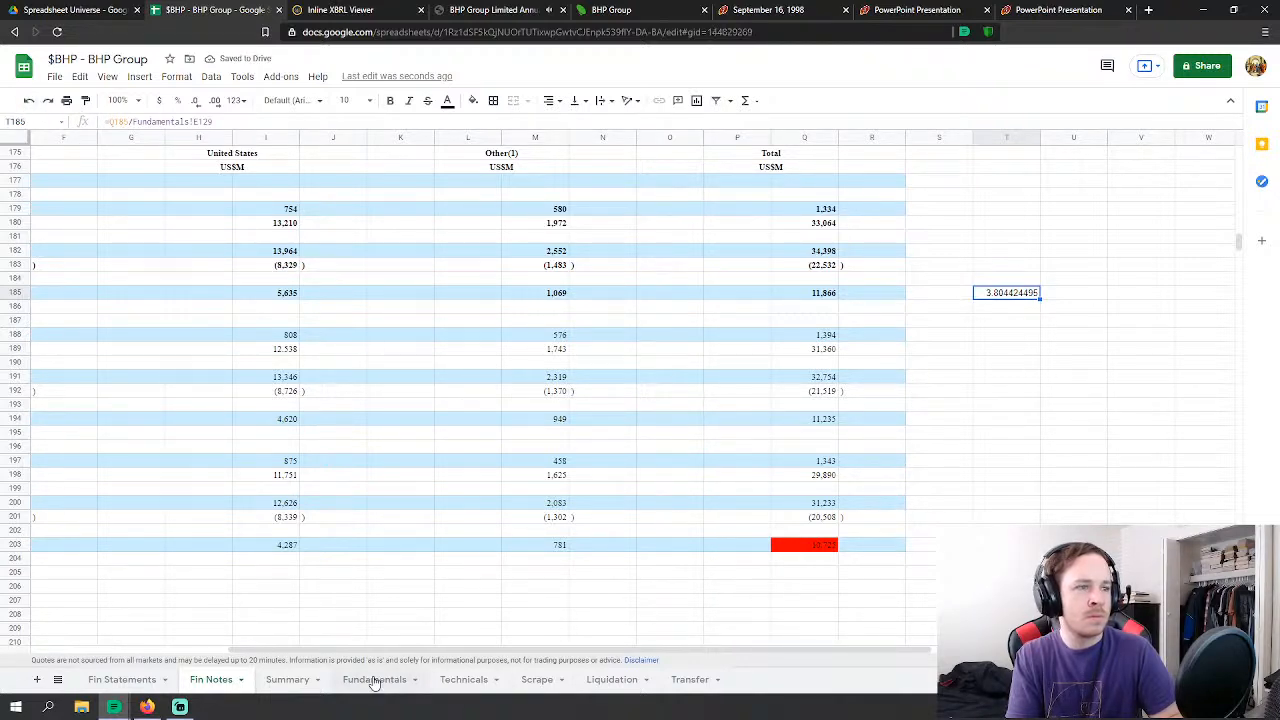
Step: In Fundamentals F128, enter =-'Fin Statements'!H133-'Fin Statements'!H134 to net expensed exploration out of total exploration expenditure
click(373, 680)
click(422, 397)
click(384, 355)
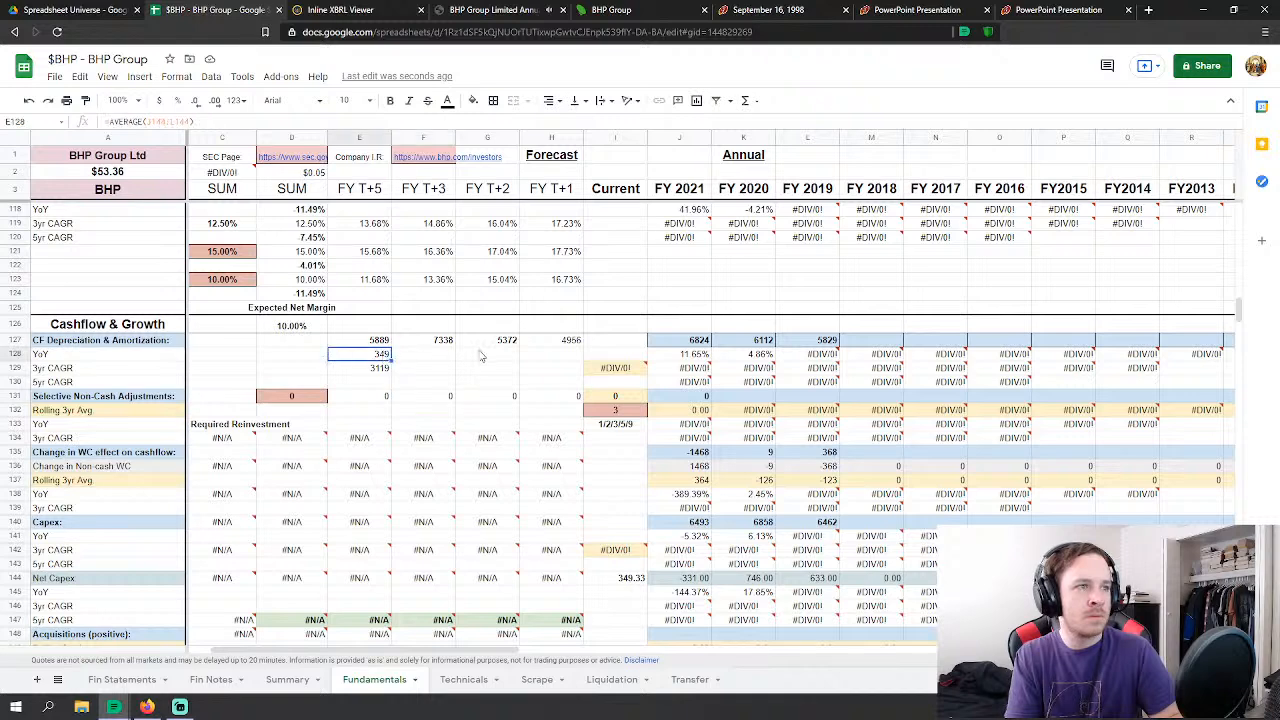
click(438, 358)
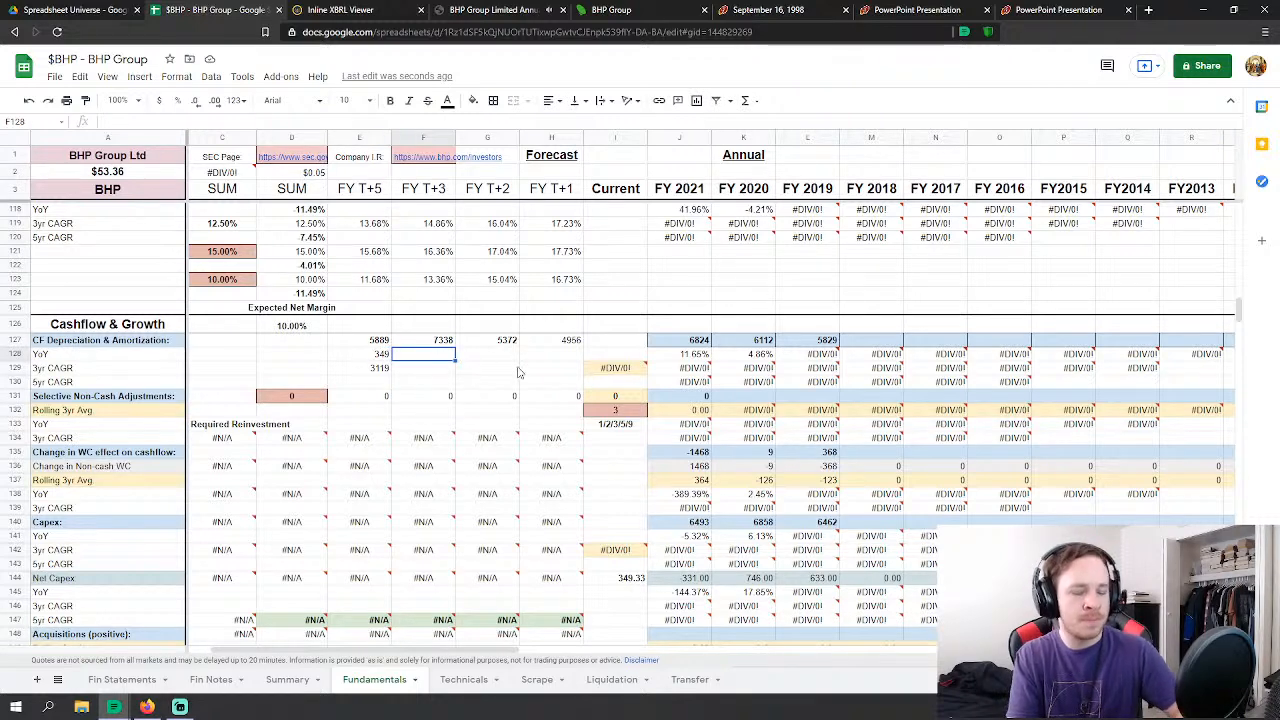
text(=AVERAGE(K144:M144)
click(129, 681)
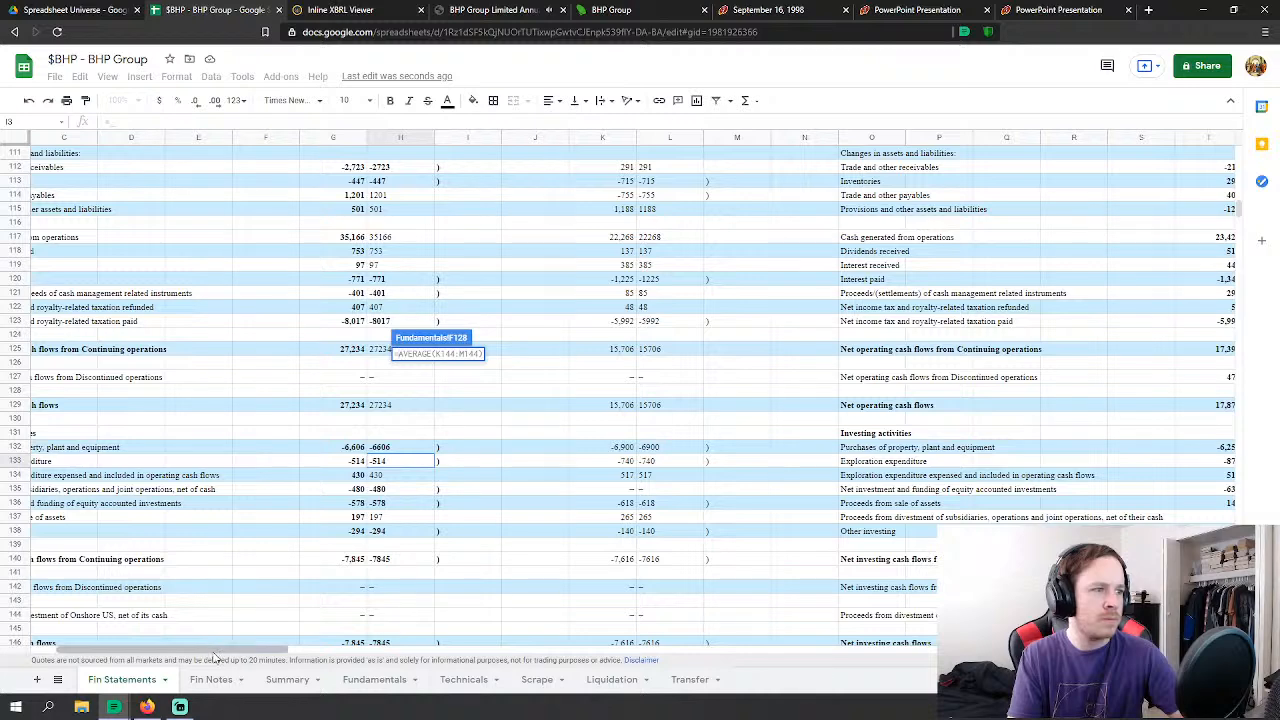
drag(214, 650, 204, 657)
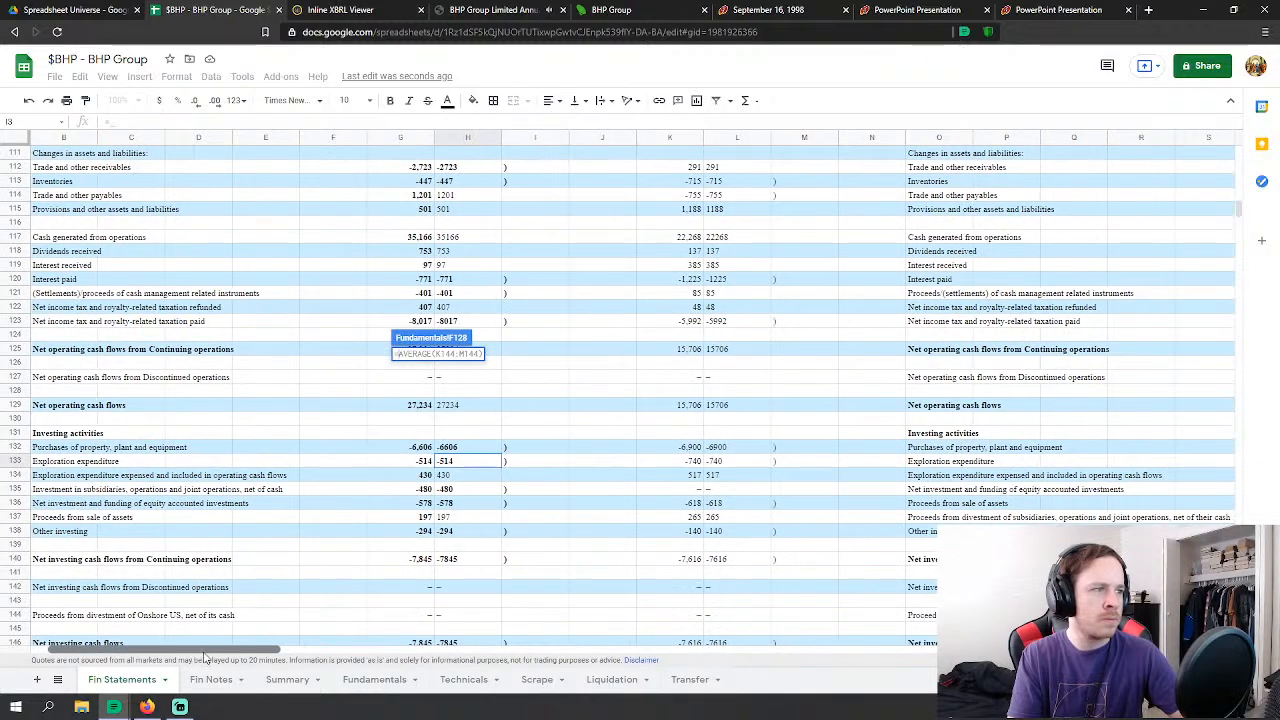
click(470, 465)
text(-'Fin Statements'!H133-)
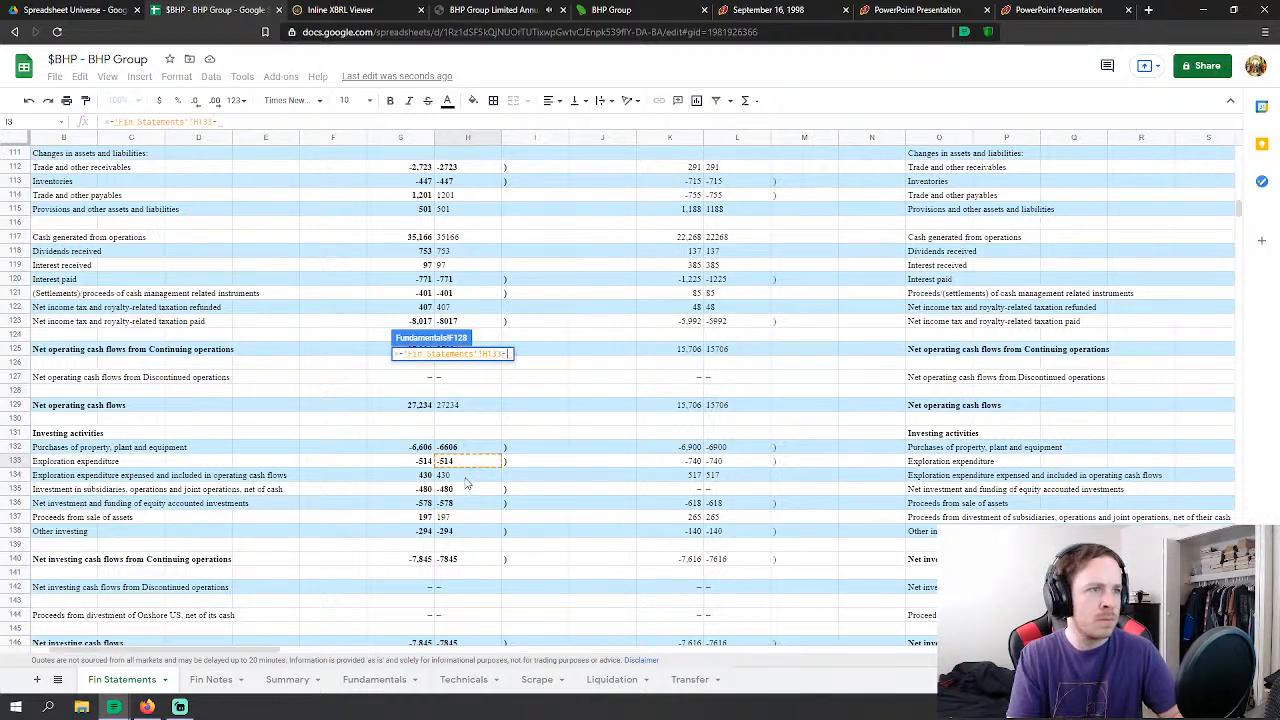
click(466, 477)
key(Return)
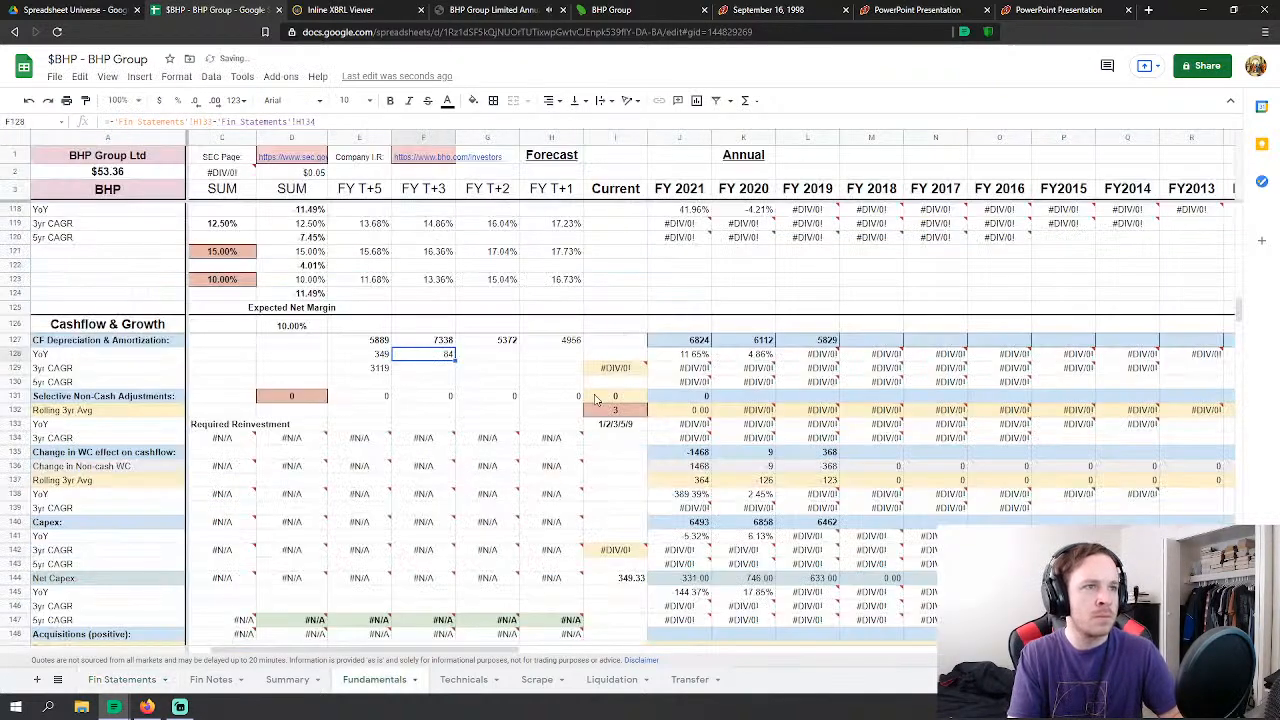
Step: Enter the matching net exploration formula in G128 as =-'Fin Statements'!L133-'Fin Statements'!L134
click(498, 358)
text(=)
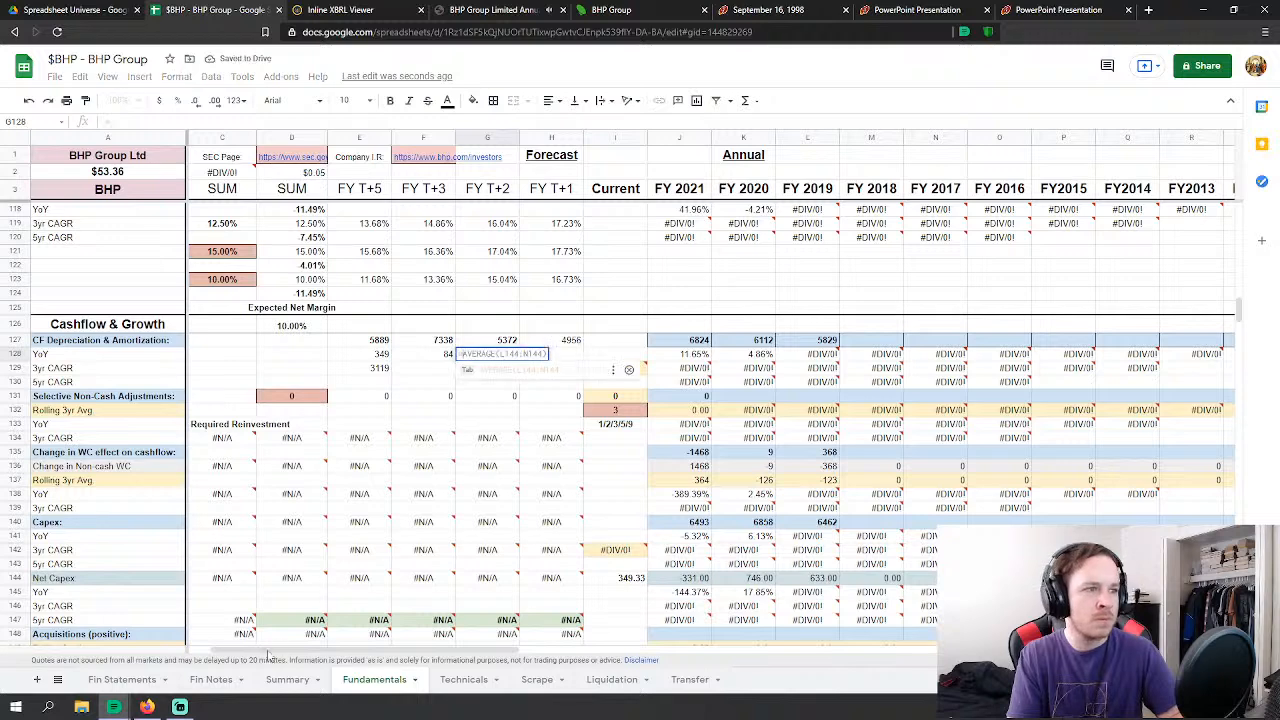
click(140, 680)
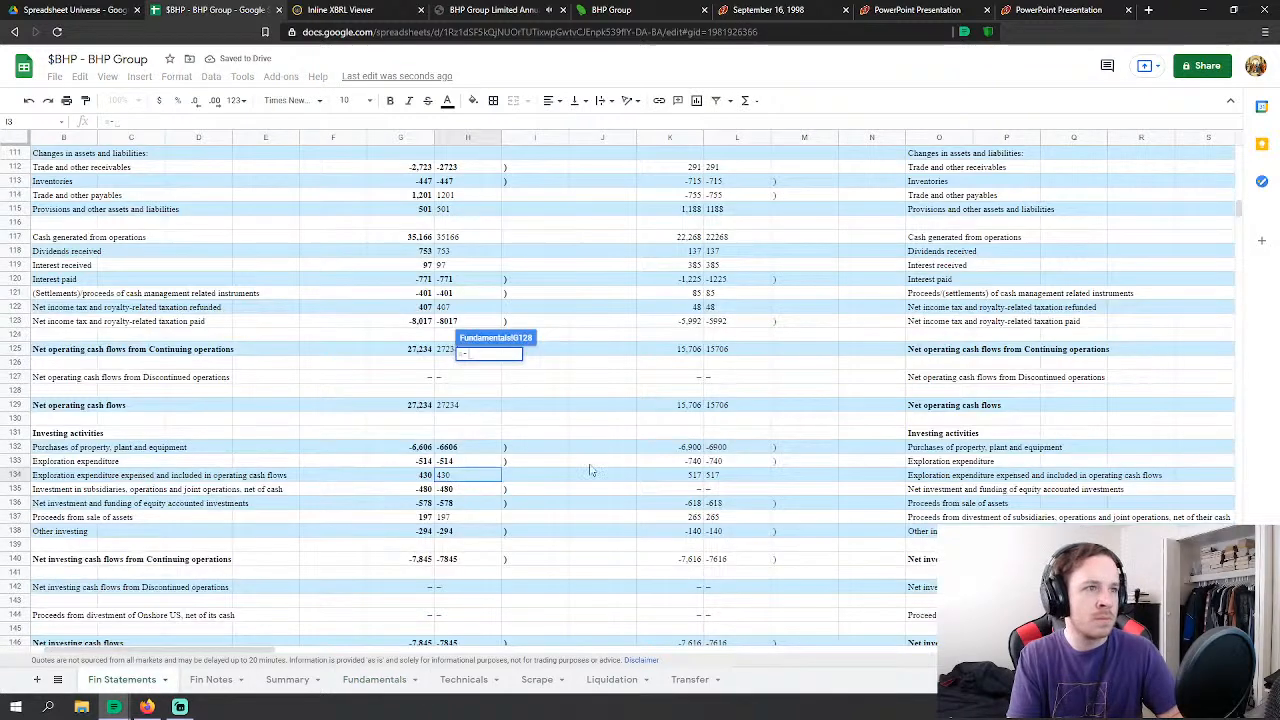
click(716, 474)
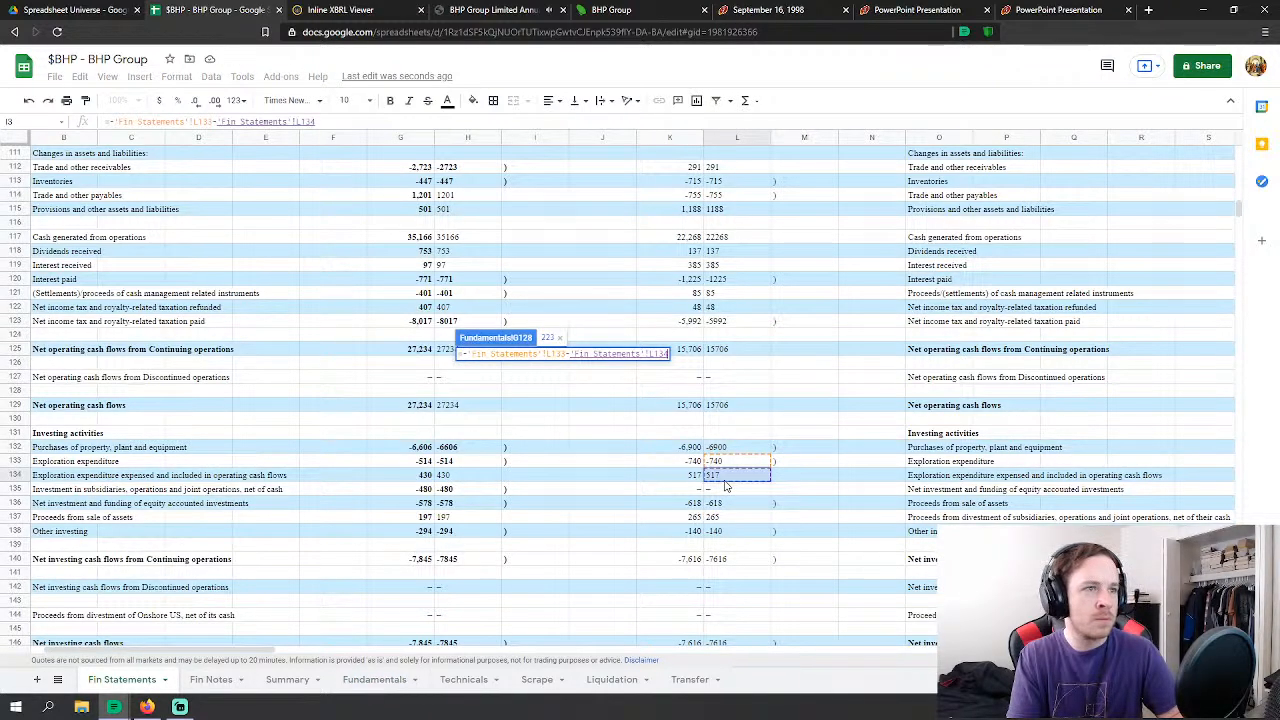
key(Return)
Step: Enter the FY 2019 net exploration formula in H128 as =-'Fin Statements'!U133-'Fin Statements'!U134
click(565, 357)
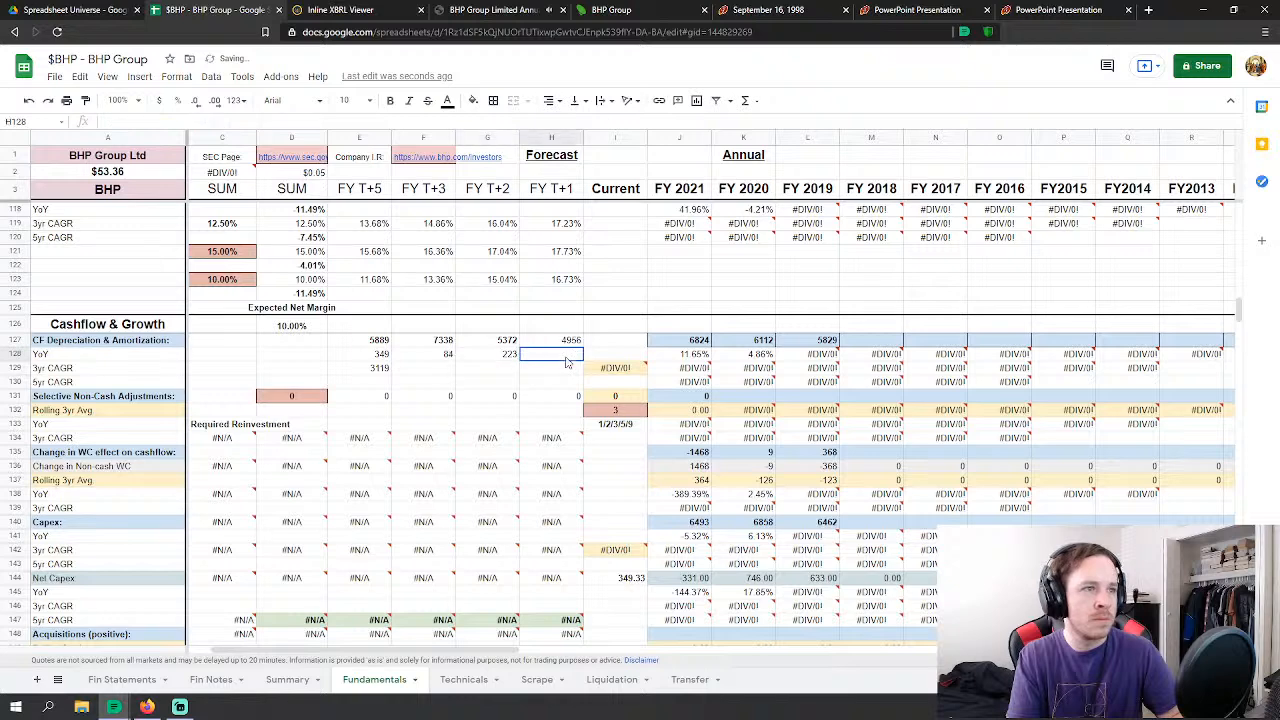
text(=)
click(142, 682)
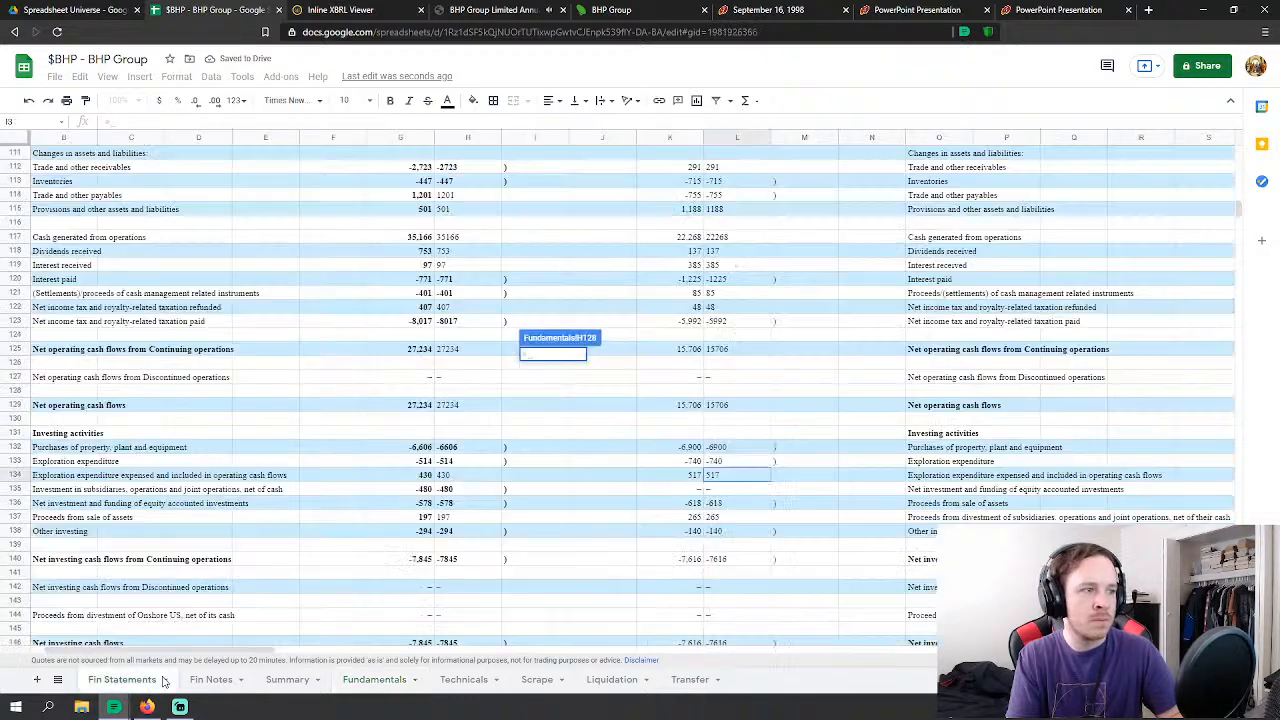
drag(257, 653, 355, 652)
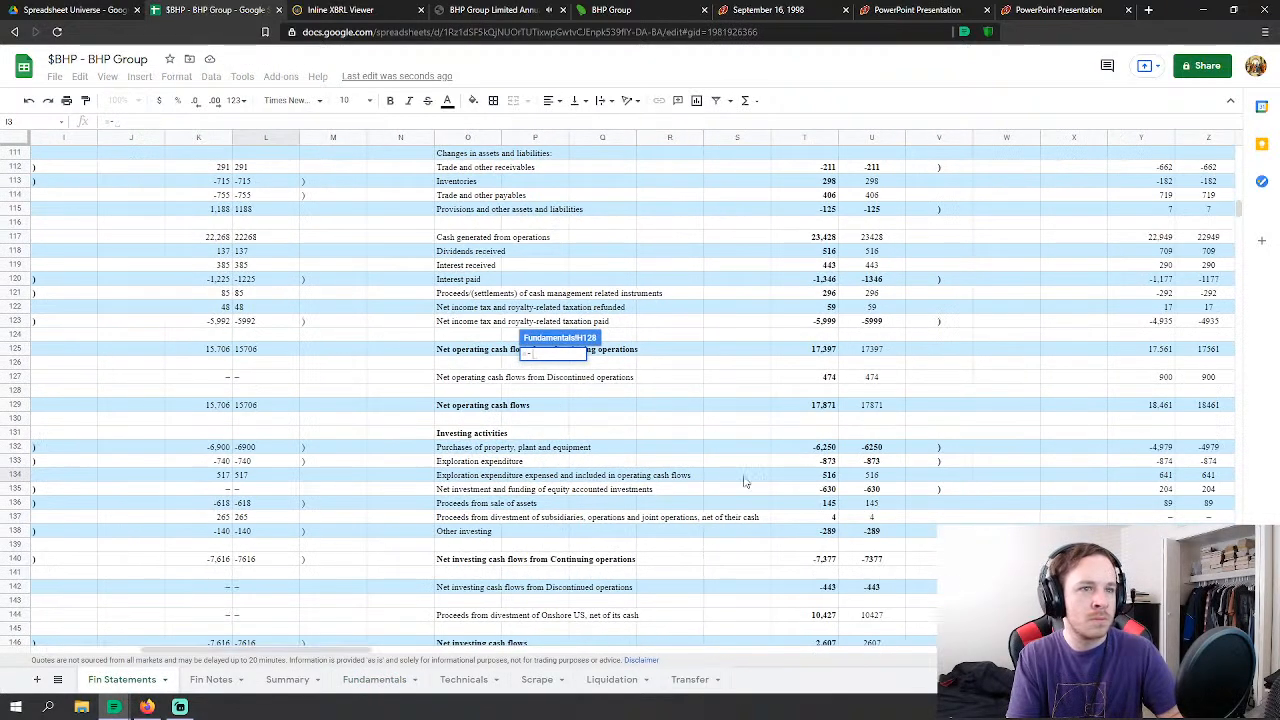
click(872, 461)
text(-)
click(885, 477)
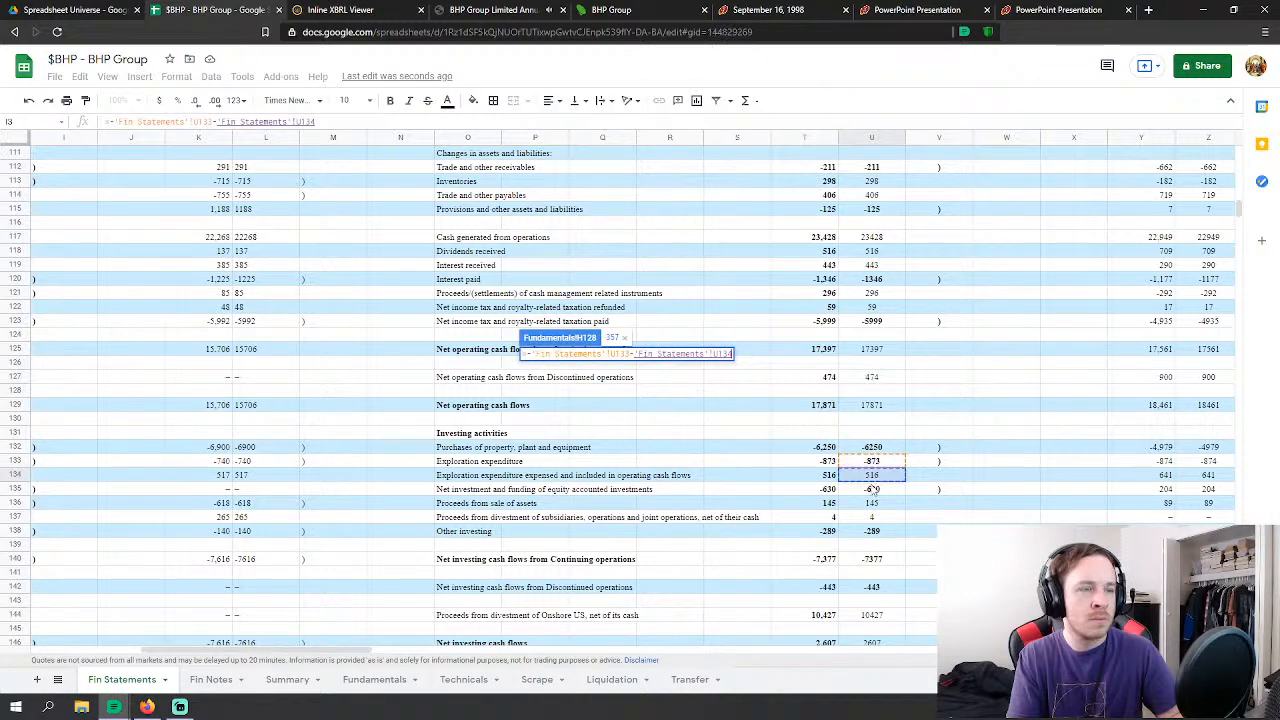
key(Return)
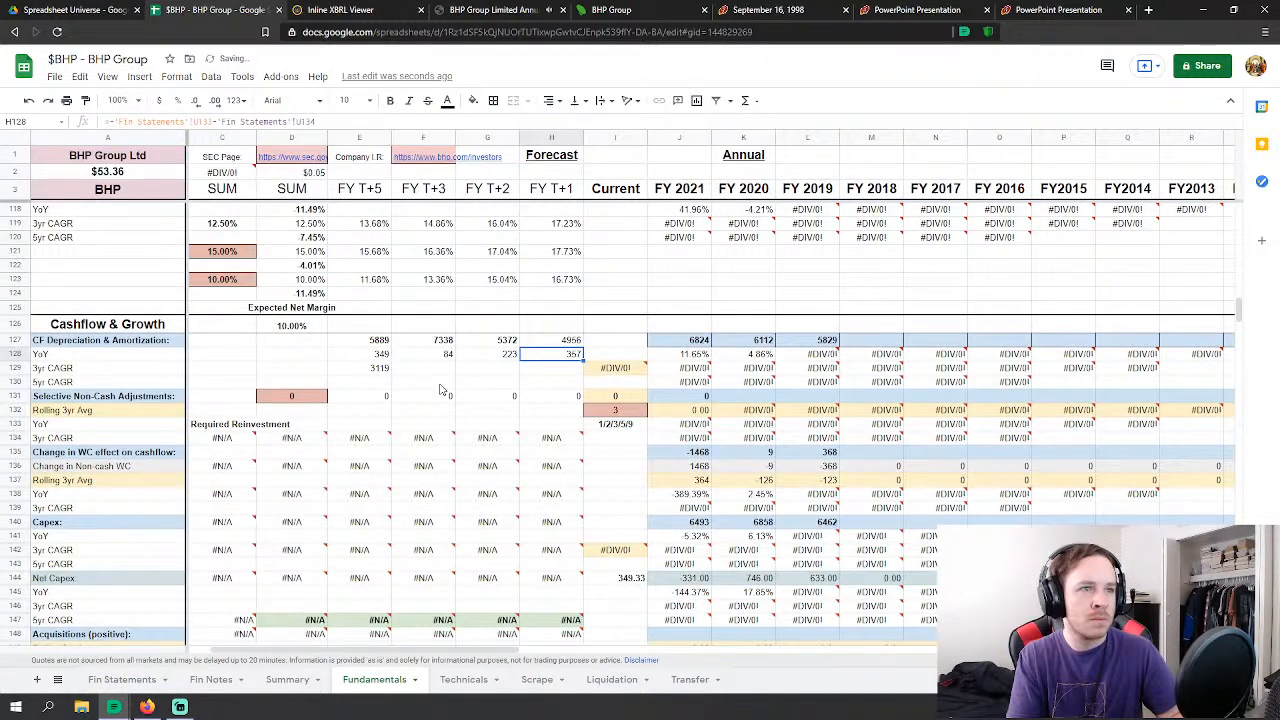
Step: Review the R&D capitalized income, cash flow, reinvestment and balance sheet sections of Fundamentals for FY 2019 inputs still missing
click(377, 369)
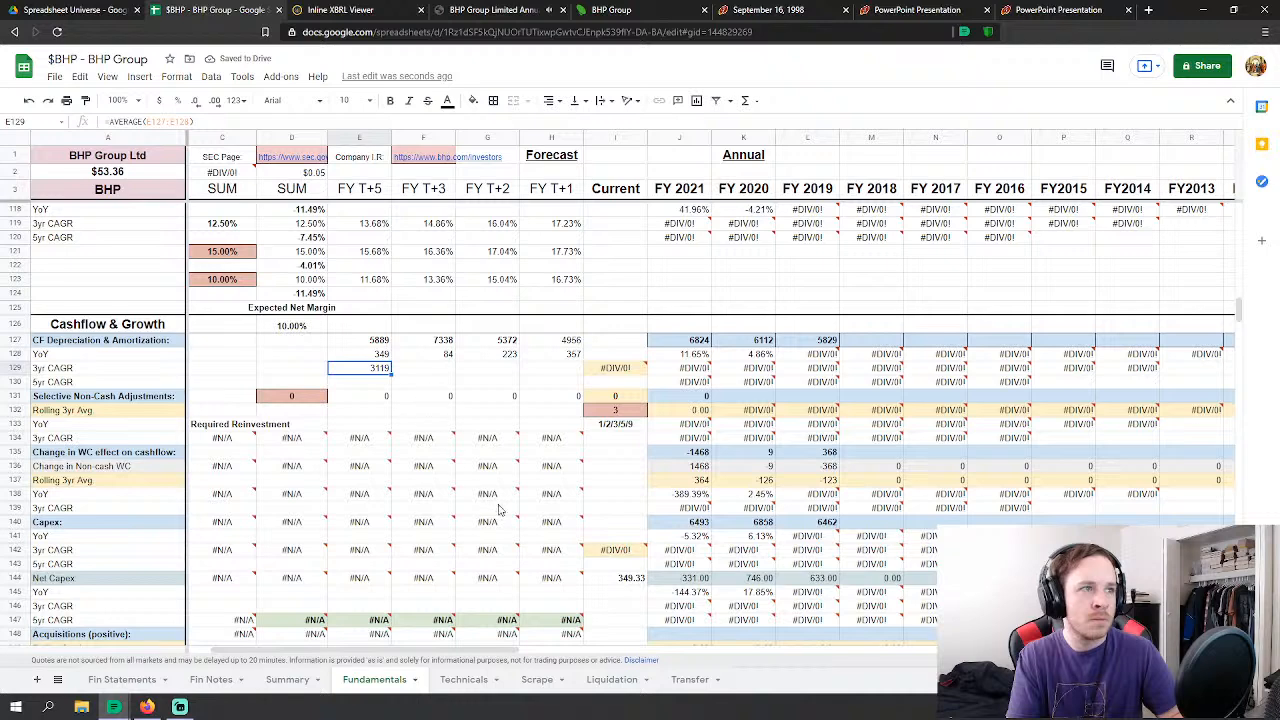
scroll(543, 453, up, 12)
click(487, 407)
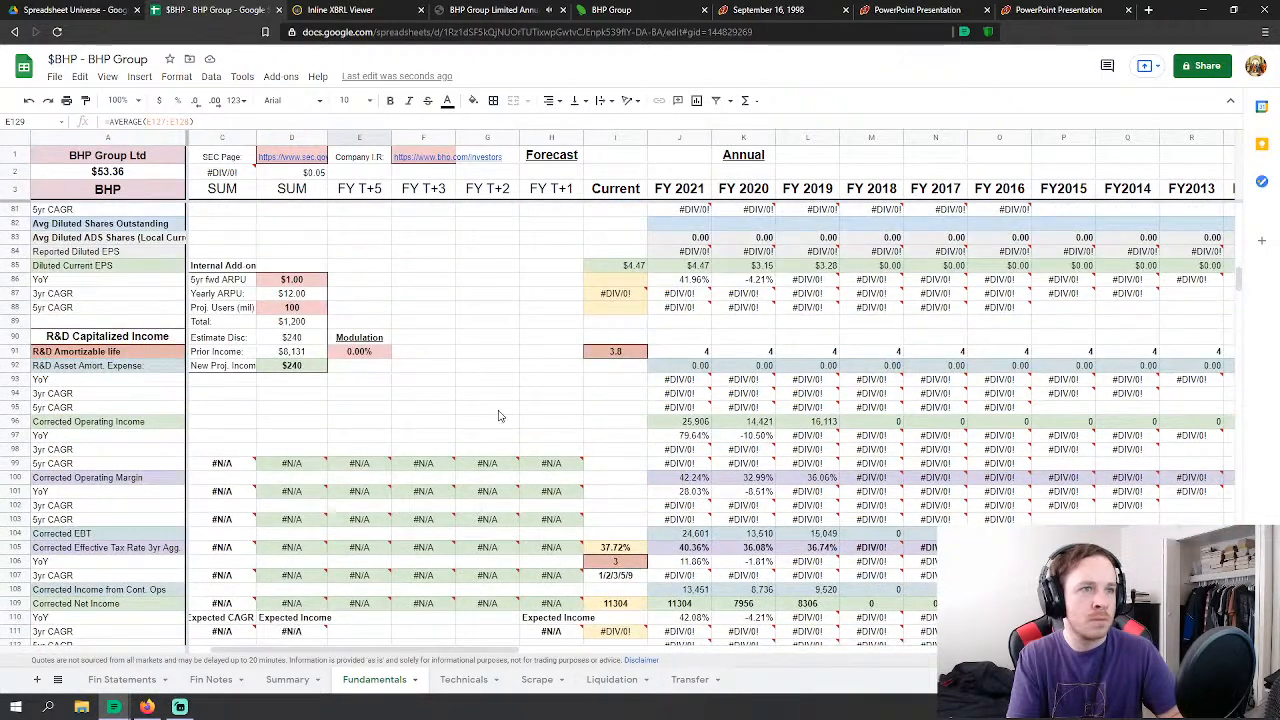
drag(433, 652, 552, 645)
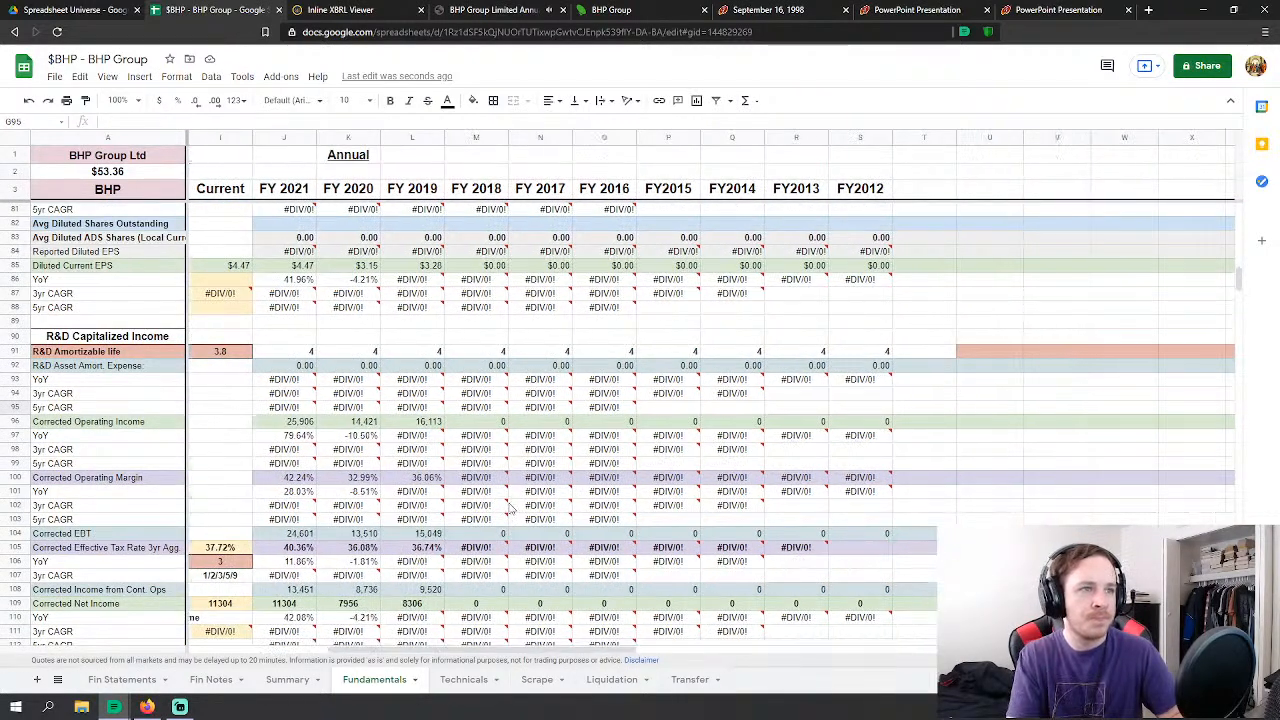
drag(526, 506, 500, 502)
click(242, 483)
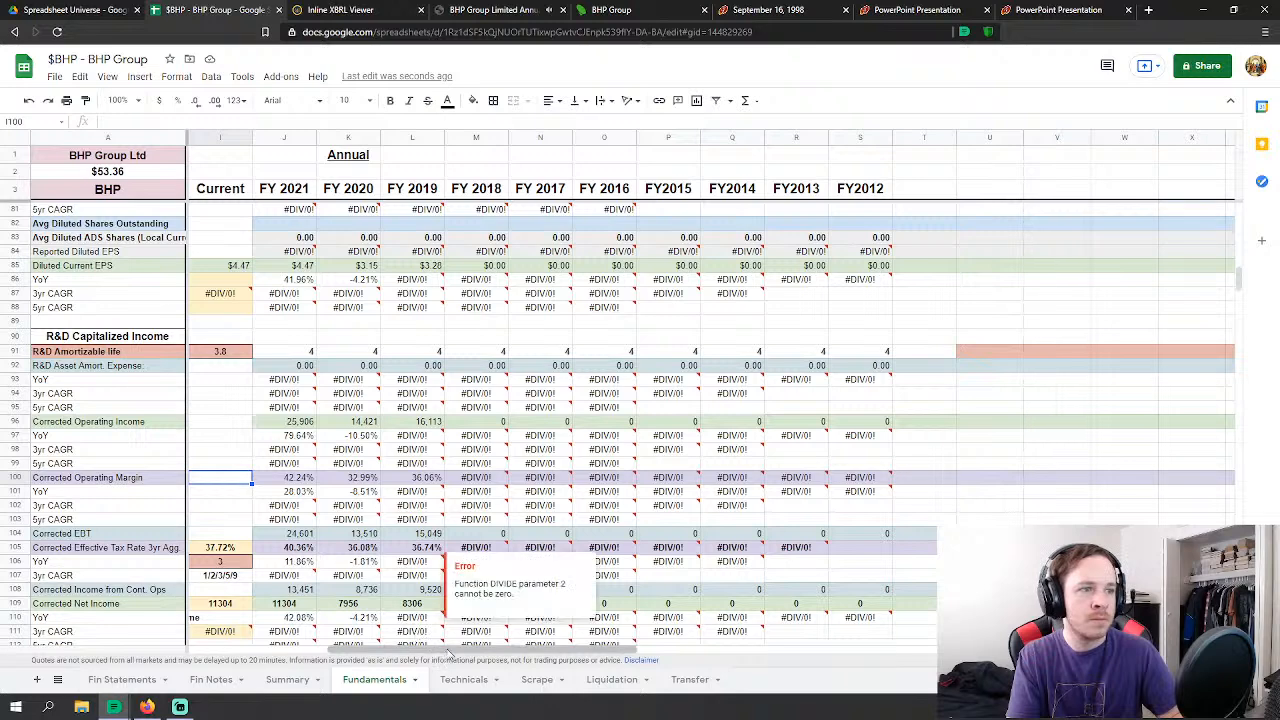
scroll(440, 597, left, 3)
scroll(533, 520, down, 6)
scroll(533, 520, down, 5)
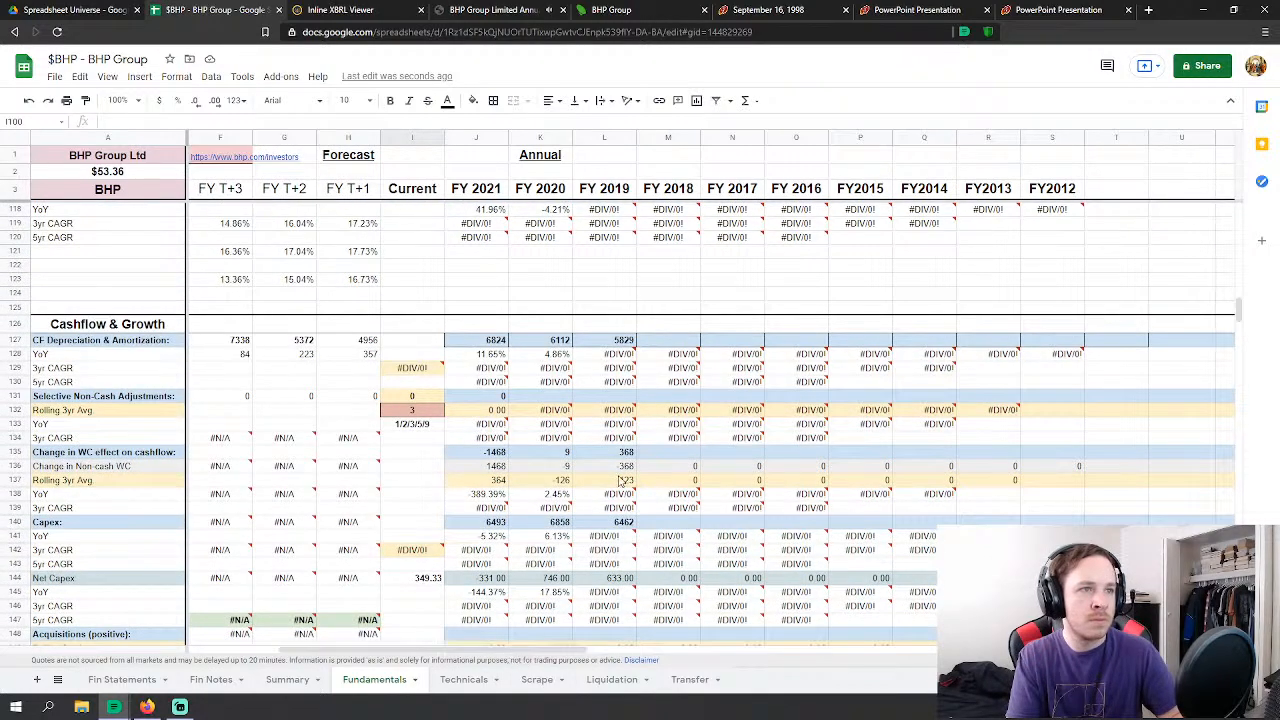
scroll(615, 385, down, 4)
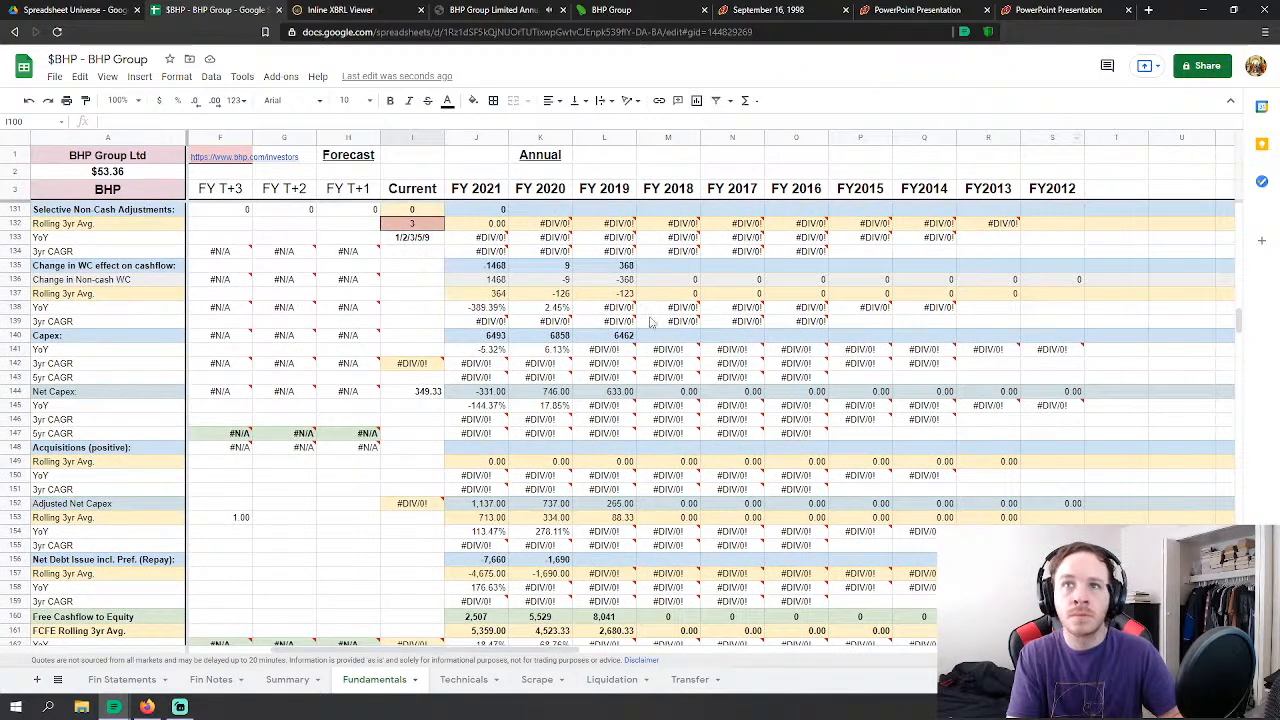
click(612, 349)
scroll(617, 357, down, 5)
scroll(617, 357, down, 20)
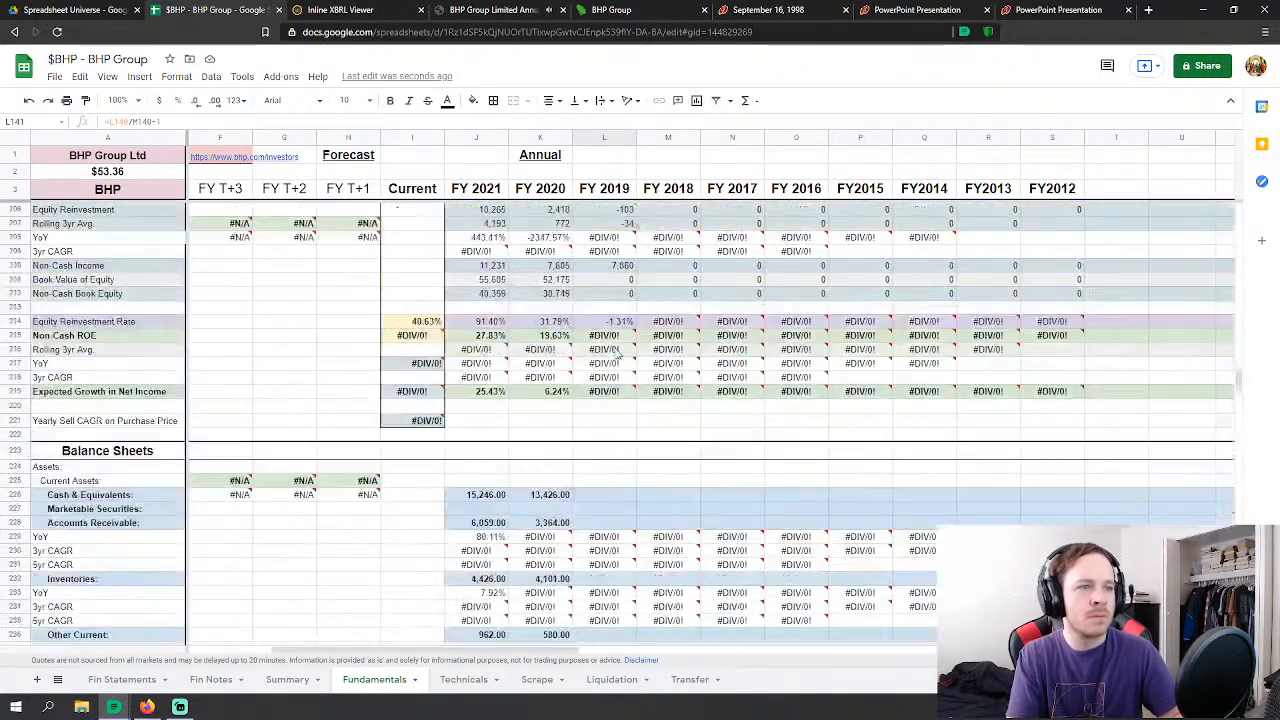
click(630, 327)
scroll(630, 327, up, 19)
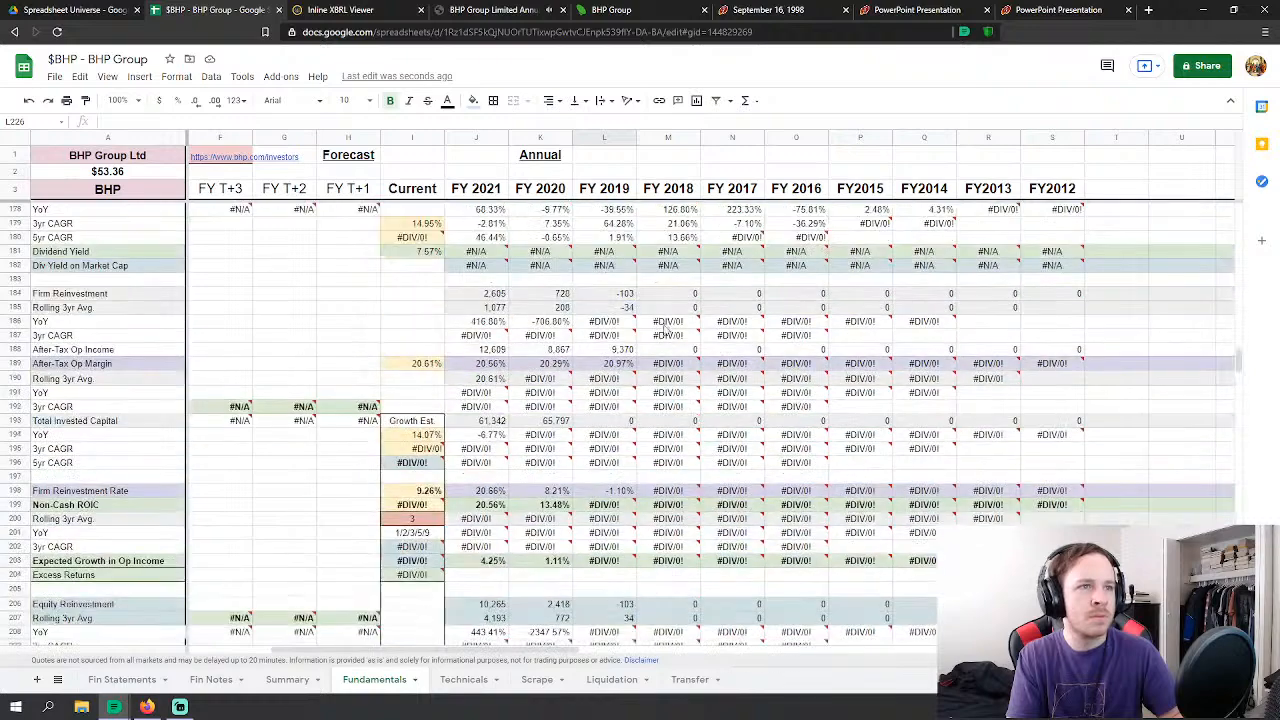
scroll(645, 360, up, 6)
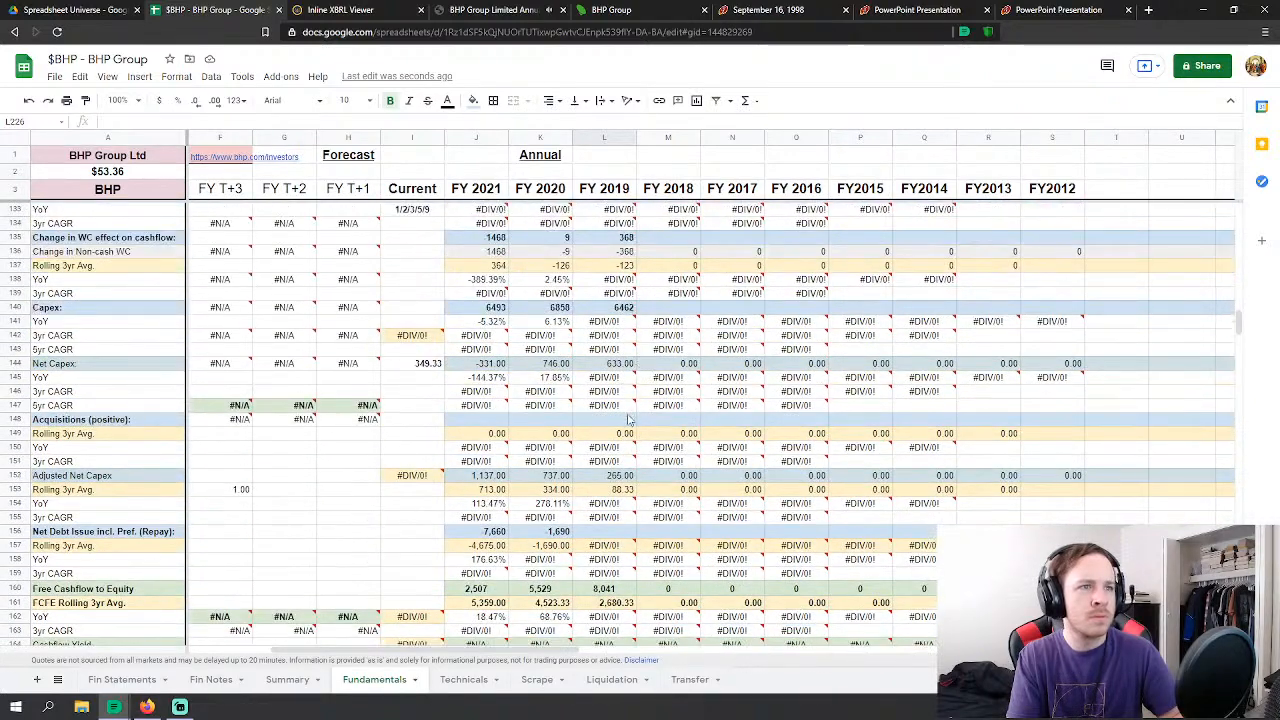
click(630, 420)
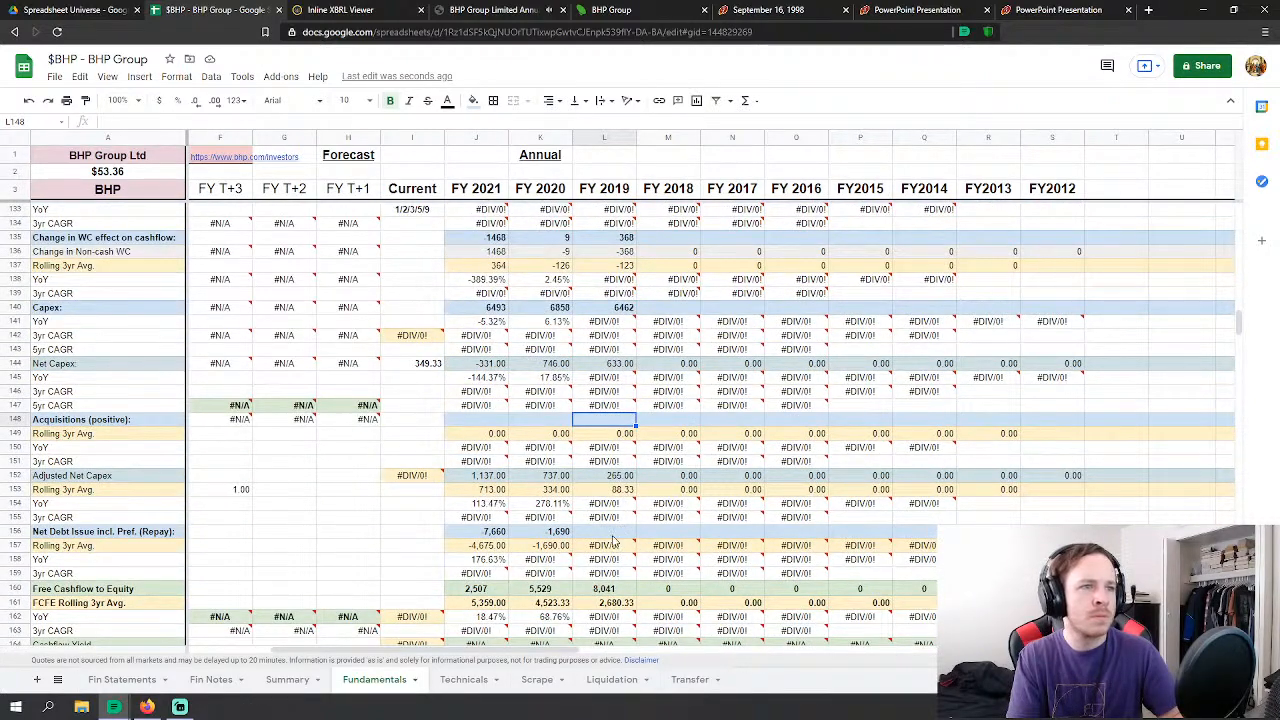
Step: Fill the FY 2019 Net Debt Issue in L156 with the sum of 'Fin Statements'!U149, U150 and U151
click(620, 533)
scroll(700, 448, down, 2)
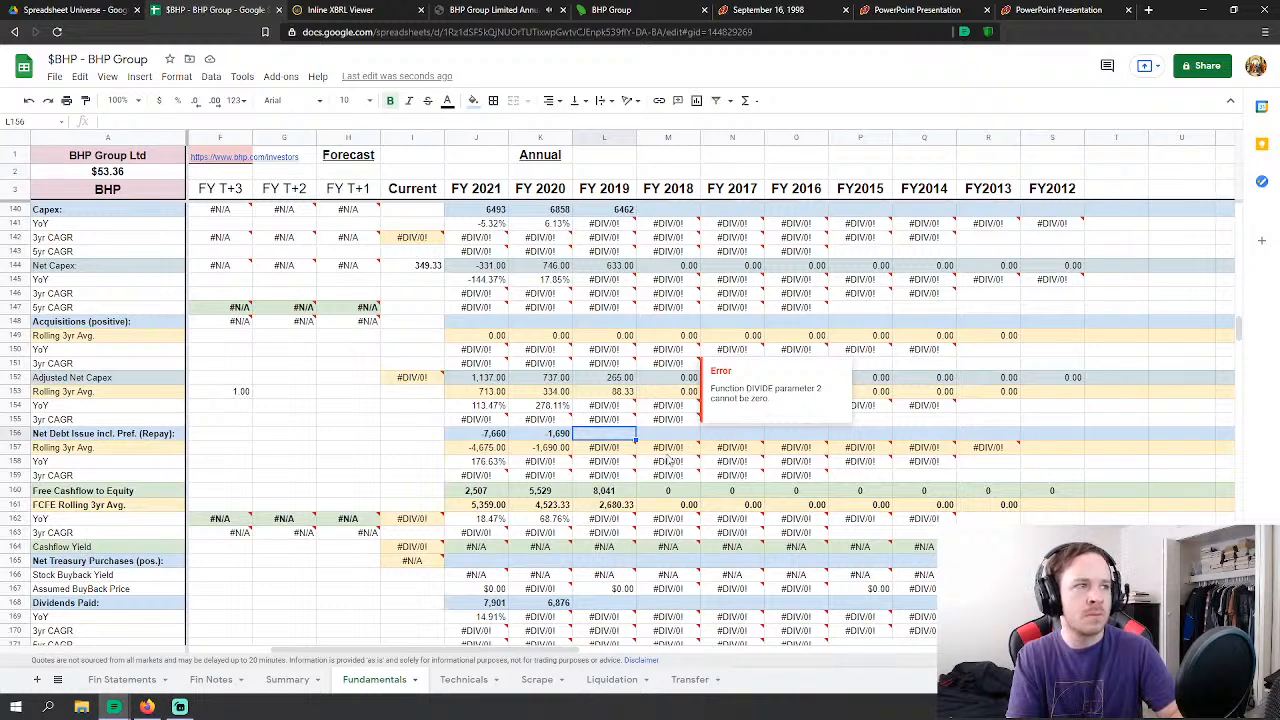
text(=)
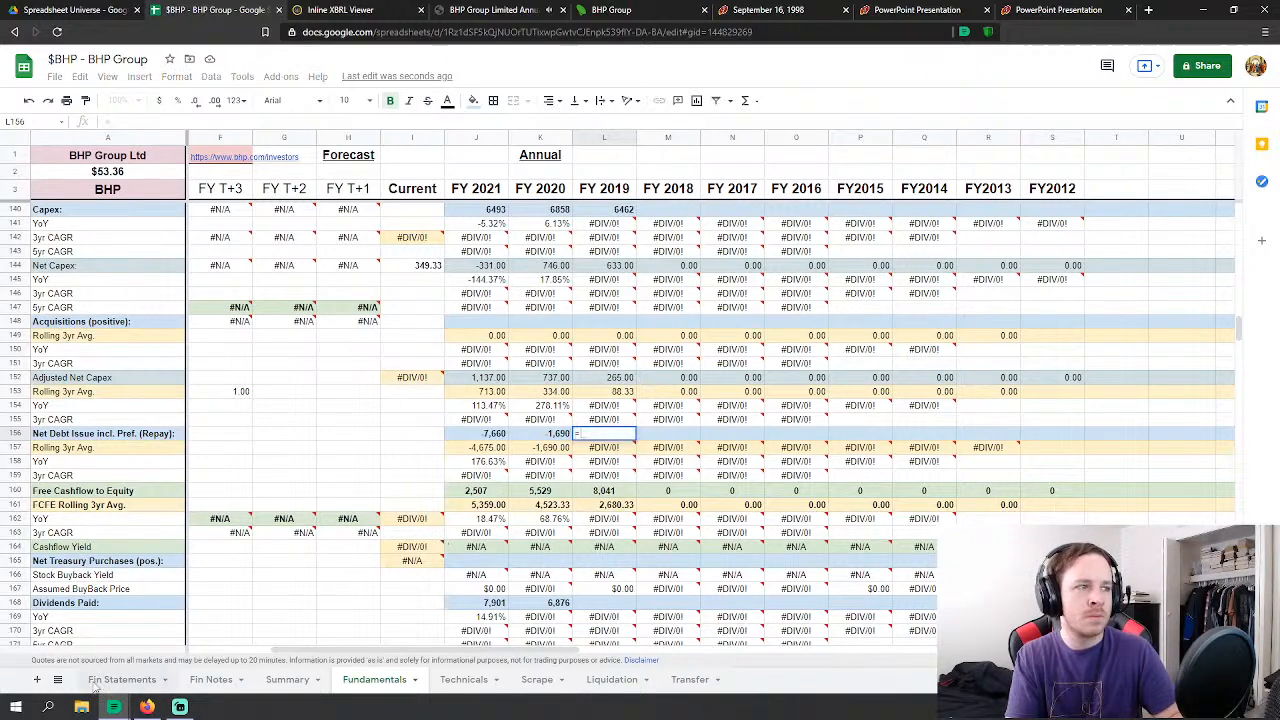
click(122, 679)
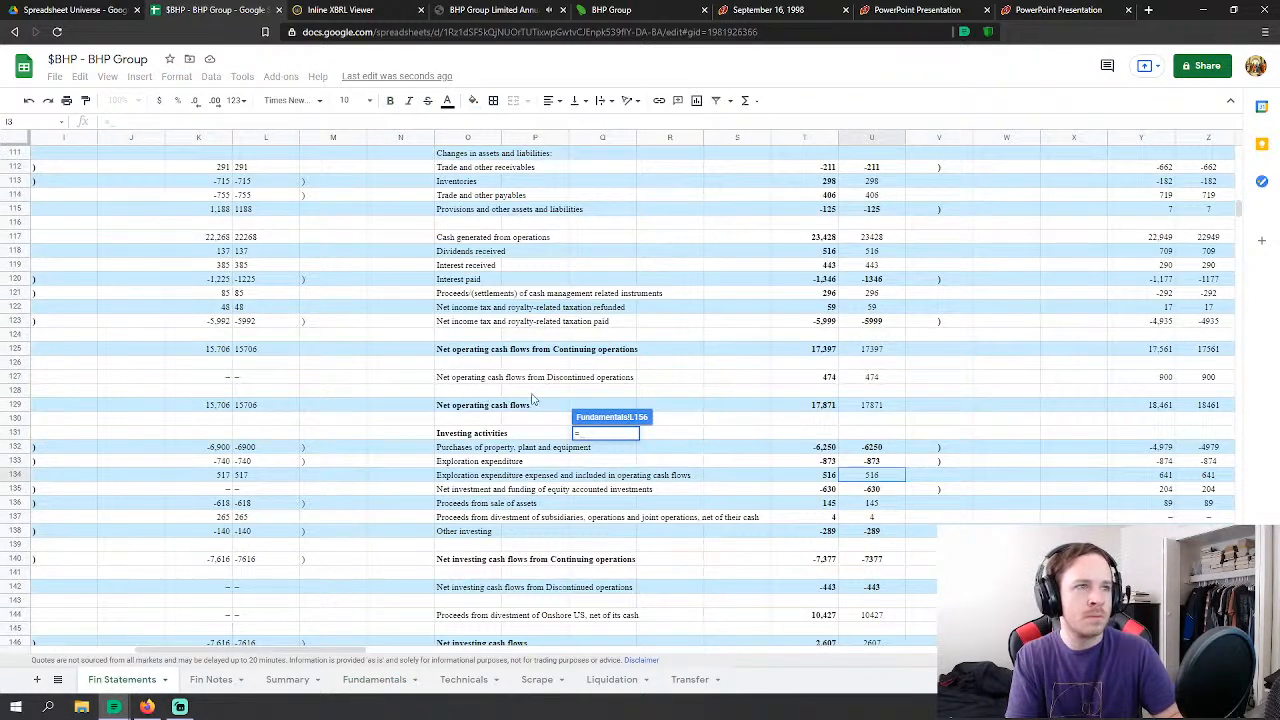
scroll(395, 648, right, 5)
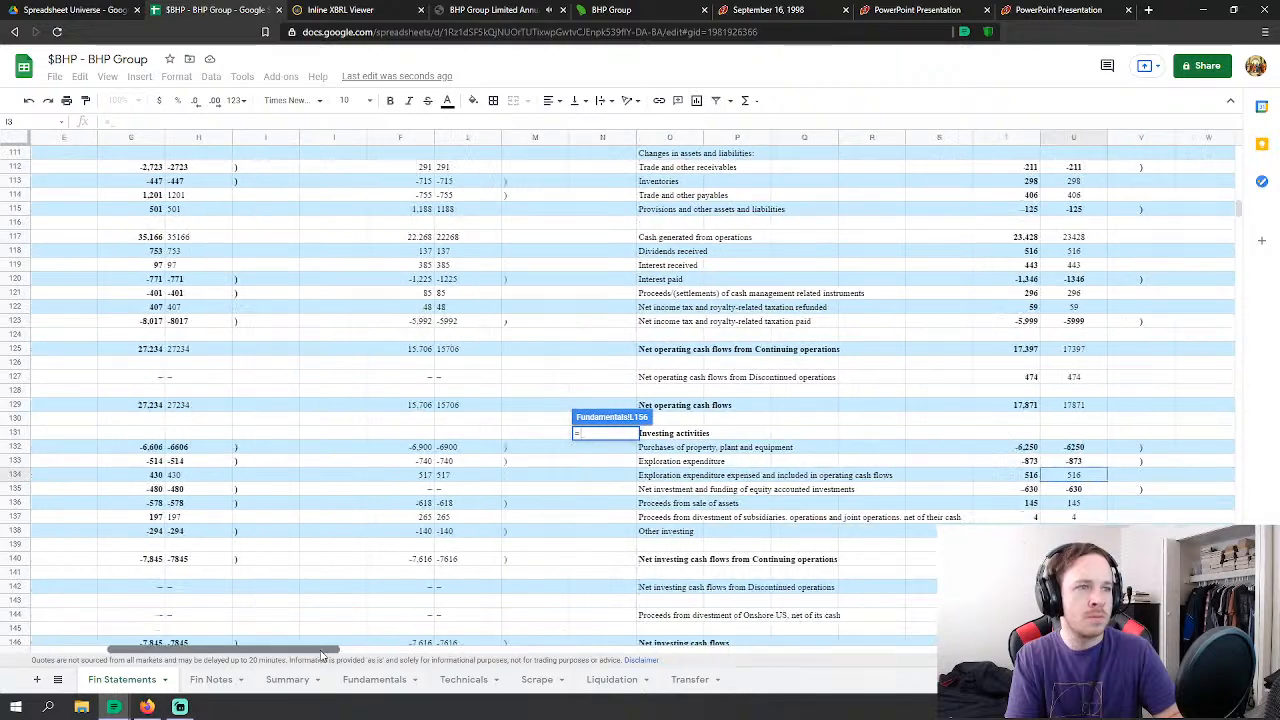
scroll(386, 651, right, 3)
scroll(432, 473, down, 4)
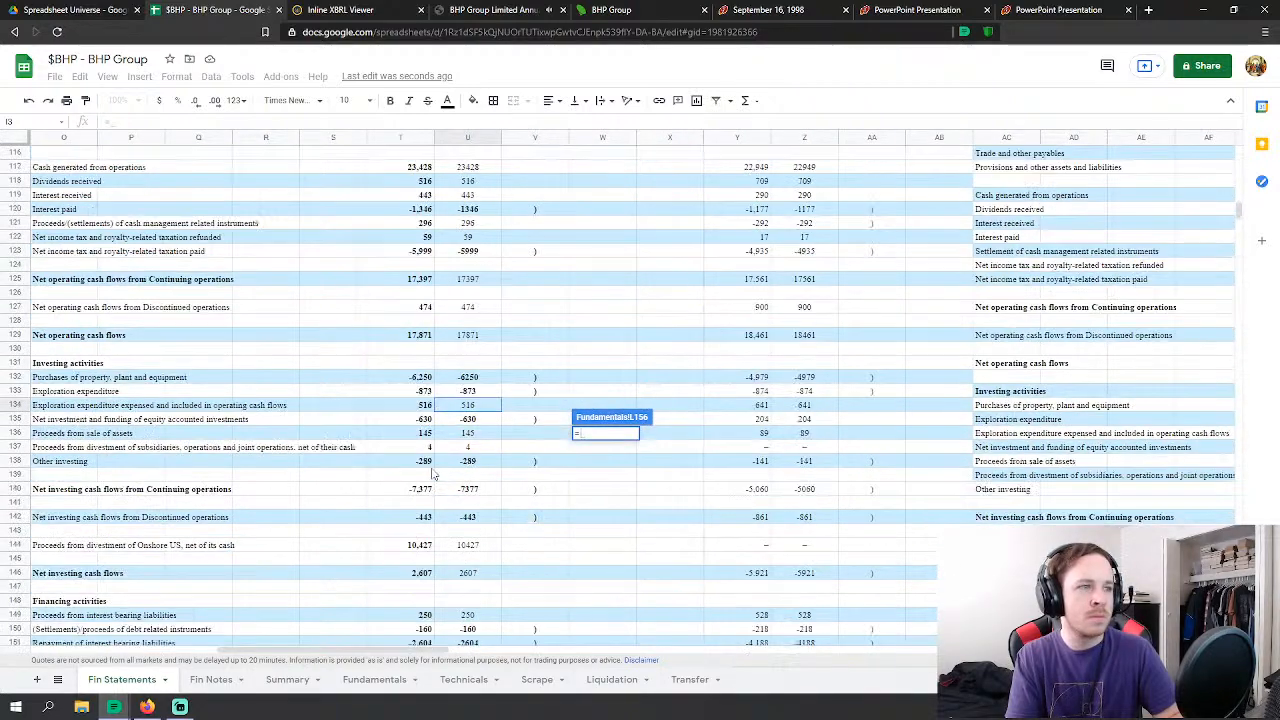
scroll(432, 473, down, 1)
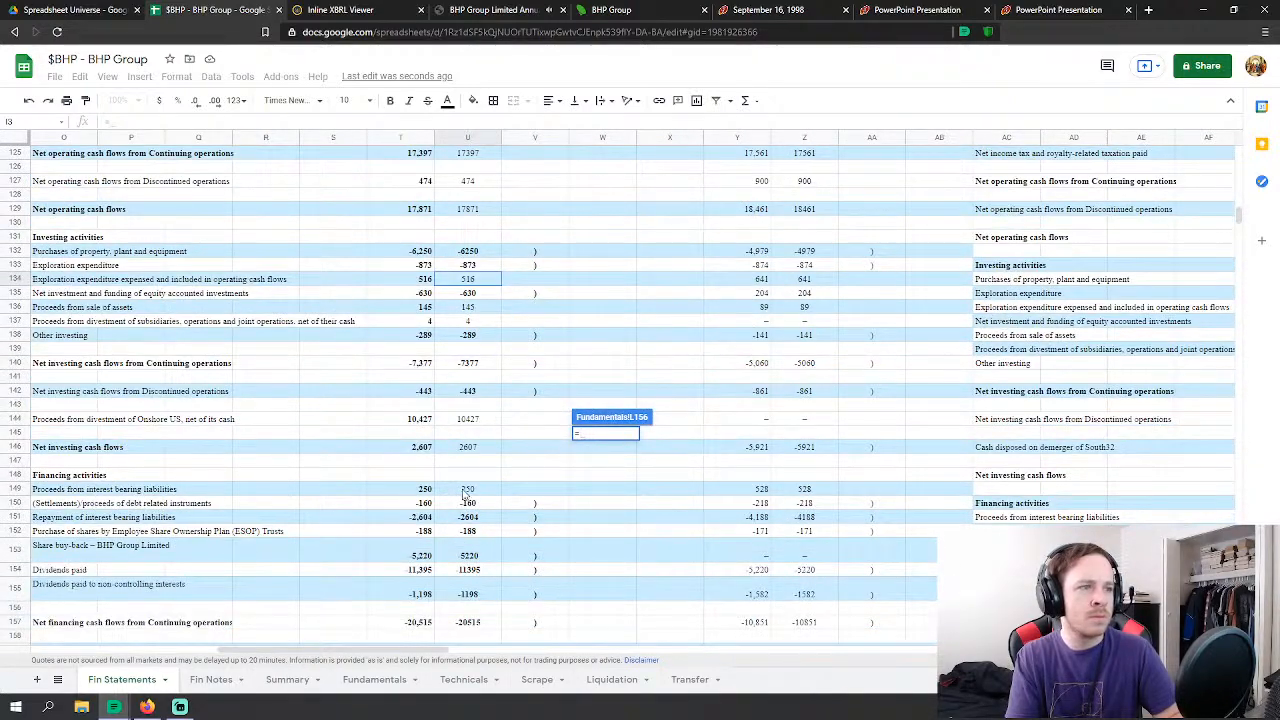
click(465, 492)
text(+)
click(470, 504)
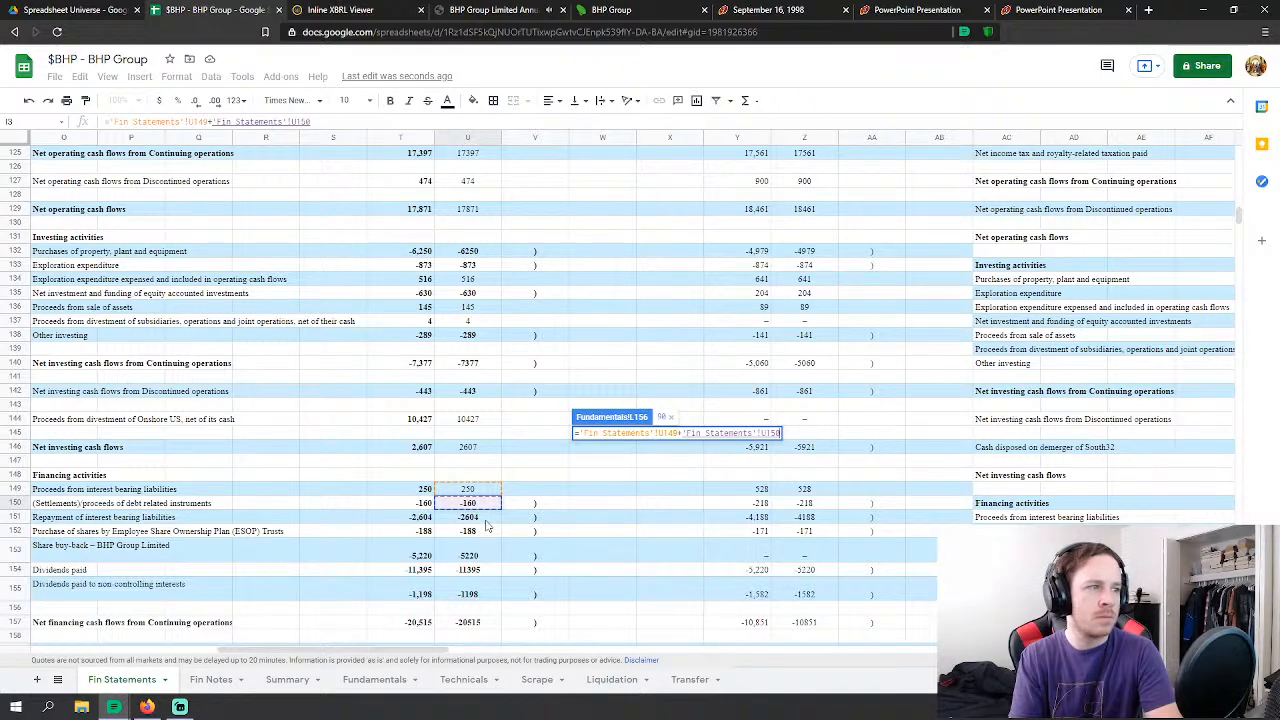
text(+)
click(482, 518)
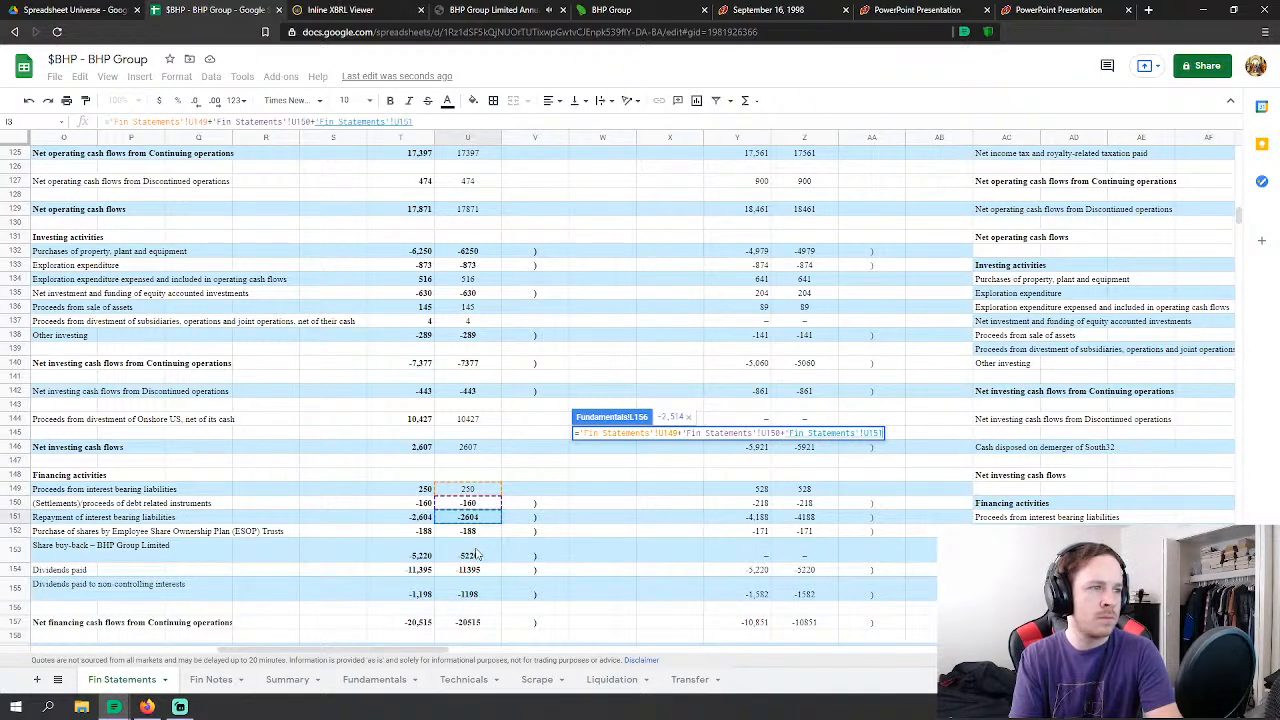
scroll(478, 553, down, 1)
key(Return)
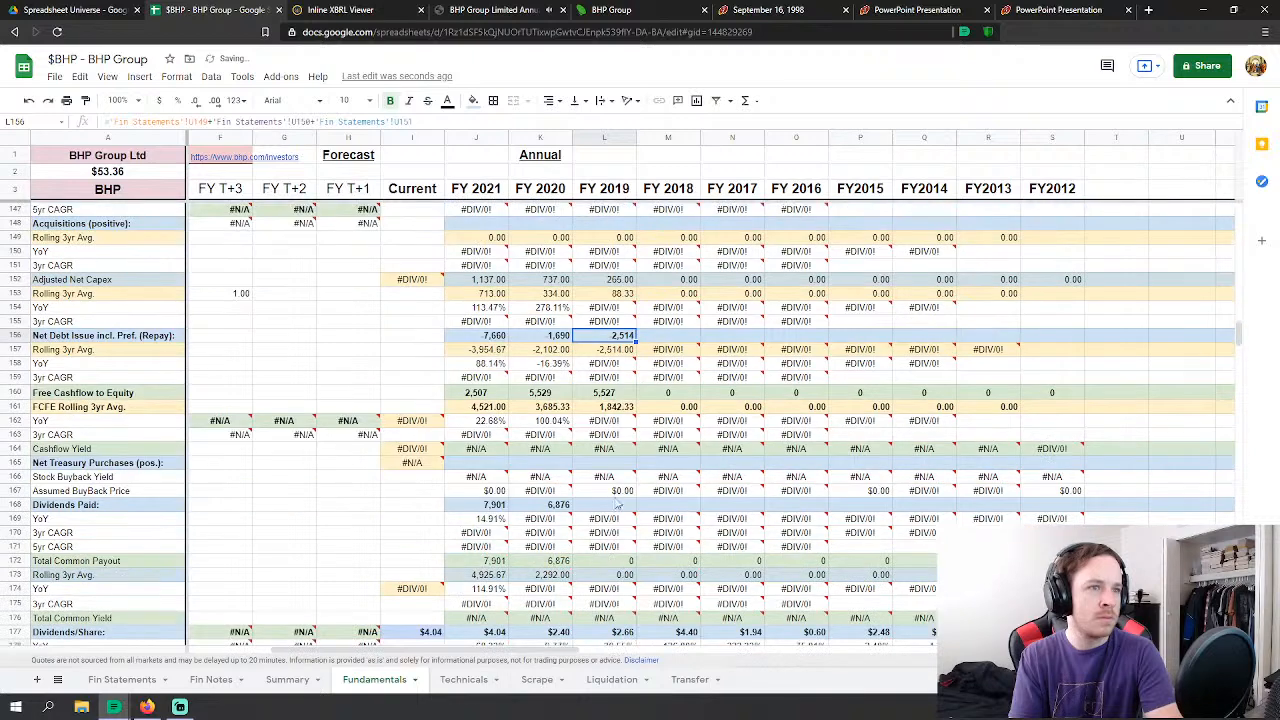
Step: Fill the FY 2019 Net Treasury Purchases in L165 with the share buy-back figure as =-'Fin Statements'!U153
click(606, 463)
text(=)
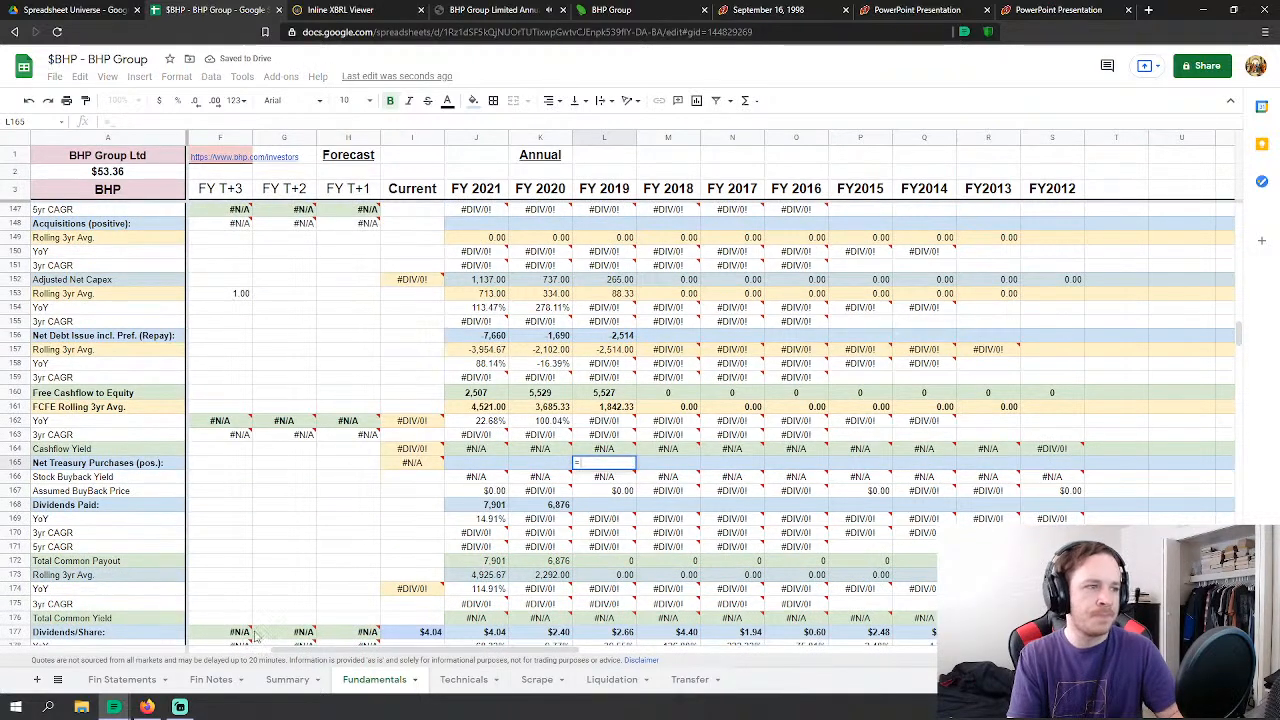
click(120, 679)
text(-)
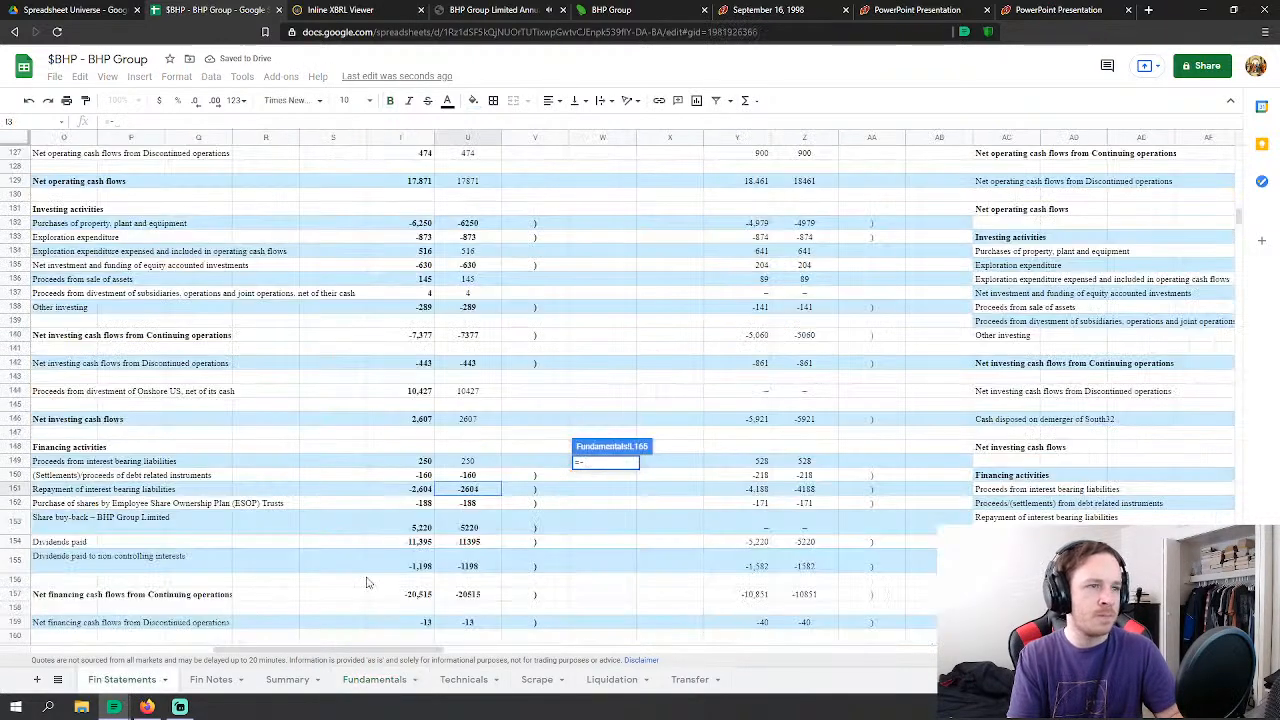
click(478, 528)
key(Return)
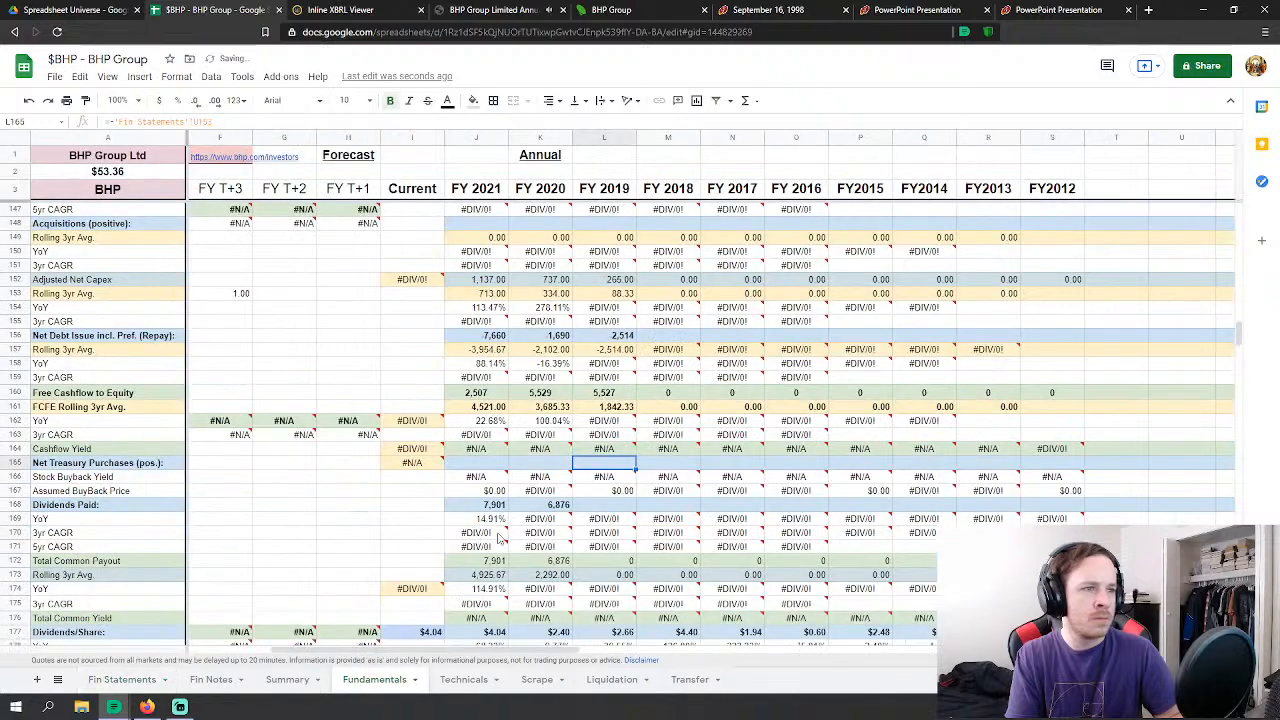
Step: Fill the FY 2019 Dividends Paid in L168 with =-'Fin Statements'!U154
click(622, 504)
text(=-)
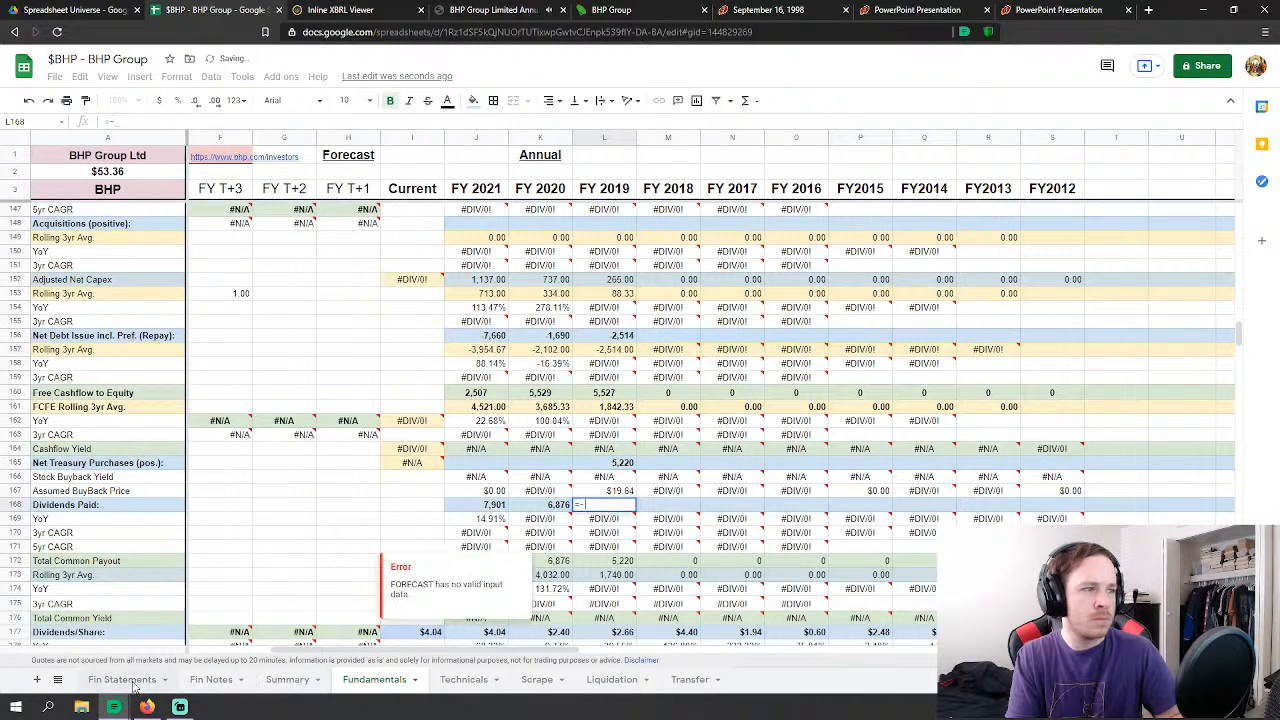
click(120, 679)
click(478, 542)
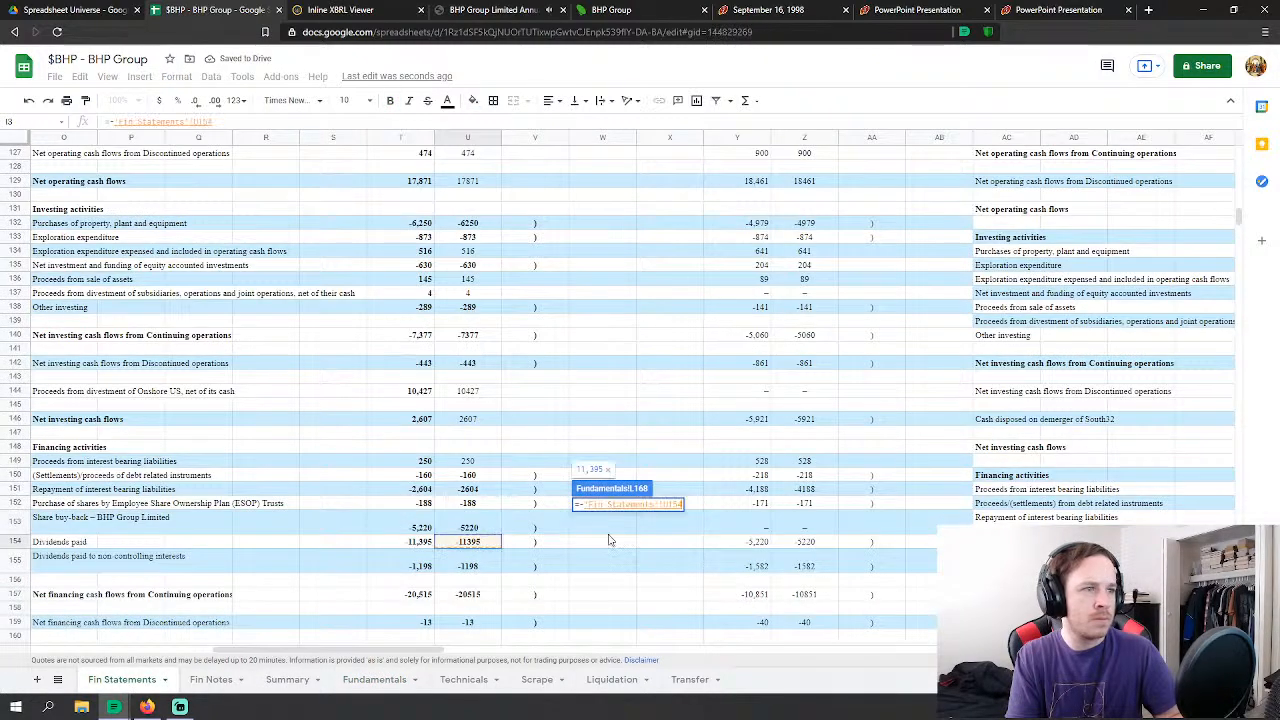
key(Return)
Step: Link the FY 2019 Cash & Equivalents in L226 of the Balance Sheets section to 'Fin Statements'!U191
scroll(620, 535, down, 5)
scroll(640, 531, down, 10)
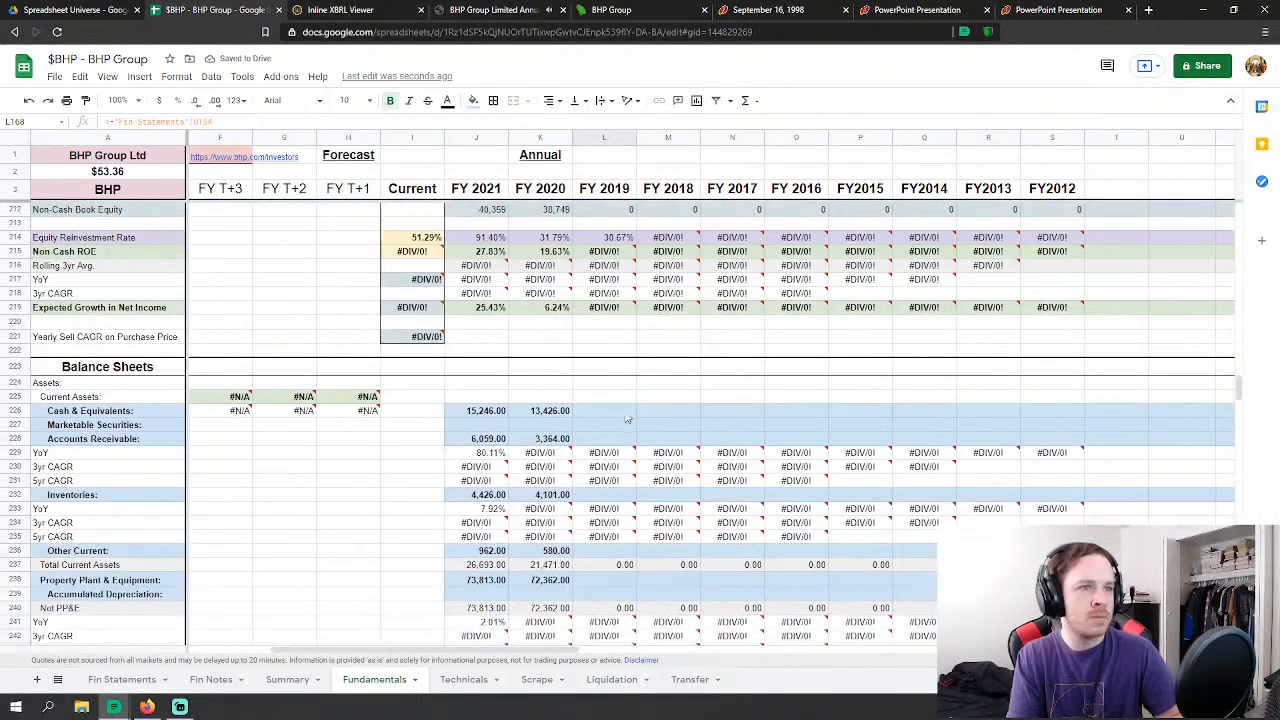
click(627, 419)
scroll(627, 419, down, 1)
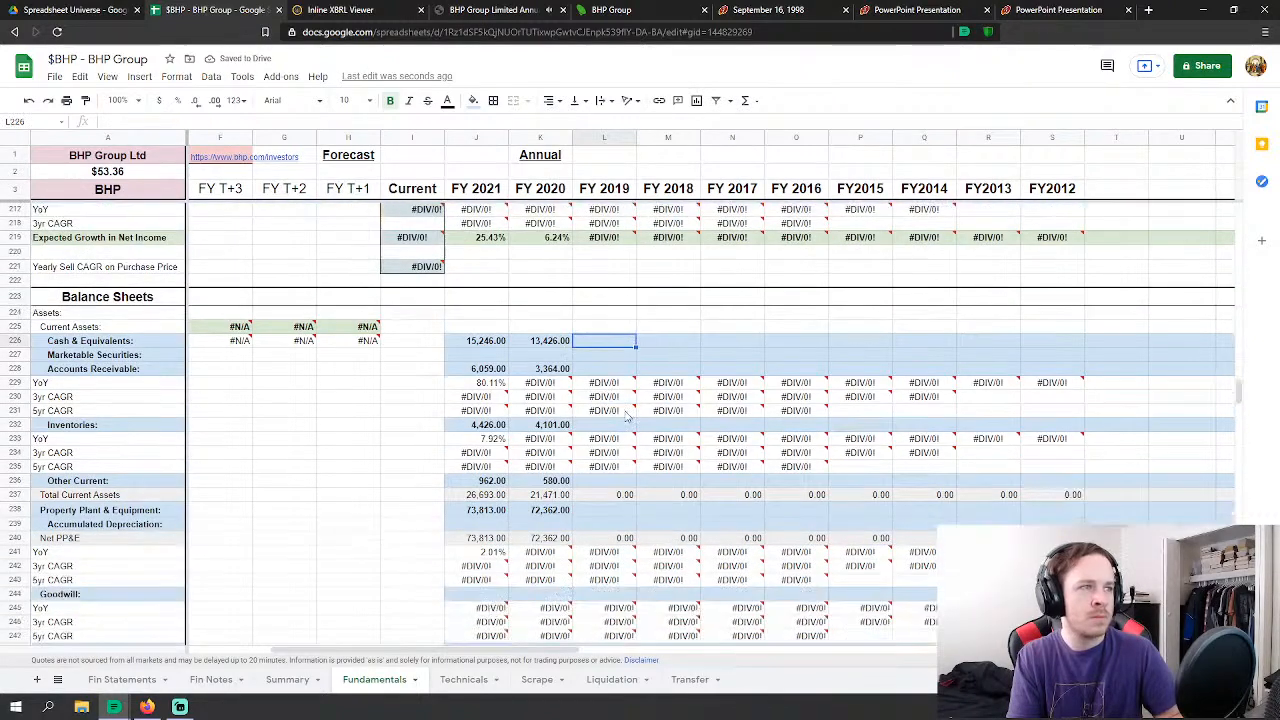
text(=-)
text(=)
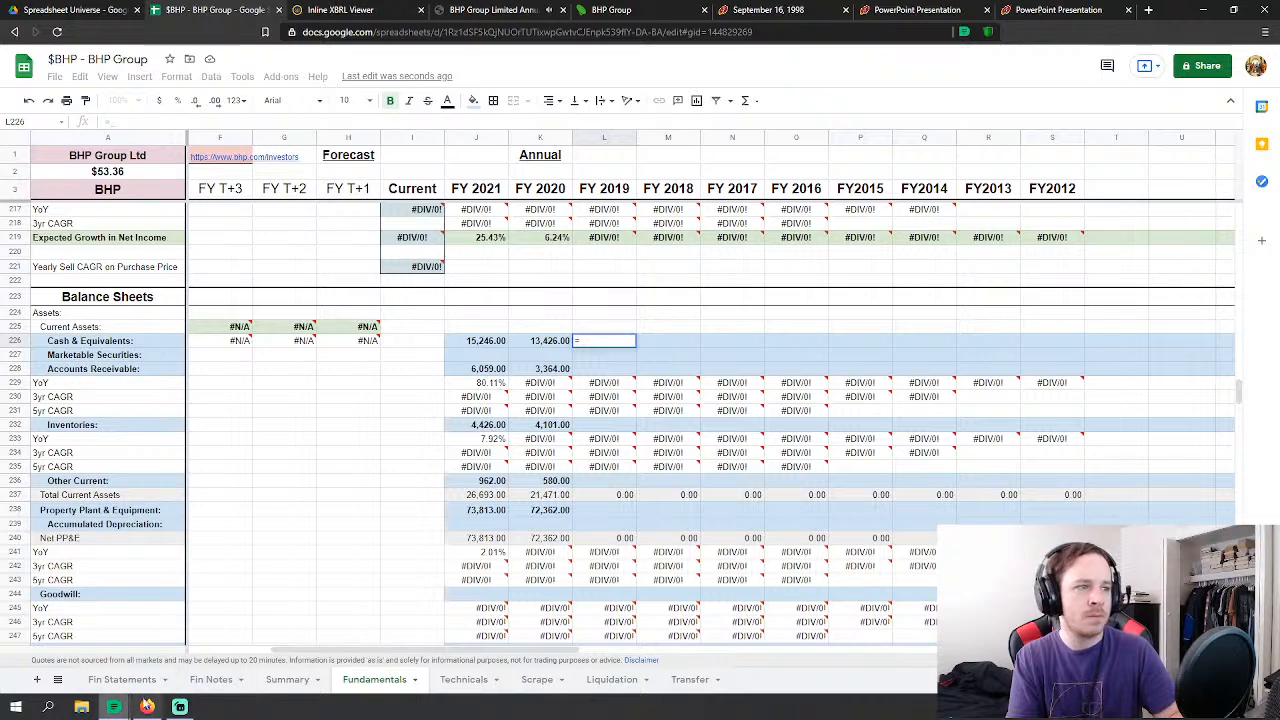
click(138, 677)
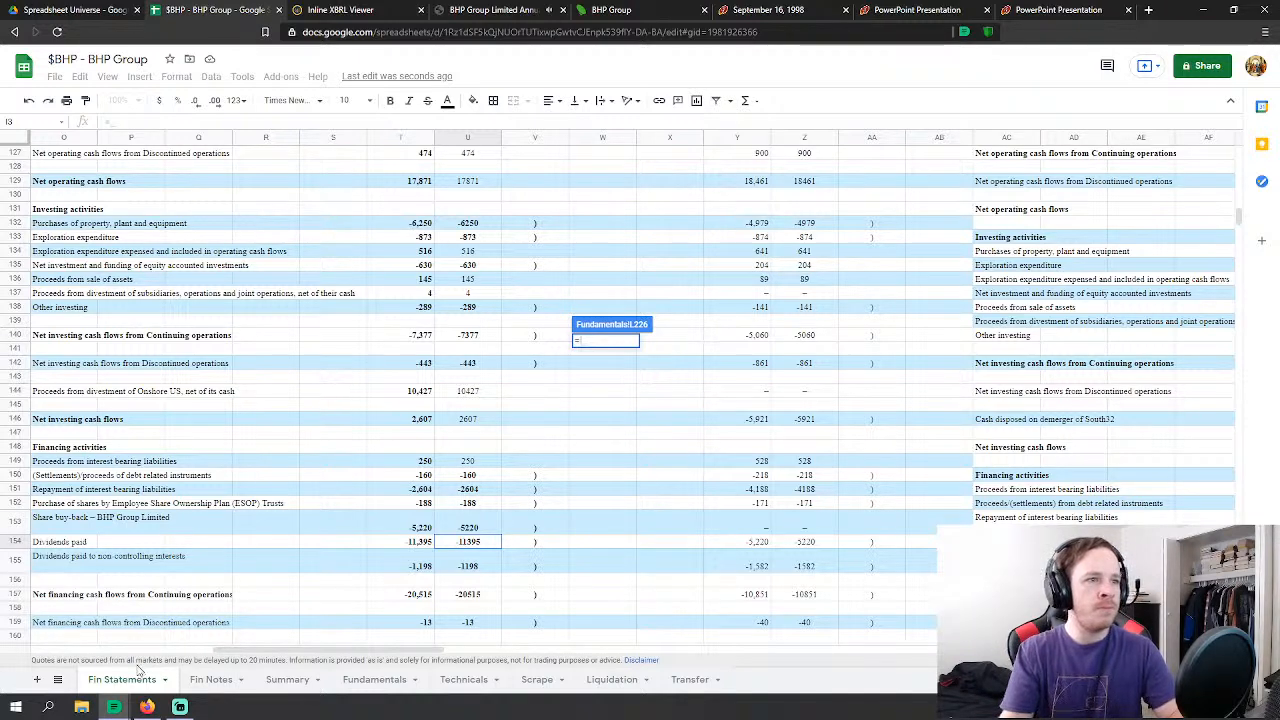
scroll(350, 560, down, 4)
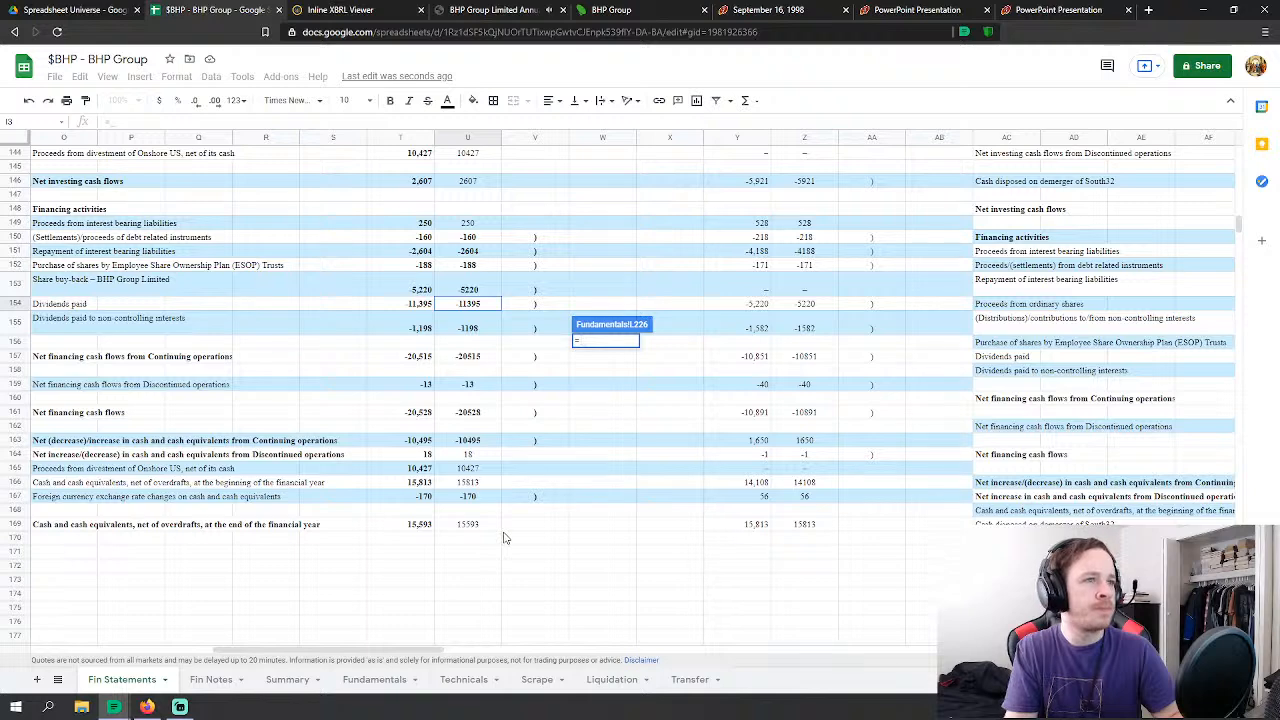
scroll(495, 520, down, 6)
click(471, 398)
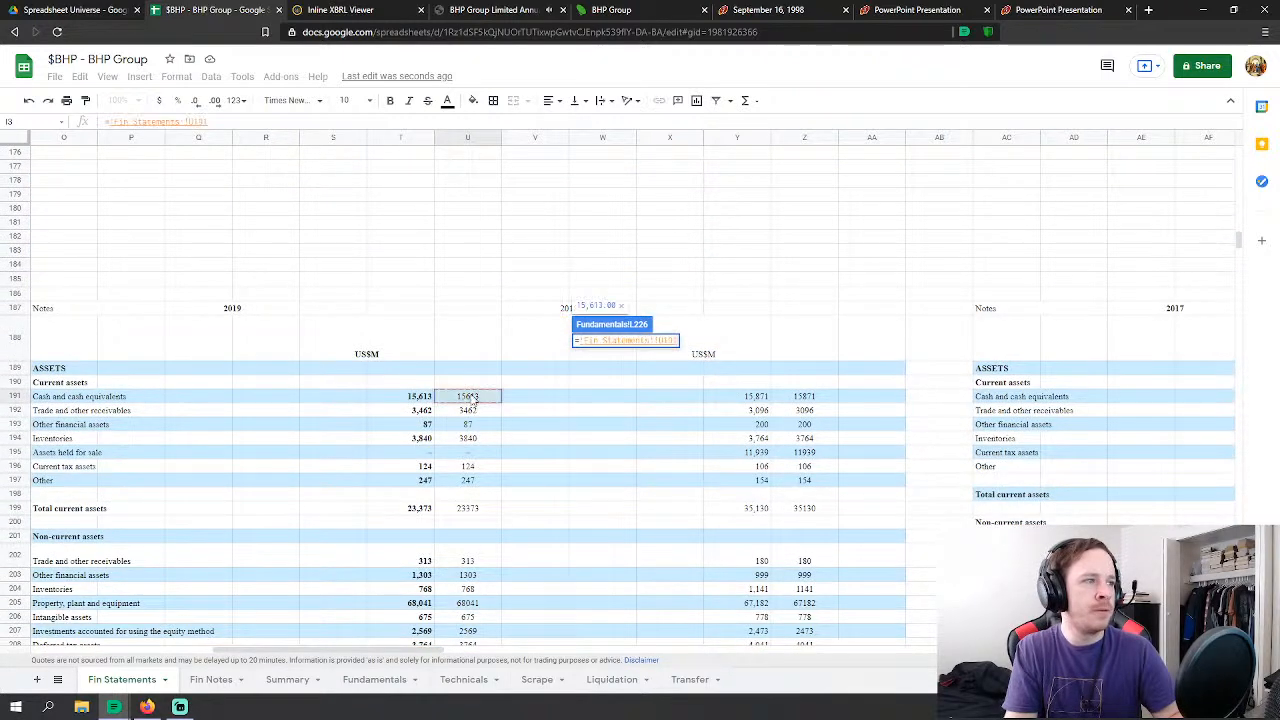
key(Return)
Step: Link the FY 2019 Accounts Receivable in L228 to the current trade receivables in 'Fin Statements'!U192
click(601, 370)
text(=)
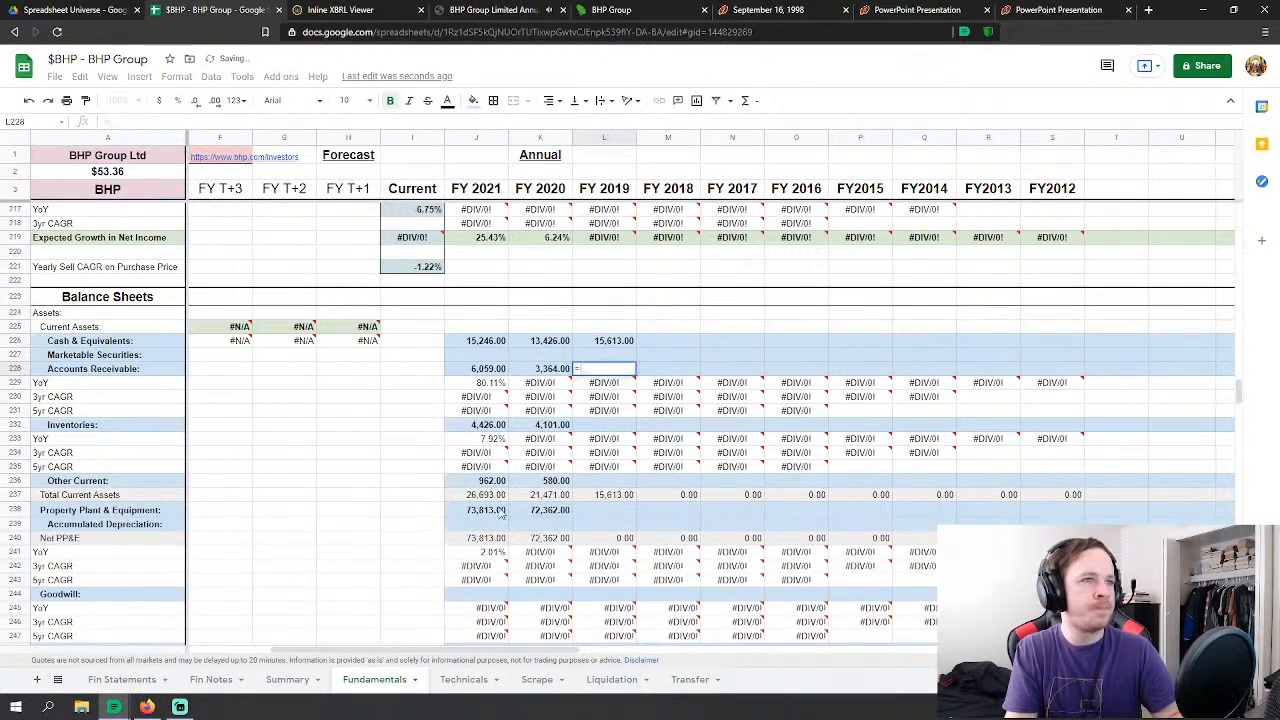
click(122, 679)
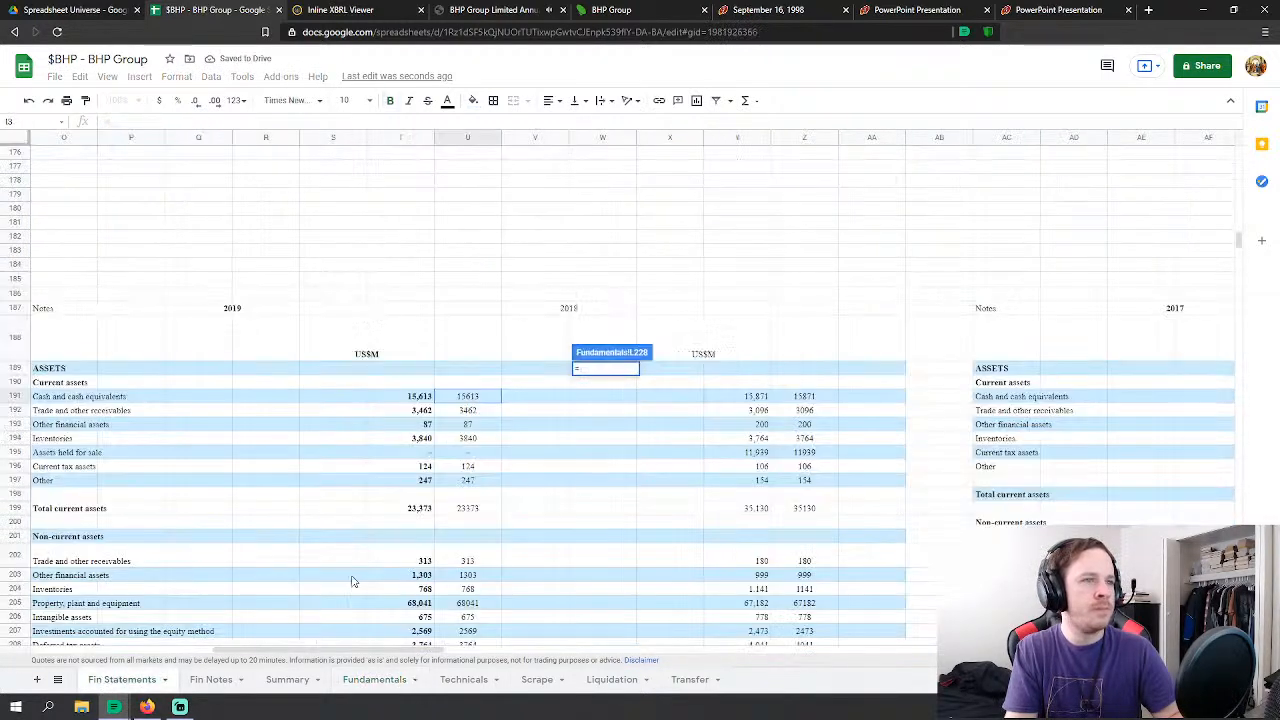
click(477, 414)
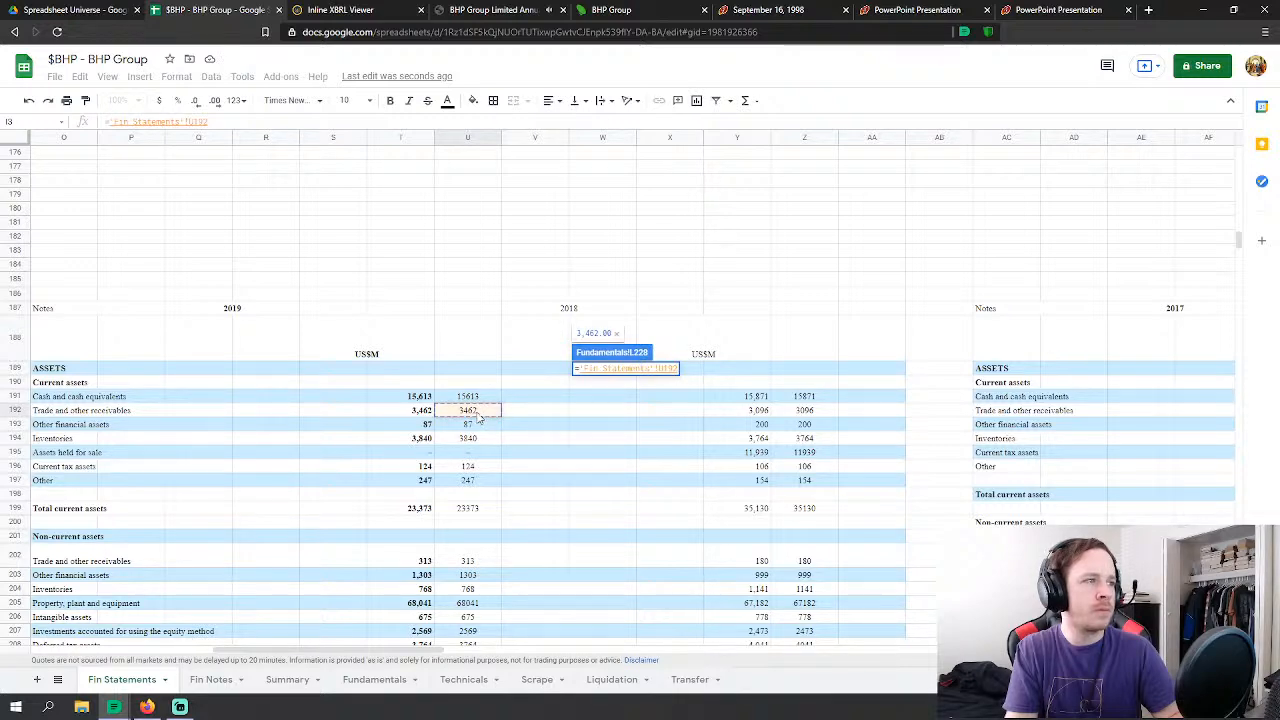
key(Return)
scroll(603, 428, down, 1)
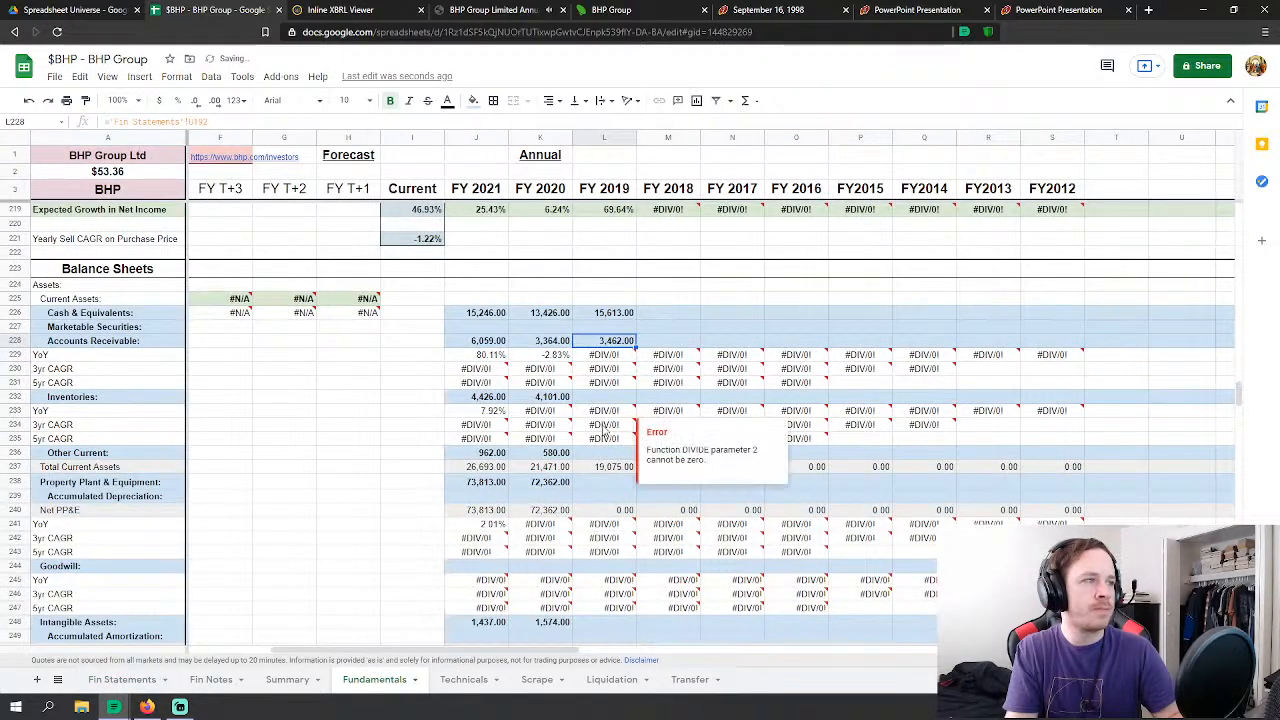
click(601, 426)
key(Down)
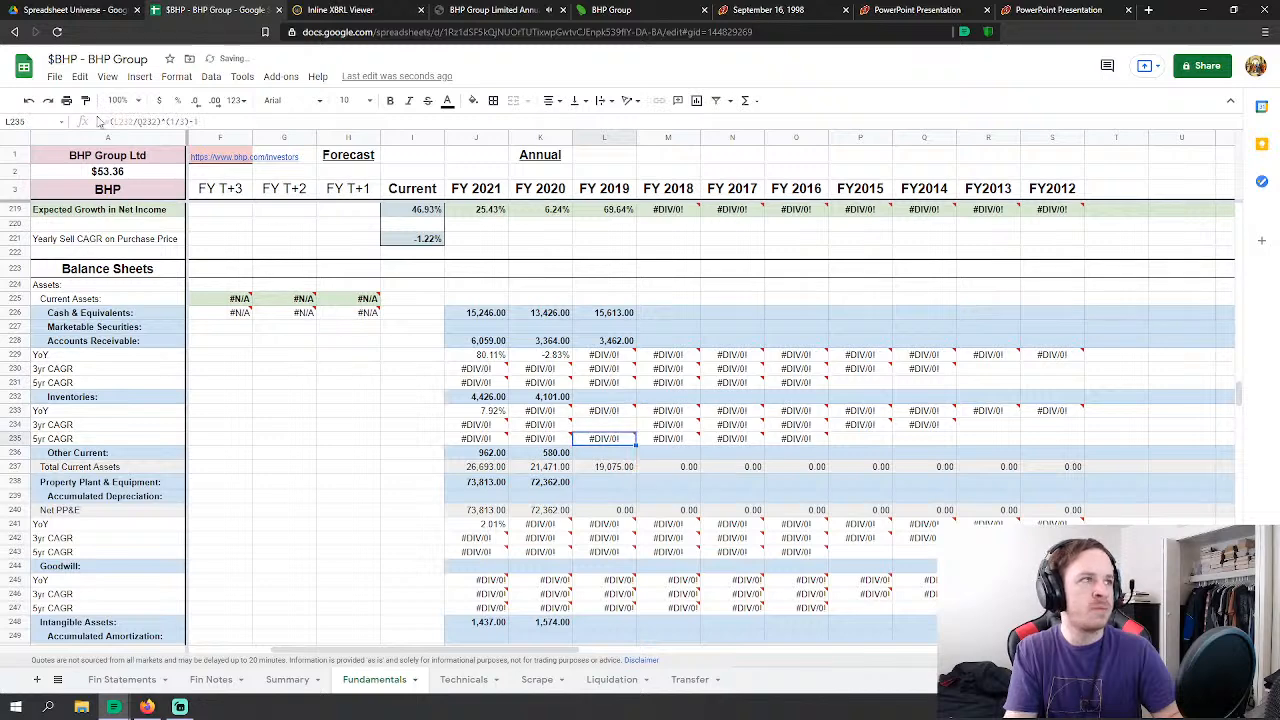
click(30, 101)
Step: Link the FY 2019 Inventories in L232 to the current inventories in 'Fin Statements'!U194
click(604, 397)
text(=)
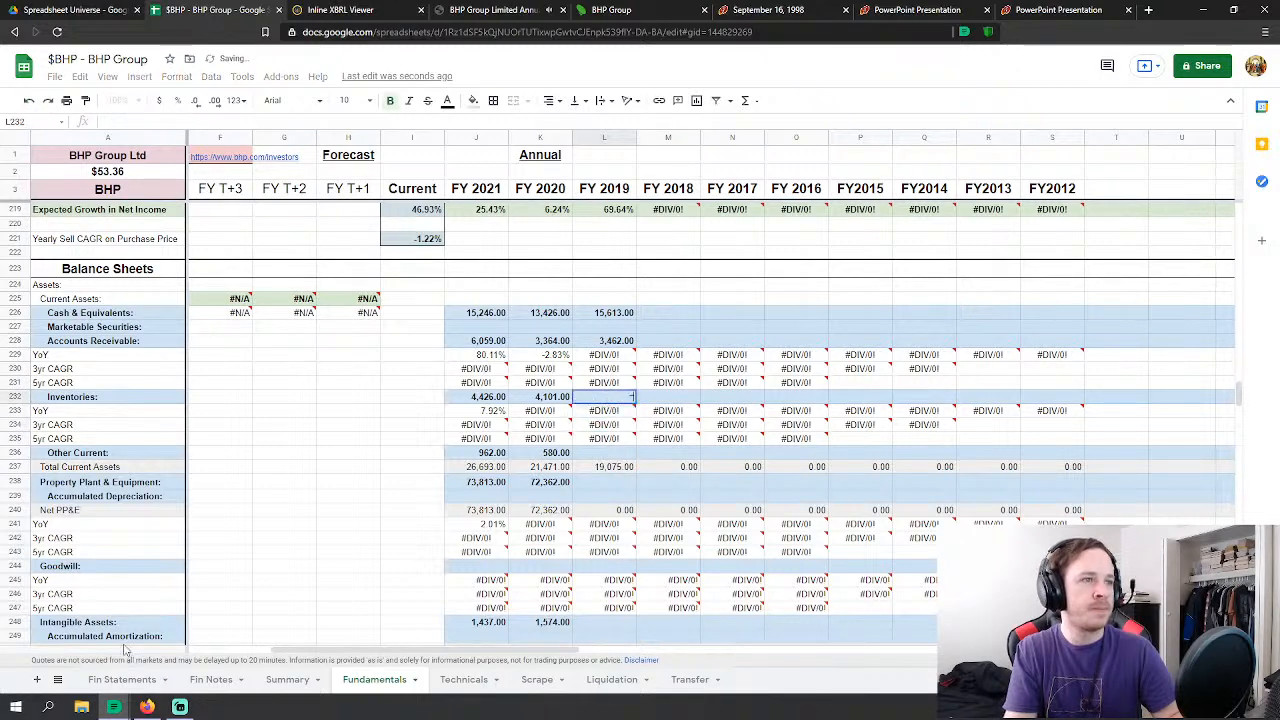
click(122, 679)
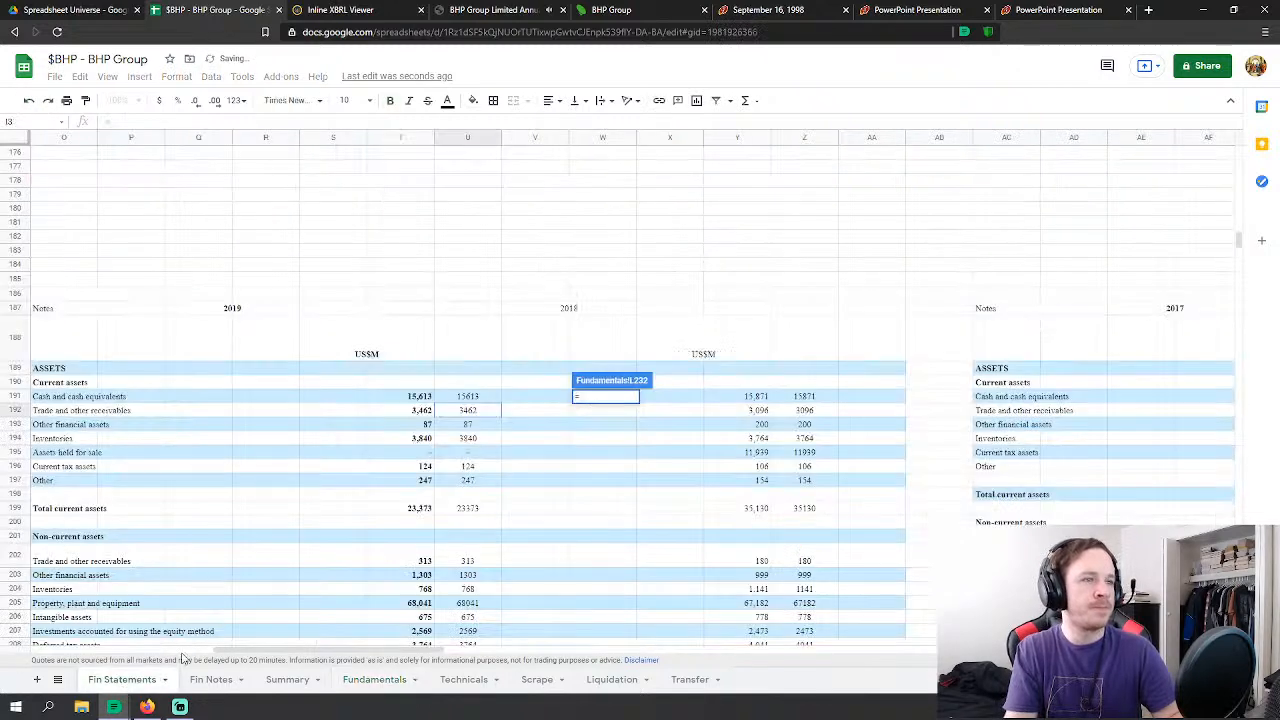
click(465, 442)
key(Return)
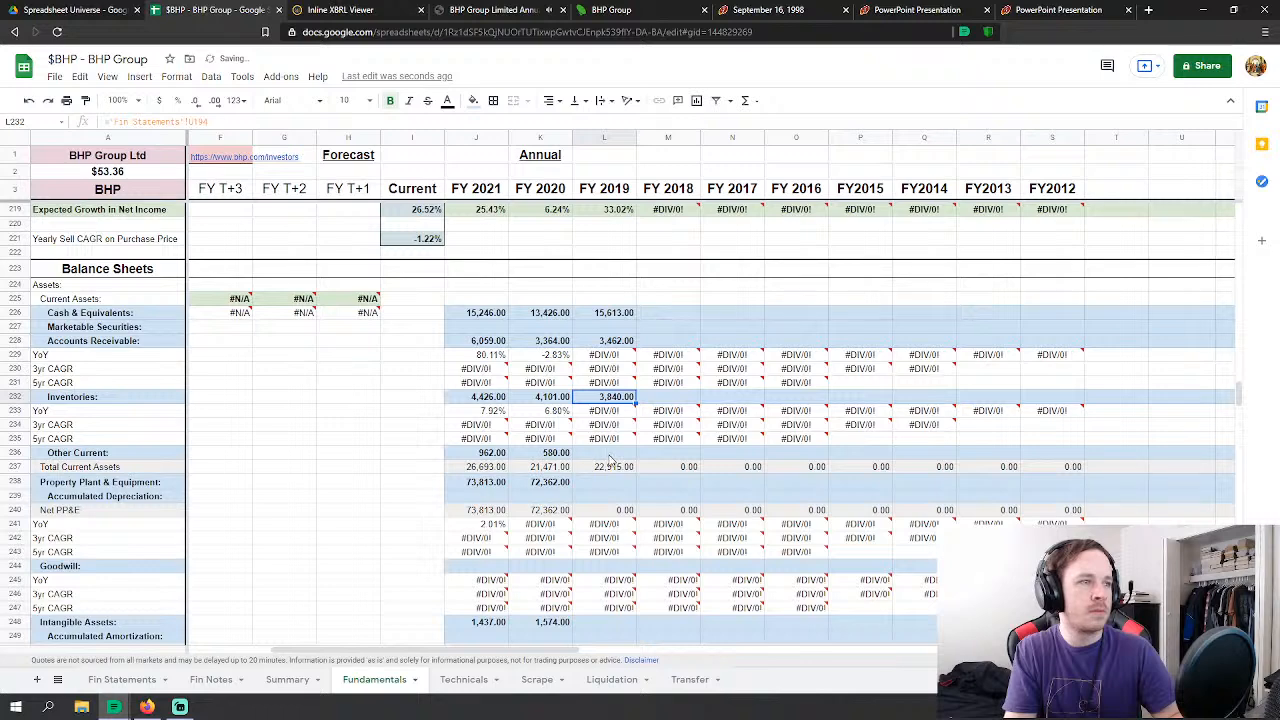
Step: Fill the FY 2019 Other Current assets in L236 with the sum of 'Fin Statements'!U193, U196 and U197
click(606, 453)
text(=)
click(122, 679)
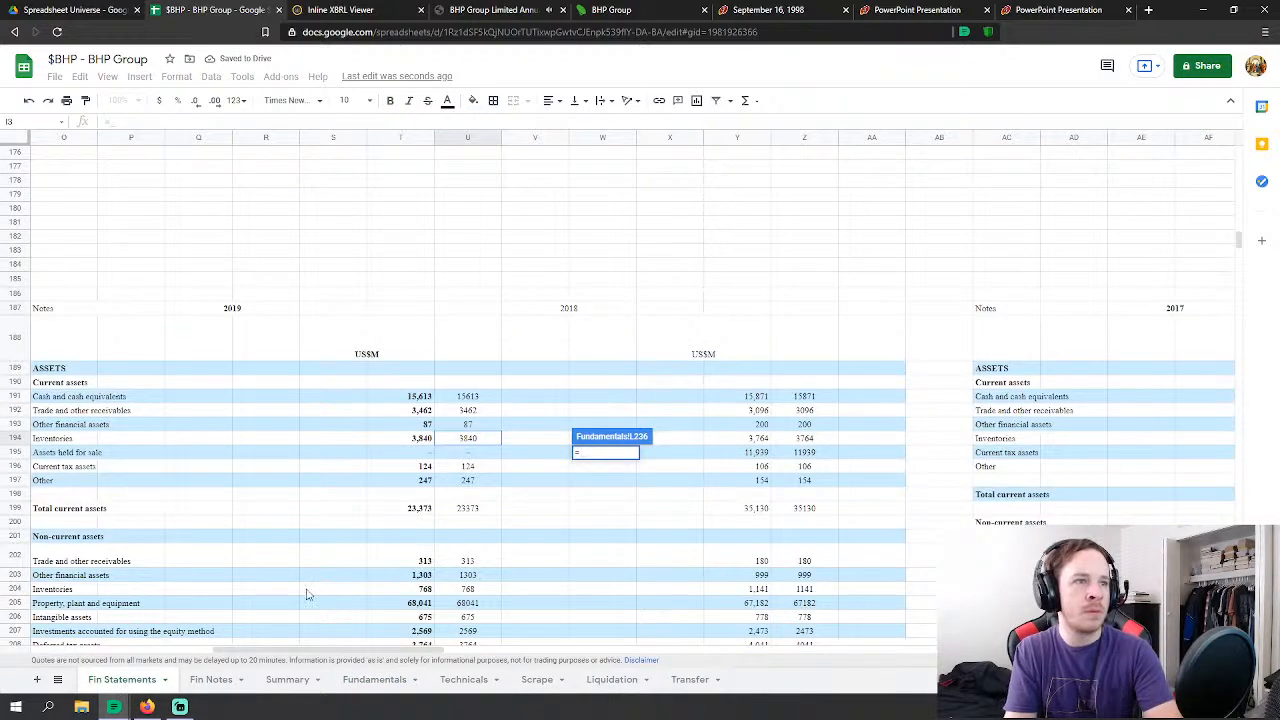
click(455, 423)
text(+)
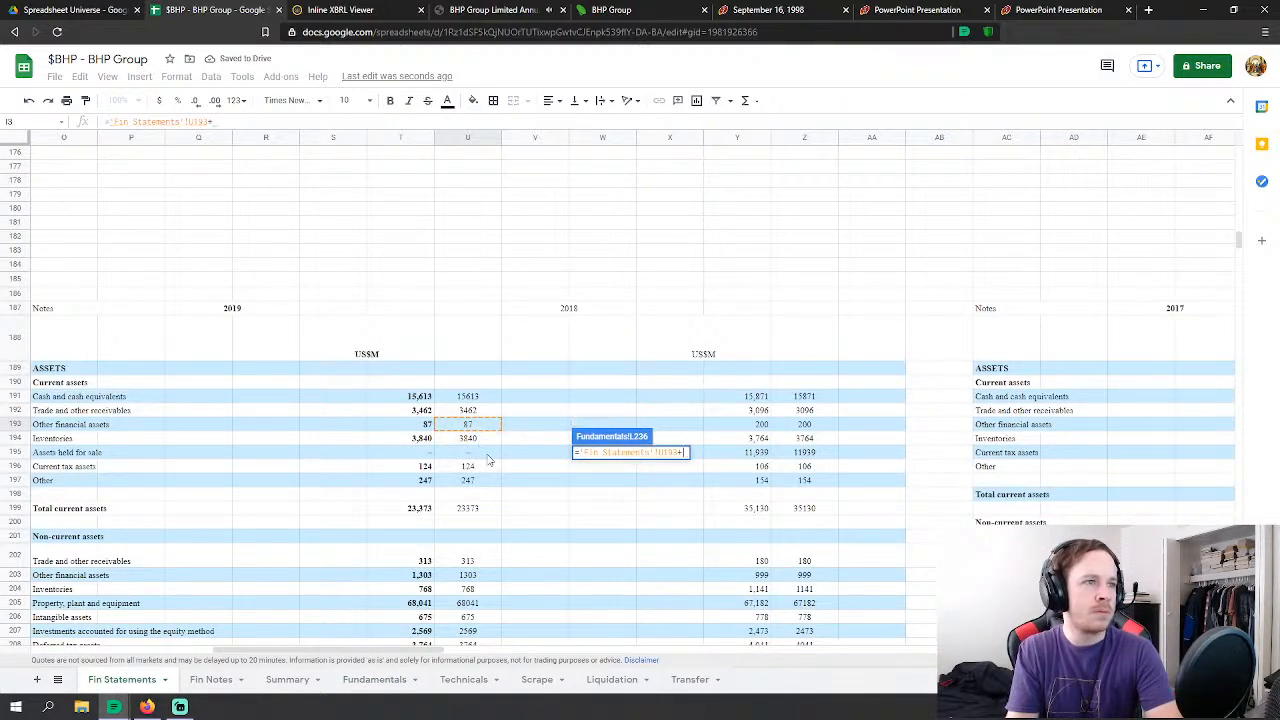
click(470, 466)
text(+)
click(472, 481)
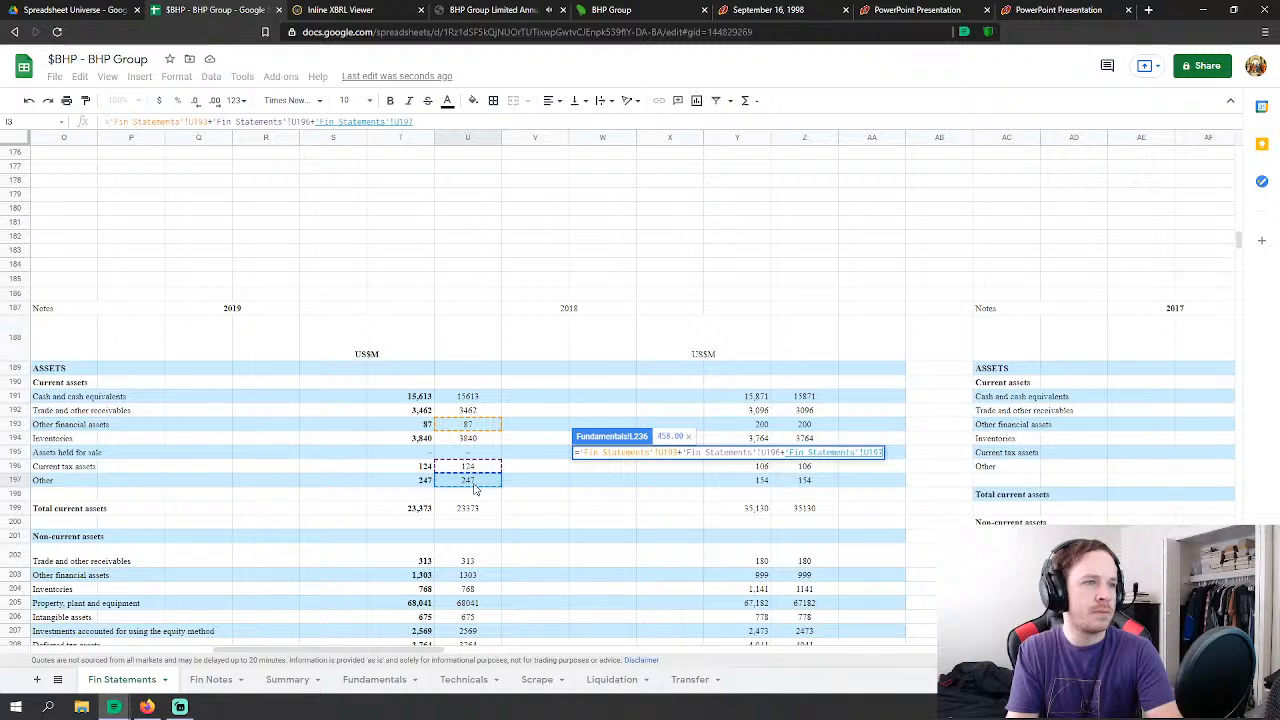
key(Return)
Step: Link the FY 2019 Property Plant & Equipment in L238 to 'Fin Statements'!U205
scroll(623, 383, down, 3)
click(623, 380)
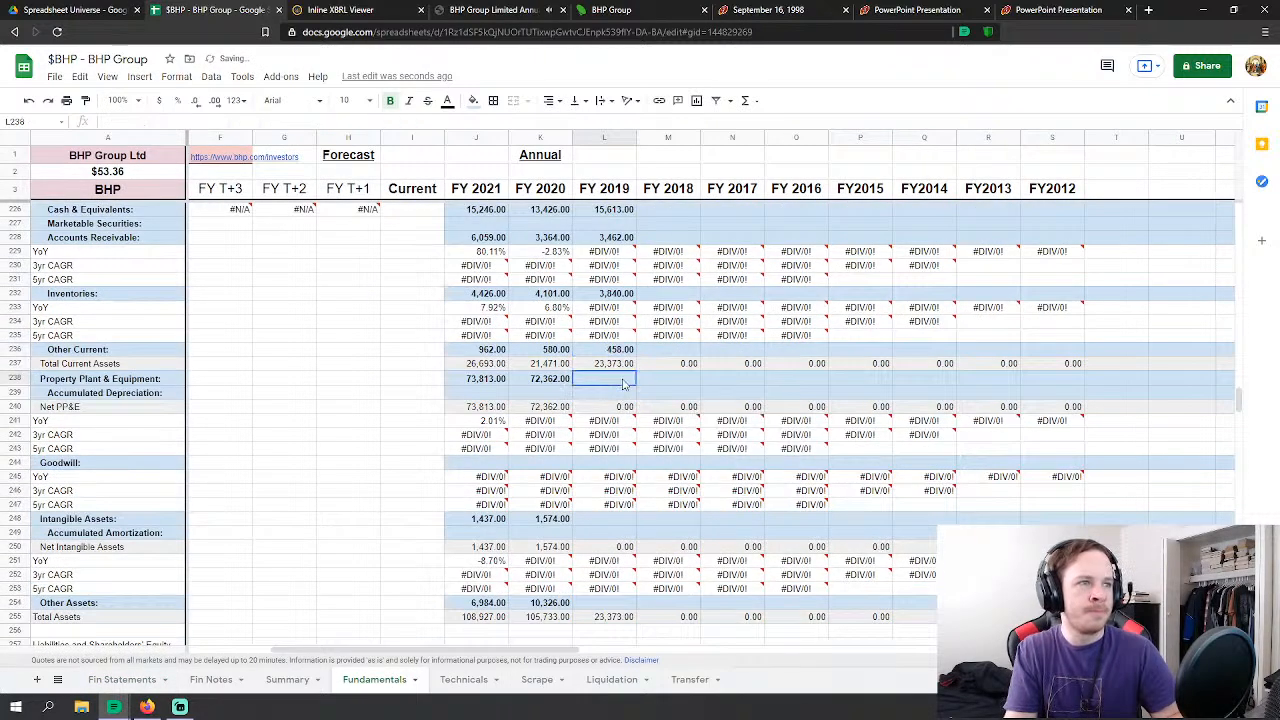
text(=)
click(128, 680)
scroll(517, 489, down, 3)
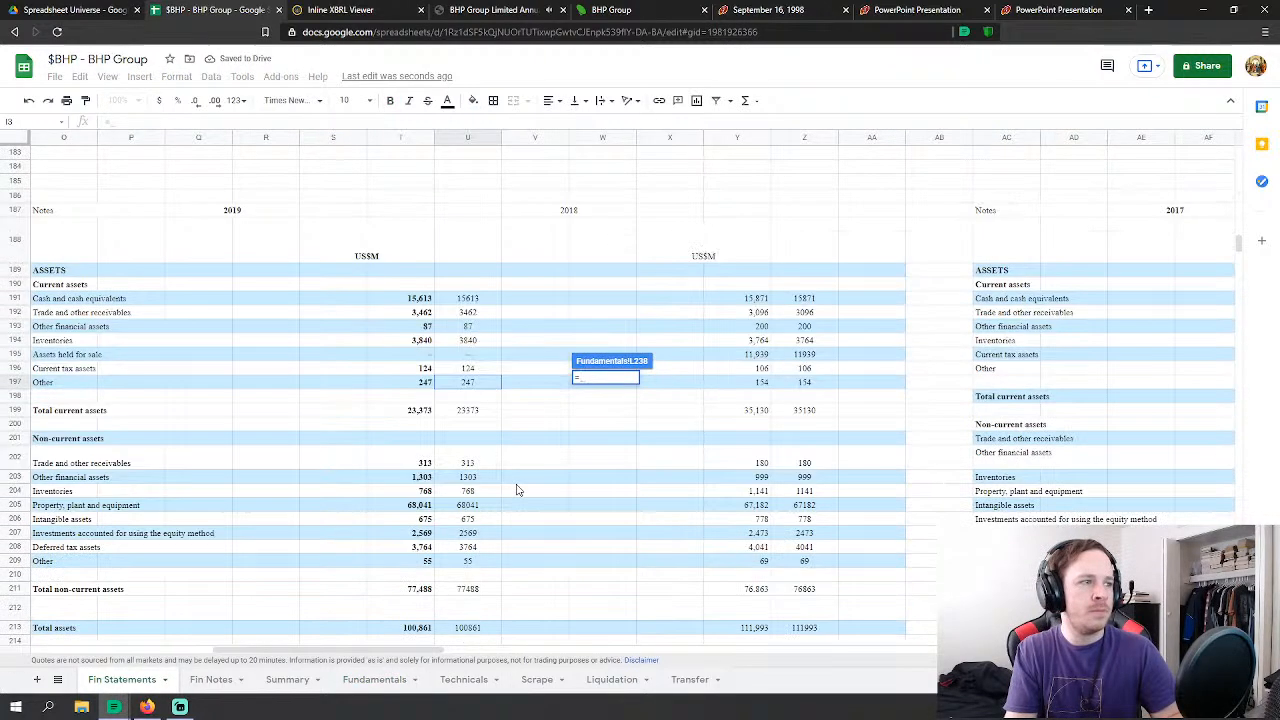
click(485, 462)
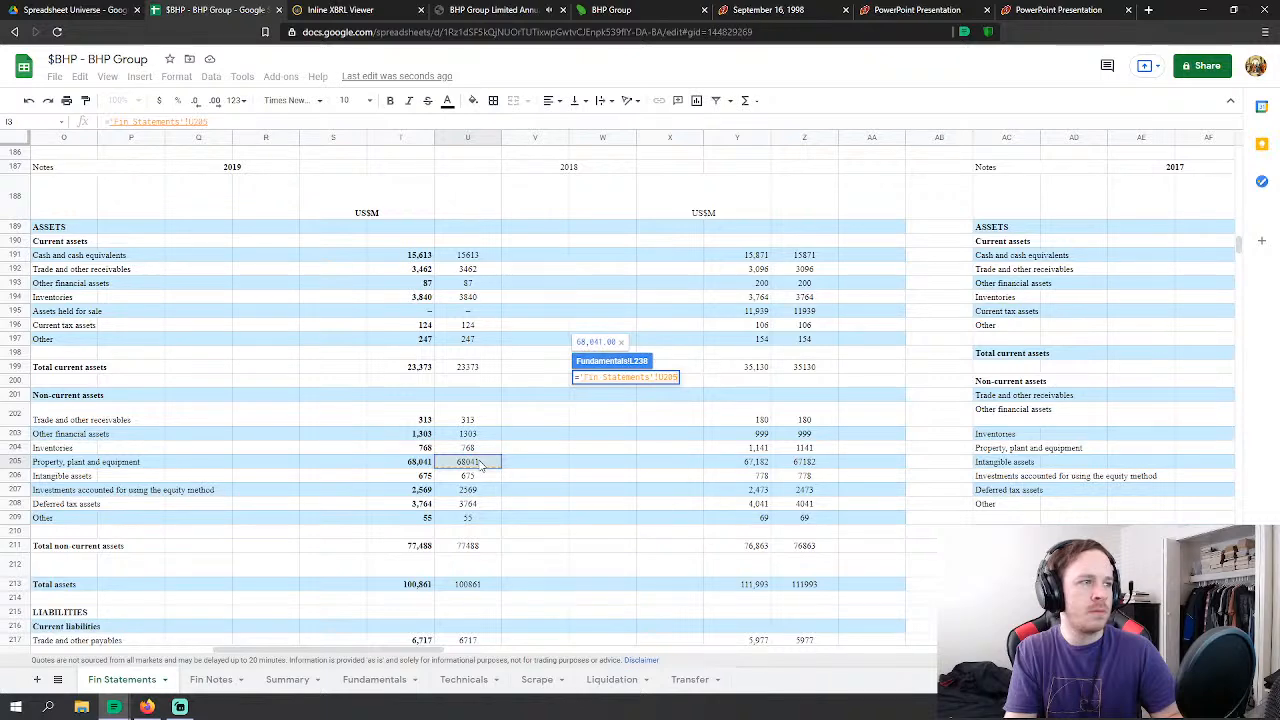
key(Return)
Step: Link the FY 2019 Intangible Assets in L248 to 'Fin Statements'!U206
click(620, 520)
text(=)
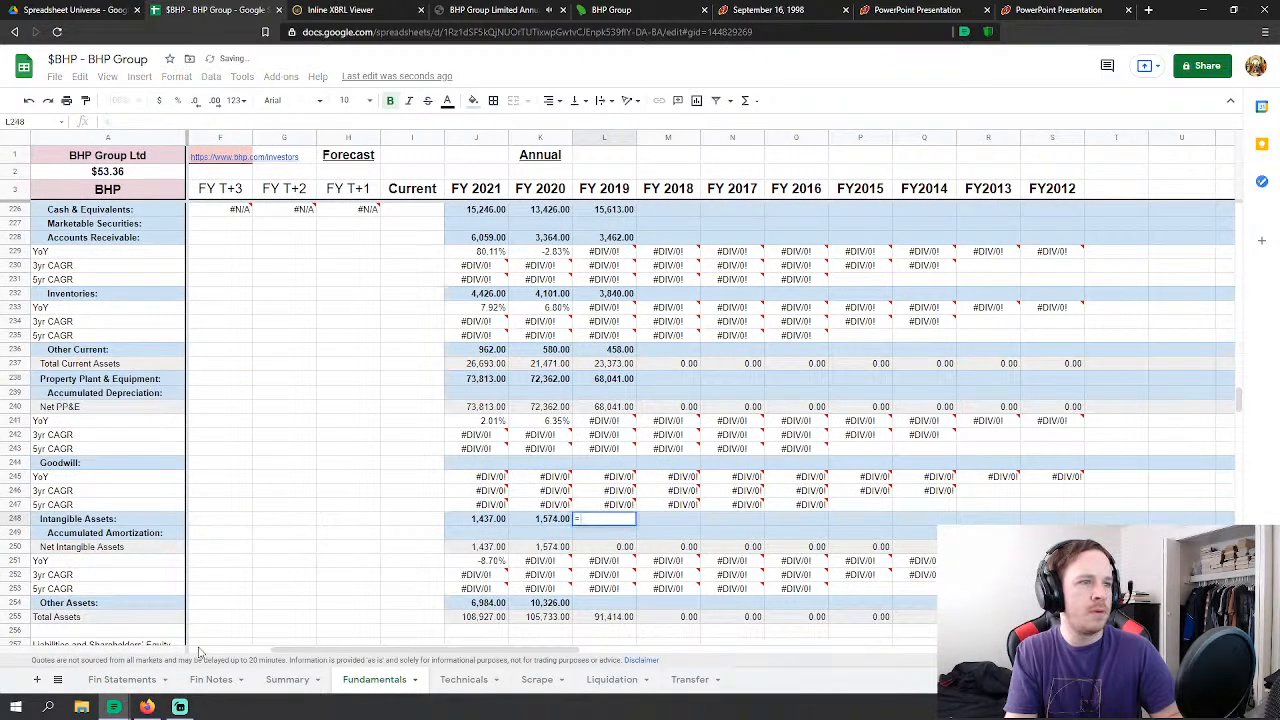
click(124, 680)
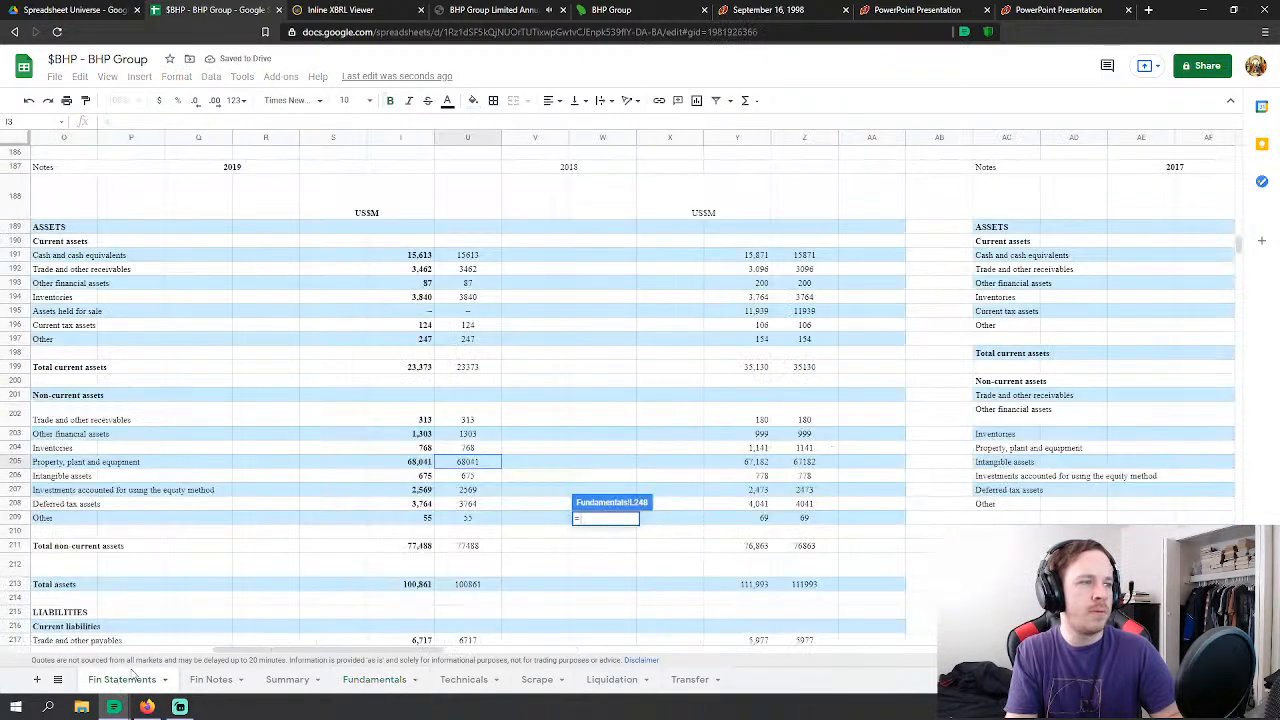
click(452, 480)
key(Return)
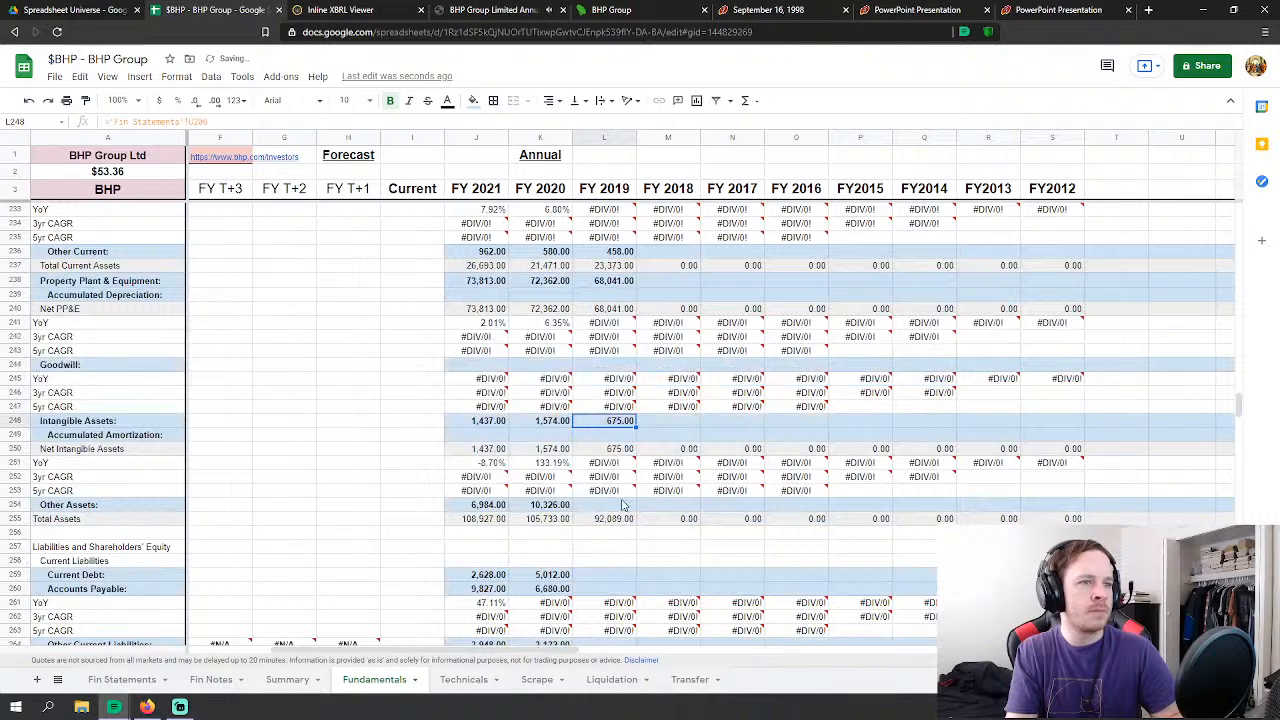
Step: Fill the FY 2019 Other Assets in L254 with the sum of 'Fin Statements'!U202, U203, U207, U208 and U209
click(622, 505)
text(=)
click(121, 684)
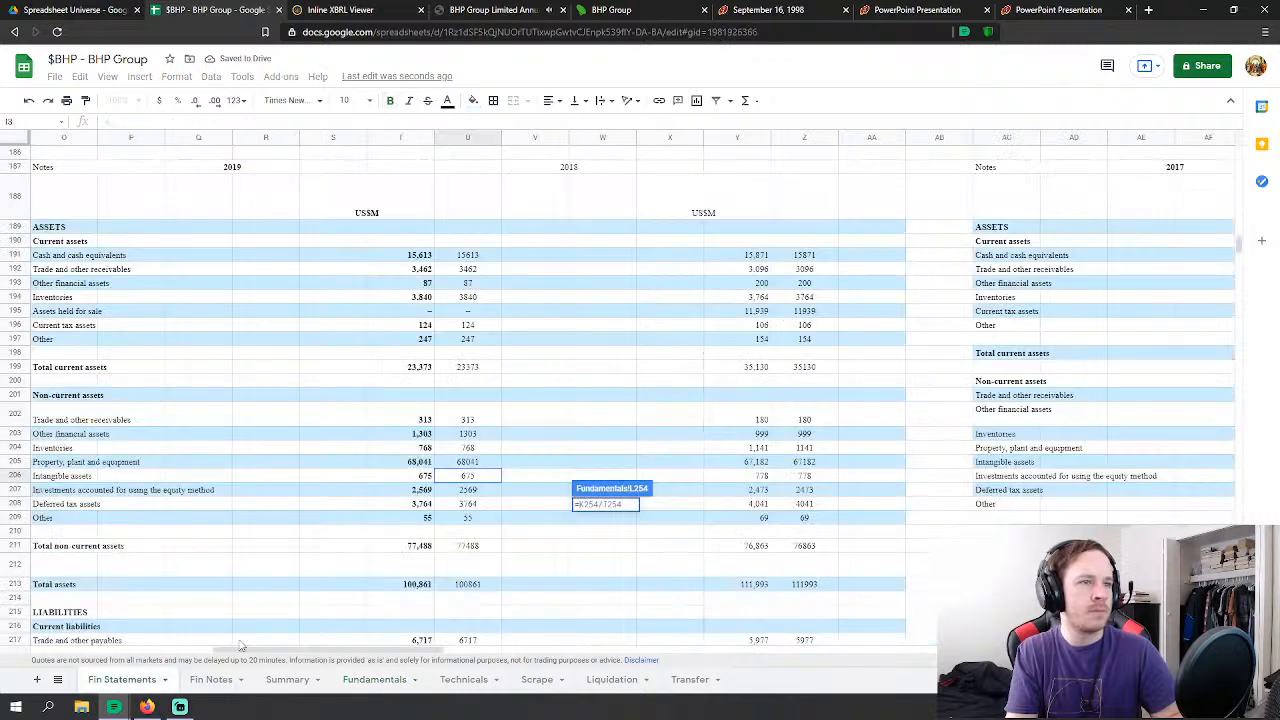
click(466, 420)
text(+)
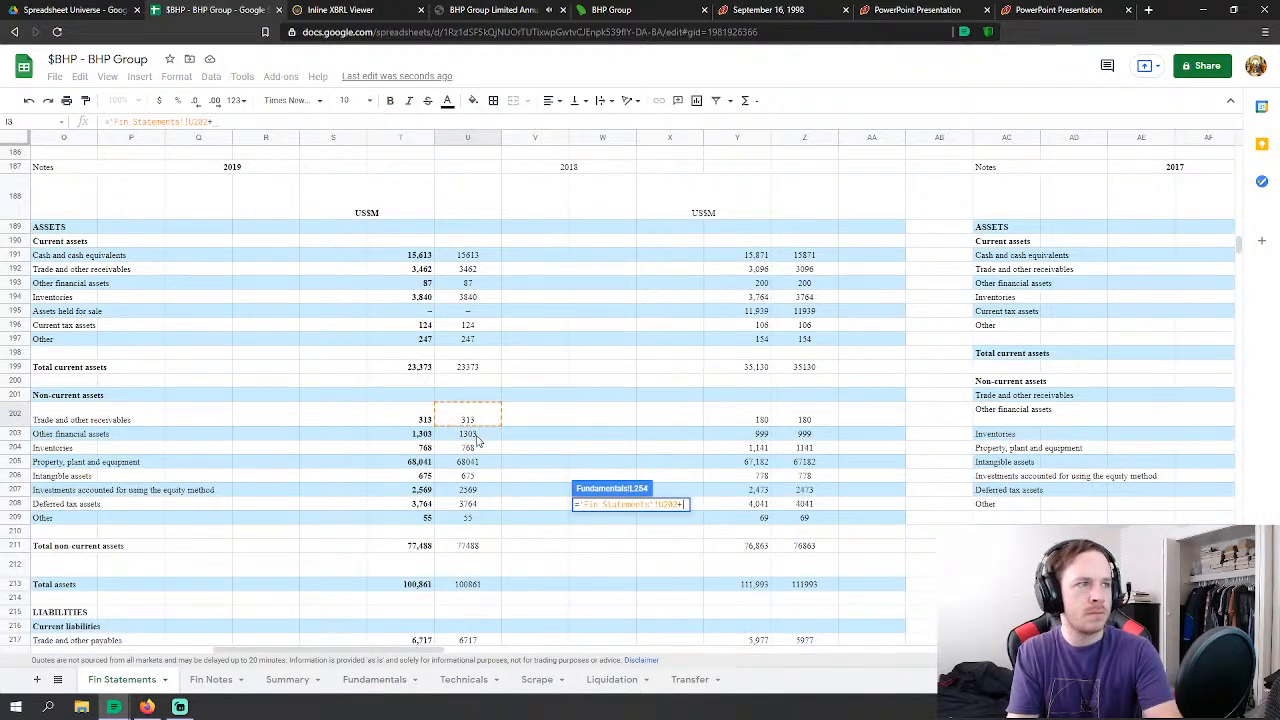
click(477, 436)
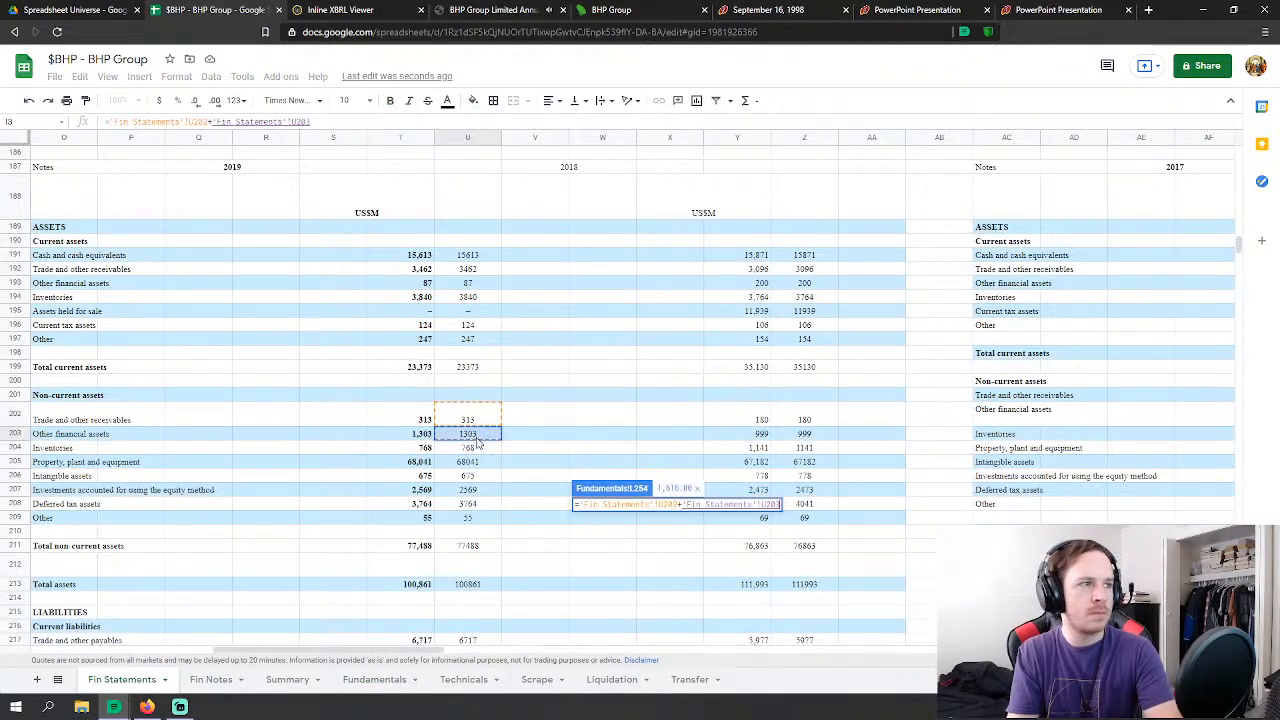
text(+)
click(479, 489)
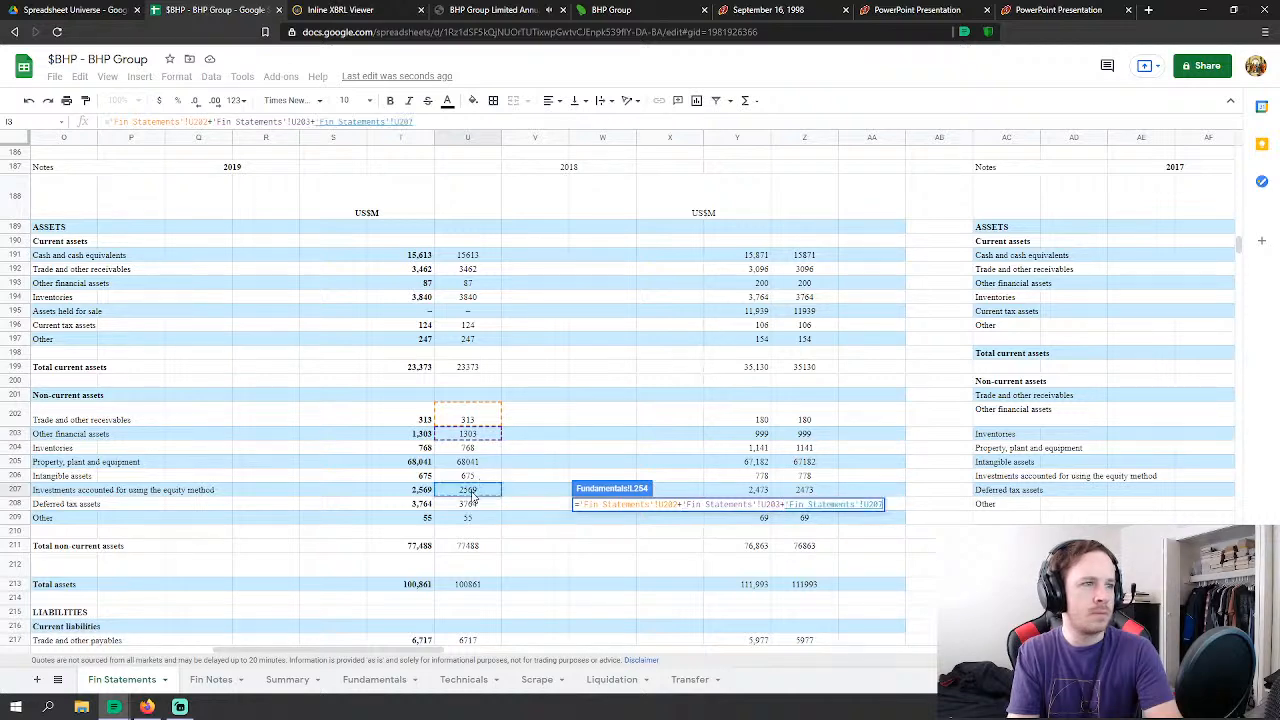
text(+)
click(470, 504)
text(+'Fin Statements'!U208+)
click(470, 520)
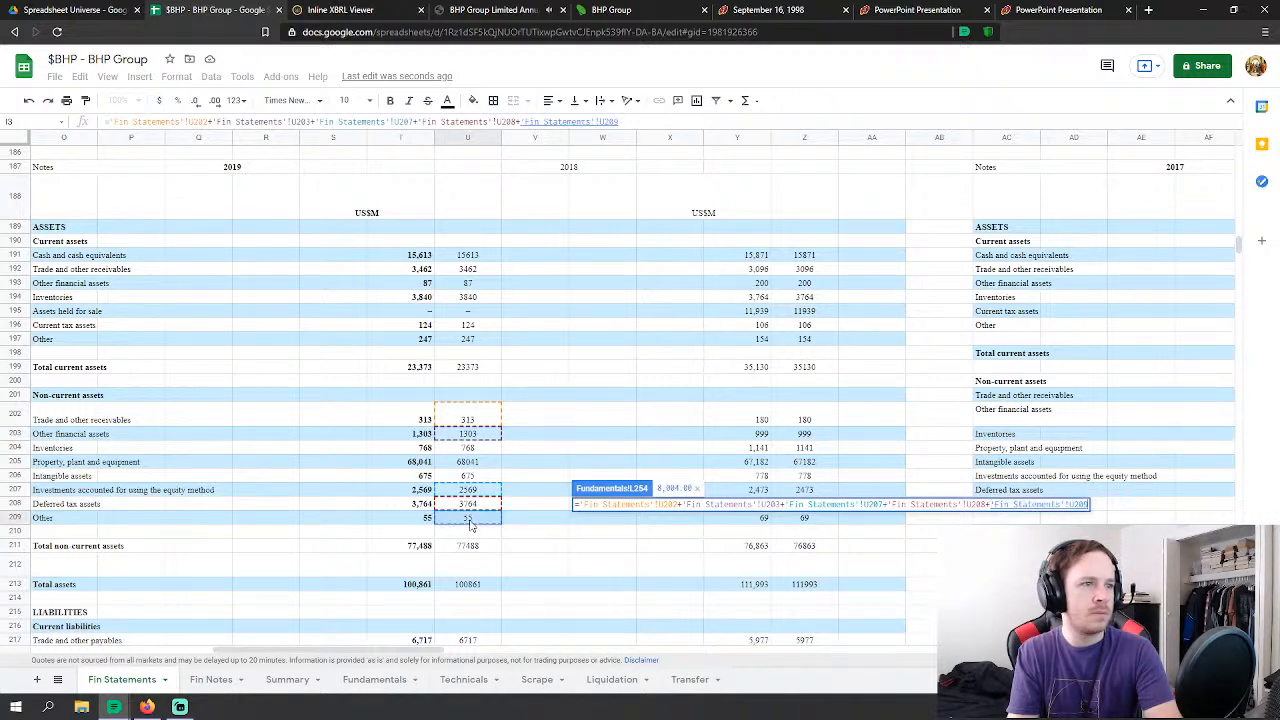
key(Return)
Step: Link the FY 2019 Current Debt in L259 to 'Fin Statements'!U218
scroll(503, 483, down, 2)
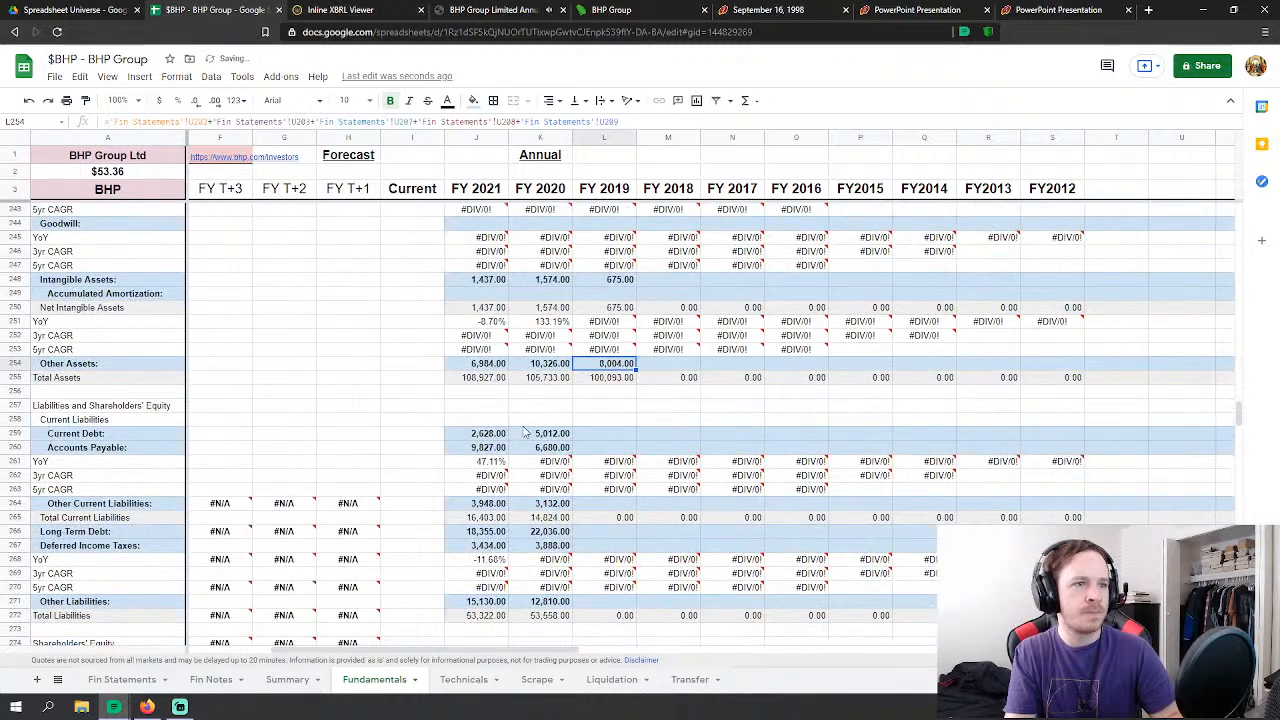
click(600, 440)
text(=)
click(122, 679)
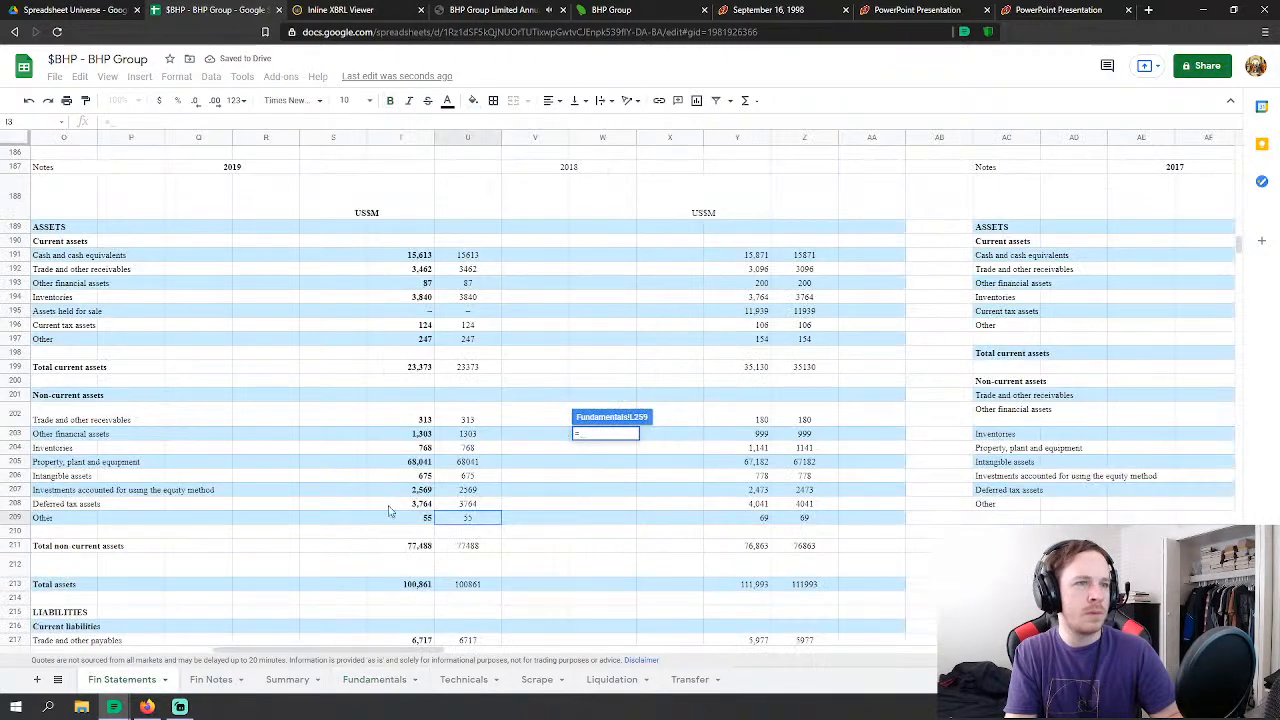
scroll(519, 424, down, 2)
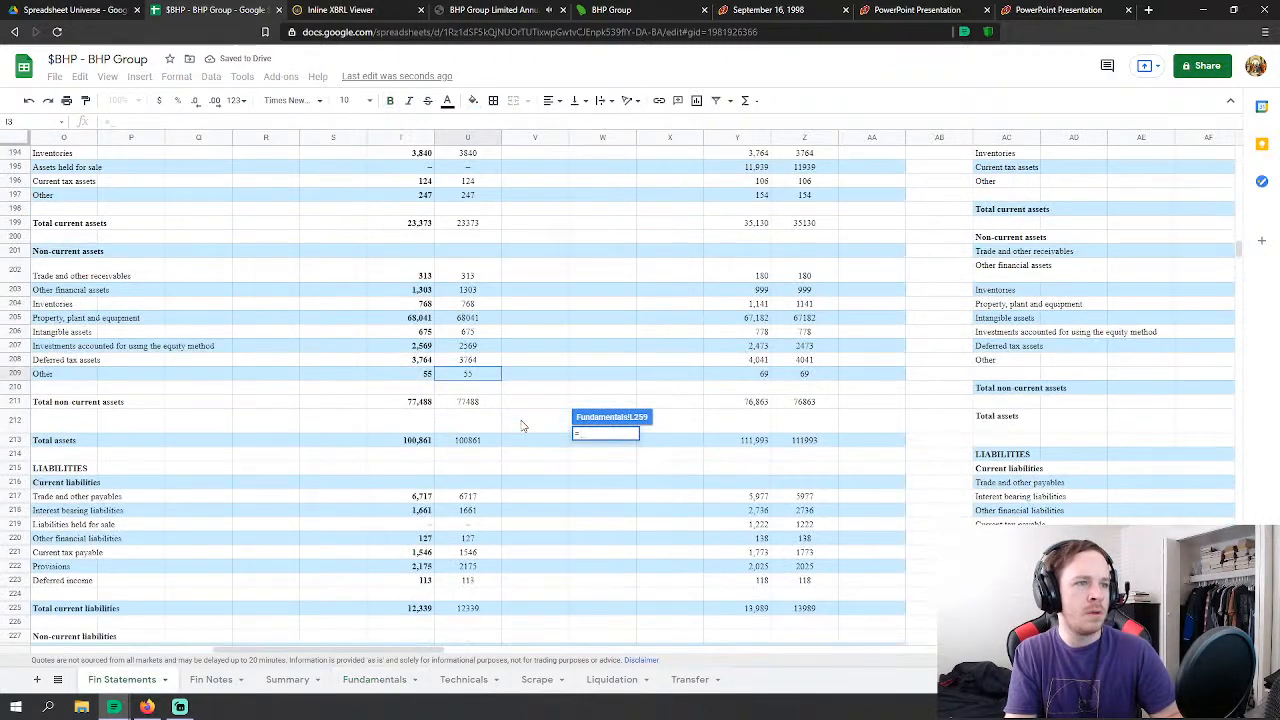
click(476, 512)
key(Return)
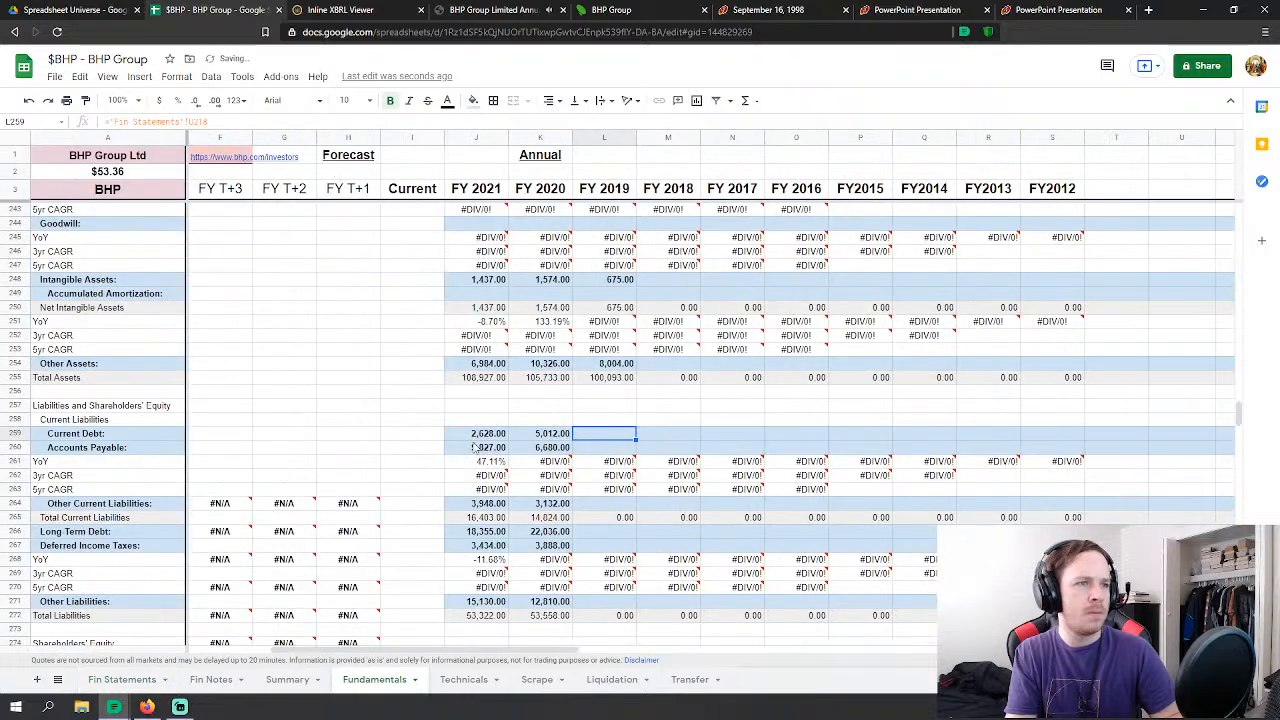
Step: Re-enter the FY 2019 Other Assets in L254 as the sum of 'Fin Statements'!U202, U203, U204, U207, U208 and U209
scroll(625, 415, up, 1)
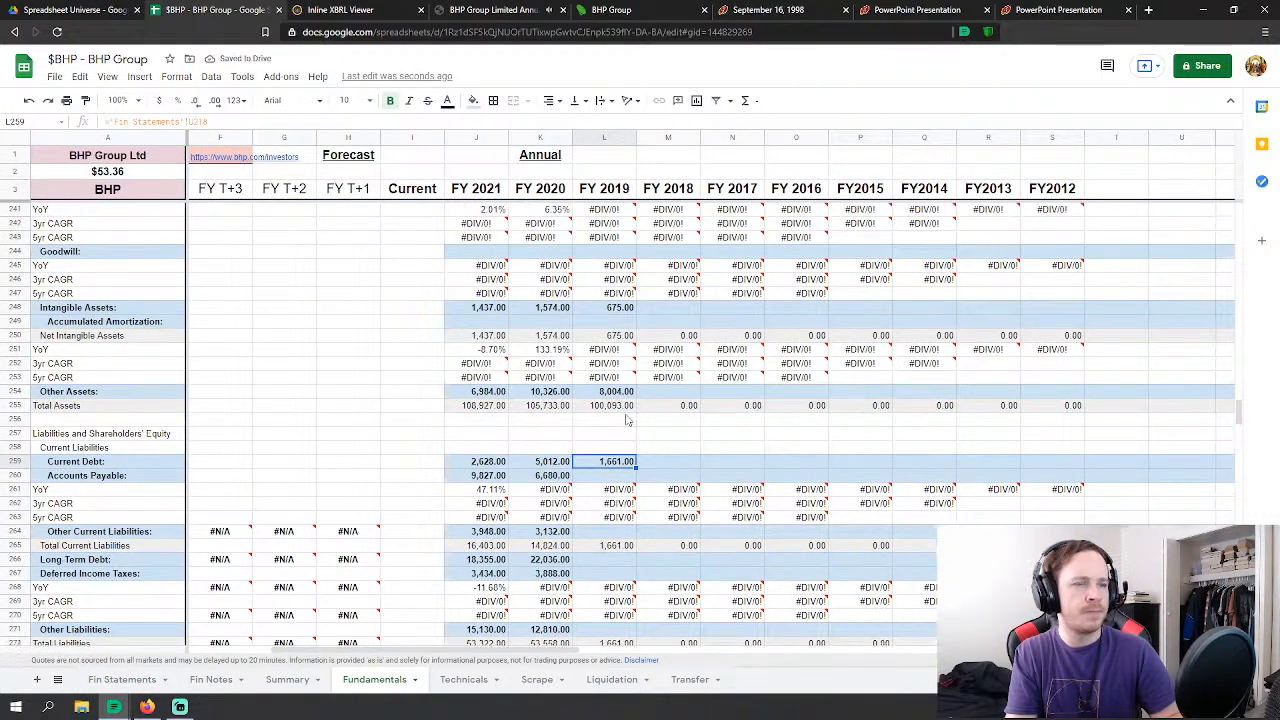
click(630, 394)
scroll(635, 396, up, 2)
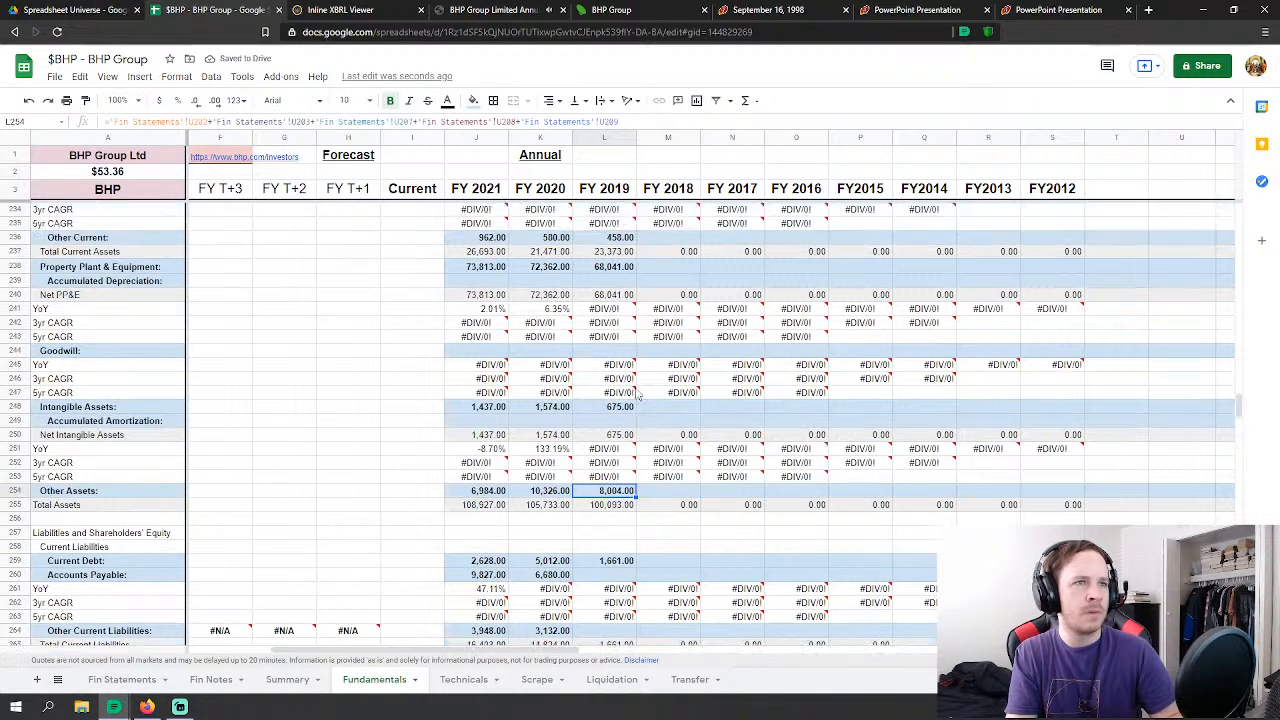
mouse_move(633, 396)
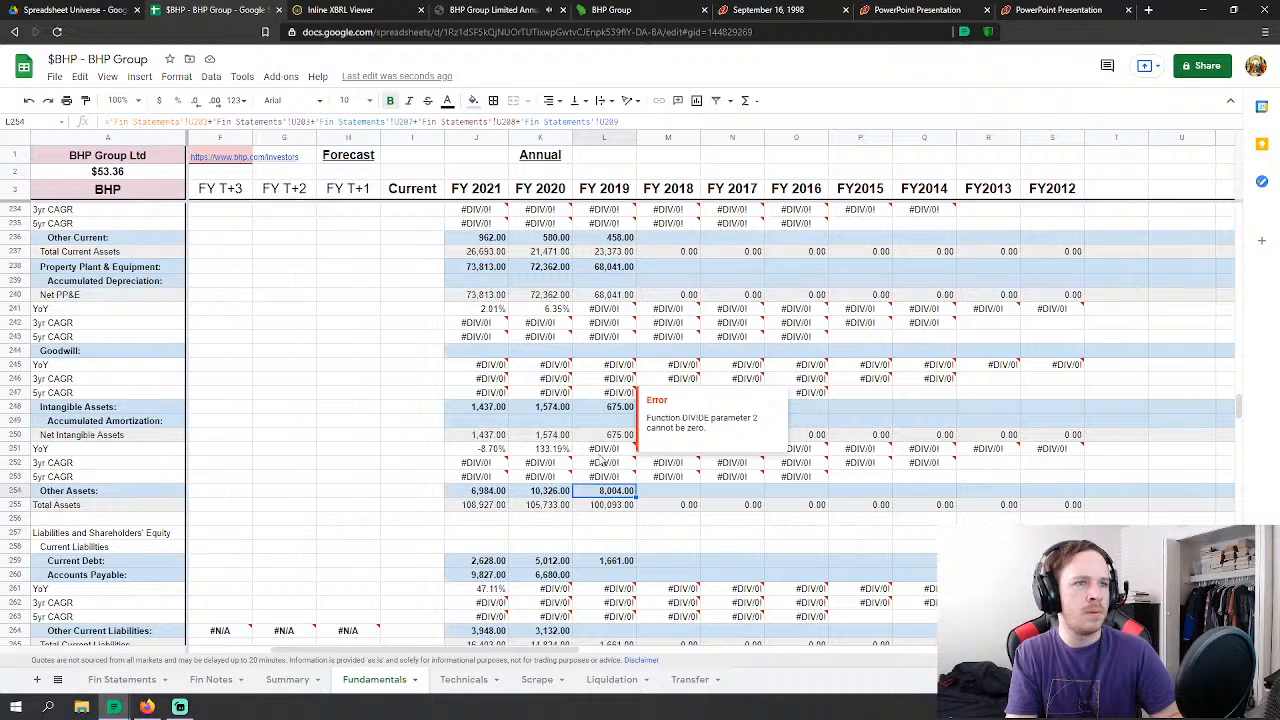
text(=)
click(121, 677)
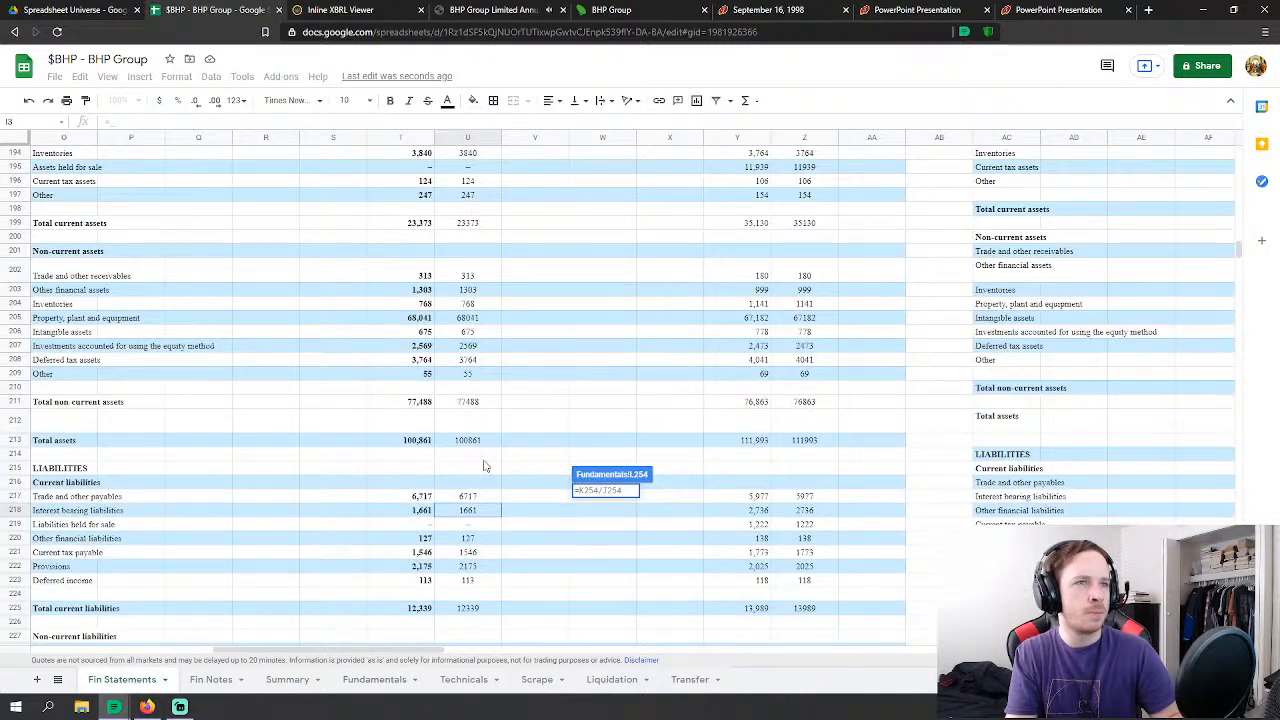
click(491, 274)
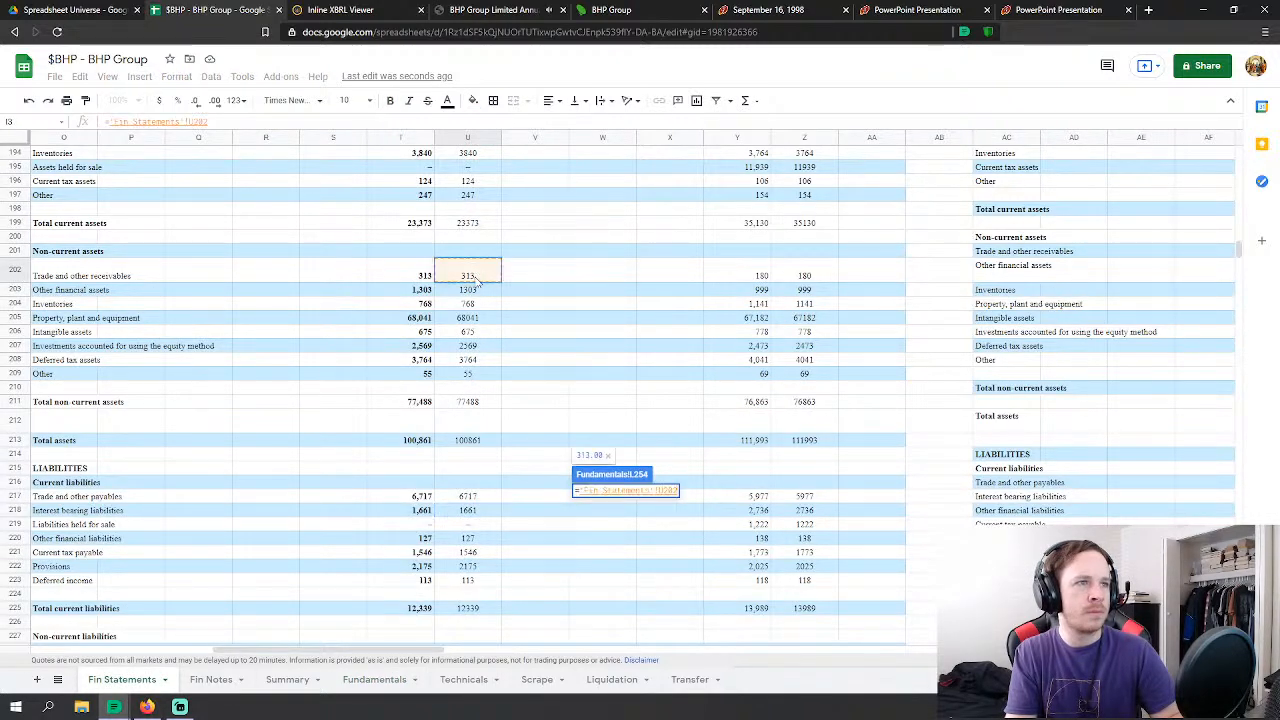
text(+)
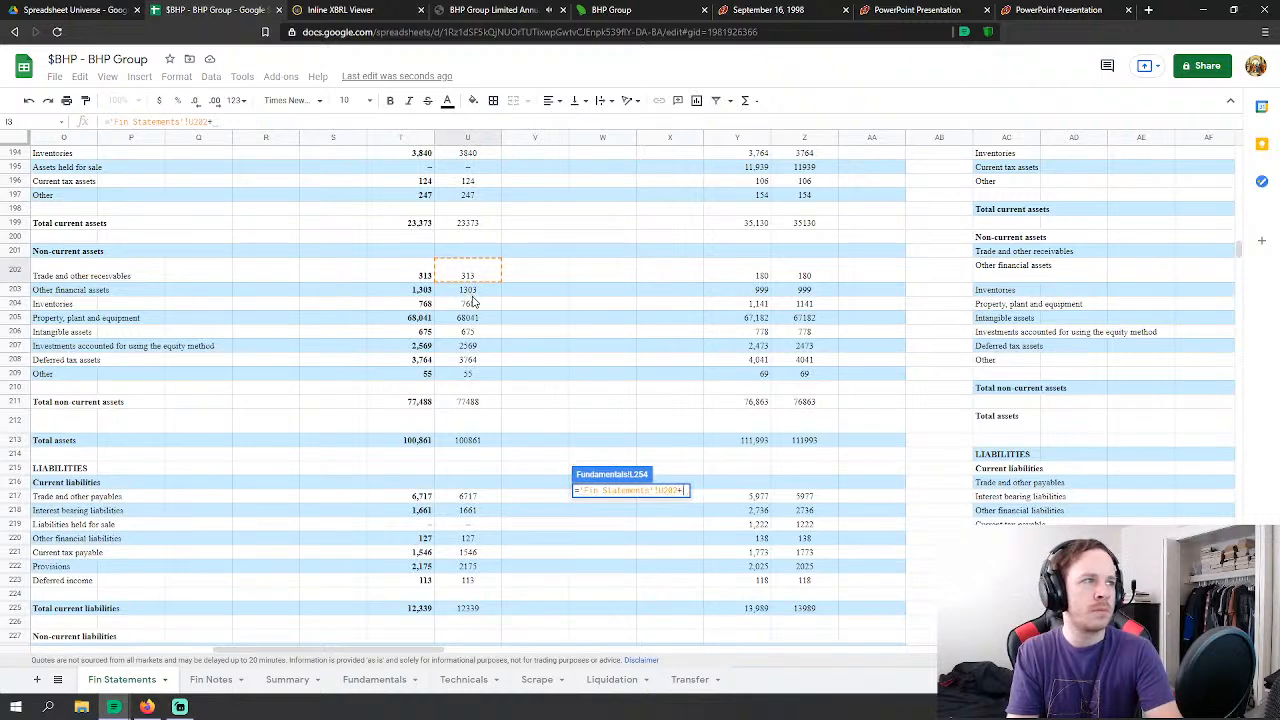
click(471, 290)
text(+)
click(477, 304)
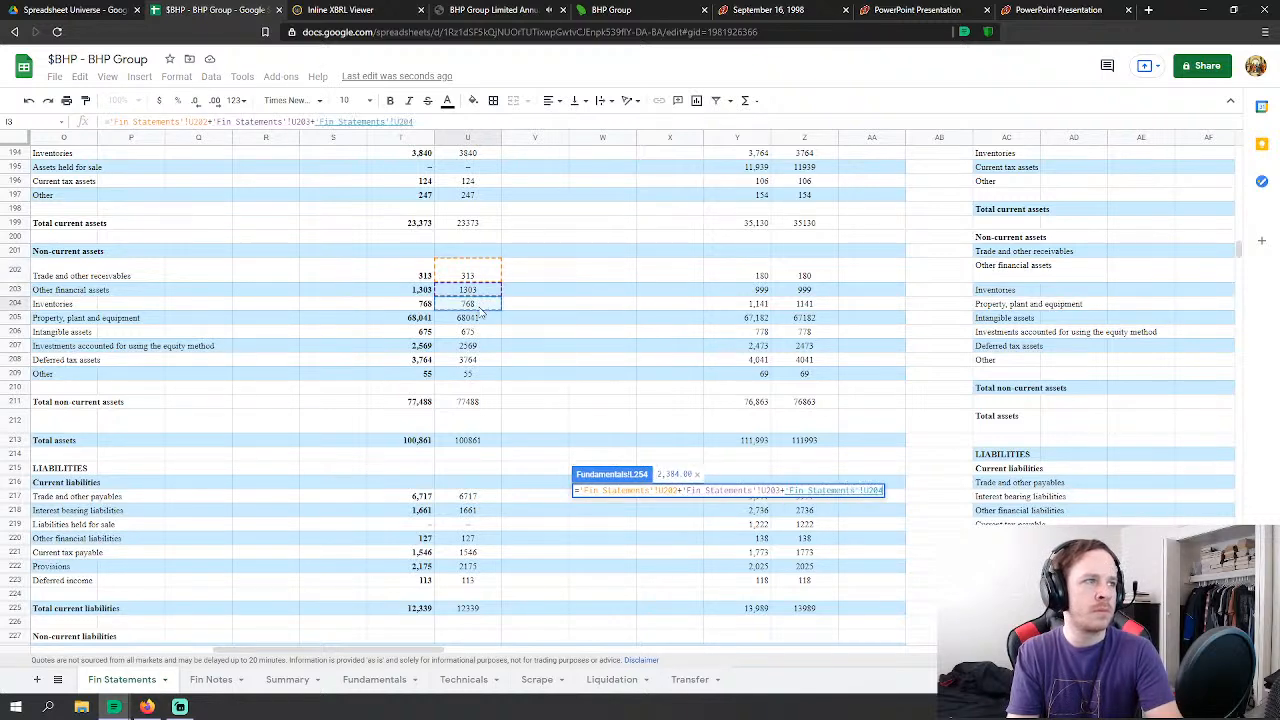
text(+)
click(469, 347)
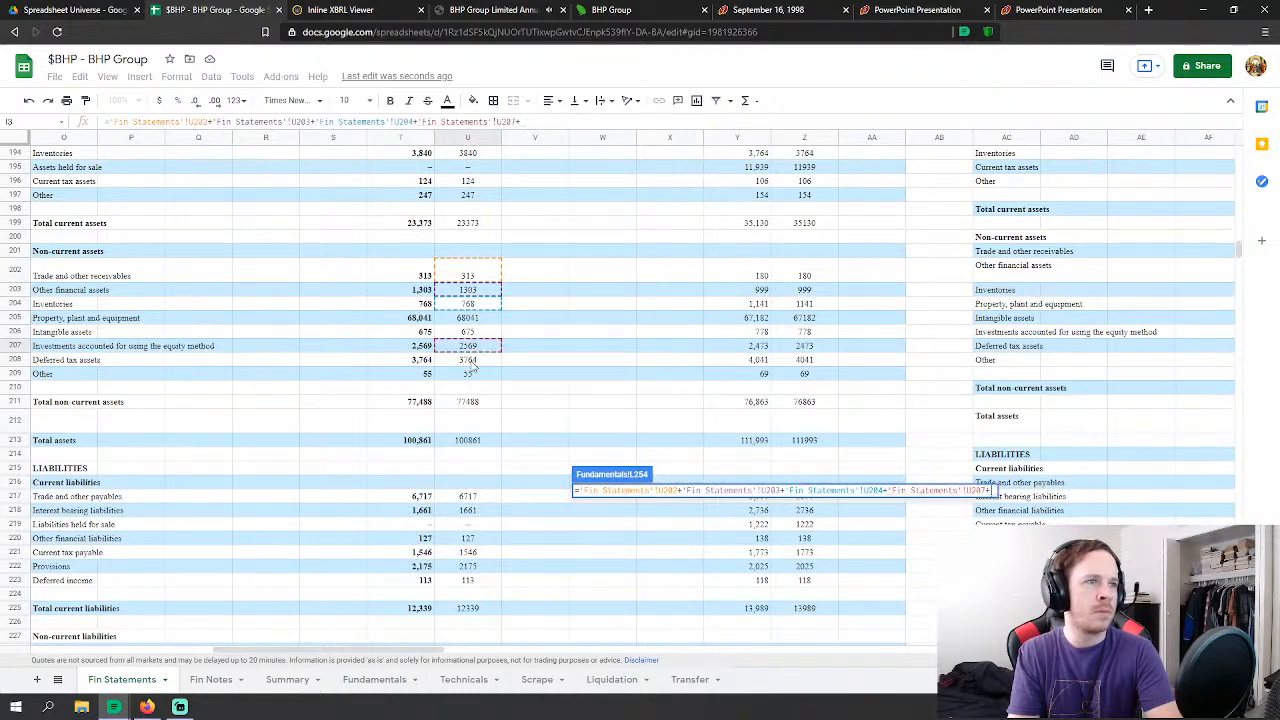
text(+)
click(470, 360)
text(+)
click(472, 374)
key(Return)
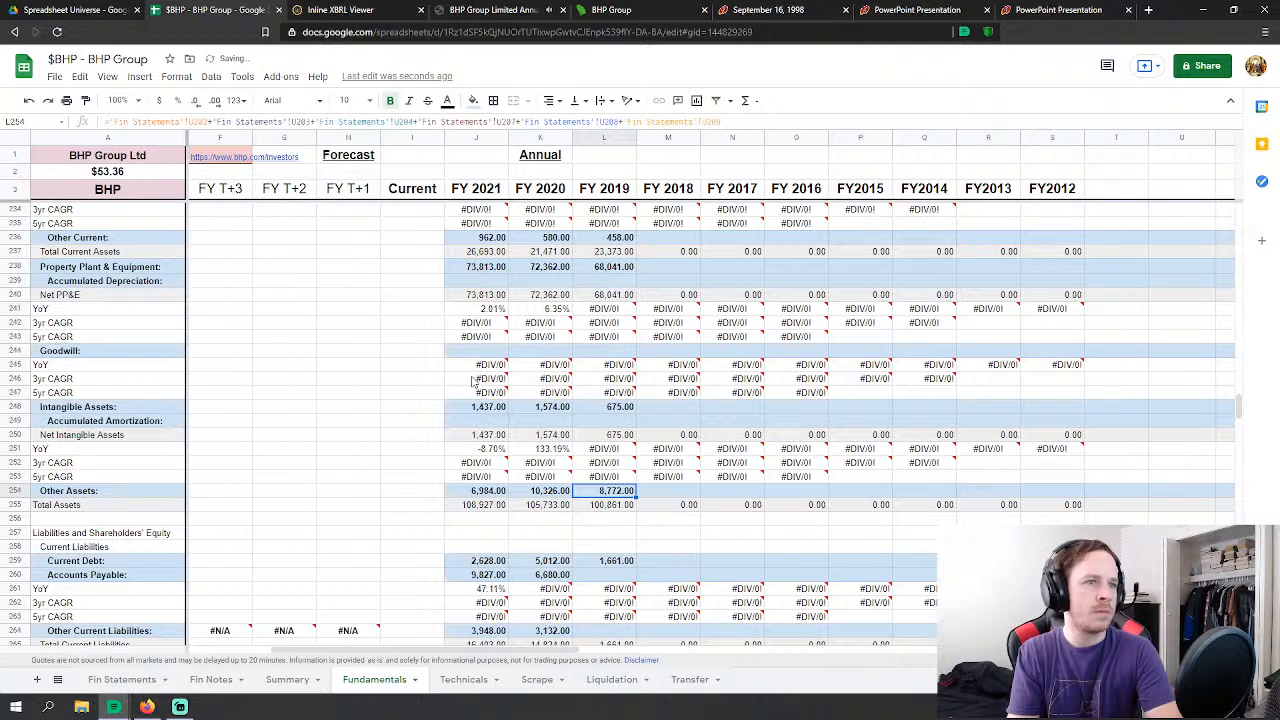
Step: Fill the FY 2019 Accounts Payable in L260 with the sum of 'Fin Statements'!U217 and U221
scroll(540, 480, down, 2)
click(618, 505)
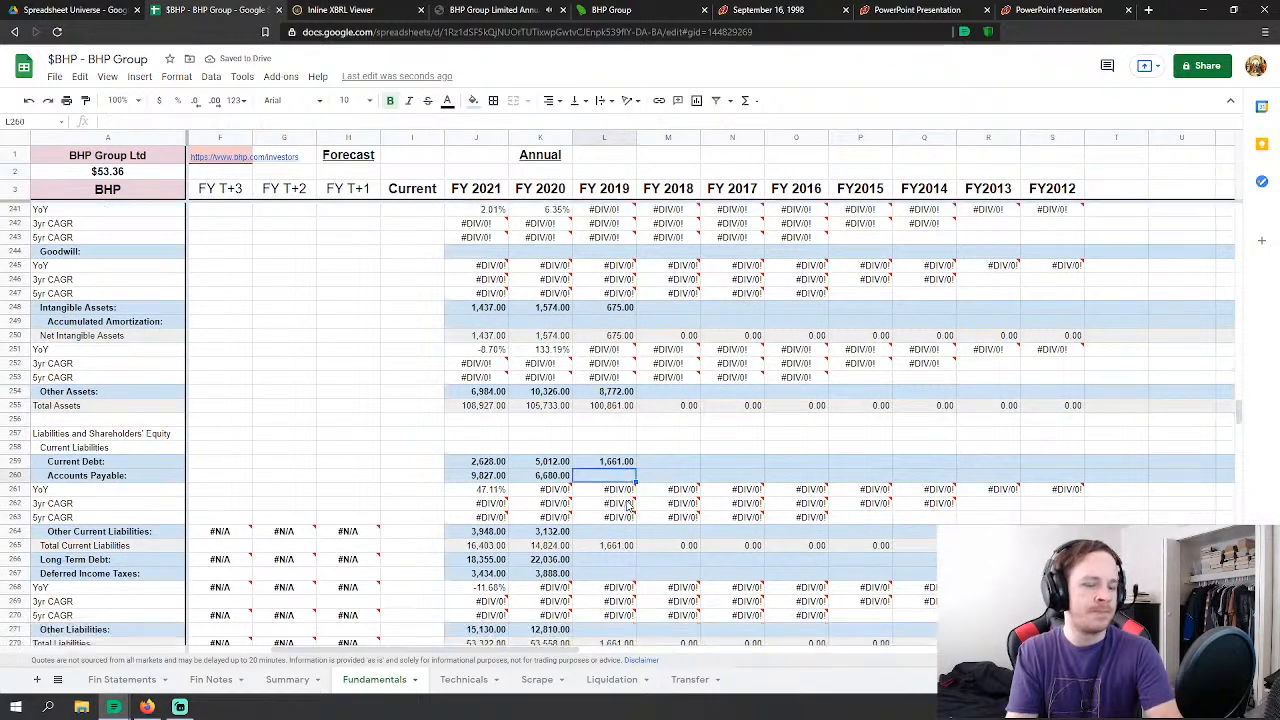
scroll(622, 505, down, 1)
text(=)
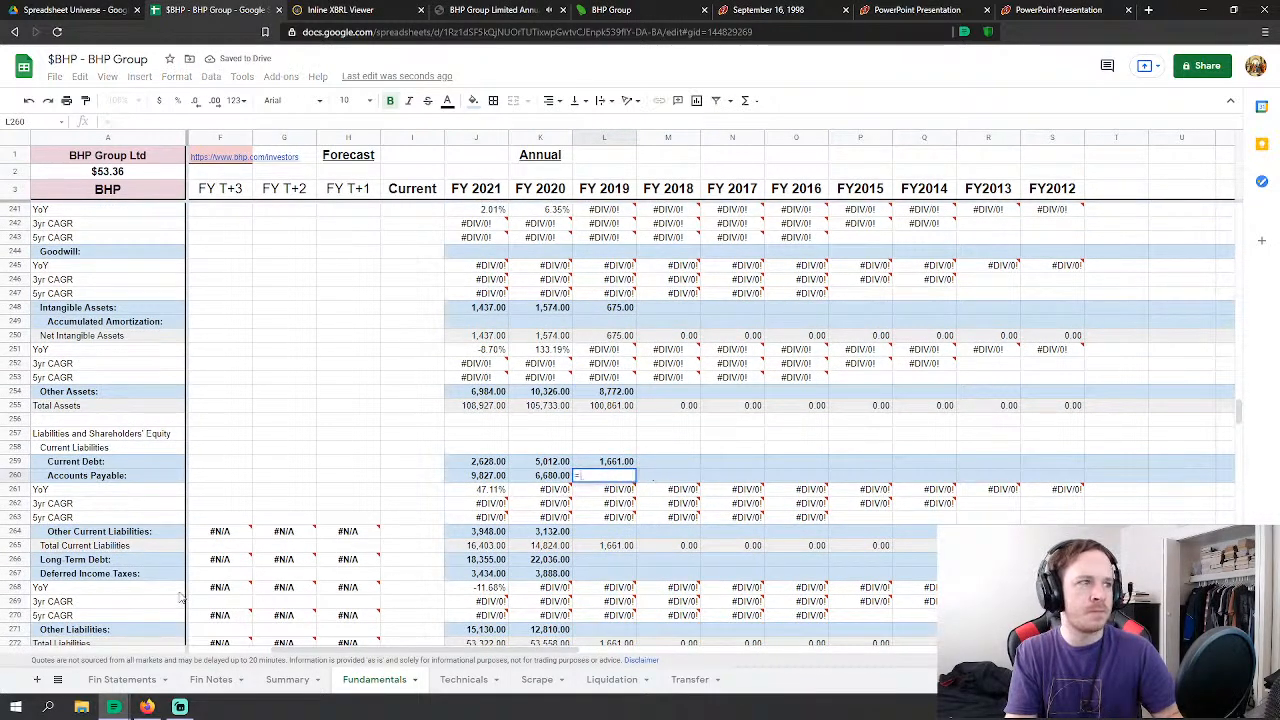
click(120, 683)
scroll(490, 415, down, 1)
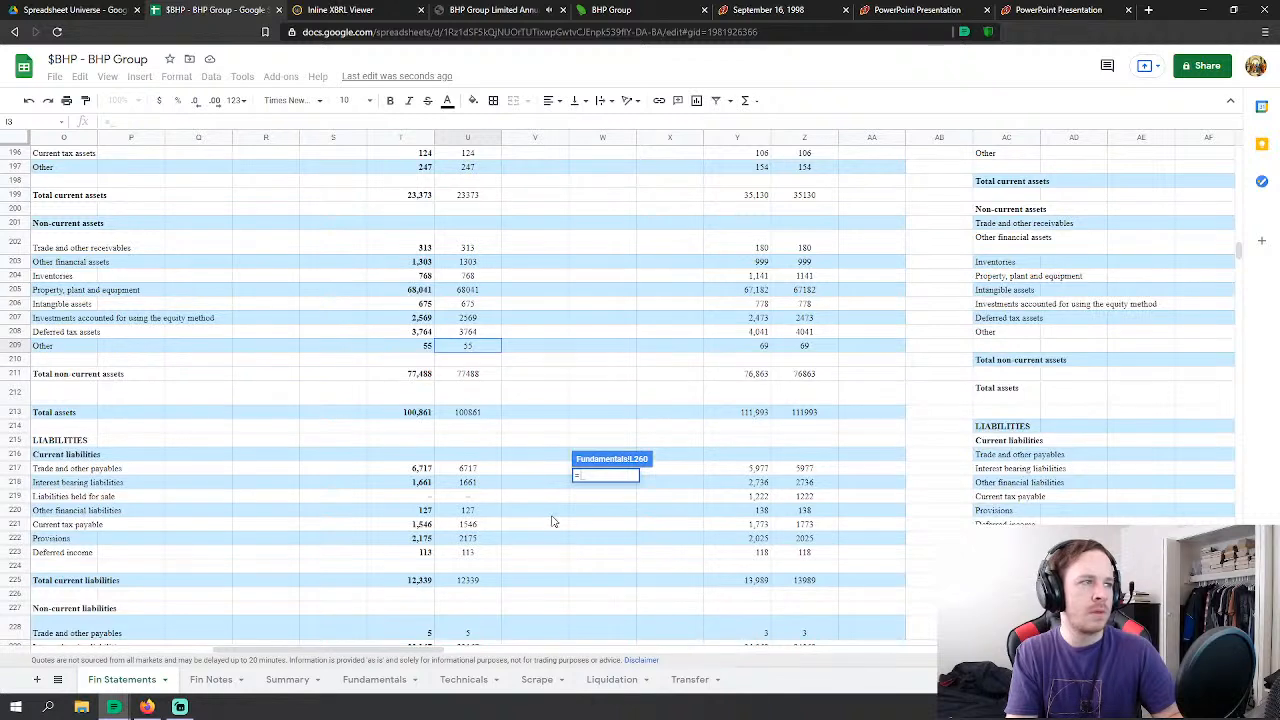
click(474, 471)
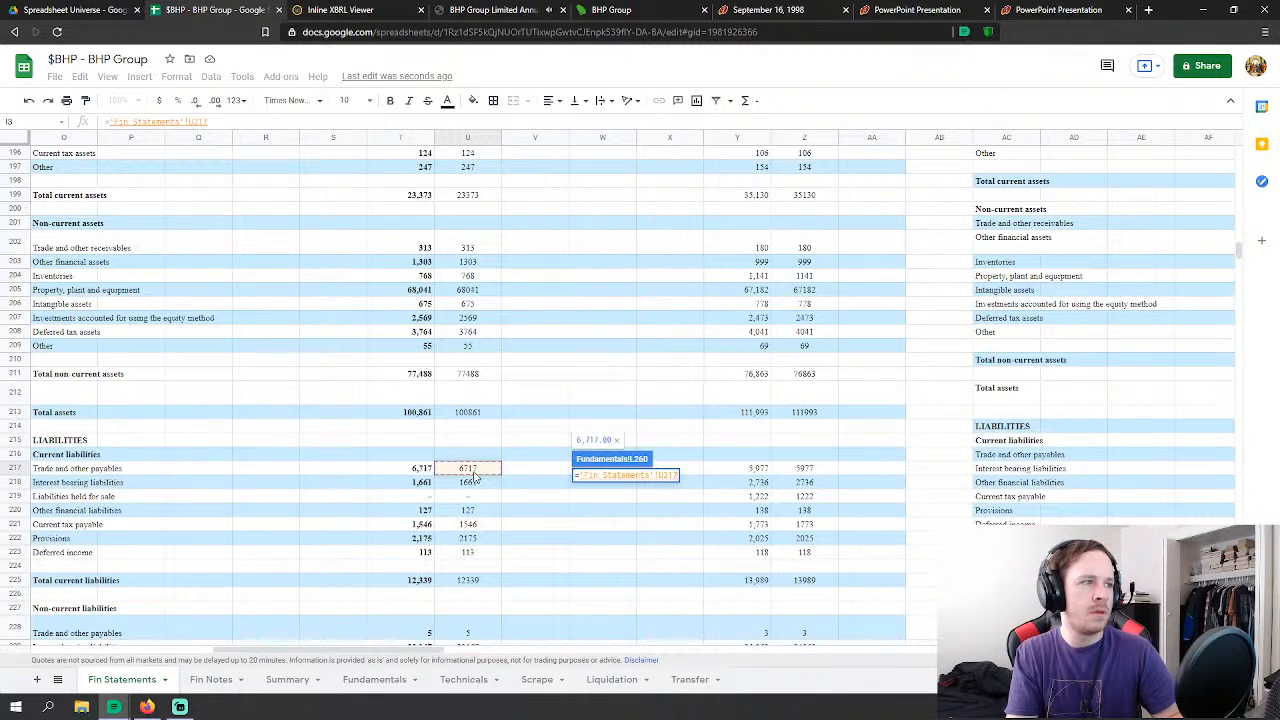
text(+)
click(474, 528)
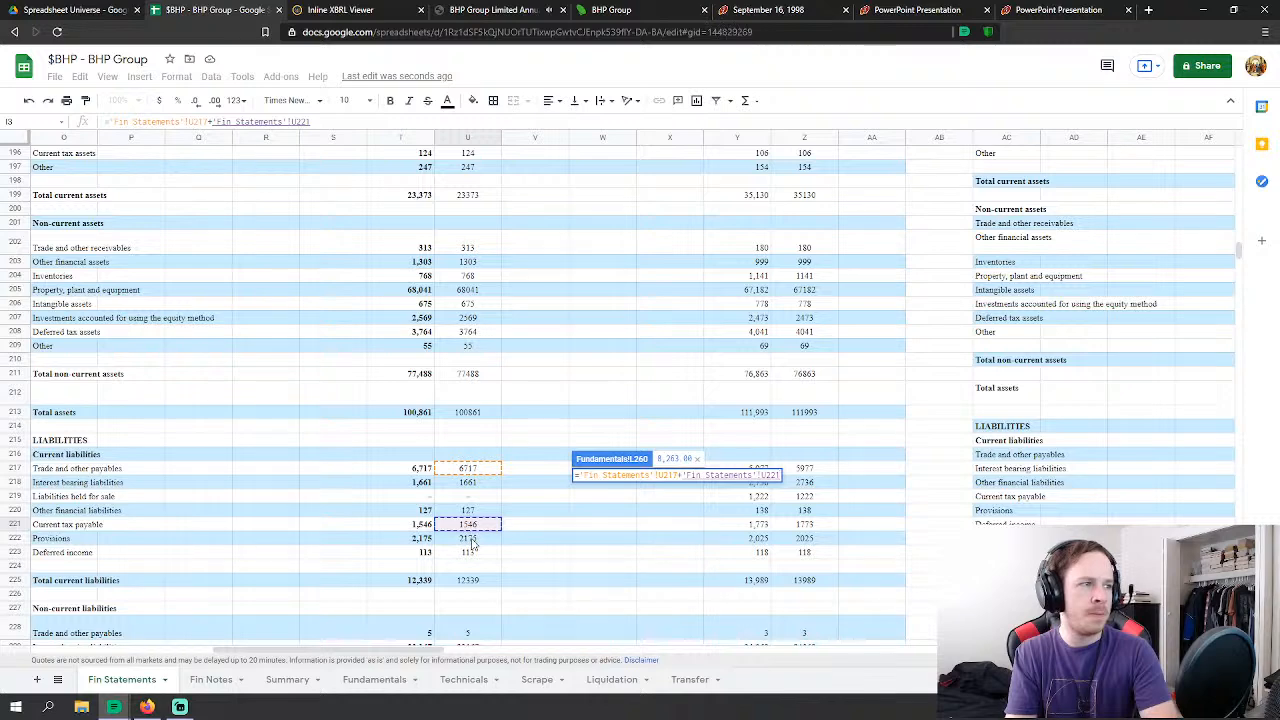
key(Return)
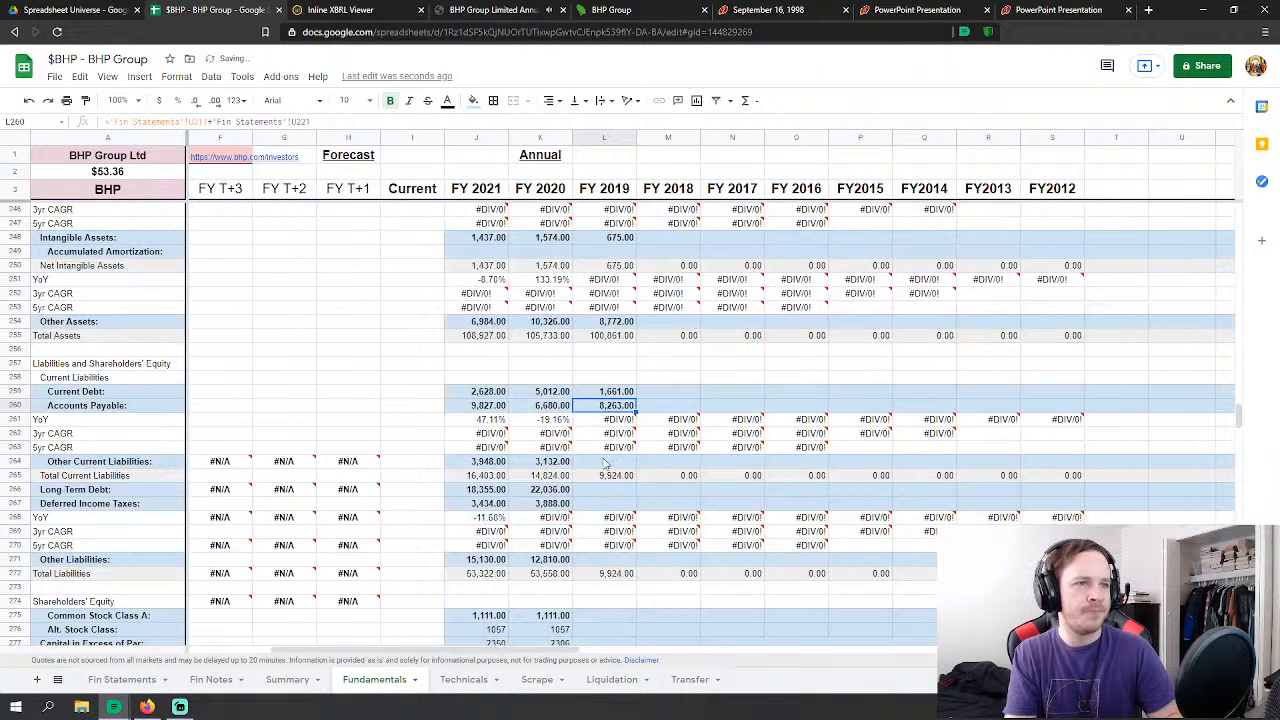
Step: Fill the FY 2019 Other Current Liabilities in L264 with the sum of 'Fin Statements'!U220, U222 and U223
click(604, 463)
text(=)
click(122, 679)
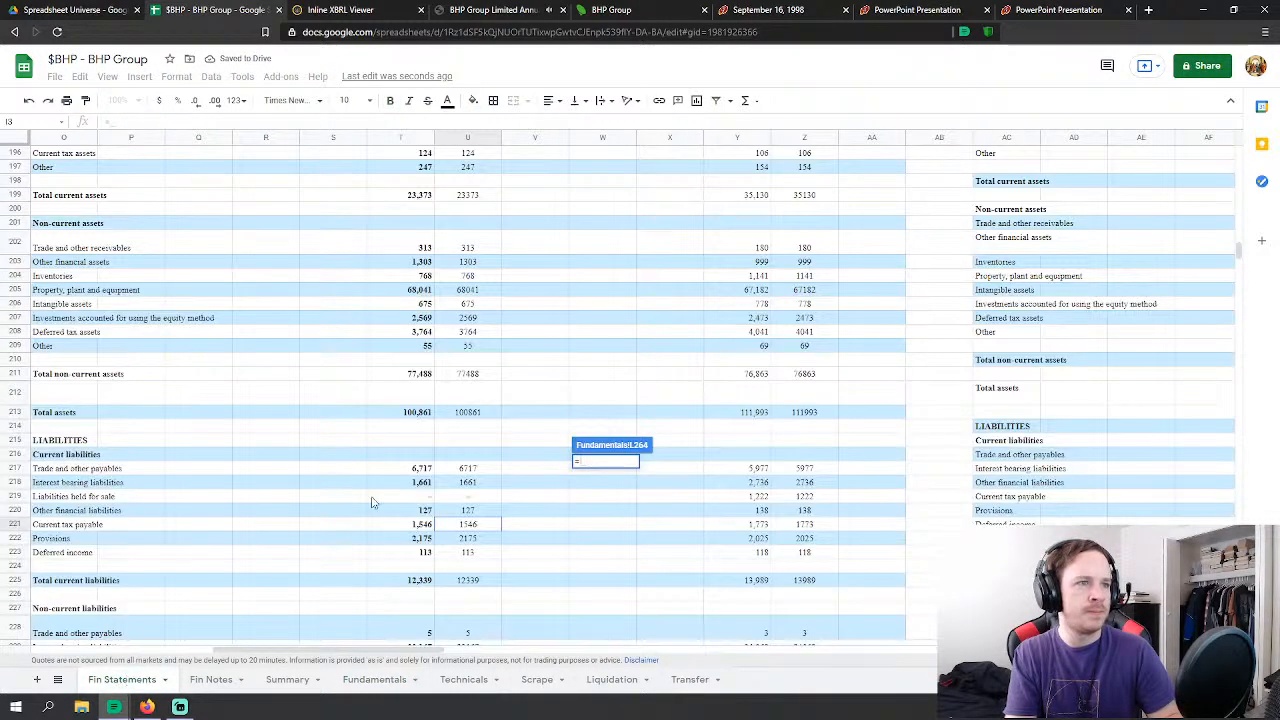
click(474, 511)
text(+)
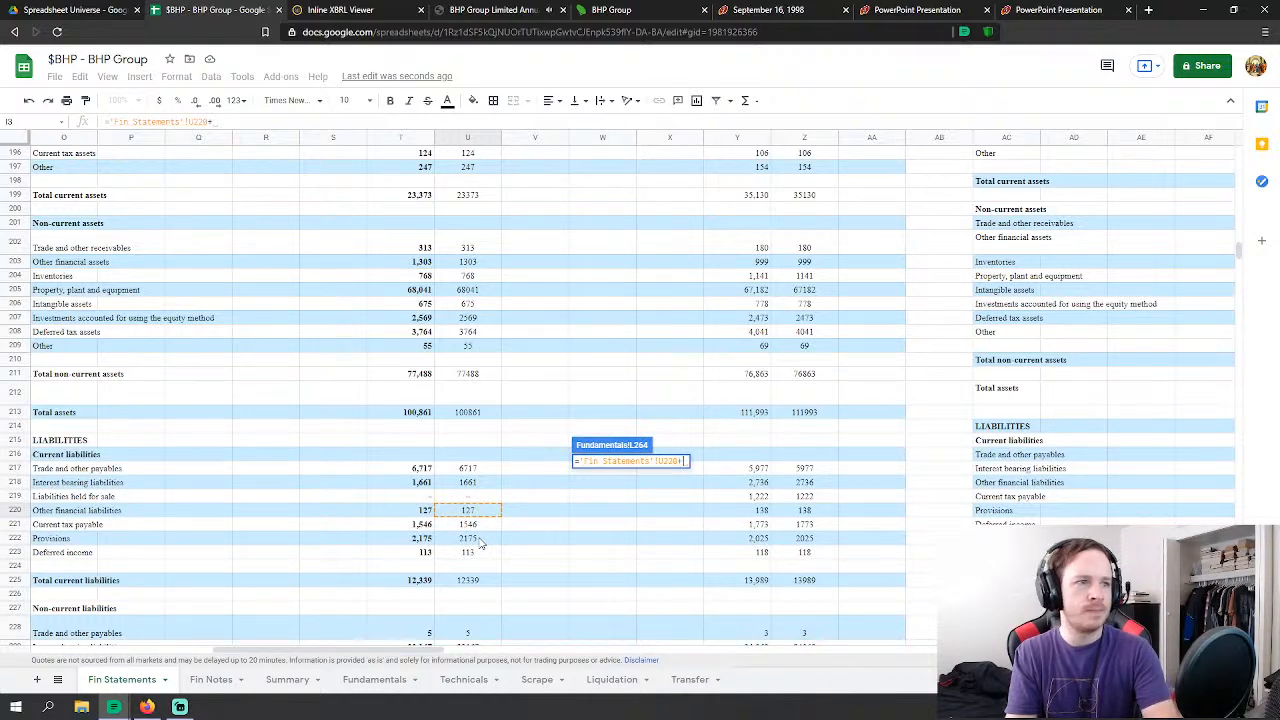
click(480, 541)
text(+)
click(480, 555)
key(Return)
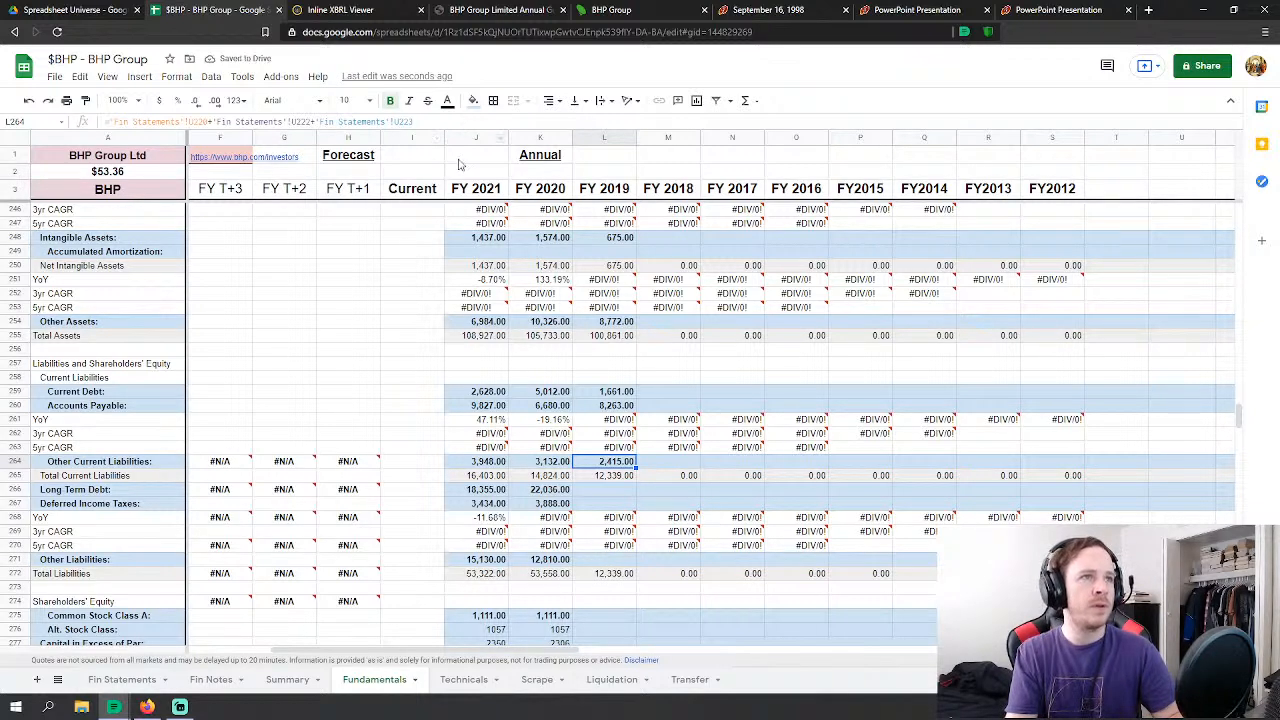
Step: Close the BHP Group Limited Annual General Meeting 2020 webcast page and return to the BHP Group spreadsheet
click(619, 491)
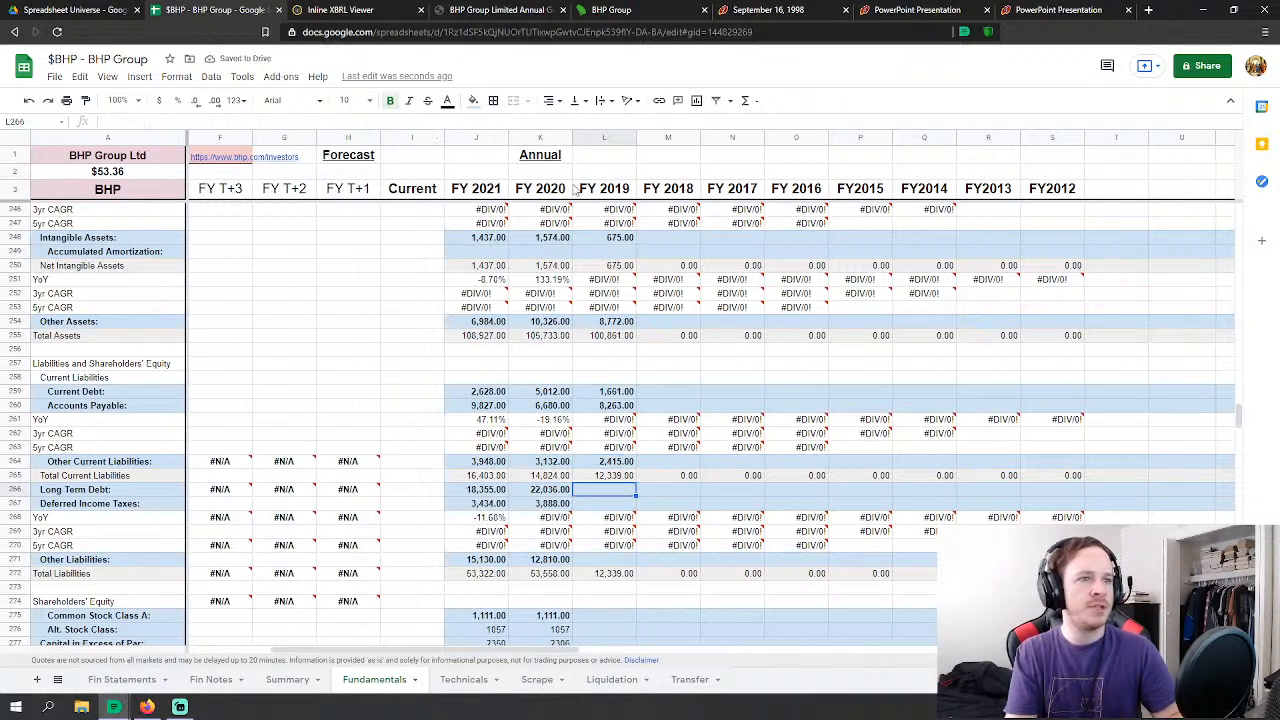
click(520, 10)
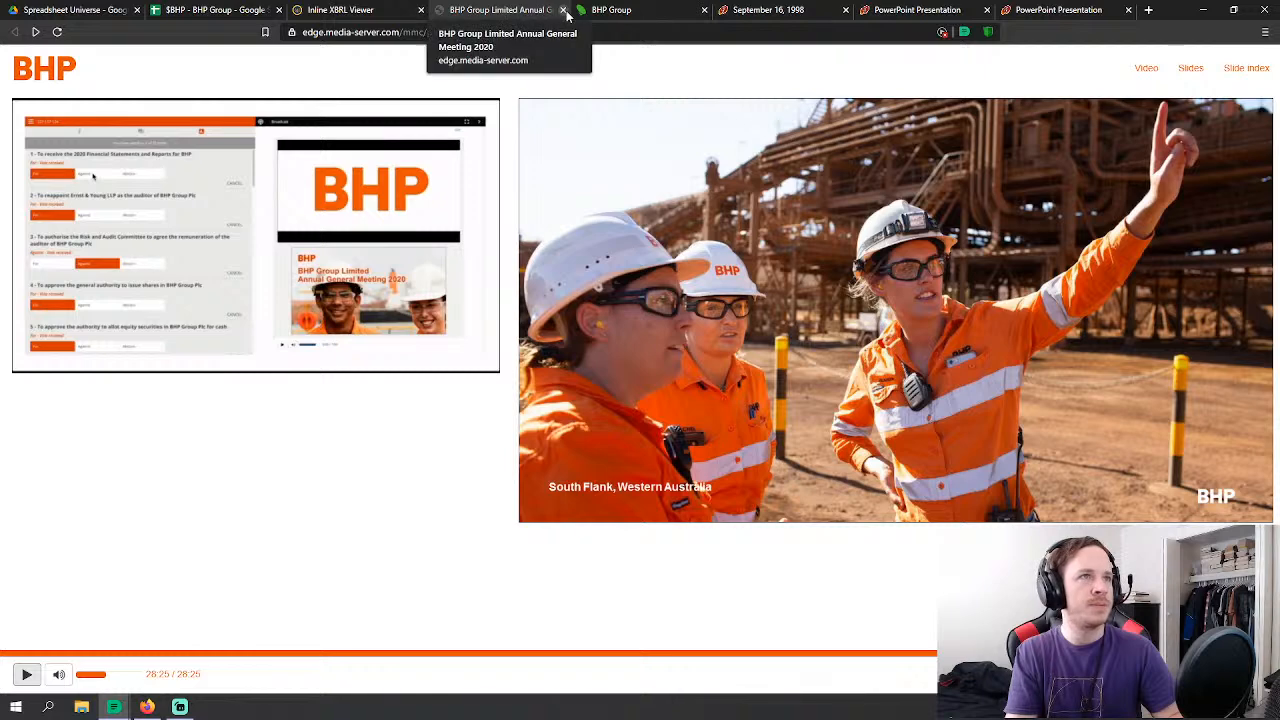
click(562, 10)
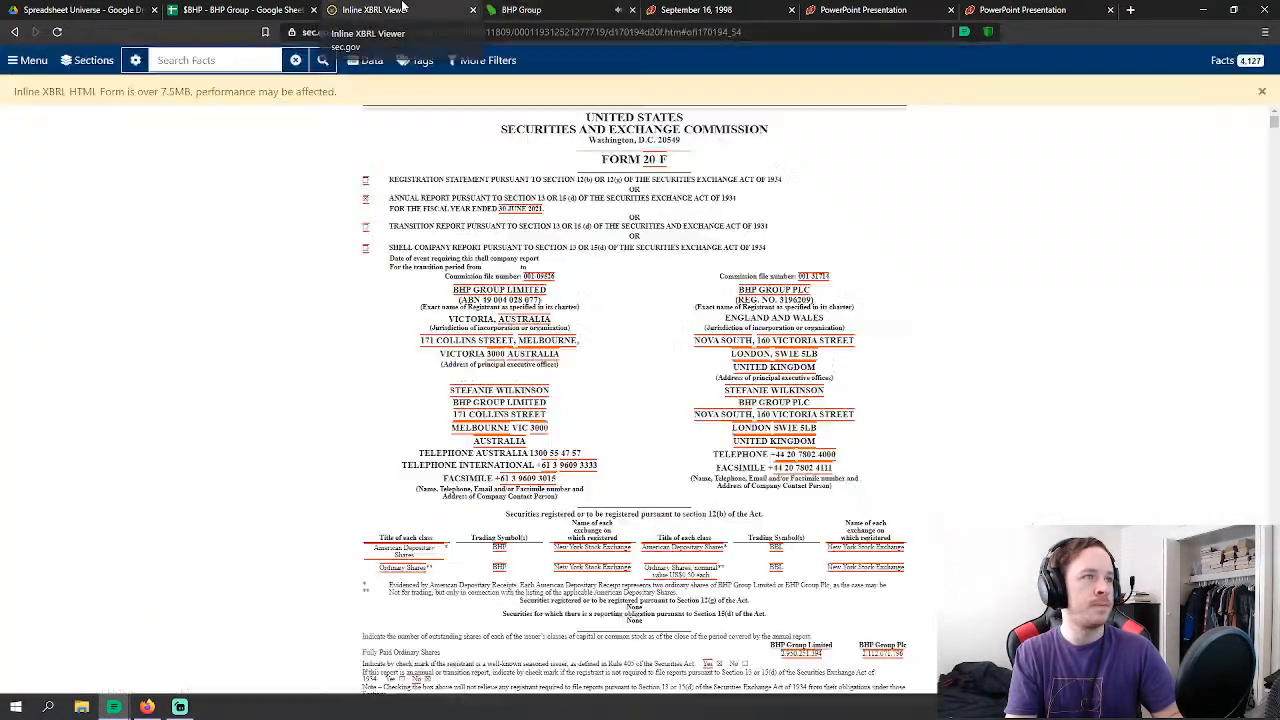
click(455, 8)
click(245, 10)
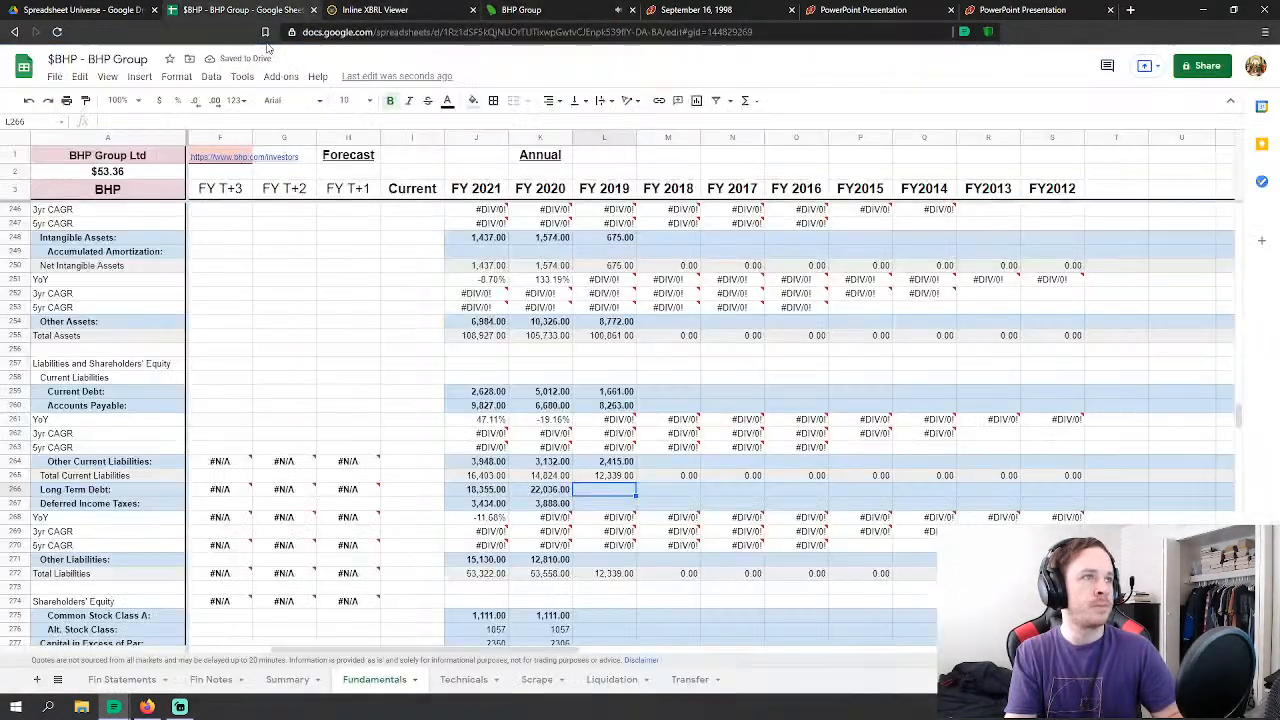
Step: Check the BHP Group conference webcast of May 18, 2021 and return to the Fundamentals sheet
click(331, 354)
scroll(424, 453, down, 3)
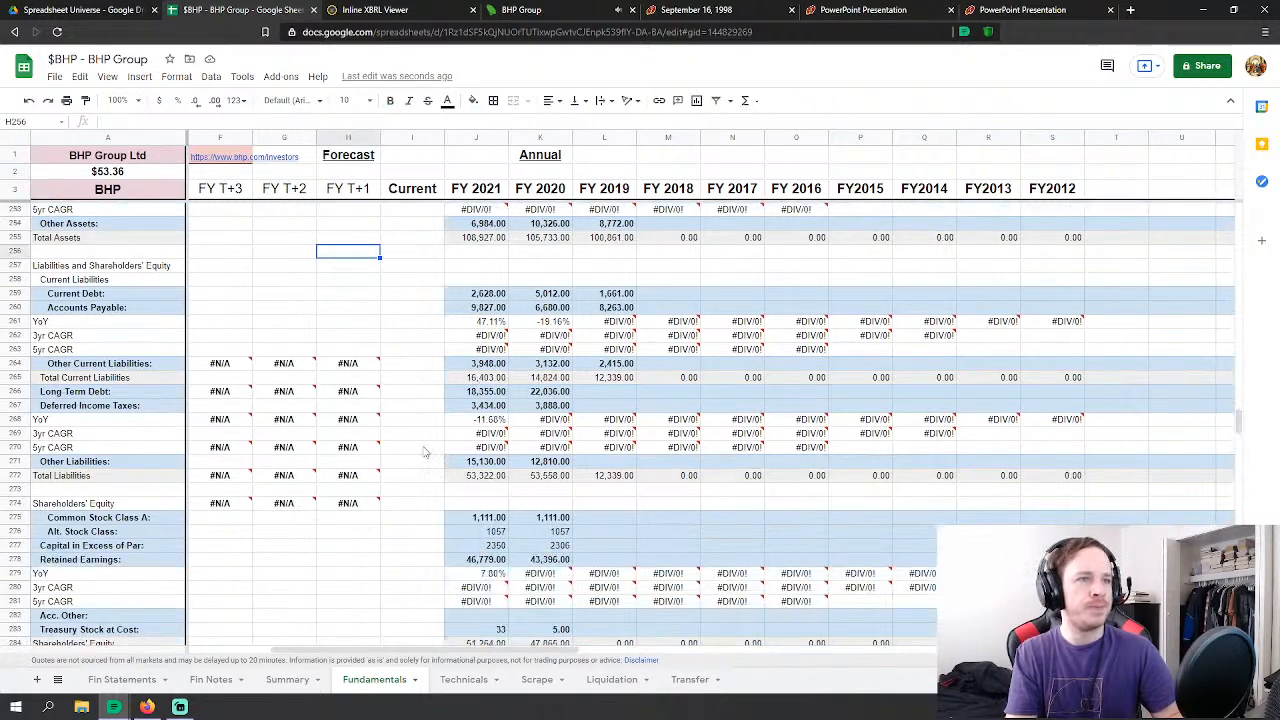
click(104, 686)
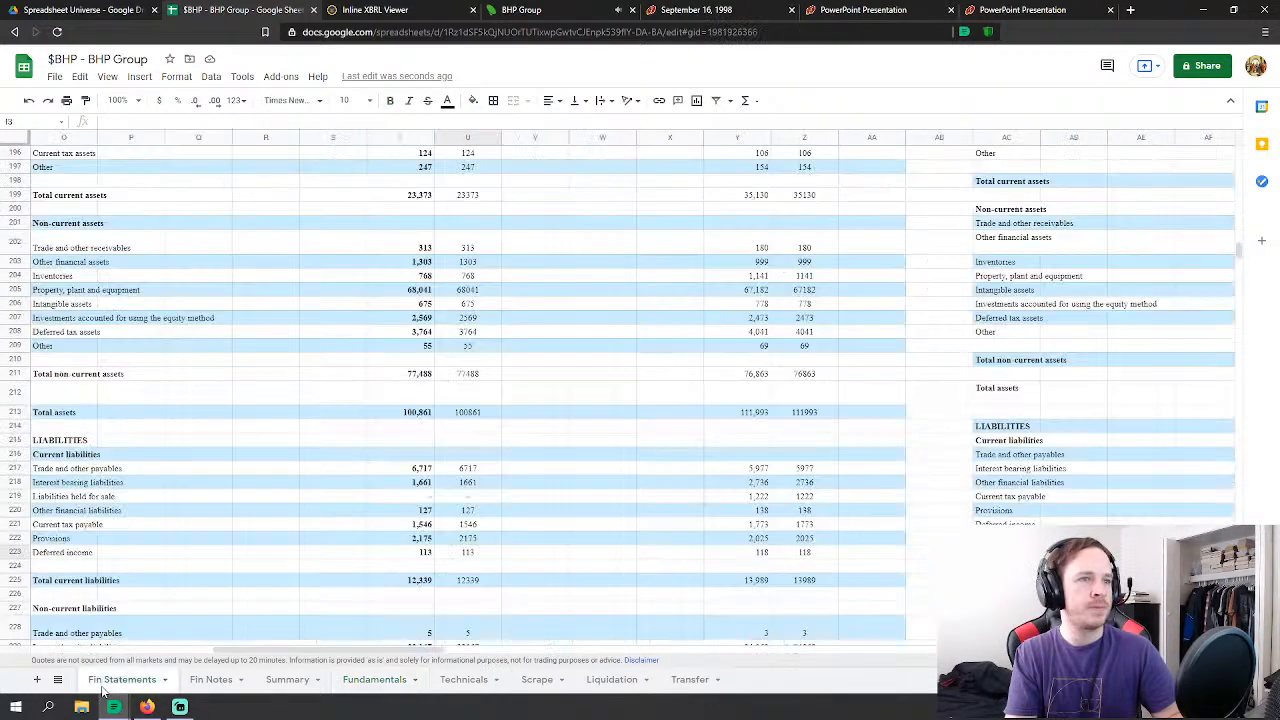
click(372, 680)
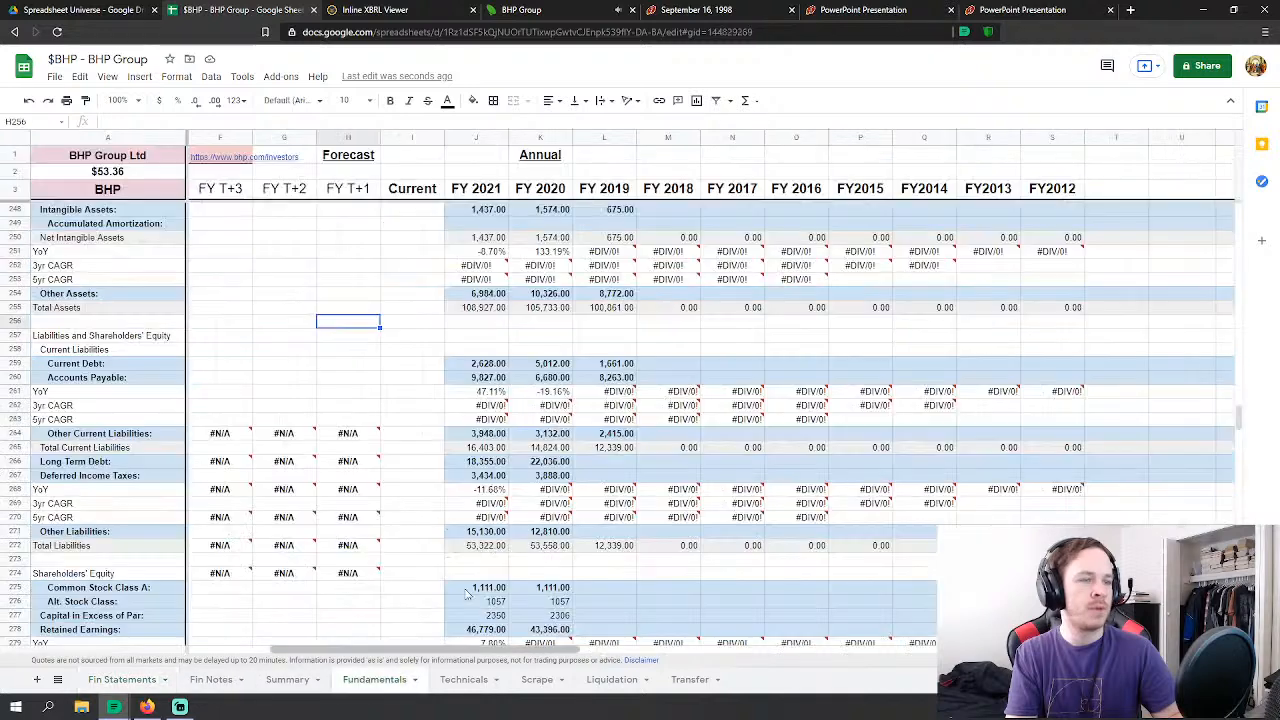
click(525, 10)
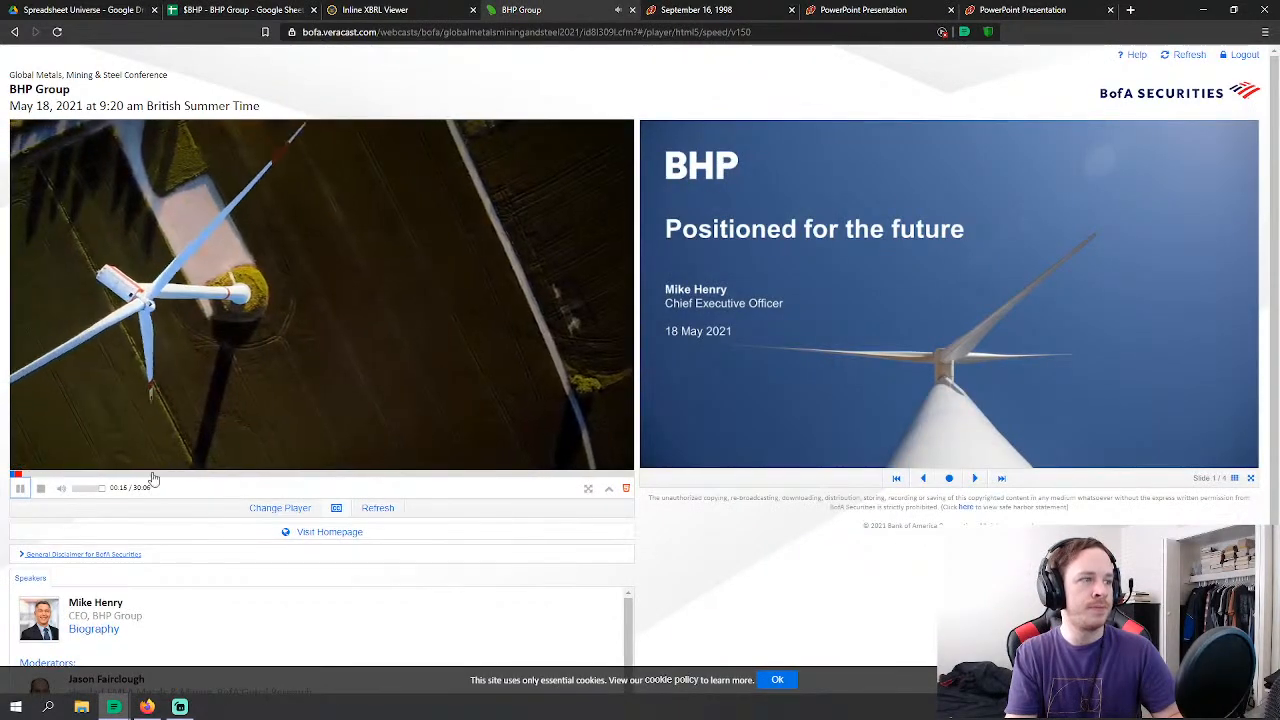
click(218, 9)
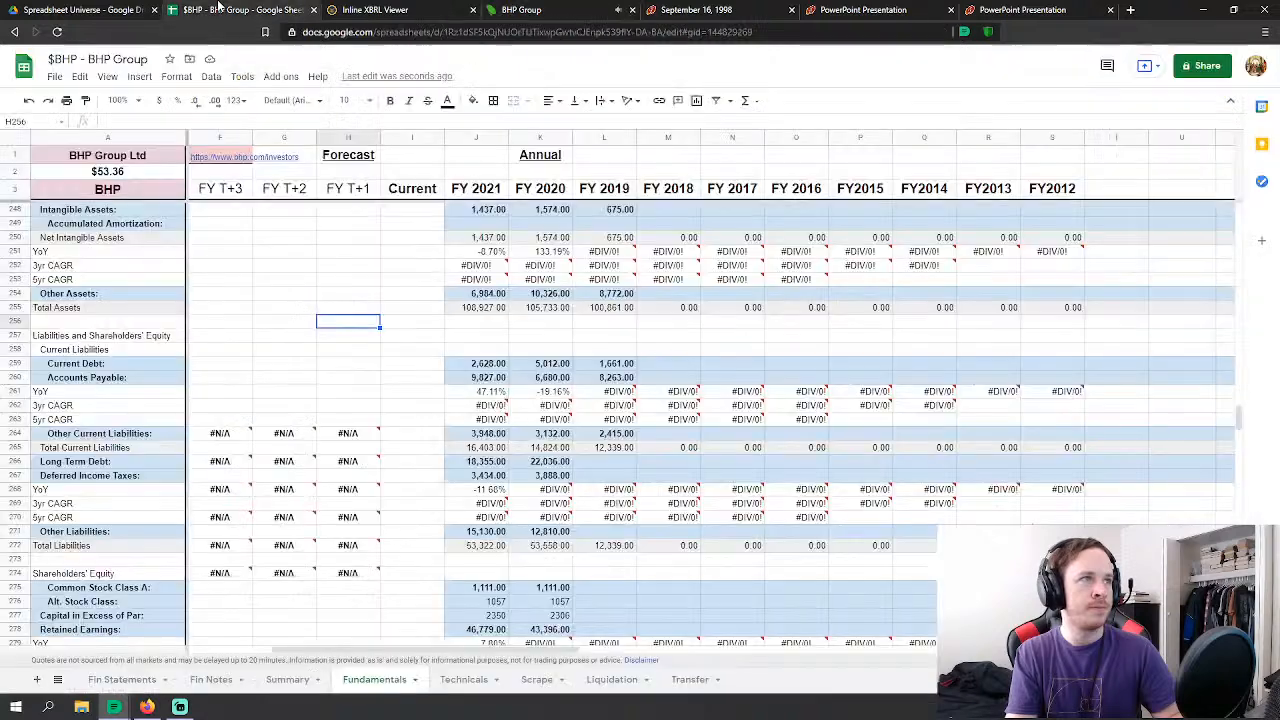
Step: Link the FY 2019 Long-Term Debt in L266 to 'Fin Statements'!U229
scroll(590, 436, down, 1)
click(622, 434)
scroll(626, 430, down, 1)
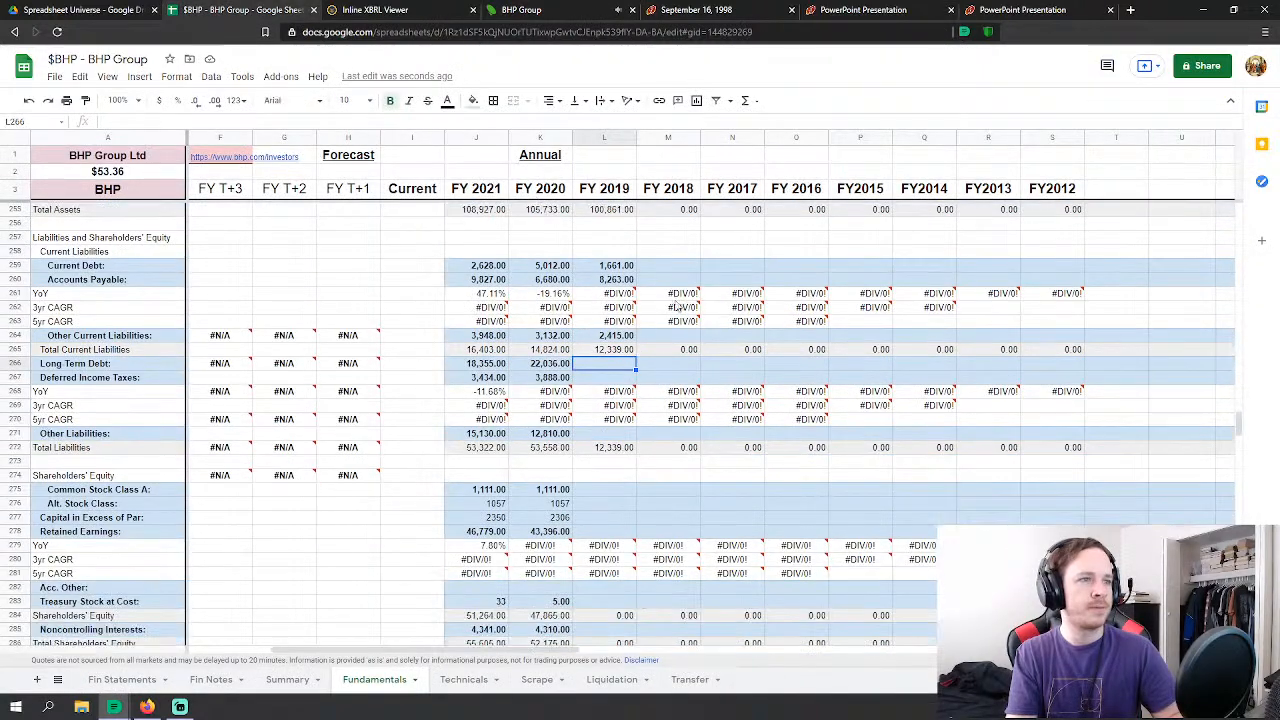
text(=)
click(112, 680)
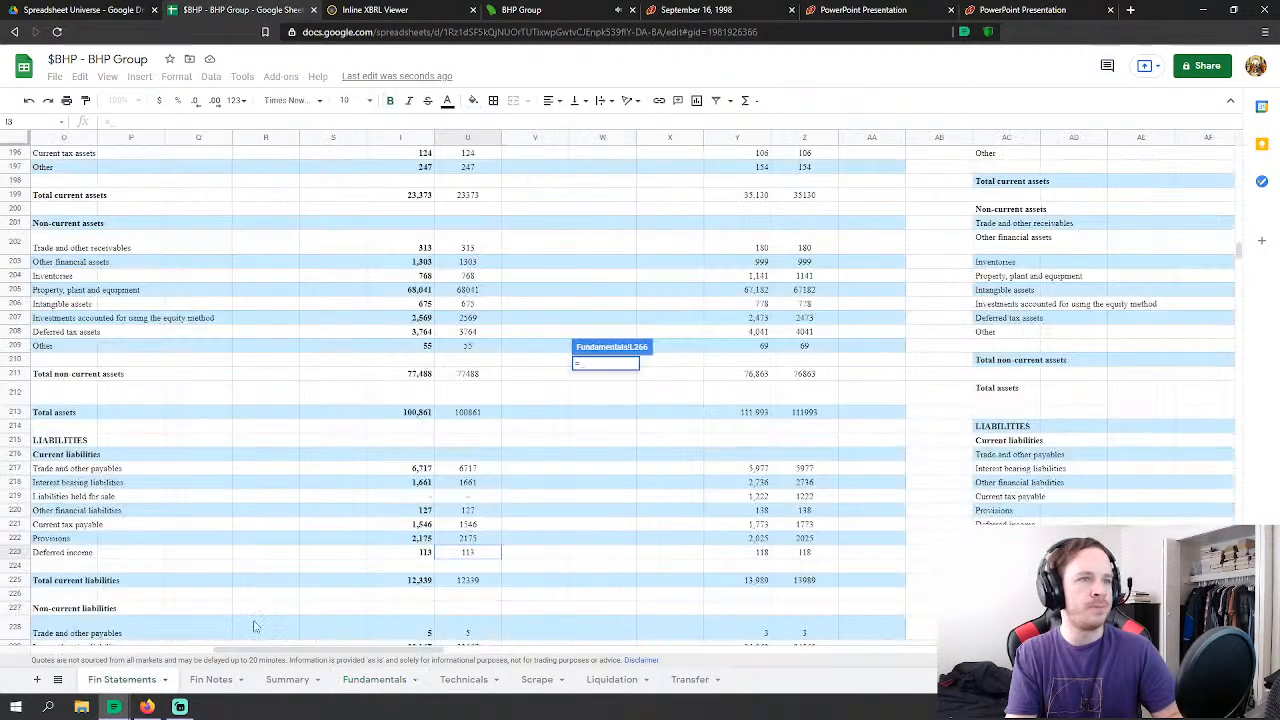
scroll(441, 563, down, 2)
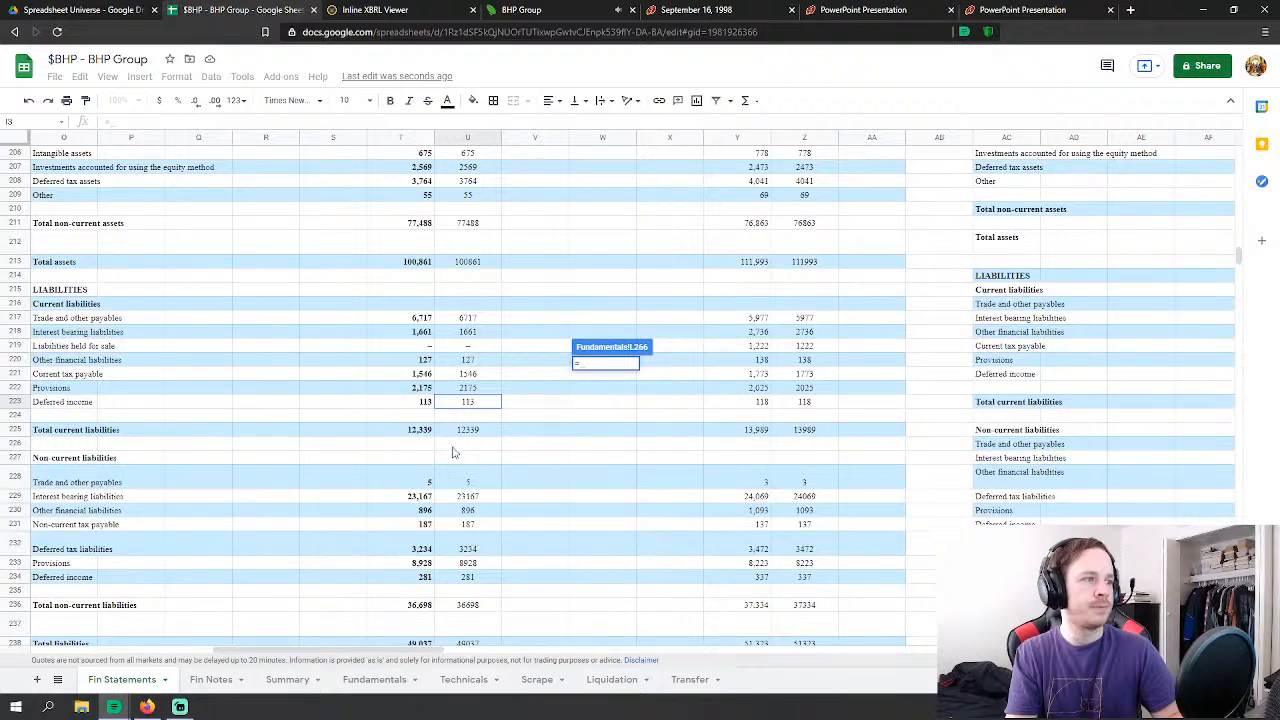
click(468, 496)
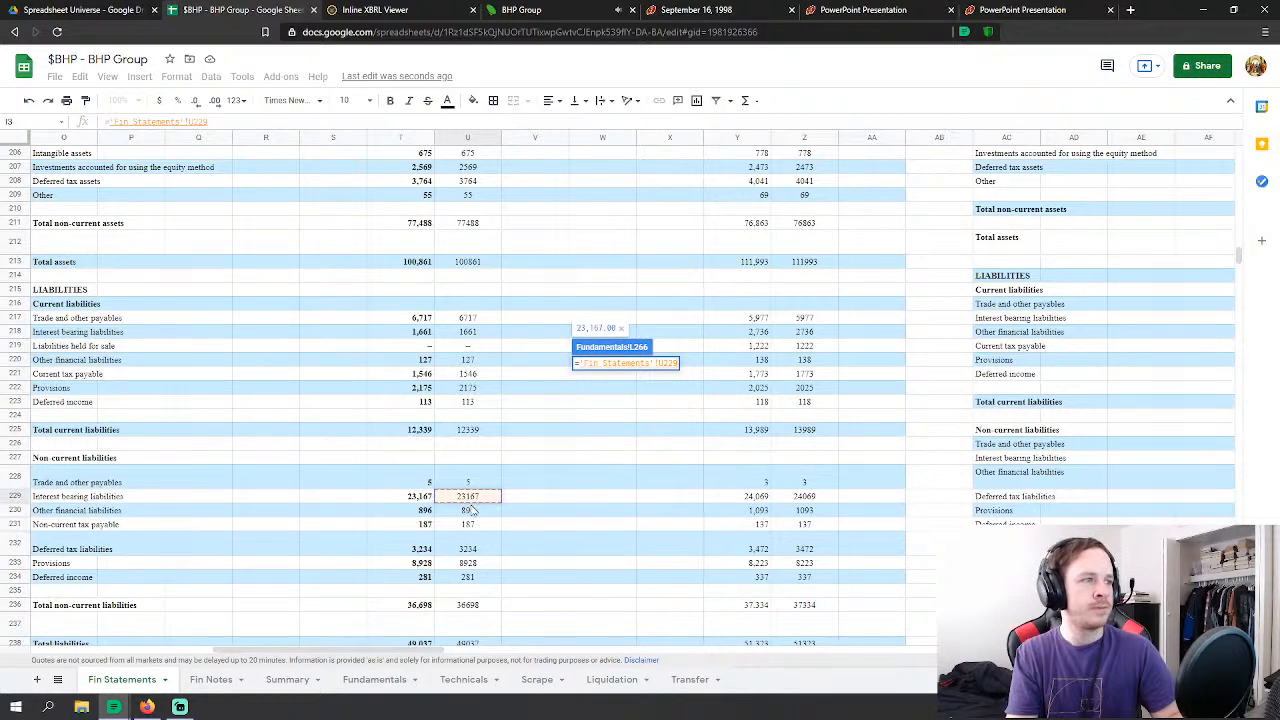
Step: Commit the FY 2019 Long-Term Debt link to 'Fin Statements'!U229 and set FY 2019 Deferred Income Taxes to 'Fin Statements'!U231 plus U232
key(Return)
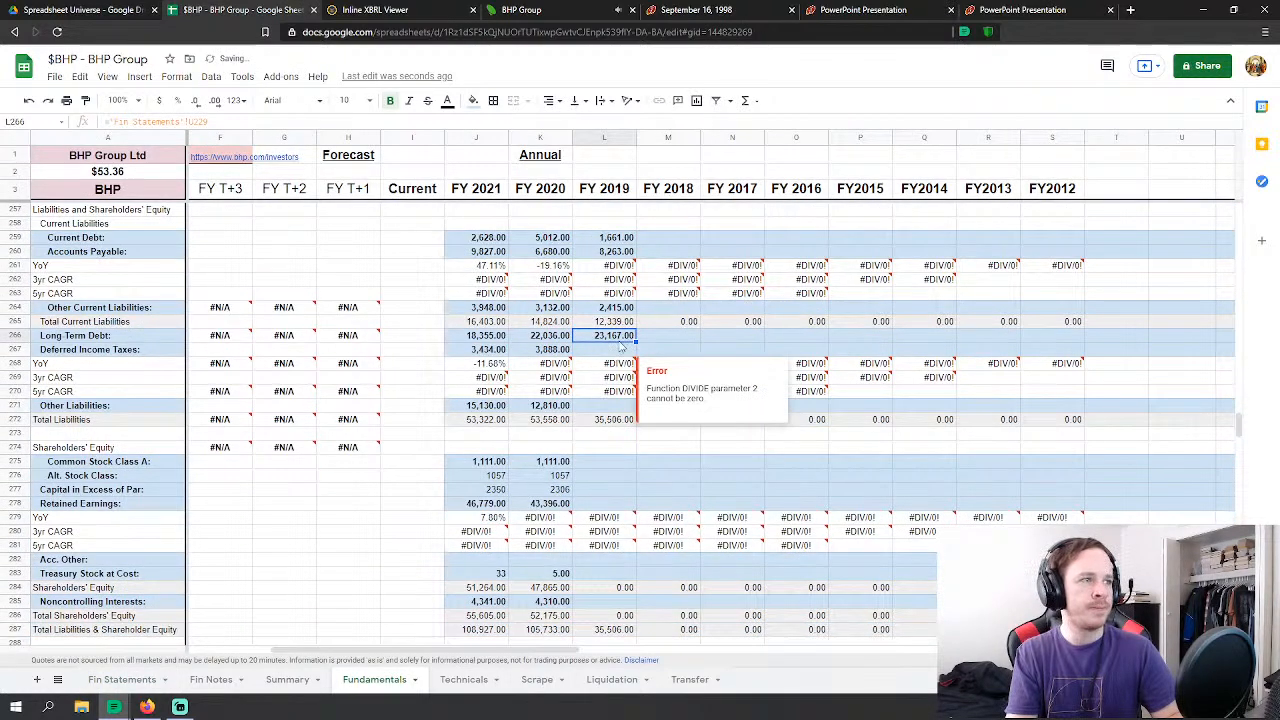
key(Down)
text(=)
click(125, 679)
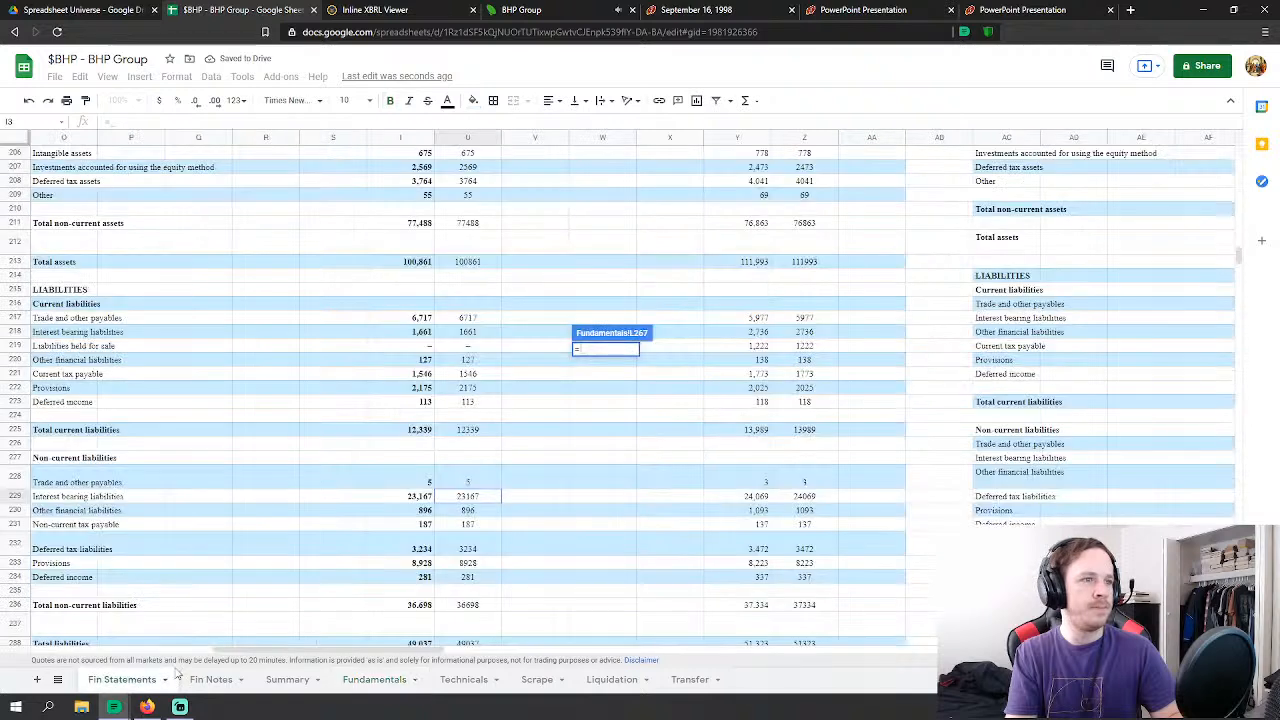
click(474, 526)
text(+)
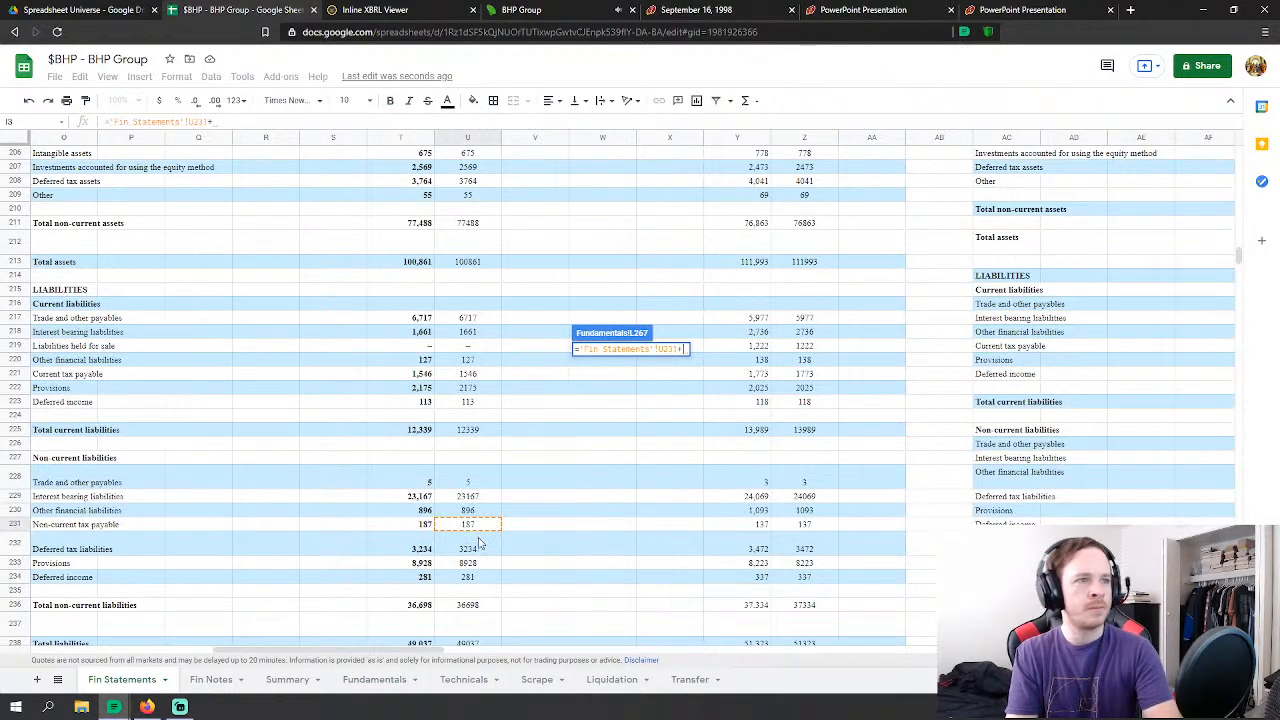
click(474, 549)
key(Return)
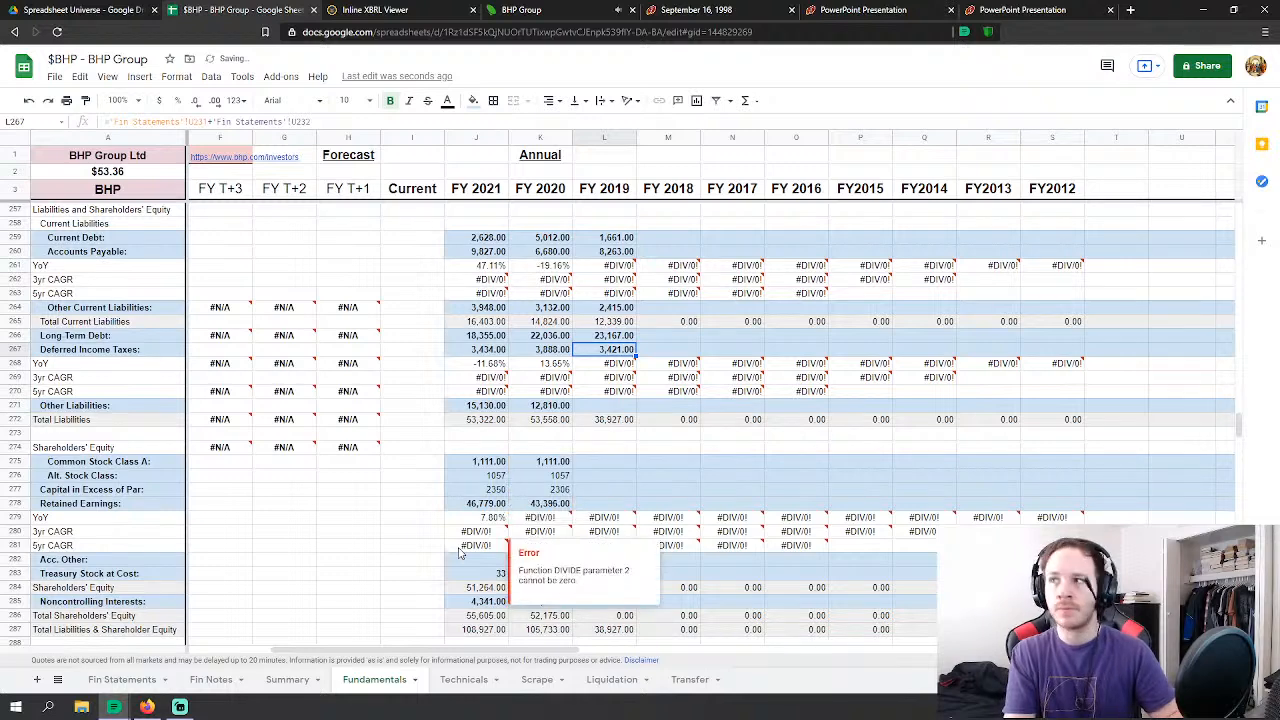
Step: Set FY 2019 Other Liabilities to the sum of Fin Statements cells U228, U230, U233 and U234, and check Total Liabilities against the source sheet
scroll(459, 553, down, 2)
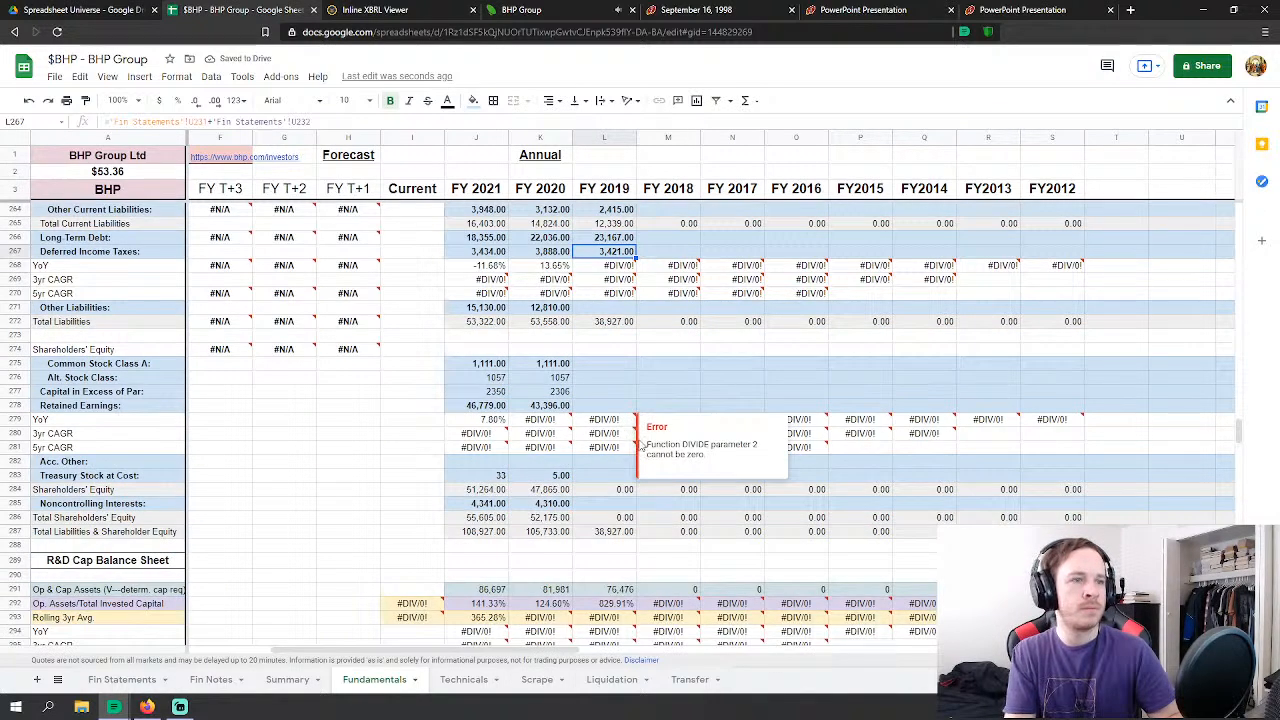
click(616, 312)
text(=)
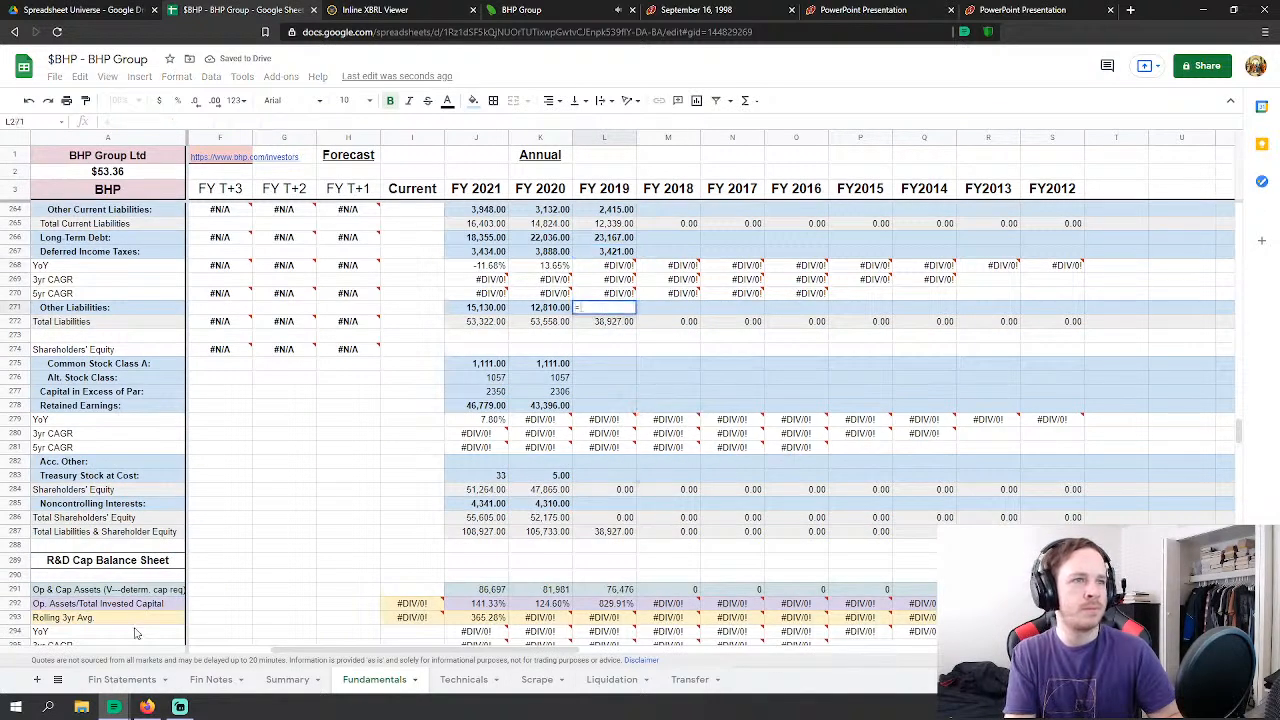
click(121, 680)
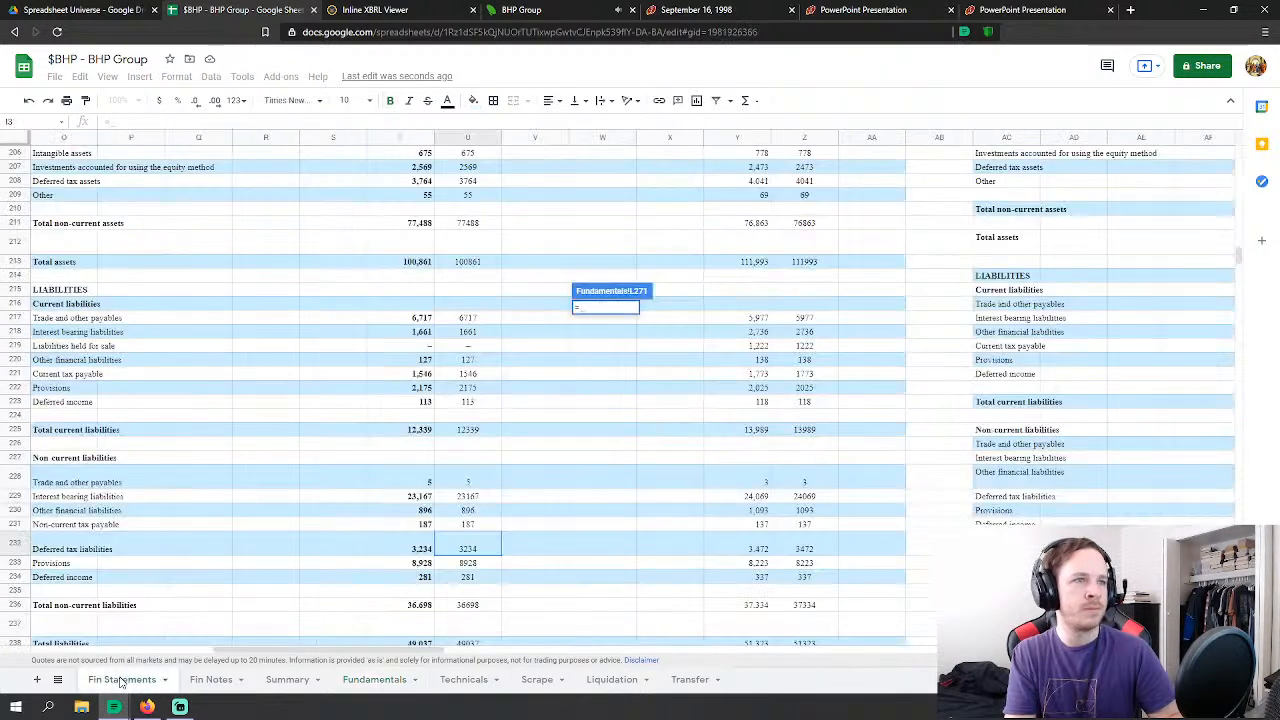
click(469, 484)
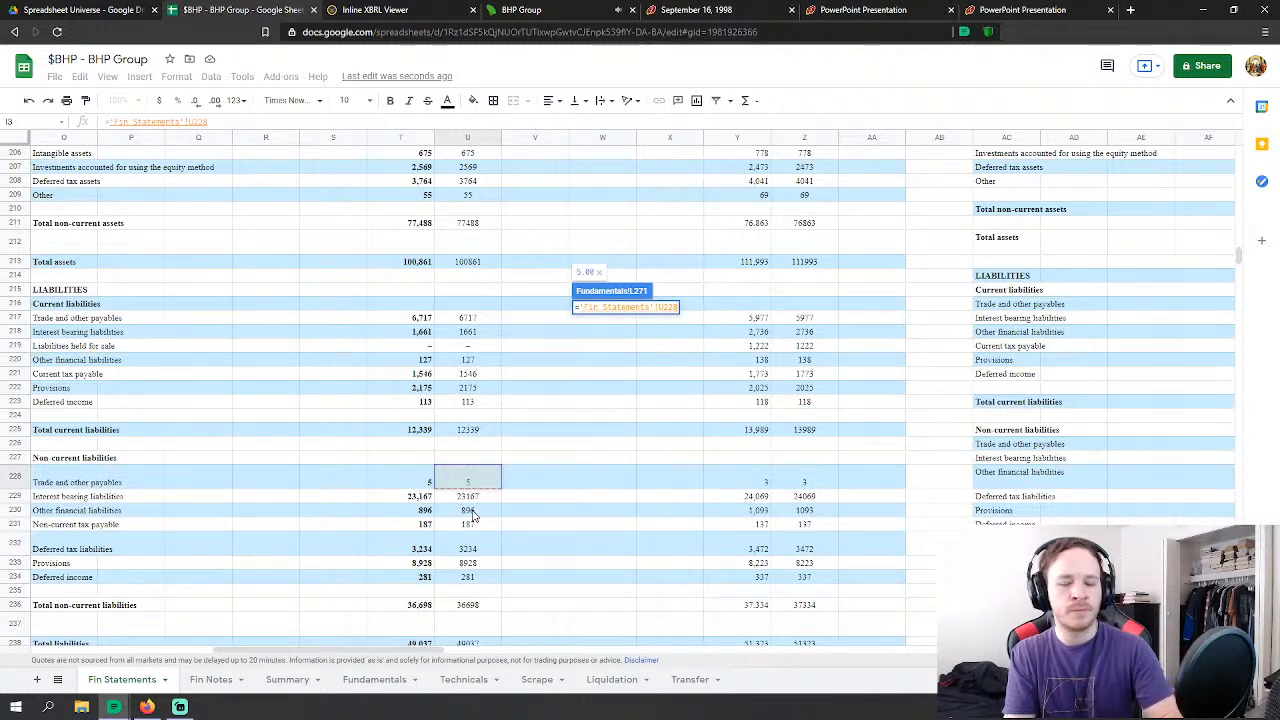
text(+)
click(472, 511)
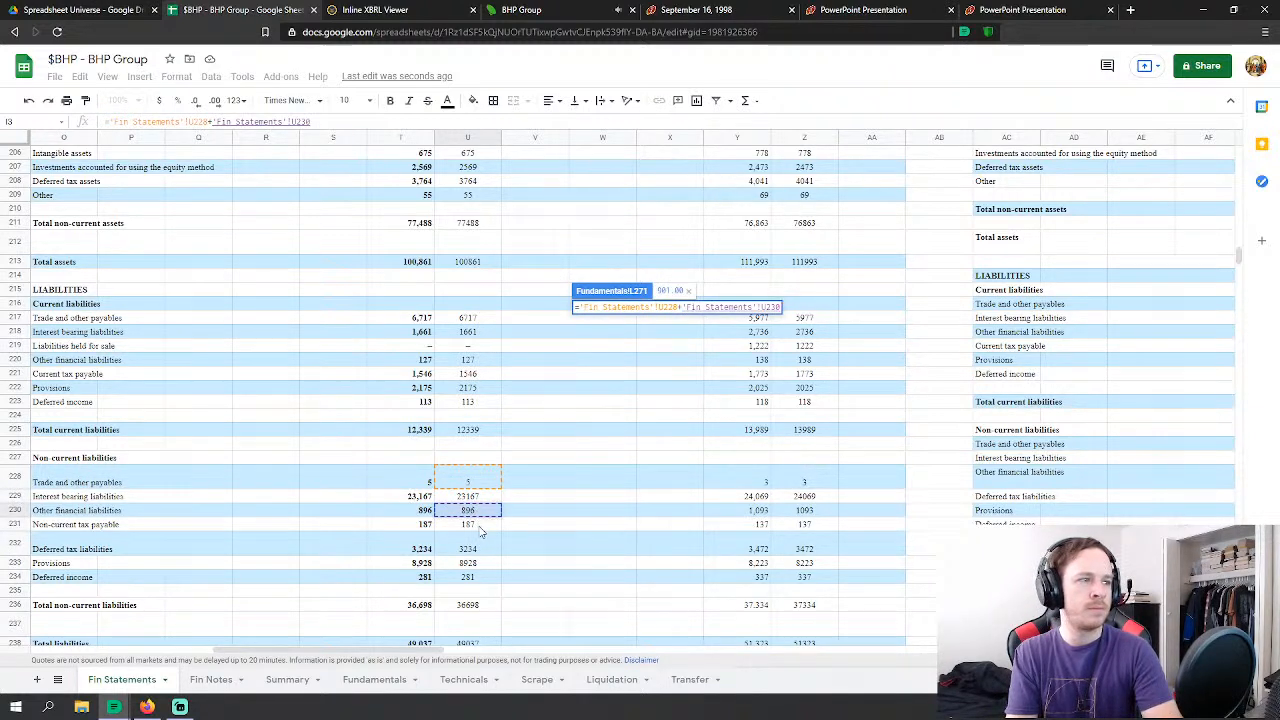
text(+)
click(484, 565)
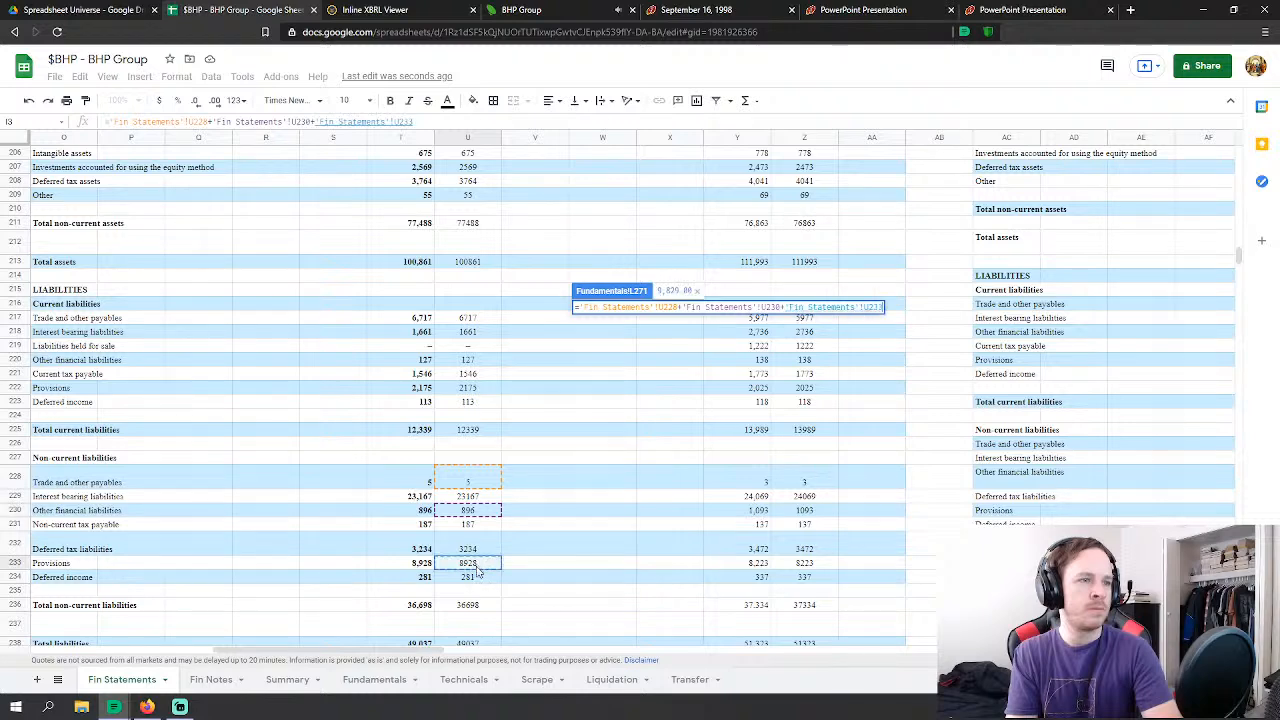
text(+)
click(477, 580)
key(Return)
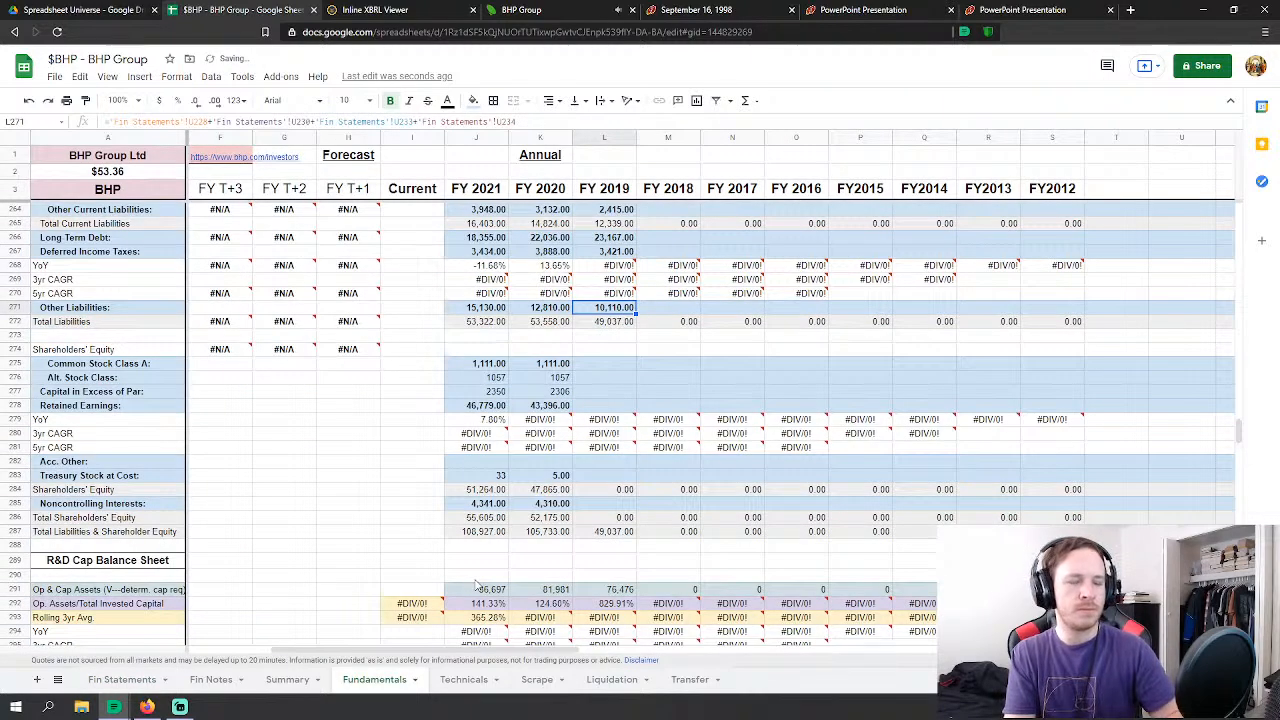
scroll(621, 323, up, 2)
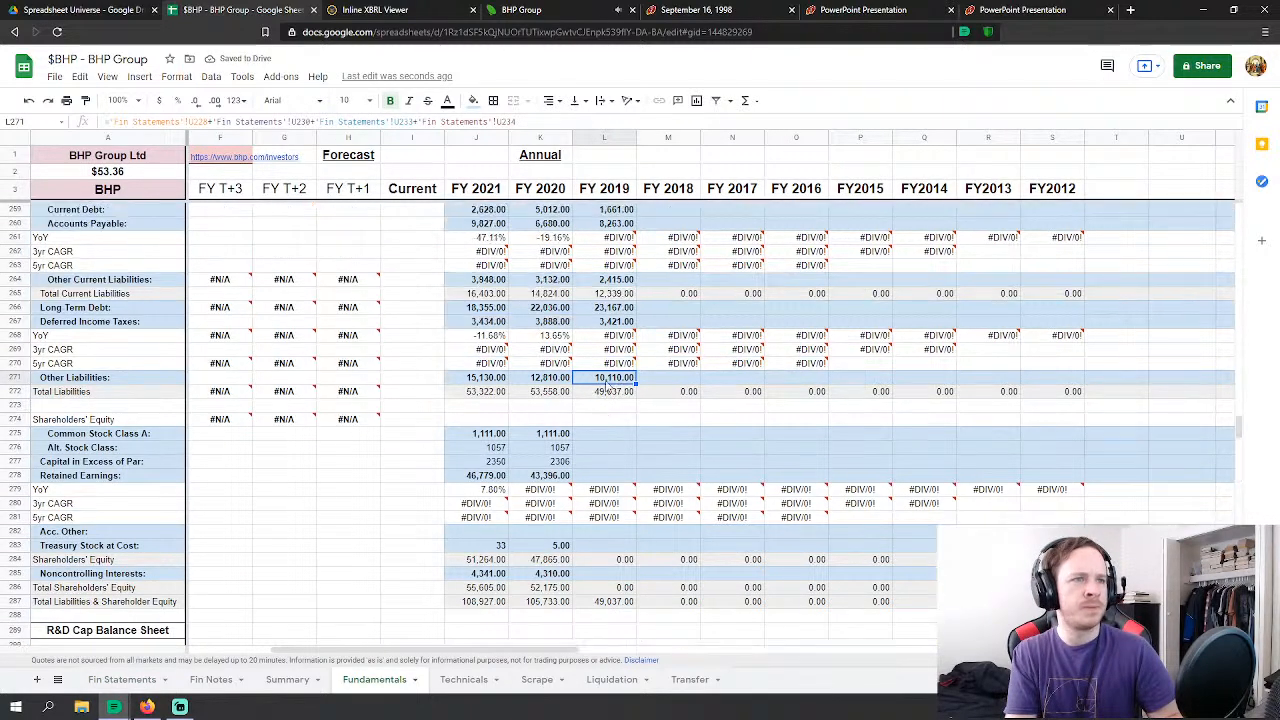
click(112, 680)
scroll(408, 583, down, 1)
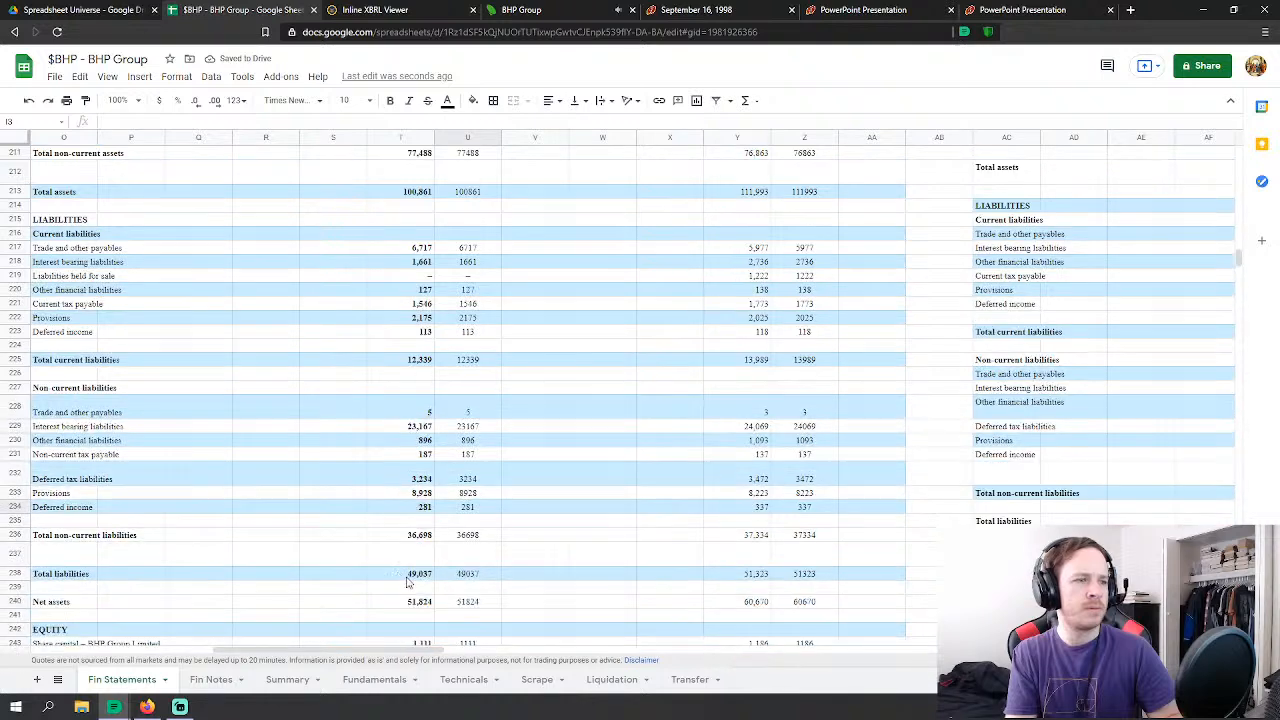
click(364, 680)
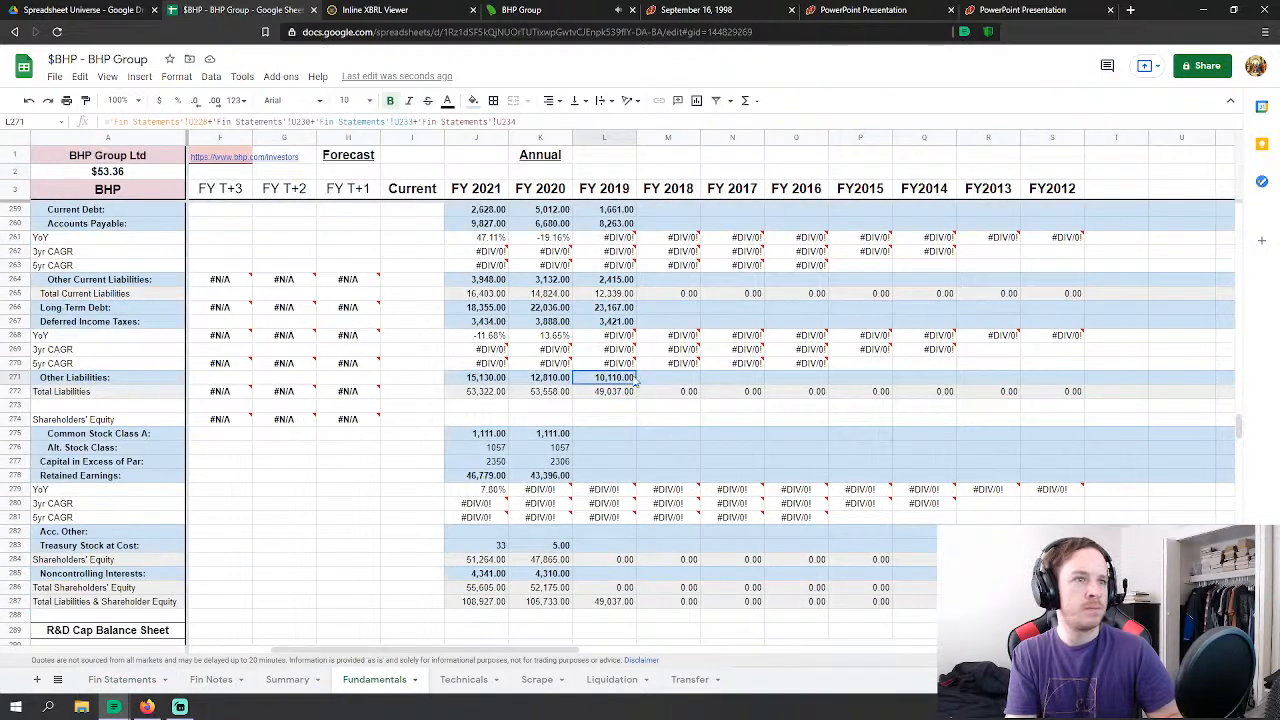
Step: Link FY 2019 Common Stock Class A to the BHP Group Limited share capital in 'Fin Statements'!U243
scroll(633, 383, down, 1)
click(612, 405)
click(112, 682)
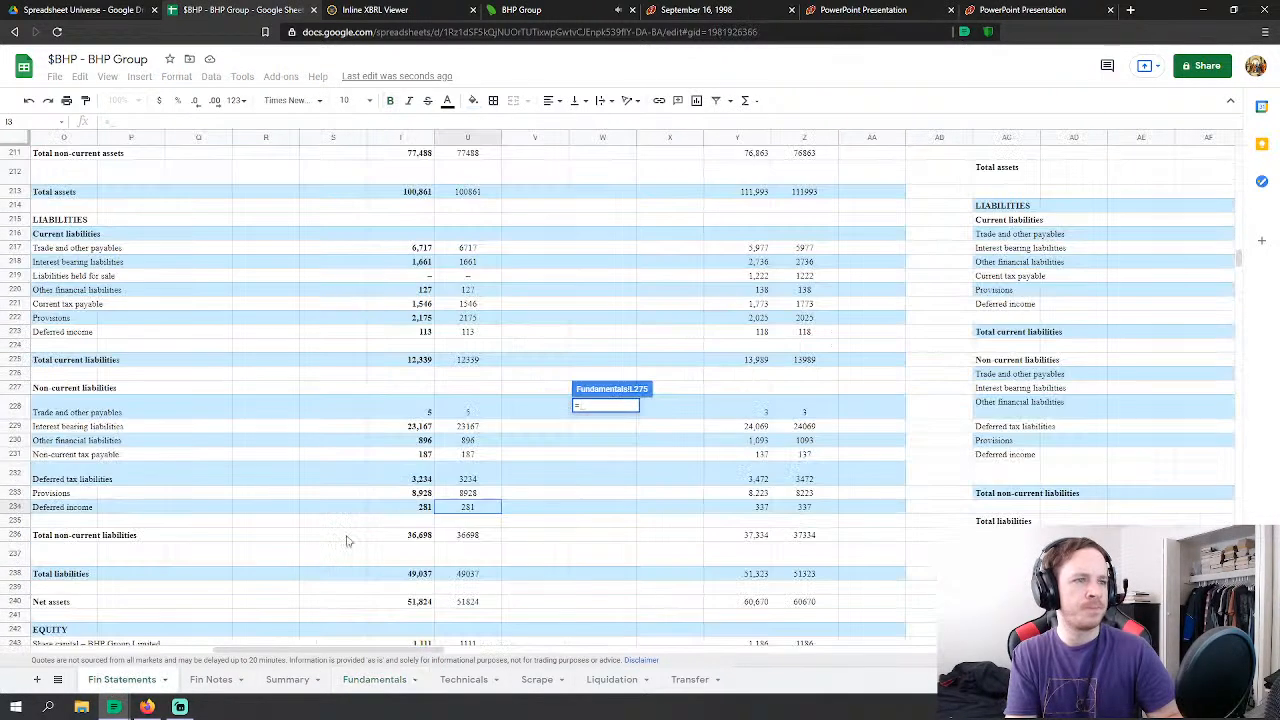
scroll(346, 541, down, 5)
click(476, 495)
key(Return)
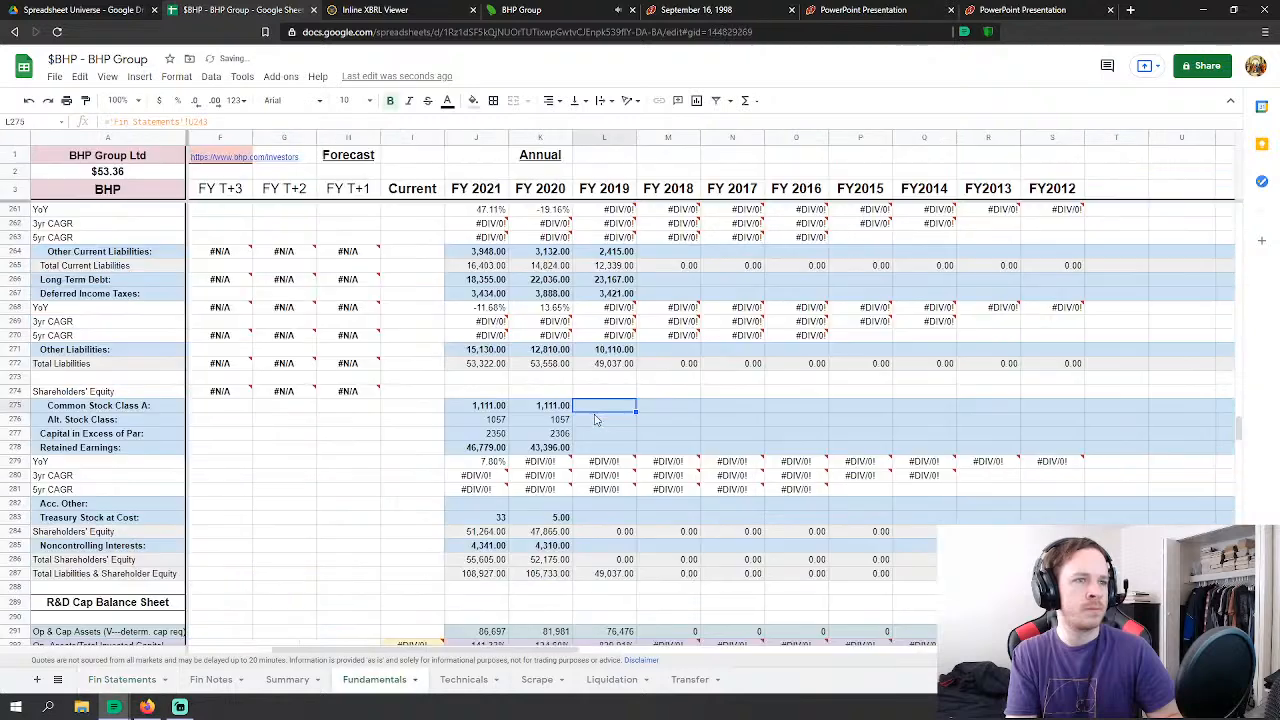
Step: Link FY 2019 Alt. Stock Class to 'Fin Statements'!U244 and Capital in Excess of Par to the reserves in 'Fin Statements'!U246
click(616, 422)
text(=)
click(134, 681)
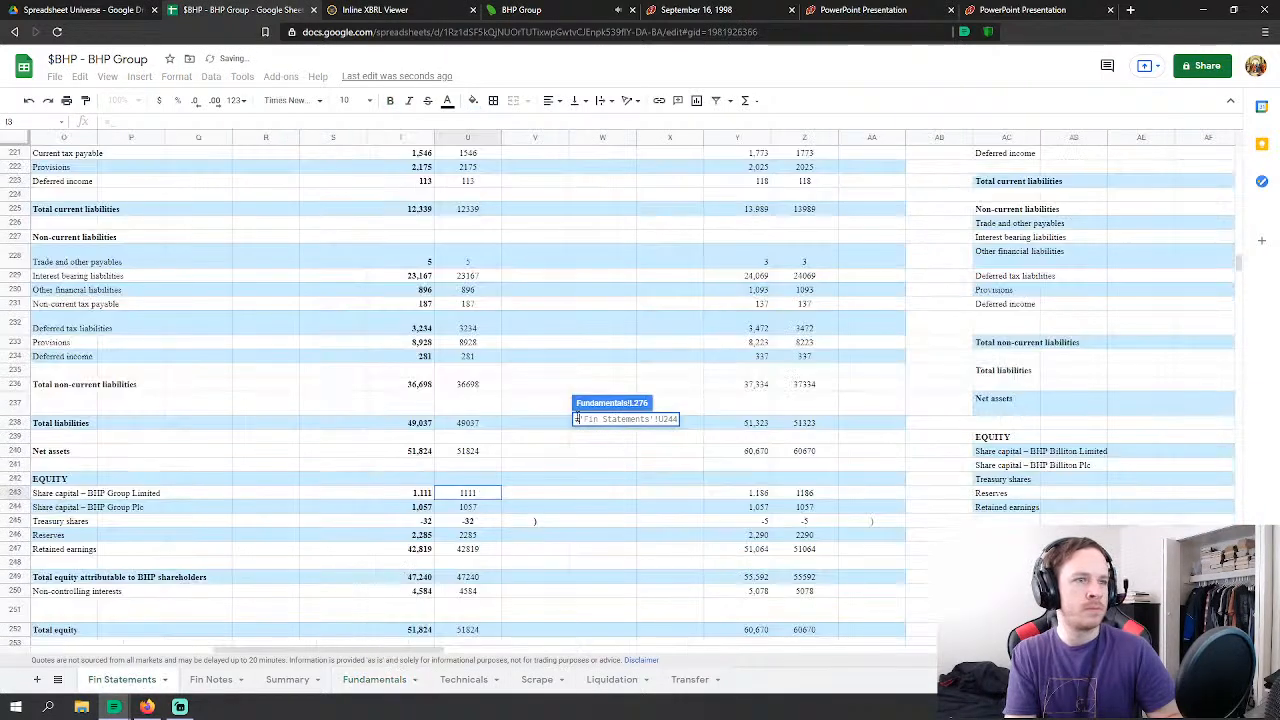
key(Return)
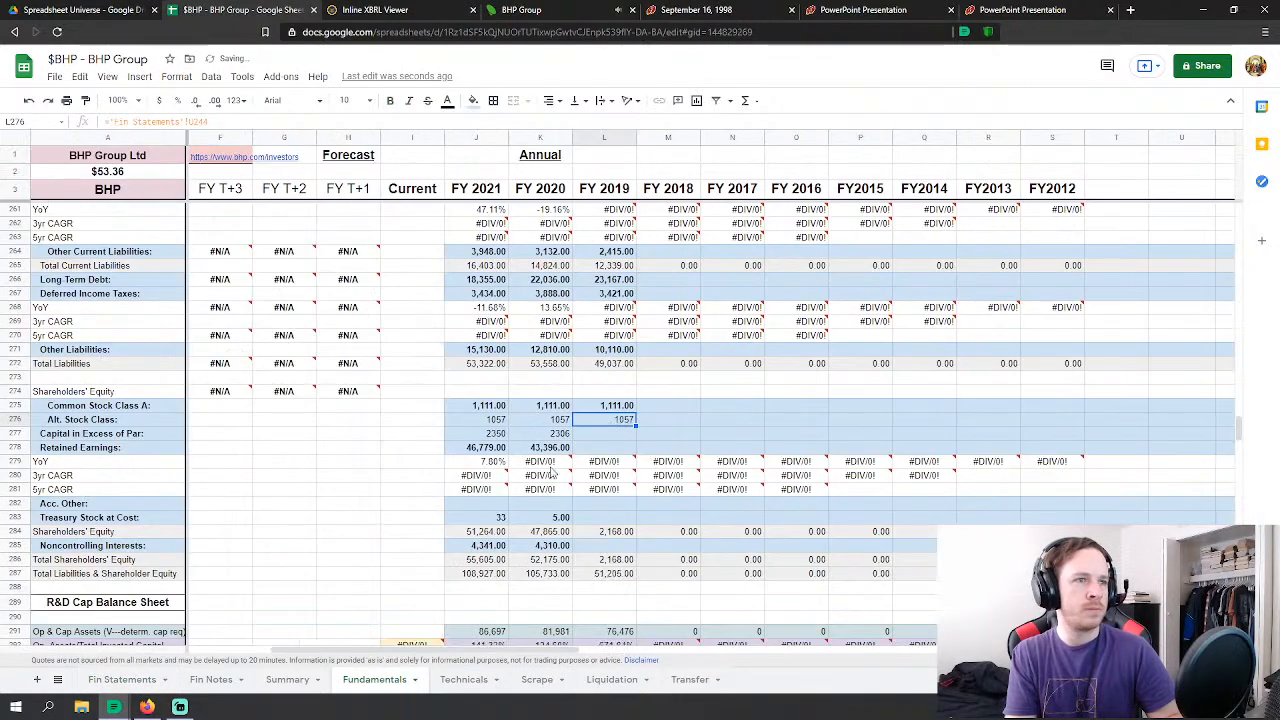
click(604, 437)
text(=)
click(132, 680)
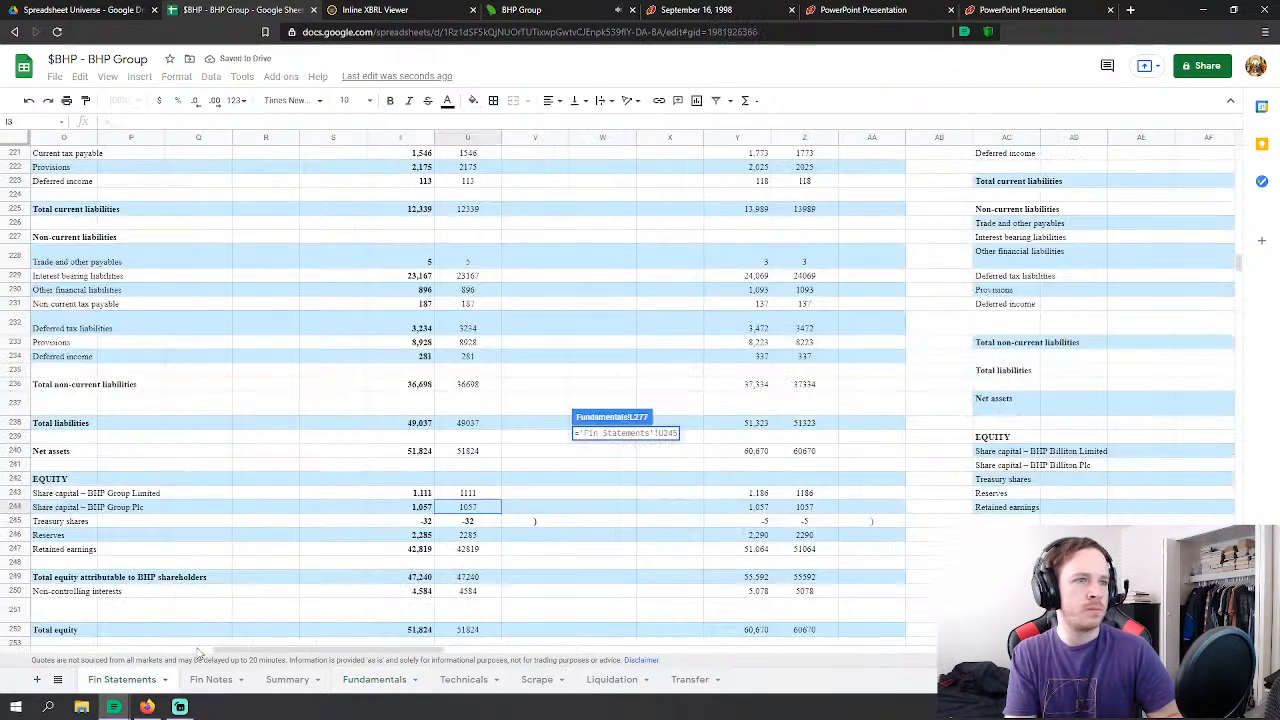
click(480, 538)
key(Return)
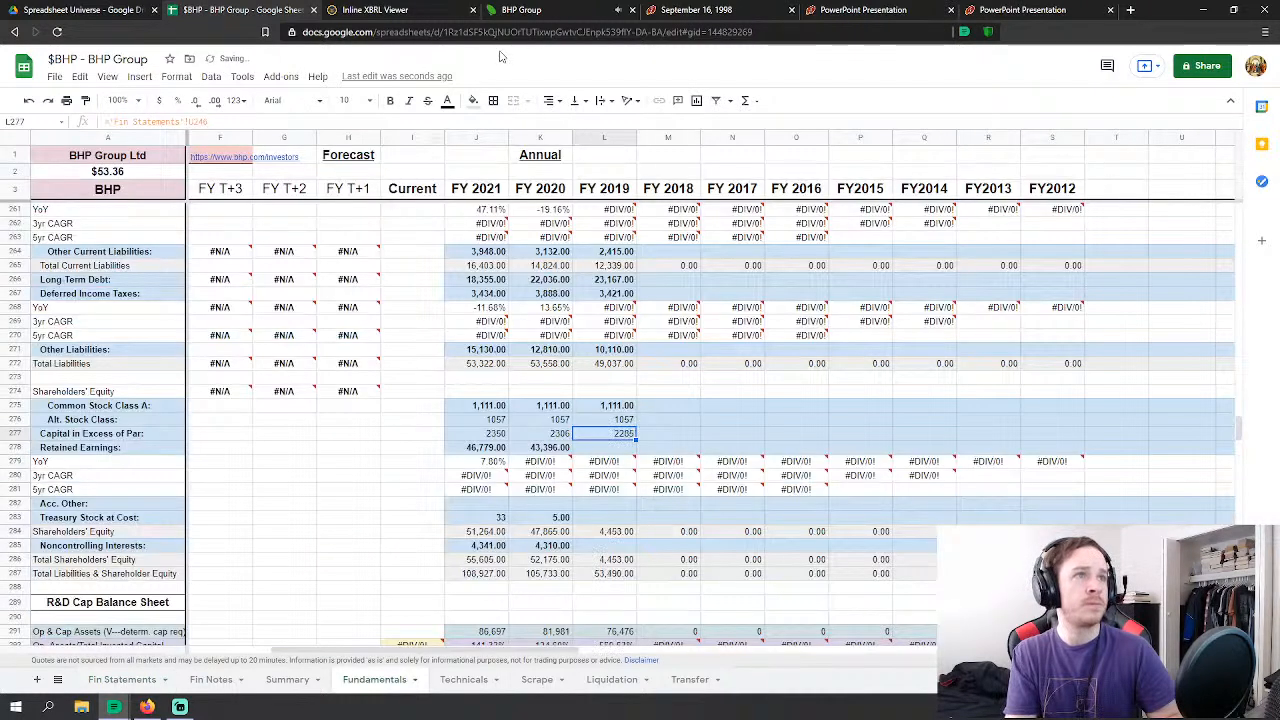
click(525, 10)
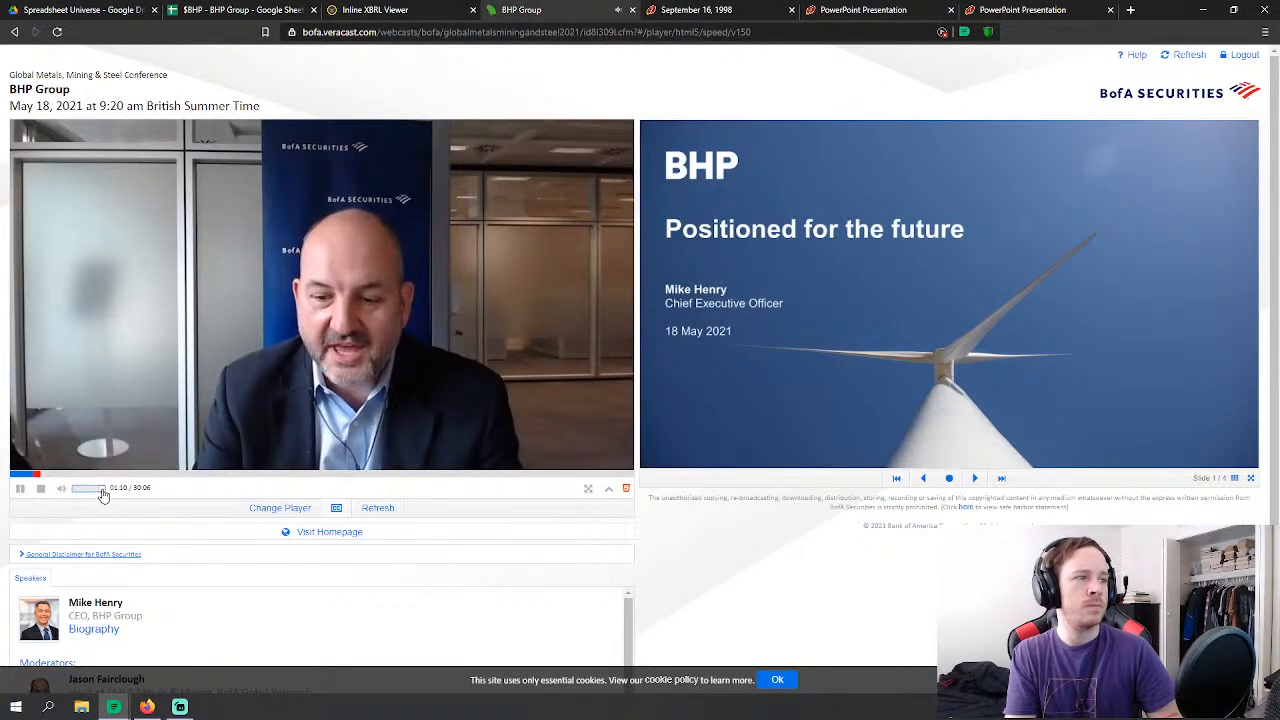
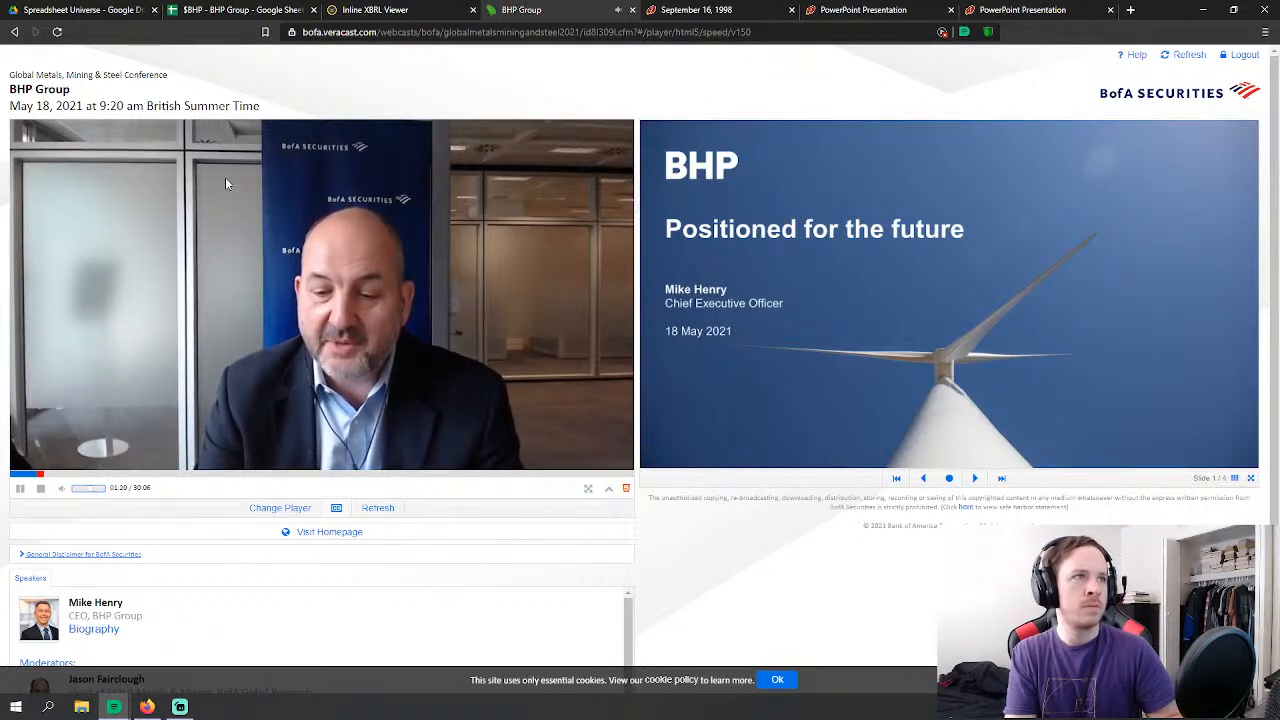
click(233, 9)
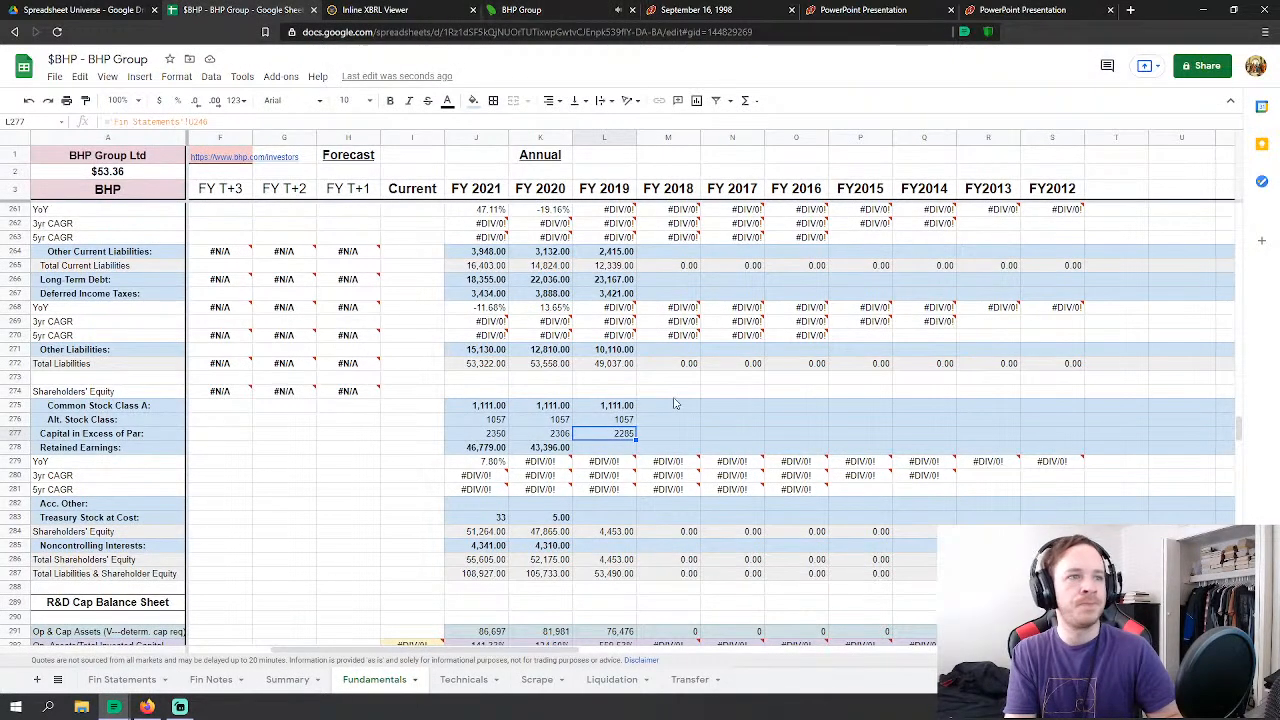
Step: Link FY 2019 Retained Earnings in the Fundamentals sheet to 'Fin Statements'!U247
click(602, 449)
text(=)
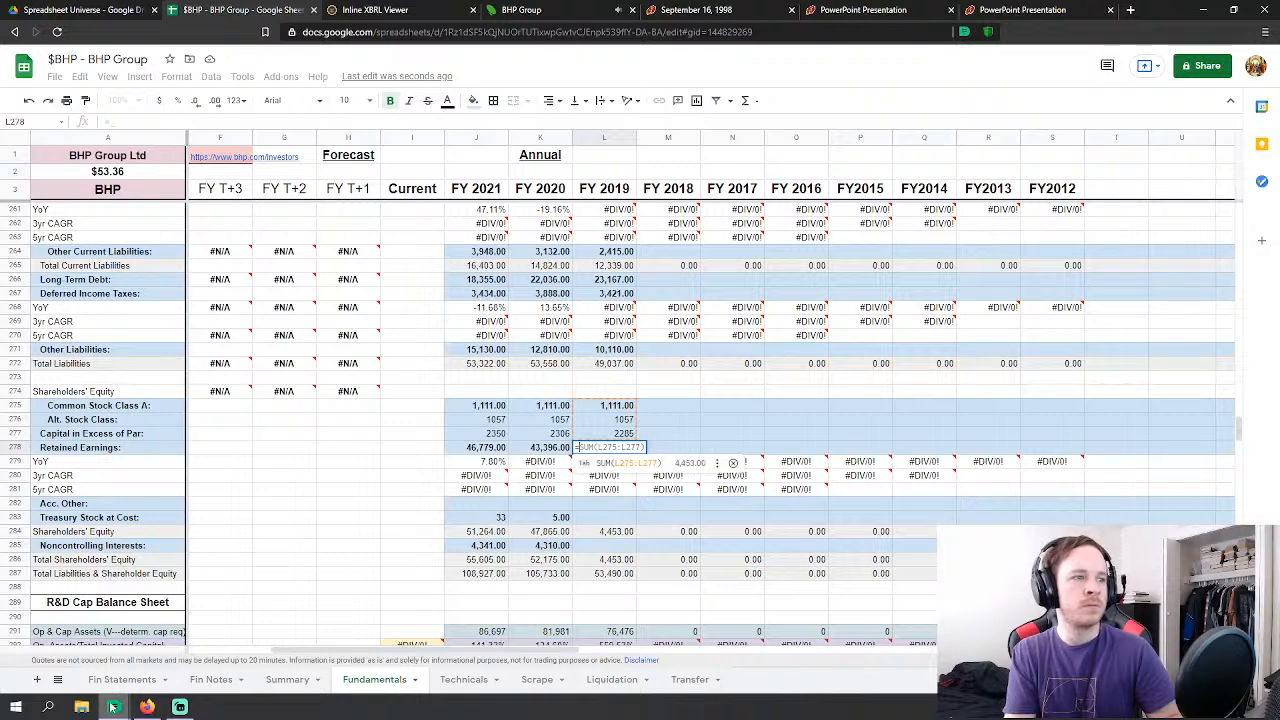
click(127, 687)
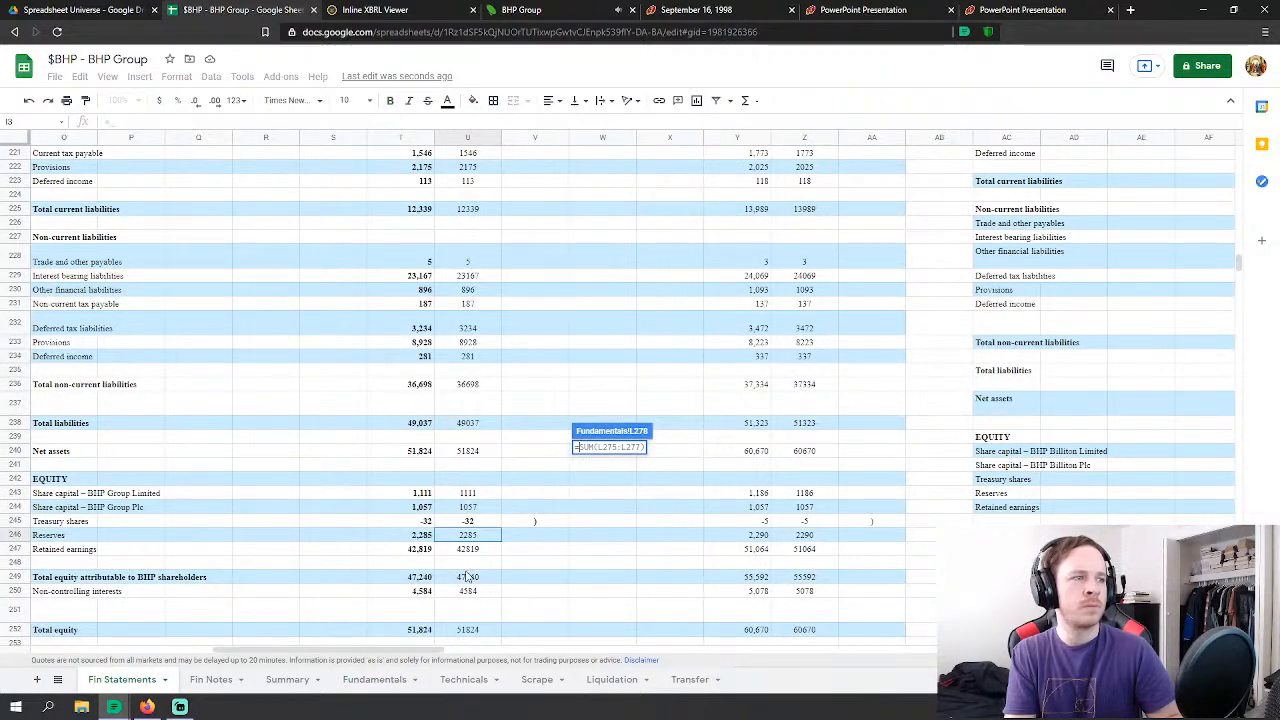
click(479, 550)
key(Return)
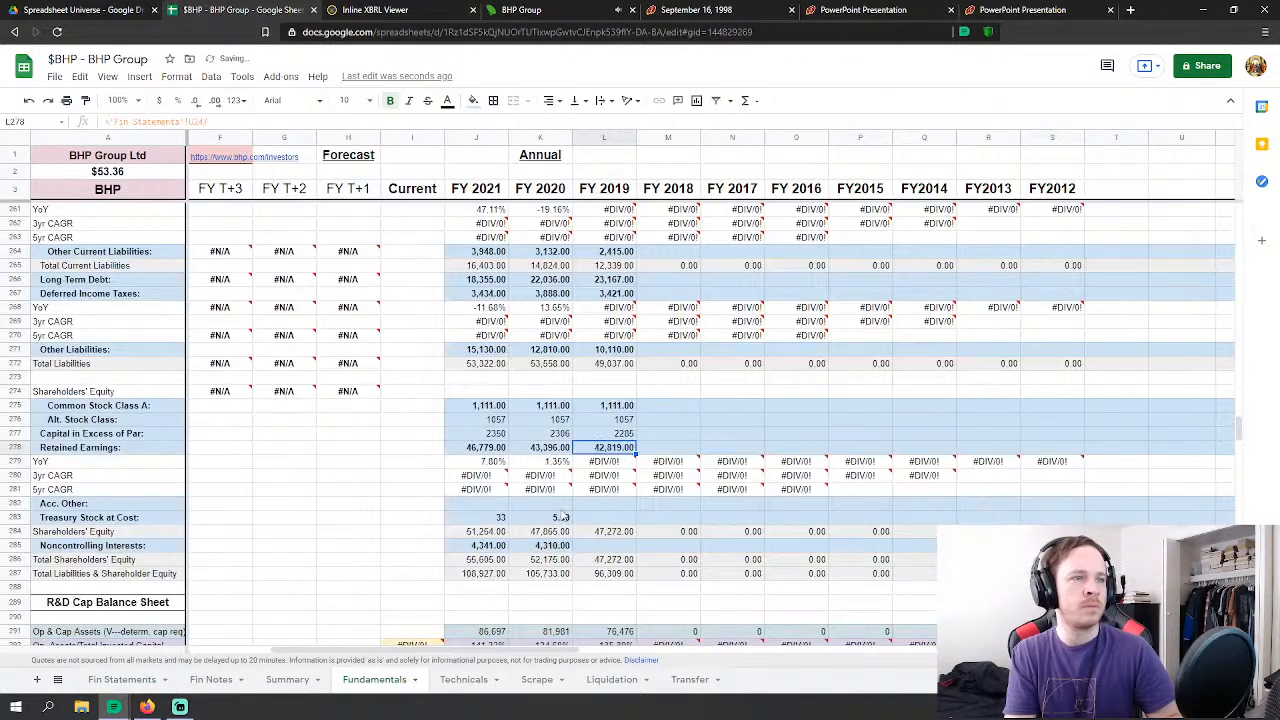
Step: Set FY 2019 Treasury Stock at Cost to the negated treasury shares value, =-'Fin Statements'!U245
click(604, 517)
text(=)
click(122, 679)
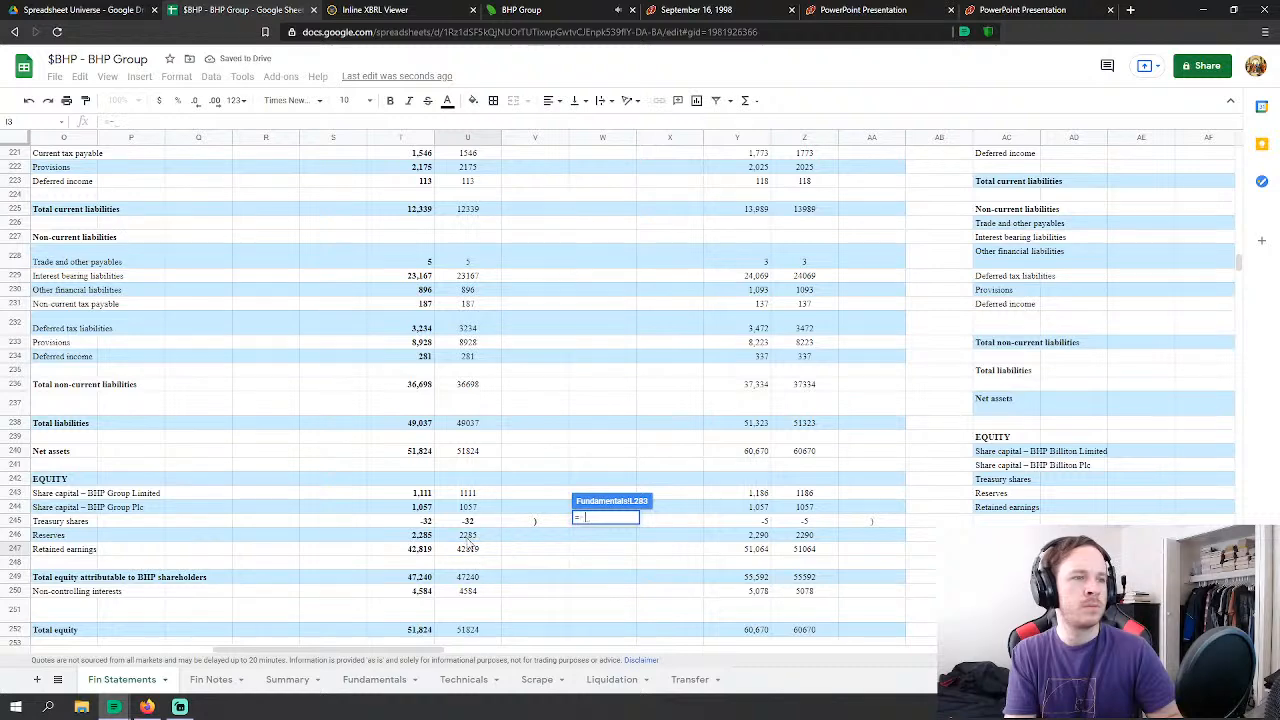
click(488, 525)
key(Return)
Step: Link FY 2019 Noncontrolling Interests to the non-controlling interests value in 'Fin Statements'!U250
scroll(604, 508, down, 1)
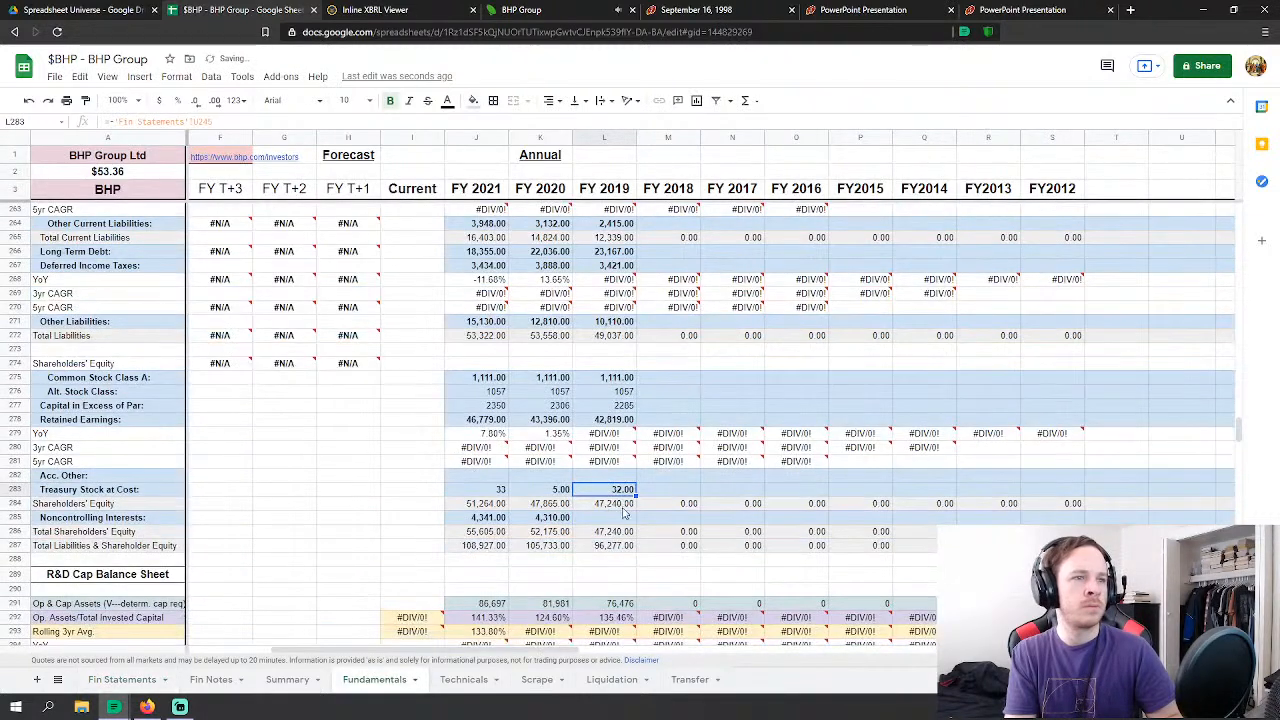
click(631, 517)
text(=)
click(122, 679)
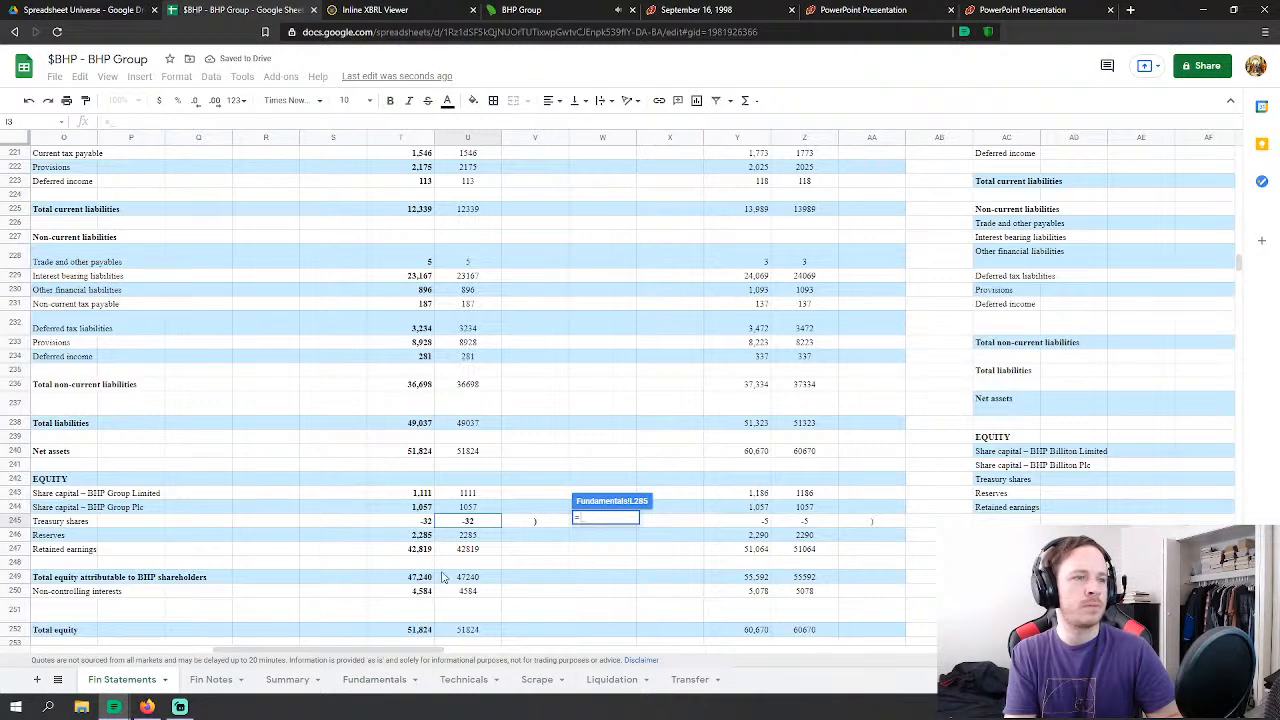
click(480, 592)
scroll(480, 592, down, 1)
key(Return)
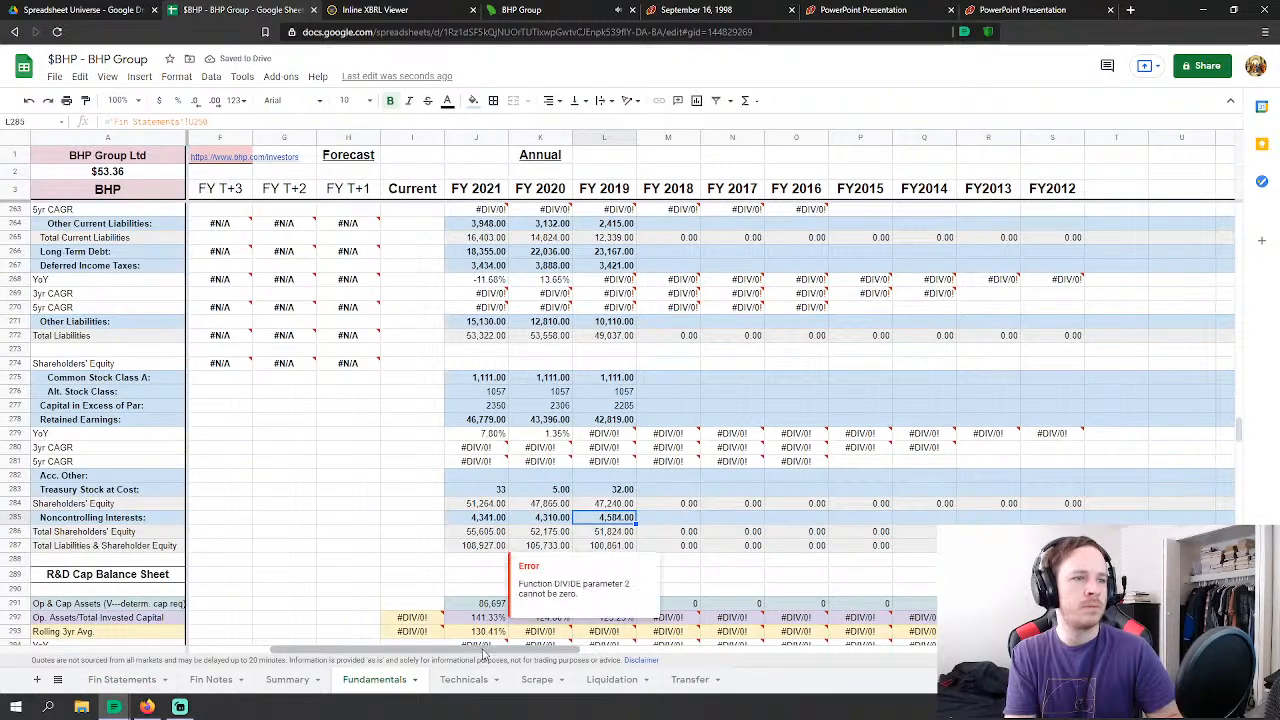
Step: Link FY 2018 Revenues in the Fundamentals sheet to the 2018 revenue value in 'Fin Statements'!Z7
mouse_move(482, 650)
mouse_down()
mouse_move(511, 657)
mouse_move(484, 656)
mouse_up()
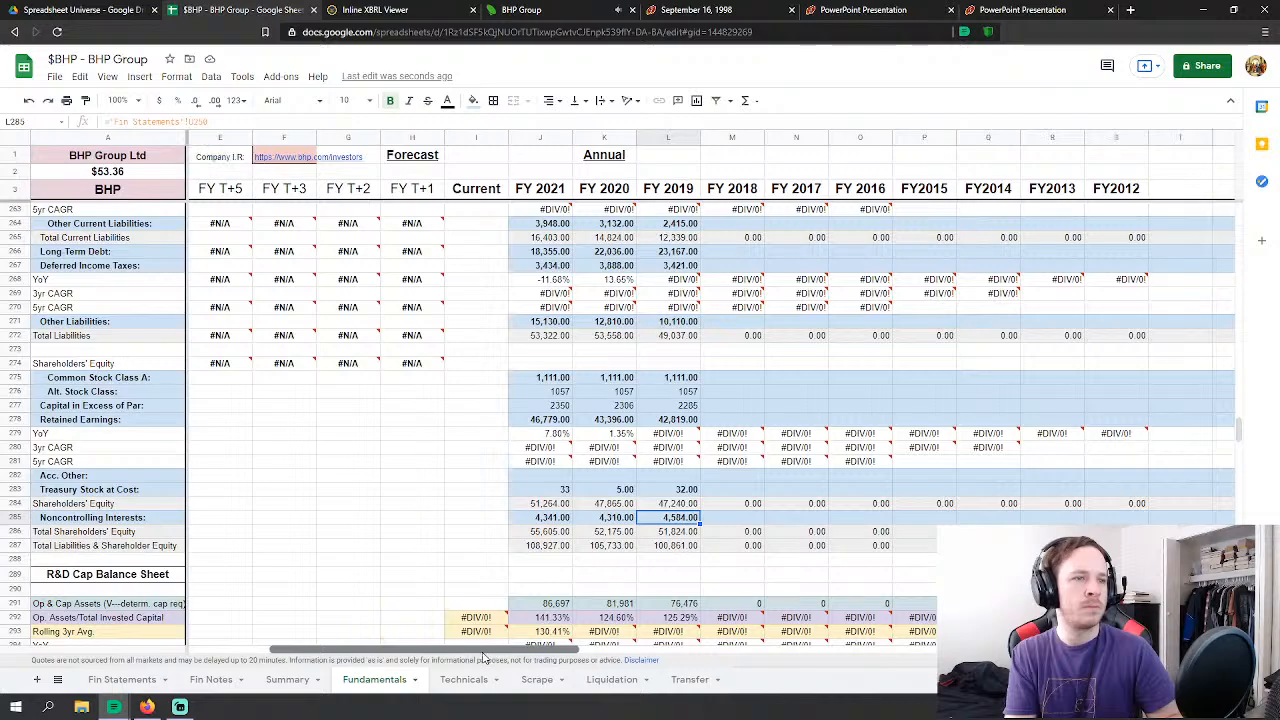
drag(1239, 429, 1241, 211)
scroll(922, 353, down, 3)
scroll(922, 353, down, 4)
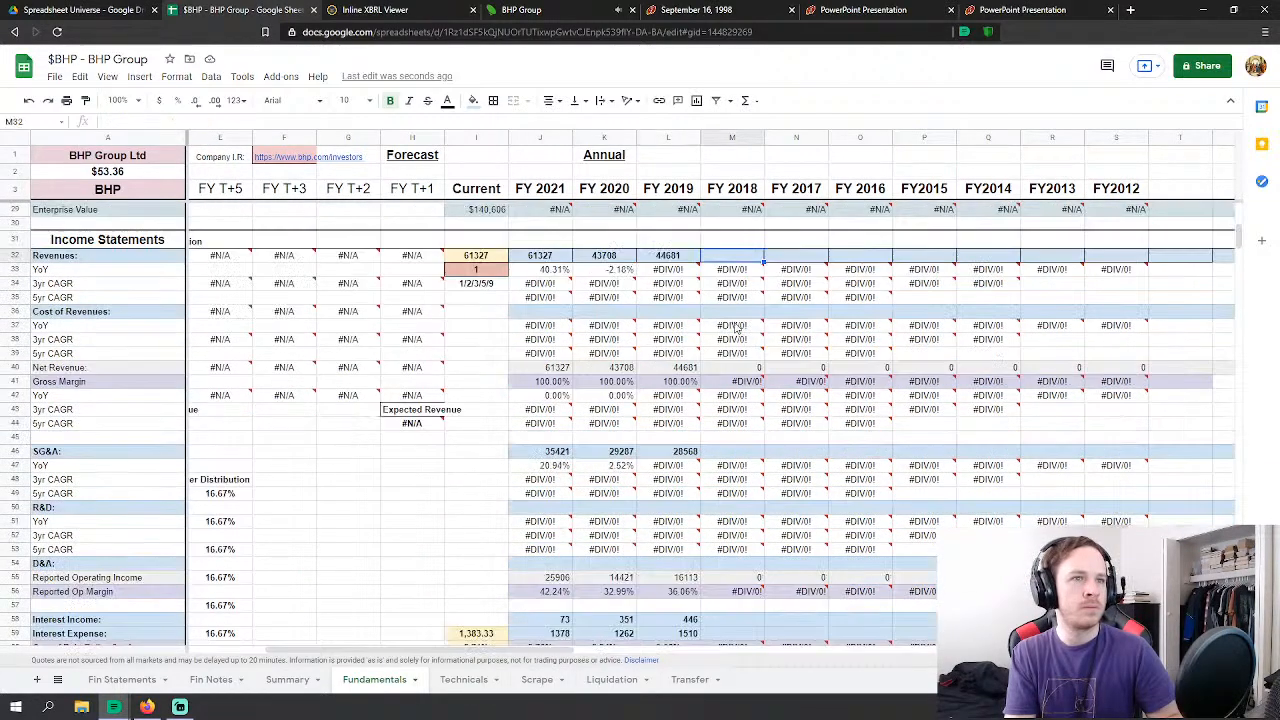
click(732, 255)
text(=)
click(121, 679)
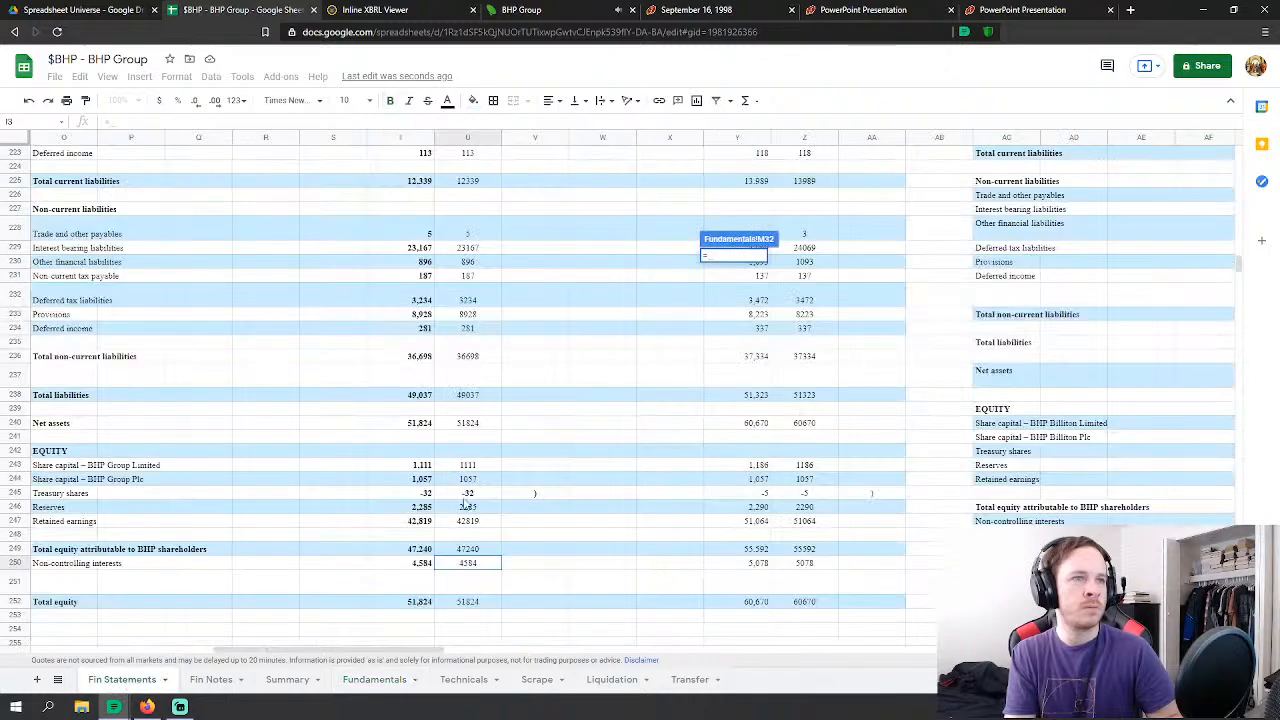
scroll(530, 516, up, 10)
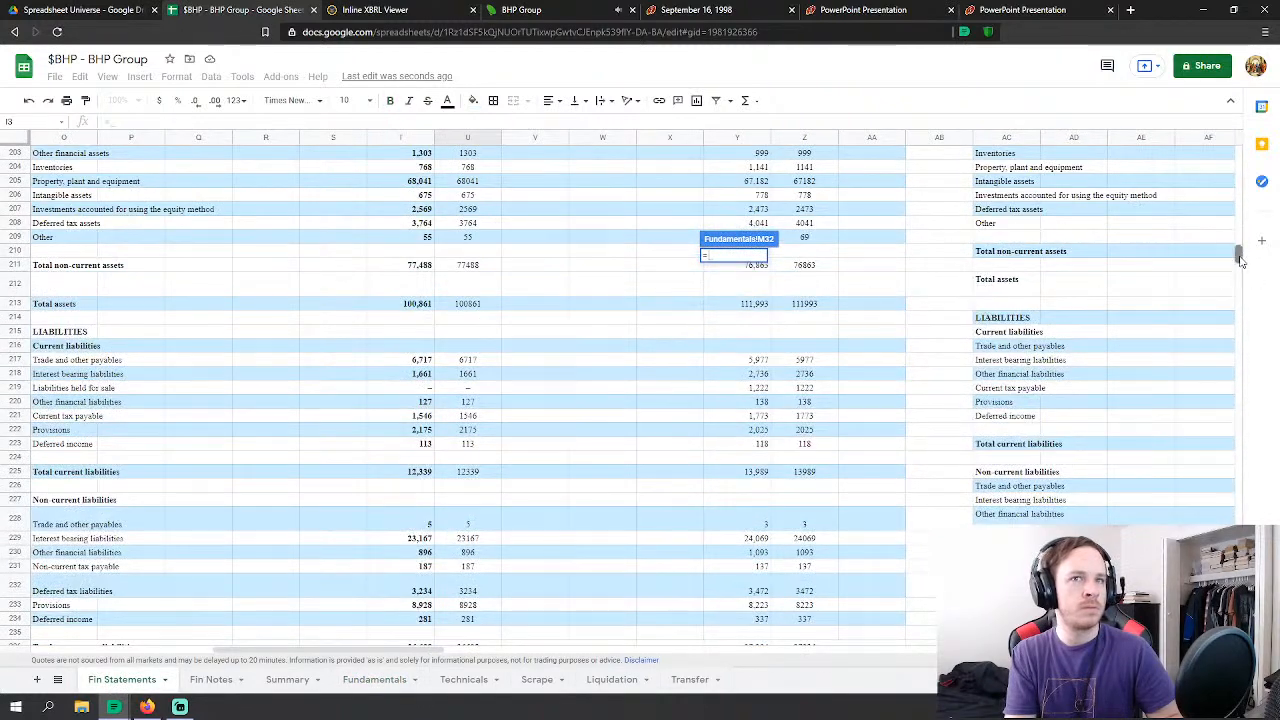
drag(1239, 240, 1234, 153)
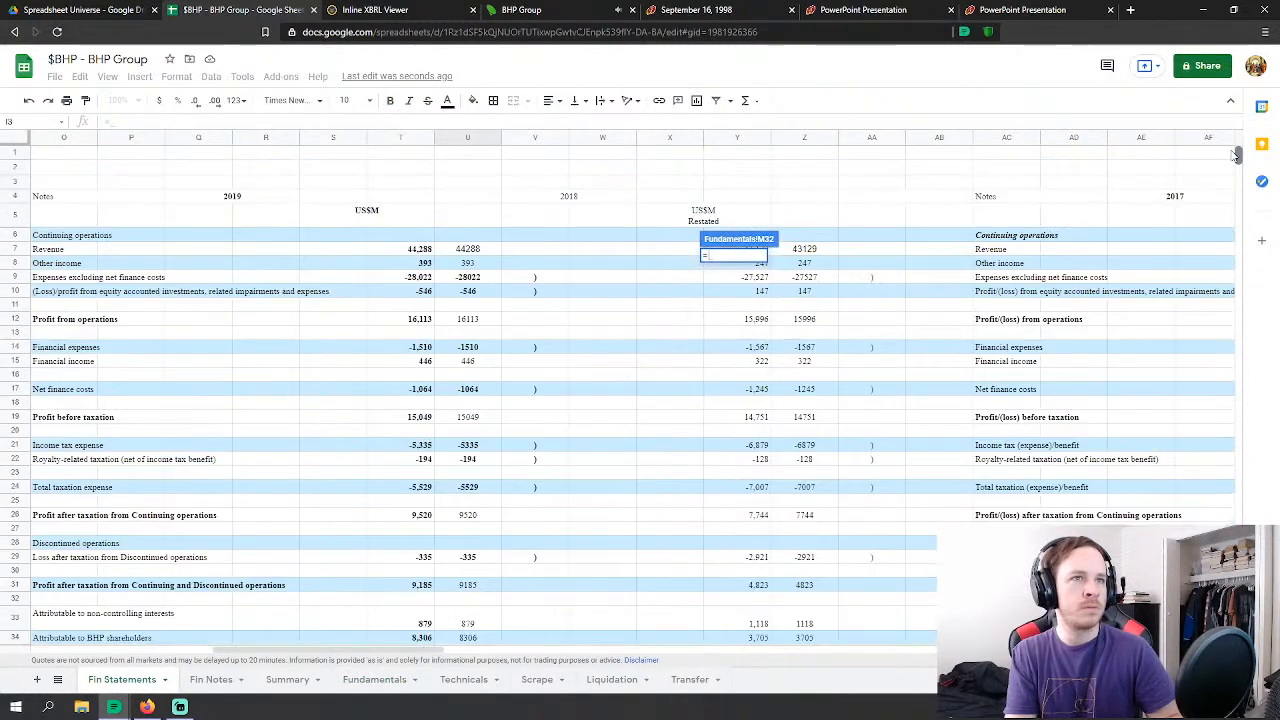
click(808, 253)
key(Return)
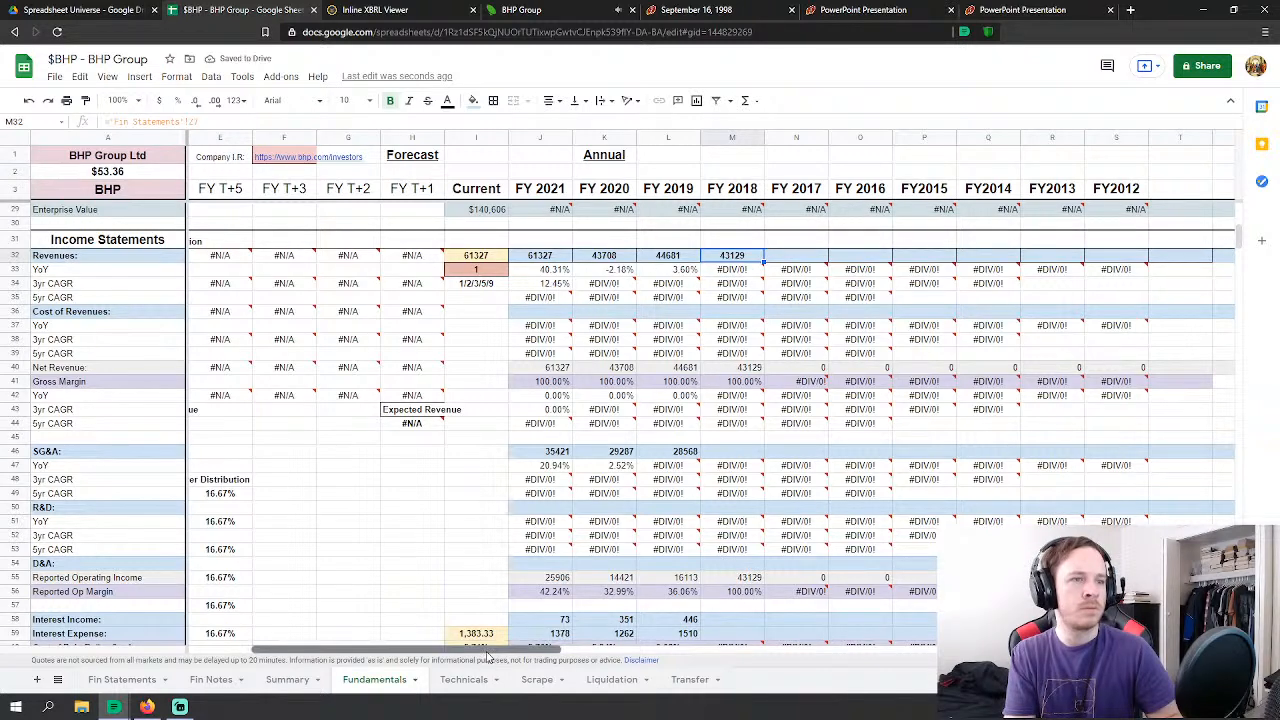
drag(493, 655, 464, 655)
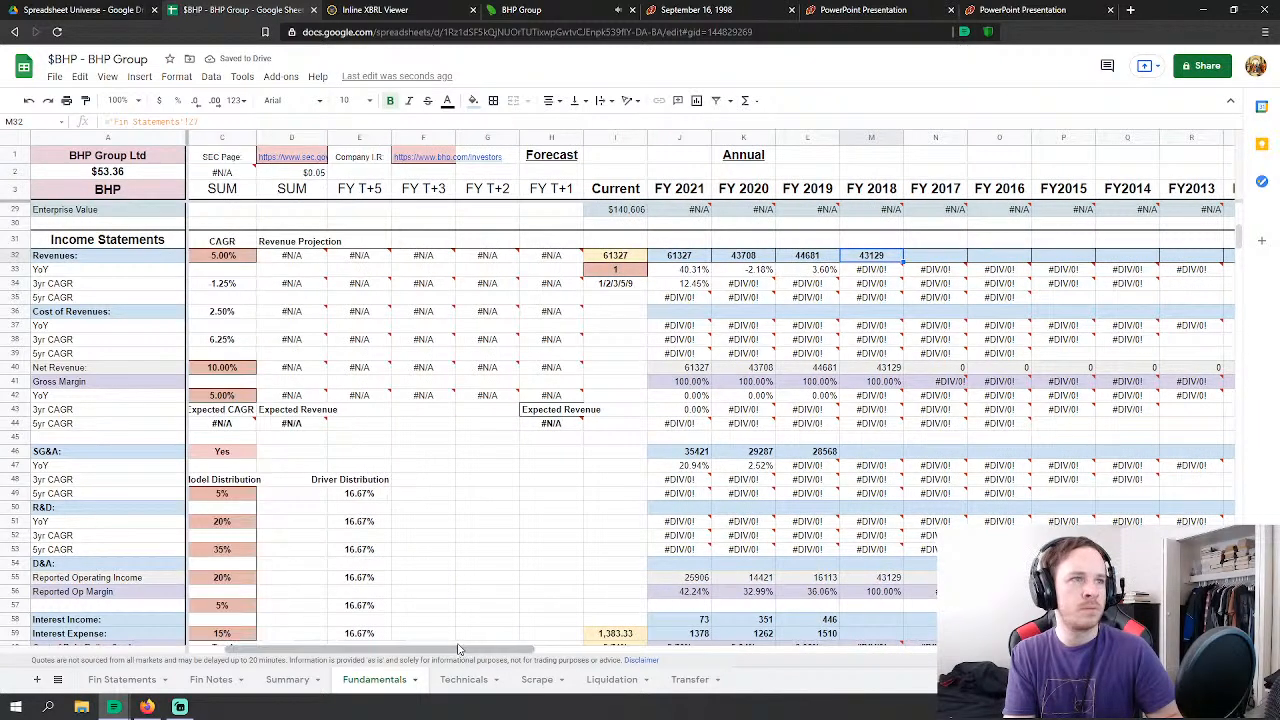
click(877, 453)
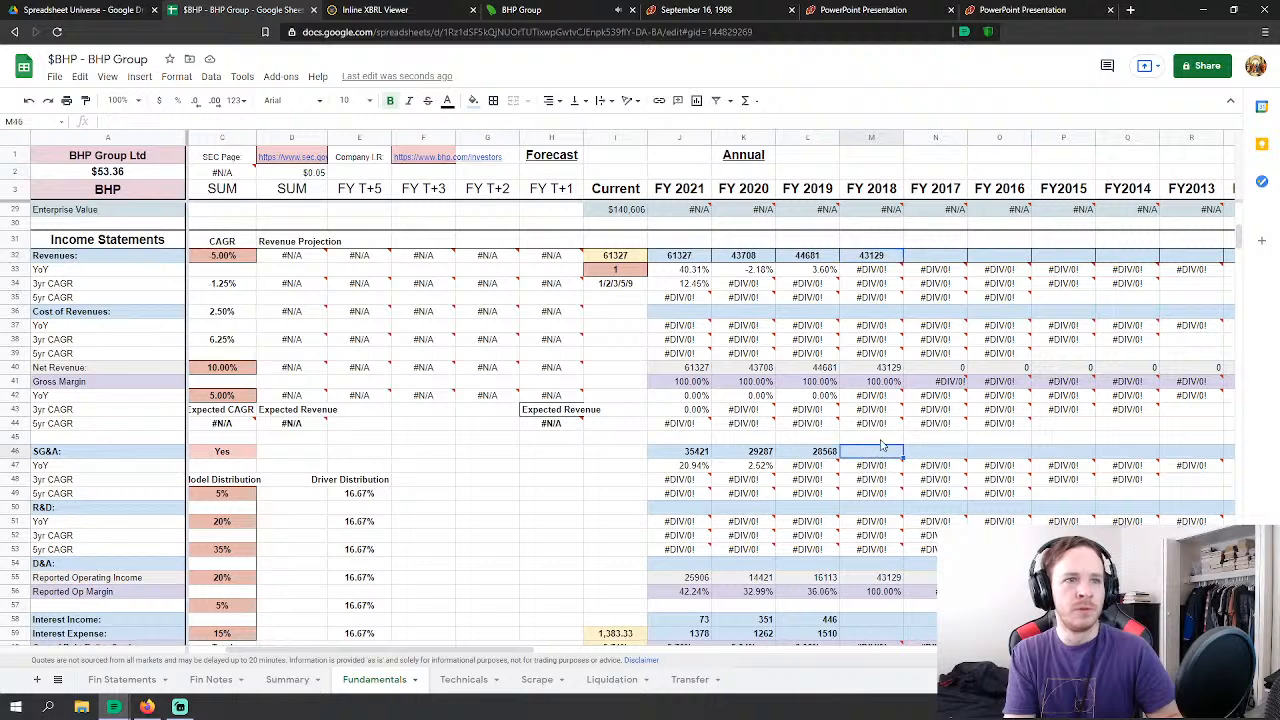
scroll(877, 453, down, 3)
text(=)
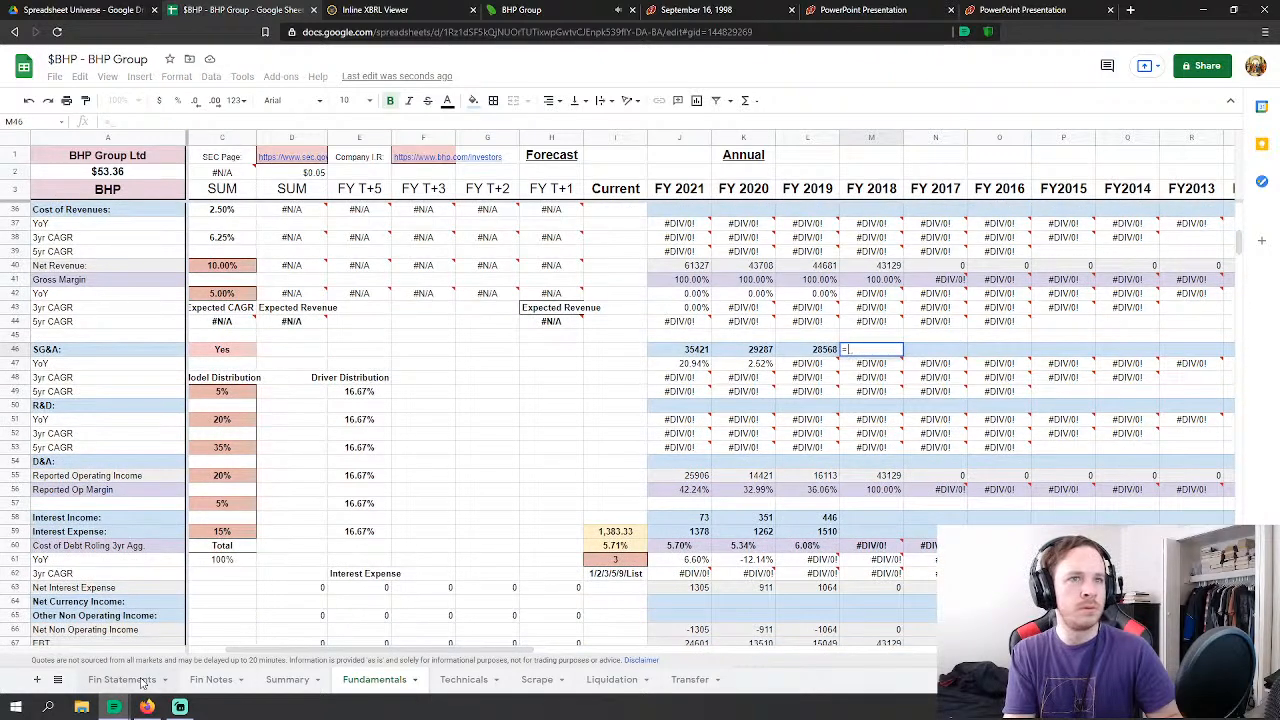
key(BackSpace)
key(Return)
Step: Add the 2018 other income to the FY 2018 Revenues formula, making it ='Fin Statements'!Z7+'Fin Statements'!Z8
scroll(684, 414, up, 2)
double_click(893, 297)
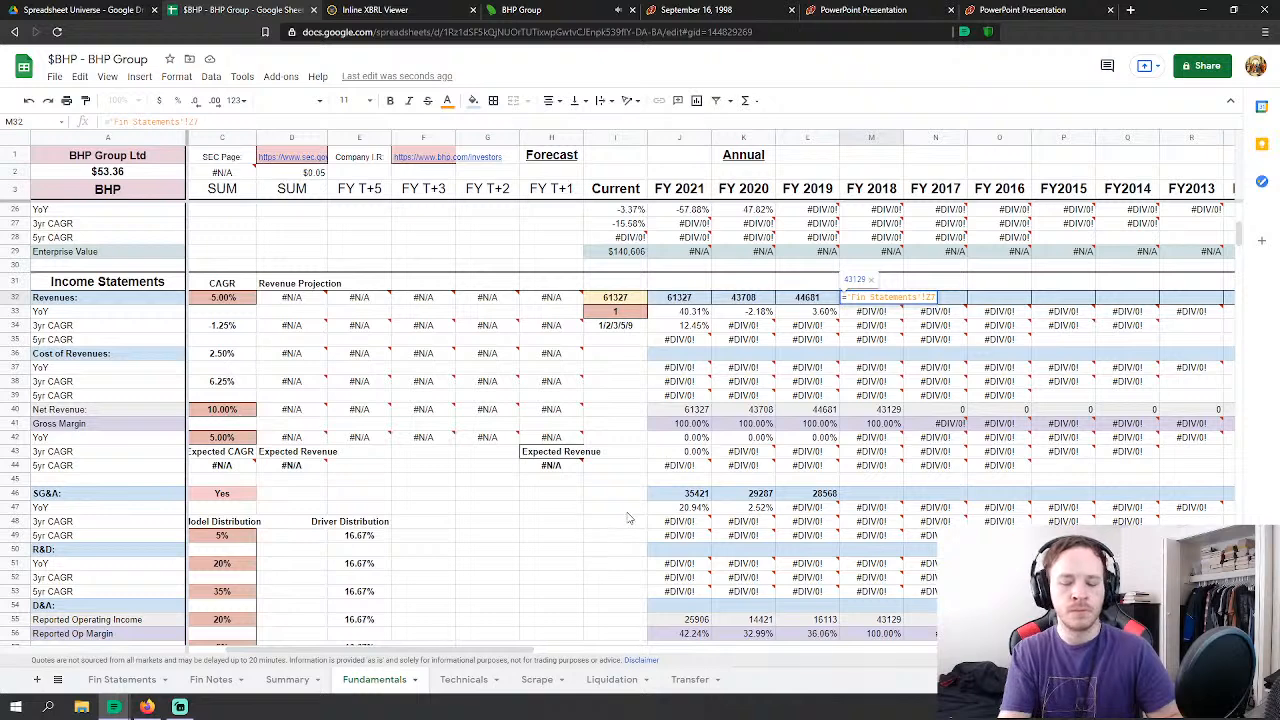
text(+)
click(118, 679)
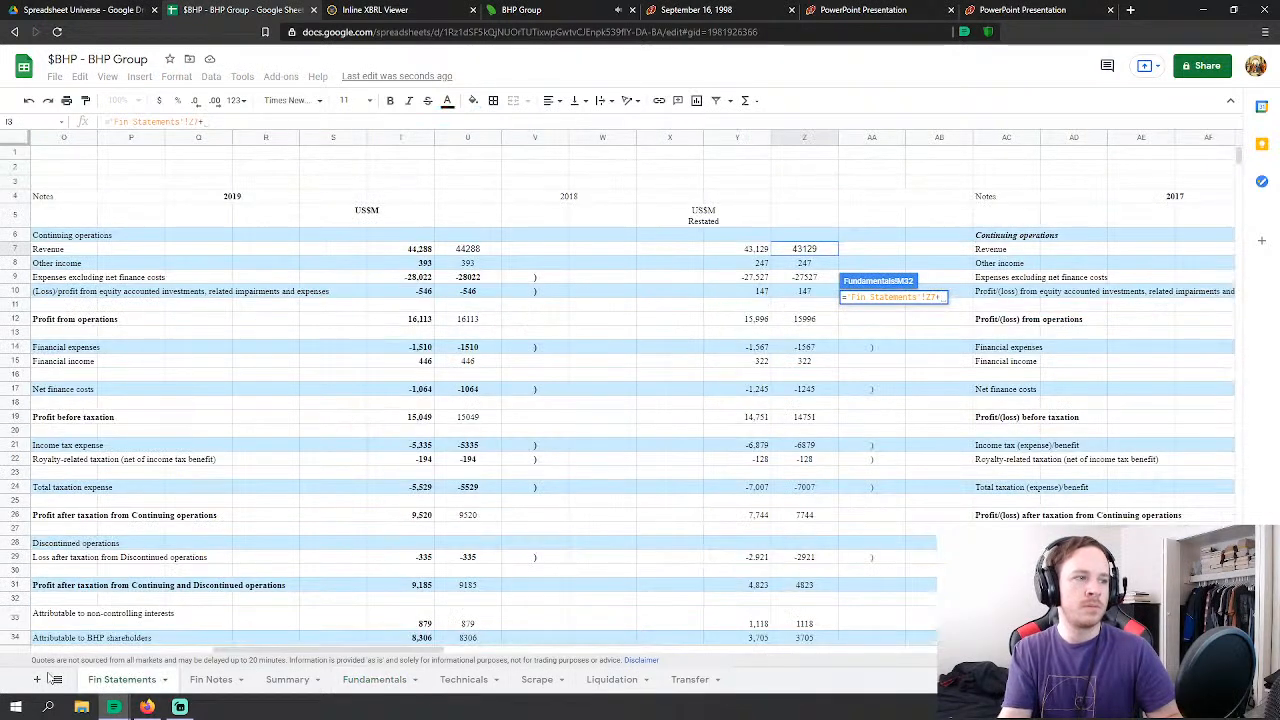
click(811, 268)
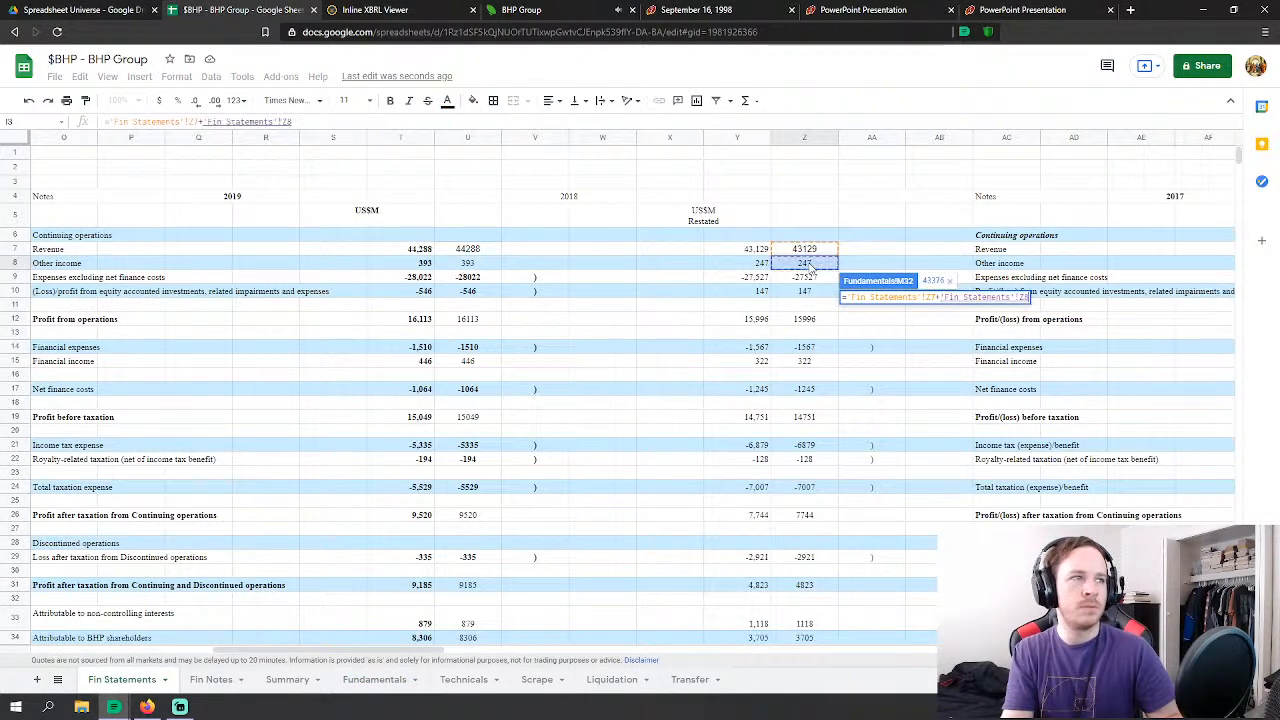
key(Return)
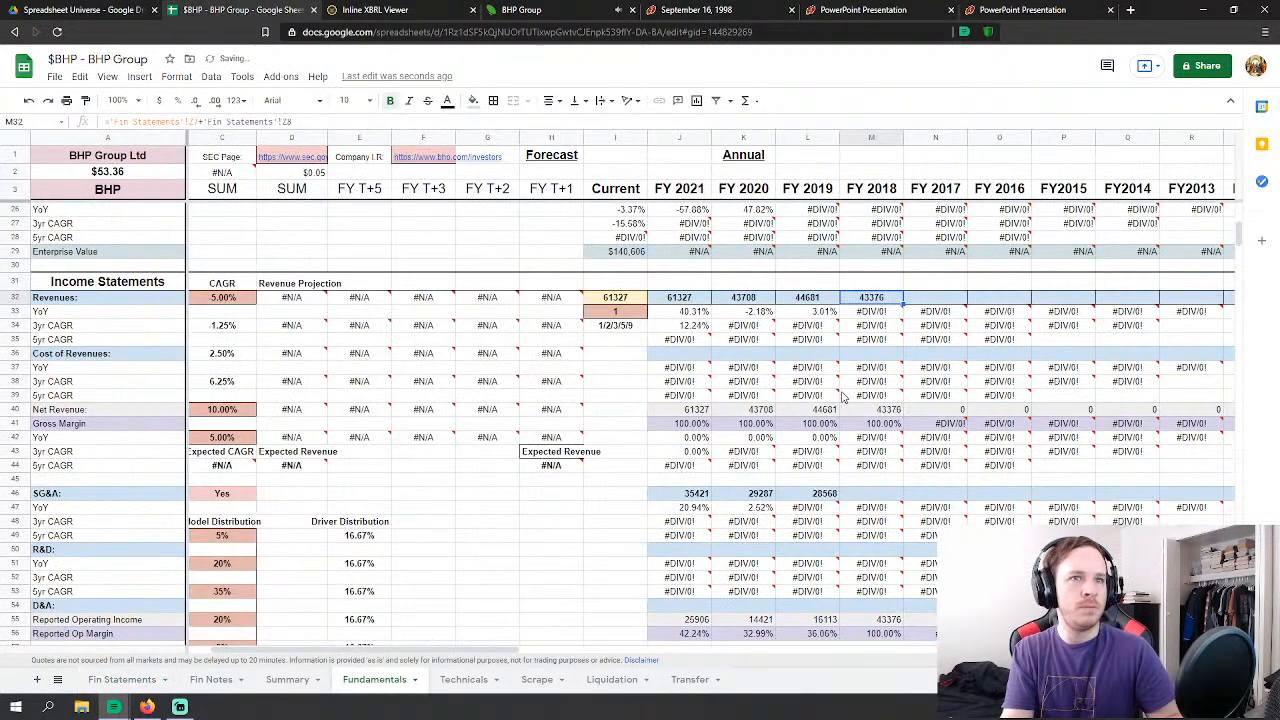
Step: Set FY 2018 SG&A to the negated expenses minus the equity-accounted result, =-'Fin Statements'!Z9-'Fin Statements'!Z10
click(871, 497)
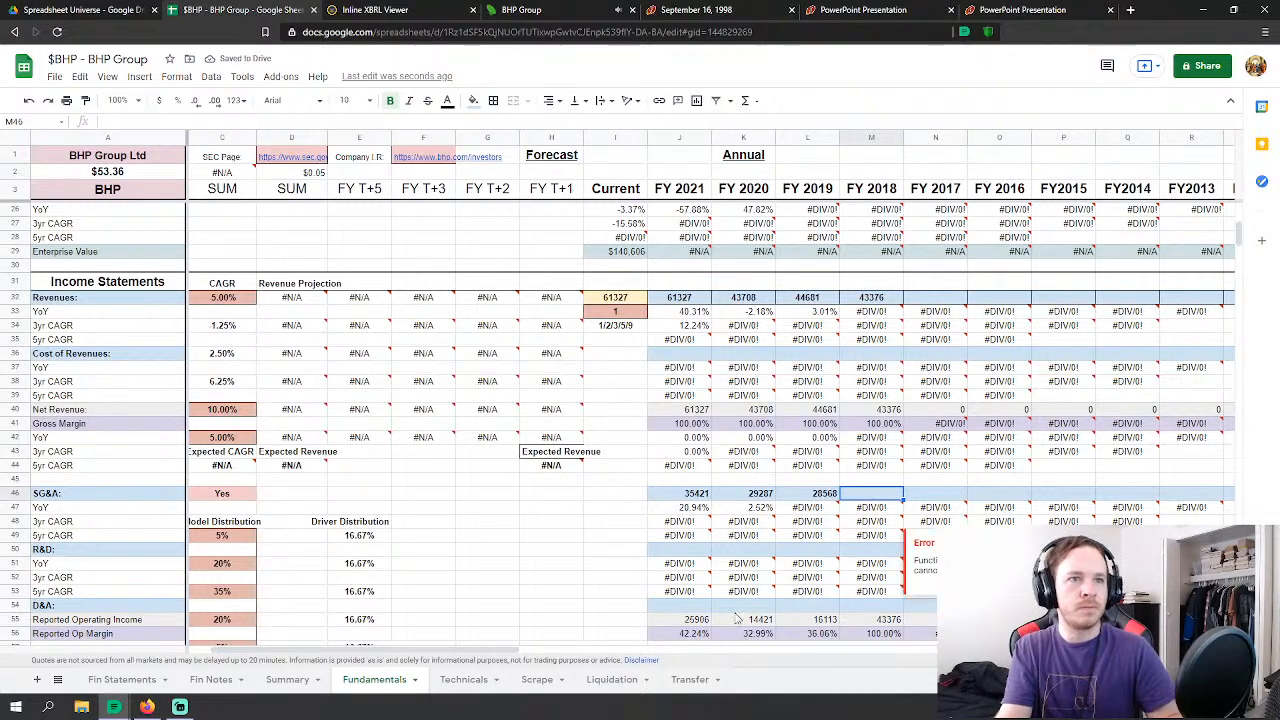
text(=)
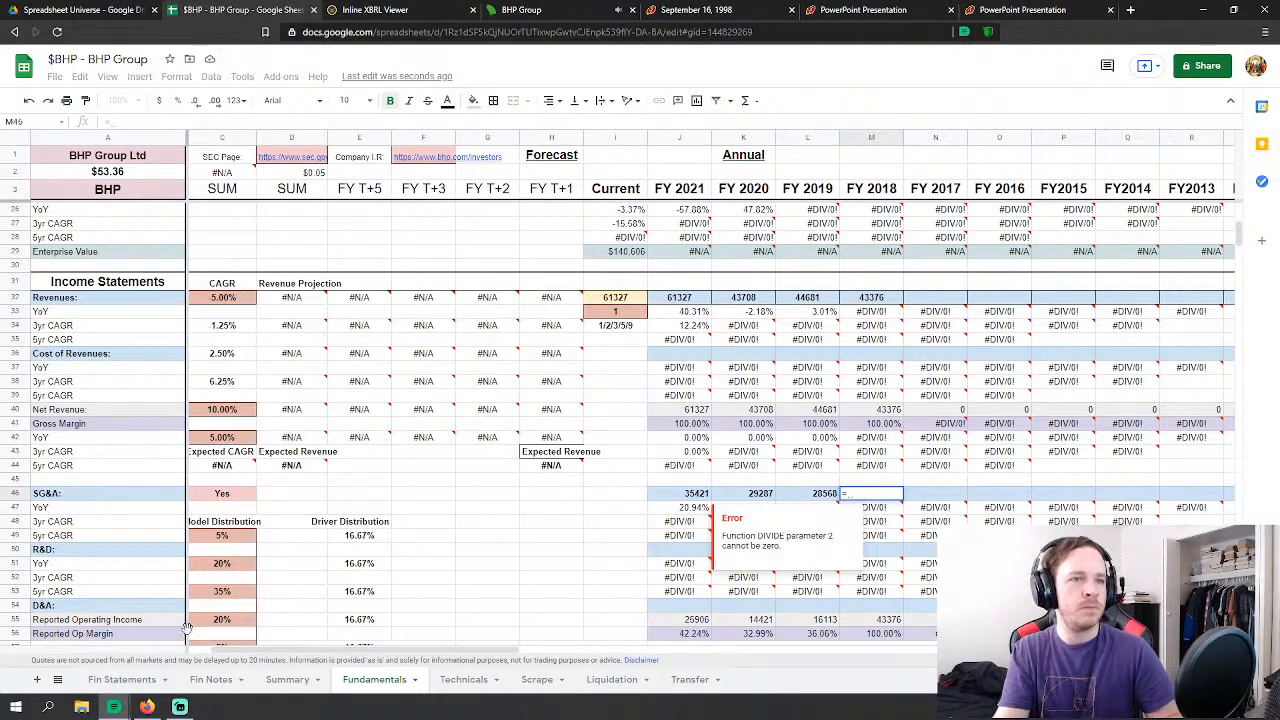
click(122, 679)
click(800, 279)
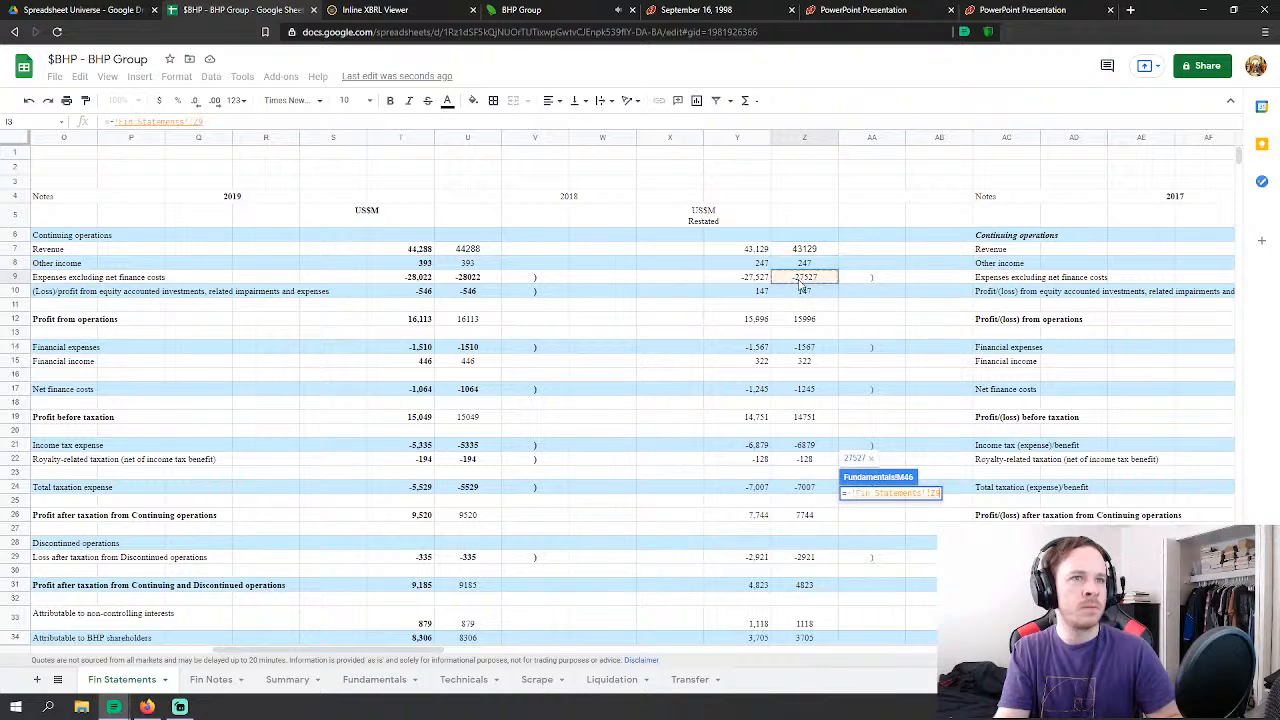
text(-)
click(809, 293)
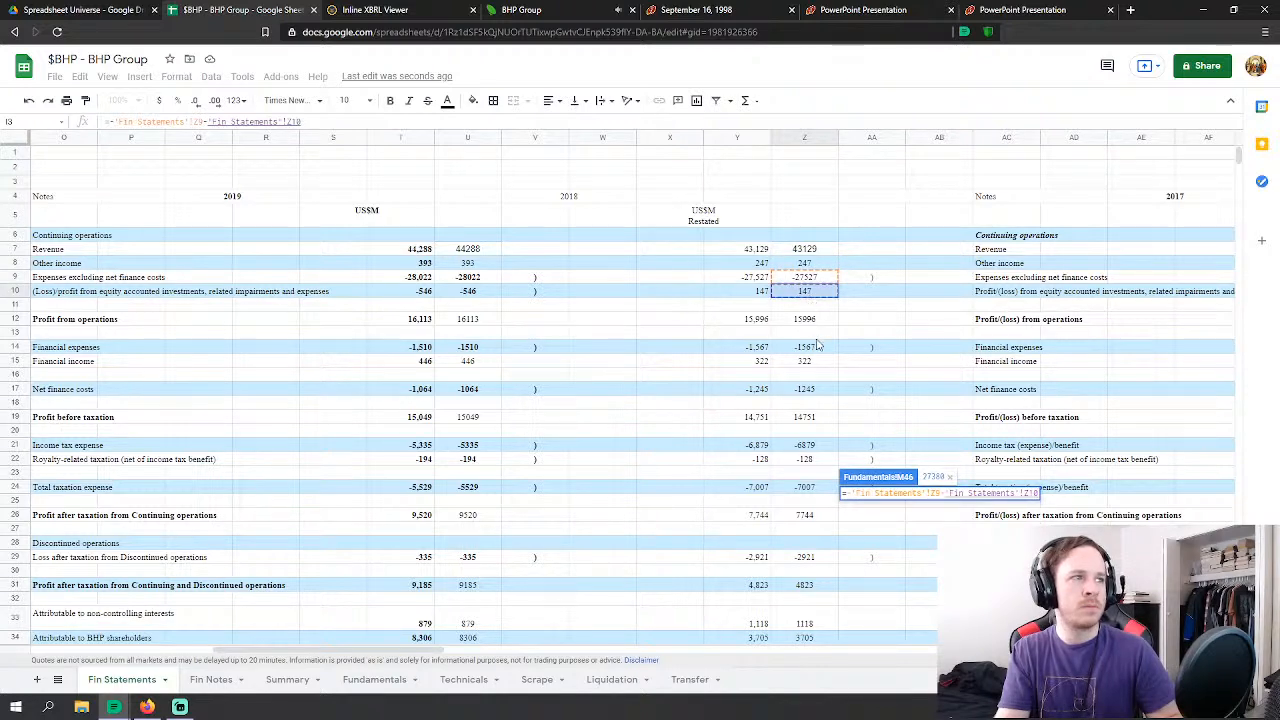
key(Return)
Step: Link FY 2018 Interest Income to the 2018 financial income in 'Fin Statements'!Z15
scroll(860, 470, down, 5)
click(870, 489)
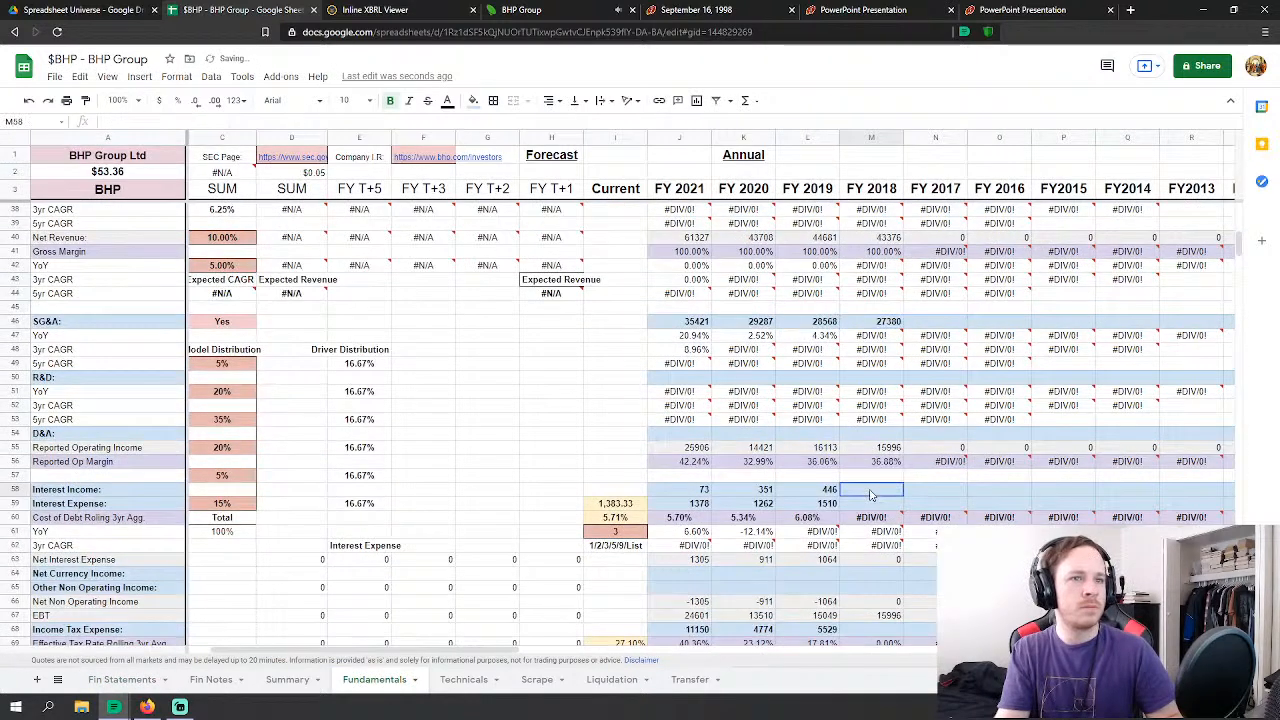
text(=)
click(122, 679)
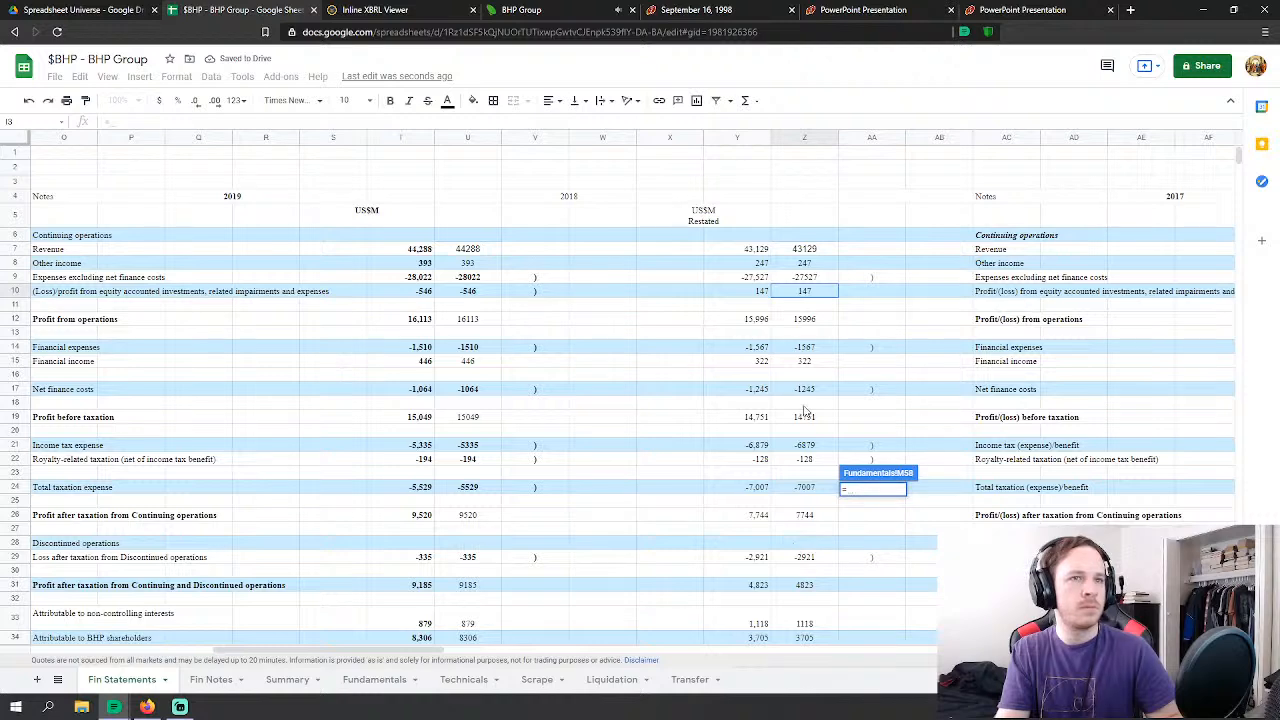
click(805, 361)
key(Return)
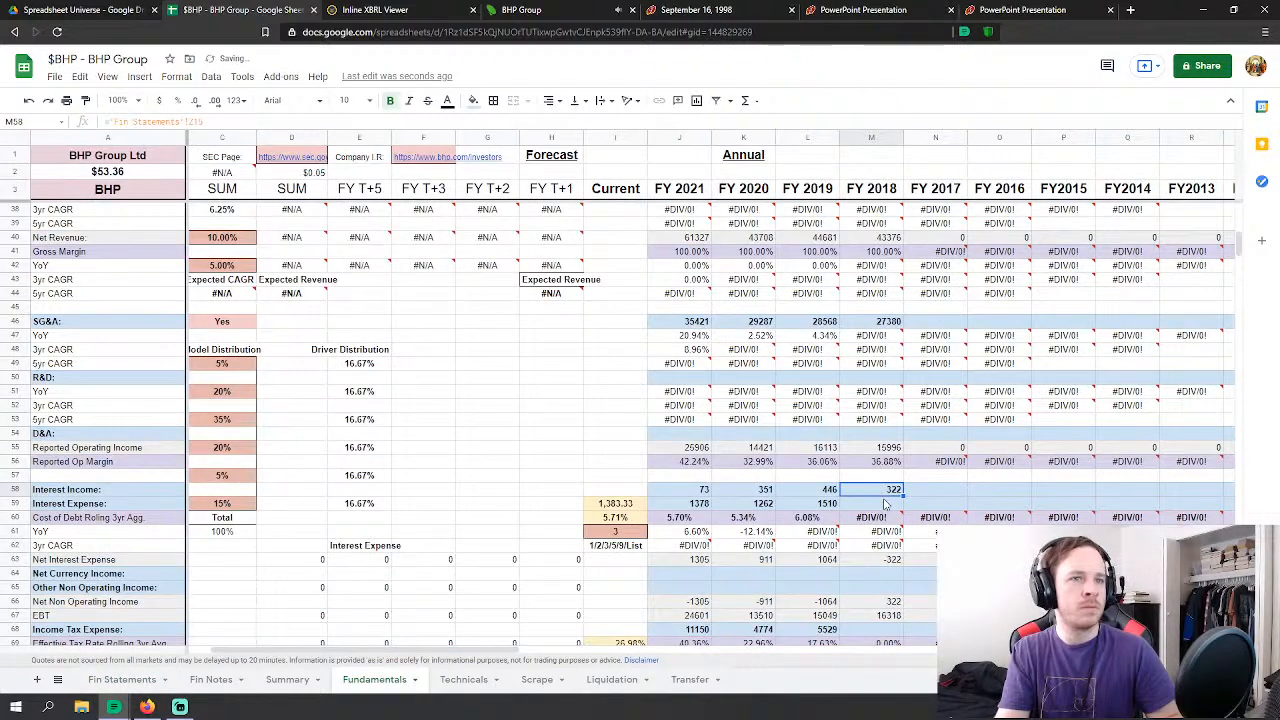
Step: Set FY 2018 Interest Expense to the negated 2018 financial expenses, =-'Fin Statements'!Z14
text(=)
click(122, 679)
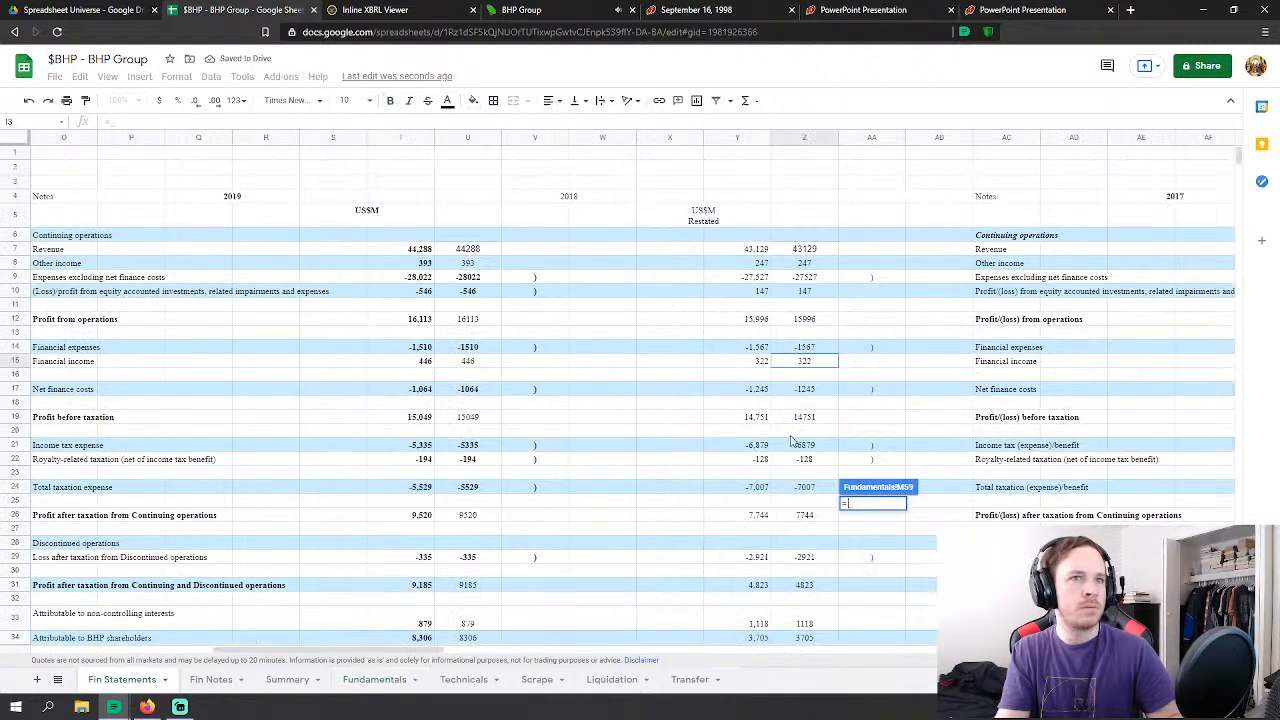
click(826, 348)
key(Return)
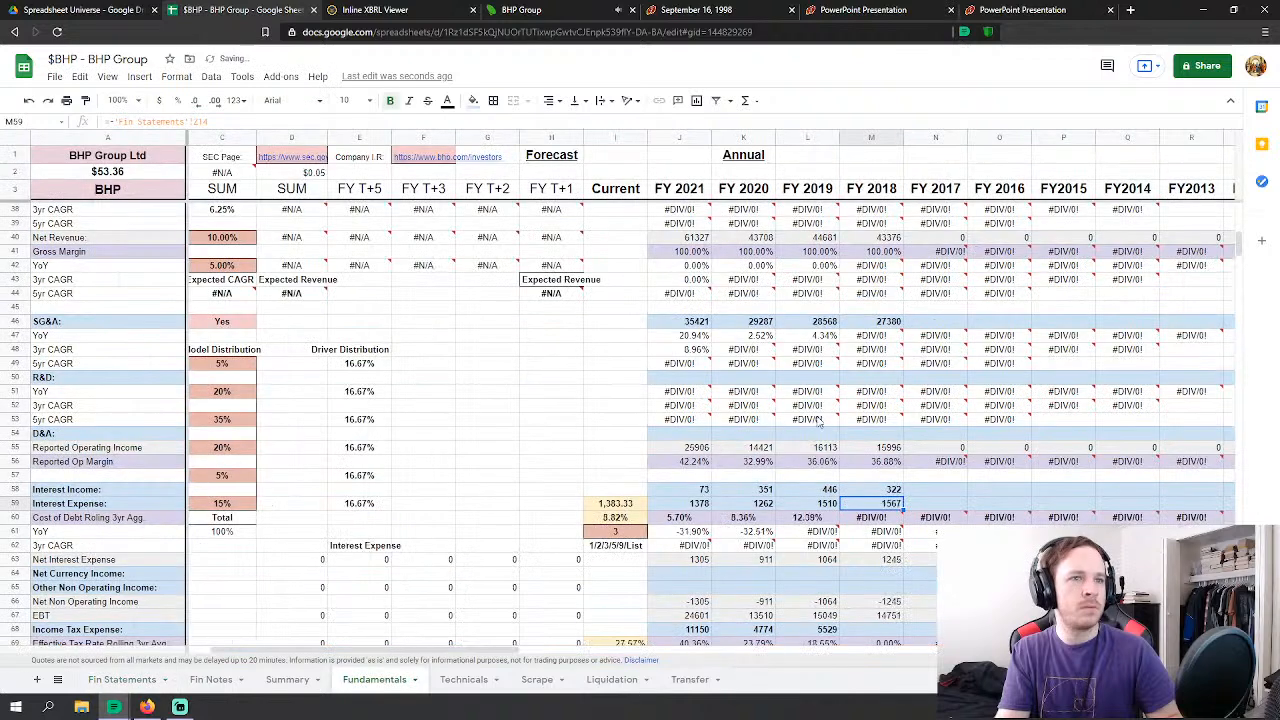
Step: Set FY 2018 Income Tax Expense to the negated 2018 total taxation expense, =-'Fin Statements'!Z24
click(890, 424)
text(=)
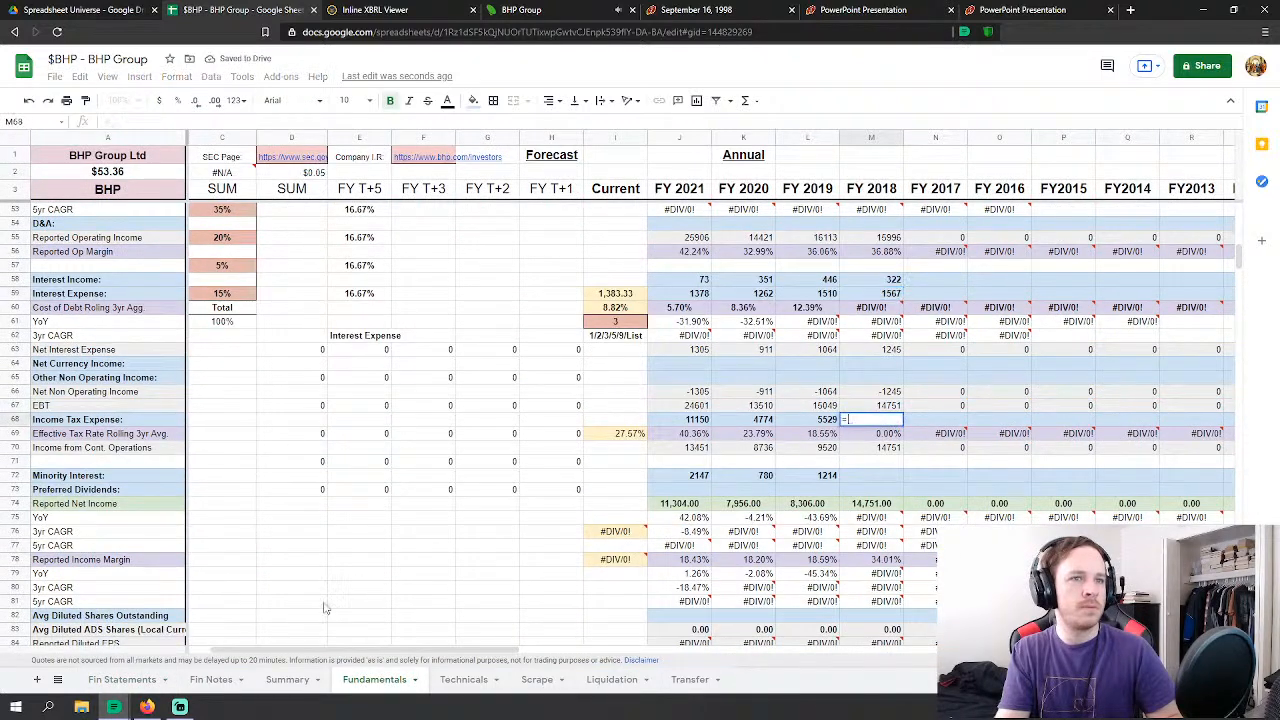
click(121, 679)
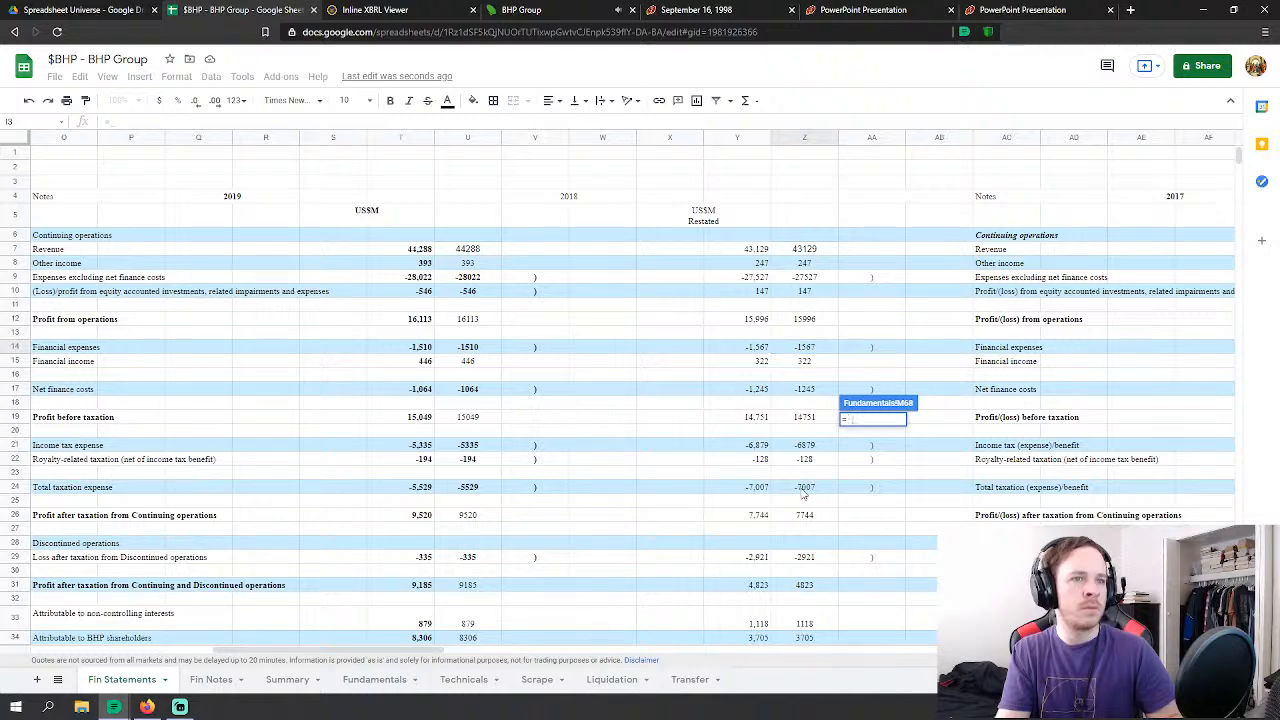
click(803, 492)
key(Return)
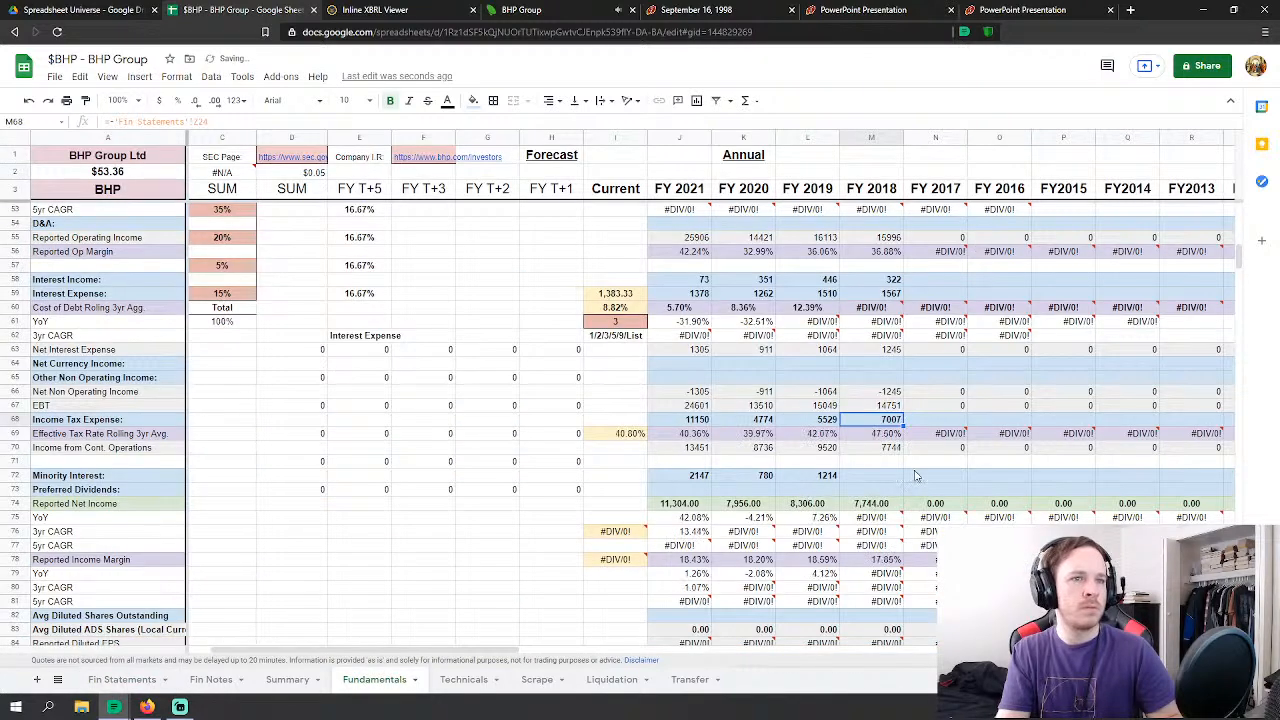
Step: Set FY 2018 Minority Interest to the negated discontinued operations loss plus the non-controlling share, =-'Fin Statements'!Z29+'Fin Statements'!Z33
scroll(888, 480, down, 3)
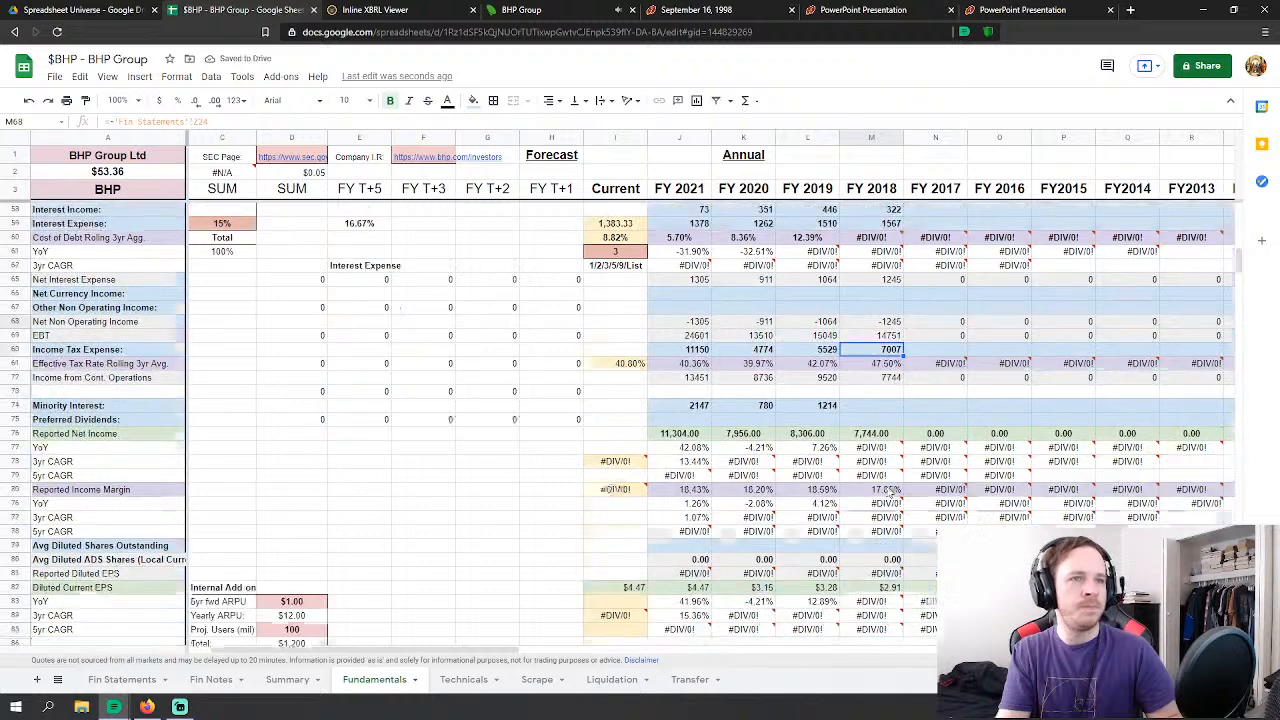
click(880, 378)
text(=)
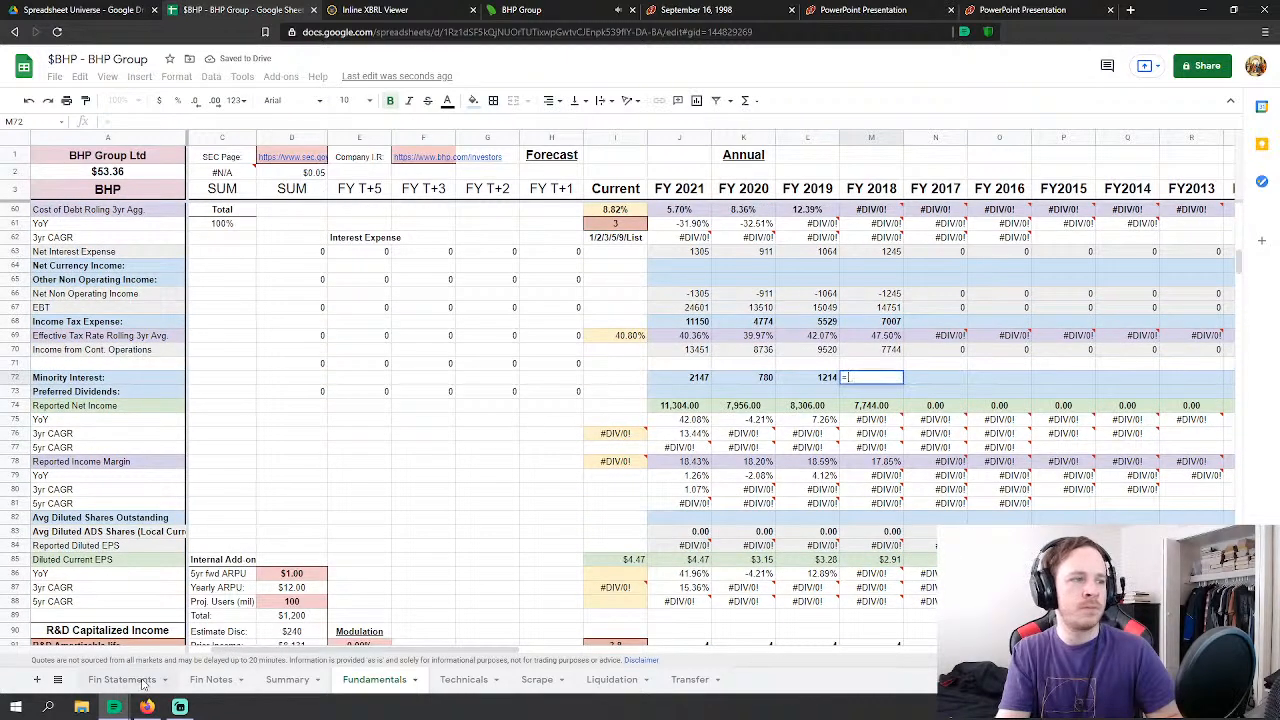
click(122, 679)
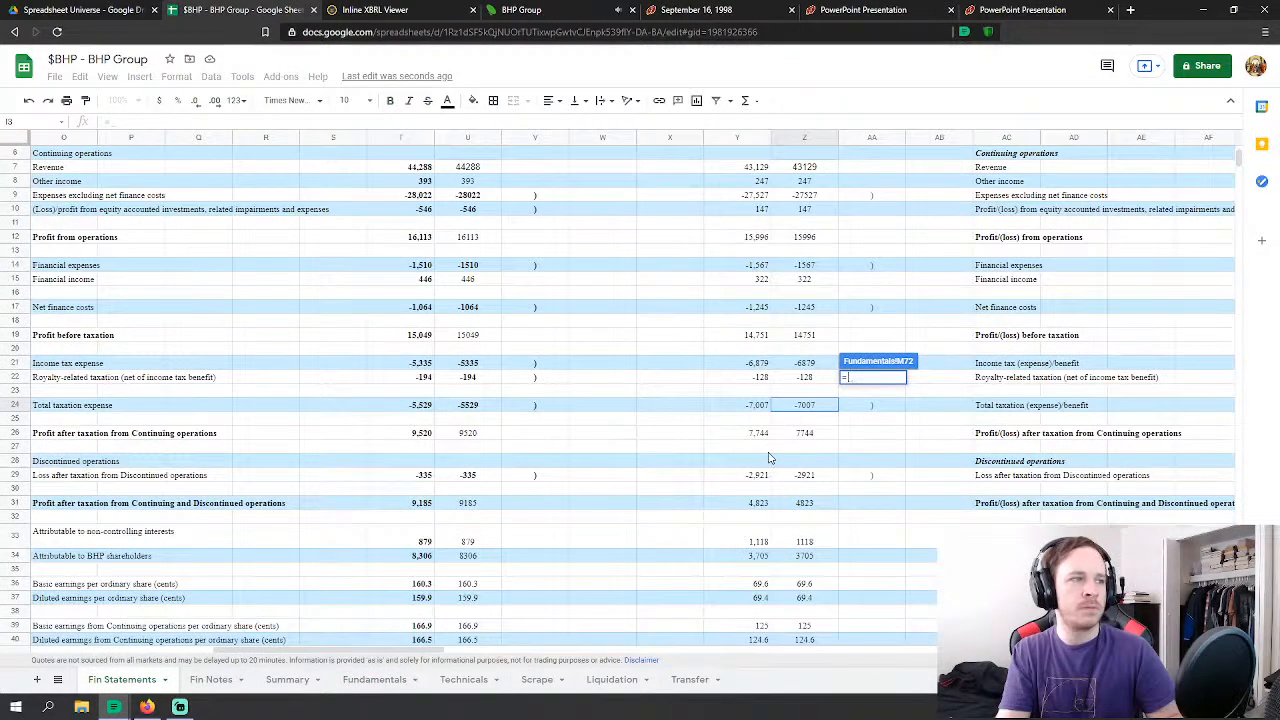
click(825, 478)
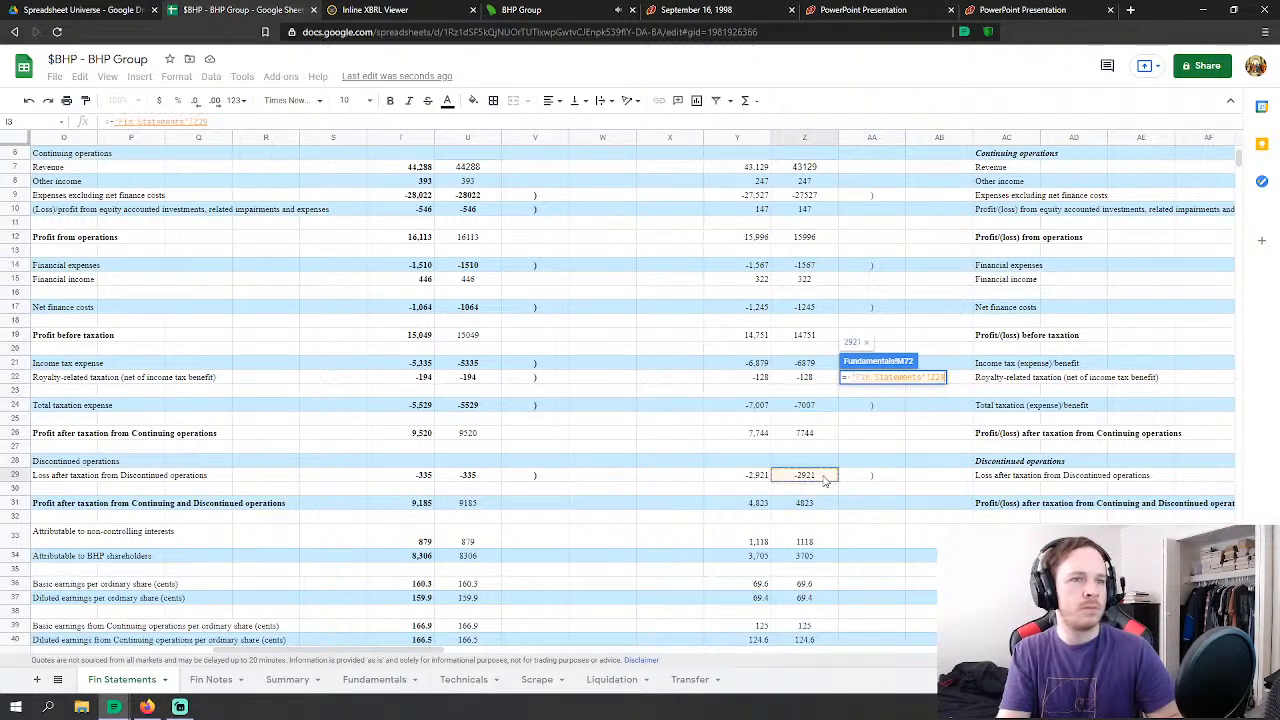
text(+)
click(820, 543)
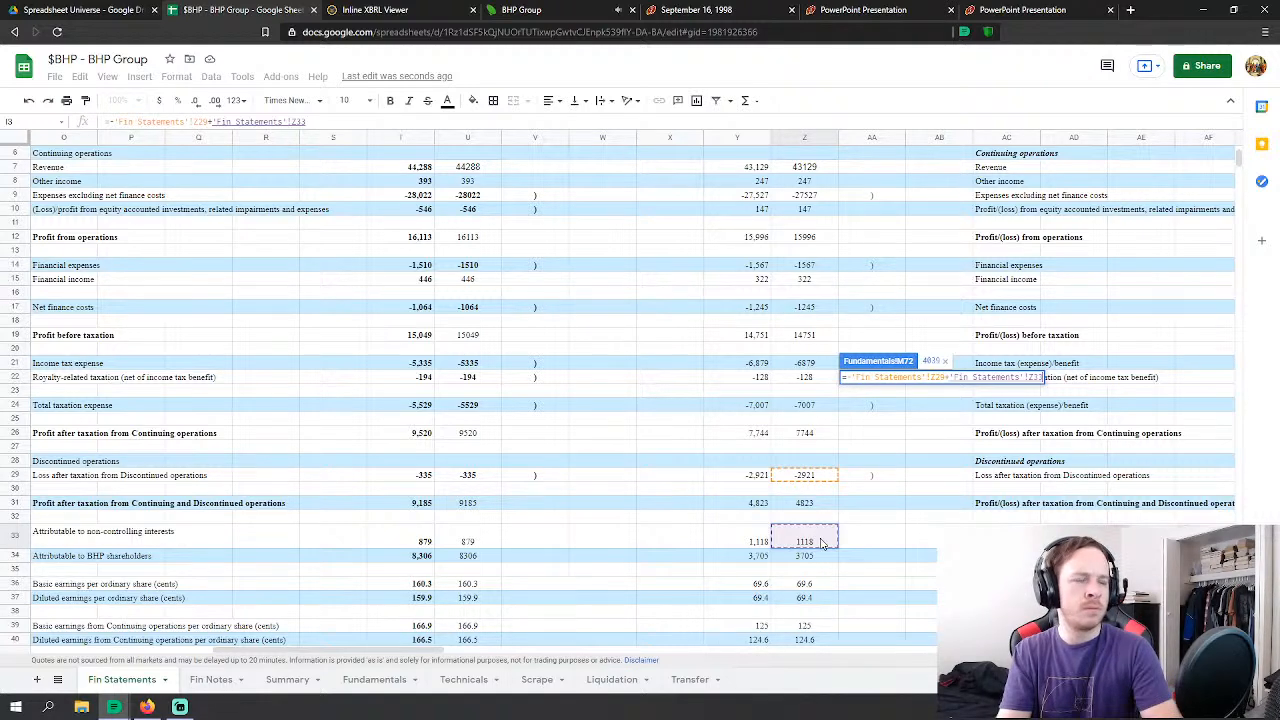
key(Return)
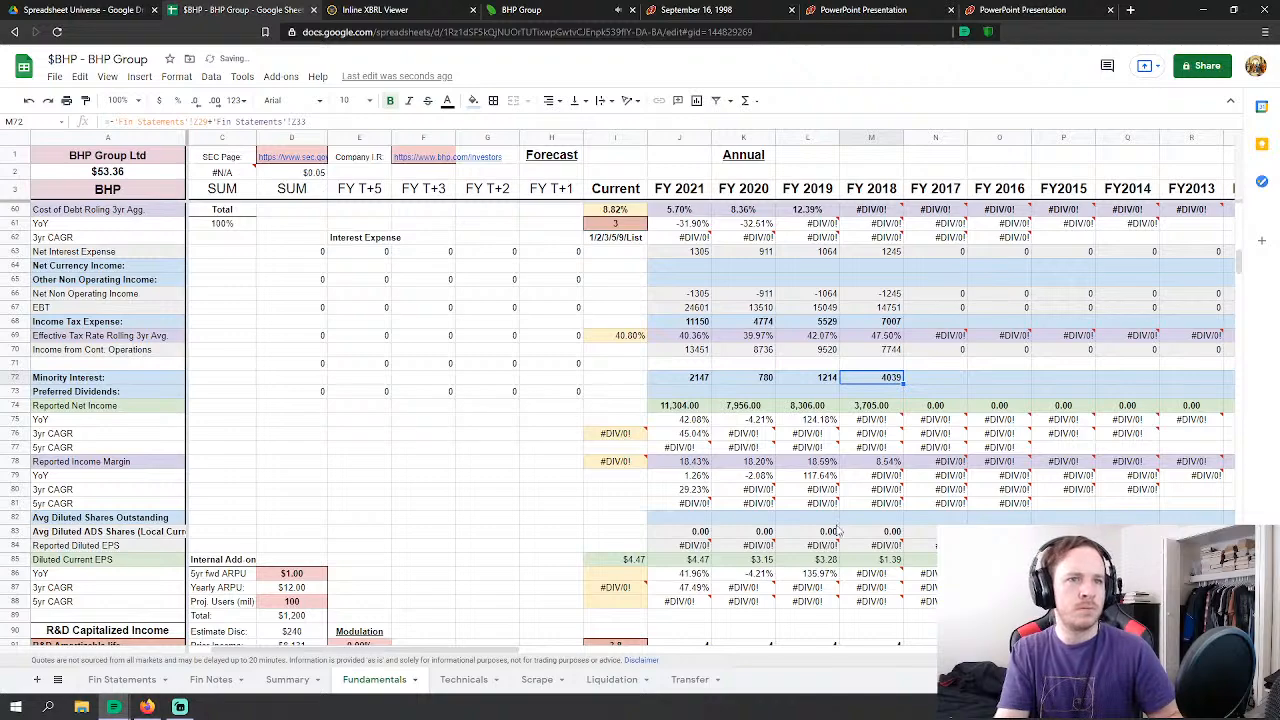
Step: Link FY 2018 CF Depreciation & Amortization to the 2018 depreciation and amortisation expense in 'Fin Statements'!Z106
scroll(873, 510, down, 3)
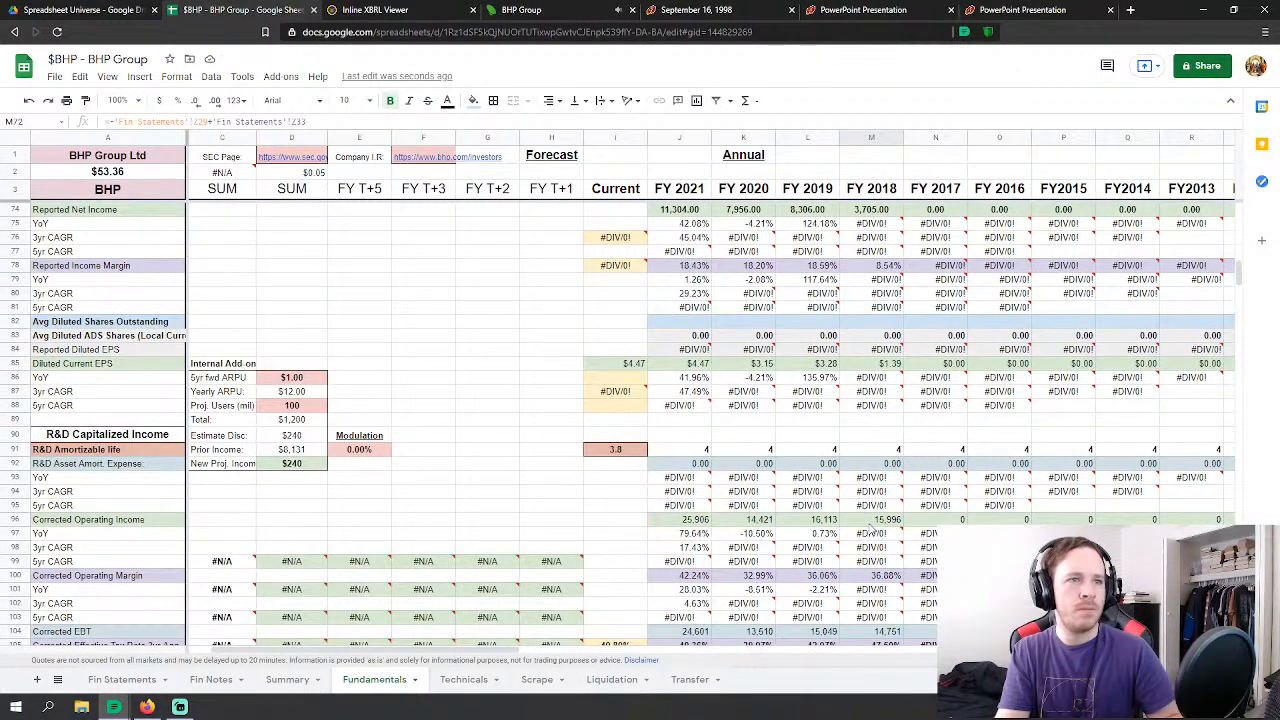
scroll(870, 528, down, 8)
scroll(858, 528, down, 1)
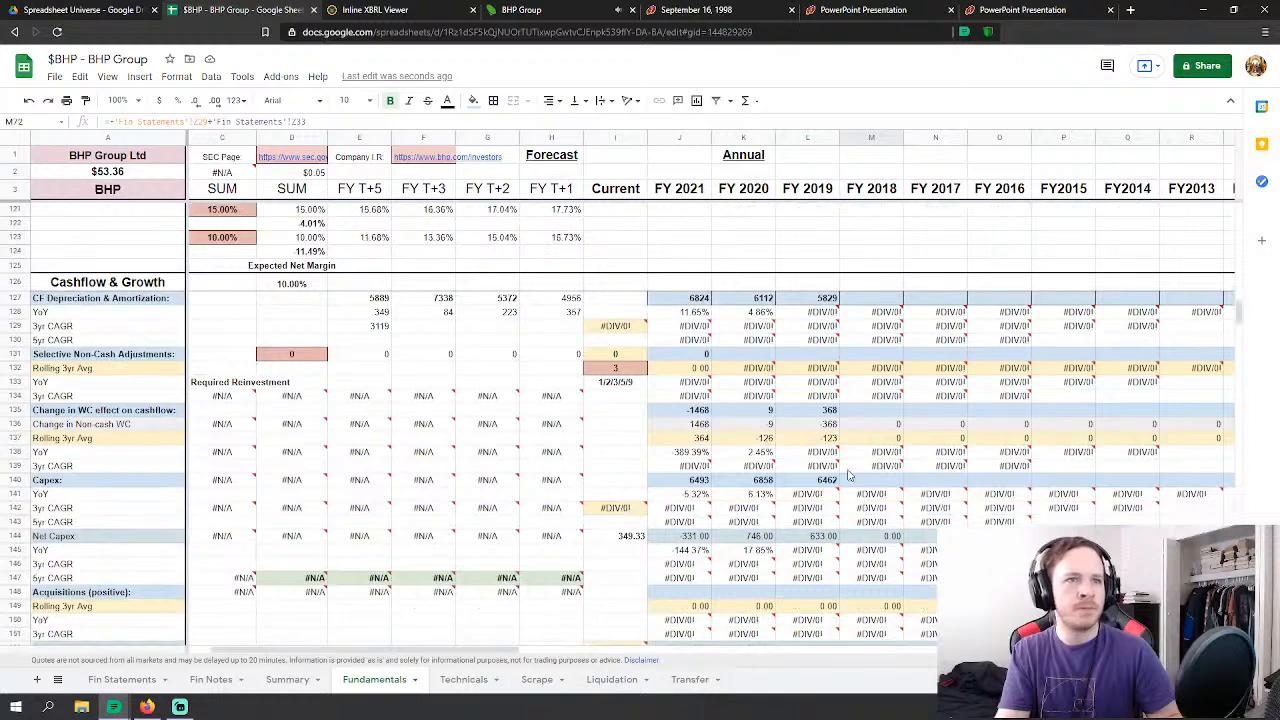
click(888, 299)
scroll(888, 302, down, 1)
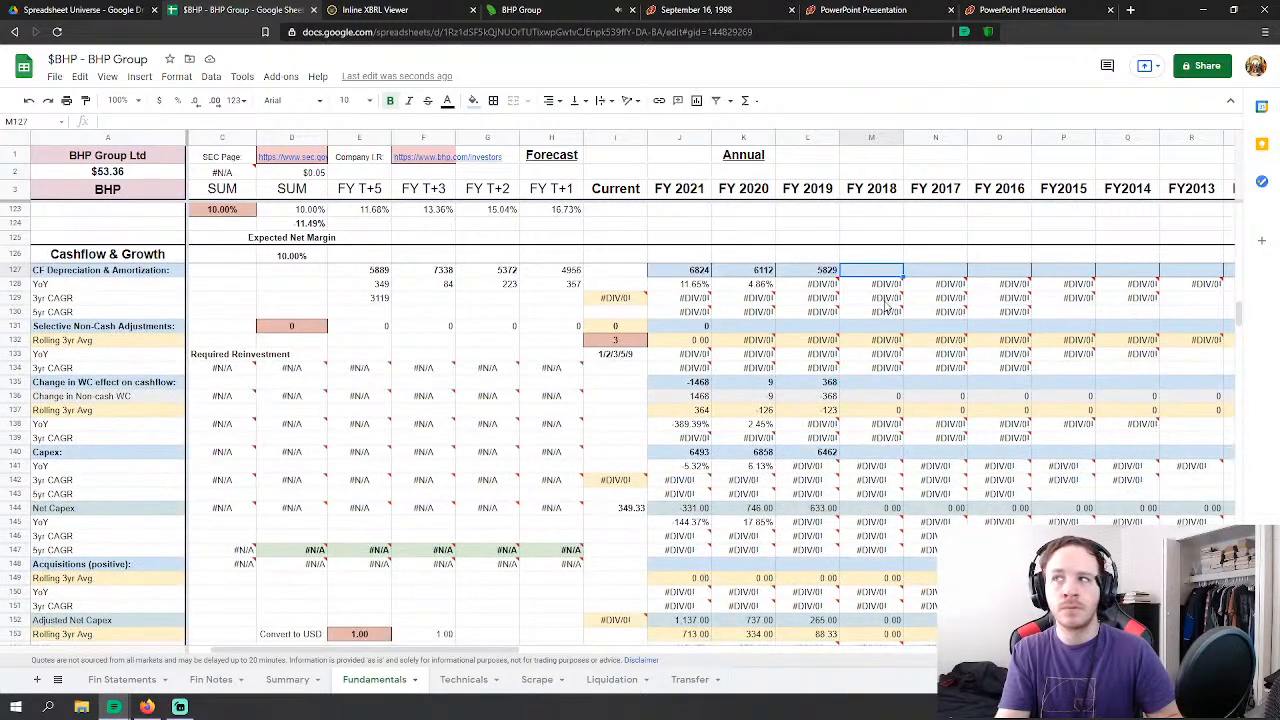
key(Return)
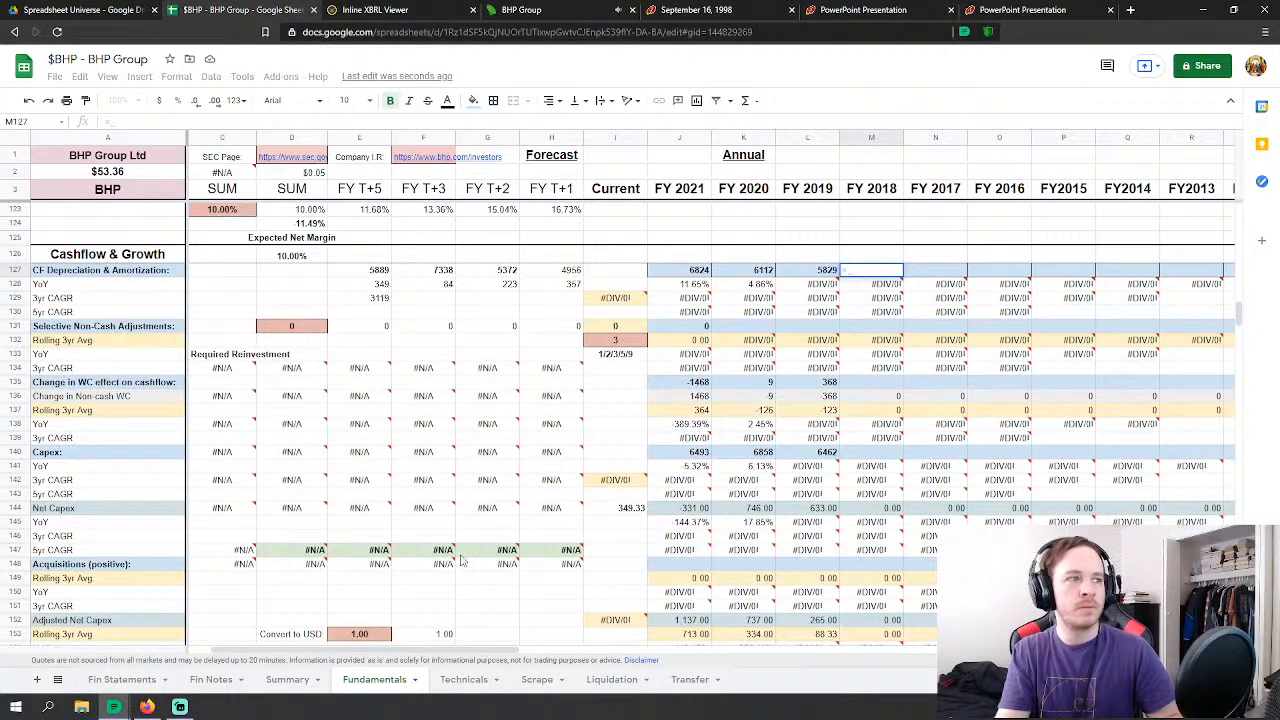
click(122, 679)
scroll(788, 402, down, 5)
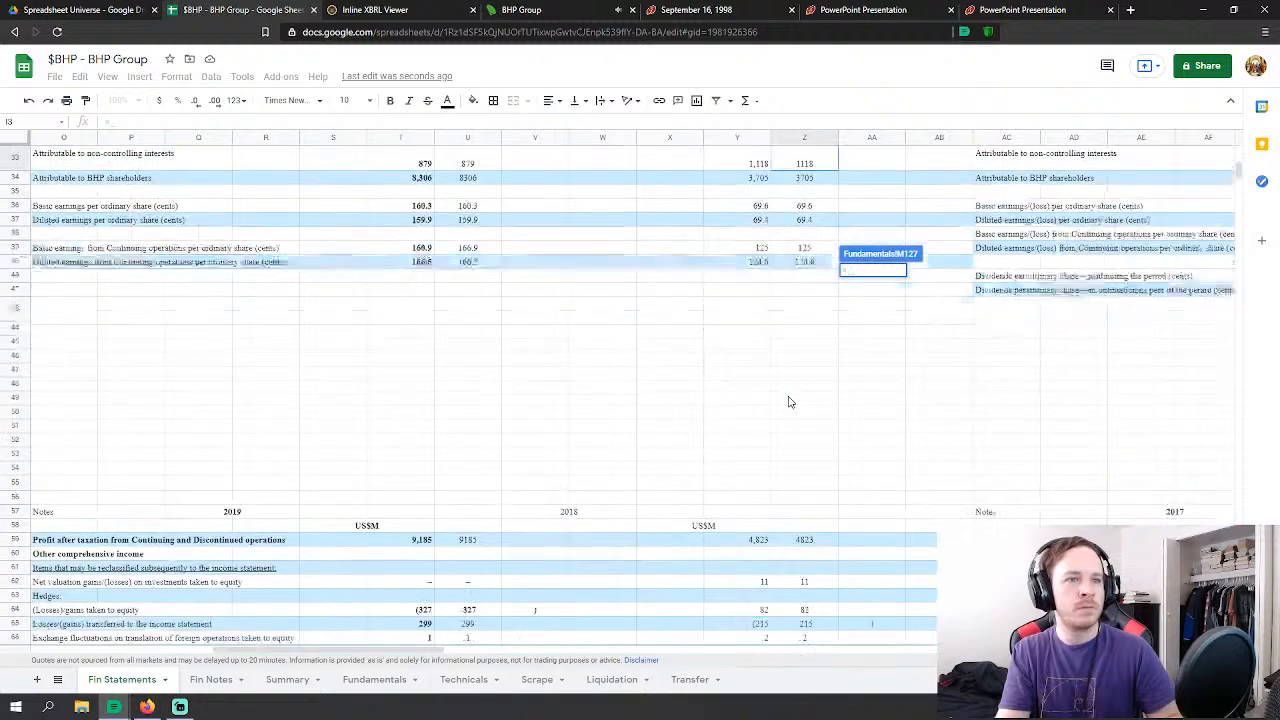
scroll(788, 402, down, 10)
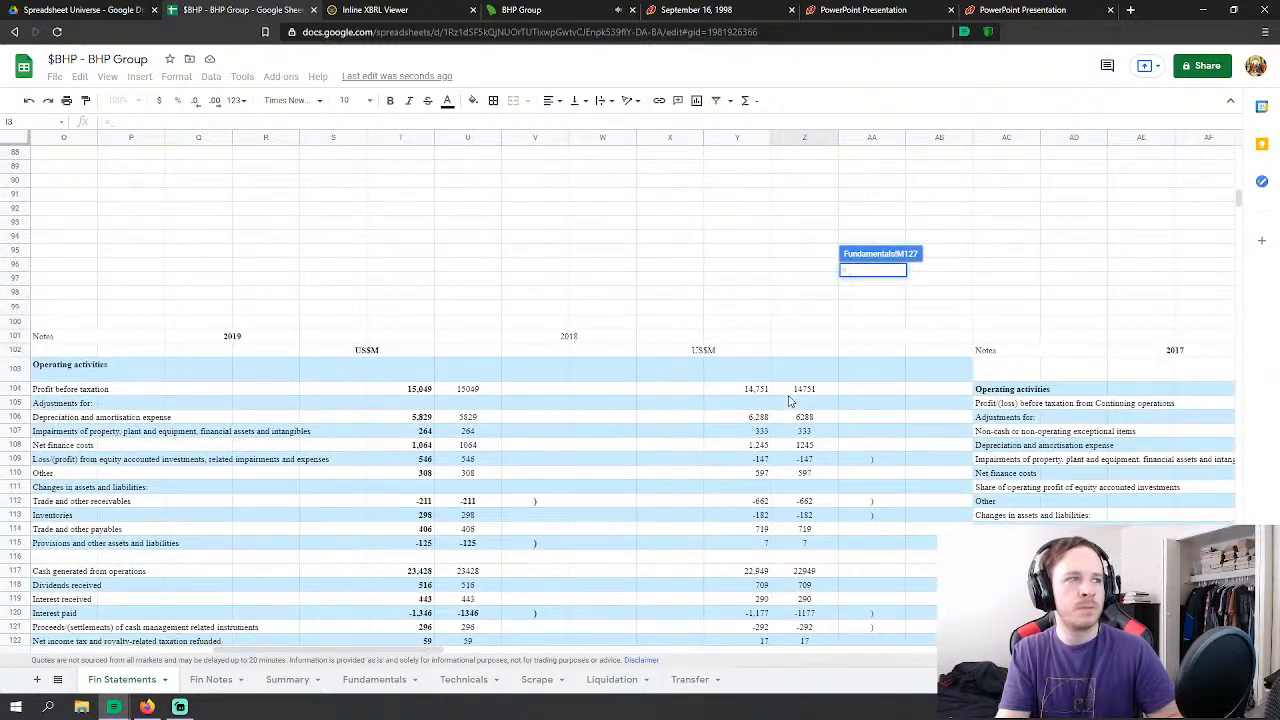
text(=)
click(798, 416)
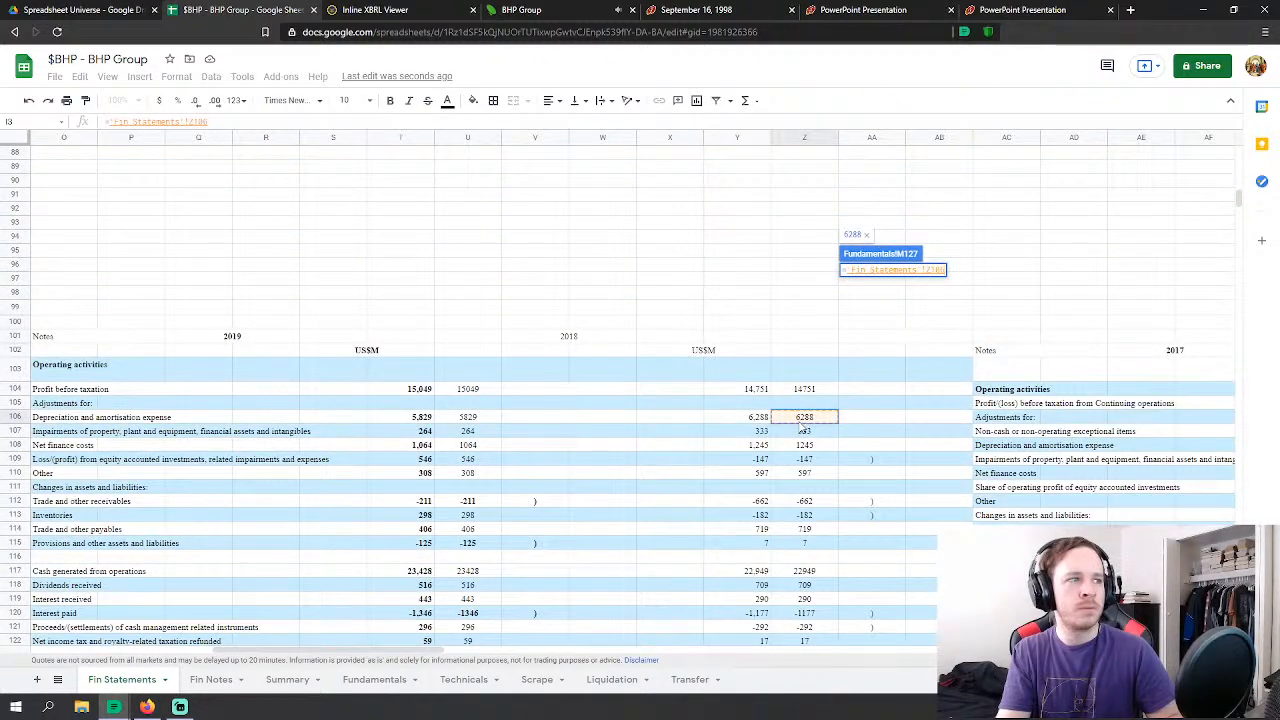
key(Return)
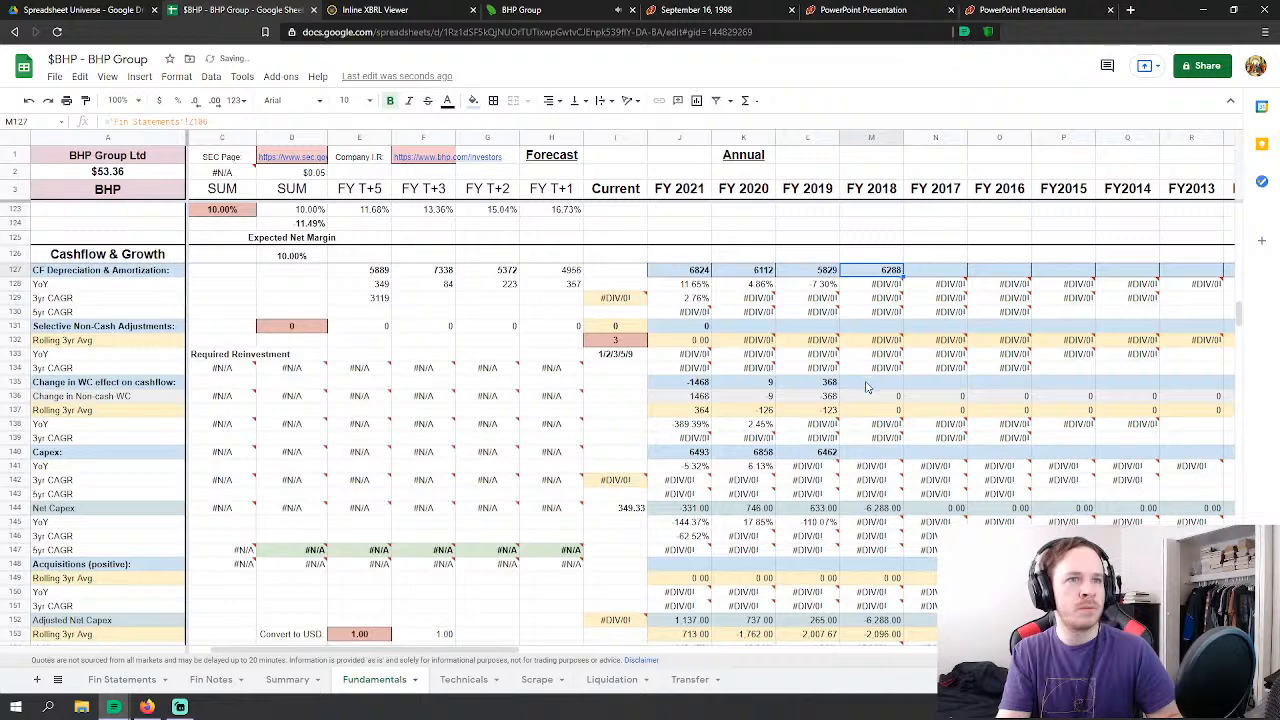
Step: Set FY 2018 Change in WC effect on cashflow to the sum of the 2018 changes in assets and liabilities, 'Fin Statements'!Z112:Z115
click(867, 387)
text(=su)
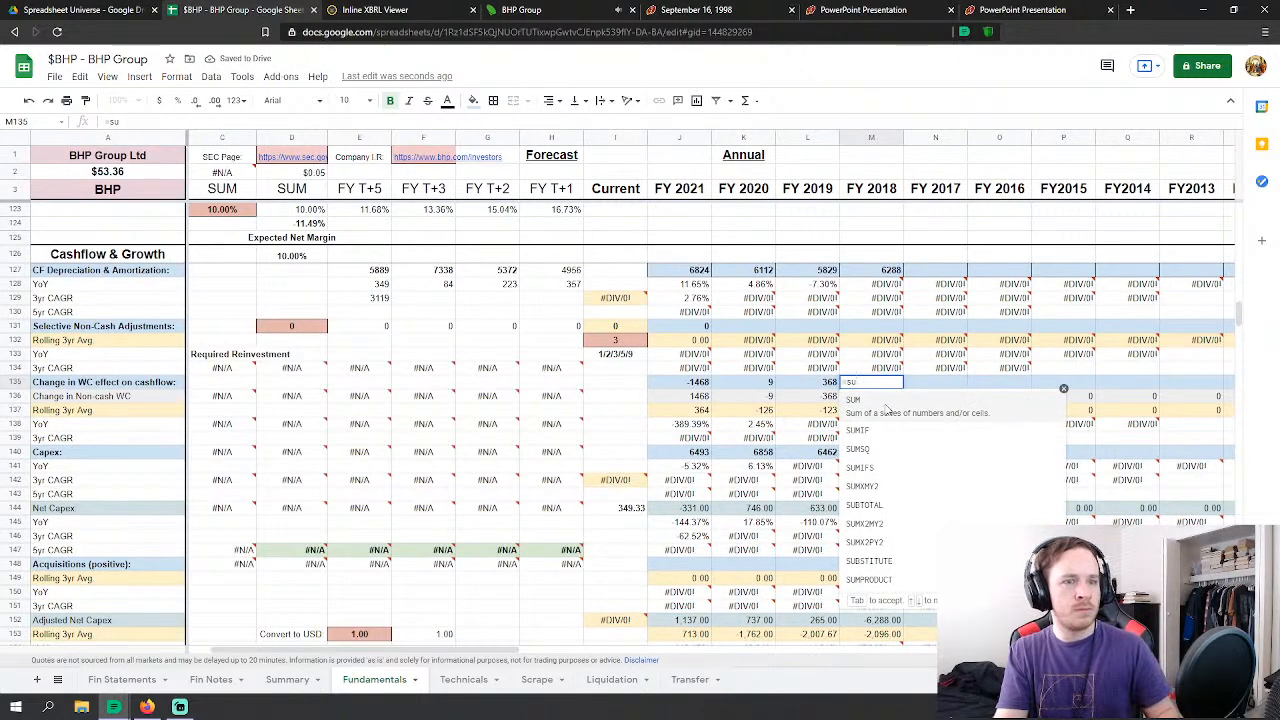
click(854, 467)
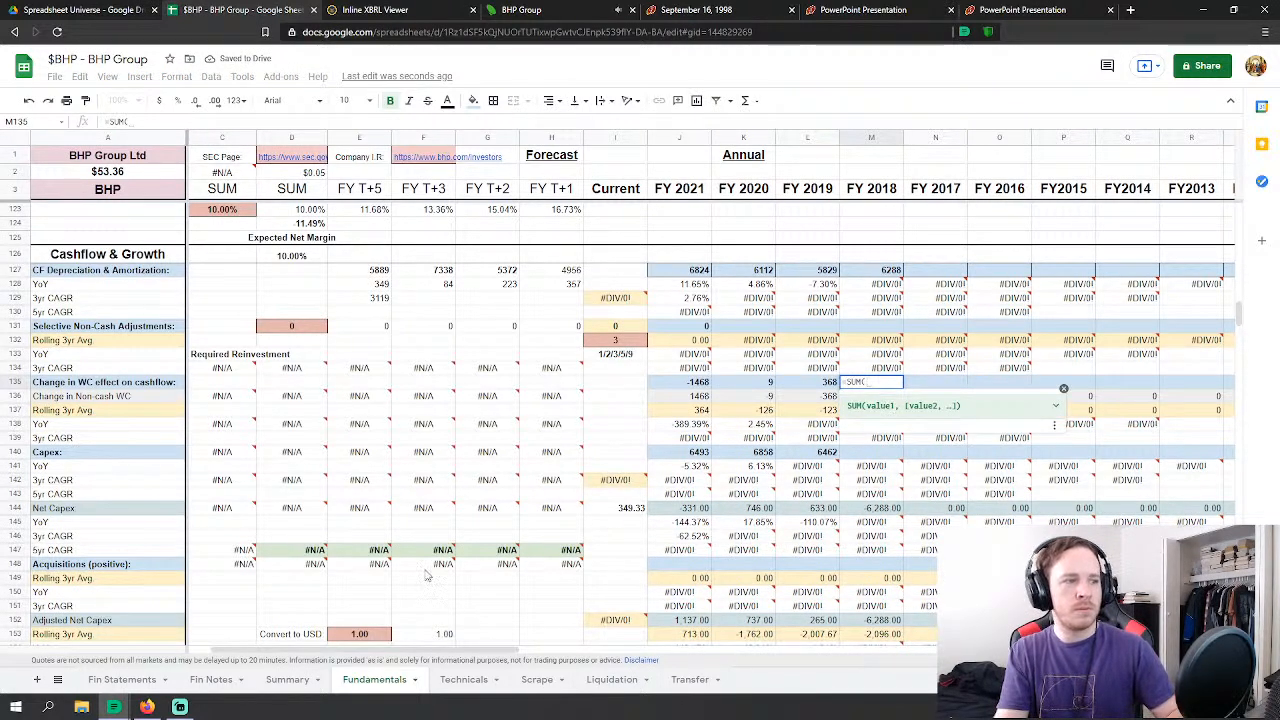
click(121, 679)
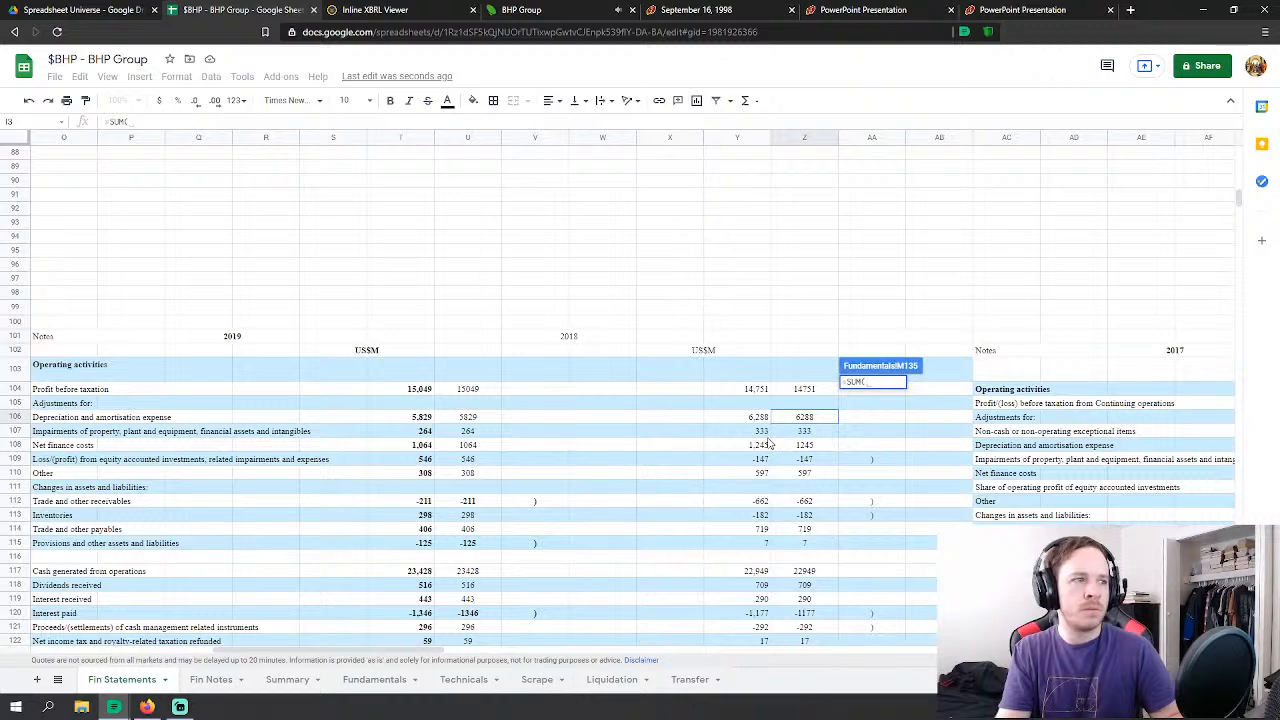
scroll(768, 441, down, 1)
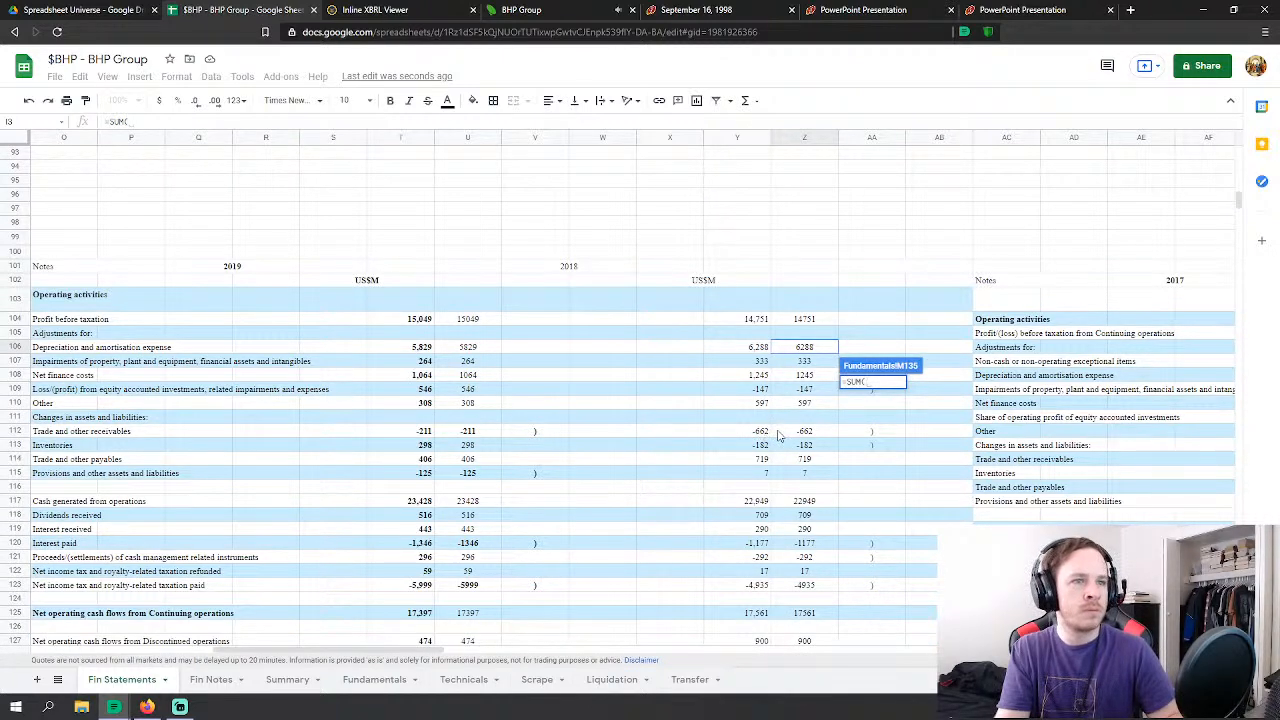
drag(803, 431, 804, 473)
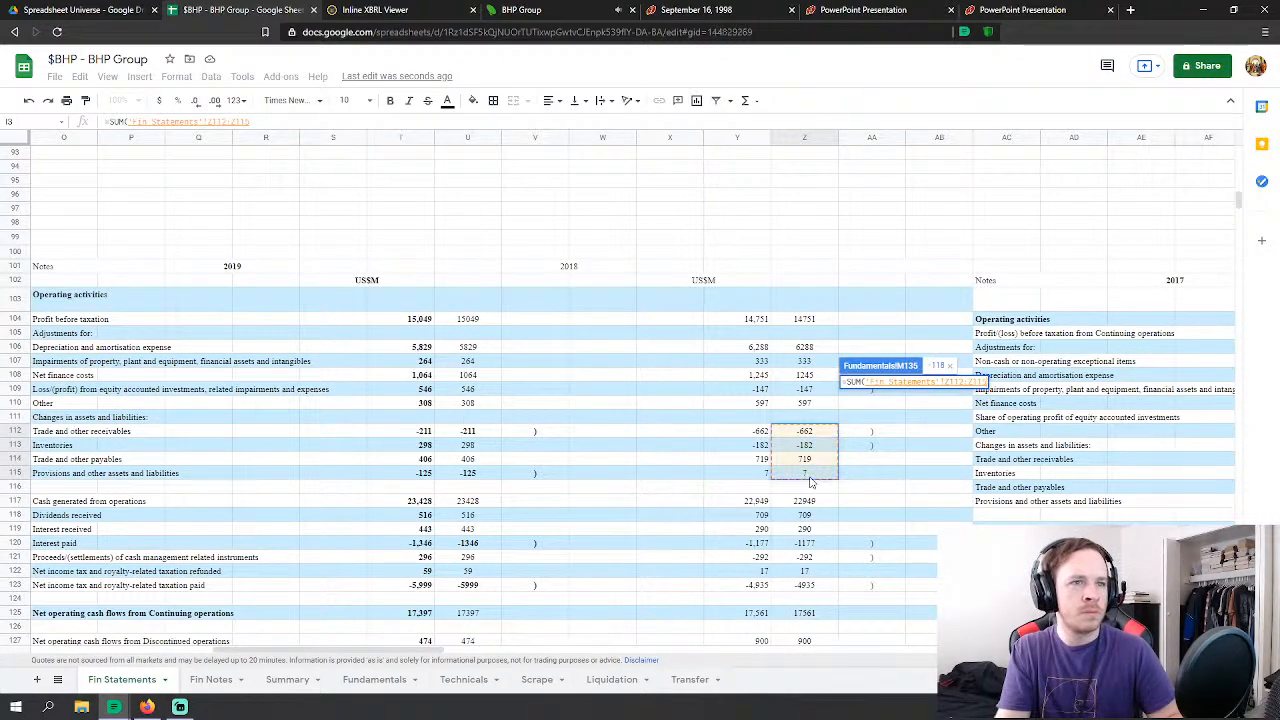
key(Return)
Step: Set FY 2018 Capex to the negated 2018 property purchases, exploration lines and asset sale proceeds, =-'Fin Statements'!Z132-'Fin Statements'!Z133-'Fin Statements'!Z134-'Fin Statements'!Z136
scroll(870, 400, down, 2)
click(880, 352)
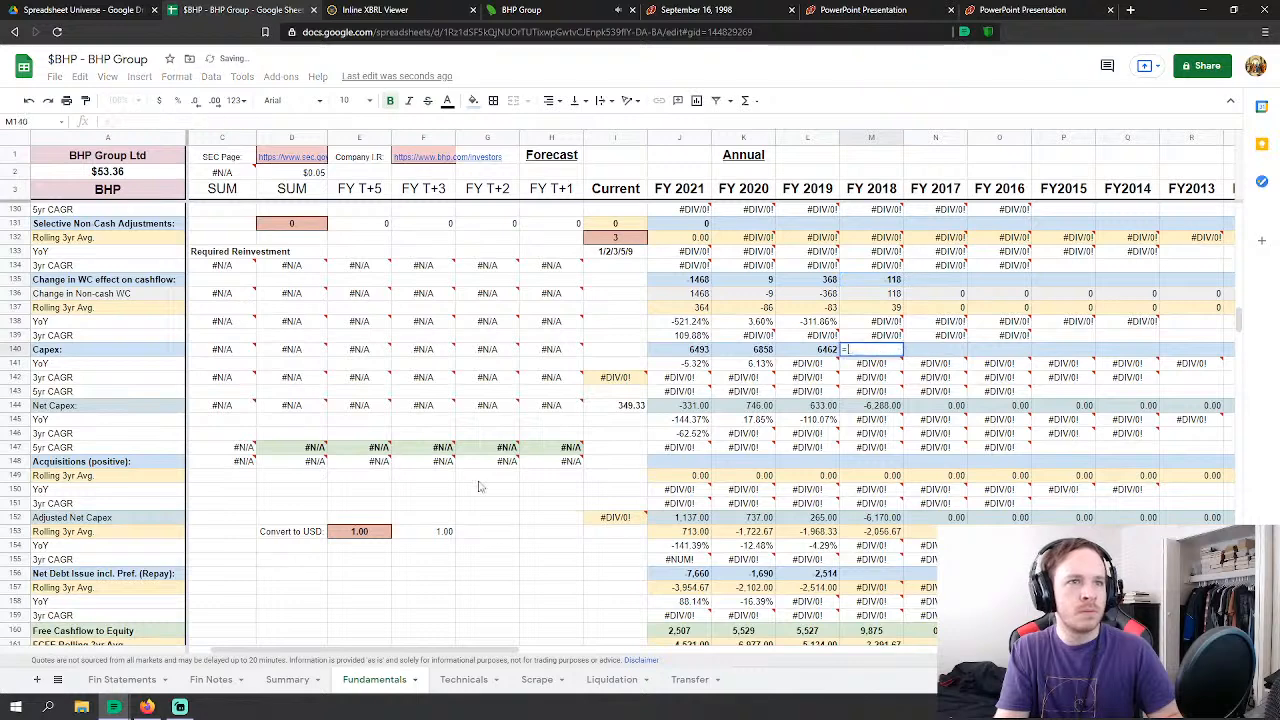
text(=)
click(122, 679)
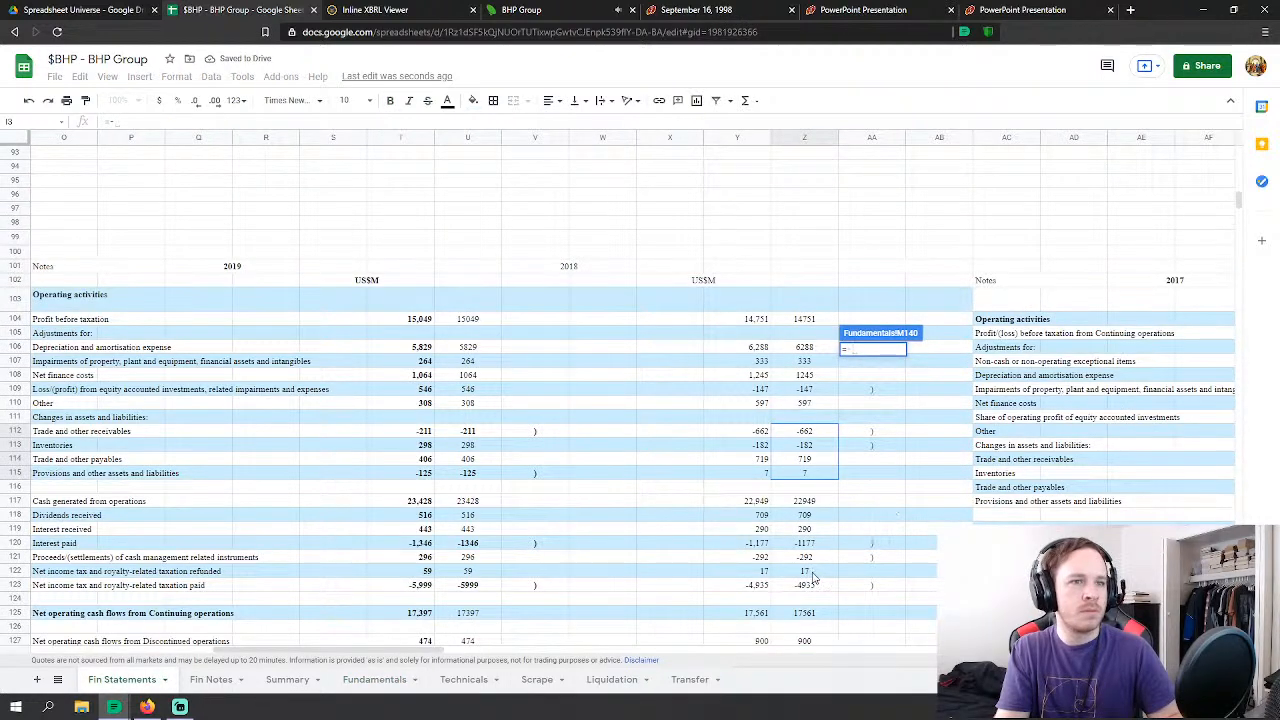
scroll(812, 580, down, 2)
scroll(806, 584, down, 2)
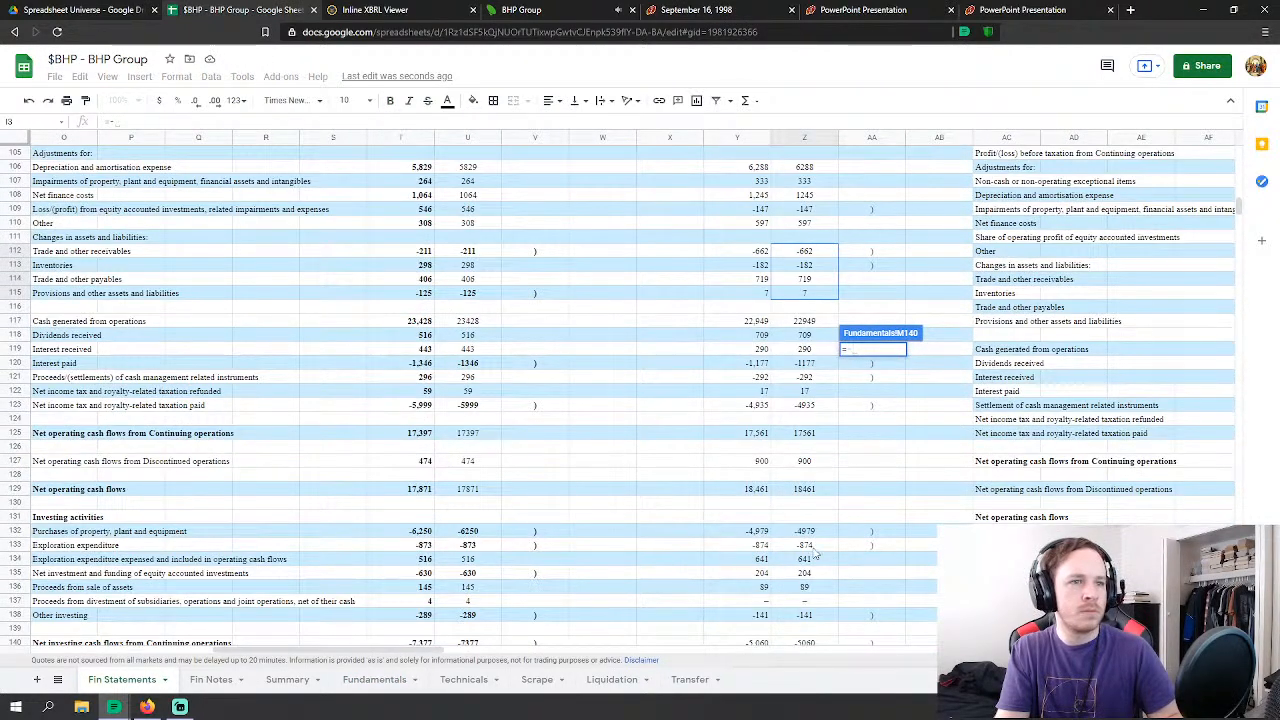
click(815, 535)
text(-)
click(808, 546)
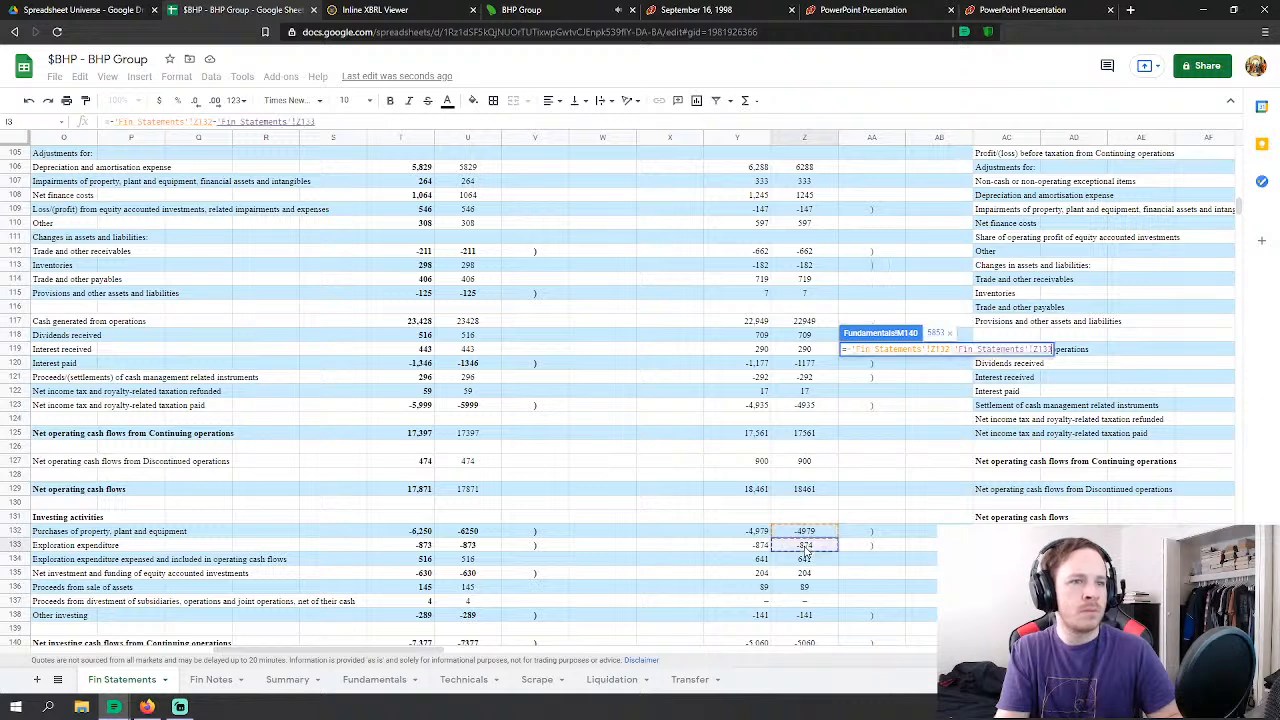
text(-)
click(806, 560)
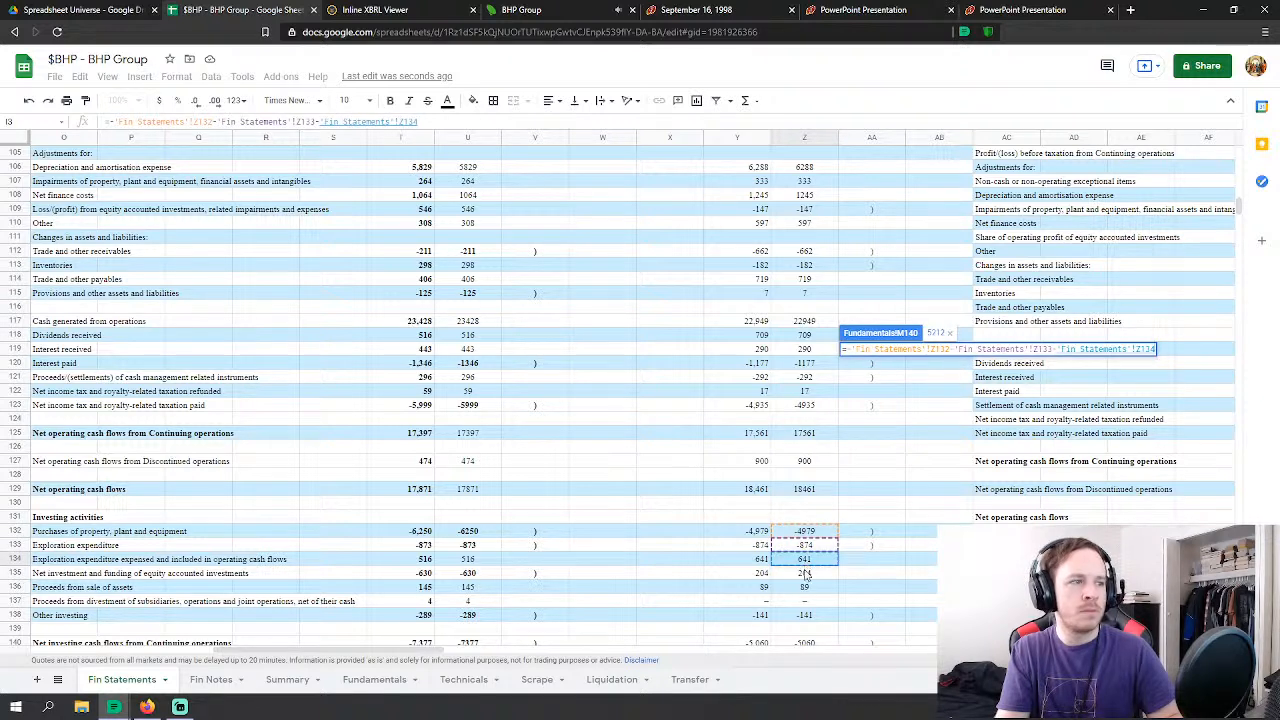
text(-)
click(806, 589)
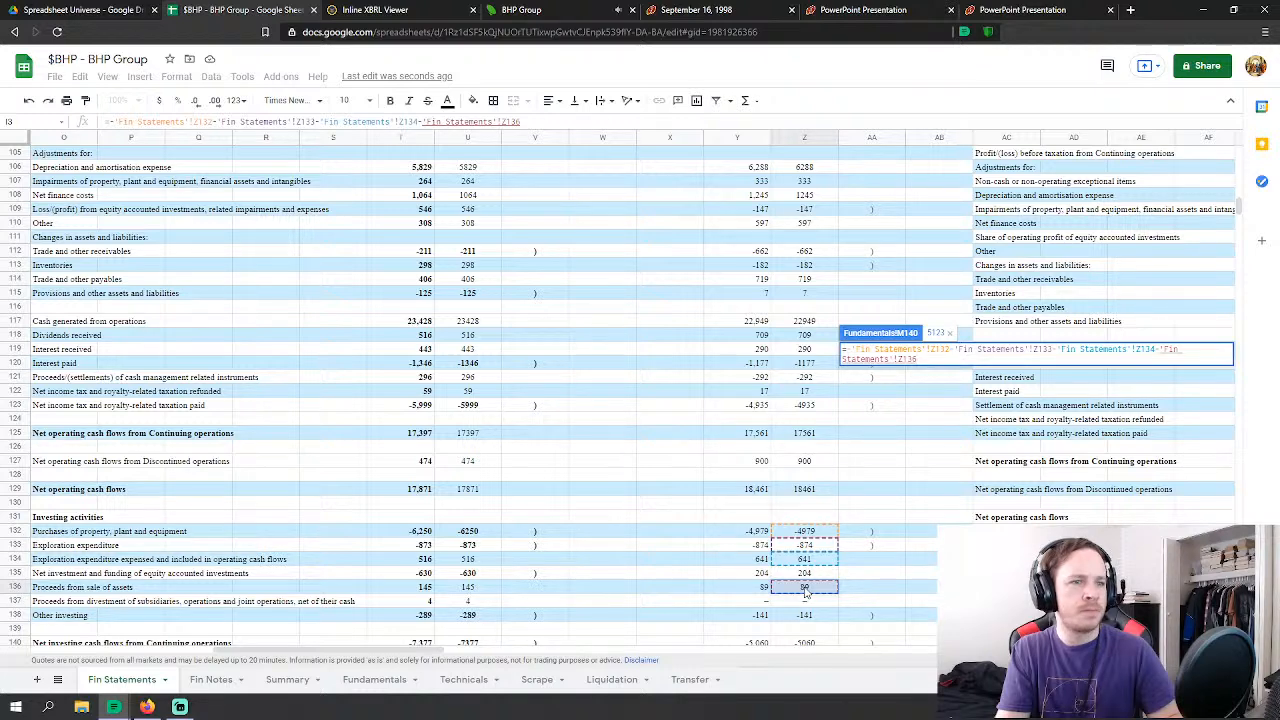
key(Return)
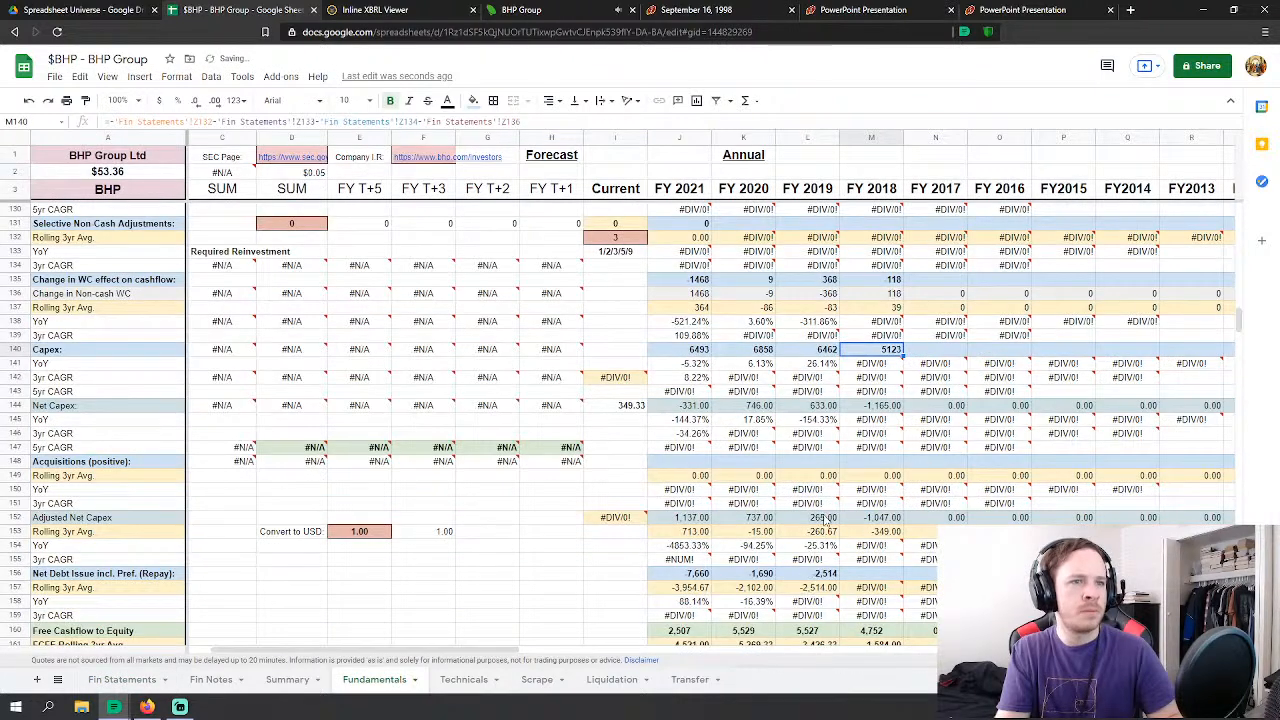
Step: Set FY 2019 Acquisitions to the negated 2019 proceeds from divestment of subsidiaries, =-'Fin Statements'!U137
click(808, 464)
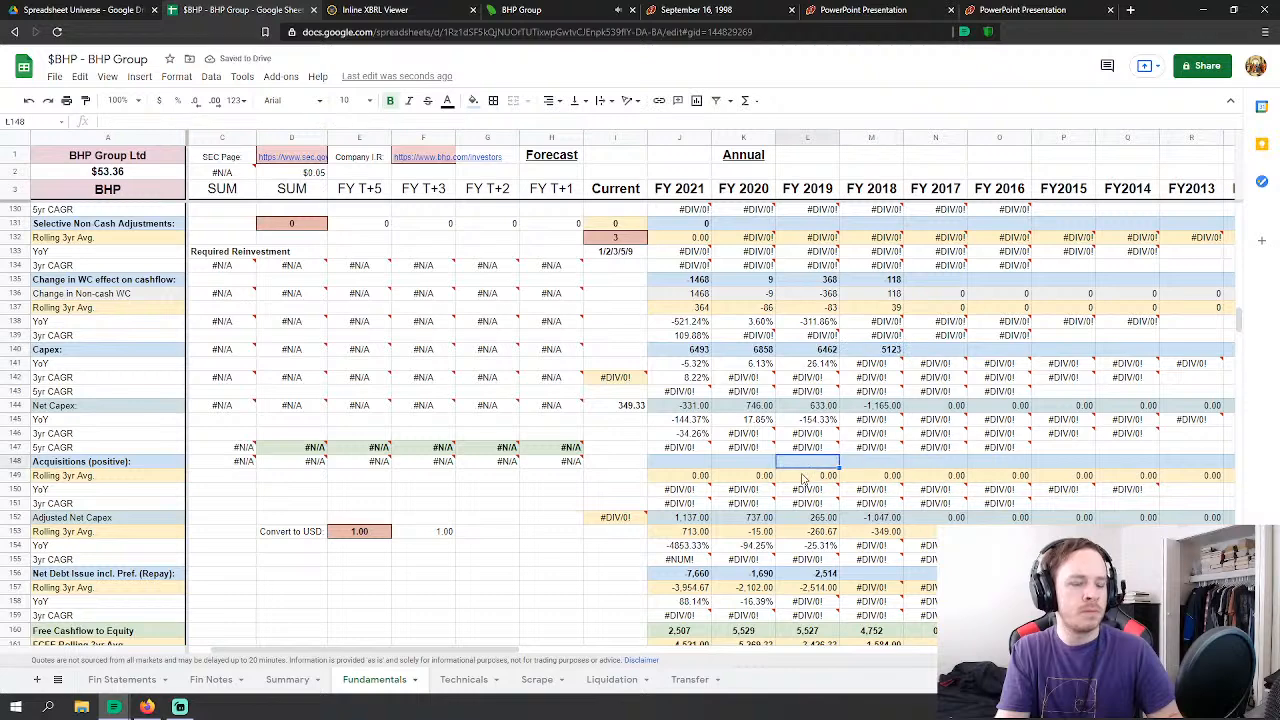
text(=)
click(130, 683)
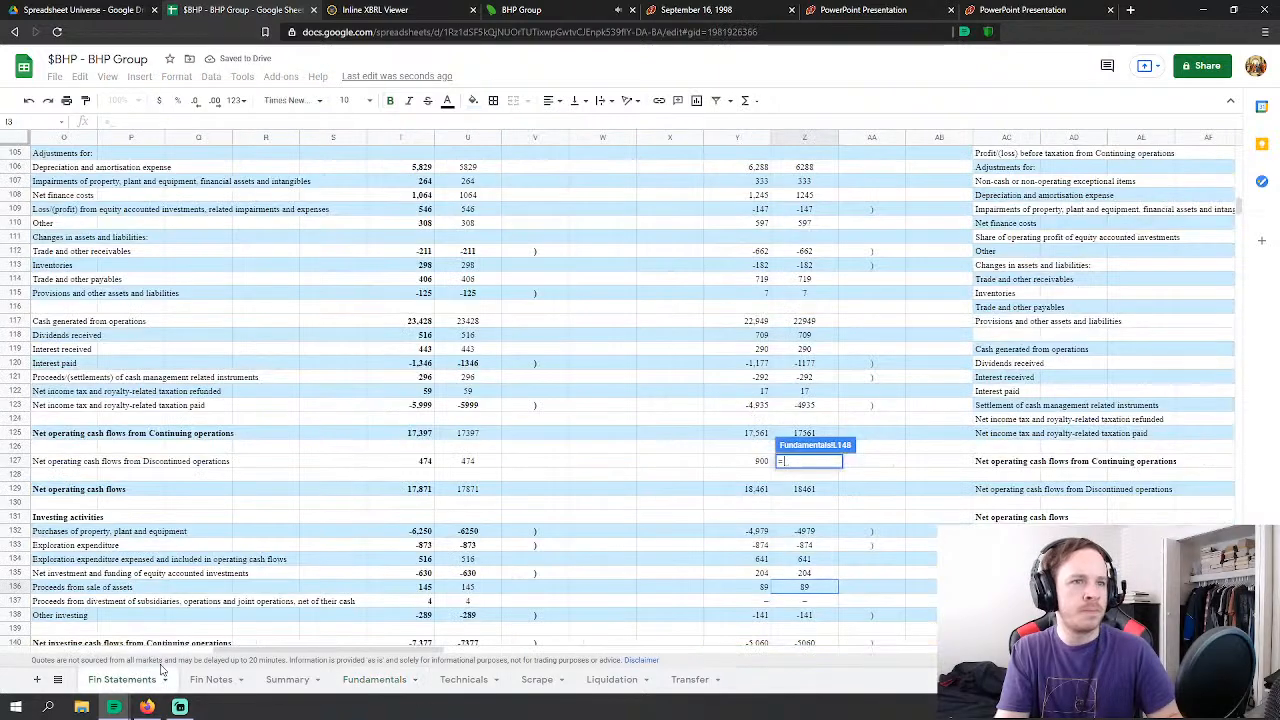
click(465, 603)
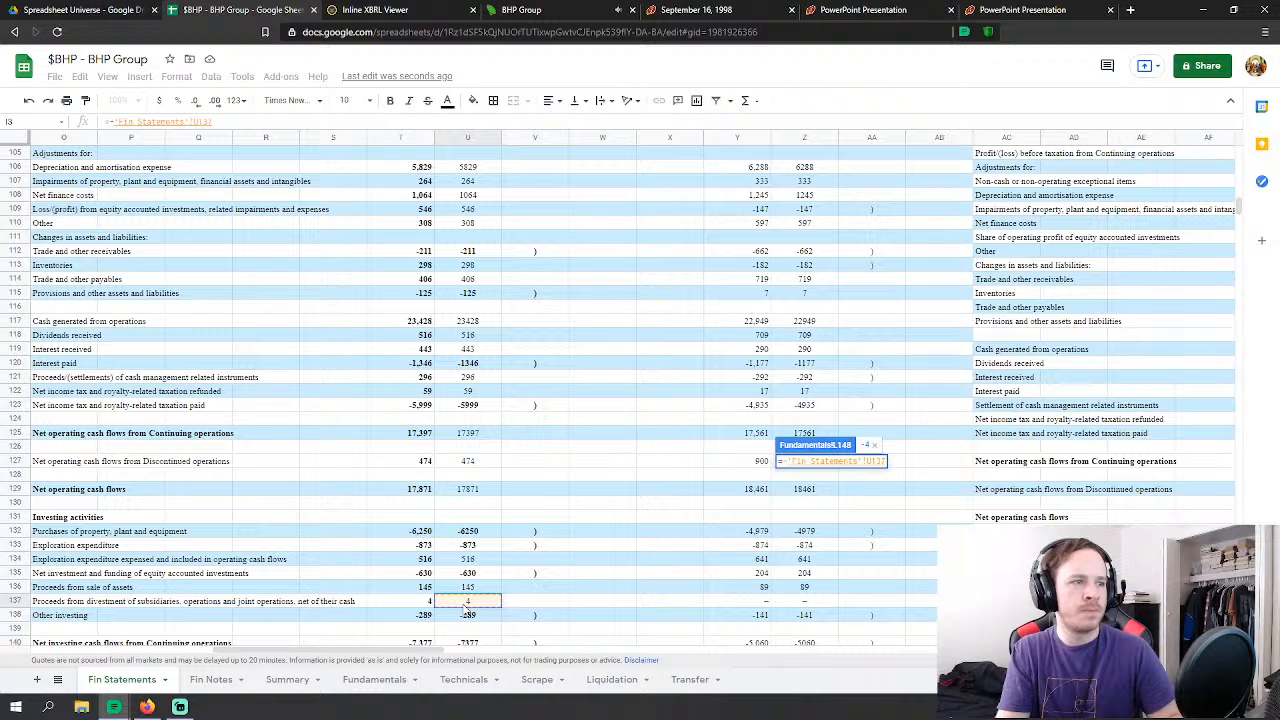
key(Return)
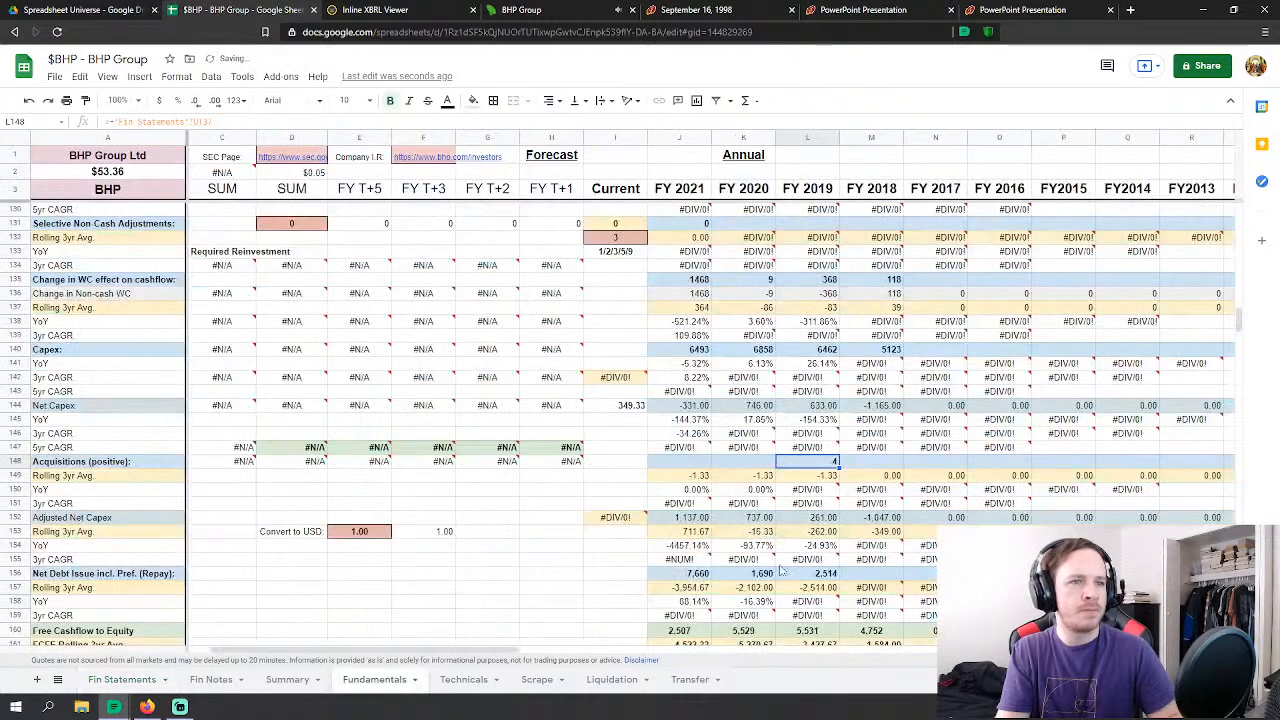
Step: Reload the BHP Group spreadsheet to restore its lost connection
click(897, 463)
click(858, 572)
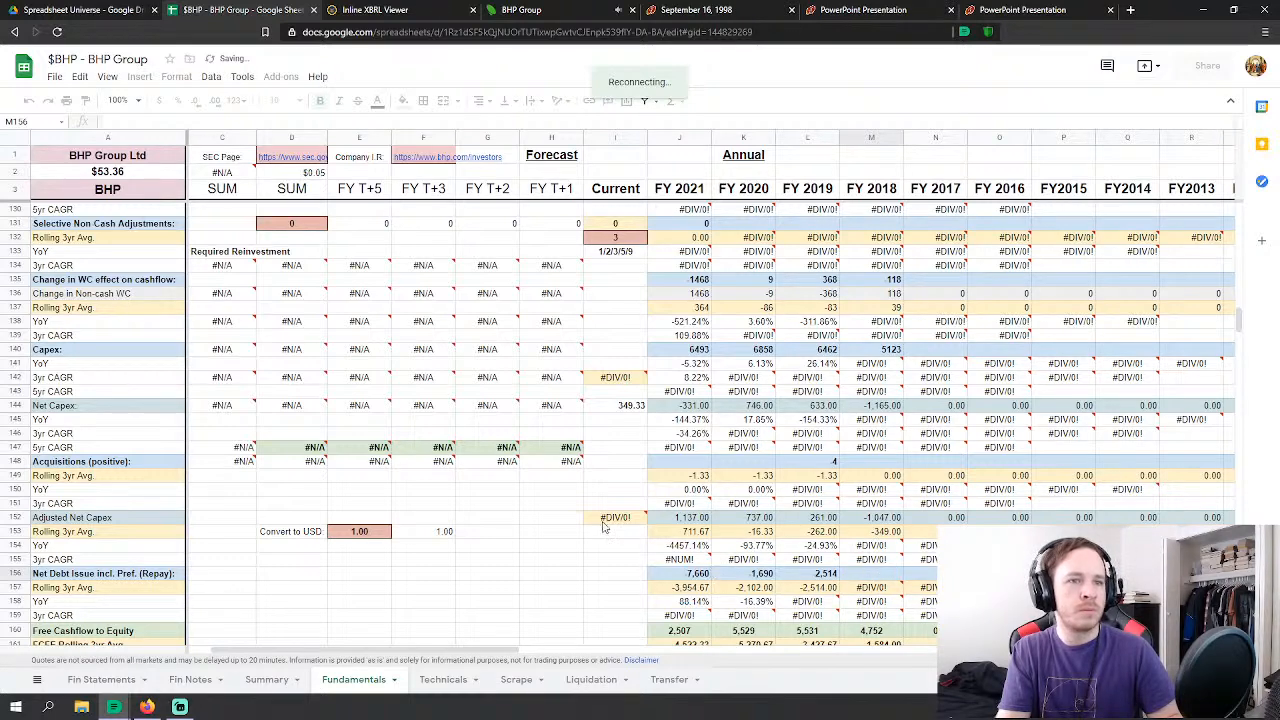
click(548, 548)
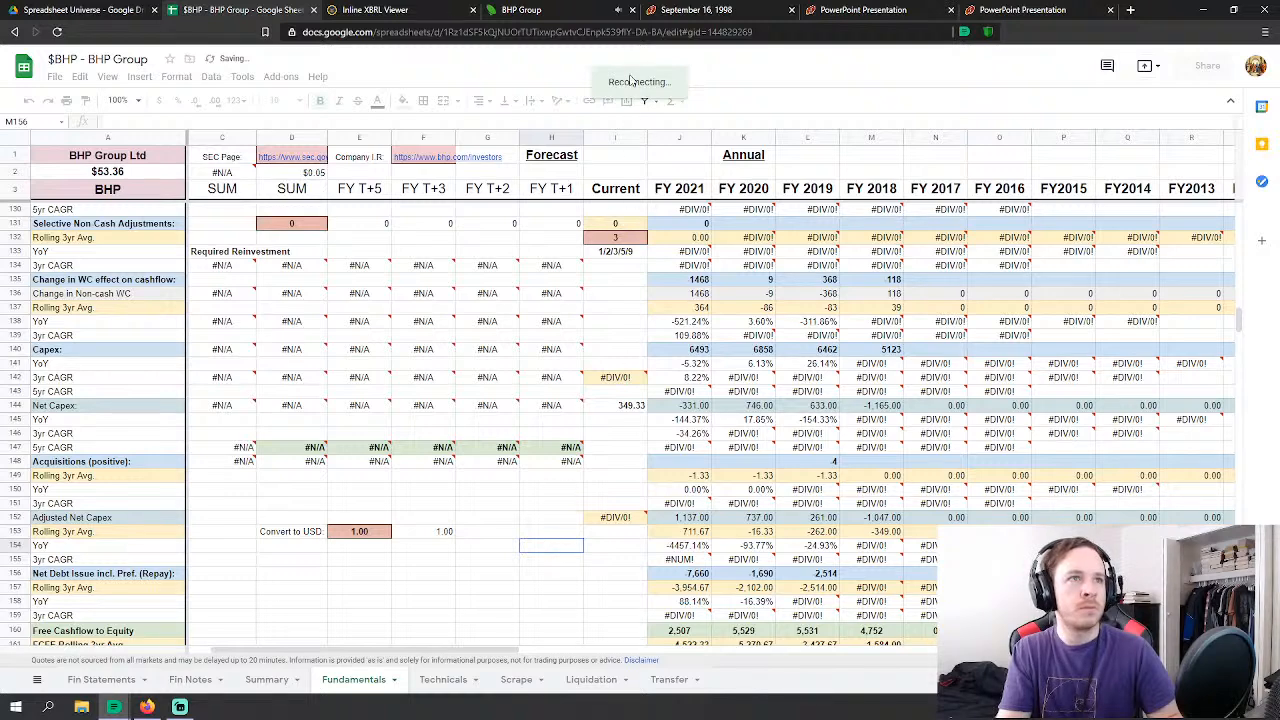
click(622, 310)
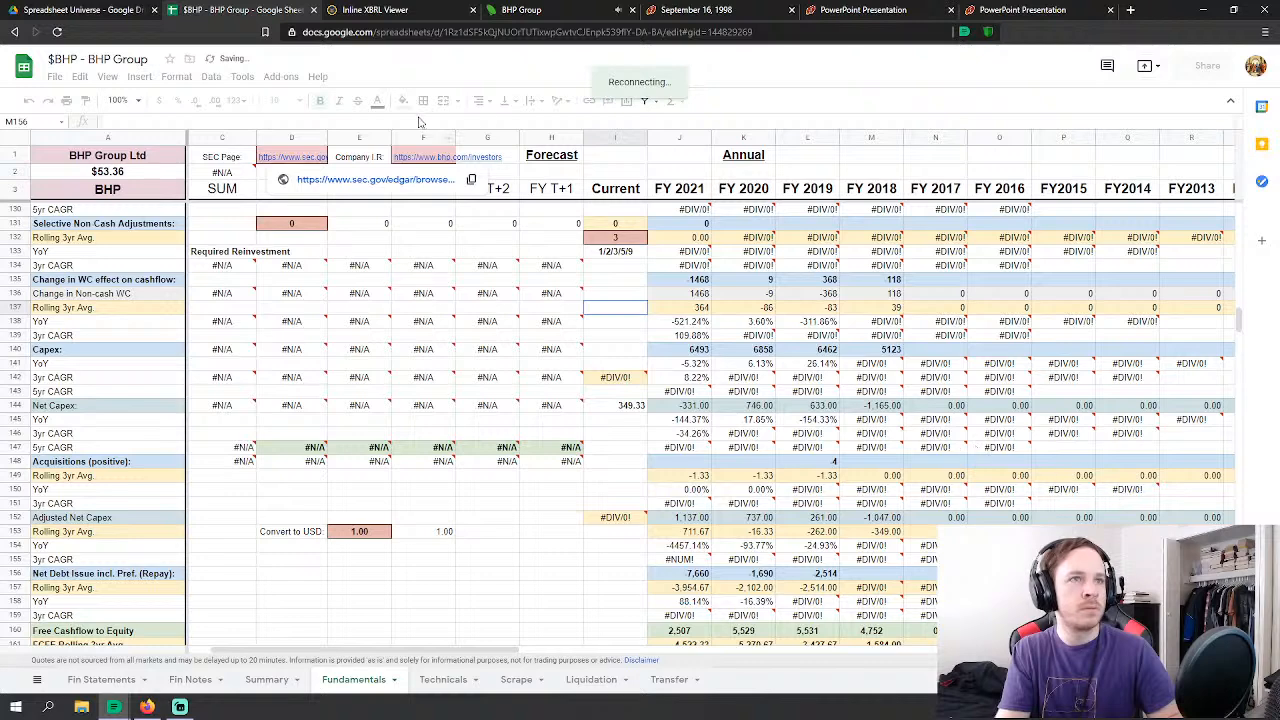
click(57, 31)
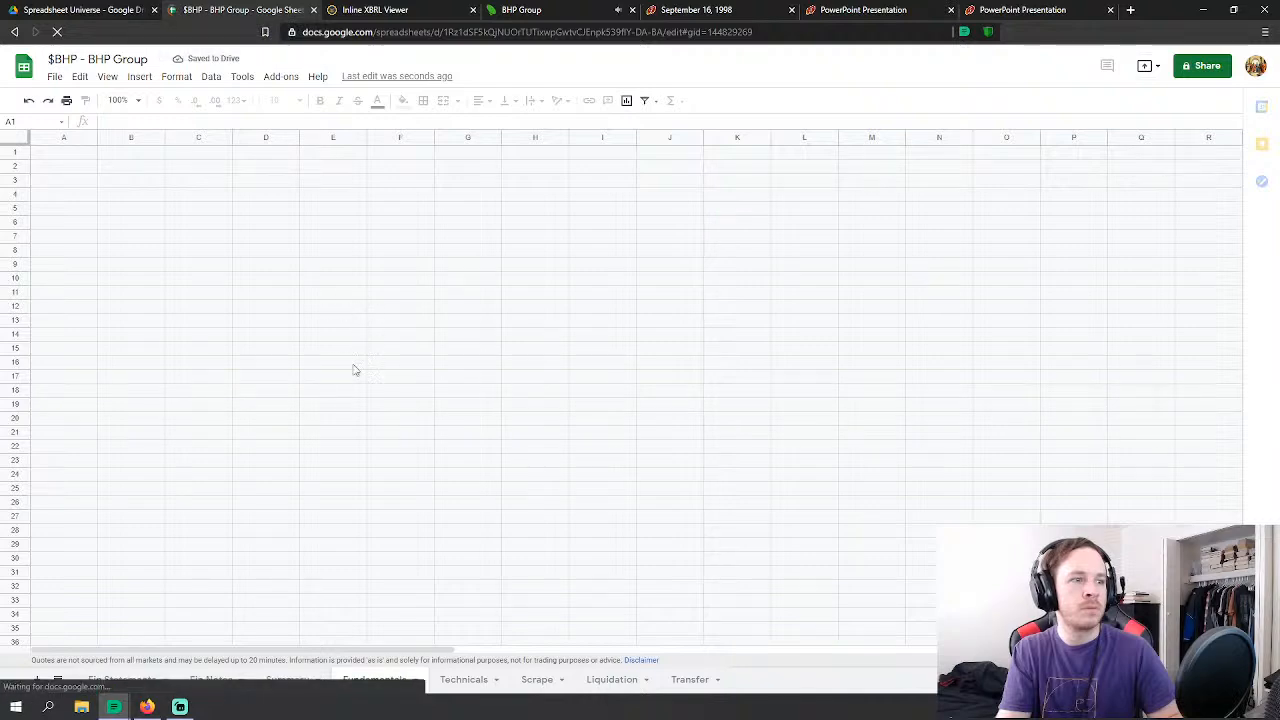
Step: Set FY 2018 Net Debt Issue to the 2018 liability proceeds, debt instrument settlements and repayments, ='Fin Statements'!Z149+'Fin Statements'!Z150+'Fin Statements'!Z151
scroll(685, 530, down, 5)
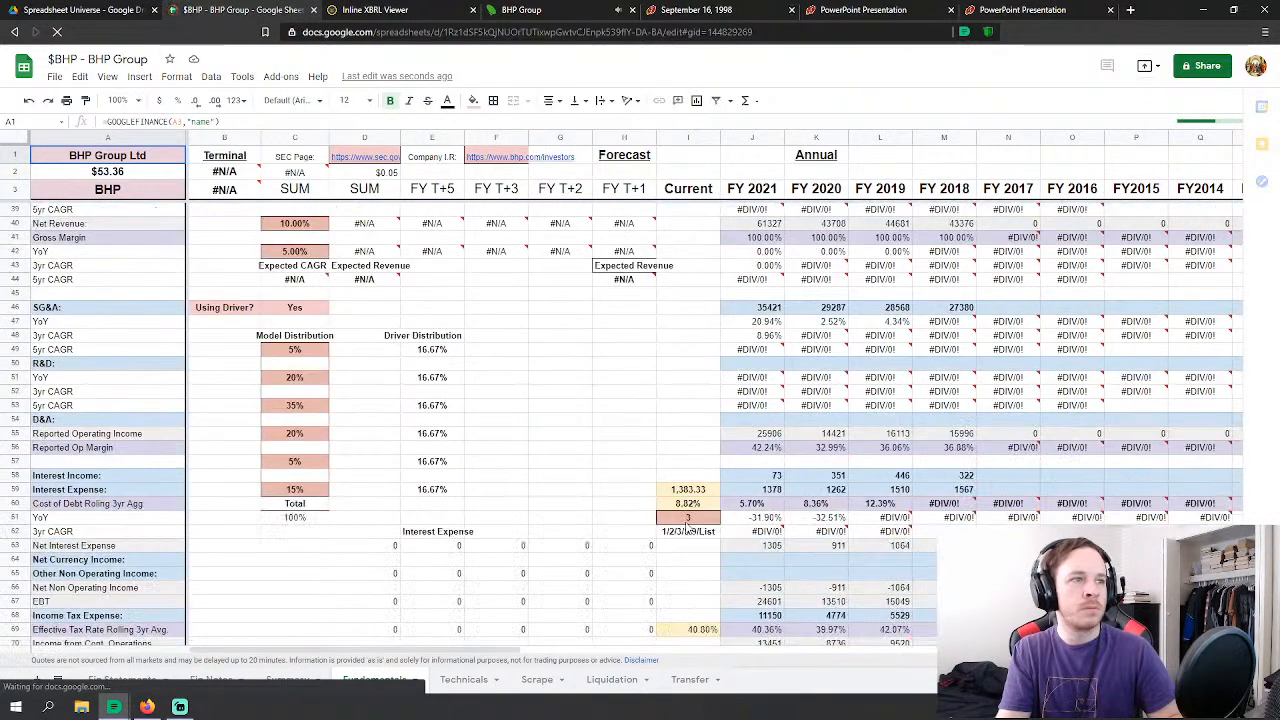
scroll(687, 530, down, 2)
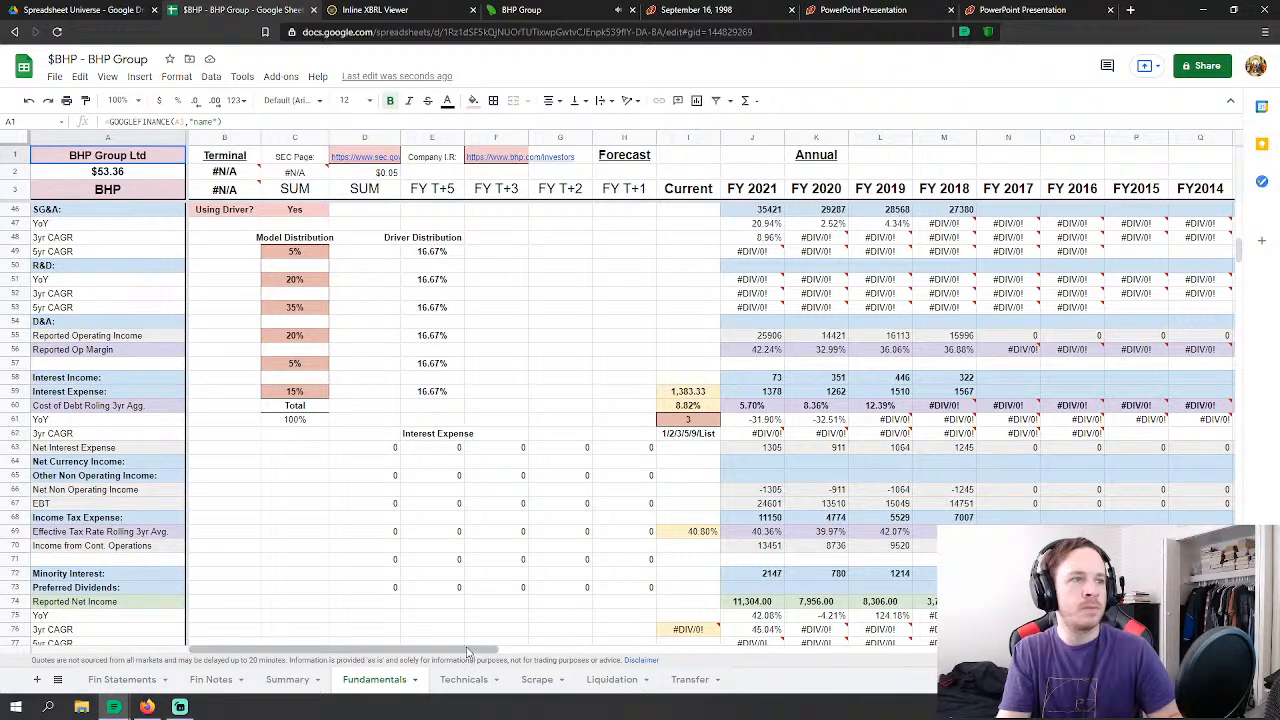
drag(466, 652, 505, 639)
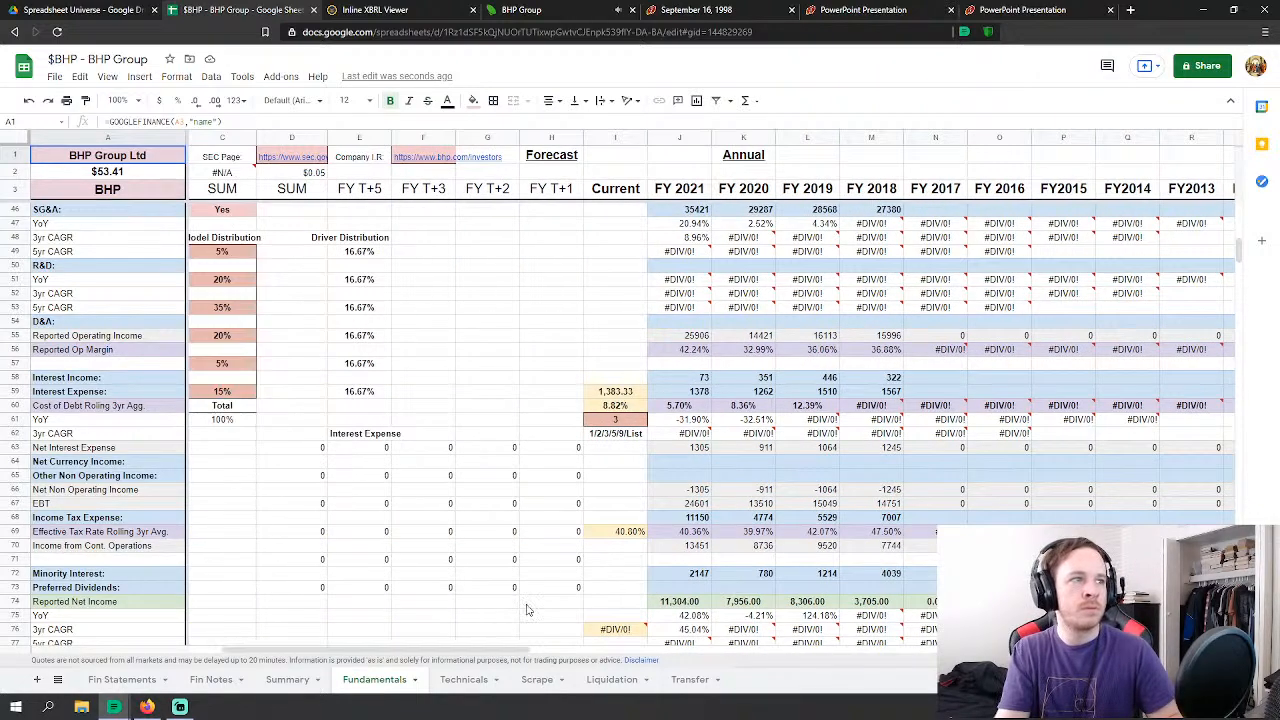
scroll(828, 497, down, 5)
scroll(828, 497, down, 20)
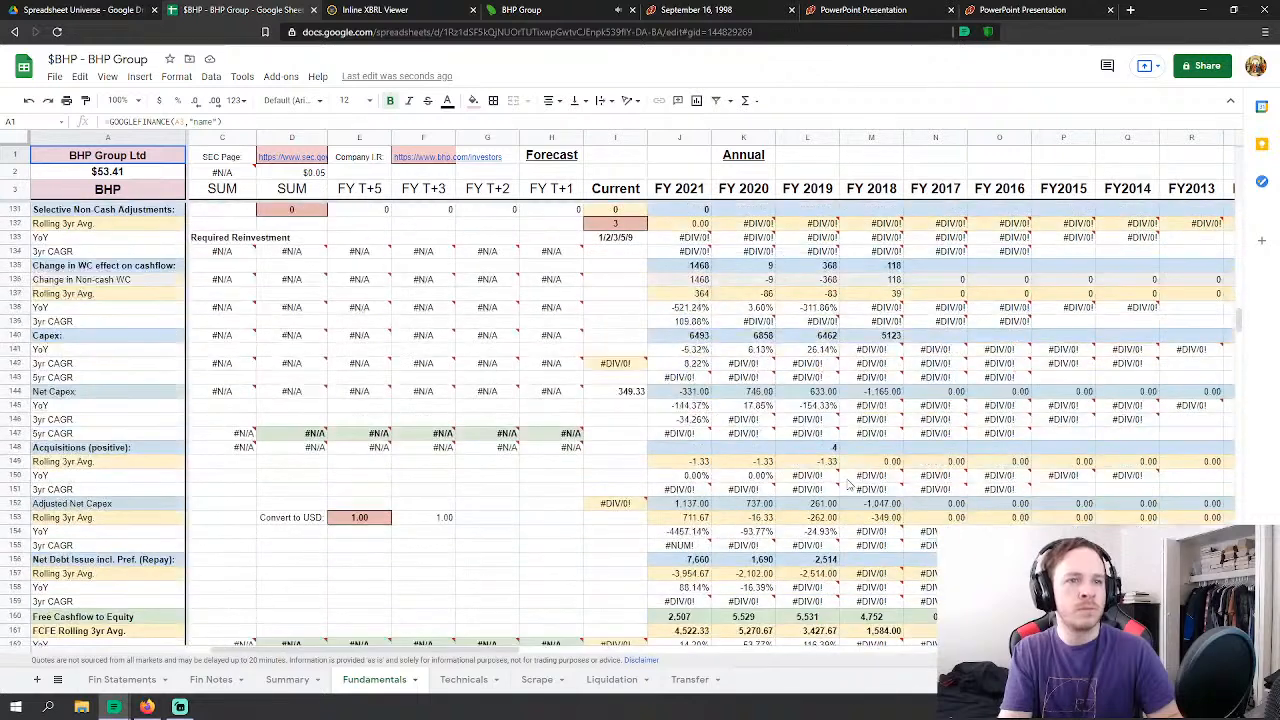
click(852, 489)
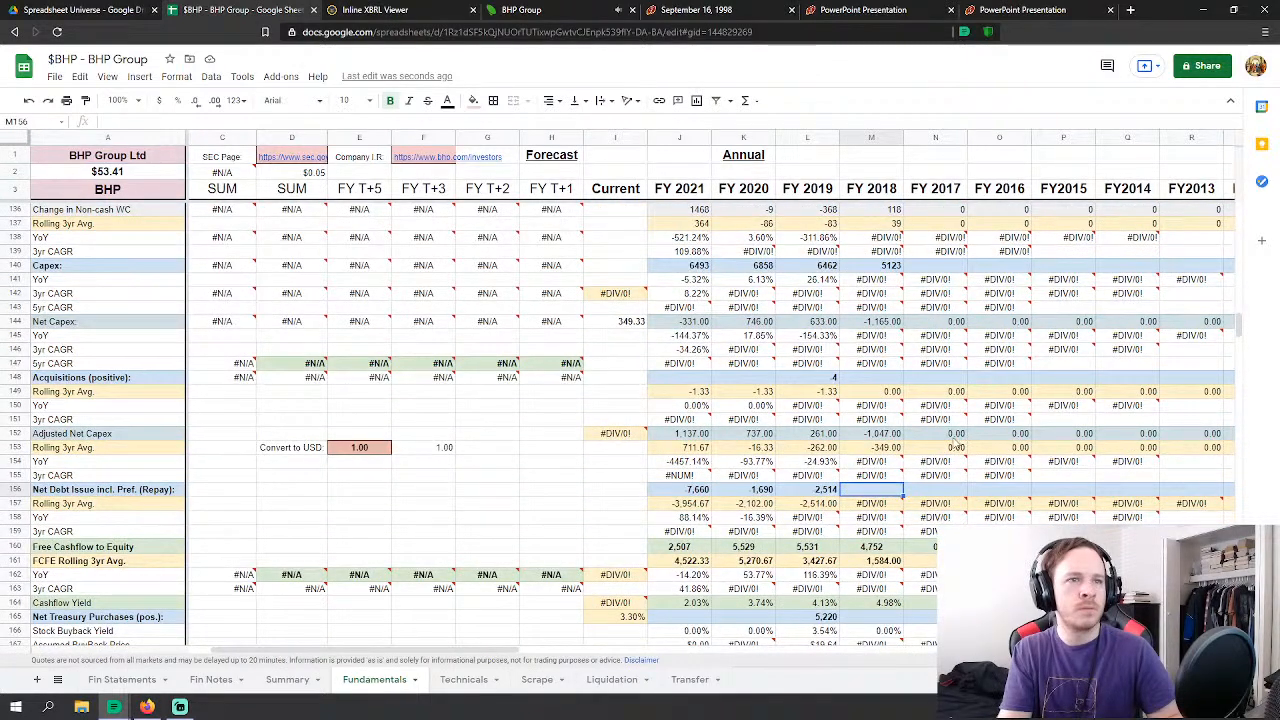
text(=)
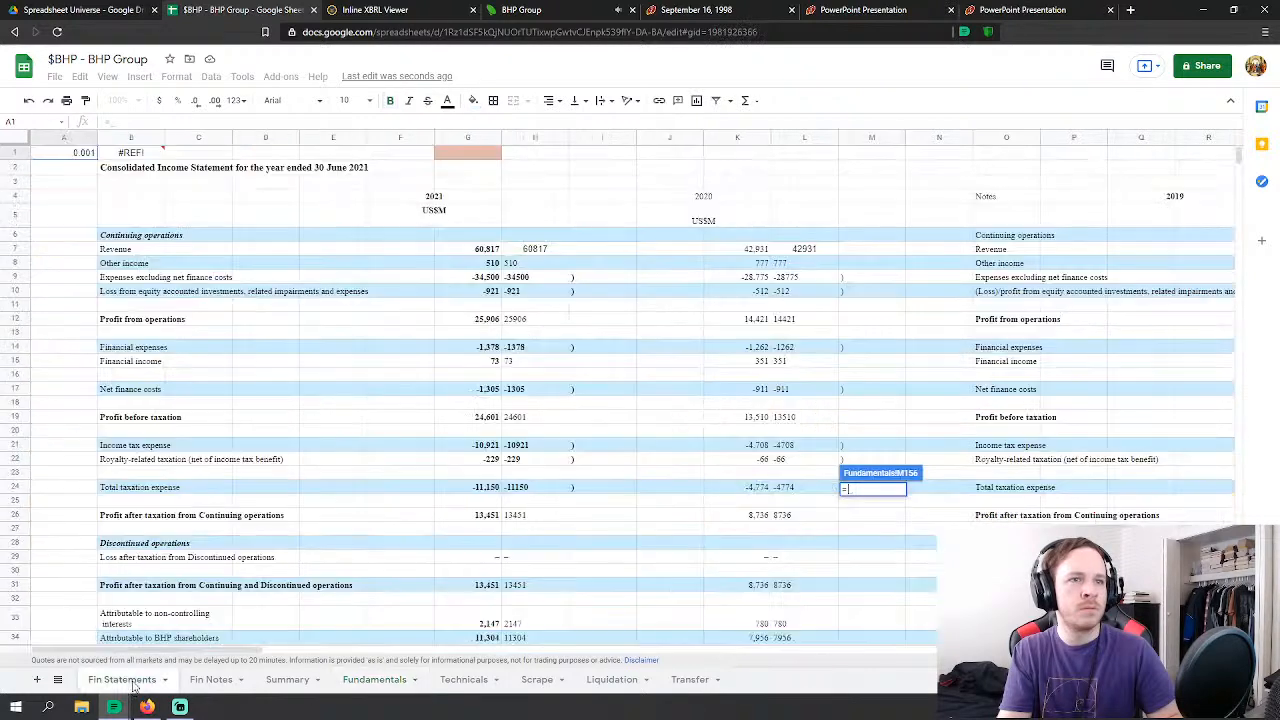
click(122, 679)
drag(225, 648, 413, 634)
scroll(808, 420, down, 18)
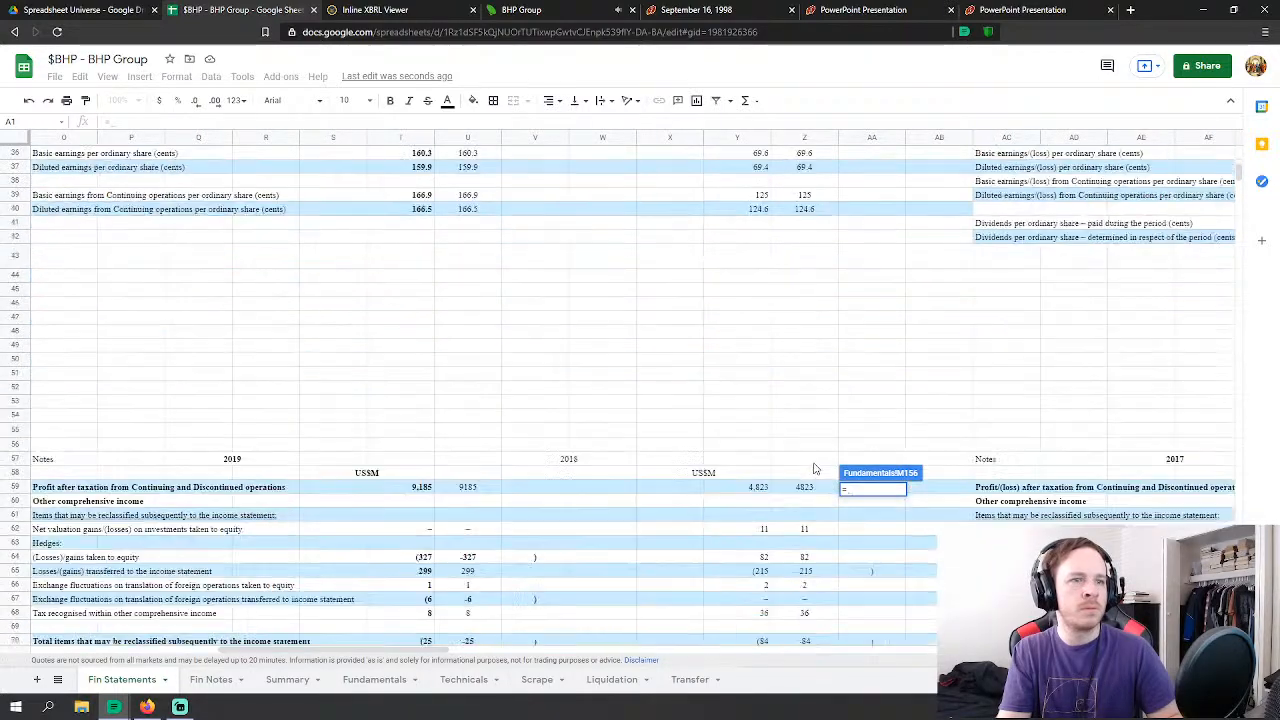
scroll(815, 466, down, 9)
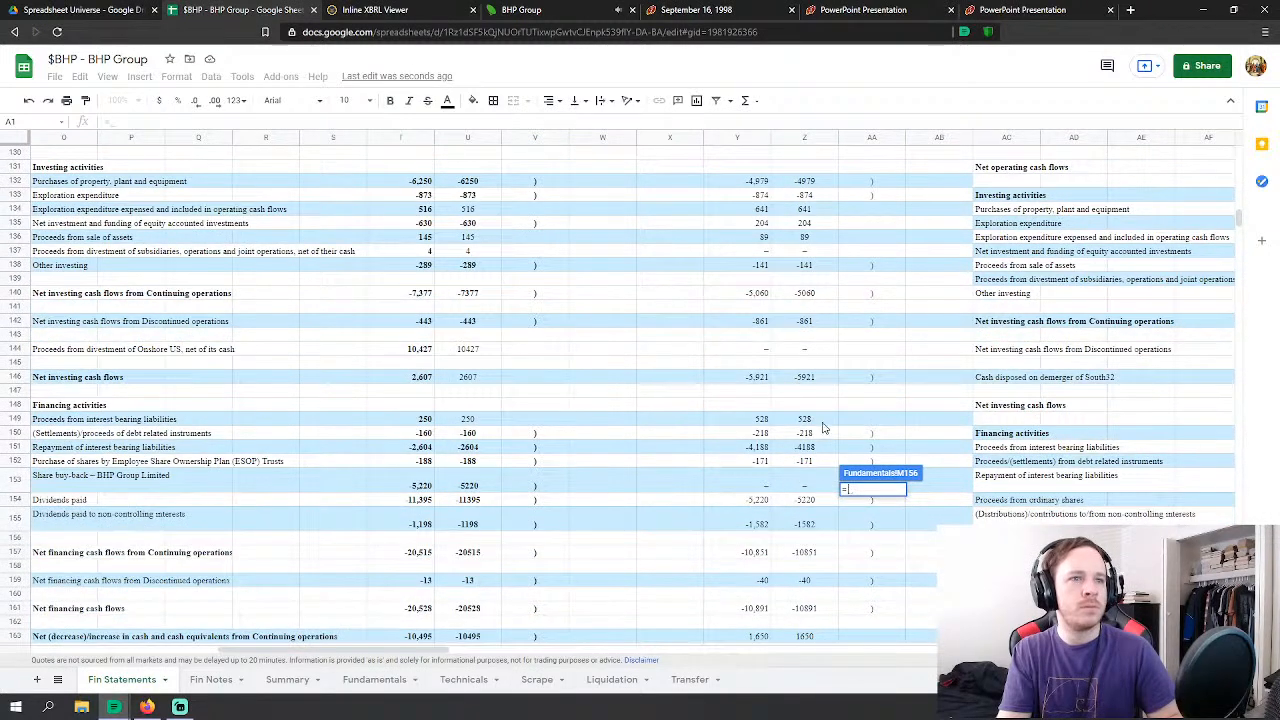
click(817, 425)
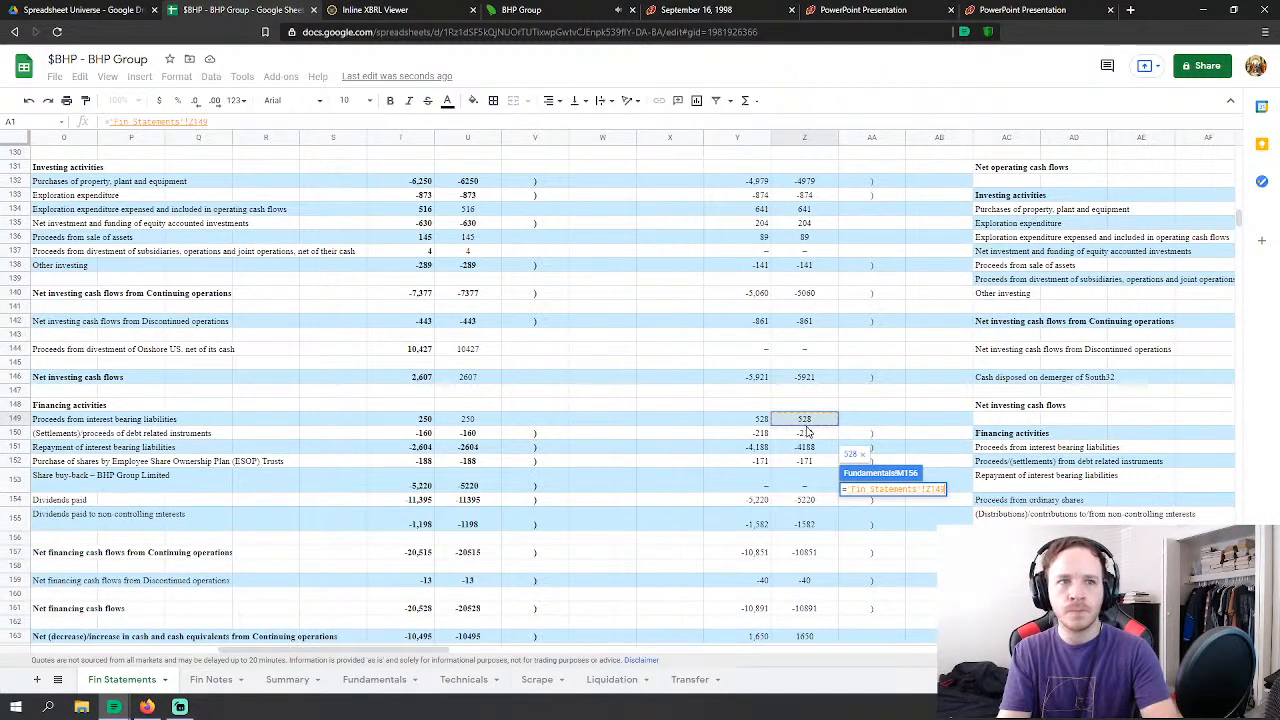
text(+)
click(813, 436)
text(+)
click(818, 448)
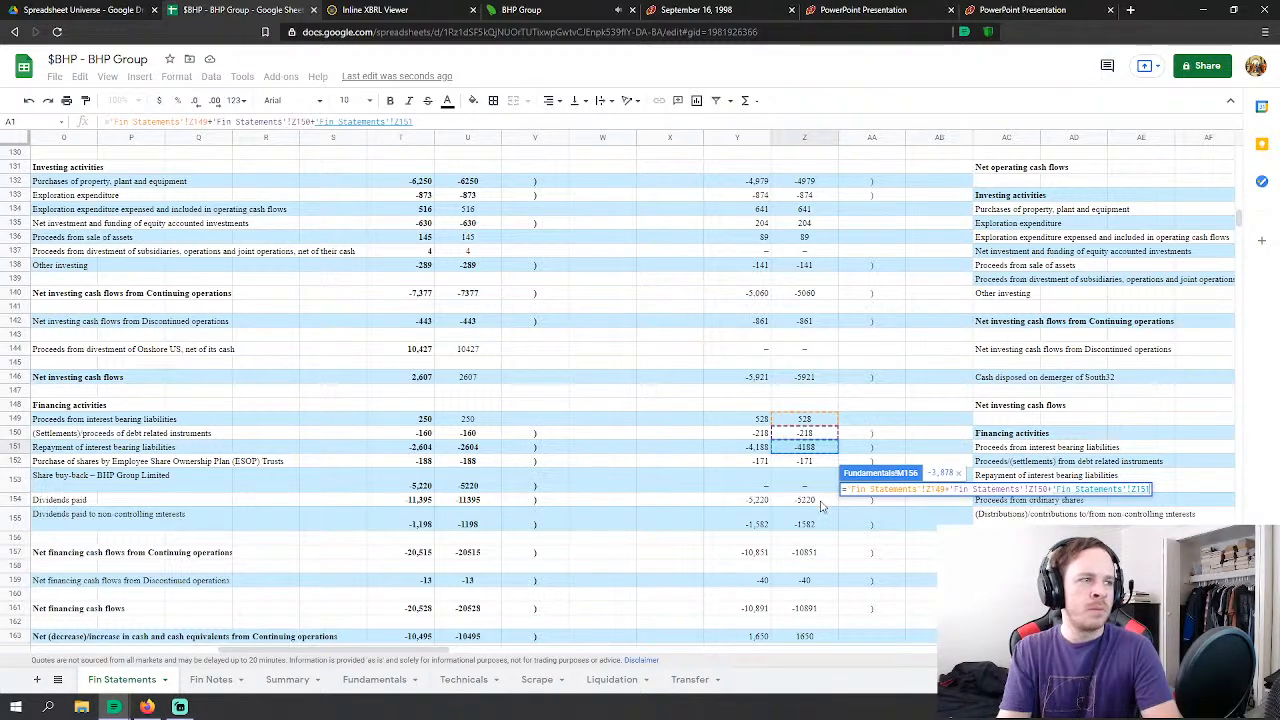
key(Return)
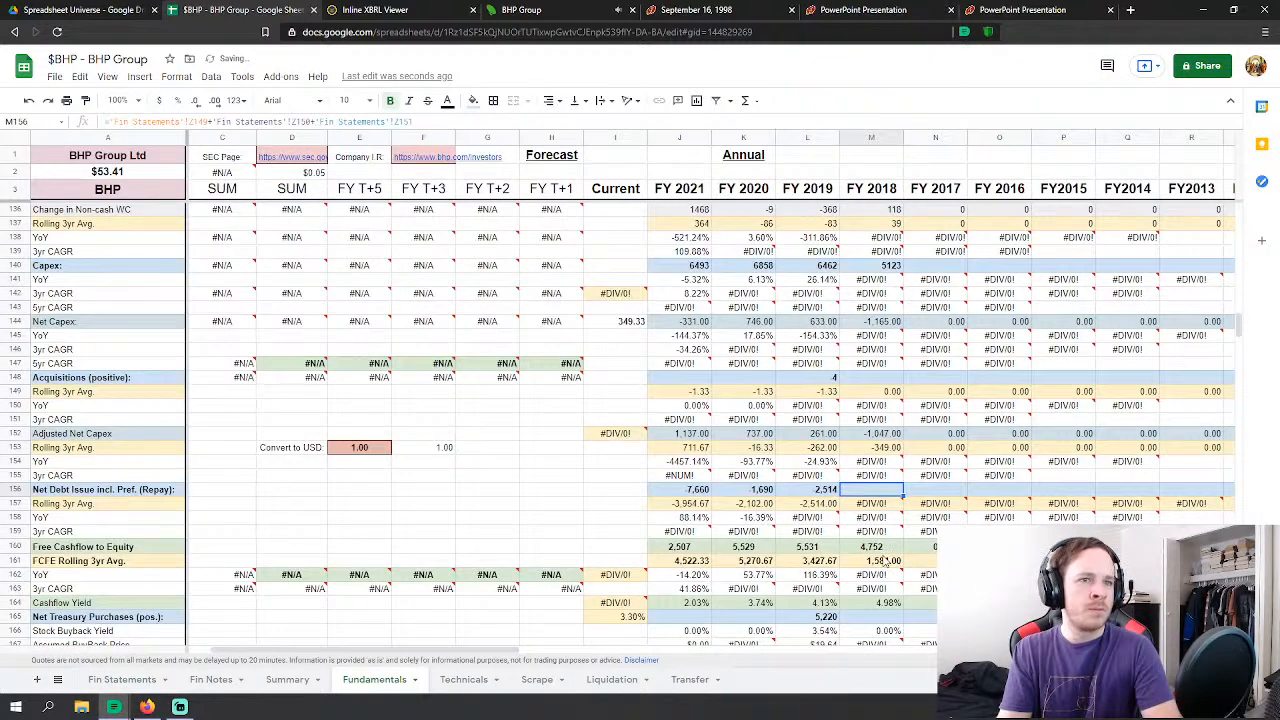
Step: Set FY 2018 Dividends Paid to the negated 2018 dividends paid line, =-'Fin Statements'!Z154
scroll(885, 563, down, 3)
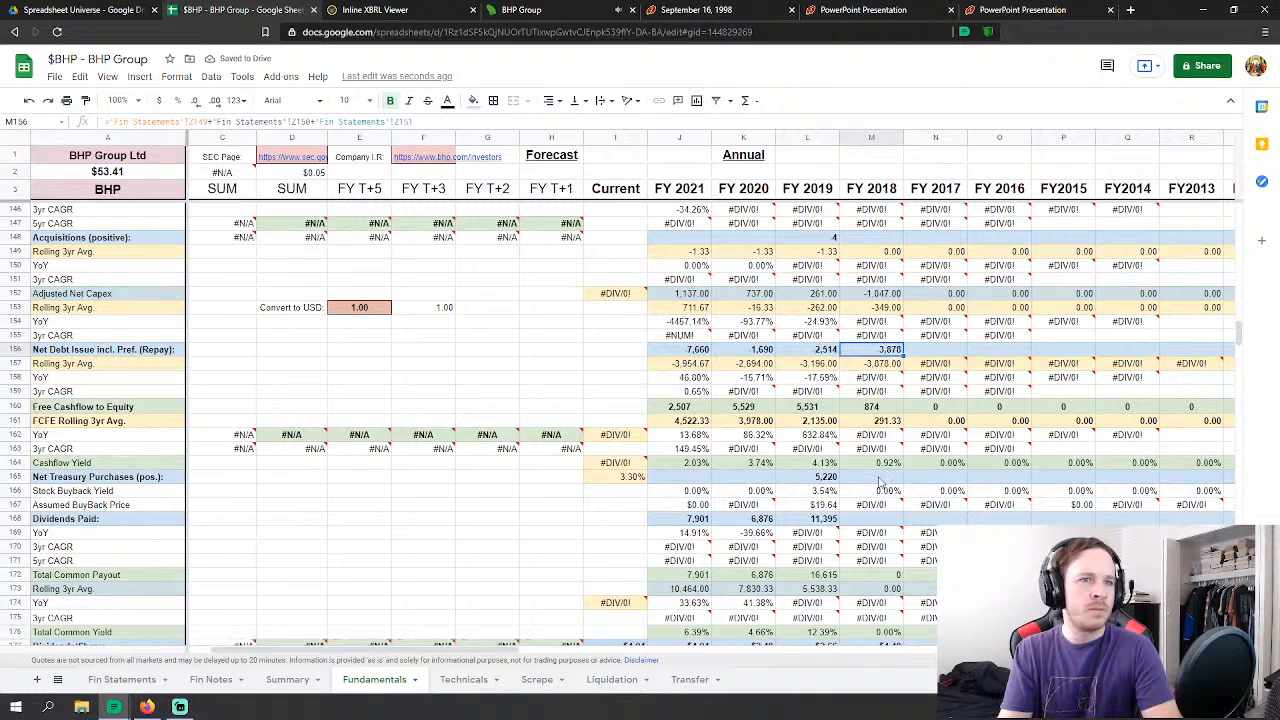
click(878, 480)
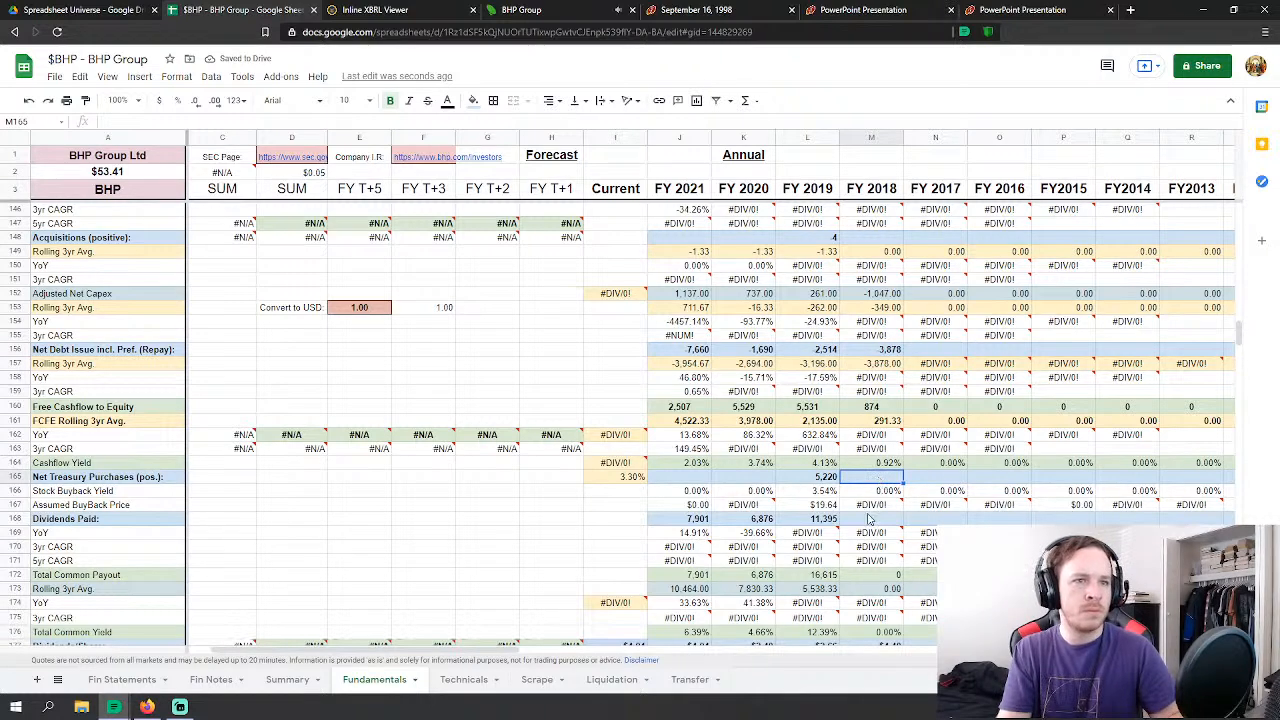
click(870, 519)
text(=-)
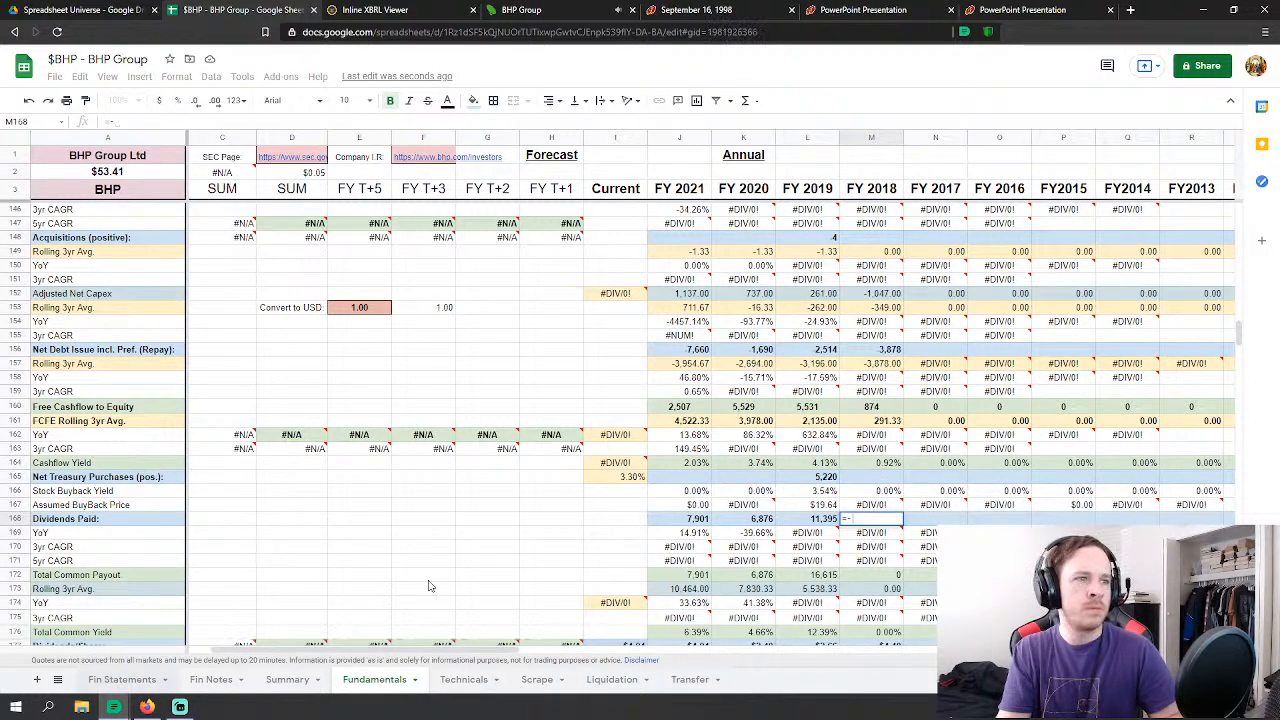
click(122, 679)
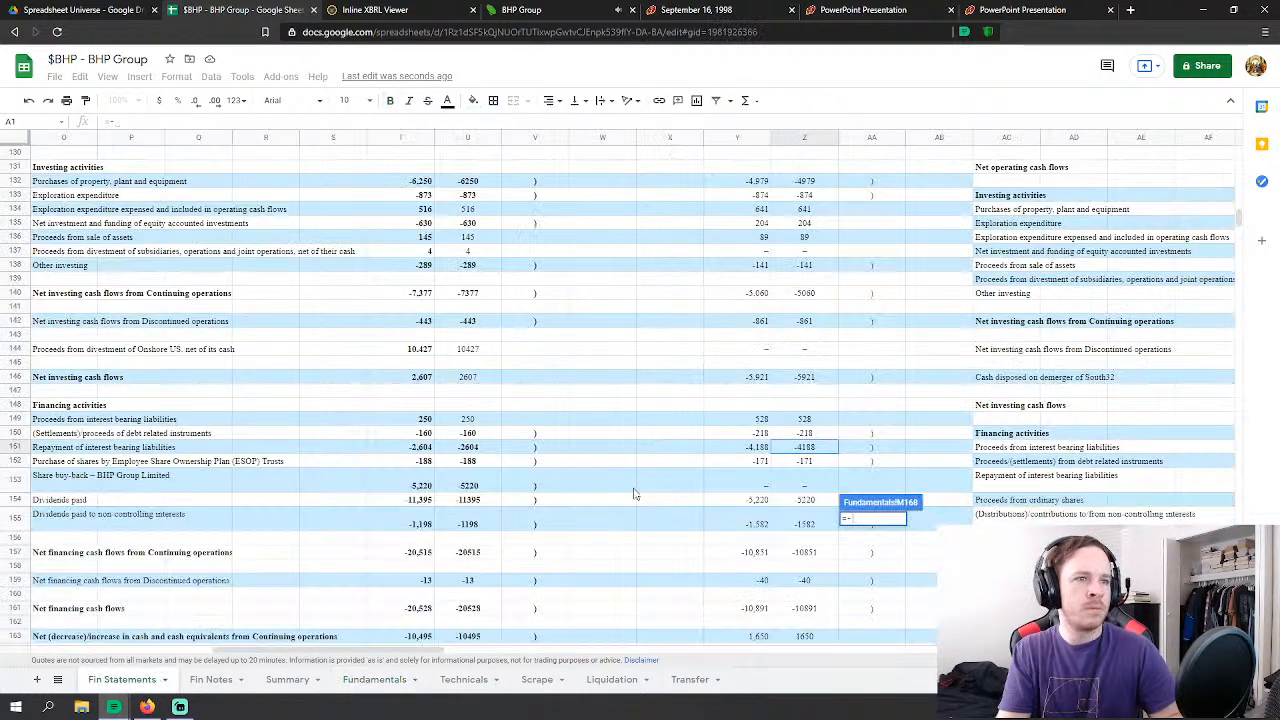
click(806, 500)
key(Return)
Step: Link FY 2018 Cash & Equivalents in the Balance Sheets section to 2018 cash and cash equivalents, ='Fin Statements'!Z191
scroll(858, 470, down, 5)
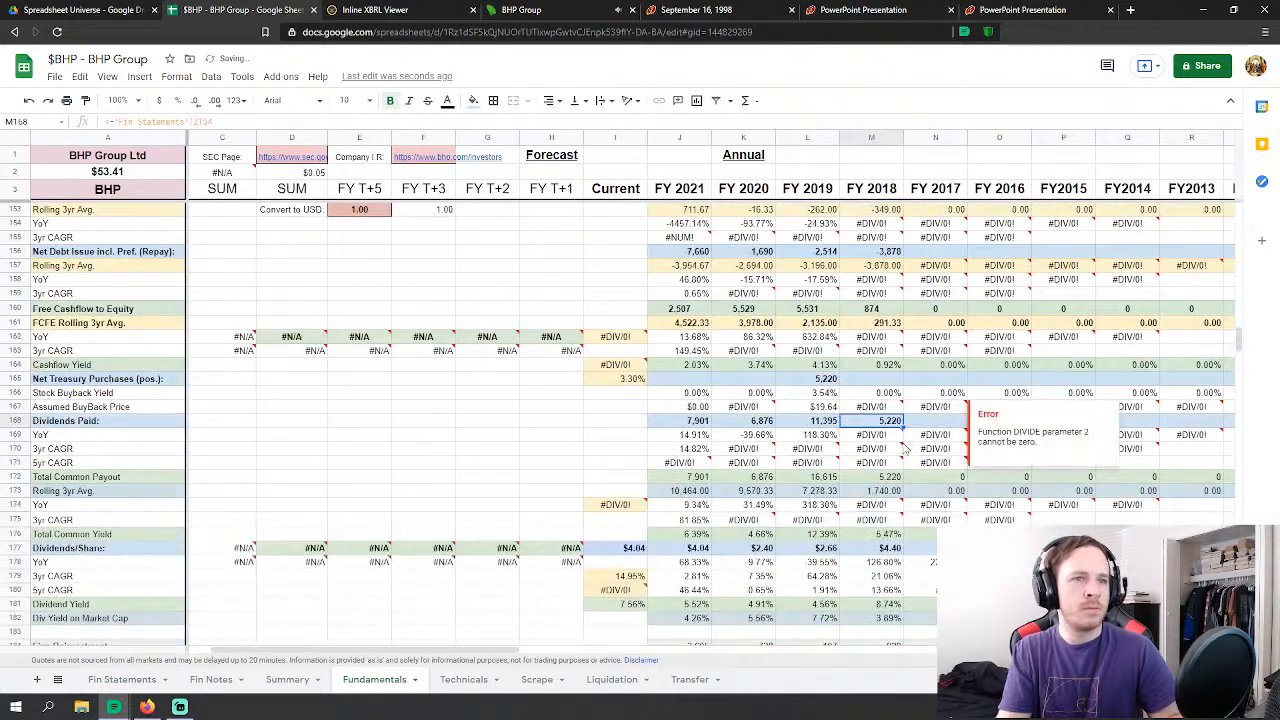
scroll(858, 470, down, 6)
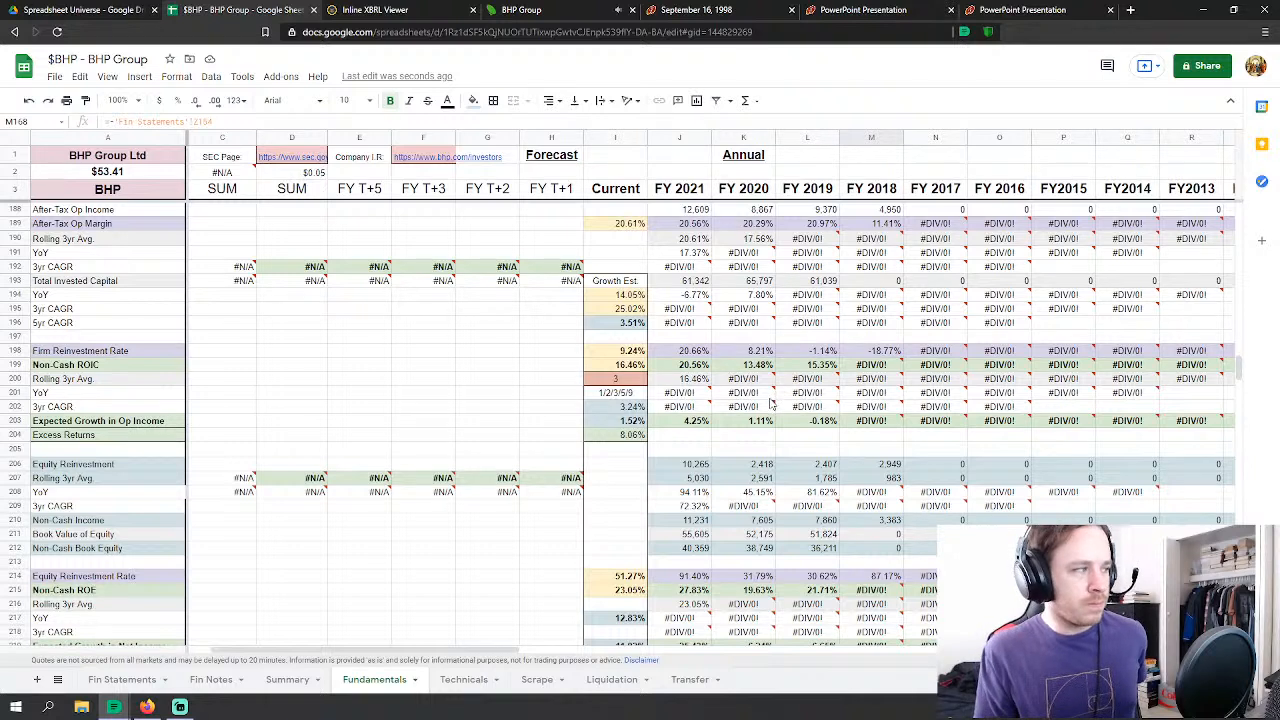
mouse_move(771, 403)
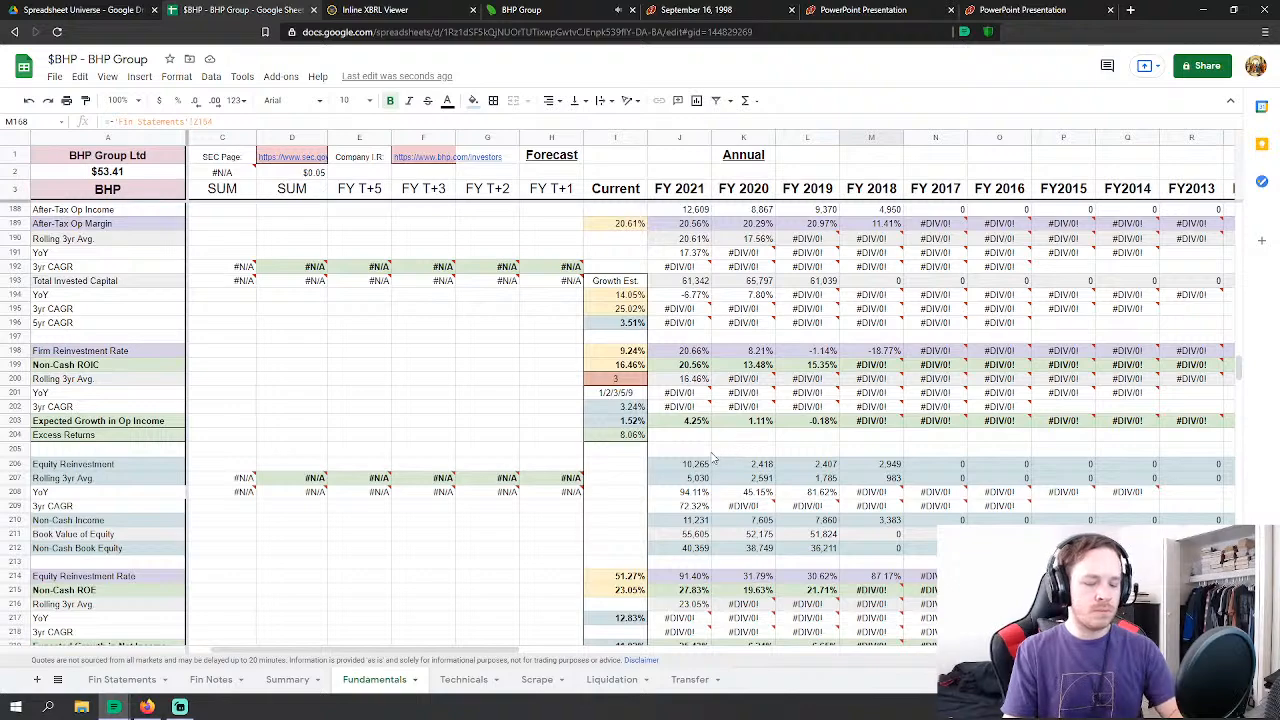
scroll(808, 478, down, 6)
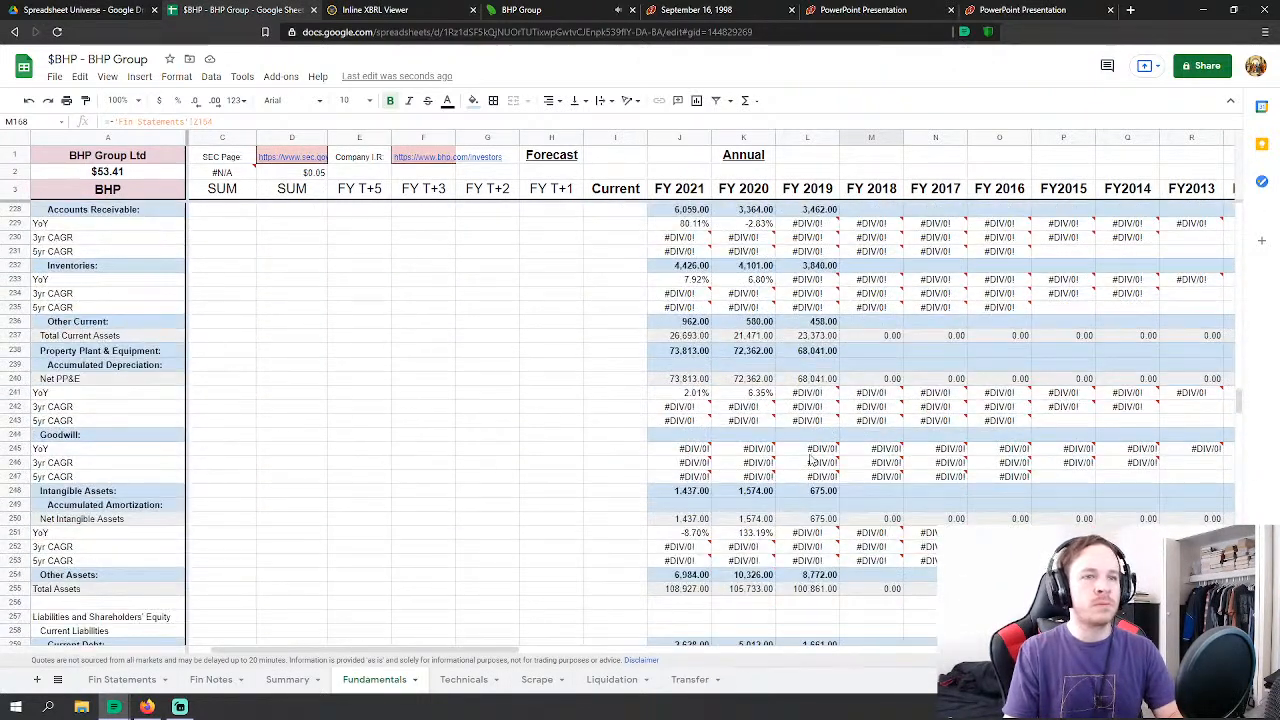
mouse_move(810, 461)
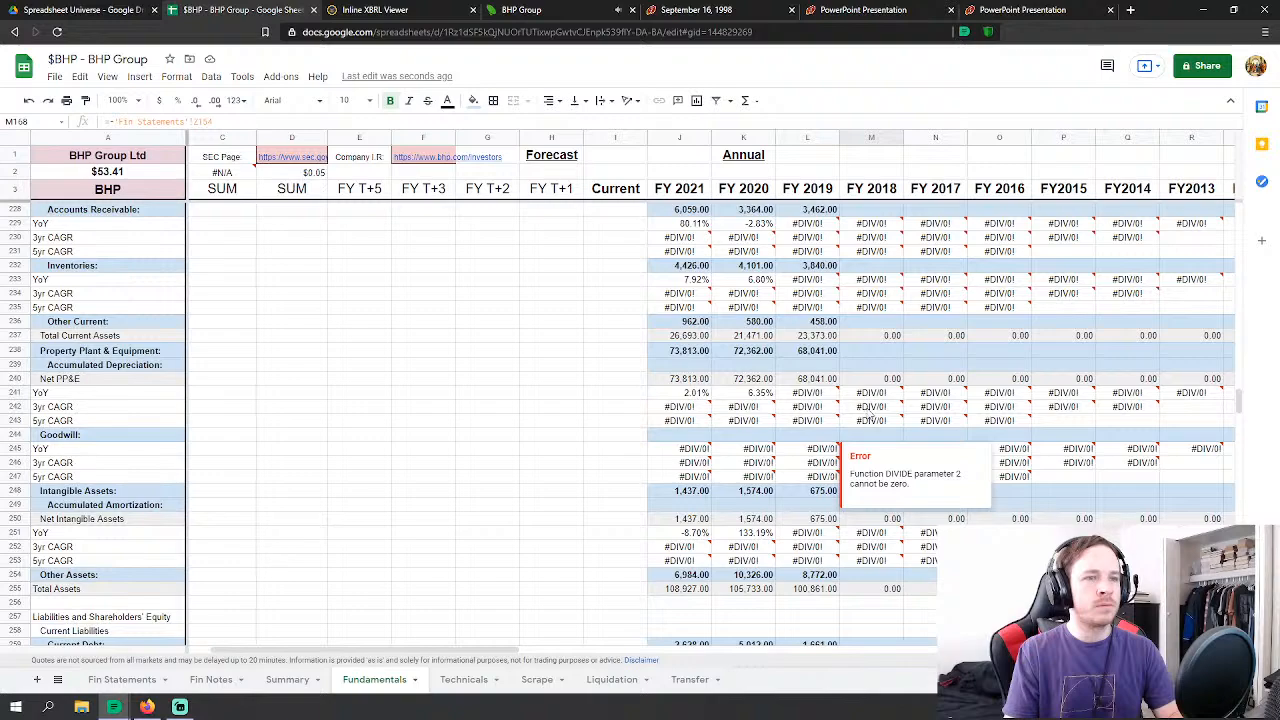
scroll(840, 435, down, 2)
scroll(840, 445, up, 5)
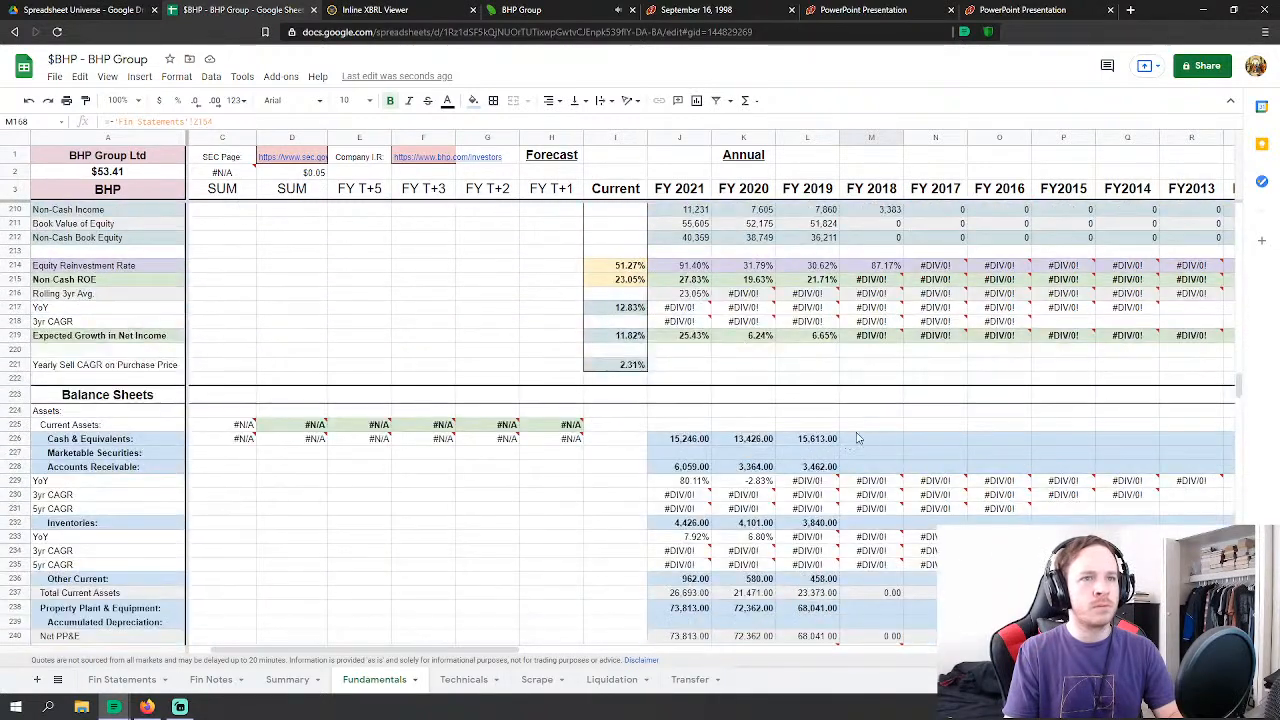
click(857, 438)
scroll(857, 438, down, 2)
text(=)
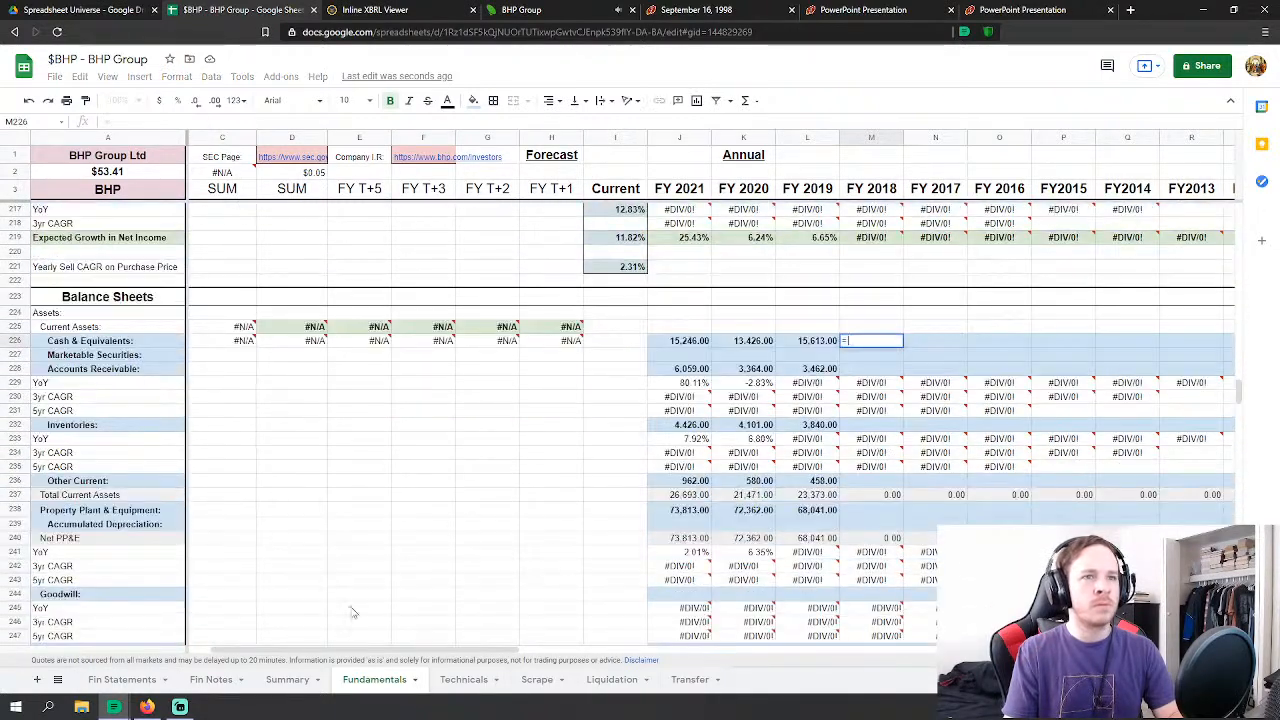
click(122, 679)
scroll(758, 523, down, 9)
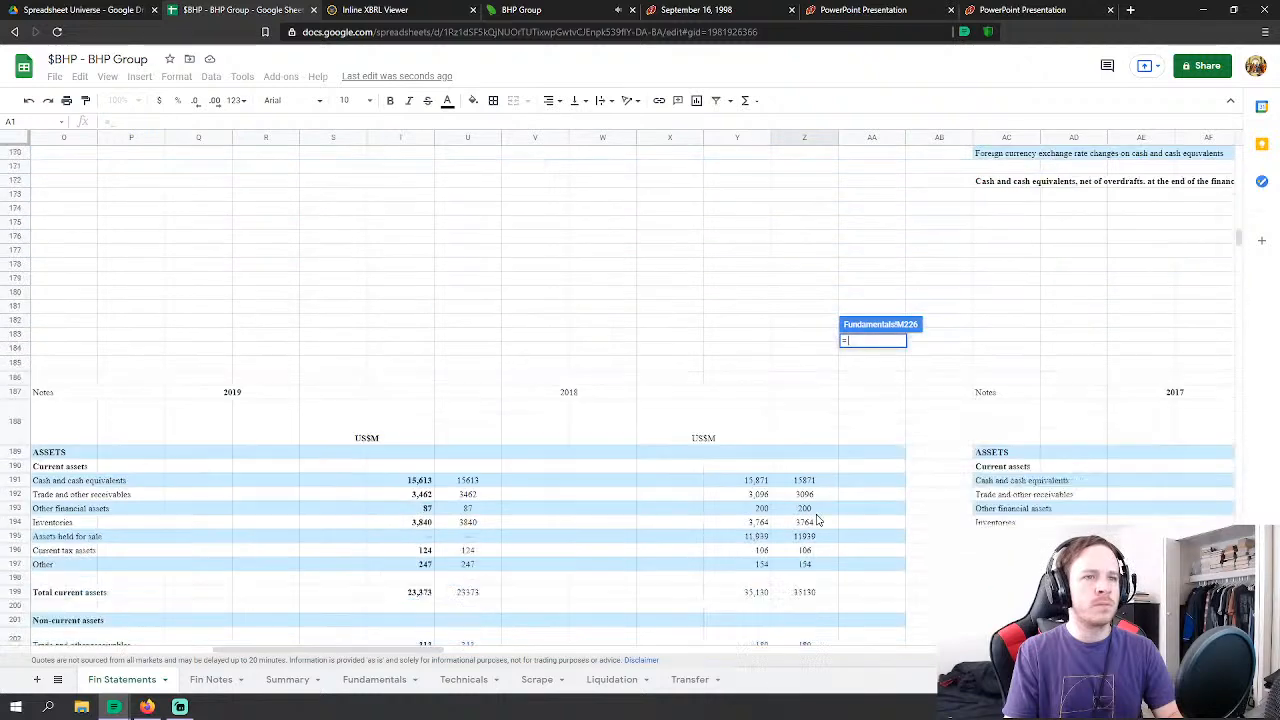
click(804, 316)
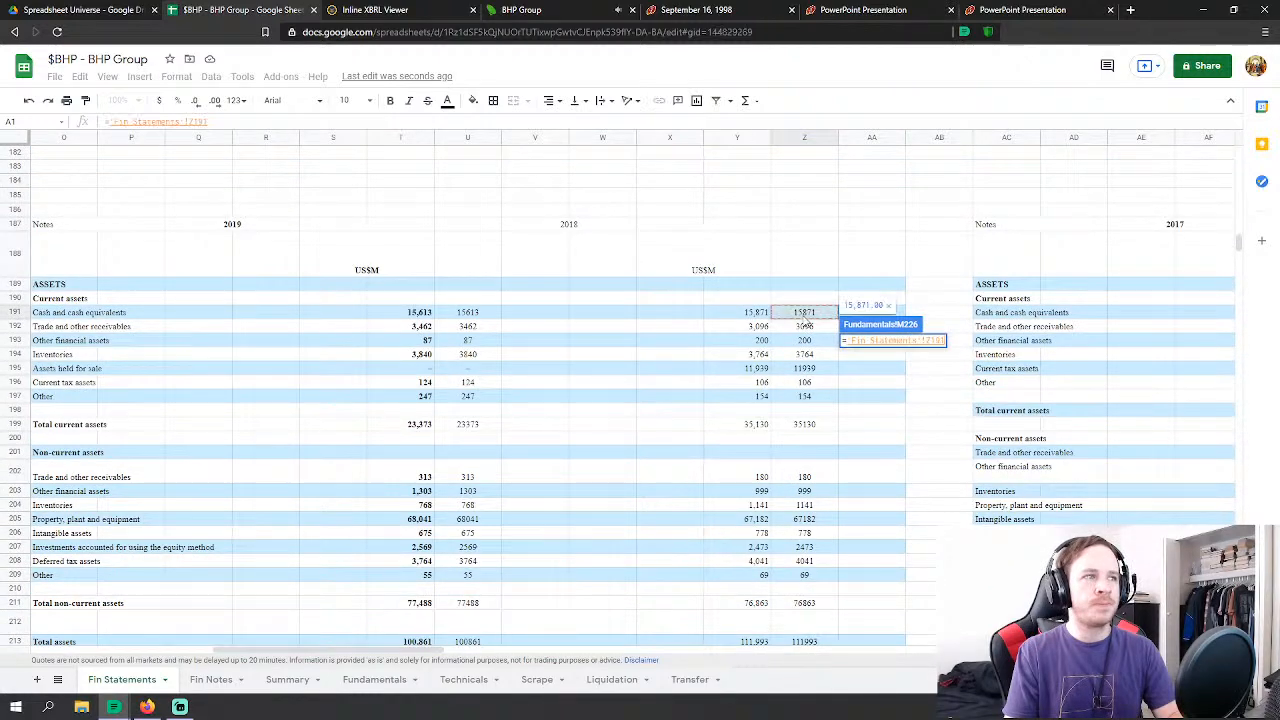
key(Return)
Step: Link FY 2018 Accounts Receivable to the 2018 current trade and other receivables, ='Fin Statements'!Z192
click(862, 367)
text(=)
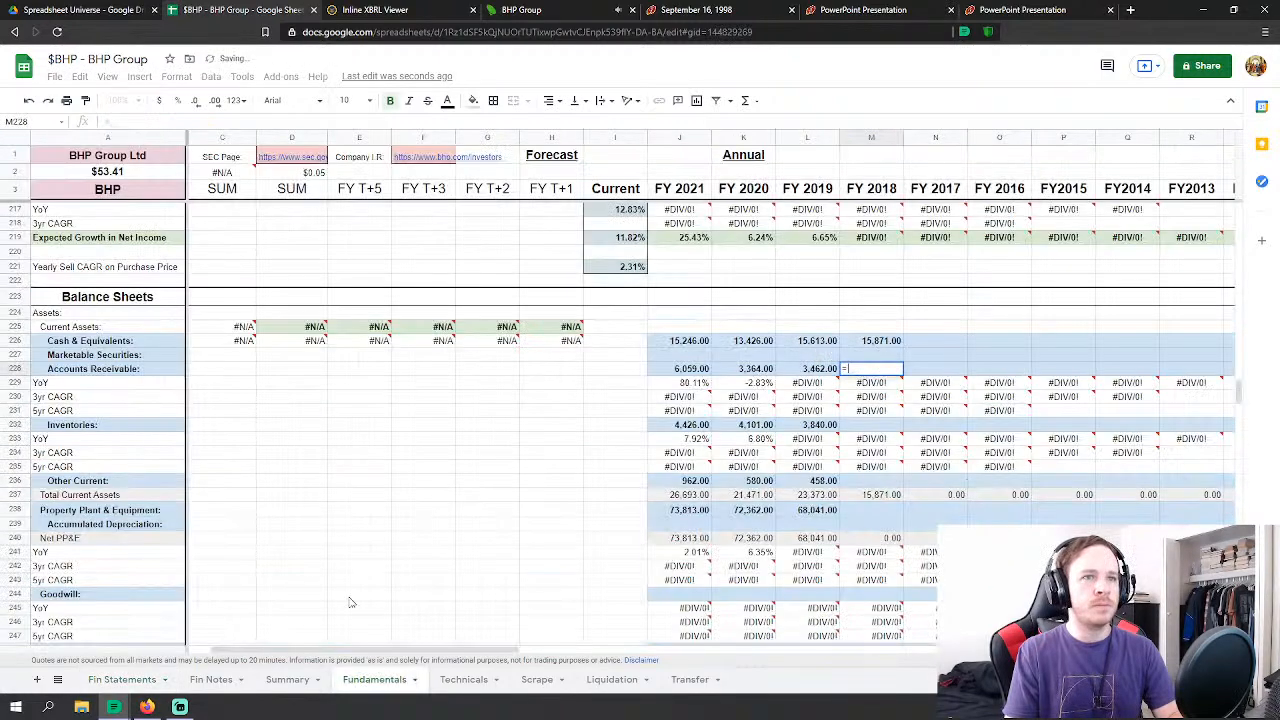
click(122, 679)
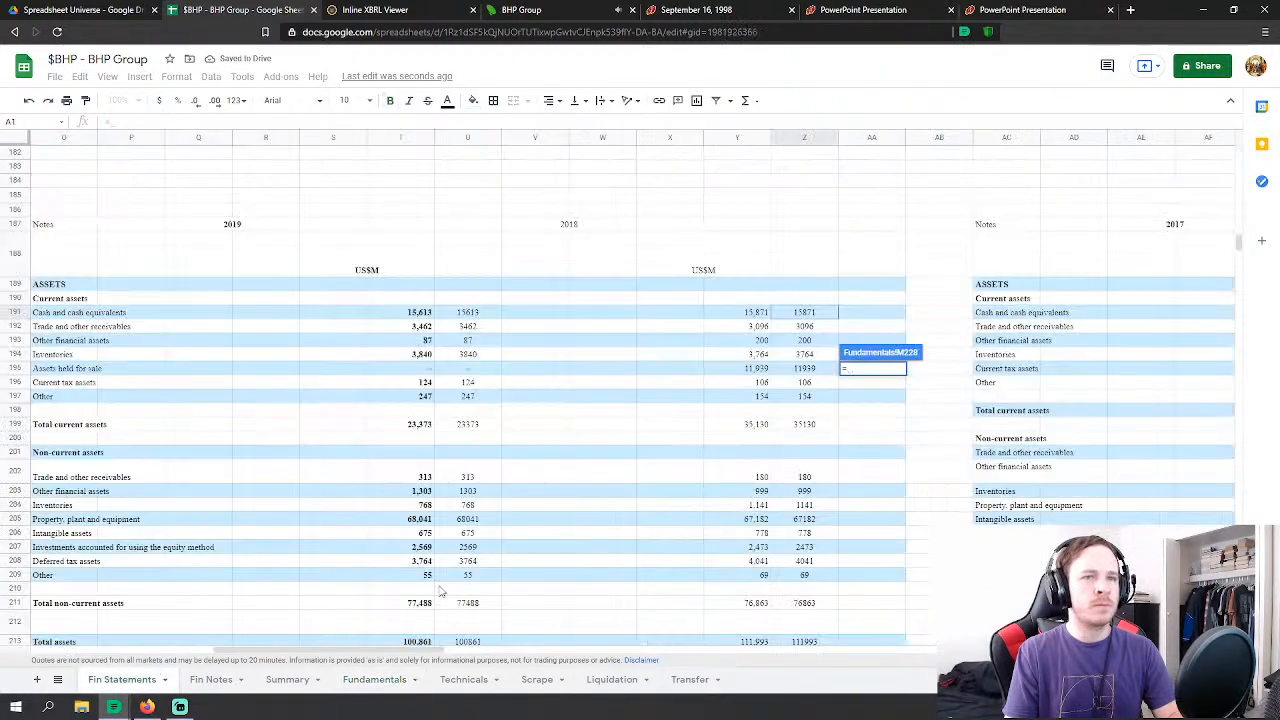
click(803, 330)
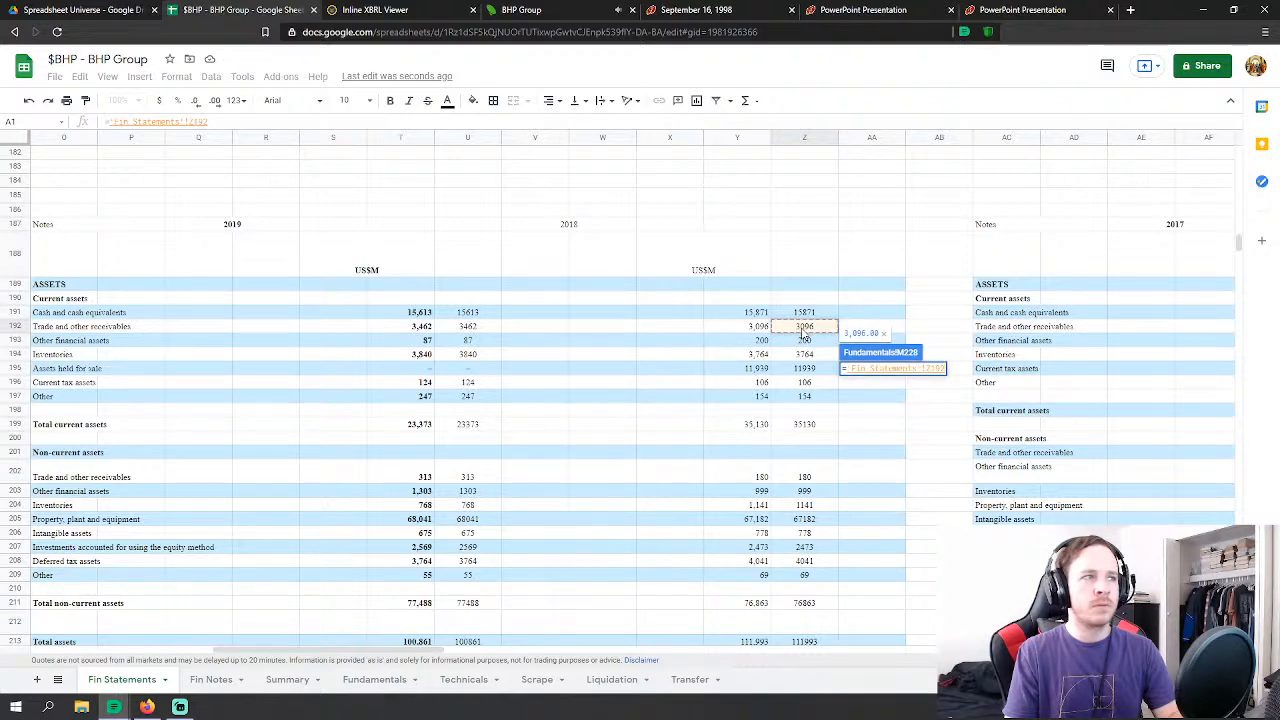
key(Return)
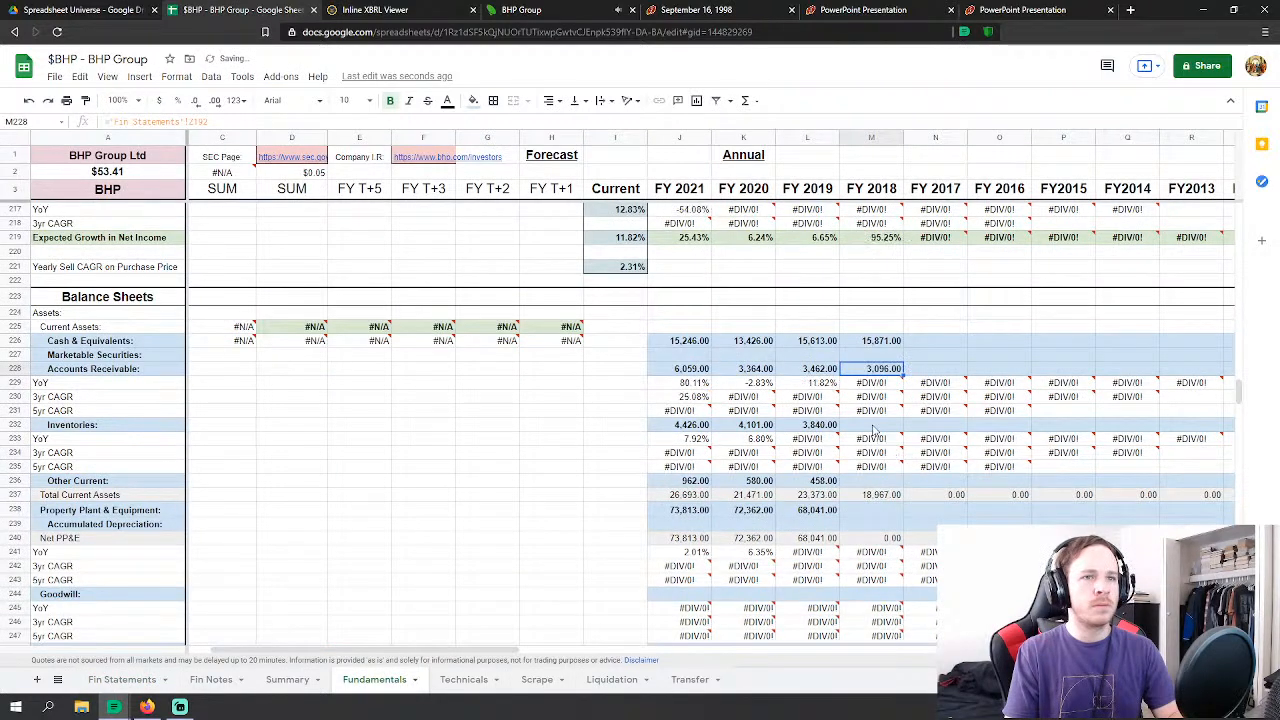
Step: Link FY 2018 Inventories to the 2018 current inventories, ='Fin Statements'!Z194
click(873, 425)
text(=)
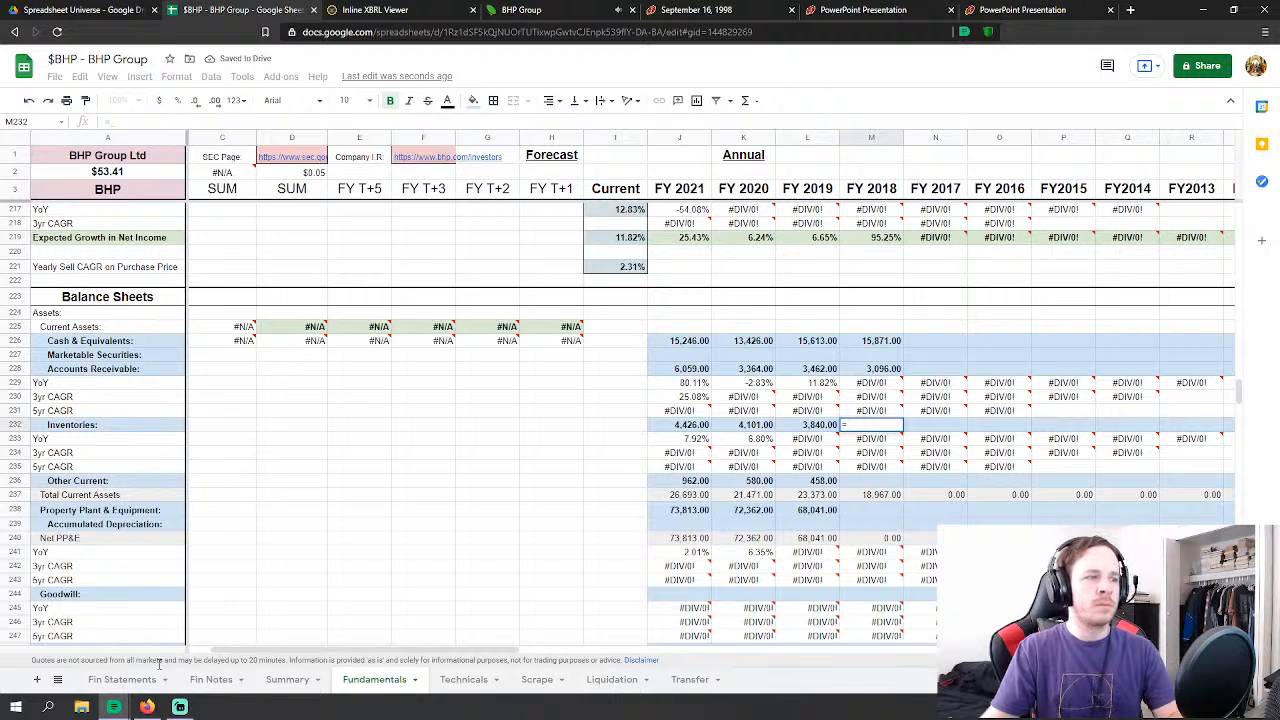
click(145, 680)
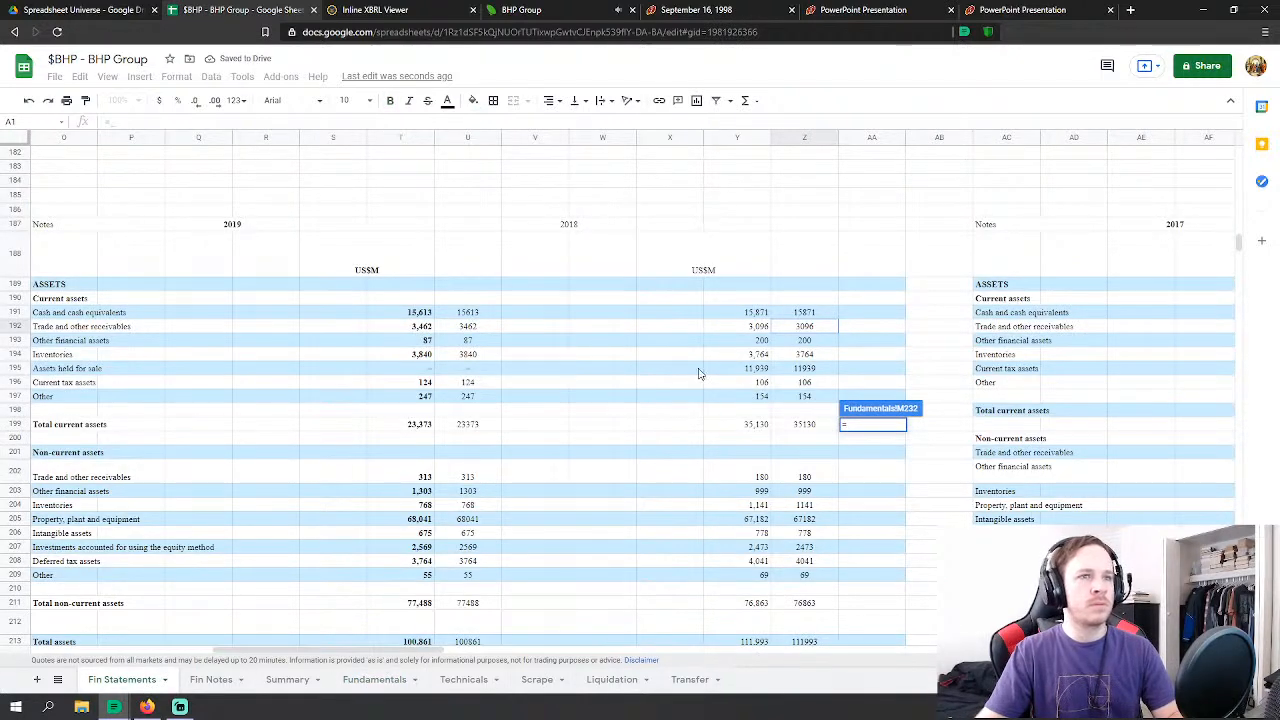
click(820, 358)
key(Return)
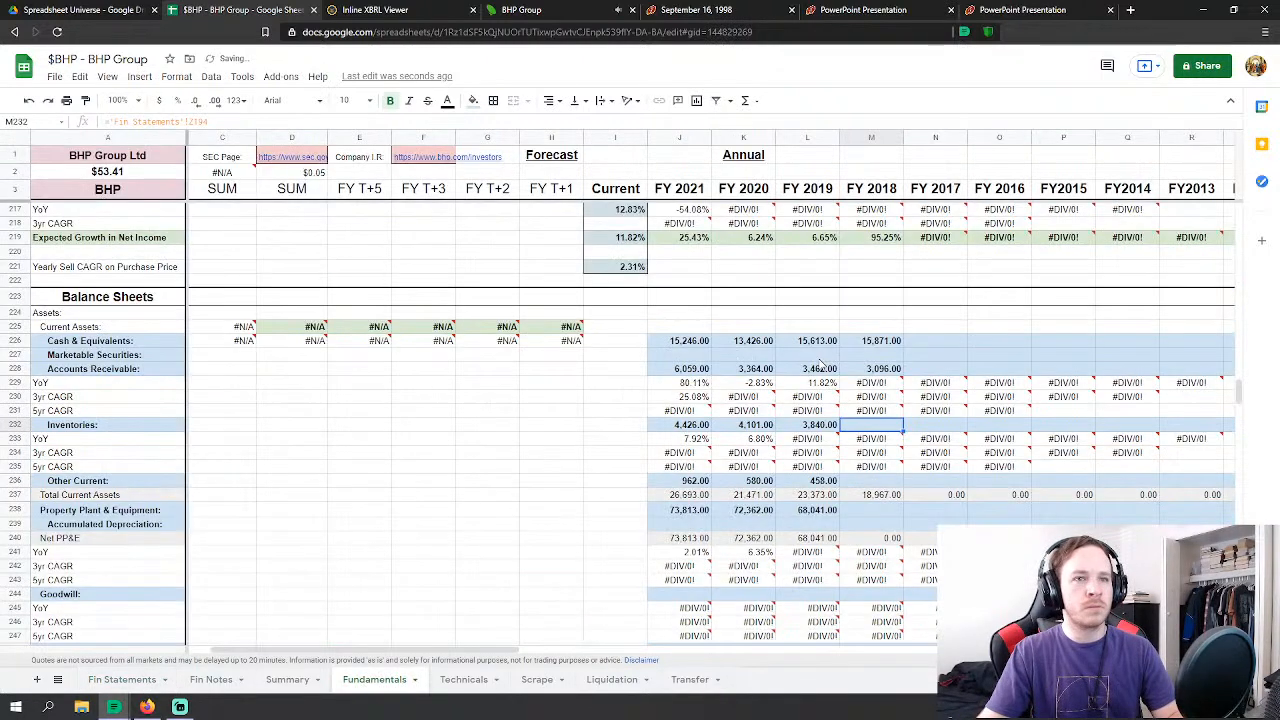
Step: Set FY 2018 Other Current to 2018 other financial assets, assets held for sale, current tax assets and other, summing 'Fin Statements'!Z193, Z195, Z196 and Z197
key(Down)
key(Down)
key(Down)
text(=)
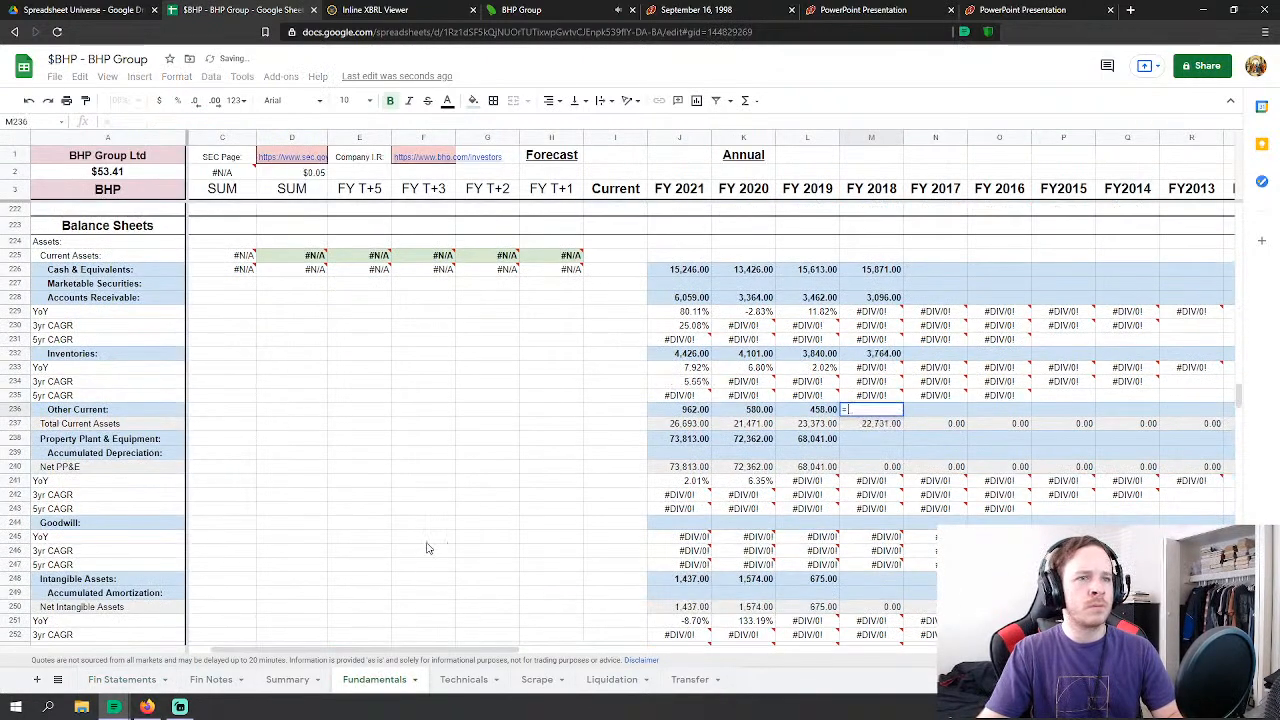
click(140, 680)
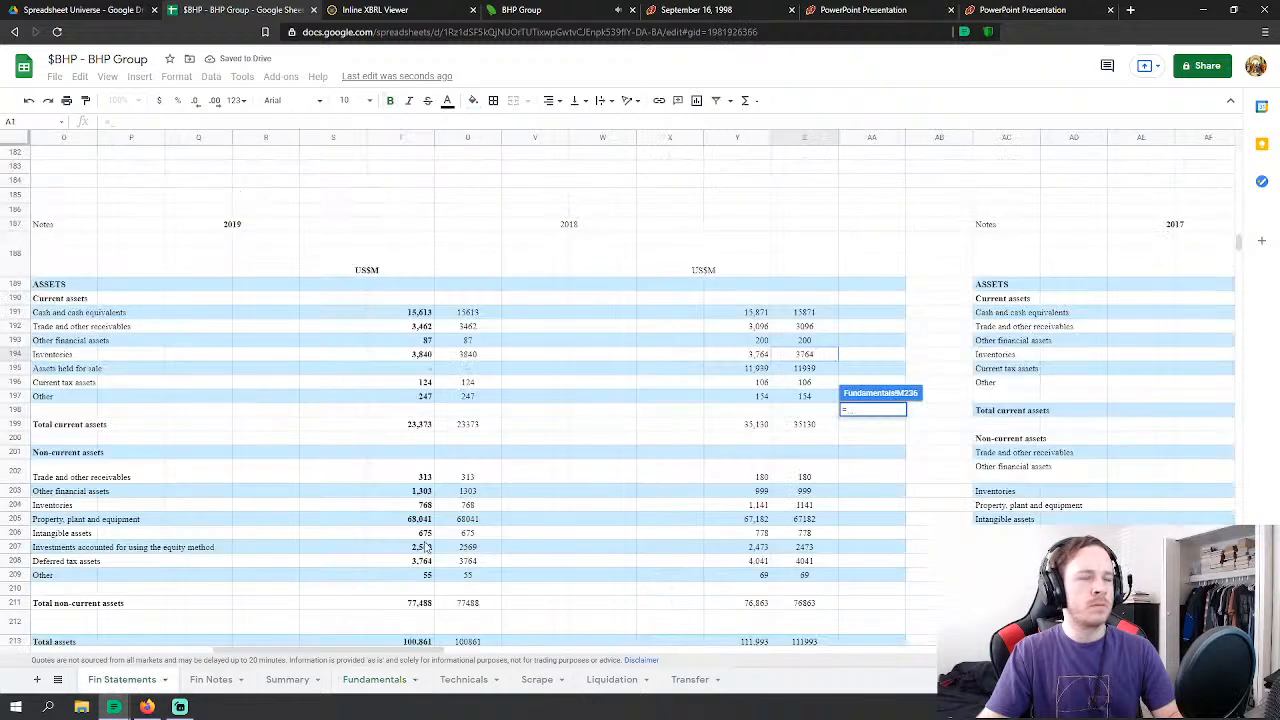
click(812, 341)
text(+)
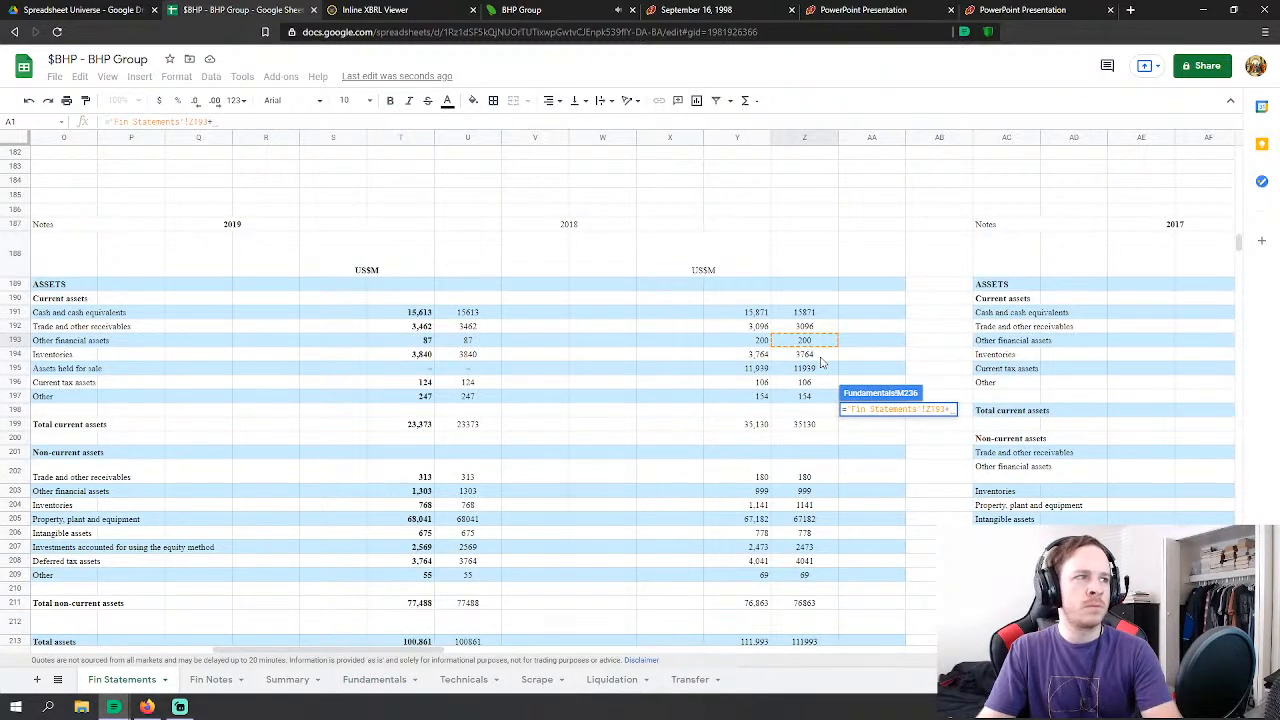
click(815, 369)
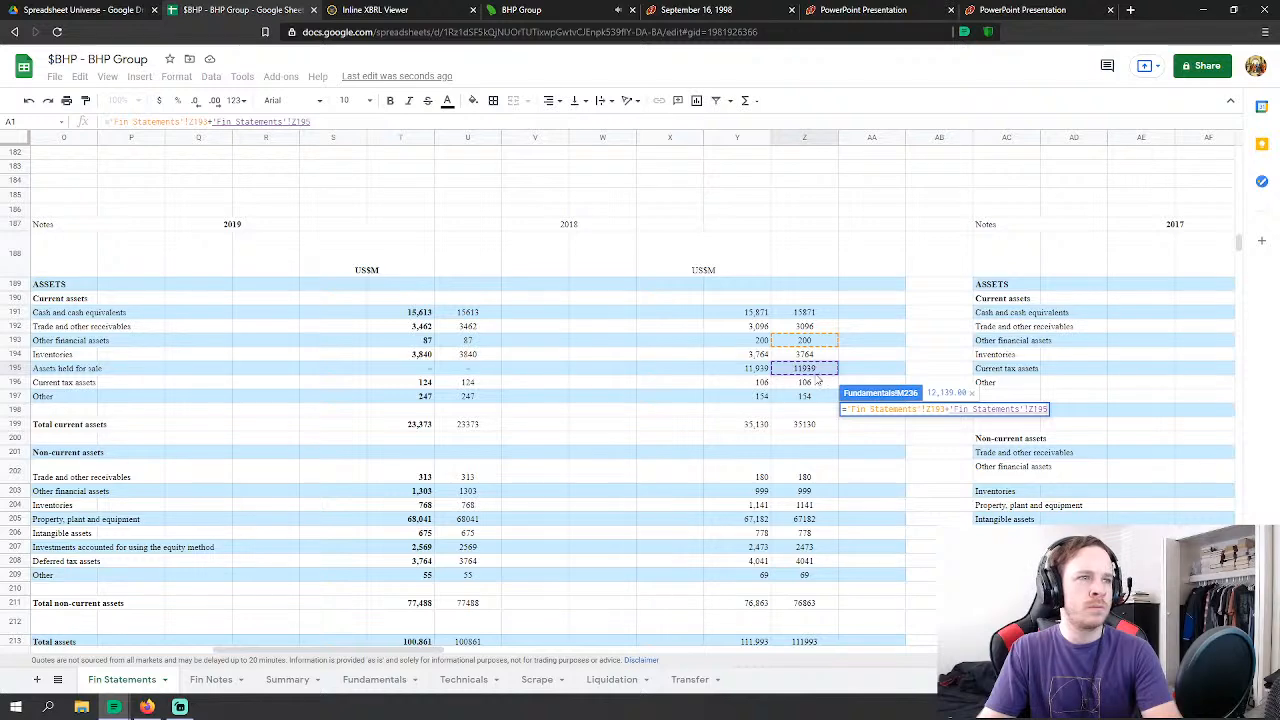
text(+)
click(810, 383)
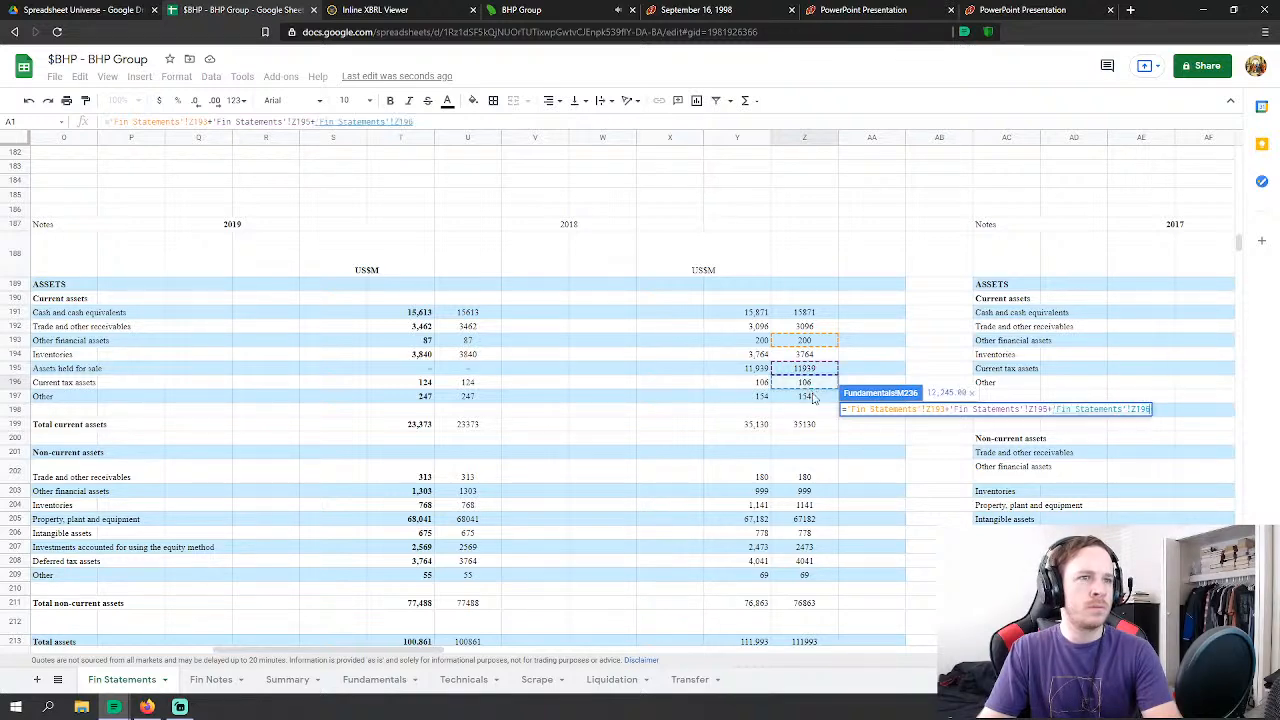
text(+)
click(812, 397)
key(Return)
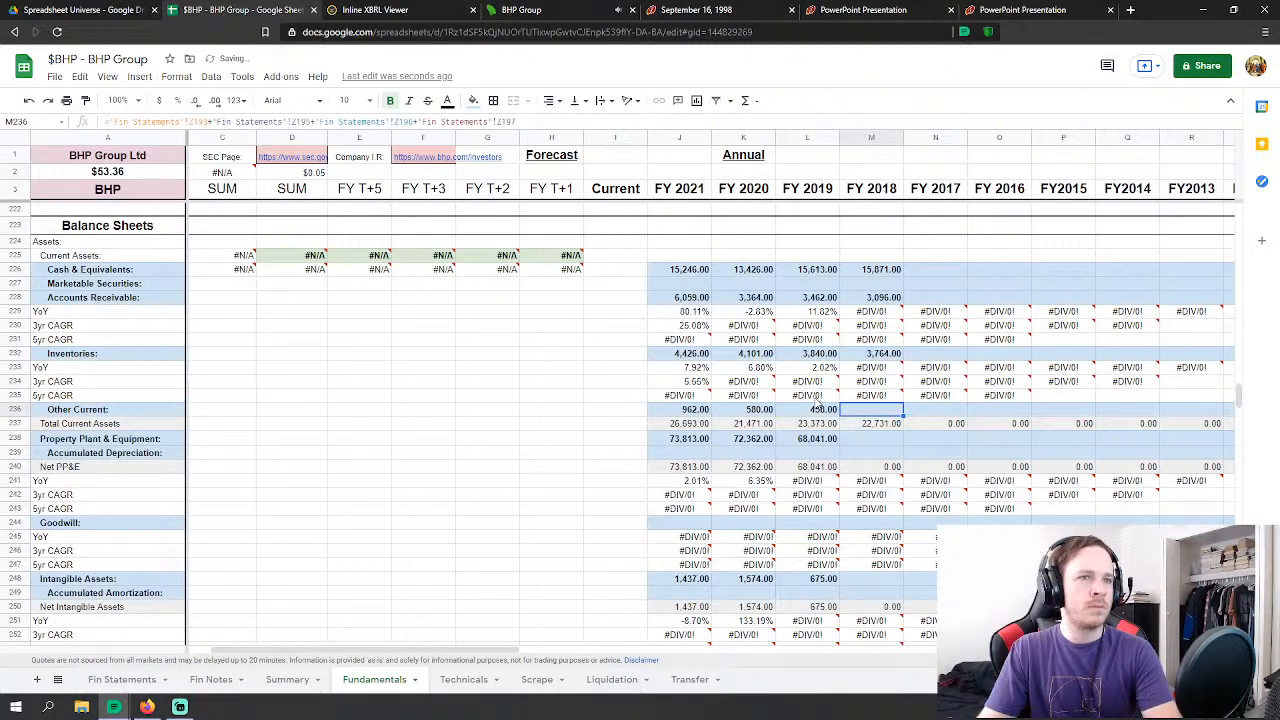
scroll(860, 405, down, 1)
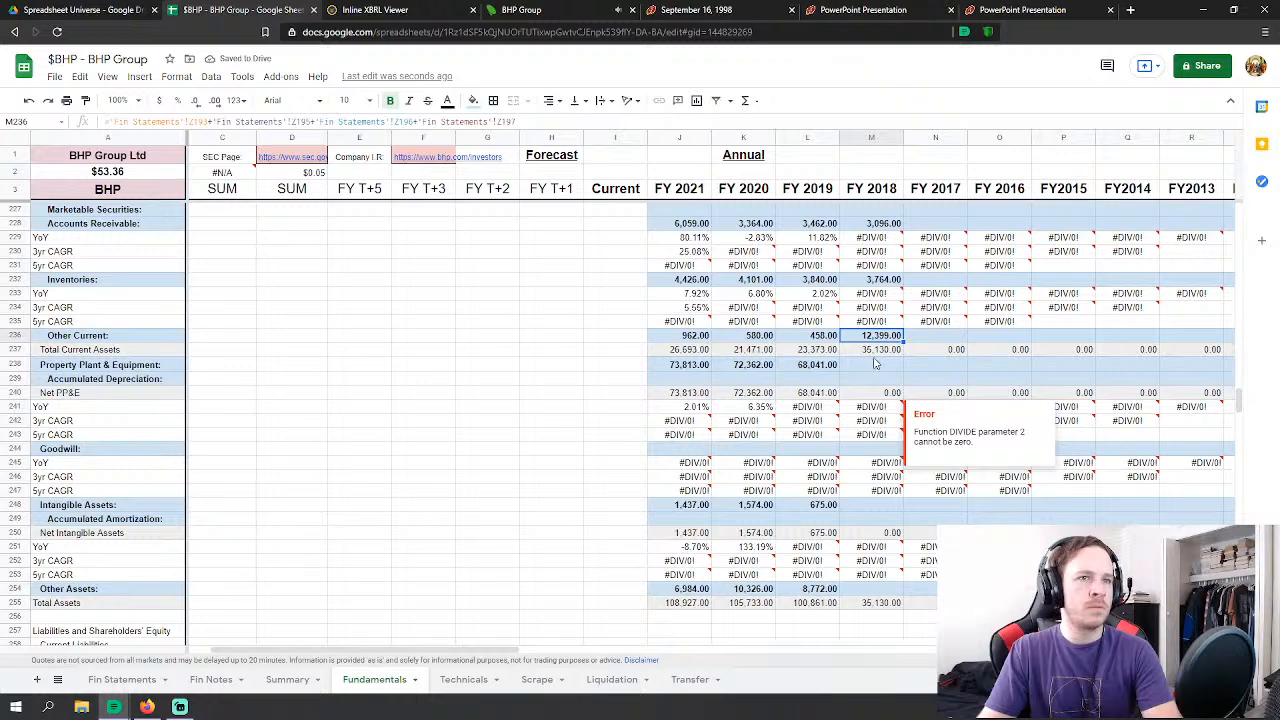
Step: Clear FY 2018 Accounts Receivable and relink it to the 2018 current trade and other receivables, ='Fin Statements'!Z192
scroll(881, 352, up, 1)
click(875, 299)
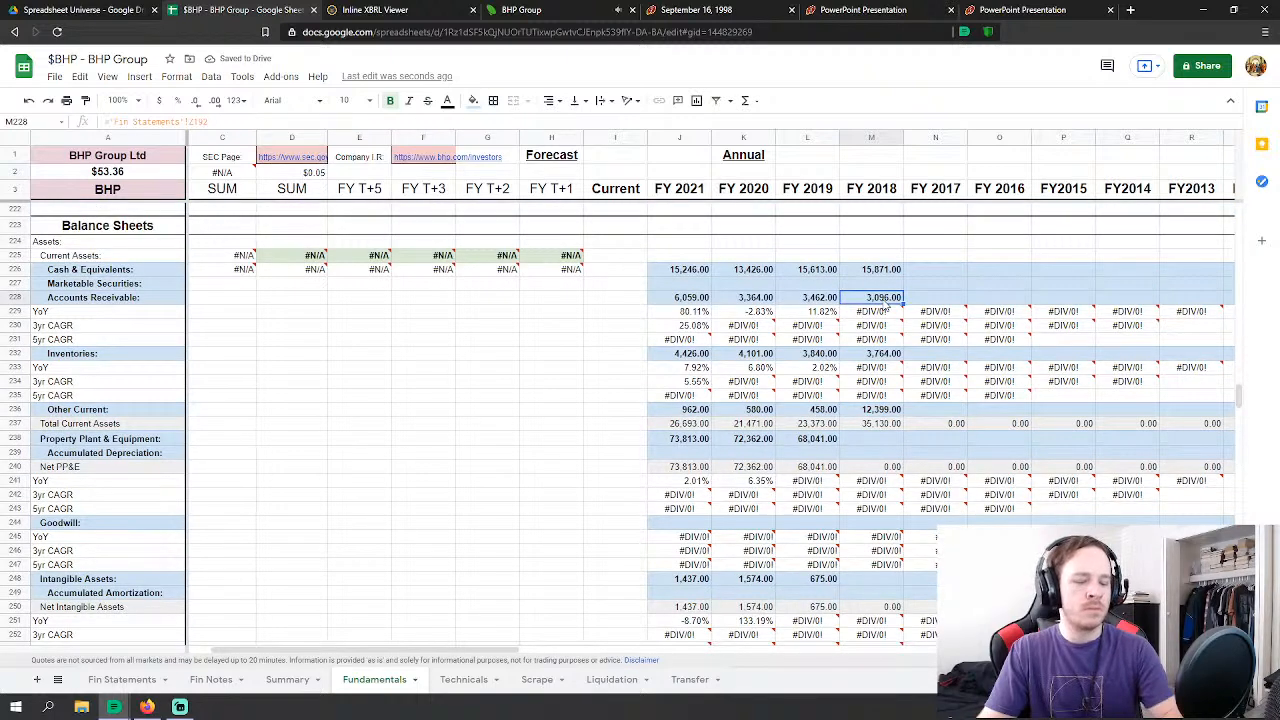
key(Delete)
text(=)
click(122, 679)
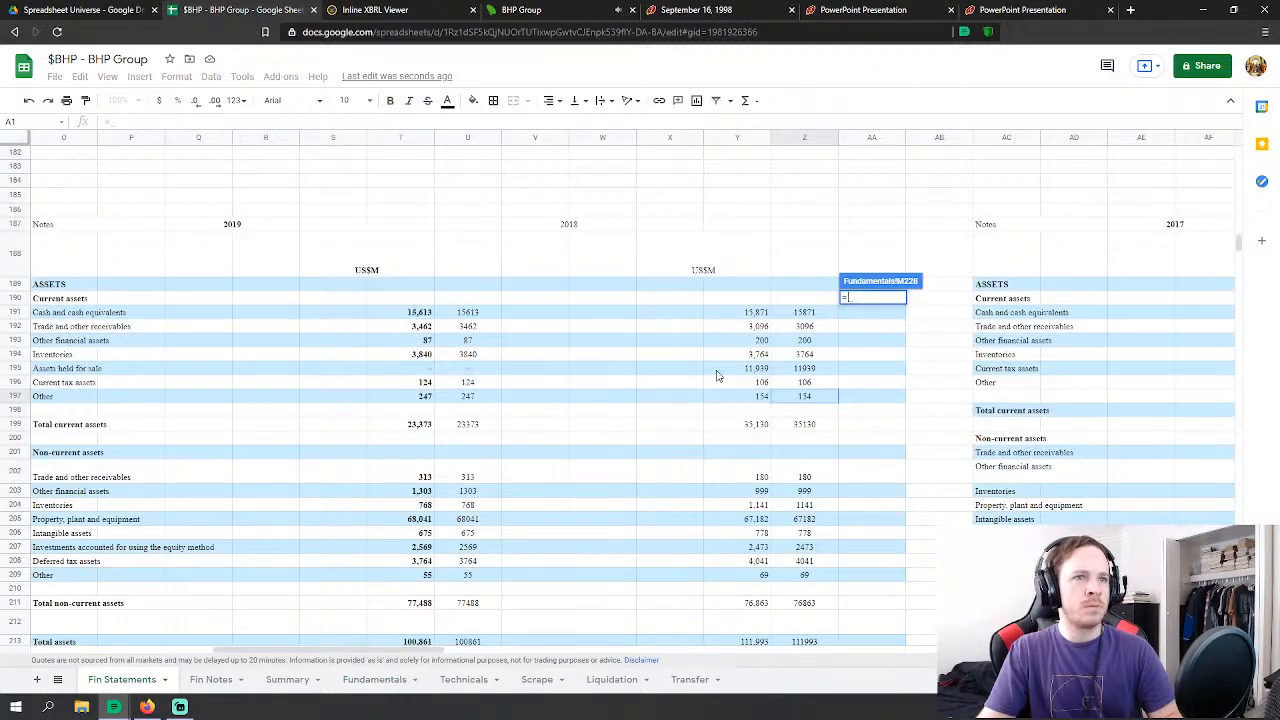
click(805, 327)
key(Return)
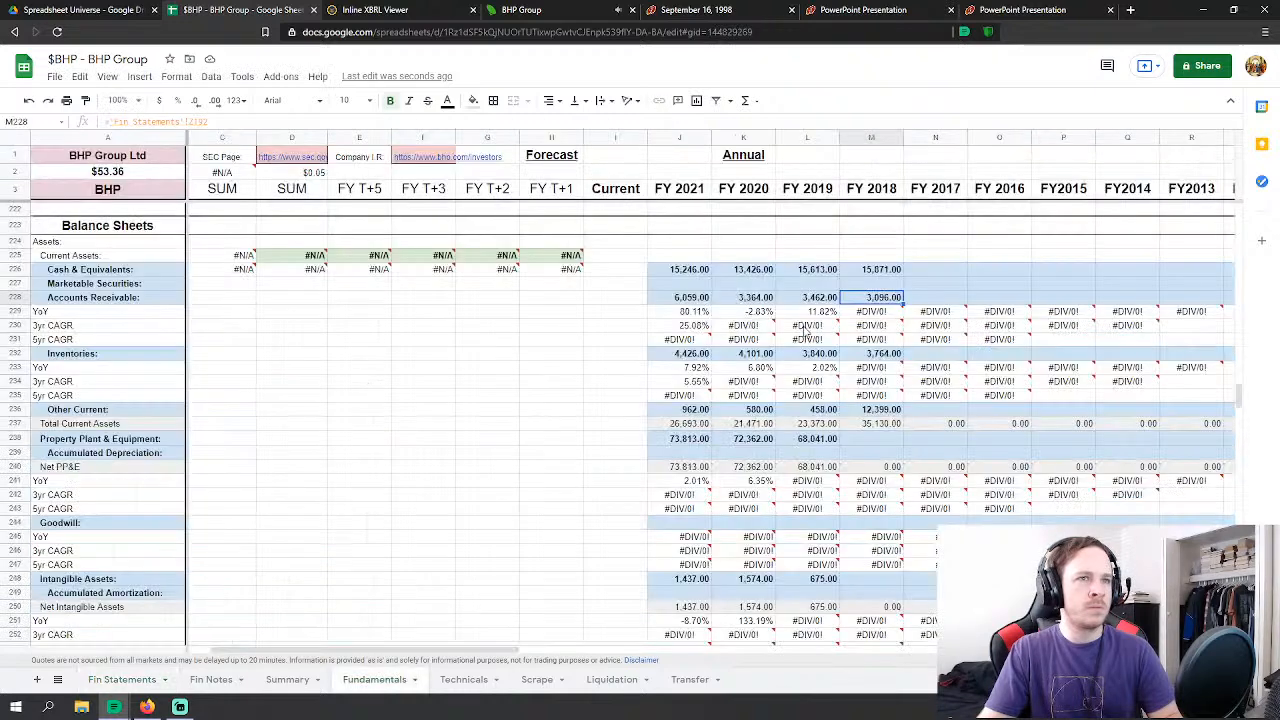
Step: Re-enter FY 2018 Other Current as the sum of the remaining 2018 current asset lines, 'Fin Statements'!Z193, Z195, Z196 and Z197
click(884, 410)
text(=)
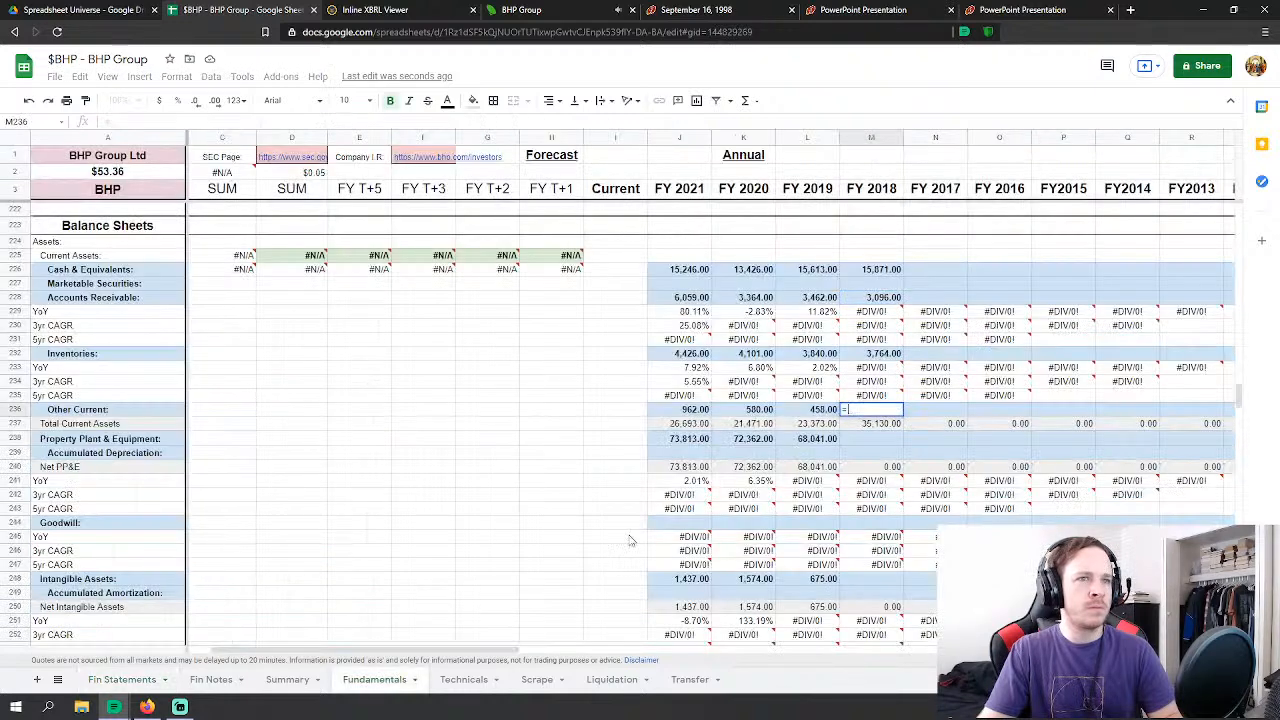
click(122, 679)
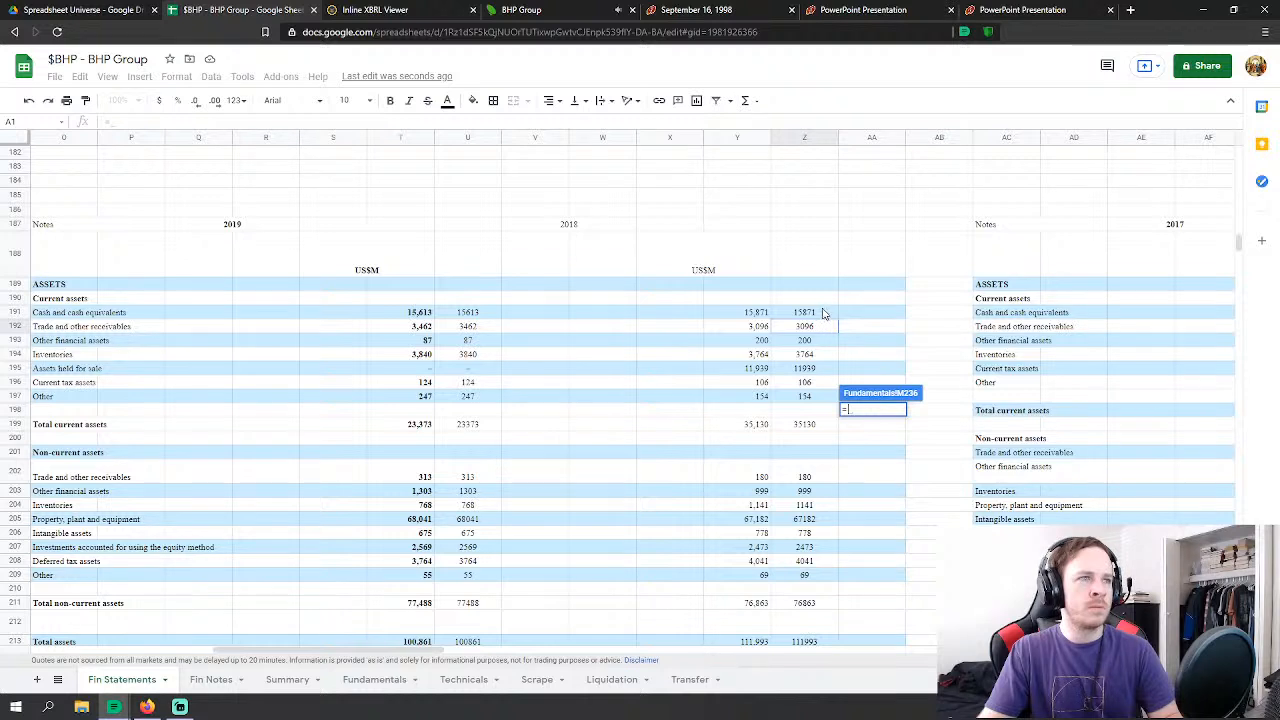
click(808, 342)
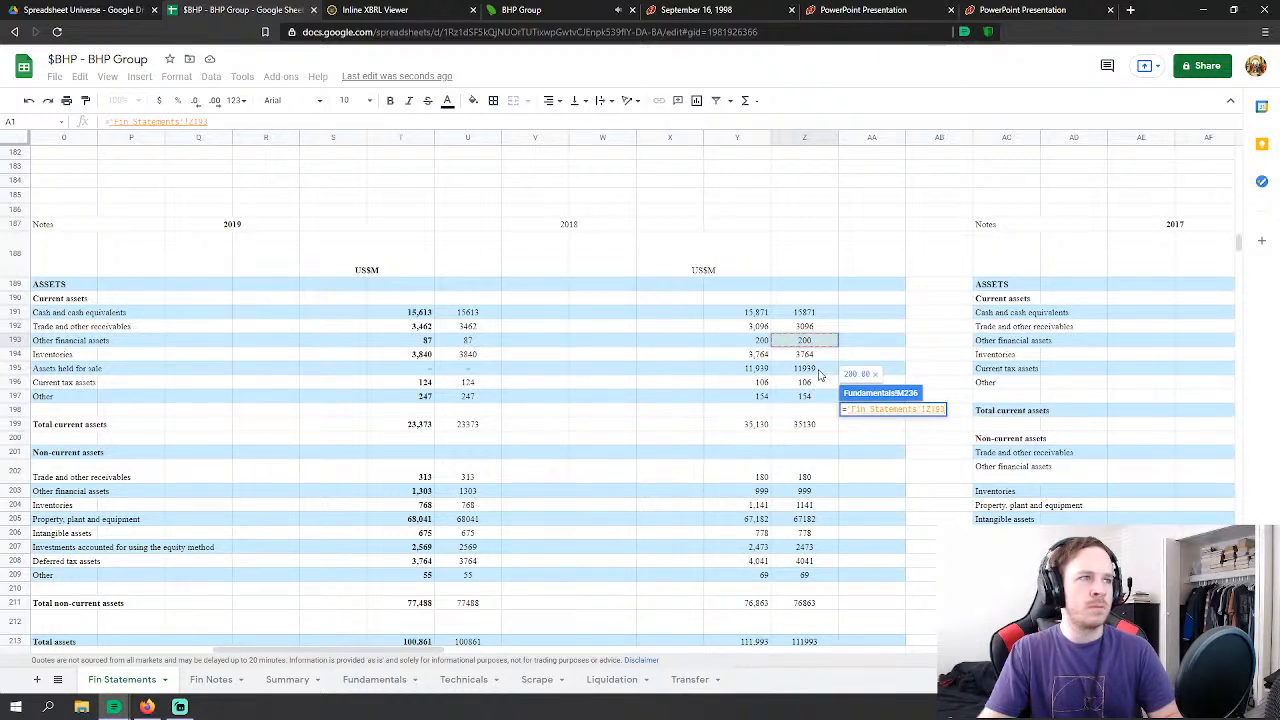
text(+)
click(816, 370)
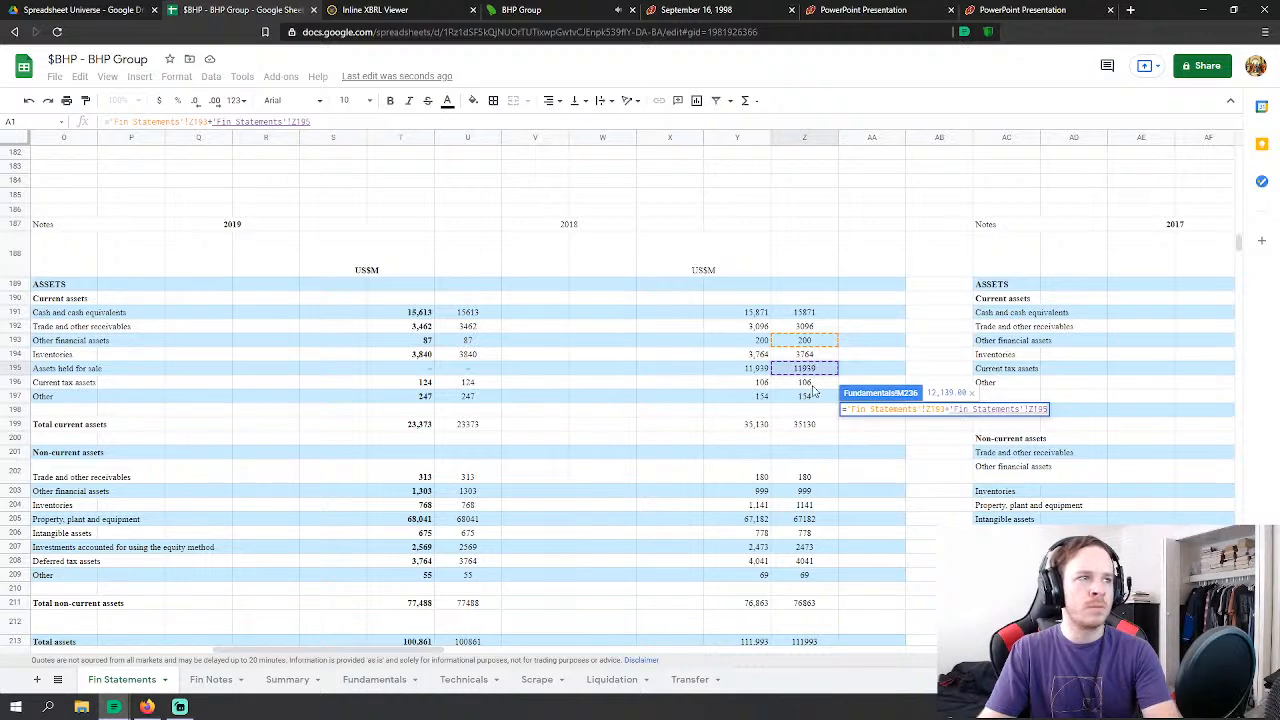
text(+)
click(815, 384)
text(+'Fin Statements'!Z196)
click(814, 398)
key(Return)
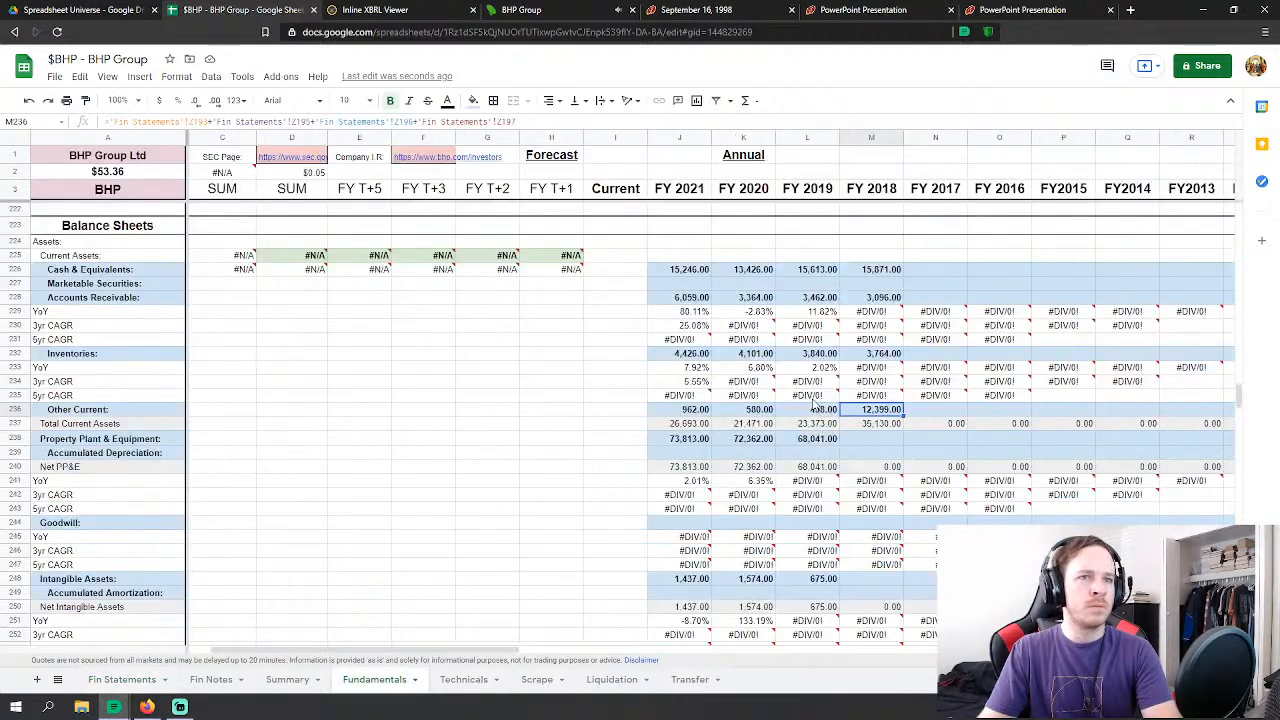
Step: Check the formulas behind the FY 2018 current asset entries and review the 2018 non-current assets in the Fin Statements sheet
click(896, 272)
click(874, 302)
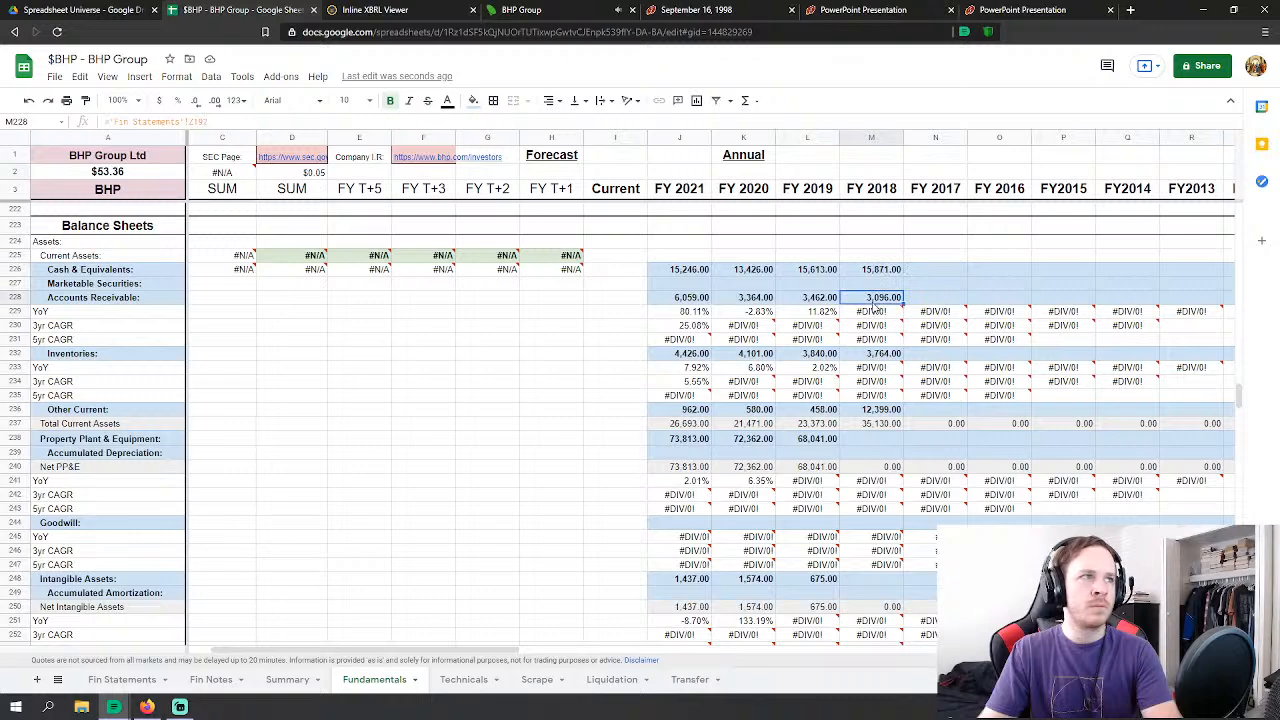
click(897, 356)
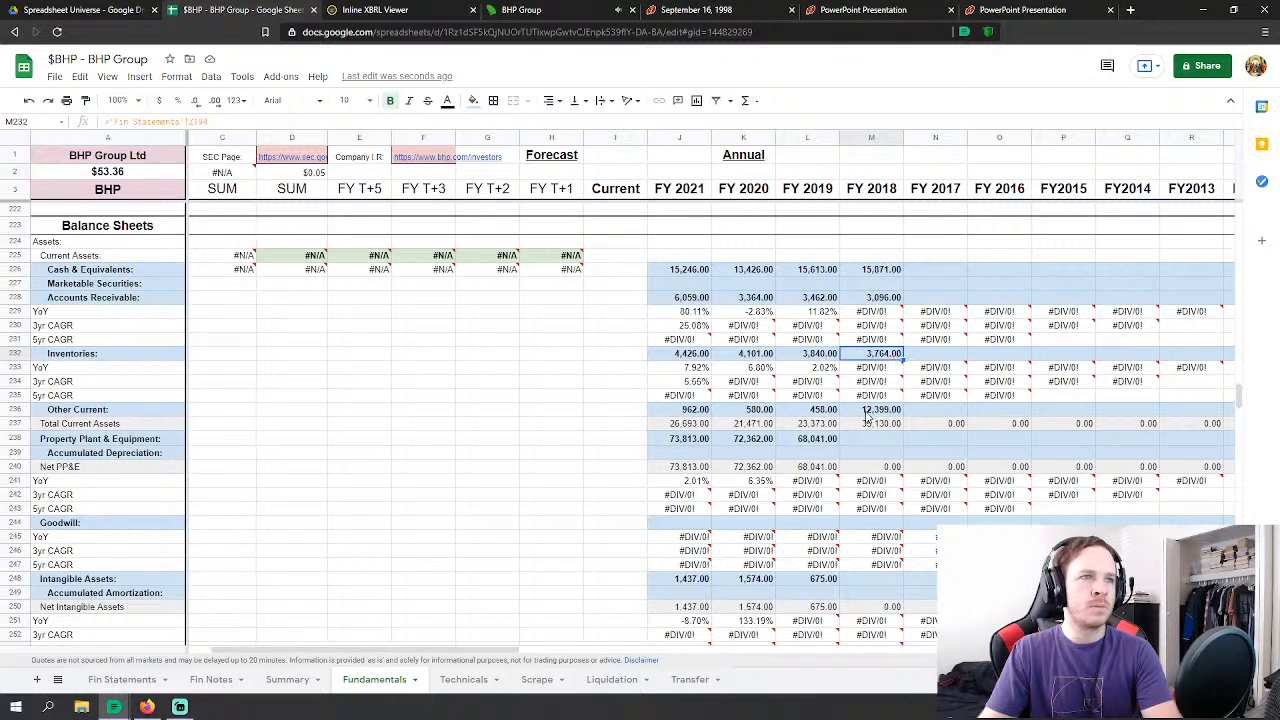
click(867, 411)
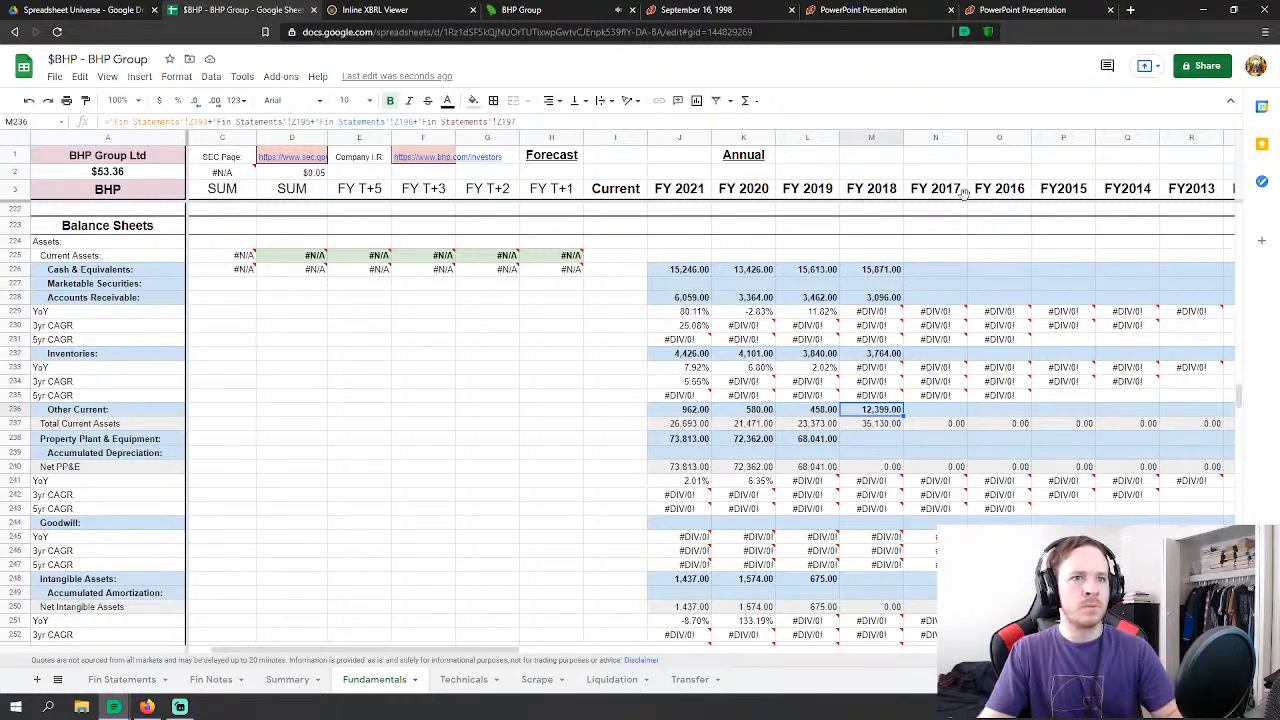
click(117, 680)
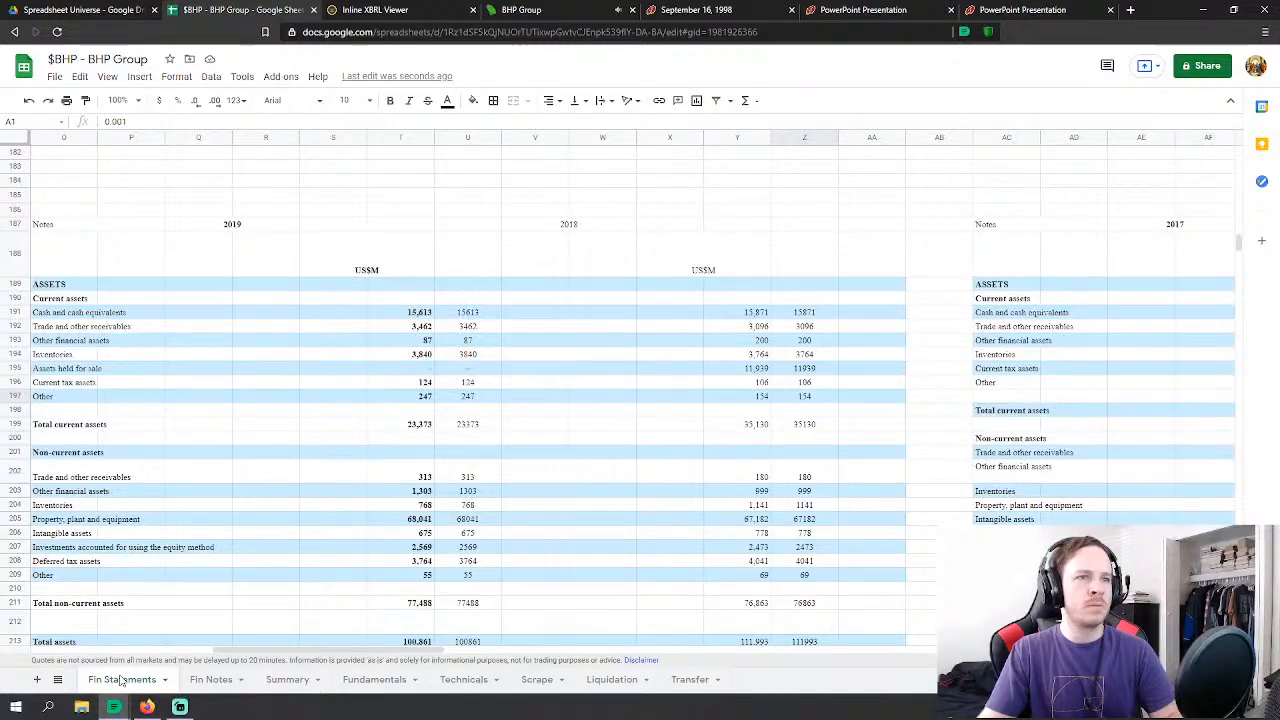
scroll(845, 413, down, 3)
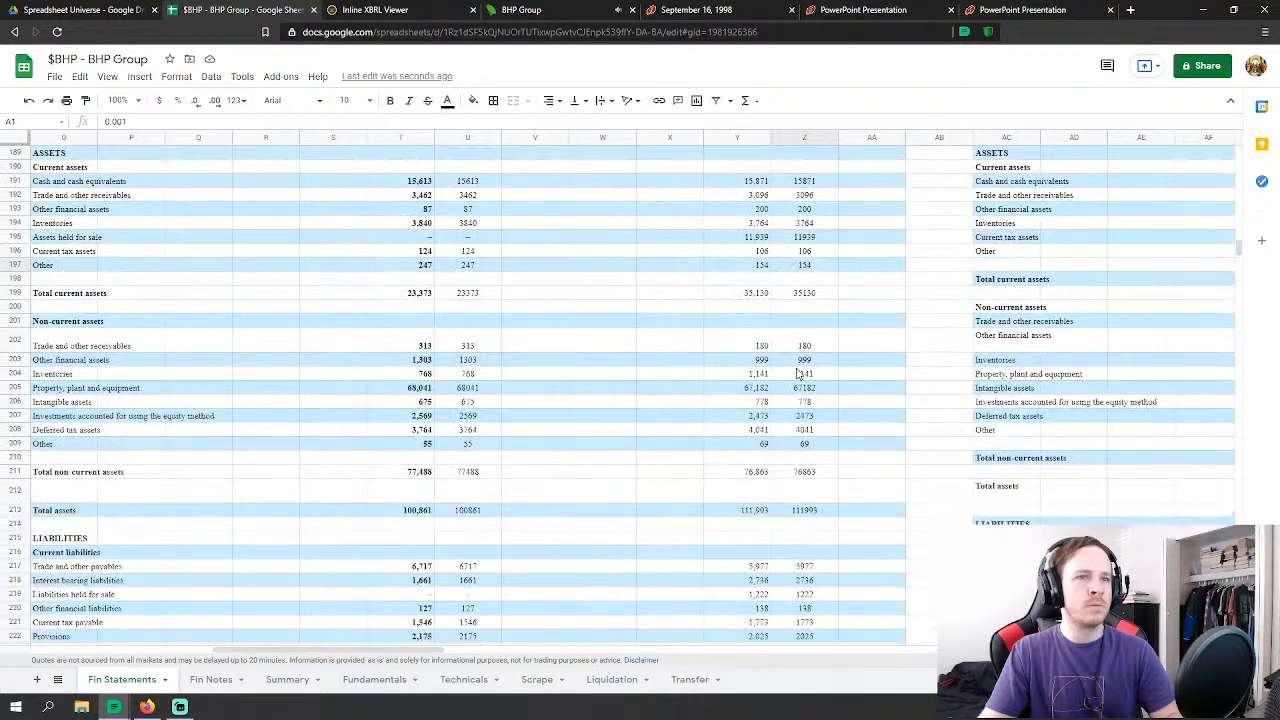
click(374, 679)
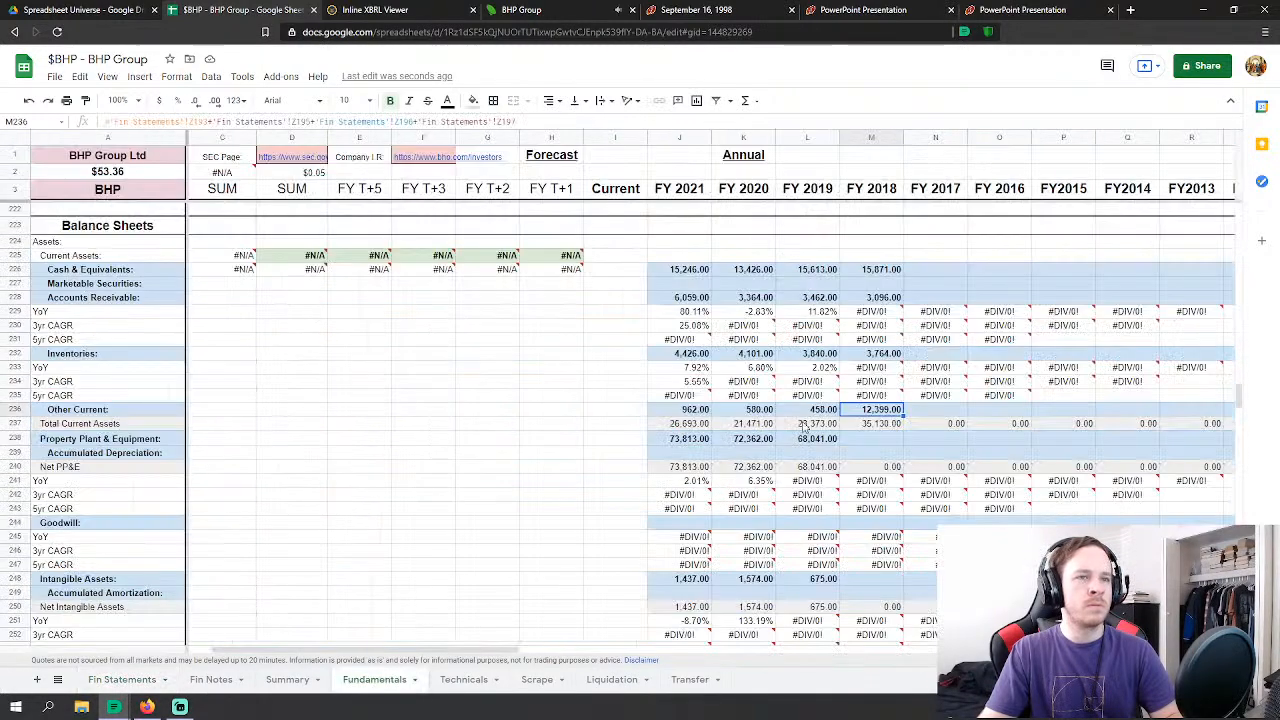
Step: Link FY 2018 Property Plant & Equipment to the 2018 property, plant and equipment line, ='Fin Statements'!Z205
click(889, 441)
text(=)
click(118, 680)
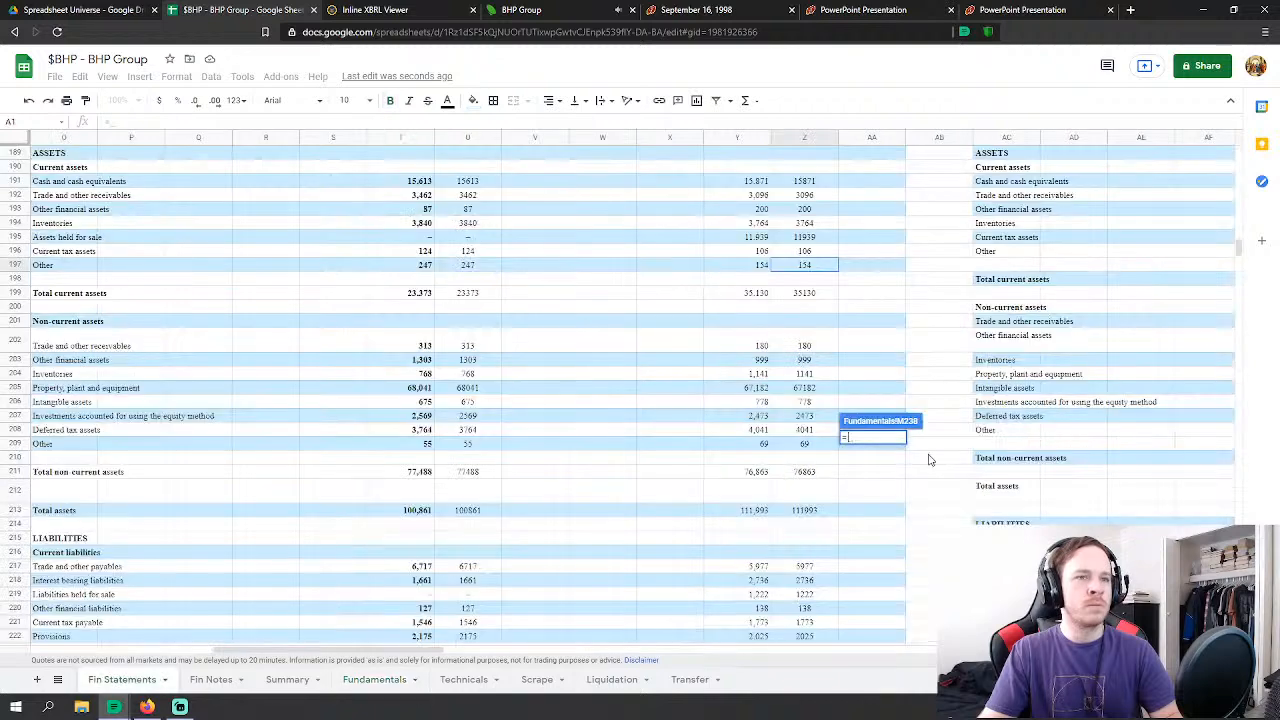
click(797, 391)
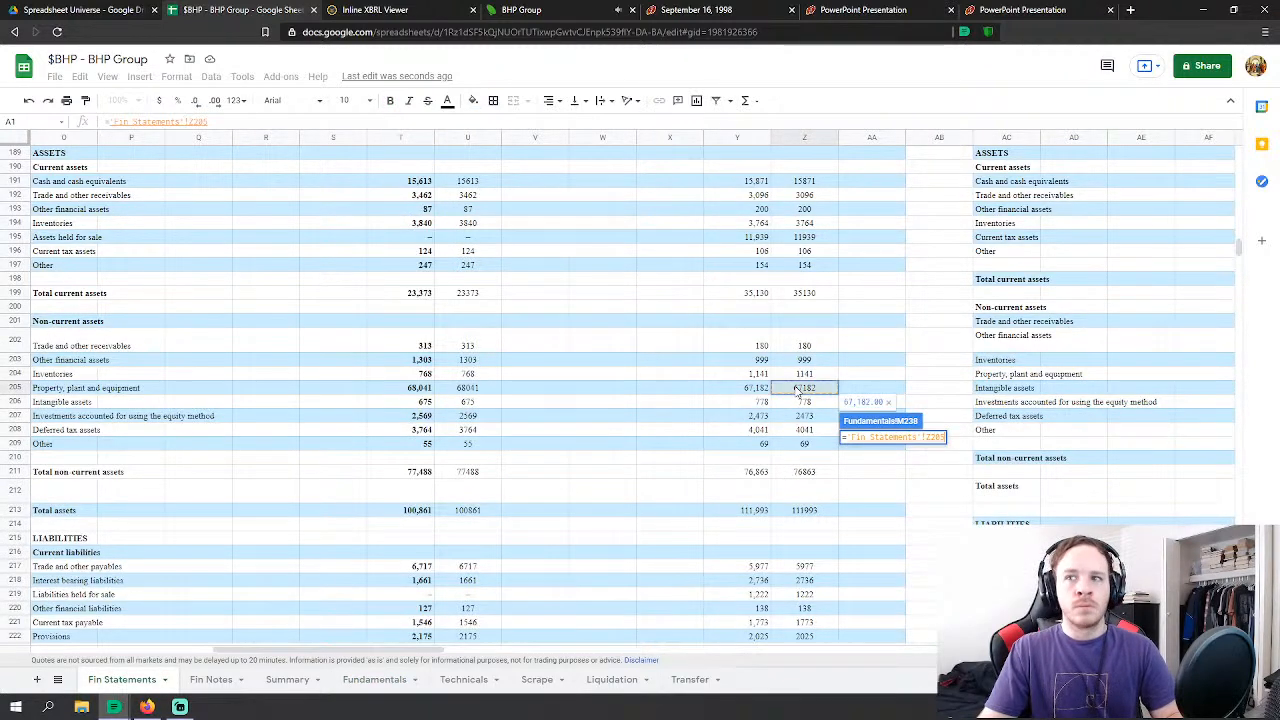
key(Return)
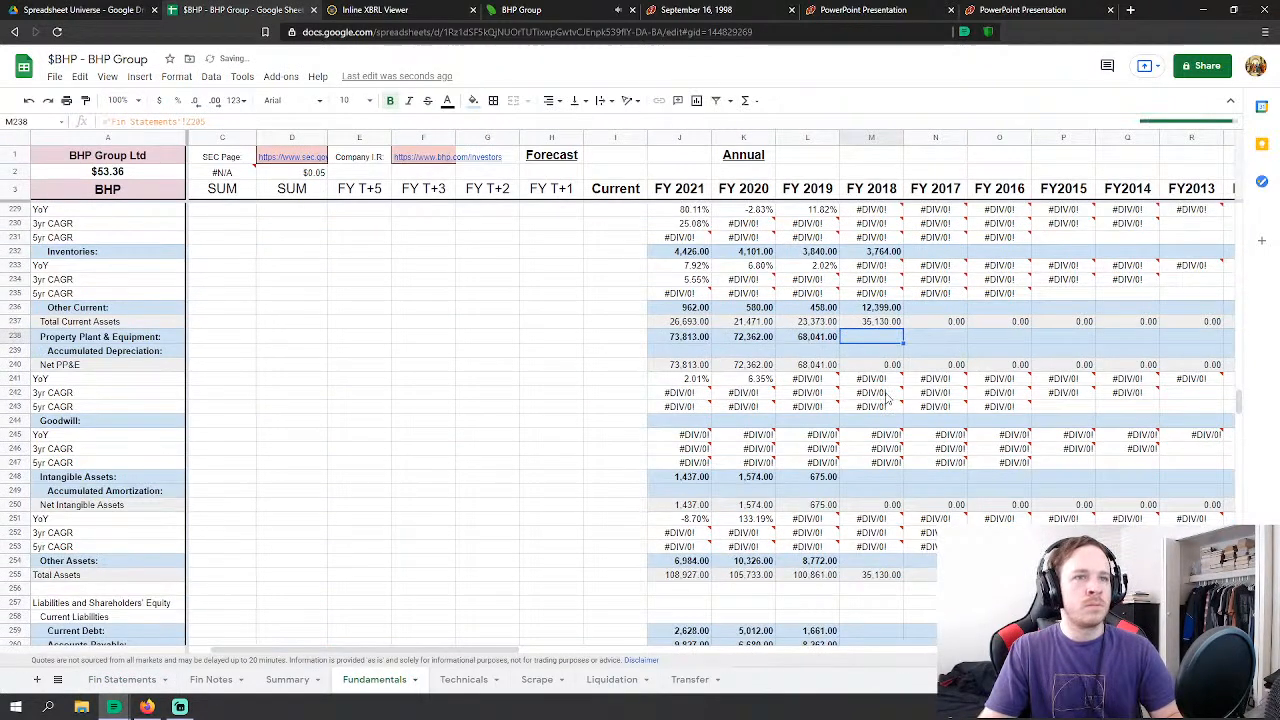
Step: Link FY 2018 Intangible Assets to the 2018 intangible assets line, ='Fin Statements'!Z206
click(870, 477)
text(=)
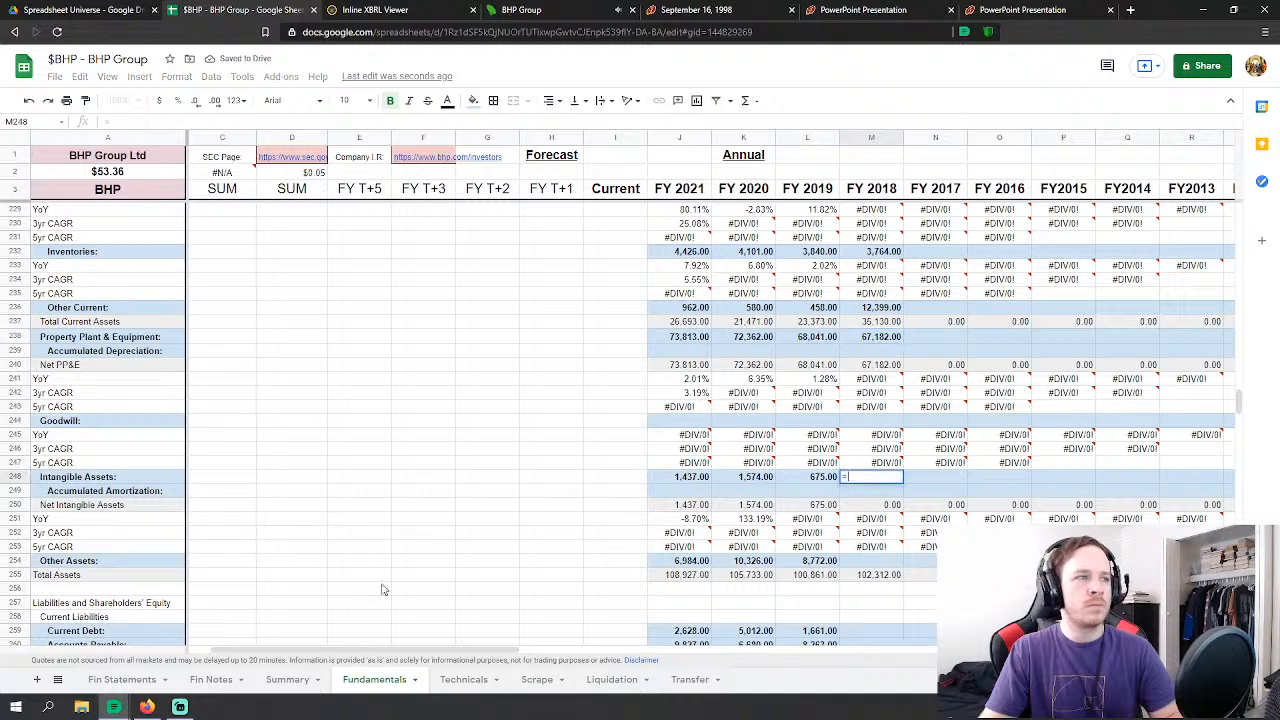
click(122, 679)
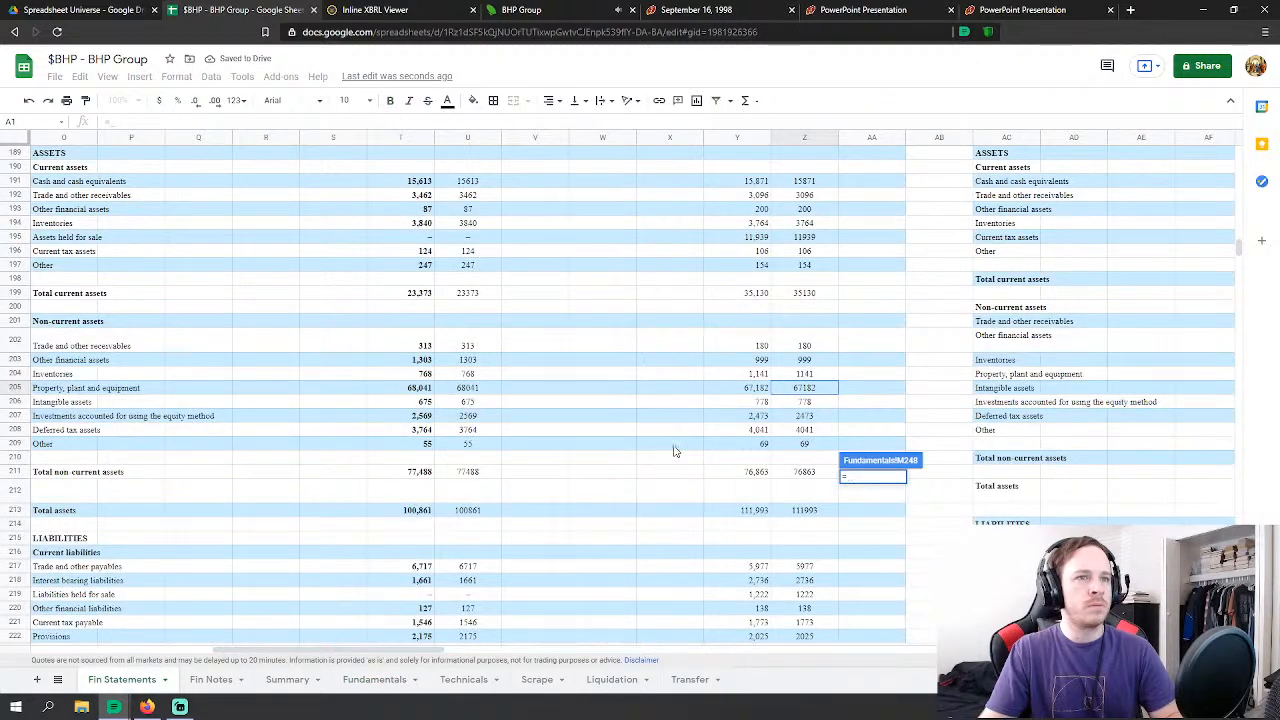
click(810, 403)
key(Return)
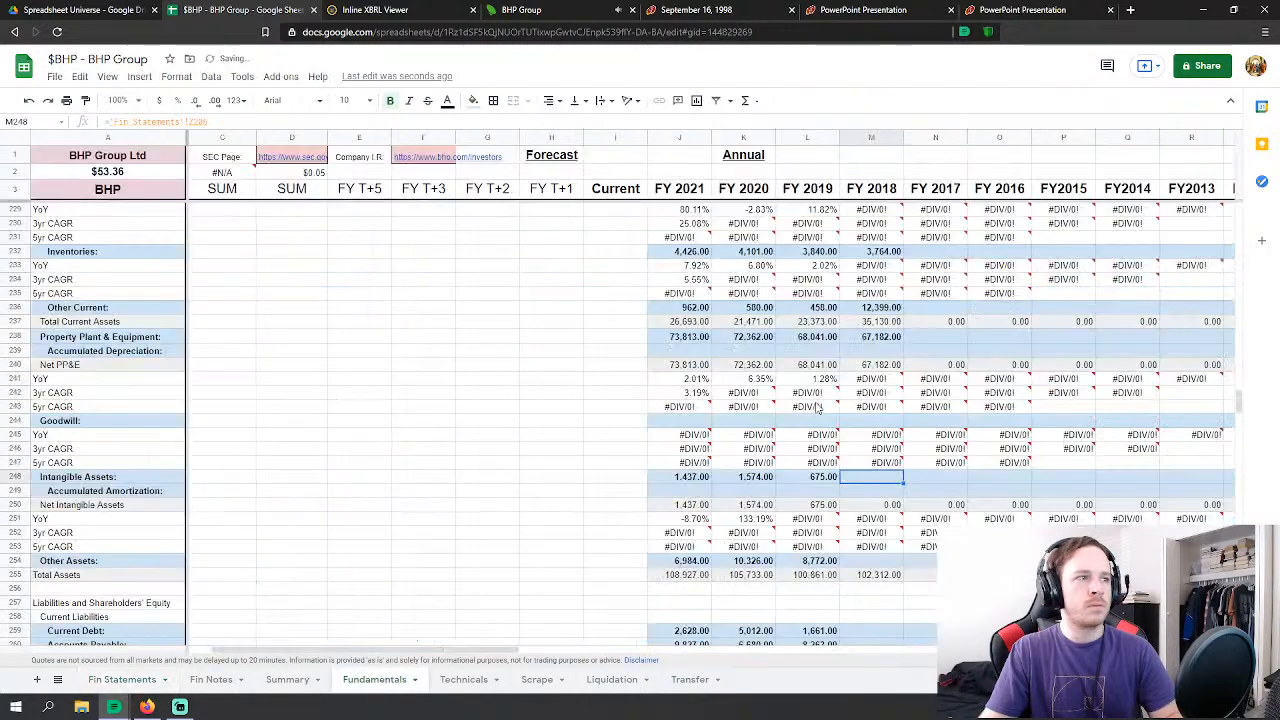
Step: Set FY 2018 Other Assets to the sum of the remaining 2018 non-current asset lines, 'Fin Statements'!Z202, Z203, Z204, Z207, Z208 and Z209
scroll(866, 476, down, 2)
click(870, 490)
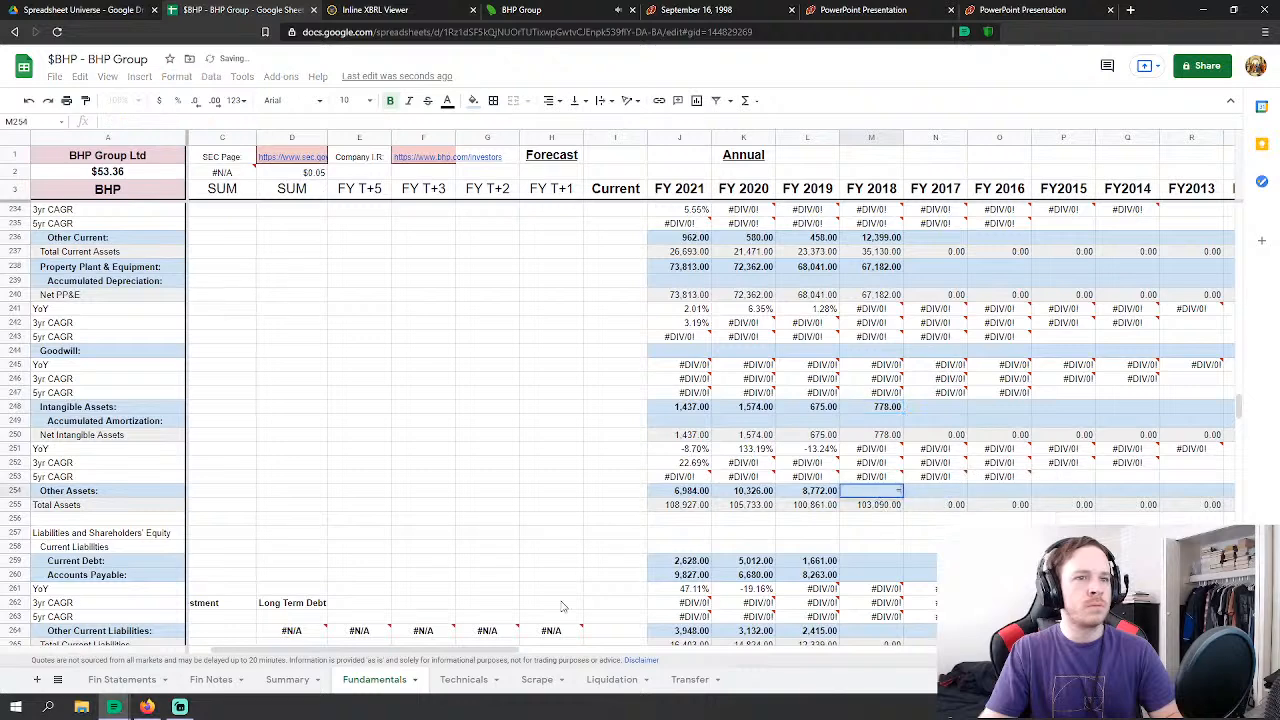
text(=)
click(130, 680)
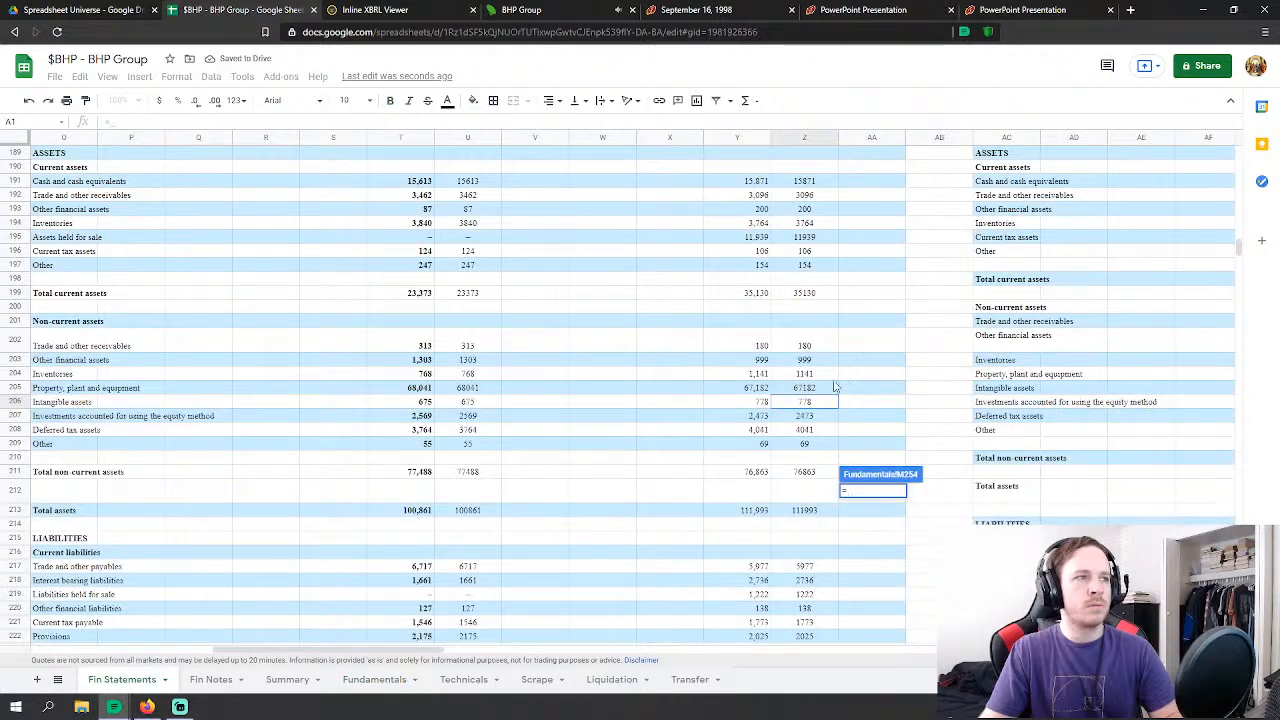
click(808, 345)
text(+)
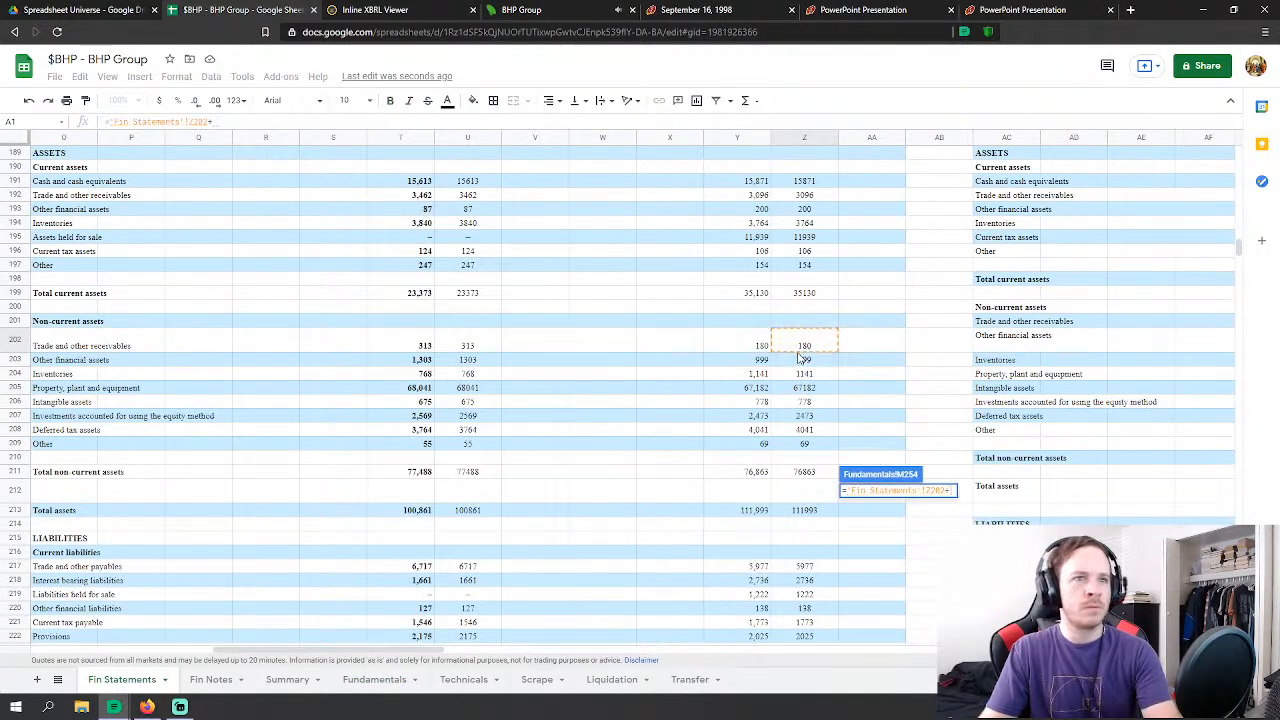
click(818, 360)
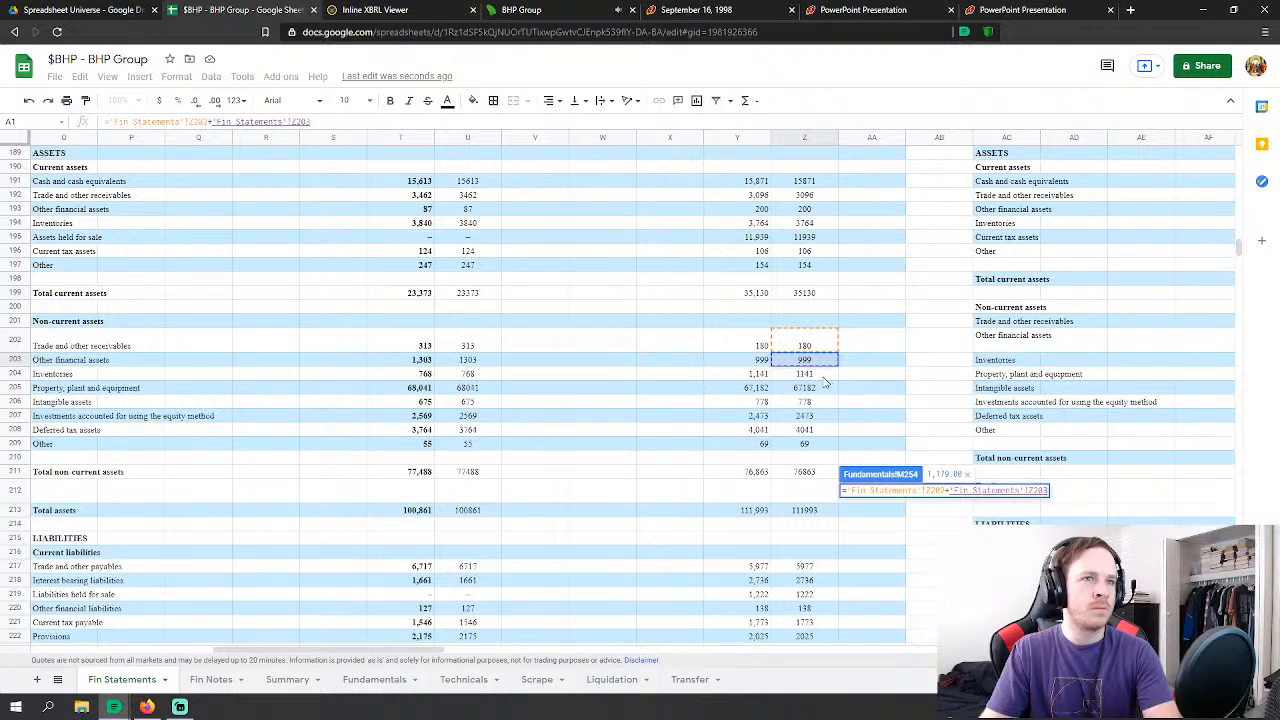
text(+)
click(823, 377)
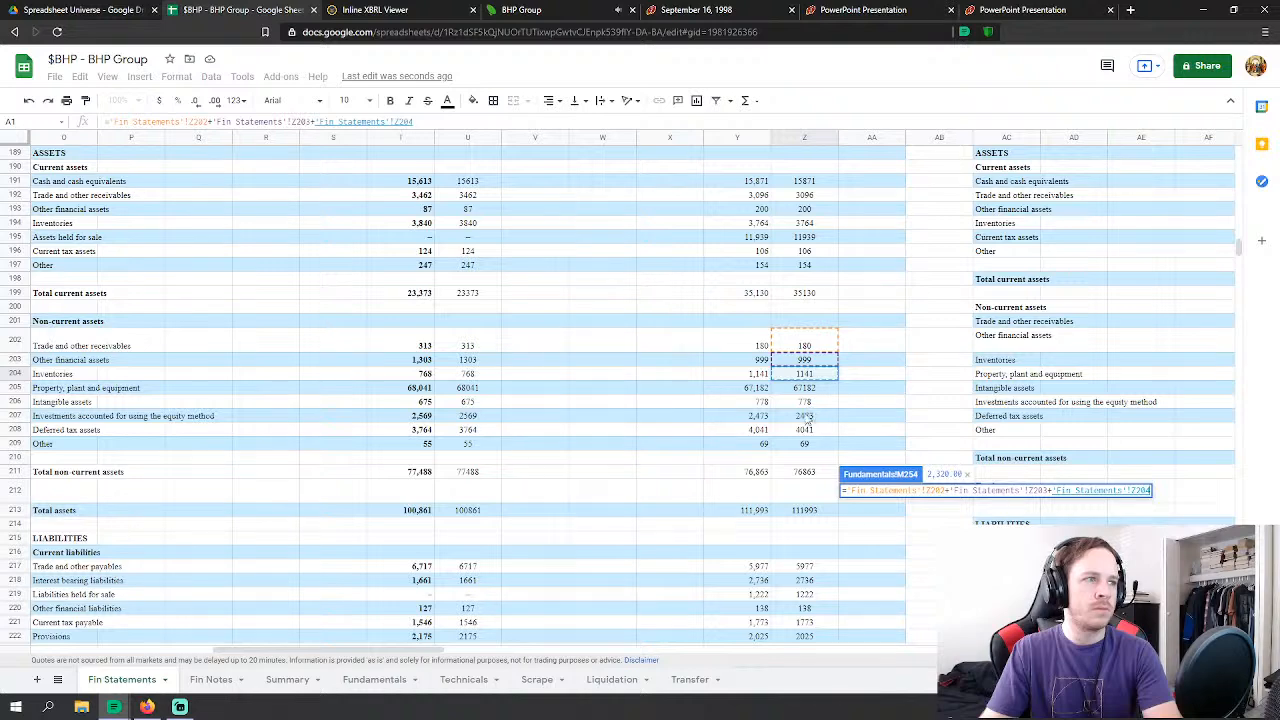
text(+)
click(808, 416)
text(+'Fin Statements'!Z207+)
click(815, 432)
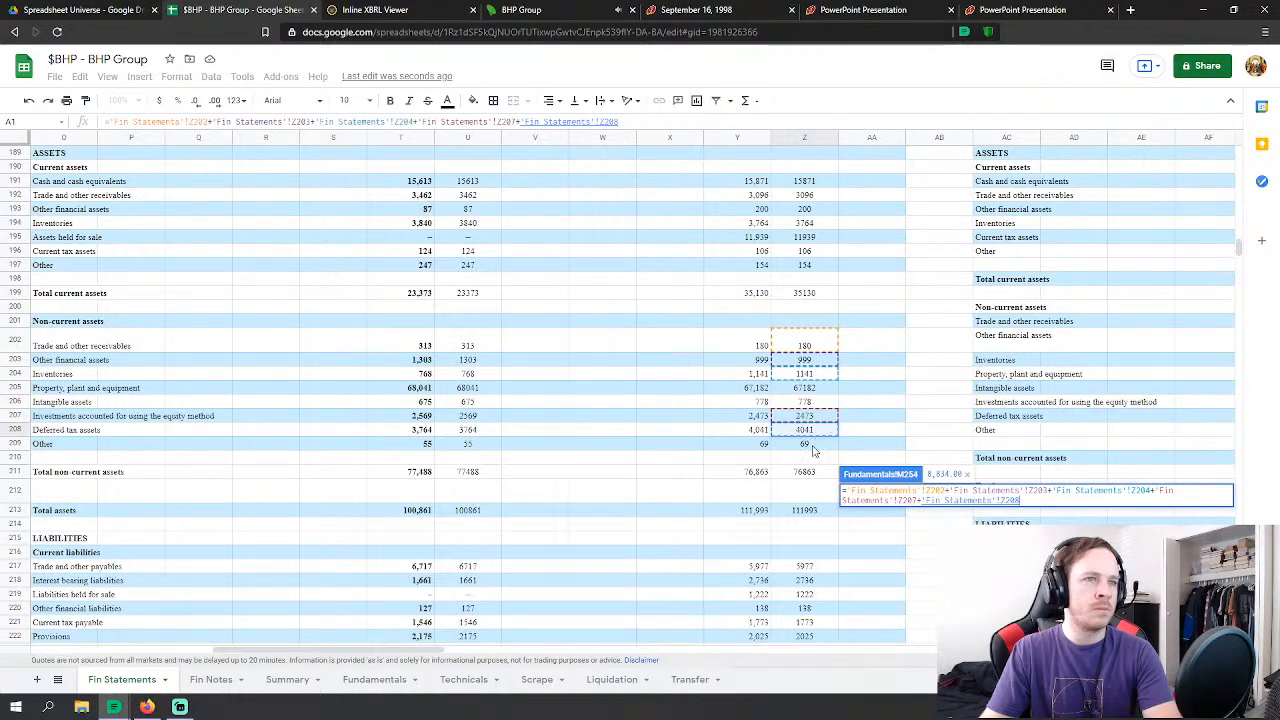
text(+)
click(812, 444)
key(Return)
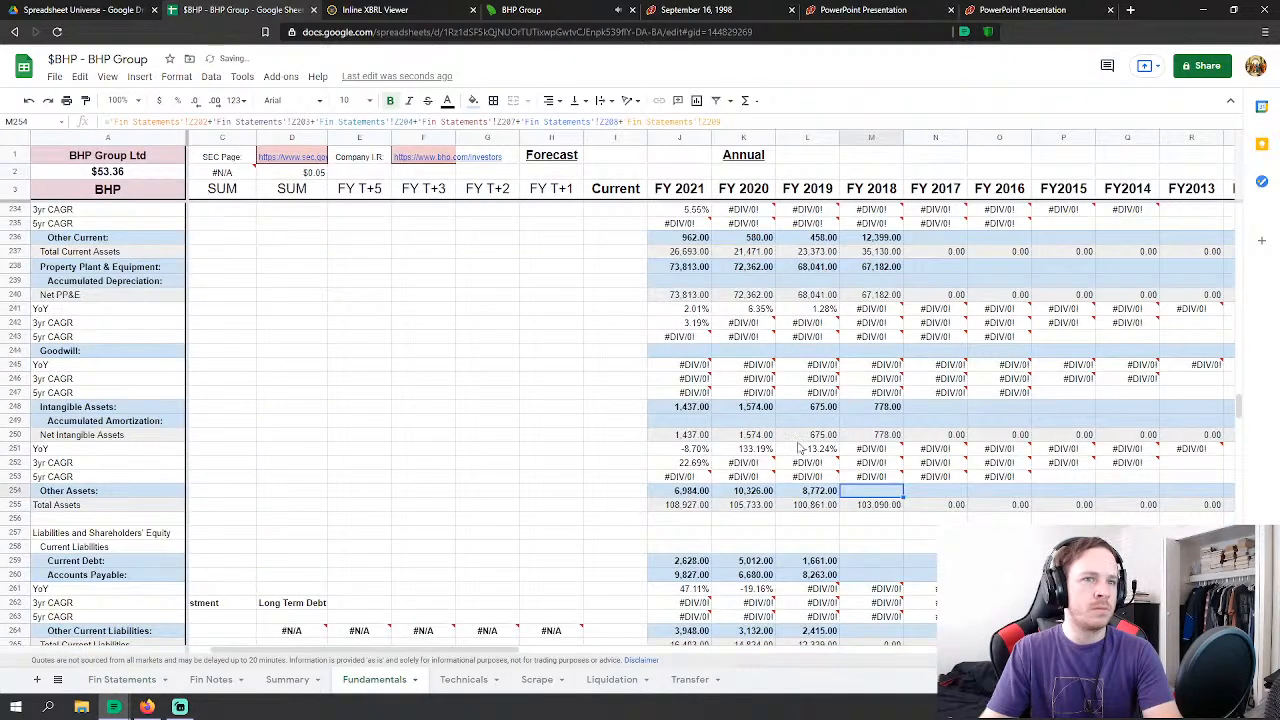
Step: Link FY 2018 Current Debt to the 2018 current interest bearing liabilities line, ='Fin Statements'!Z218
click(872, 564)
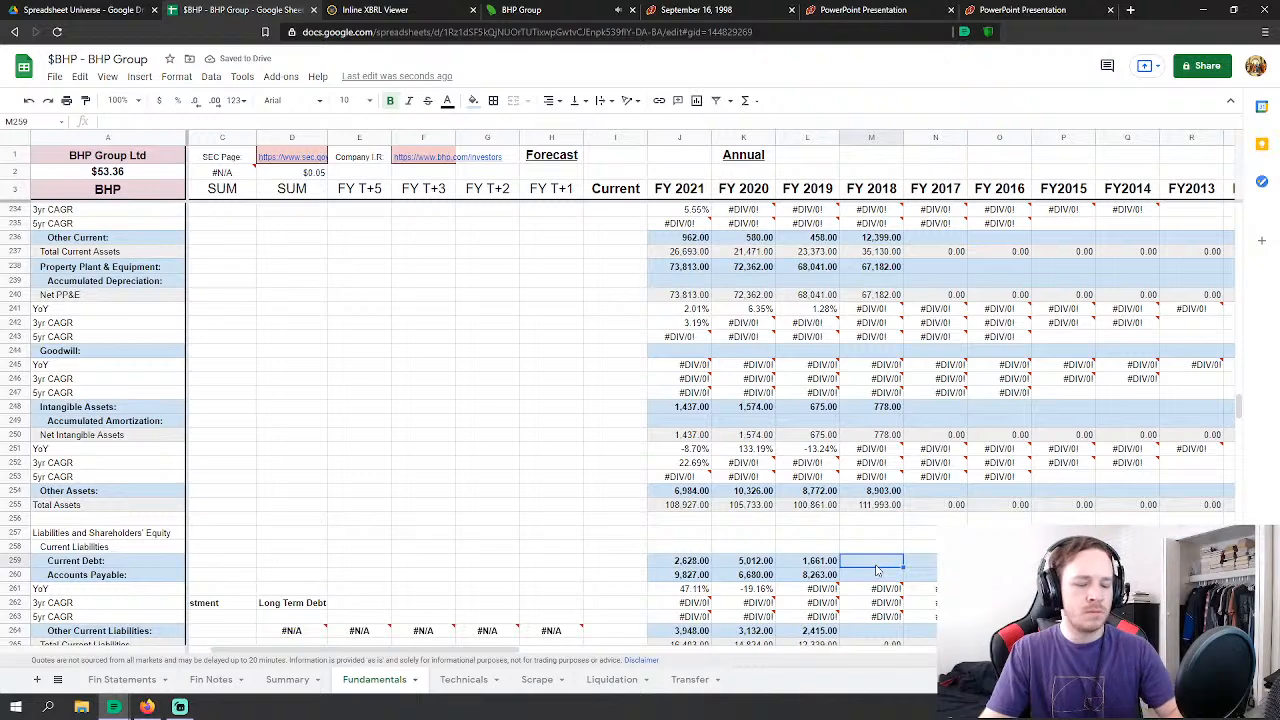
text(=)
click(122, 679)
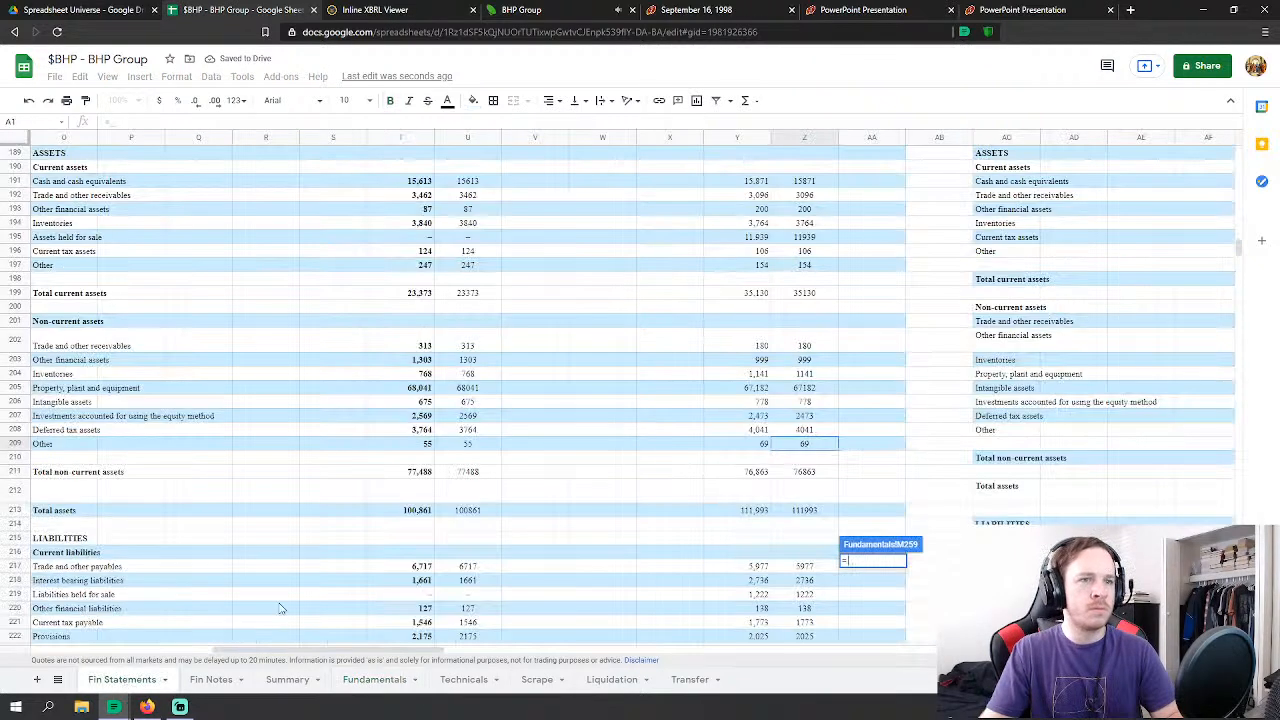
scroll(870, 432, down, 4)
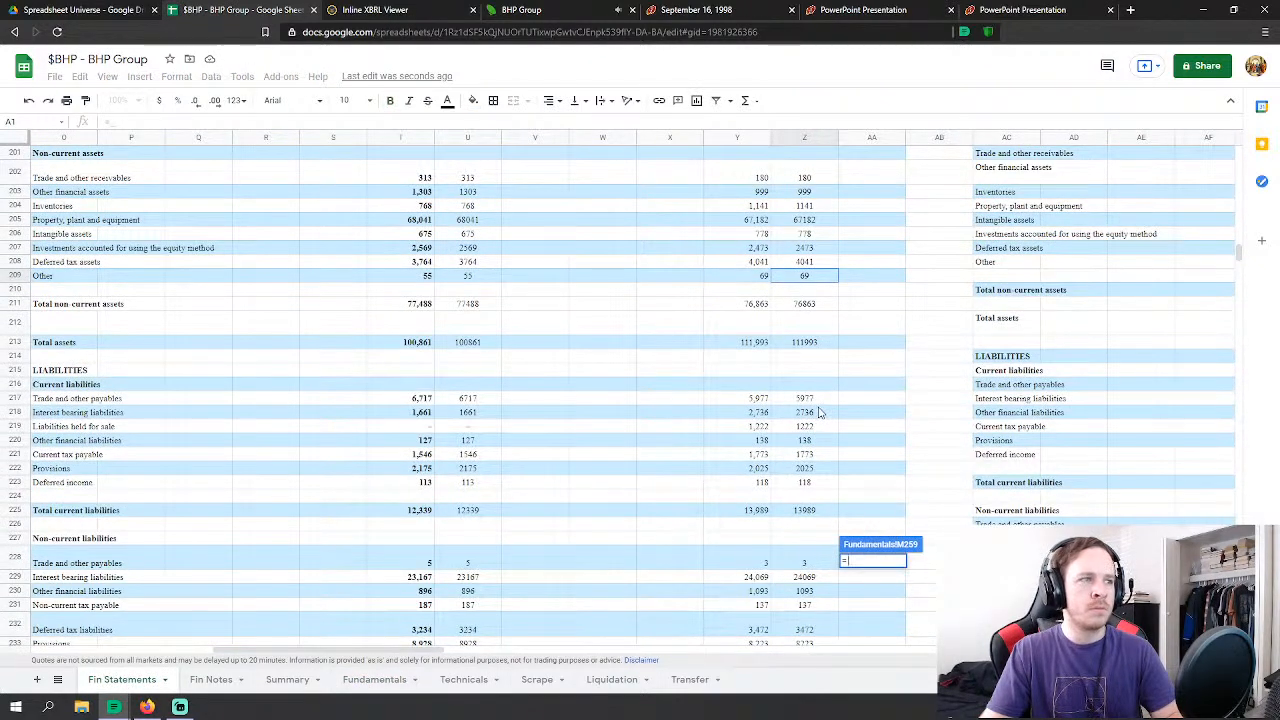
click(817, 413)
key(Return)
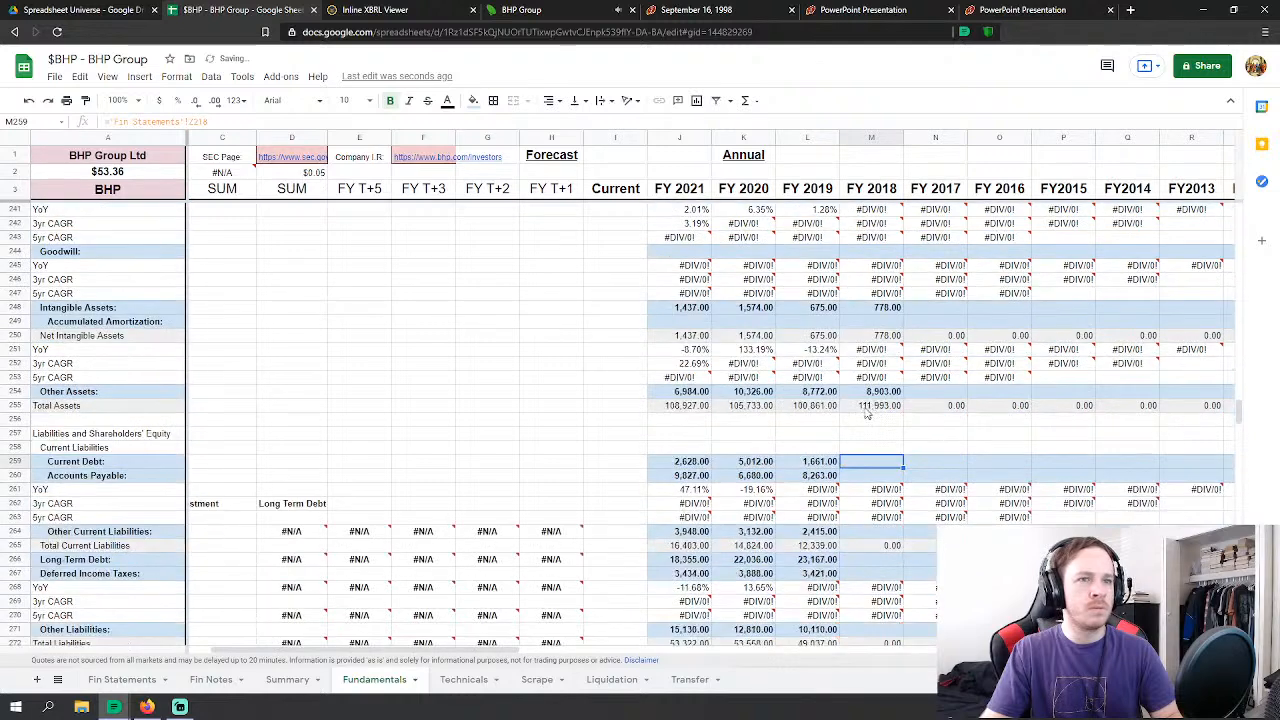
Step: Set FY 2018 Accounts Payable to 2018 trade and other payables plus current tax payable, ='Fin Statements'!Z217+'Fin Statements'!Z221
click(884, 363)
text(=)
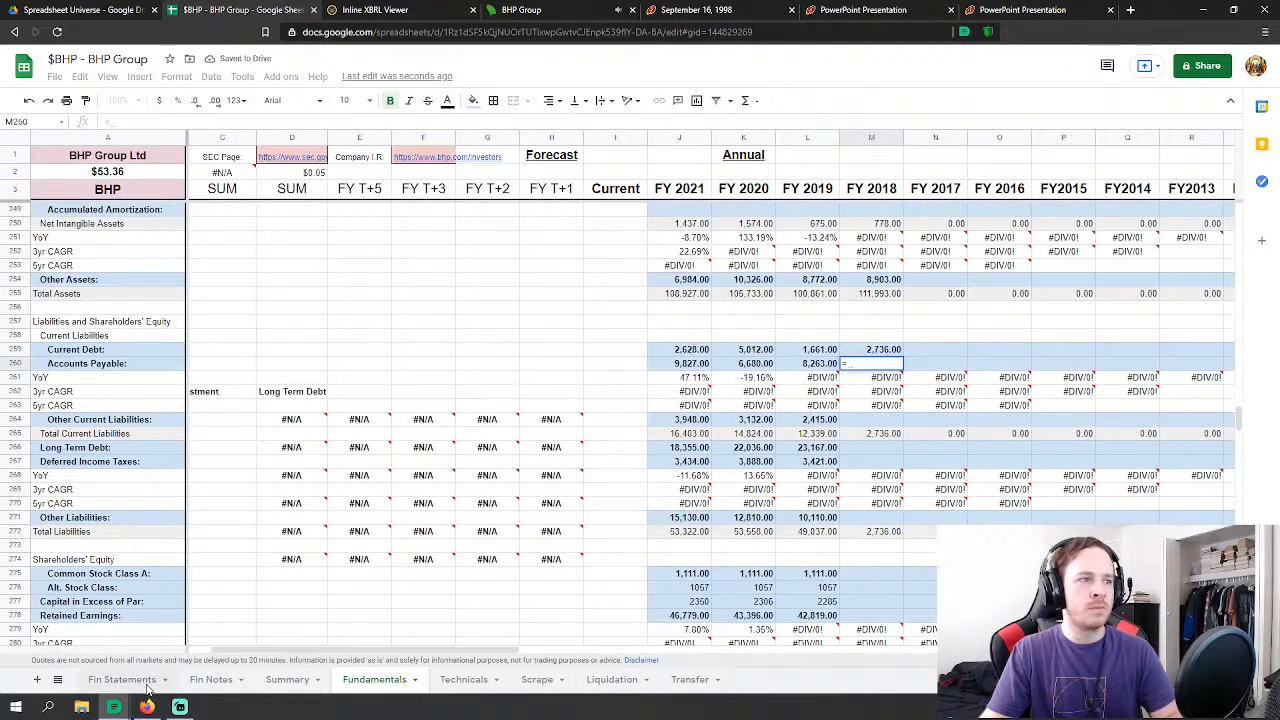
click(122, 679)
click(817, 403)
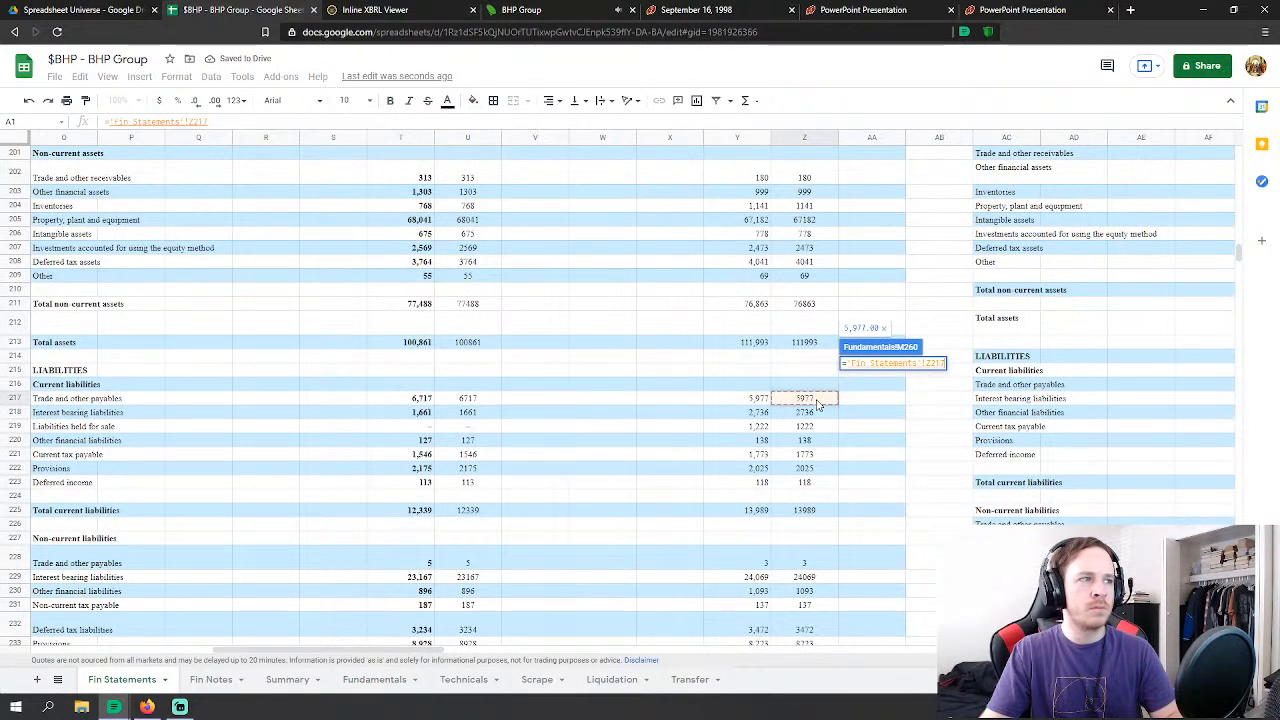
text(+)
click(813, 456)
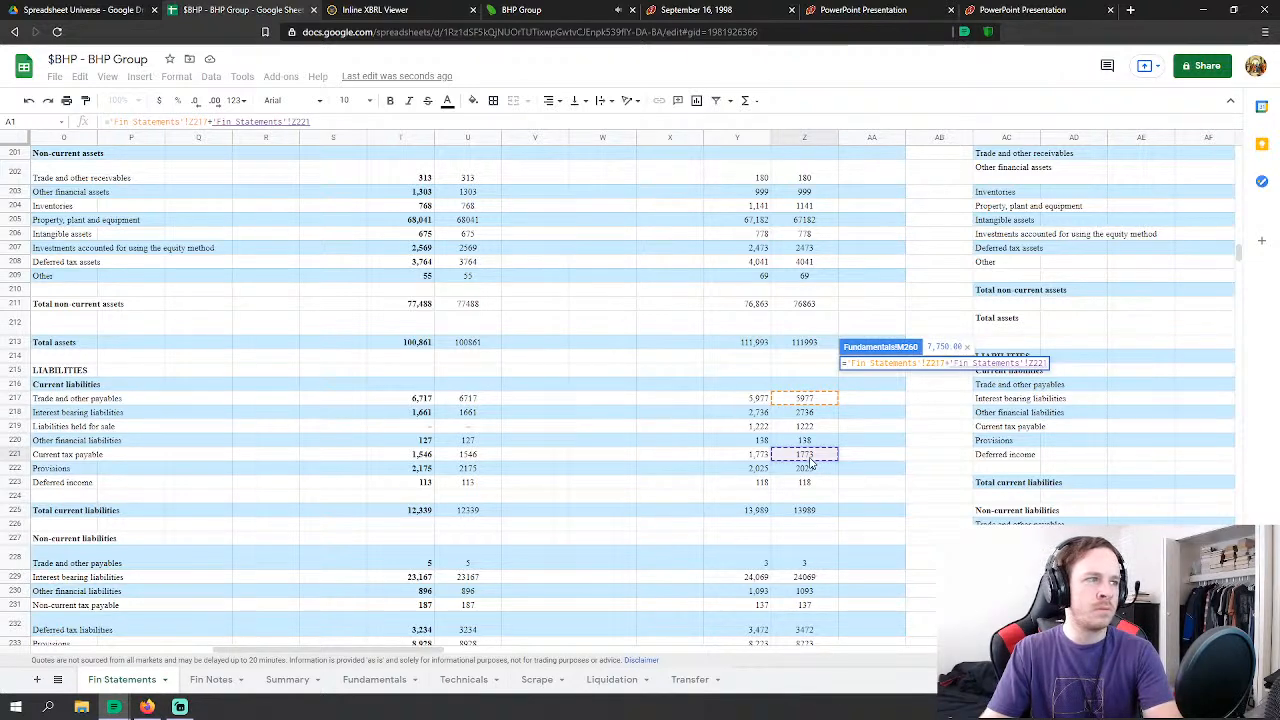
key(Return)
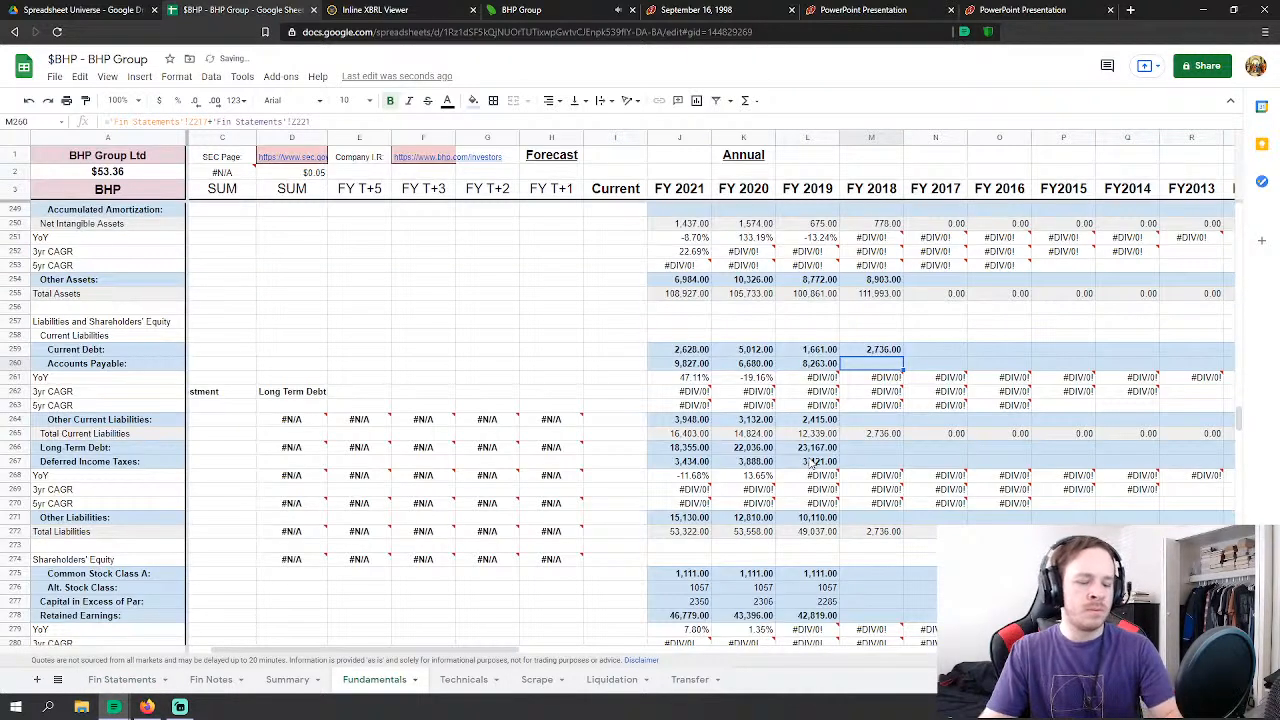
Step: Set FY 2018 Other Current Liabilities to the sum of the remaining 2018 current liability lines, 'Fin Statements'!Z219, Z220, Z222 and Z223
click(874, 421)
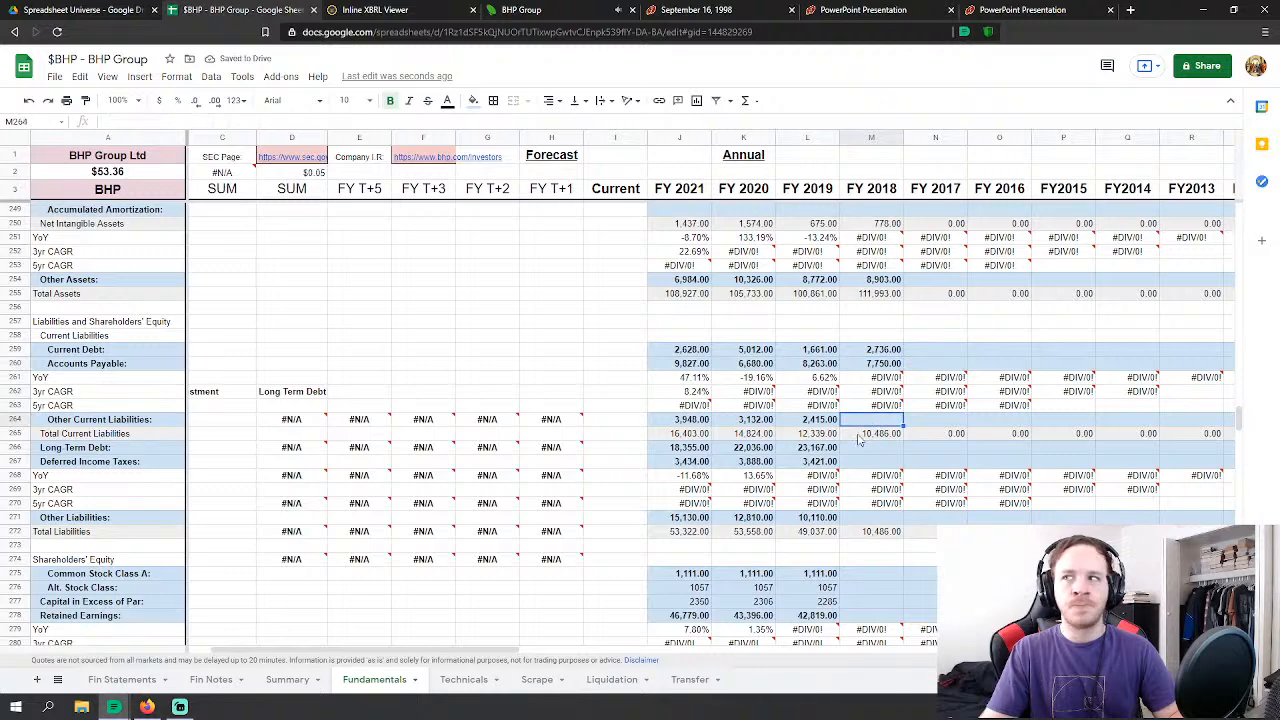
text(=)
click(140, 679)
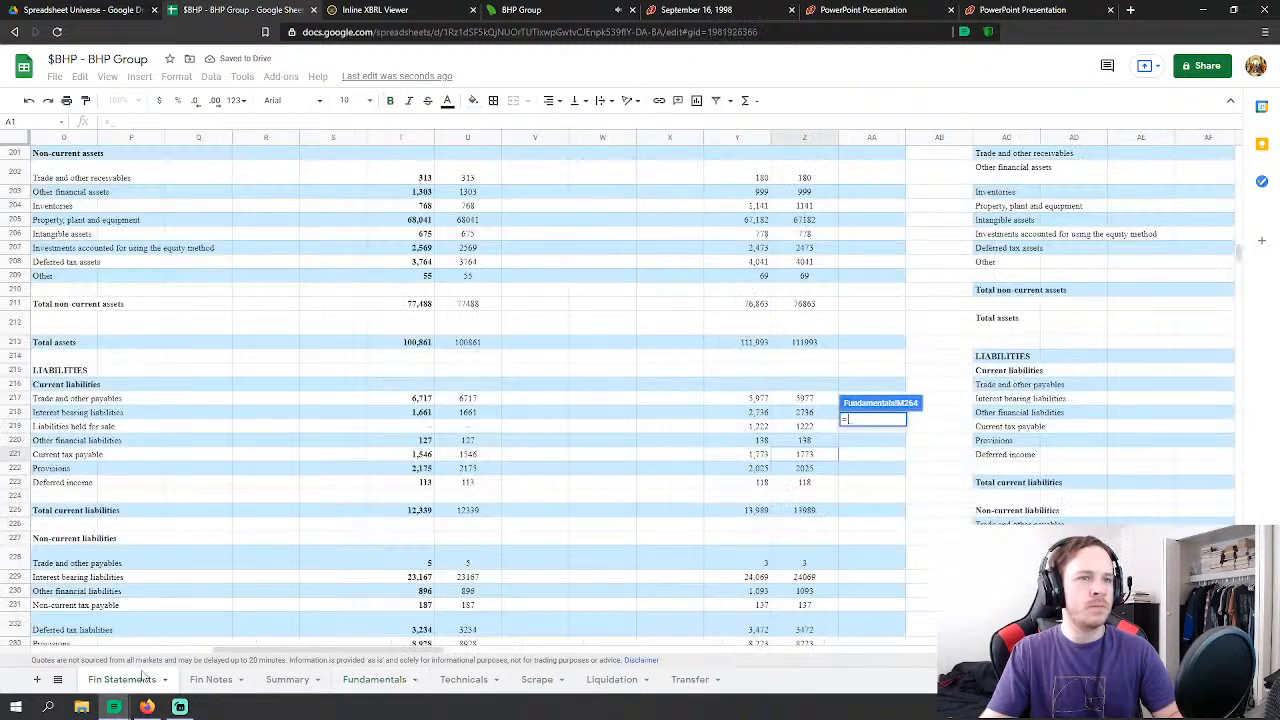
click(797, 427)
text(+)
click(802, 441)
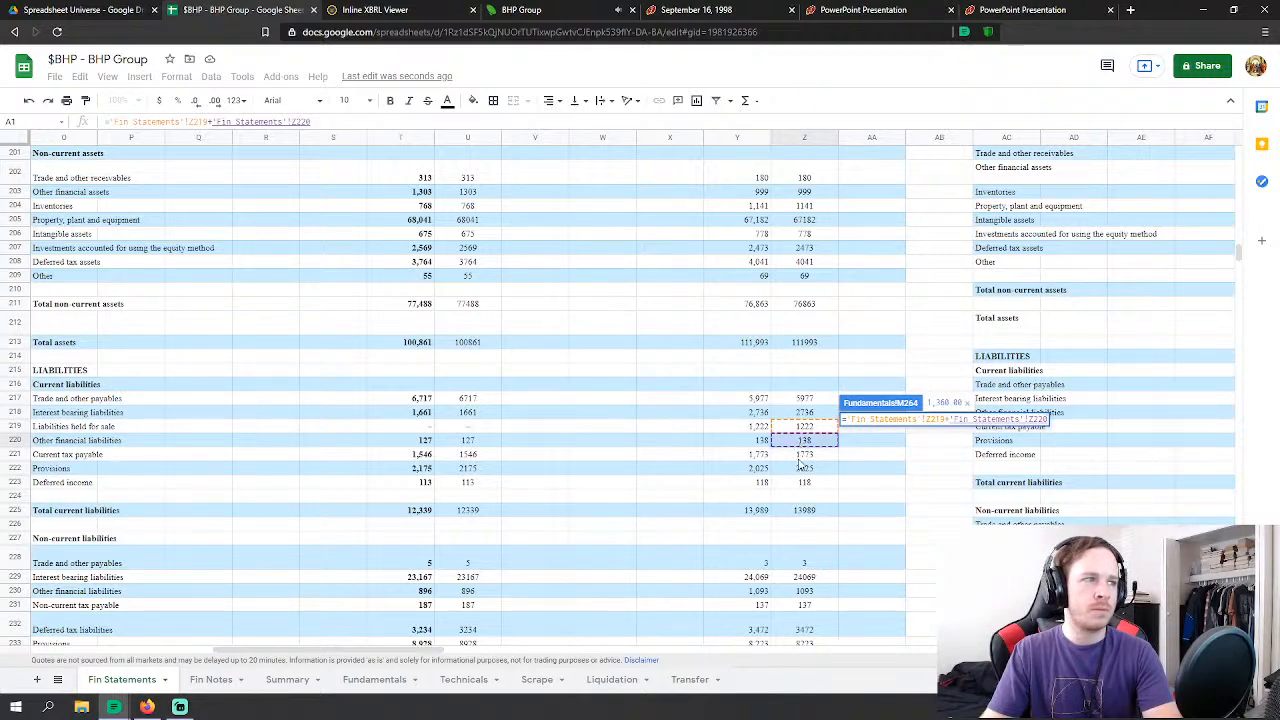
text(+)
click(803, 468)
text(+'Fin Statements'!Z222+)
click(805, 482)
key(Return)
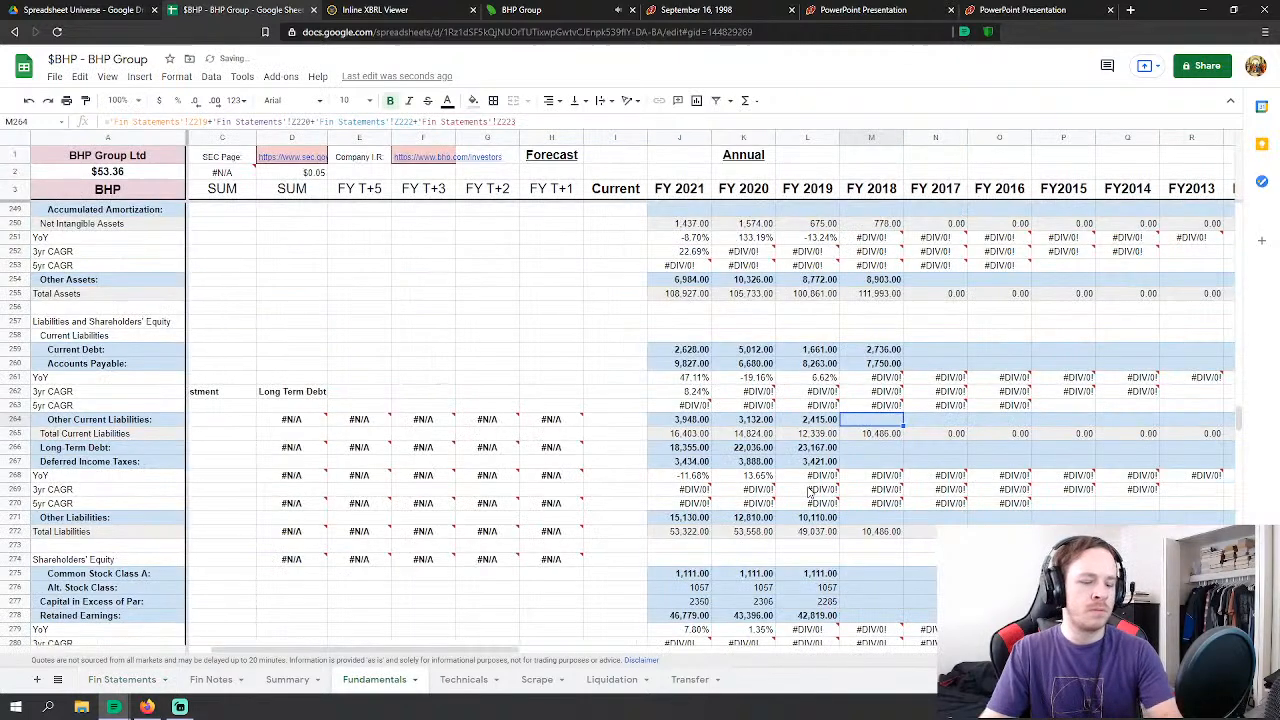
Step: Link FY 2018 Long Term Debt to the 2018 non-current interest bearing liabilities line, ='Fin Statements'!Z229
key(Down)
key(Down)
text(=)
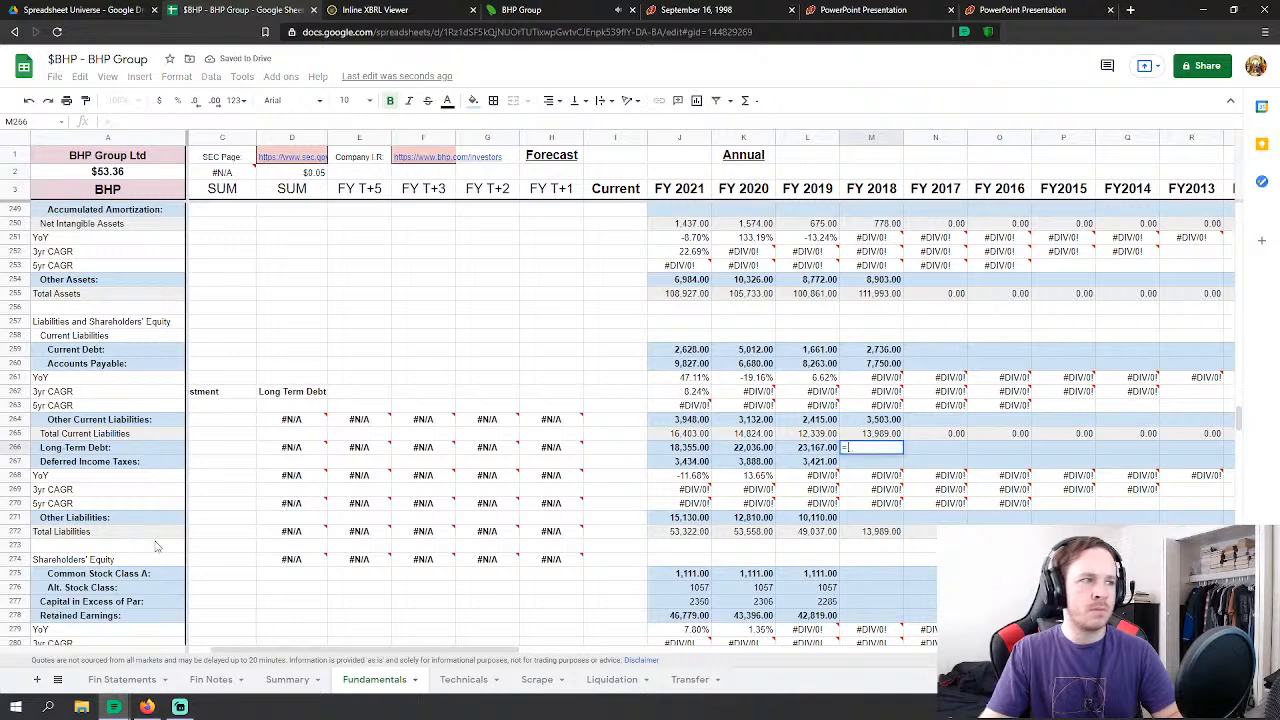
click(124, 680)
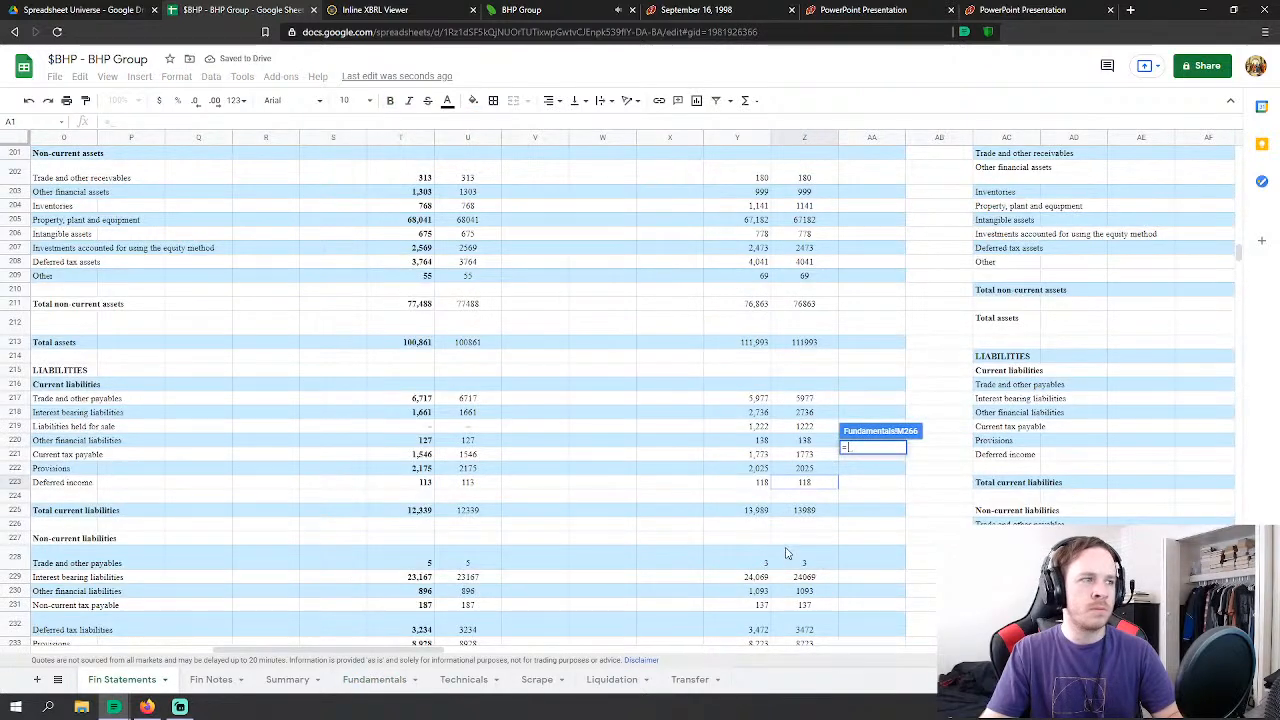
click(803, 577)
scroll(800, 570, down, 2)
key(Return)
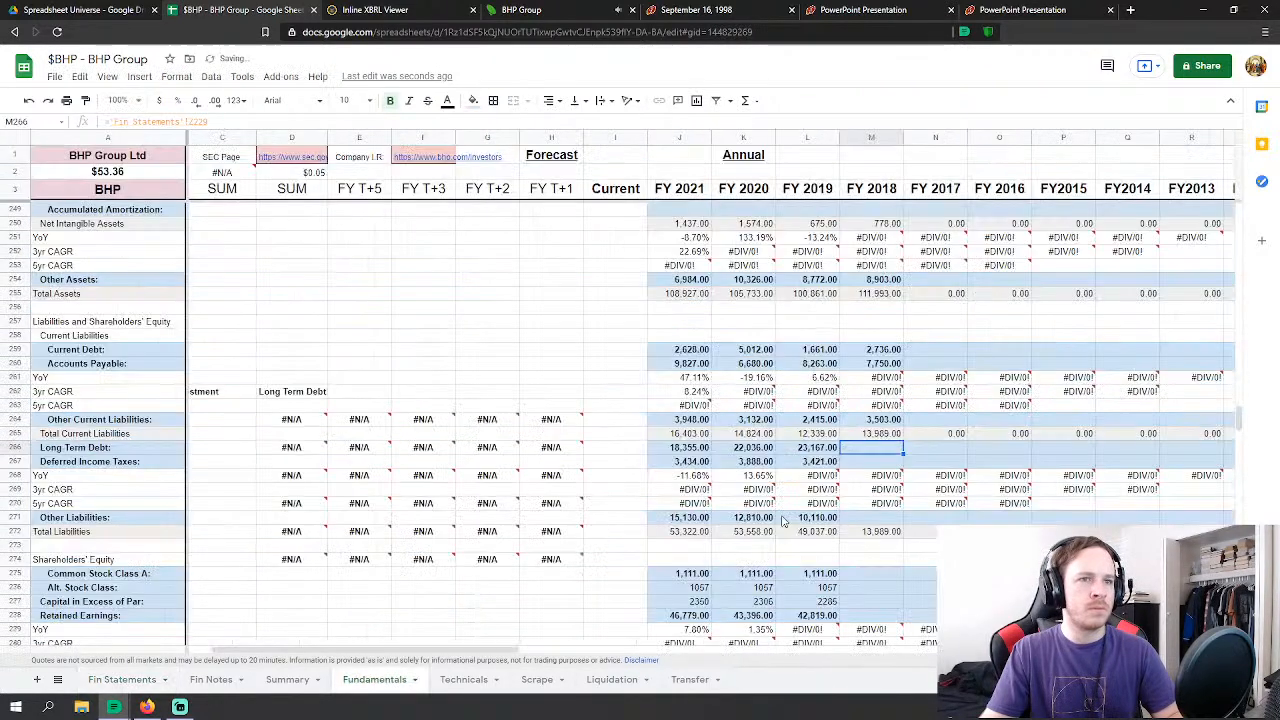
Step: Set FY 2018 Deferred Income Taxes to 2018 deferred tax liabilities plus non-current tax payable, ='Fin Statements'!Z232+'Fin Statements'!Z231
key(Down)
text(=)
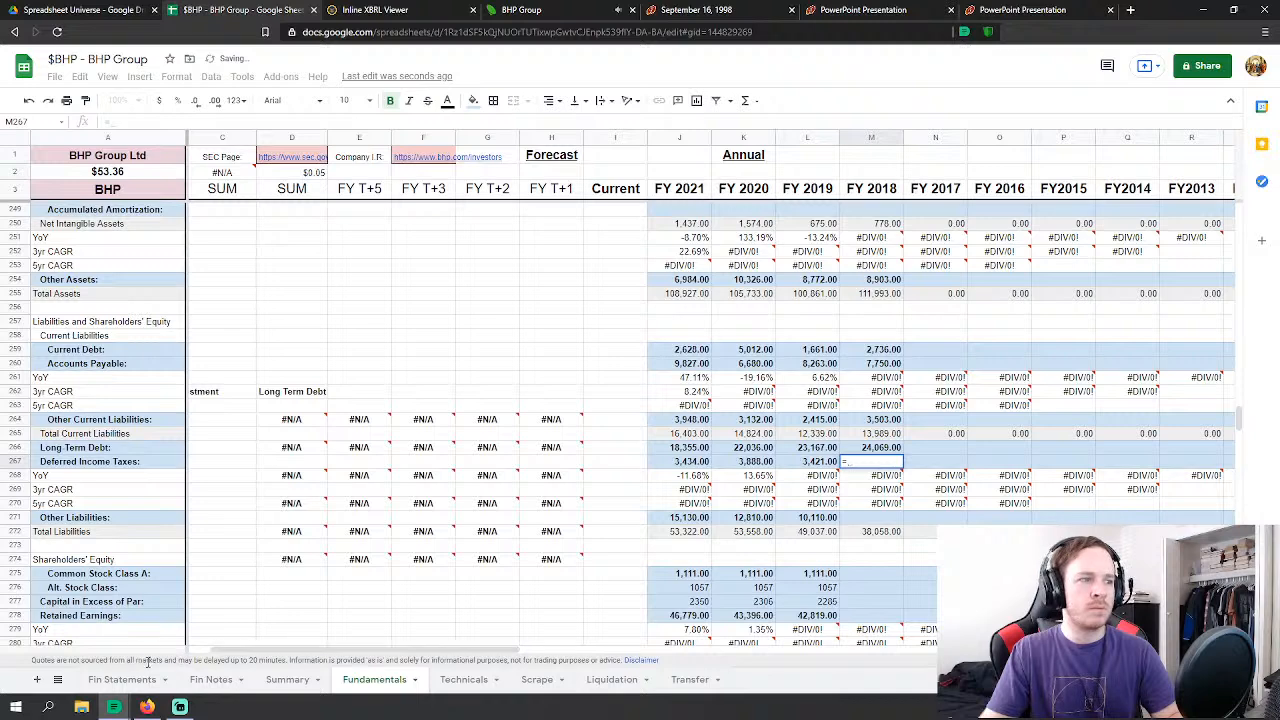
click(128, 680)
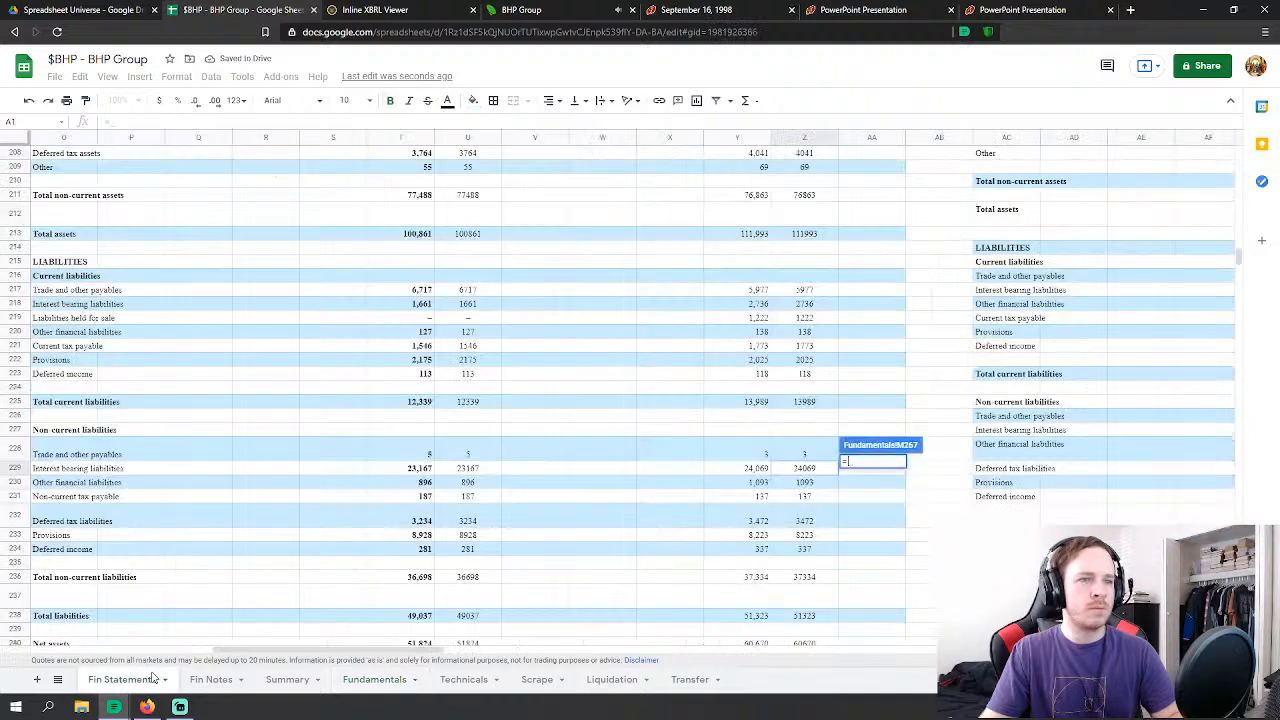
click(818, 521)
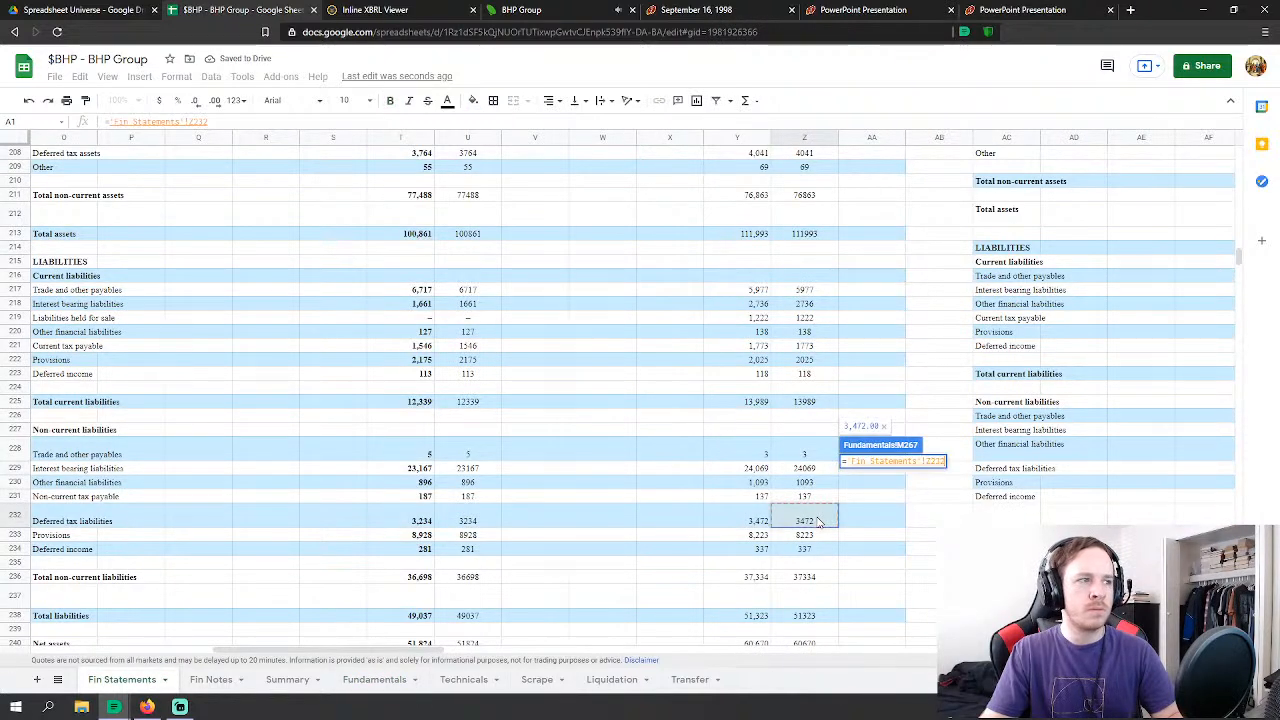
text(+)
click(822, 499)
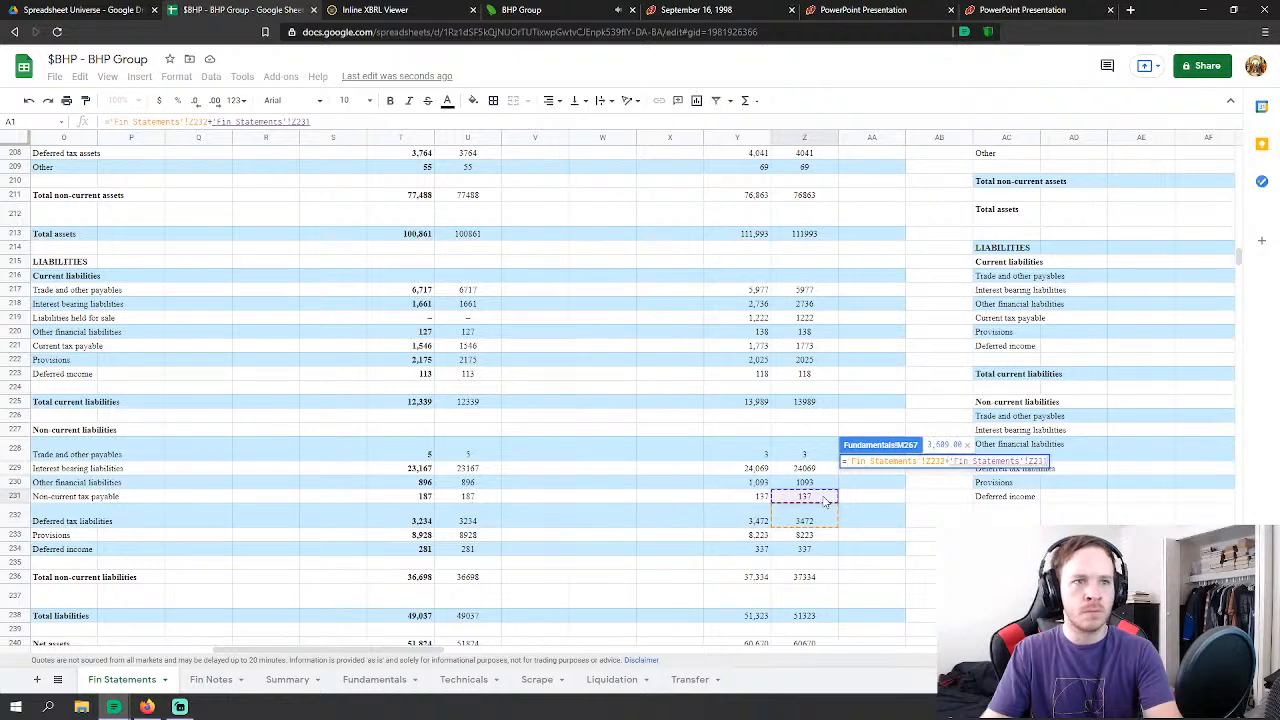
key(Return)
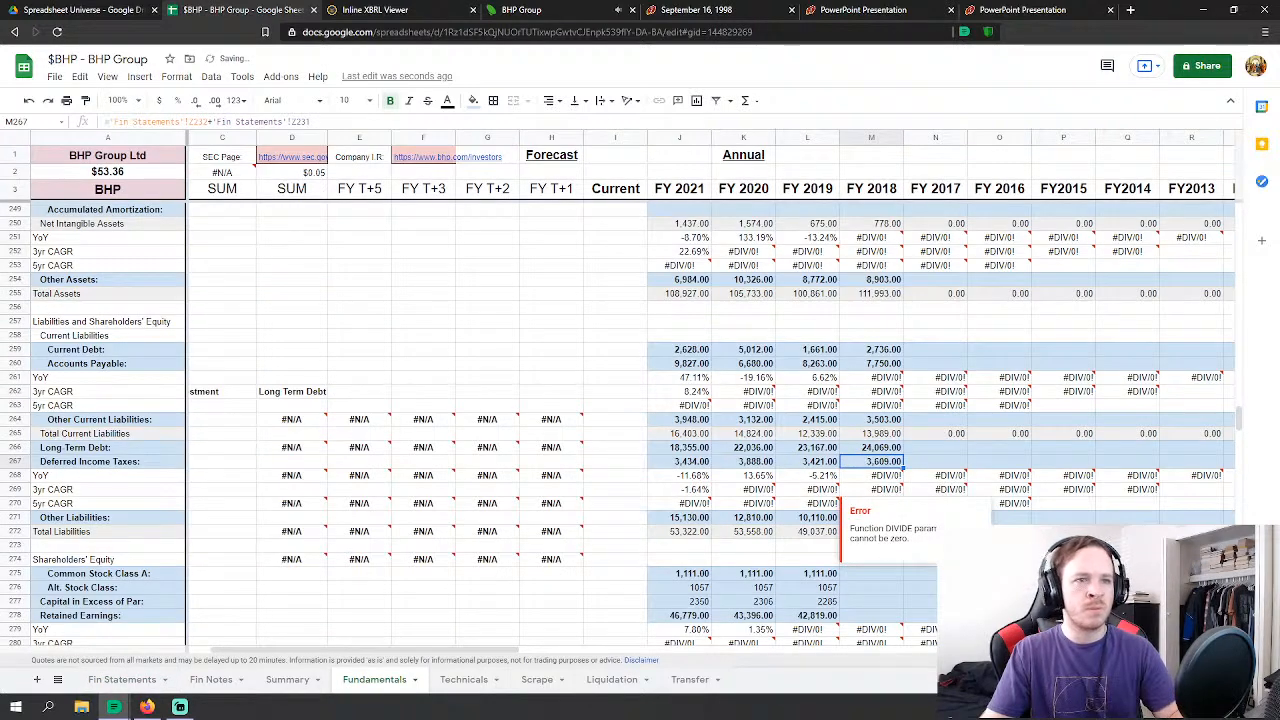
Step: Set FY 2018 Other Liabilities to the sum of the remaining 2018 non-current liability lines, 'Fin Statements'!Z228, Z230, Z233 and Z234
click(871, 517)
text(=)
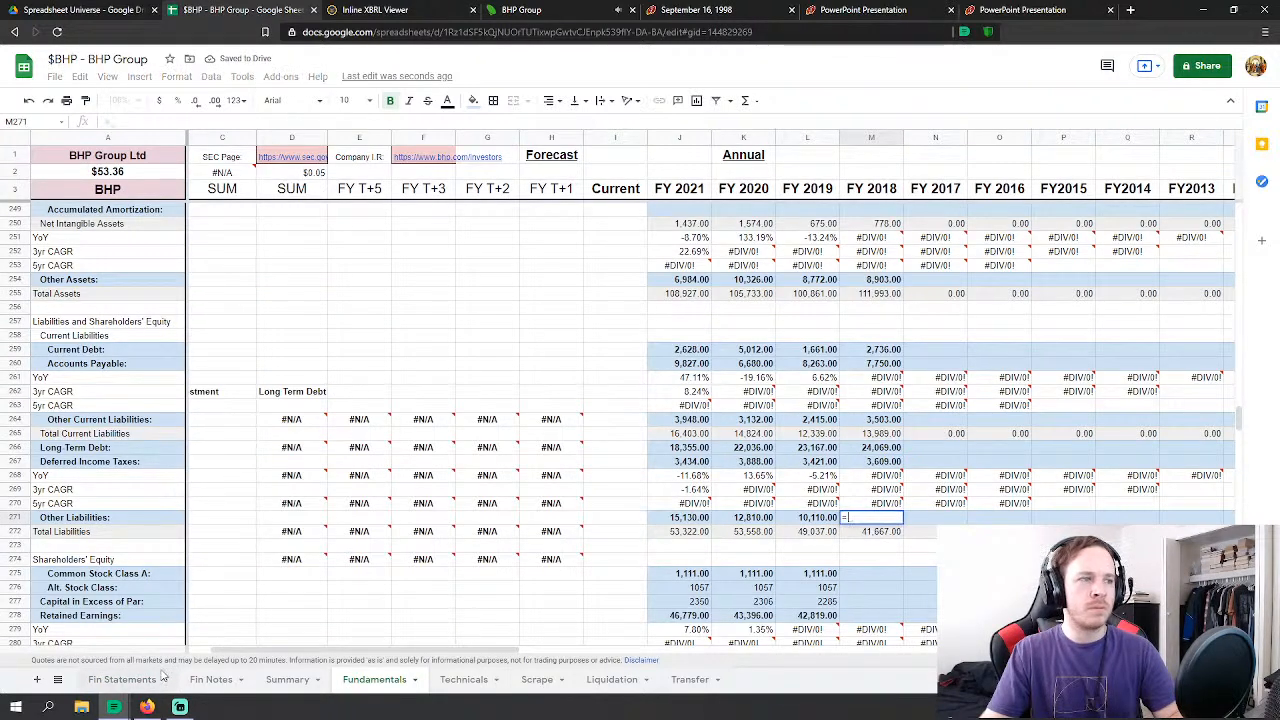
click(155, 679)
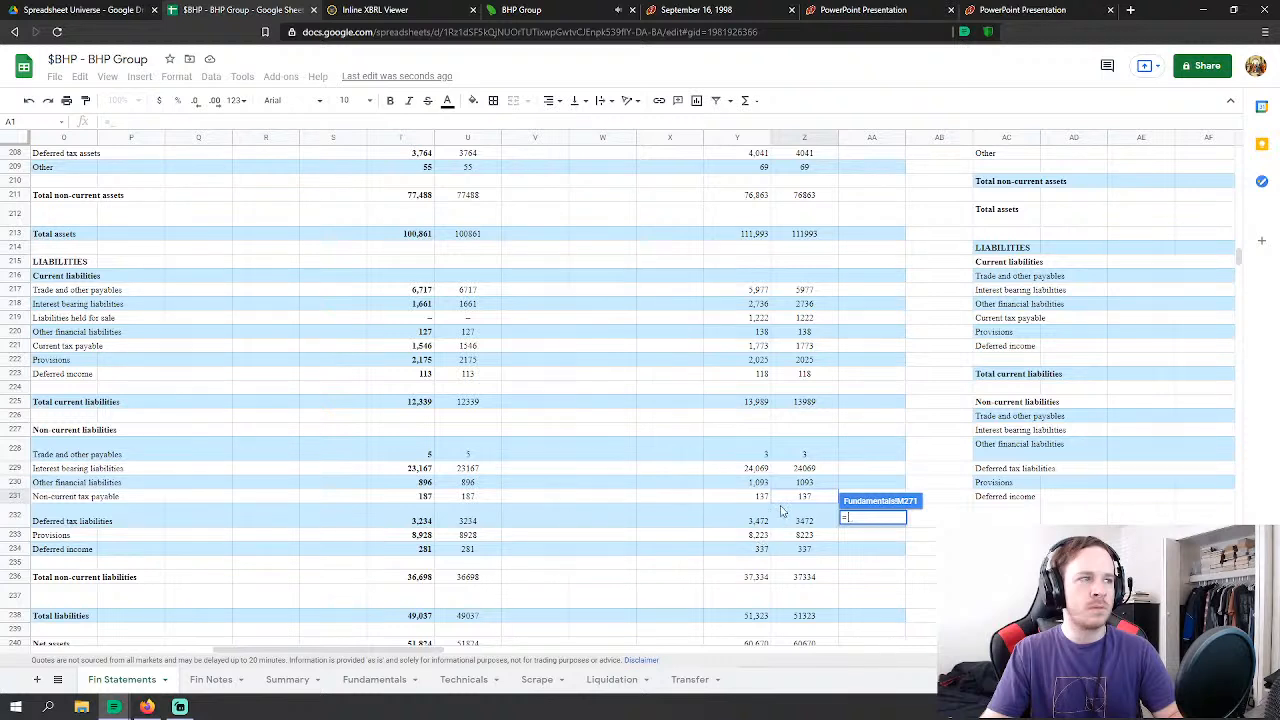
click(806, 454)
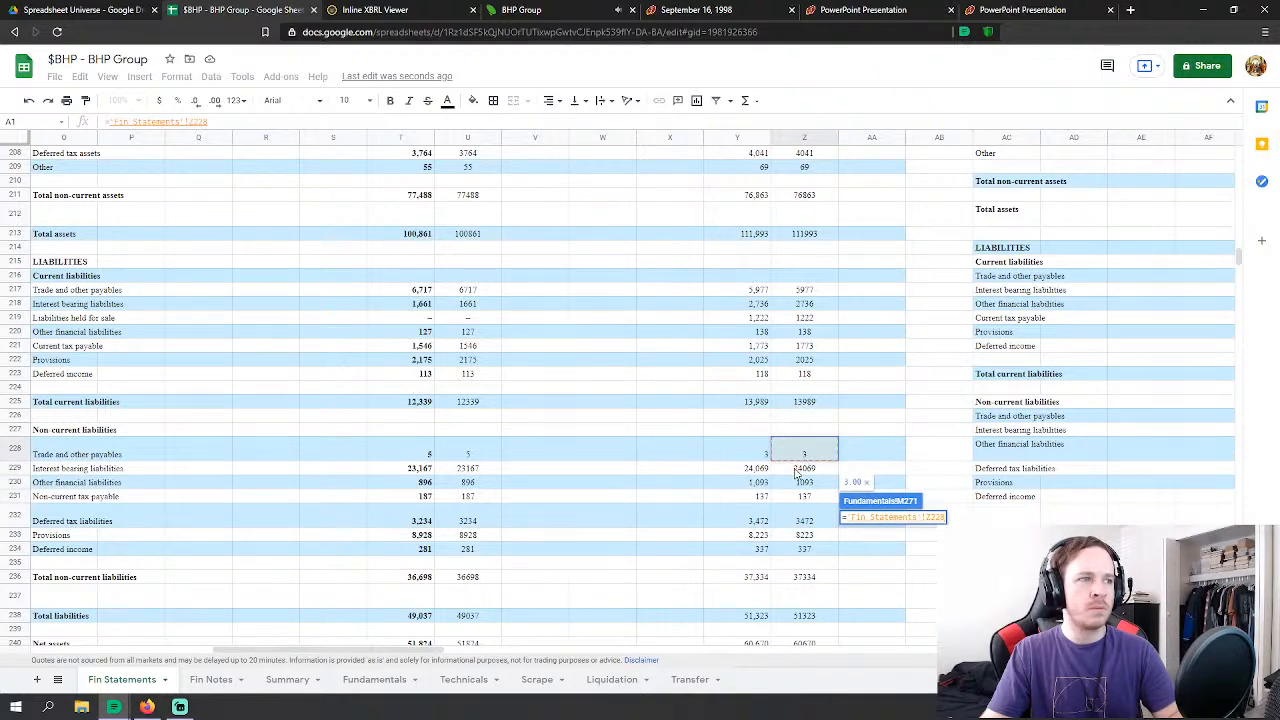
text(+)
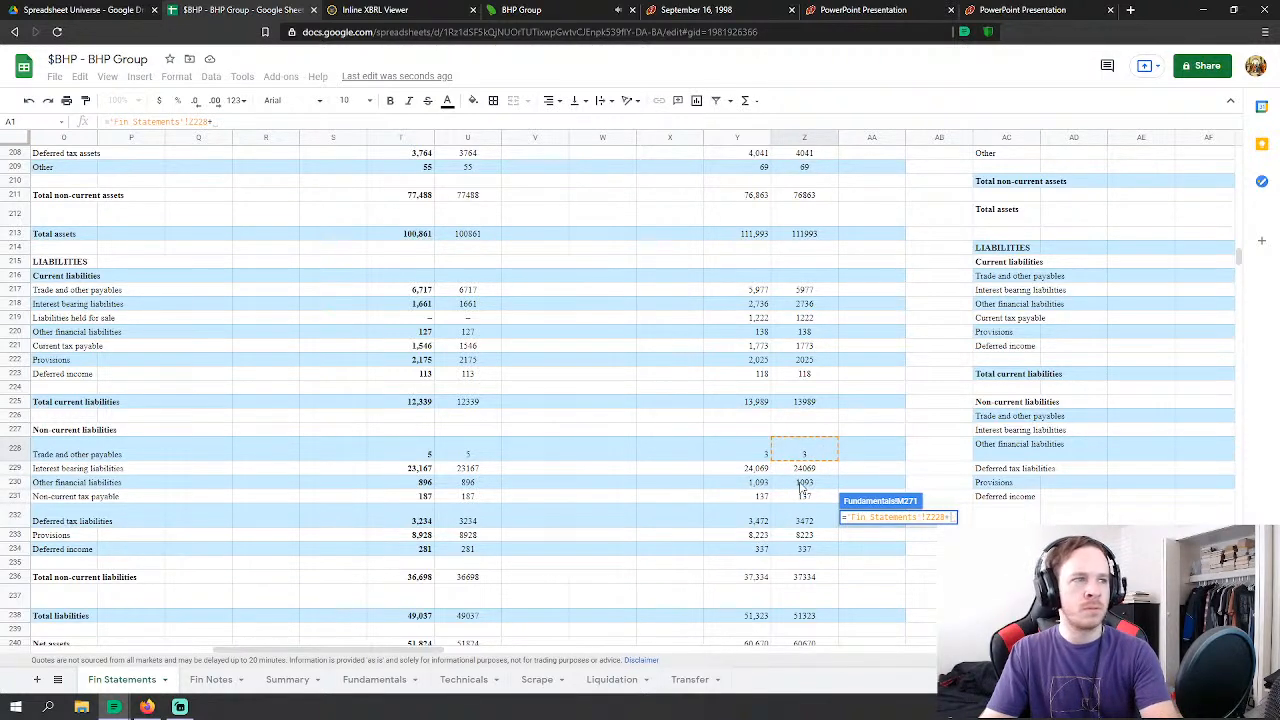
click(802, 484)
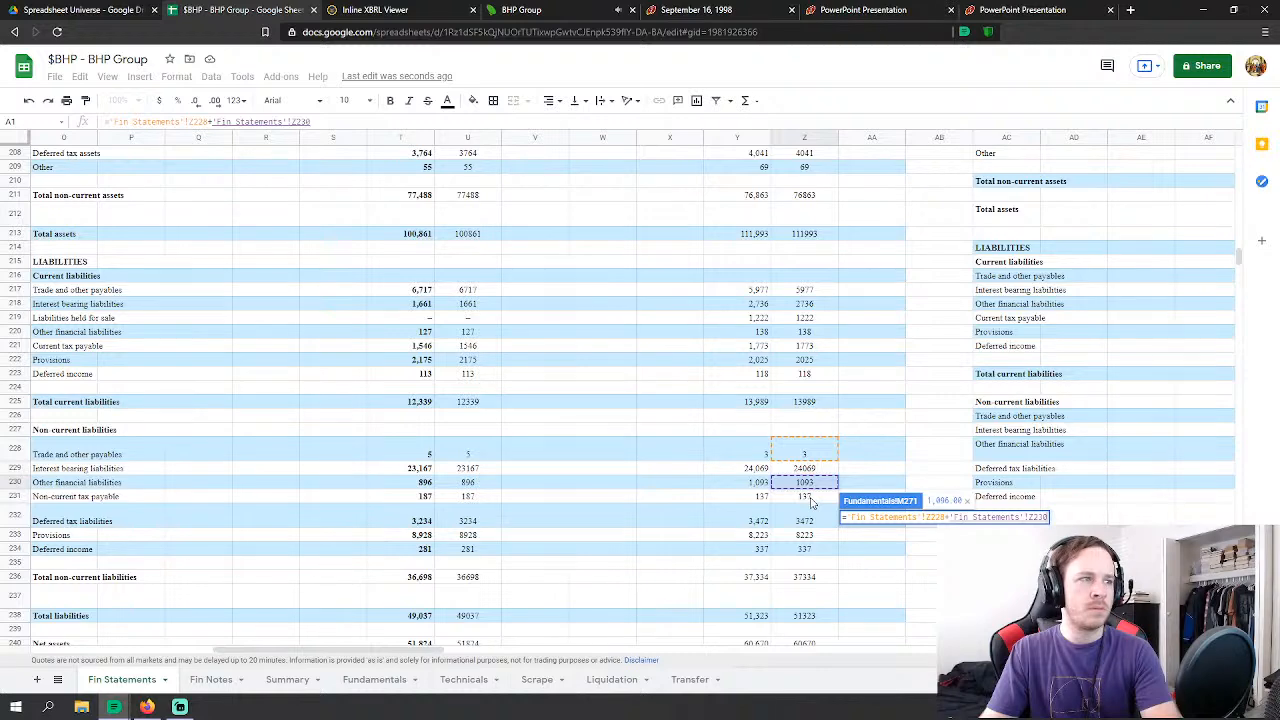
click(810, 535)
text(+'Fin Statements'!Z233)
click(806, 549)
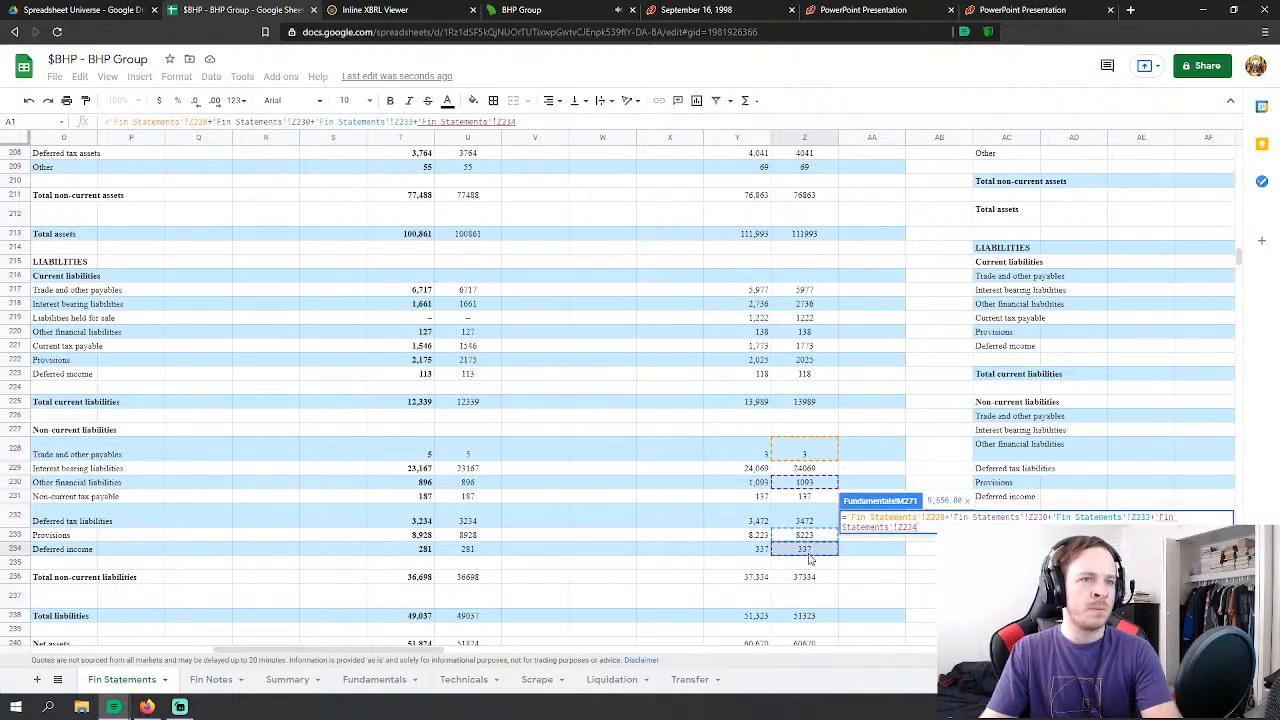
key(Return)
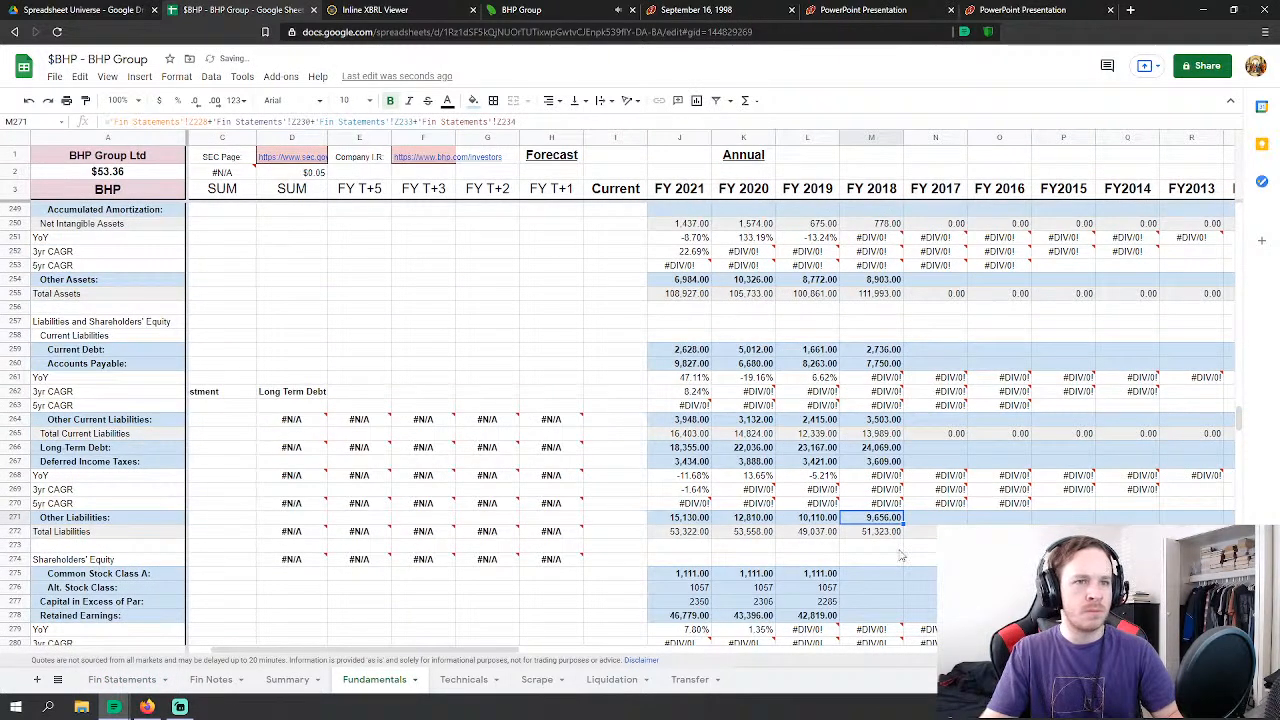
Step: Link FY 2018 Common Stock Class A to the 2018 BHP Group Limited share capital line, ='Fin Statements'!Z243
click(848, 575)
text(=)
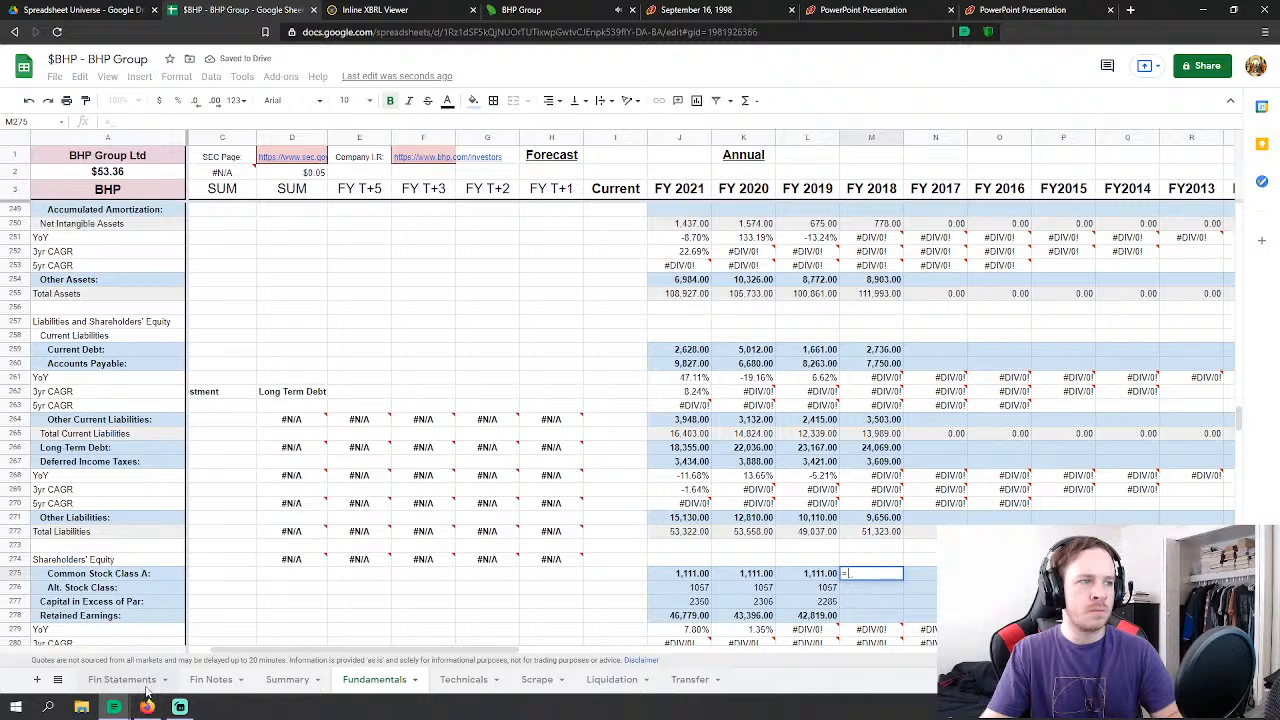
click(130, 680)
scroll(598, 534, down, 3)
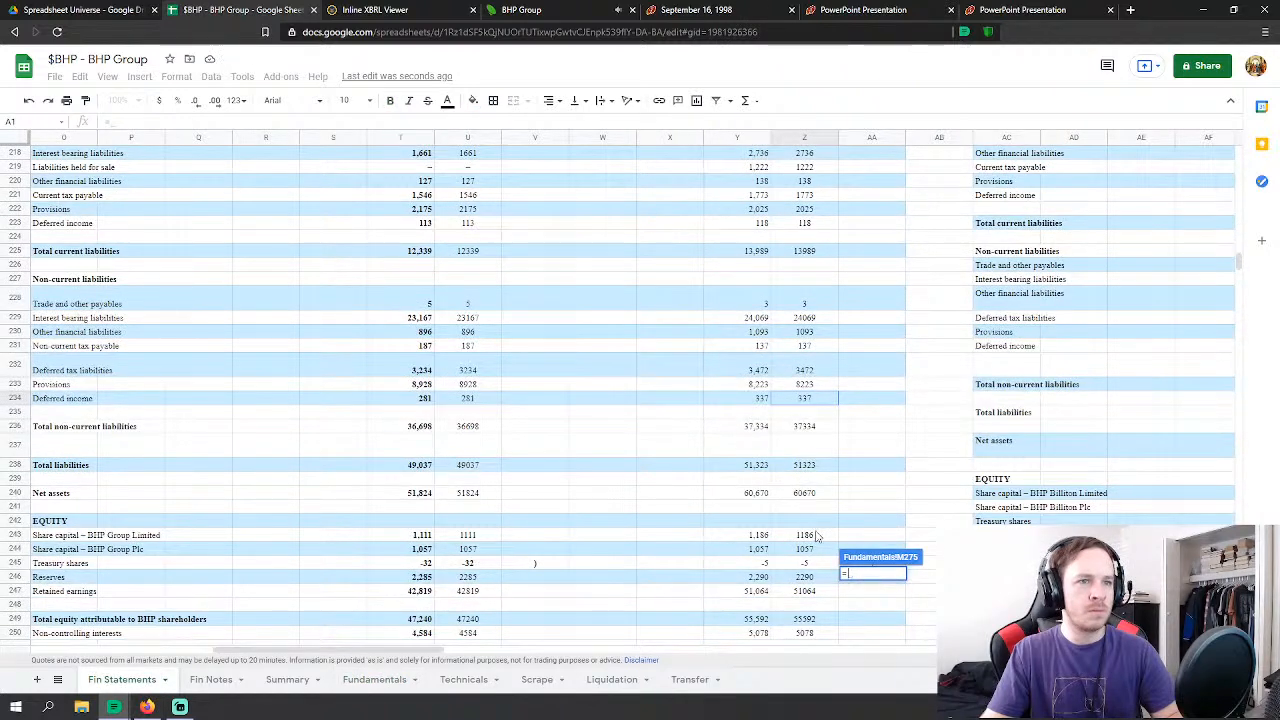
click(815, 537)
key(Return)
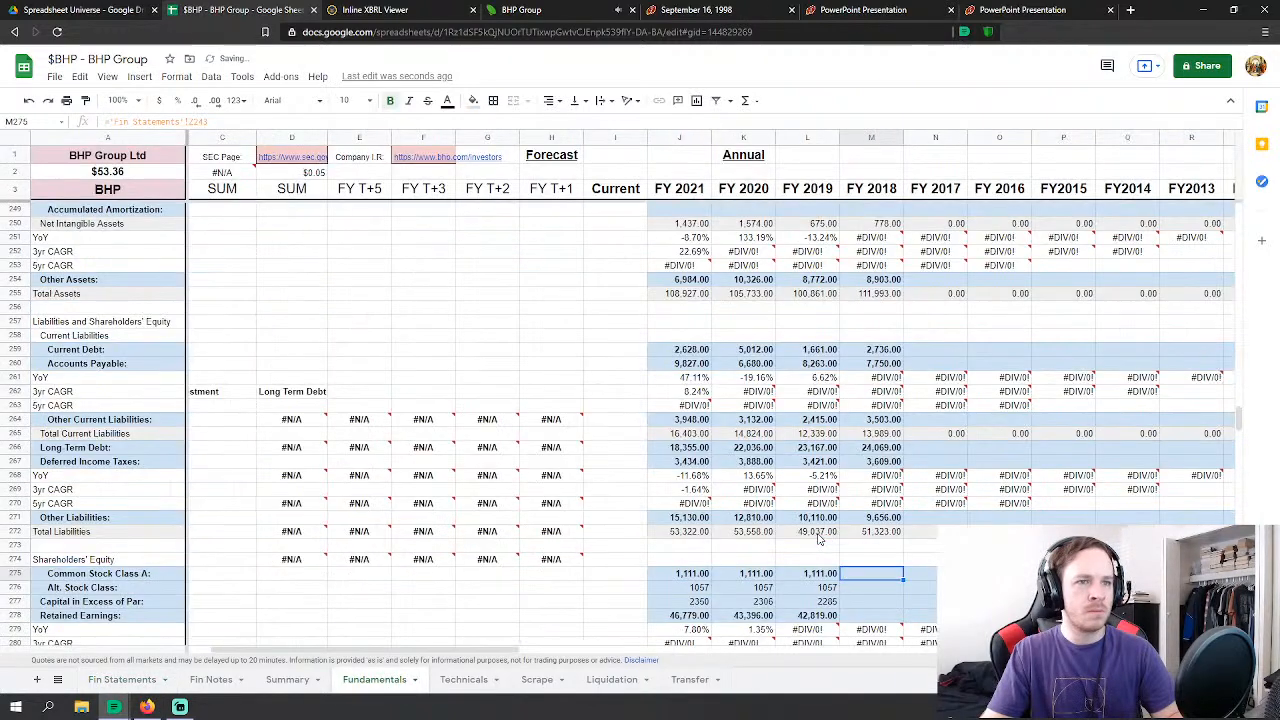
Step: Link FY 2018 Alt. Stock Class to the 2018 BHP Group Plc share capital line, ='Fin Statements'!Z244
click(856, 521)
text(='Fin Statements'!Z244)
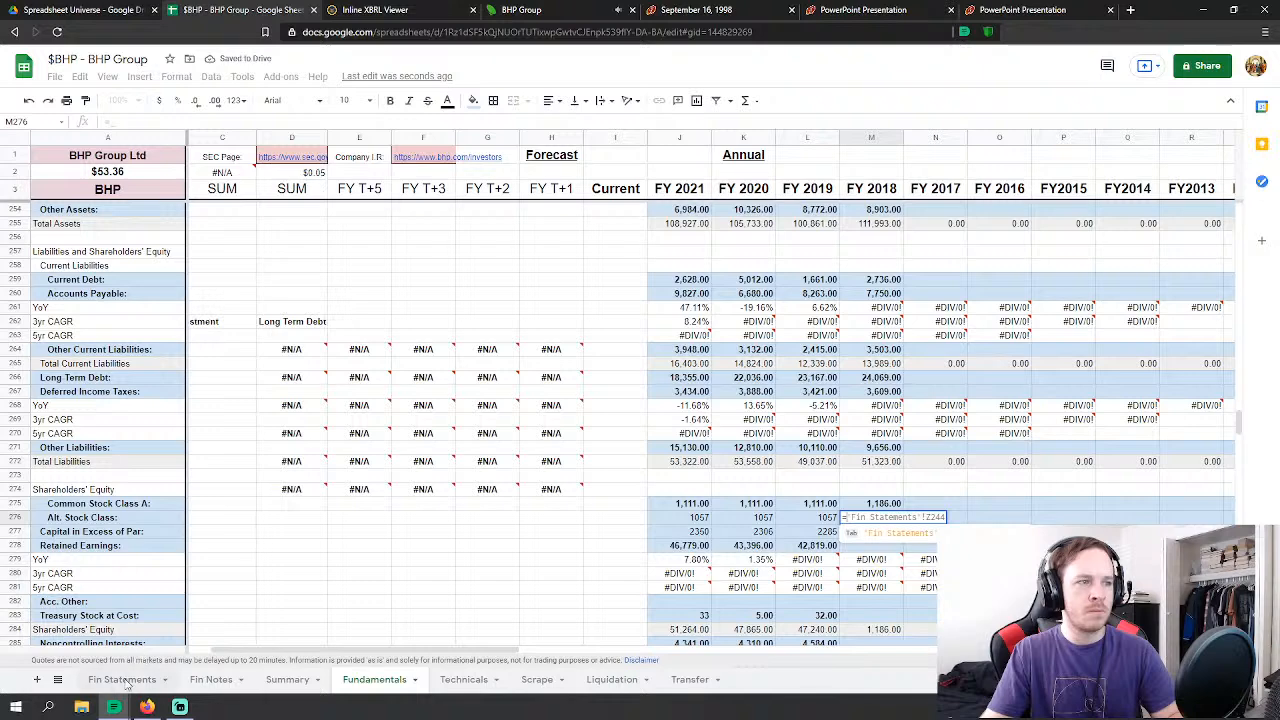
click(128, 684)
key(Return)
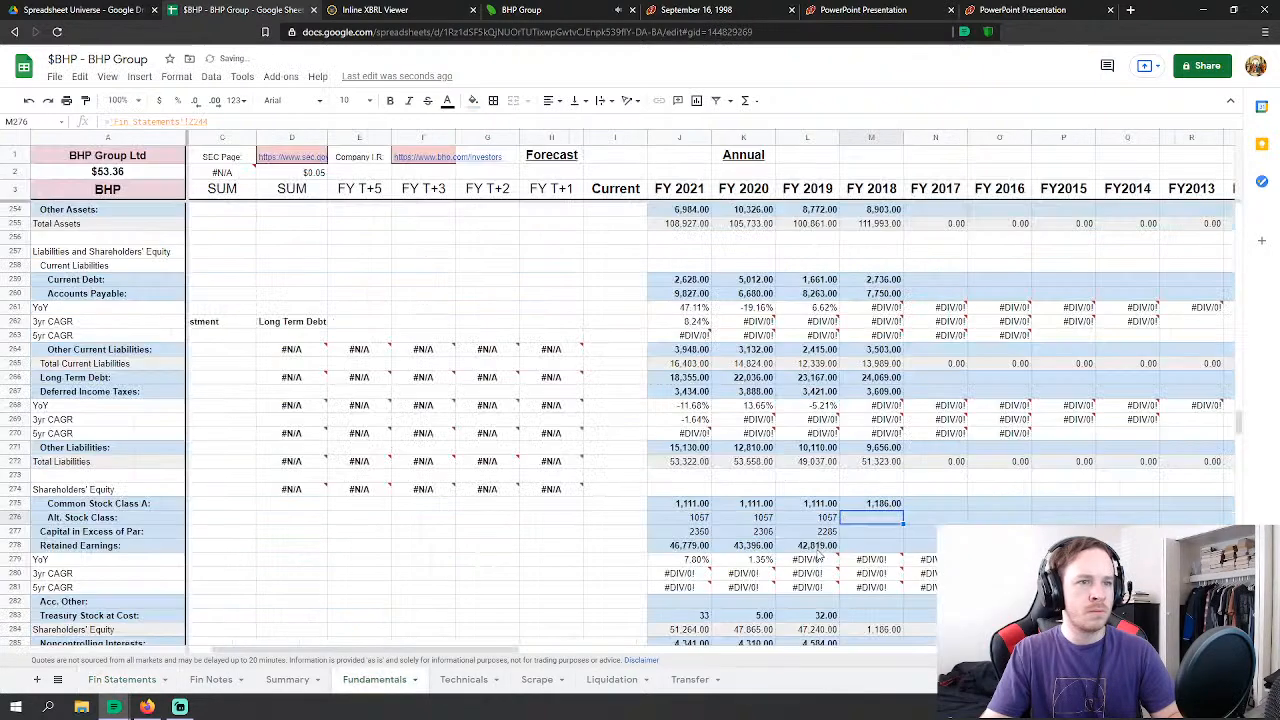
Step: Link FY 2018 Capital in Excess of Par to the 2018 reserves line, ='Fin Statements'!Z246
click(863, 538)
text(='Fin Statements'!Z24)
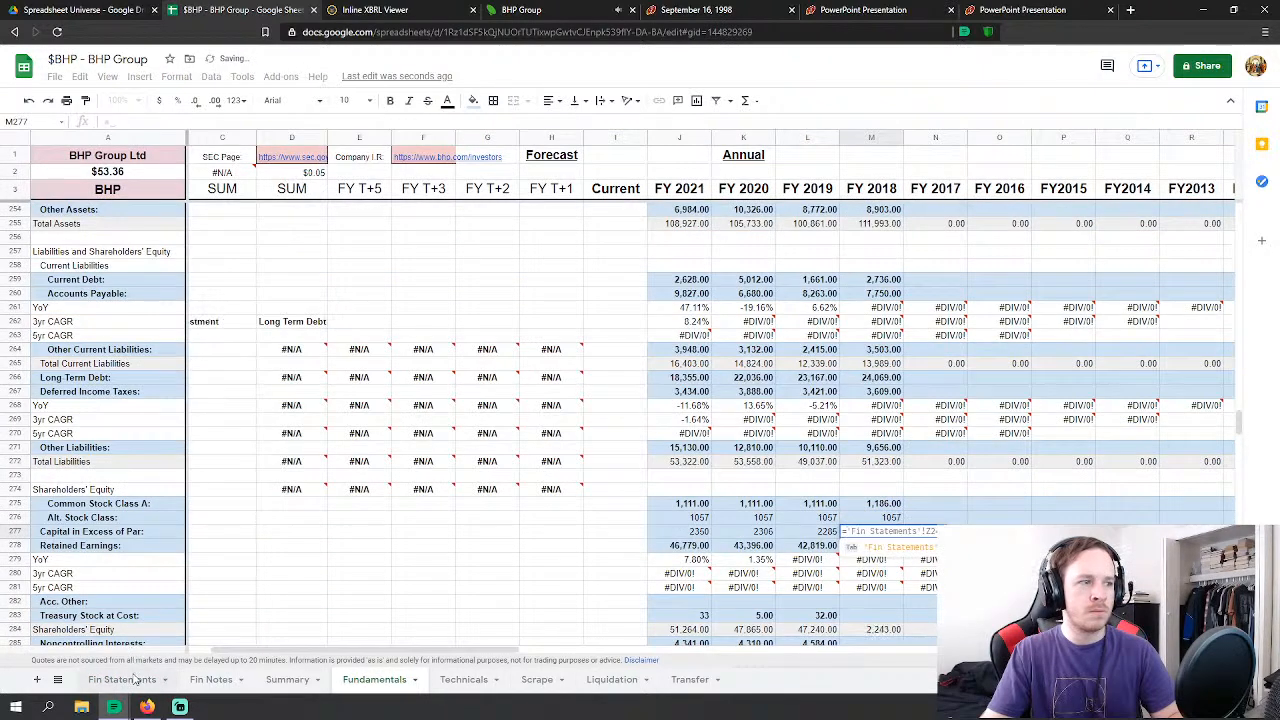
click(140, 680)
click(827, 569)
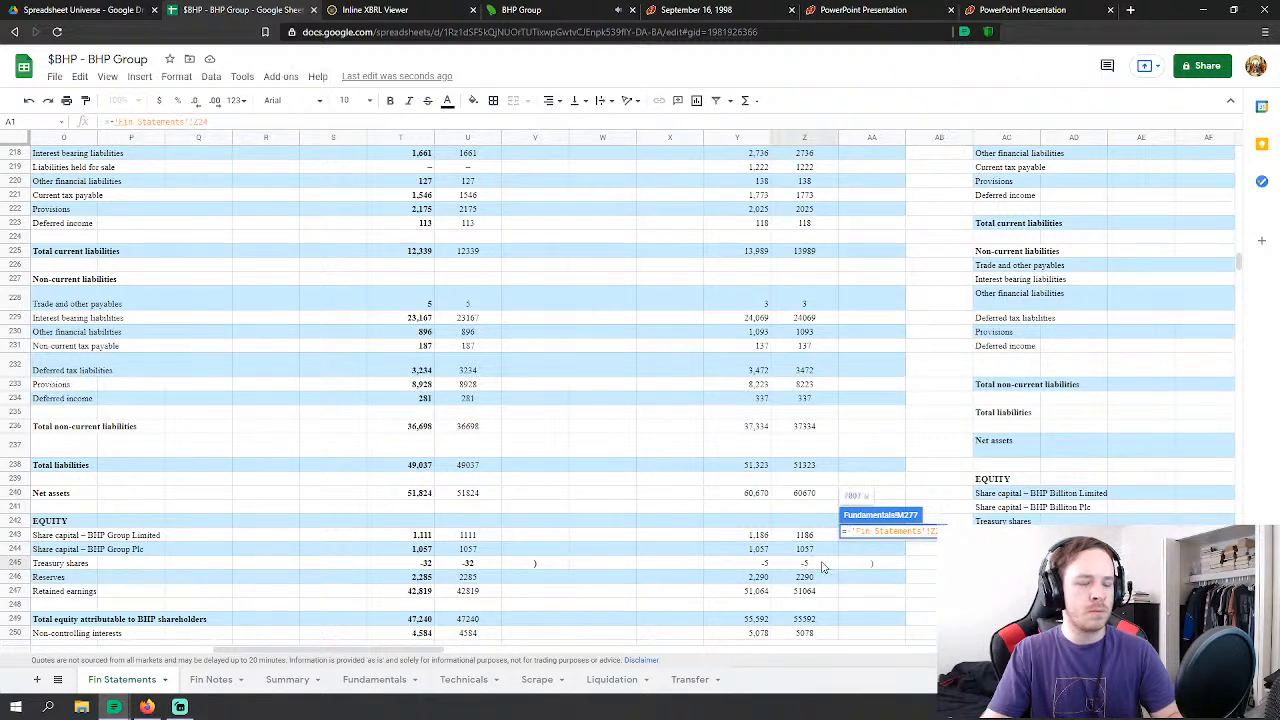
key(BackSpace)
key(BackSpace)
key(BackSpace)
key(BackSpace)
key(BackSpace)
key(BackSpace)
key(BackSpace)
key(BackSpace)
key(BackSpace)
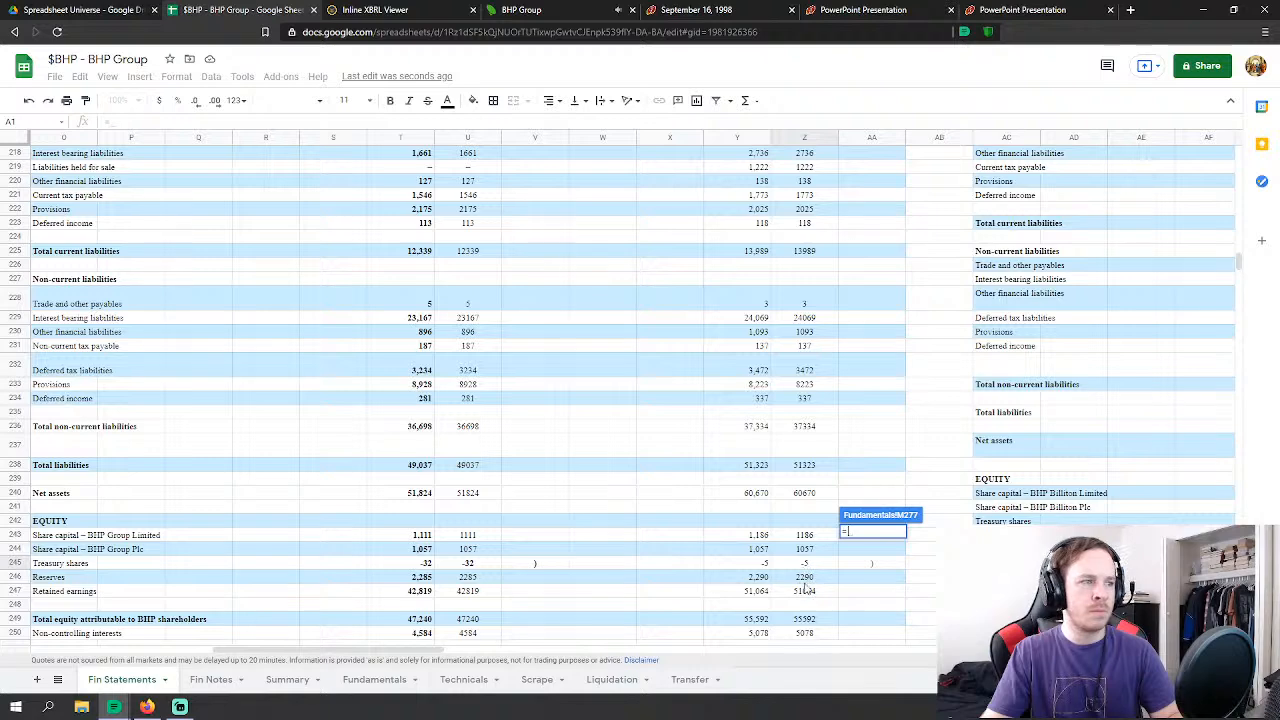
click(810, 580)
key(Return)
Step: Link FY 2018 Retained Earnings to the 2018 retained earnings line, ='Fin Statements'!Z247
click(876, 549)
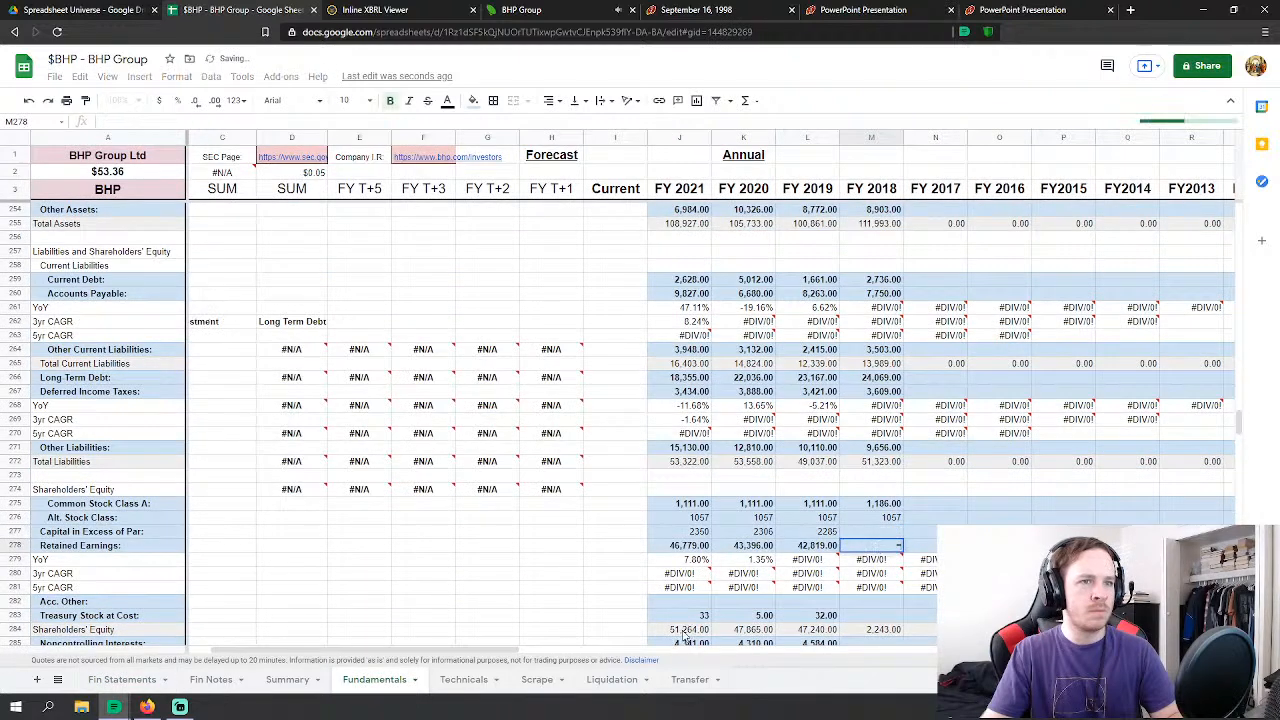
text(=)
click(120, 679)
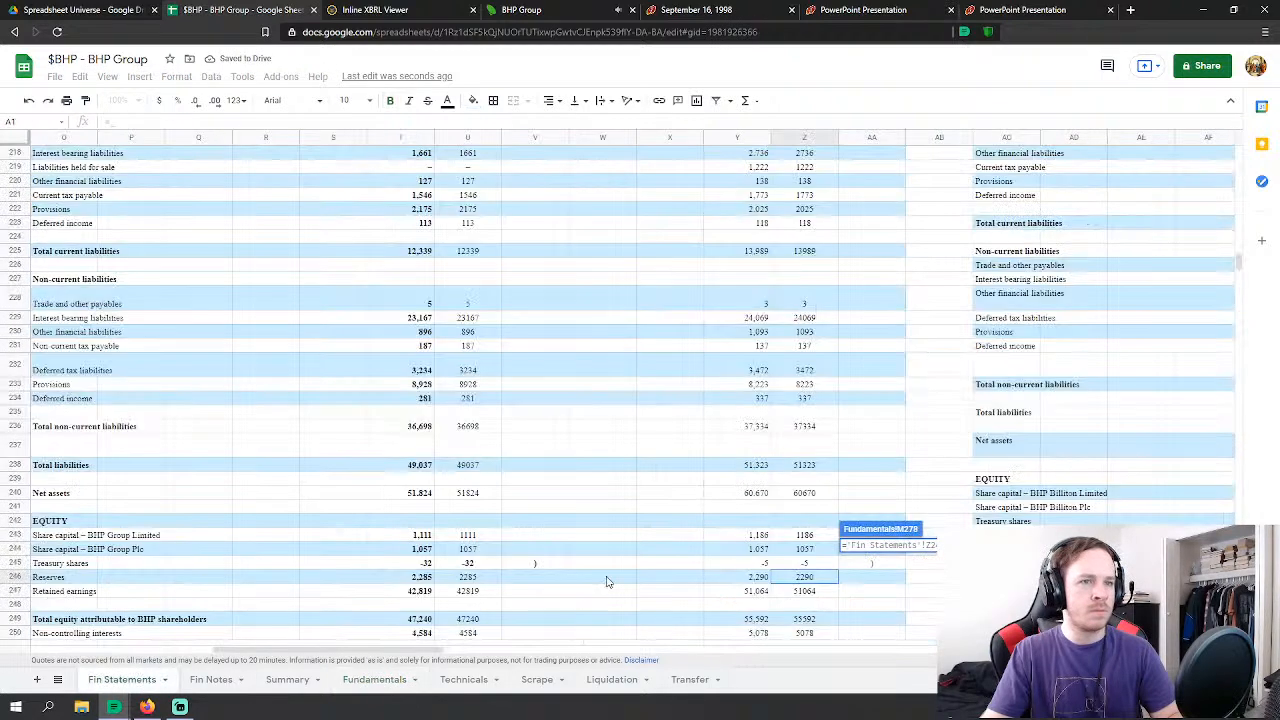
click(820, 595)
scroll(900, 595, down, 1)
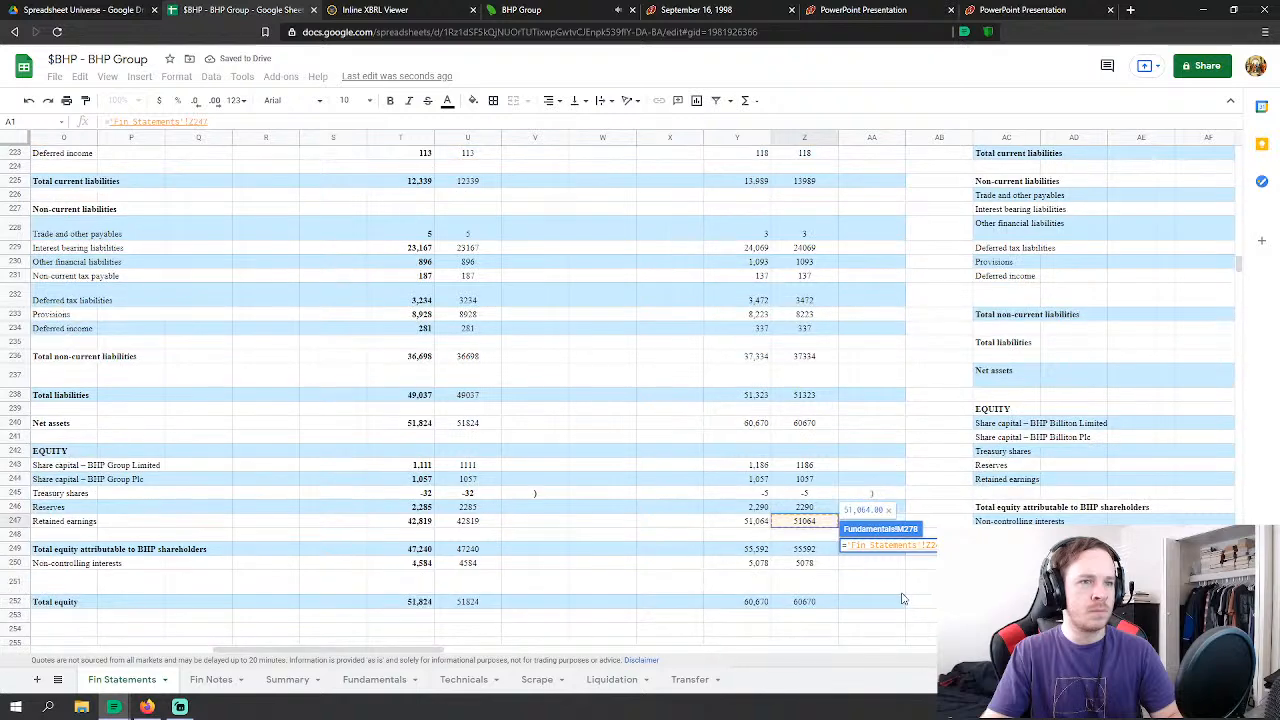
key(Return)
Step: Set FY 2018 Treasury Stock at Cost to the negated 2018 treasury shares line, =-'Fin Statements'!Z245
click(872, 612)
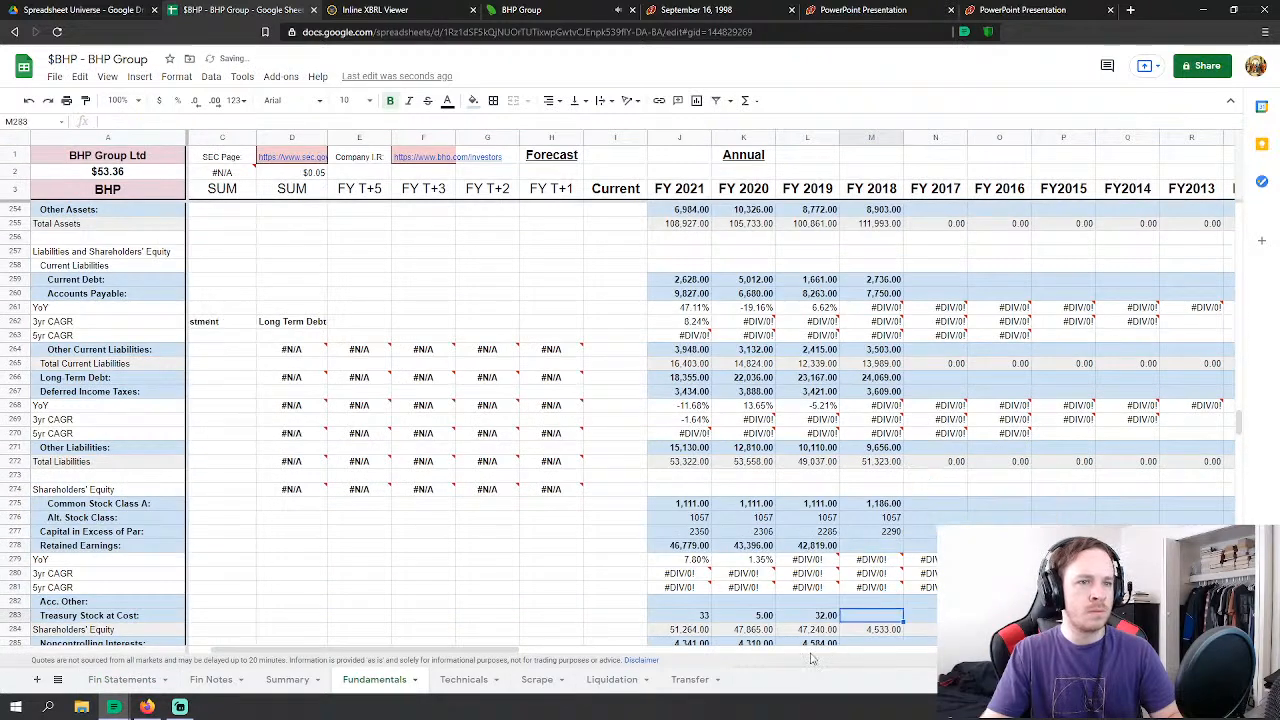
text(=-)
click(100, 680)
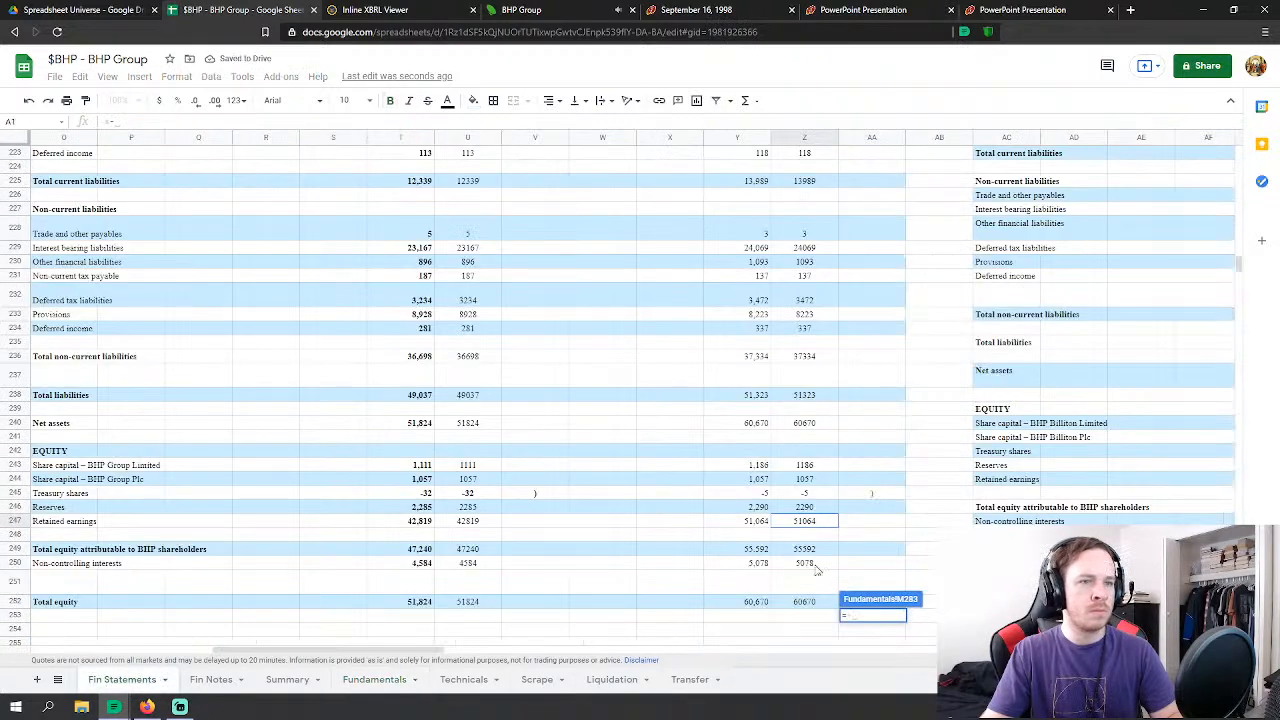
click(808, 492)
key(Return)
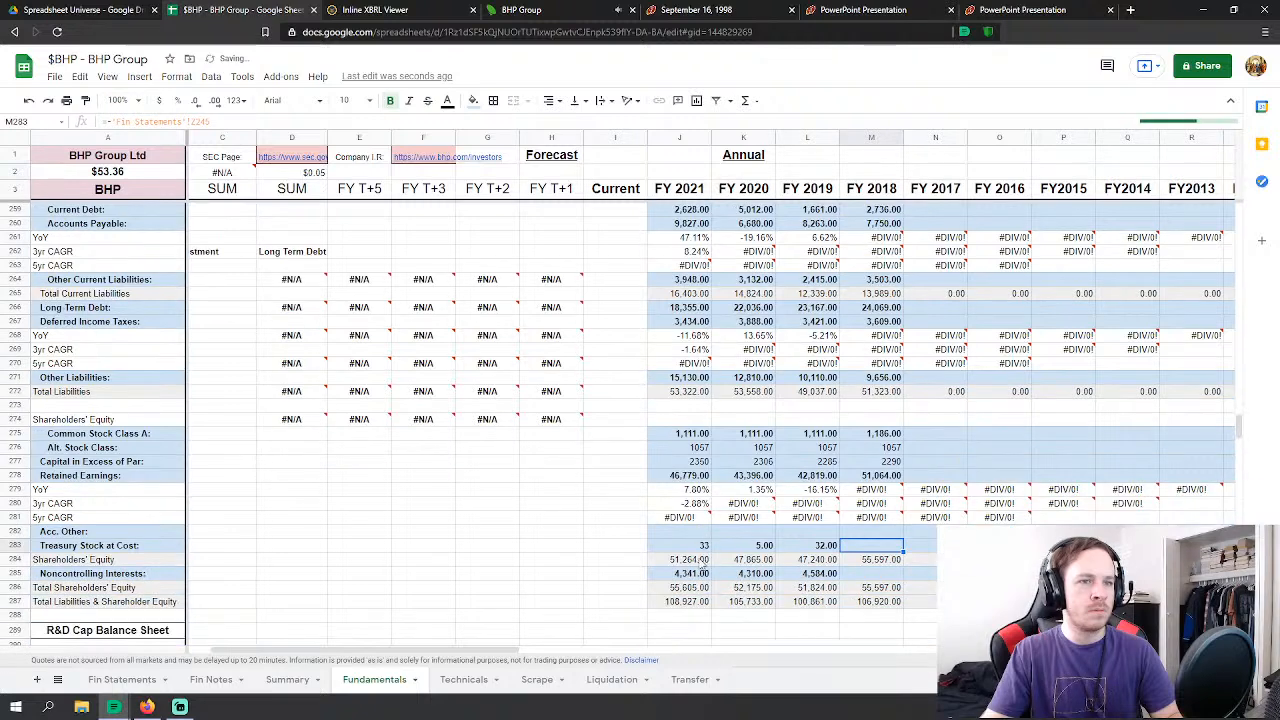
scroll(872, 600, down, 2)
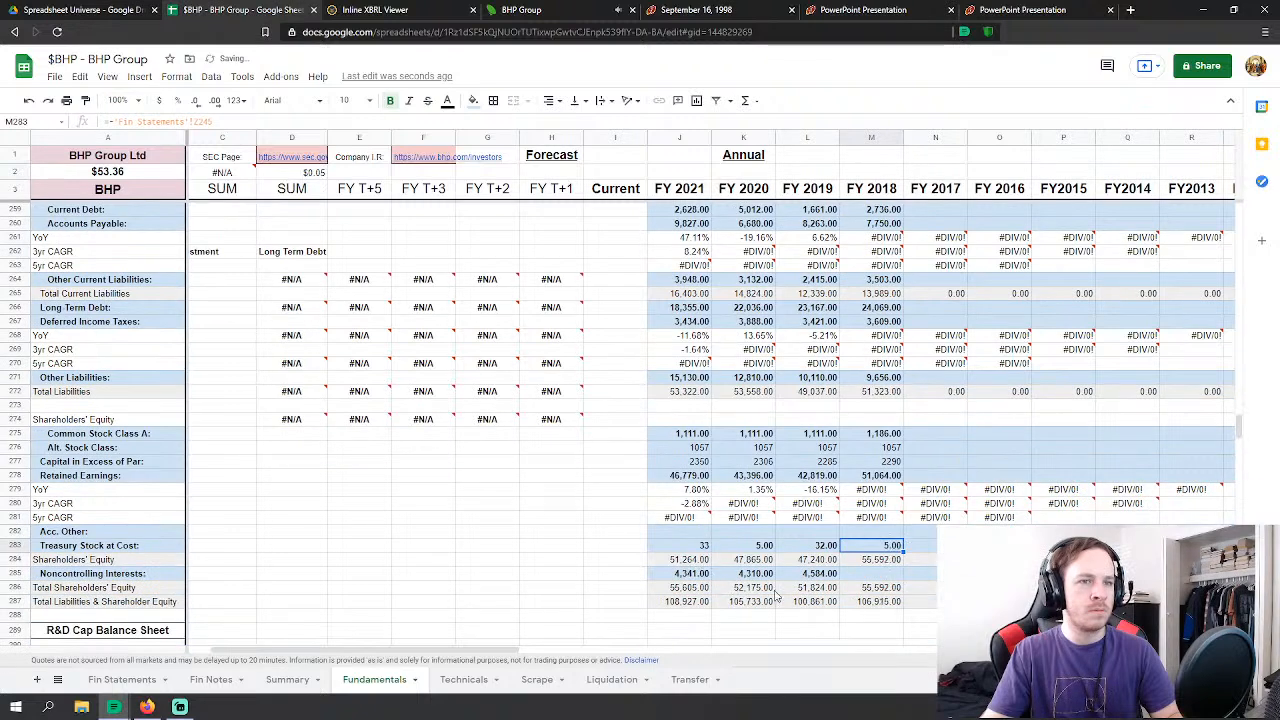
Step: Check the 2018 balance sheet totals in Fin Statements and link FY 2018 Noncontrolling Interests to the non-controlling interests line, ='Fin Statements'!Z250
click(120, 680)
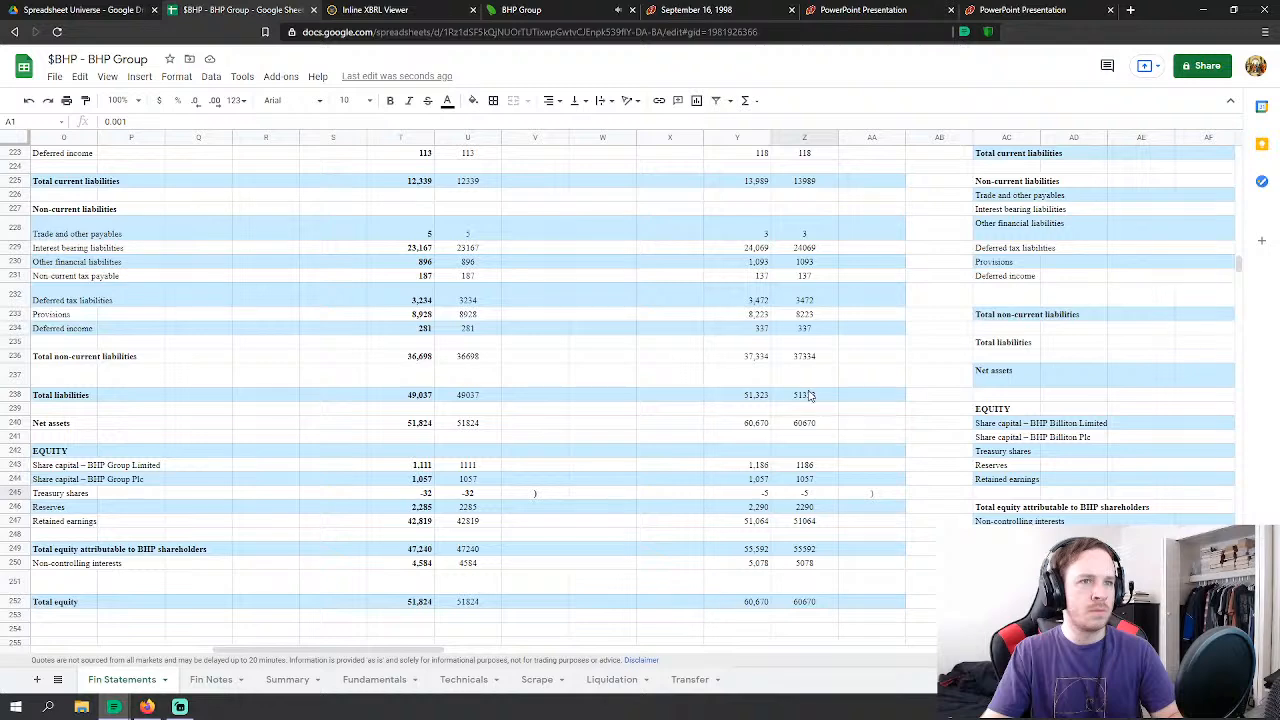
scroll(589, 457, up, 5)
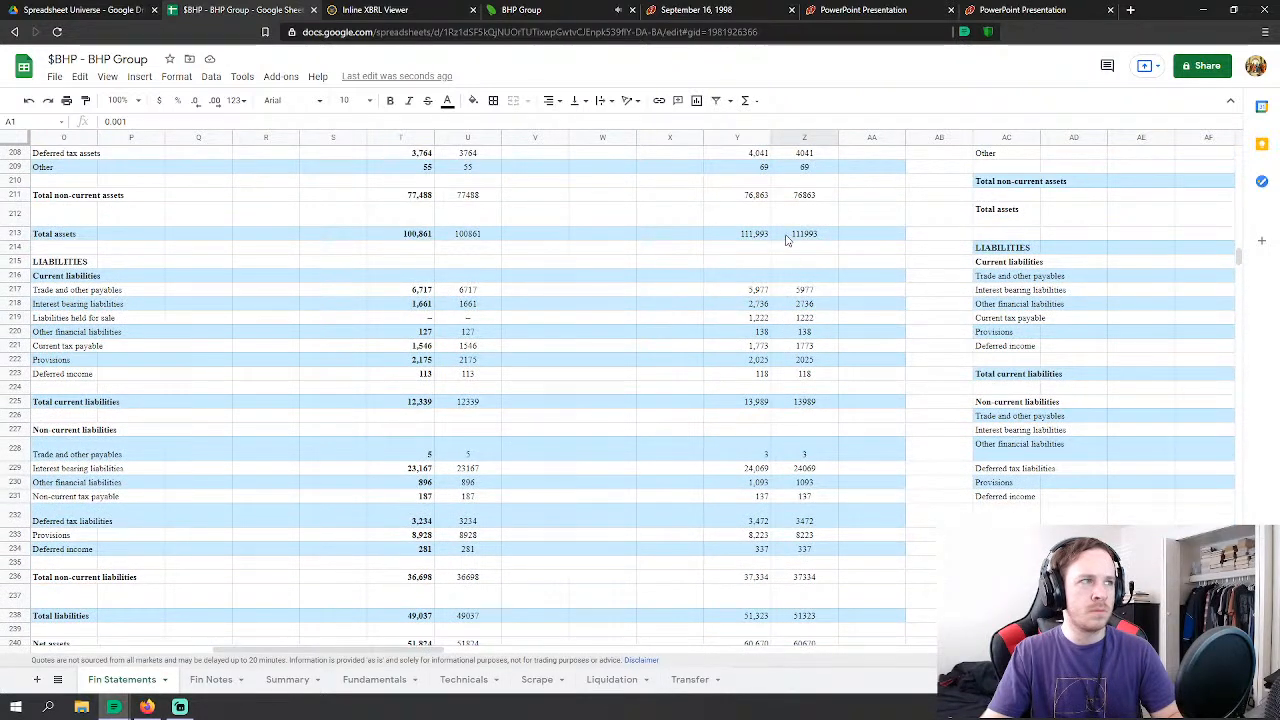
click(374, 679)
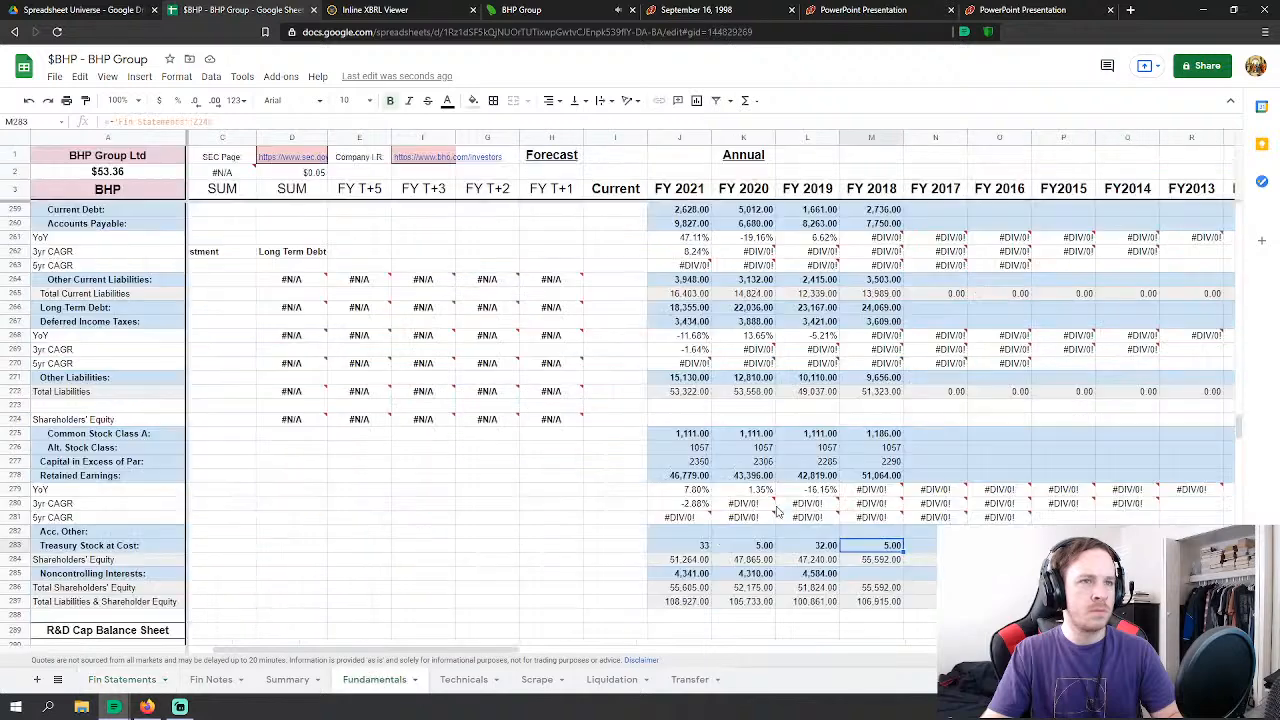
scroll(785, 509, down, 2)
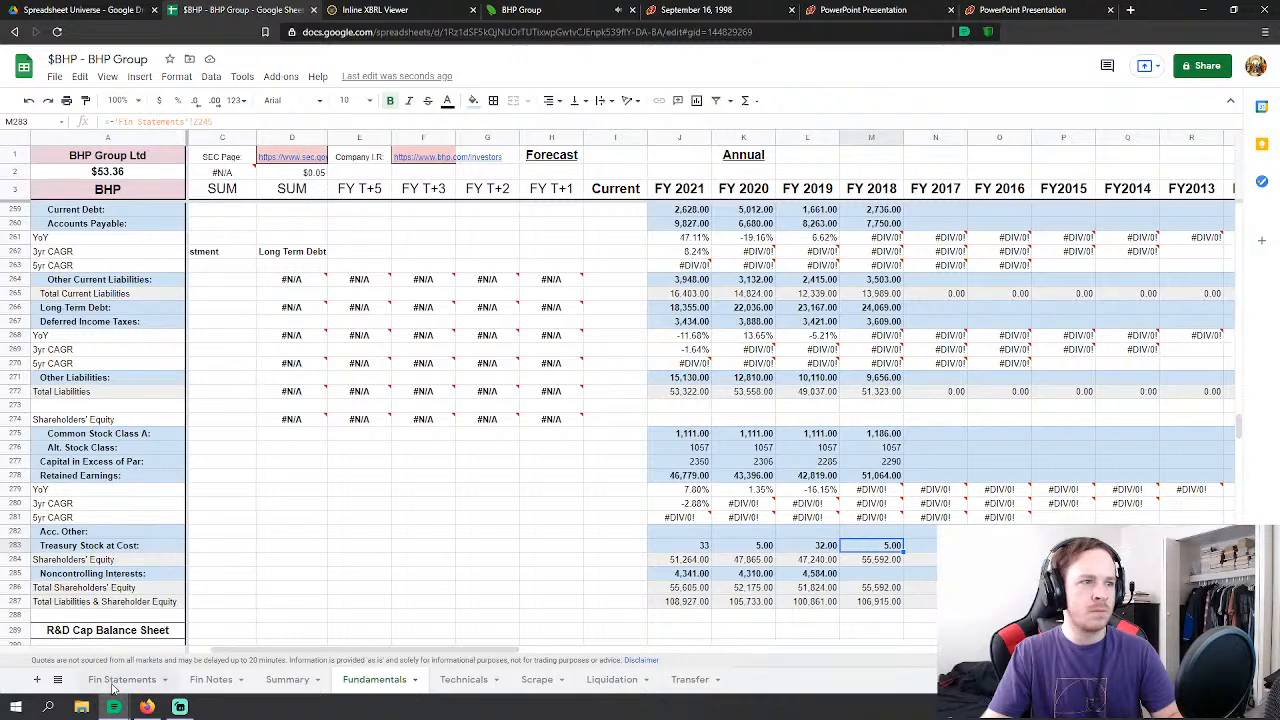
click(873, 575)
text(=)
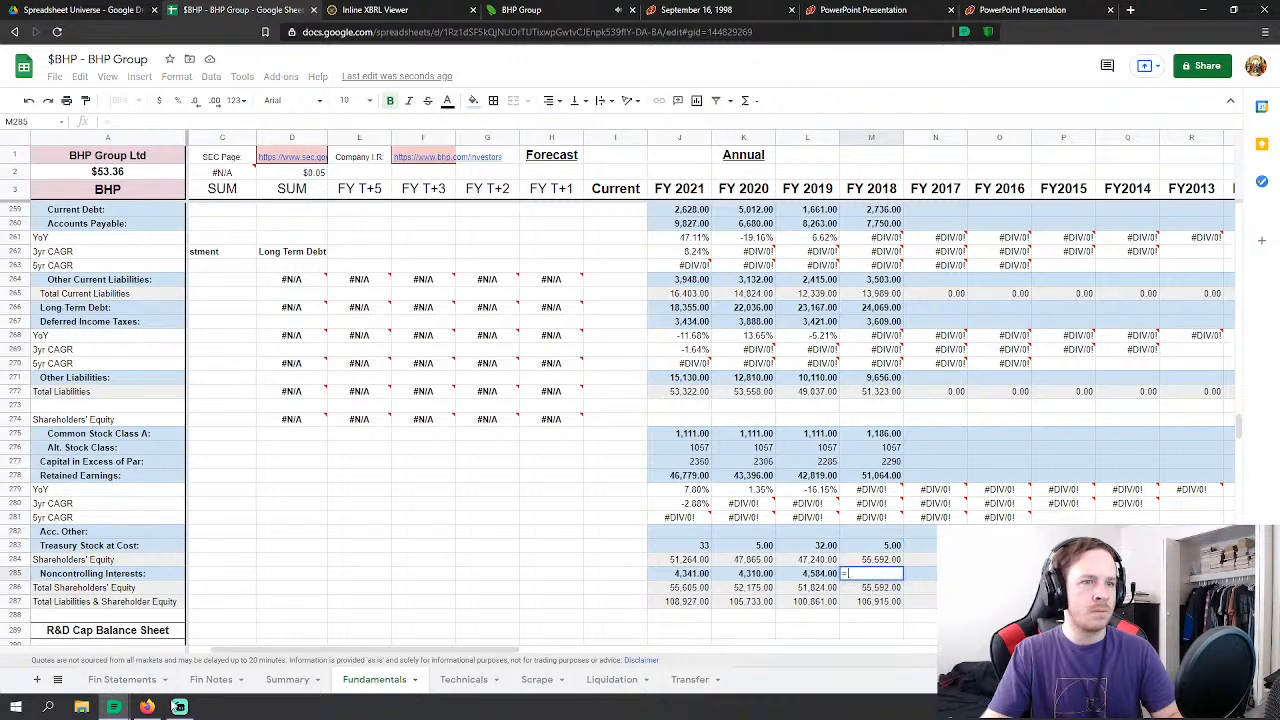
click(125, 680)
scroll(877, 480, down, 4)
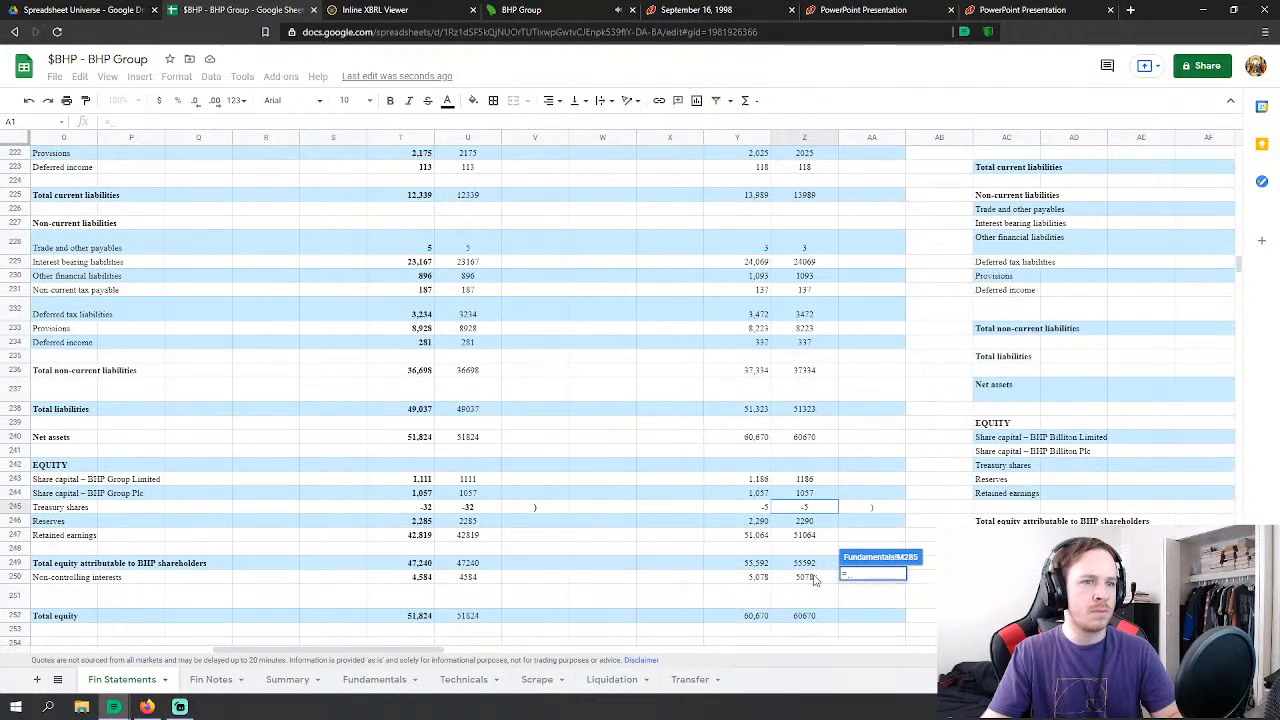
click(815, 578)
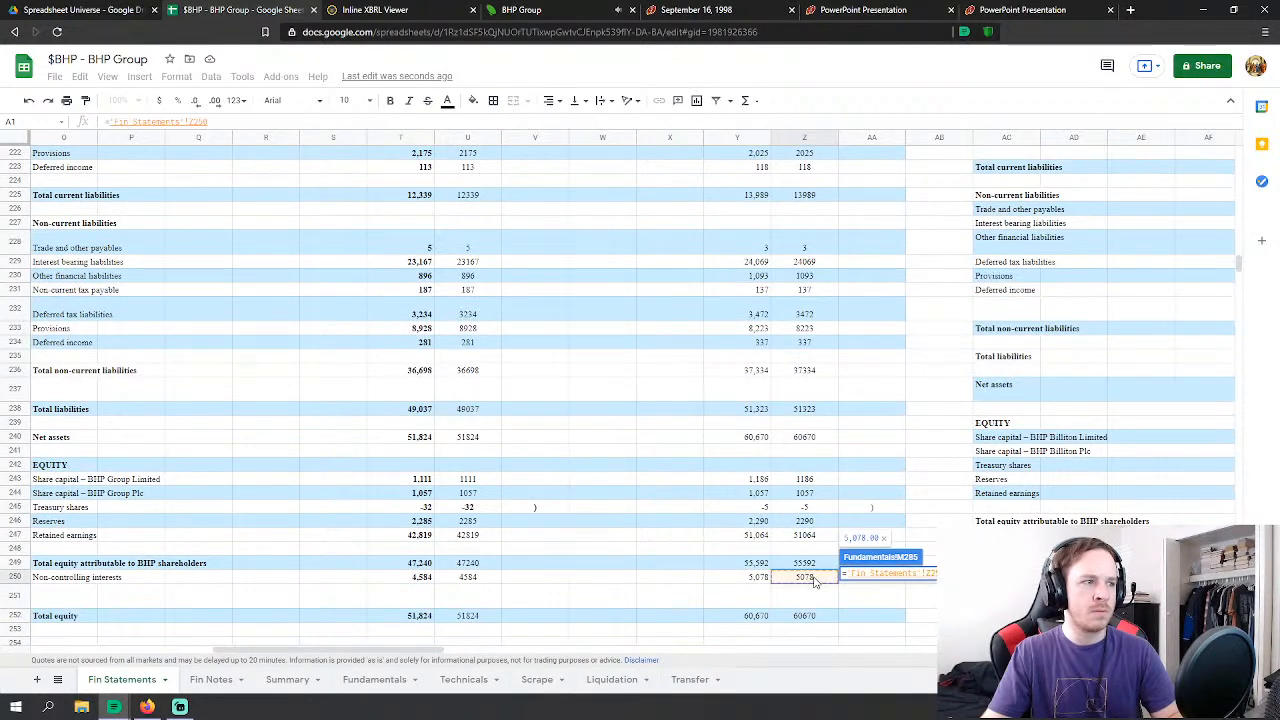
key(Return)
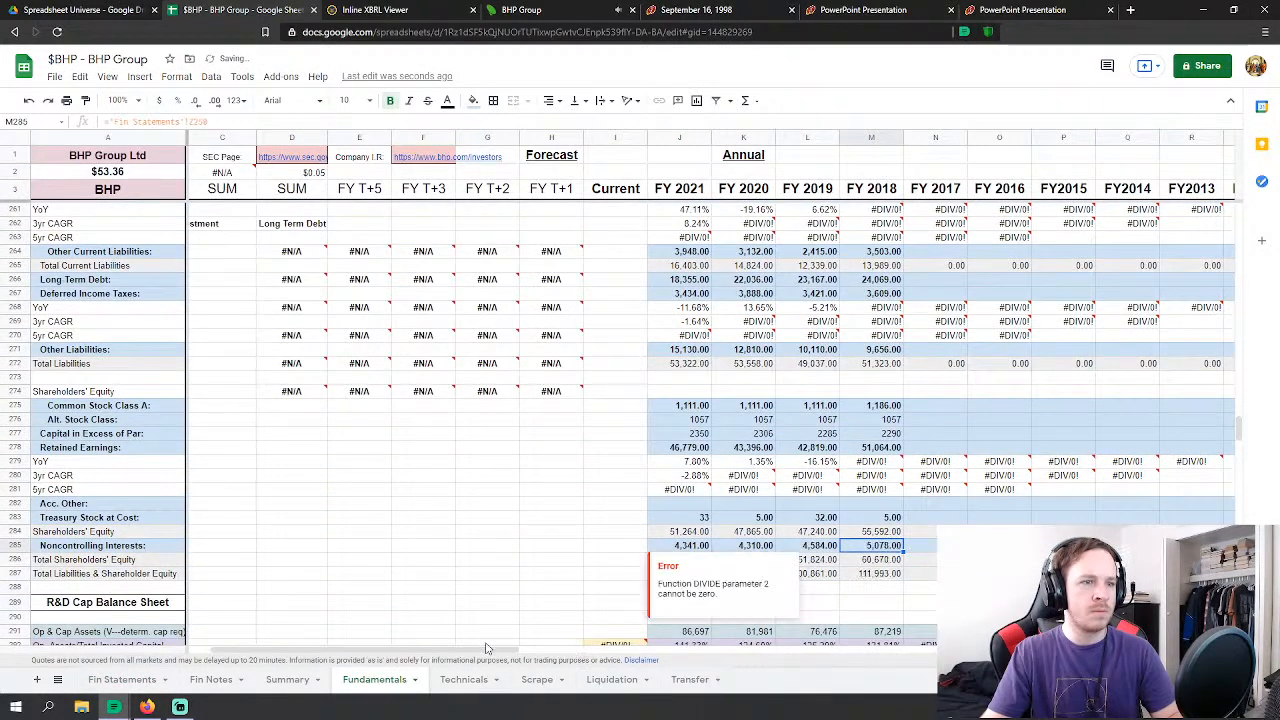
Step: Link FY 2017 Revenues in the income statement section to the 2017 revenue line, ='Fin Statements'!AI7
drag(465, 651, 493, 651)
scroll(838, 352, up, 7)
scroll(870, 345, up, 5)
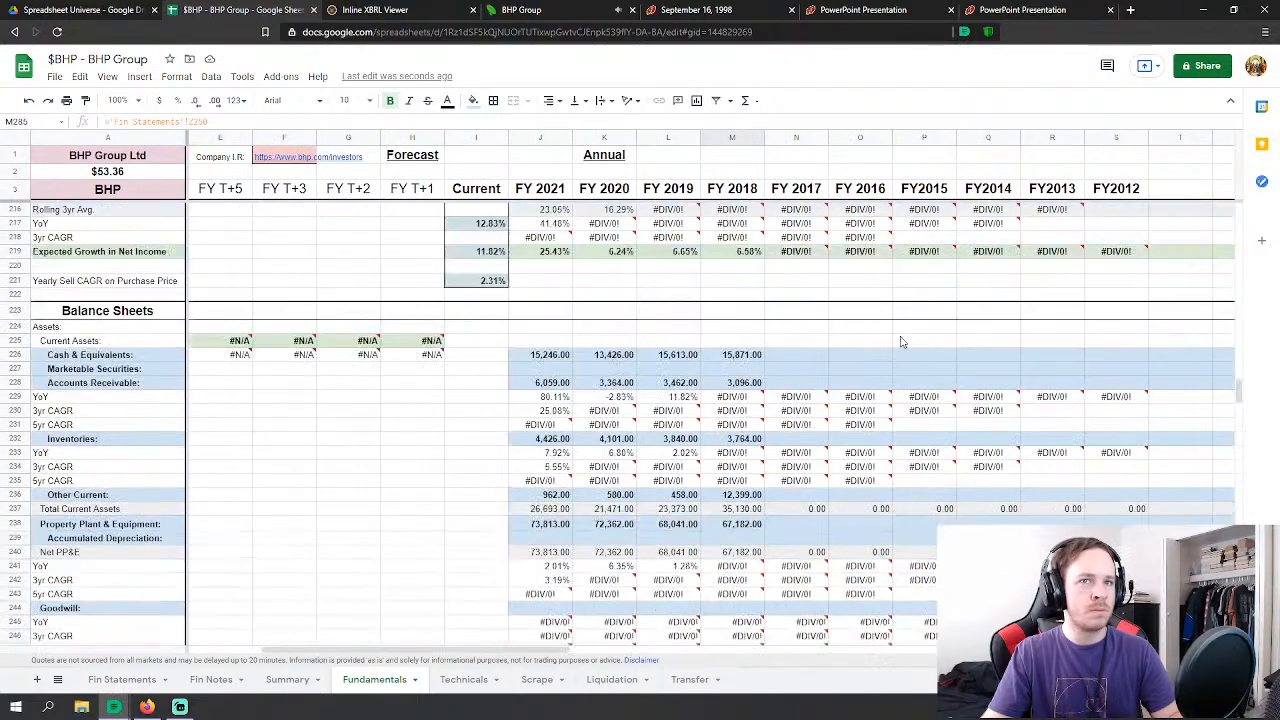
drag(1239, 395, 1232, 253)
scroll(926, 322, up, 5)
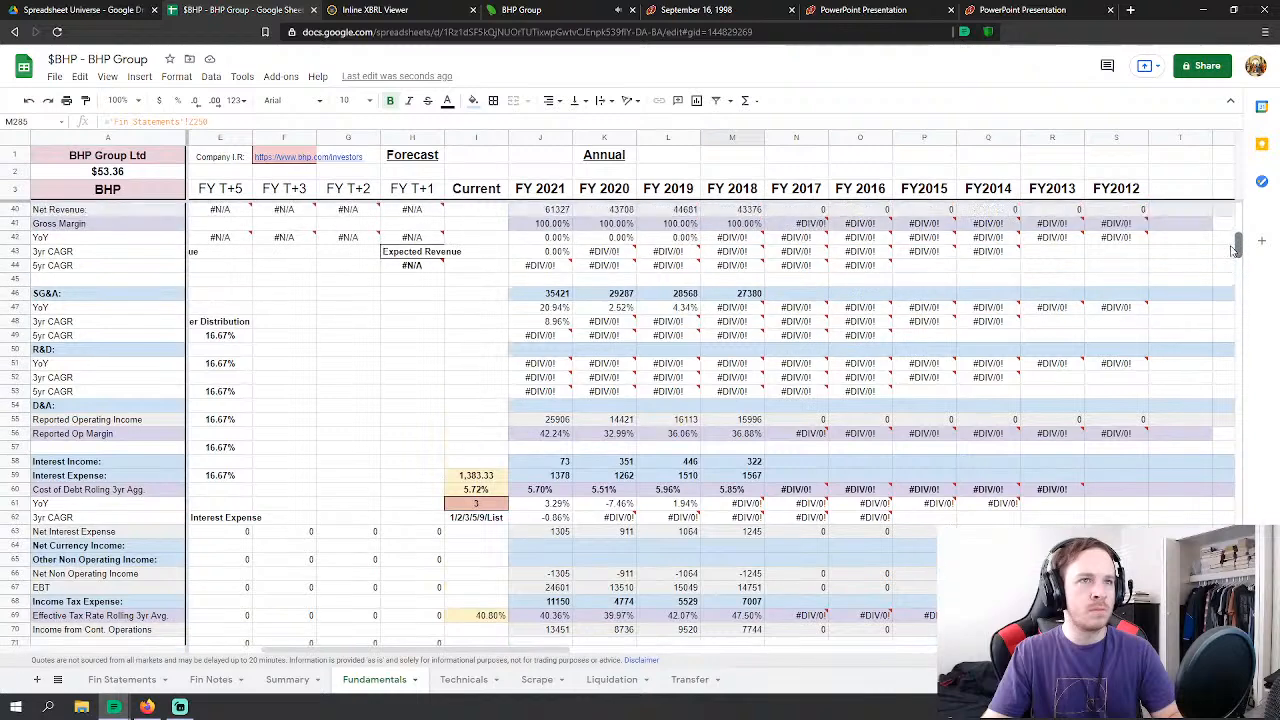
scroll(830, 345, down, 2)
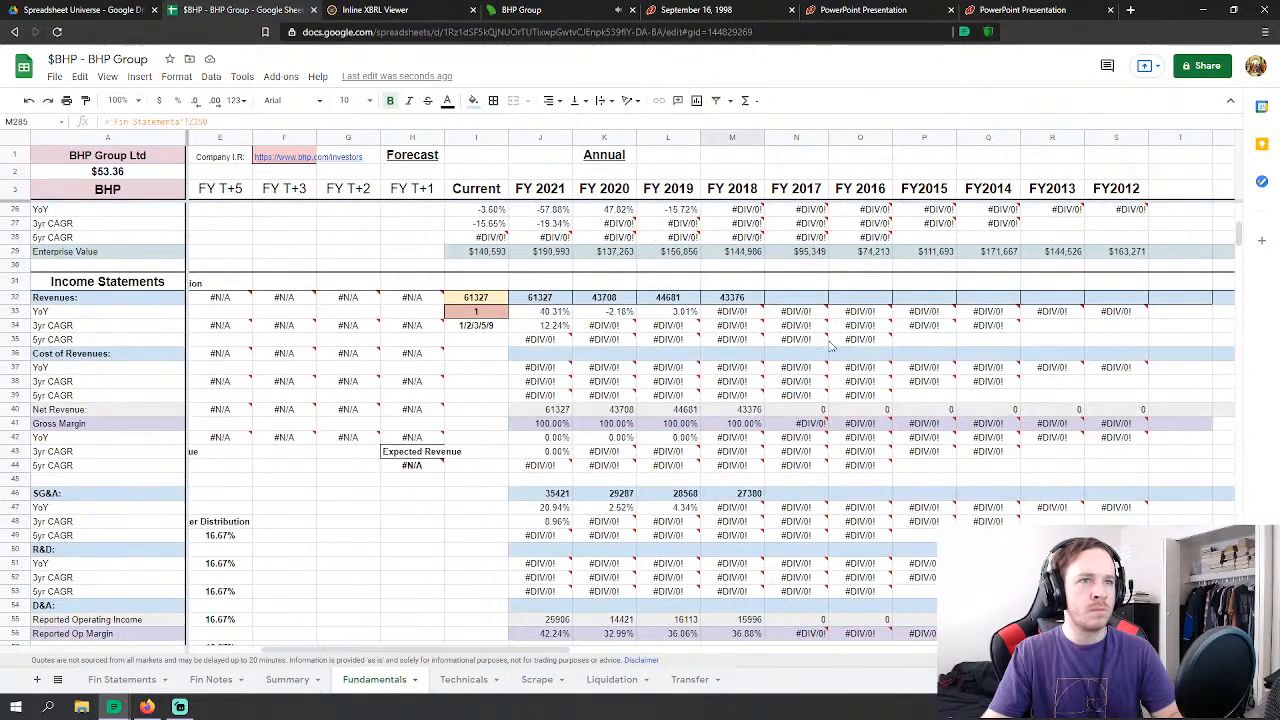
click(787, 298)
scroll(787, 300, down, 1)
text(=)
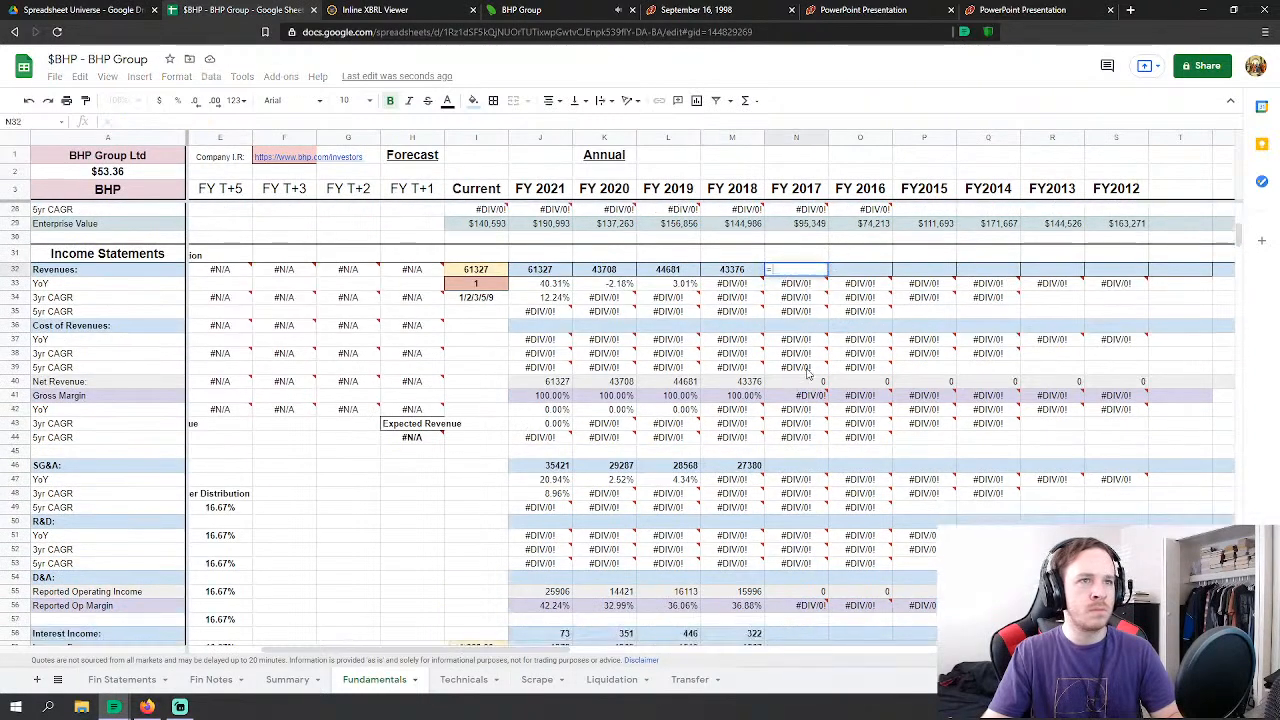
click(127, 684)
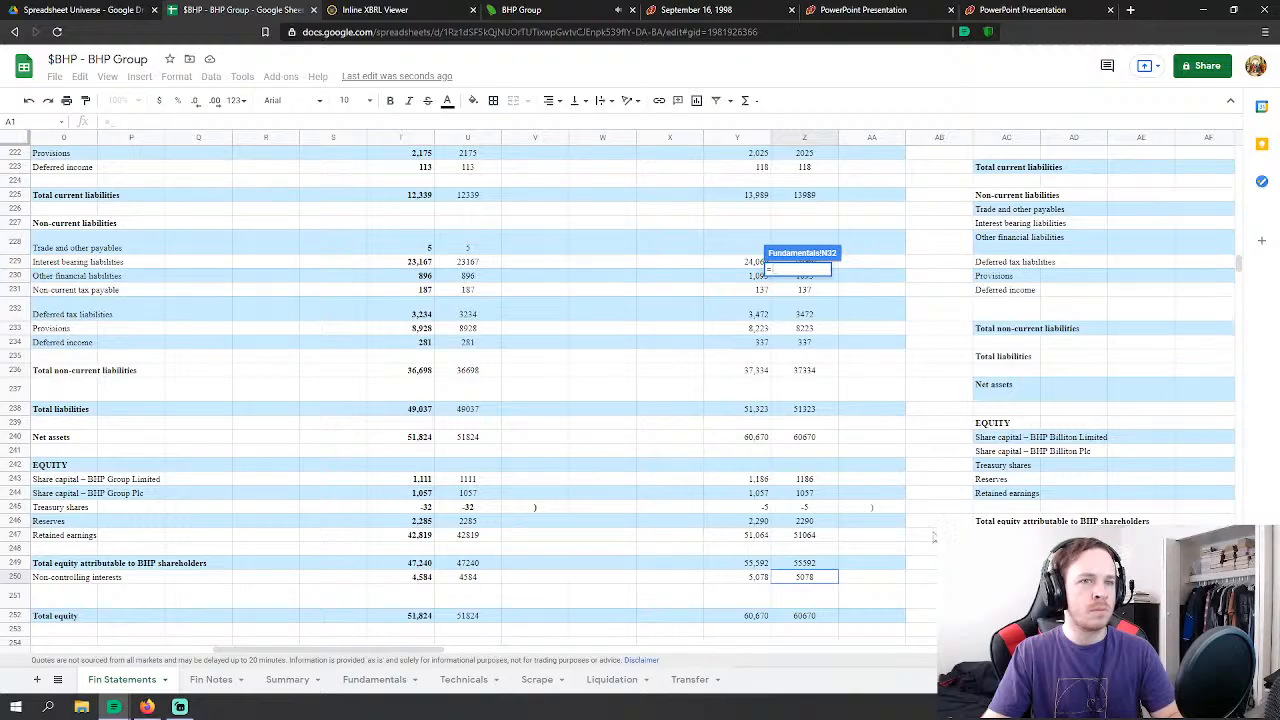
scroll(890, 534, up, 20)
scroll(890, 534, up, 20)
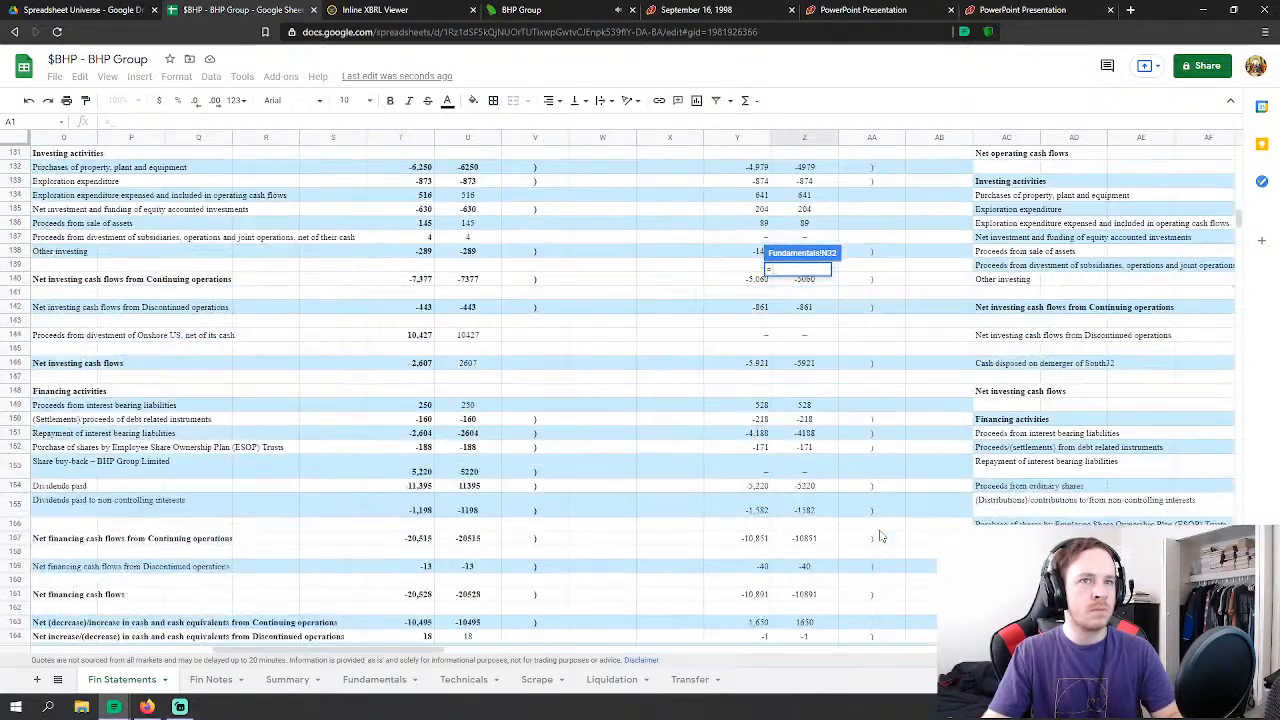
scroll(850, 543, up, 19)
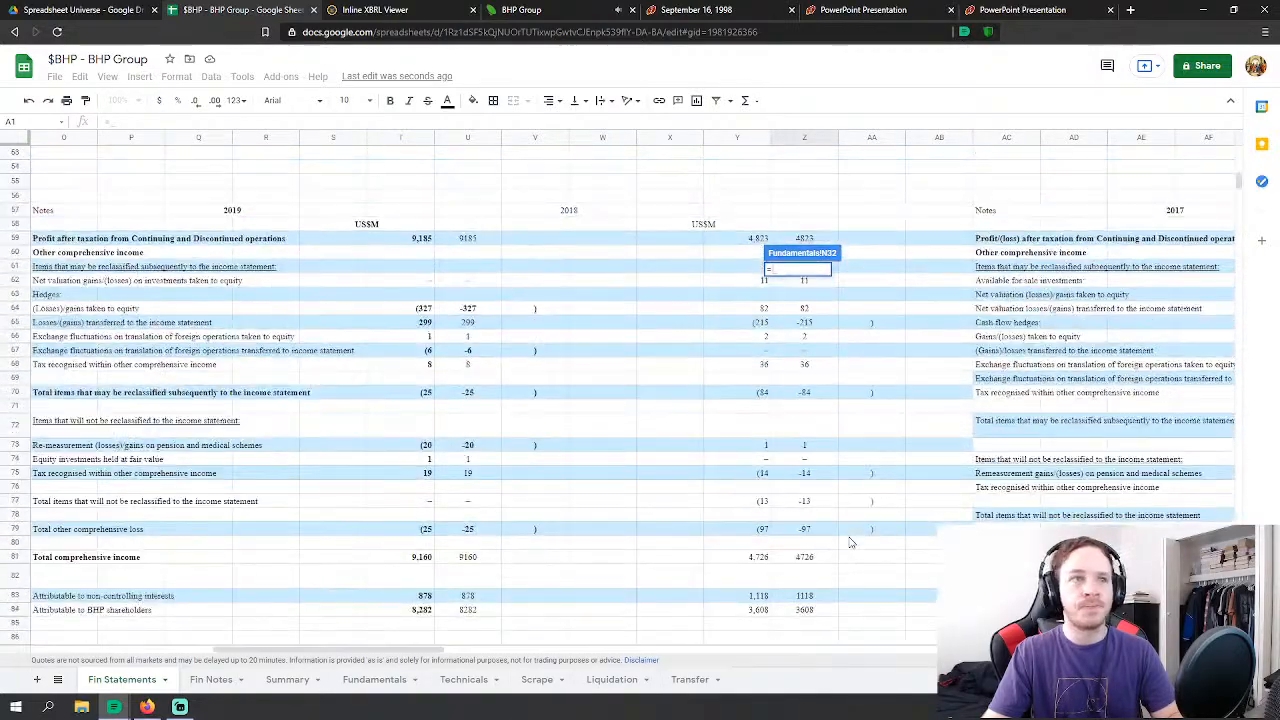
scroll(850, 543, up, 1)
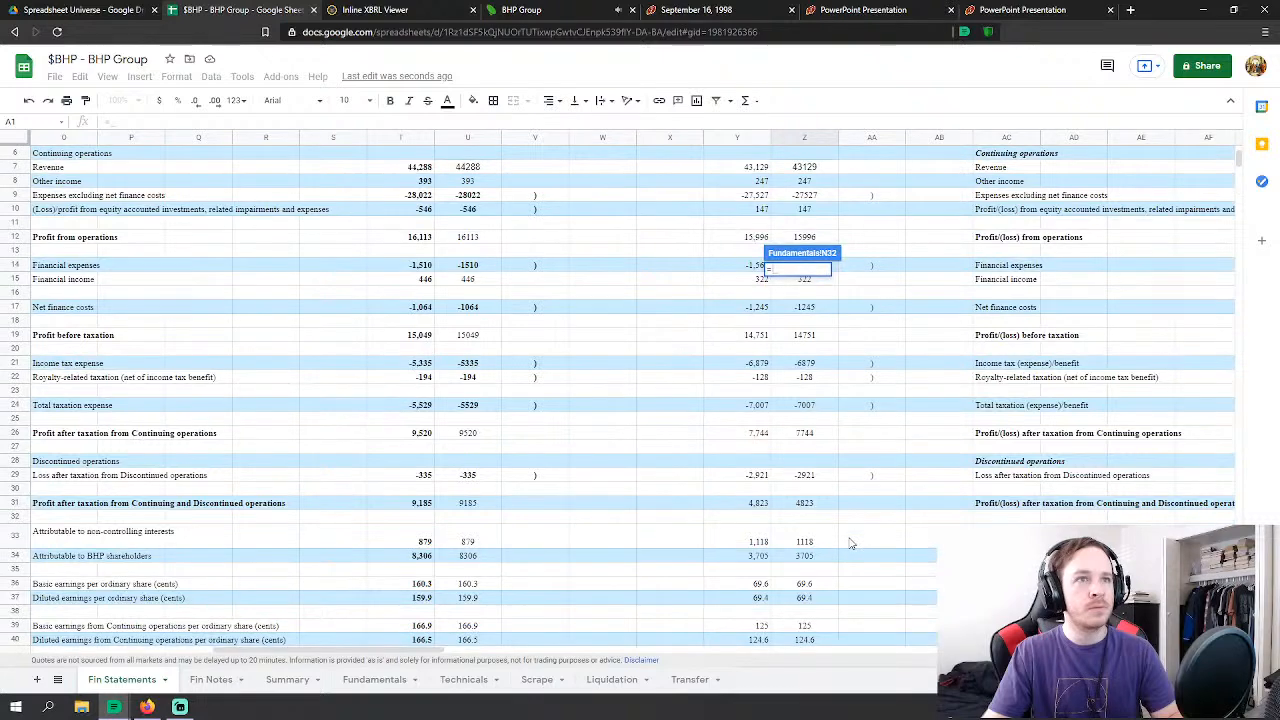
scroll(646, 568, up, 2)
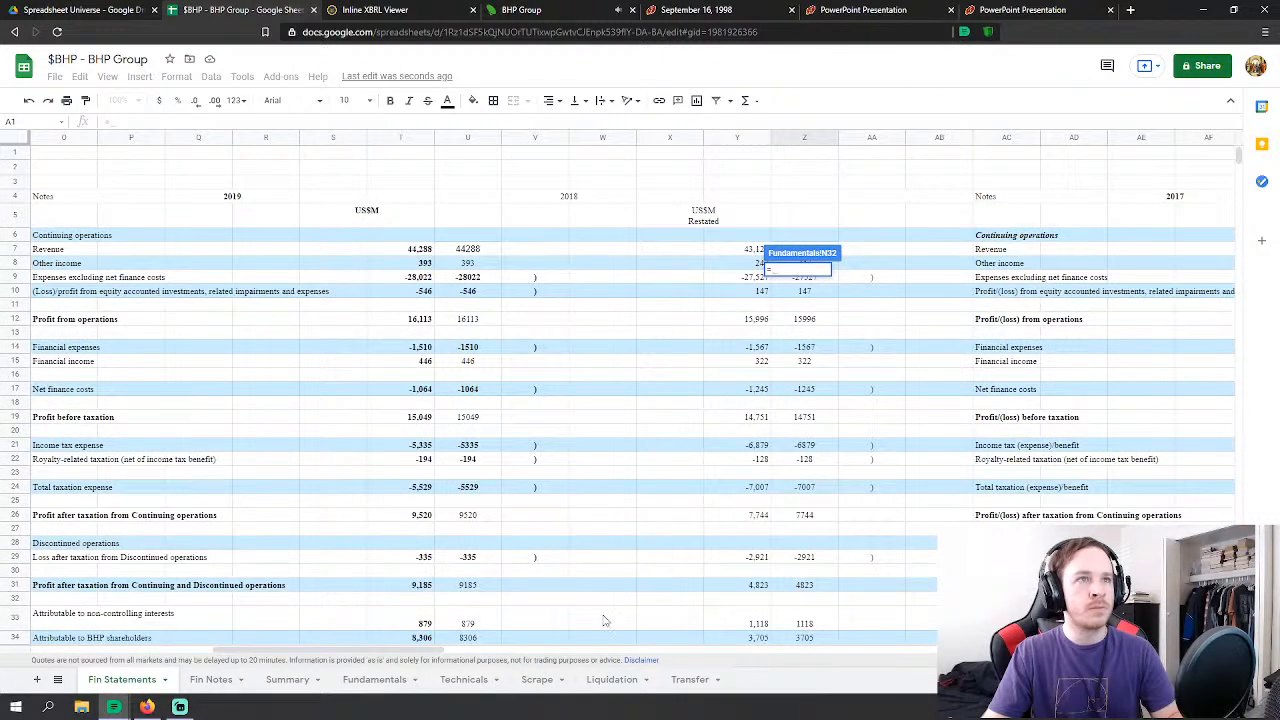
drag(428, 648, 610, 642)
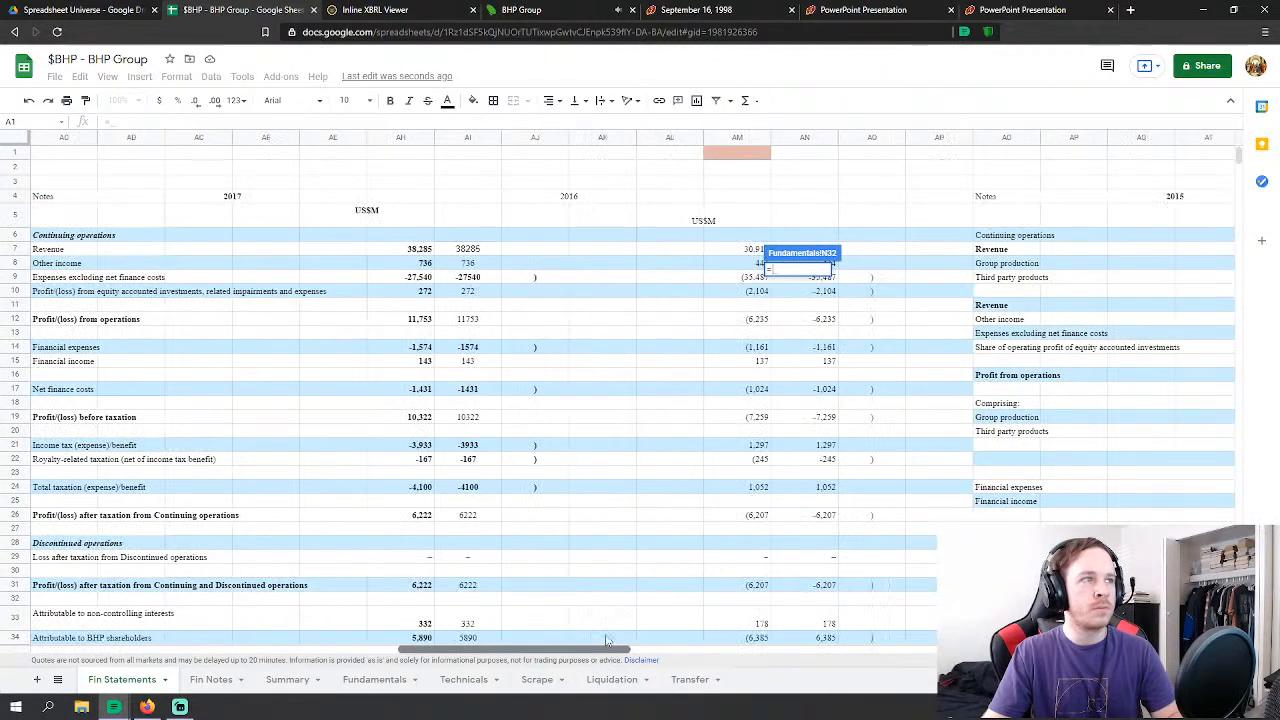
click(494, 254)
key(Return)
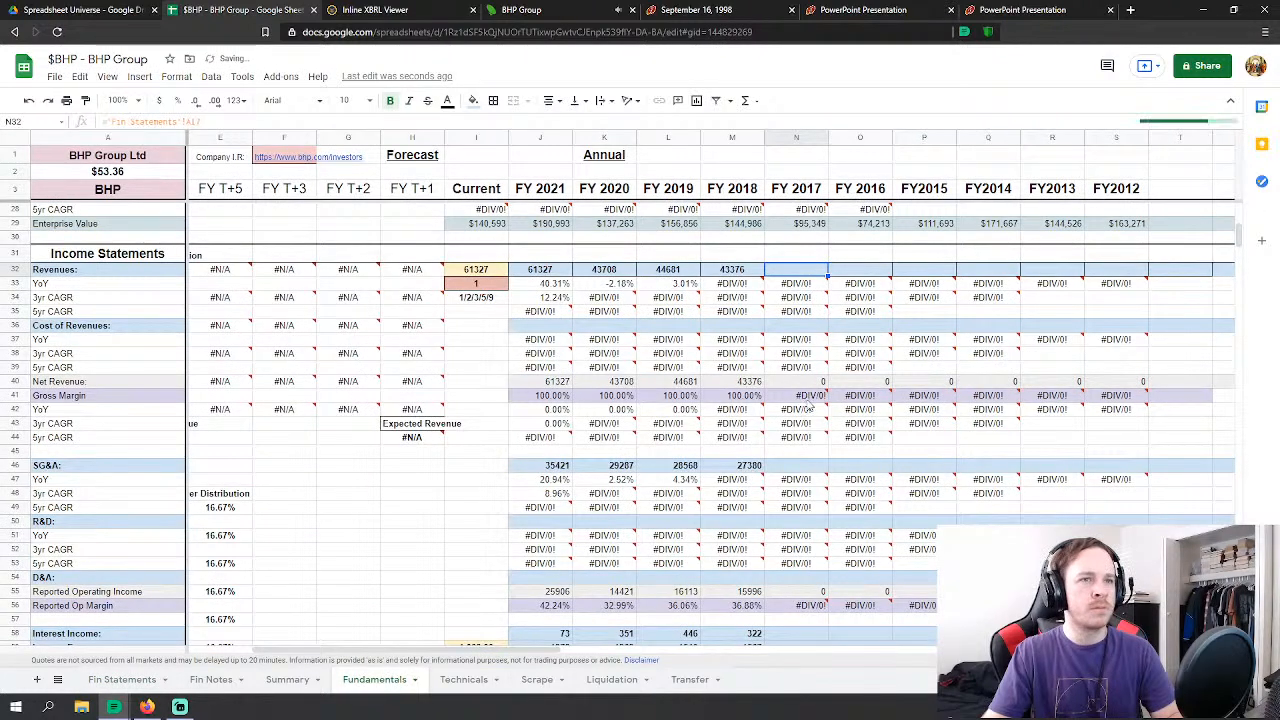
Step: Change FY 2017 Revenues to 2017 revenue plus other income, ='Fin Statements'!AI7+'Fin Statements'!AI8
double_click(825, 272)
text(=)
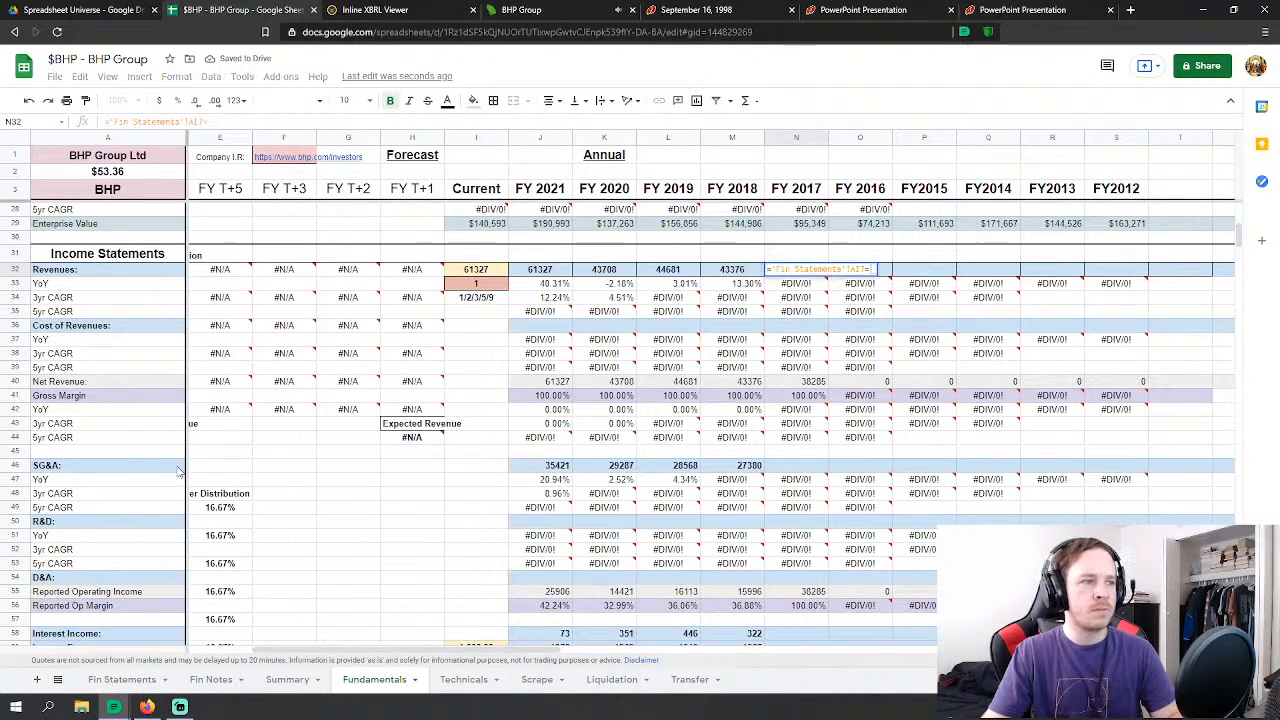
click(120, 680)
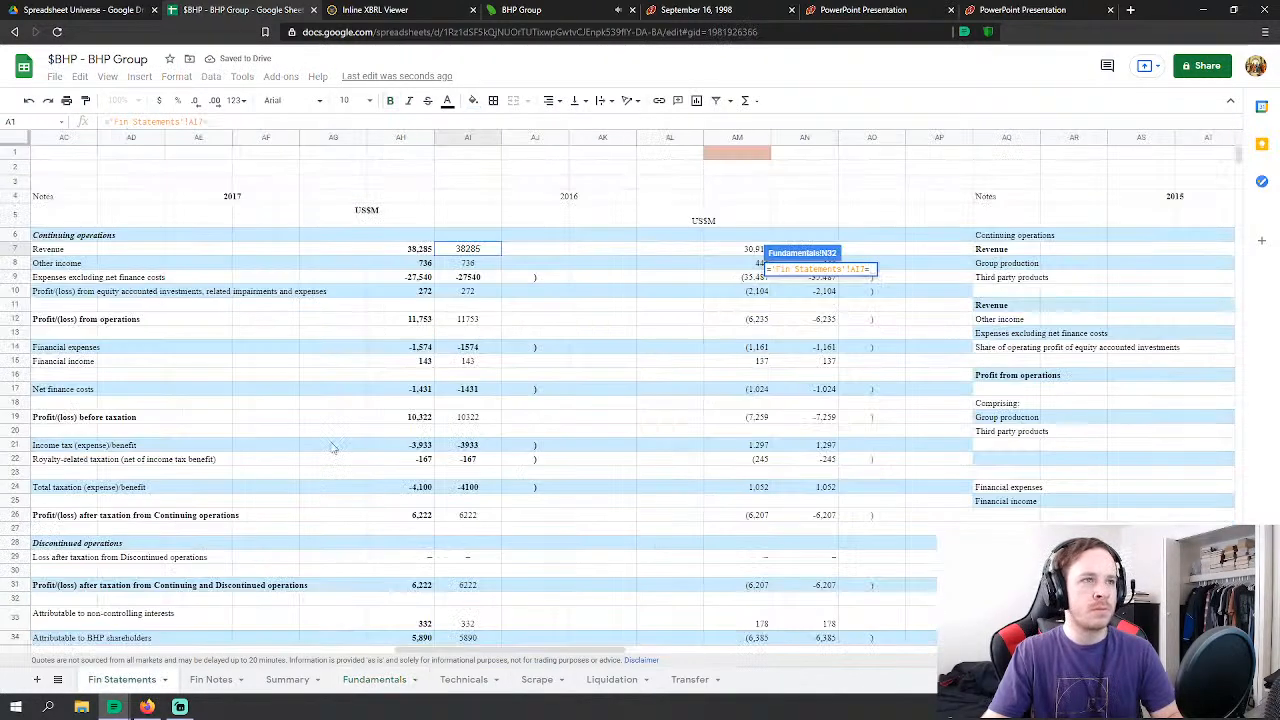
click(462, 250)
text(+)
click(468, 264)
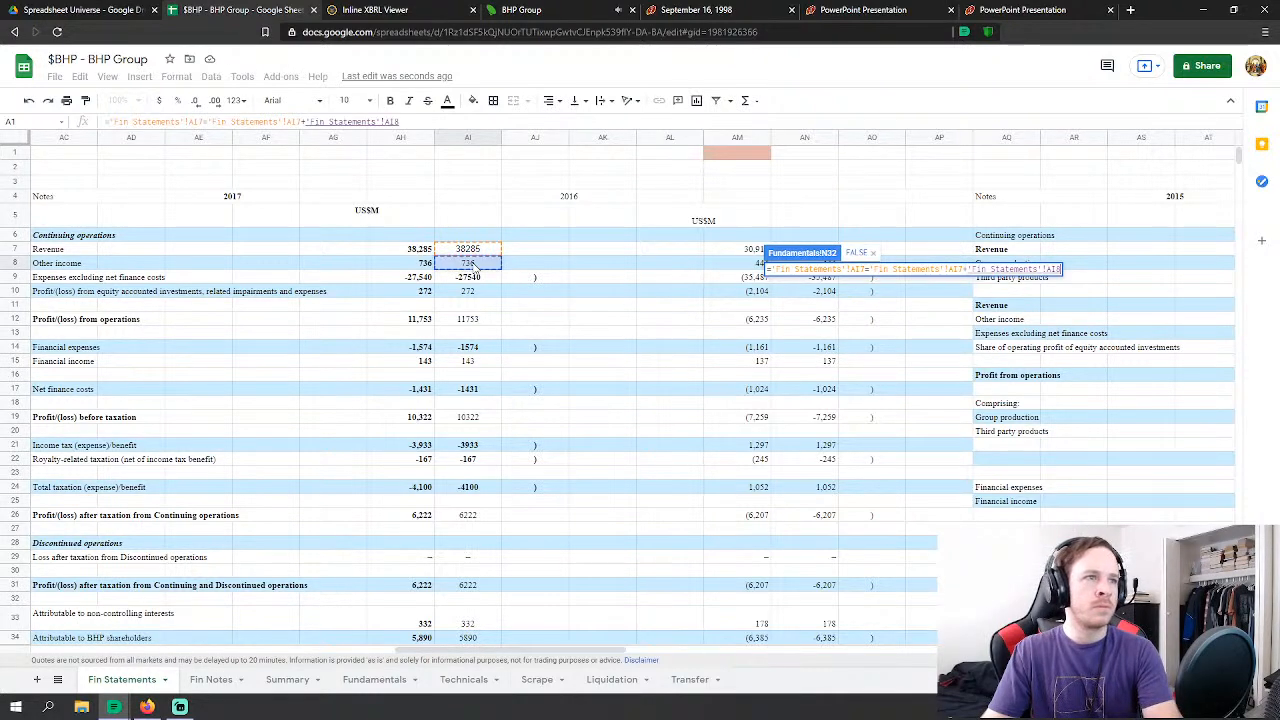
key(Return)
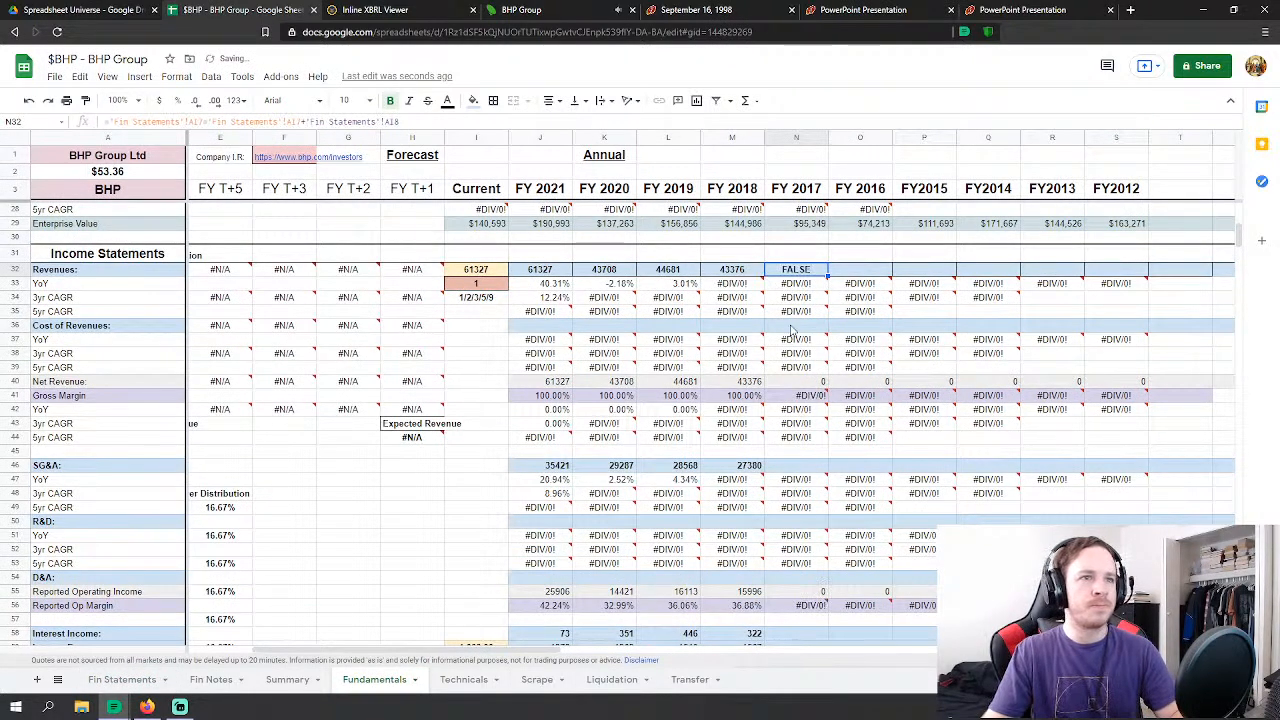
click(207, 121)
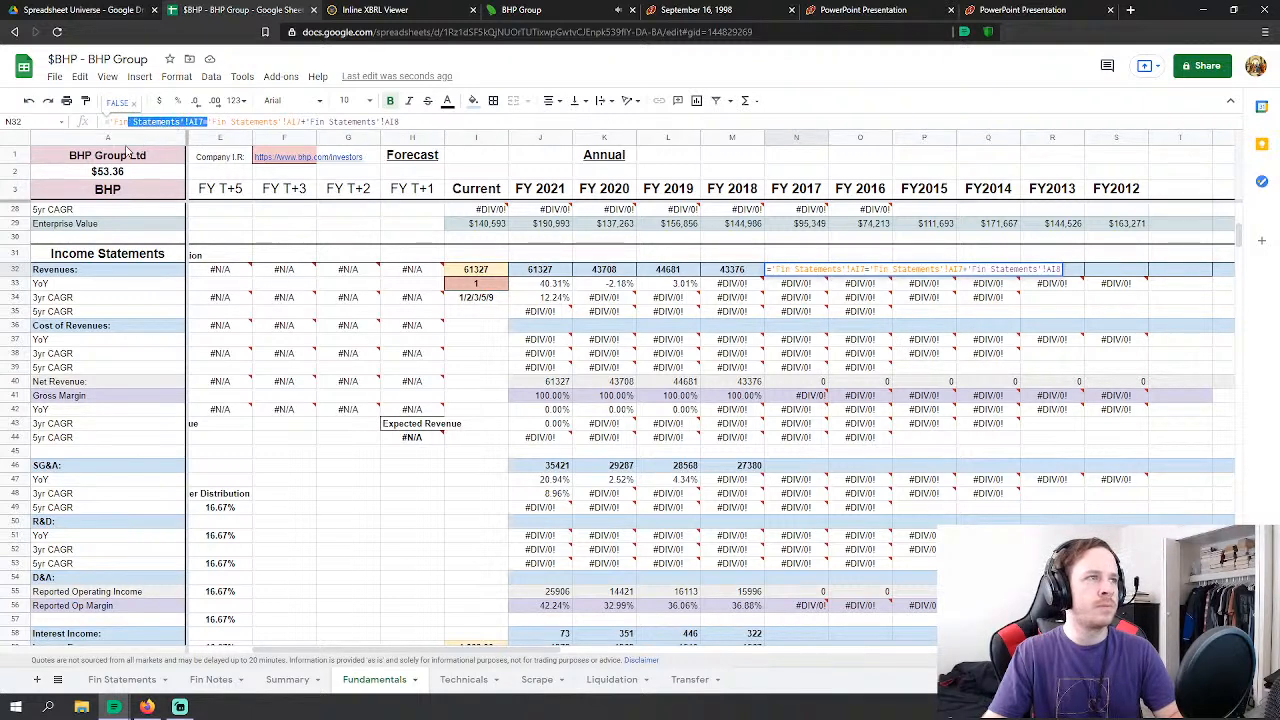
key(Return)
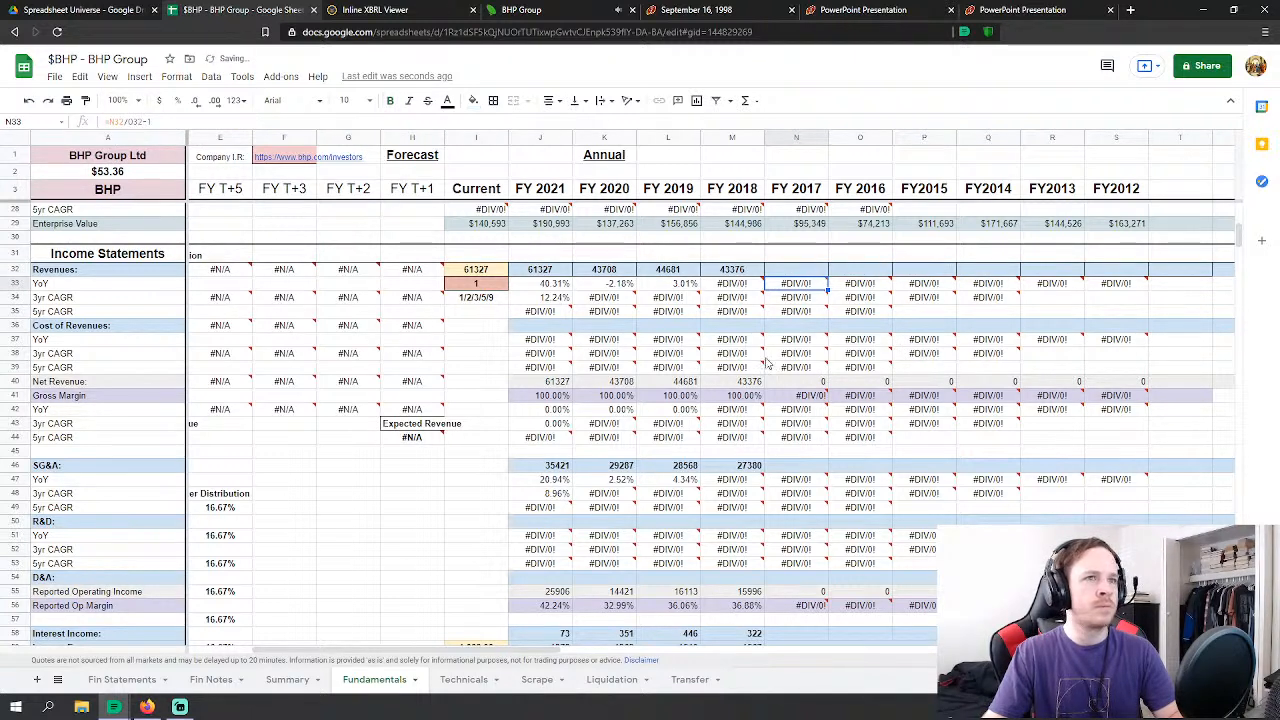
Step: Set FY 2017 SG&A to negated 2017 expenses minus equity accounted investment profit, =-'Fin Statements'!AI9-'Fin Statements'!AI10
click(805, 466)
text(=)
click(114, 684)
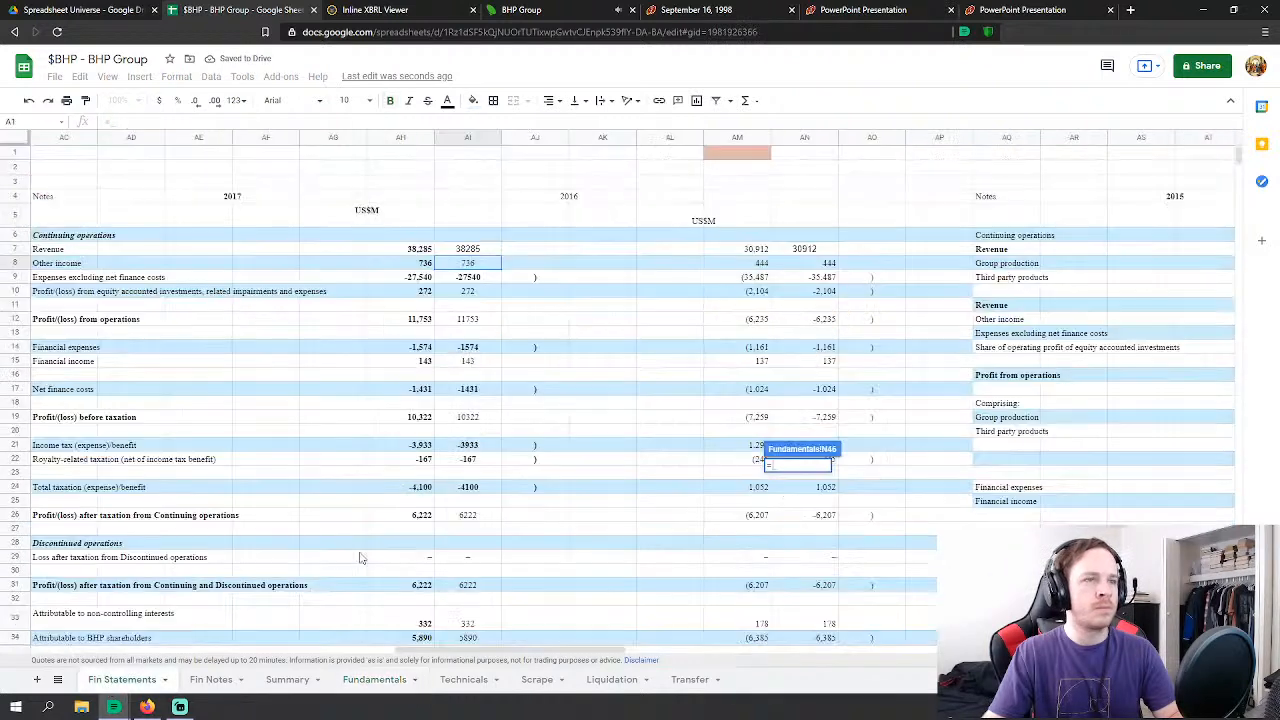
click(468, 277)
text(-'Fin Statements'!AI9)
click(478, 295)
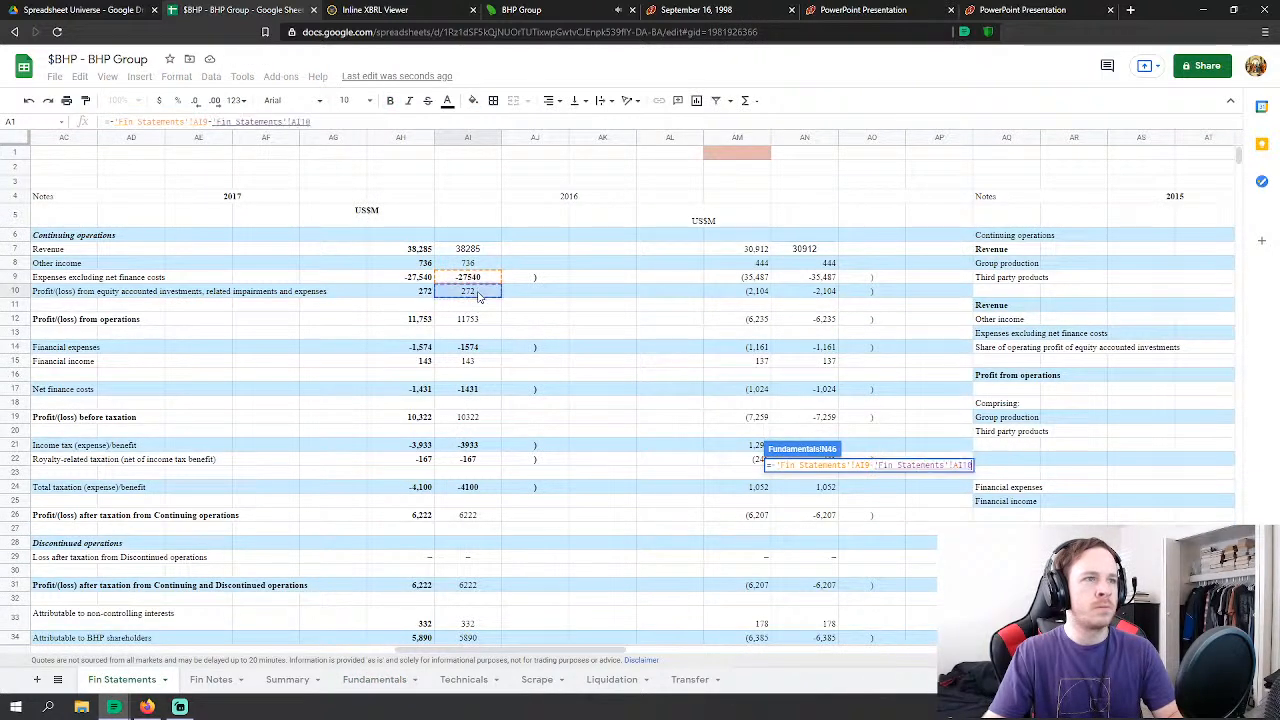
key(Return)
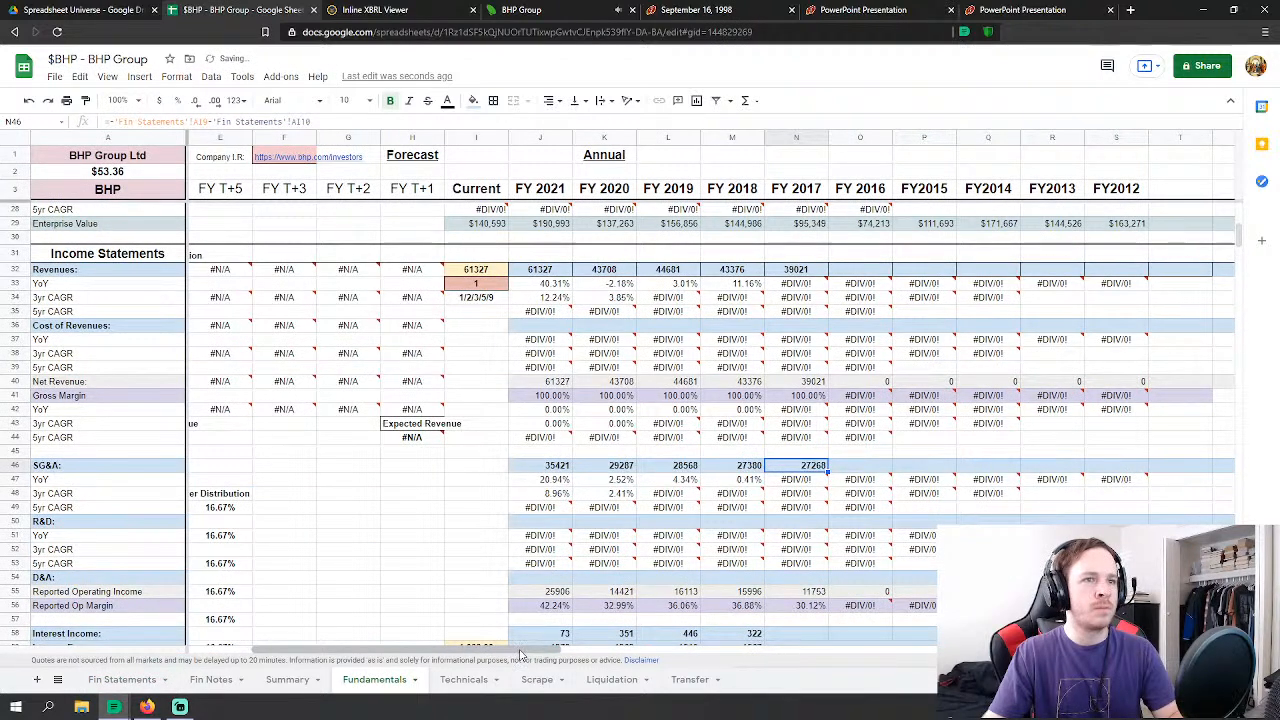
Step: Link FY 2017 Interest Income to the 2017 financial income line, ='Fin Statements'!AI15
drag(527, 650, 580, 648)
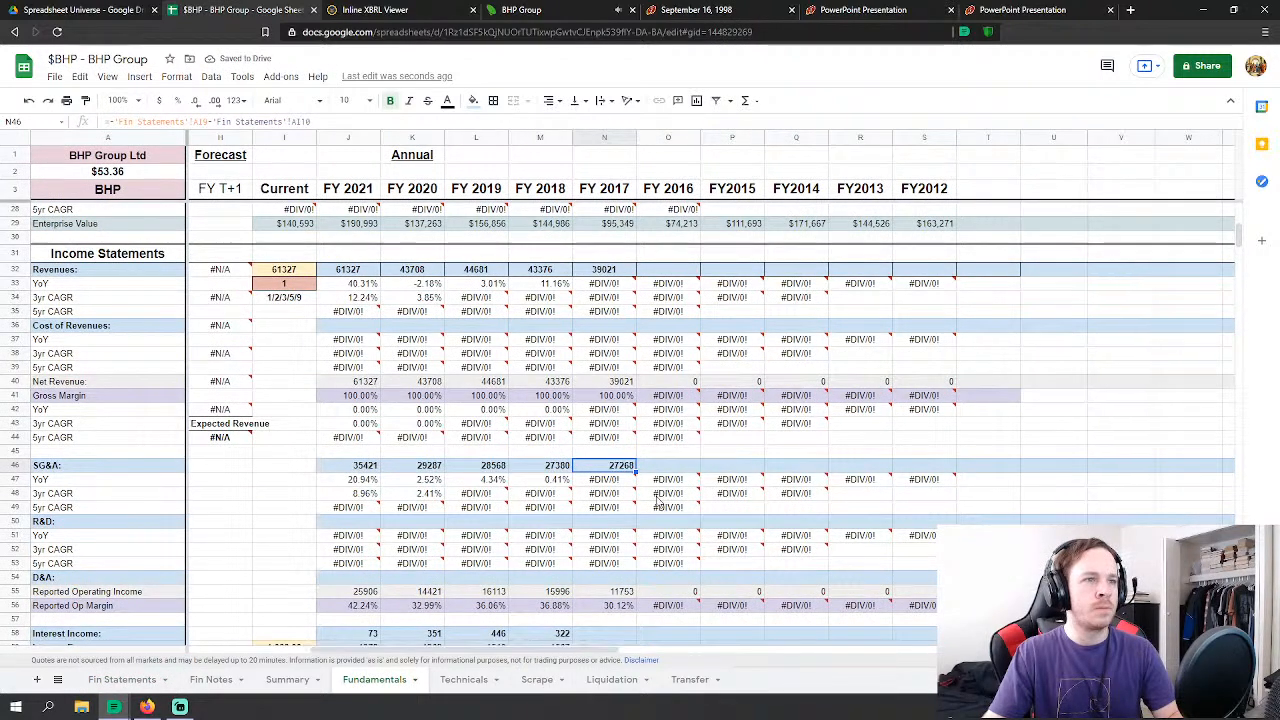
scroll(657, 495, down, 4)
click(620, 393)
text(=)
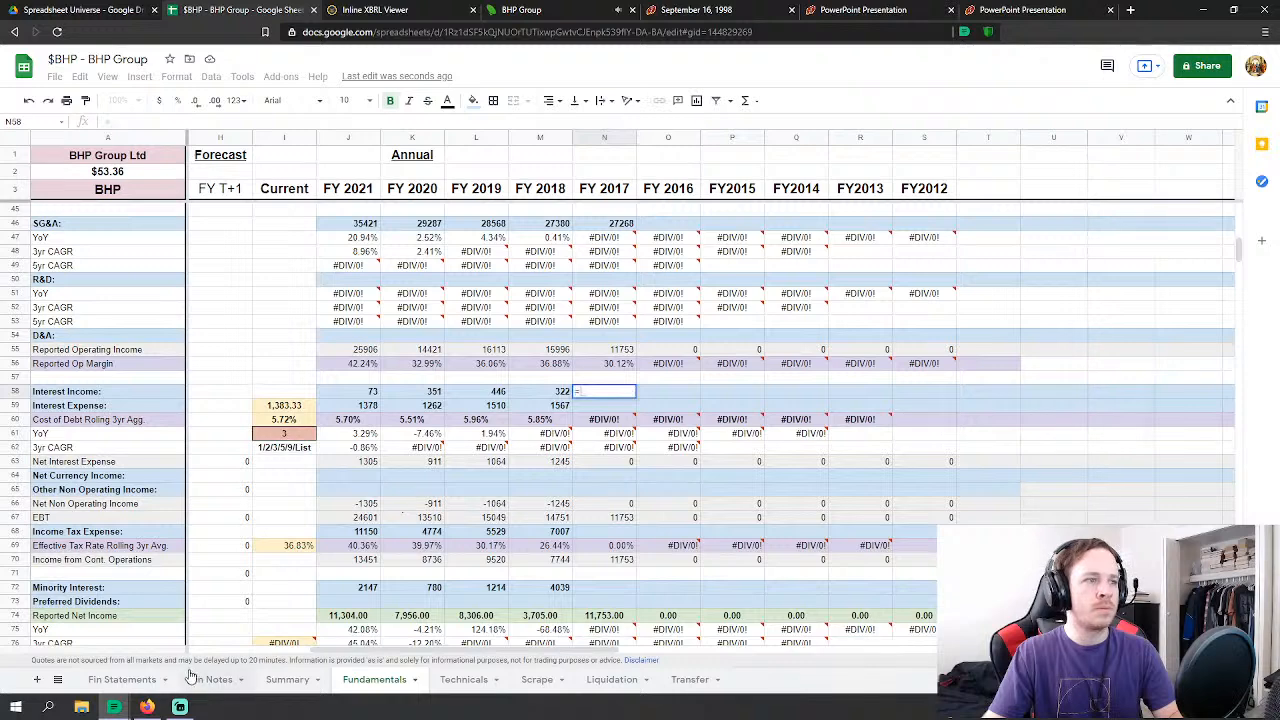
click(124, 679)
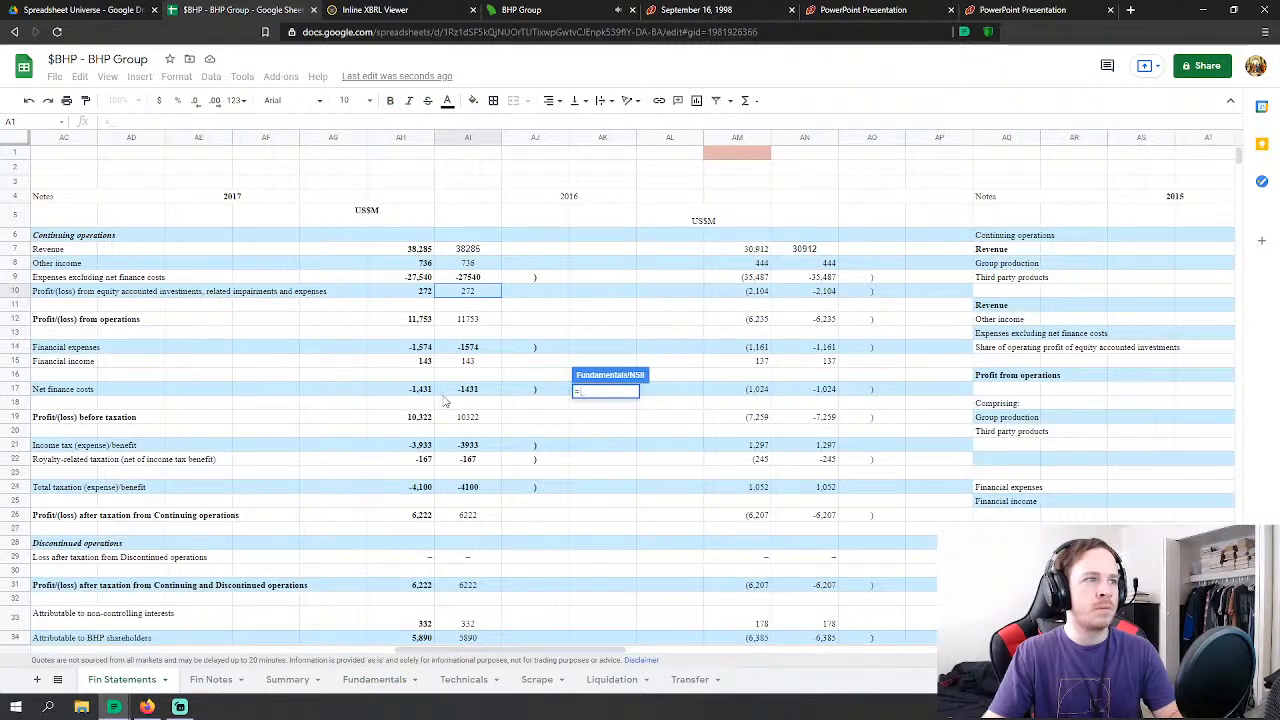
click(475, 362)
key(Return)
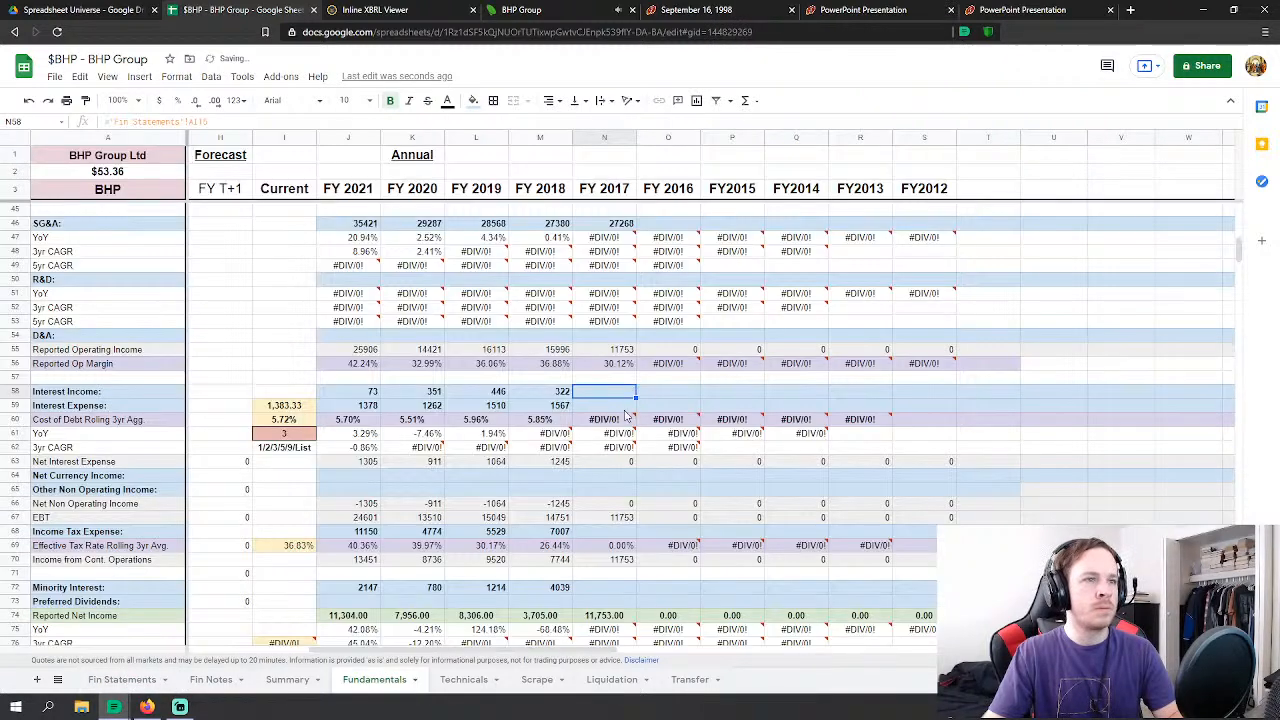
Step: Set FY 2017 Interest Expense to the negated 2017 financial expenses line, =-'Fin Statements'!AI14
text(=)
click(122, 679)
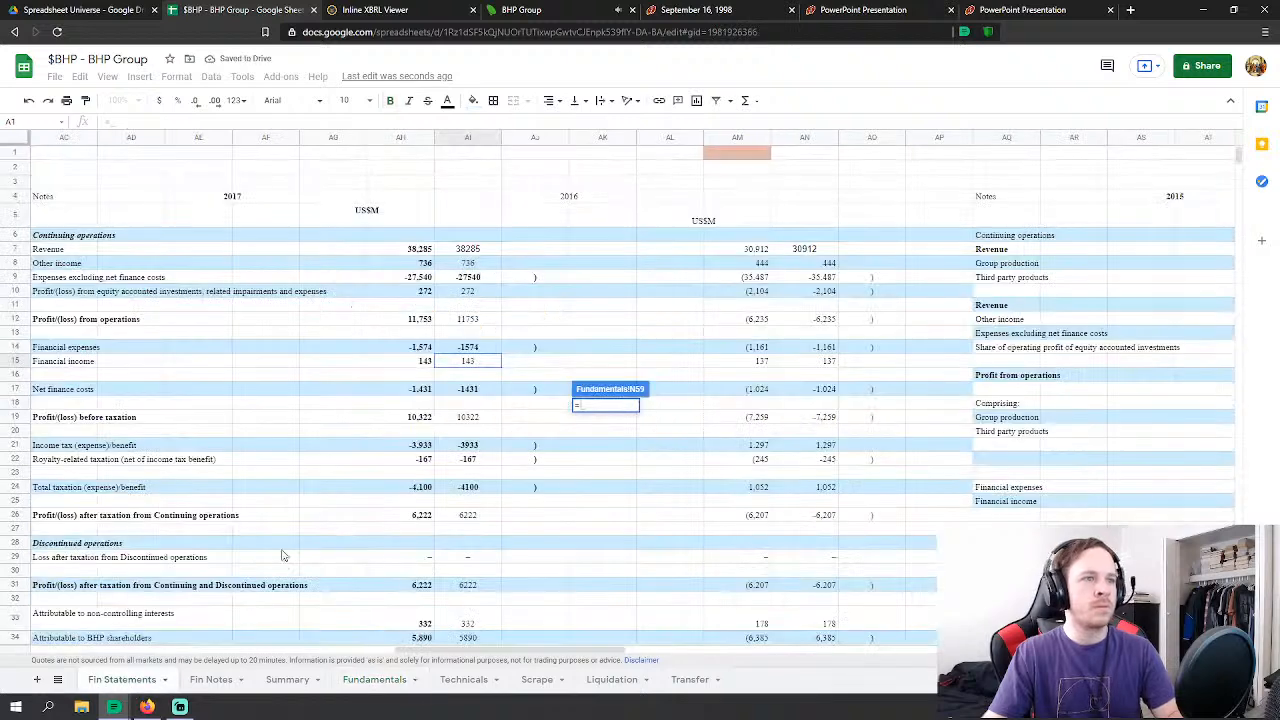
click(470, 347)
key(Return)
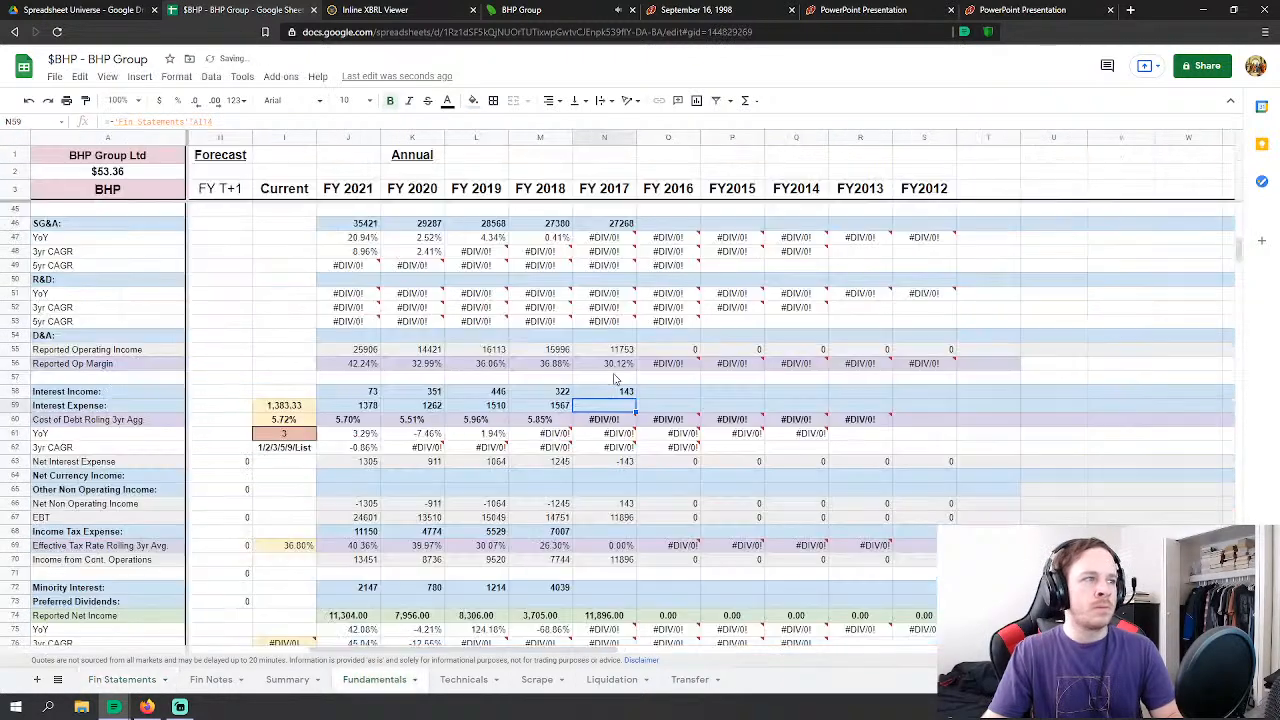
Step: Set FY 2017 Income Tax Expense to the negated 2017 total taxation line, =-'Fin Statements'!AI24
scroll(616, 378, down, 3)
click(606, 391)
text(=)
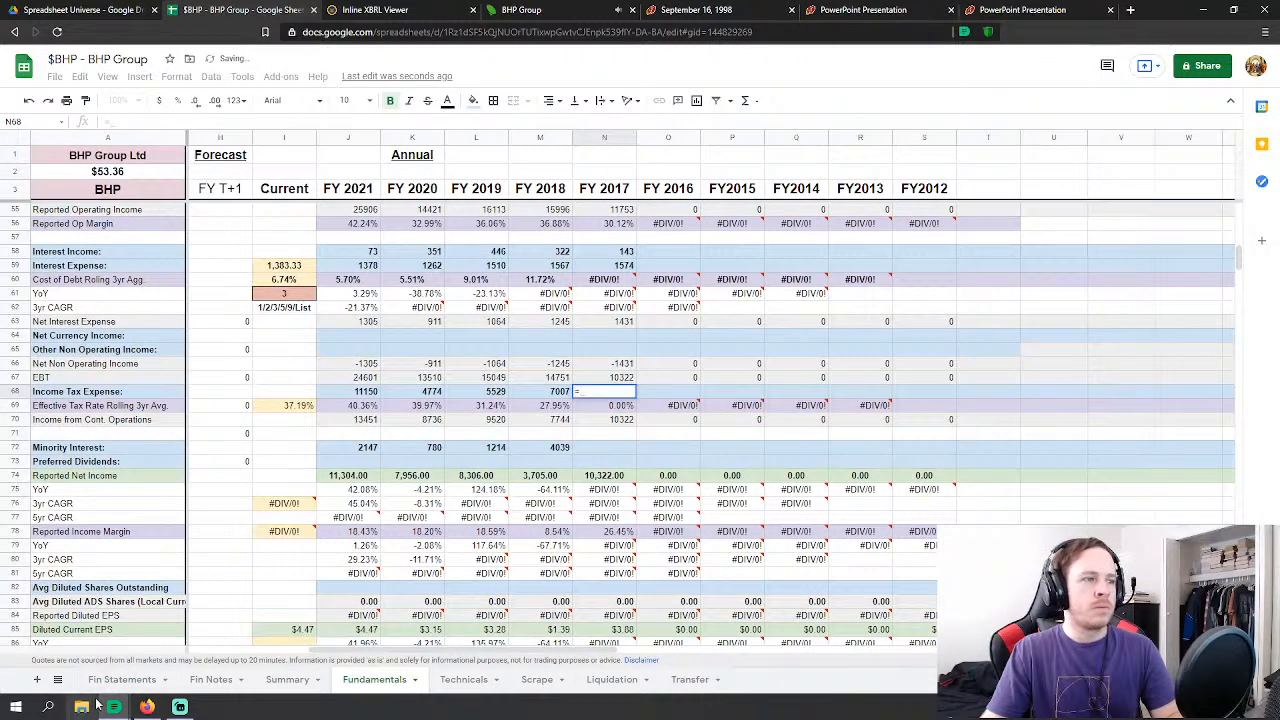
click(122, 679)
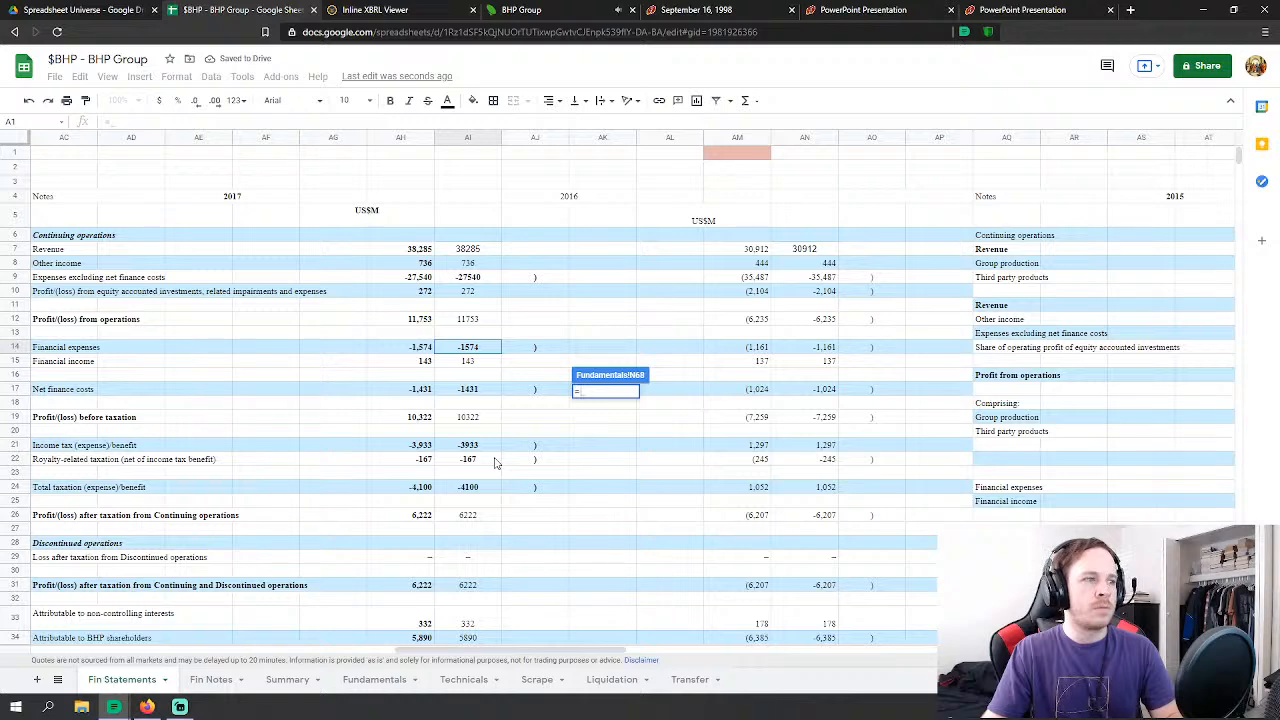
text(-)
click(472, 487)
key(Return)
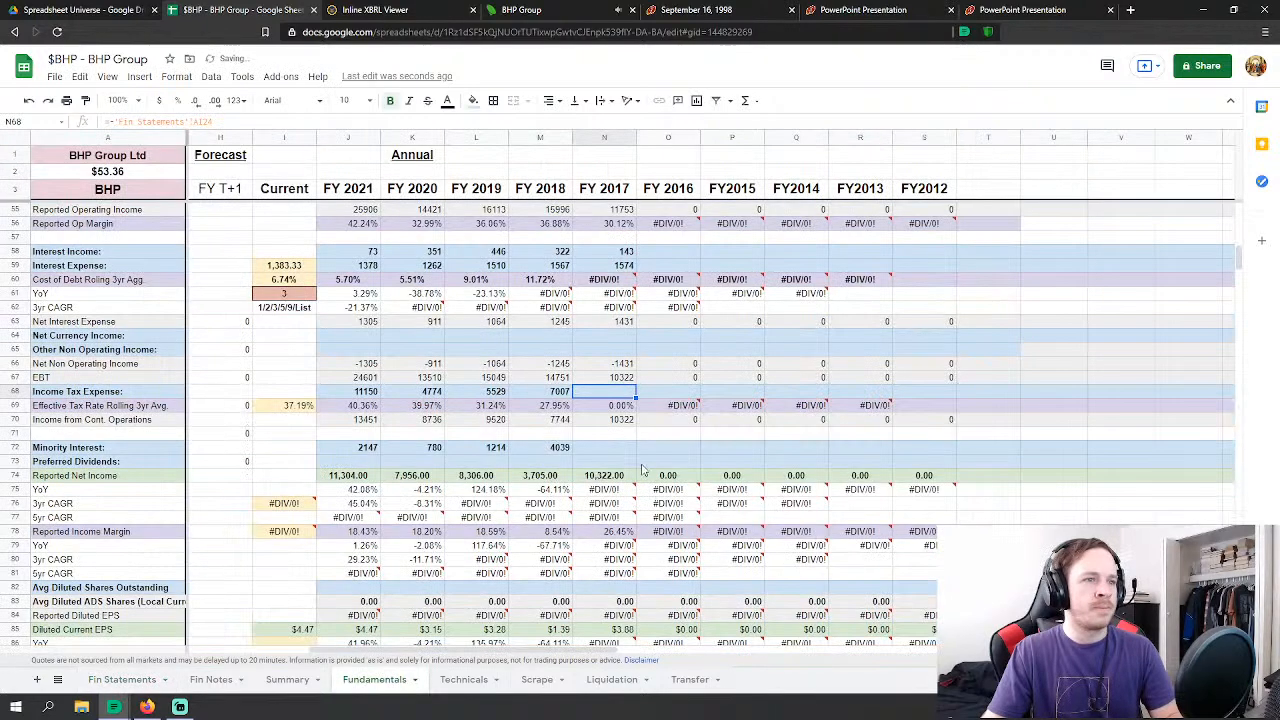
Step: Link FY 2017 Minority Interest to the 2017 profit attributable to non-controlling interests, ='Fin Statements'!AI33
scroll(648, 470, down, 1)
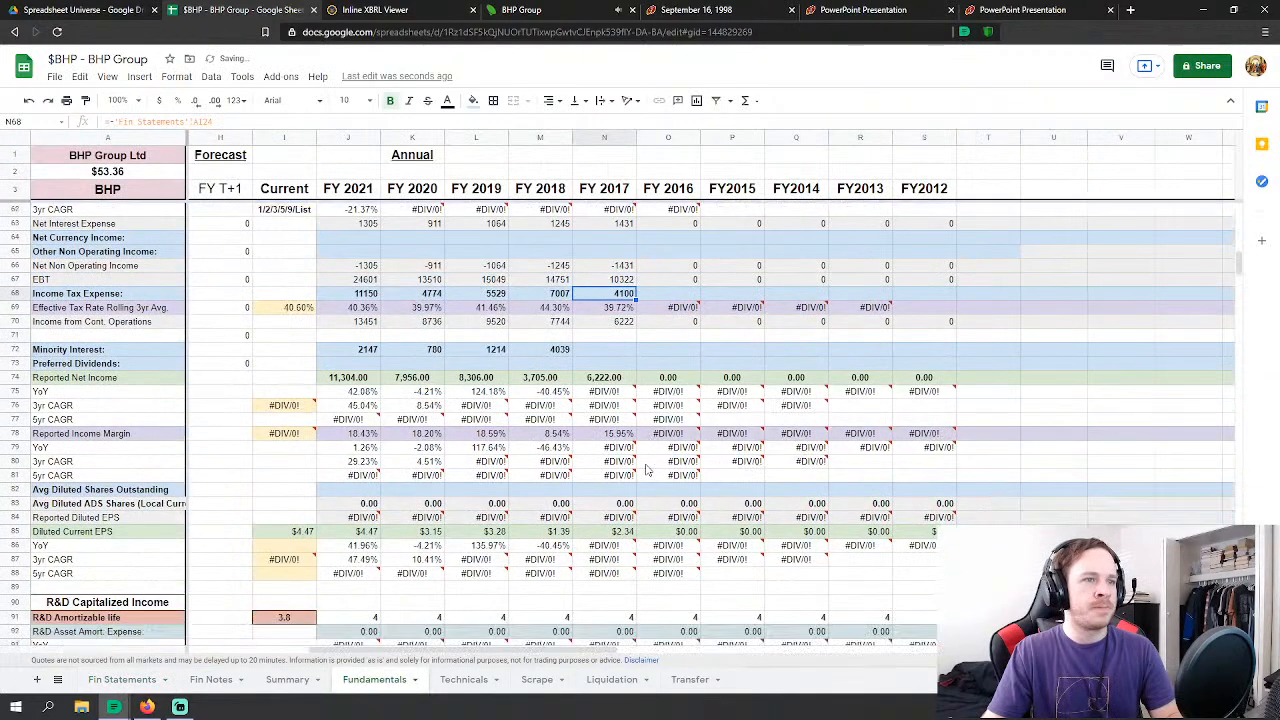
click(612, 350)
text(=)
click(122, 679)
scroll(501, 497, down, 2)
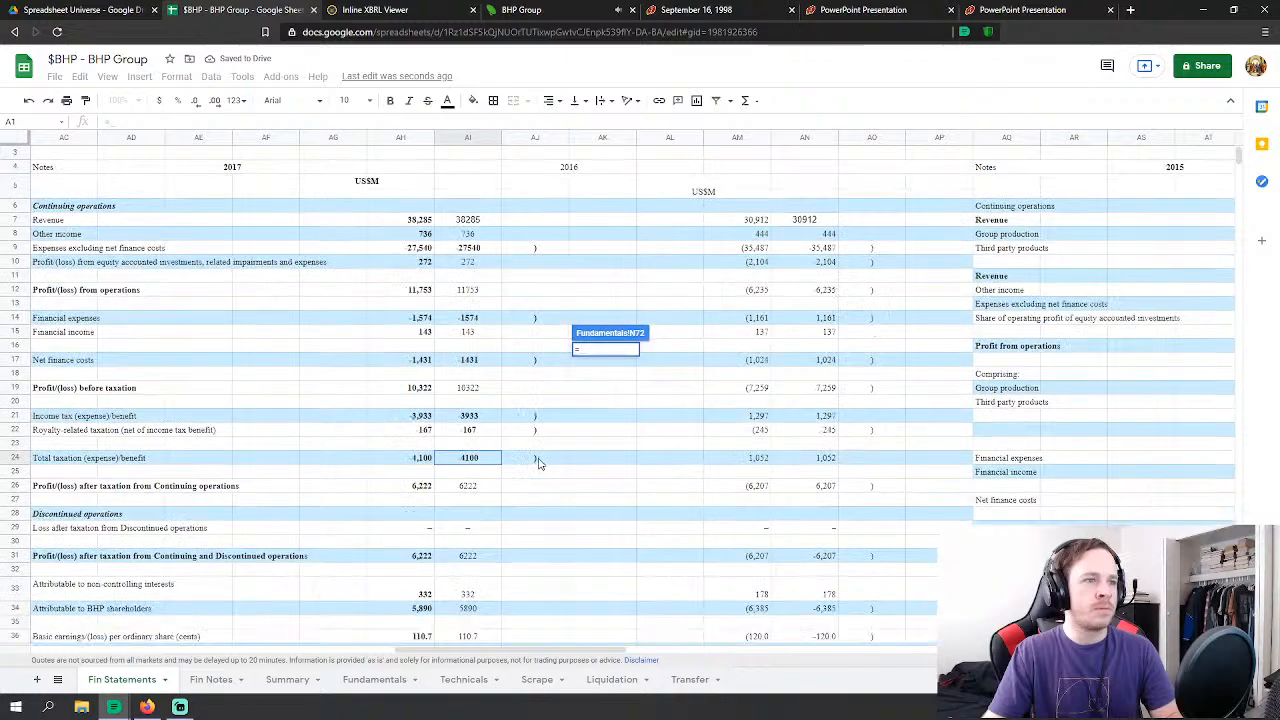
click(467, 513)
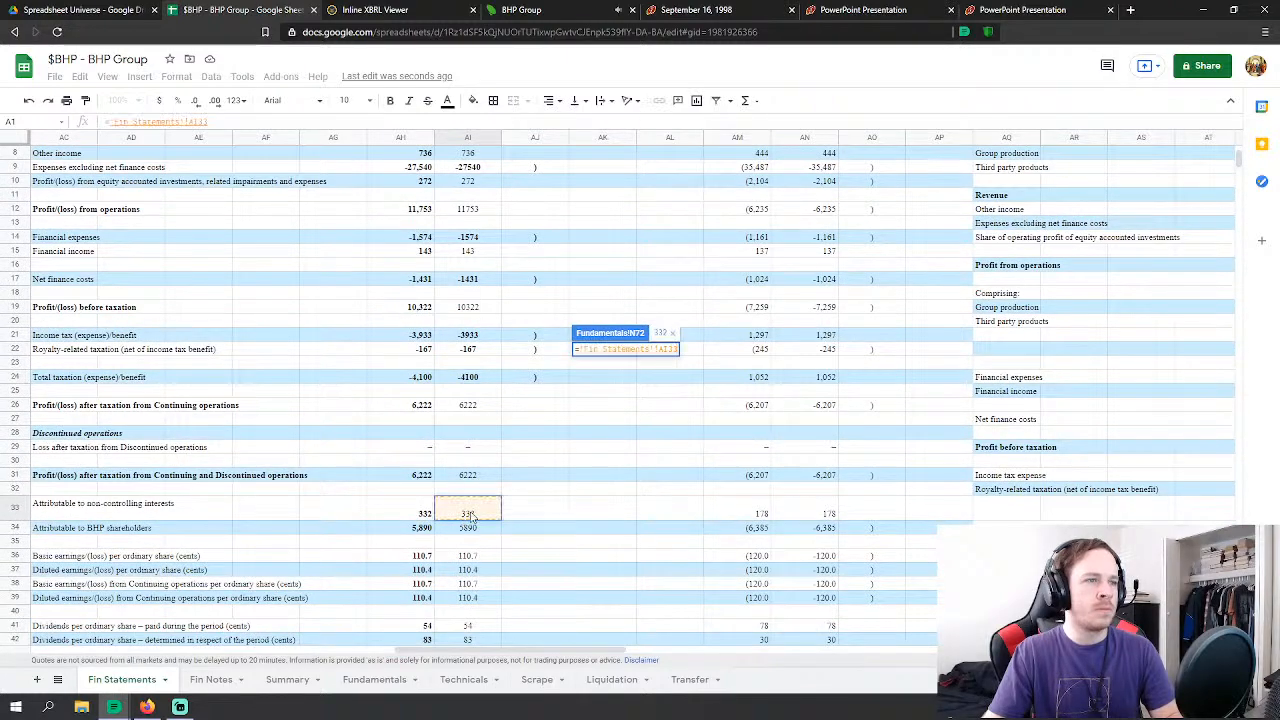
key(Return)
Step: Link FY 2017 CF Depreciation & Amortization to the 2017 depreciation and amortisation expense line, ='Fin Statements'!AI108
scroll(731, 403, down, 8)
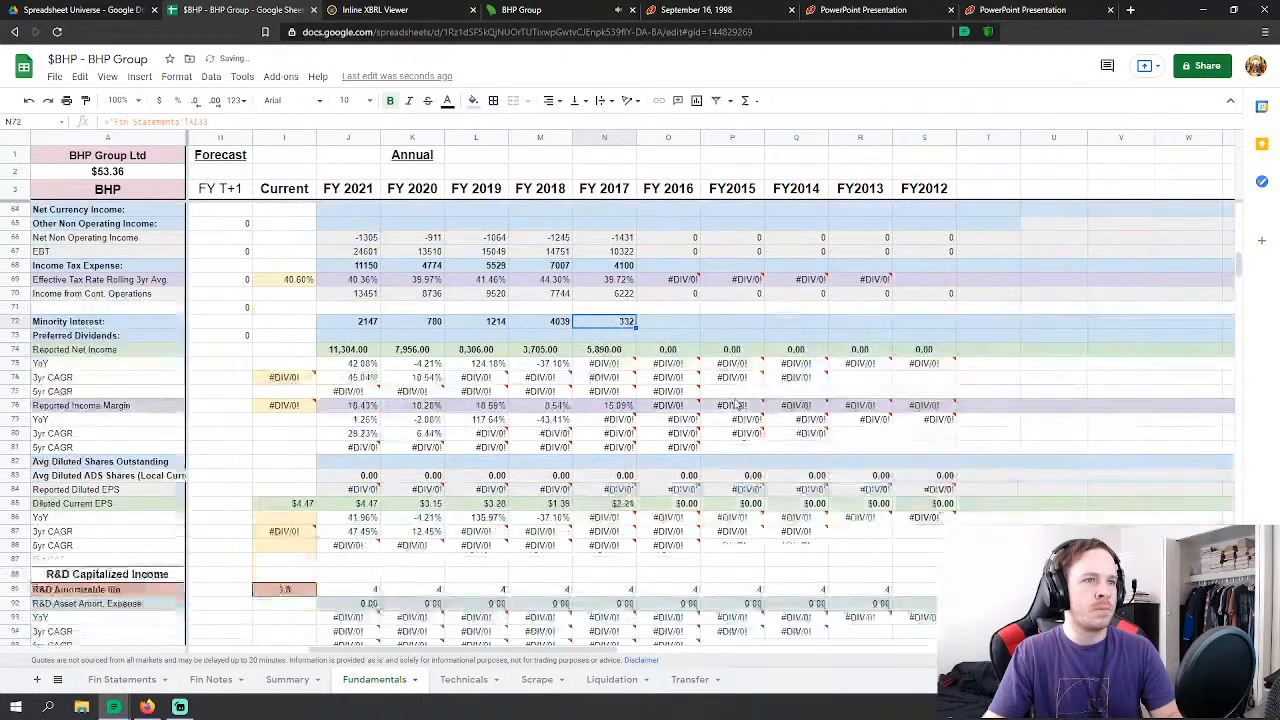
scroll(673, 417, down, 1)
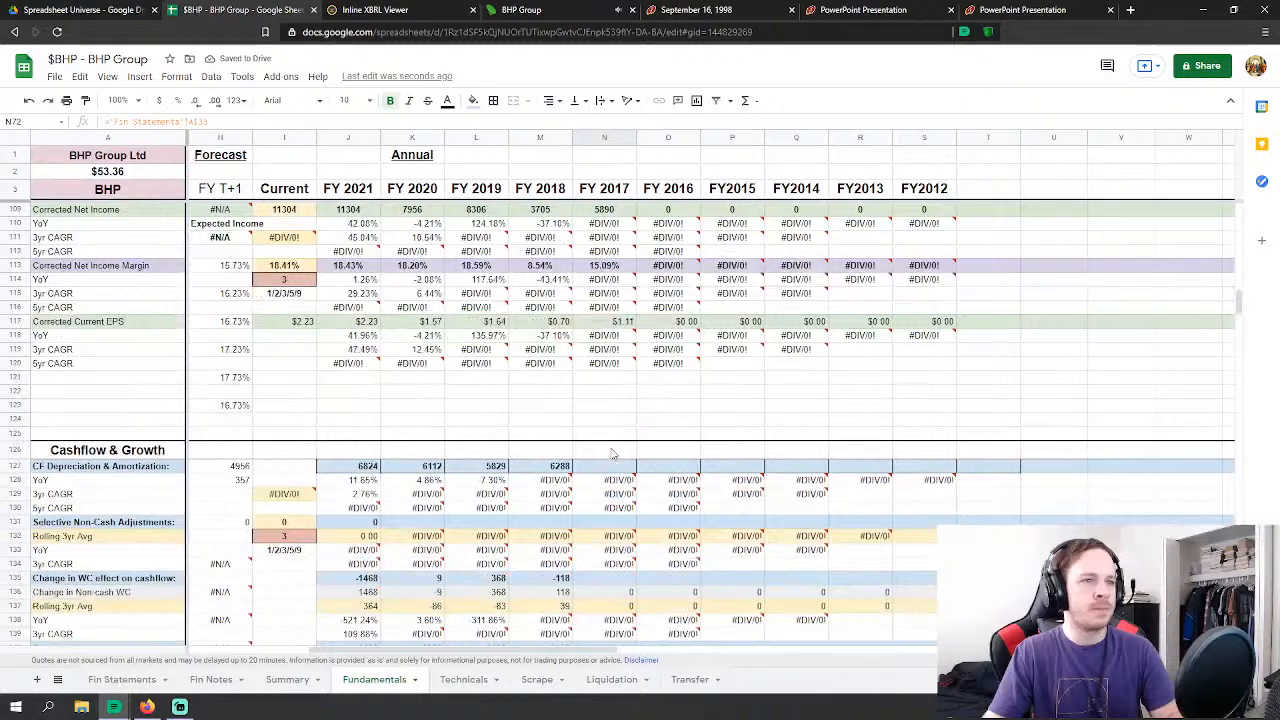
click(607, 468)
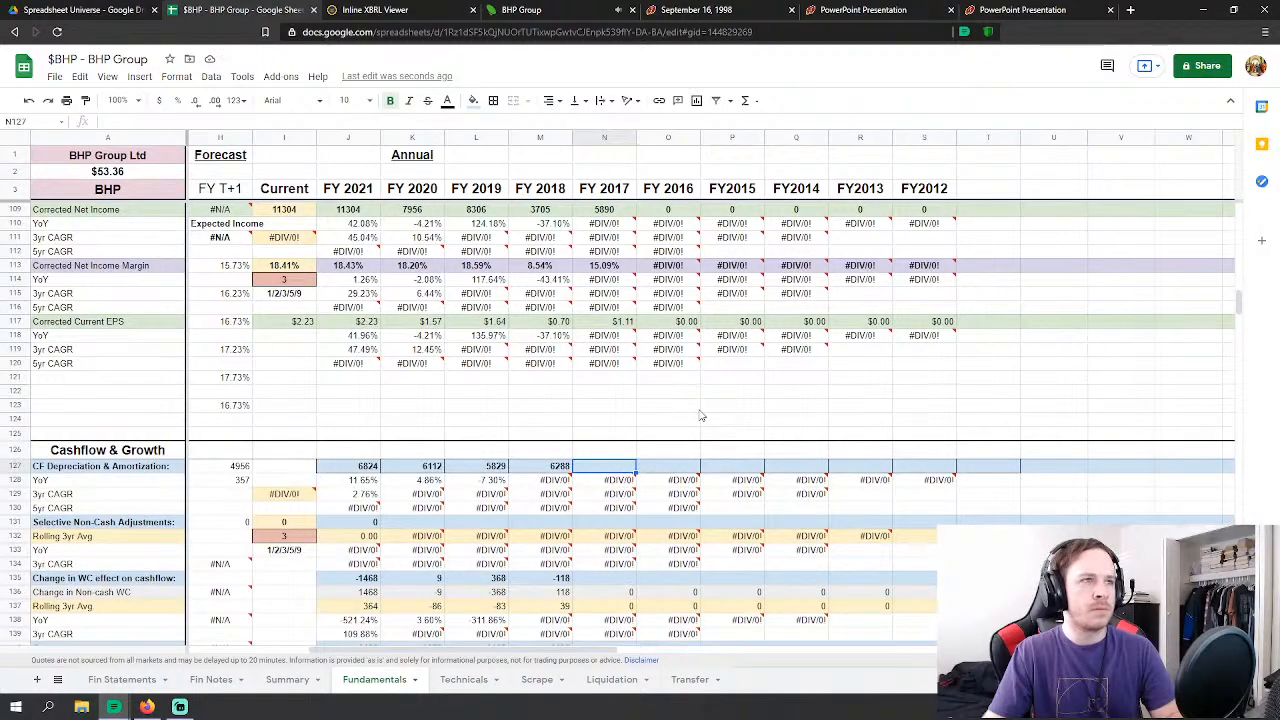
text(=)
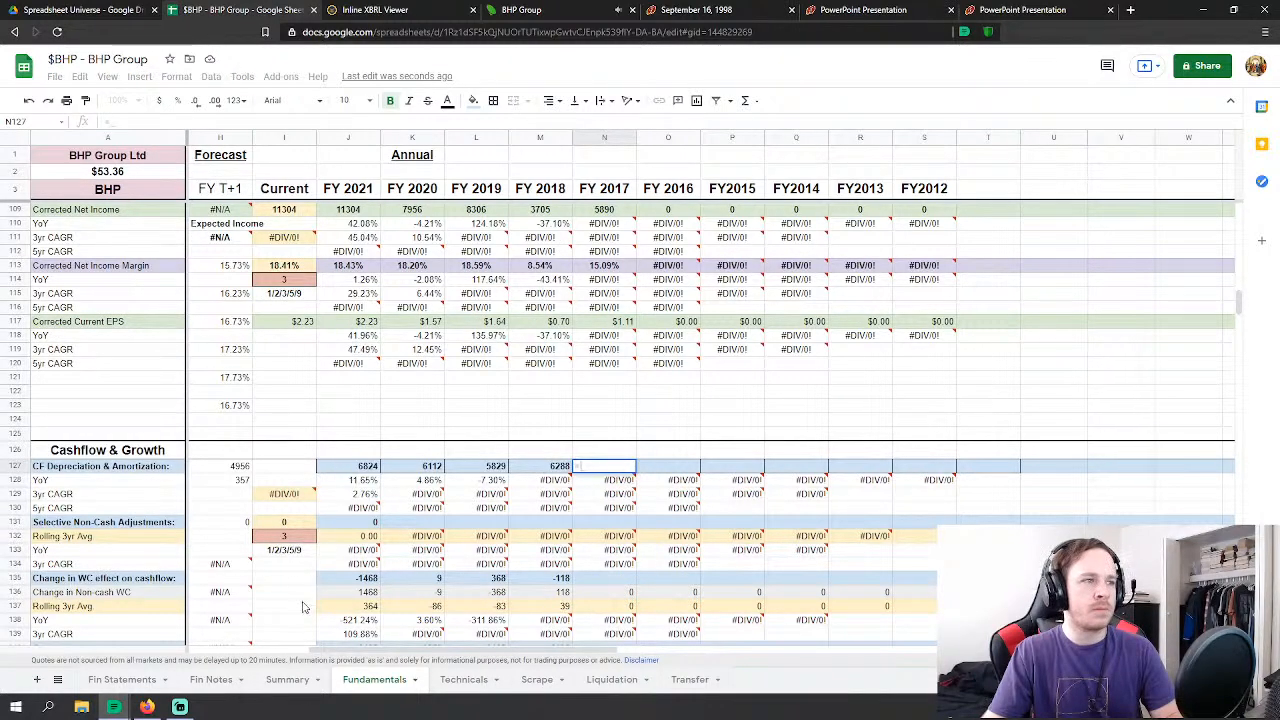
click(122, 679)
scroll(495, 365, down, 15)
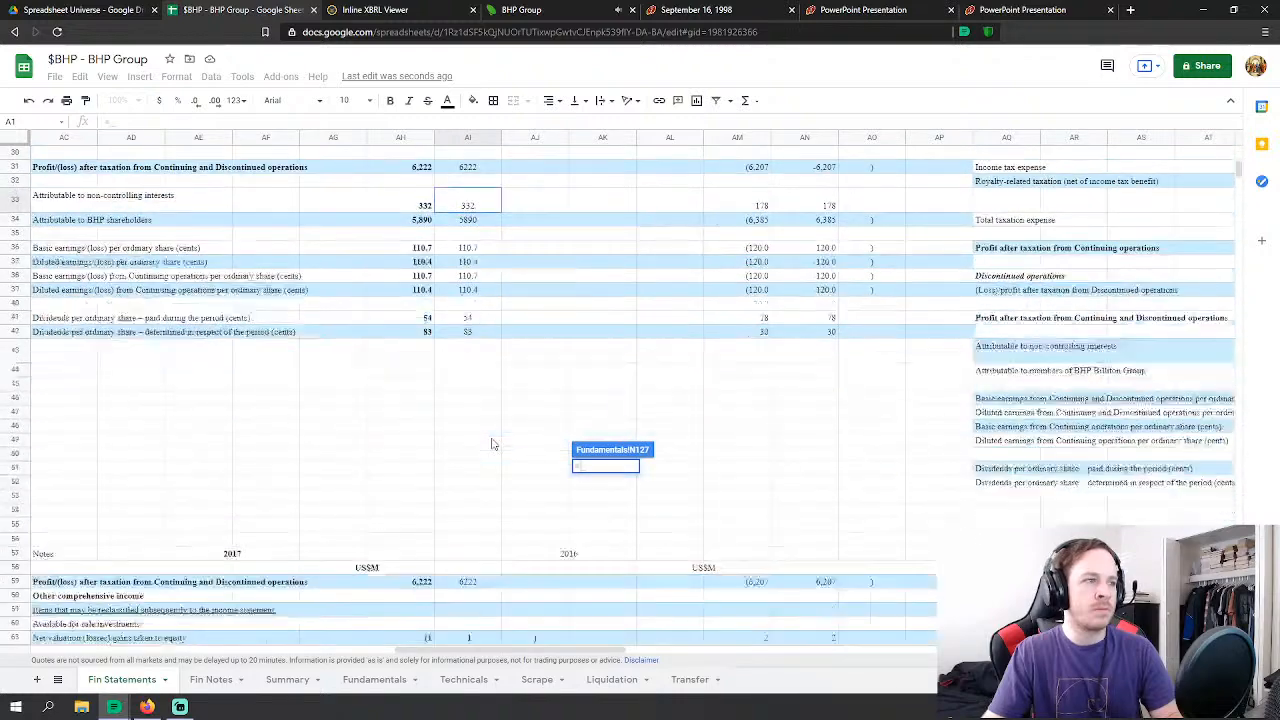
scroll(492, 444, down, 5)
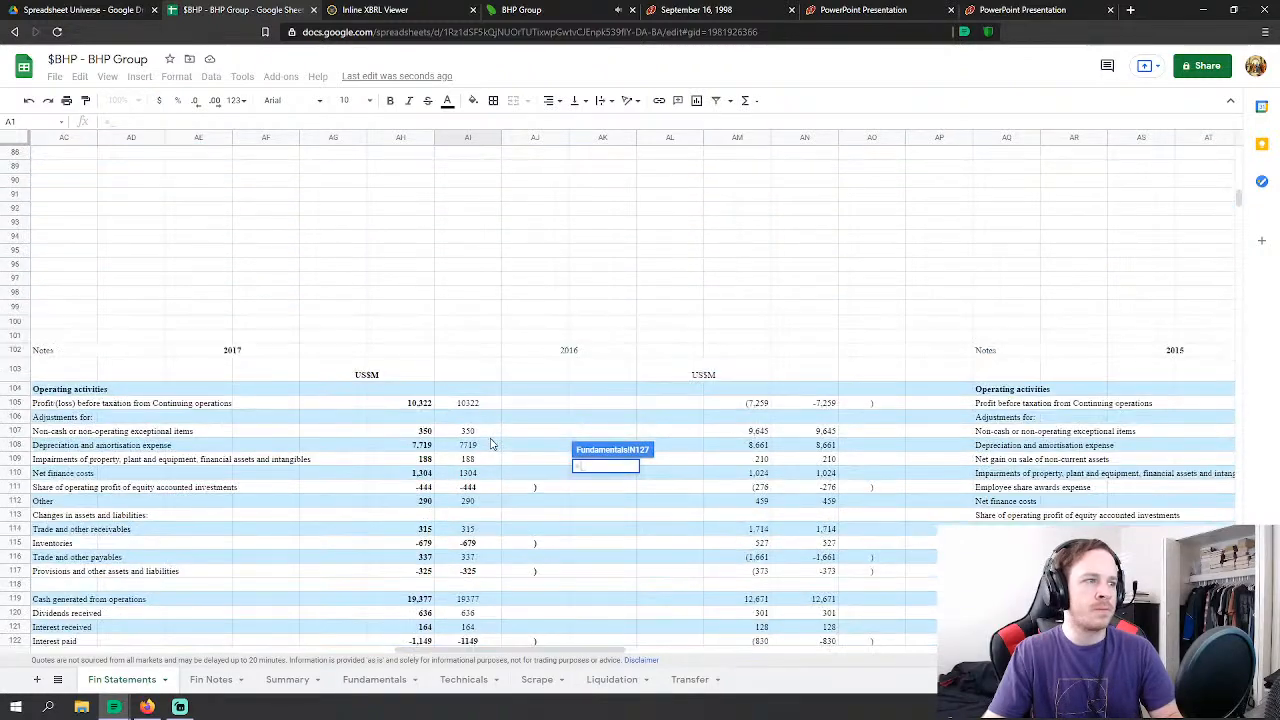
click(467, 445)
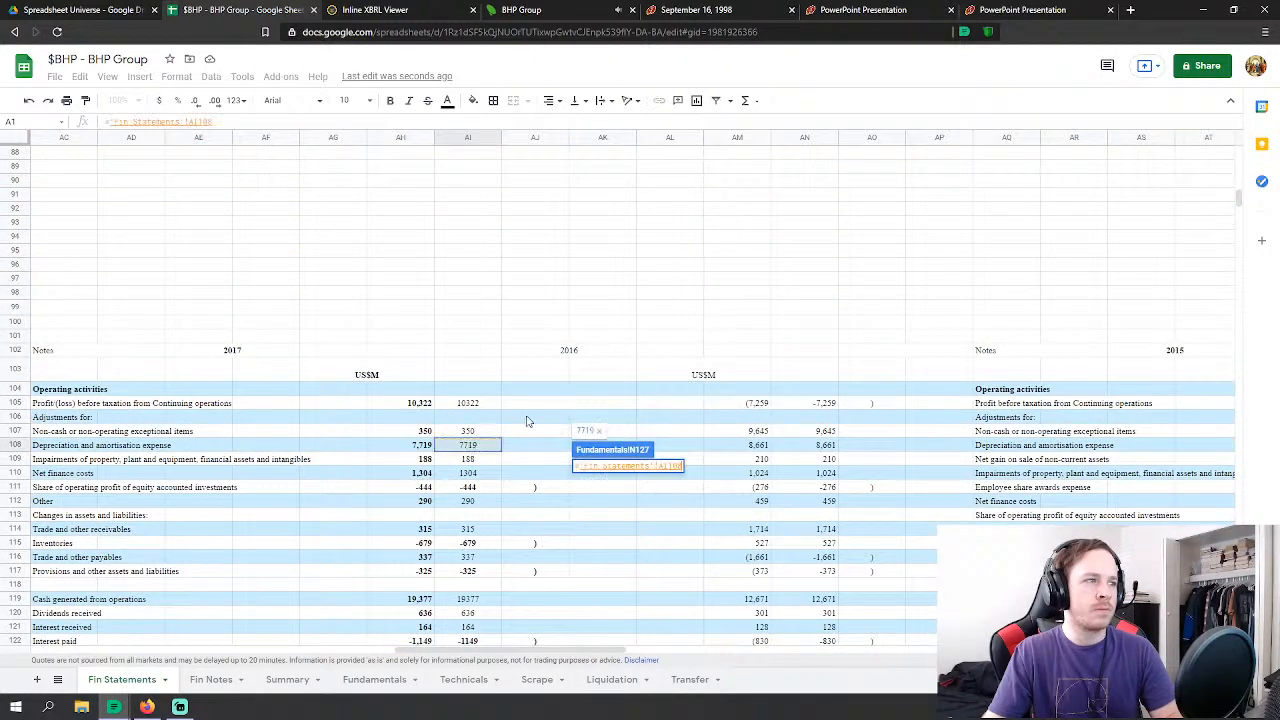
key(Return)
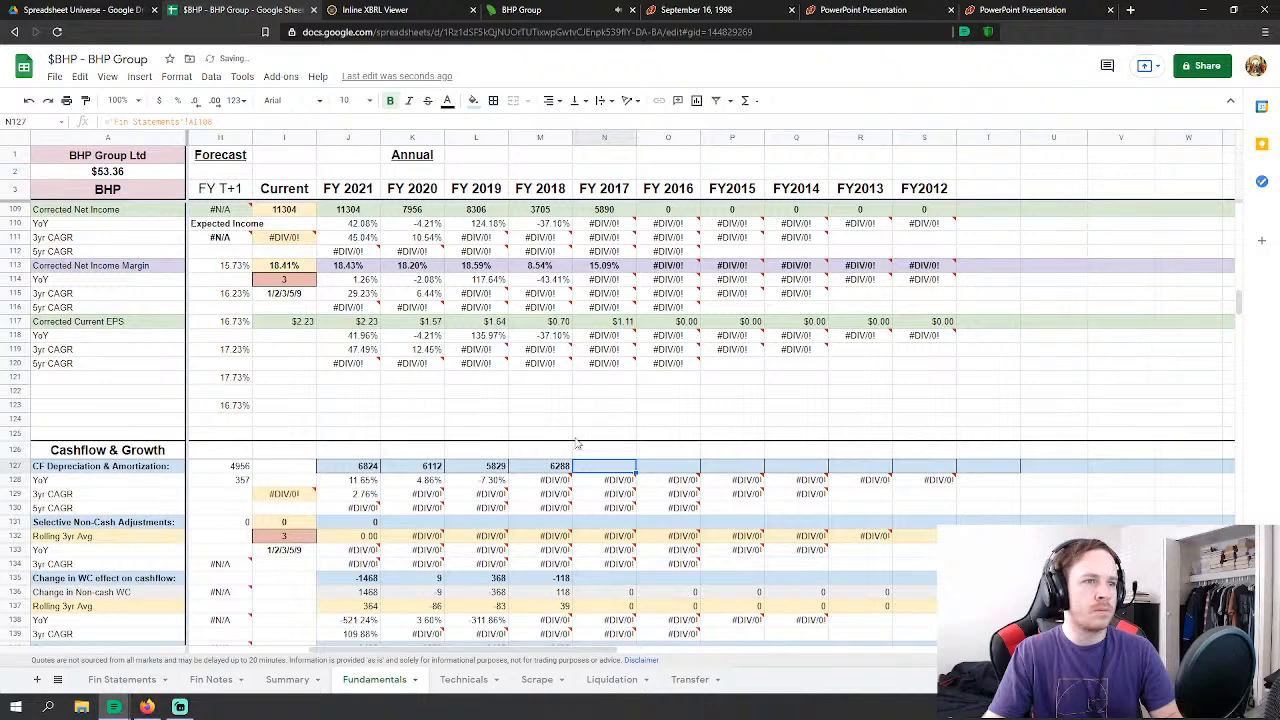
Step: Set FY 2017 Change in WC effect on cashflow to the sum of the 2017 asset and liability changes, =SUM('Fin Statements'!AI114:AI117)
scroll(580, 440, down, 2)
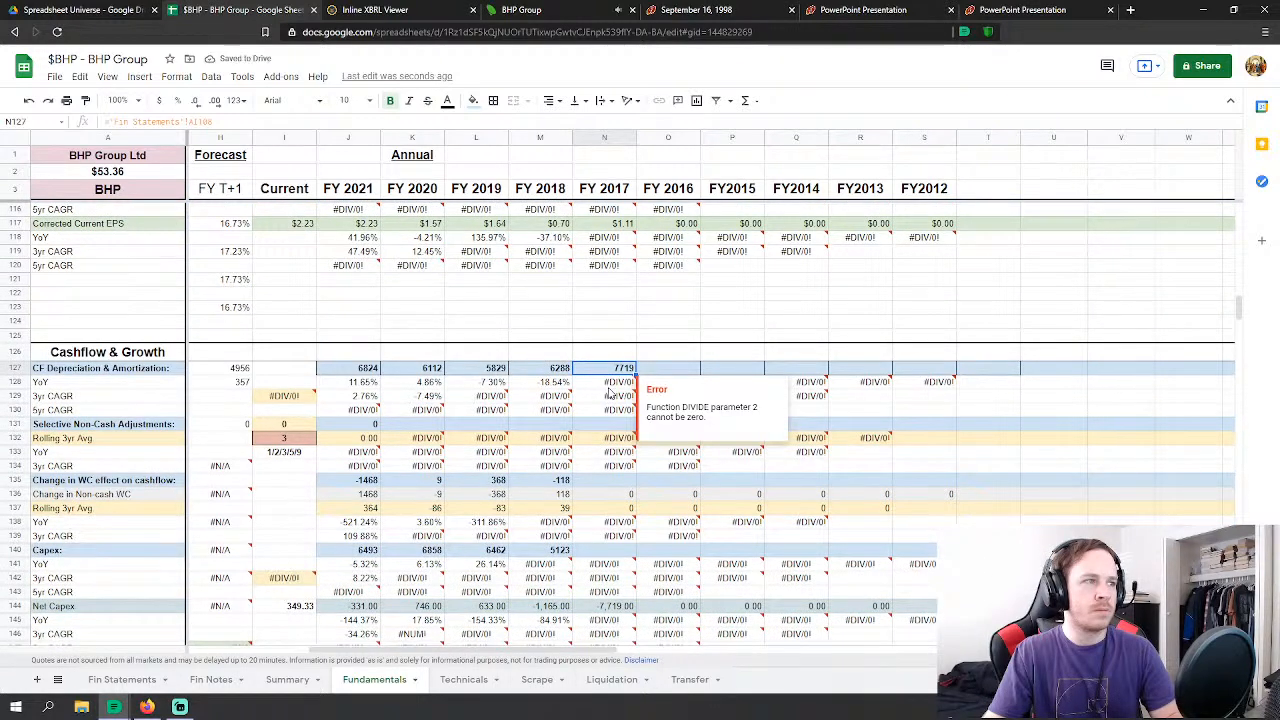
click(617, 486)
text(=)
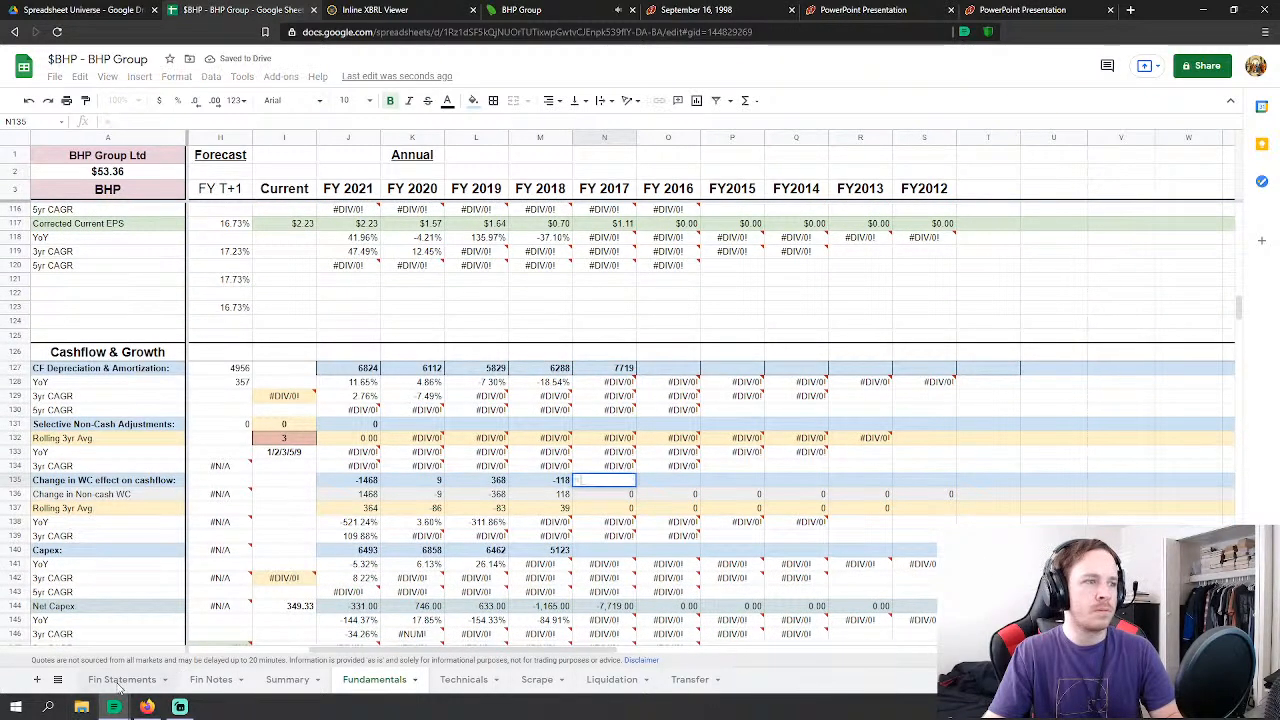
click(122, 679)
scroll(450, 515, down, 2)
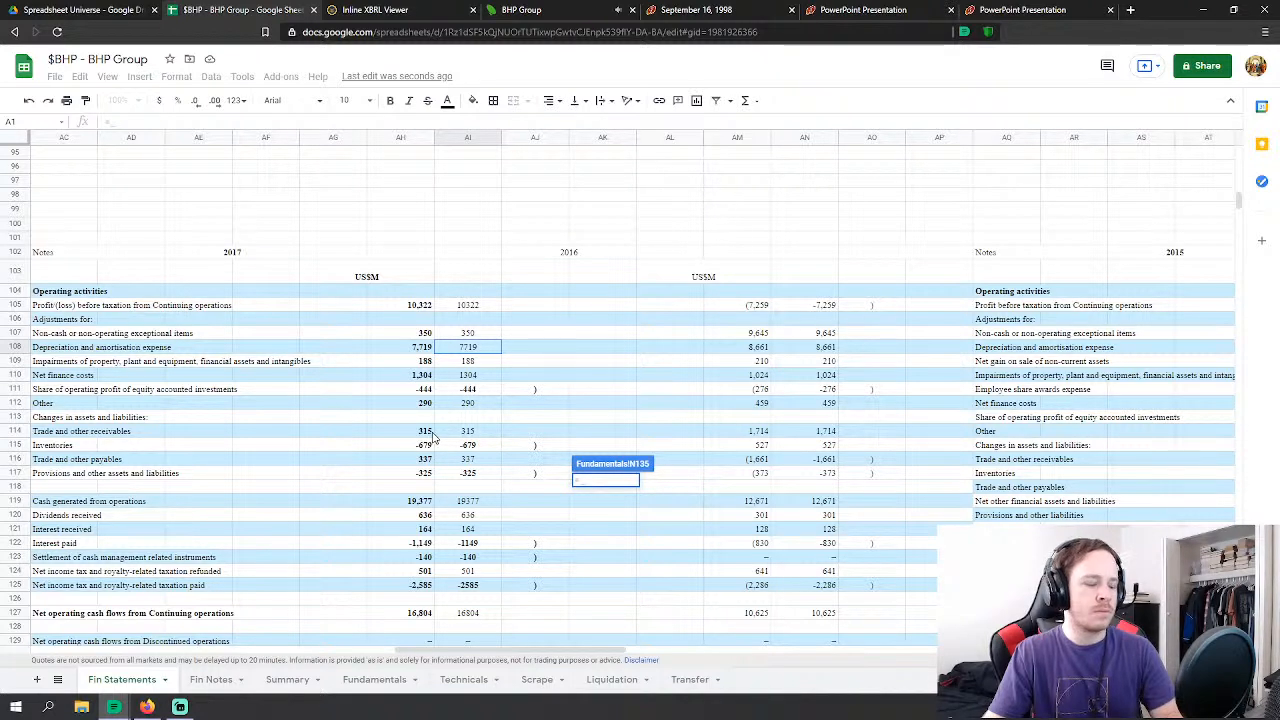
text(sum)
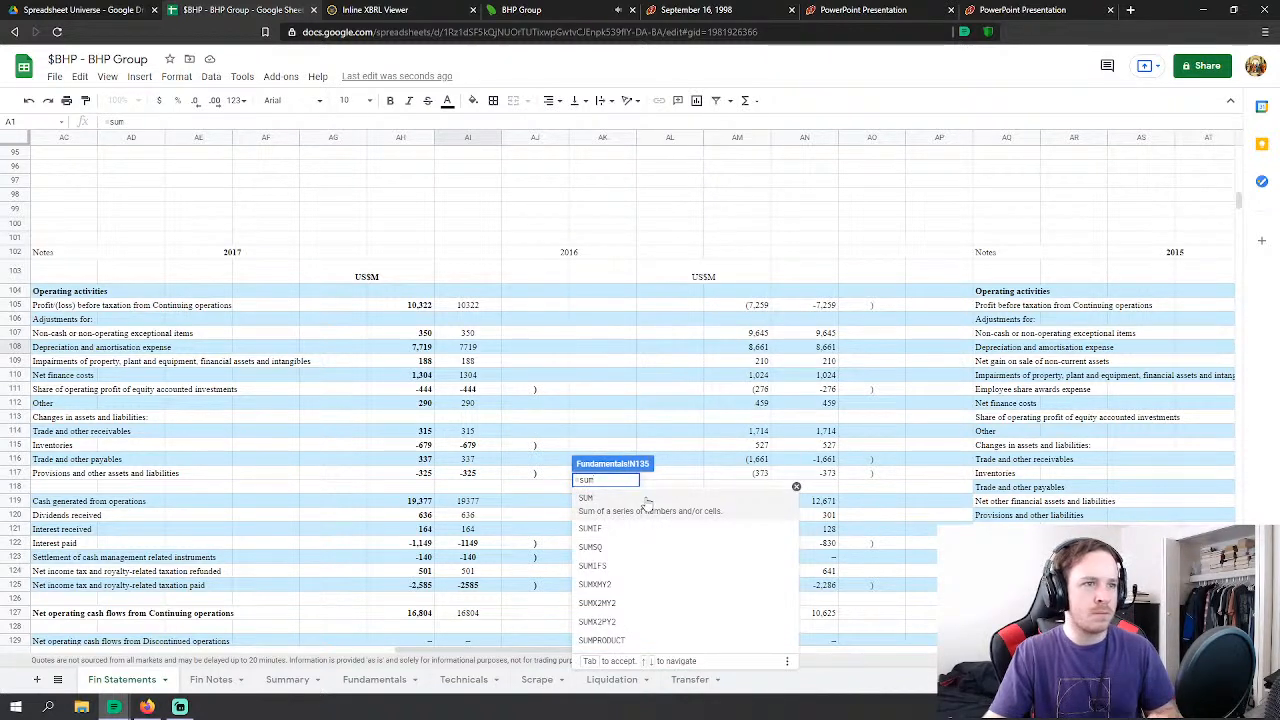
click(648, 503)
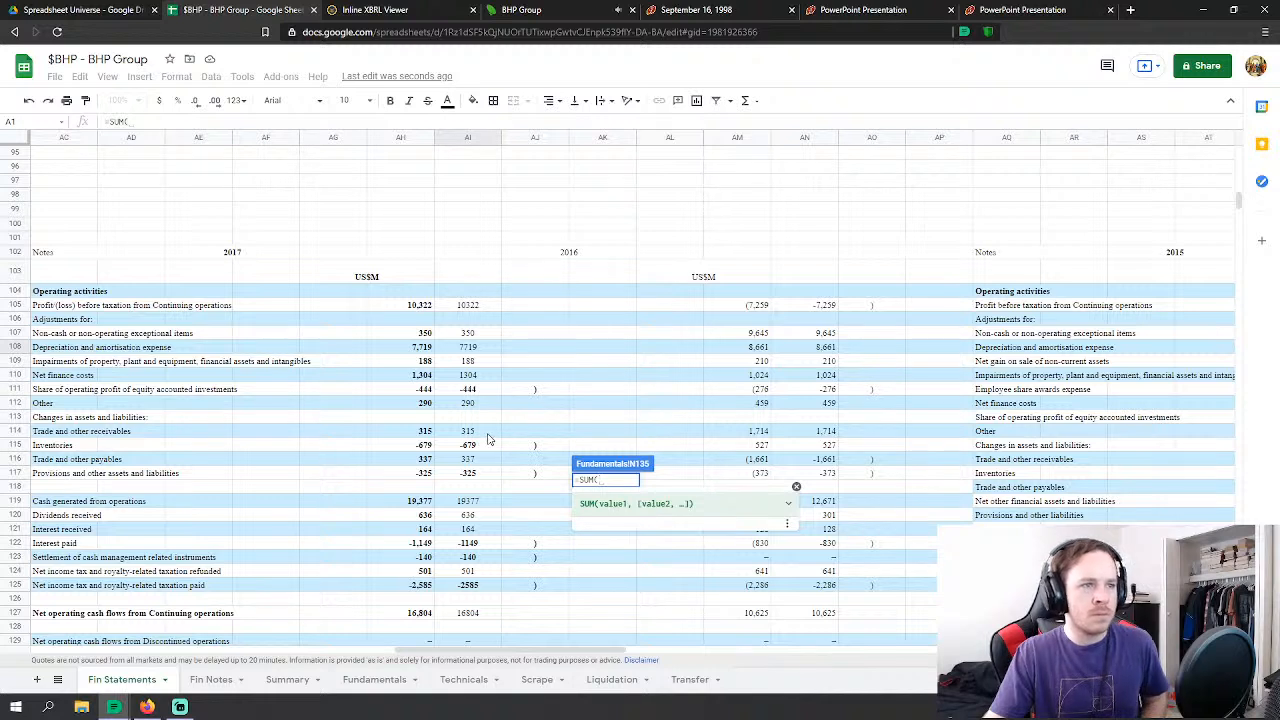
drag(468, 431, 470, 478)
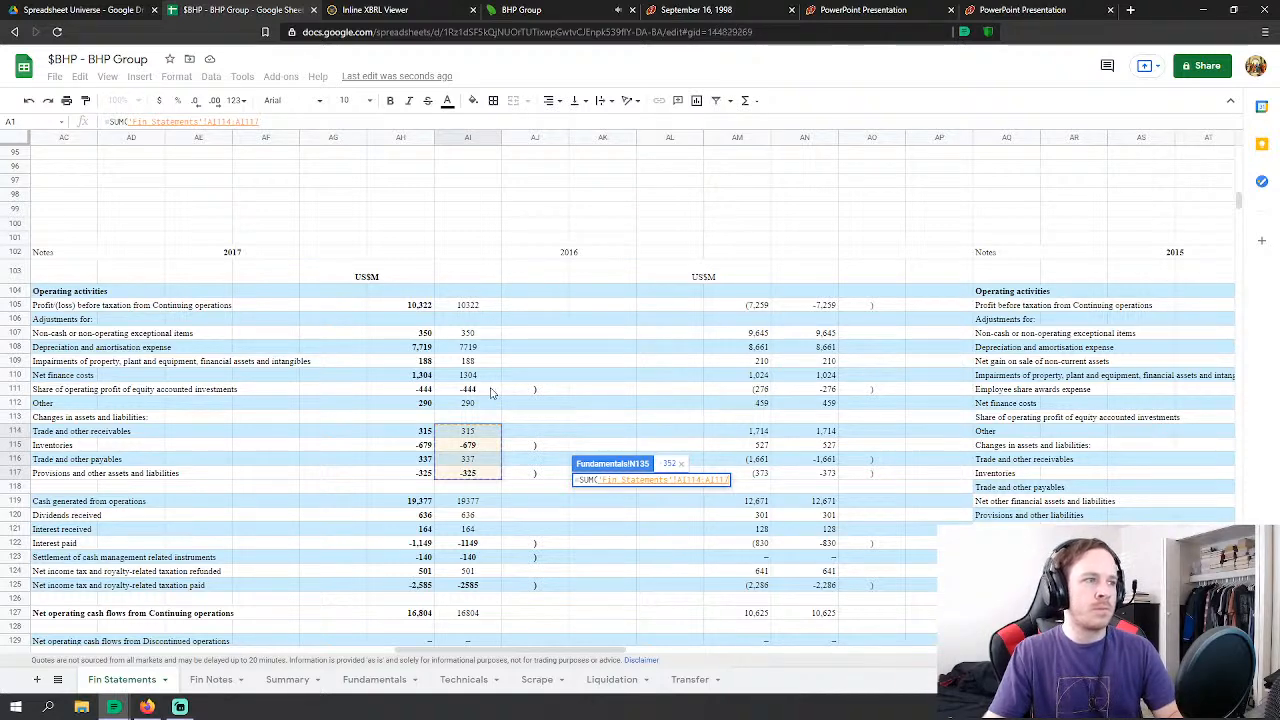
key(Return)
Step: Set FY 2017 Capex to the negated 2017 property purchases, exploration expenditure, expensed exploration and asset sale proceeds, subtracting 'Fin Statements'!AI134, AI135, AI136 and AI138
scroll(672, 476, down, 4)
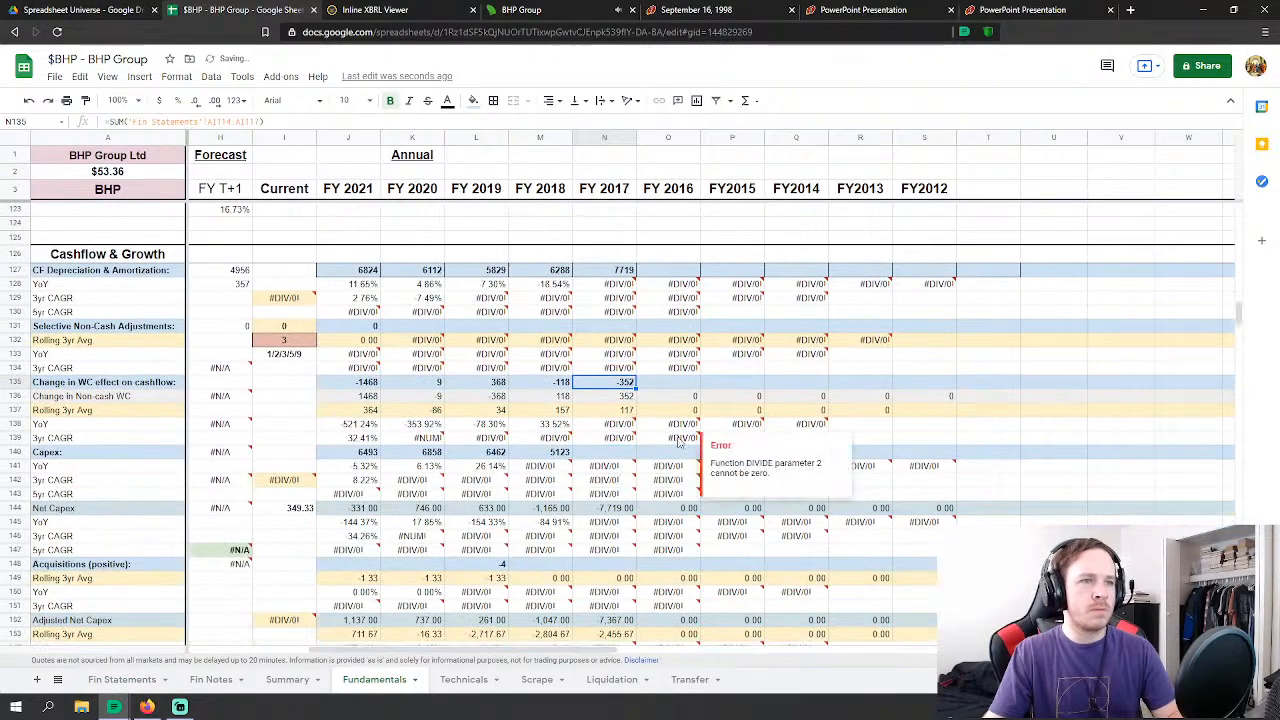
key(Down)
key(Down)
key(Down)
key(Down)
key(Down)
text(=)
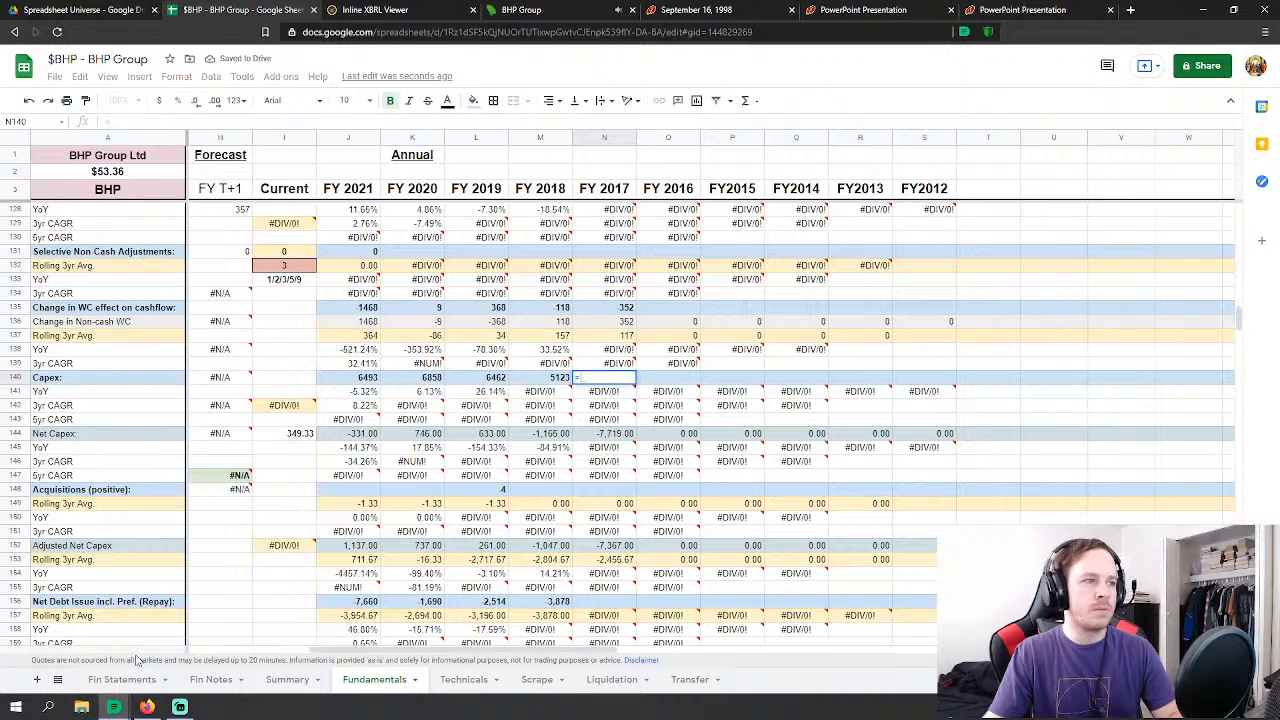
click(122, 680)
scroll(570, 520, down, 2)
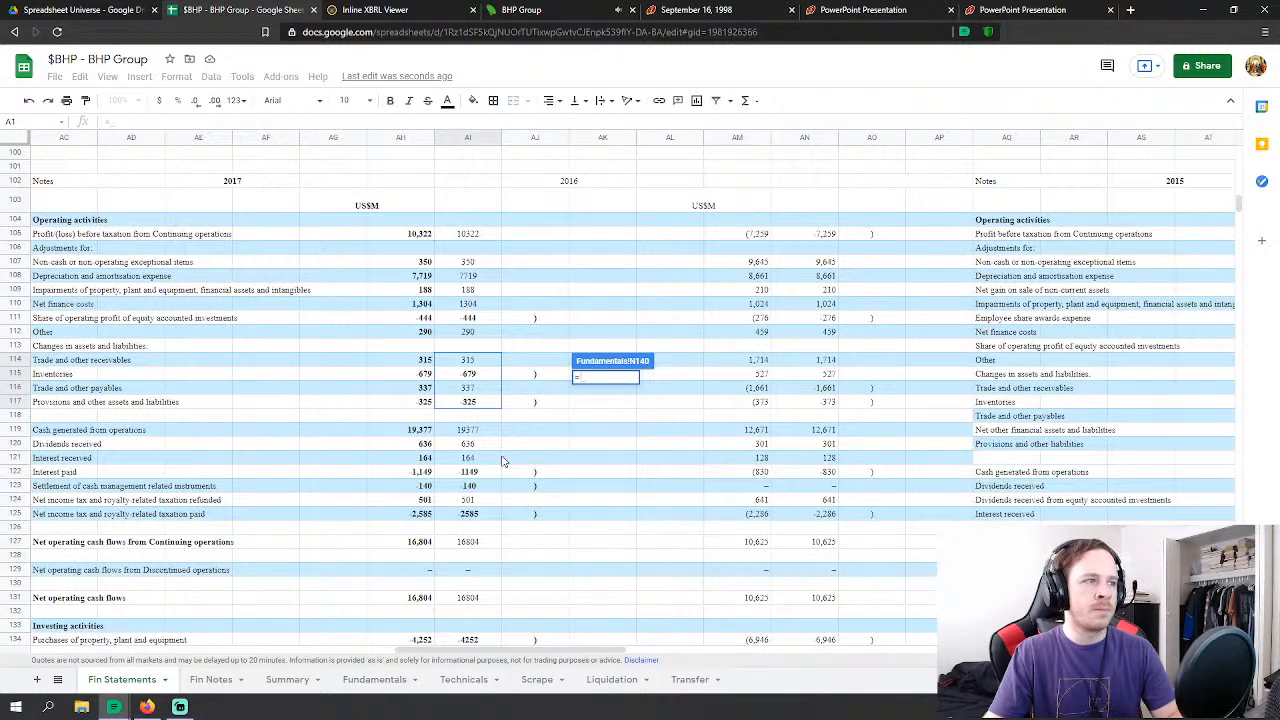
scroll(500, 456, down, 3)
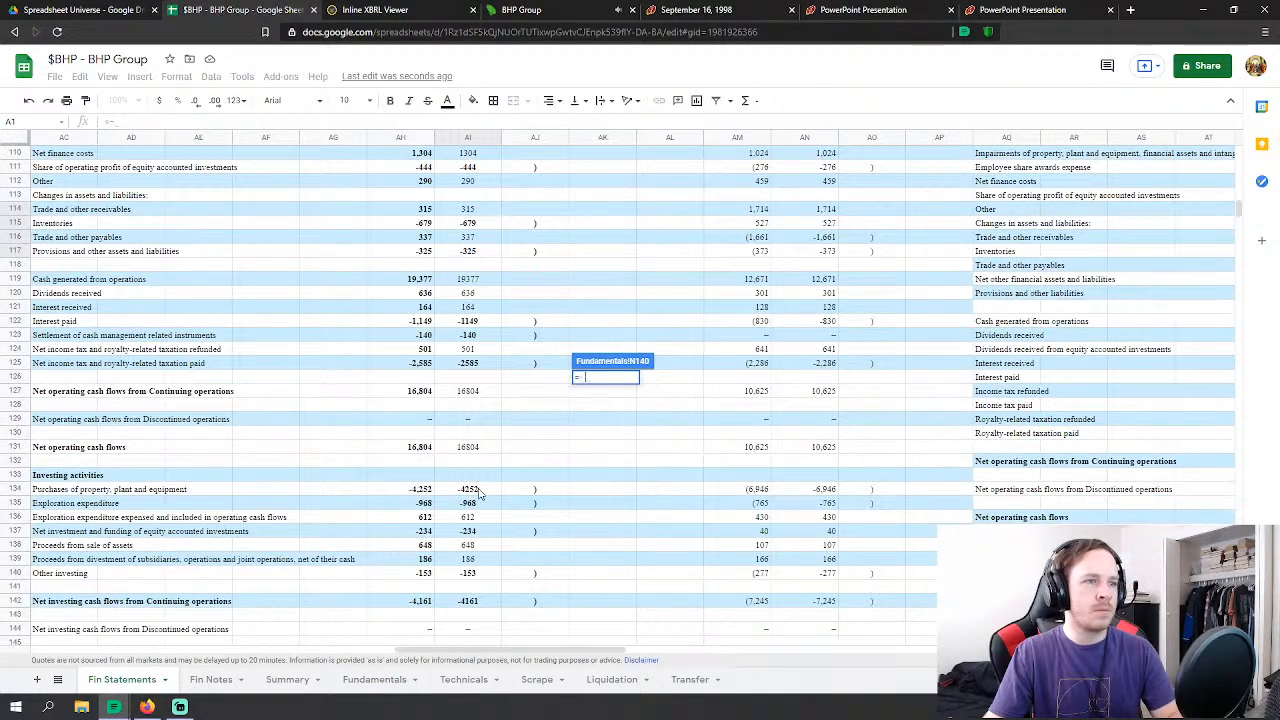
click(470, 490)
text(-)
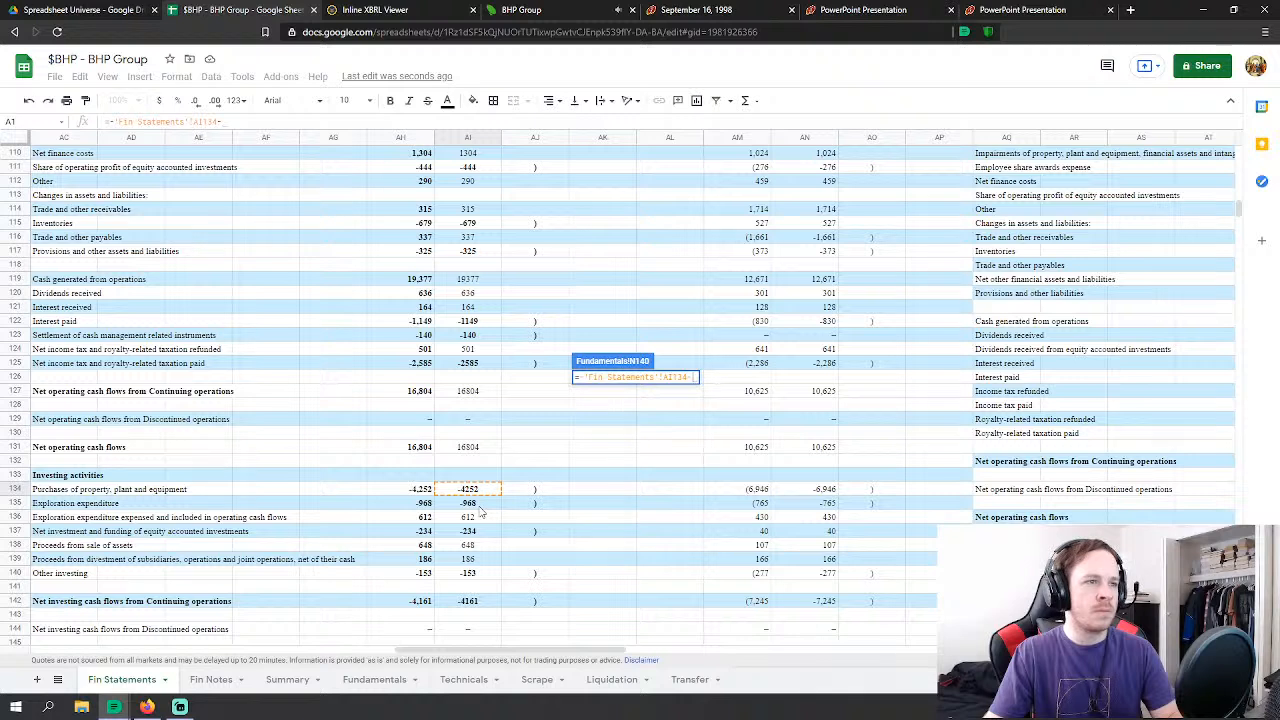
click(478, 504)
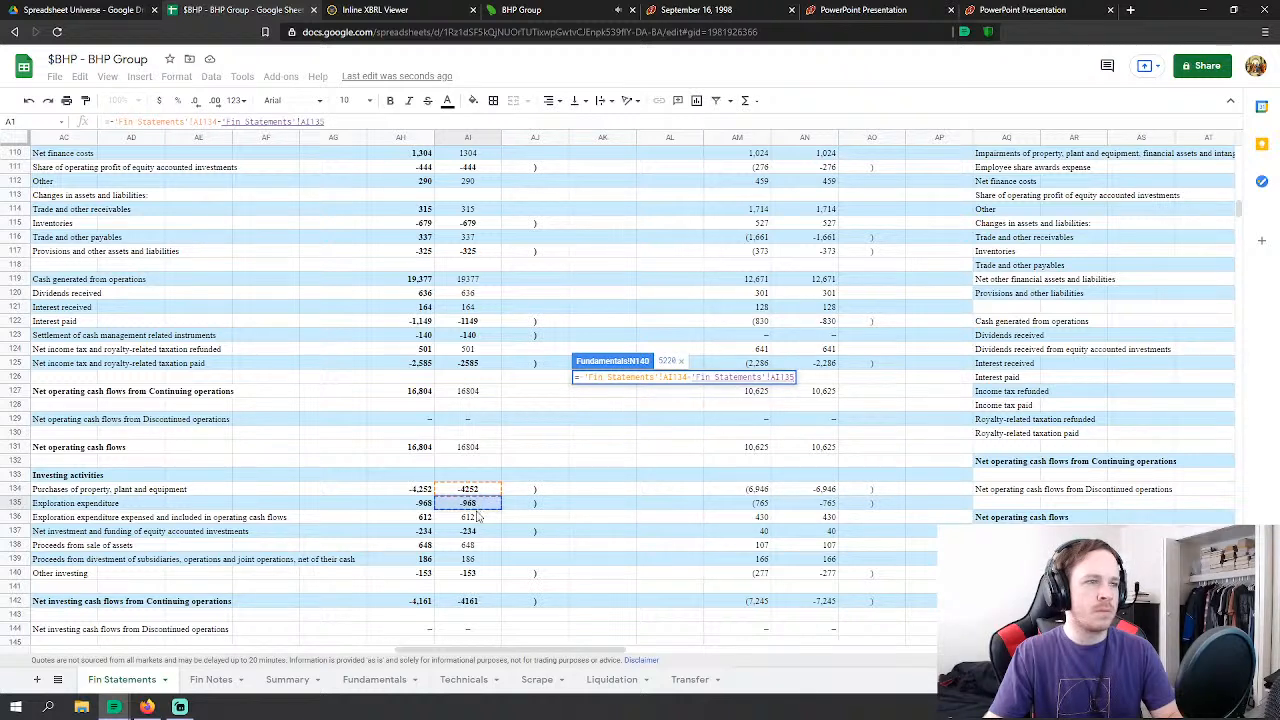
text(-)
click(478, 517)
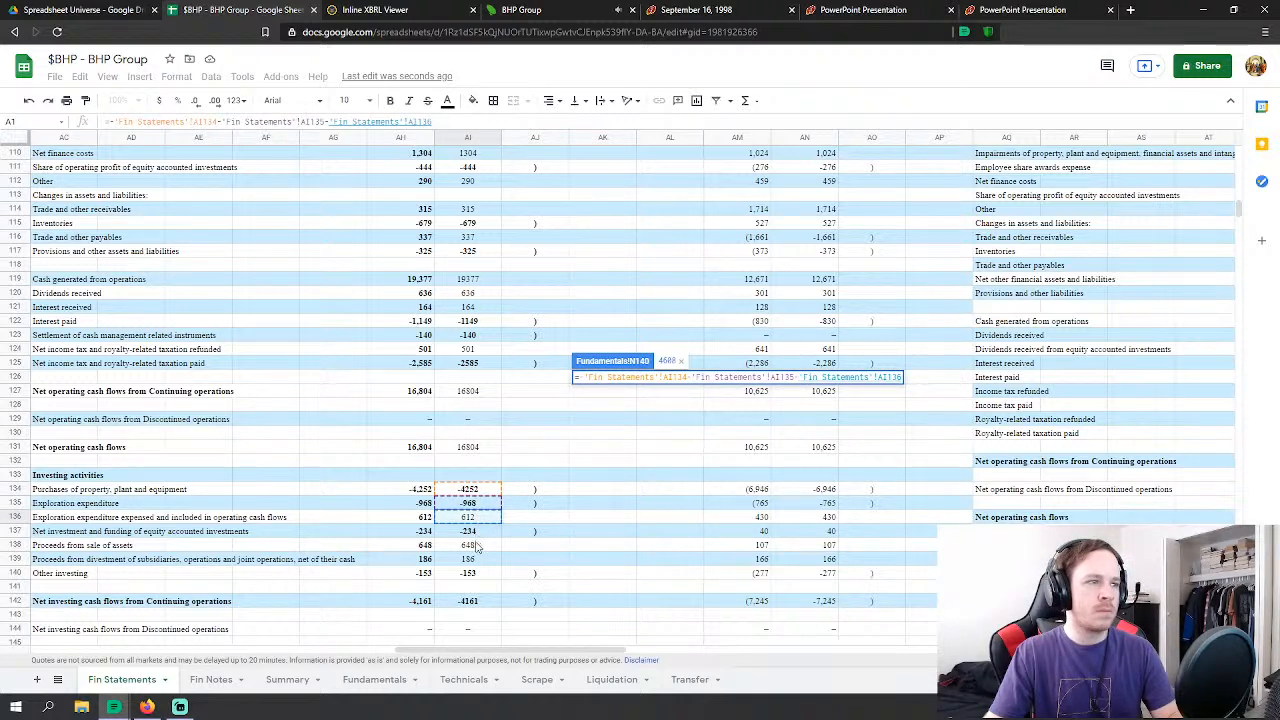
text(-)
click(476, 547)
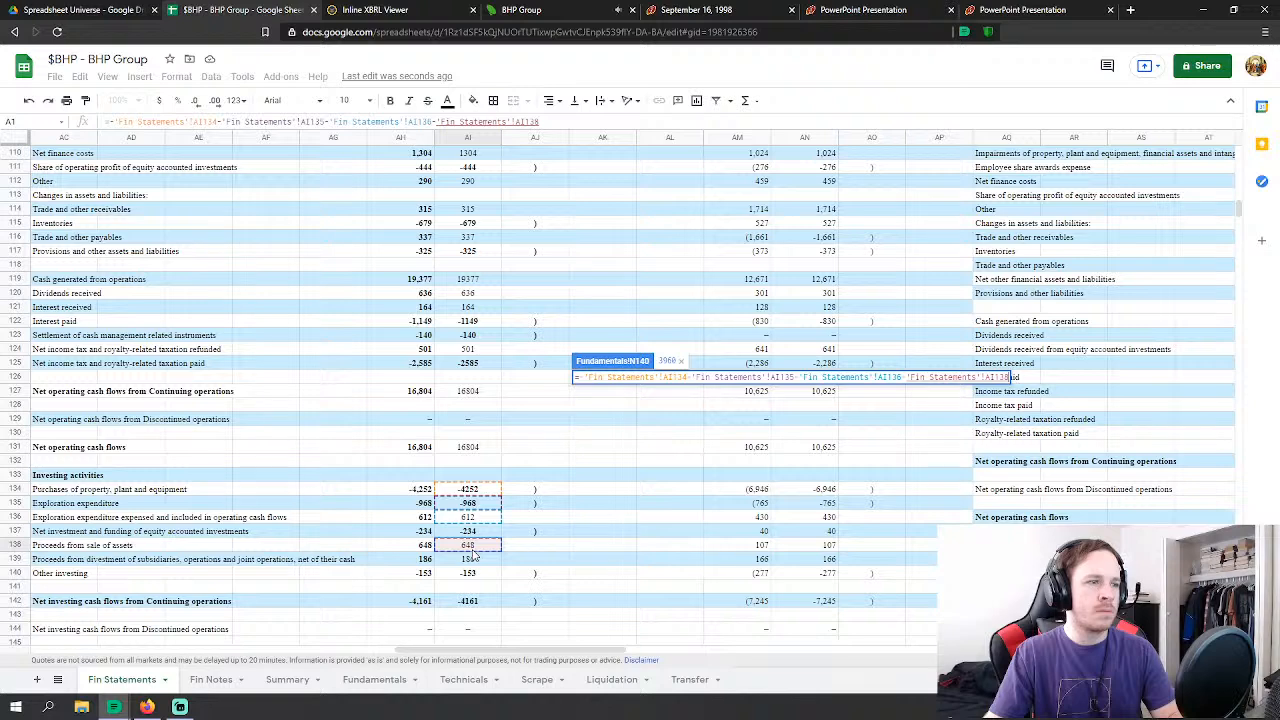
key(Return)
Step: Set FY 2017 Acquisitions to the negated 2017 proceeds from divestment of subsidiaries and operations, =-'Fin Statements'!AI139
scroll(600, 400, down, 2)
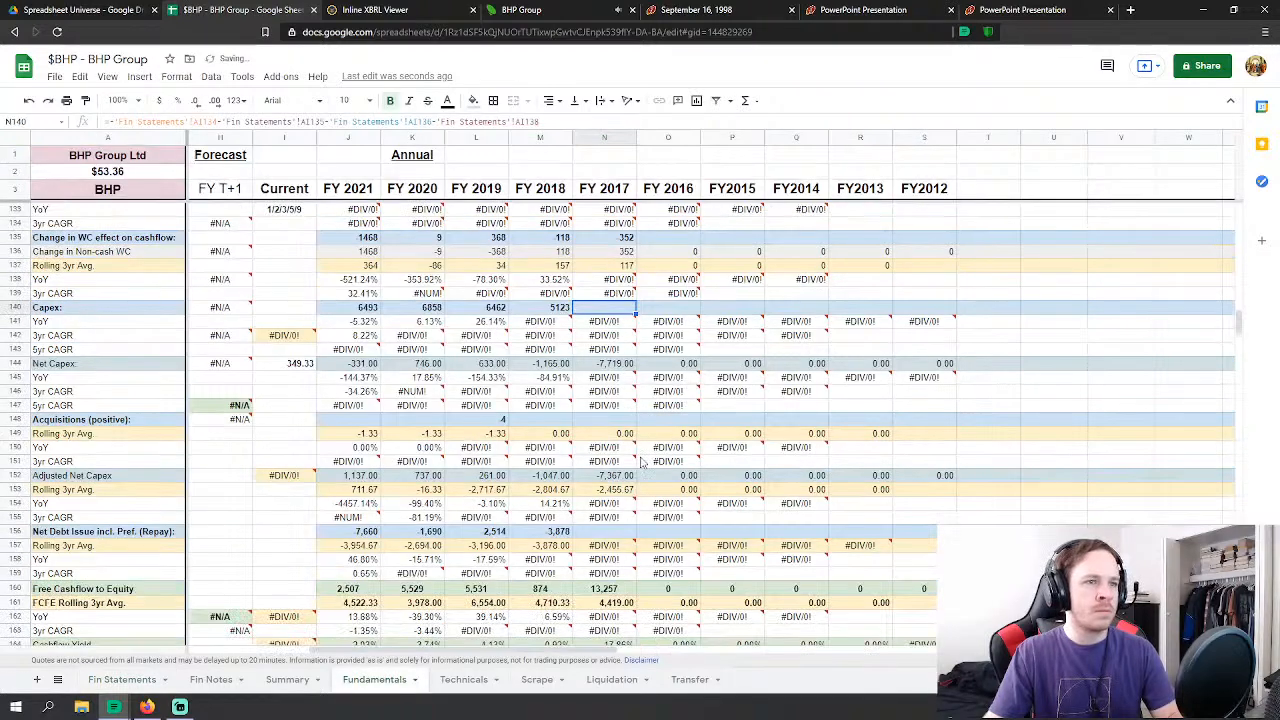
click(618, 422)
text(=-)
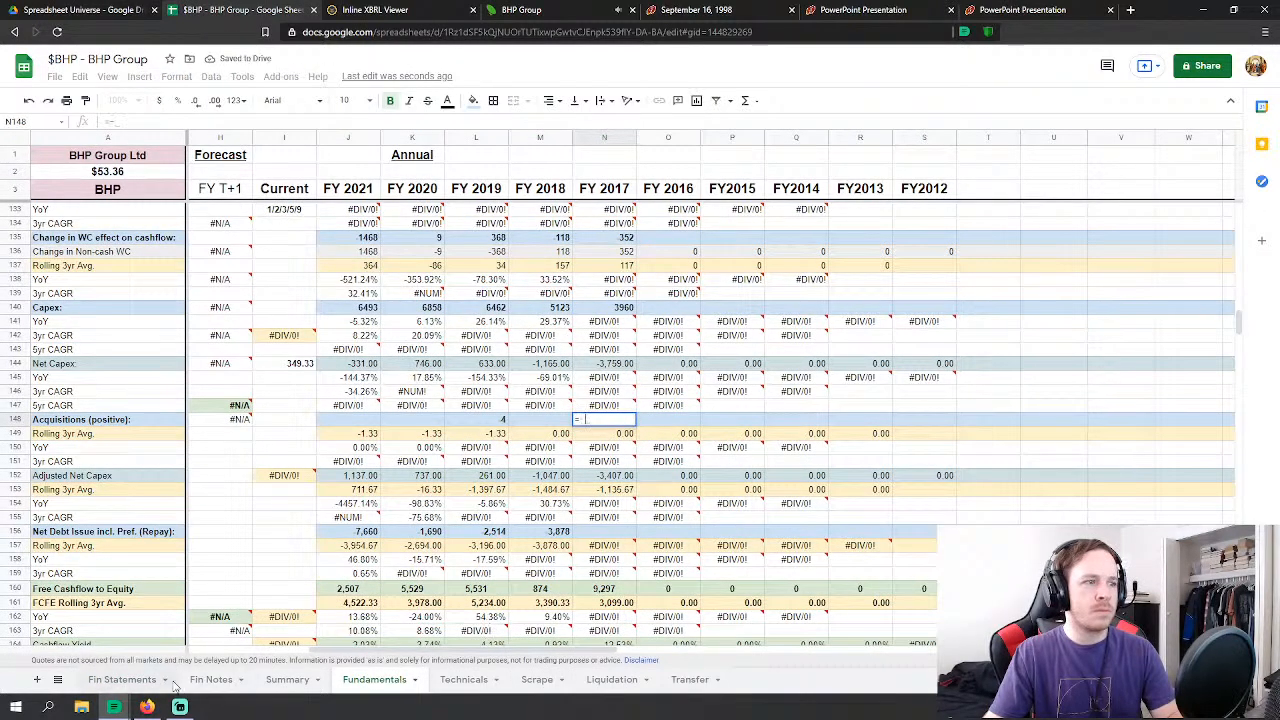
click(122, 679)
click(479, 563)
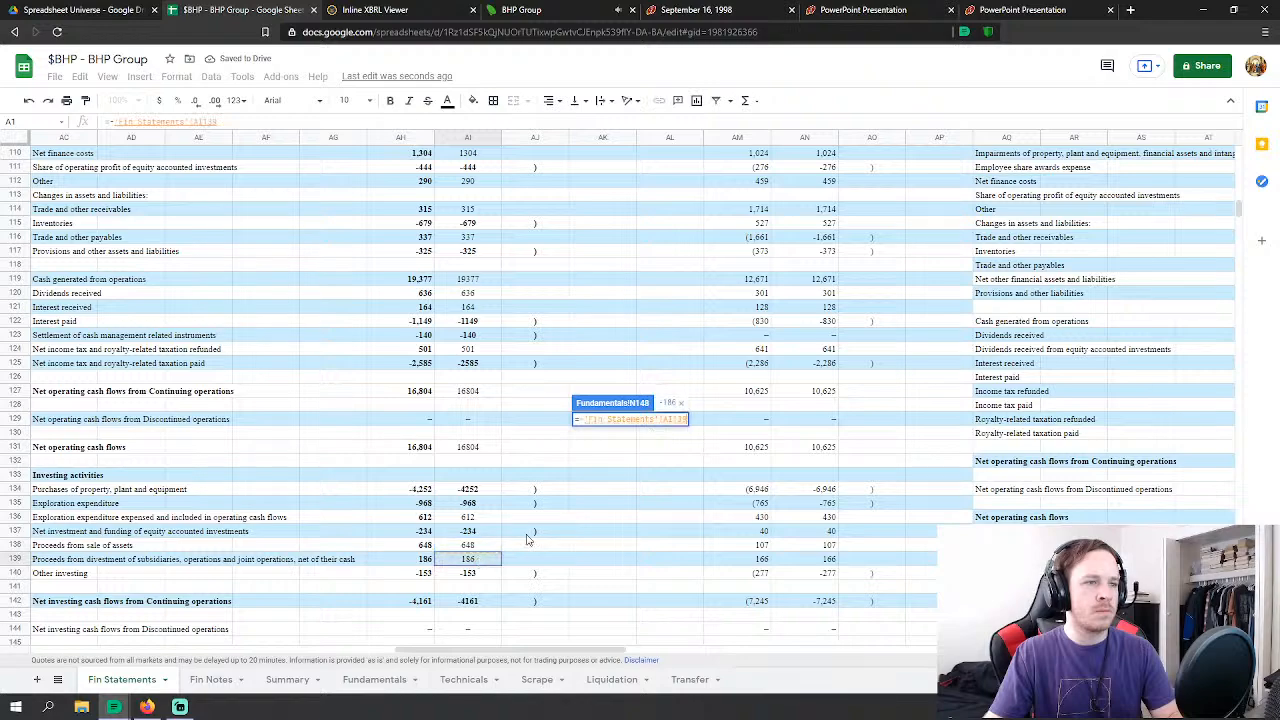
key(Return)
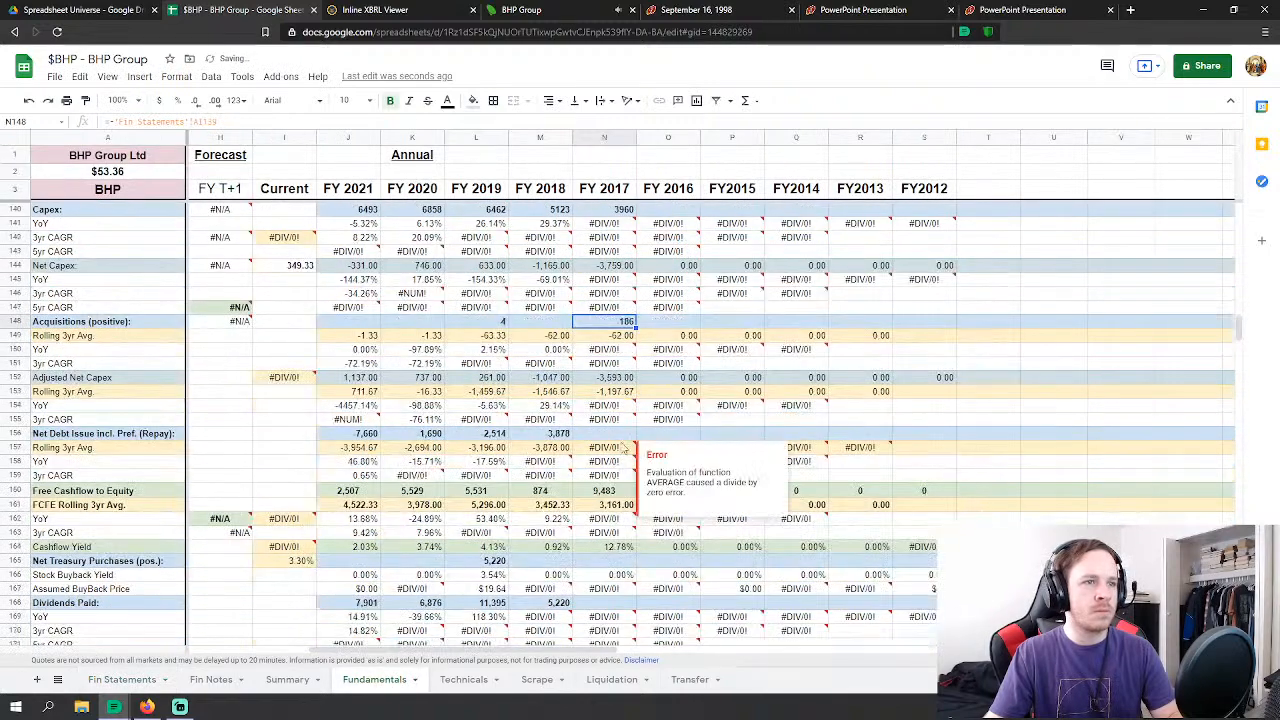
Step: Set FY 2017 Net Debt Issue to the 2017 debt proceeds, debt related instruments and repayments, ='Fin Statements'!AI151+'Fin Statements'!AI152+'Fin Statements'!AI153
click(622, 436)
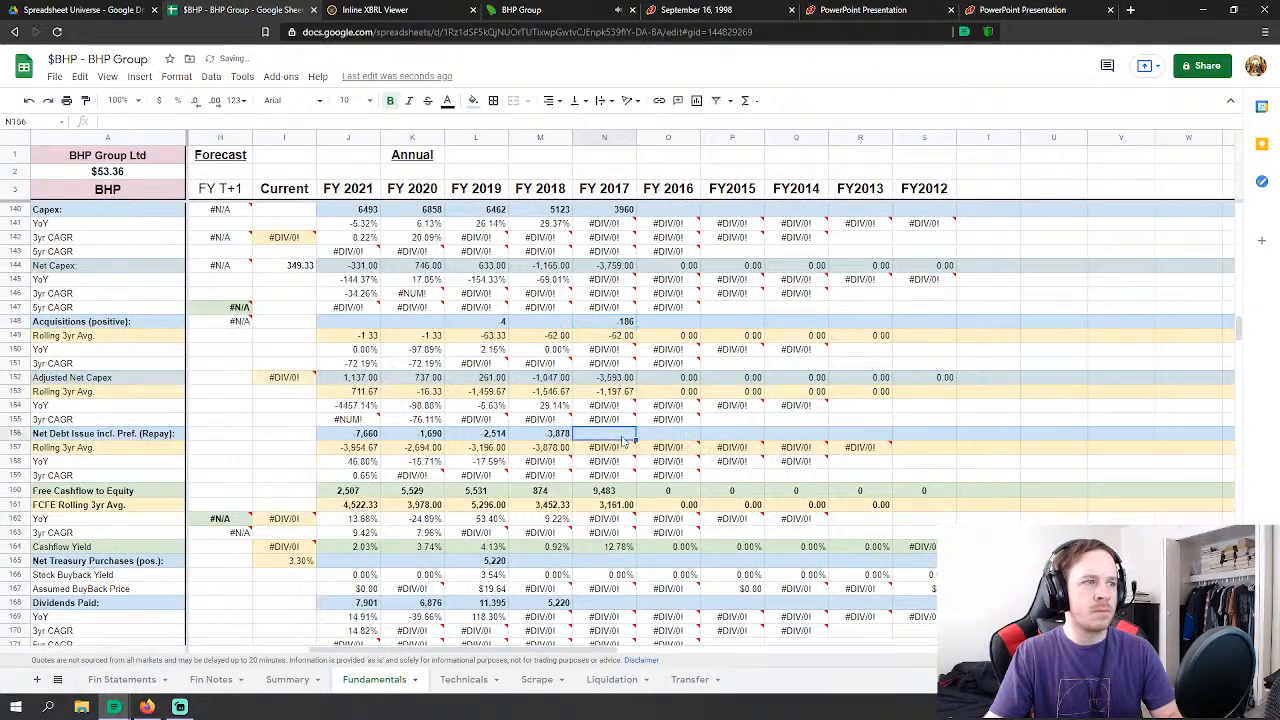
text(=)
click(132, 679)
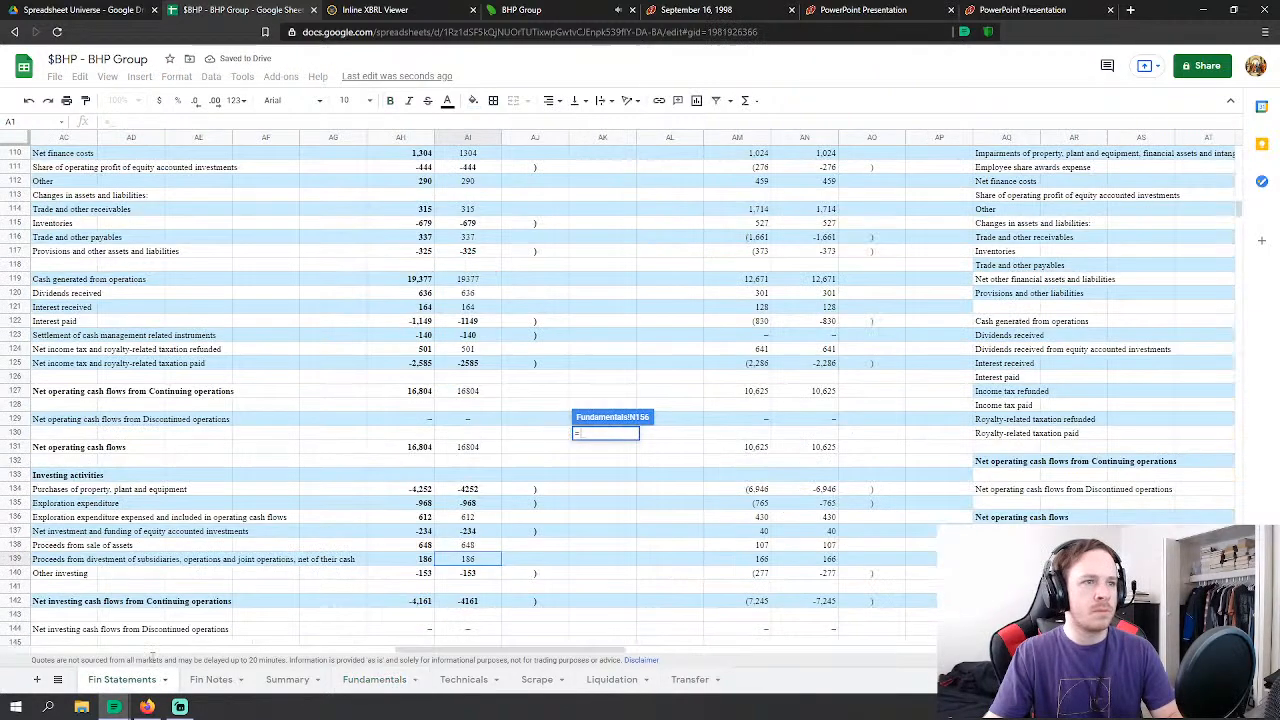
scroll(560, 508, down, 5)
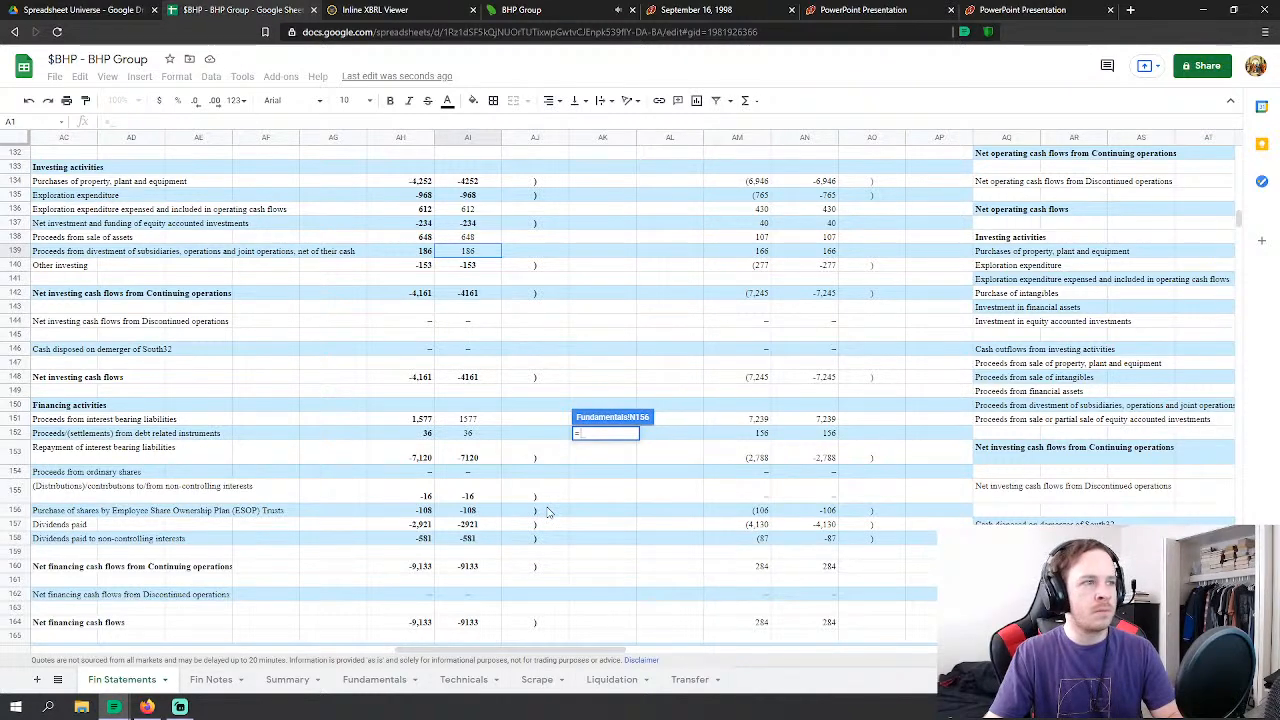
scroll(546, 512, down, 2)
click(477, 352)
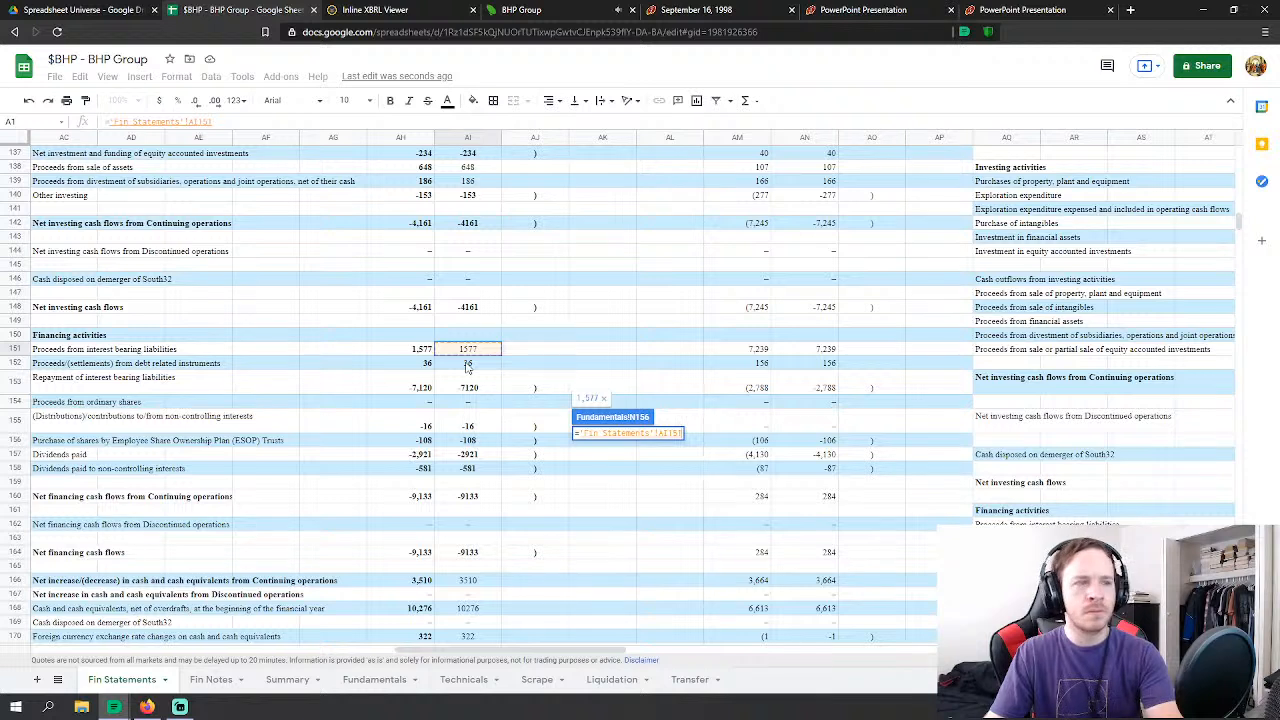
text(+)
click(468, 365)
text(+)
click(480, 390)
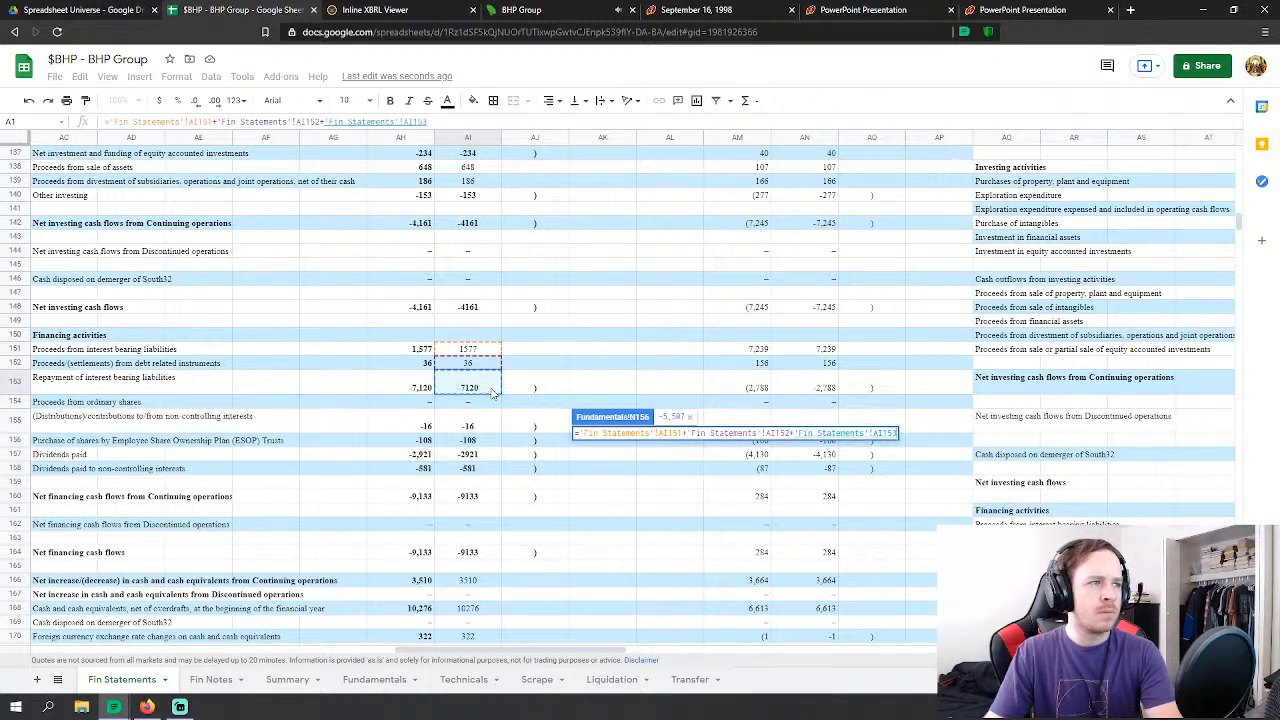
key(Return)
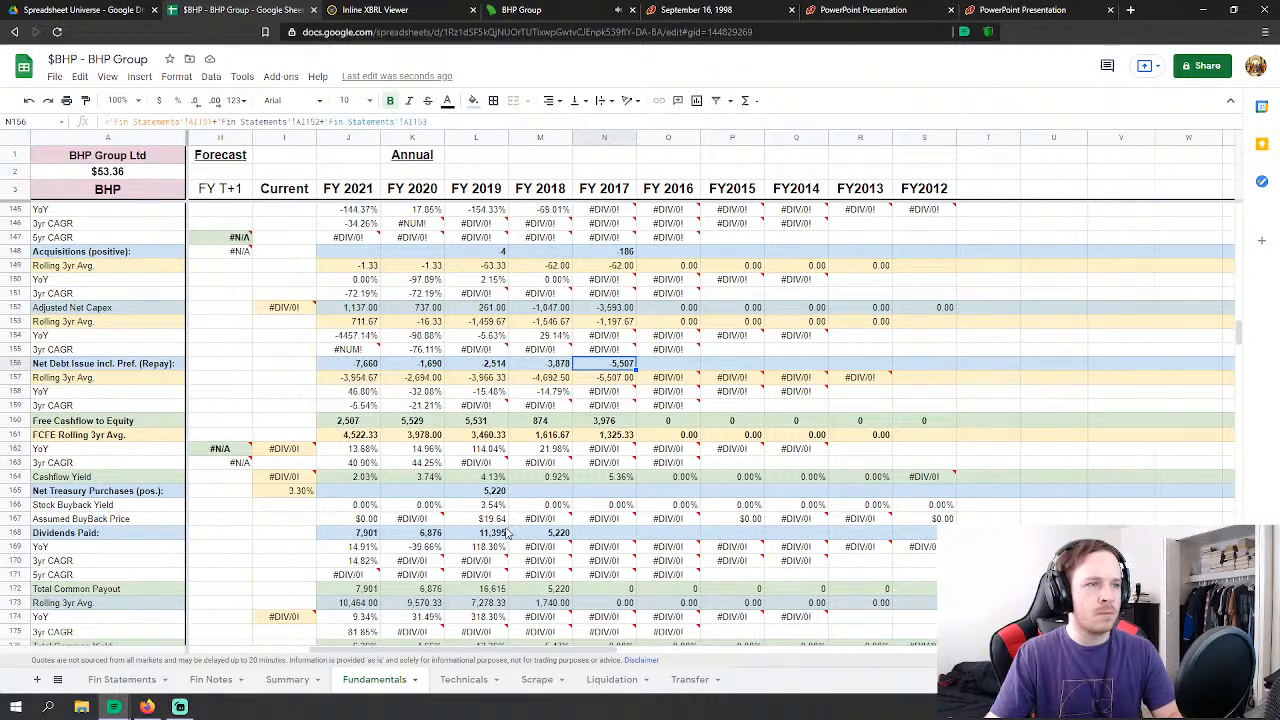
Step: Set FY 2017 Dividends Paid to the negated 2017 dividends paid line, =-'Fin Statements'!AI157
click(605, 532)
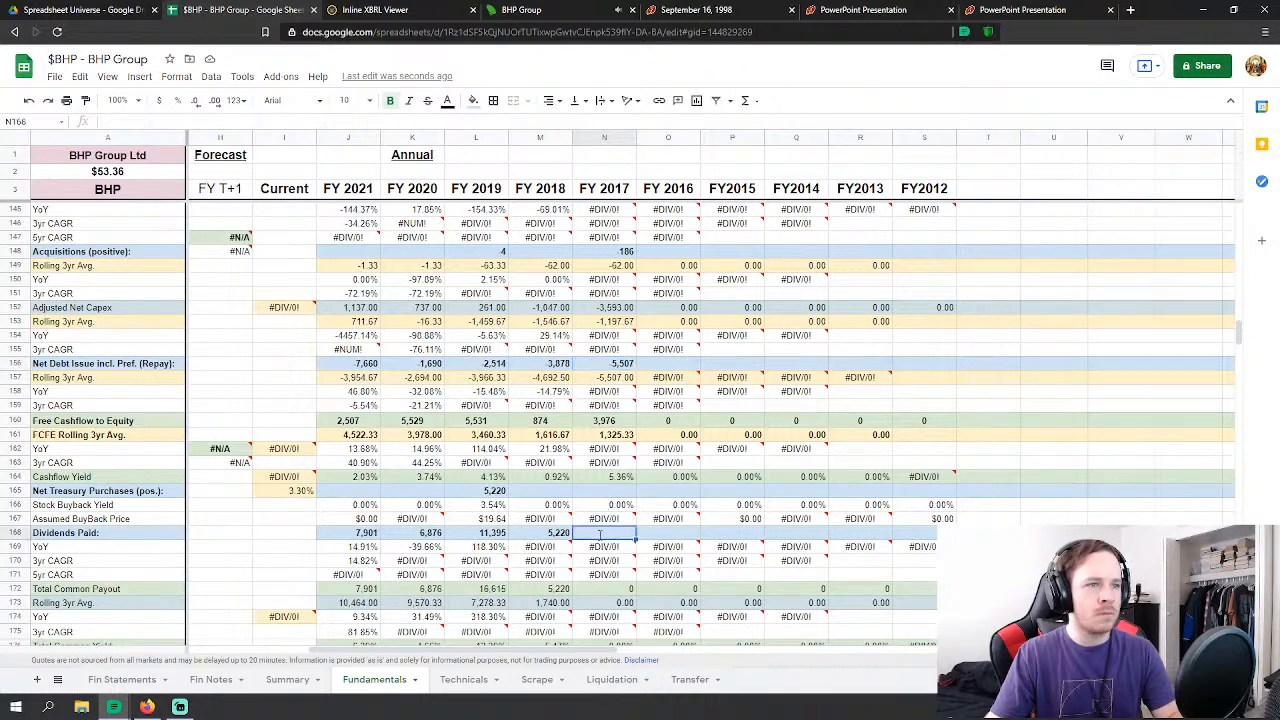
text(=-)
click(148, 684)
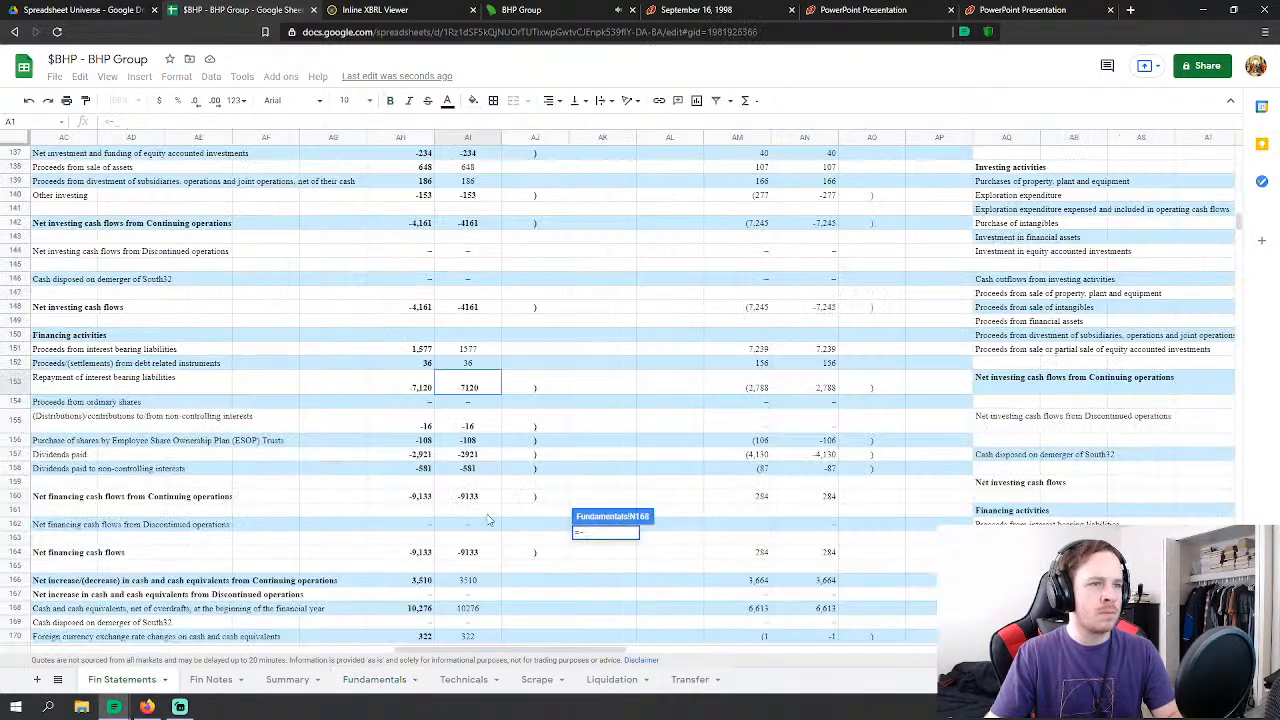
click(481, 457)
key(Return)
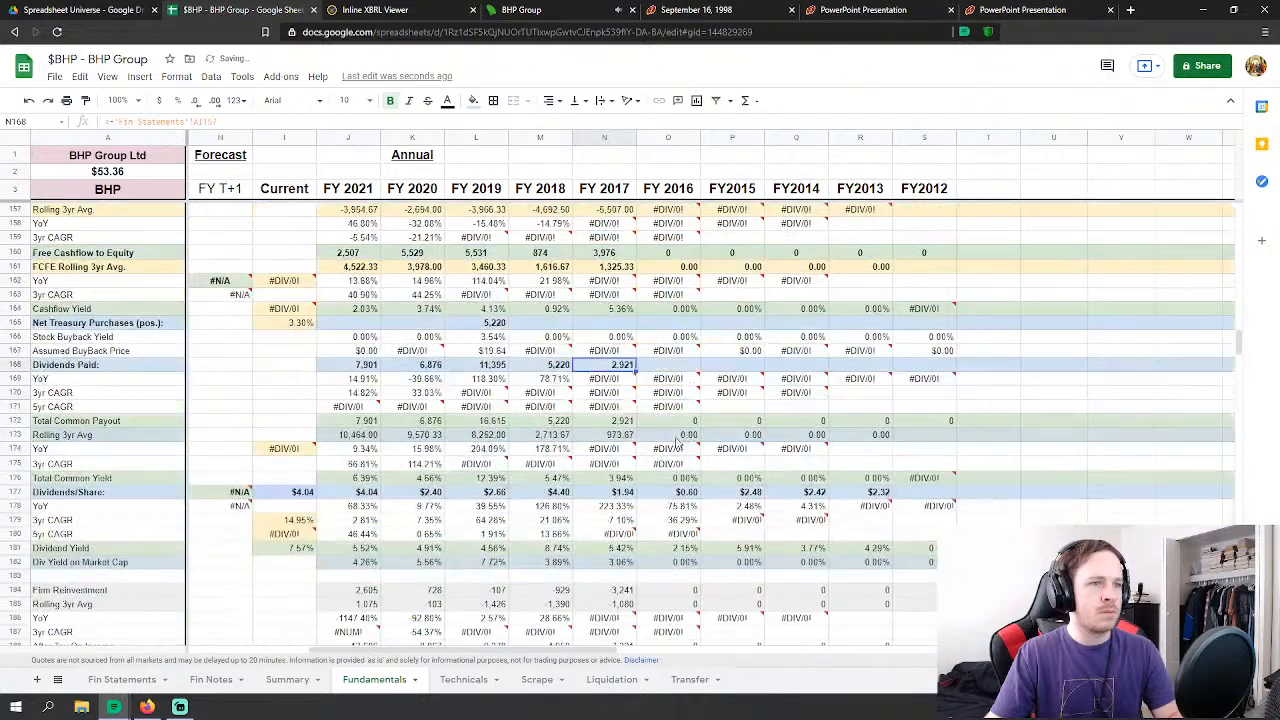
Step: Link FY 2017 Cash & Equivalents in the balance sheet section to the 2017 cash and cash equivalents line, ='Fin Statements'!AI191
scroll(670, 448, down, 5)
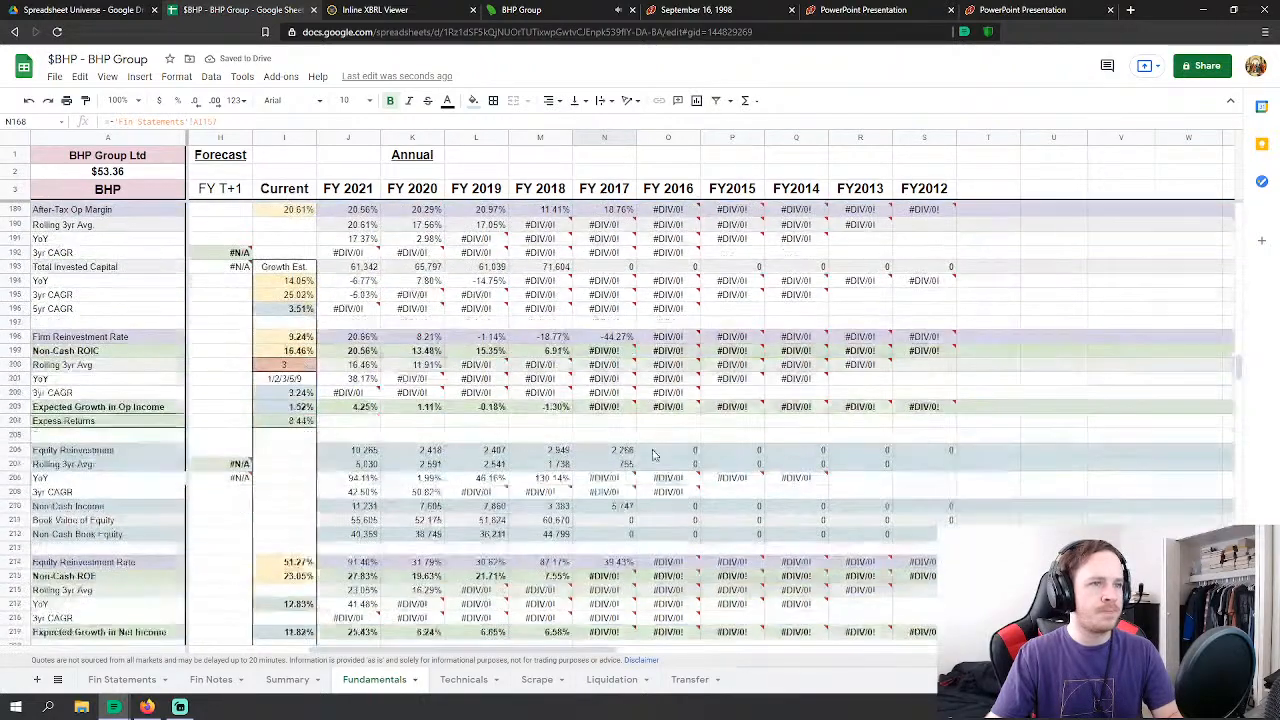
scroll(652, 455, down, 5)
click(620, 341)
text(=)
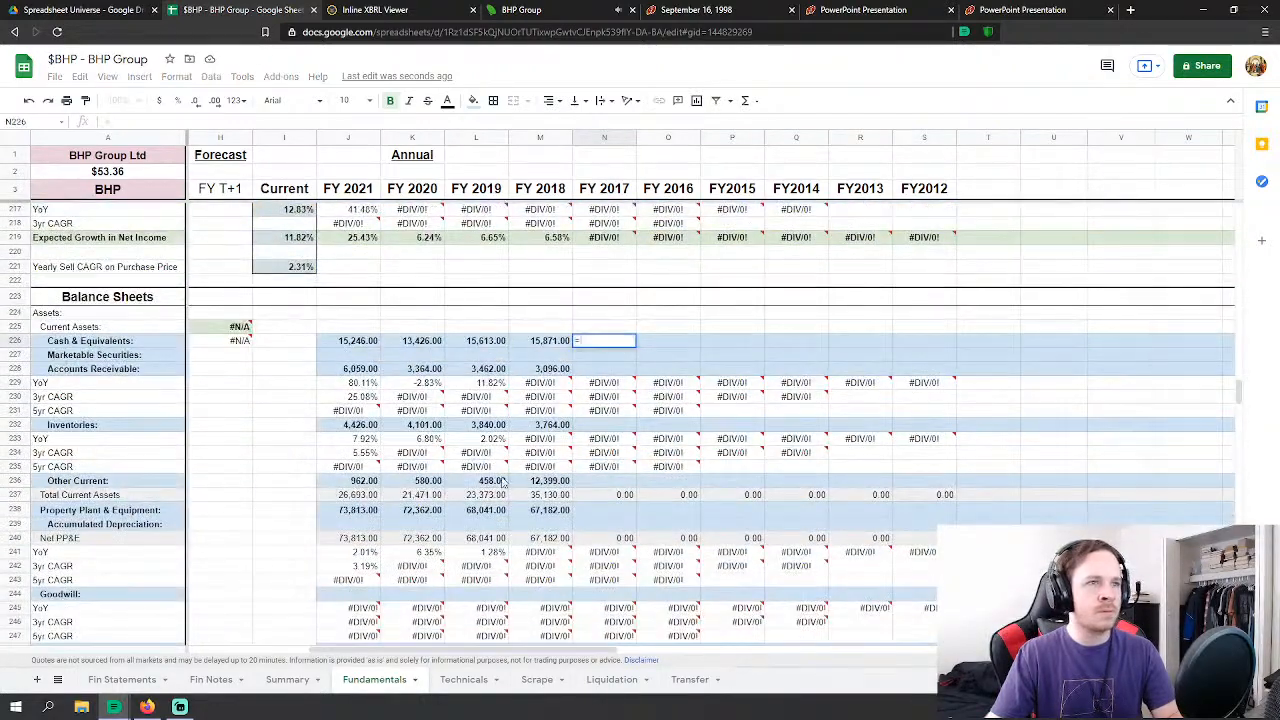
click(100, 680)
scroll(500, 512, down, 5)
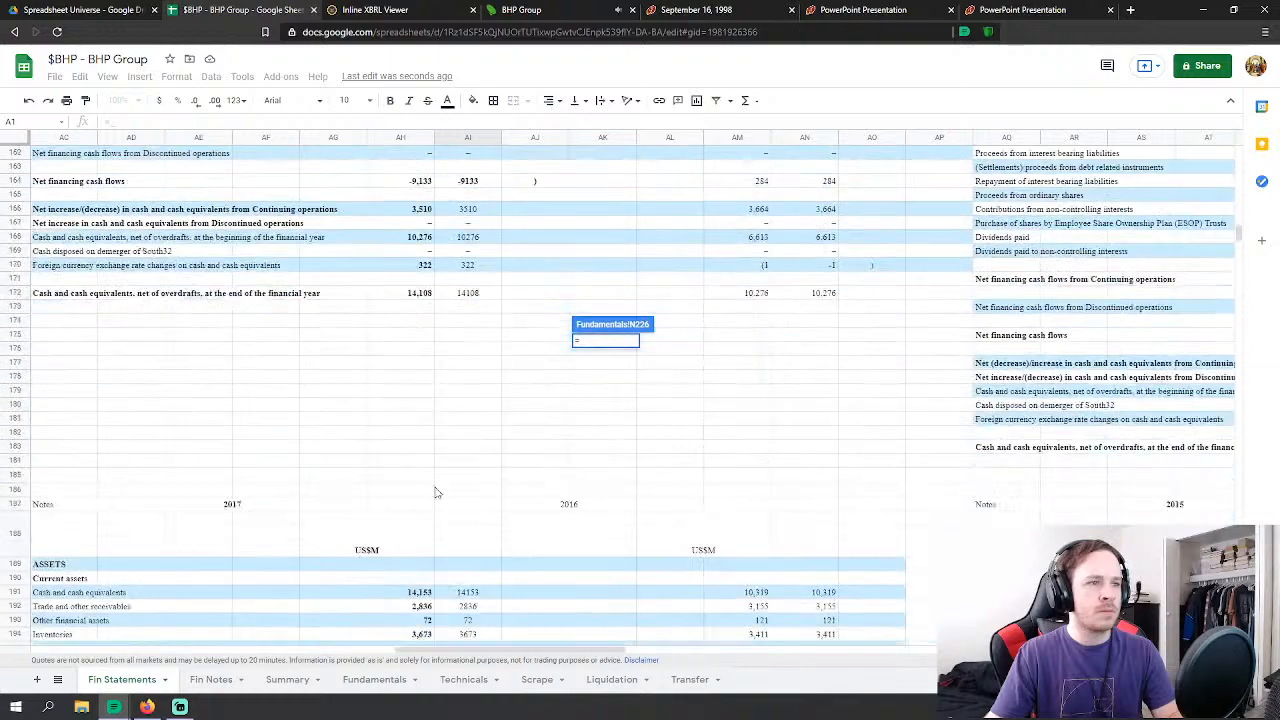
click(470, 455)
scroll(509, 443, down, 2)
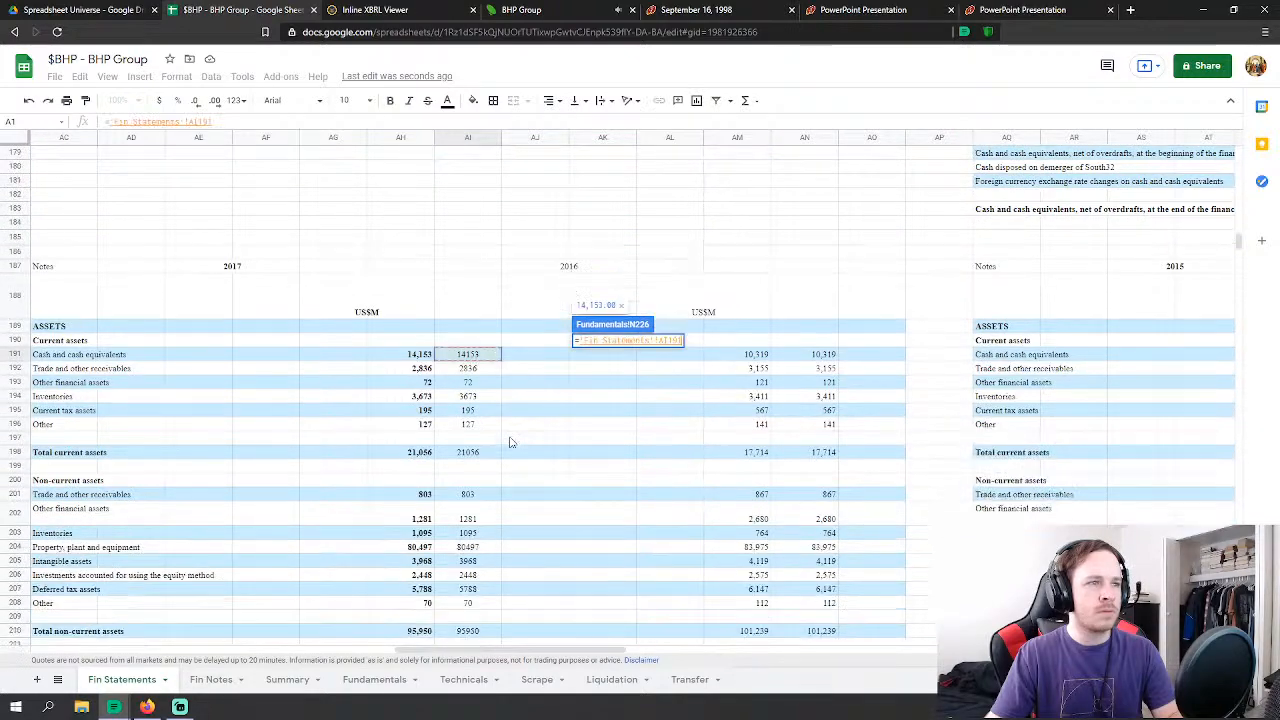
key(Return)
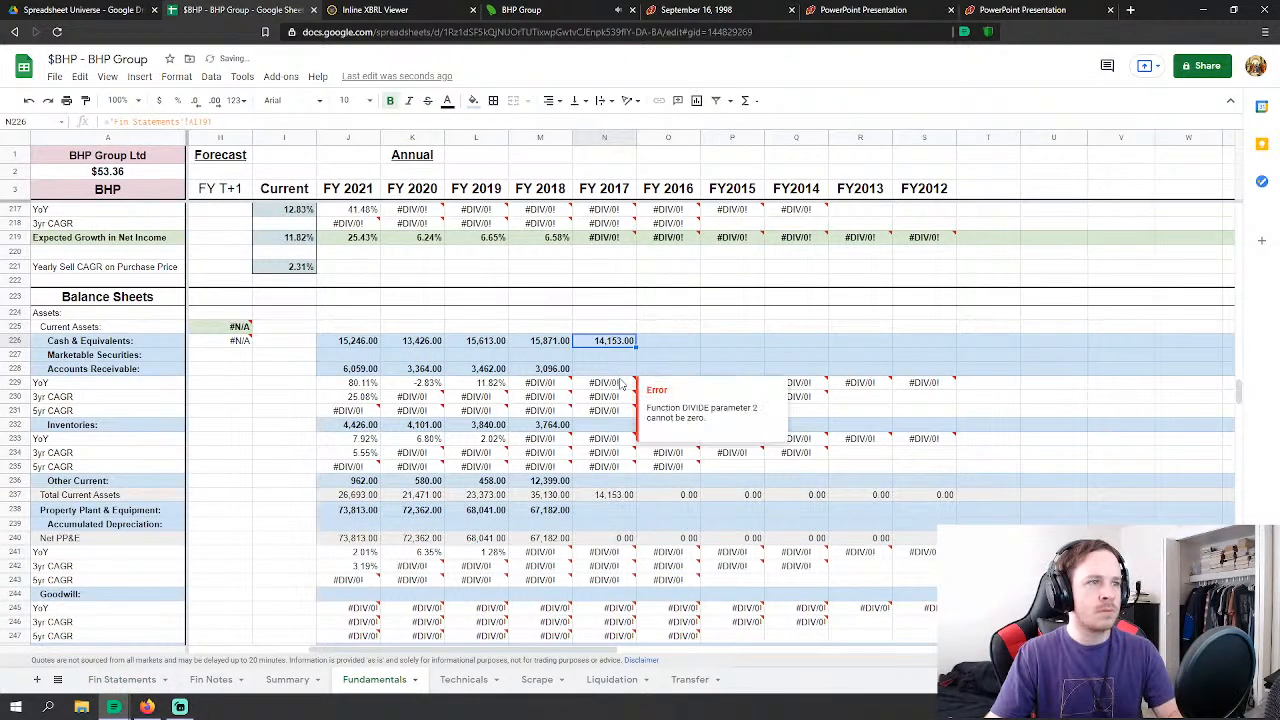
Step: Link FY 2017 Accounts Receivable to the 2017 current trade and other receivables line, ='Fin Statements'!AI192
click(604, 368)
text(=)
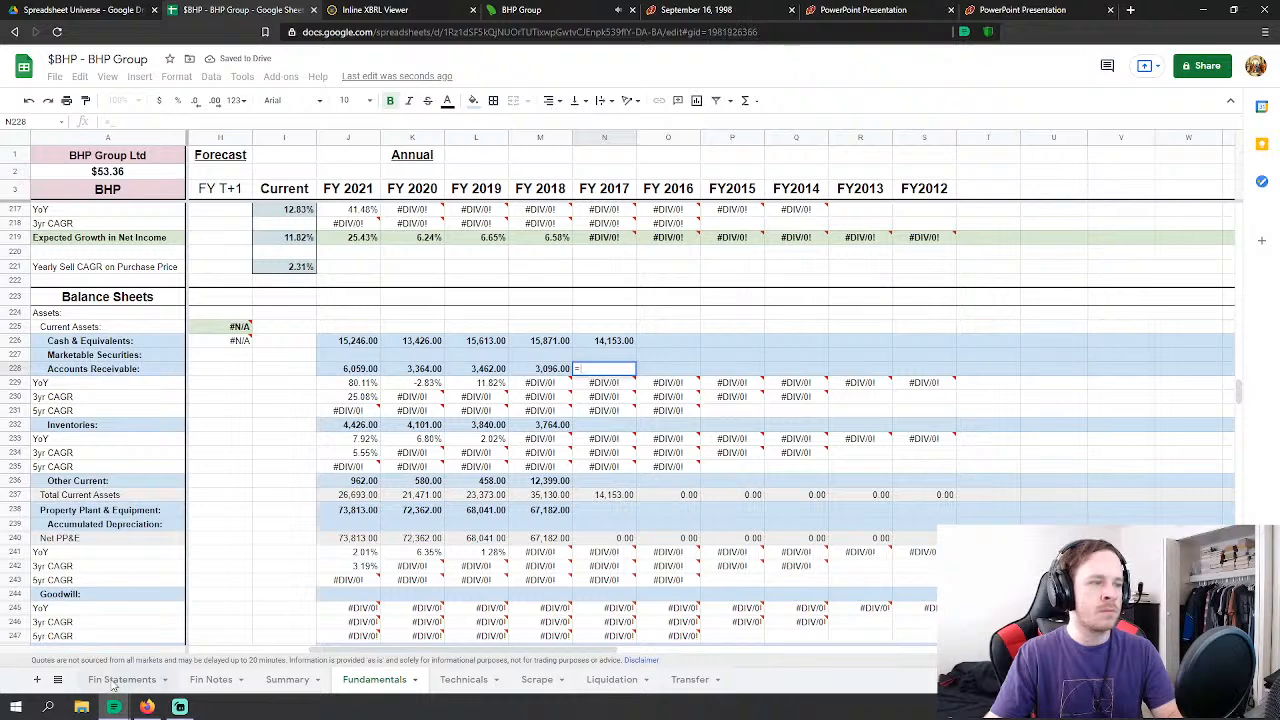
click(112, 680)
click(487, 372)
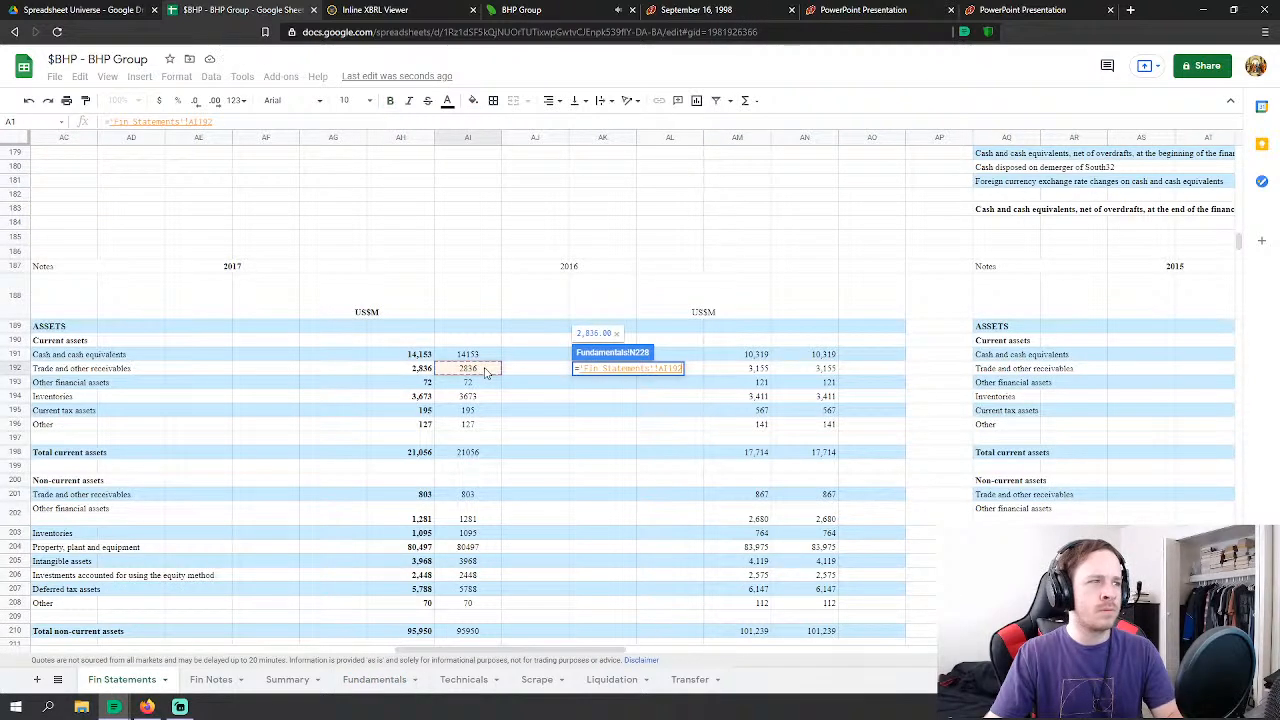
key(Return)
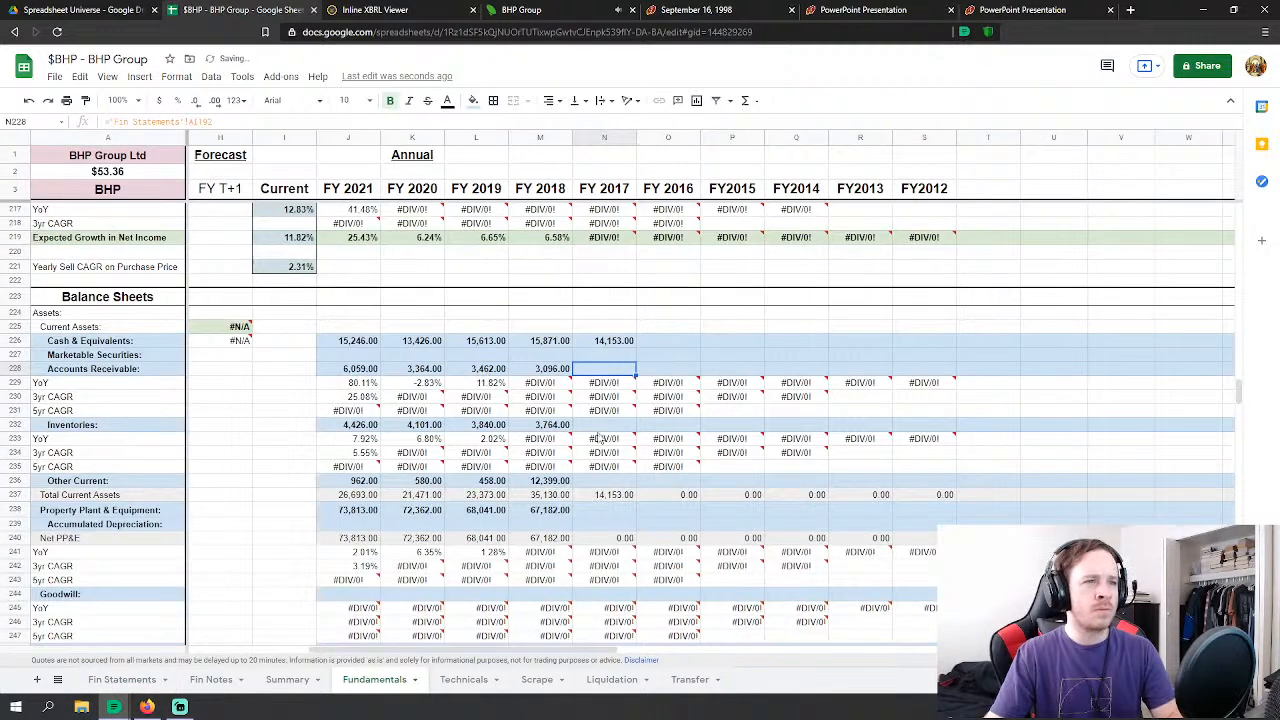
Step: Link FY 2017 Inventories to the 2017 current inventories line, ='Fin Statements'!AI194
click(604, 425)
text(=)
click(112, 684)
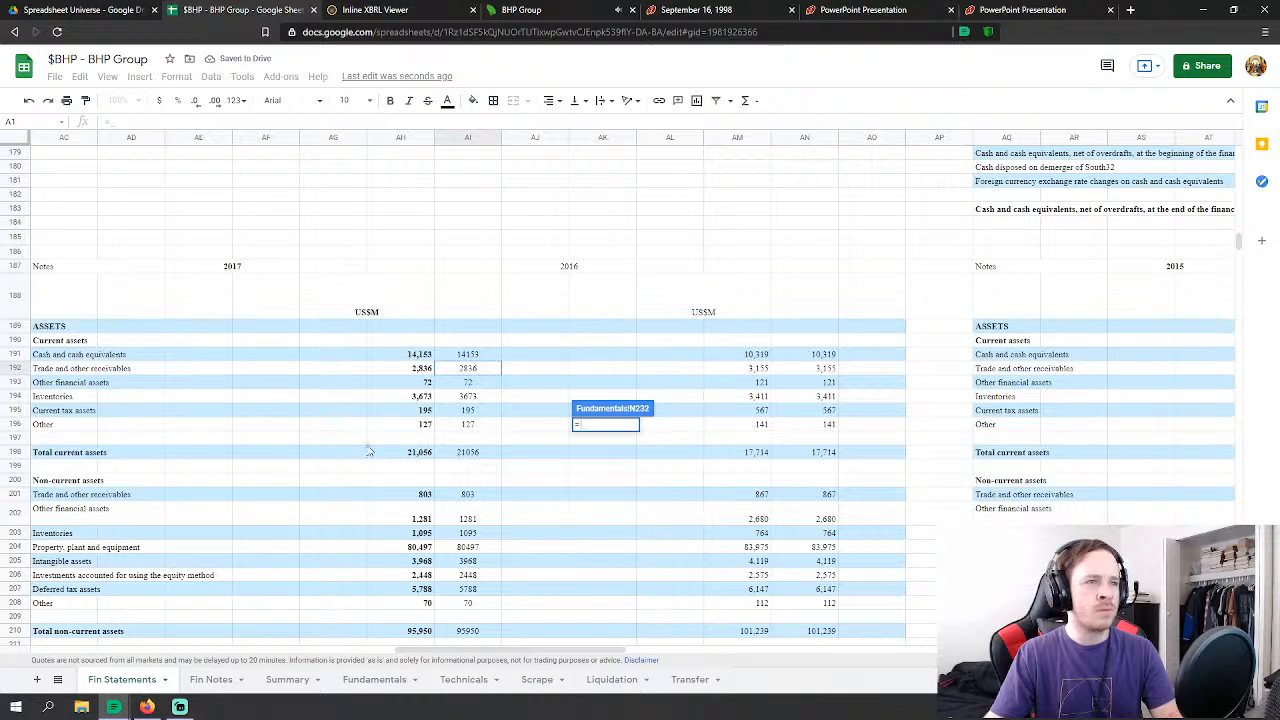
click(467, 396)
key(Return)
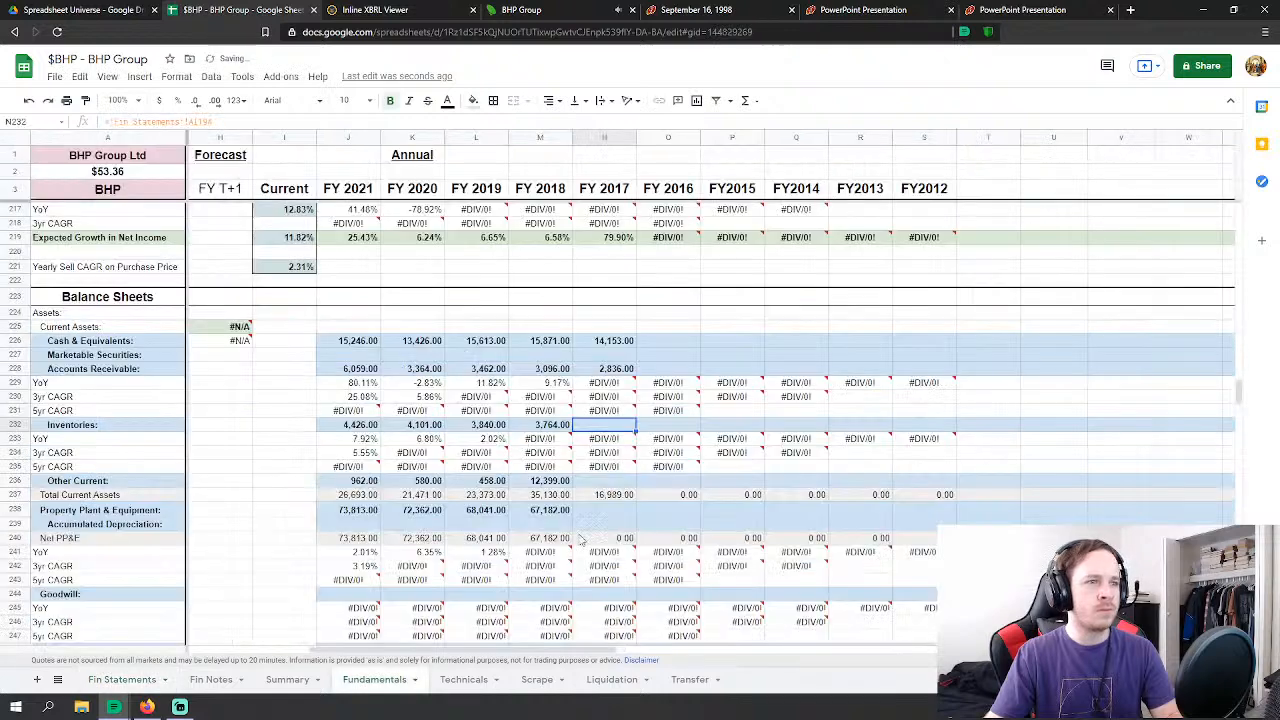
Step: Set FY 2017 Other Current assets to 2017 other financial assets plus current tax assets plus other, ='Fin Statements'!AI193+'Fin Statements'!AI195+'Fin Statements'!AI196
click(604, 481)
text(=)
click(112, 680)
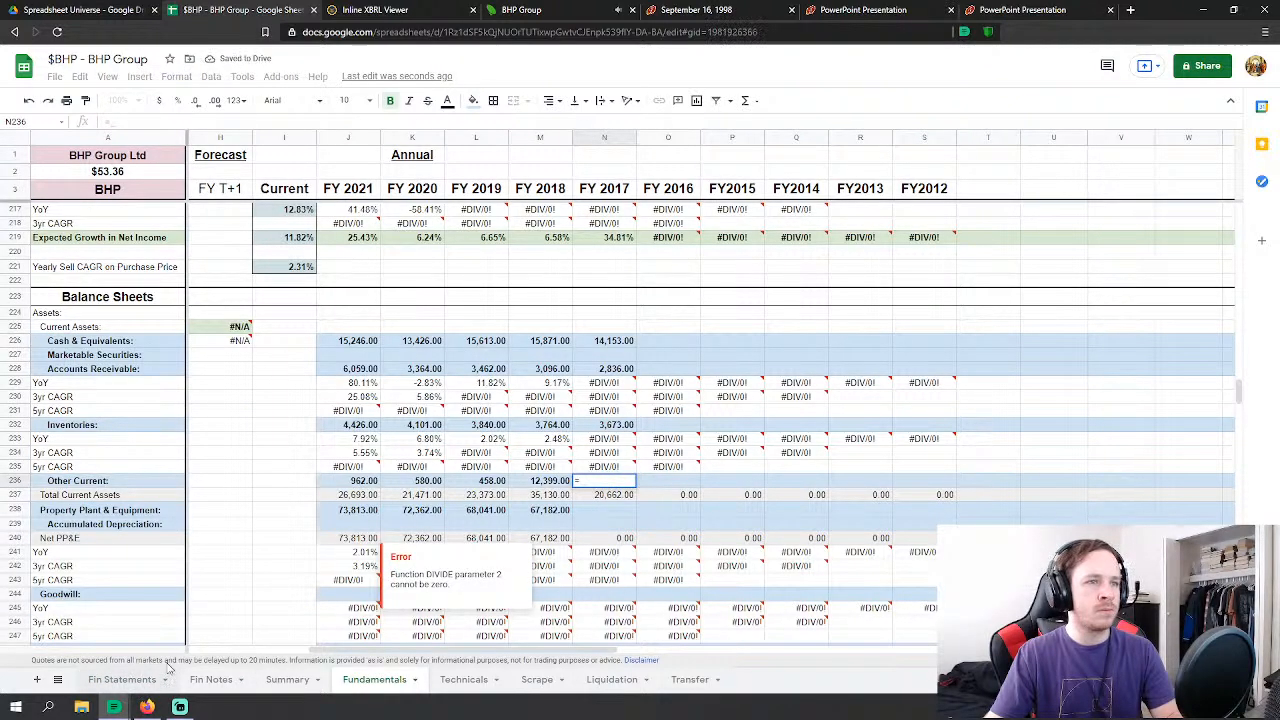
click(466, 382)
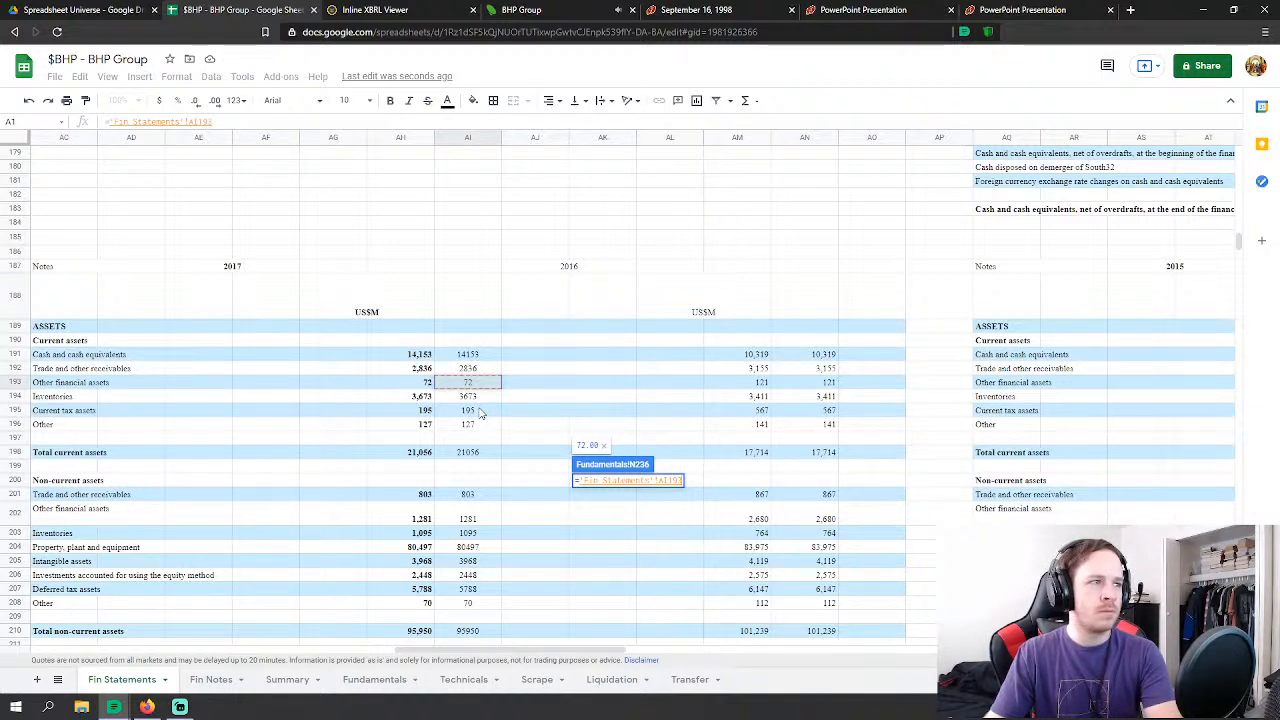
text(+)
click(478, 413)
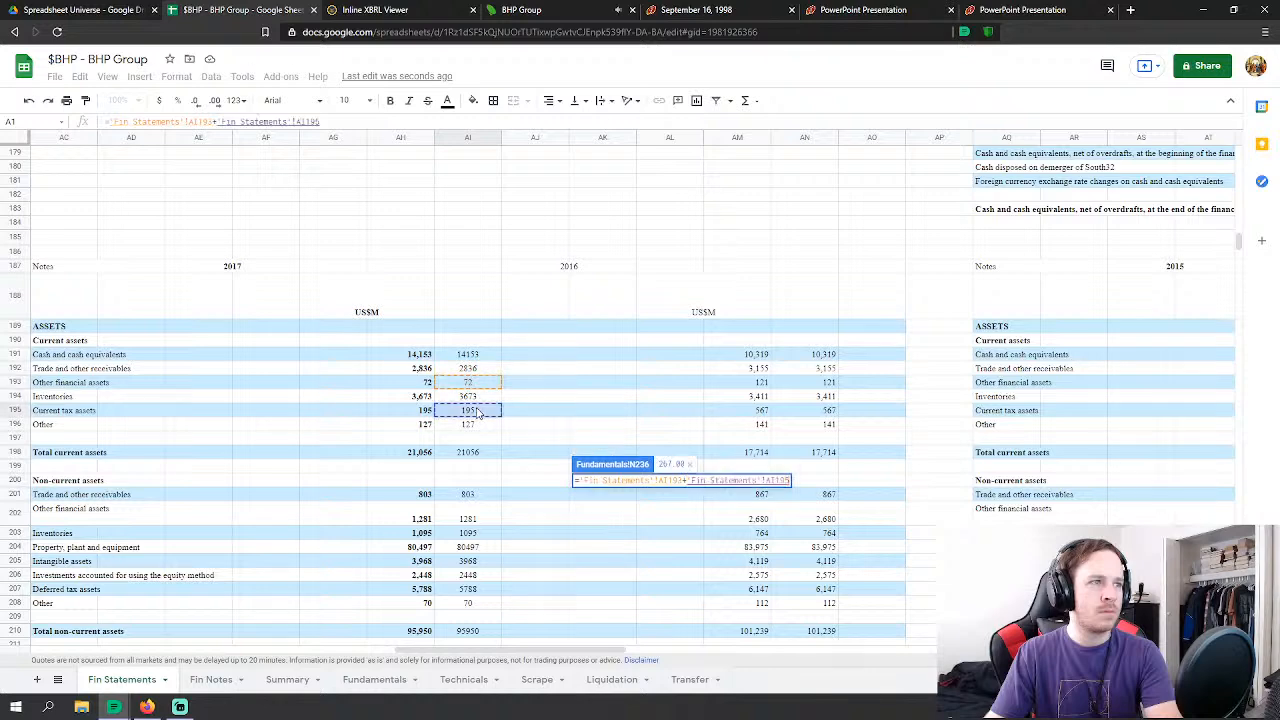
text(+)
click(478, 425)
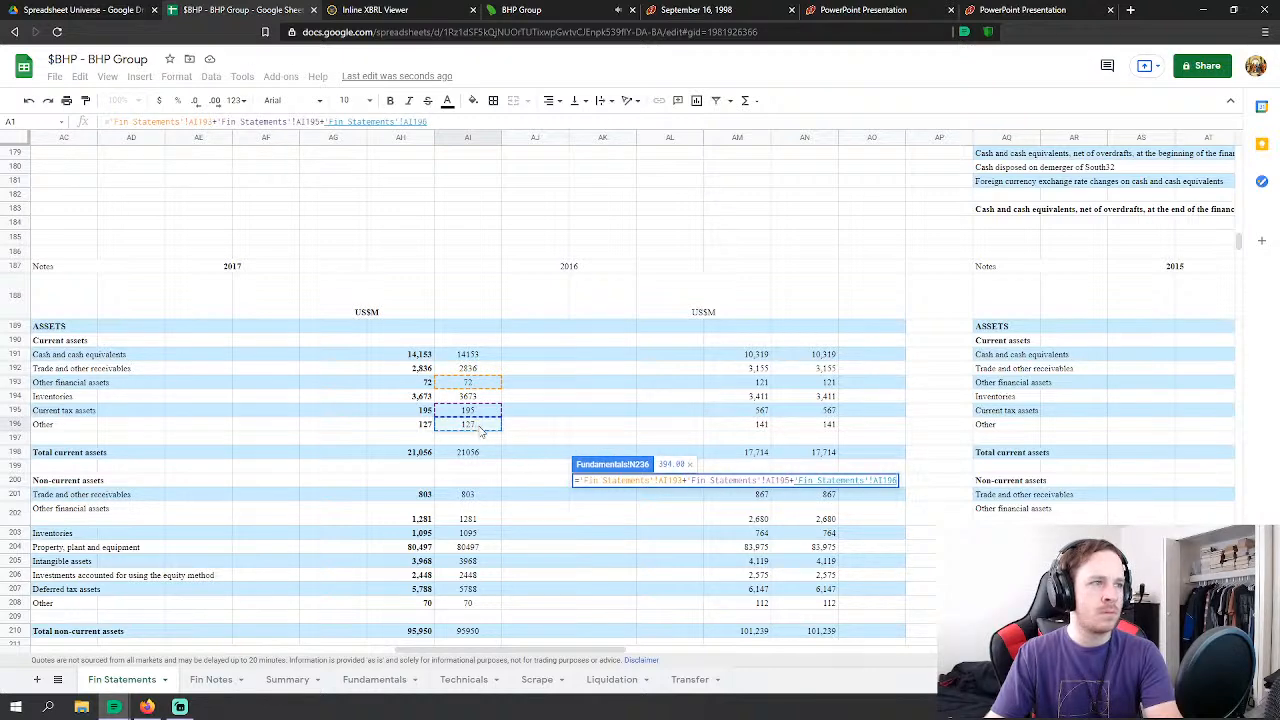
key(Return)
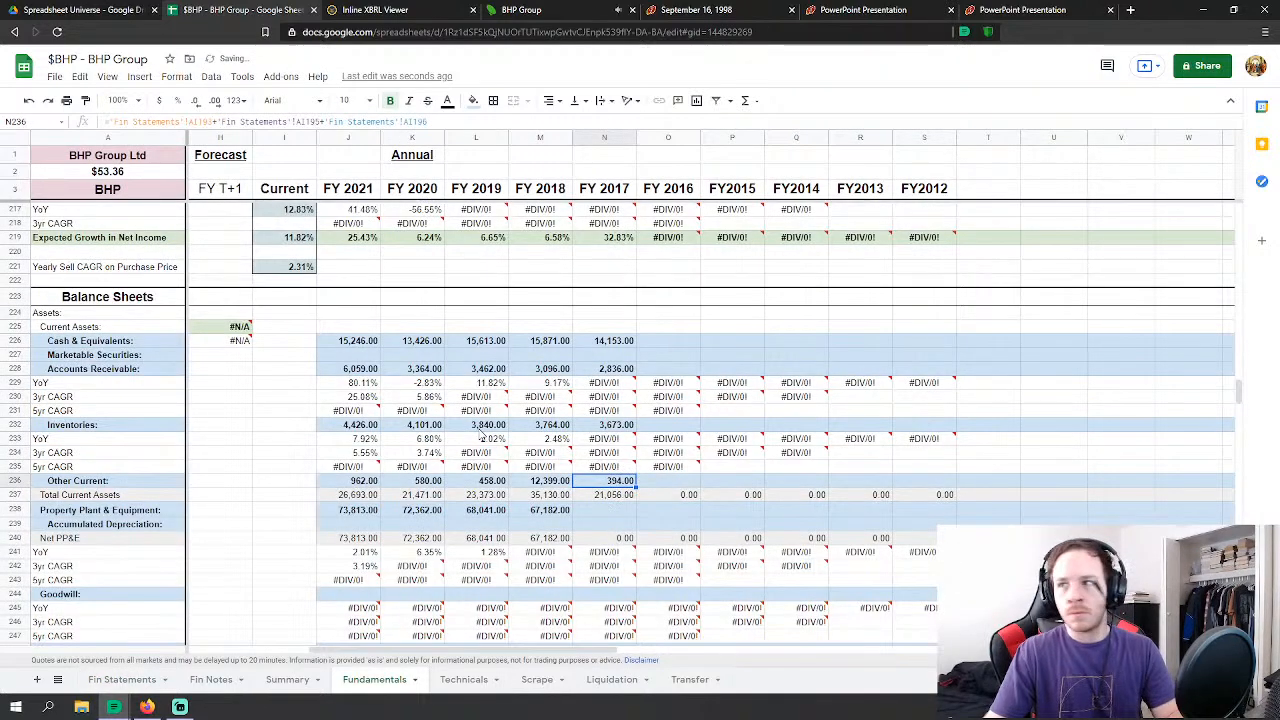
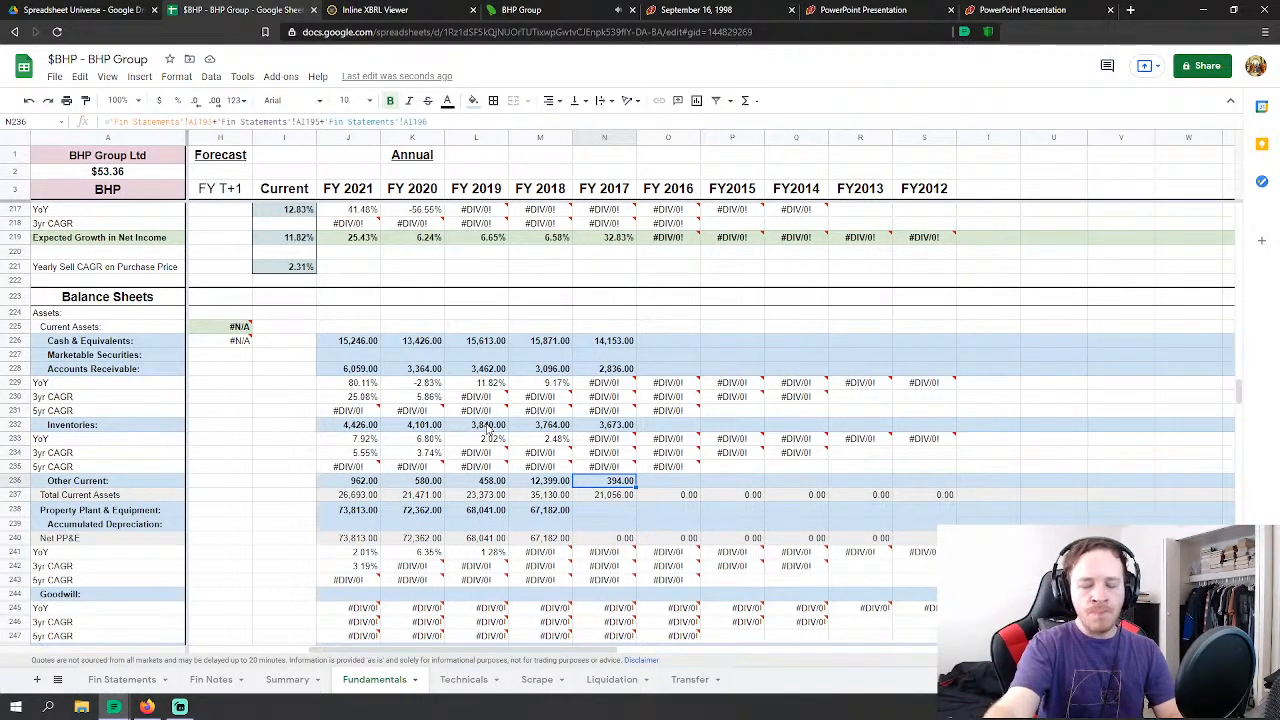
Step: Link FY 2017 Property Plant & Equipment to the 2017 property, plant and equipment line, ='Fin Statements'!AI204
click(604, 510)
scroll(620, 490, down, 2)
text(=)
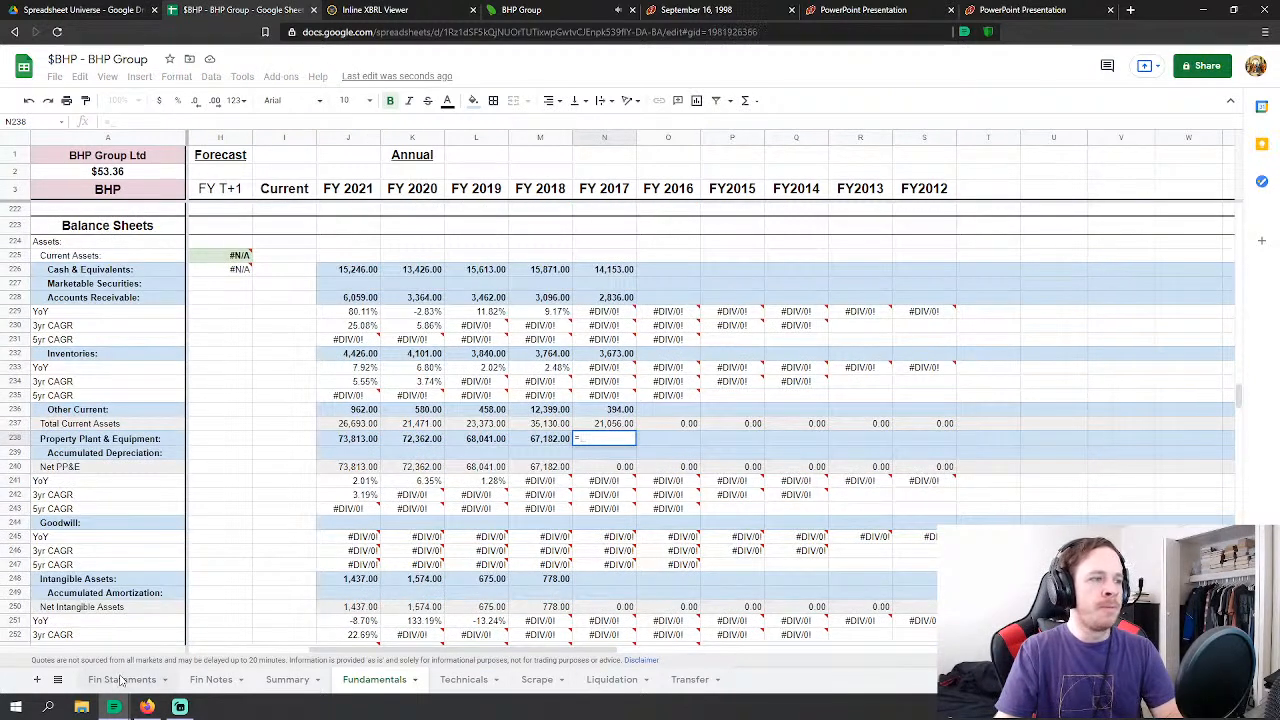
click(122, 679)
scroll(424, 520, down, 3)
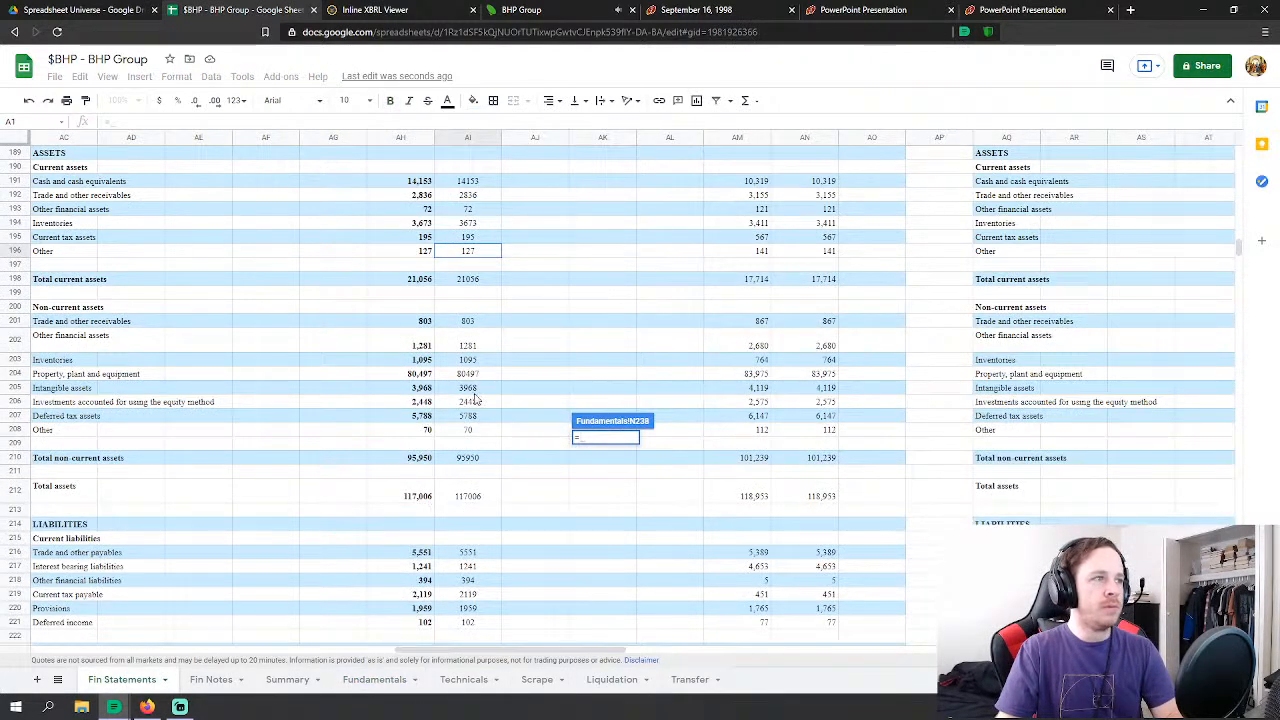
click(477, 375)
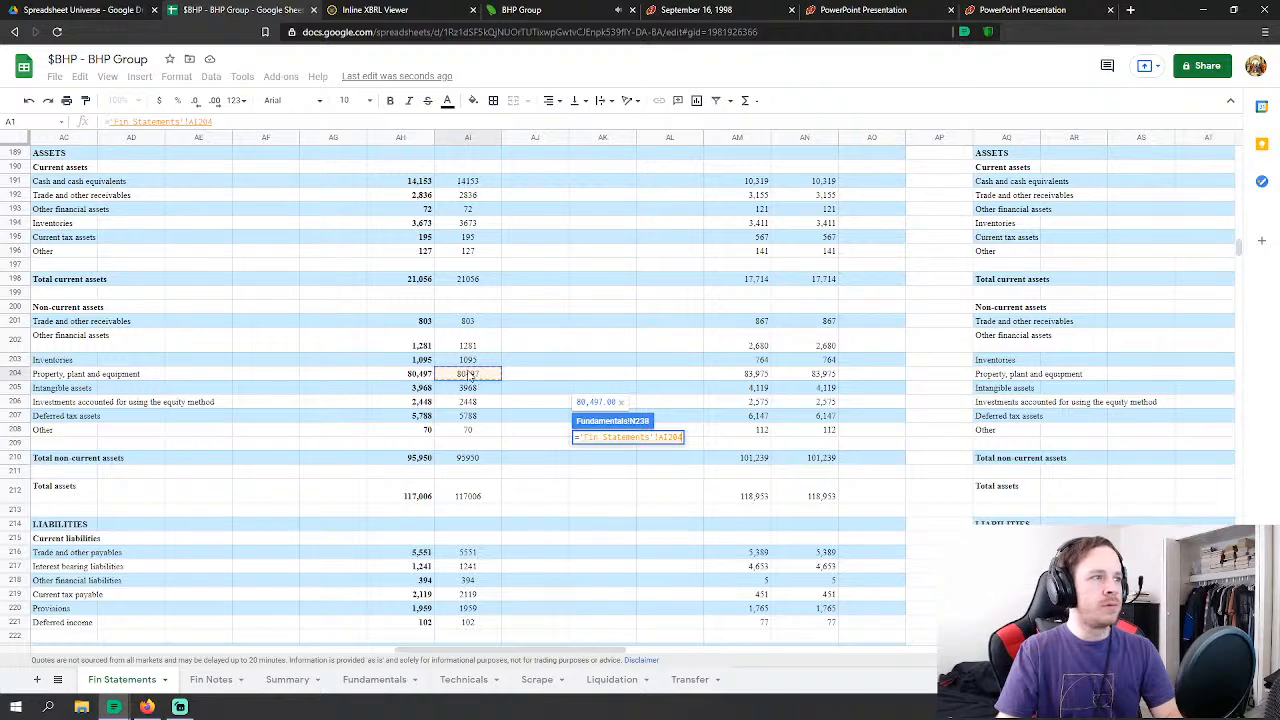
key(Return)
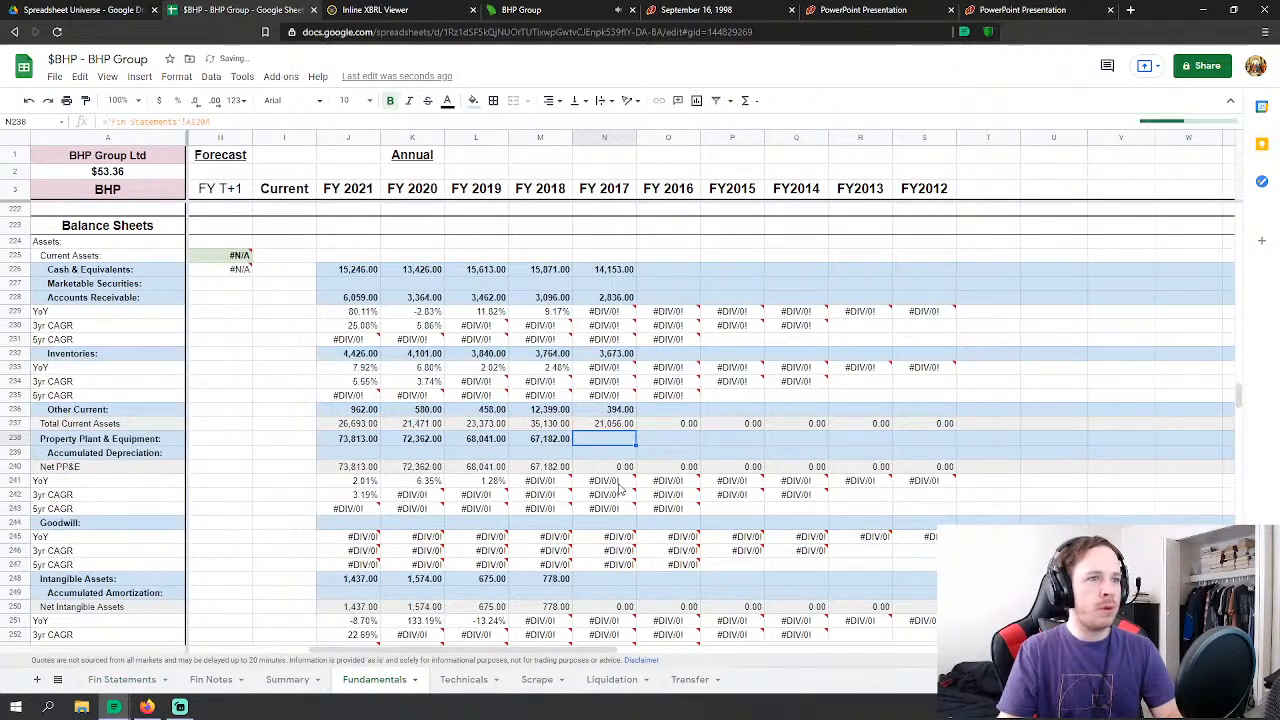
Step: Link FY 2017 Intangible Assets to the 2017 intangible assets line, ='Fin Statements'!AI205
click(609, 586)
text(=)
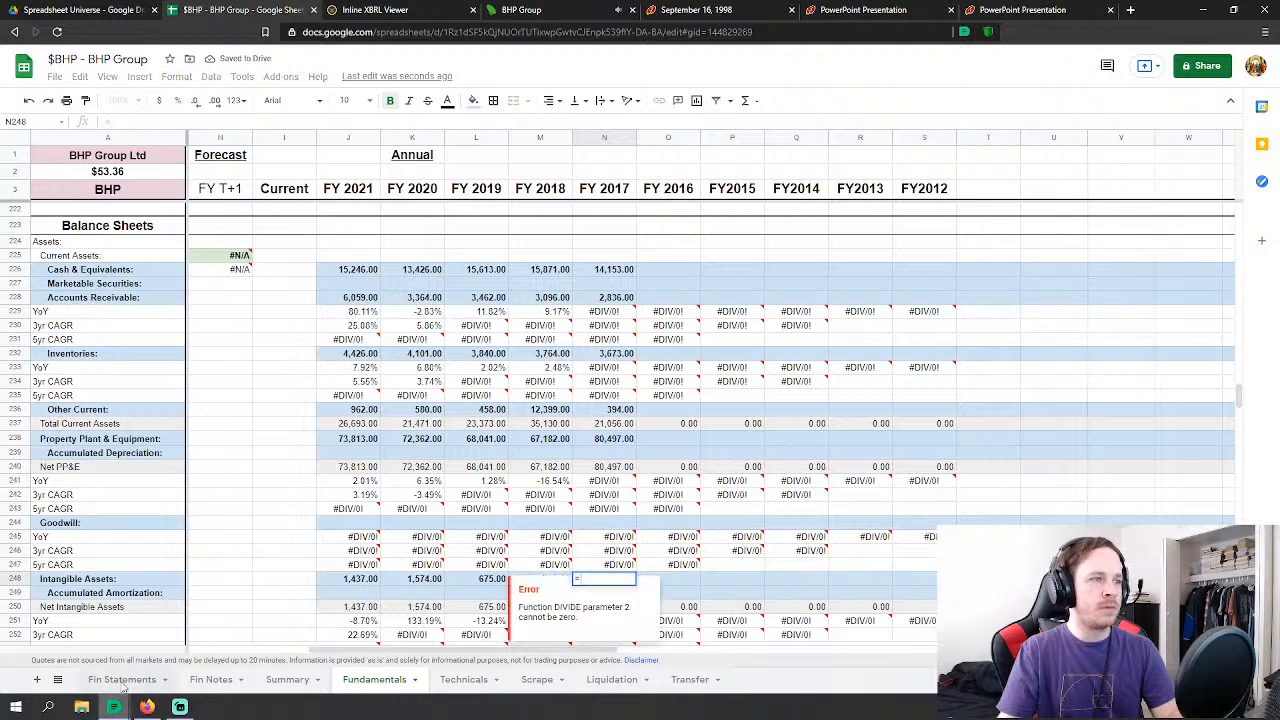
click(120, 679)
click(467, 388)
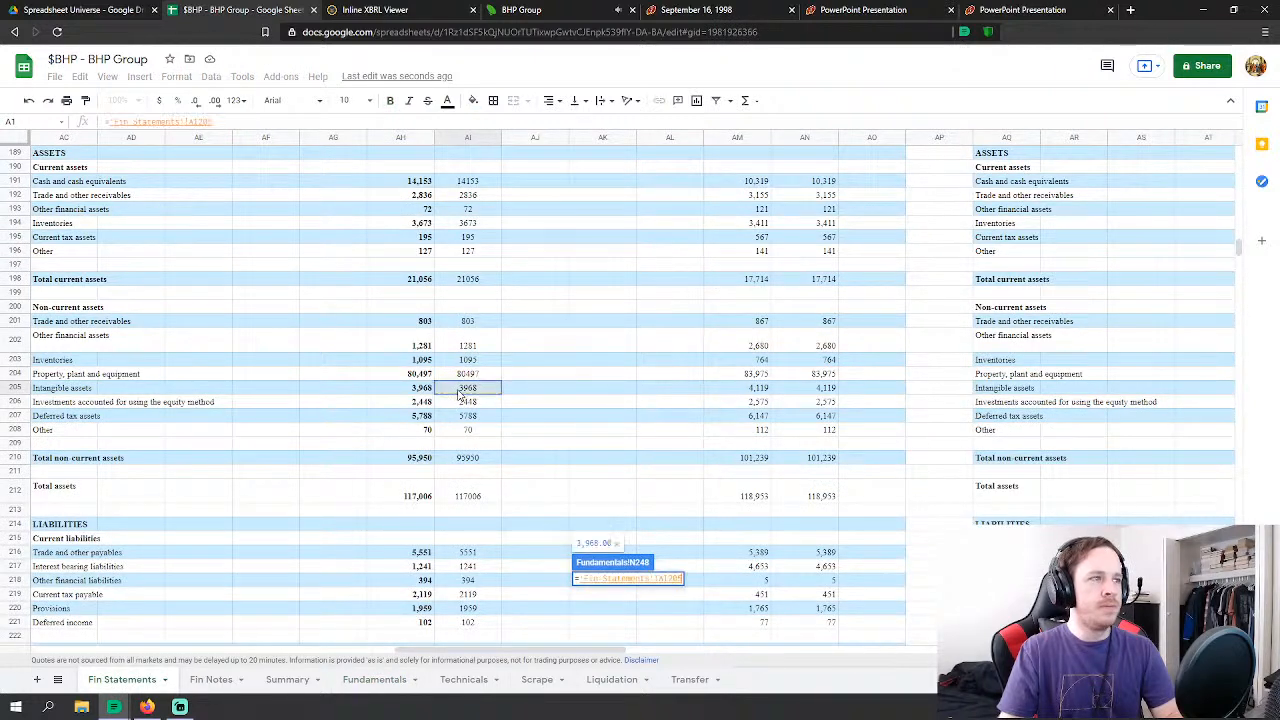
key(Return)
Step: Set FY 2017 Other Assets to the sum of the remaining 2017 non-current asset lines, Fin Statements cells AI201, AI202, AI203, AI206, AI207 and AI208
scroll(597, 527, down, 3)
click(597, 522)
text(=)
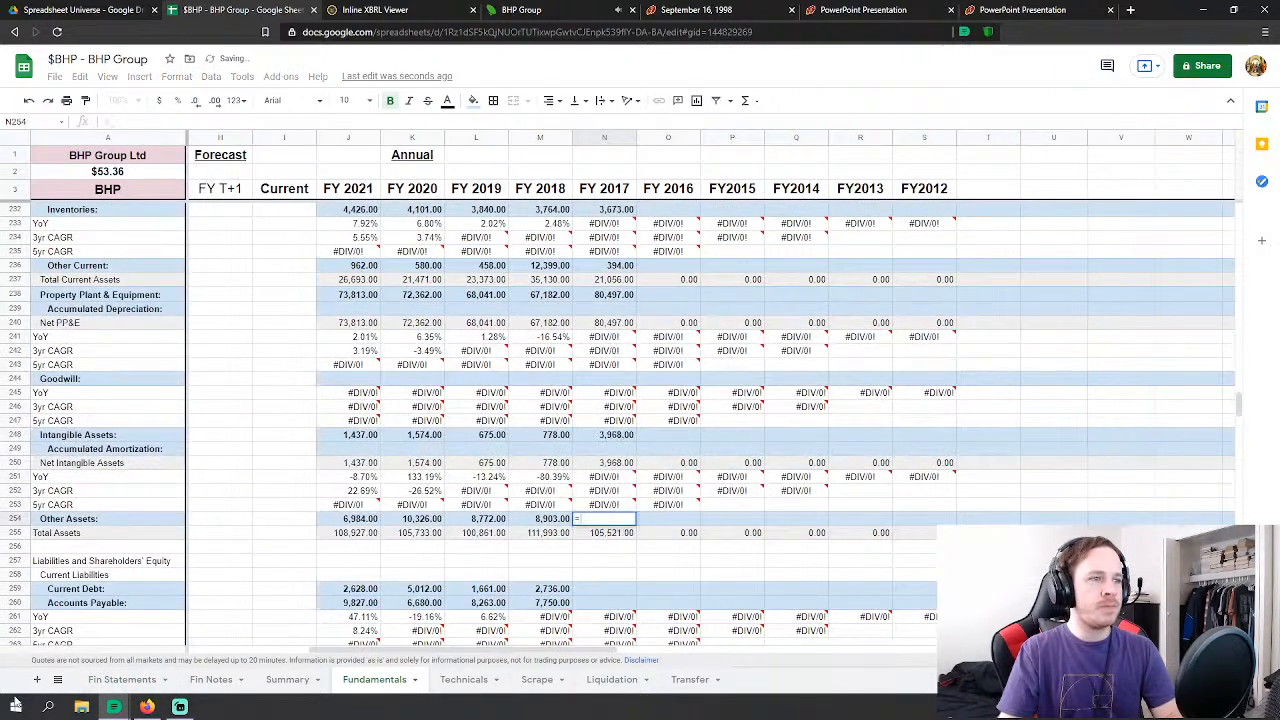
click(120, 679)
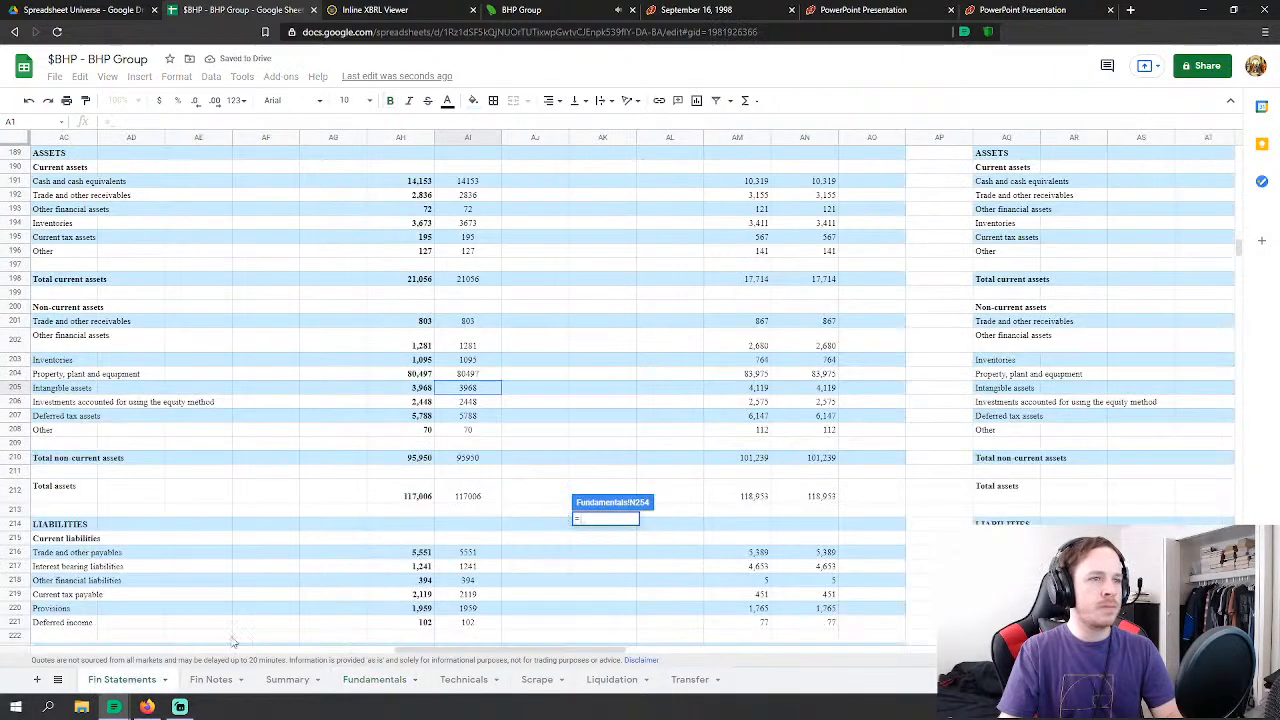
click(478, 324)
text(+)
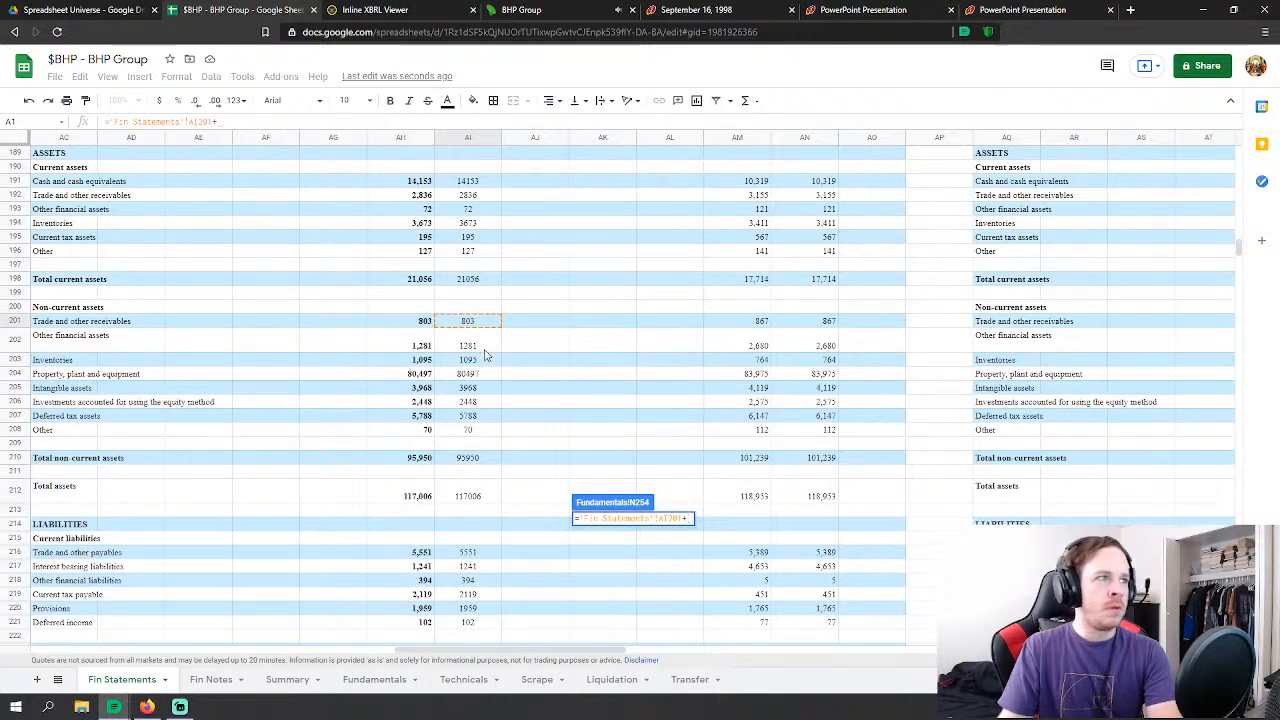
click(486, 345)
text(+)
click(481, 364)
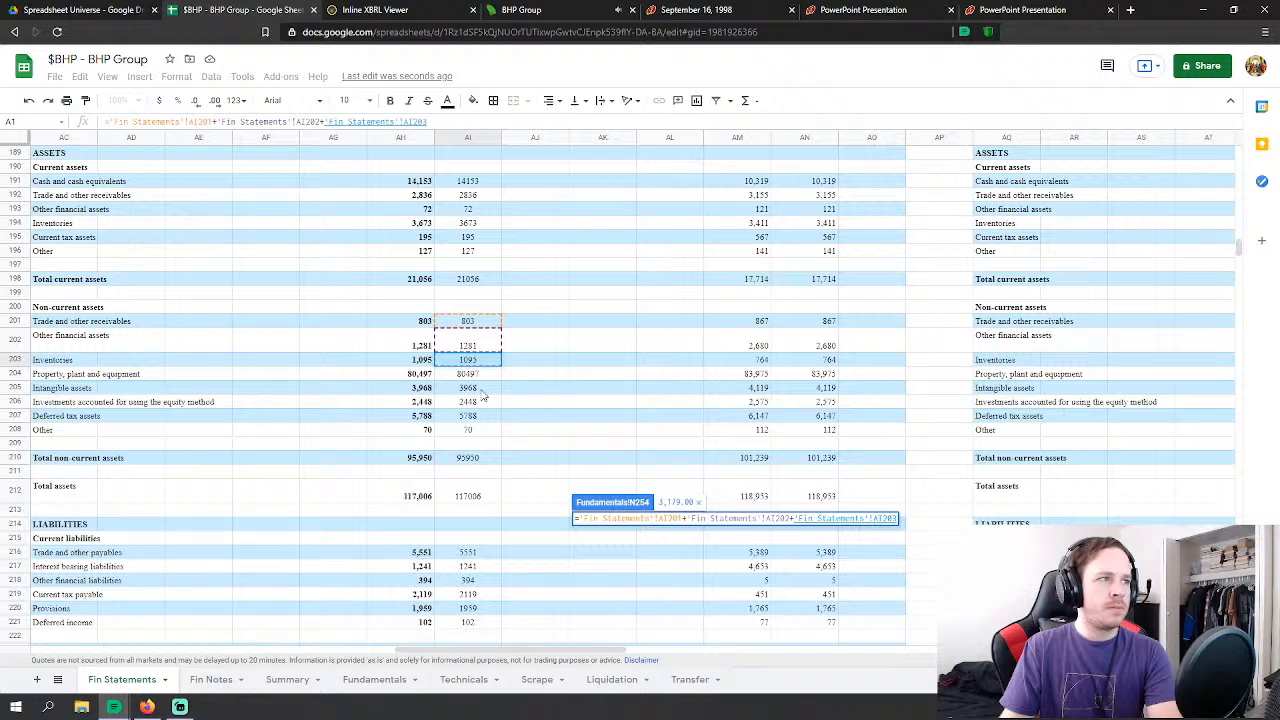
text(+)
click(480, 402)
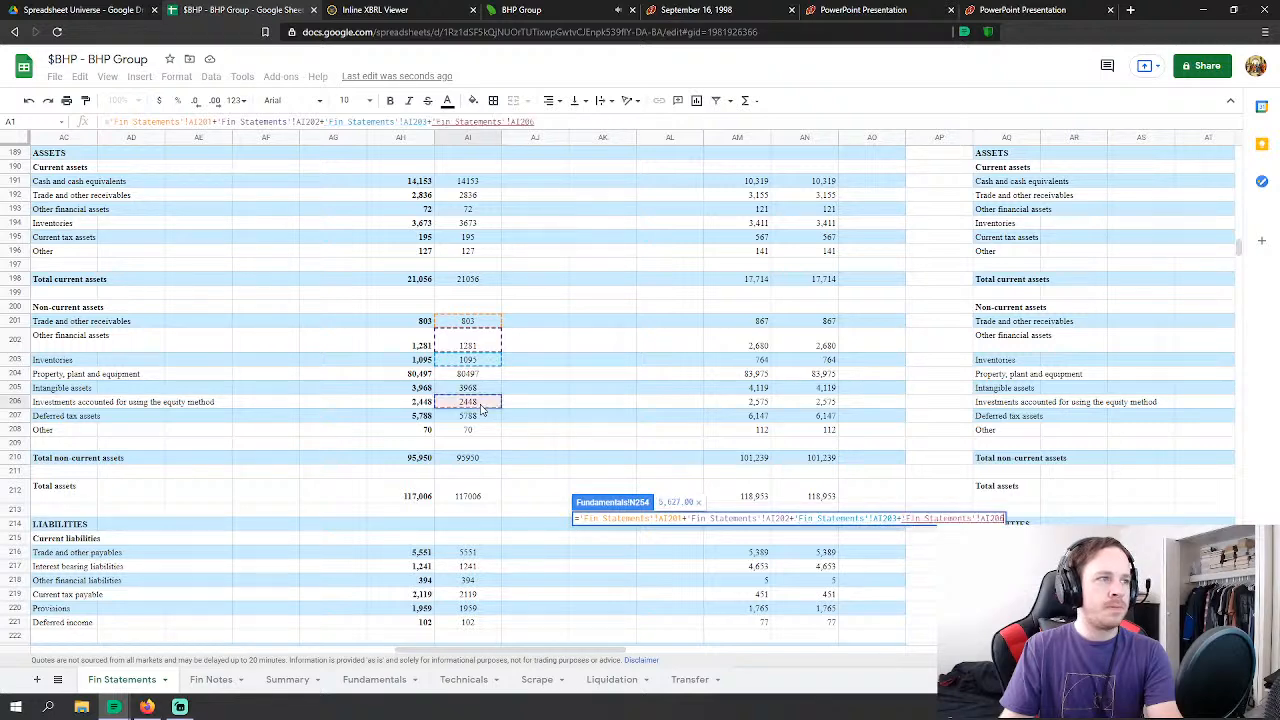
text(+)
click(481, 416)
text(+)
click(478, 430)
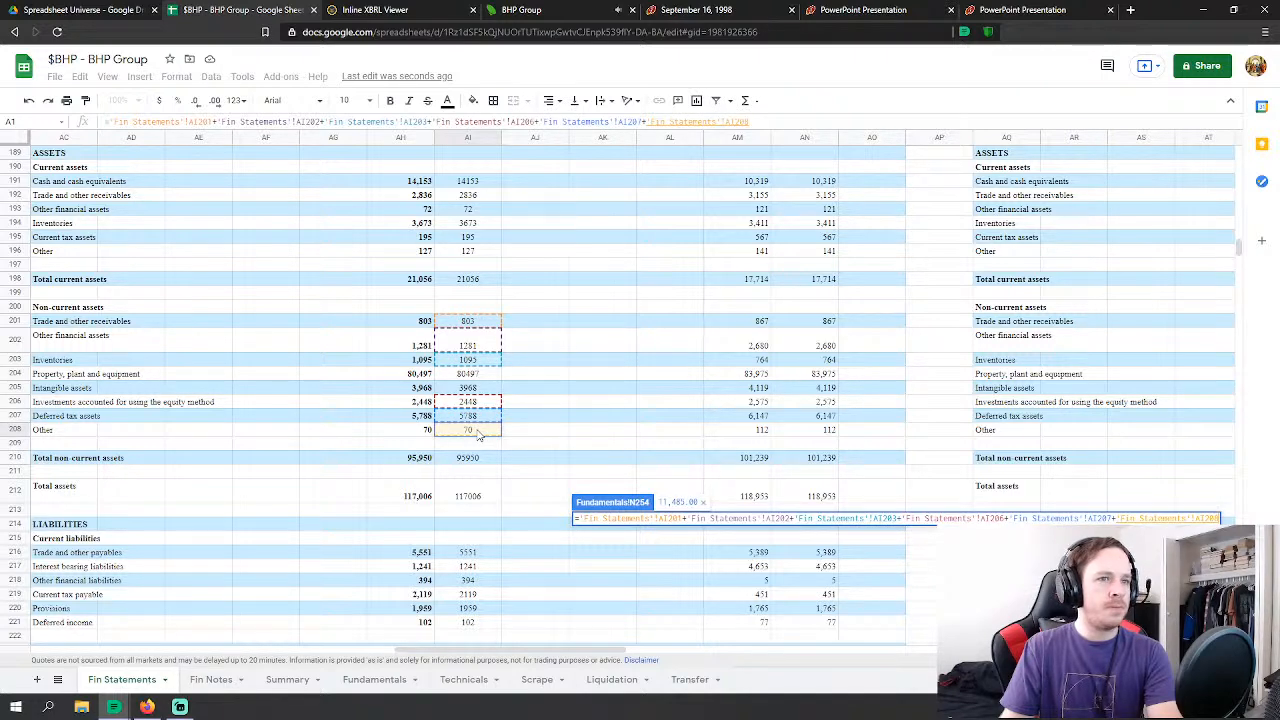
key(Return)
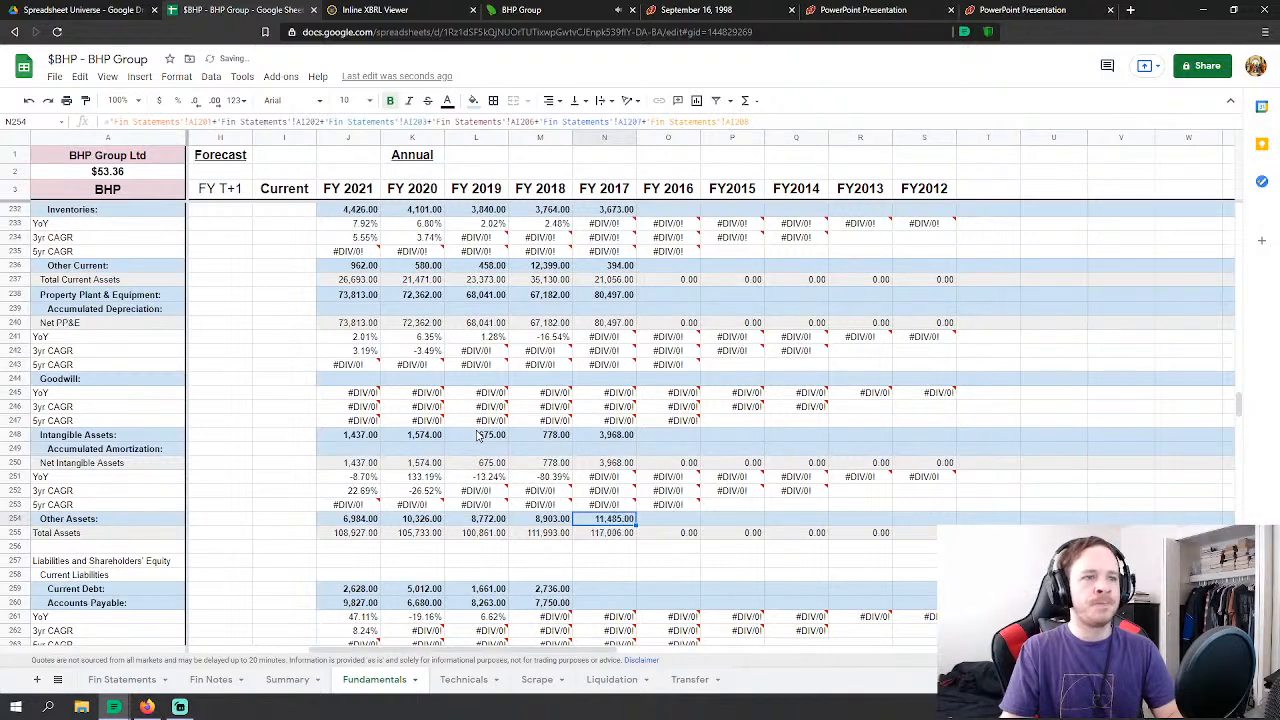
Step: Link FY 2017 Current Debt to the 2017 current interest bearing liabilities line, ='Fin Statements'!AI217
click(122, 680)
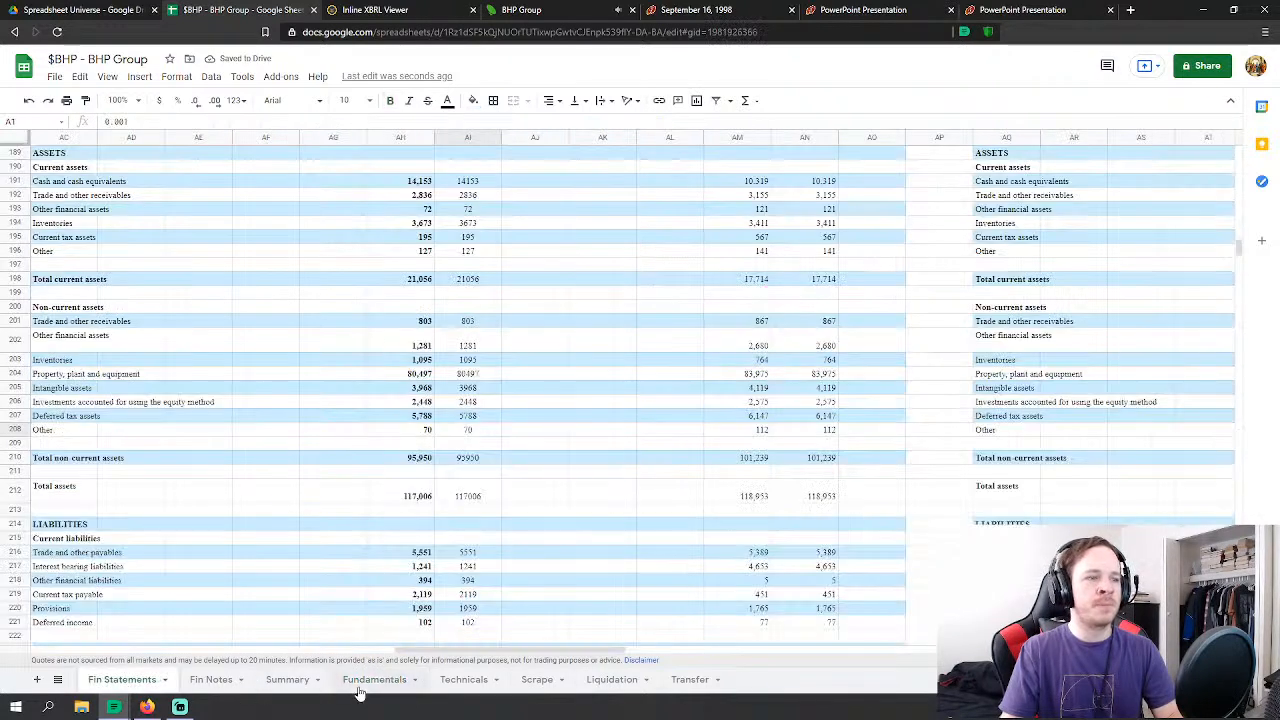
click(362, 686)
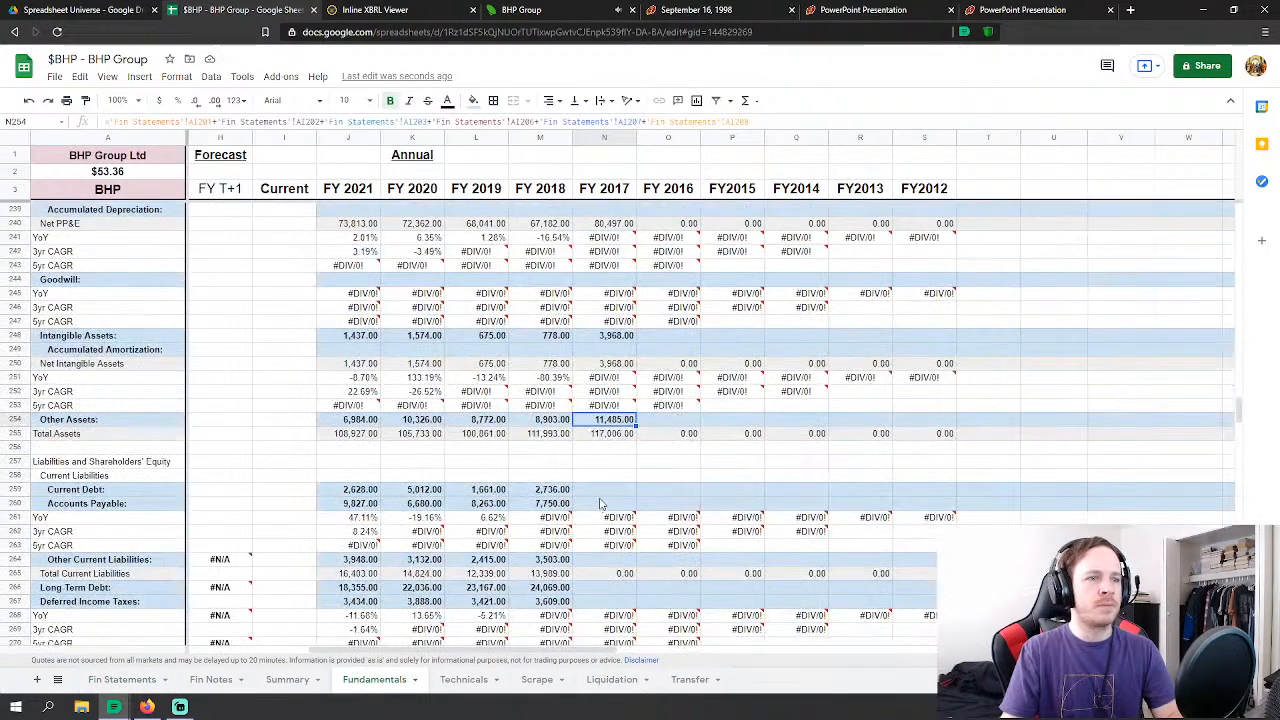
click(603, 490)
scroll(603, 490, down, 2)
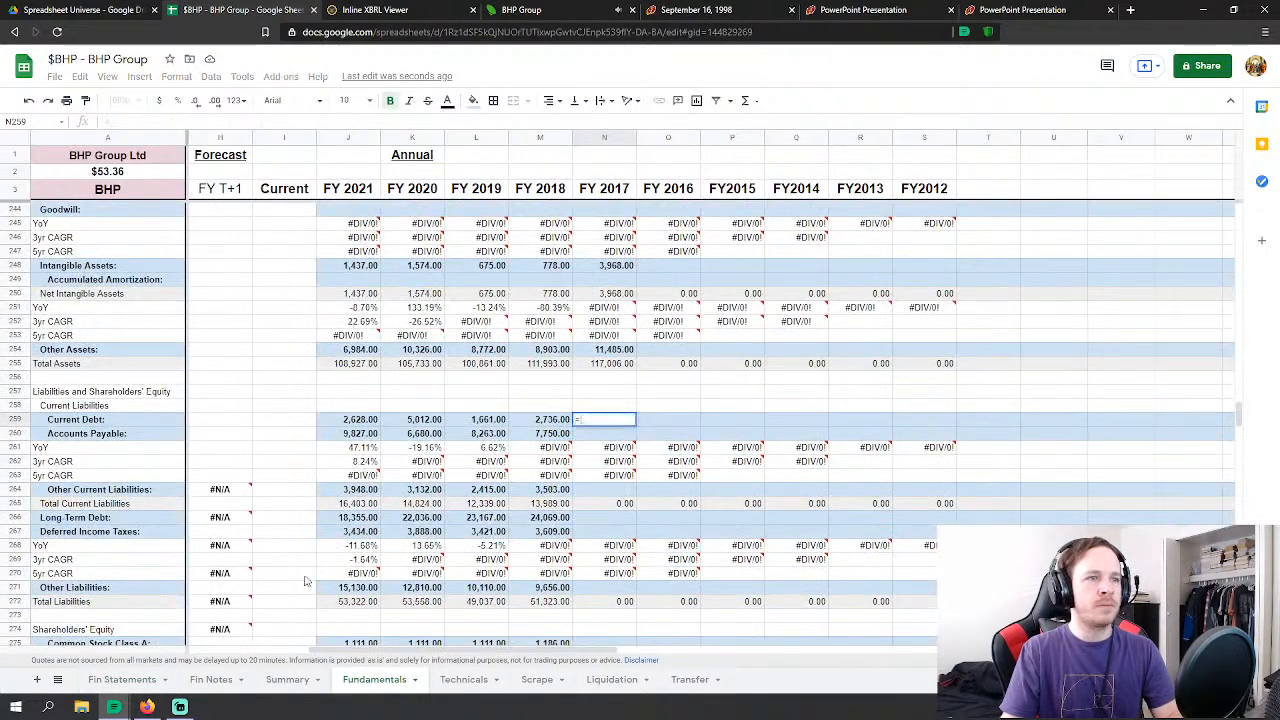
click(122, 680)
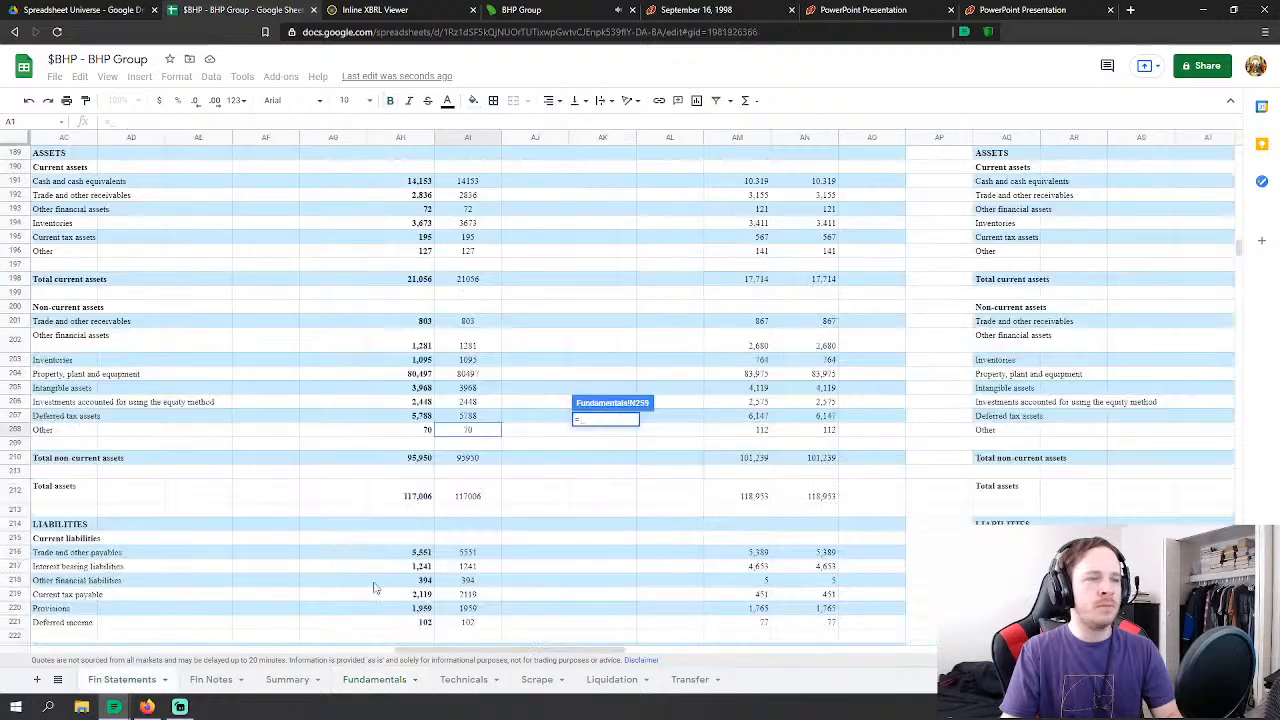
click(468, 566)
scroll(561, 528, down, 3)
key(Return)
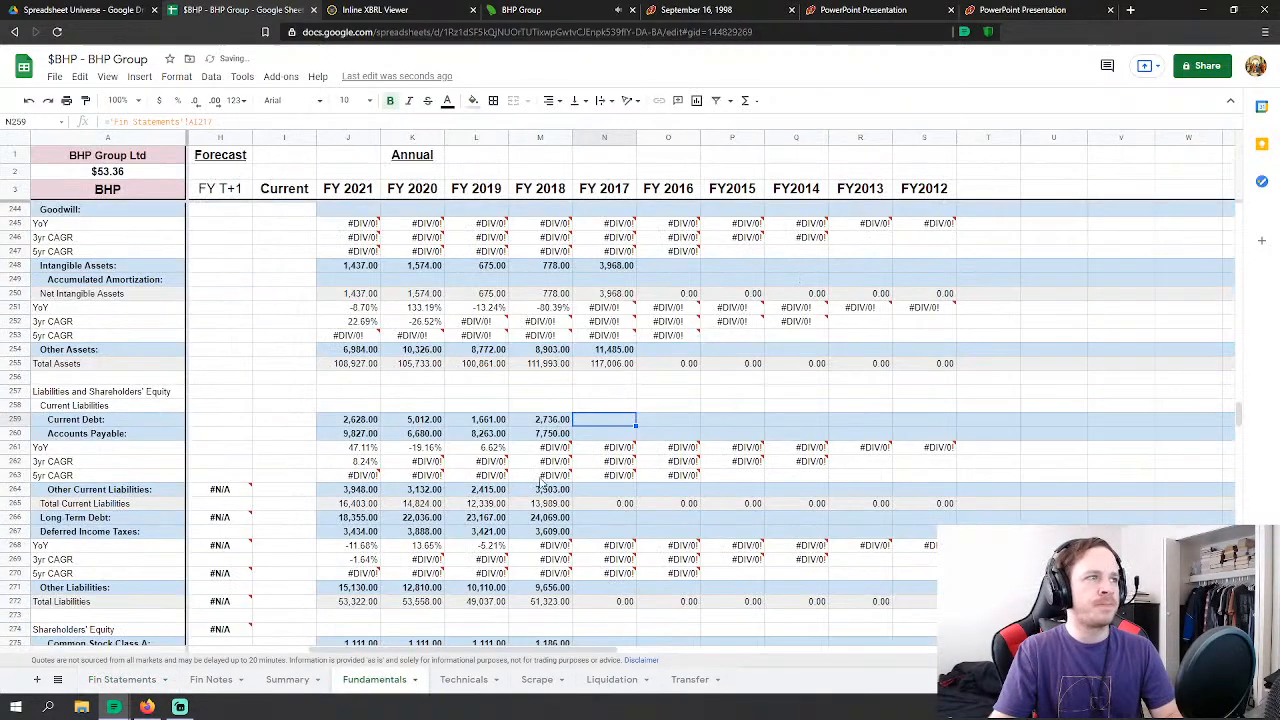
Step: Set FY 2017 Accounts Payable to 2017 current trade and other payables plus current tax payable, ='Fin Statements'!AI216+'Fin Statements'!AI219
click(604, 434)
text(=)
click(122, 680)
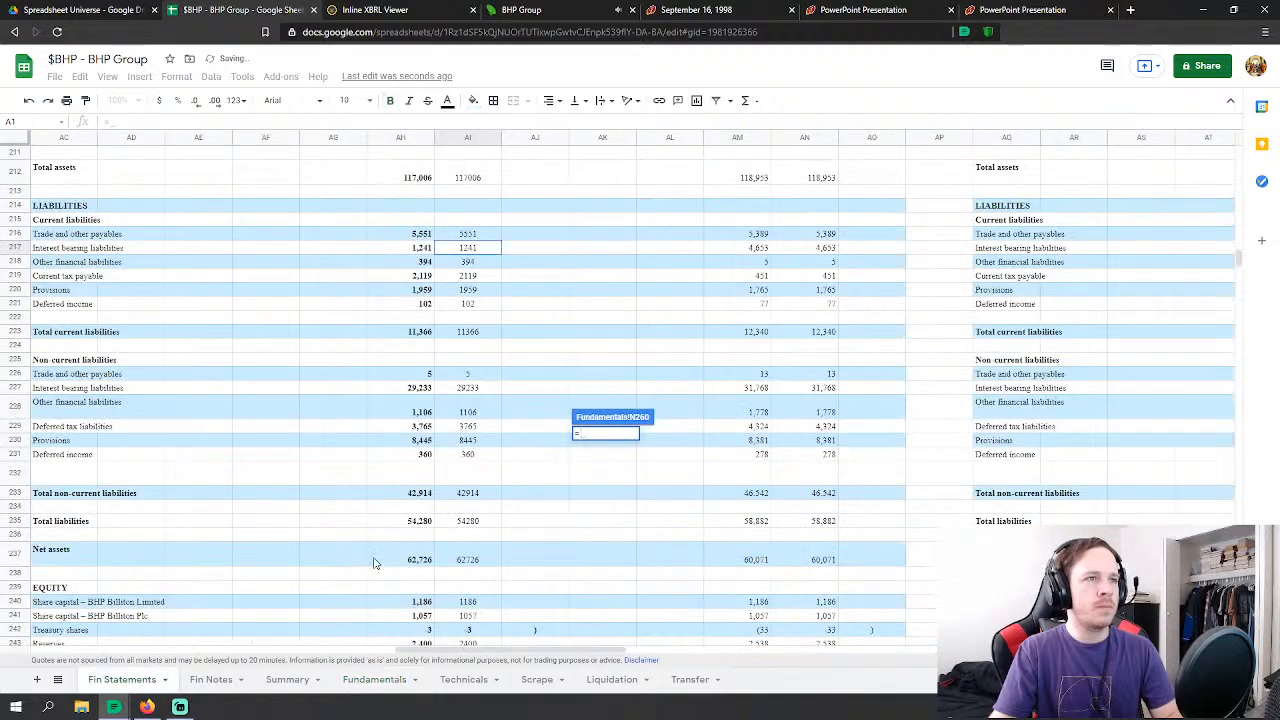
click(481, 236)
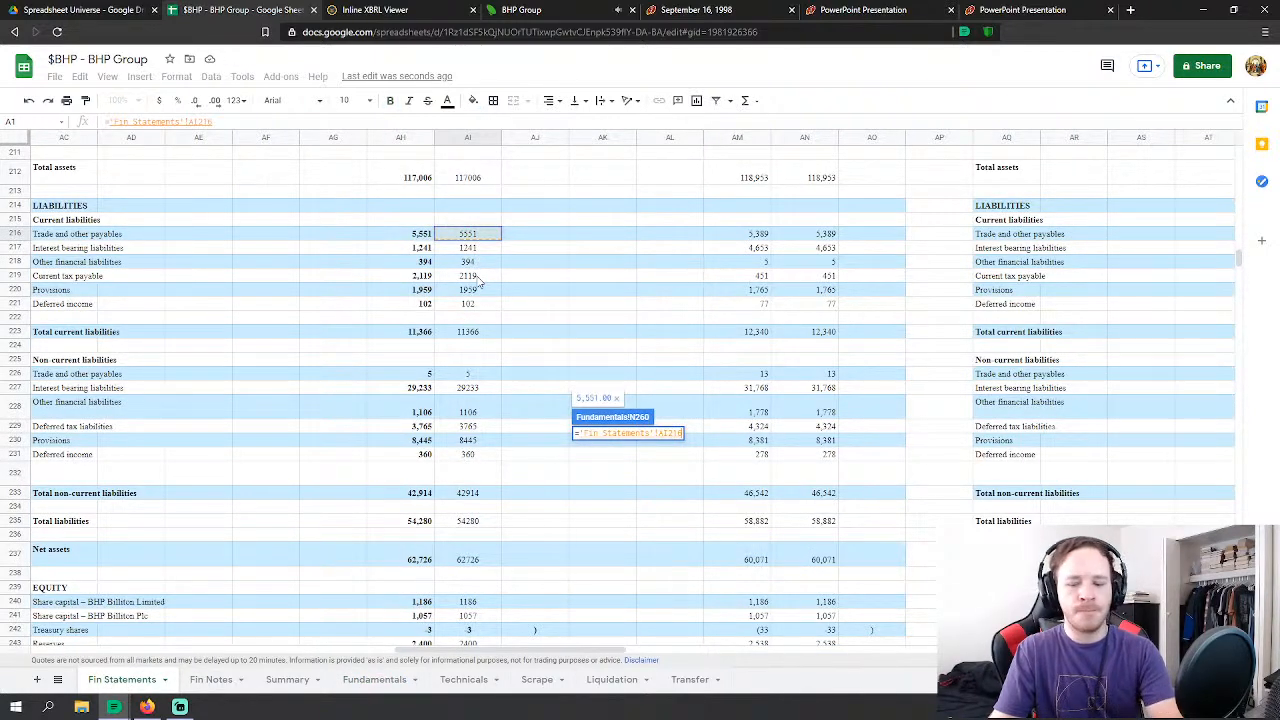
text(+)
click(476, 279)
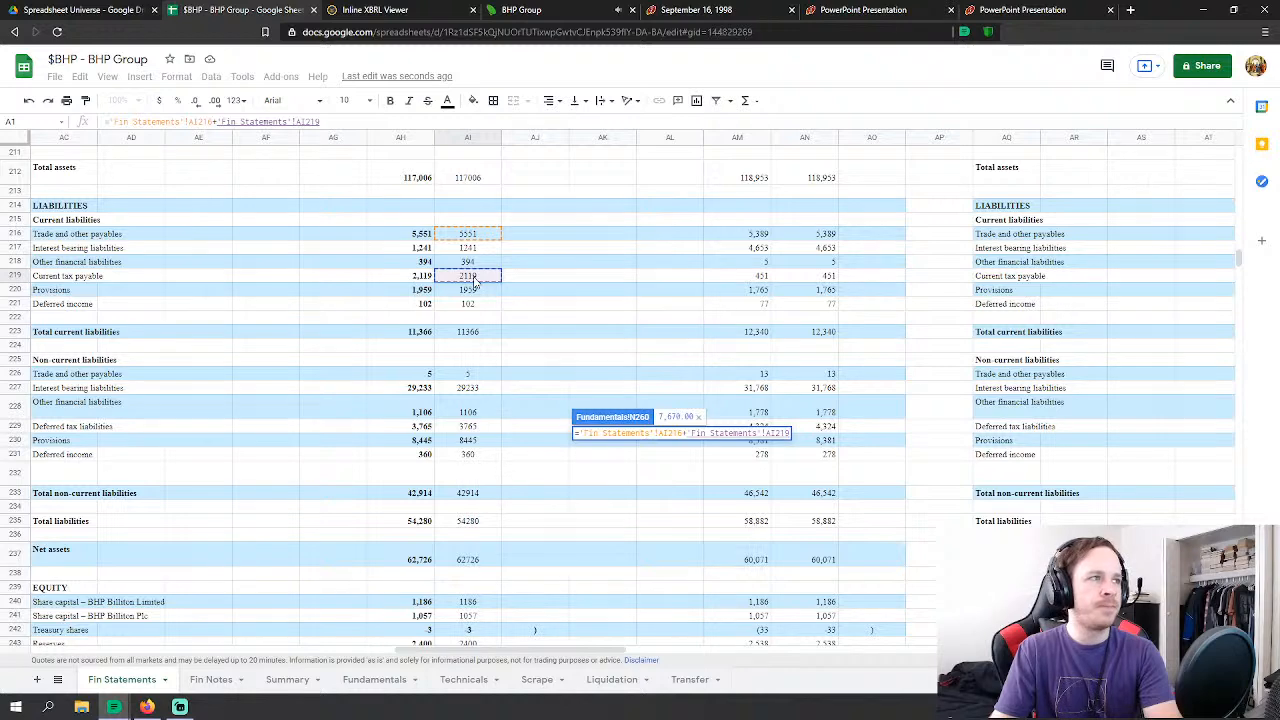
key(Return)
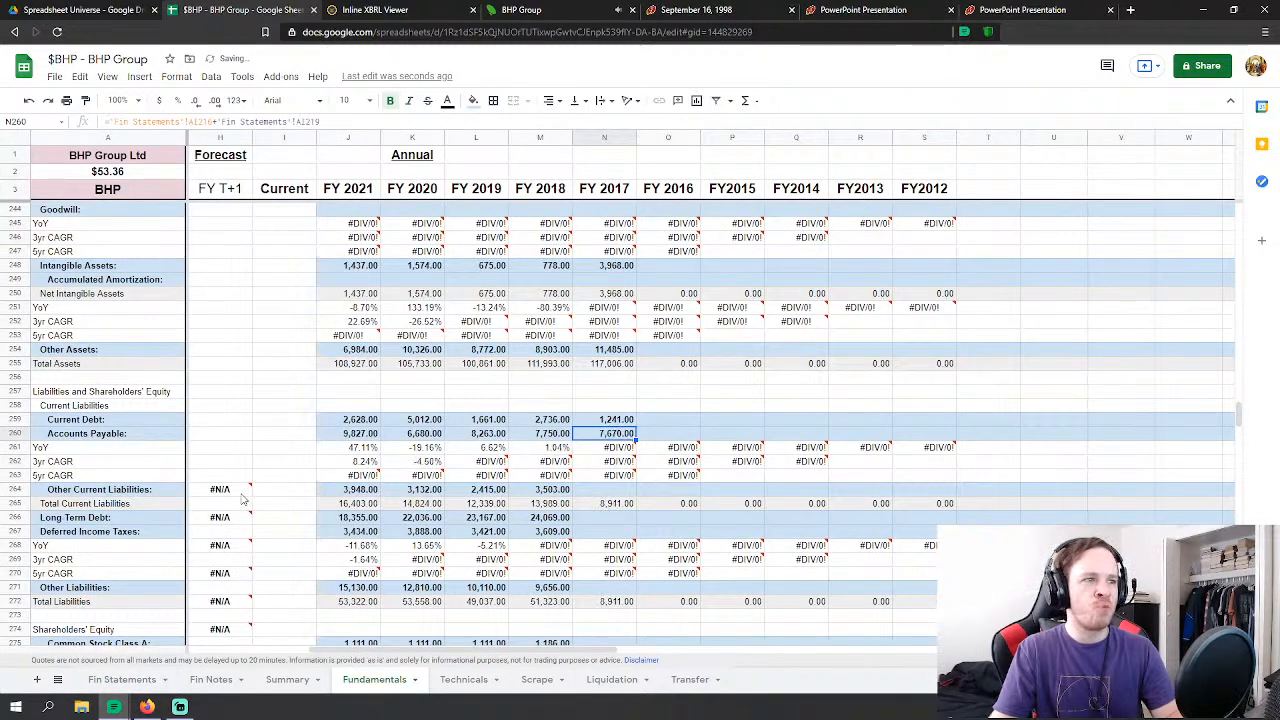
Step: Set FY 2017 Other Current Liabilities to 2017 other financial liabilities, provisions and deferred income, ='Fin Statements'!AI218+'Fin Statements'!AI220+'Fin Statements'!AI221
click(585, 492)
text(=)
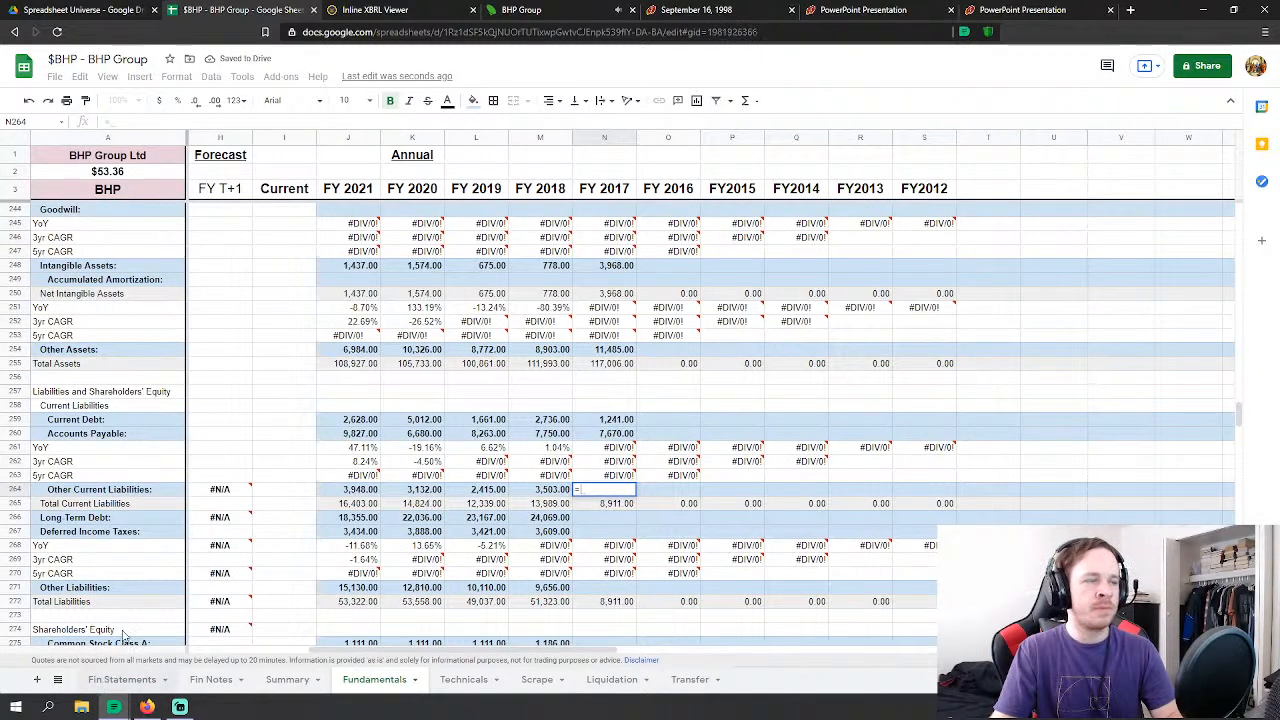
click(121, 679)
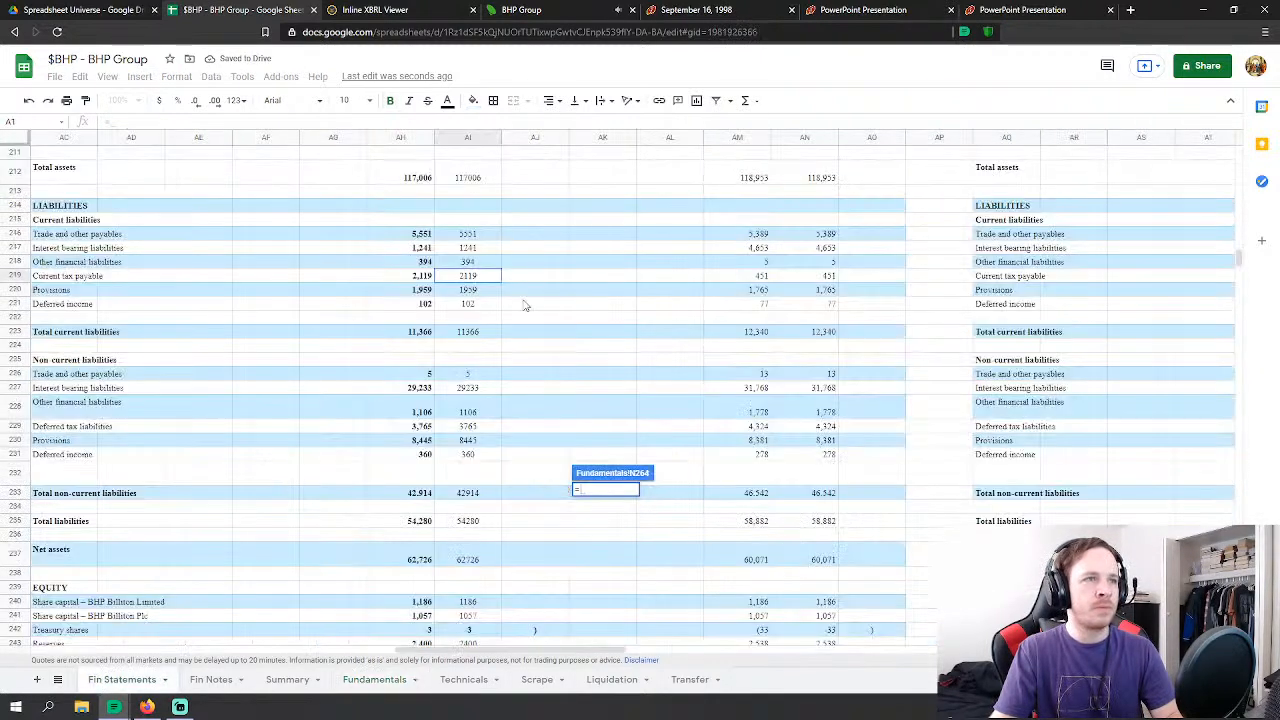
click(468, 262)
text(+)
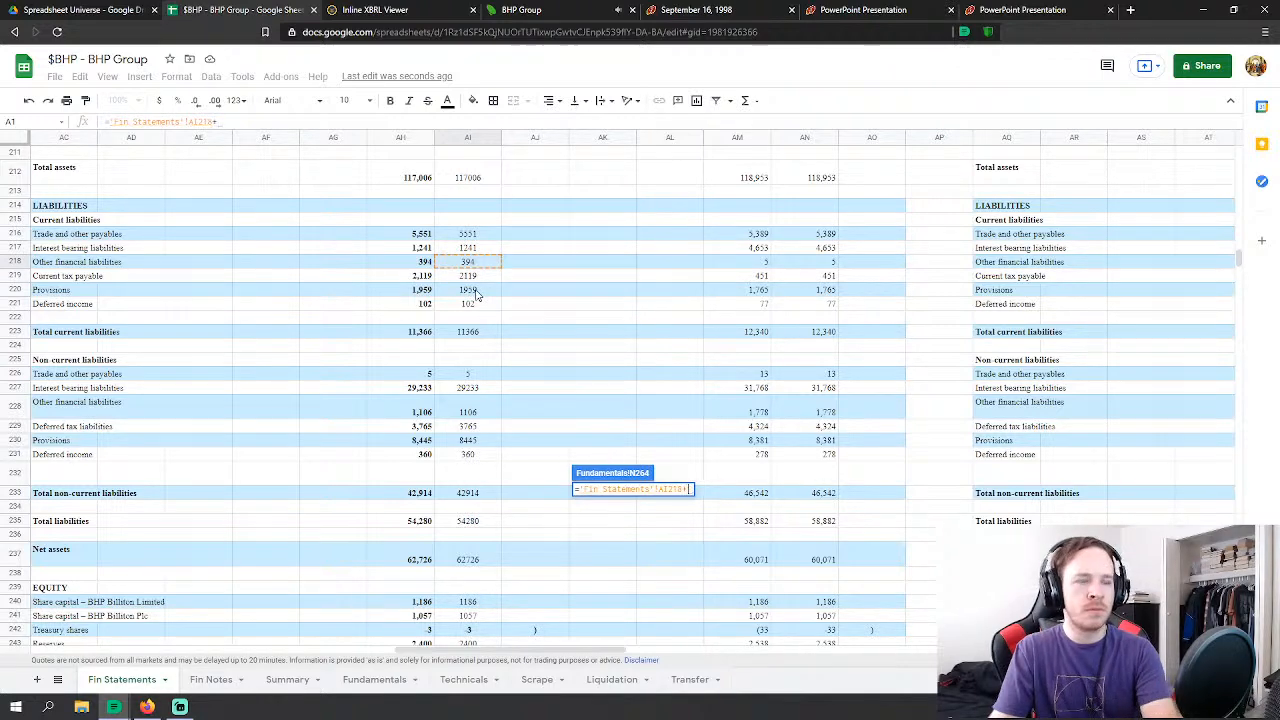
click(477, 290)
text(+)
click(477, 305)
key(Return)
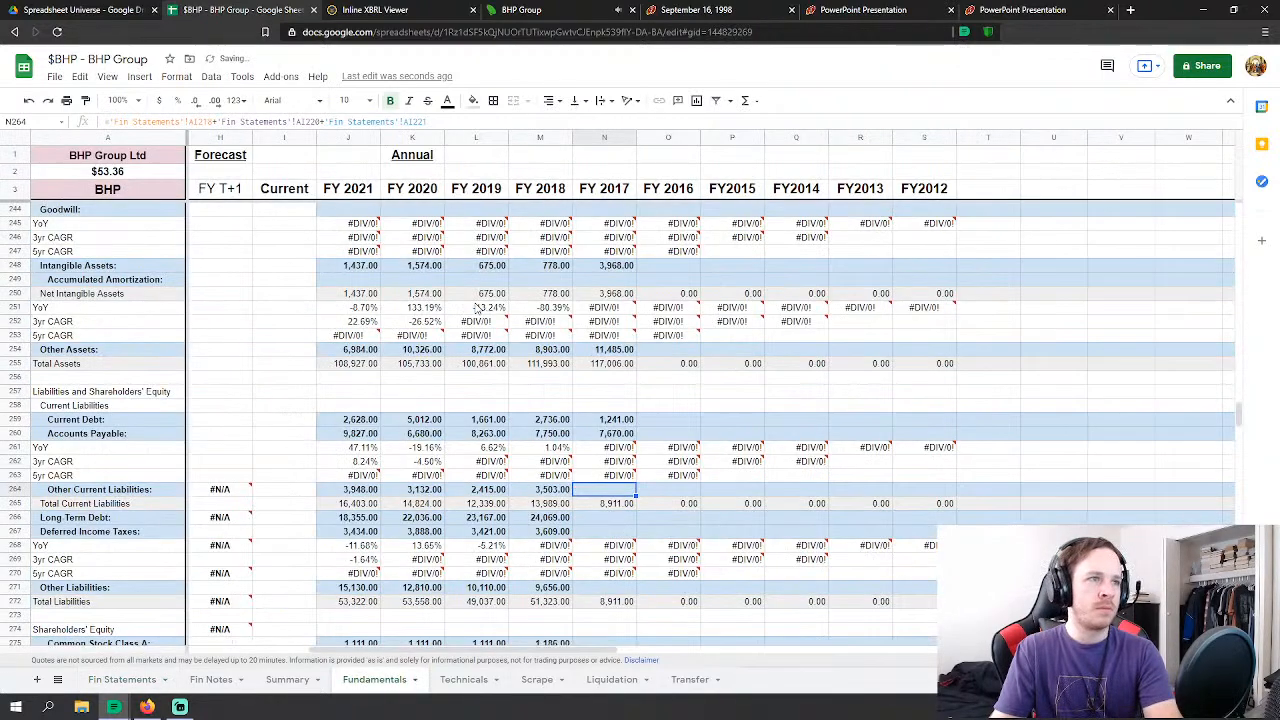
Step: Link FY 2017 Long Term Debt to the 2017 non-current interest bearing liabilities line, ='Fin Statements'!AI227
click(604, 517)
text(=)
click(122, 679)
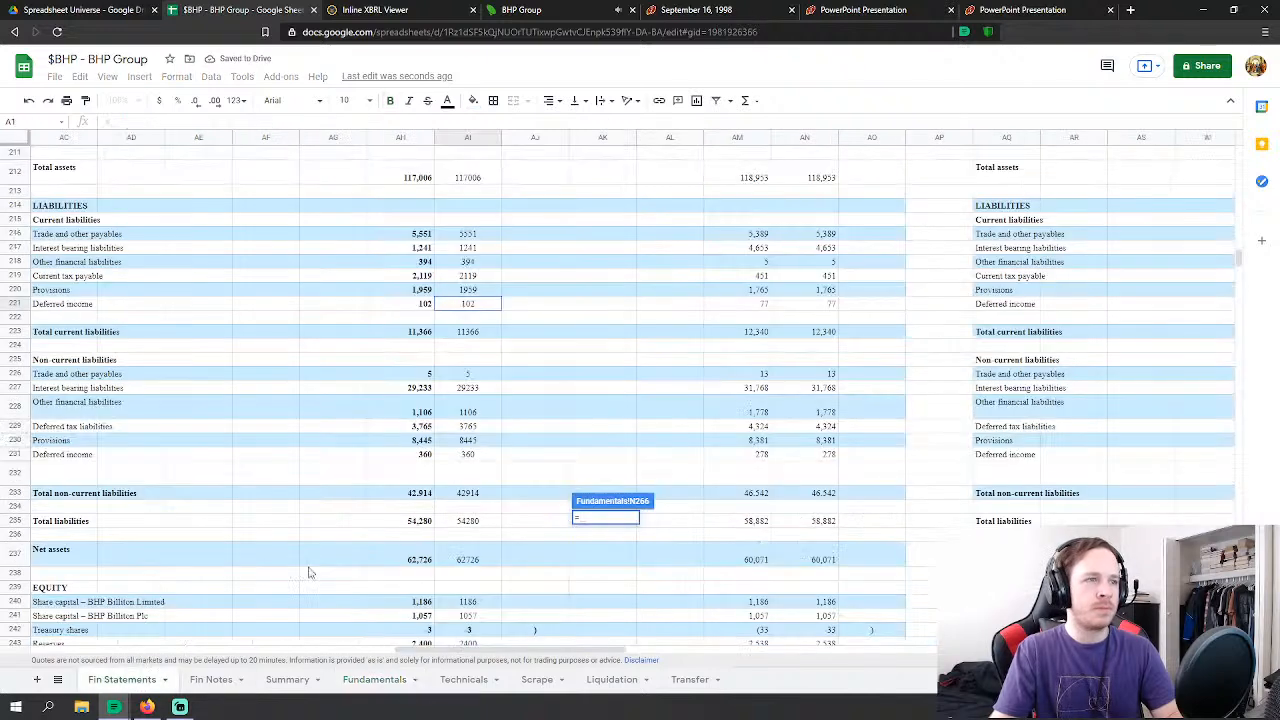
click(470, 388)
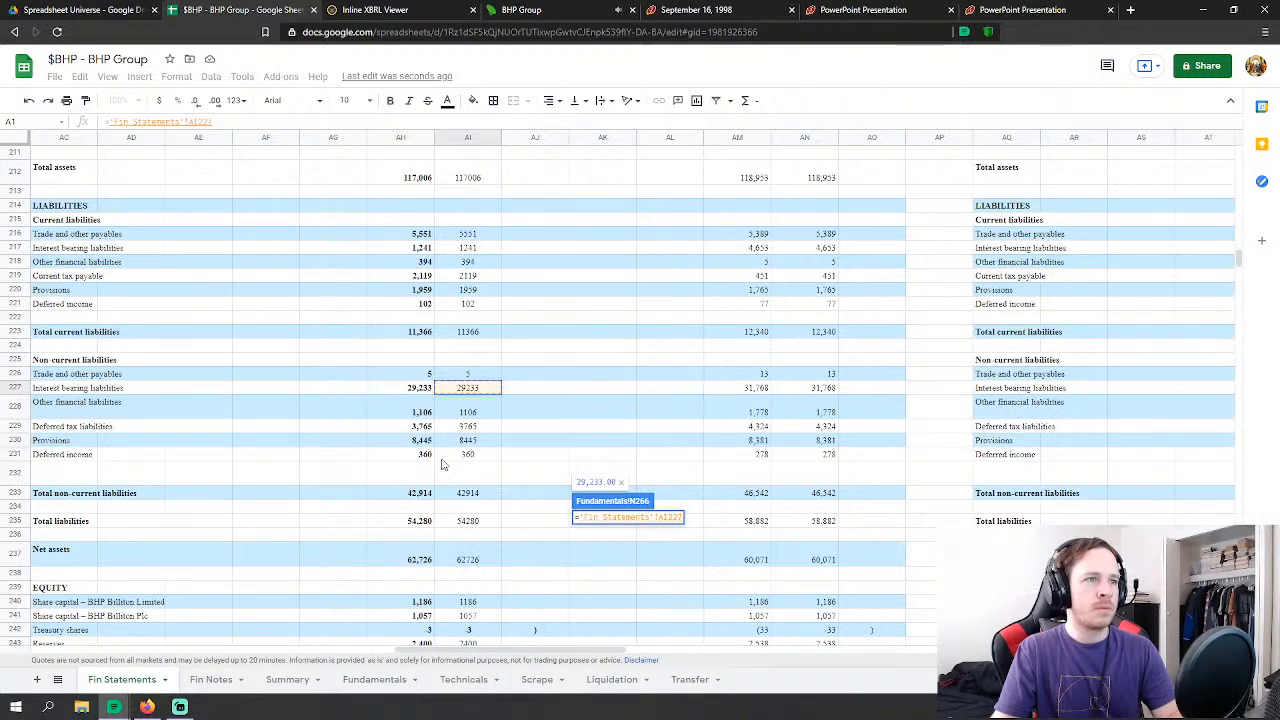
key(Return)
scroll(633, 443, down, 1)
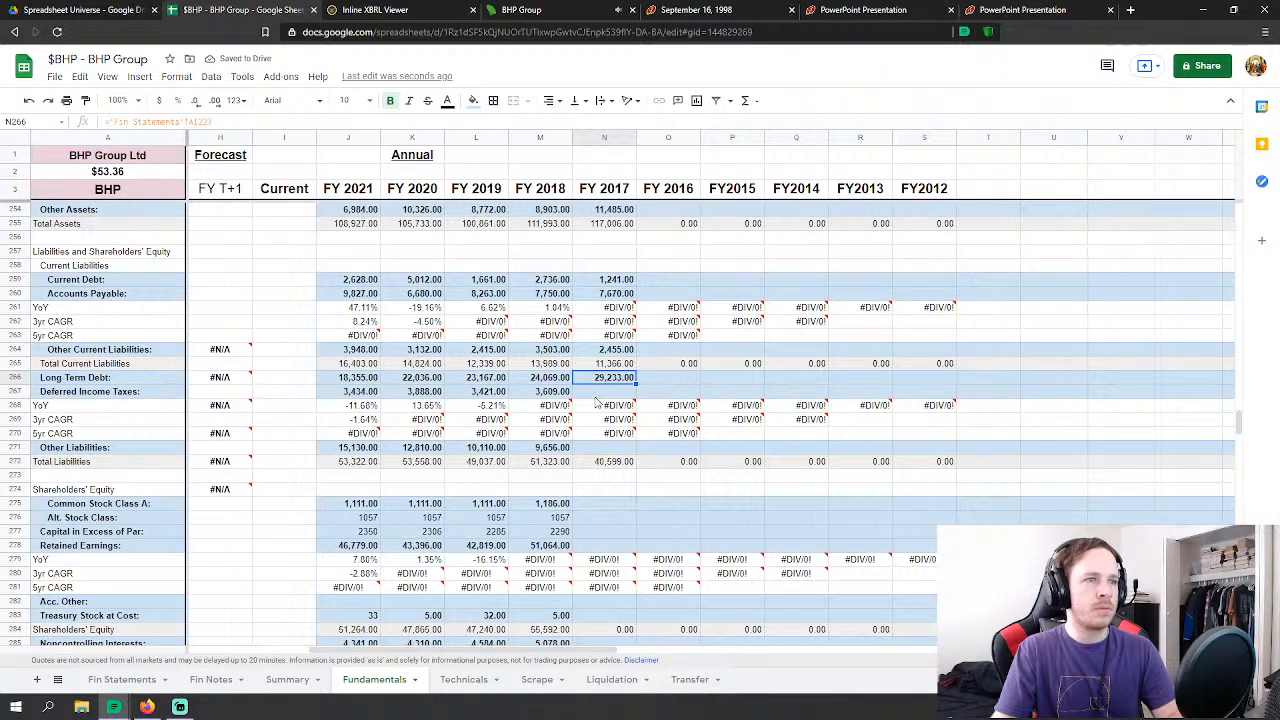
Step: Link FY 2017 Deferred Income Taxes to the 2017 non-current deferred tax liabilities line, ='Fin Statements'!AI229
click(605, 391)
text(=)
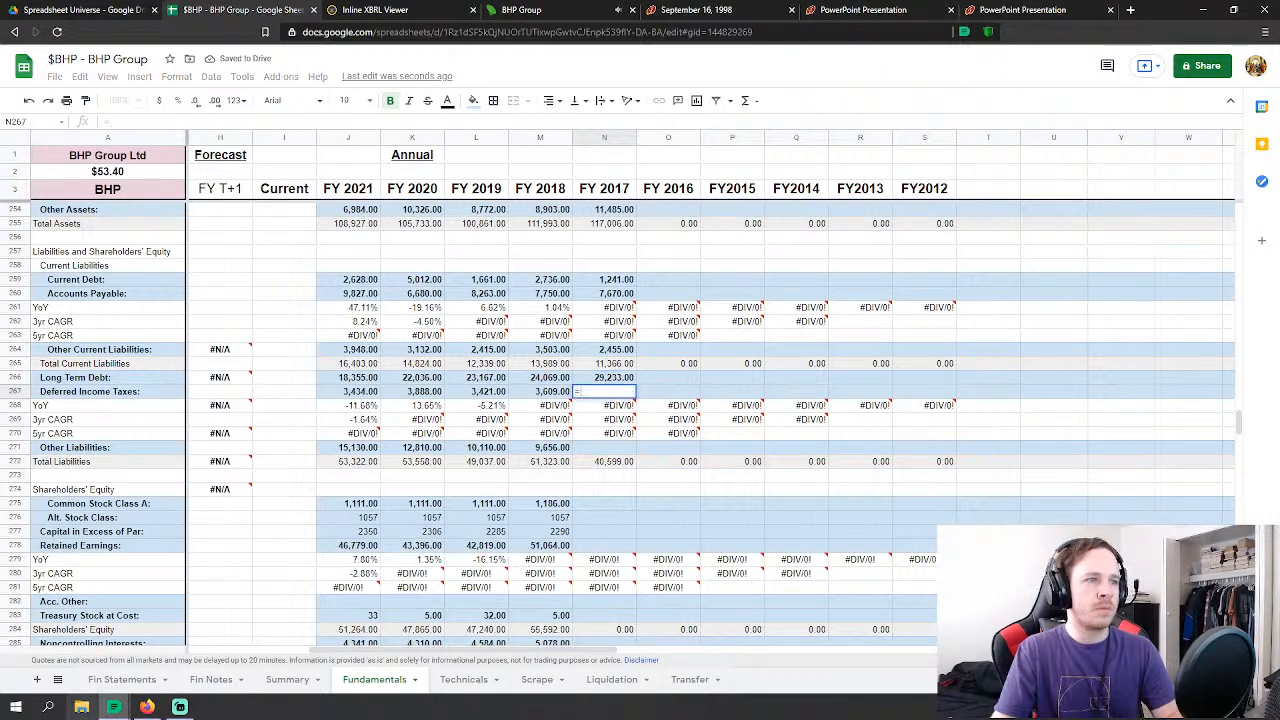
click(122, 680)
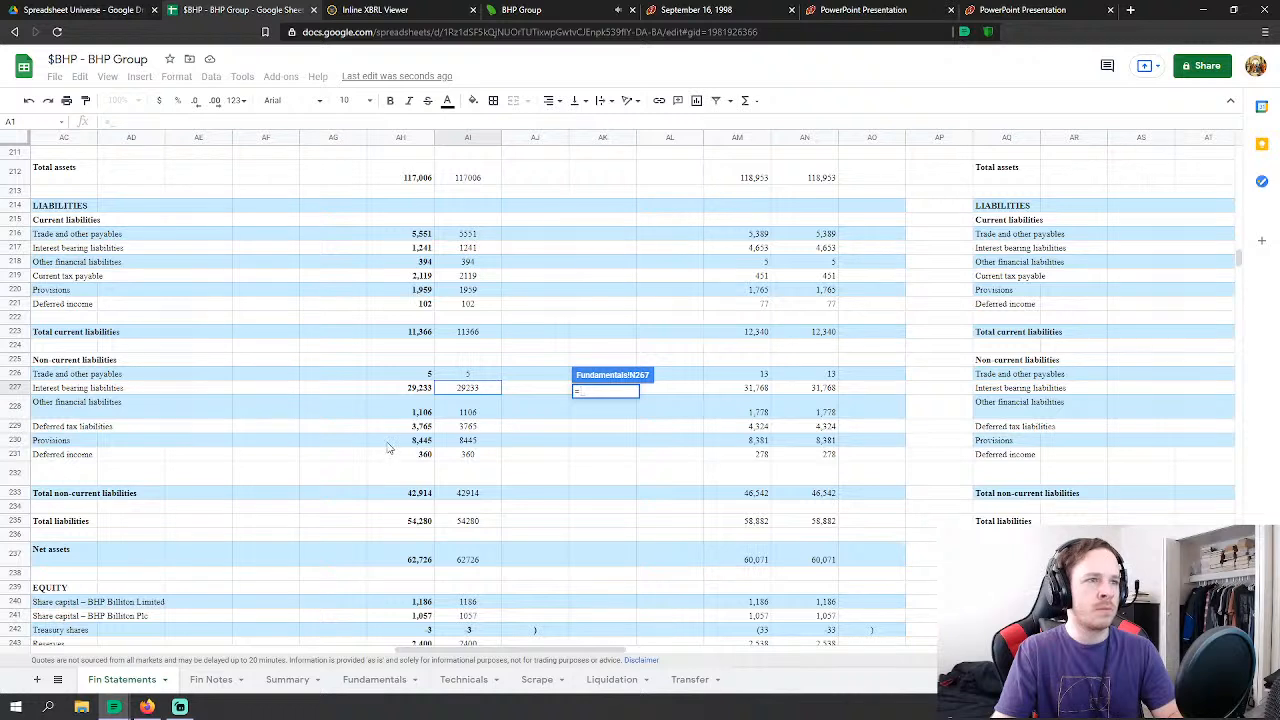
click(470, 426)
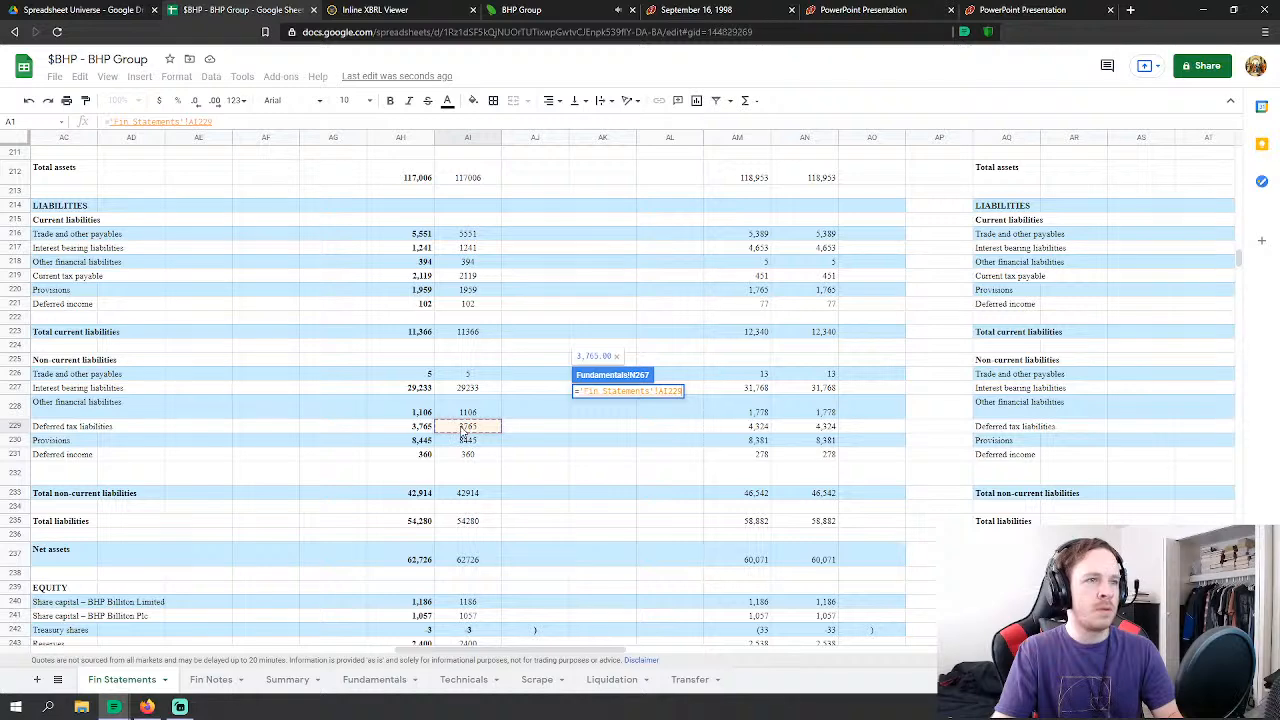
key(Return)
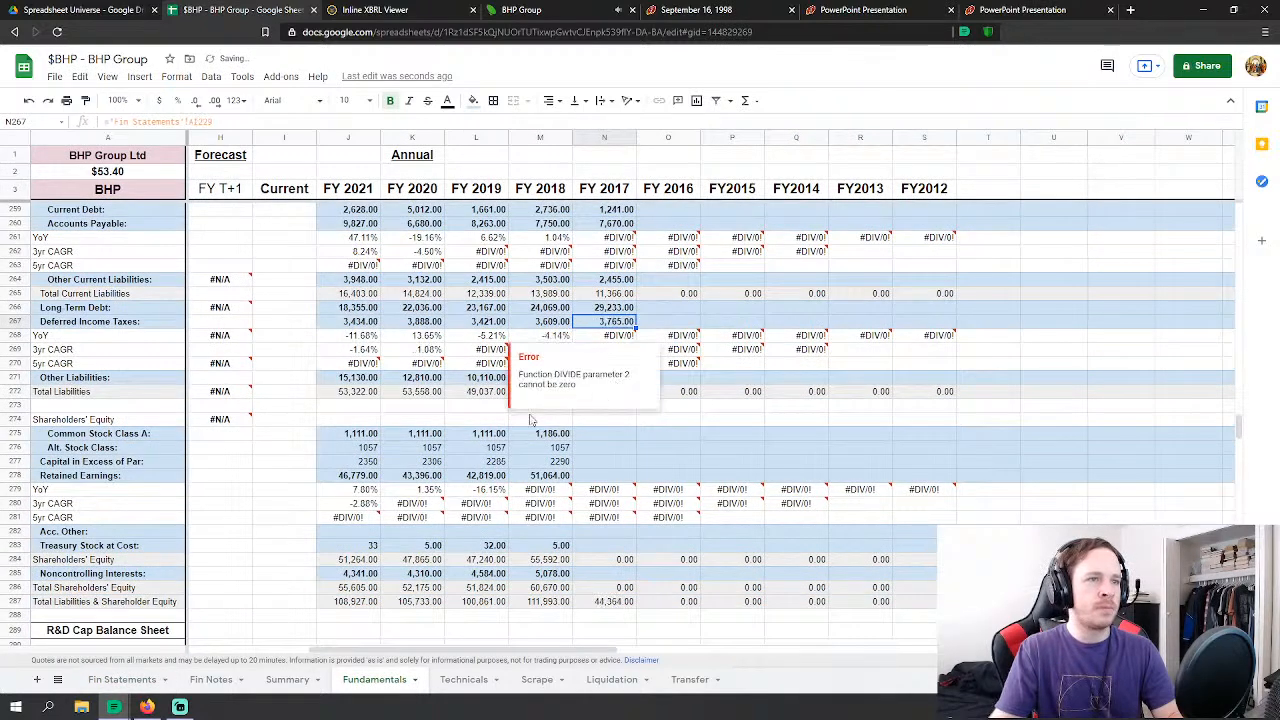
Step: Set FY 2017 Other Liabilities to 2017 non-current payables, other financial liabilities, provisions and deferred income, ='Fin Statements'!AI226+'Fin Statements'!AI228+'Fin Statements'!AI230+'Fin Statements'!AI231
click(697, 419)
click(629, 379)
text(=)
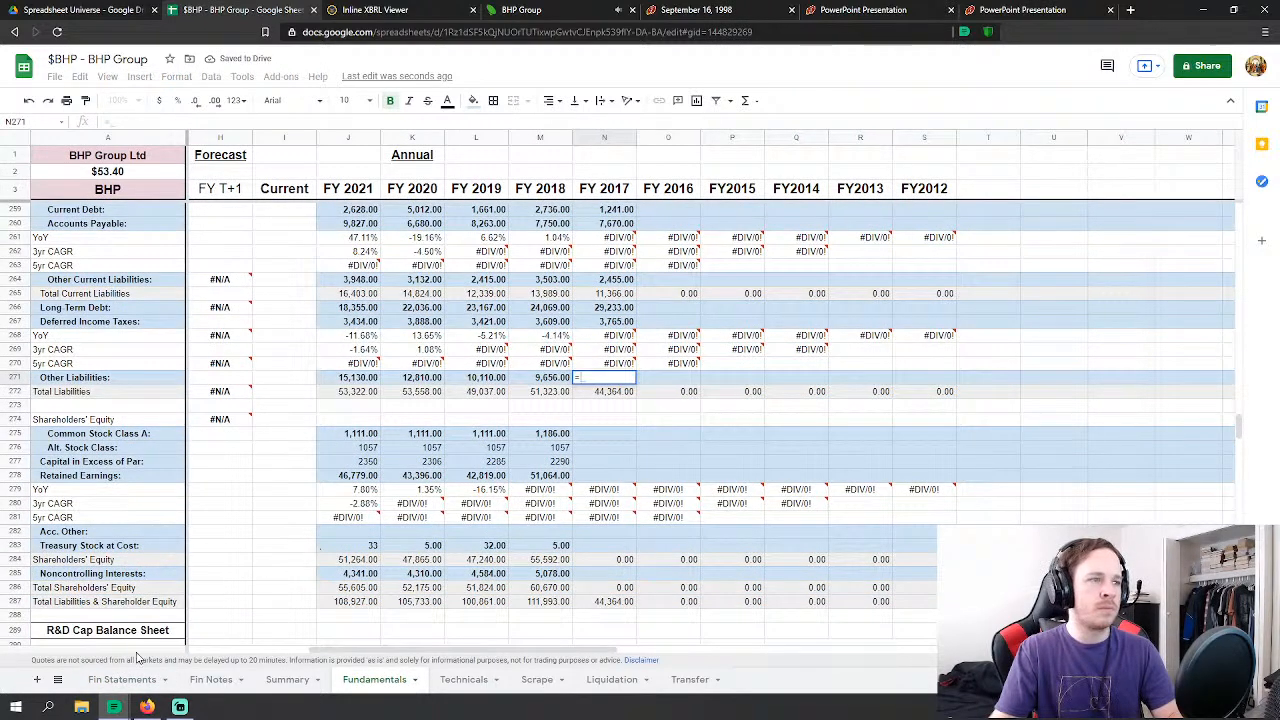
click(125, 680)
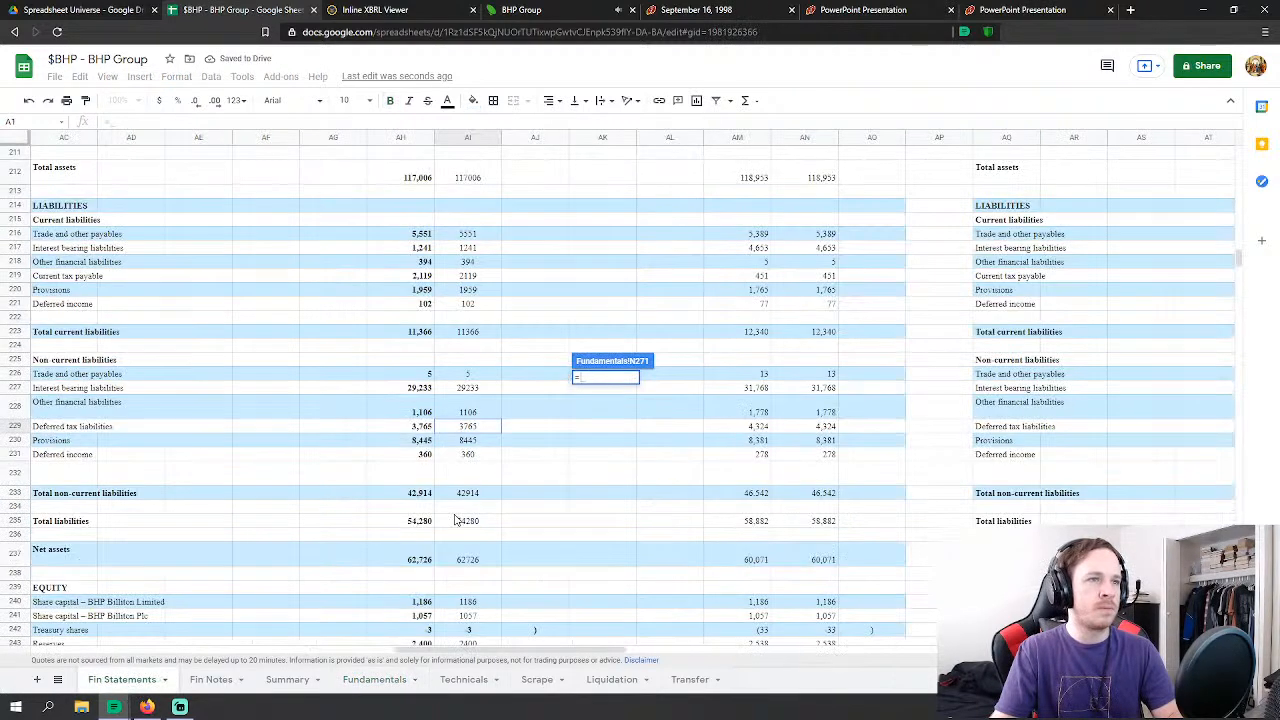
click(467, 374)
text(+)
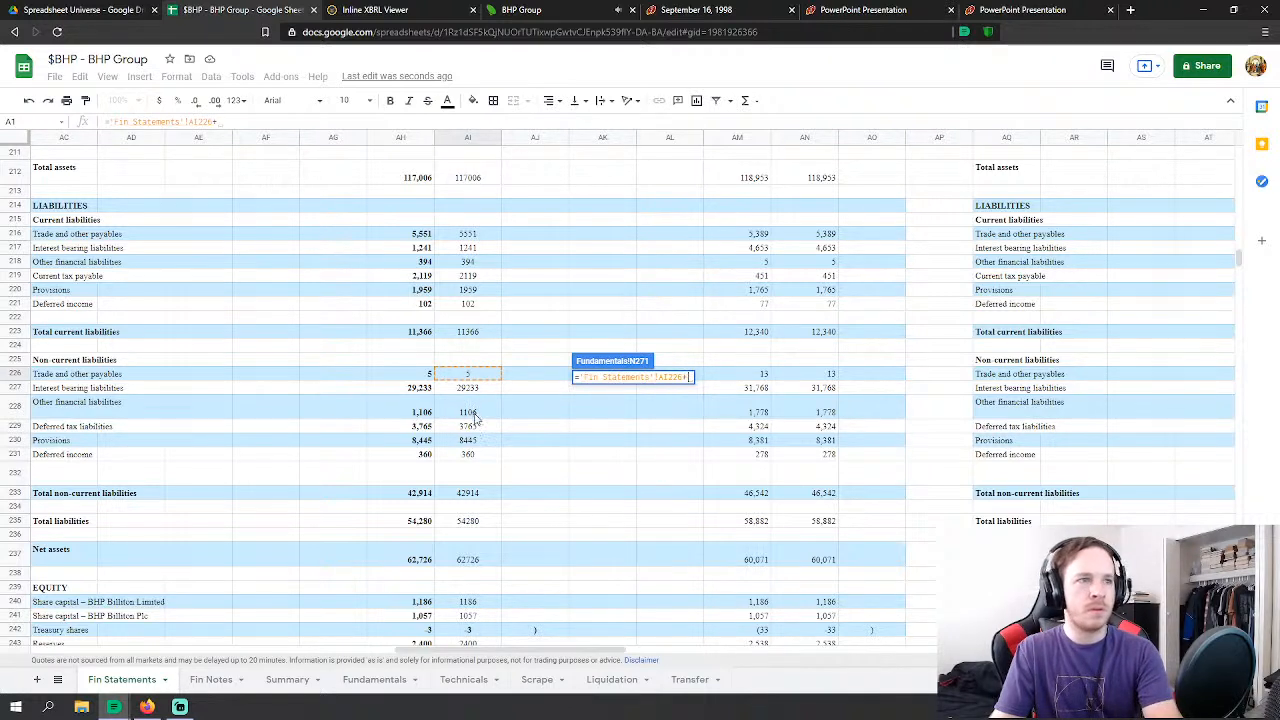
click(470, 411)
text(+)
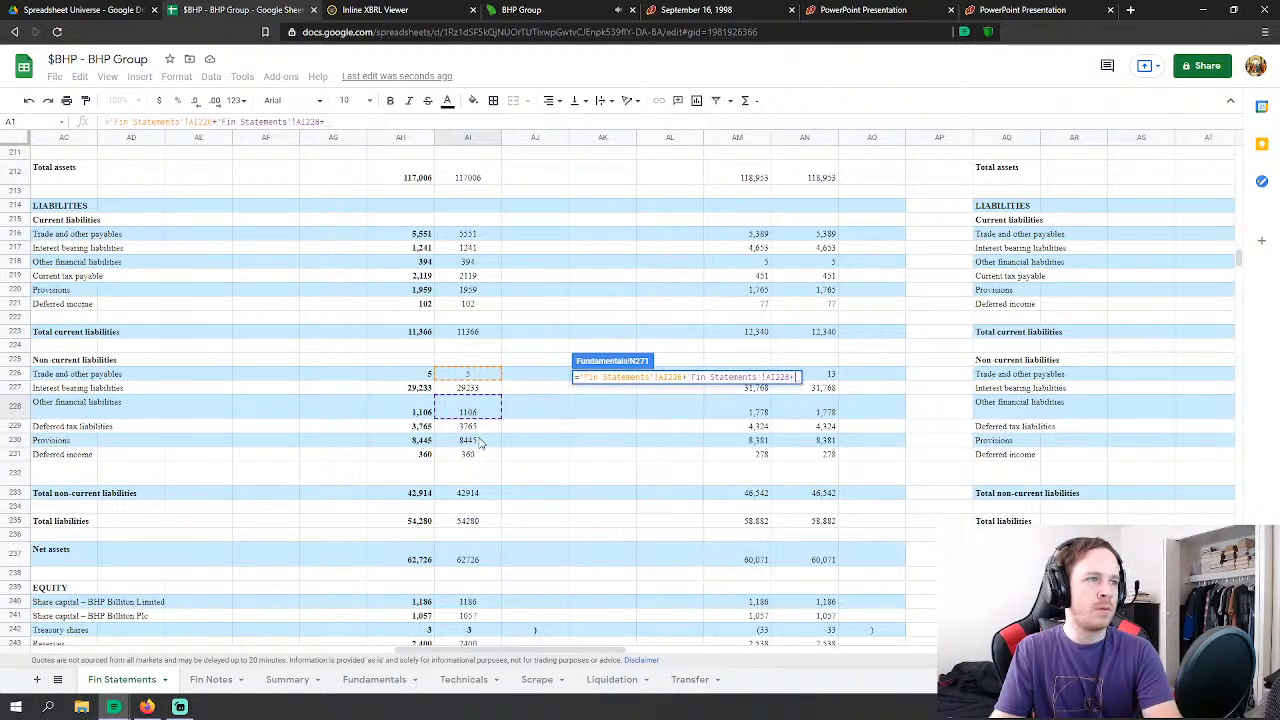
click(477, 441)
text(+)
click(479, 455)
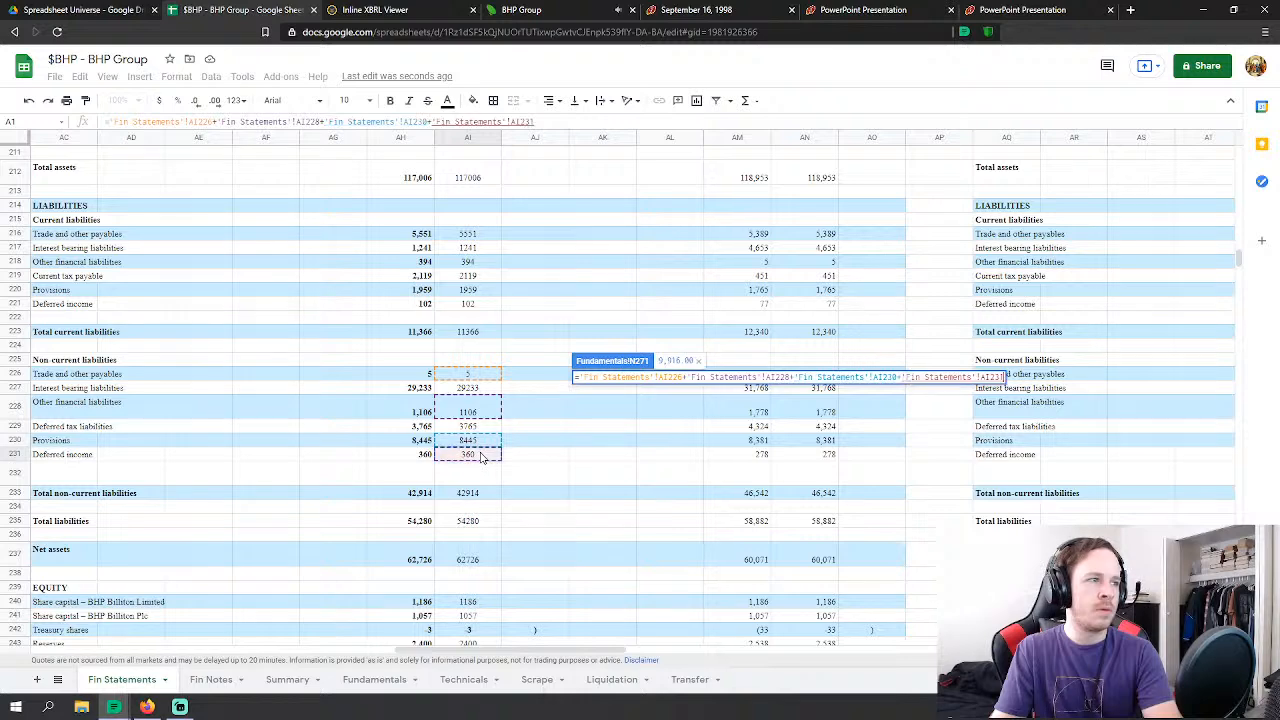
key(Return)
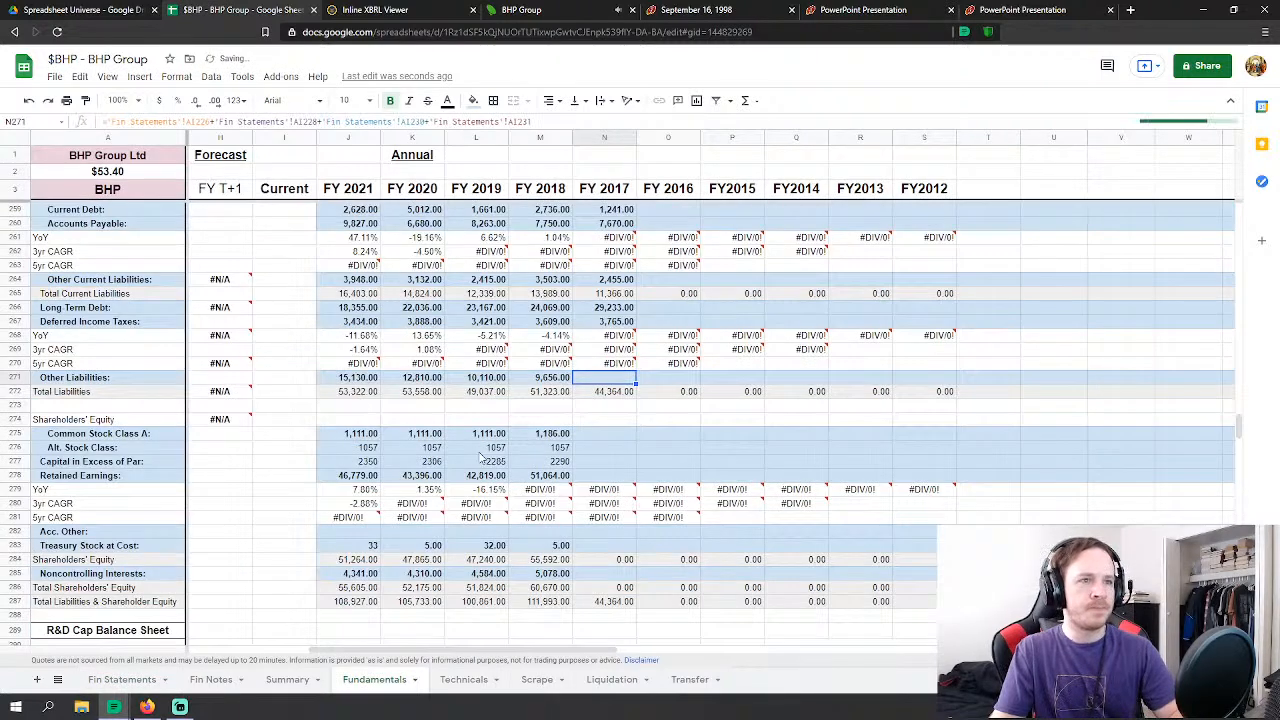
Step: Link FY 2017 Common Stock Class A to the 2017 BHP Billiton Limited share capital line, ='Fin Statements'!AI240
click(596, 434)
text(=)
click(113, 688)
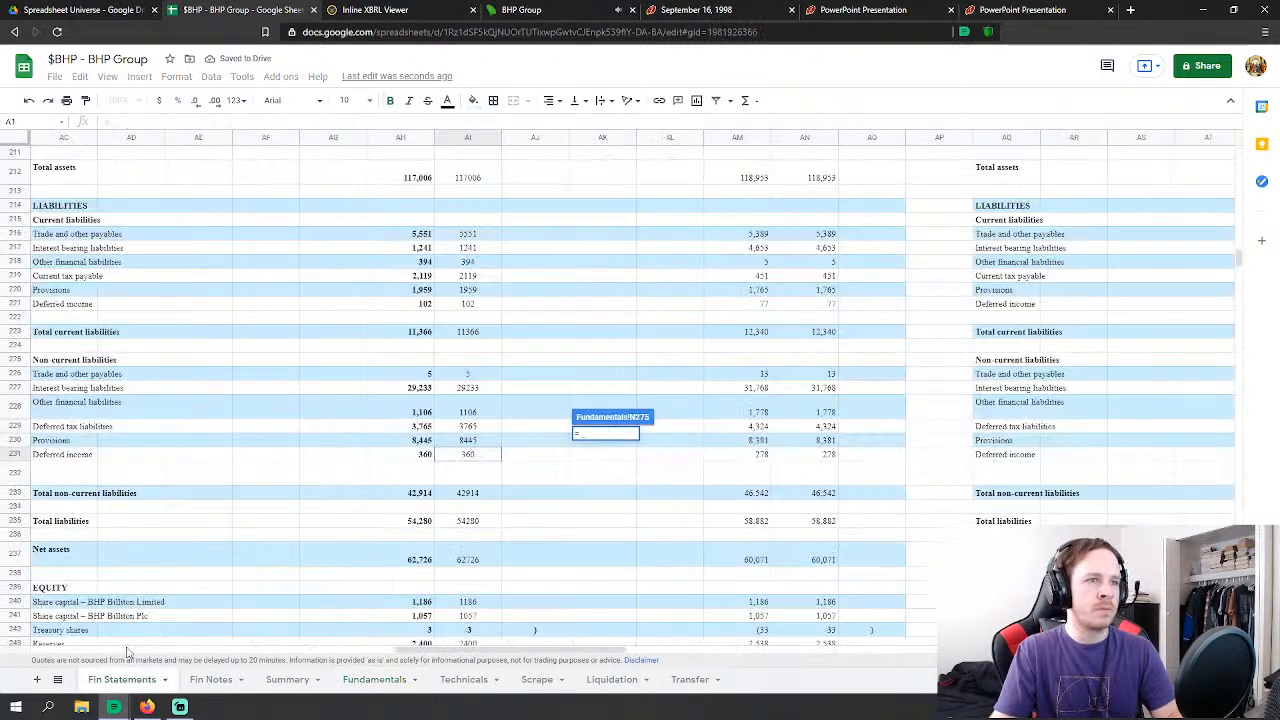
scroll(350, 545, down, 2)
click(467, 523)
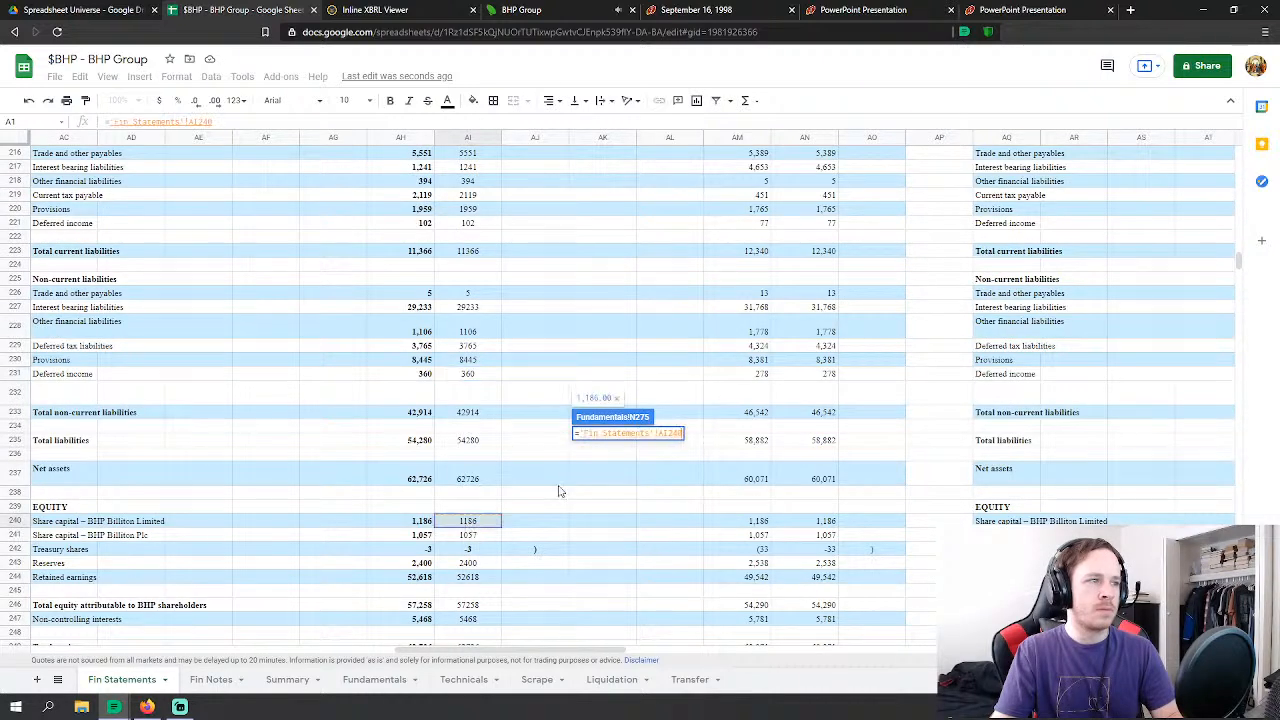
key(Return)
Step: Link FY 2017 Alt. Stock Class to the 2017 BHP Billiton Plc share capital line, ='Fin Statements'!AI241
click(615, 452)
text(='Fin Statements'!AI241)
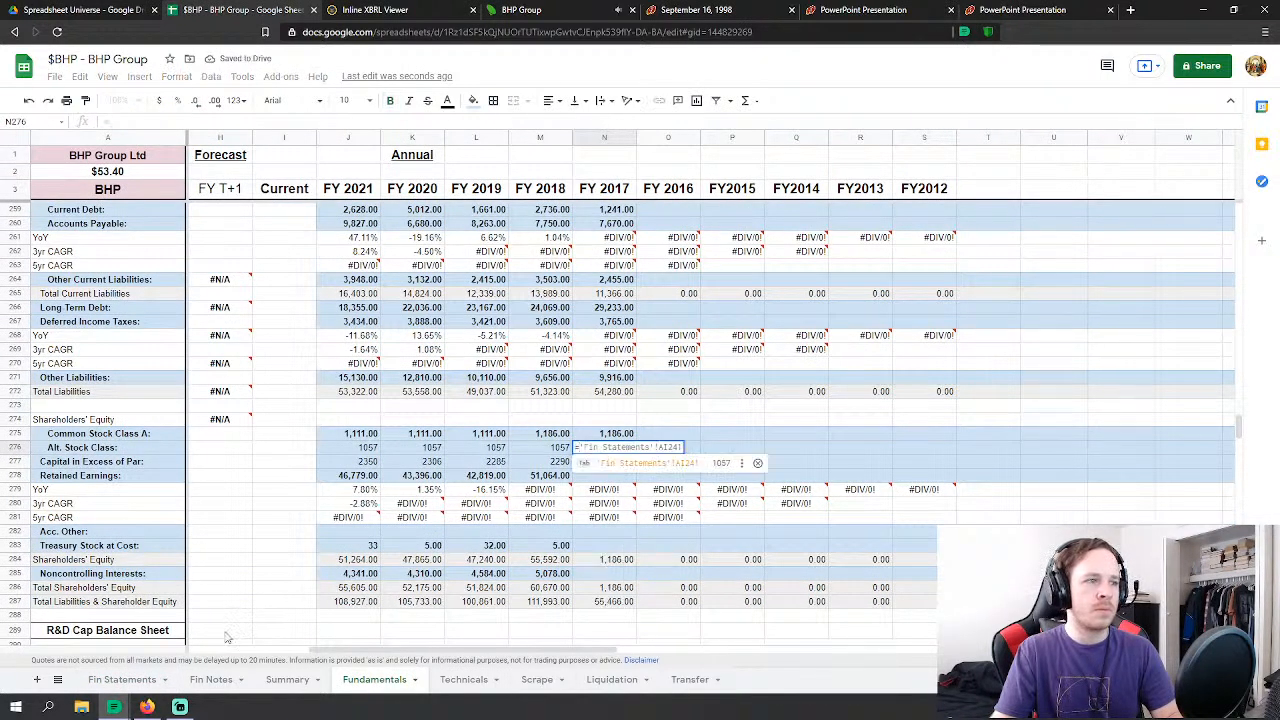
click(122, 679)
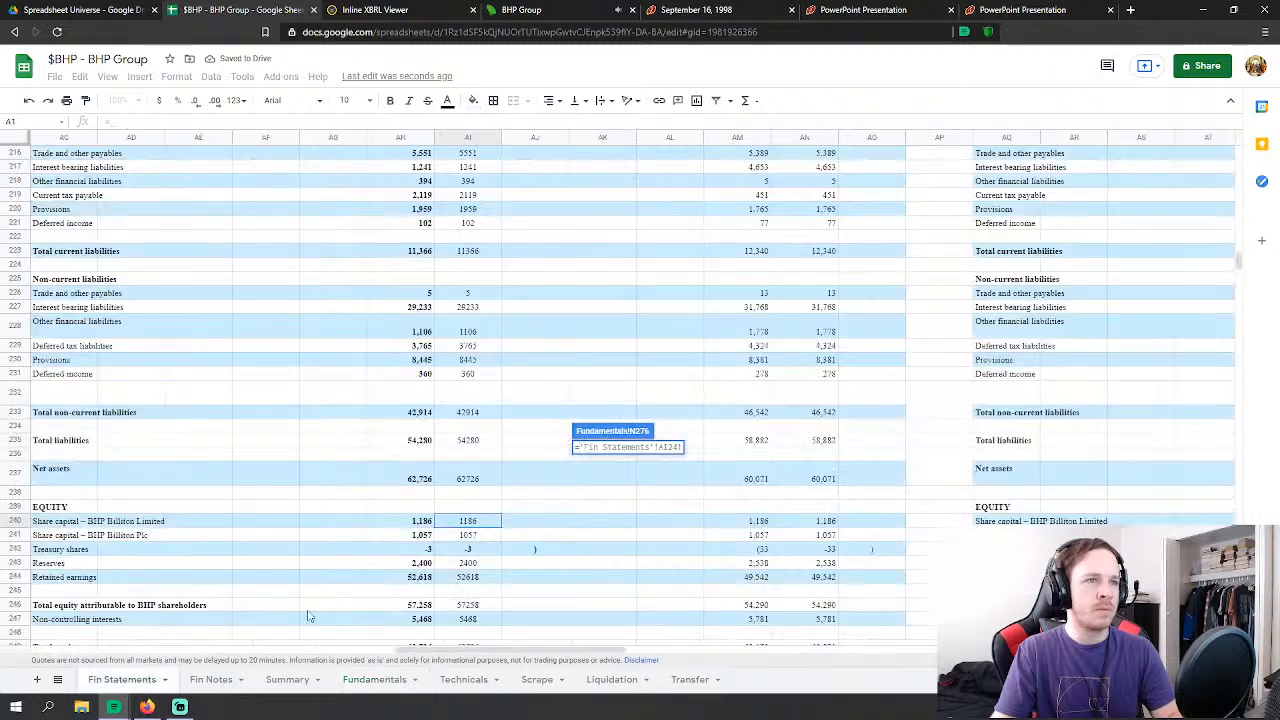
click(468, 542)
key(Return)
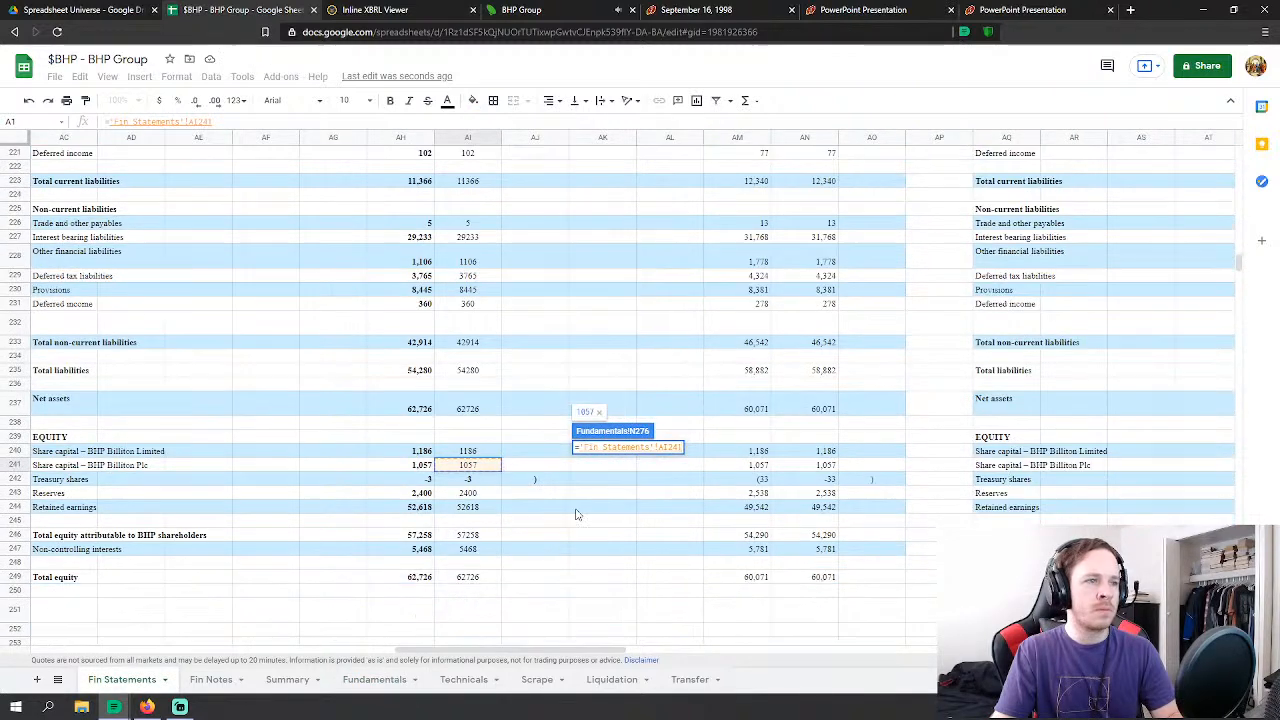
Step: Link FY 2017 Capital in Excess of Par to the 2017 reserves line, ='Fin Statements'!AI243
text(=)
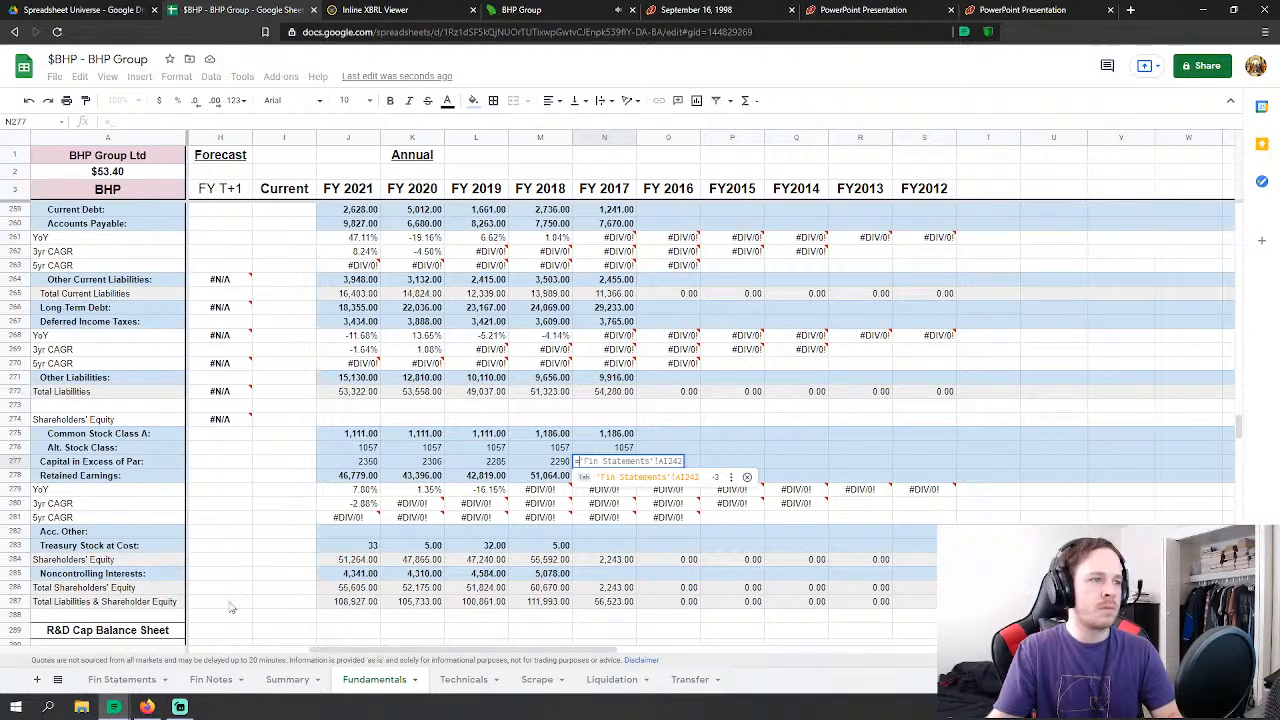
click(144, 684)
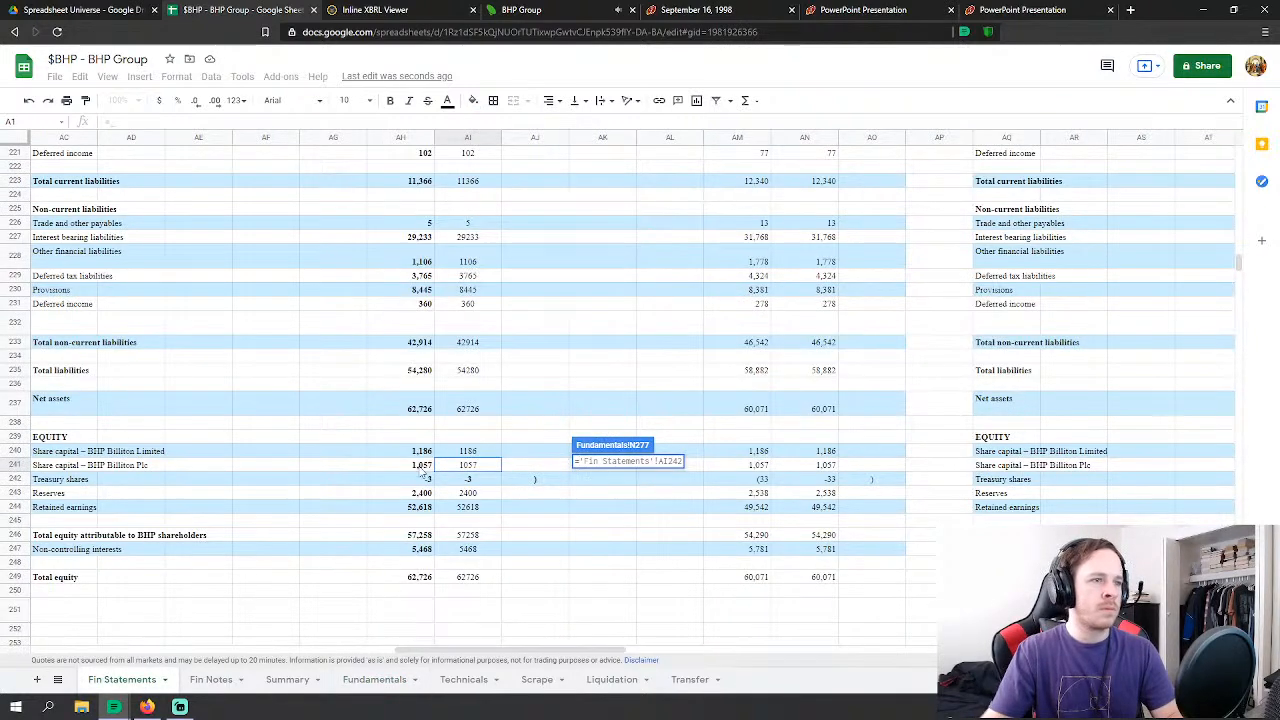
click(474, 494)
key(Return)
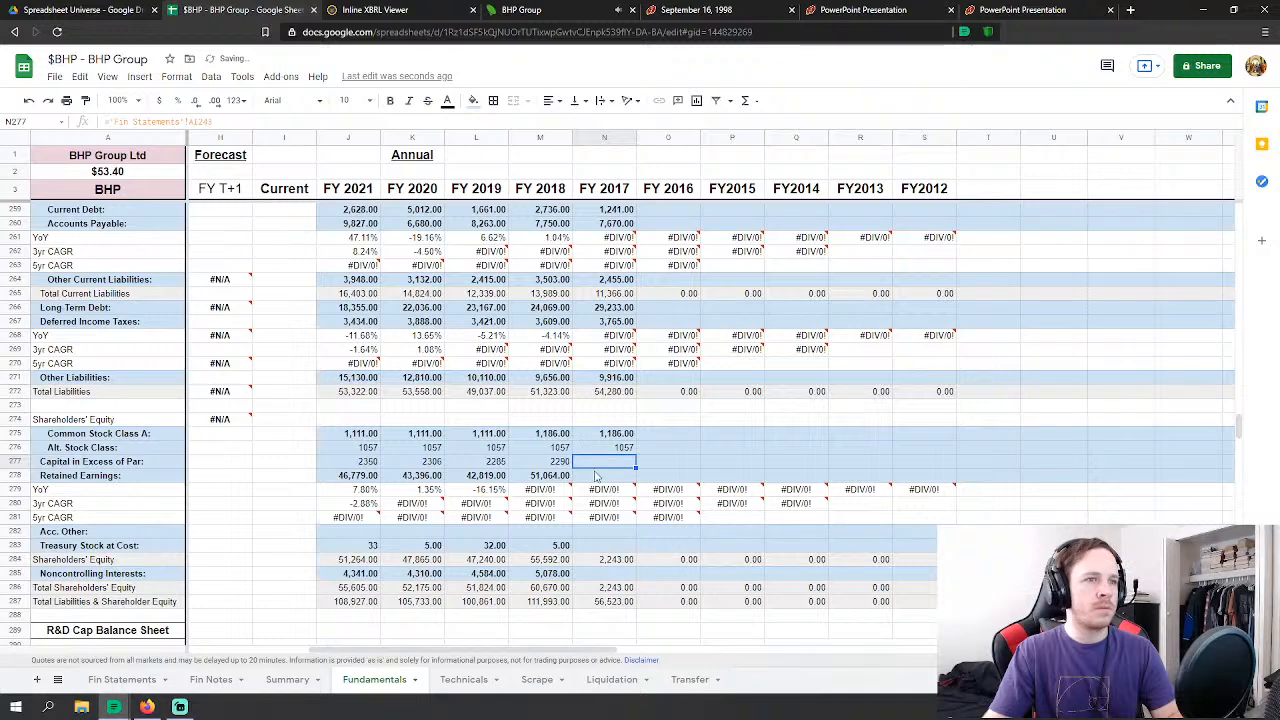
Step: Link FY 2017 Retained Earnings to the 2017 retained earnings line, ='Fin Statements'!AI244
text(=)
click(122, 679)
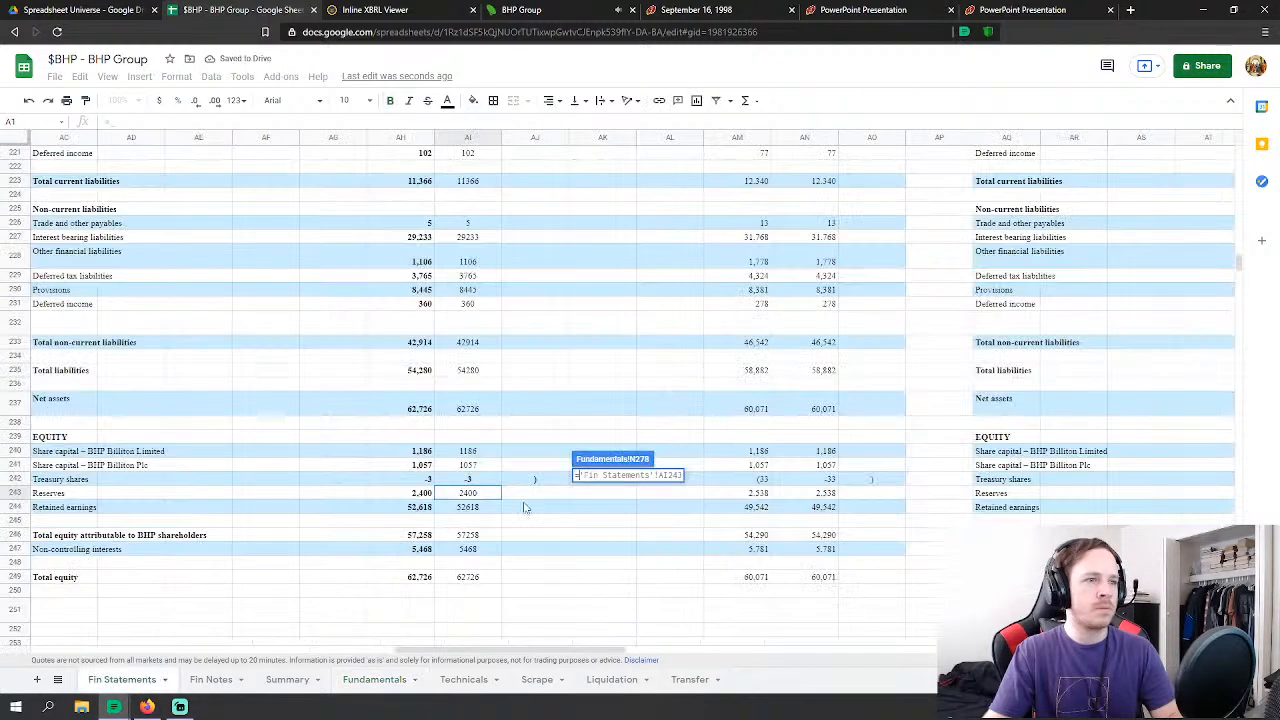
click(470, 510)
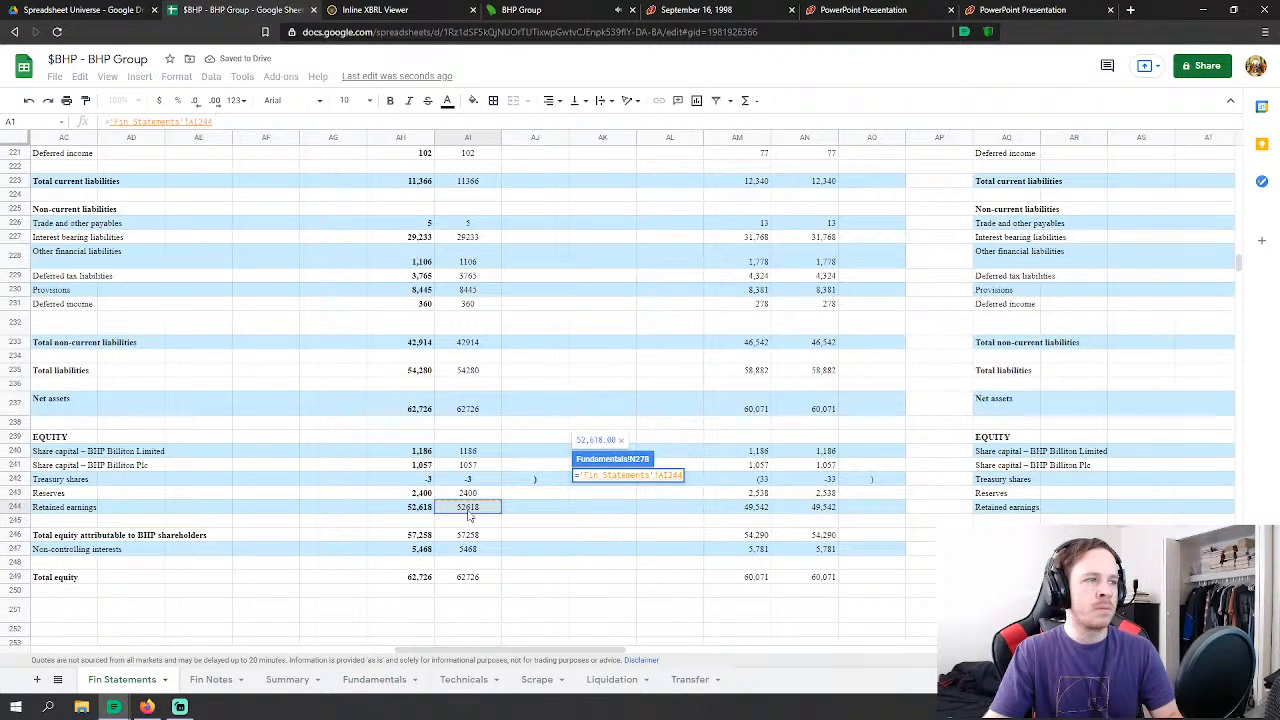
key(Return)
Step: Set FY 2017 Treasury Stock at Cost to the negated 2017 treasury shares line, =-'Fin Statements'!AI242
key(Down)
key(Down)
key(Down)
key(Down)
key(Down)
text(=)
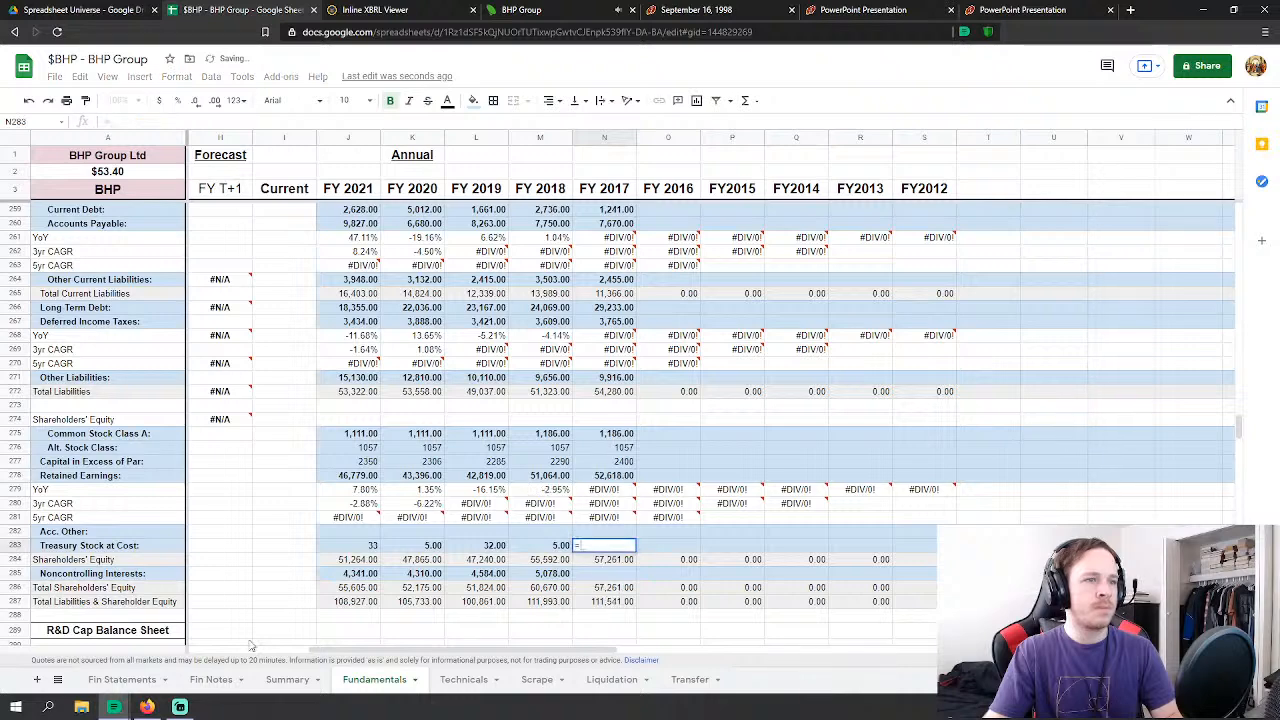
click(128, 681)
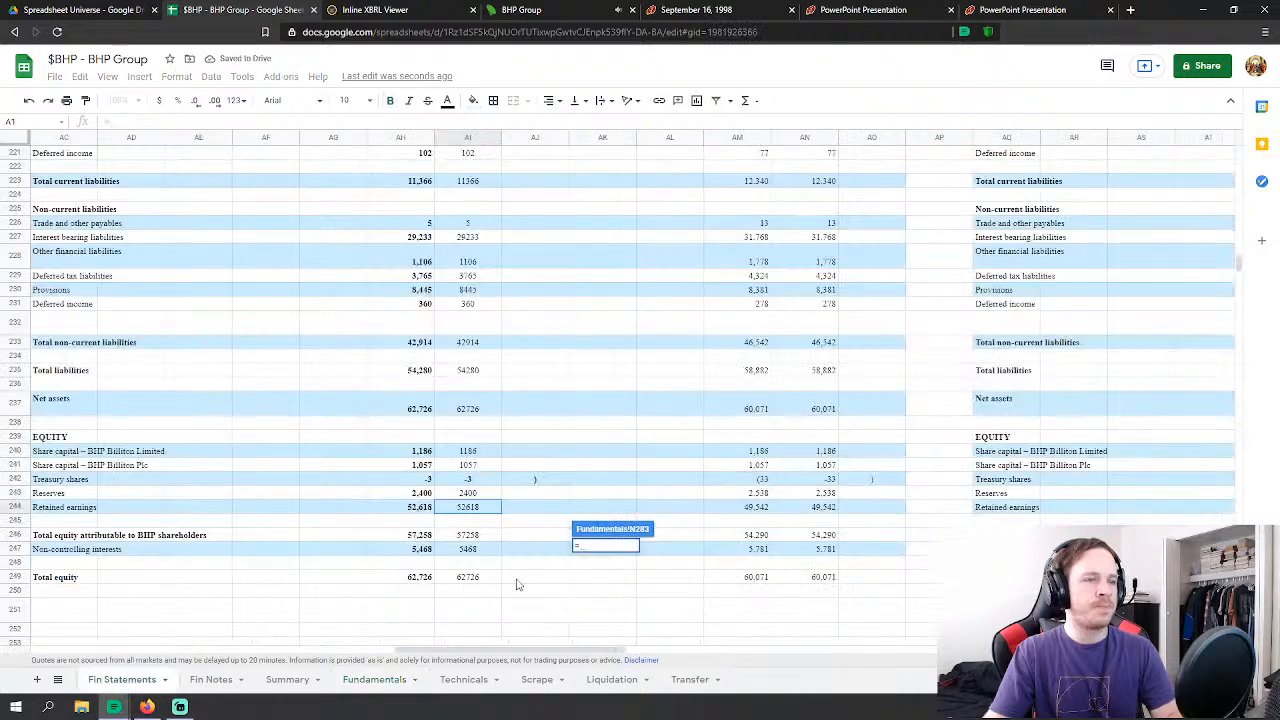
click(490, 481)
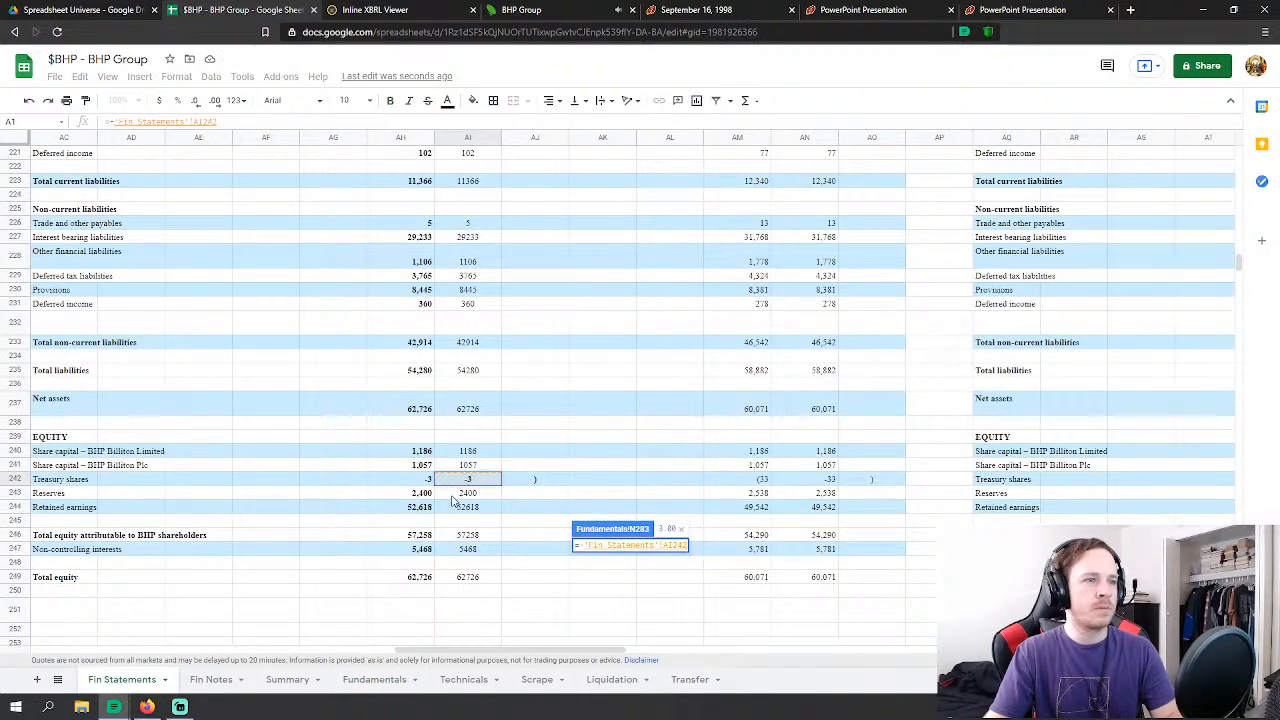
key(Return)
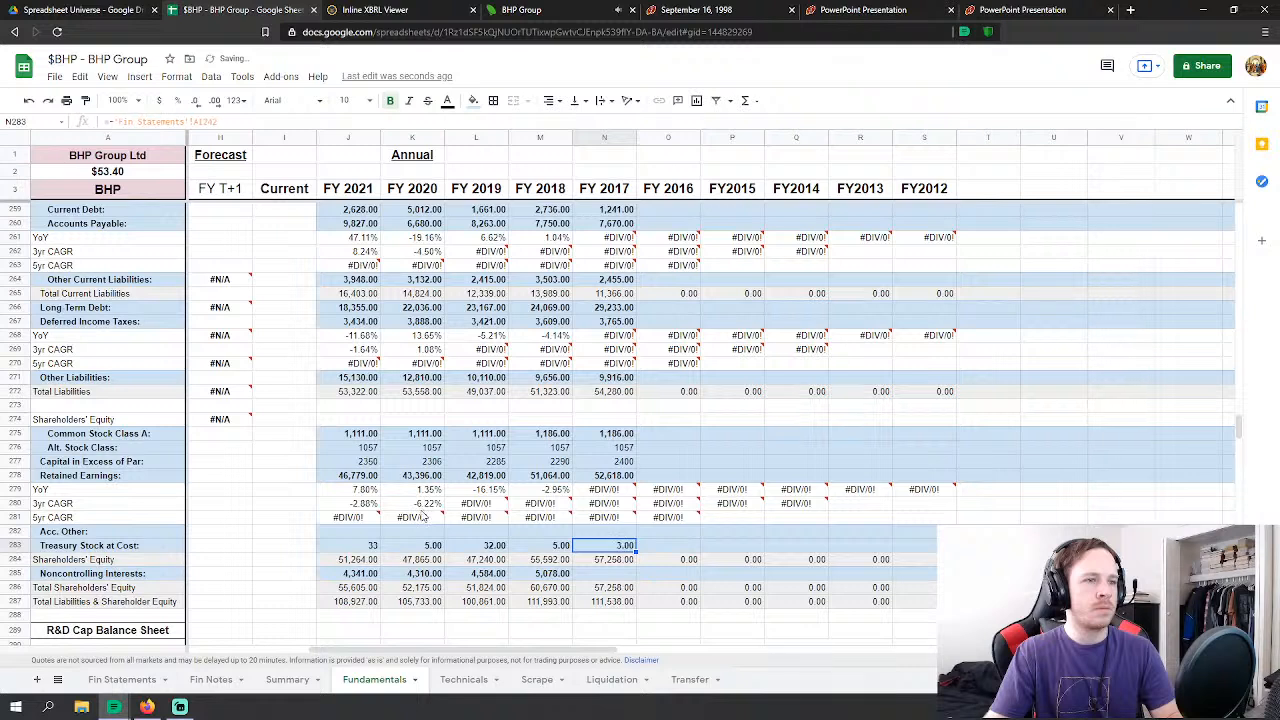
Step: Link FY 2017 Noncontrolling Interests to the 2017 non-controlling interests line, ='Fin Statements'!AI247
mouse_move(409, 520)
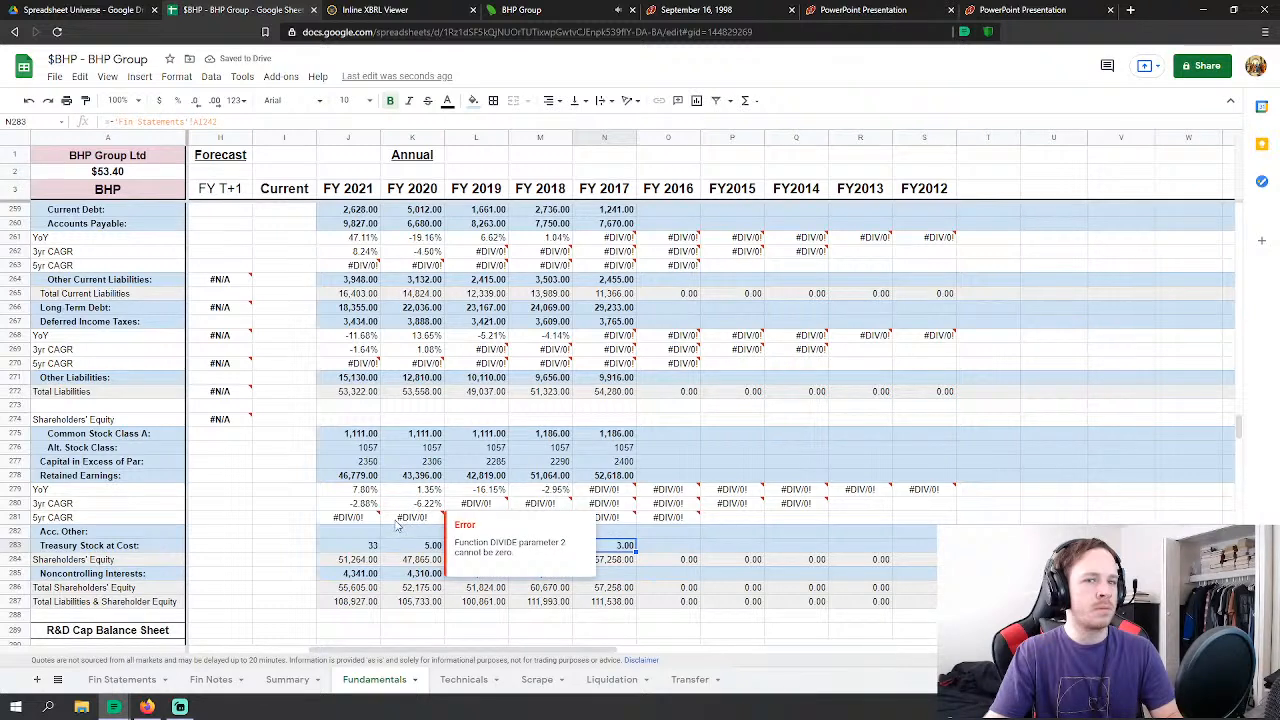
click(751, 491)
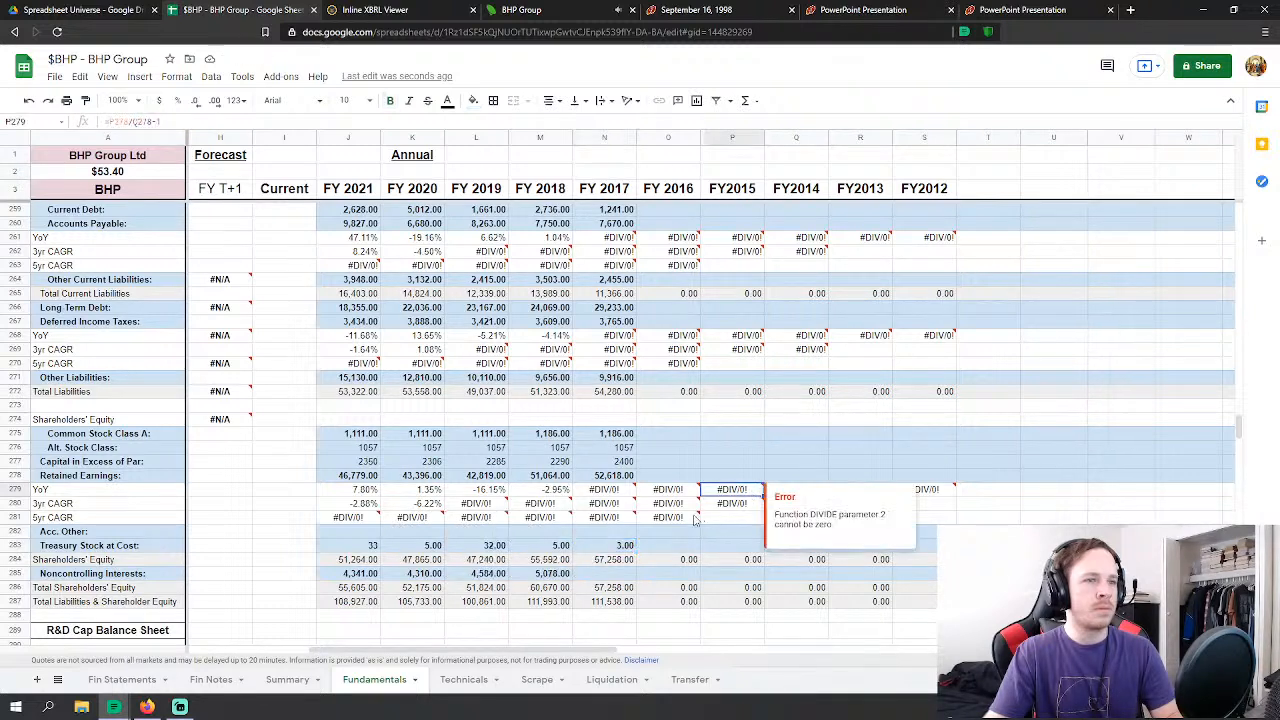
click(625, 578)
text(=)
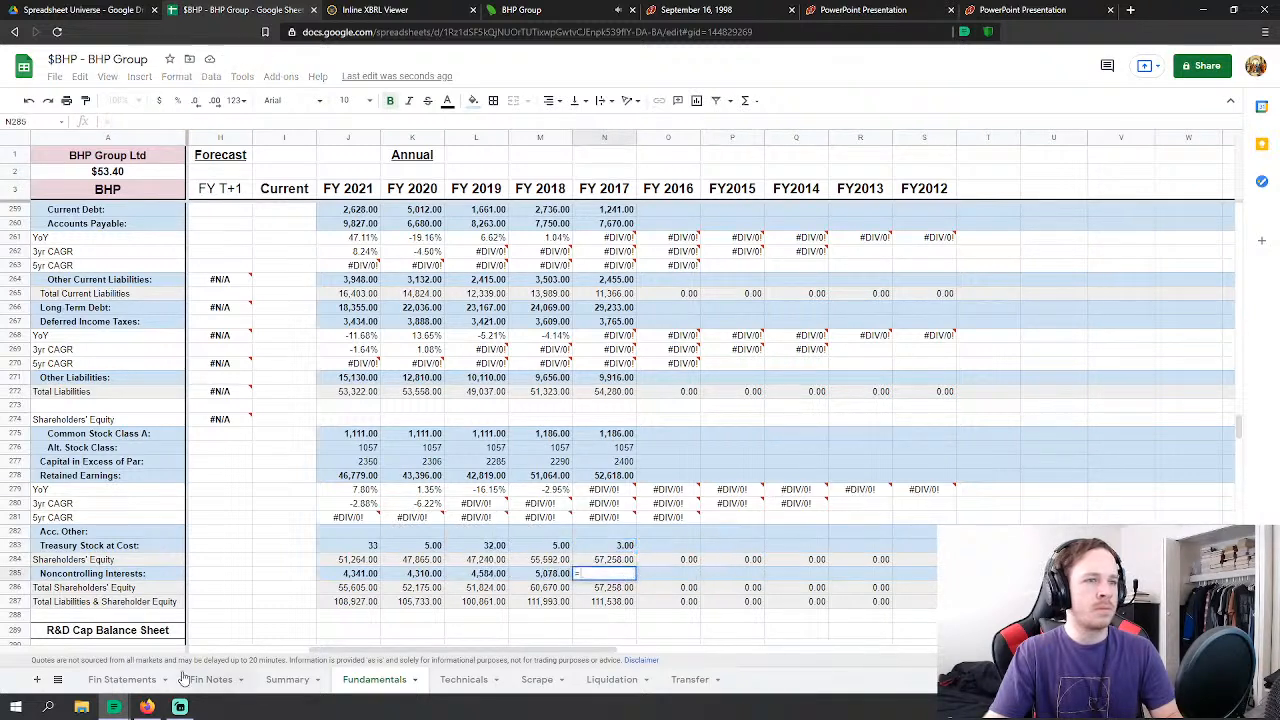
click(125, 679)
click(470, 549)
key(Return)
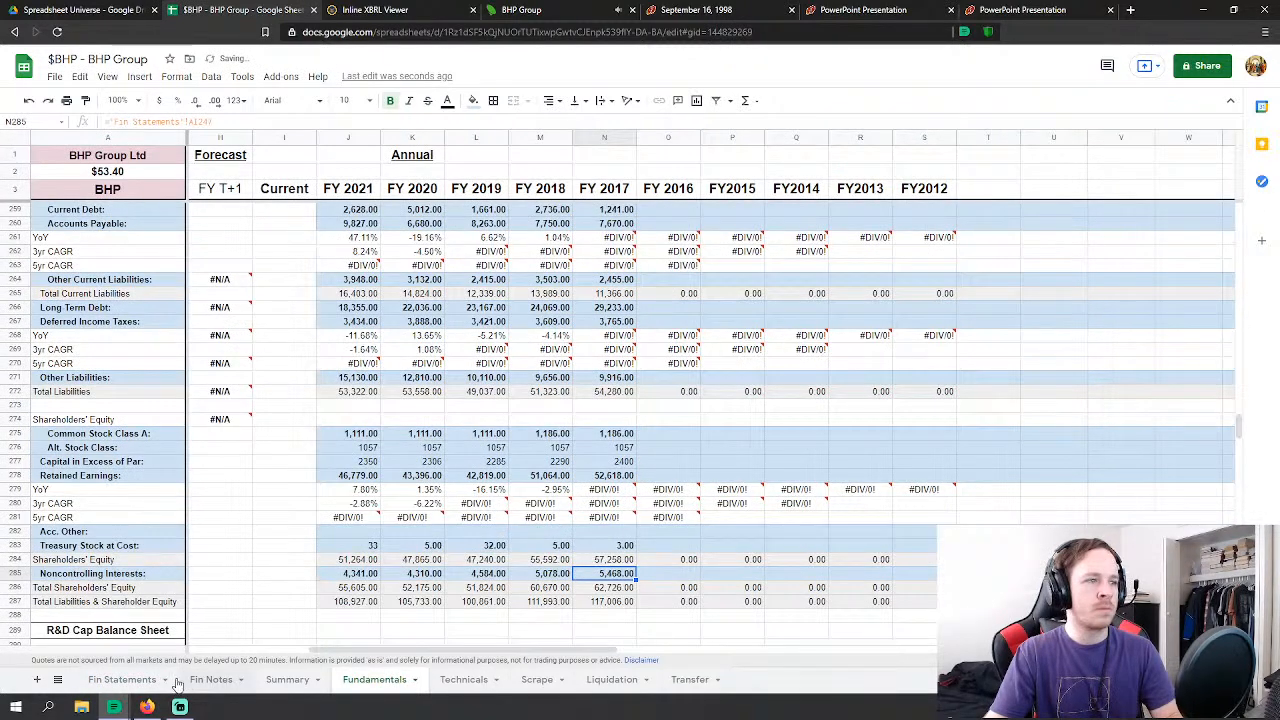
Step: Compare the FY 2017 equity totals with the 2017 total equity on Fin Statements and review the FY 2017 figures above the balance sheet
click(125, 679)
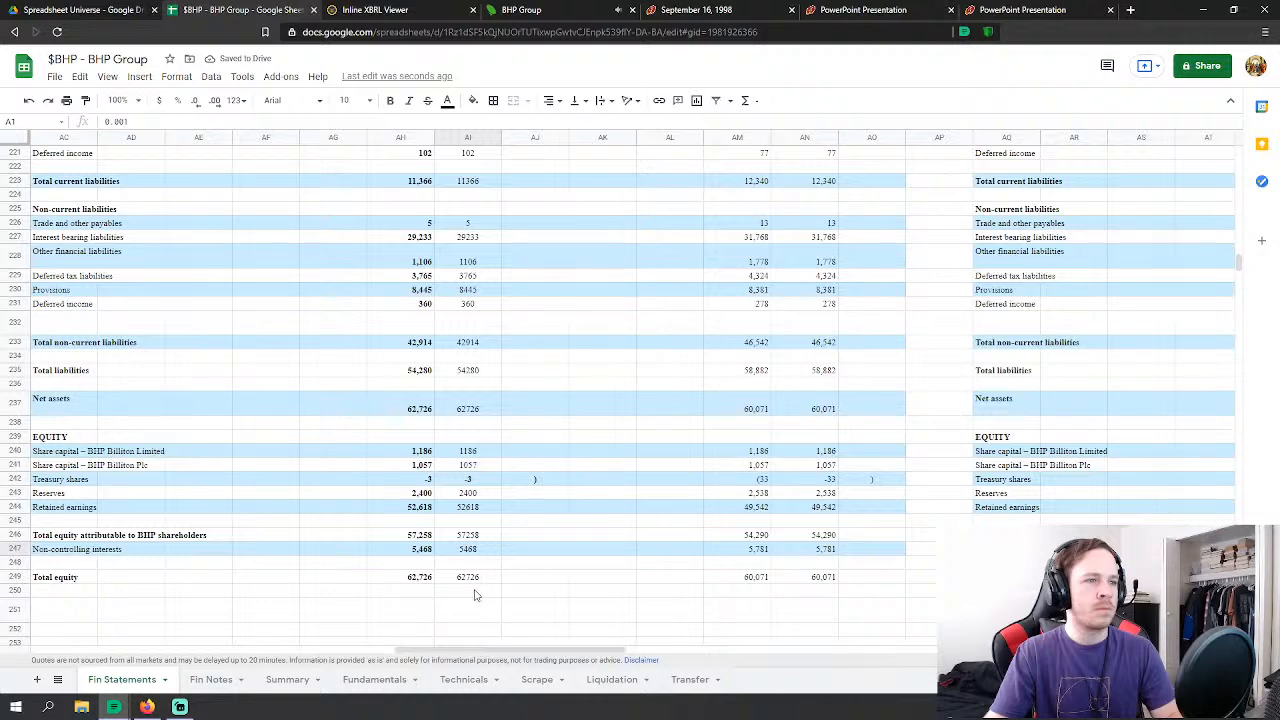
click(466, 680)
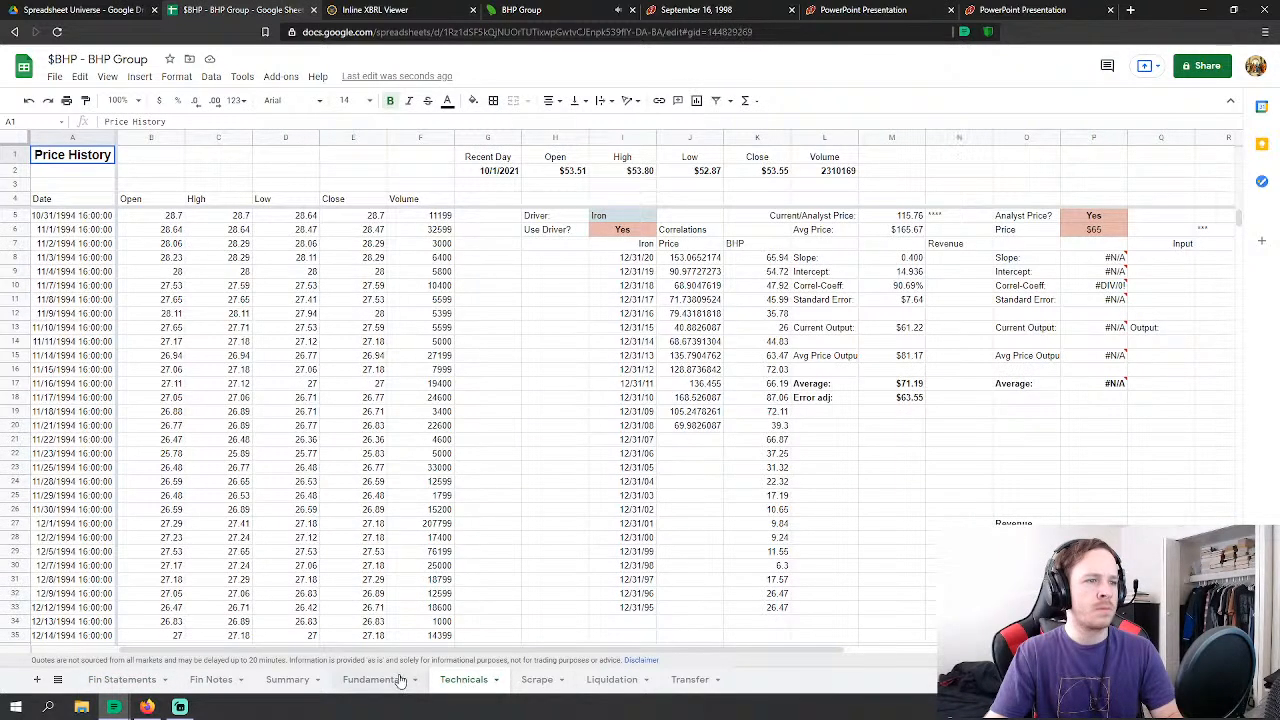
click(390, 680)
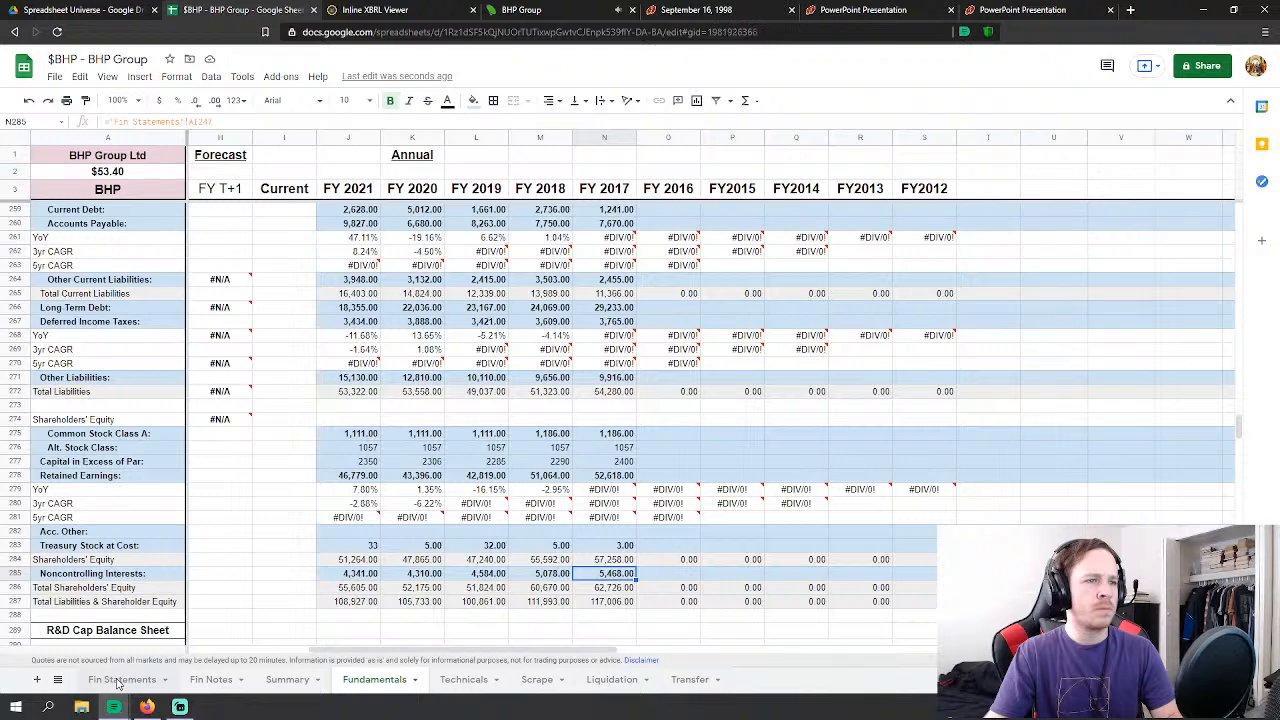
click(118, 680)
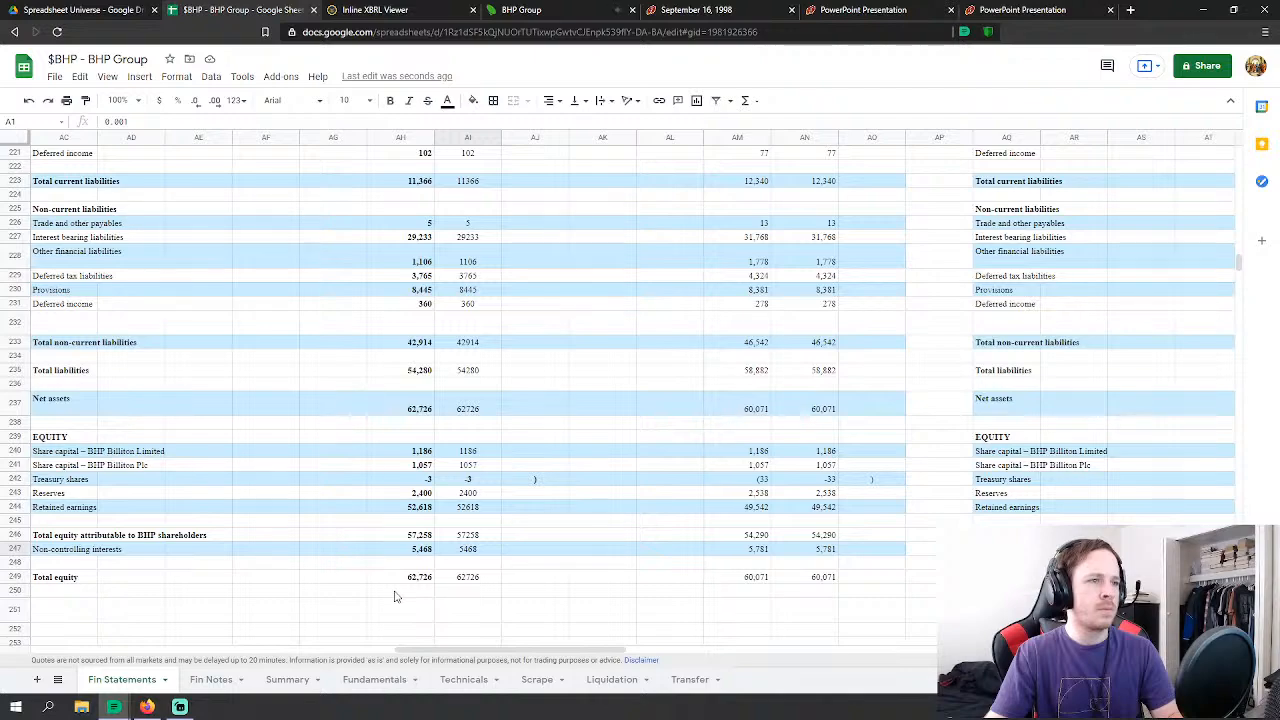
click(376, 688)
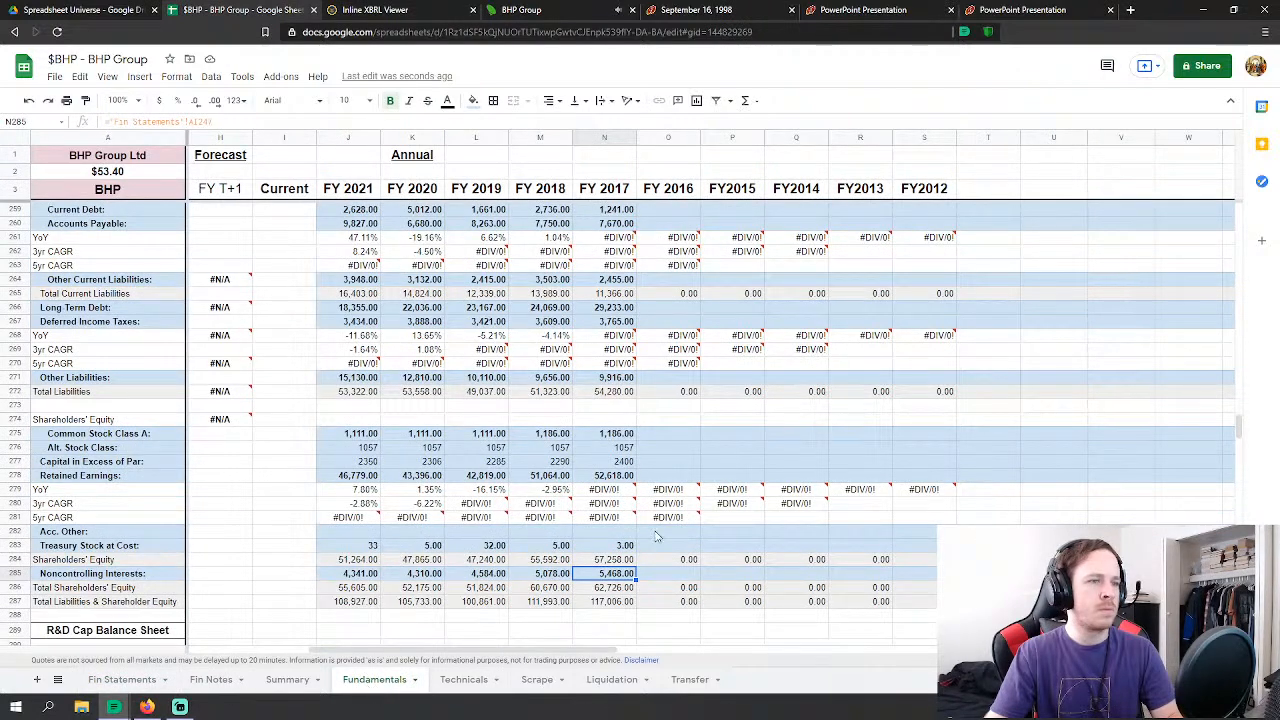
scroll(760, 440, up, 10)
scroll(765, 425, up, 20)
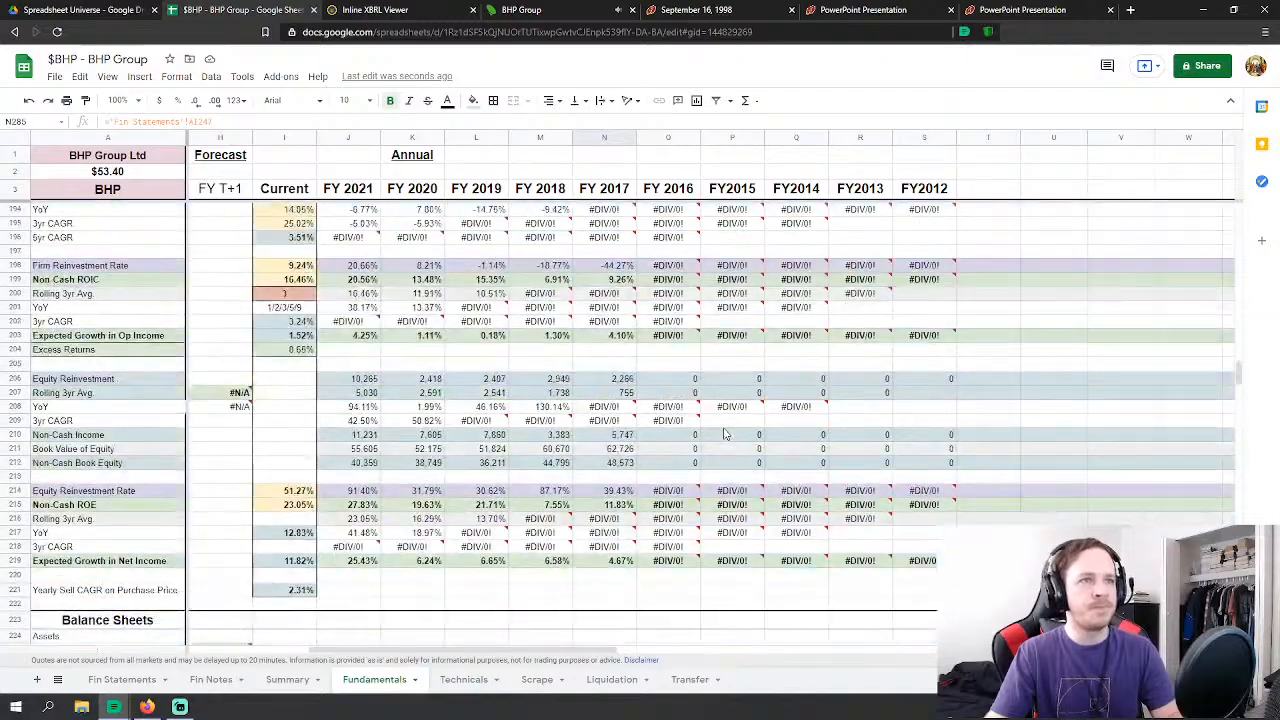
scroll(708, 436, up, 20)
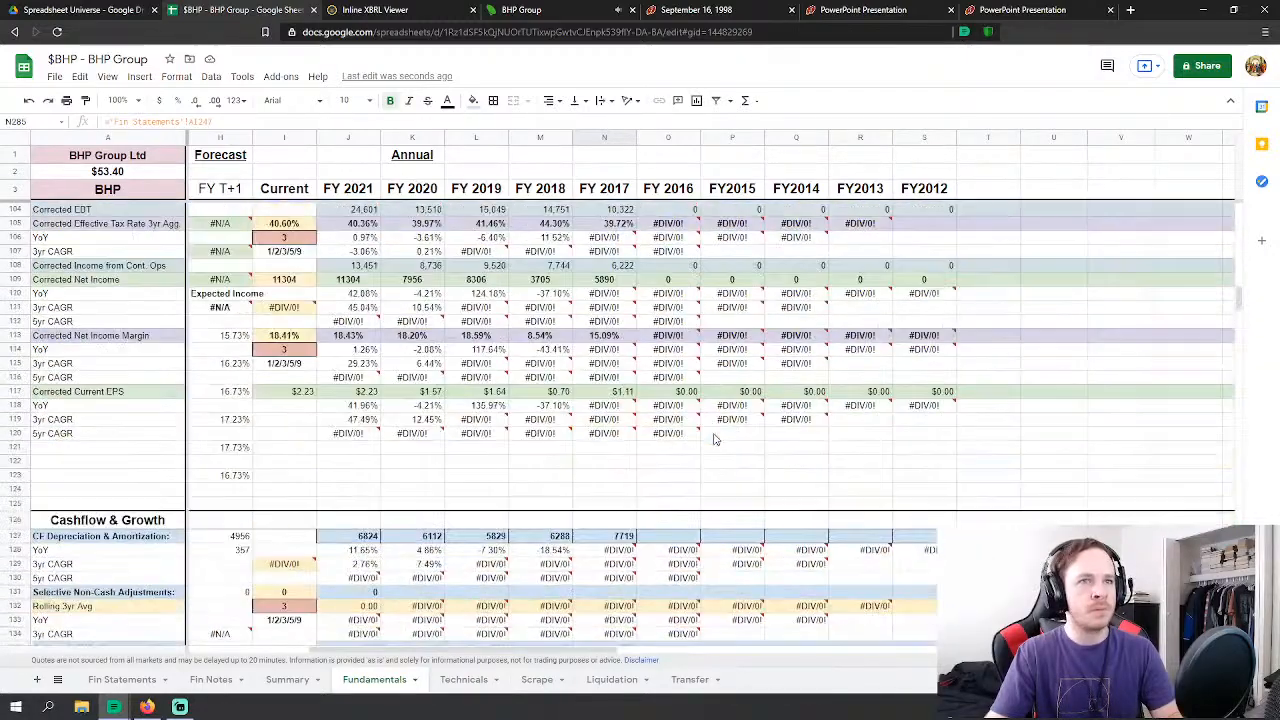
Step: Set FY 2016 Revenues to the sum of 2016 revenue and other income, ='Fin Statements'!AN7+'Fin Statements'!AN8
scroll(705, 447, up, 8)
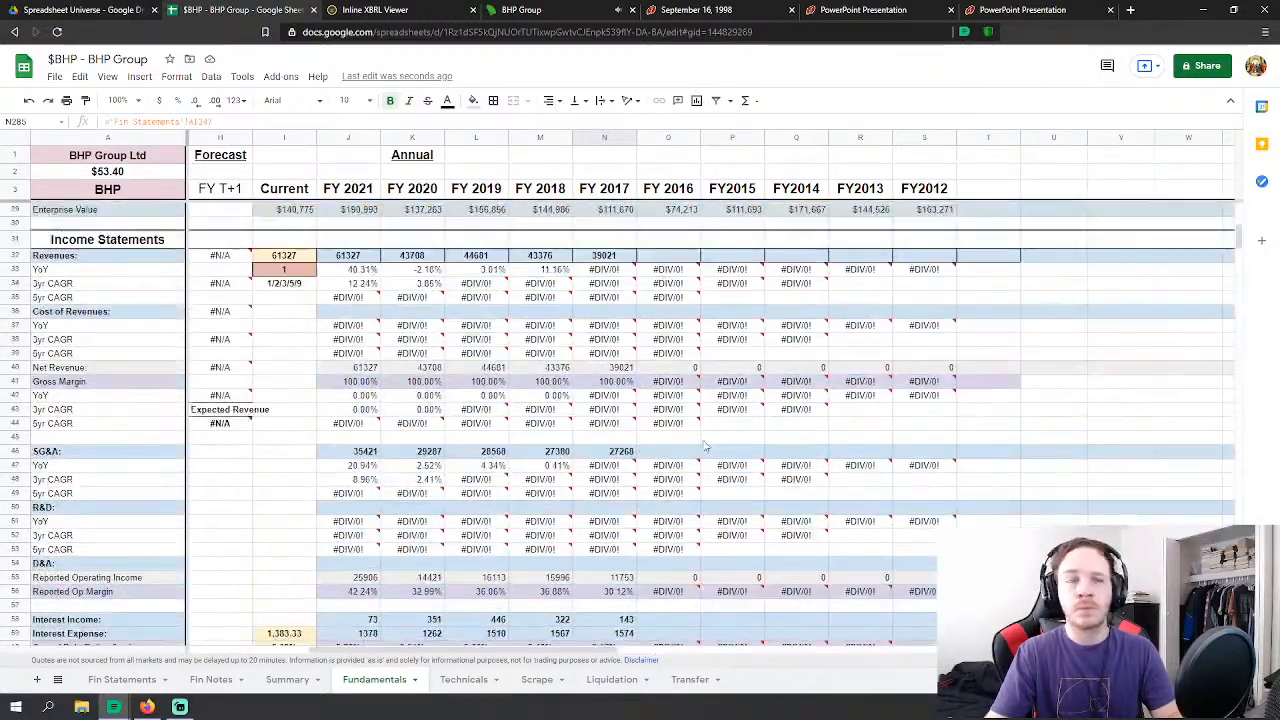
scroll(670, 220, down, 2)
click(668, 227)
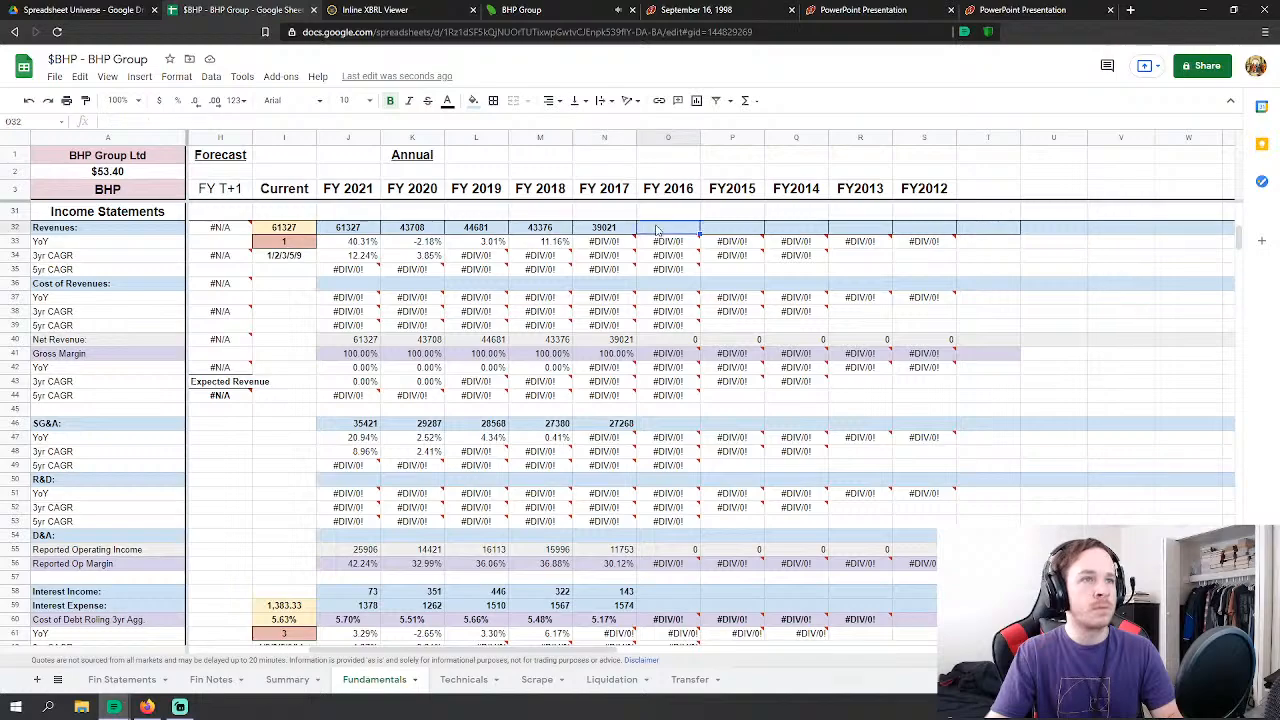
text(=)
click(122, 680)
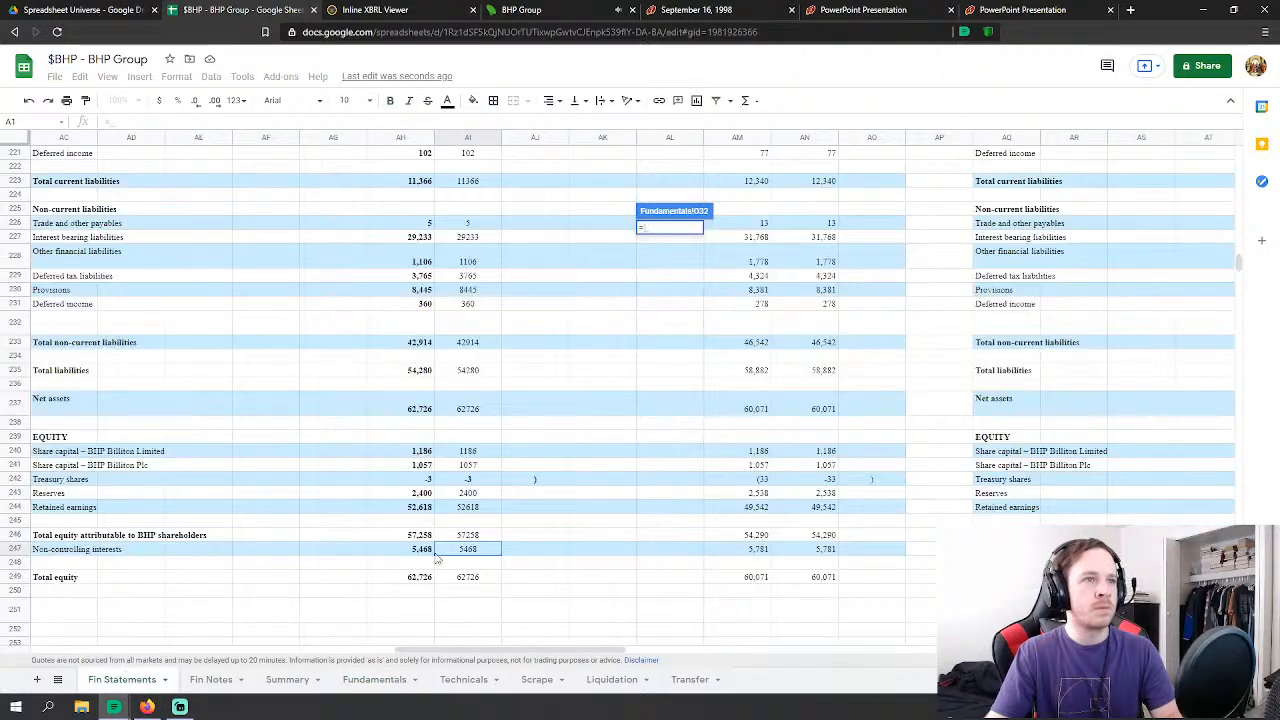
scroll(658, 580, up, 5)
scroll(658, 580, up, 12)
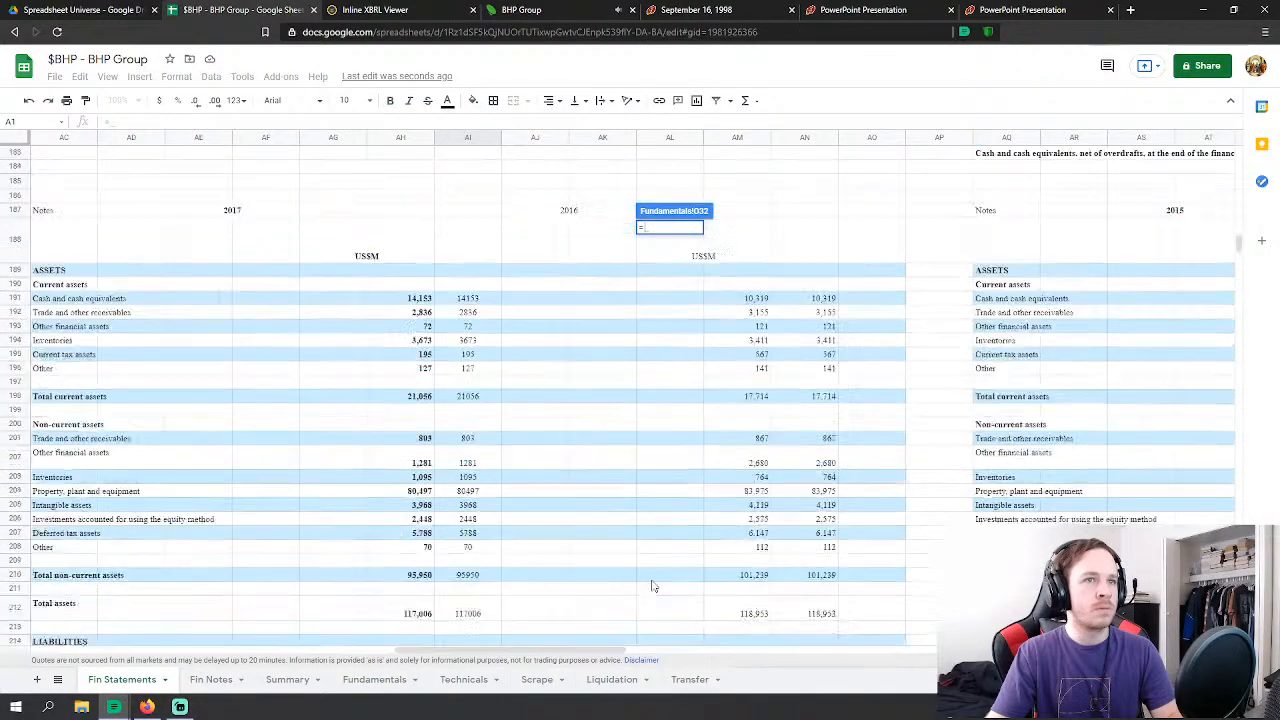
scroll(640, 598, up, 8)
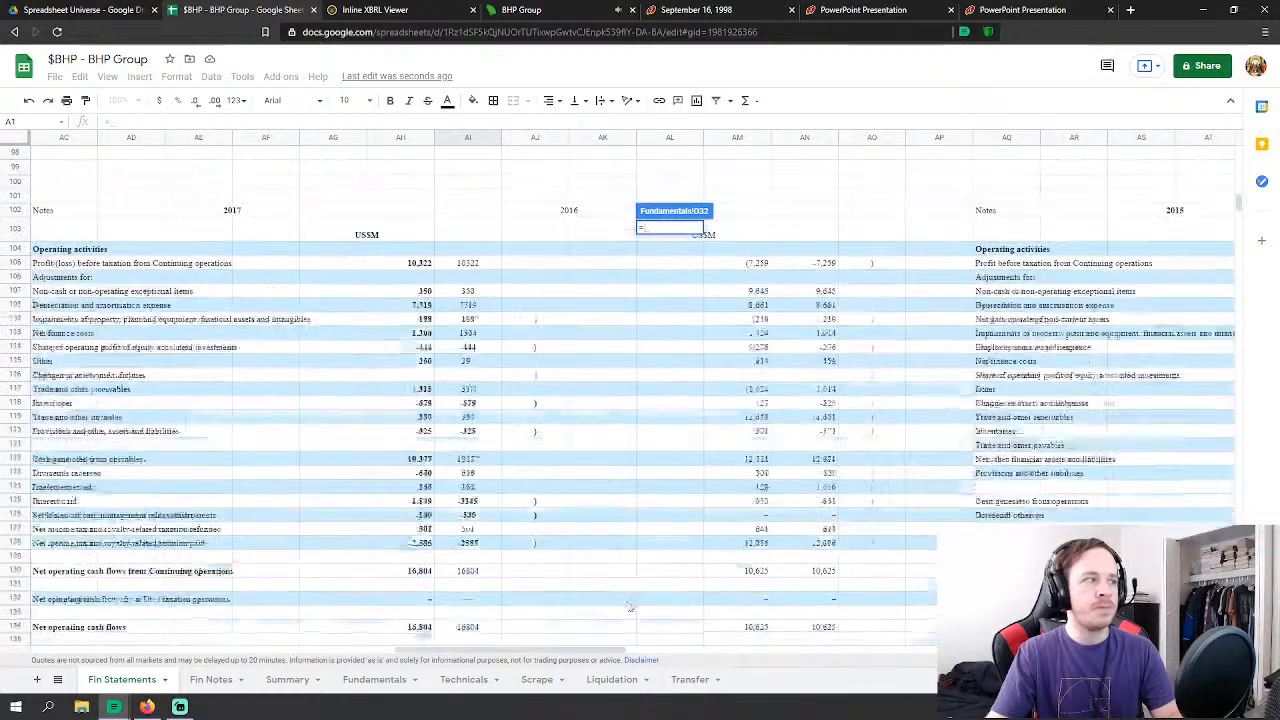
scroll(603, 614, up, 8)
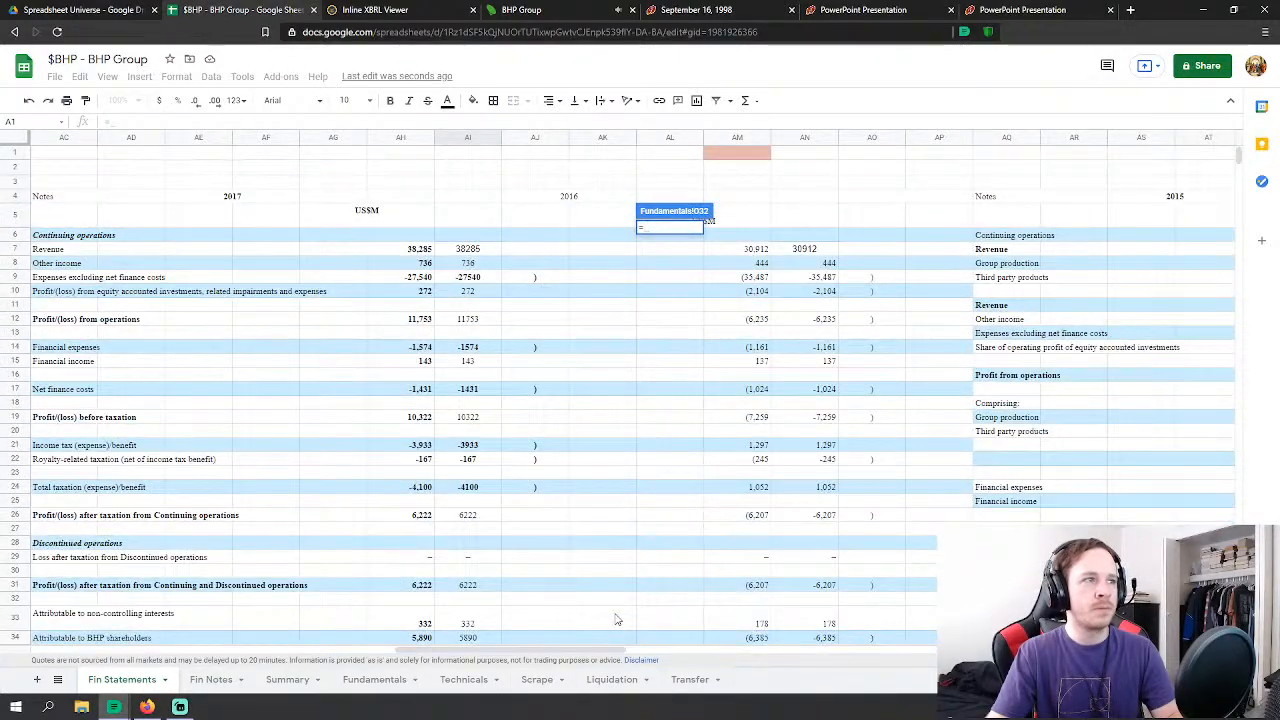
scroll(617, 620, down, 1)
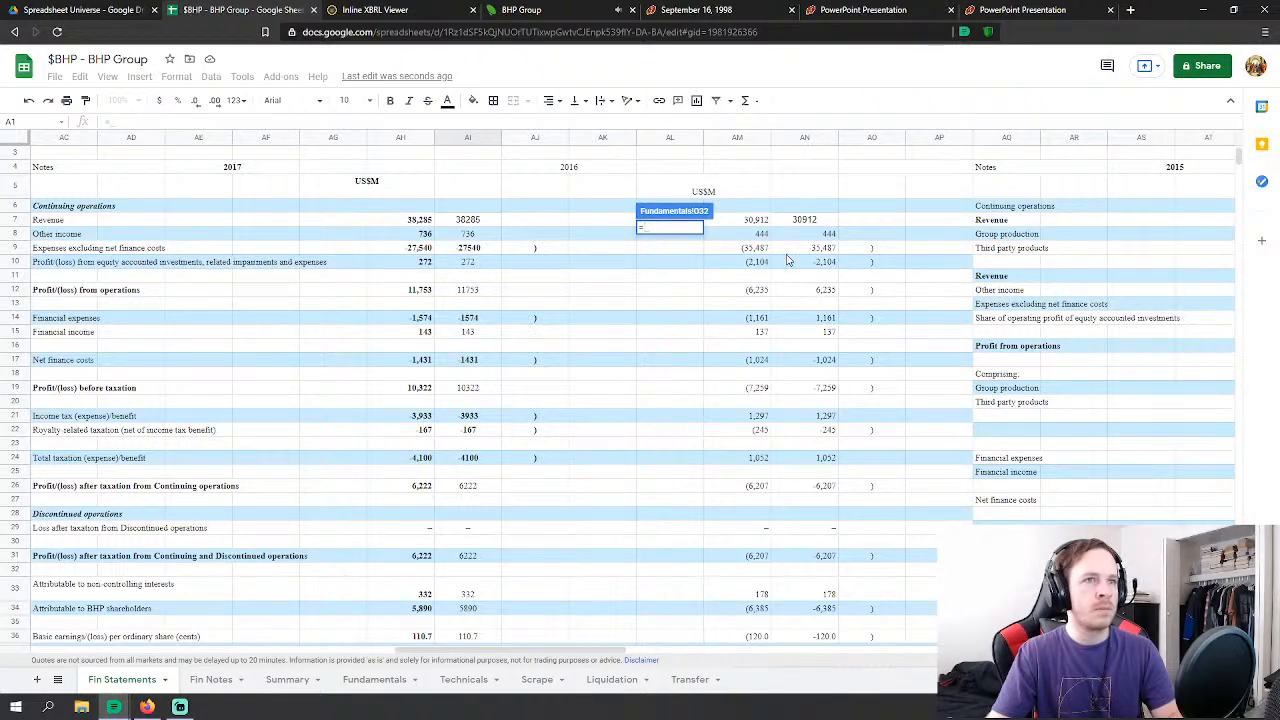
click(815, 220)
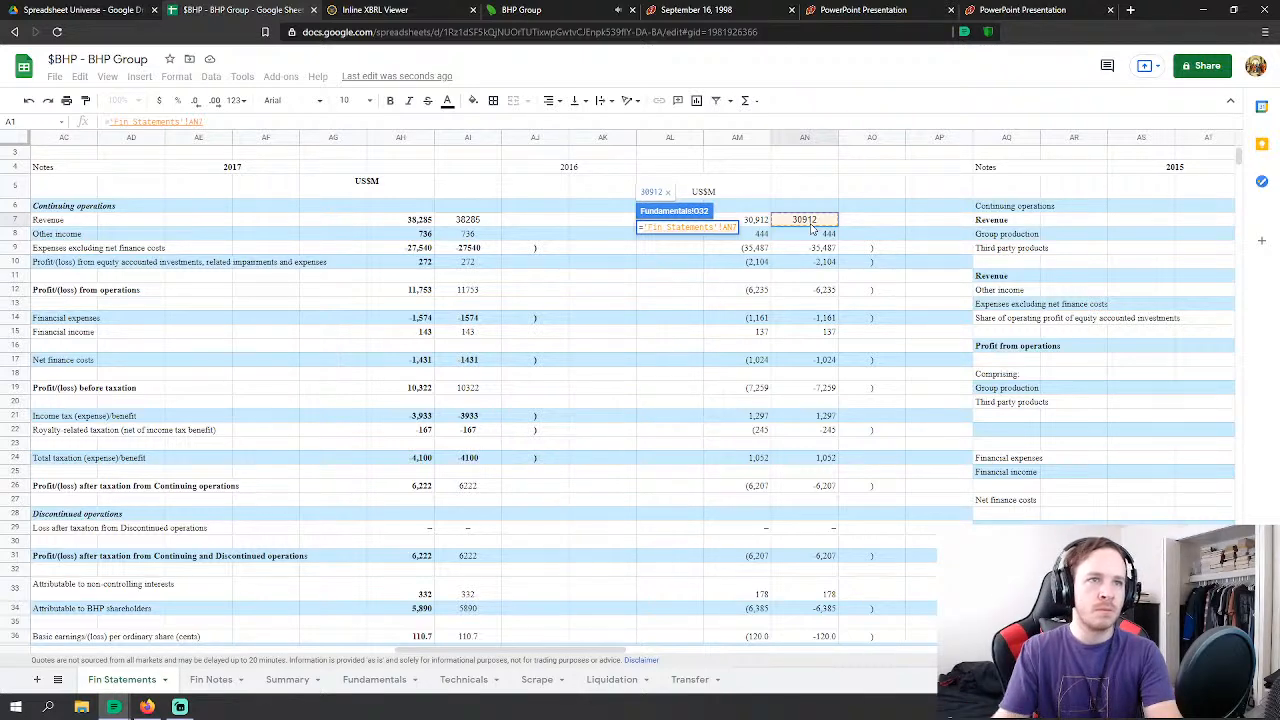
text(+)
click(812, 234)
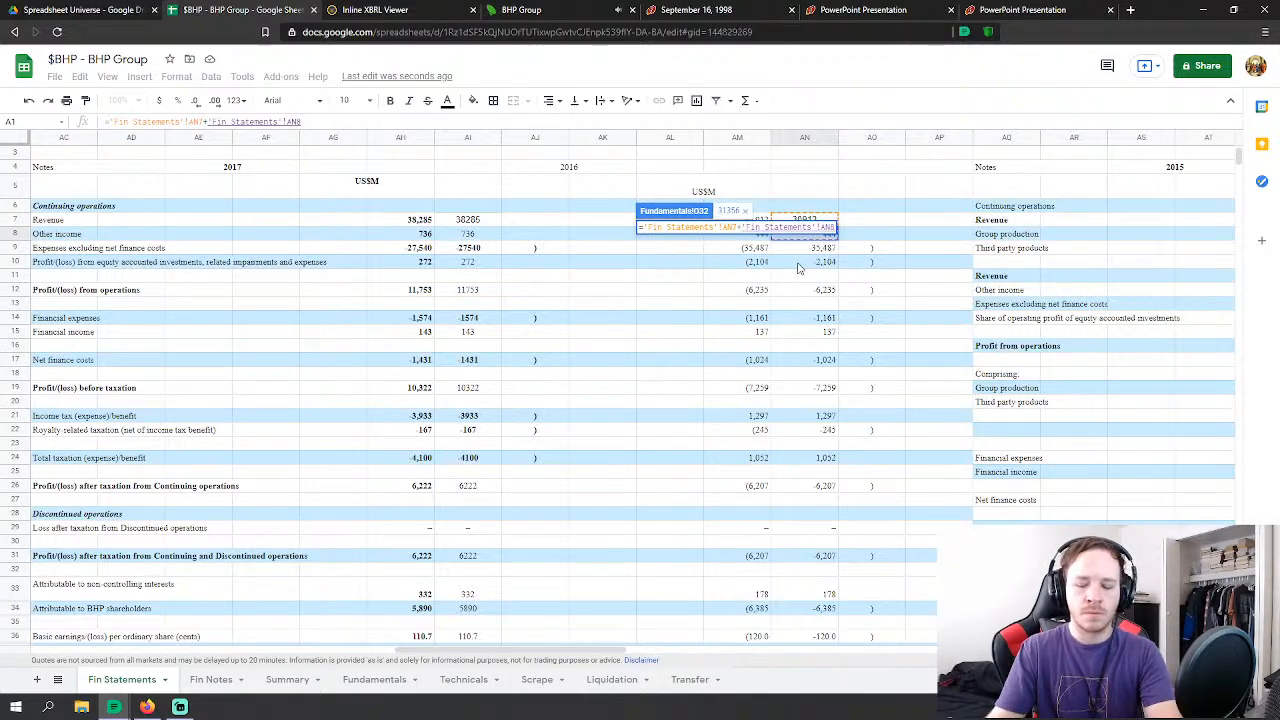
key(Return)
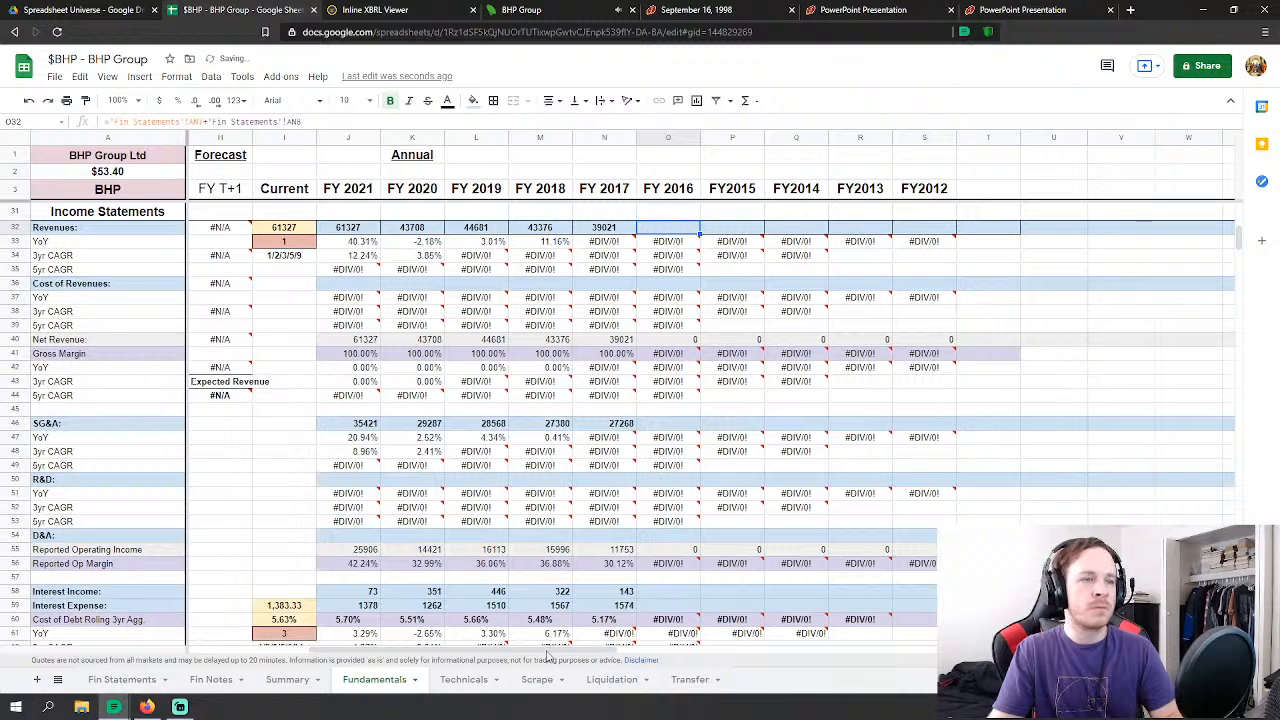
Step: Set FY 2016 SG&A to the negated 2016 expenses minus the equity accounted investments result, =-'Fin Statements'!AN9-'Fin Statements'!AN10
scroll(557, 655, left, 2)
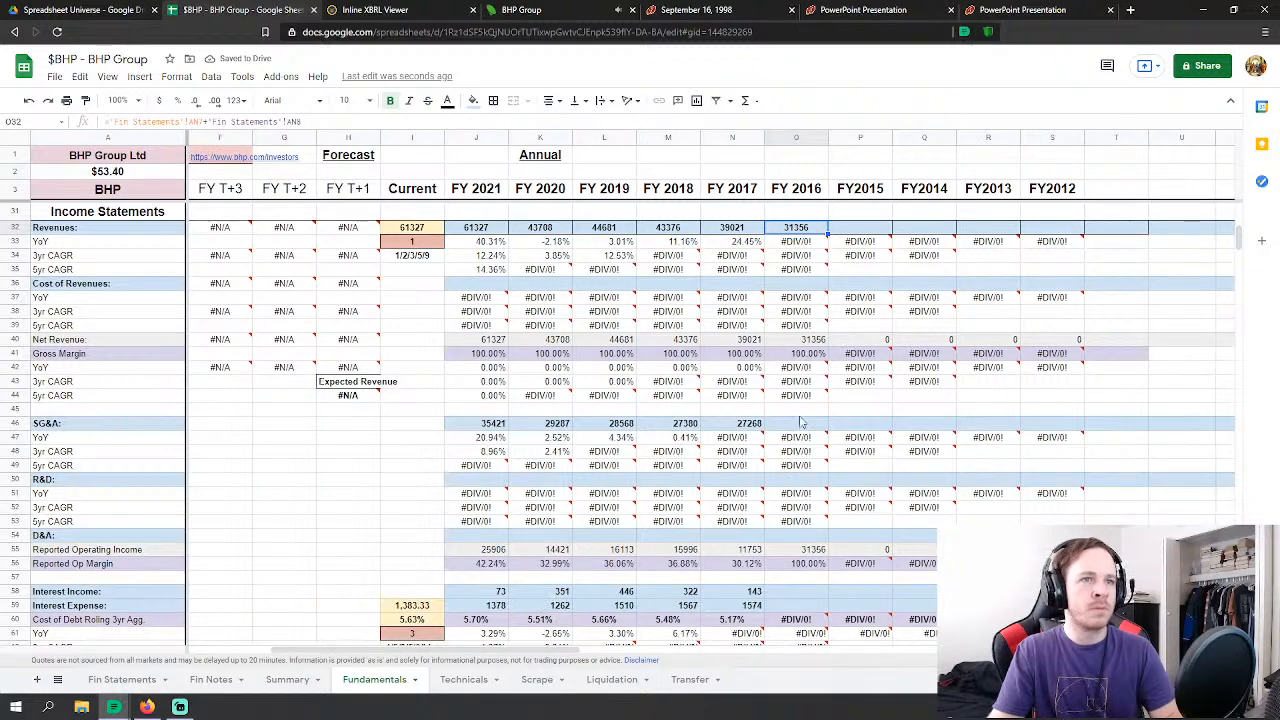
click(806, 425)
text(=)
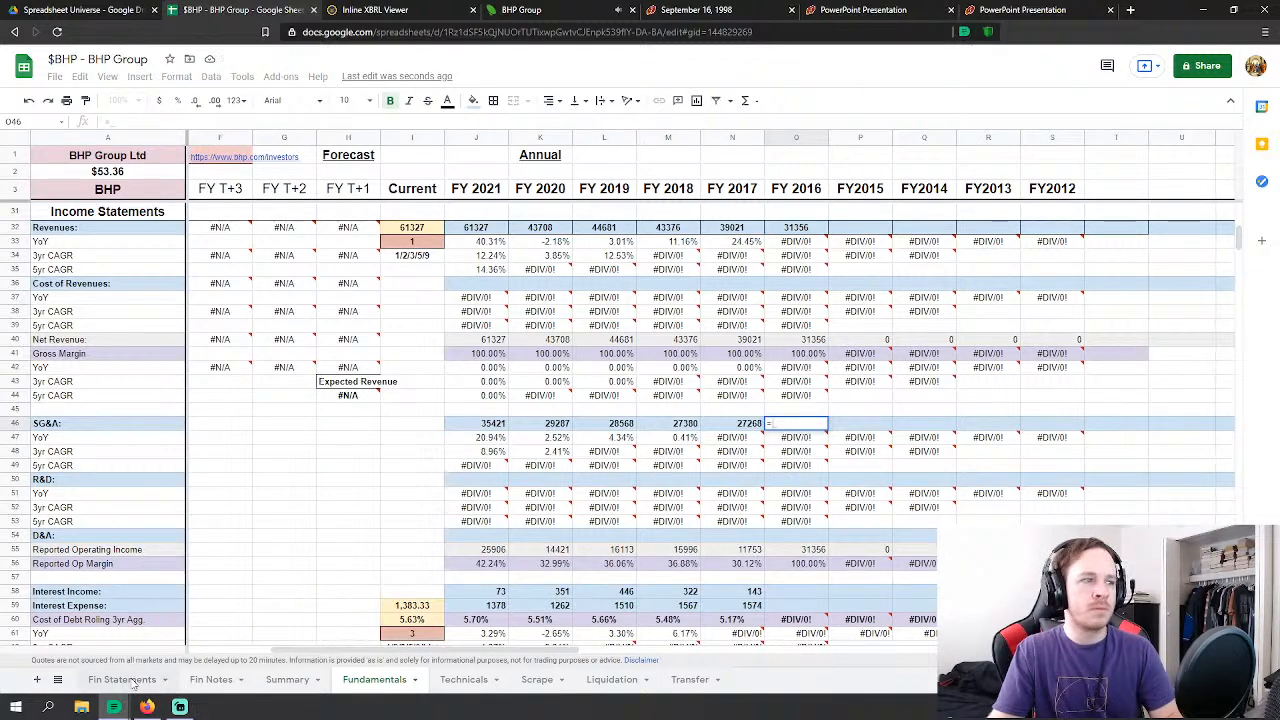
click(122, 679)
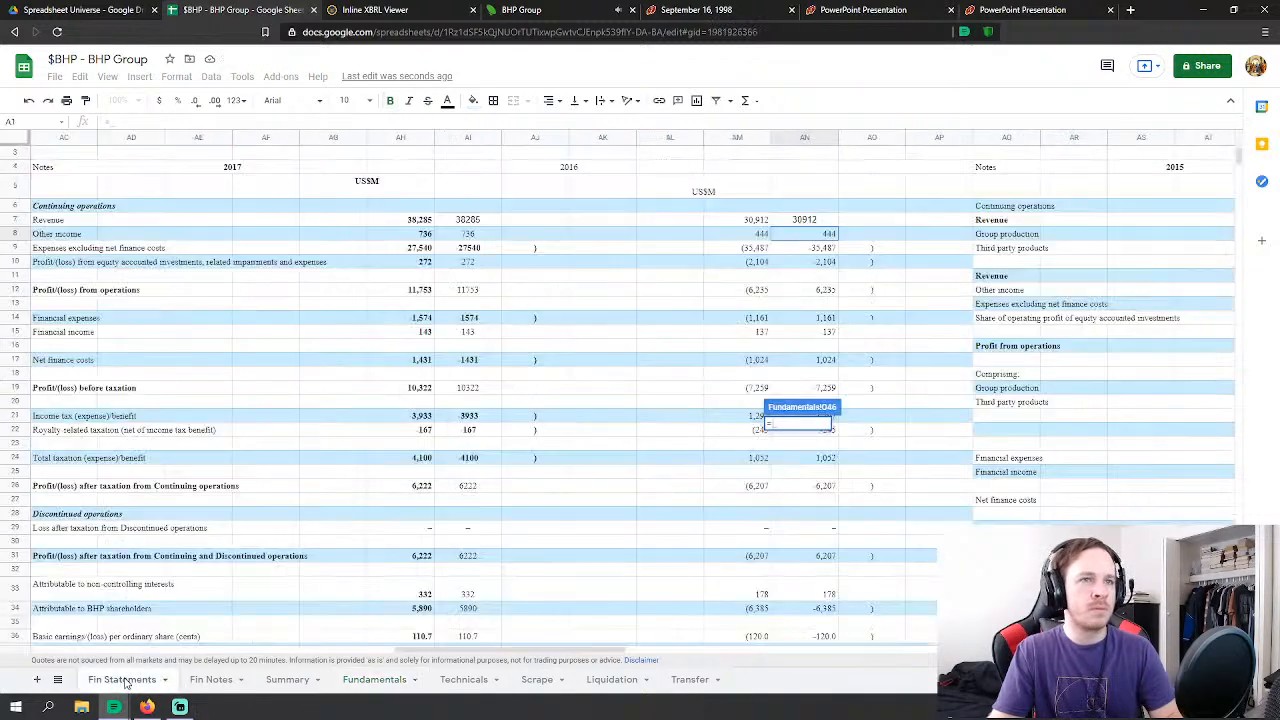
click(808, 248)
text(-'Fin Statements'!AN9-)
click(826, 262)
key(Return)
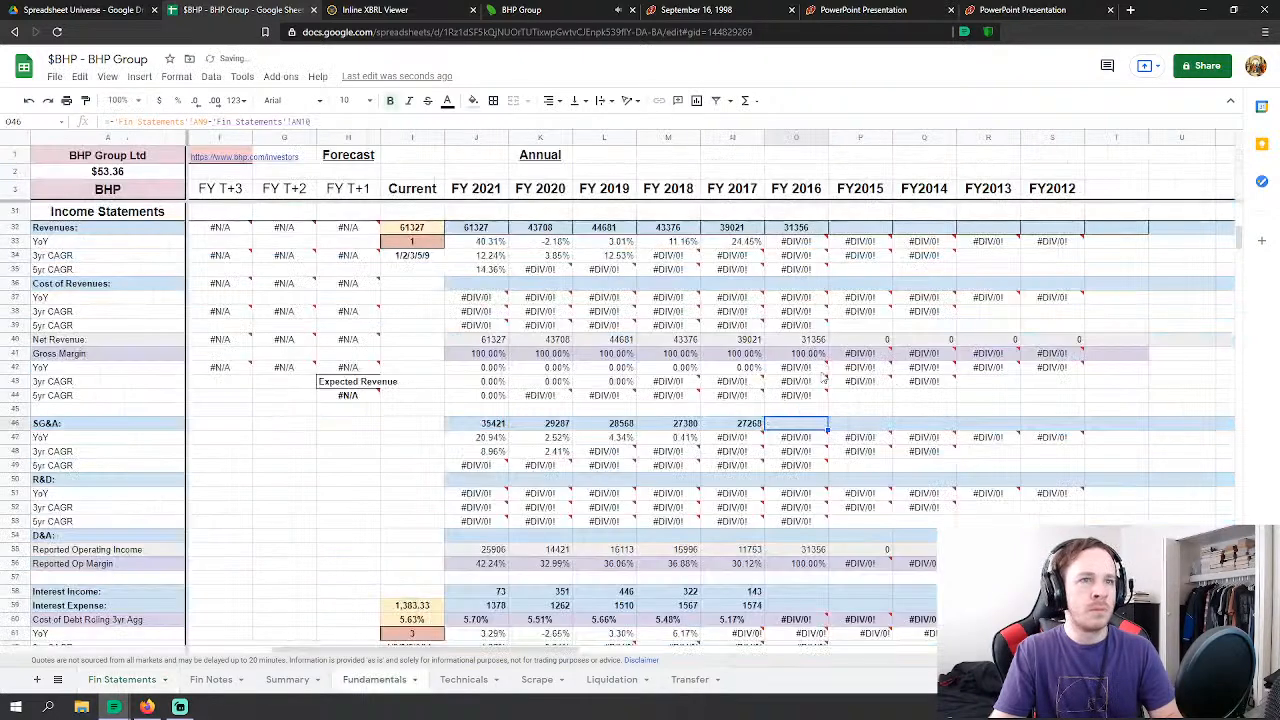
Step: Link the FY 2016 Interest Income in Fundamentals to the 2016 financial income in Fin Statements cell AN15
scroll(812, 458, down, 10)
click(811, 454)
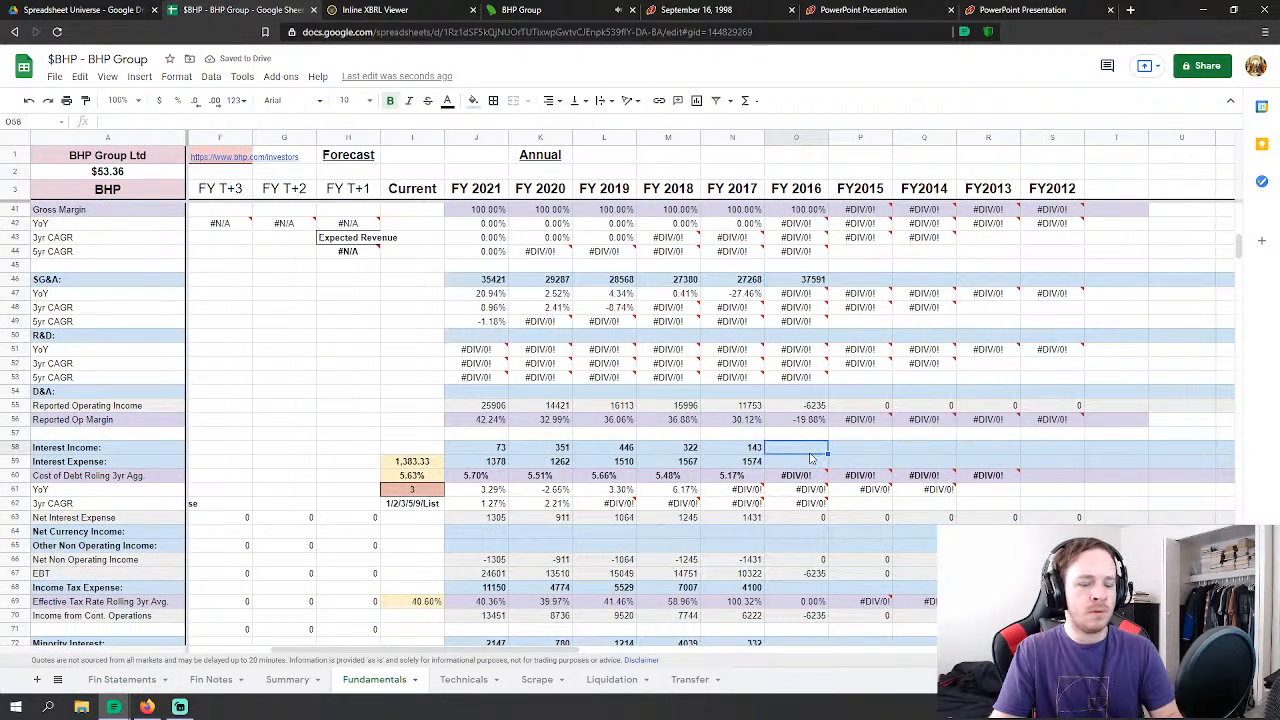
text(=-)
click(133, 683)
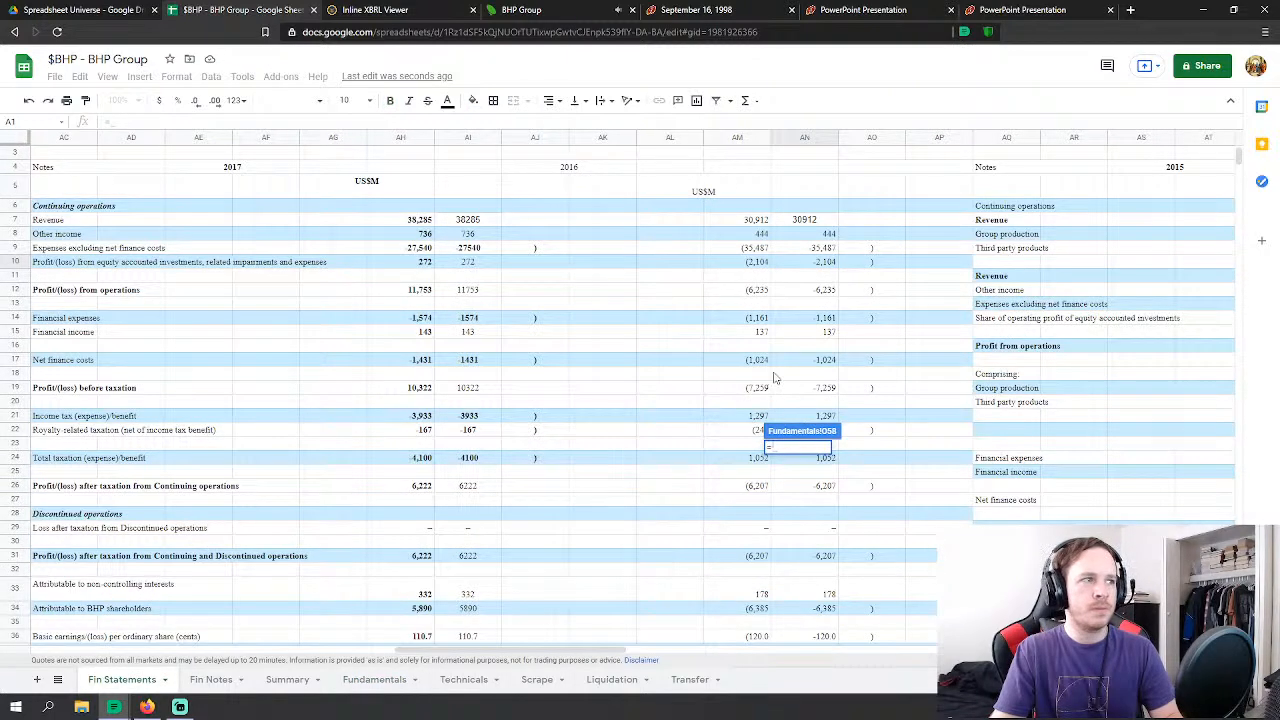
click(830, 335)
key(Return)
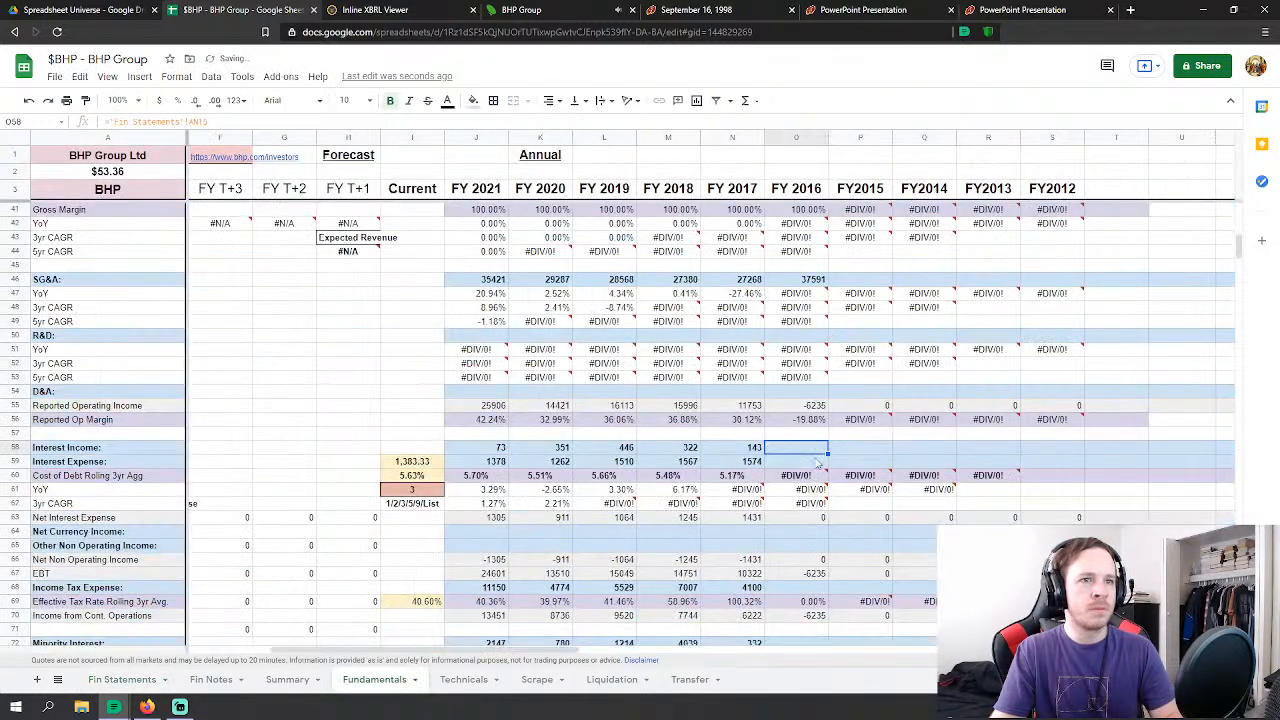
Step: Set the FY 2016 Interest Expense to the negated 2016 financial expenses from Fin Statements cell AN14
click(812, 459)
text(=)
click(122, 680)
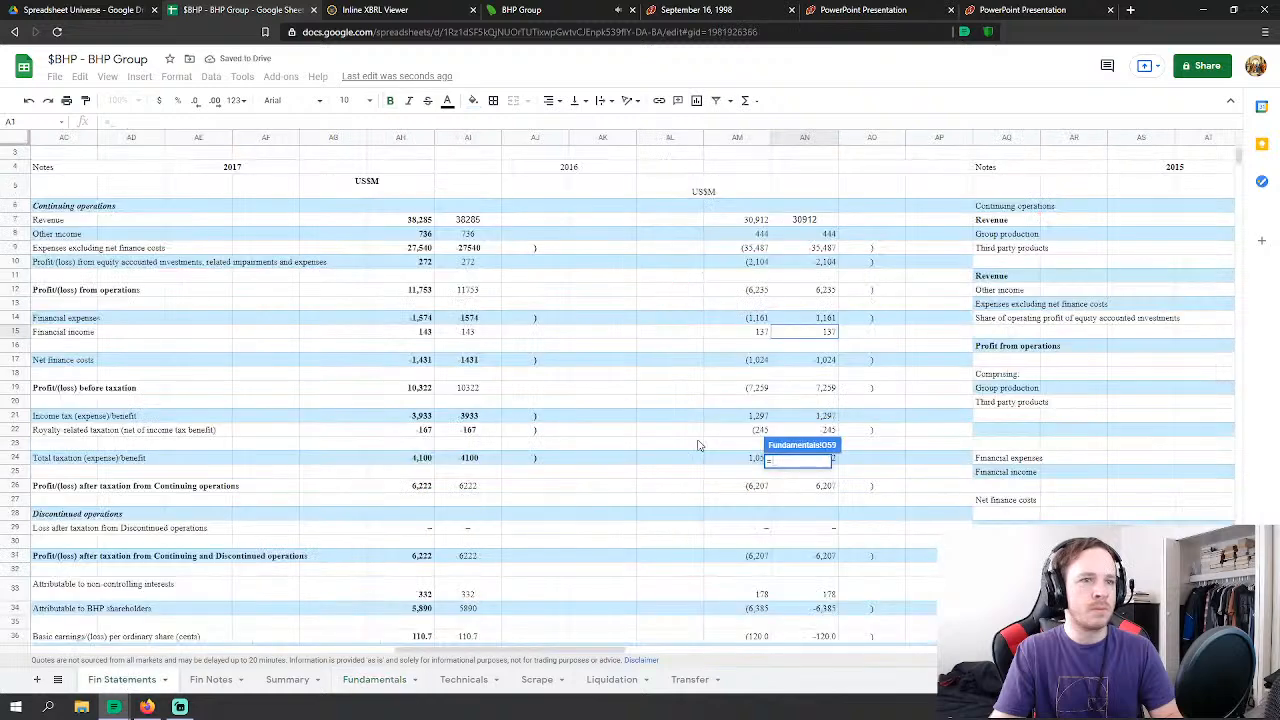
click(818, 318)
key(Return)
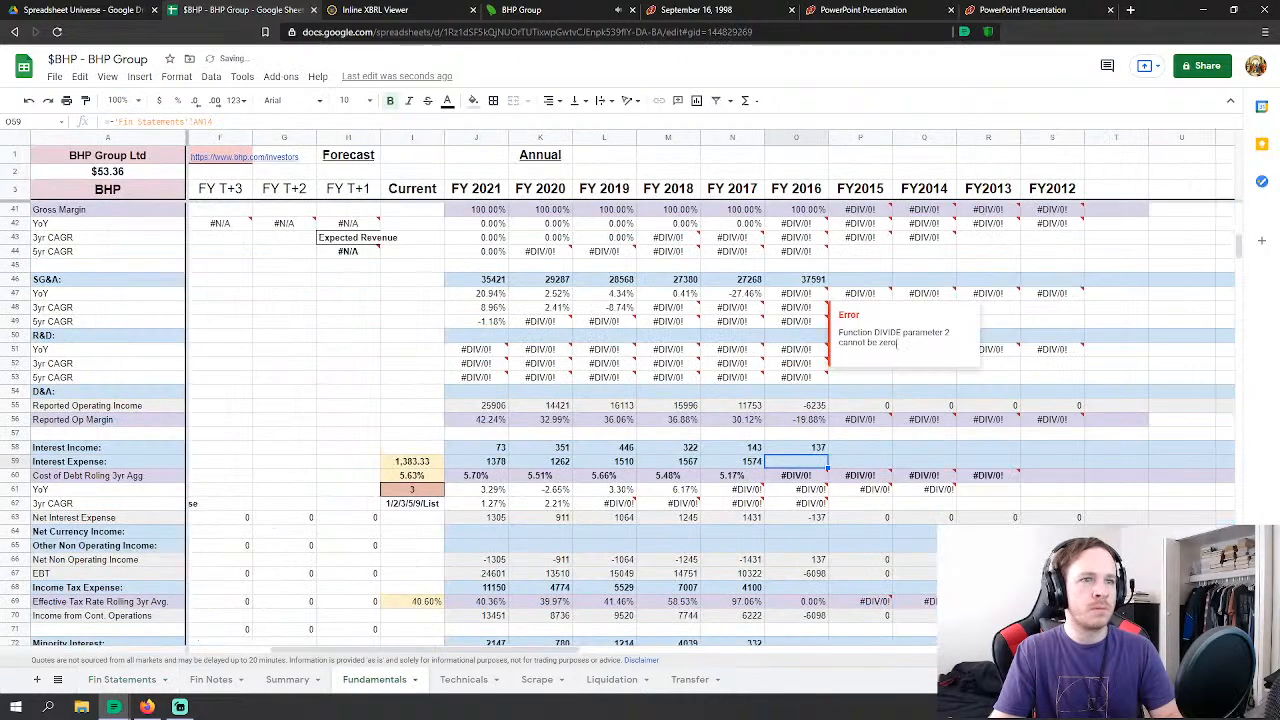
Step: Set the FY 2016 Income Tax Expense to the negated total taxation from Fin Statements cell AN24
click(790, 518)
text(=)
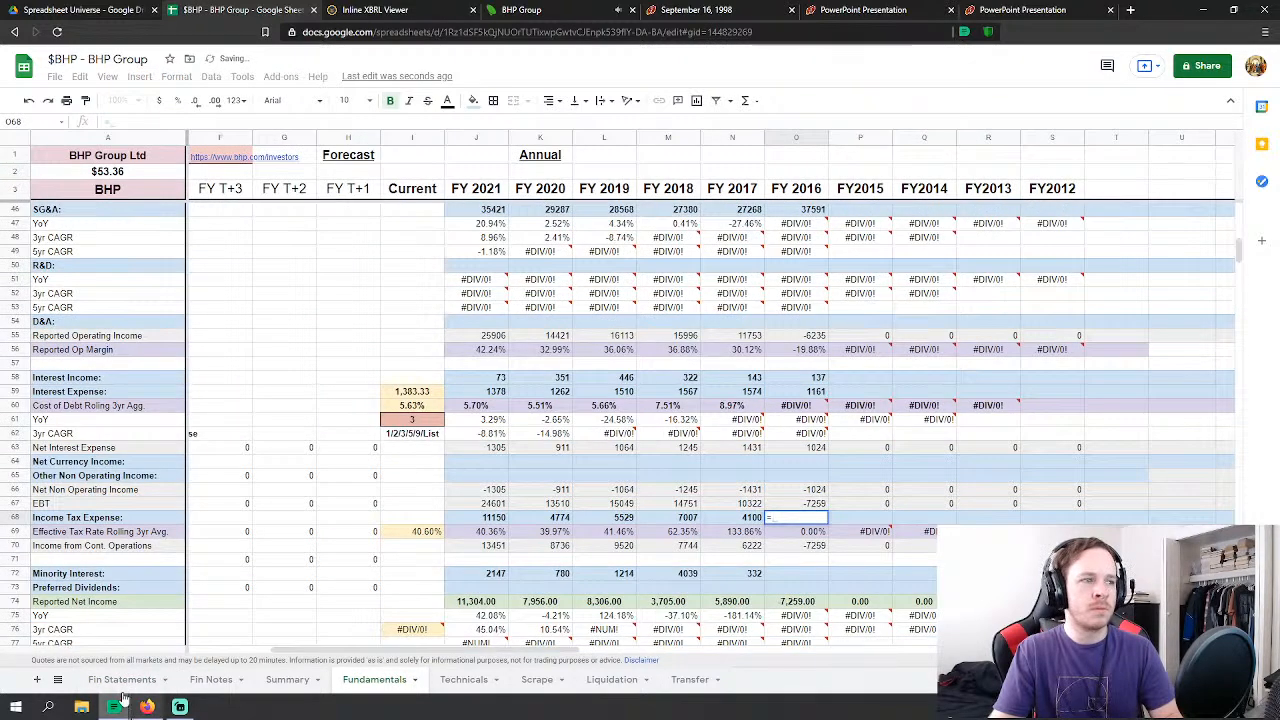
click(122, 680)
scroll(892, 467, down, 1)
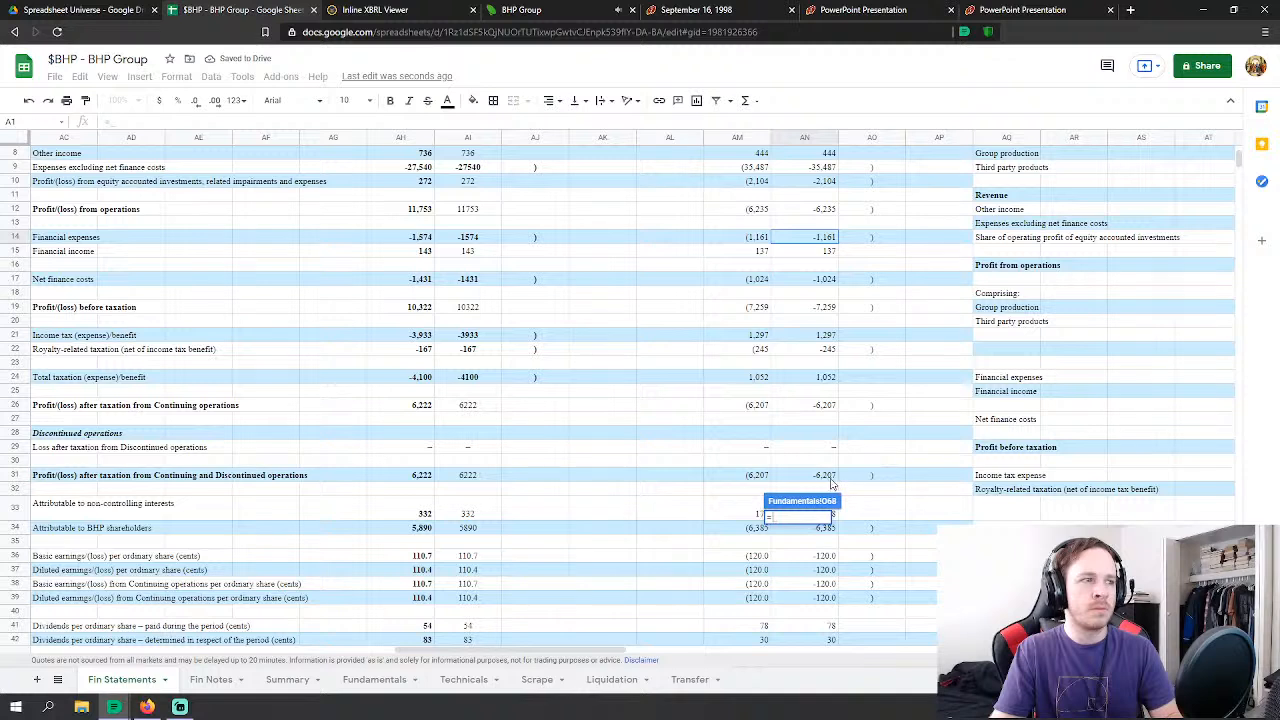
click(824, 379)
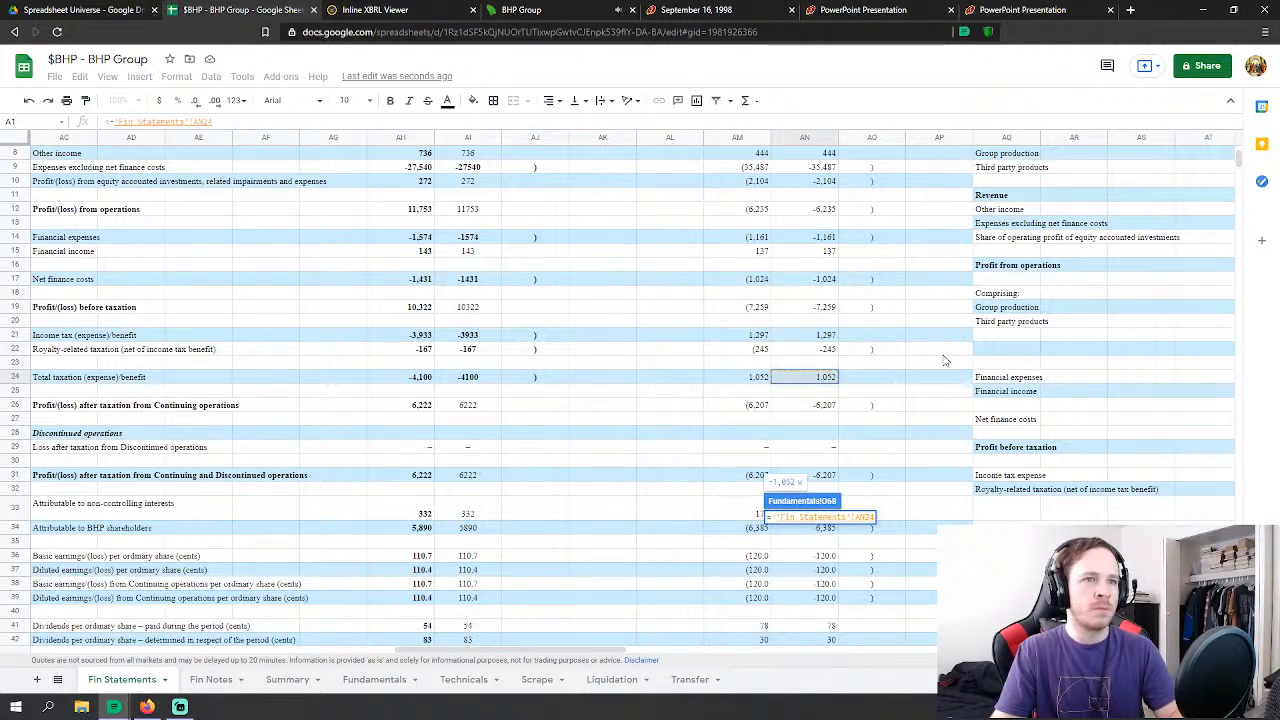
key(BackSpace)
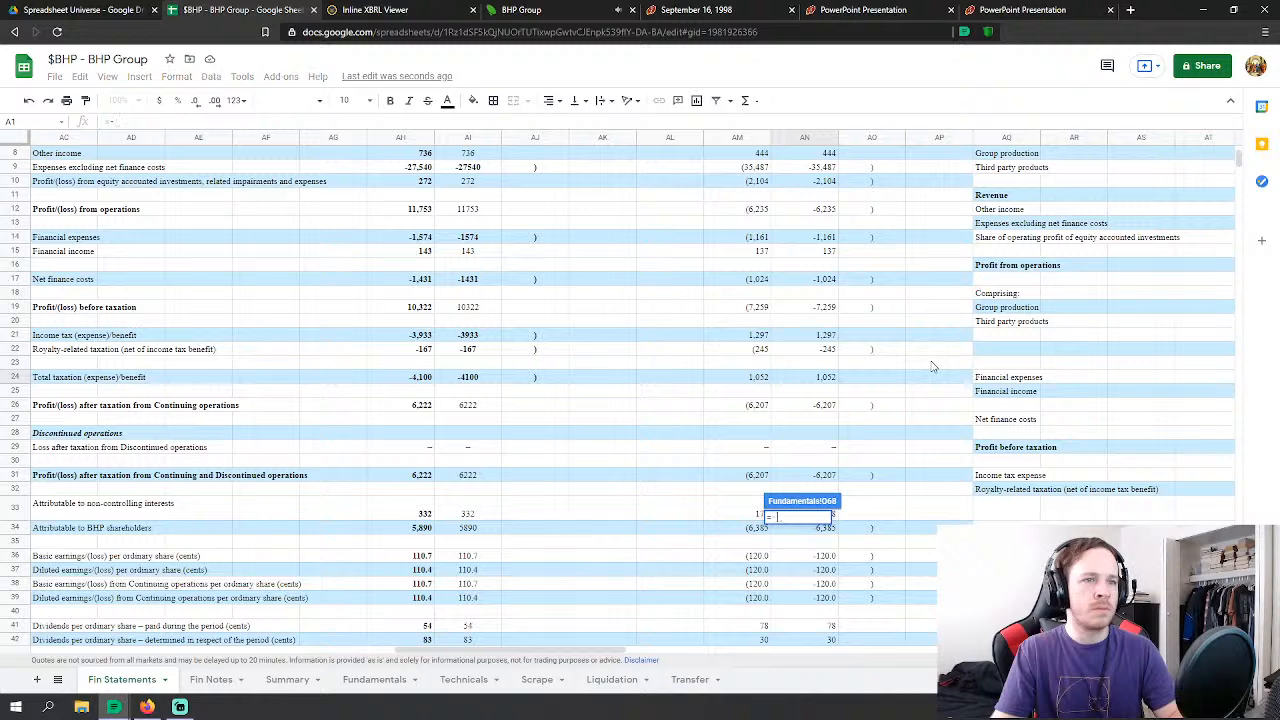
click(822, 378)
key(Return)
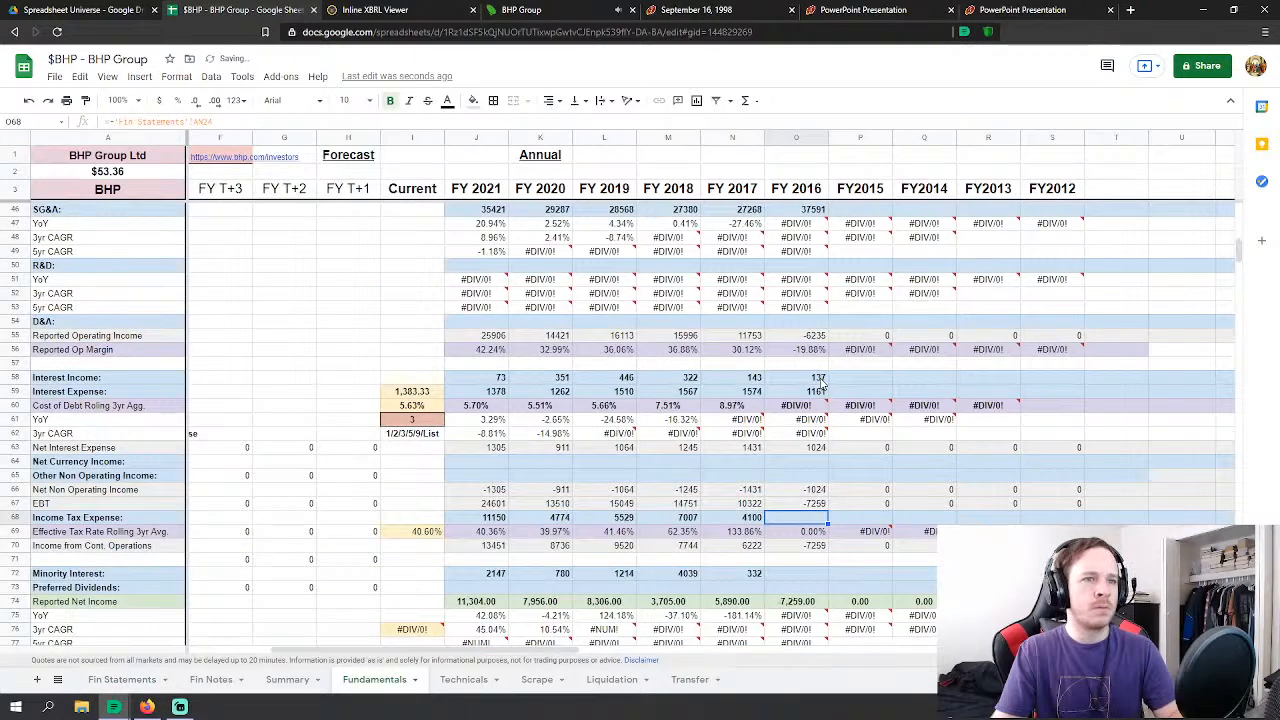
Step: Link the FY 2016 Minority Interest to the 2016 amount attributable to non-controlling interests in Fin Statements cell AN33
scroll(793, 500, down, 1)
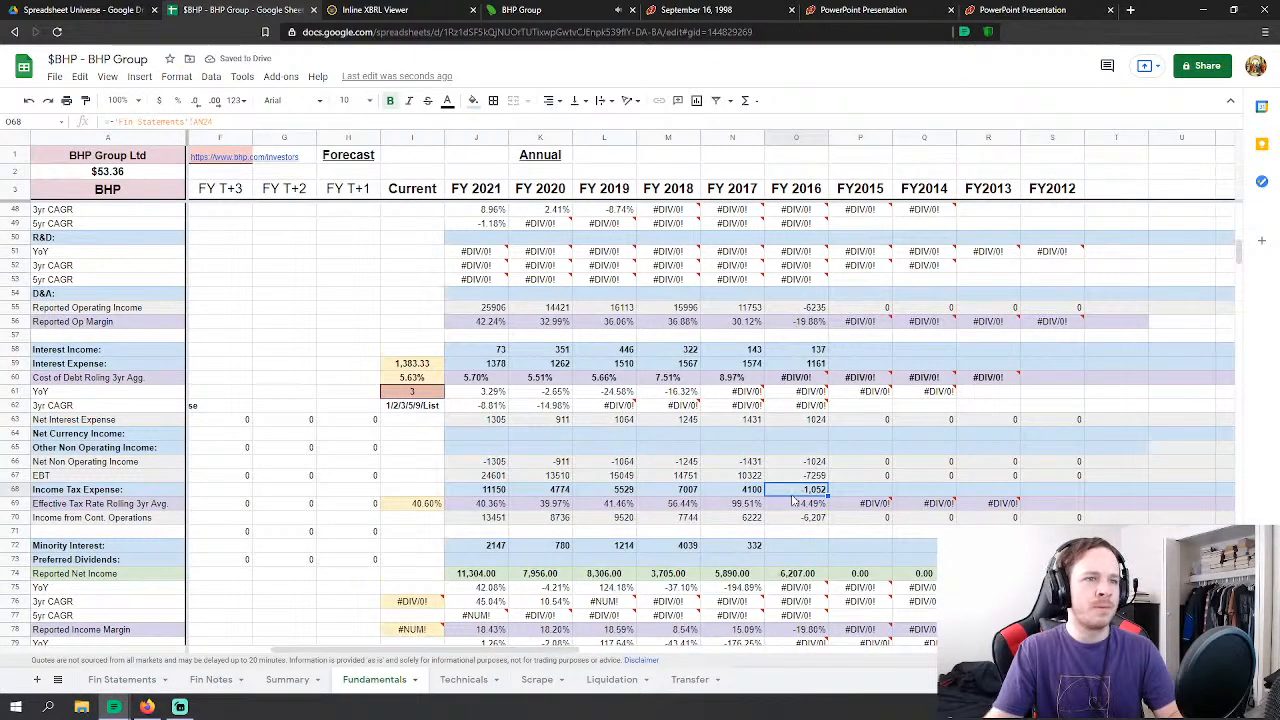
click(771, 542)
text(=)
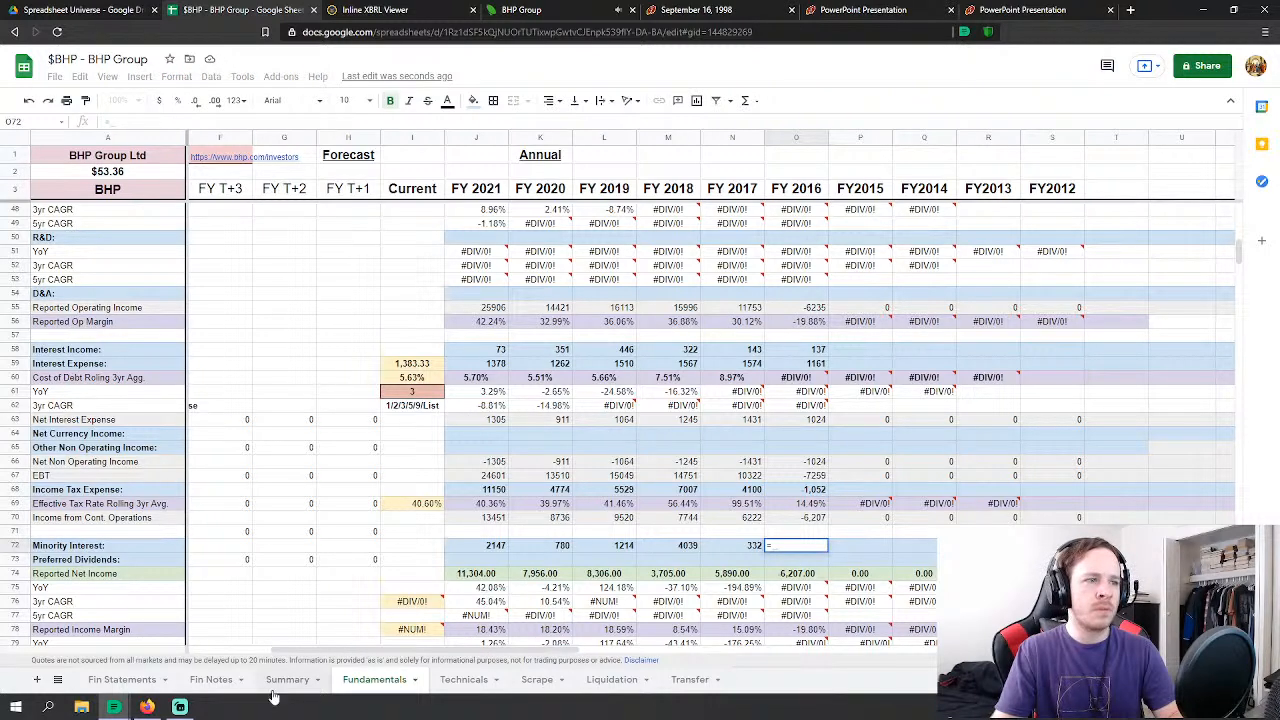
click(118, 680)
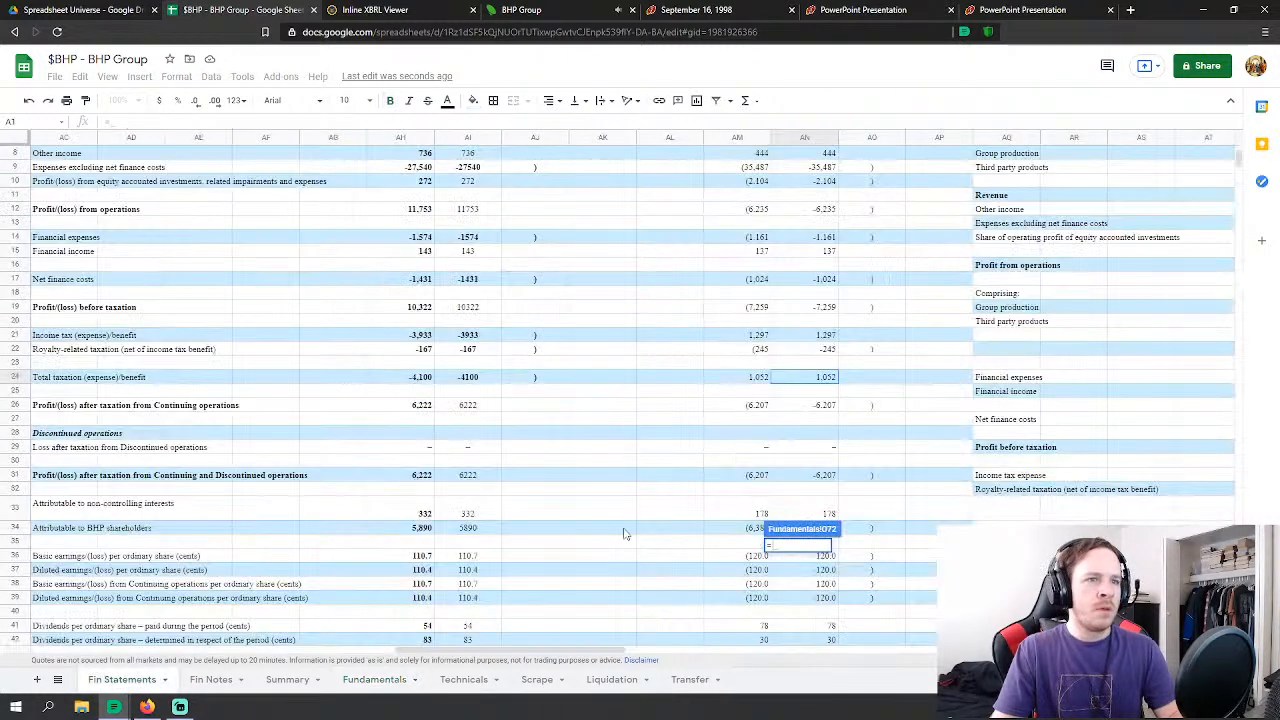
scroll(812, 398, down, 2)
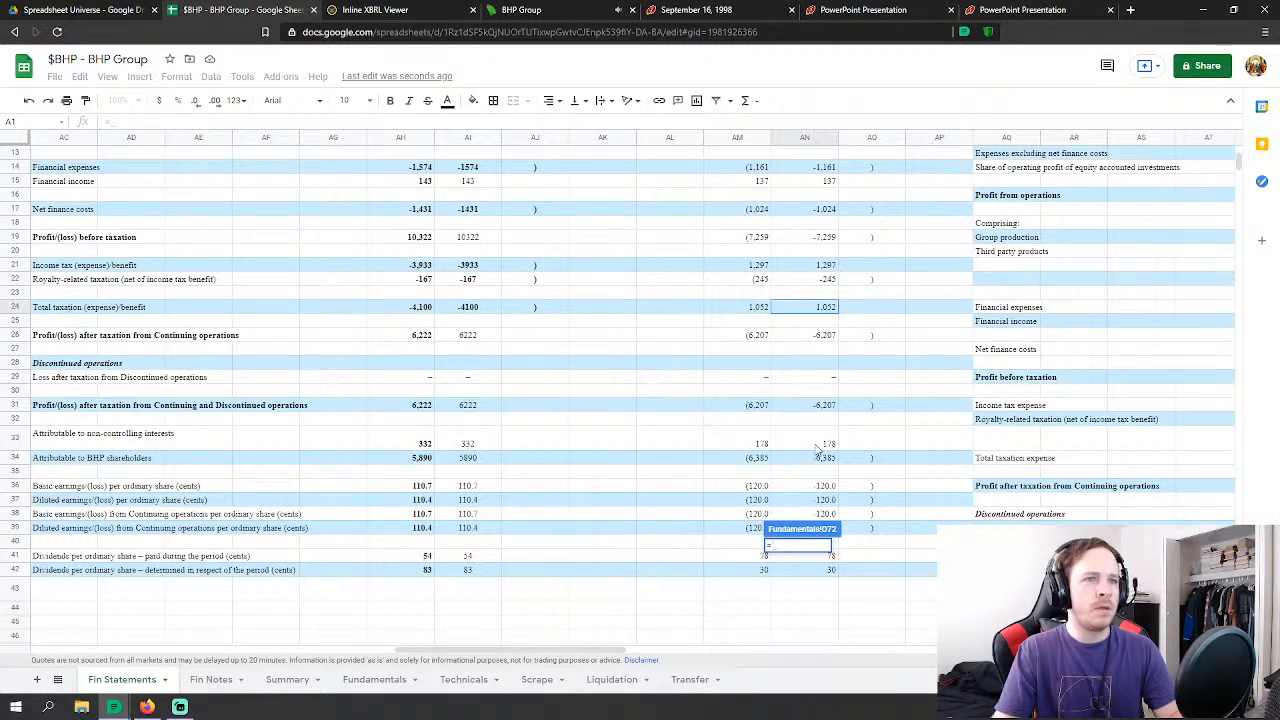
click(816, 446)
key(Return)
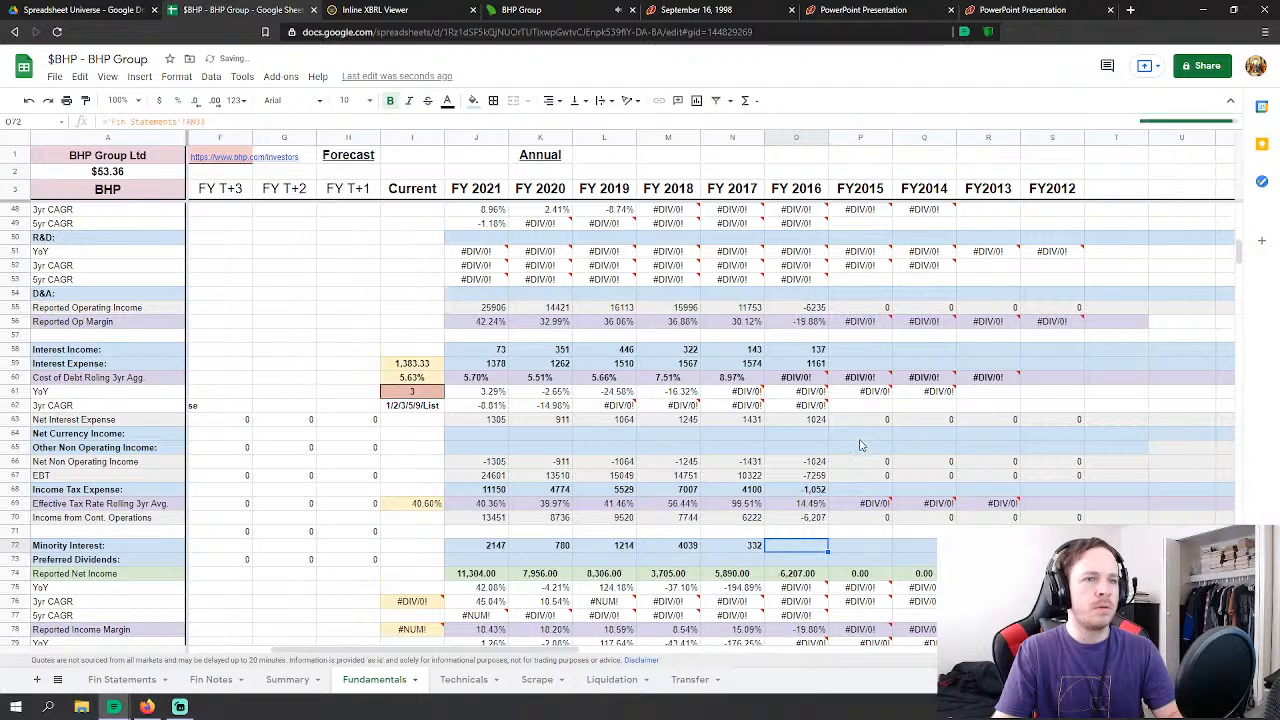
Step: Link the FY 2016 CF Depreciation & Amortization to the 2016 depreciation and amortisation expense in Fin Statements cell AN108
scroll(850, 440, down, 5)
scroll(843, 450, down, 10)
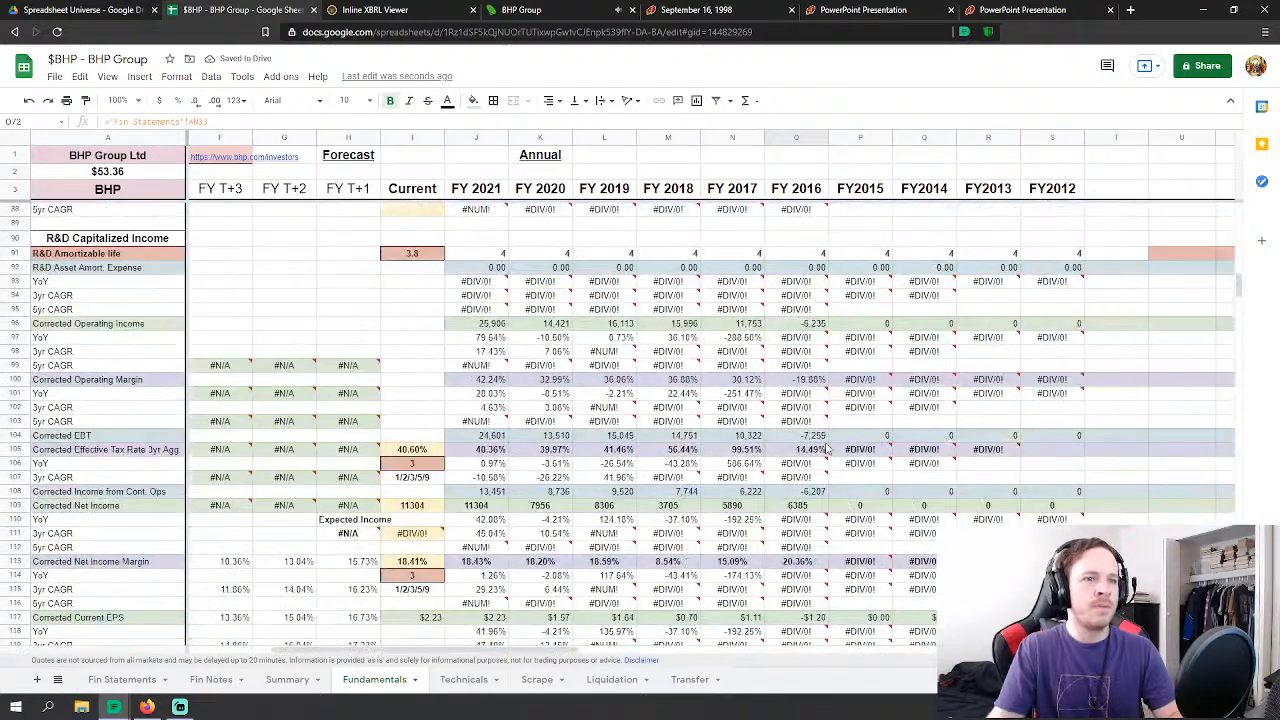
click(816, 386)
text(=)
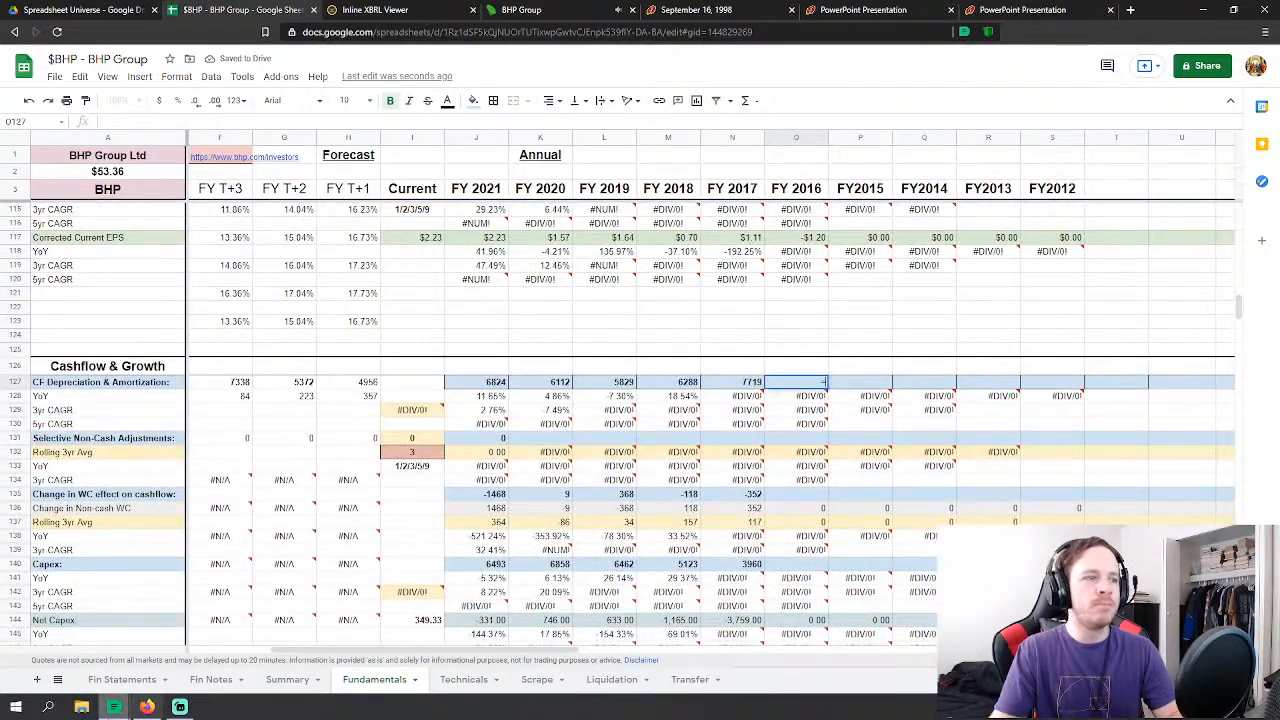
click(118, 680)
scroll(755, 447, down, 10)
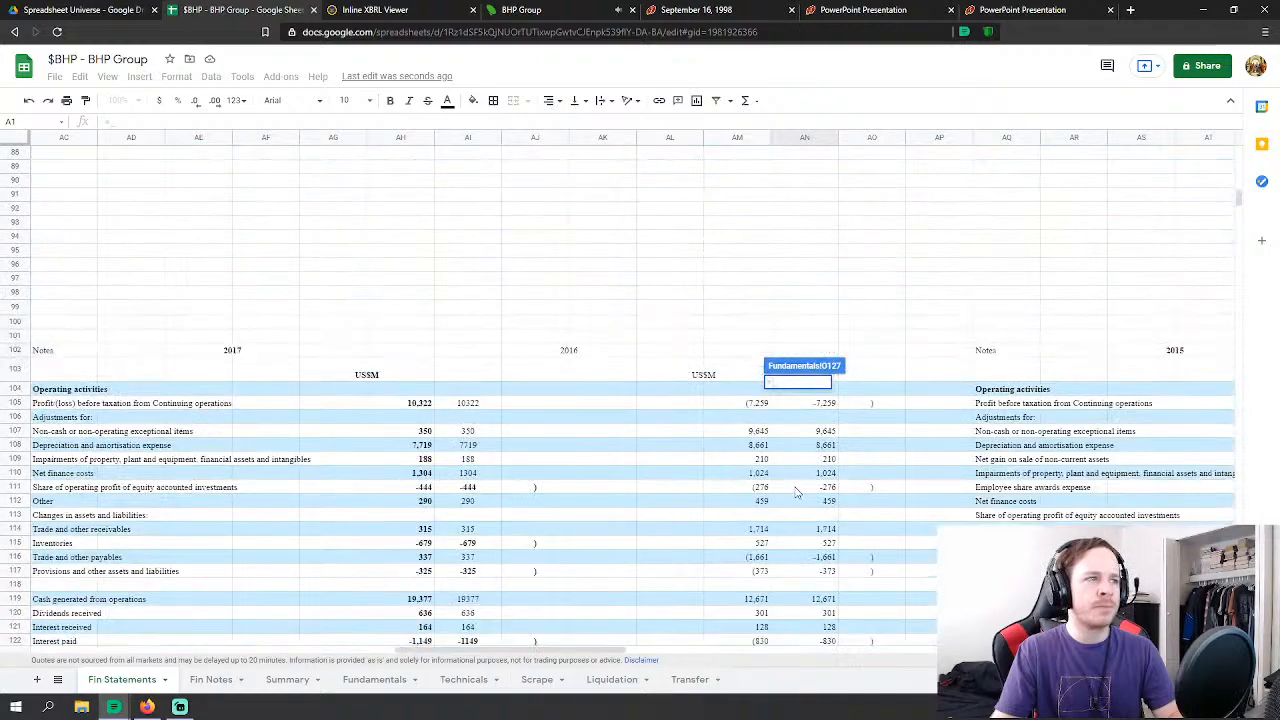
click(829, 447)
key(Return)
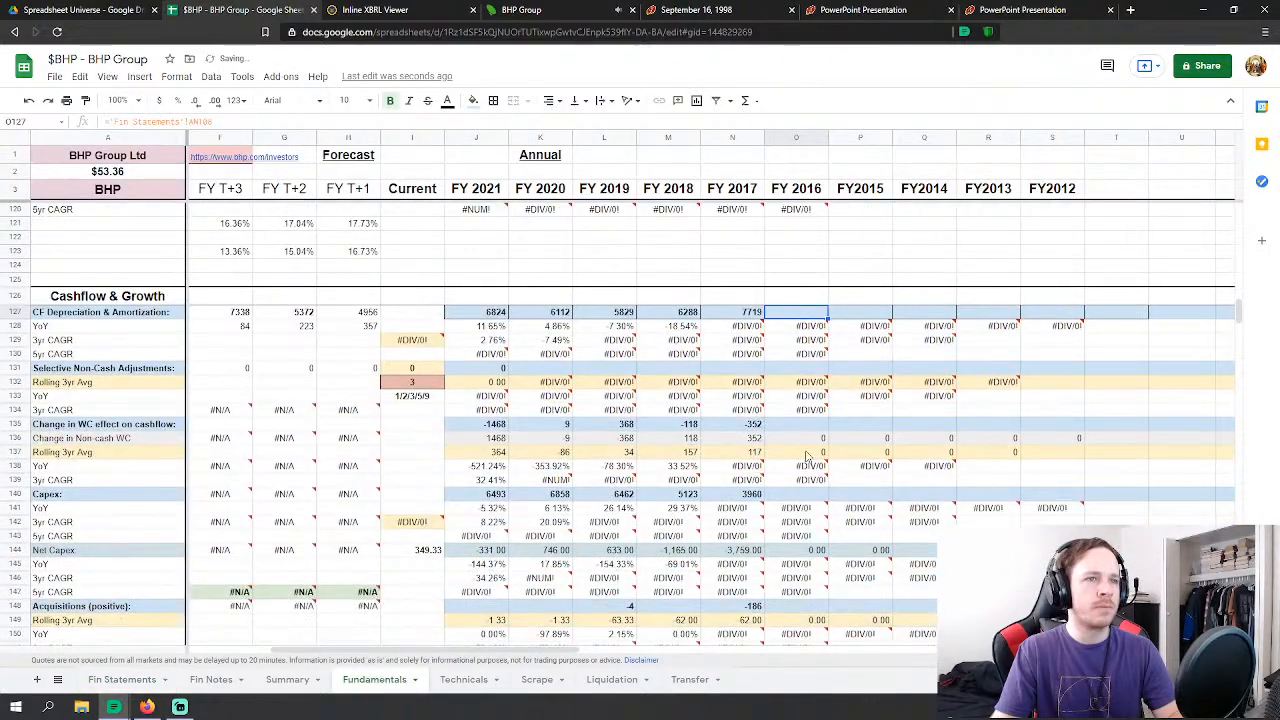
Step: Set the FY 2016 Change in WC effect on cashflow to the SUM of Fin Statements cells AN114:AN117
click(816, 429)
text(=)
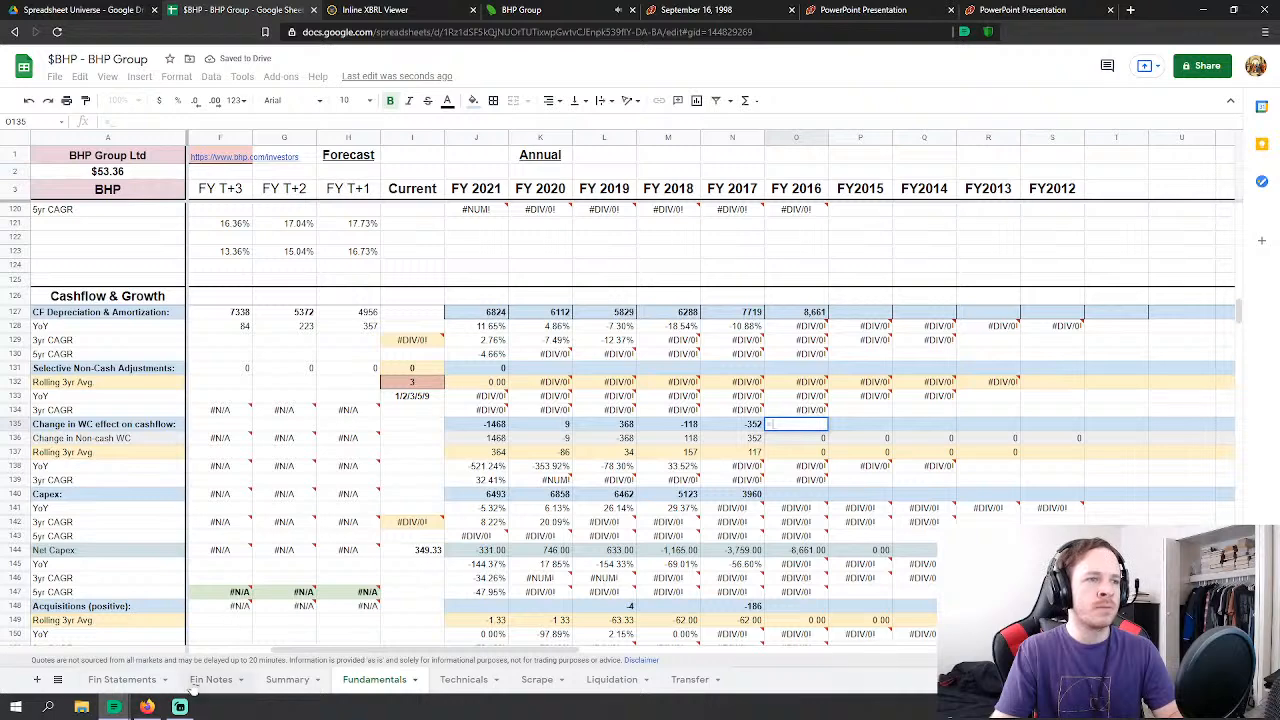
click(121, 679)
text(su)
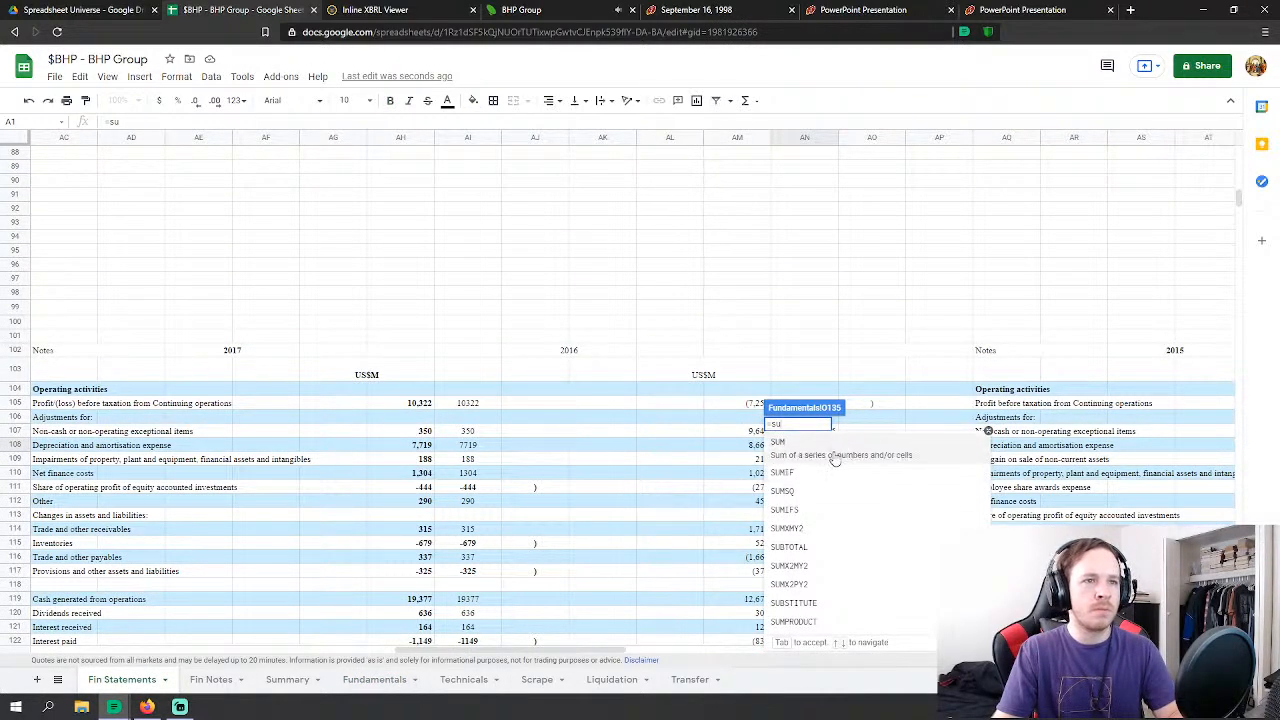
key(Tab)
scroll(592, 484, down, 2)
scroll(592, 484, down, 5)
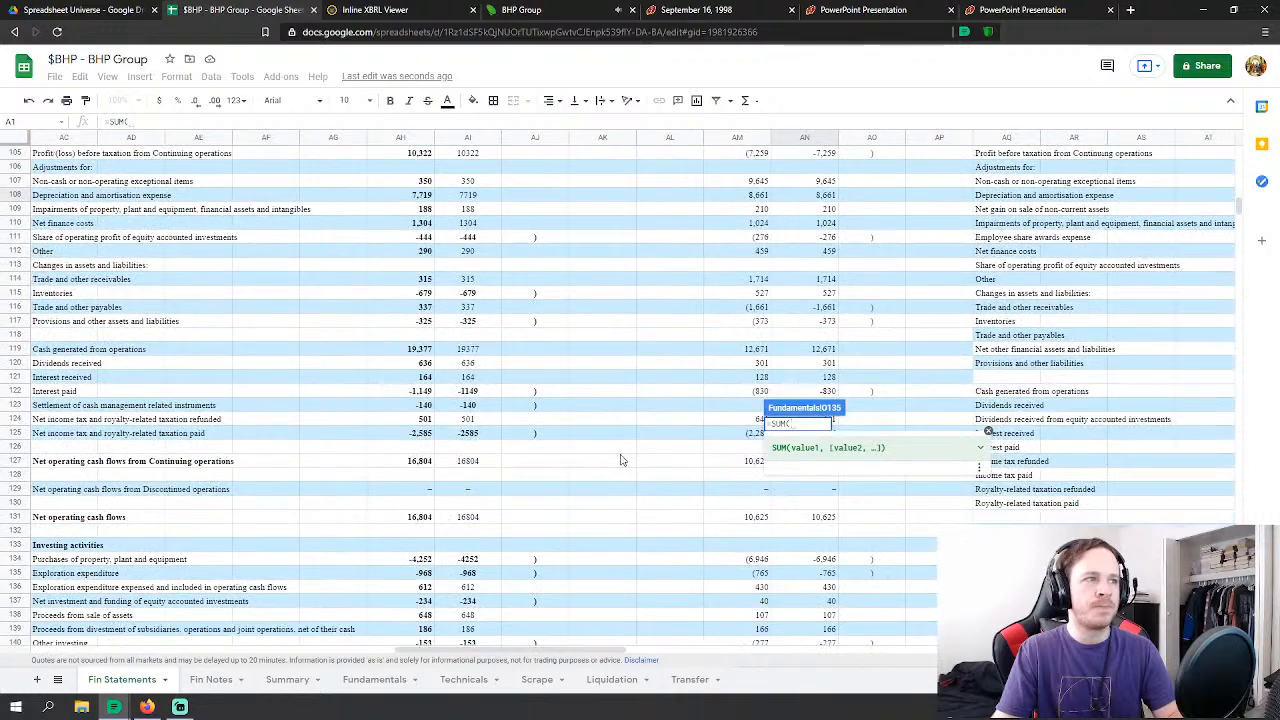
drag(824, 285, 820, 322)
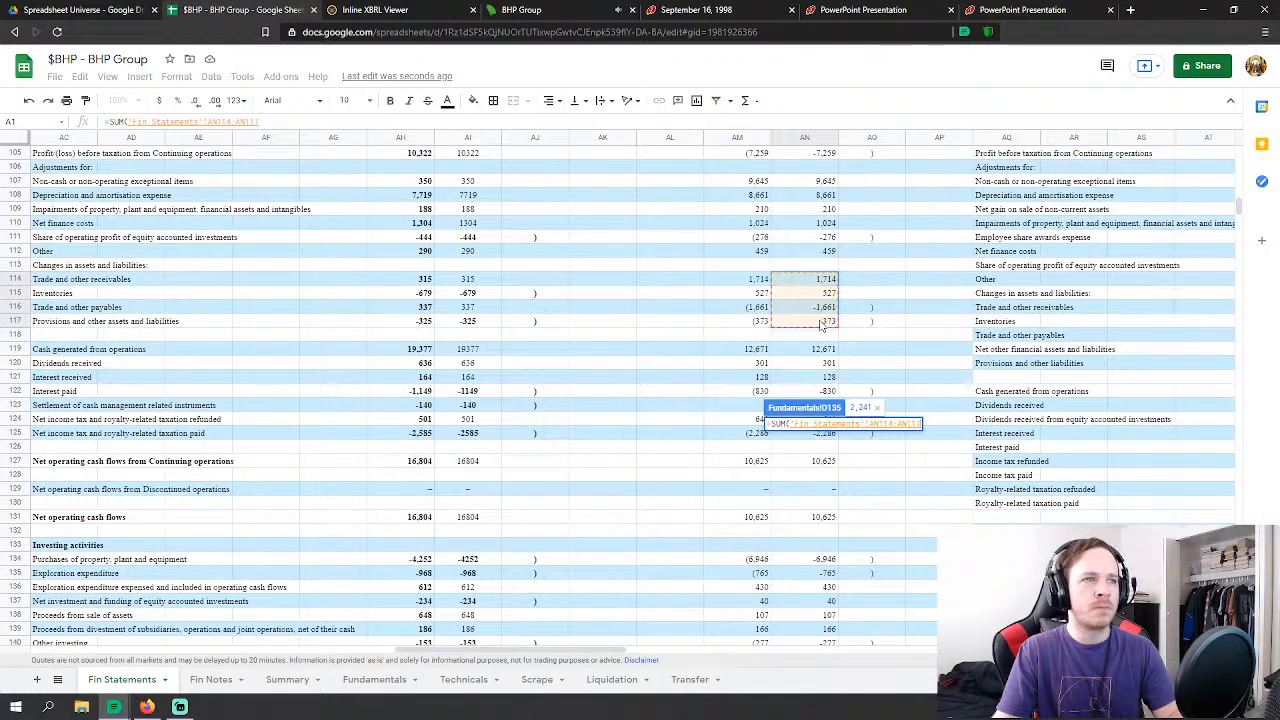
key(Return)
Step: Set the FY 2016 Capex to the negated sum of Fin Statements cells AN134, AN135, AN136 and AN138
scroll(403, 600, down, 3)
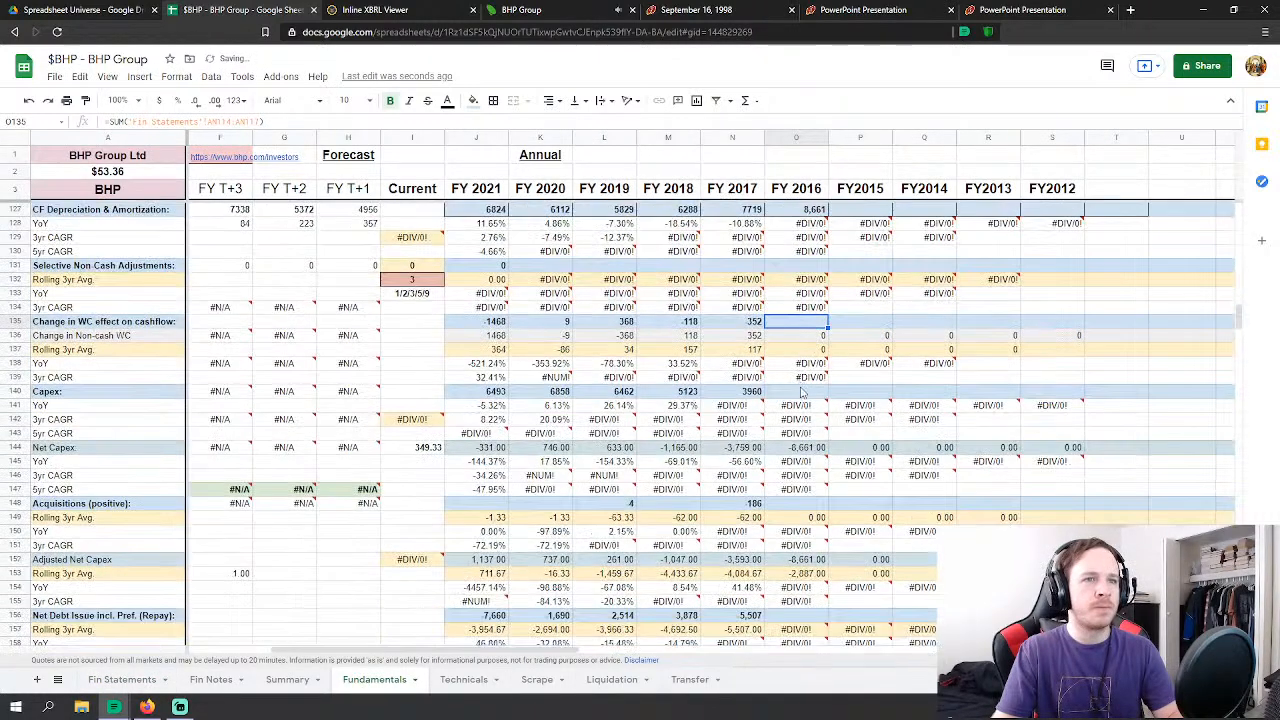
key(Down)
key(Down)
key(Down)
key(Down)
text(=)
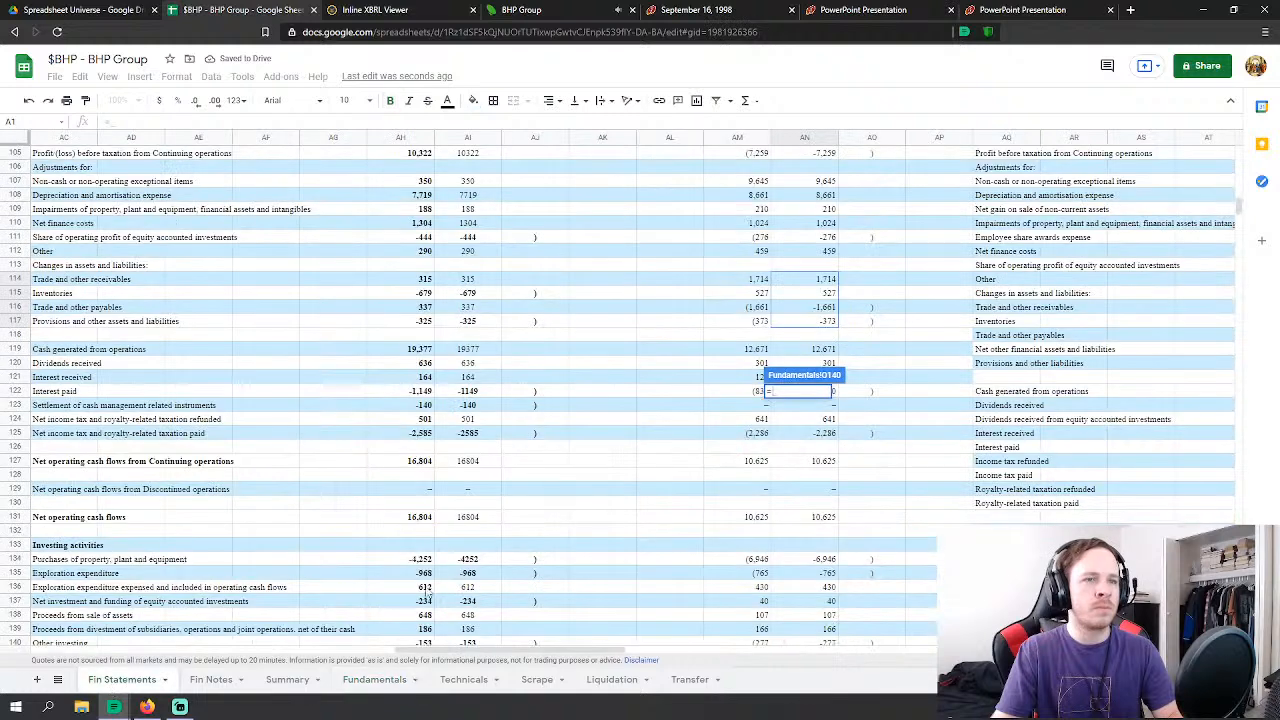
click(121, 679)
scroll(753, 472, down, 2)
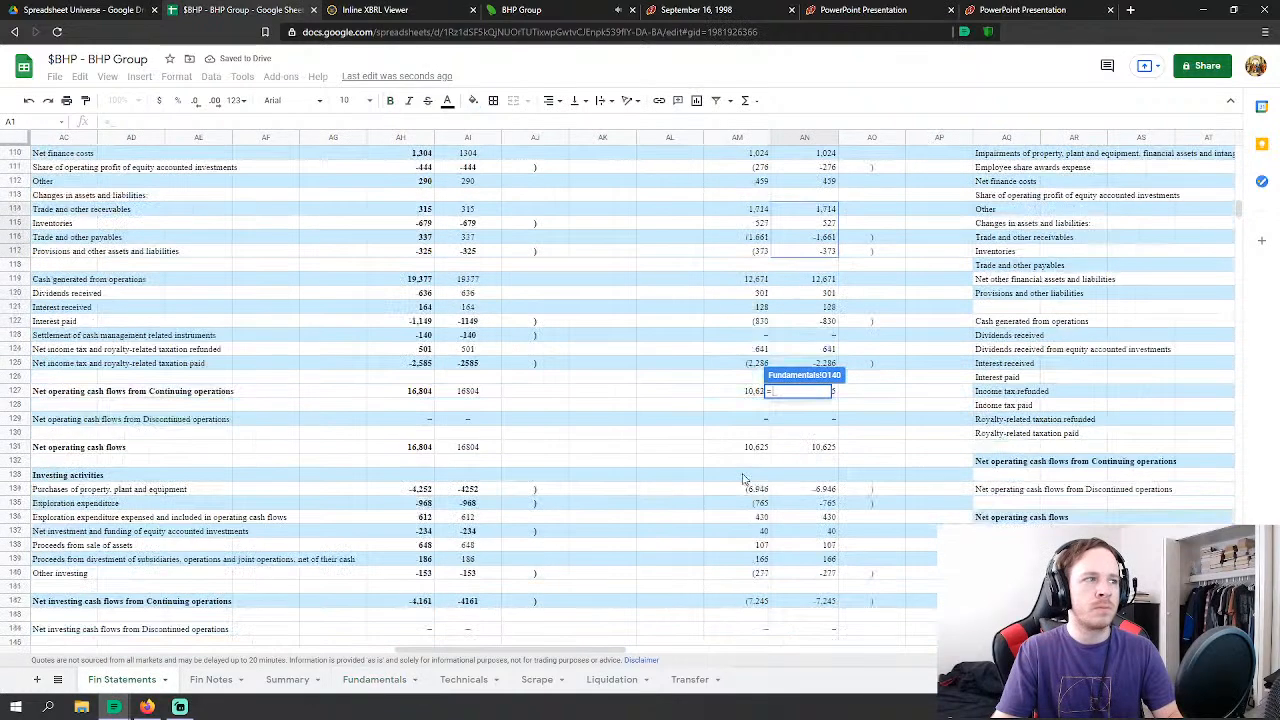
click(820, 489)
text(+)
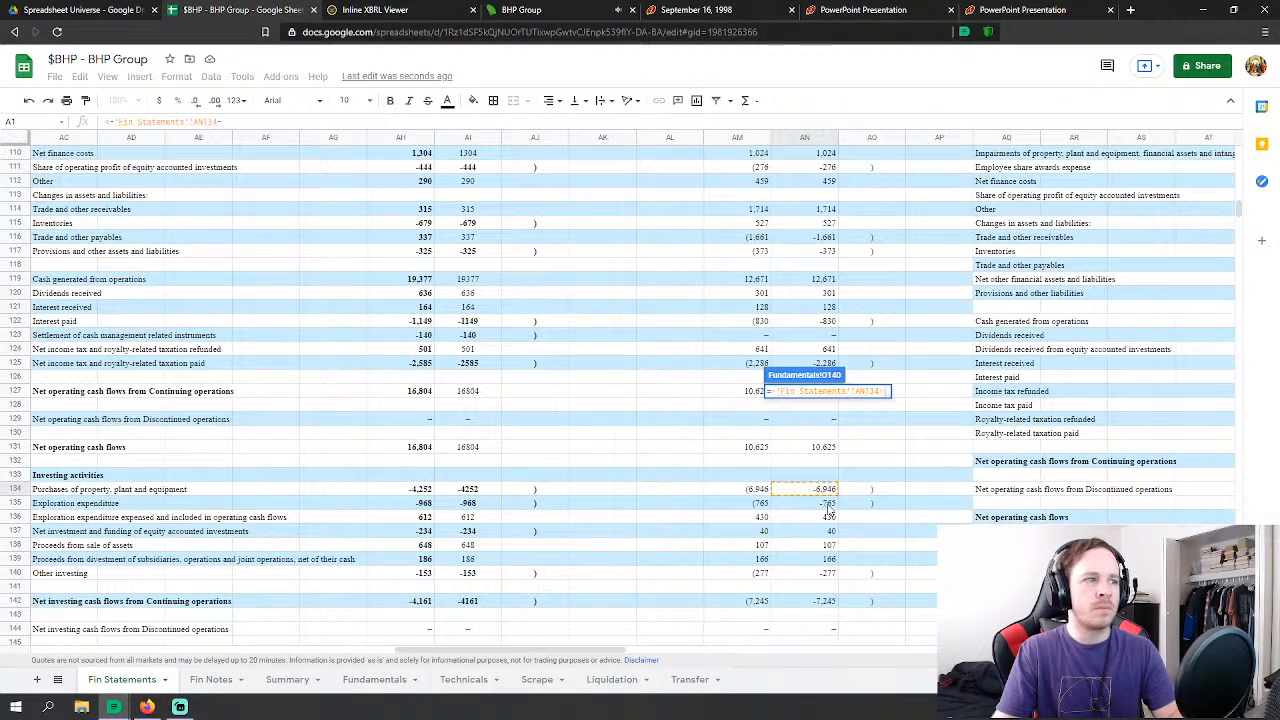
click(828, 505)
text(+'Fin Statements'!AN135+)
click(828, 519)
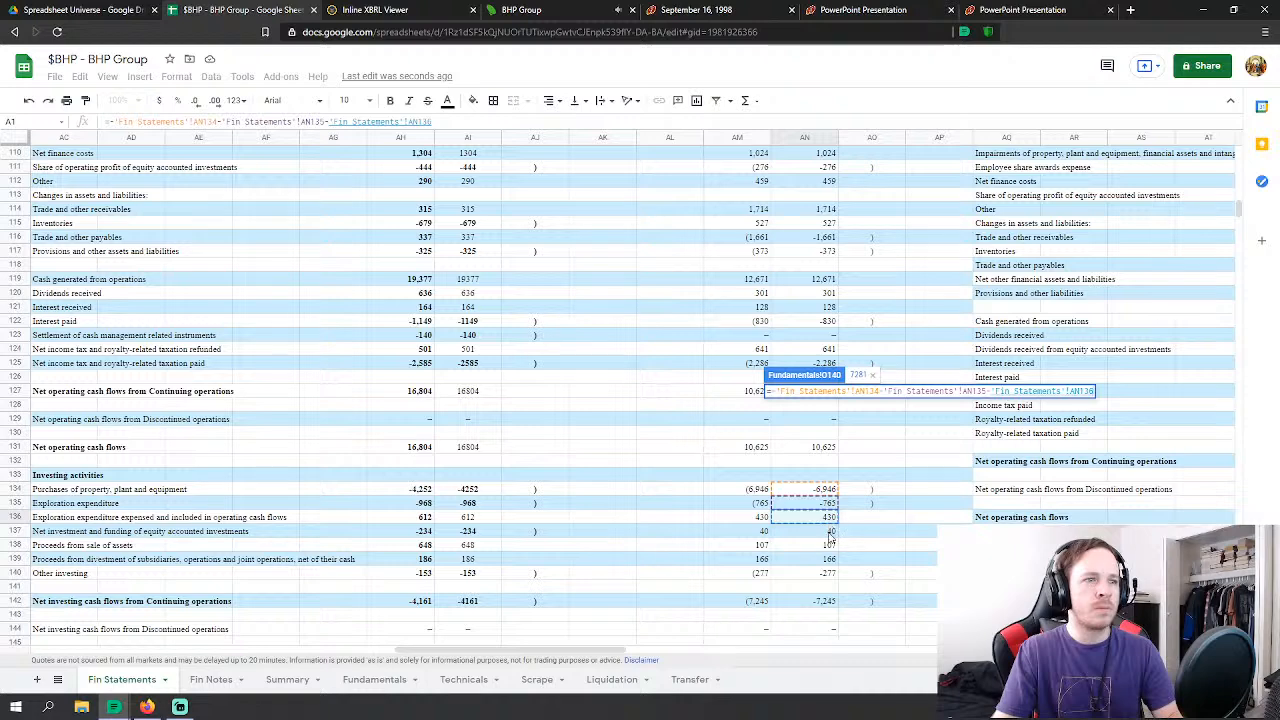
text(+)
click(830, 545)
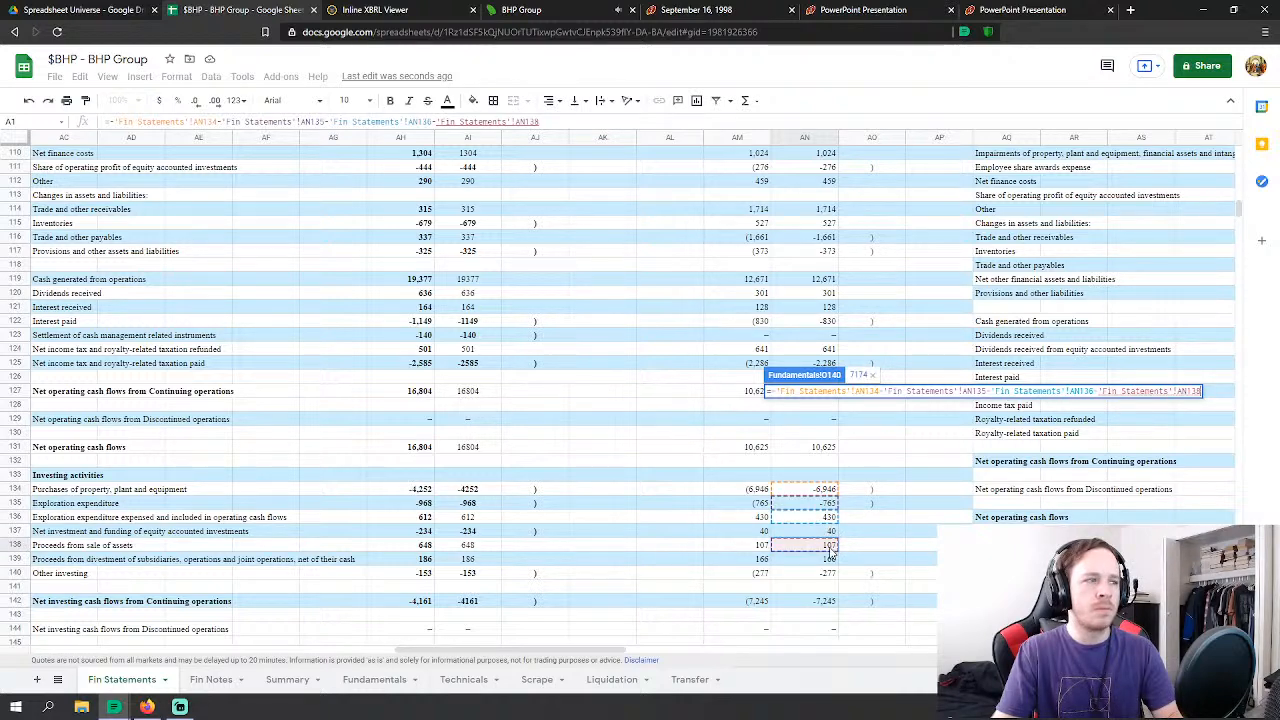
key(Return)
Step: Set the FY 2016 Acquisitions to the negated 2016 divestment proceeds from Fin Statements cell AN139
click(812, 505)
text(=)
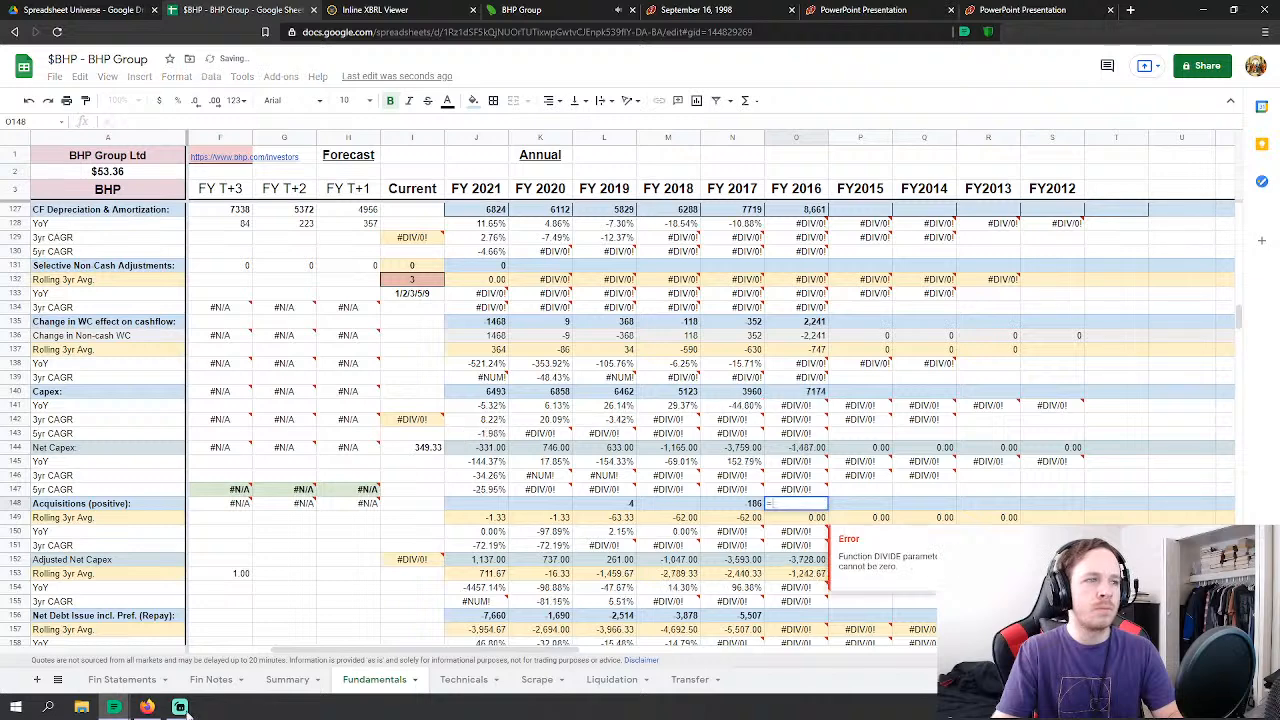
click(122, 679)
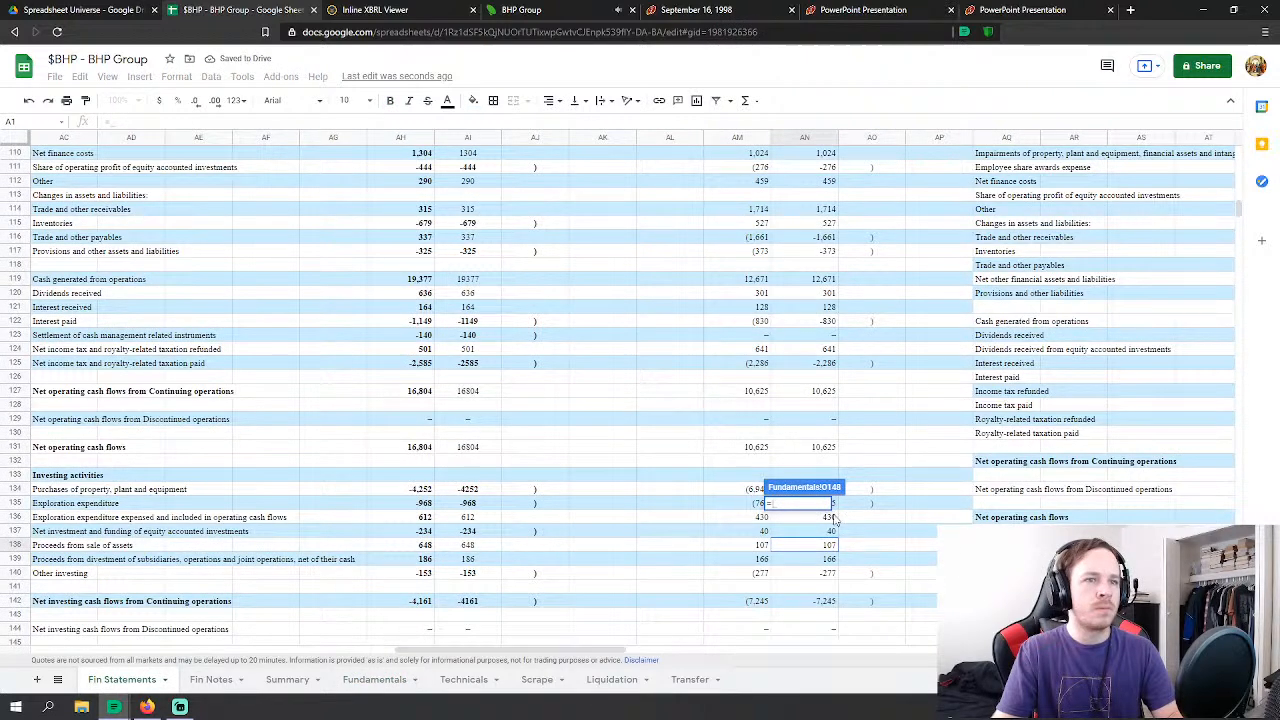
click(825, 561)
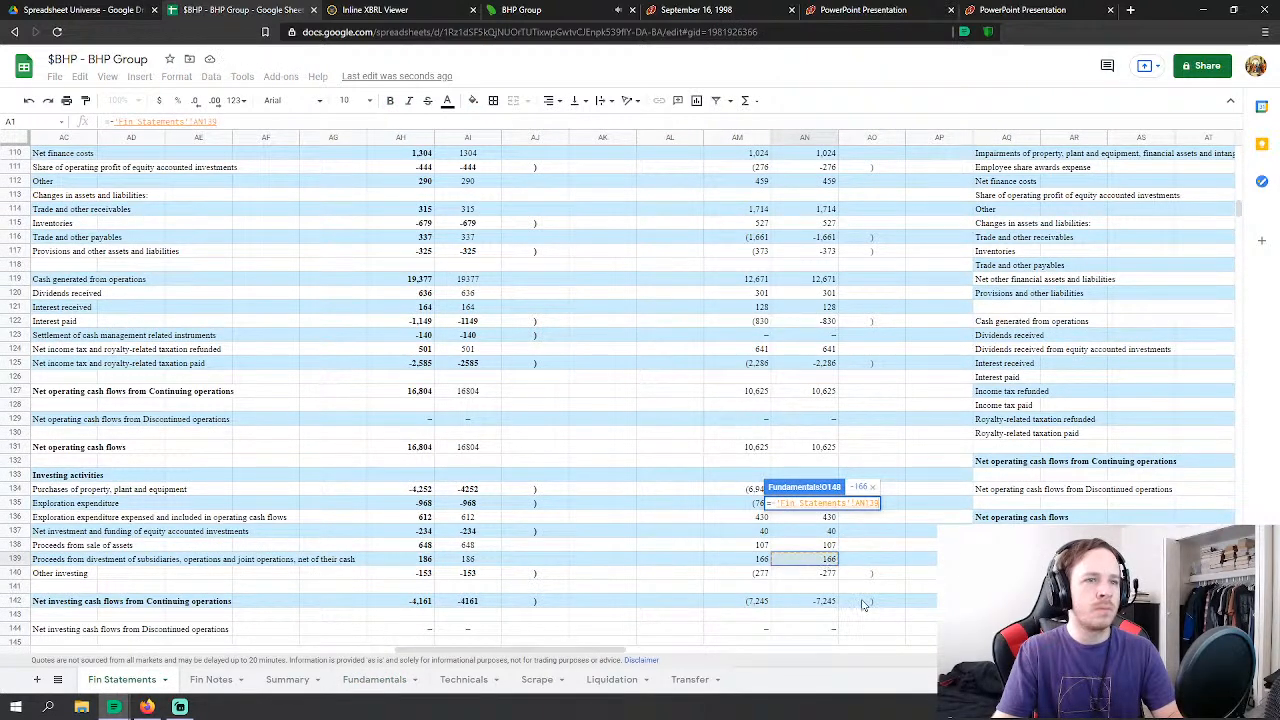
key(Return)
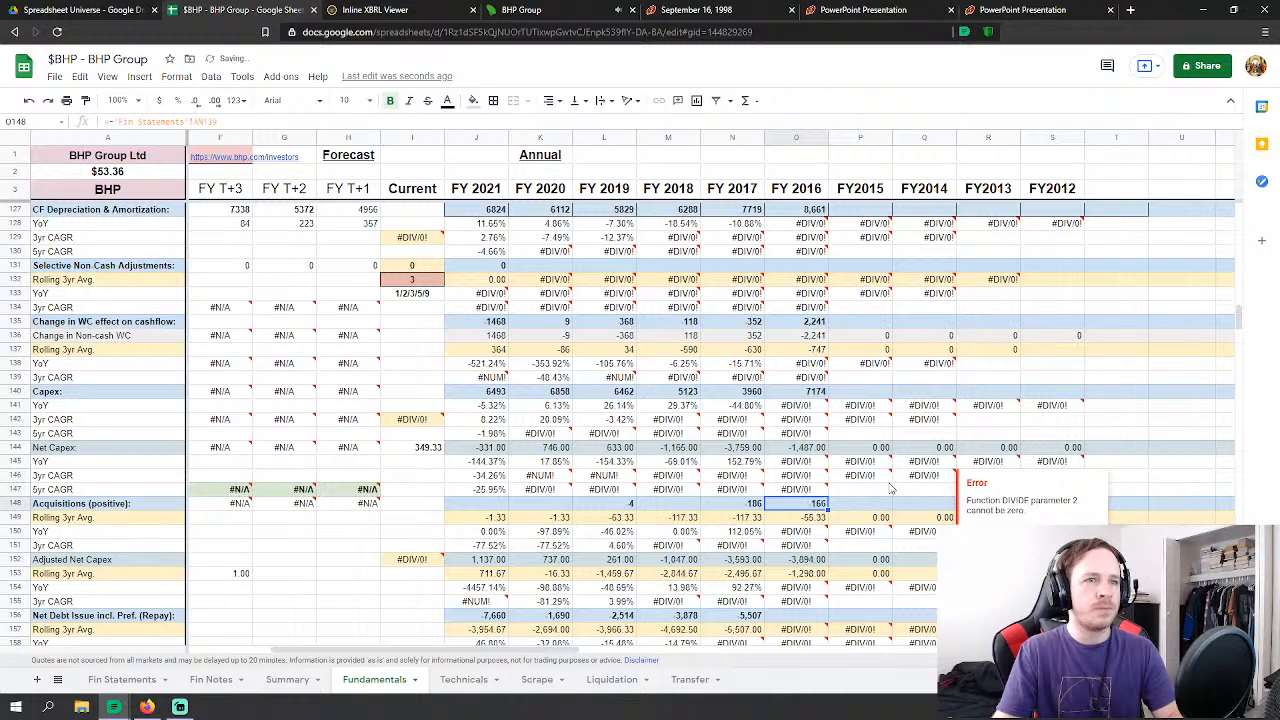
Step: Set the FY 2016 Net Debt Issue to the sum of Fin Statements cells AN151, AN152 and AN153
scroll(850, 470, down, 4)
click(803, 449)
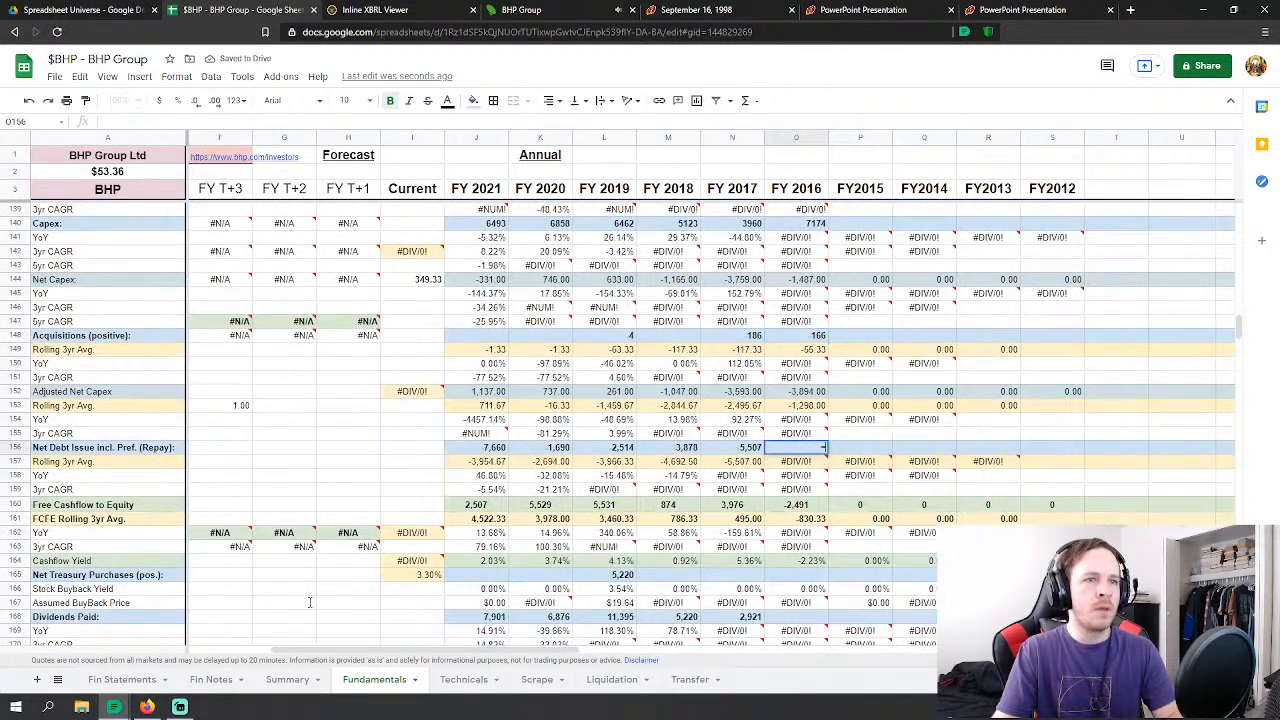
text(=)
click(122, 682)
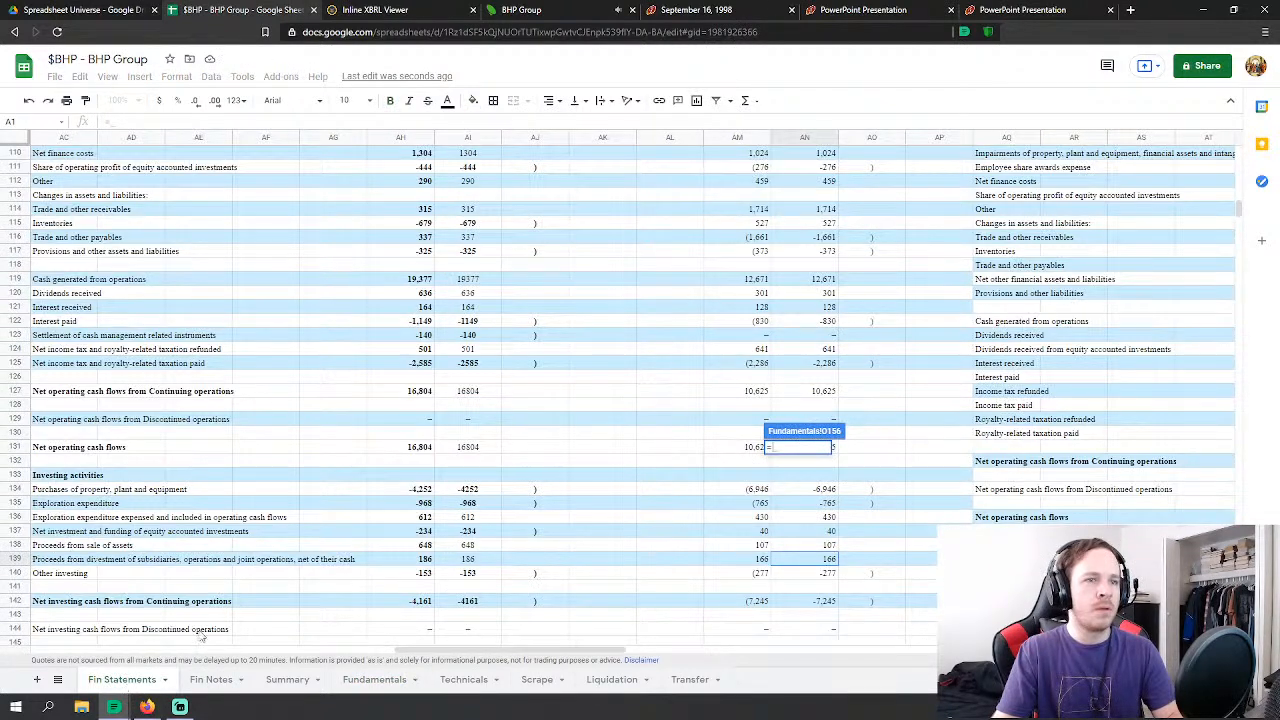
scroll(505, 525, down, 4)
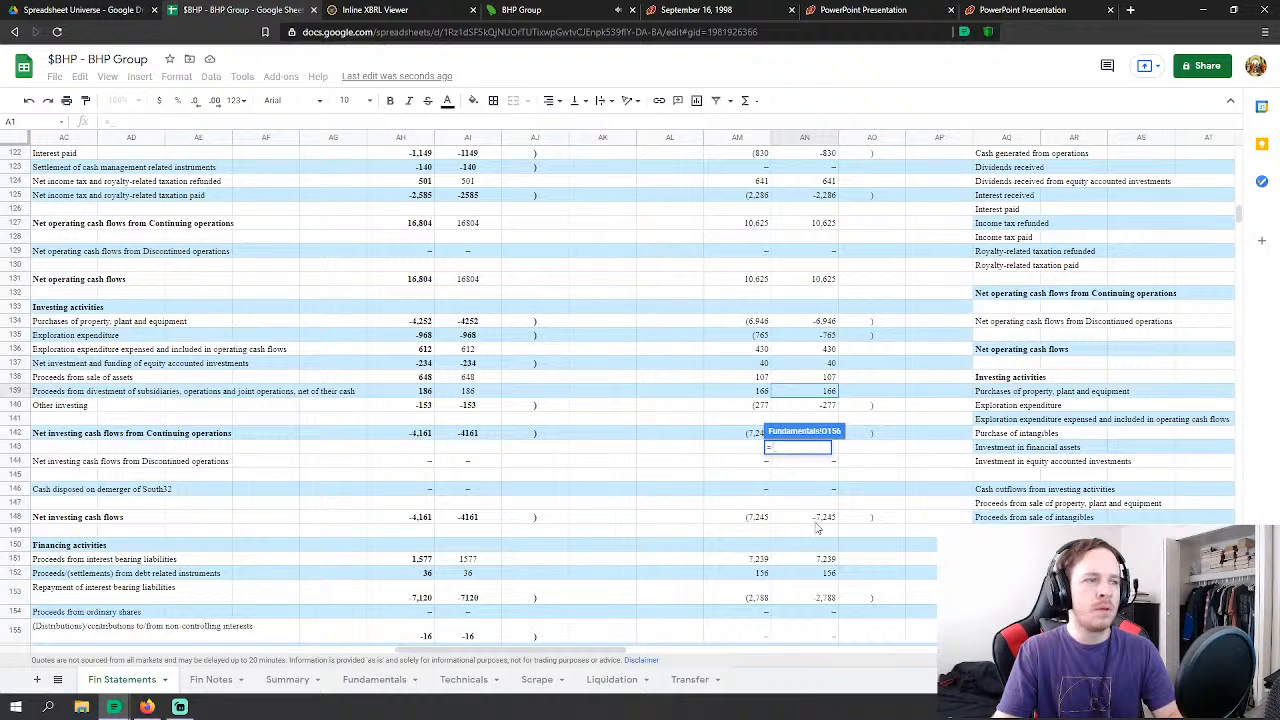
click(816, 559)
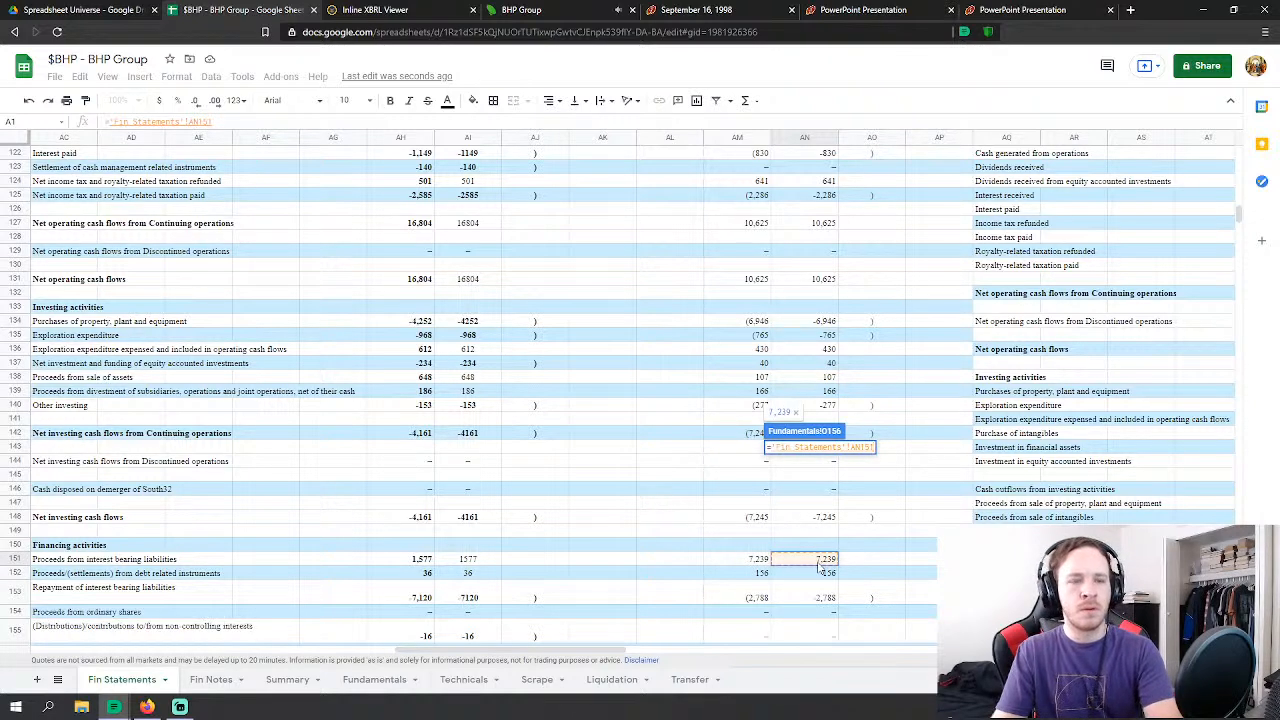
text(+)
click(816, 573)
scroll(903, 538, down, 1)
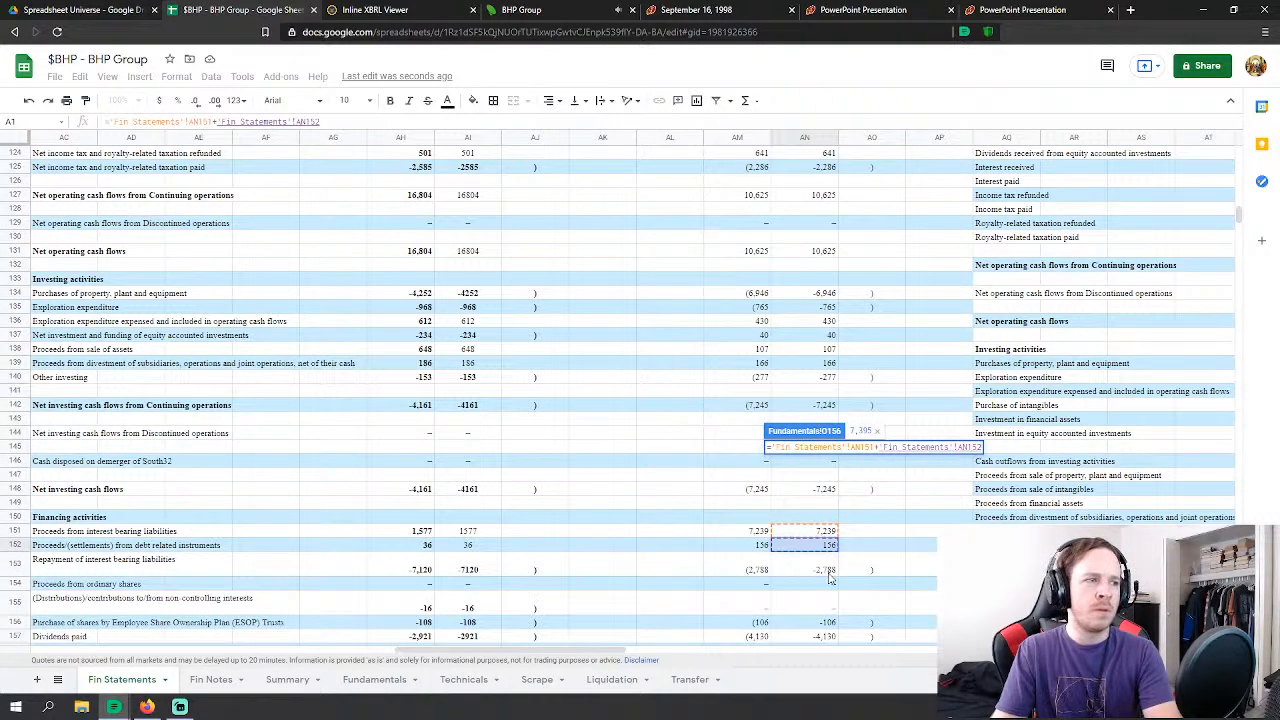
text(+)
click(826, 571)
scroll(898, 565, down, 5)
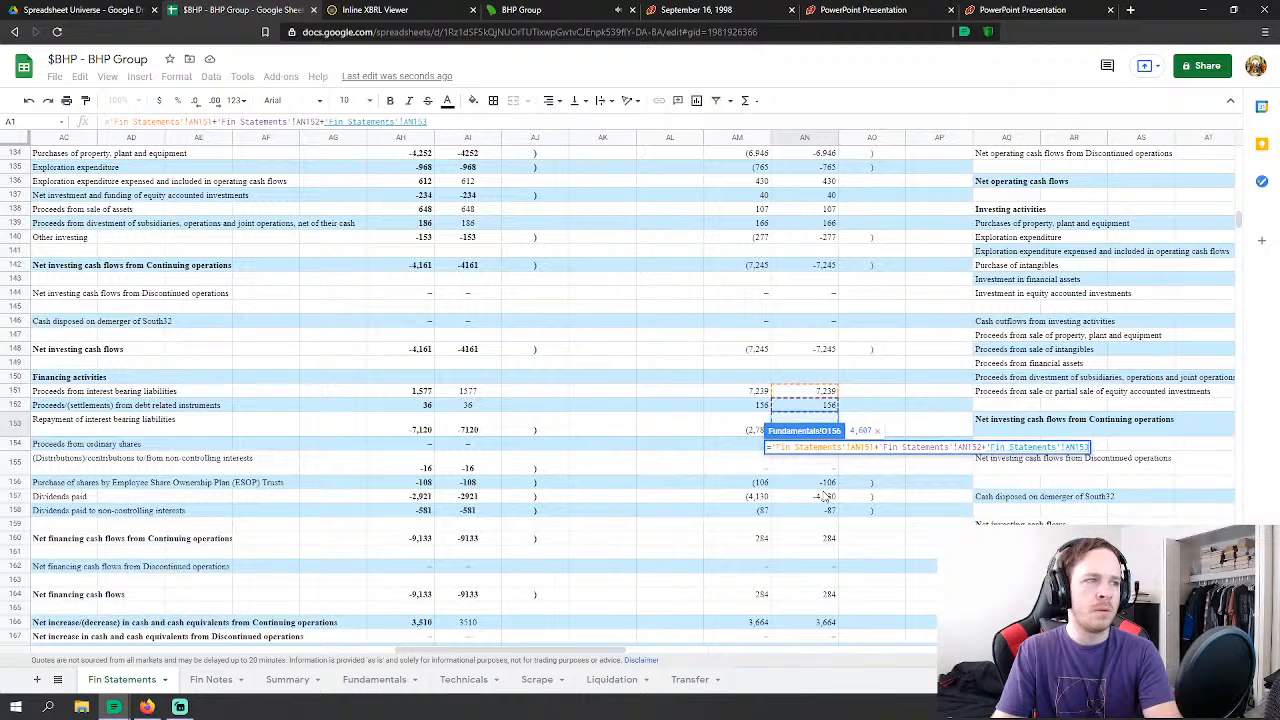
key(Return)
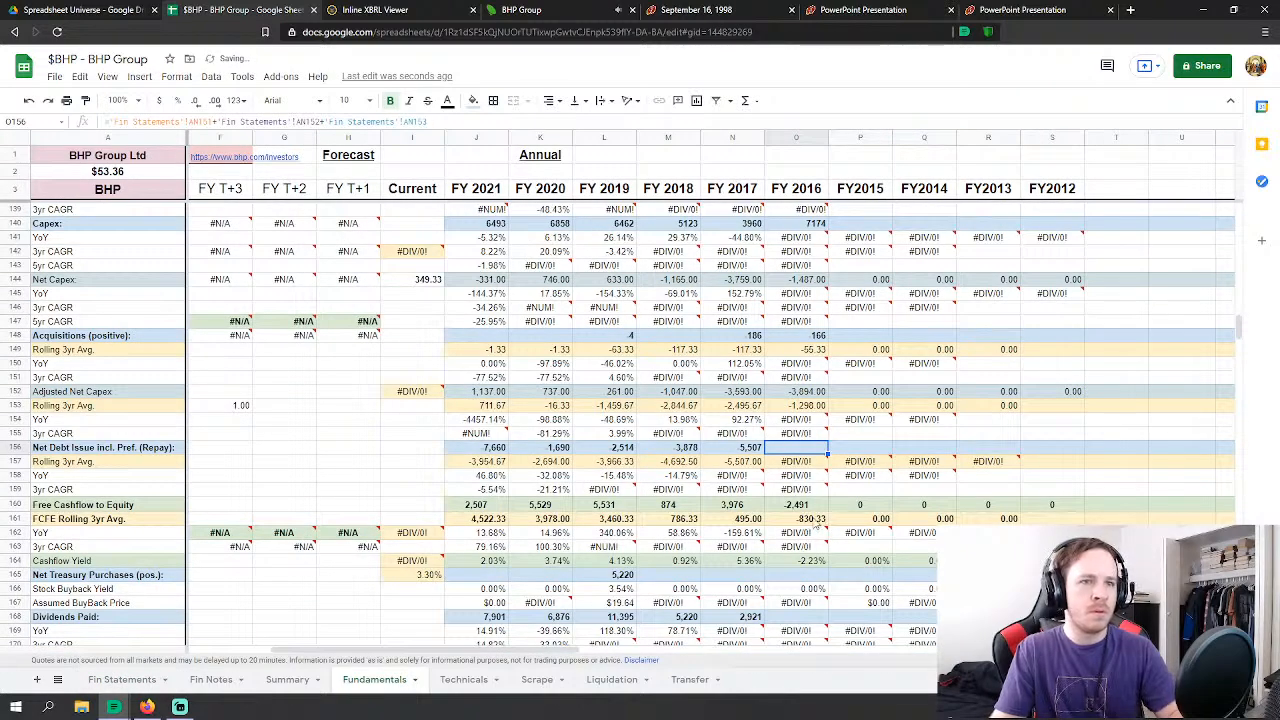
Step: Set the FY 2016 Dividends Paid to the negated 2016 dividends paid from Fin Statements cell AN157
click(812, 576)
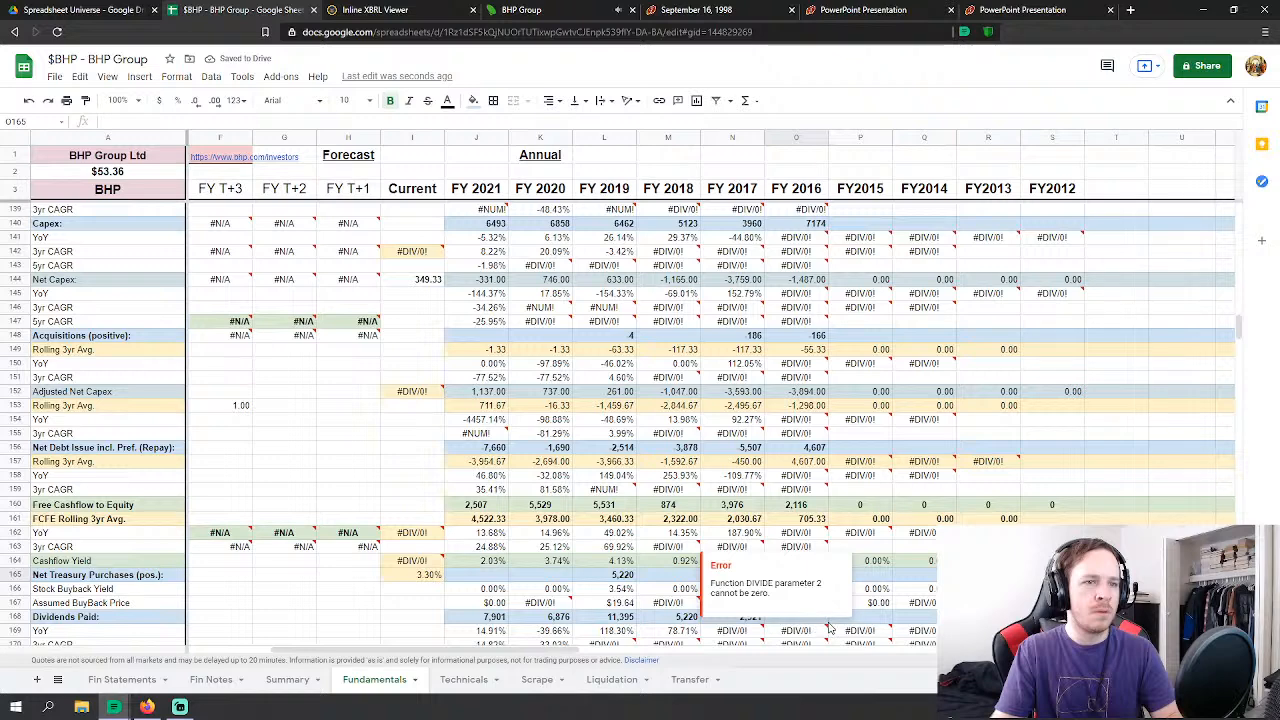
click(796, 616)
text(=)
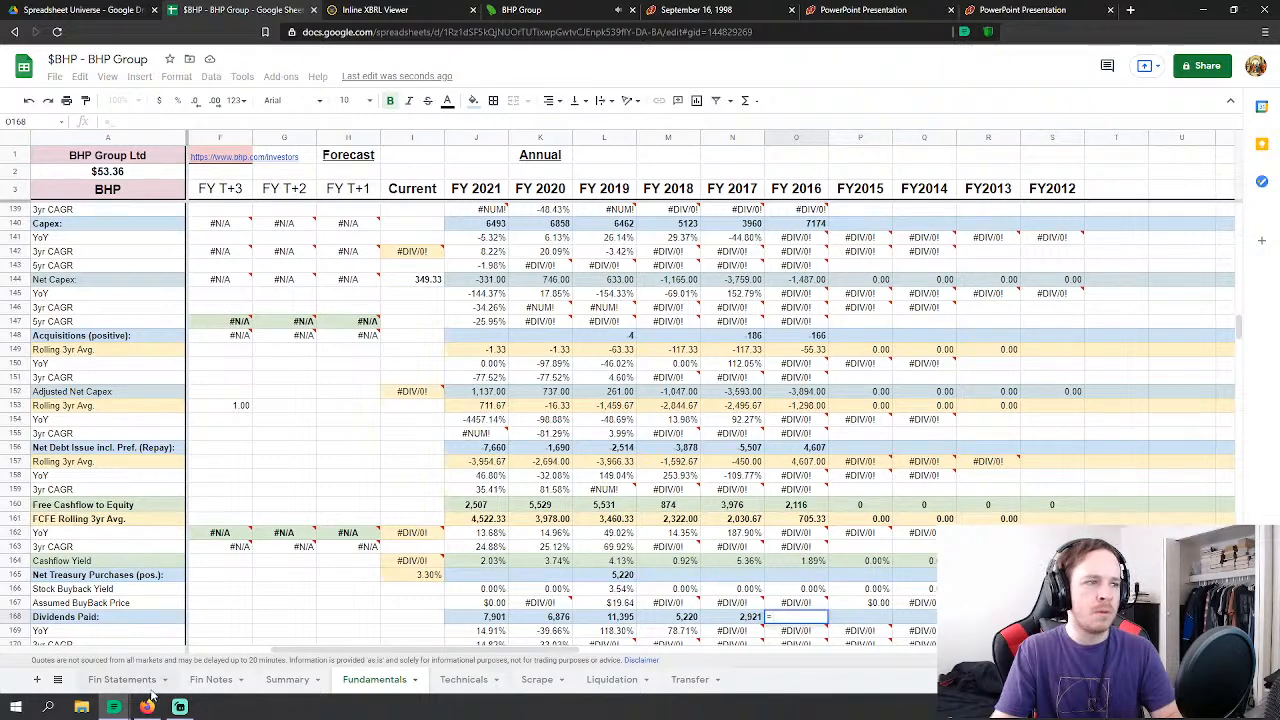
click(122, 679)
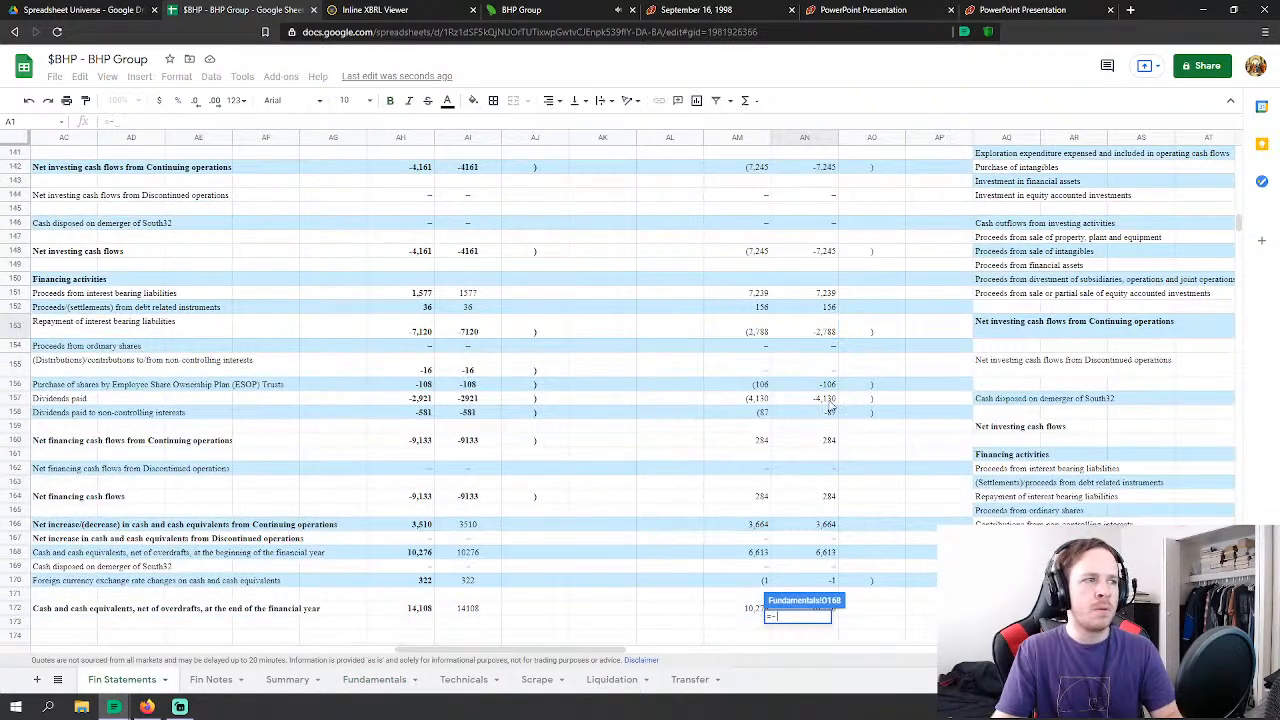
click(830, 400)
scroll(888, 385, down, 2)
key(Return)
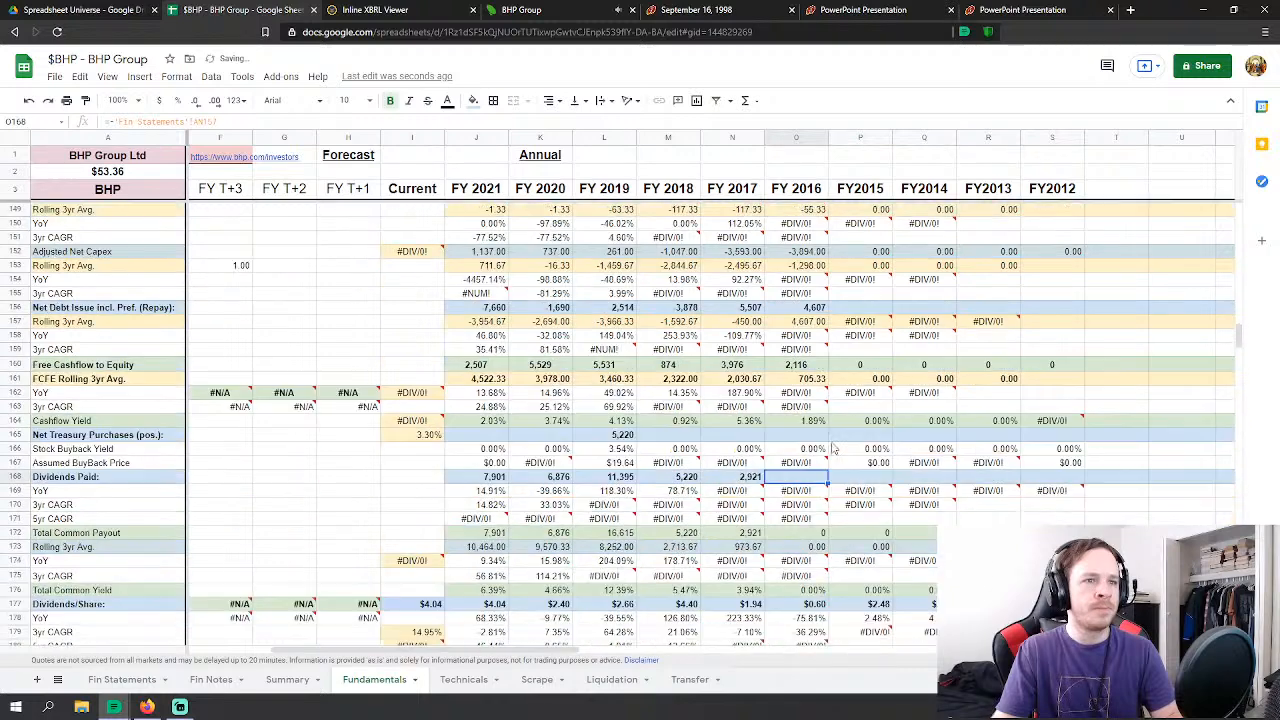
Step: Link the FY 2016 Cash & Equivalents in the Balance Sheets section to Fin Statements cell AN191
scroll(820, 455, down, 6)
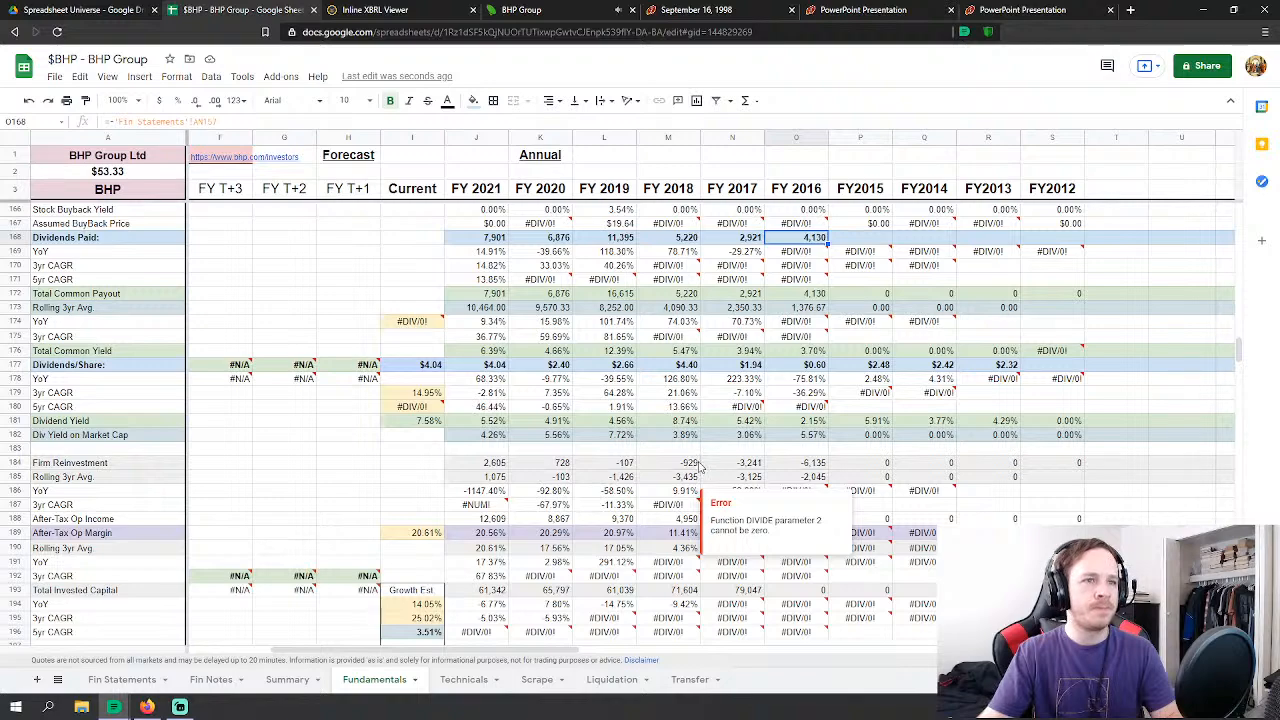
scroll(700, 466, down, 13)
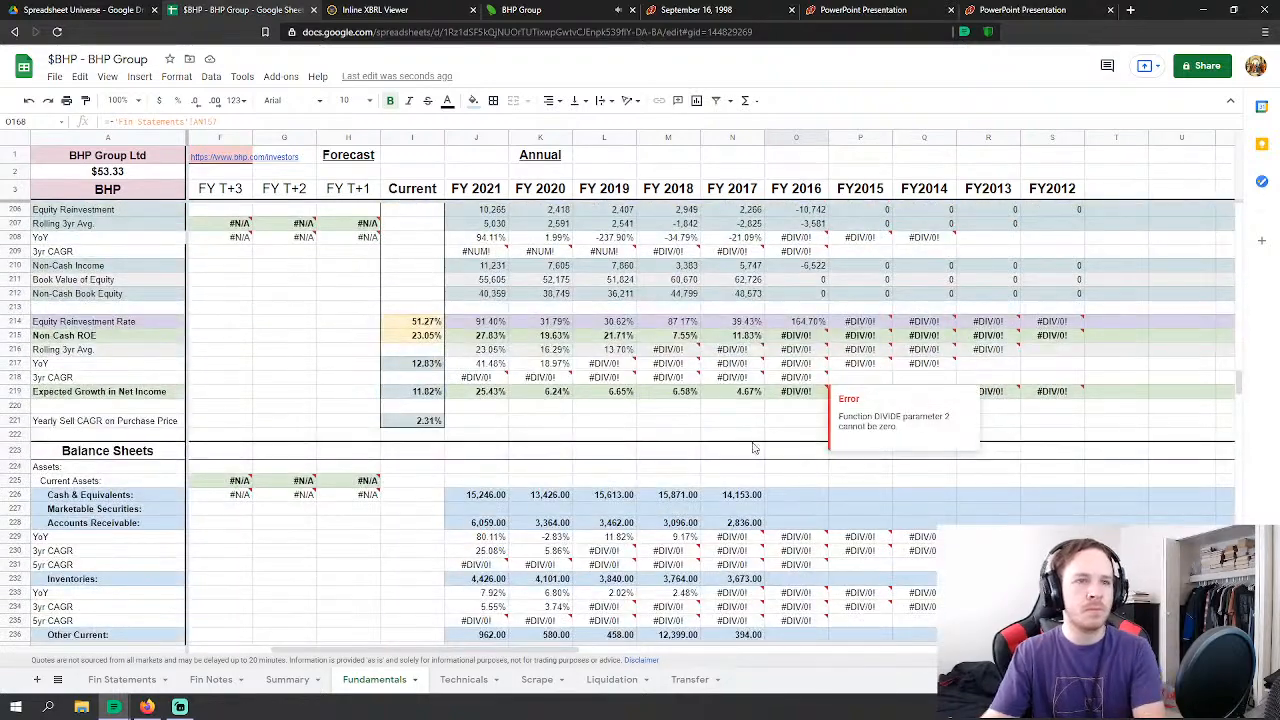
scroll(676, 402, down, 2)
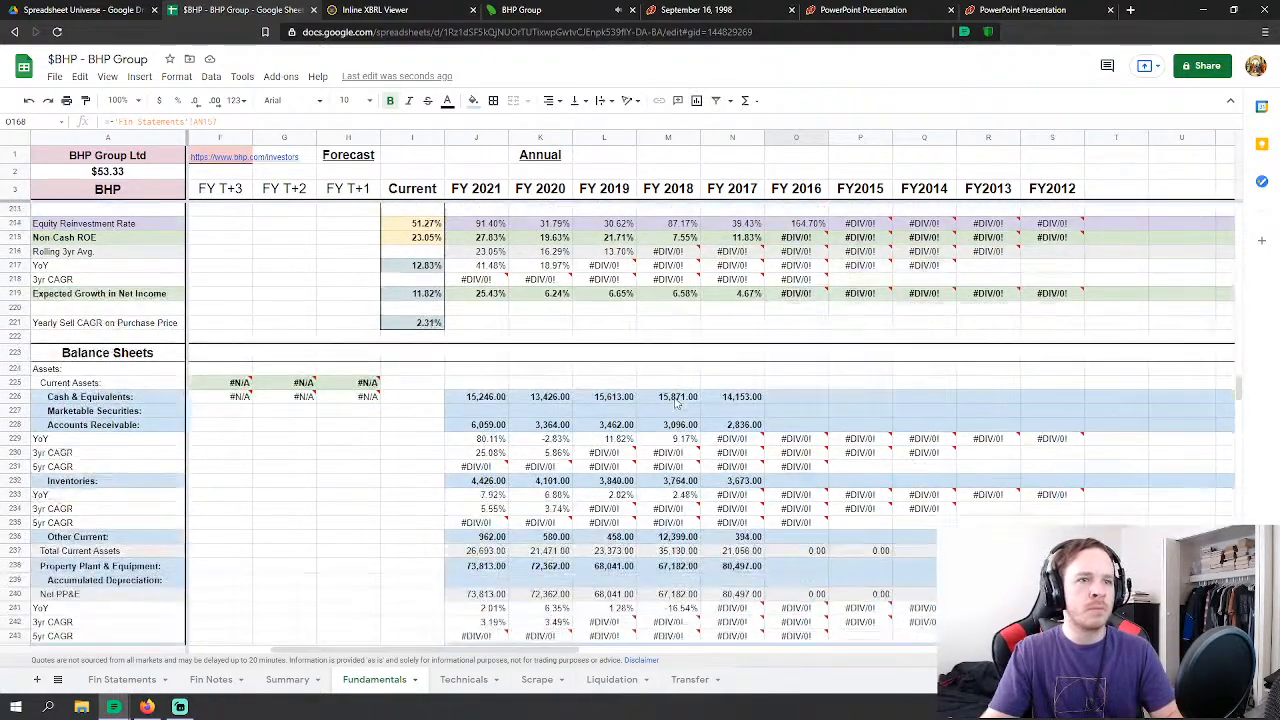
scroll(676, 402, down, 1)
click(794, 358)
text(=)
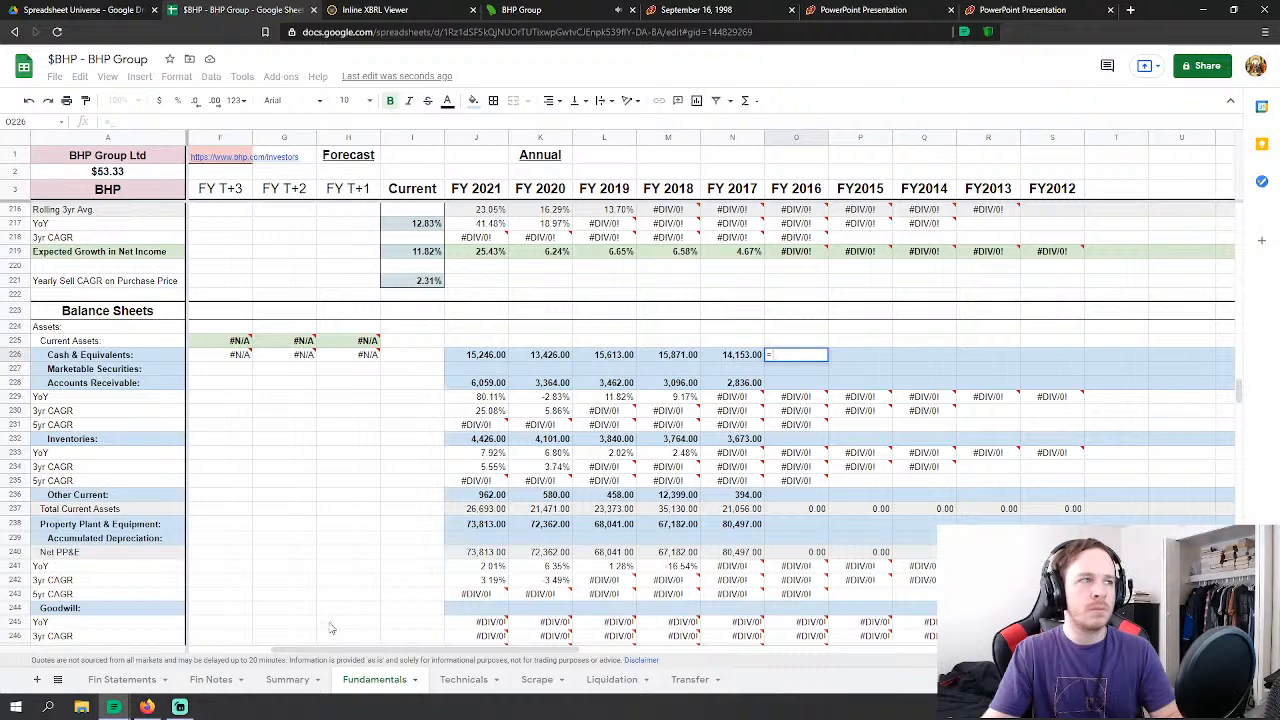
click(122, 686)
scroll(697, 440, down, 6)
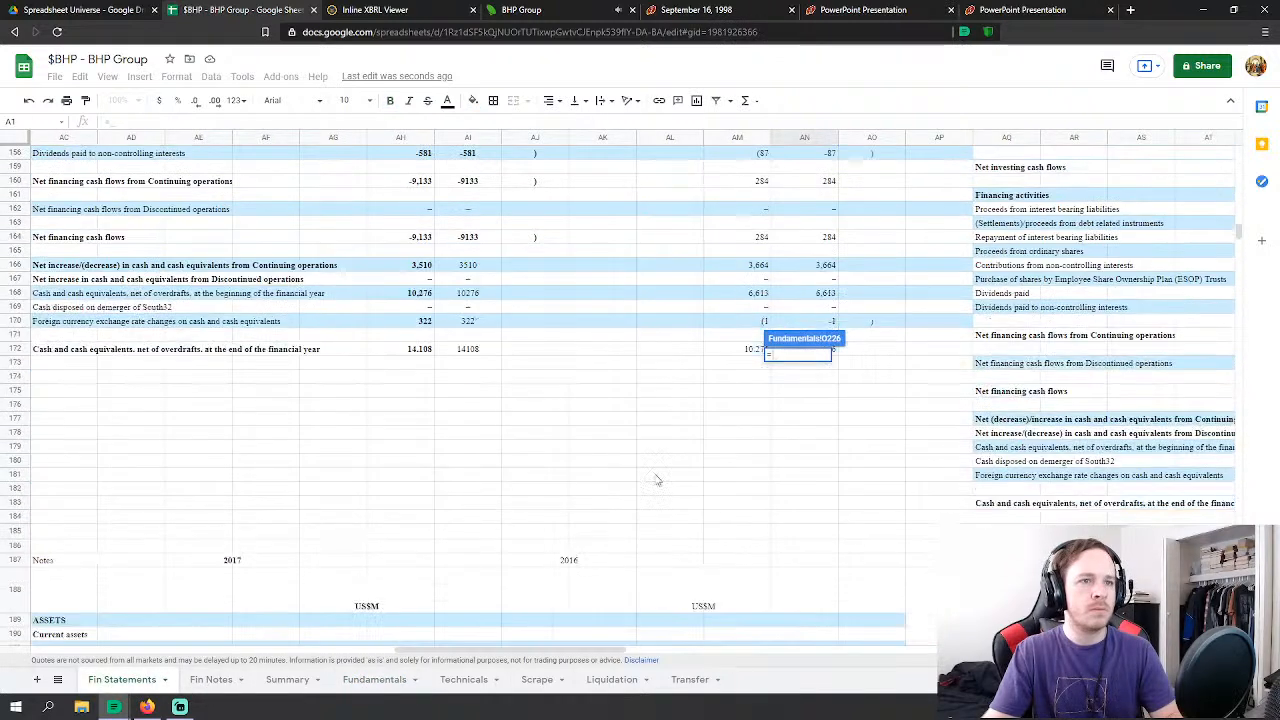
click(826, 397)
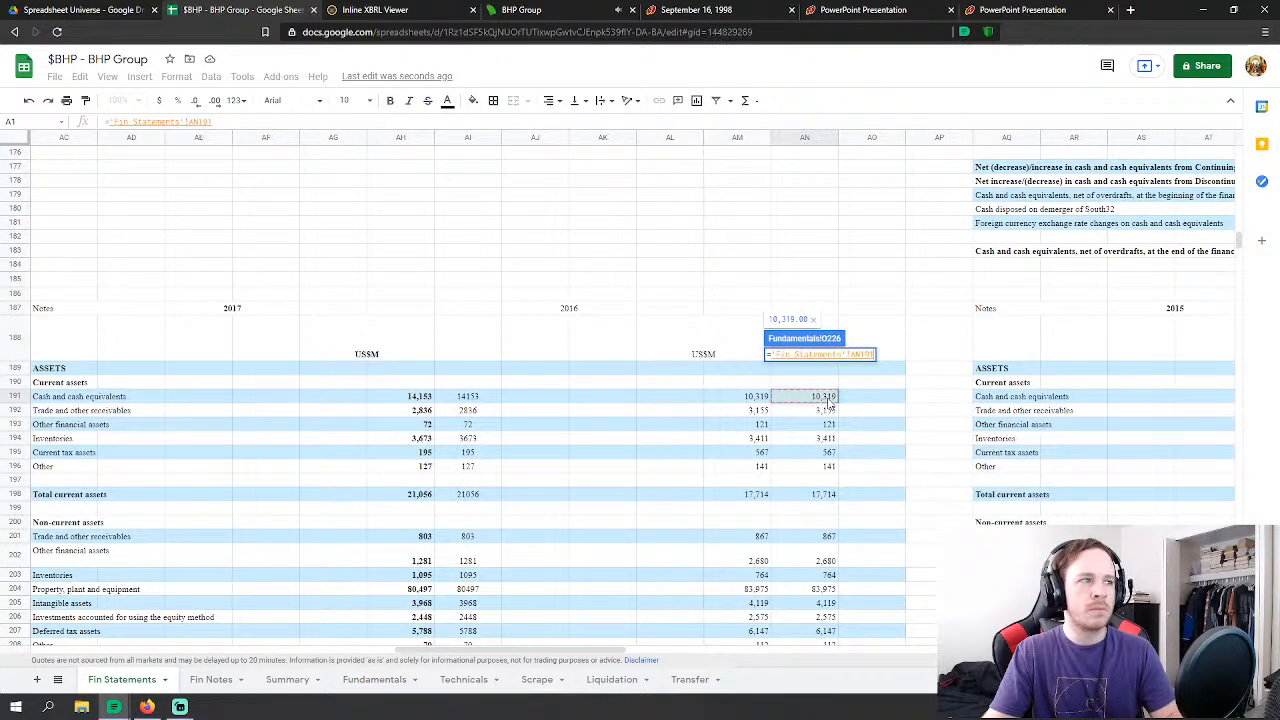
key(Return)
Step: Link the FY 2016 Accounts Receivable to the 2016 current trade and other receivables in Fin Statements cell AN192
click(820, 386)
text(=)
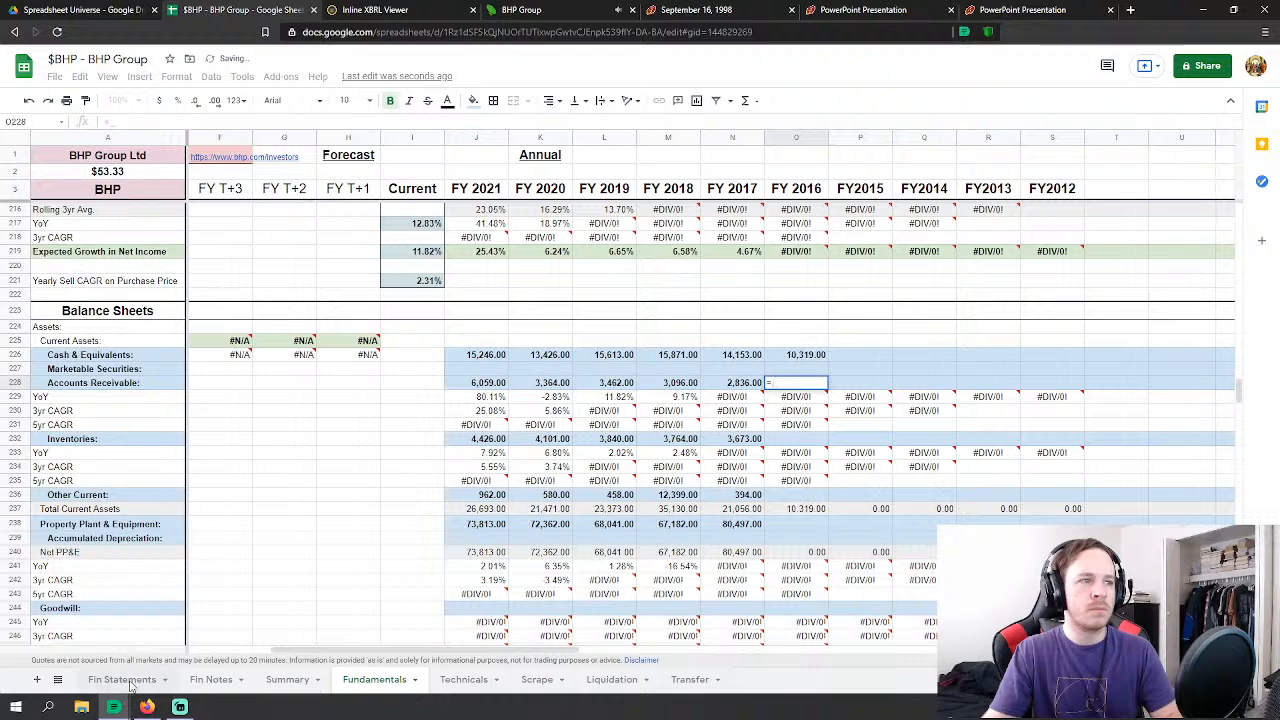
click(122, 680)
click(818, 412)
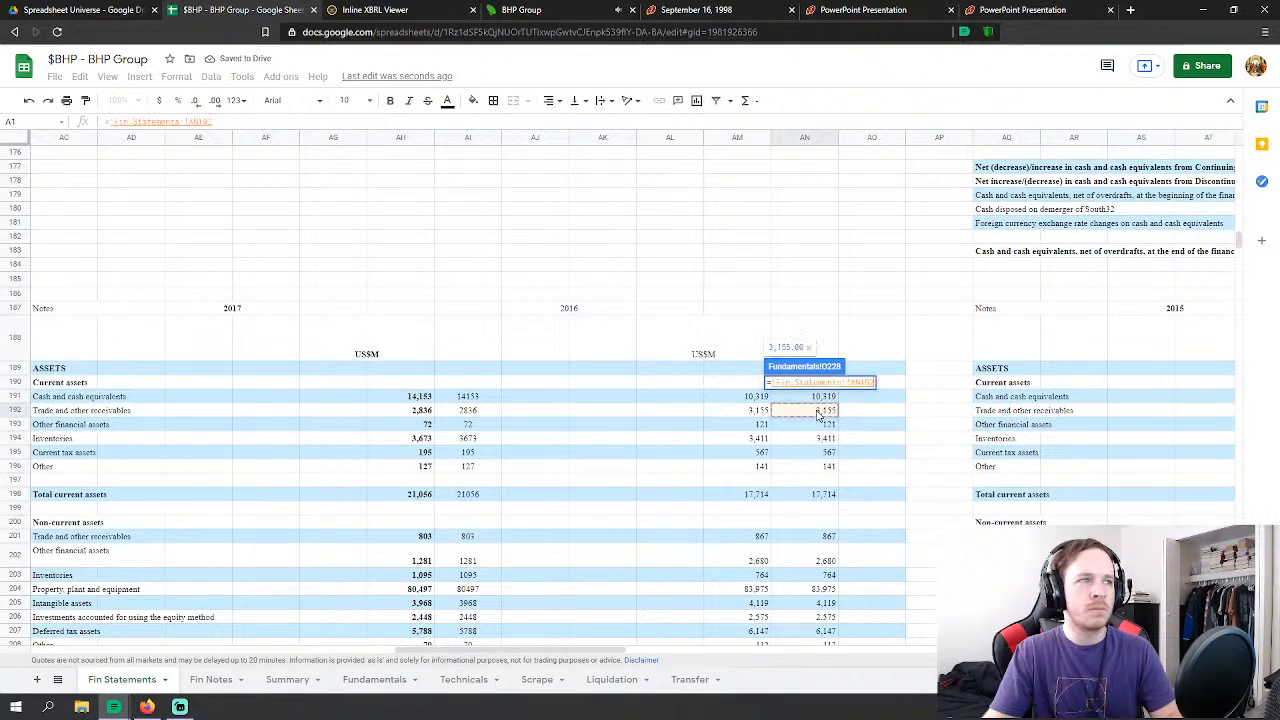
key(Return)
Step: Link the FY 2016 Inventories to the 2016 current inventories in Fin Statements cell AN194
click(810, 441)
text(=)
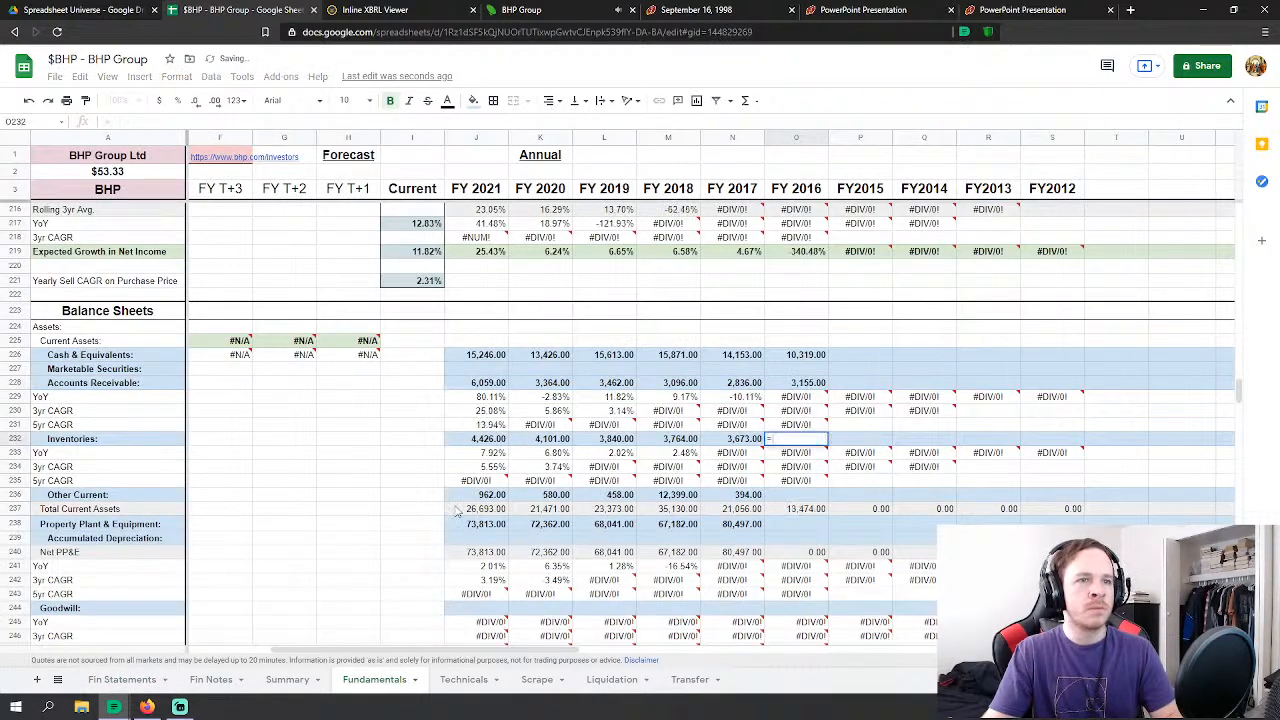
click(124, 680)
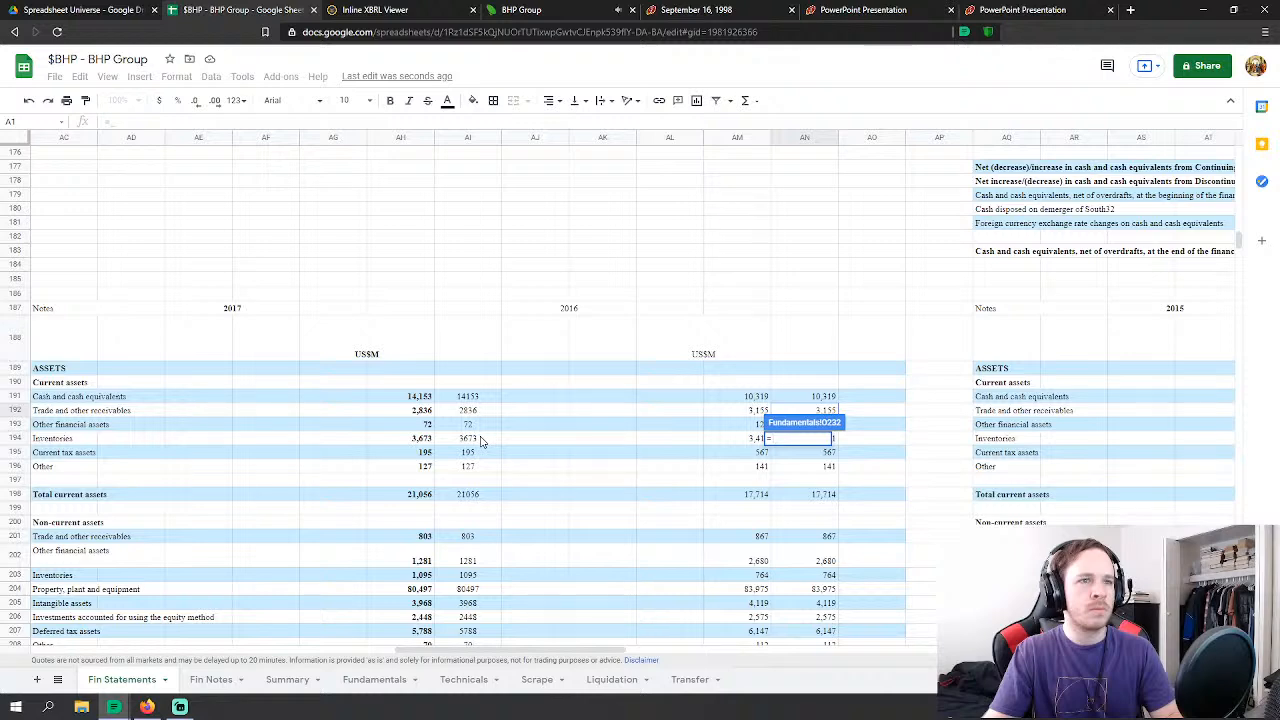
scroll(665, 372, down, 2)
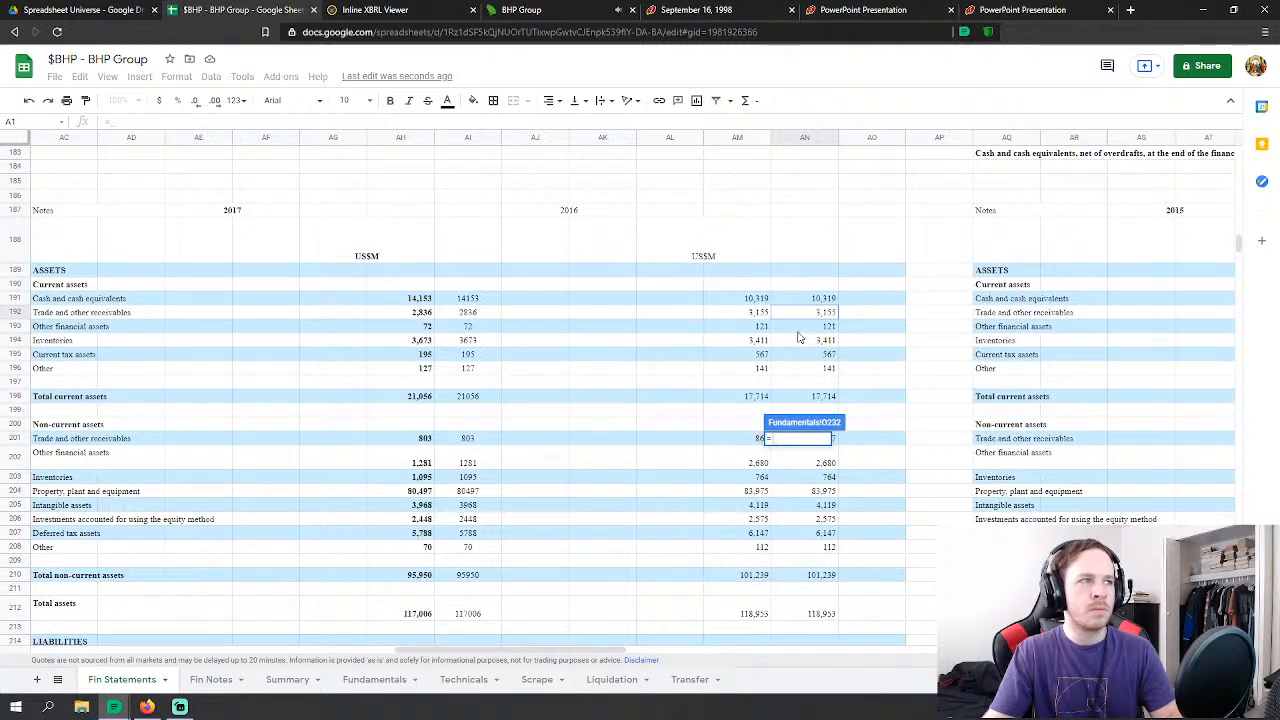
click(832, 342)
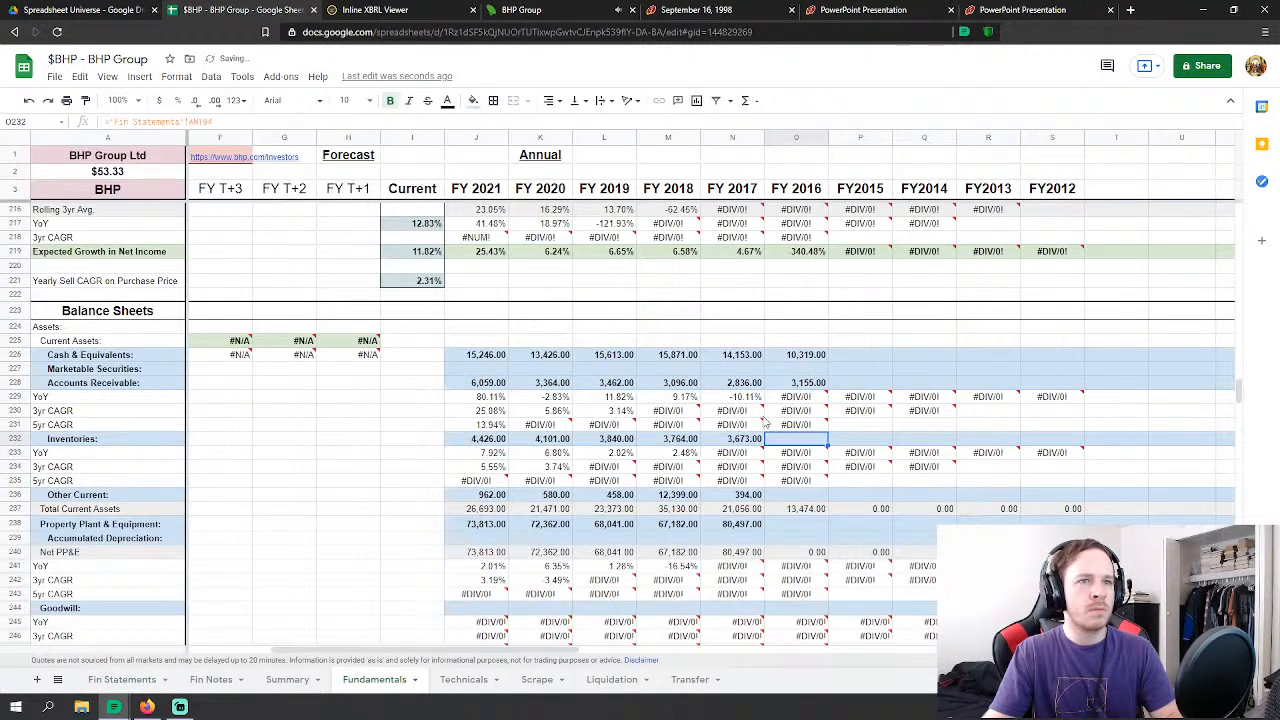
Step: Set the FY 2016 Other Current assets to the sum of Fin Statements cells AN193, AN195 and AN196
click(792, 496)
text(=)
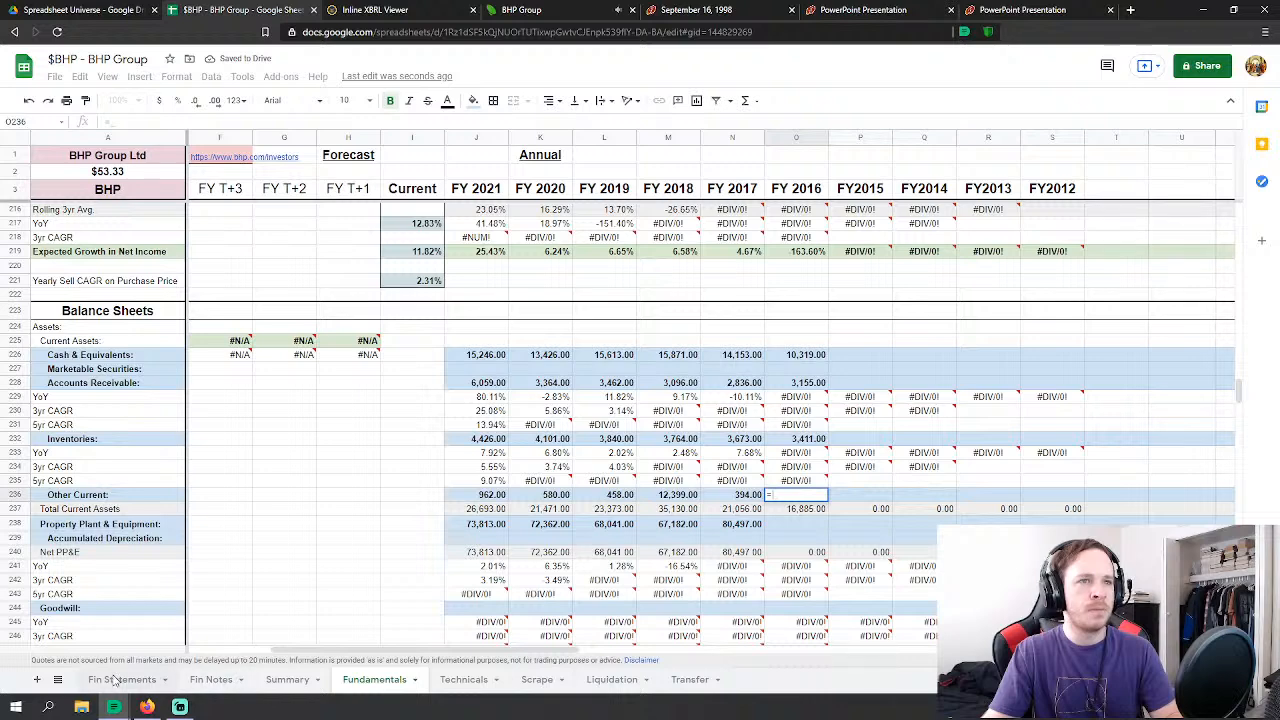
click(123, 678)
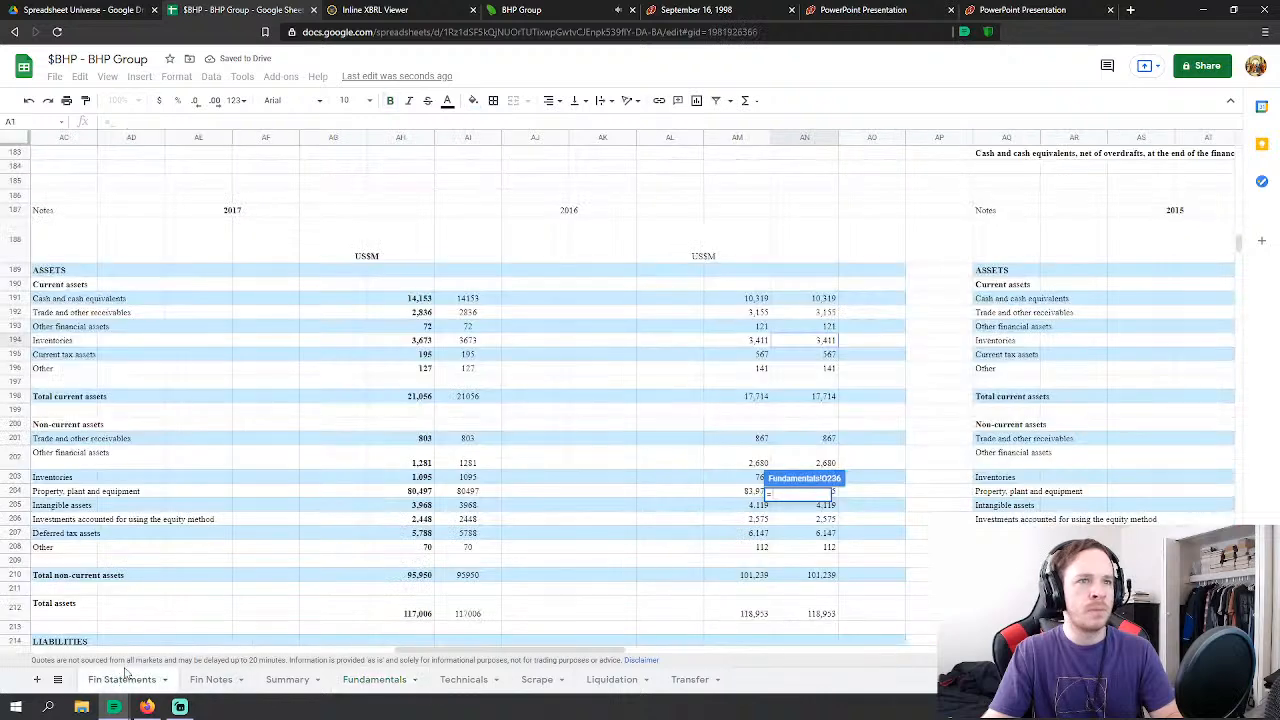
click(828, 327)
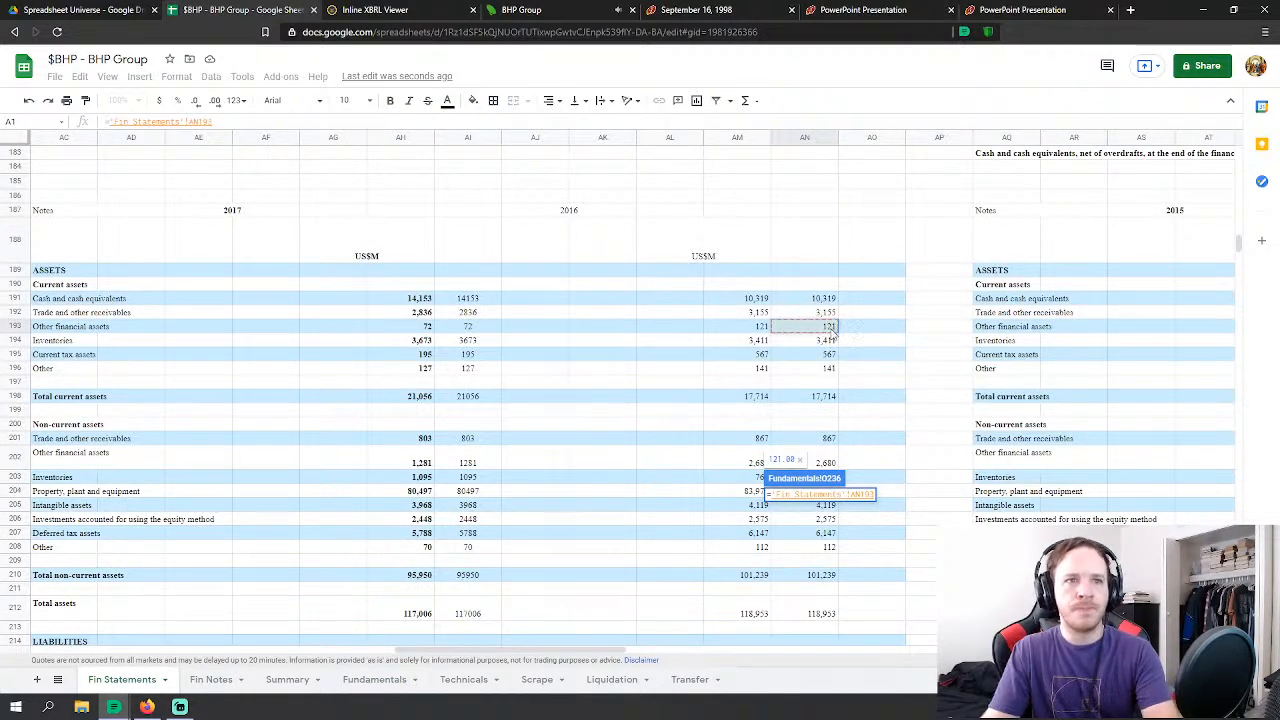
text(+)
click(838, 355)
text(+)
click(828, 368)
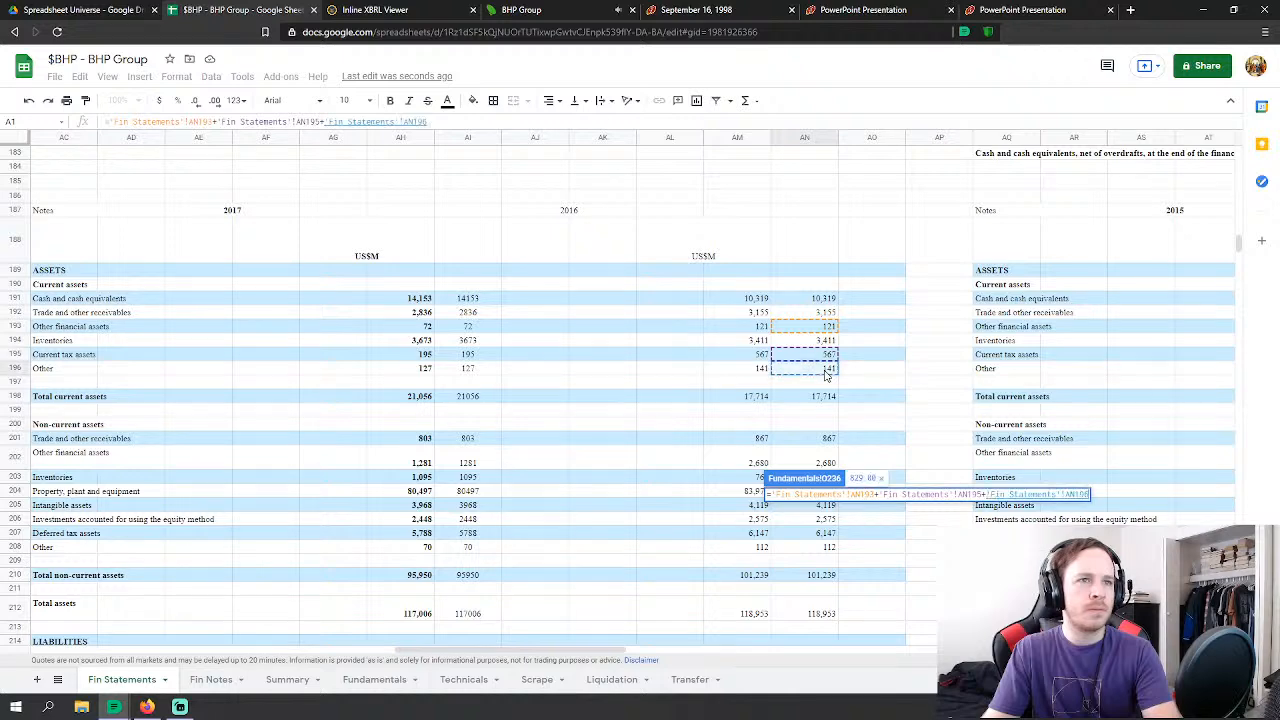
key(Return)
Step: Link the FY 2016 Property Plant & Equipment to the 2016 figure in Fin Statements cell AN204
scroll(830, 370, down, 2)
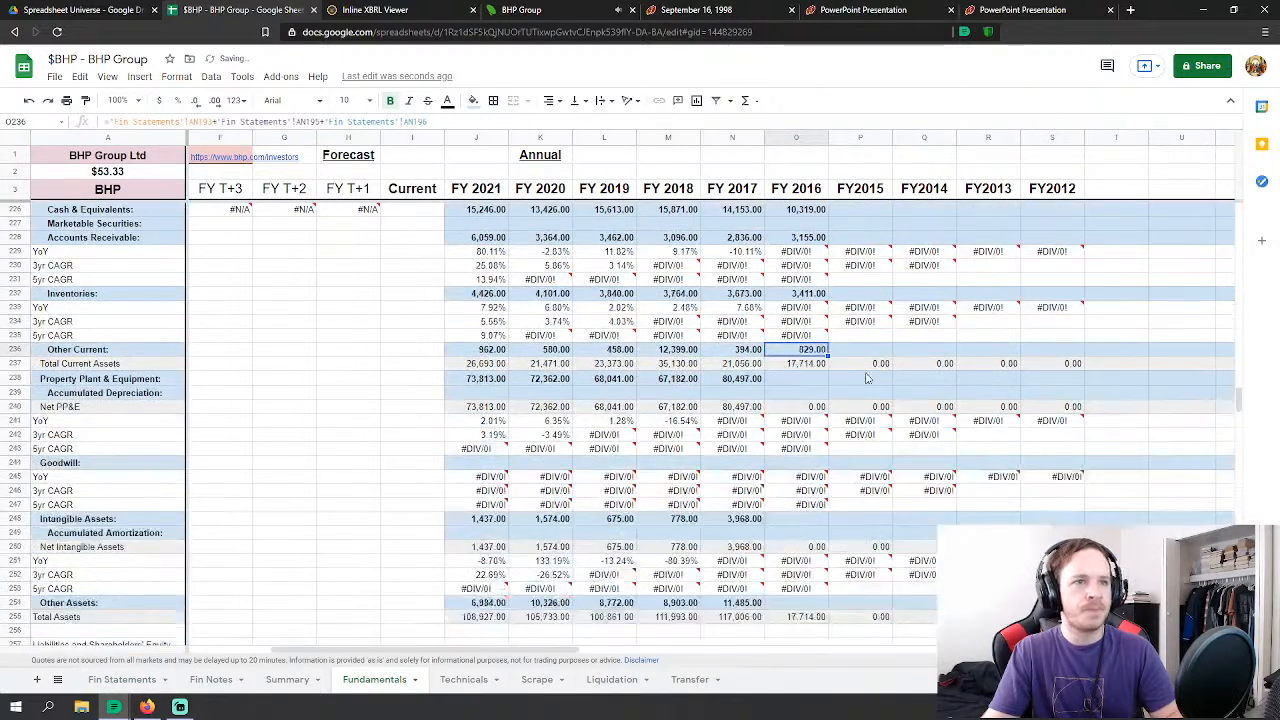
click(812, 350)
text(=)
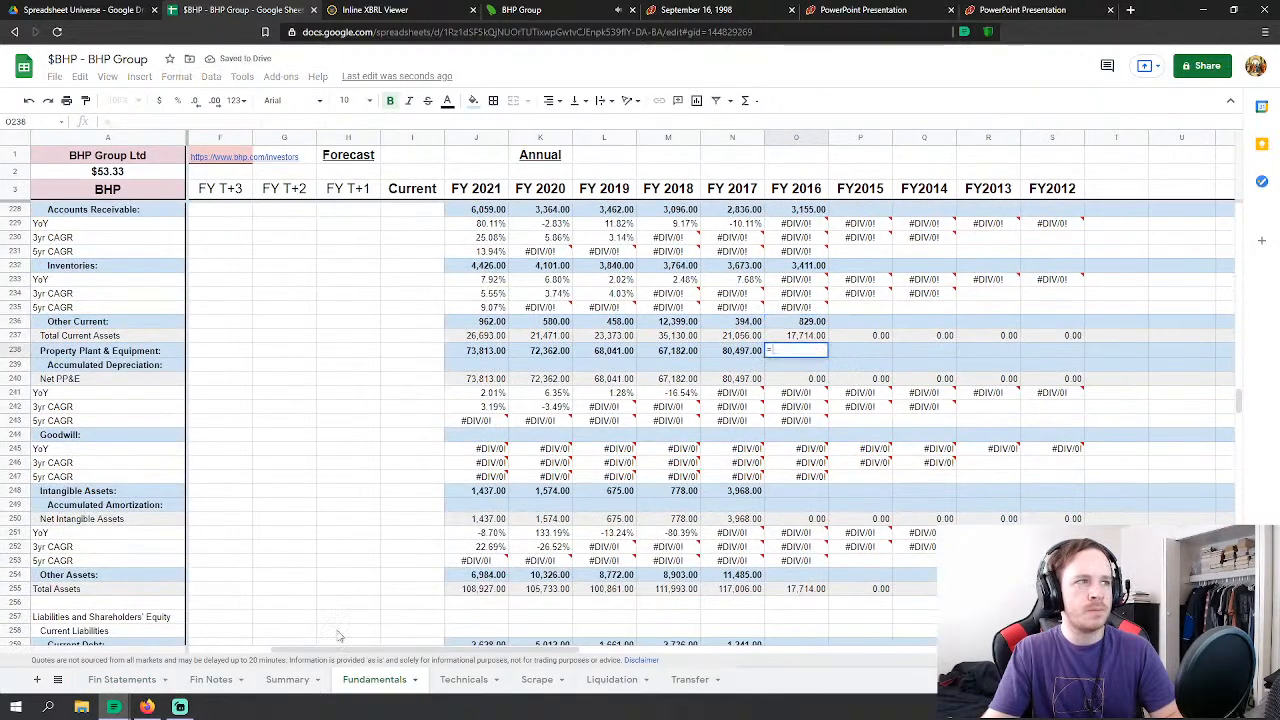
click(122, 679)
scroll(620, 443, down, 1)
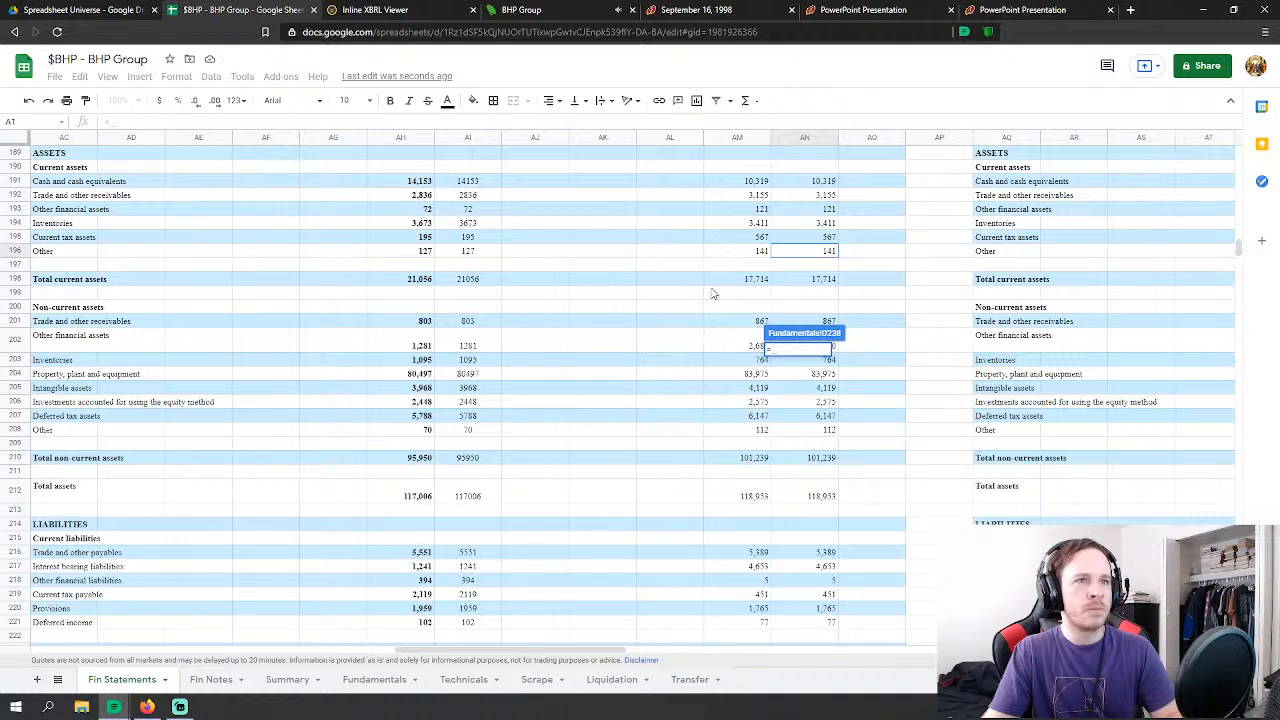
scroll(622, 377, down, 2)
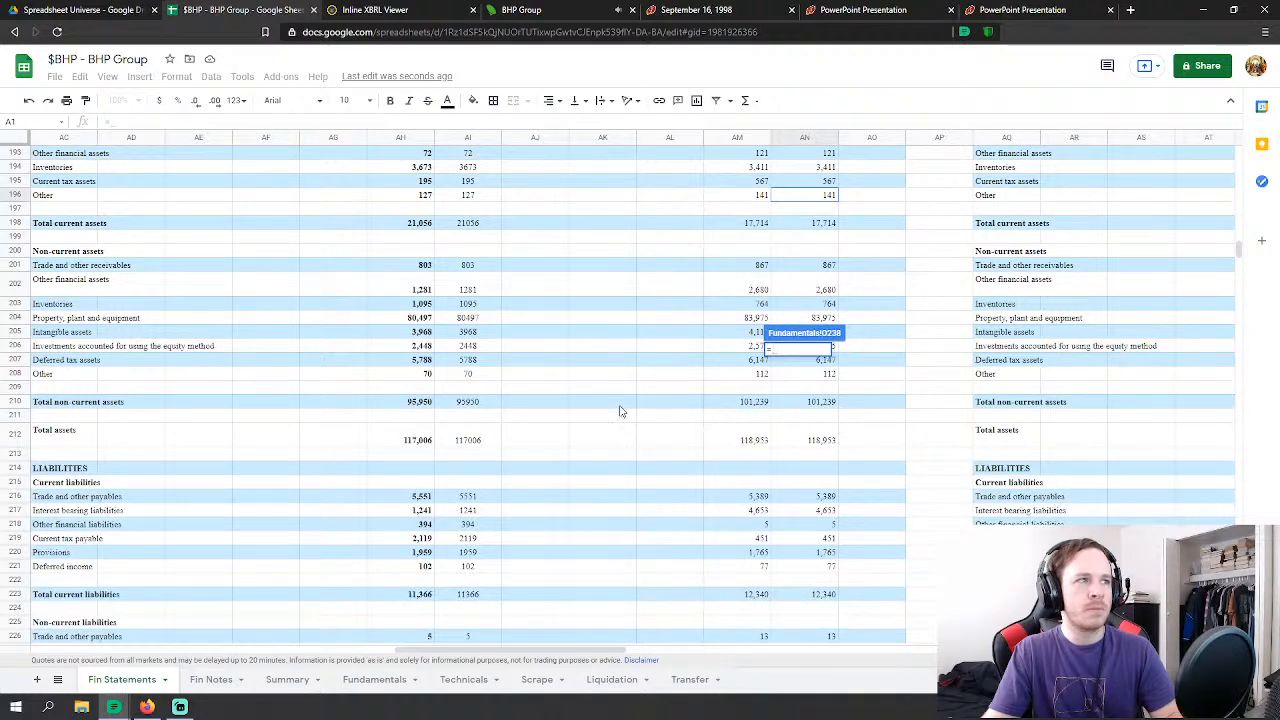
click(789, 314)
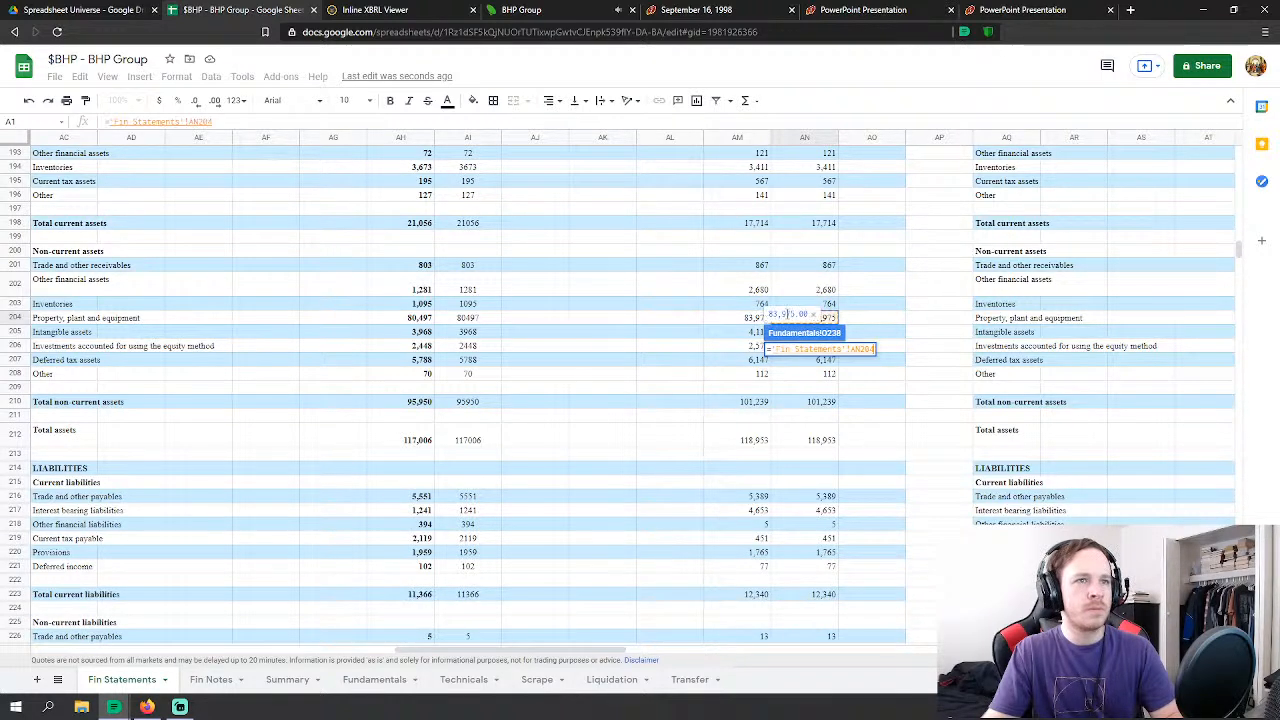
scroll(840, 300, down, 1)
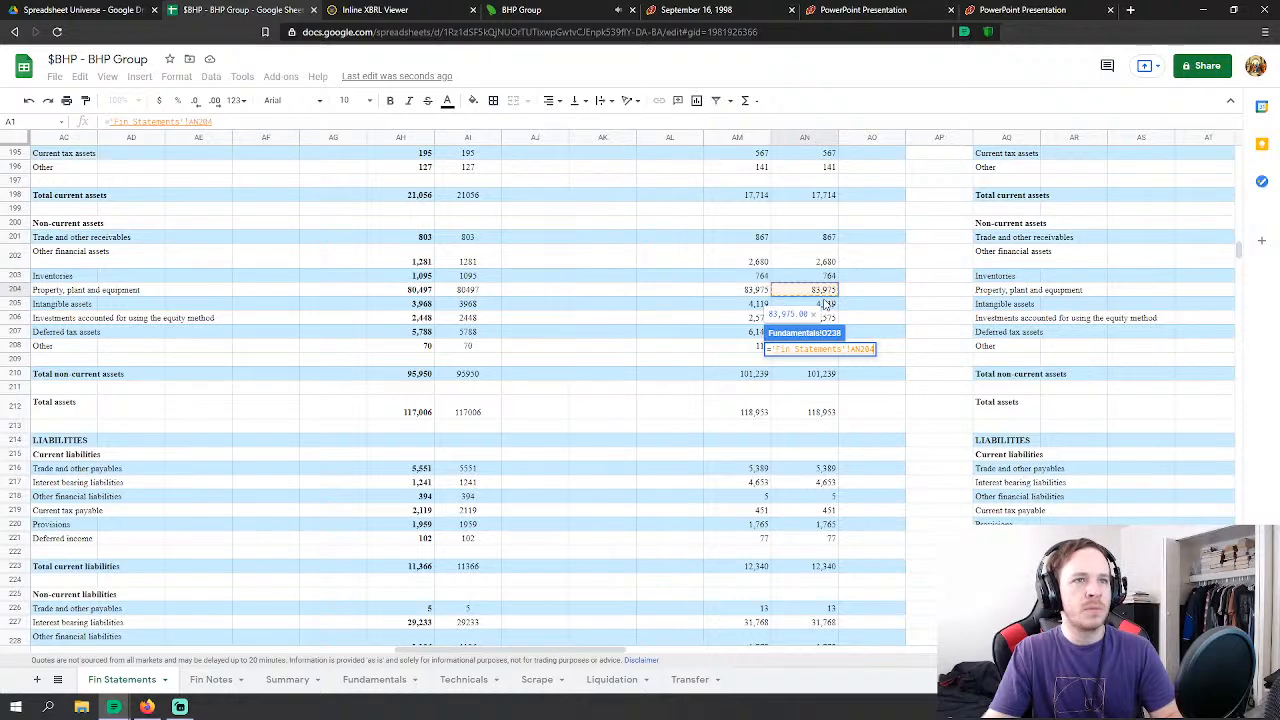
key(Return)
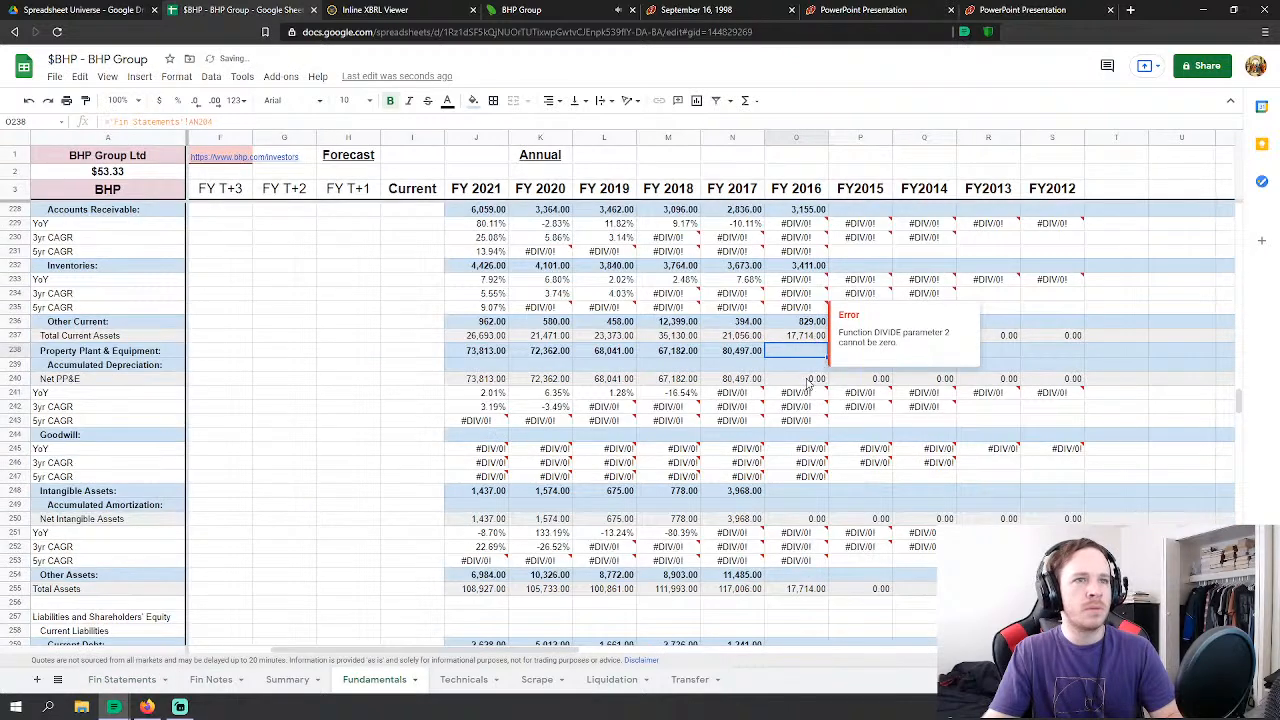
Step: Link the FY 2016 Intangible Assets to the 2016 intangible assets figure in Fin Statements cell AN205
click(777, 494)
text(=)
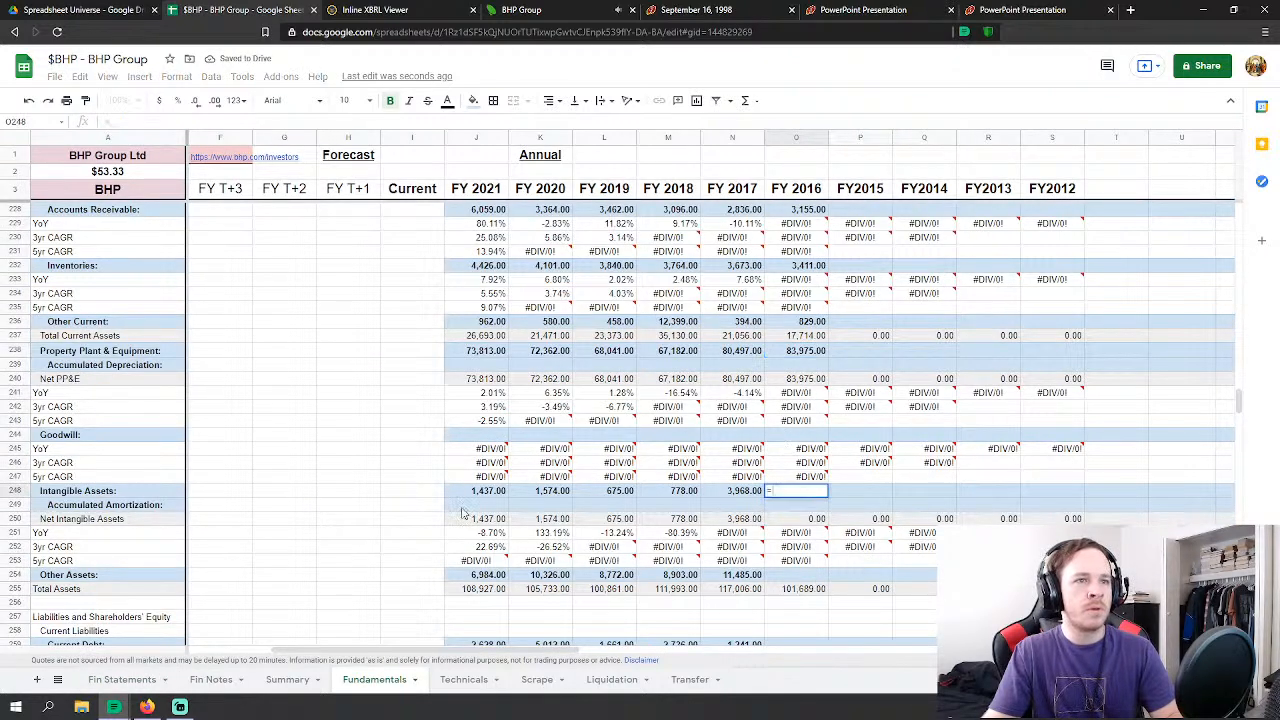
click(140, 682)
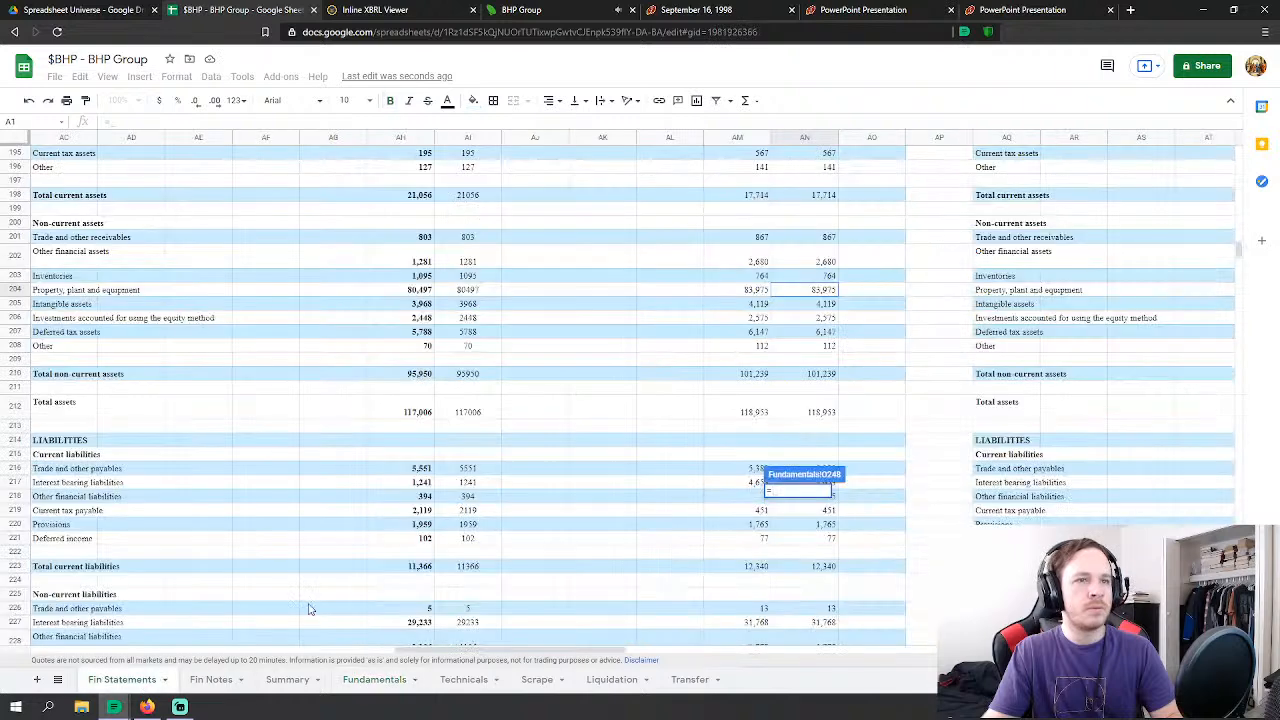
click(827, 306)
key(Return)
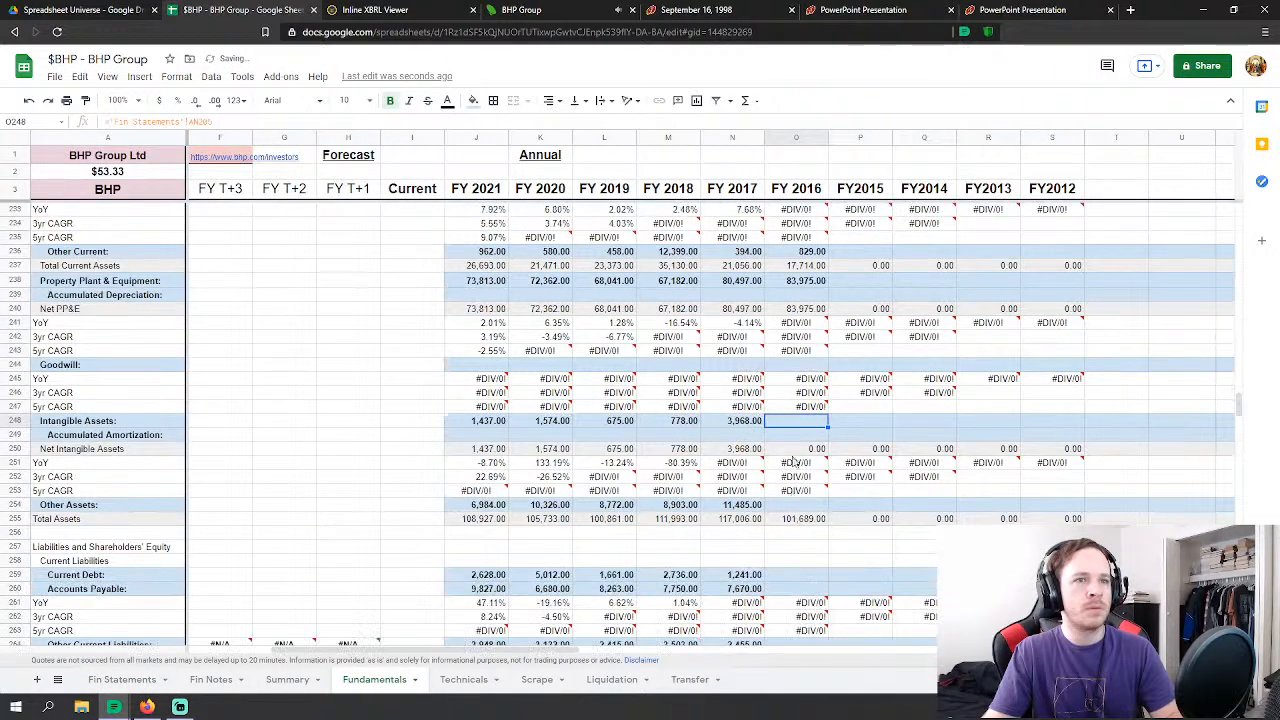
Step: Set the FY 2016 Other Assets to the sum of Fin Statements cells AN201, AN202, AN203, AN206, AN207 and AN208
click(778, 504)
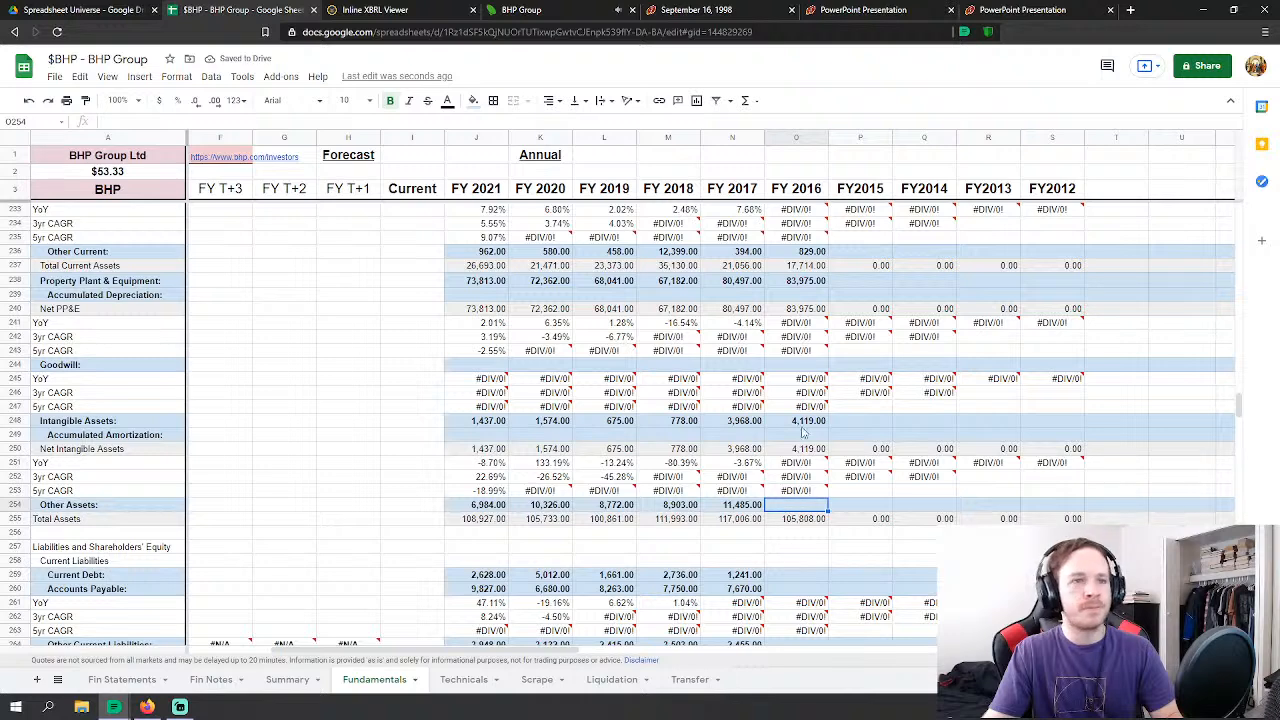
text(=)
click(130, 682)
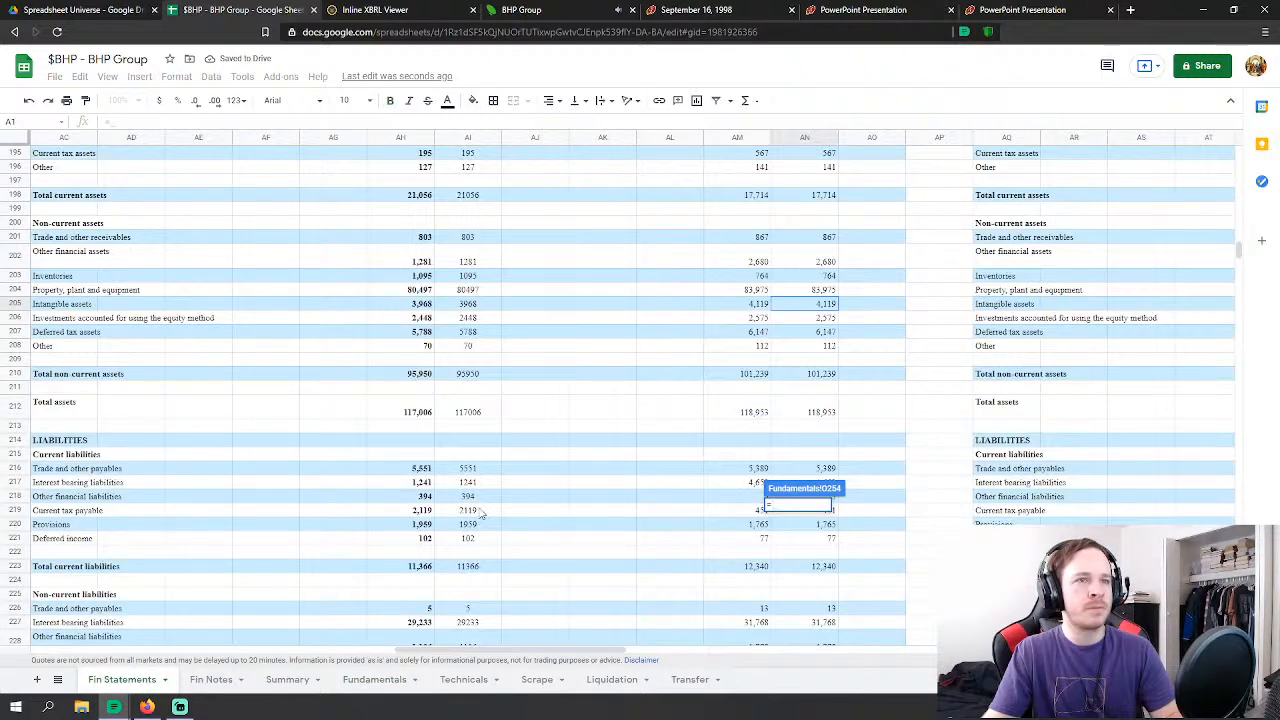
click(830, 238)
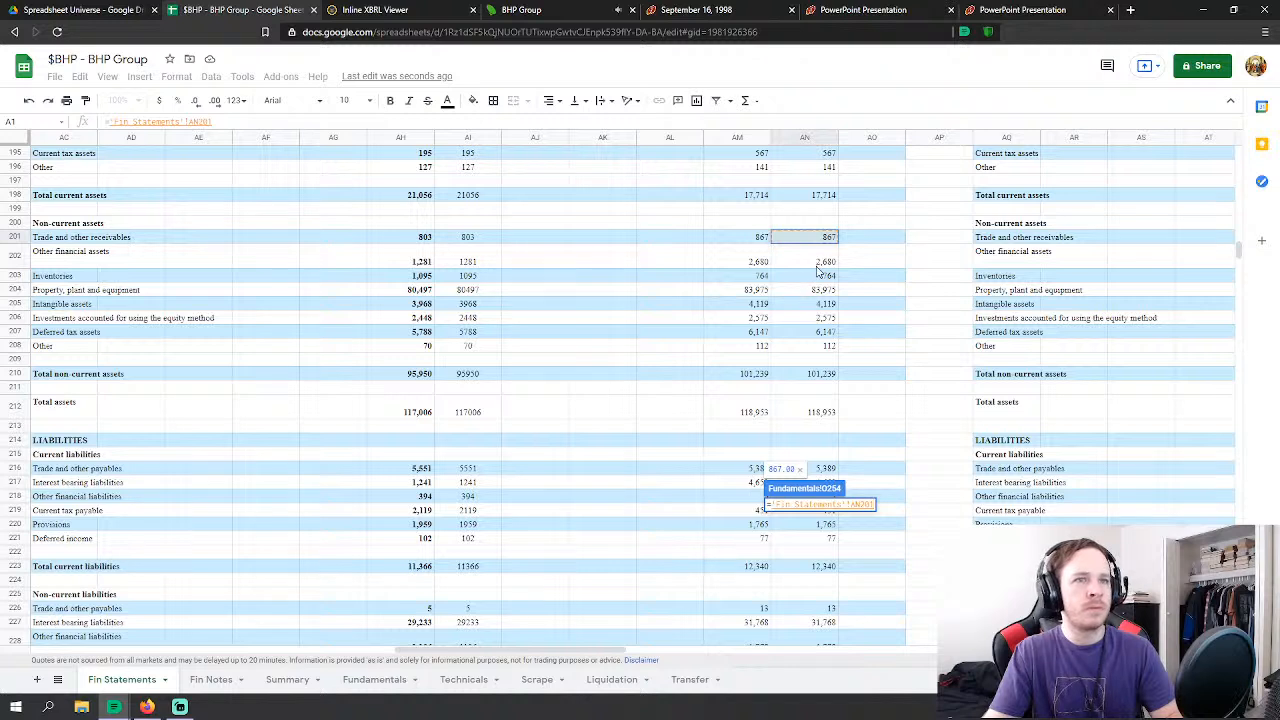
text(+)
click(825, 265)
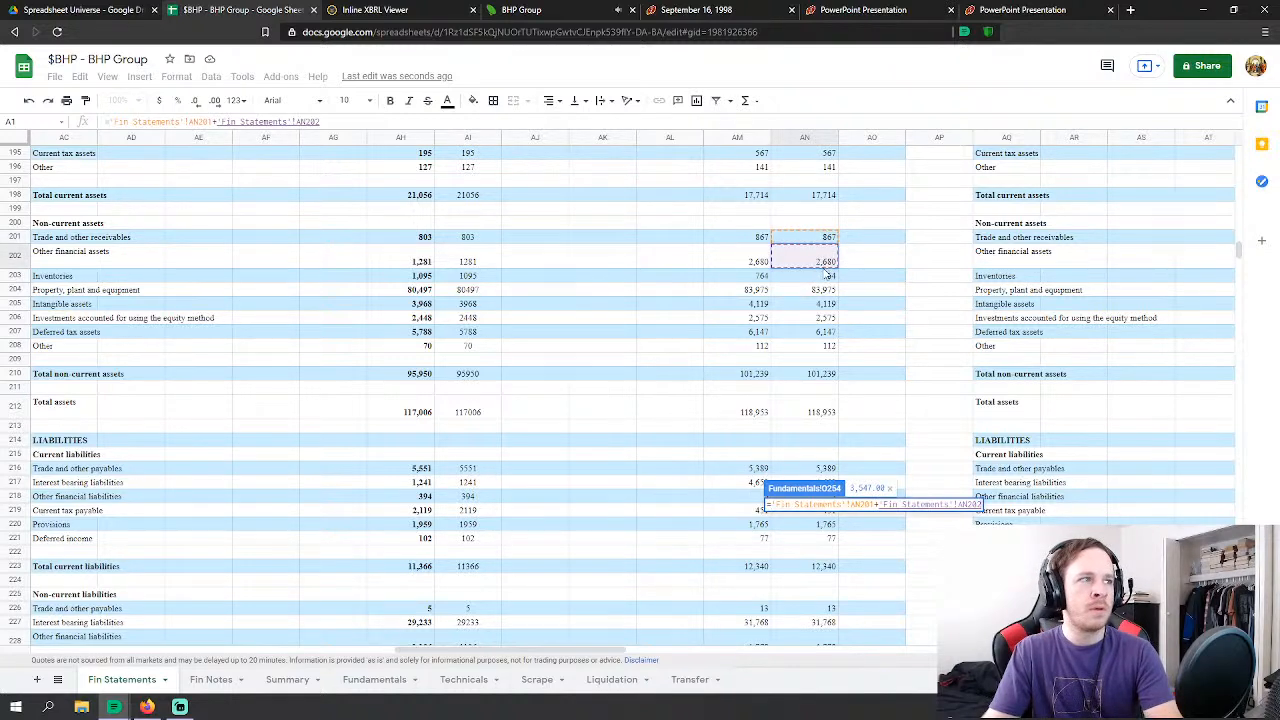
text(+)
click(829, 276)
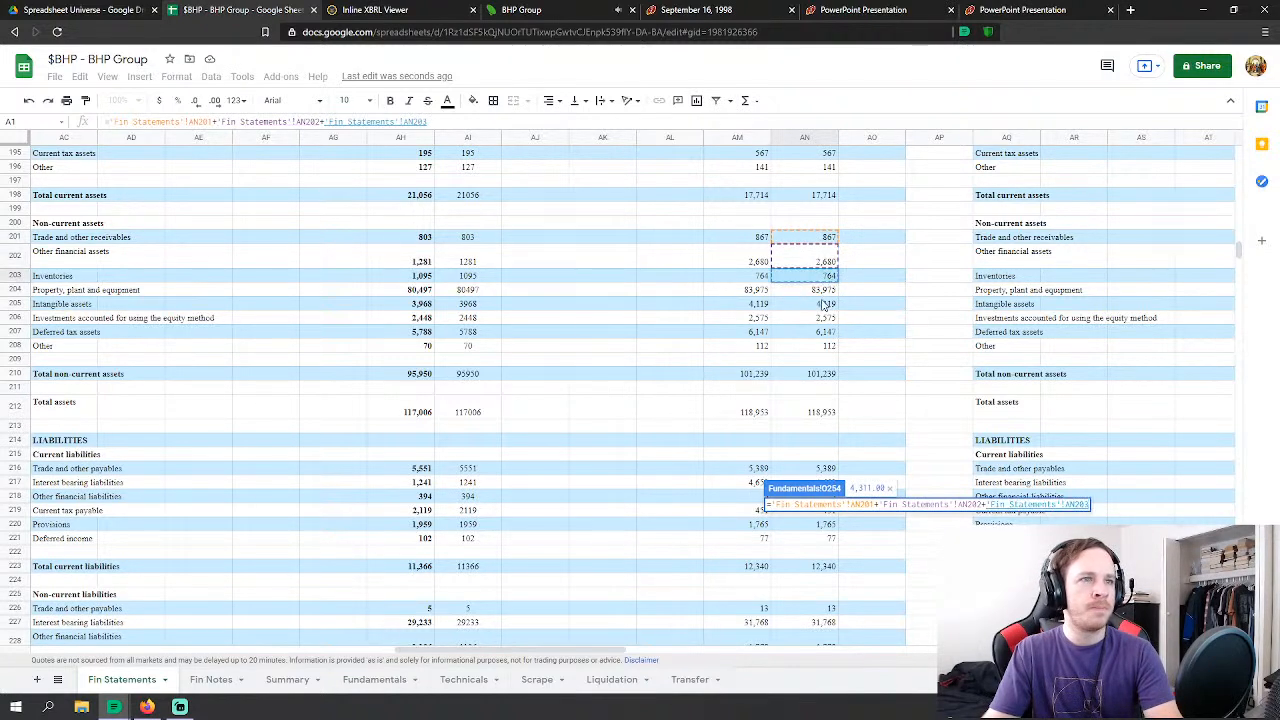
text(+)
click(828, 318)
text(+'Fin Statements'!AN206)
click(828, 332)
text(+)
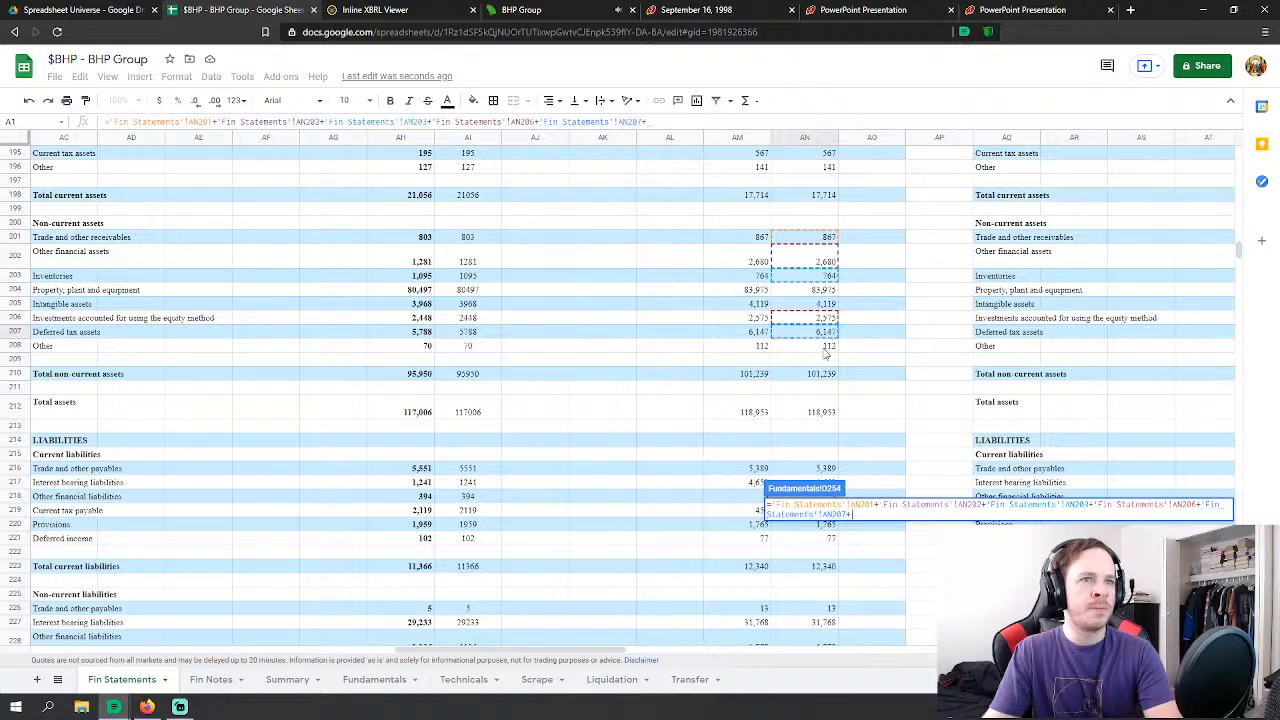
click(820, 349)
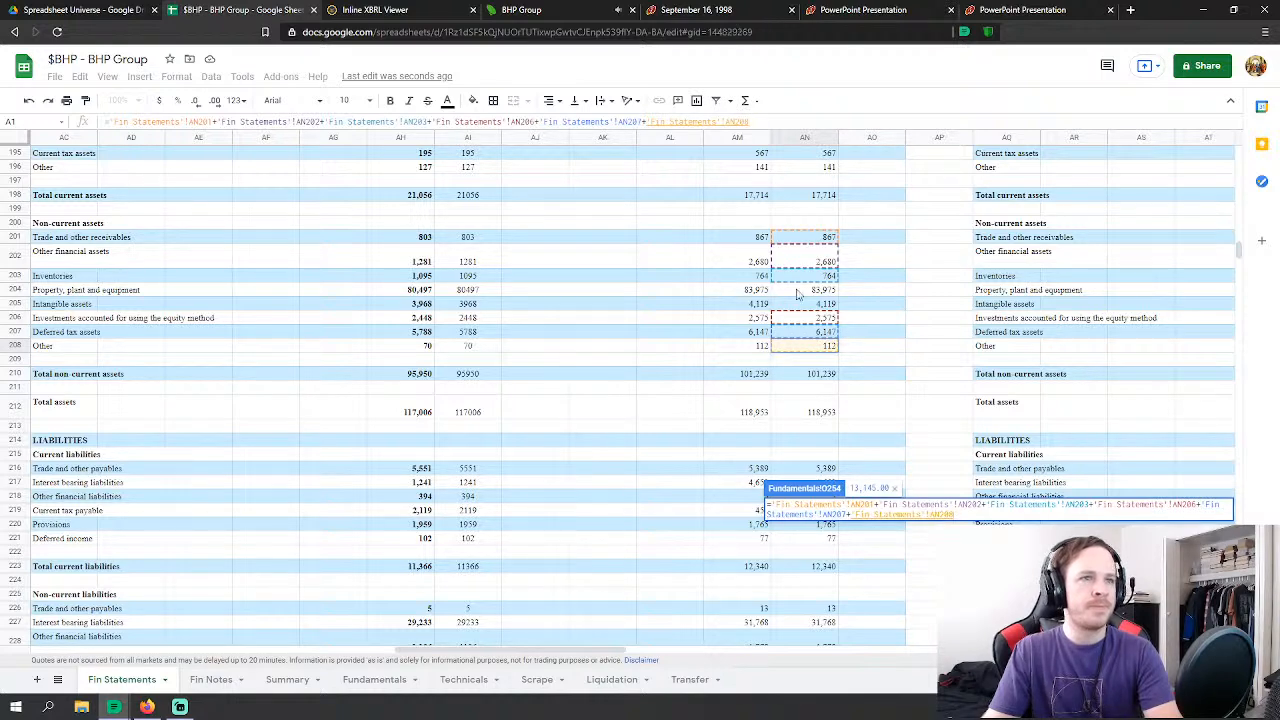
key(Return)
Step: Link the FY 2016 Current Debt to the 2016 current interest bearing liabilities in Fin Statements cell AN217
scroll(834, 540, down, 1)
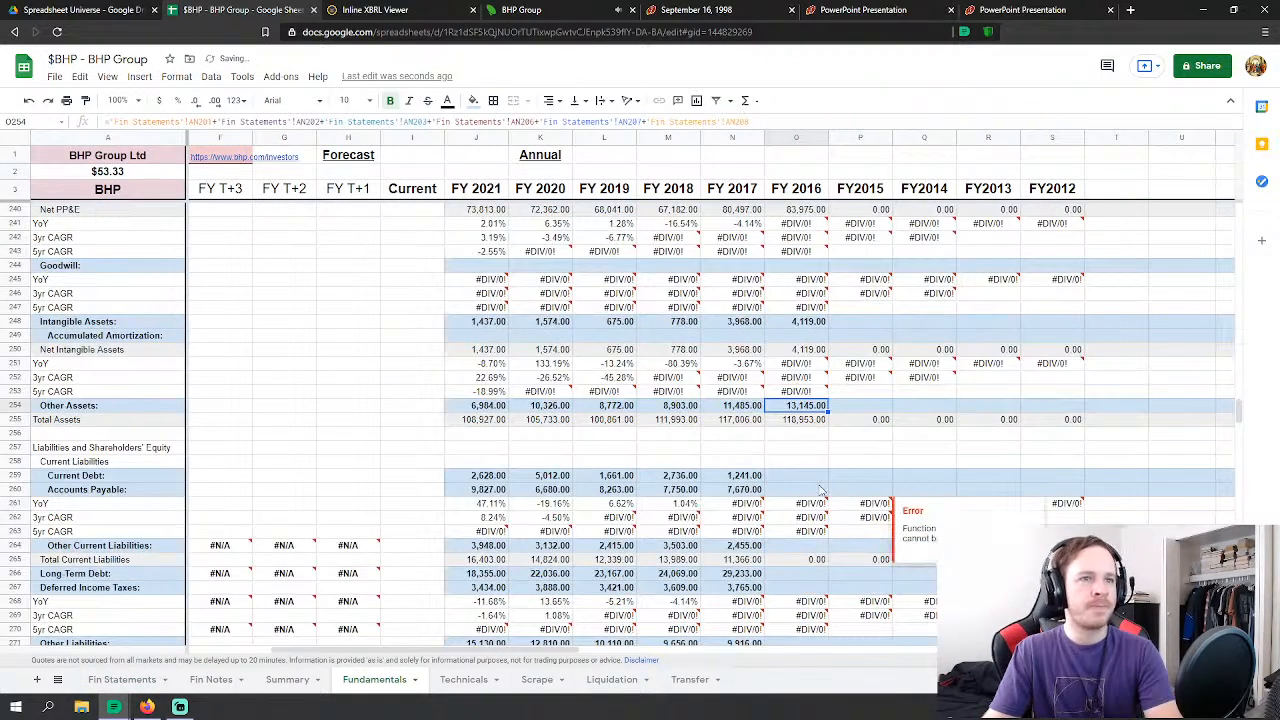
click(816, 476)
text(=)
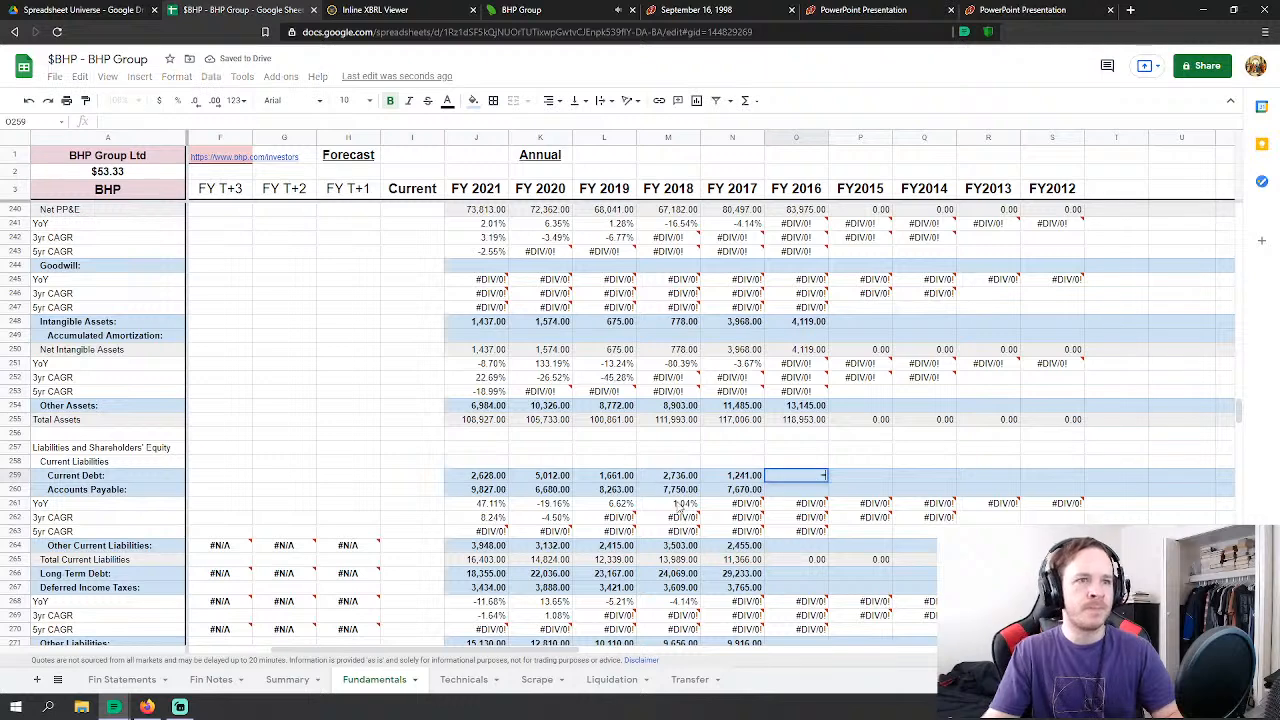
click(138, 680)
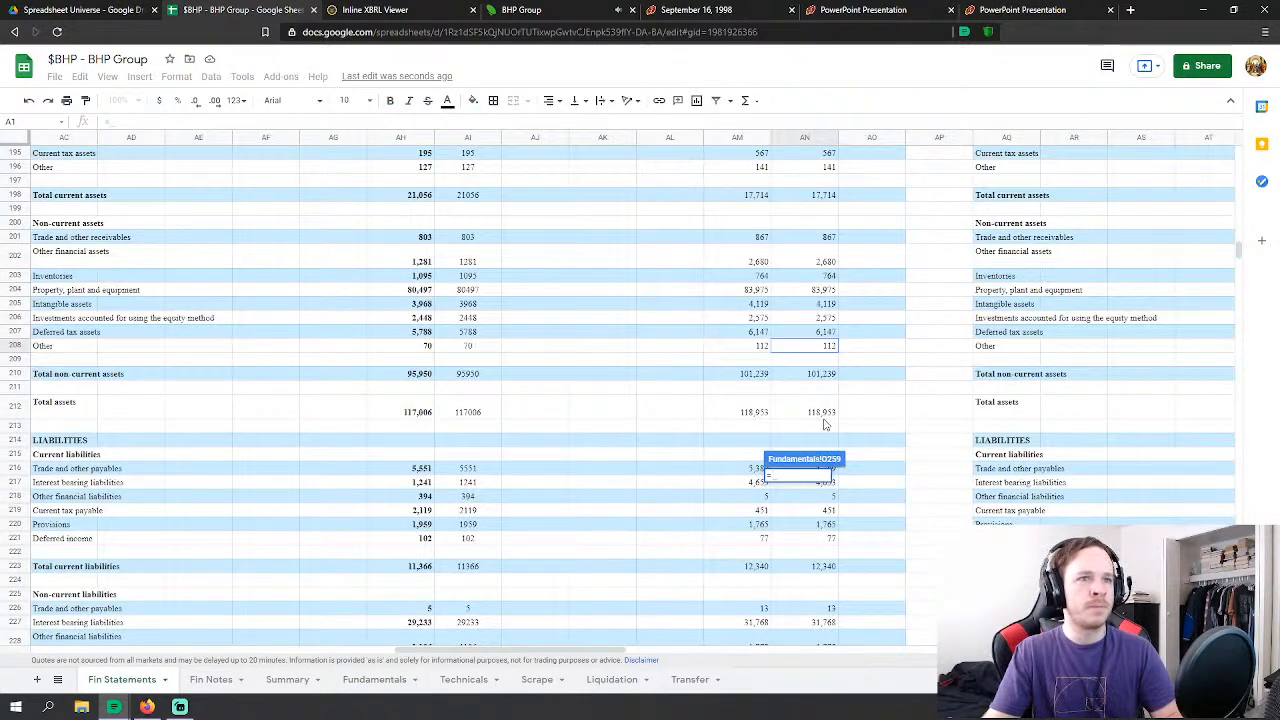
scroll(834, 426, down, 3)
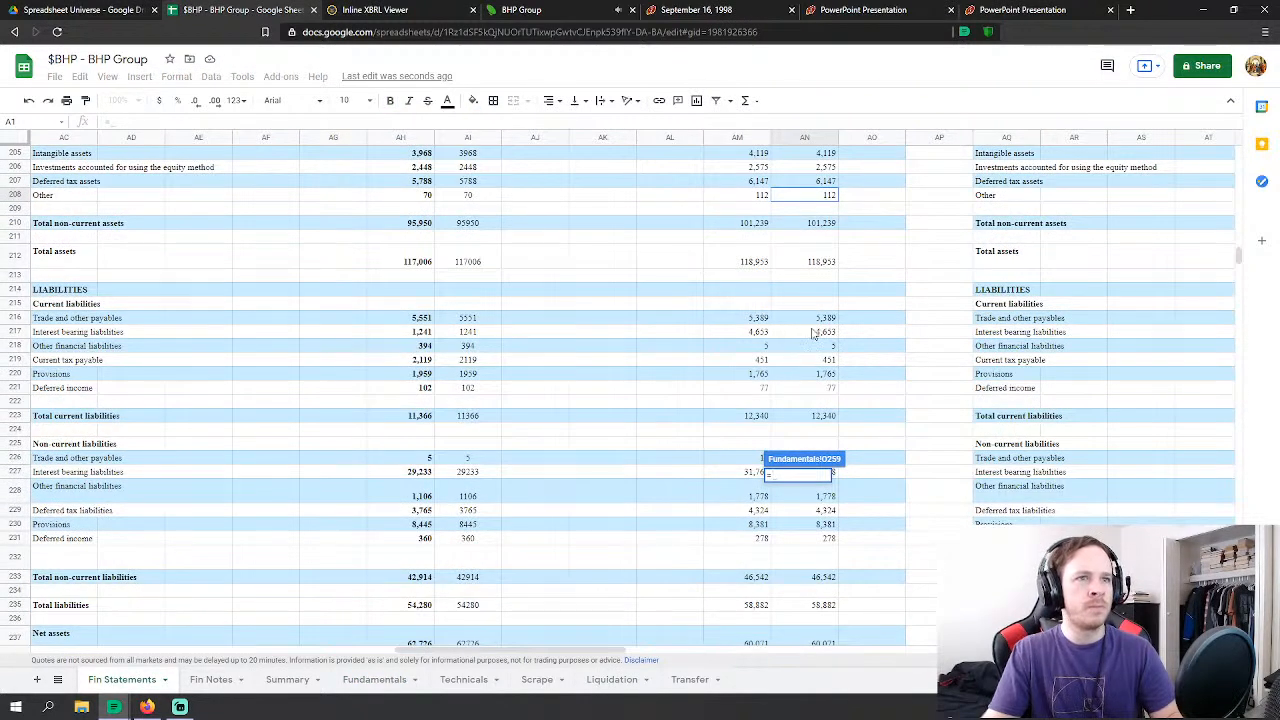
click(816, 333)
key(Return)
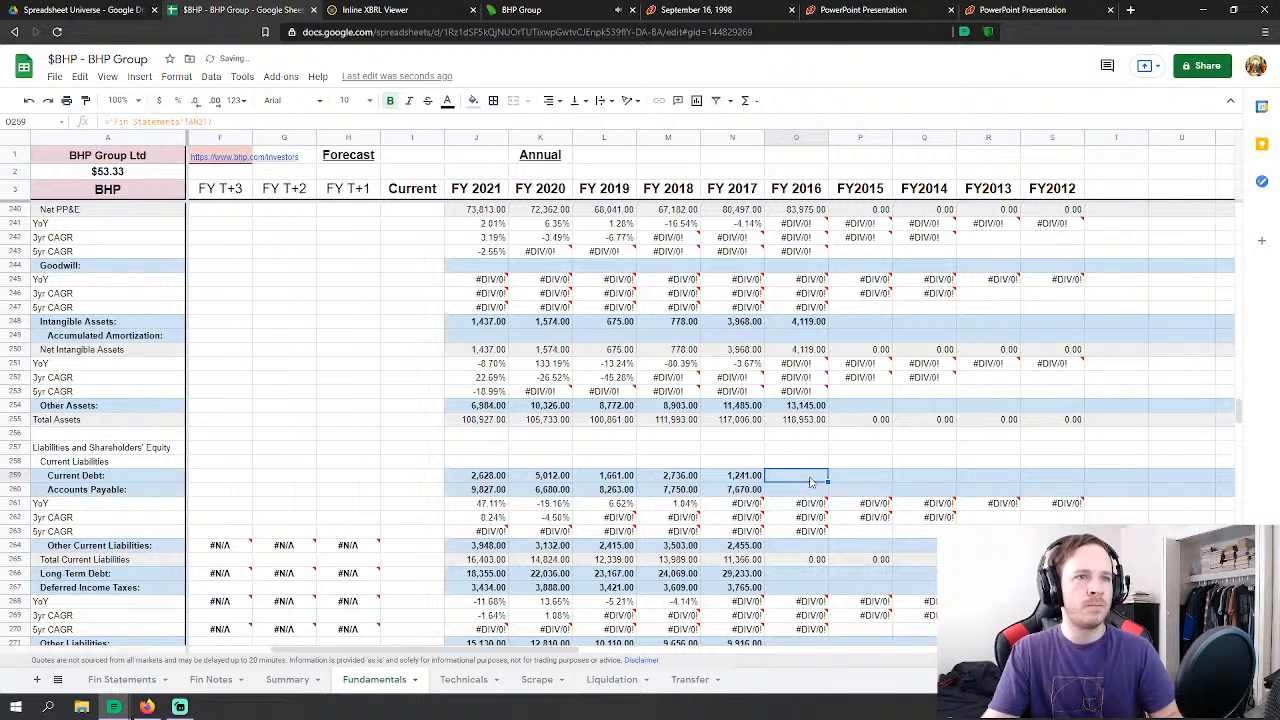
Step: Set the FY 2016 Accounts Payable to the sum of trade and other payables AN216 and current tax payable AN219 in Fin Statements
click(806, 490)
text(=)
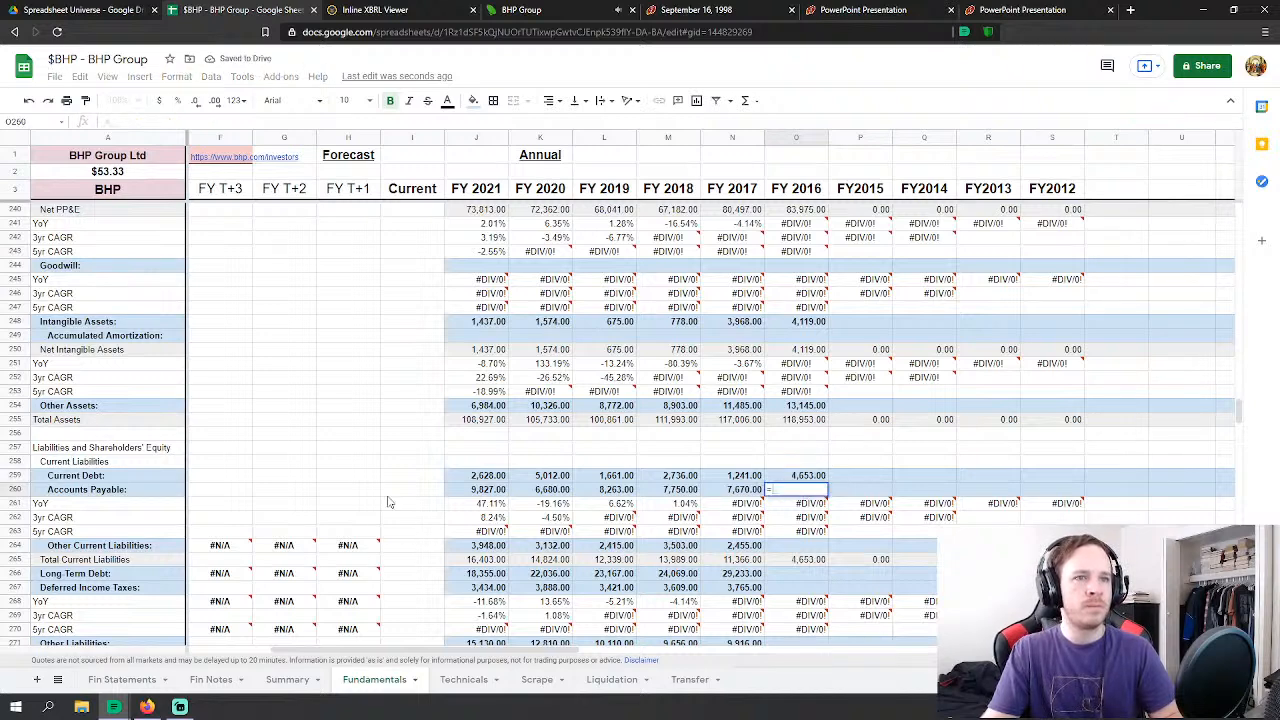
click(156, 680)
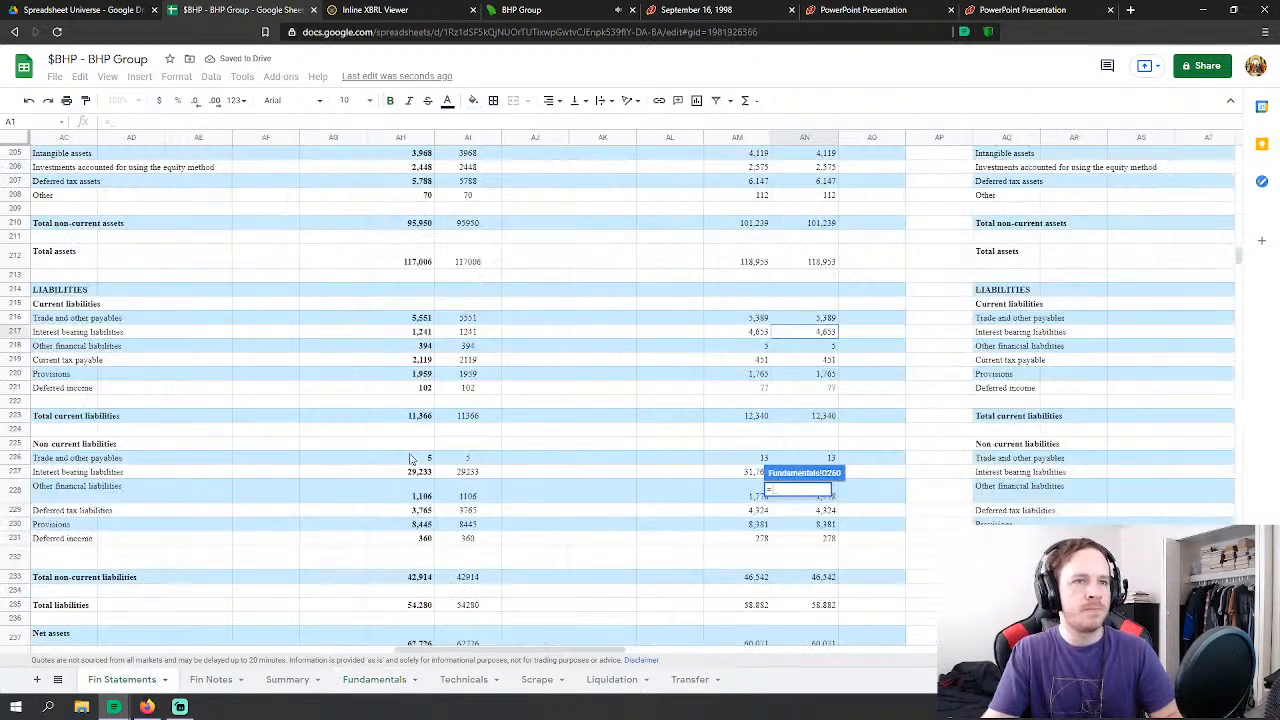
click(828, 319)
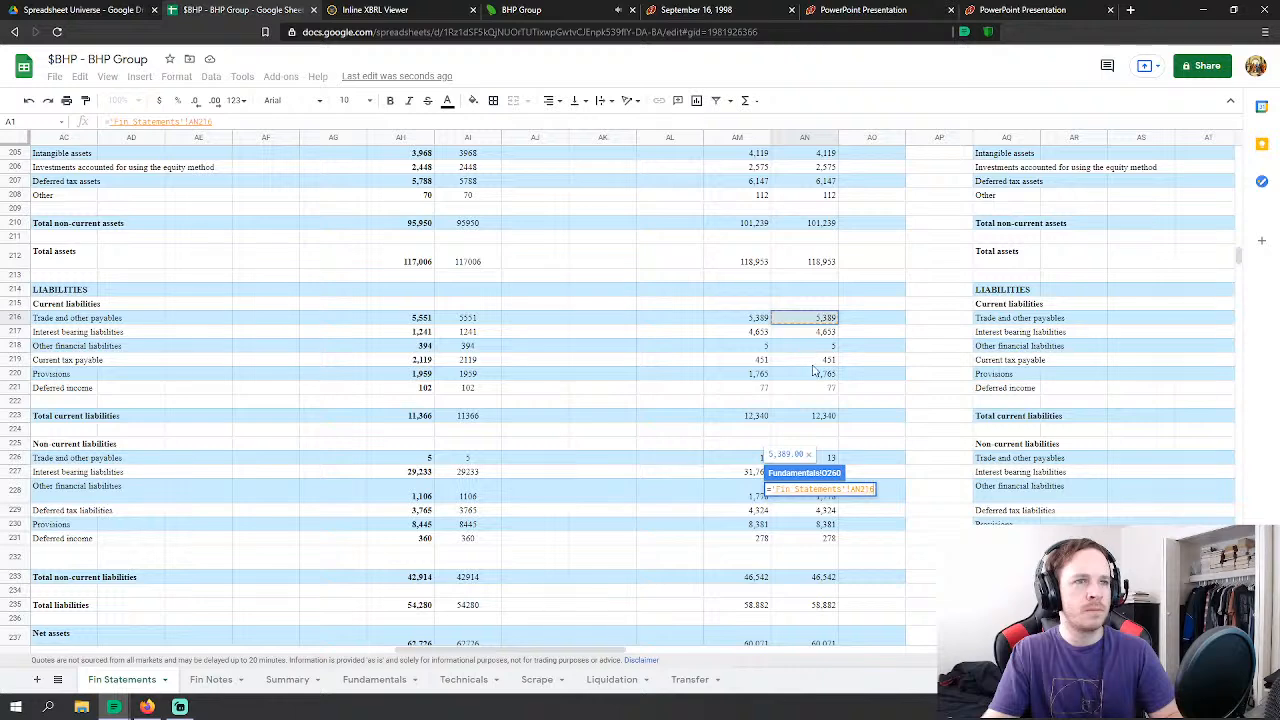
text(+)
click(821, 362)
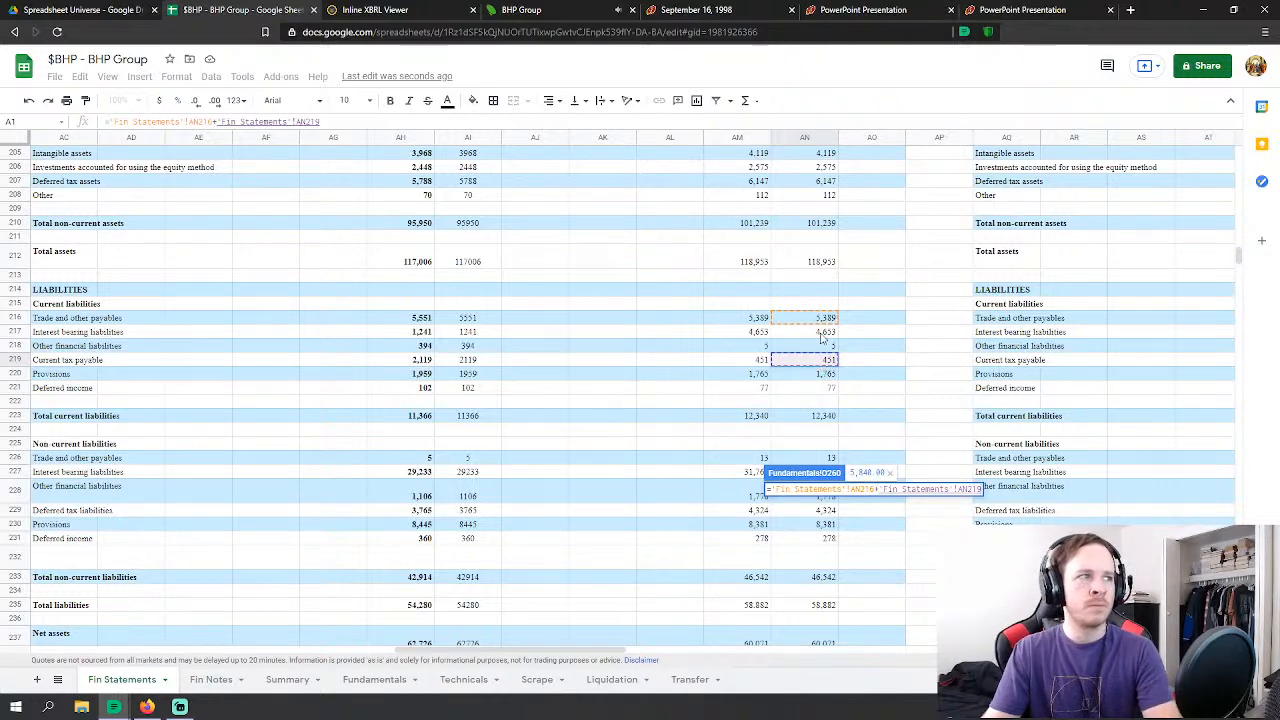
key(Return)
Step: Set the FY 2016 Other Current Liabilities to the sum of Fin Statements cells AN218, AN221 and AN220
scroll(820, 349, down, 3)
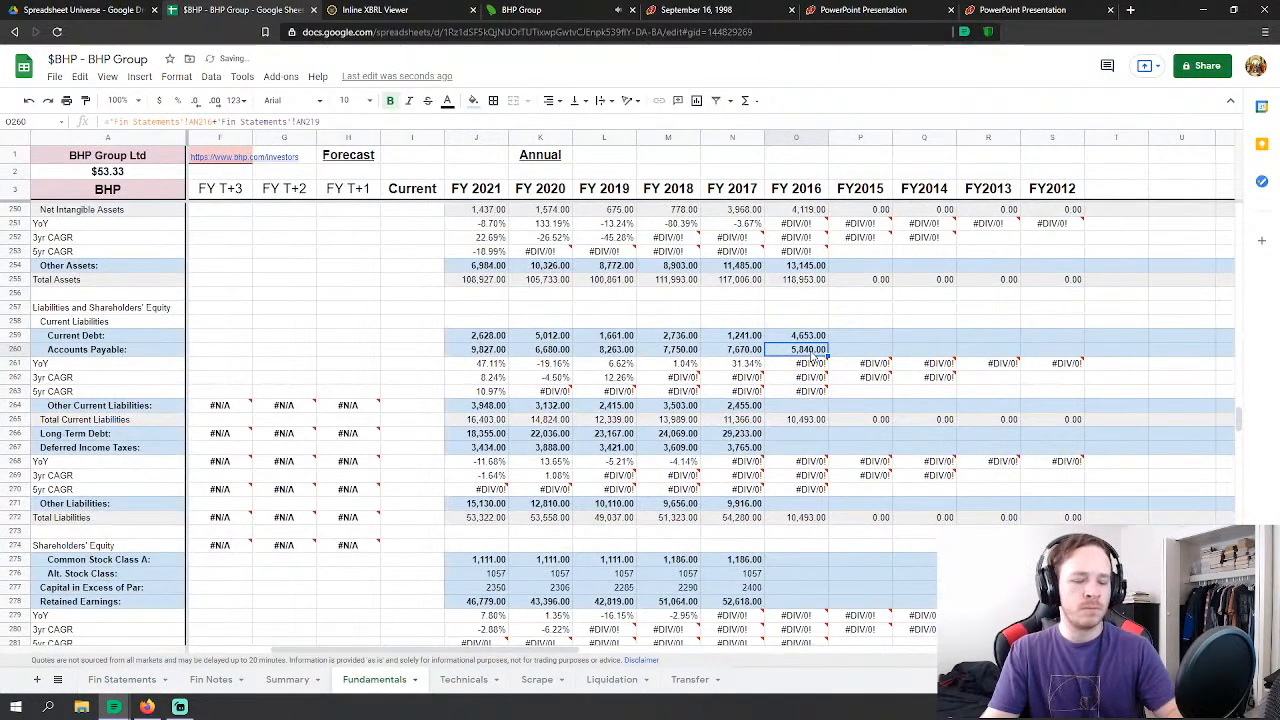
scroll(826, 365, down, 2)
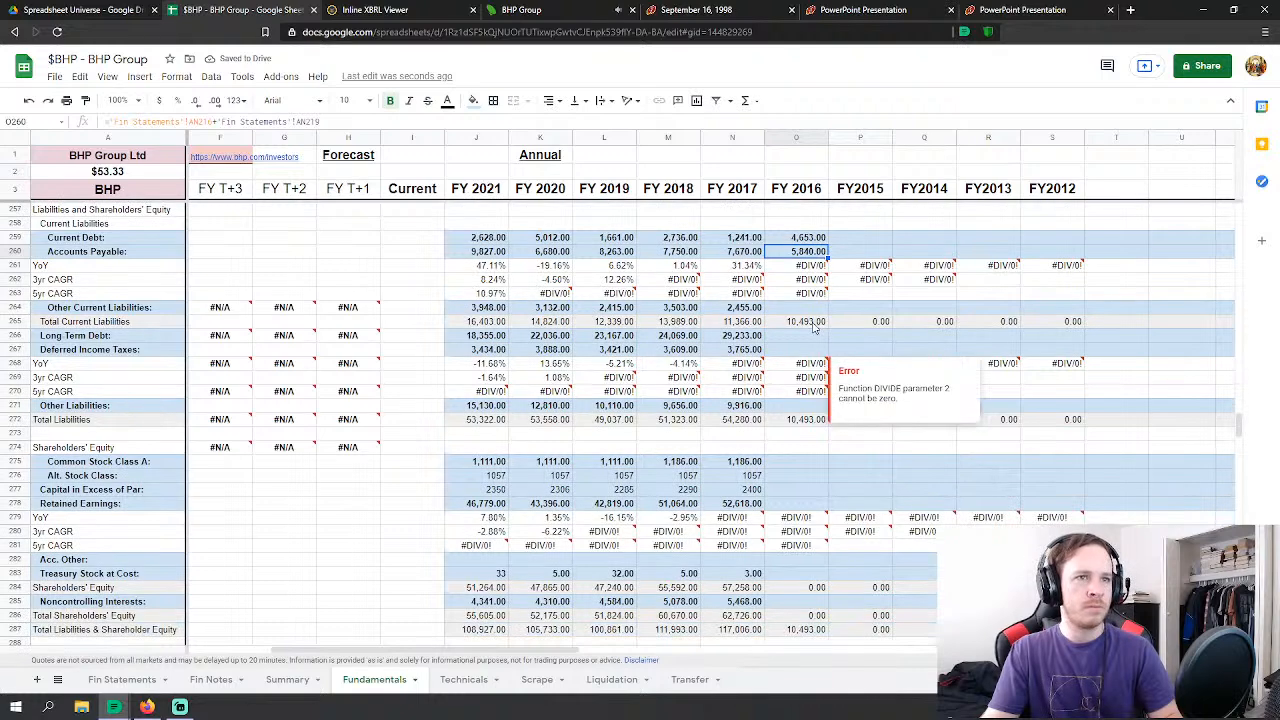
key(Down)
key(Down)
key(Down)
key(Down)
text(=)
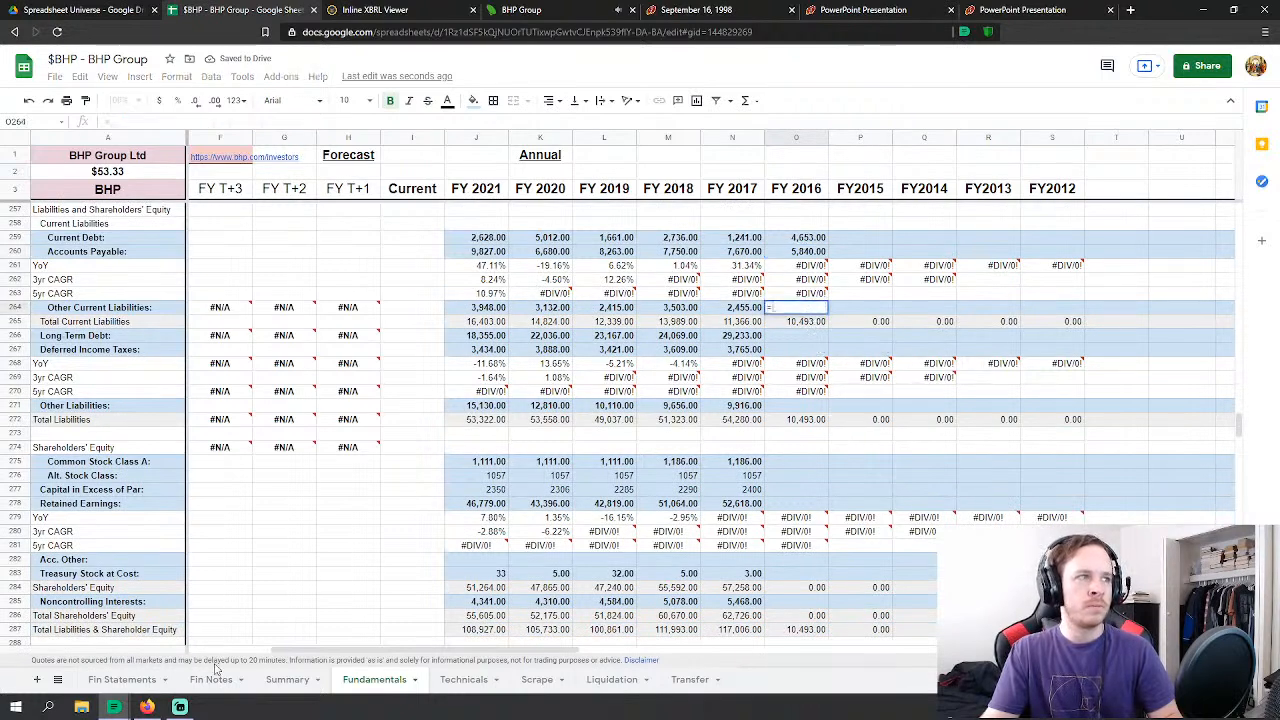
click(122, 679)
scroll(683, 409, down, 2)
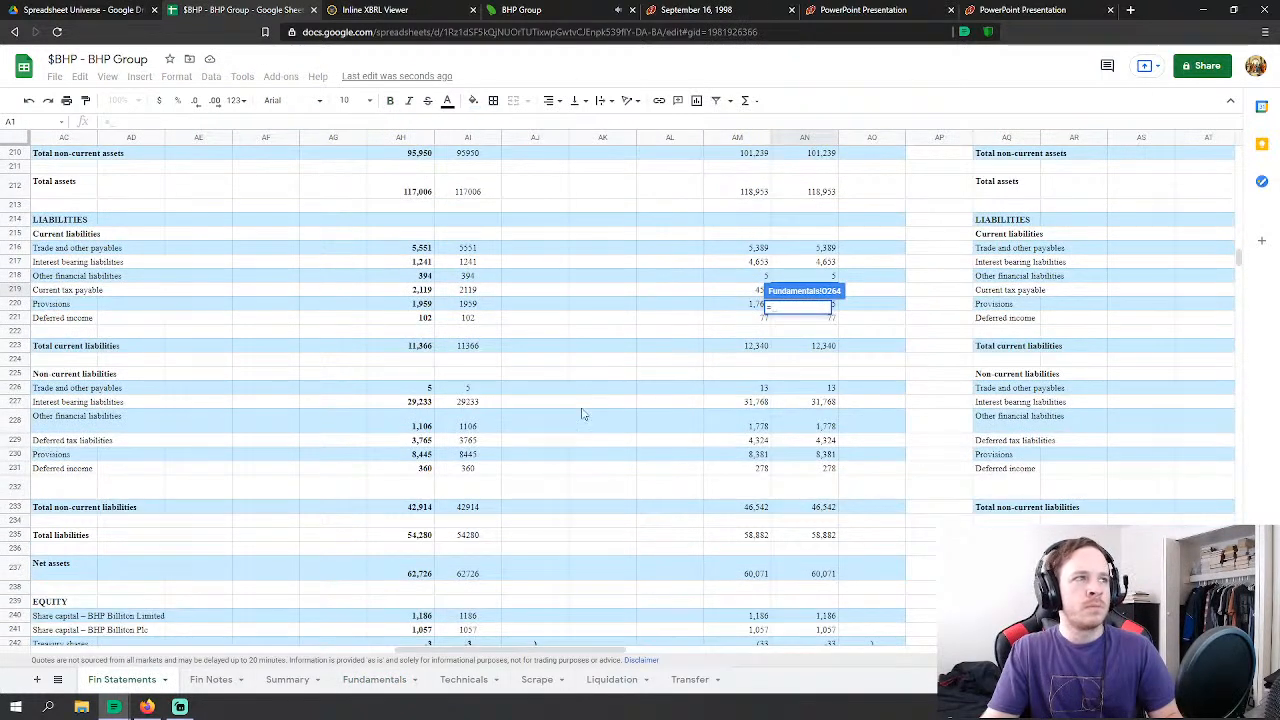
scroll(656, 347, down, 1)
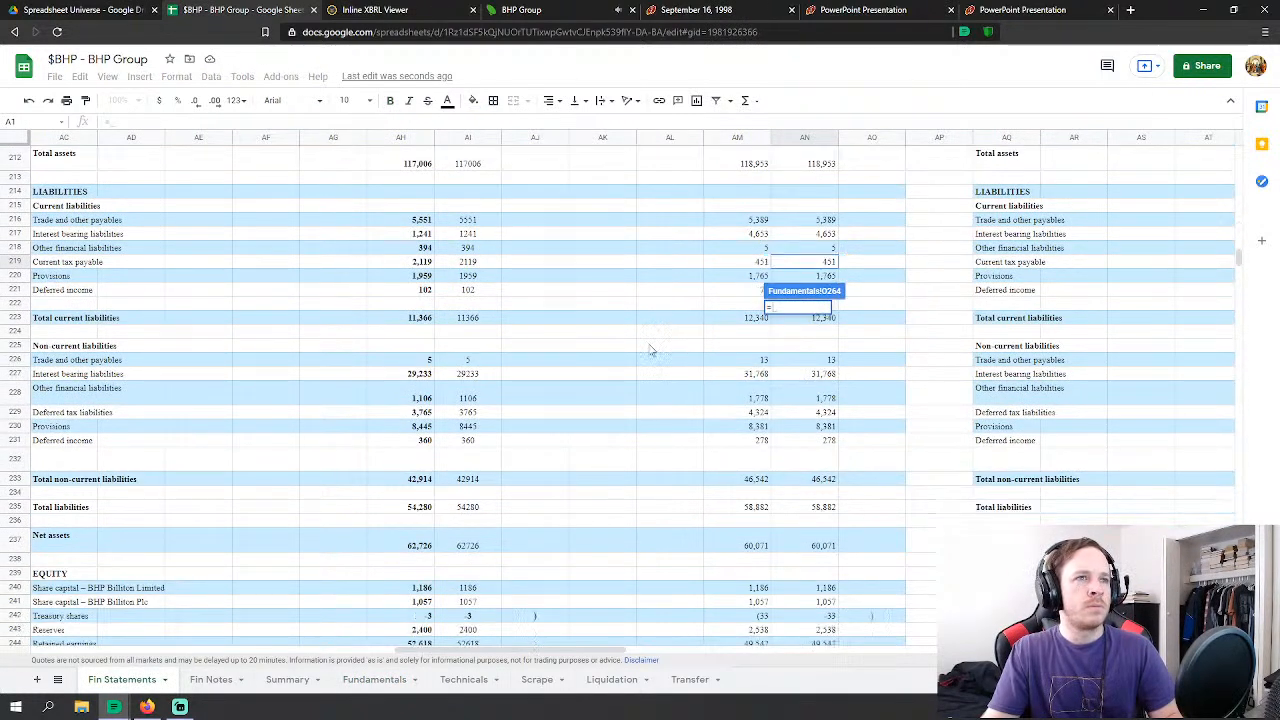
click(792, 249)
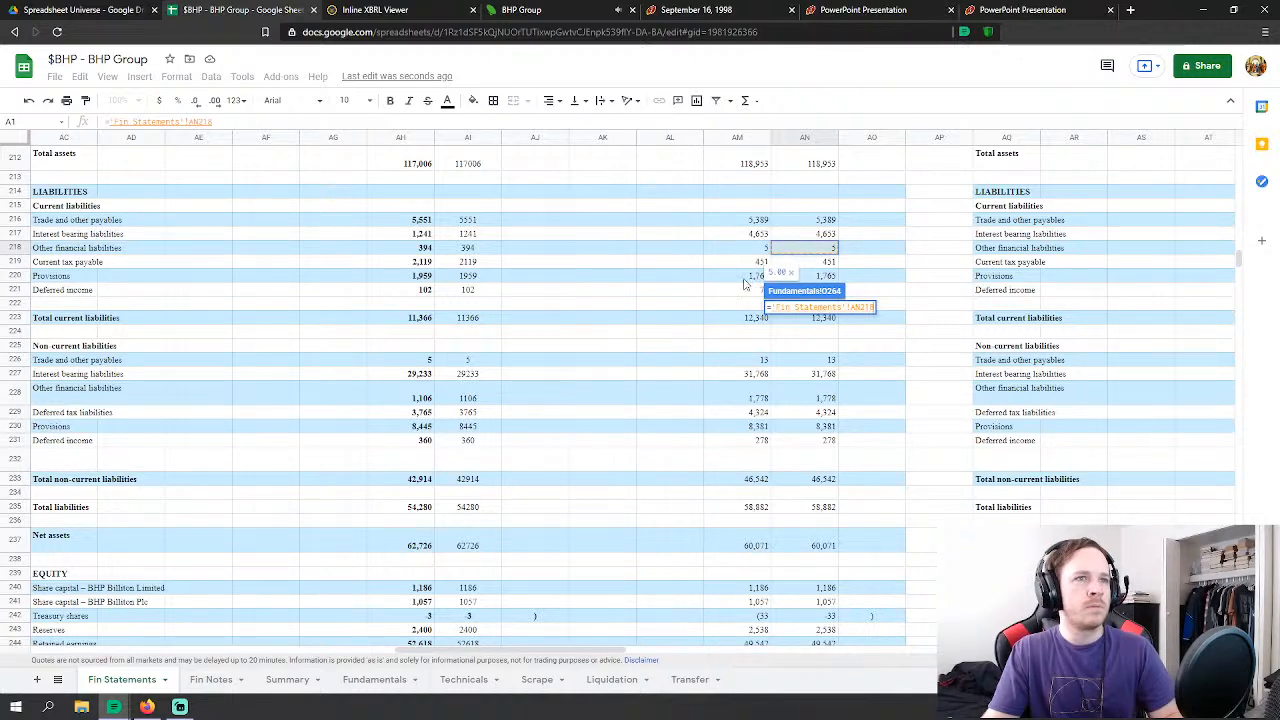
scroll(685, 330, down, 1)
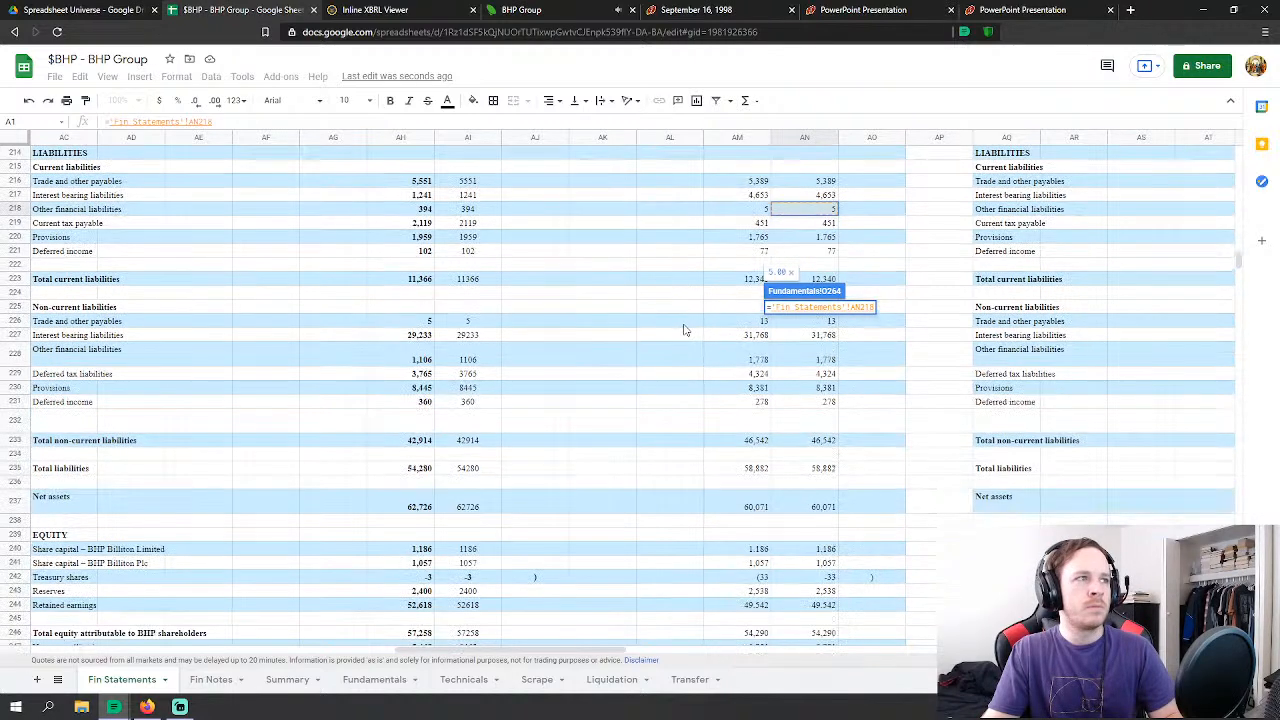
text(+)
click(815, 254)
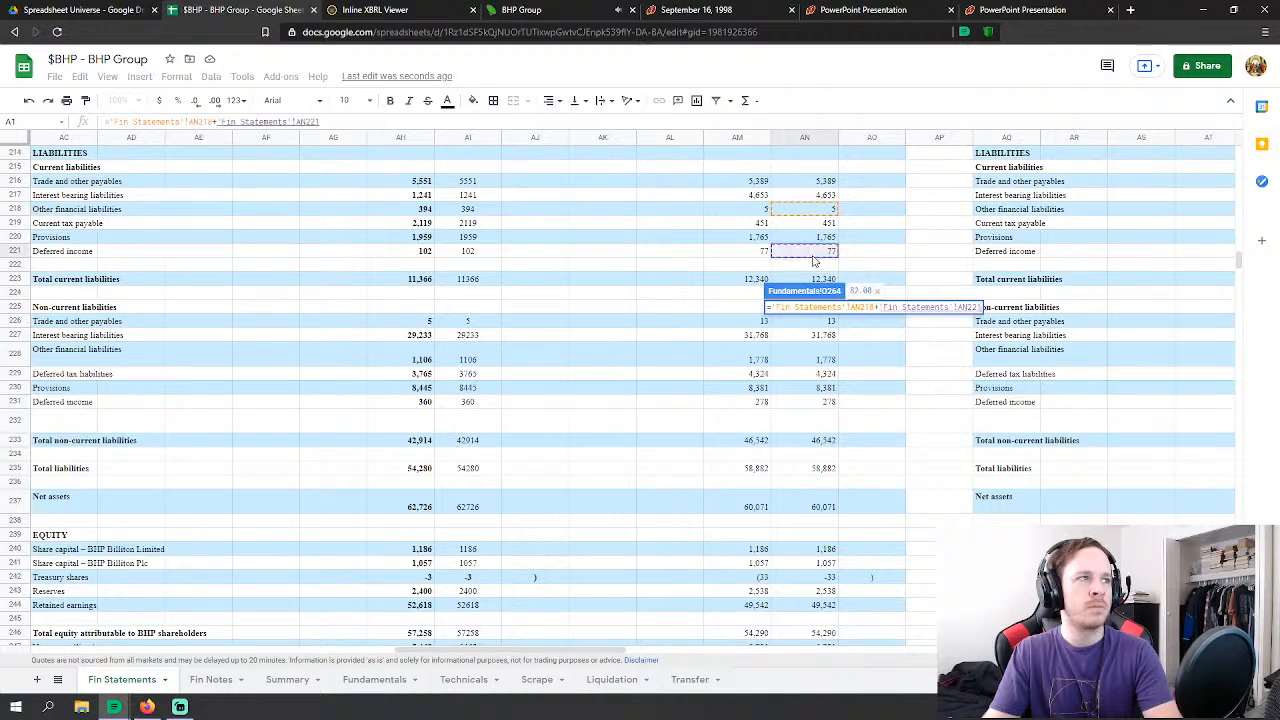
text(+)
click(819, 241)
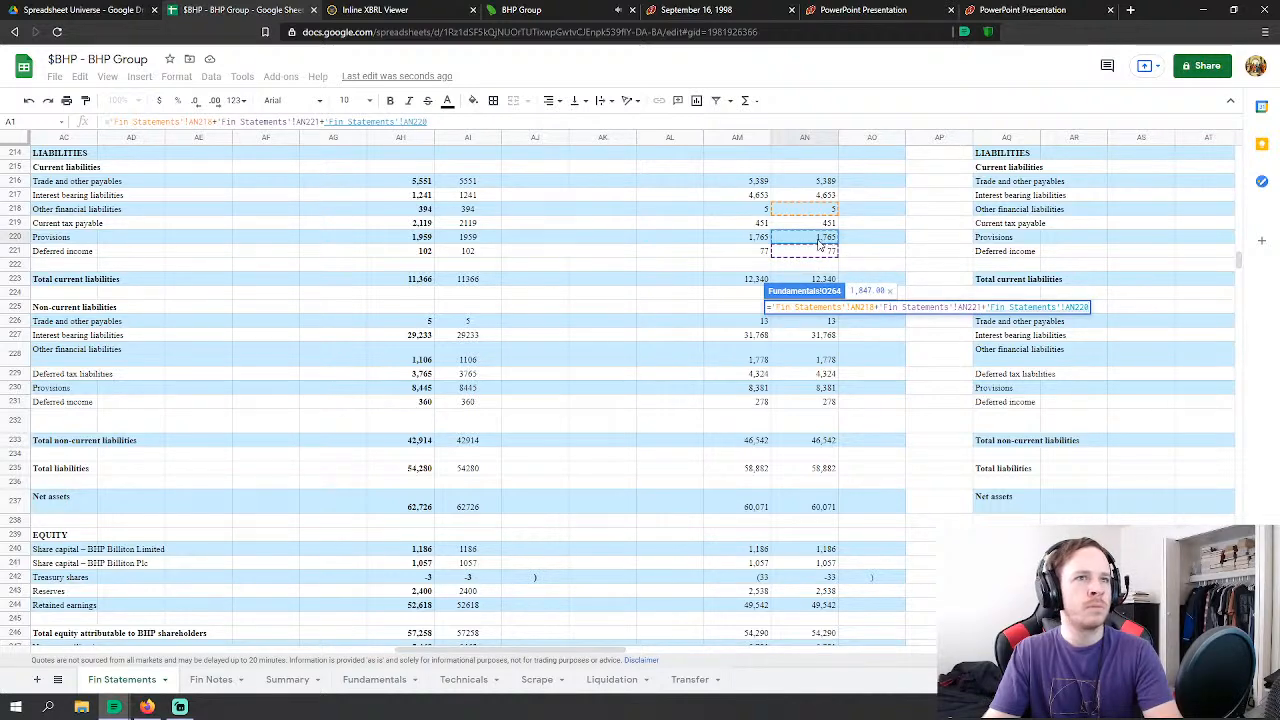
key(Return)
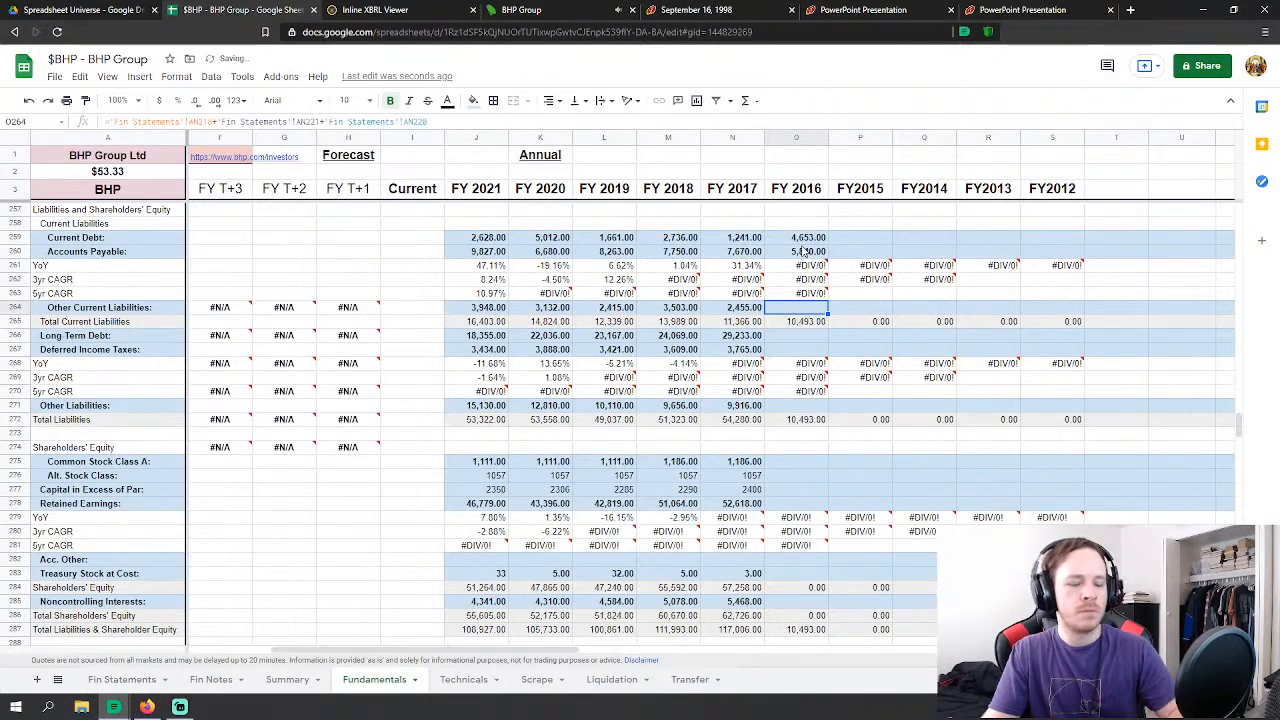
Step: Link the FY 2016 Long Term Debt to the 2016 non-current interest bearing liabilities in Fin Statements cell AN227
click(815, 336)
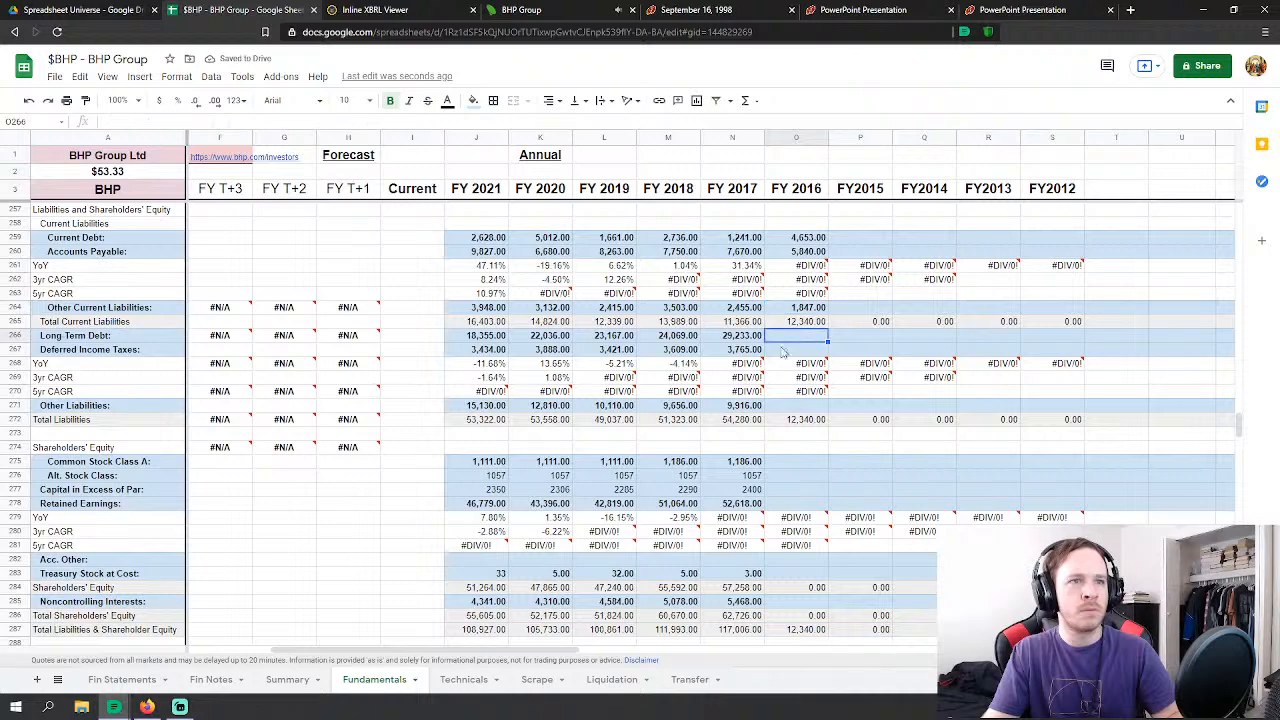
text(=)
click(121, 680)
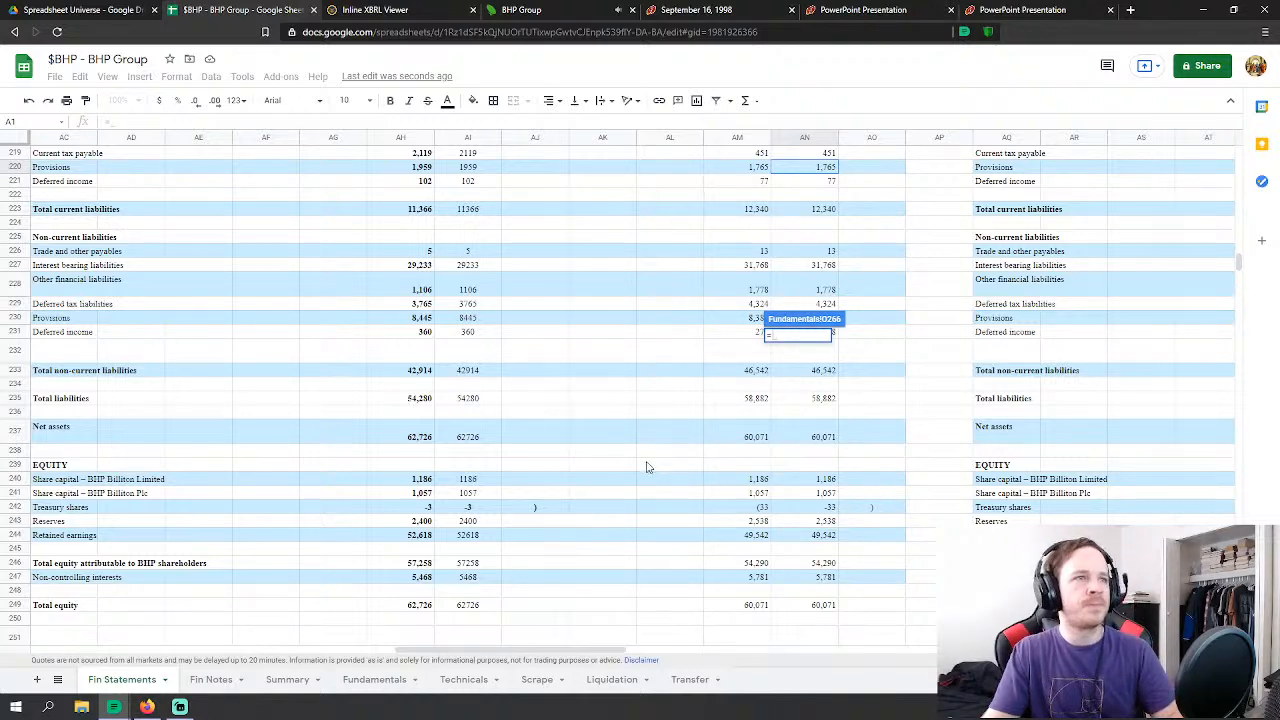
click(813, 266)
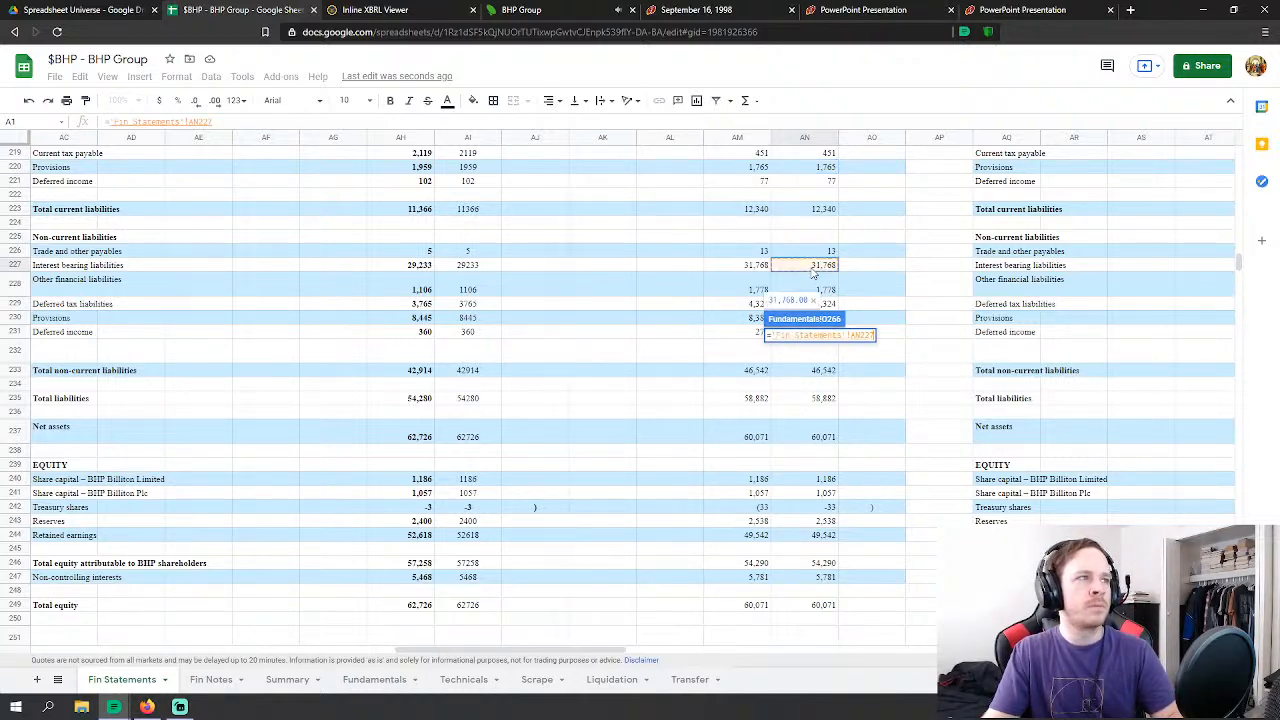
key(Return)
Step: Link the FY 2016 Deferred Income Taxes to the 2016 deferred tax liabilities in Fin Statements cell AN229
text(=)
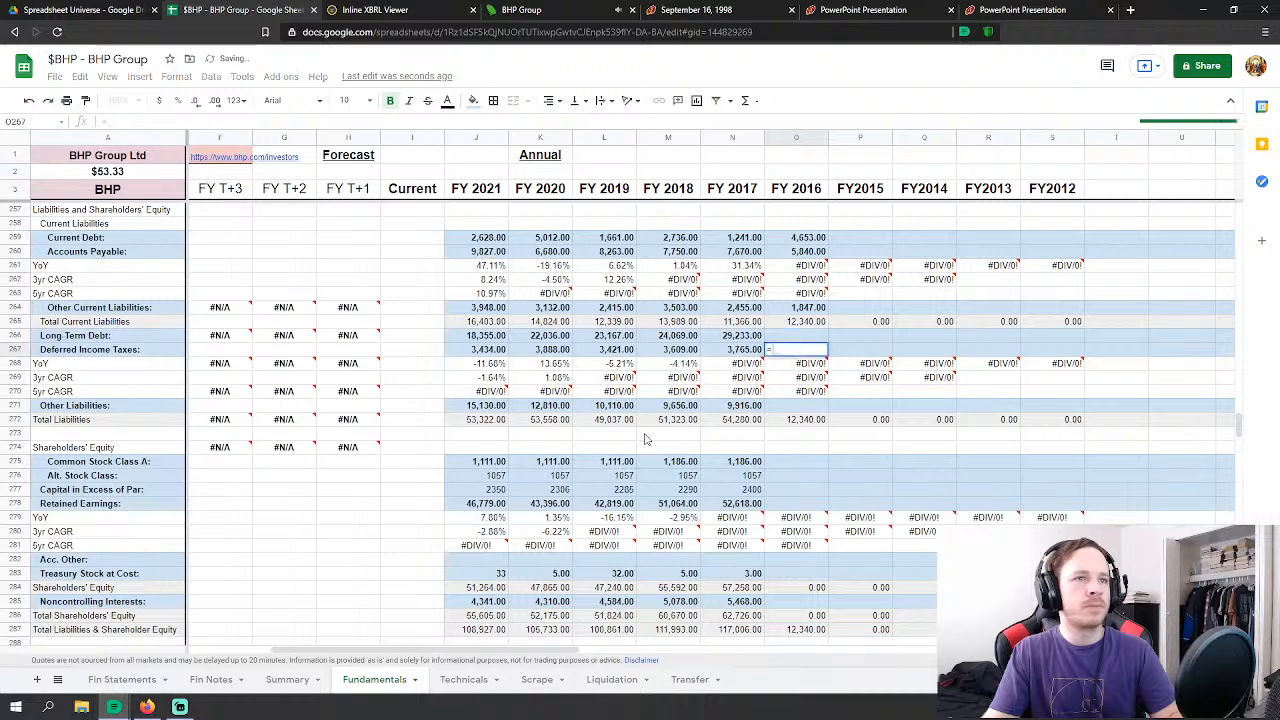
click(121, 679)
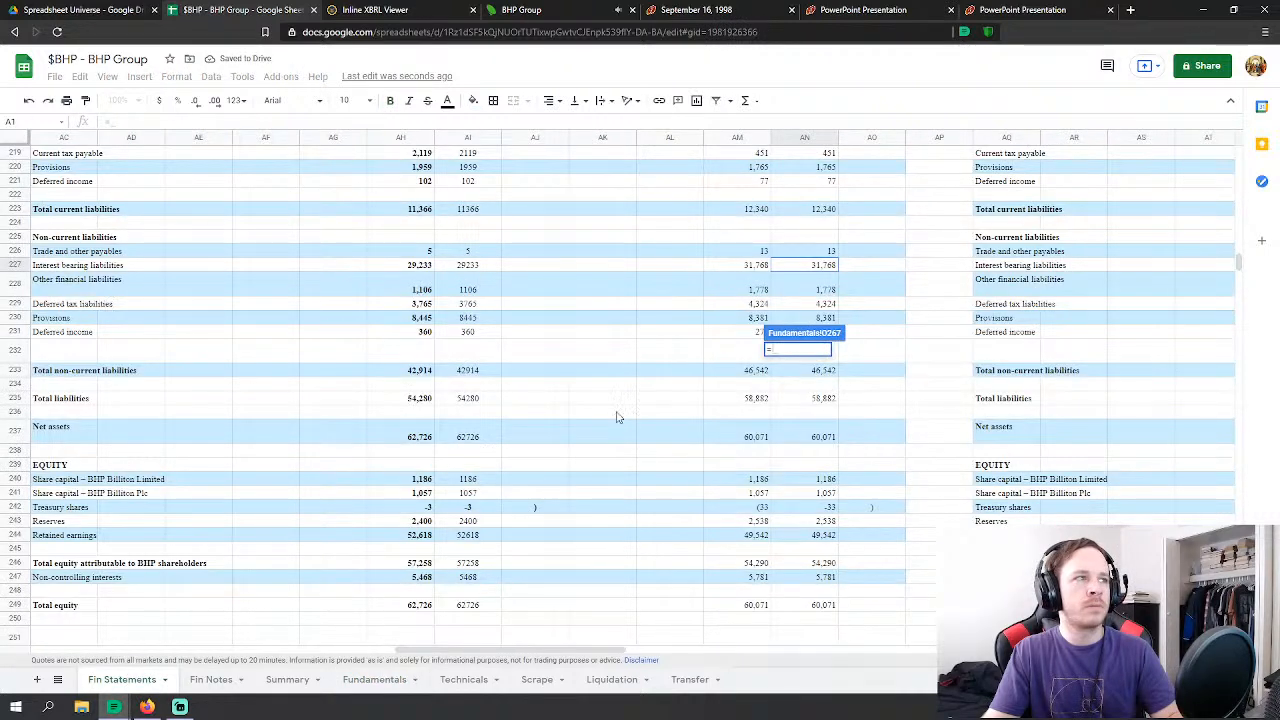
click(792, 308)
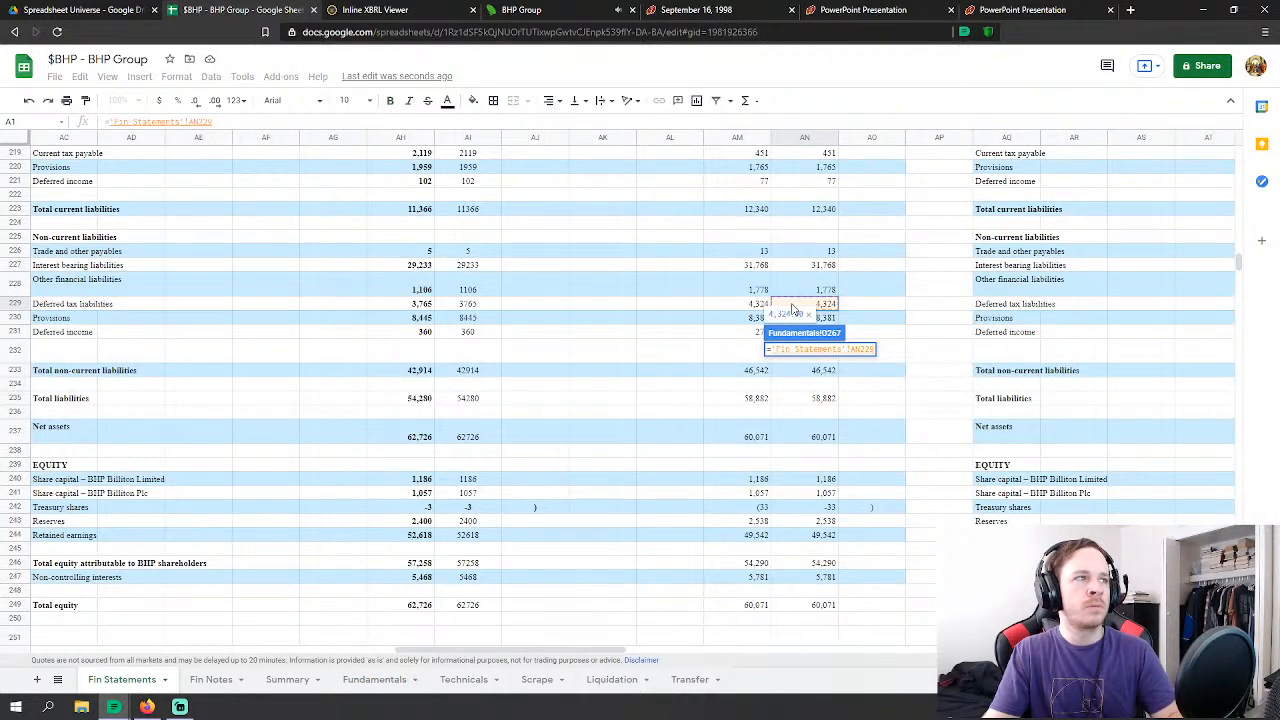
key(Return)
Step: Set the FY 2016 Other Liabilities to the sum of Fin Statements cells AN226, AN228, AN230 and AN231
click(796, 405)
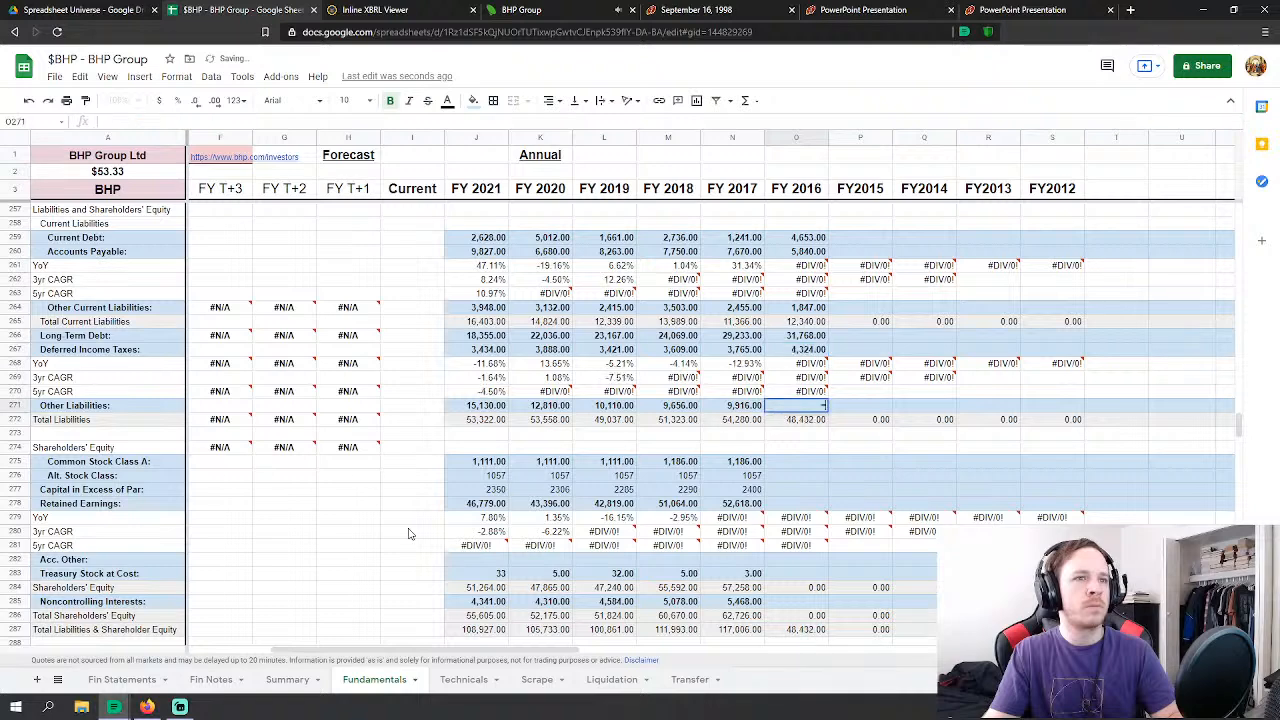
text(=)
click(127, 680)
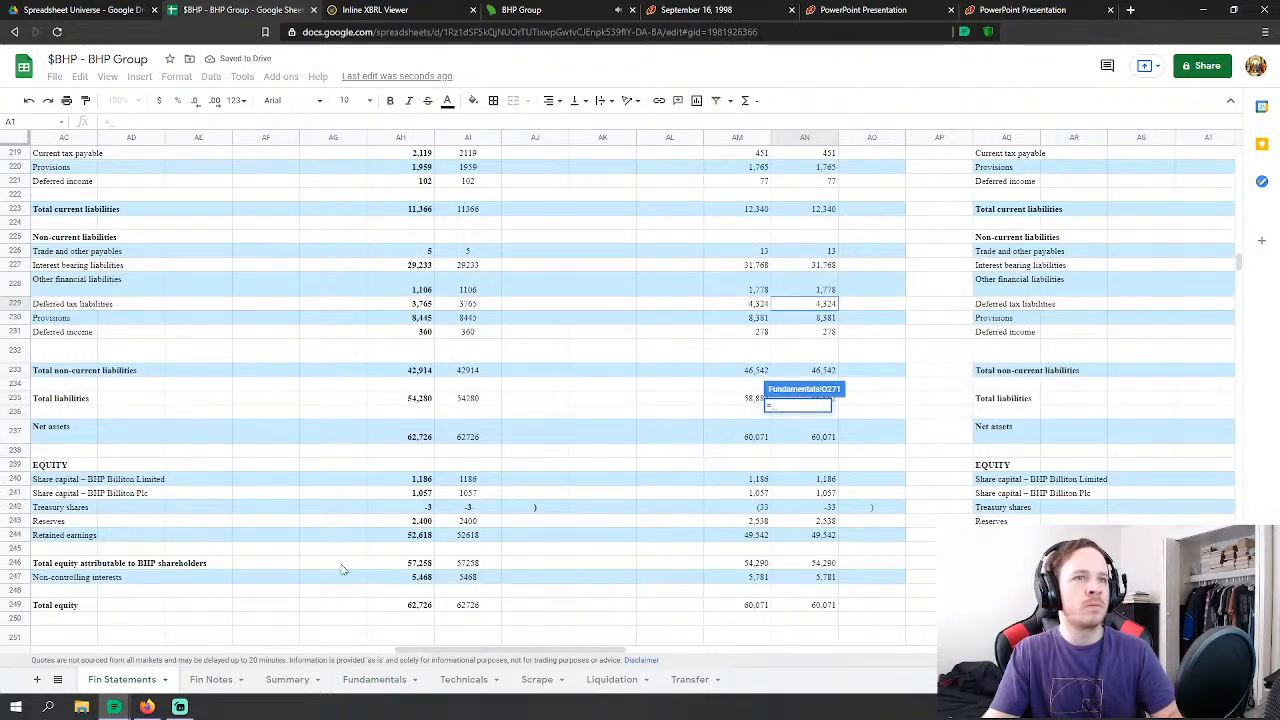
click(814, 252)
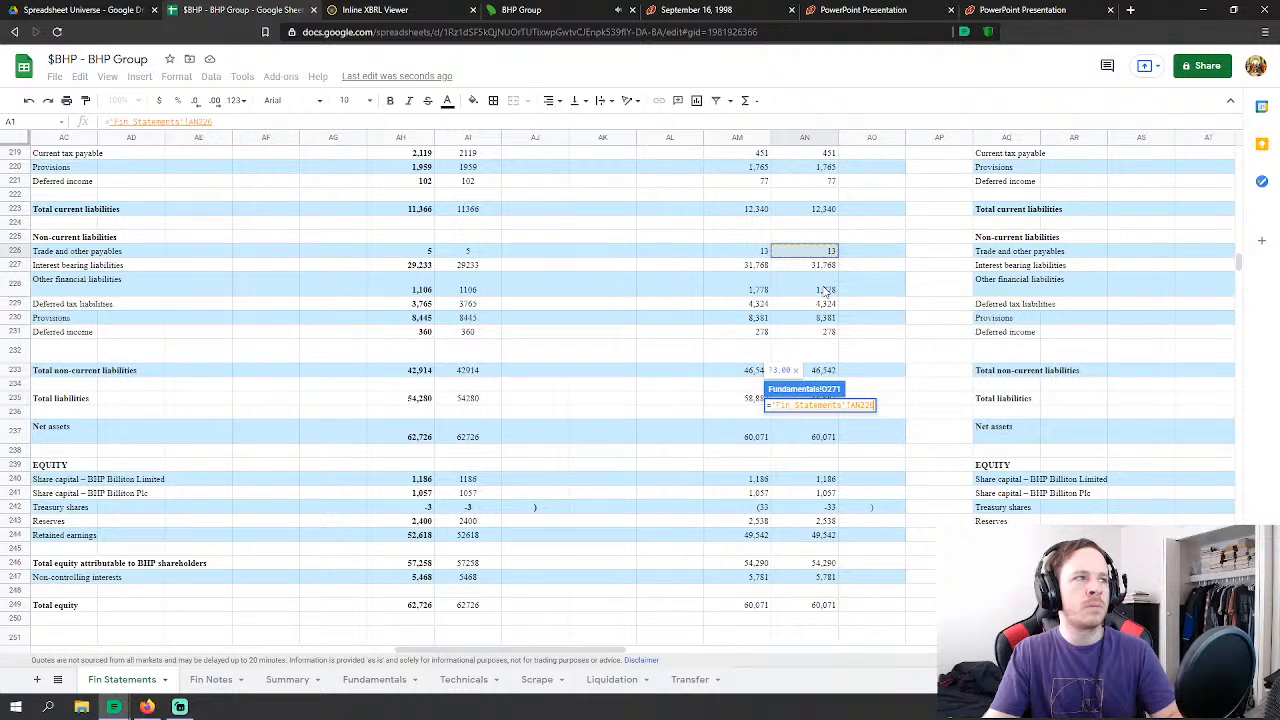
text(+)
click(824, 290)
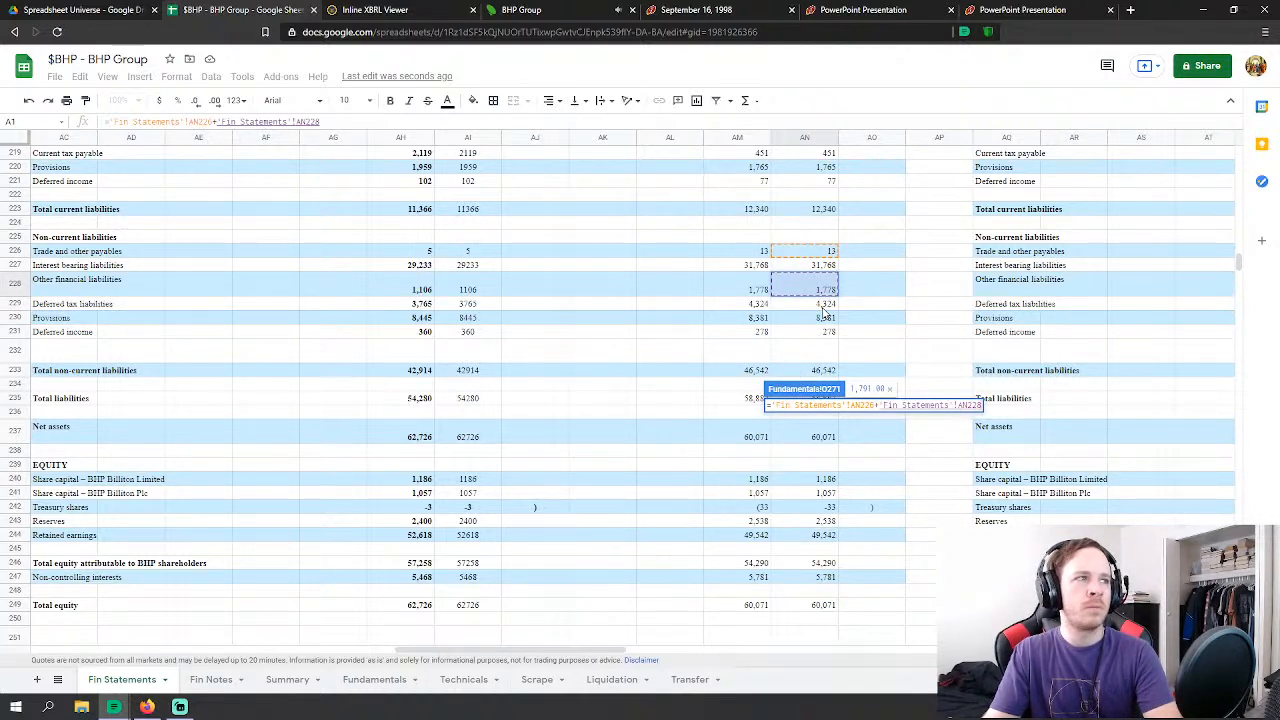
text(+)
click(824, 318)
text(+'Fin Statements'!AN230+)
click(825, 333)
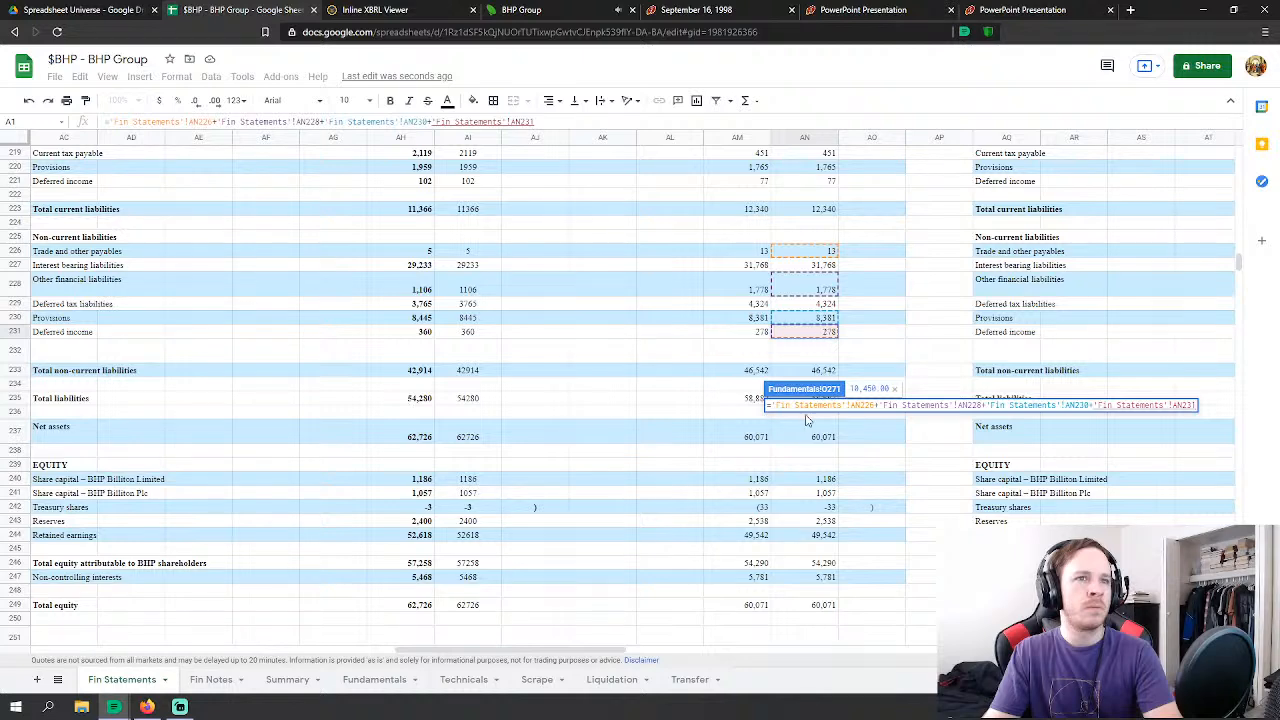
scroll(868, 297, down, 1)
key(Return)
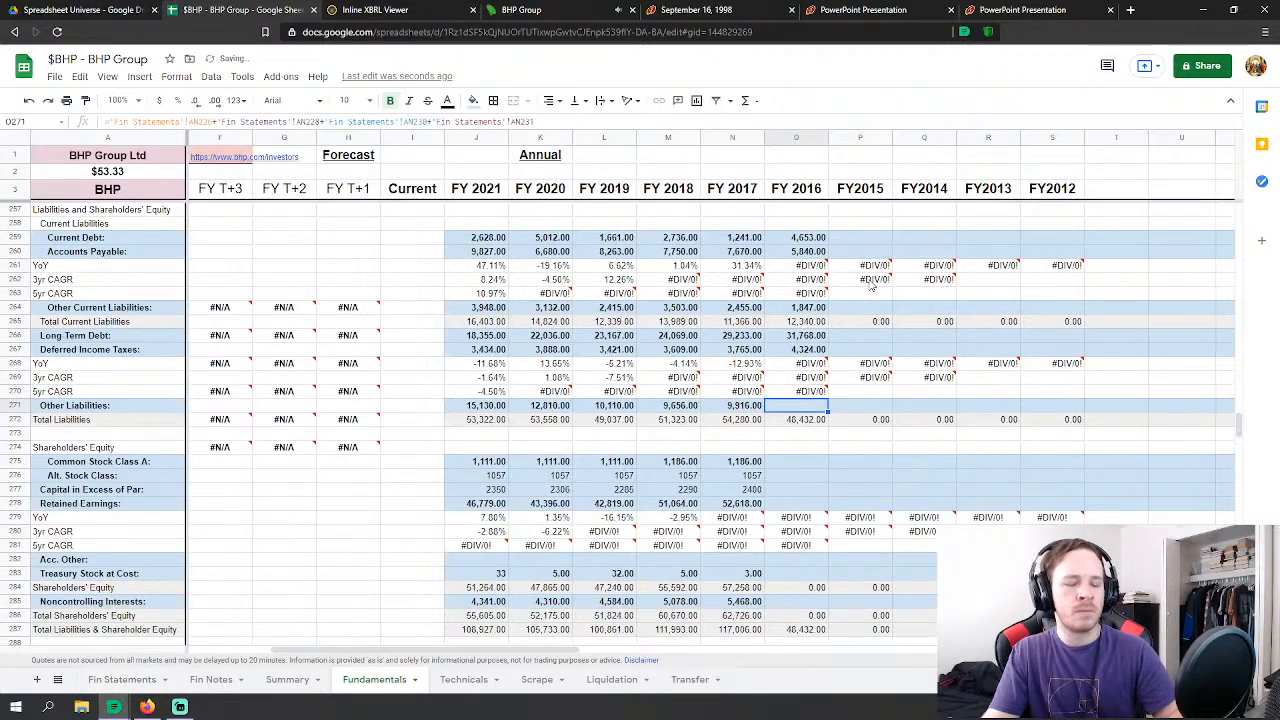
Step: Link the FY 2016 Common Stock Class A to the BHP Billiton Limited share capital in Fin Statements cell AN240
click(812, 392)
text(=)
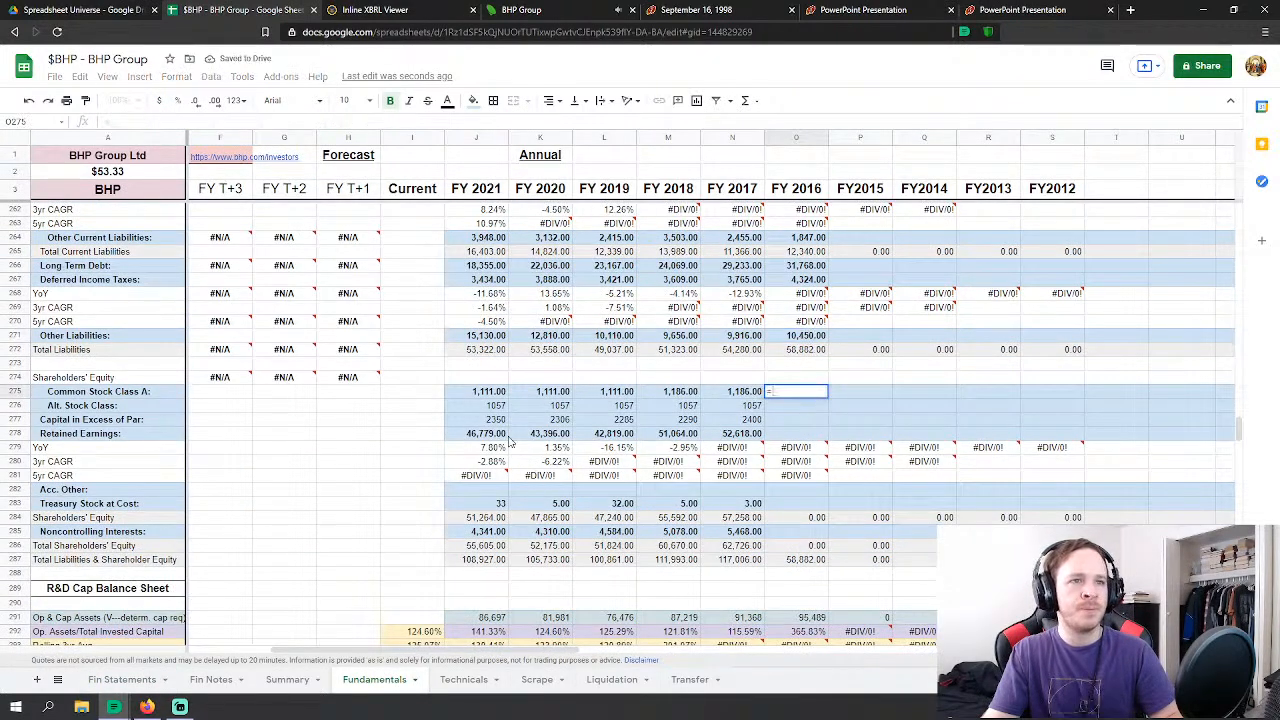
click(119, 680)
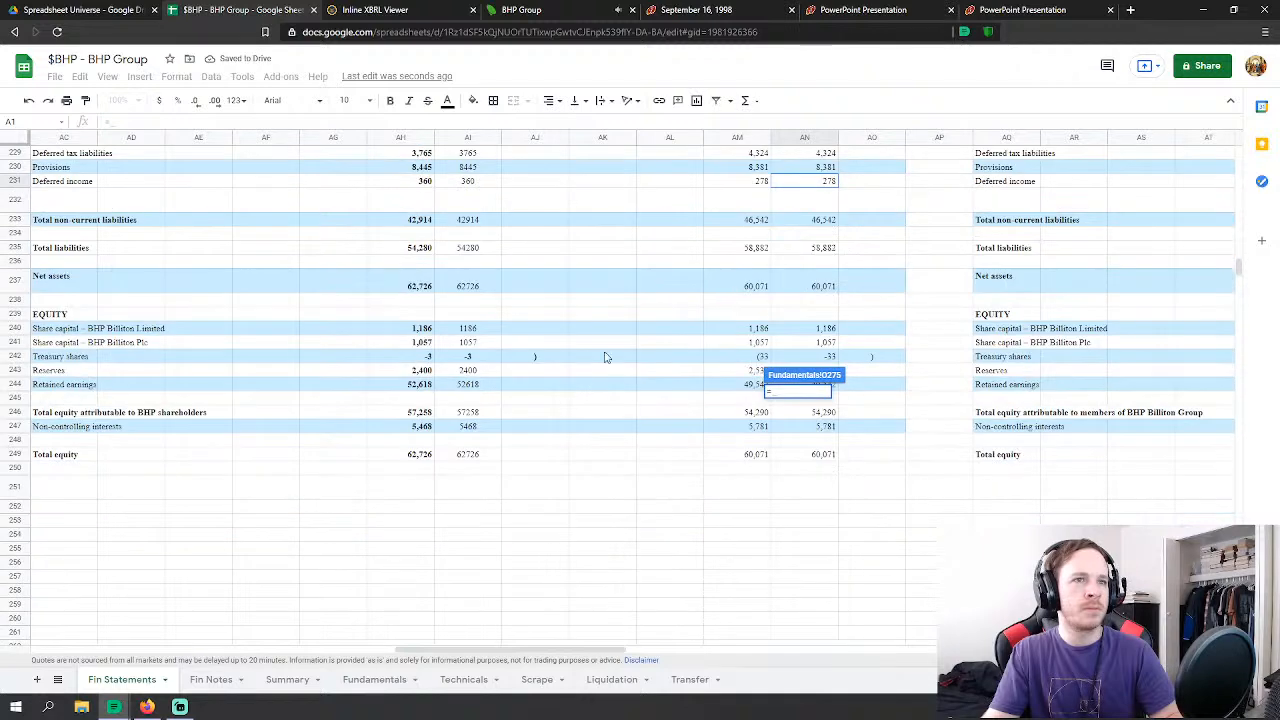
click(818, 329)
key(Return)
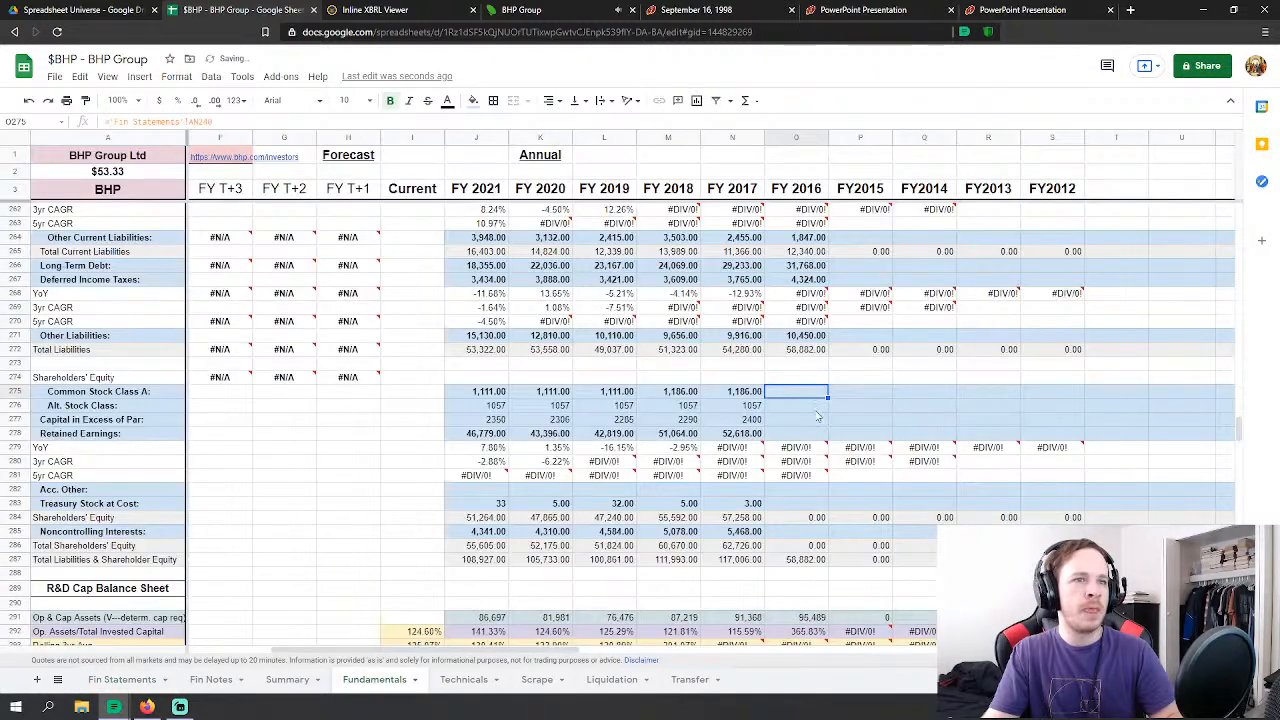
Step: Link the FY 2016 Alt. Stock Class to the BHP Billiton Plc share capital in Fin Statements cell AN241
click(805, 410)
text(='Fin Statements'!AN241)
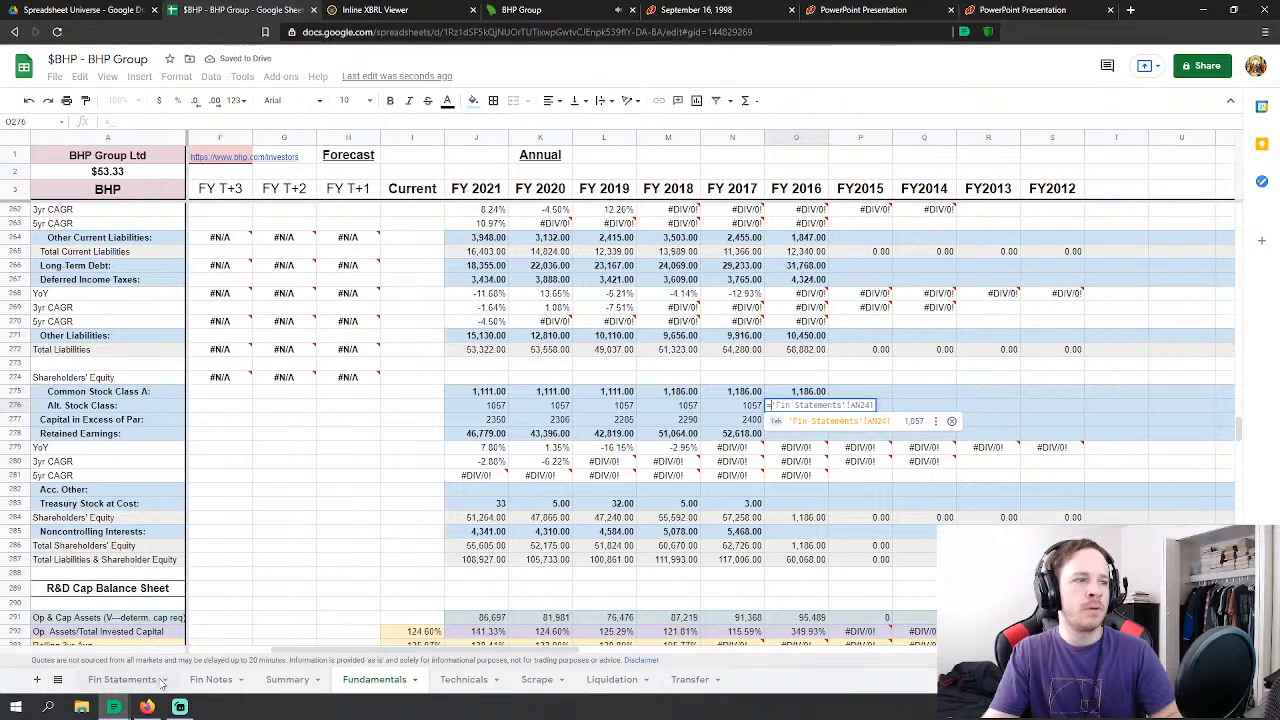
click(122, 680)
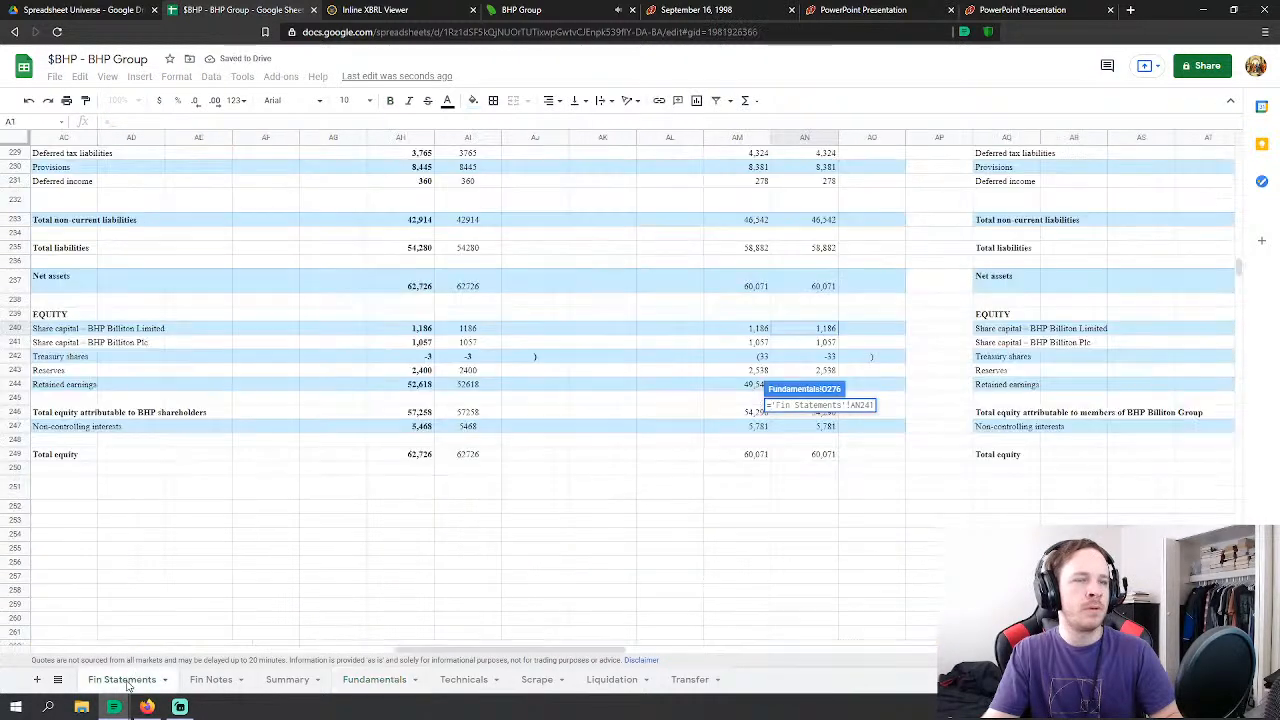
click(821, 344)
key(Return)
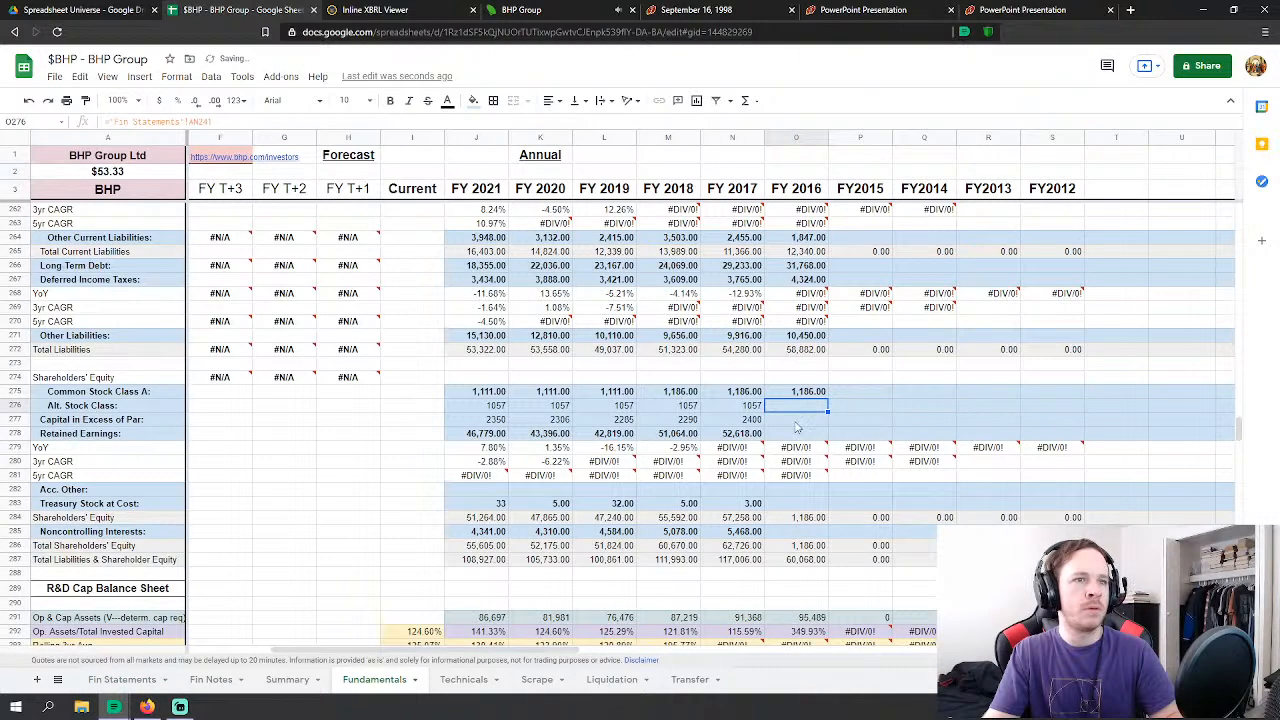
Step: Link the FY 2016 Capital in Excess of Par to the 2016 reserves in Fin Statements cell AN243
click(797, 421)
text(='Fin Statements'!AN242)
click(122, 680)
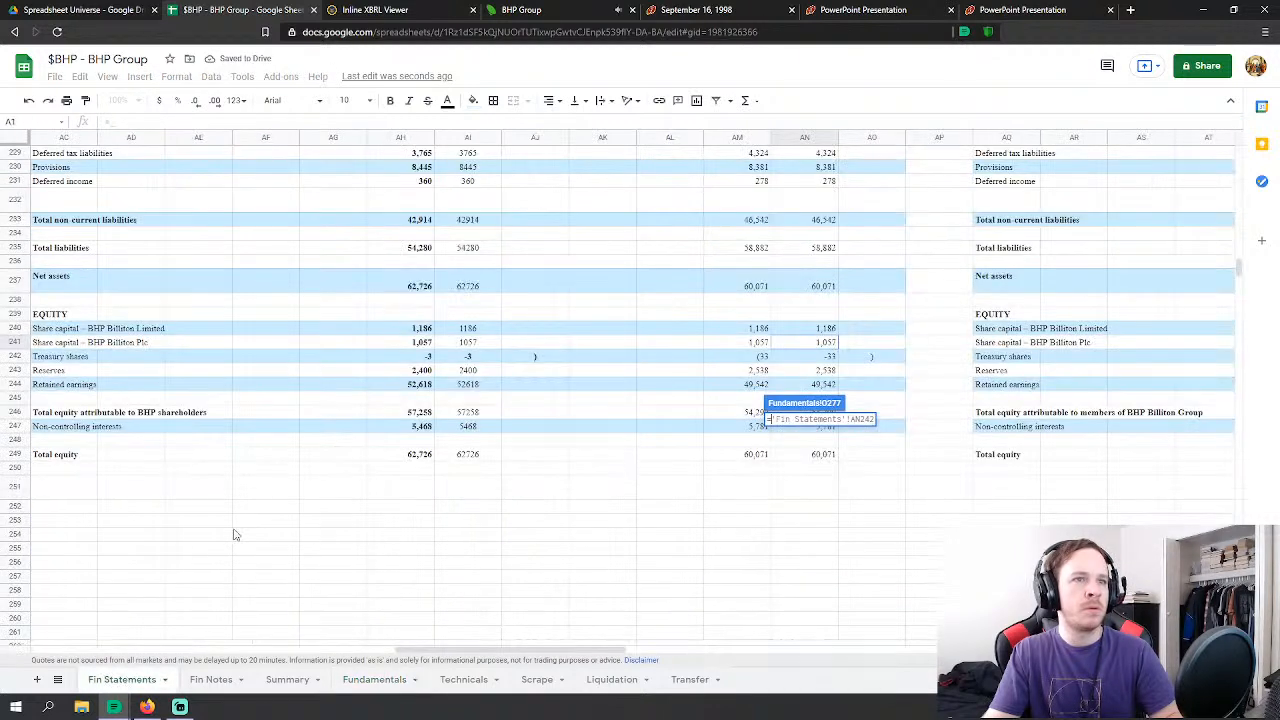
click(822, 373)
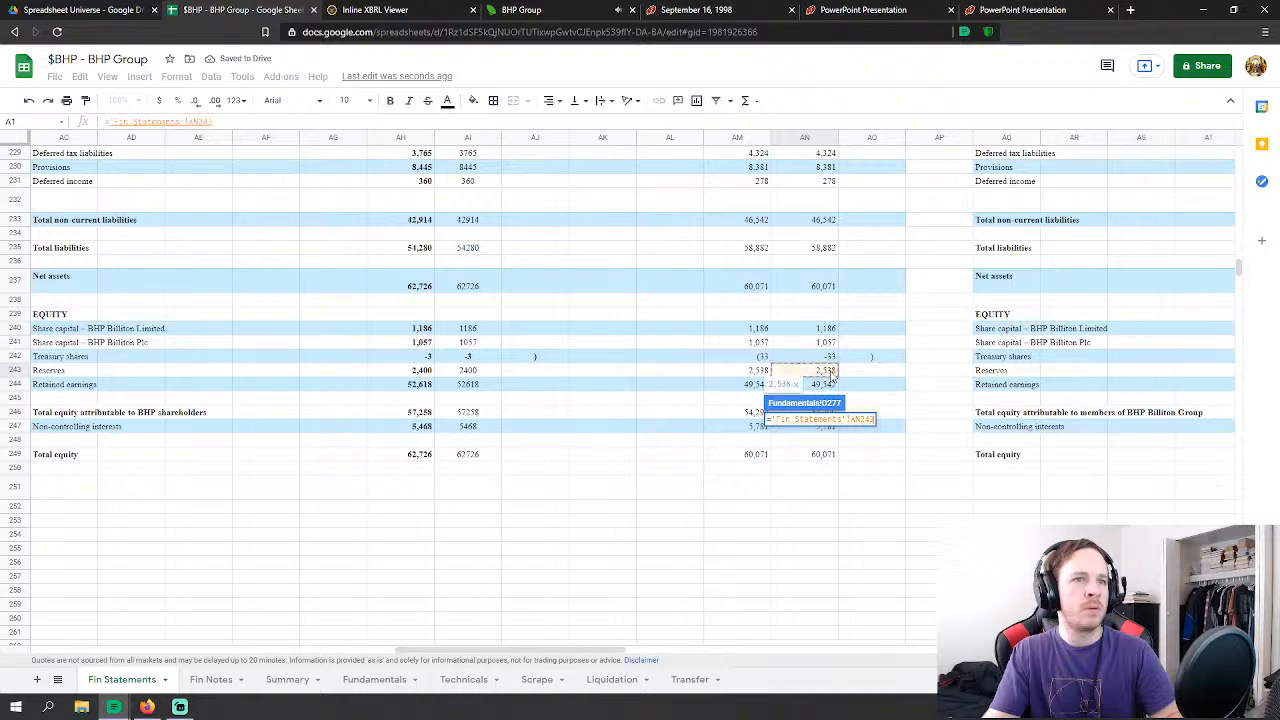
key(Return)
Step: Link the FY 2016 Retained Earnings to the 2016 retained earnings in Fin Statements cell AN244
text(='Fin Statements'!AN243)
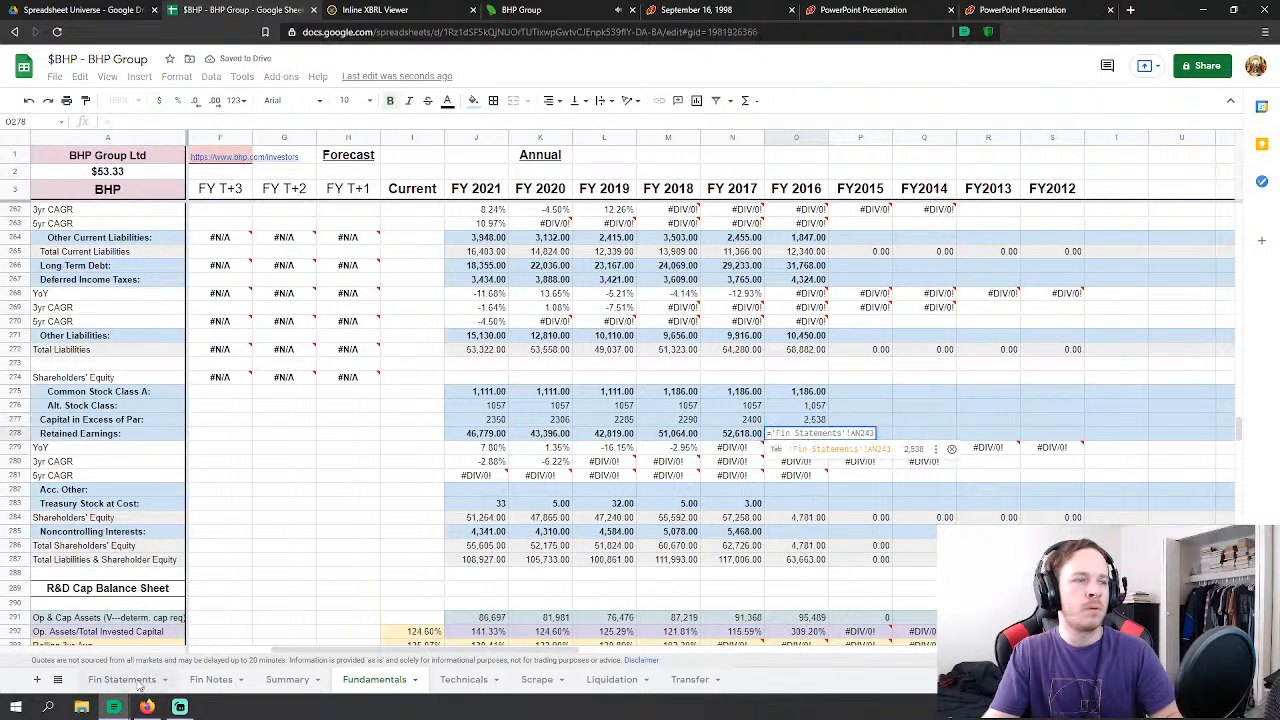
click(140, 683)
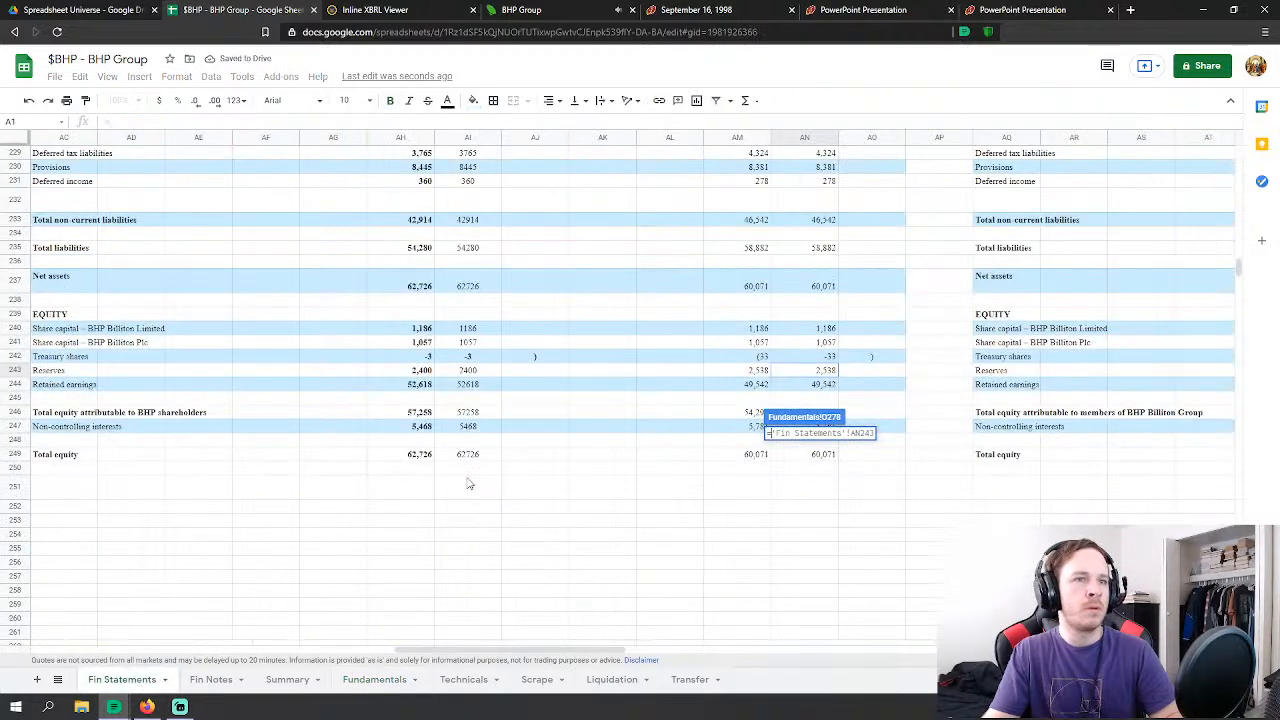
click(830, 386)
key(Return)
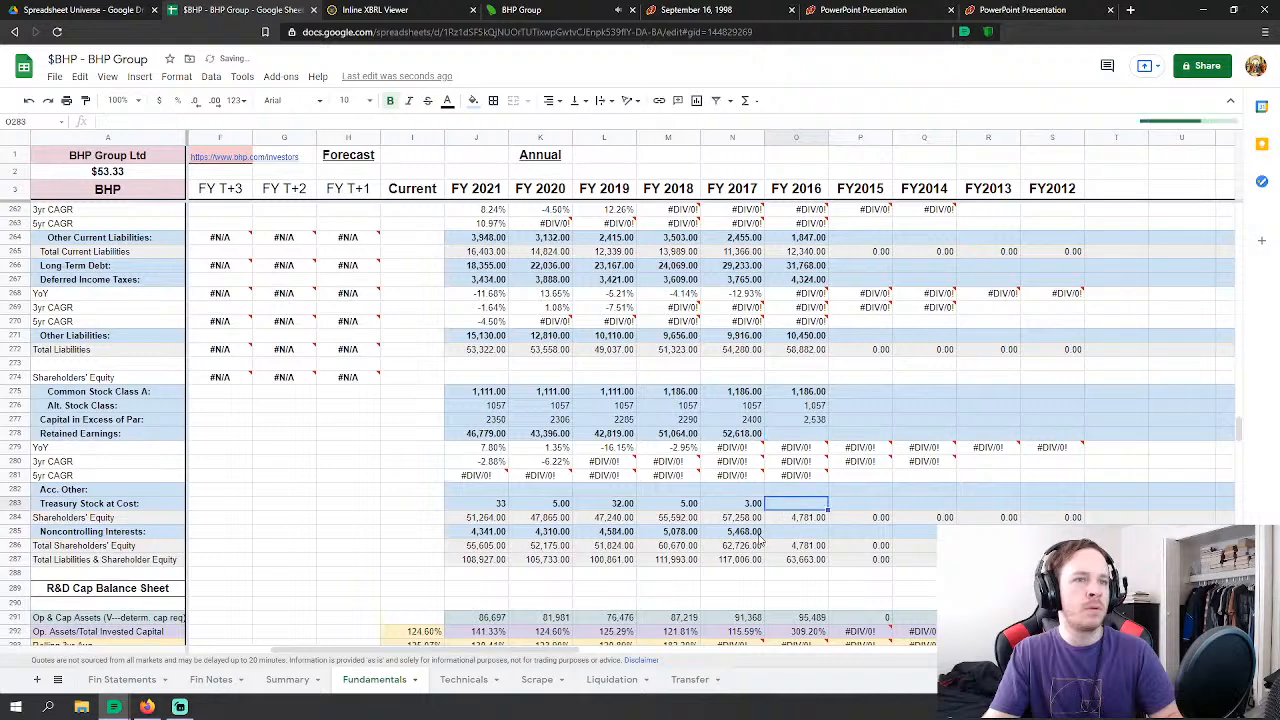
Step: Set the FY 2016 Treasury Stock at Cost to the negative of the treasury shares in Fin Statements cell AN242
text(=)
click(140, 683)
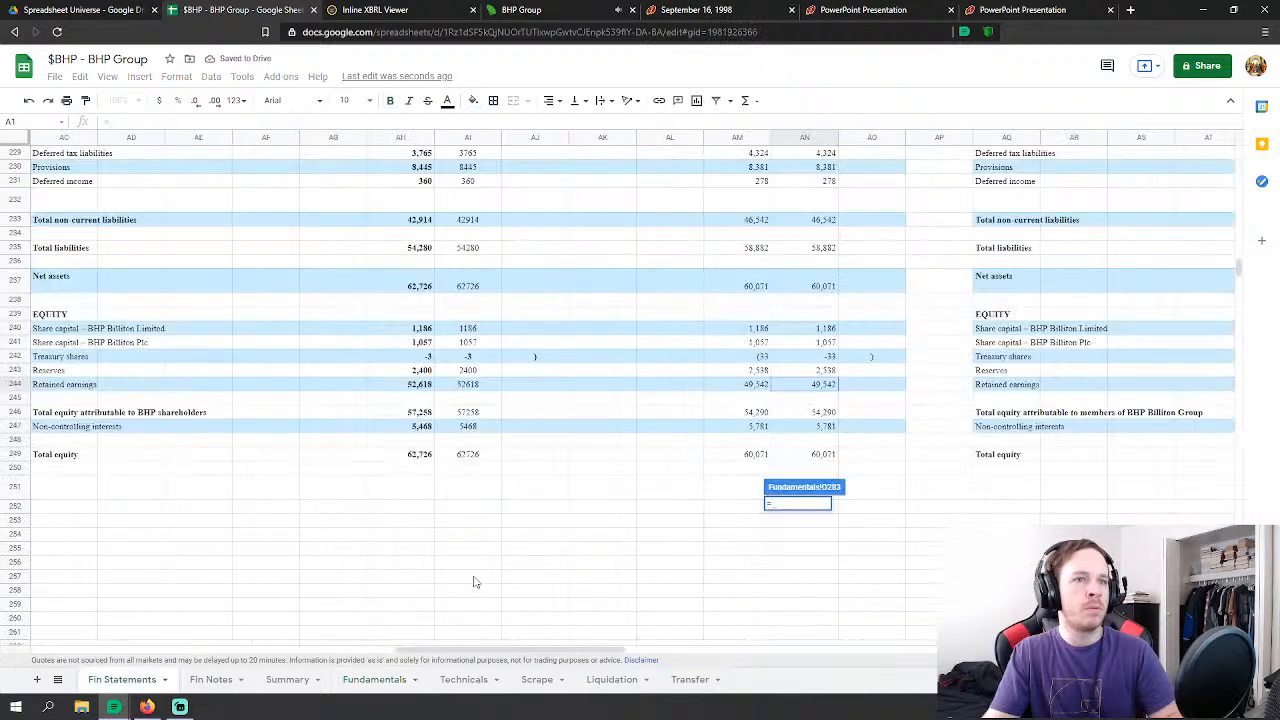
click(817, 359)
key(Return)
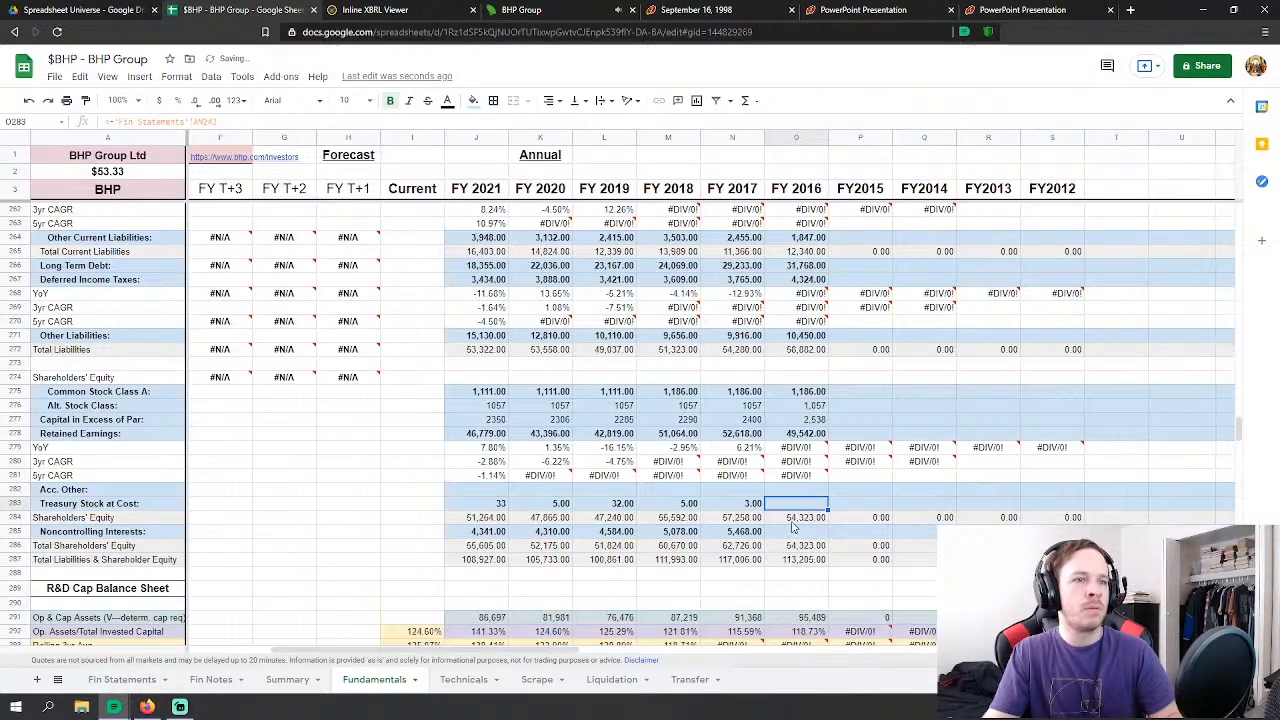
Step: Link the FY 2016 Noncontrolling Interests to the 2016 non-controlling interests in Fin Statements cell AN247
click(798, 531)
text(=)
click(122, 679)
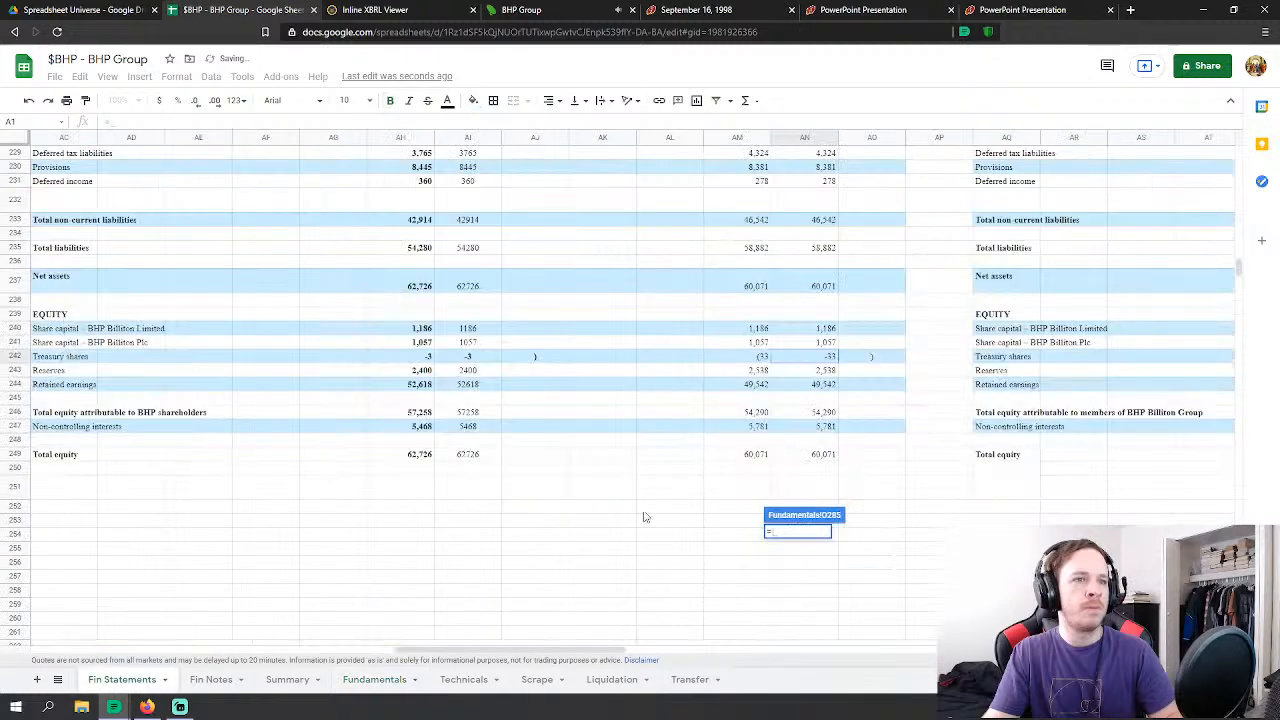
click(812, 426)
key(Return)
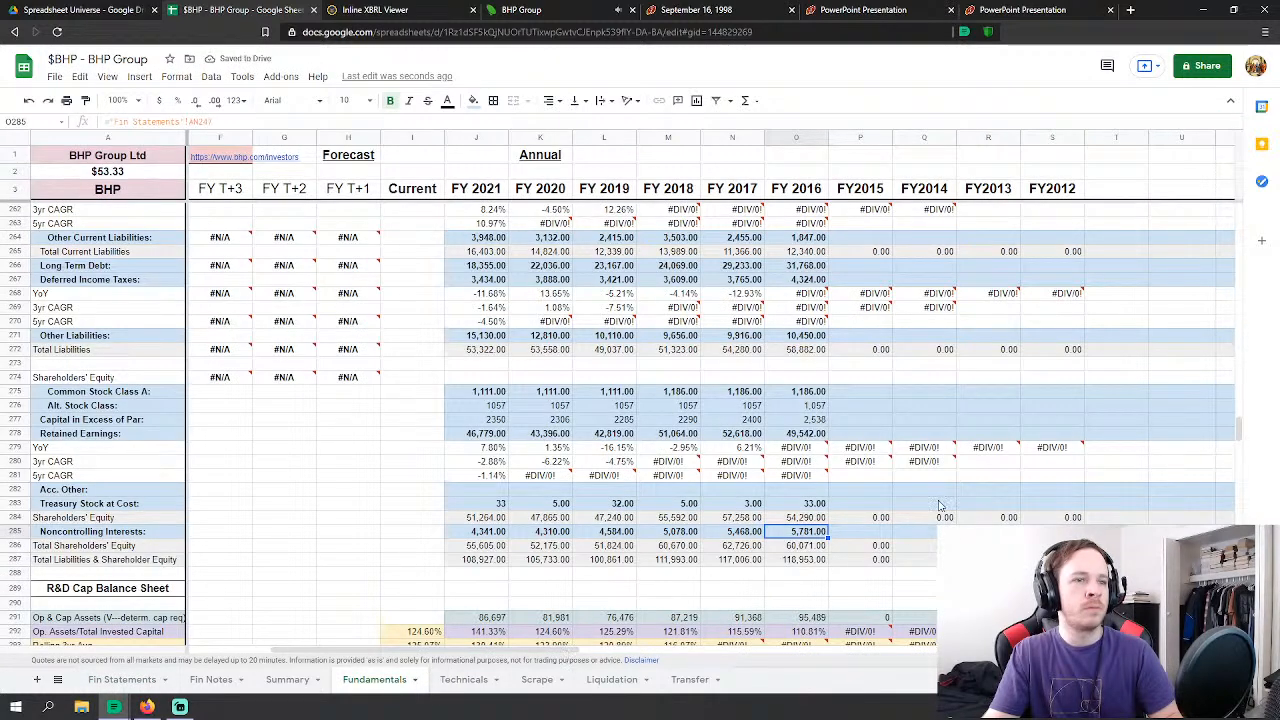
Step: Link the FY2015 Revenues in the income statement section to the 2015 group production revenue in Fin Statements cell AW8
scroll(940, 506, up, 4)
drag(1240, 413, 1239, 237)
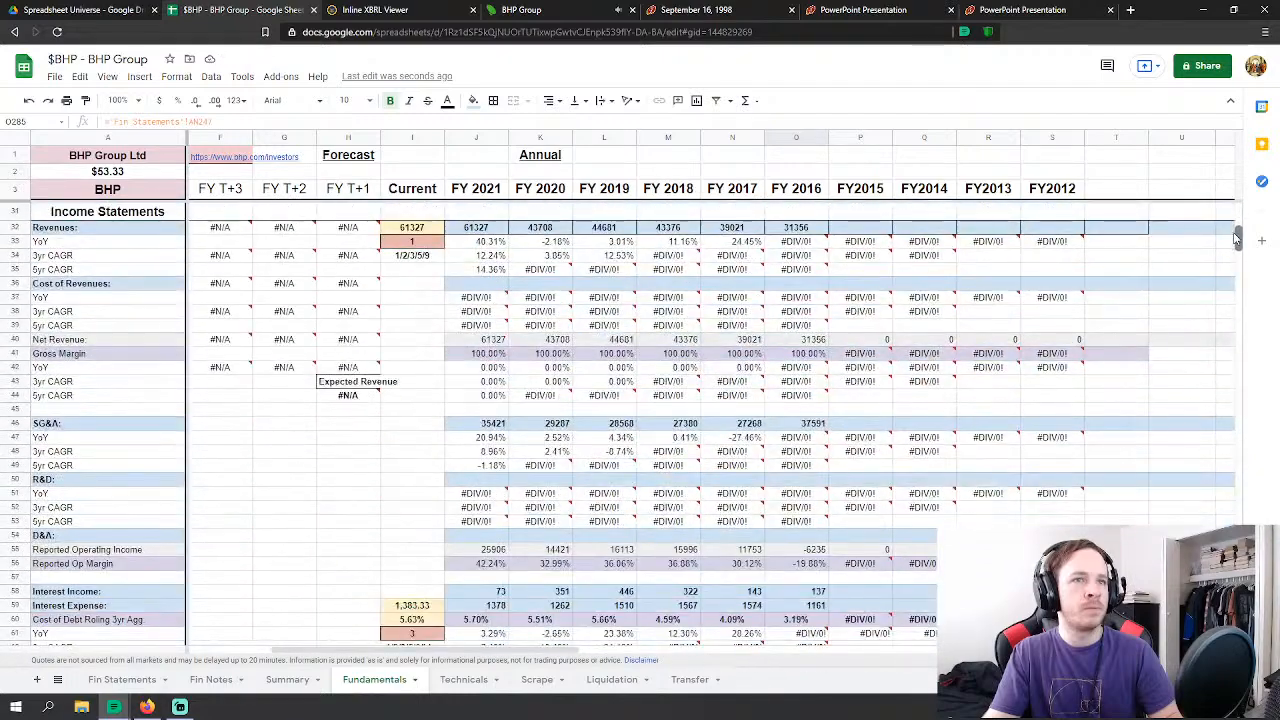
click(862, 228)
text(=)
click(114, 680)
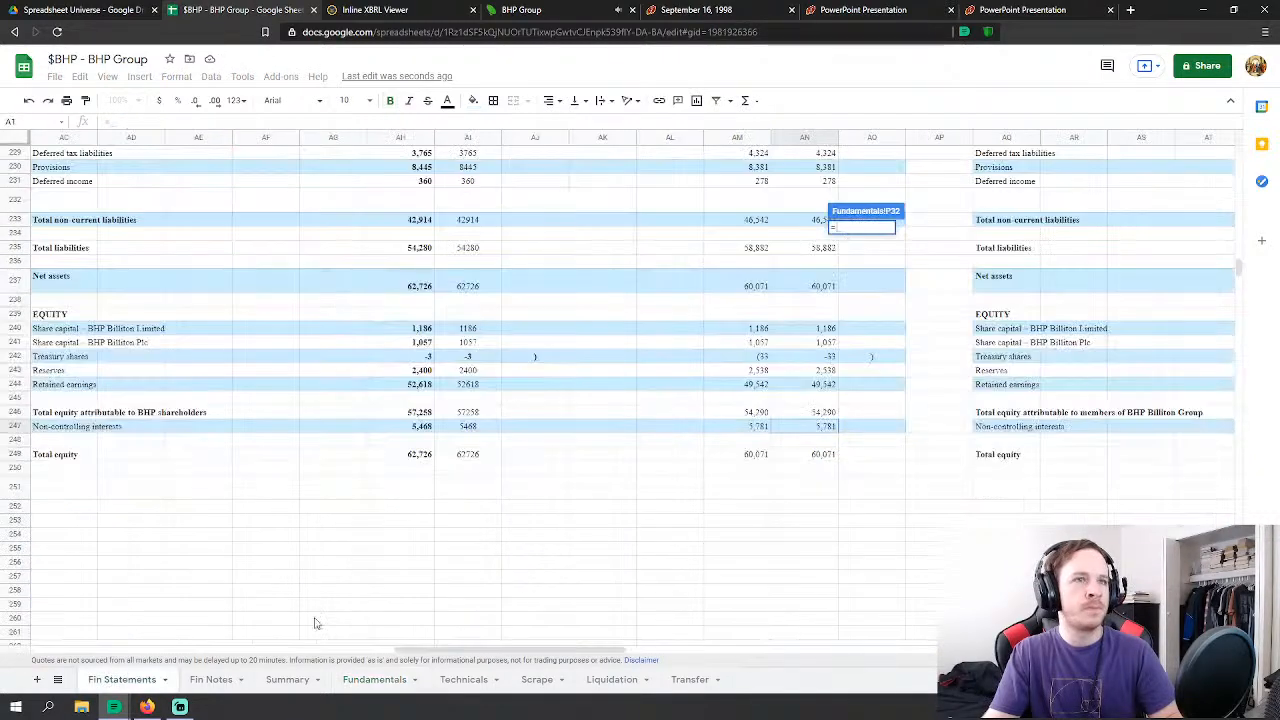
drag(464, 652, 653, 625)
scroll(480, 545, up, 15)
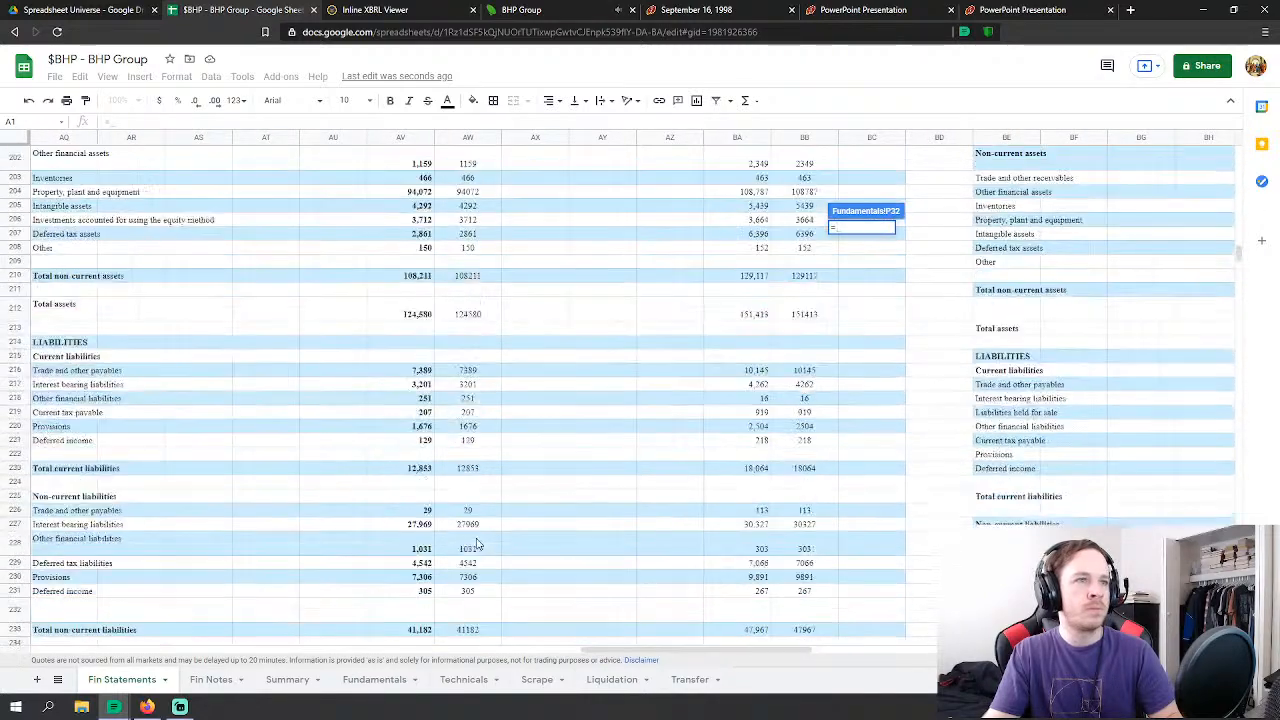
scroll(475, 550, up, 20)
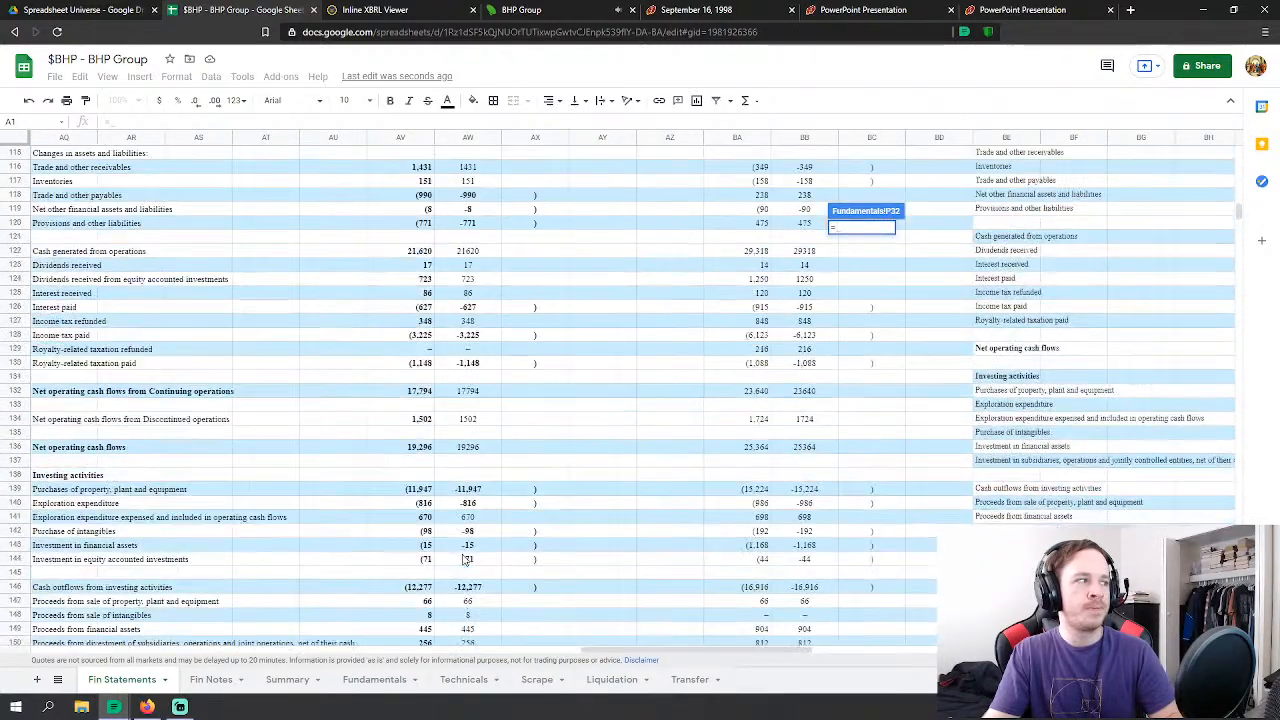
scroll(468, 567, down, 5)
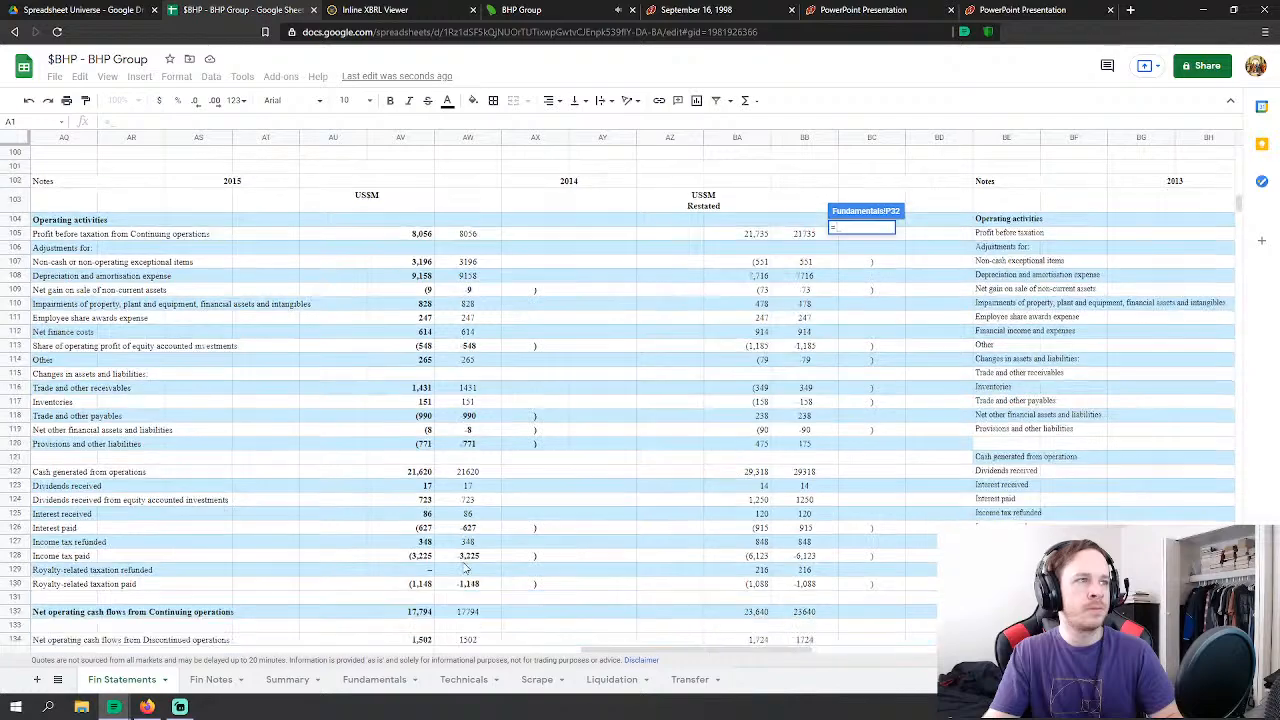
scroll(425, 252, up, 20)
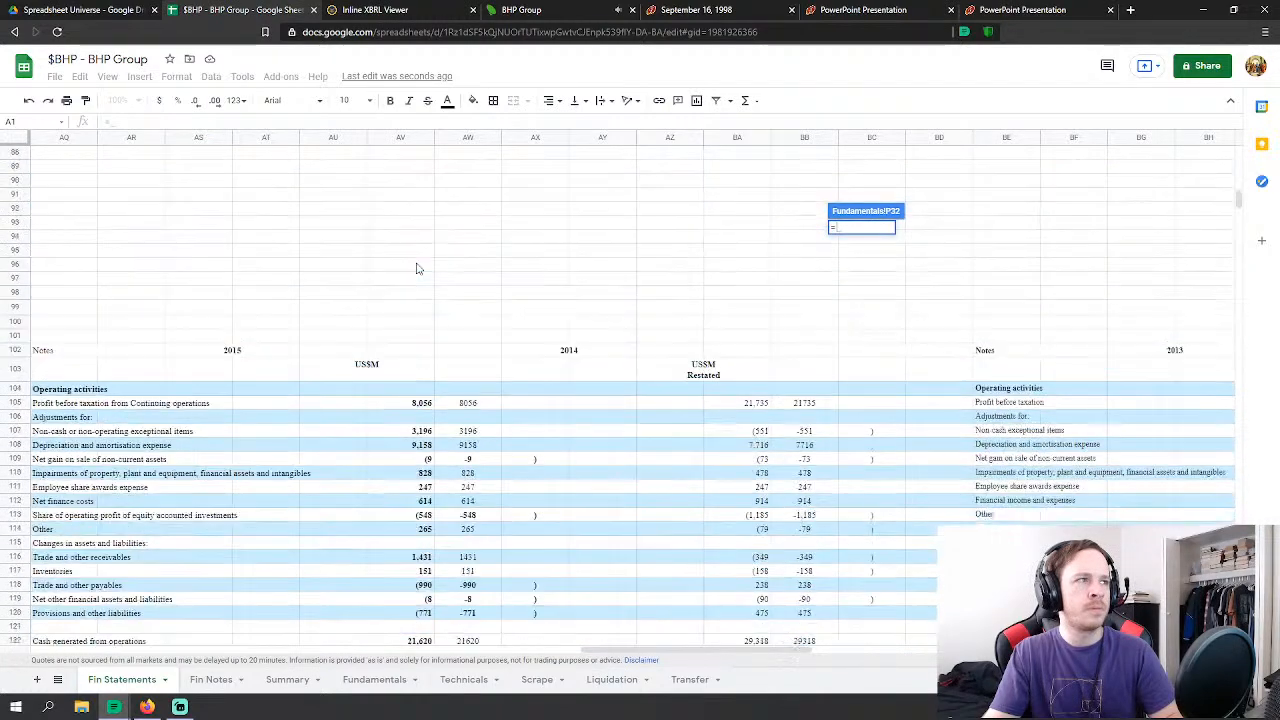
scroll(428, 283, up, 5)
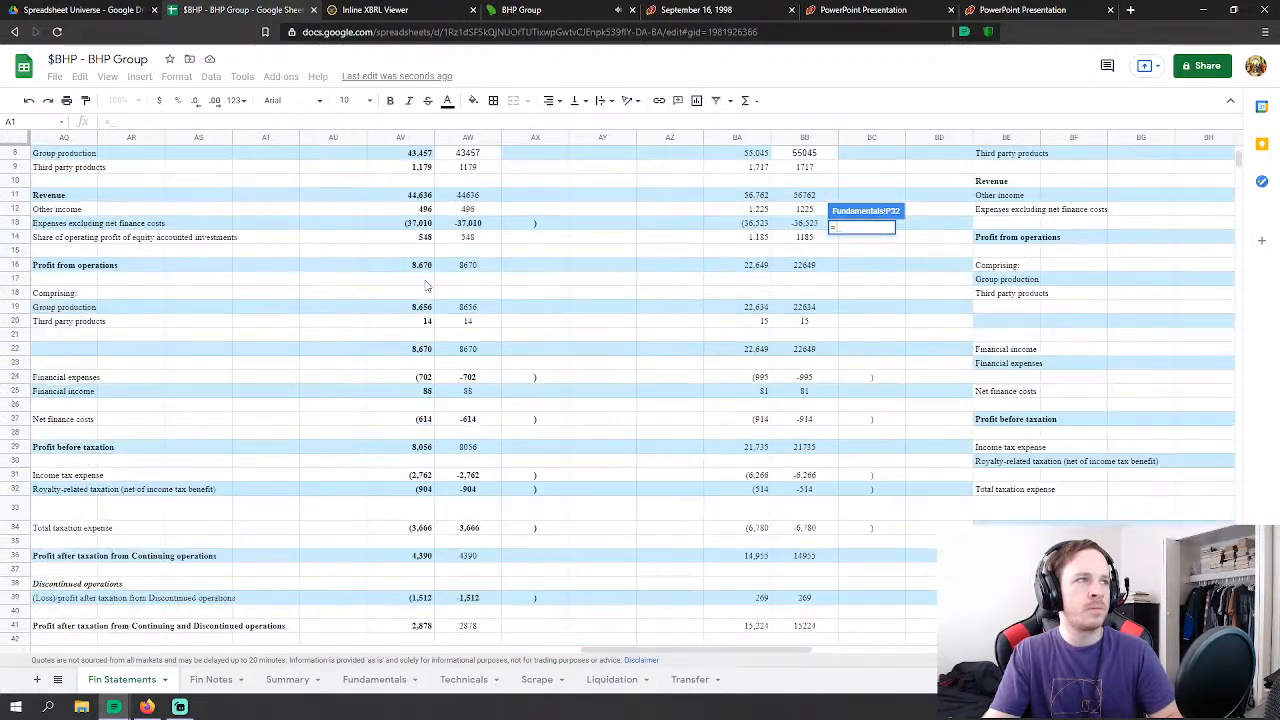
scroll(434, 280, down, 1)
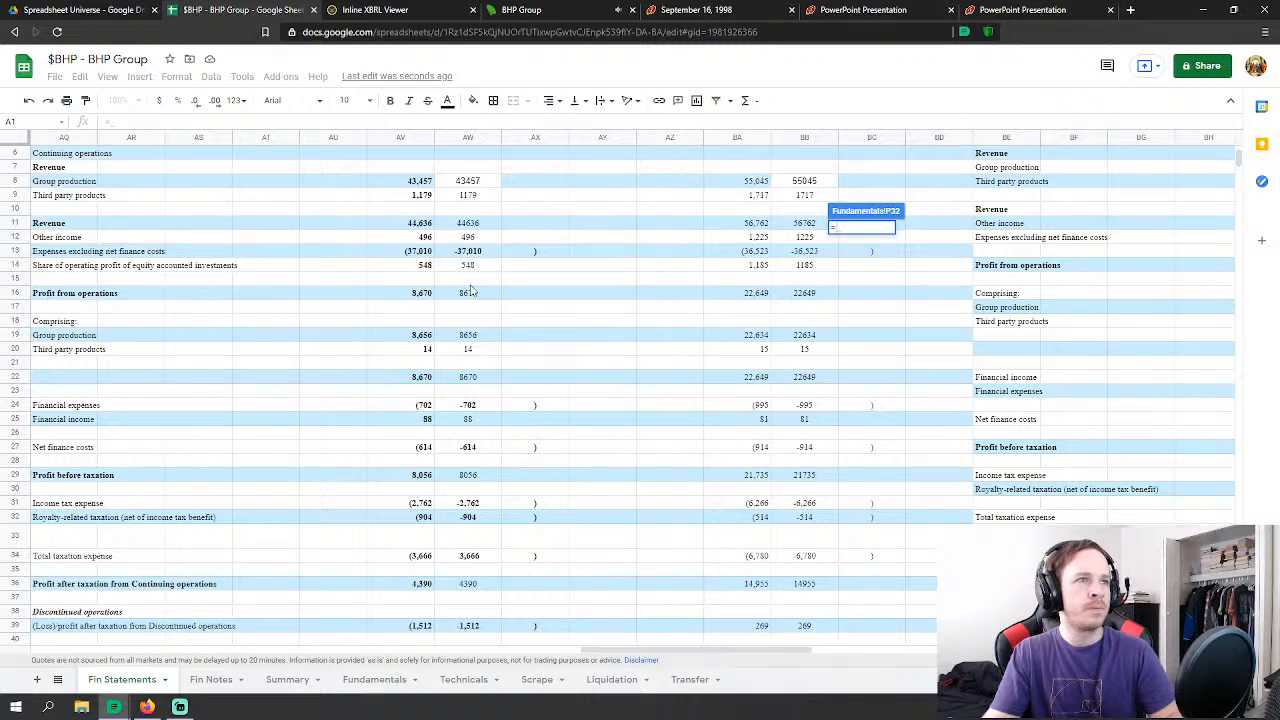
click(478, 183)
scroll(463, 257, up, 1)
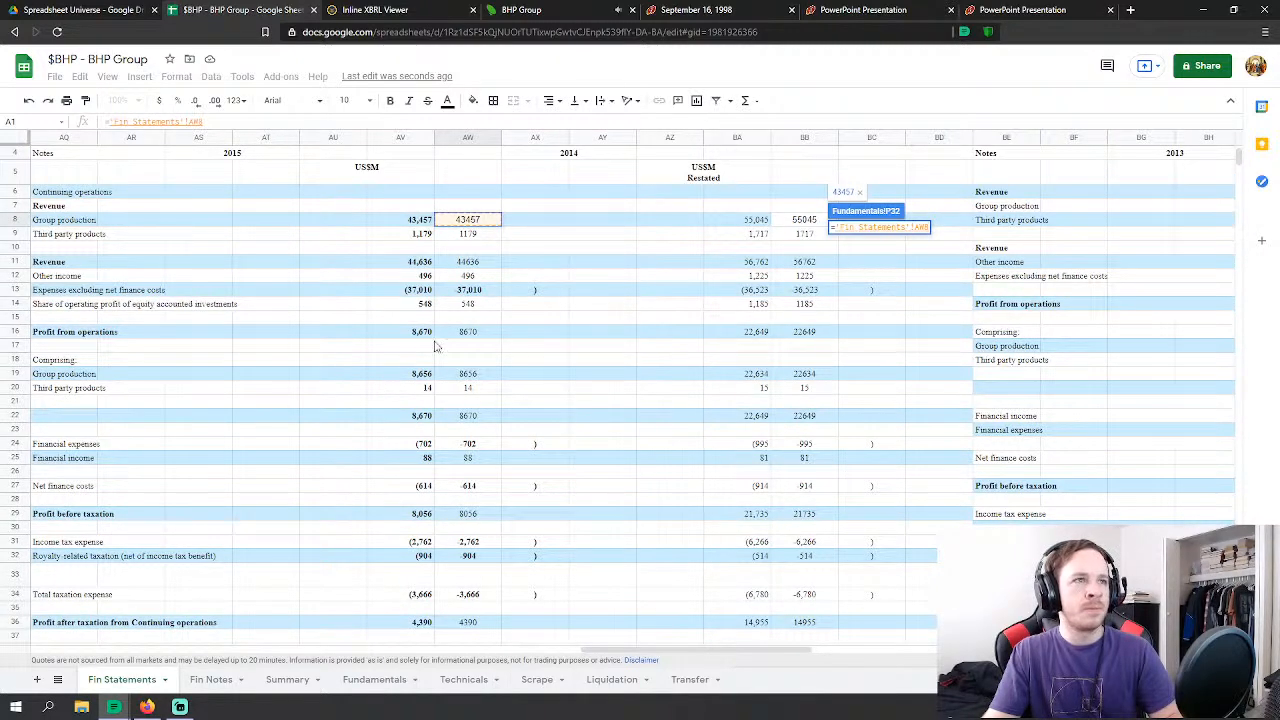
key(Return)
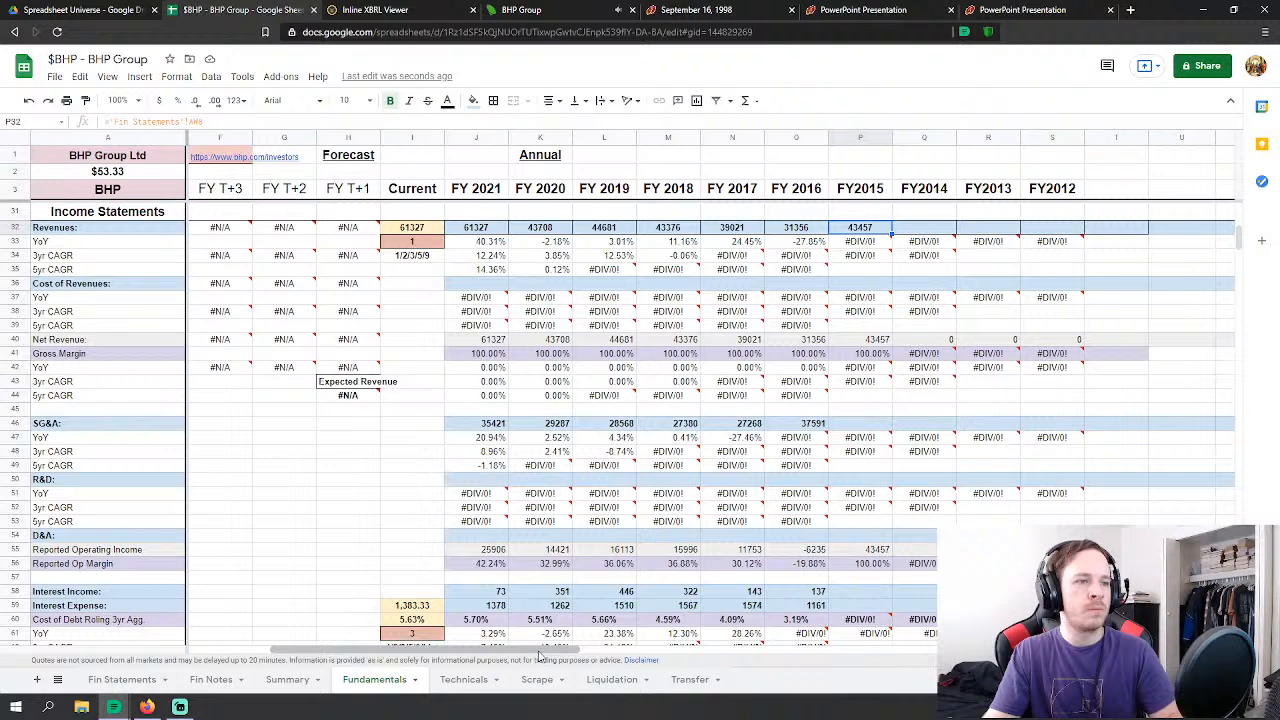
drag(548, 652, 600, 650)
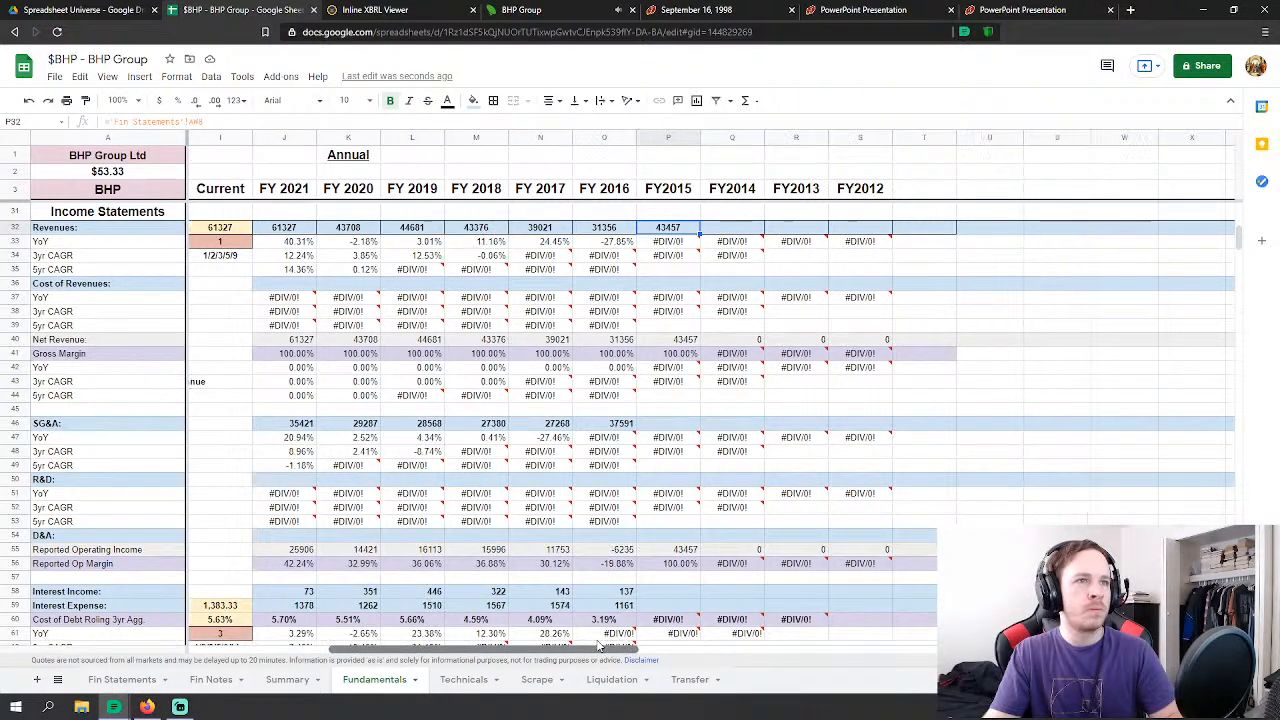
Step: Add the 2015 third party products revenue in Fin Statements cell AW9 to the FY2015 Revenues formula
double_click(662, 232)
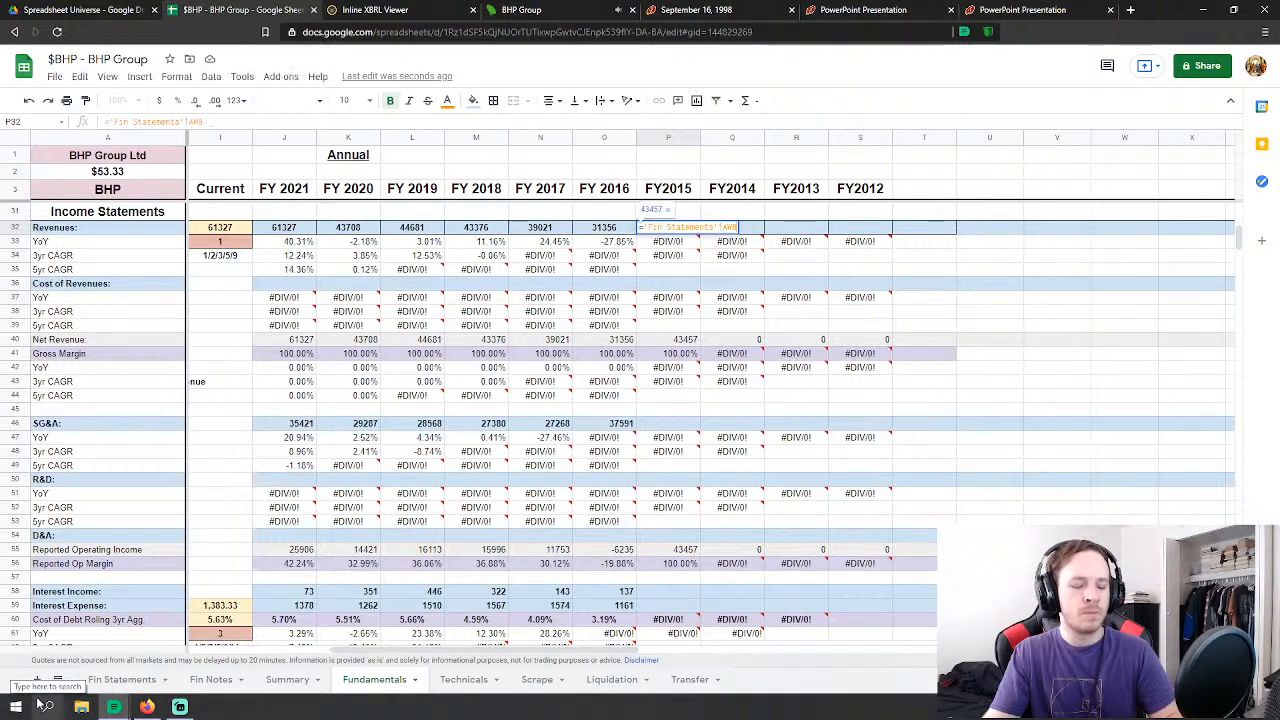
text(+)
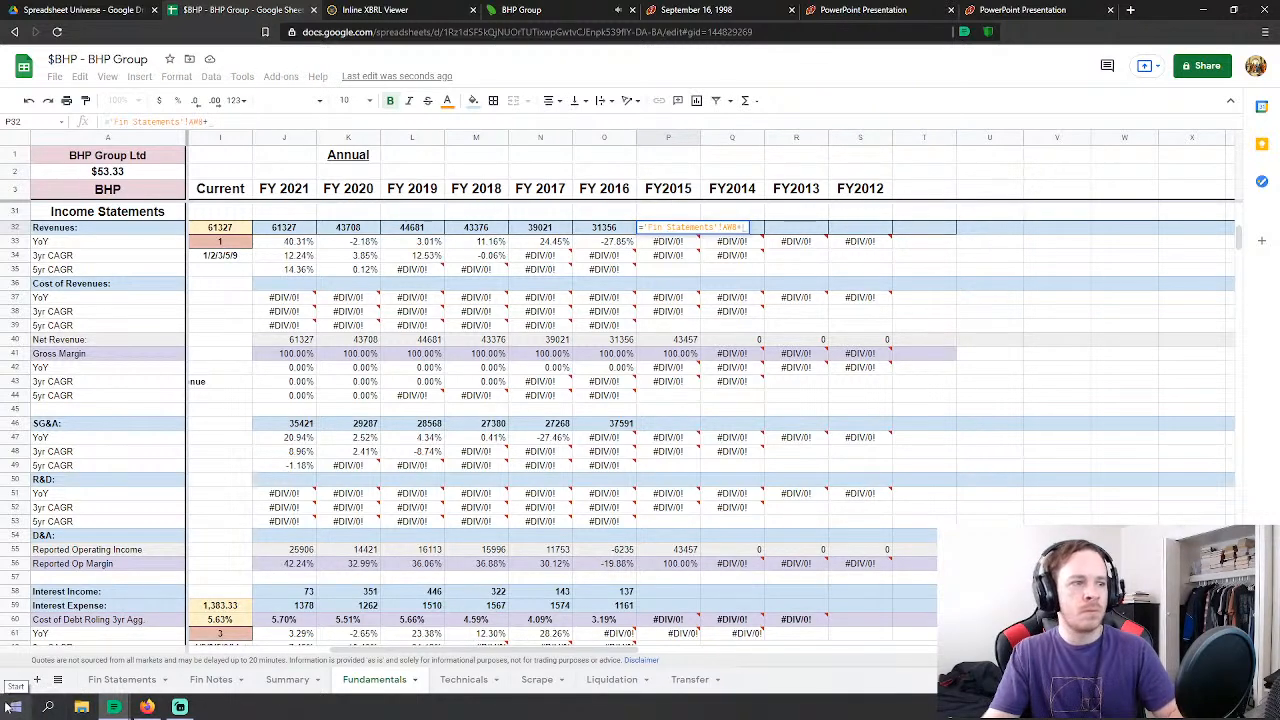
click(110, 680)
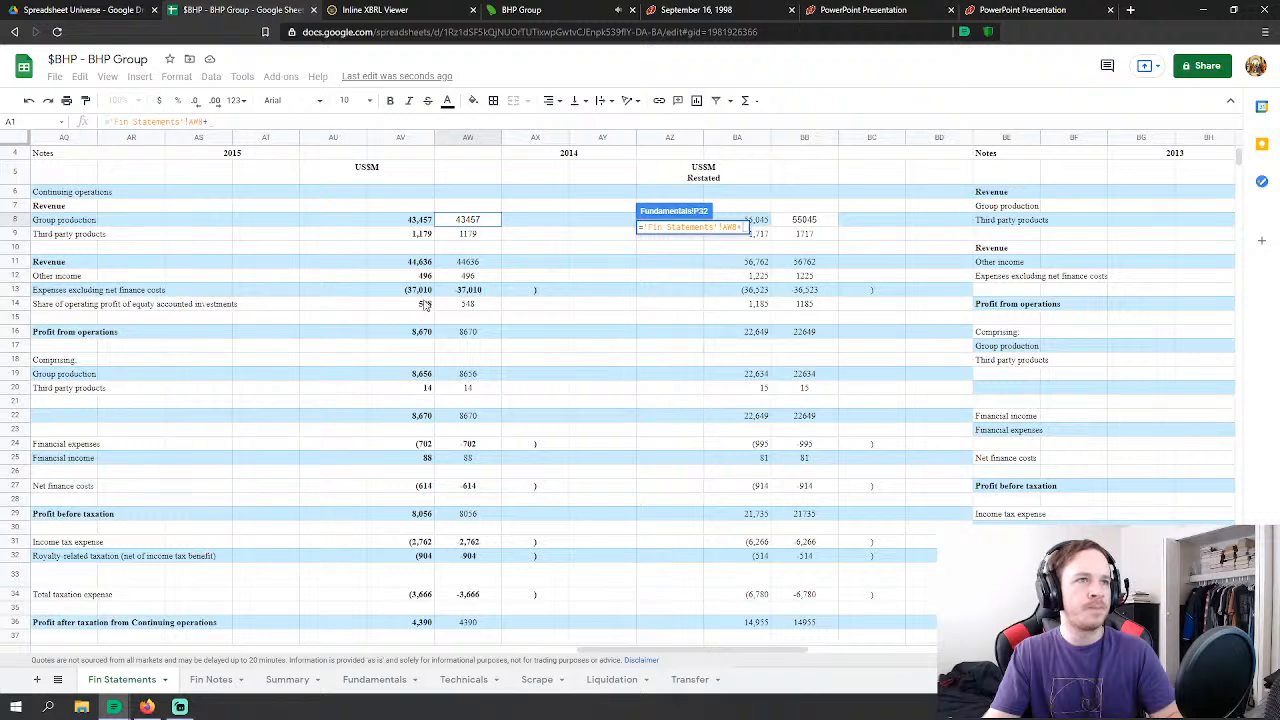
click(468, 234)
key(Return)
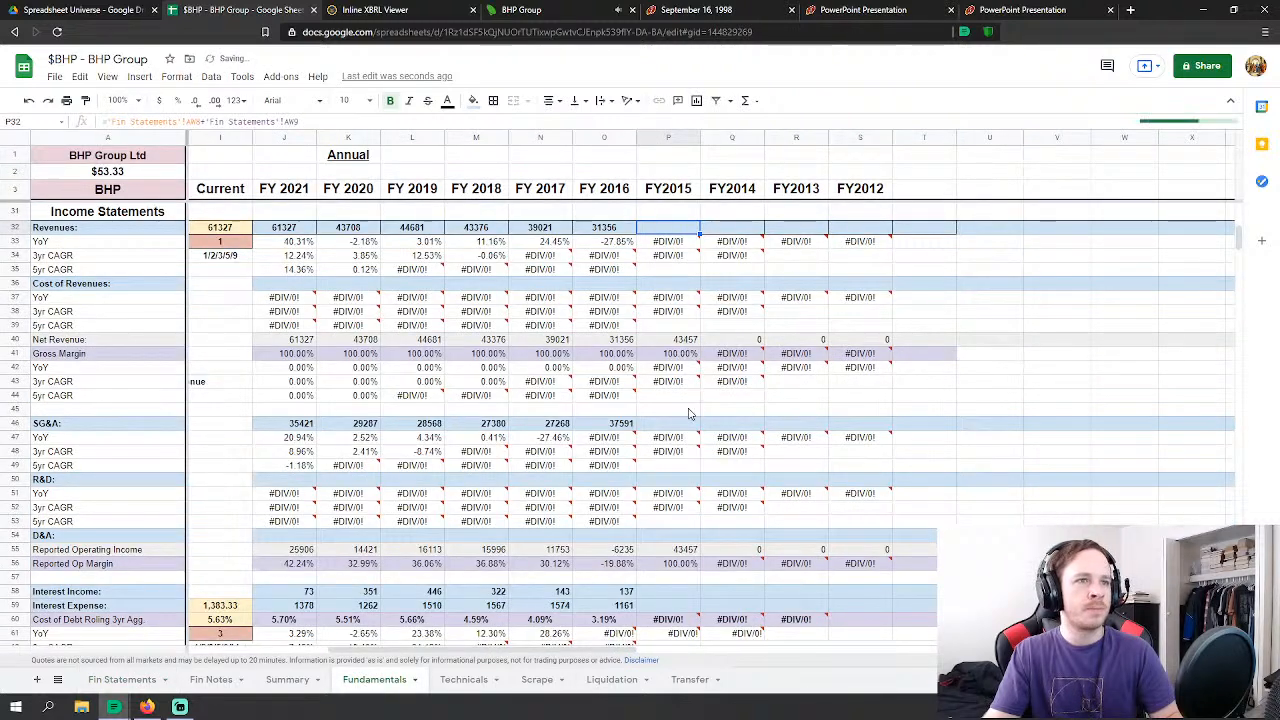
Step: Set the FY2015 SG&A to the negative of Fin Statements AW13 expenses minus the AW14 share of operating profit of equity accounted investments
text(=)
click(125, 680)
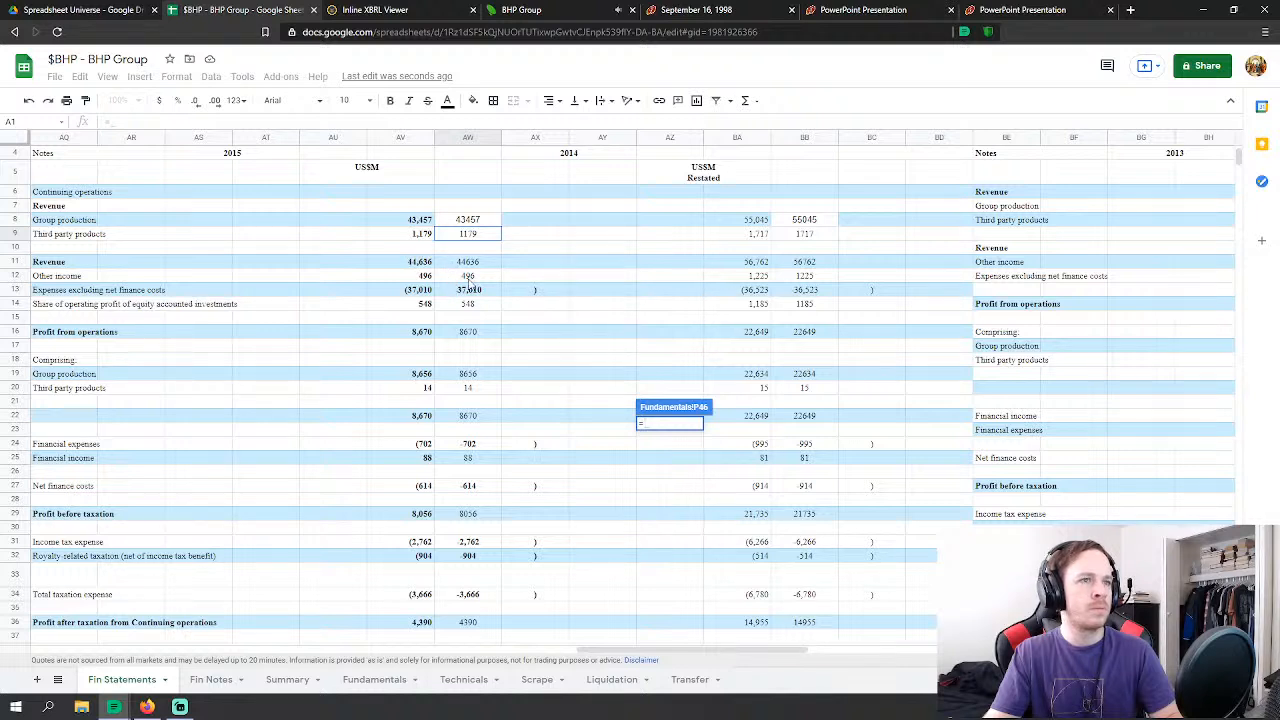
text(-)
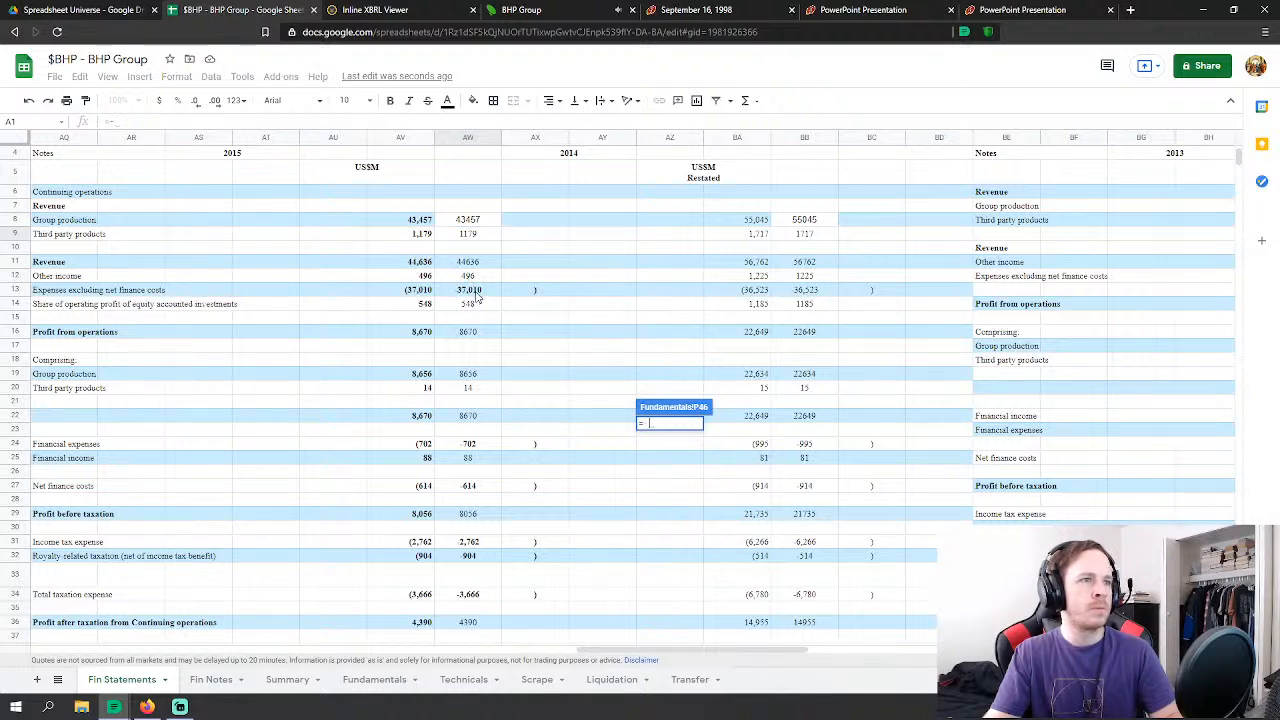
click(477, 292)
text(-'Fin Statements'!AW13)
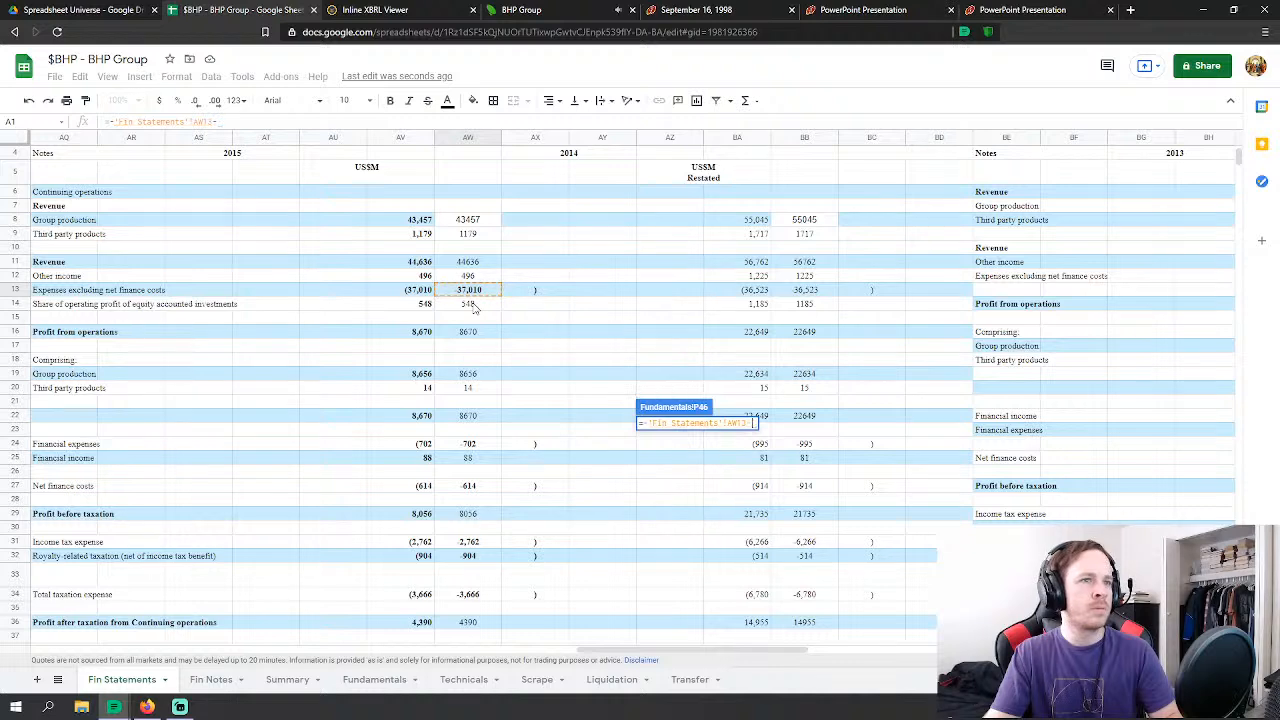
click(474, 305)
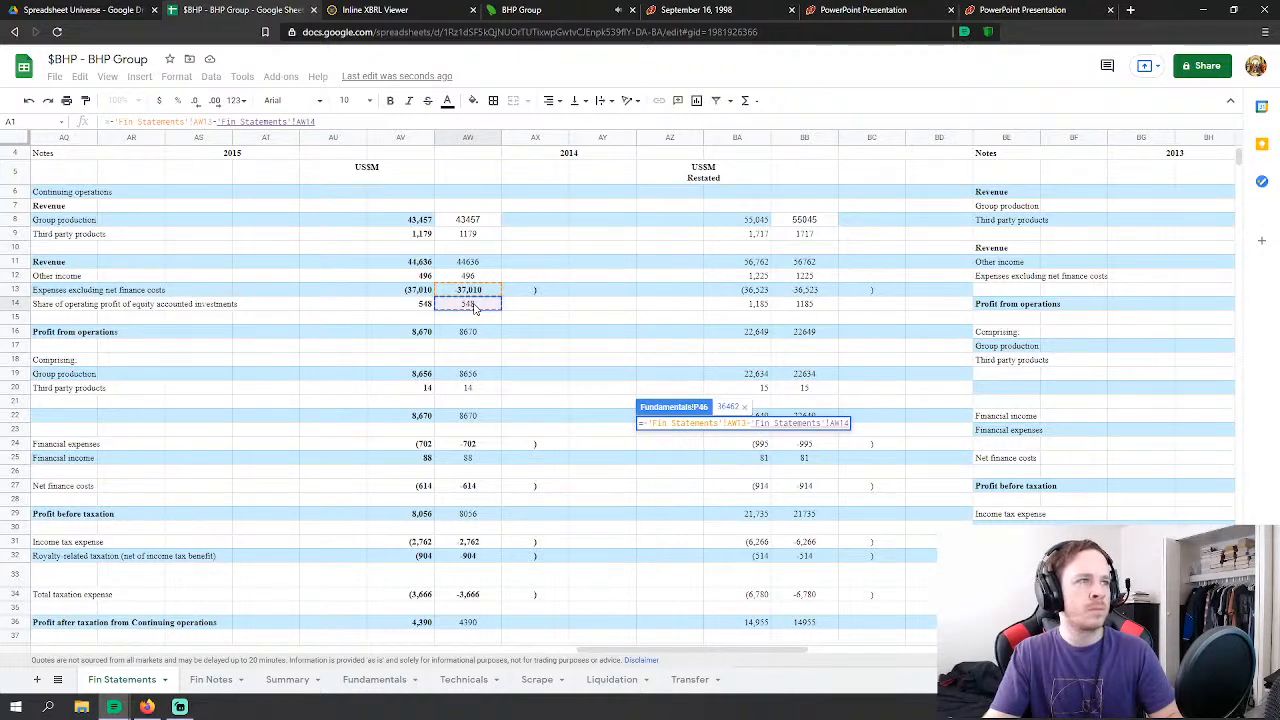
key(Return)
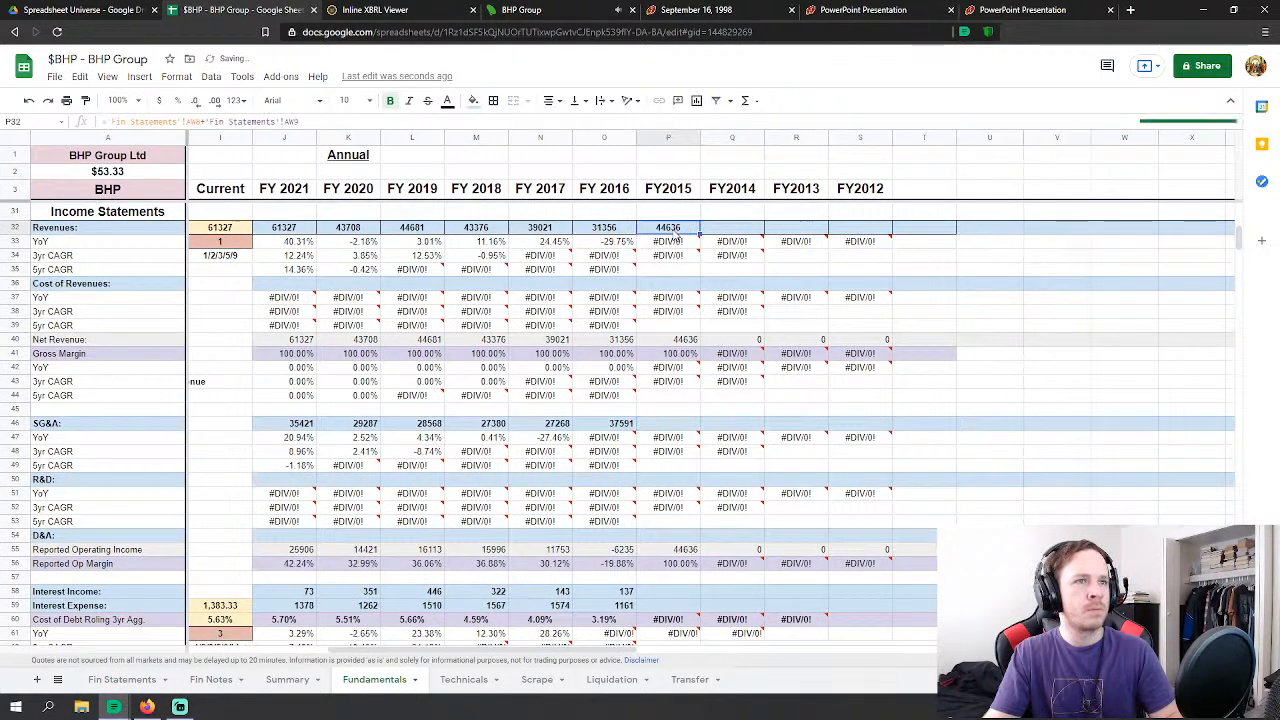
Step: Add the 2015 other income in Fin Statements cell AW12 to the FY2015 Revenues formula
double_click(673, 228)
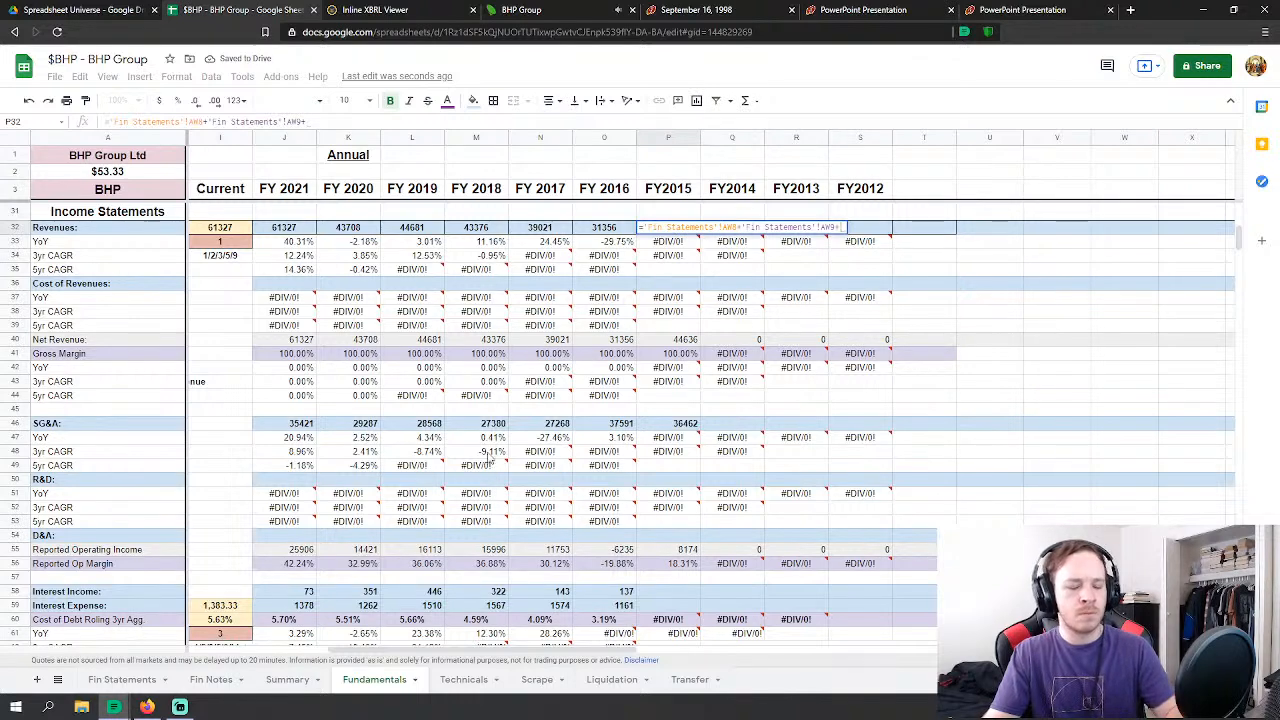
click(122, 679)
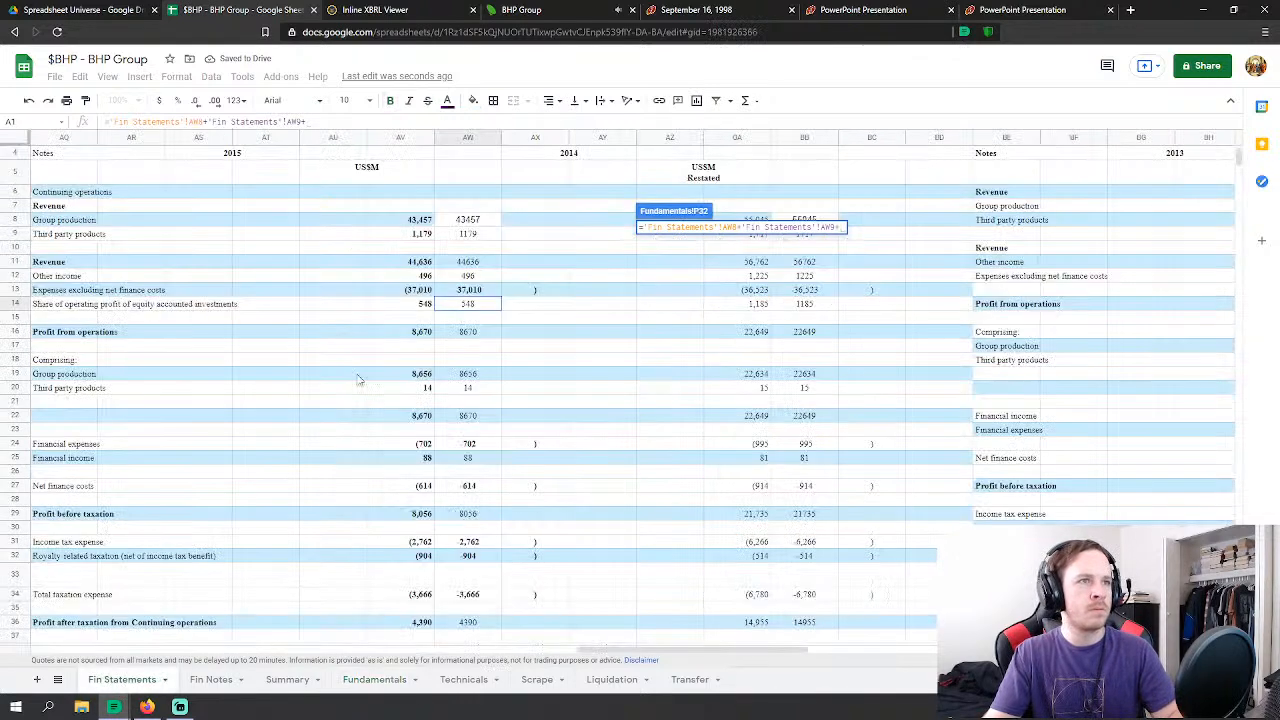
click(469, 276)
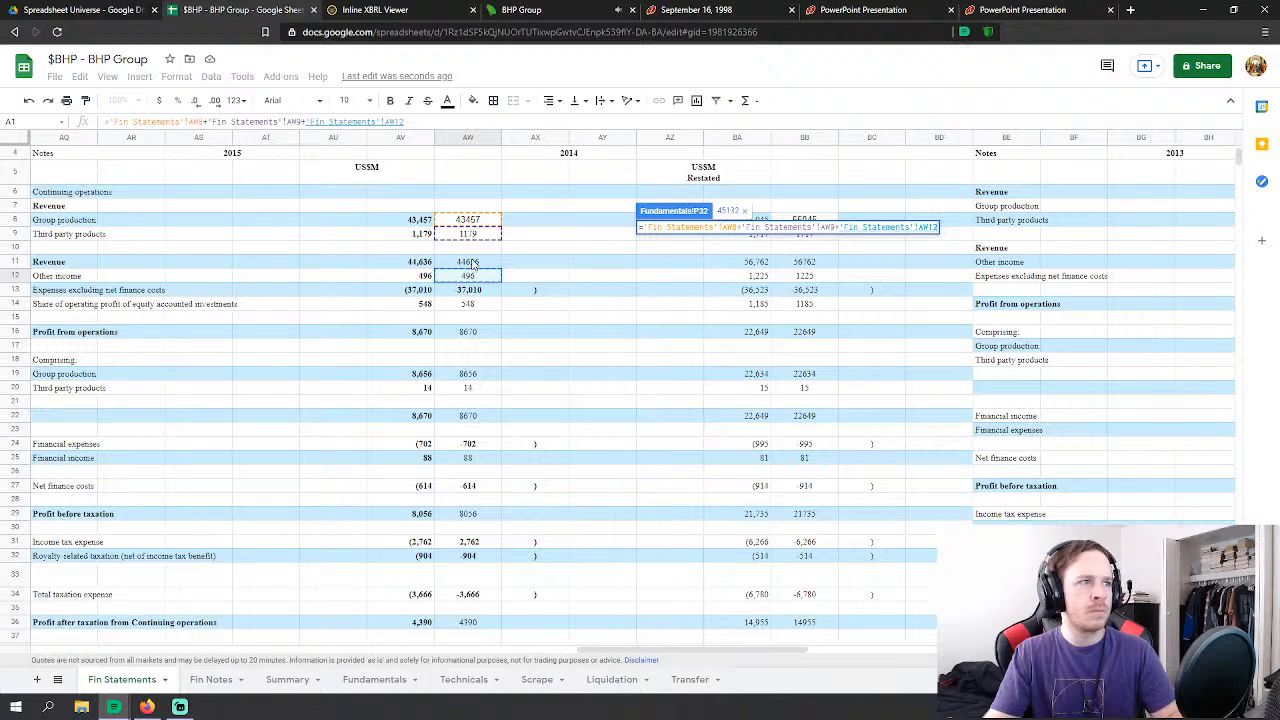
key(Return)
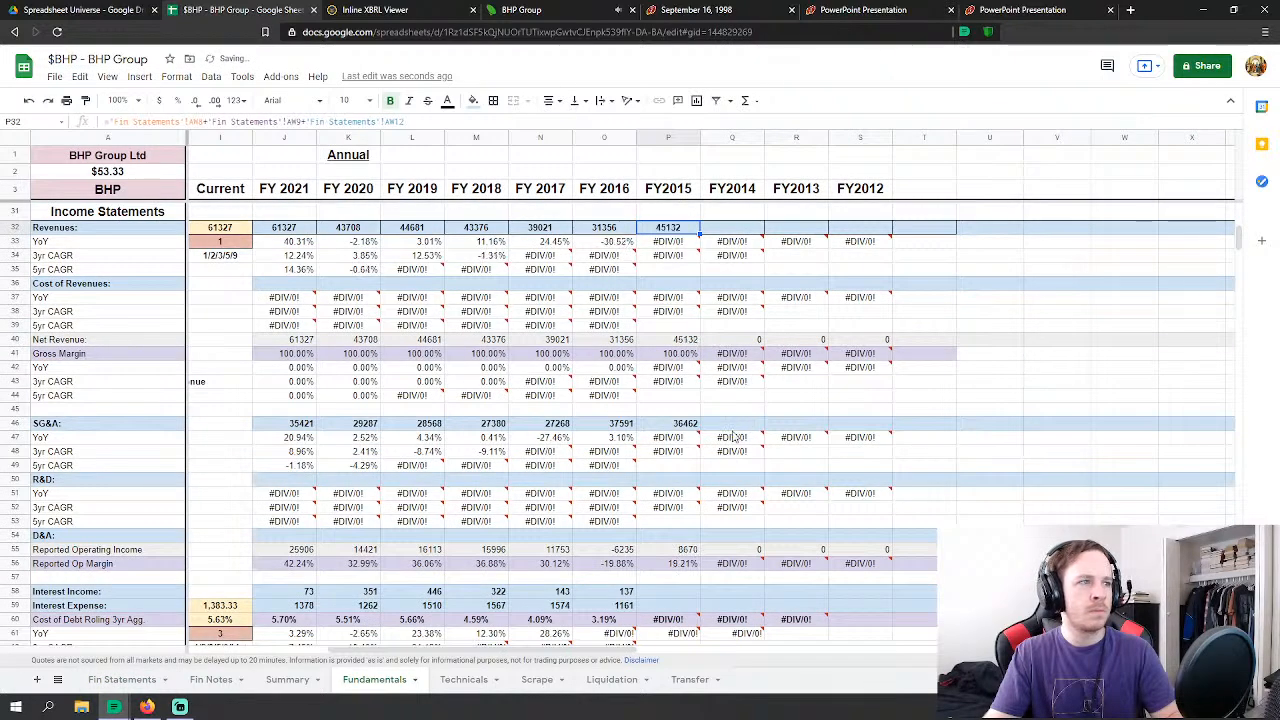
Step: Link the FY2015 Interest Income to the 2015 financial income in Fin Statements cell AW25
scroll(733, 437, down, 2)
click(670, 516)
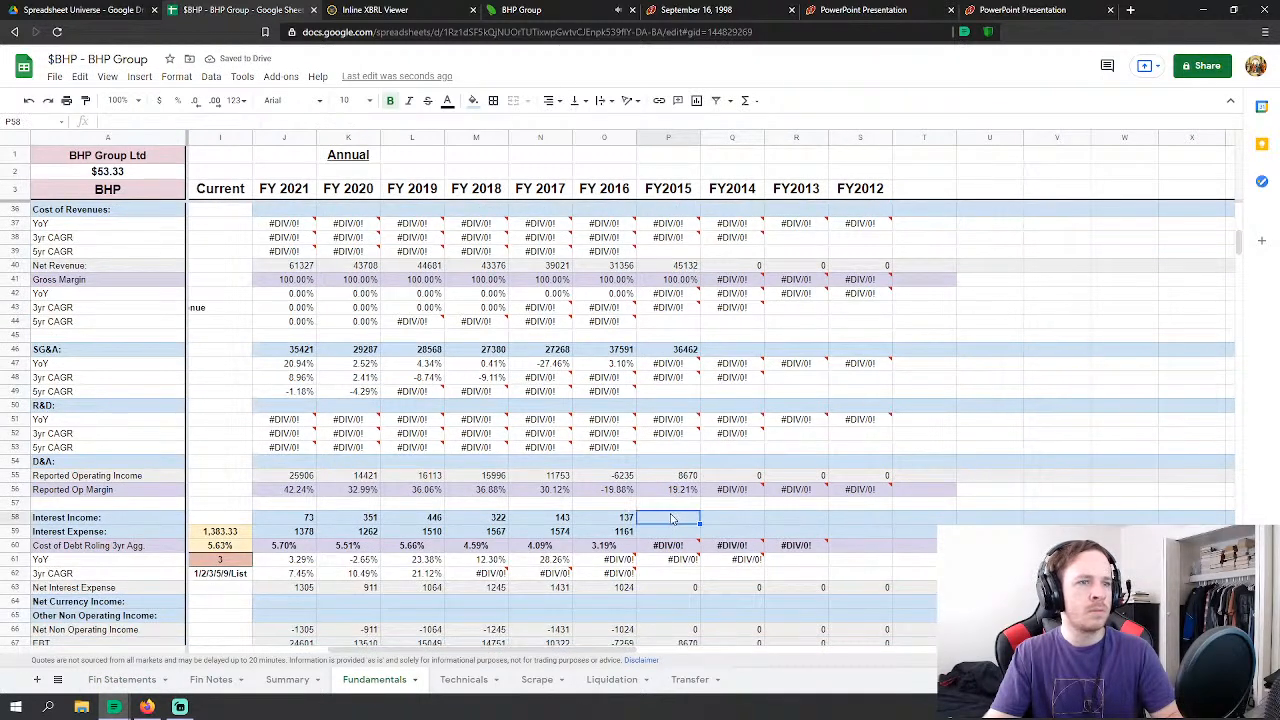
scroll(670, 516, down, 2)
text(=)
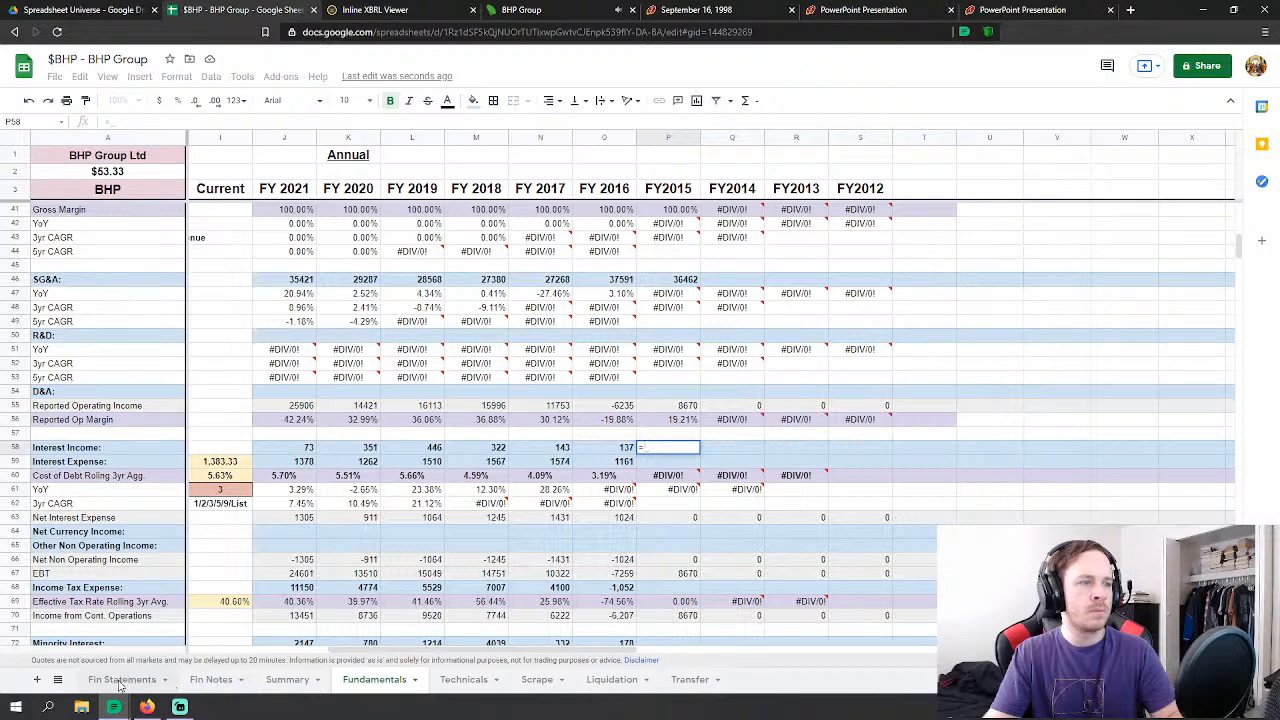
click(120, 682)
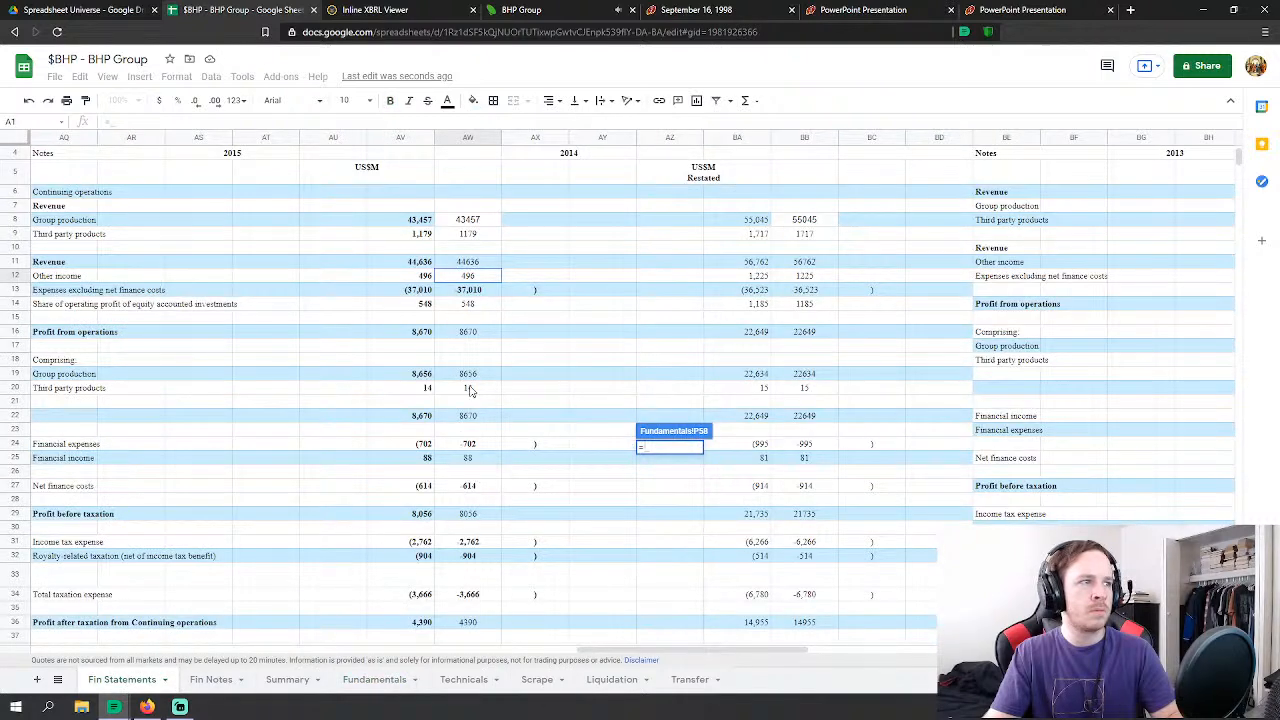
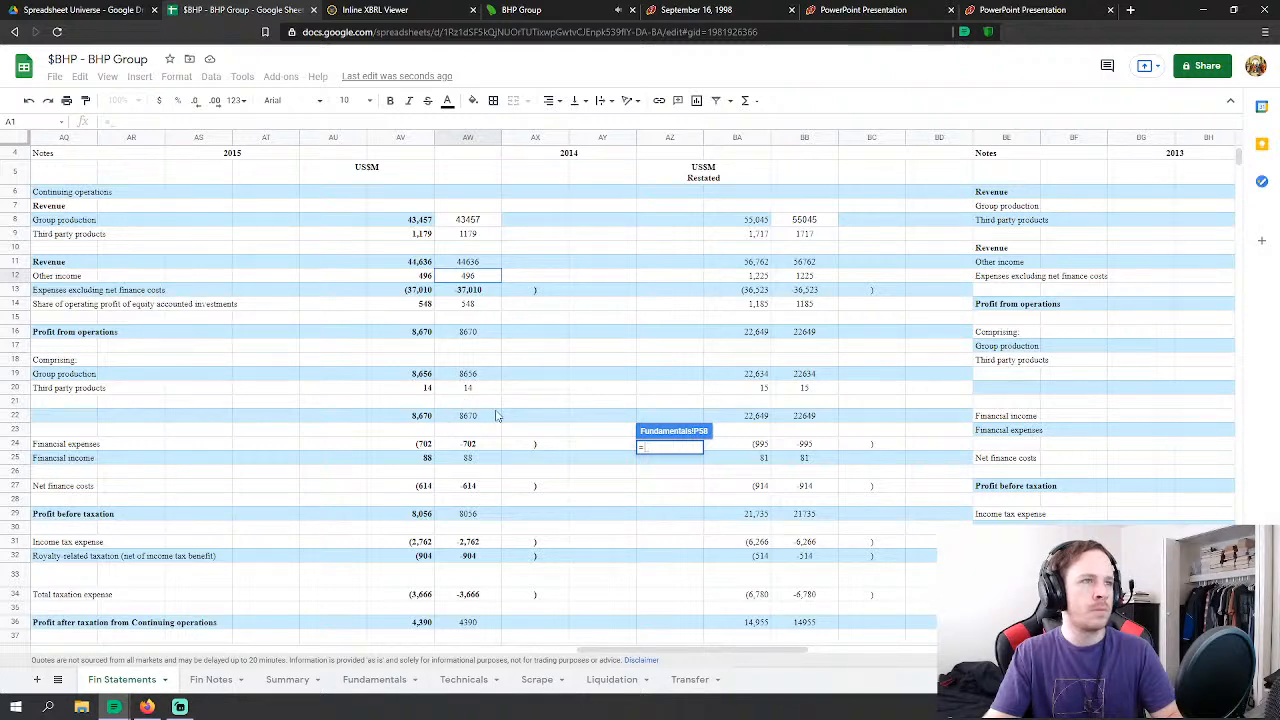
click(469, 458)
key(Return)
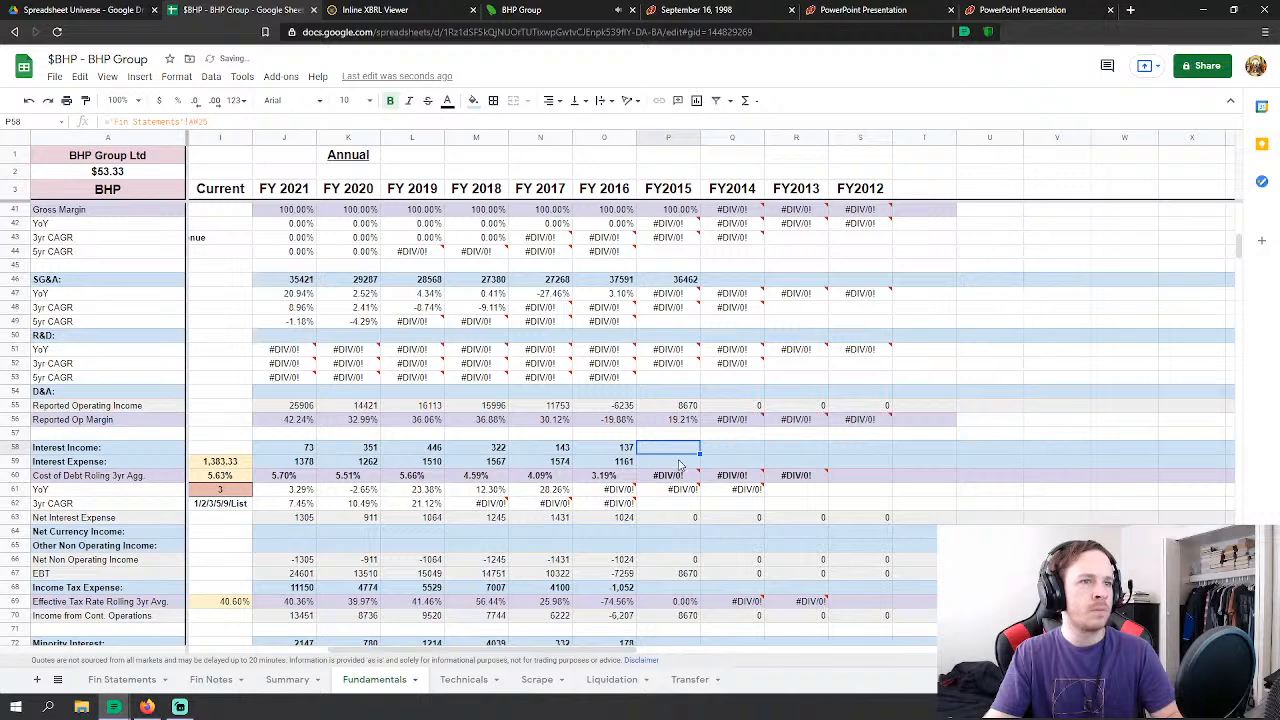
Step: Set the FY2015 Interest Expense to the negative of the 2015 financial expenses in Fin Statements cell AW24
text(=)
click(123, 680)
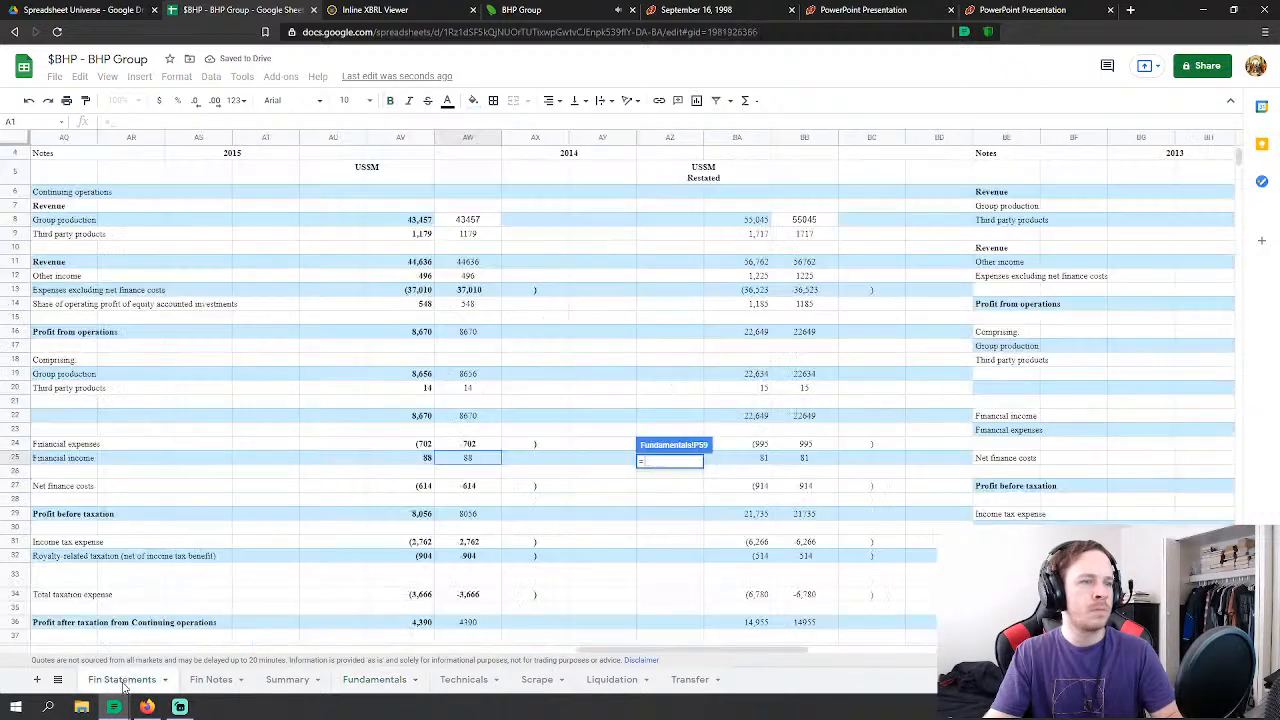
click(468, 443)
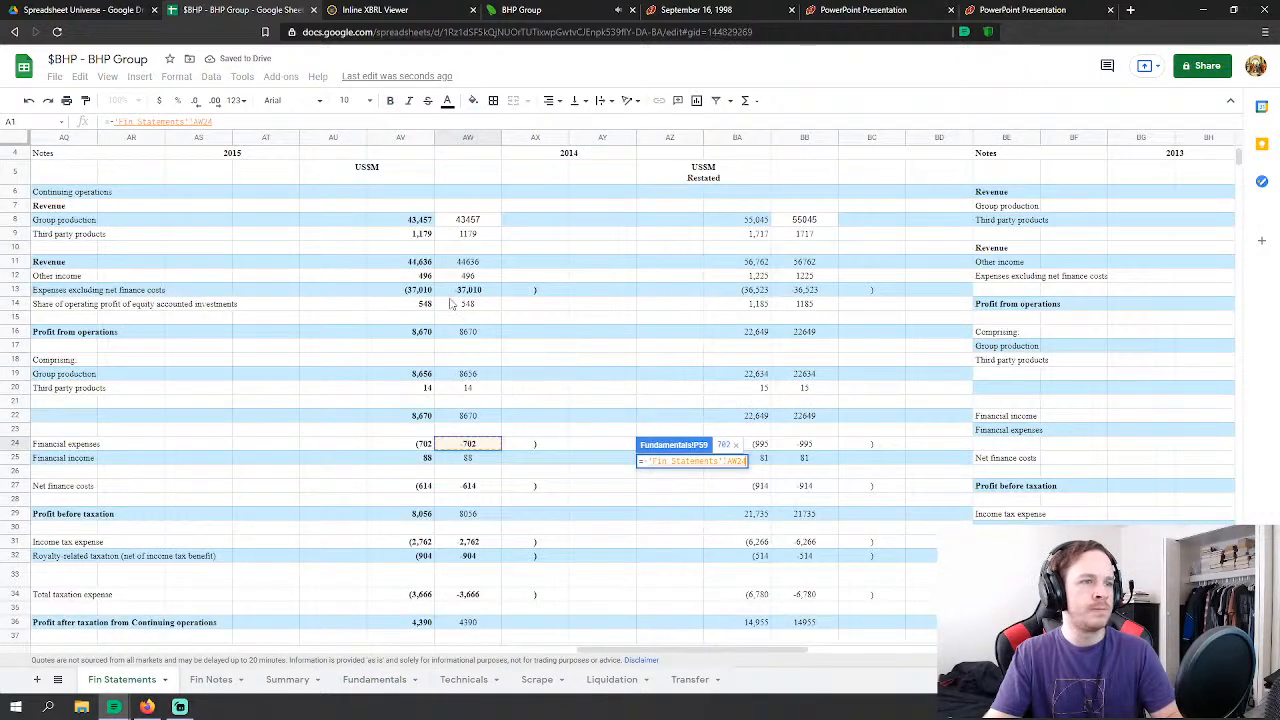
key(Return)
Step: Set the FY2015 Income Tax Expense to the negative of the 2015 total taxation expense in Fin Statements cell AW34
scroll(641, 432, down, 2)
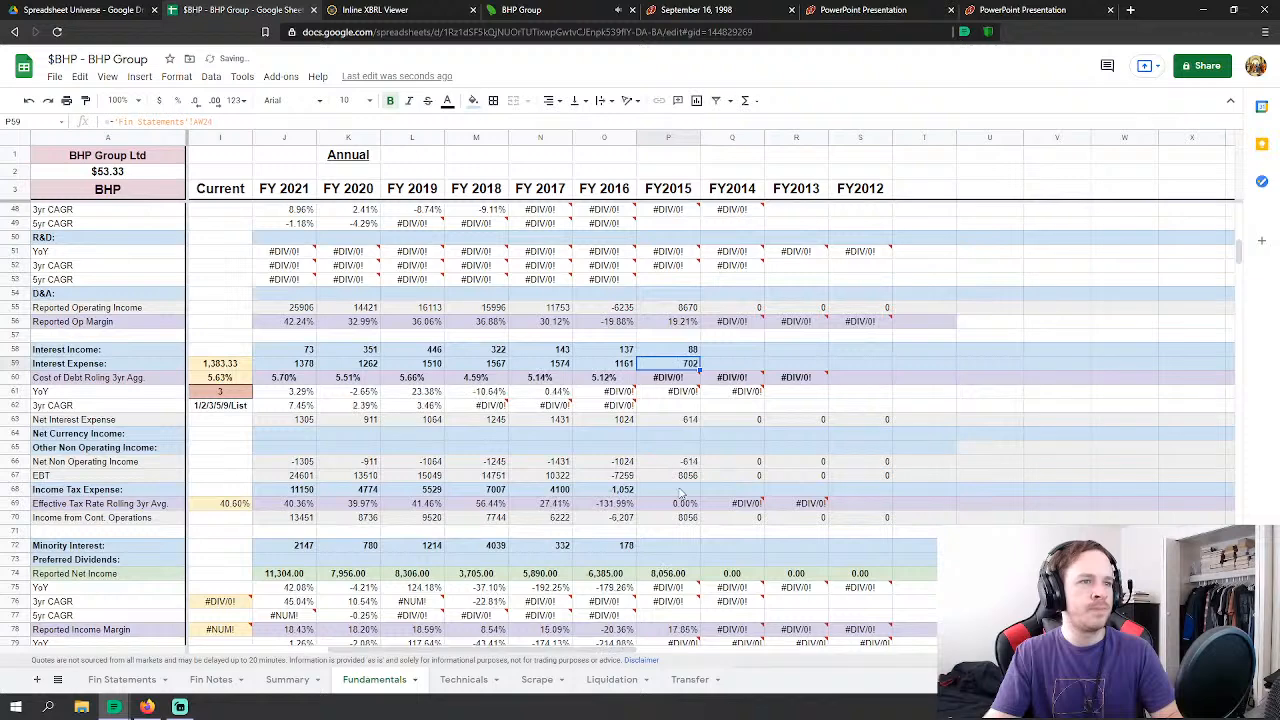
click(668, 489)
text(=)
click(121, 680)
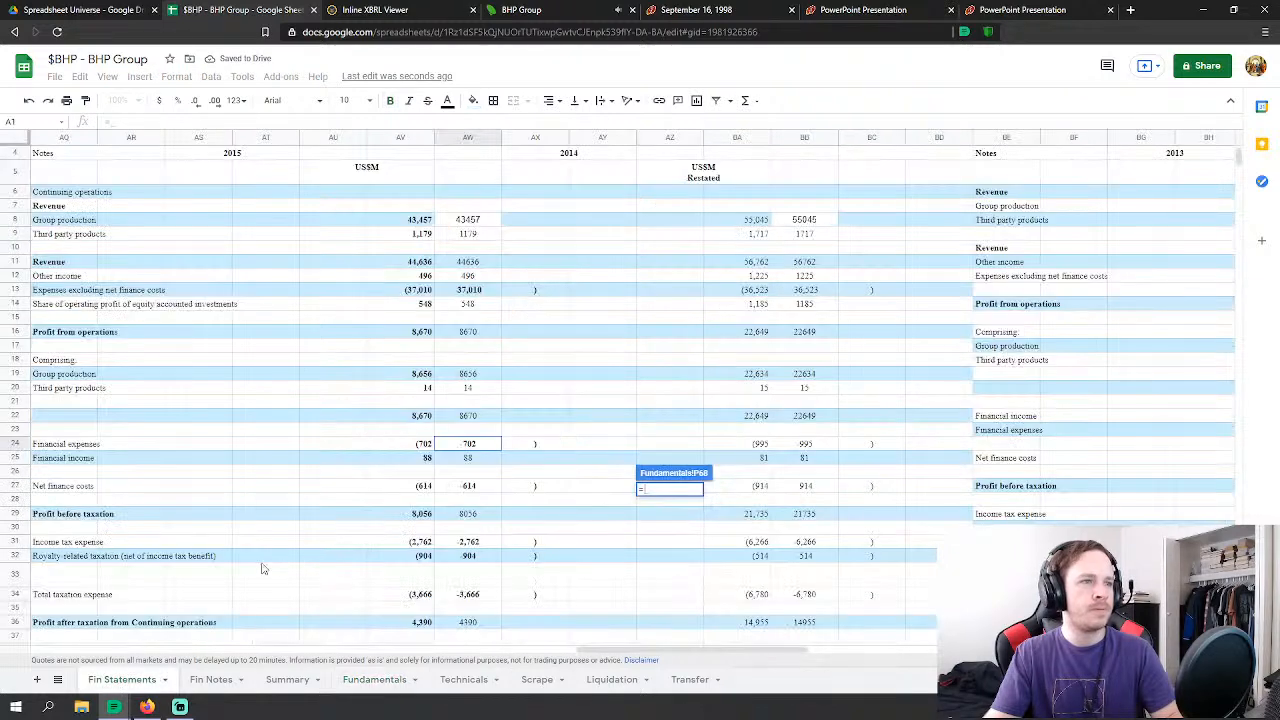
click(472, 543)
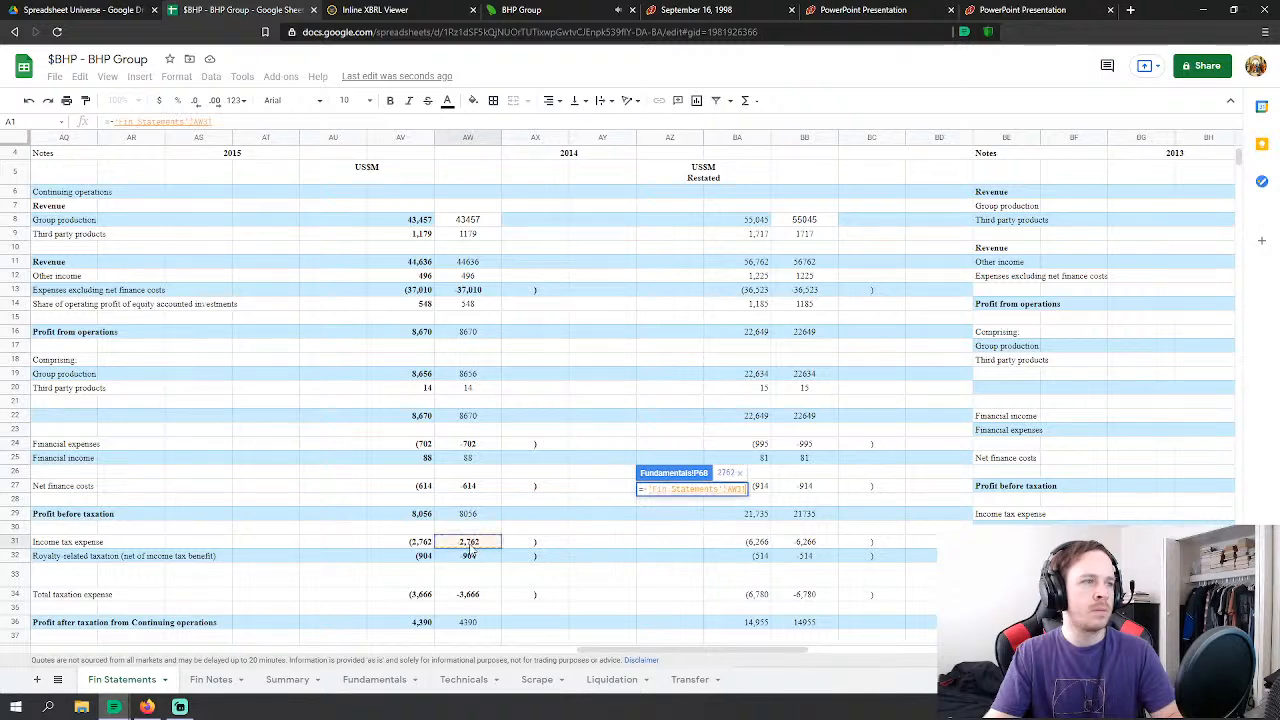
click(469, 594)
scroll(560, 515, down, 3)
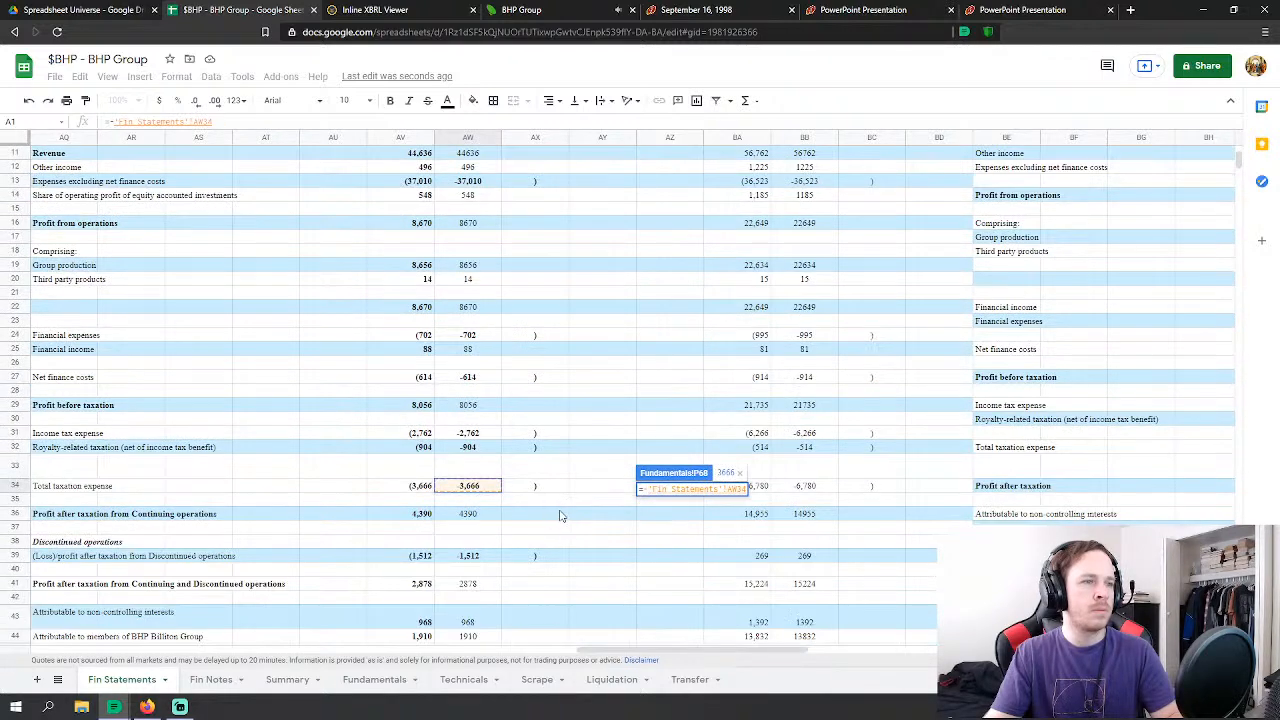
scroll(565, 516, down, 2)
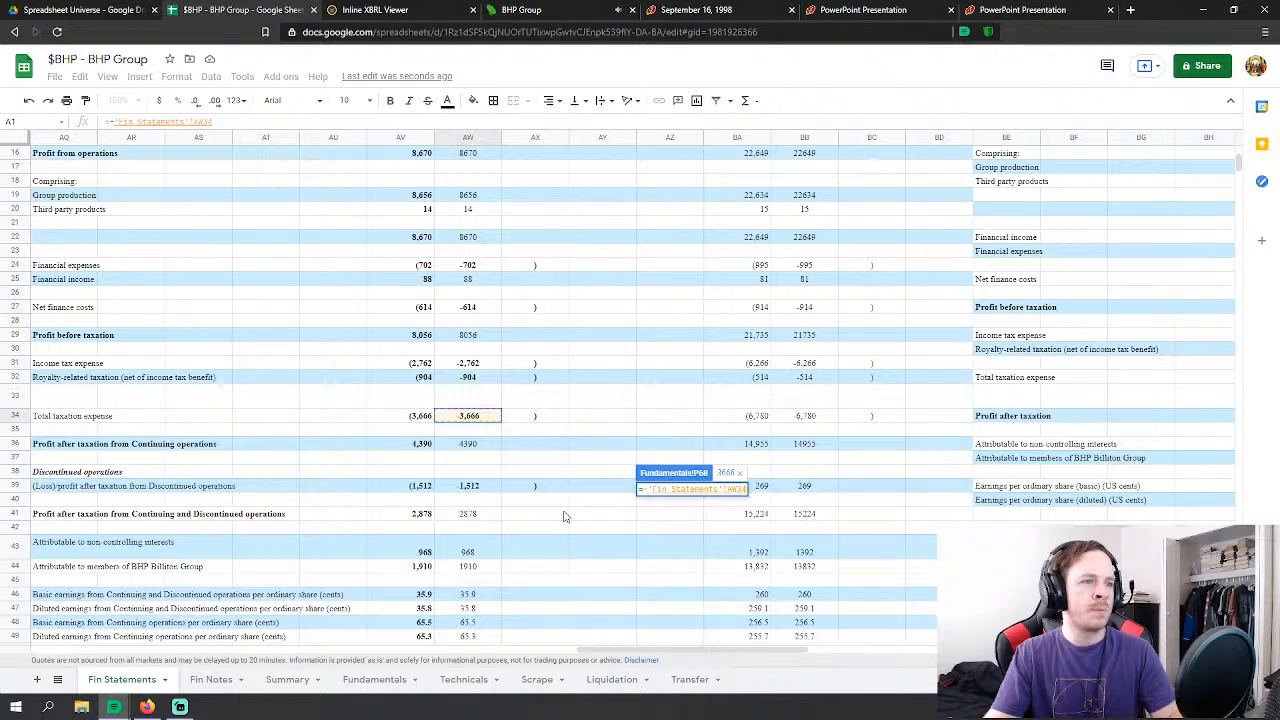
key(Return)
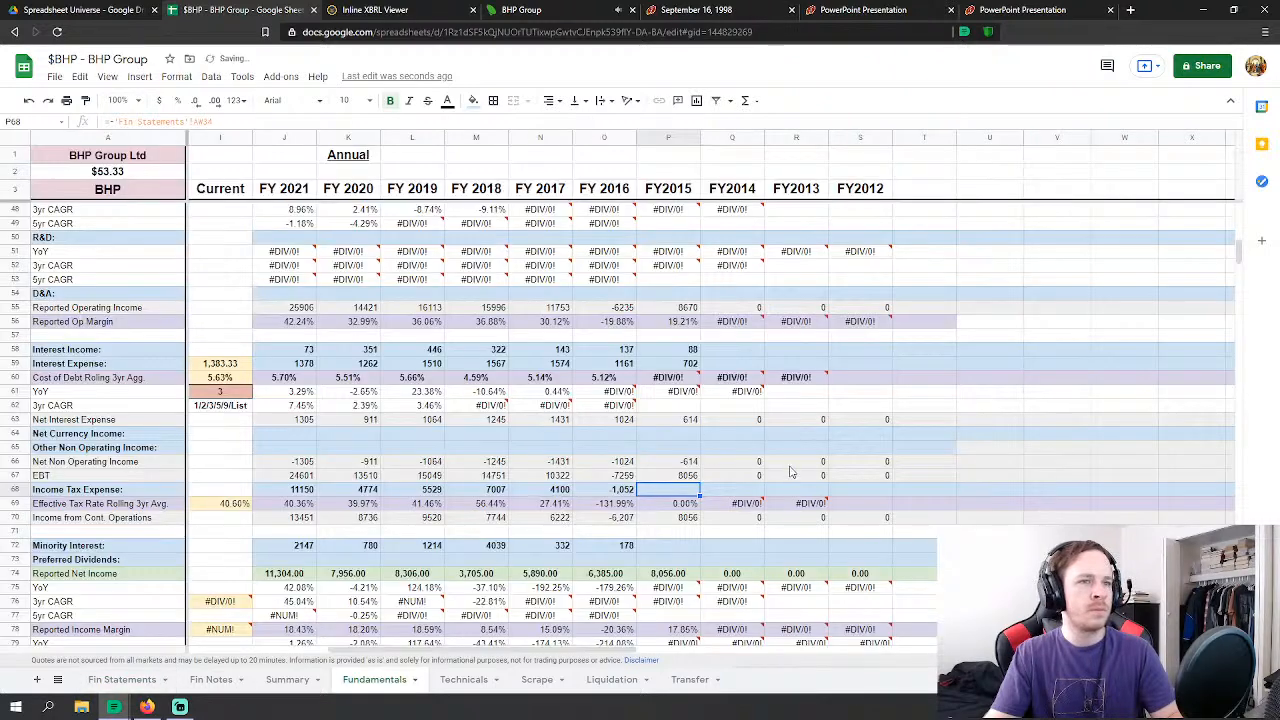
Step: Set the FY2015 Minority Interest to the negative of Fin Statements AW39 discontinued operations result plus the AW43 non-controlling interests
key(Down)
key(Down)
key(Down)
text(=)
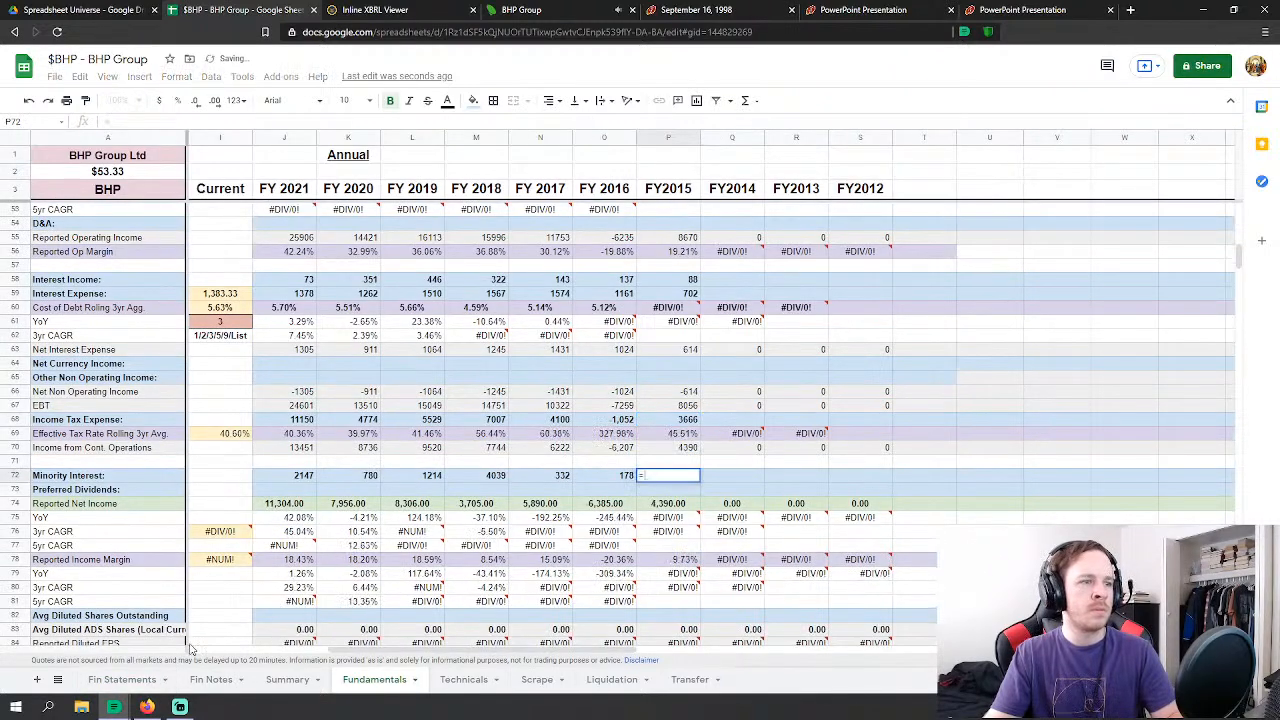
click(122, 679)
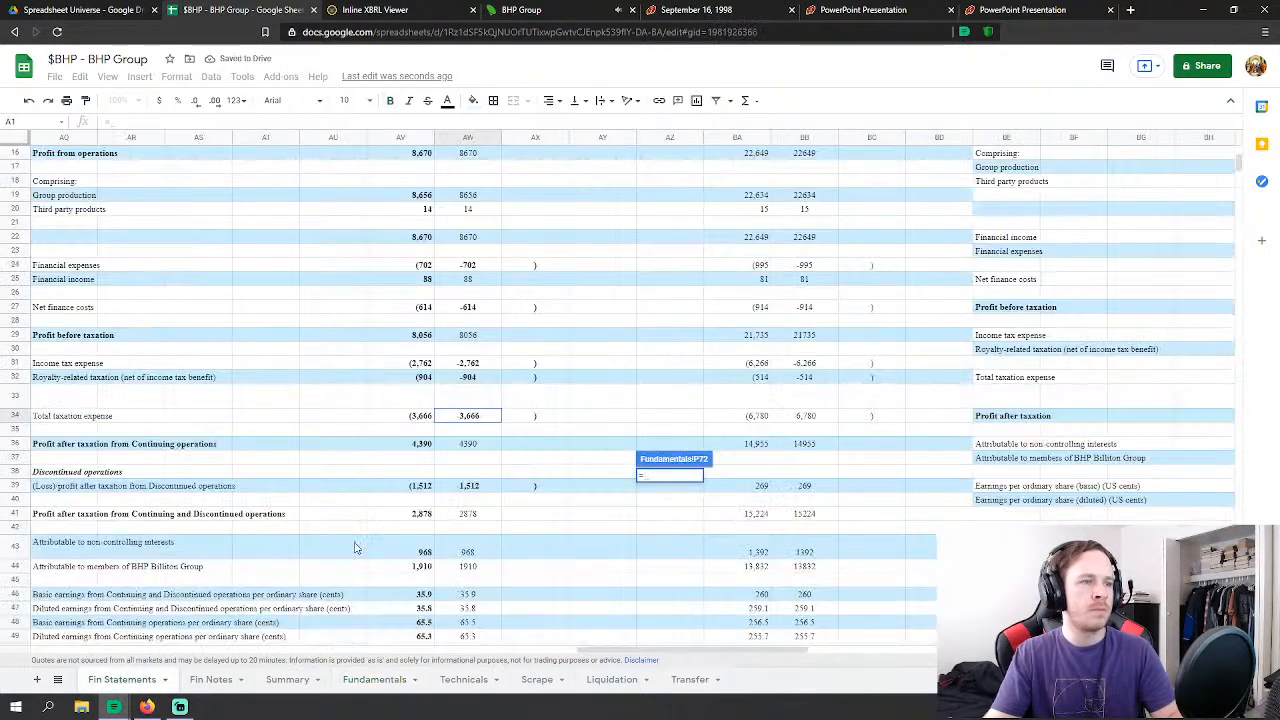
click(470, 487)
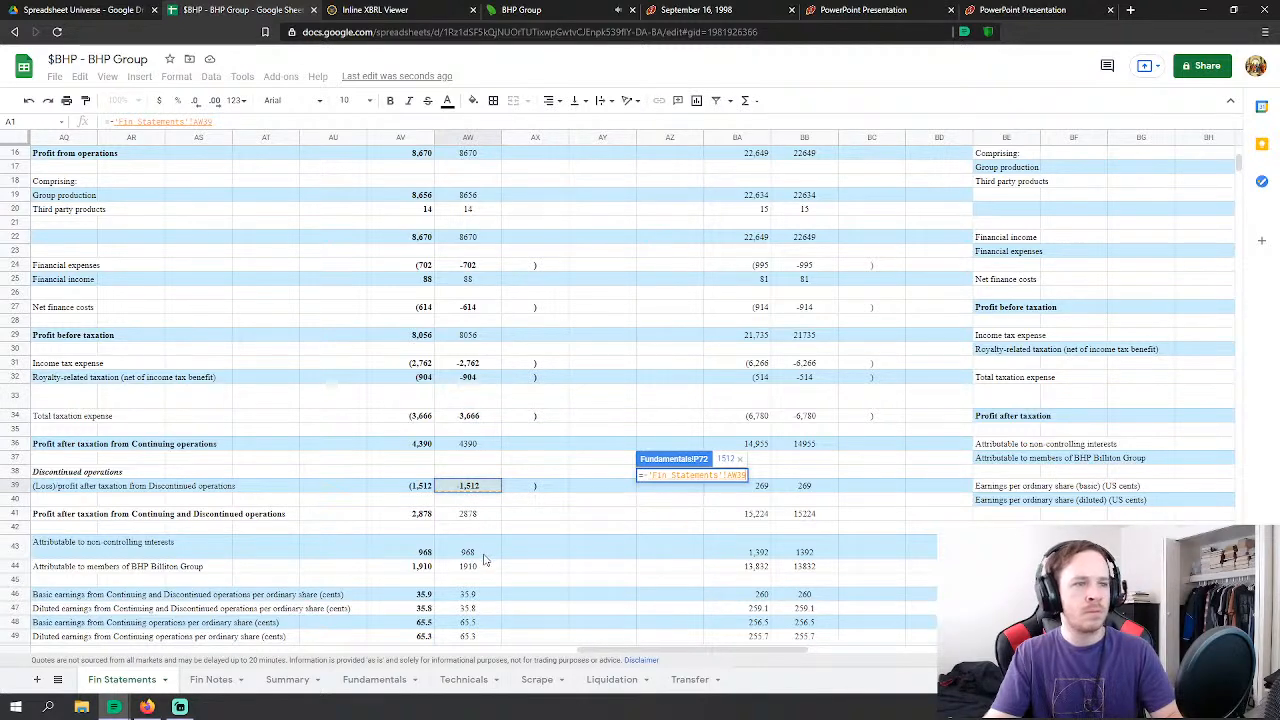
text(+)
click(484, 557)
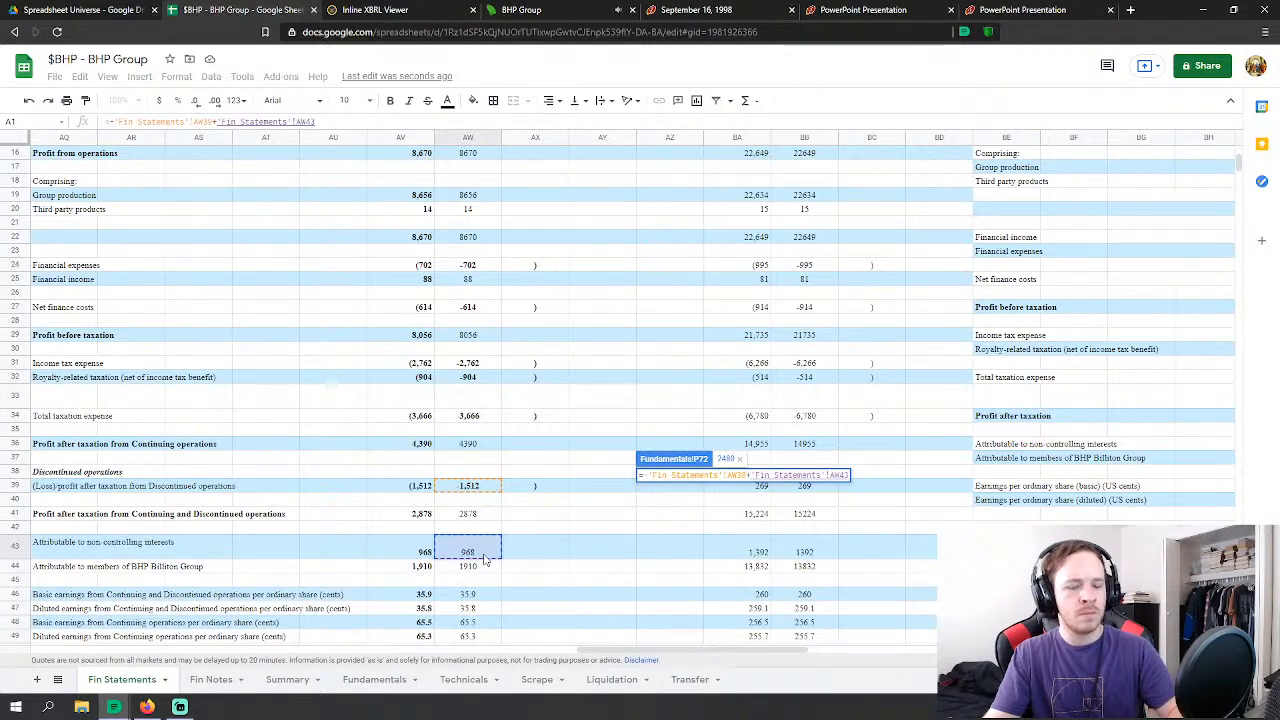
key(Return)
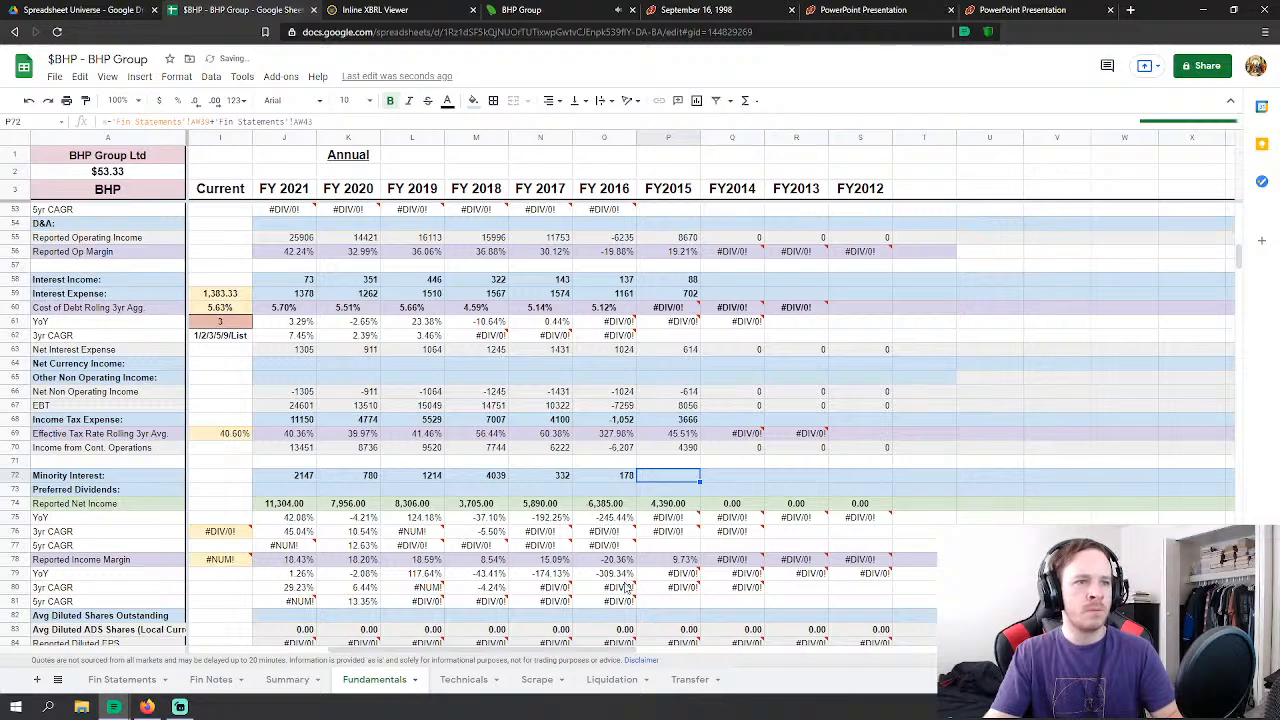
click(906, 460)
Step: Link the FY2015 CF Depreciation & Amortization to the 2015 depreciation and amortisation expense in Fin Statements cell AW108
scroll(906, 460, down, 5)
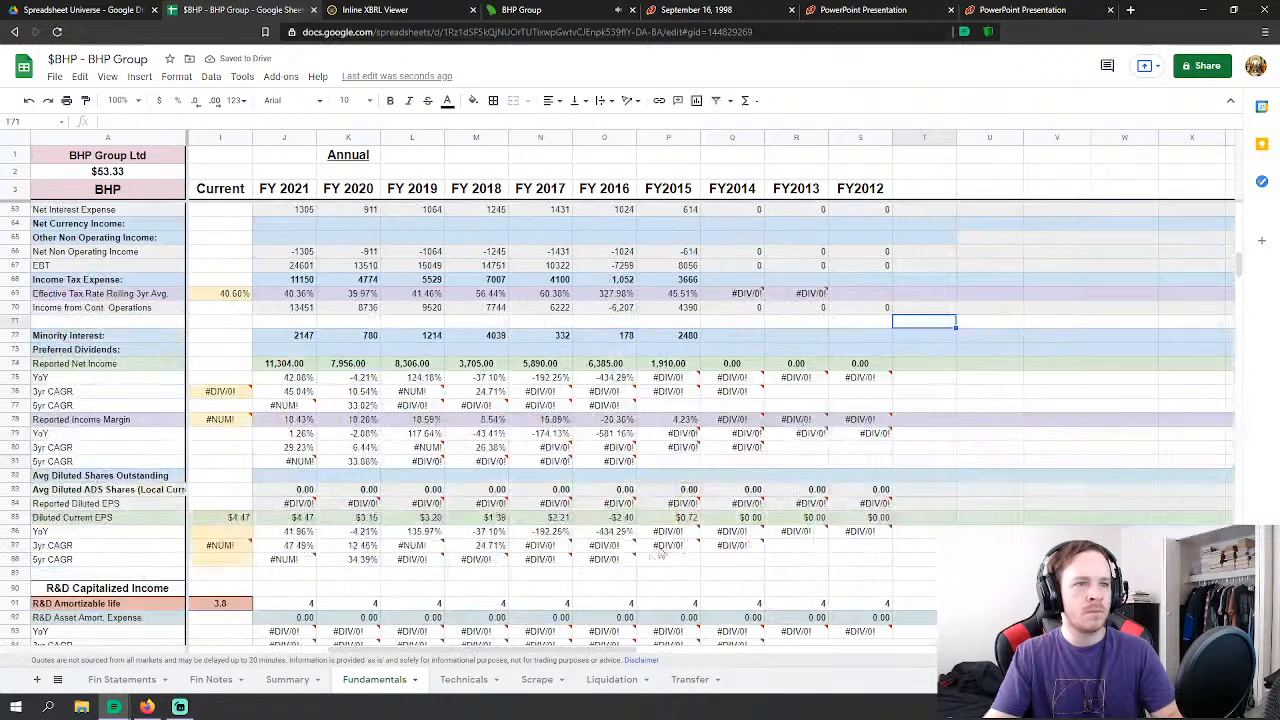
scroll(650, 450, down, 6)
click(668, 316)
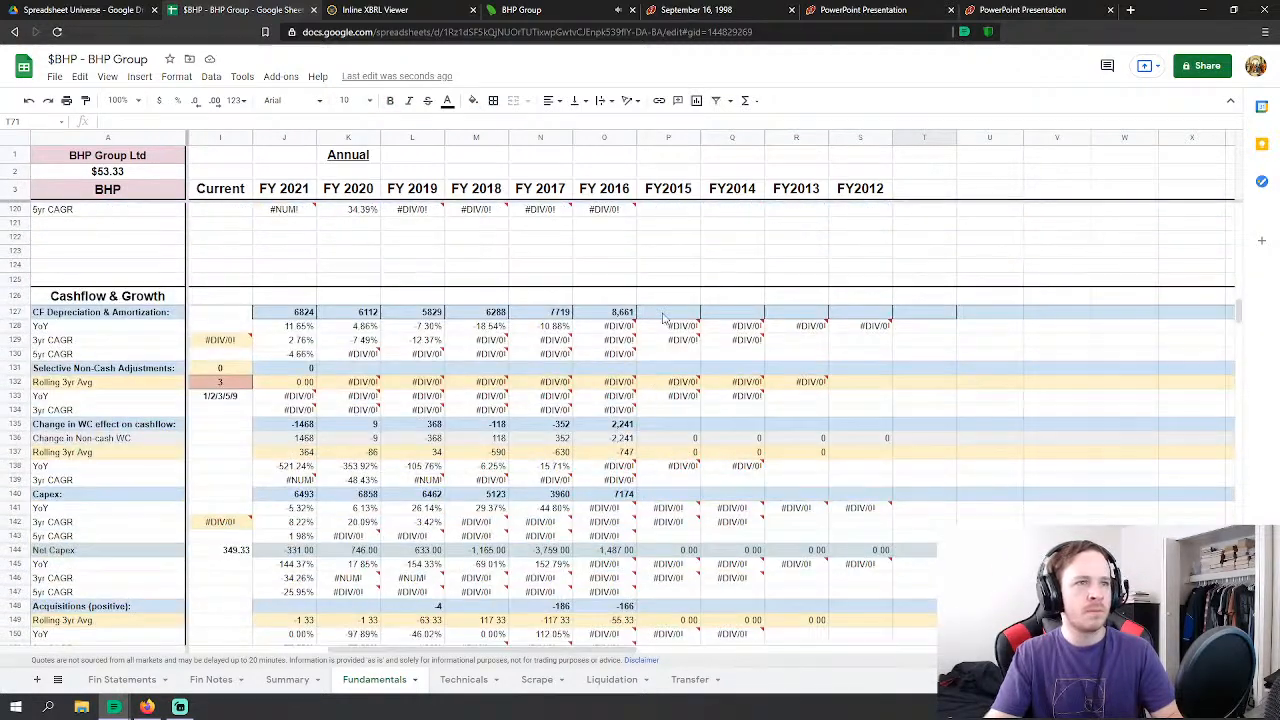
text(=)
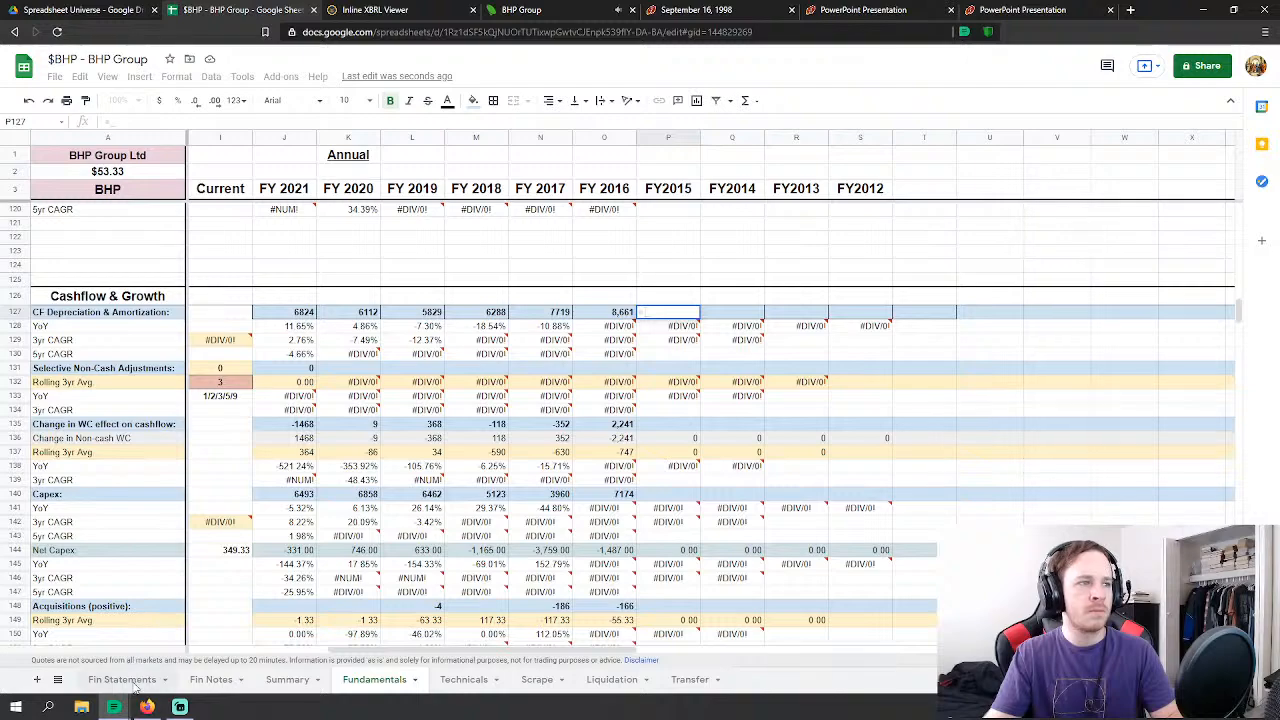
click(122, 679)
scroll(393, 511, down, 5)
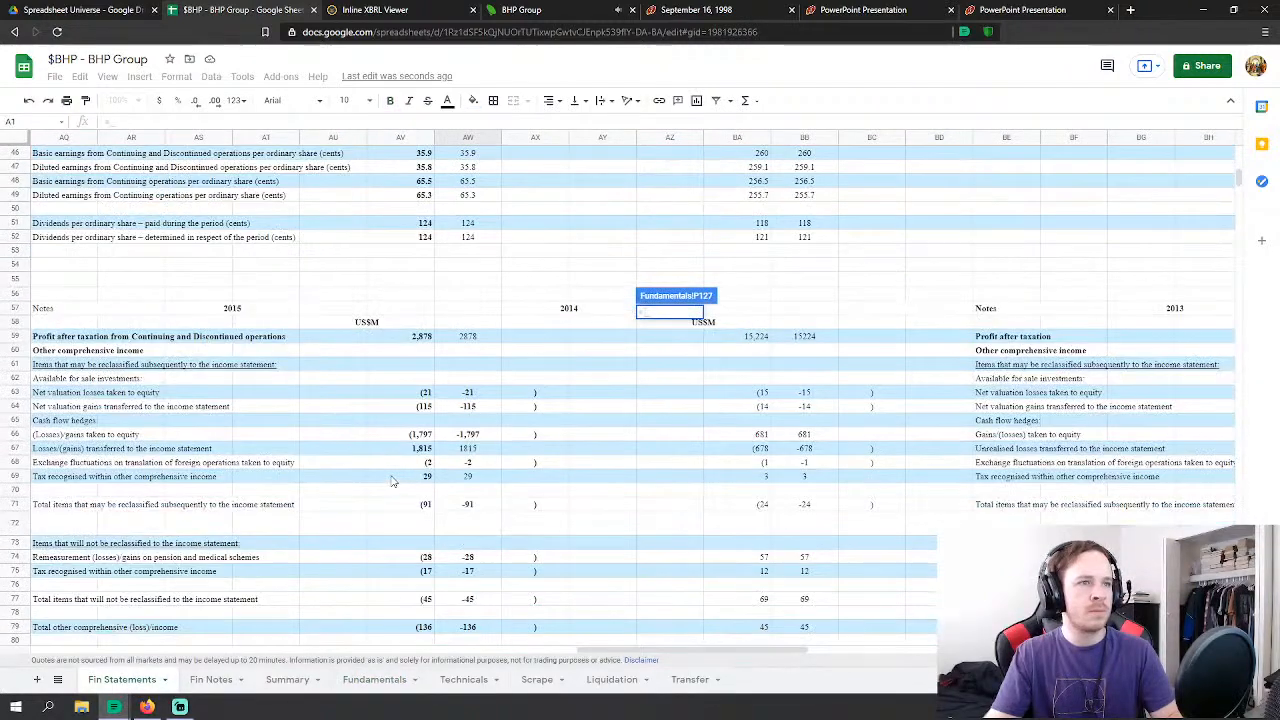
scroll(395, 380, down, 8)
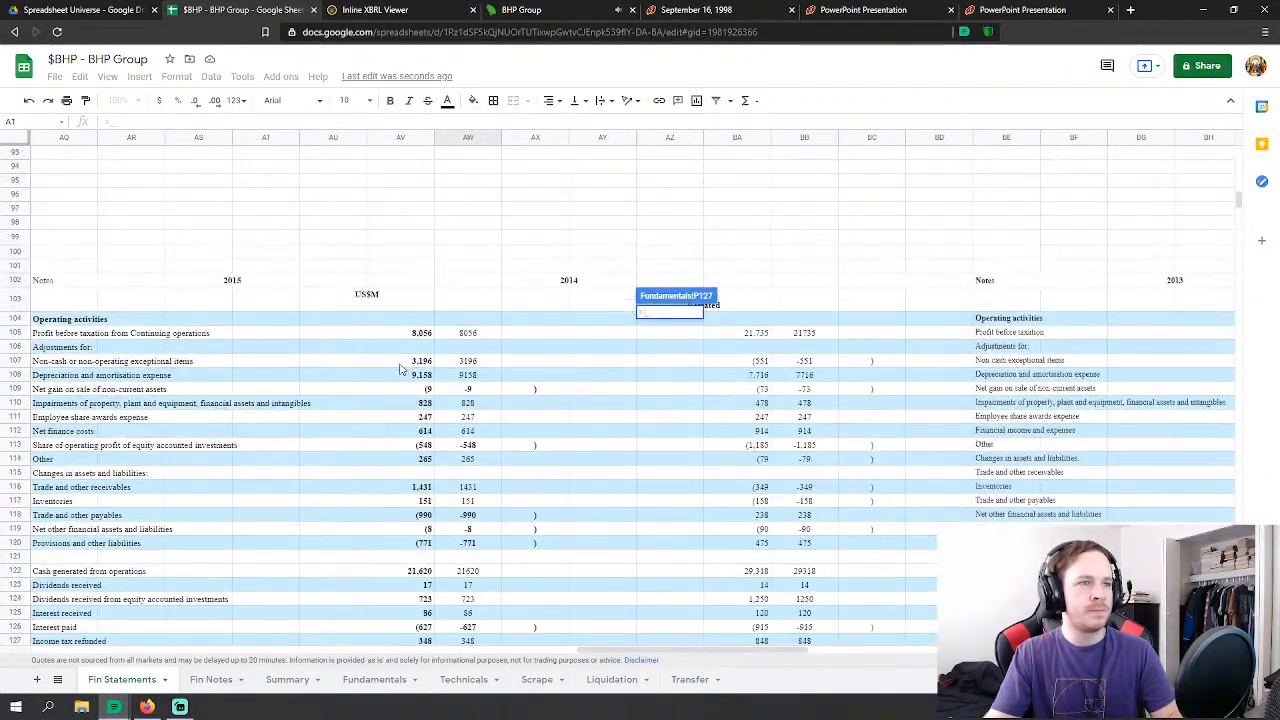
click(490, 374)
scroll(491, 372, down, 1)
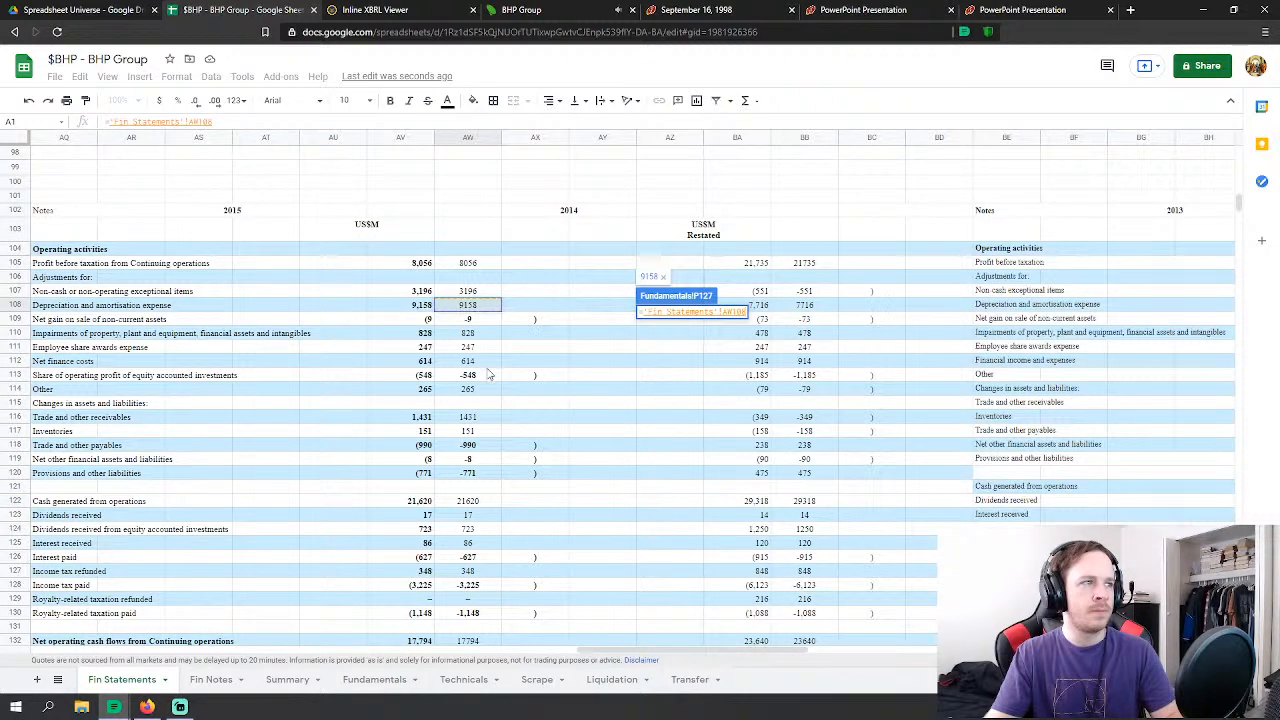
key(Return)
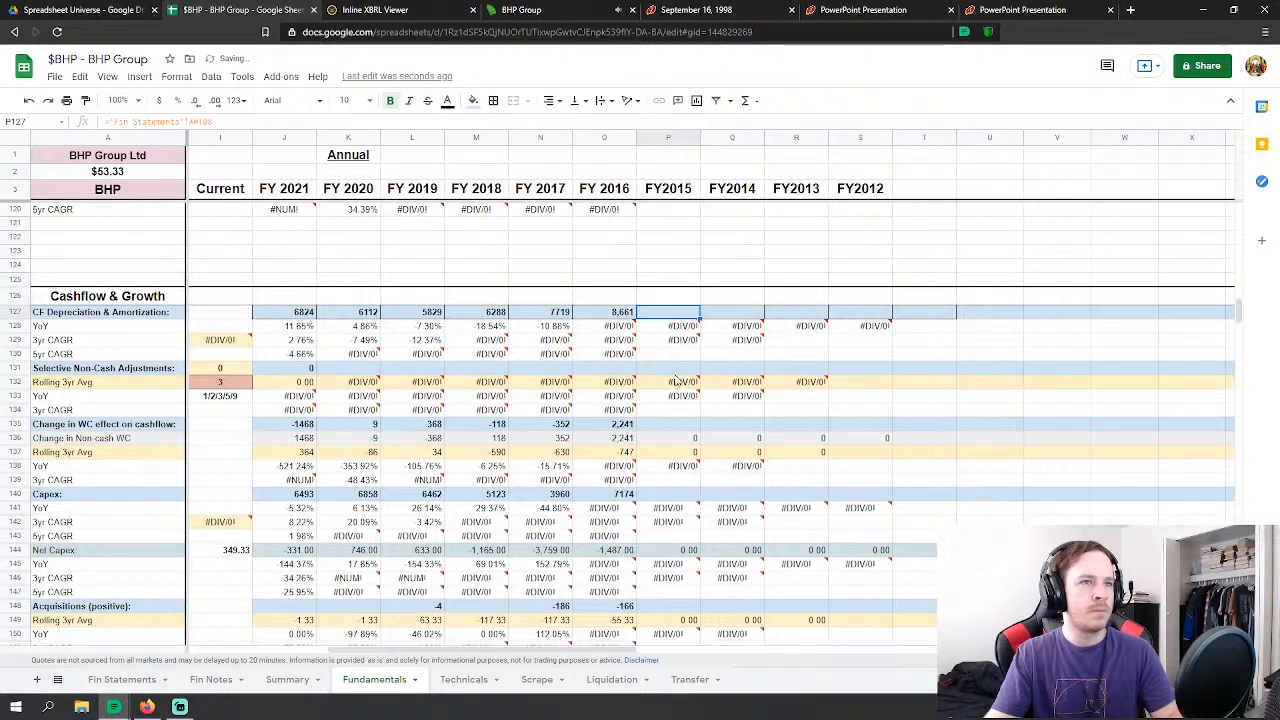
Step: Link the FY2015 Selective Non-Cash Adjustments to the 2015 net gain on sale of non-current assets in Fin Statements cell AW109
text(=)
click(122, 679)
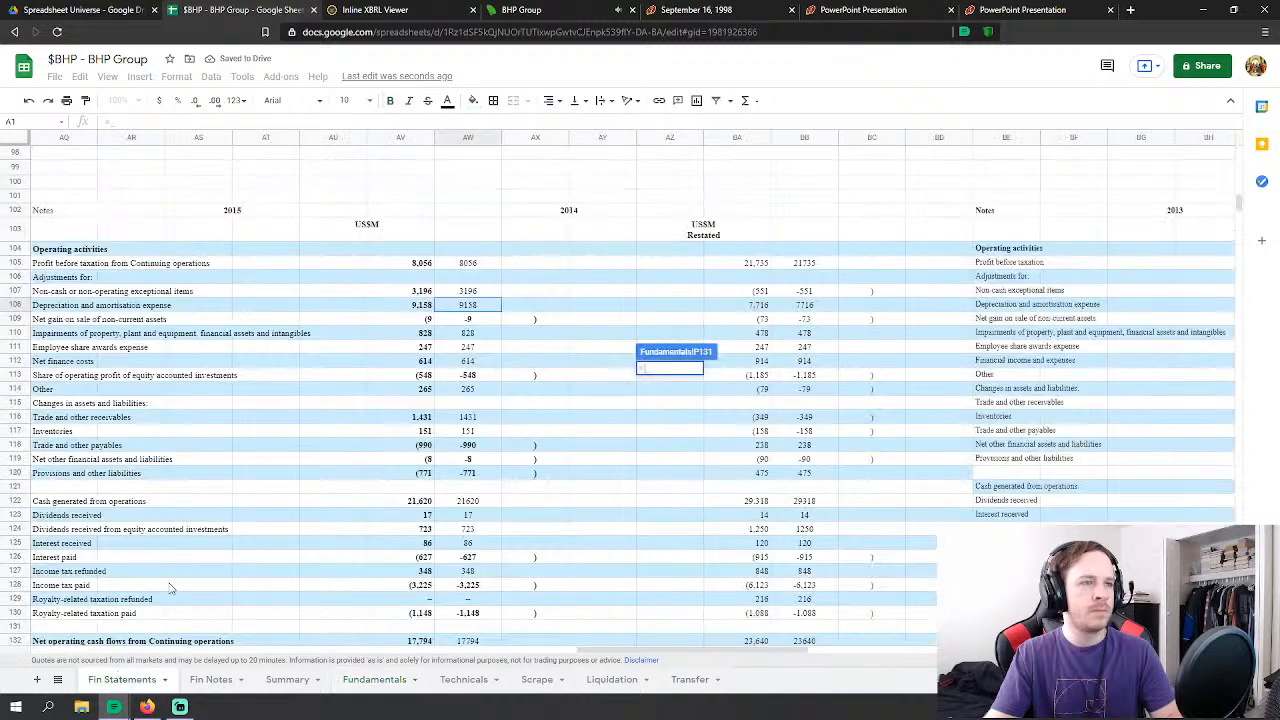
click(478, 319)
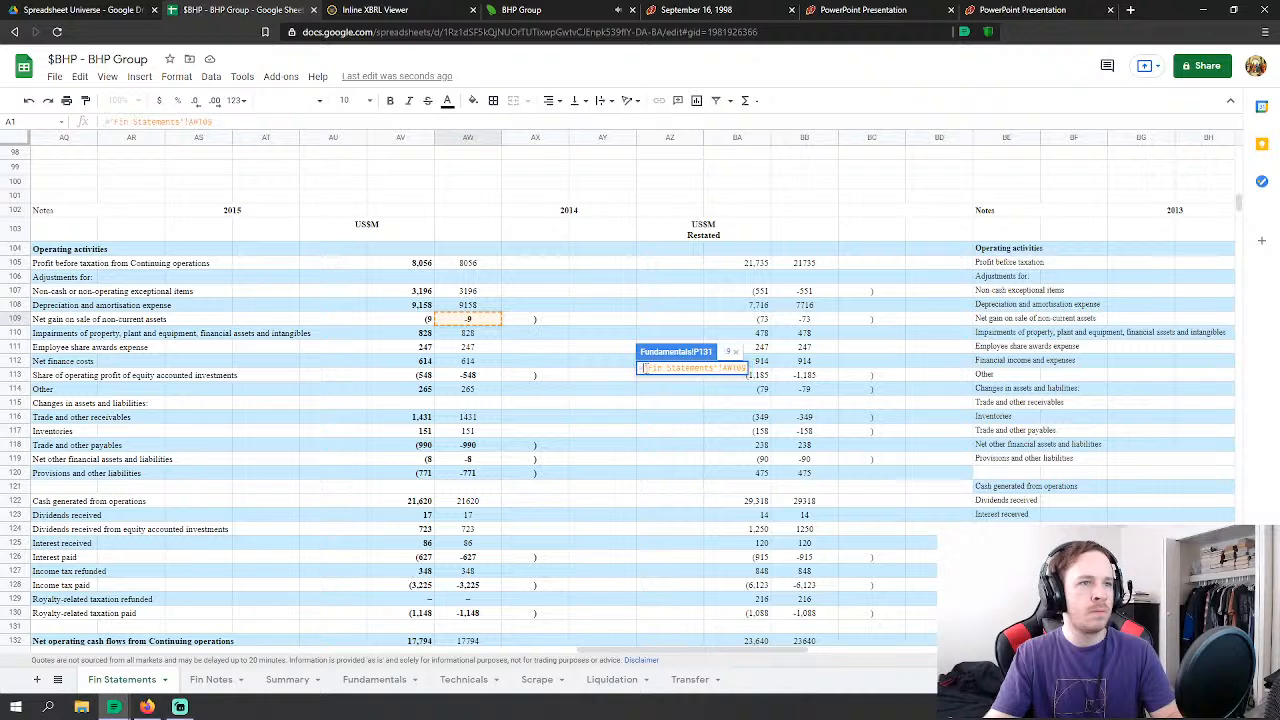
key(Return)
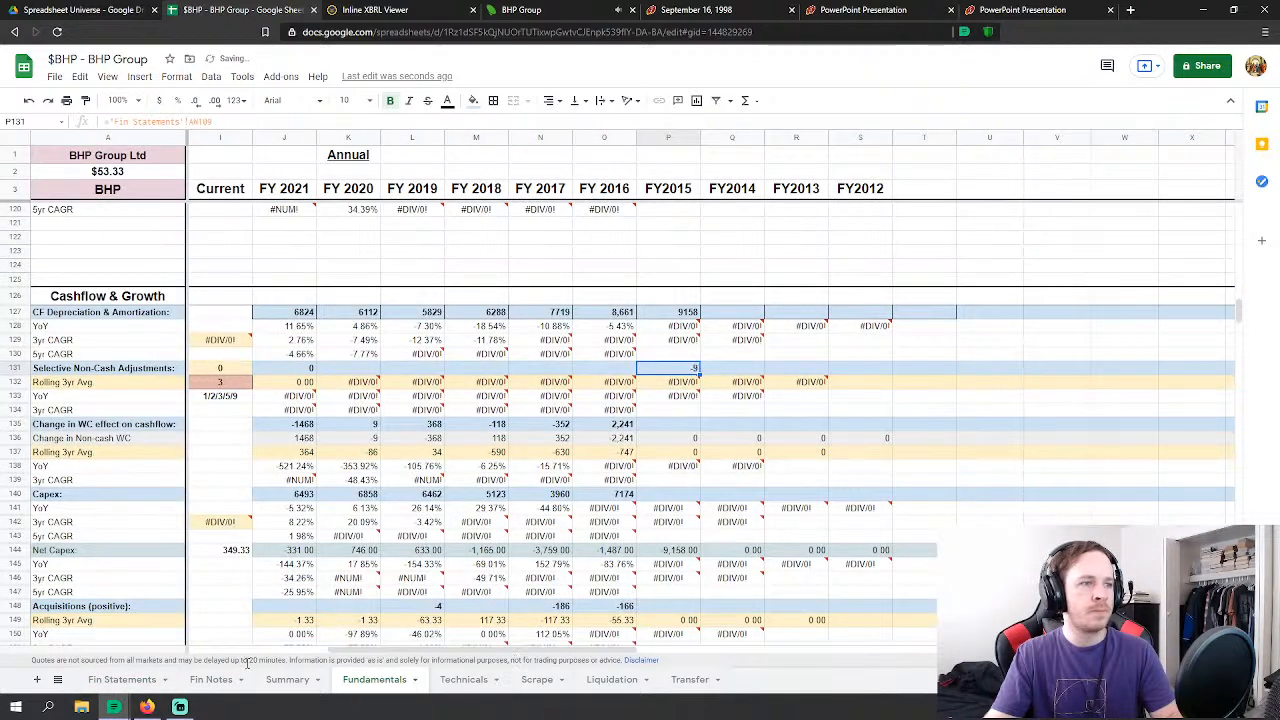
Step: Compare the operating activities adjustment lines of the other years' cash flow statements in Fin Statements with those of 2015
click(122, 679)
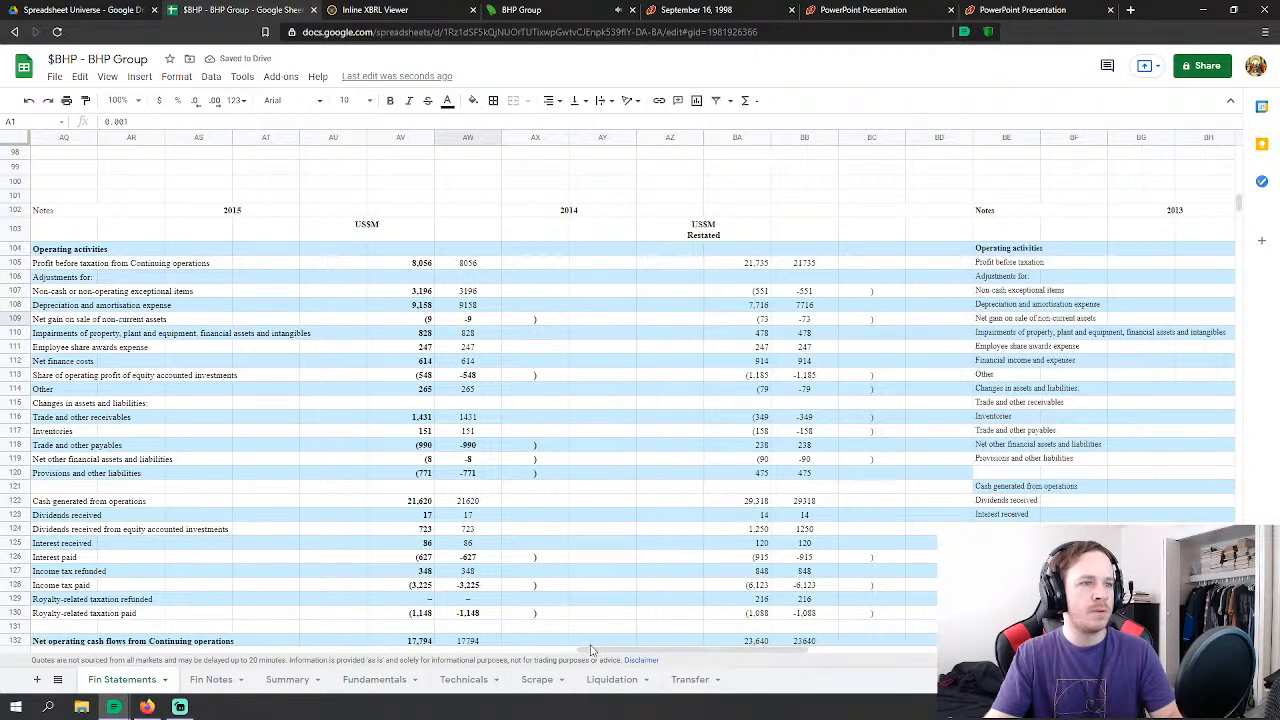
scroll(562, 657, left, 3)
drag(562, 657, 397, 660)
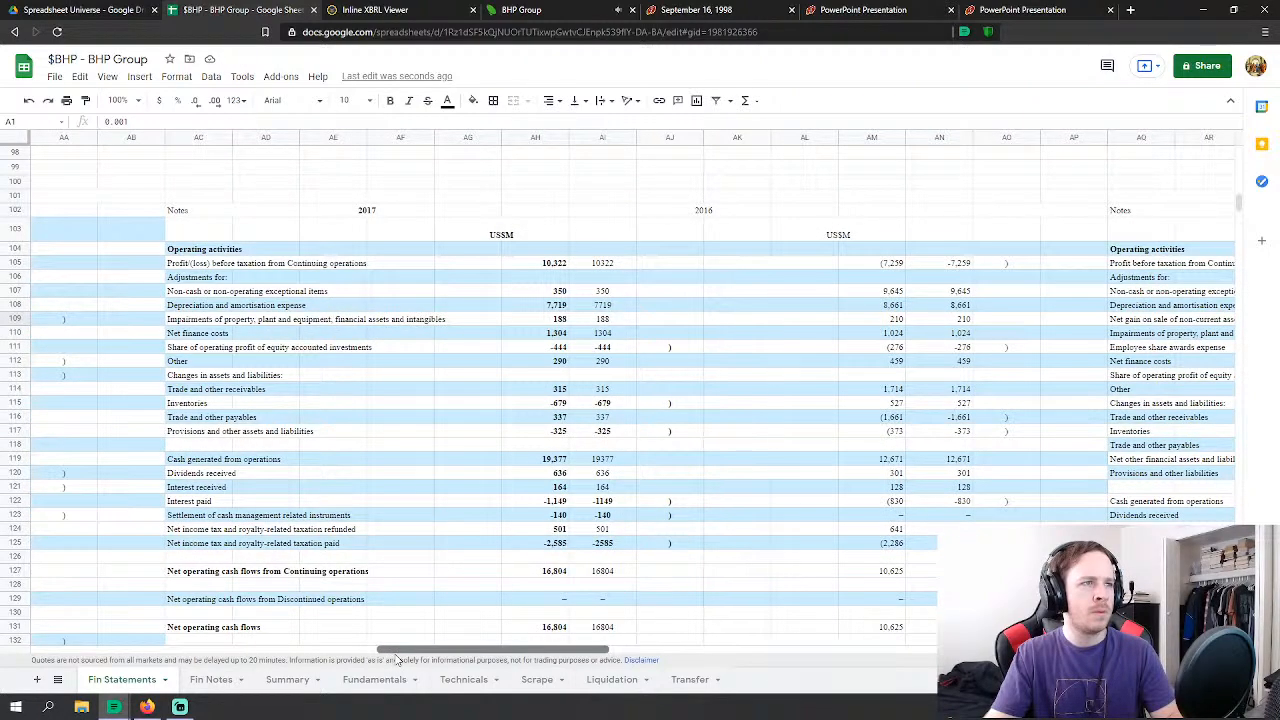
drag(397, 660, 20, 637)
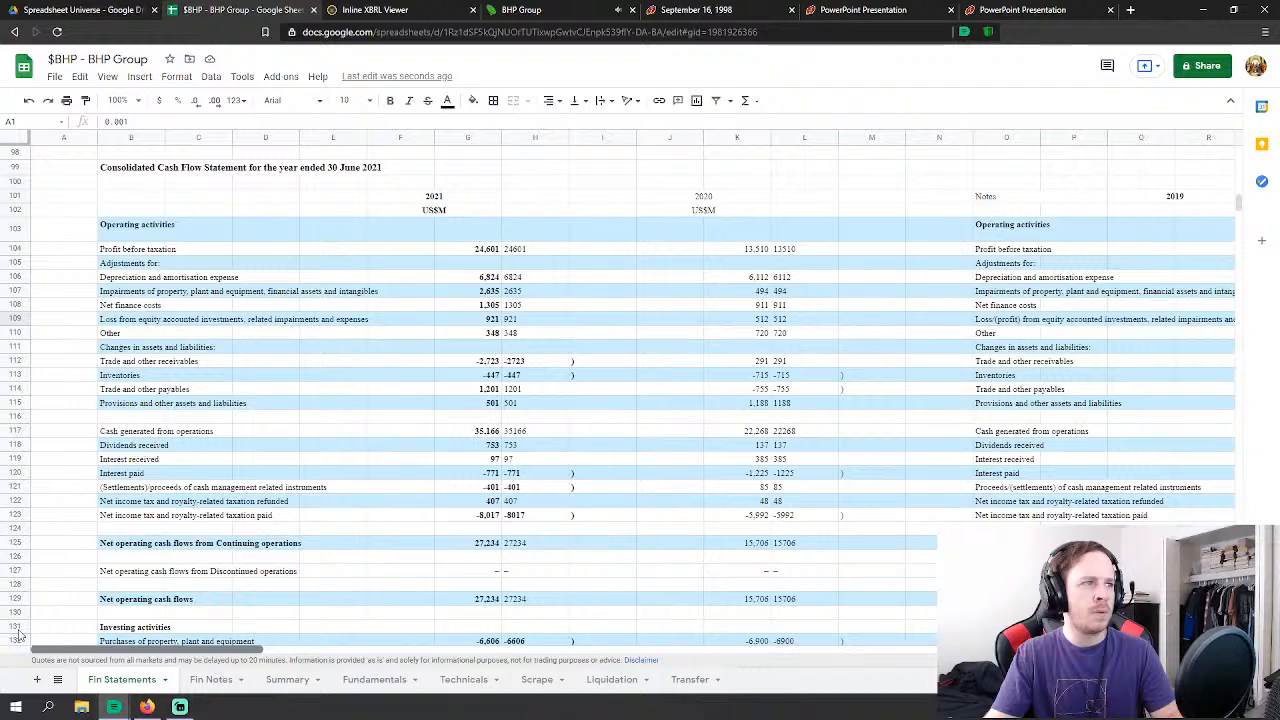
scroll(706, 584, right, 15)
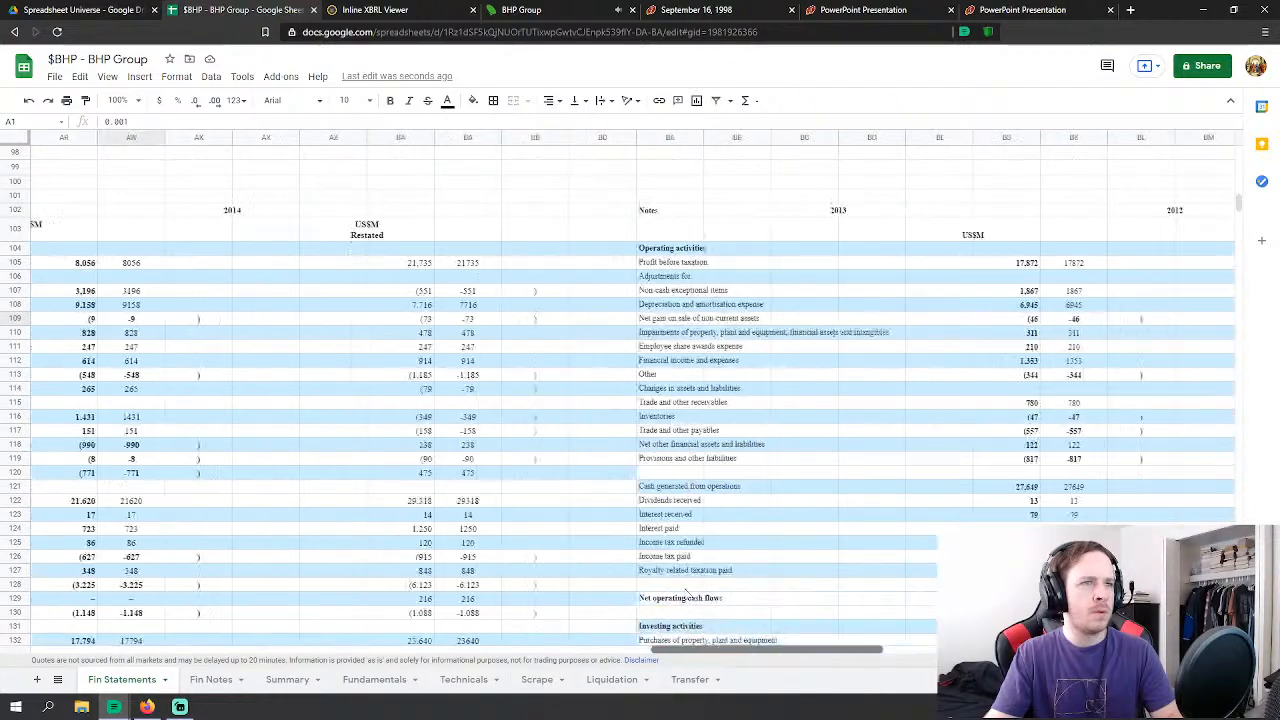
scroll(706, 584, left, 5)
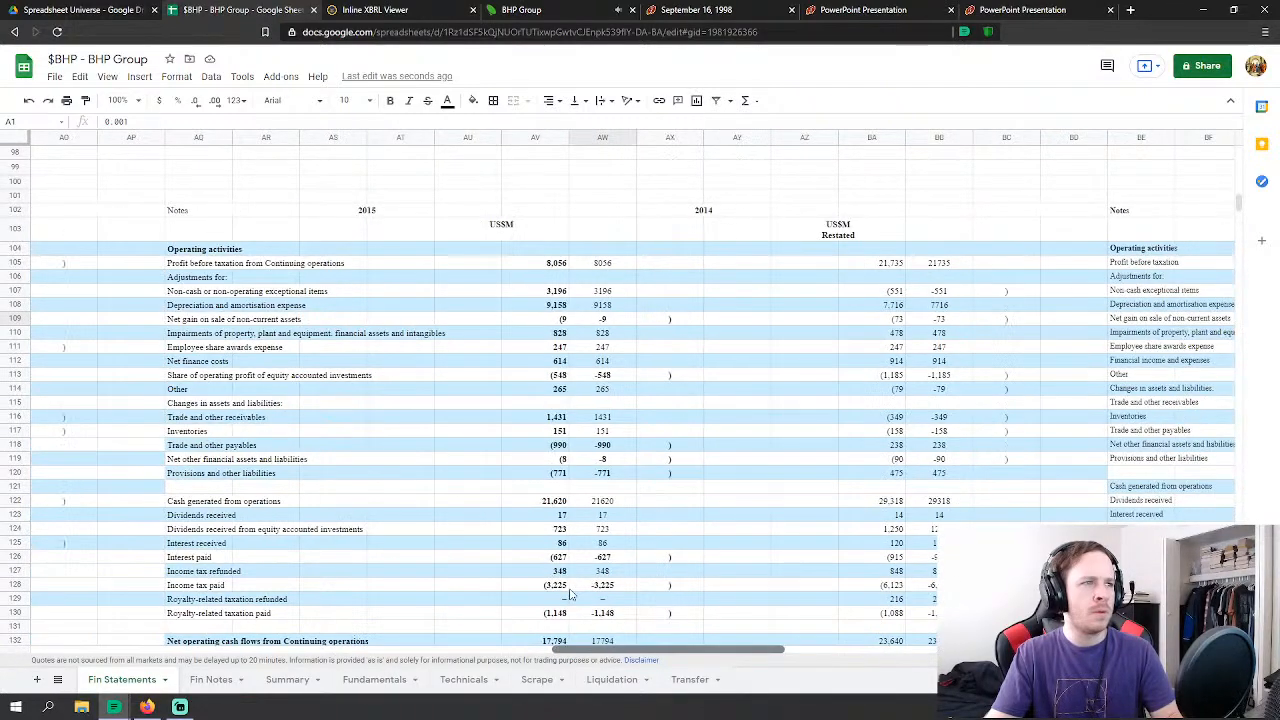
scroll(594, 588, right, 1)
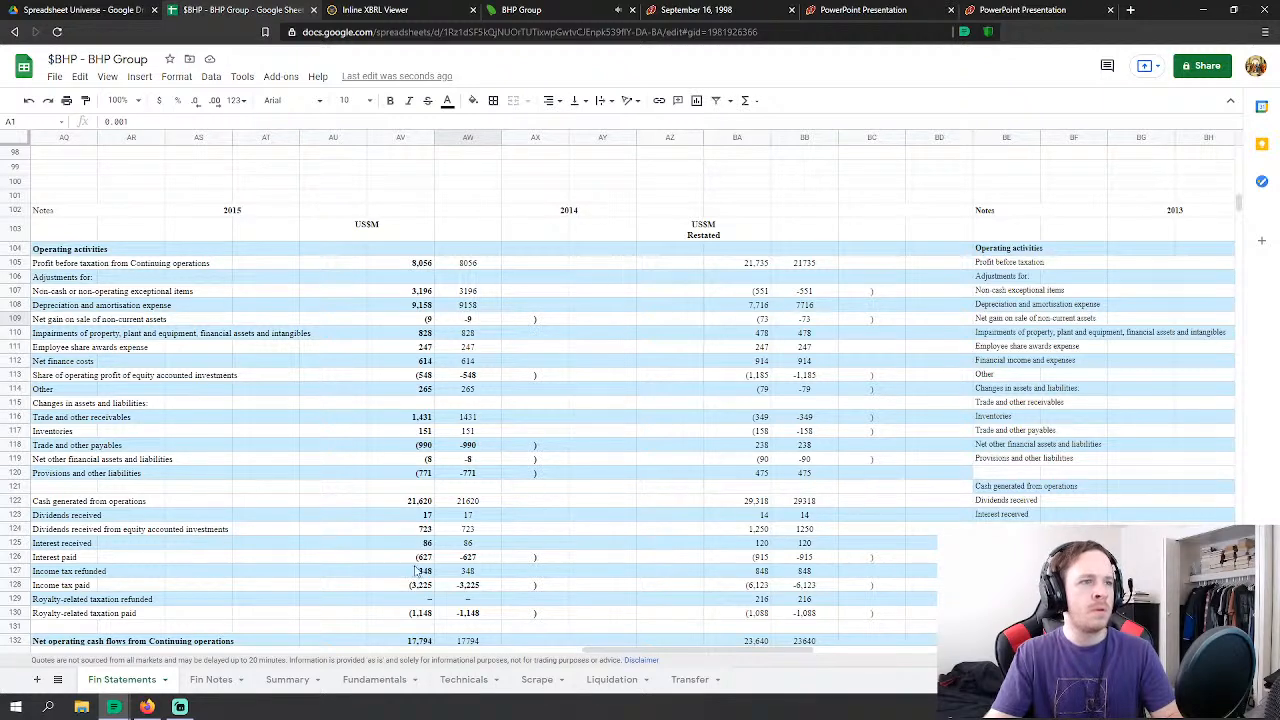
Step: Set the FY2015 Change in WC effect on cashflow to the SUM of the 2015 asset and liability changes in Fin Statements AW116:AW120
click(374, 679)
scroll(697, 397, down, 2)
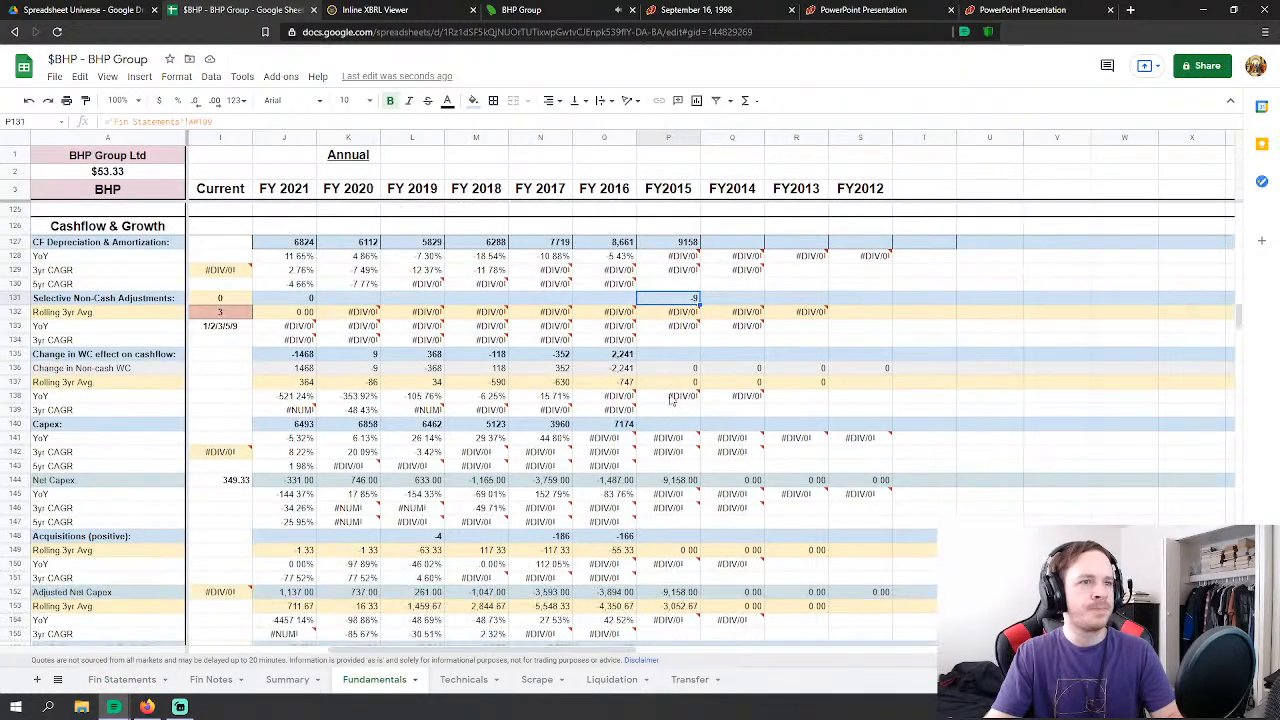
click(685, 360)
text(=)
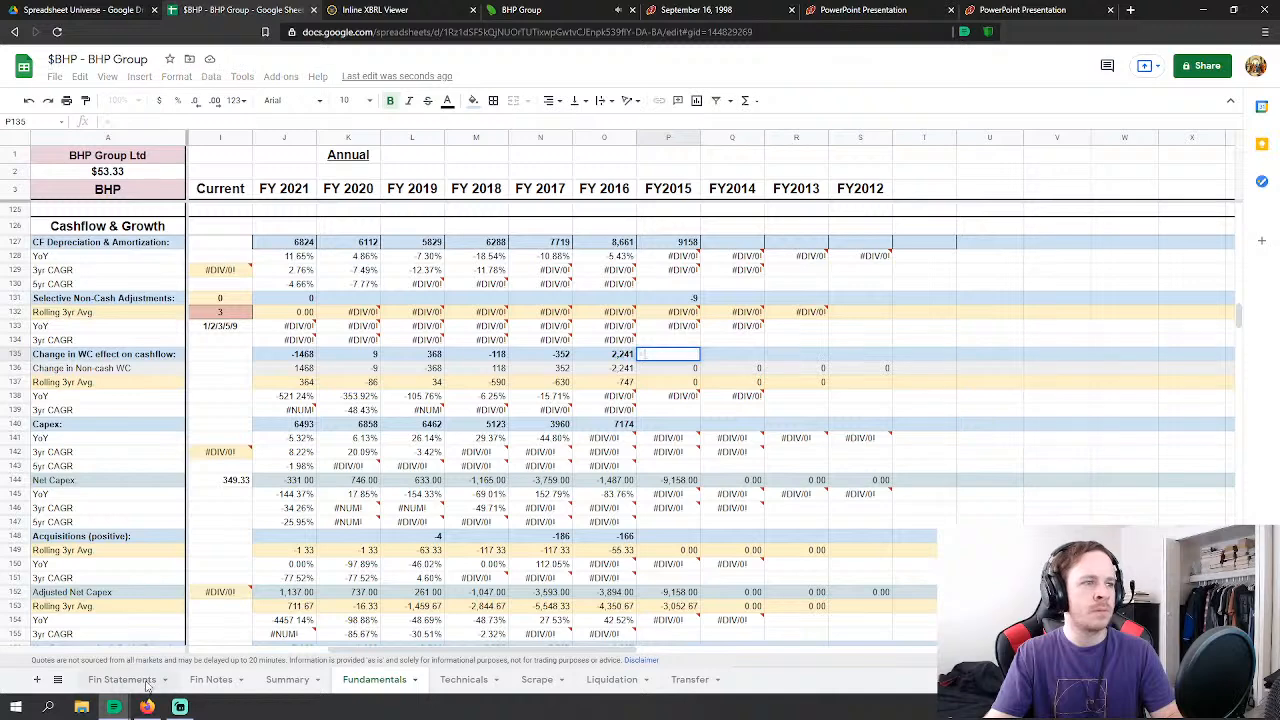
click(141, 686)
text(sum)
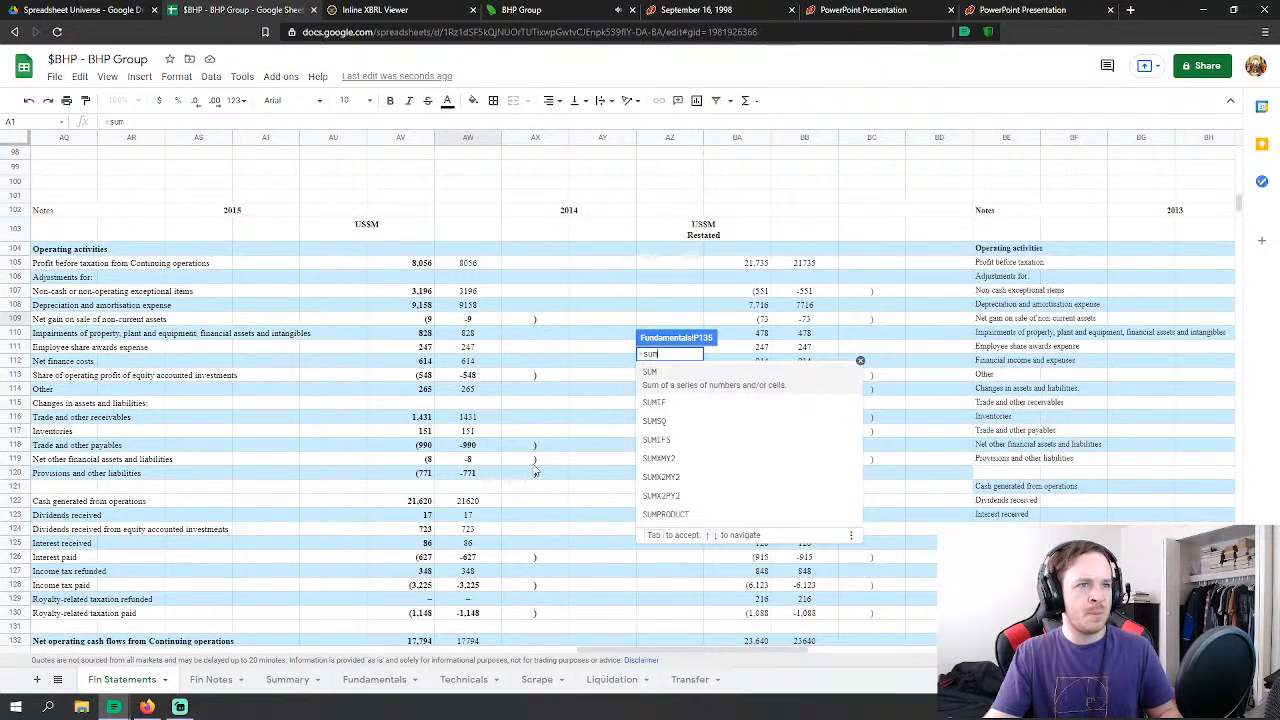
click(727, 372)
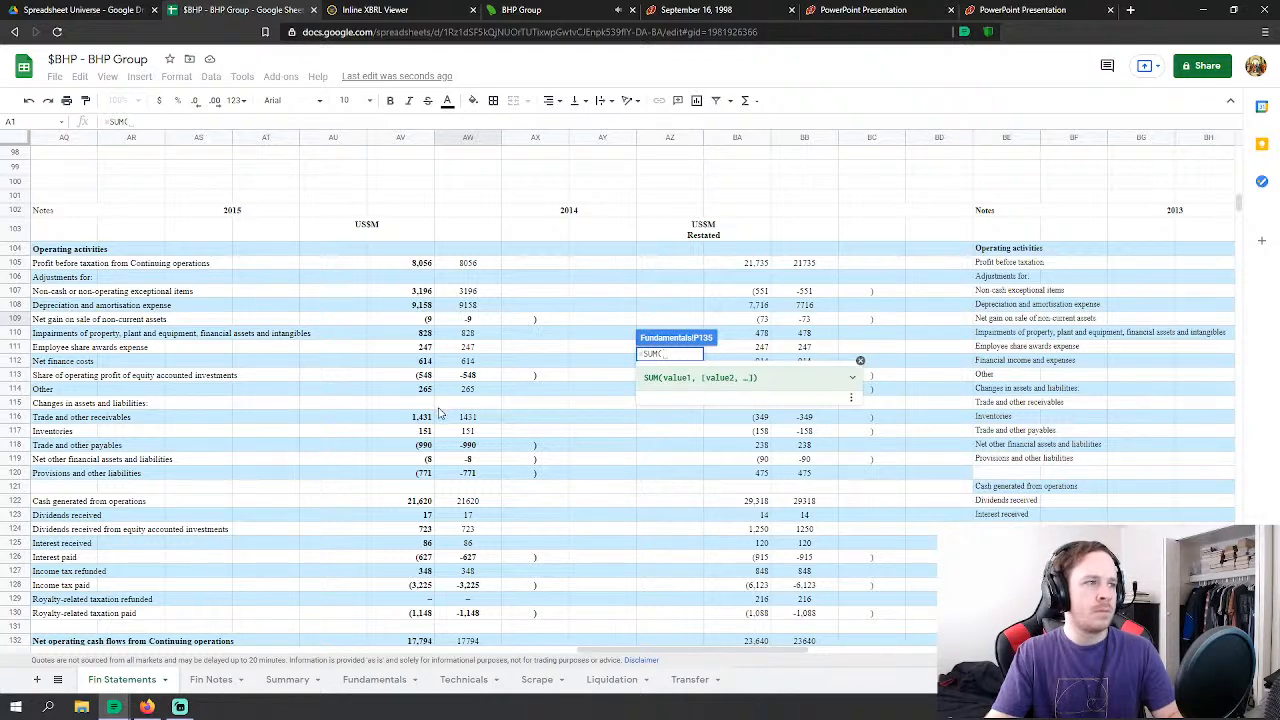
drag(467, 420, 477, 482)
key(Return)
Step: Set the FY2015 Capex to the negative of Fin Statements AW139 through AW142, covering property purchases, both exploration lines and intangibles
click(682, 427)
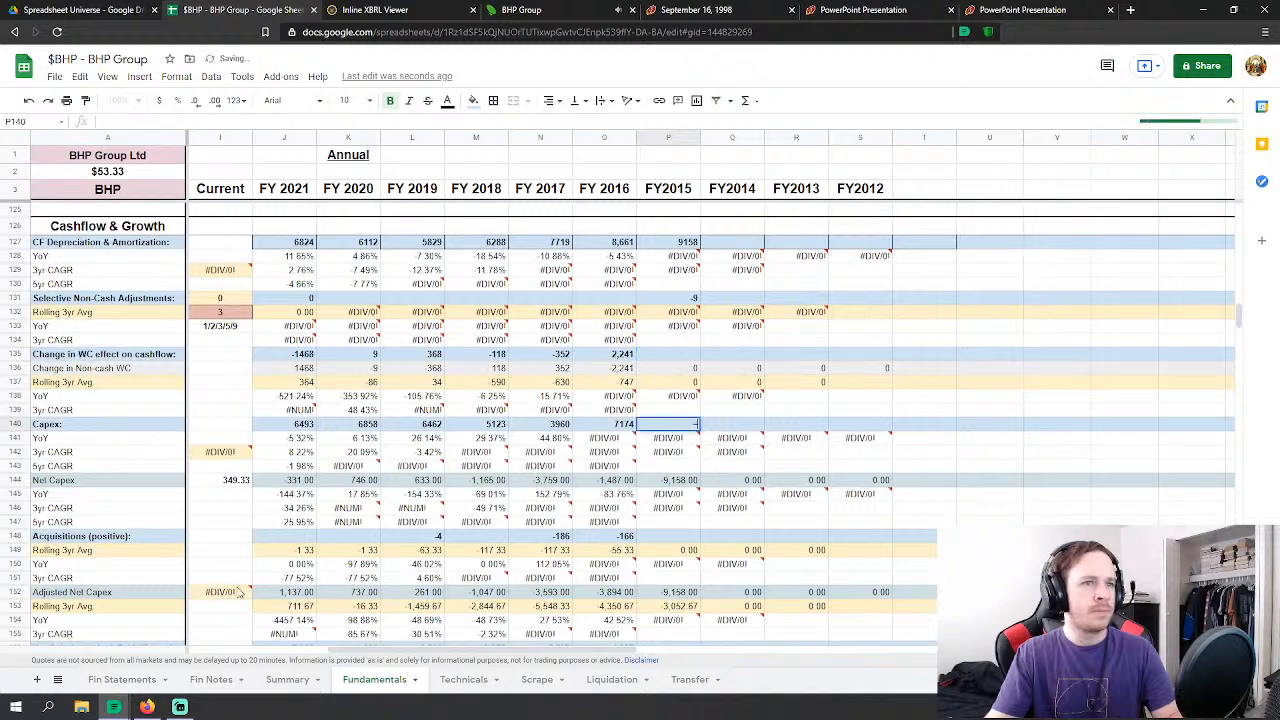
text(=)
click(144, 681)
scroll(397, 514, down, 5)
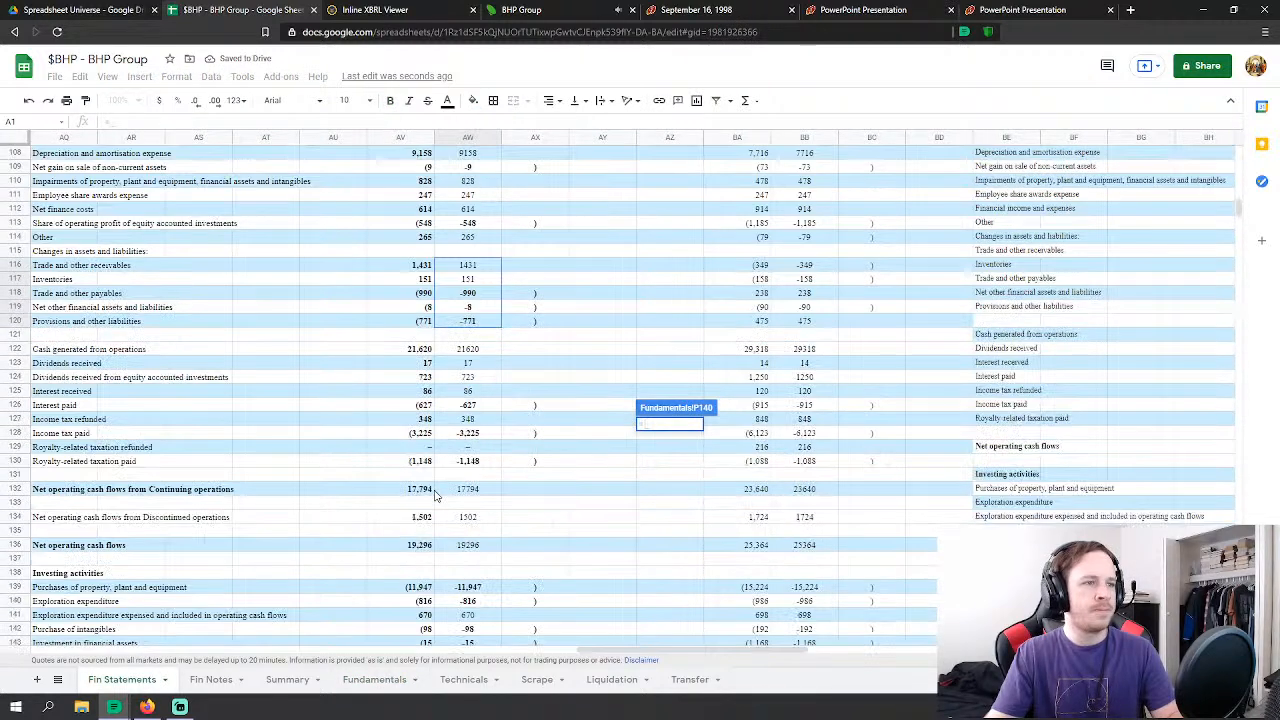
click(478, 519)
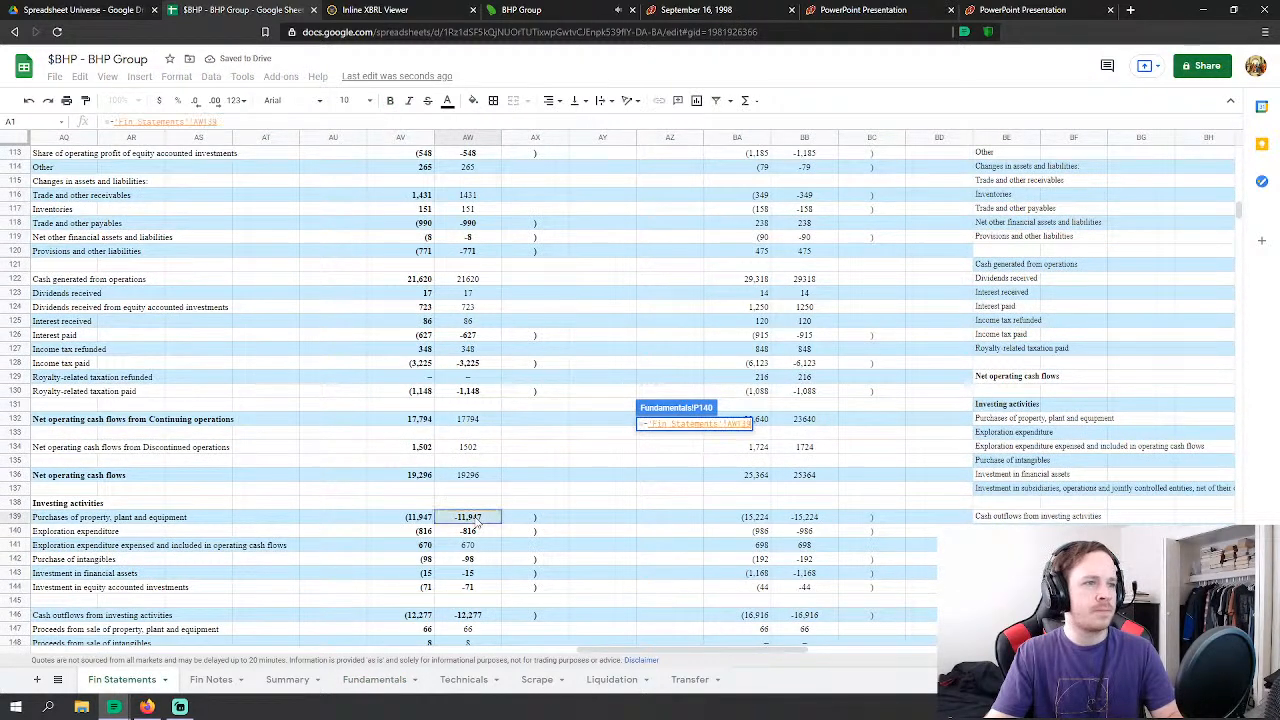
text(+)
click(481, 532)
text(-'Fin Statements'!AW140-)
click(480, 546)
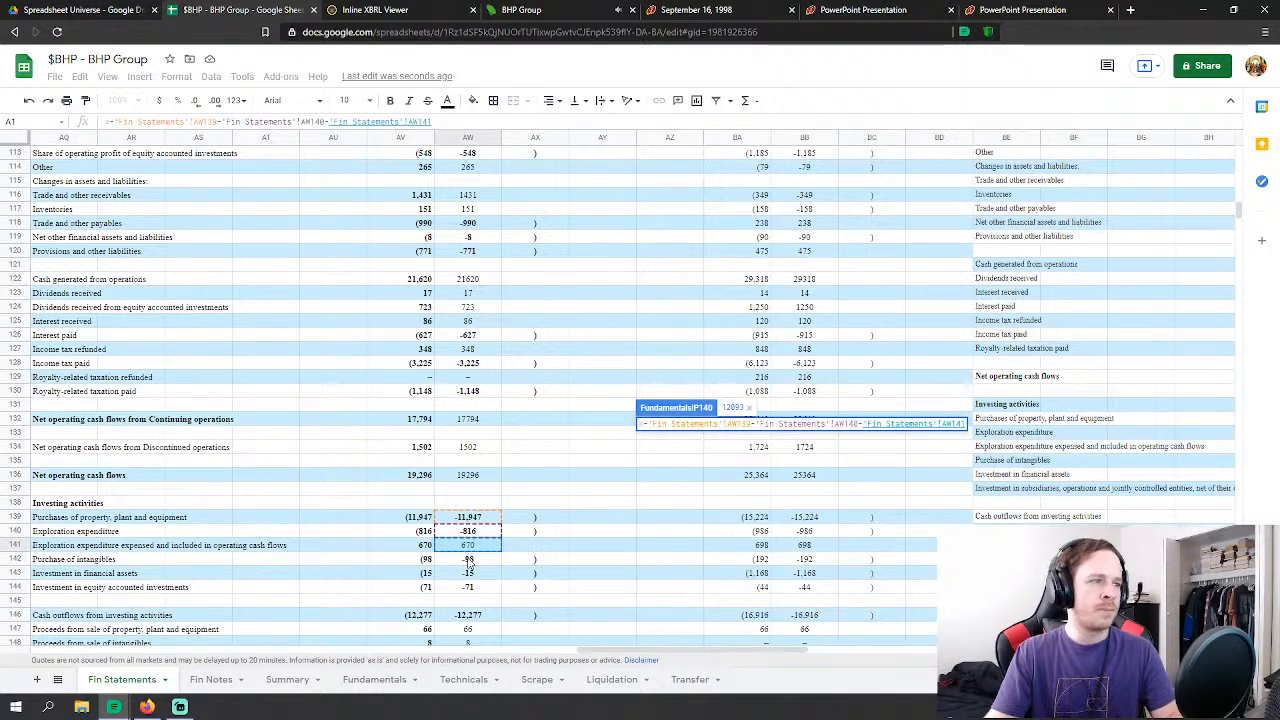
text(-)
click(468, 561)
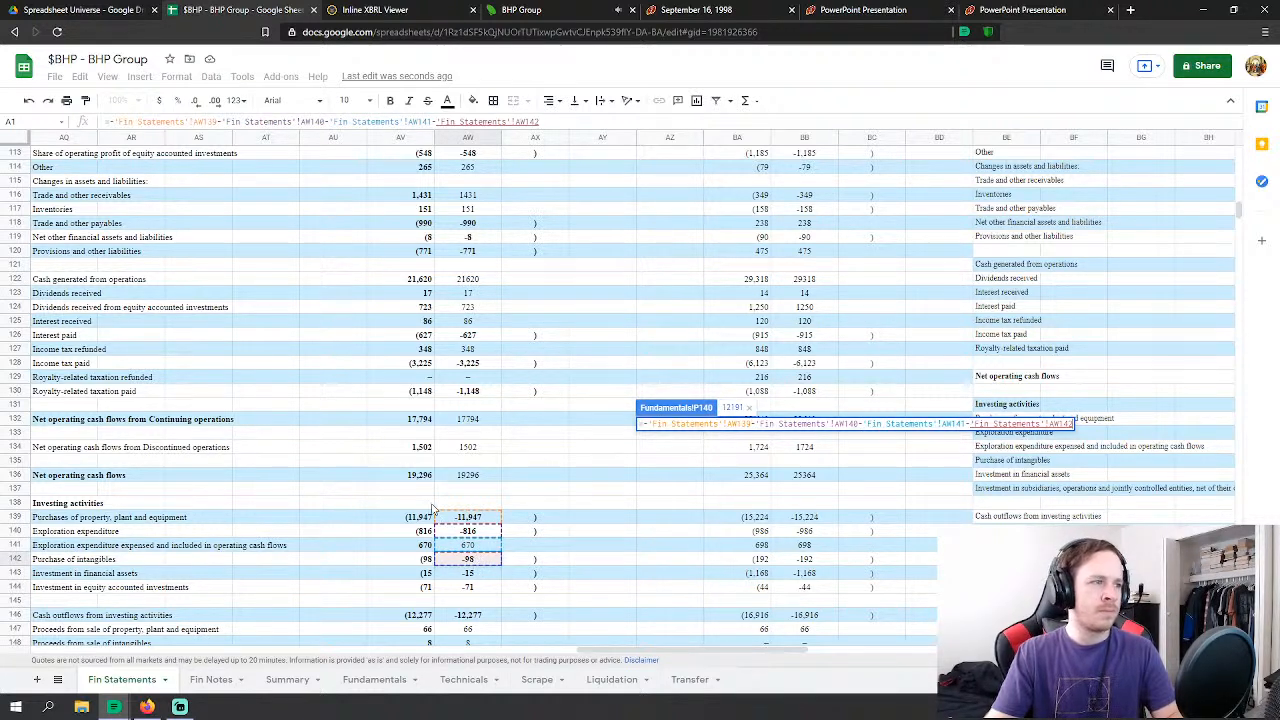
key(Return)
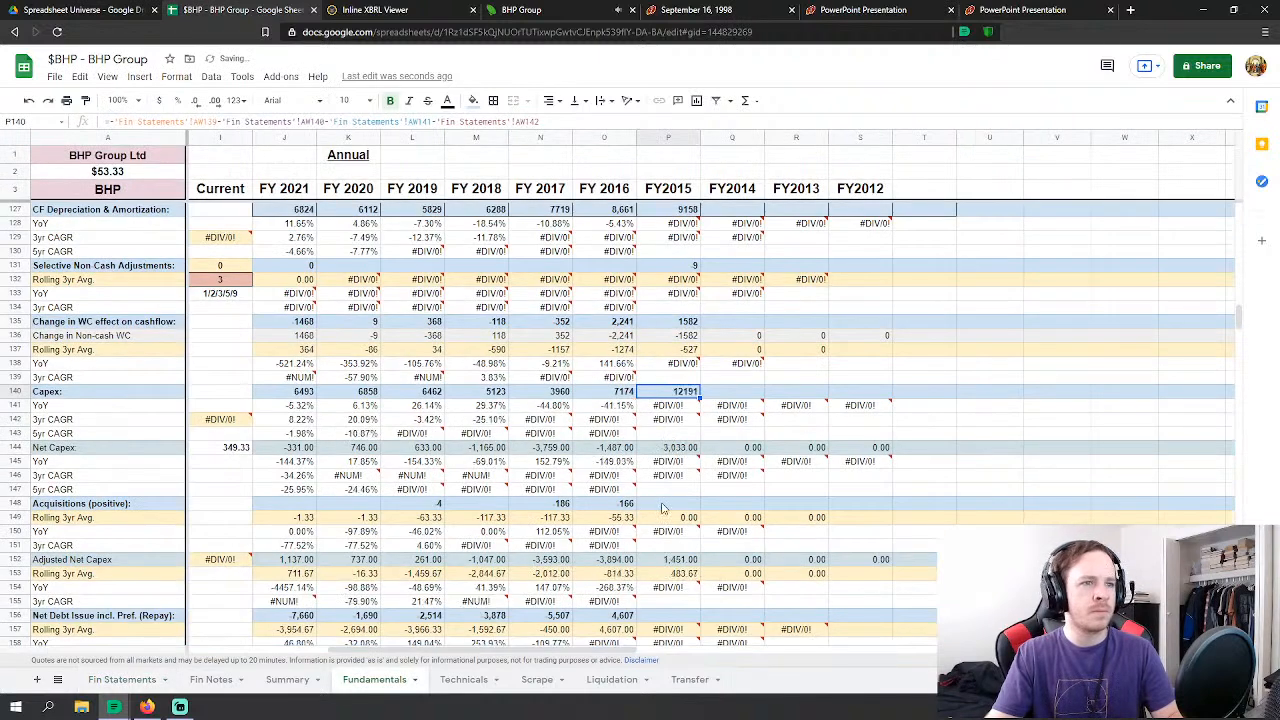
Step: Set the FY2015 Net Debt Issue to Fin Statements AW162+AW163+AW164+AW165, from interest bearing liability proceeds through ordinary share proceeds
click(661, 511)
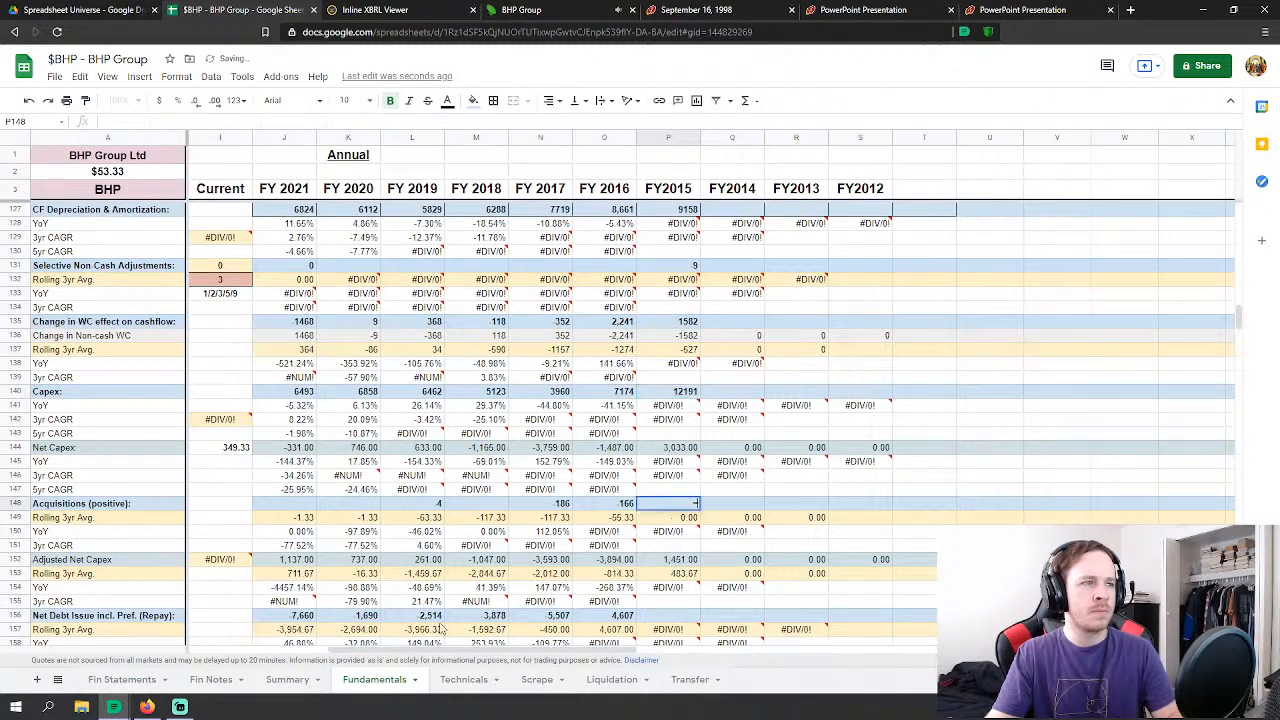
click(652, 615)
scroll(652, 620, down, 3)
text(=)
click(122, 679)
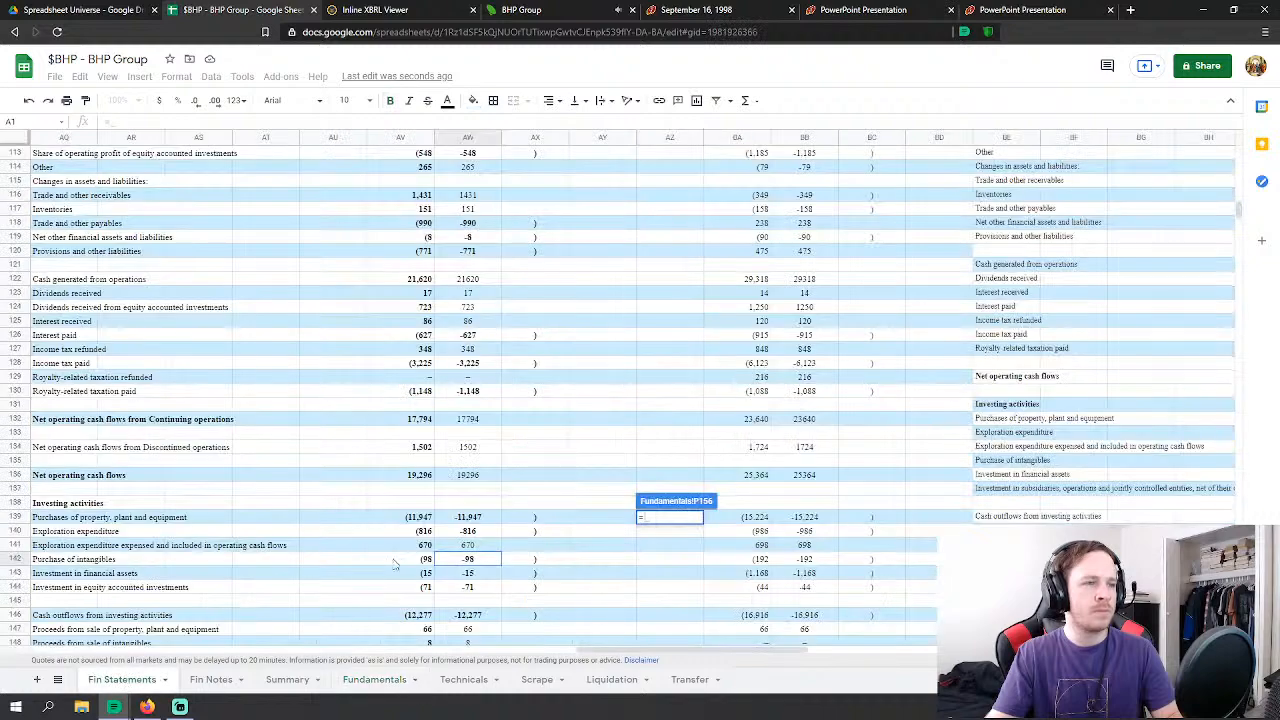
scroll(395, 565, down, 5)
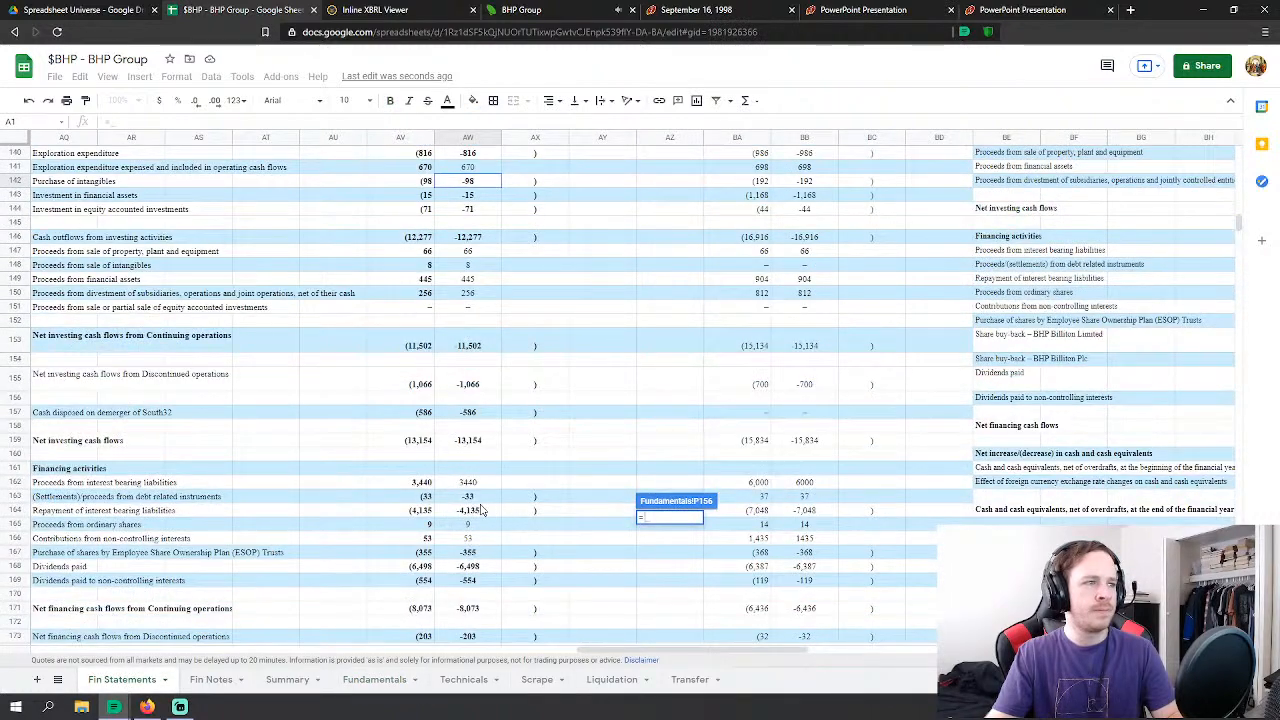
click(468, 484)
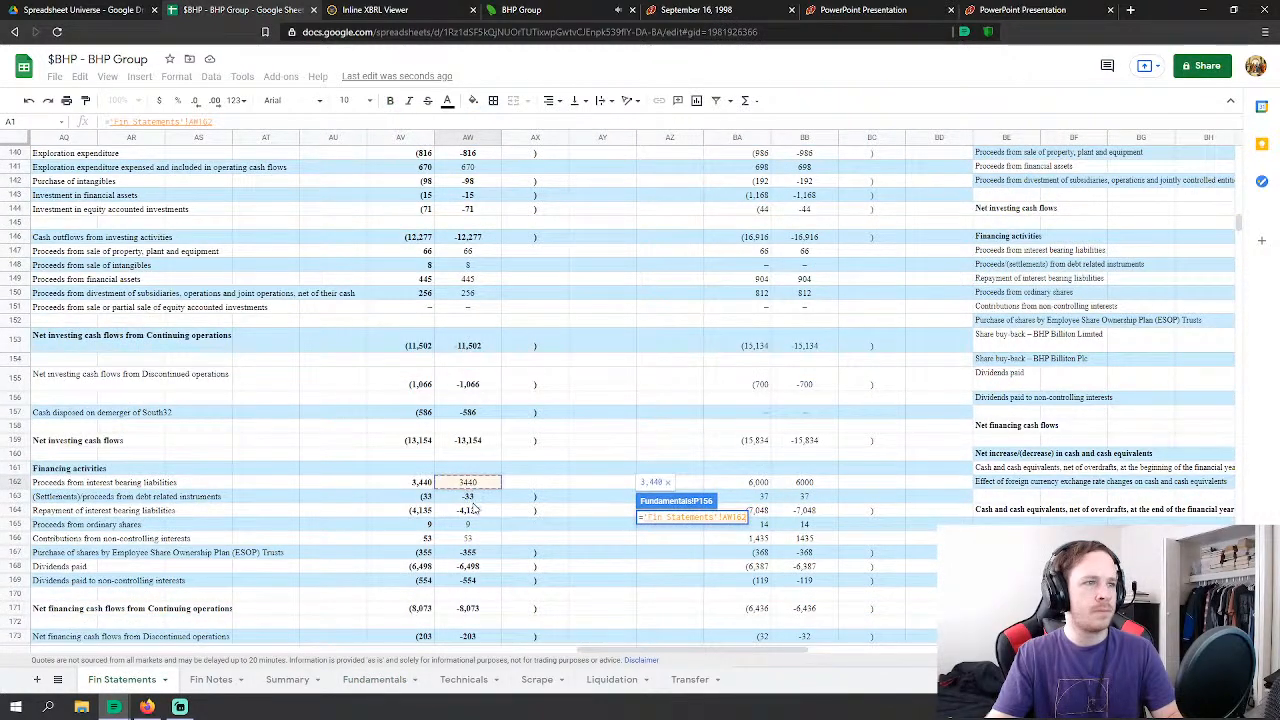
text(+)
click(478, 498)
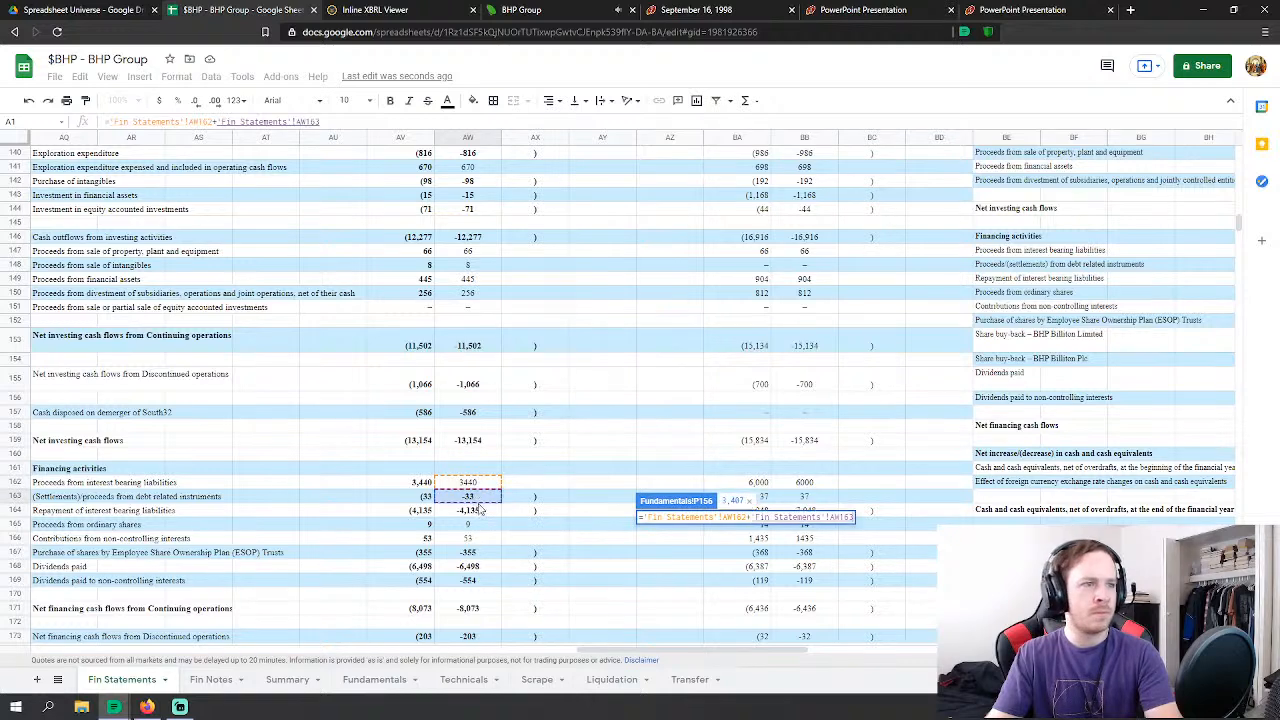
text(+)
click(478, 511)
text(+'Fin Statements'!AW164)
click(476, 525)
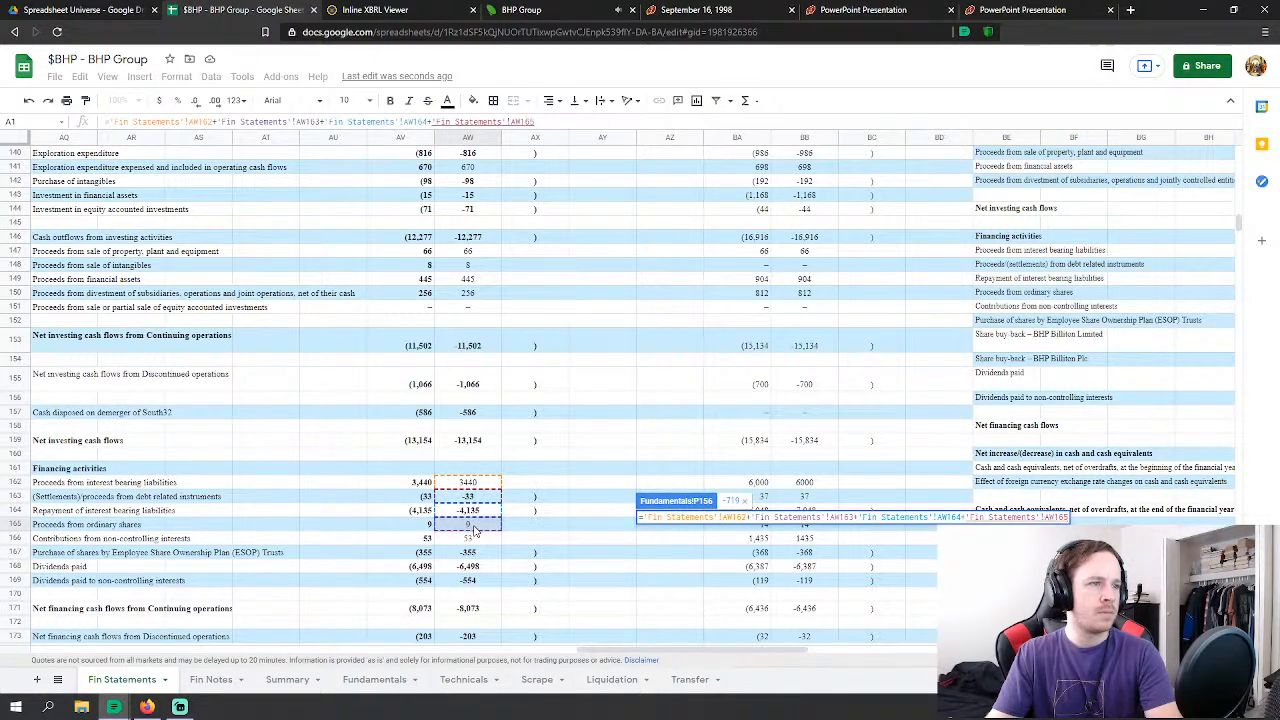
key(Return)
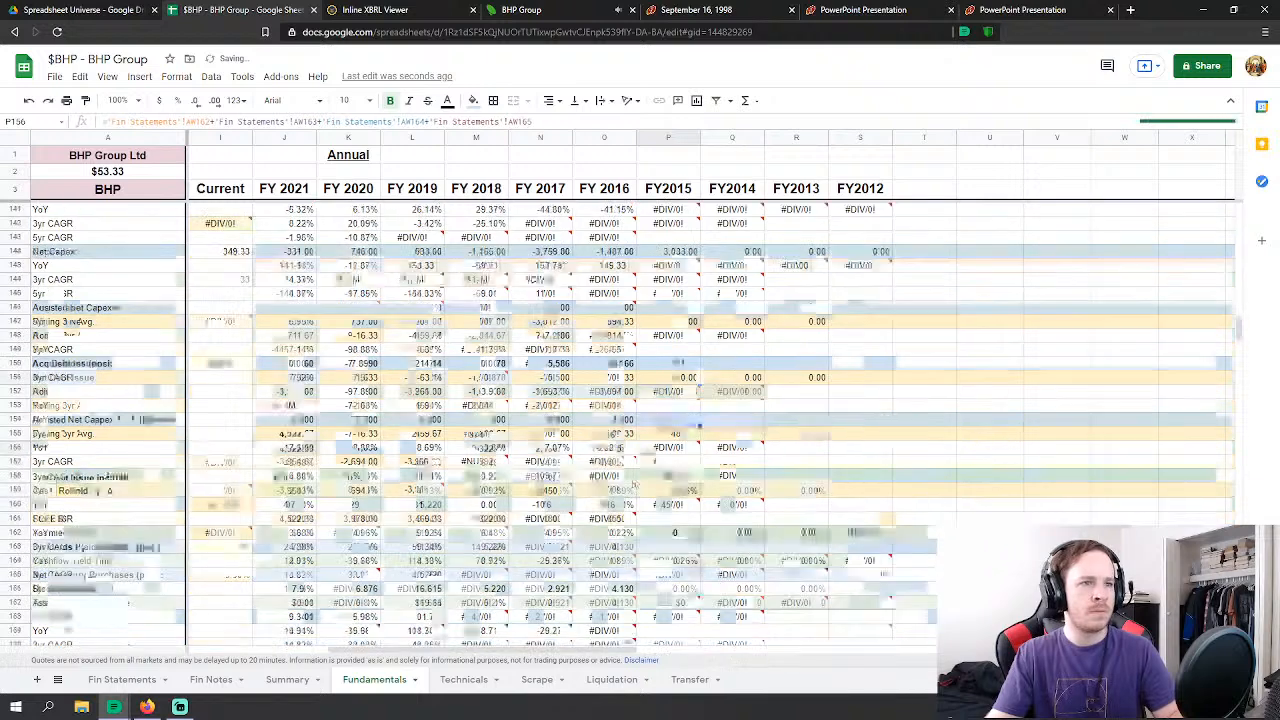
Step: Set the FY2015 Net Treasury Purchases to the negative of the 2015 proceeds from ordinary shares in Fin Statements AW165
scroll(634, 485, down, 1)
click(674, 504)
text(=)
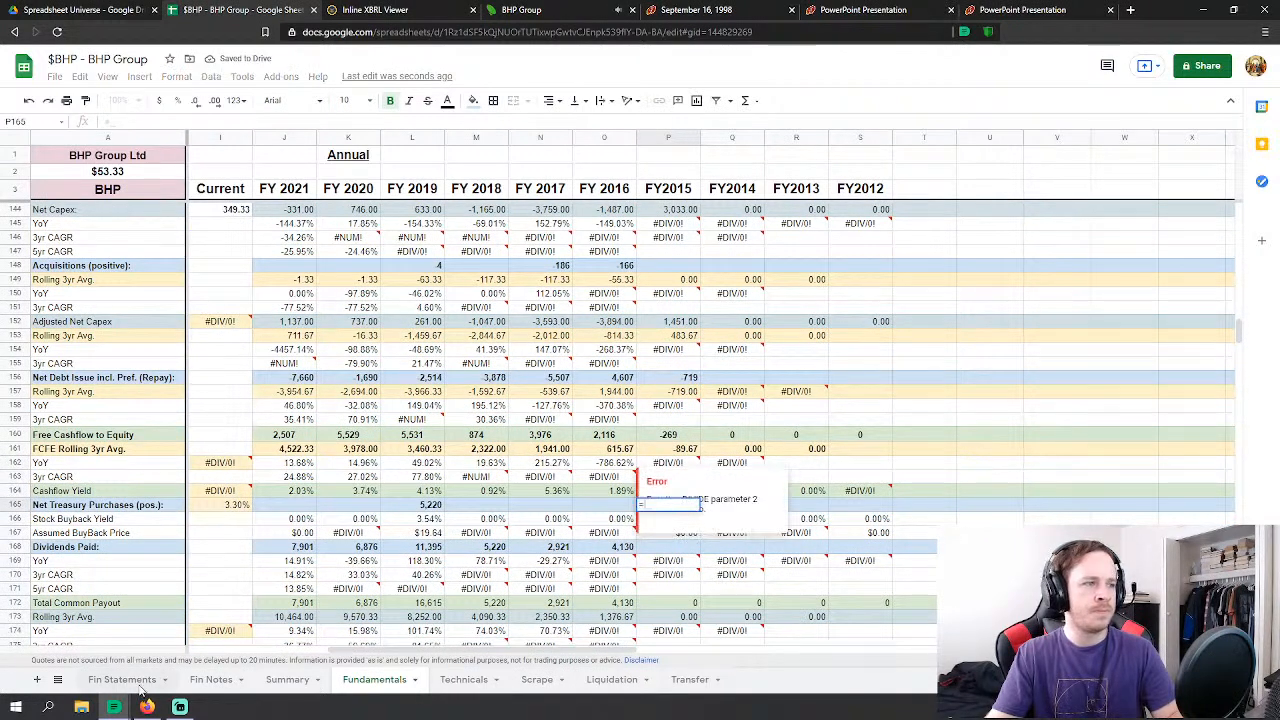
click(140, 686)
click(487, 527)
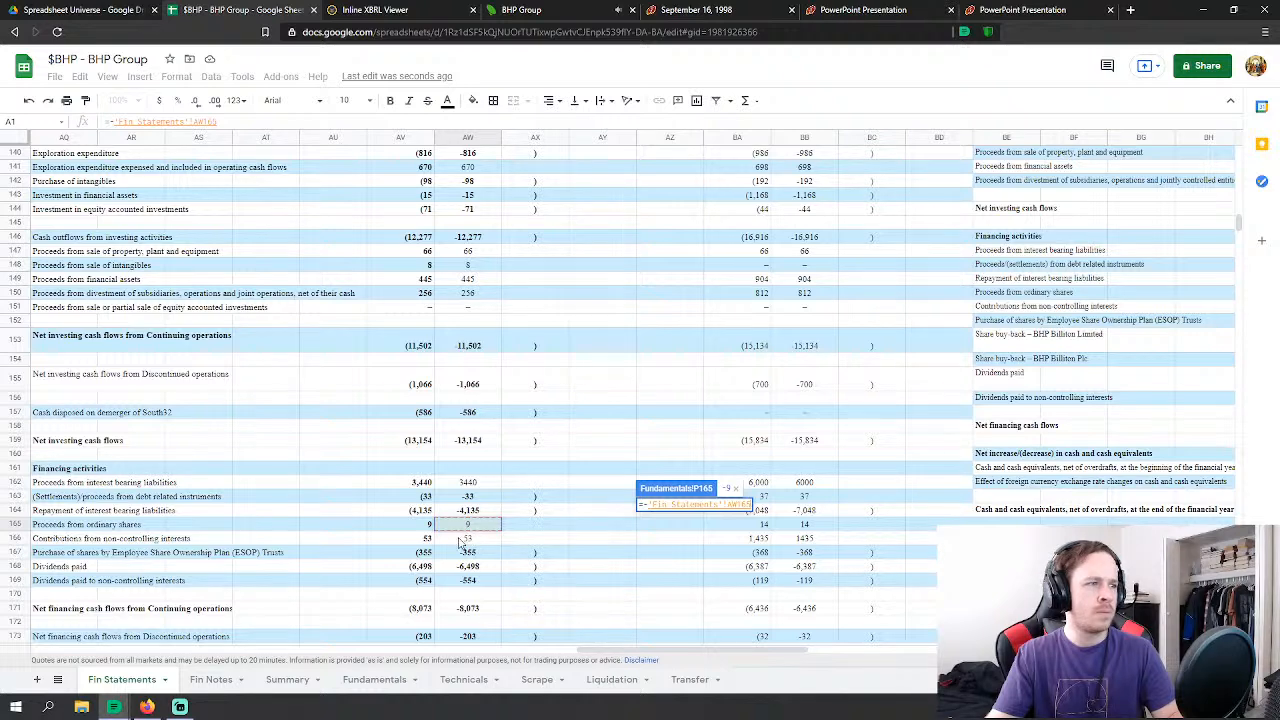
key(Return)
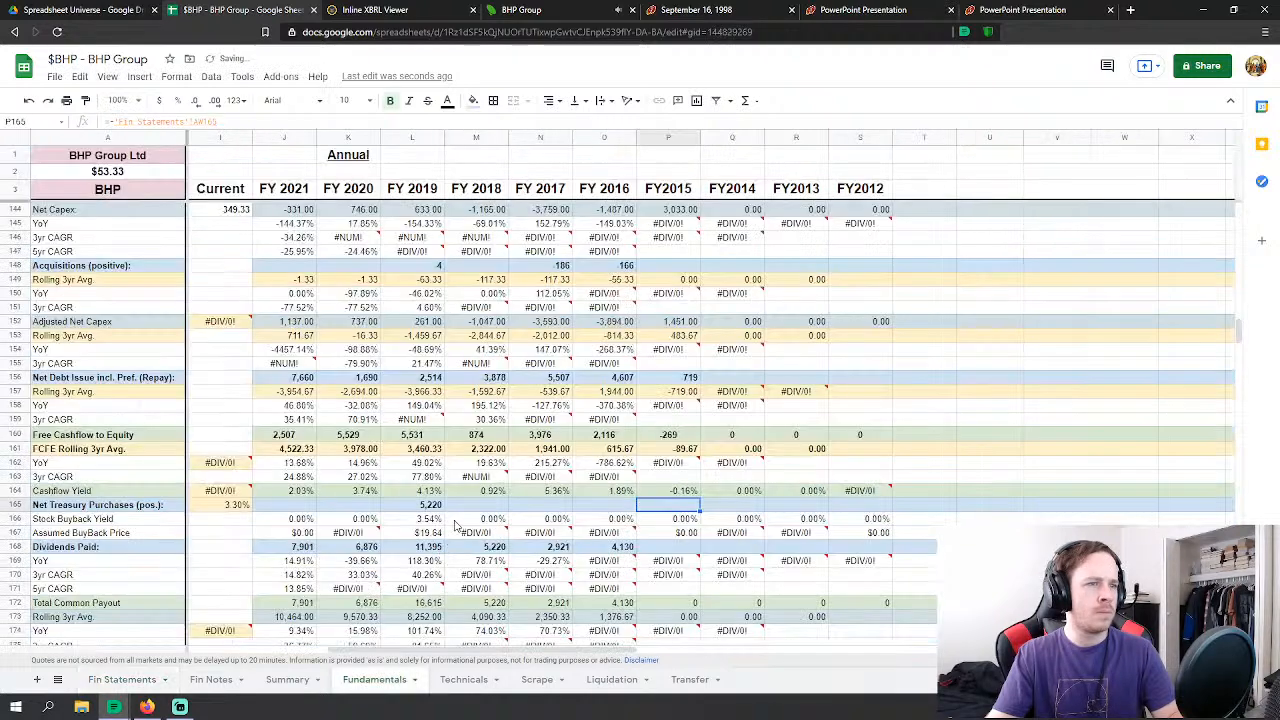
Step: Set the FY2015 Dividends Paid to the negative of the 2015 dividends paid line in Fin Statements AW168
key(Down)
key(Down)
text(=)
click(104, 678)
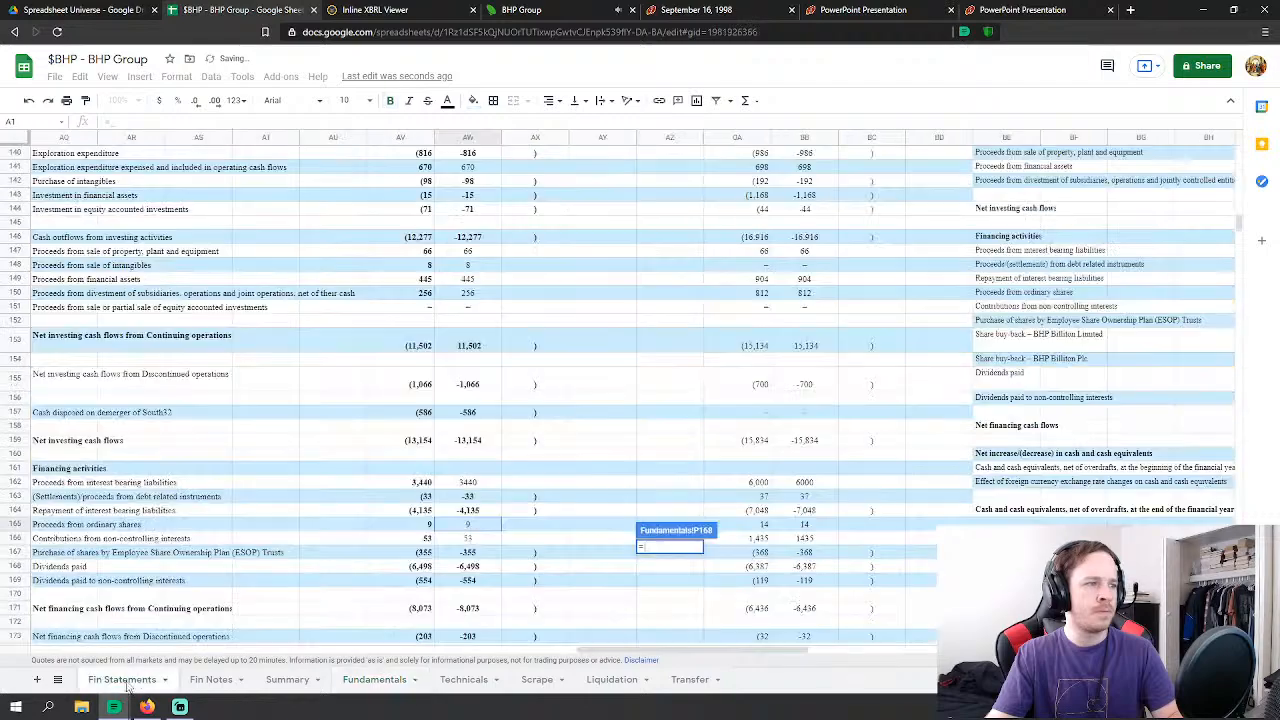
click(470, 566)
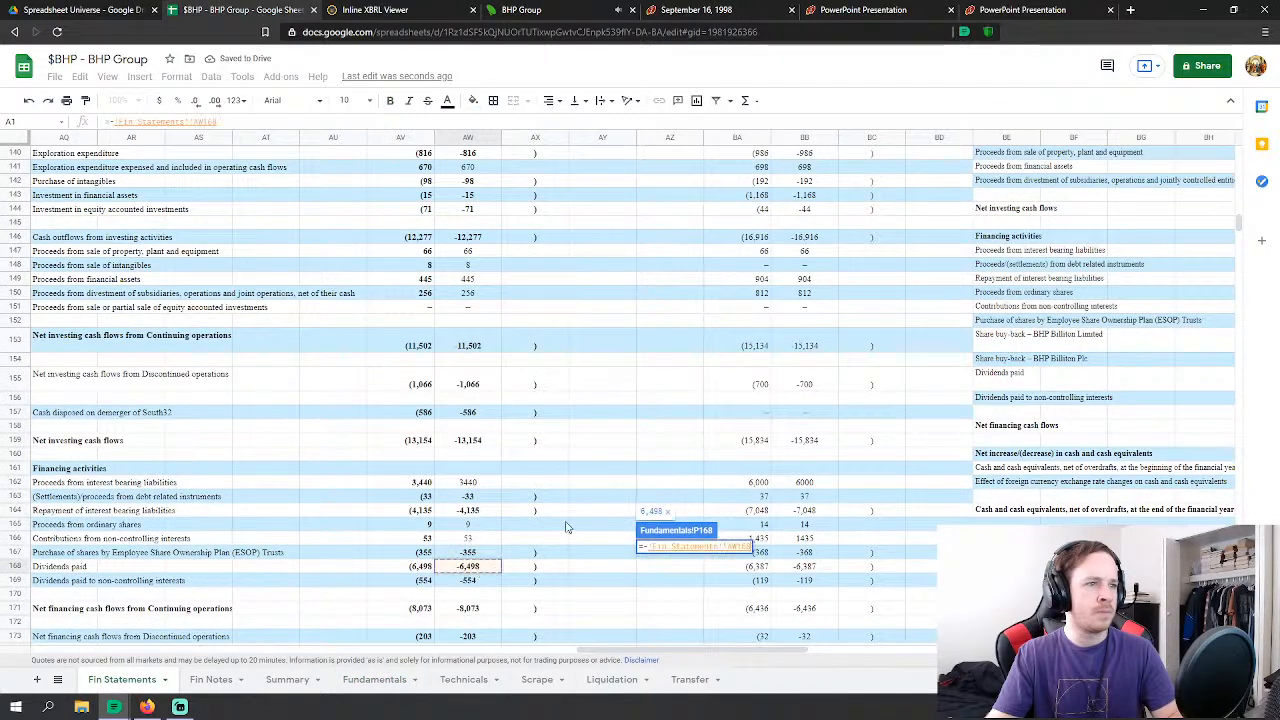
scroll(478, 570, down, 1)
key(Return)
Step: In the Balance Sheets section, link the FY2015 Cash & Equivalents to the 2015 cash and cash equivalents in Fin Statements AW191
scroll(788, 415, down, 12)
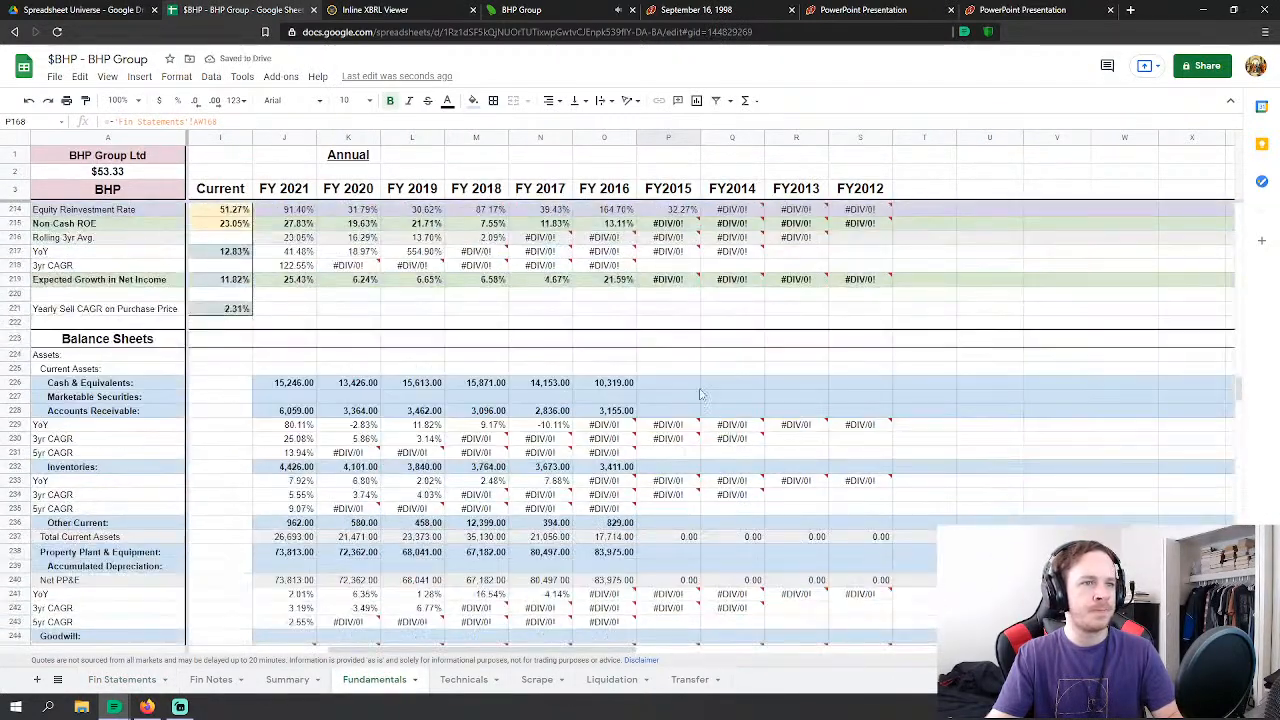
click(690, 383)
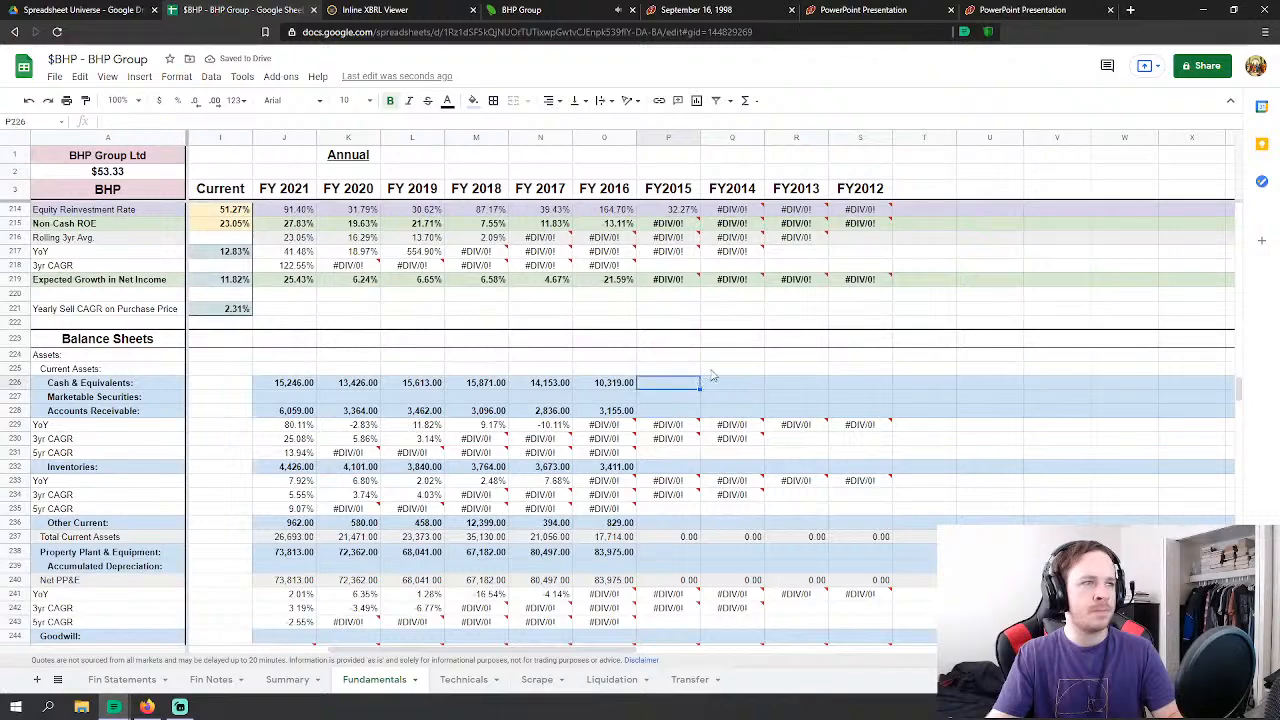
scroll(668, 410, down, 2)
text(=)
click(122, 679)
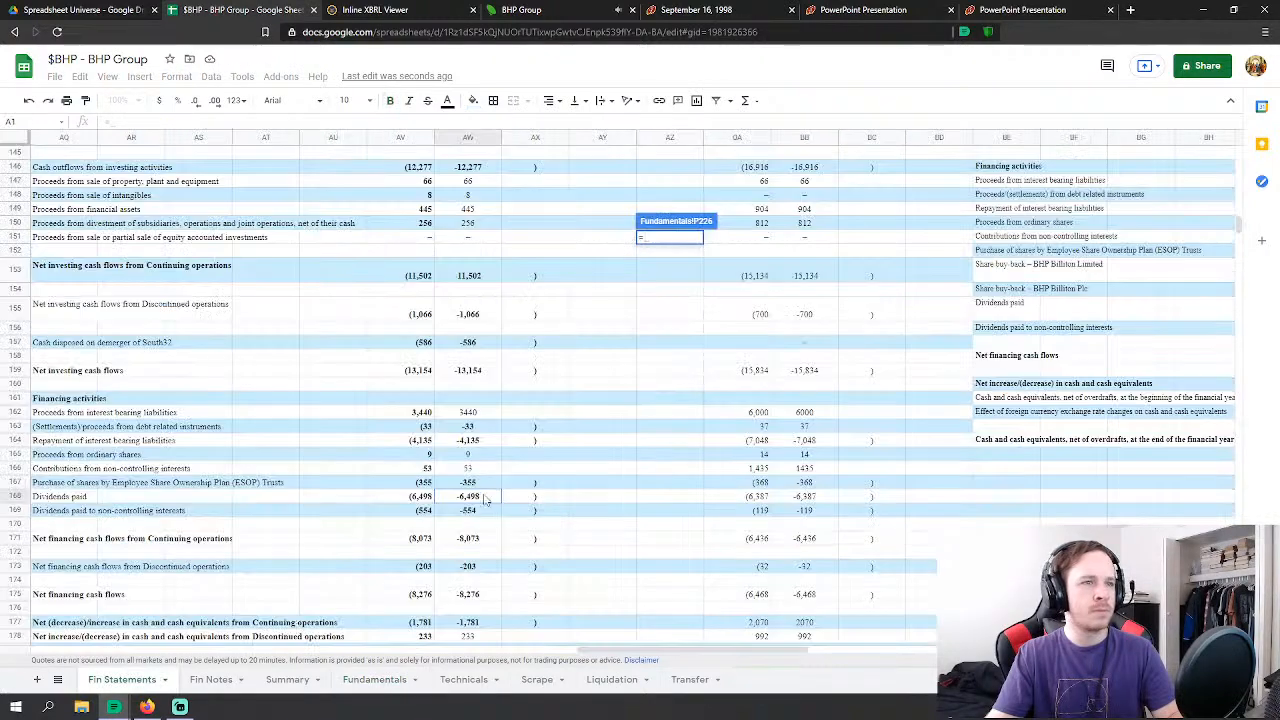
scroll(486, 500, down, 4)
scroll(490, 429, down, 2)
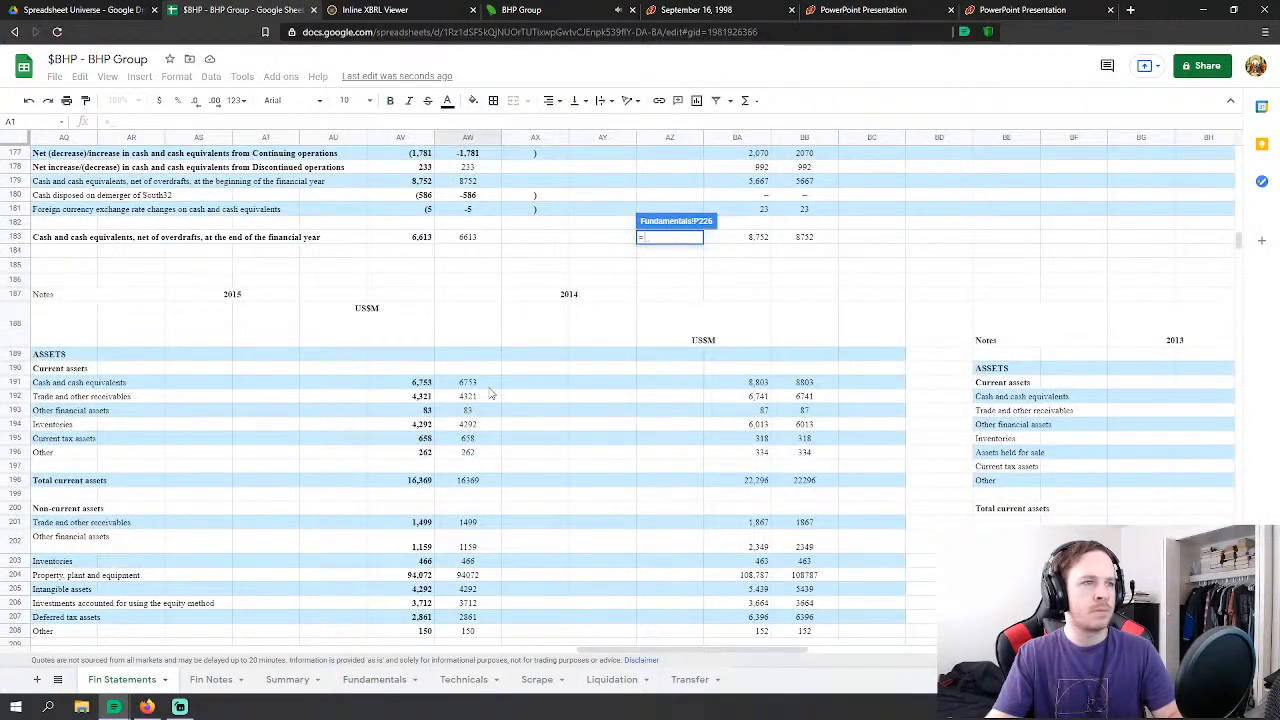
click(488, 386)
key(Return)
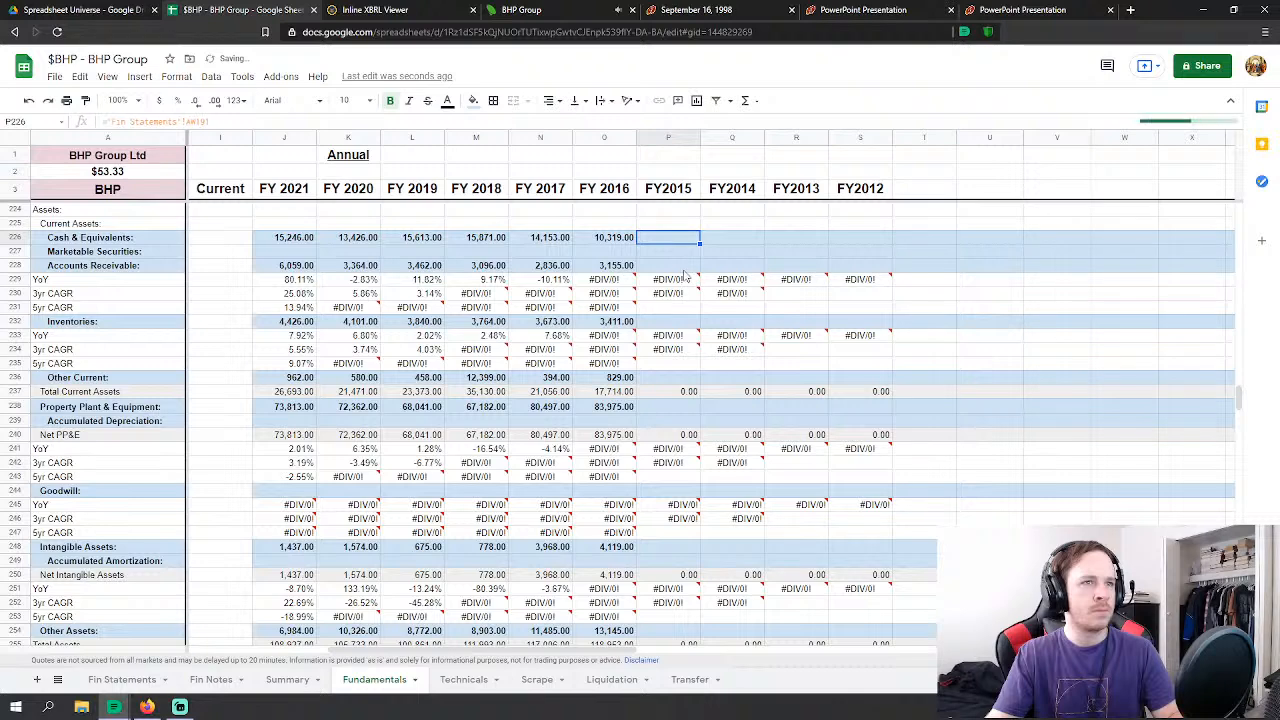
Step: Link the FY2015 Accounts Receivable to the 2015 current trade and other receivables in Fin Statements AW192
click(686, 266)
text(=)
click(122, 679)
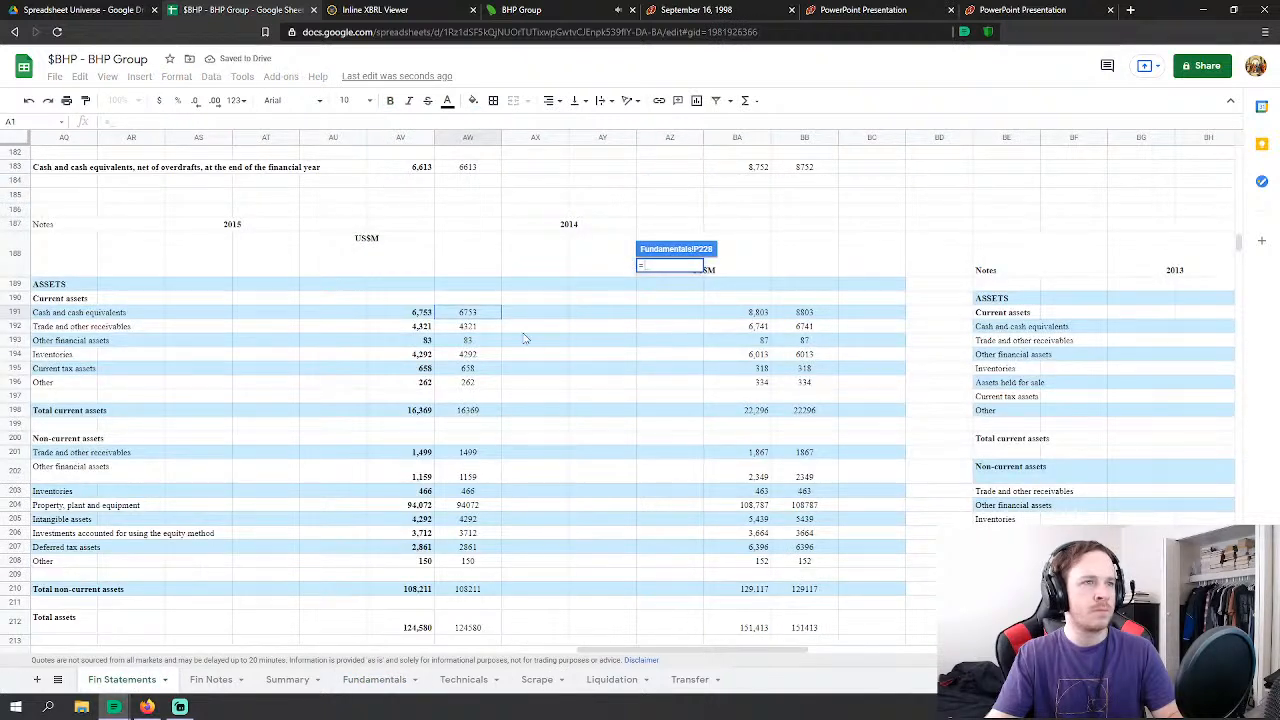
click(470, 327)
key(Return)
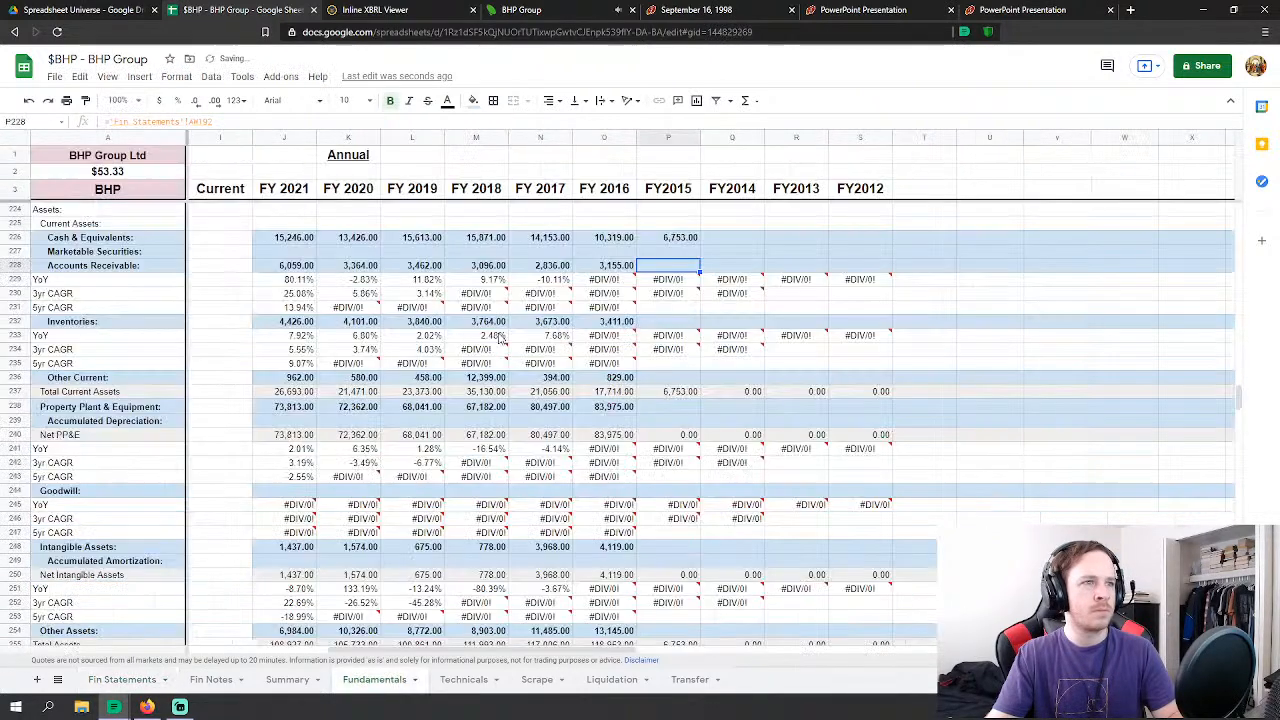
Step: Link the FY2015 Inventories to the 2015 current inventories in Fin Statements AW194
click(668, 321)
text(=)
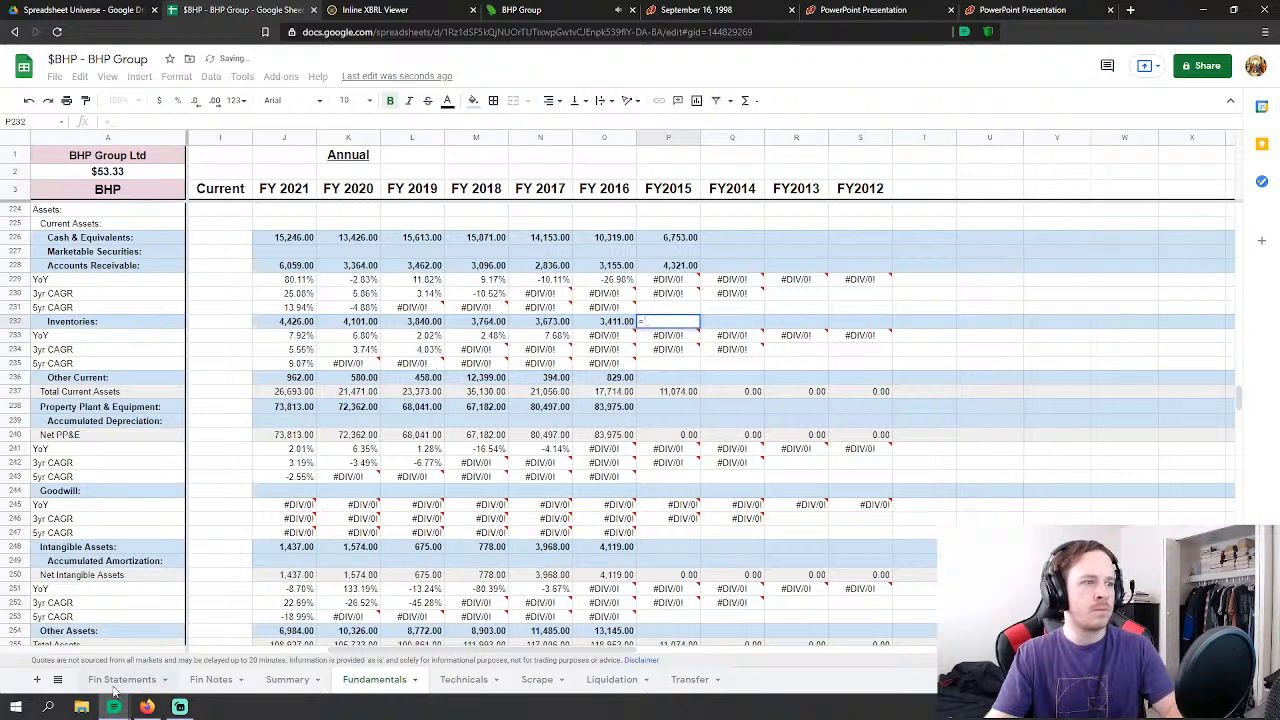
click(122, 679)
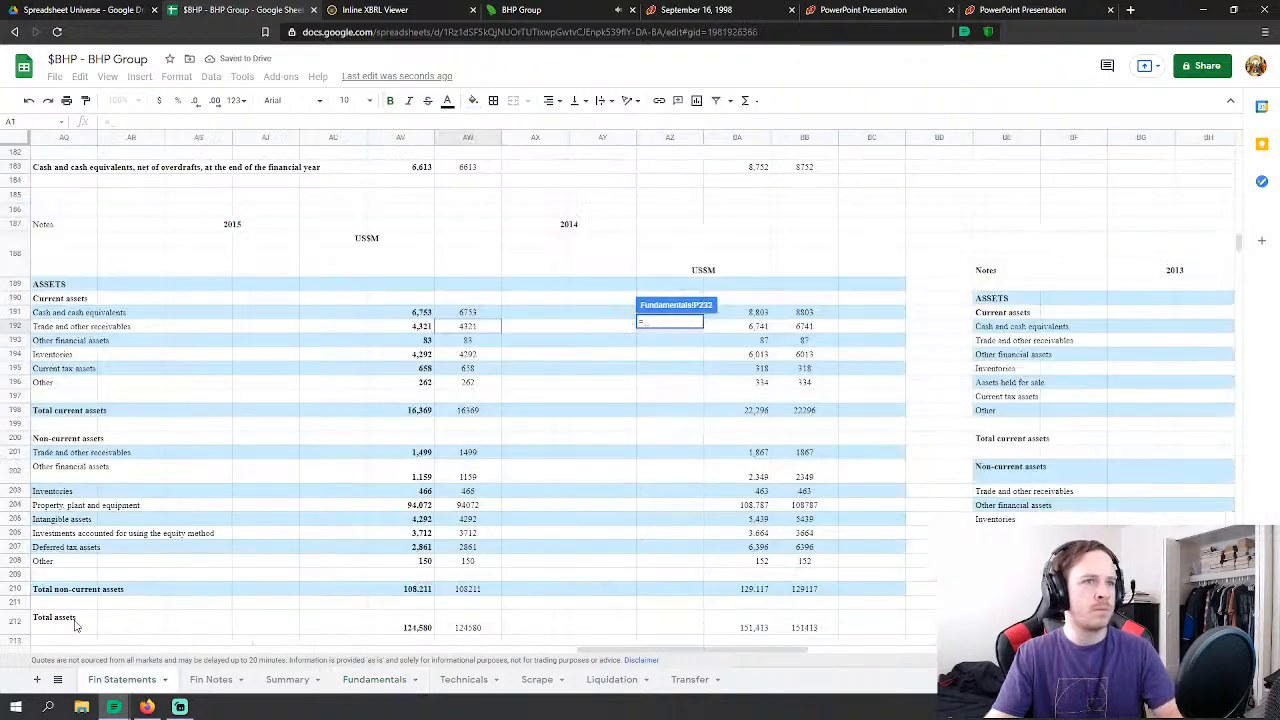
click(470, 355)
key(Return)
Step: Set the FY2015 Other Current assets to Fin Statements AW193+AW195+AW196, covering other financial assets, current tax assets and other
click(668, 377)
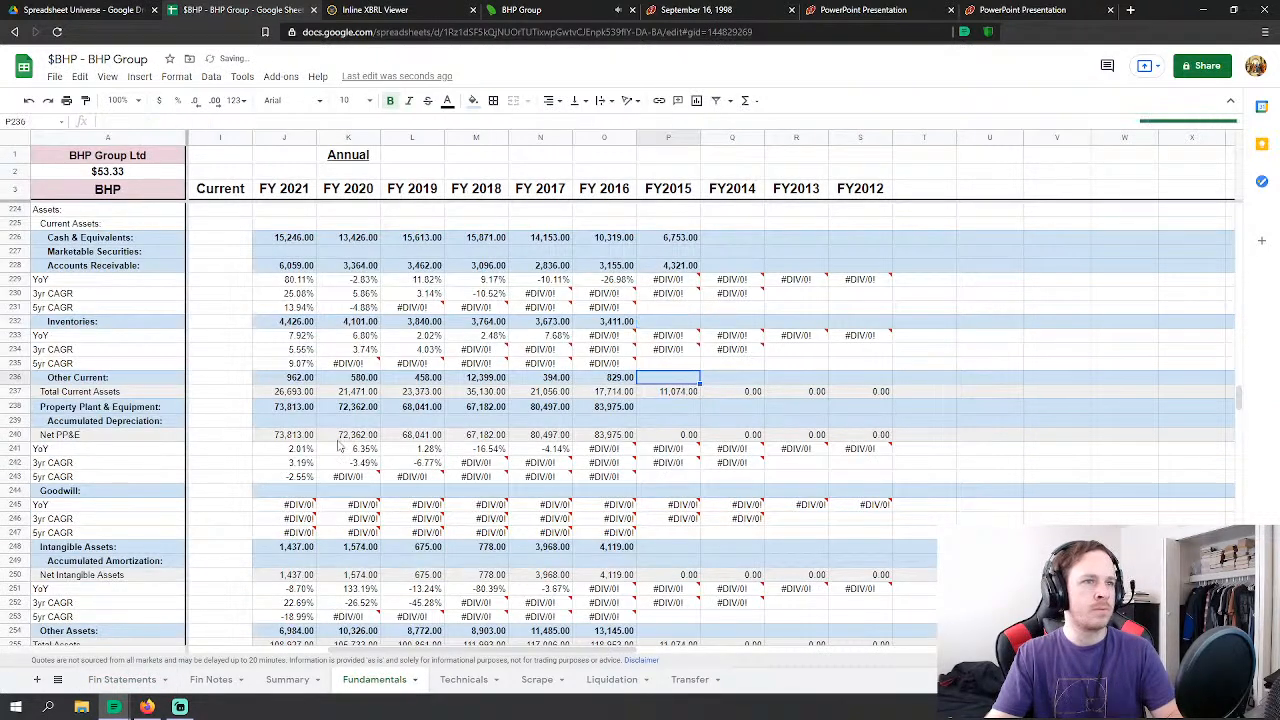
text(=)
click(122, 679)
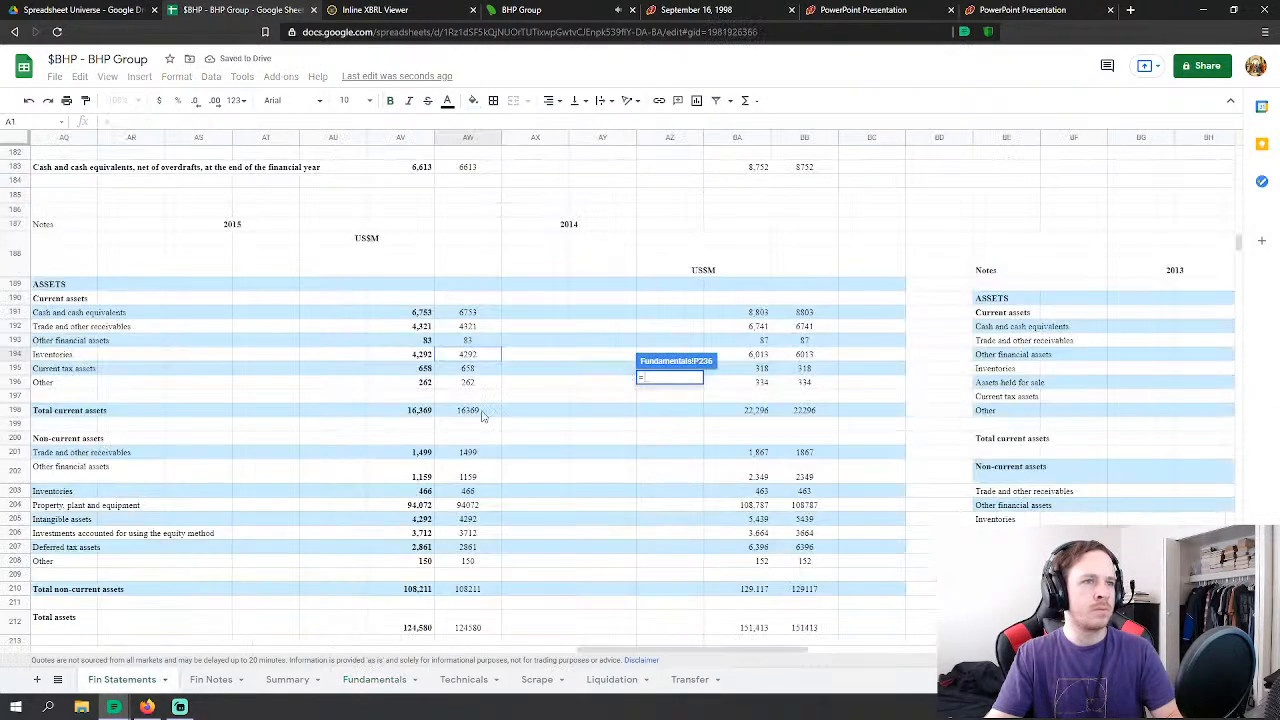
click(476, 341)
text(+)
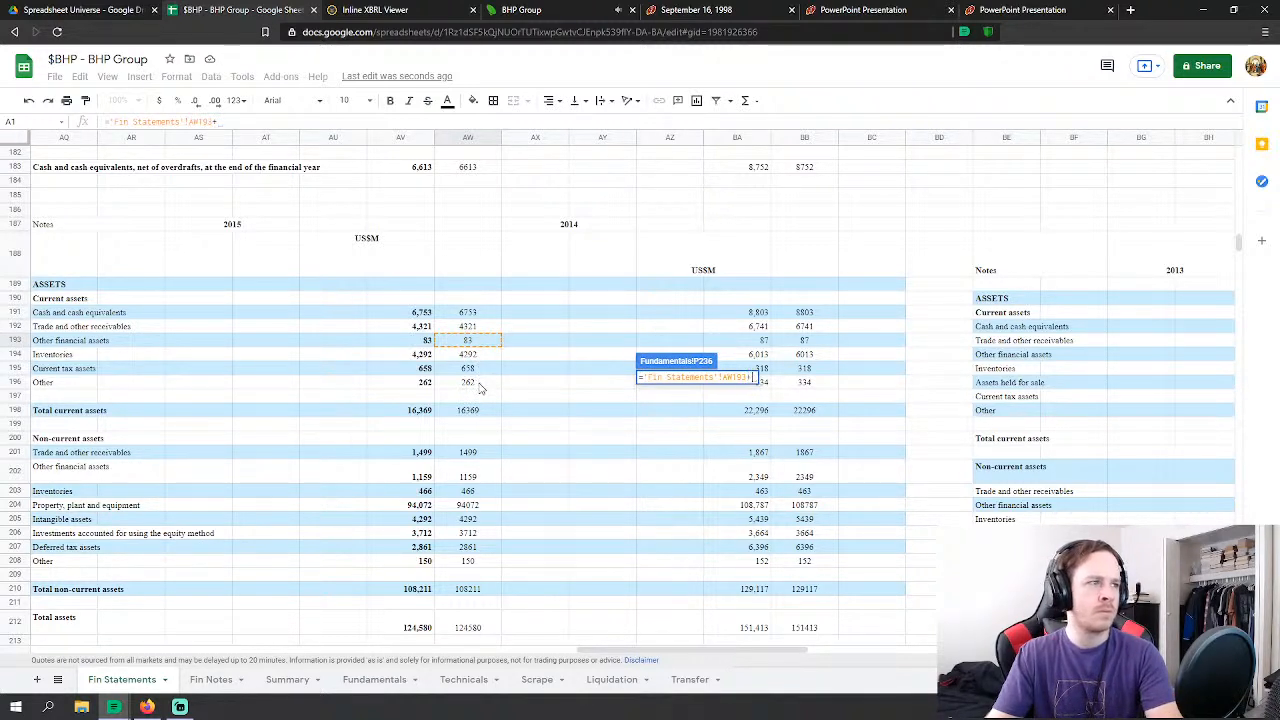
click(478, 369)
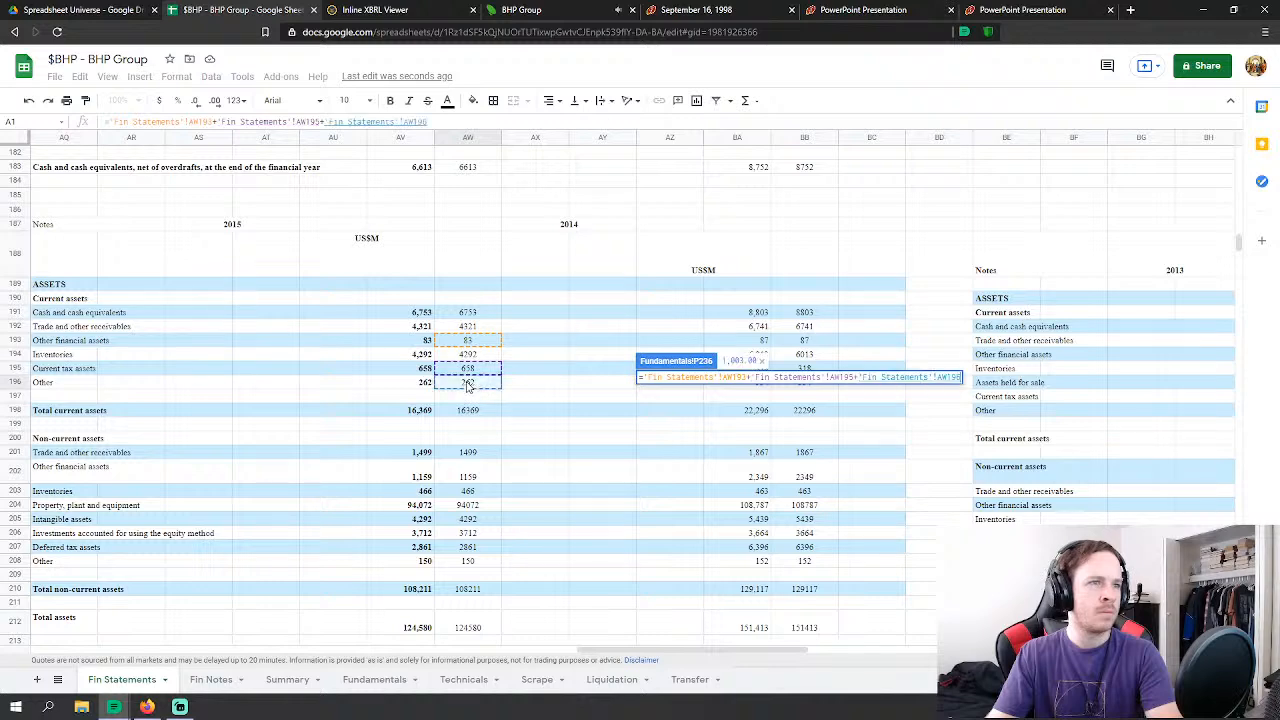
key(Return)
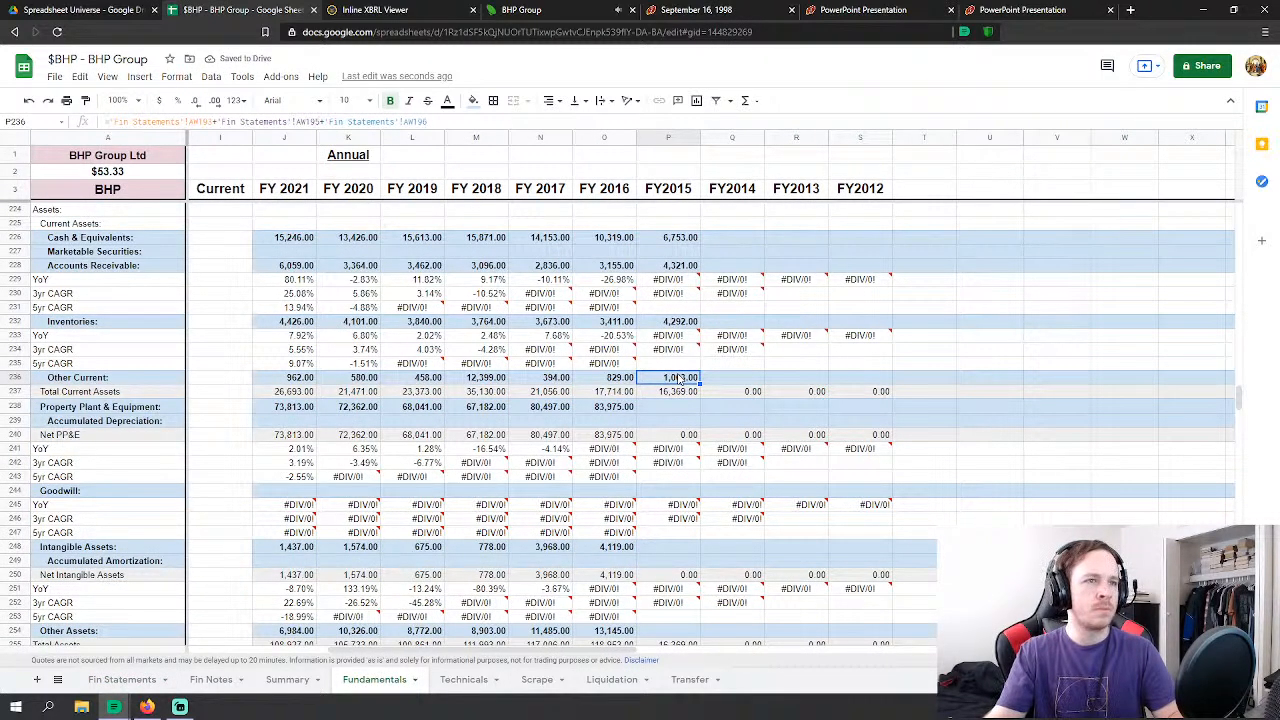
Step: Link the FY2015 Property Plant & Equipment to the 2015 property, plant and equipment in Fin Statements AW204
click(688, 407)
text(=)
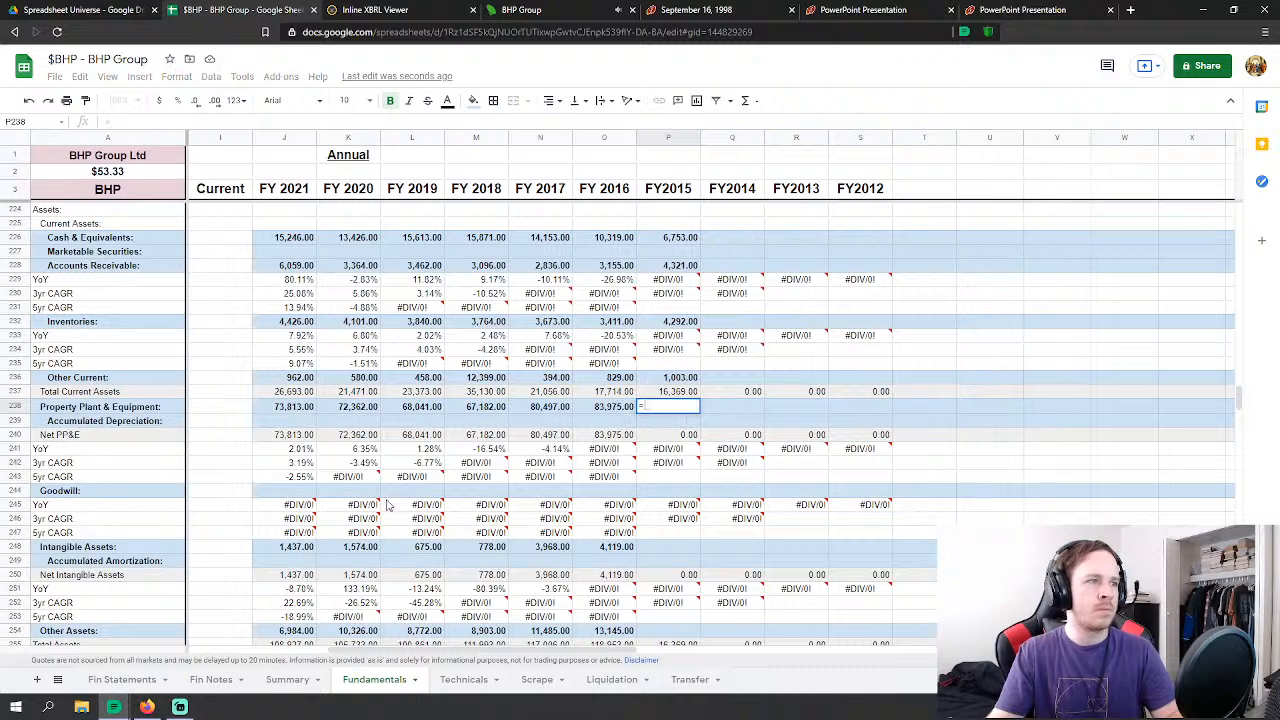
click(122, 680)
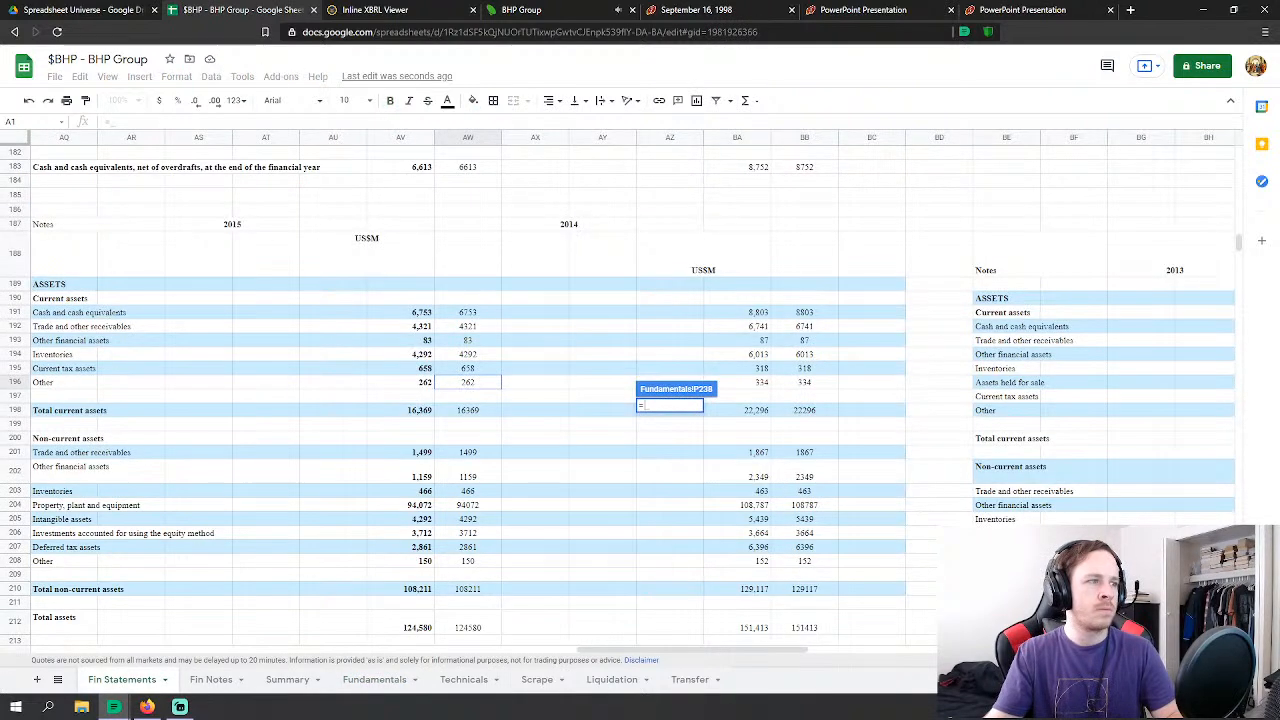
click(468, 505)
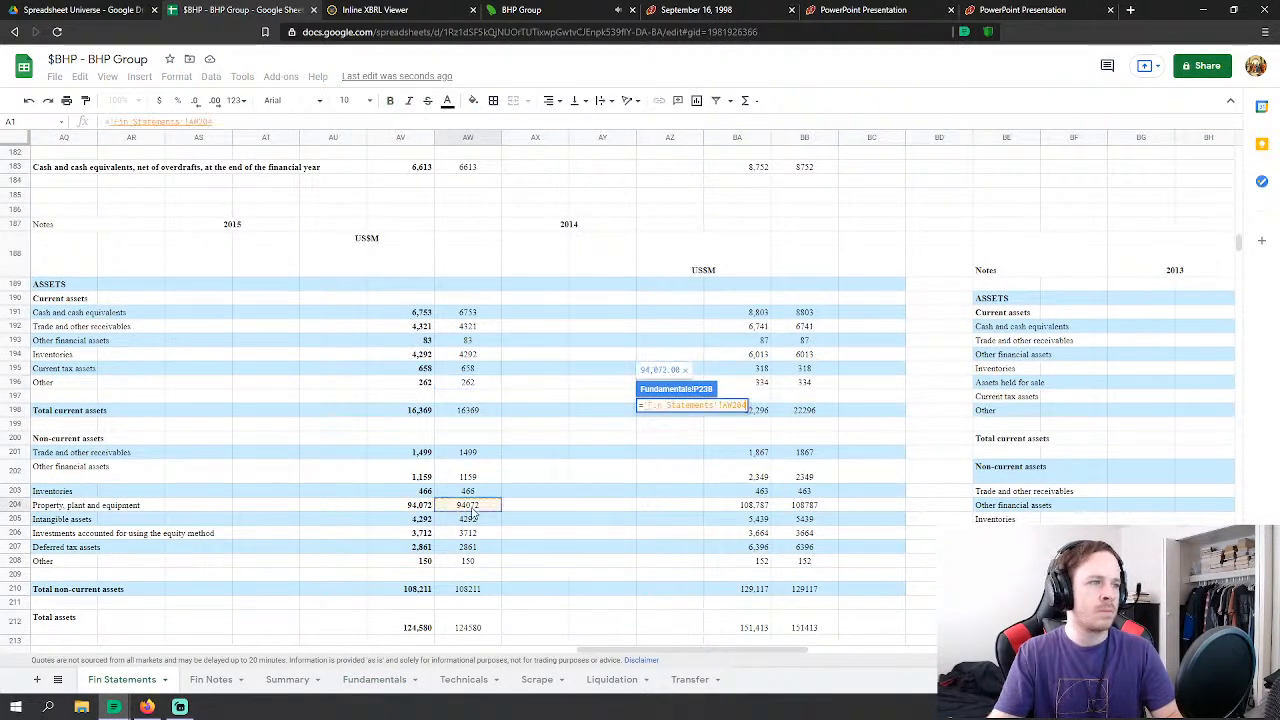
key(Return)
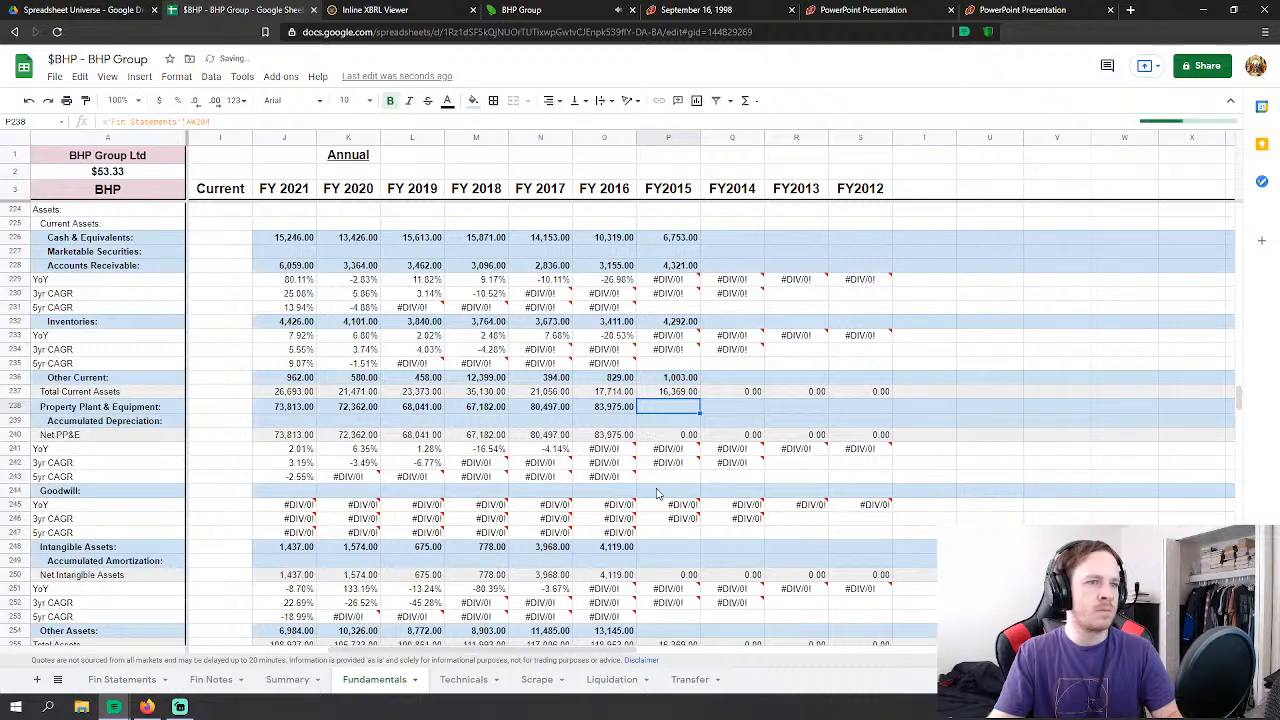
Step: Link the FY2015 Intangible Assets to the 2015 intangible assets in Fin Statements AW205
click(664, 547)
text(=)
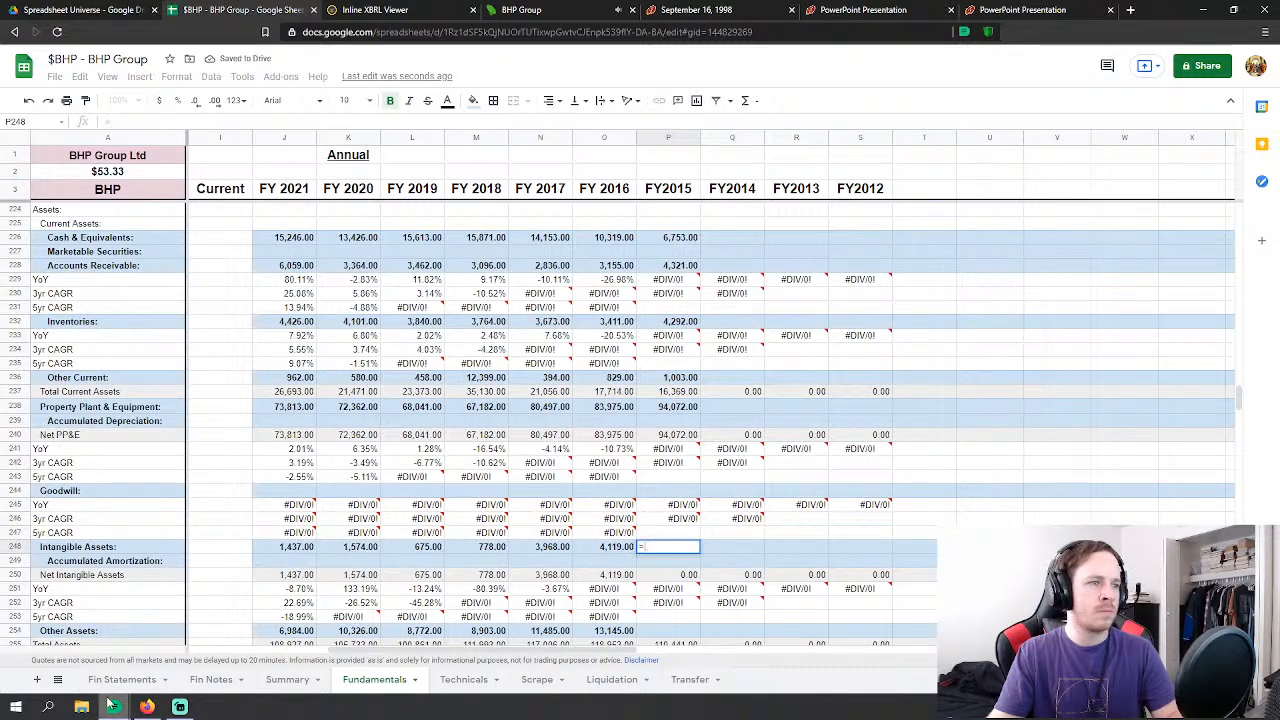
click(122, 679)
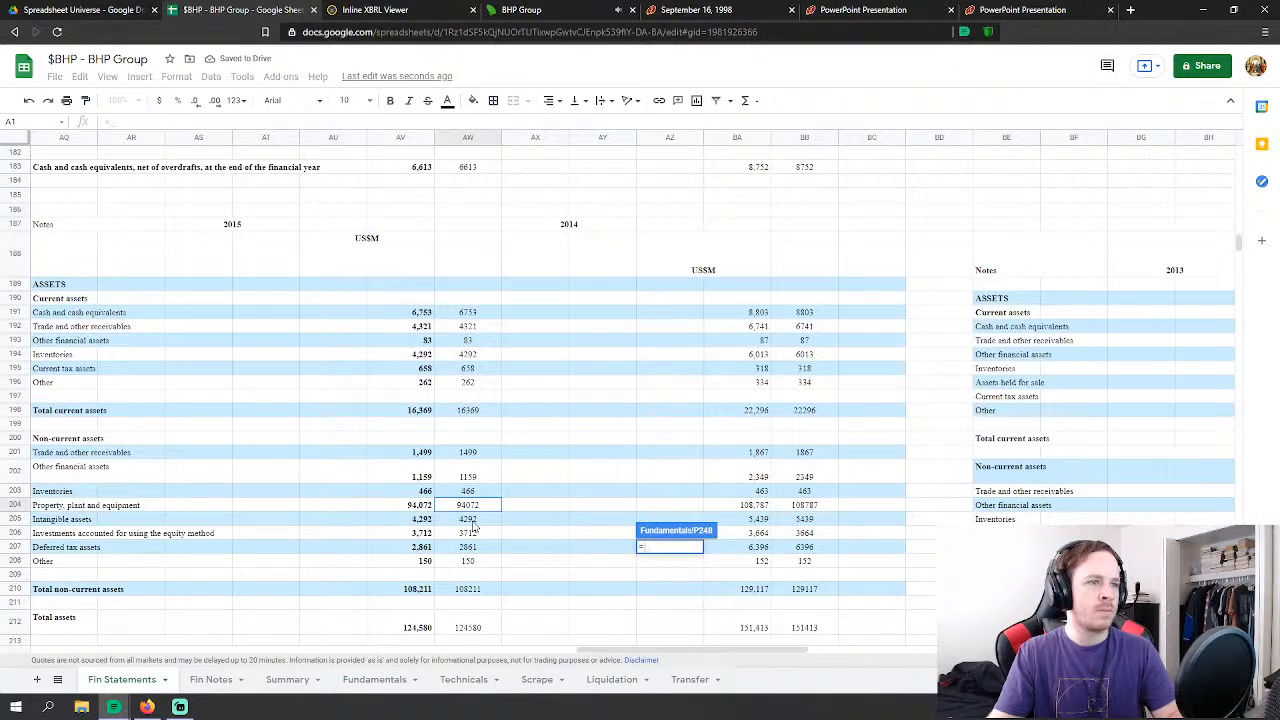
click(472, 521)
key(Return)
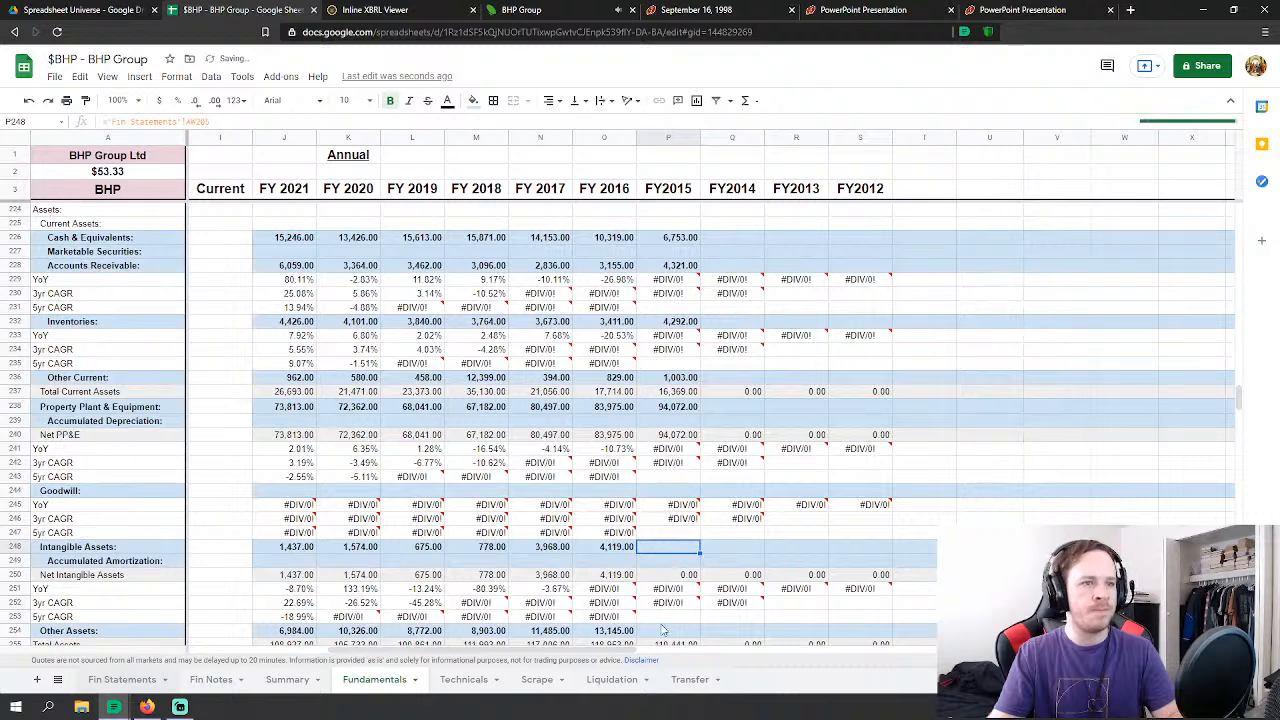
Step: Set the FY2015 Other Assets to Fin Statements AW202+AW206+AW207+AW208+AW201+AW203, the non-current assets other than property and intangibles
click(668, 631)
text(=)
click(122, 679)
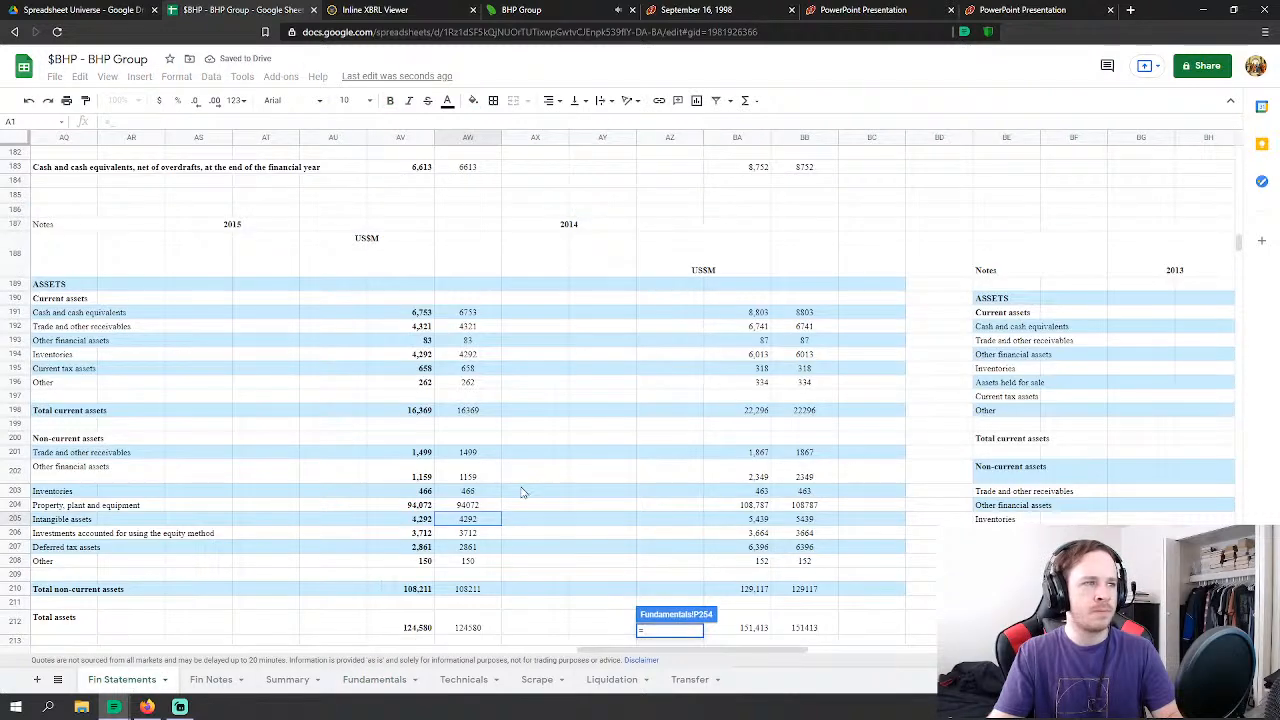
click(471, 477)
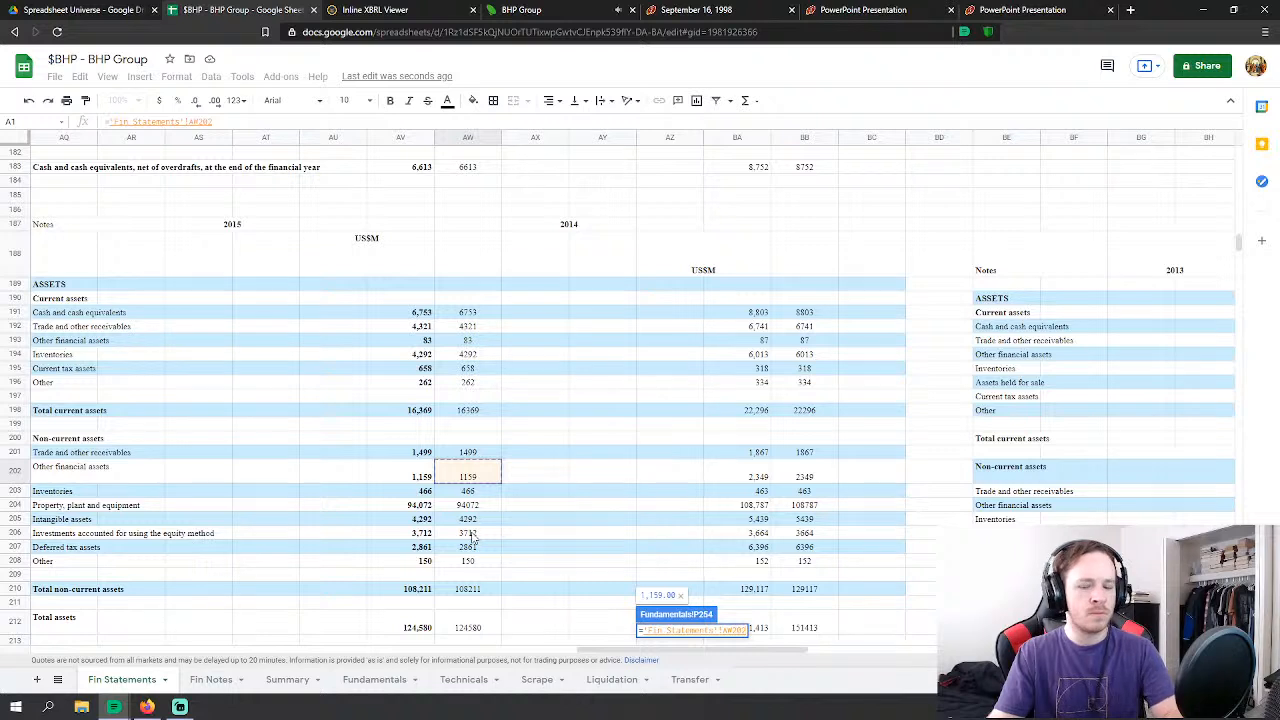
text(+)
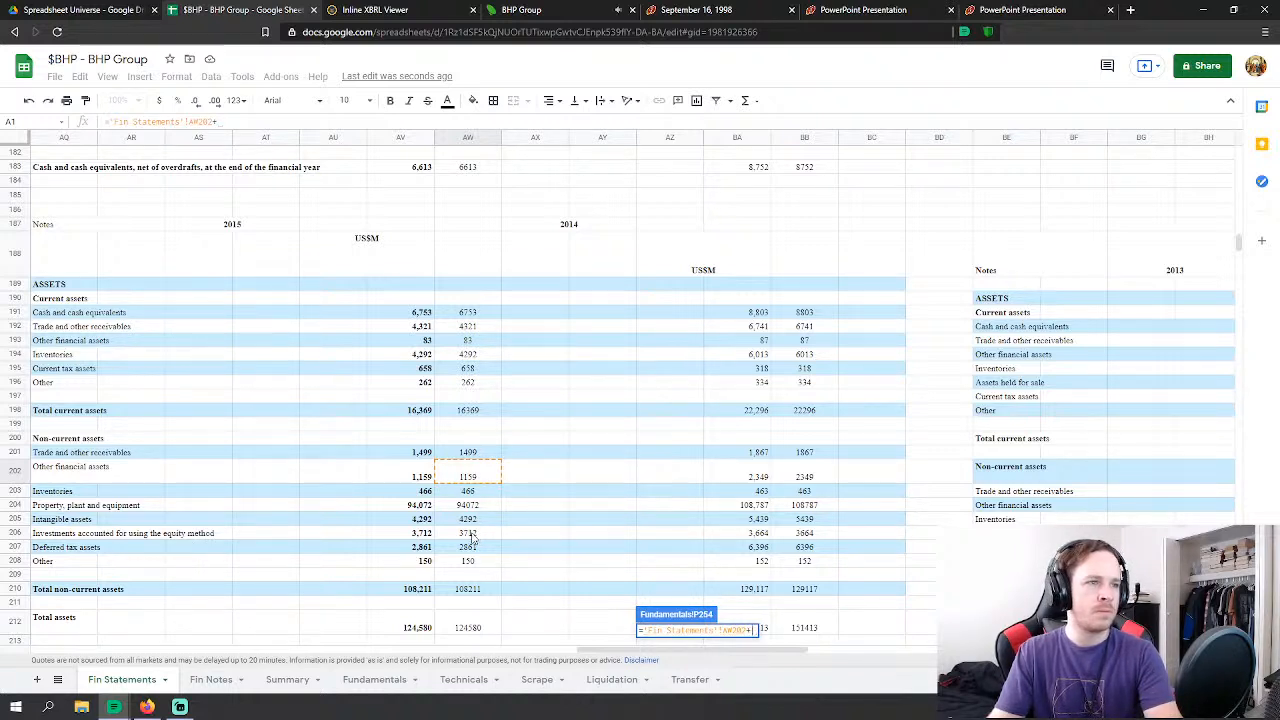
click(472, 535)
text(+)
click(476, 548)
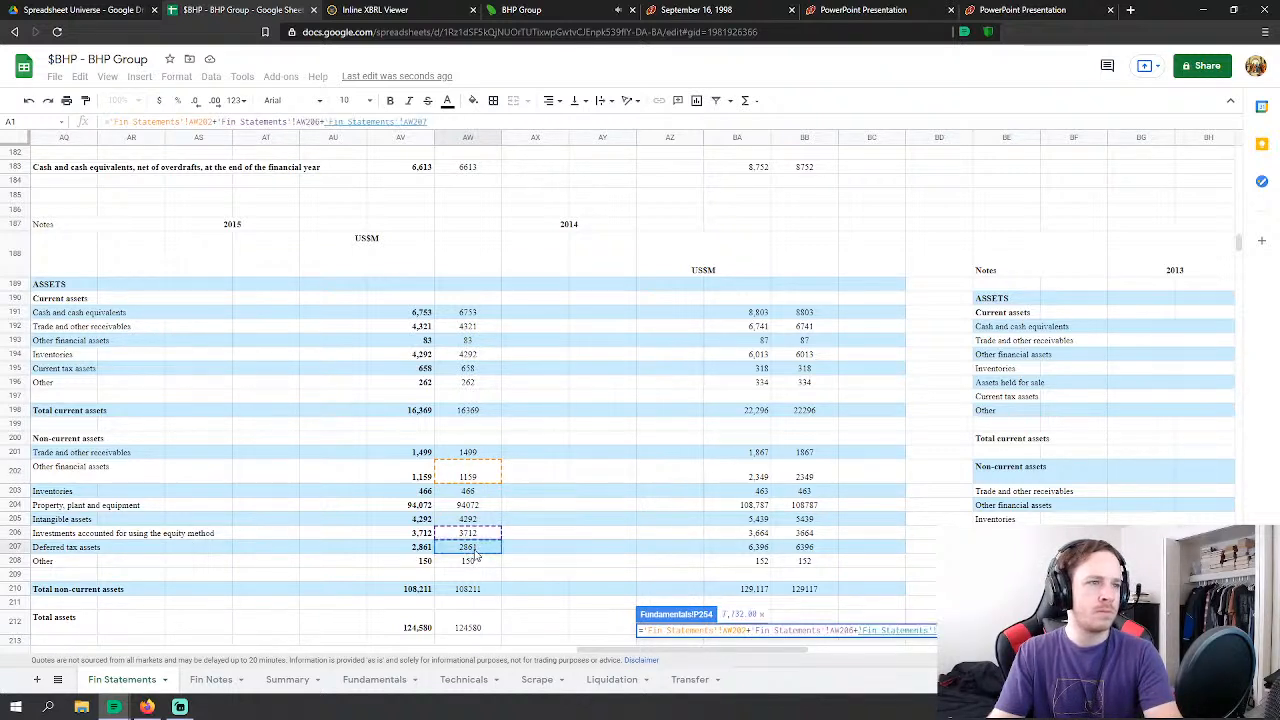
text(+)
click(478, 561)
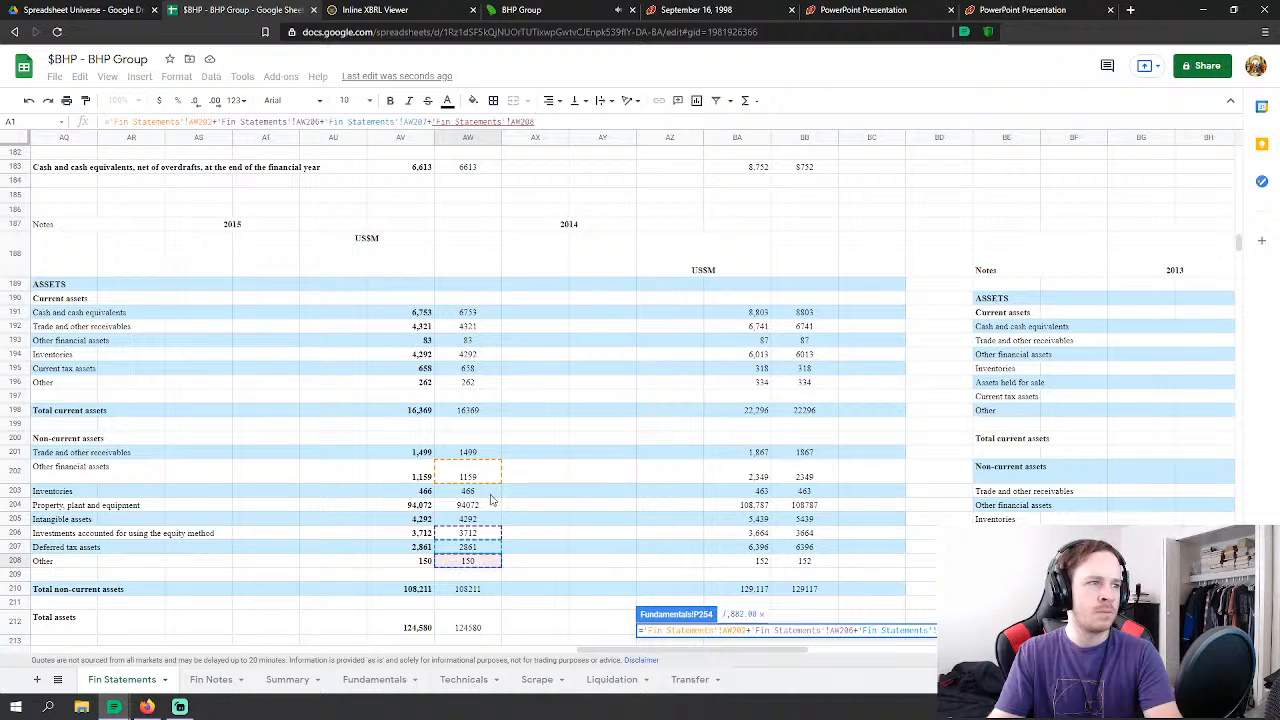
text(+)
click(495, 455)
text(+'Fin Statements'!AW201)
click(483, 492)
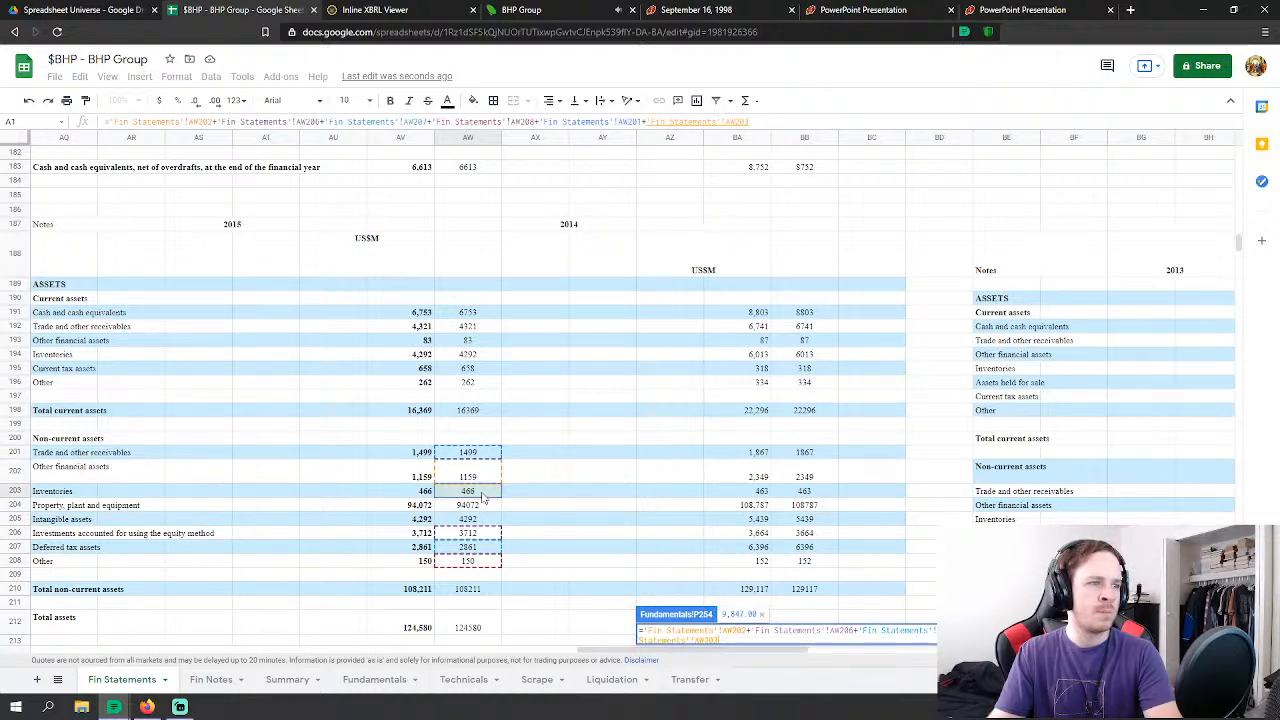
key(Return)
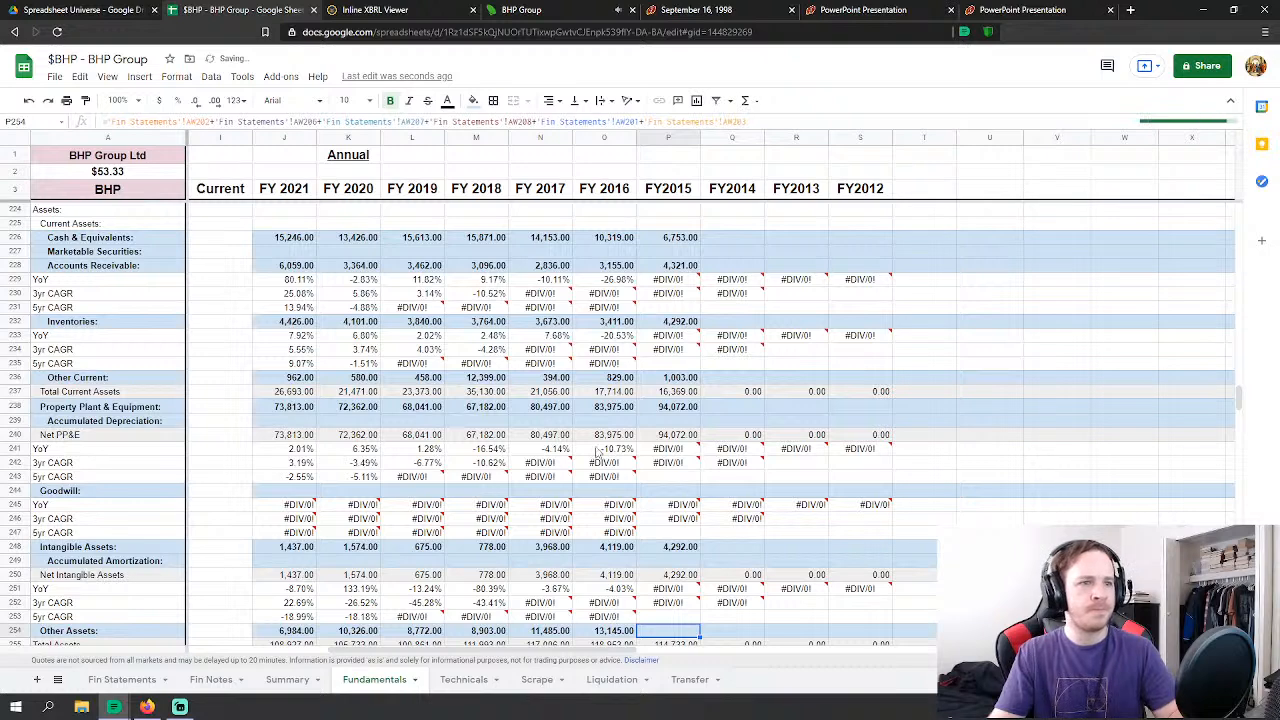
Step: Link the FY2015 Current Debt to the 2015 current interest bearing liabilities in Fin Statements AW217
scroll(598, 452, down, 4)
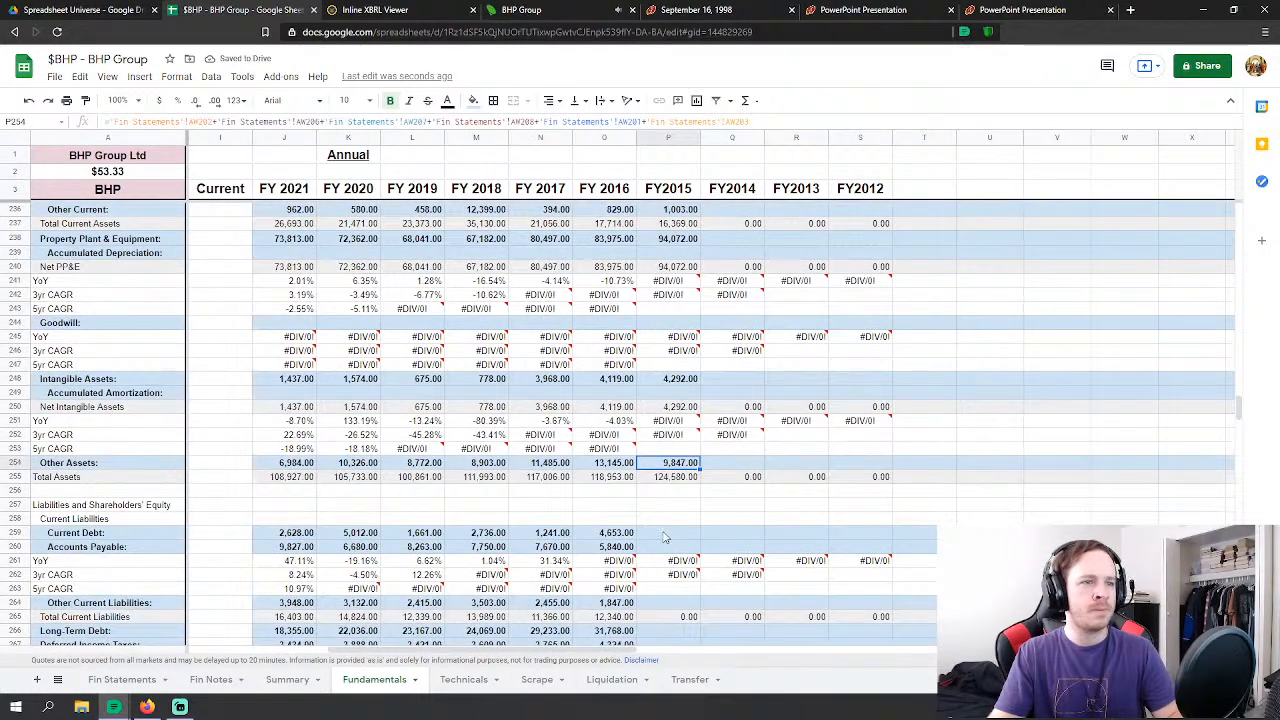
click(663, 537)
text(=)
click(120, 679)
scroll(323, 515, down, 2)
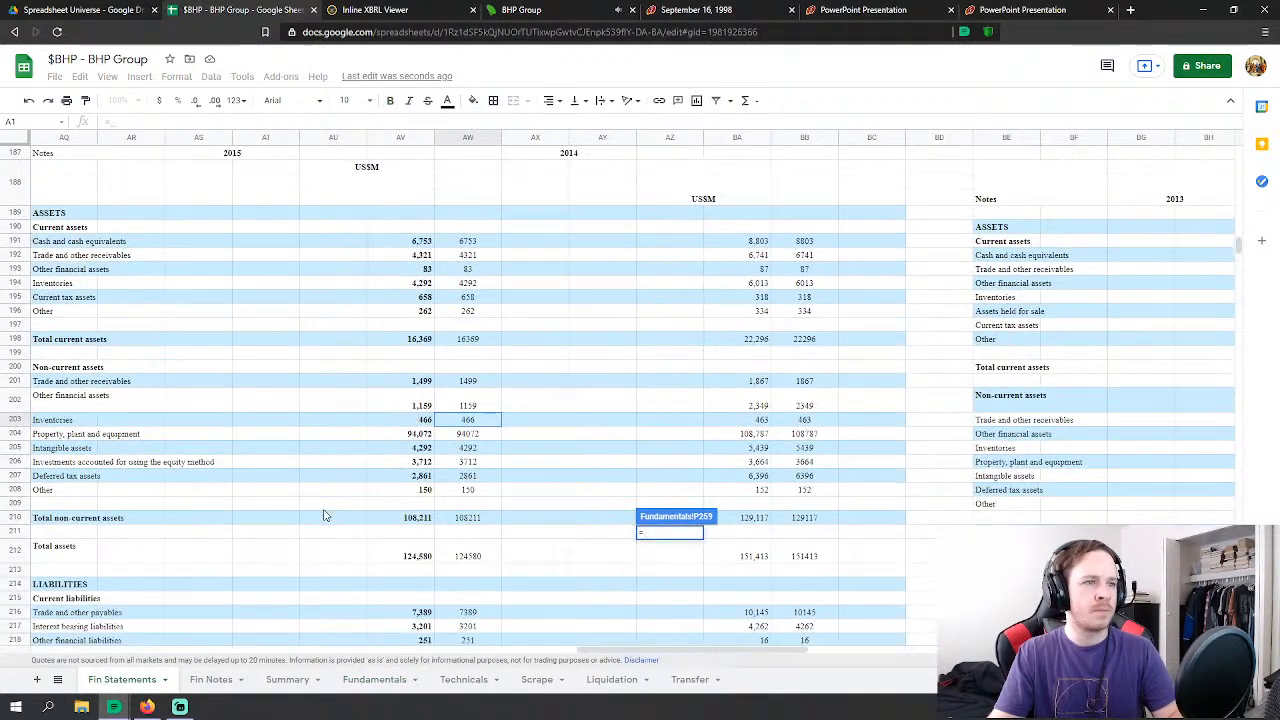
scroll(325, 515, down, 2)
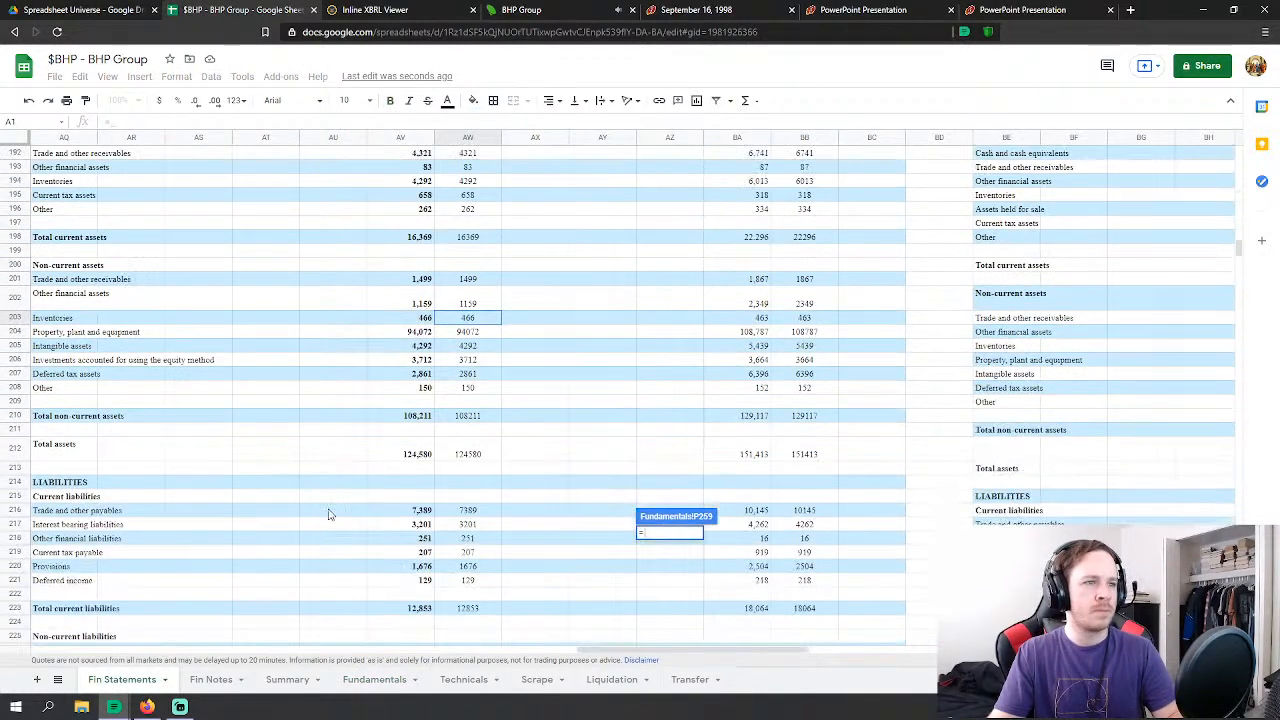
click(470, 526)
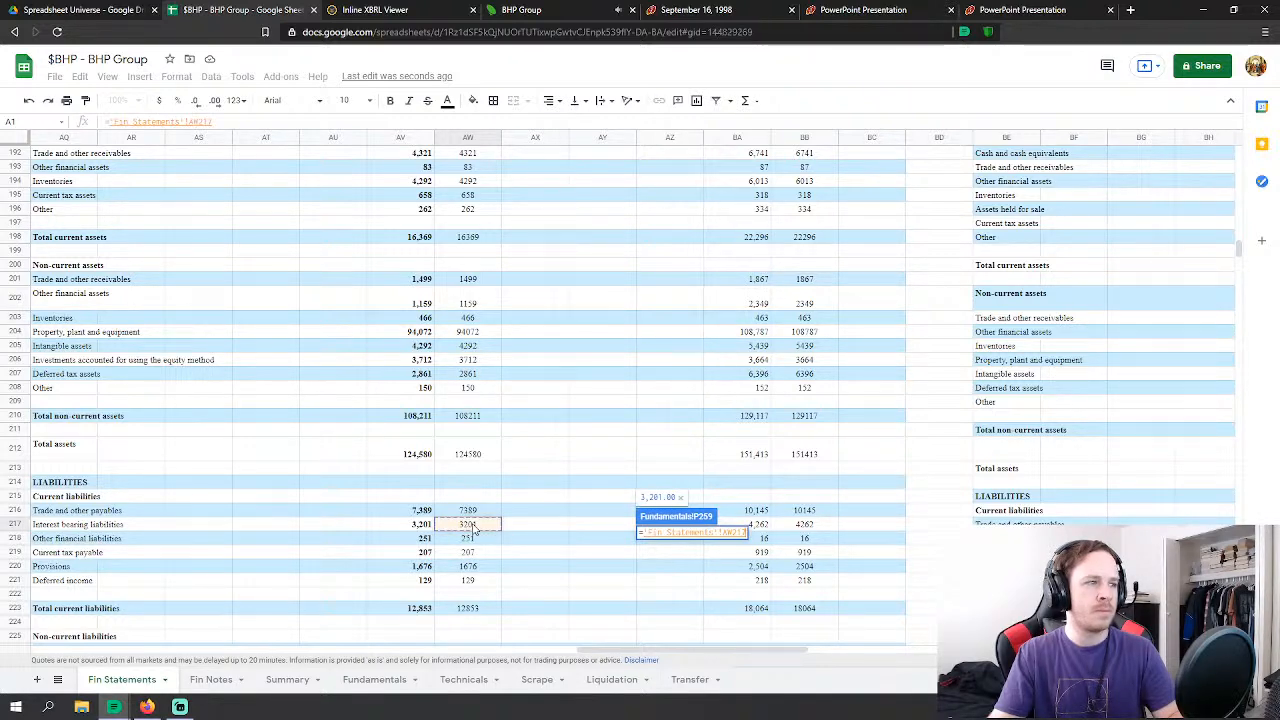
key(Return)
Step: Set the FY2015 Accounts Payable to Fin Statements AW216+AW219, covering trade and other payables and current tax payable
click(660, 547)
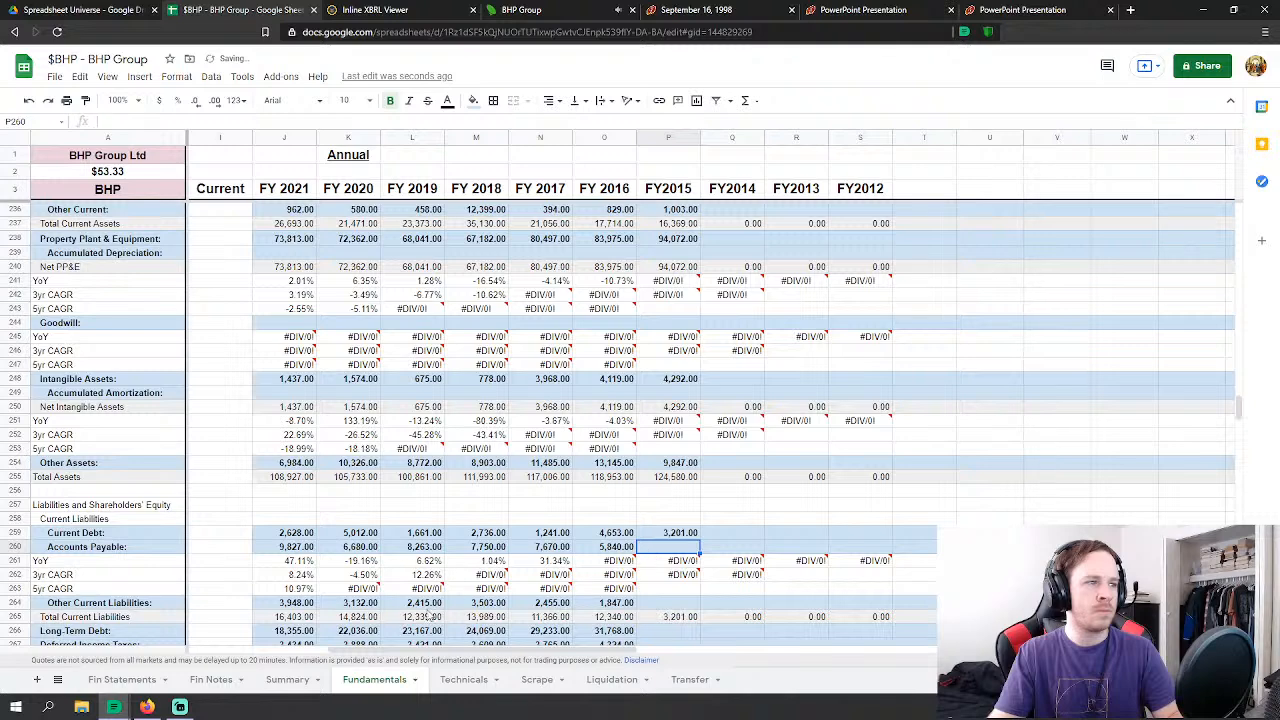
text(=)
click(118, 679)
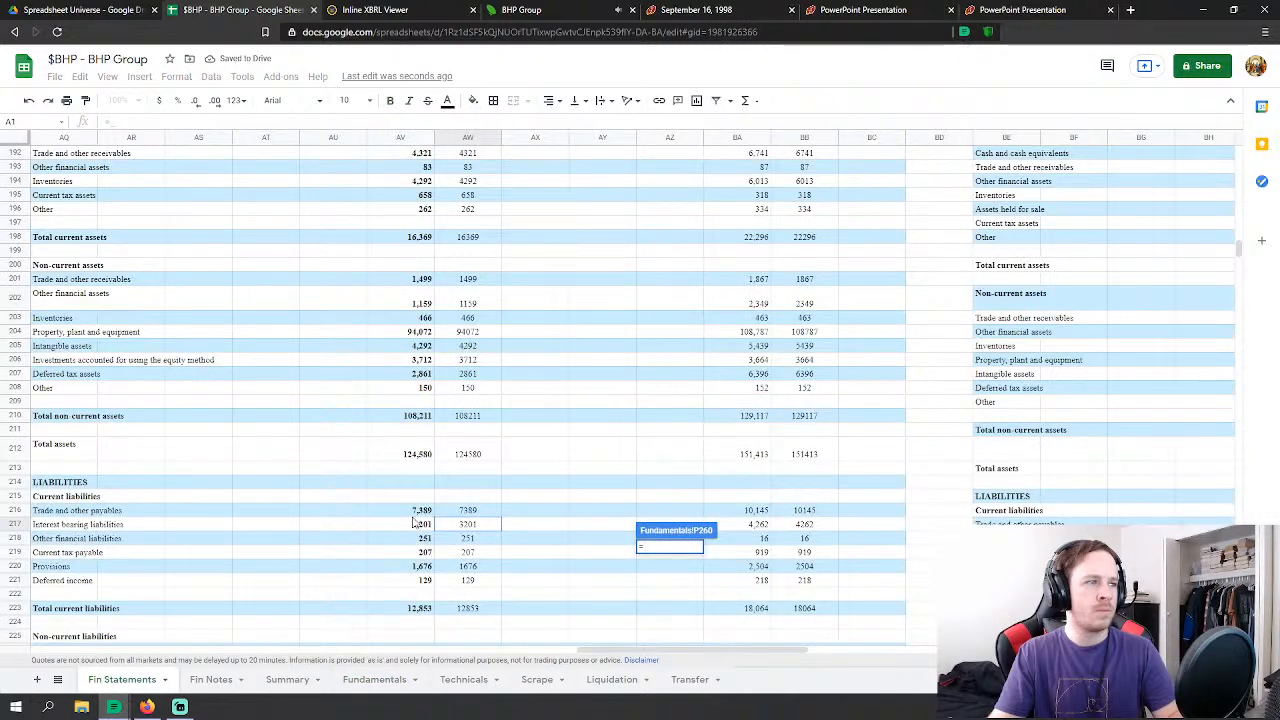
click(469, 512)
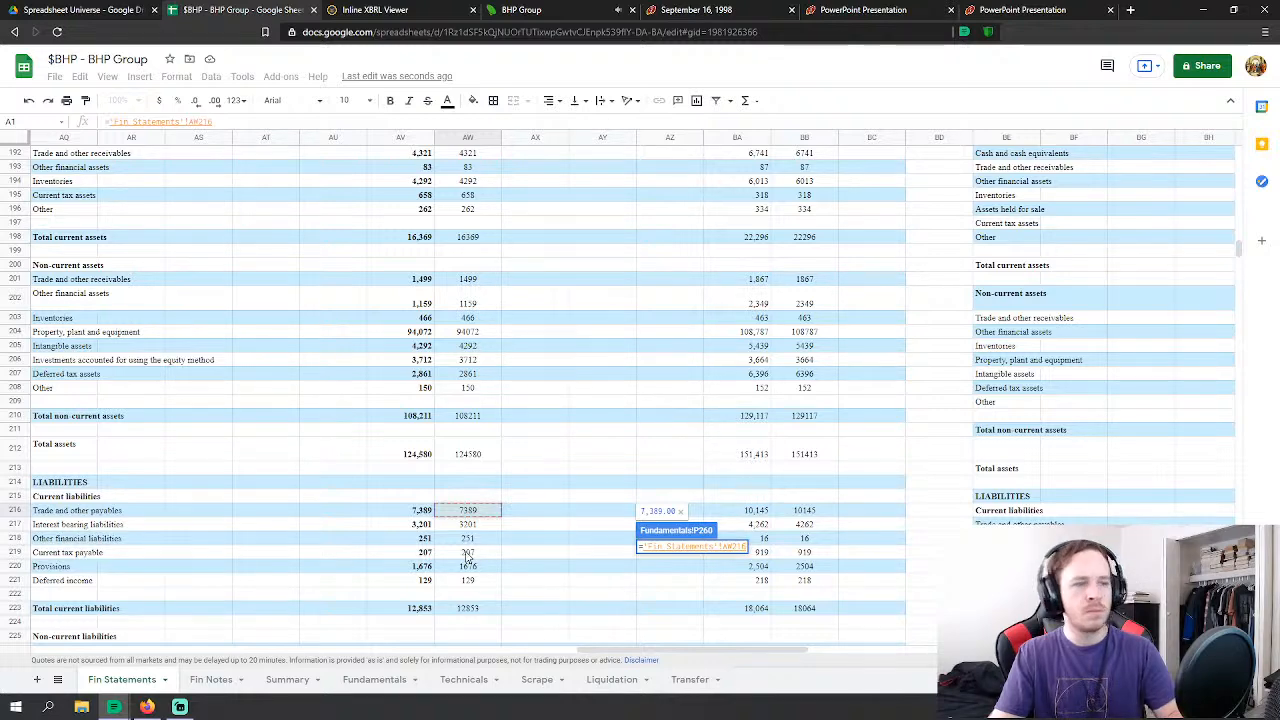
text(+)
click(469, 553)
key(Return)
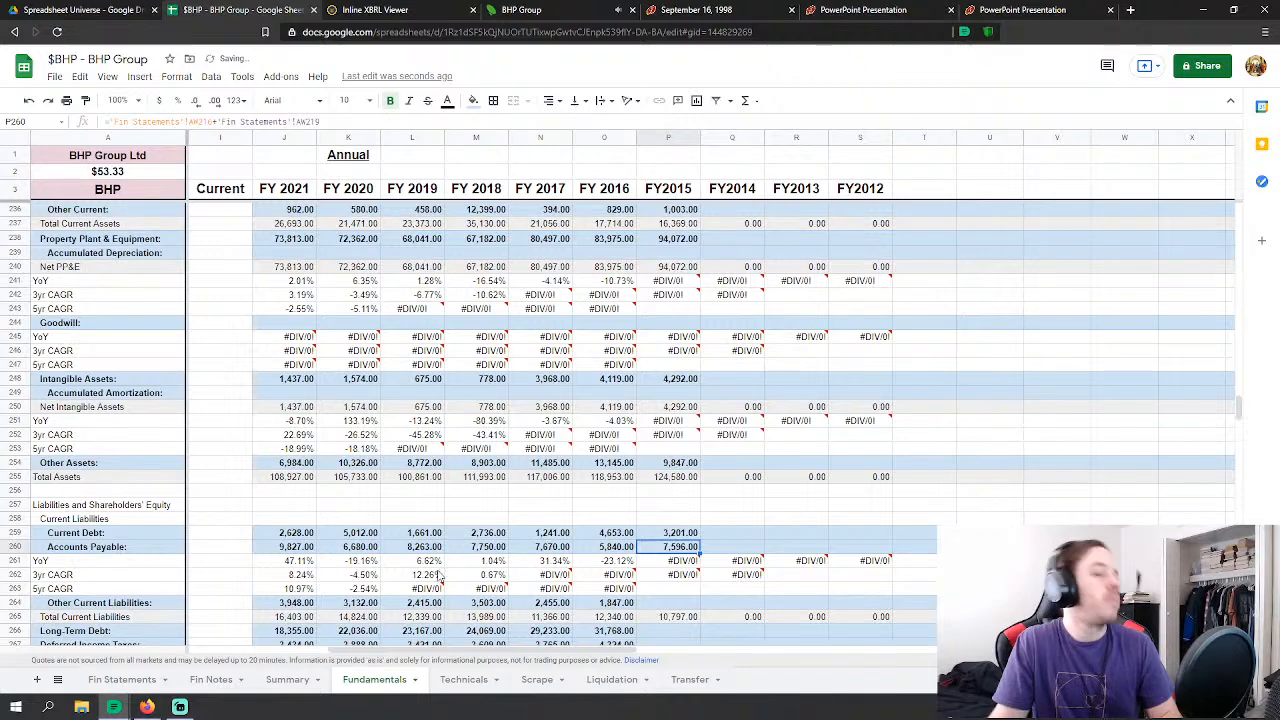
Step: Set the FY2015 Other Current Liabilities to Fin Statements AW218+AW220+AW221, covering other financial liabilities, provisions and deferred income
key(Down)
key(Down)
key(Down)
key(Down)
text(=)
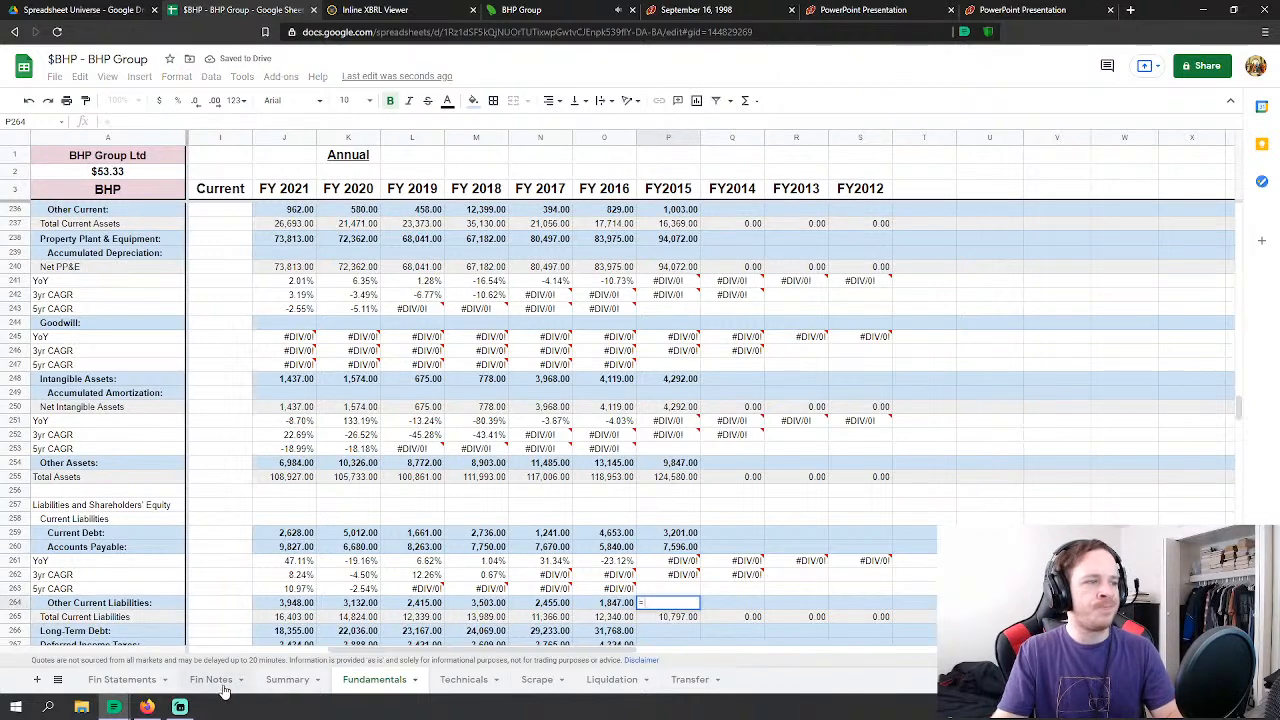
click(140, 681)
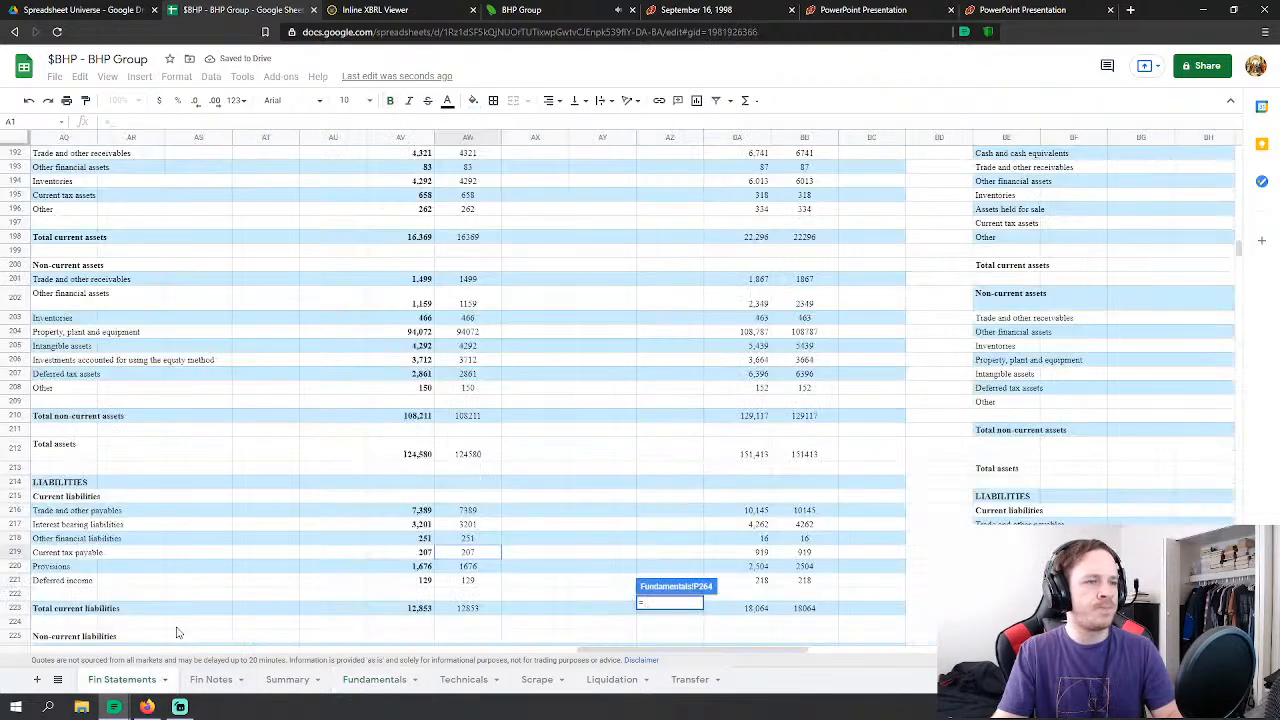
click(472, 542)
text(+)
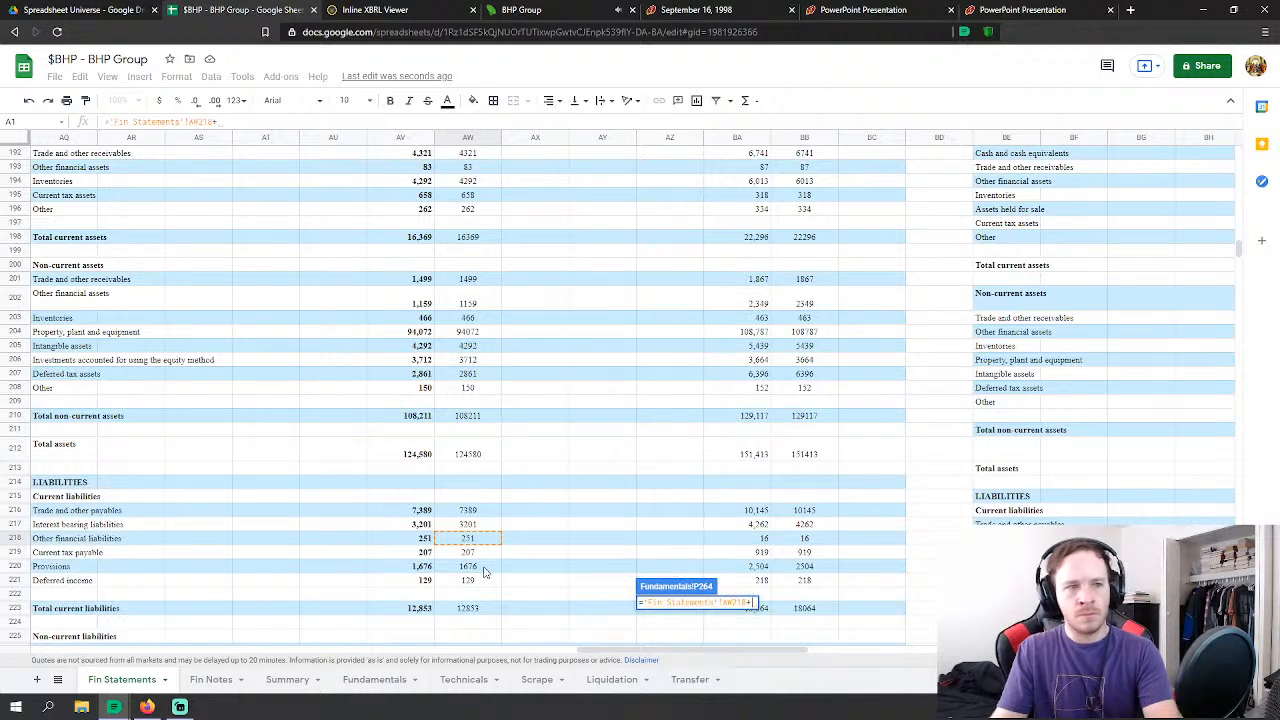
click(484, 568)
text(+)
click(478, 582)
key(Return)
Step: Link the FY2015 Long-Term Debt to the 2015 non-current interest bearing liabilities in Fin Statements AW227
scroll(660, 495, down, 5)
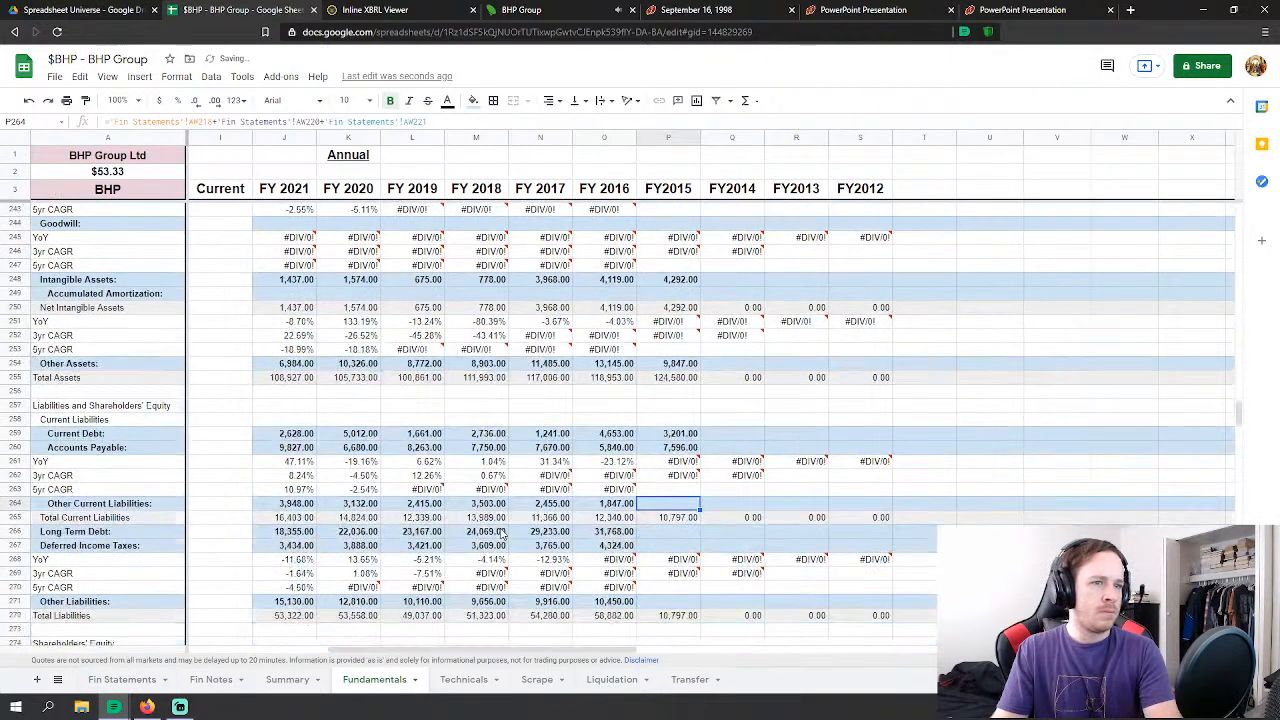
click(660, 491)
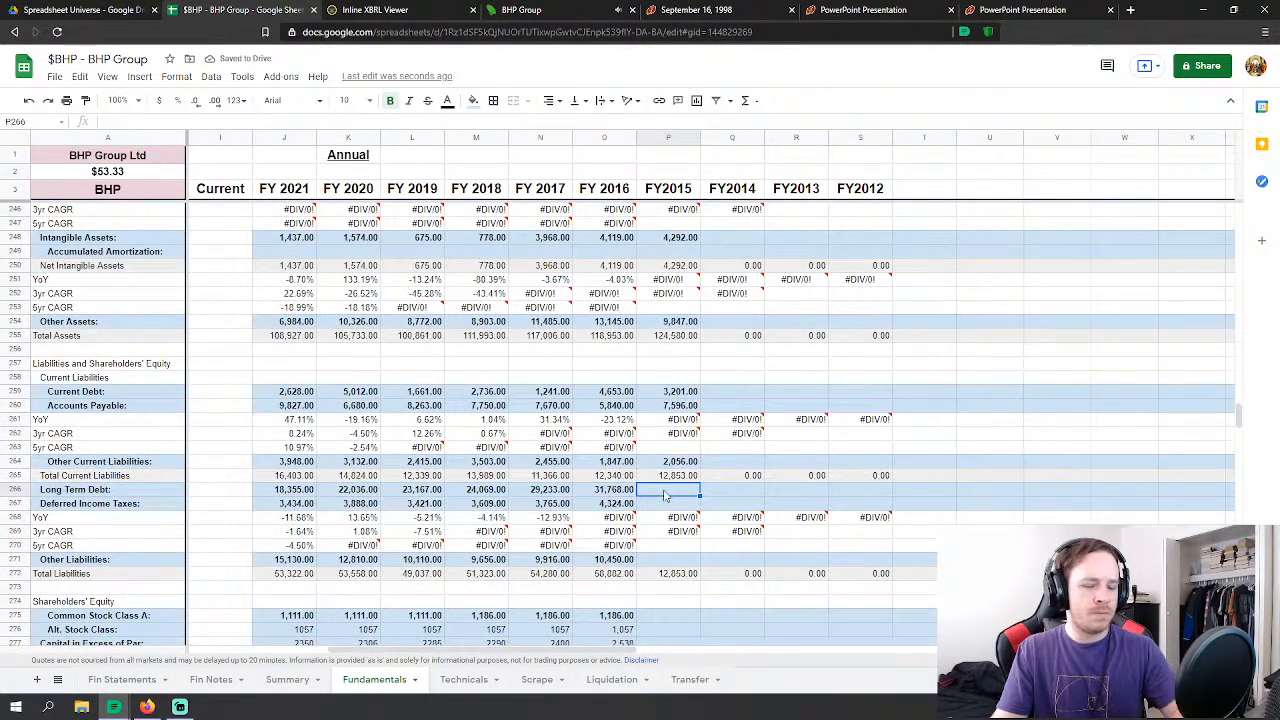
text(=)
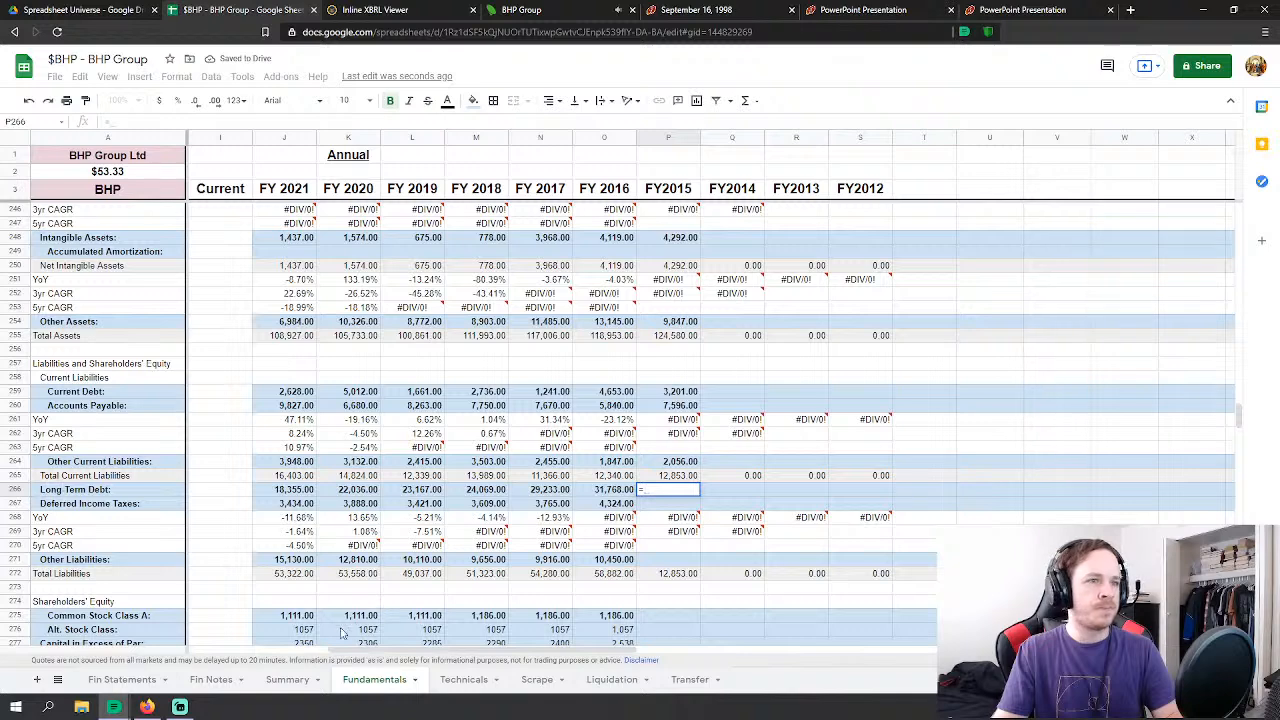
click(122, 680)
scroll(414, 534, down, 4)
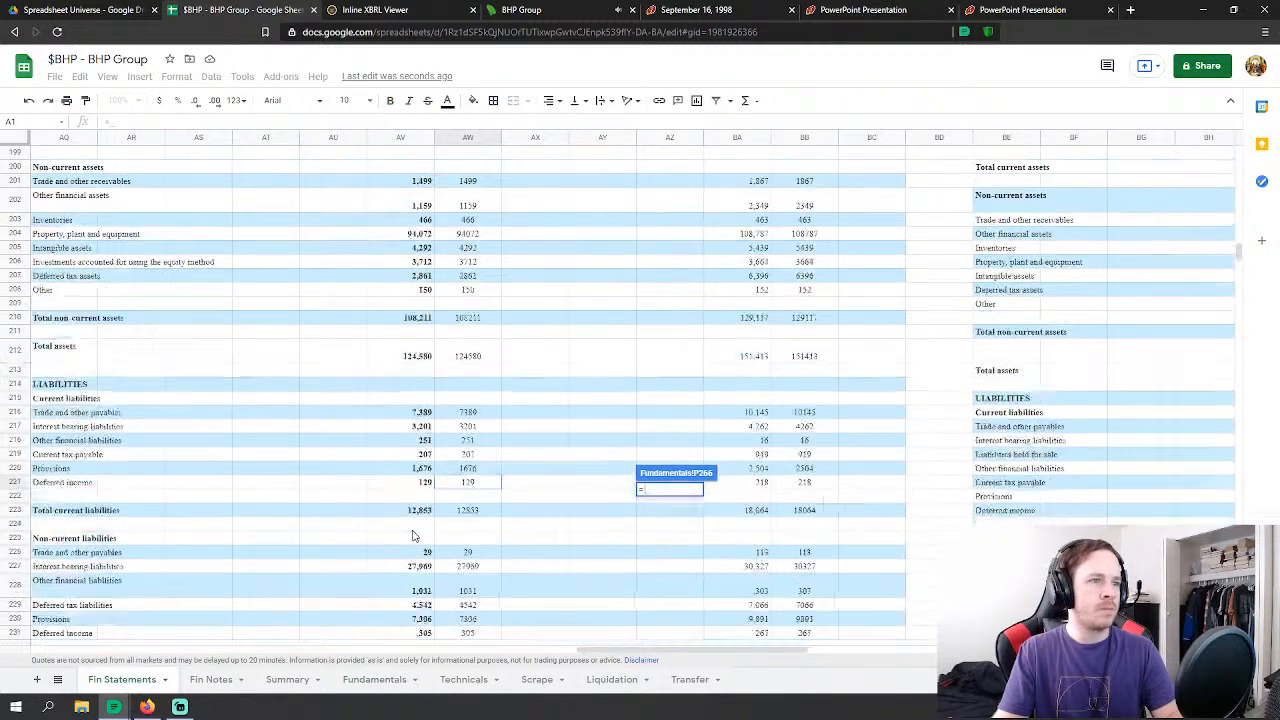
click(469, 487)
key(Return)
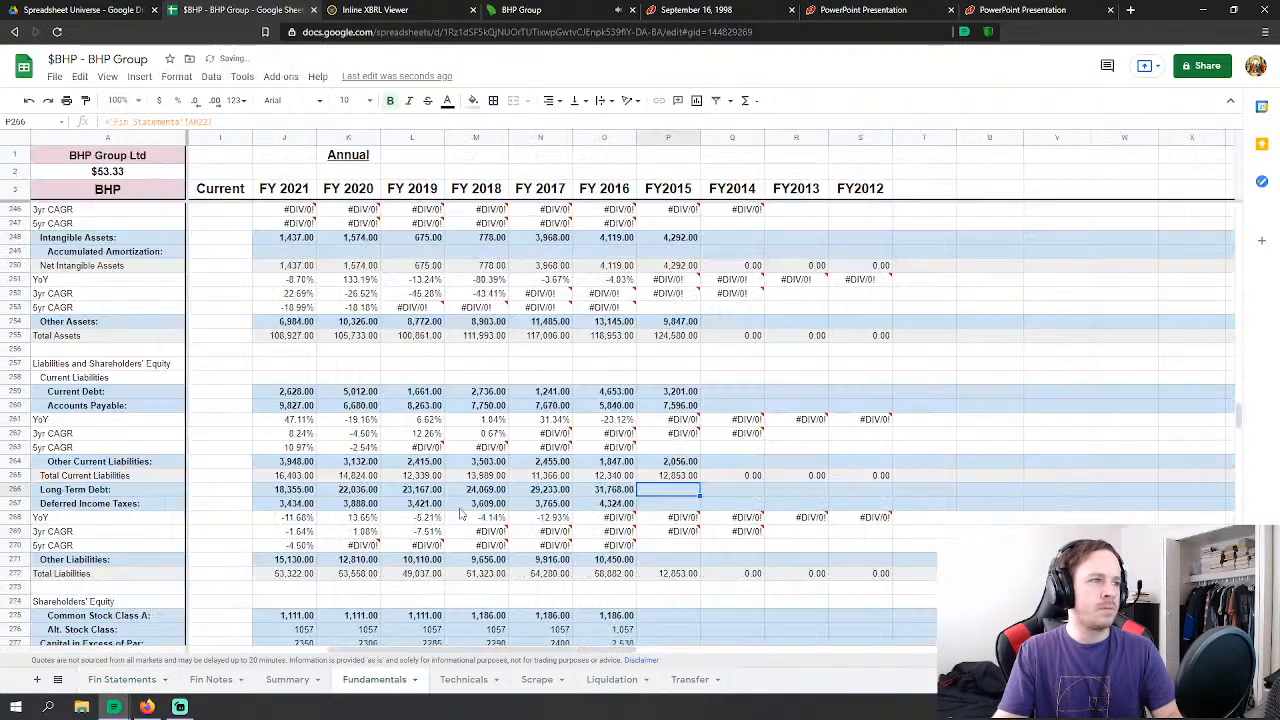
Step: Link the FY2015 Deferred Income Taxes to the 2015 deferred tax liabilities in Fin Statements AW229
text(=)
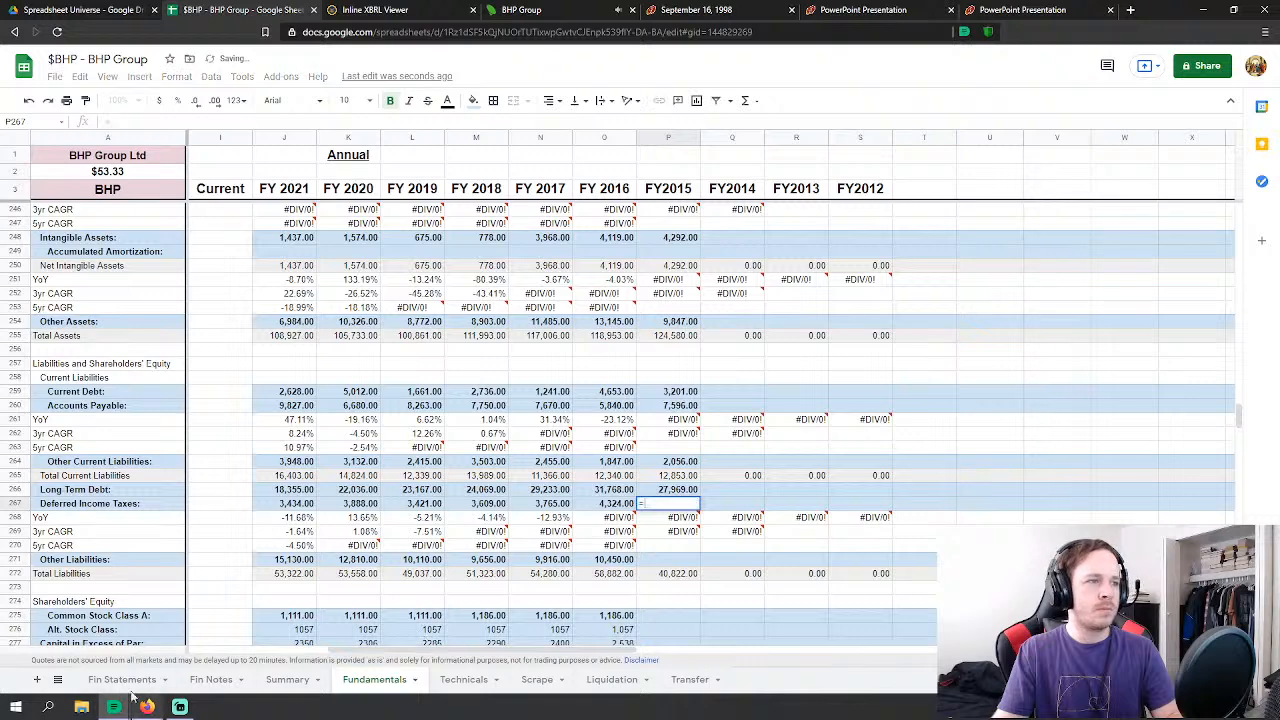
click(122, 680)
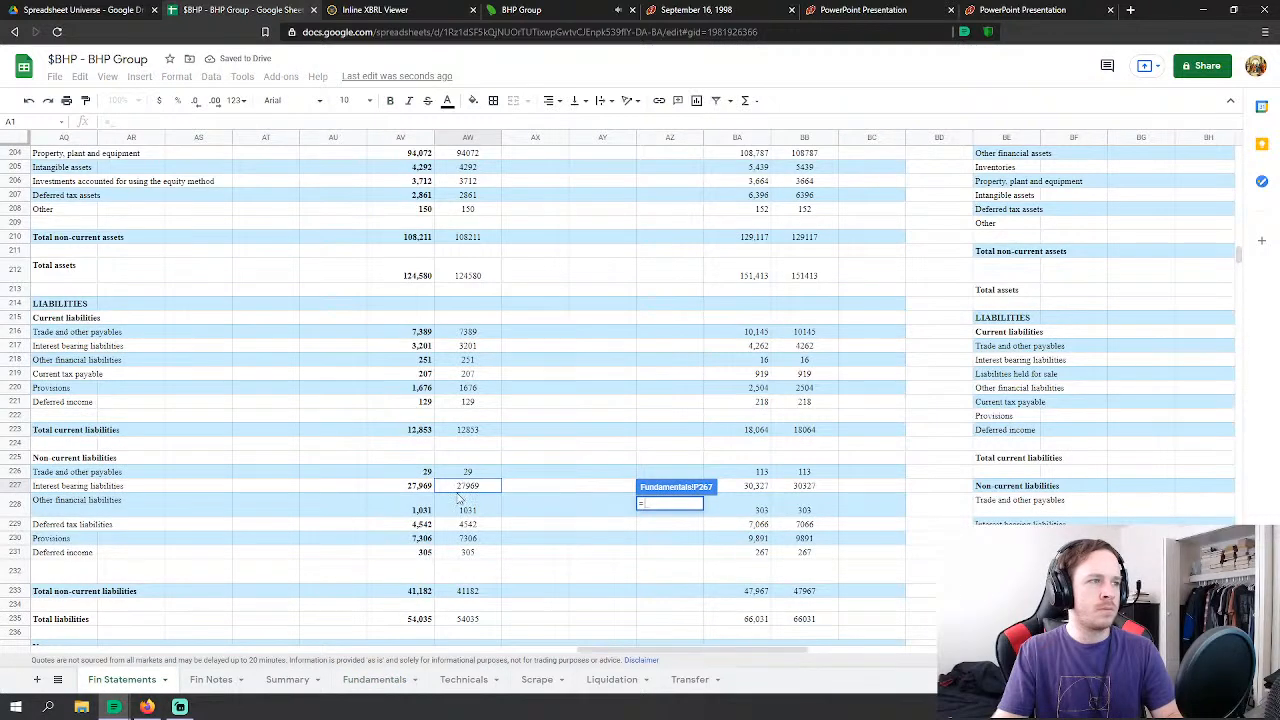
click(467, 524)
key(Return)
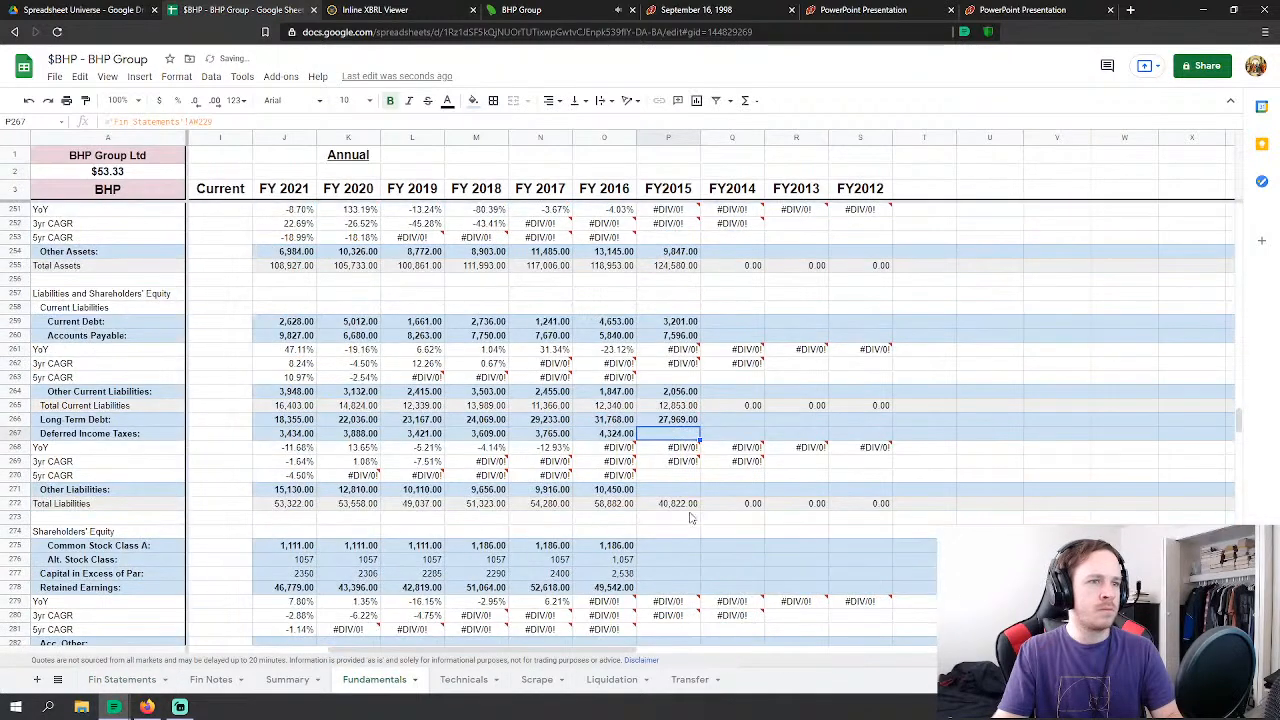
Step: Set the FY2015 Other Liabilities to Fin Statements AW226+AW228+AW230+AW231, covering non-current payables, other financial liabilities, provisions and deferred income
click(676, 490)
text(=)
click(122, 680)
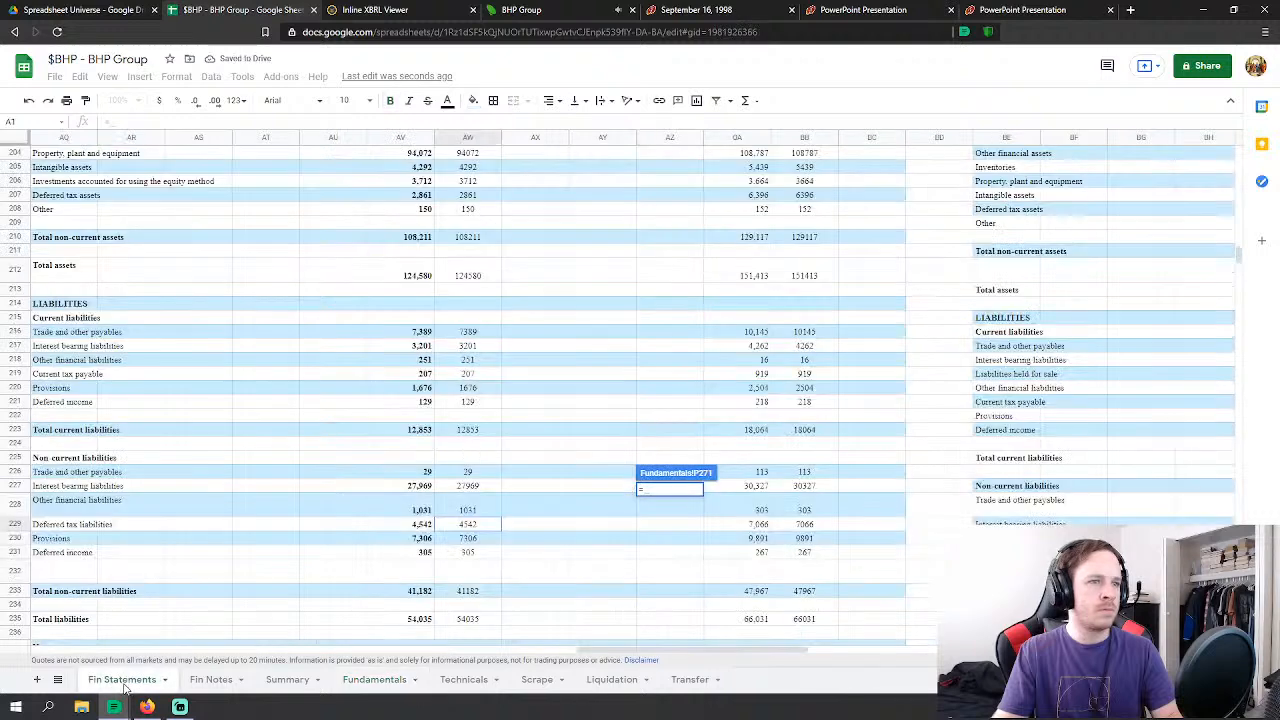
click(470, 472)
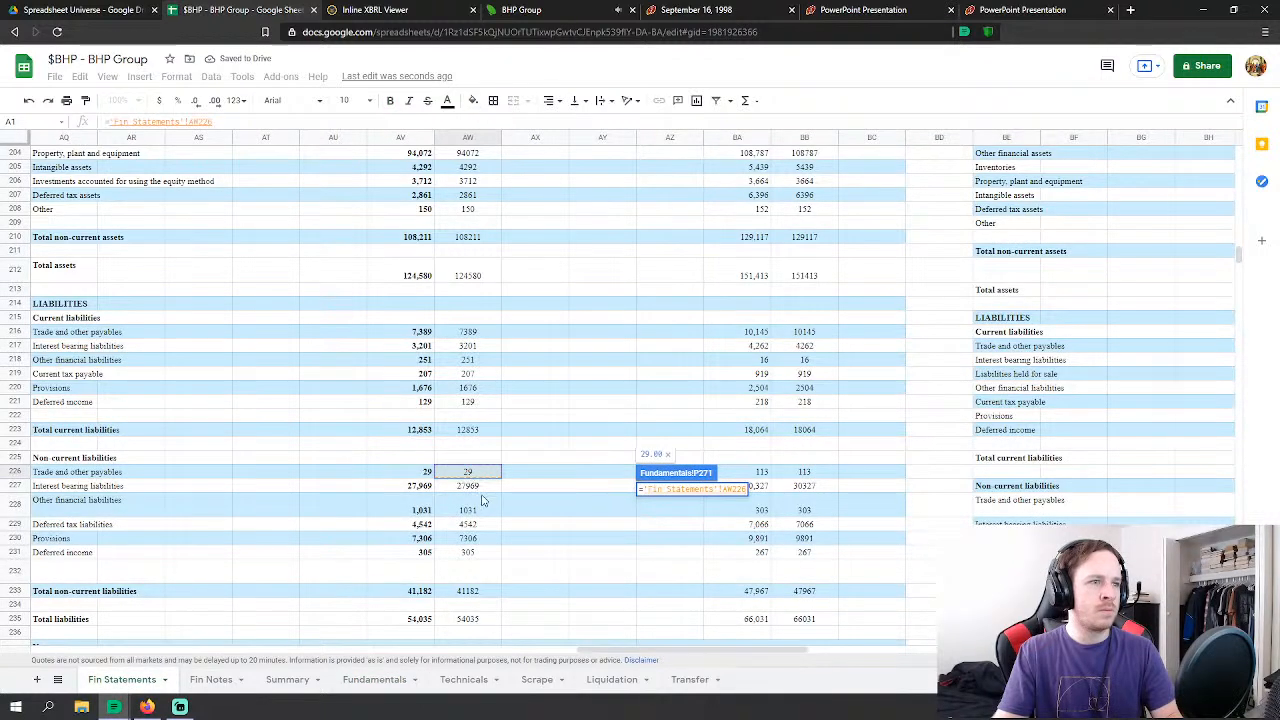
text(+)
click(484, 510)
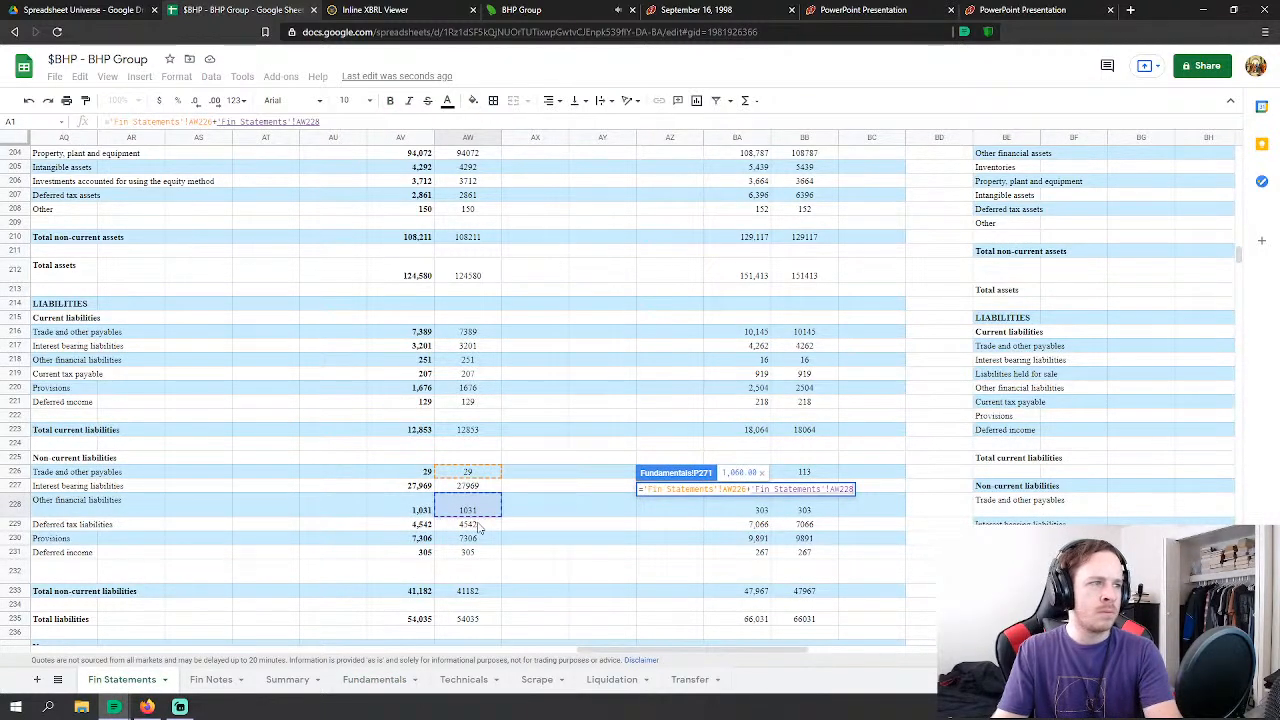
text(+)
click(477, 541)
text(+'Fin Statements'!AW230)
click(476, 555)
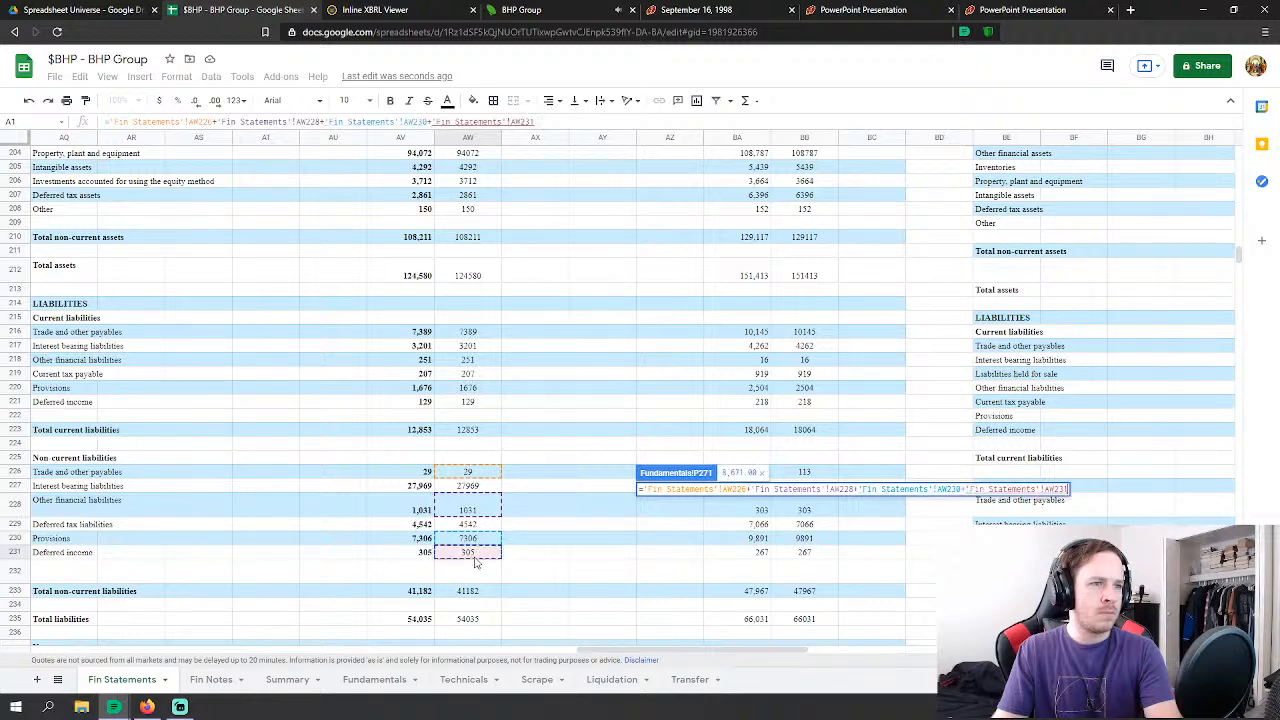
key(Return)
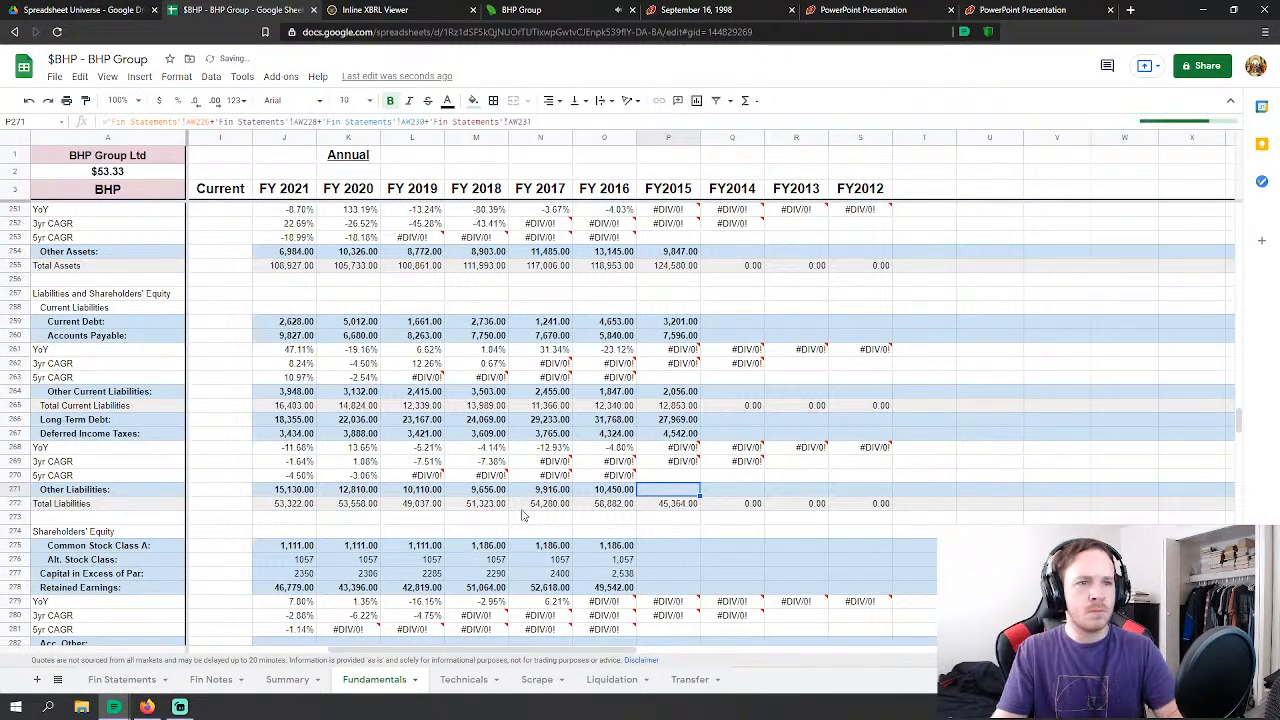
Step: Link the FY2015 Common Stock Class A to the 2015 BHP Billiton Limited share capital in Fin Statements AW240
click(668, 545)
text(=)
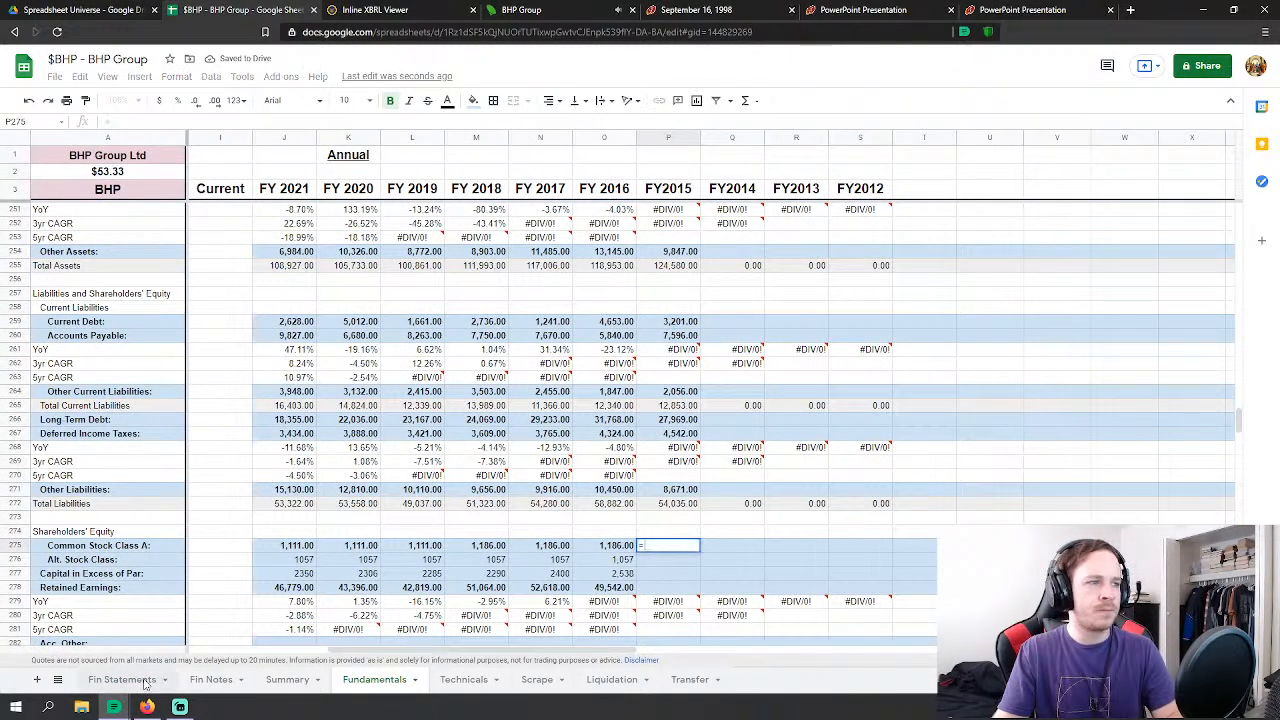
click(125, 679)
scroll(467, 525, down, 2)
scroll(480, 553, down, 3)
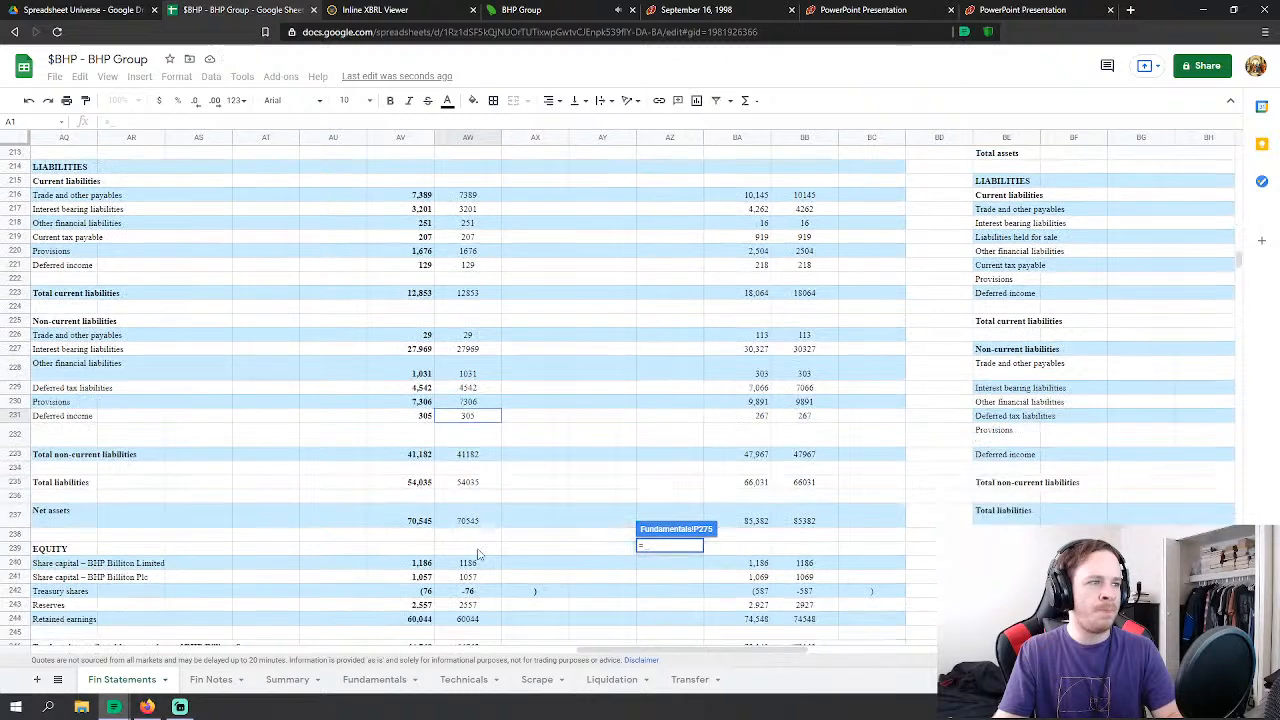
click(474, 524)
key(Return)
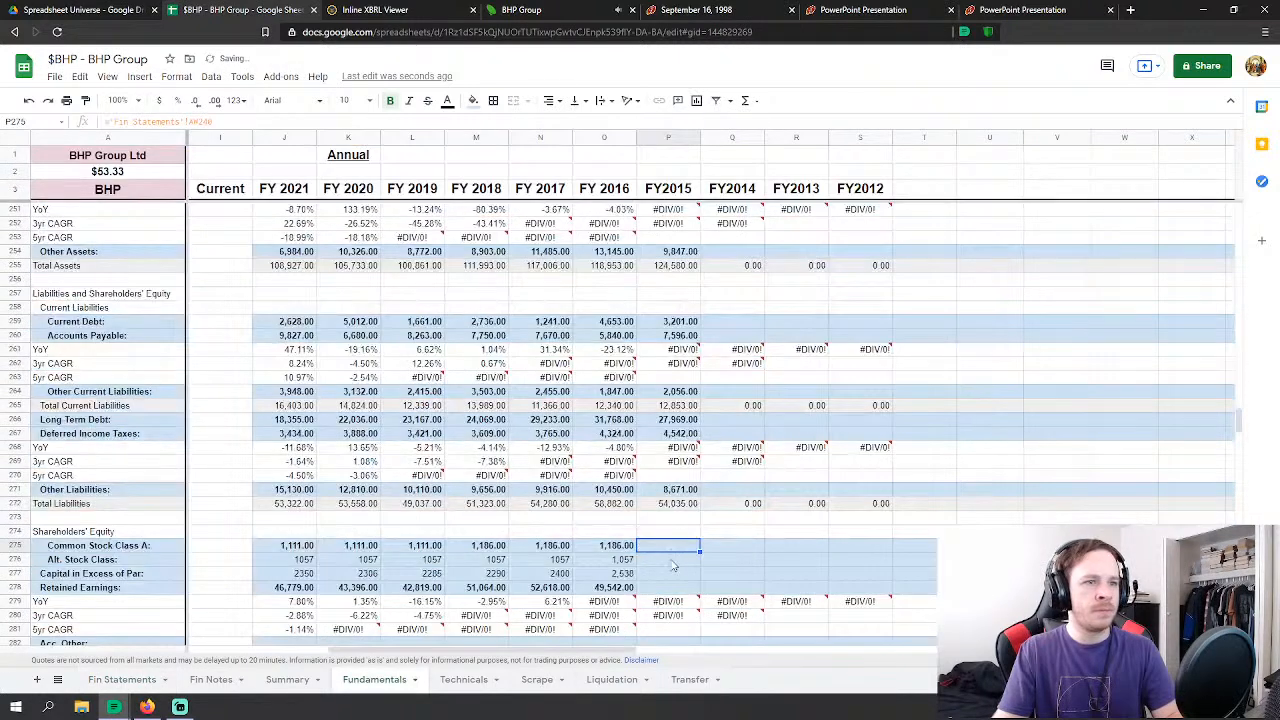
Step: Link the FY2015 Alt. Stock Class to the 2015 BHP Billiton Plc share capital in Fin Statements AW241
text(='Fin Statements'!AW241)
click(122, 679)
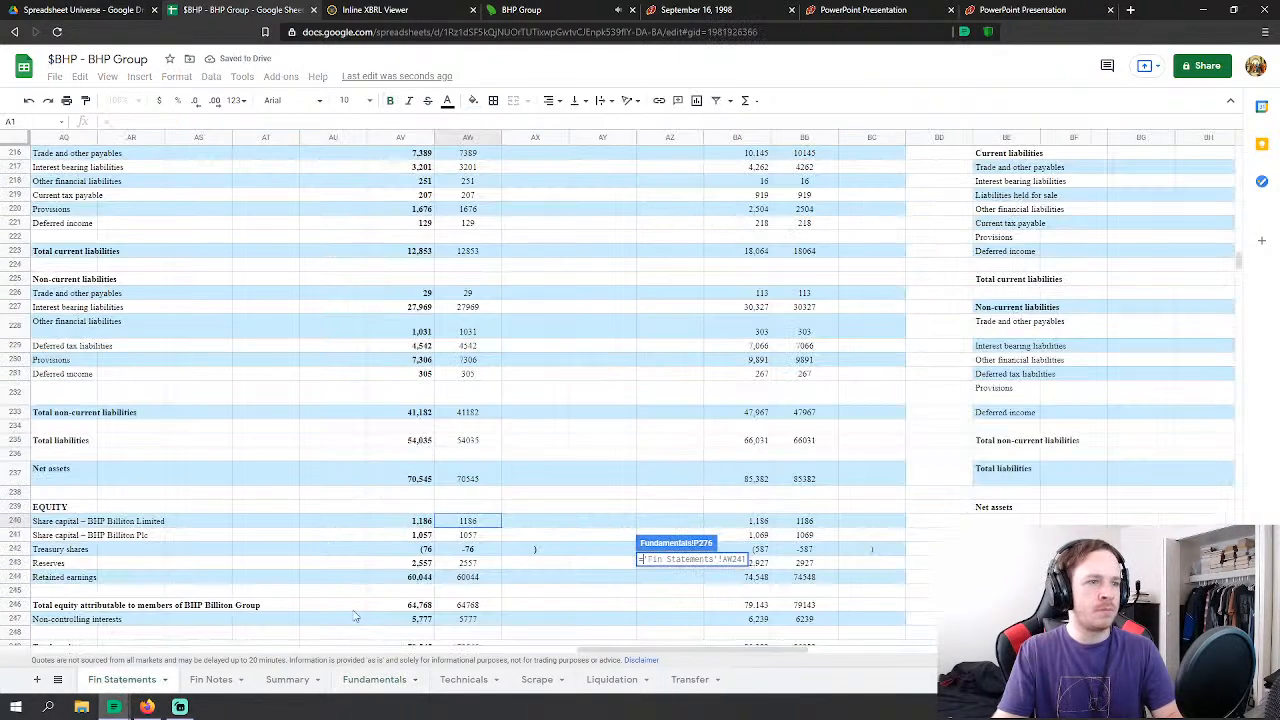
click(474, 536)
key(Return)
Step: Link the FY2015 Capital in Excess of Par to the 2015 reserves in Fin Statements AW243
text(=)
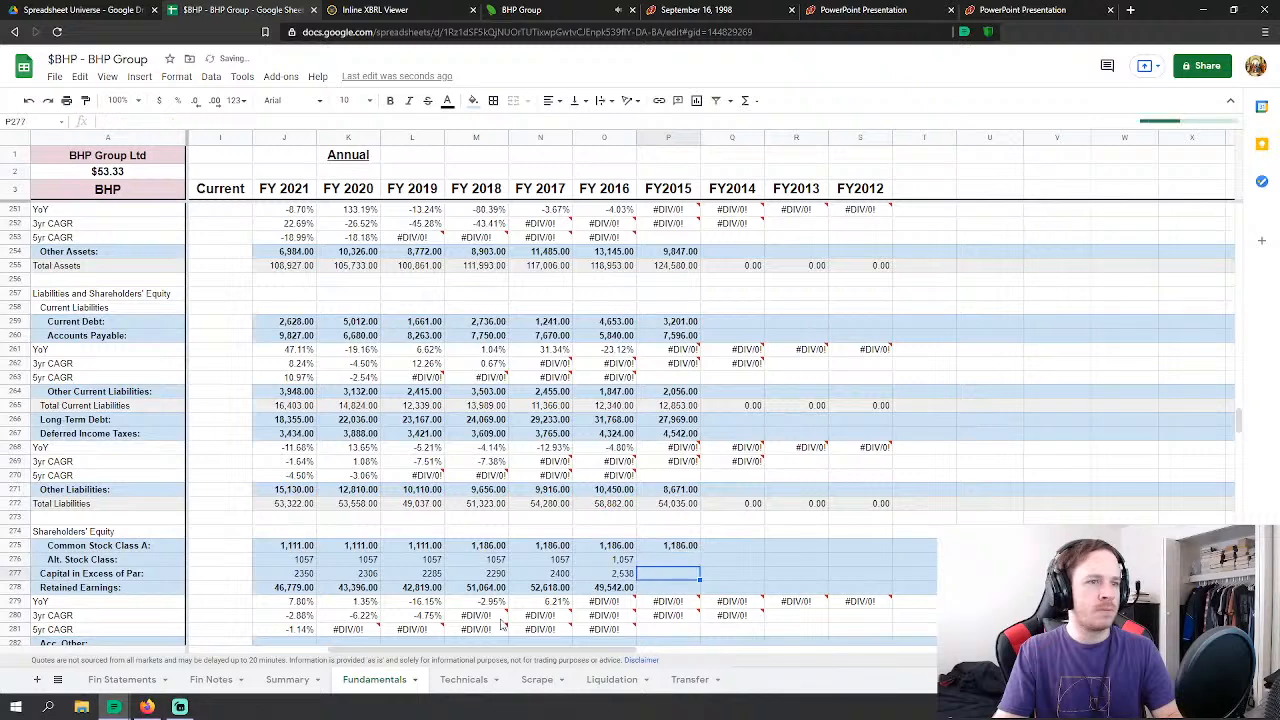
click(122, 679)
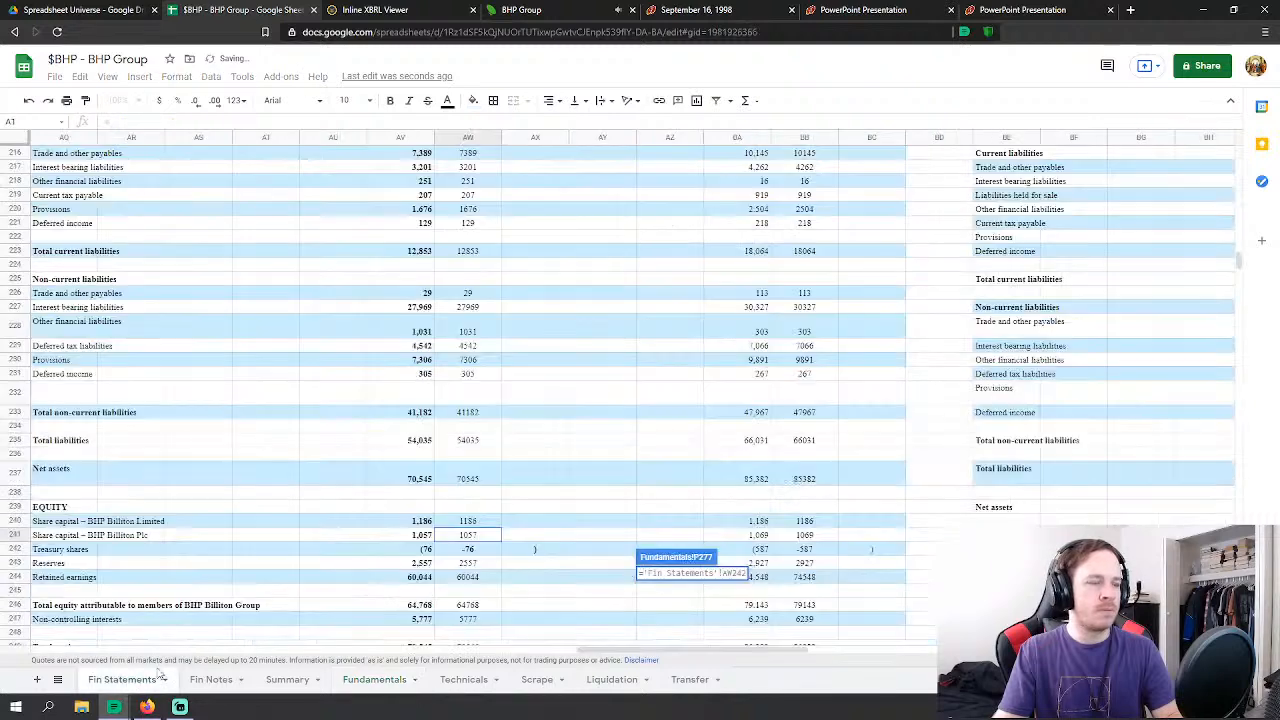
click(460, 564)
key(Return)
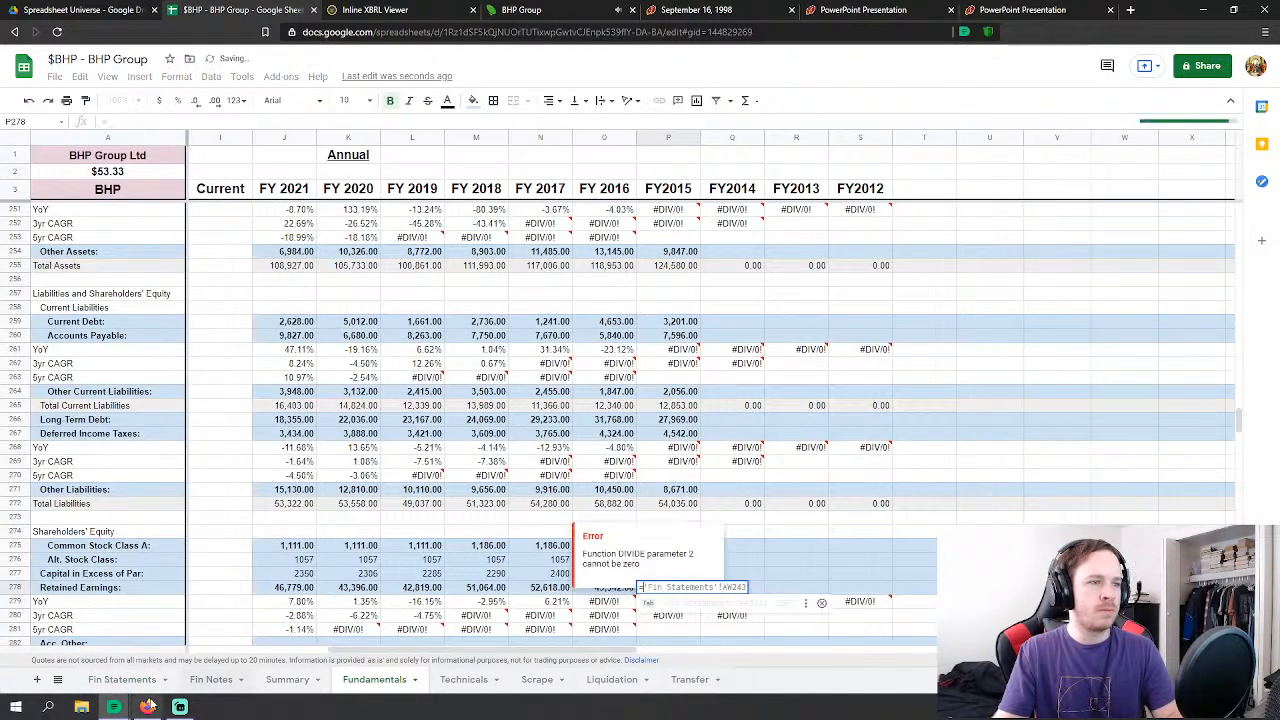
Step: Link the FY2015 Retained Earnings to the 2015 retained earnings in Fin Statements AW244
click(122, 679)
click(482, 579)
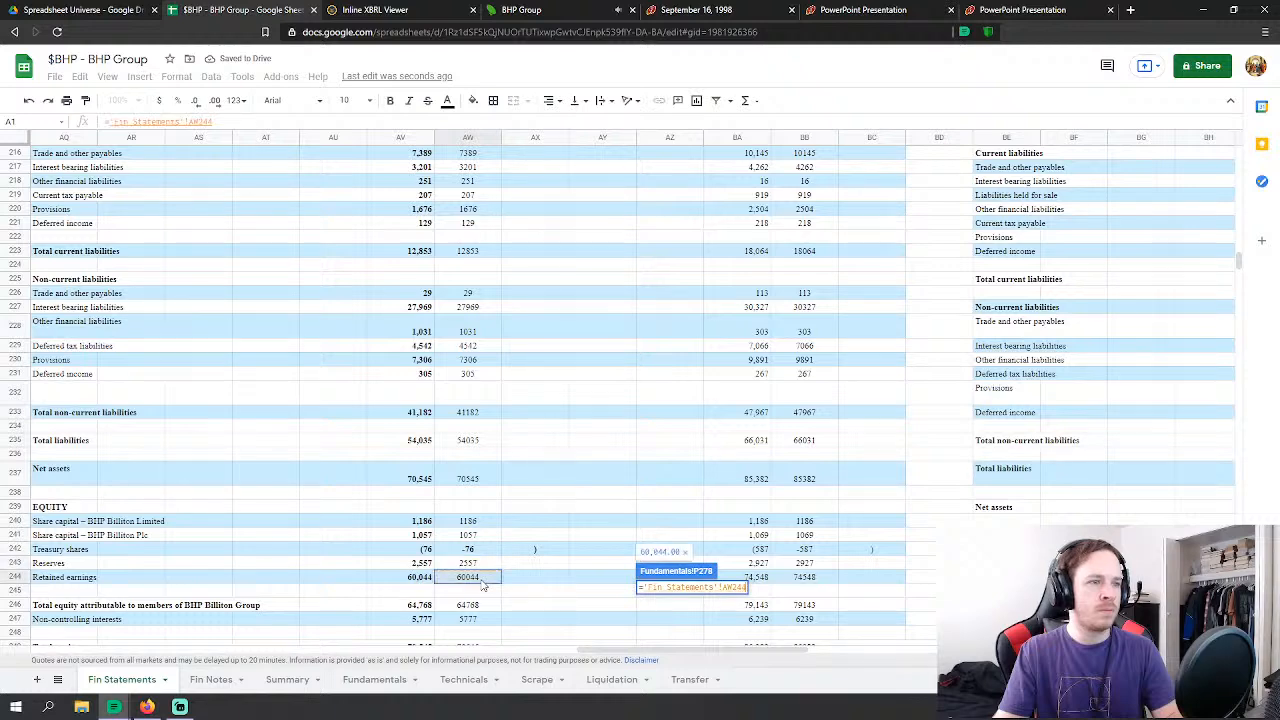
key(Return)
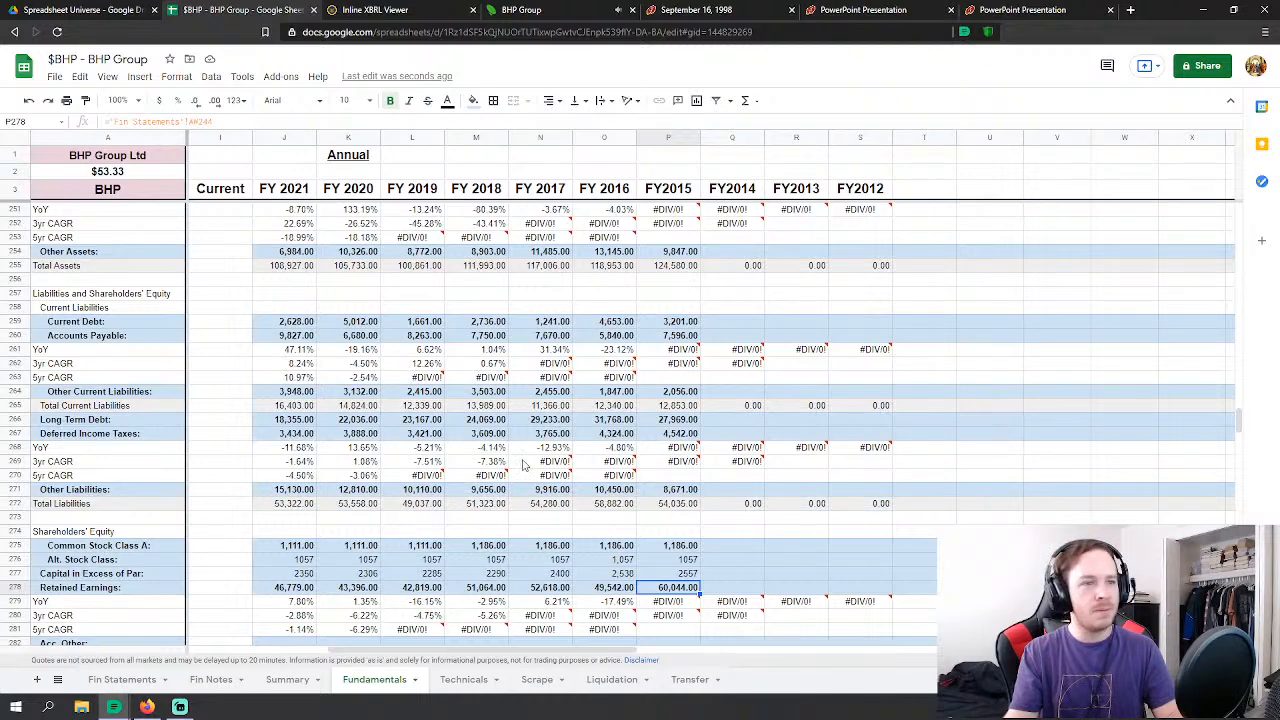
Step: Link the FY2015 Treasury Stock at Cost to the negated 2015 treasury shares in Fin Statements AW242
scroll(526, 465, down, 2)
click(688, 592)
text(=)
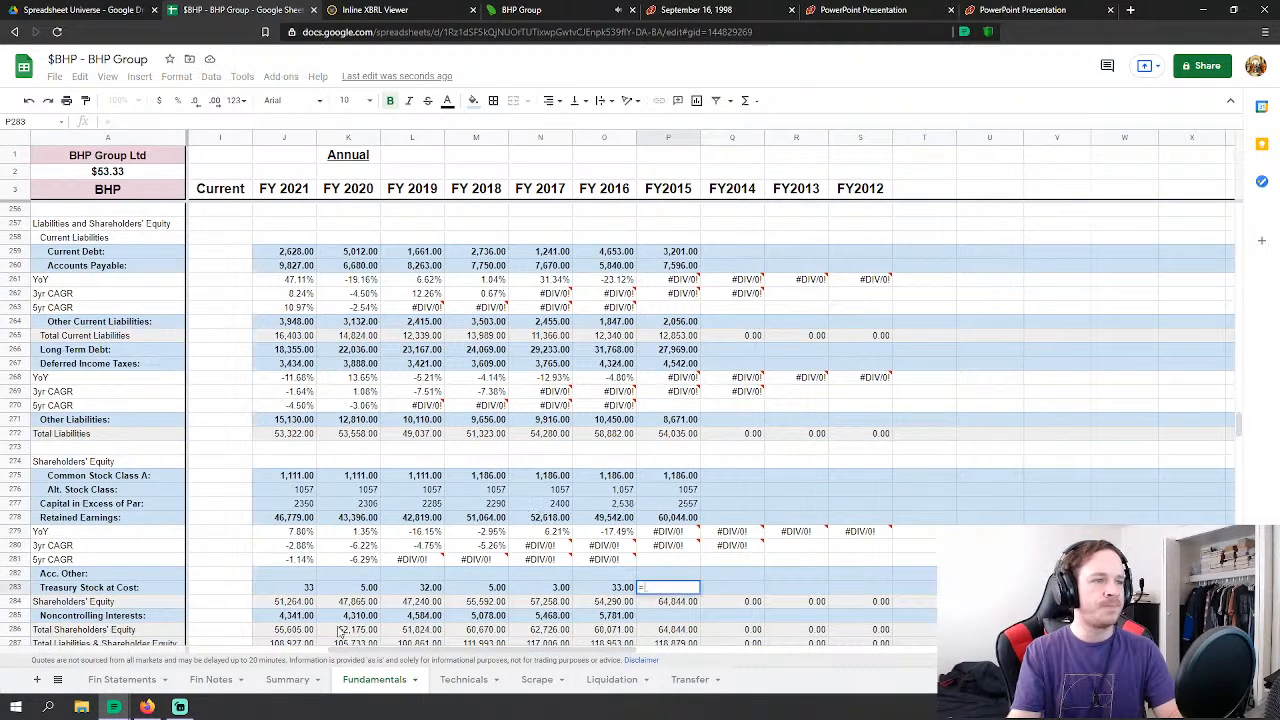
click(150, 670)
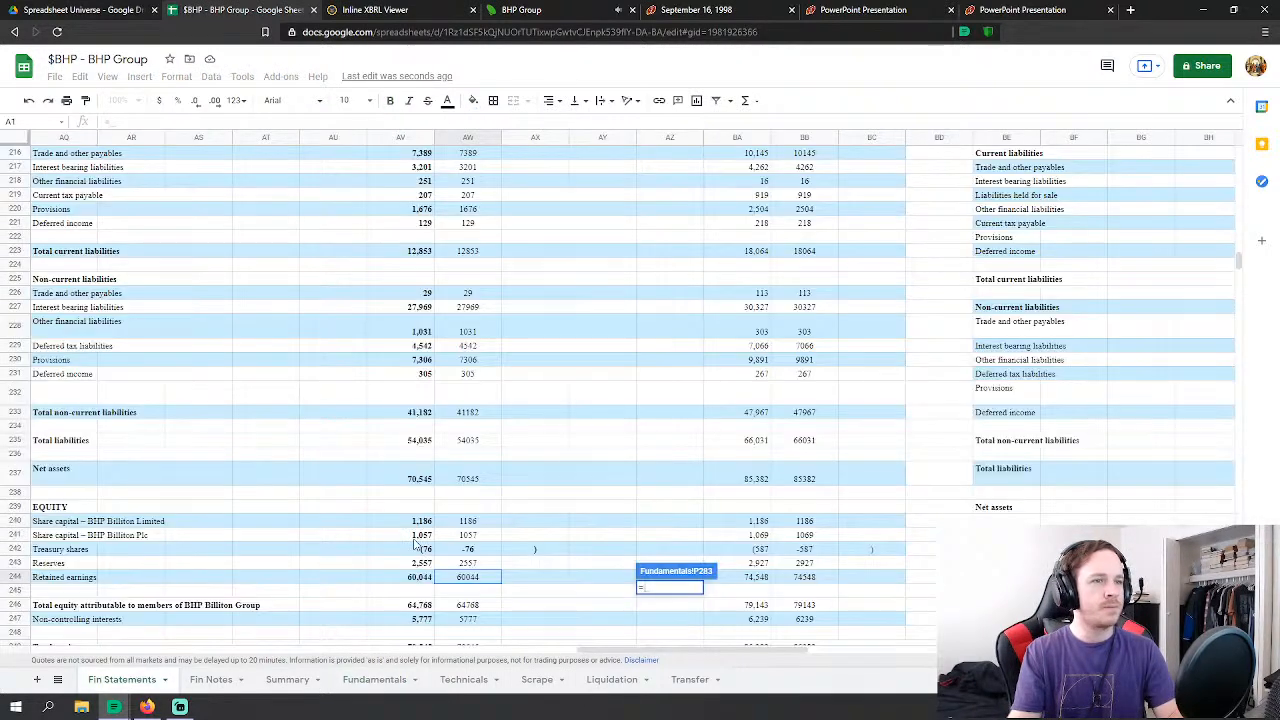
click(495, 550)
key(Return)
Step: Link the FY2015 Noncontrolling Interests to the 2015 non-controlling interests in Fin Statements AW247
scroll(680, 497, down, 2)
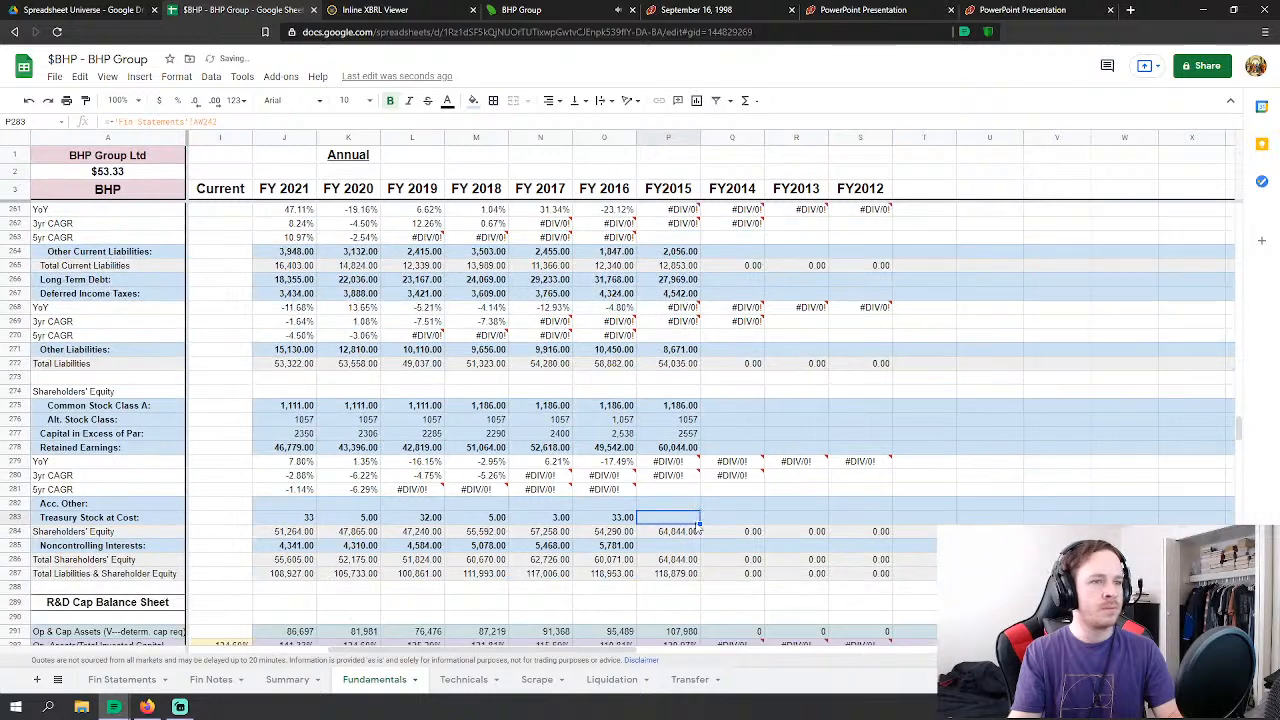
click(668, 545)
text(=)
click(122, 679)
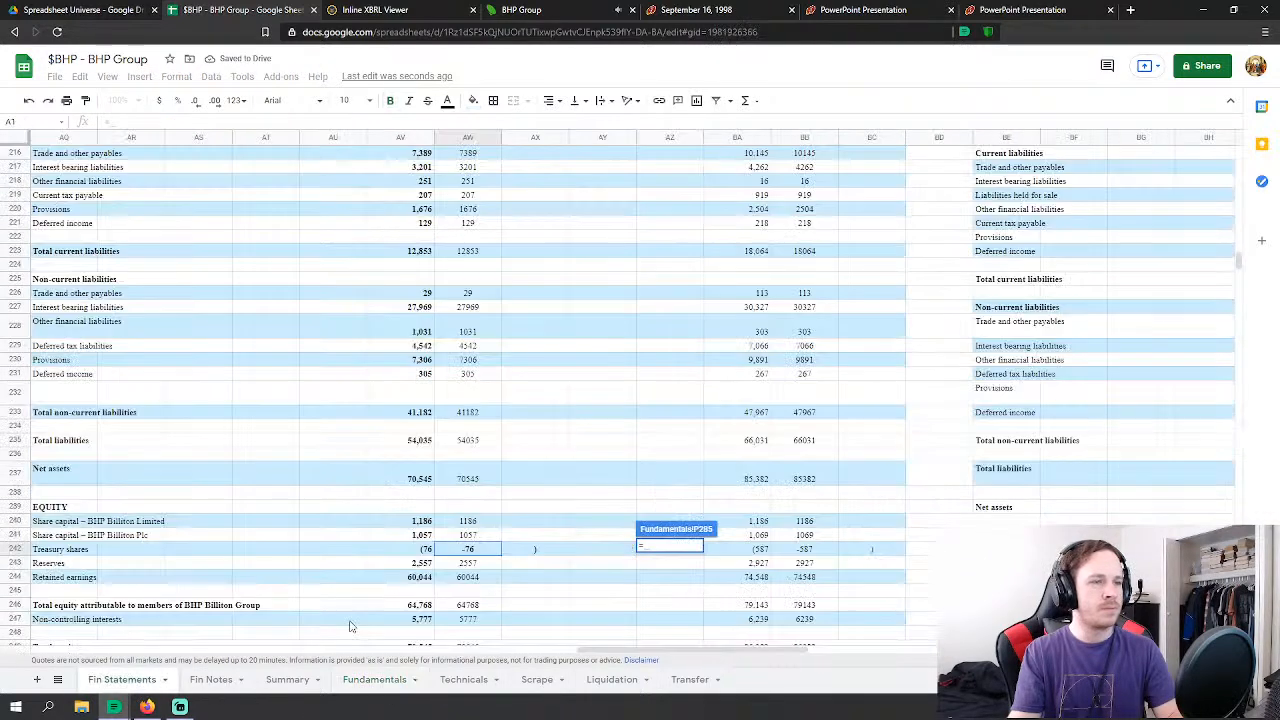
click(468, 619)
scroll(480, 615, down, 2)
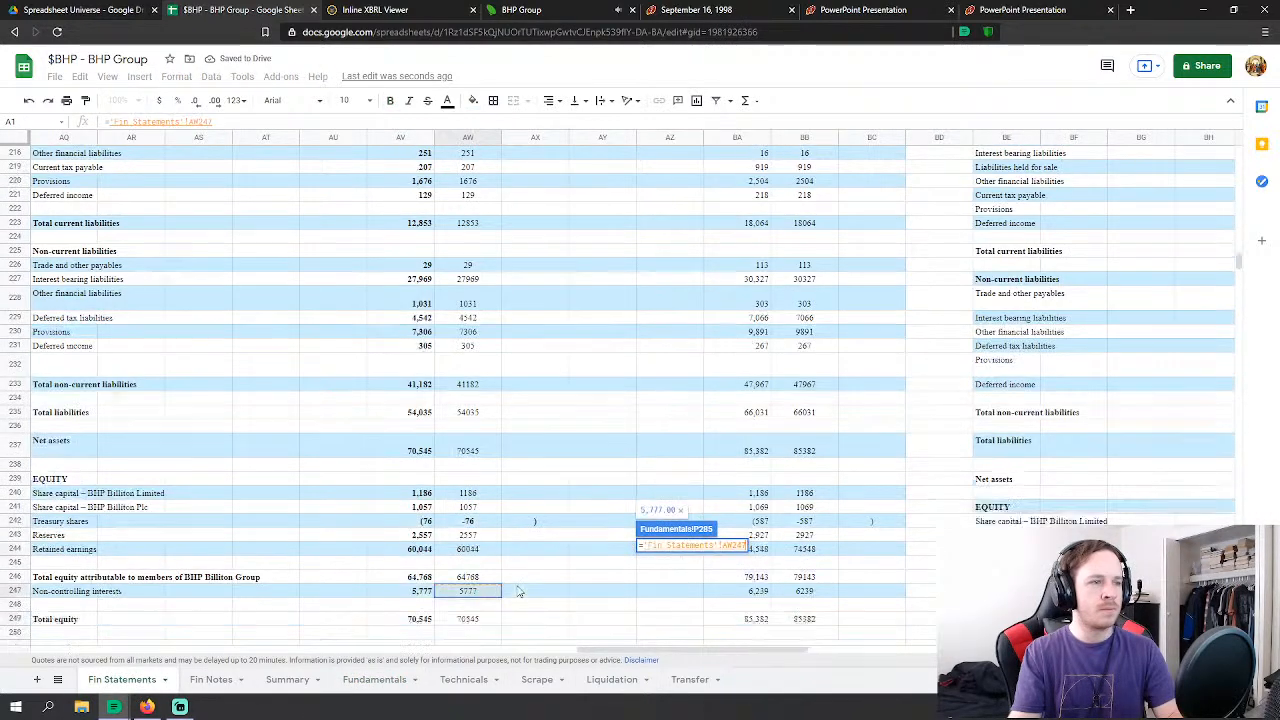
key(Return)
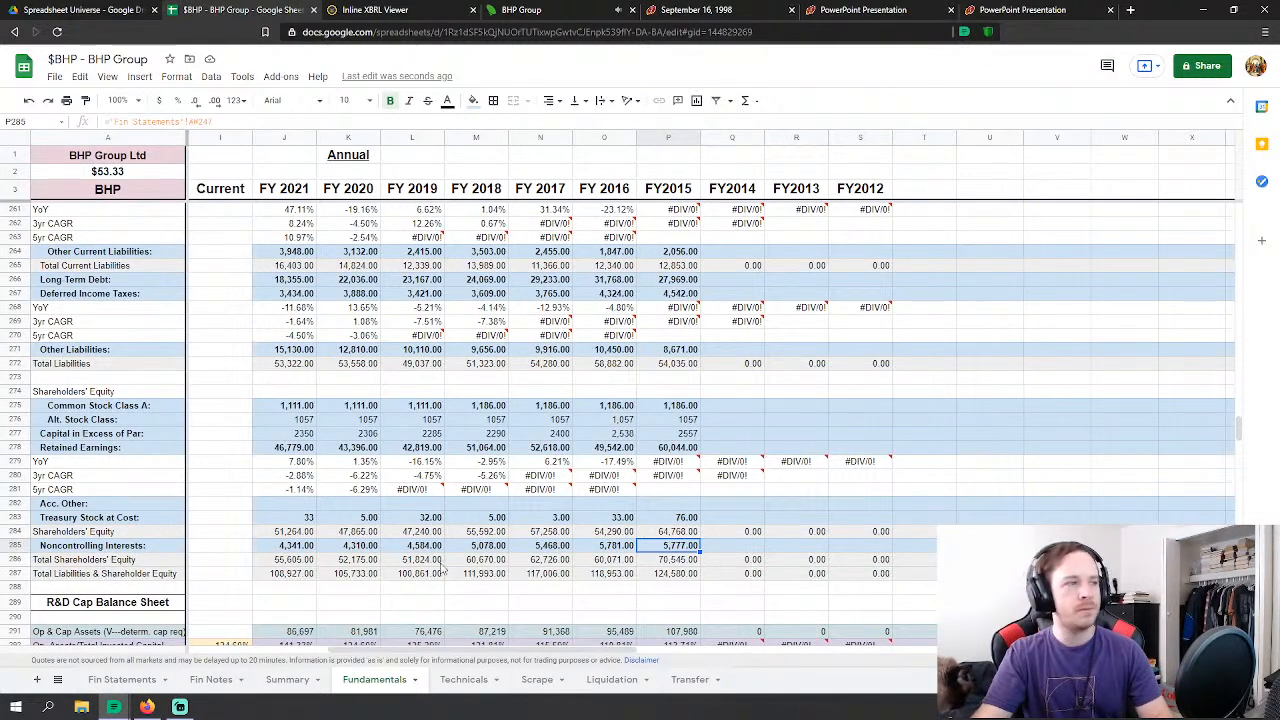
Step: Review the FY2015 equity and liability totals and the R&D Cap Balance Sheet figures against the other years
scroll(594, 445, down, 4)
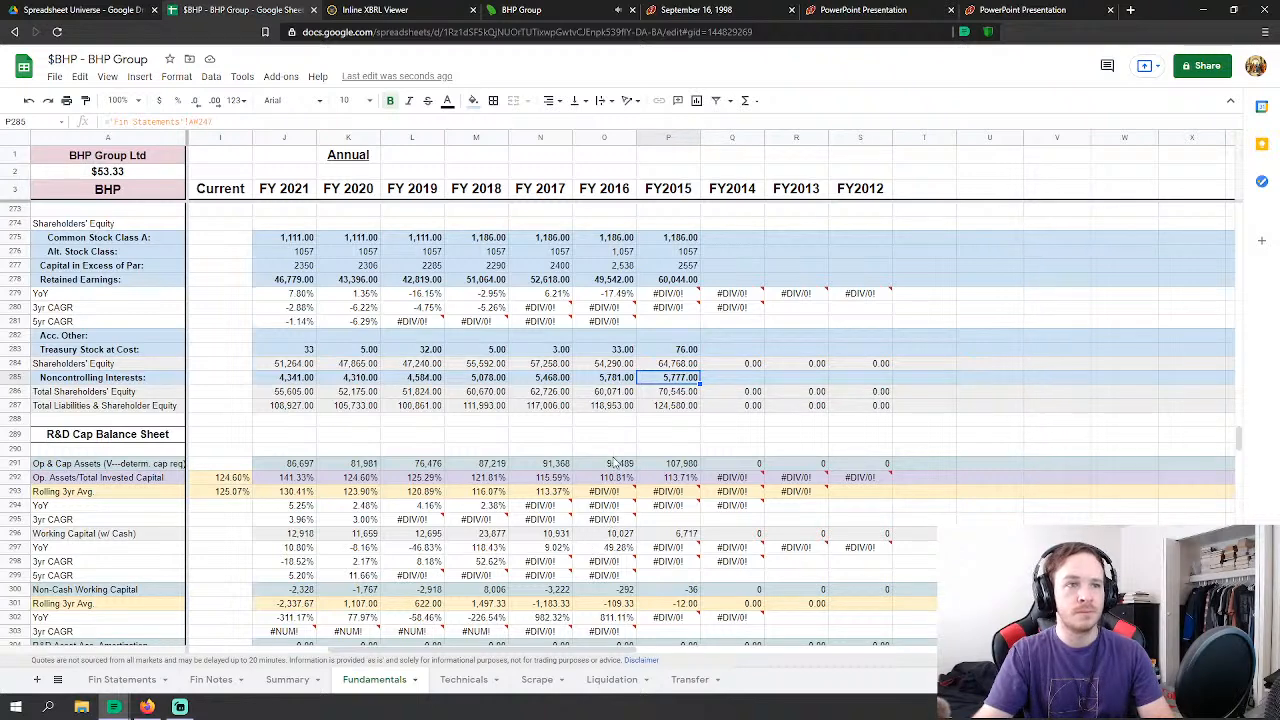
click(610, 450)
scroll(547, 410, up, 1)
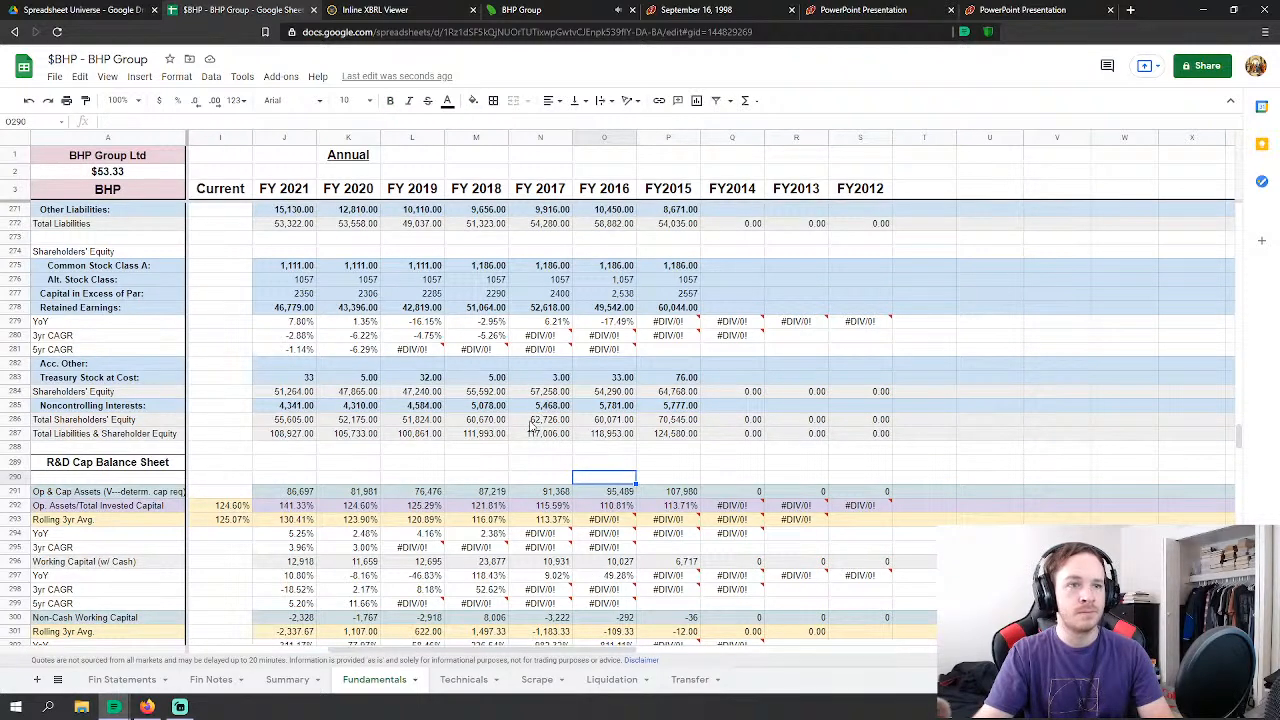
scroll(690, 475, down, 3)
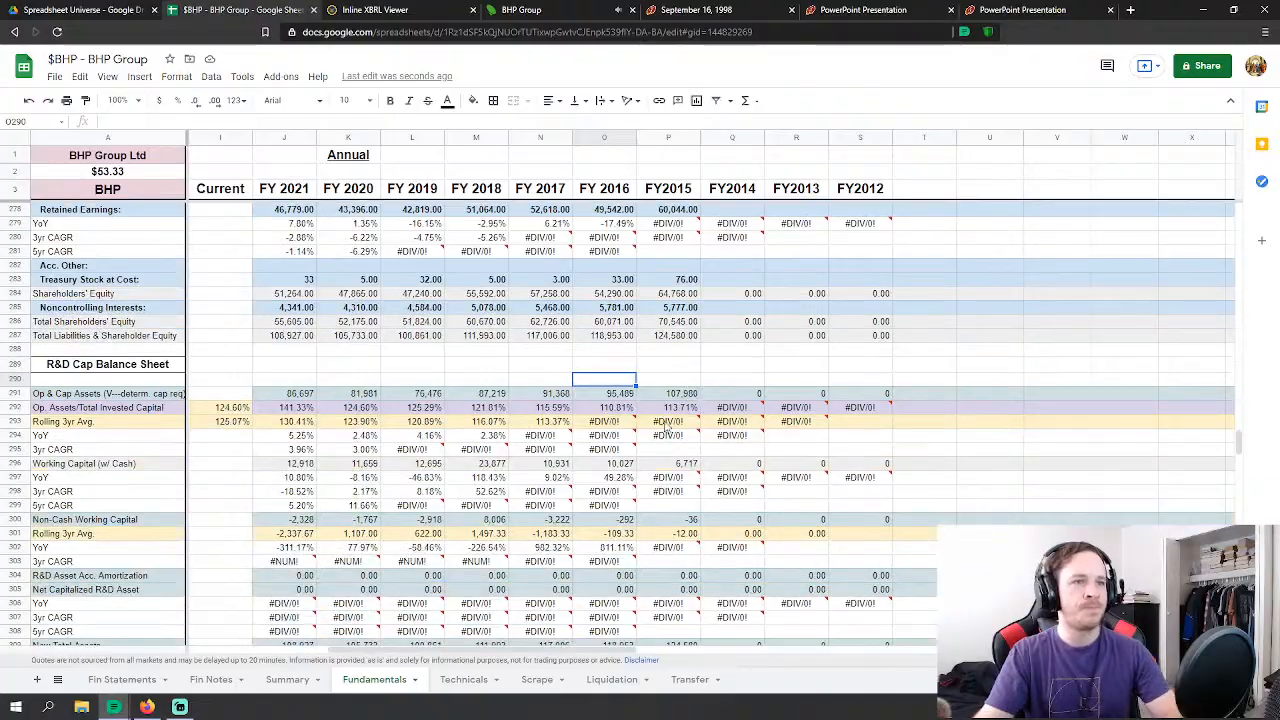
scroll(664, 443, up, 3)
scroll(666, 440, down, 7)
scroll(669, 435, up, 8)
scroll(669, 435, up, 4)
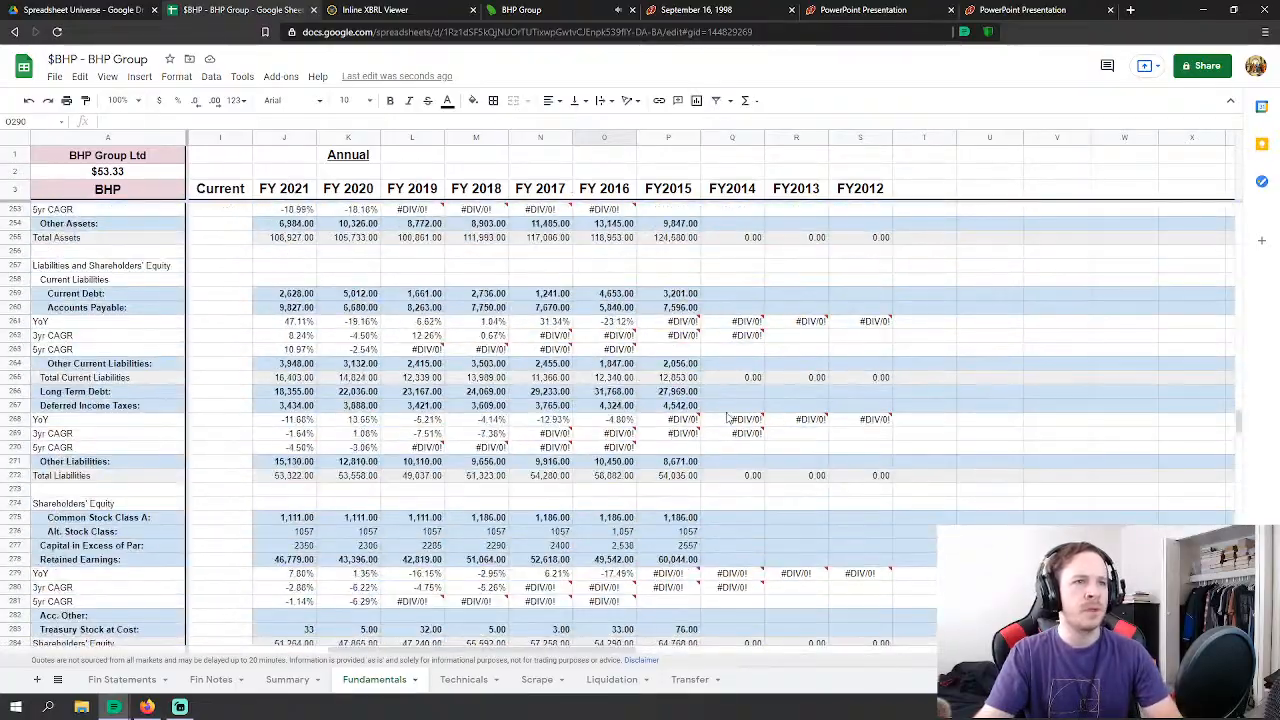
Step: Set the FY2014 Revenues to the sum of 2014 group production, third party products and other income from Fin Statements BB8, BB9 and BB12
drag(1238, 433, 1226, 243)
scroll(727, 318, down, 2)
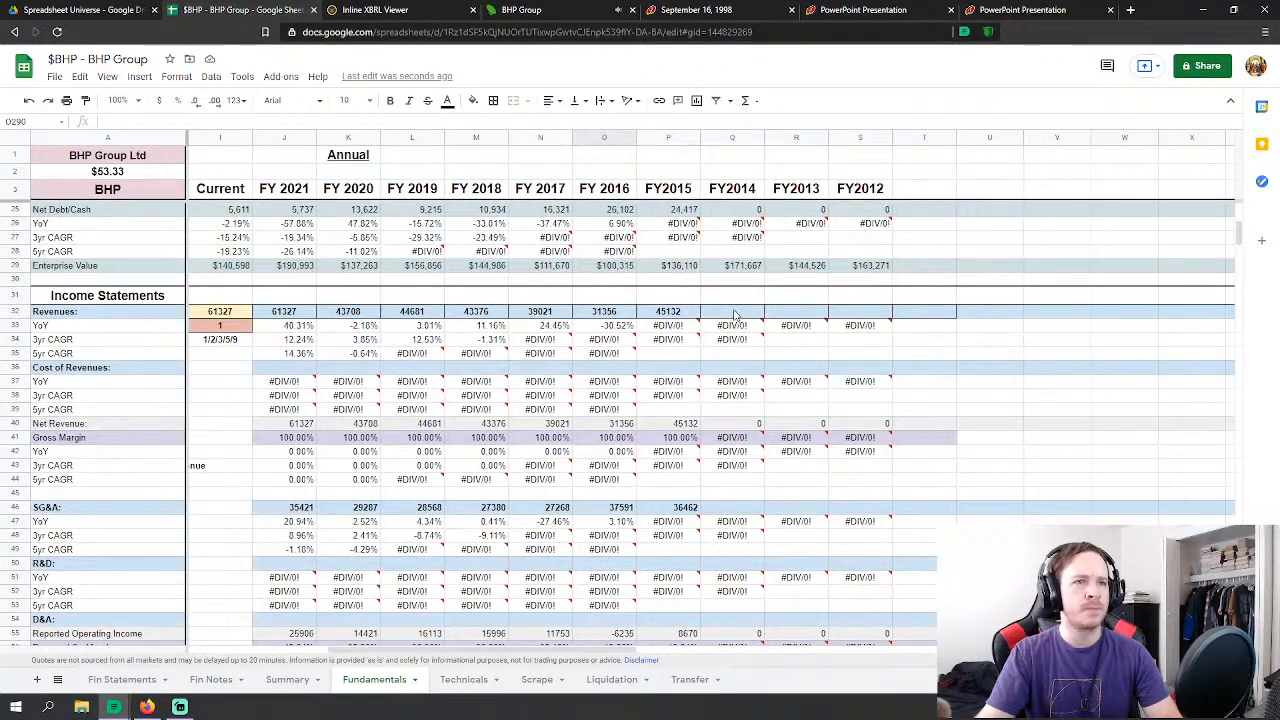
click(735, 316)
text(=)
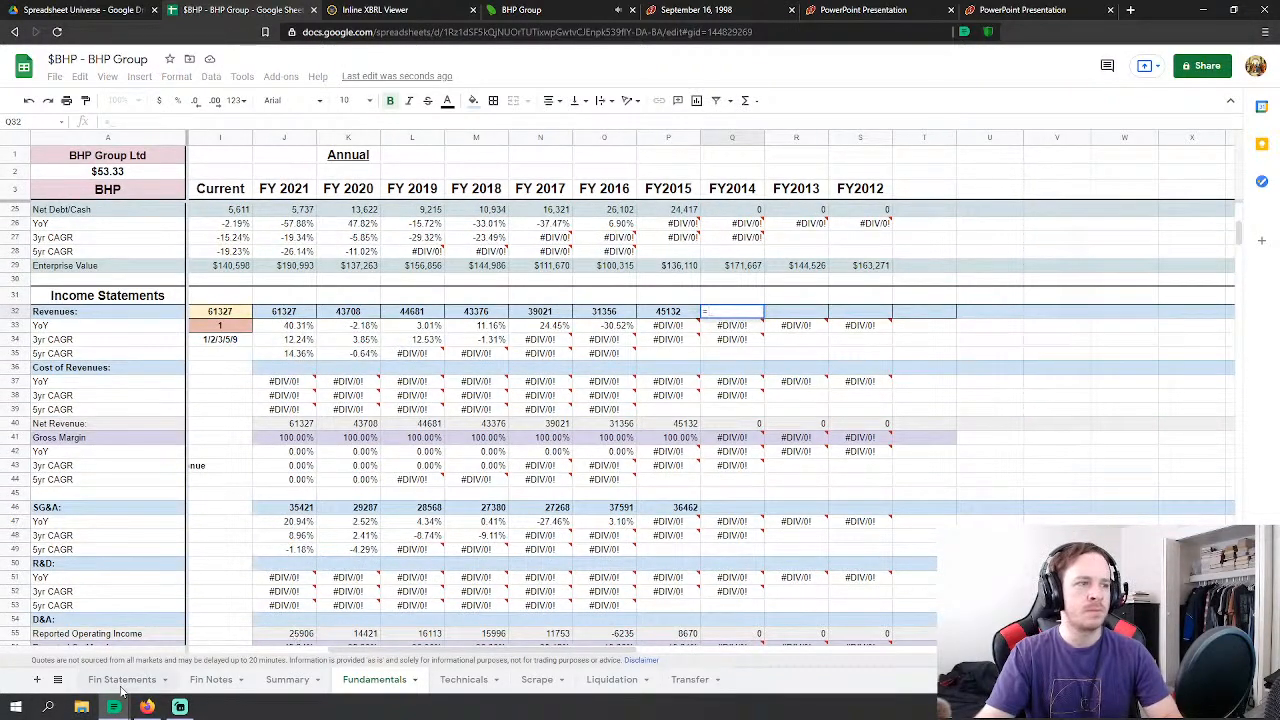
click(121, 680)
scroll(925, 459, up, 3)
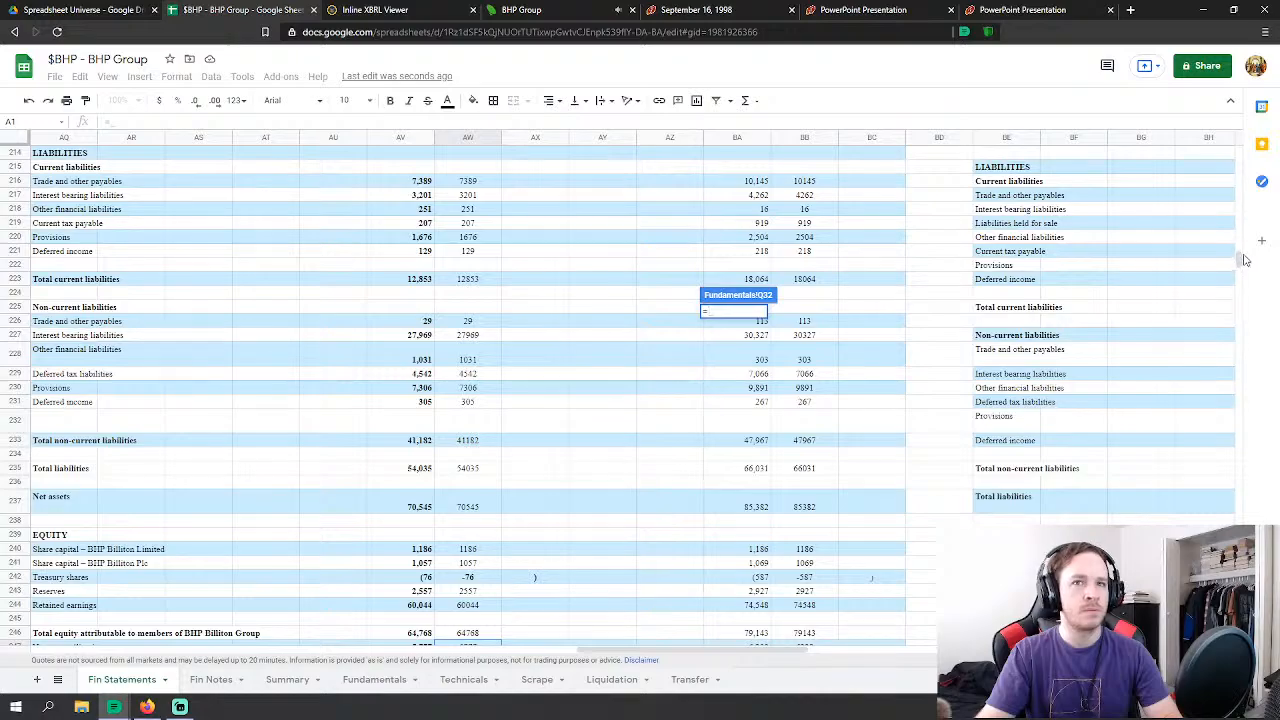
drag(1240, 260, 1266, 152)
scroll(1060, 255, down, 1)
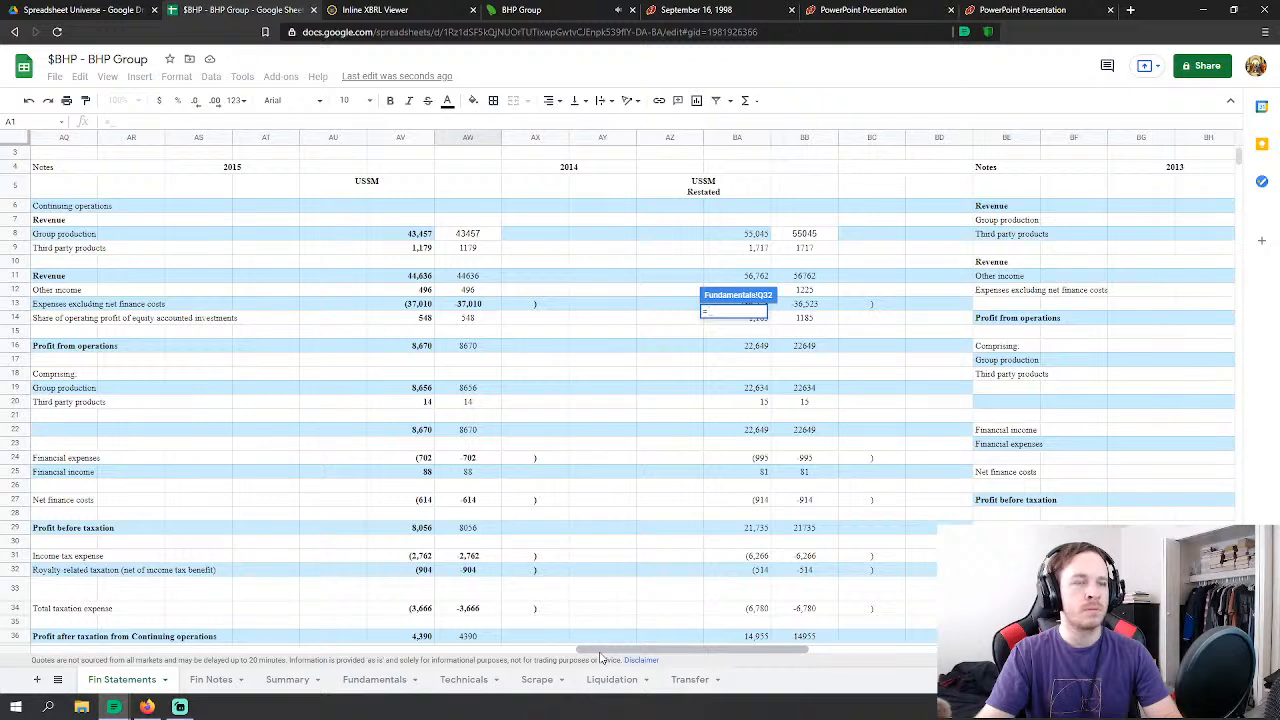
click(820, 238)
text(+)
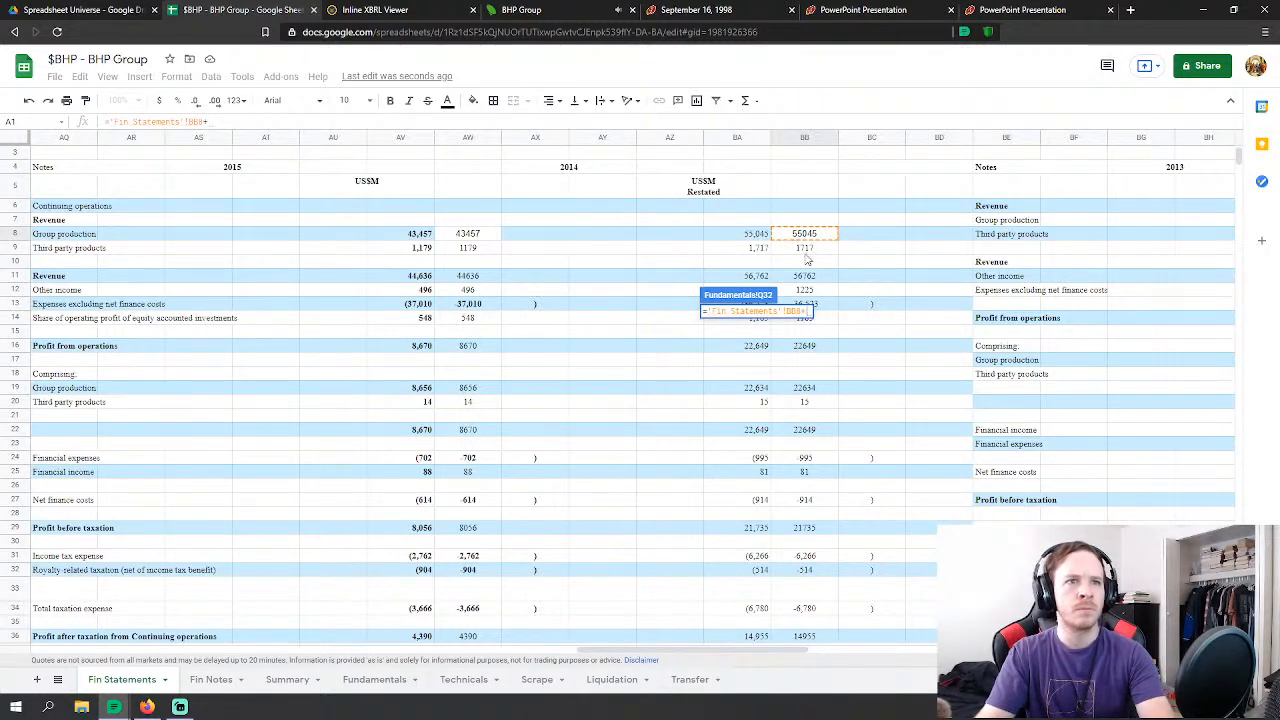
click(815, 248)
scroll(869, 285, down, 1)
text(+)
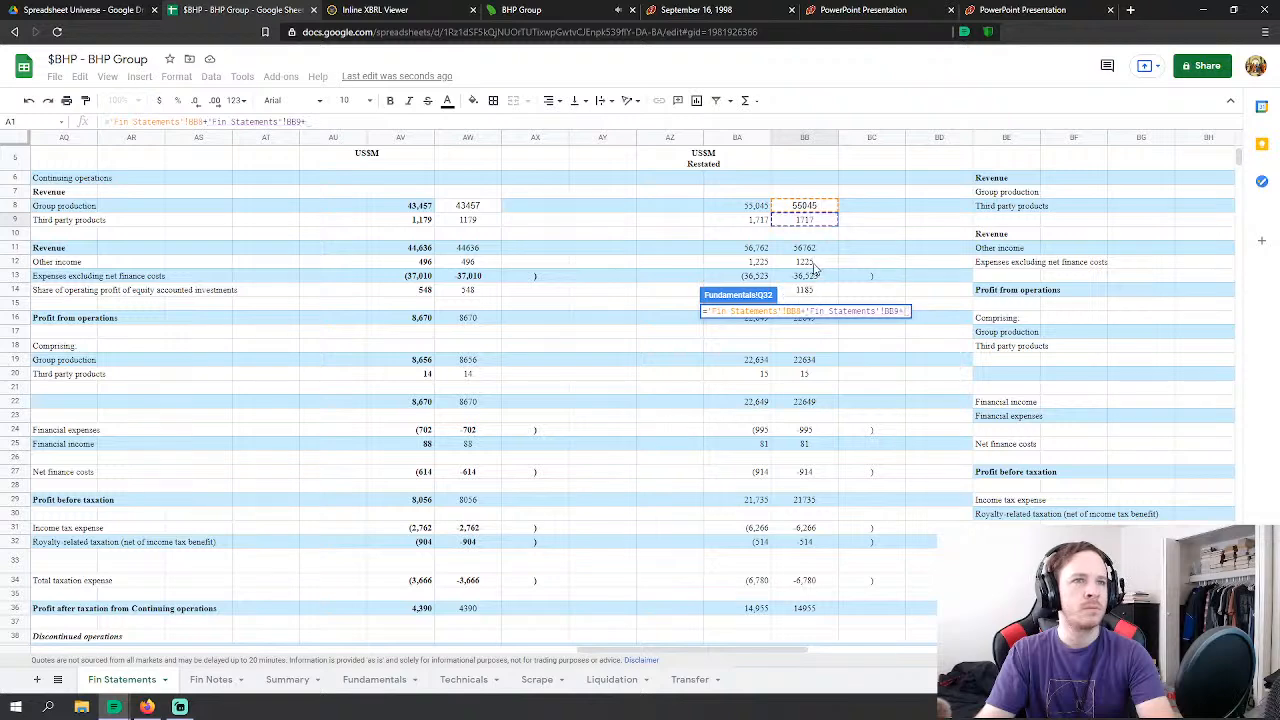
click(814, 264)
scroll(918, 236, down, 3)
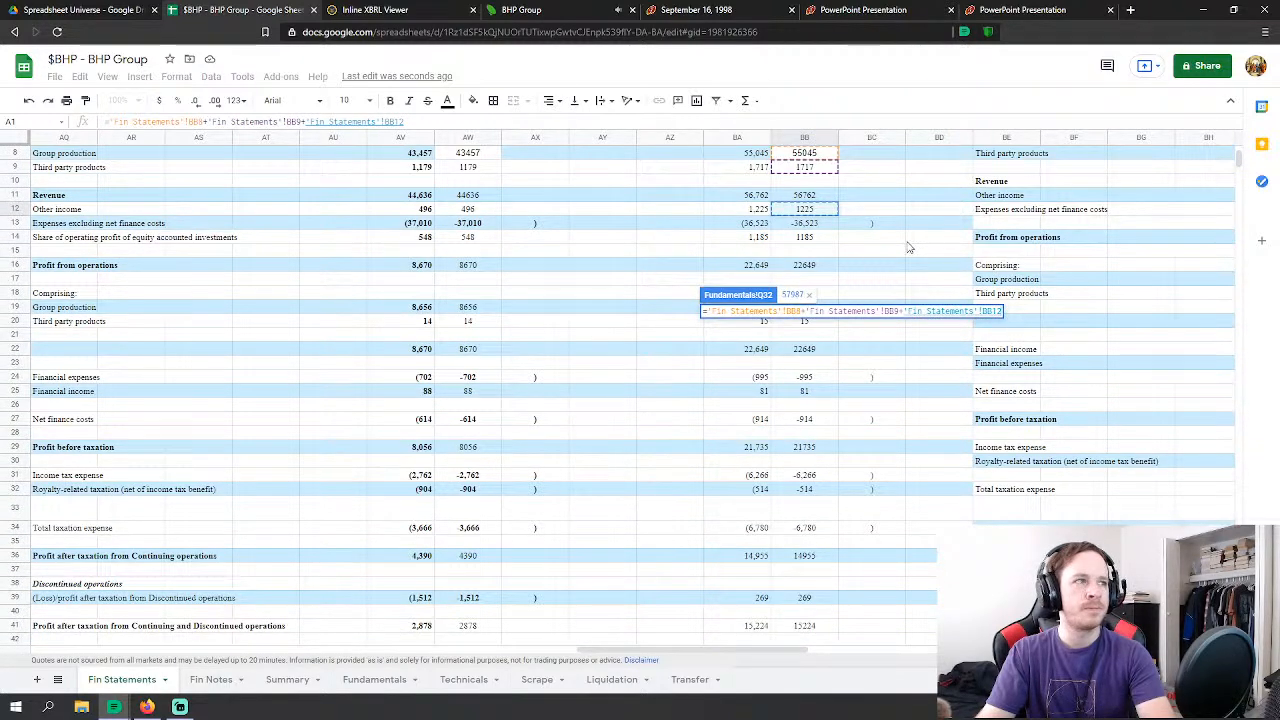
key(Return)
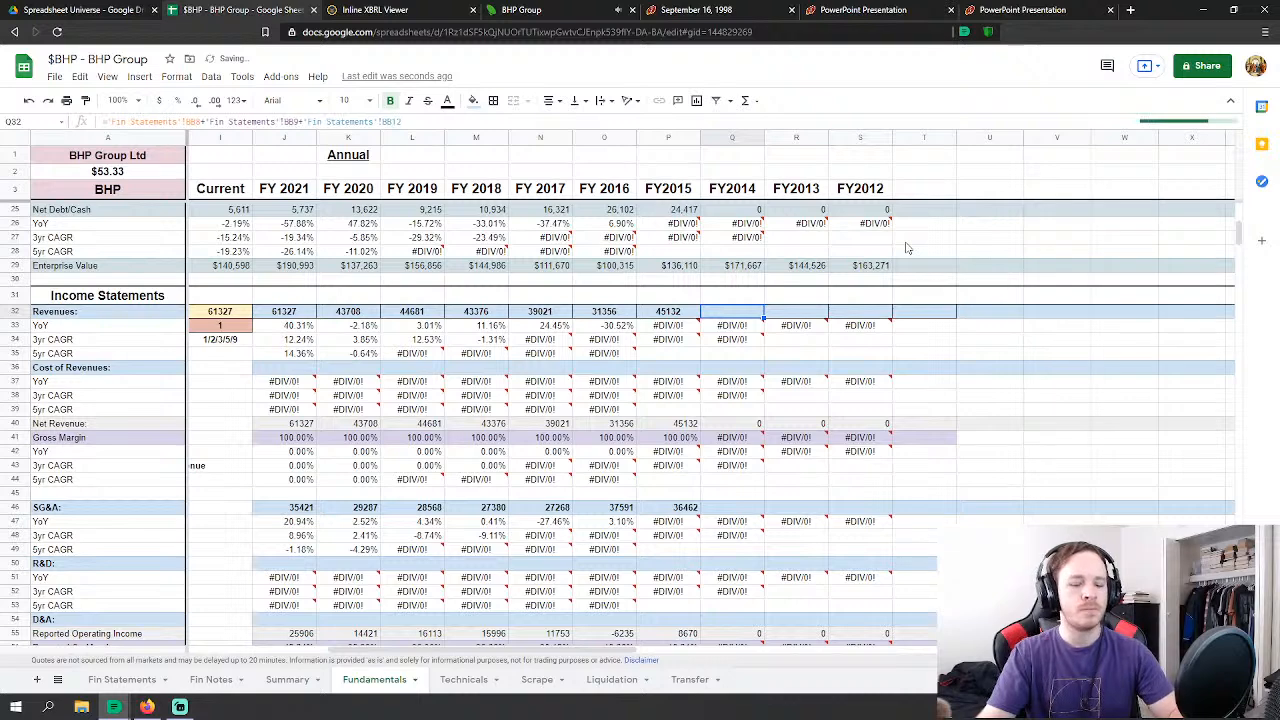
Step: Set the FY2014 SG&A to the negated 2014 expenses in Fin Statements BB13 minus the share of operating profit in BB14
click(739, 512)
text(=)
click(122, 679)
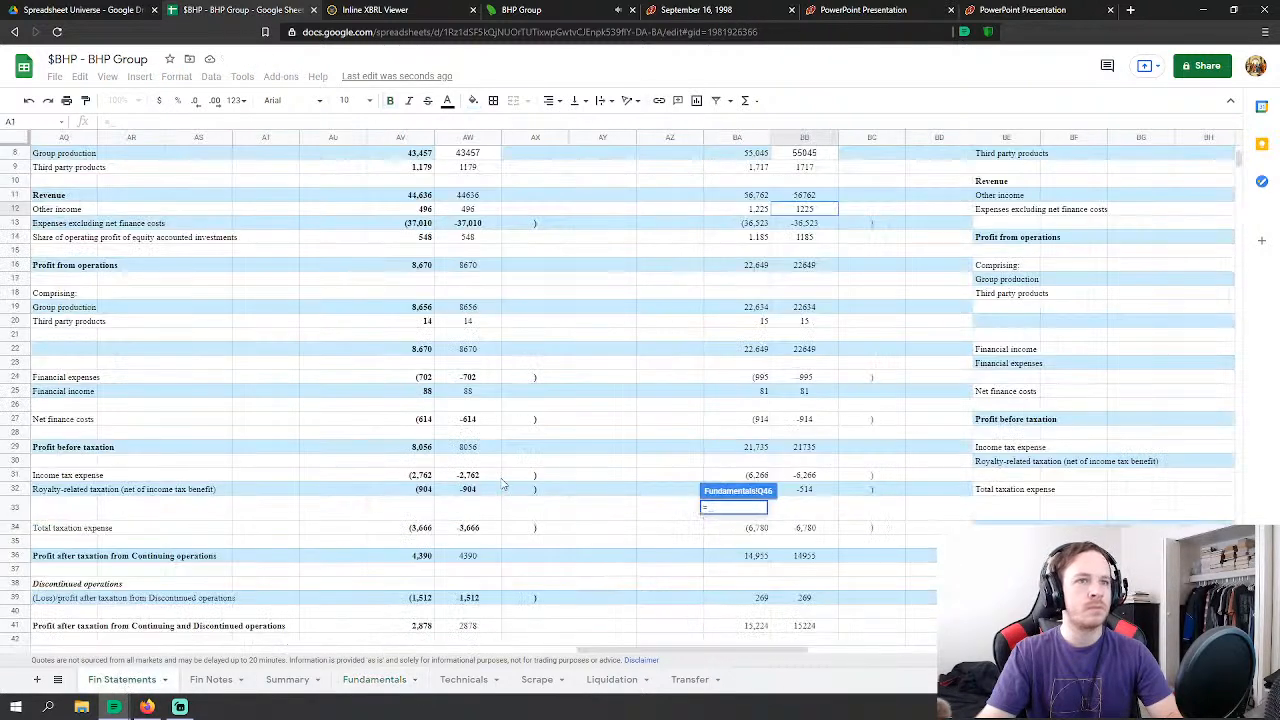
scroll(851, 279, up, 1)
click(810, 251)
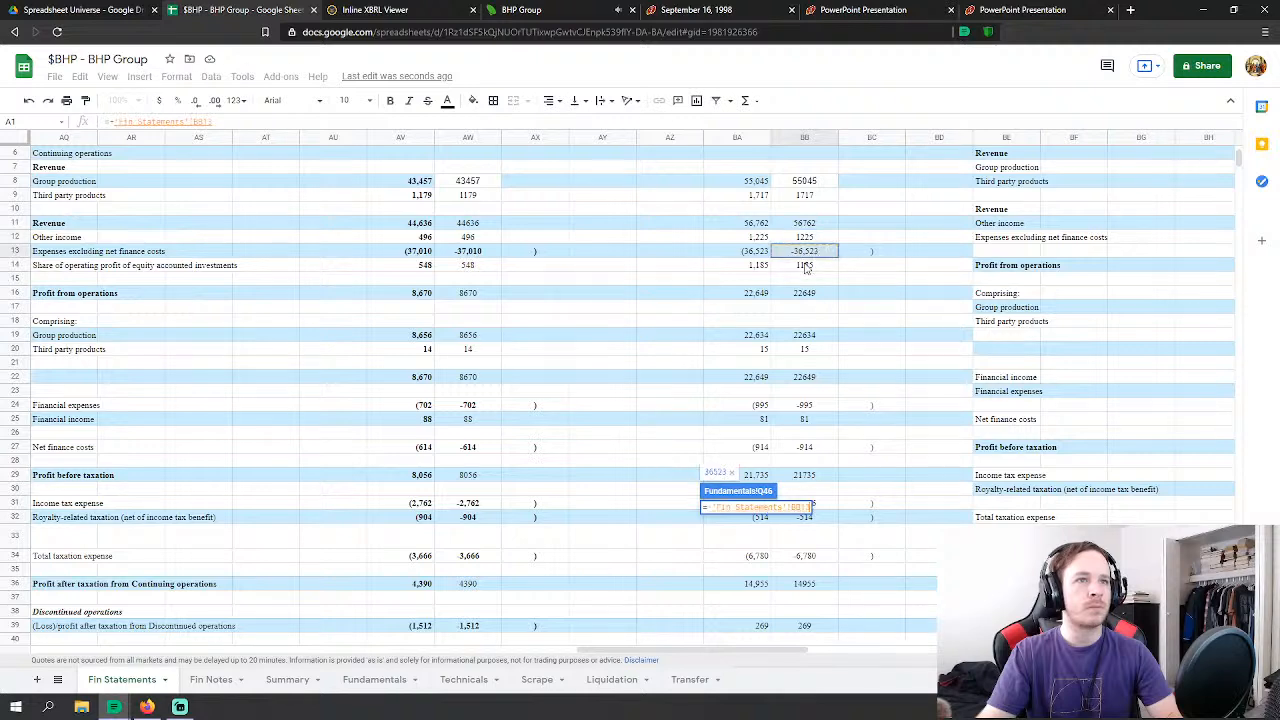
text(-)
click(808, 265)
key(Return)
Step: Link the FY2014 Interest Income to the 2014 third party products figure in Fin Statements BB20
scroll(843, 385, down, 3)
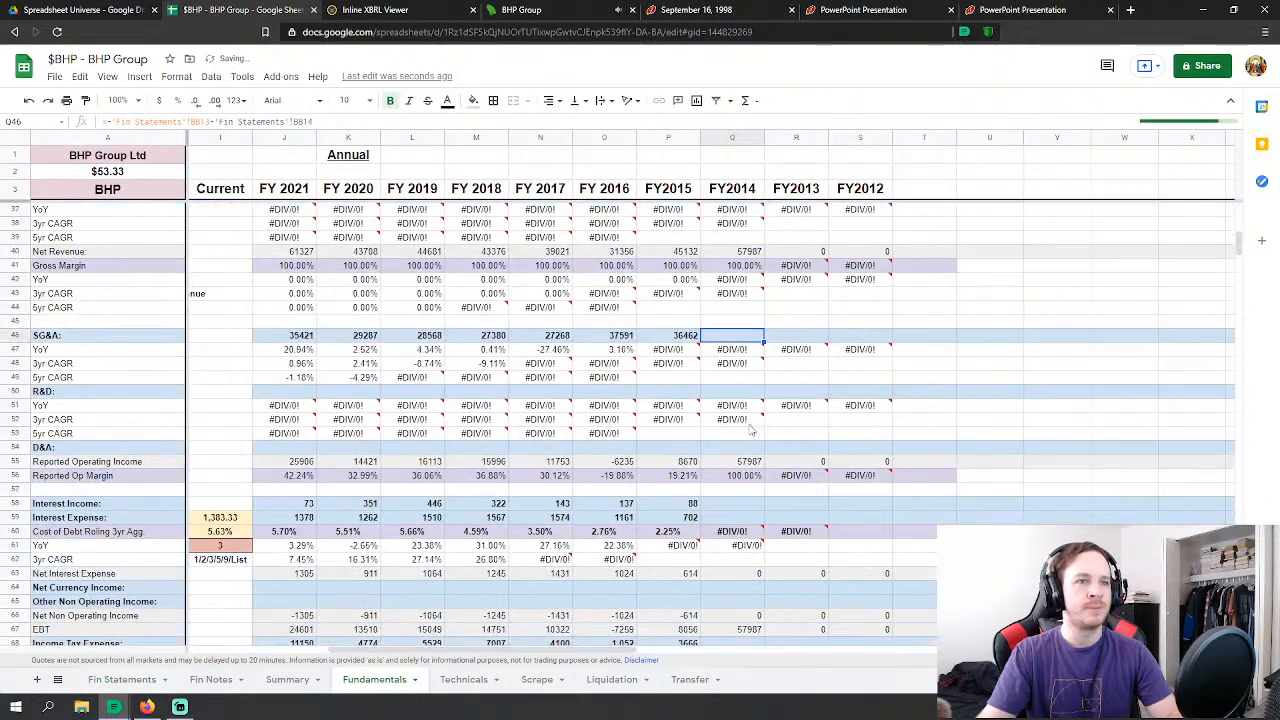
click(748, 465)
text(=)
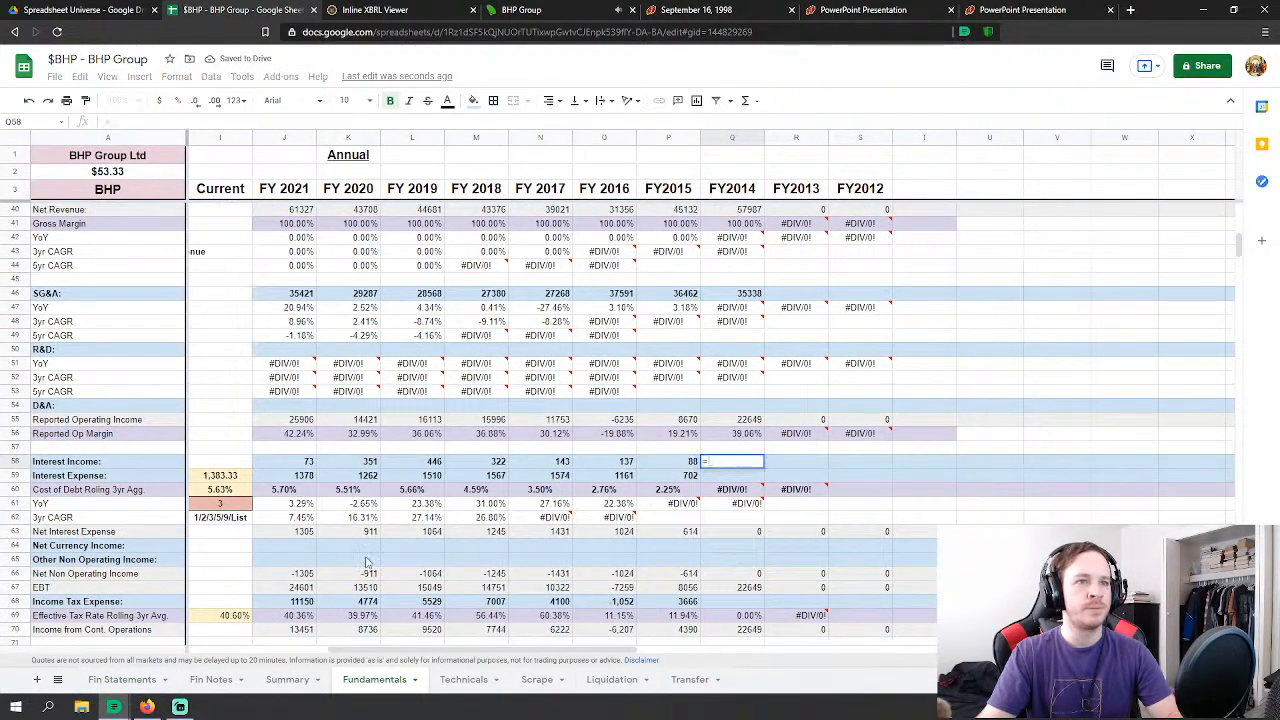
click(122, 679)
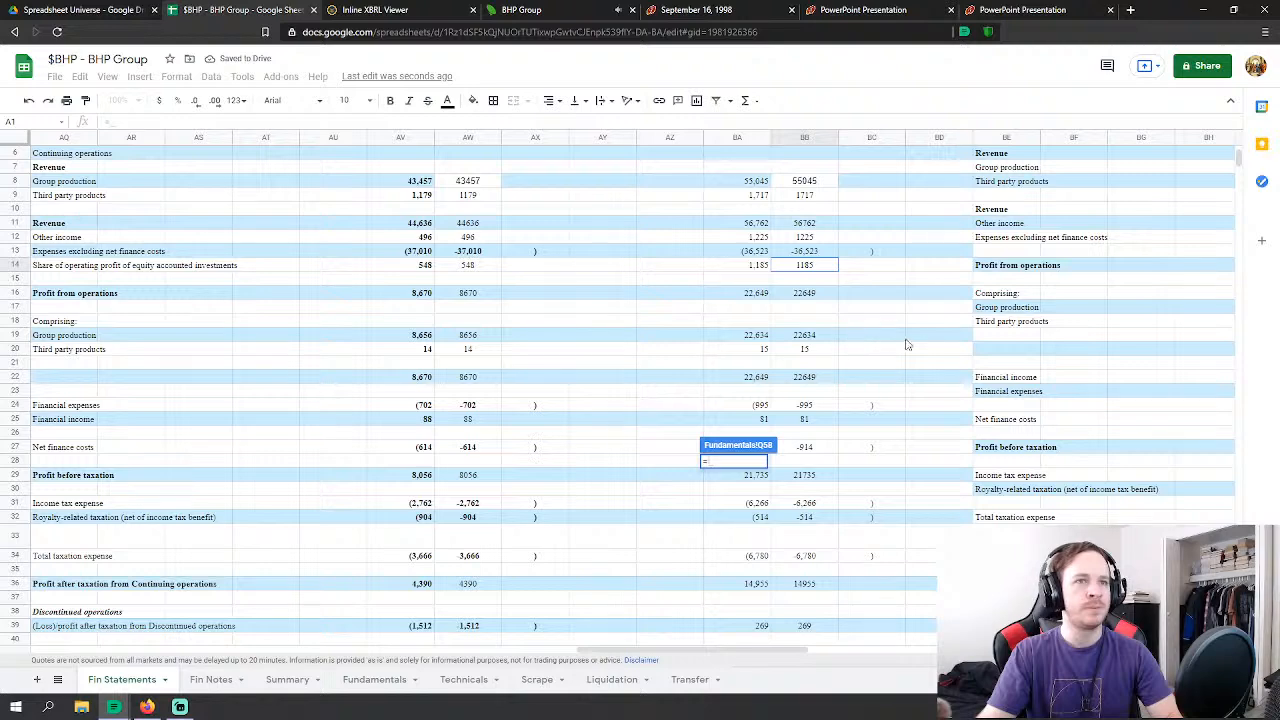
click(808, 352)
key(Return)
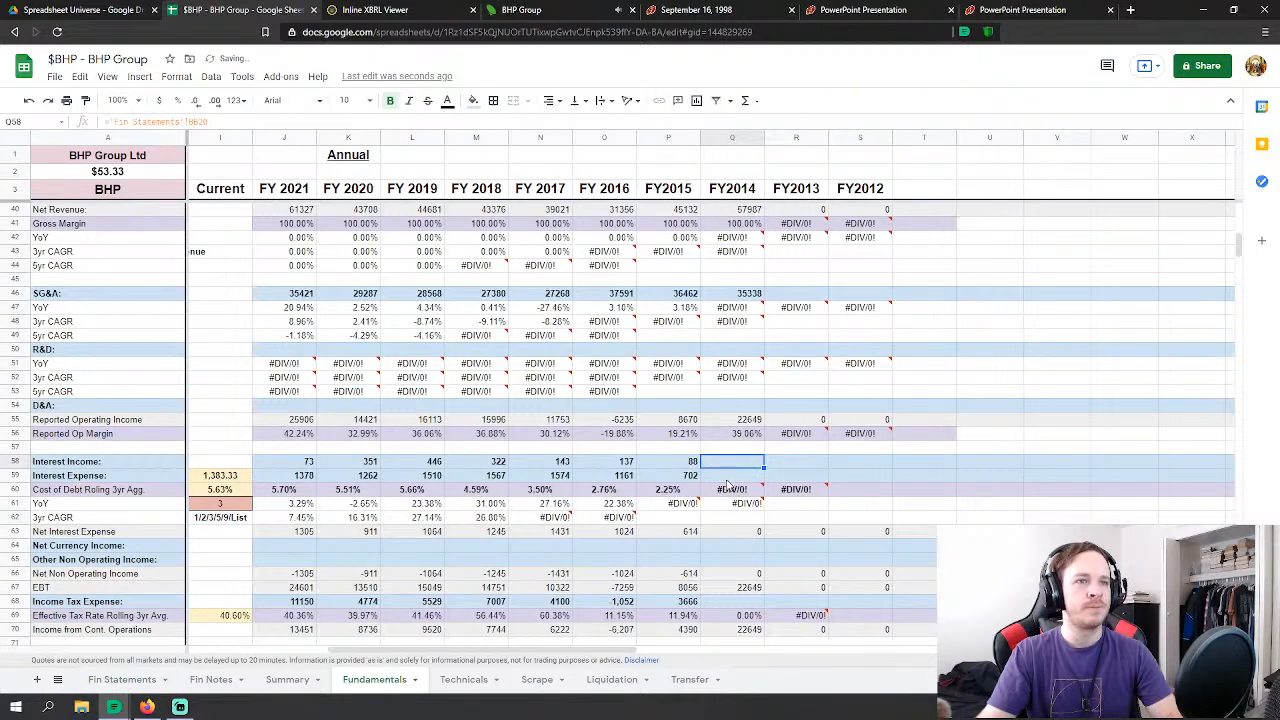
Step: Link the FY2014 Interest Expense to the negated 2014 financial expenses in Fin Statements BB24
text(=)
click(122, 679)
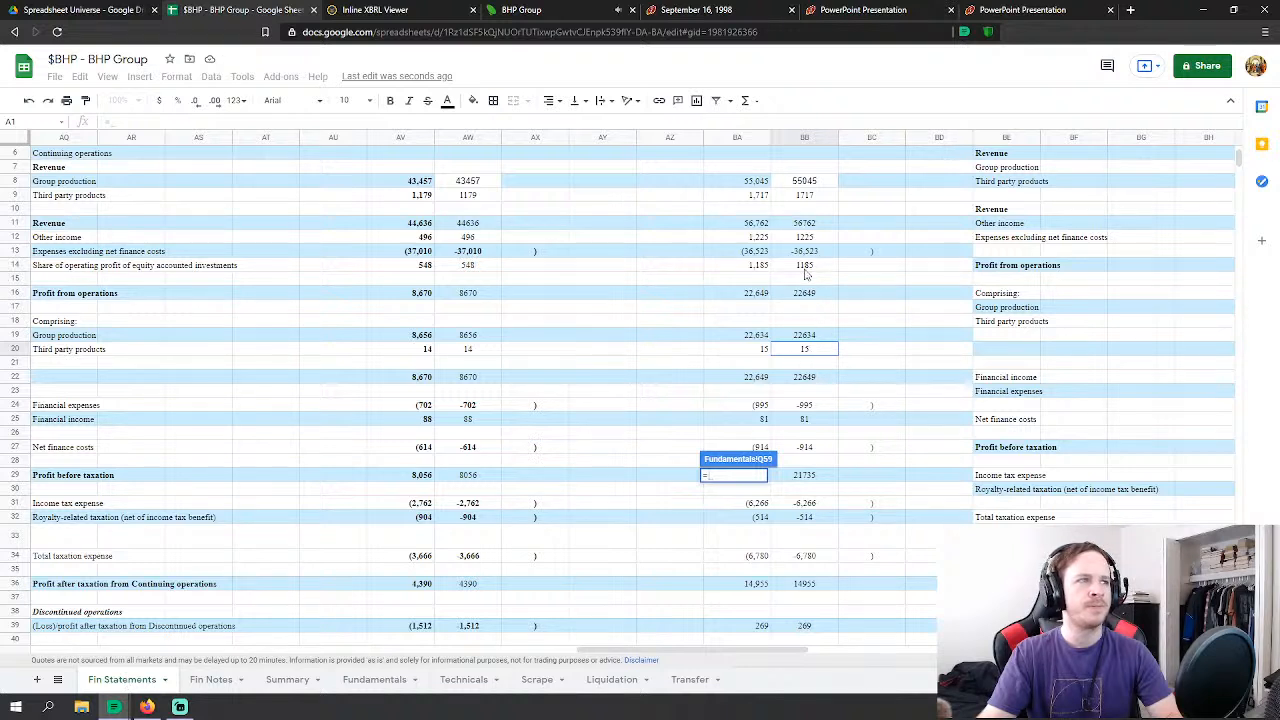
click(812, 406)
key(Return)
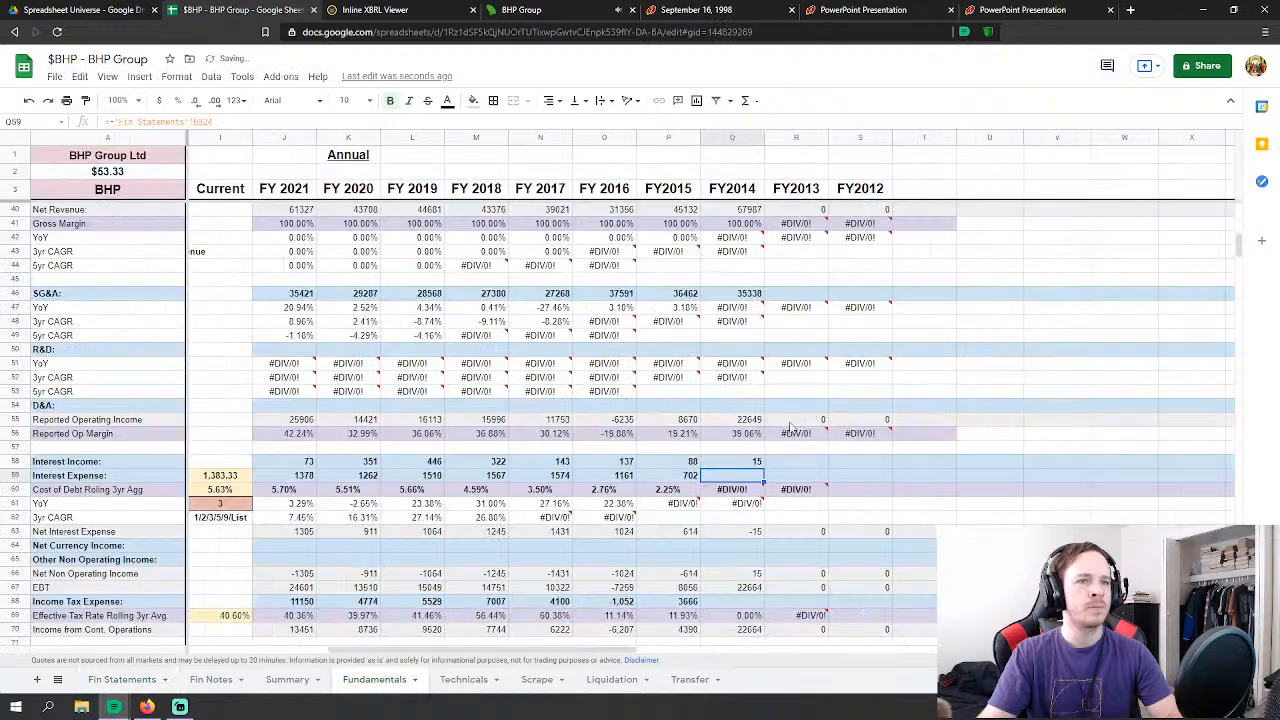
Step: Link the FY2014 Interest Income to the 2014 financial income in Fin Statements BB25
click(750, 465)
text(=)
click(122, 679)
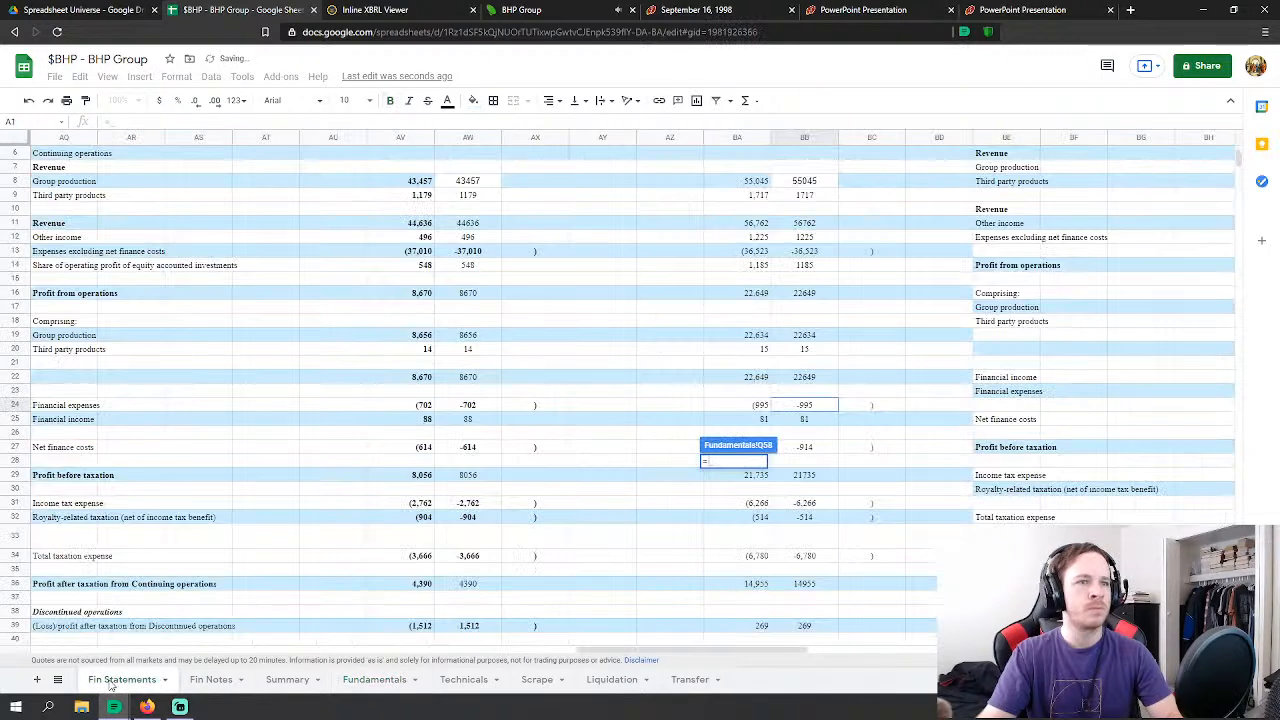
click(805, 420)
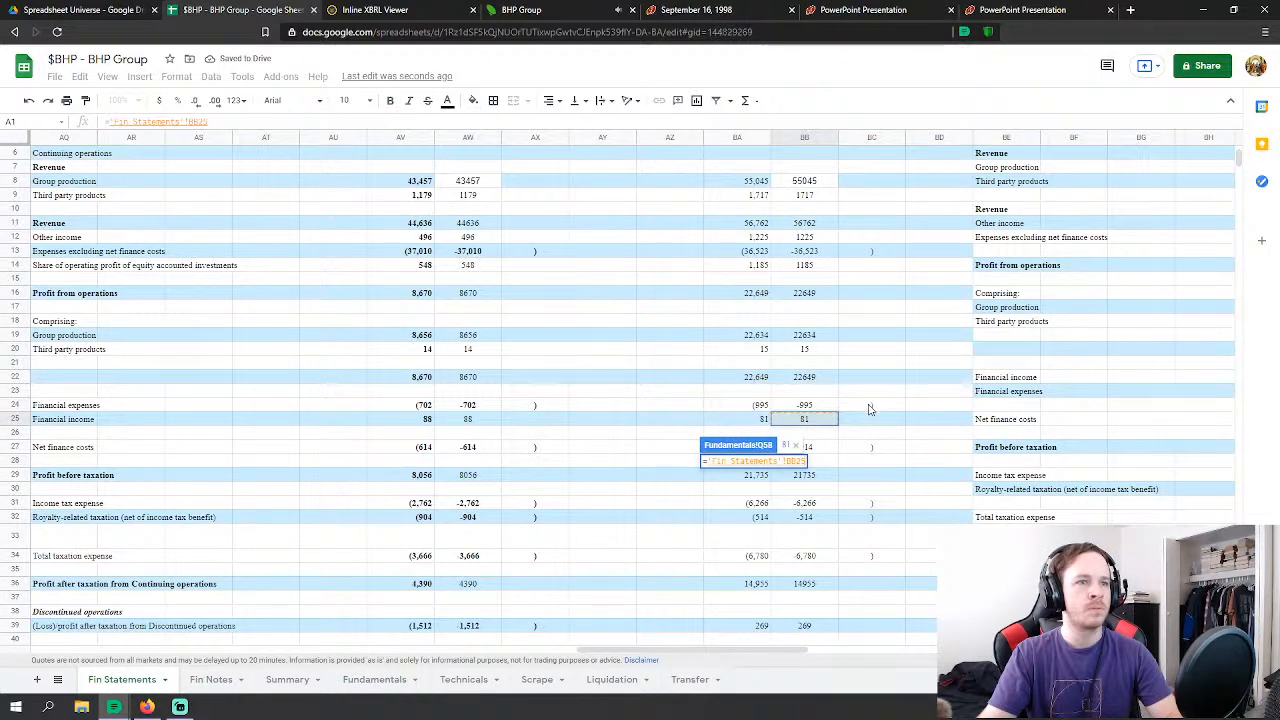
key(Return)
Step: Link the FY2014 Income Tax Expense to the negated 2014 total taxation expense in Fin Statements BB34
scroll(757, 547, down, 2)
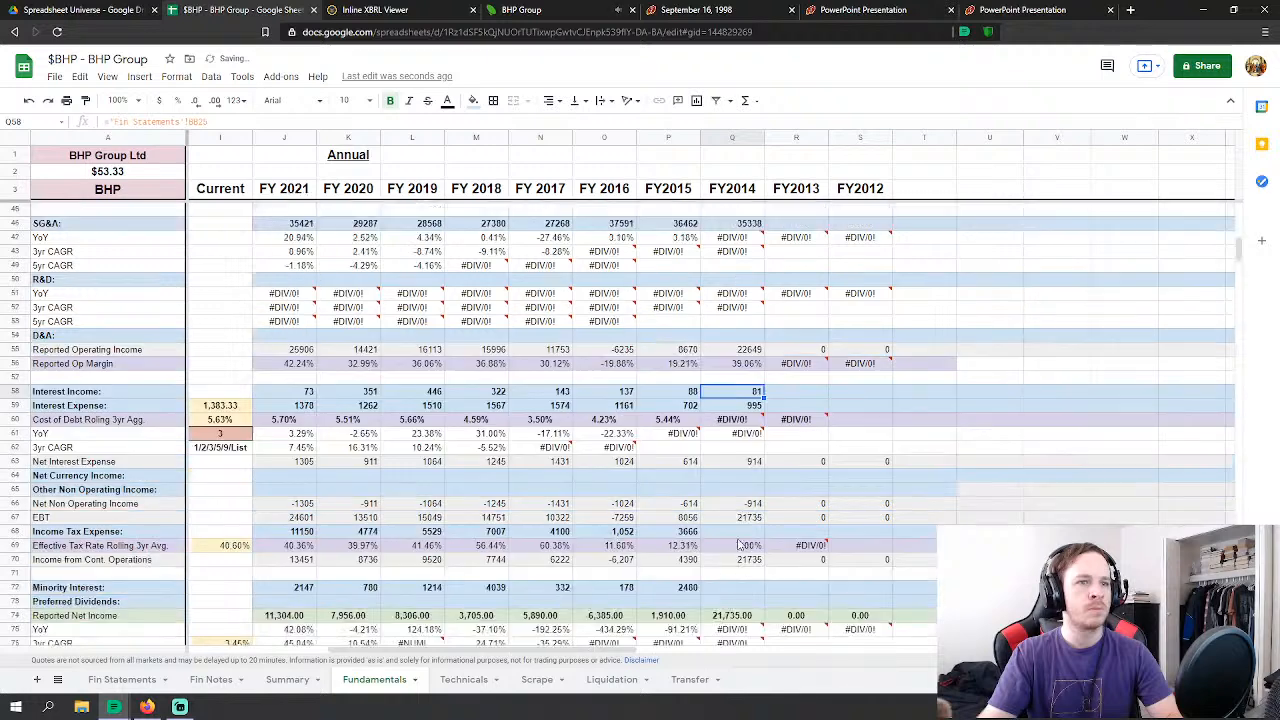
click(745, 533)
text(=)
click(140, 679)
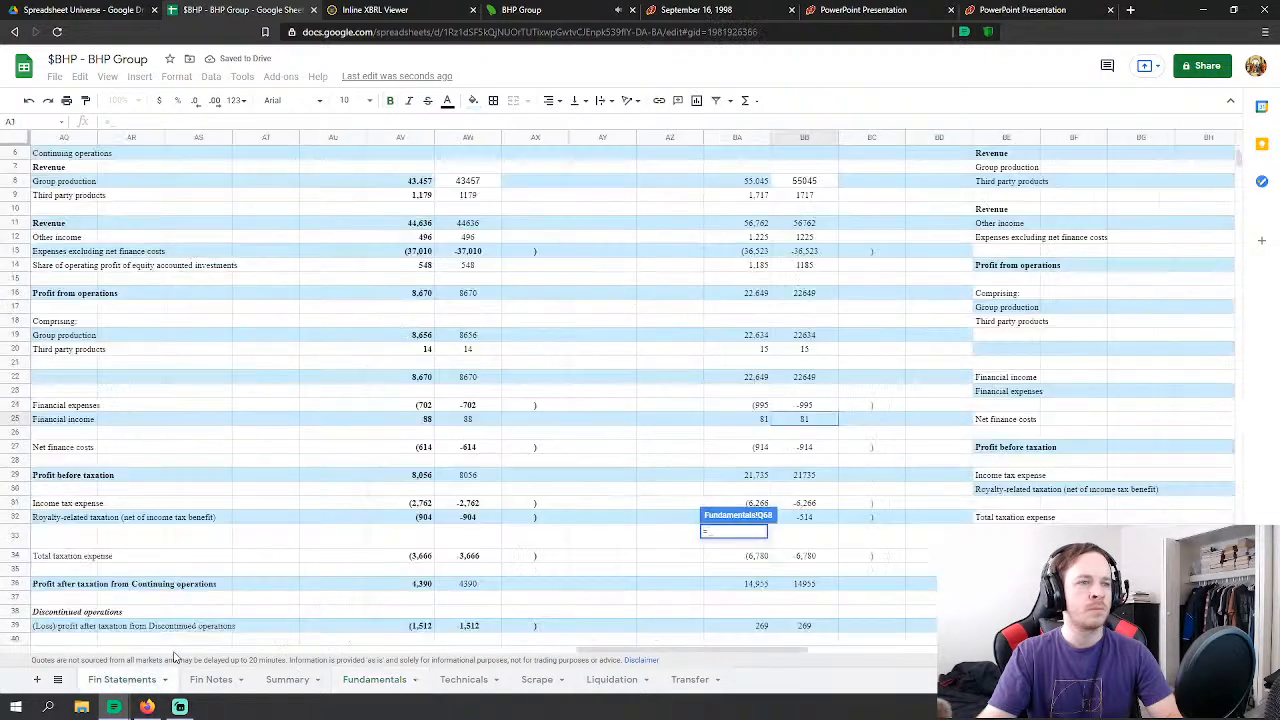
scroll(815, 455, down, 3)
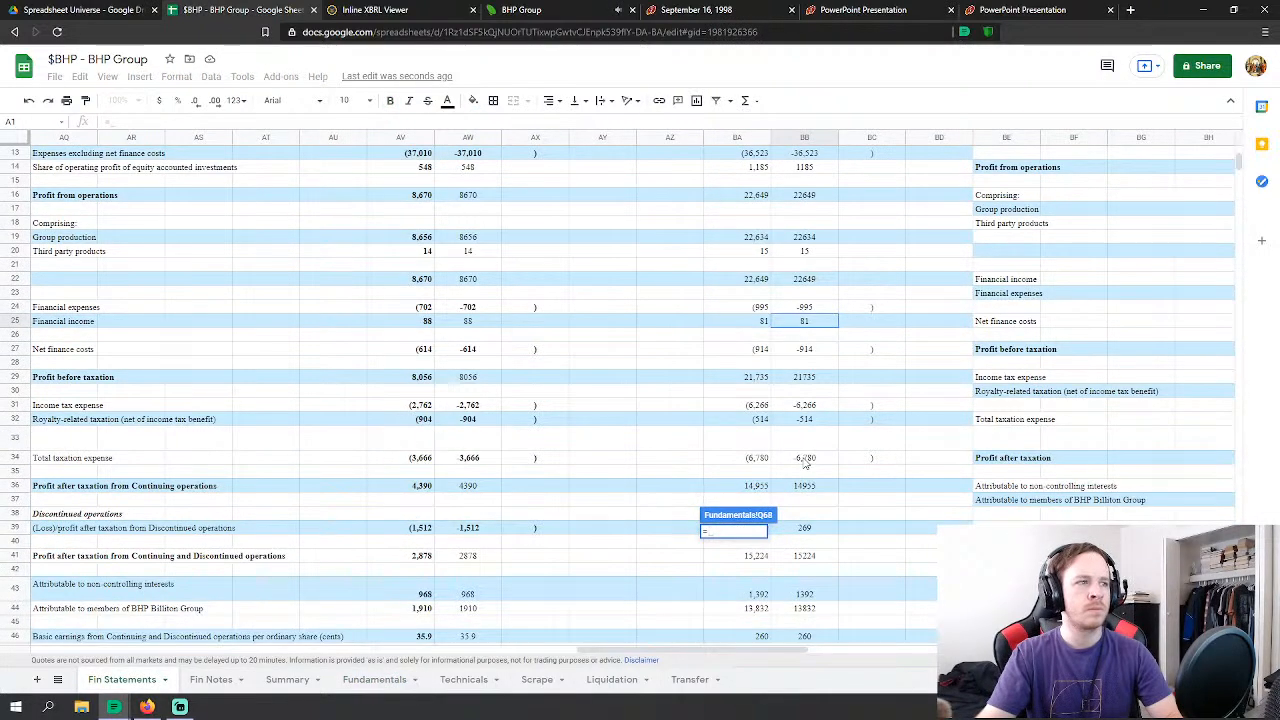
click(803, 462)
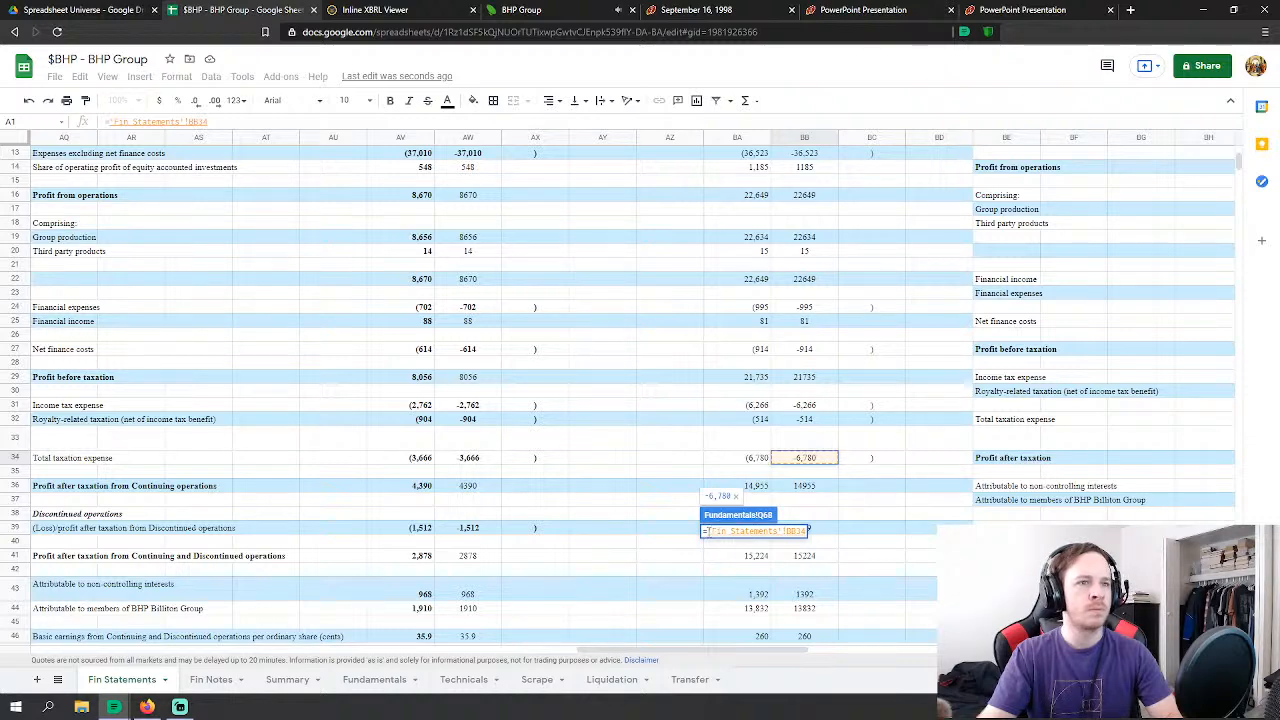
key(Return)
Step: Set the FY2014 Minority Interest to the negated 2014 discontinued operations profit in Fin Statements BB39 plus the non-controlling interests in BB43
scroll(818, 465, down, 3)
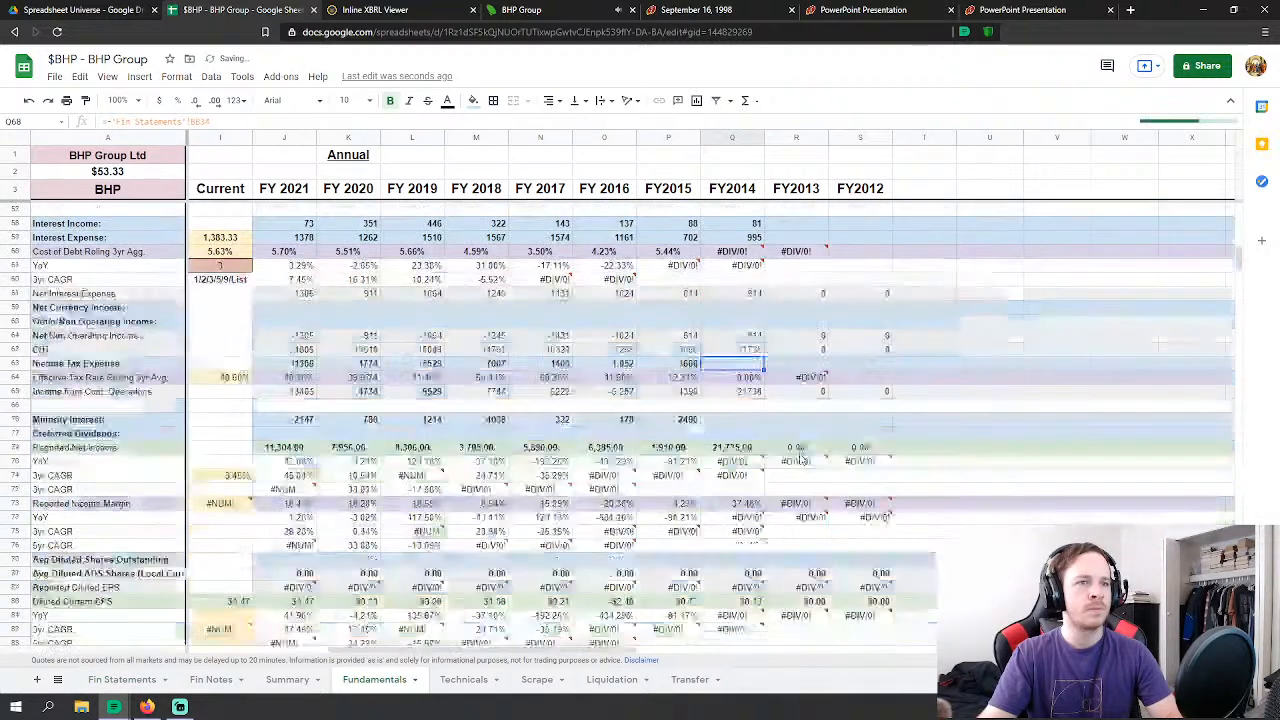
click(732, 419)
text(=)
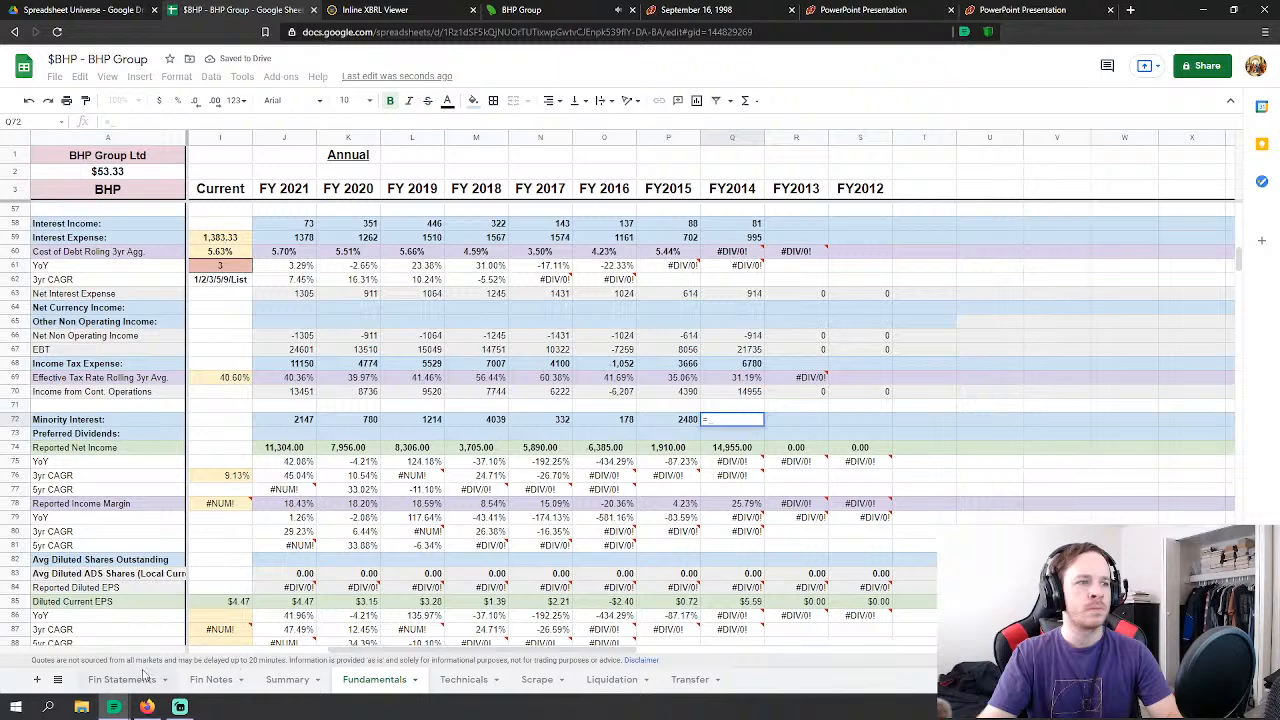
click(122, 679)
scroll(849, 486, down, 2)
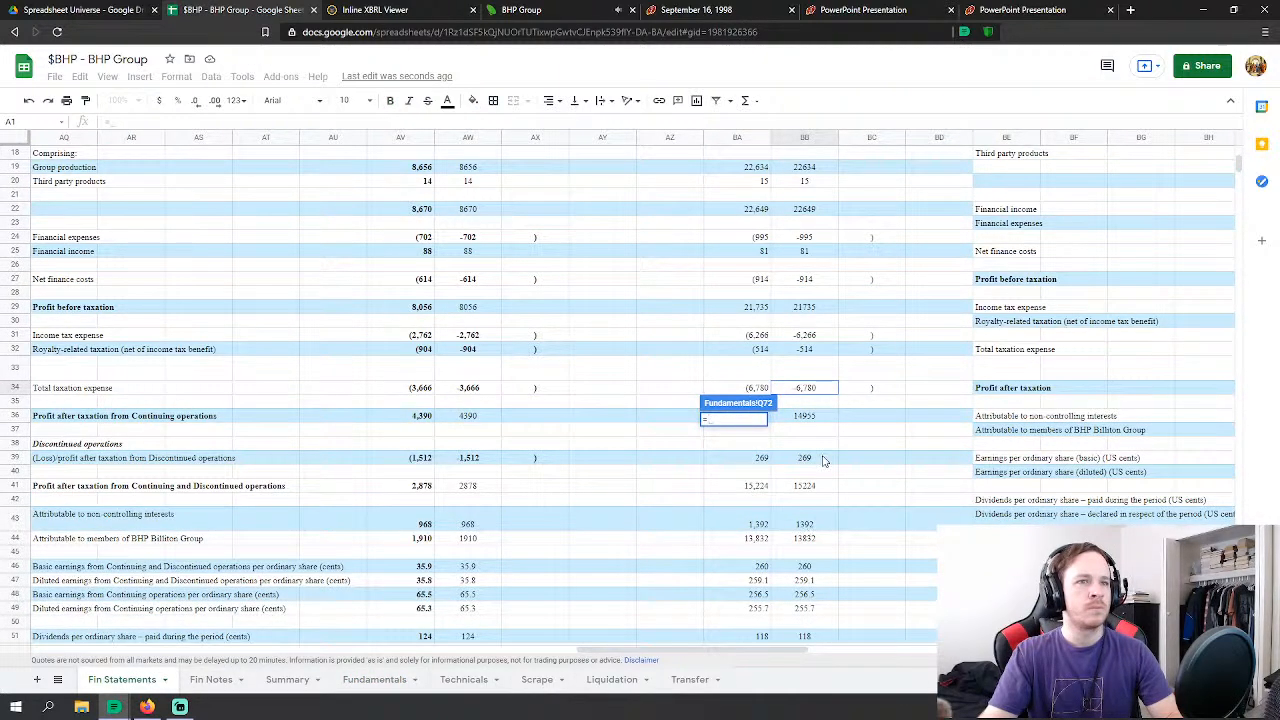
click(818, 462)
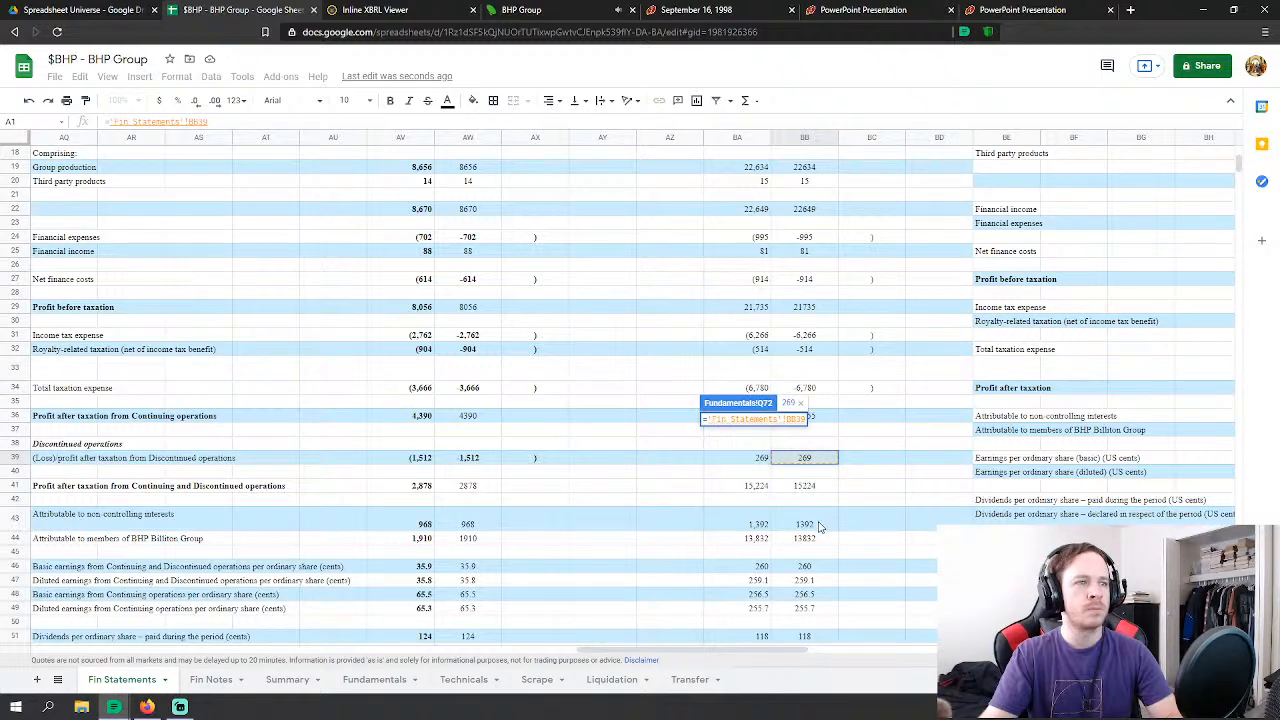
click(706, 419)
text(-)
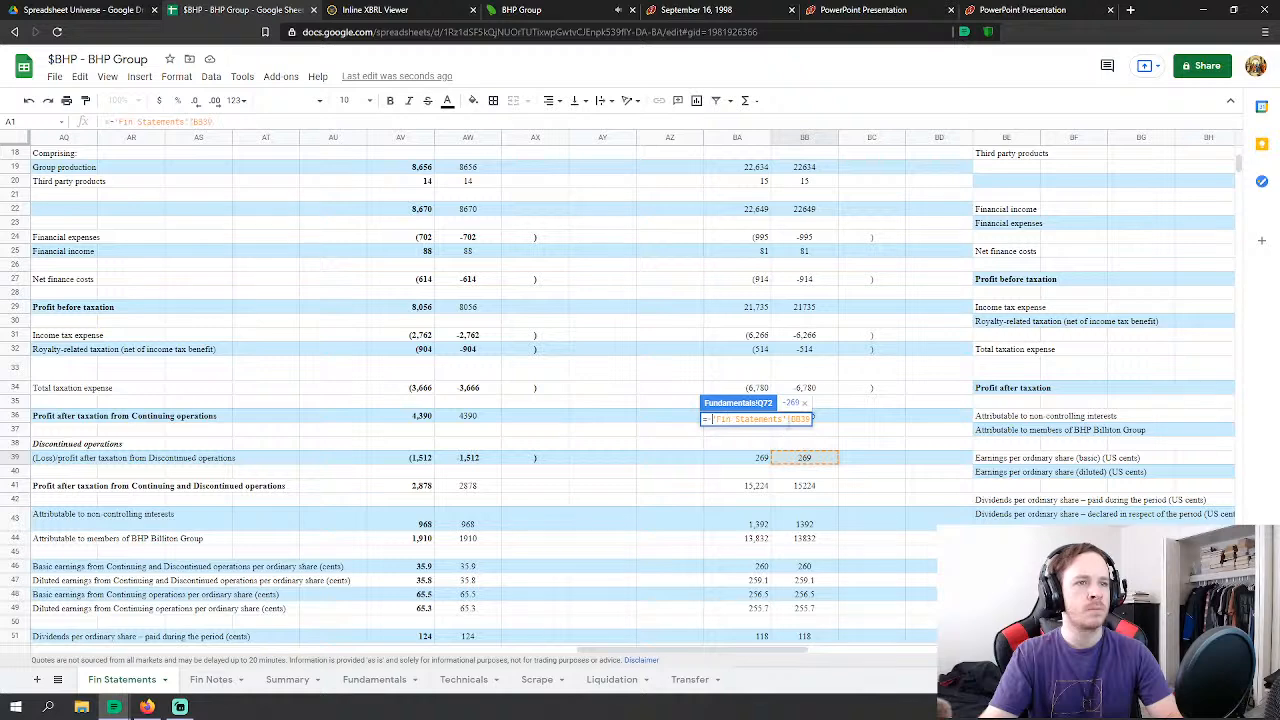
click(813, 419)
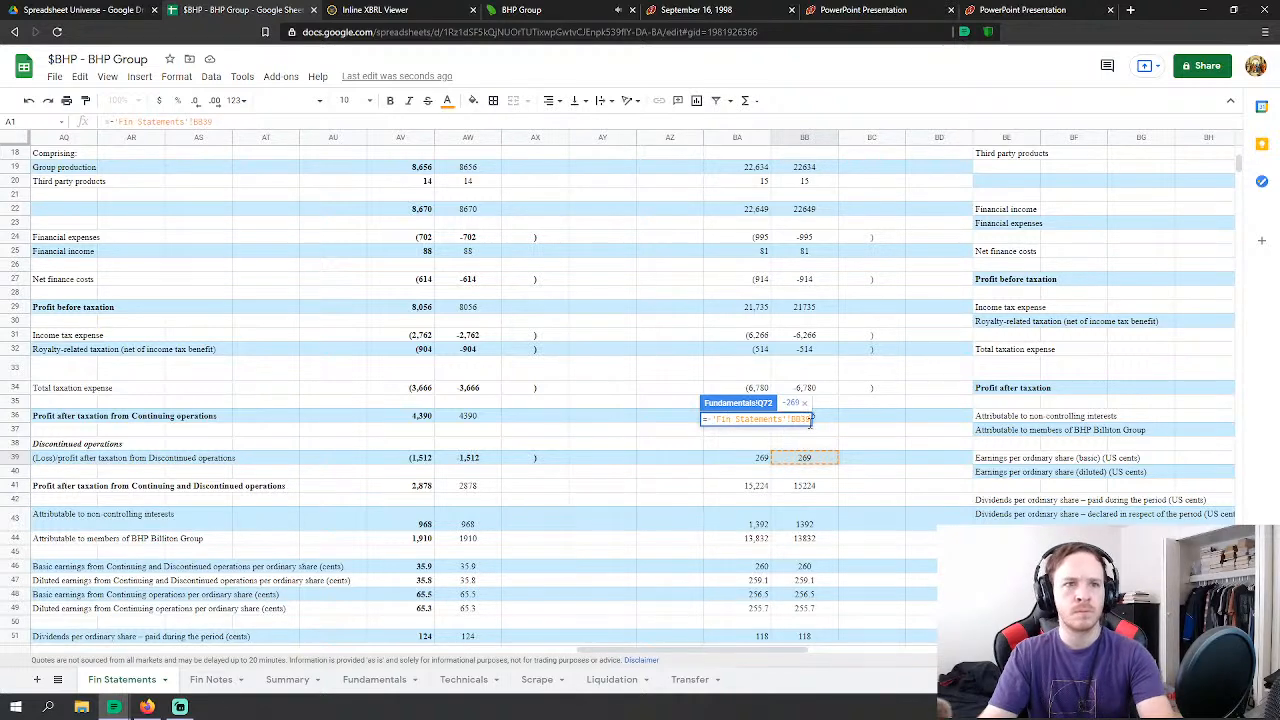
text(+)
click(800, 527)
key(Return)
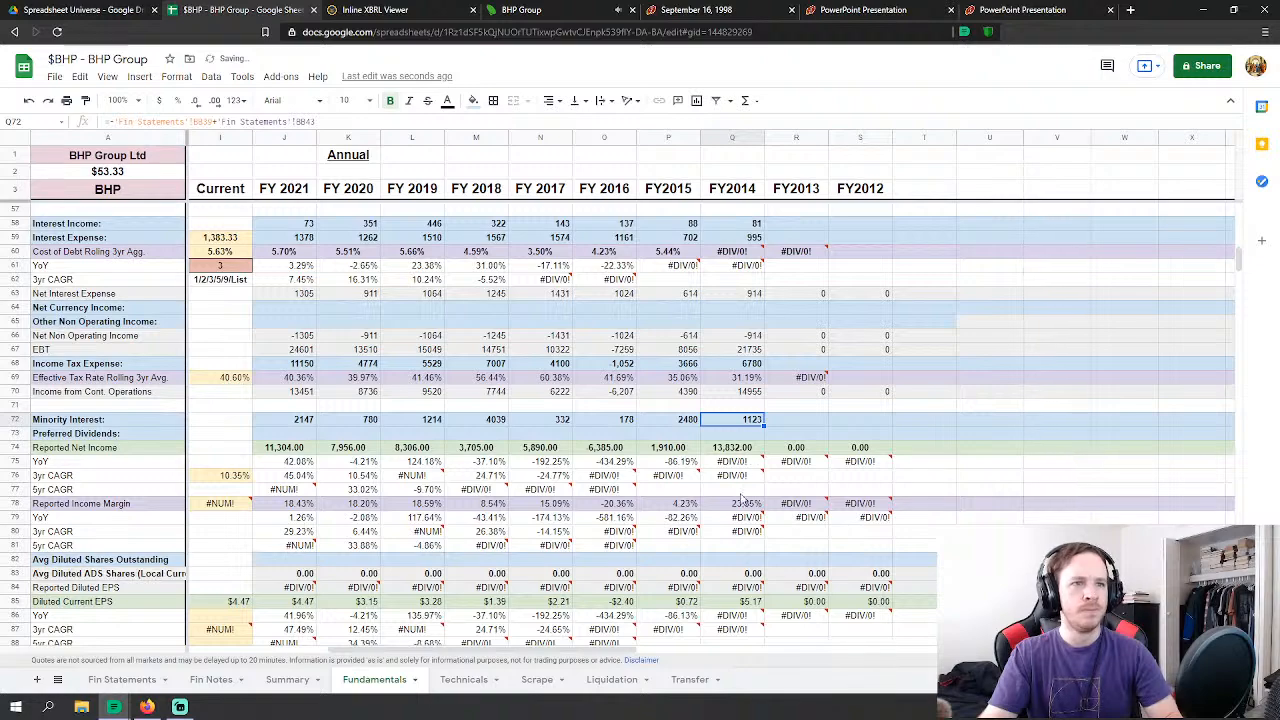
Step: Close the BHP Group webcast page and return to the Fundamentals sheet
scroll(740, 480, down, 10)
scroll(703, 542, down, 3)
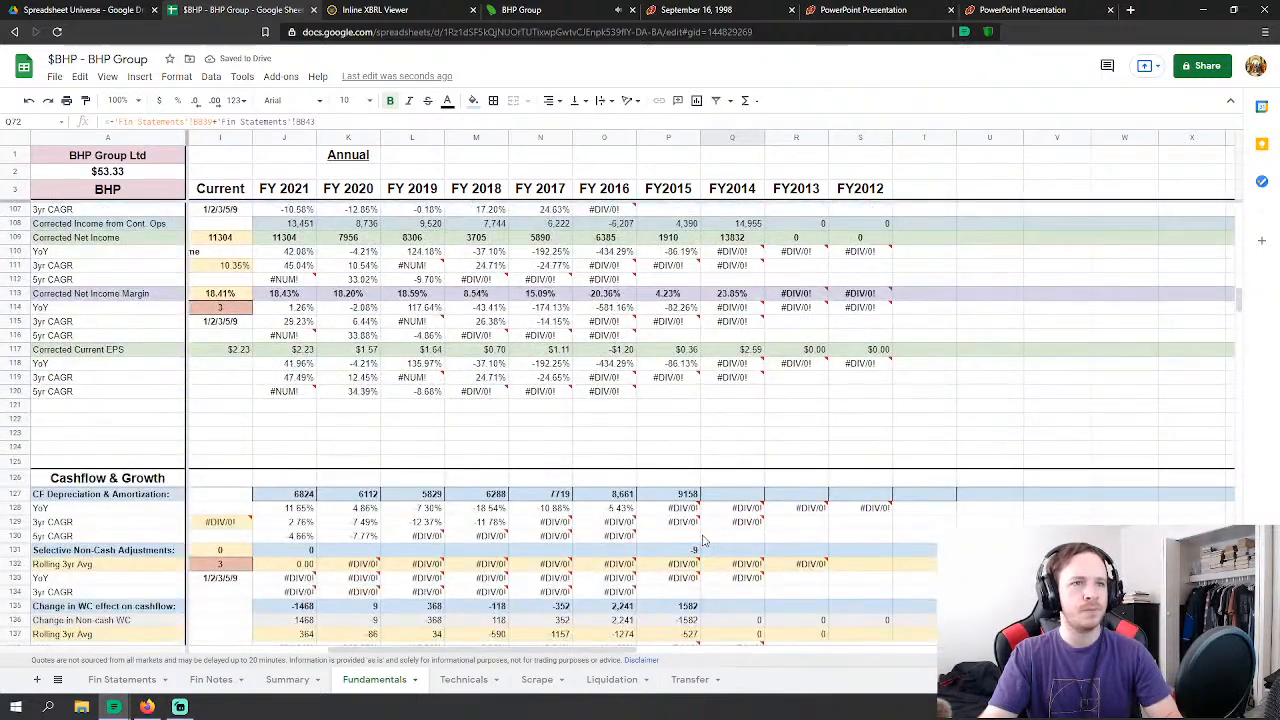
click(601, 18)
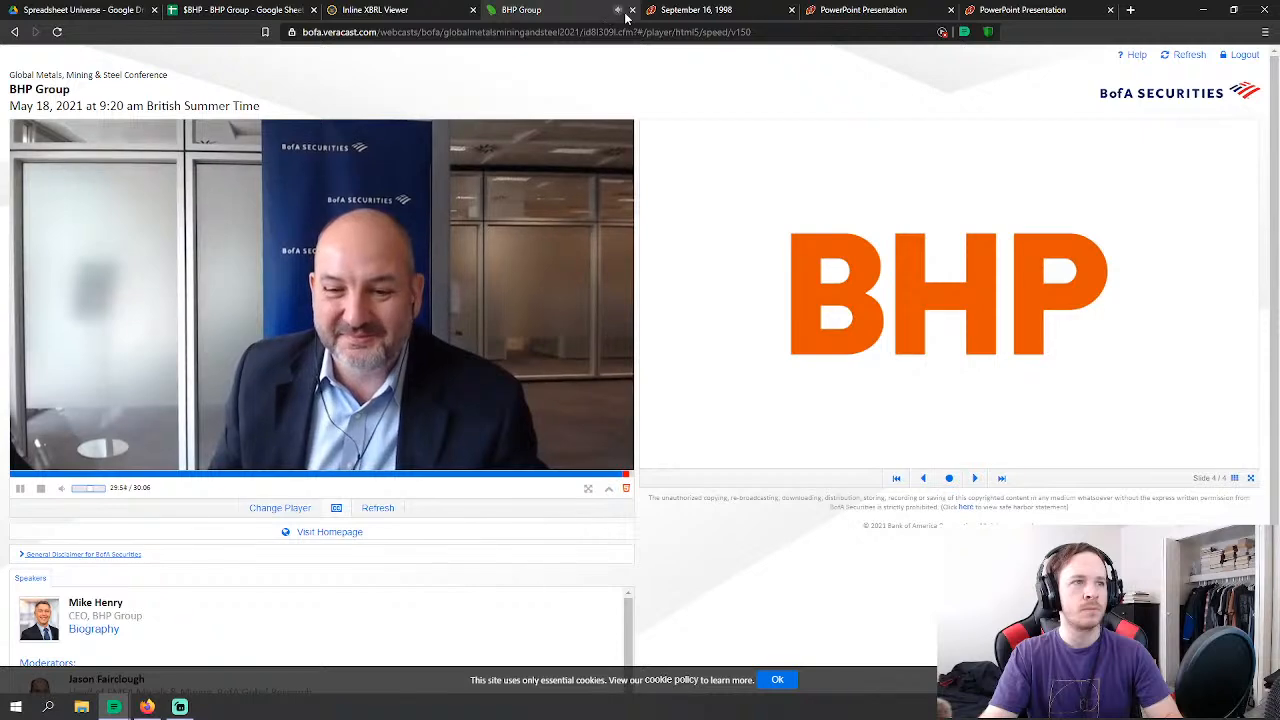
click(632, 10)
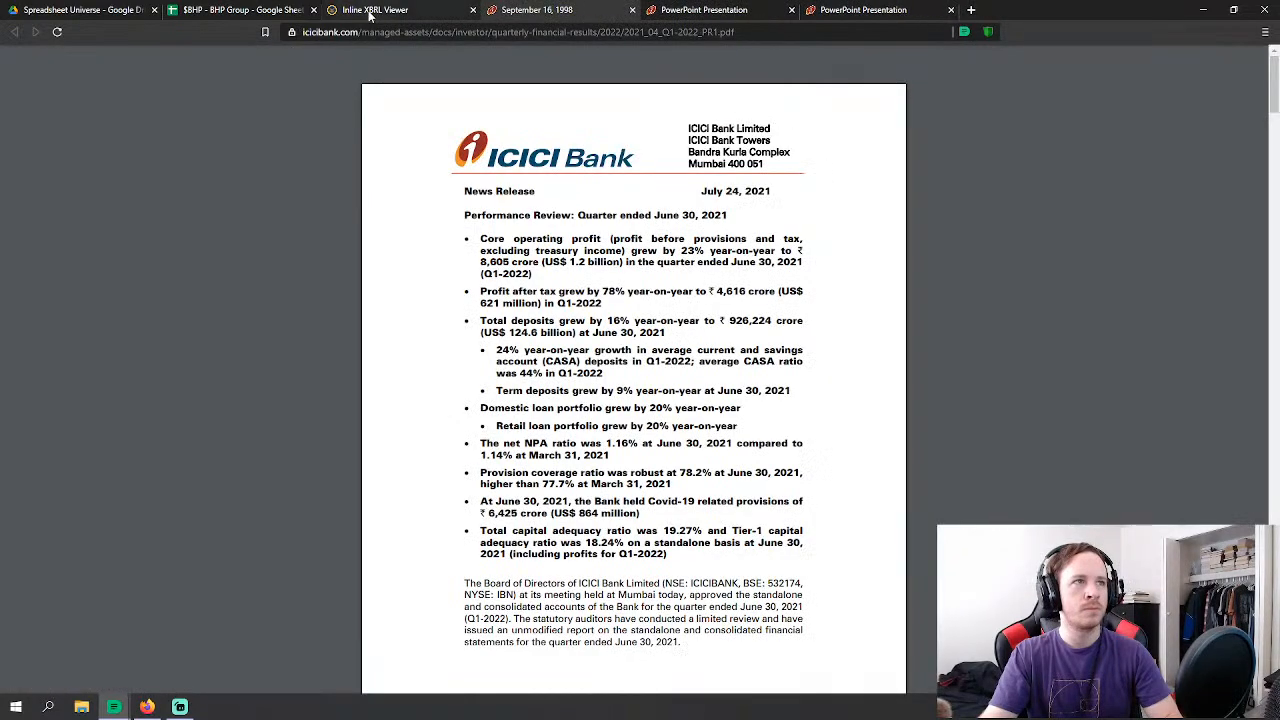
click(345, 10)
click(213, 6)
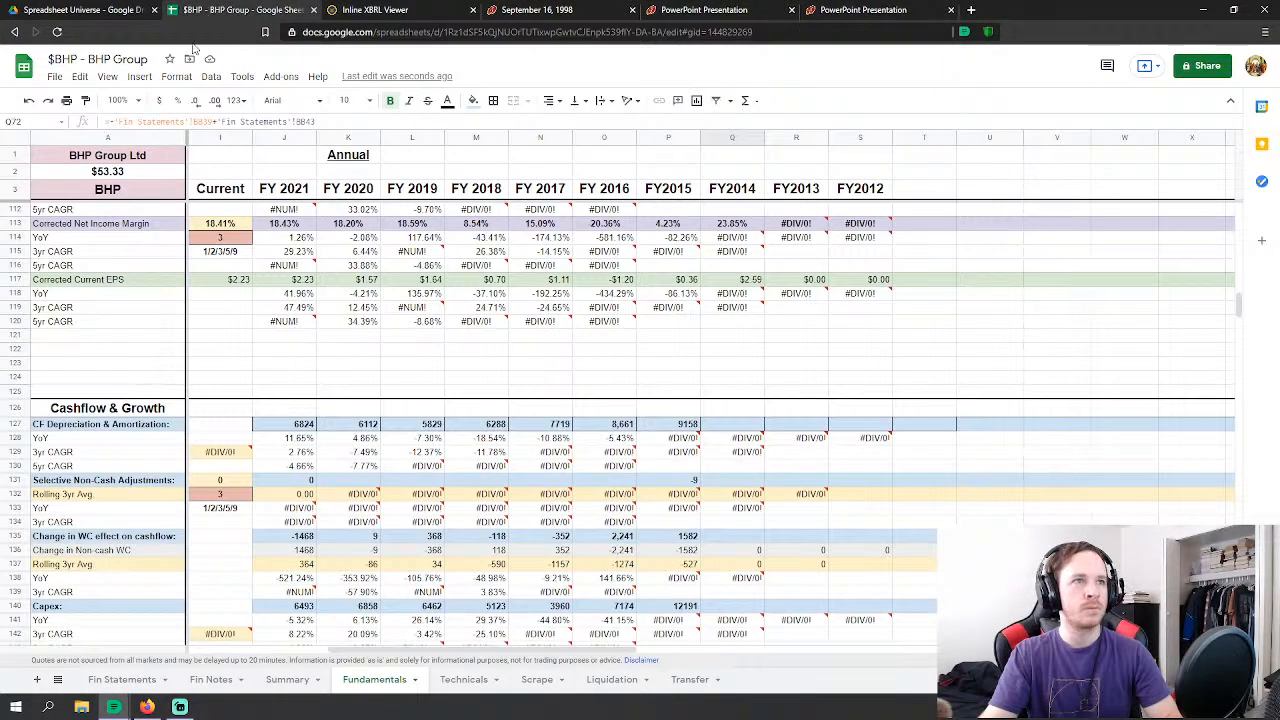
click(558, 11)
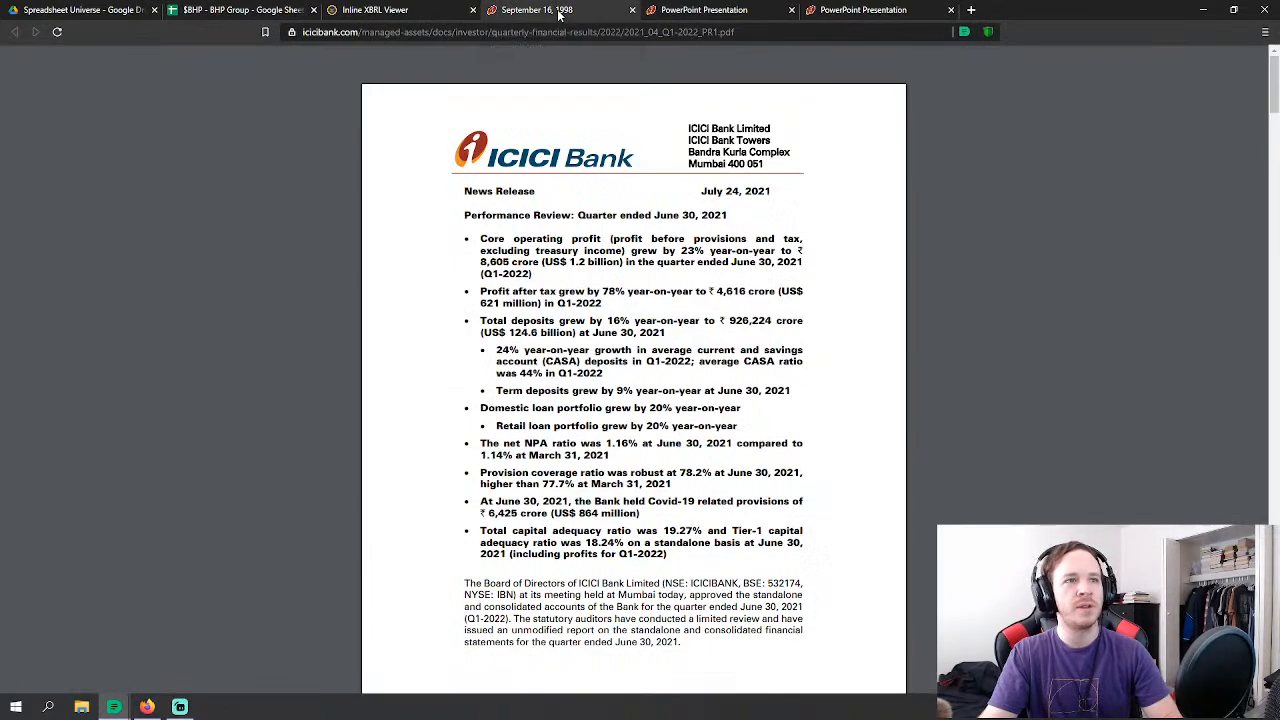
click(250, 13)
Step: Examine the FY2014 column across the Cashflow & Growth section and the net income rows above it
scroll(727, 397, down, 3)
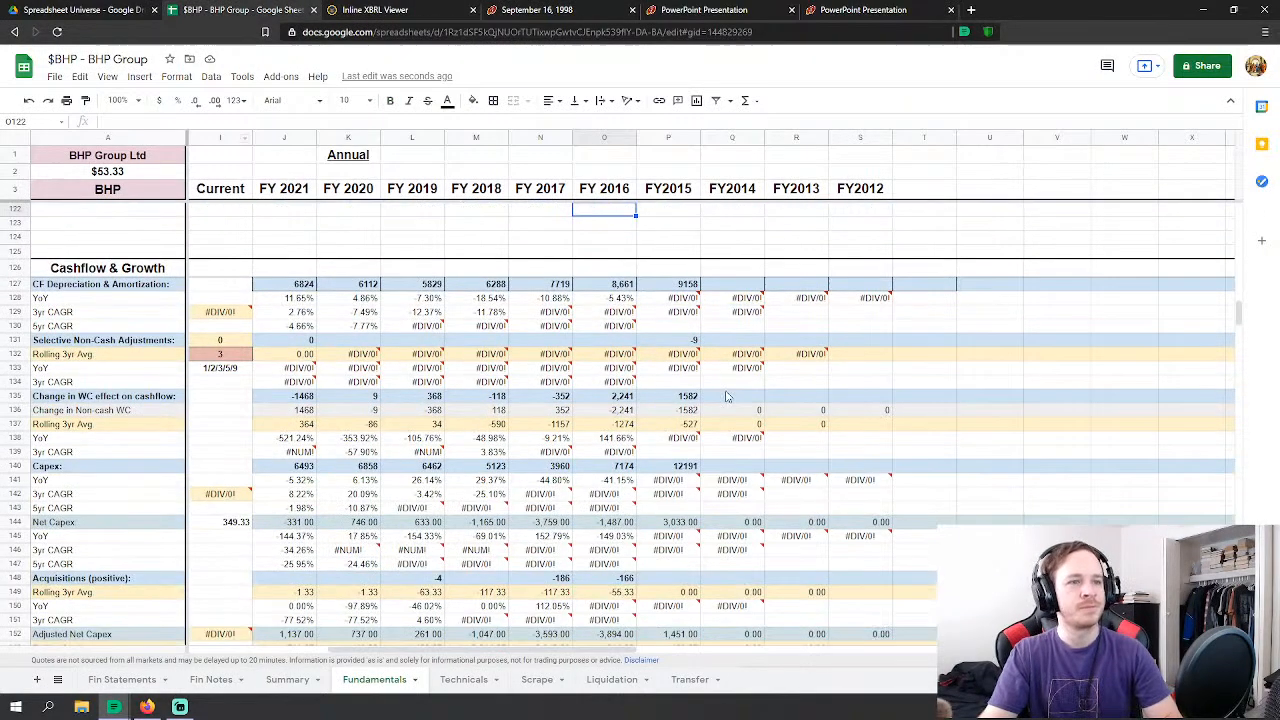
scroll(727, 397, down, 5)
scroll(706, 420, down, 2)
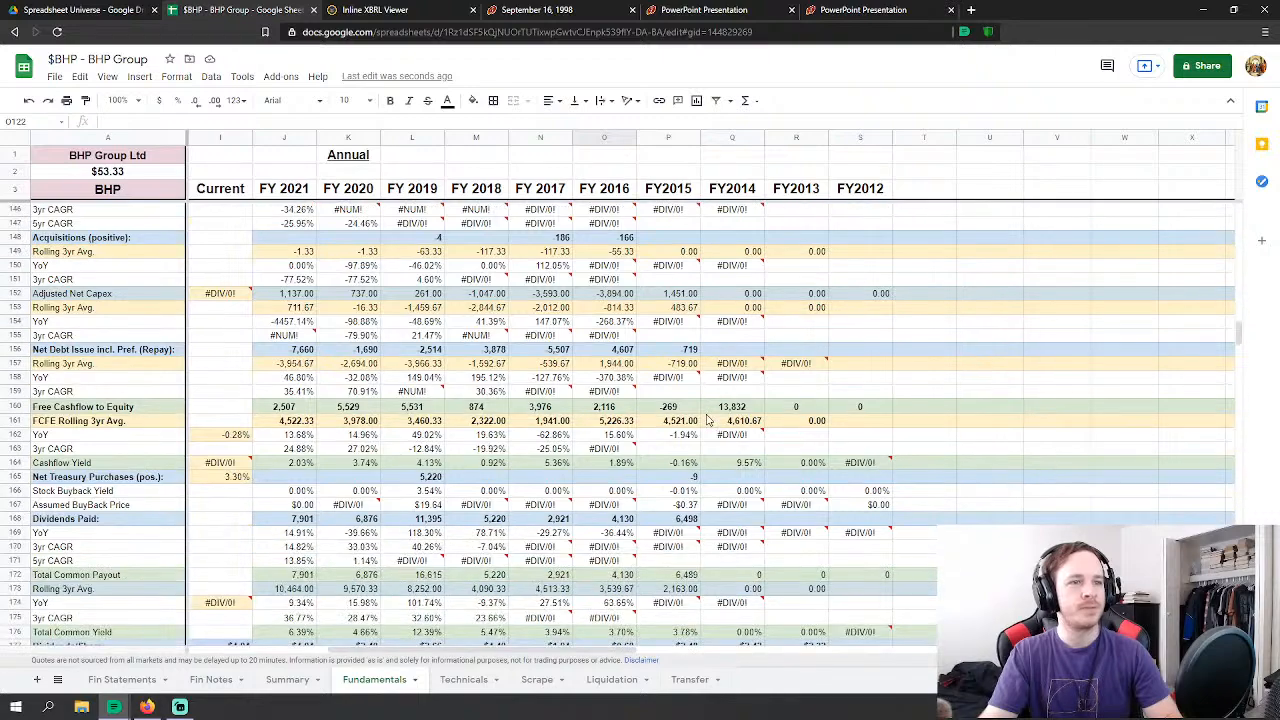
scroll(706, 420, up, 8)
scroll(706, 420, down, 4)
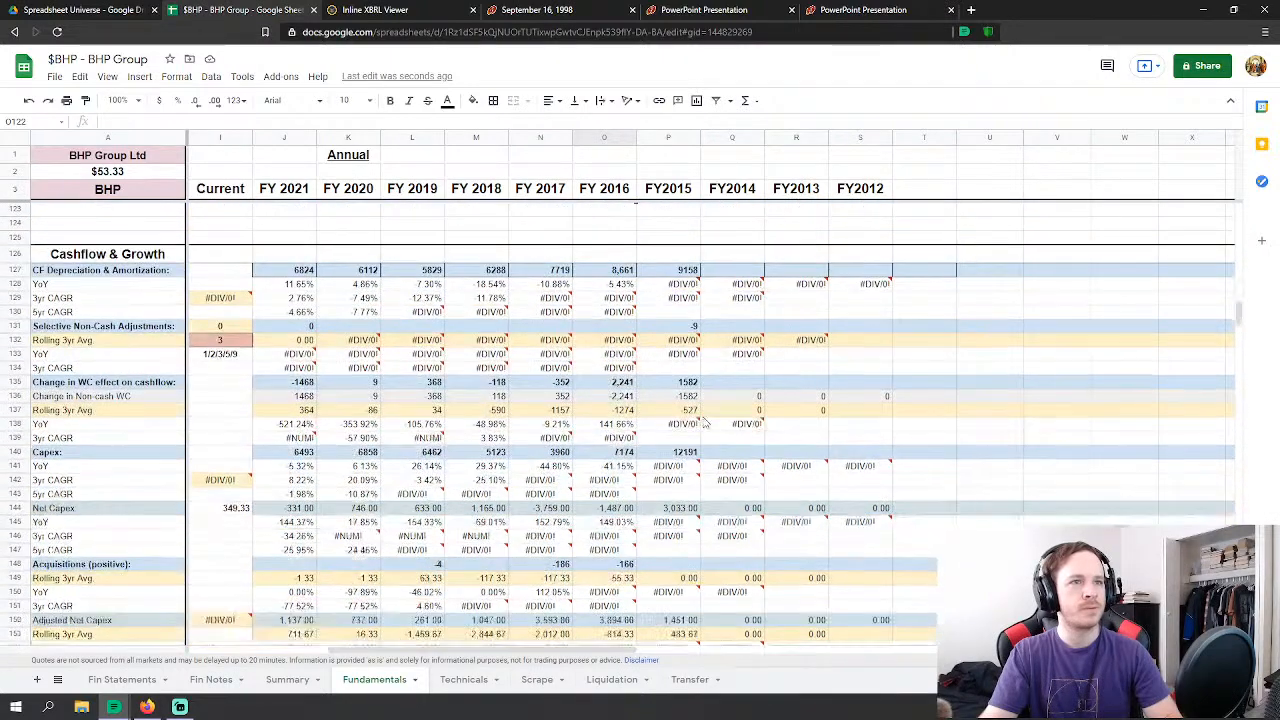
click(710, 418)
scroll(712, 418, down, 2)
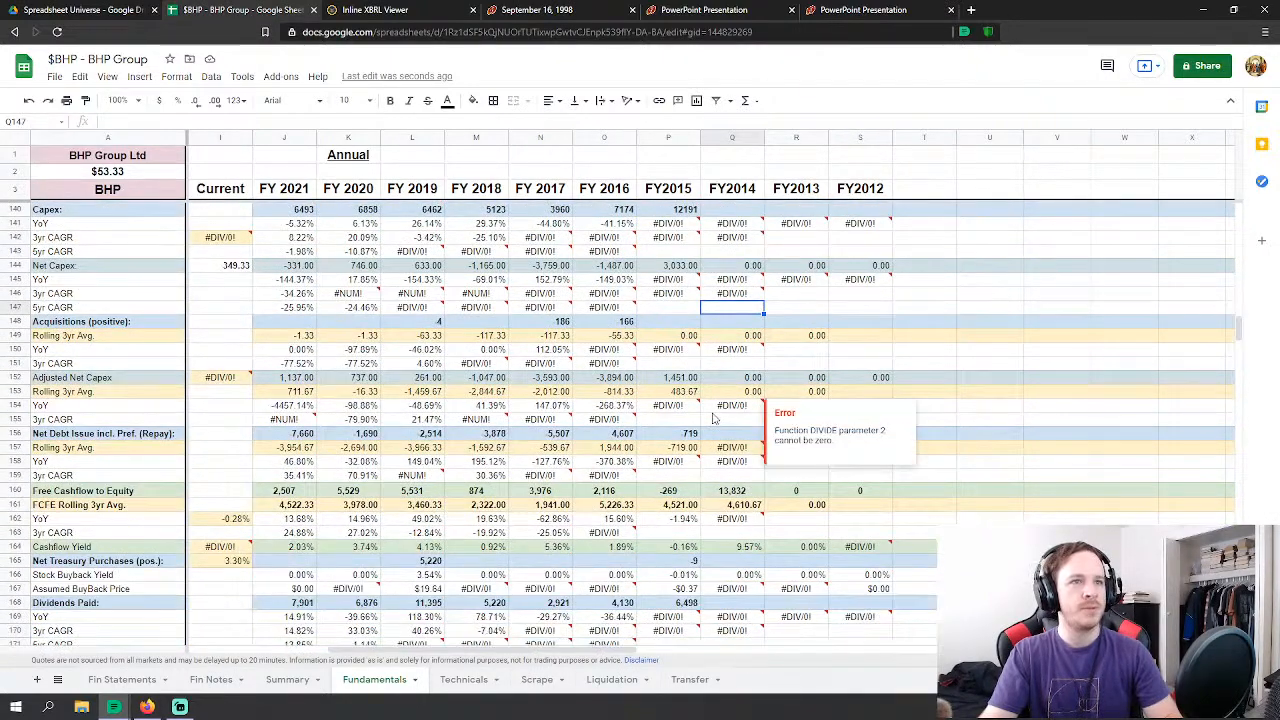
scroll(713, 418, up, 6)
click(745, 386)
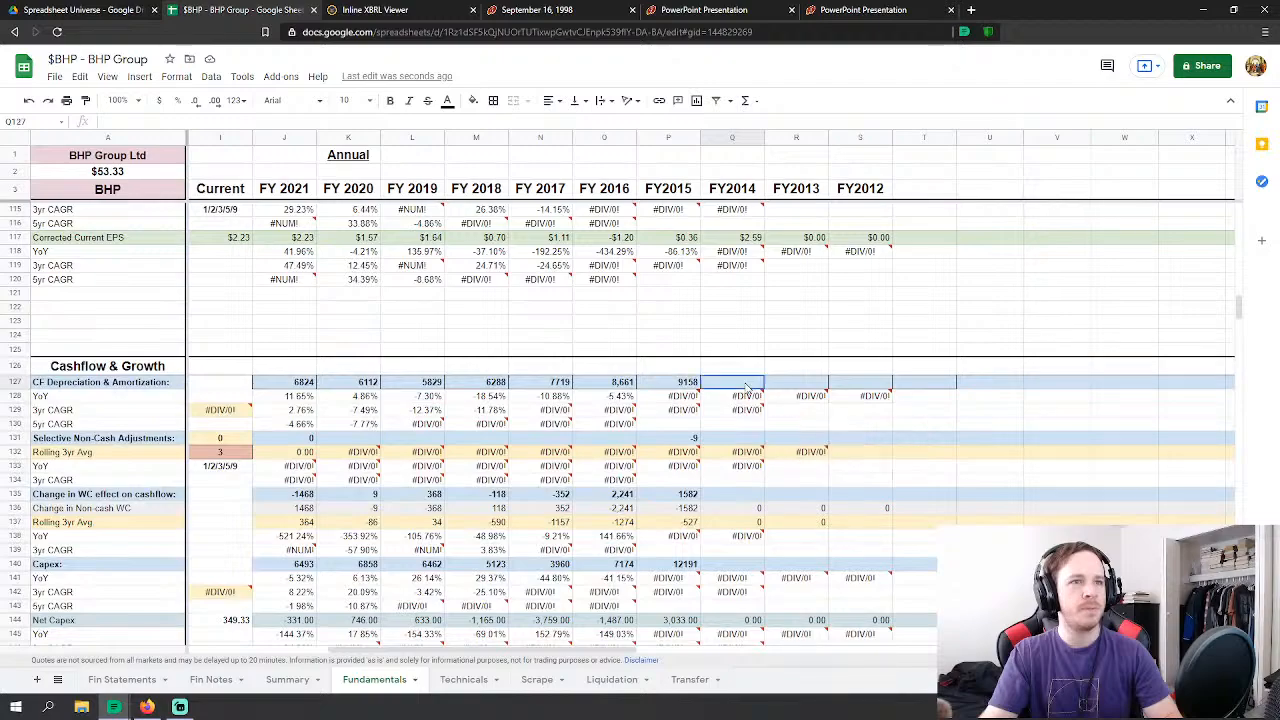
scroll(740, 390, up, 12)
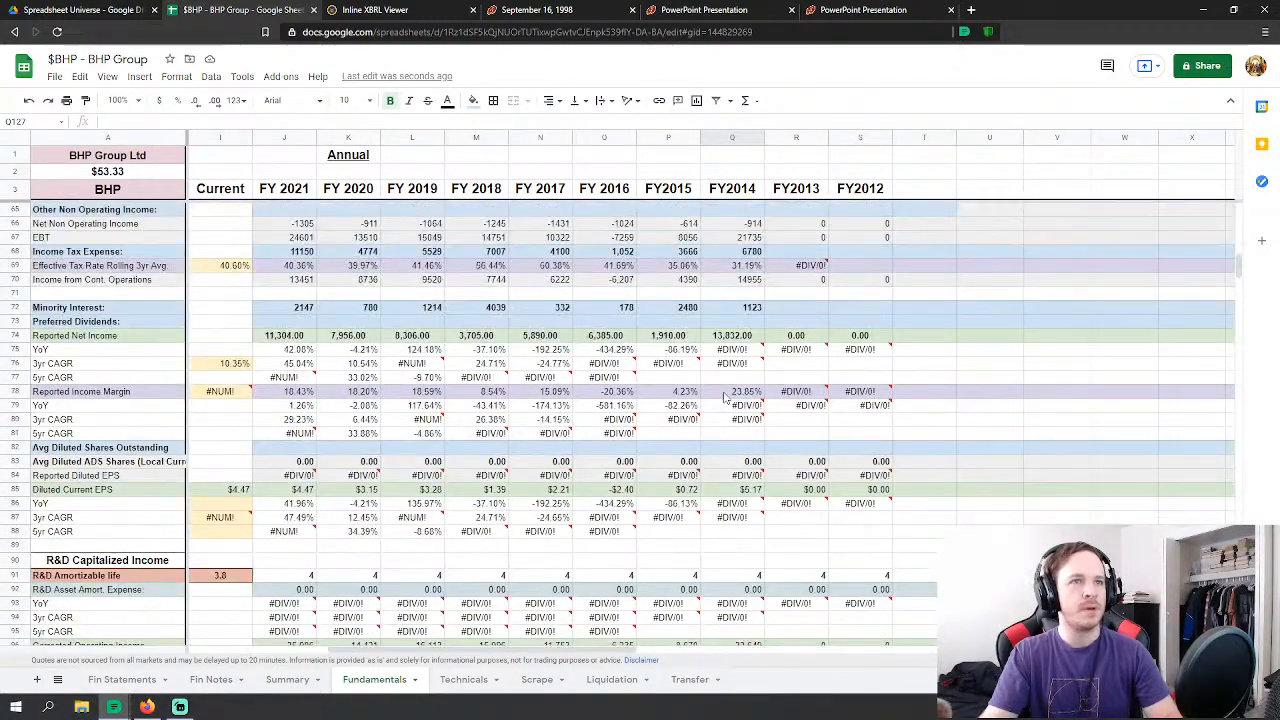
scroll(724, 397, down, 12)
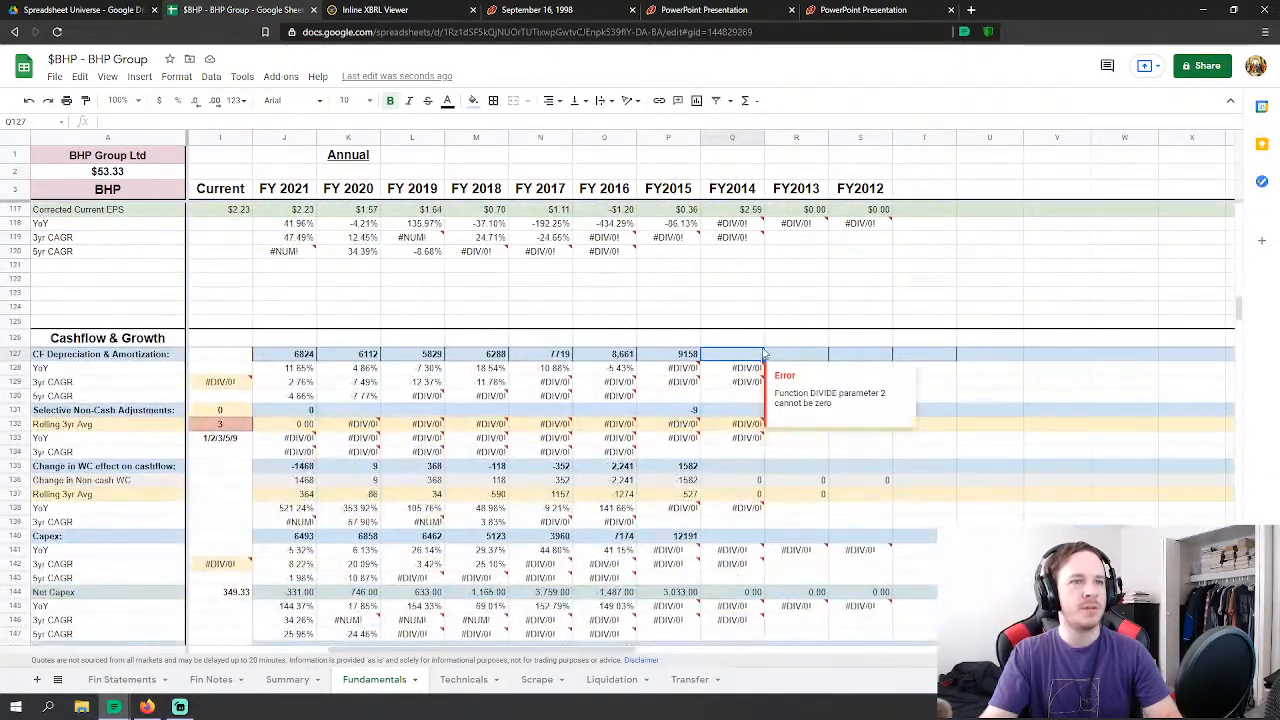
click(767, 325)
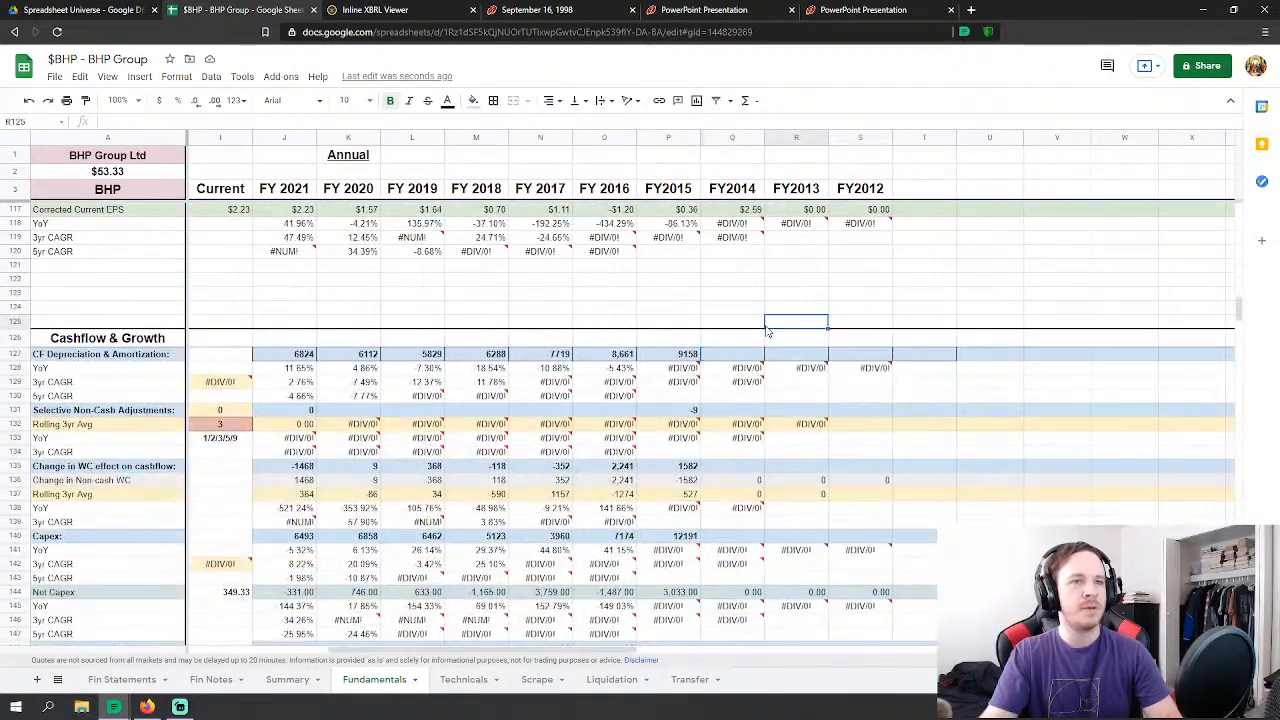
Step: Link the FY2014 CF Depreciation & Amortization to the 2014 depreciation and amortisation expense in Fin Statements BB108
click(733, 356)
scroll(745, 332, down, 1)
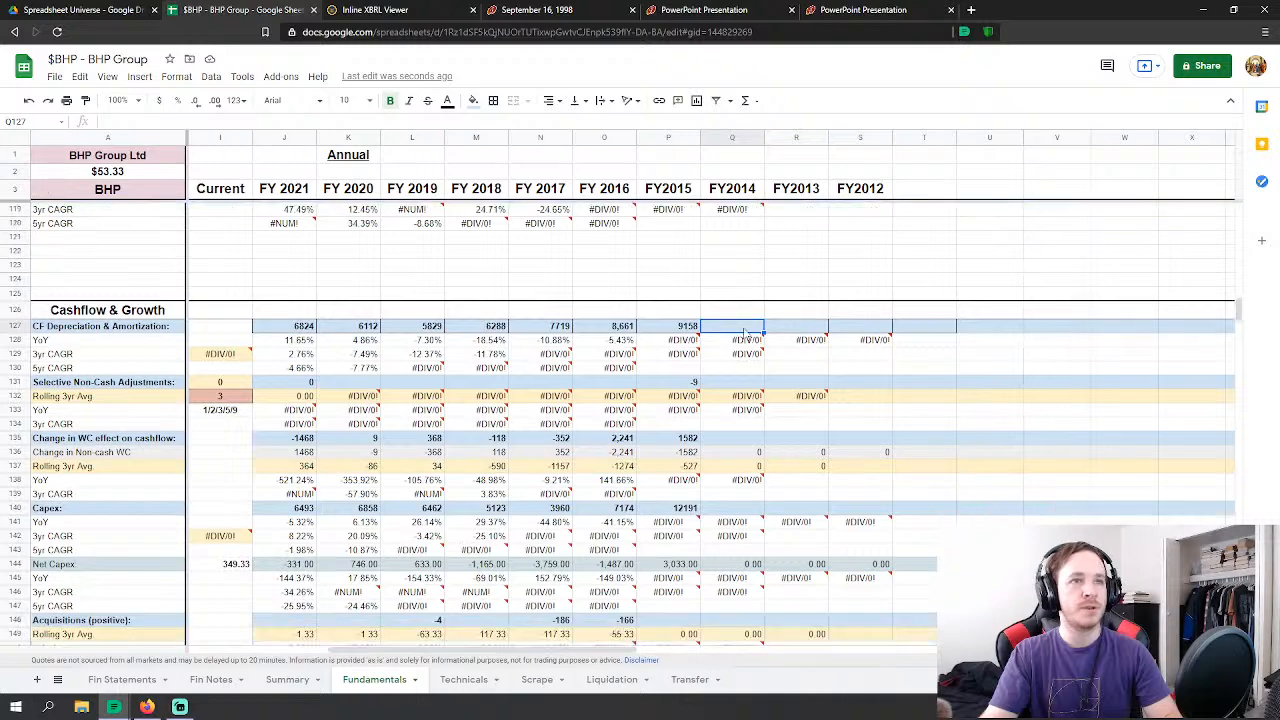
text(=)
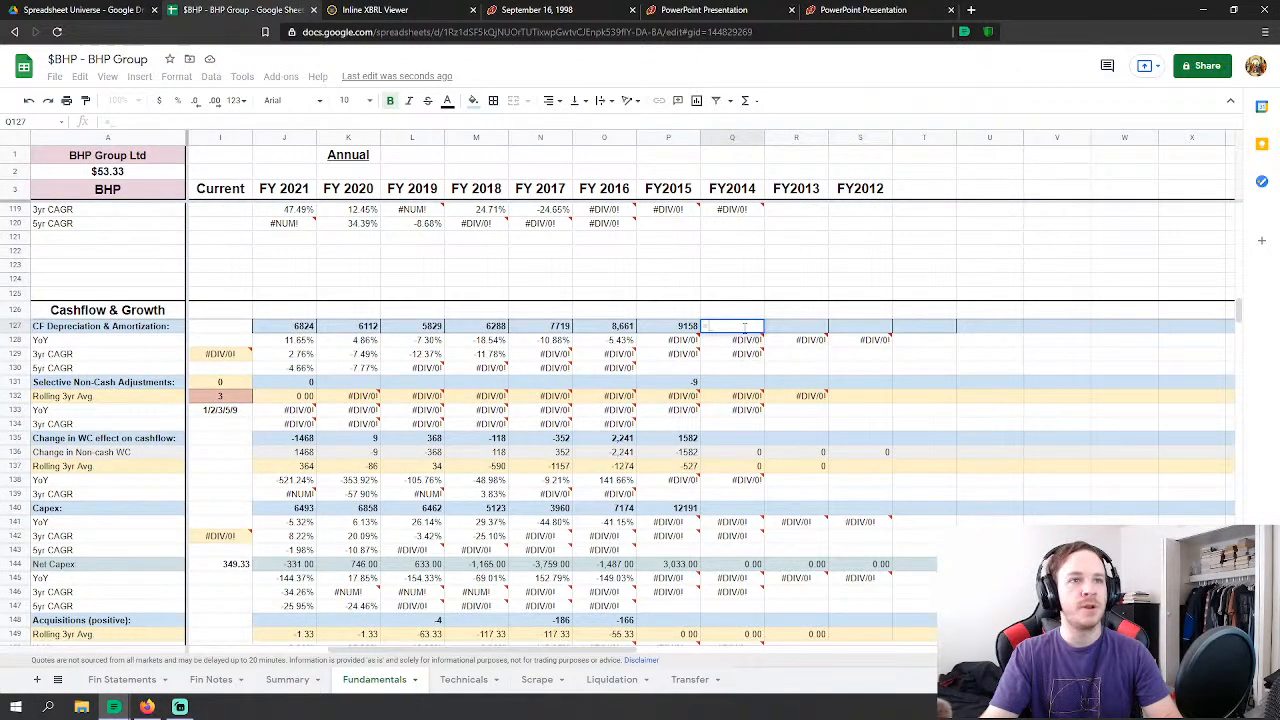
click(128, 681)
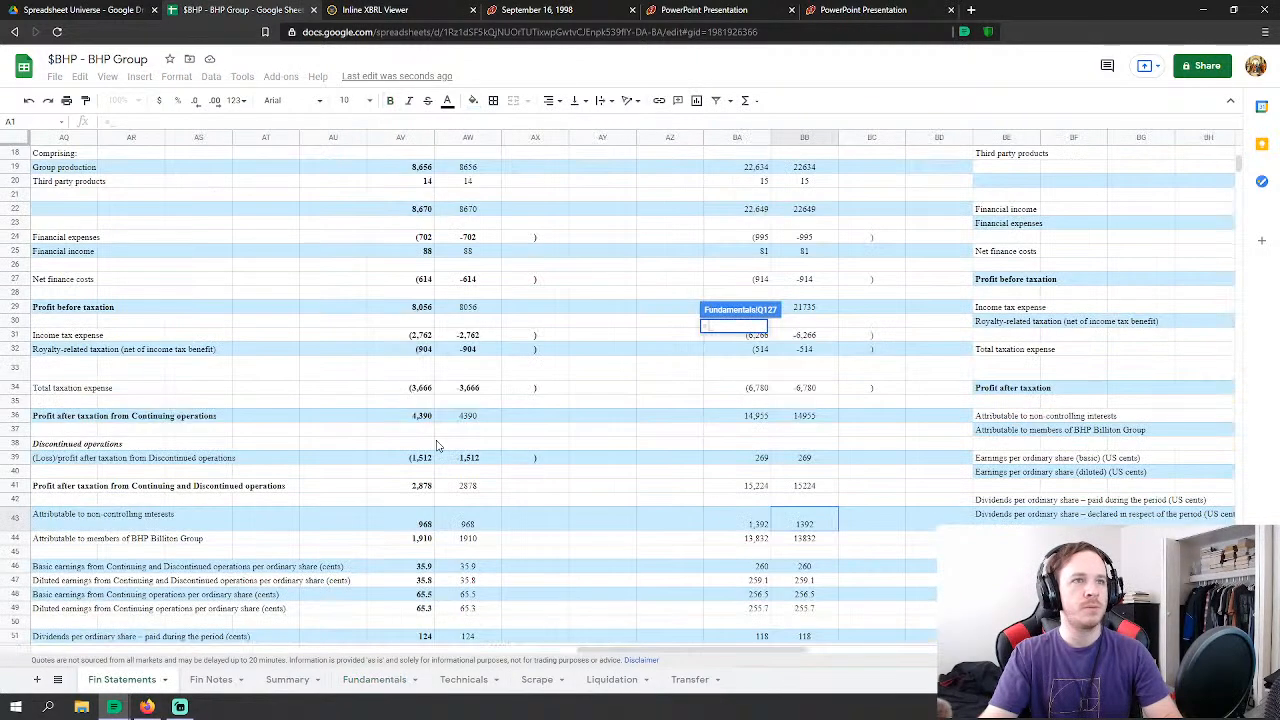
scroll(835, 345, down, 5)
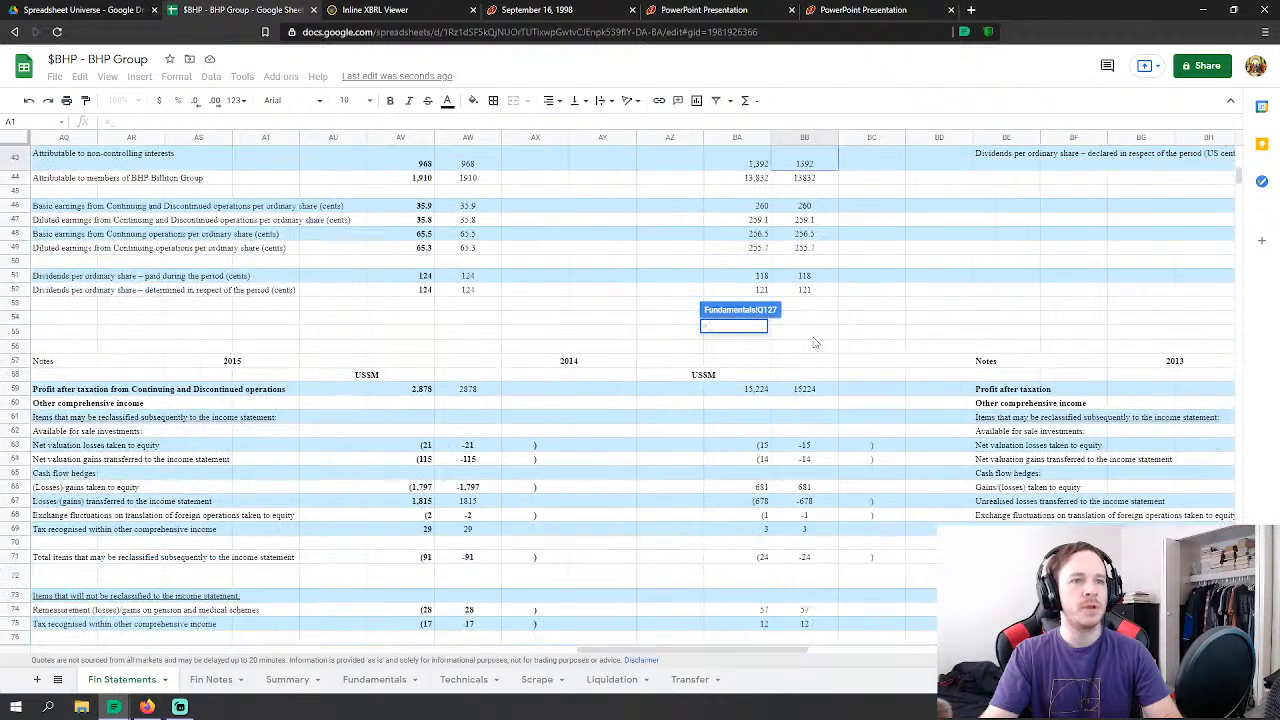
scroll(815, 342, down, 7)
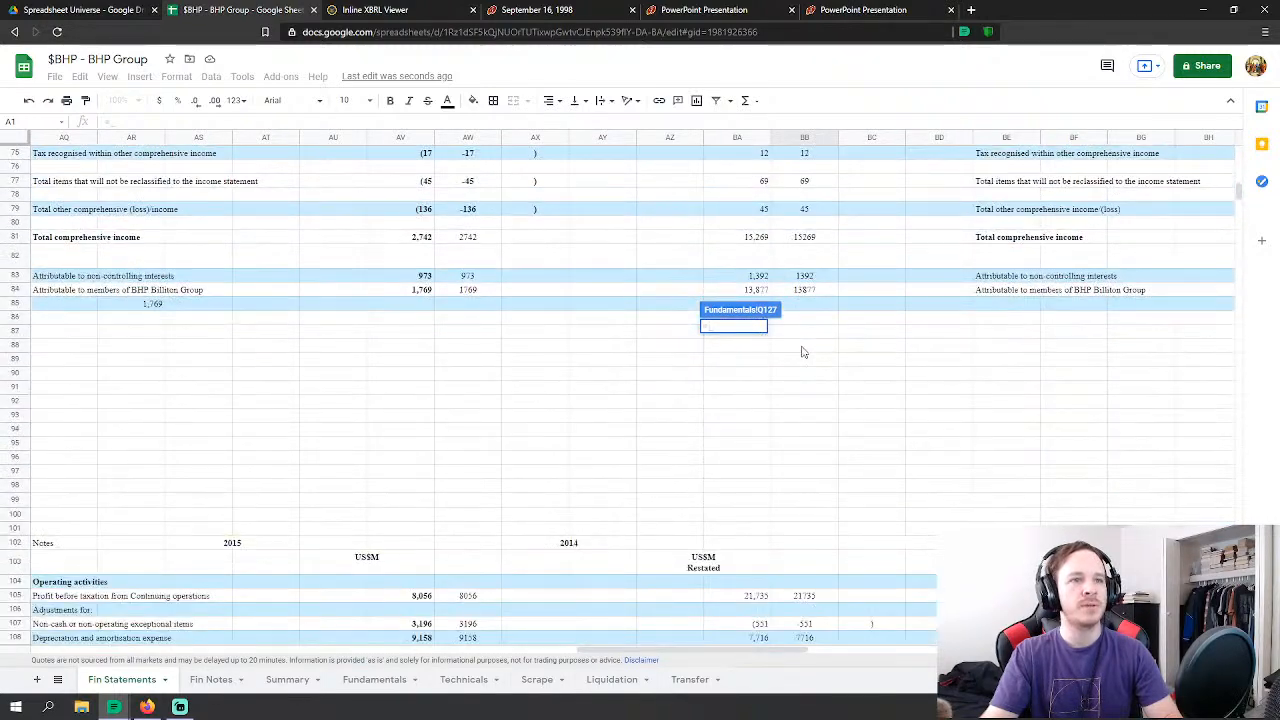
scroll(803, 352, down, 2)
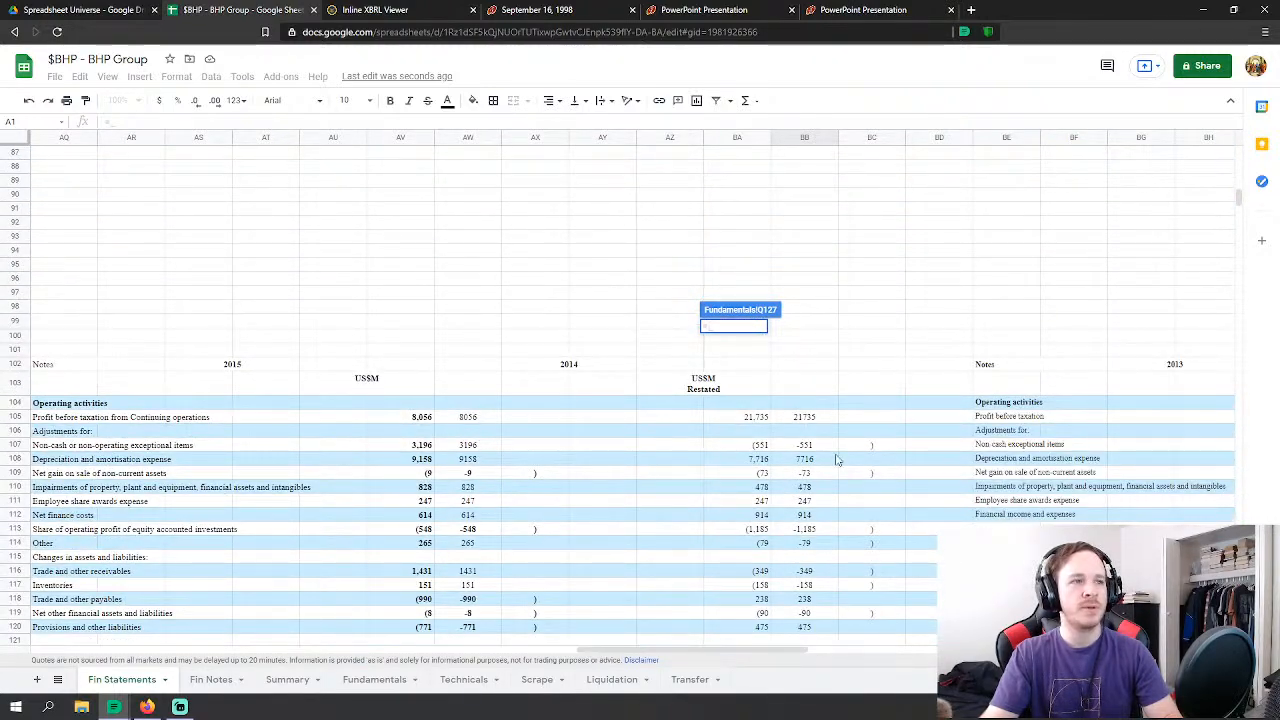
click(805, 459)
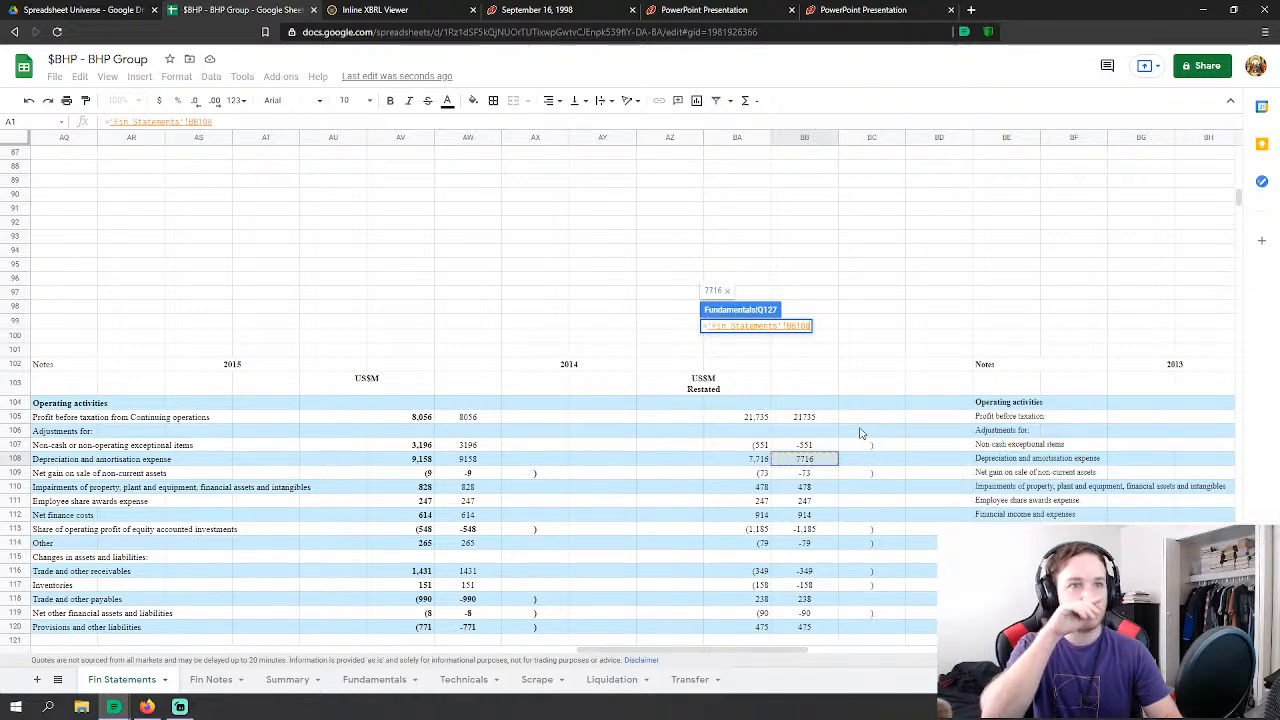
key(Return)
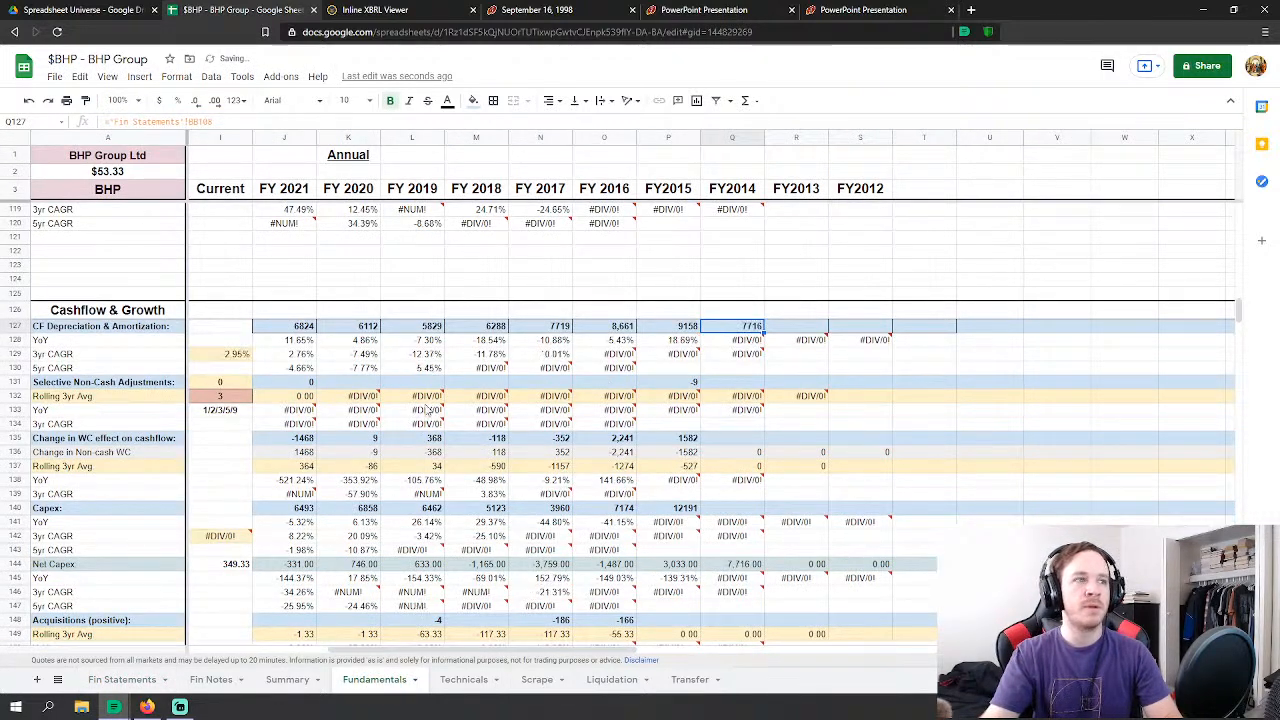
Step: Link the FY2014 Selective Non-Cash Adjustments to the 2014 net gain on sale of non-current assets in Fin Statements BB109
click(733, 386)
scroll(205, 450, up, 8)
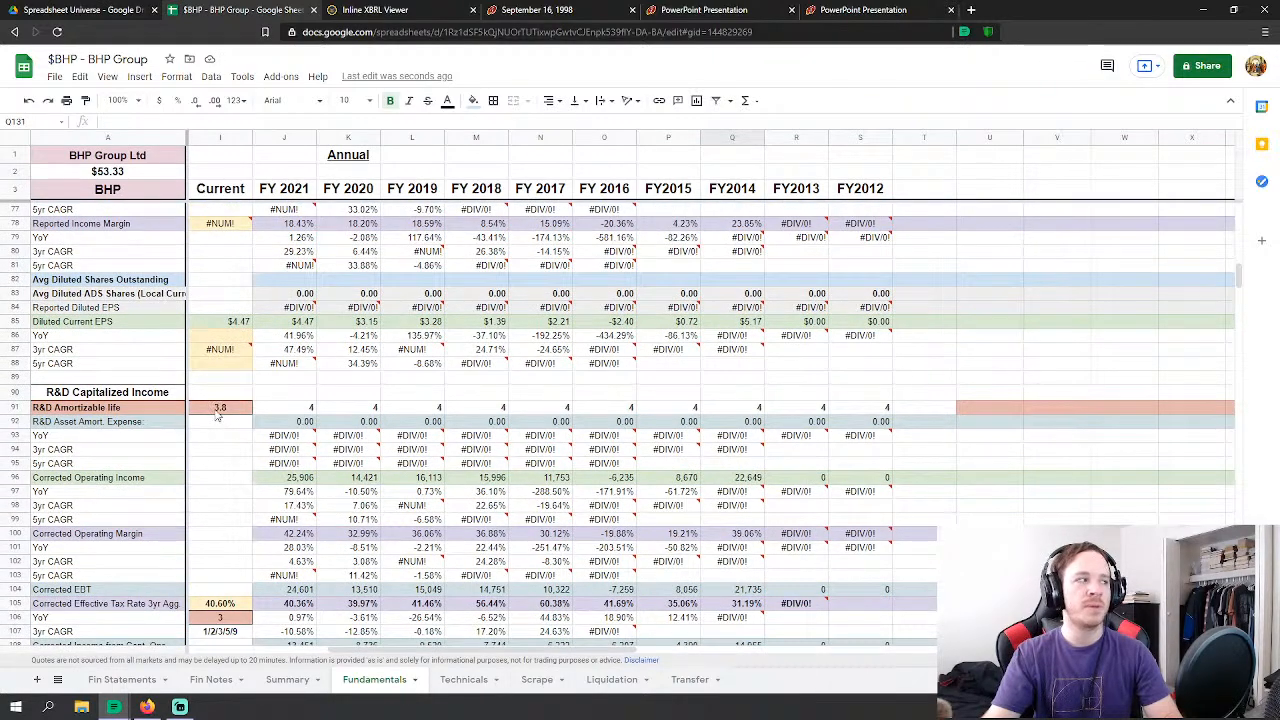
scroll(663, 405, down, 8)
scroll(663, 405, down, 1)
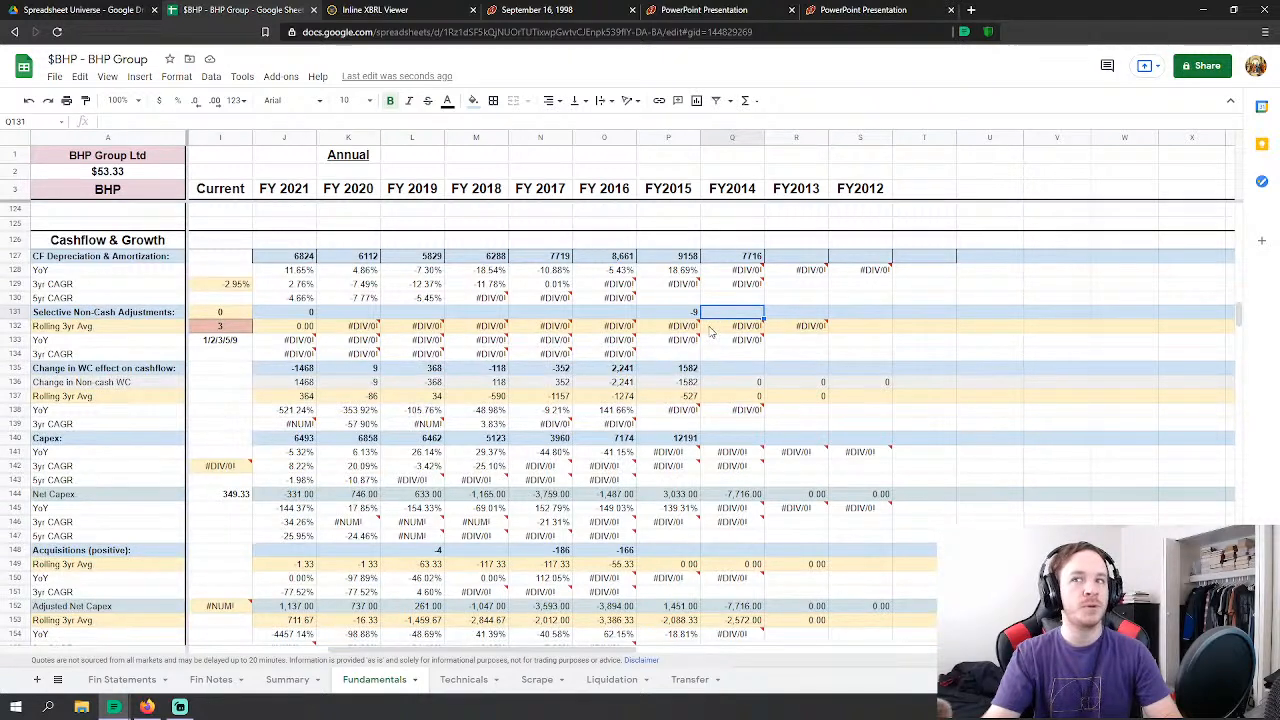
click(800, 314)
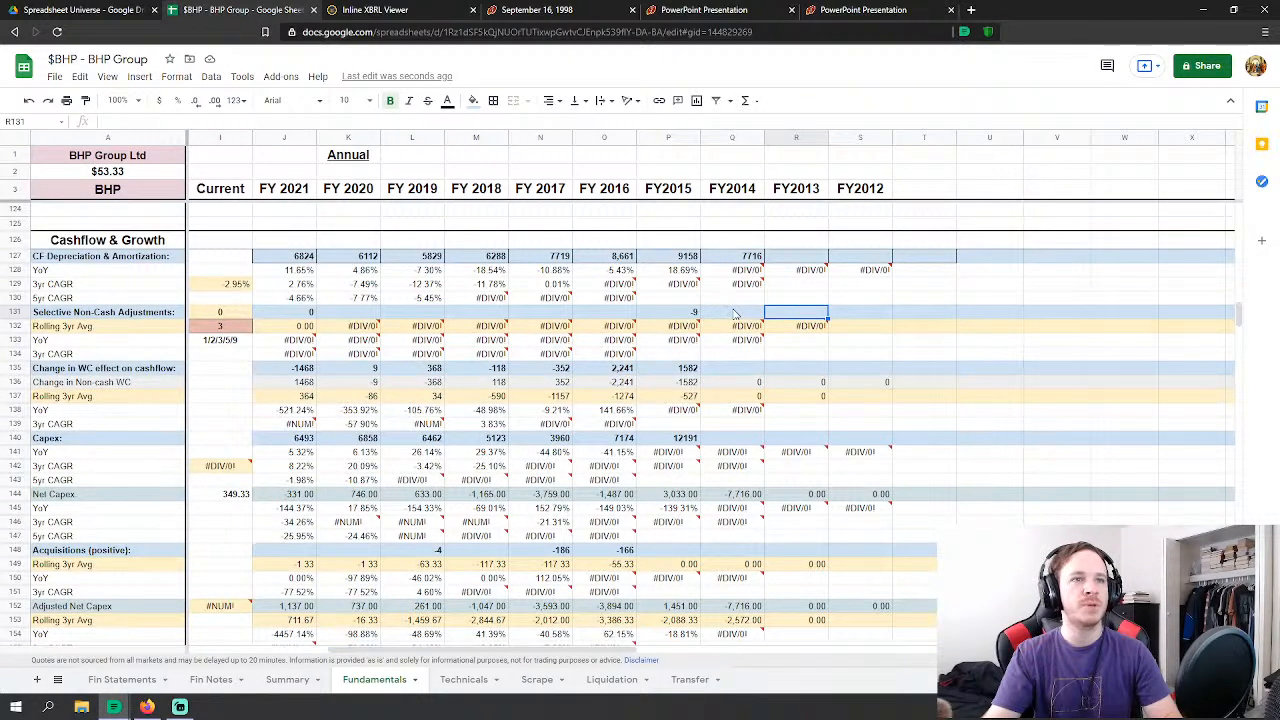
click(735, 314)
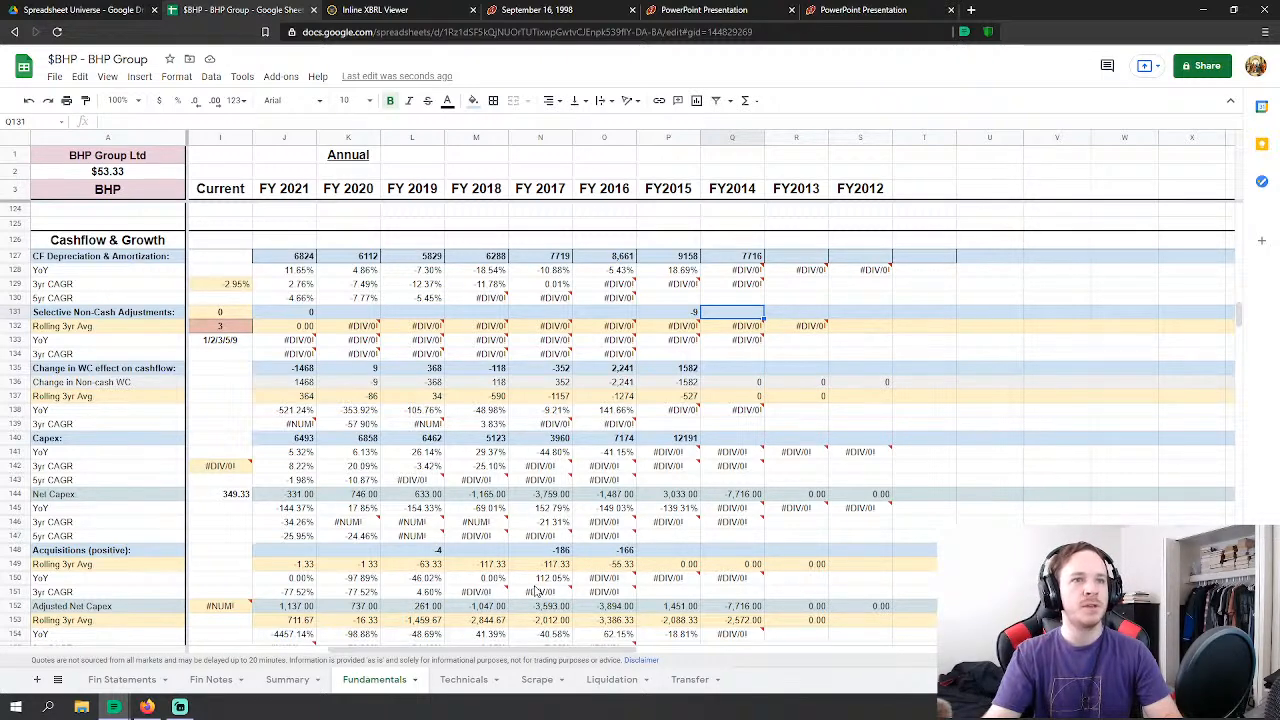
click(121, 681)
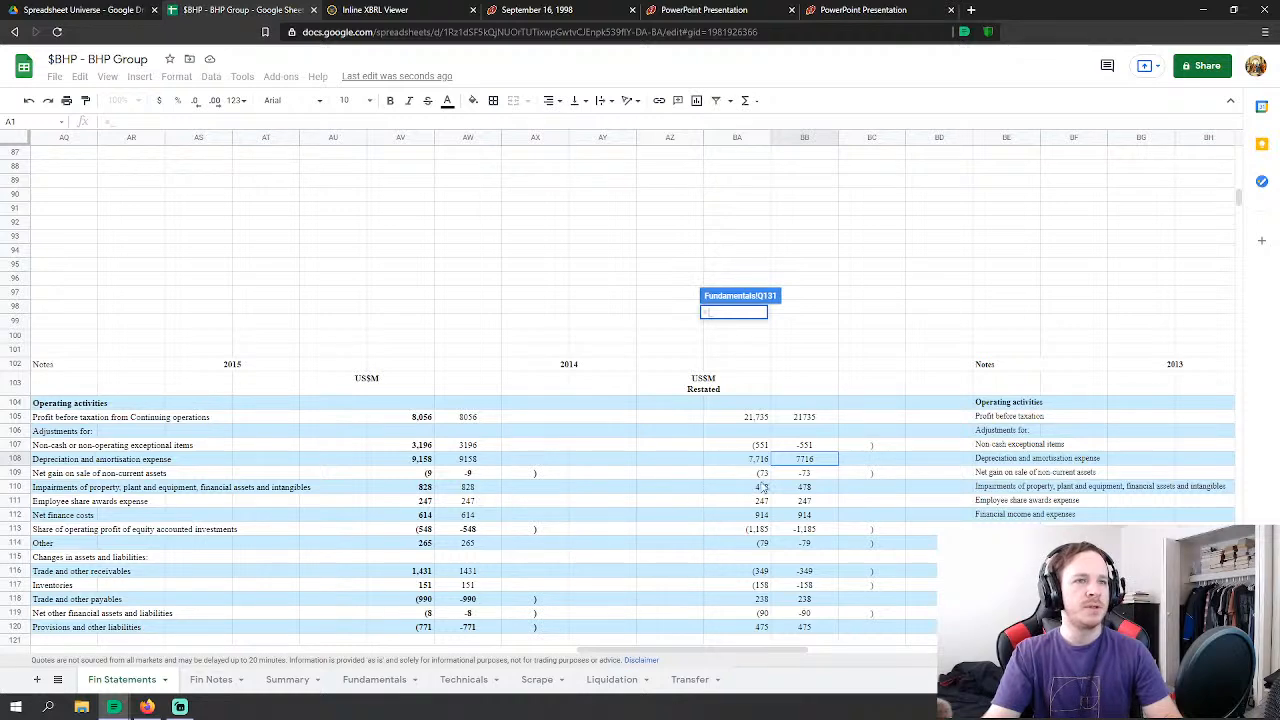
scroll(773, 484, down, 1)
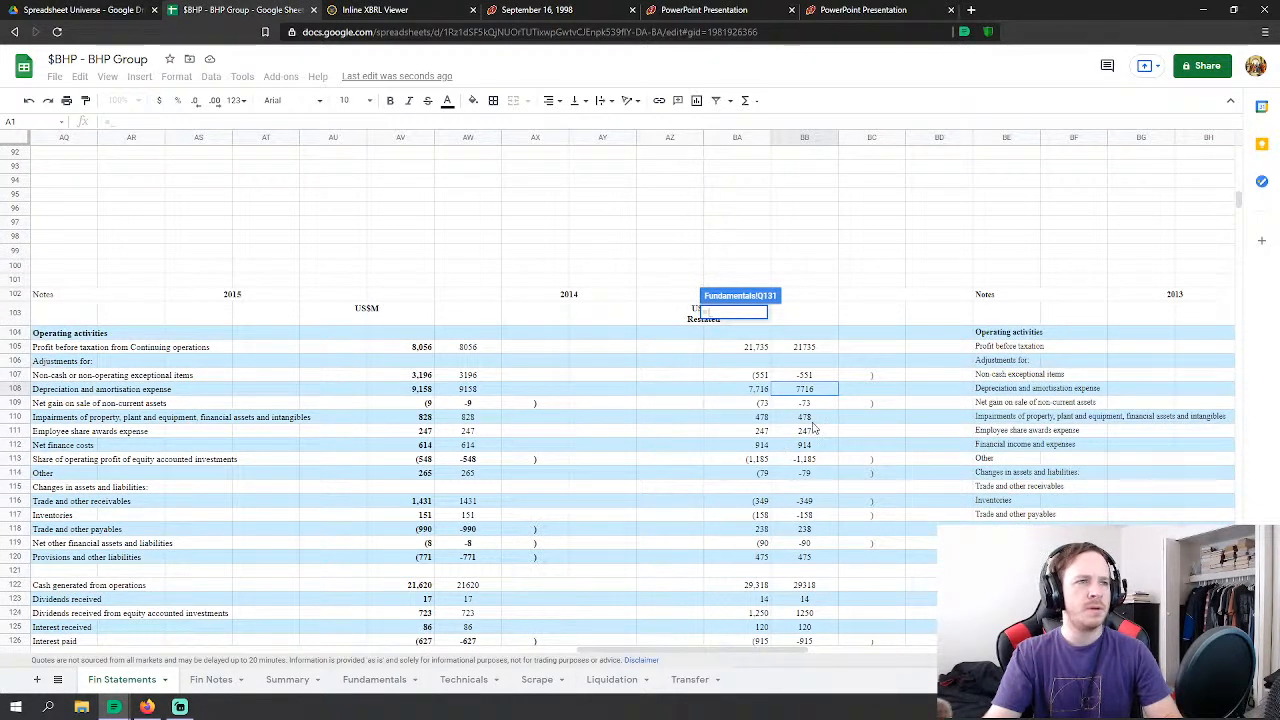
key(Return)
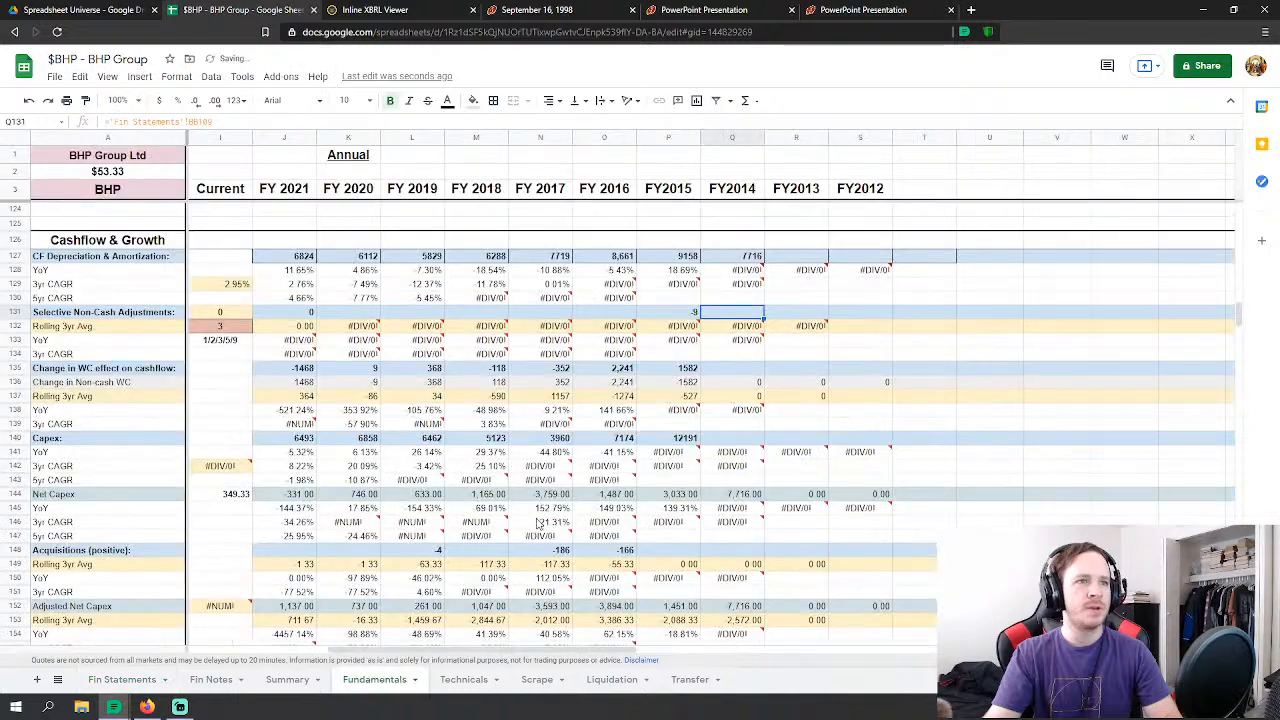
Step: Examine the forecast columns of CF Depreciation & Amortization, including the average formula in E129, and the corrected income forecasts above
scroll(367, 457, up, 5)
scroll(367, 457, down, 6)
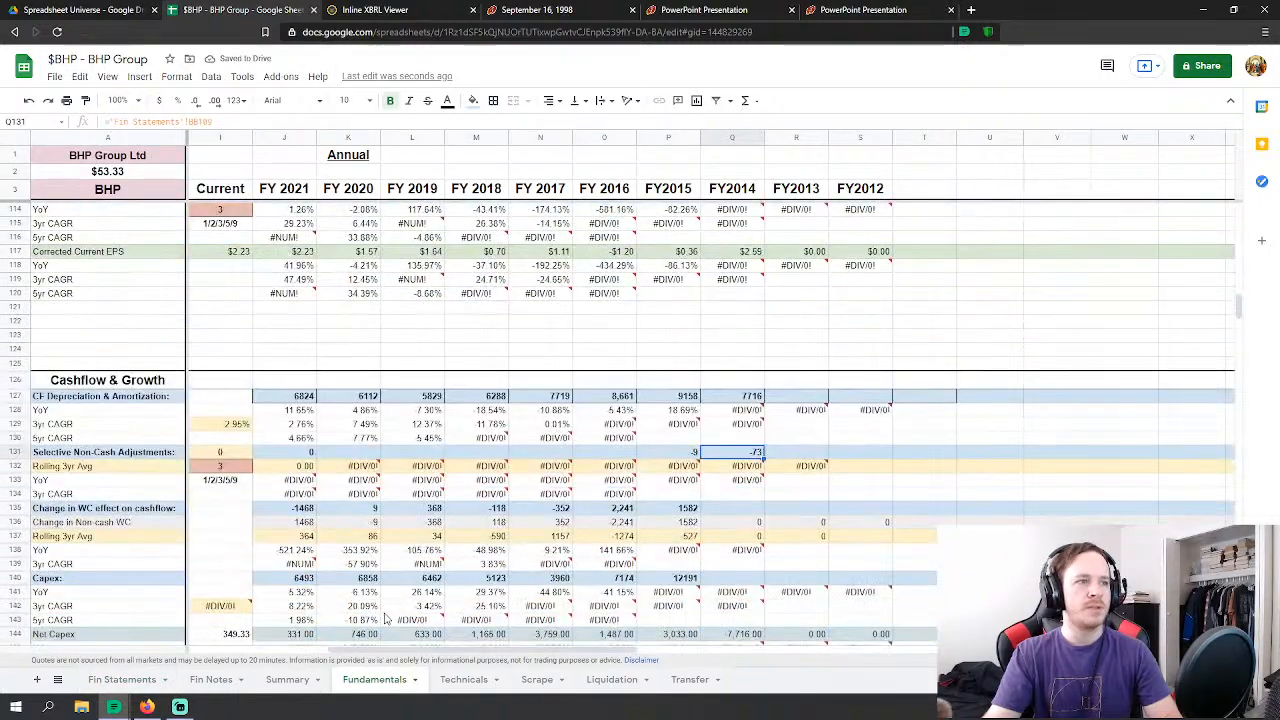
drag(394, 652, 300, 652)
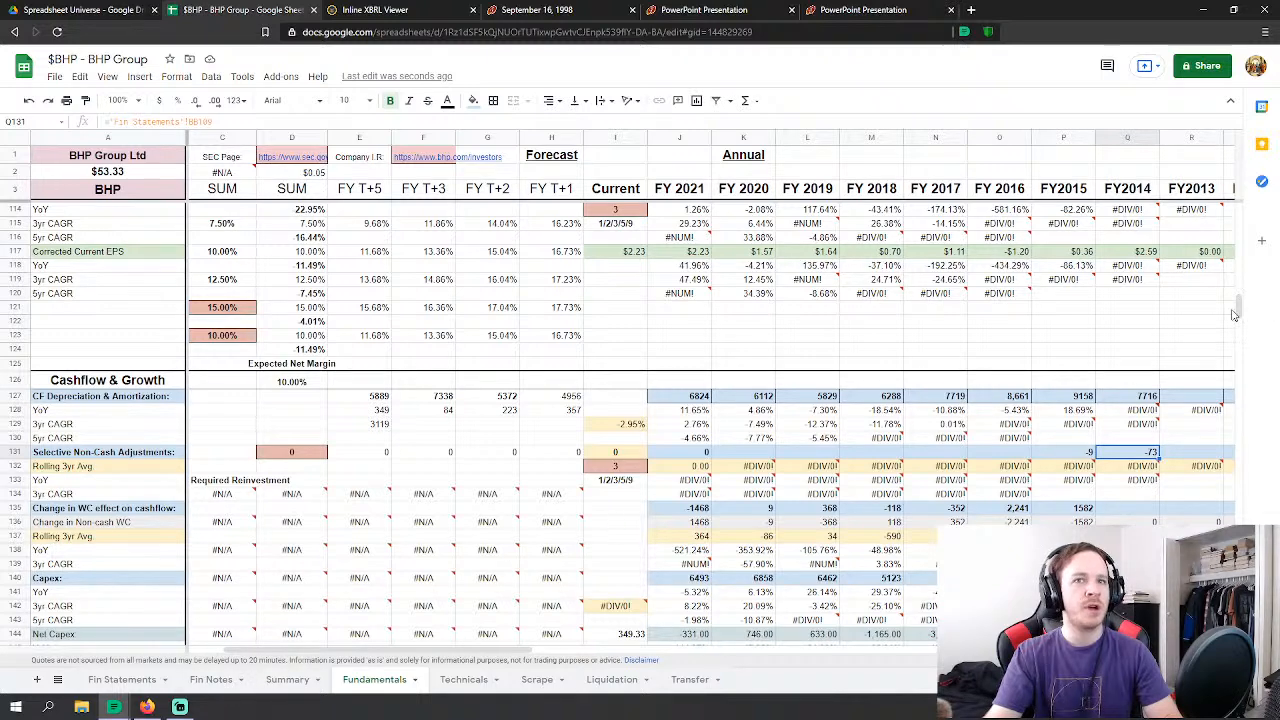
scroll(1237, 316, down, 2)
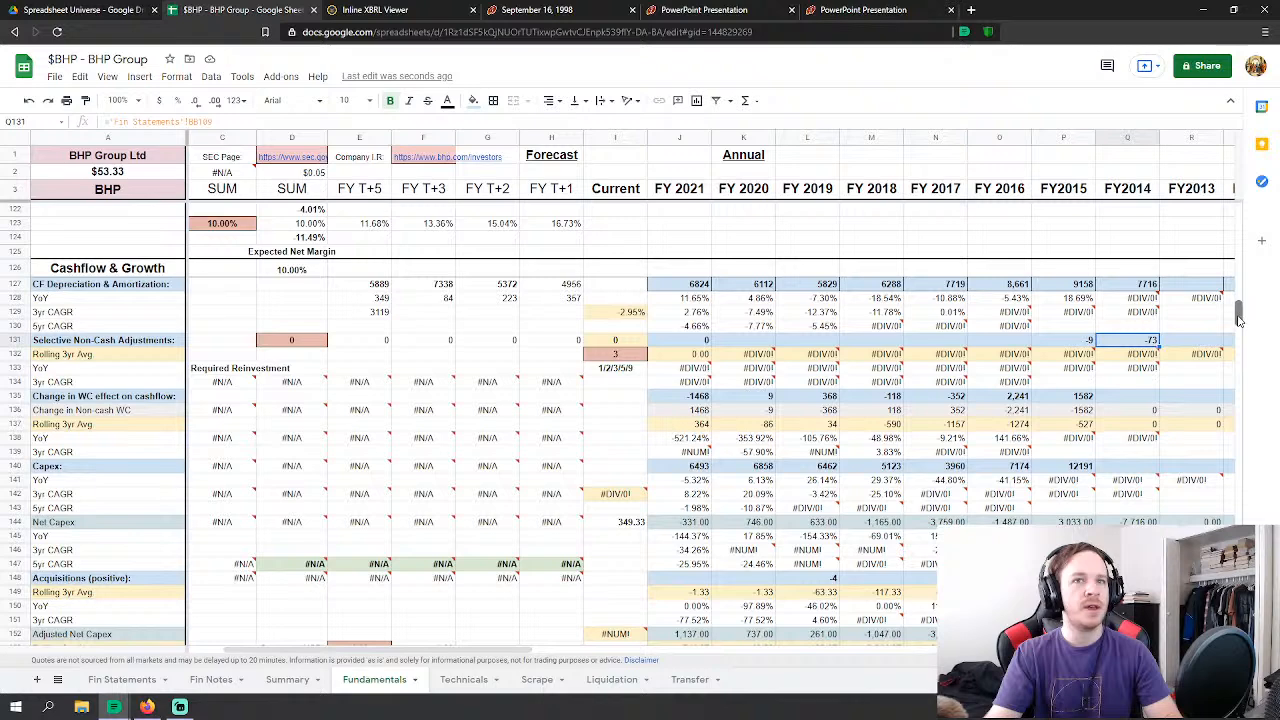
scroll(1238, 318, up, 1)
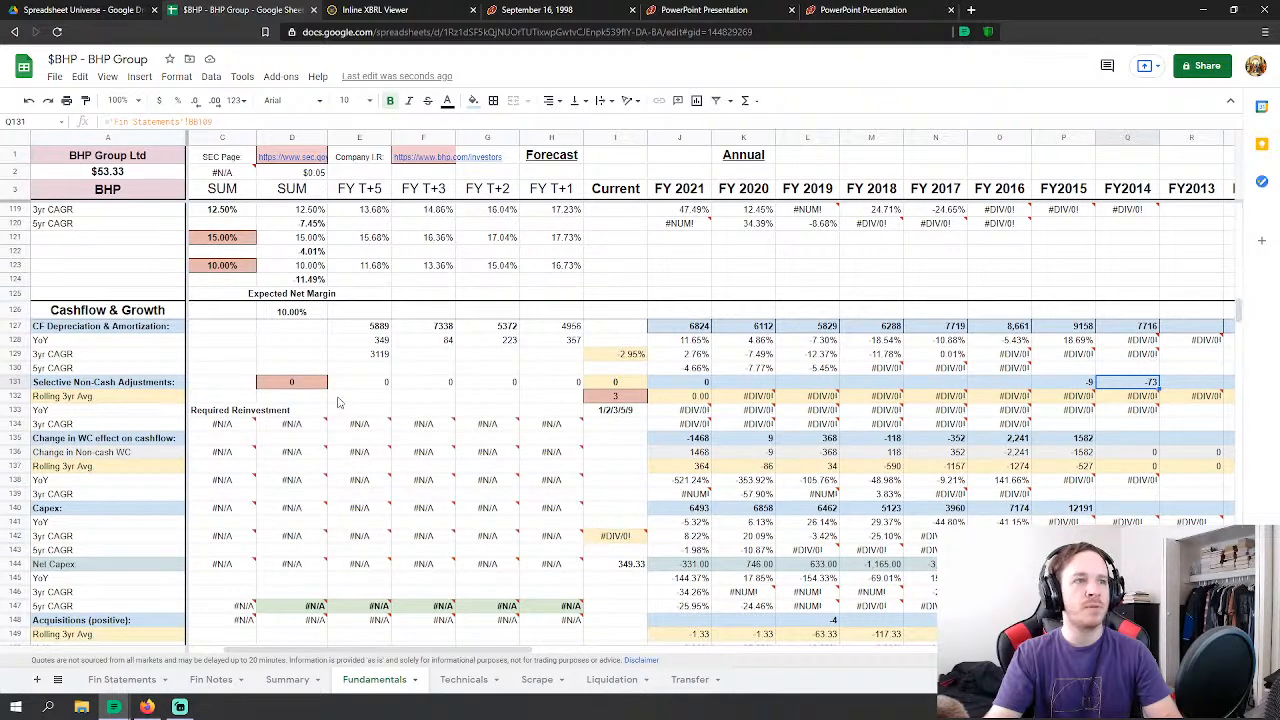
click(383, 370)
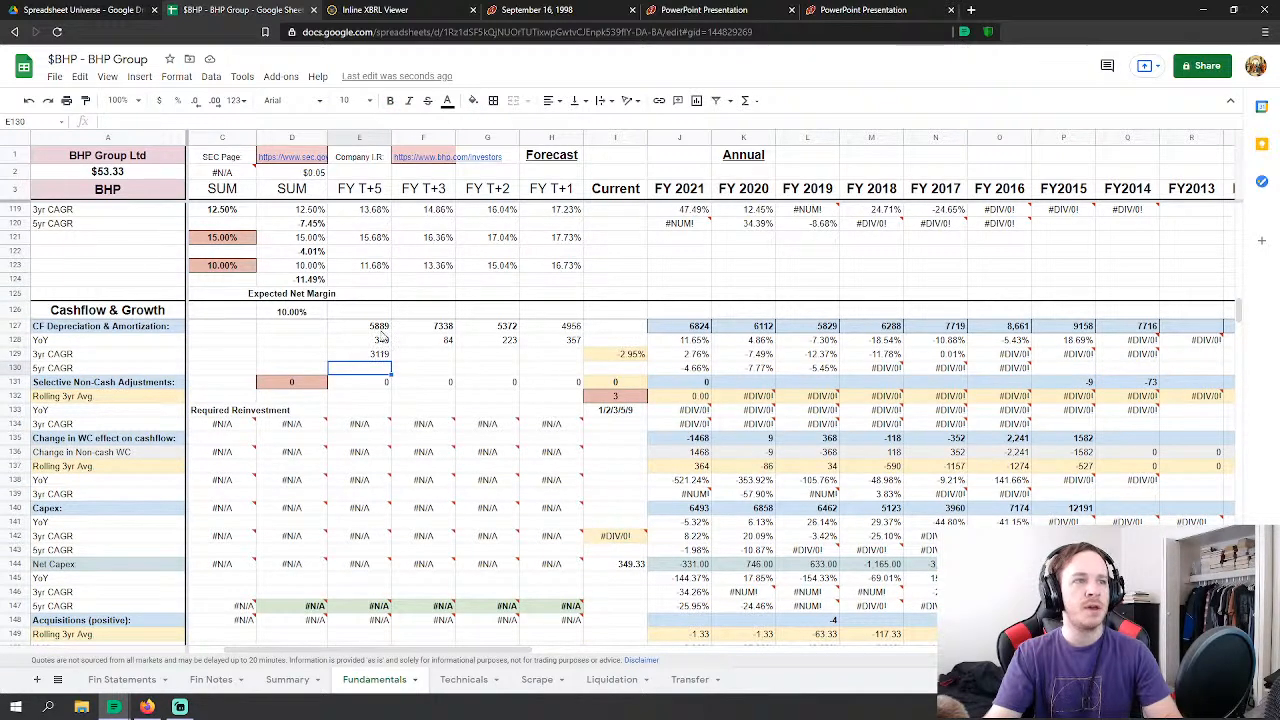
click(380, 328)
click(381, 354)
scroll(394, 405, up, 2)
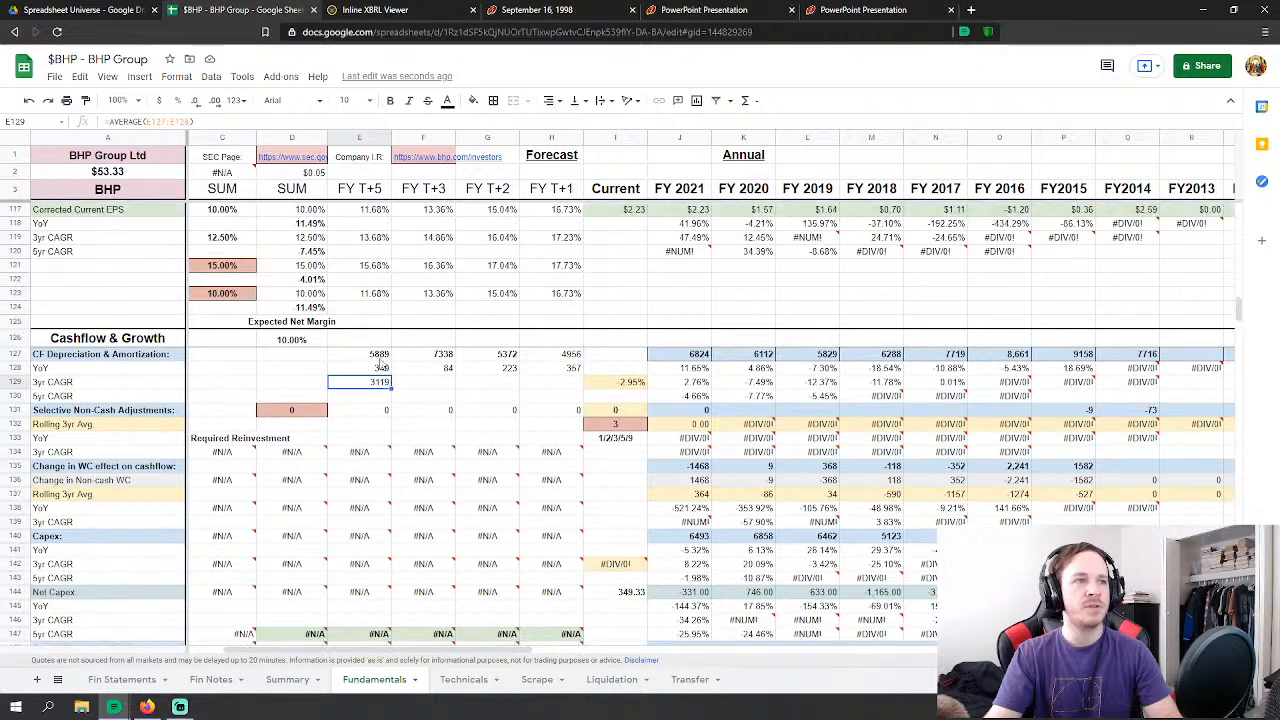
scroll(383, 450, up, 8)
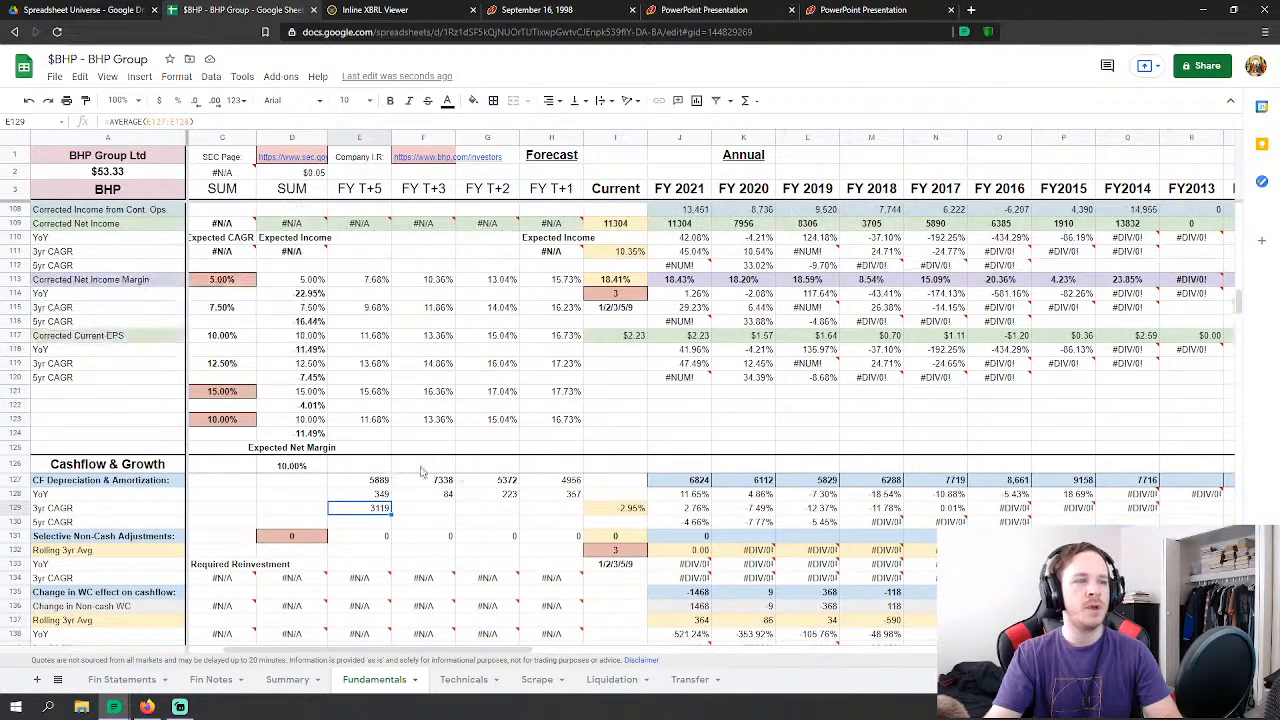
scroll(490, 477, down, 5)
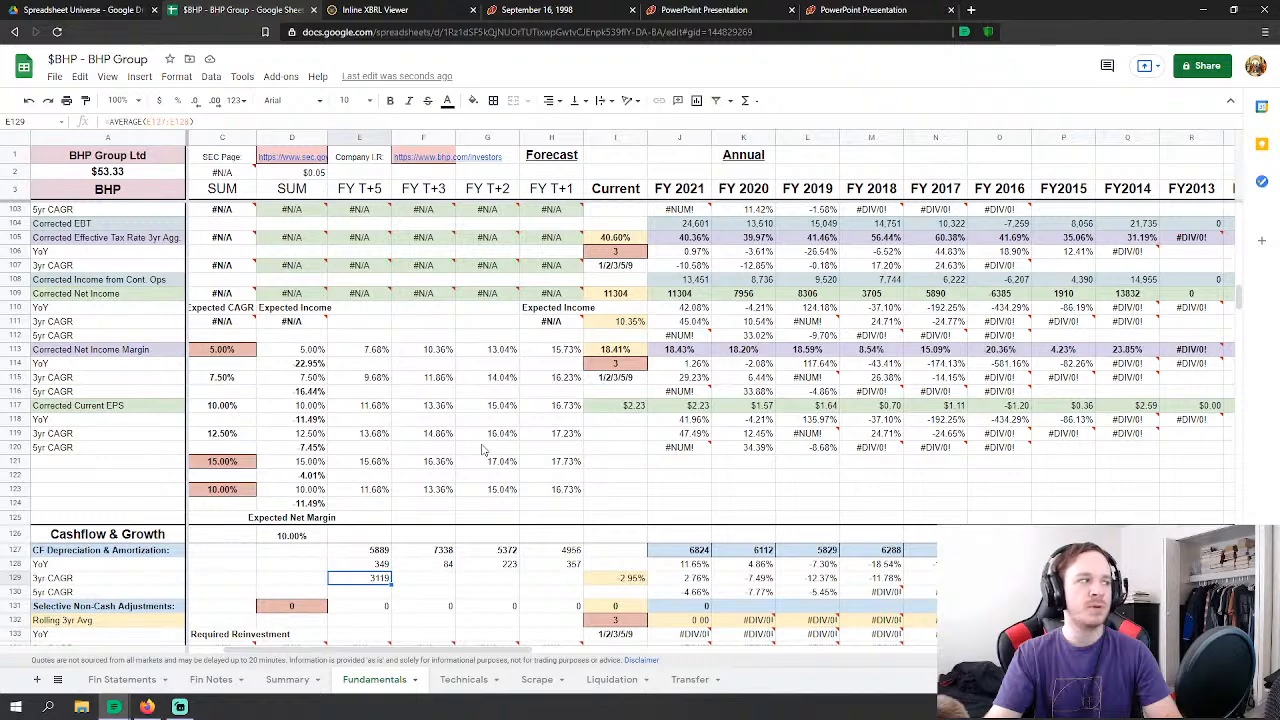
Step: Examine the R&D Capitalized Income section, checking the formula behind the current R&D Amortizable life and the annual columns beside it
scroll(480, 454, up, 10)
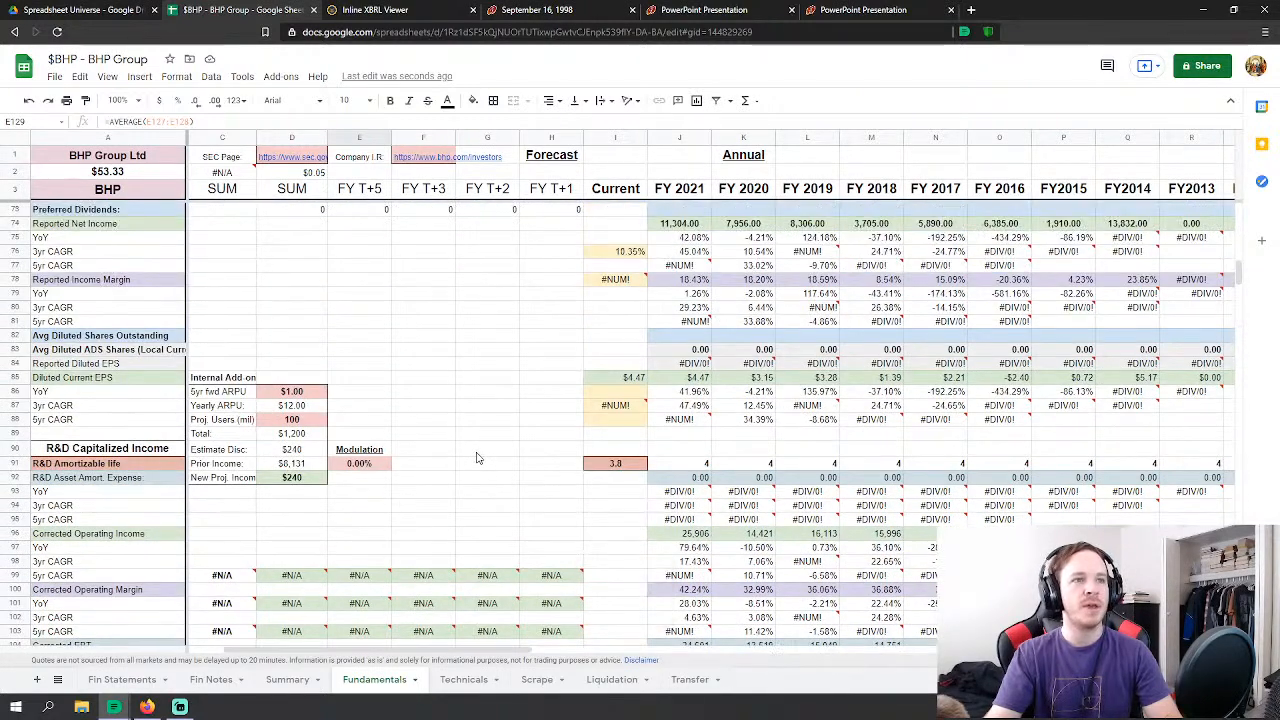
scroll(477, 458, down, 2)
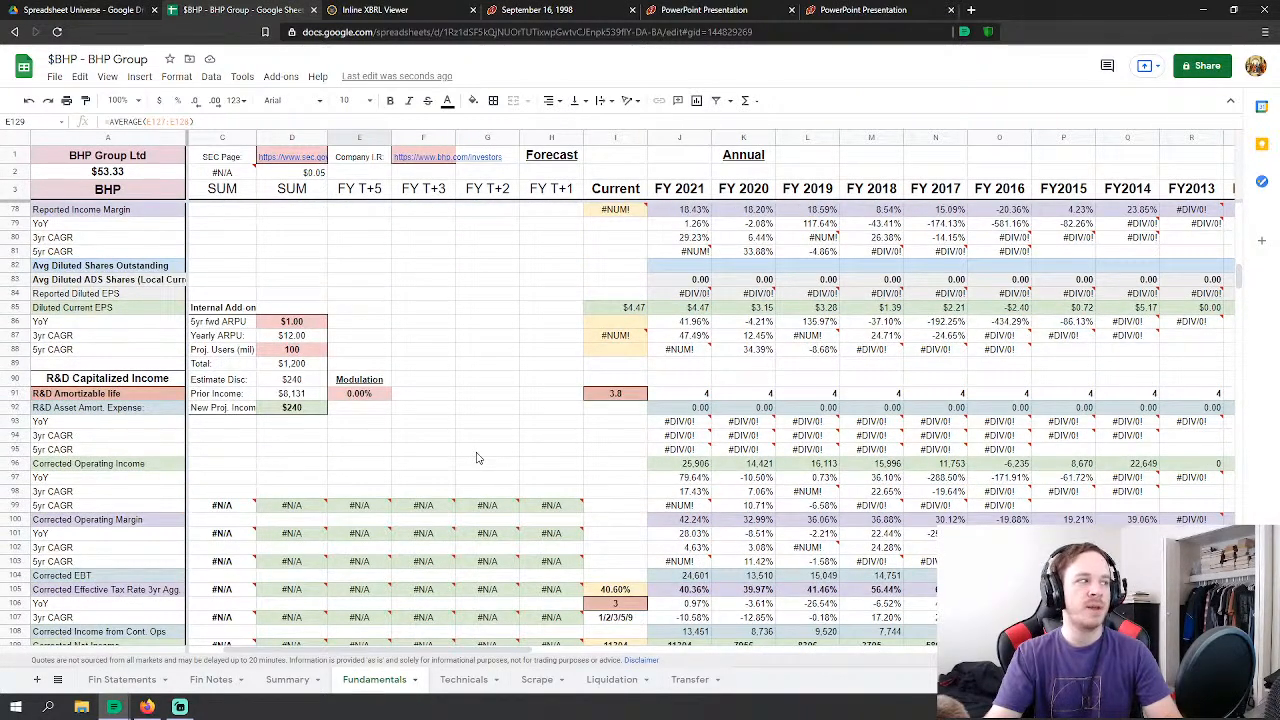
click(619, 395)
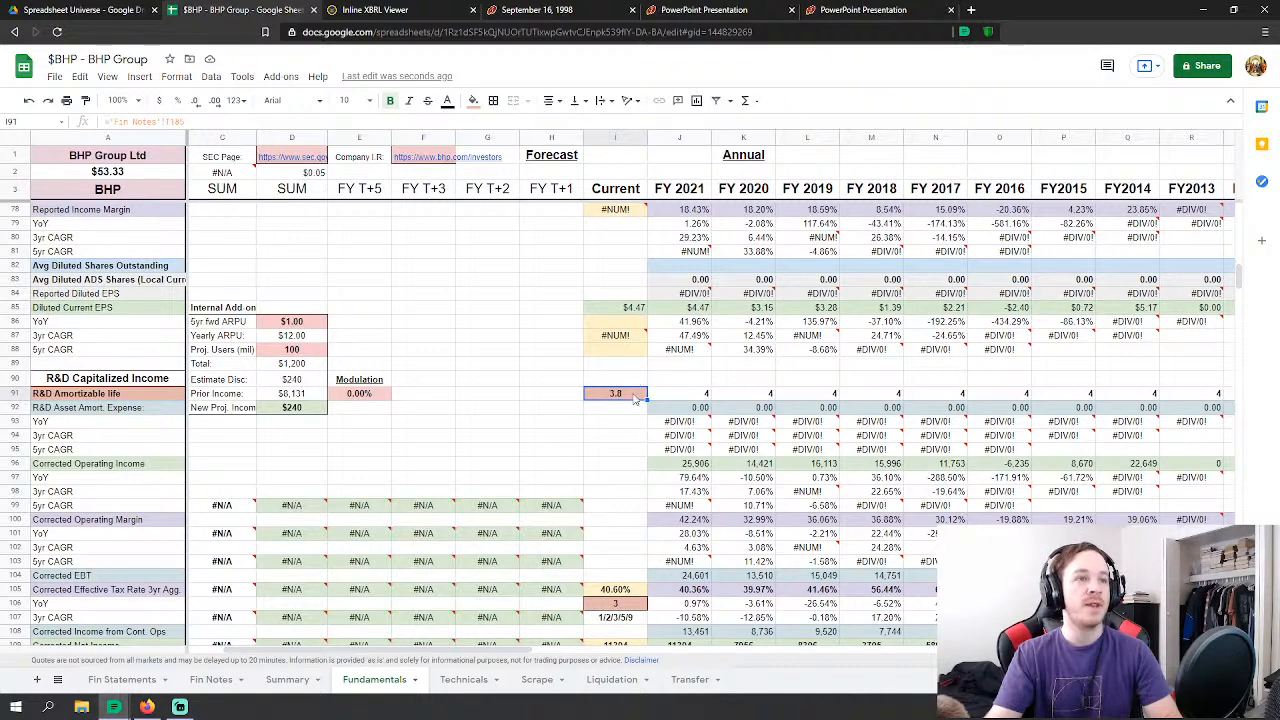
click(530, 442)
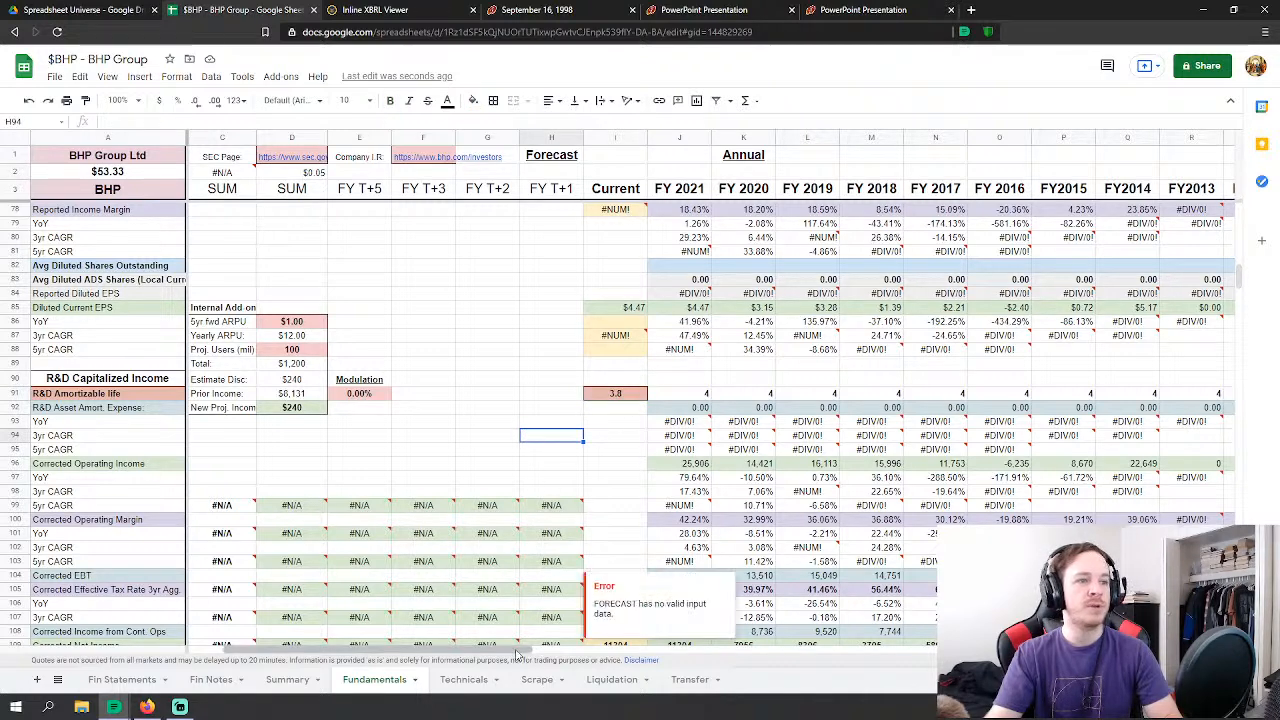
drag(519, 652, 603, 650)
scroll(612, 400, down, 1)
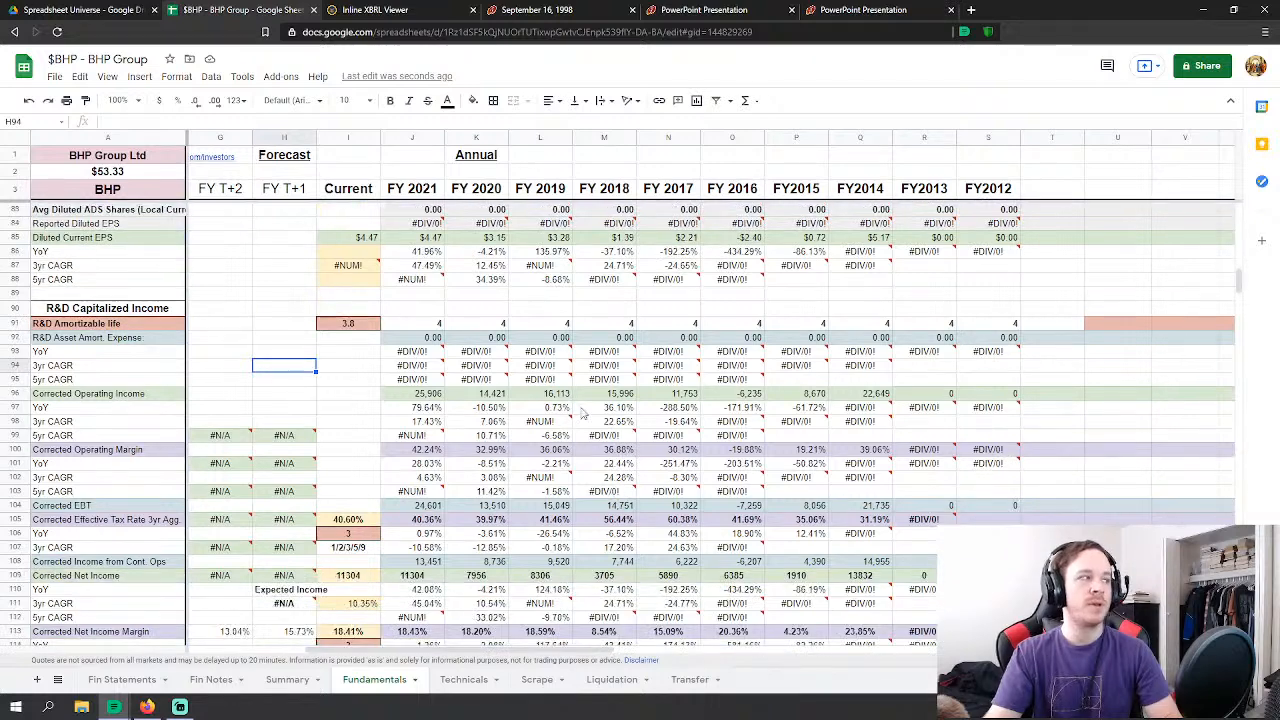
click(347, 325)
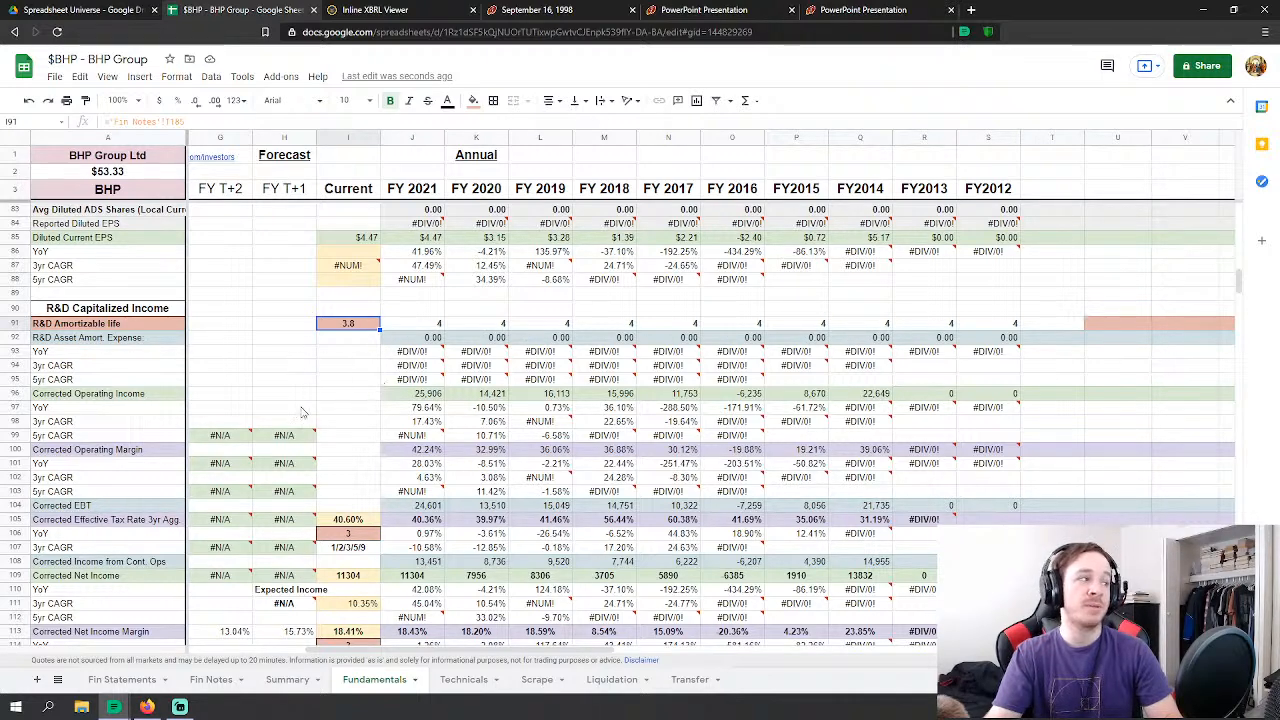
click(884, 368)
Step: Review the annual columns of Fundamentals from the interest and reported net income rows down through the Cashflow & Growth section
scroll(884, 368, down, 5)
scroll(772, 390, down, 7)
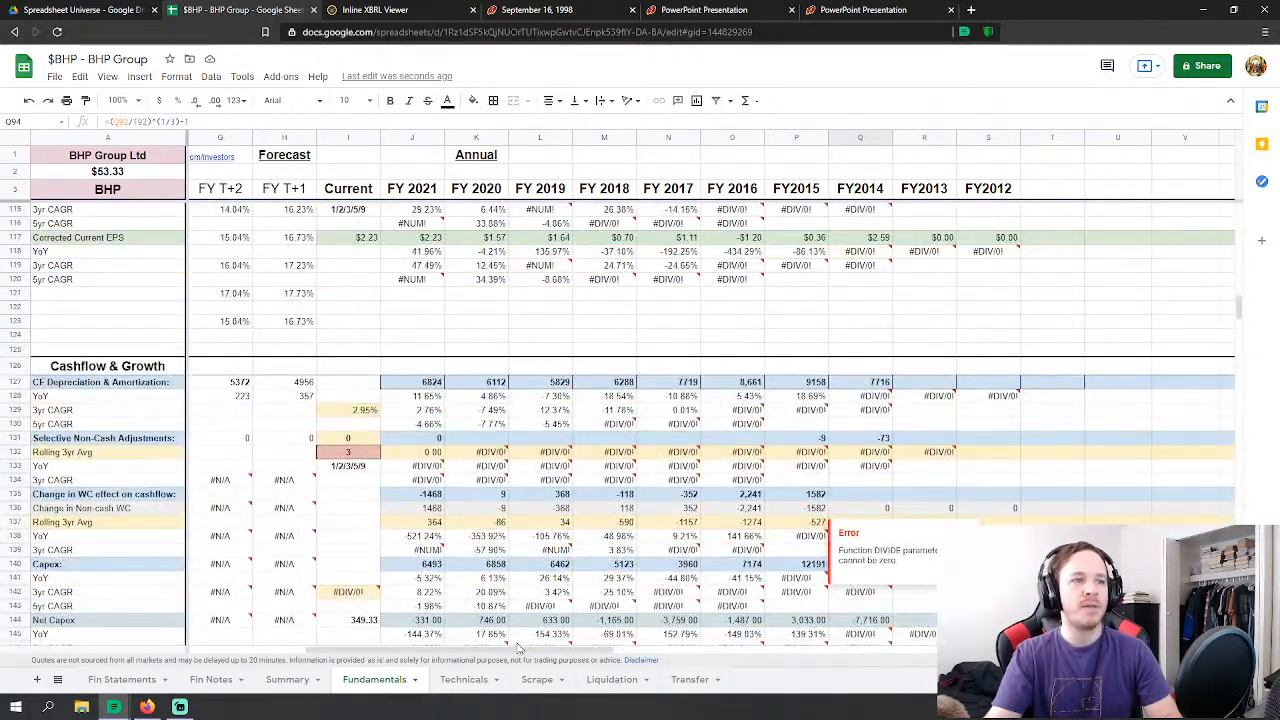
scroll(498, 605, right, 1)
scroll(410, 550, down, 5)
scroll(405, 548, up, 11)
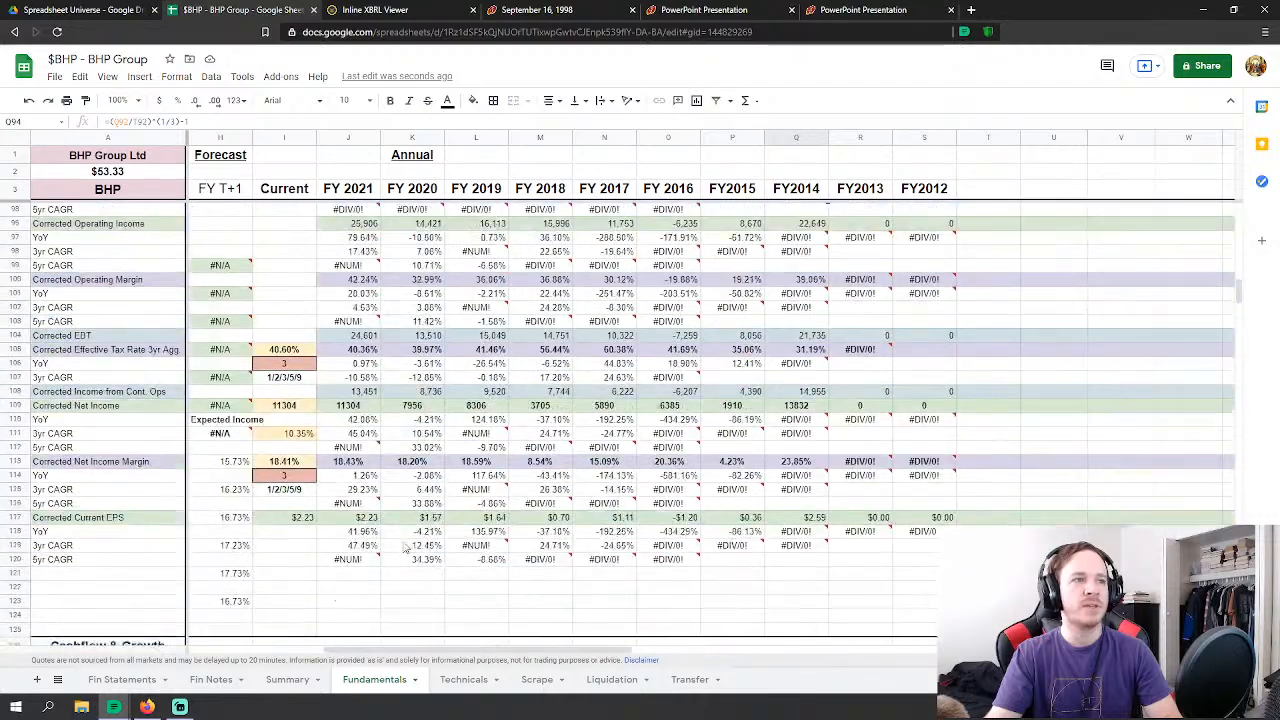
scroll(405, 548, up, 7)
scroll(340, 363, up, 7)
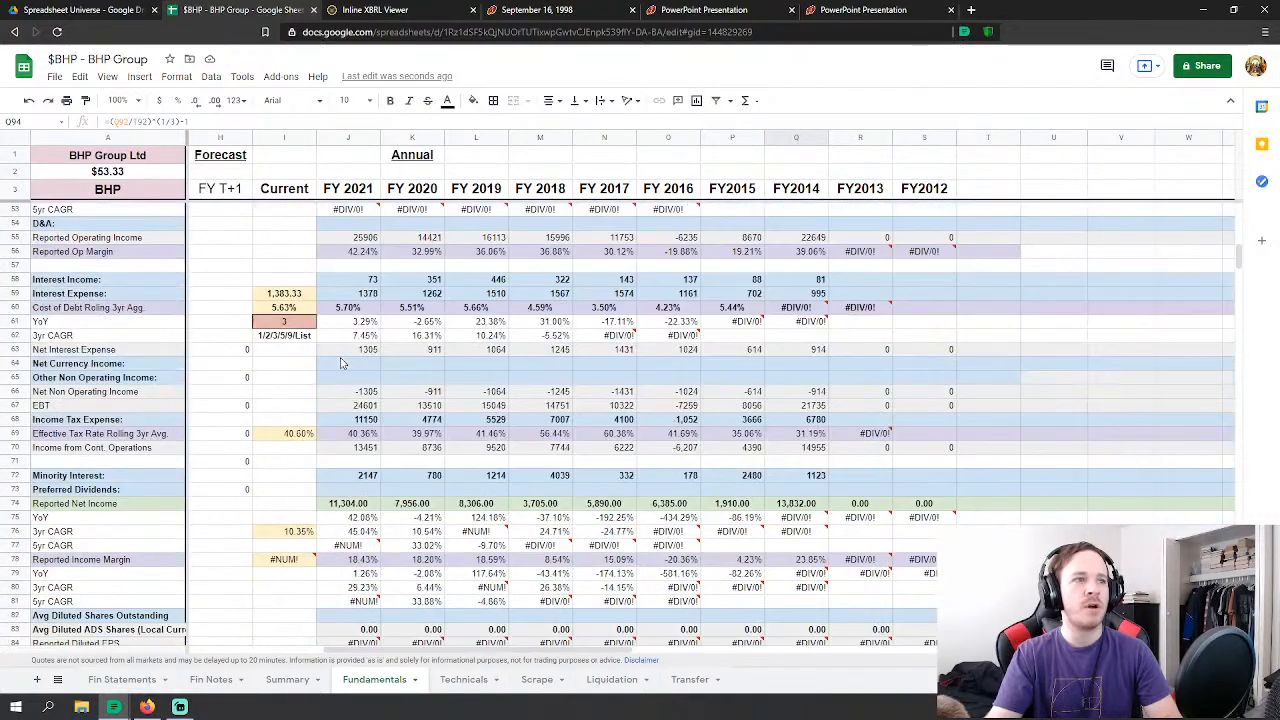
scroll(340, 363, down, 2)
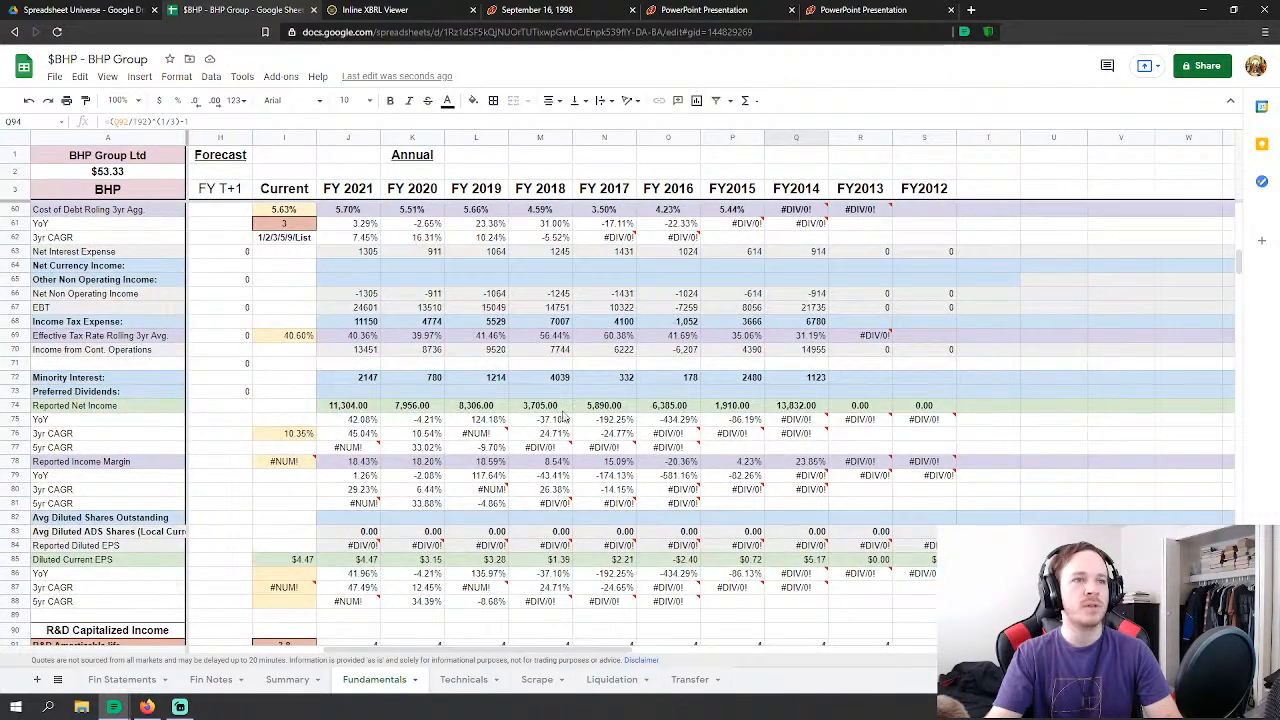
scroll(333, 497, down, 4)
scroll(388, 491, down, 5)
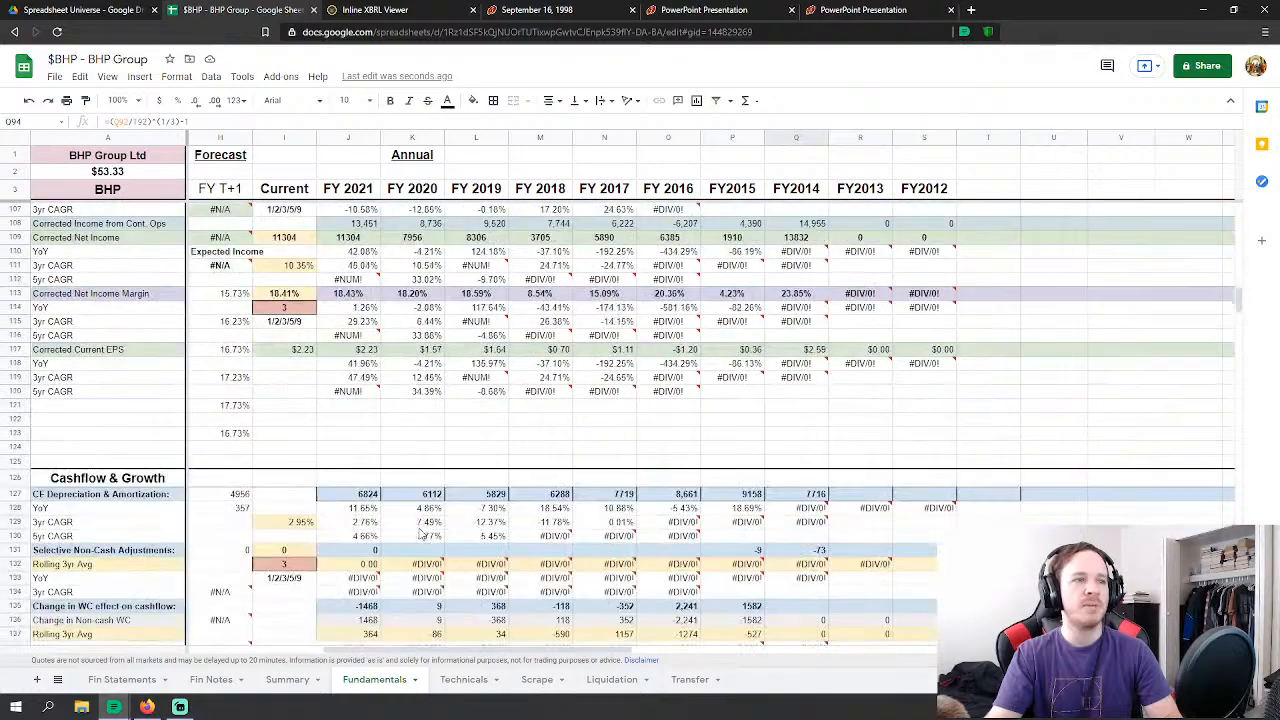
scroll(362, 525, down, 4)
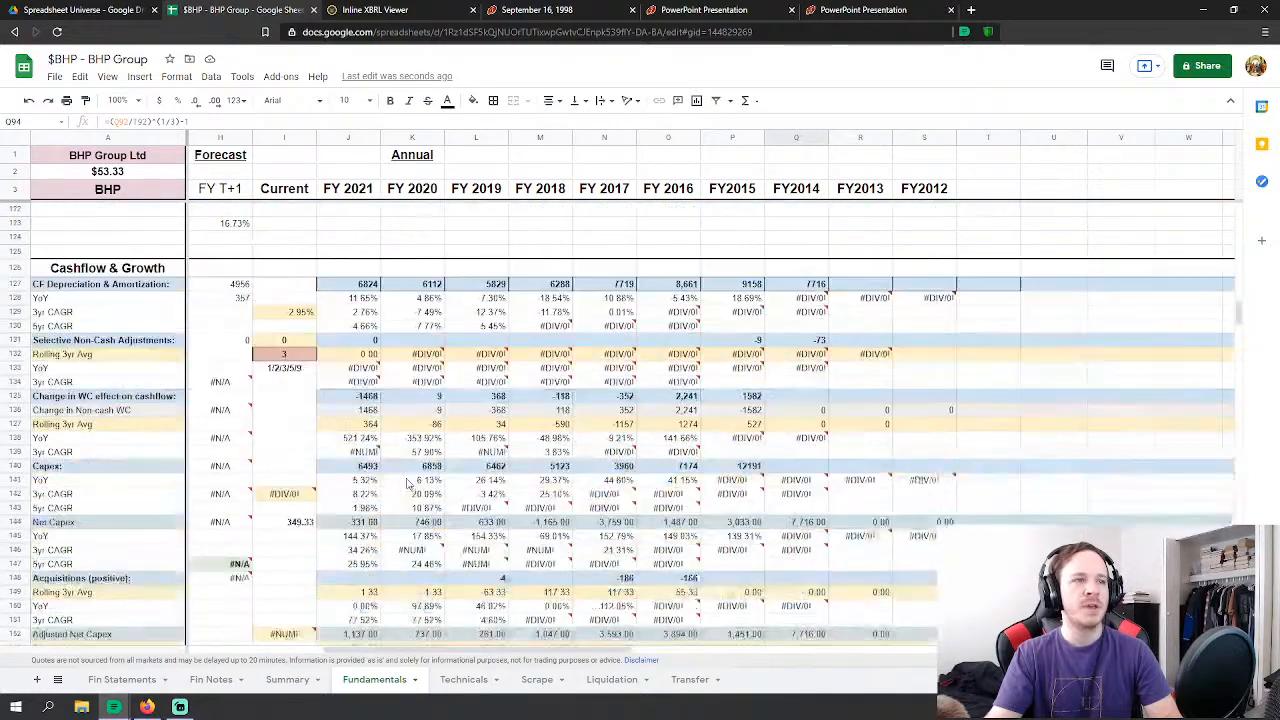
scroll(401, 487, up, 5)
scroll(401, 487, up, 6)
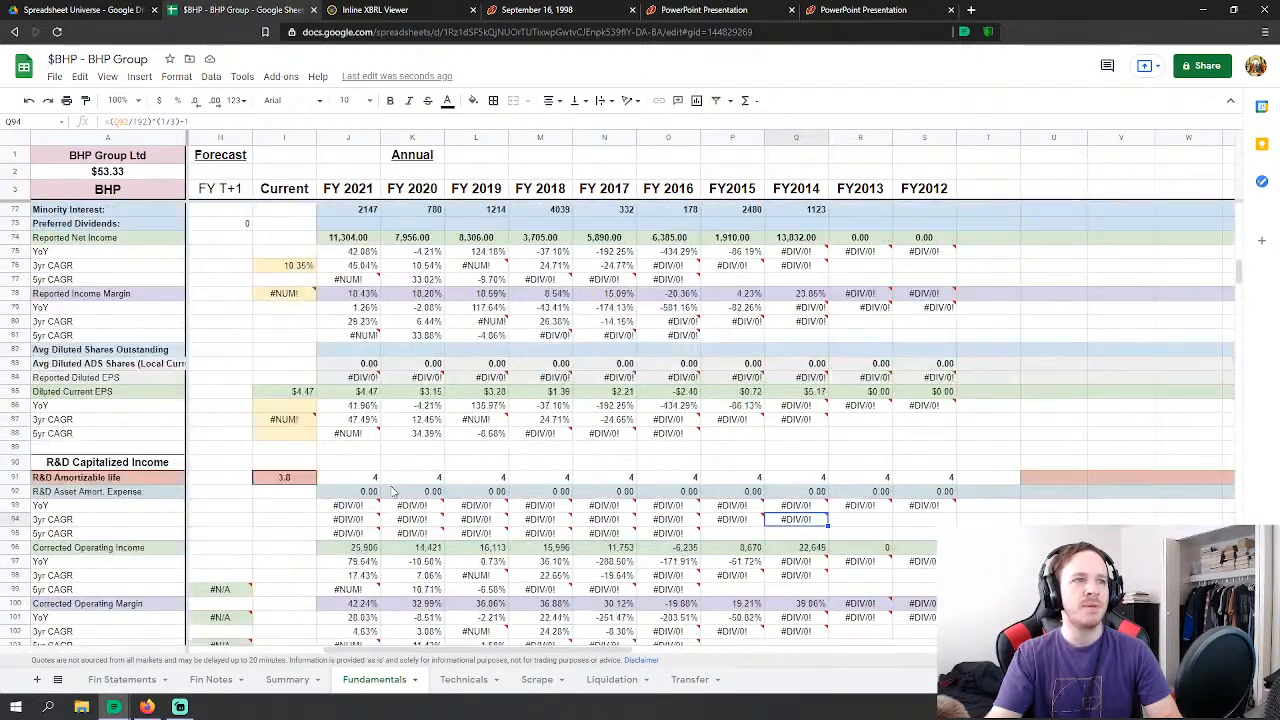
scroll(391, 491, down, 2)
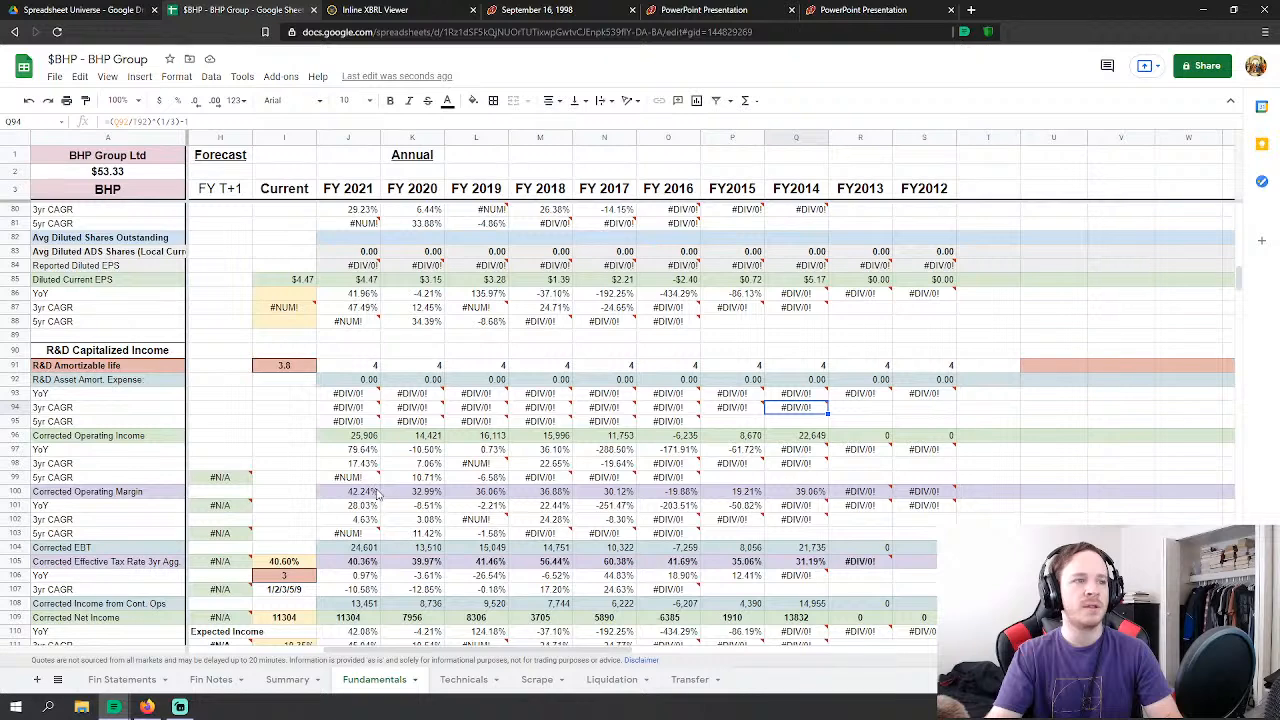
scroll(372, 497, up, 2)
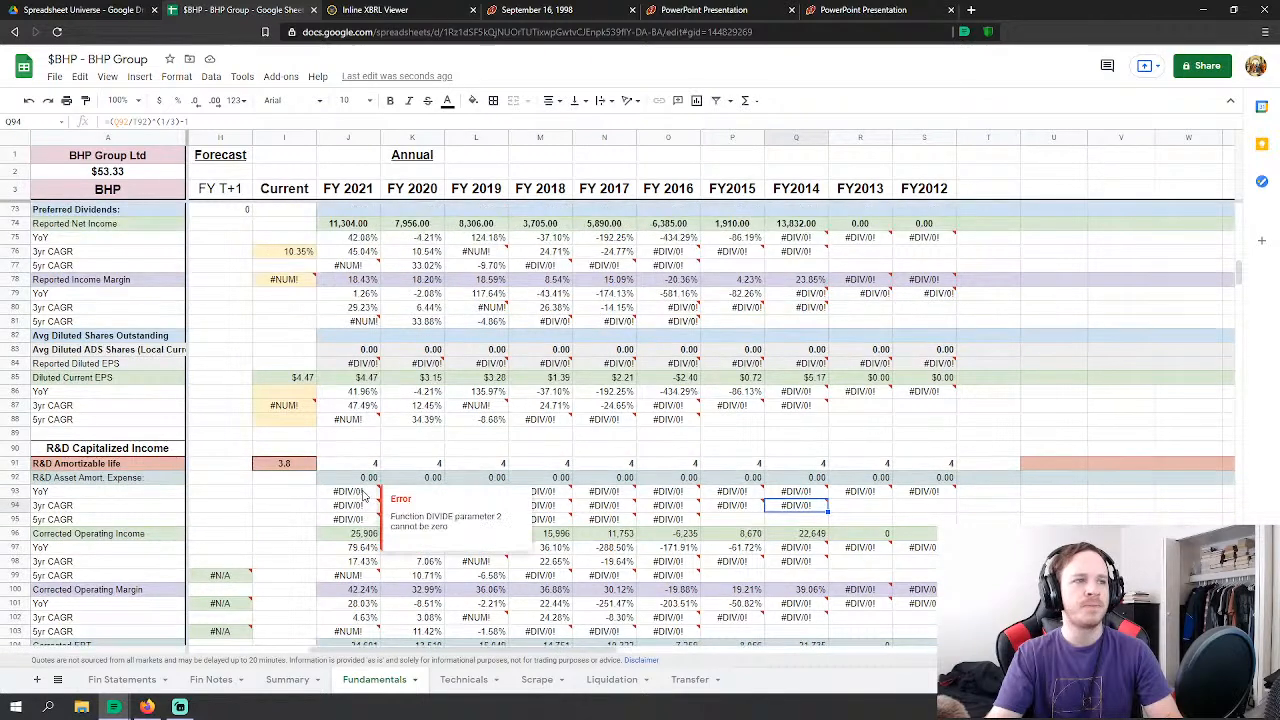
scroll(363, 495, up, 1)
scroll(358, 496, down, 3)
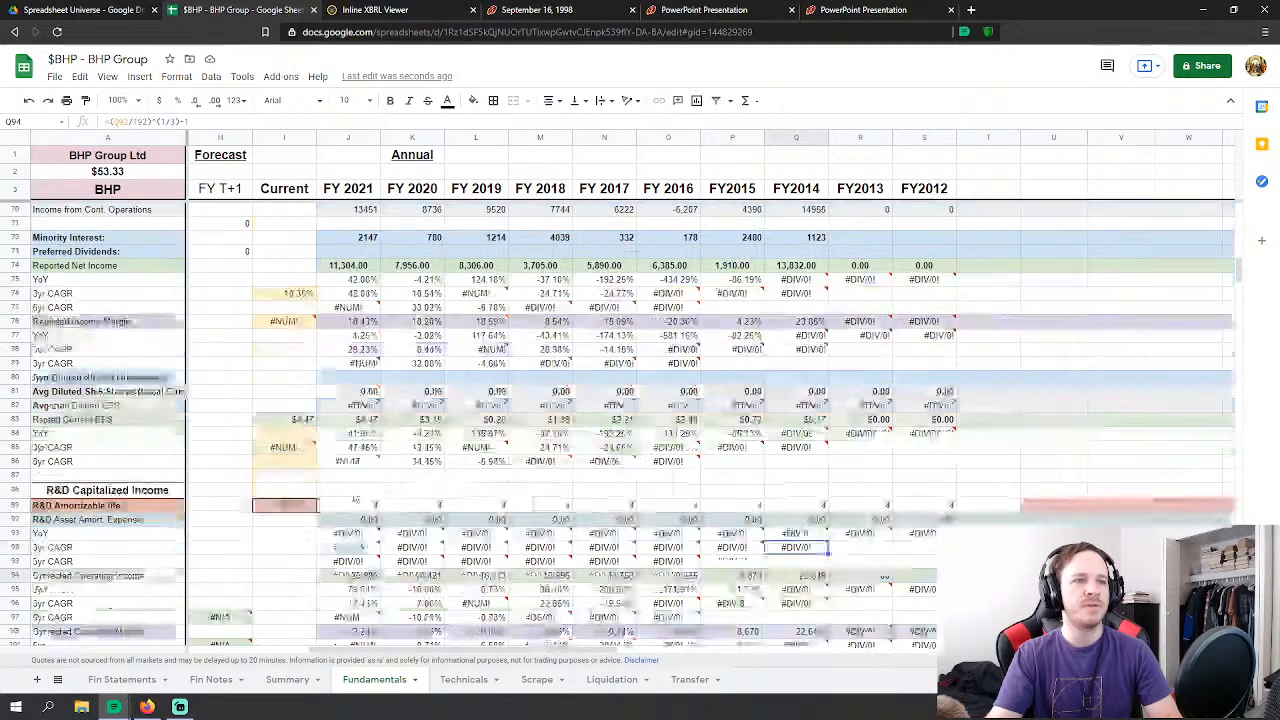
scroll(338, 497, down, 5)
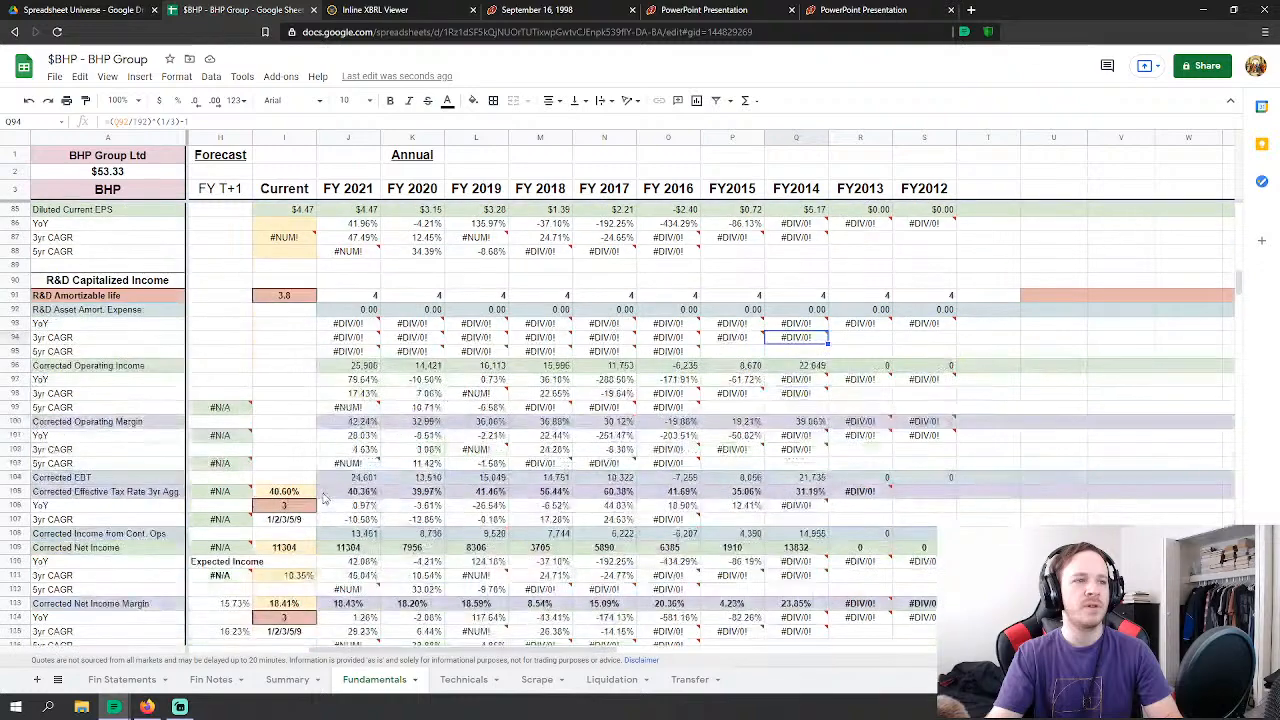
scroll(307, 497, down, 8)
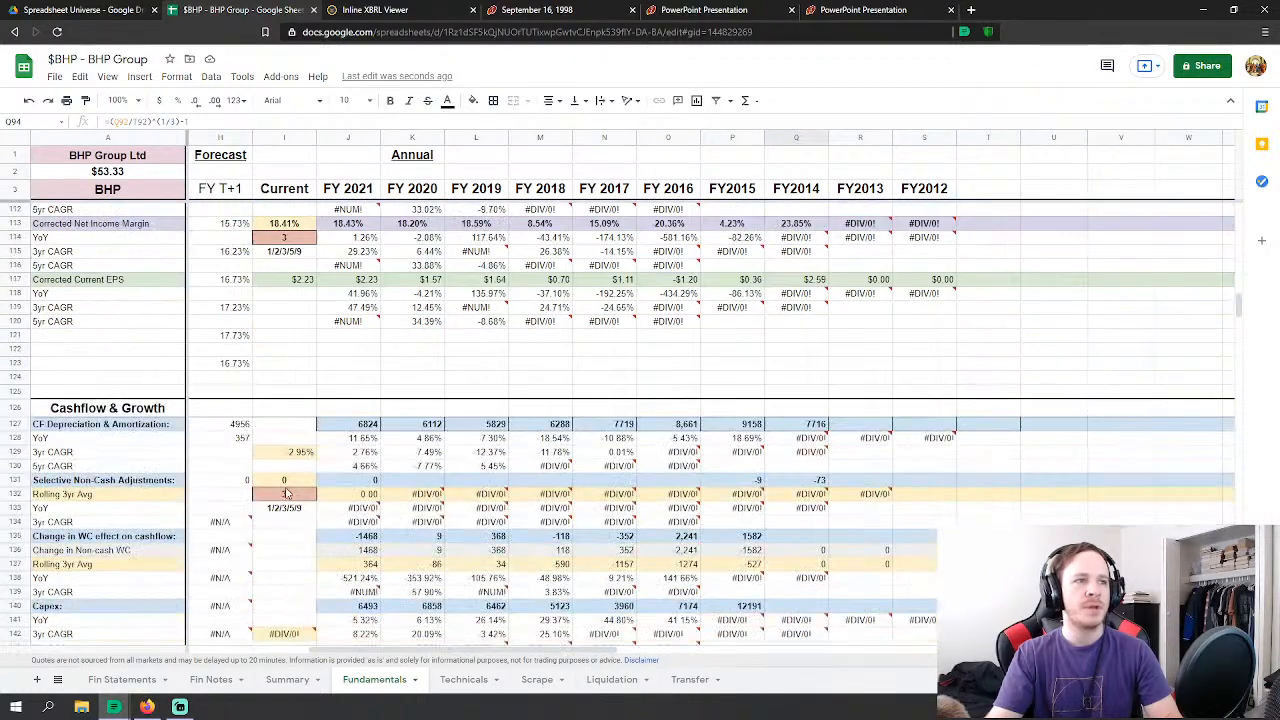
click(670, 310)
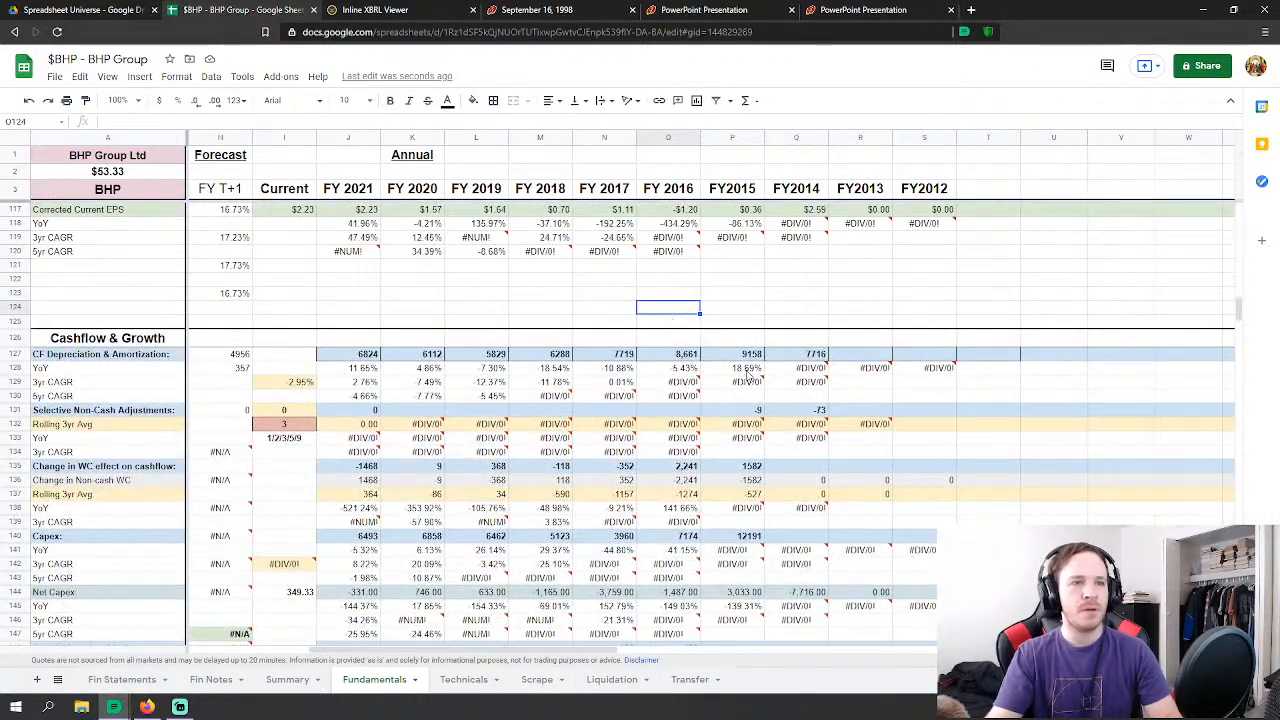
scroll(800, 449, down, 8)
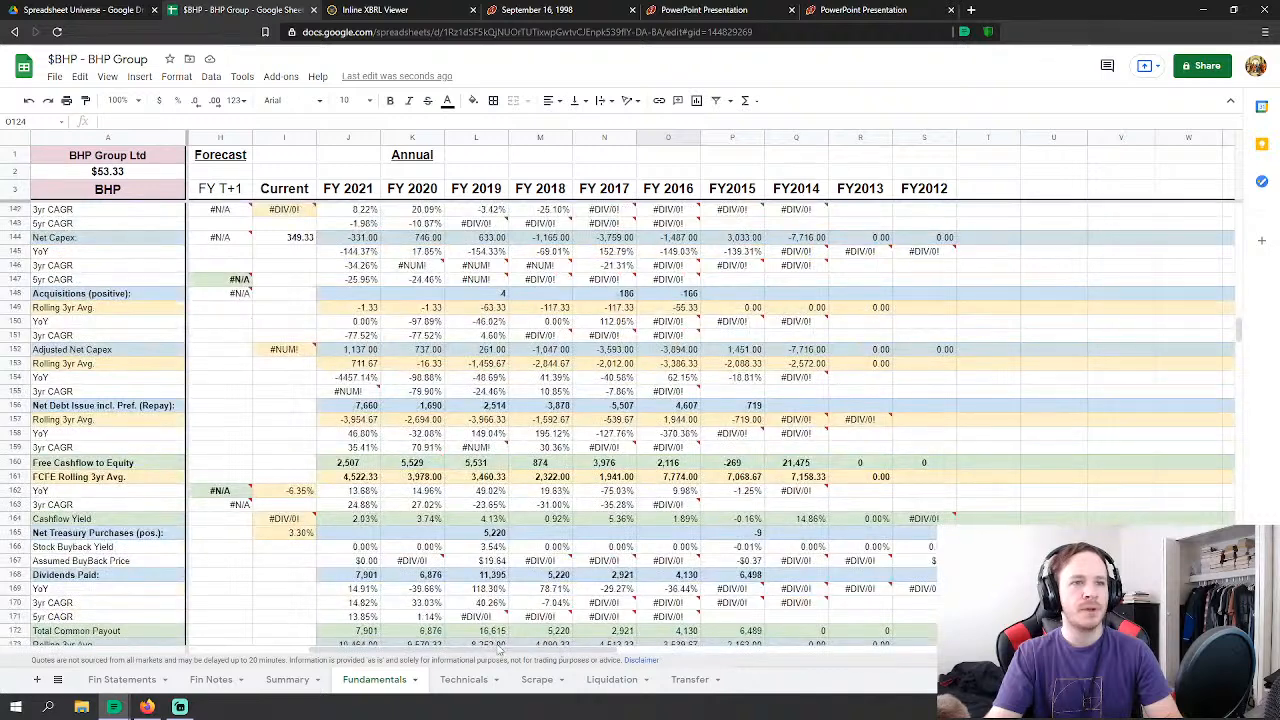
Step: Start a SUM formula for the FY2014 Change in WC effect on cashflow, referencing the 2014 changes in assets and liabilities in Fin Statements
drag(490, 651, 538, 651)
scroll(591, 500, up, 5)
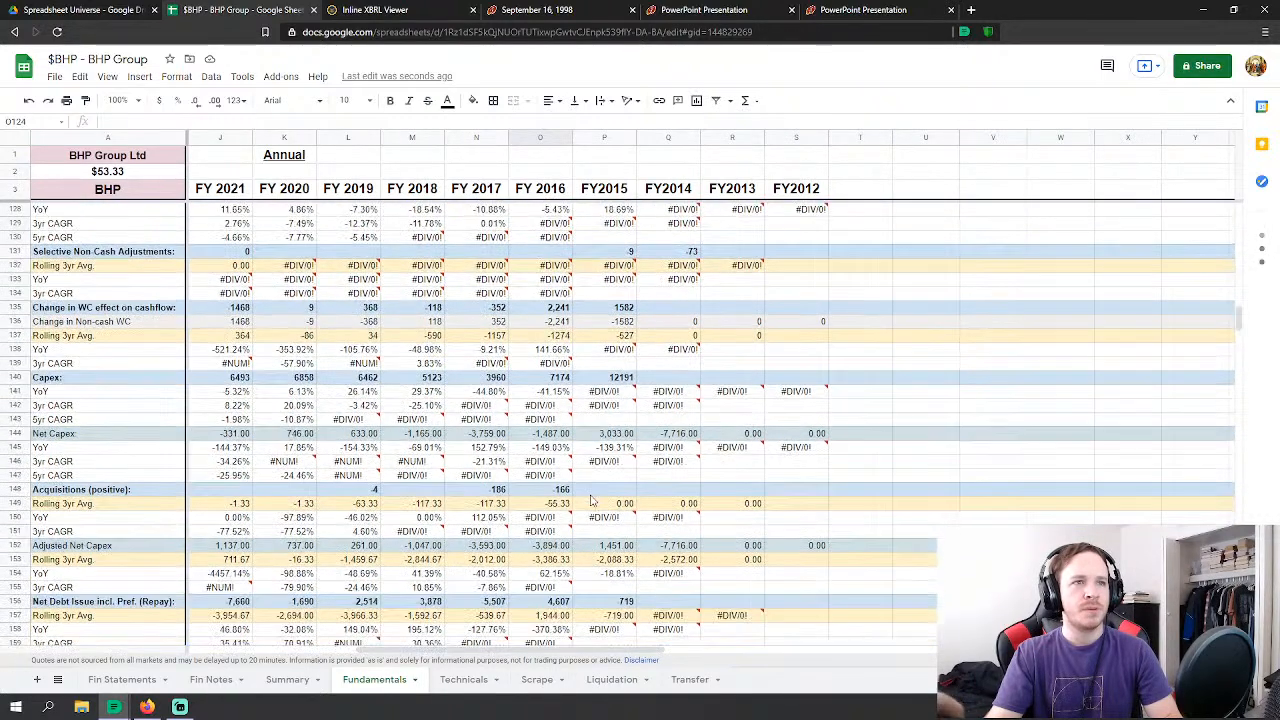
drag(520, 651, 490, 655)
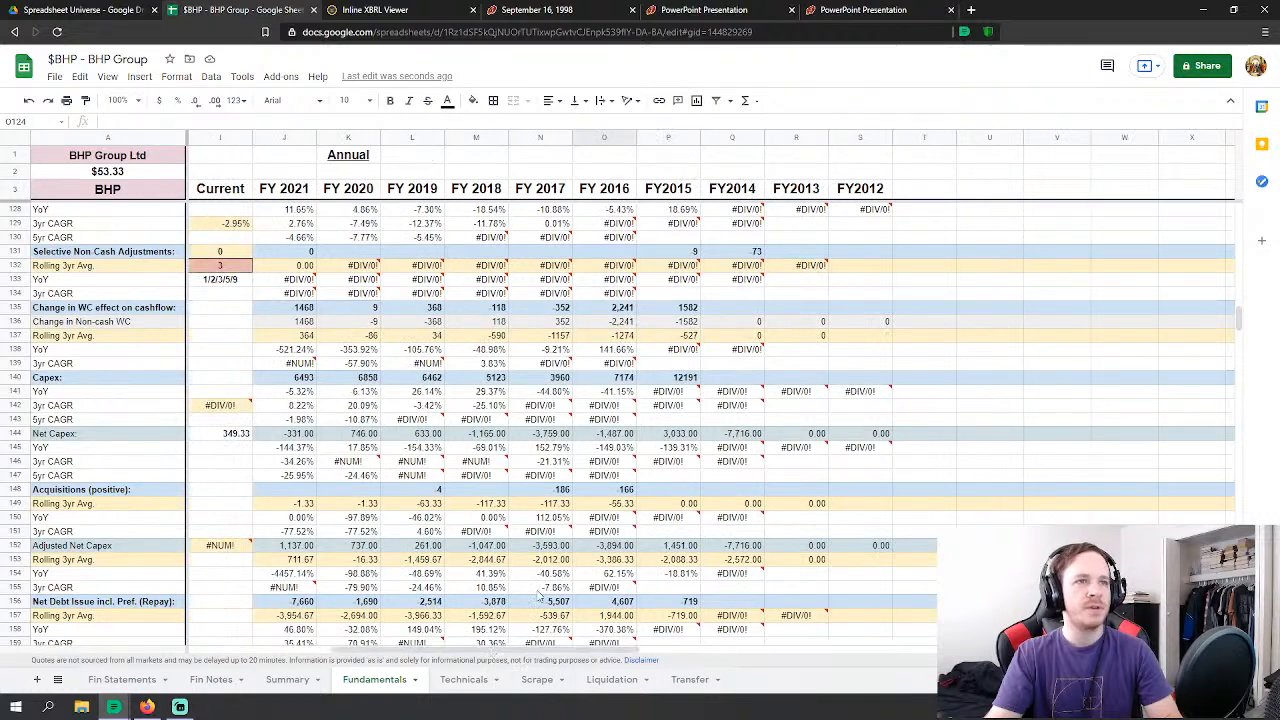
click(735, 308)
text(=sum)
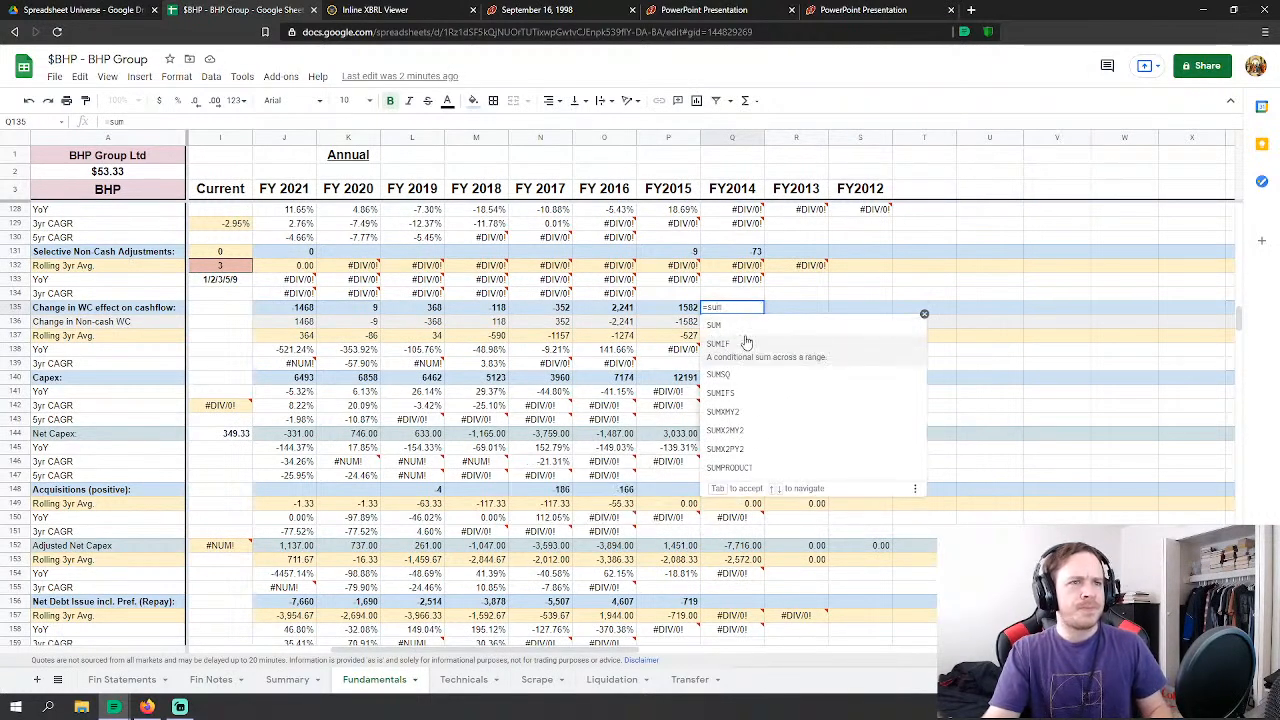
key(Tab)
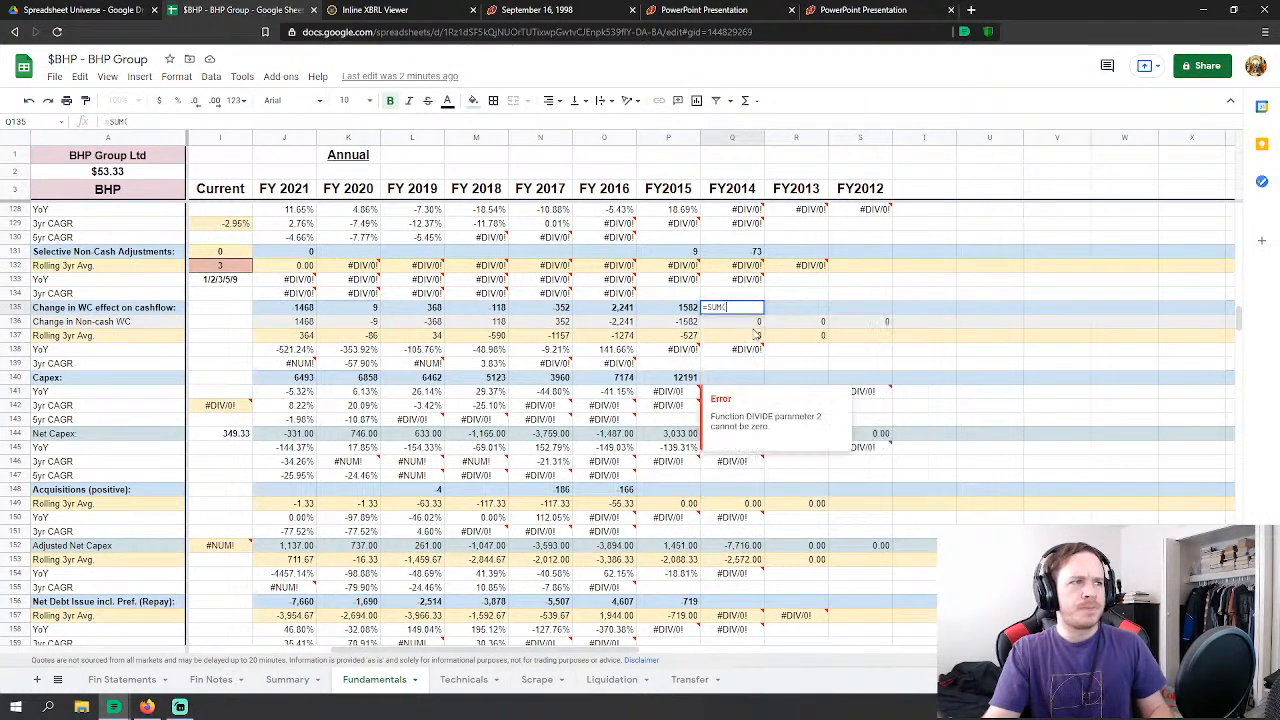
click(128, 682)
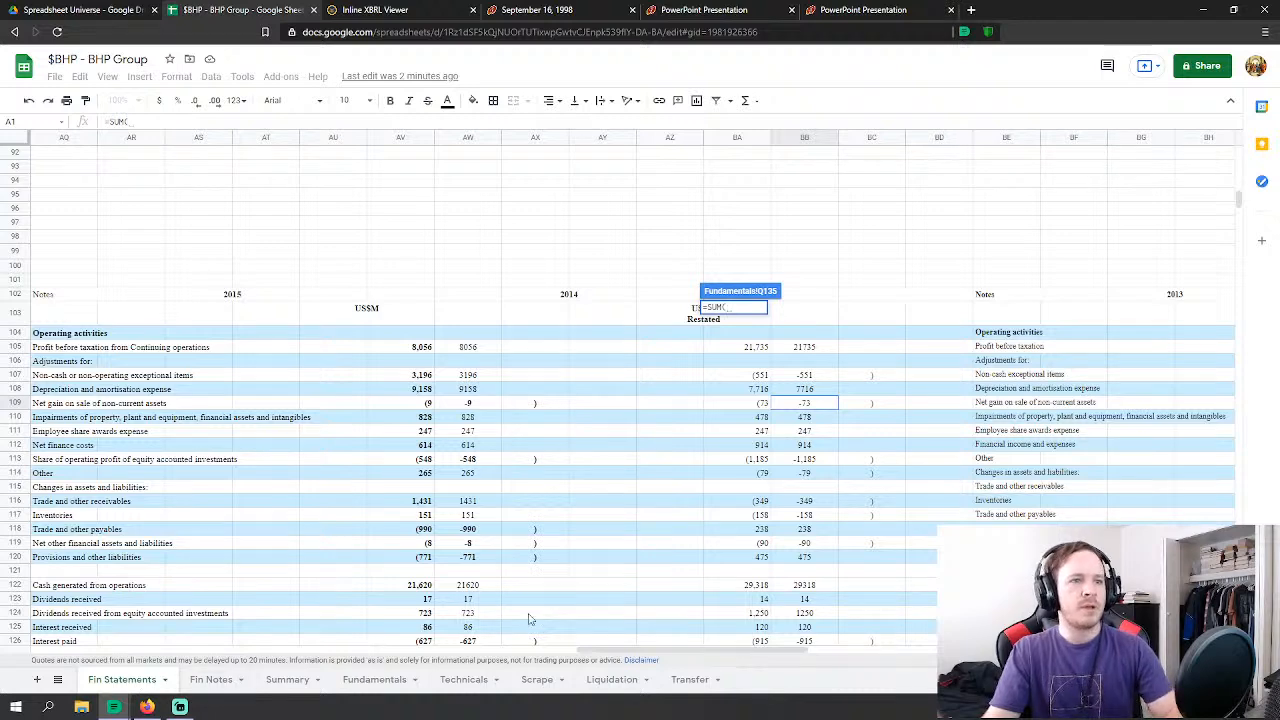
scroll(735, 413, down, 5)
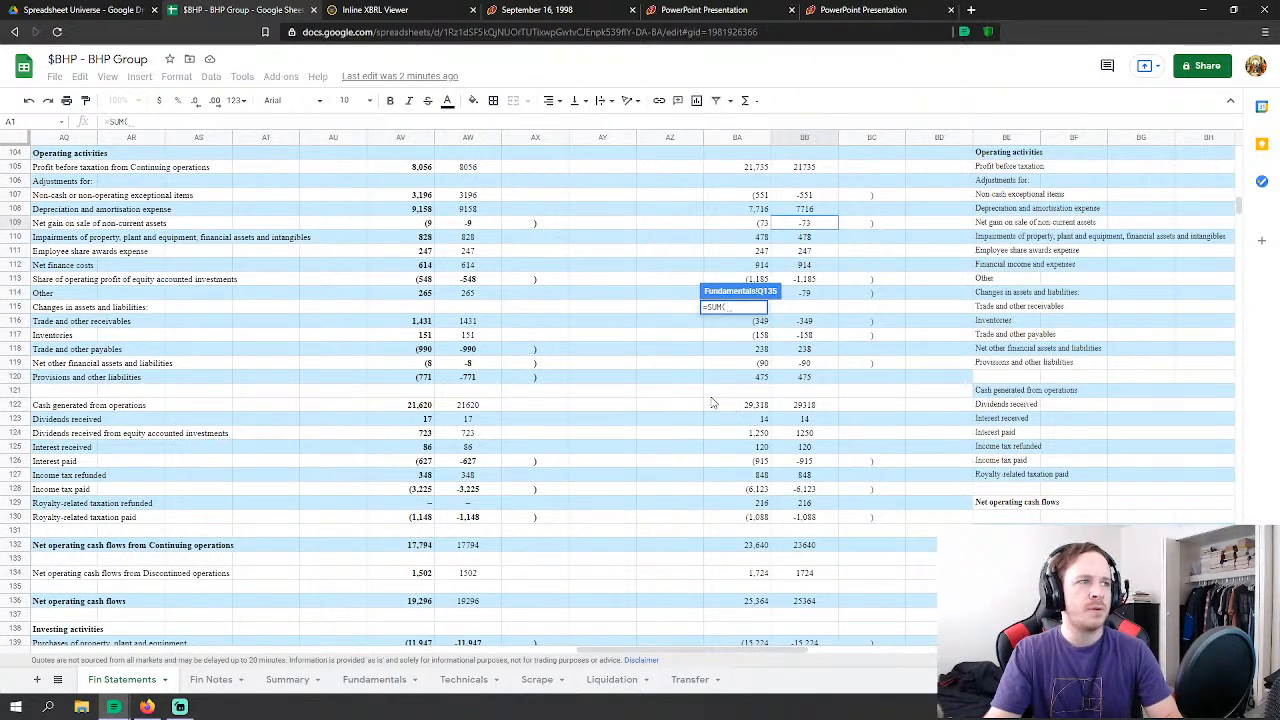
Step: Complete the FY2014 Change in WC effect on cashflow formula by summing the Fin Statements range BB116:BB120
drag(804, 321, 818, 380)
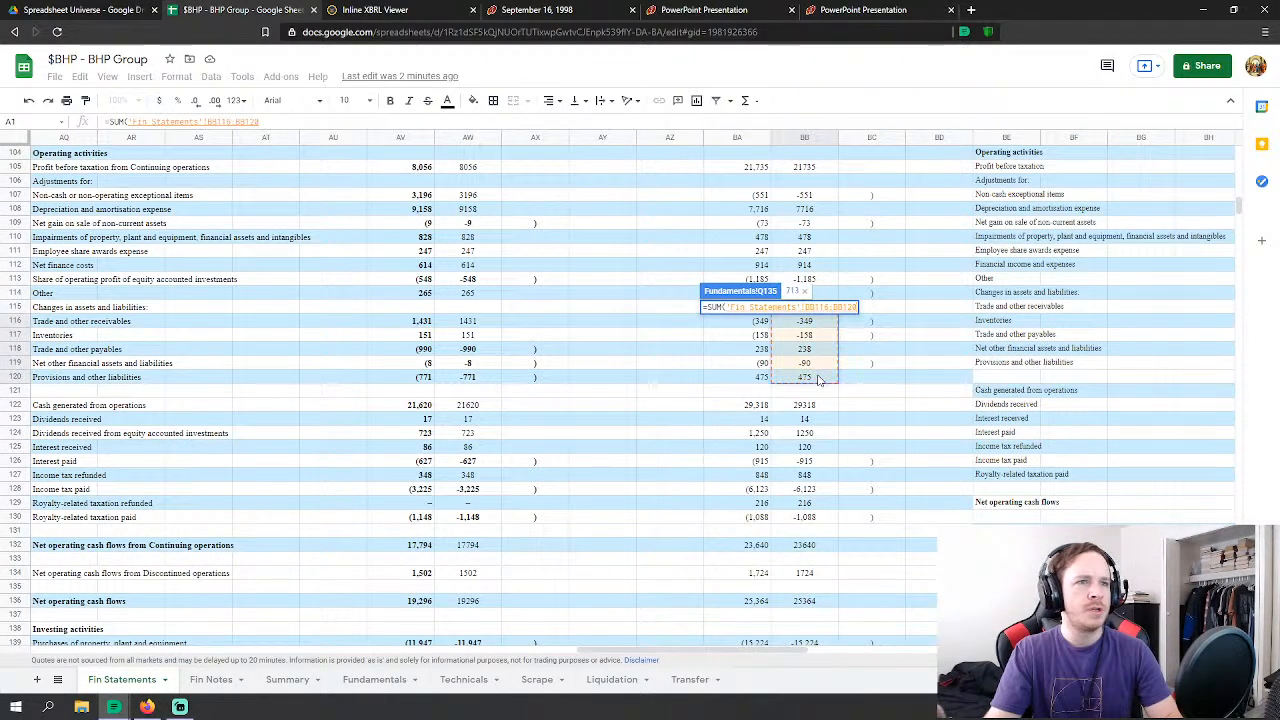
key(Return)
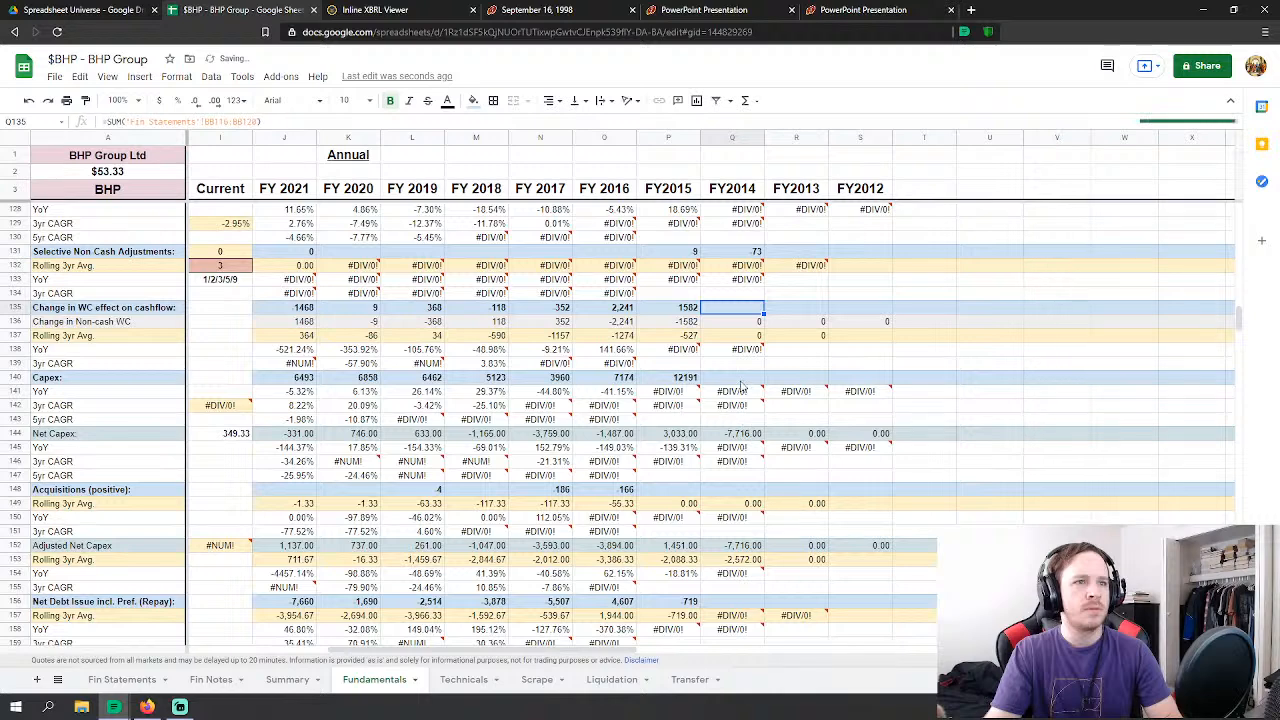
Step: Fill FY2014 Capex with the negated Fin Statements property, exploration, expensed exploration and intangibles cells: =-BB139-BB140-BB141-BB142
click(732, 377)
text(=)
click(158, 676)
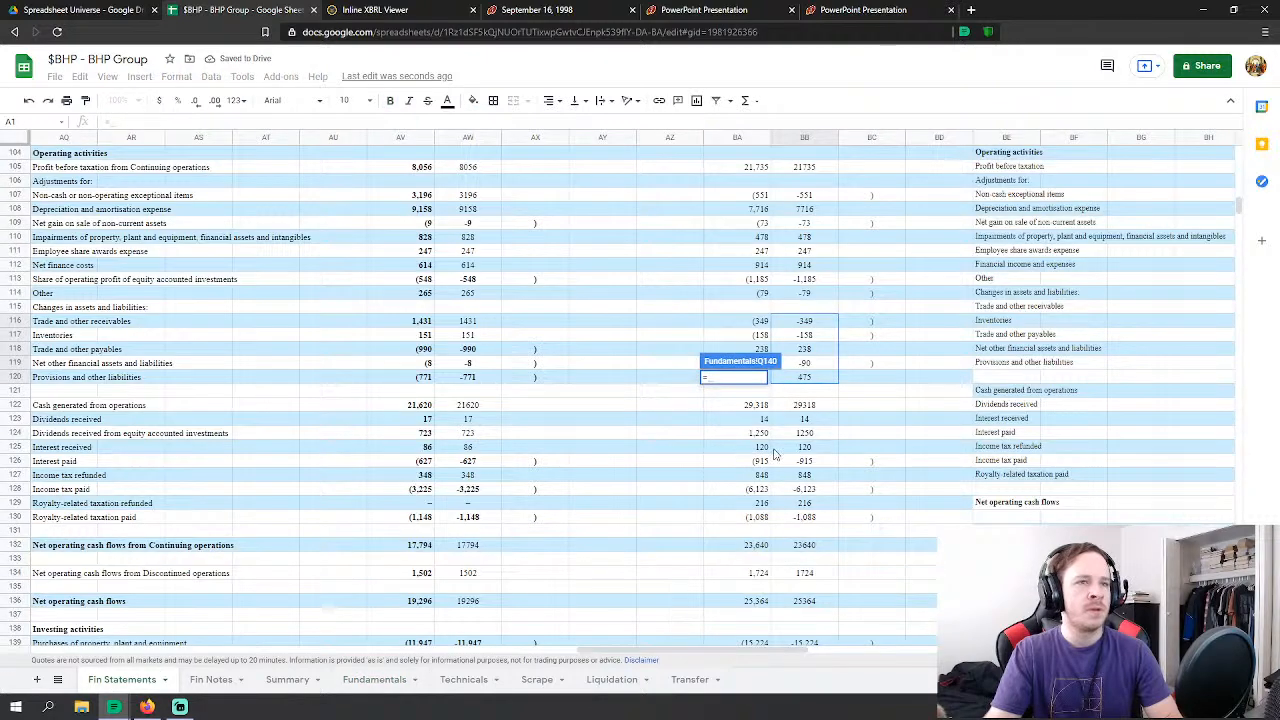
scroll(812, 458, down, 2)
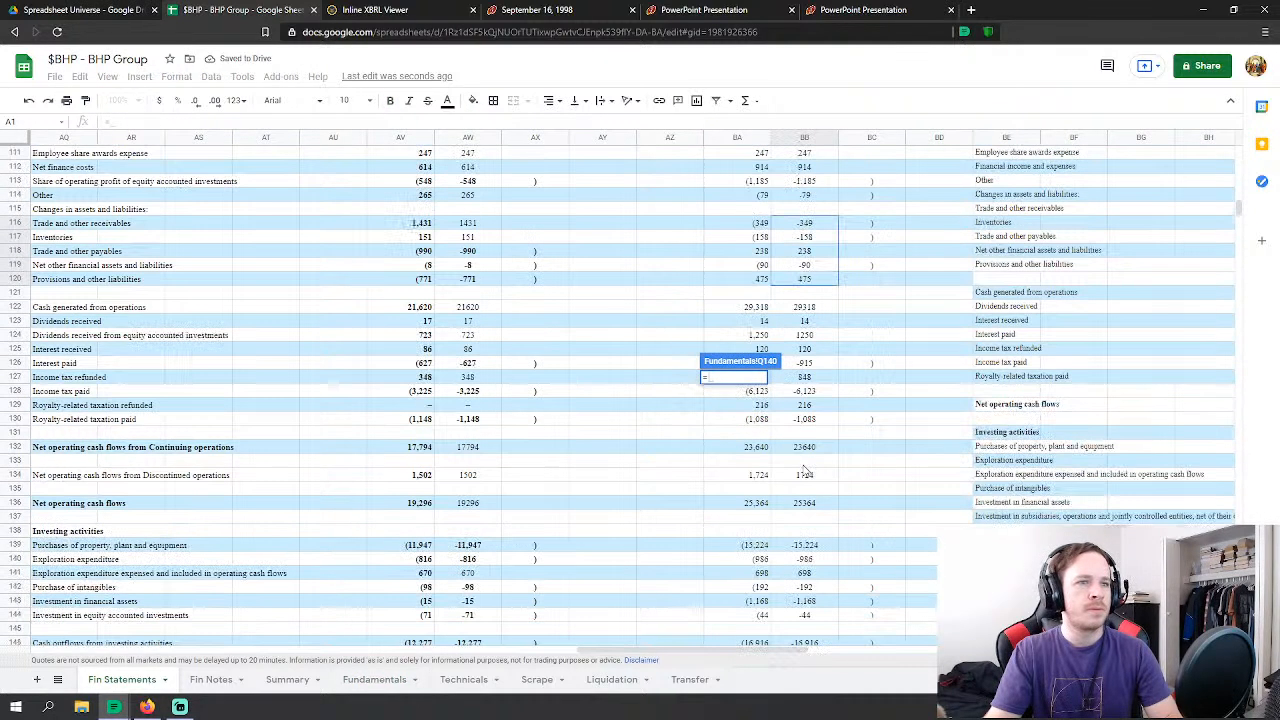
click(805, 547)
scroll(818, 530, down, 2)
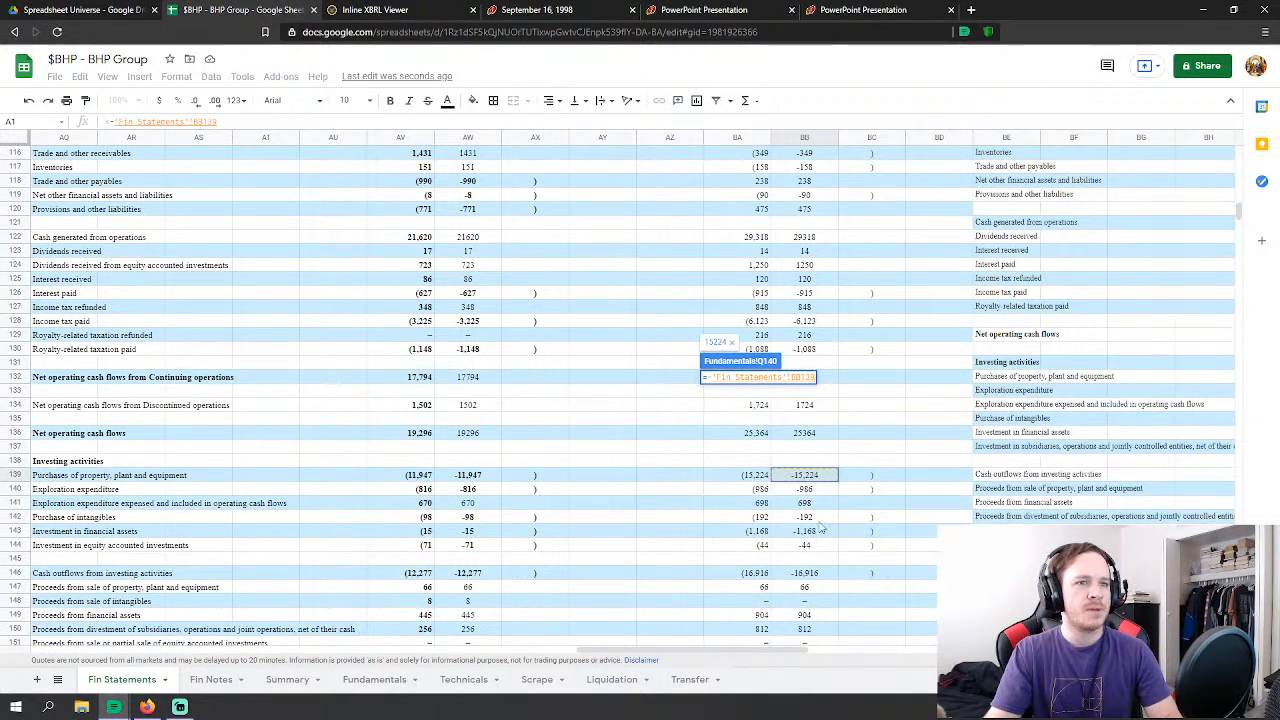
text(-)
click(810, 490)
text(-)
click(815, 504)
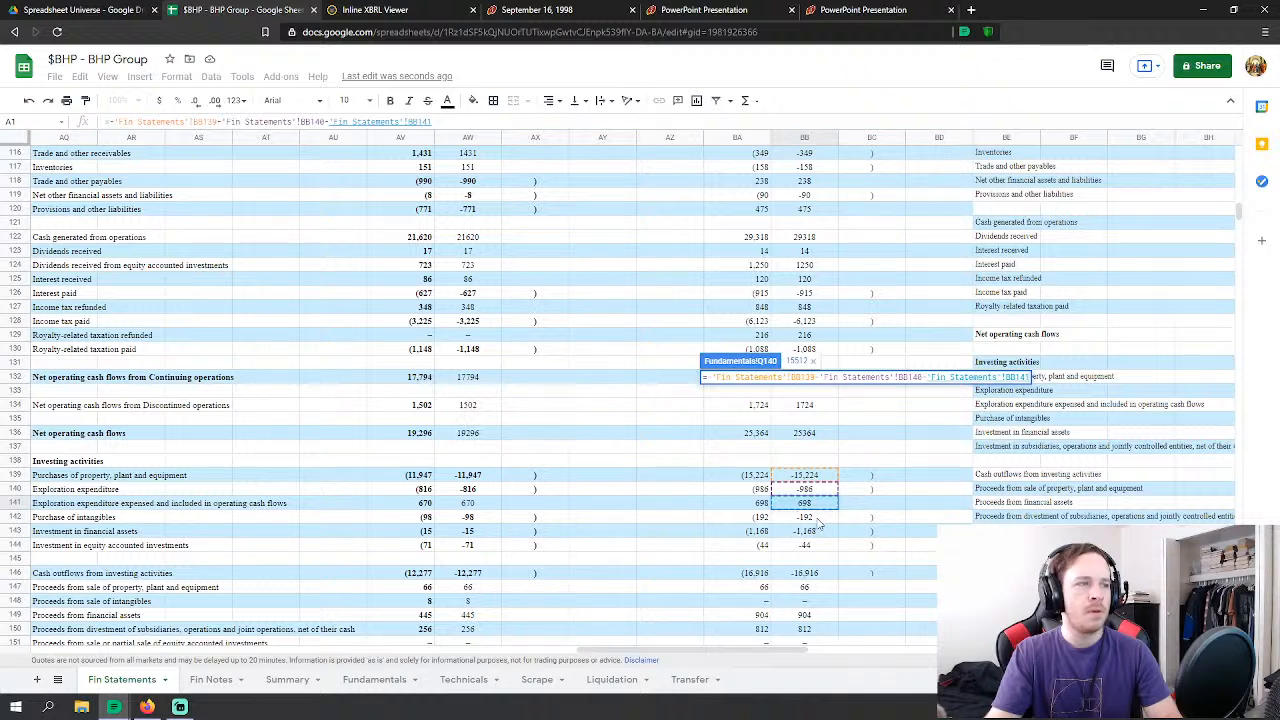
text(-)
click(815, 519)
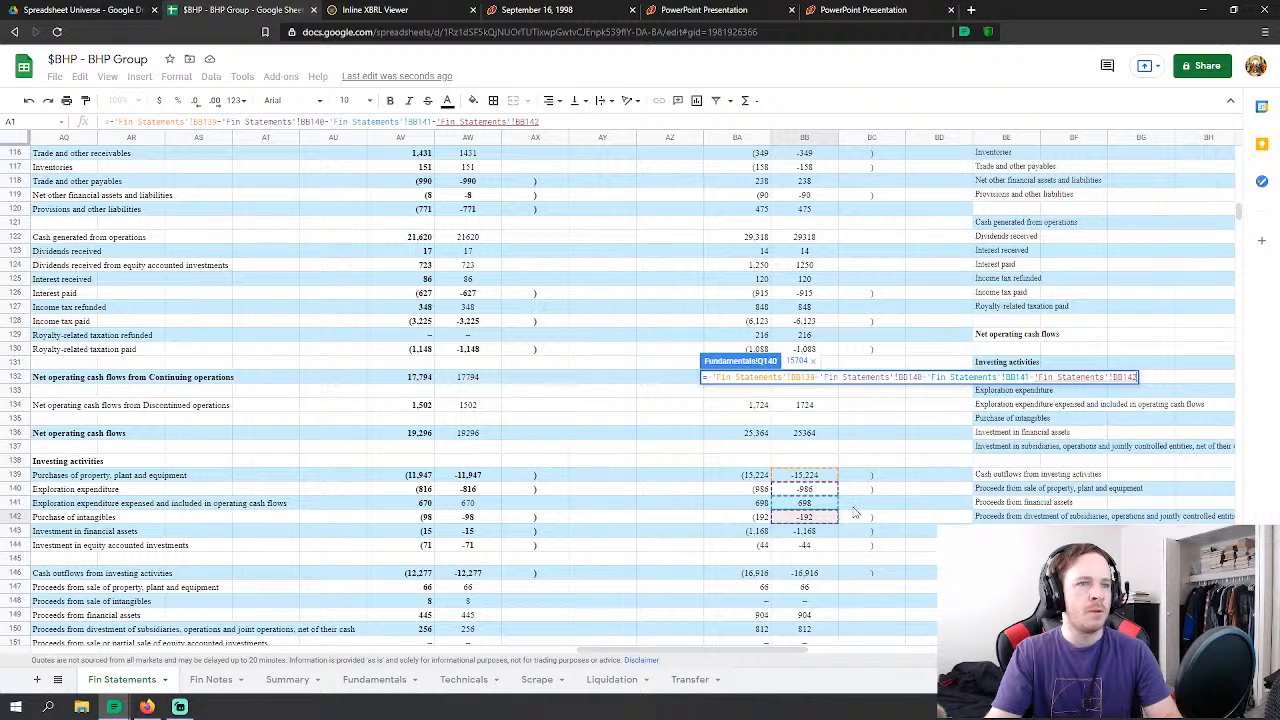
key(Return)
Step: Fill FY2014 Net Debt Issue by adding Fin Statements cells BB162, BB163, BB164 and BB165
scroll(745, 425, down, 2)
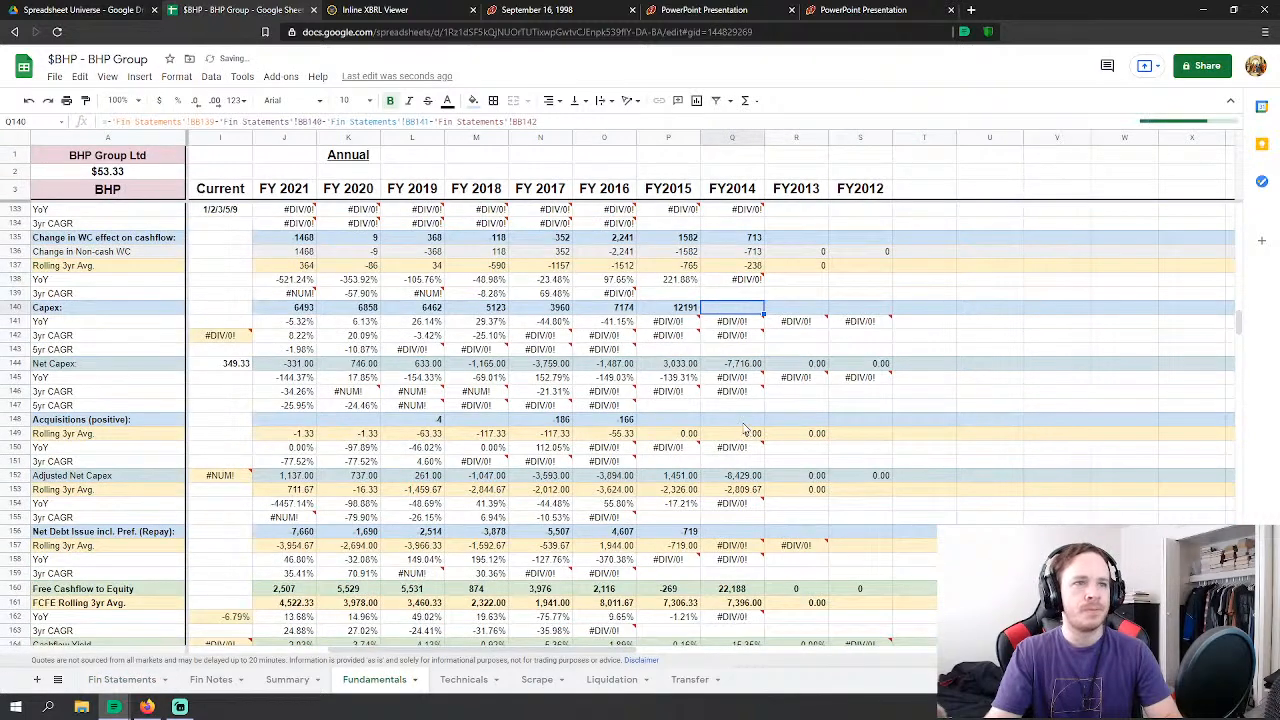
click(743, 421)
click(738, 534)
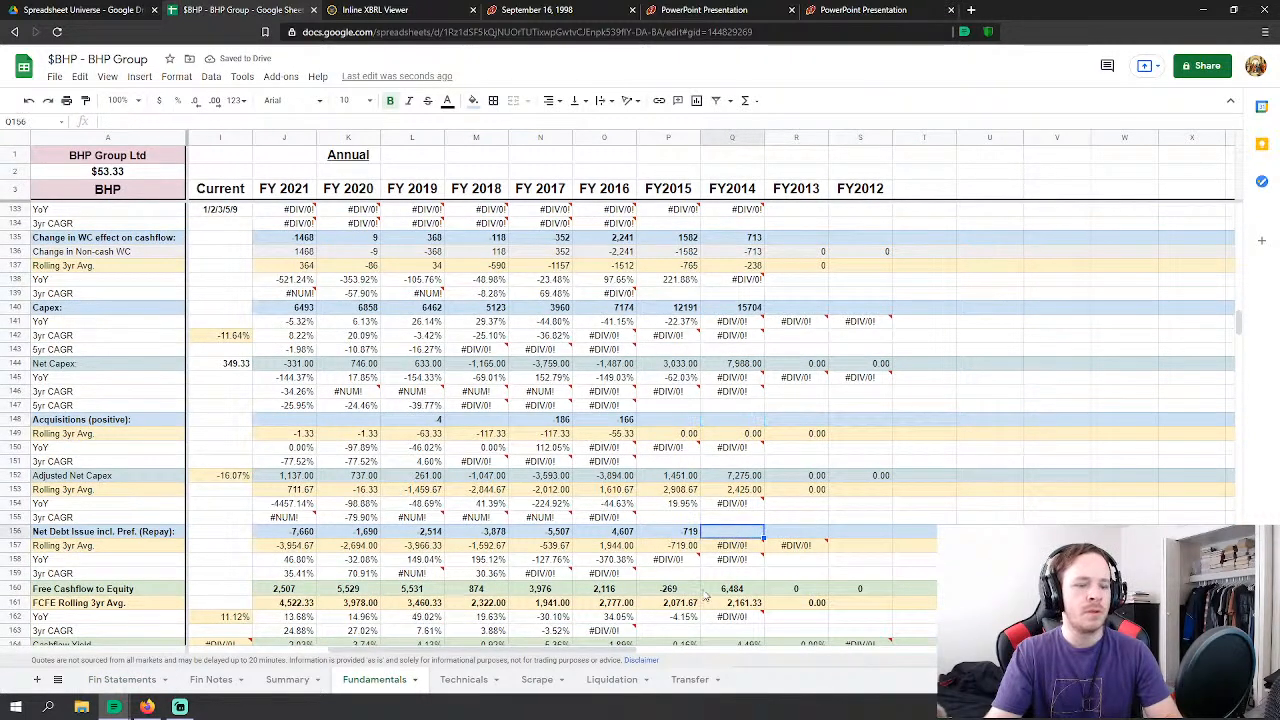
text(=)
click(121, 681)
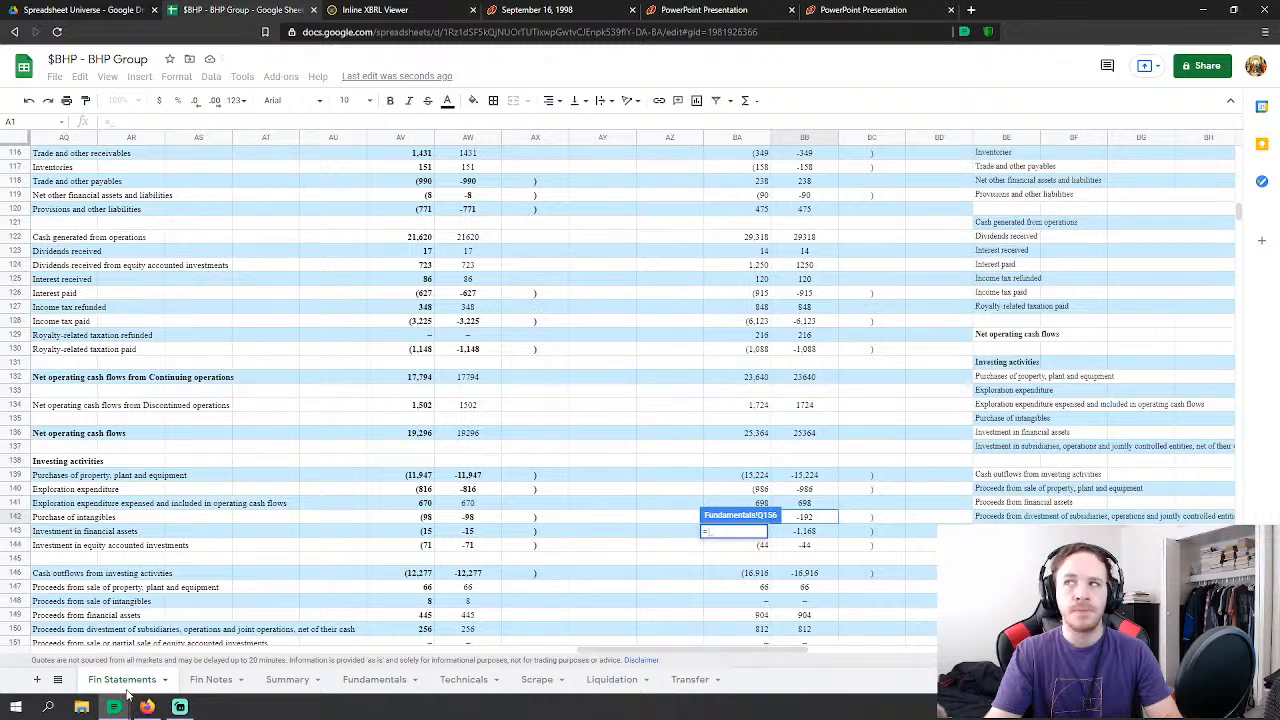
scroll(590, 510, down, 10)
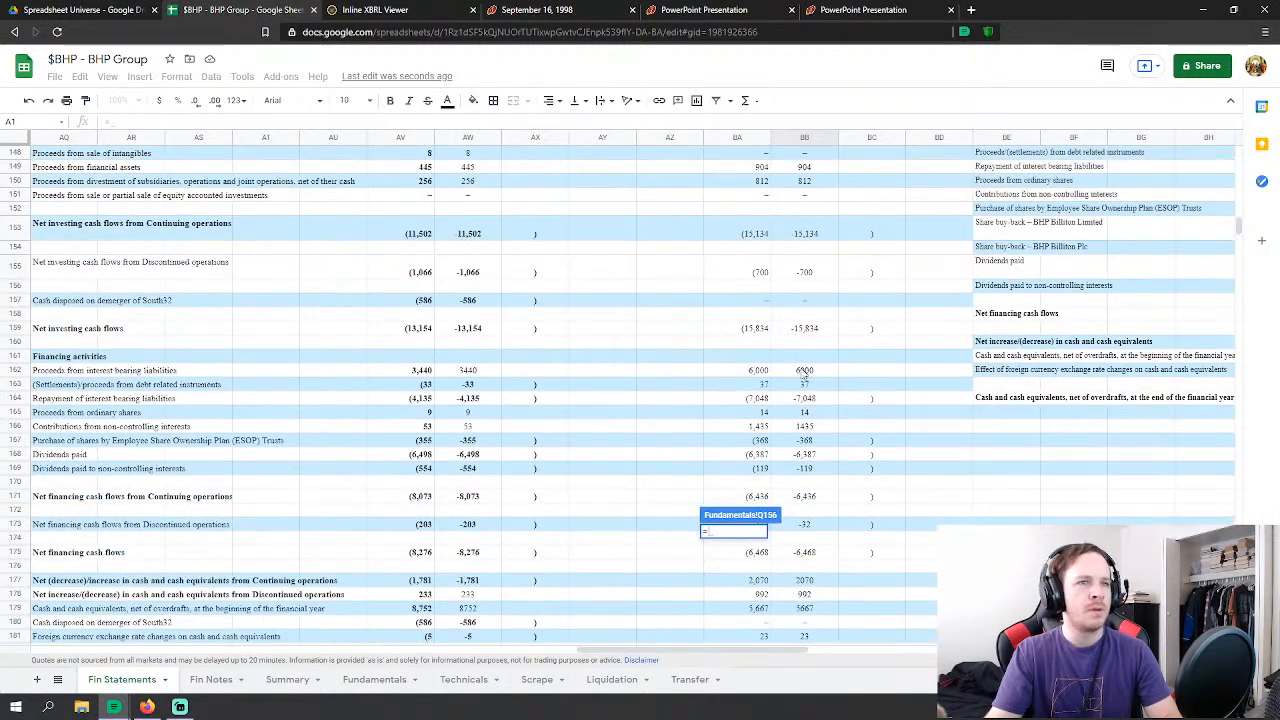
click(804, 371)
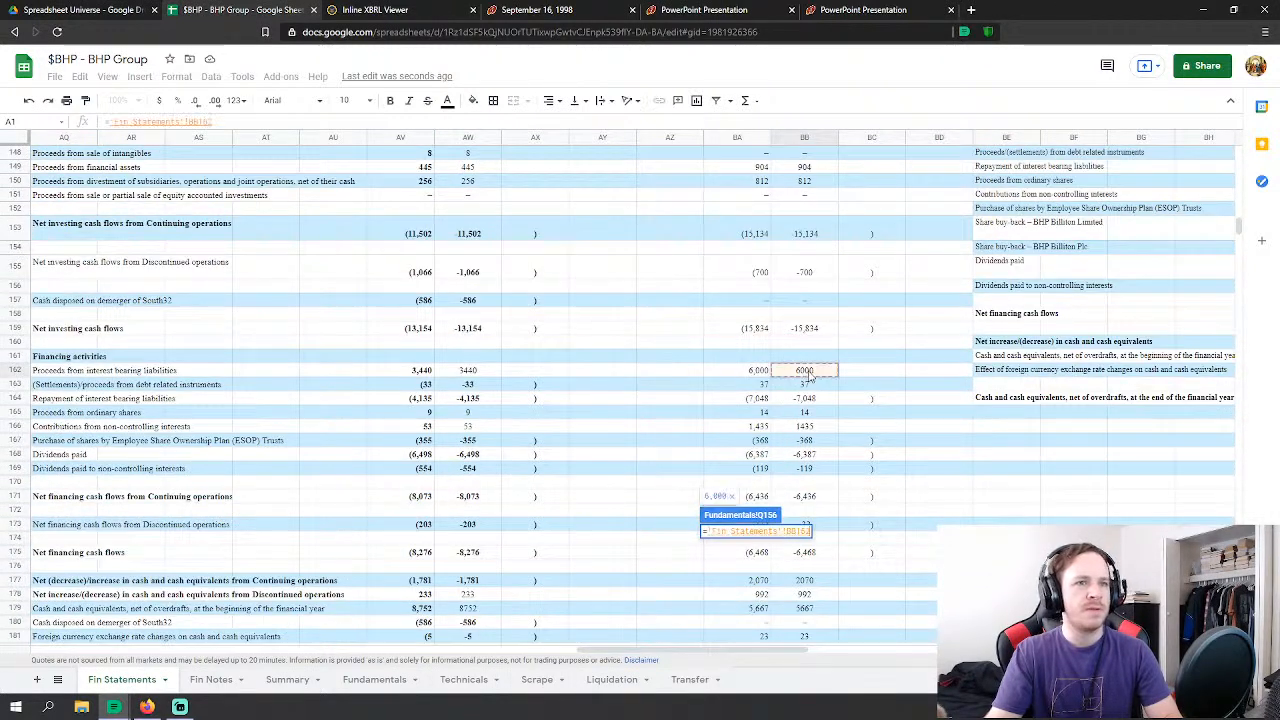
text(+)
click(814, 386)
text(+)
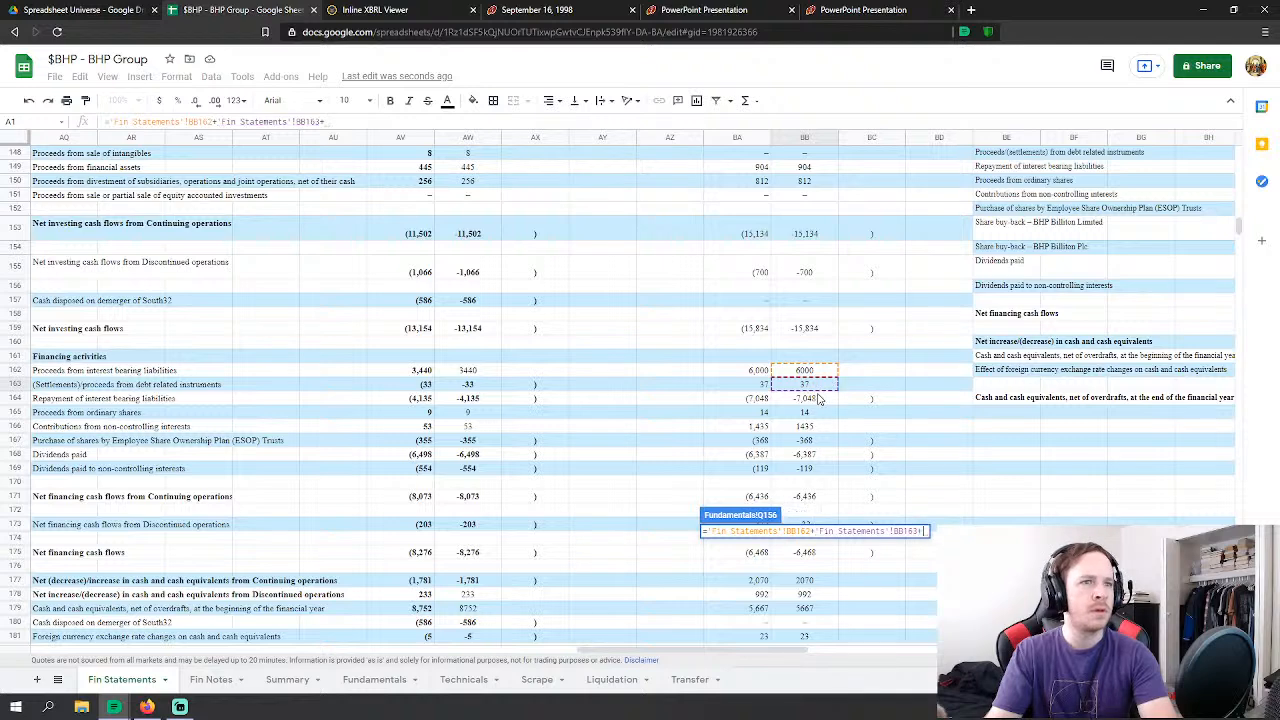
click(812, 399)
text(+)
click(811, 416)
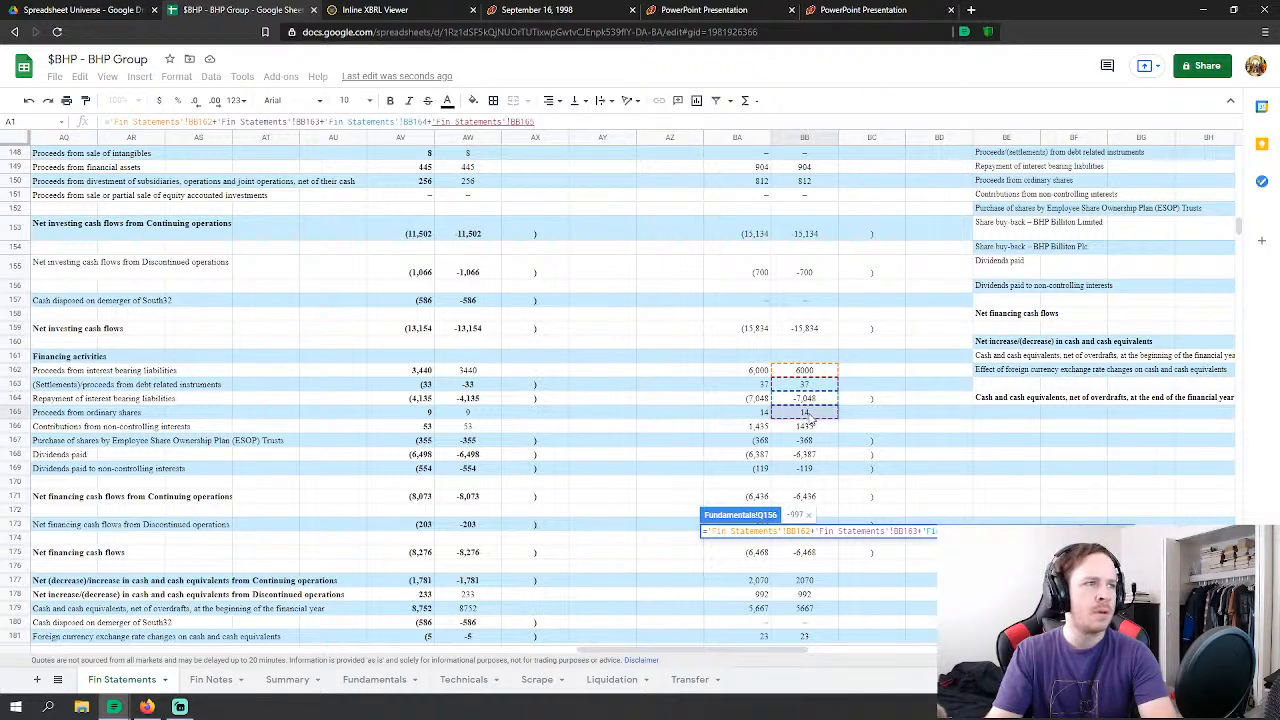
key(Return)
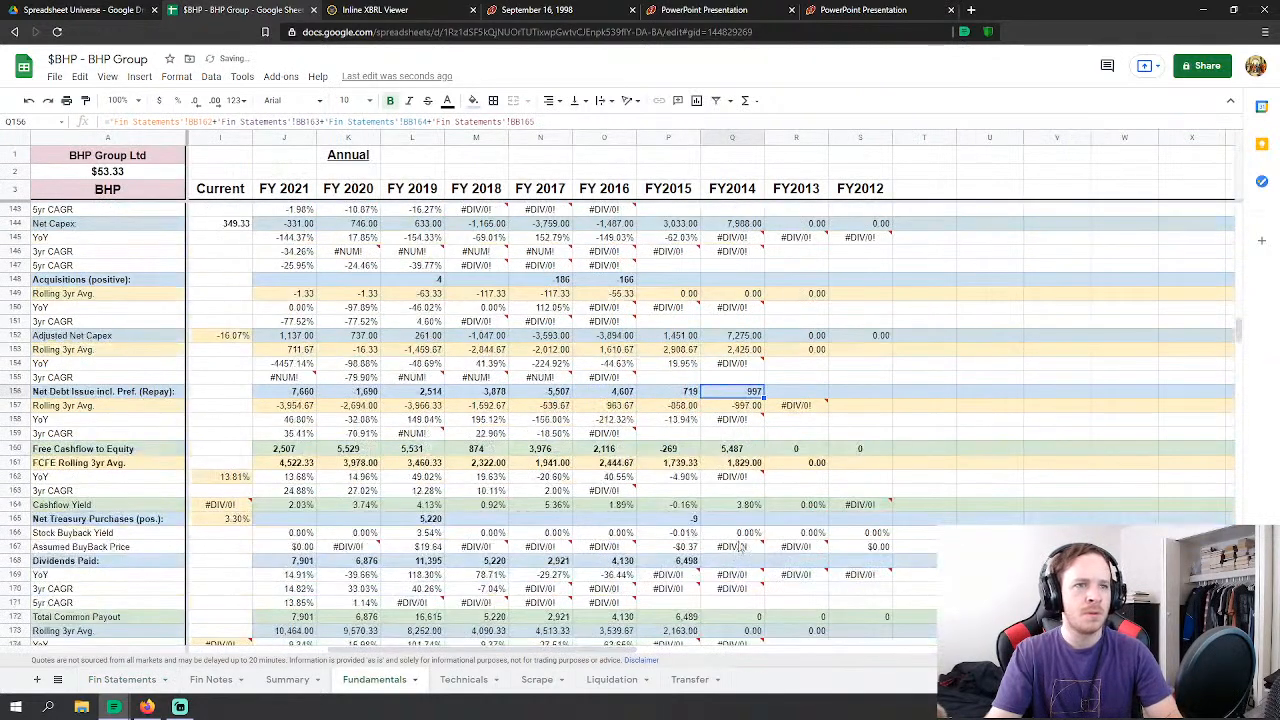
Step: Link FY2014 Net Treasury Purchases to the negative of proceeds from ordinary shares, Fin Statements cell BB165
click(733, 518)
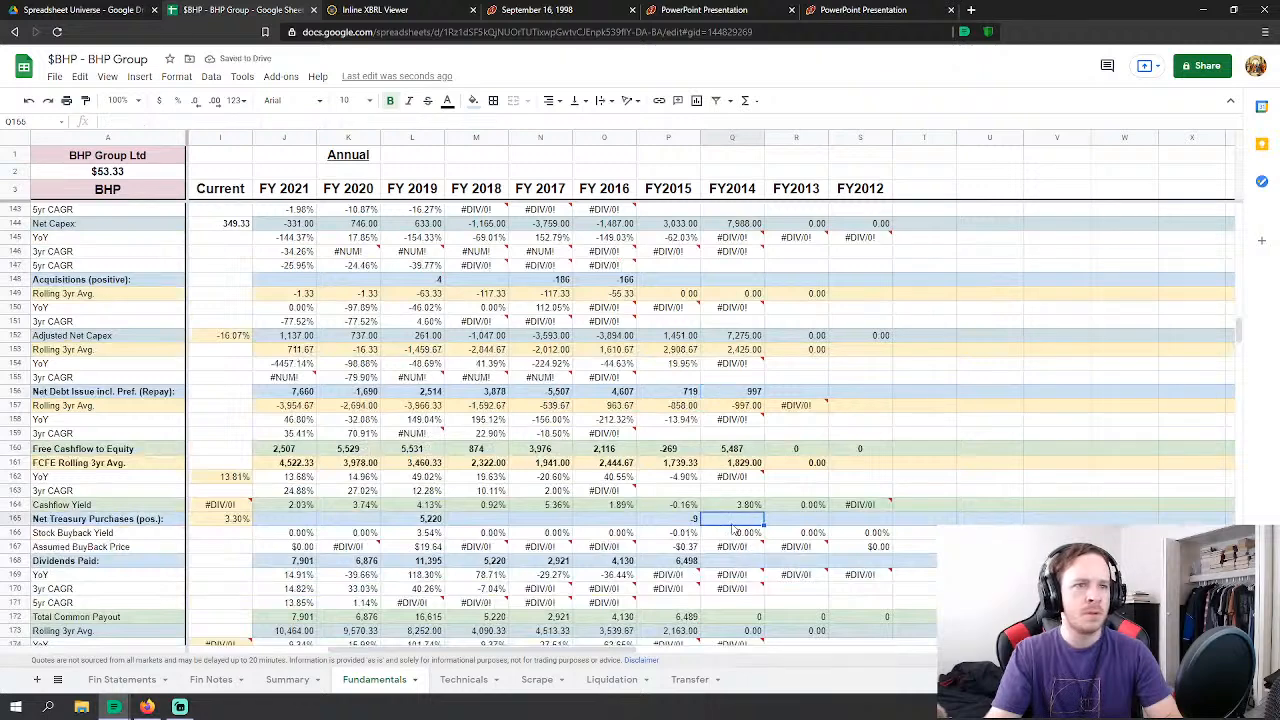
text(=-)
click(126, 681)
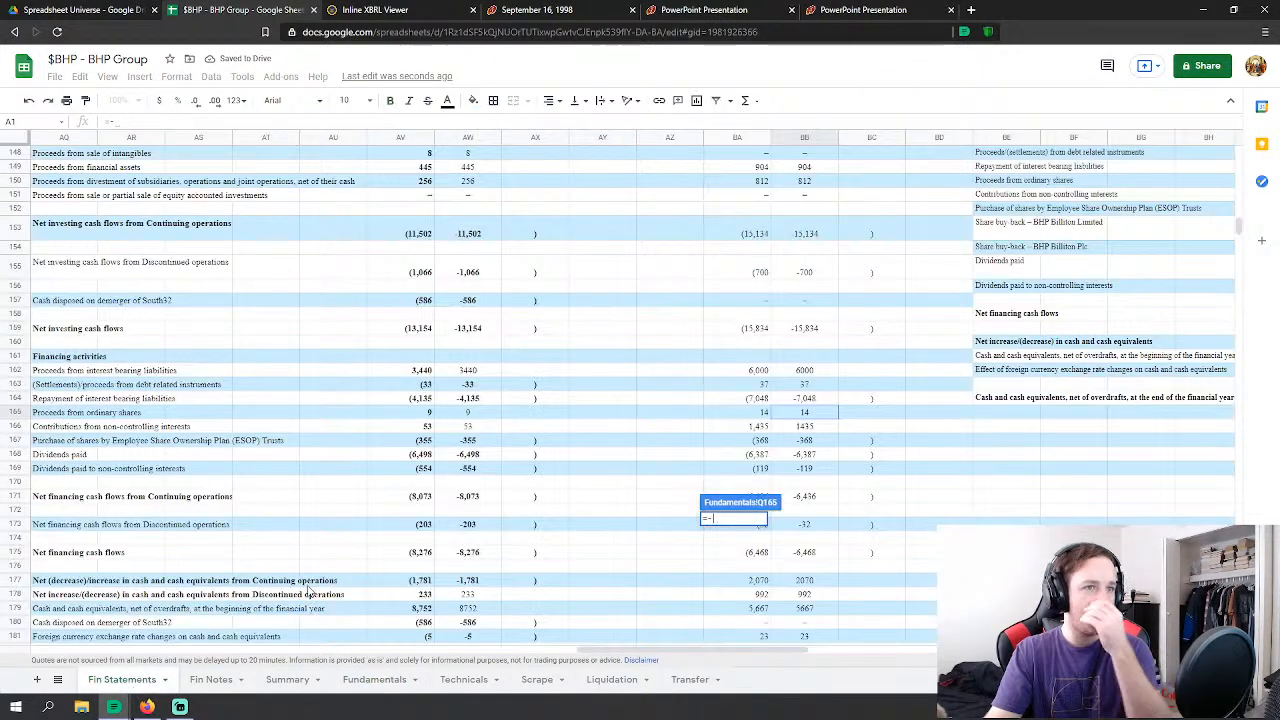
click(818, 414)
key(Return)
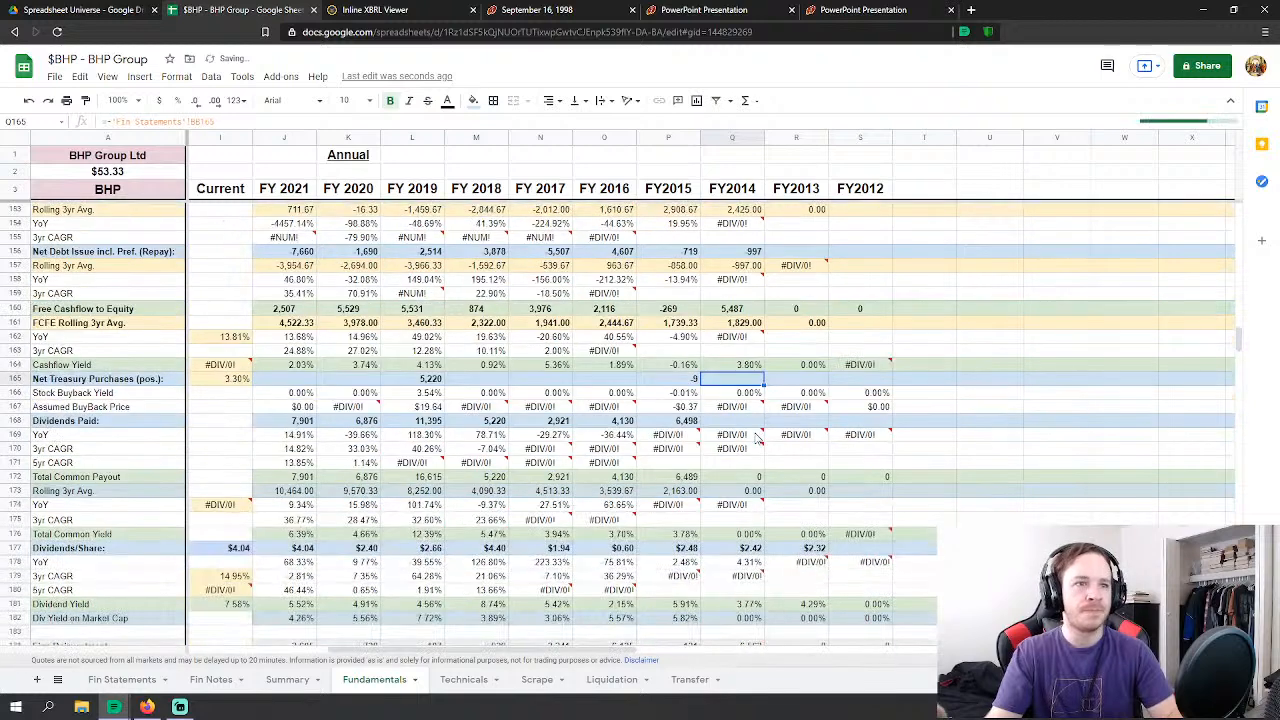
Step: Link FY2014 Dividends Paid to the negative of the dividends paid figure in Fin Statements cell BB168
click(740, 421)
text(=)
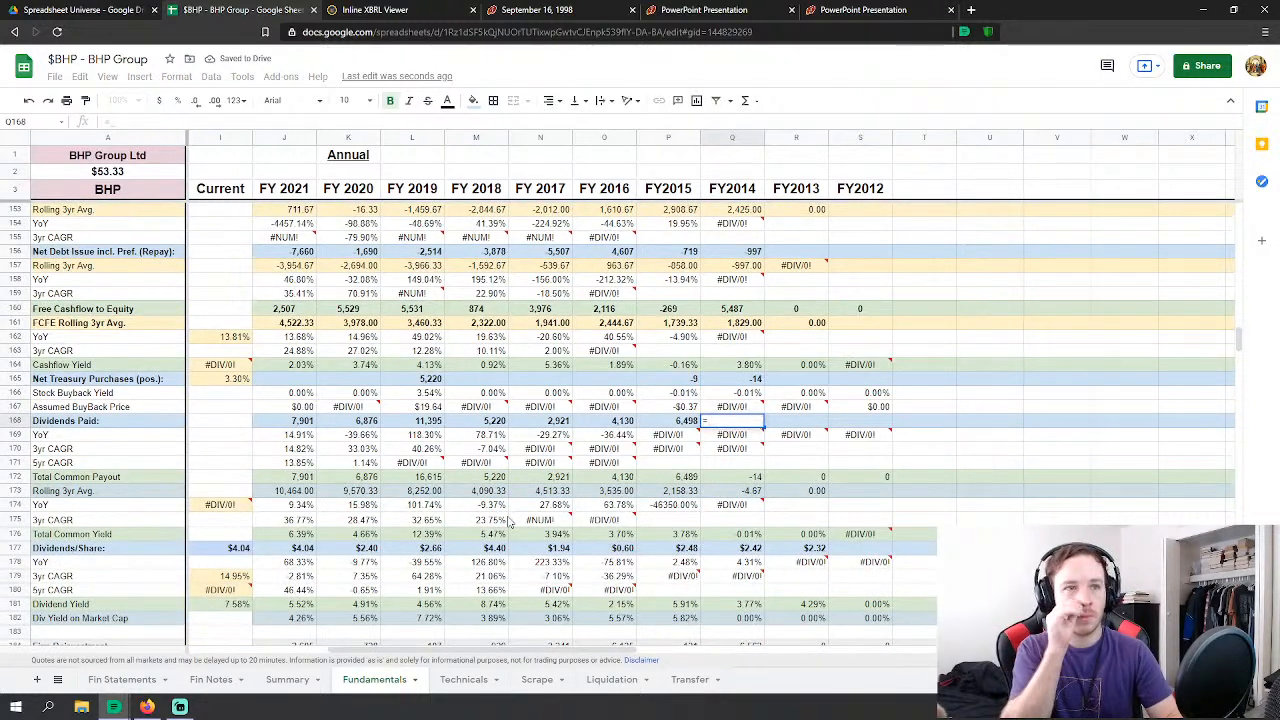
text(-)
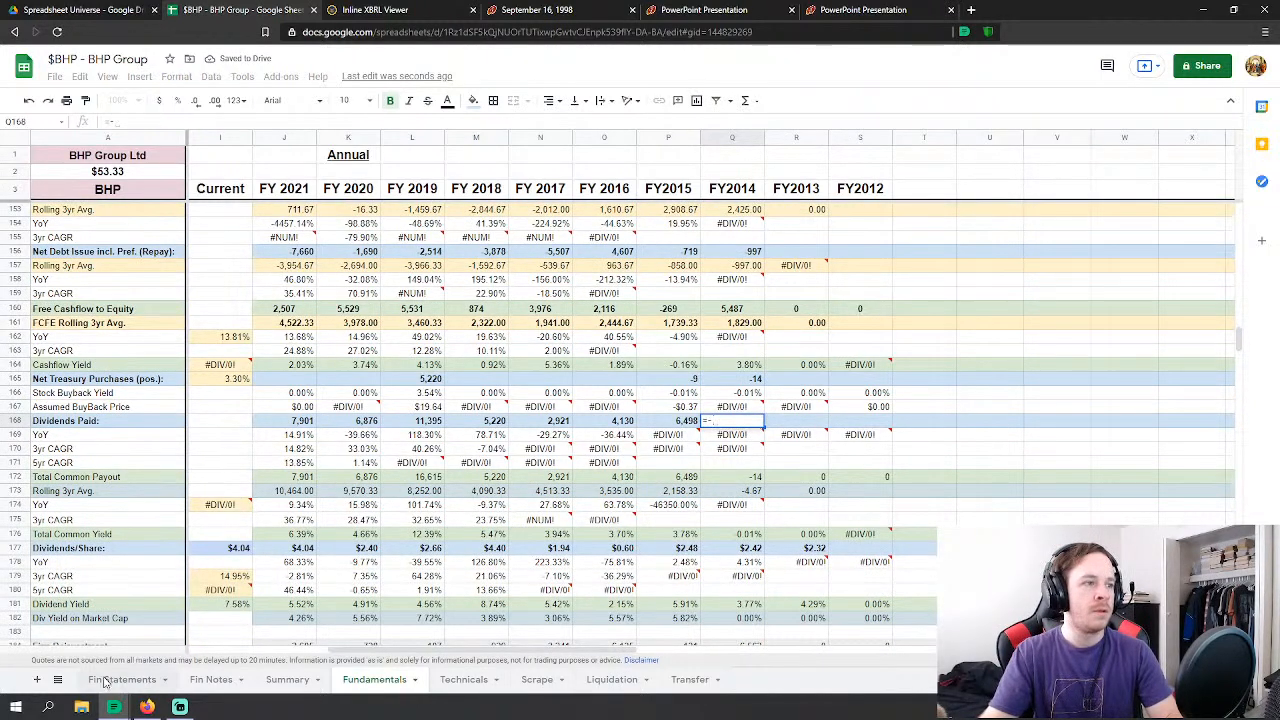
click(121, 679)
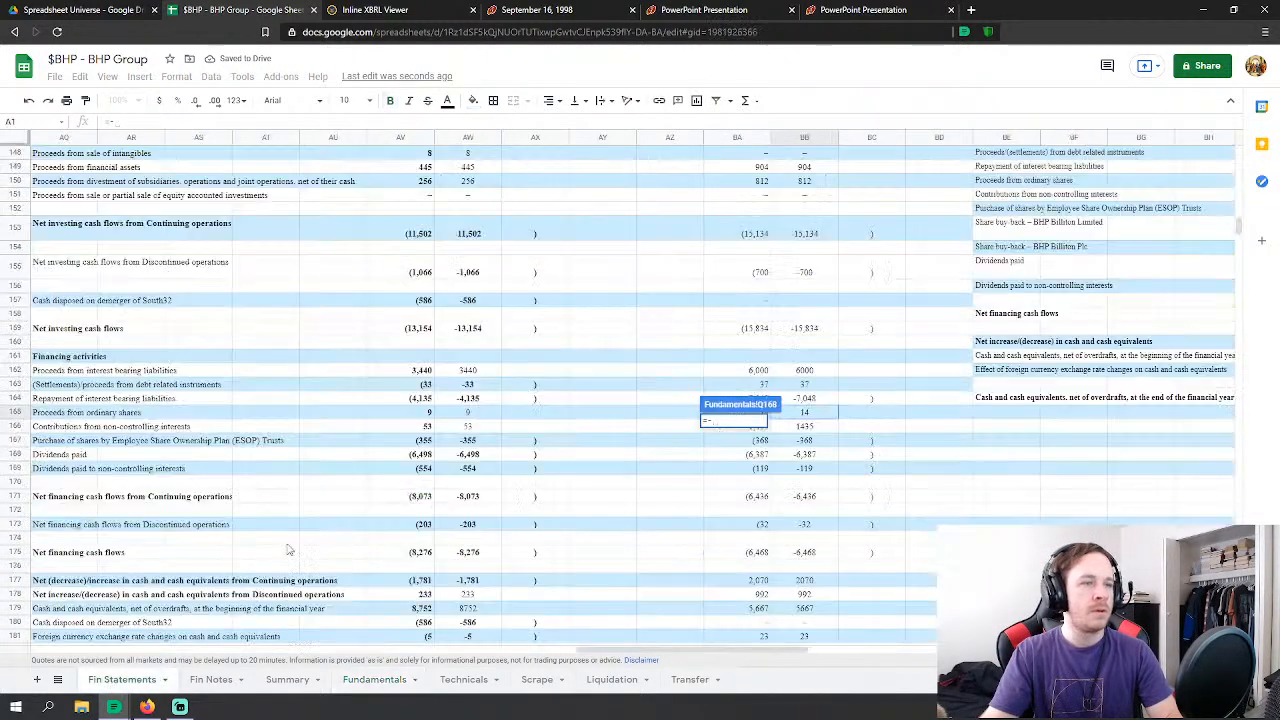
click(808, 455)
key(Return)
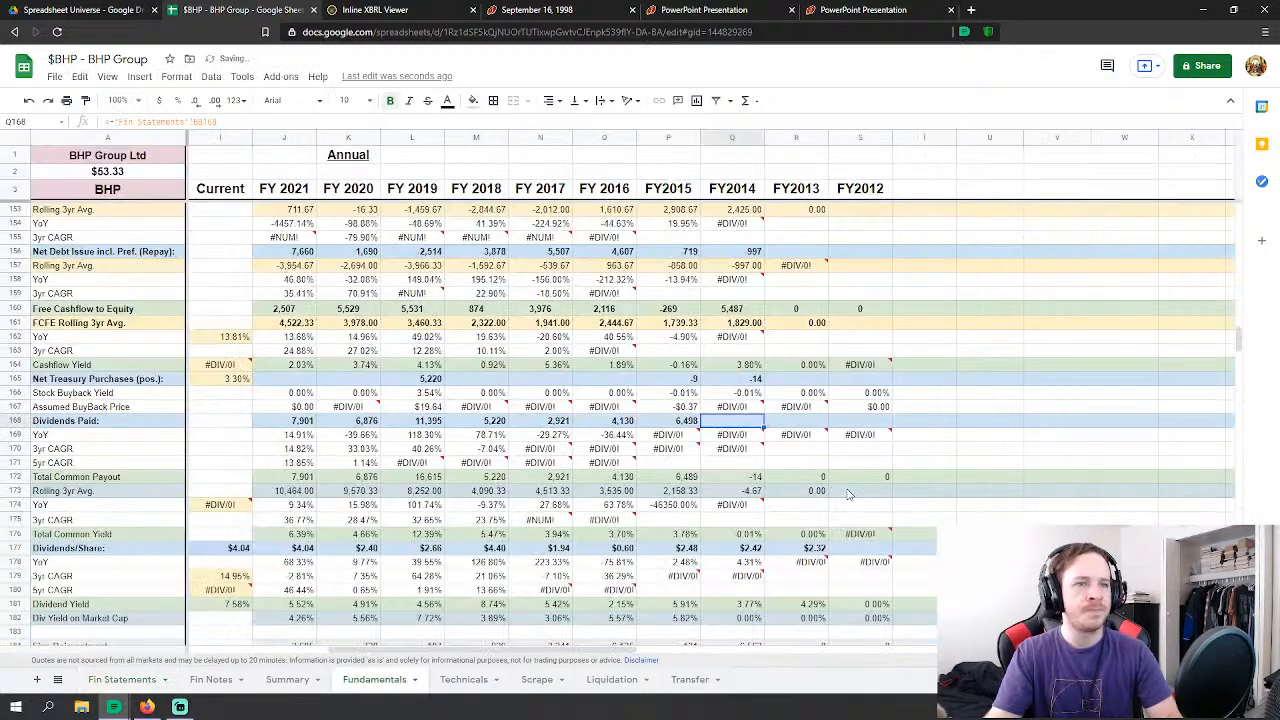
Step: Link FY2014 Cash & Equivalents in the Balance Sheets section to Fin Statements cell BB191
scroll(806, 490, down, 5)
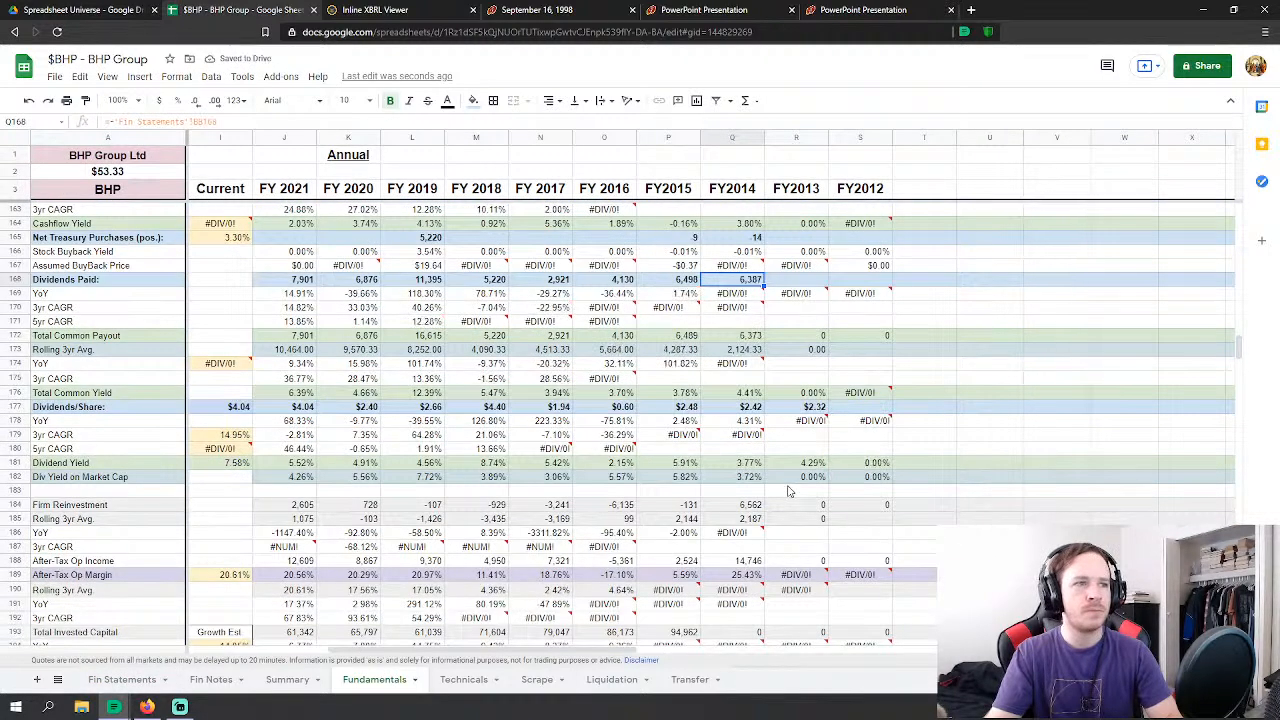
scroll(755, 494, down, 7)
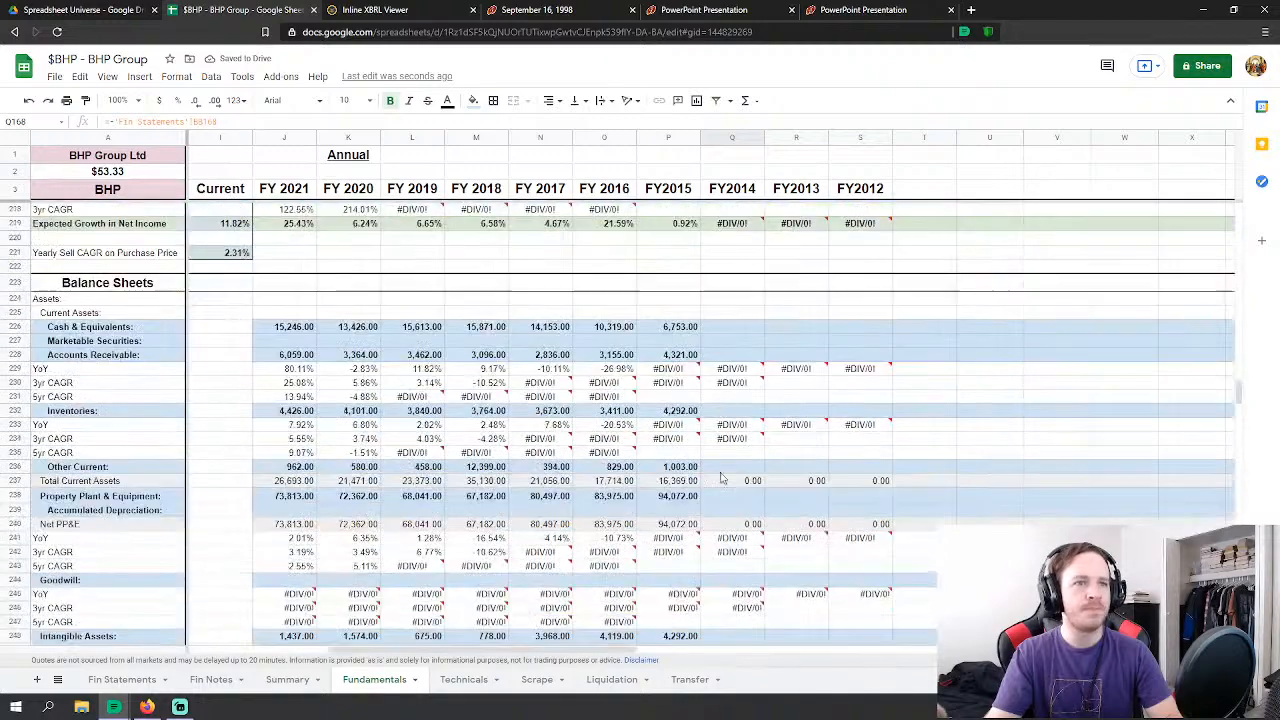
click(731, 330)
text(=)
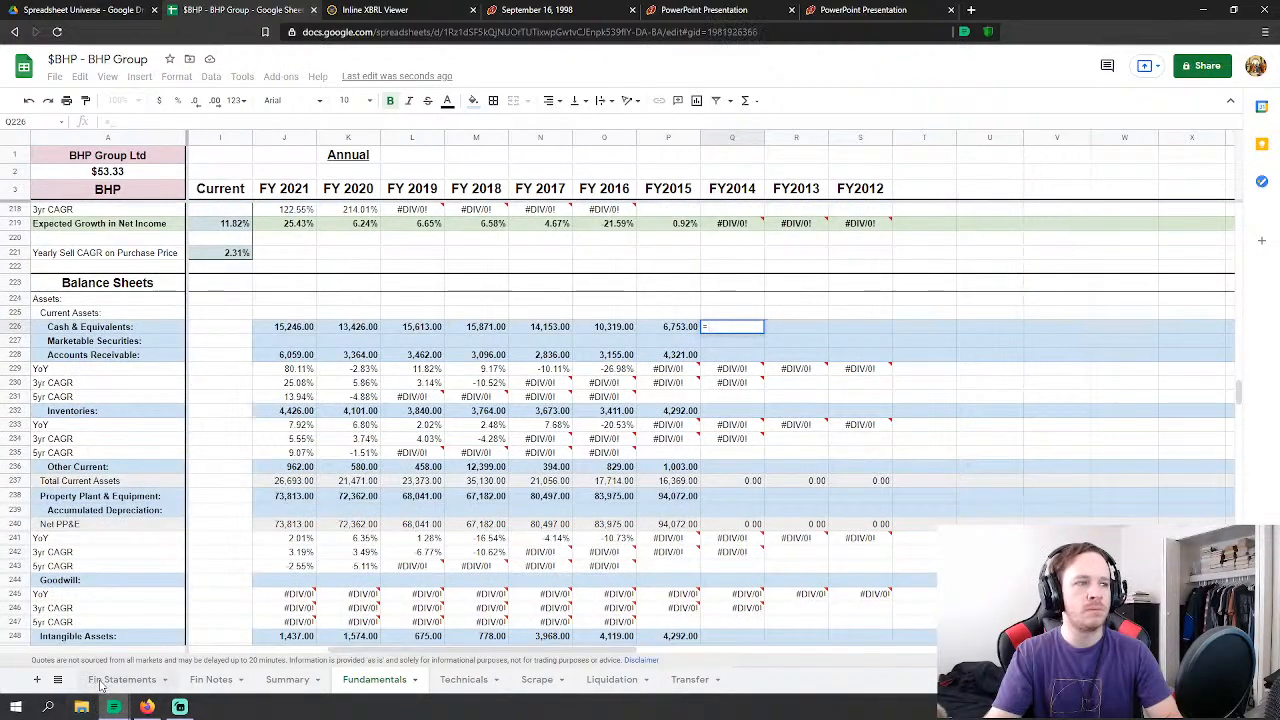
click(115, 680)
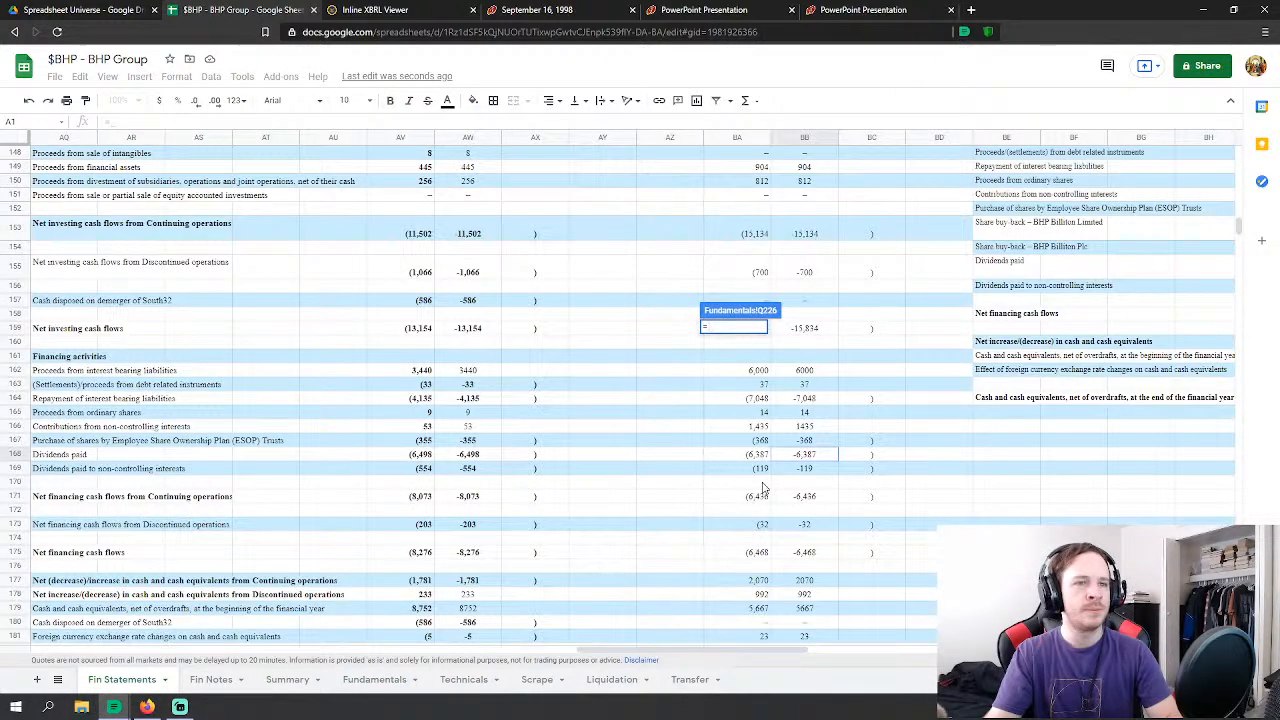
scroll(765, 487, down, 12)
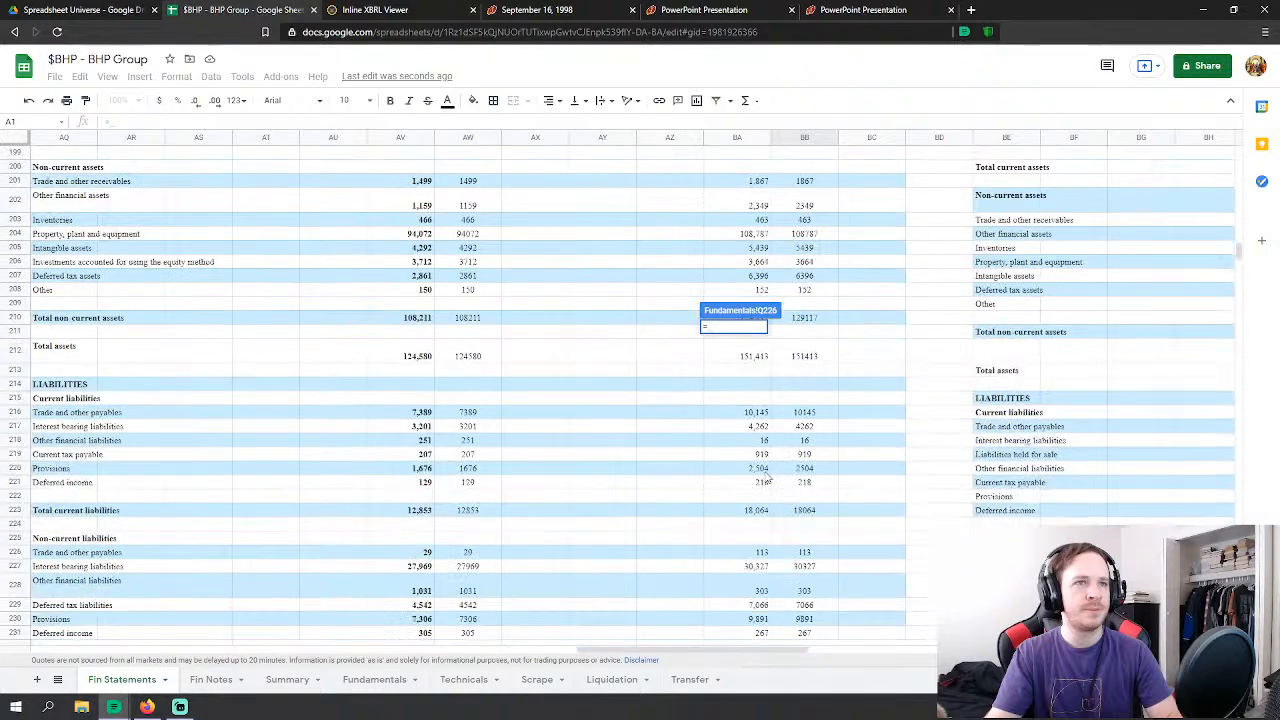
scroll(762, 480, down, 5)
scroll(758, 478, up, 11)
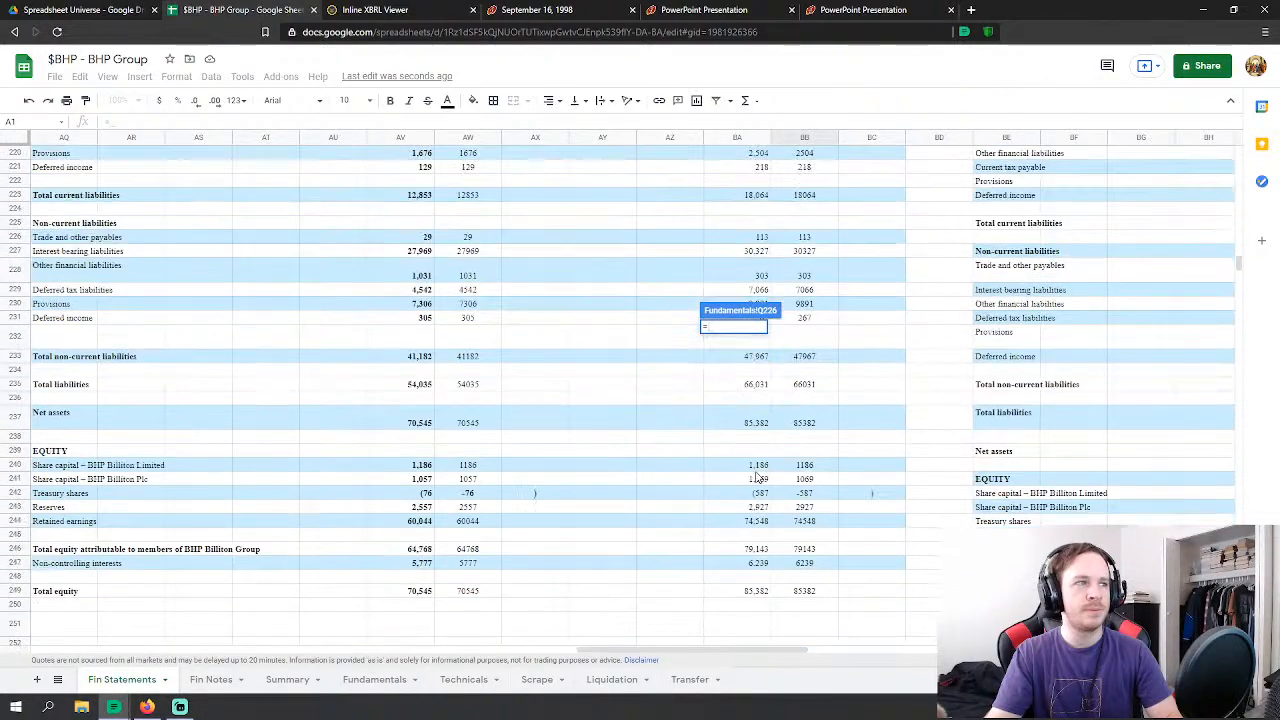
scroll(756, 480, up, 1)
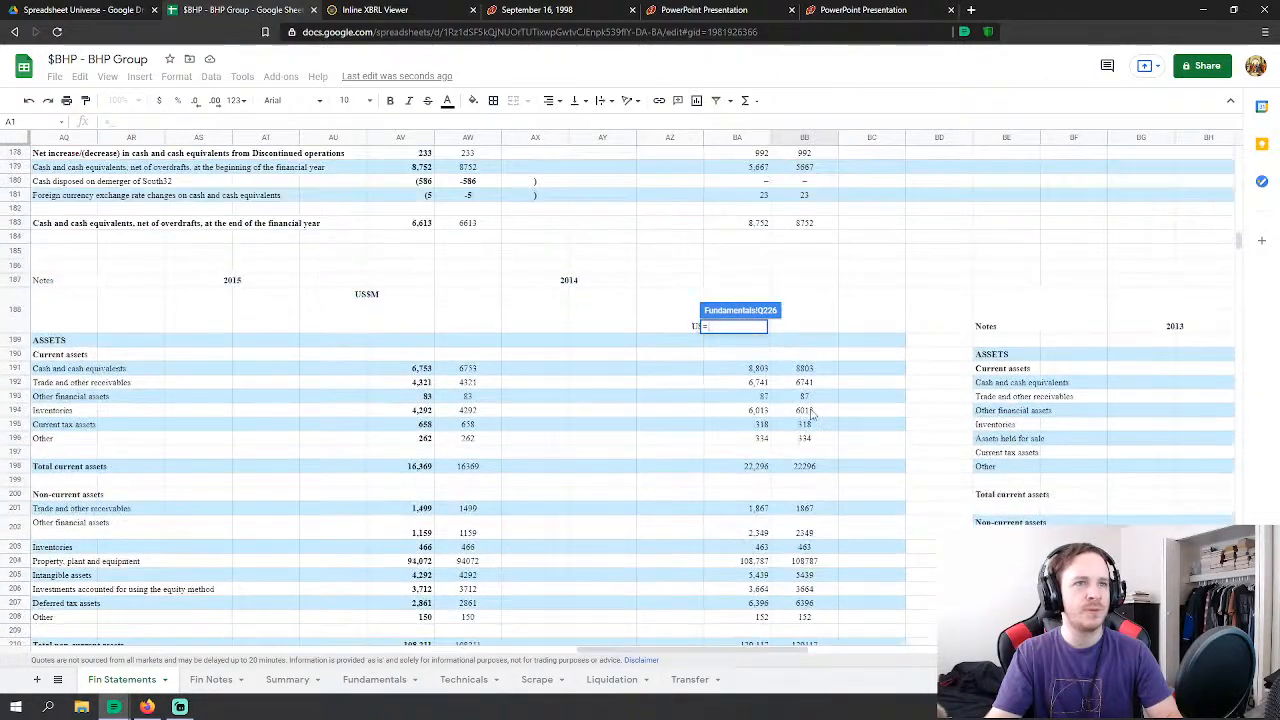
click(816, 370)
key(Return)
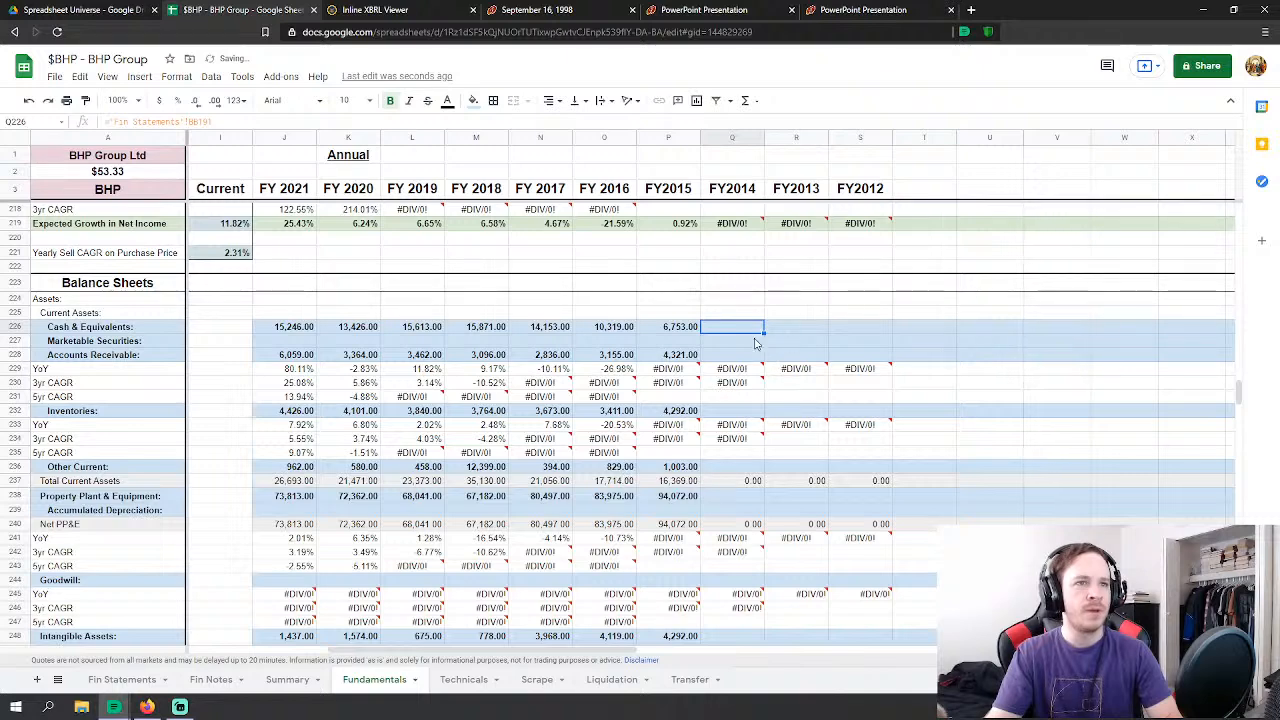
Step: Link FY2014 Accounts Receivable to the current trade and other receivables in Fin Statements cell BB192
key(Down)
key(Down)
text(=)
click(119, 680)
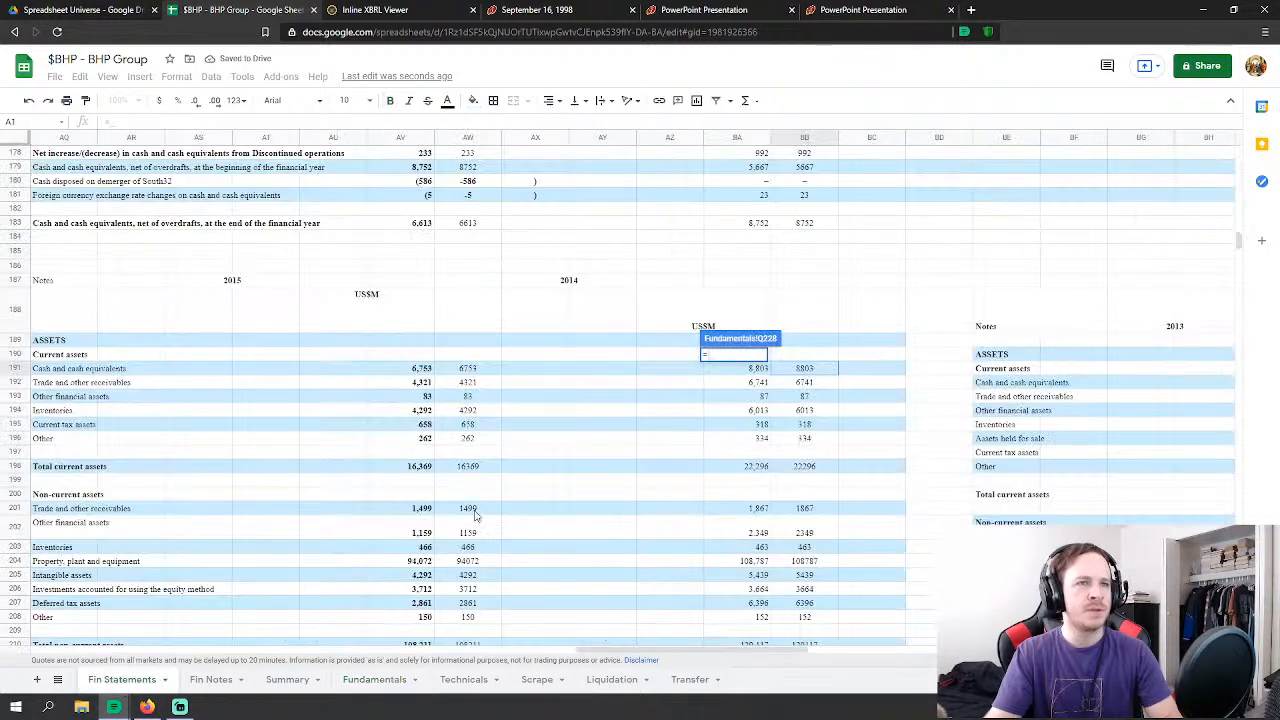
click(808, 382)
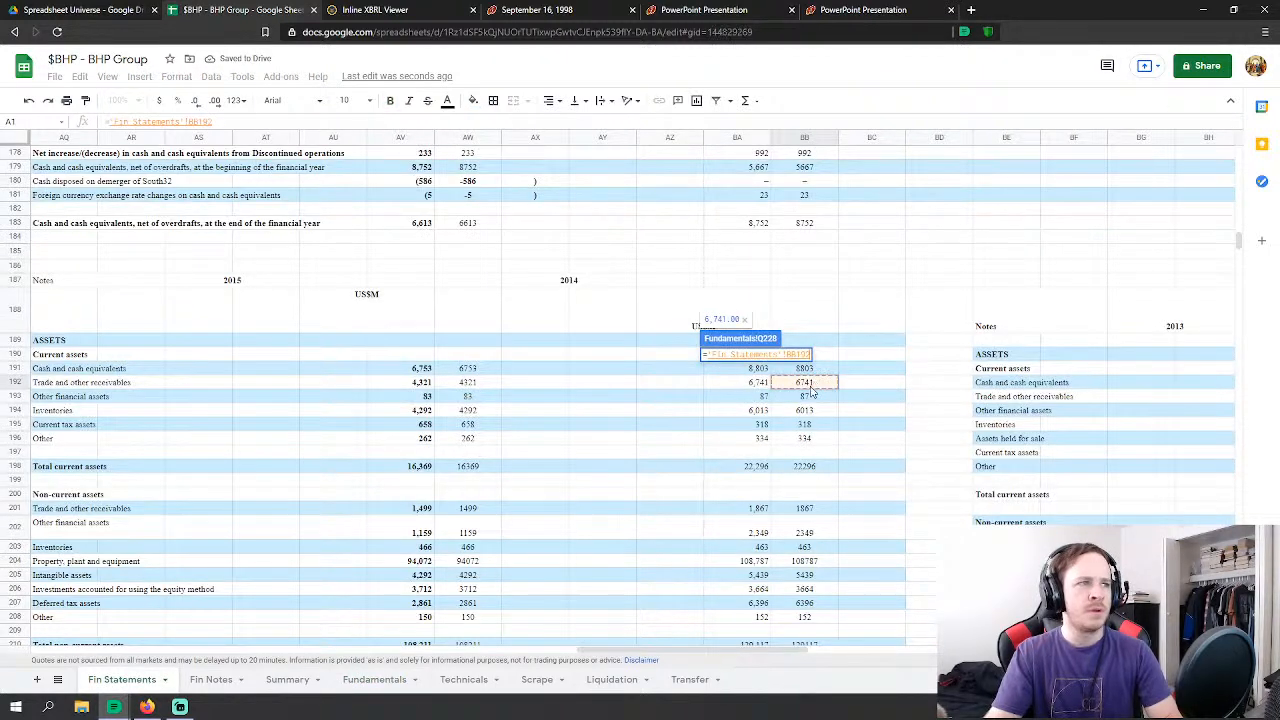
key(Return)
Step: Link FY2014 Inventories to the current inventories figure in Fin Statements cell BB194
click(724, 412)
text(=)
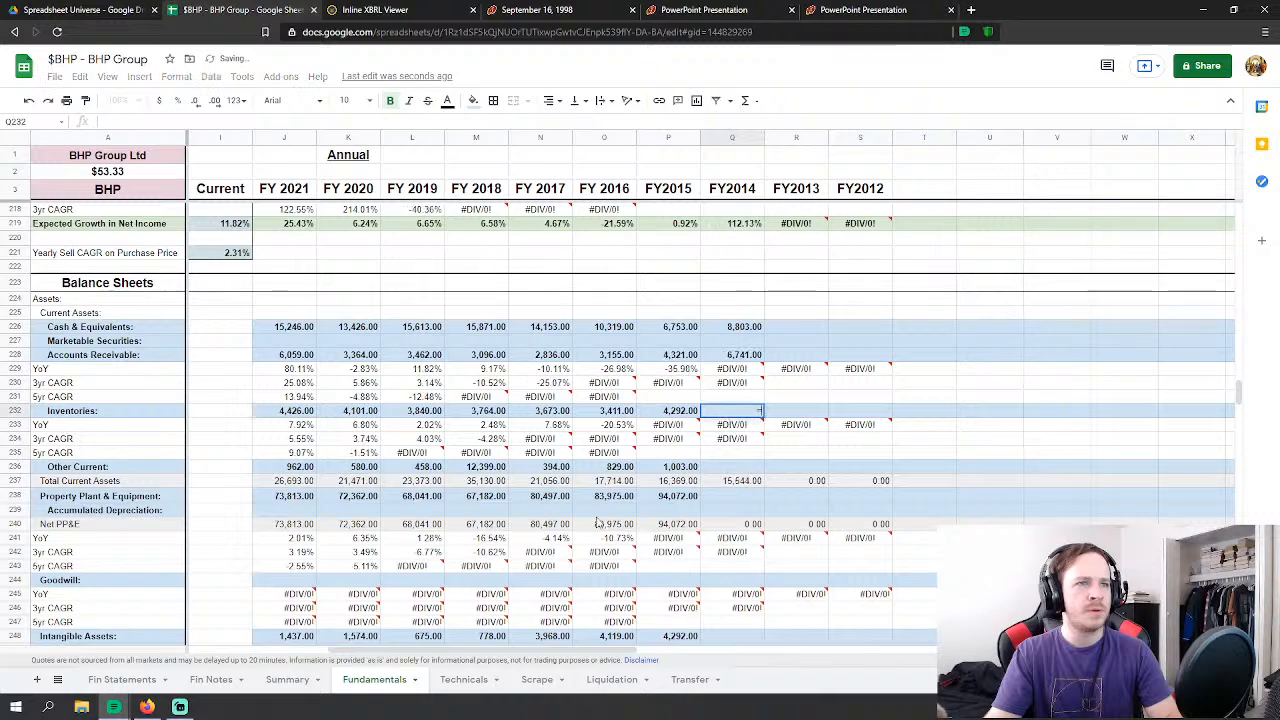
click(119, 680)
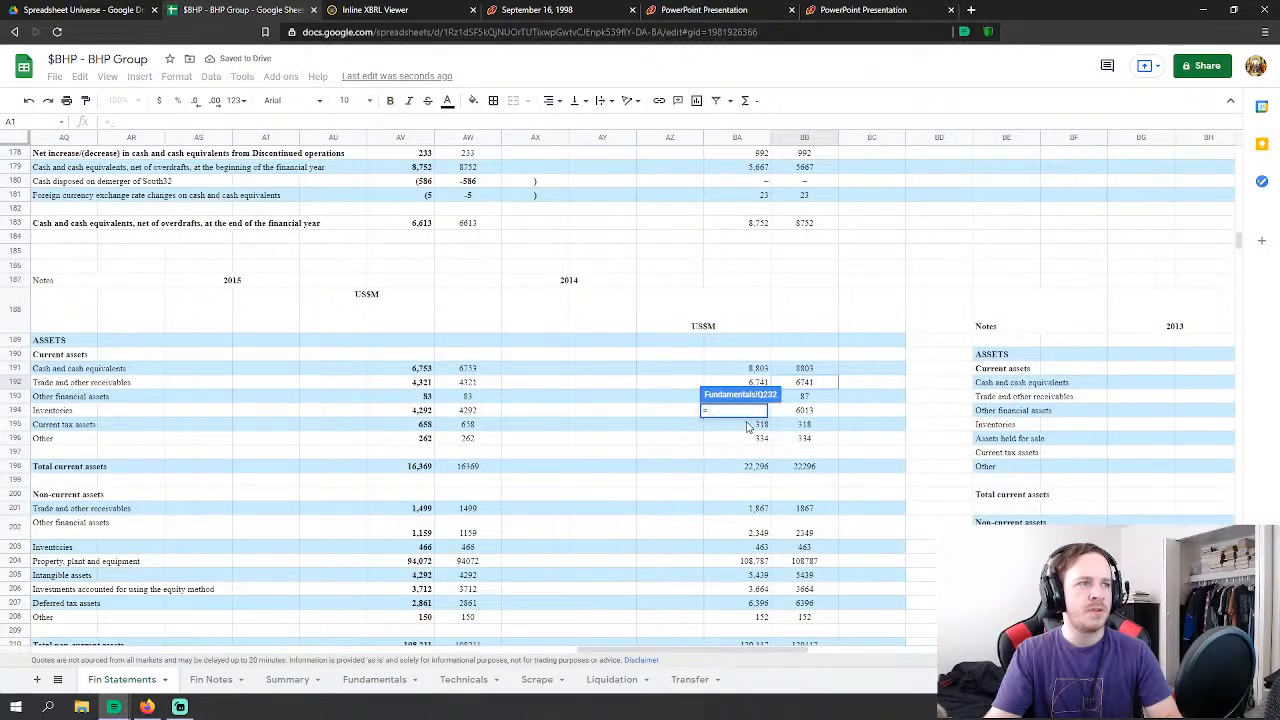
click(812, 410)
key(Return)
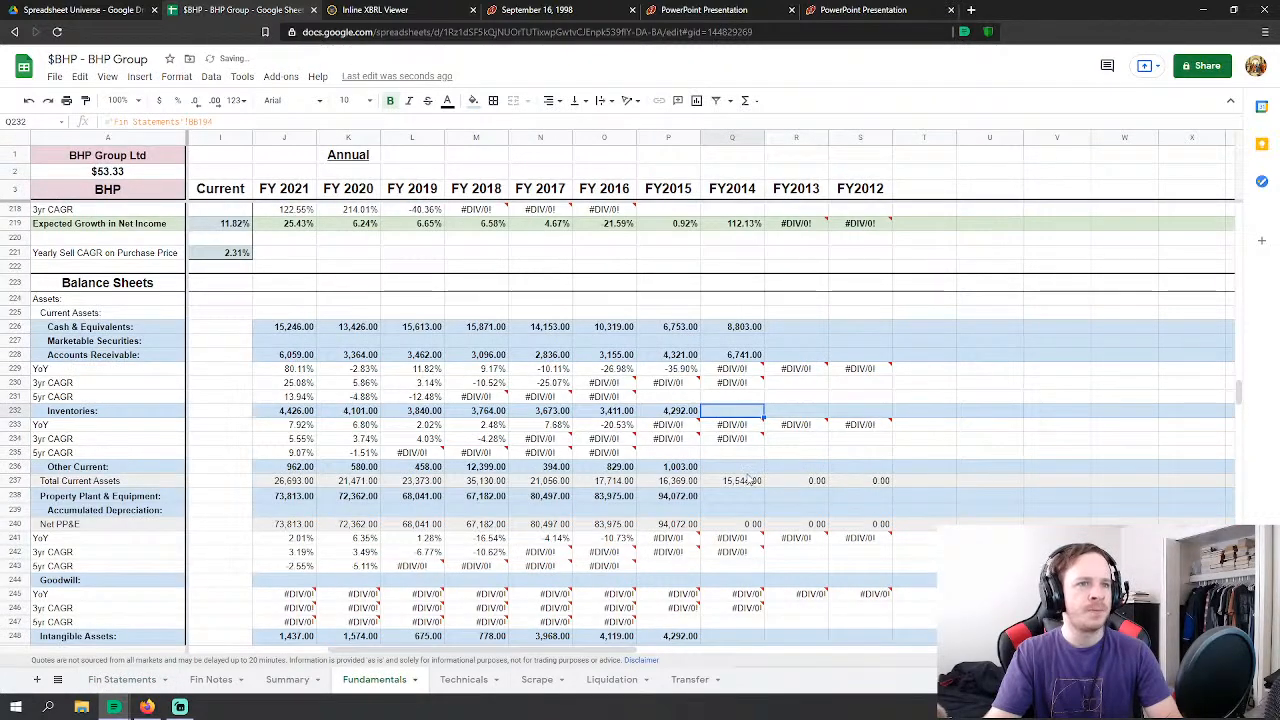
Step: Set FY2014 Other Current assets to the sum of Fin Statements cells BB193, BB195 and BB196
key(Down)
key(Down)
key(Down)
text(=)
click(121, 680)
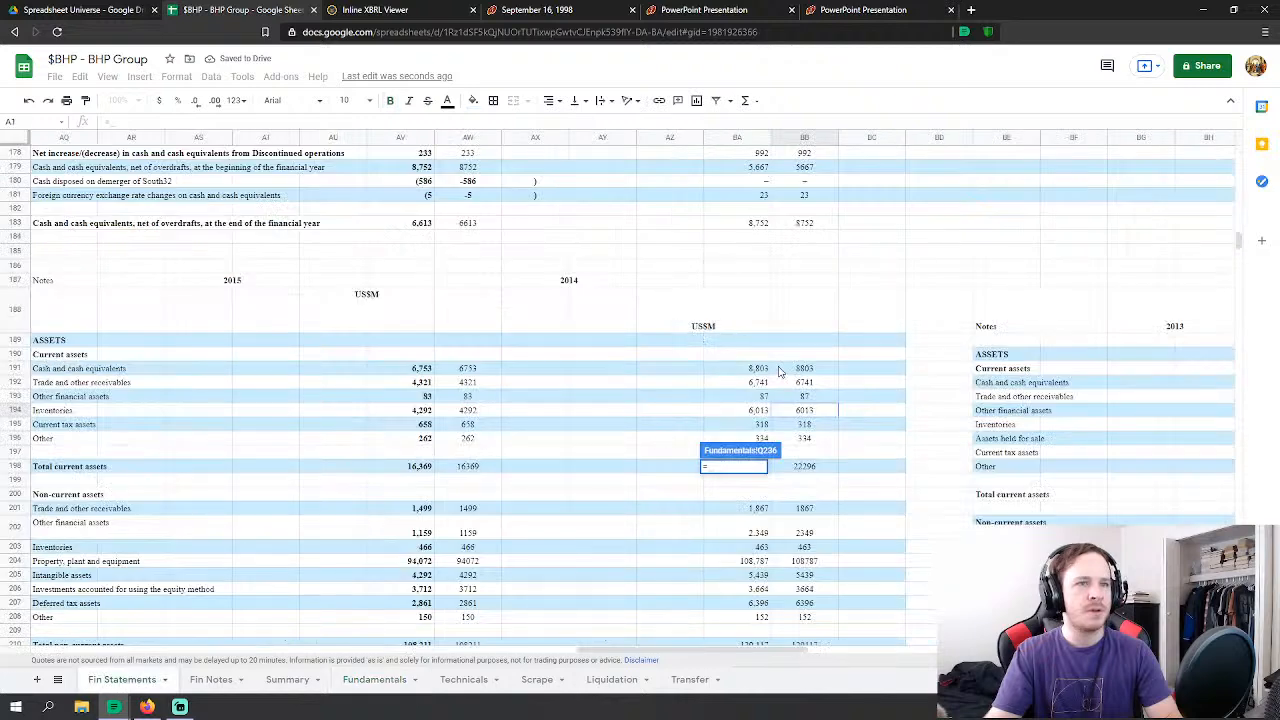
click(816, 395)
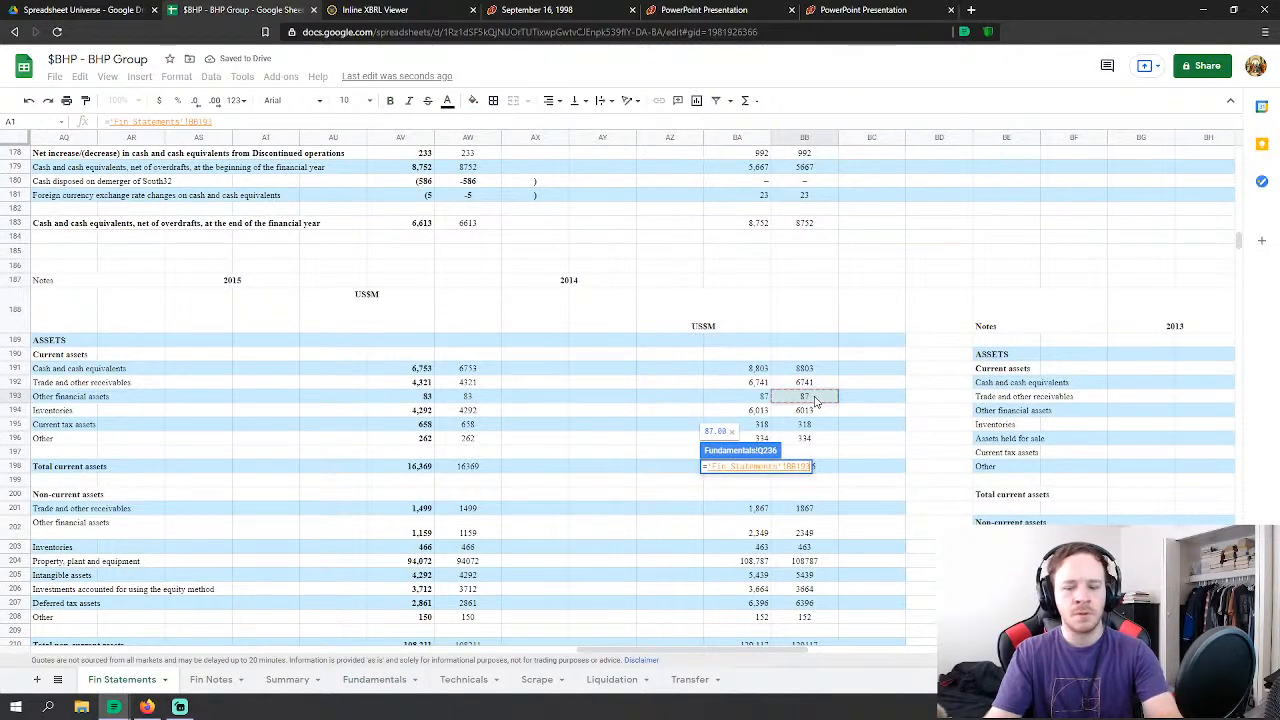
text(+)
click(810, 425)
text(+)
click(812, 438)
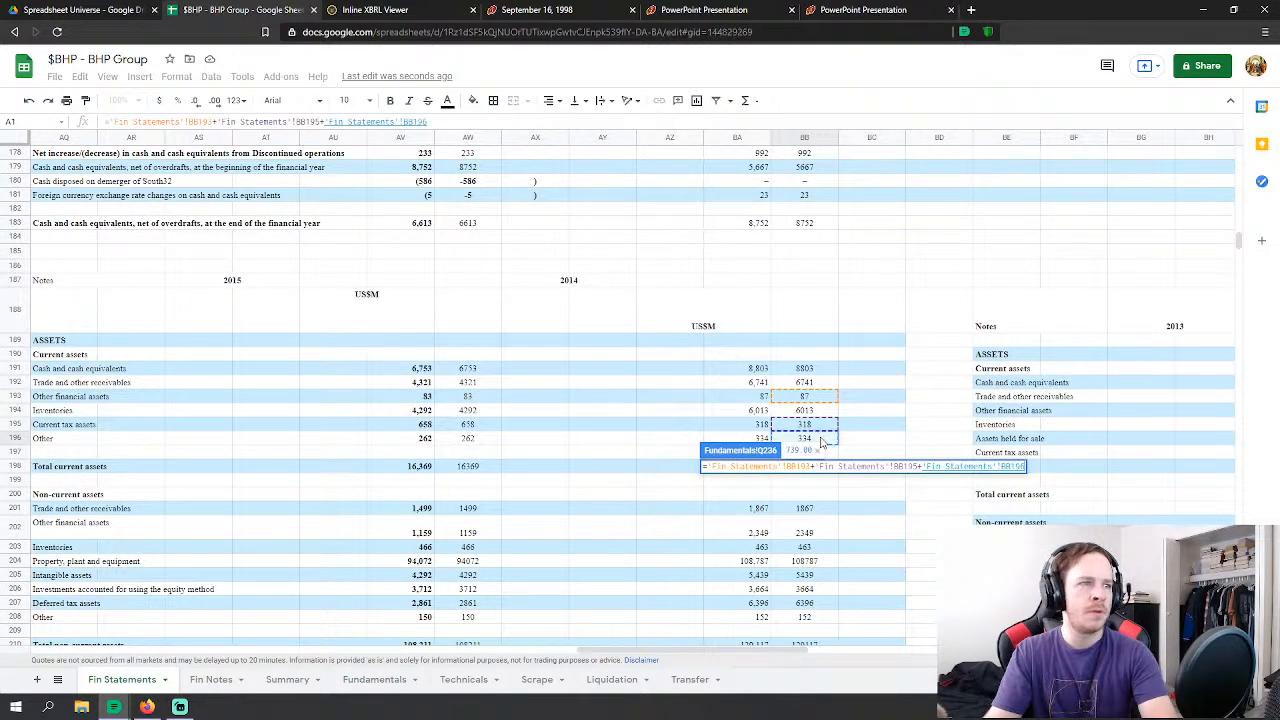
key(Return)
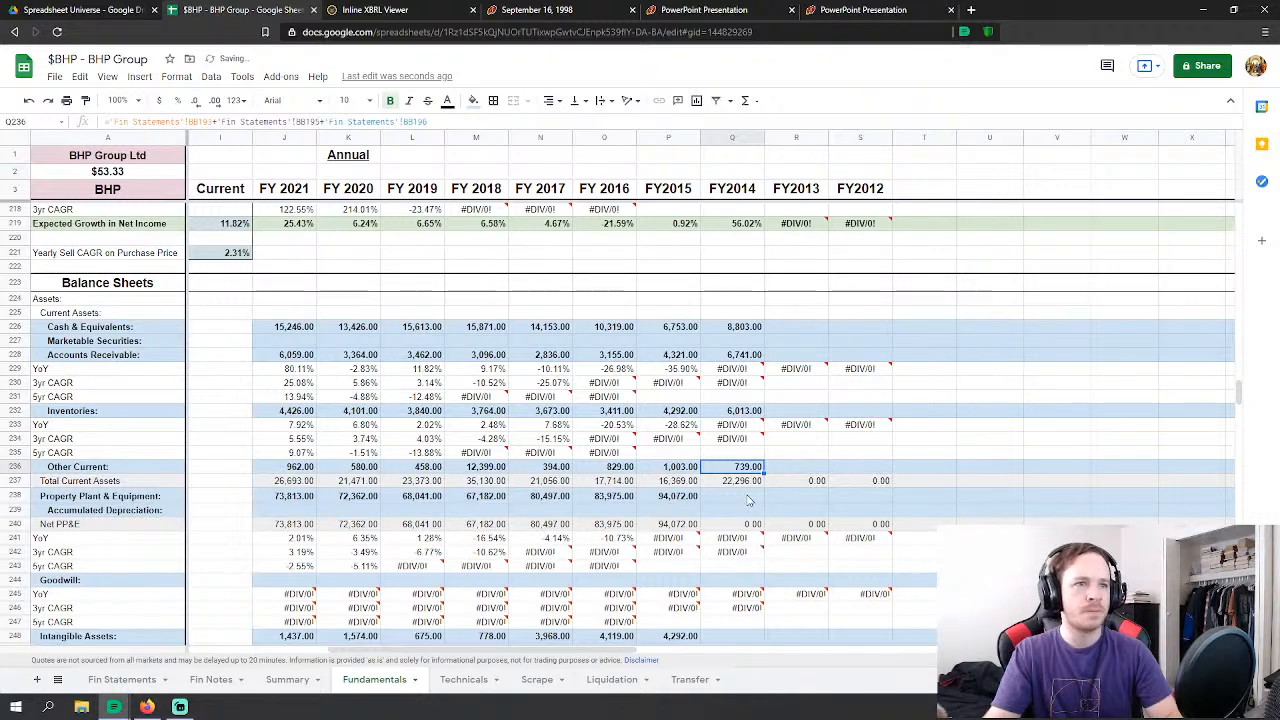
Step: Link FY2014 Property Plant & Equipment to the property, plant and equipment figure in Fin Statements cell BB204
click(740, 496)
text(=)
click(122, 680)
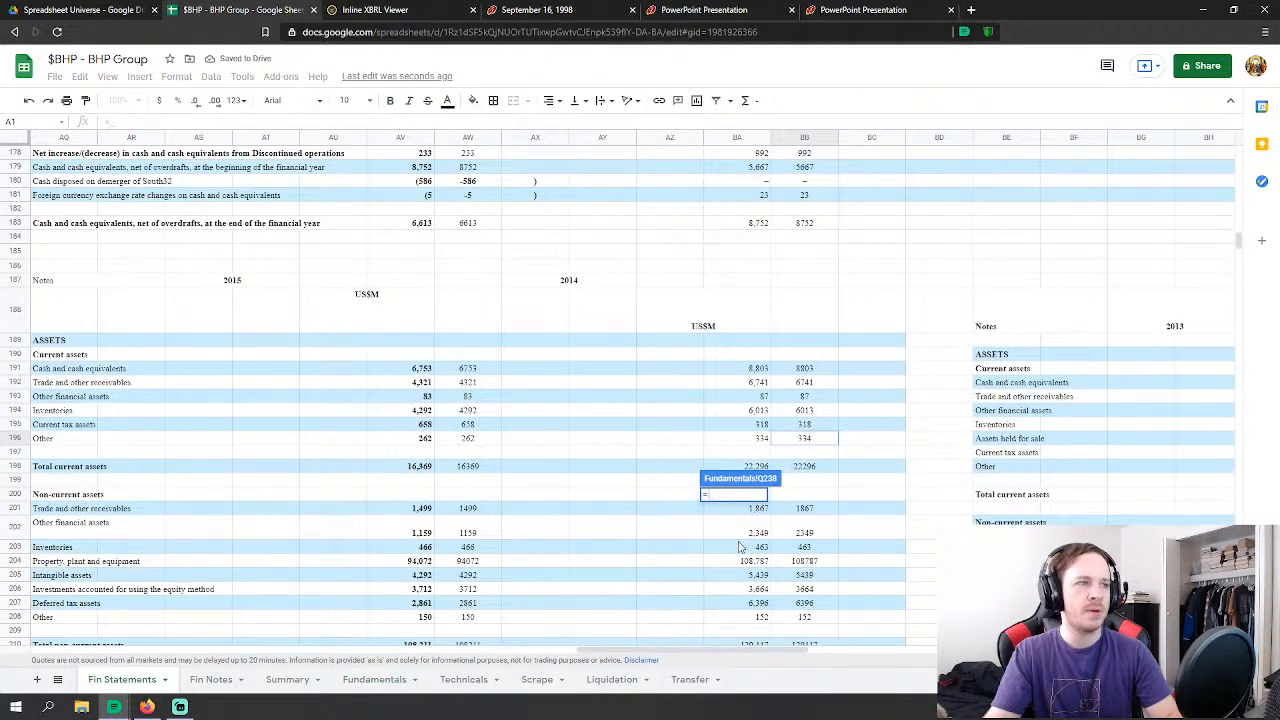
click(805, 561)
scroll(910, 510, down, 3)
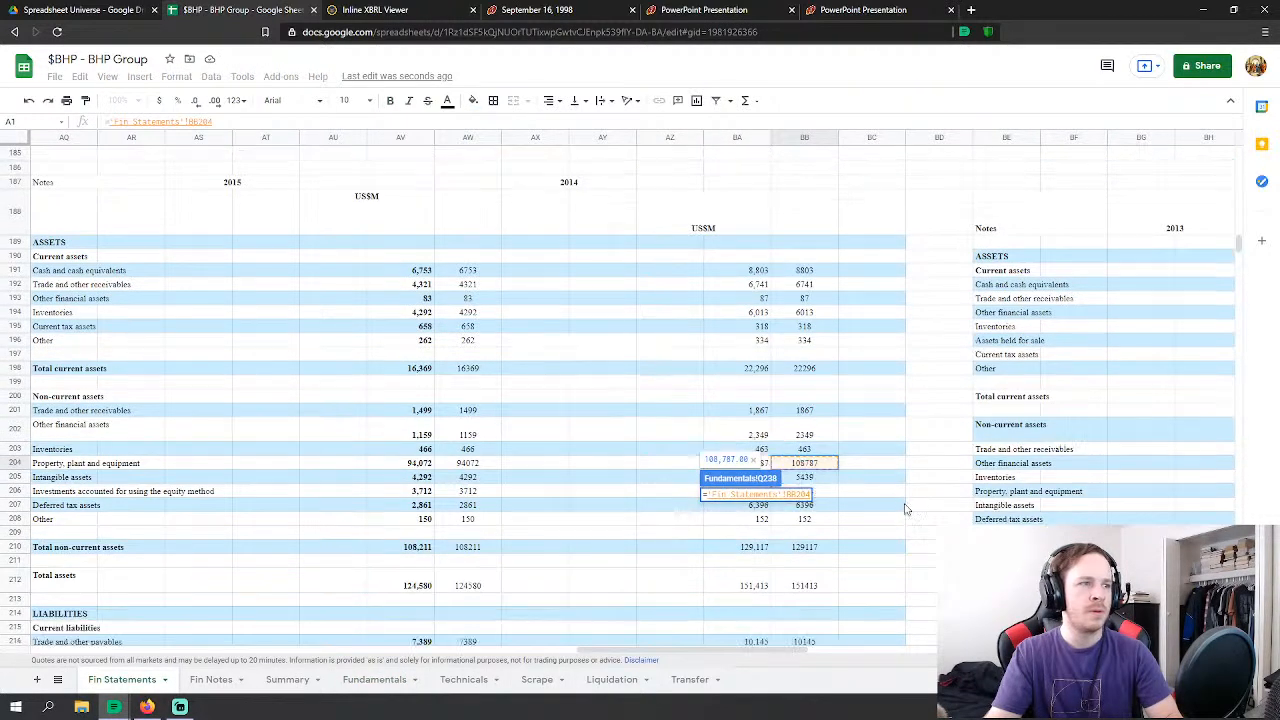
scroll(905, 510, down, 3)
key(Return)
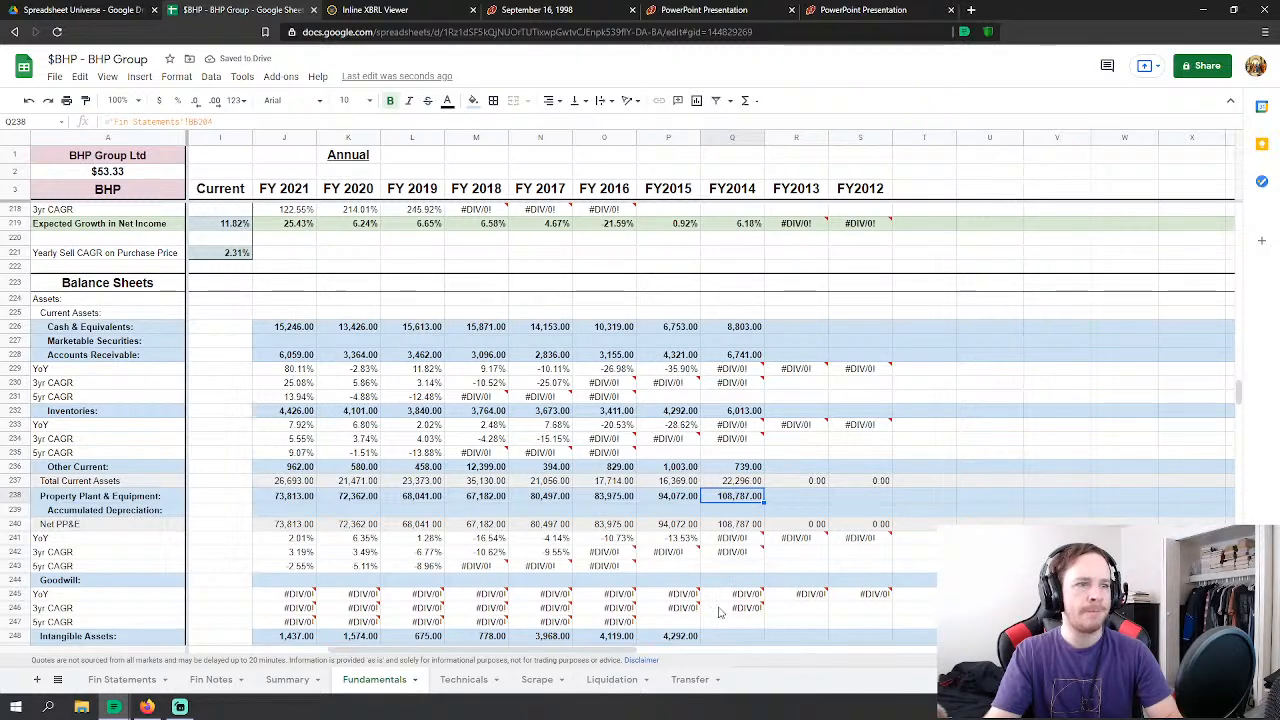
Step: Link FY2014 Intangible Assets to the intangible assets figure in Fin Statements cell BB205
scroll(718, 612, down, 2)
click(732, 564)
text(=)
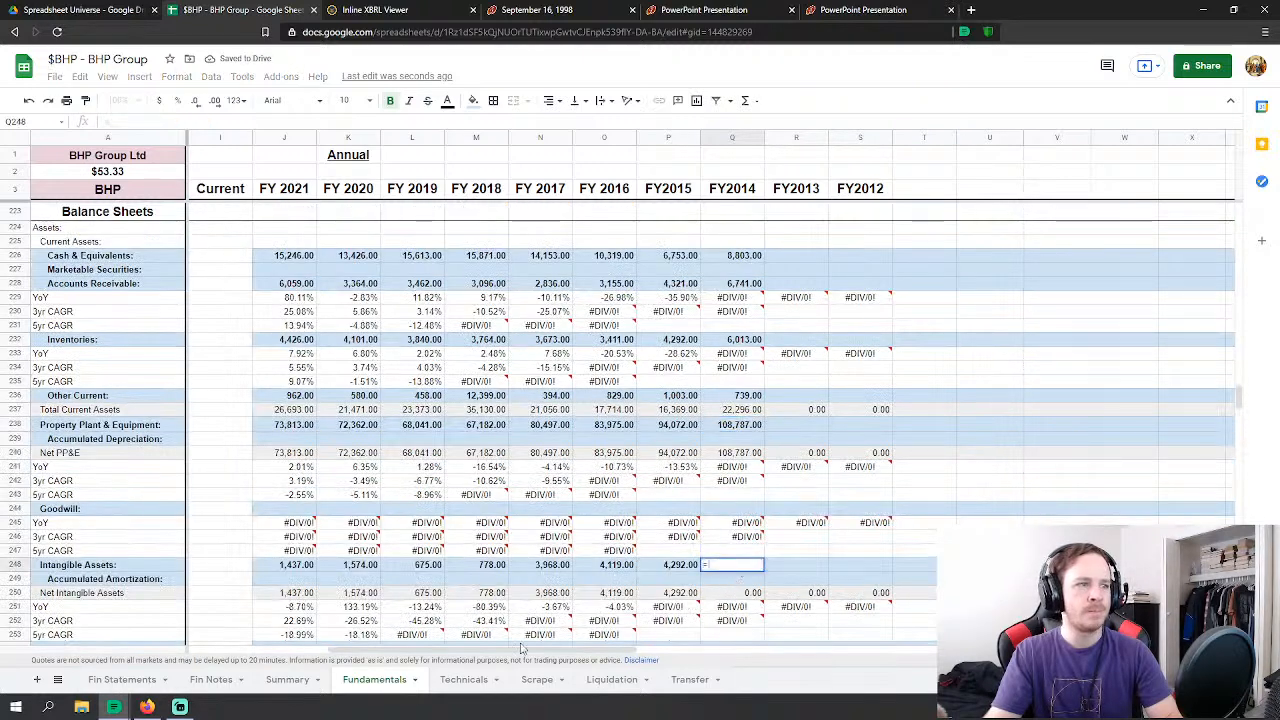
click(122, 680)
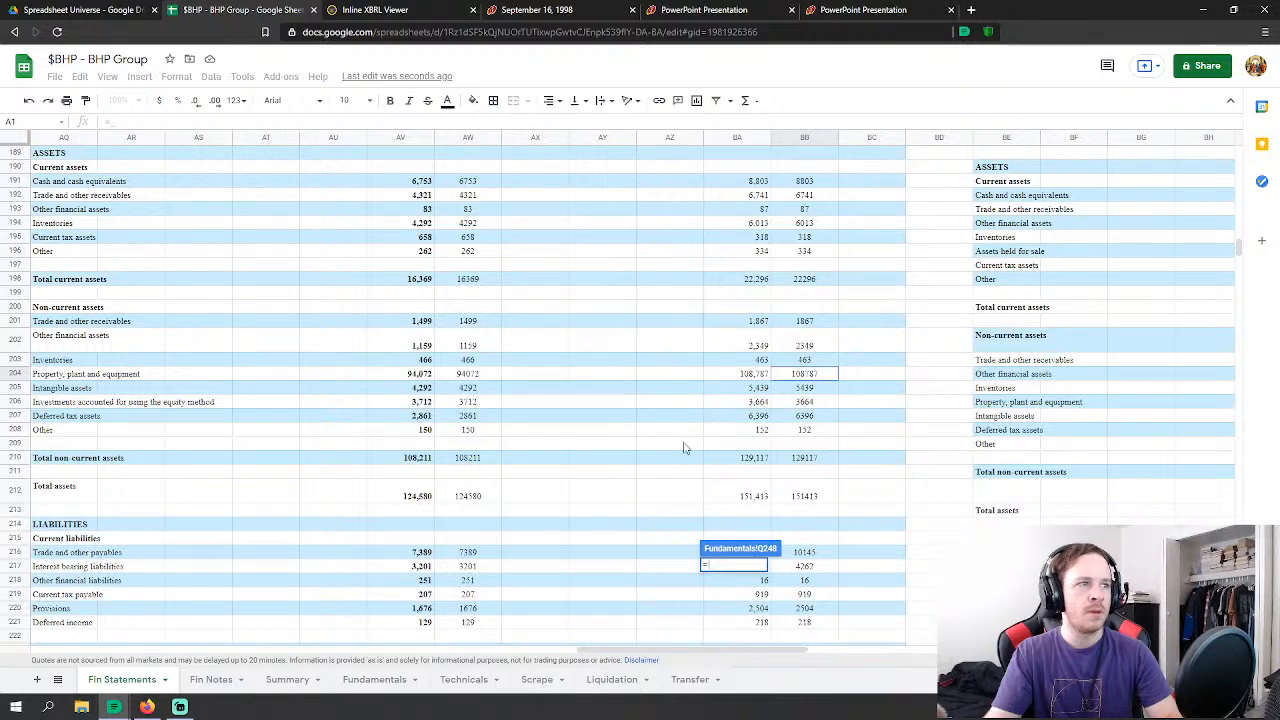
click(805, 390)
key(Return)
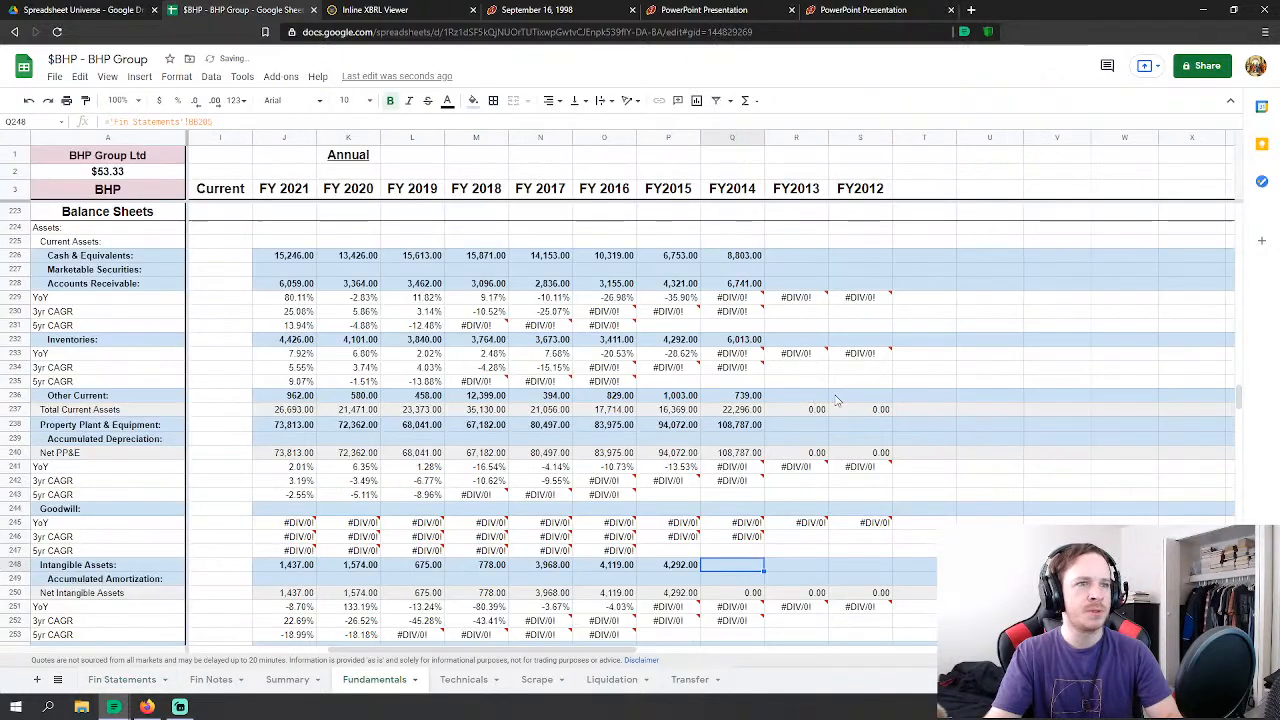
Step: Set FY2014 Other Assets to the sum of Fin Statements cells BB201, BB202, BB203, BB206, BB207 and BB208
scroll(796, 460, down, 4)
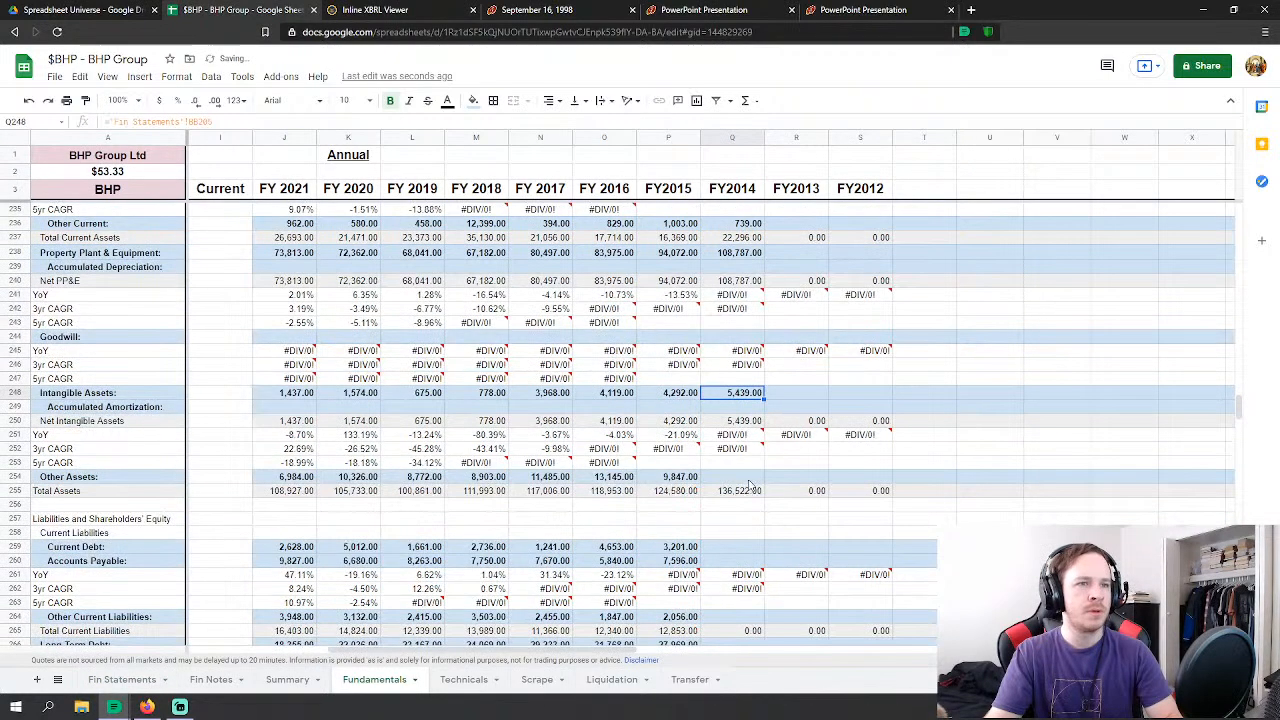
click(758, 476)
text(=)
click(122, 679)
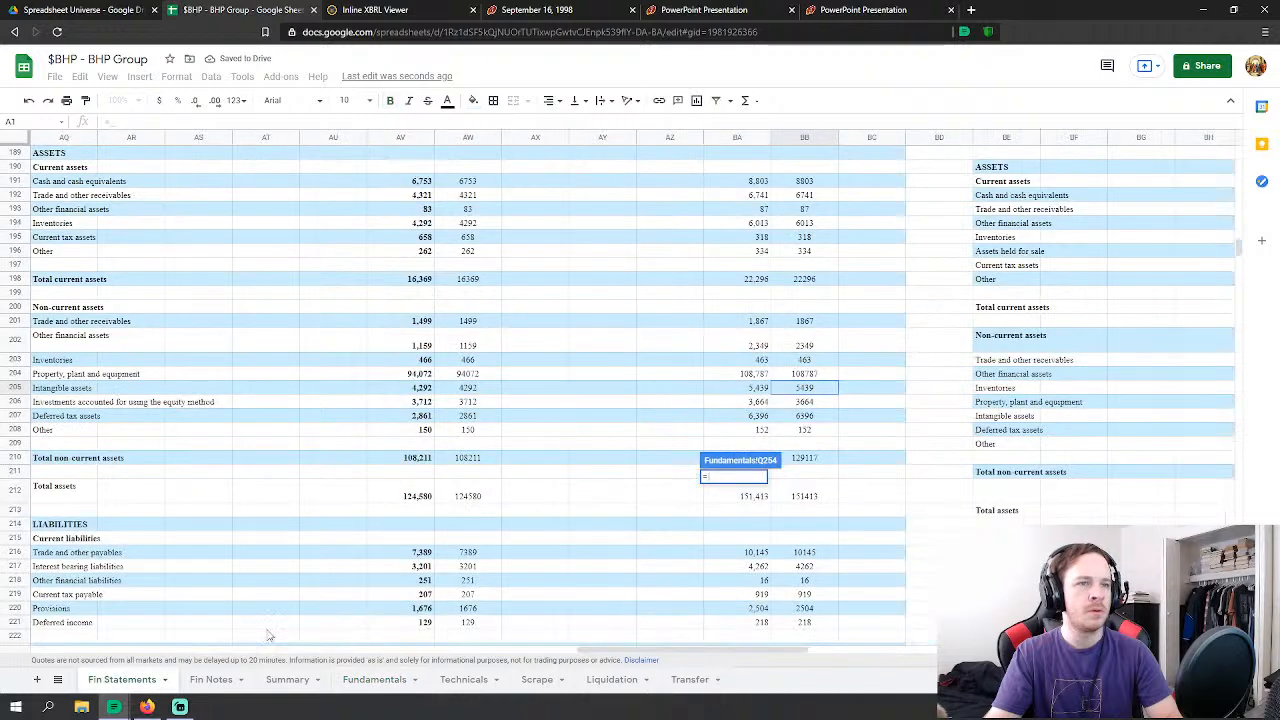
click(805, 321)
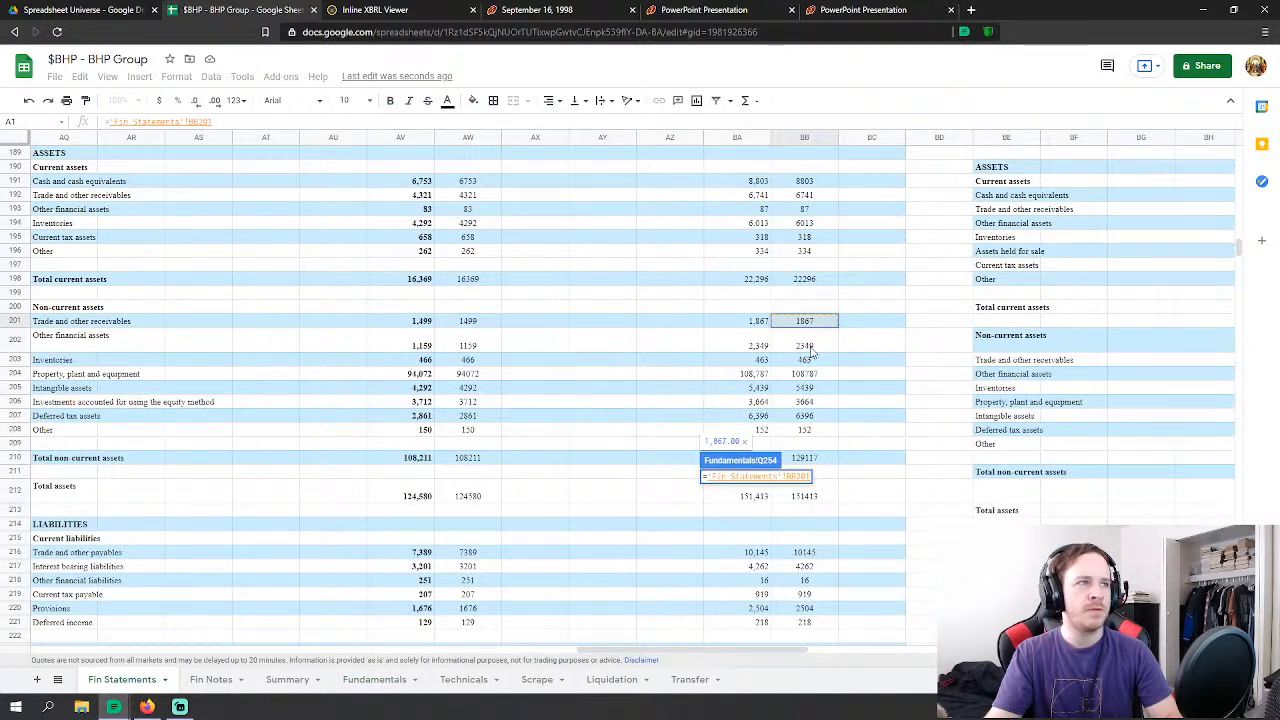
text(+)
click(808, 346)
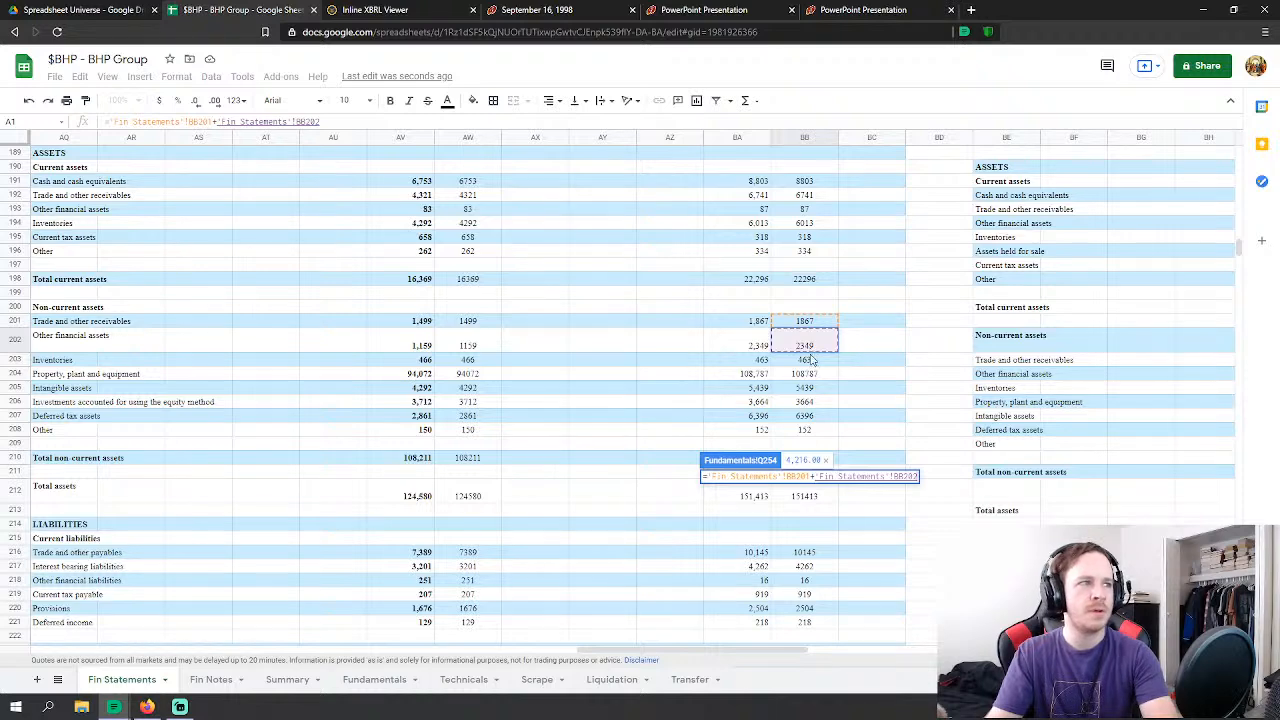
text(+)
click(812, 360)
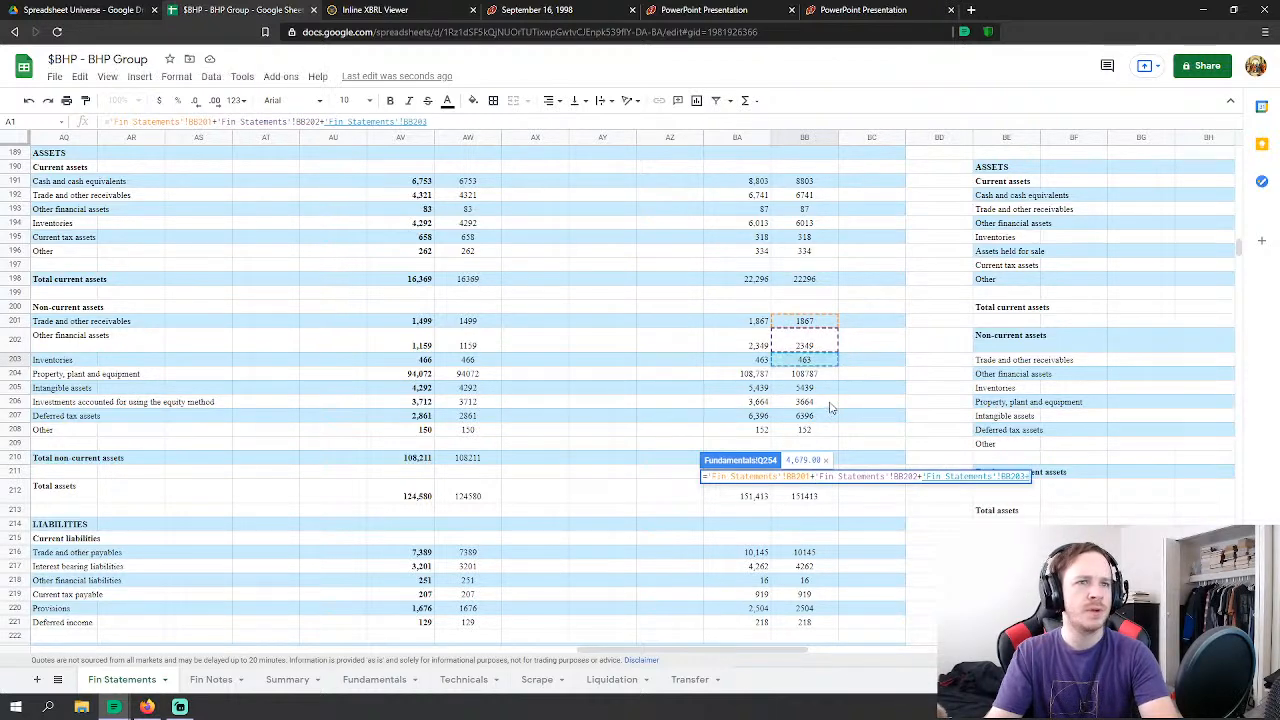
text(+)
click(827, 402)
text(+'Fin Statements'!BB206+)
click(815, 416)
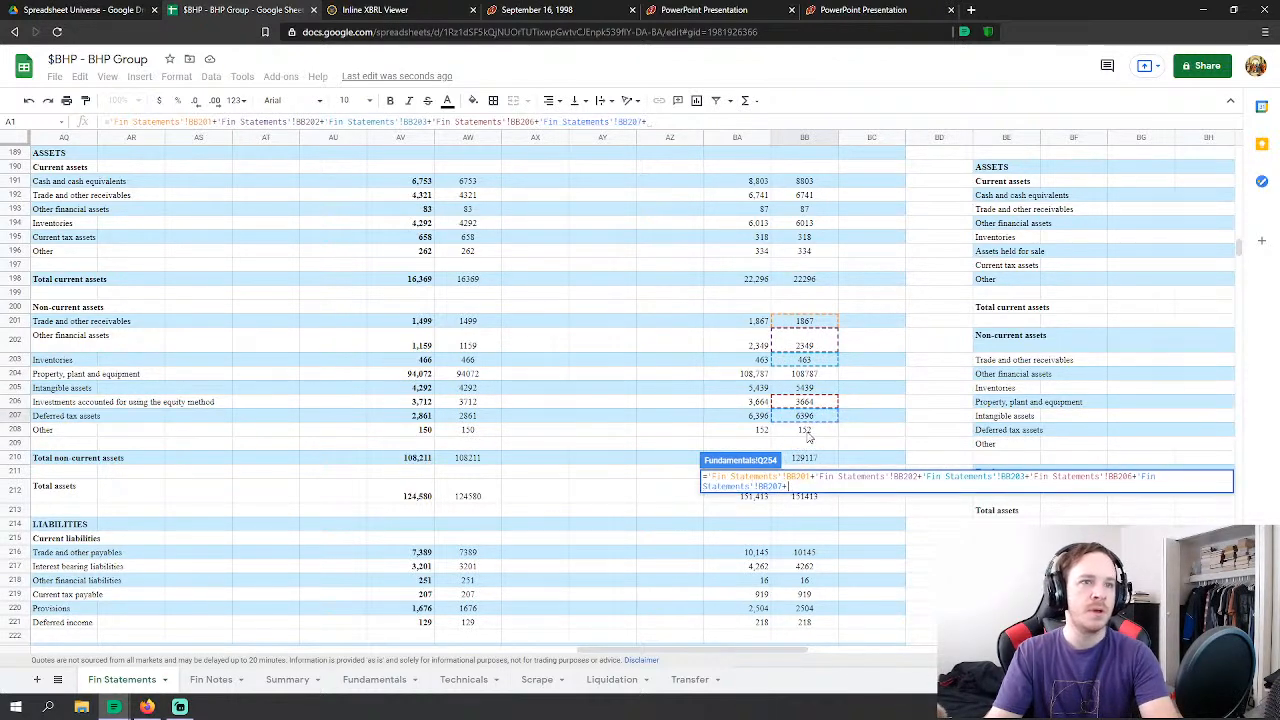
key(Return)
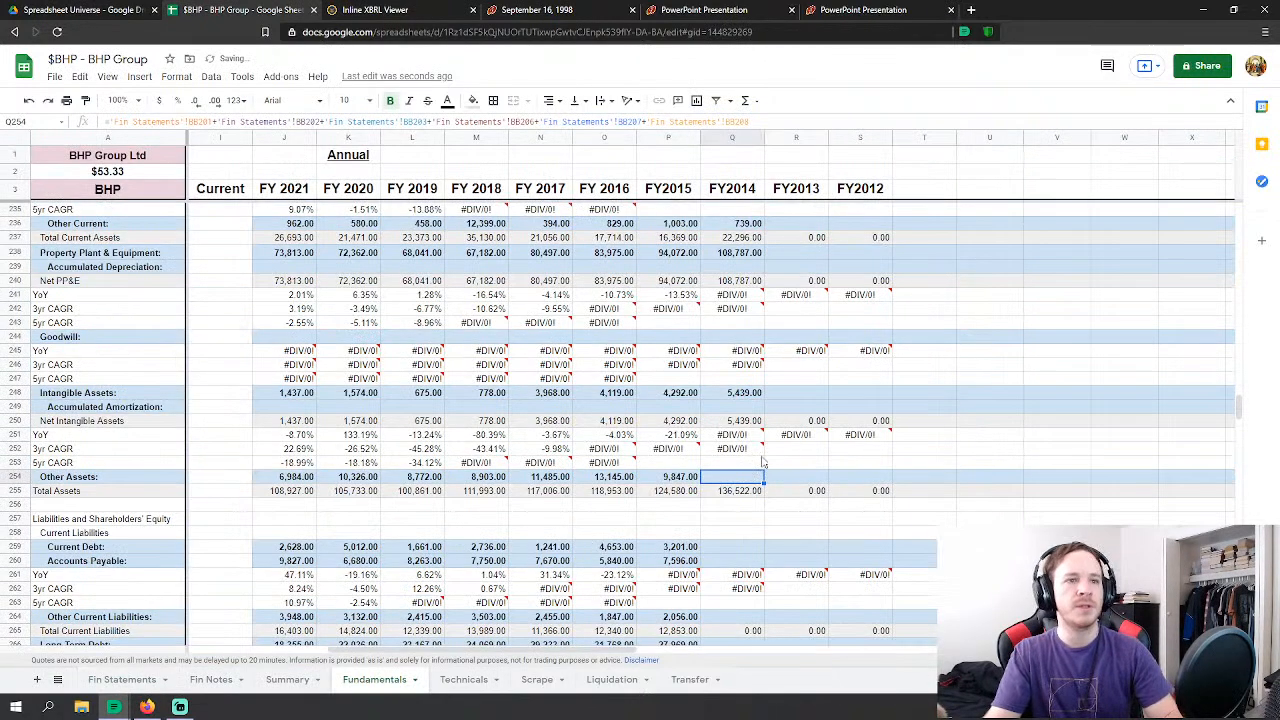
Step: Link FY2014 Current Debt to the current interest bearing liabilities in Fin Statements cell BB217
click(735, 547)
text(=)
click(121, 680)
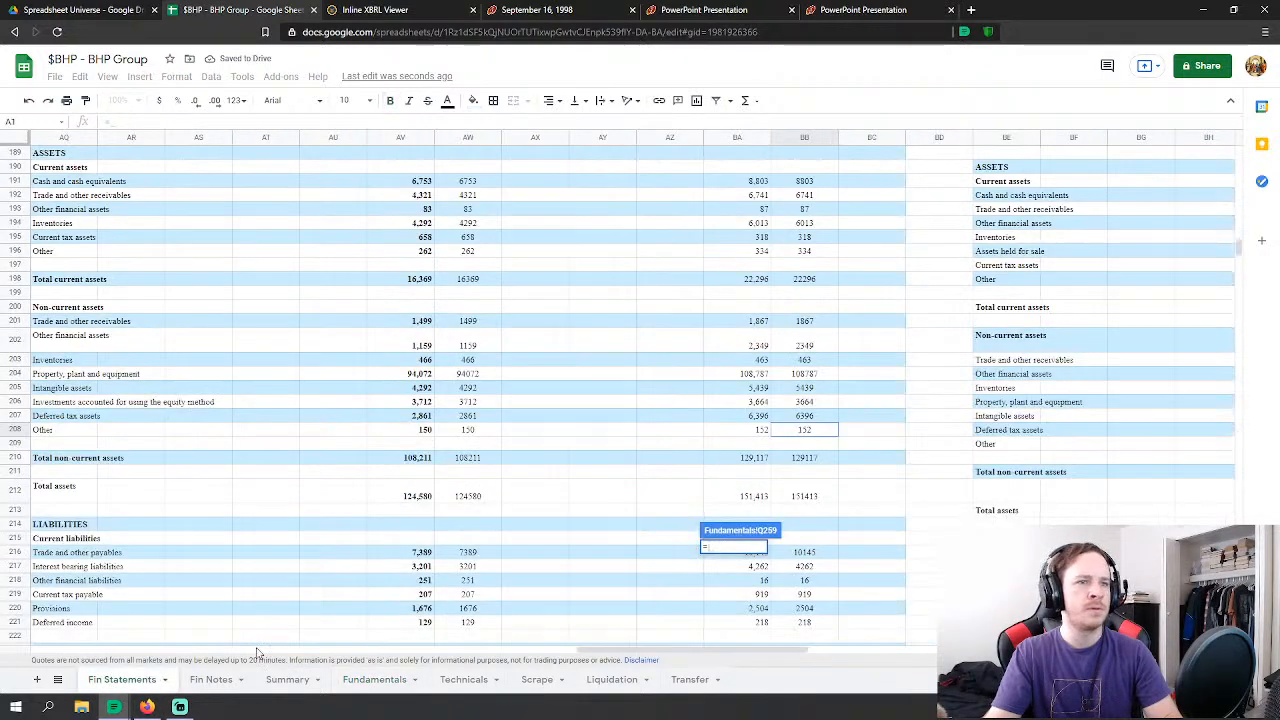
scroll(896, 457, down, 3)
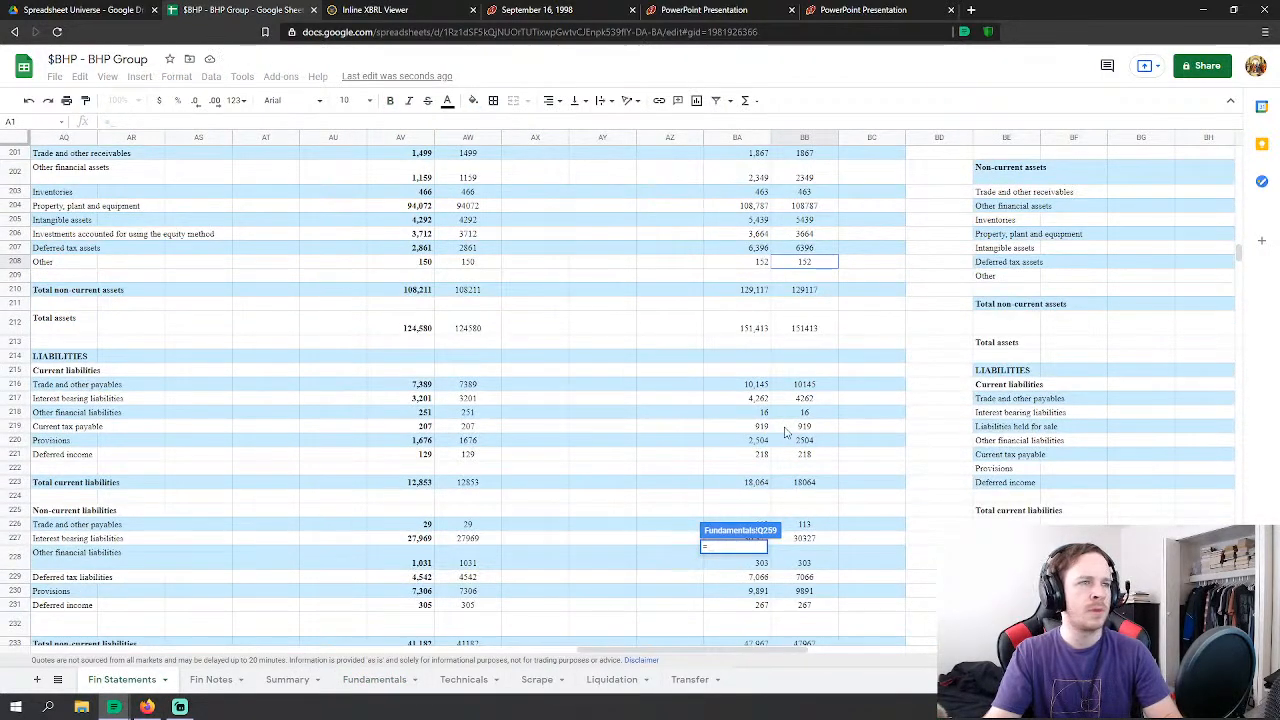
click(808, 400)
key(Return)
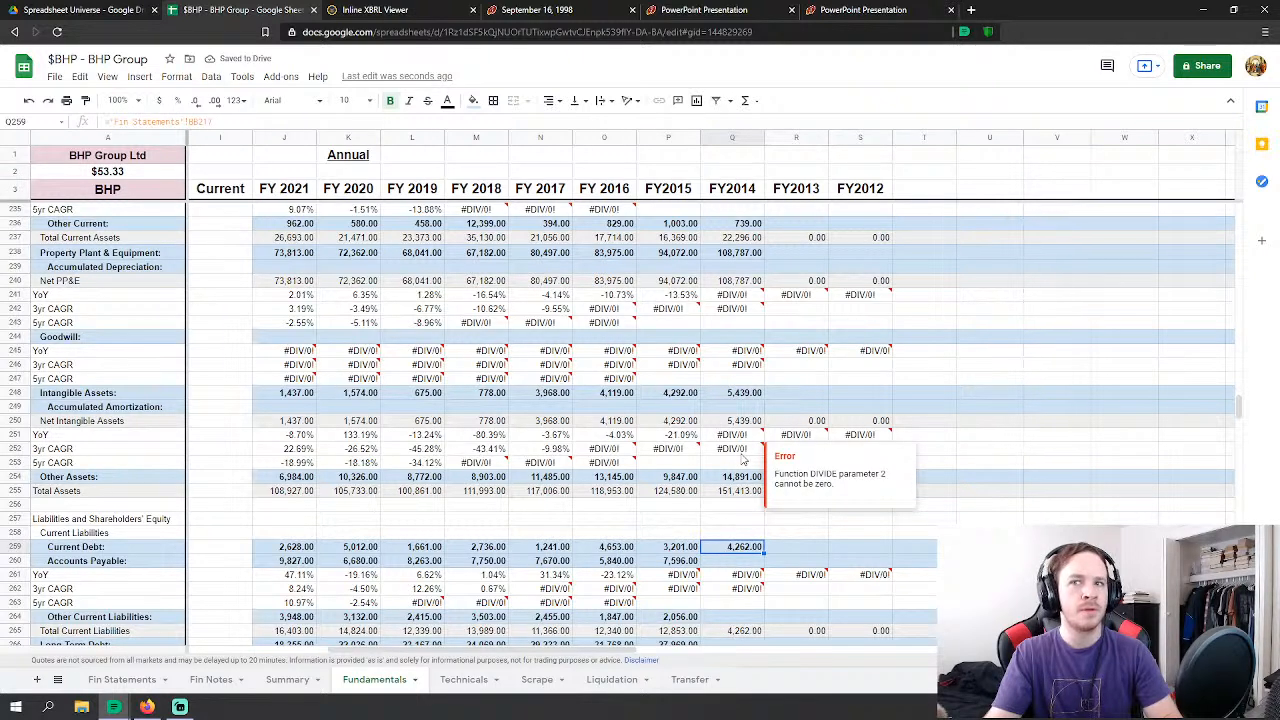
Step: Set FY2014 Accounts Payable to trade and other payables plus current tax payable, Fin Statements cells BB216 and BB219
click(735, 561)
text(=)
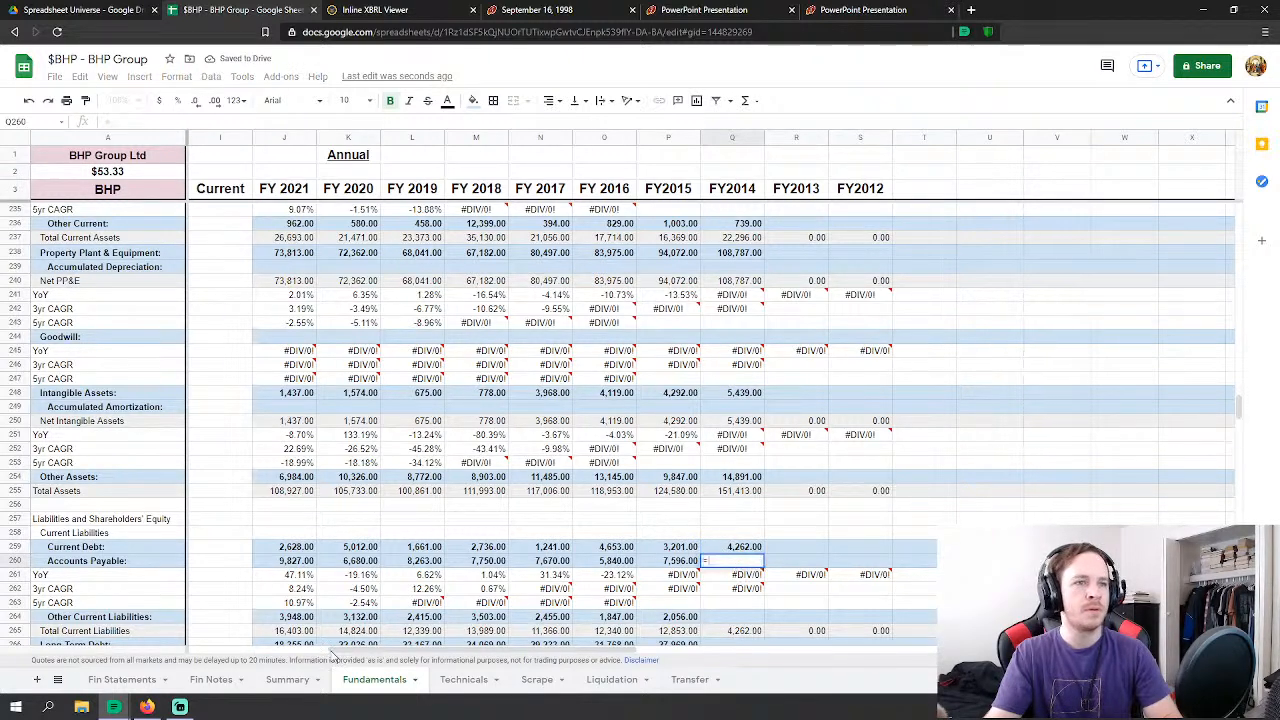
click(112, 682)
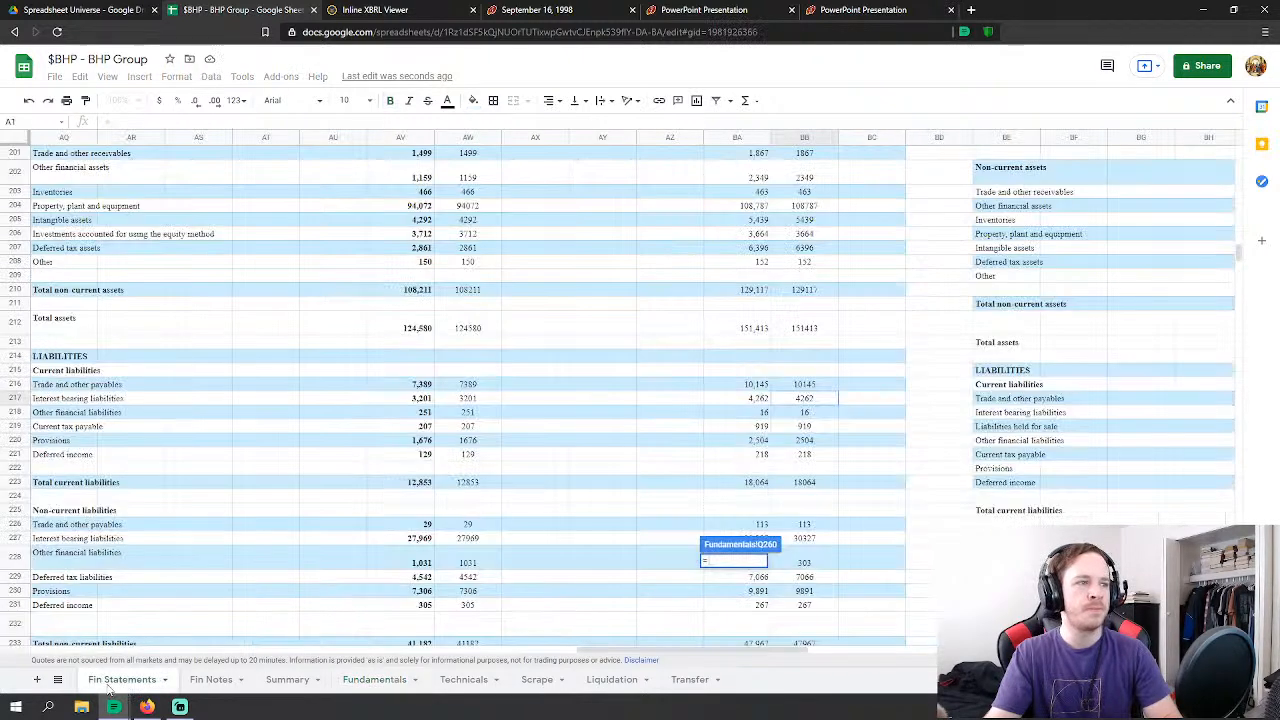
click(808, 386)
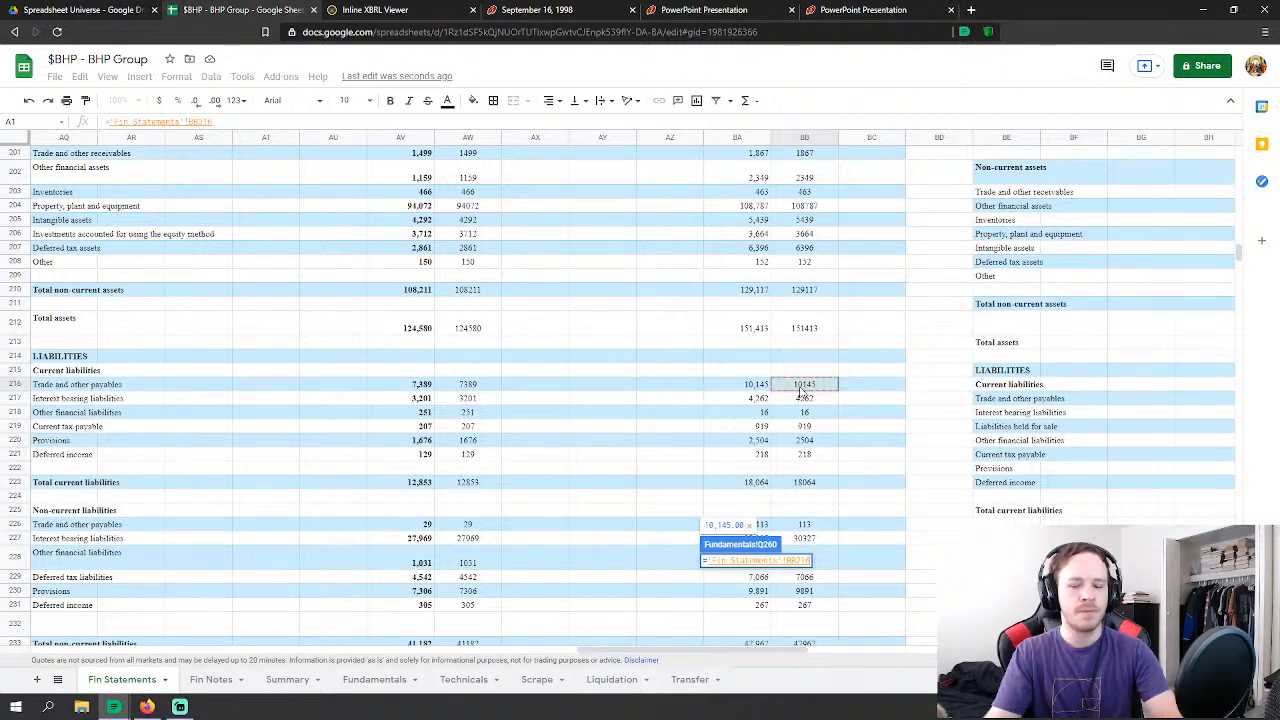
text(+)
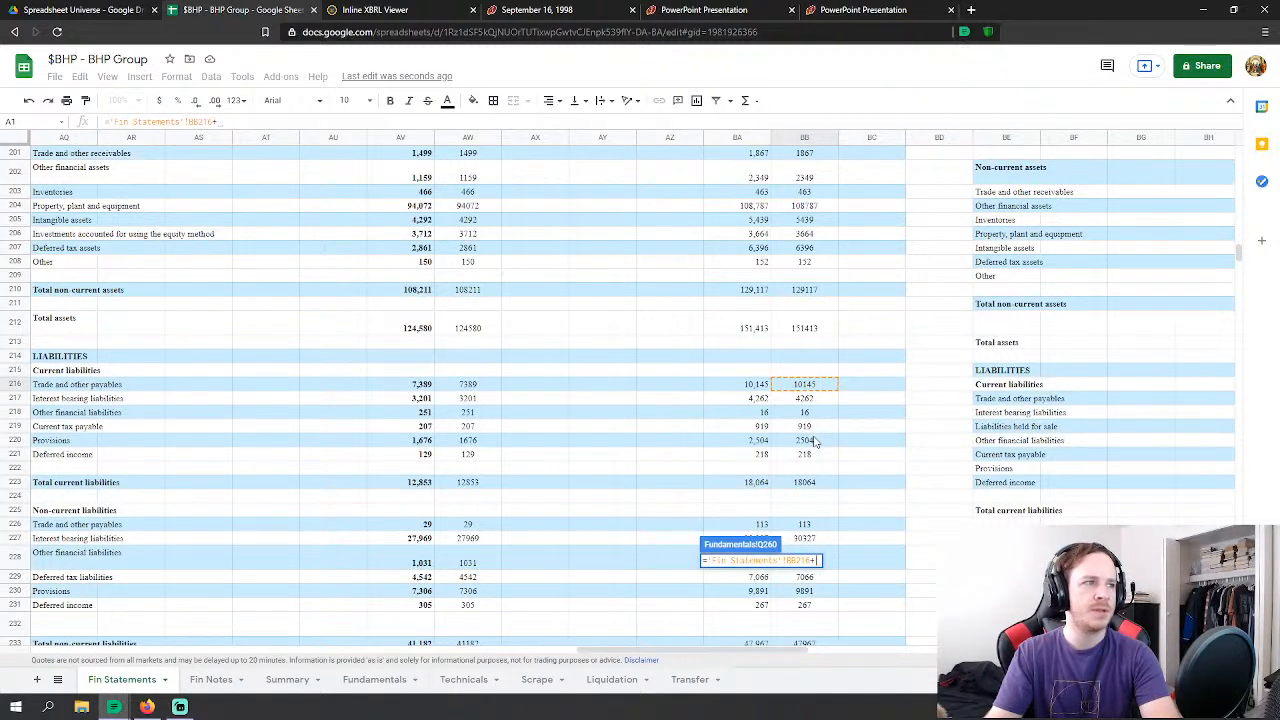
click(815, 428)
key(Return)
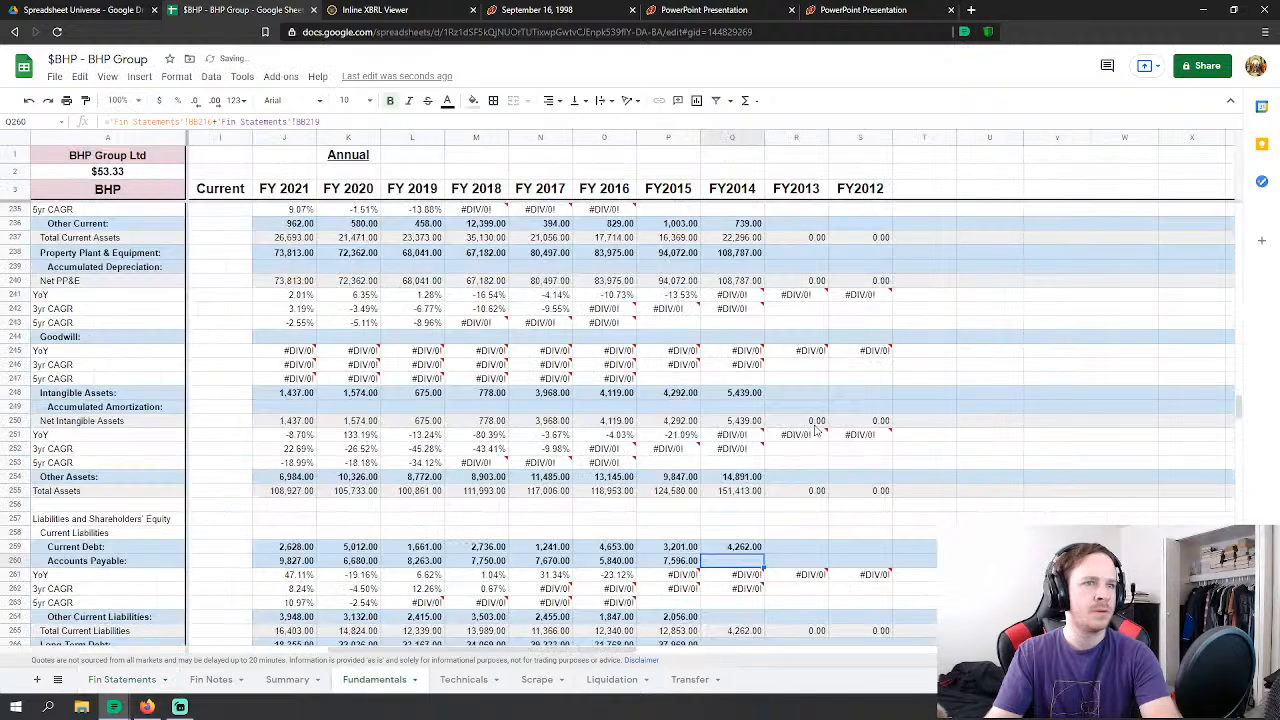
Step: Set FY2014 Other Current Liabilities to the sum of Fin Statements cells BB218, BB220 and BB221
click(736, 618)
scroll(736, 618, down, 2)
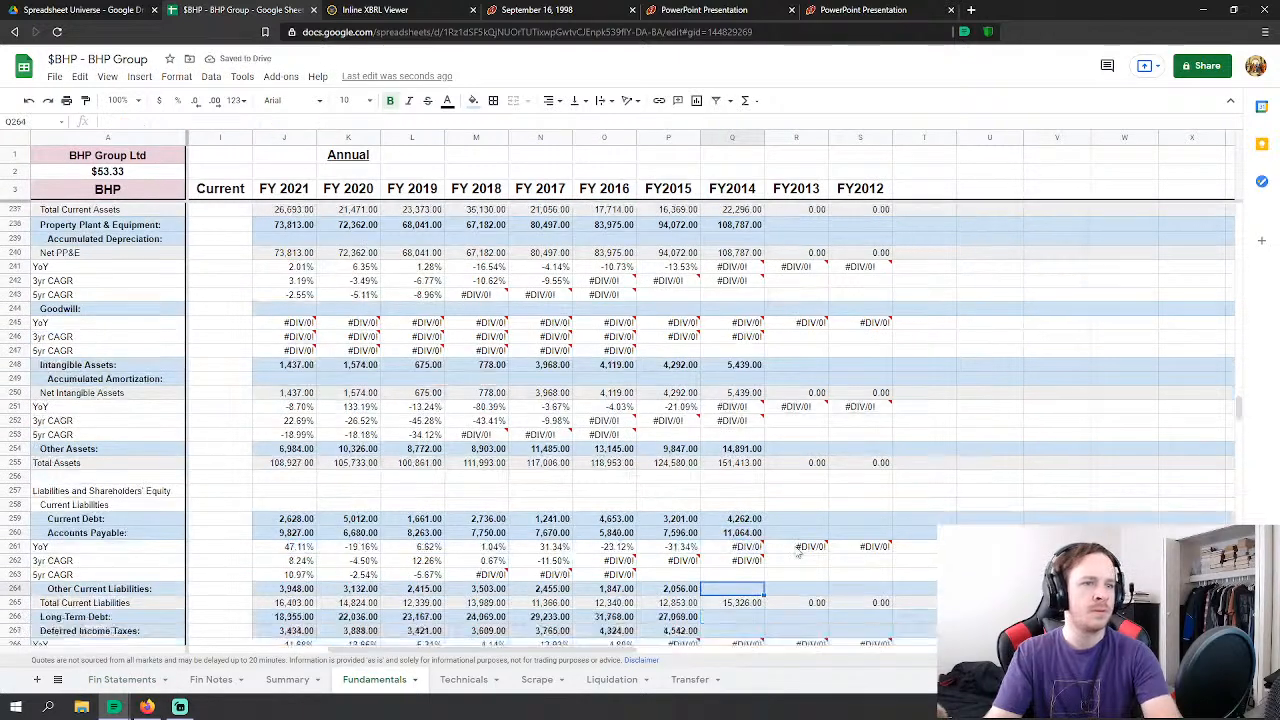
text(=)
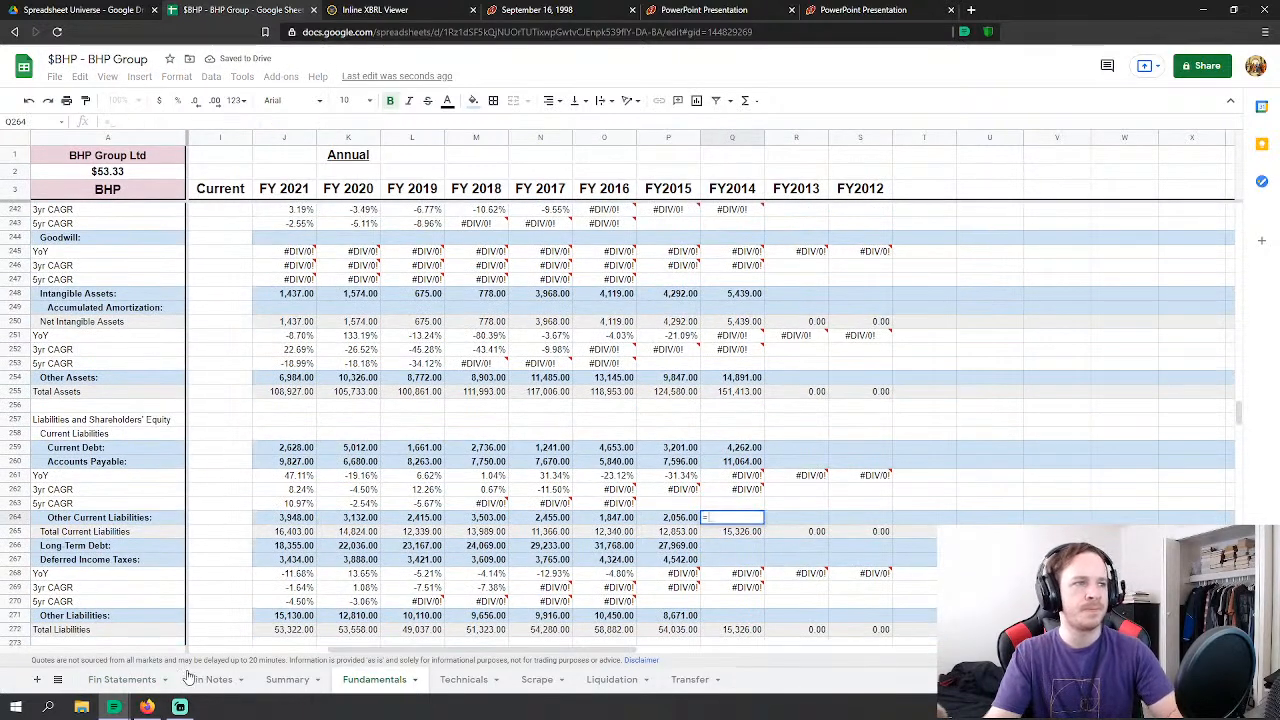
click(135, 681)
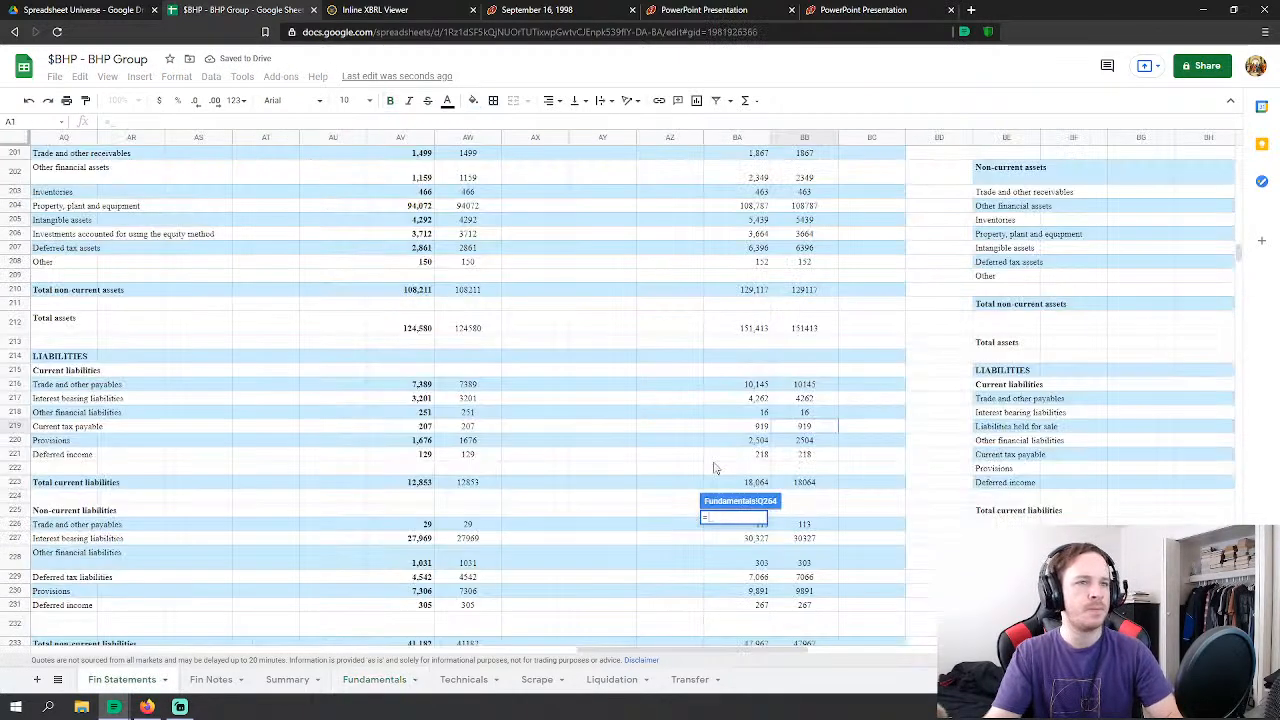
click(810, 413)
text(+)
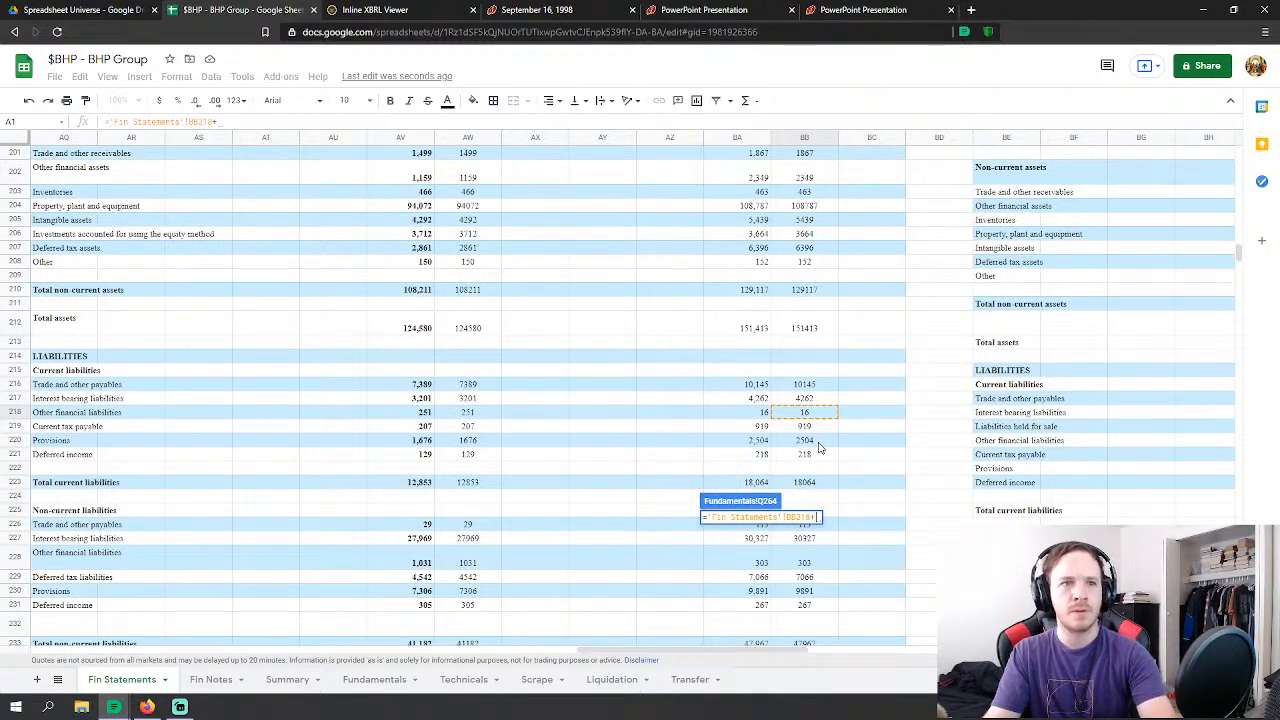
click(812, 441)
text(+)
click(812, 455)
key(Return)
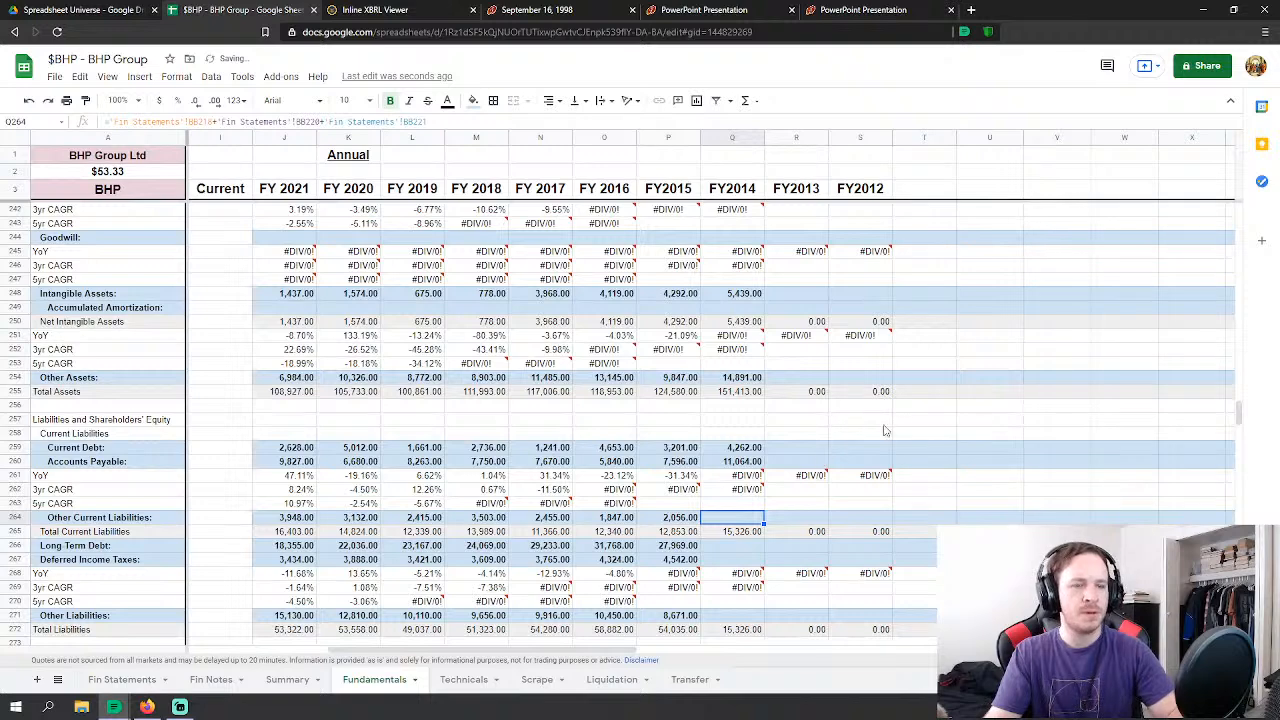
Step: Link FY2014 Long Term Debt to the non-current interest bearing liabilities in Fin Statements cell BB227
scroll(884, 430, down, 3)
key(Down)
key(Down)
text(=)
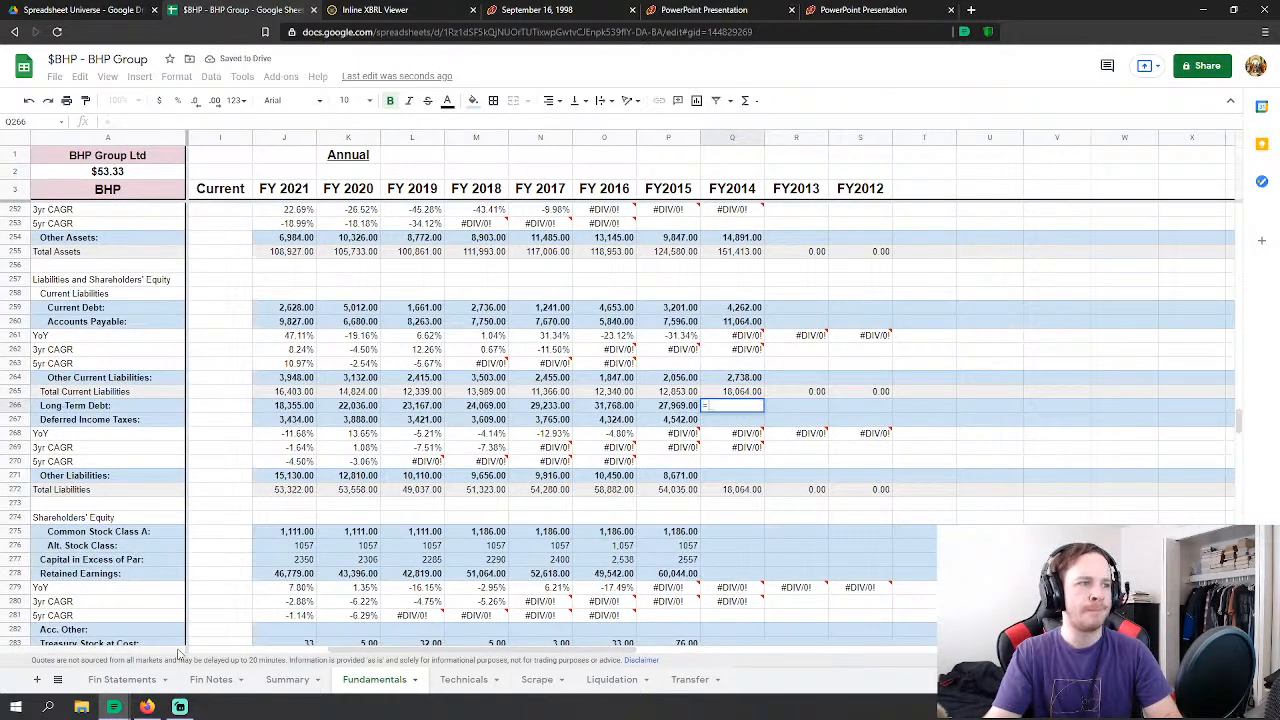
click(122, 679)
scroll(608, 491, down, 3)
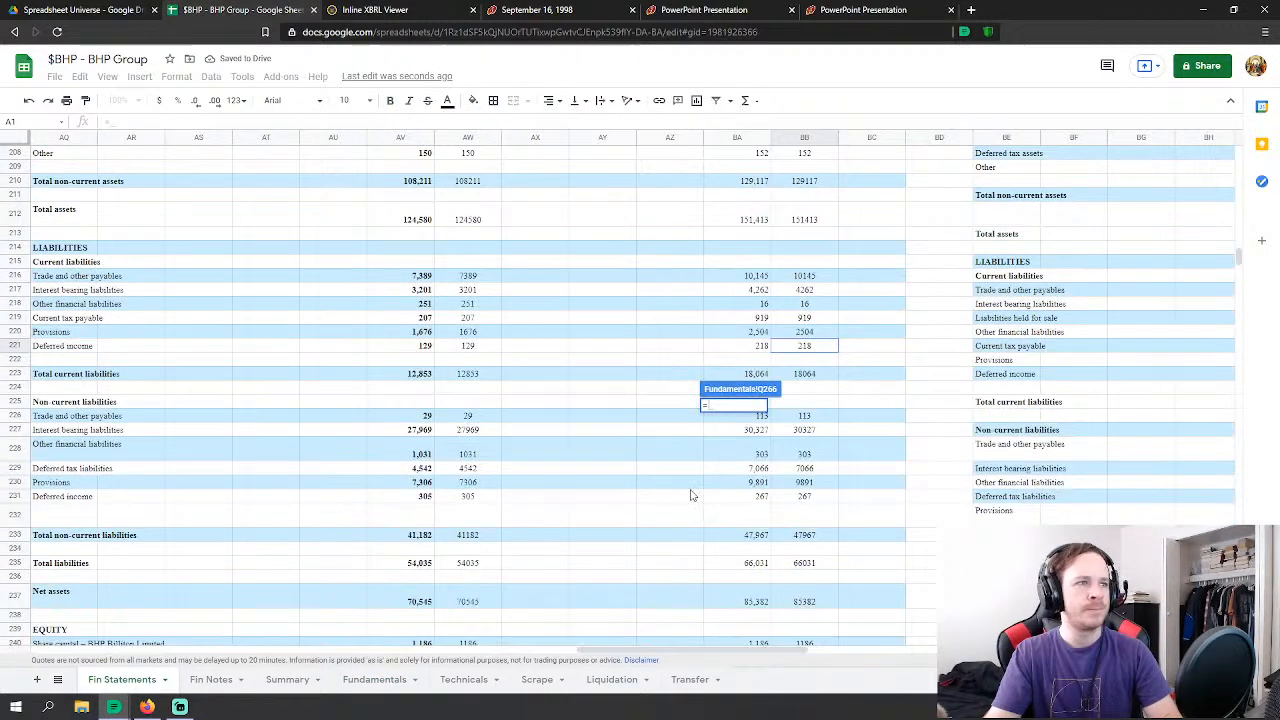
click(805, 430)
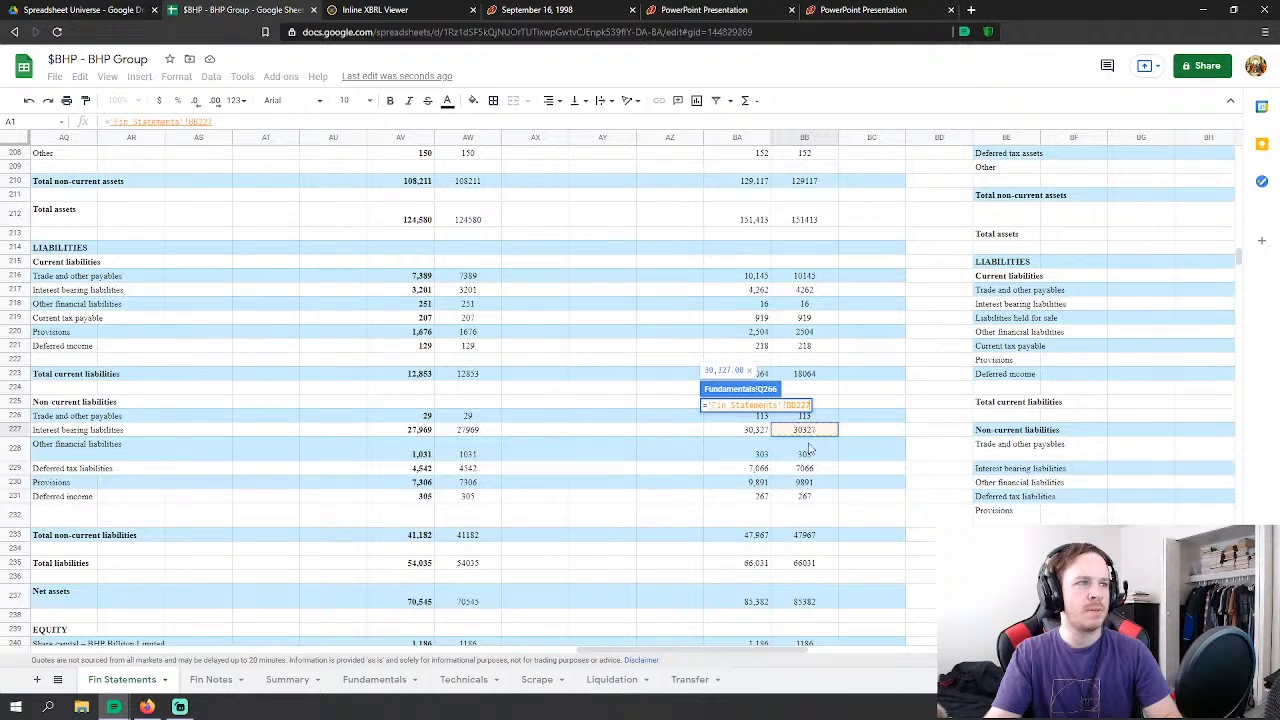
key(Return)
Step: Link FY2014 Deferred Income Taxes to the deferred tax liabilities in Fin Statements cell BB229
text(=)
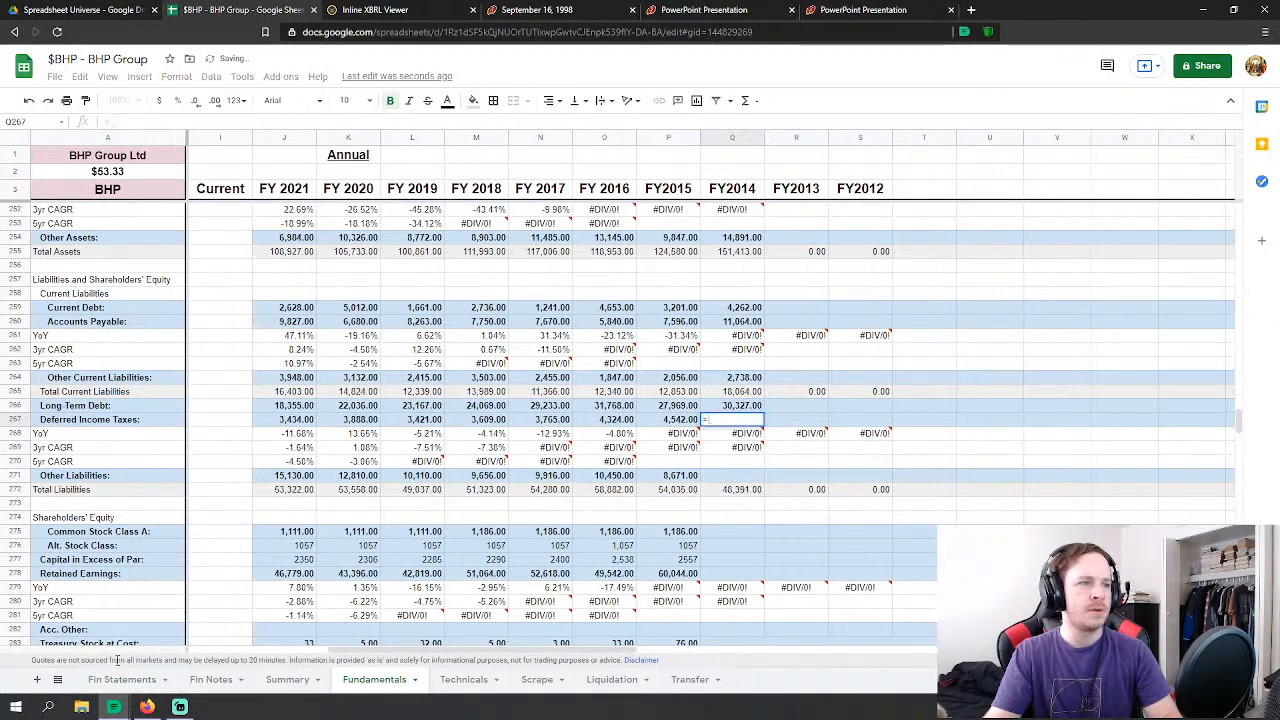
click(122, 679)
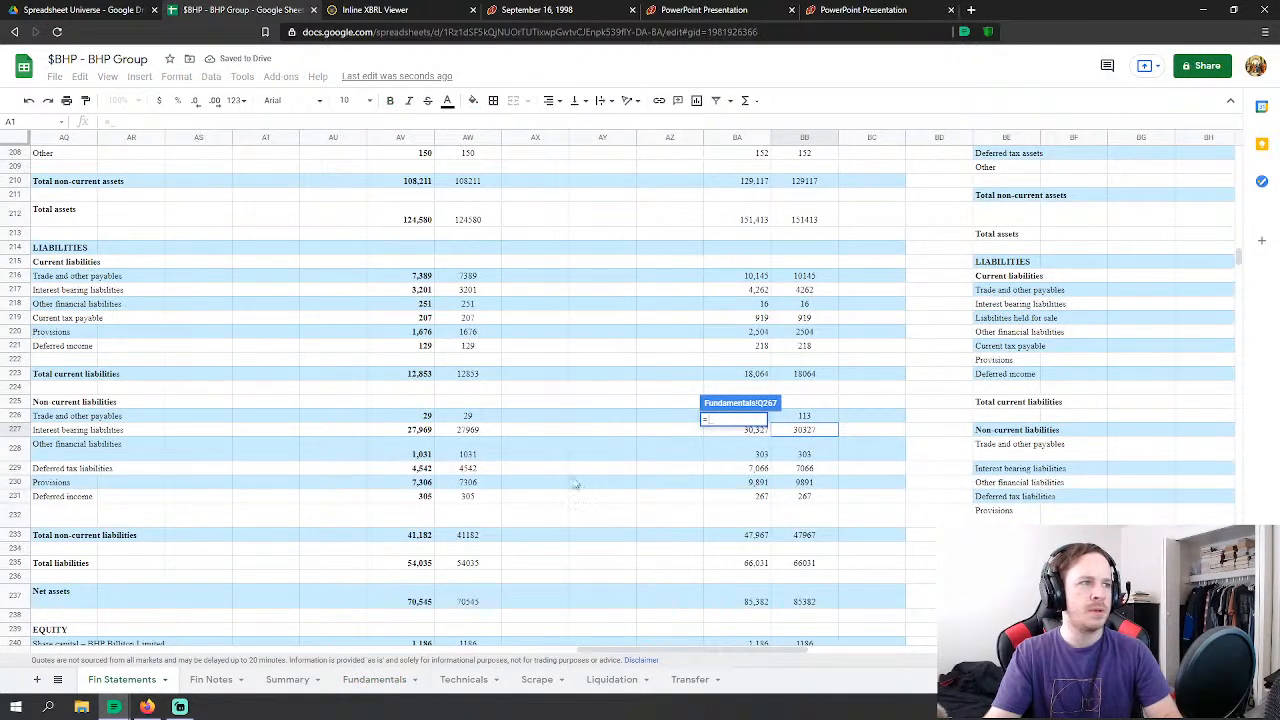
click(811, 472)
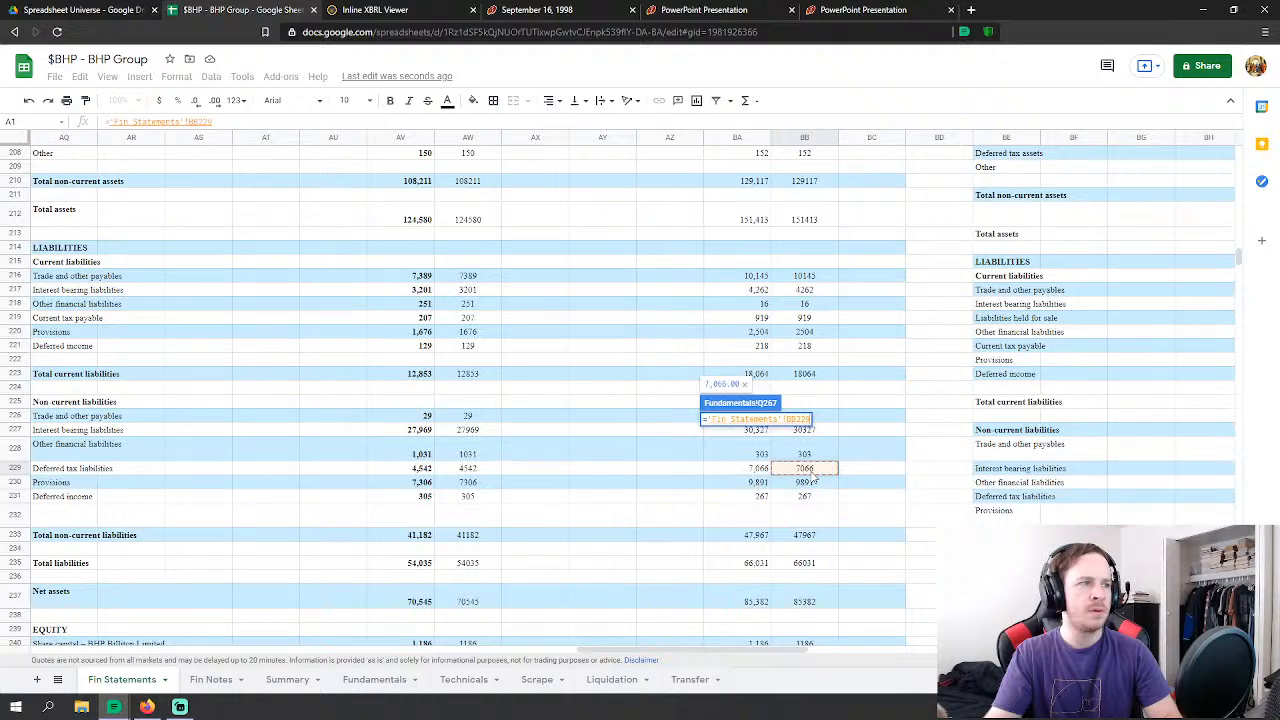
key(Return)
Step: Set FY2014 Other Liabilities to the sum of Fin Statements cells BB226, BB228, BB230 and BB231
click(740, 478)
text(=)
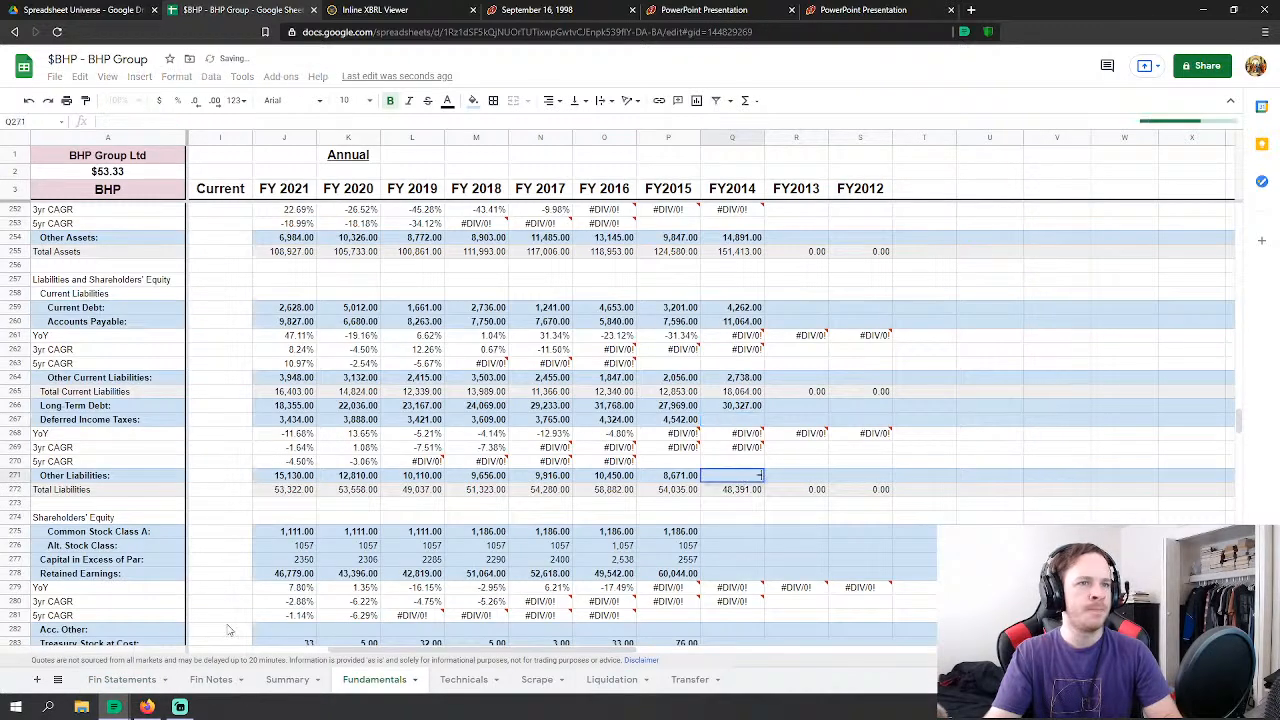
click(122, 679)
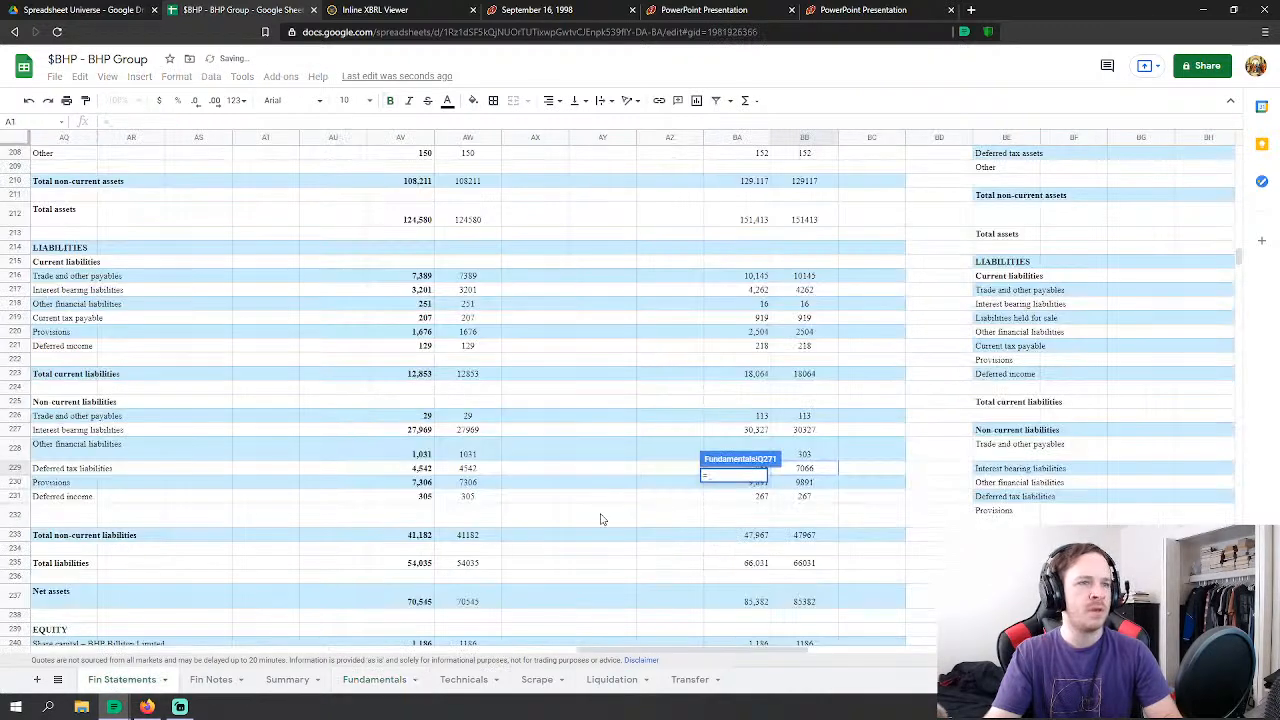
click(806, 417)
text(+)
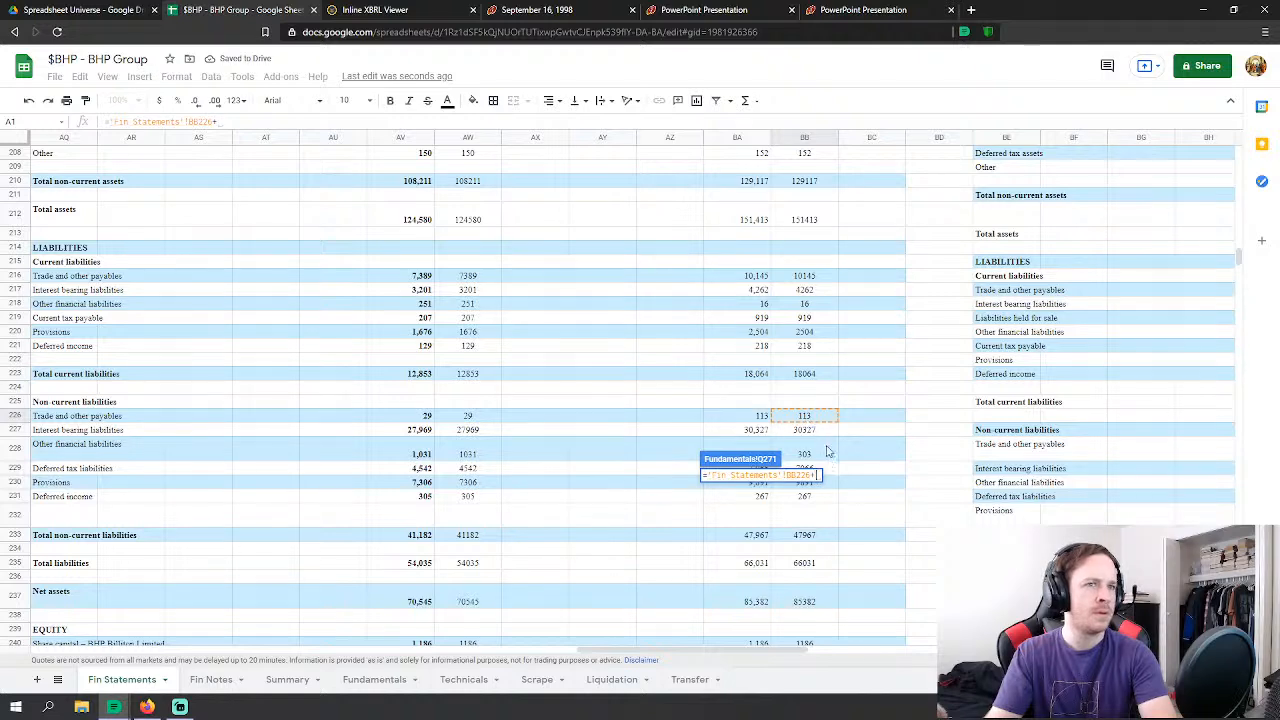
click(826, 449)
text(+)
click(818, 492)
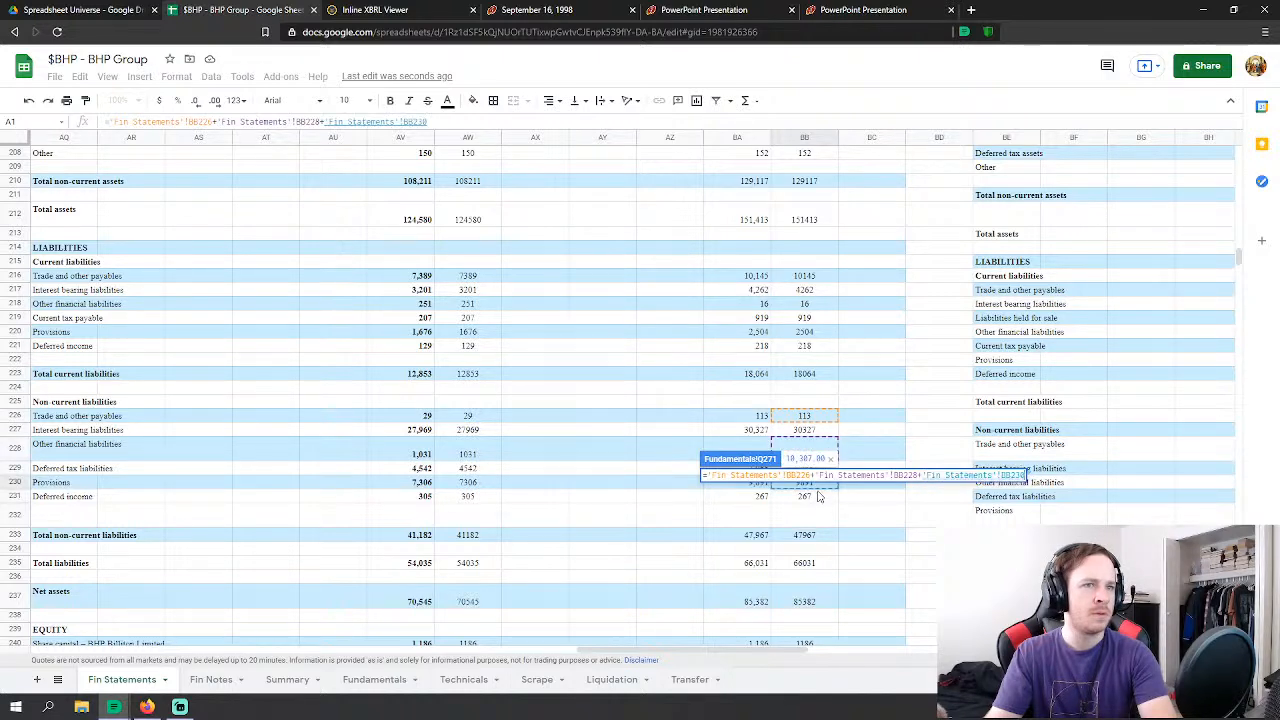
text(+)
click(813, 503)
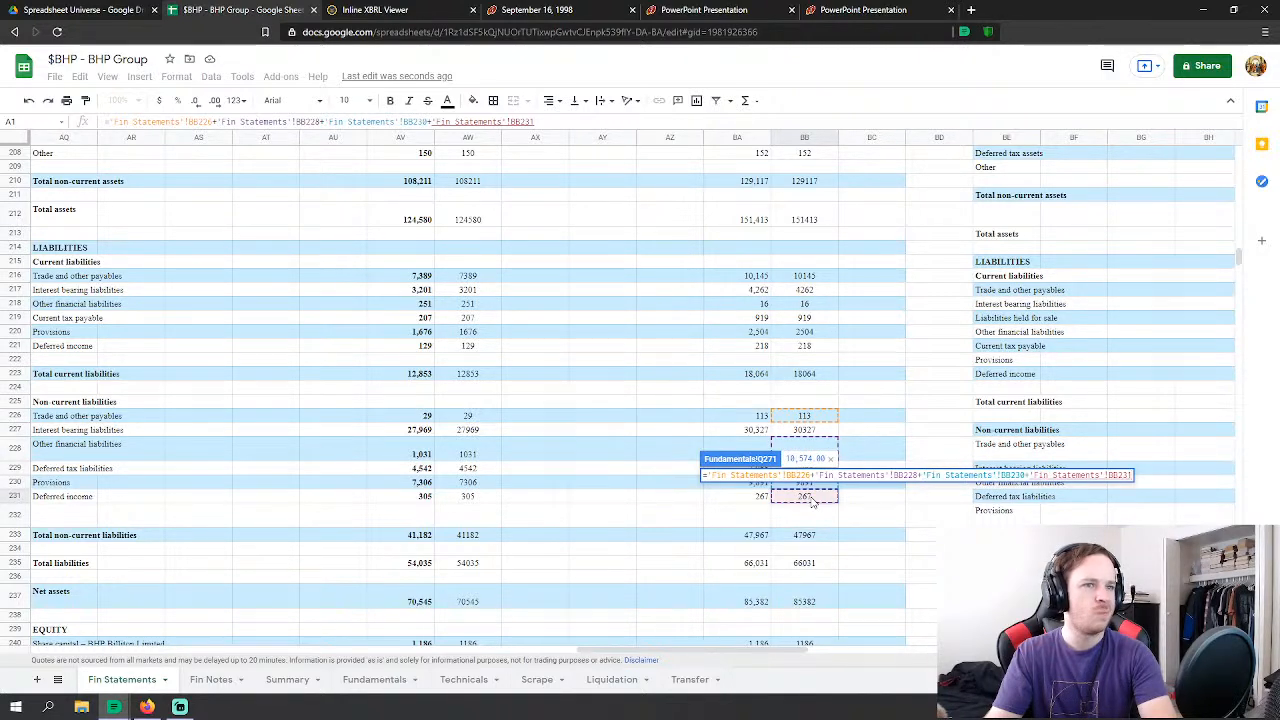
key(Return)
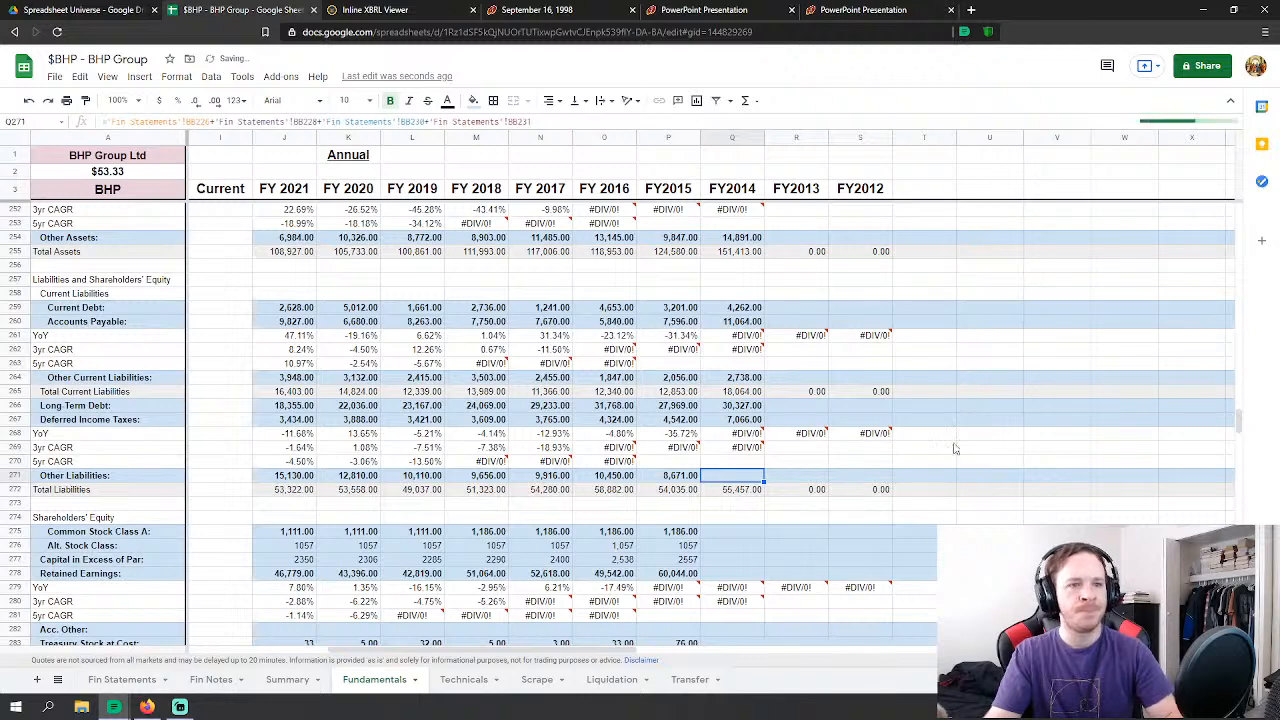
Step: Link FY2014 Common Stock Class A to the BHP Billiton Limited share capital in Fin Statements cell BB240
click(736, 437)
text(=)
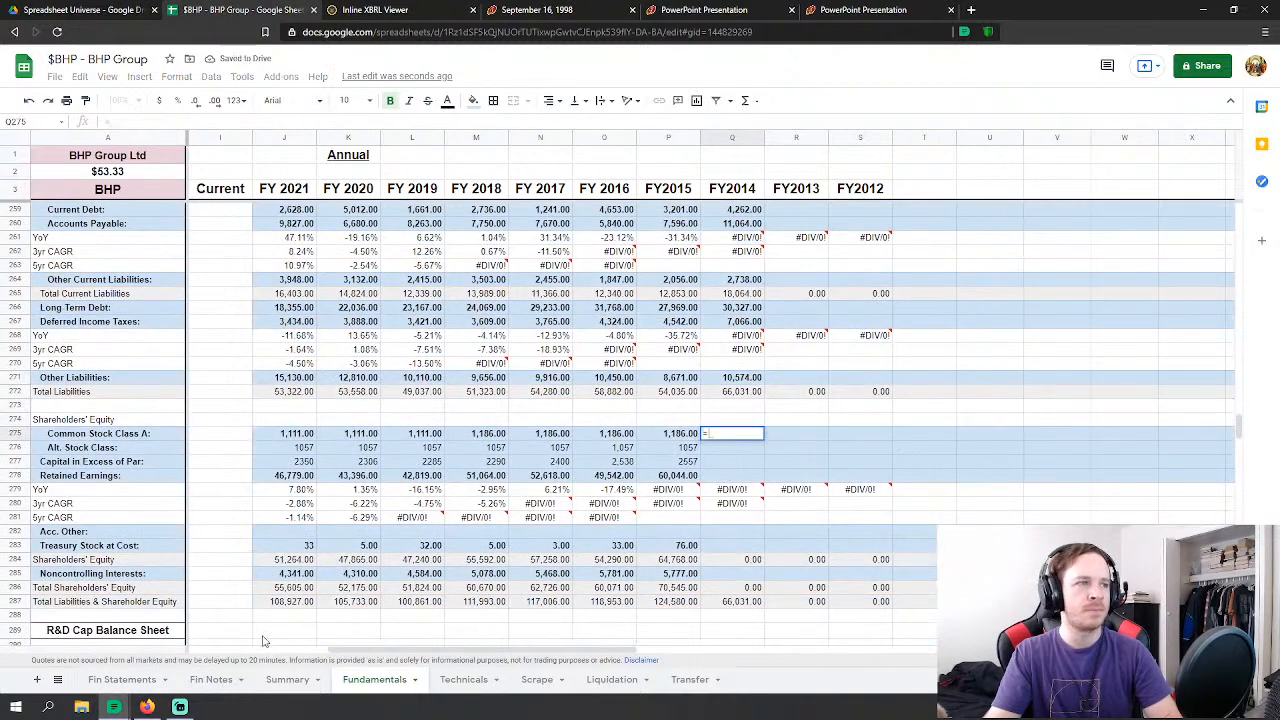
click(122, 680)
scroll(805, 450, down, 5)
click(804, 540)
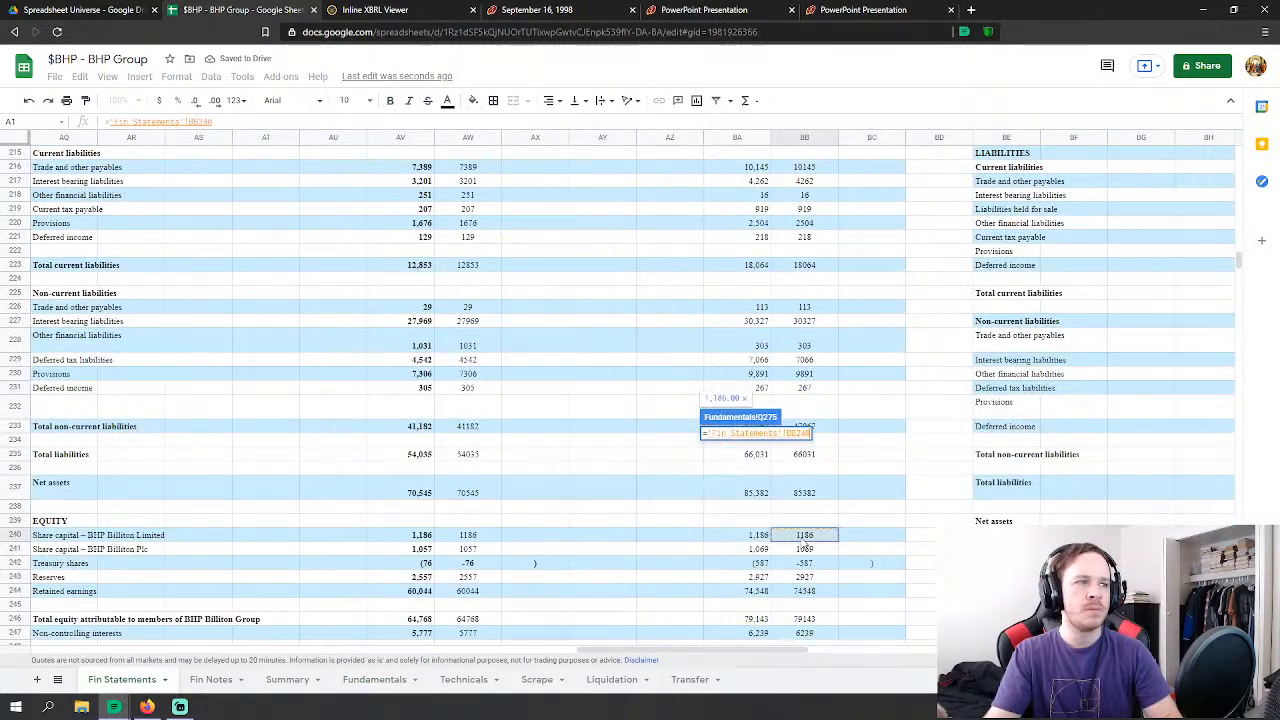
key(Return)
Step: Link FY2014 Alt. Stock Class to the BHP Billiton Plc share capital in Fin Statements cell BB241
click(740, 450)
text(='Fin Statements'!BB241)
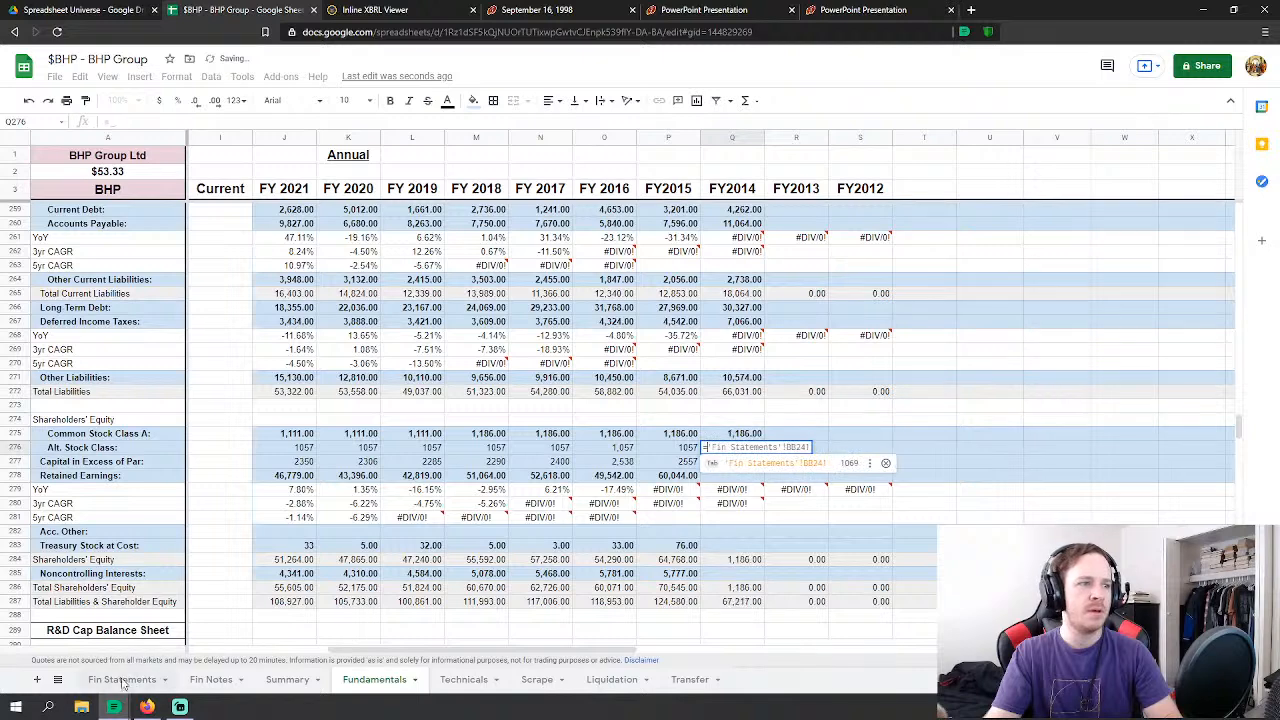
click(122, 680)
click(805, 549)
key(Return)
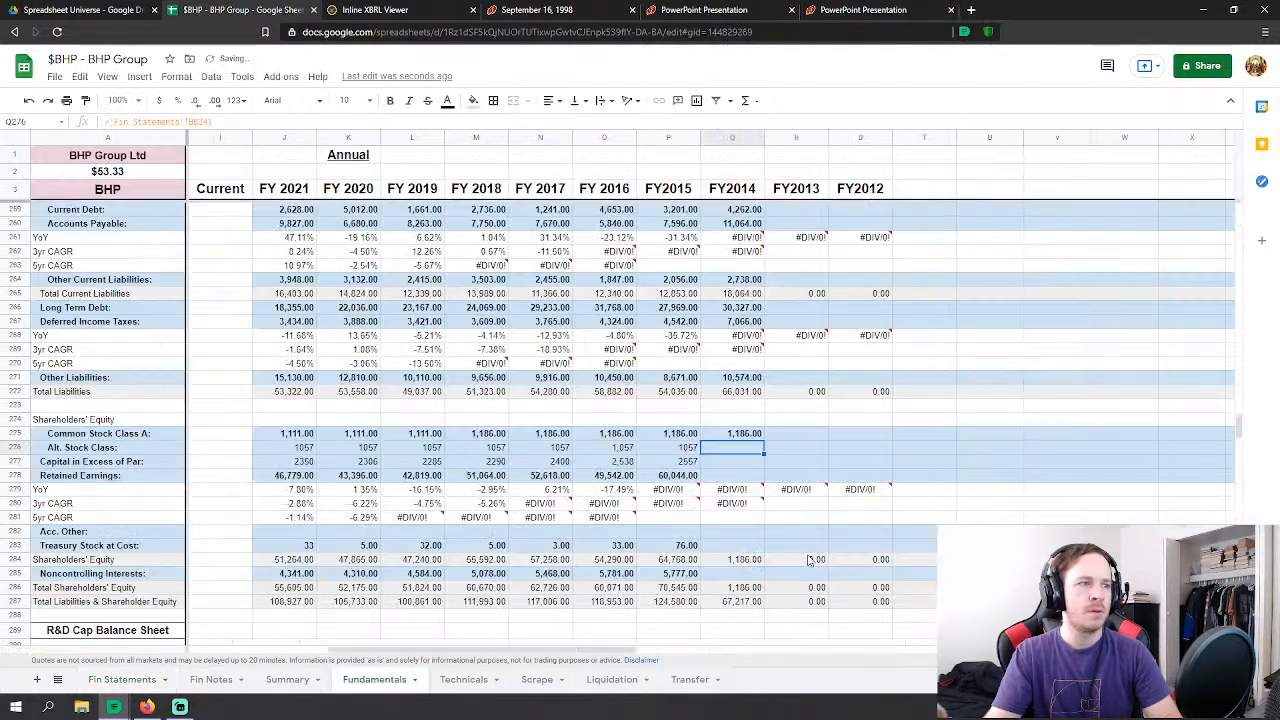
Step: Link FY2014 Capital in Excess of Par to the reserves in Fin Statements cell BB243
text(=)
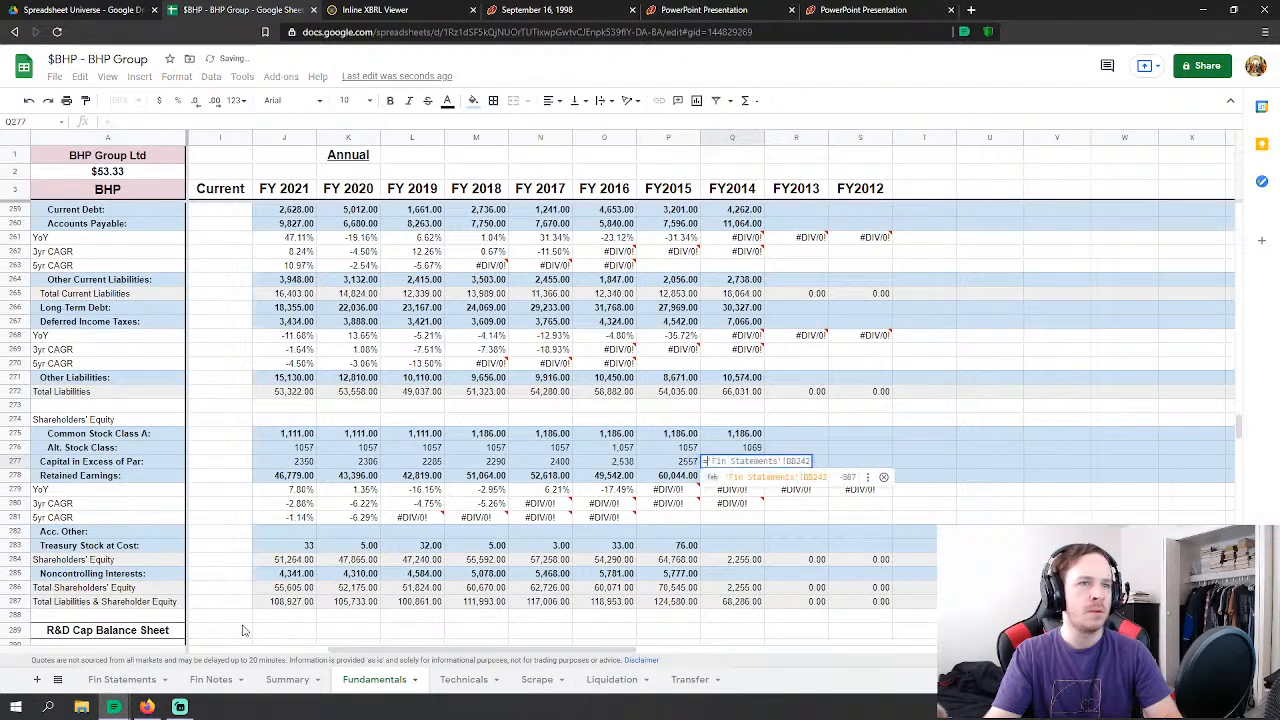
click(122, 680)
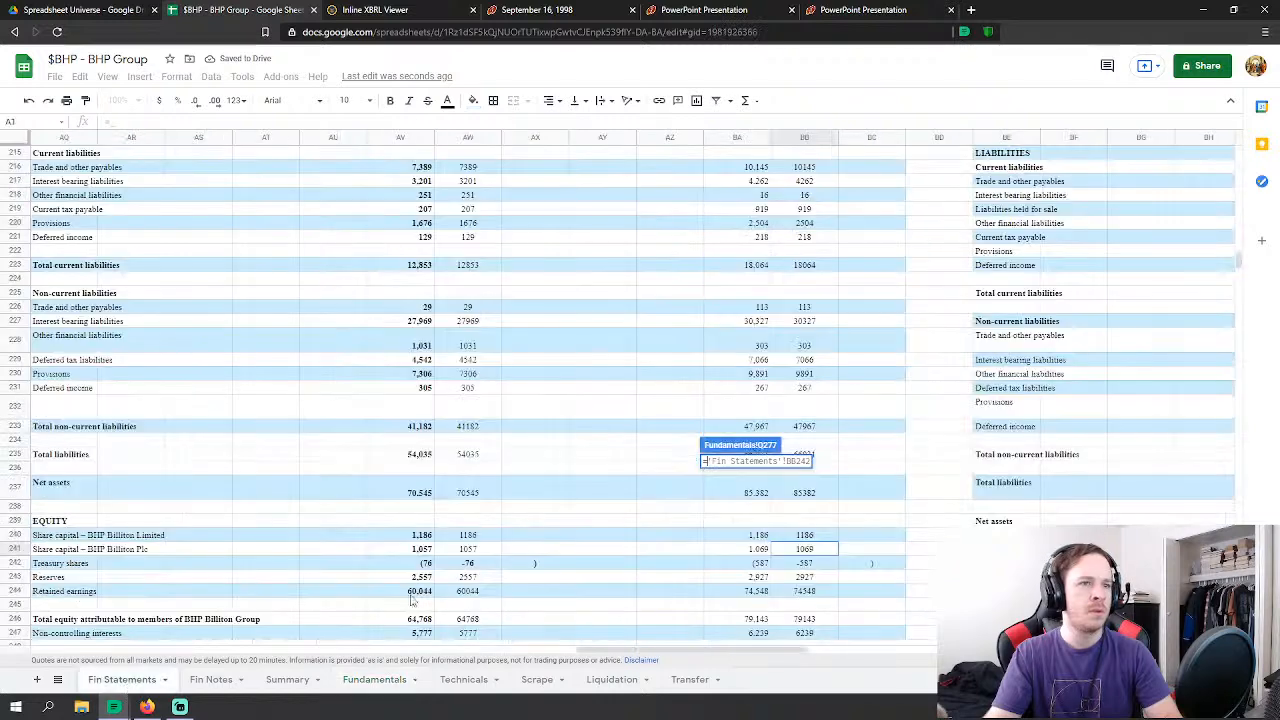
click(811, 577)
key(Return)
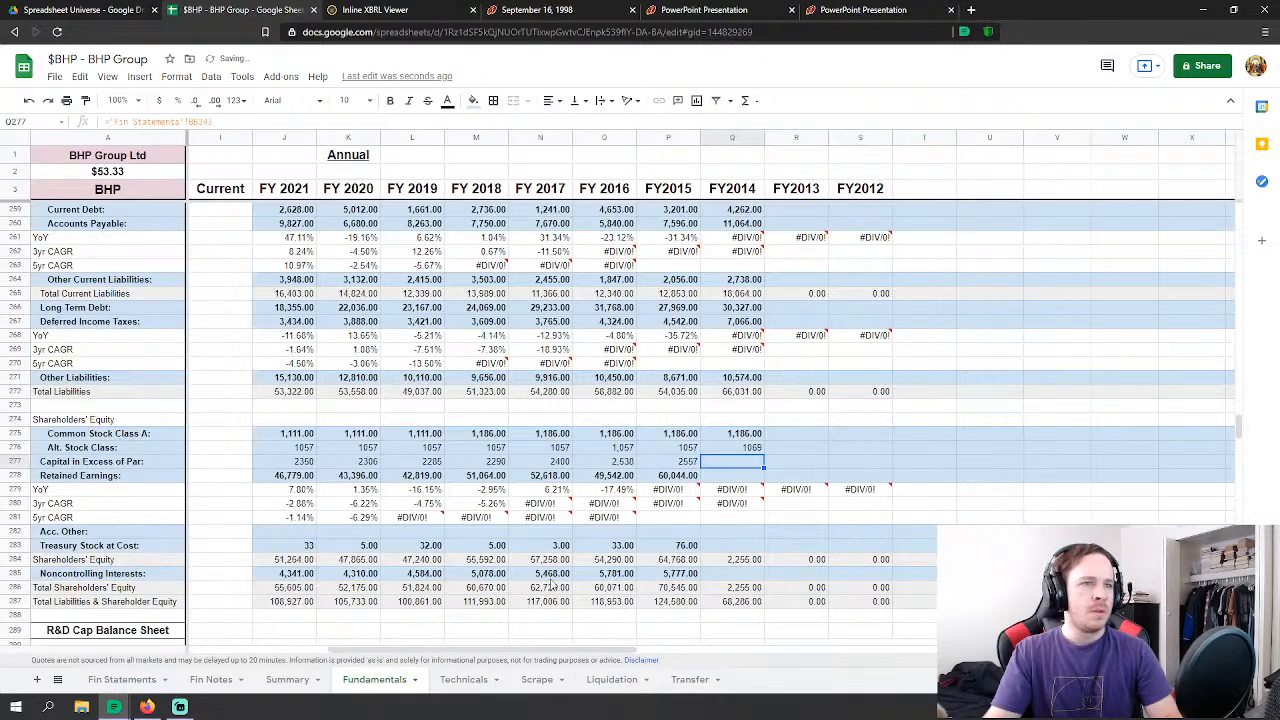
Step: Link FY2014 Retained Earnings to the retained earnings in Fin Statements cell BB244
key(Down)
text(=)
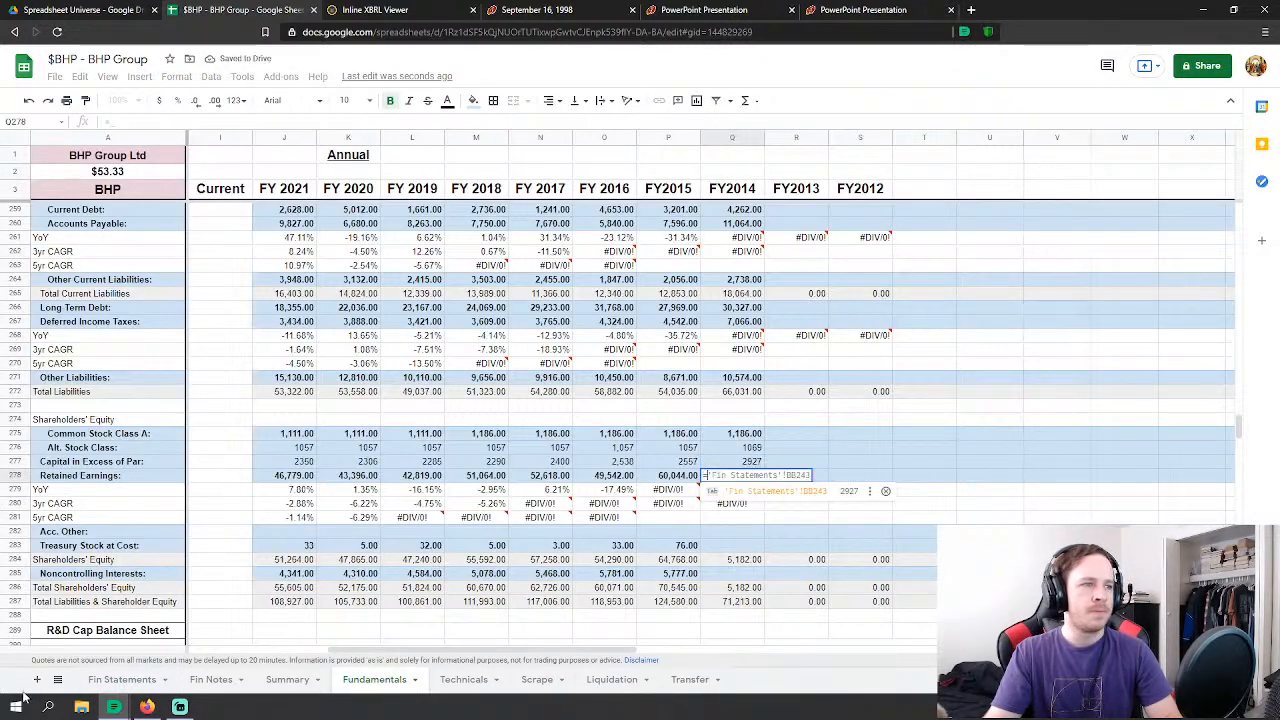
click(115, 682)
click(800, 591)
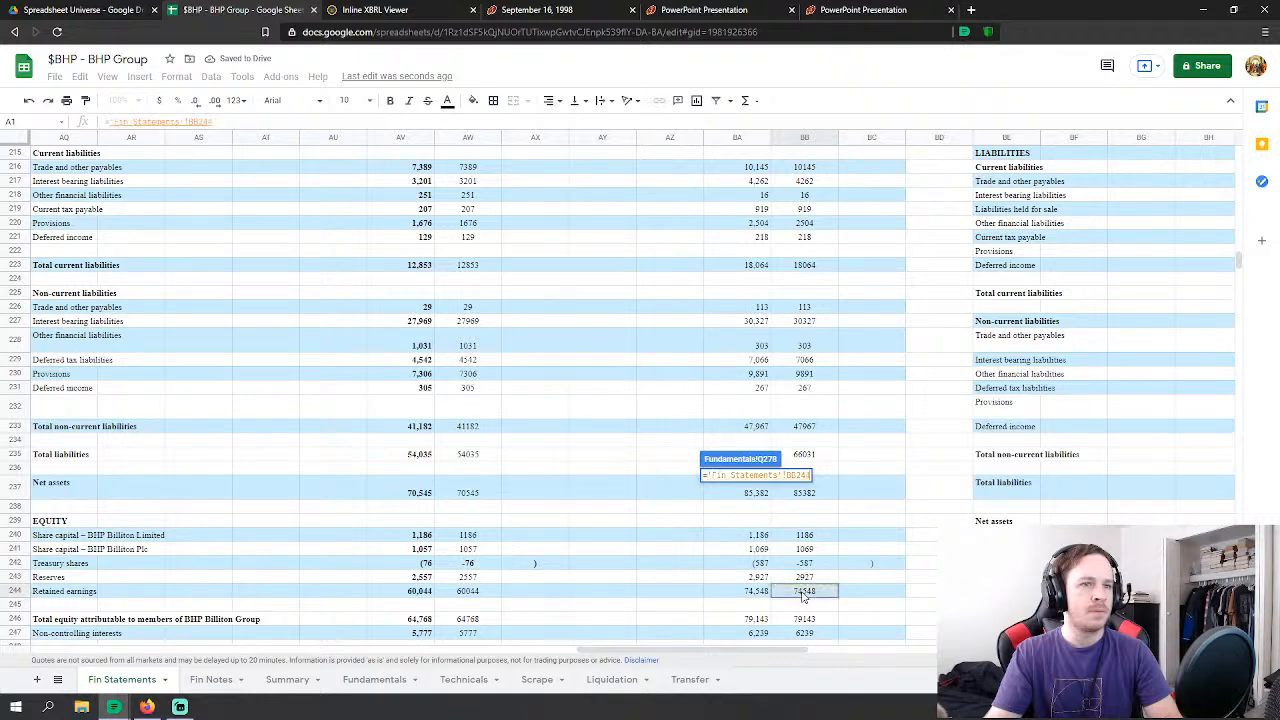
key(Return)
Step: Set FY2014 Treasury Stock at Cost to the negated treasury shares value from Fin Statements cell BB242
key(Down)
key(Down)
key(Down)
key(Down)
key(Down)
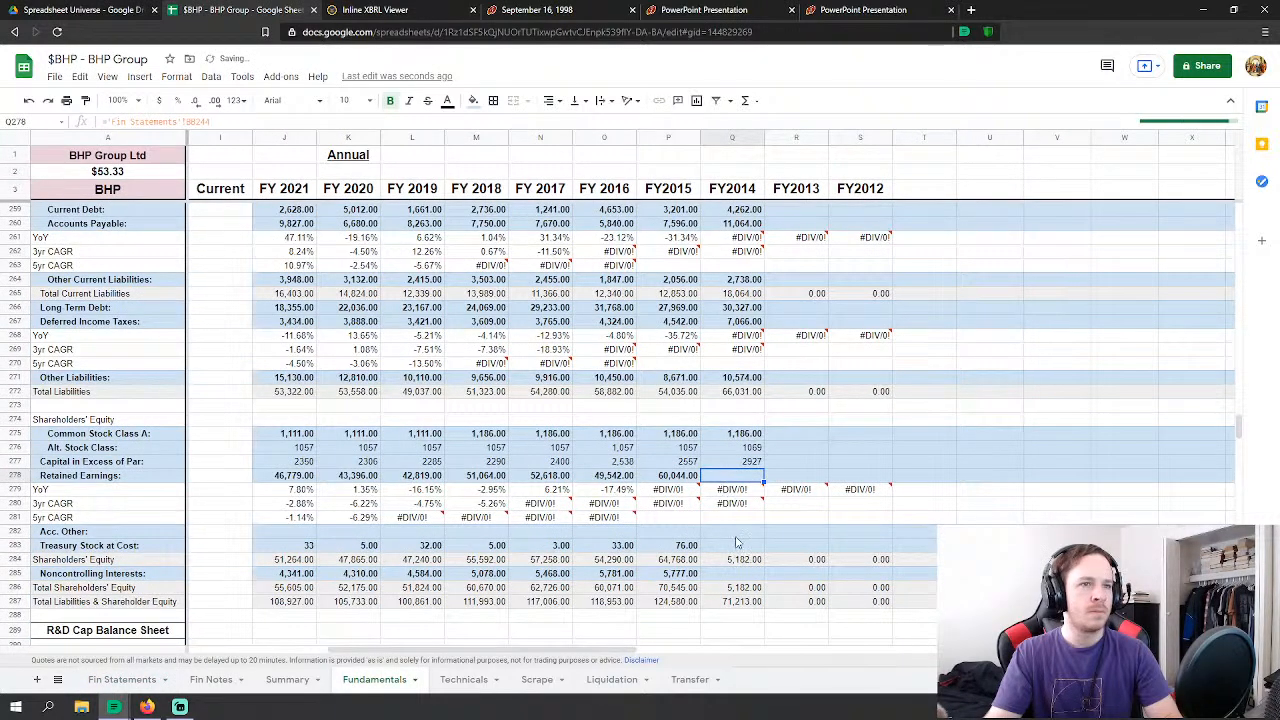
text(=)
click(118, 680)
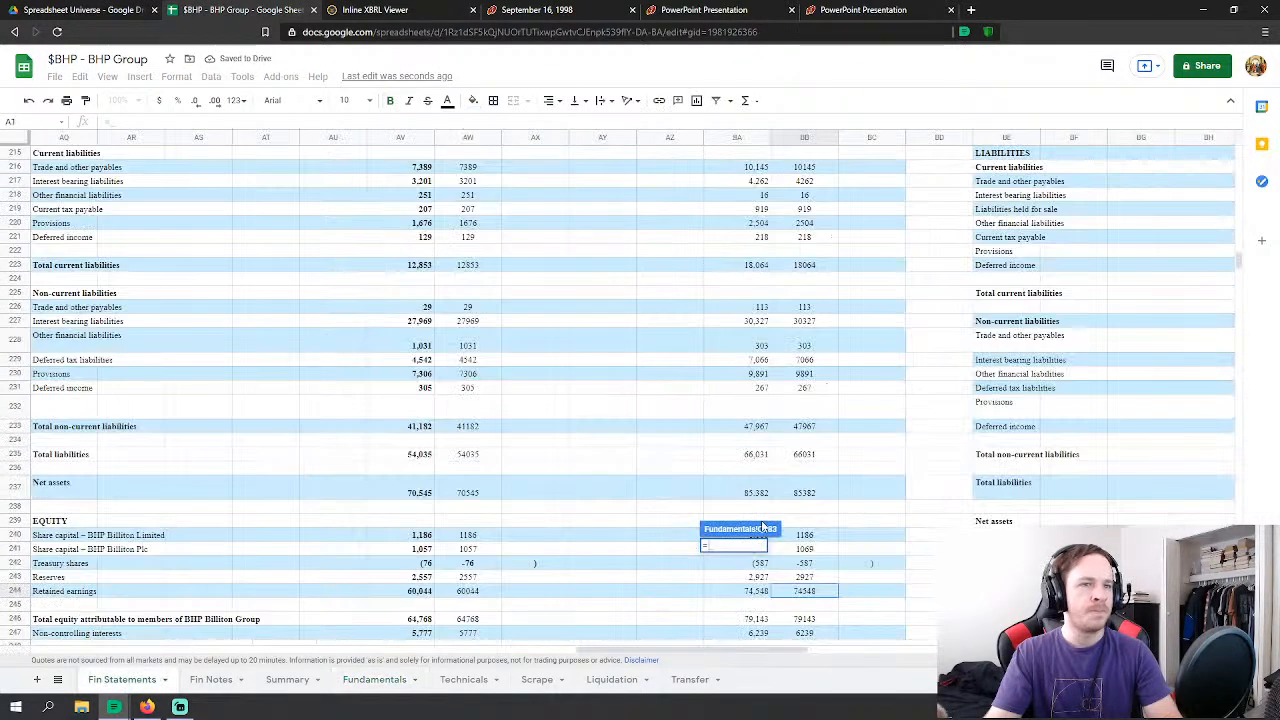
click(815, 565)
key(Return)
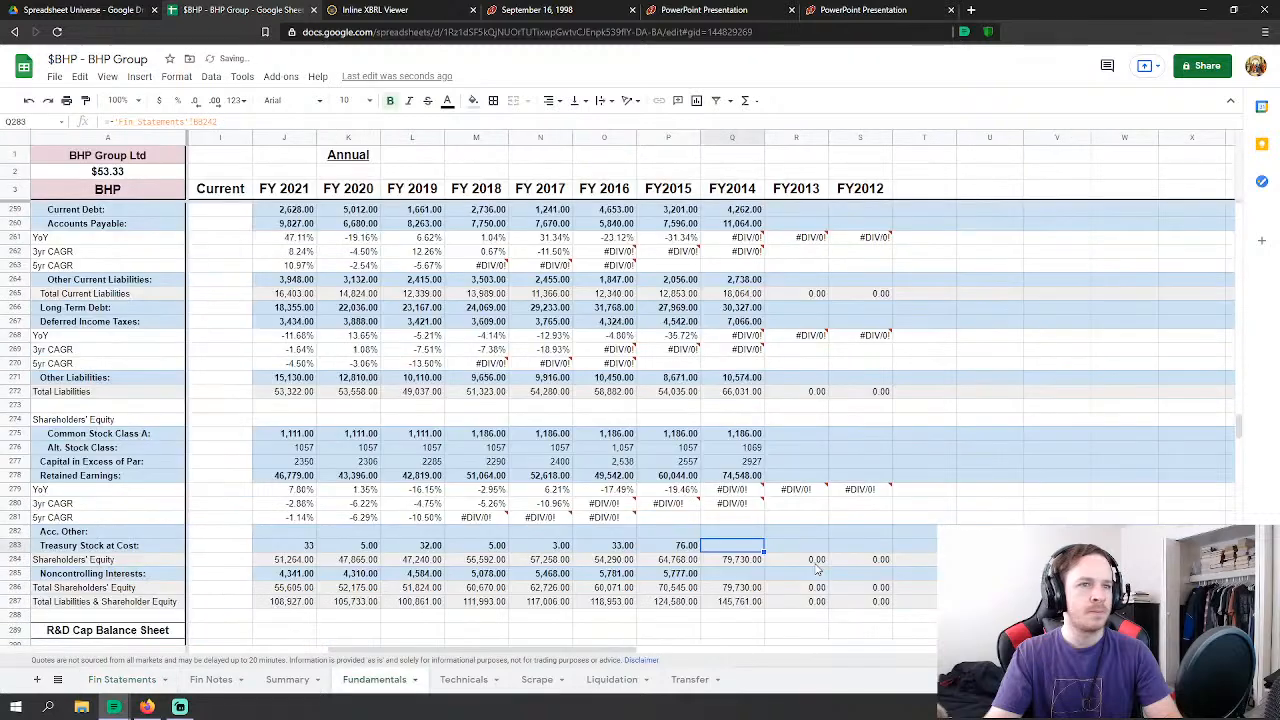
Step: Link FY2014 Noncontrolling Interests to the non-controlling interests in Fin Statements cell BB247
key(Down)
text(=)
click(118, 680)
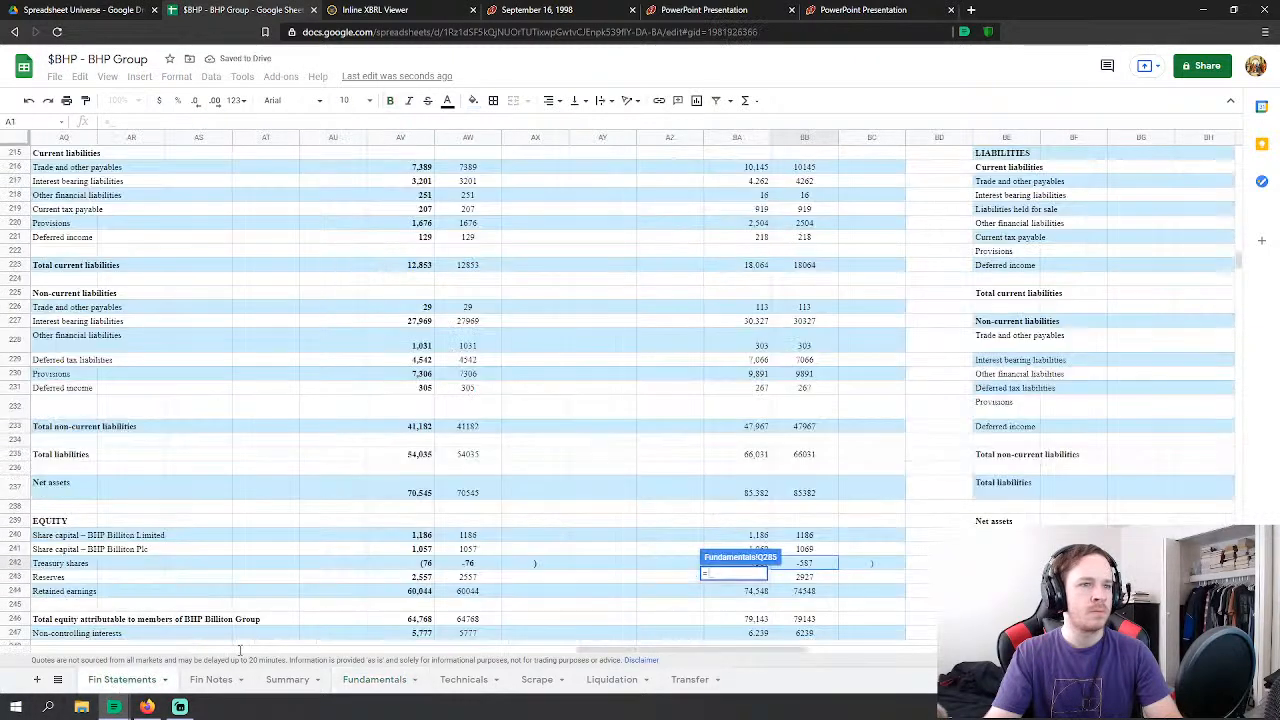
scroll(690, 492, down, 1)
click(810, 563)
key(Return)
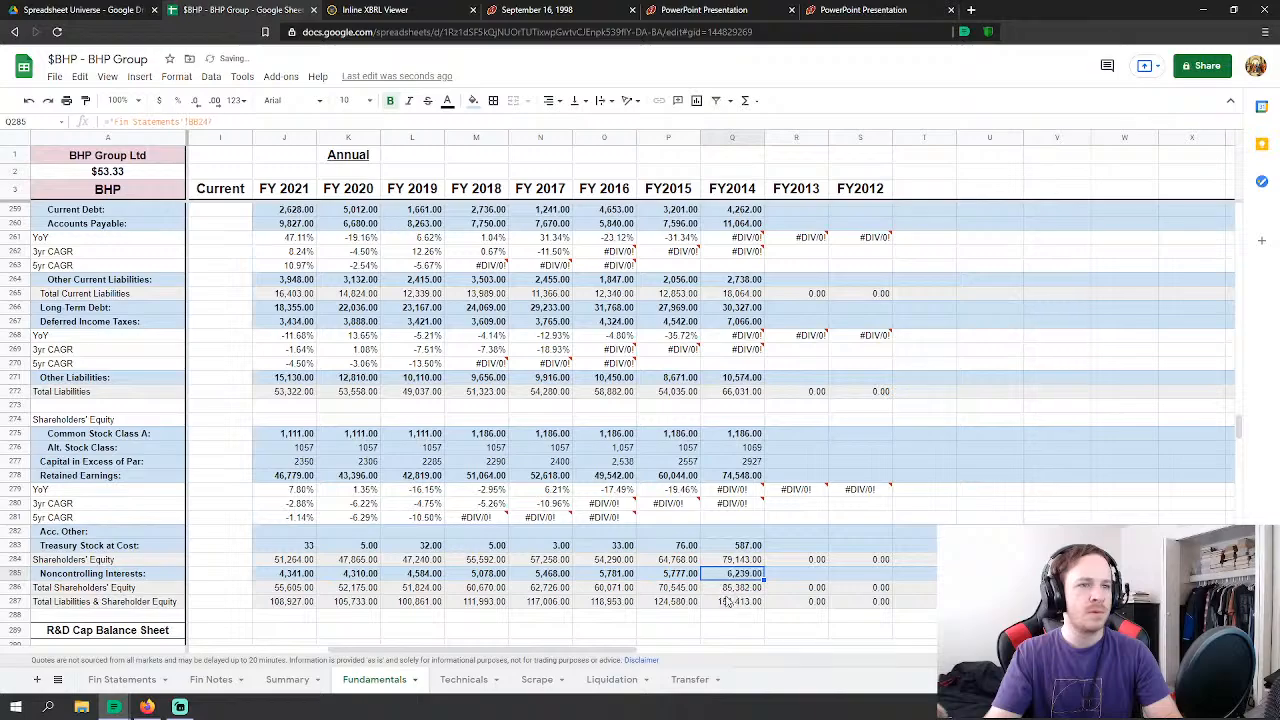
Step: Set FY2013 Revenues to group production, third party products and other income combined, Fin Statements cells BK7, BK8 and BK11
scroll(806, 530, up, 3)
scroll(806, 512, up, 2)
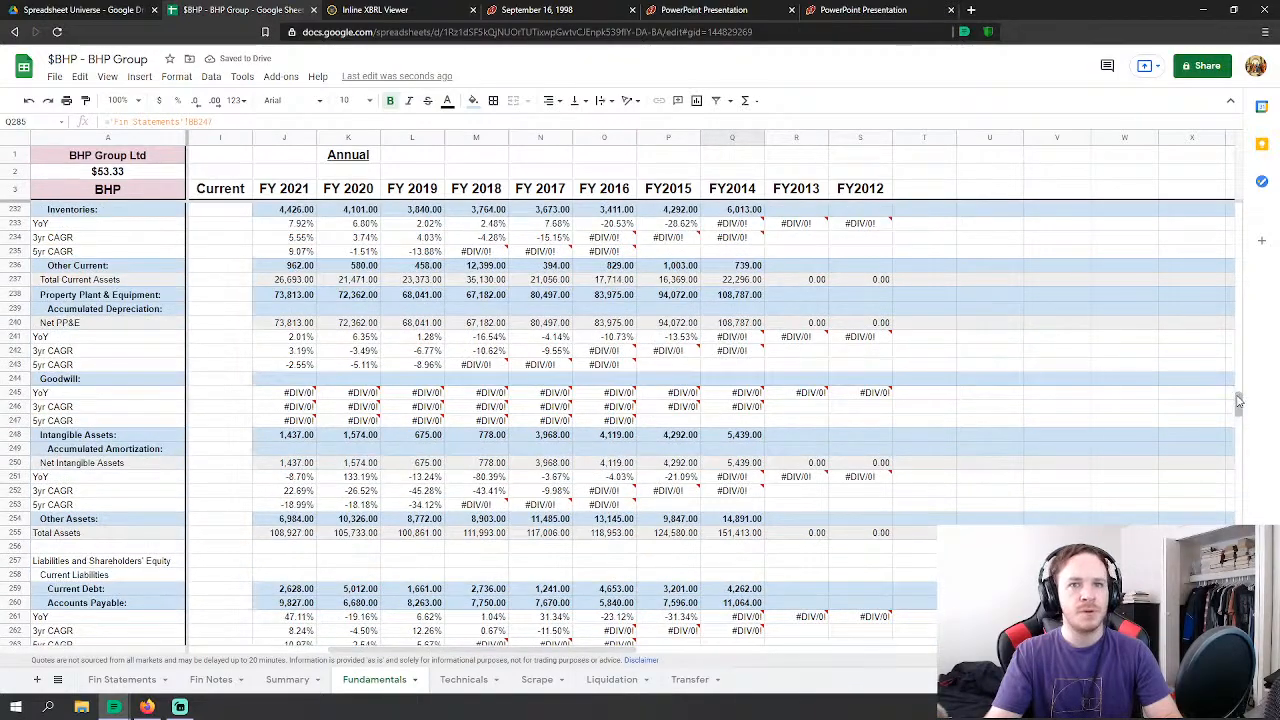
drag(1238, 398, 1229, 228)
scroll(887, 317, down, 1)
click(779, 285)
scroll(779, 285, down, 1)
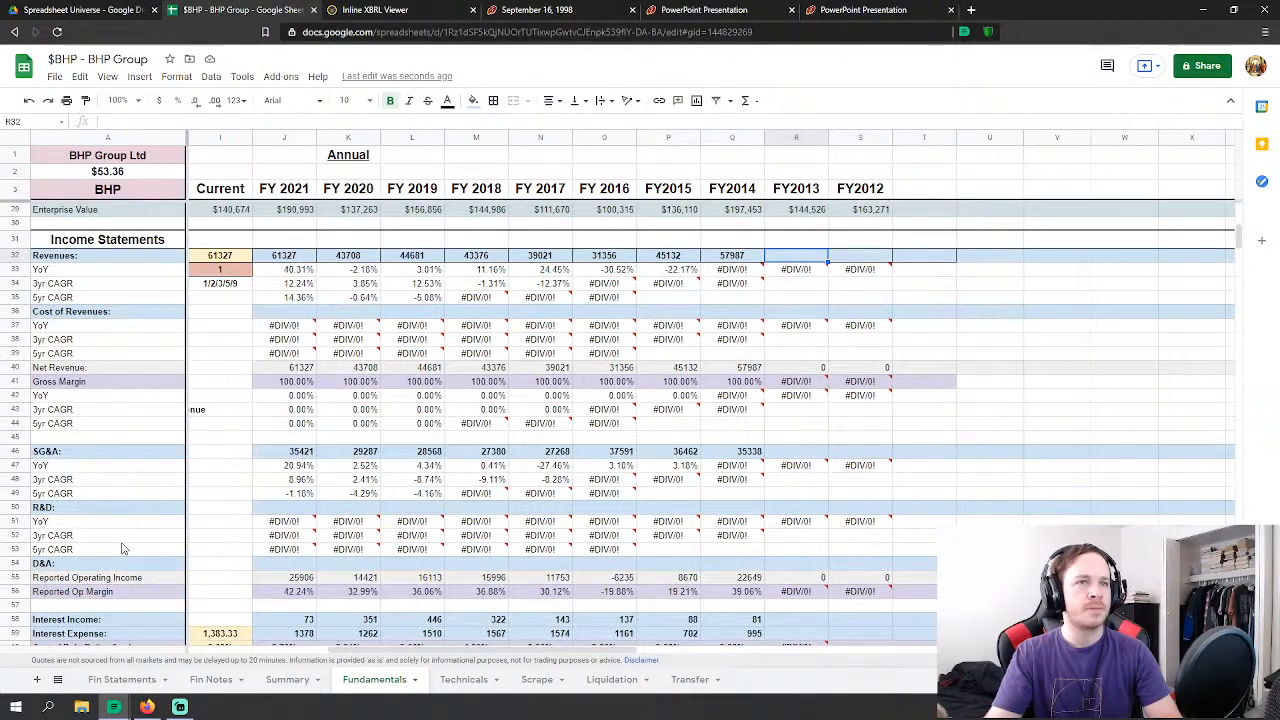
text(=)
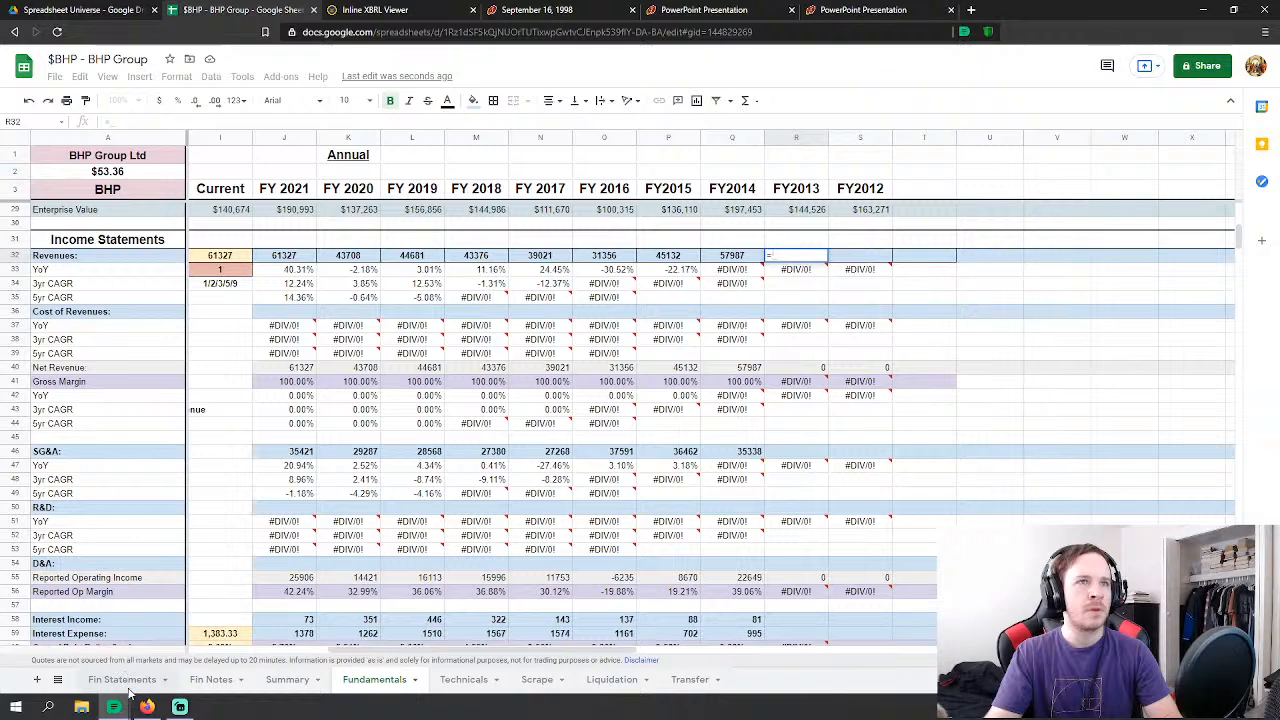
click(124, 681)
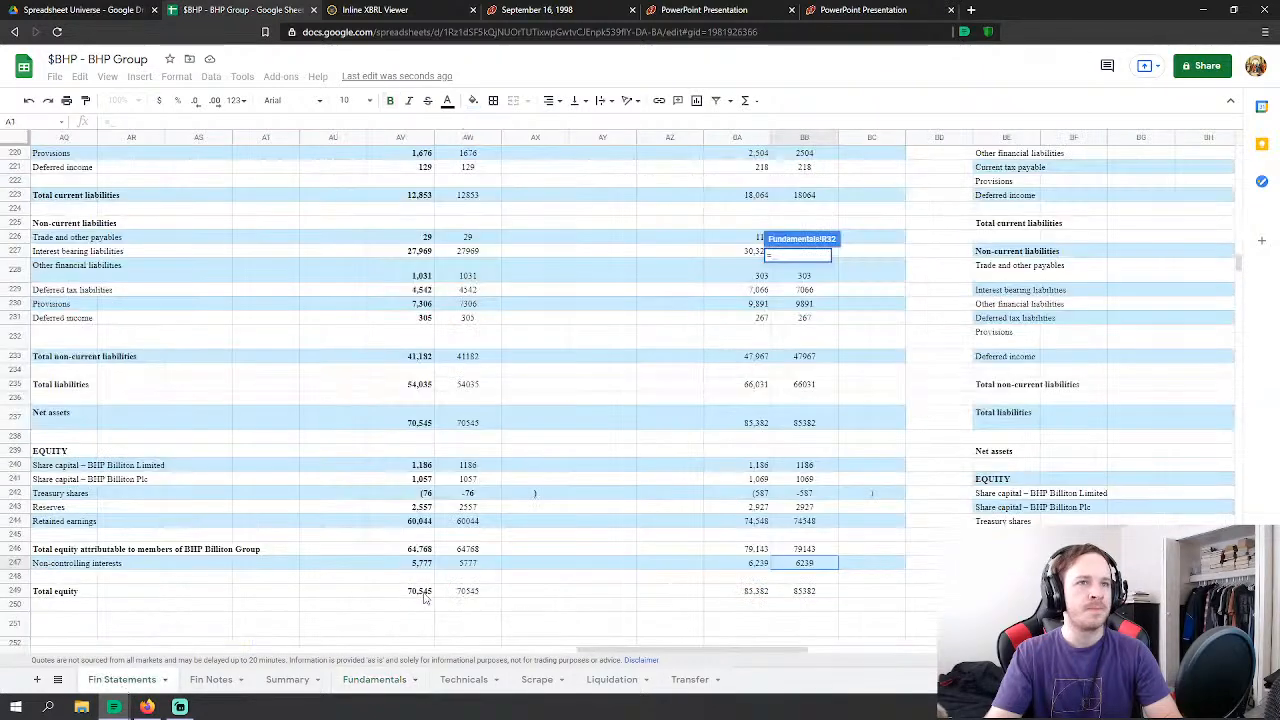
drag(600, 649, 830, 648)
scroll(565, 531, up, 7)
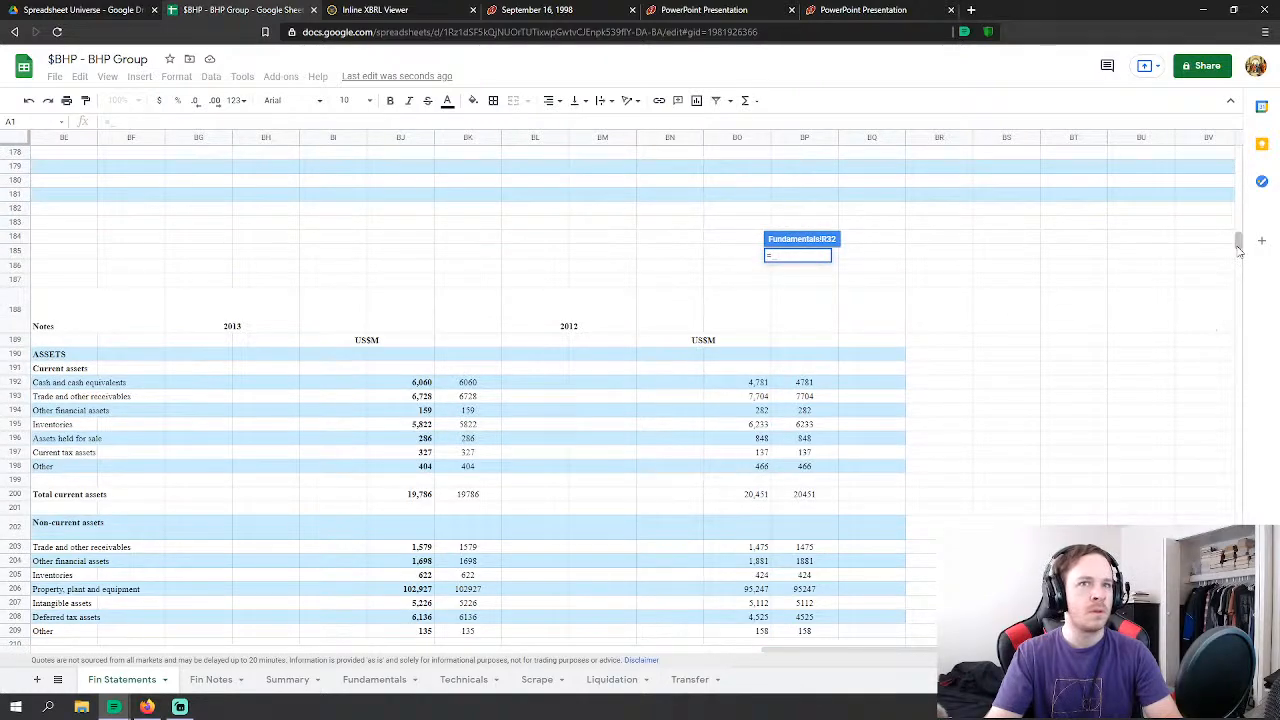
drag(1239, 246, 1225, 150)
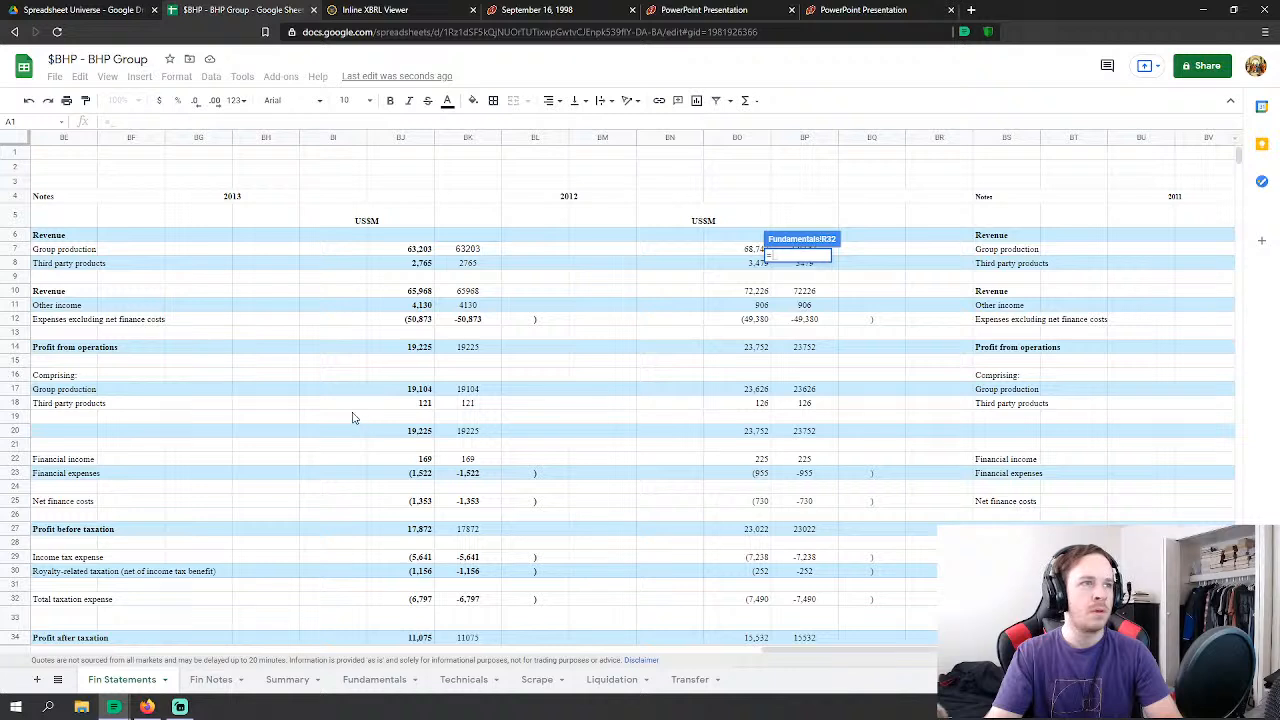
click(480, 255)
text(+)
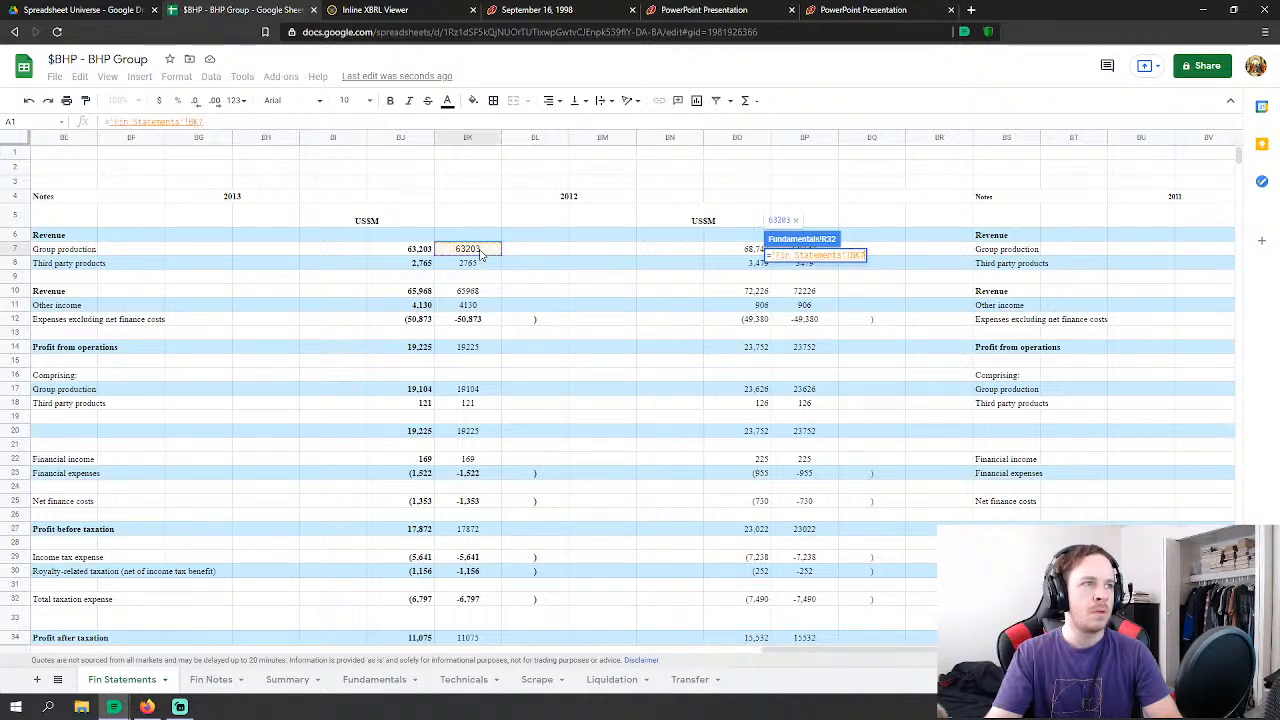
click(474, 264)
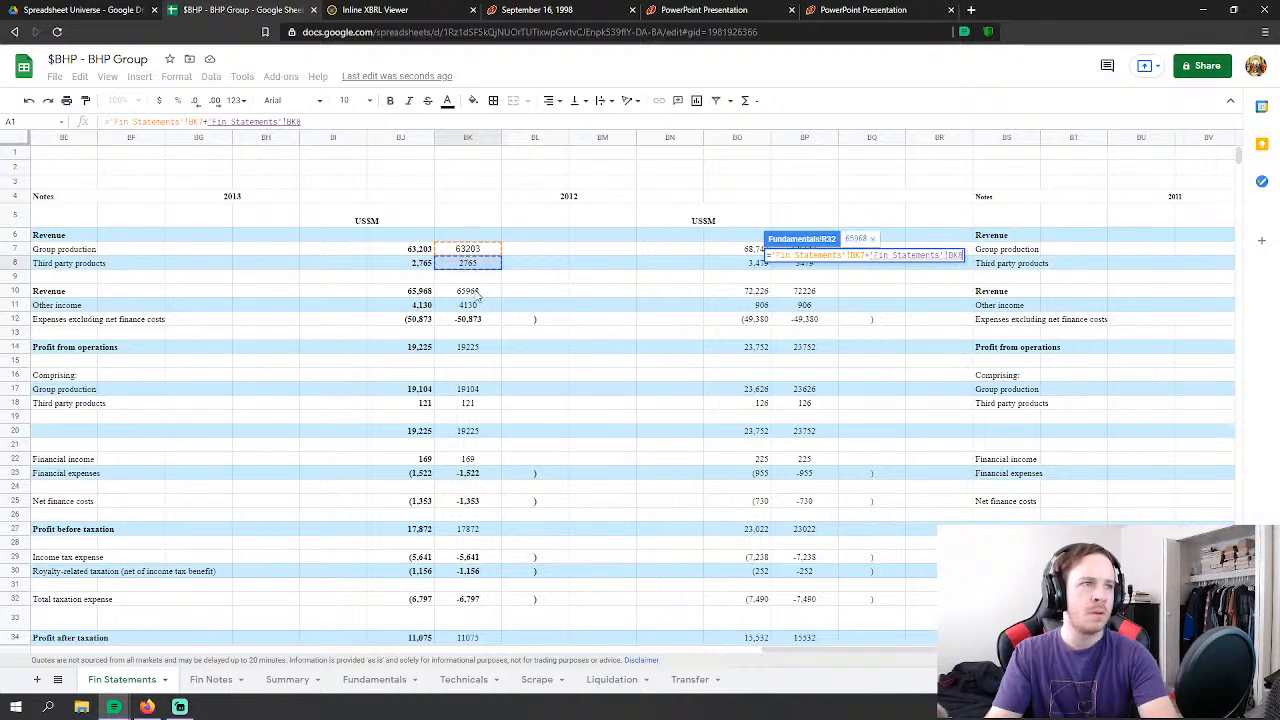
text(+)
click(474, 306)
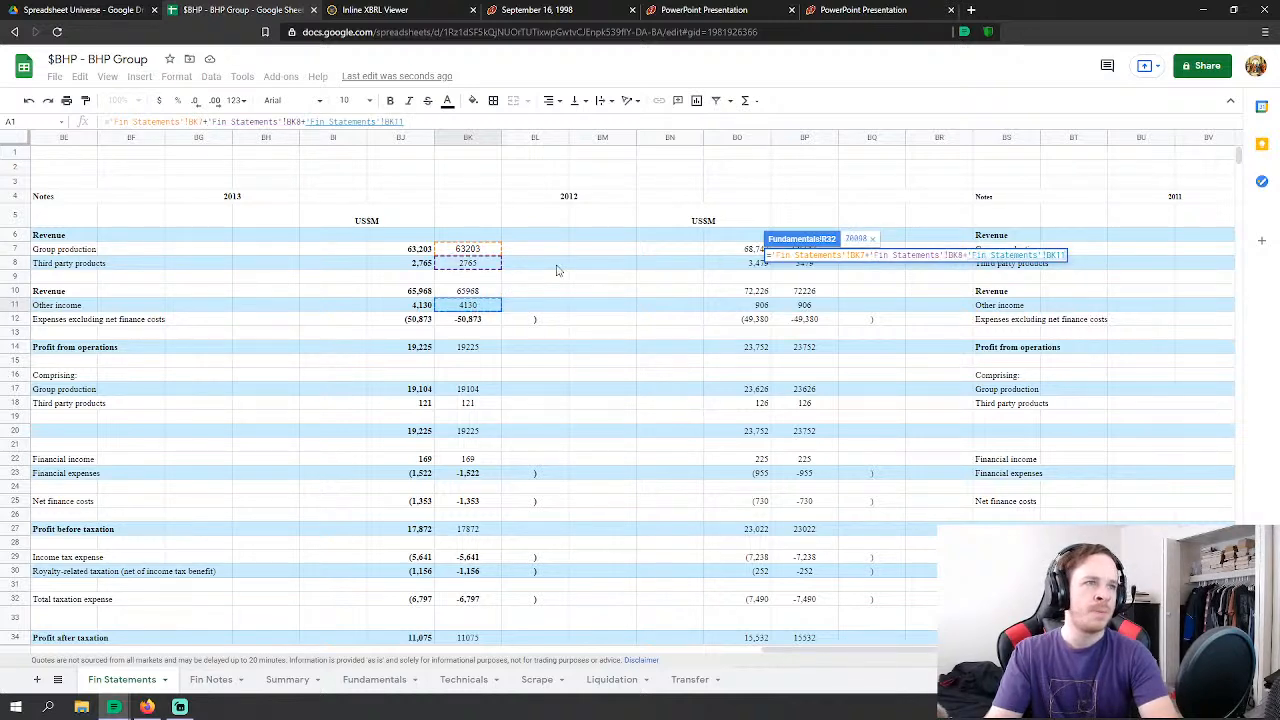
key(Return)
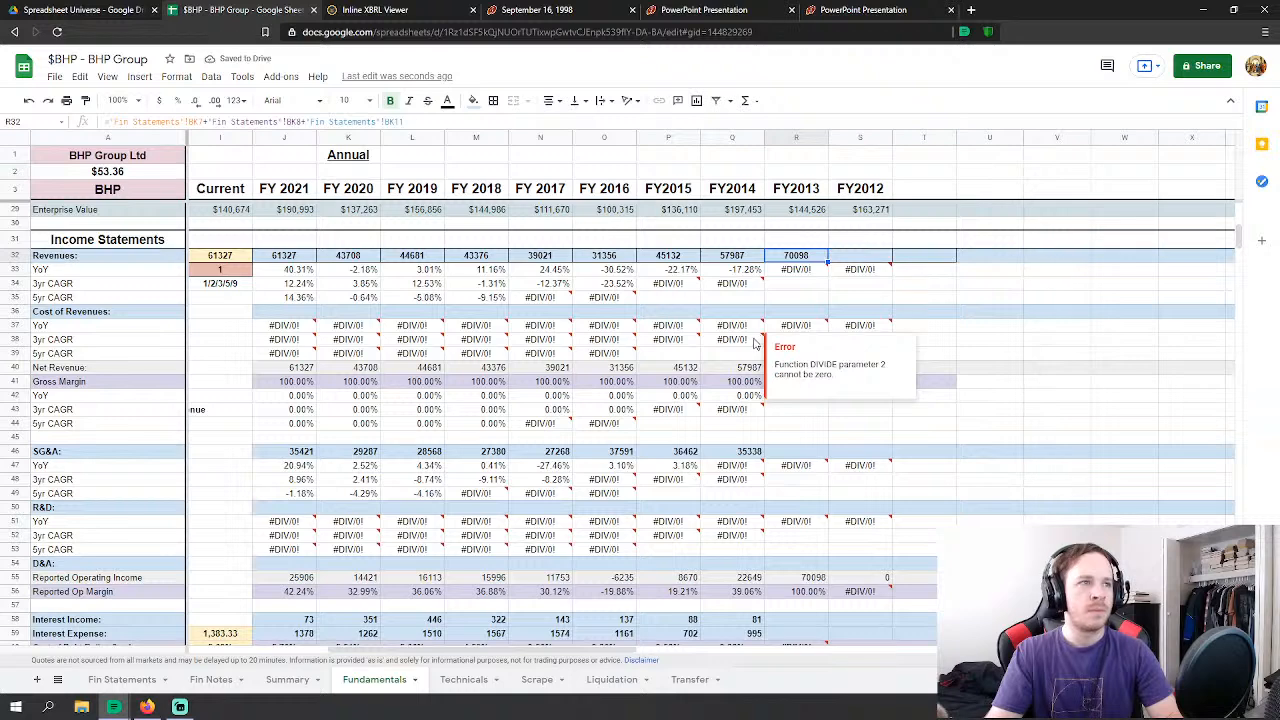
Step: Set FY2013 SG&A to the negated expenses excluding net finance costs from Fin Statements cell BK12
drag(996, 283, 1030, 284)
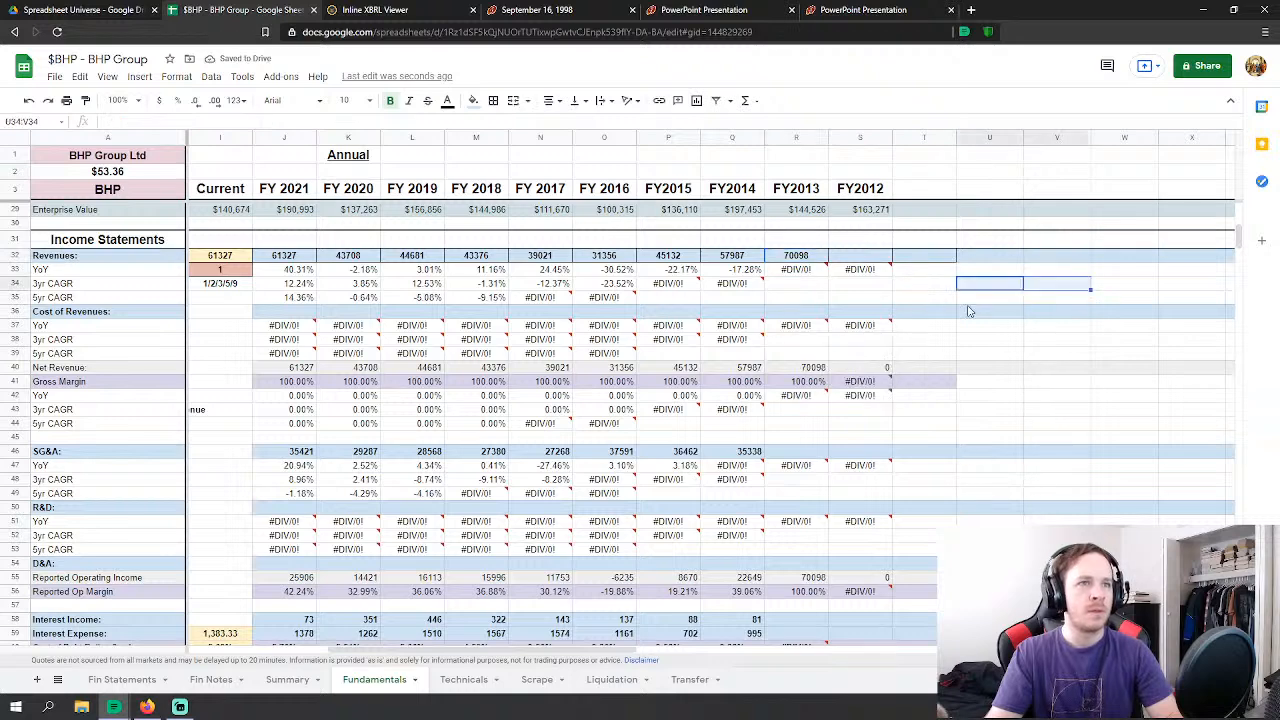
click(800, 449)
text(=)
click(124, 680)
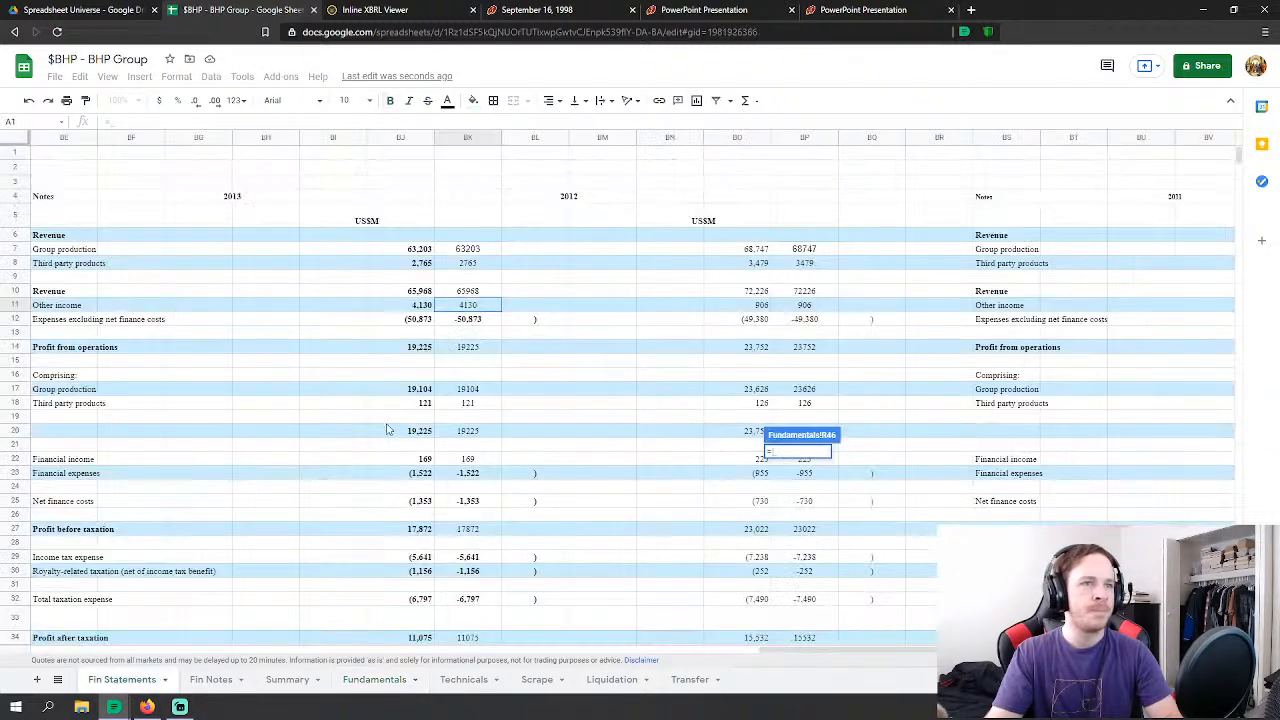
click(490, 322)
key(Return)
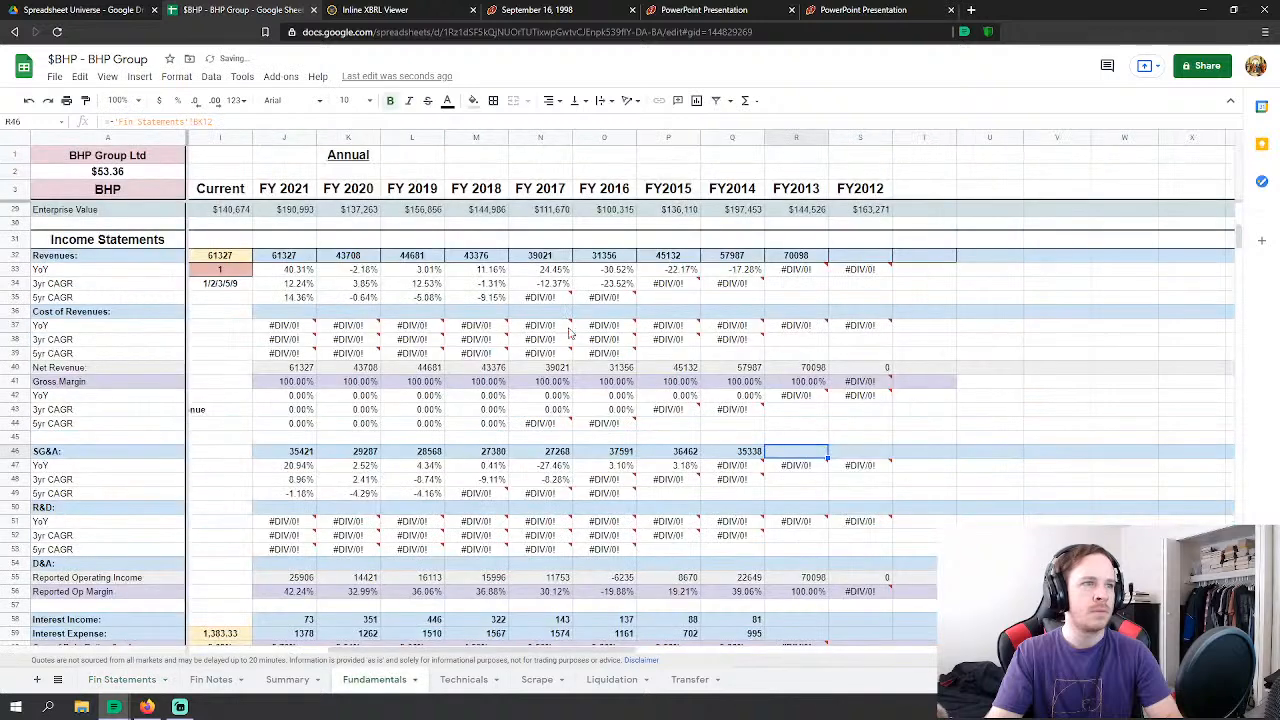
Step: Link FY2013 Interest Income to the financial income in Fin Statements cell BK22
scroll(800, 450, down, 10)
click(800, 517)
text(=)
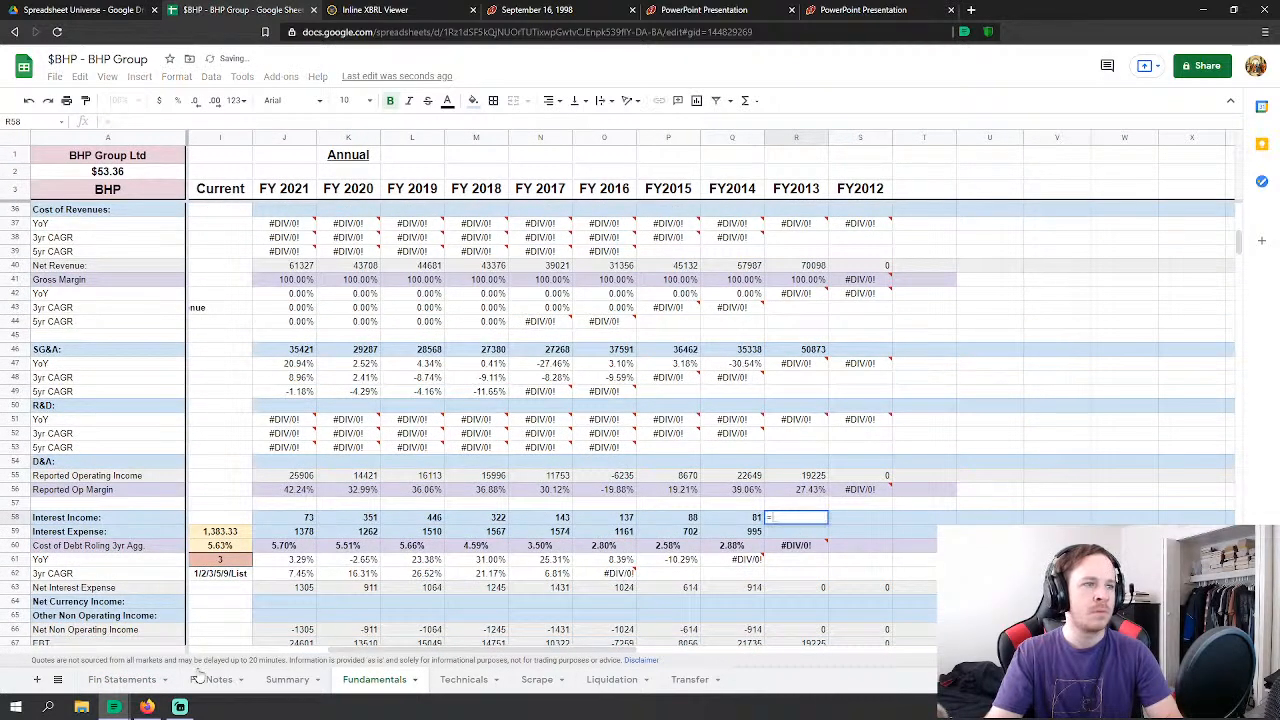
click(124, 680)
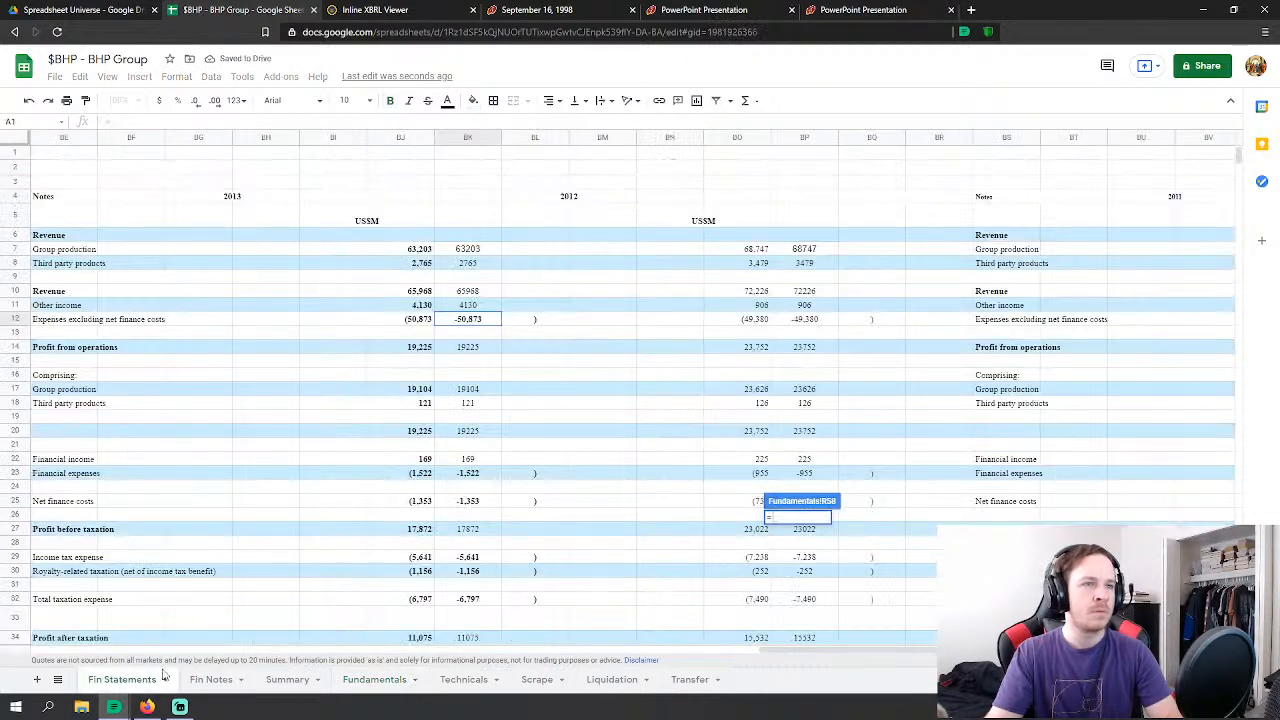
click(480, 462)
key(Return)
Step: Set FY2013 Interest Expense to the negated financial expenses from Fin Statements cell BK23
click(810, 531)
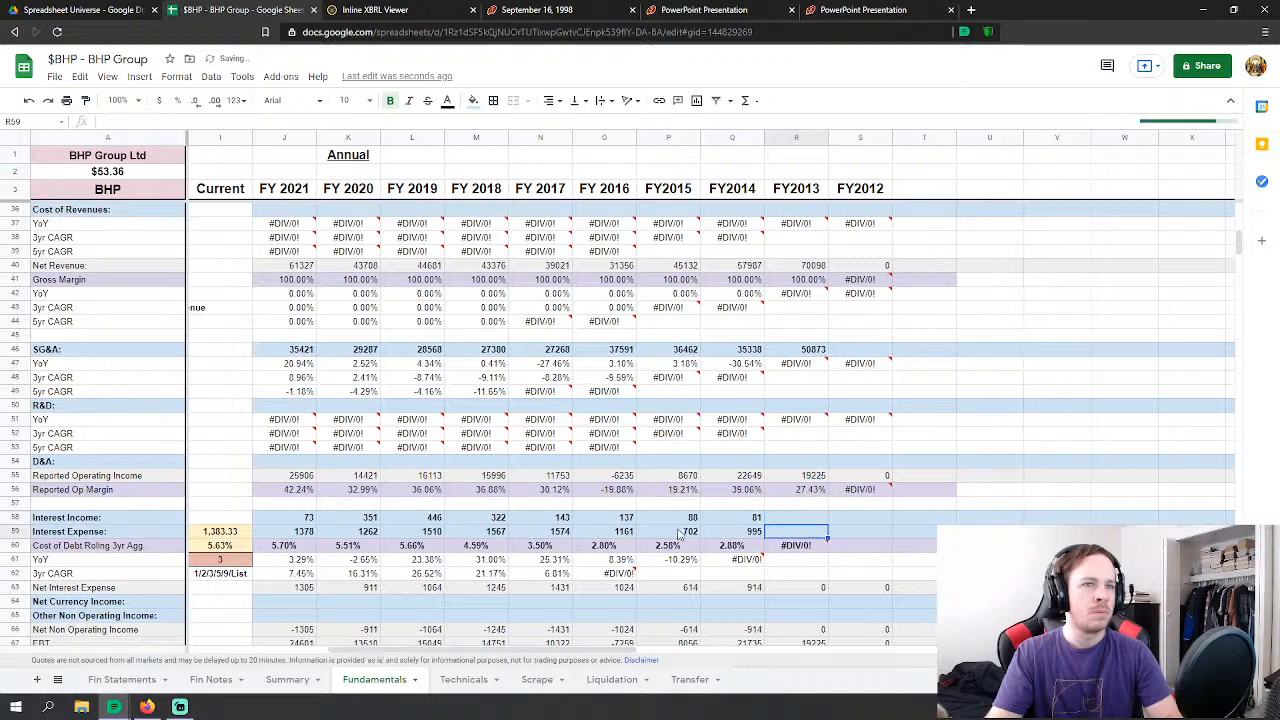
text(=-)
click(122, 680)
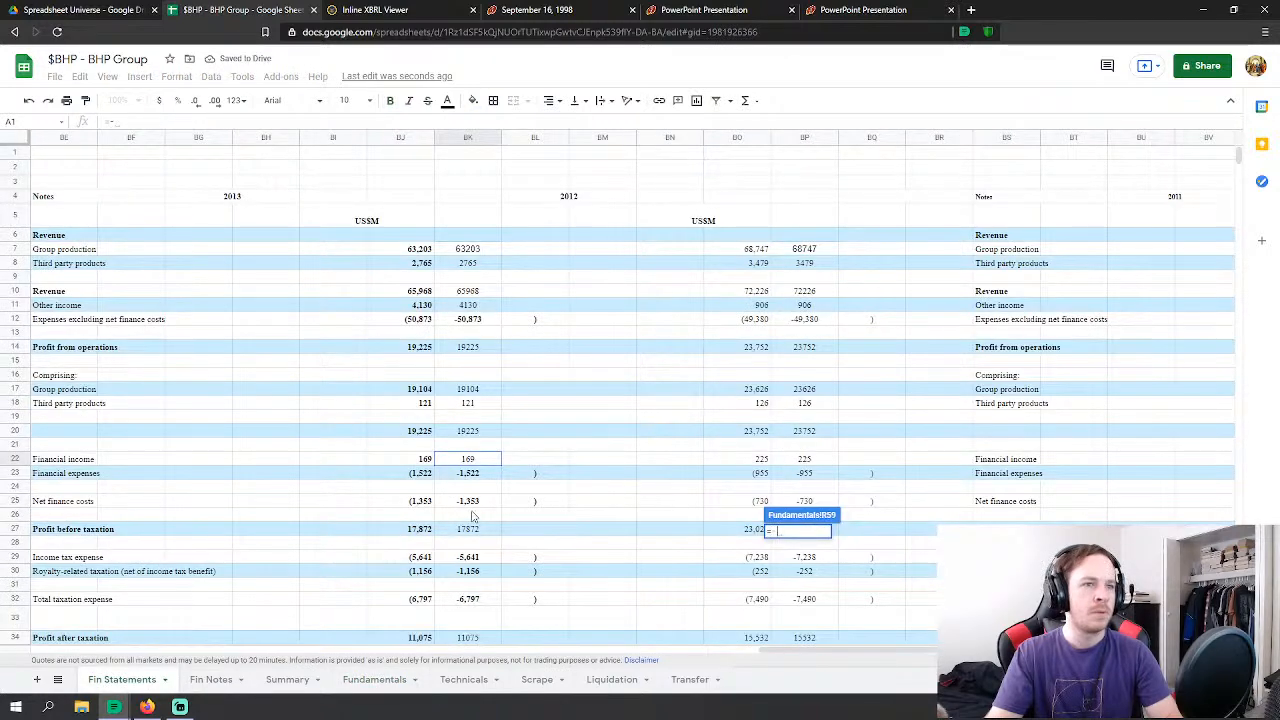
click(476, 474)
key(Return)
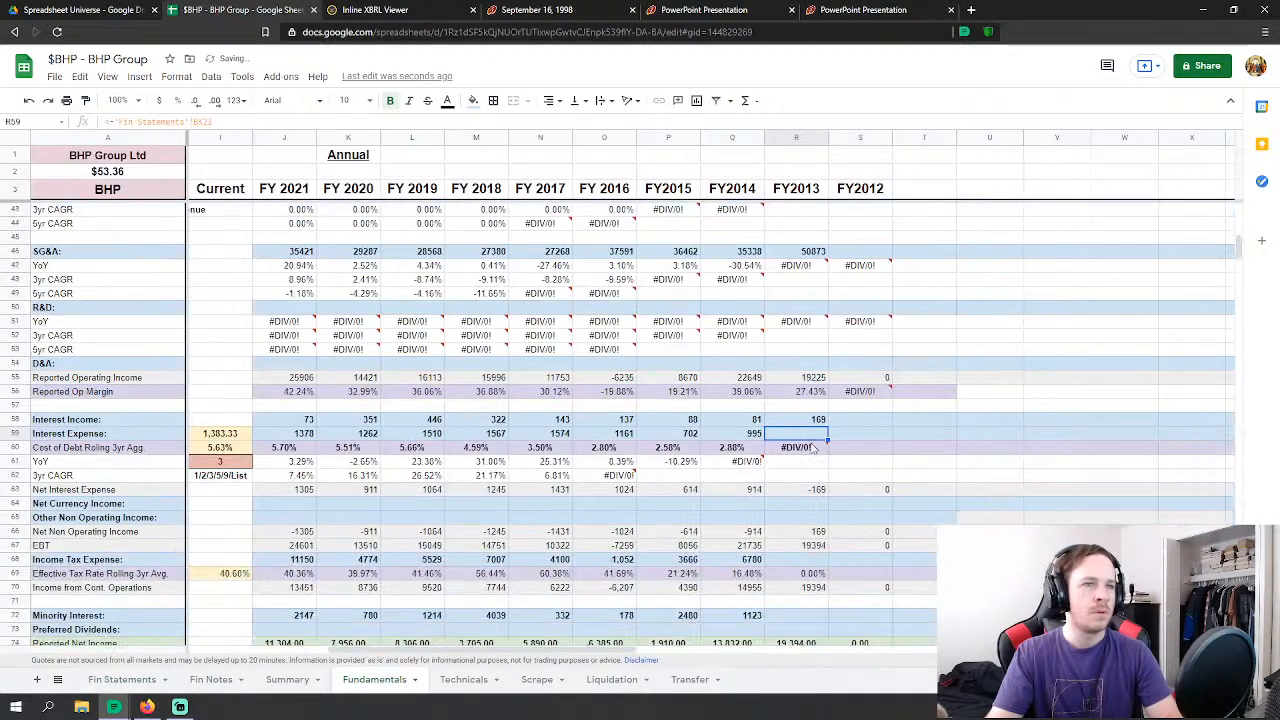
Step: Set FY2013 Income Tax Expense to the negated total taxation expense from Fin Statements cell BK32
text(=)
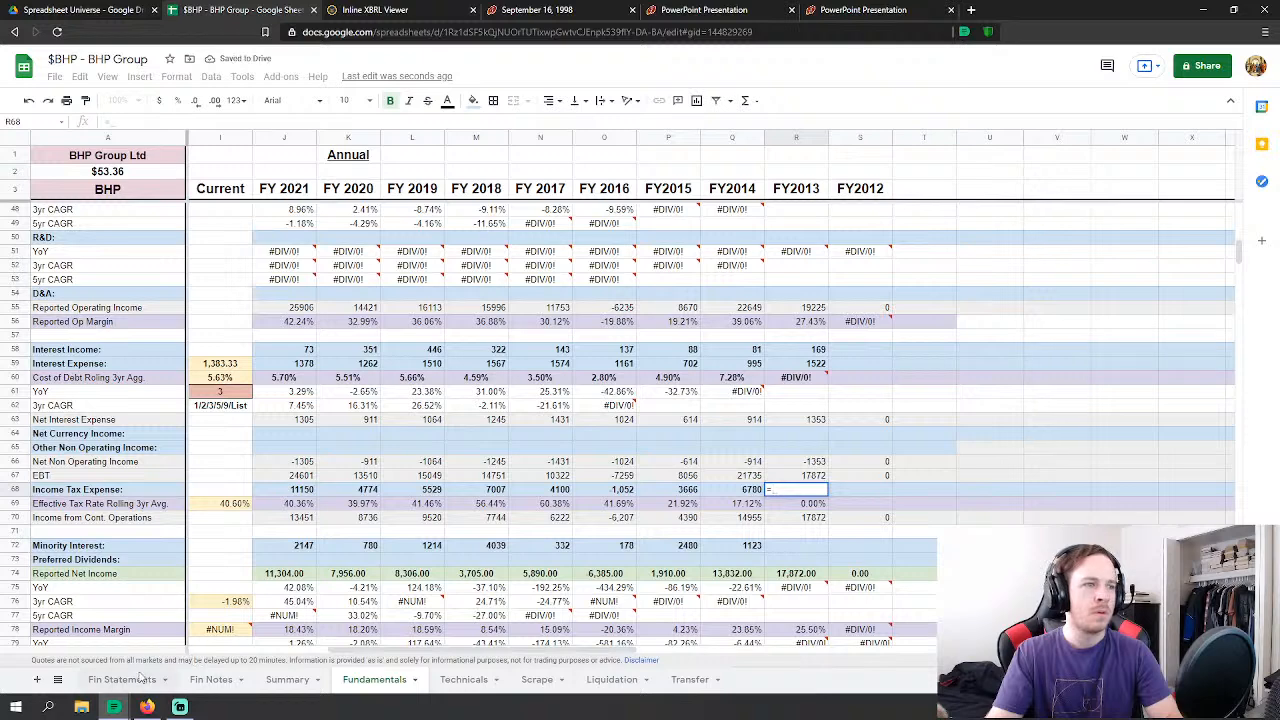
click(122, 680)
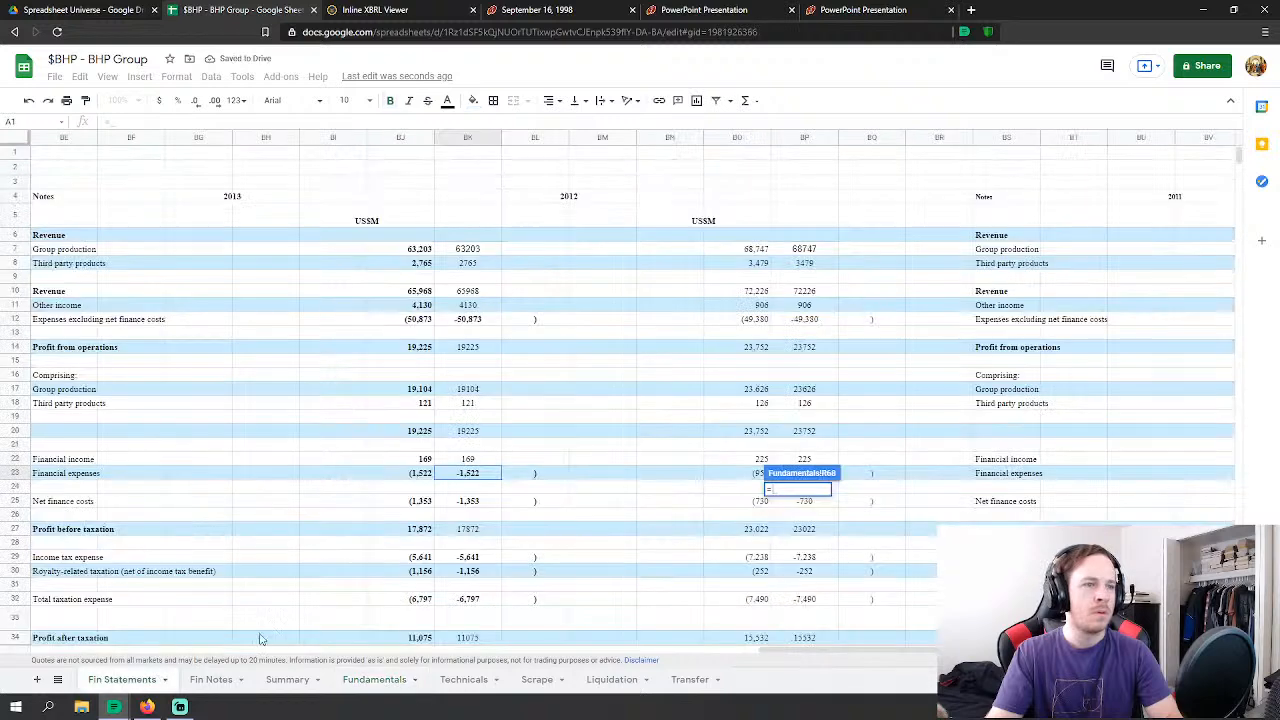
click(470, 599)
scroll(645, 544, down, 2)
key(Return)
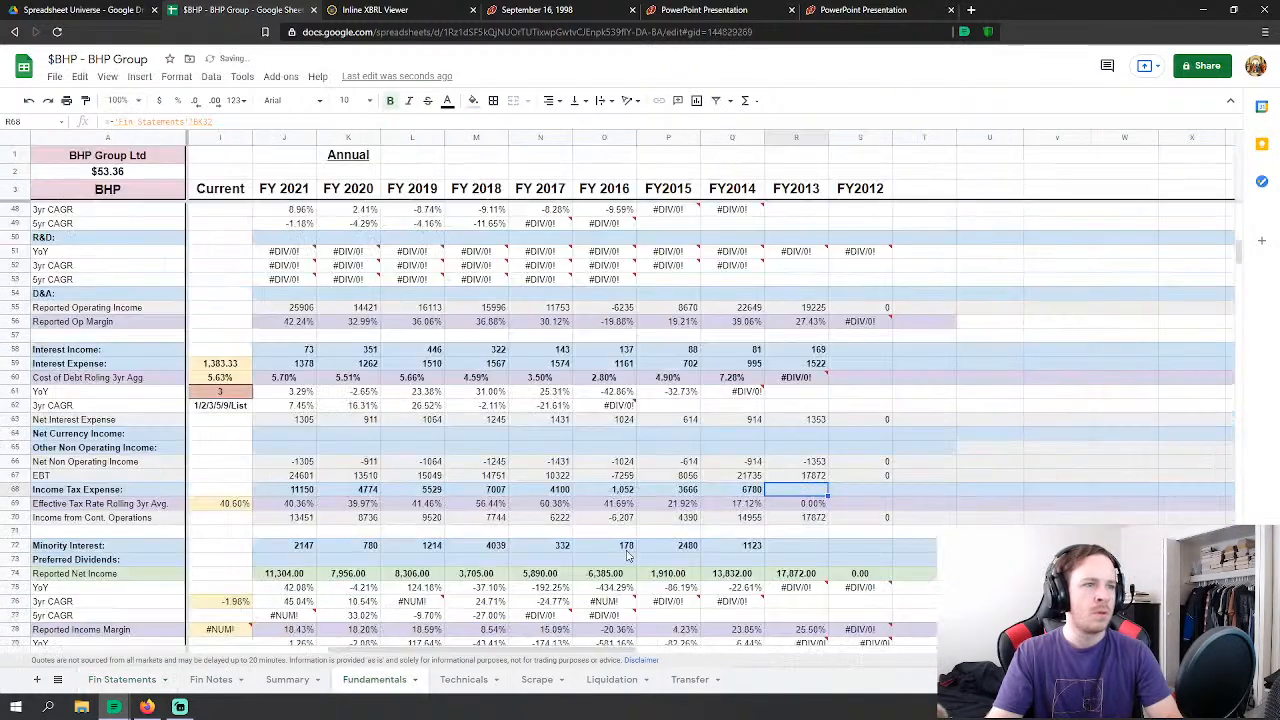
Step: Link FY2013 Minority Interest to the profit attributable to non-controlling interests in Fin Statements cell BK36, without a minus sign
scroll(994, 454, down, 1)
click(798, 449)
text(=)
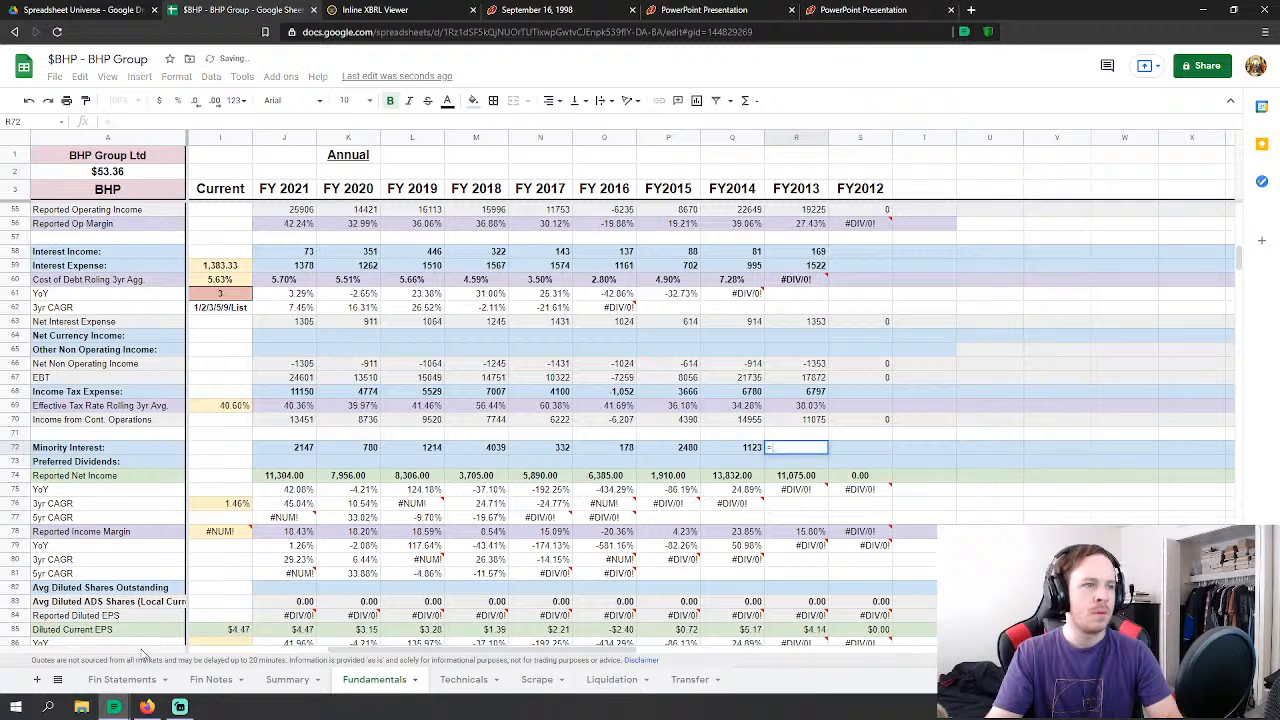
click(148, 681)
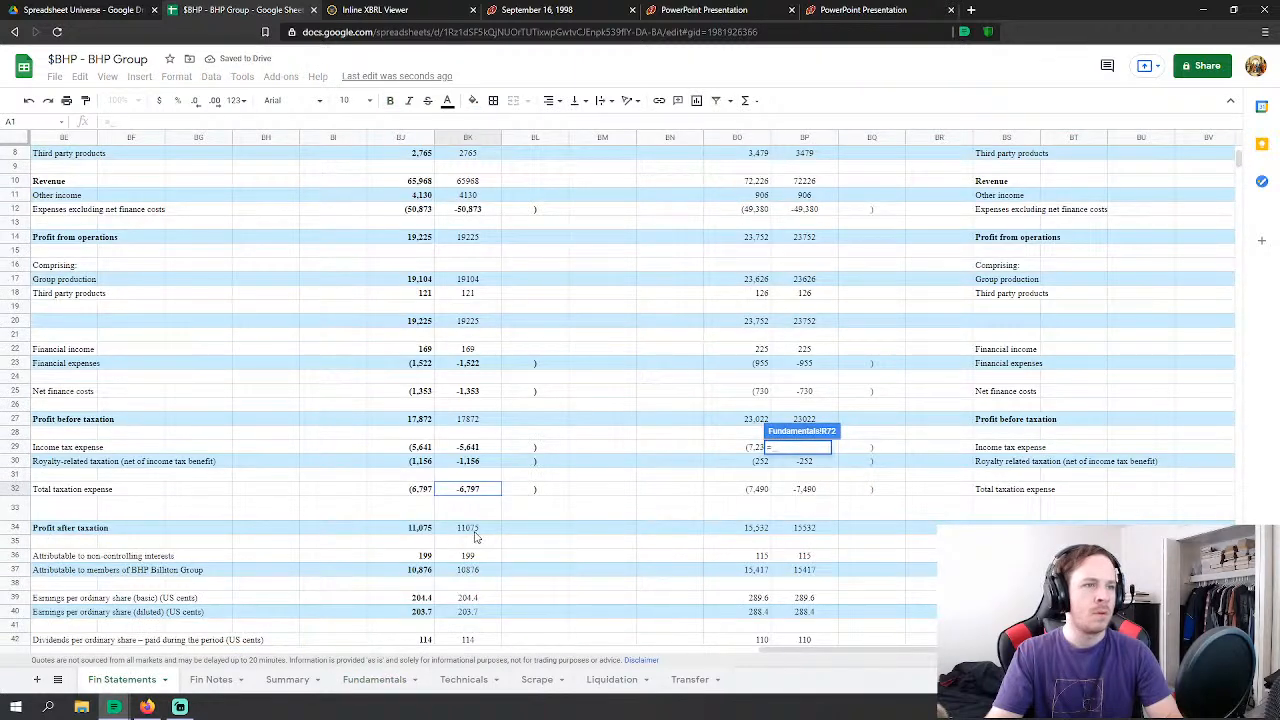
click(479, 560)
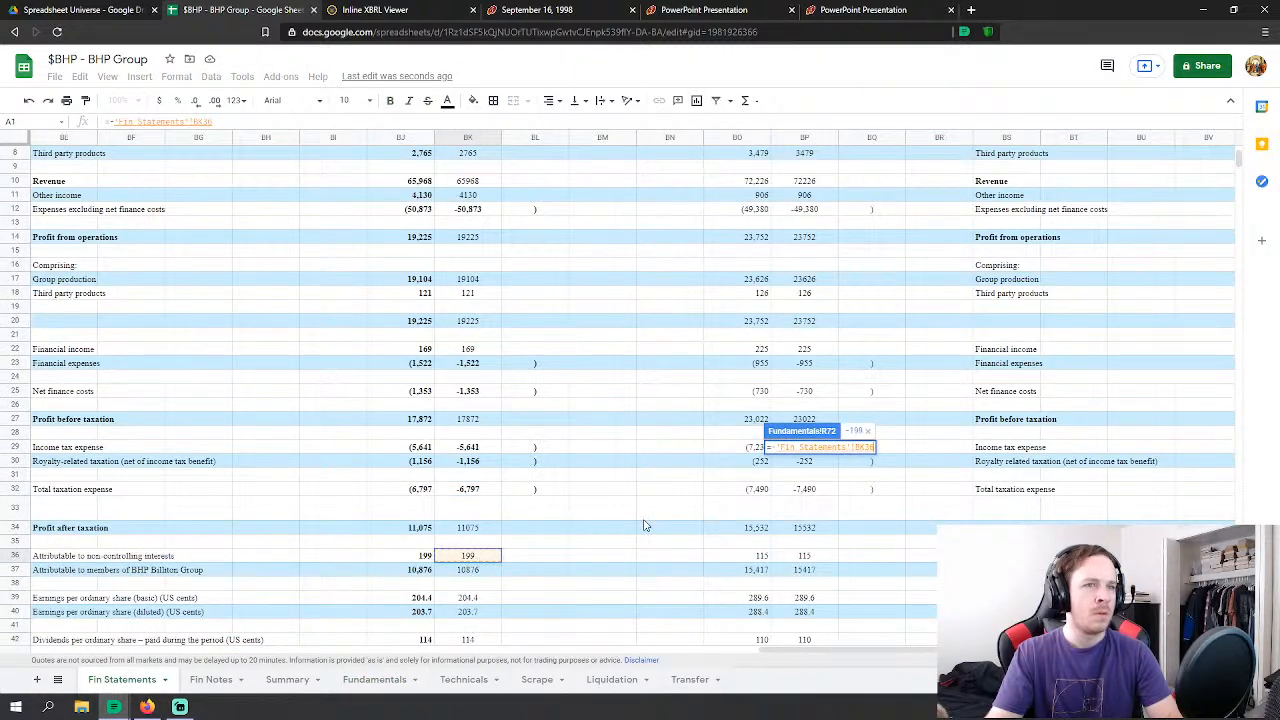
scroll(645, 526, down, 1)
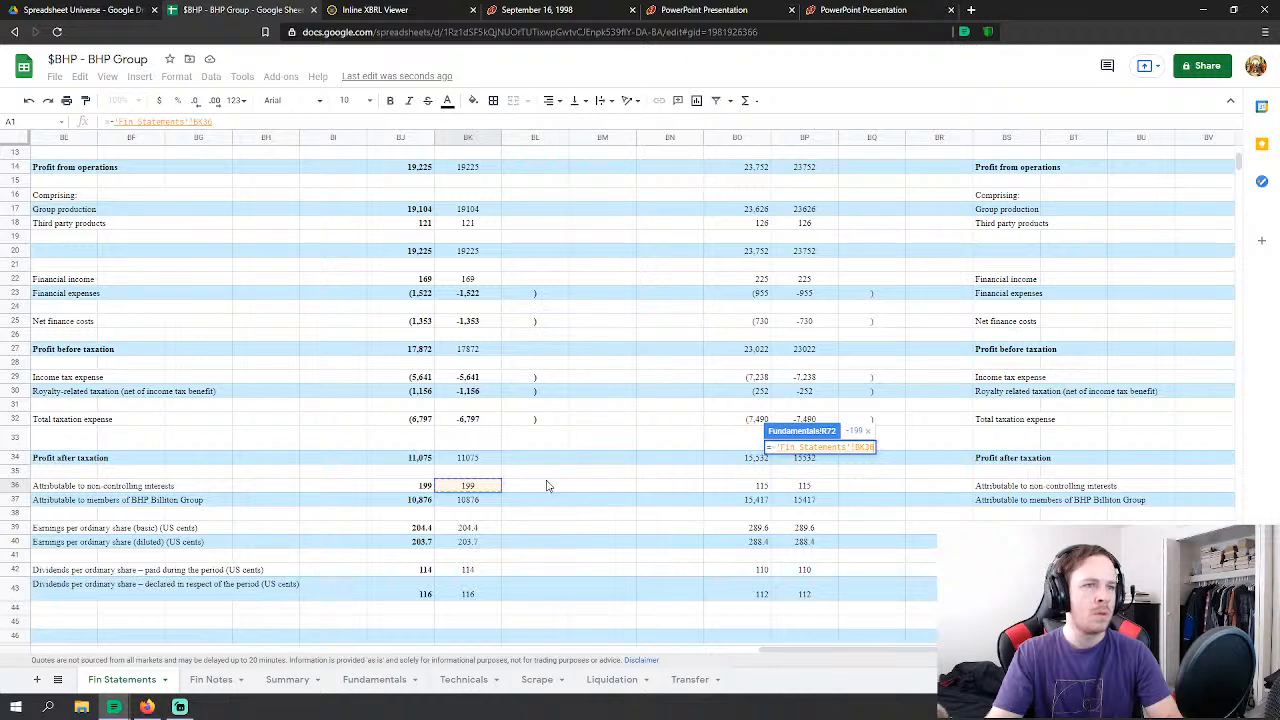
click(776, 448)
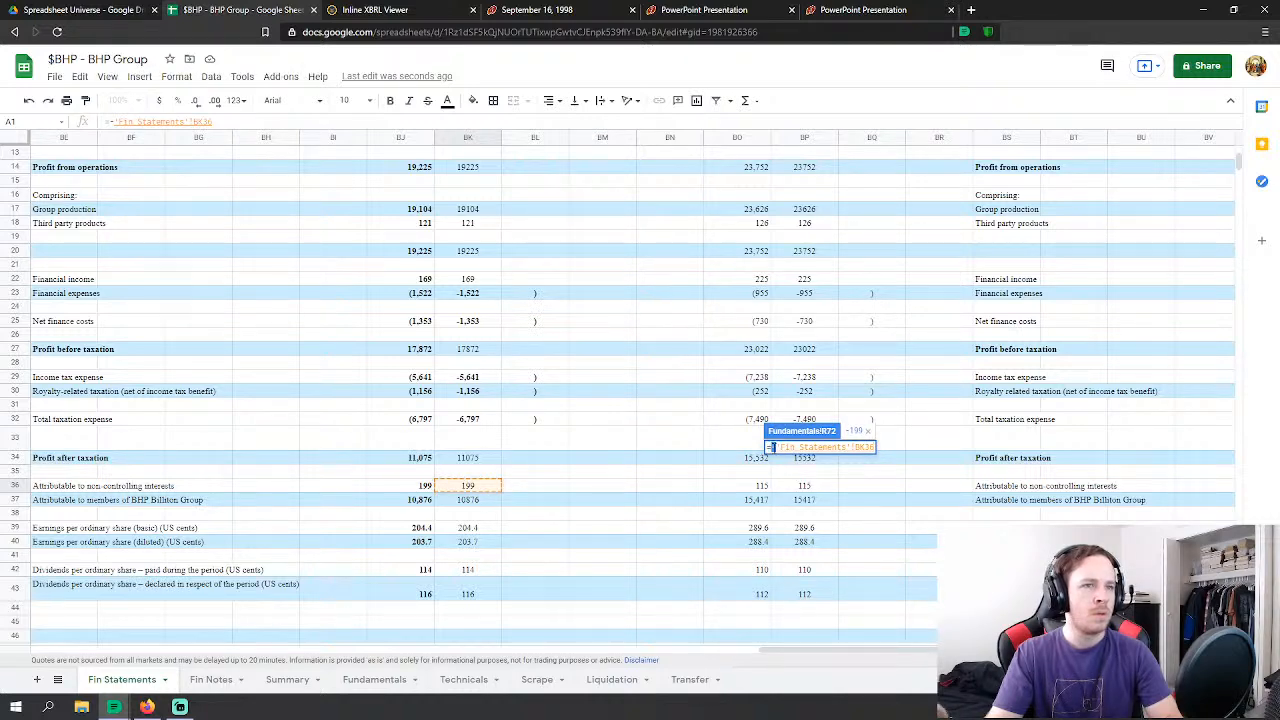
key(BackSpace)
key(Return)
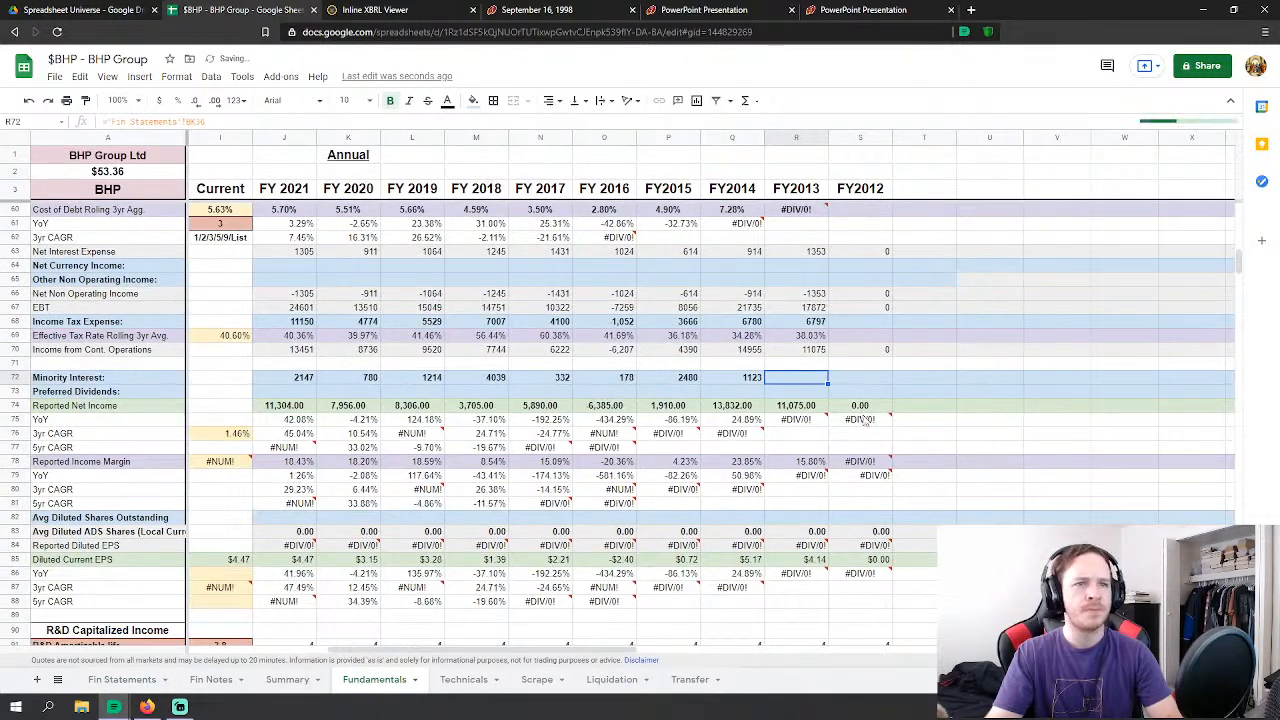
Step: Link FY2013 CF Depreciation & Amortization to the depreciation and amortisation expense in Fin Statements cell BK108
scroll(803, 416, down, 10)
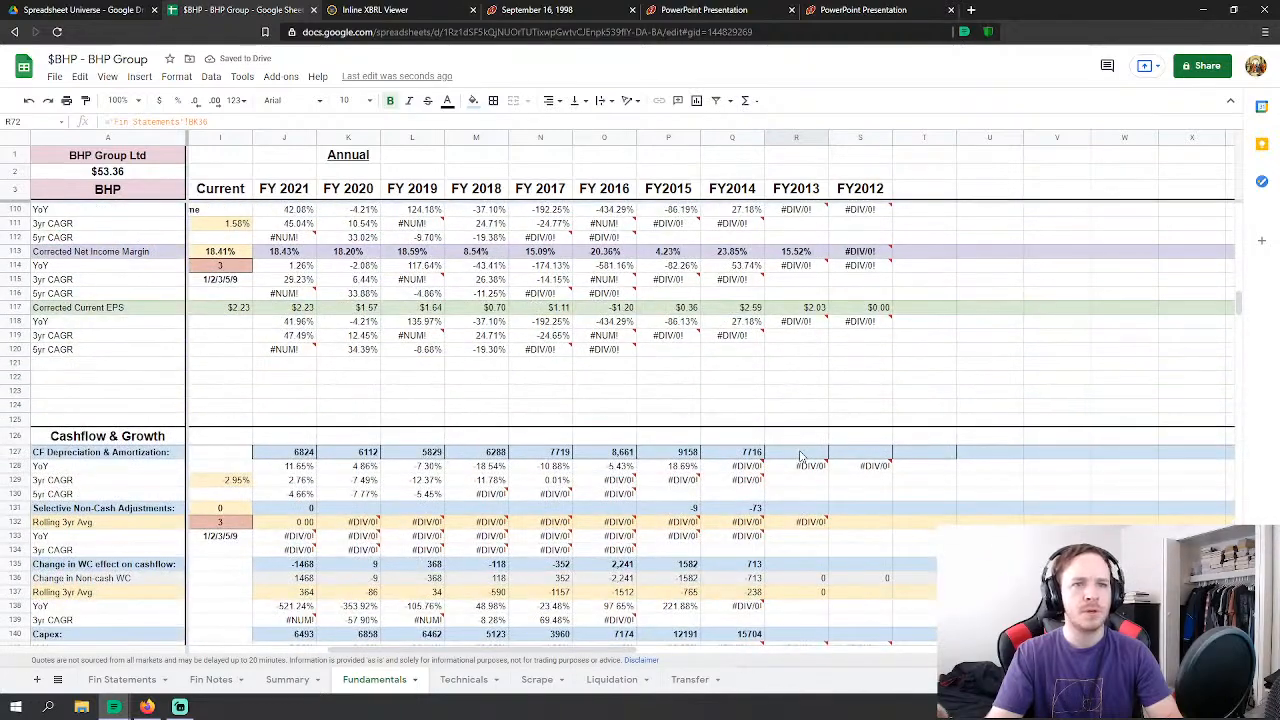
click(800, 456)
scroll(800, 456, down, 1)
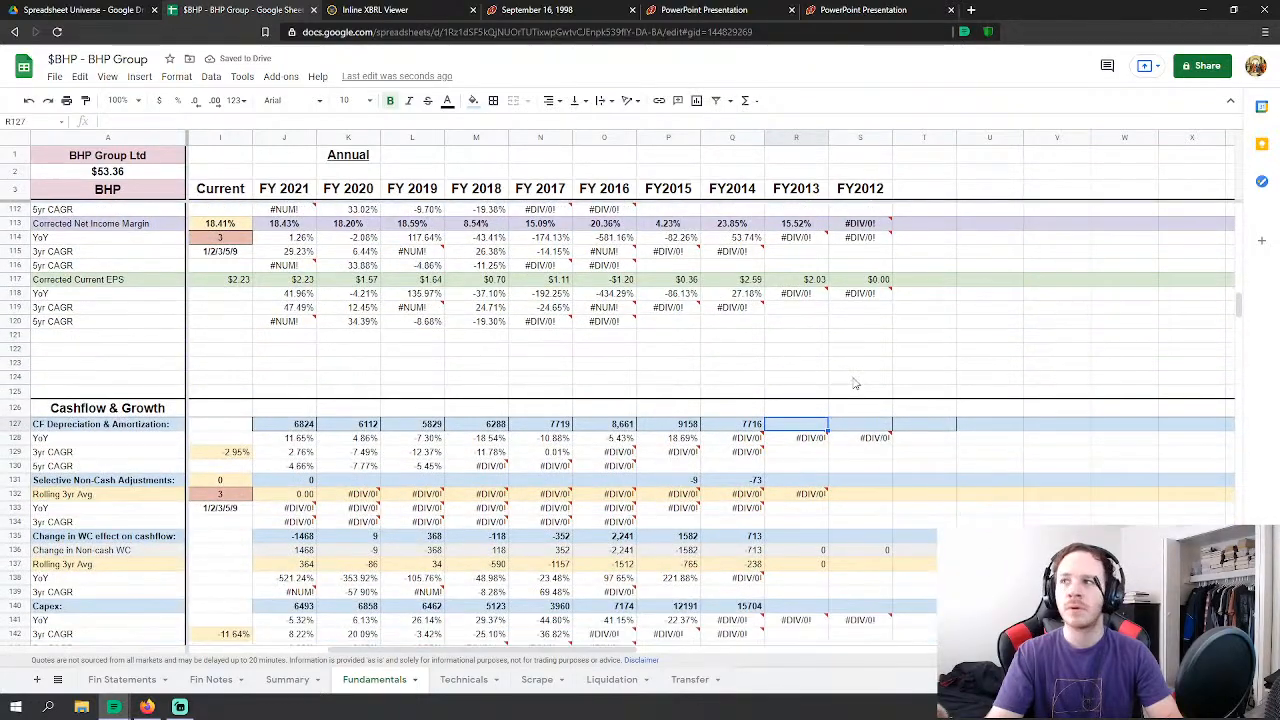
text(=)
click(122, 679)
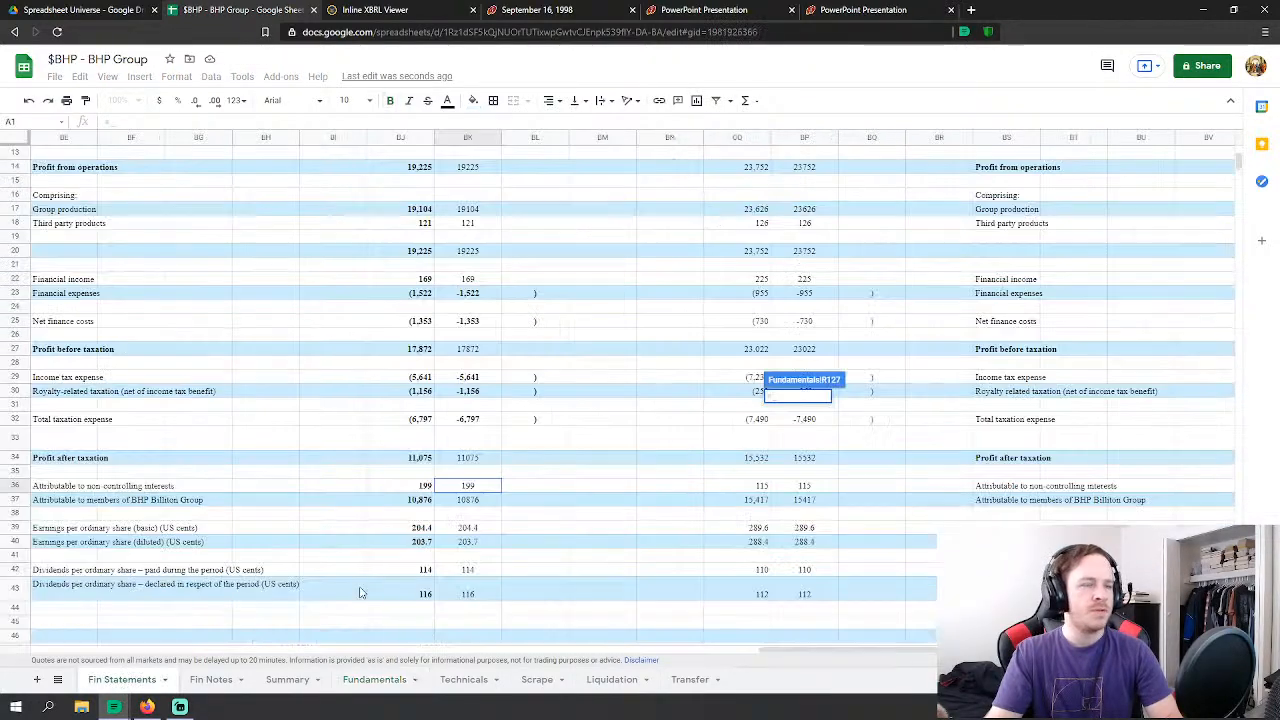
scroll(520, 476, down, 8)
scroll(520, 476, down, 7)
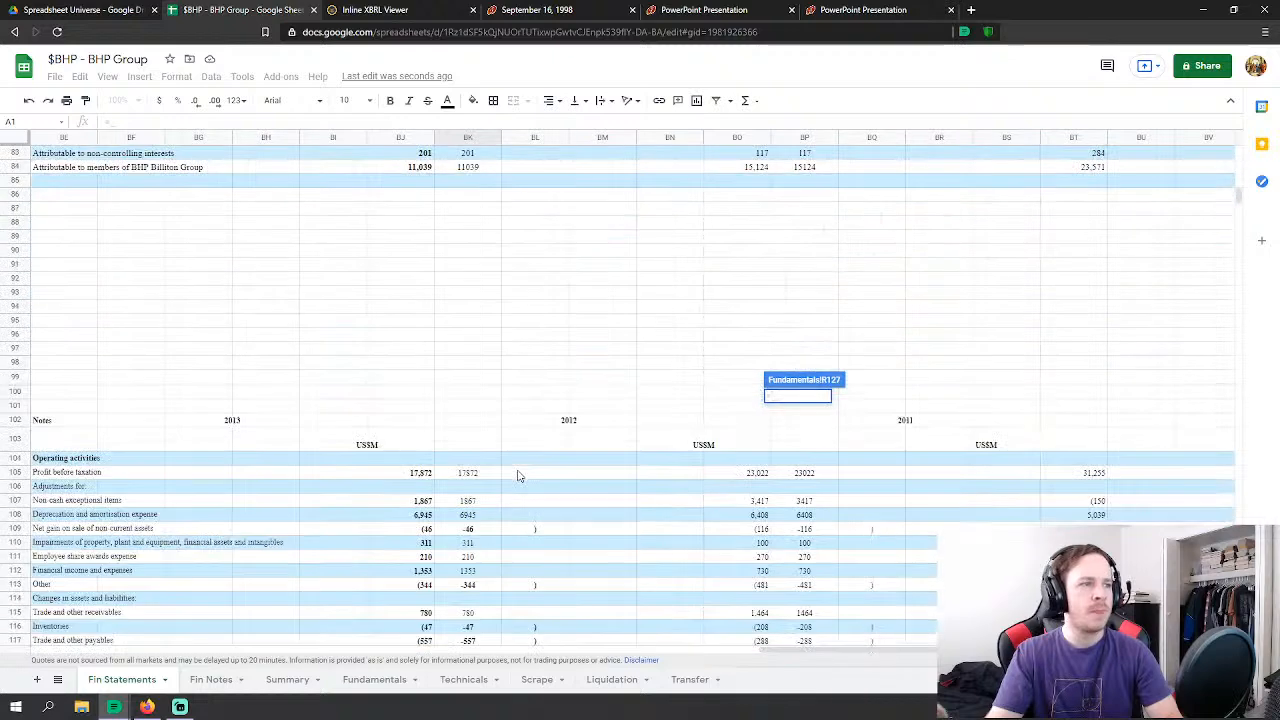
click(480, 387)
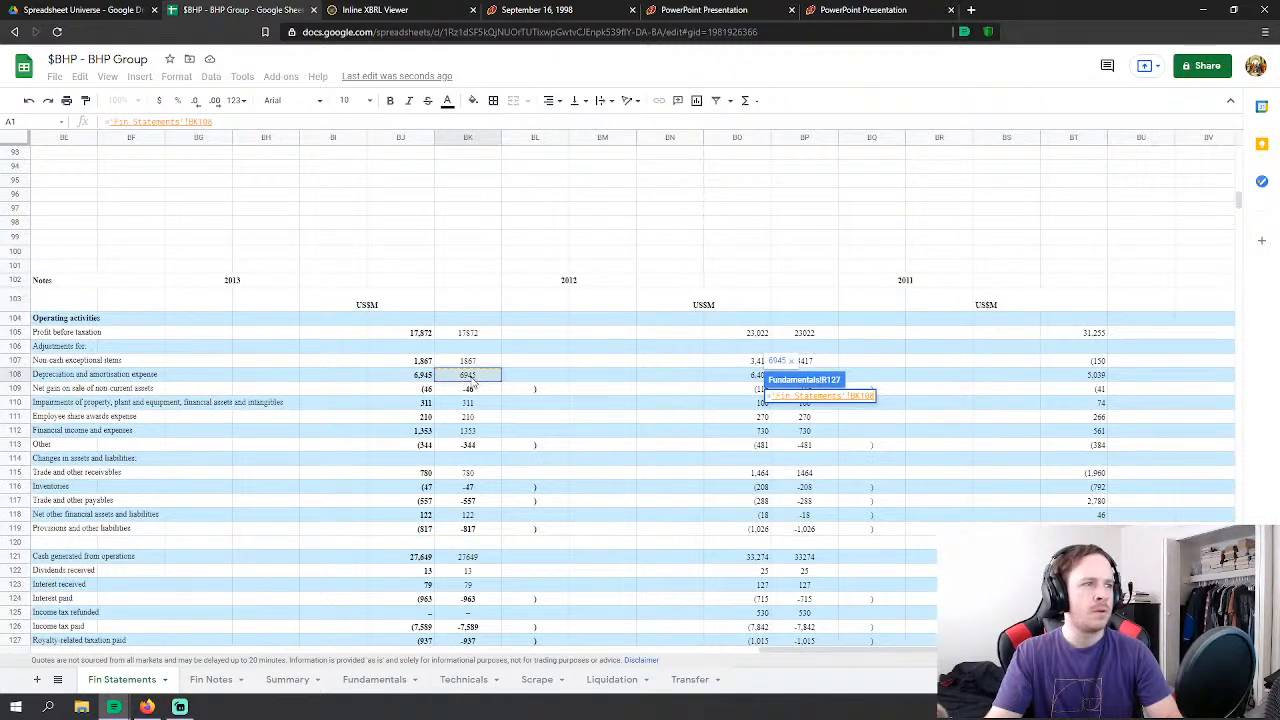
key(Return)
Step: Set FY2013 Selective Non-Cash Adjustments to the negated net gain on sale of non-current assets from Fin Statements cell BK109
click(795, 453)
text(=)
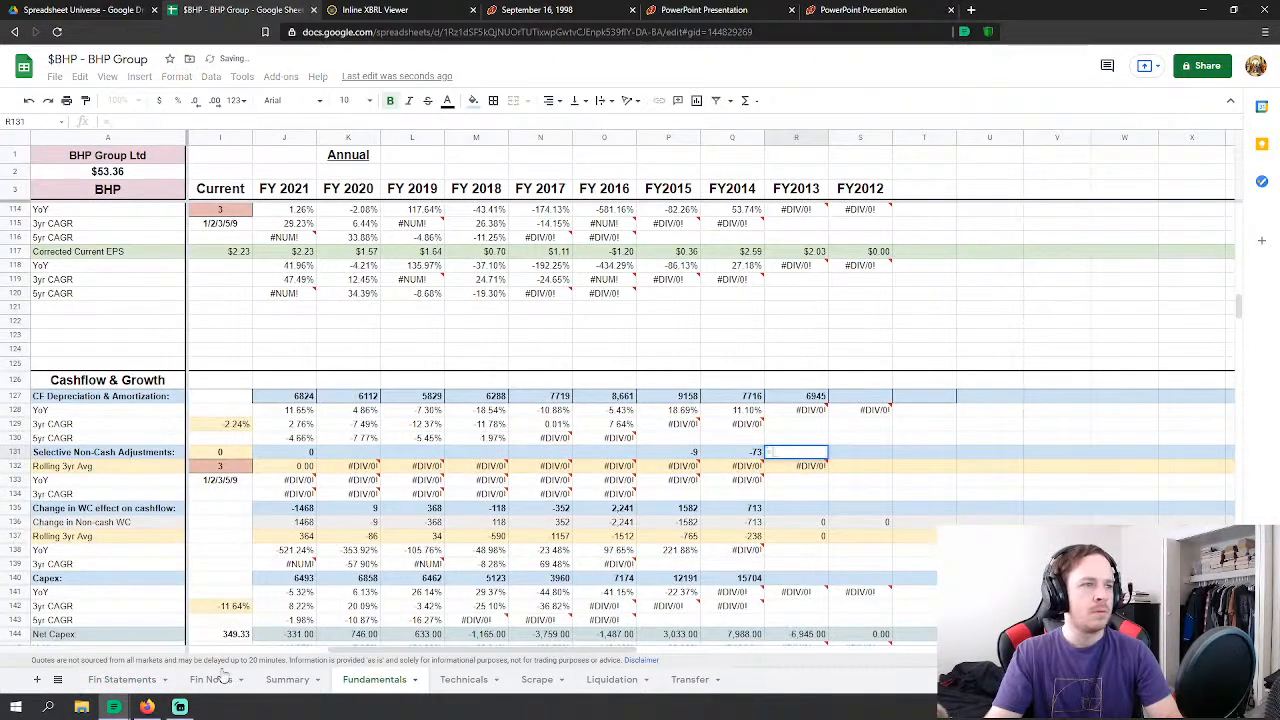
click(122, 679)
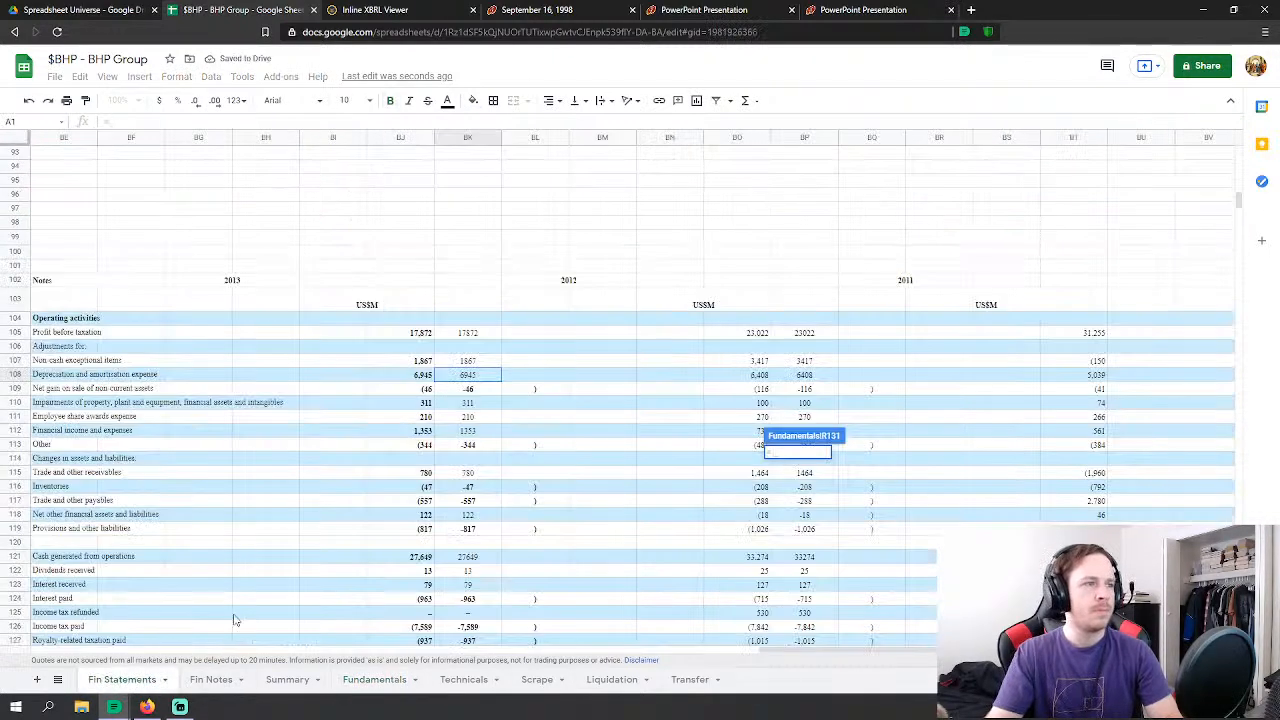
click(472, 390)
key(Return)
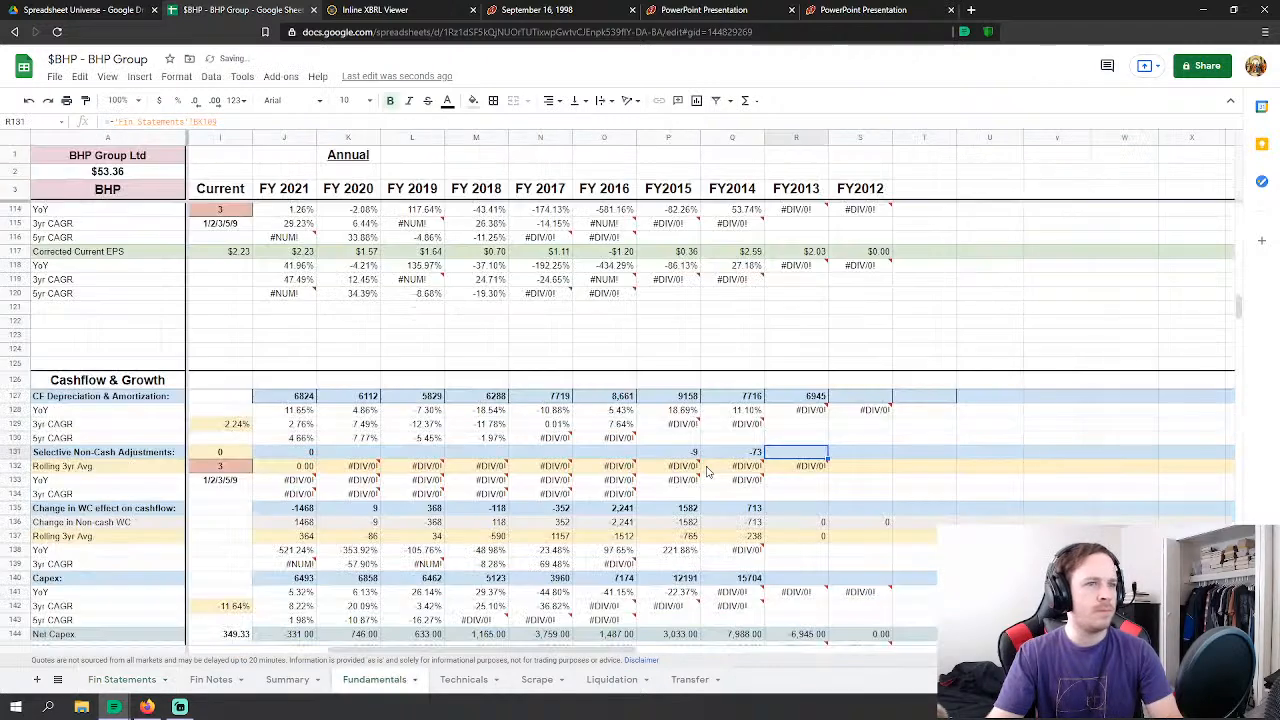
Step: Set FY2013 Change in WC effect on cashflow to the SUM of the changes in assets and liabilities, Fin Statements BK115:BK119
click(810, 514)
text(=su)
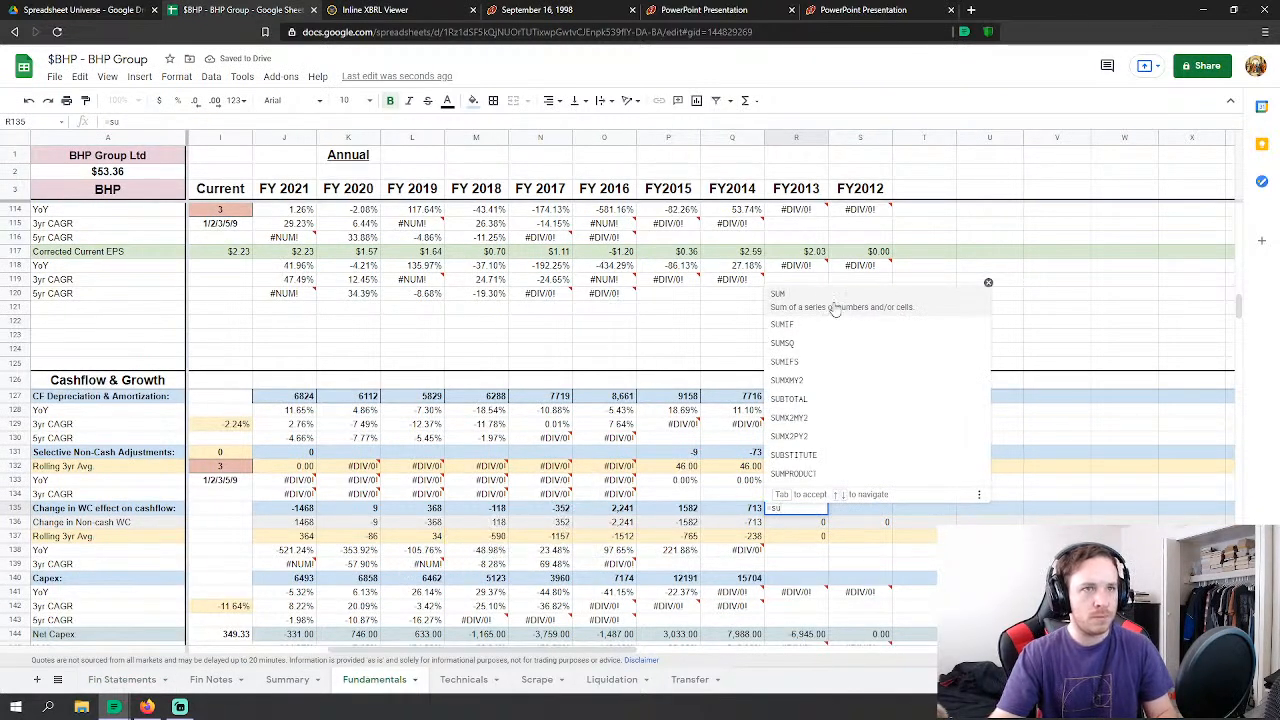
key(Tab)
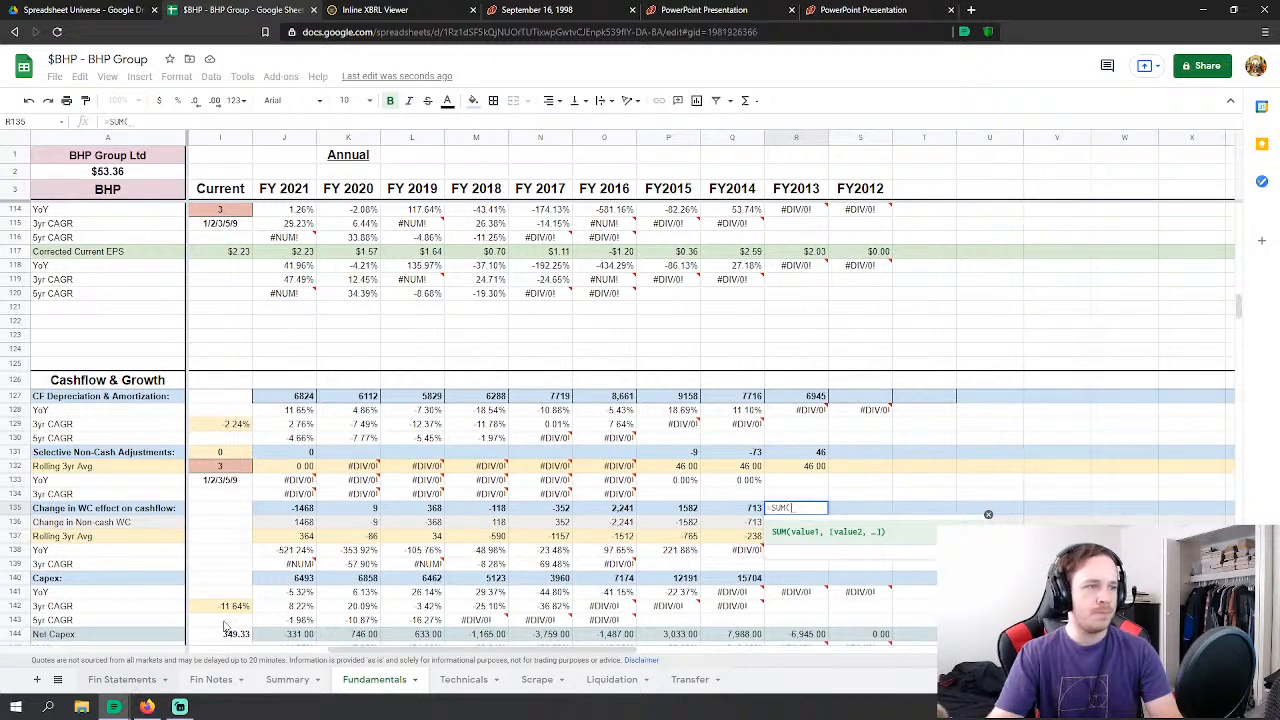
click(121, 679)
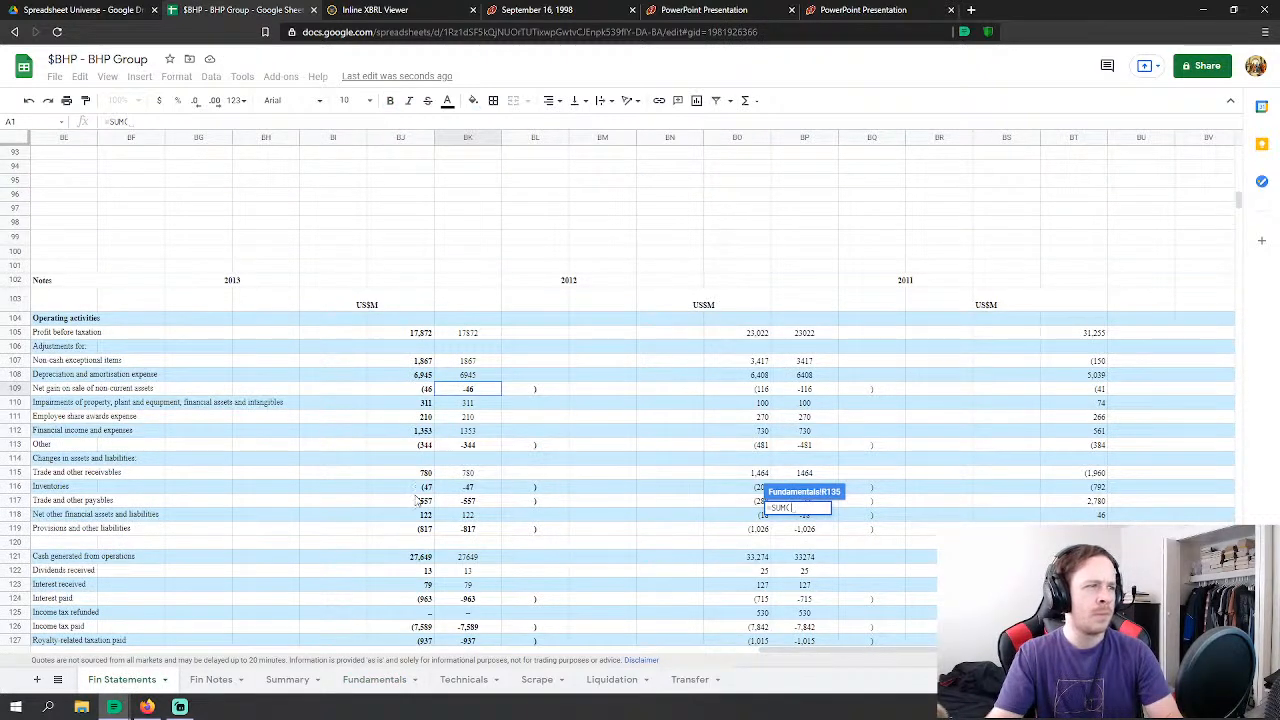
drag(471, 479, 472, 531)
key(Return)
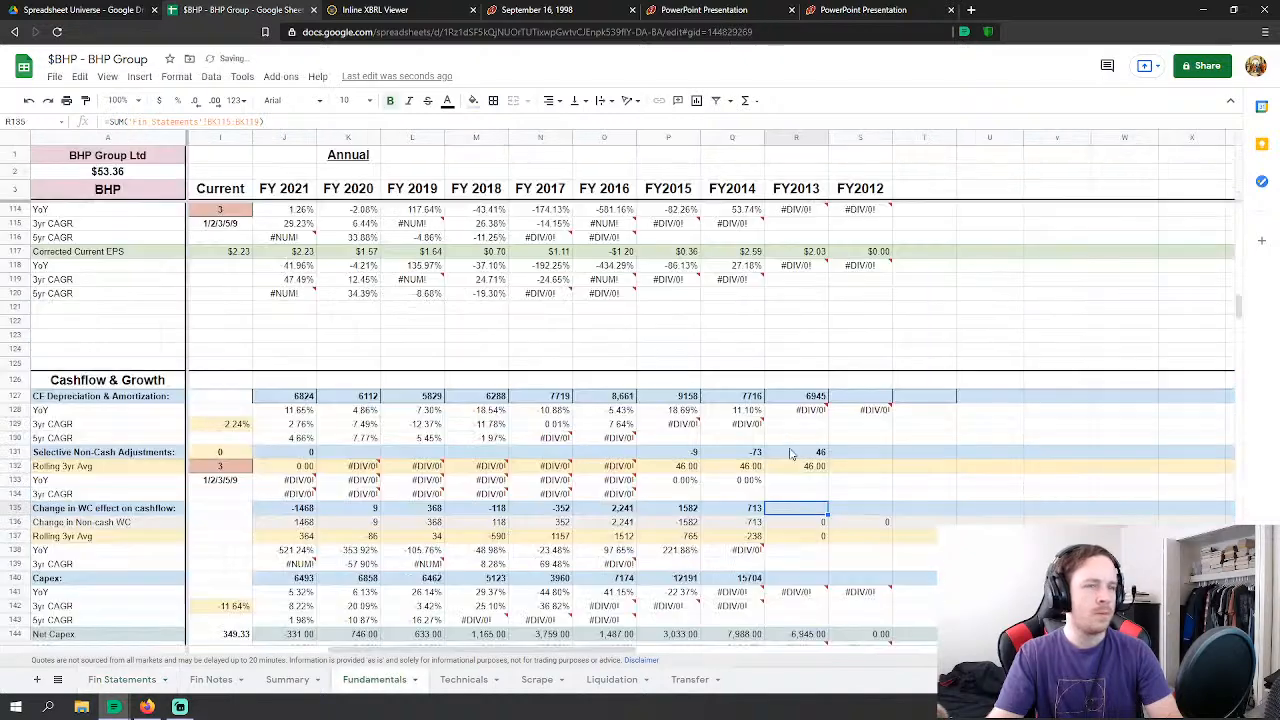
Step: Set FY2013 Capex from Fin Statements as minus BK132, minus BK133, a double minus before BK134, and minus BK135
scroll(806, 413, down, 3)
click(806, 410)
text(=)
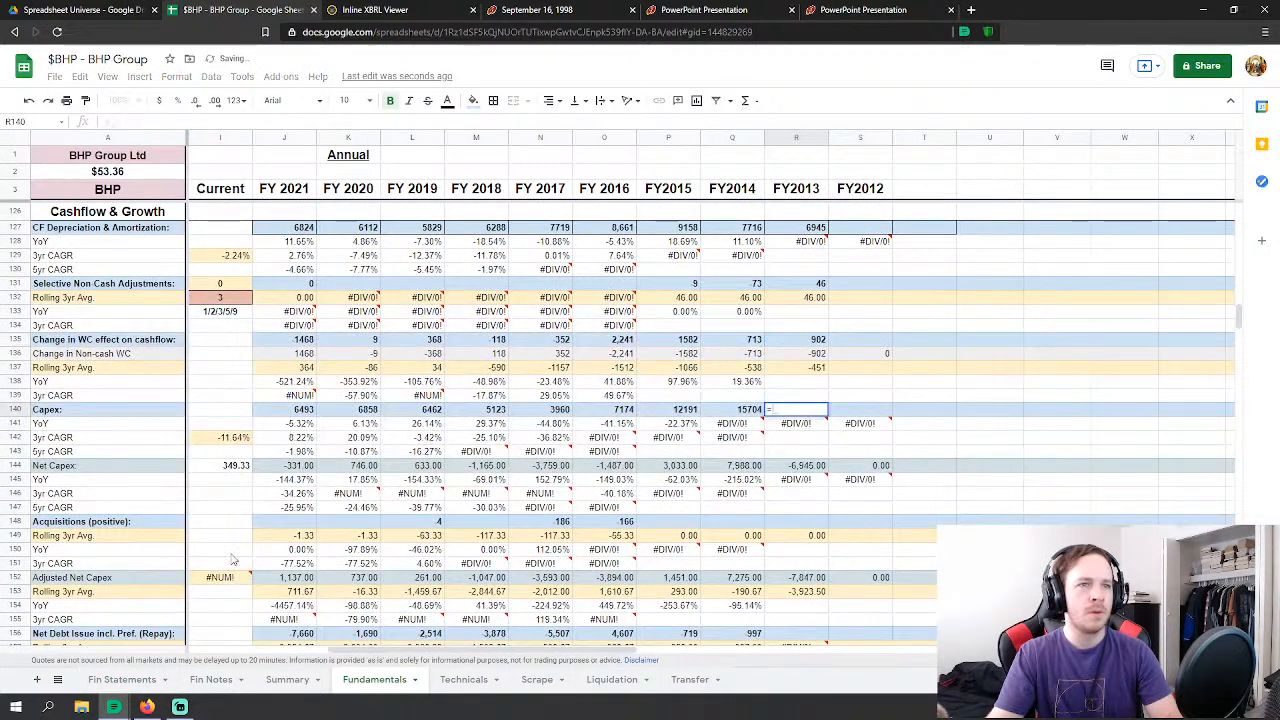
click(152, 676)
scroll(446, 565, down, 2)
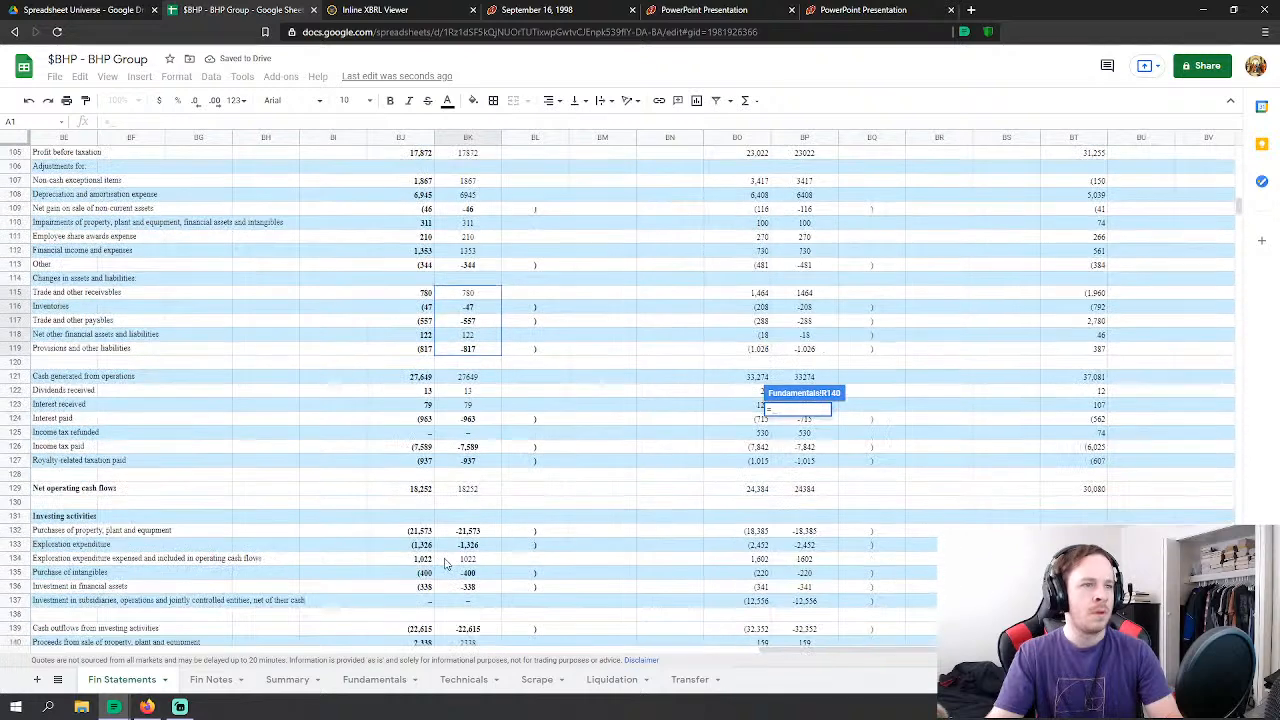
scroll(480, 480, down, 1)
click(478, 503)
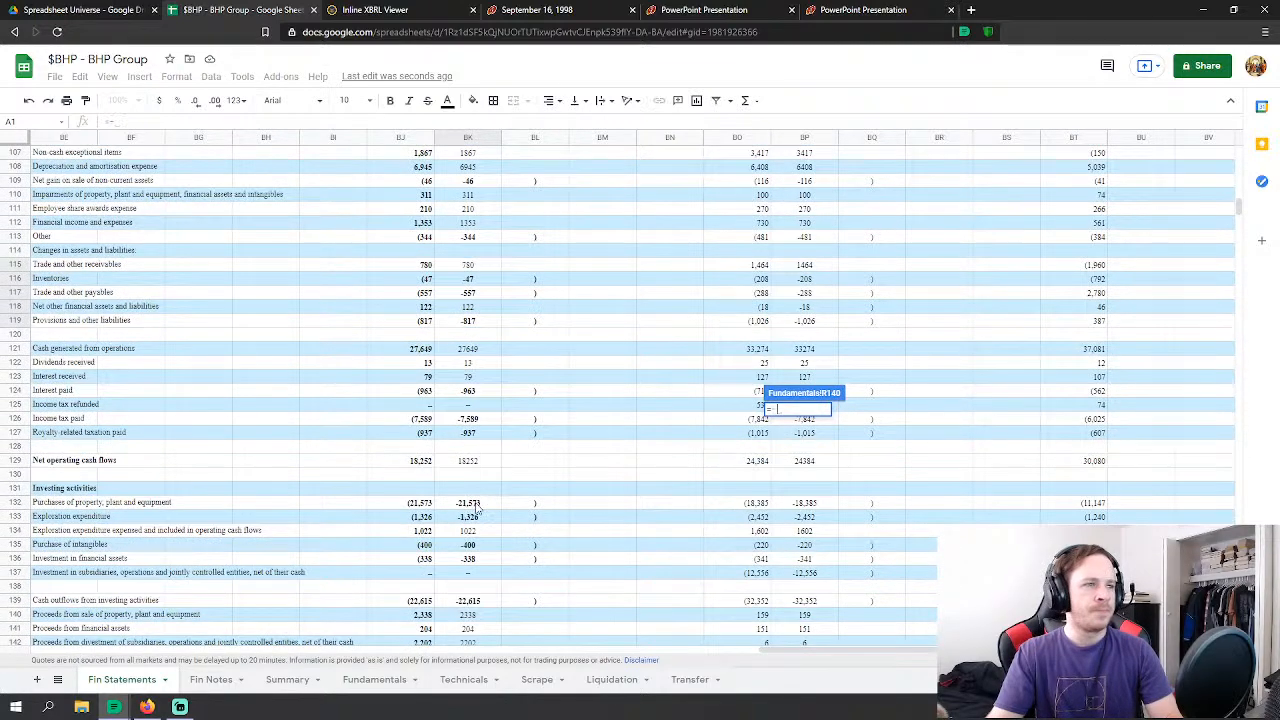
text(-)
click(476, 517)
text(-'Fin Statements'!BK133)
click(471, 531)
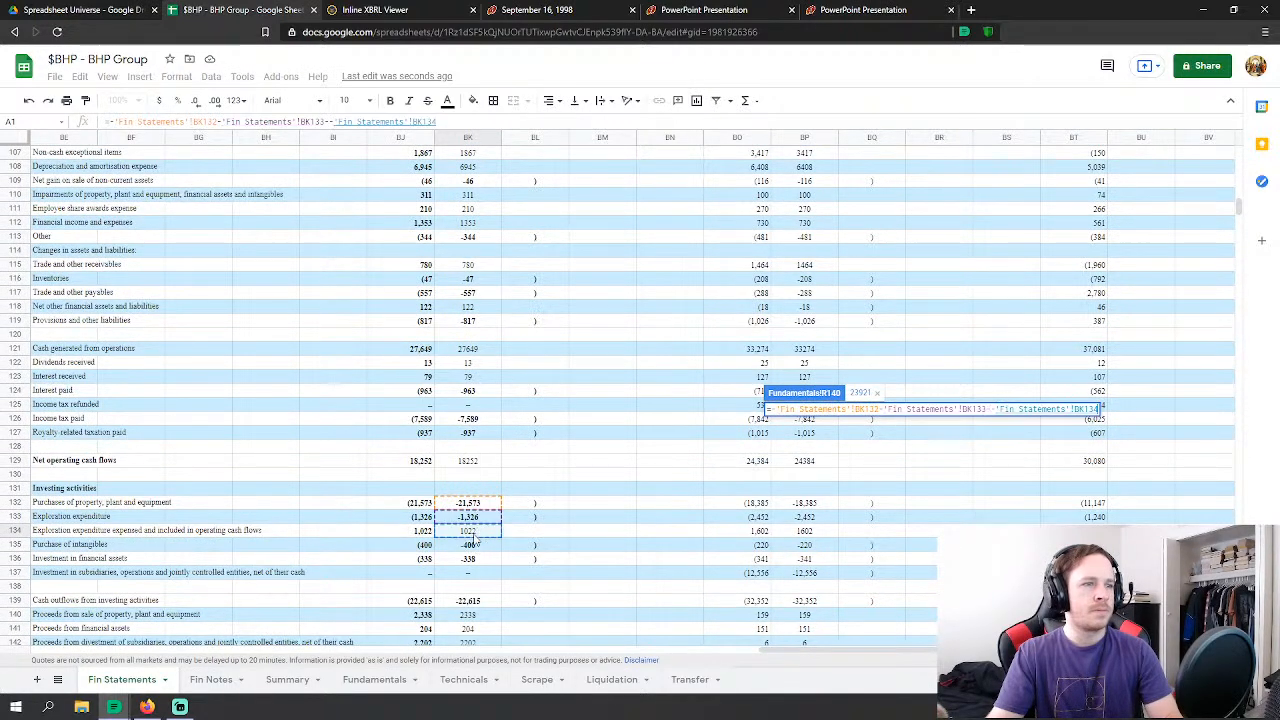
text(-)
click(468, 545)
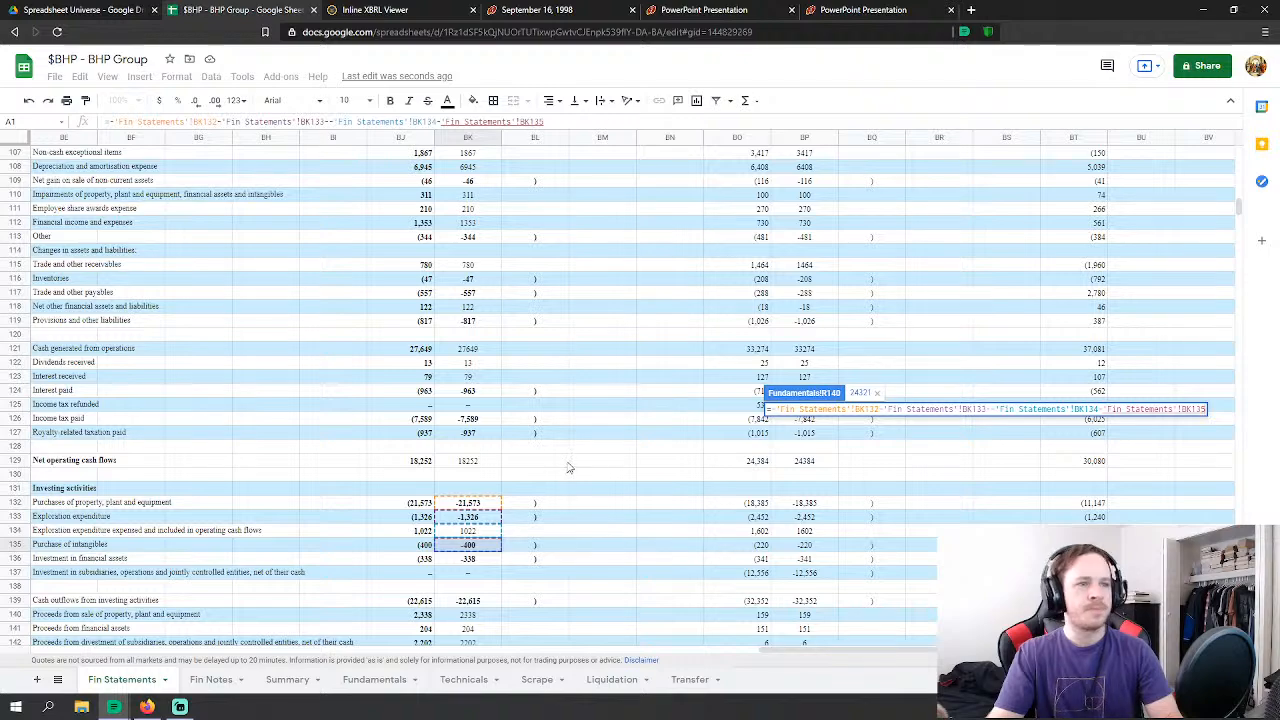
key(Return)
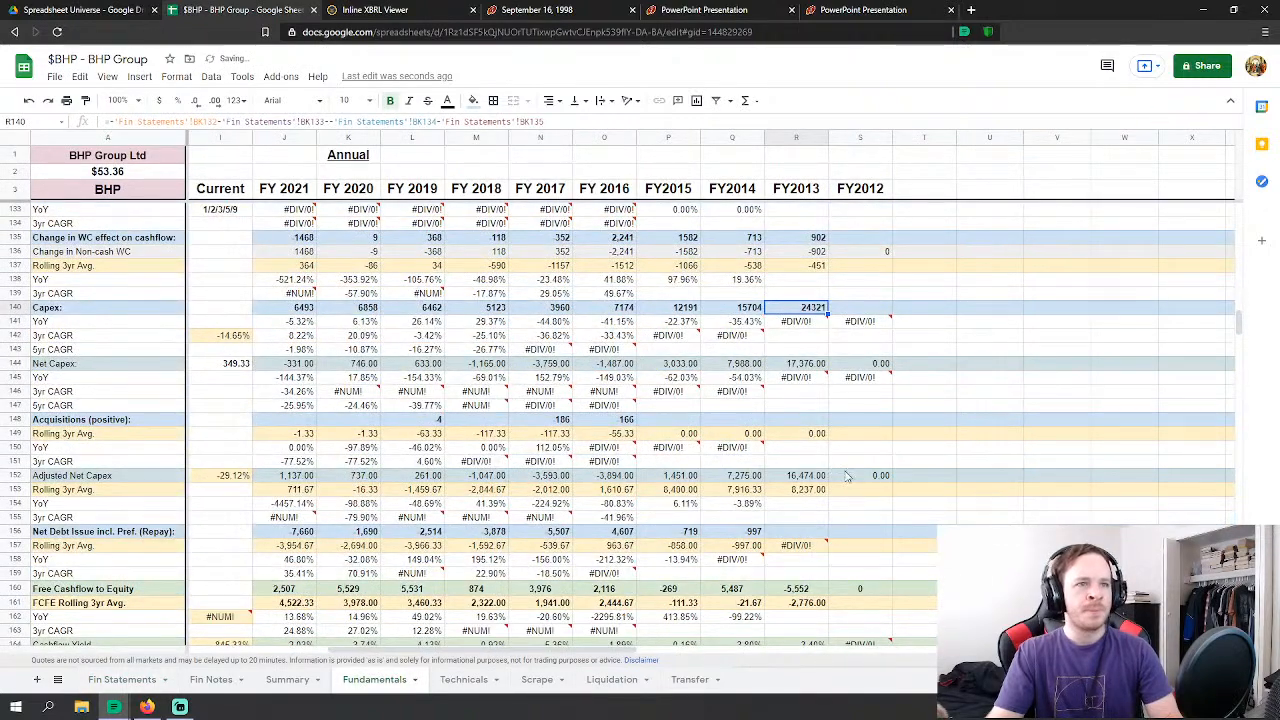
Step: Set FY2013 Net Debt Issue incl. Pref. to the sum of Fin Statements cells BK147, BK148, BK149 and BK150
scroll(800, 470, down, 2)
click(800, 463)
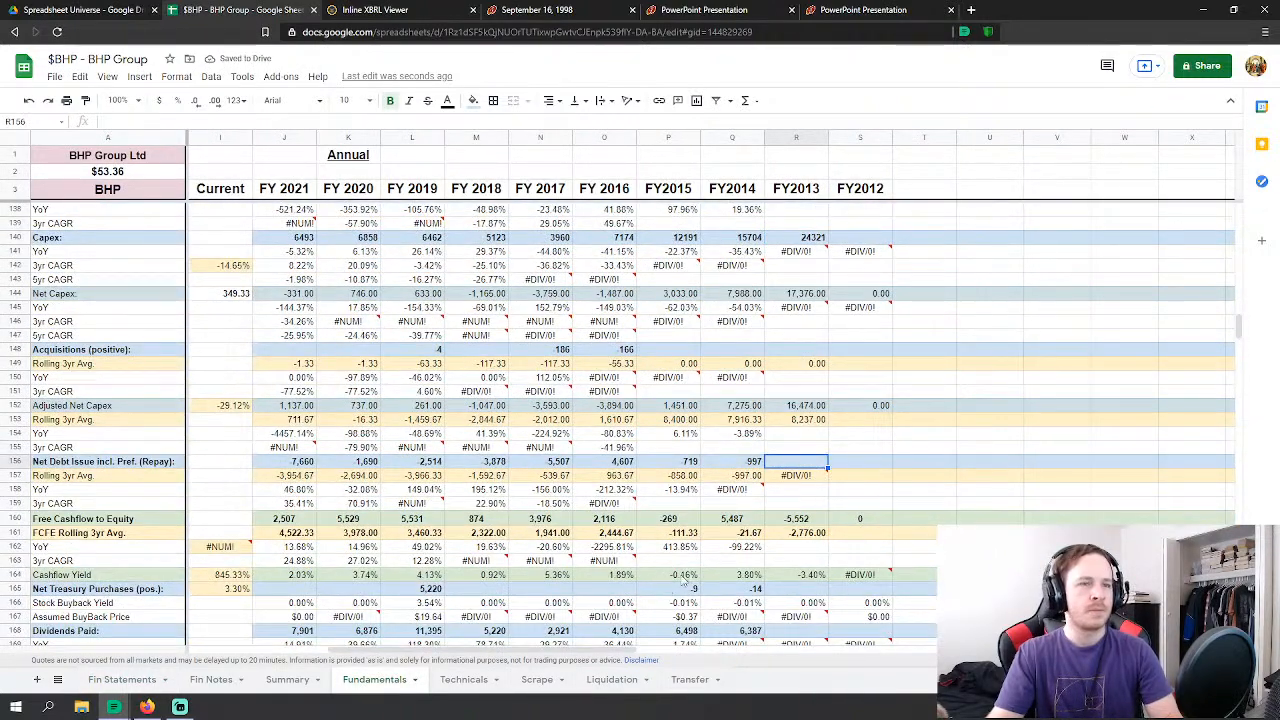
text(=)
click(122, 679)
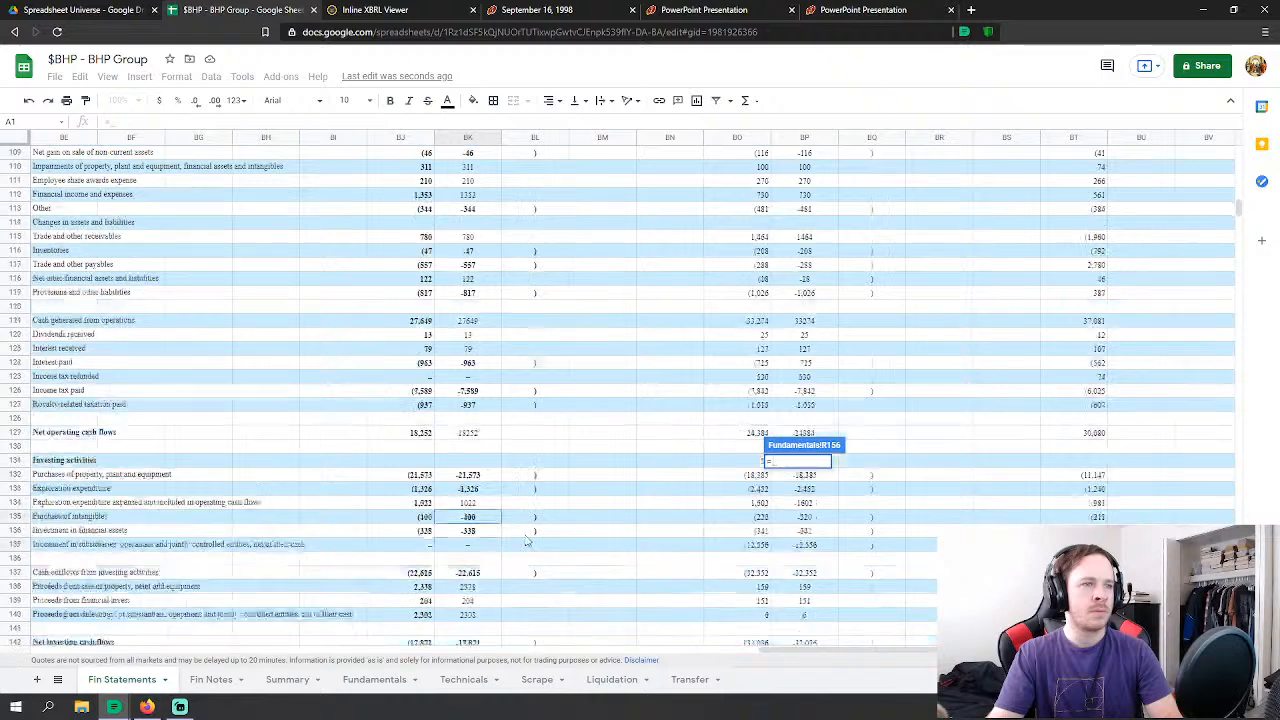
scroll(524, 541, down, 2)
scroll(483, 545, down, 2)
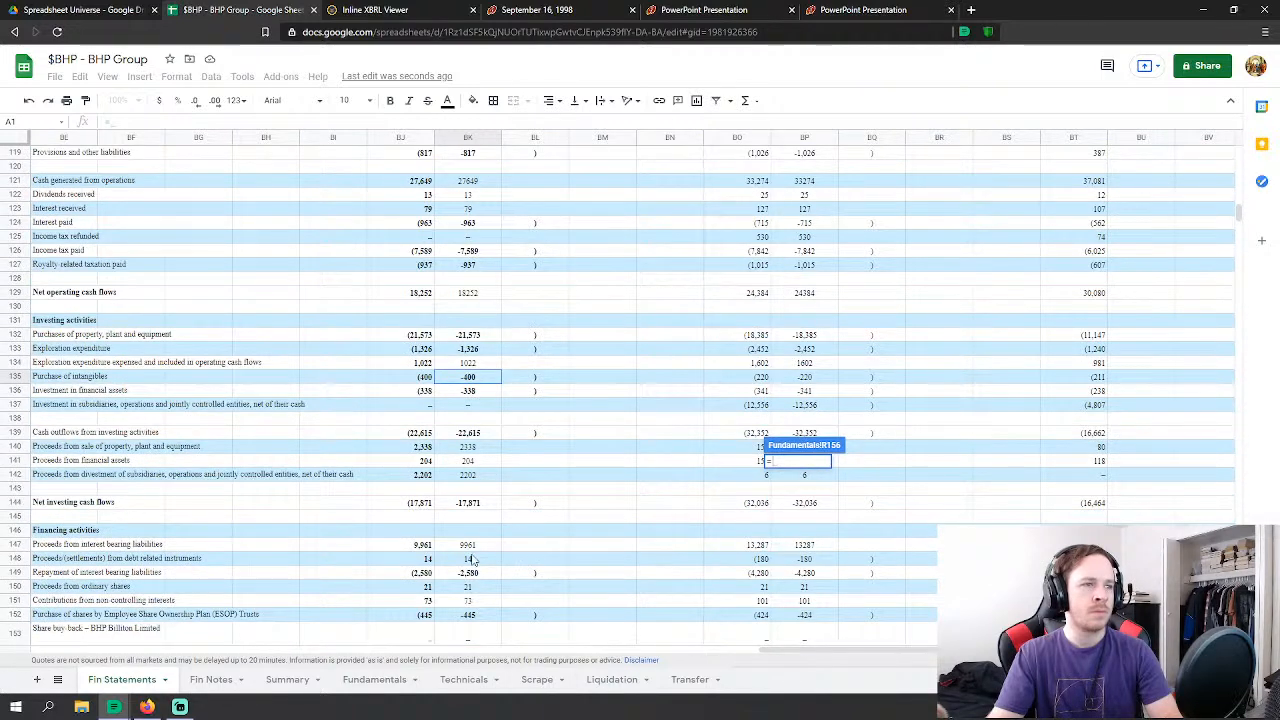
click(468, 546)
text(+'Fin Statements'!BK148)
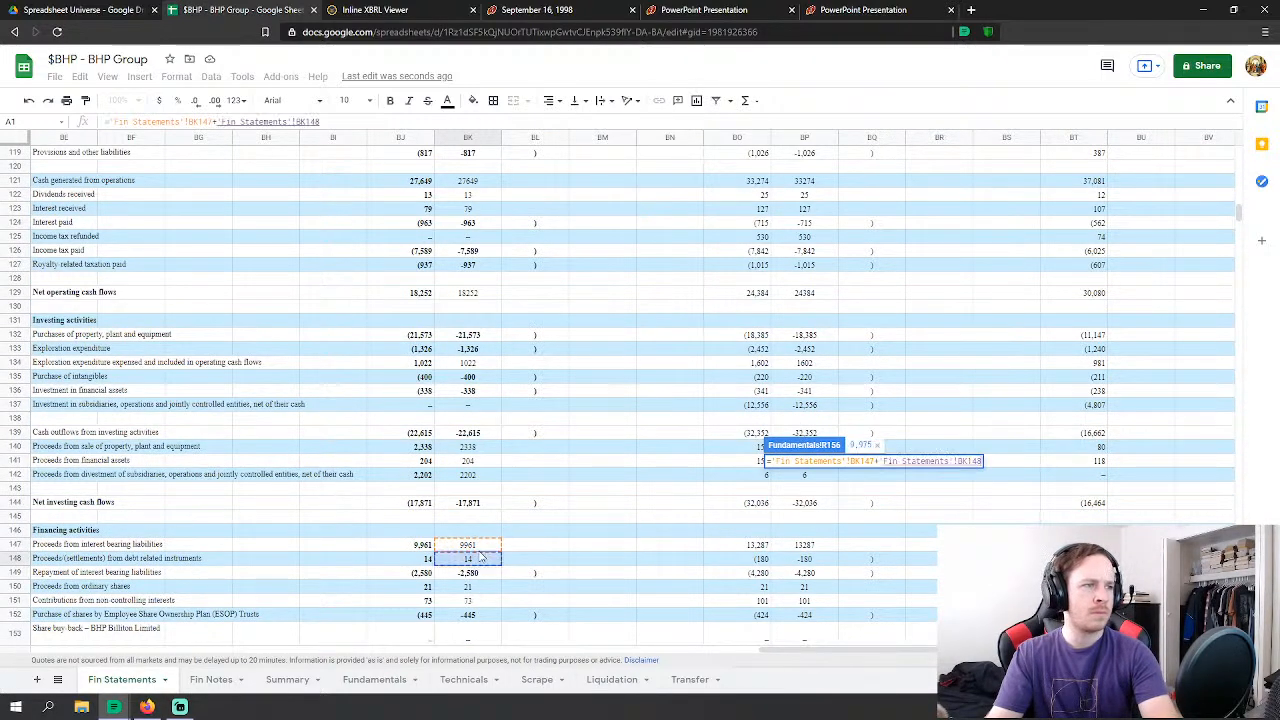
scroll(478, 567, down, 3)
click(474, 463)
text(+)
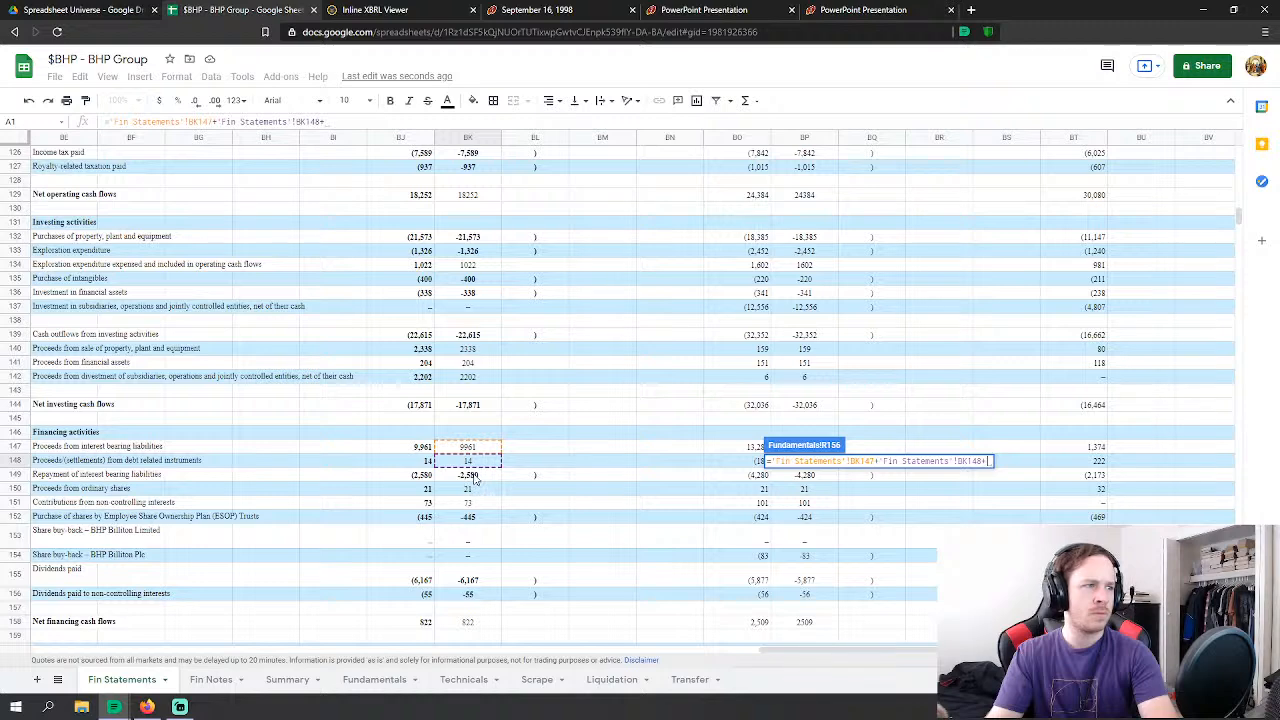
click(472, 475)
text(+)
click(480, 489)
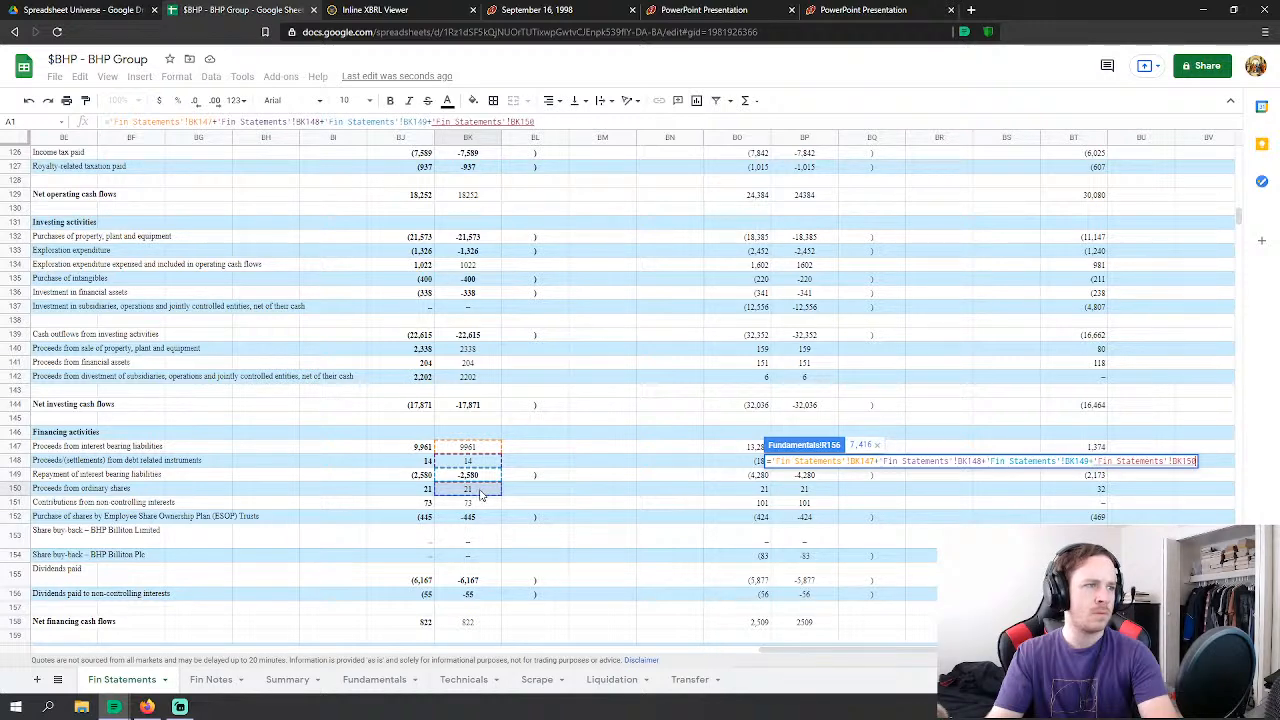
key(Return)
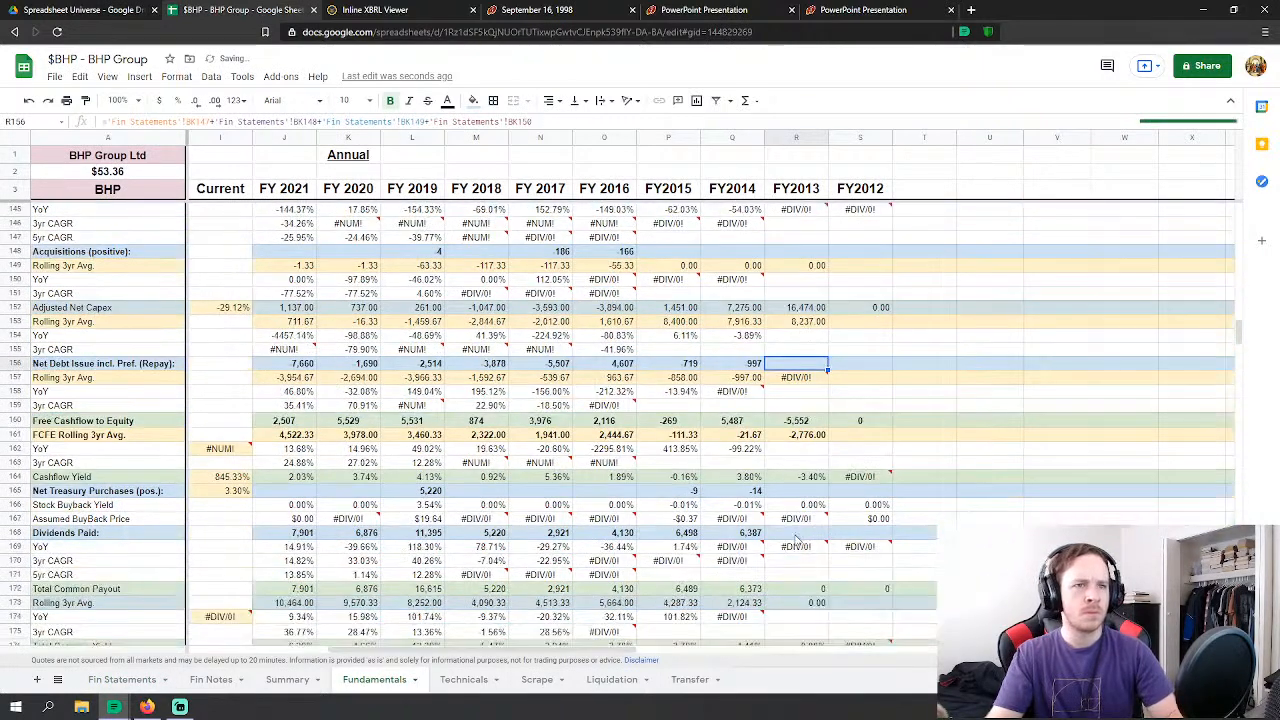
Step: Set FY2013 Net Treasury Purchases to the negated proceeds from ordinary shares in Fin Statements cell BK150
click(796, 490)
text(=-)
click(122, 679)
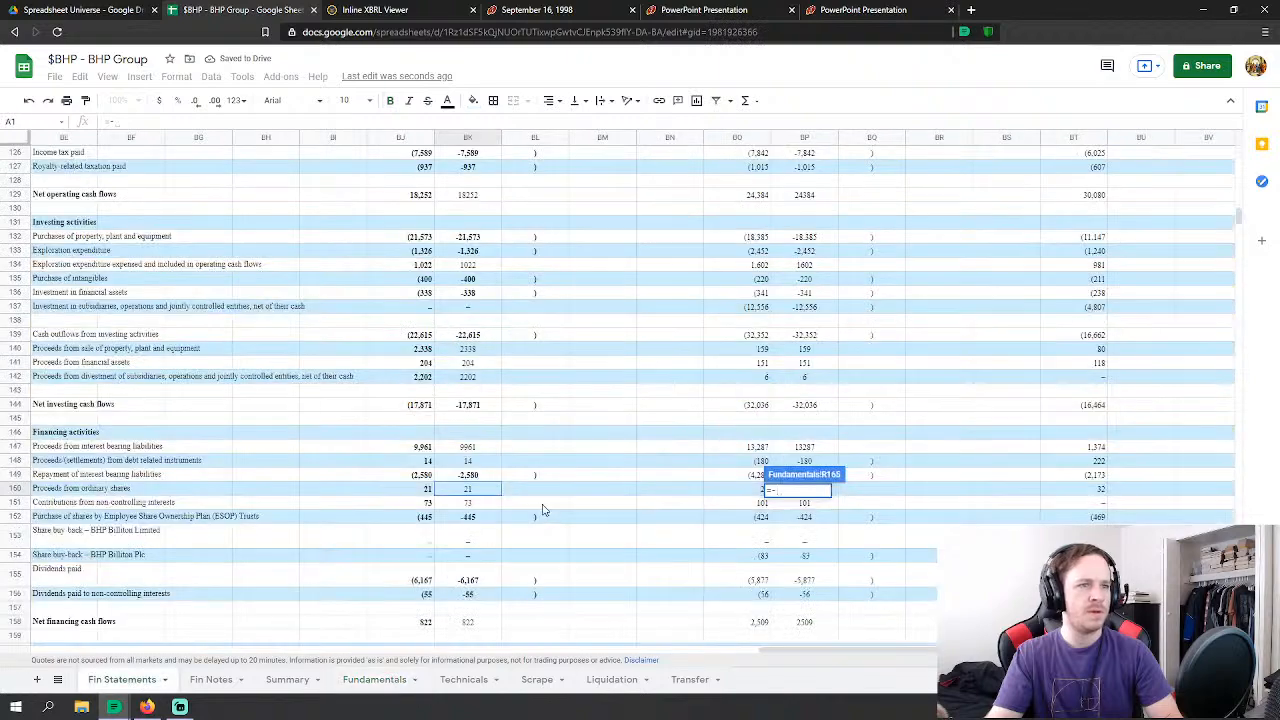
click(481, 490)
key(Return)
Step: Set FY2013 Dividends Paid to the negated dividends paid figure from Fin Statements cell BK155
scroll(811, 392, down, 4)
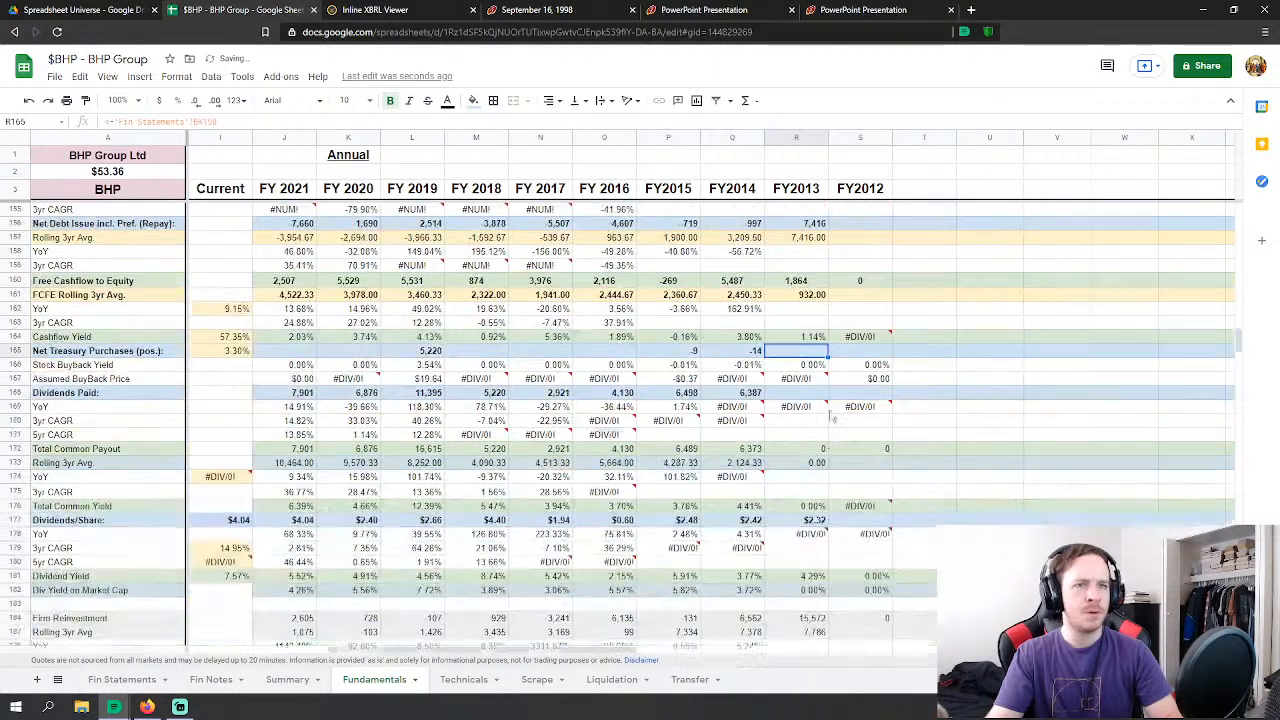
click(796, 364)
text(=-)
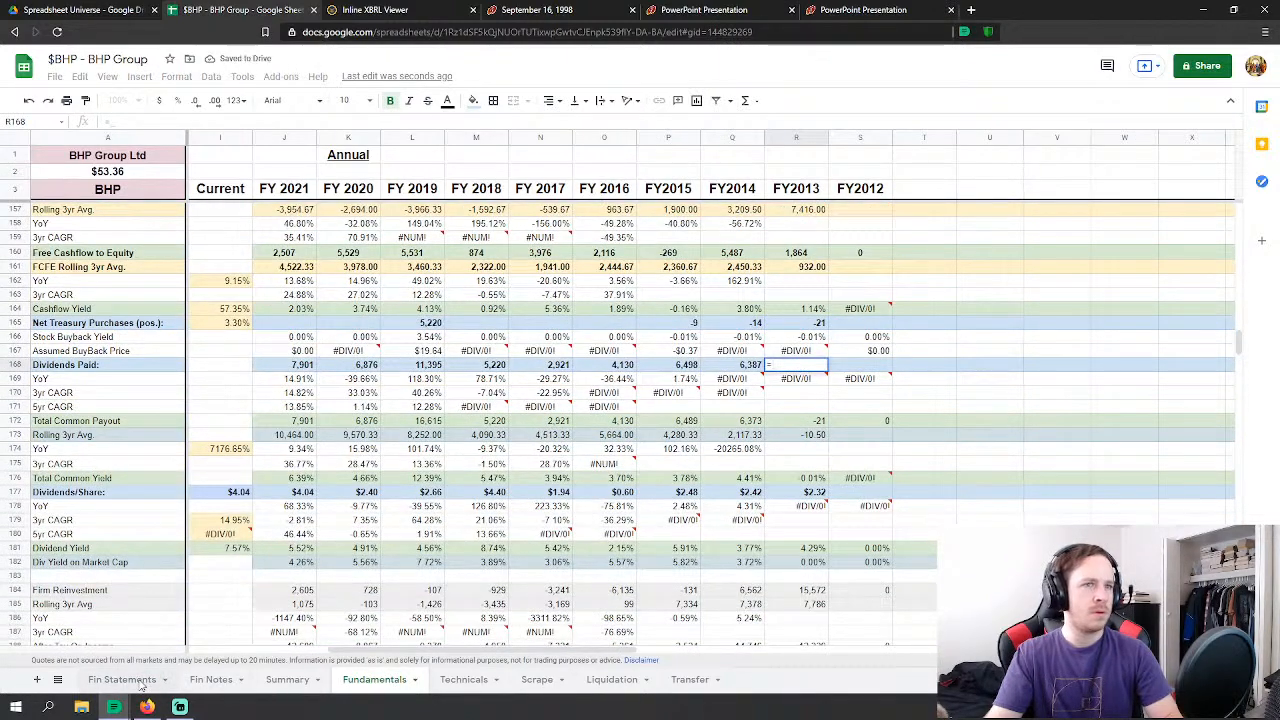
click(150, 679)
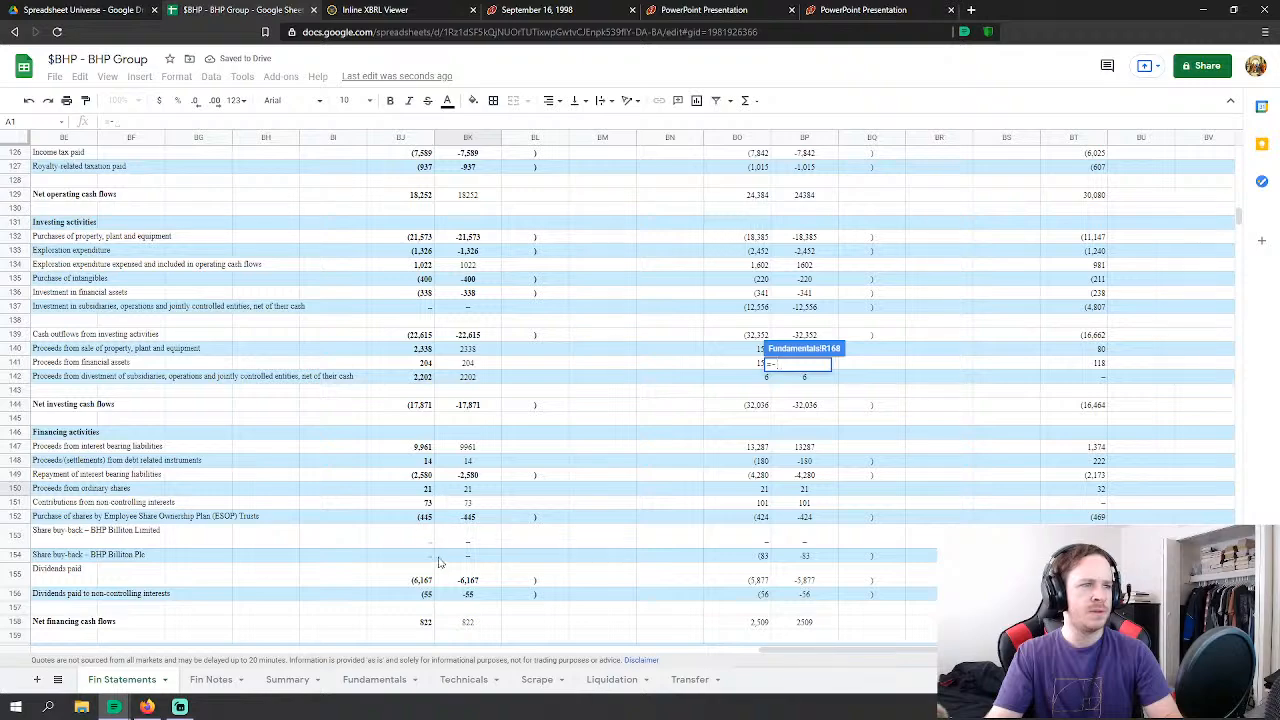
click(471, 580)
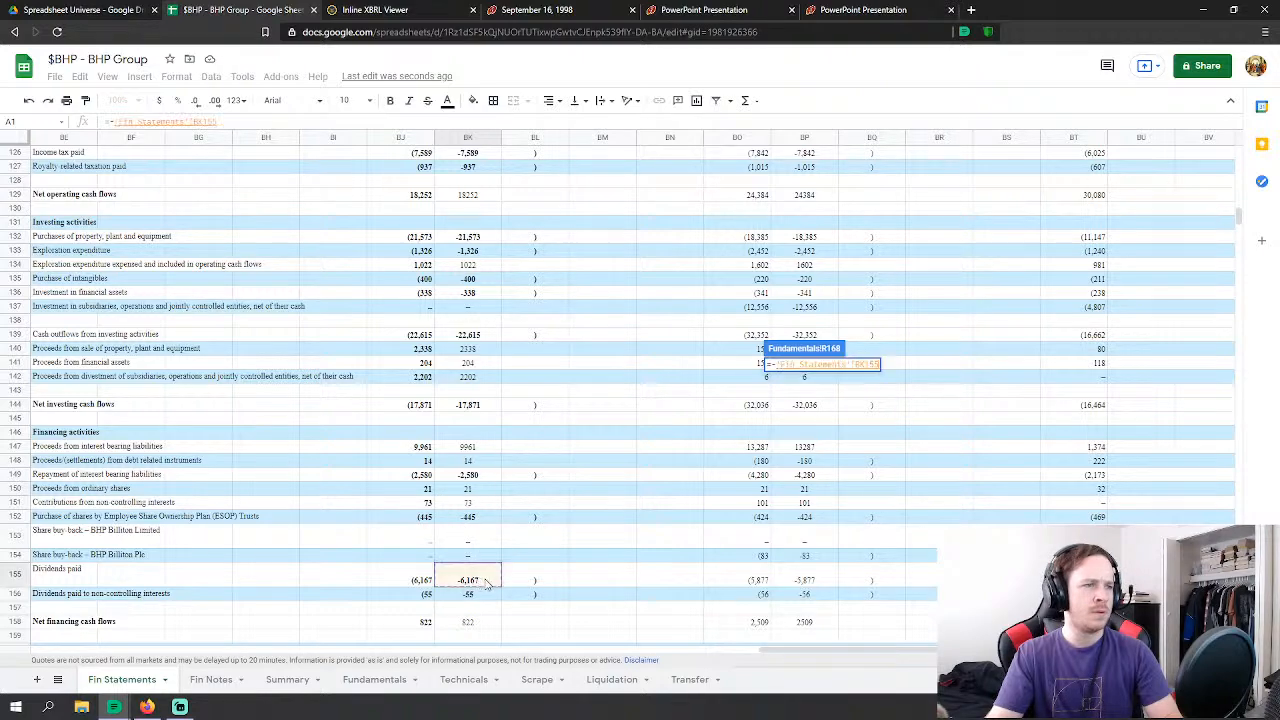
key(Return)
Step: Link FY2013 Cash & Equivalents in the balance sheet section to cash and cash equivalents, Fin Statements cell BK192
scroll(916, 455, down, 8)
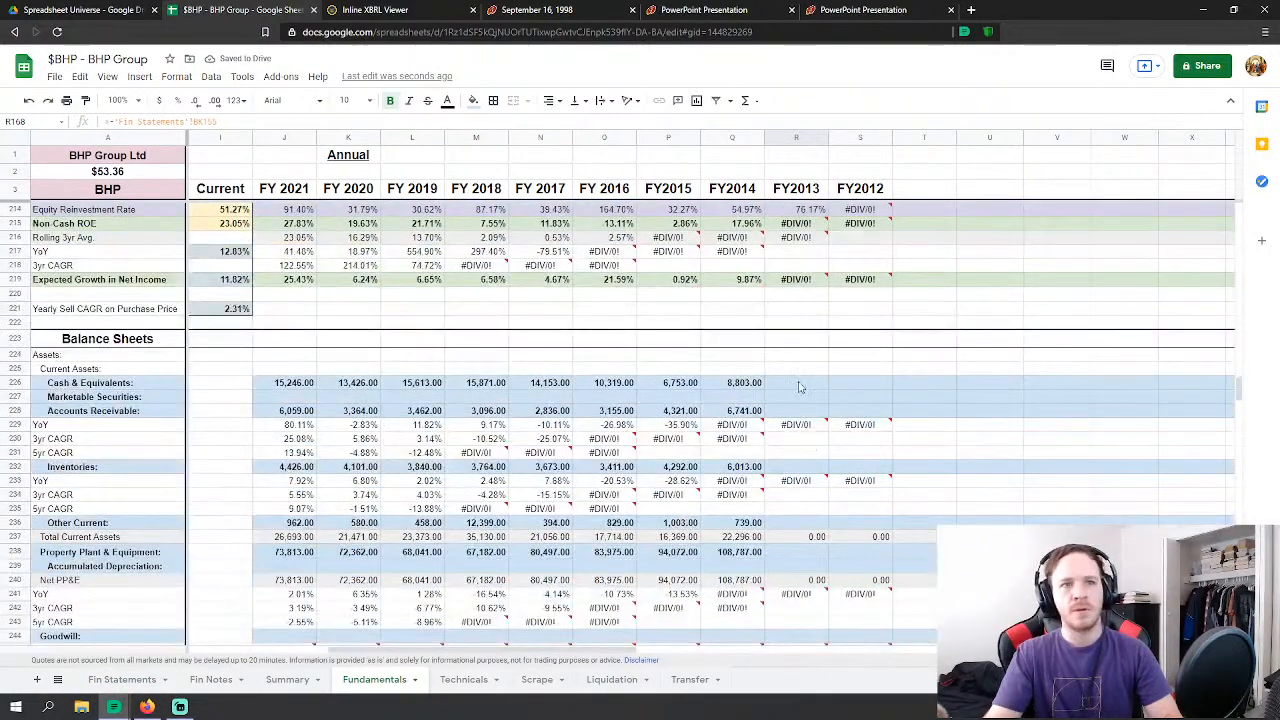
click(799, 387)
scroll(799, 387, down, 2)
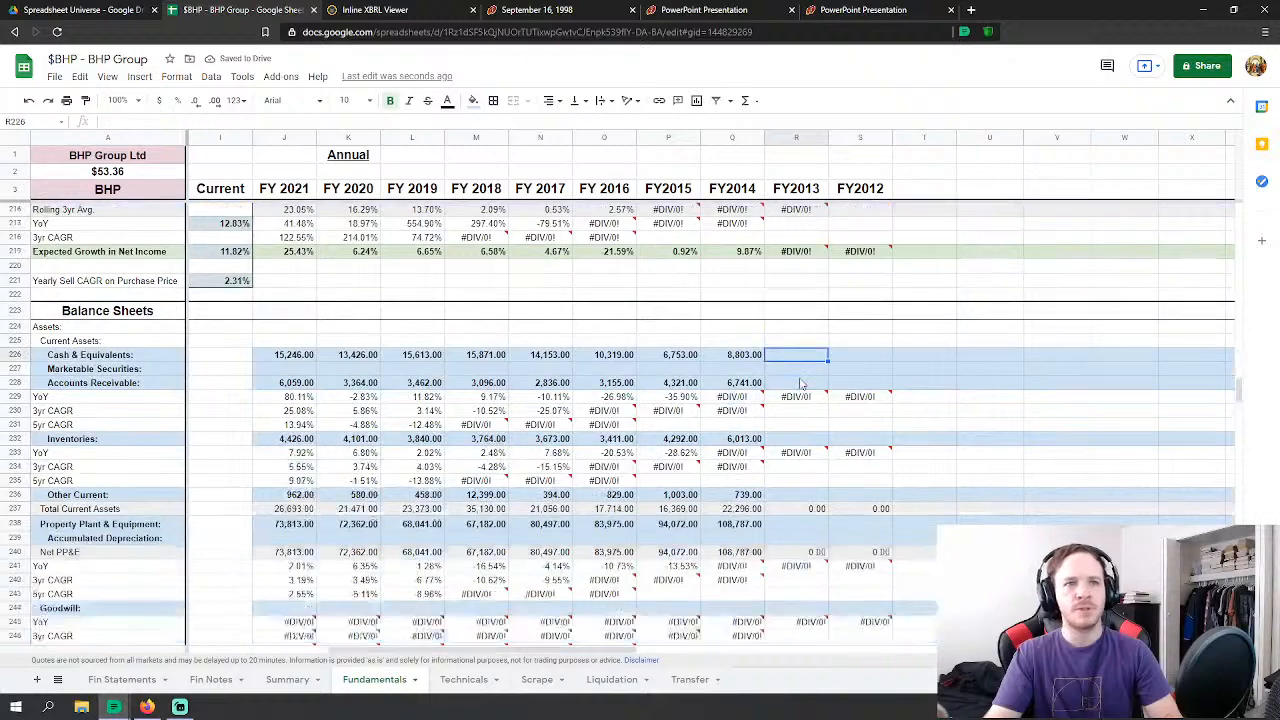
text(=)
click(140, 679)
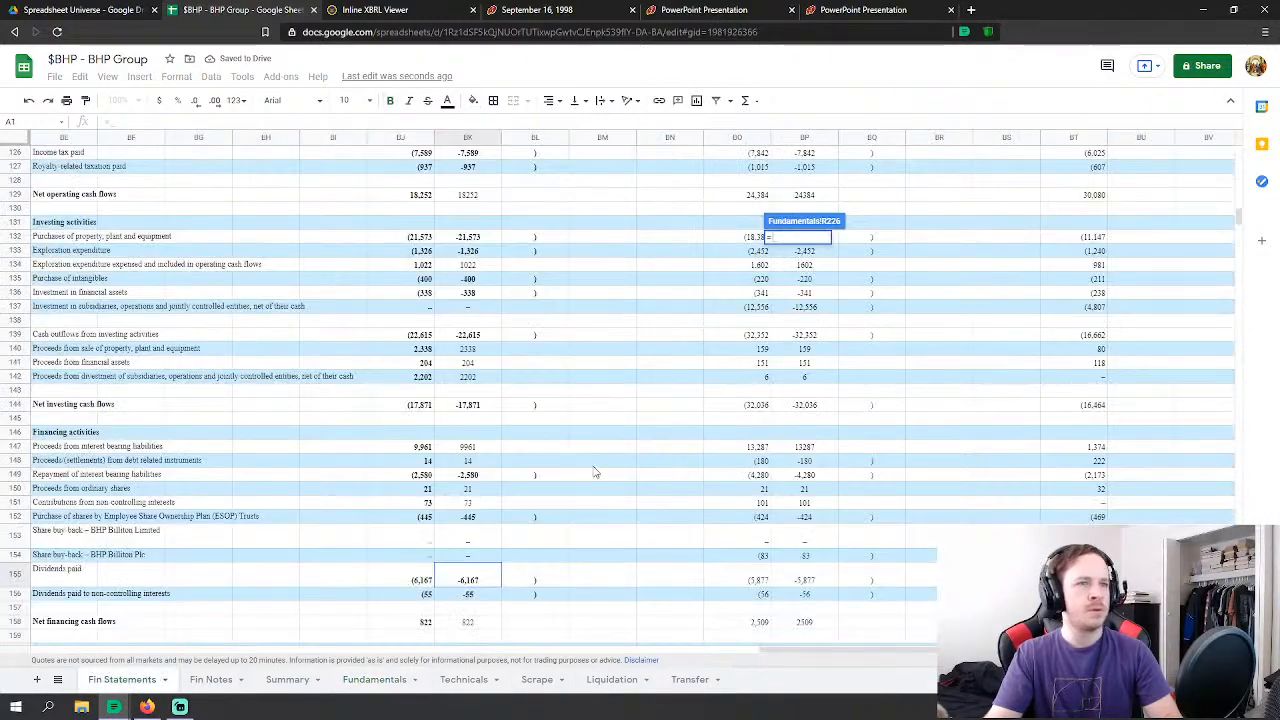
scroll(597, 470, down, 10)
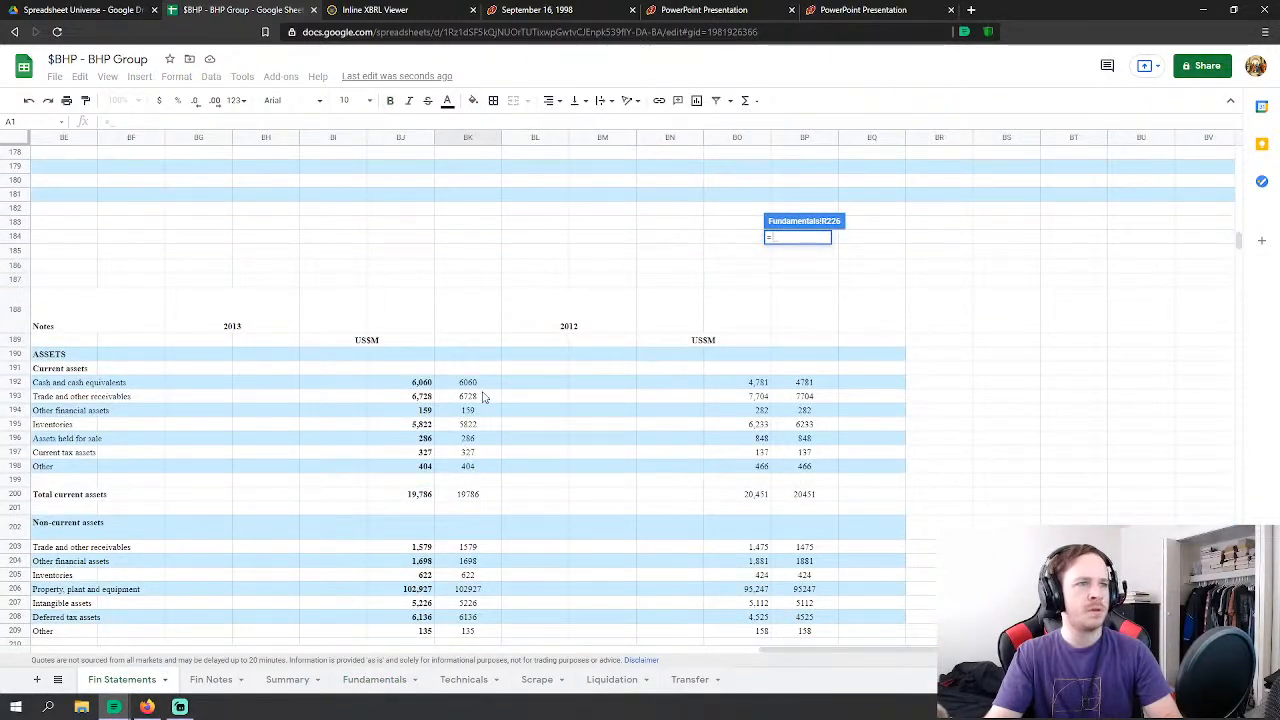
click(486, 382)
key(Return)
Step: Link FY2013 Accounts Receivable to the current trade and other receivables in Fin Statements cell BK193
click(783, 267)
text(=)
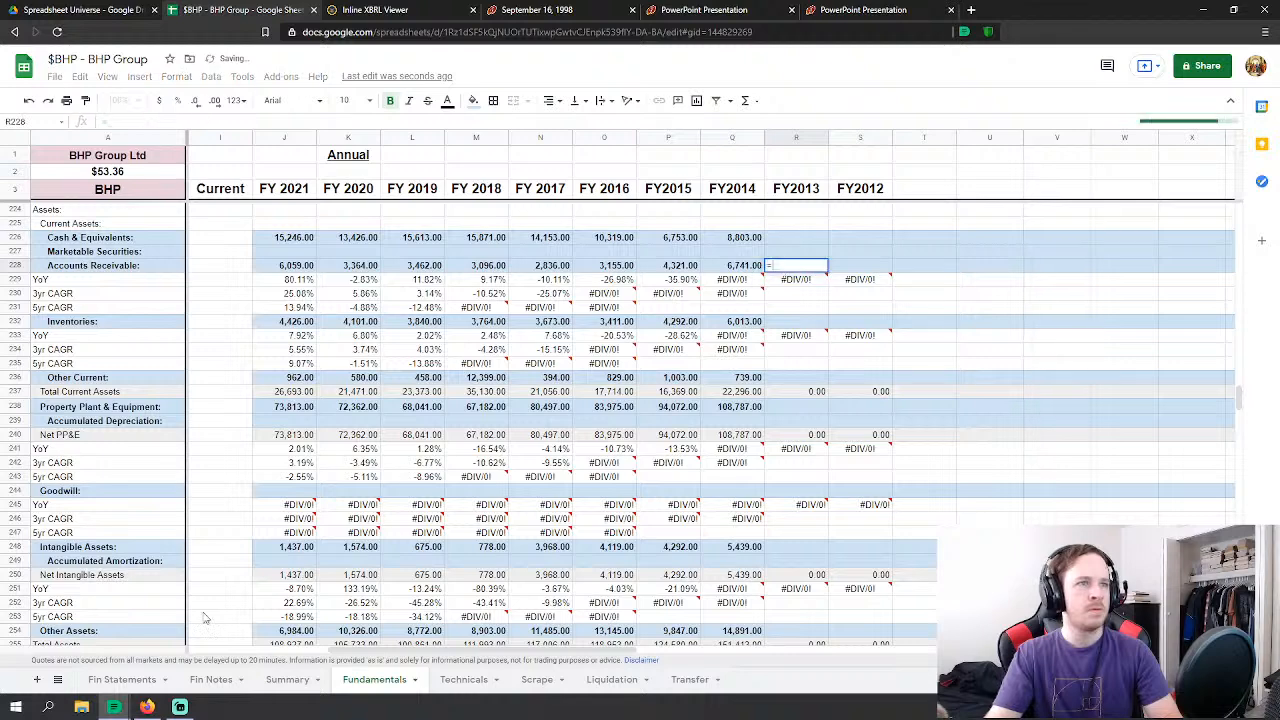
click(122, 679)
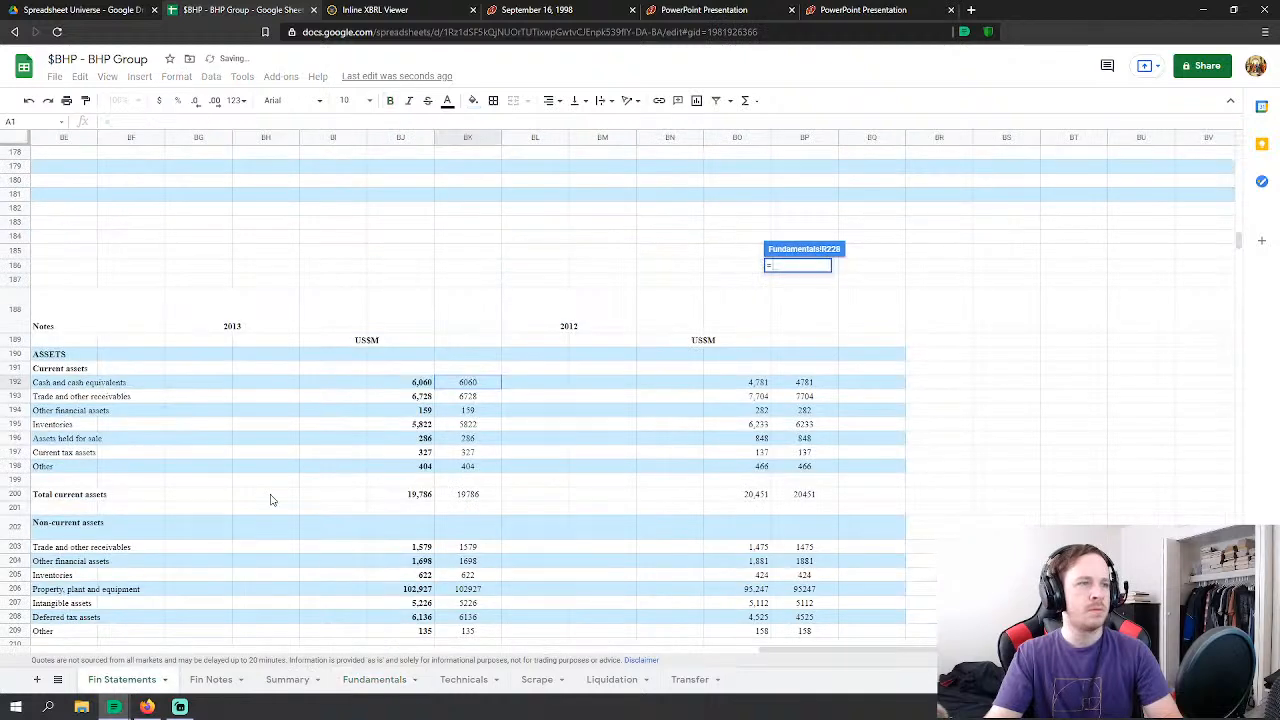
click(478, 396)
key(Return)
Step: Link FY2013 Inventories to the current inventories figure in Fin Statements cell BK195
click(796, 321)
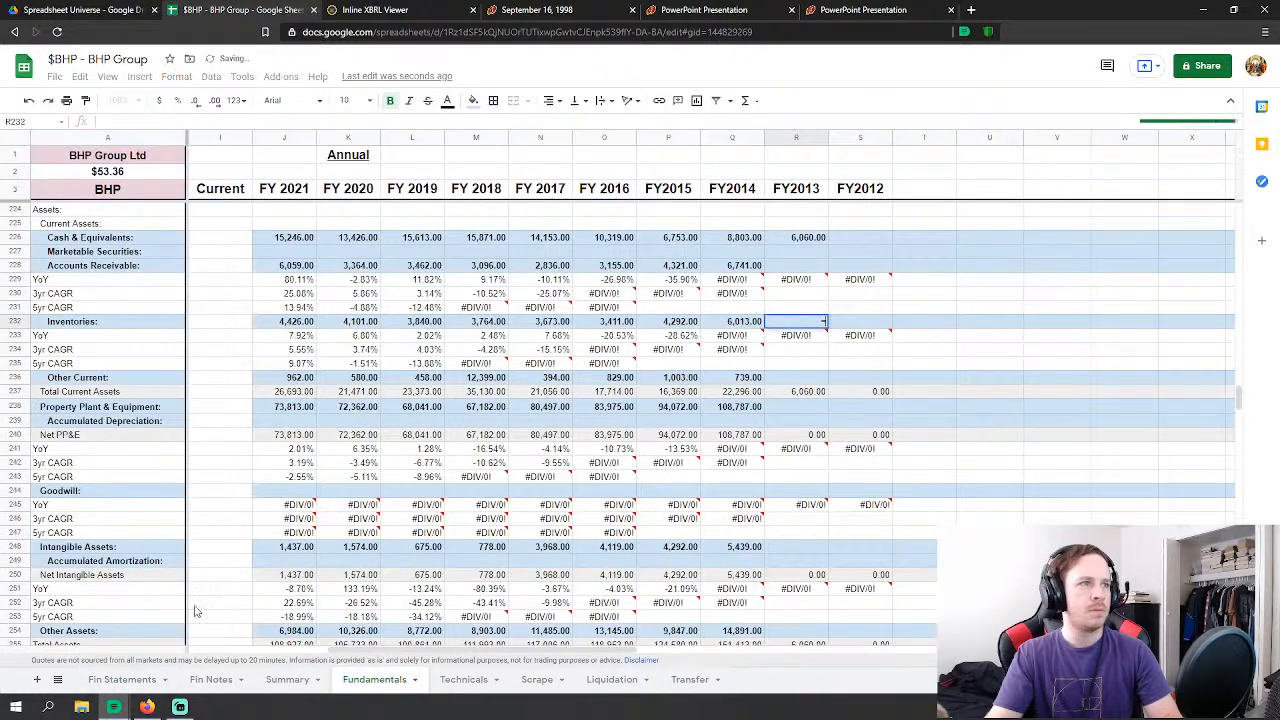
text(=)
click(122, 679)
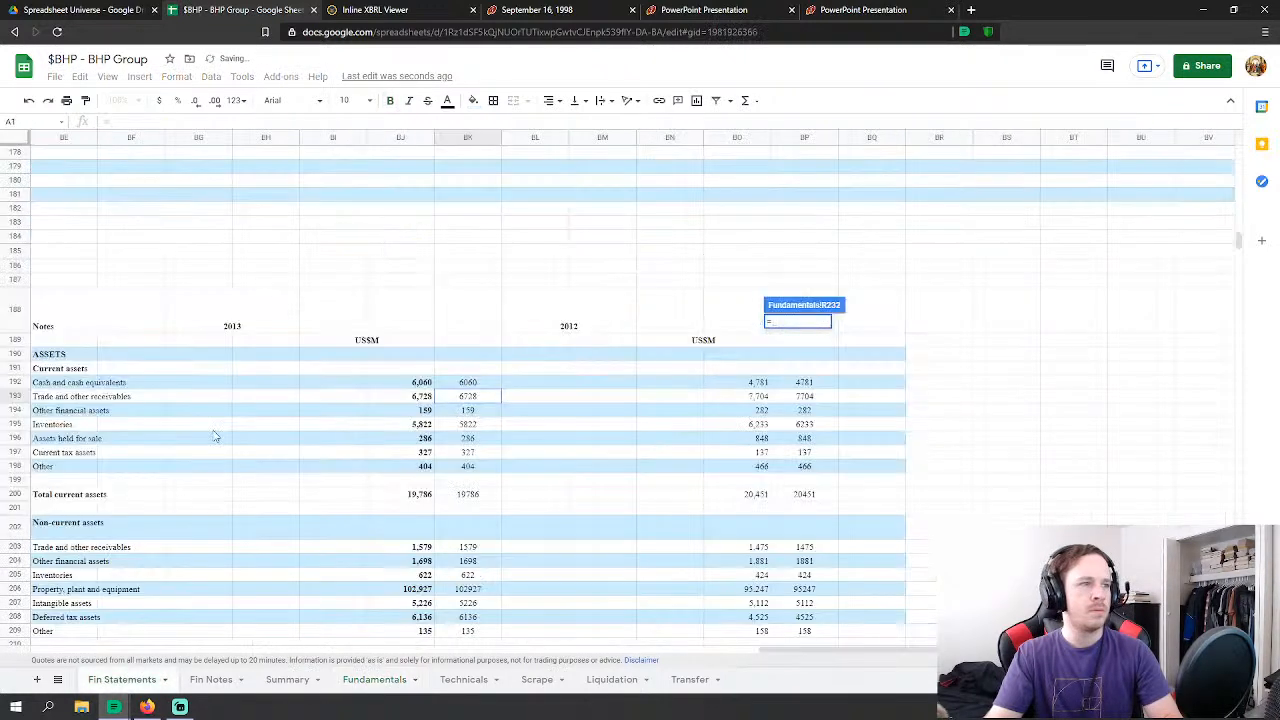
click(490, 427)
key(Return)
Step: Set FY2013 Other Current to other financial assets plus current tax assets plus other, Fin Statements BK194+BK197+BK198
click(800, 391)
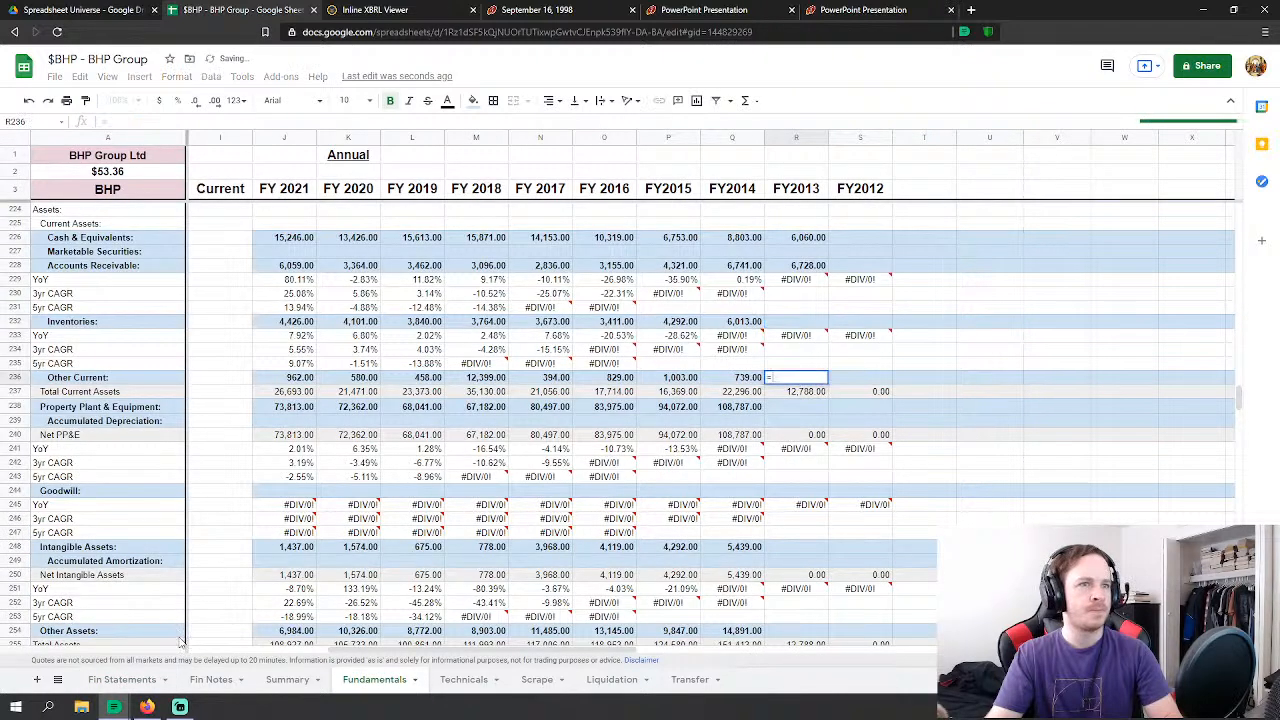
text(=)
click(125, 679)
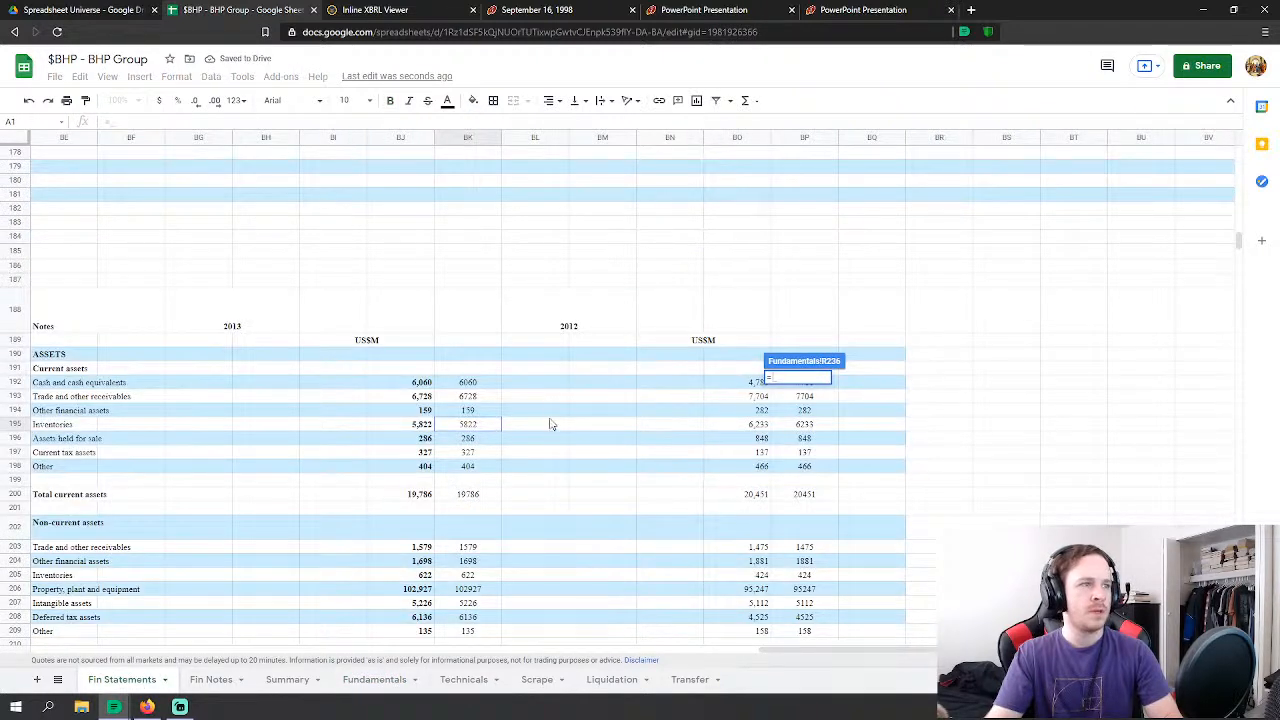
click(467, 410)
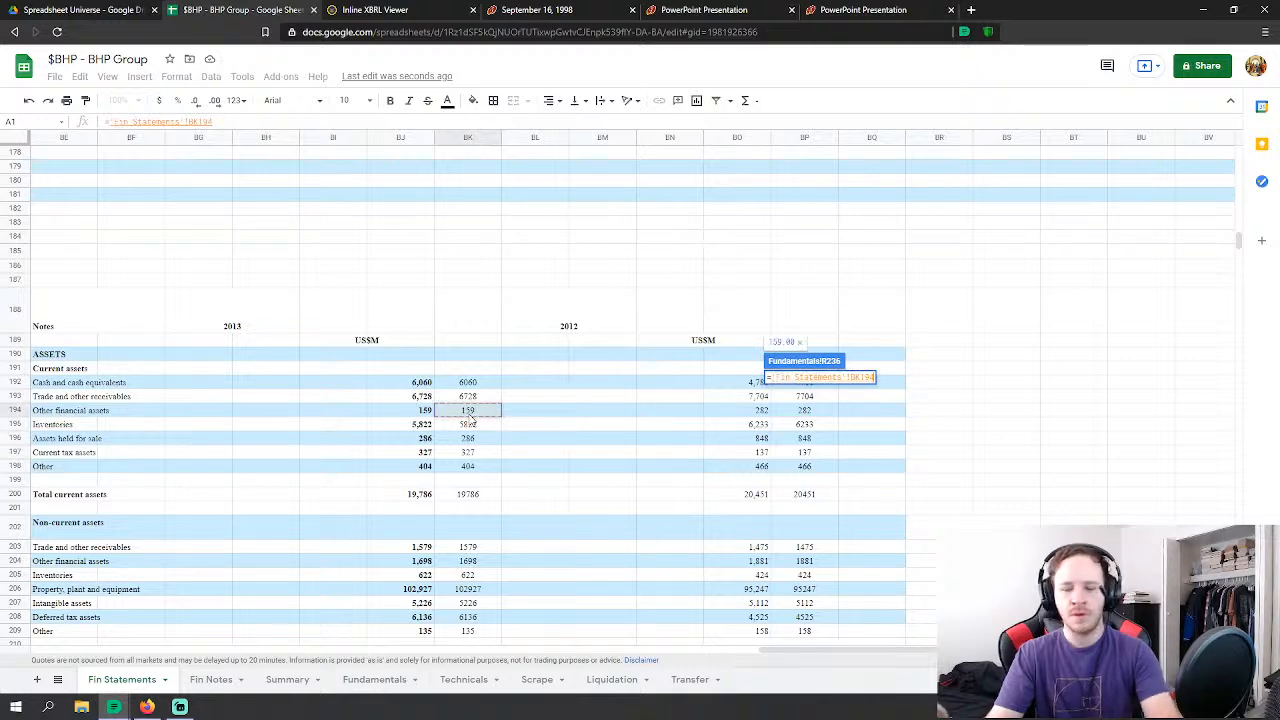
text(+)
click(472, 452)
text(+)
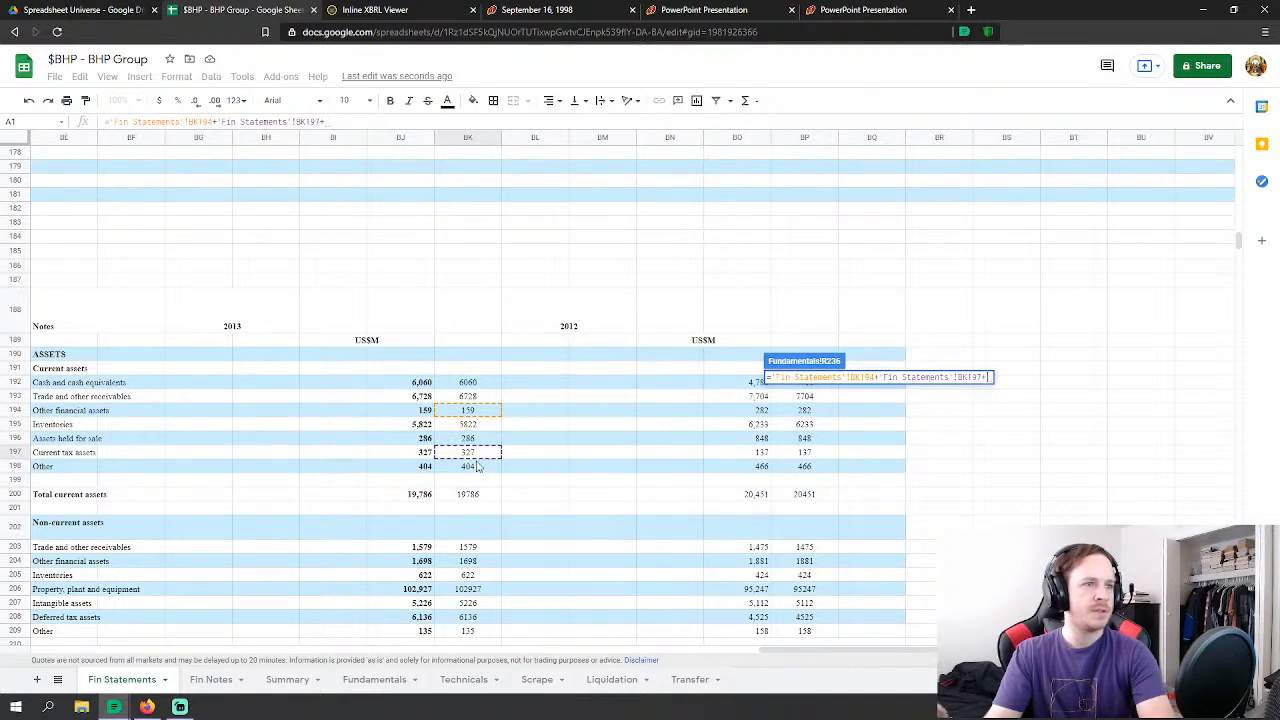
click(478, 466)
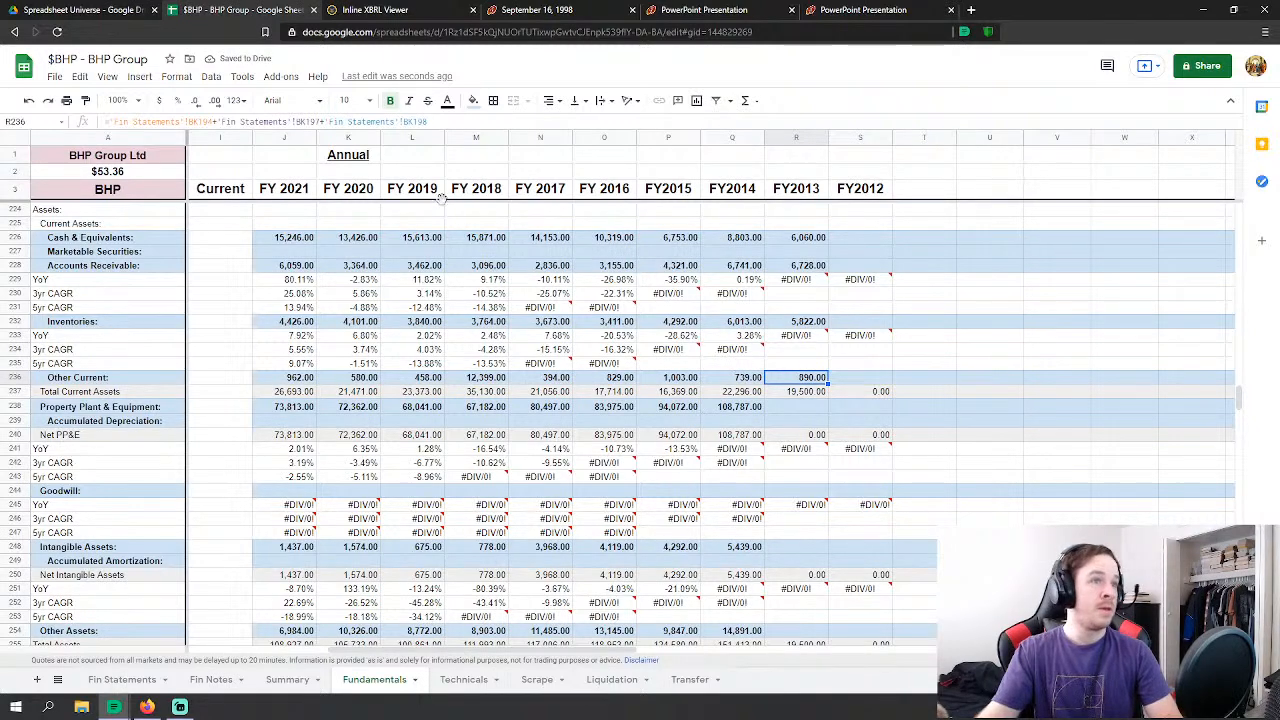
Step: Link FY2013 Property Plant & Equipment to the property, plant and equipment figure in Fin Statements cell BK206
click(797, 406)
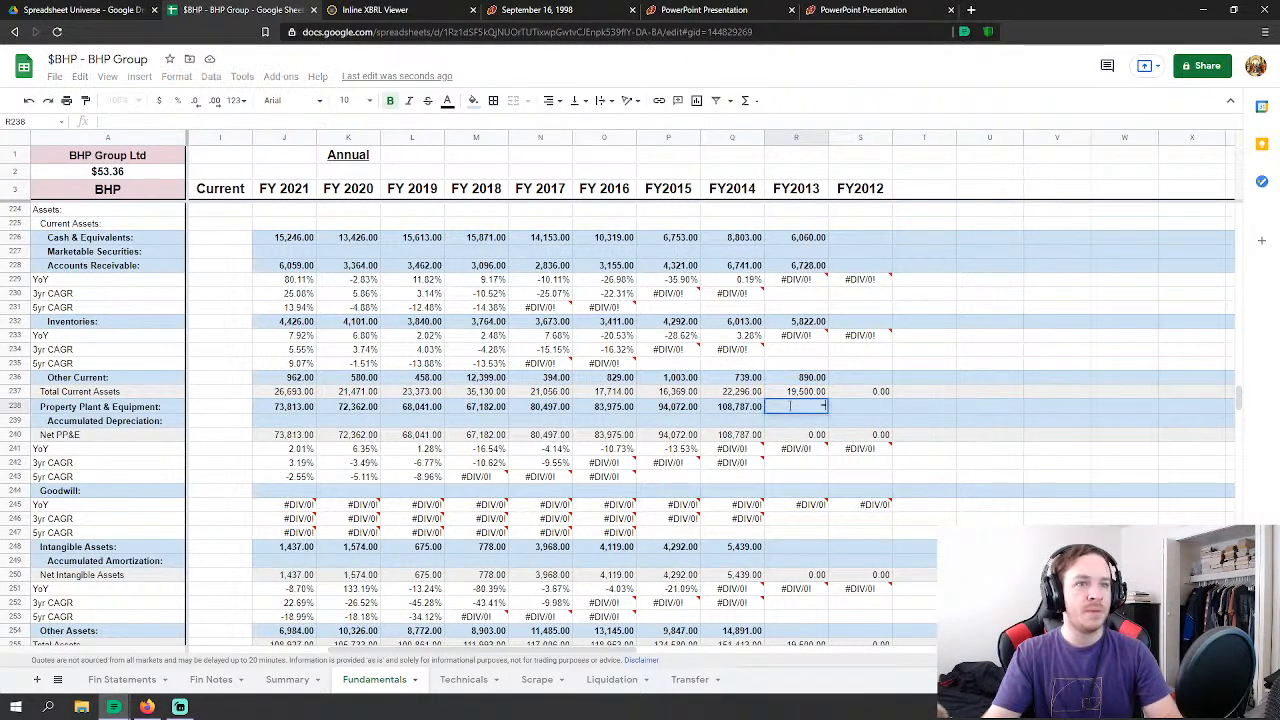
text(=)
click(122, 679)
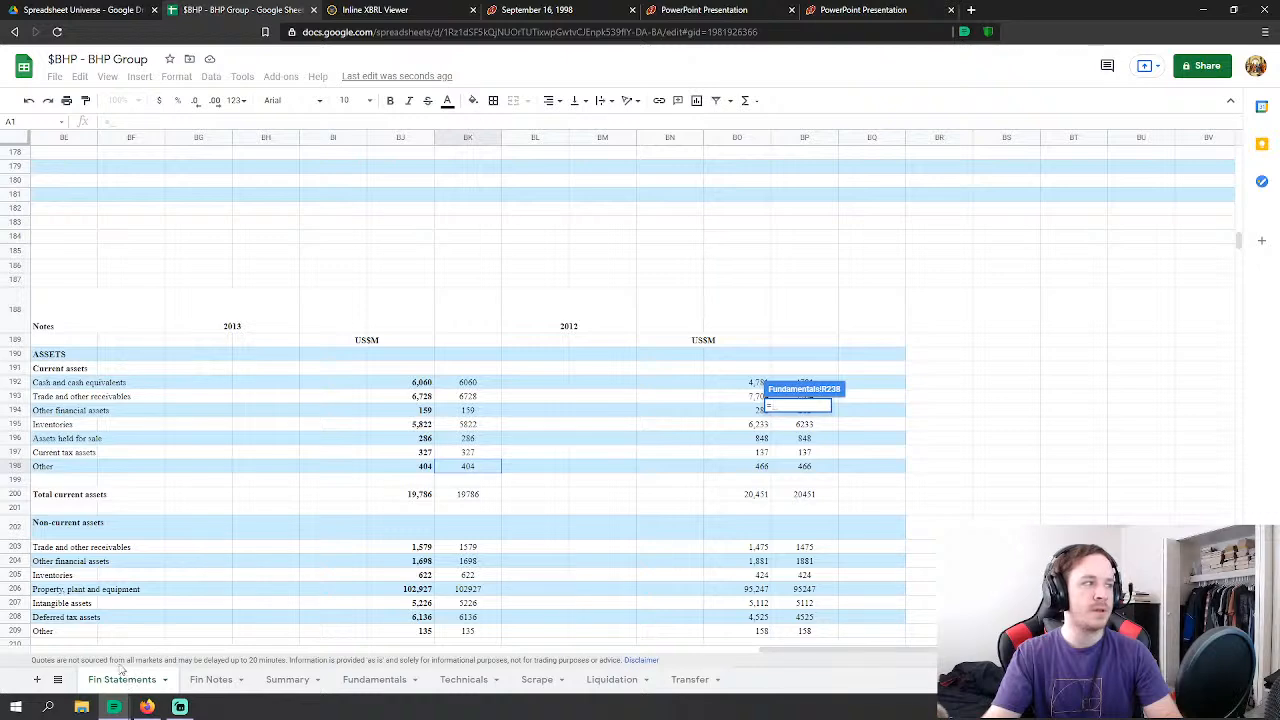
scroll(370, 440, down, 2)
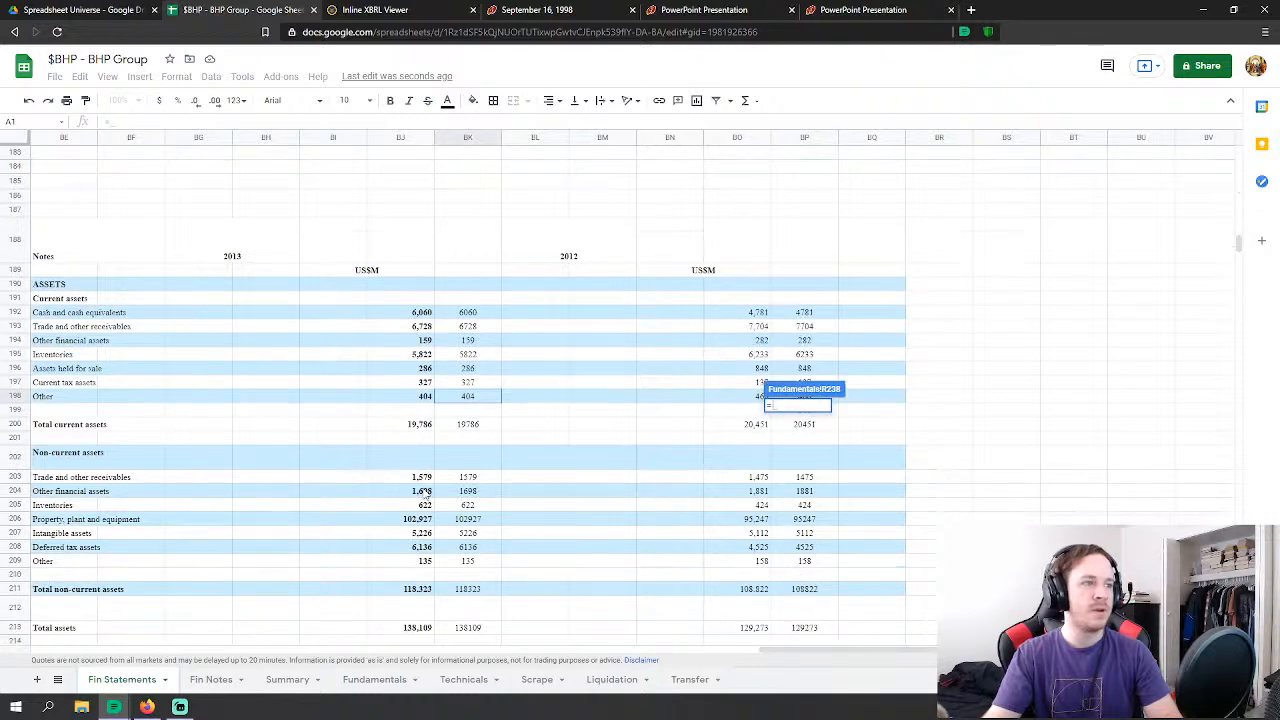
click(470, 519)
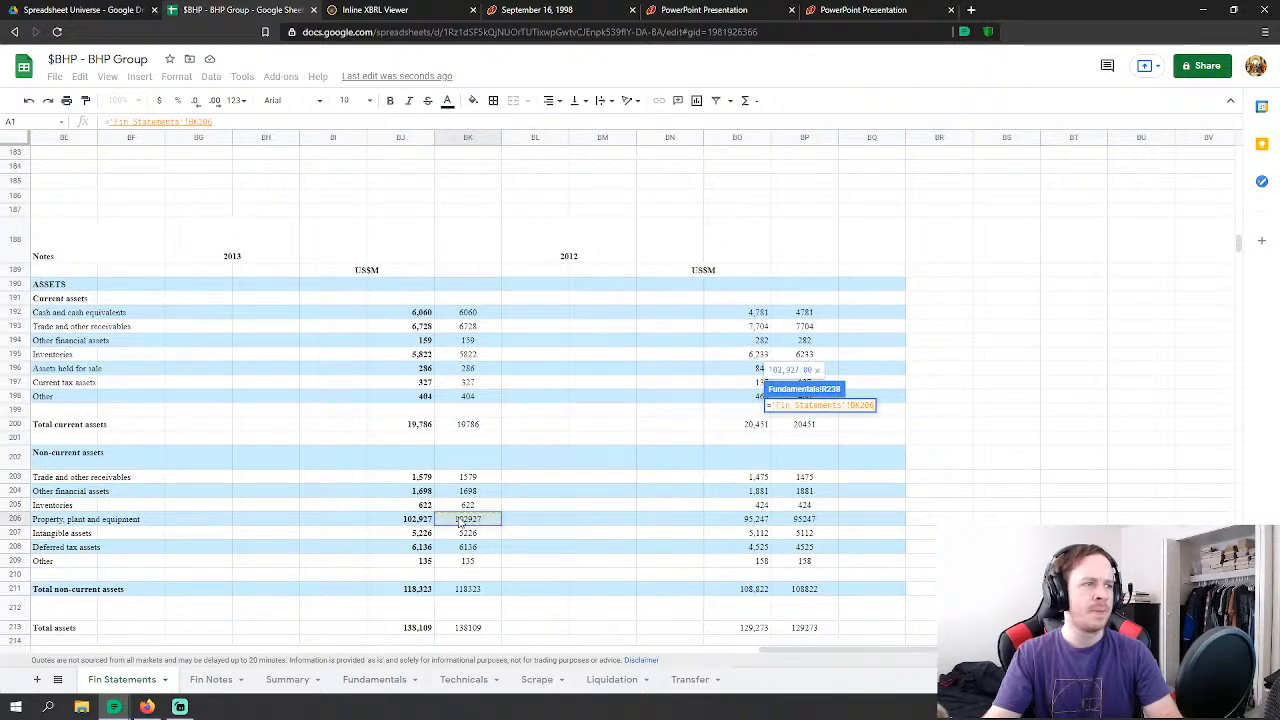
key(Return)
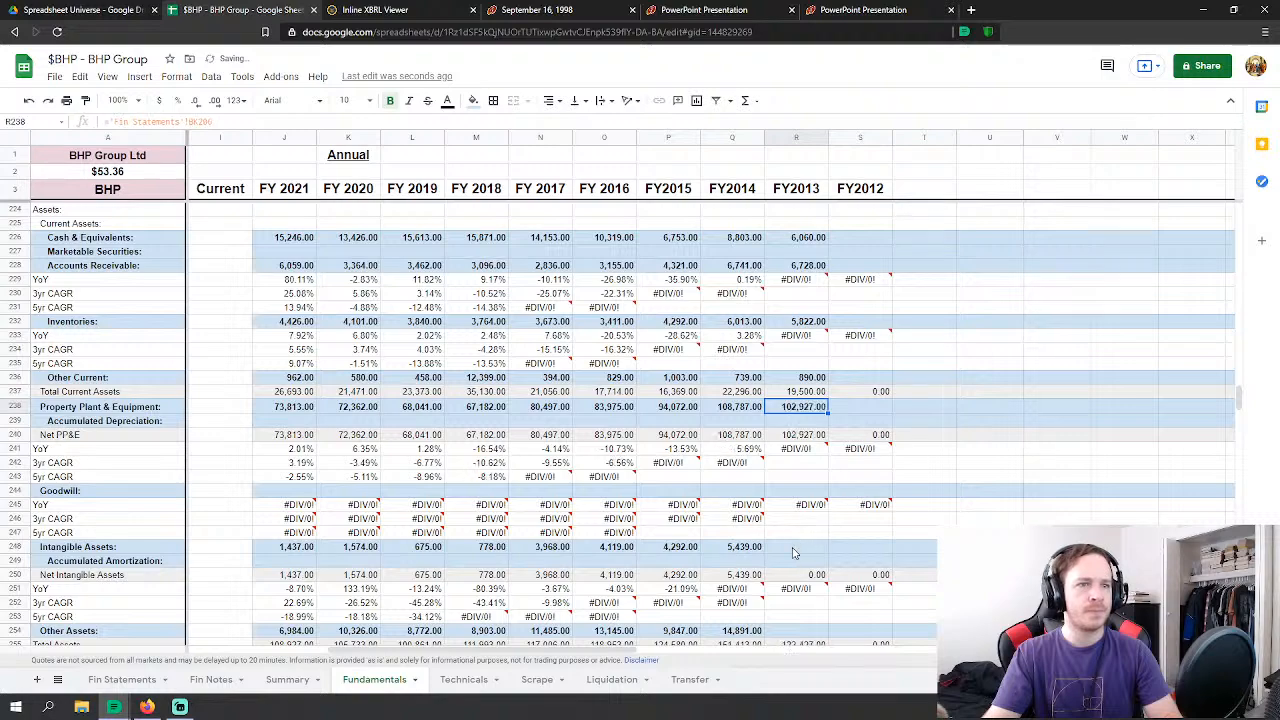
Step: Link FY2013 Intangible Assets to the intangible assets figure in Fin Statements cell BK207
click(796, 547)
text(=)
click(122, 679)
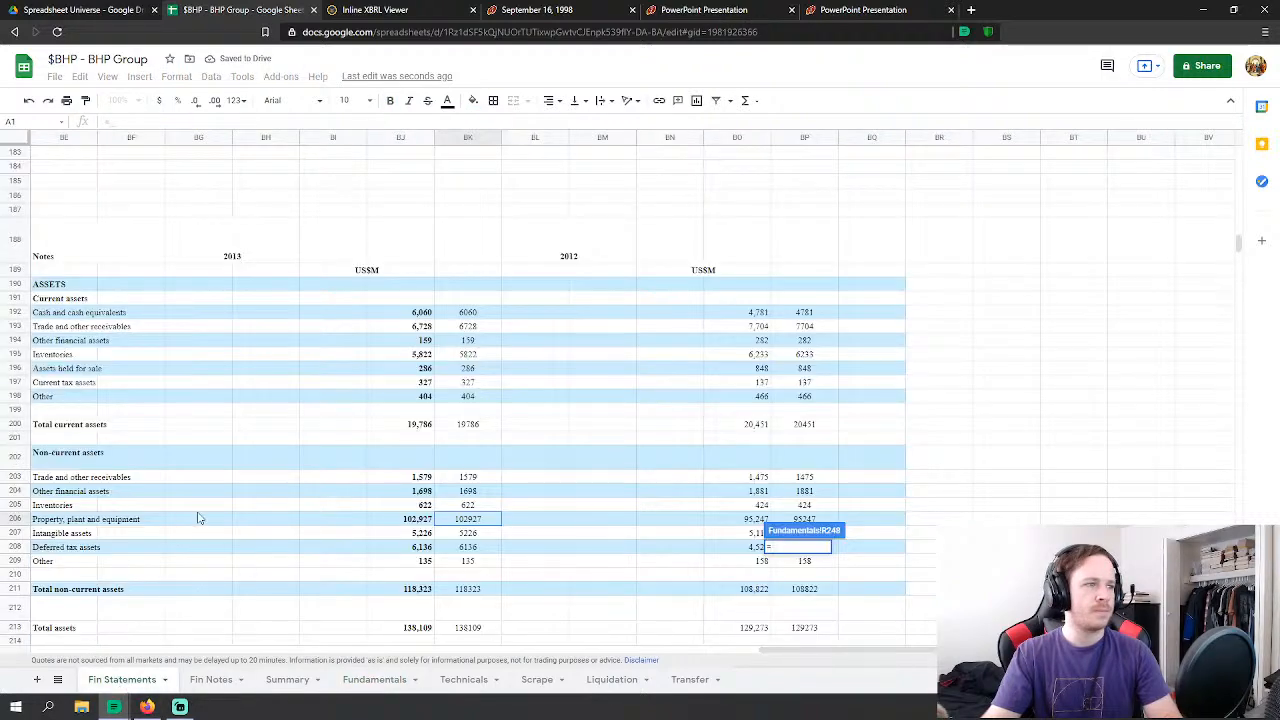
click(468, 533)
key(Return)
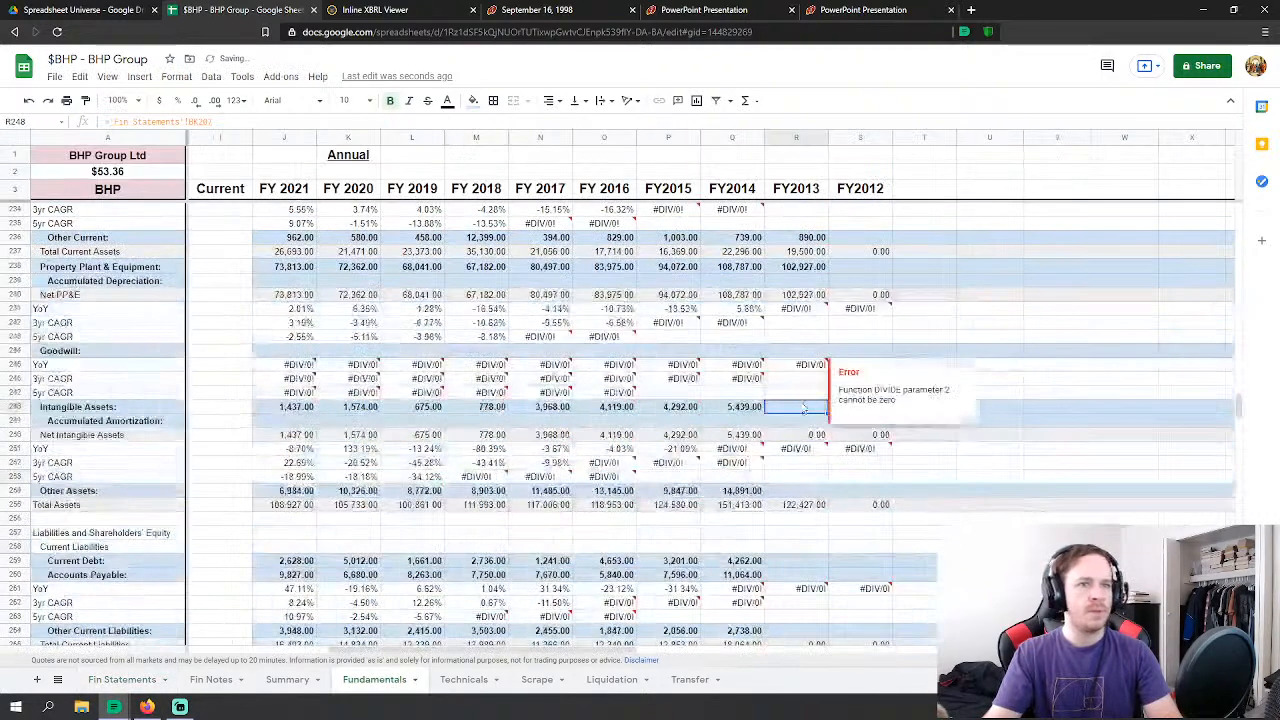
Step: Set FY2013 Other Assets to the sum of non-current receivables, other financial assets, inventories, deferred tax assets and other, Fin Statements BK203+BK204+BK205+BK208+BK209
click(796, 490)
text(=)
click(122, 679)
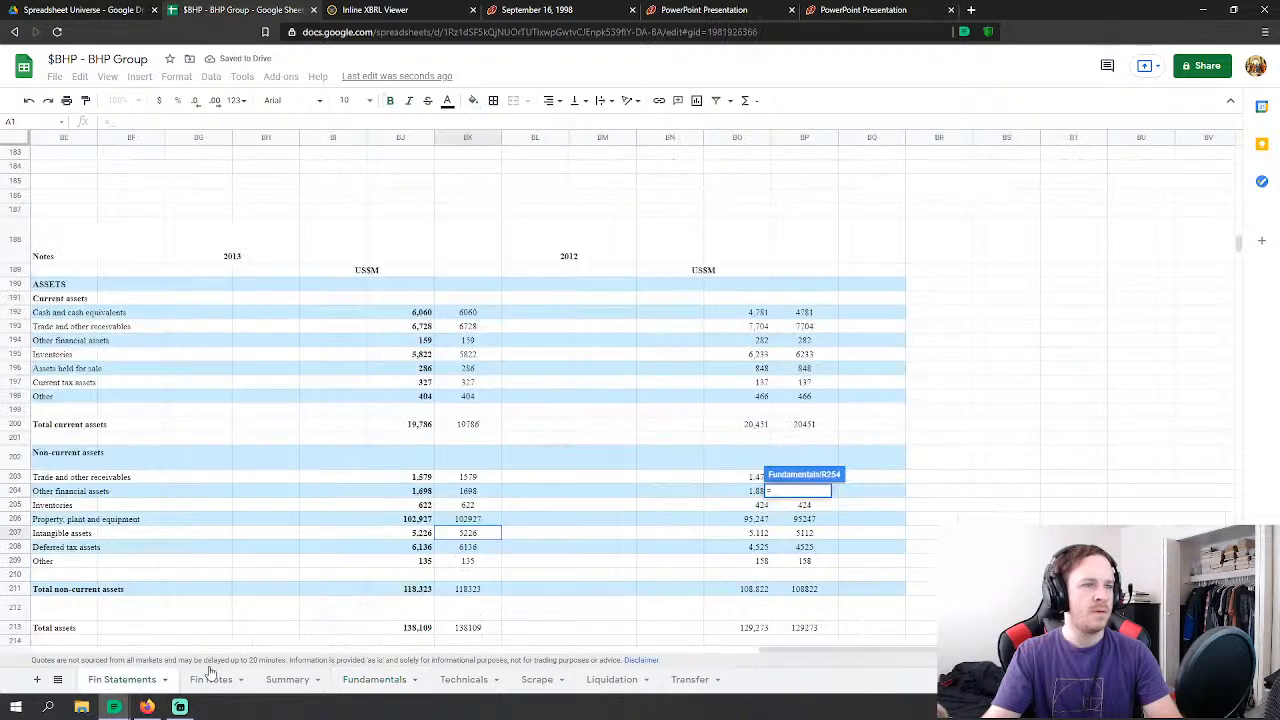
click(470, 477)
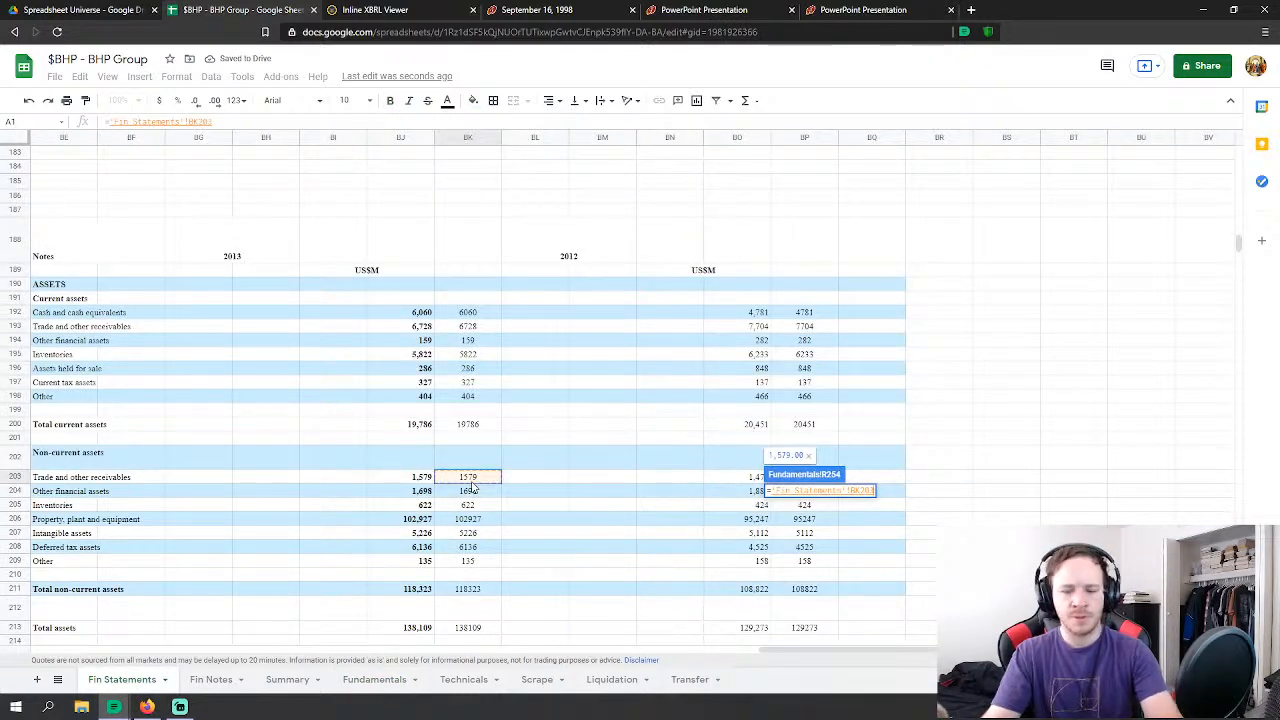
text(+)
click(479, 492)
text(+)
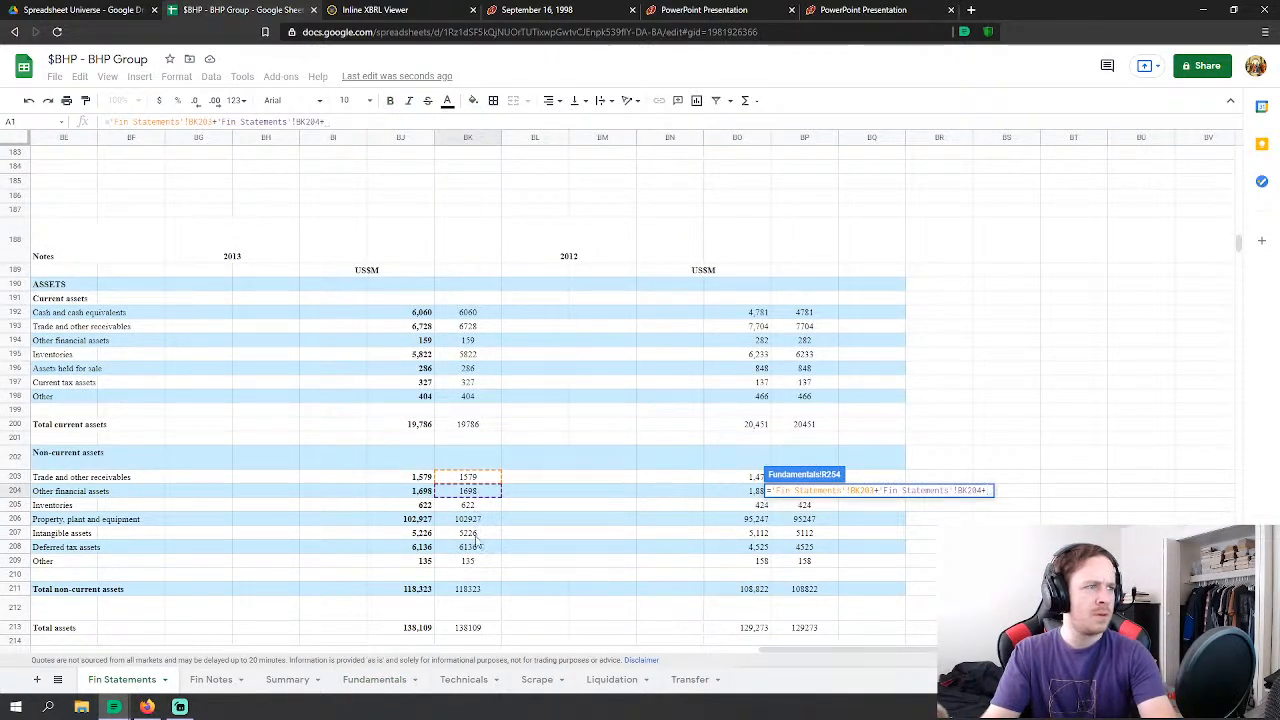
click(474, 508)
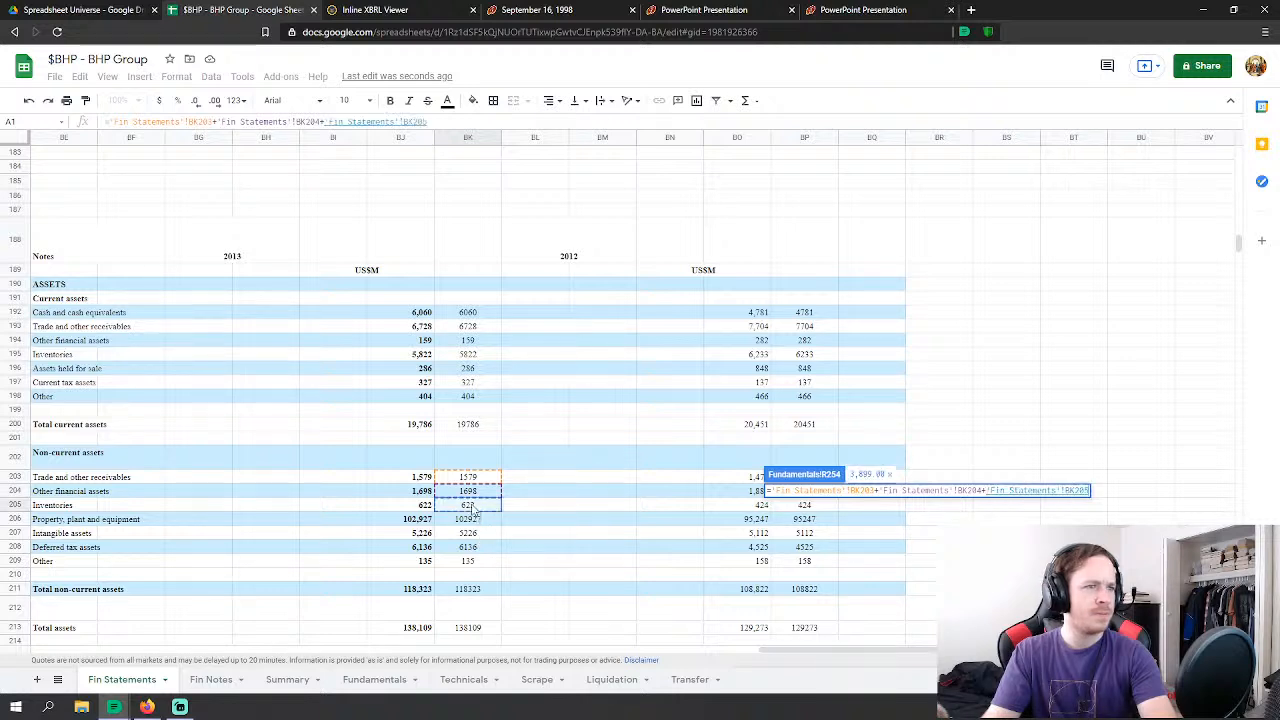
text(+)
click(474, 549)
text(+)
click(478, 561)
key(Return)
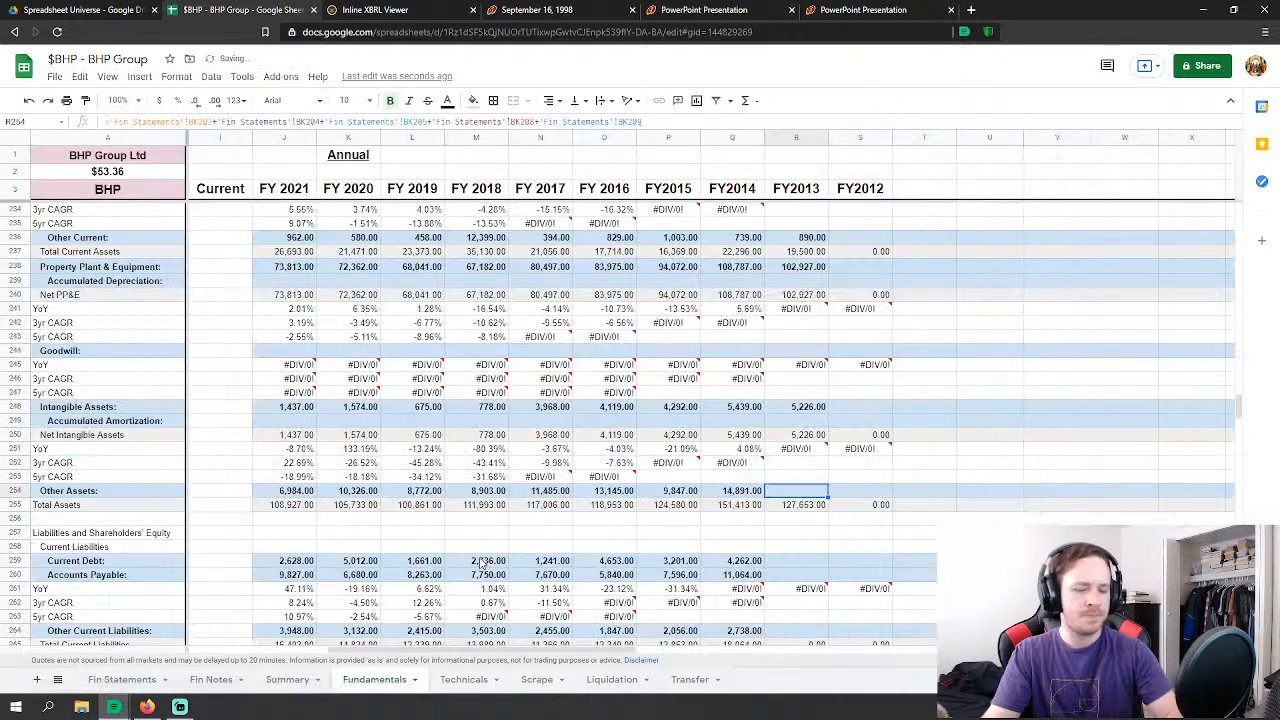
Step: Link FY2013 Current Debt to the current interest bearing liabilities figure in Fin Statements cell BK218
scroll(665, 447, down, 2)
click(796, 489)
text(=)
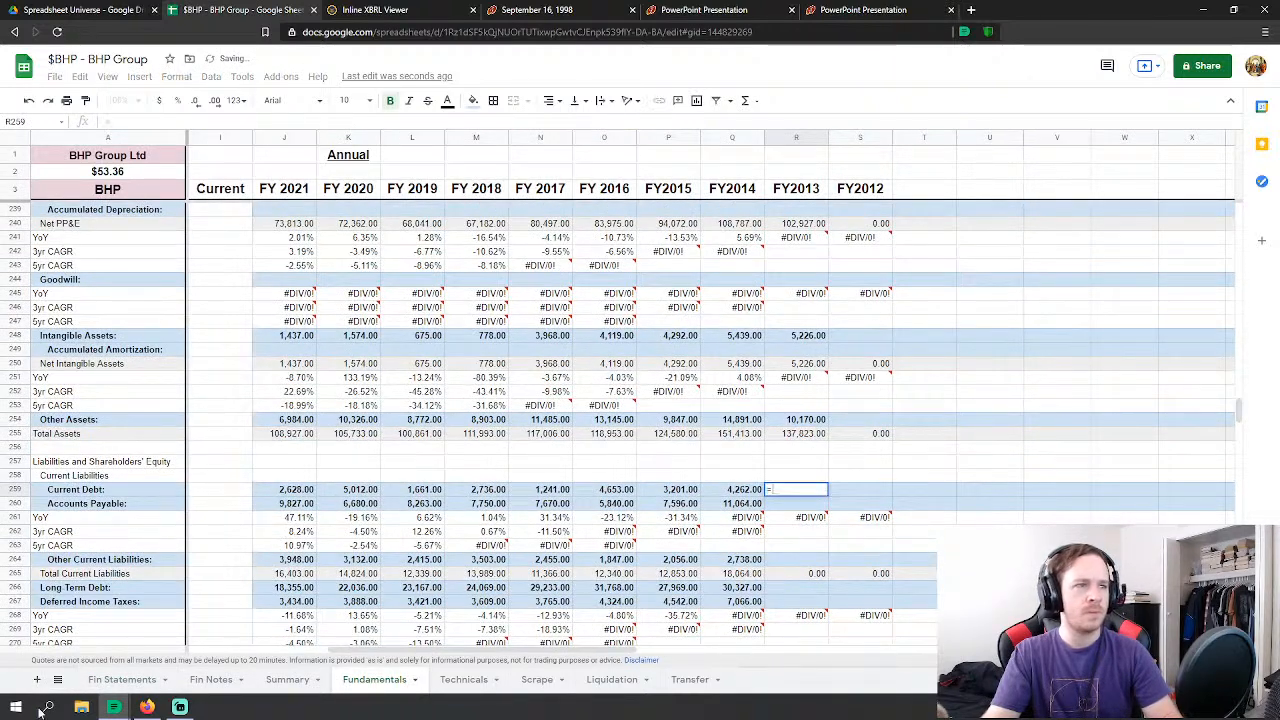
click(122, 679)
scroll(589, 491, down, 3)
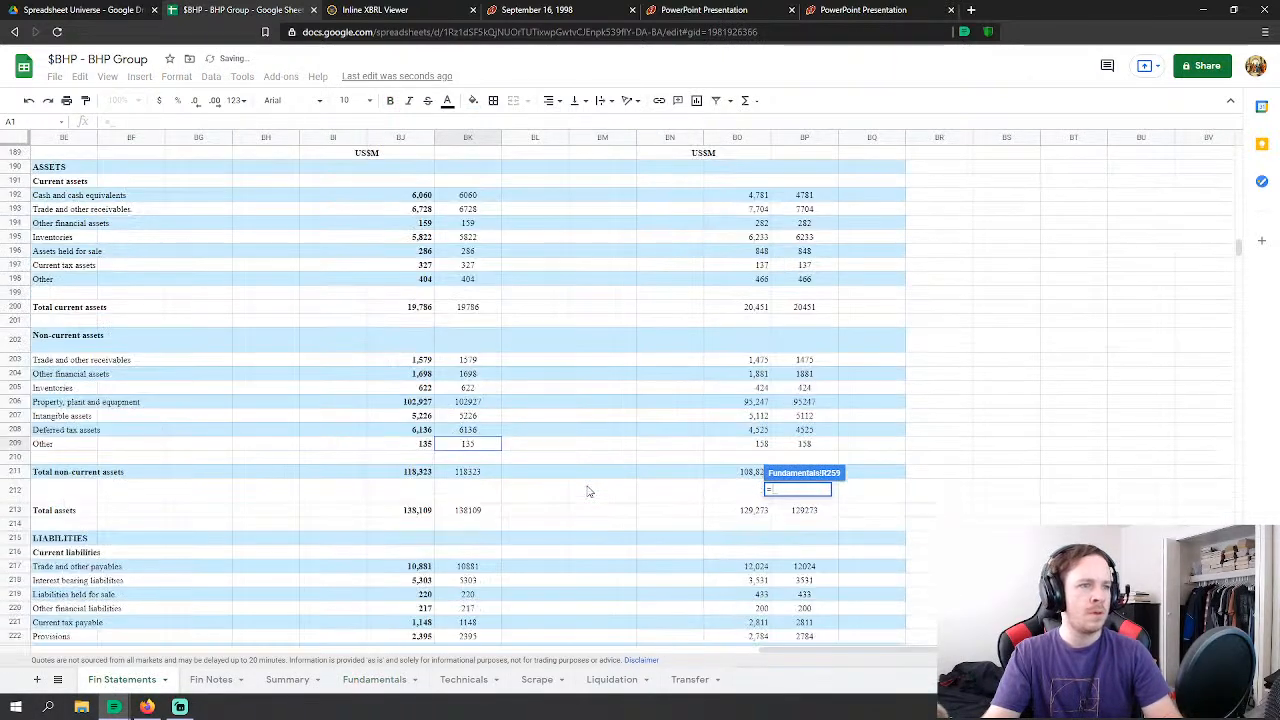
scroll(463, 516, down, 1)
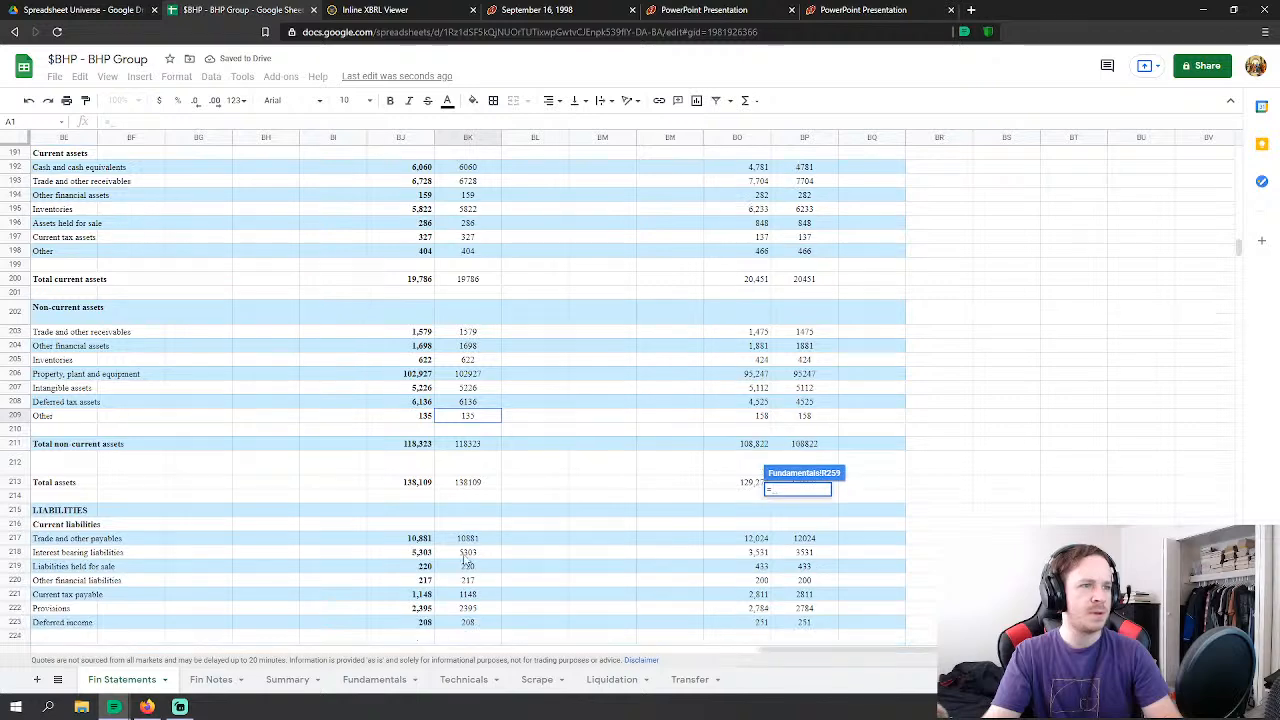
click(477, 555)
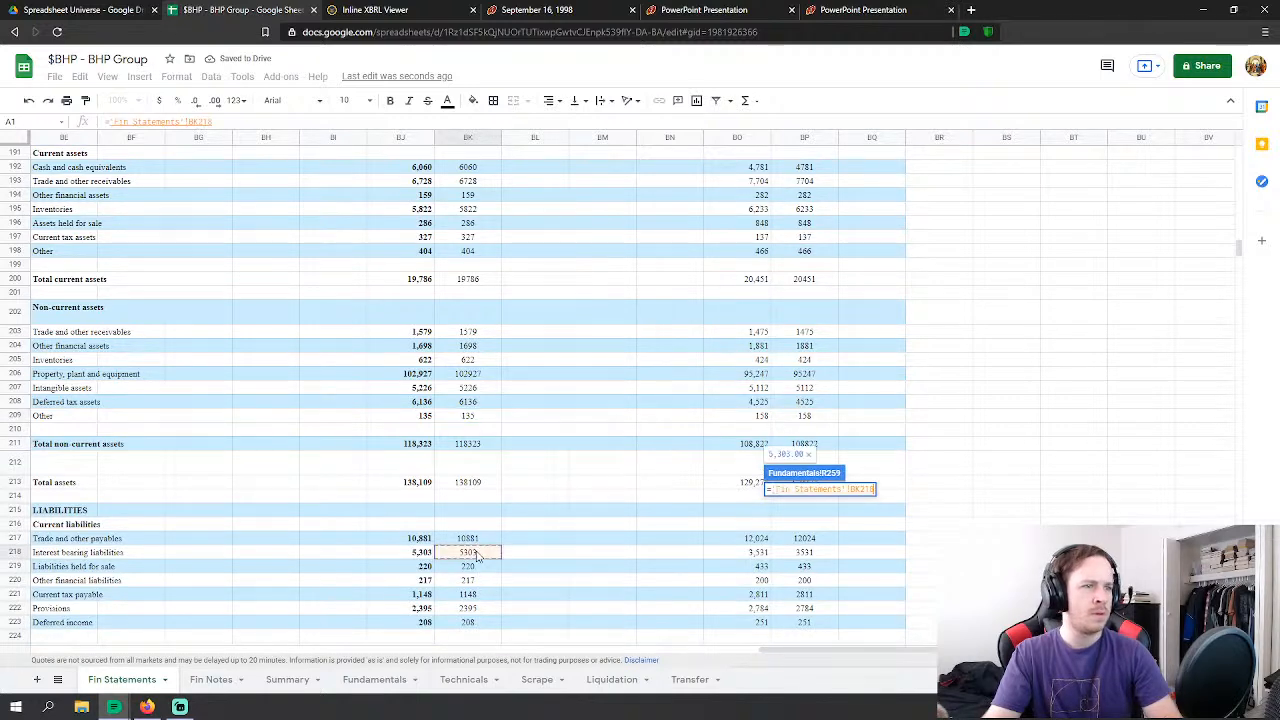
key(Return)
Step: Re-enter the FY2013 Other Assets formula as Fin Statements BK203+BK204+BK205+BK208+BK209
click(796, 420)
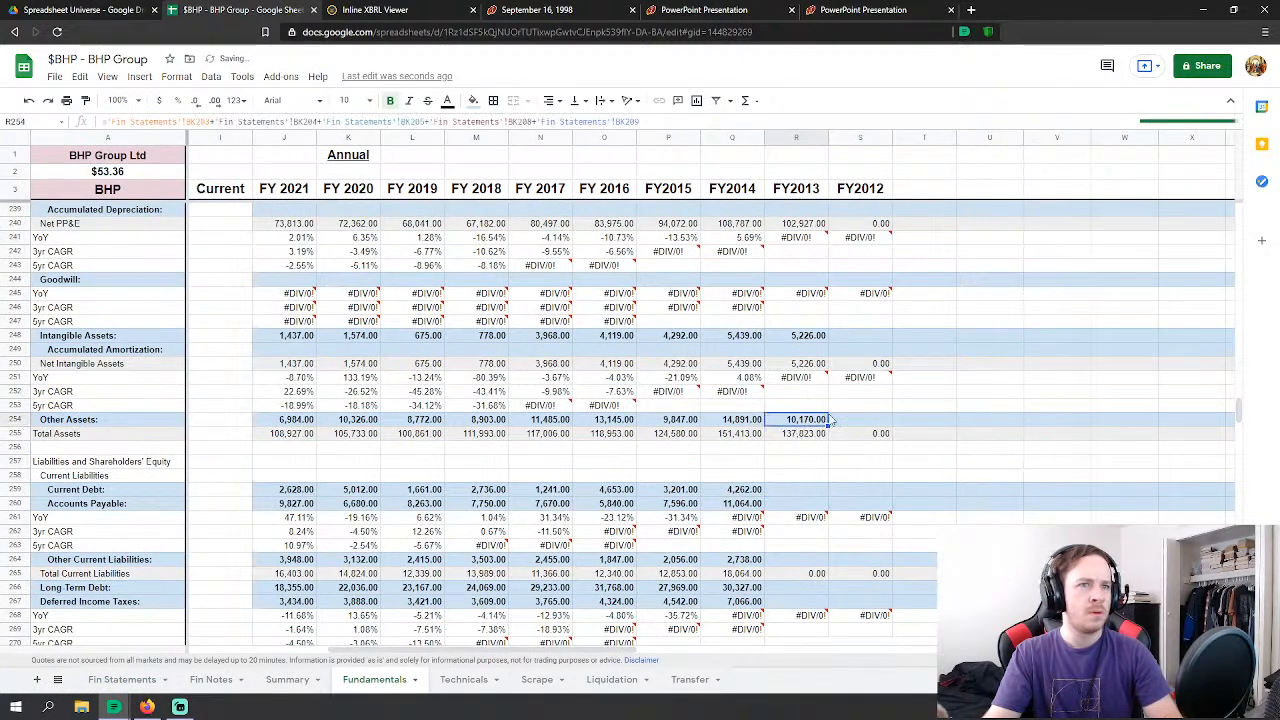
scroll(880, 428, up, 2)
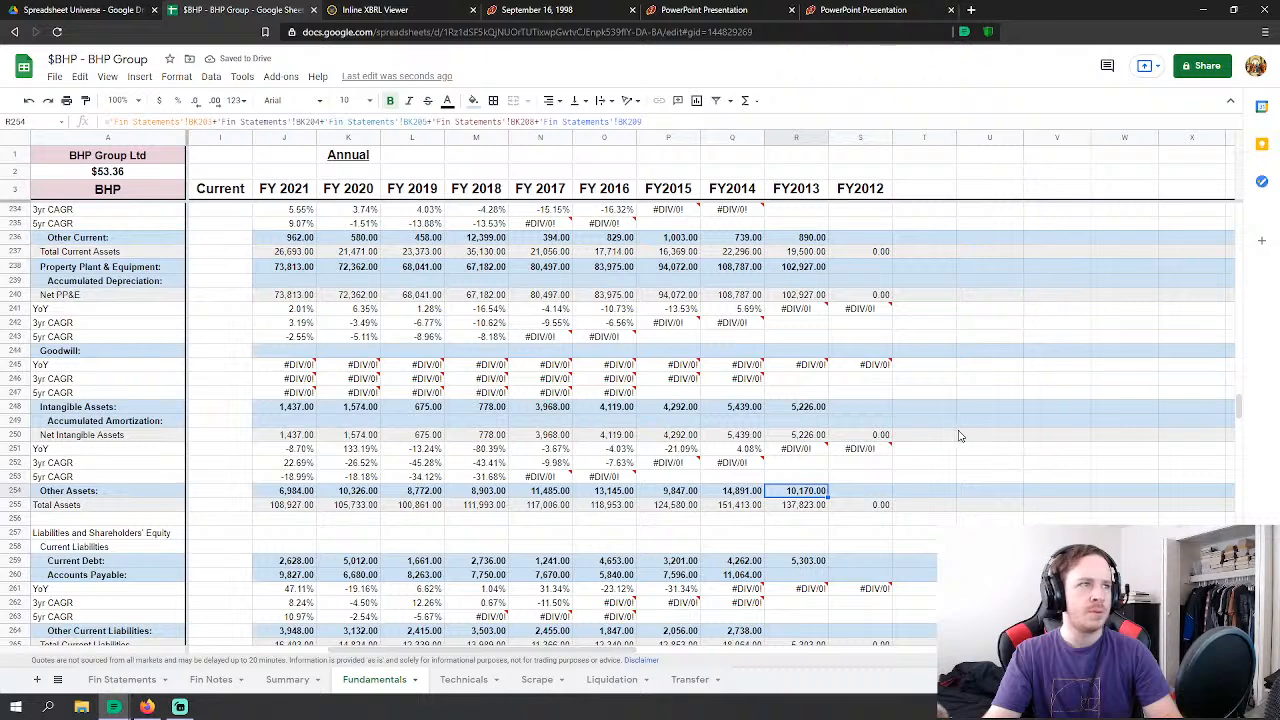
scroll(958, 436, up, 1)
text(=)
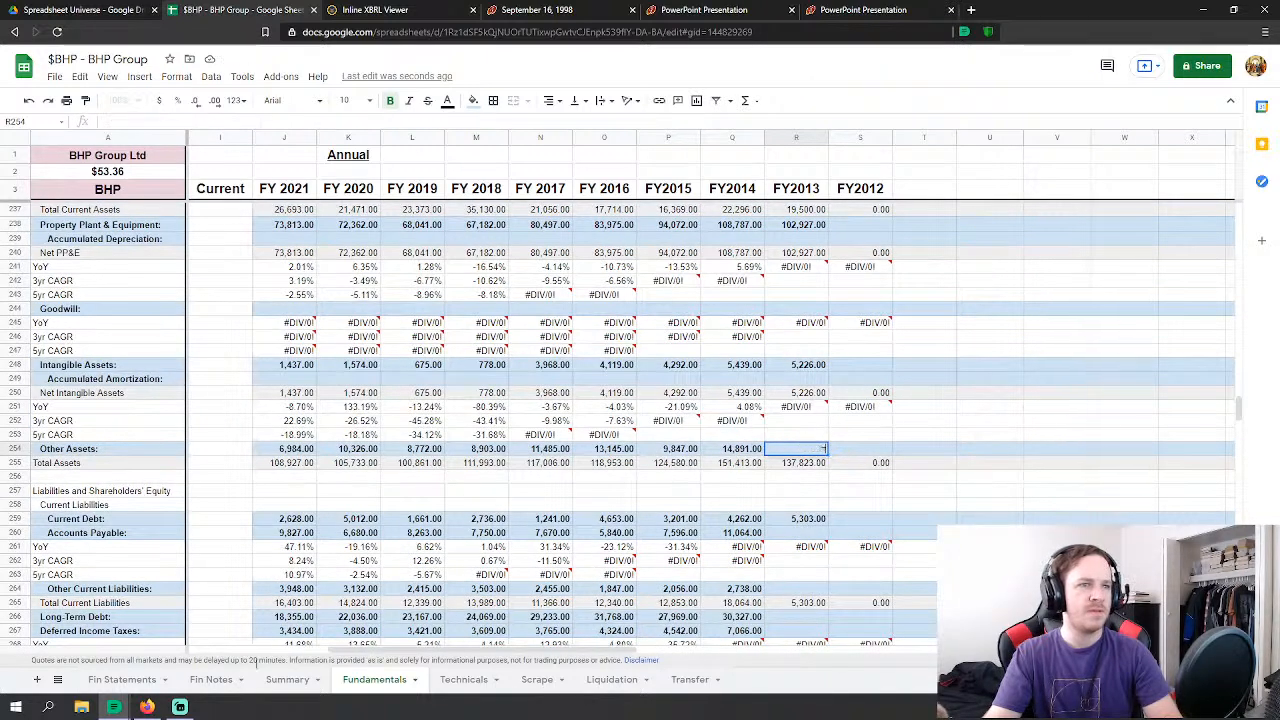
click(118, 680)
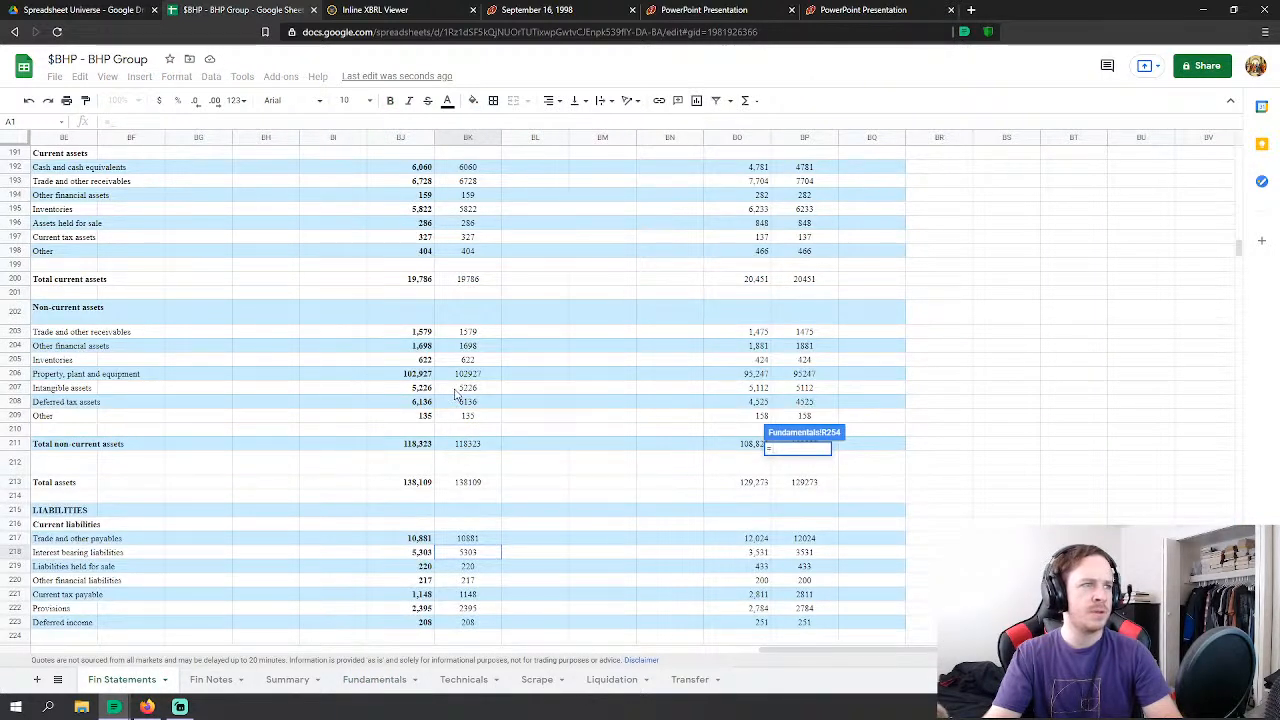
click(468, 332)
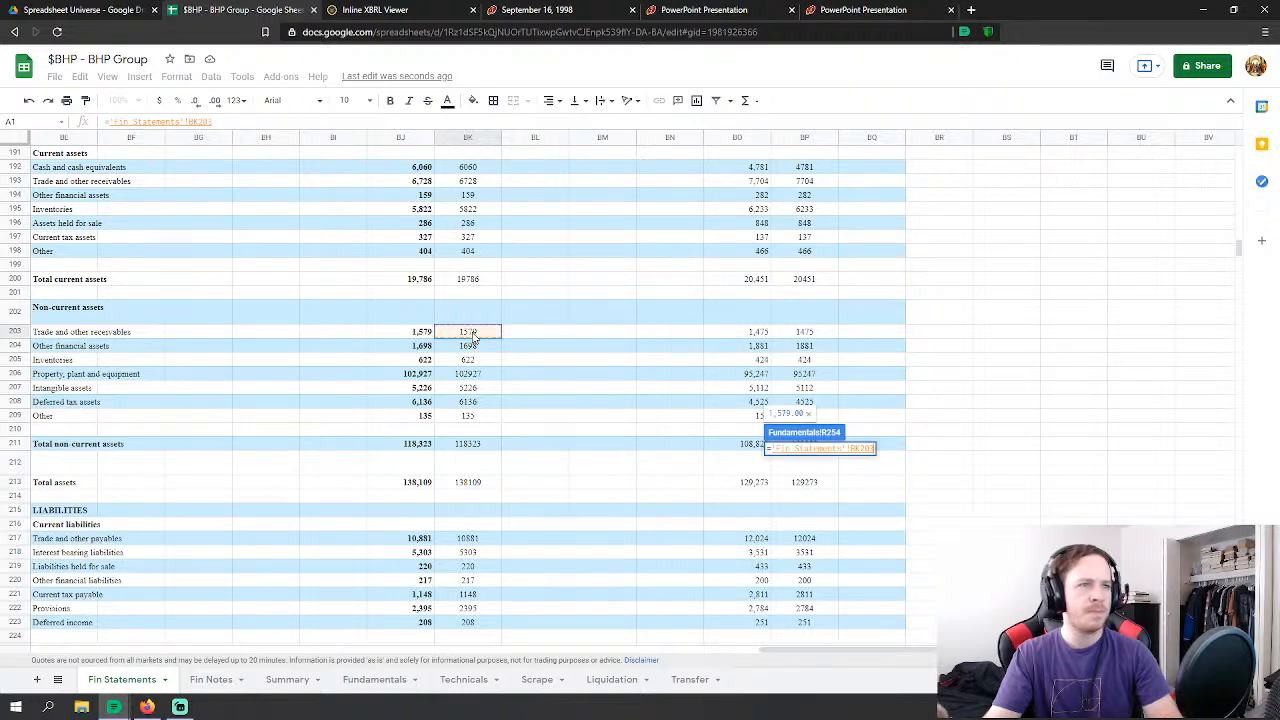
text(+)
click(468, 346)
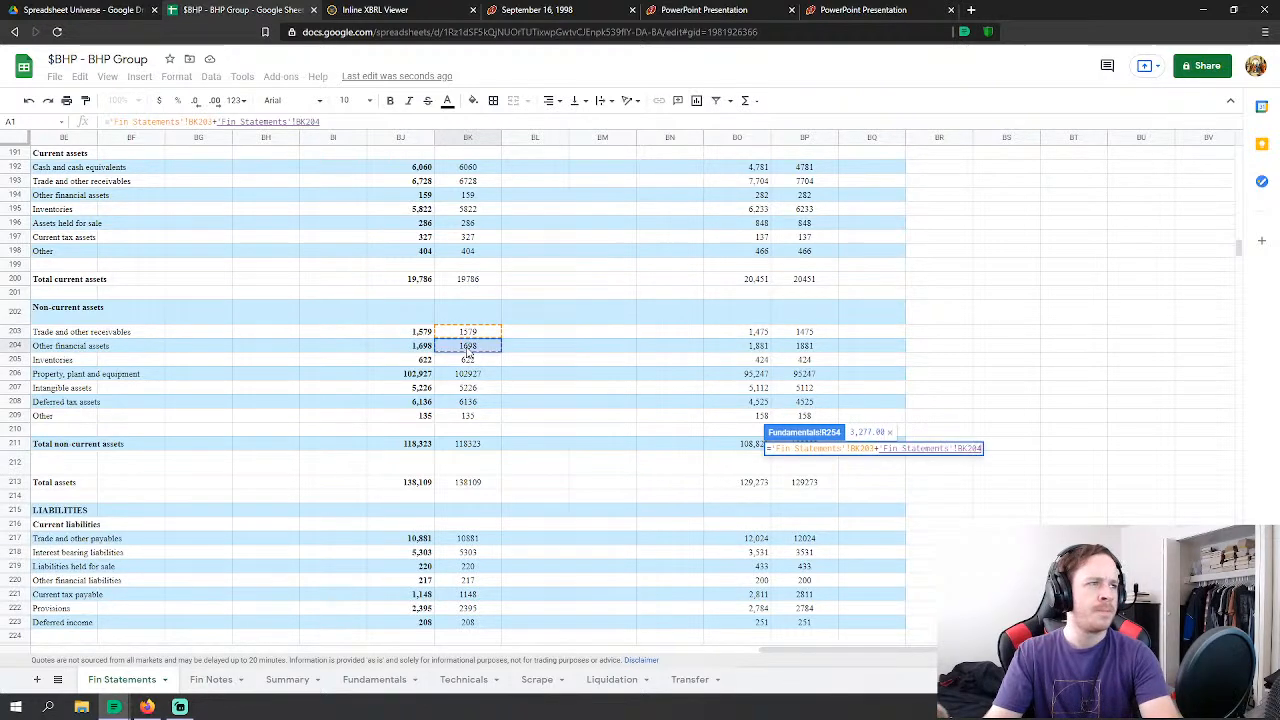
text(+)
click(480, 361)
text(+'Fin Statements'!BK205+)
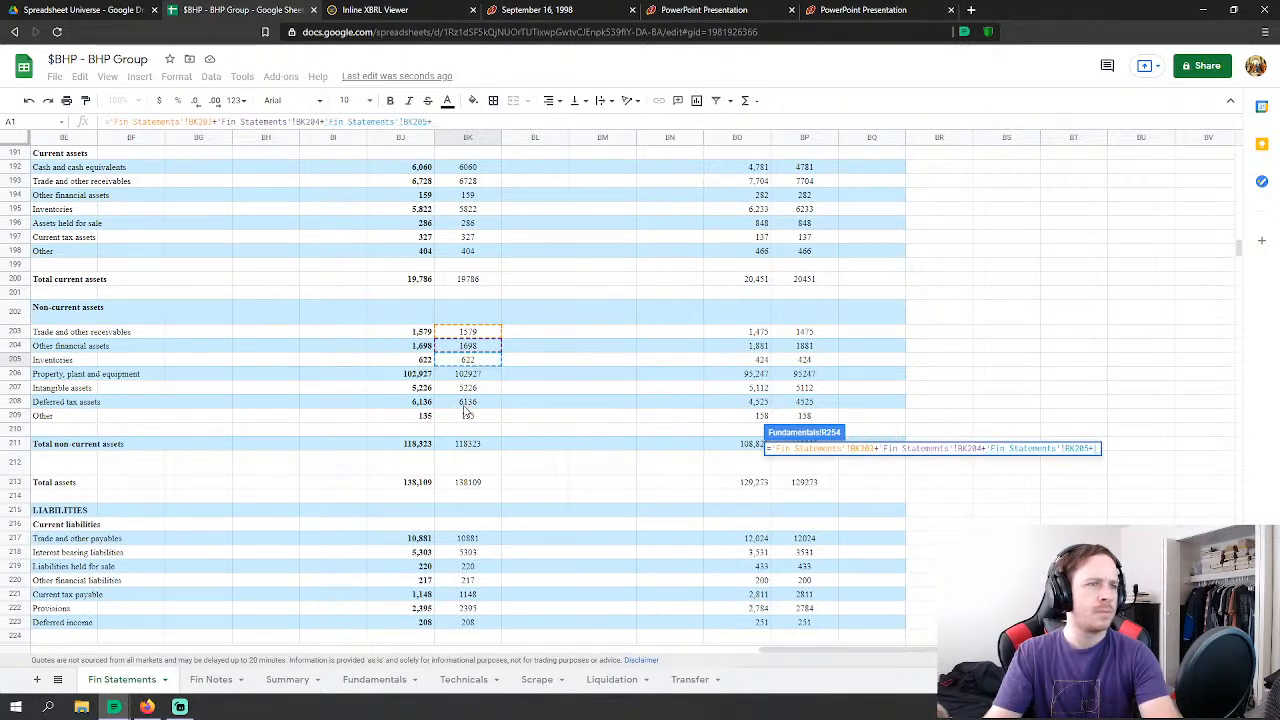
click(468, 401)
text(+)
click(470, 416)
key(Return)
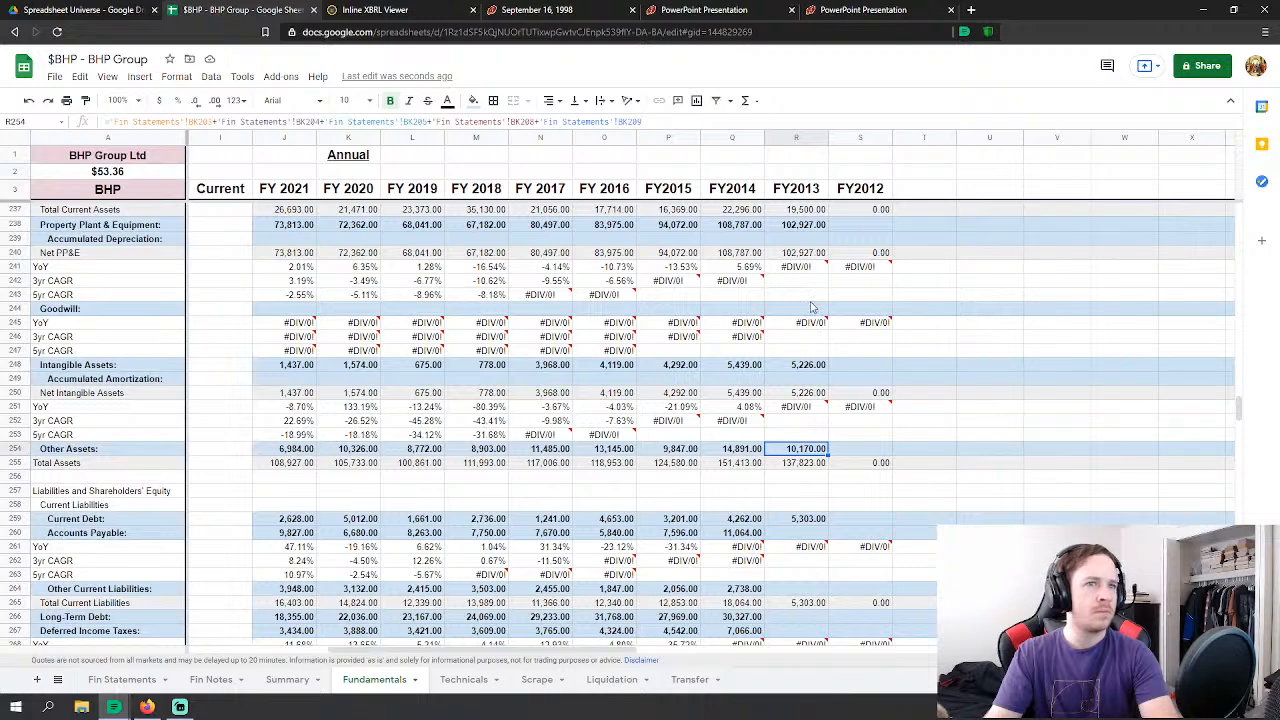
Step: Relink FY2013 Accounts Receivable to the current trade and other receivables figure in Fin Statements cell BK193
scroll(818, 391, up, 4)
click(802, 366)
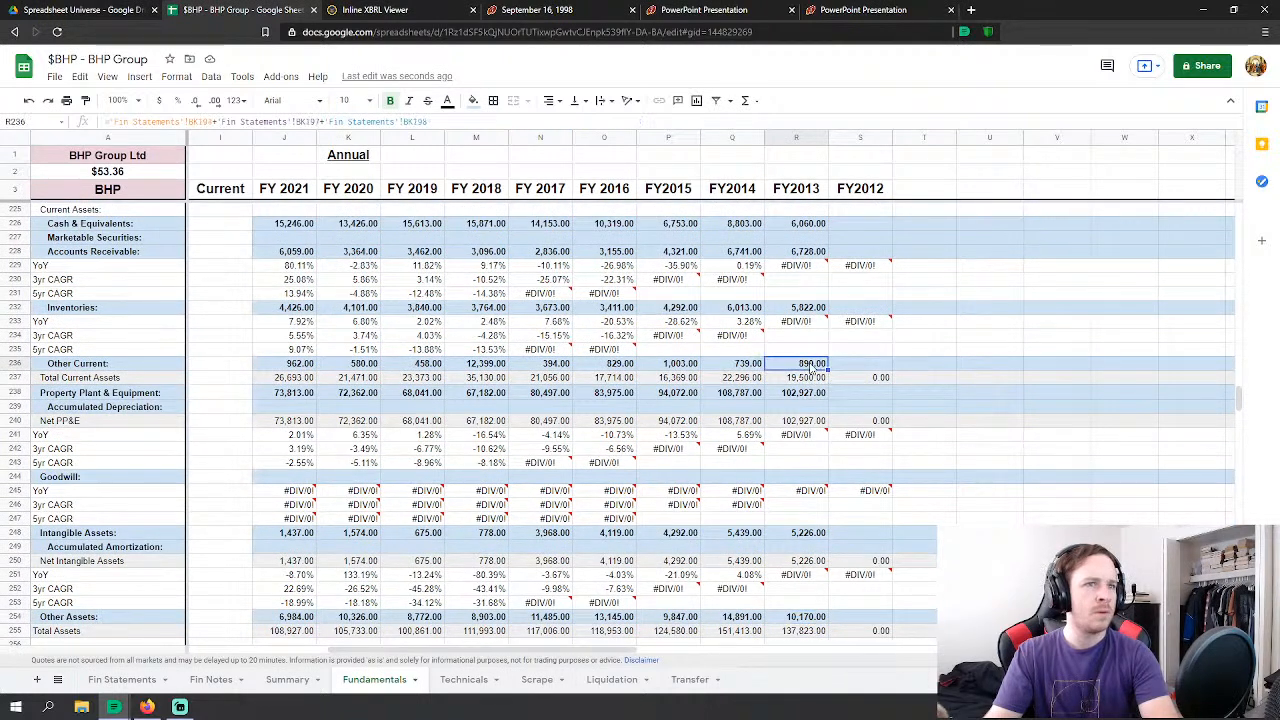
click(812, 255)
text(=)
click(122, 679)
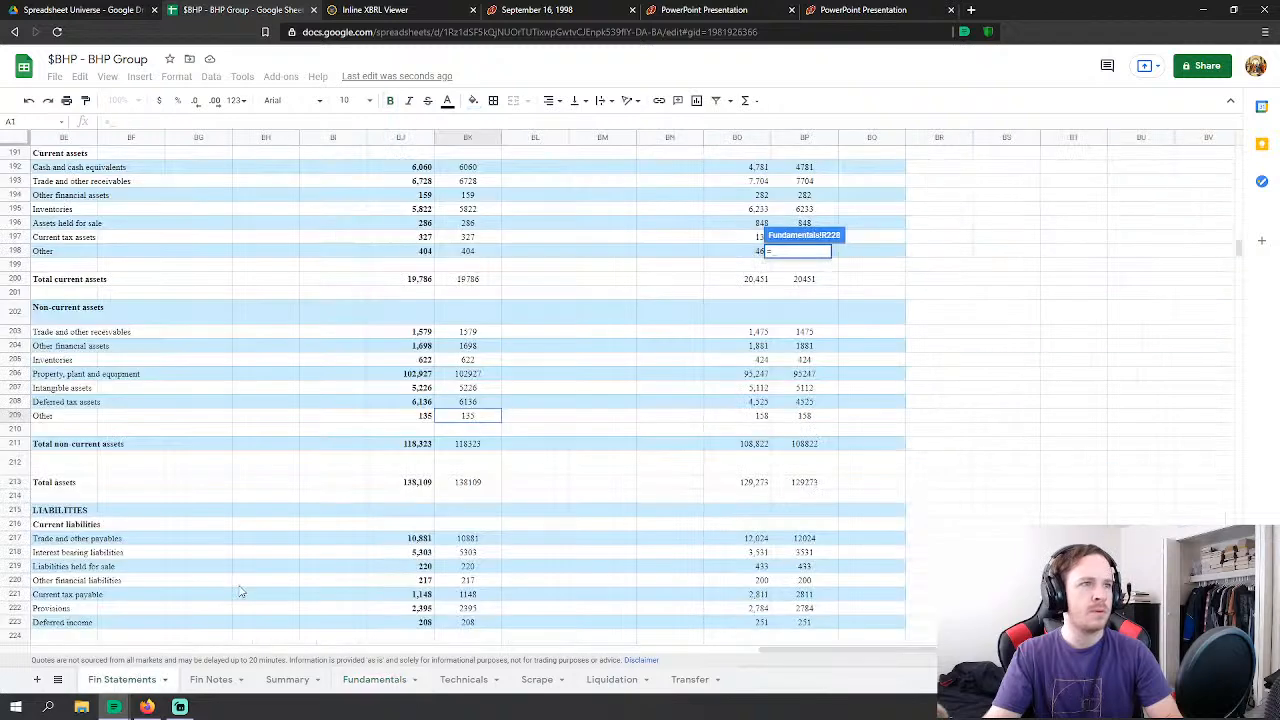
scroll(492, 366, up, 2)
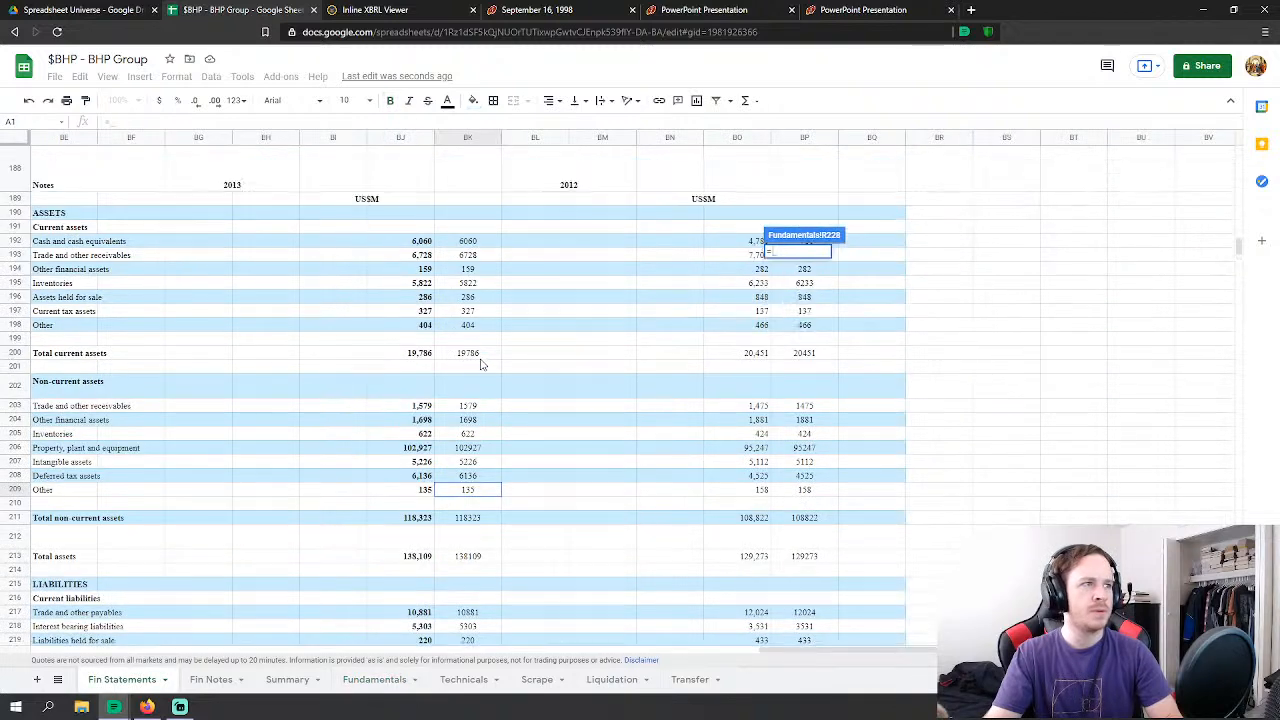
click(470, 255)
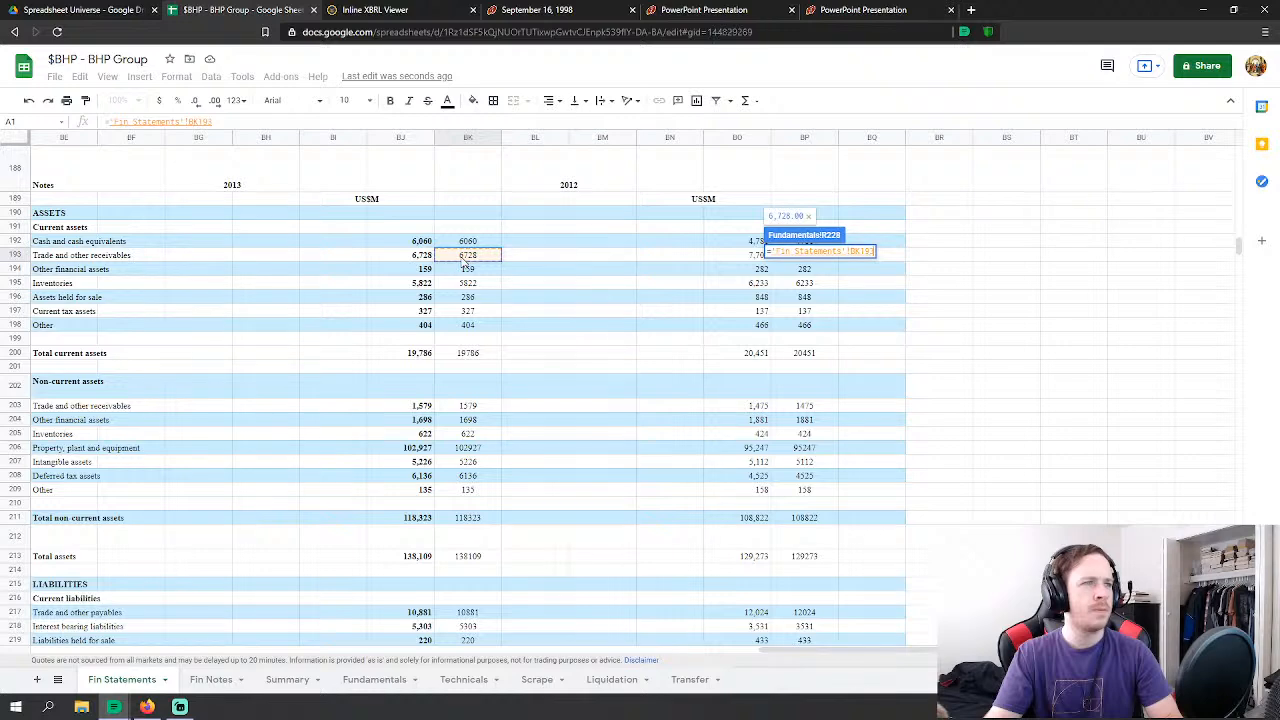
key(Return)
Step: Redo the FY2013 Other Current formula to include assets held for sale, using Fin Statements BK194+BK196+BK197+BK198
click(812, 364)
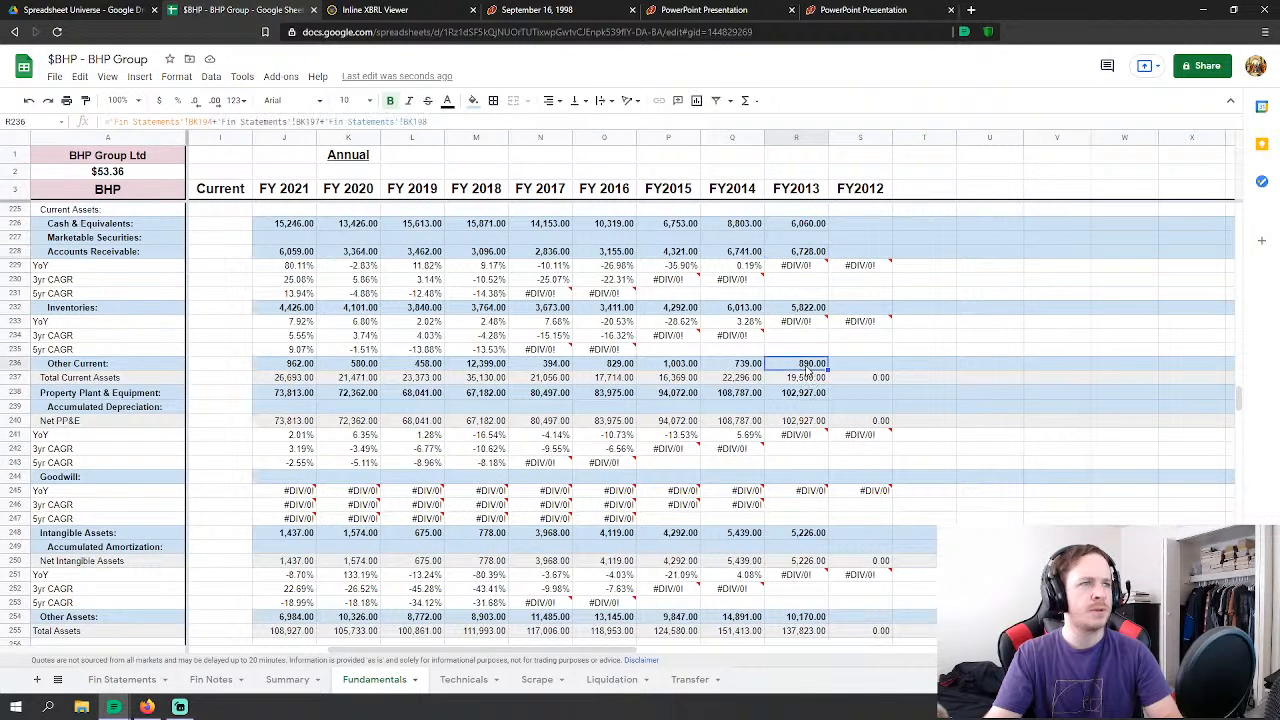
text(=)
click(122, 679)
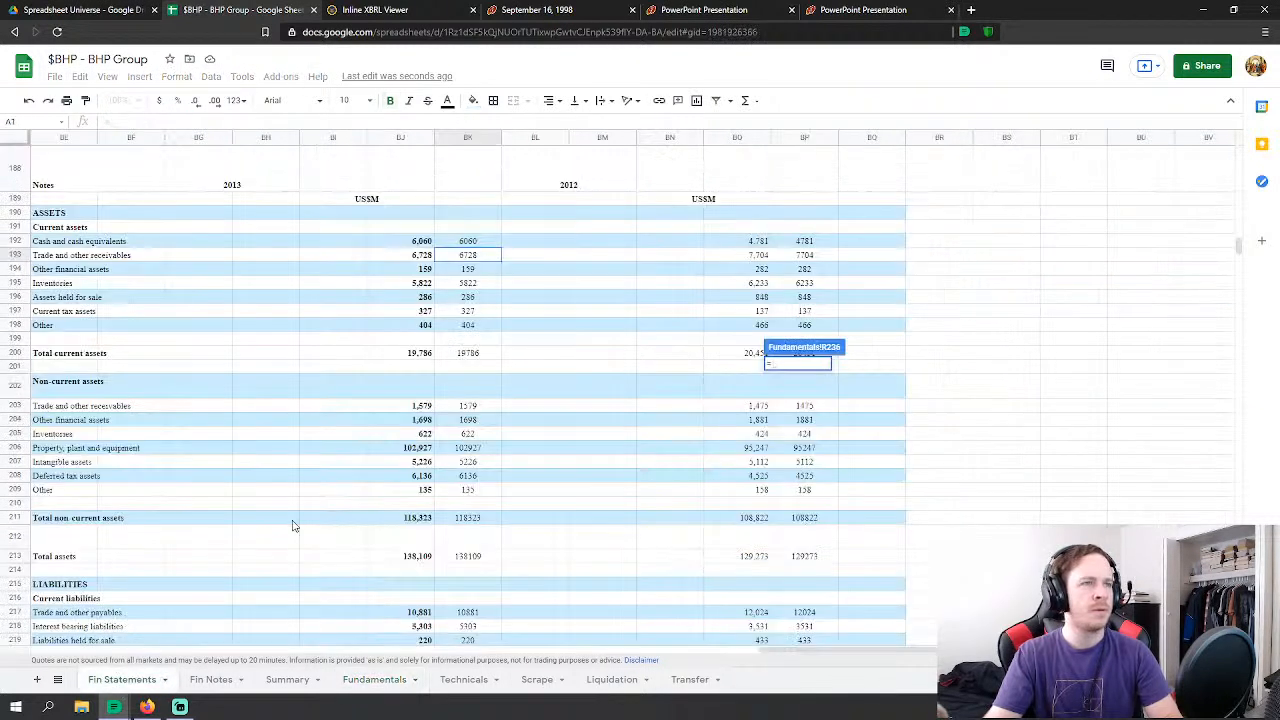
click(470, 270)
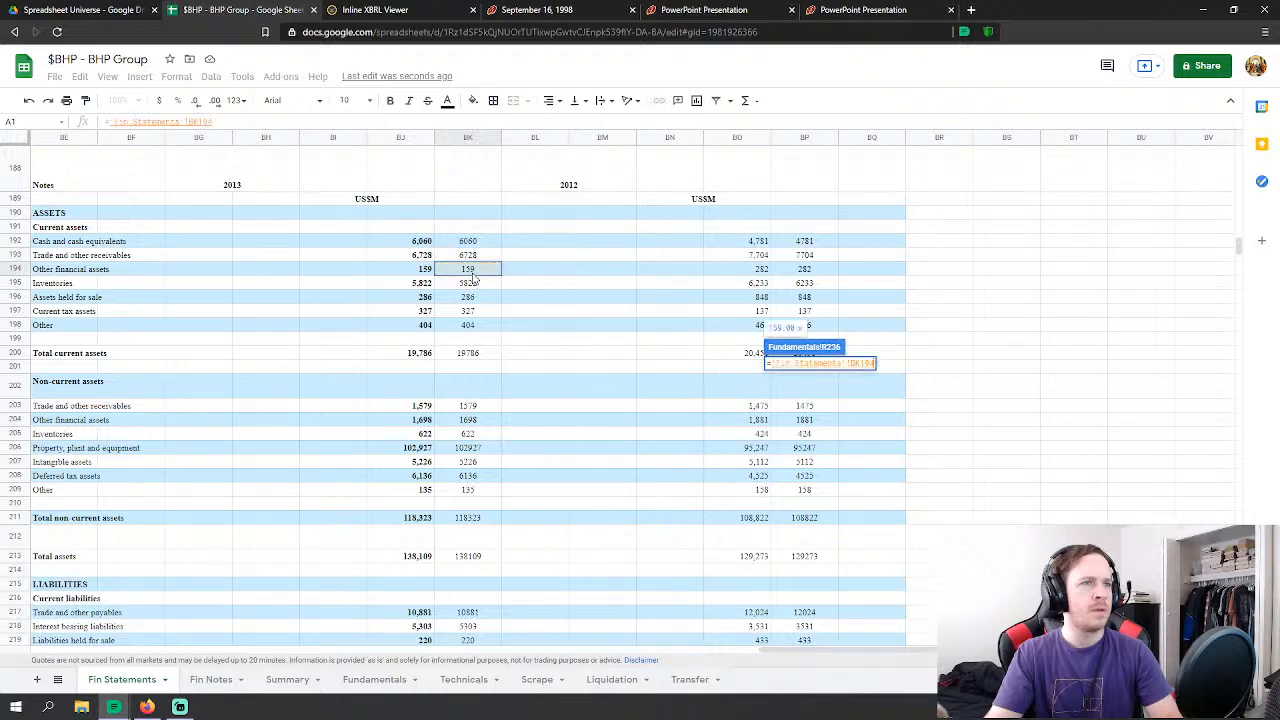
text(+)
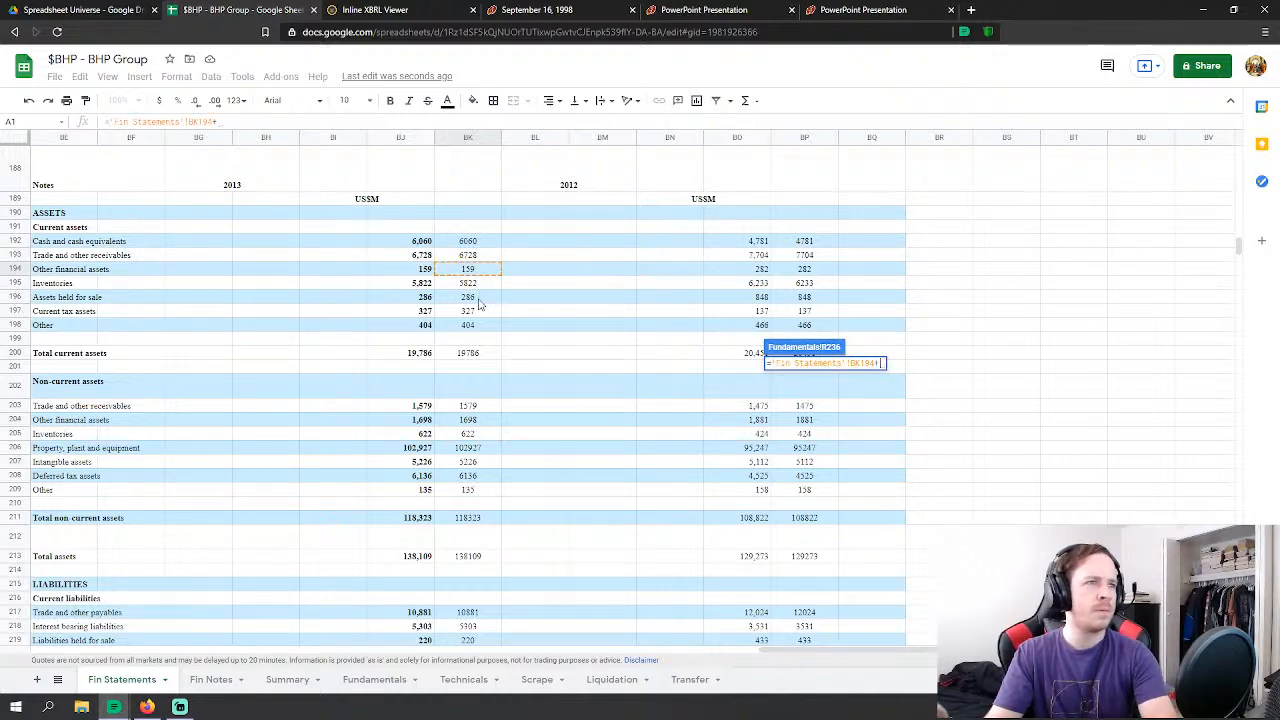
click(476, 297)
text(+)
click(474, 311)
text(+'Fin Statements'!BK197)
click(476, 325)
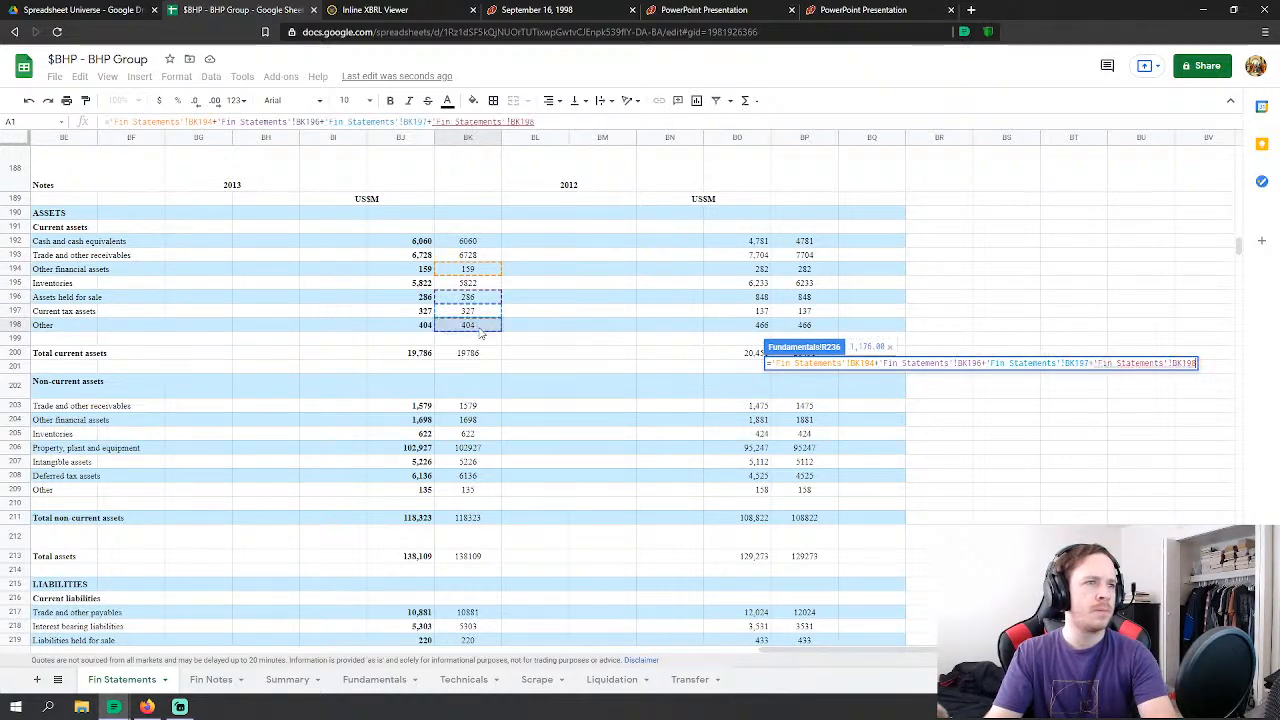
key(Return)
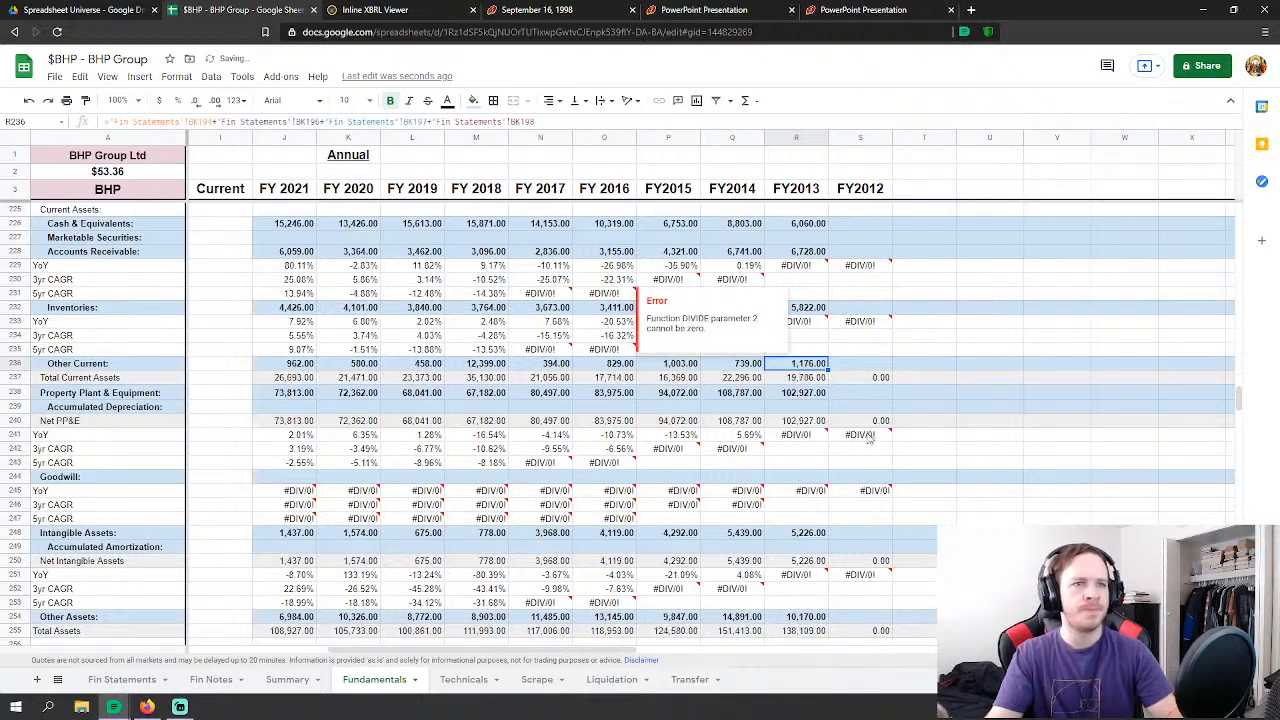
Step: Set FY2013 Accounts Payable to trade and other payables plus current tax payable, Fin Statements BK217+BK221
scroll(877, 448, down, 3)
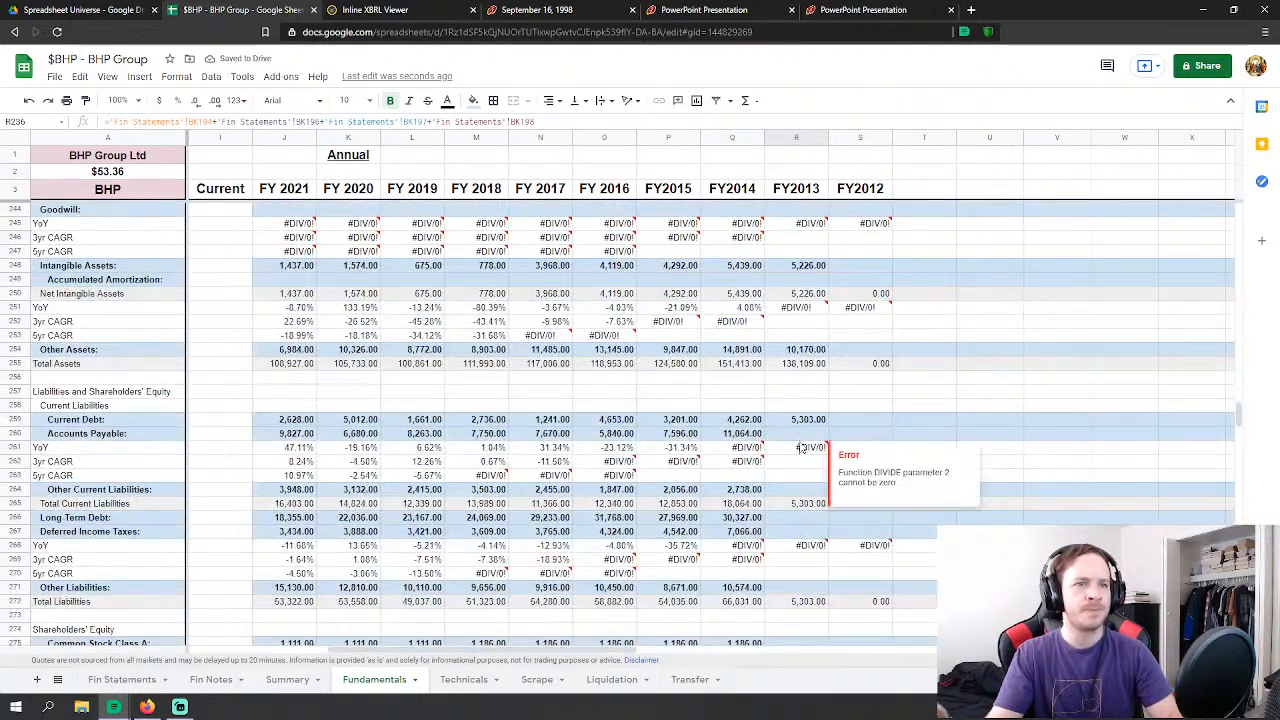
scroll(803, 448, down, 2)
click(806, 363)
text(=)
click(122, 679)
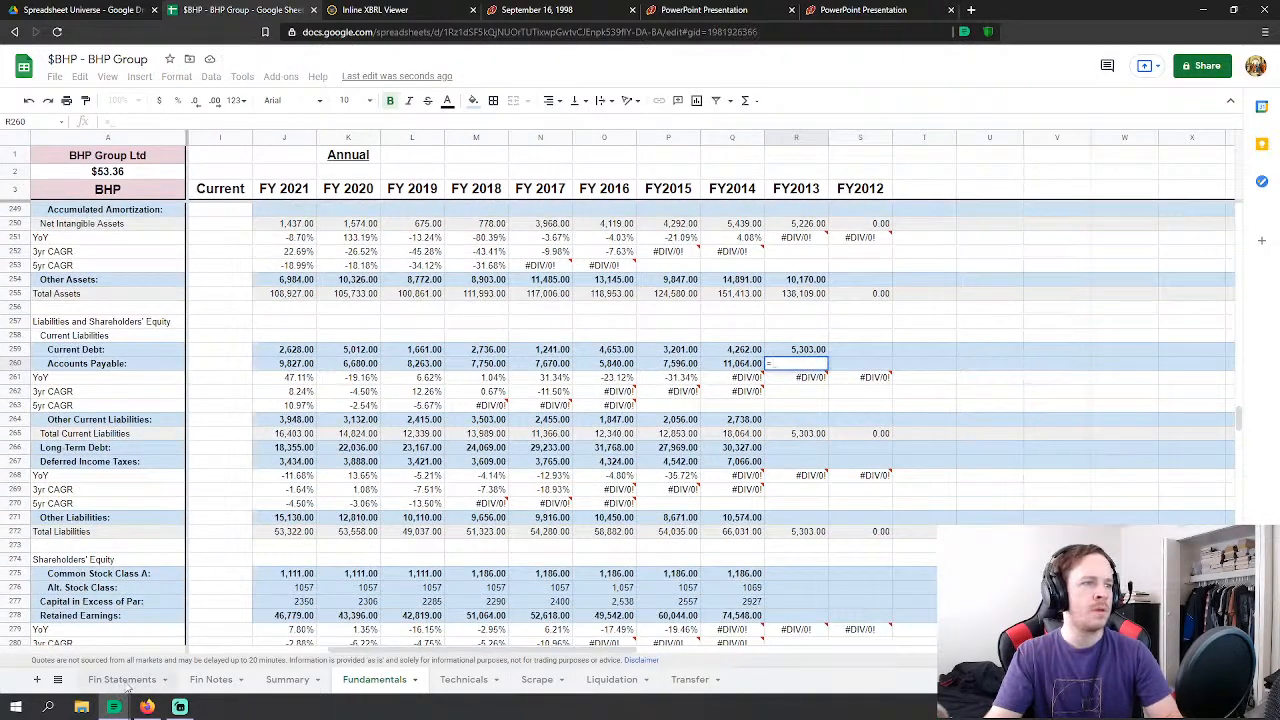
scroll(483, 441, down, 2)
scroll(476, 450, down, 2)
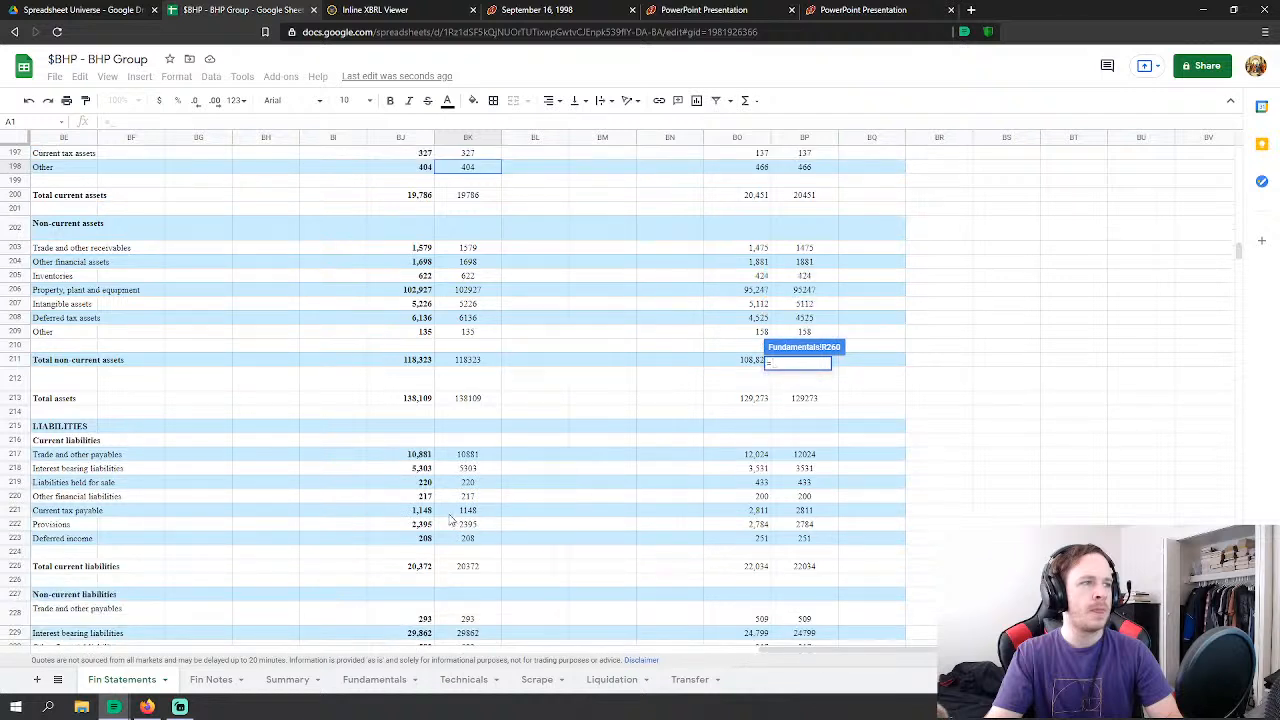
click(474, 456)
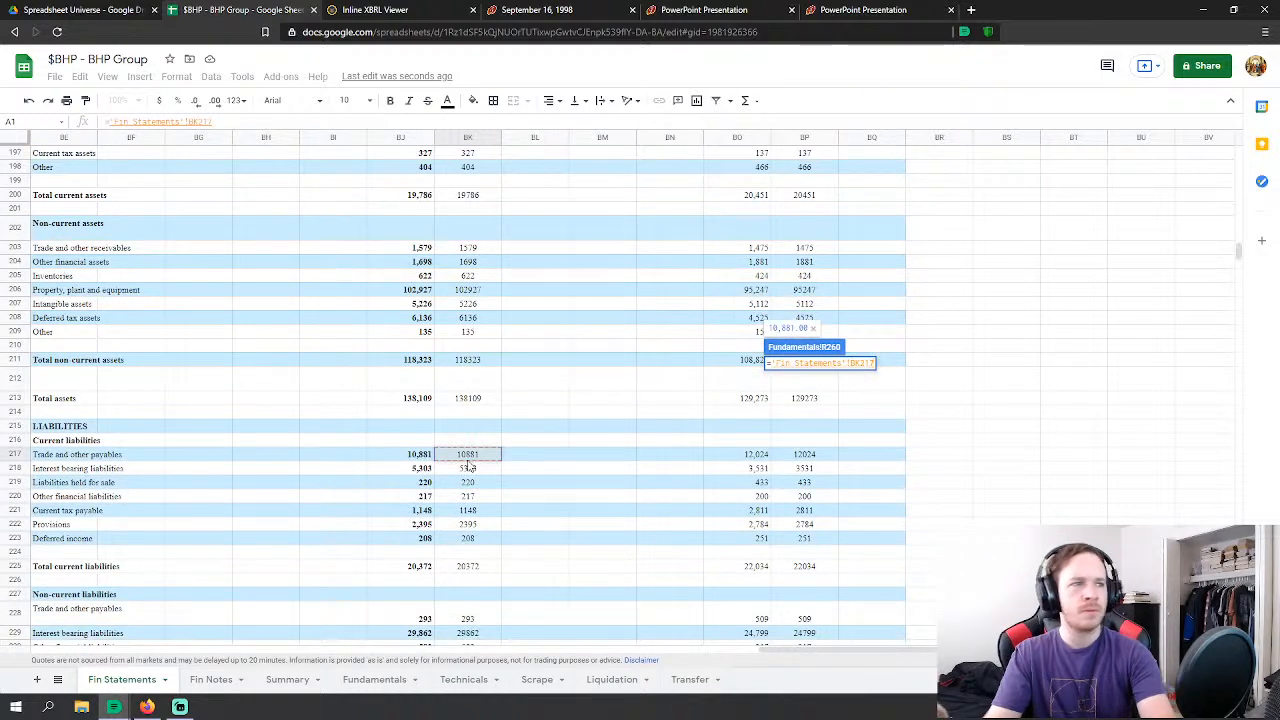
scroll(474, 458, down, 2)
text(+)
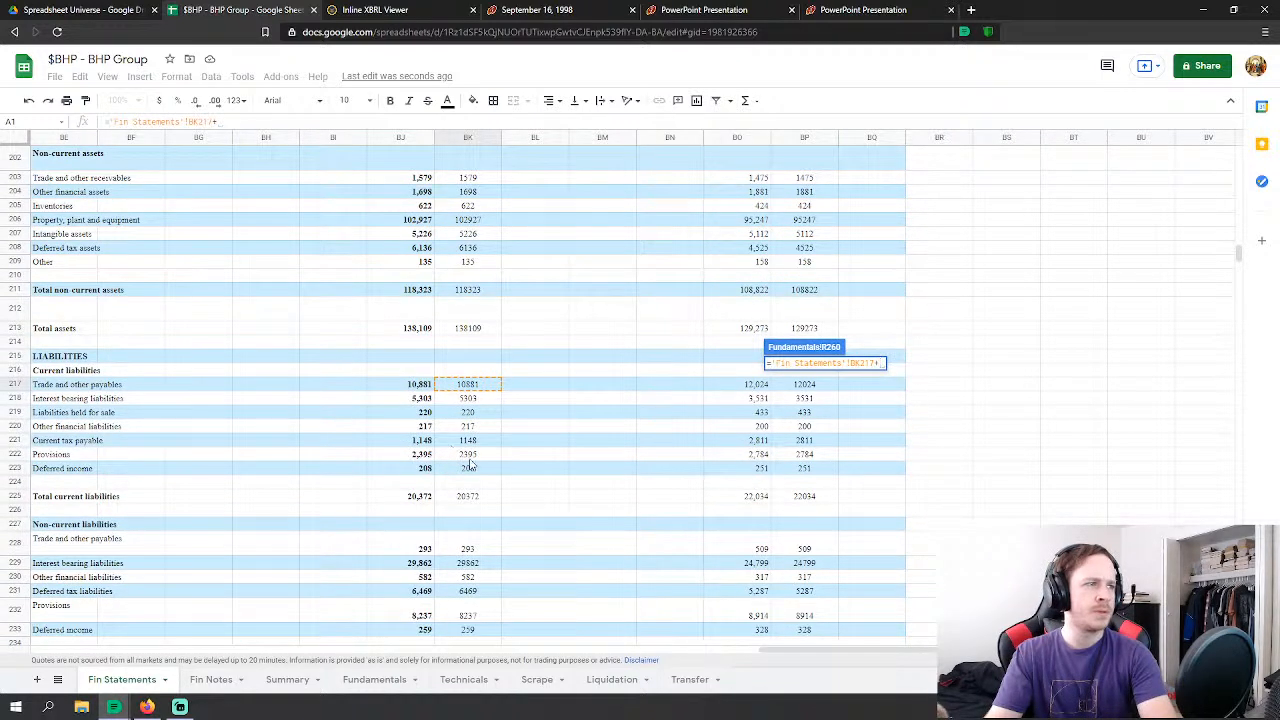
click(476, 442)
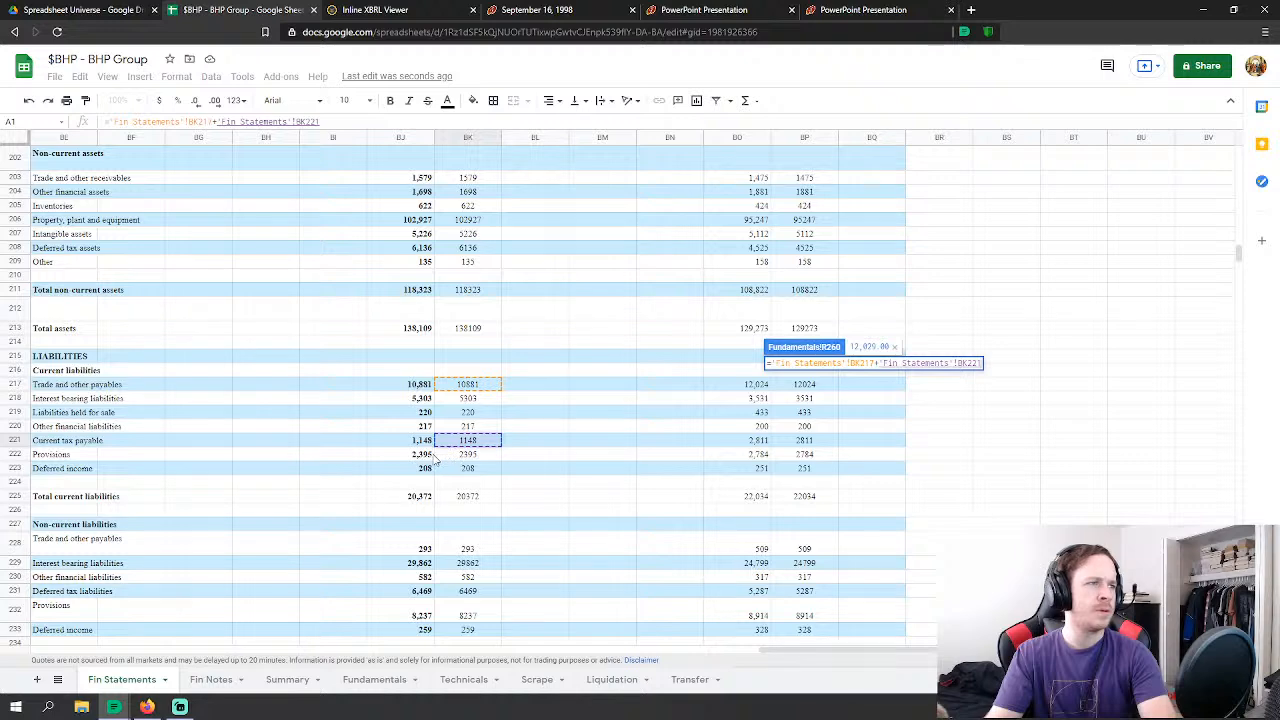
key(Return)
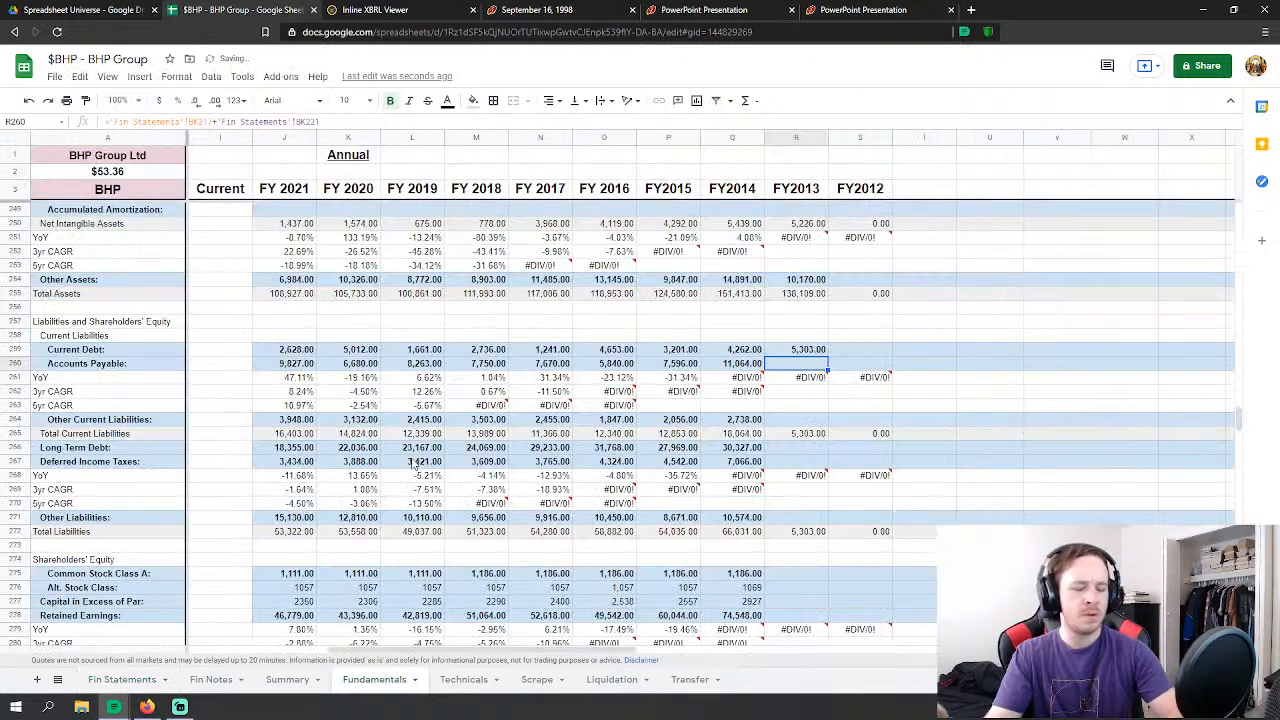
Step: Set FY2013 Other Current Liabilities to the sum of Fin Statements cells BK219+BK220+BK222+BK223
click(795, 420)
text(=)
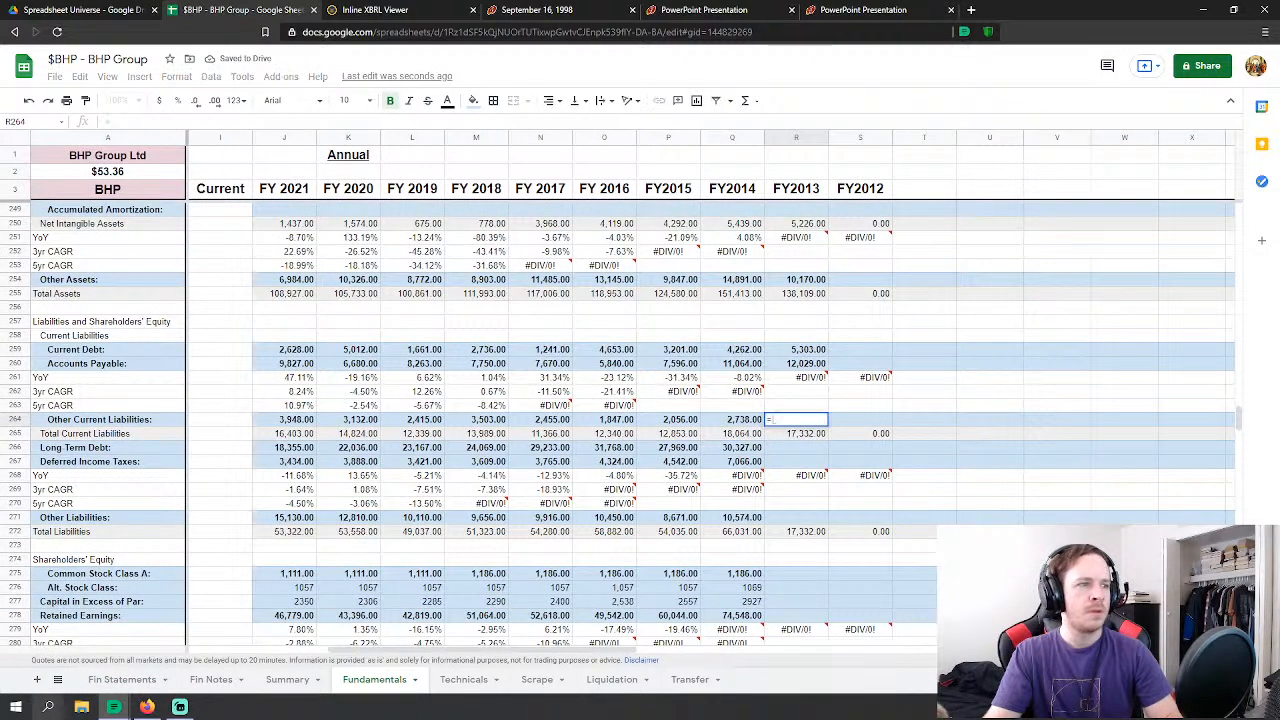
click(121, 680)
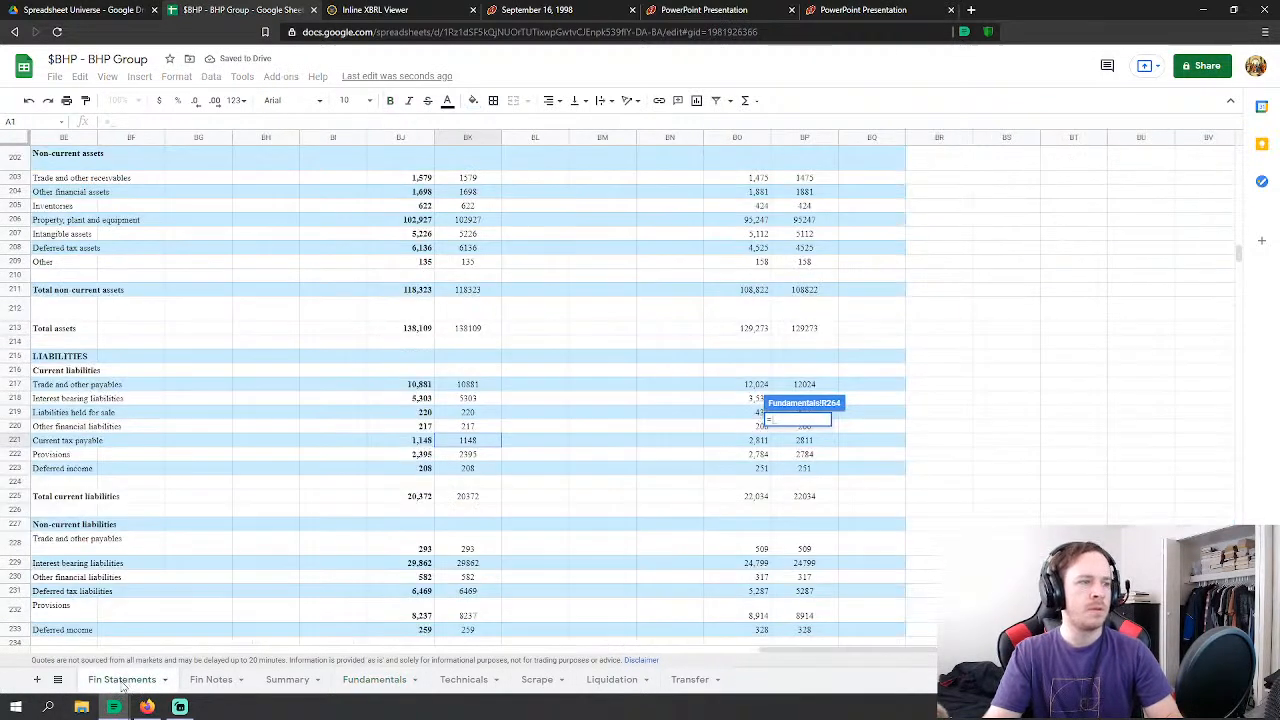
click(475, 418)
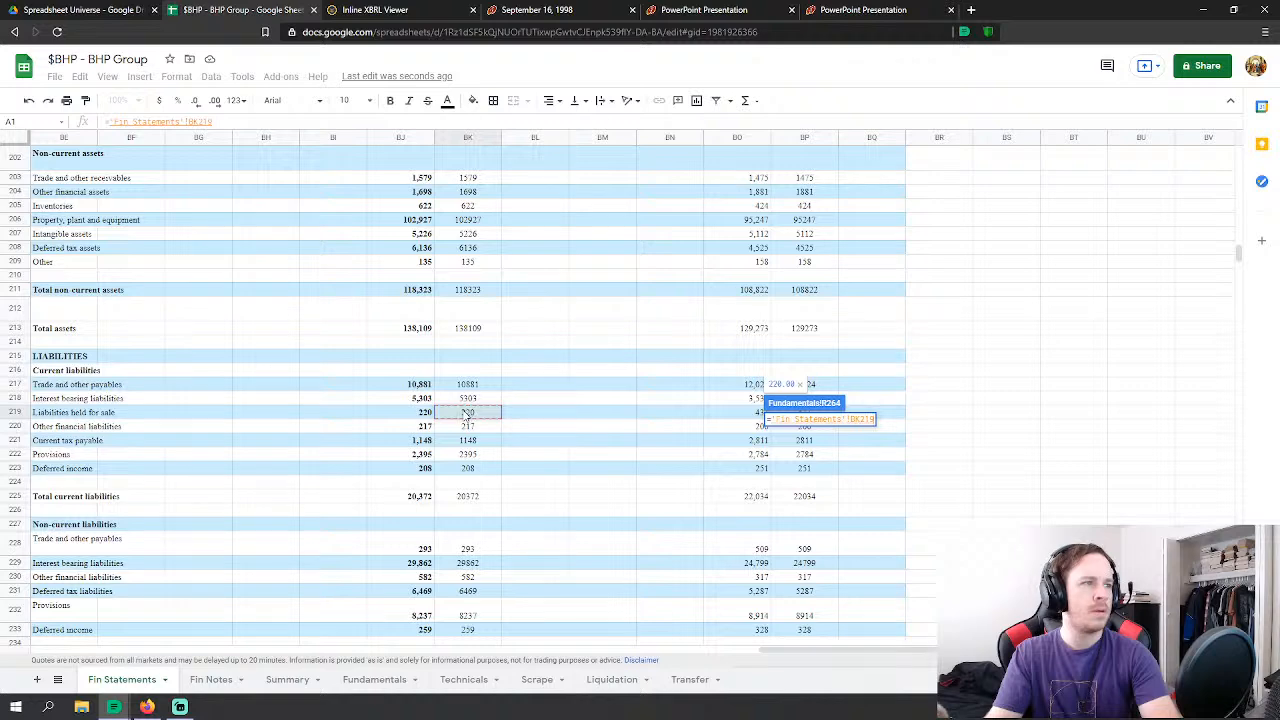
text(+)
click(470, 429)
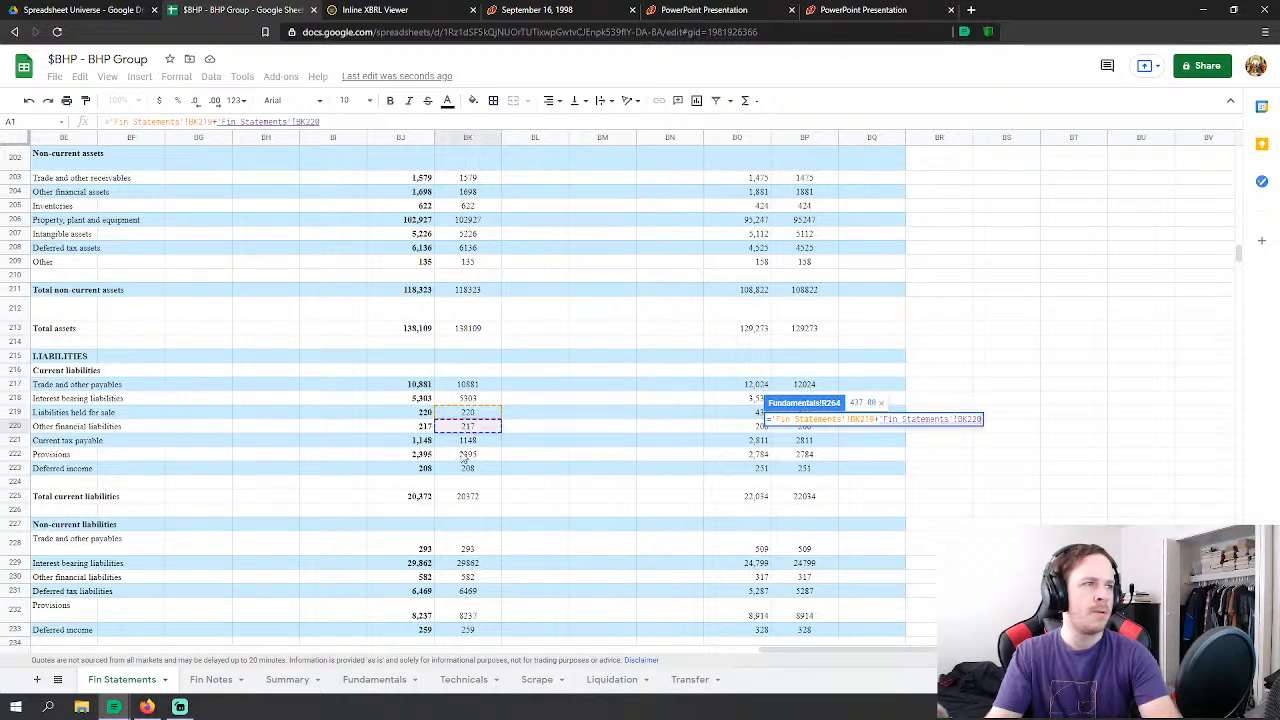
text(+)
click(467, 456)
text(+'Fin Statements'!BK222)
click(474, 470)
key(Return)
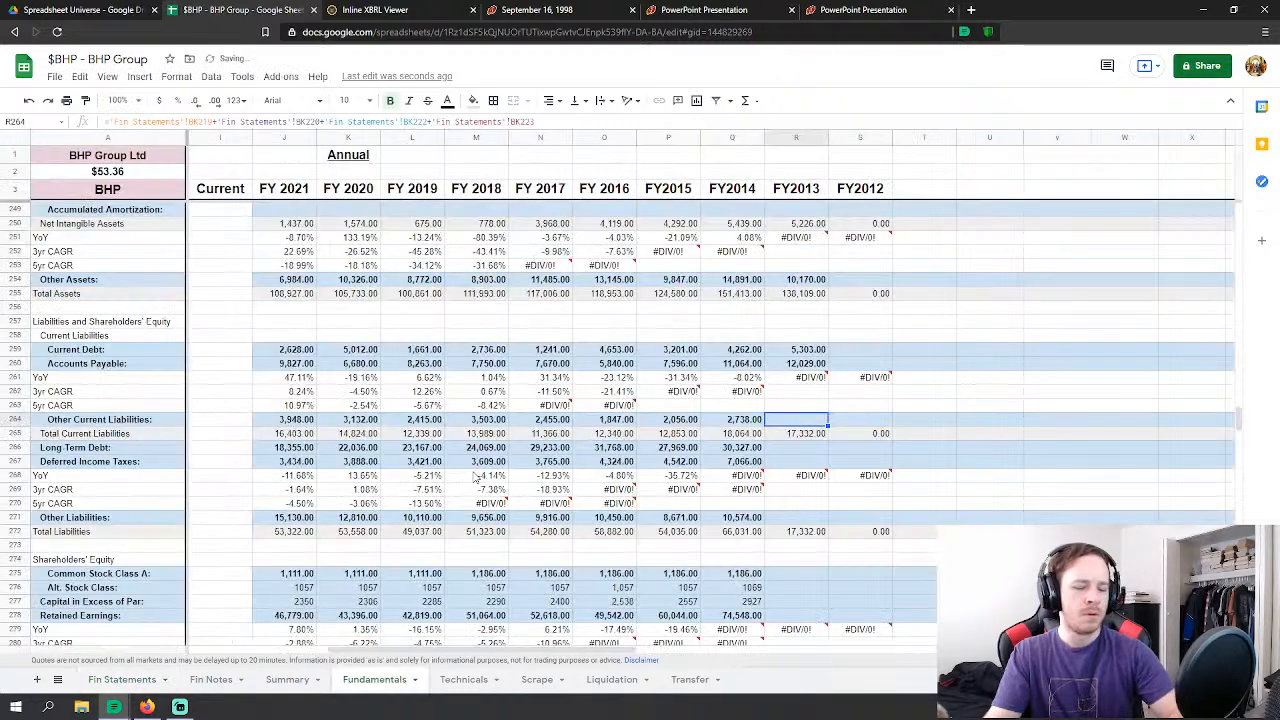
Step: Link FY2013 Long-Term Debt to the non-current interest bearing liabilities in Fin Statements cell BK229
click(800, 352)
text(=)
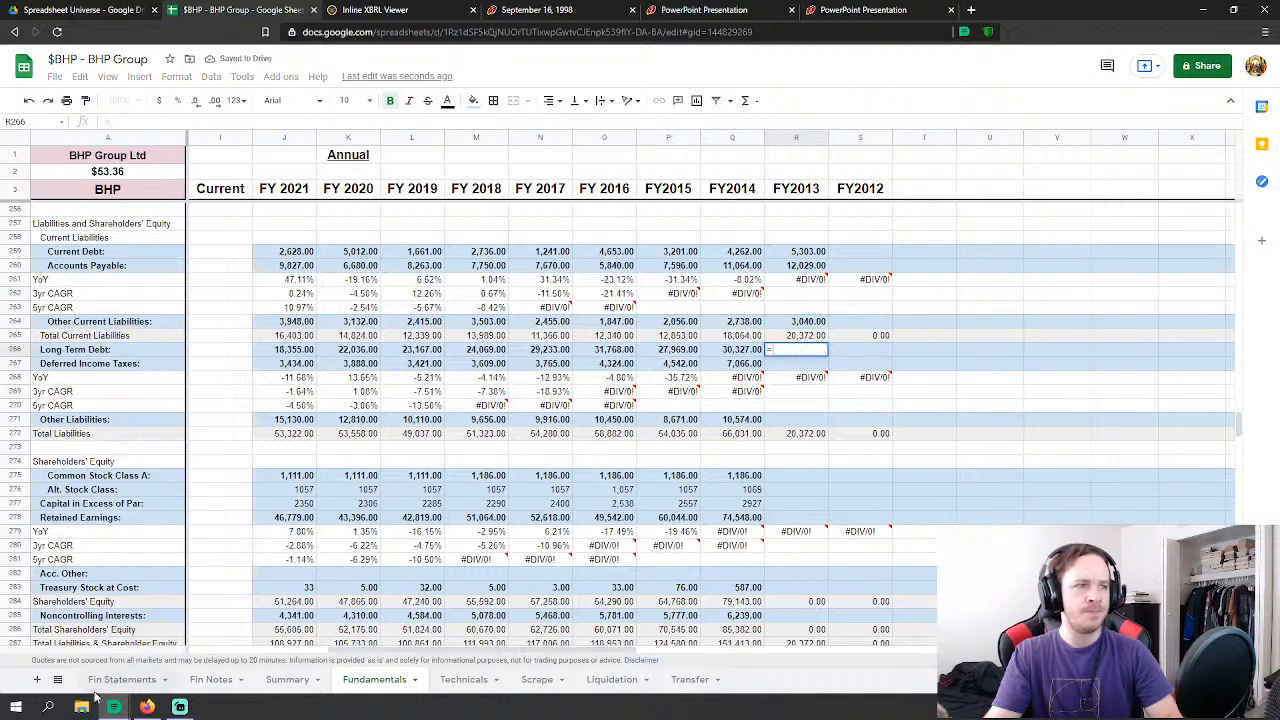
click(121, 679)
scroll(498, 466, down, 3)
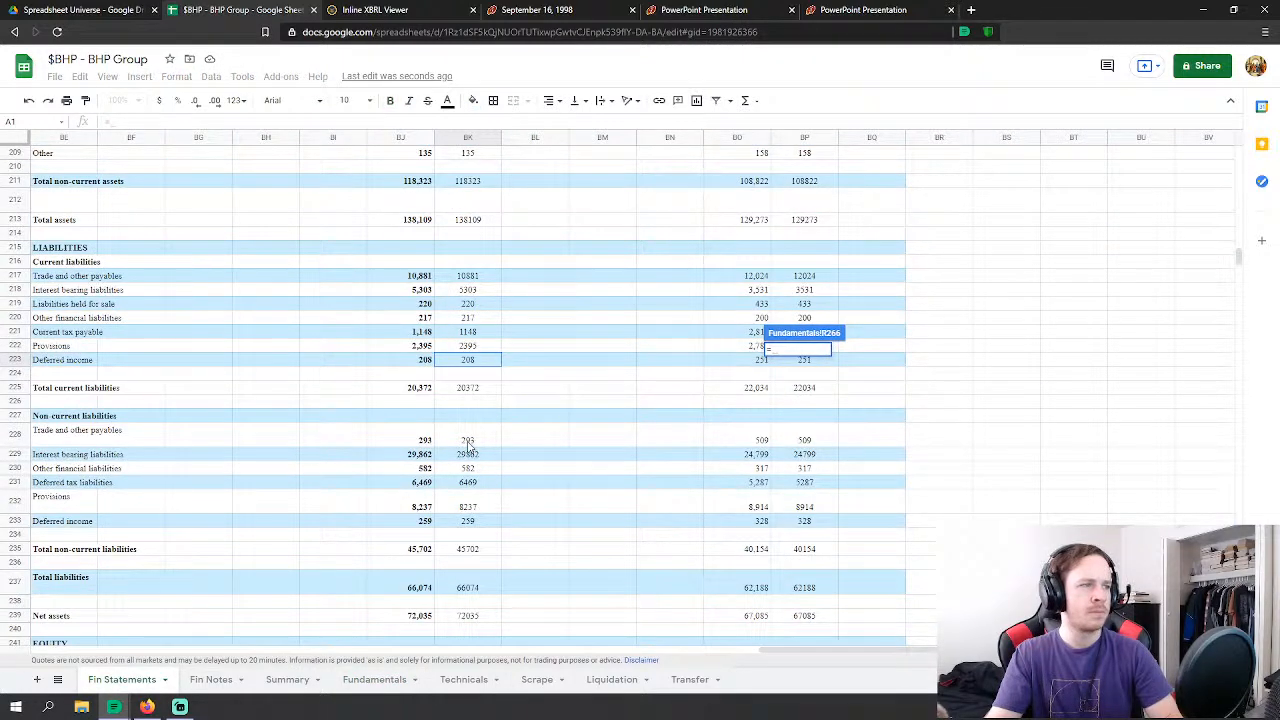
click(468, 440)
click(476, 455)
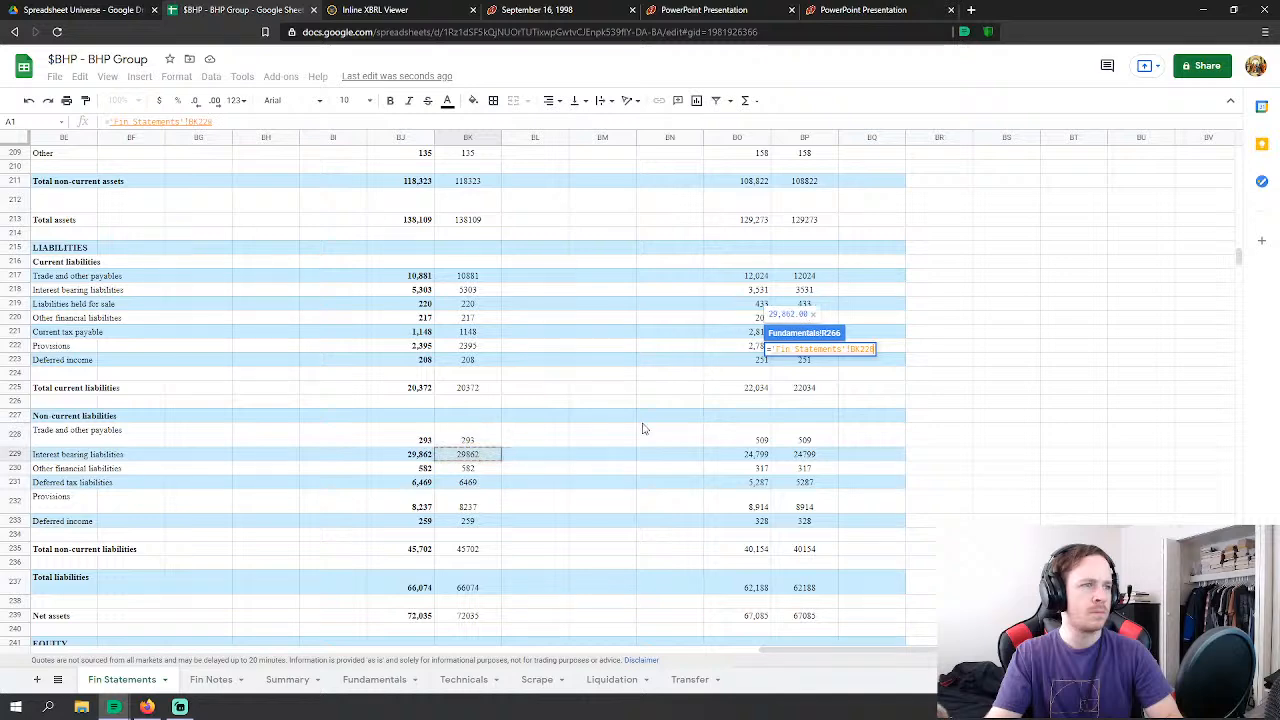
key(Return)
Step: Link FY2013 Deferred Income Taxes to the deferred tax liabilities in Fin Statements cell BK231
text(=)
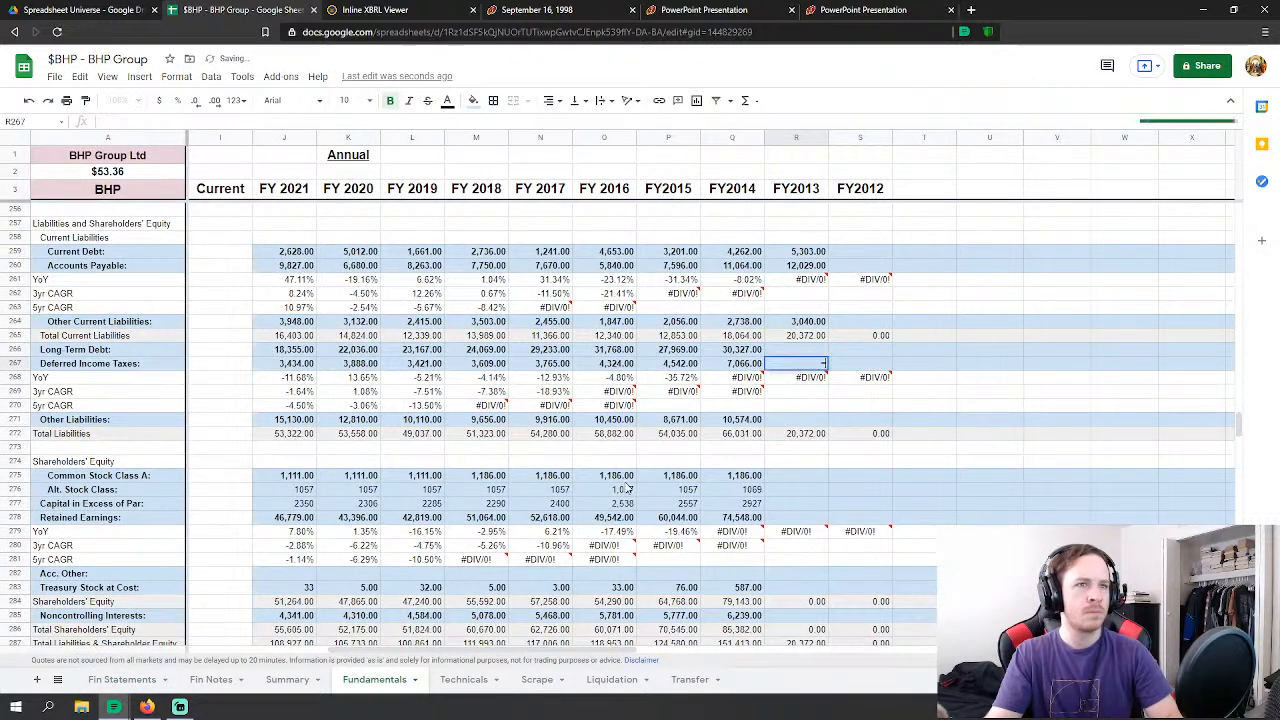
click(122, 679)
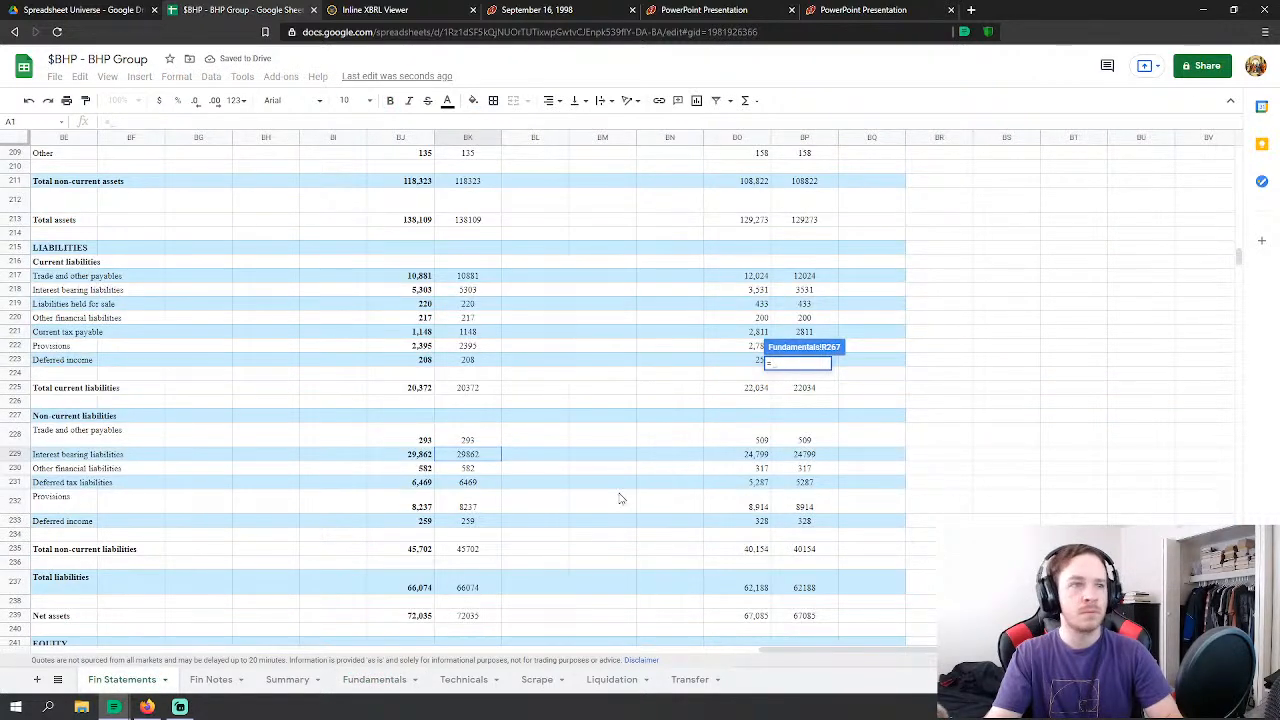
click(476, 482)
key(Return)
Step: Set FY2013 Other Liabilities to the sum of Fin Statements cells BK228+BK230+BK232+BK233
click(800, 420)
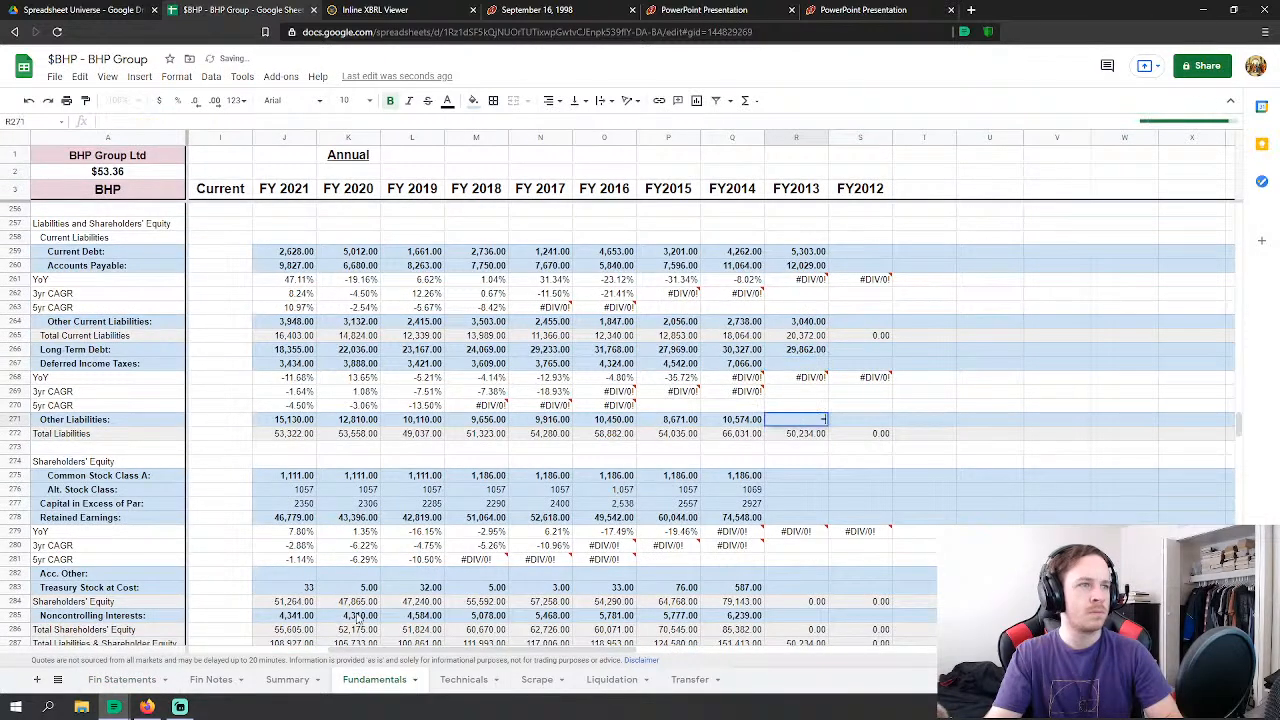
text(=)
click(122, 679)
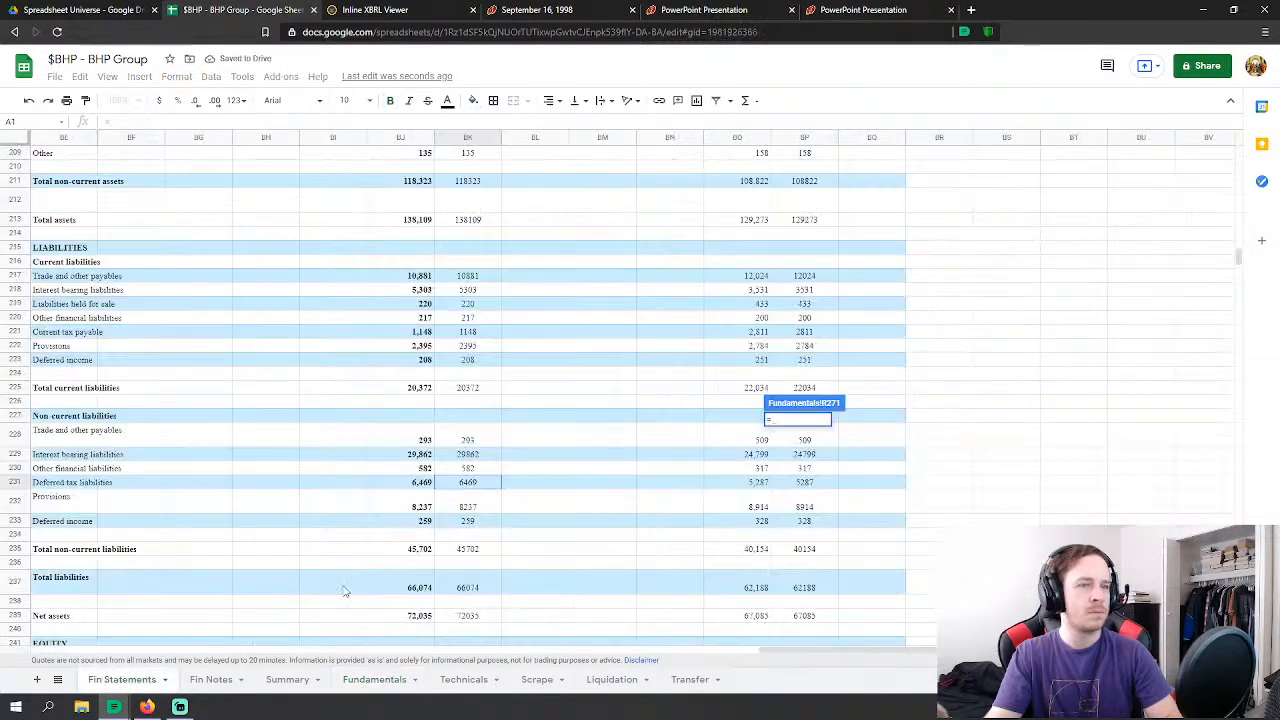
click(472, 442)
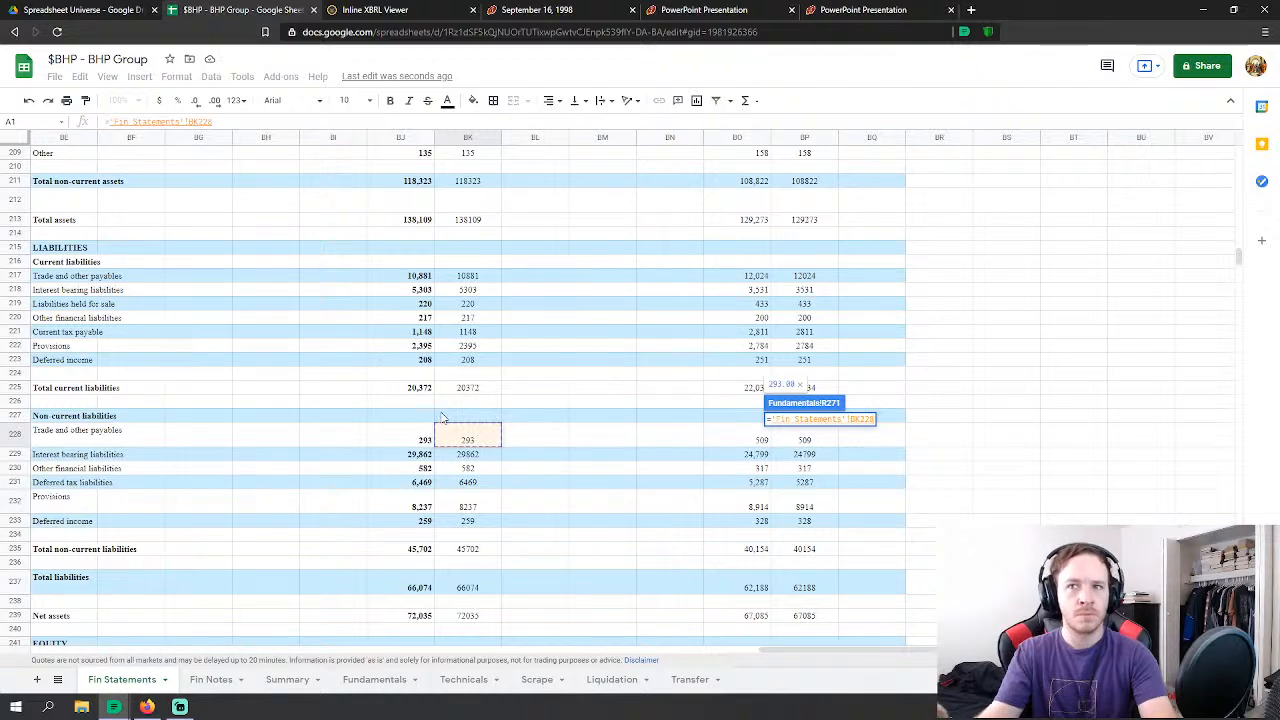
text(+)
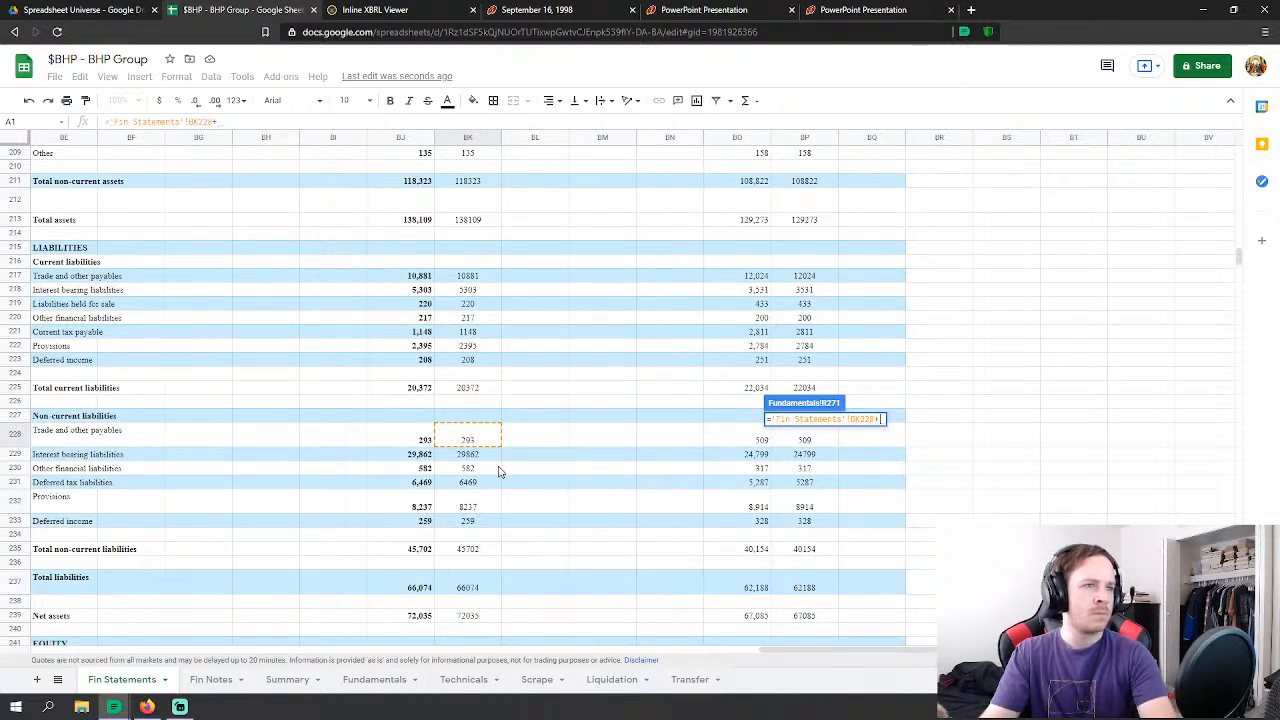
click(495, 469)
text(+)
click(479, 510)
text(+'Fin Statements'!BK232+)
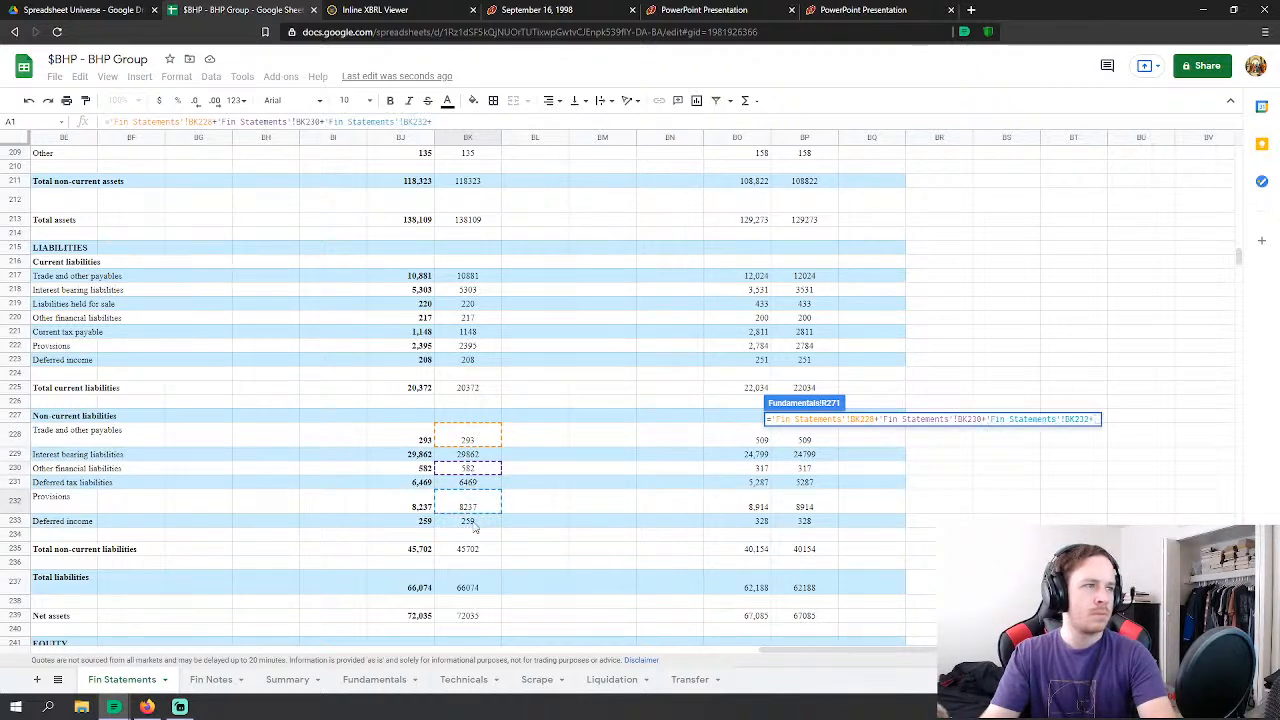
click(475, 526)
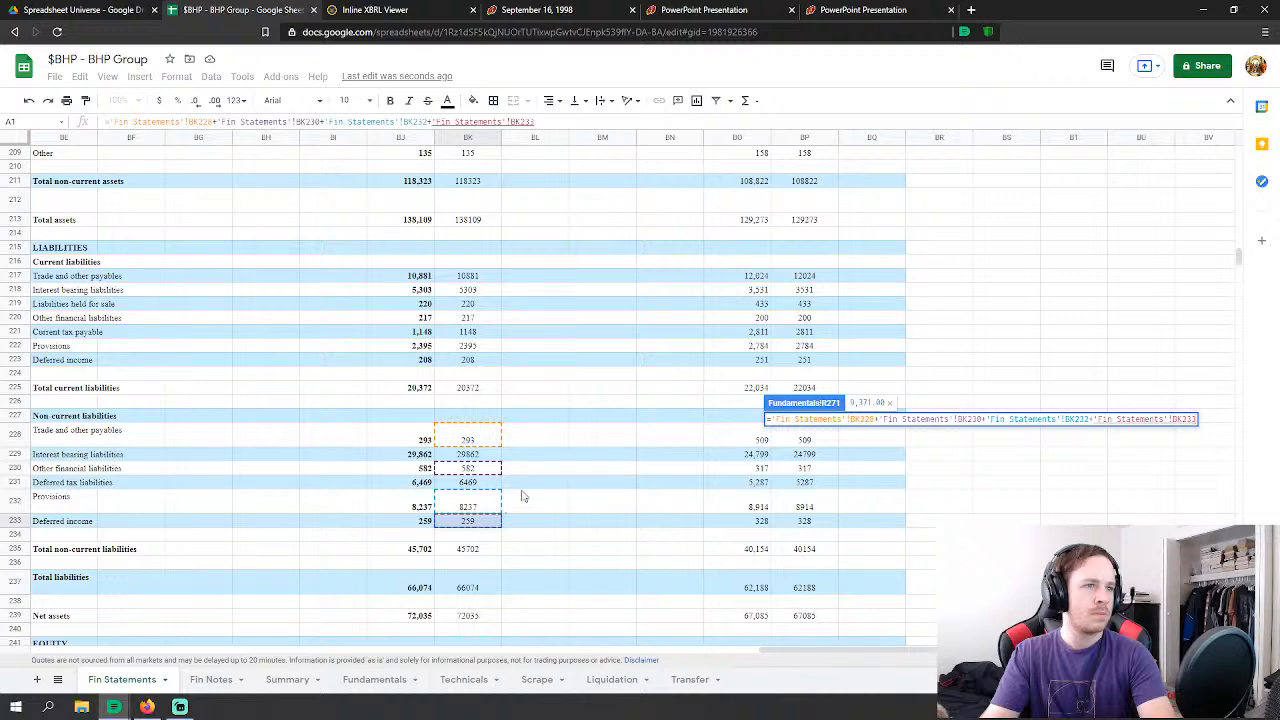
key(Return)
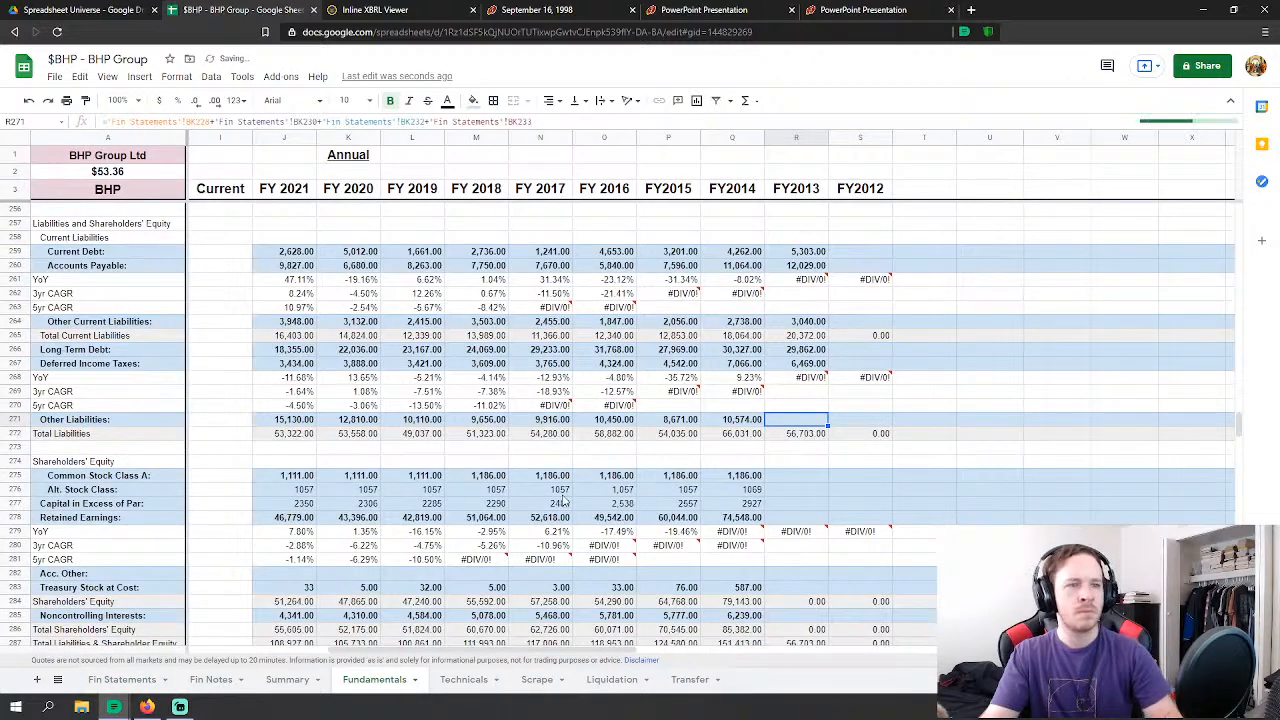
Step: Link FY2013 Common Stock Class A to the BHP Billiton Limited share capital in Fin Statements cell BK242
click(810, 472)
text(=)
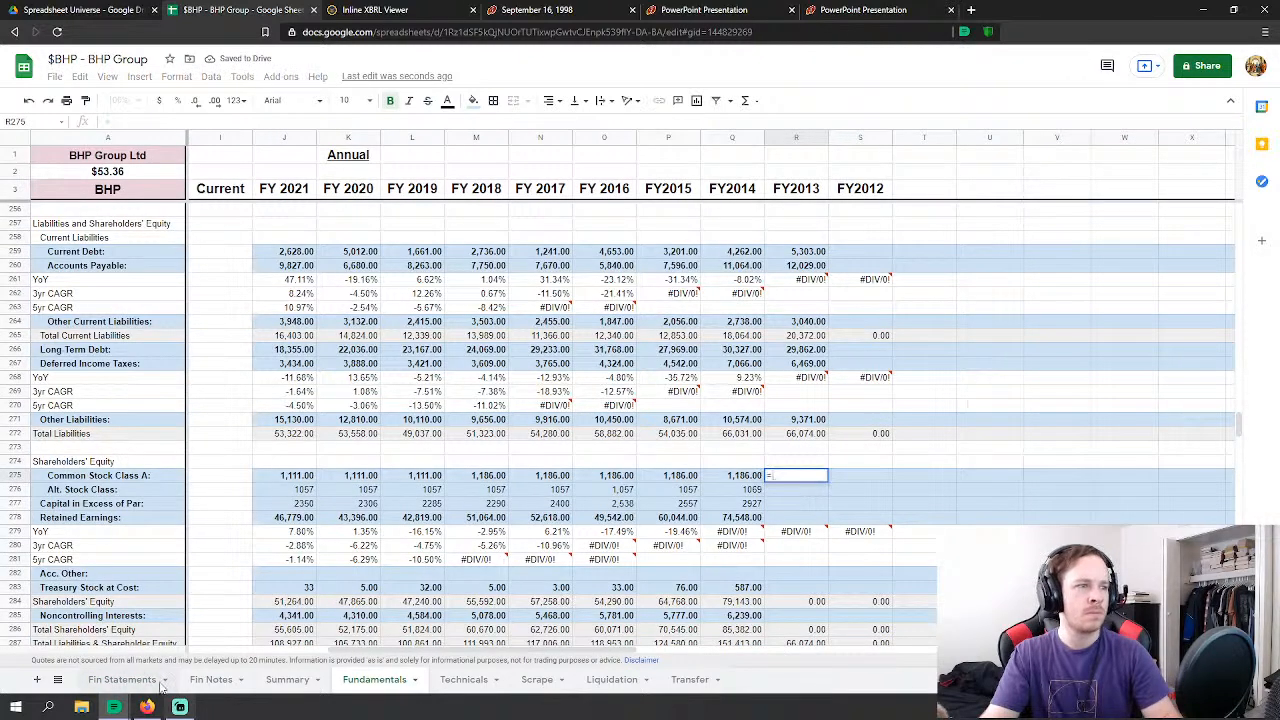
click(122, 679)
scroll(505, 519, down, 3)
click(472, 510)
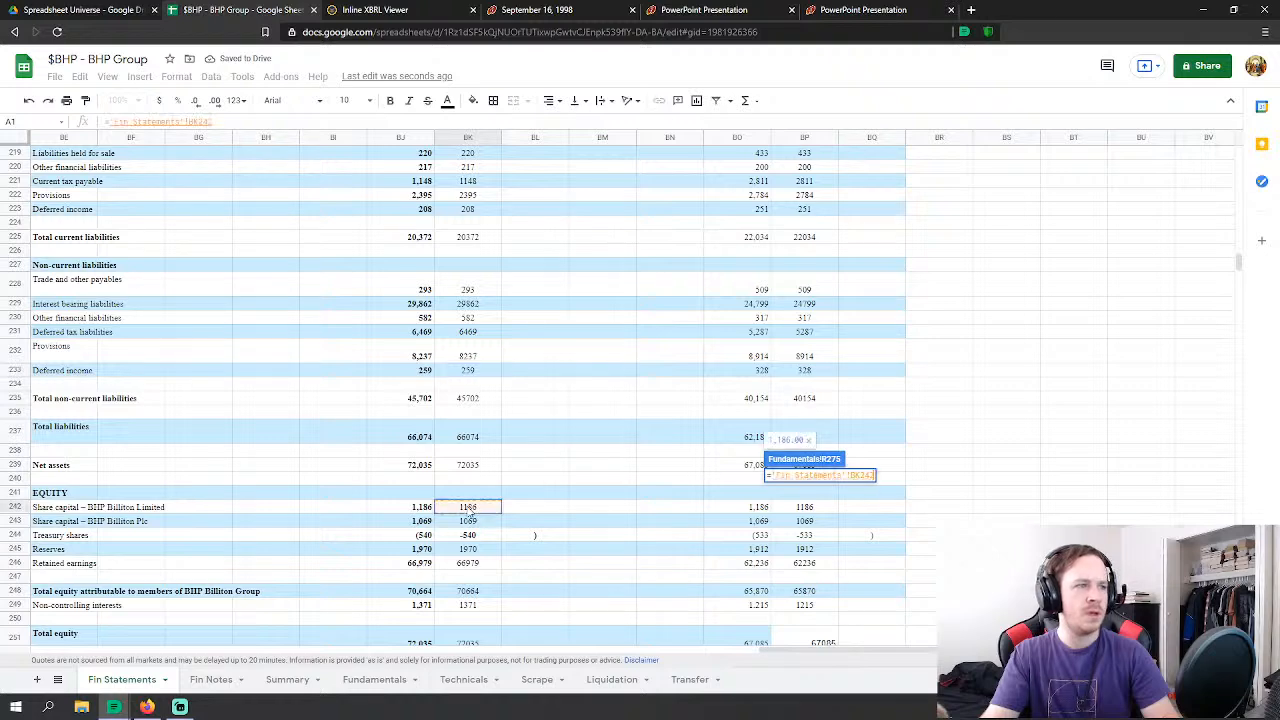
key(Return)
Step: Link FY2013 Alt. Stock Class to the BHP Billiton Plc share capital in Fin Statements cell BK243
click(793, 487)
text(='Fin Statements'!BK243)
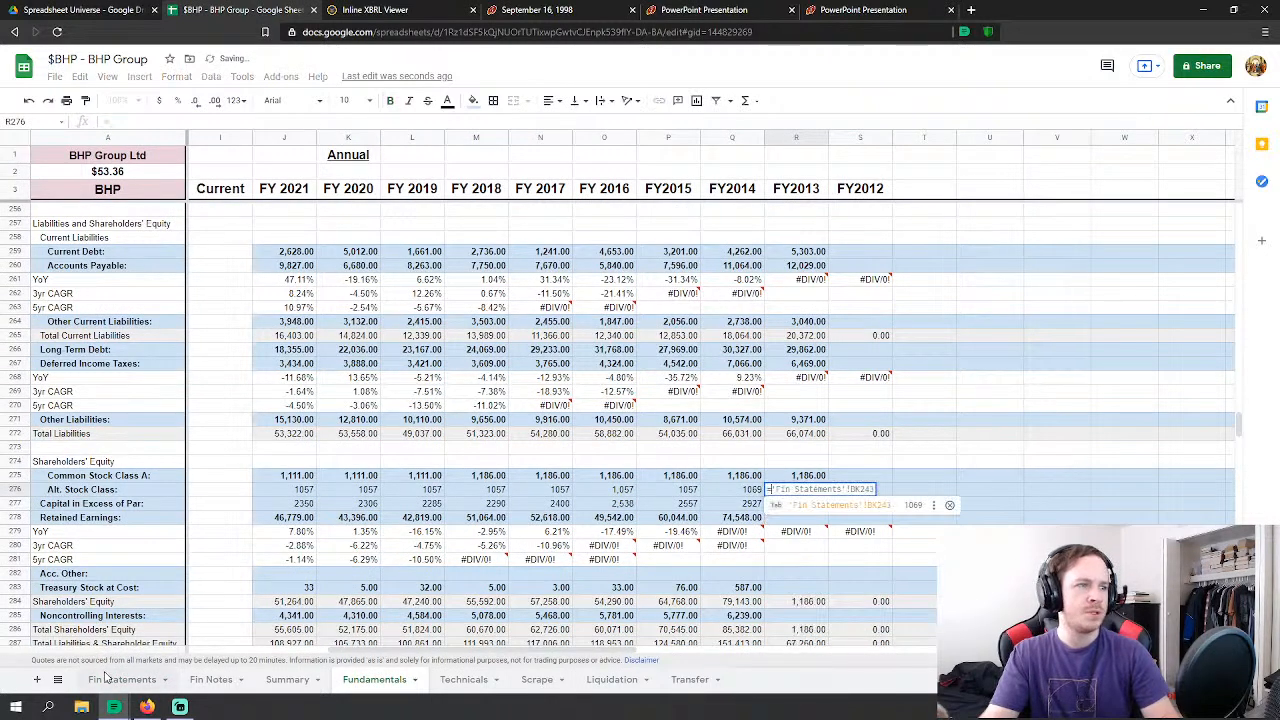
click(122, 679)
click(467, 522)
key(Return)
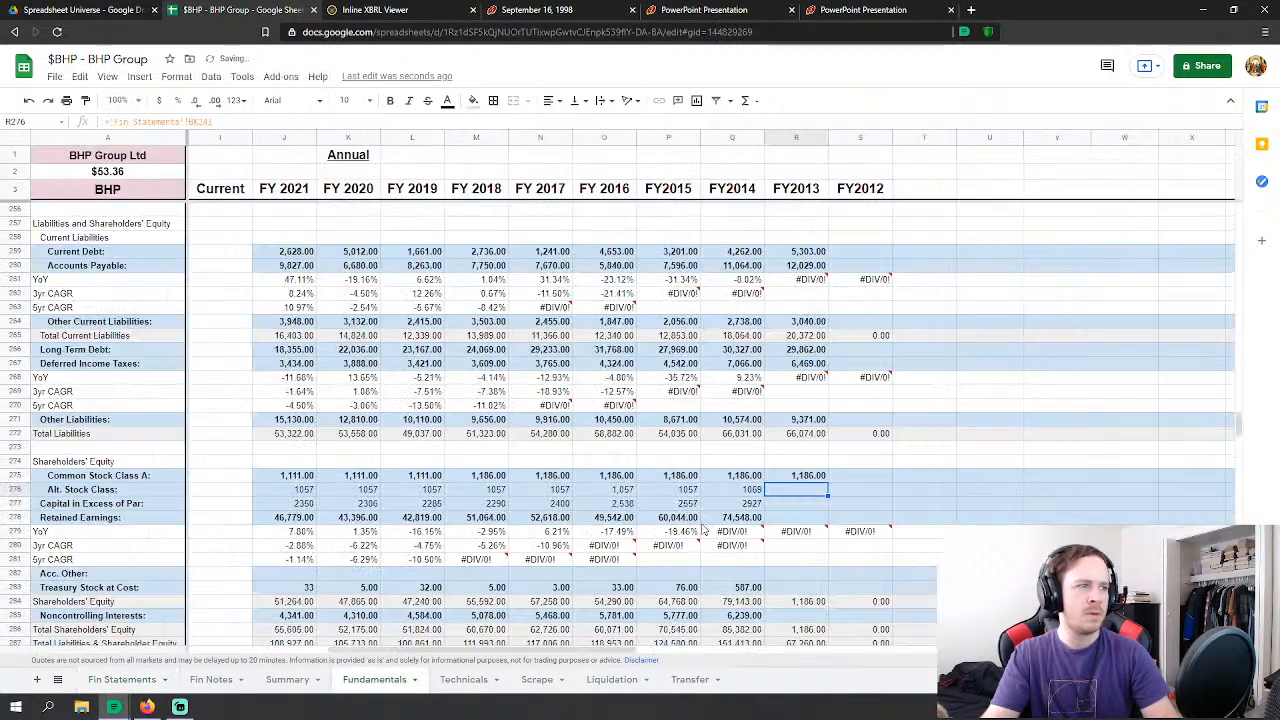
Step: Link FY2013 Capital in Excess of Par to the reserves figure in Fin Statements cell BK245
text(=)
click(122, 679)
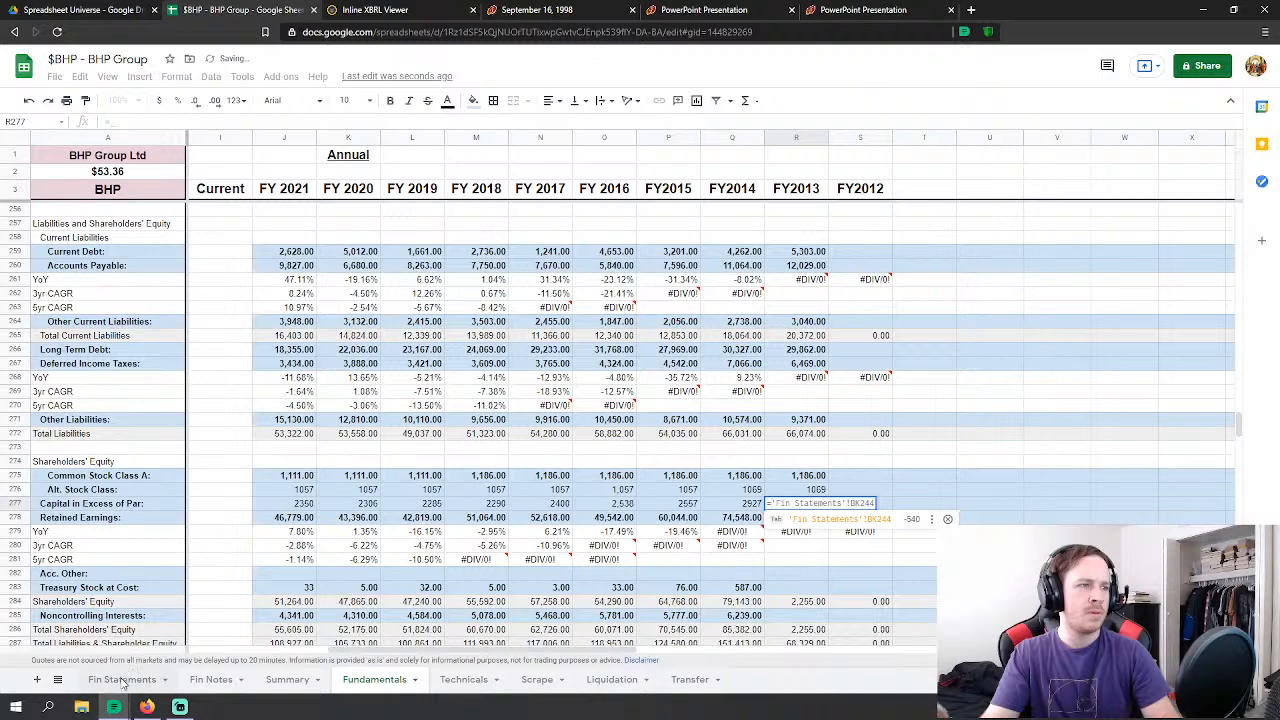
click(467, 535)
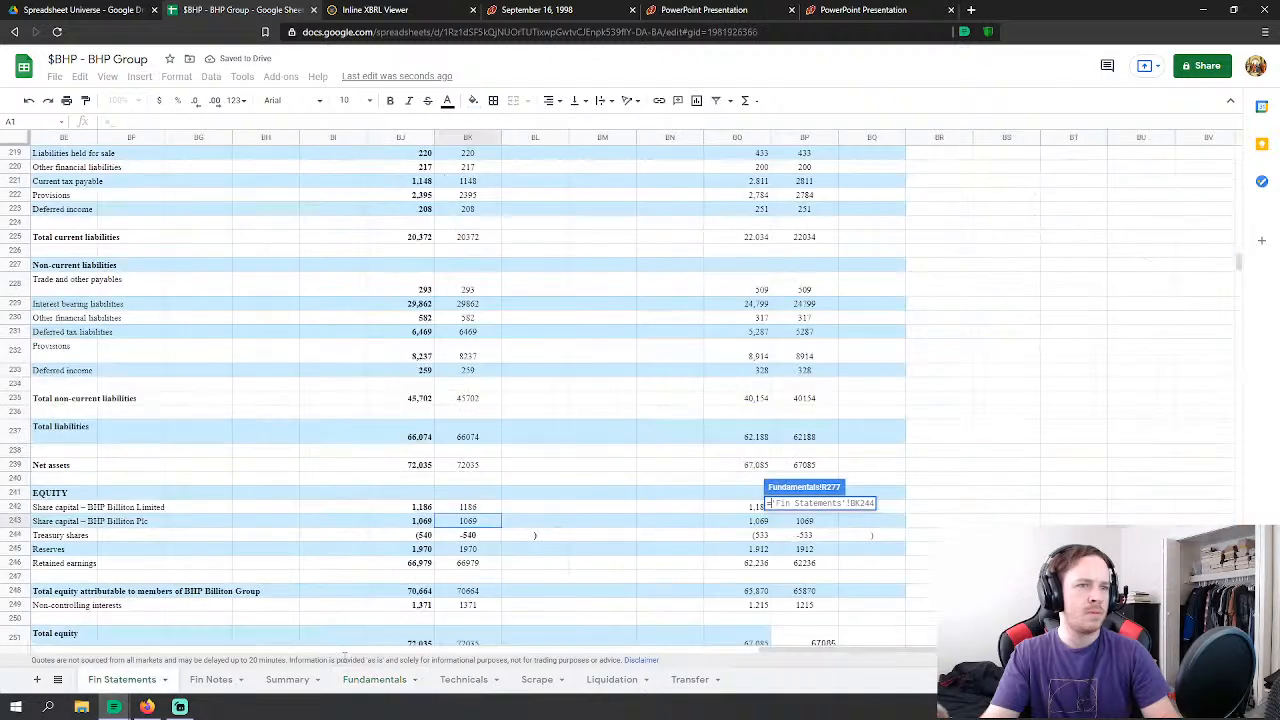
click(468, 550)
key(Return)
Step: Link FY2013 Retained Earnings to the retained earnings figure in Fin Statements cell BK246
text(=)
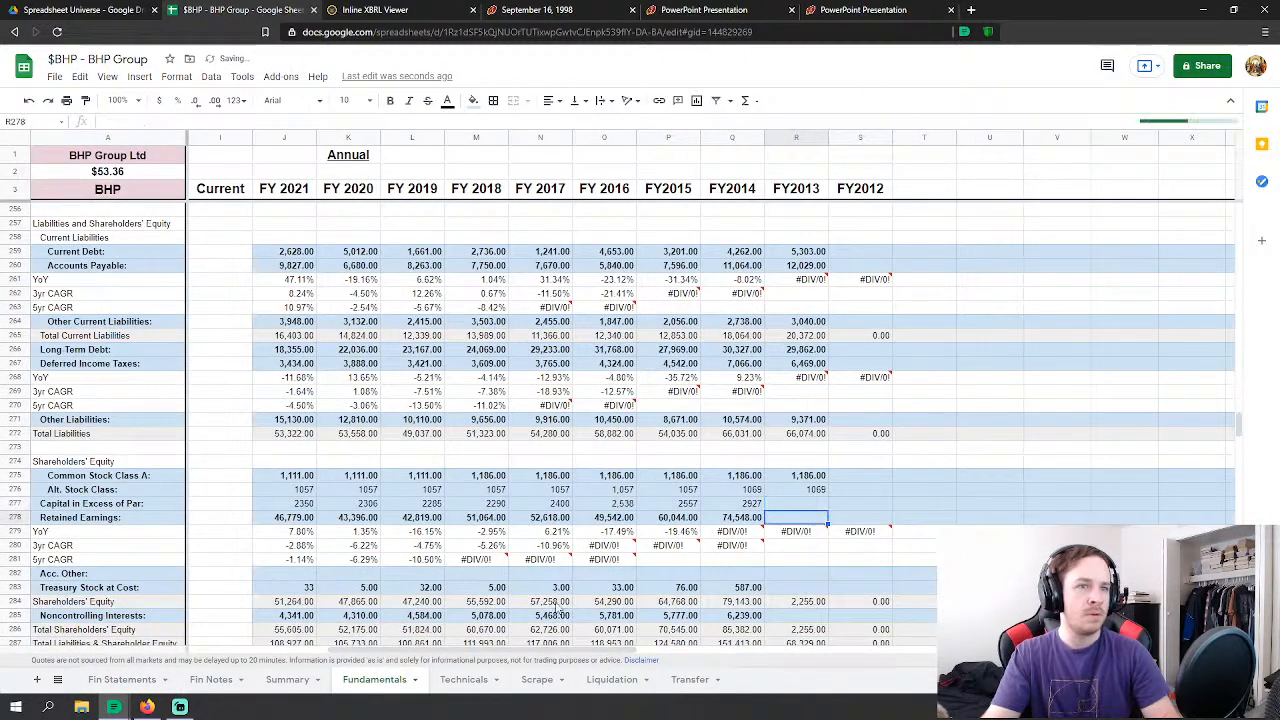
click(122, 679)
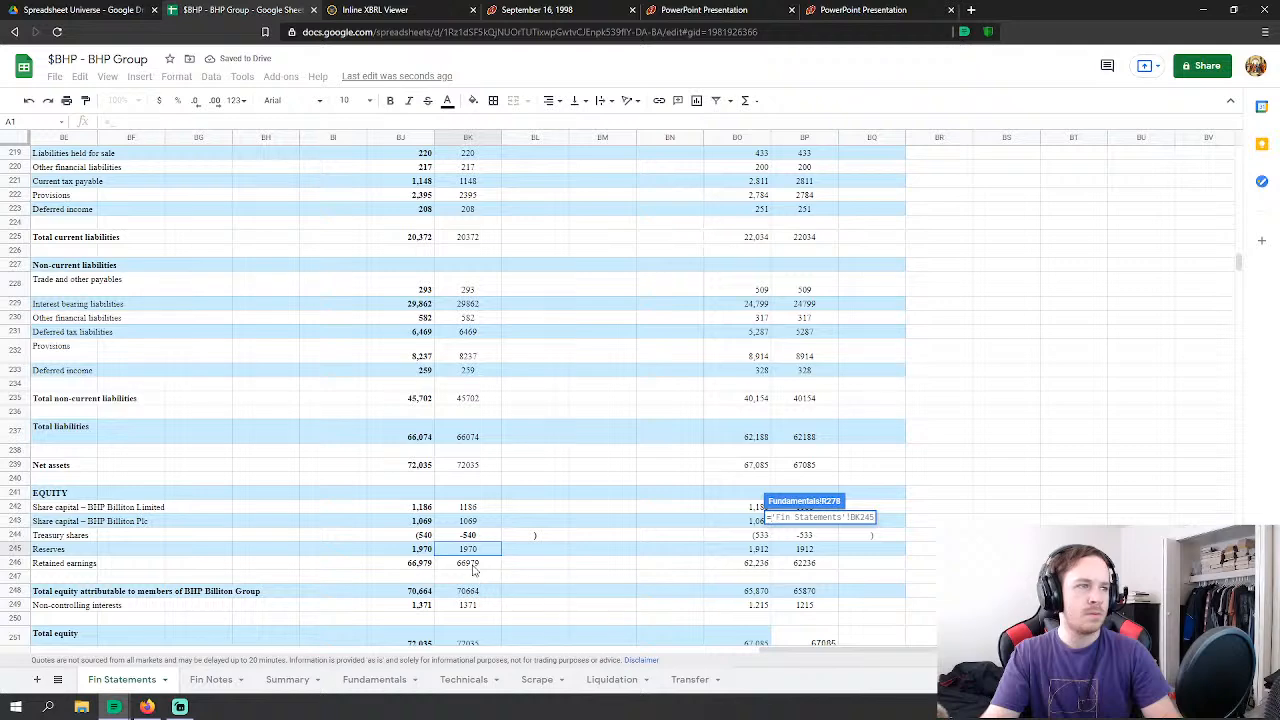
click(476, 564)
key(Return)
Step: Set FY2013 Treasury Stock at Cost to the negative of the treasury shares in Fin Statements cell BK244
click(783, 583)
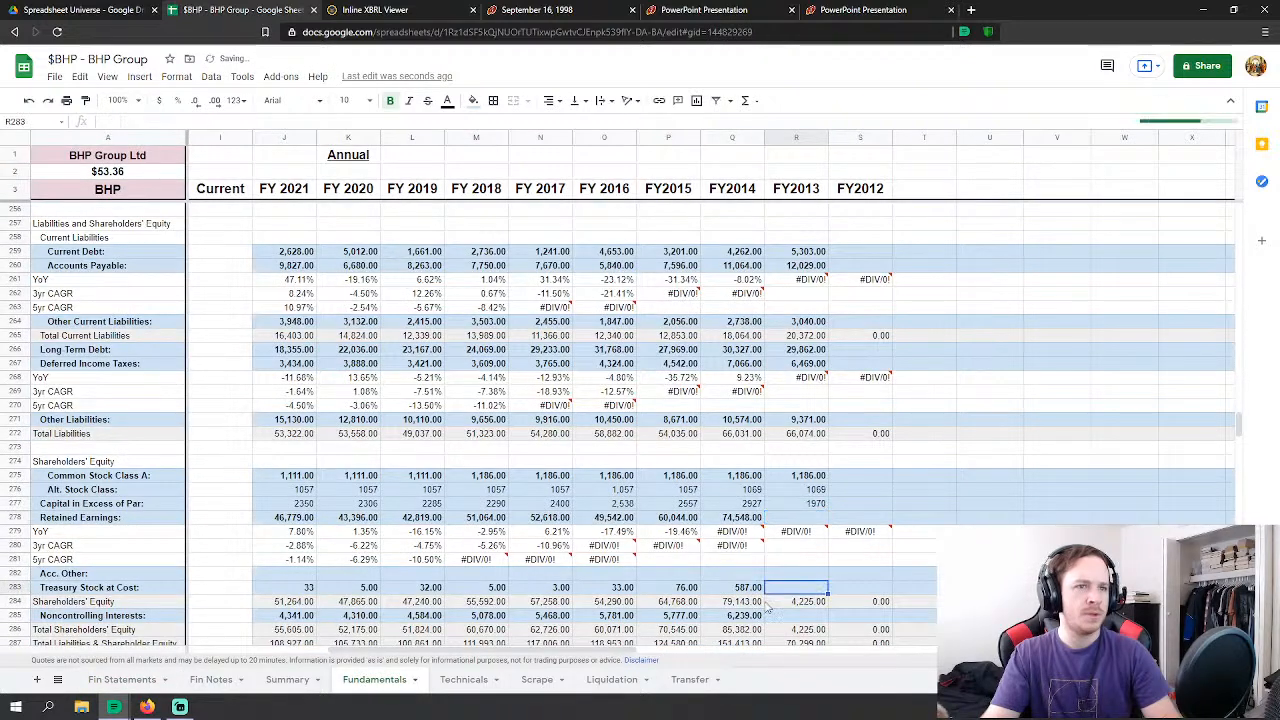
text(=)
click(122, 679)
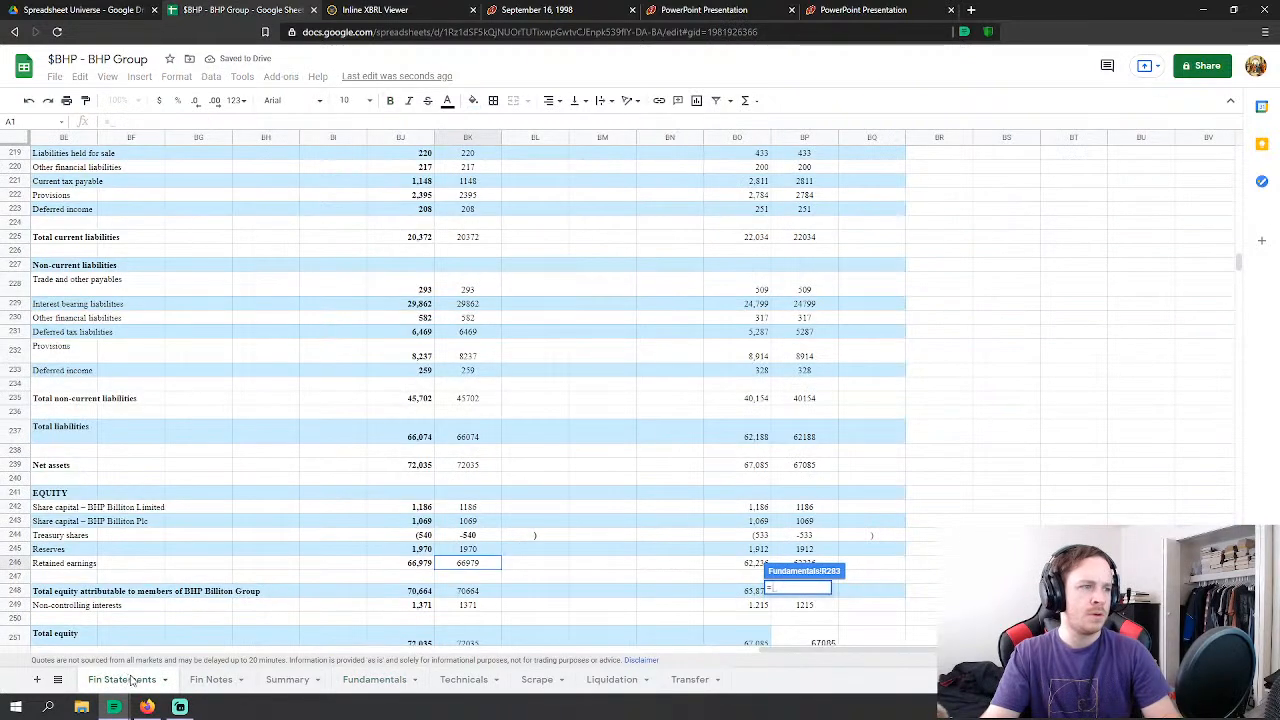
click(469, 537)
key(Return)
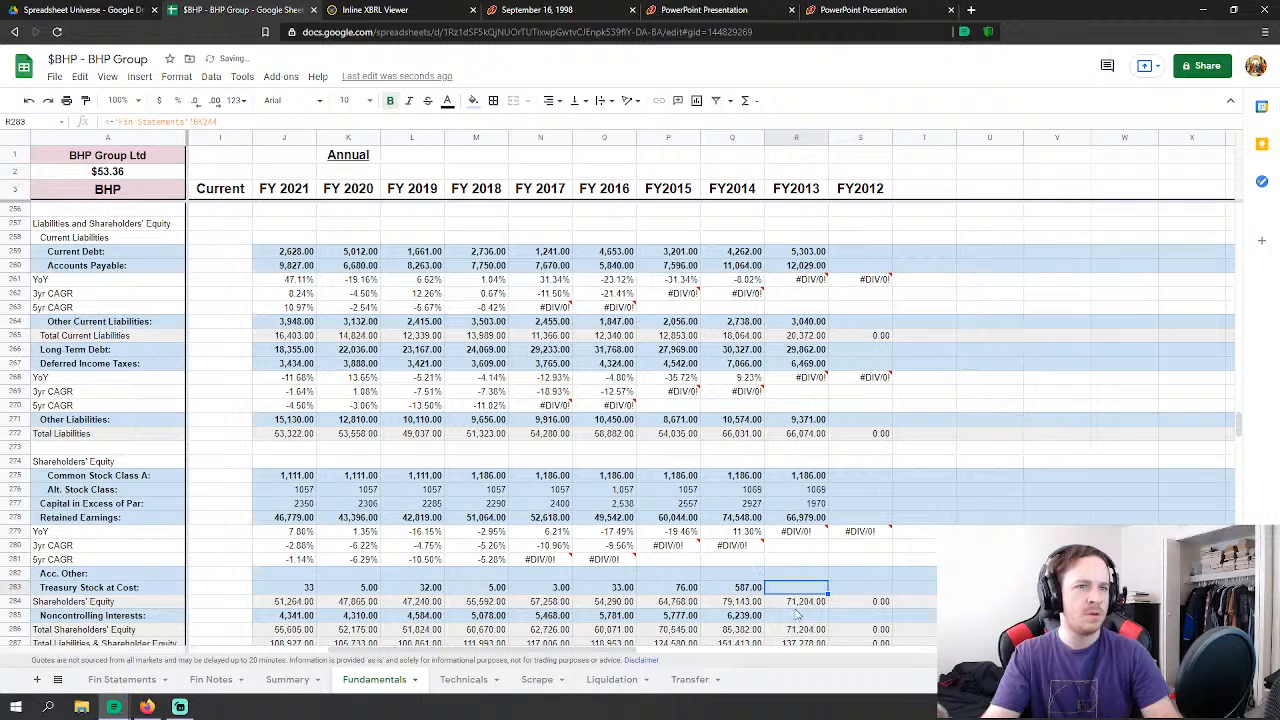
Step: Link FY2013 Noncontrolling Interests to the non-controlling interests figure in Fin Statements cell BK249
click(796, 616)
text(=)
click(122, 679)
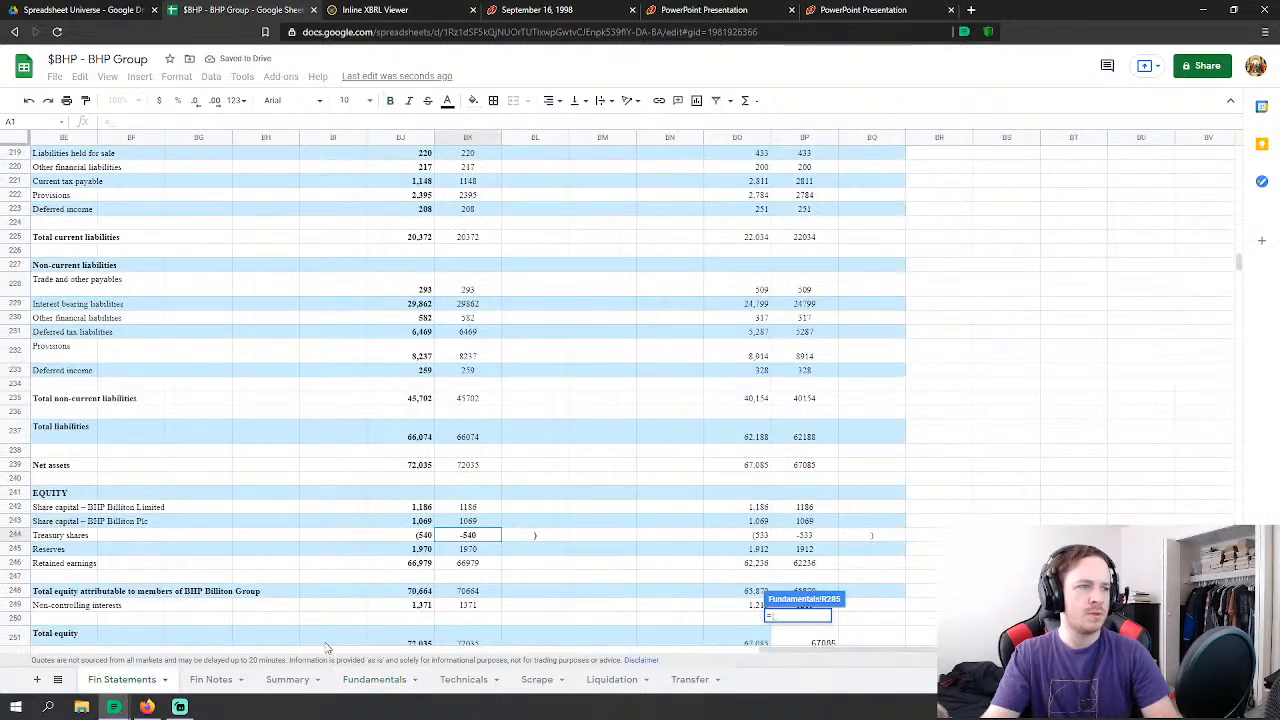
click(474, 606)
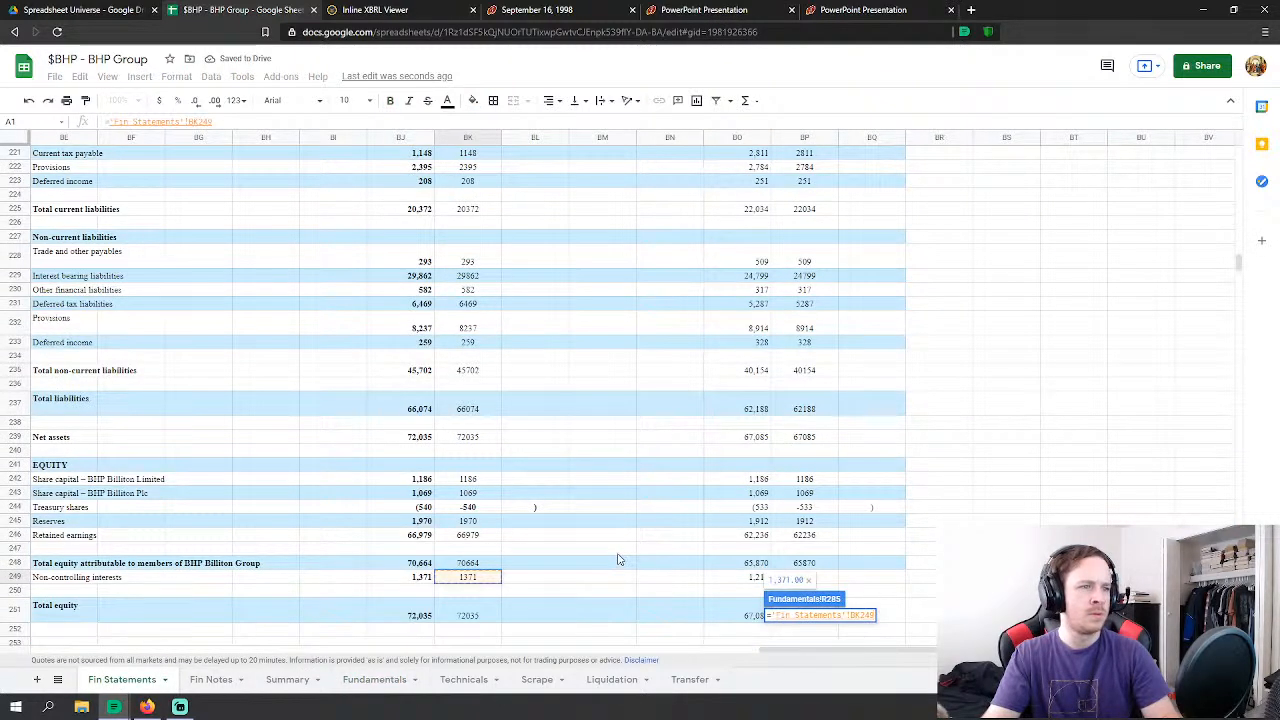
key(Return)
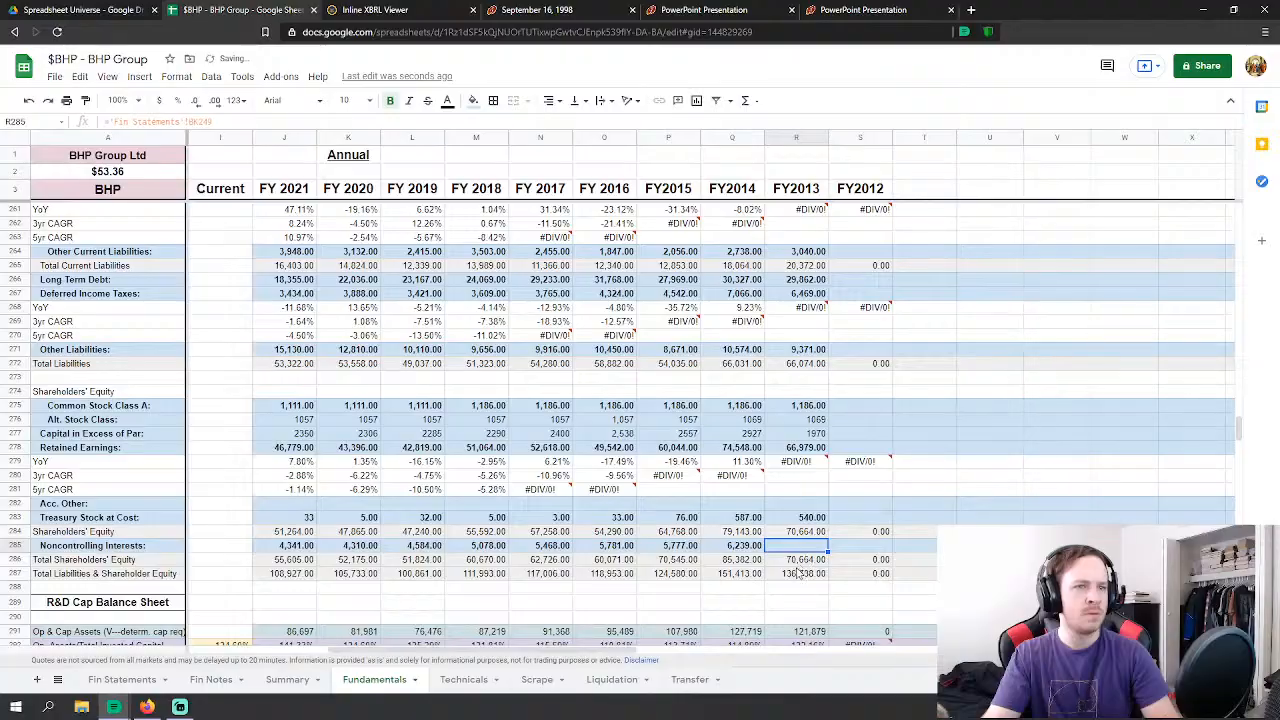
Step: Set FY2012 Revenues to the sum of group production, third party products and other income in Fin Statements cells BP7, BP8 and BP11
scroll(876, 567, up, 15)
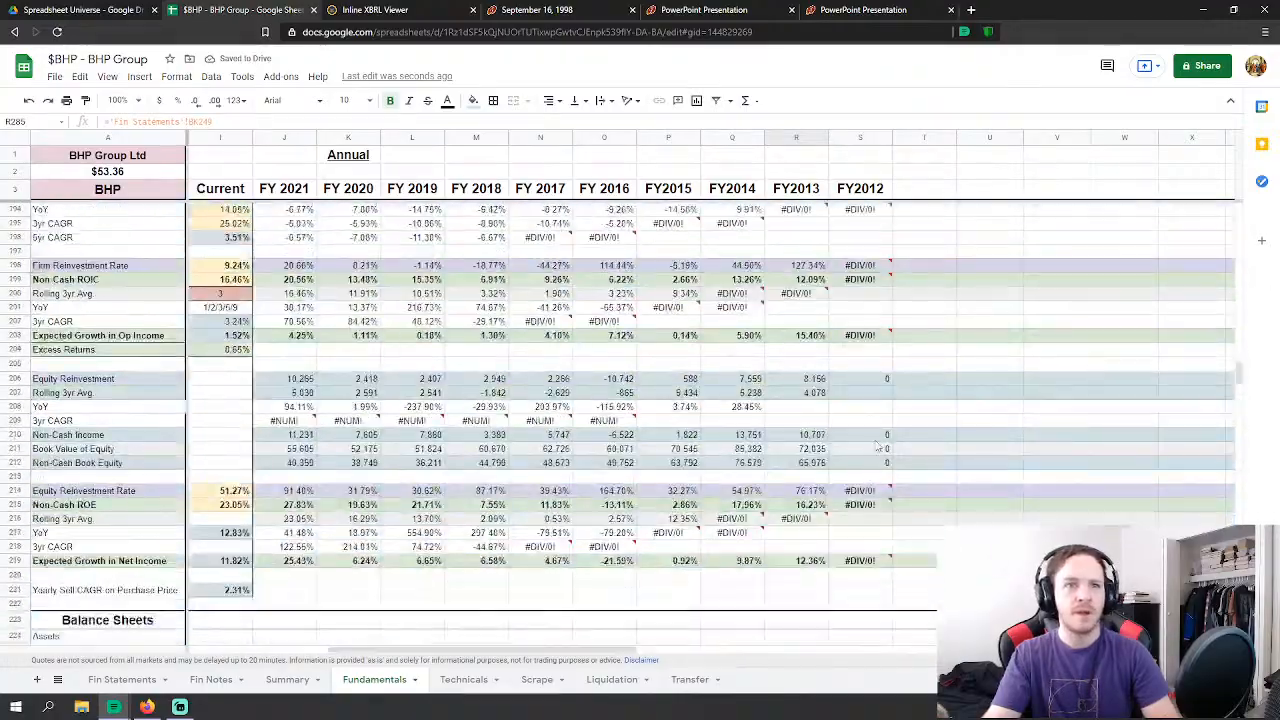
scroll(869, 462, up, 20)
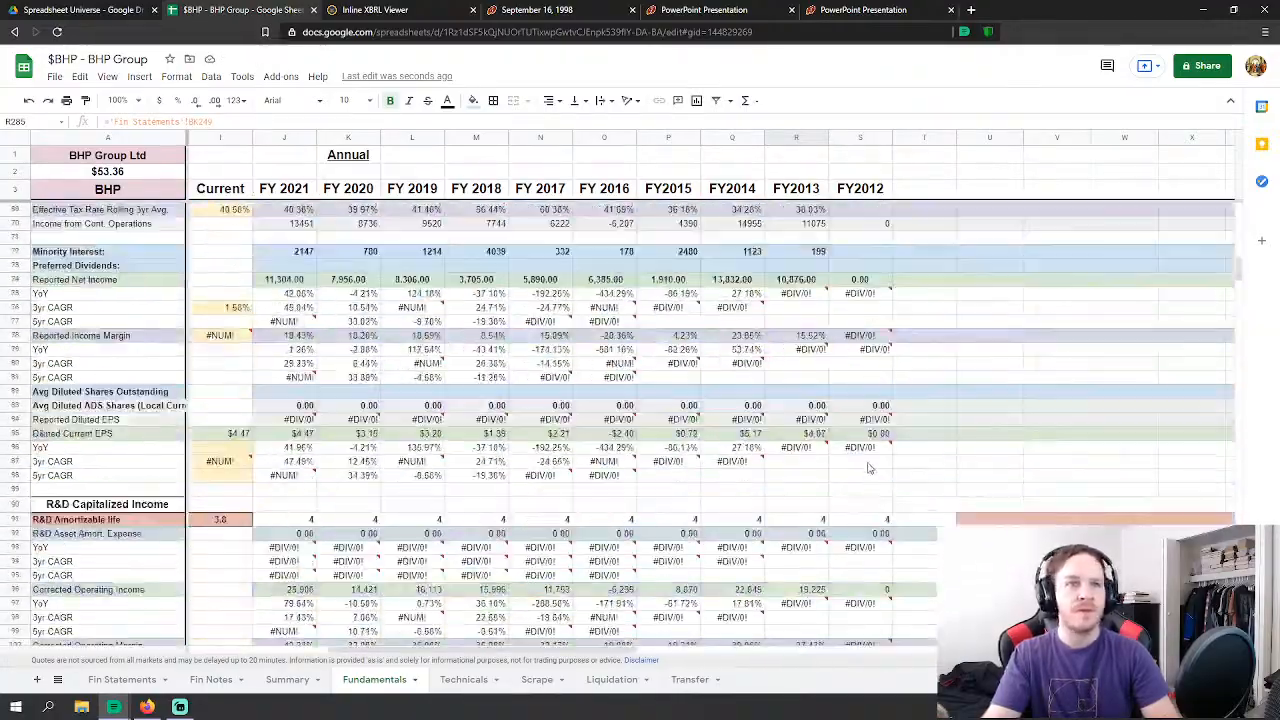
scroll(863, 459, up, 5)
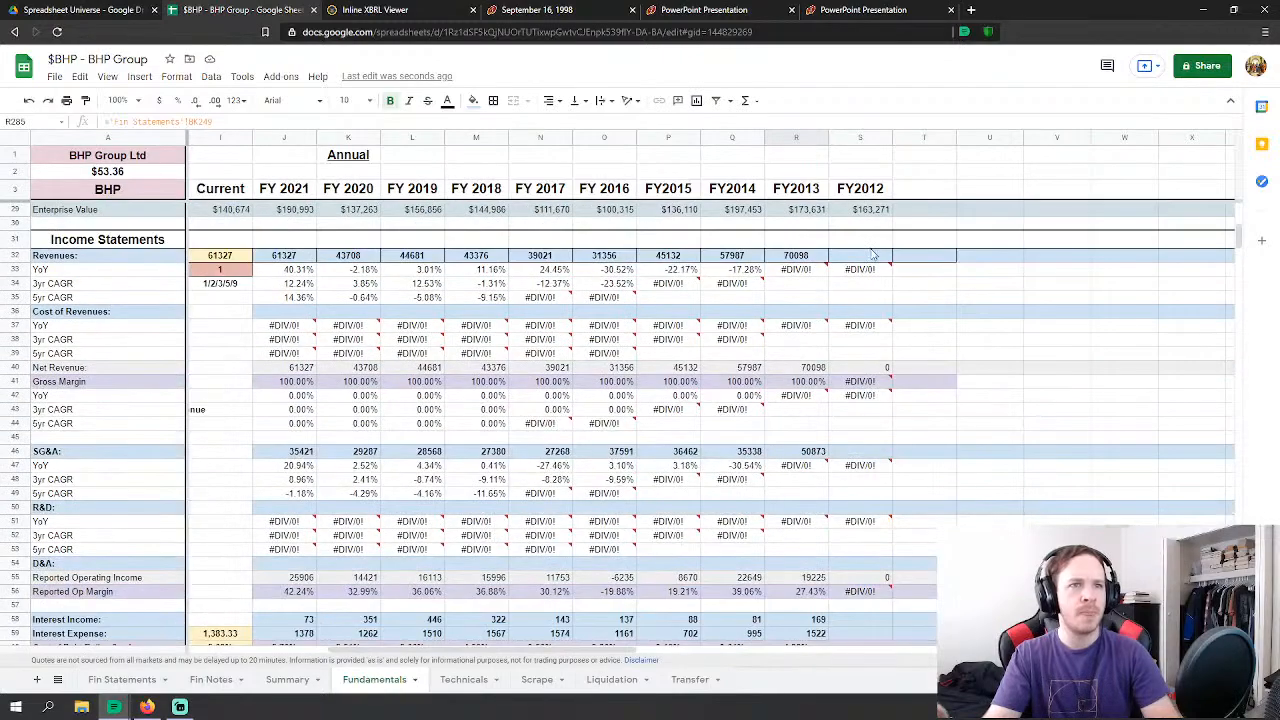
click(873, 254)
text(=)
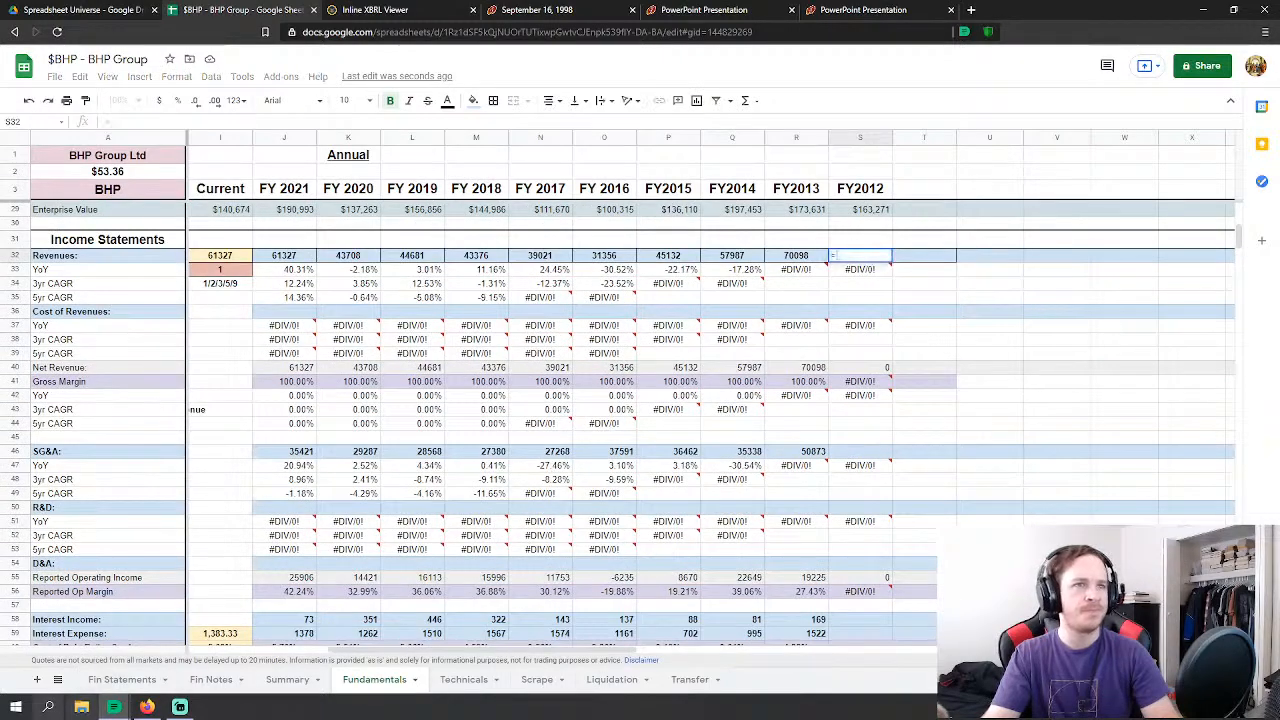
click(118, 680)
scroll(925, 430, up, 18)
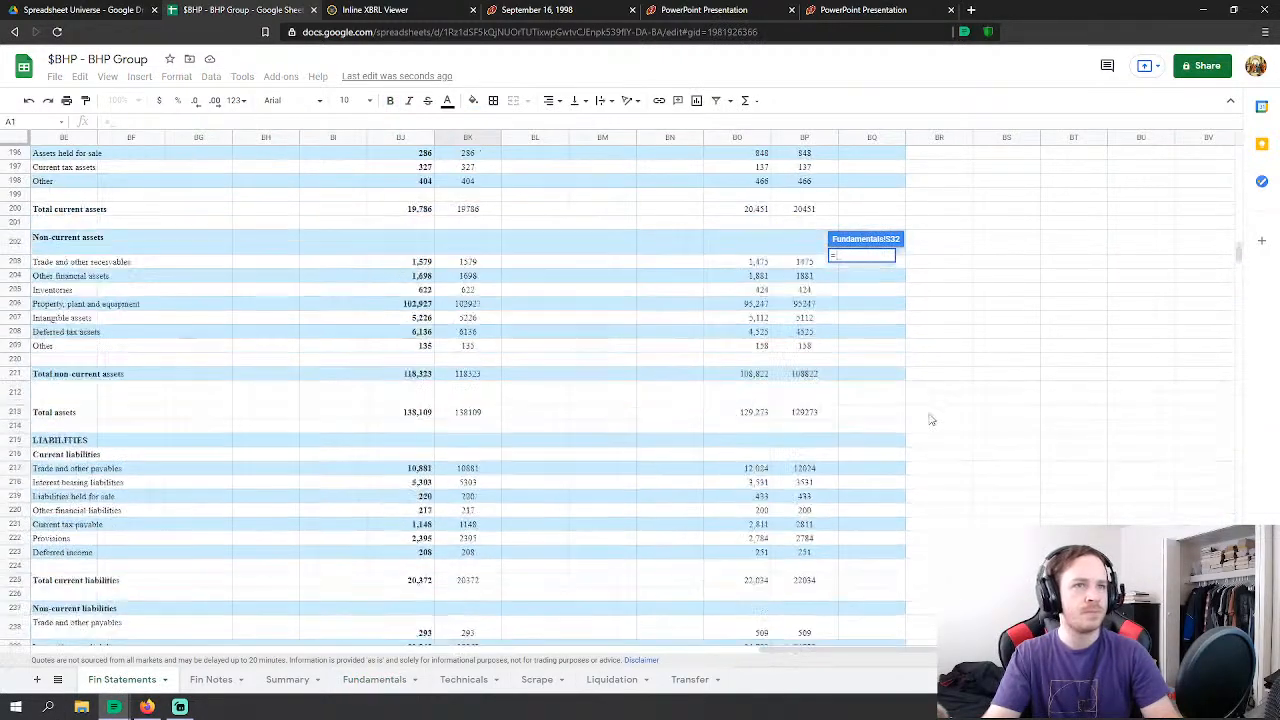
scroll(900, 443, up, 18)
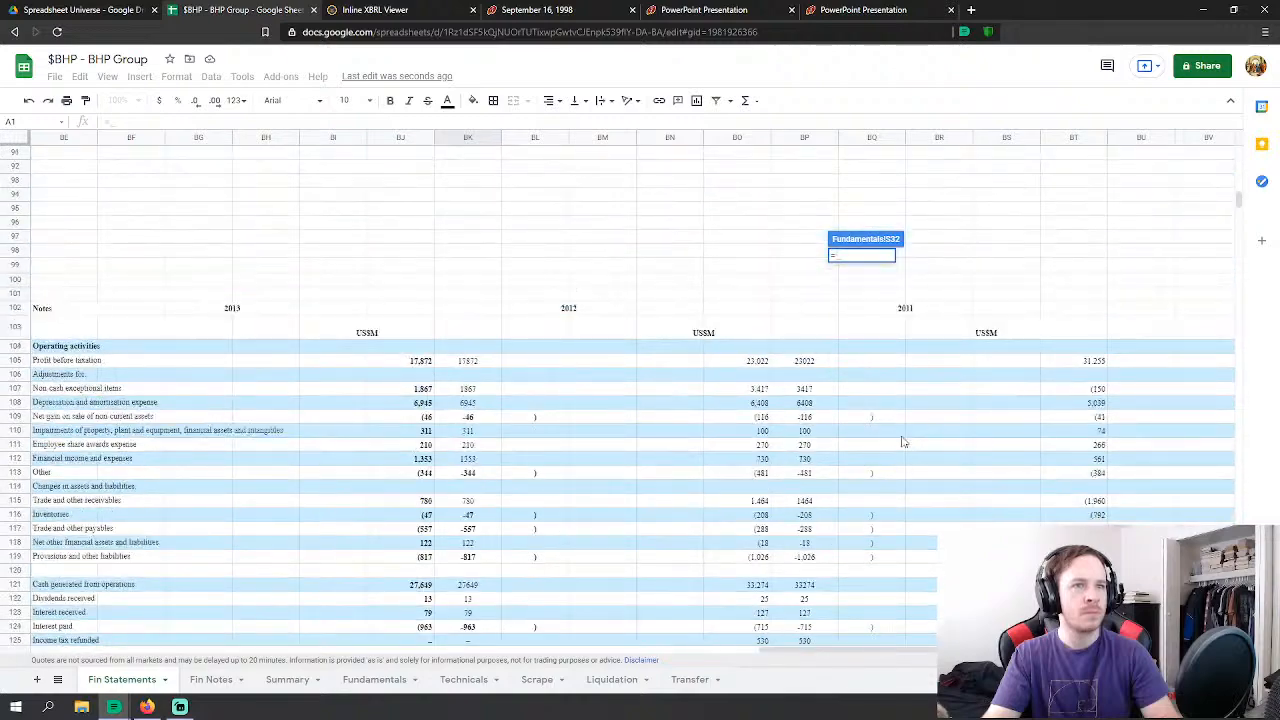
scroll(868, 445, up, 3)
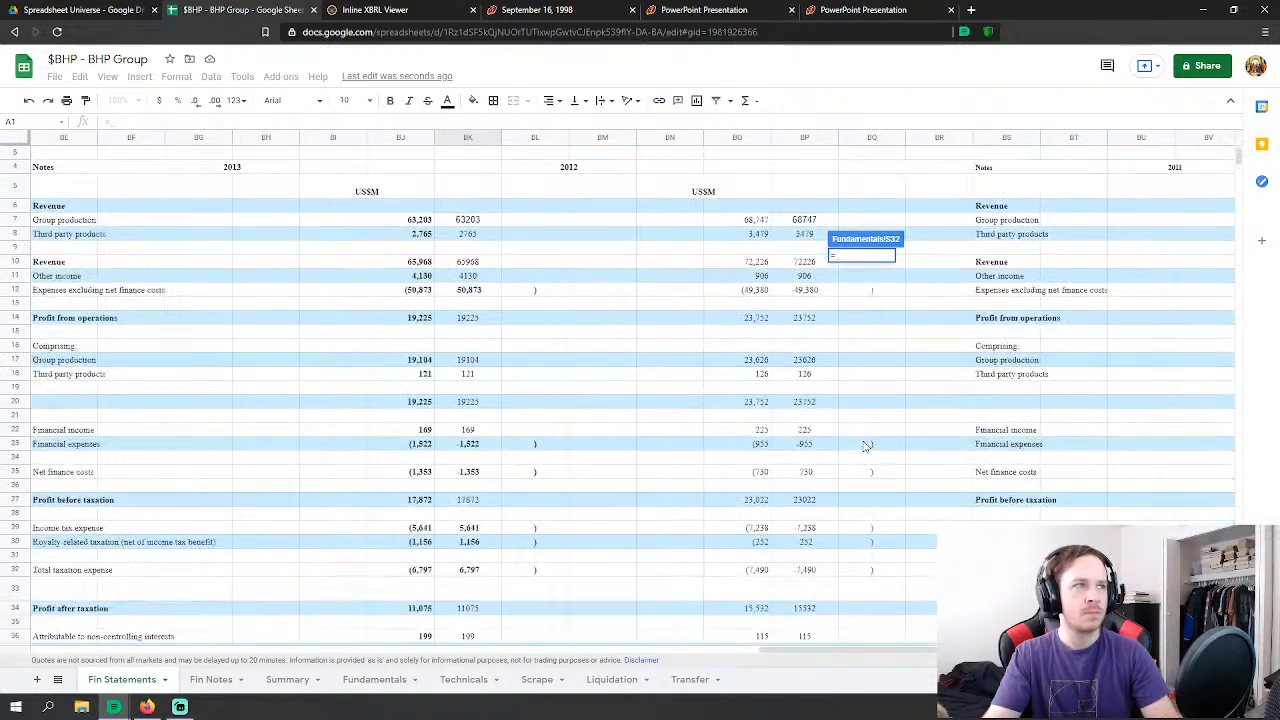
click(812, 218)
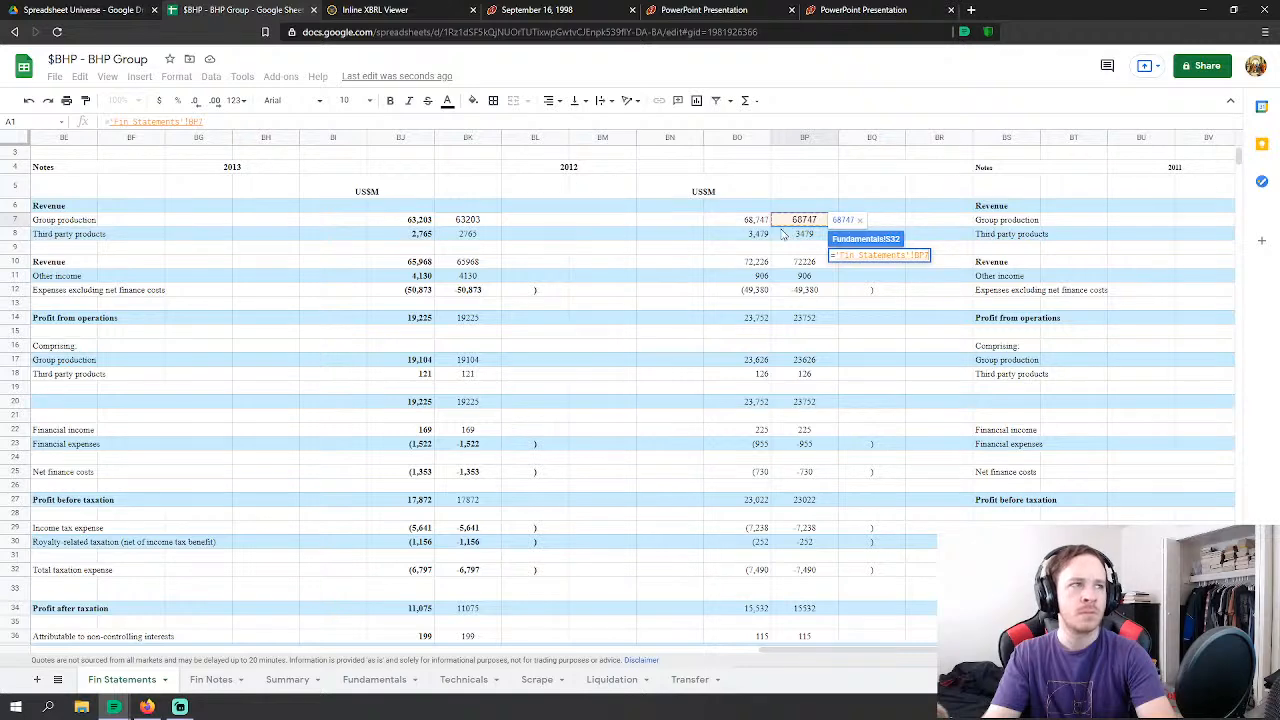
text(+)
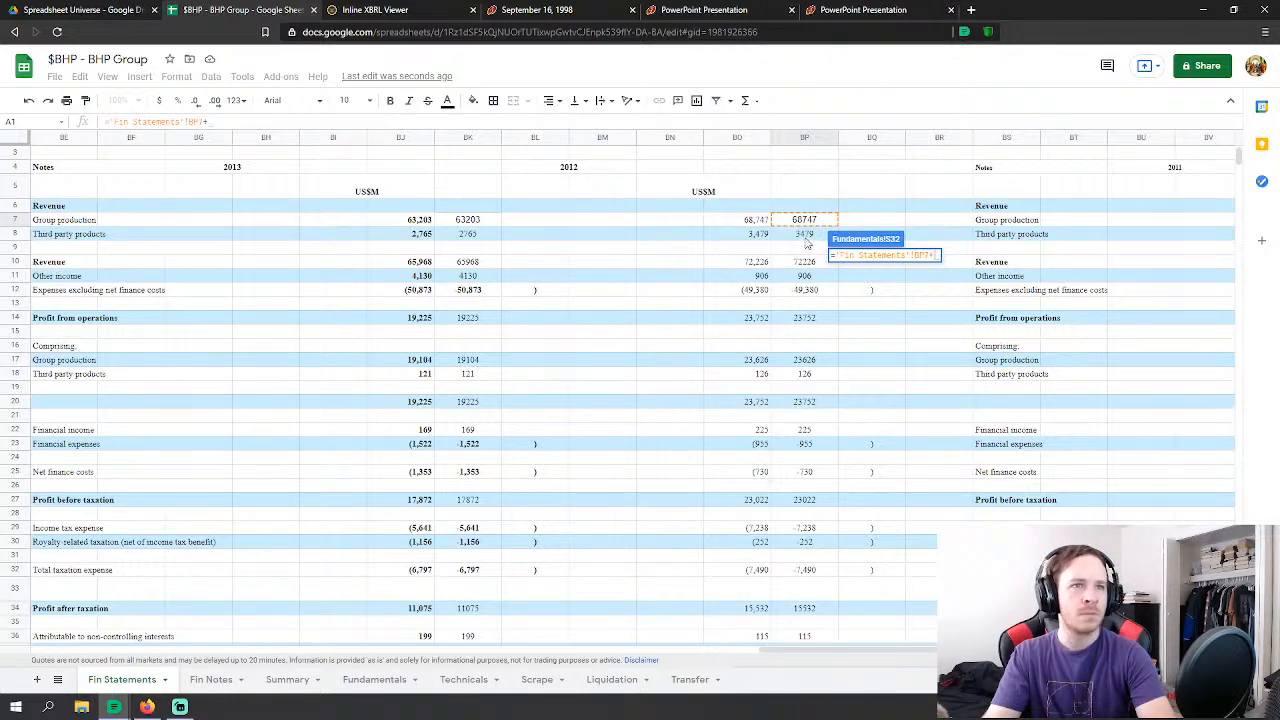
click(805, 236)
text(+)
click(805, 276)
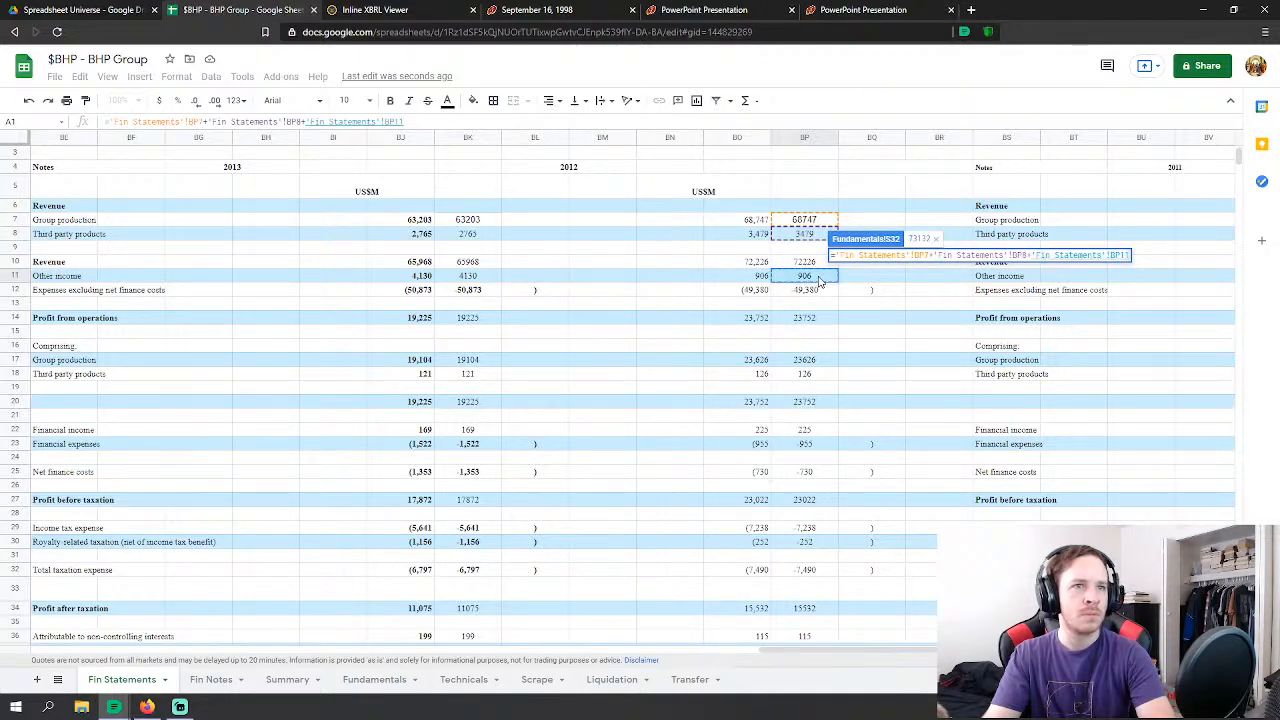
key(Return)
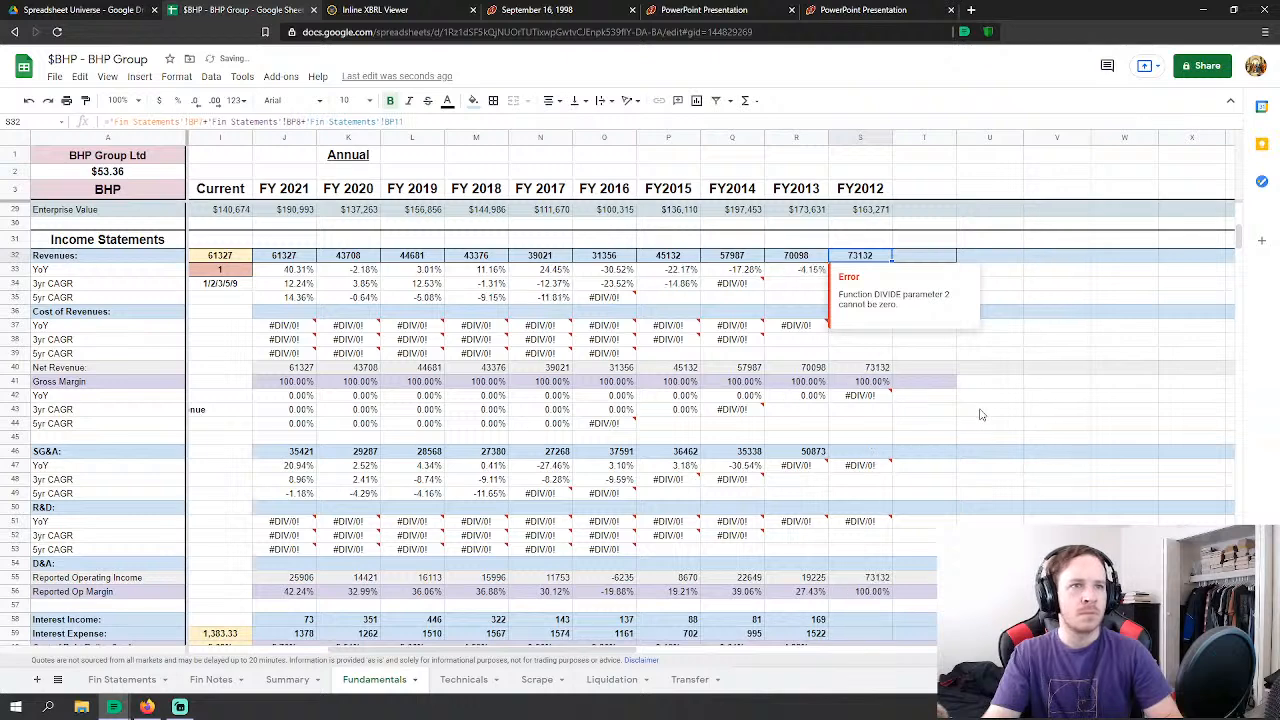
Step: Set FY2012 SG&A to the negative of the expenses excluding net finance costs in Fin Statements cell BP12
click(982, 410)
click(862, 452)
text(=)
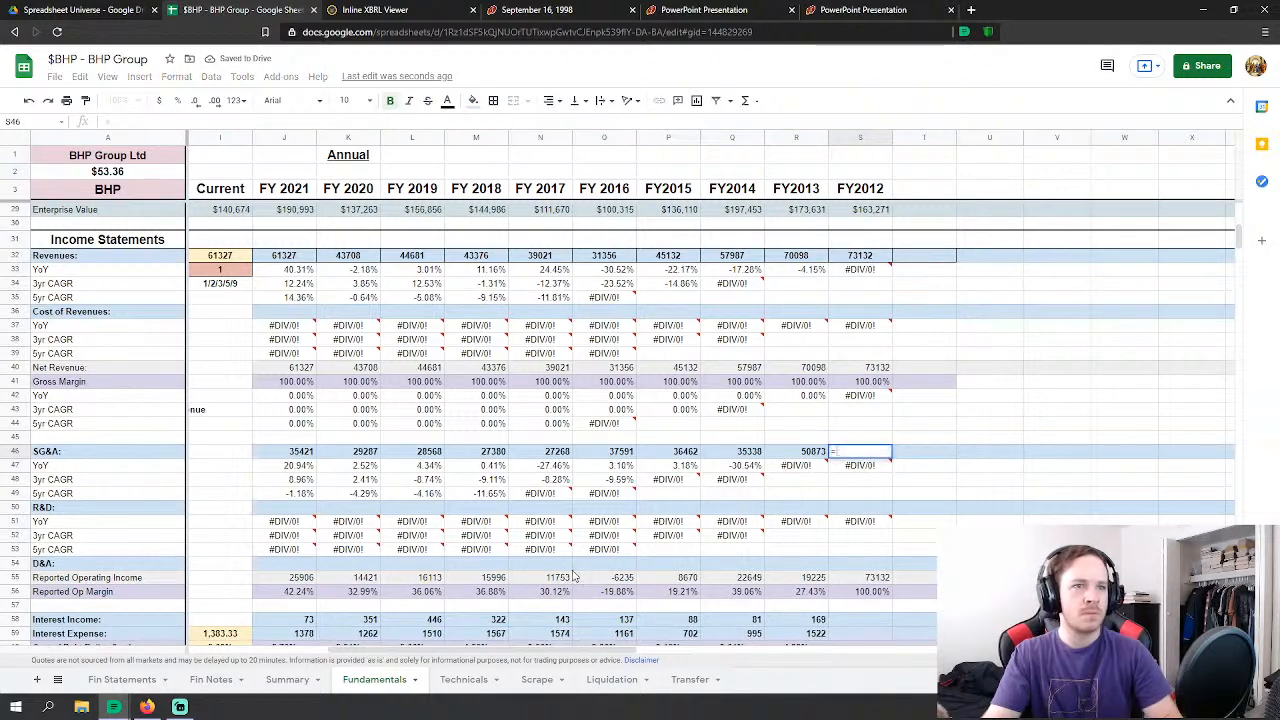
click(122, 684)
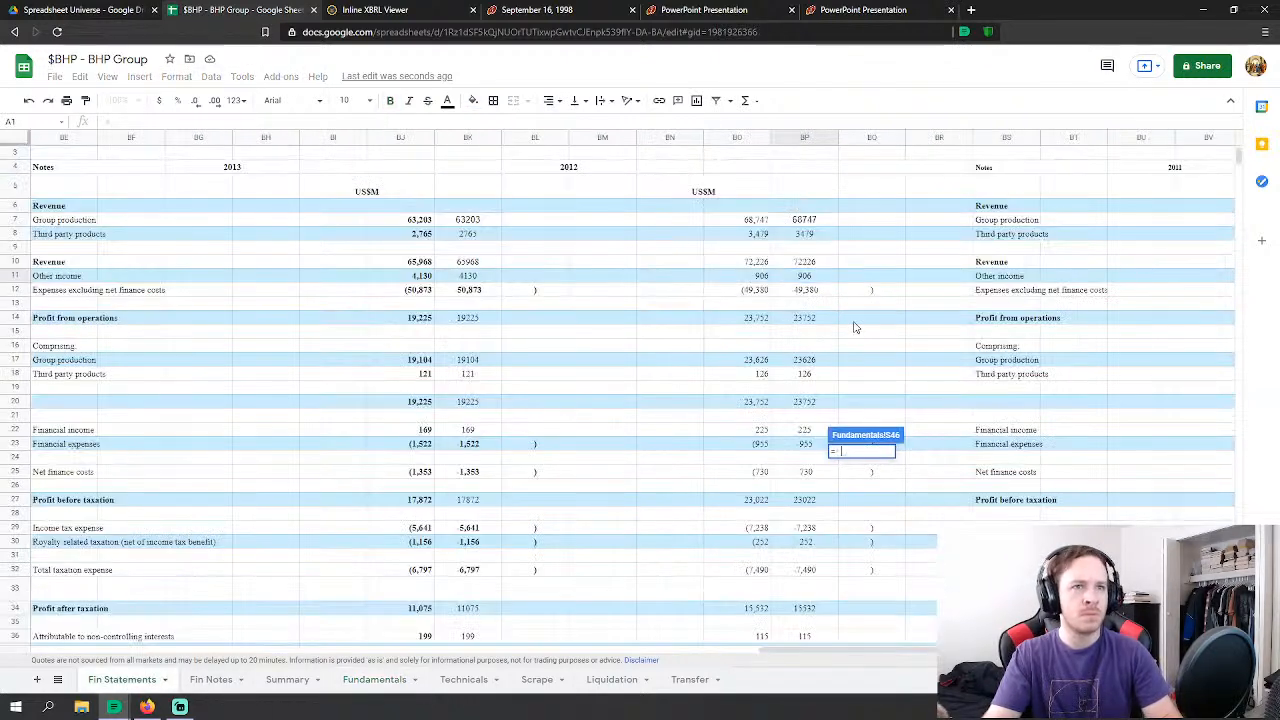
click(810, 291)
key(Return)
Step: Link FY2012 Interest Income to the financial income figure in Fin Statements cell BP22
scroll(855, 440, down, 5)
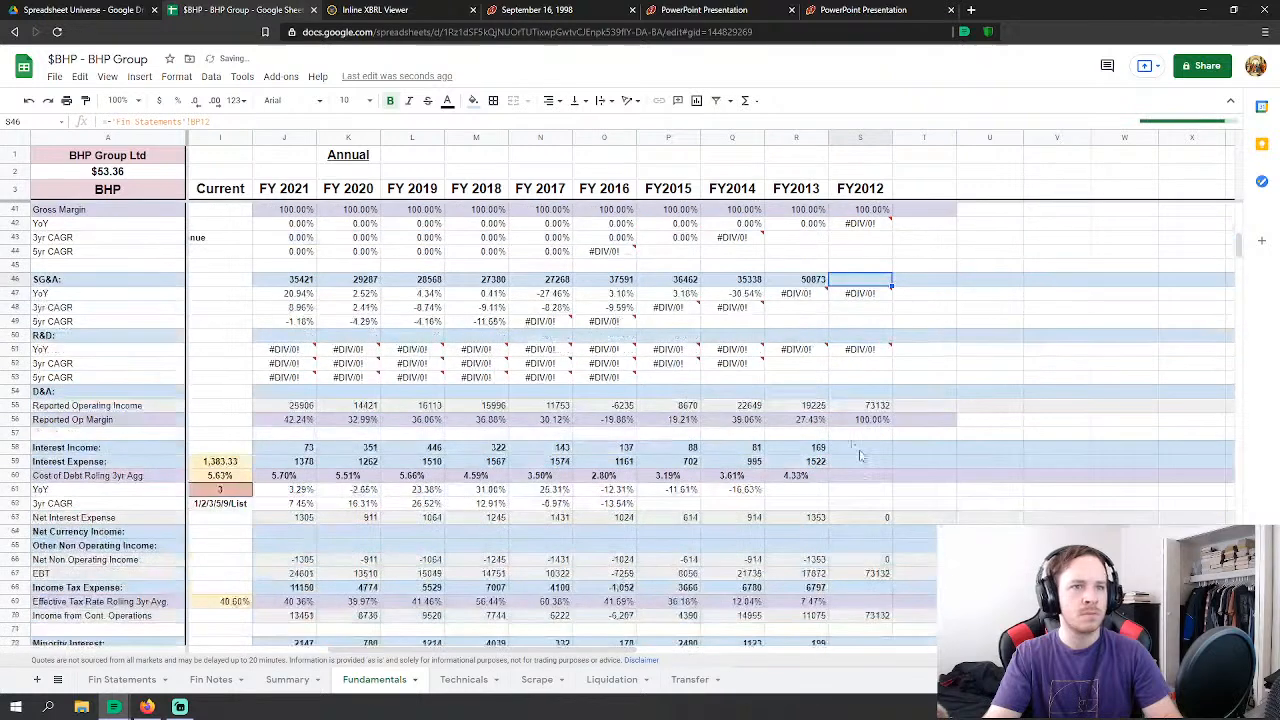
click(862, 447)
text(=)
click(122, 679)
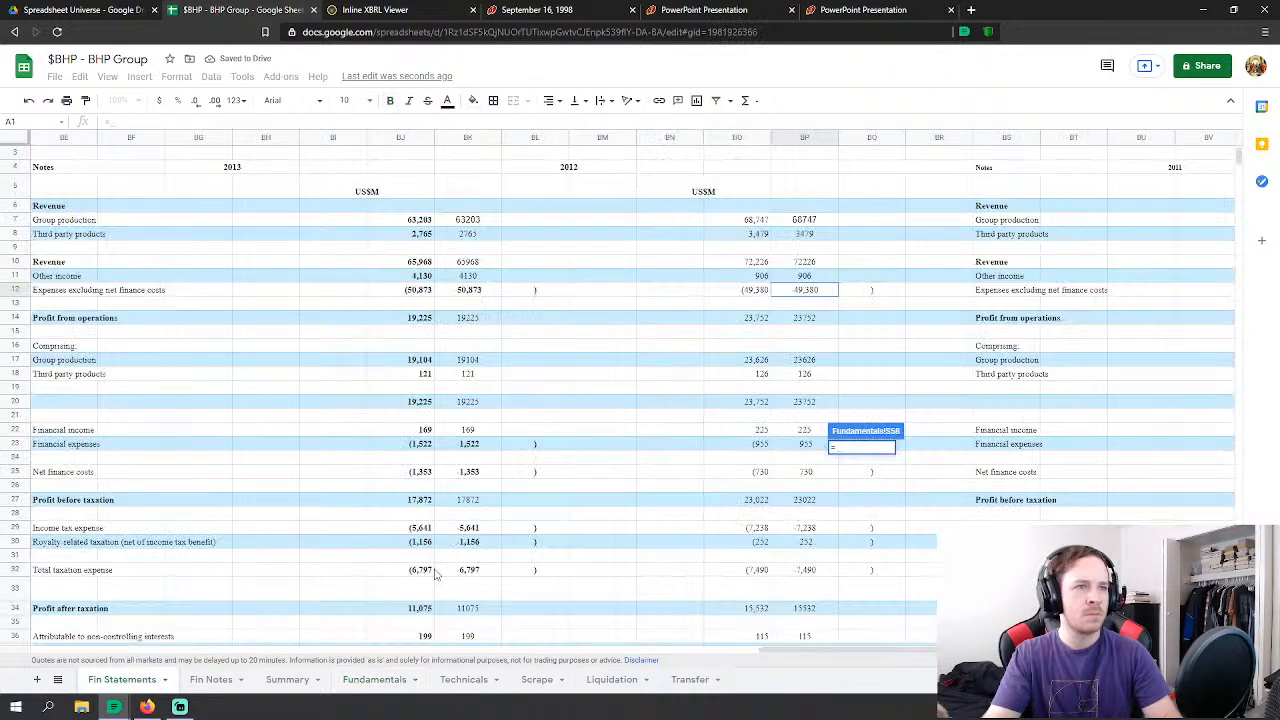
click(815, 432)
key(Return)
Step: Set FY2012 Interest Expense to the negative of the financial expenses in Fin Statements cell BP23
text(=)
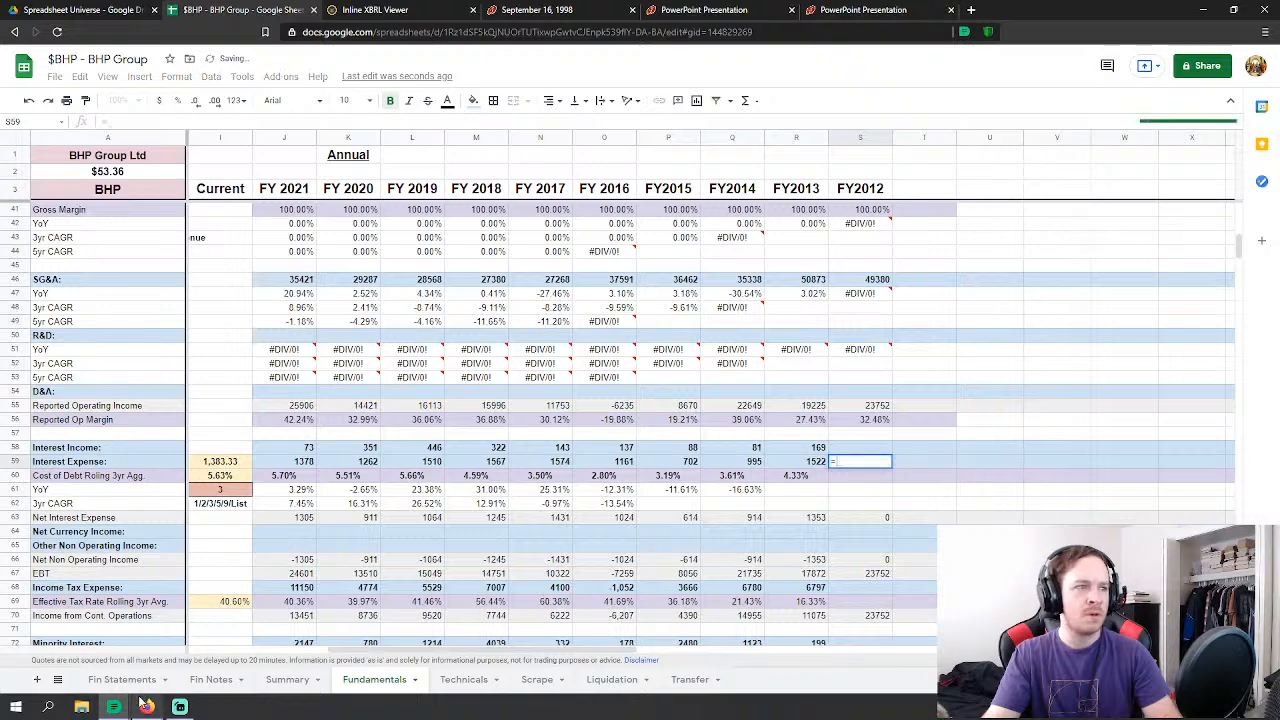
click(122, 680)
click(802, 445)
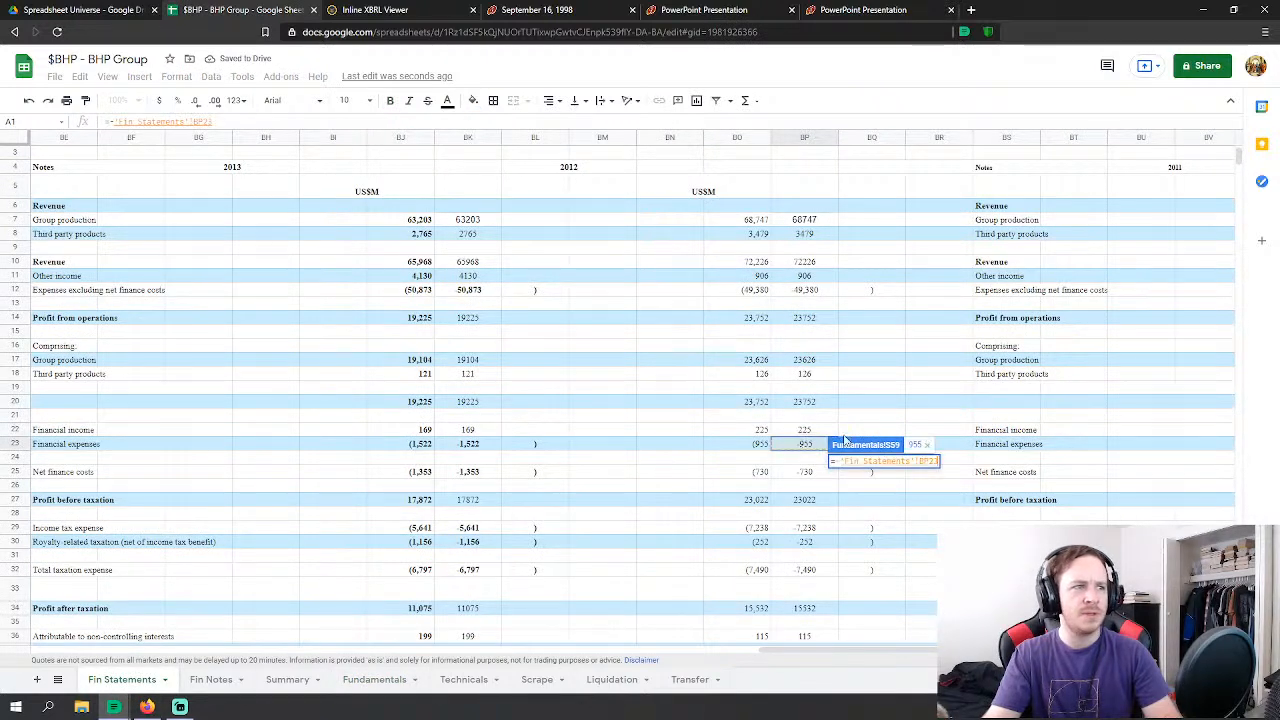
key(Return)
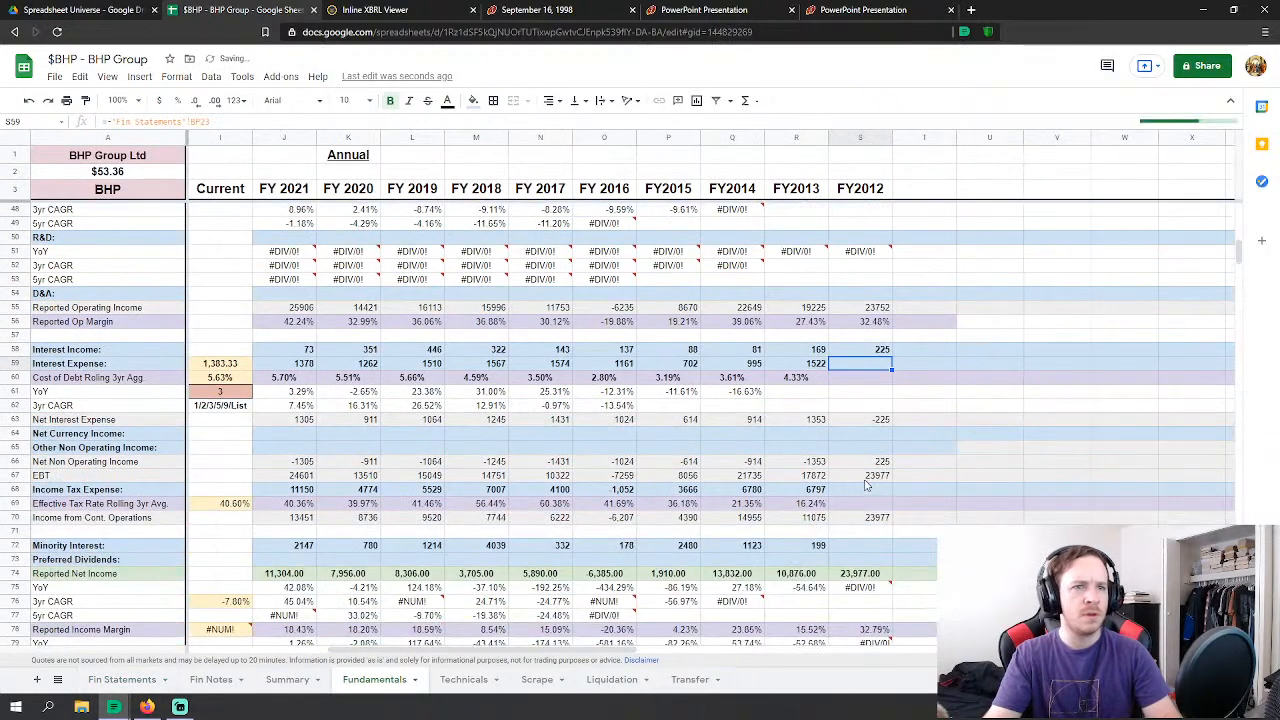
Step: Set FY2012 Income Tax Expense to the negative of the total taxation expense in Fin Statements cell BP32
click(866, 485)
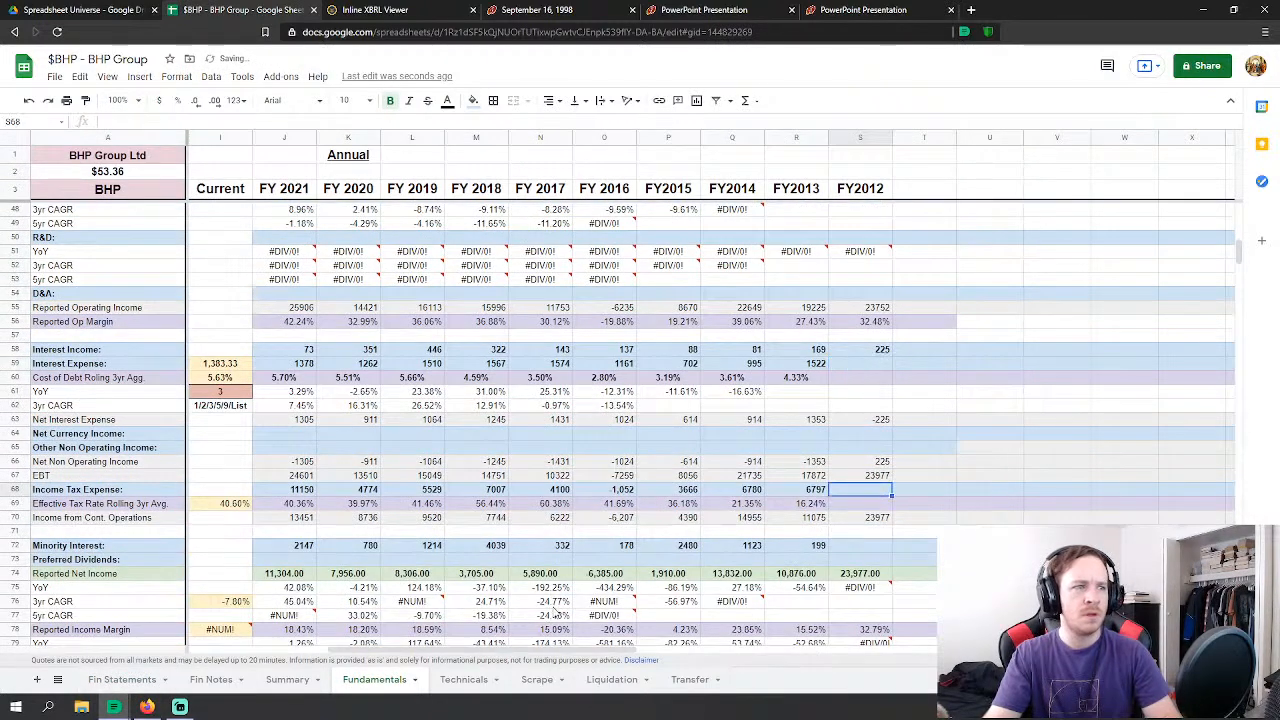
text(=)
click(122, 680)
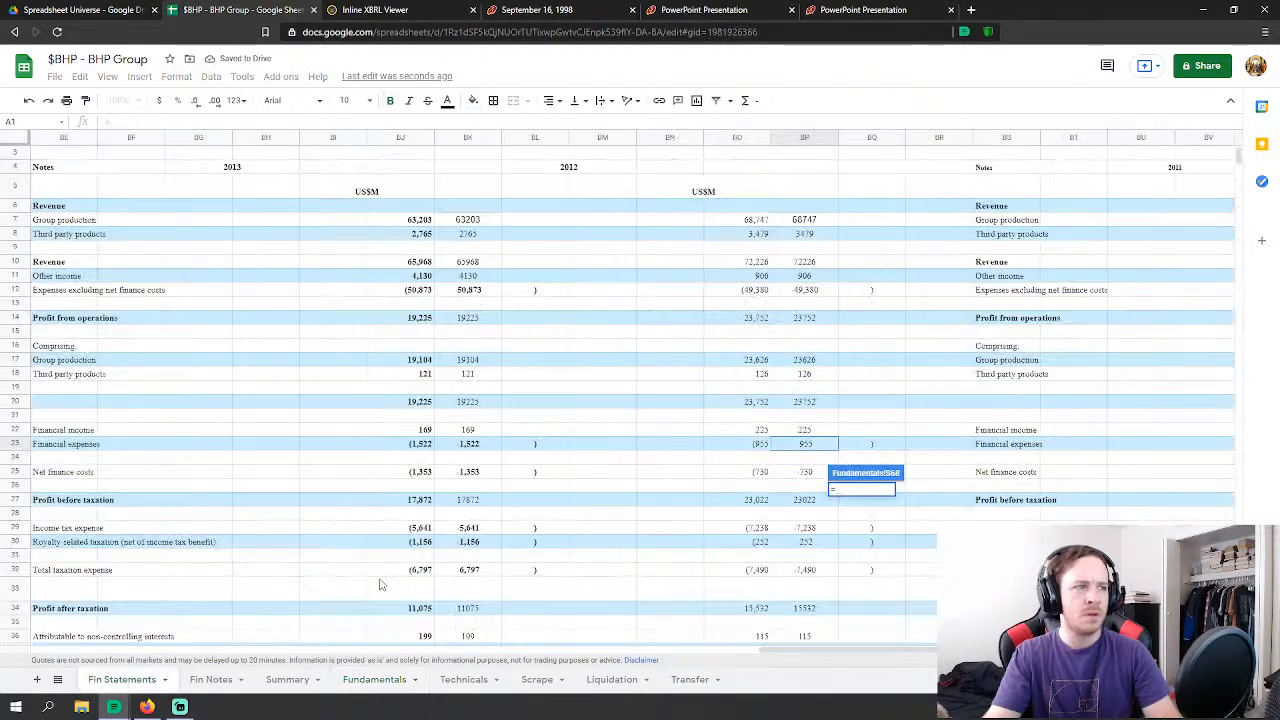
click(817, 573)
key(Return)
scroll(771, 534, down, 2)
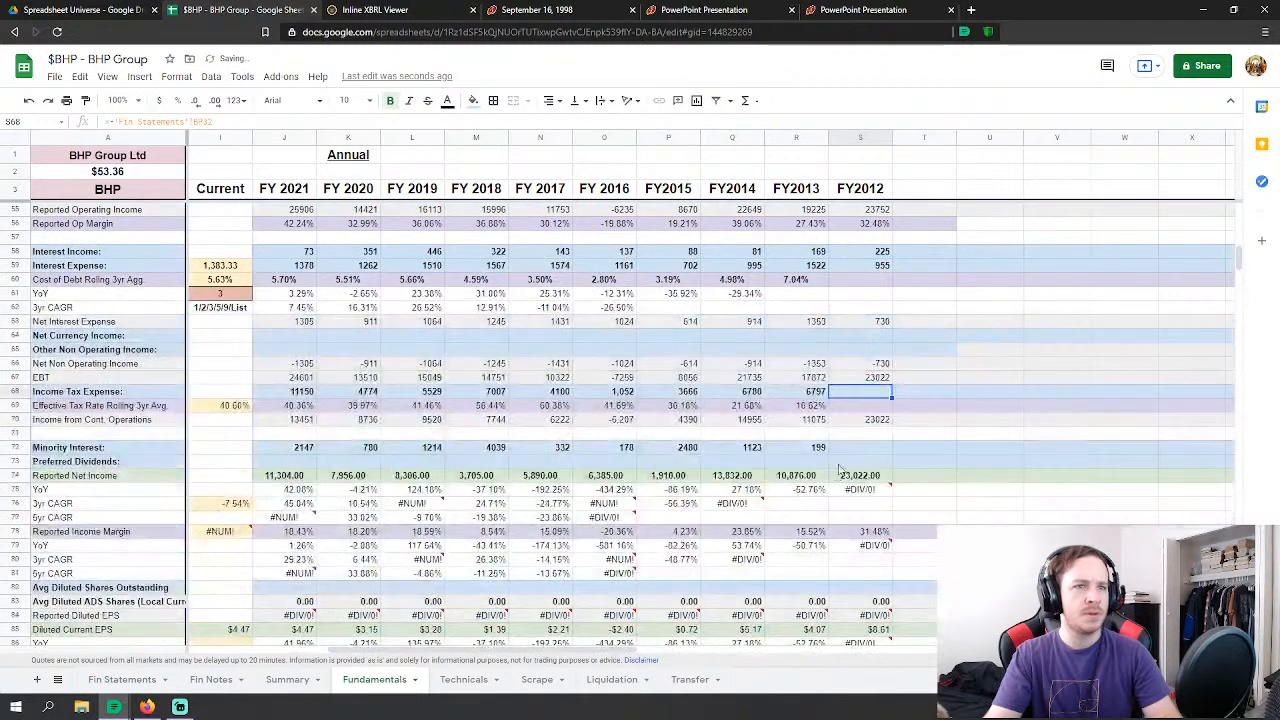
key(Down)
key(Down)
key(Down)
text(=)
click(132, 680)
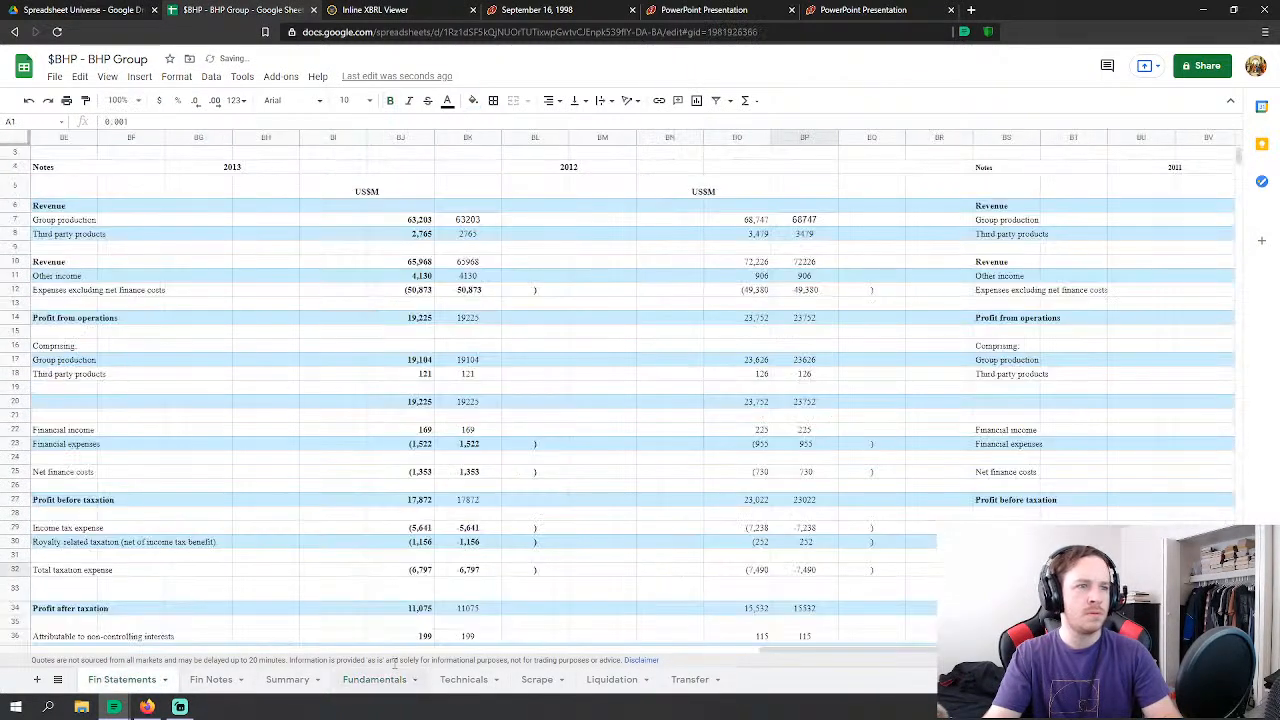
scroll(742, 531, down, 1)
scroll(755, 533, down, 2)
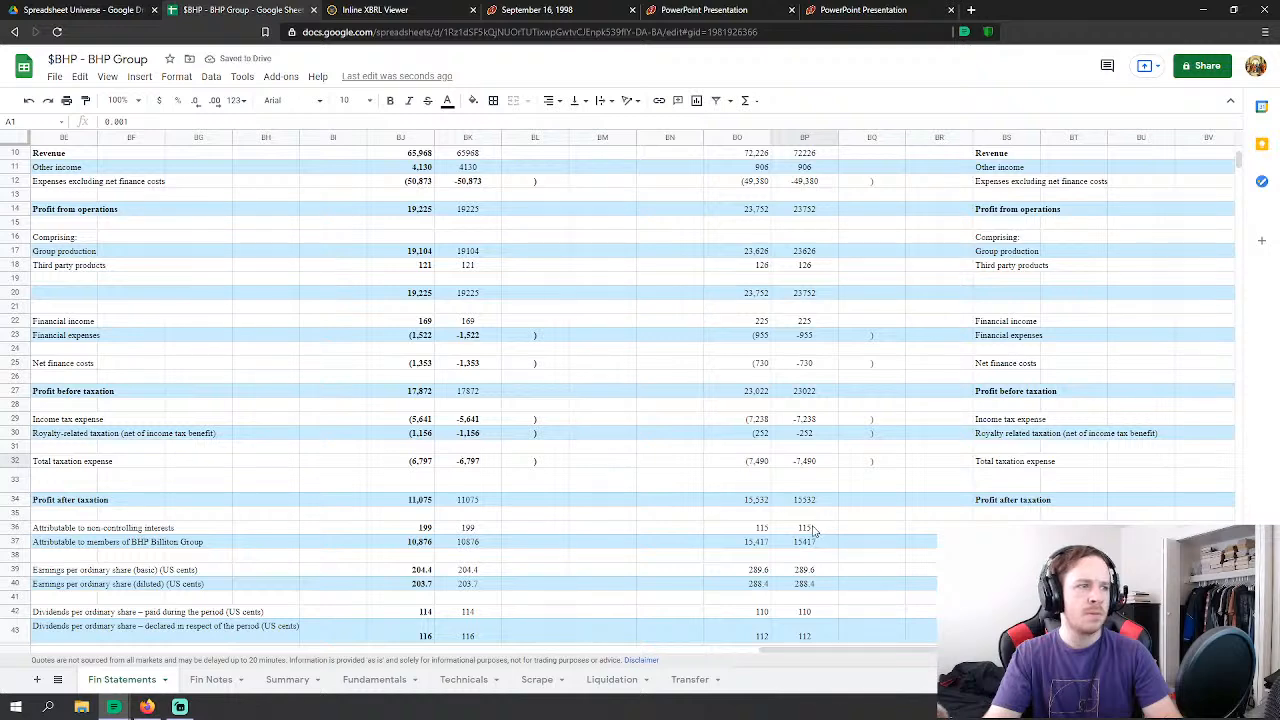
click(810, 530)
key(Return)
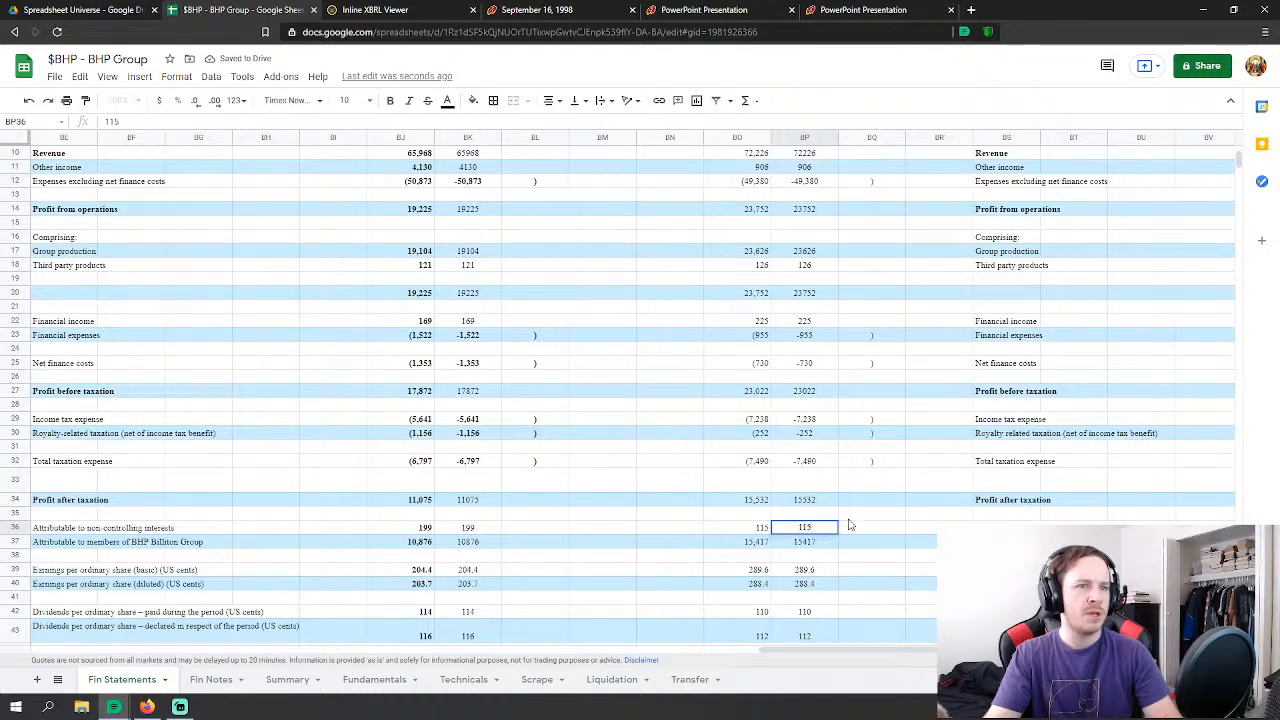
key(Return)
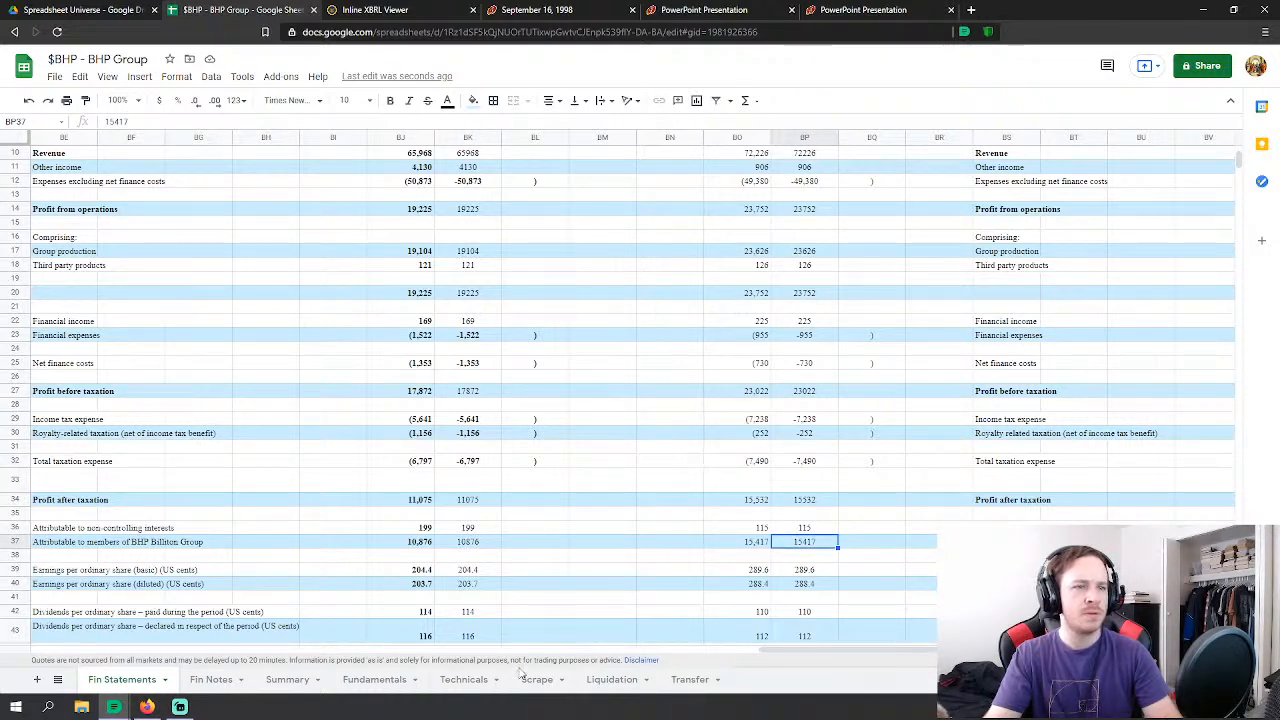
click(378, 679)
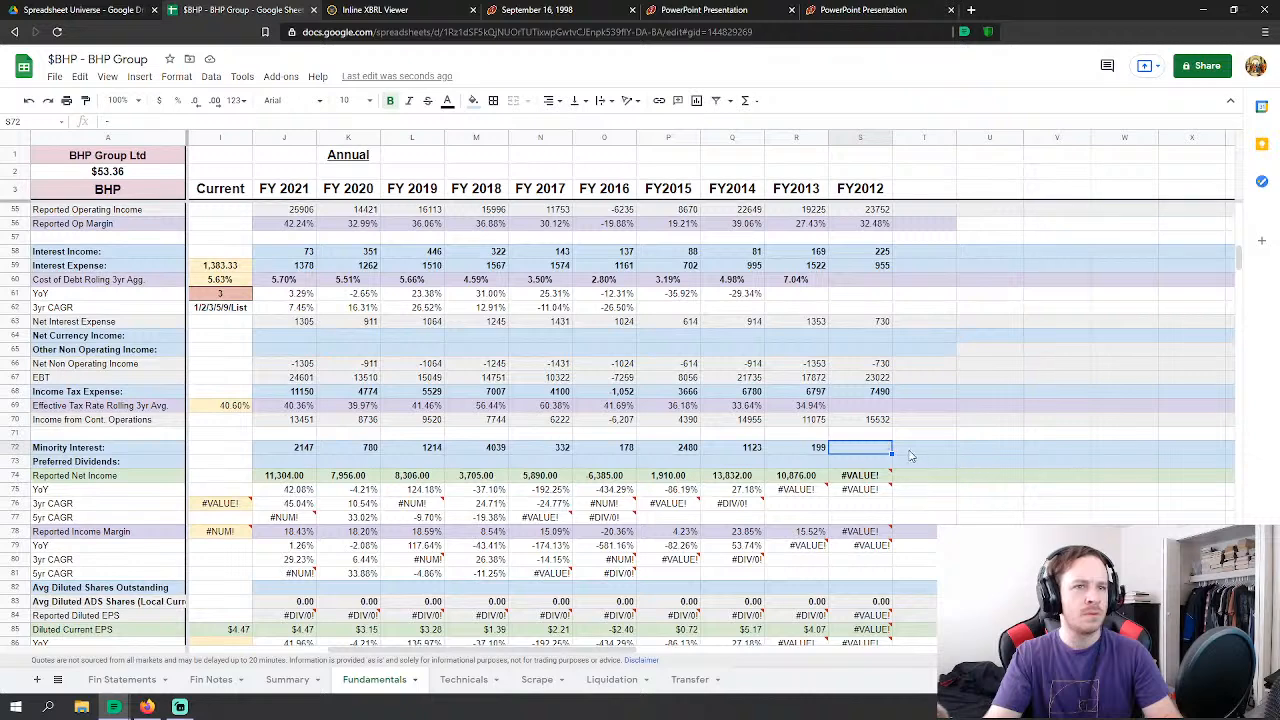
key(Delete)
Step: Link FY2012 Minority Interest to the profit attributable to non-controlling interests in Fin Statements cell BP36
text(=)
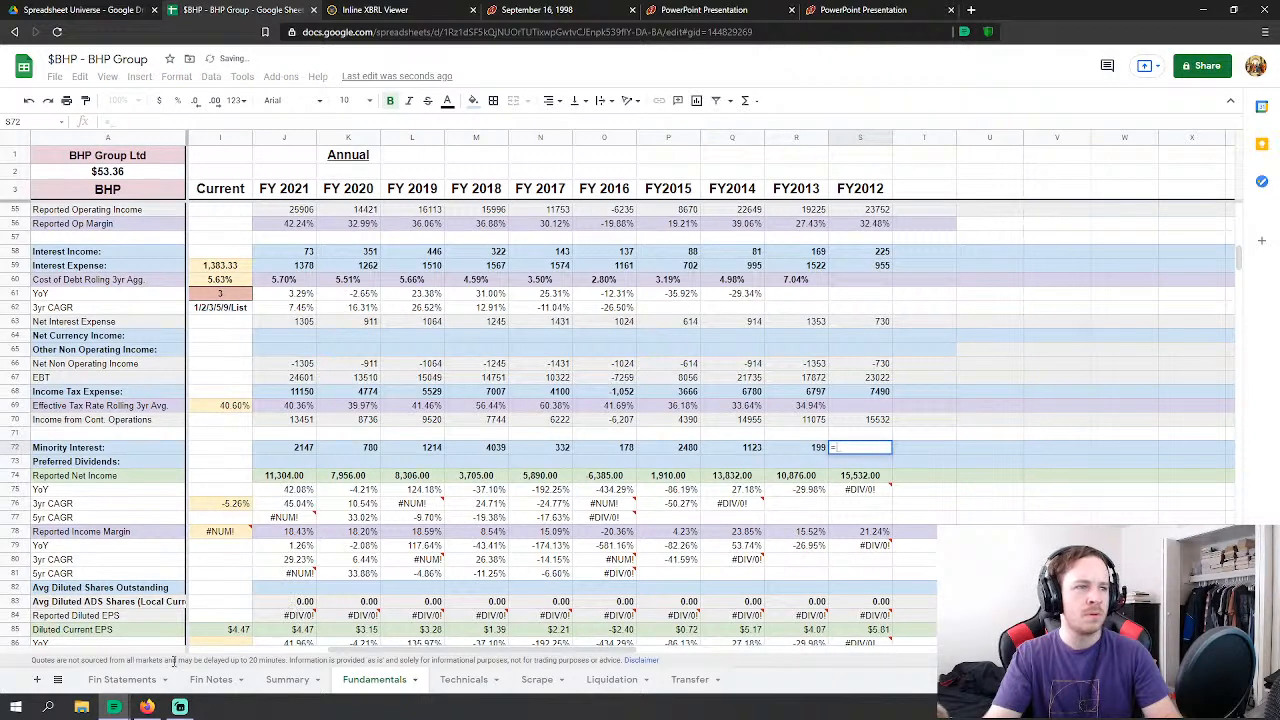
click(121, 679)
click(820, 532)
key(Return)
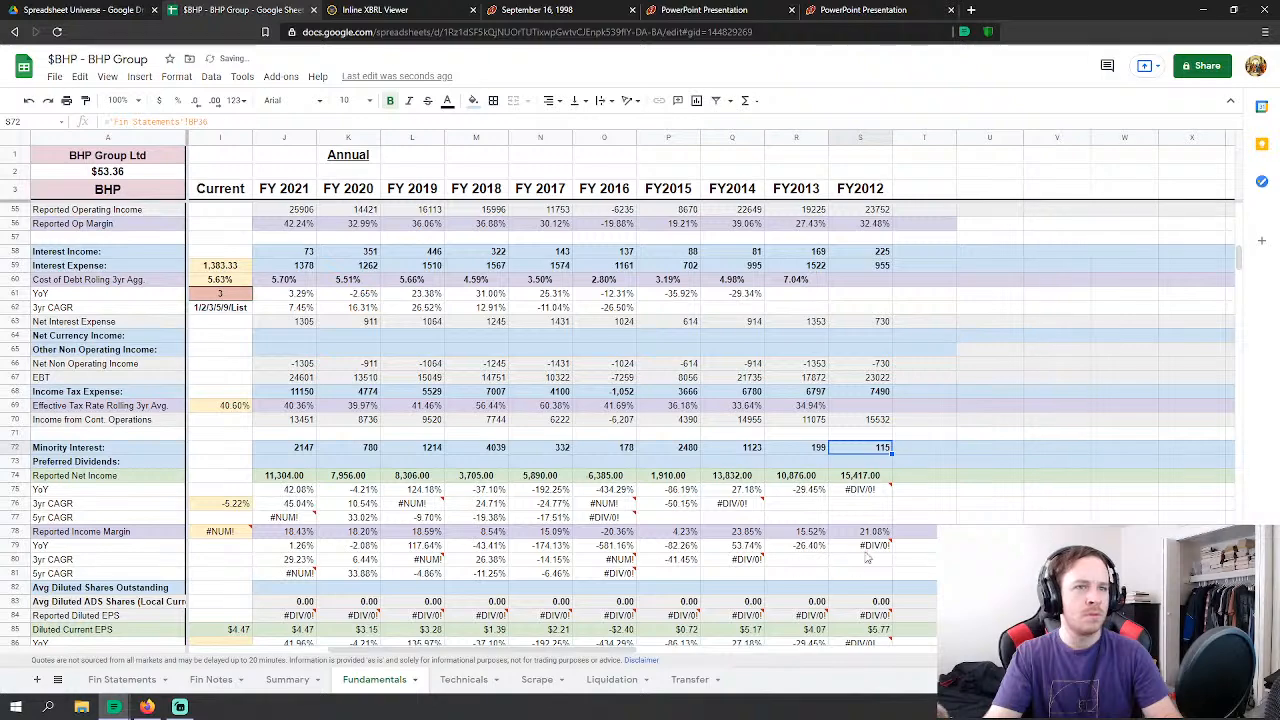
Step: Link FY2012 CF Depreciation & Amortization to the depreciation and amortisation expense in Fin Statements cell BP108
scroll(800, 548, down, 10)
scroll(856, 555, down, 2)
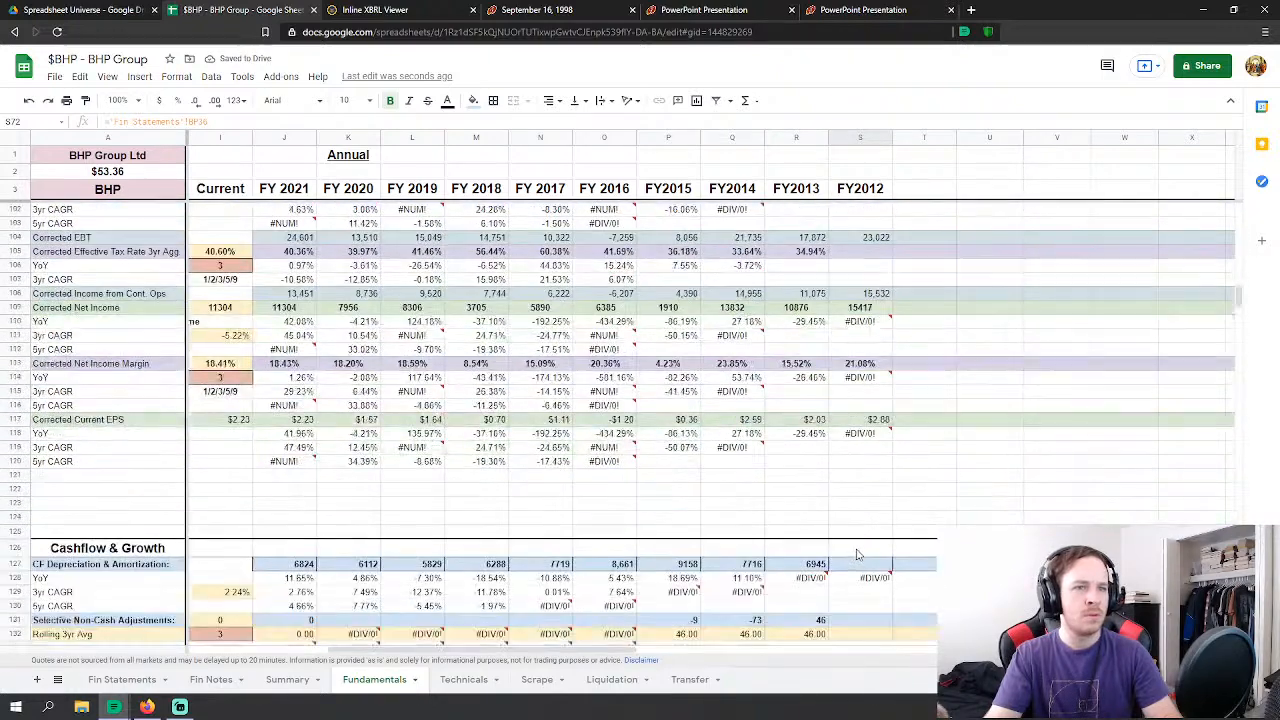
click(868, 566)
text(=)
click(120, 680)
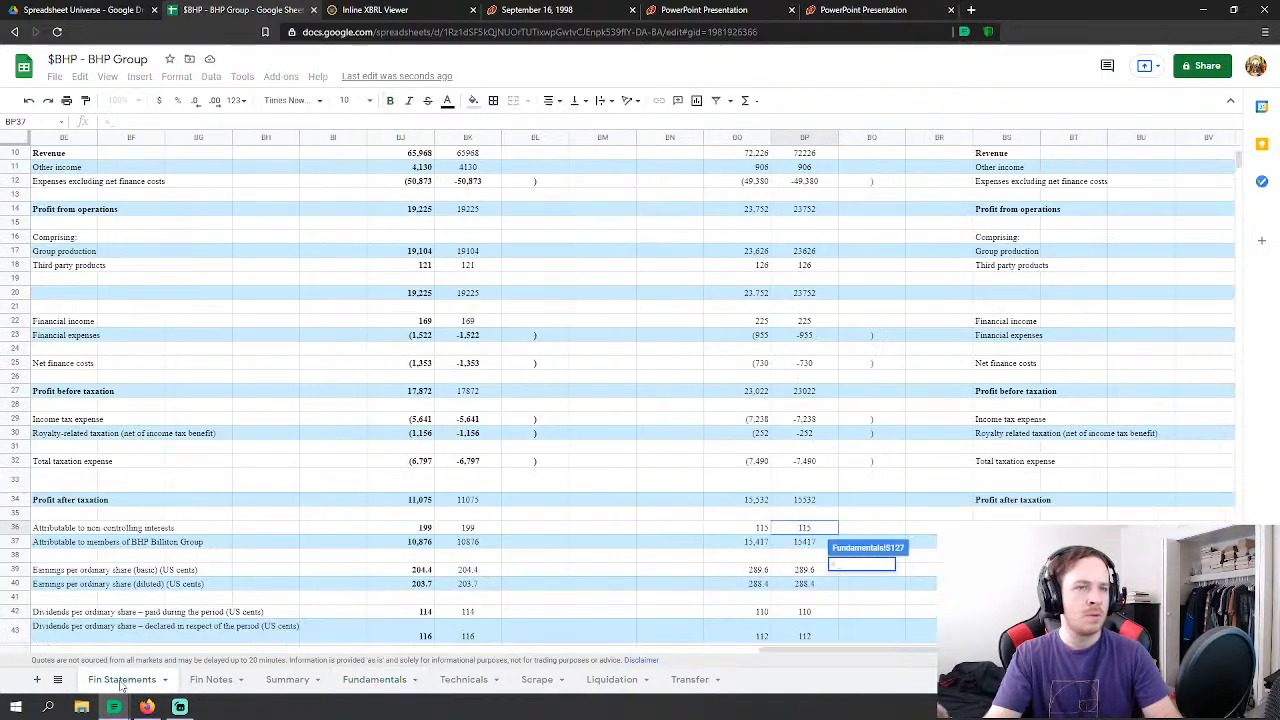
scroll(743, 494, down, 2)
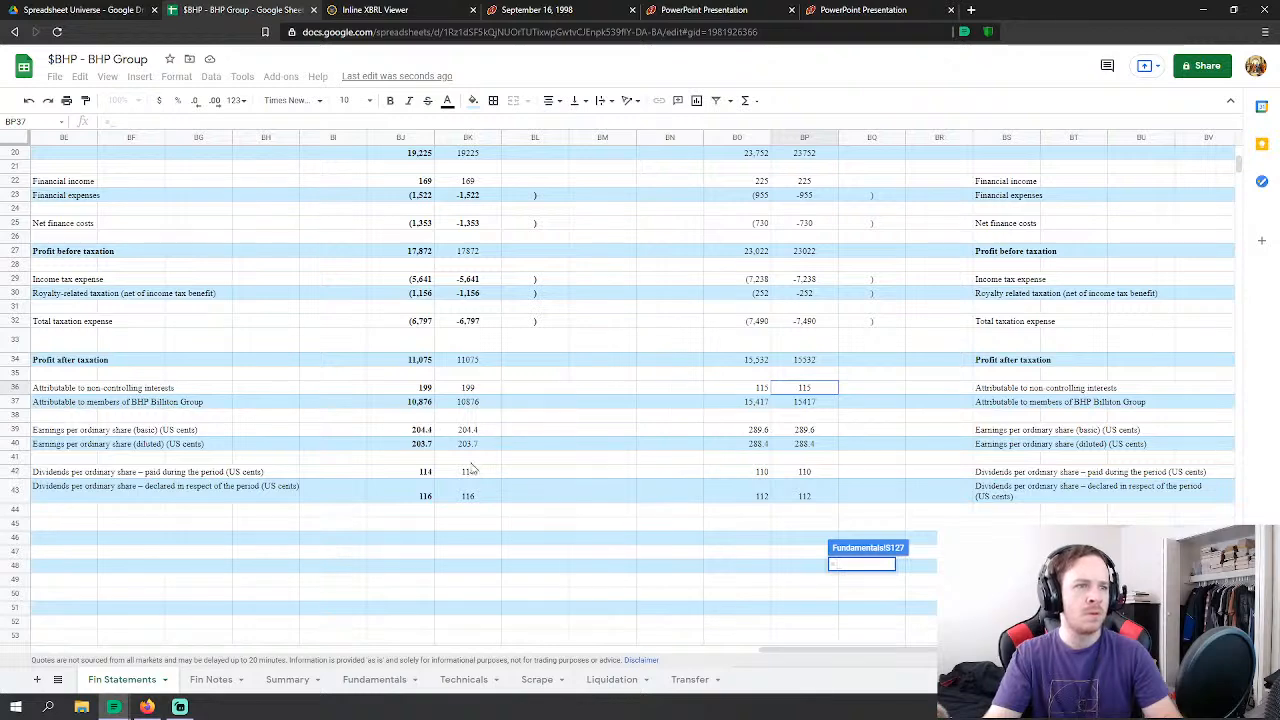
scroll(632, 495, down, 5)
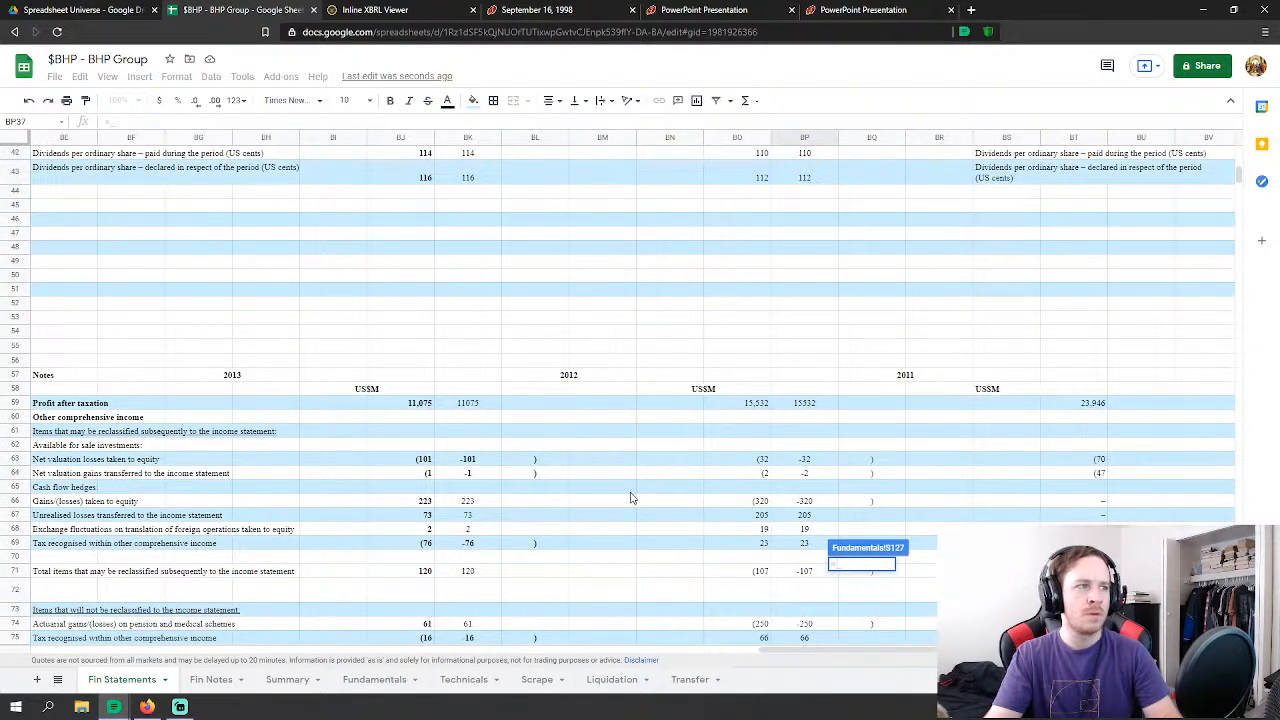
scroll(628, 497, down, 8)
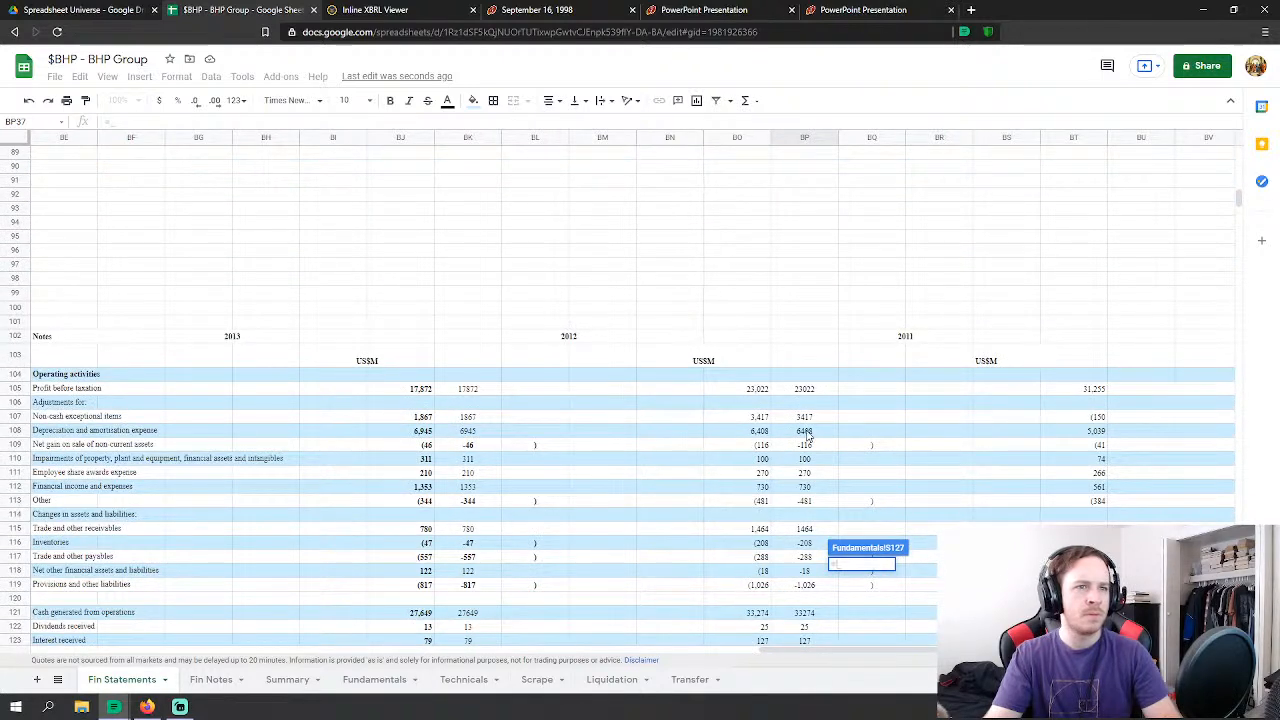
click(806, 432)
key(Return)
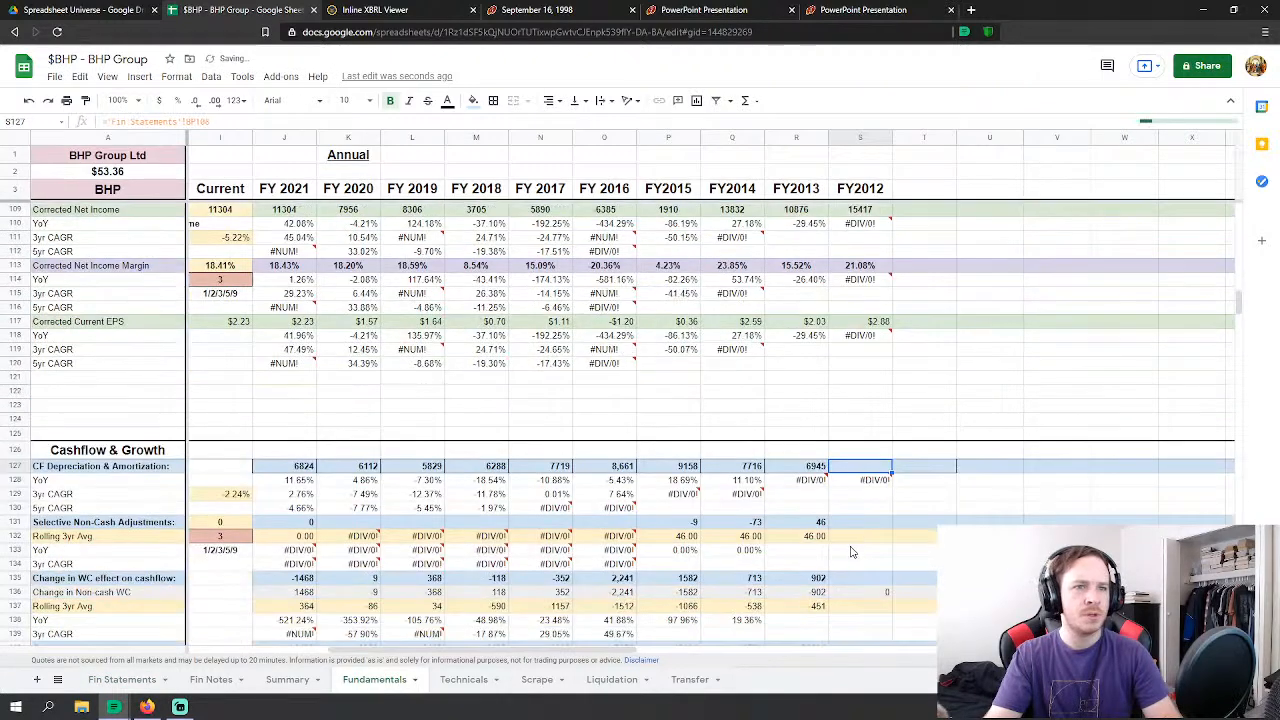
Step: Link FY2012 Selective Non-Cash Adjustments to the net gain on sale of non-current assets in Fin Statements cell BP109
click(861, 522)
text(=)
click(122, 679)
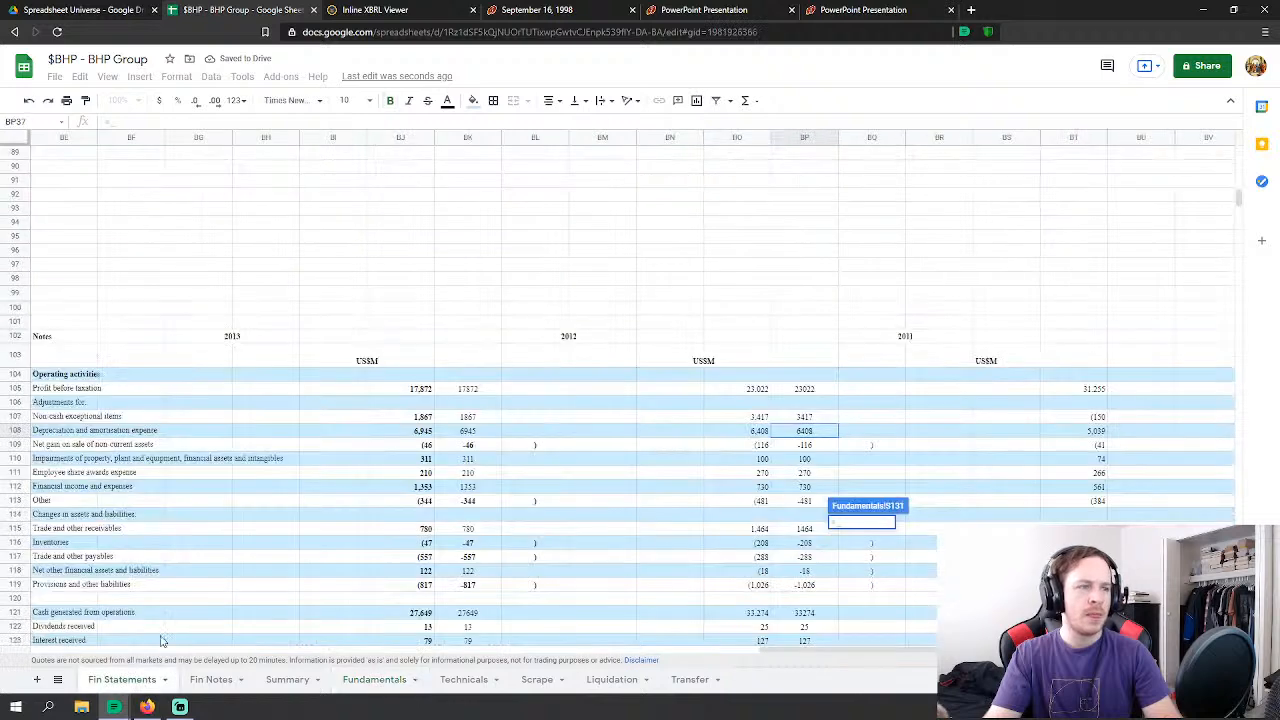
text(-)
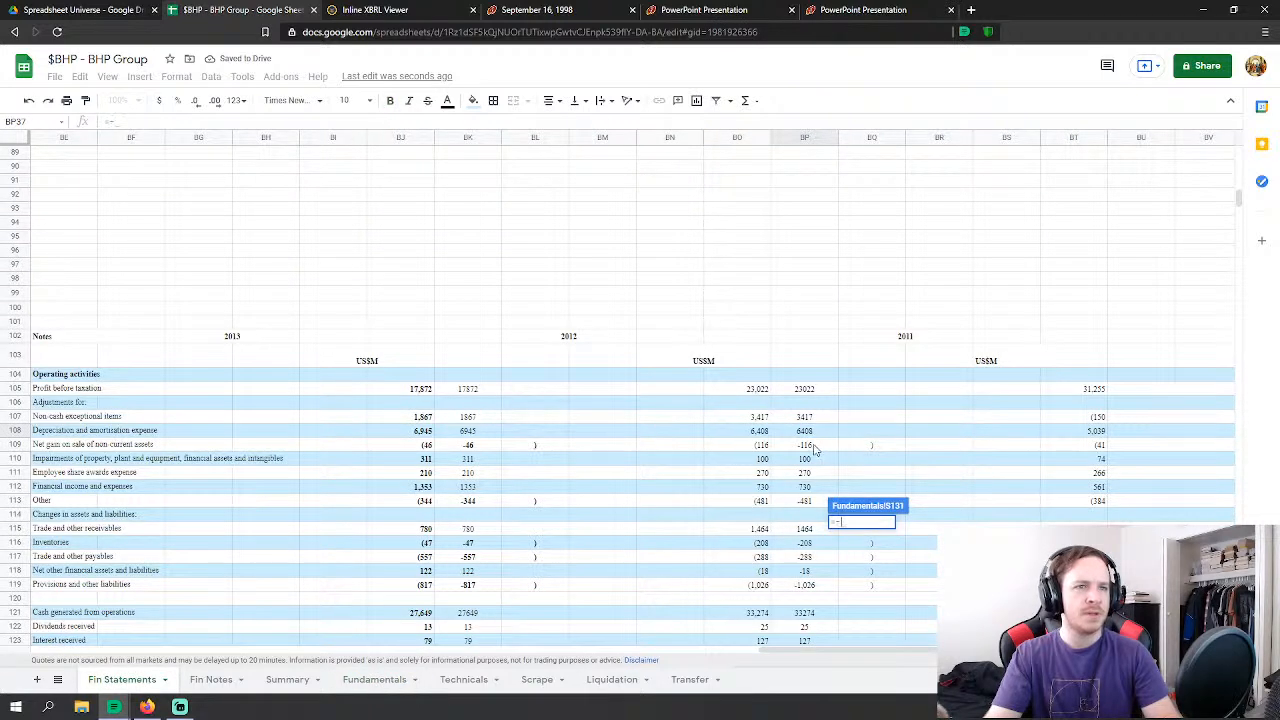
click(806, 446)
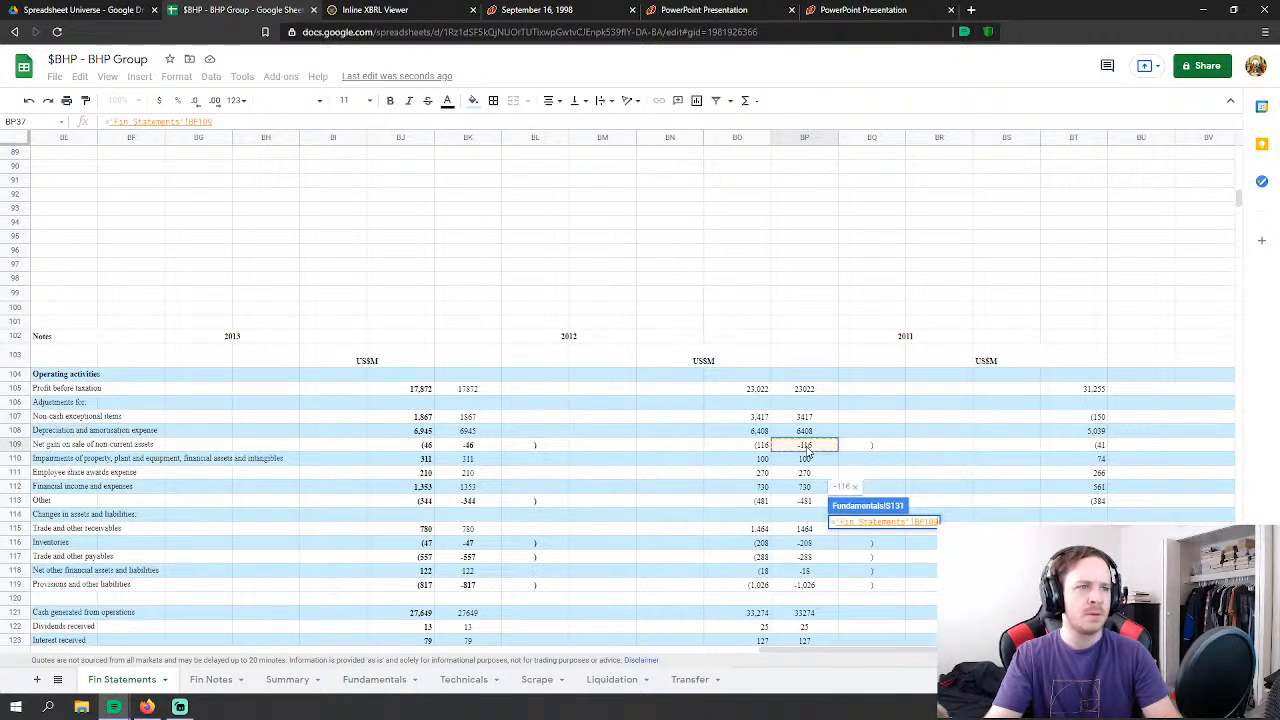
key(Return)
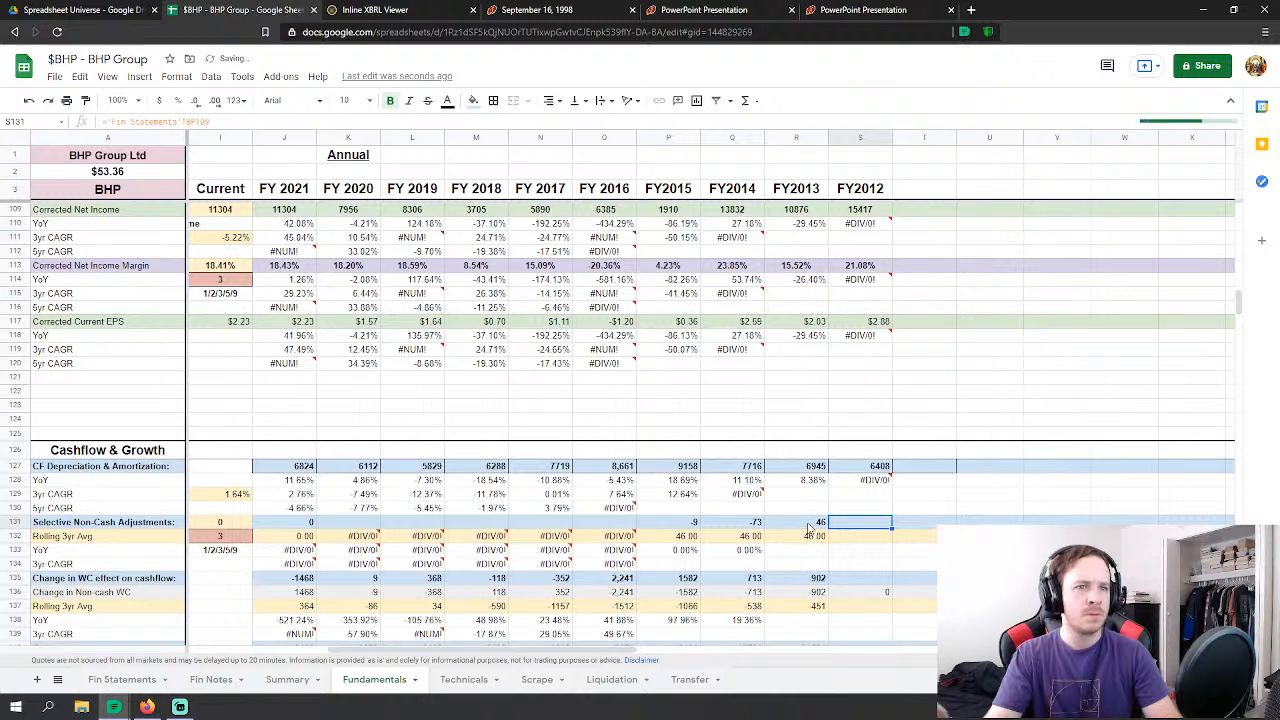
Step: Remove the minus sign from the FY2013 Selective Non-Cash Adjustments link and compare the FY2014 and FY2015 formulas
key(Left)
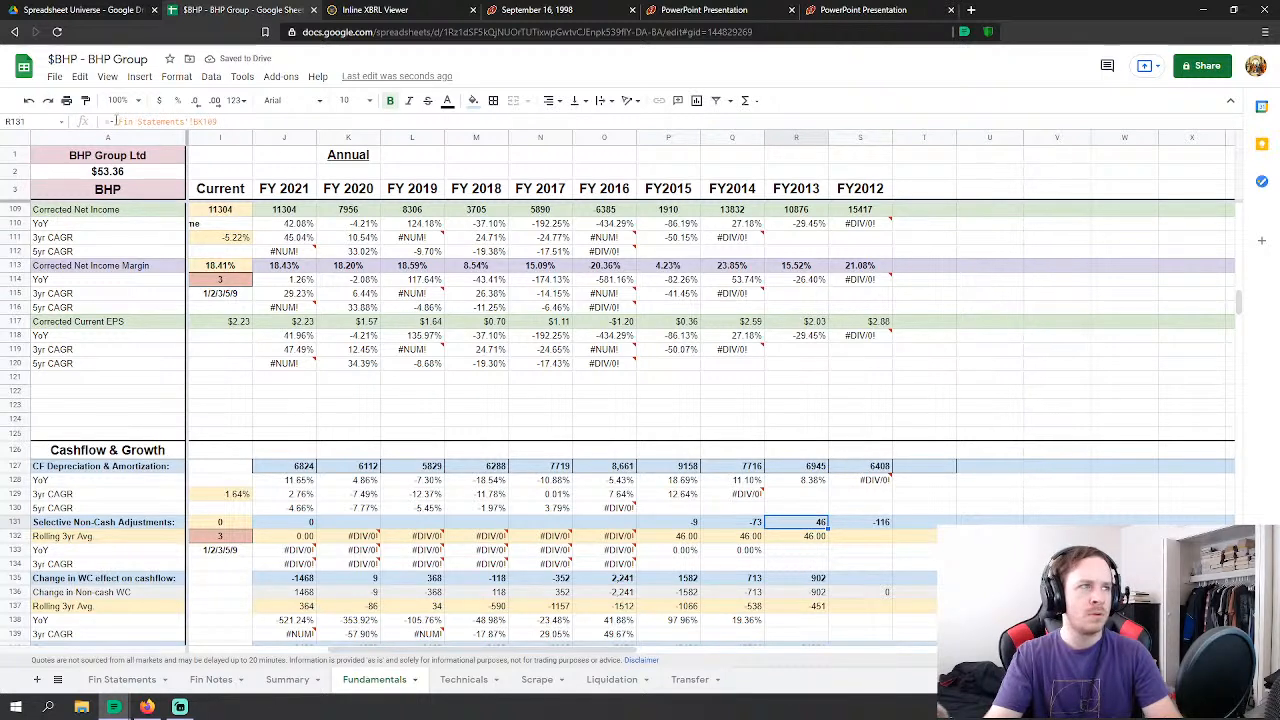
key(Delete)
key(Down)
click(742, 524)
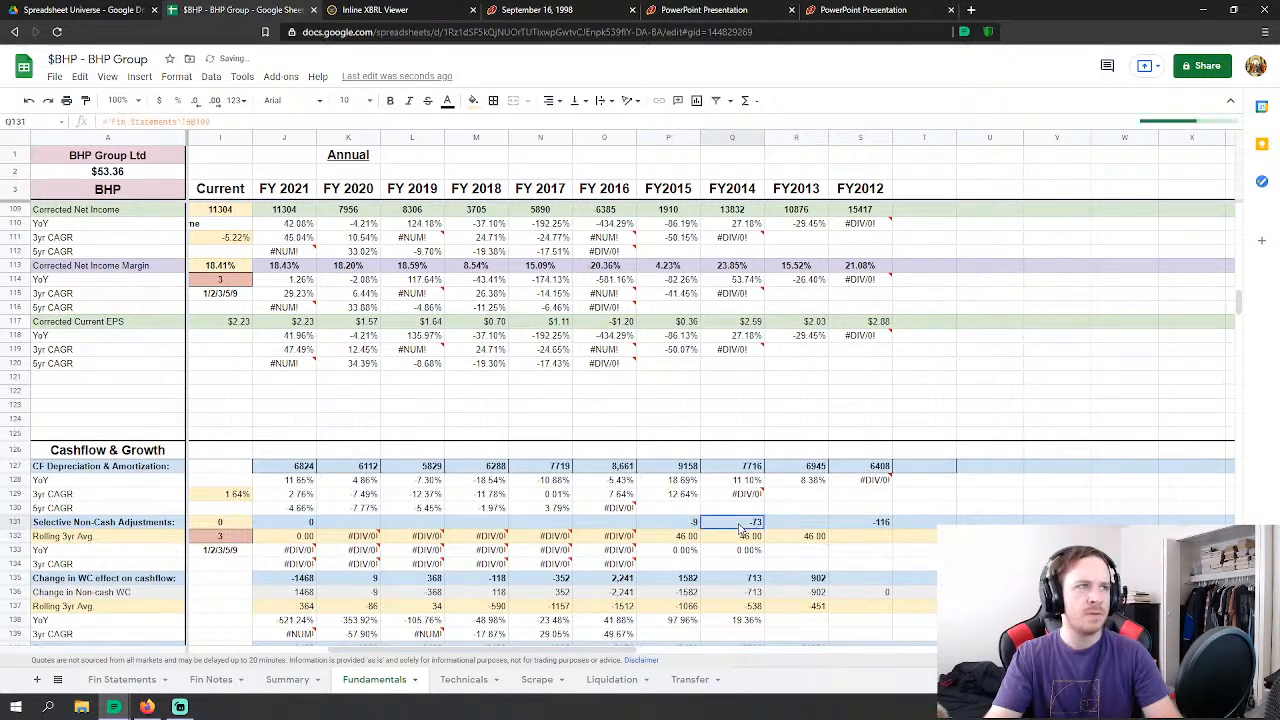
click(676, 524)
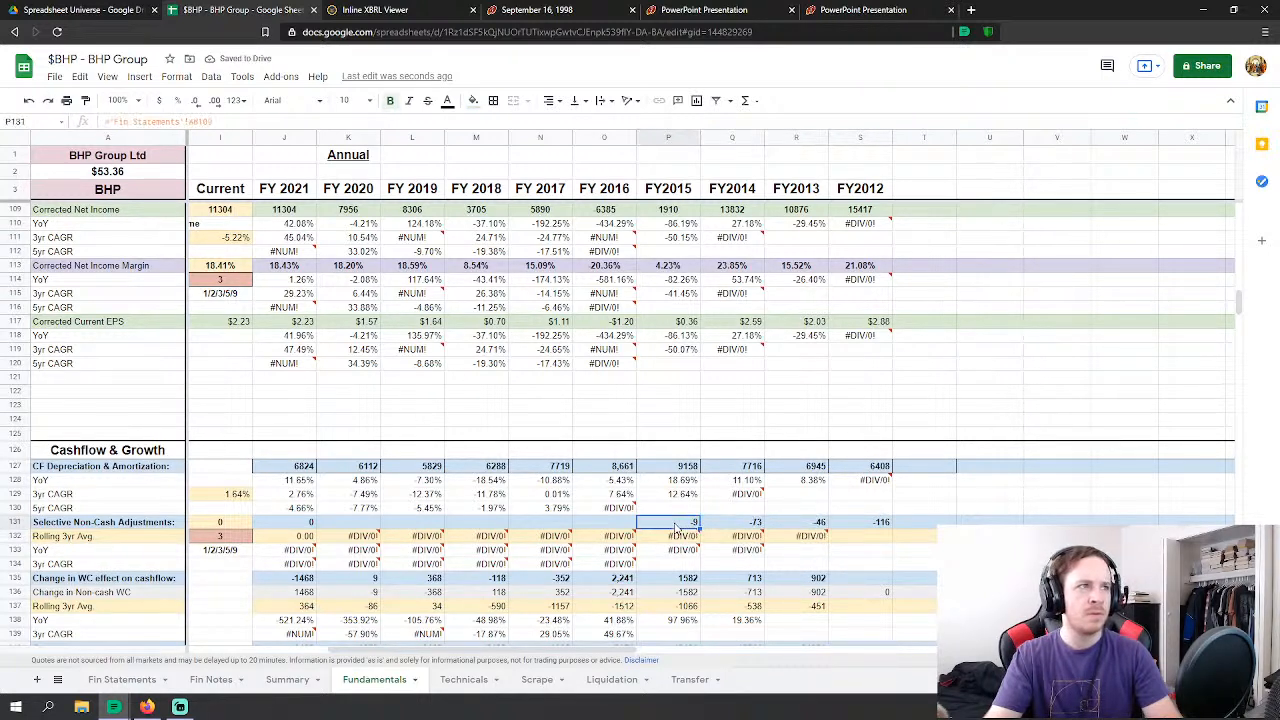
Step: Set FY2012 Change in WC effect on cashflow to the sum of Fin Statements cells BP115:BP119
click(885, 522)
scroll(500, 450, down, 4)
key(Down)
key(Down)
key(Down)
key(Down)
text(-)
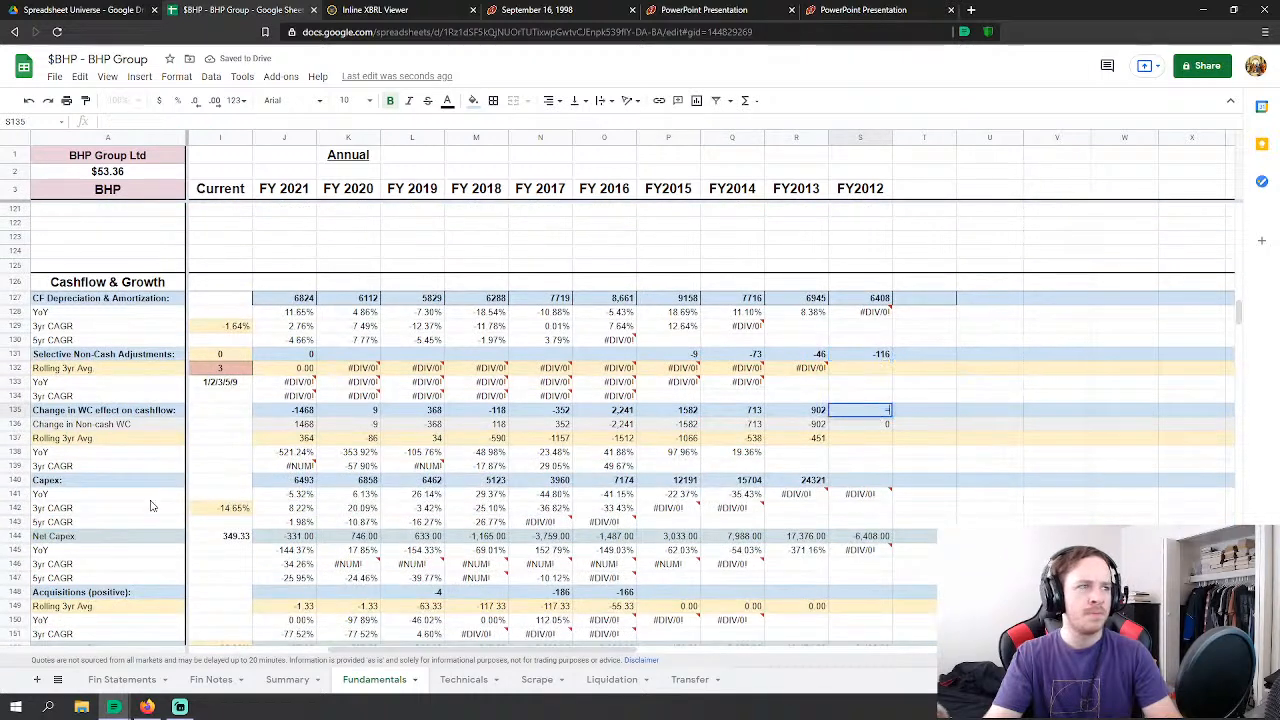
click(122, 679)
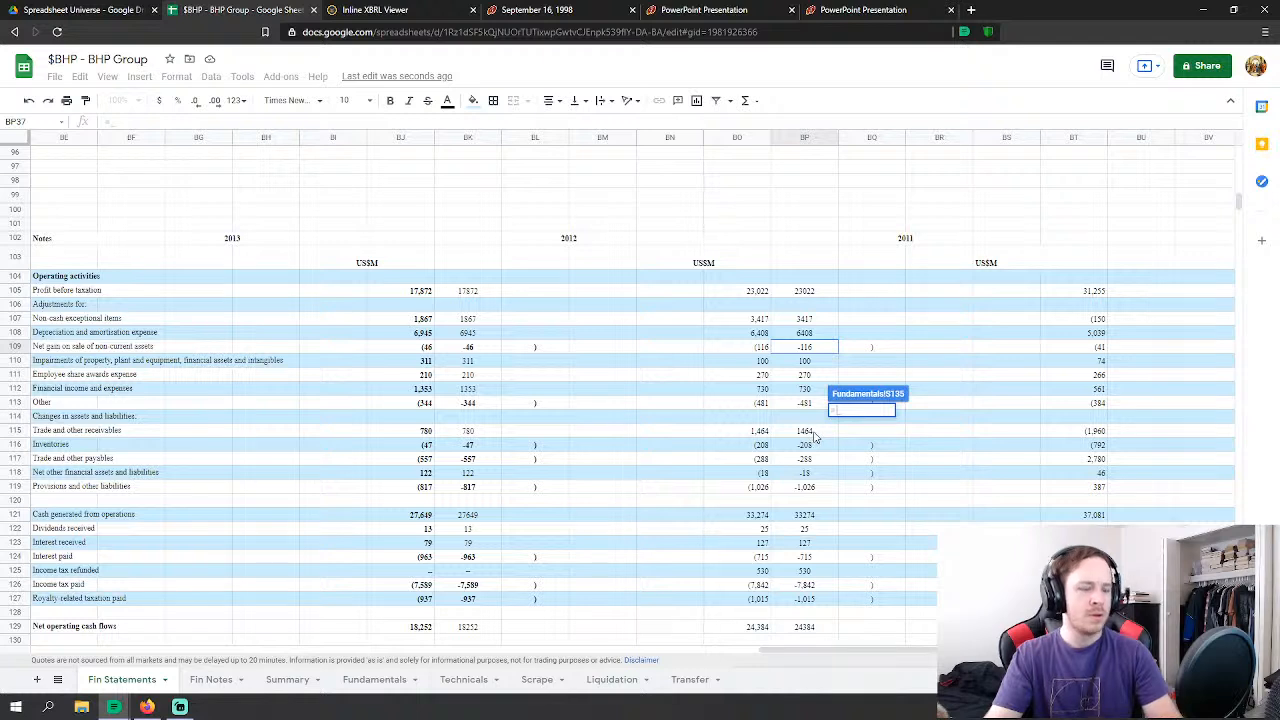
text(sum)
click(841, 438)
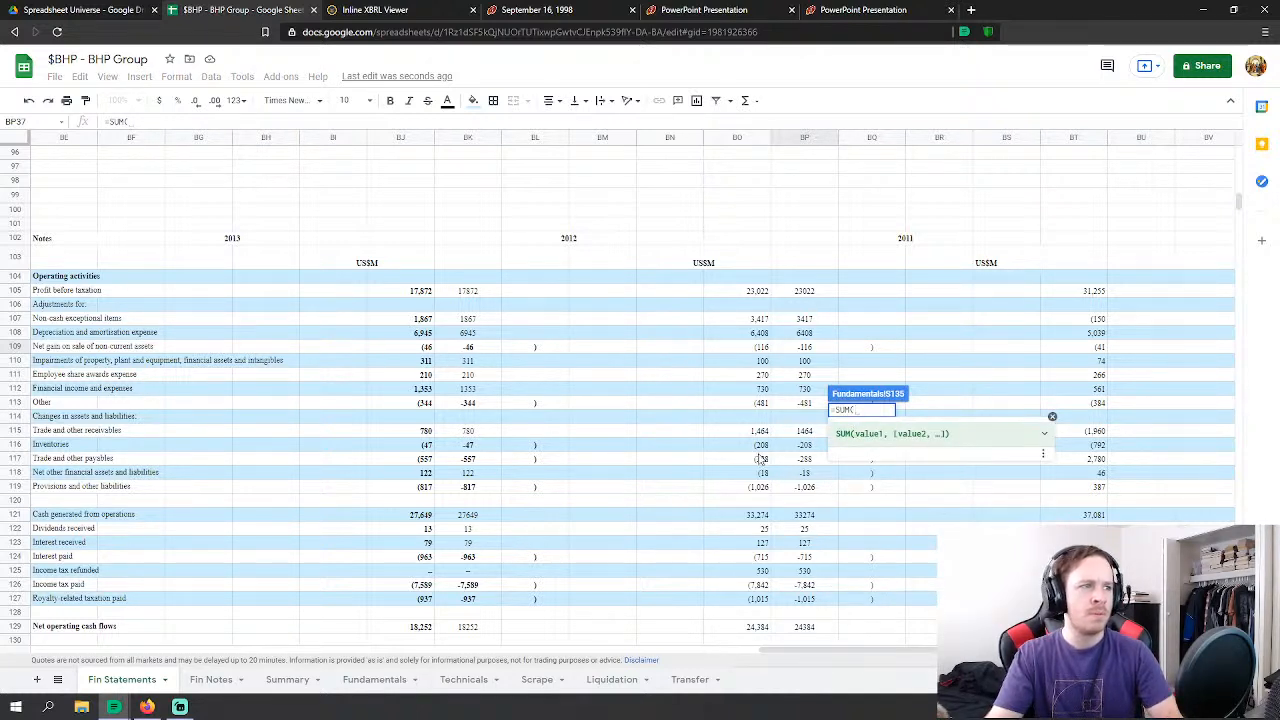
drag(800, 432, 803, 492)
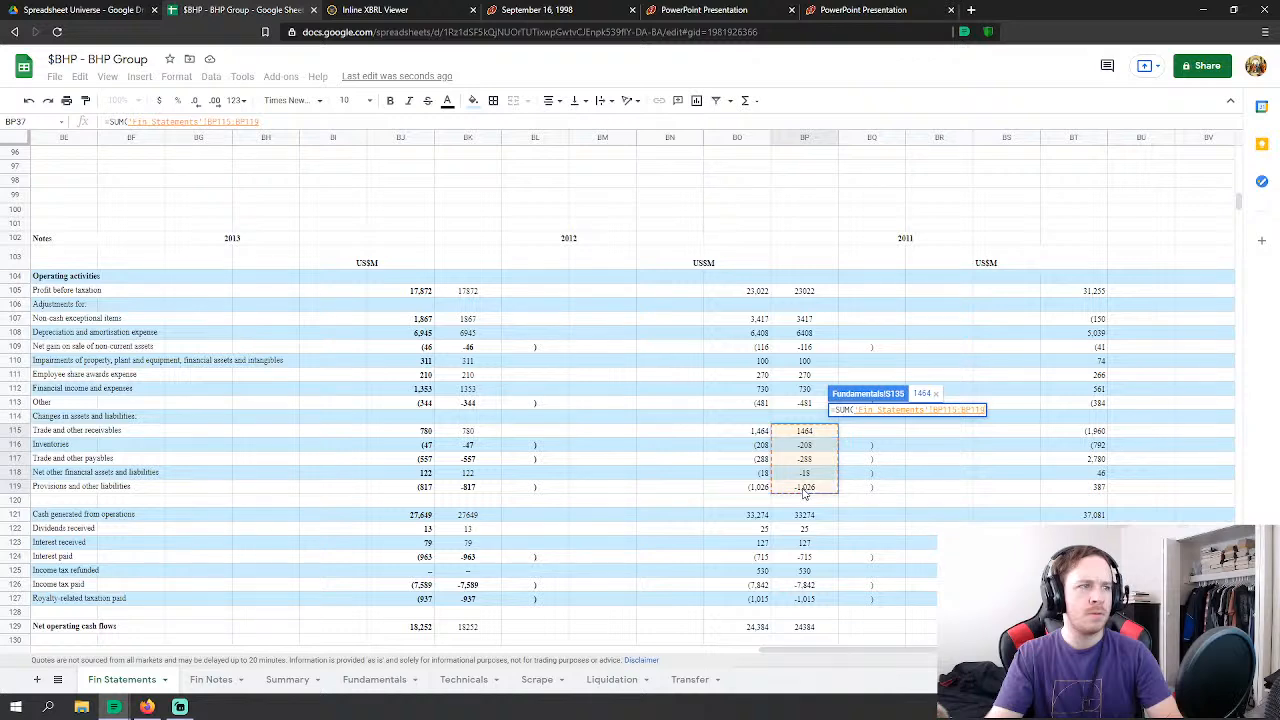
key(Return)
Step: Set FY2012 Capex to minus Fin Statements cells BP132, BP133, BP134 and BP135, covering property, exploration and intangibles
scroll(963, 471, down, 2)
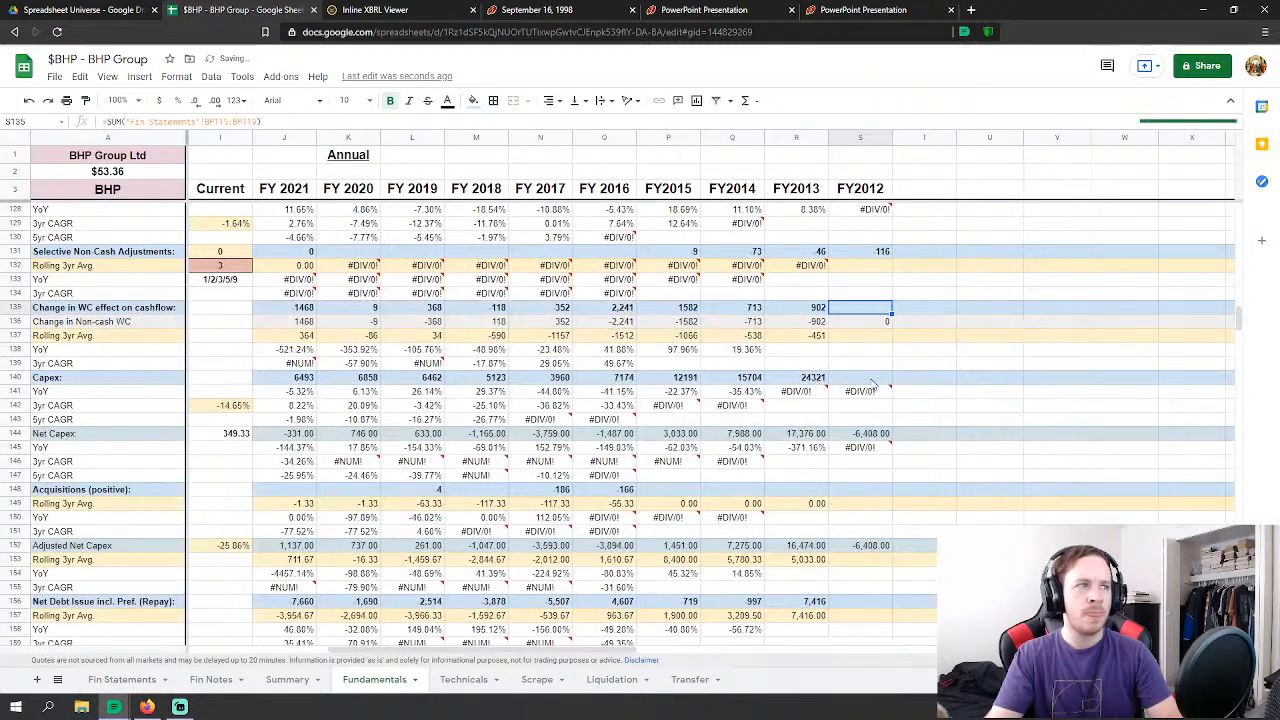
click(860, 379)
text(=)
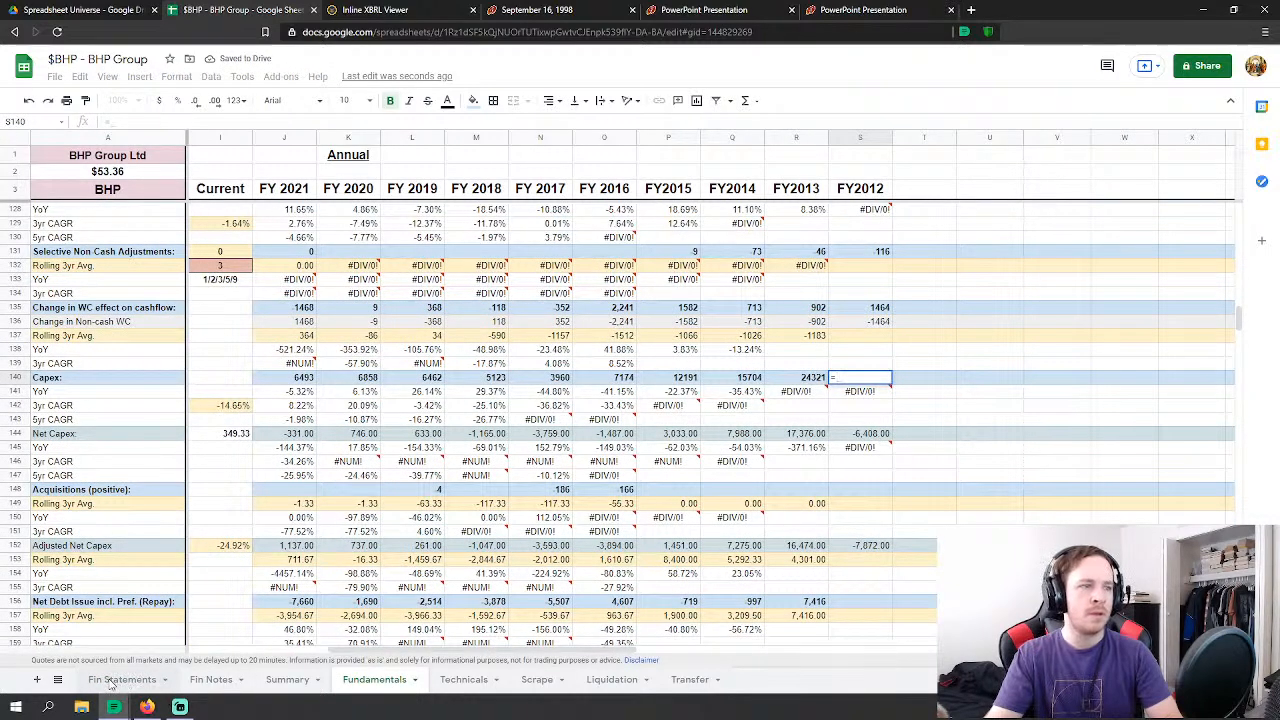
click(112, 681)
scroll(790, 503, down, 5)
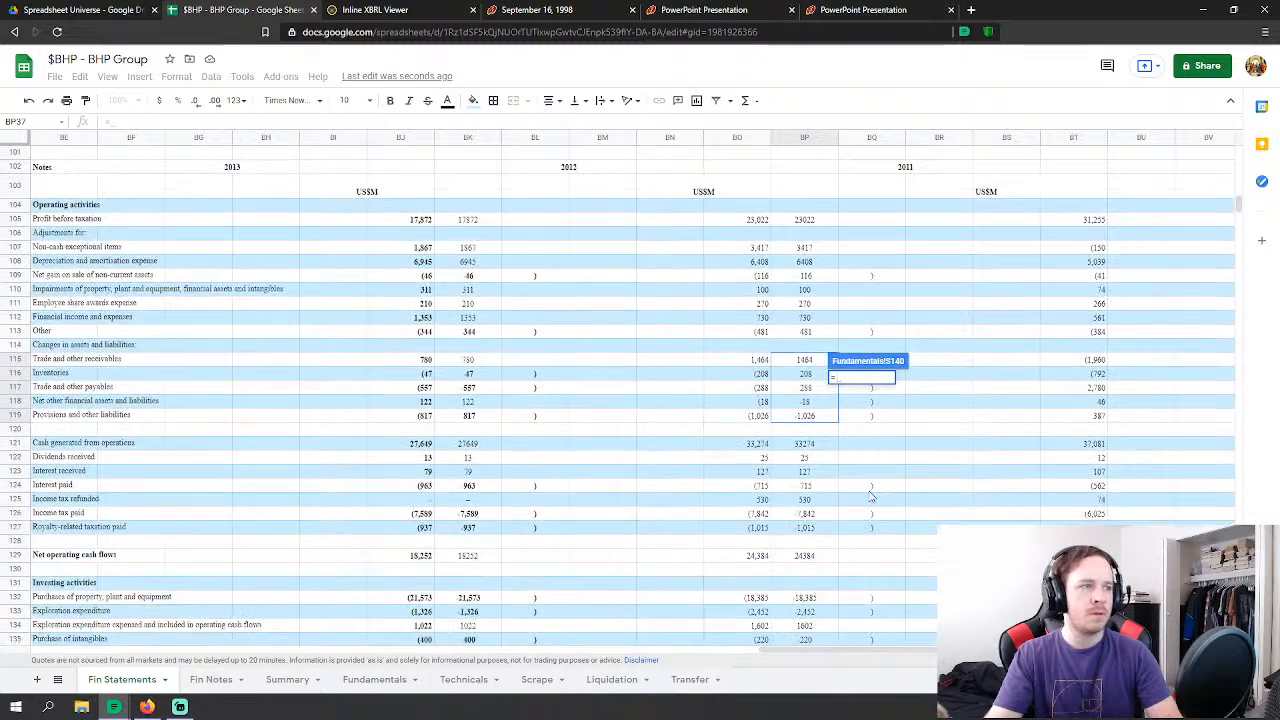
text(-)
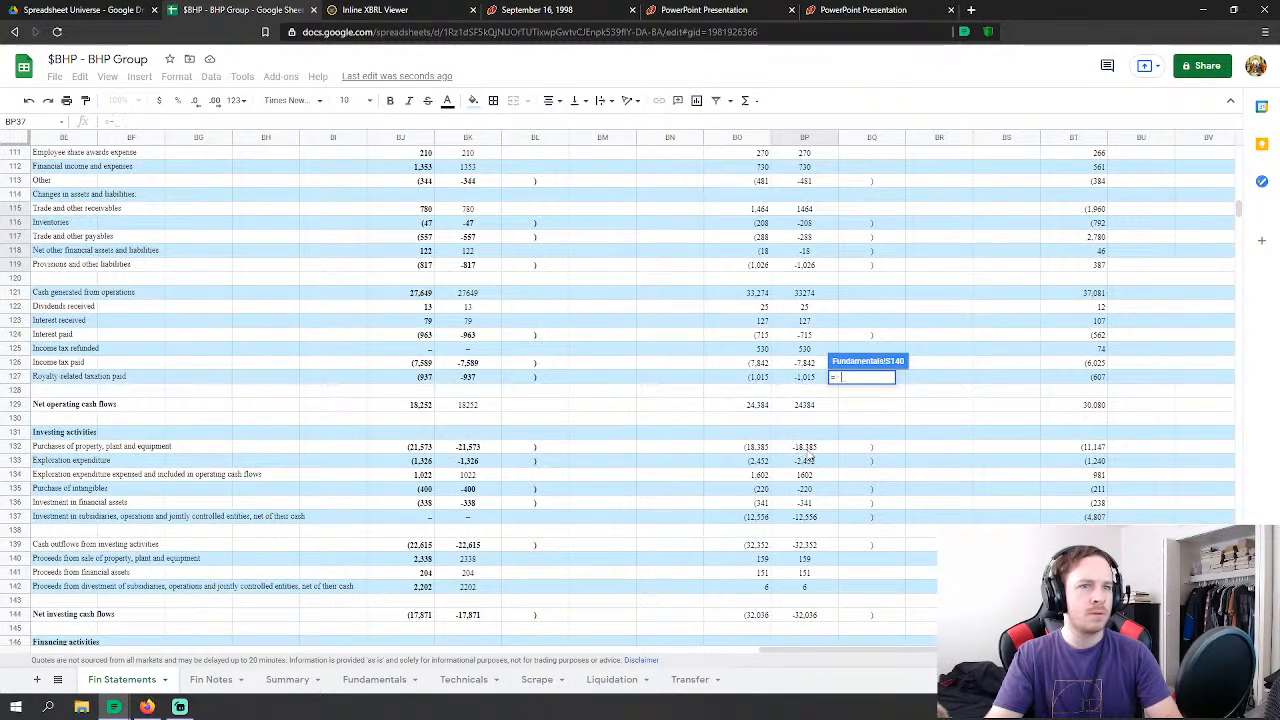
click(806, 447)
text(-)
click(811, 461)
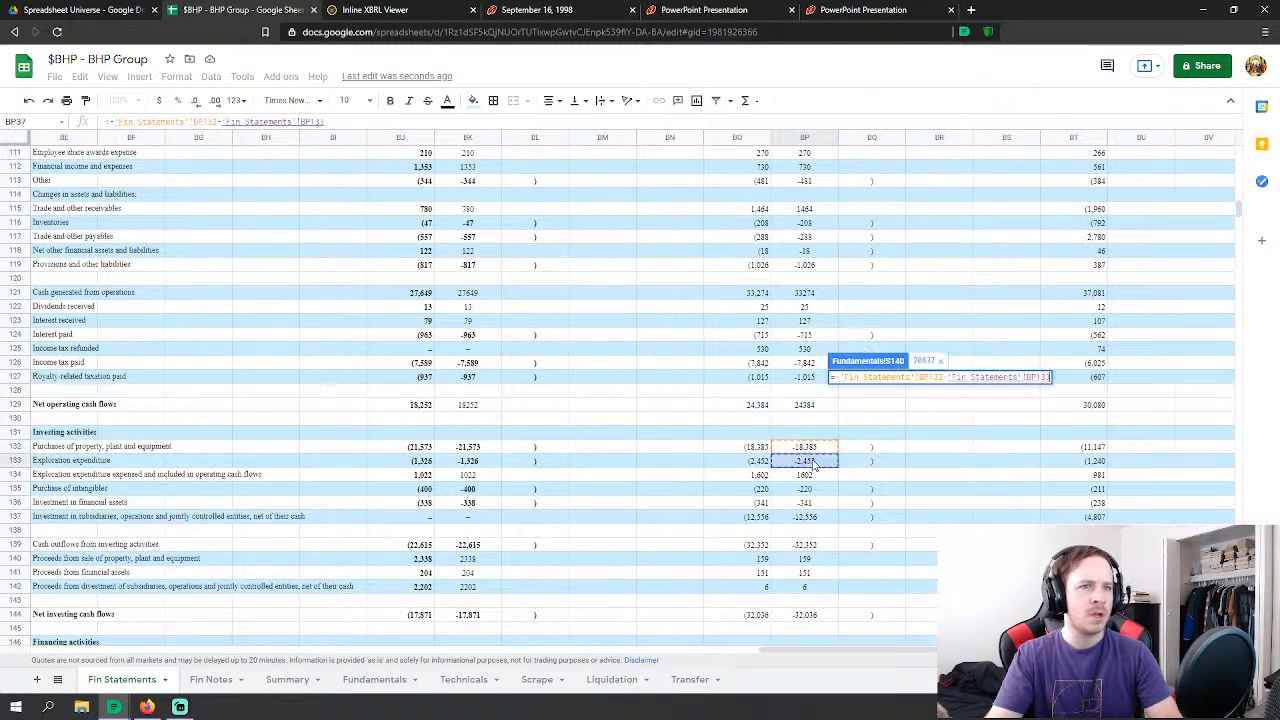
text(-)
click(812, 475)
text(-'Fin Statements'!BP134-)
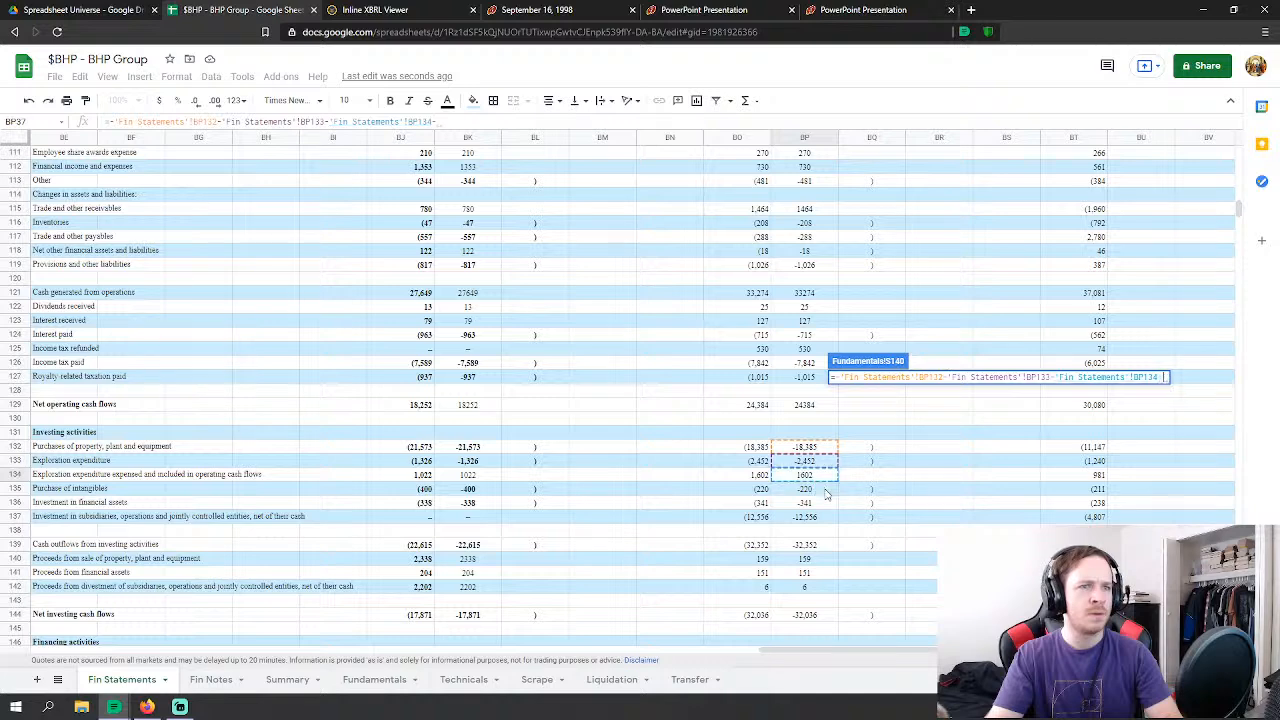
click(812, 488)
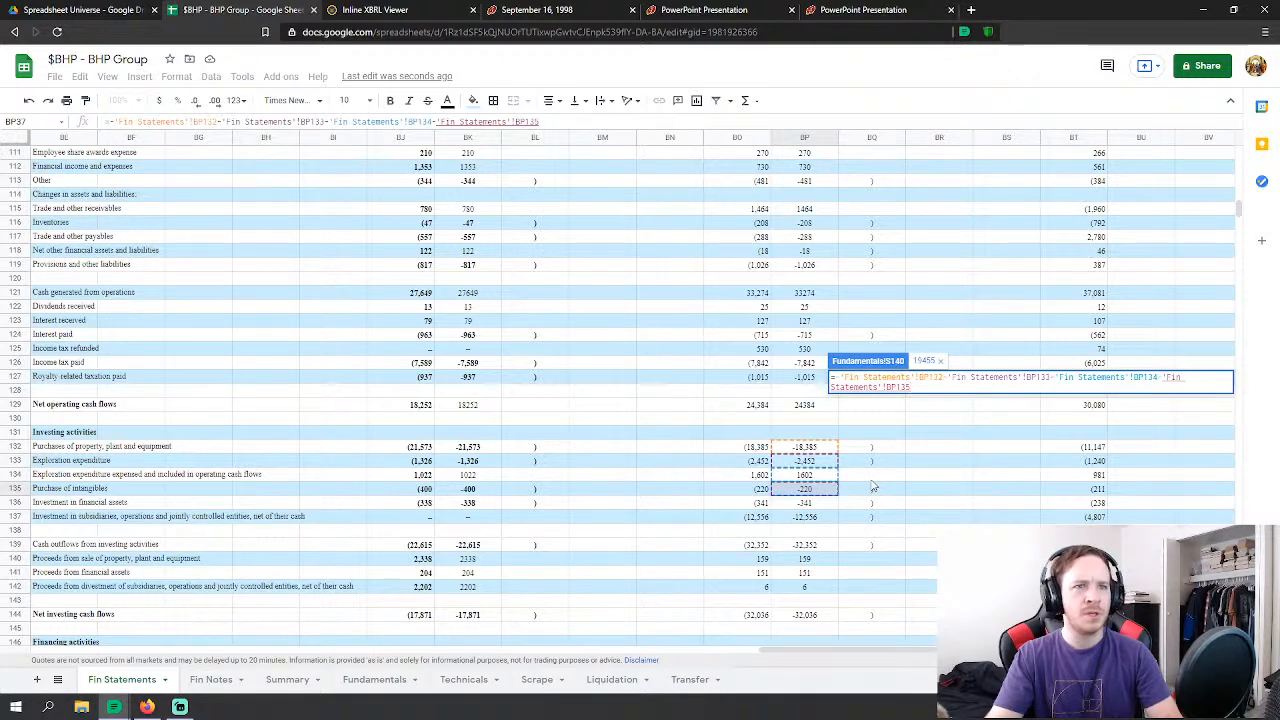
key(Return)
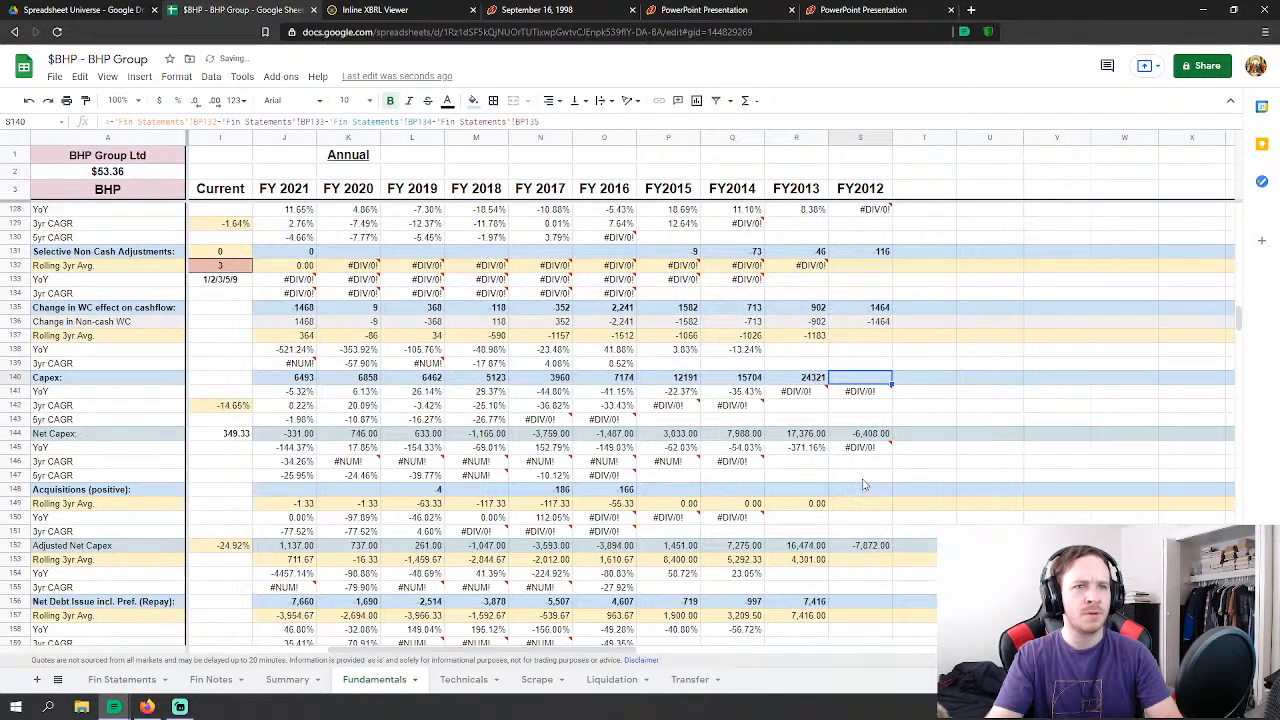
click(112, 682)
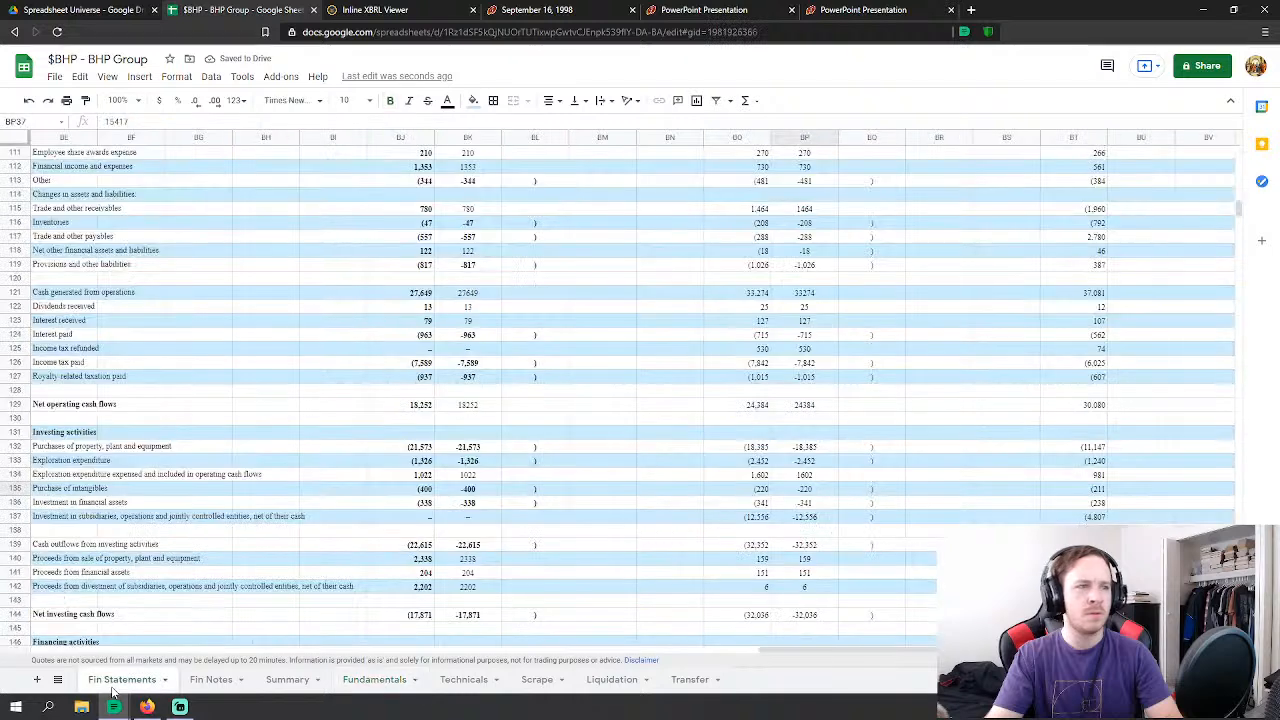
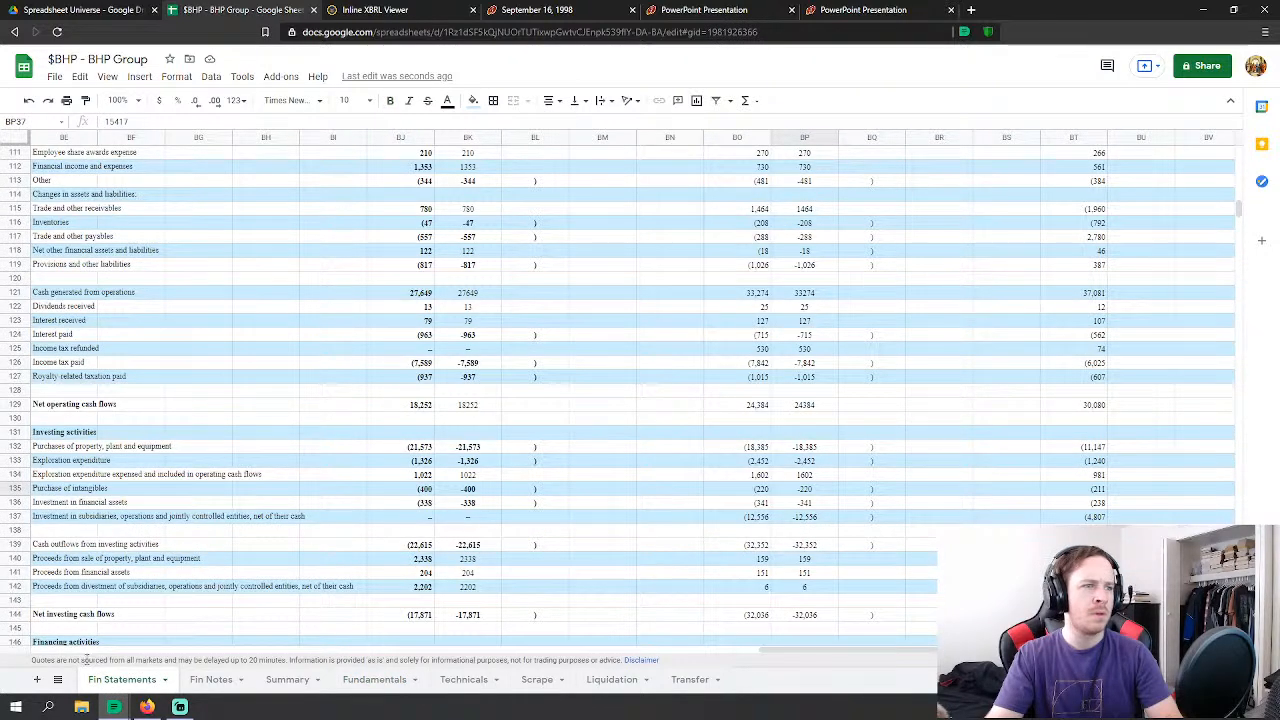
click(374, 680)
click(847, 448)
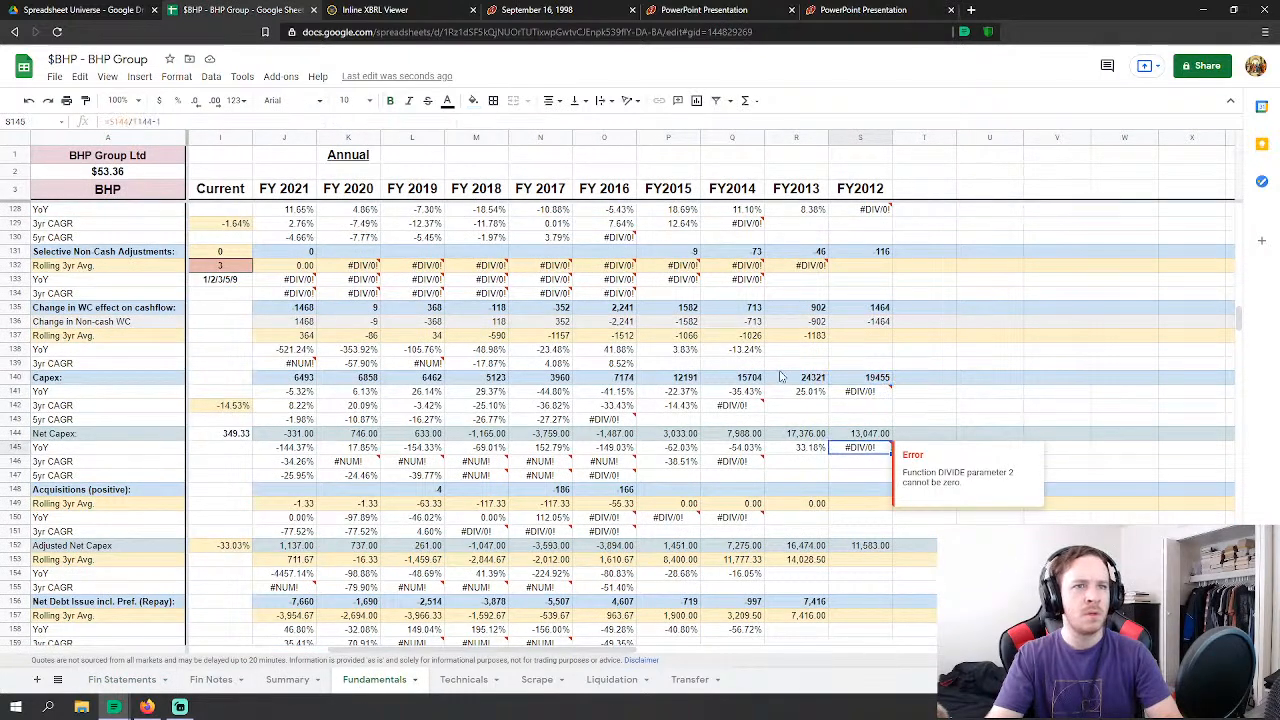
Step: Set FY2012 Net Debt Issue to the sum of Fin Statements financing cells BP147, BP148, BP149 and BP150
scroll(818, 308, down, 2)
scroll(808, 326, down, 3)
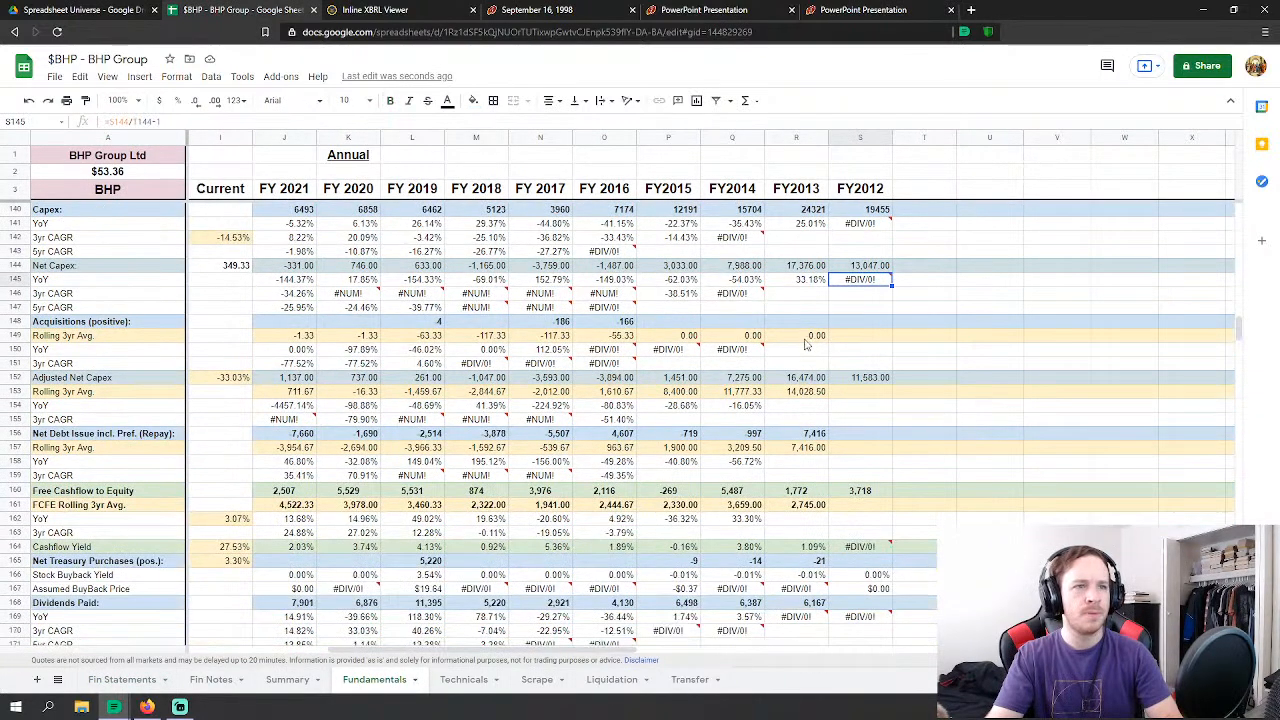
click(860, 433)
text(=)
click(119, 680)
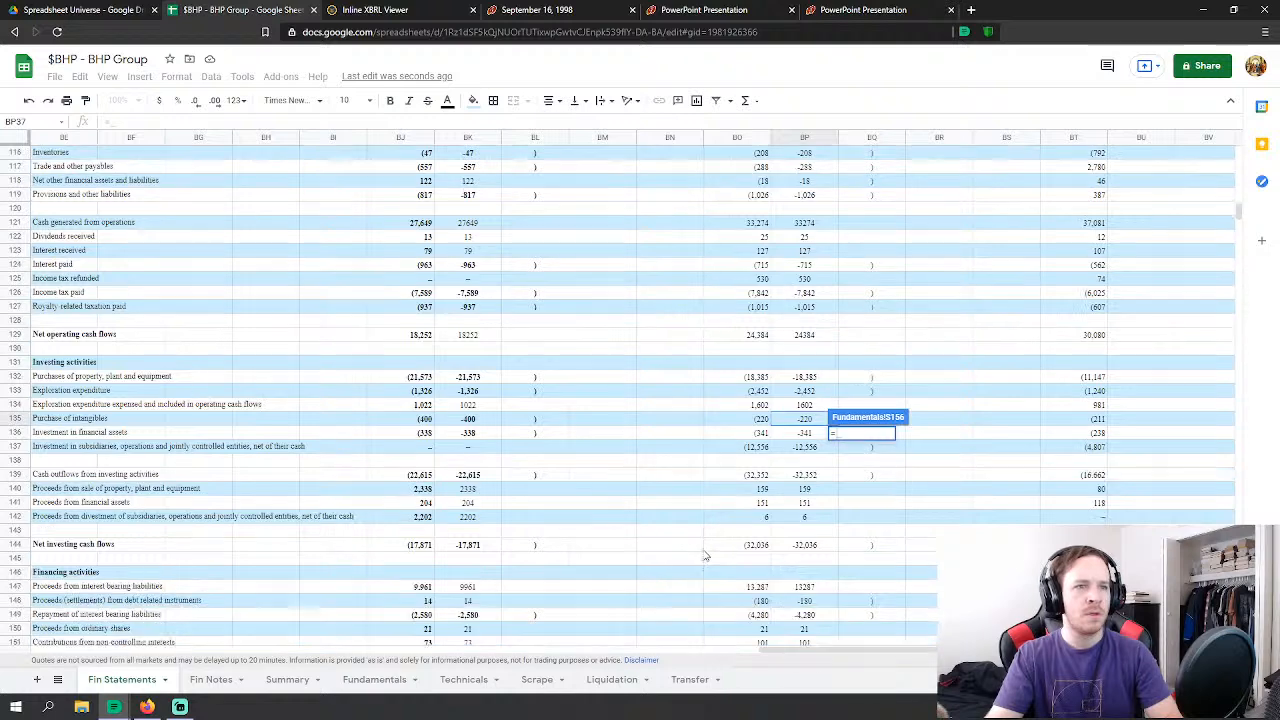
click(803, 586)
text(+)
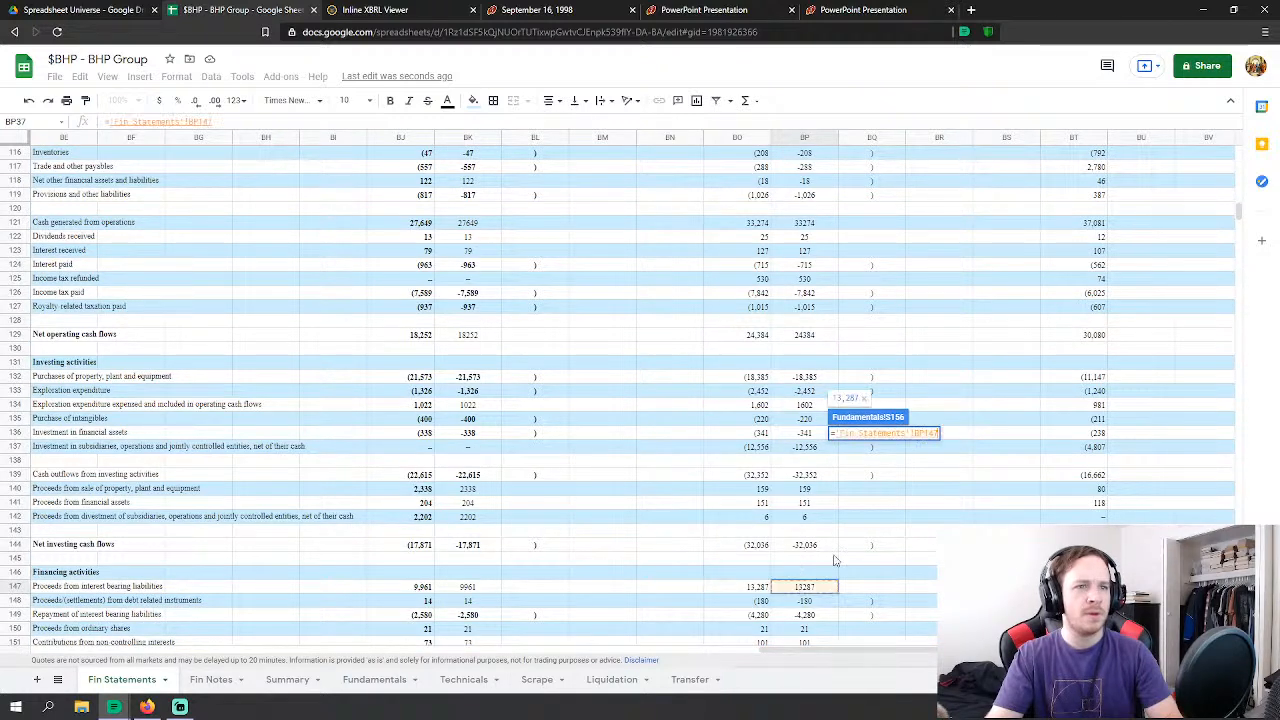
scroll(805, 588, down, 2)
click(815, 531)
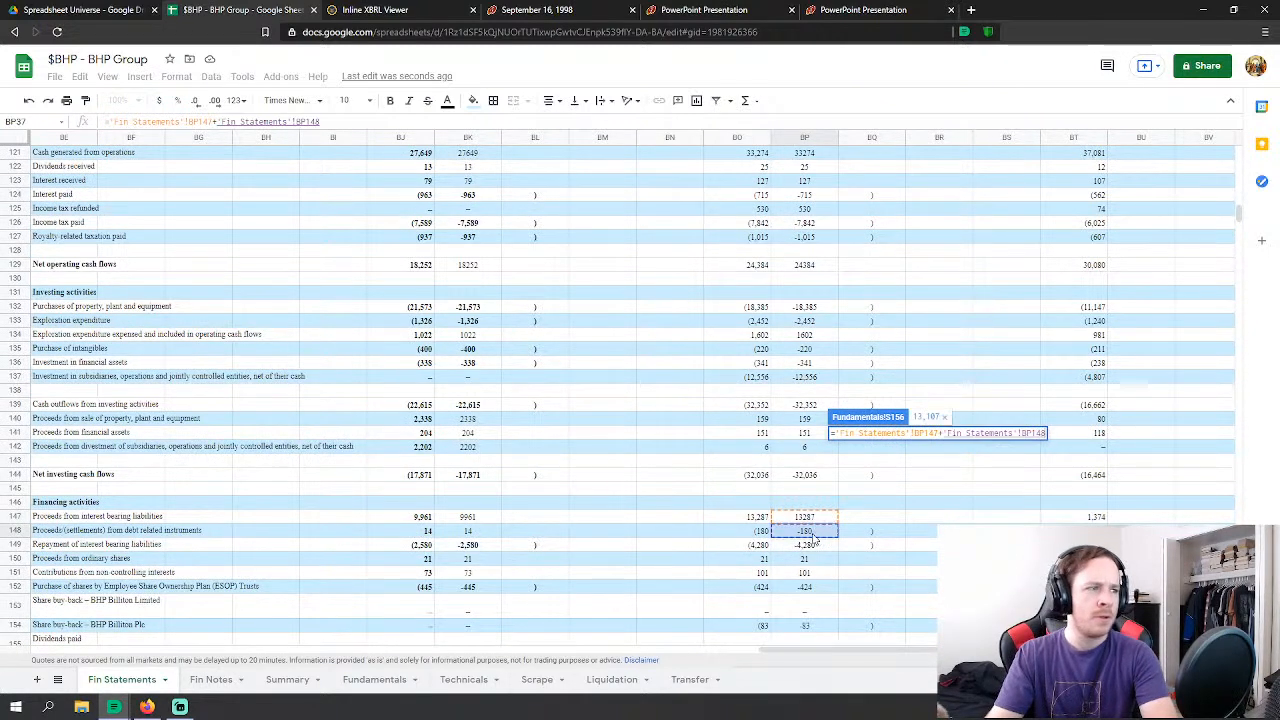
text(+)
click(811, 546)
text(+'Fin Statements'!BP149+)
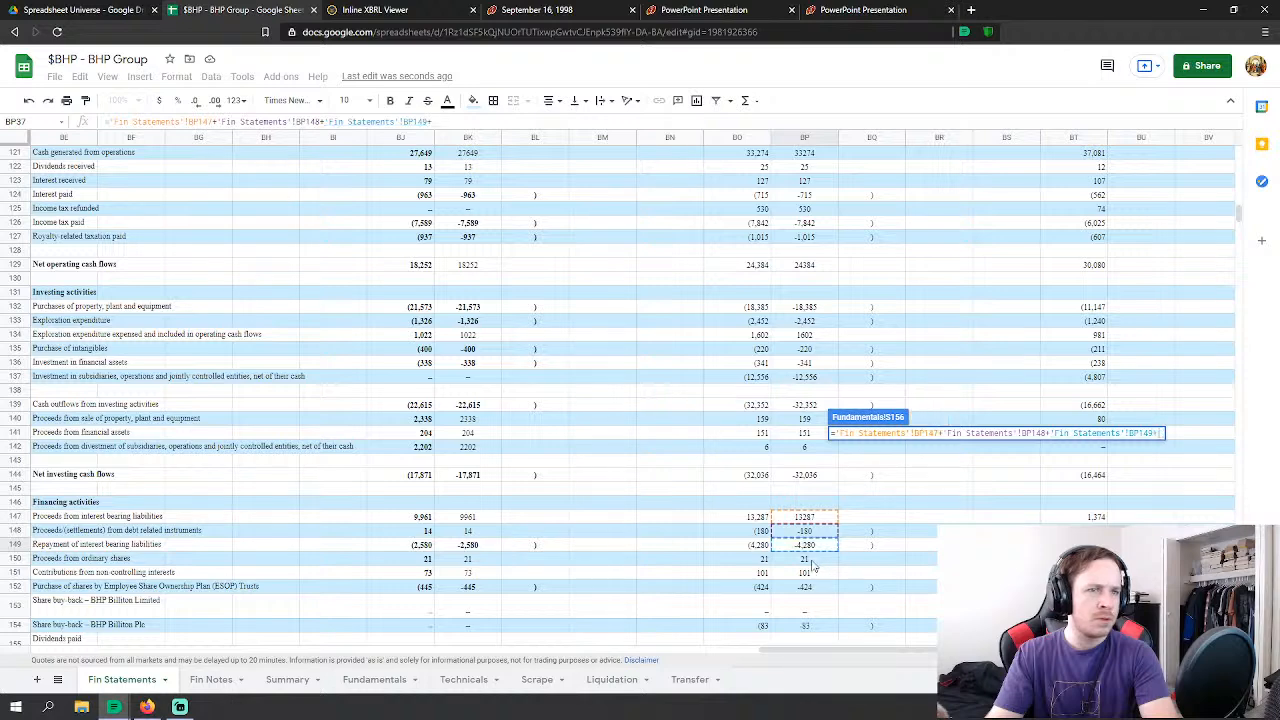
click(814, 559)
key(Return)
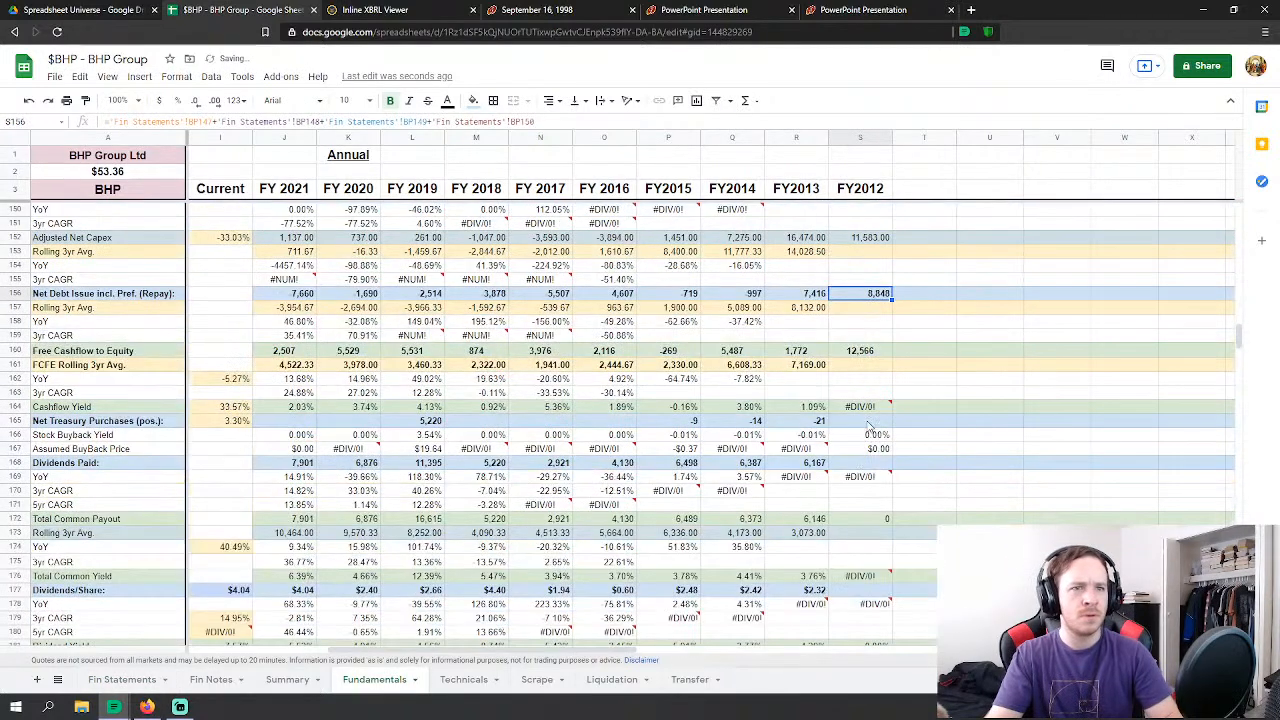
Step: Set FY2012 Net Treasury Purchases to the negative of the proceeds from ordinary shares in Fin Statements cell BP150
click(862, 421)
text(=)
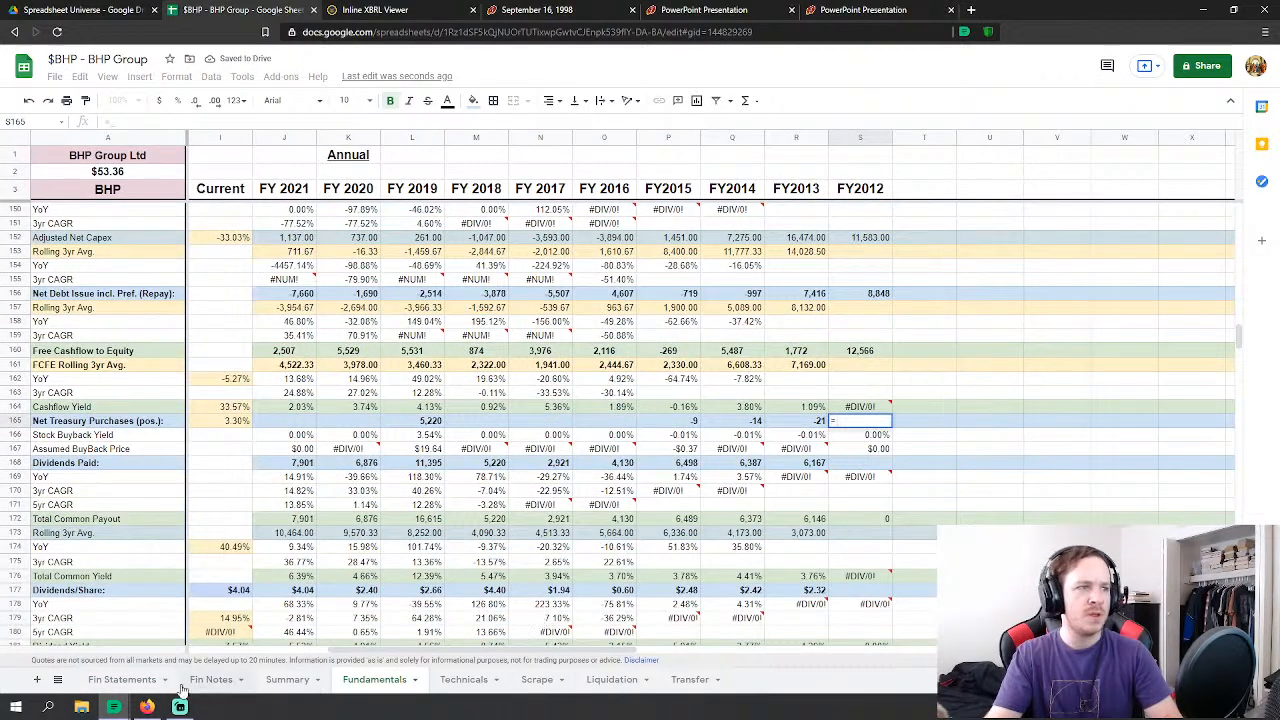
click(145, 679)
click(804, 558)
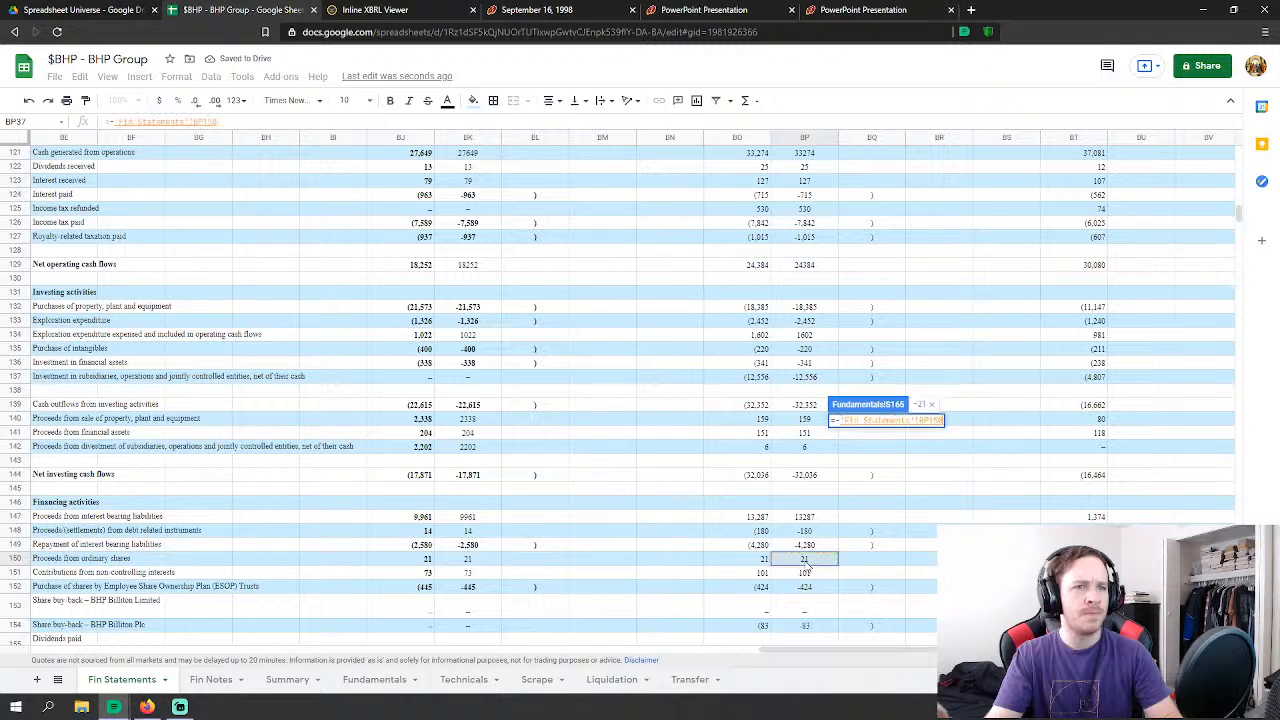
key(Return)
Step: Set FY2012 Dividends Paid to the negative of the dividends paid in Fin Statements cell BP155
click(862, 462)
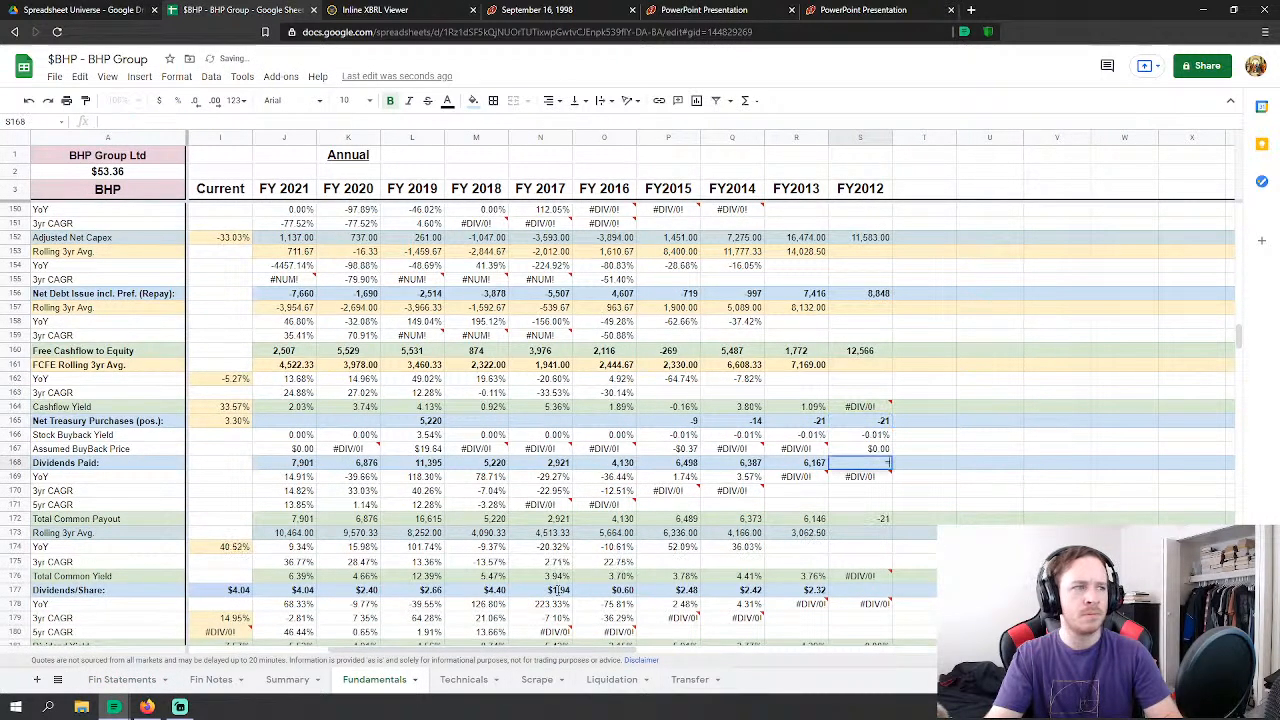
text(=)
click(140, 682)
scroll(822, 560, down, 2)
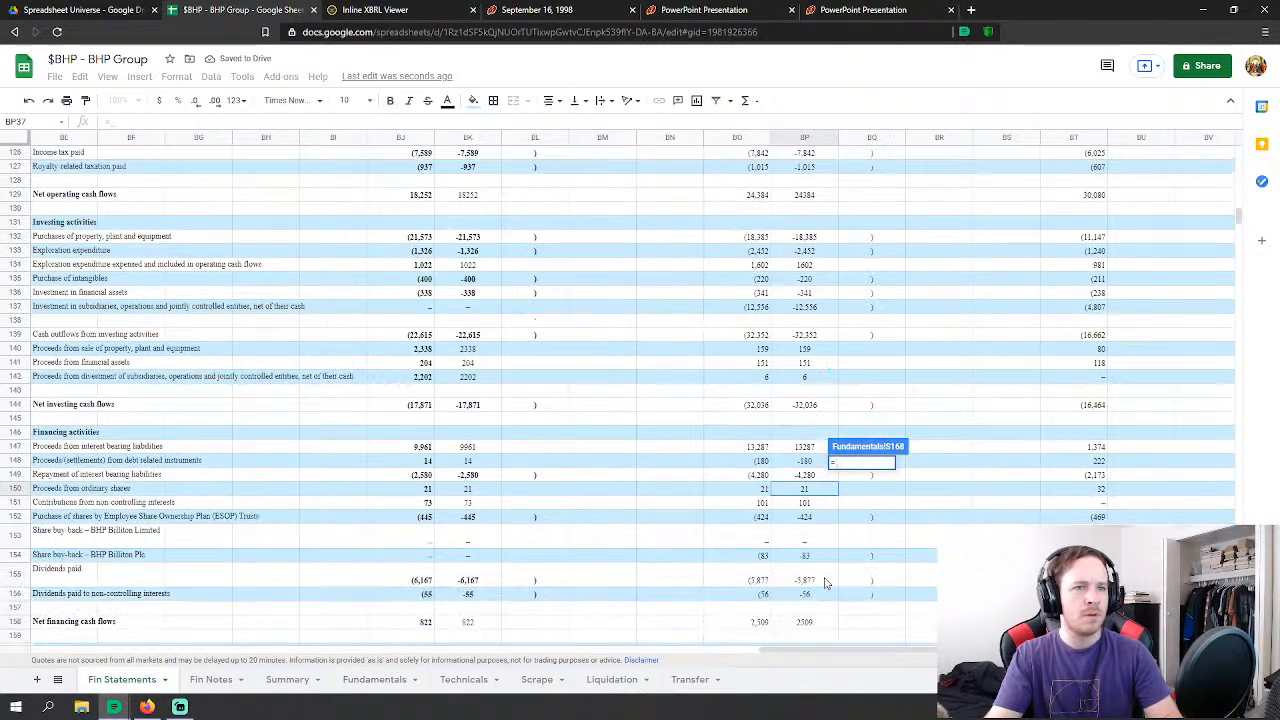
click(815, 583)
key(Return)
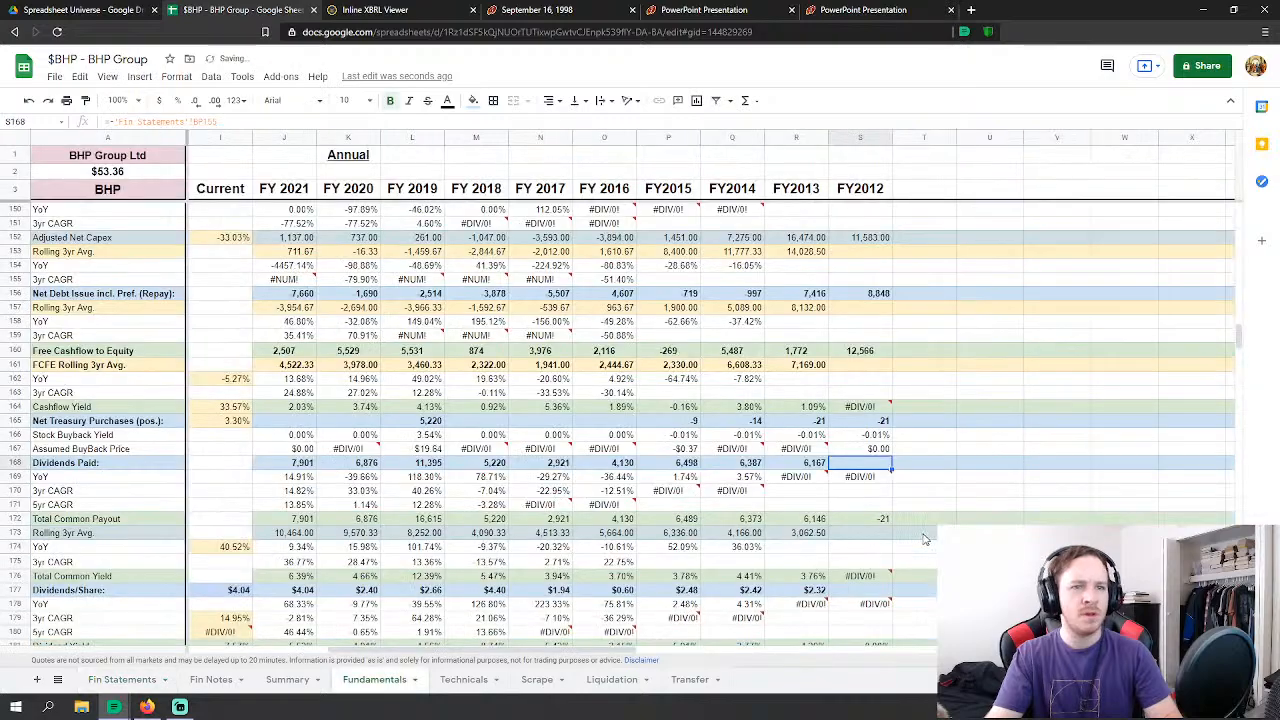
scroll(837, 545, down, 6)
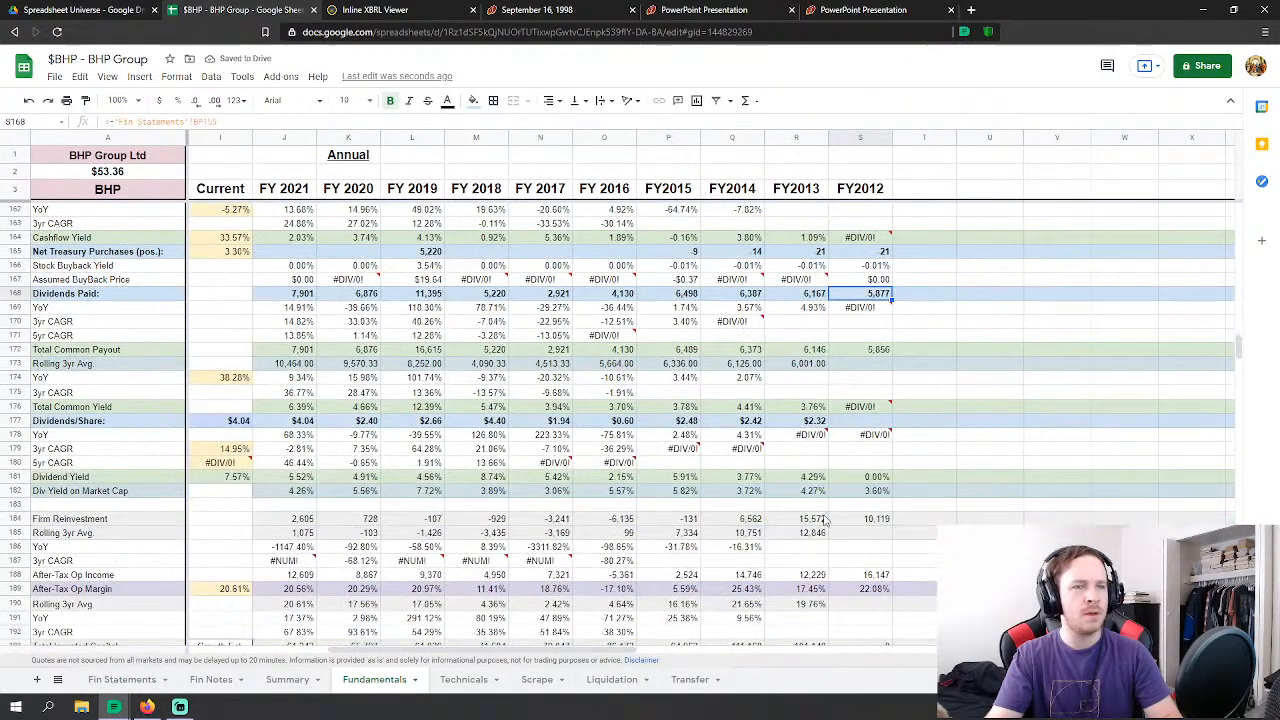
scroll(835, 519, down, 11)
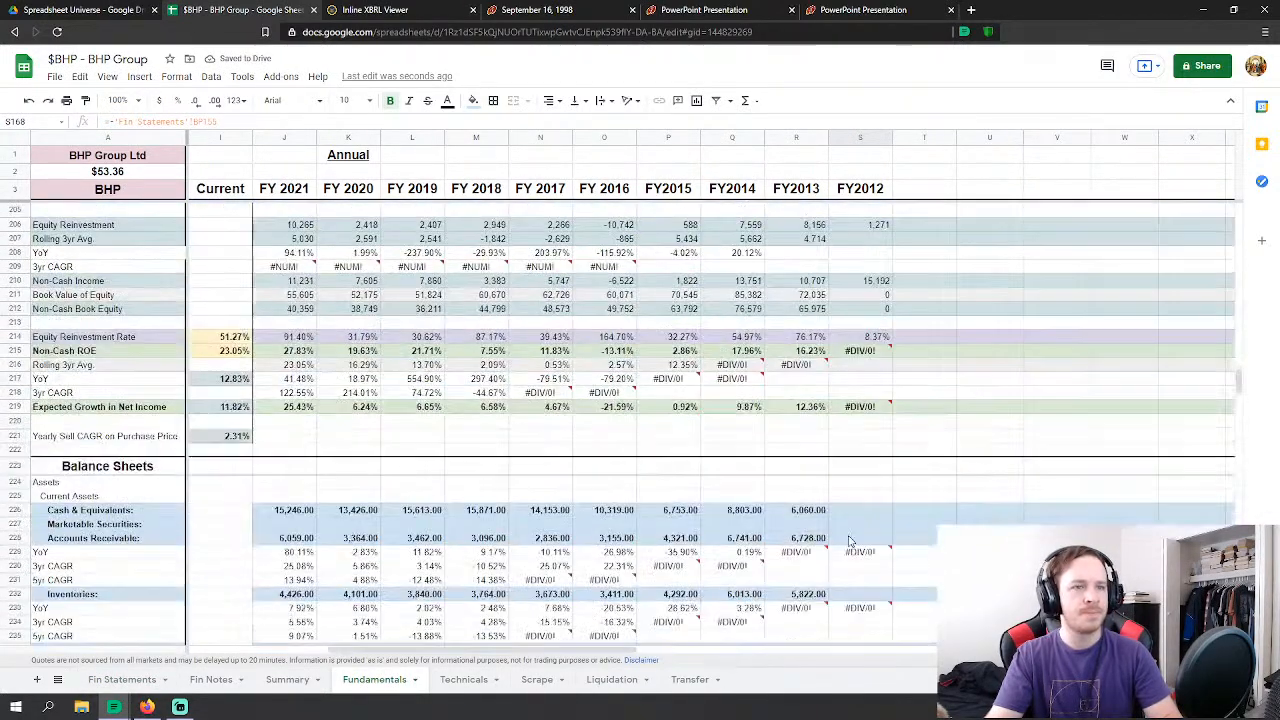
Step: Link FY2012 Cash & Equivalents to the cash and cash equivalents figure in Fin Statements cell BP192
scroll(848, 537, down, 2)
click(852, 411)
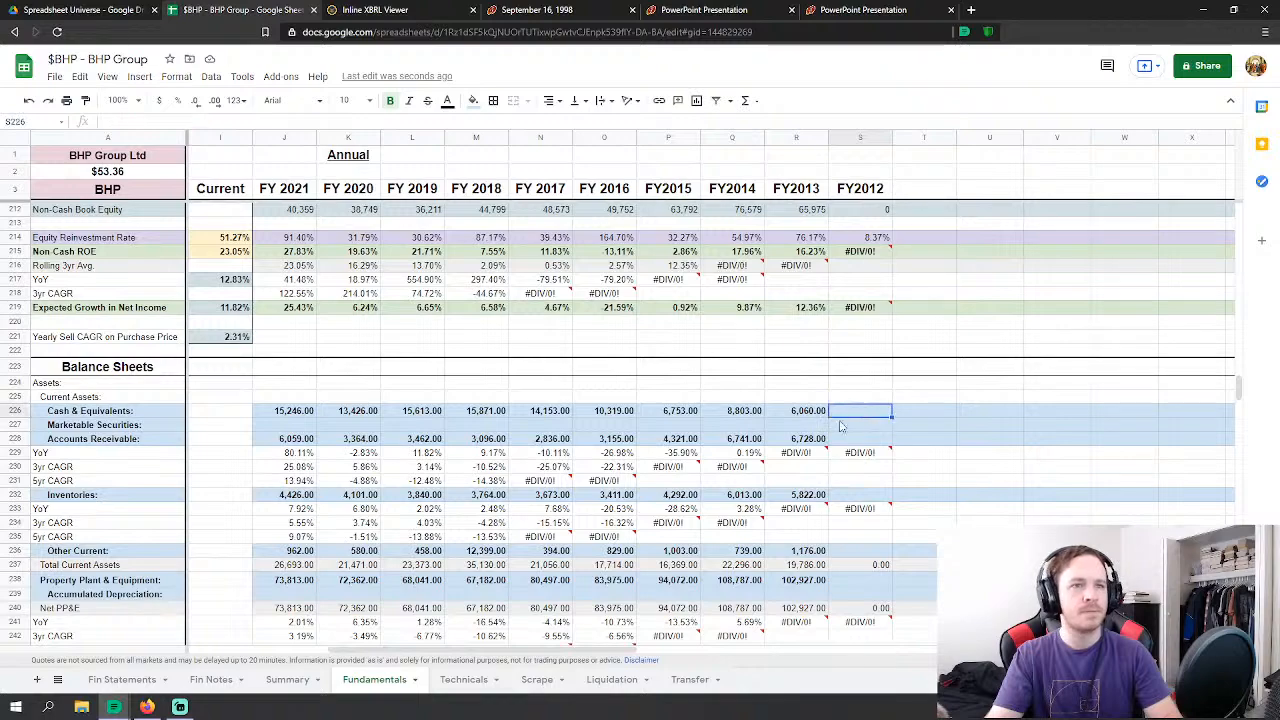
text(=)
click(128, 687)
scroll(806, 486, down, 10)
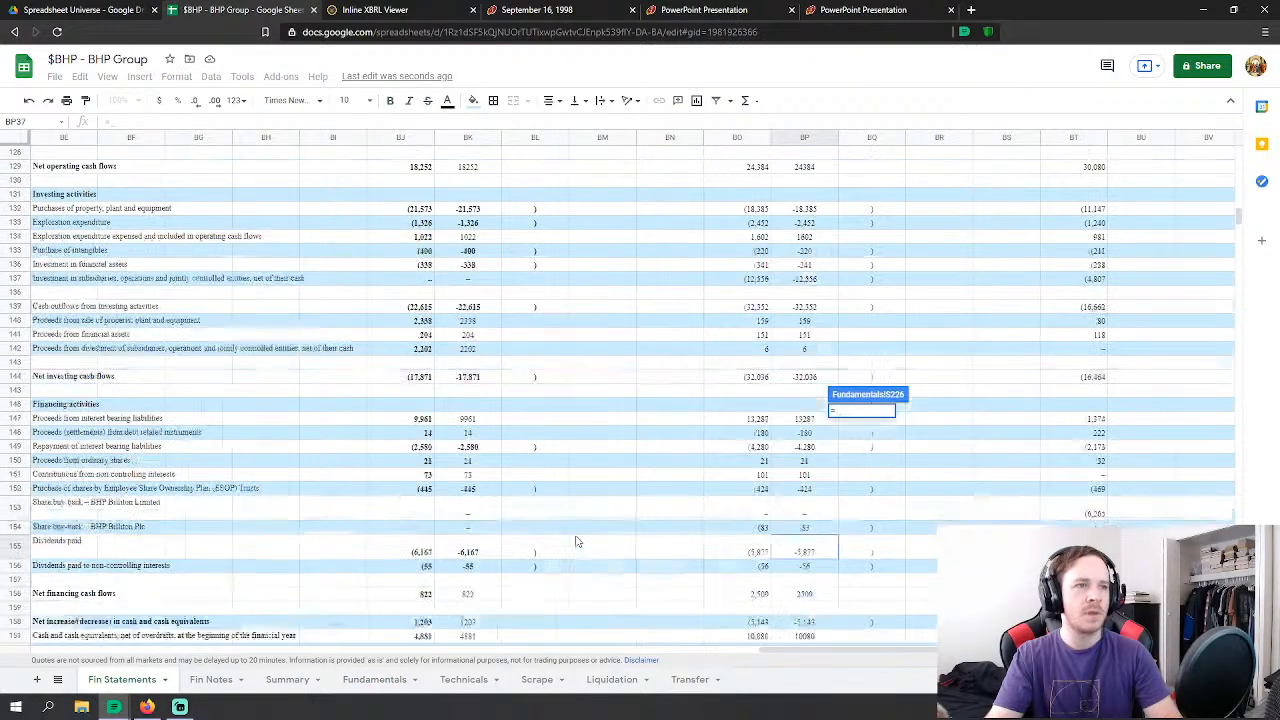
scroll(806, 486, down, 5)
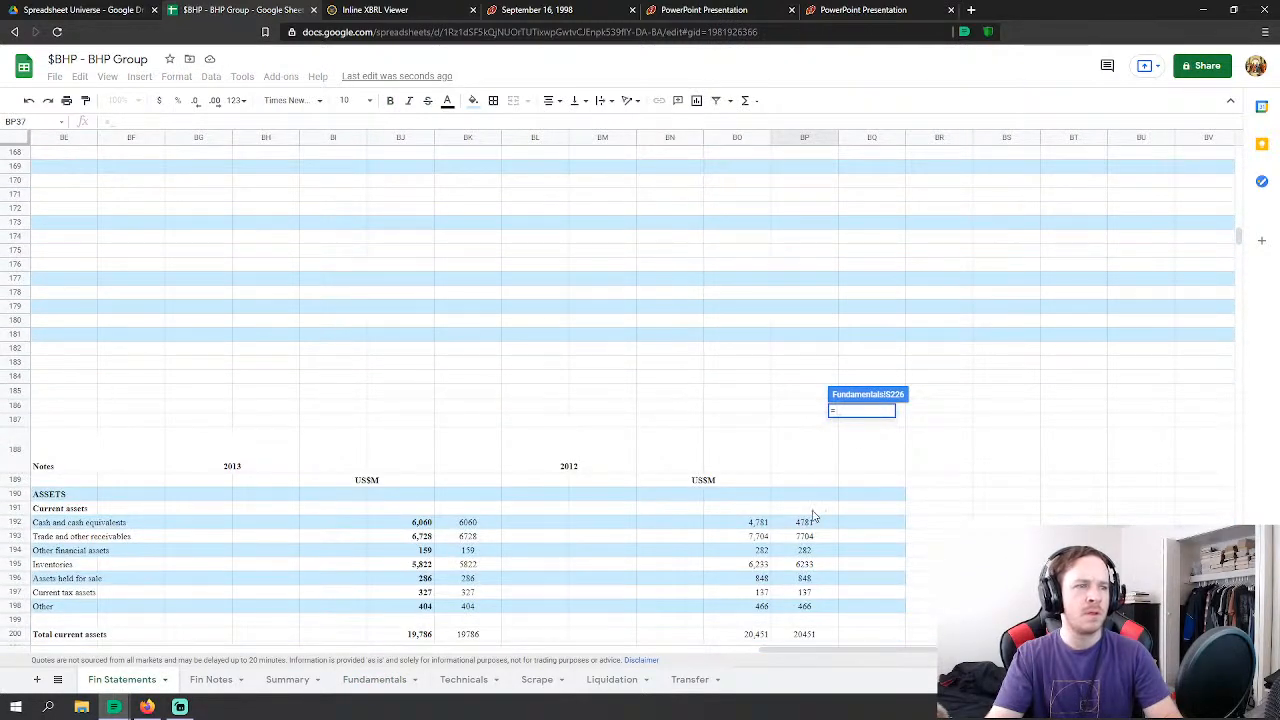
click(812, 527)
key(Return)
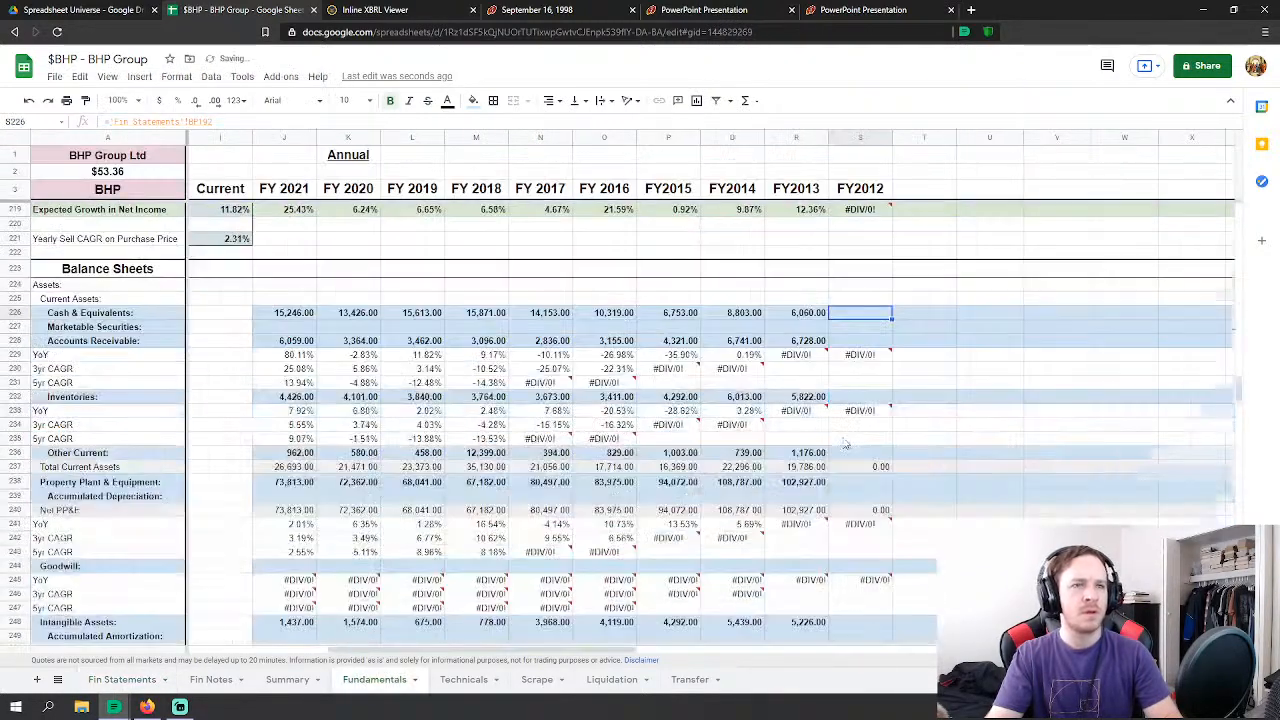
Step: Link FY2012 Accounts Receivable to the current trade and other receivables in Fin Statements cell BP193
click(866, 341)
text(=)
click(122, 679)
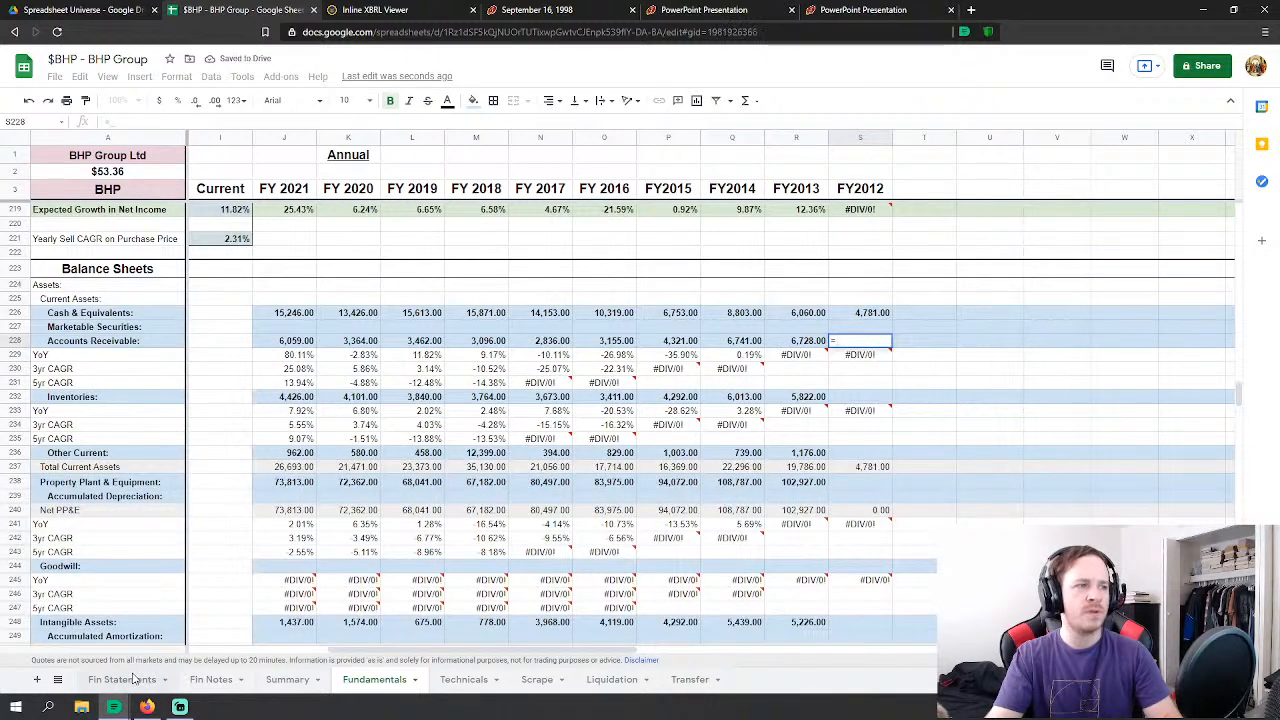
click(795, 537)
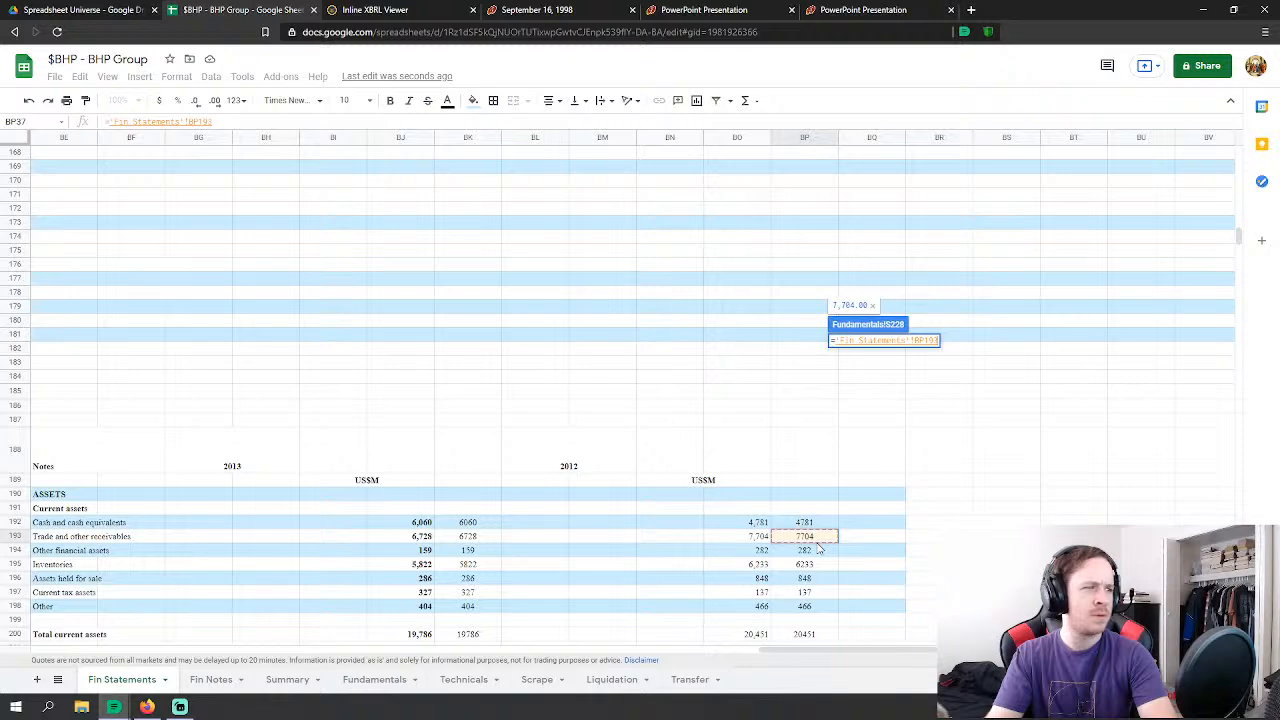
key(Return)
Step: Link FY2012 Inventories to the current inventories figure in Fin Statements cell BP195
scroll(932, 398, down, 1)
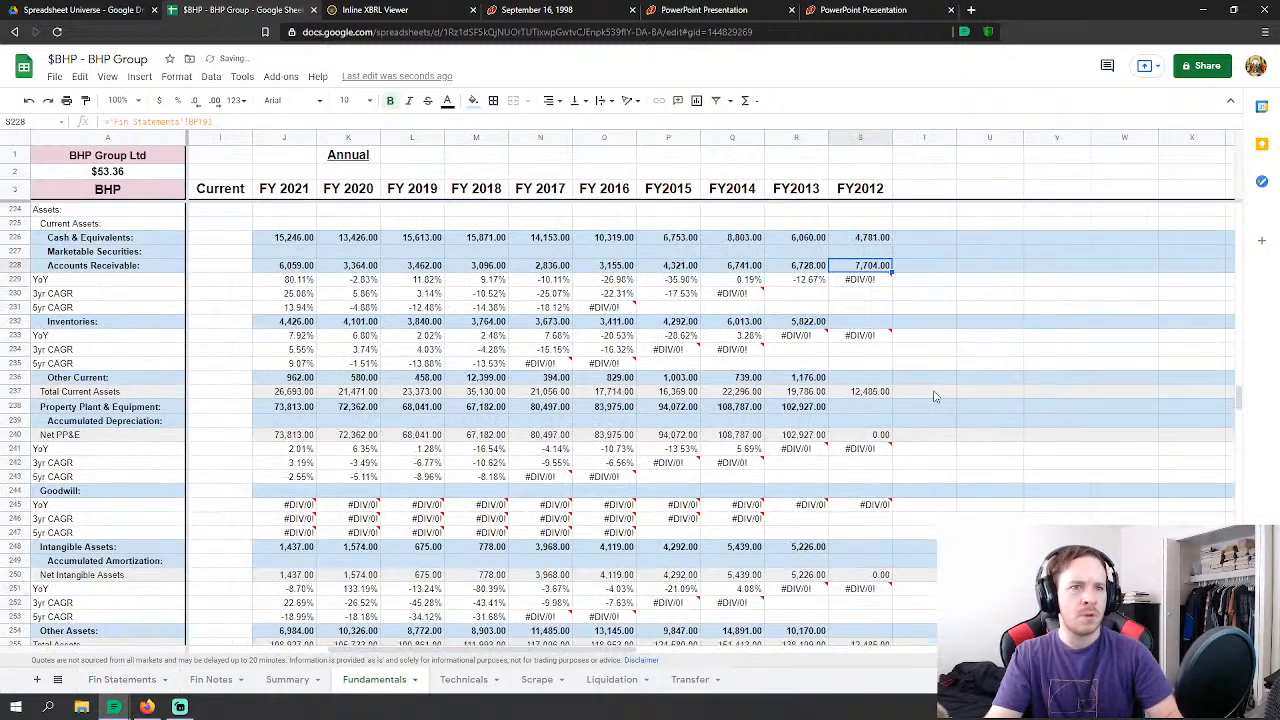
click(873, 324)
text(=)
click(122, 679)
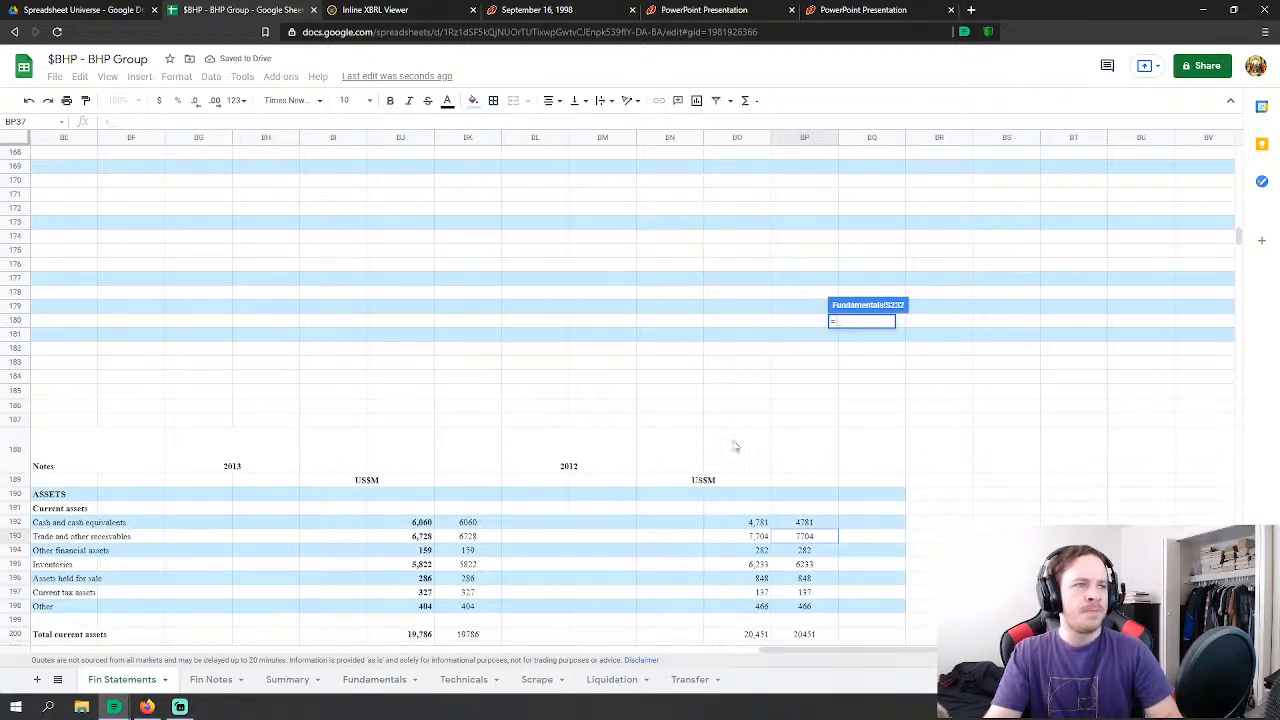
scroll(832, 540, down, 3)
click(800, 425)
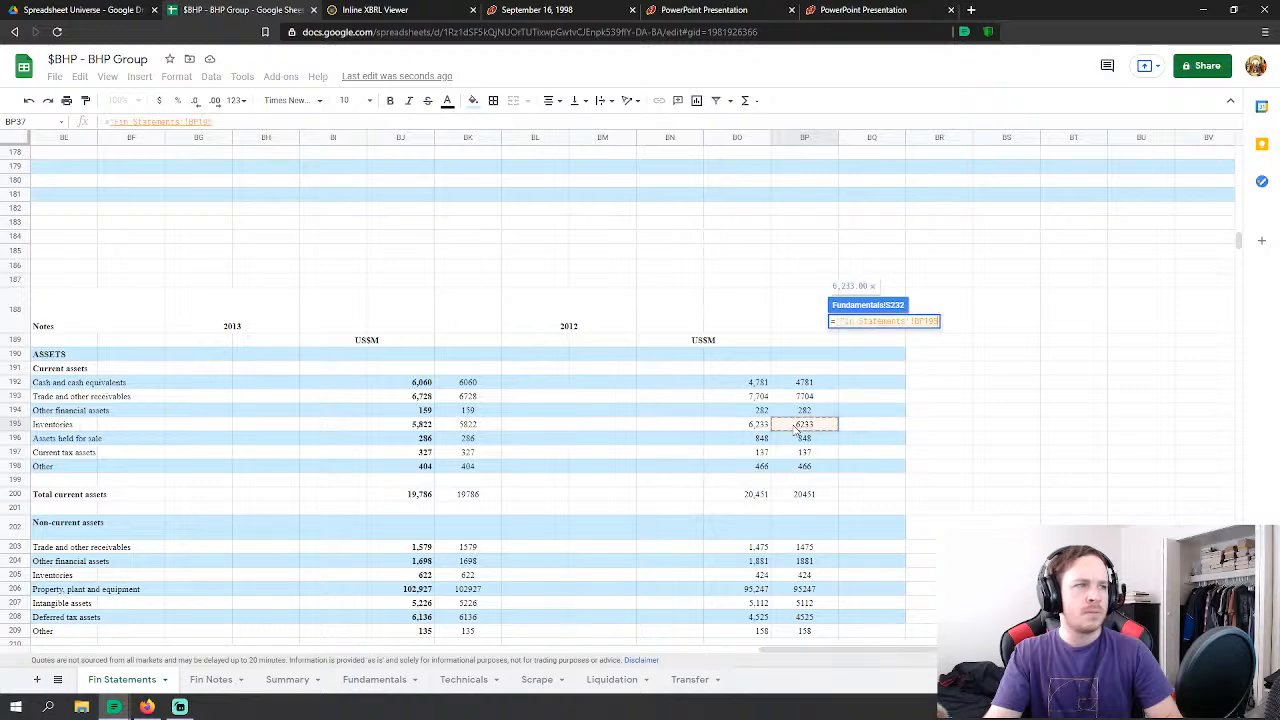
key(Return)
Step: Set FY2012 Other Current assets to the sum of Fin Statements cells BP194, BP196, BP197 and BP198
click(856, 380)
text(=)
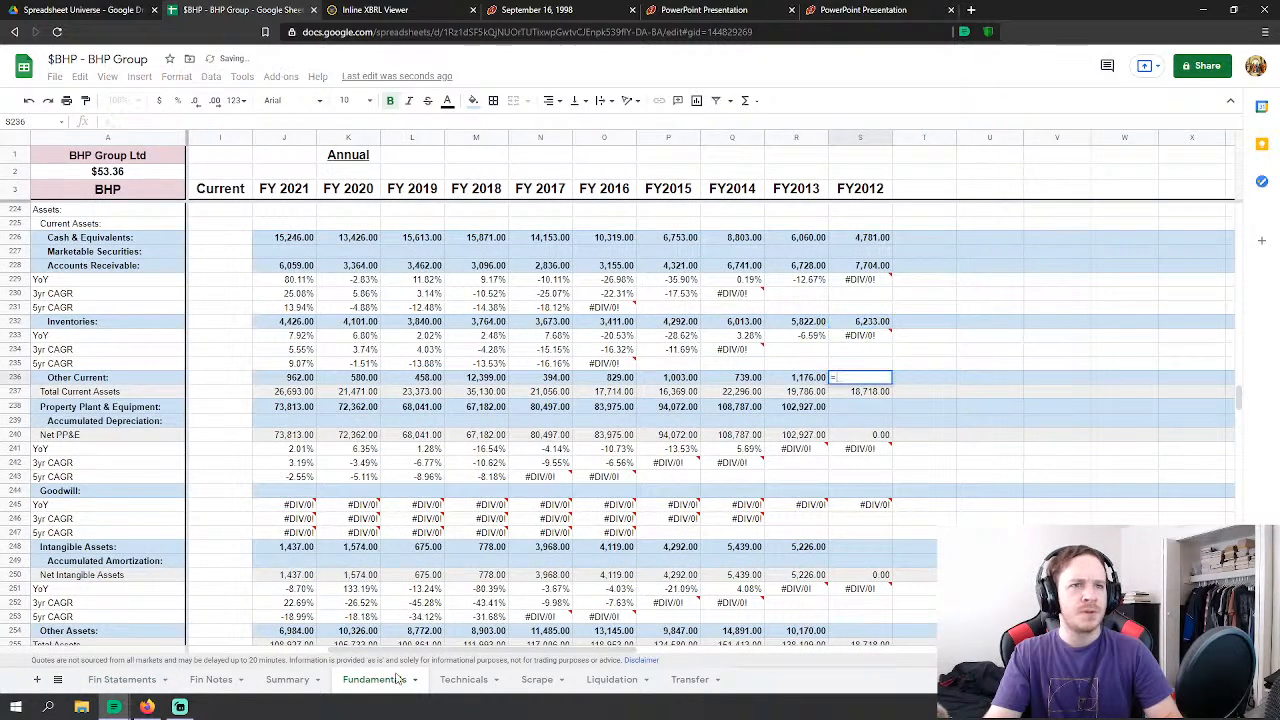
click(122, 679)
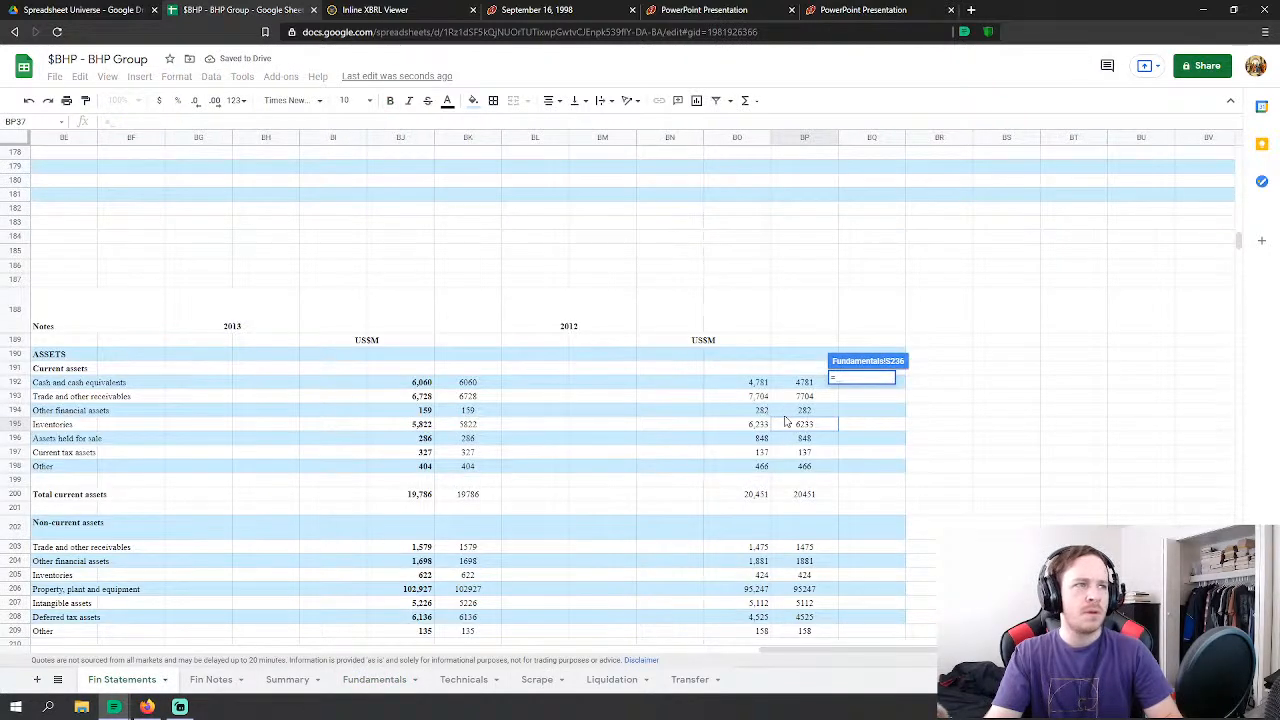
click(818, 414)
text(+)
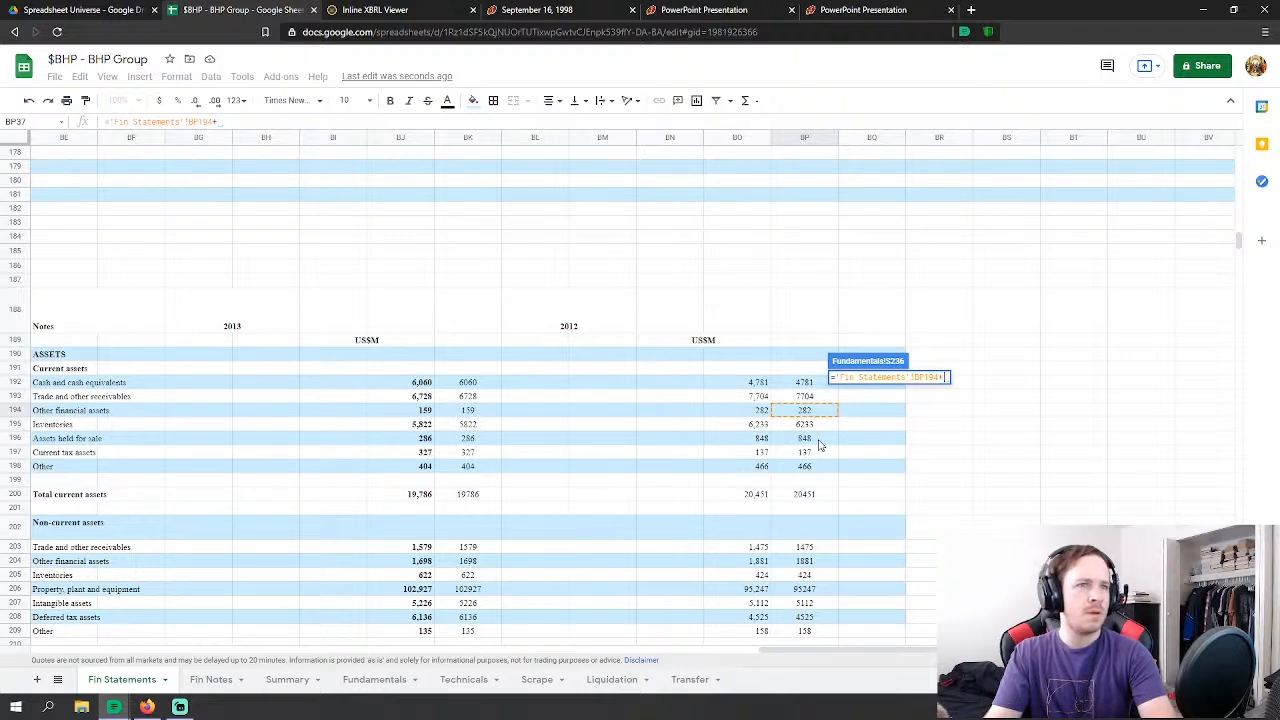
click(818, 440)
text(+)
click(817, 453)
text(+'Fin Statements'!BP197+)
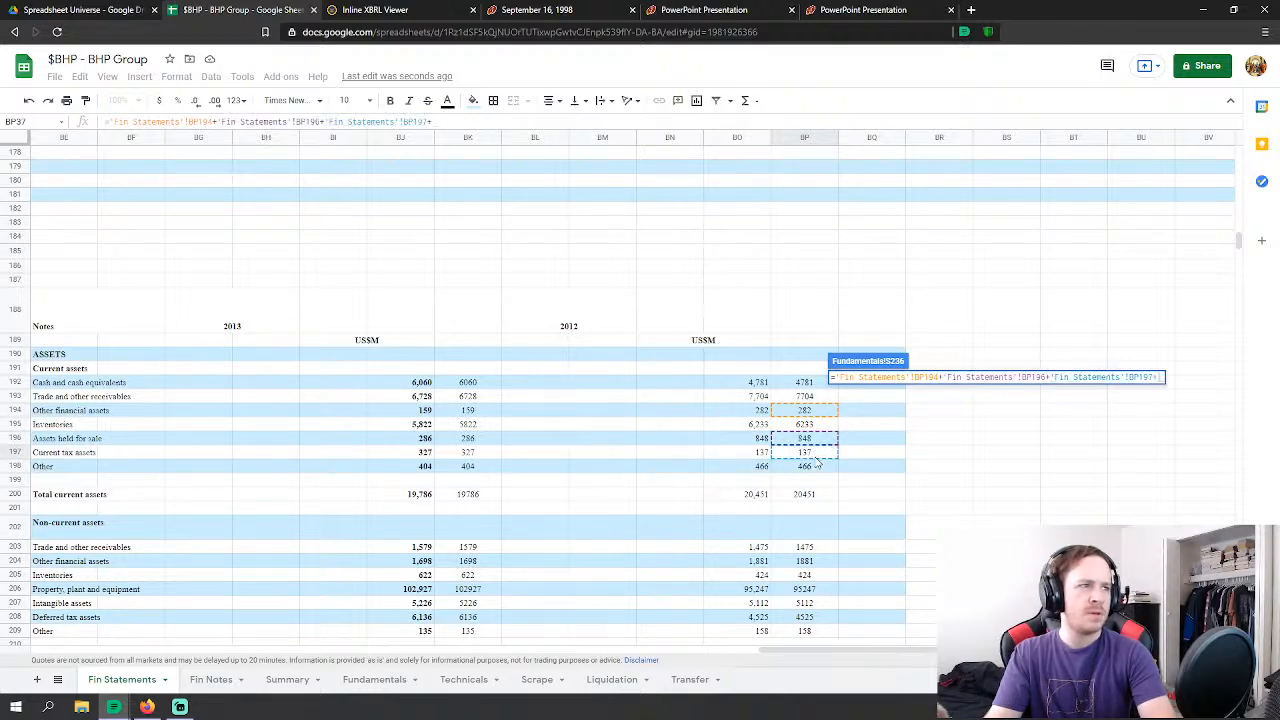
click(816, 466)
key(Return)
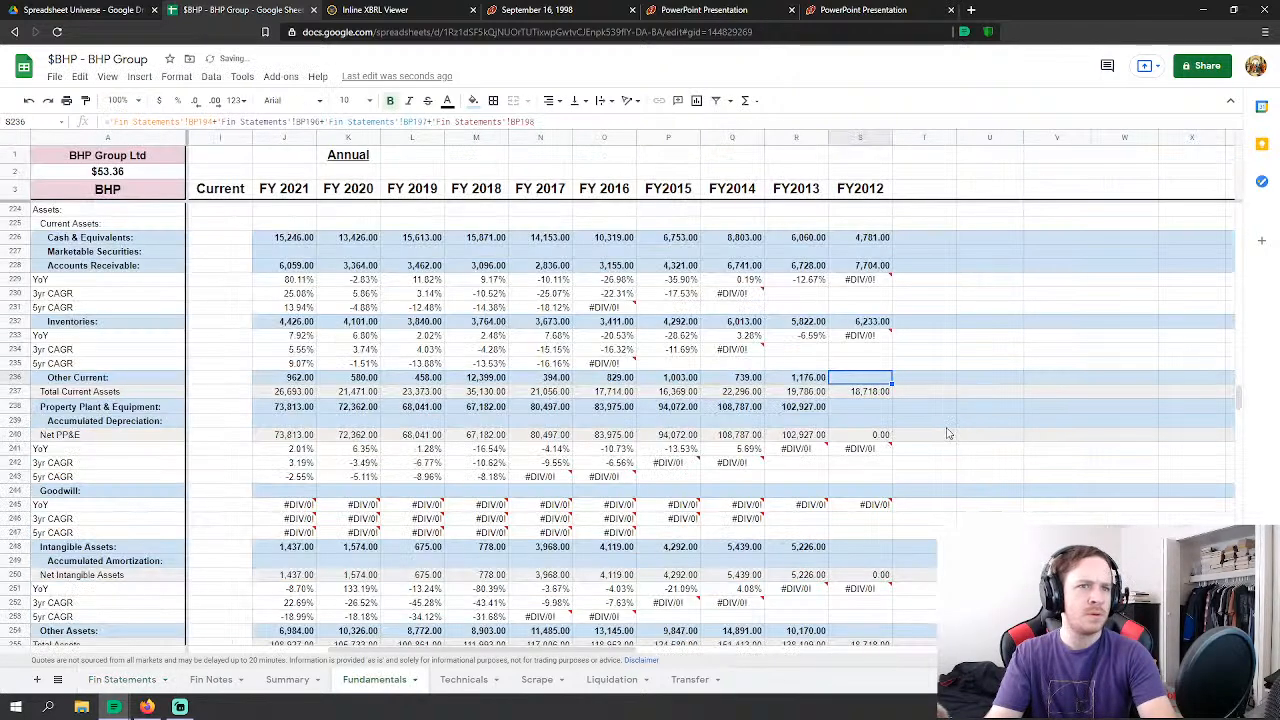
Step: Link FY2012 Property Plant & Equipment to the property, plant and equipment figure in Fin Statements cell BP206
click(885, 338)
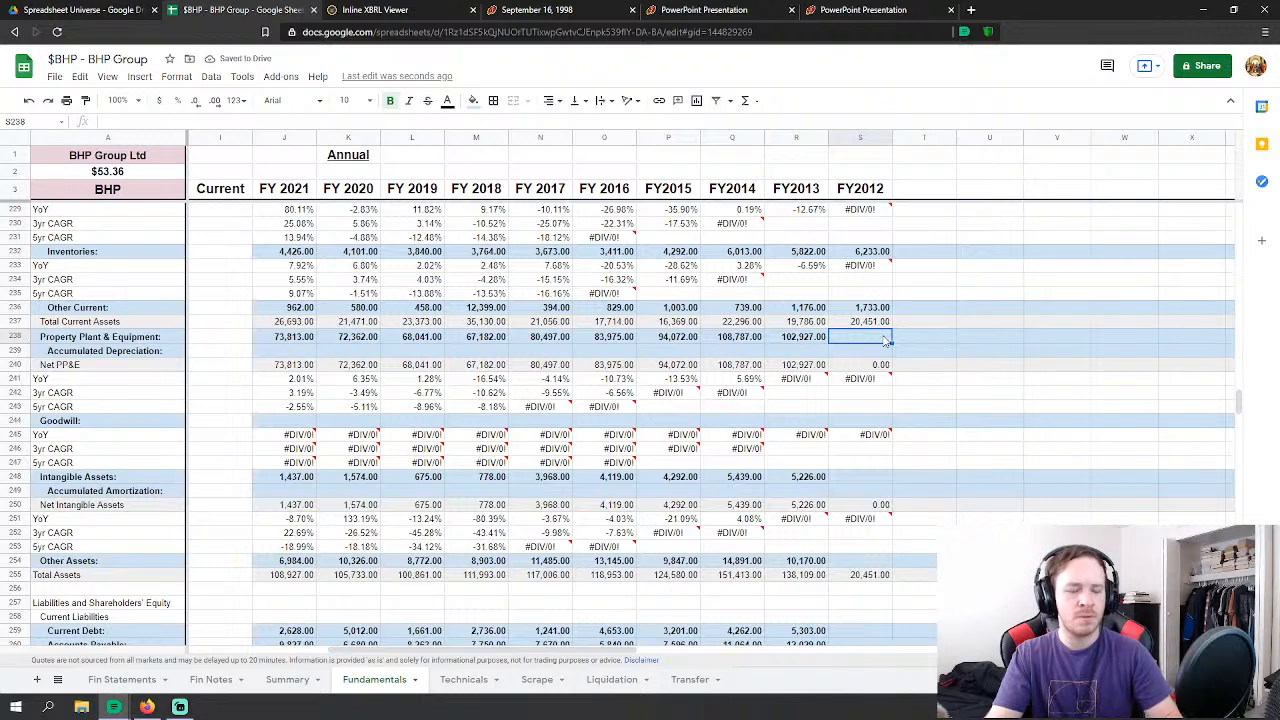
text(=)
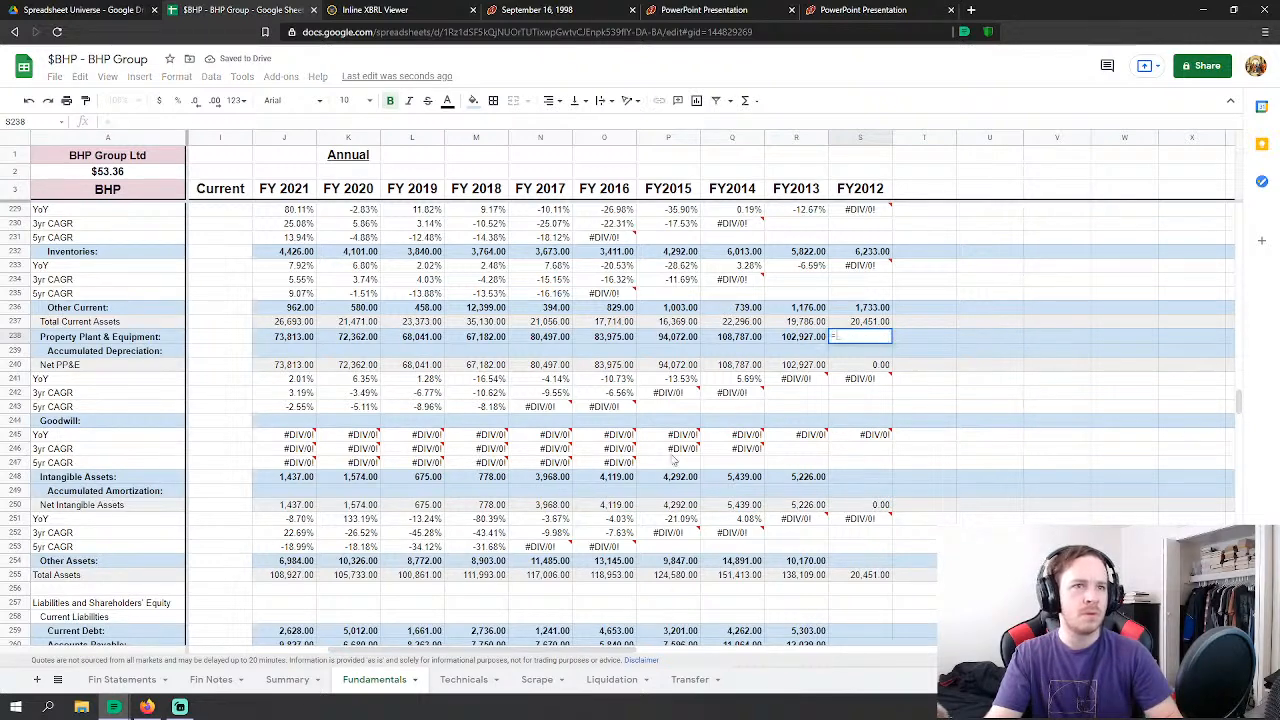
click(120, 679)
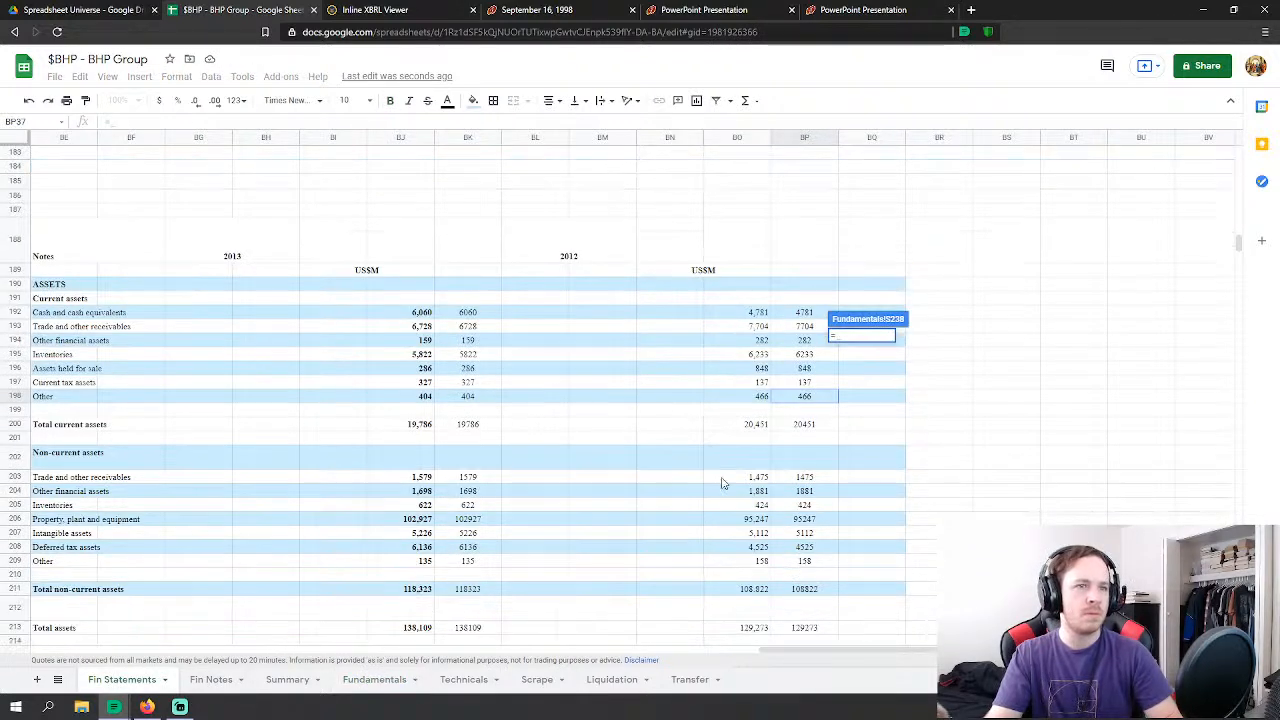
click(803, 519)
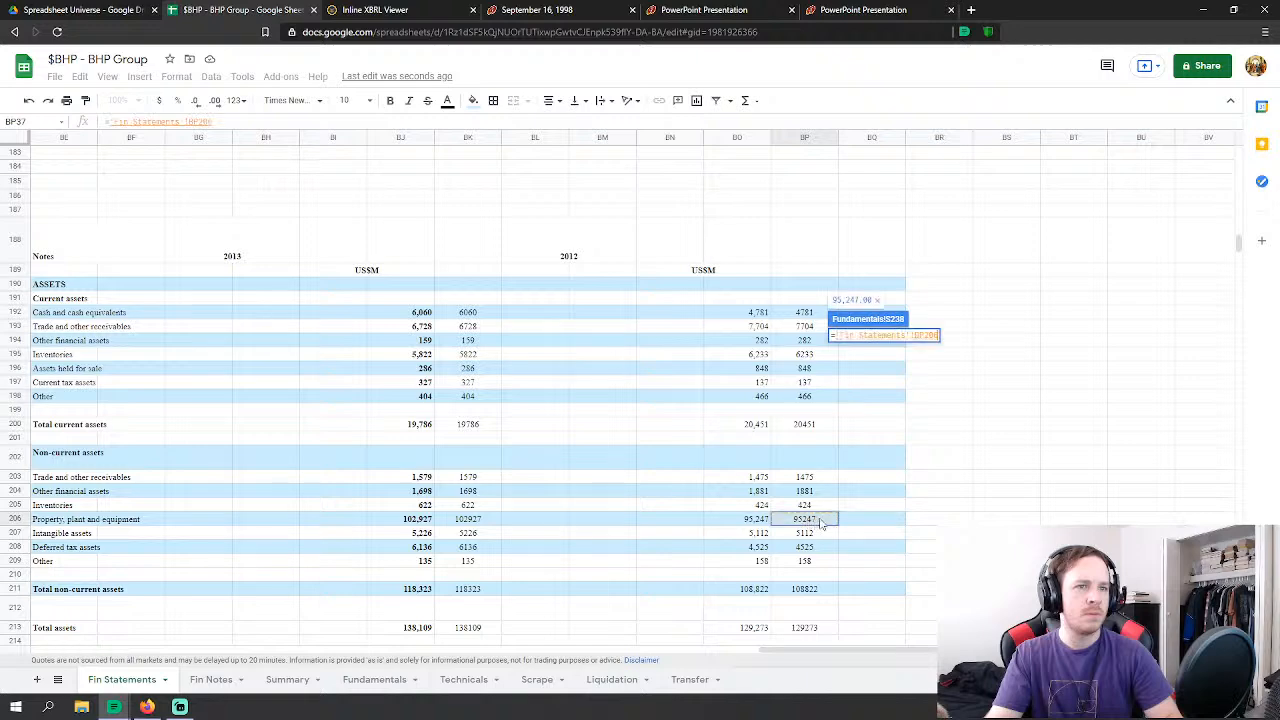
key(Return)
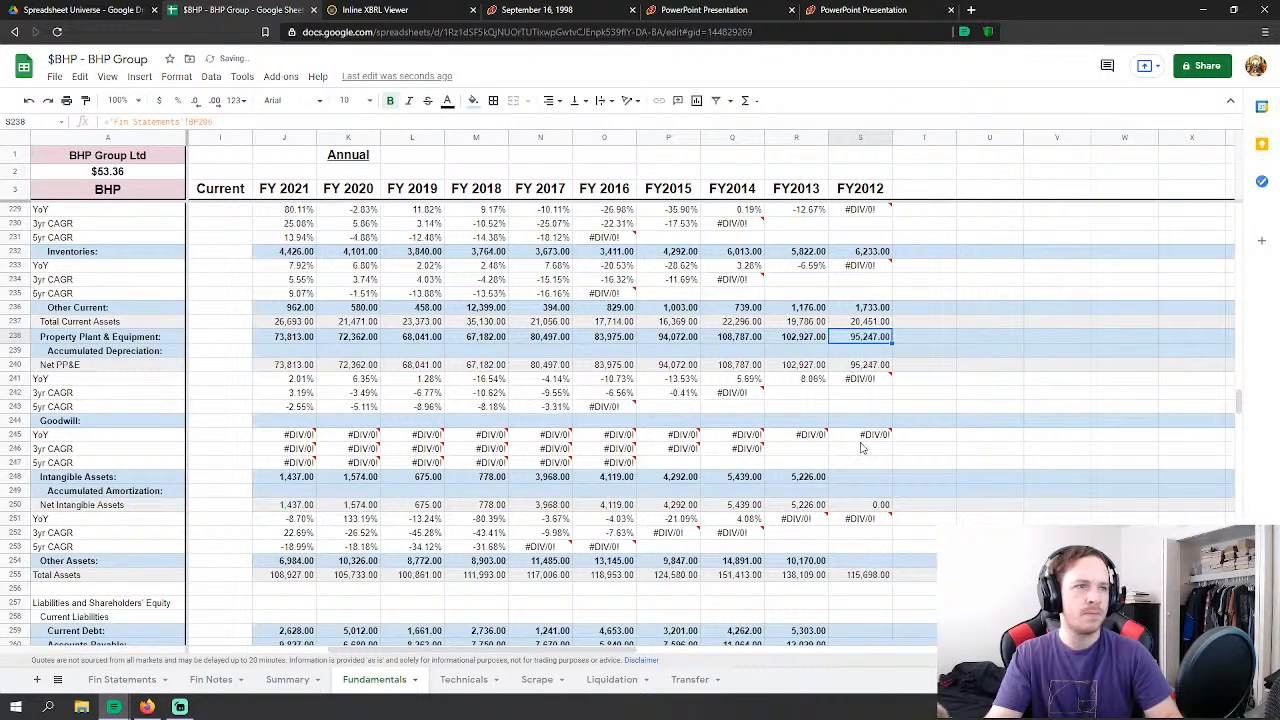
Step: Link FY2012 Intangible Assets to the intangible assets figure in Fin Statements cell BP207
click(878, 482)
text(=)
click(140, 680)
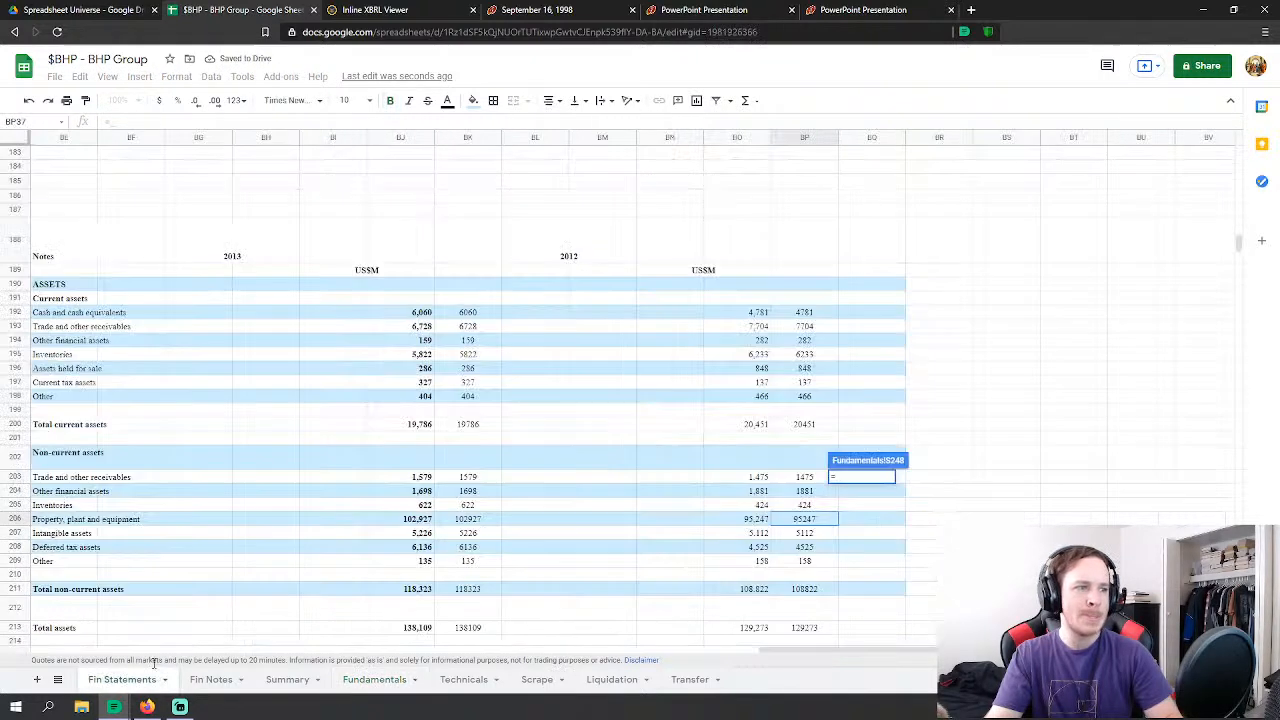
click(818, 535)
key(Return)
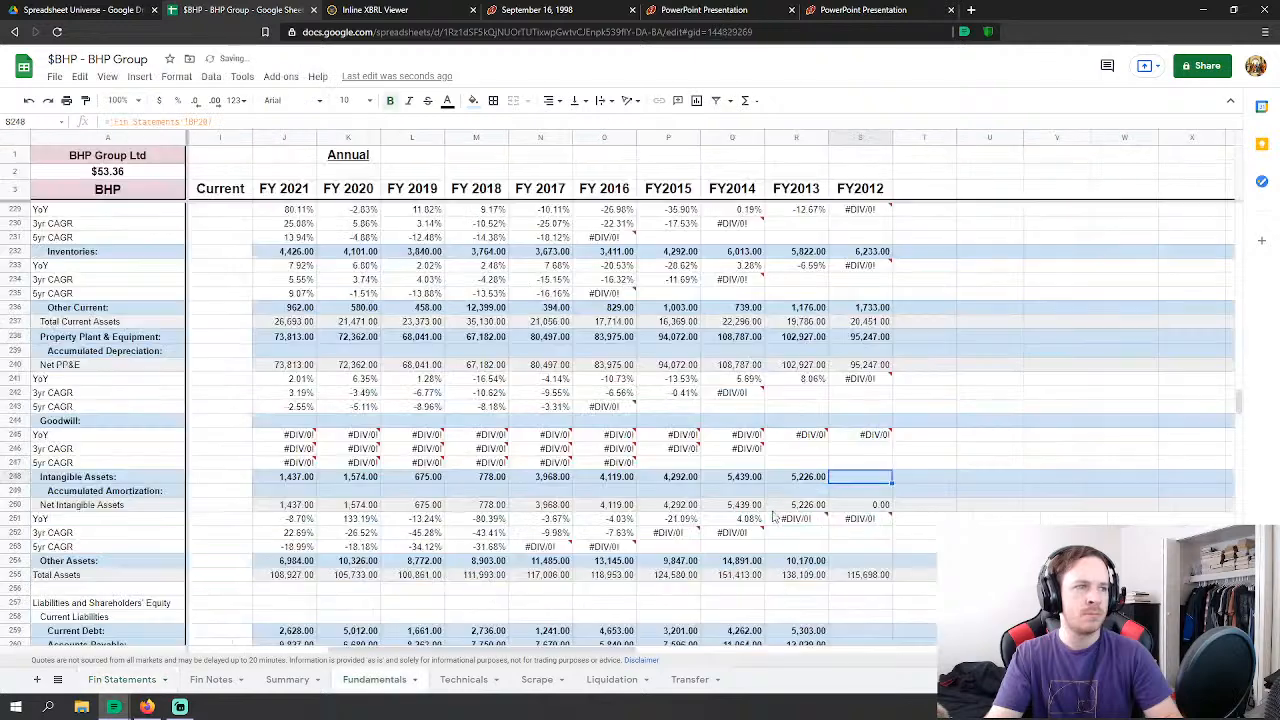
Step: Set FY2012 Other Assets to the sum of Fin Statements non-current cells BP203, BP204, BP208 and BP209
click(860, 560)
text(=)
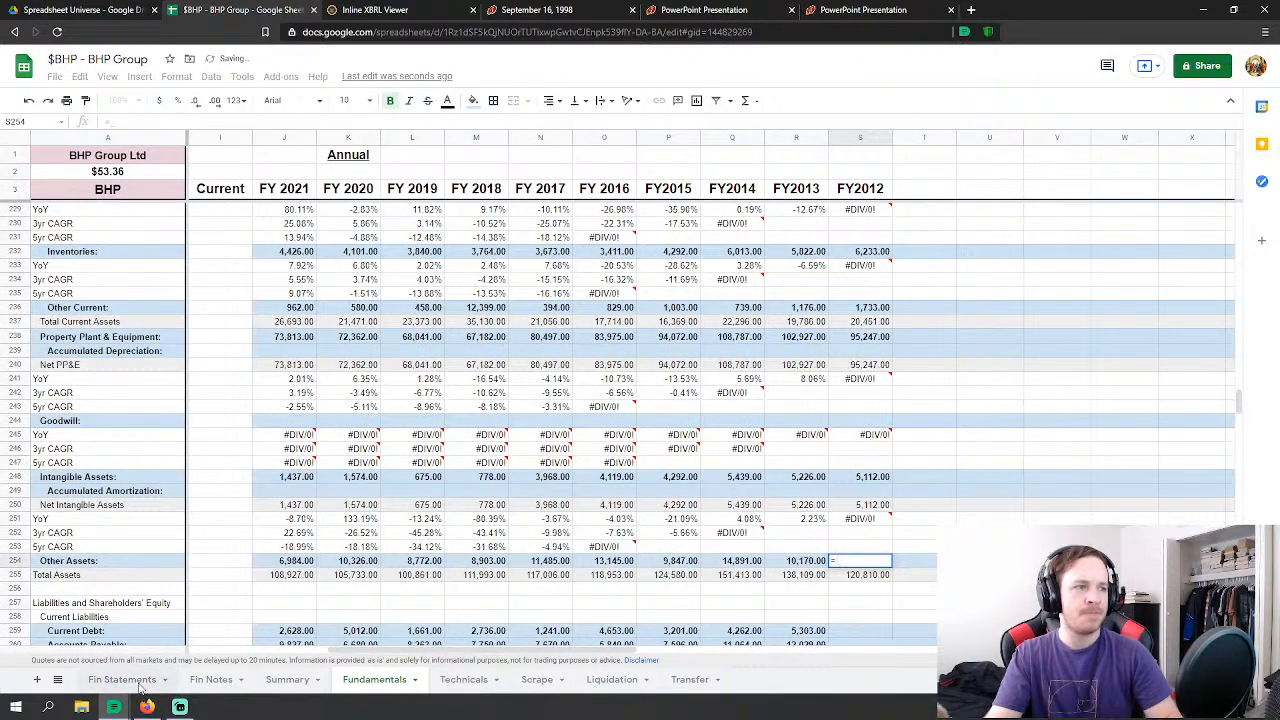
click(122, 680)
click(810, 478)
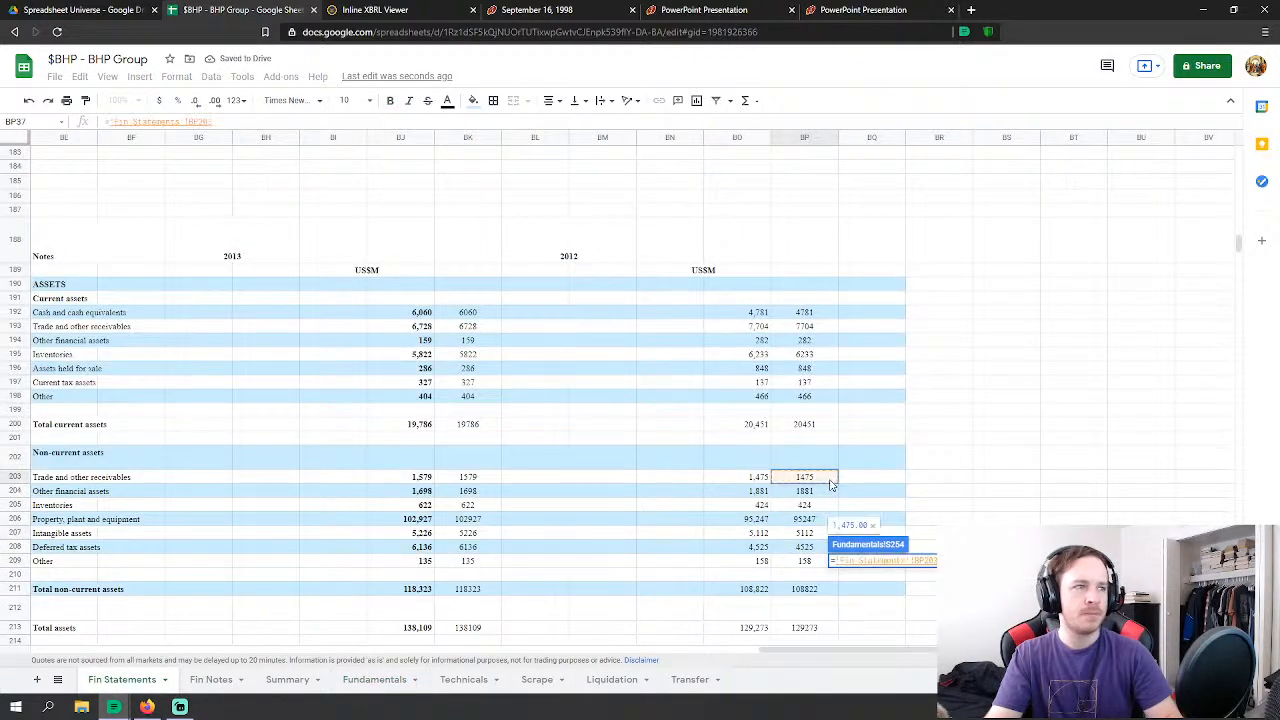
text(+)
click(818, 493)
text(+)
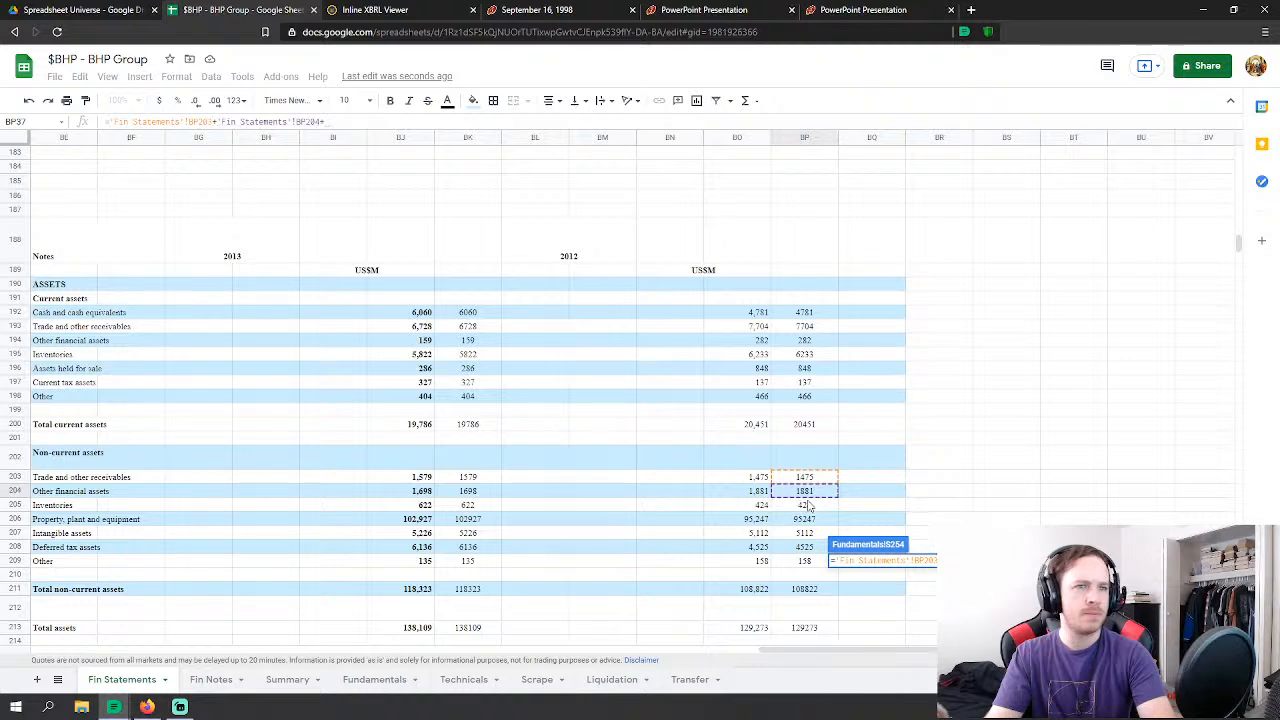
click(810, 548)
text(+)
click(810, 562)
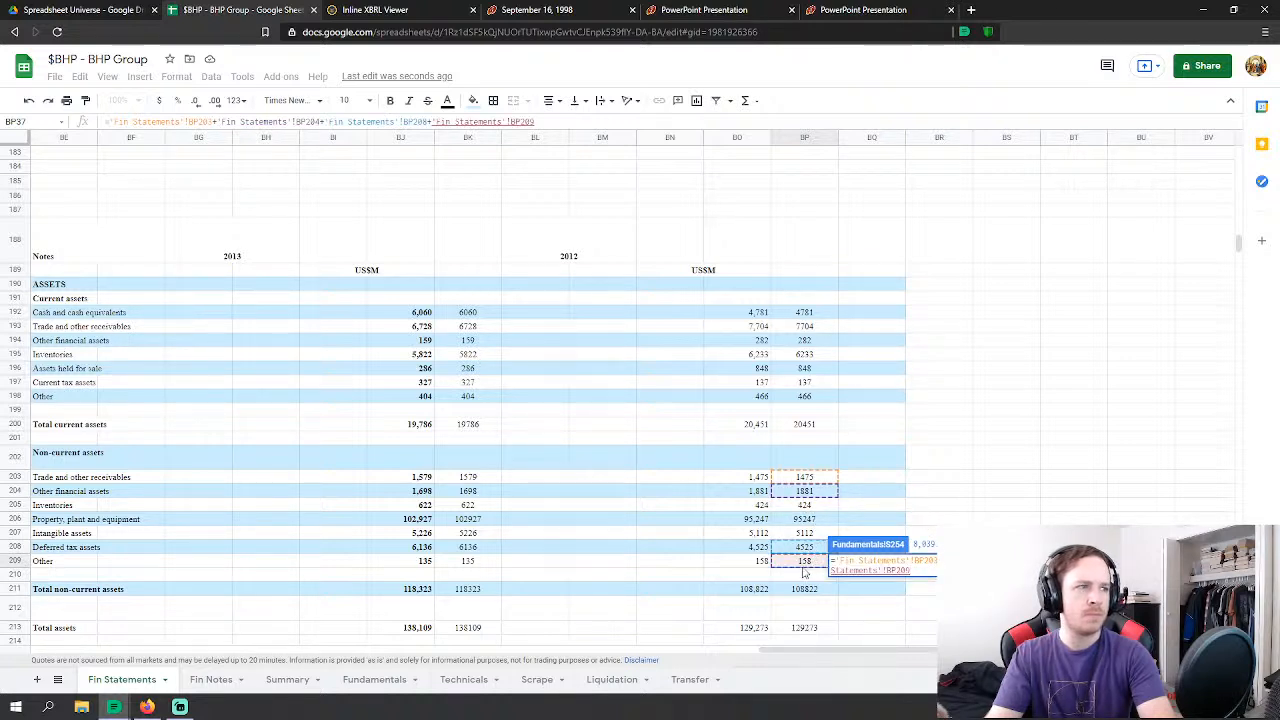
key(Return)
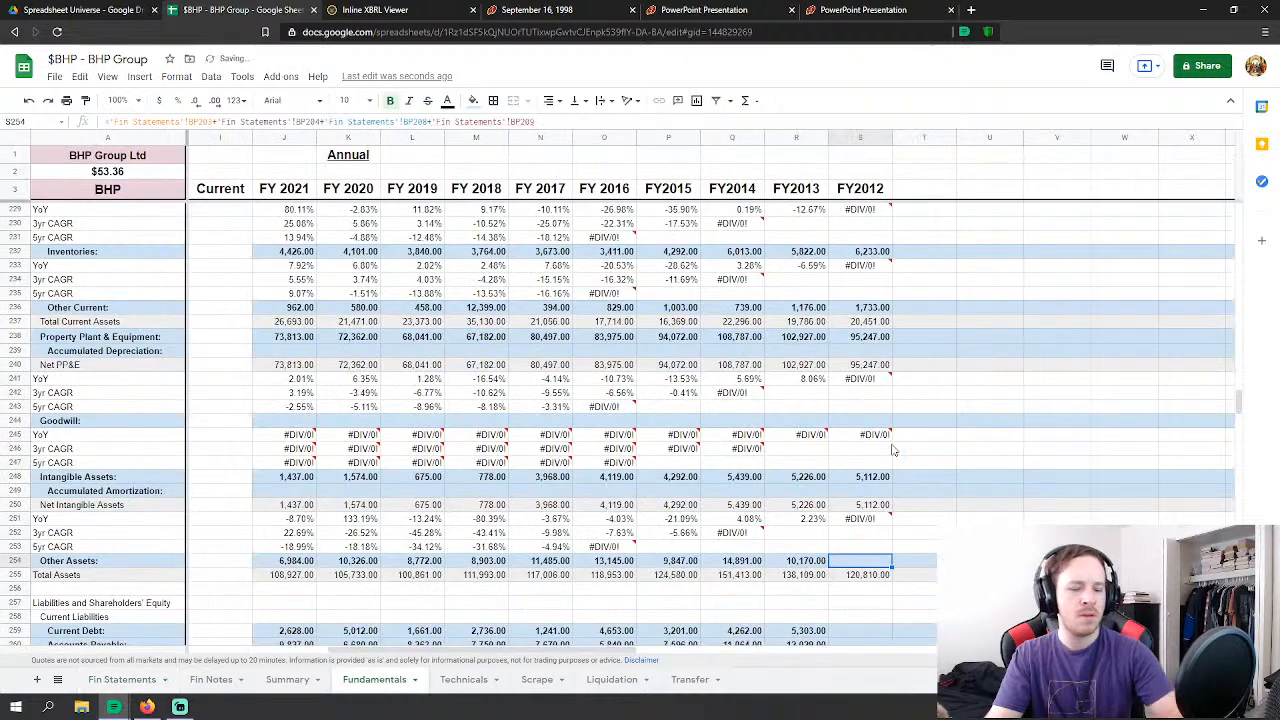
Step: Check FY2012 total assets against Fin Statements and re-enter Other Assets as the sum of BP203, BP204, BP205, BP208 and BP209, including non-current inventories
click(122, 679)
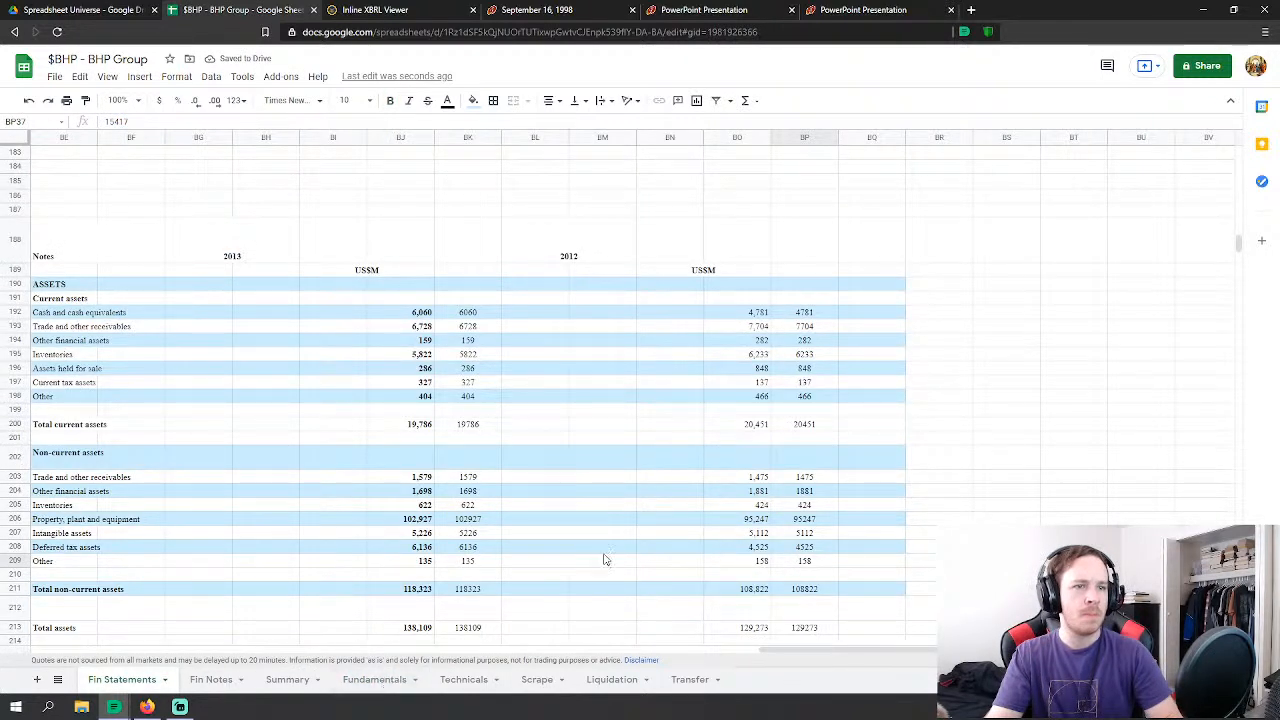
scroll(606, 637, down, 1)
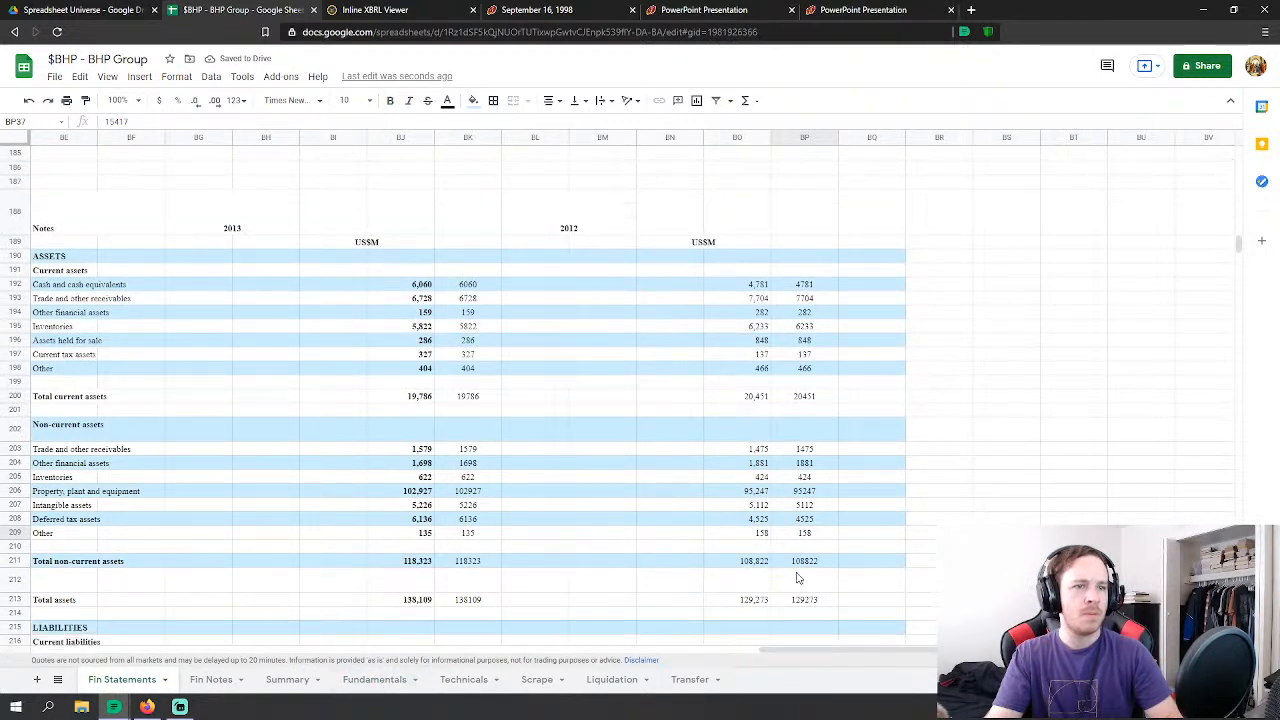
click(376, 679)
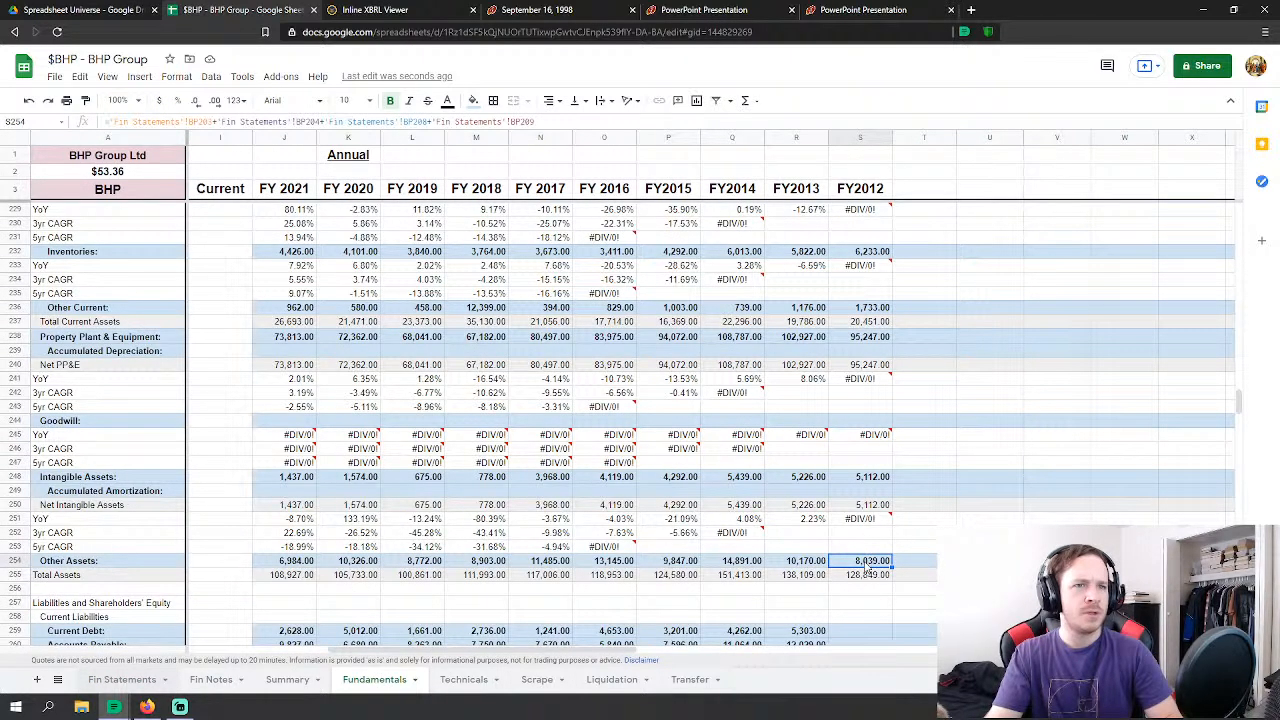
text(=)
click(143, 686)
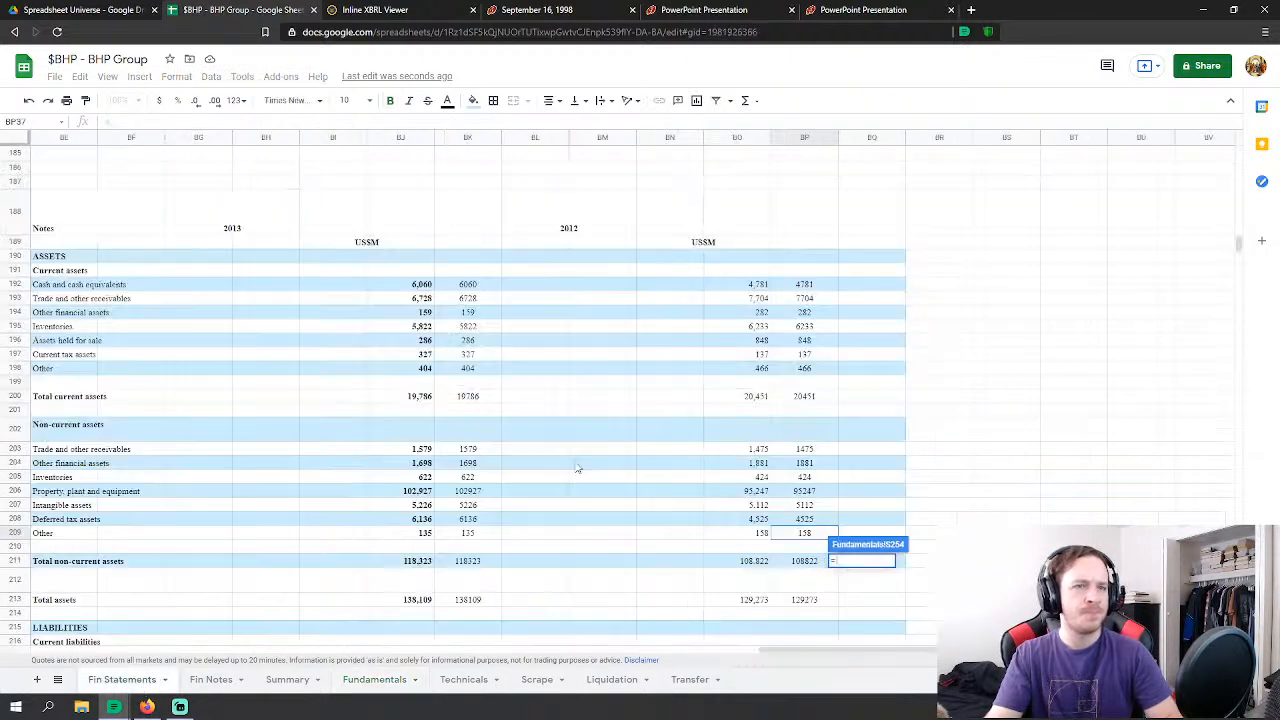
click(818, 452)
text(+)
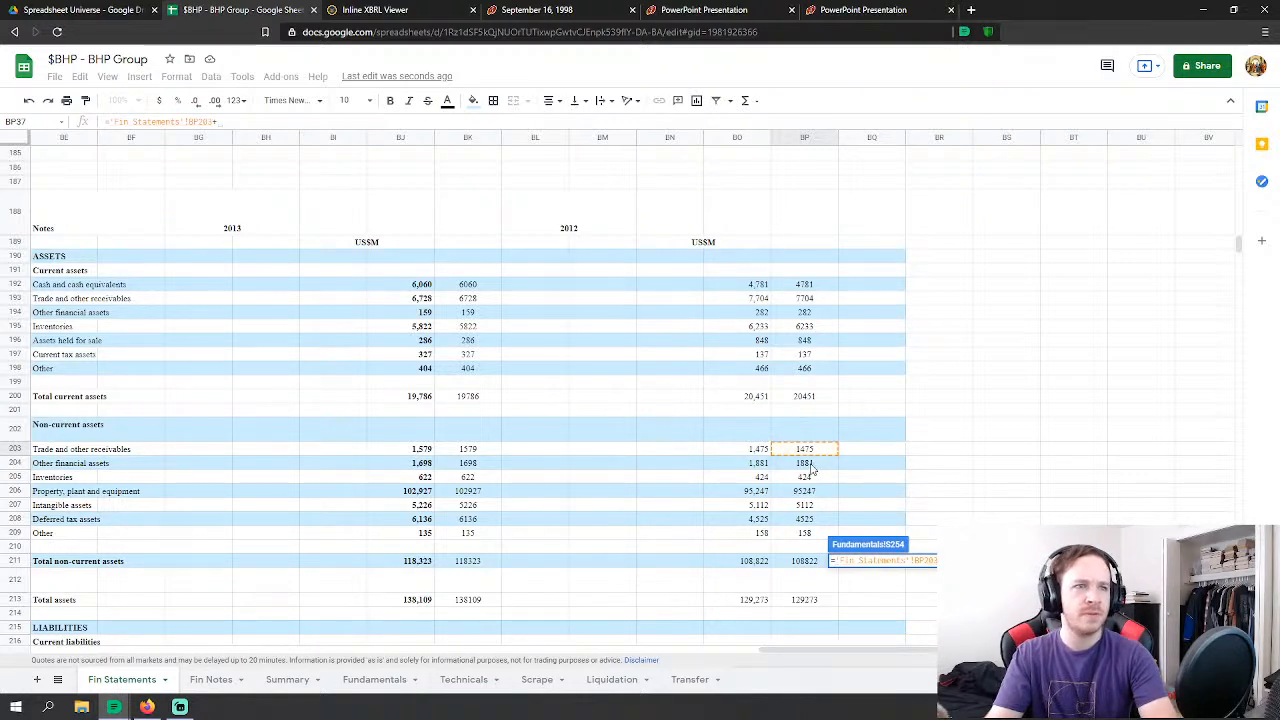
click(812, 466)
text(+)
click(807, 480)
text(+'Fin Statements'!BP205+)
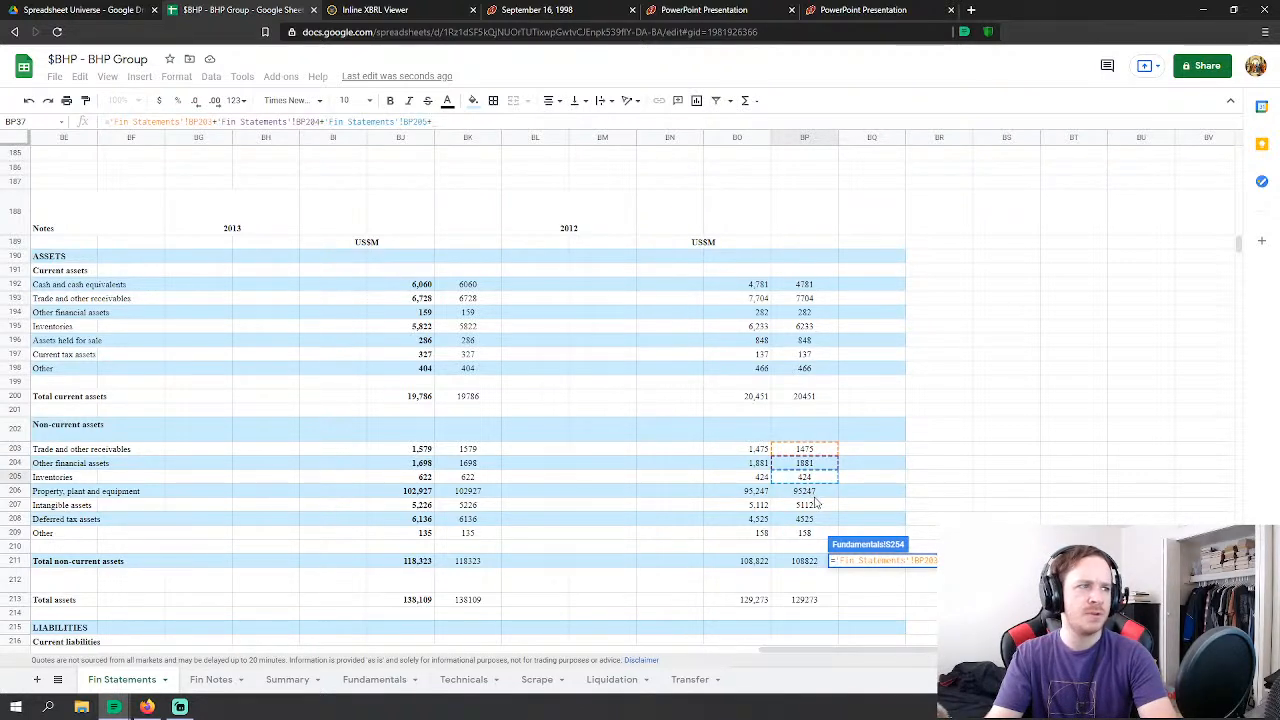
click(813, 520)
text(+)
click(806, 534)
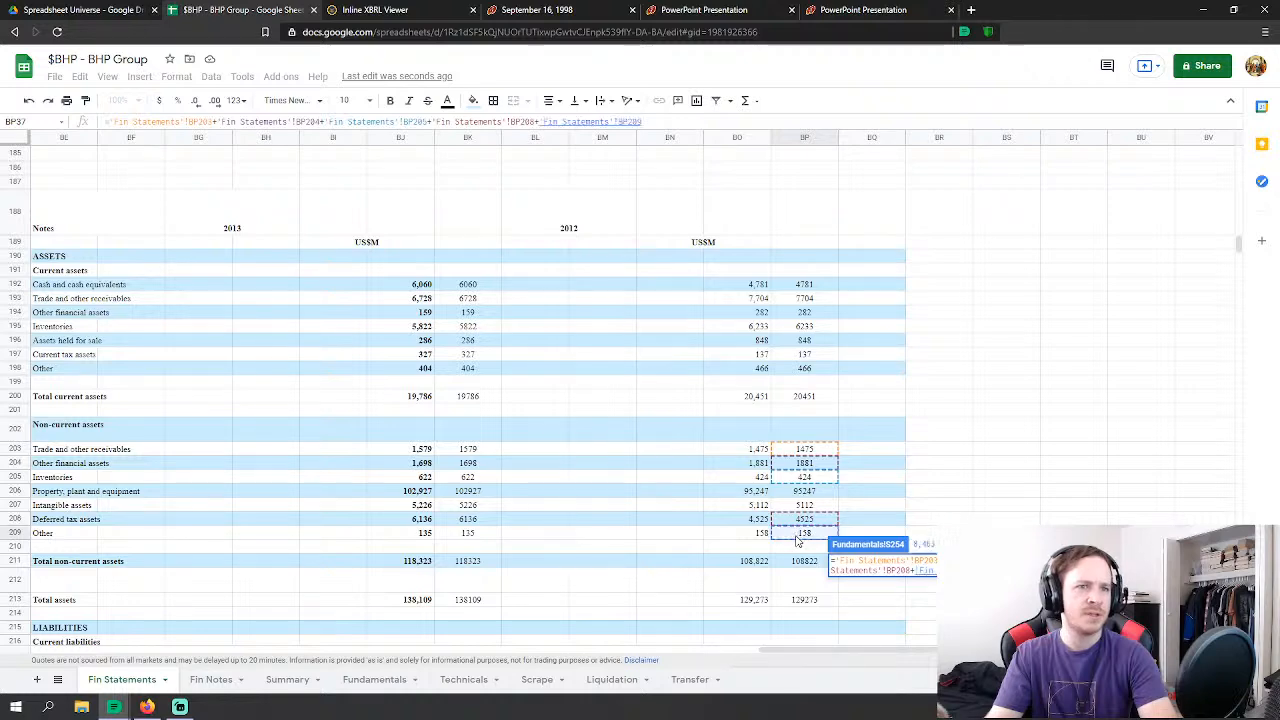
key(Return)
Step: Link FY2012 Current Debt to the current interest bearing liabilities figure in Fin Statements cell BP218
scroll(845, 560, down, 2)
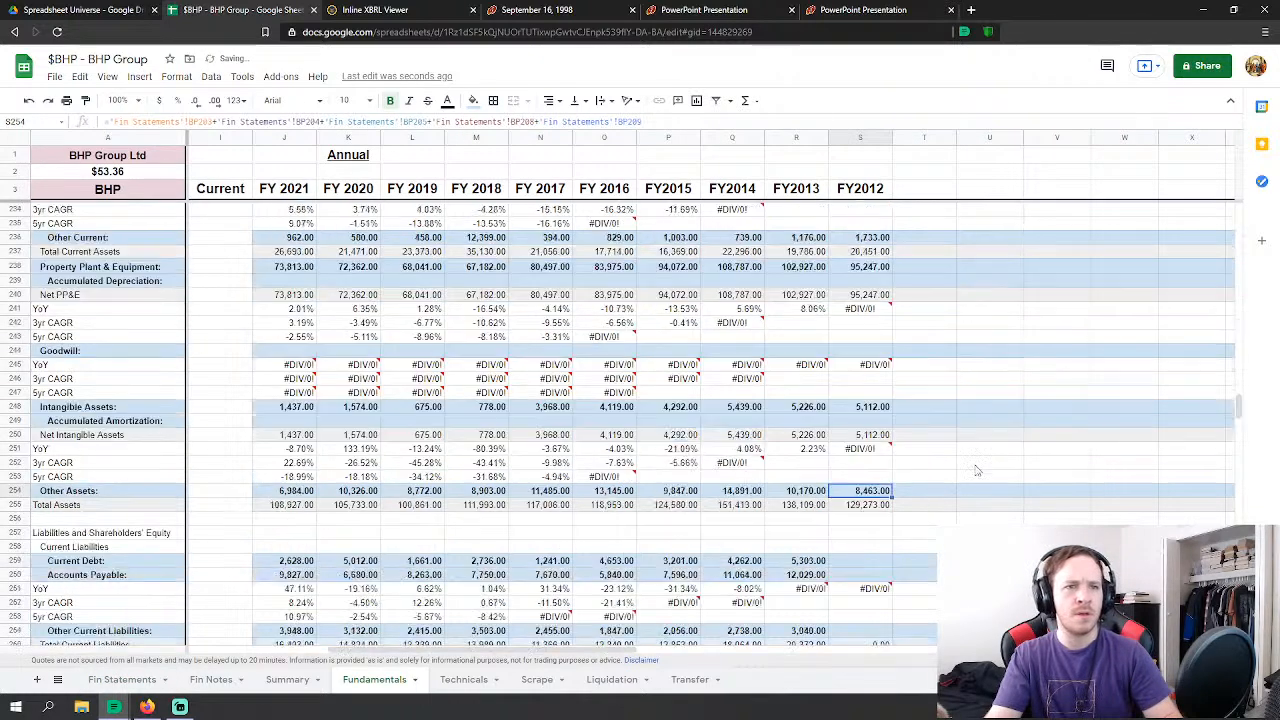
click(845, 563)
text(=)
click(146, 679)
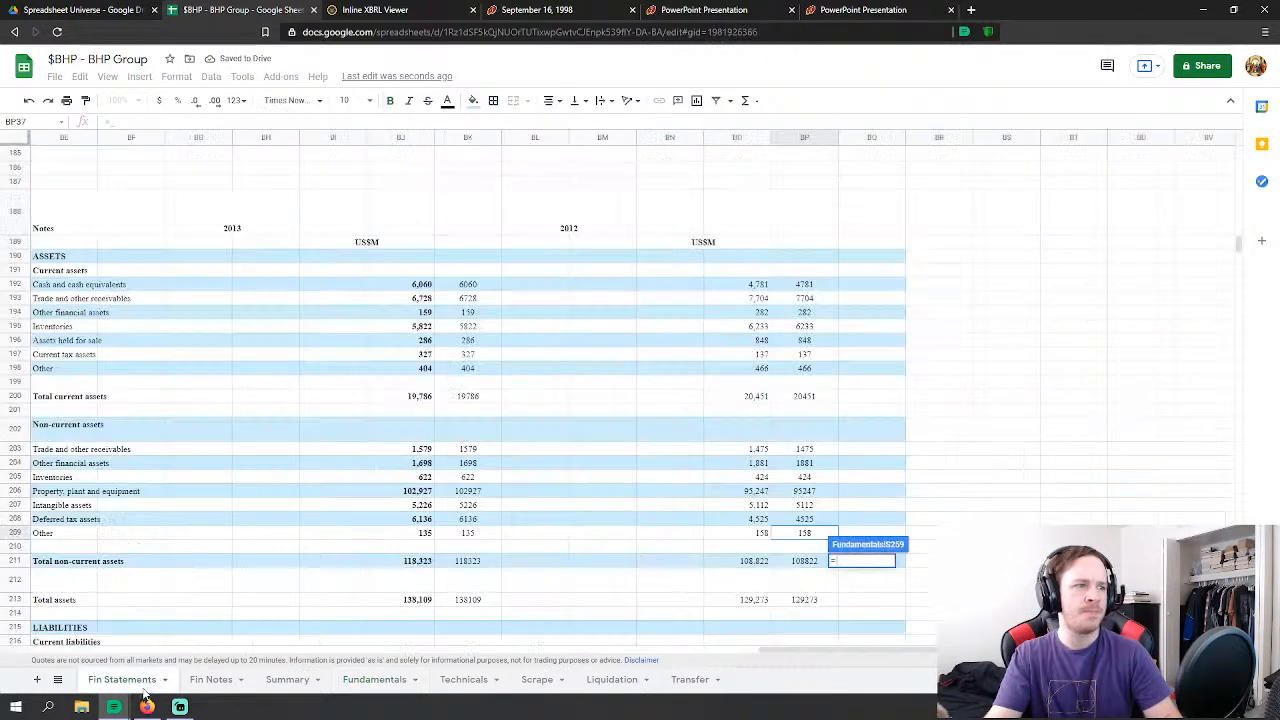
scroll(773, 470, down, 5)
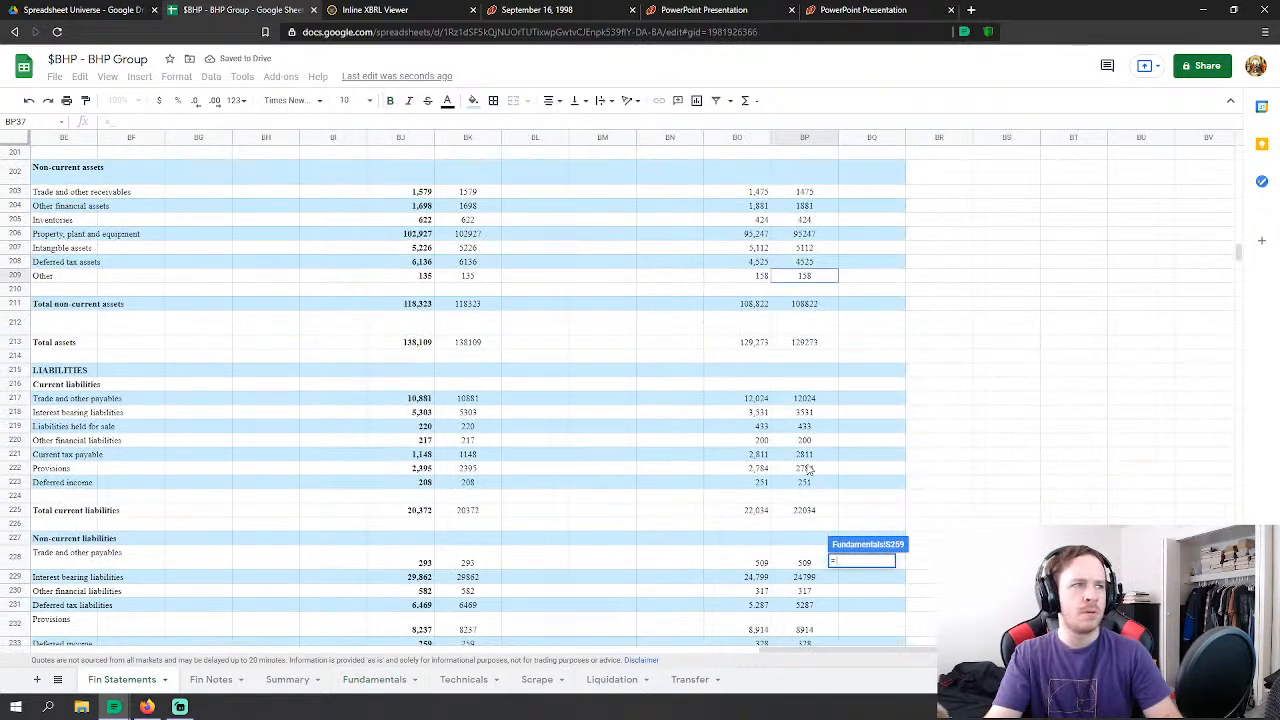
click(806, 414)
key(Return)
Step: Set FY2012 Accounts Payable to the sum of trade and other payables and current tax payable, Fin Statements cells BP217 and BP221
click(843, 575)
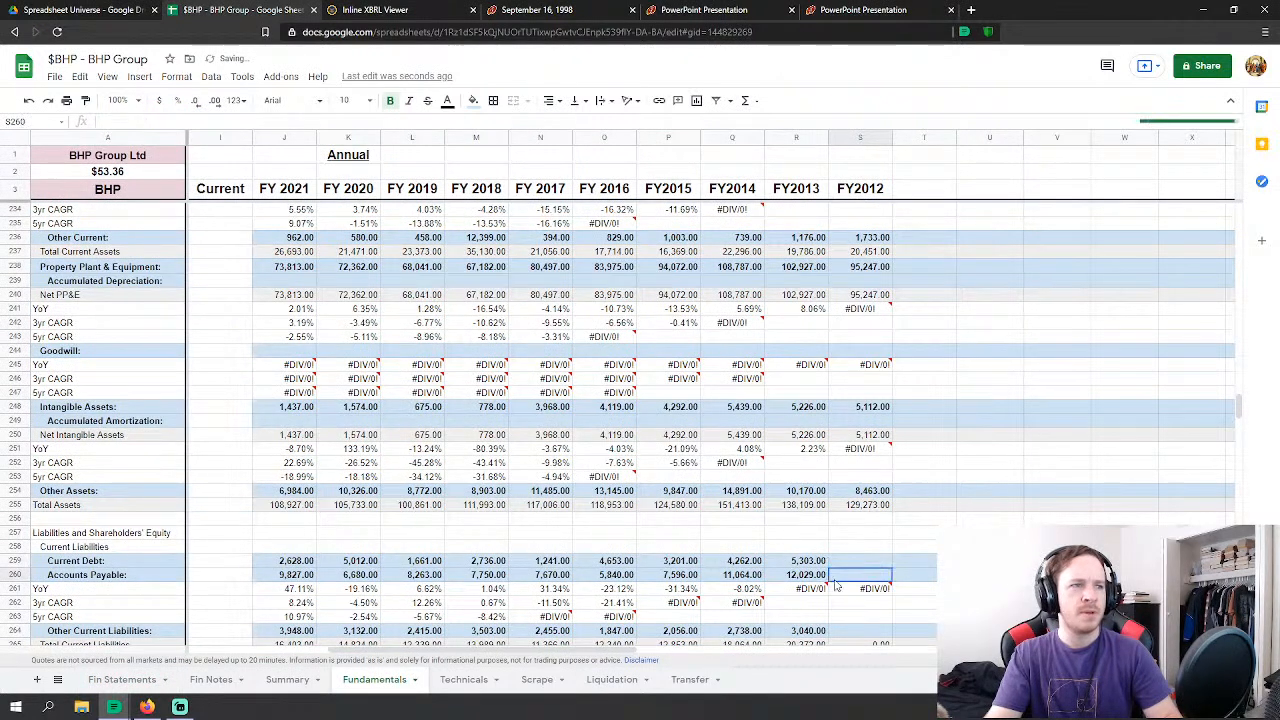
text(=)
click(152, 680)
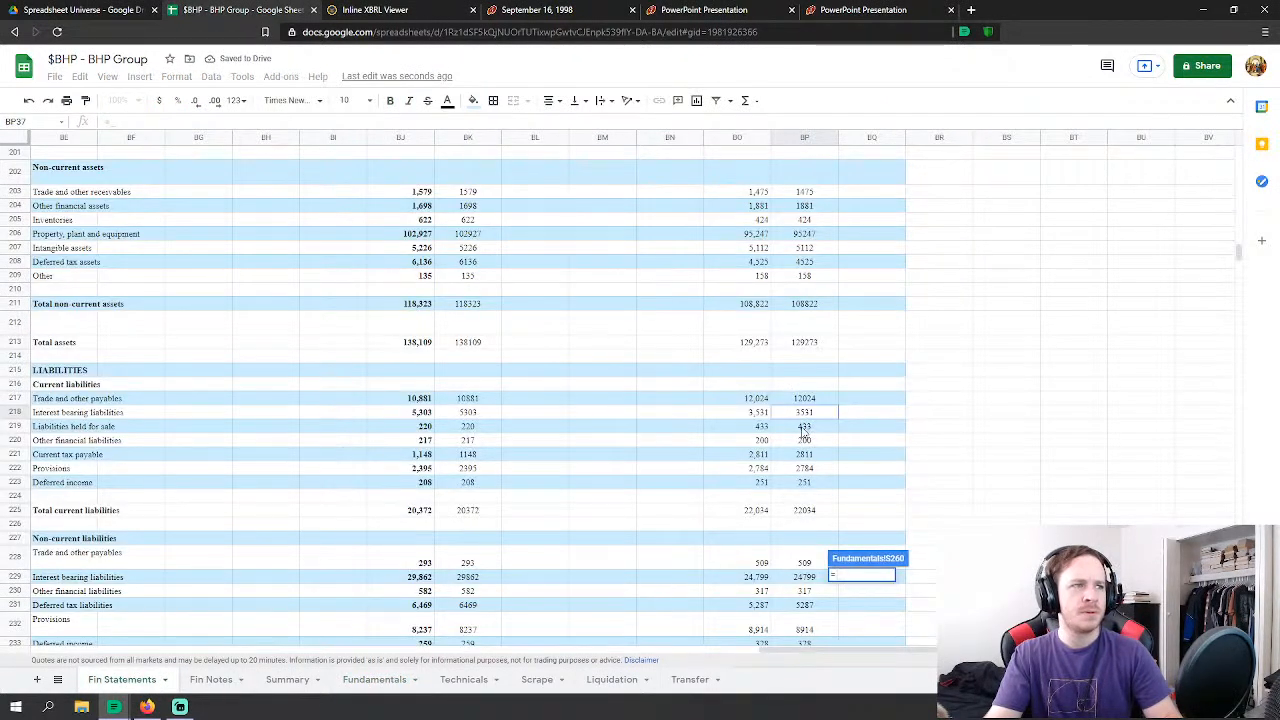
click(818, 399)
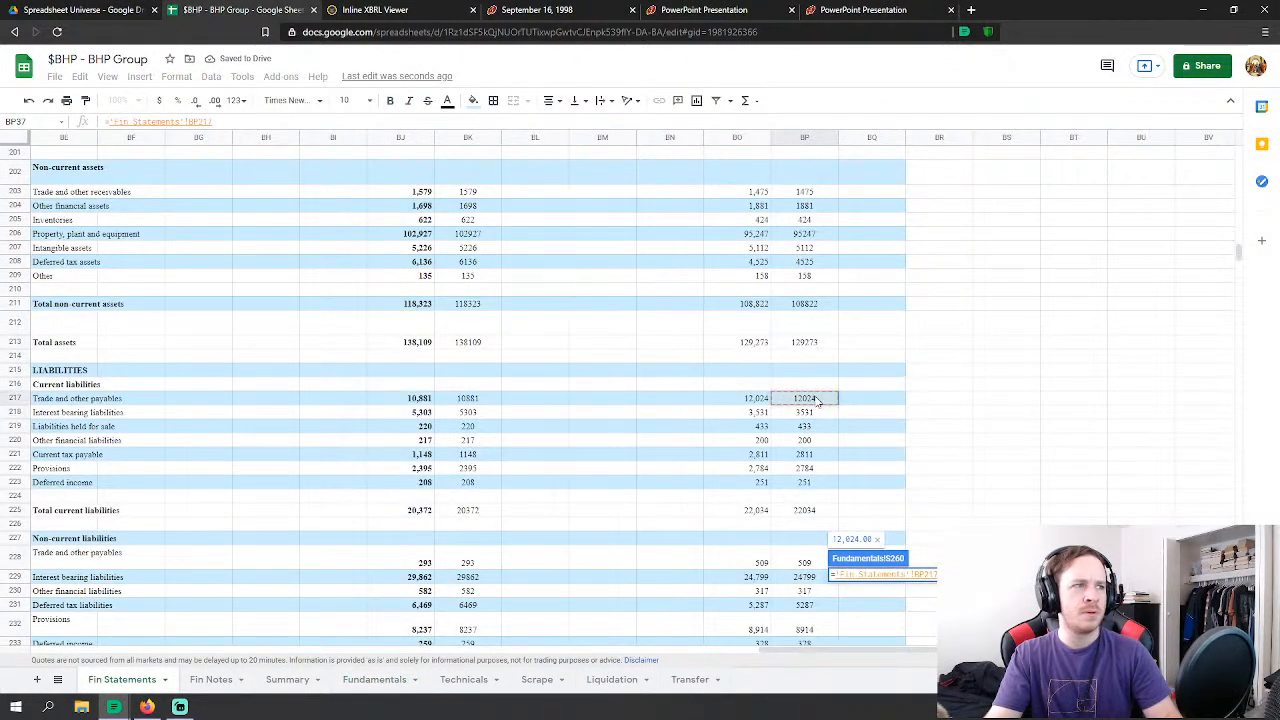
text(+)
click(816, 456)
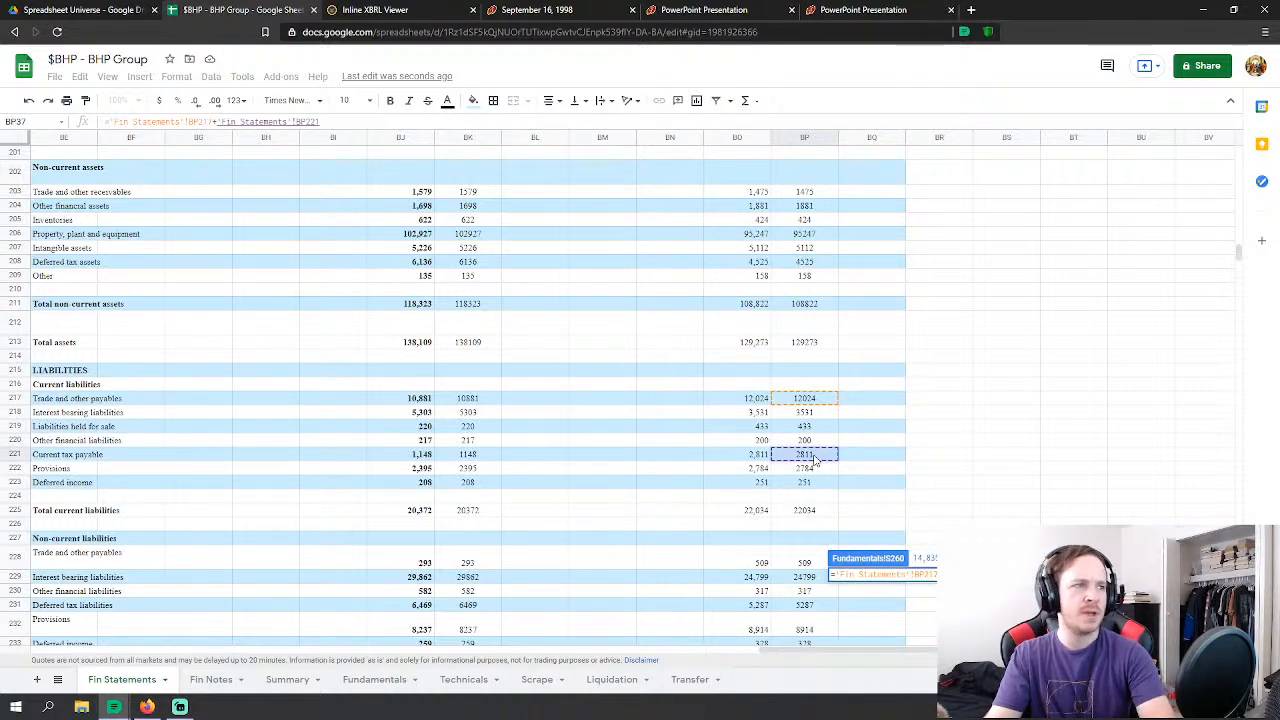
key(Return)
Step: Set FY2012 Other Current Liabilities to the sum of Fin Statements cells BP219, BP220, BP222 and BP223
scroll(887, 560, down, 2)
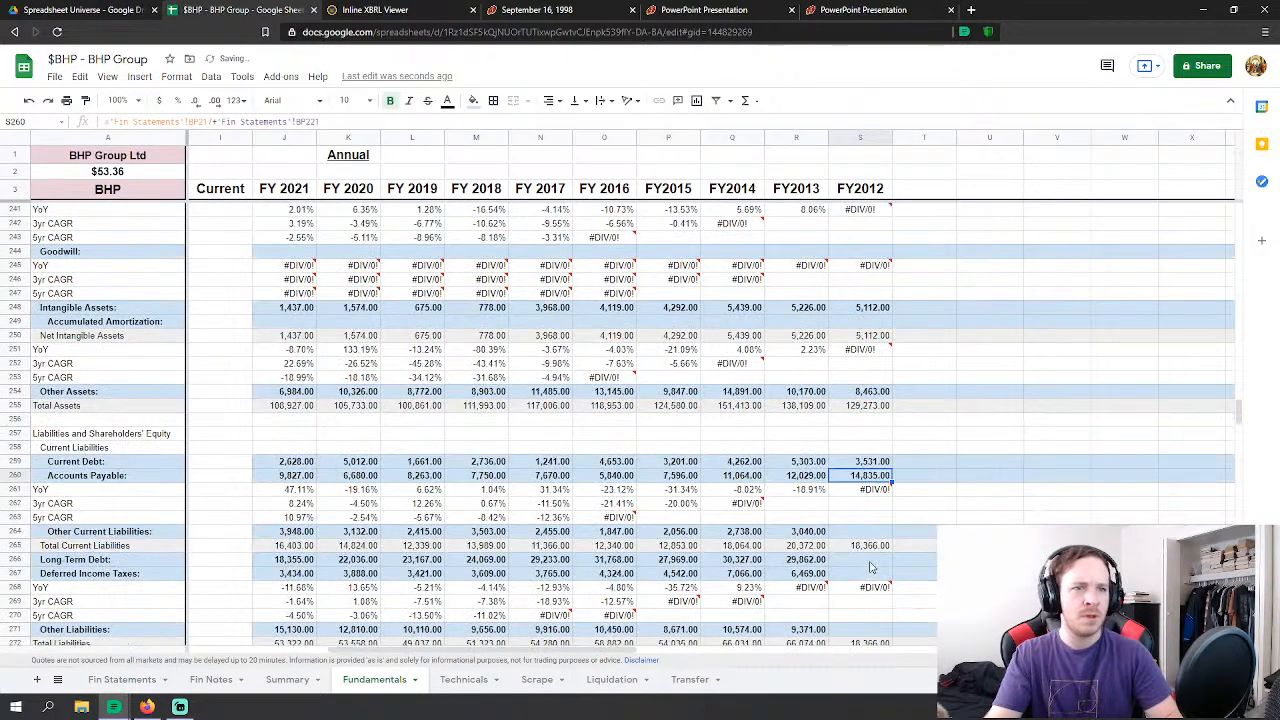
click(866, 533)
scroll(845, 525, down, 3)
text(=)
click(122, 679)
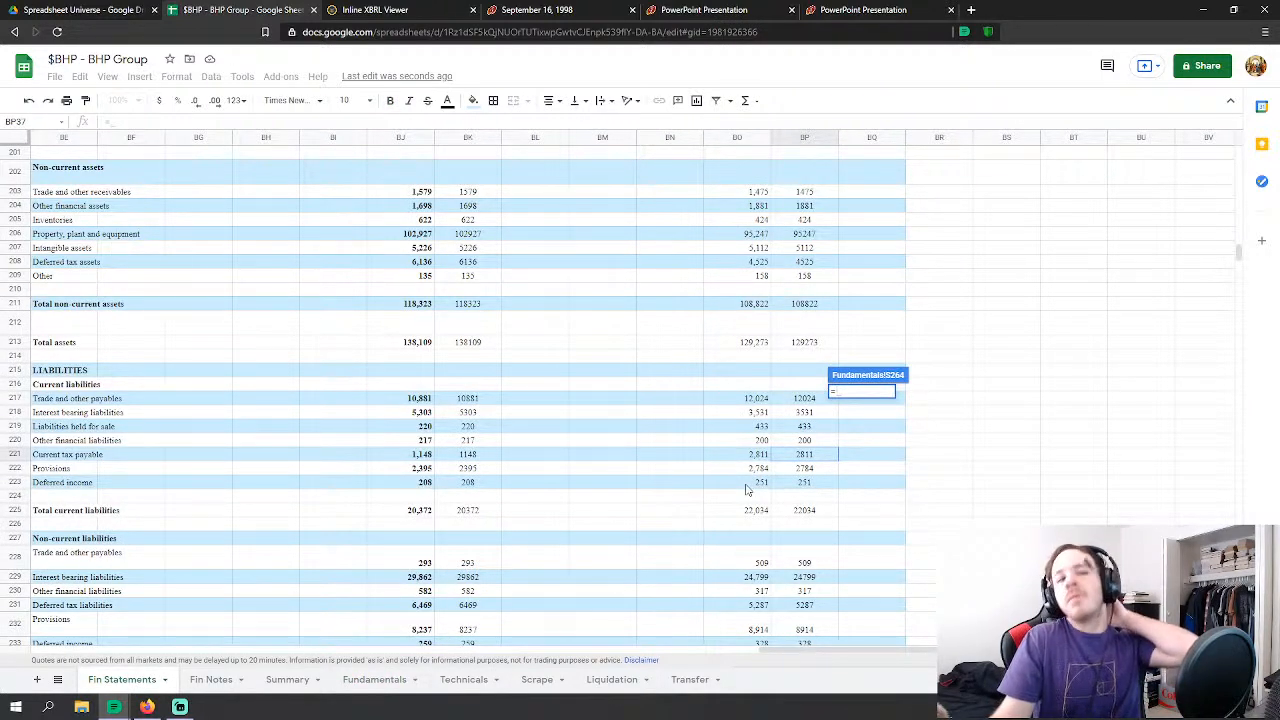
click(820, 429)
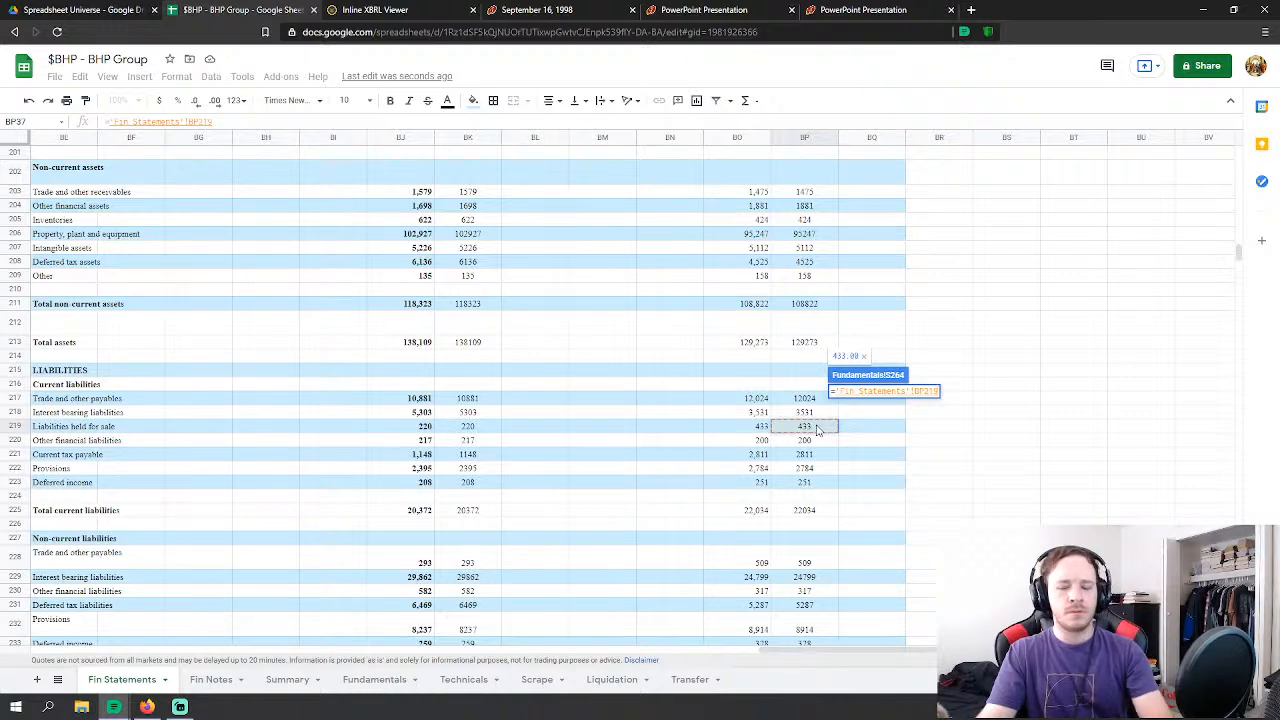
text(+)
click(808, 442)
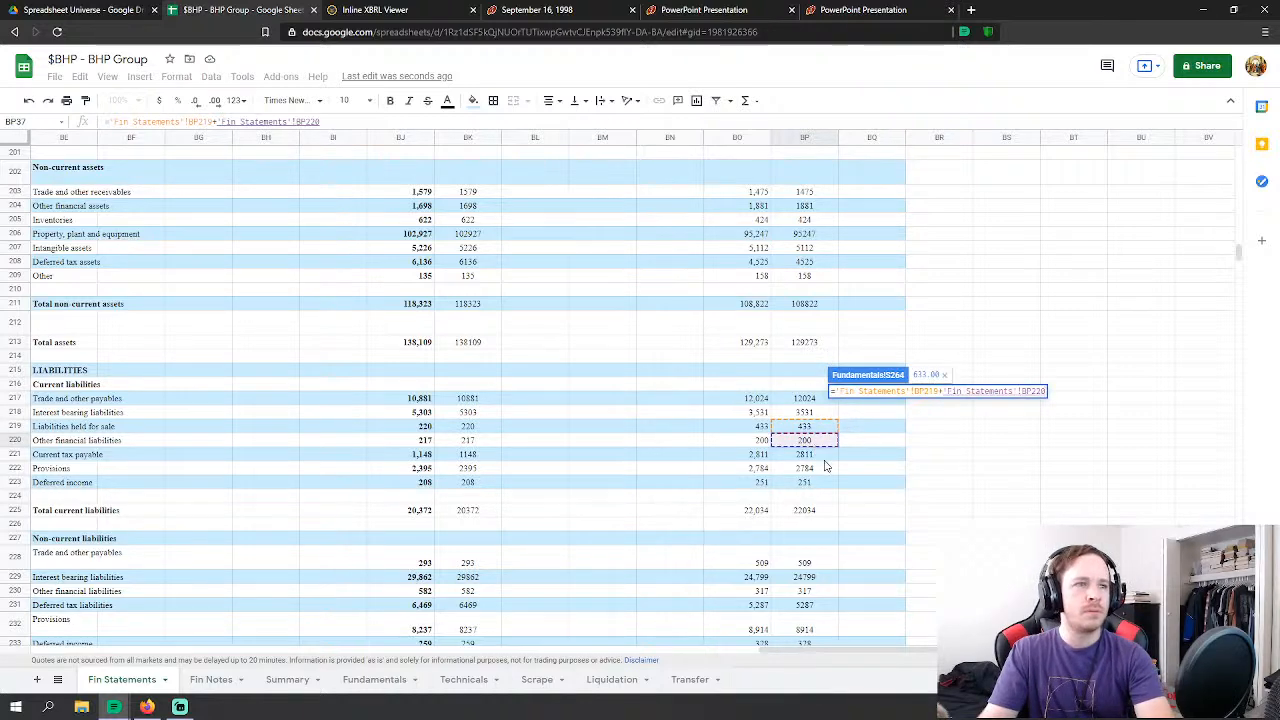
text(+)
click(810, 468)
text(+'Fin Statements'!BP222)
click(812, 483)
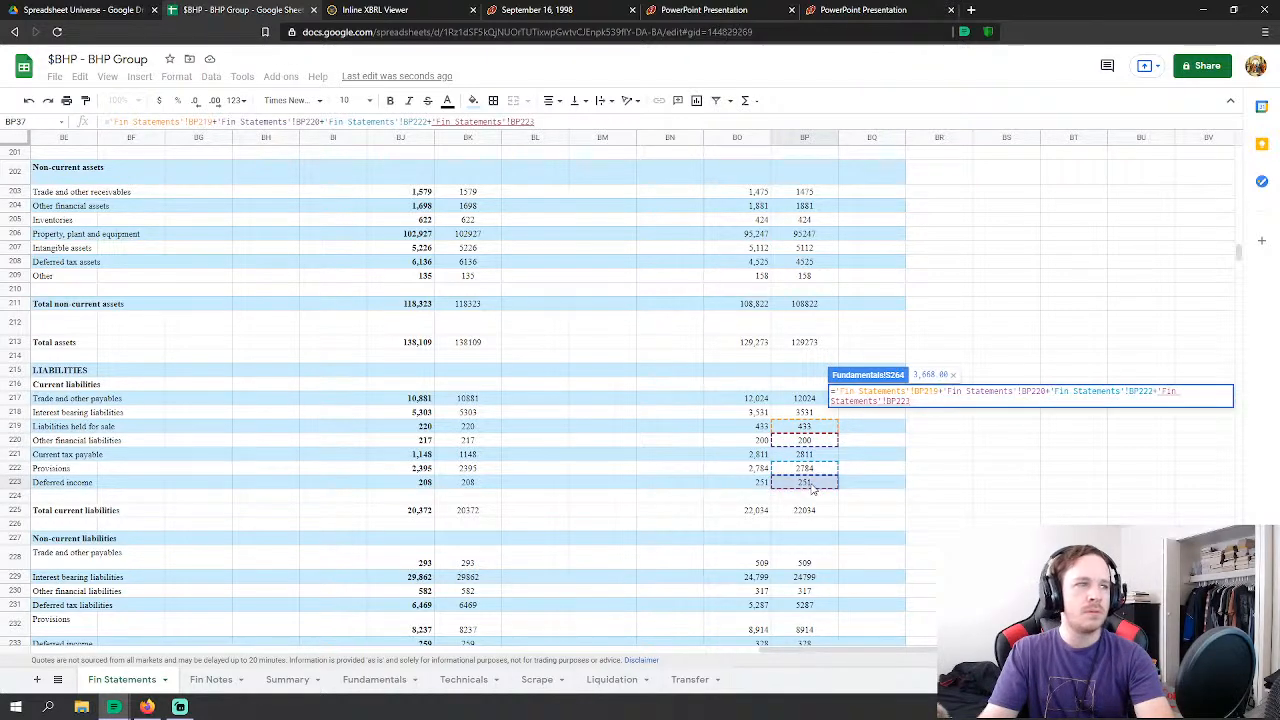
key(Return)
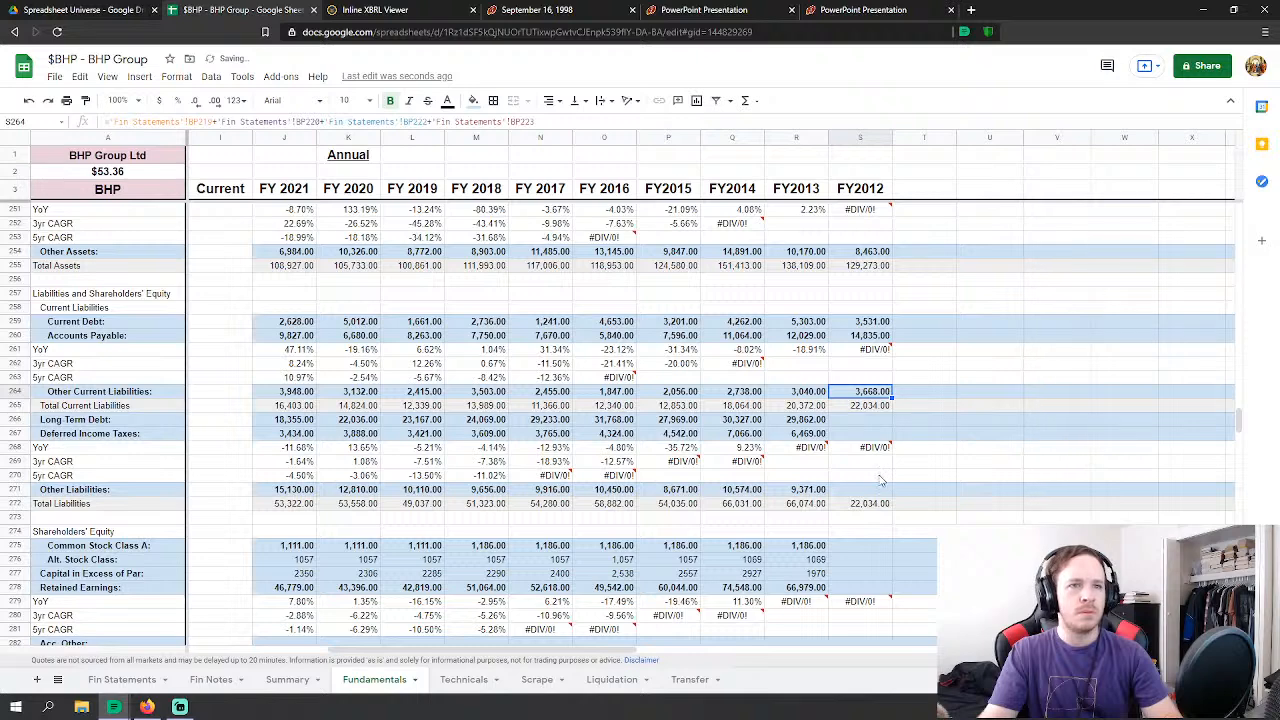
Step: Link FY2012 Long-Term Debt to the non-current interest bearing liabilities figure in Fin Statements cell BP229
key(Down)
key(Down)
text(=)
click(121, 679)
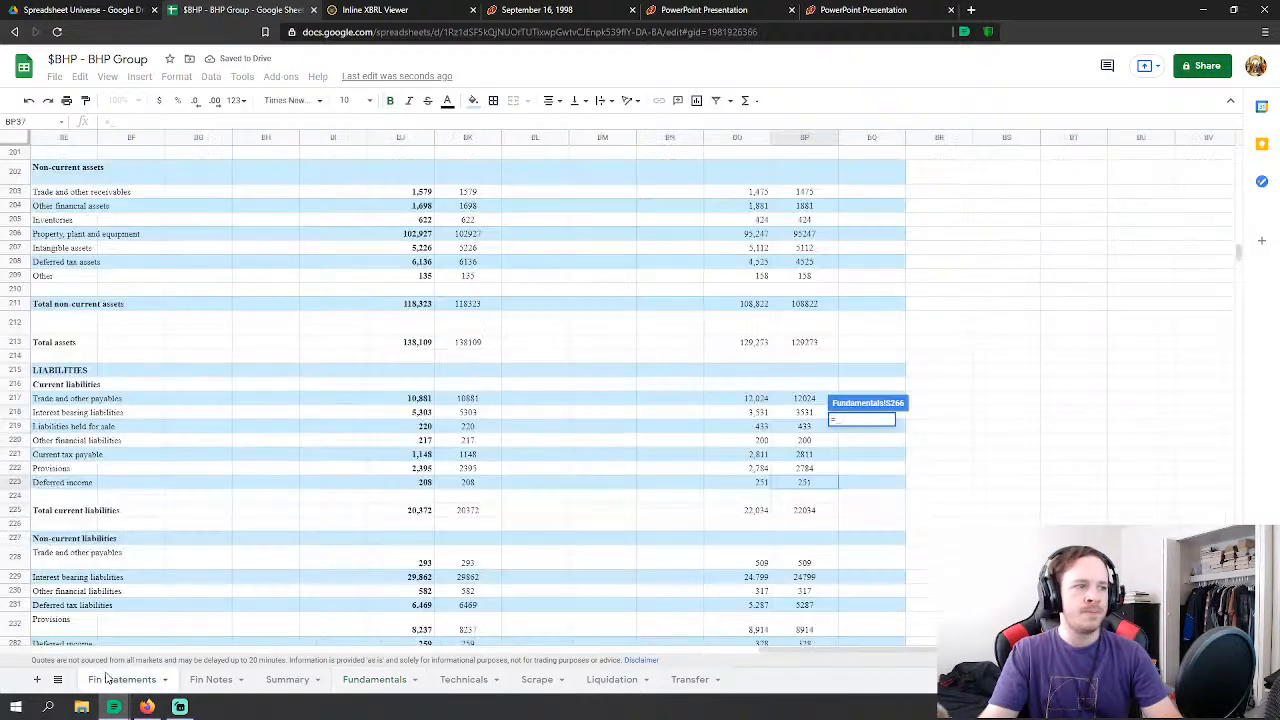
click(798, 577)
scroll(894, 532, down, 3)
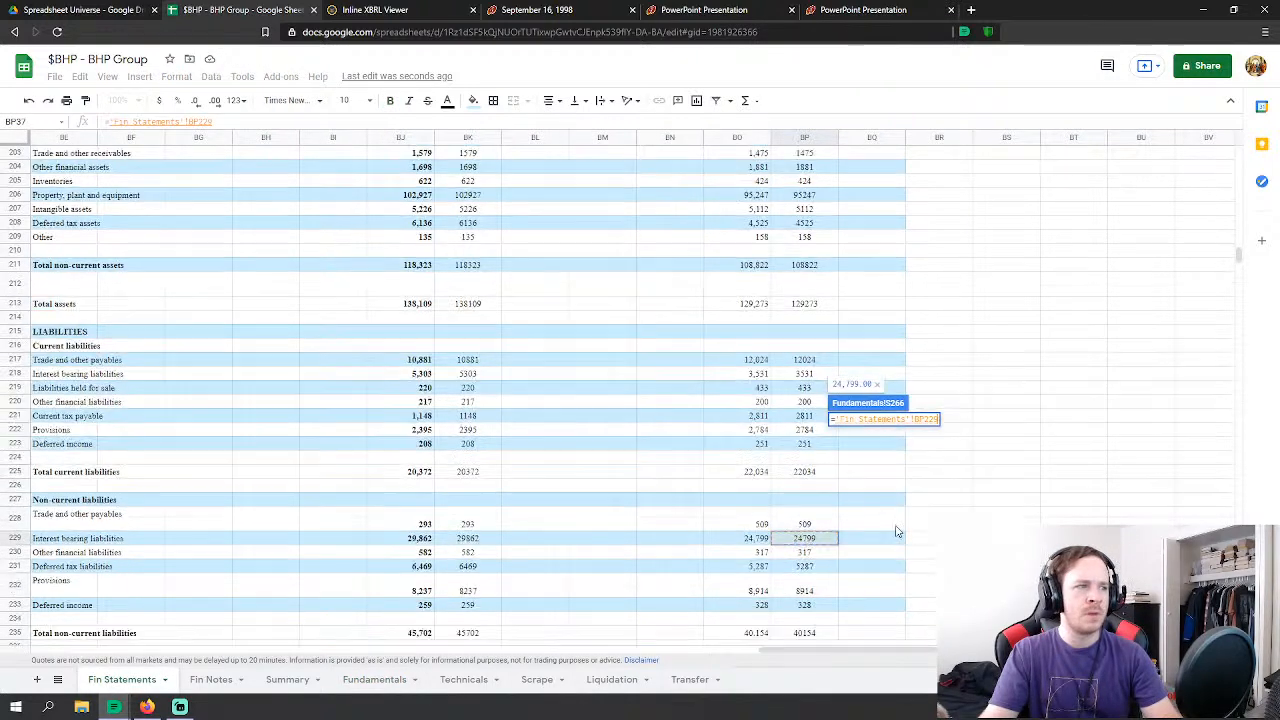
key(Return)
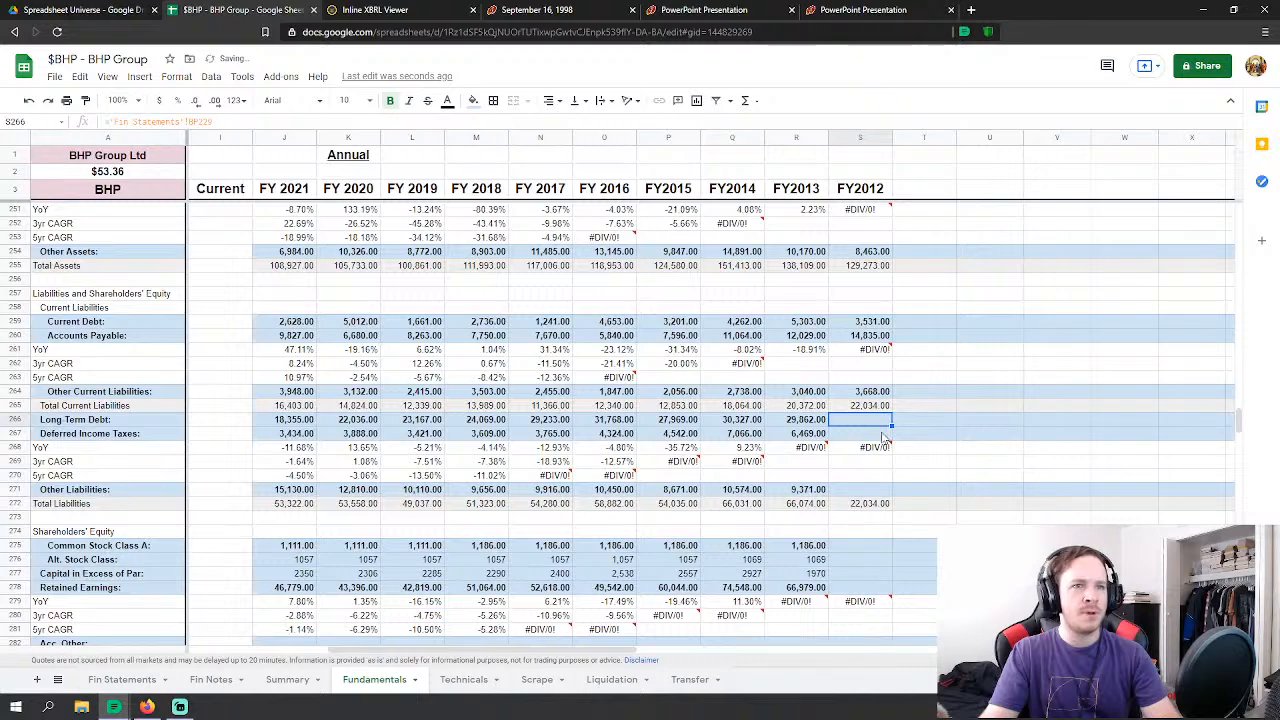
Step: Link FY2012 Deferred Income Taxes to the deferred tax liabilities figure in Fin Statements cell BP231
text(=)
click(112, 679)
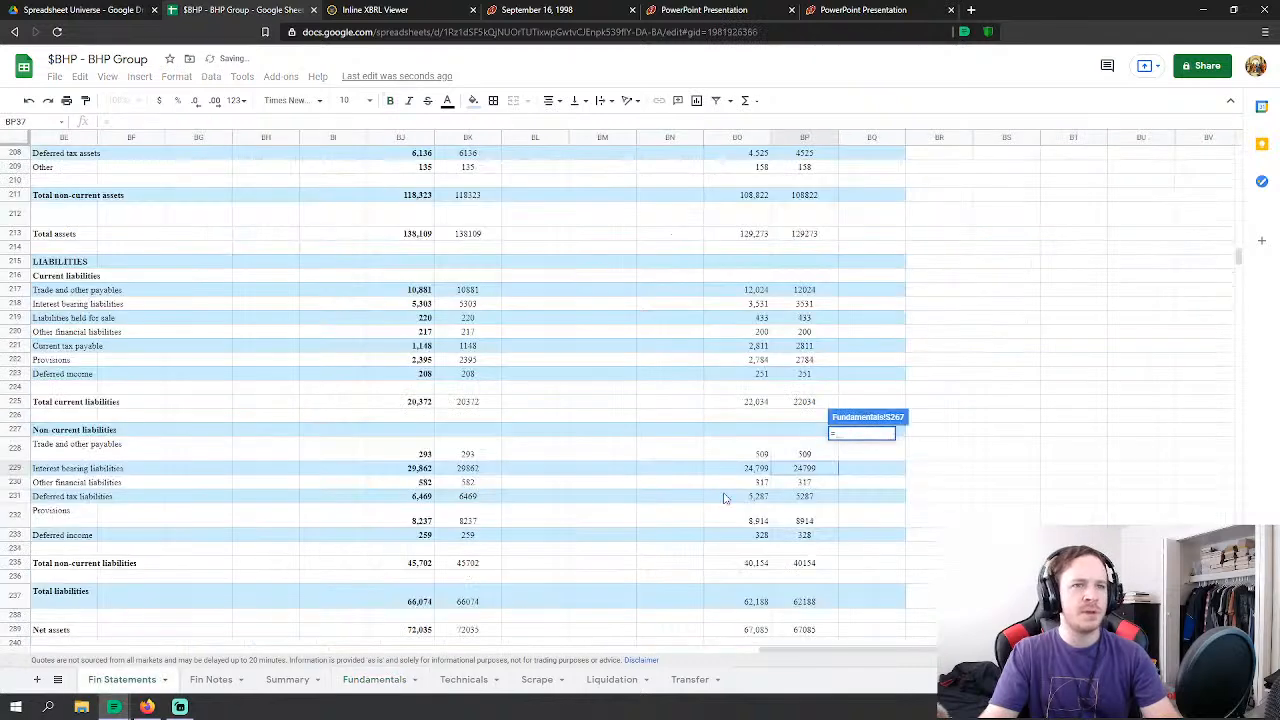
click(806, 496)
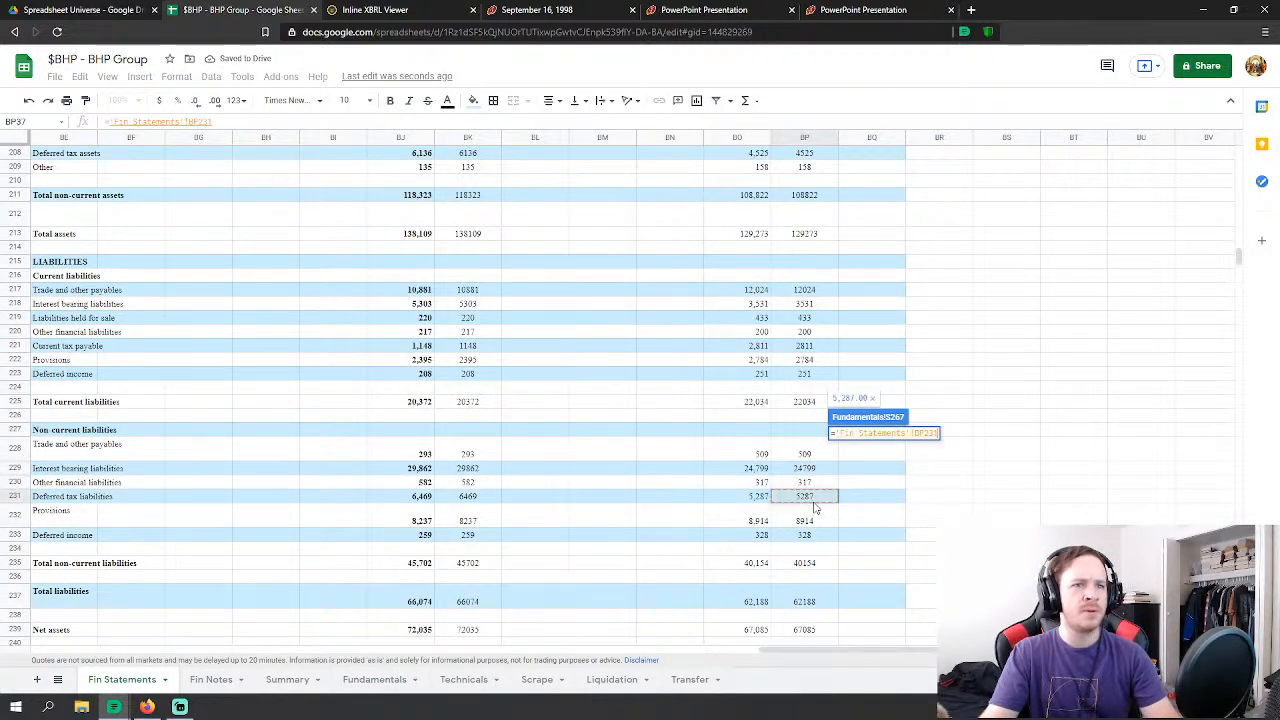
key(Return)
Step: Set FY2012 Other Liabilities to the sum of Fin Statements non-current cells BP228, BP230, BP232 and BP233
click(870, 500)
text(=)
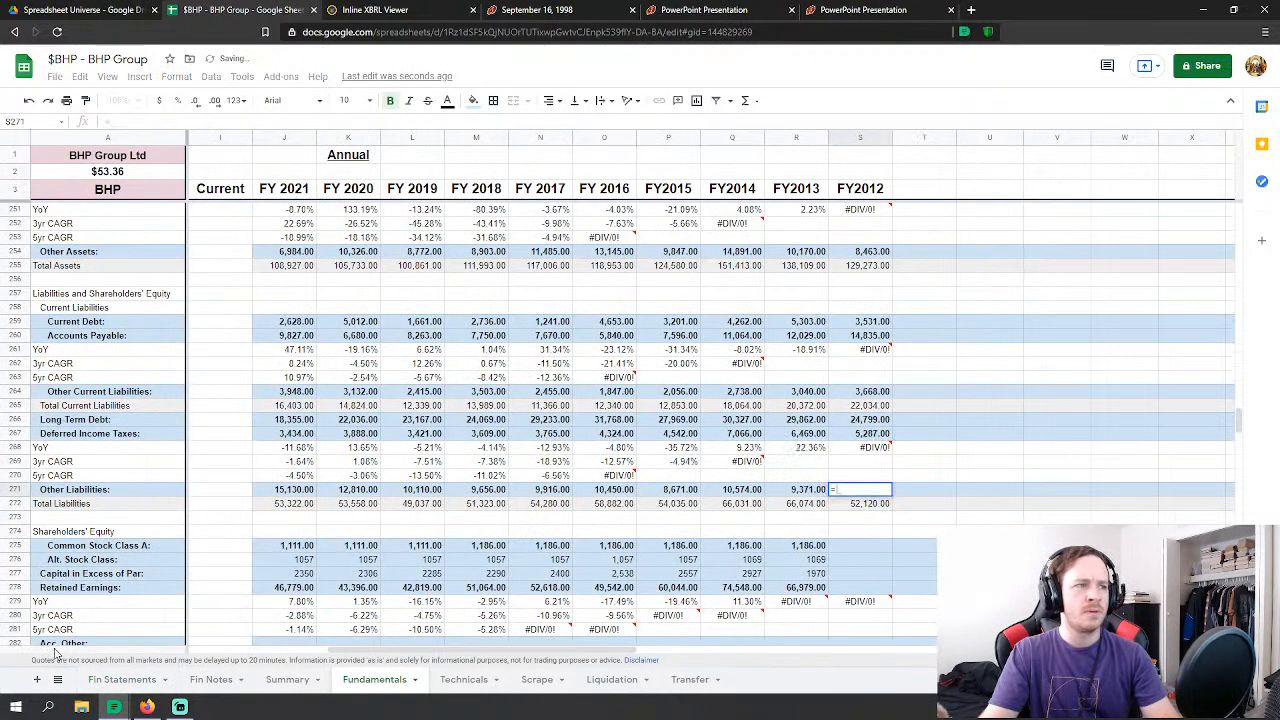
click(112, 679)
click(805, 455)
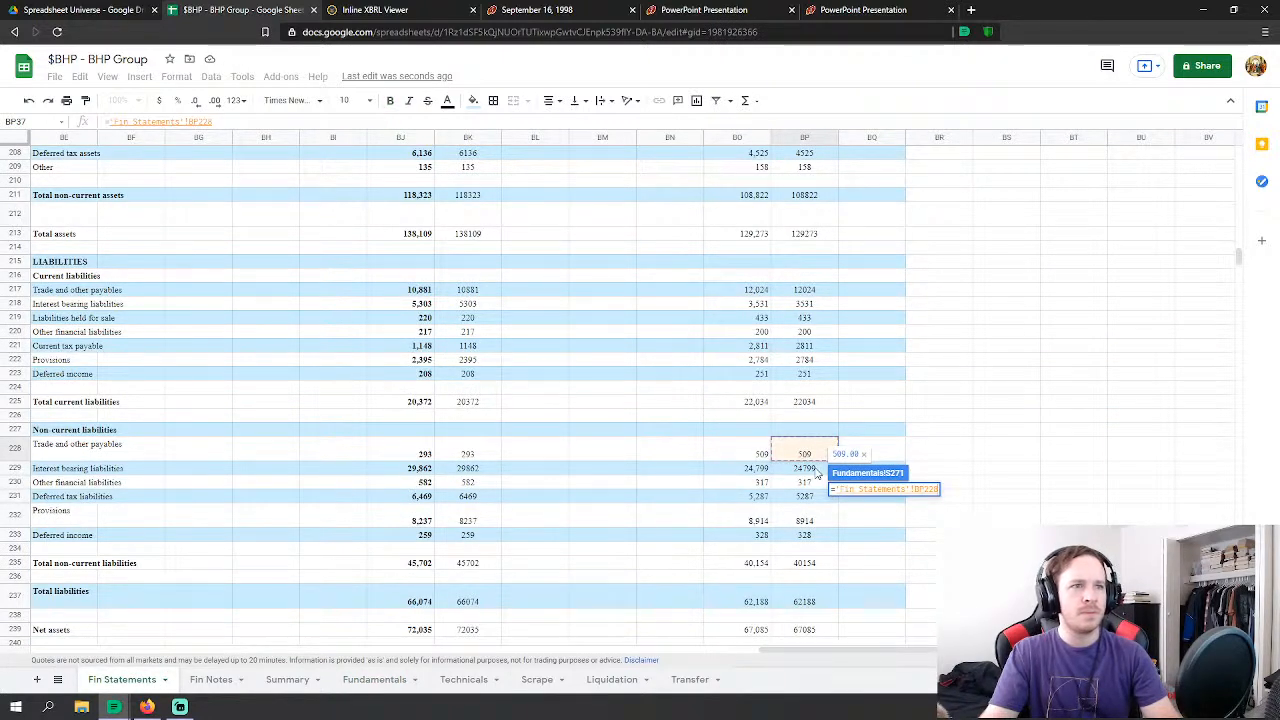
text(+)
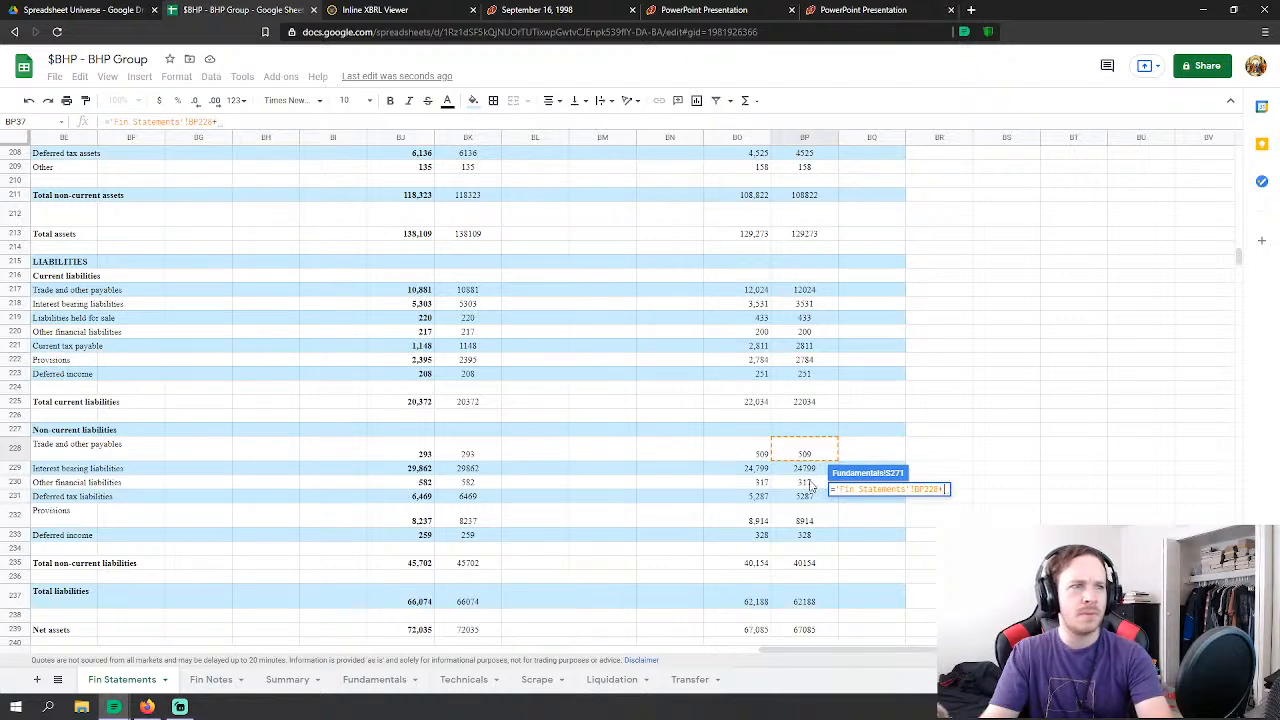
click(812, 483)
text(+)
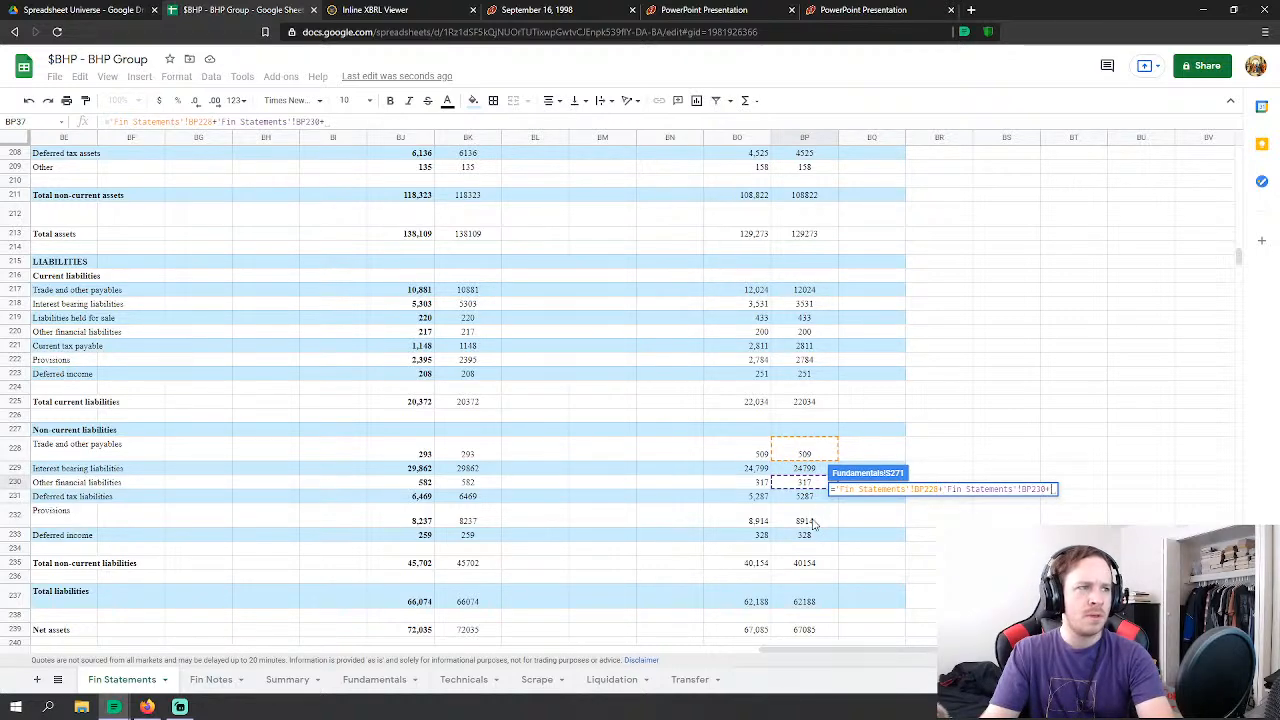
click(813, 521)
text(+)
click(813, 535)
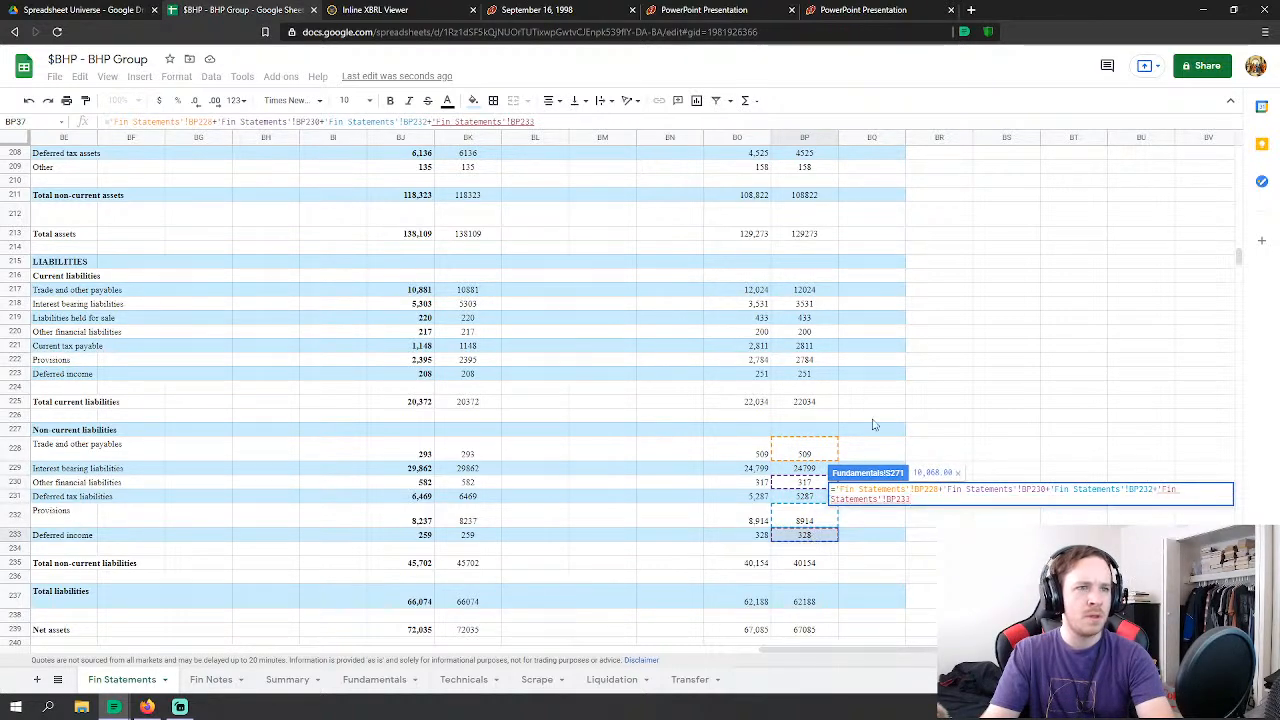
key(Return)
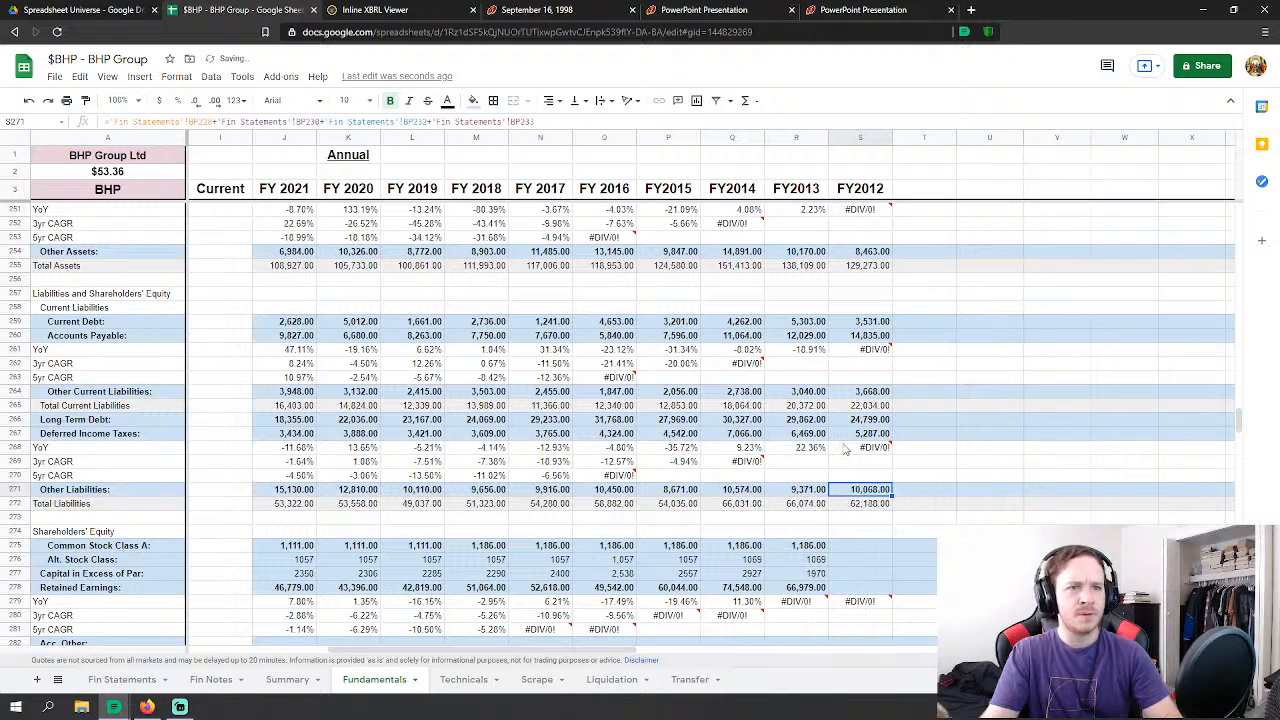
Step: Link FY2012 Common Stock Class A to the BHP Billiton Limited share capital in Fin Statements cell BP242
scroll(850, 455, down, 2)
click(866, 480)
text(=)
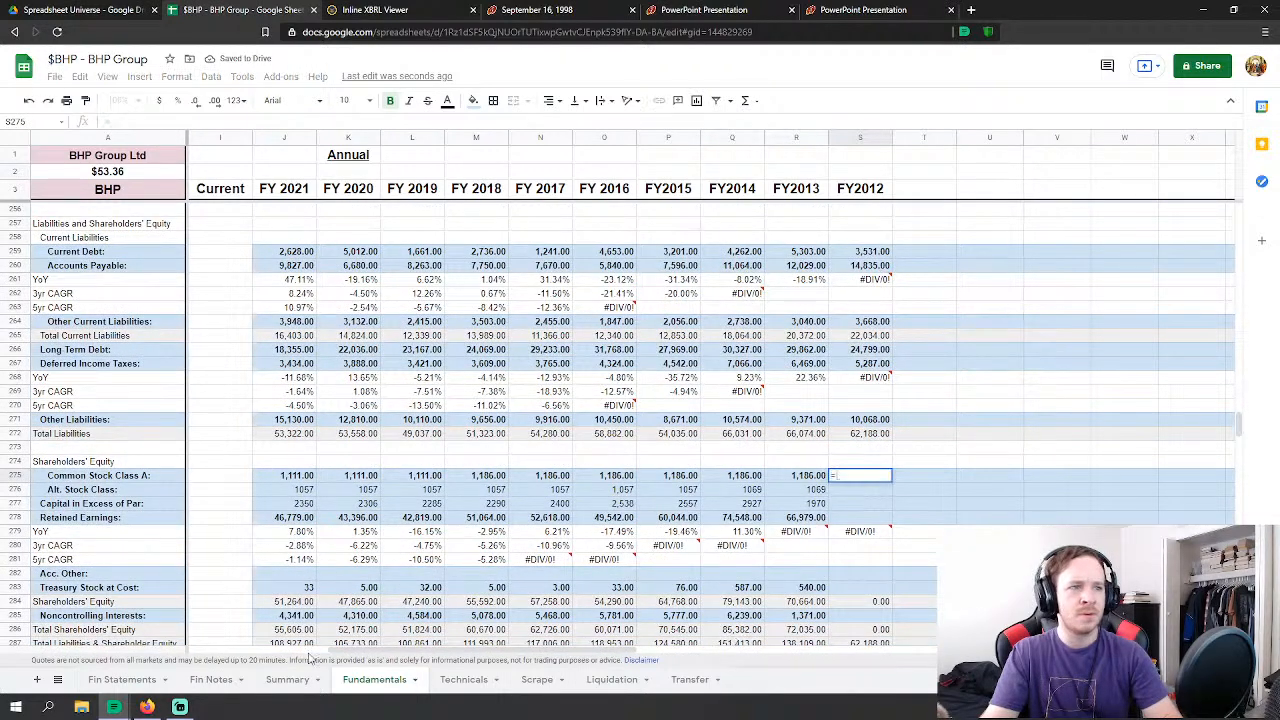
click(122, 679)
scroll(993, 463, down, 1)
scroll(993, 463, down, 2)
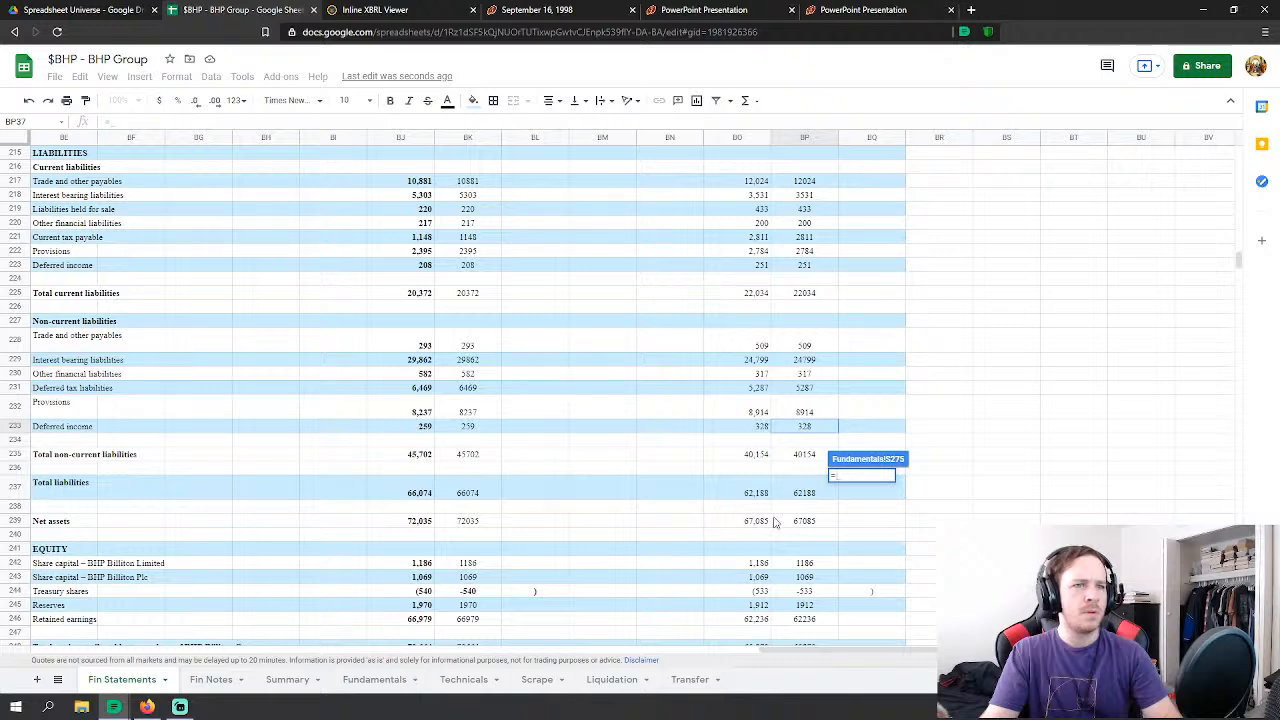
click(815, 569)
key(Return)
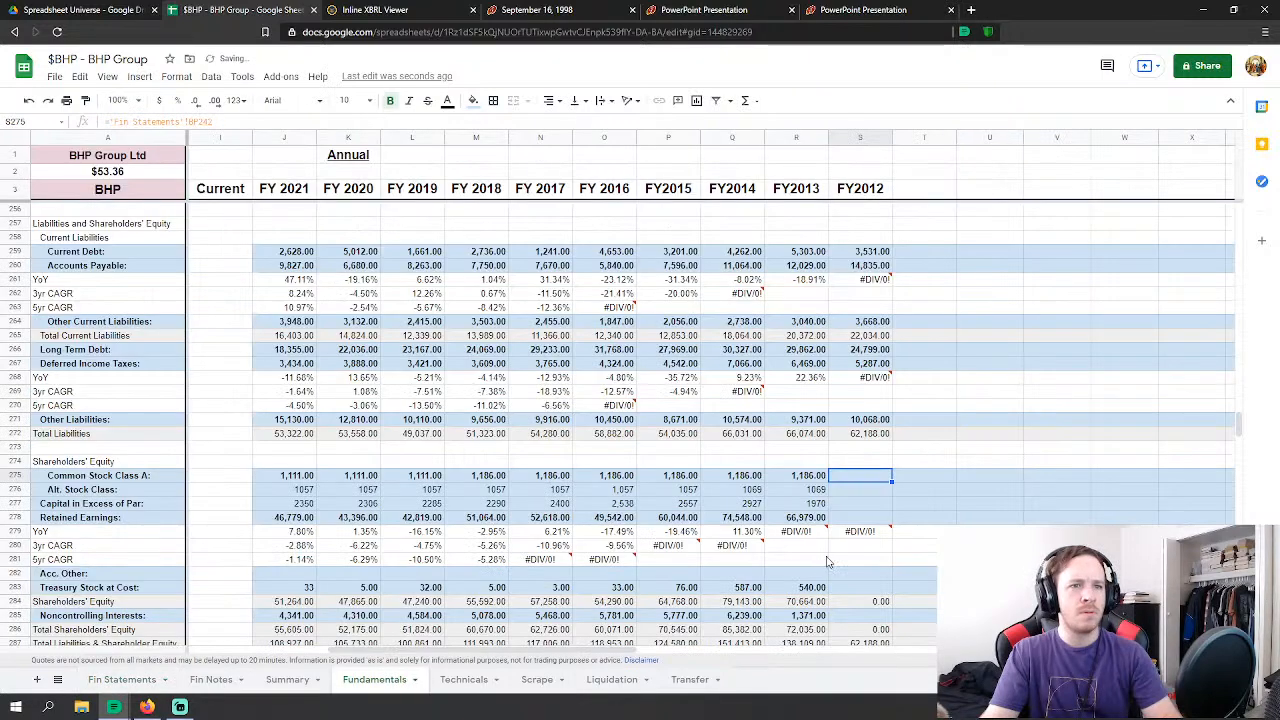
Step: Link FY2012 Alt. Stock Class to the BHP Billiton Plc share capital in Fin Statements cell BP243
scroll(865, 440, down, 2)
click(857, 426)
text(=)
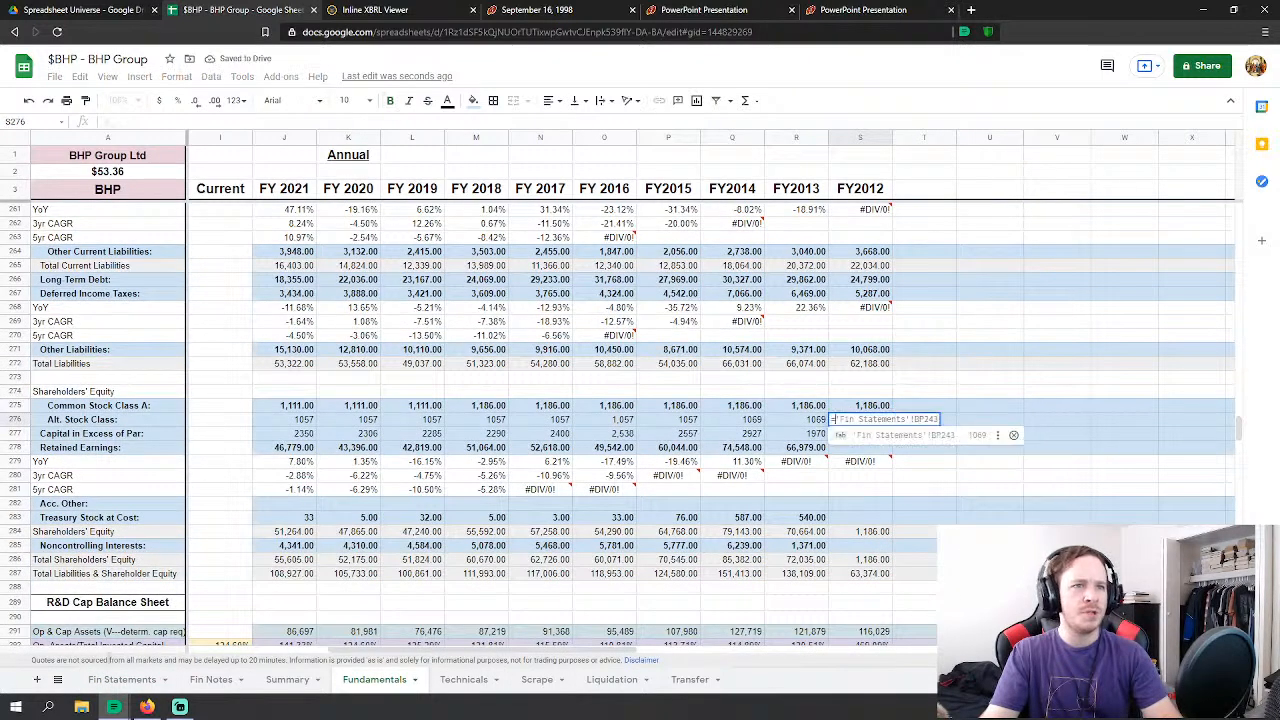
click(122, 679)
click(828, 567)
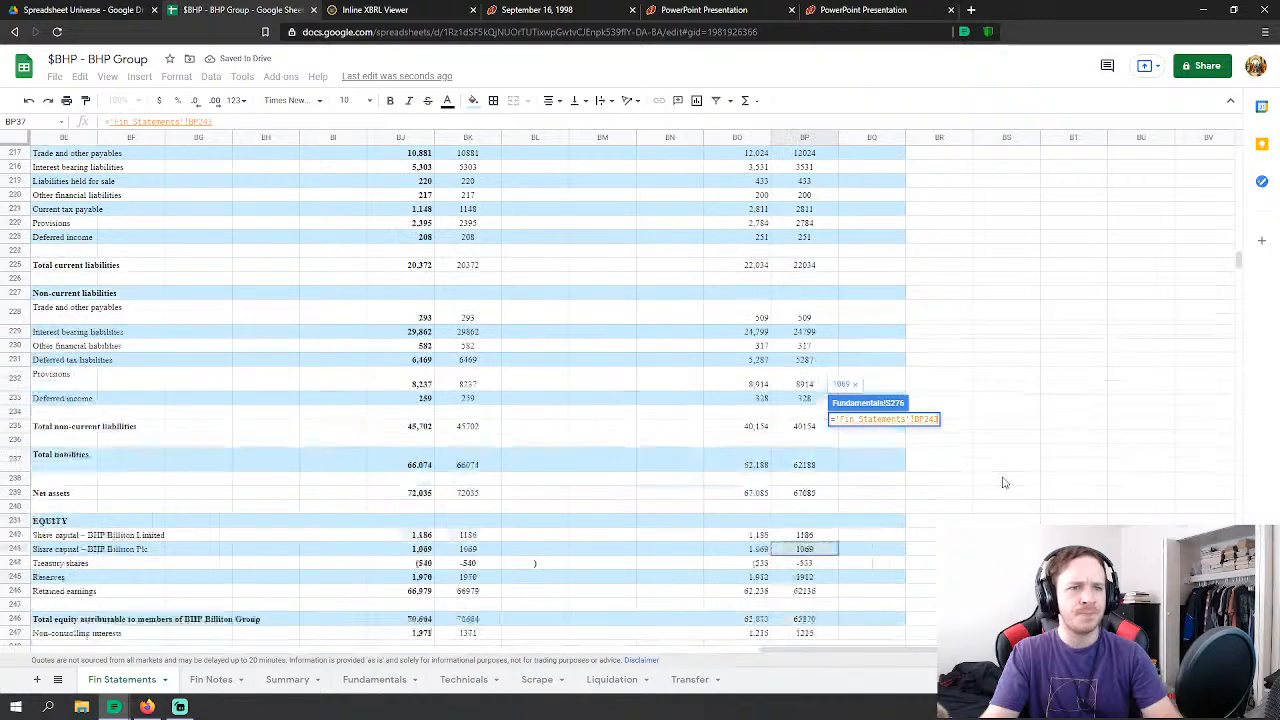
key(Return)
Step: Link FY2012 Capital in Excess of Par to the reserves figure in Fin Statements cell BP245
click(870, 443)
text(='Fin Statements'!BP244)
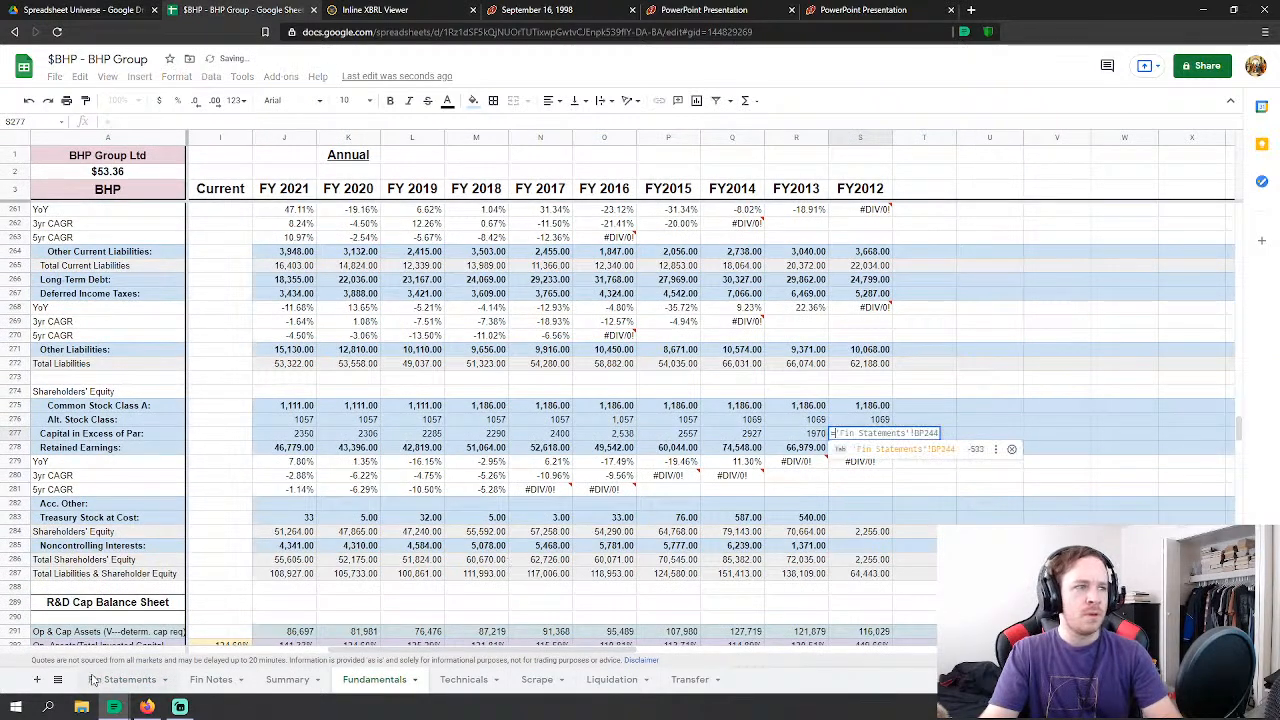
click(122, 679)
click(815, 508)
key(Return)
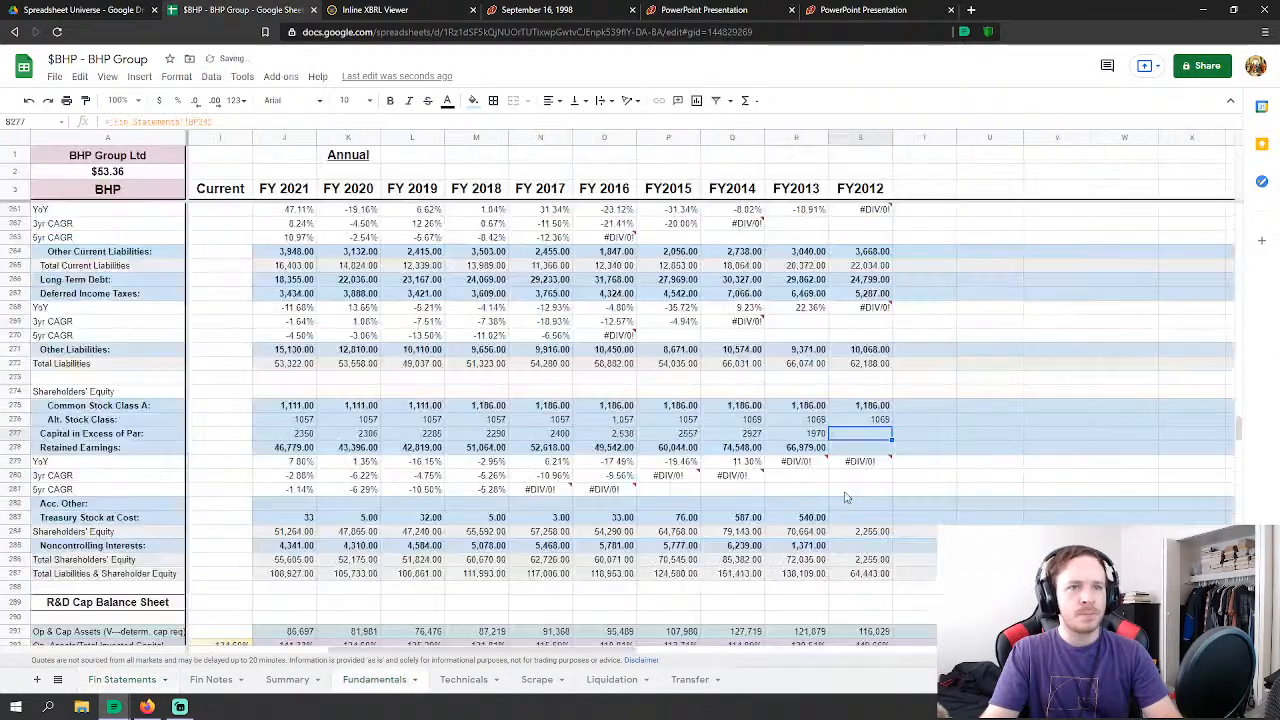
Step: Link the FY2012 Retained Earnings cell in Fundamentals to the retained earnings value in Fin Statements cell BP246
double_click(858, 447)
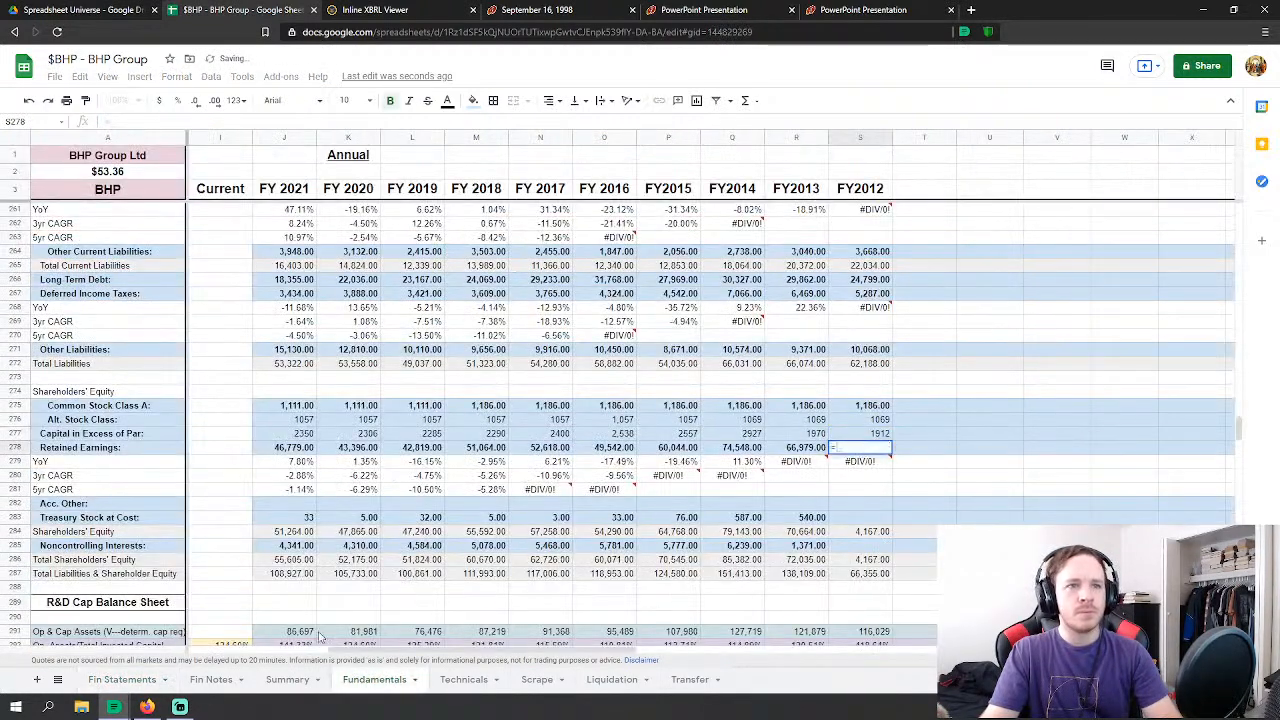
click(122, 679)
click(812, 523)
key(Return)
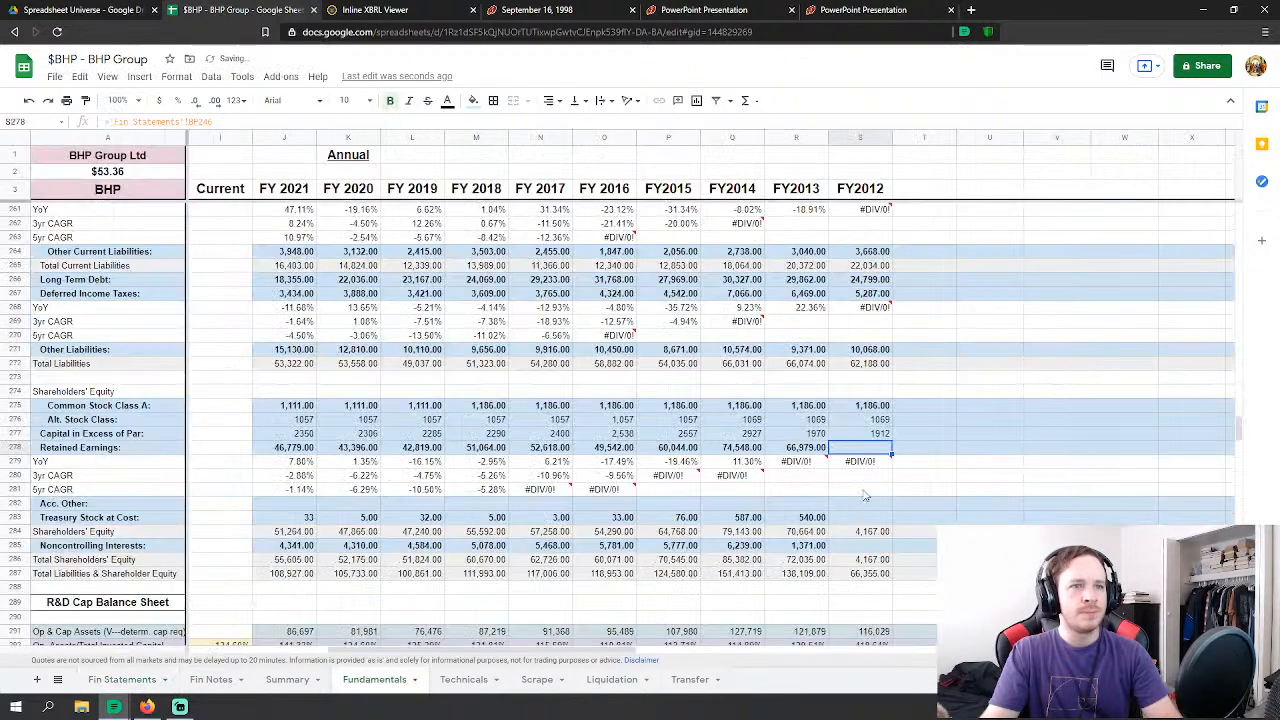
Step: Set FY2012 Treasury Stock at Cost to the negated treasury shares value from Fin Statements cell BP244
click(860, 517)
text(=)
click(122, 679)
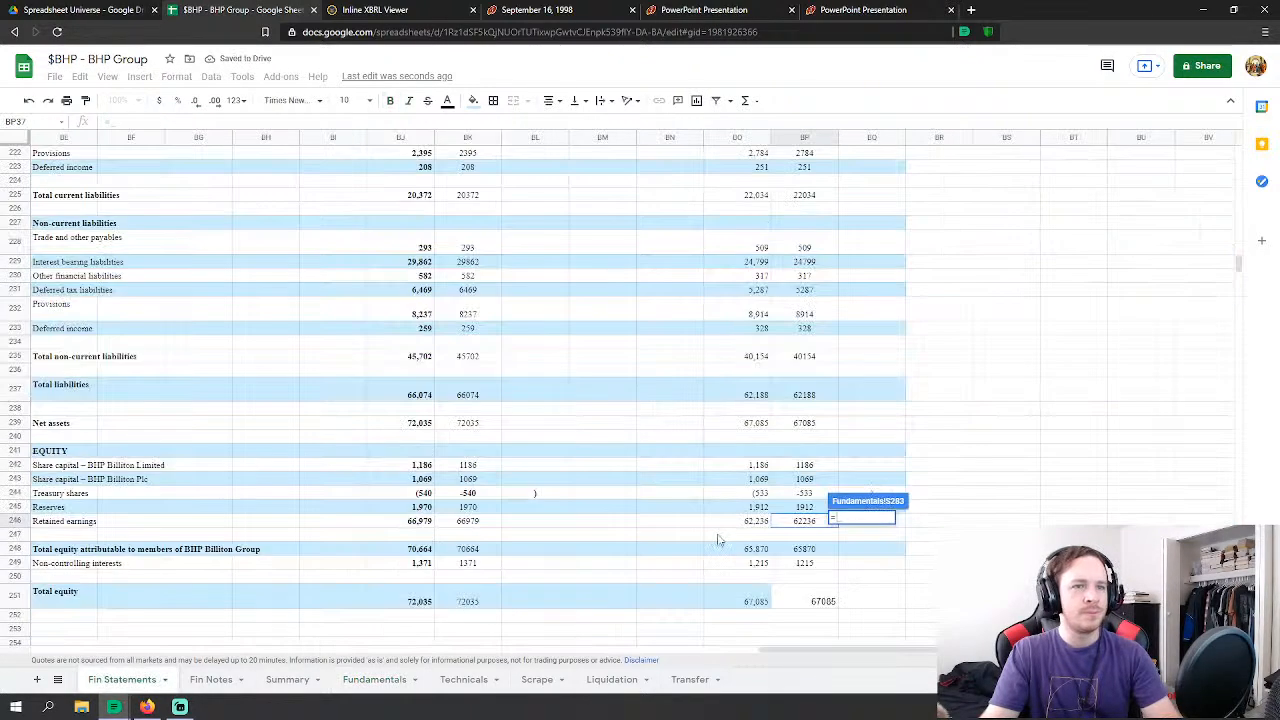
text(-)
click(805, 493)
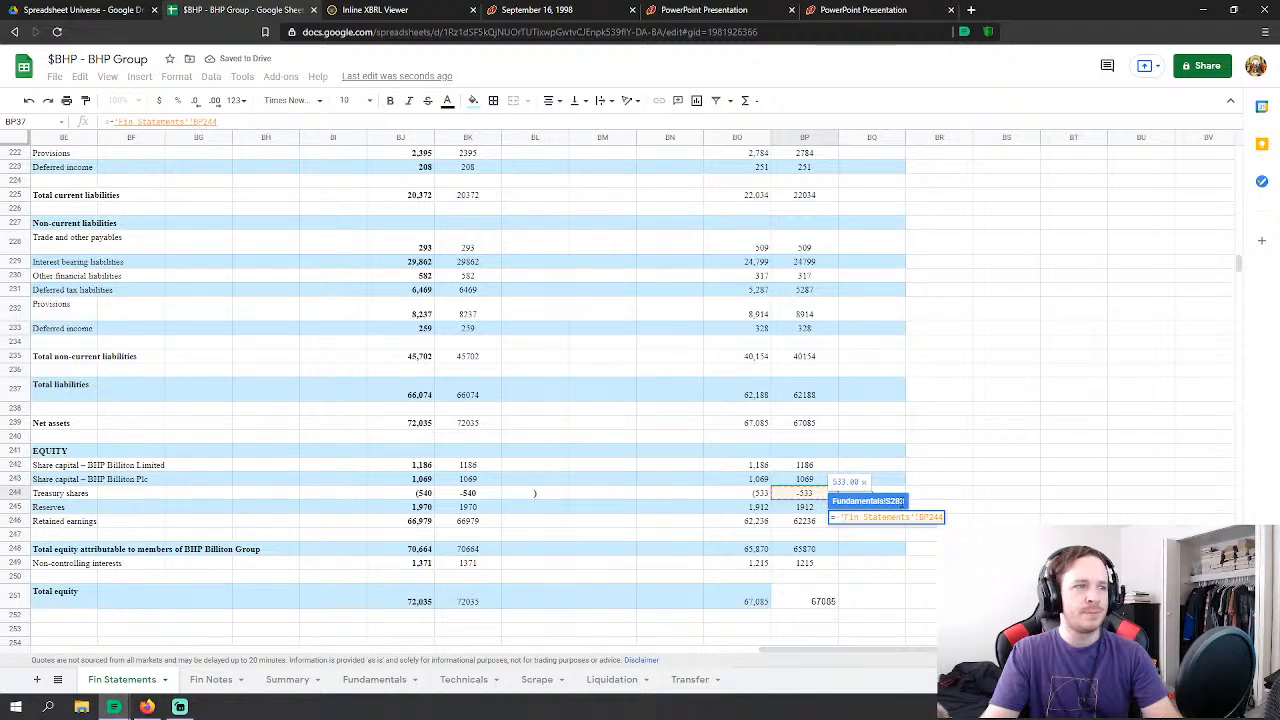
key(Return)
Step: Link FY2012 Noncontrolling Interests to the non-controlling interests value in Fin Statements cell BP249
click(845, 545)
text(=)
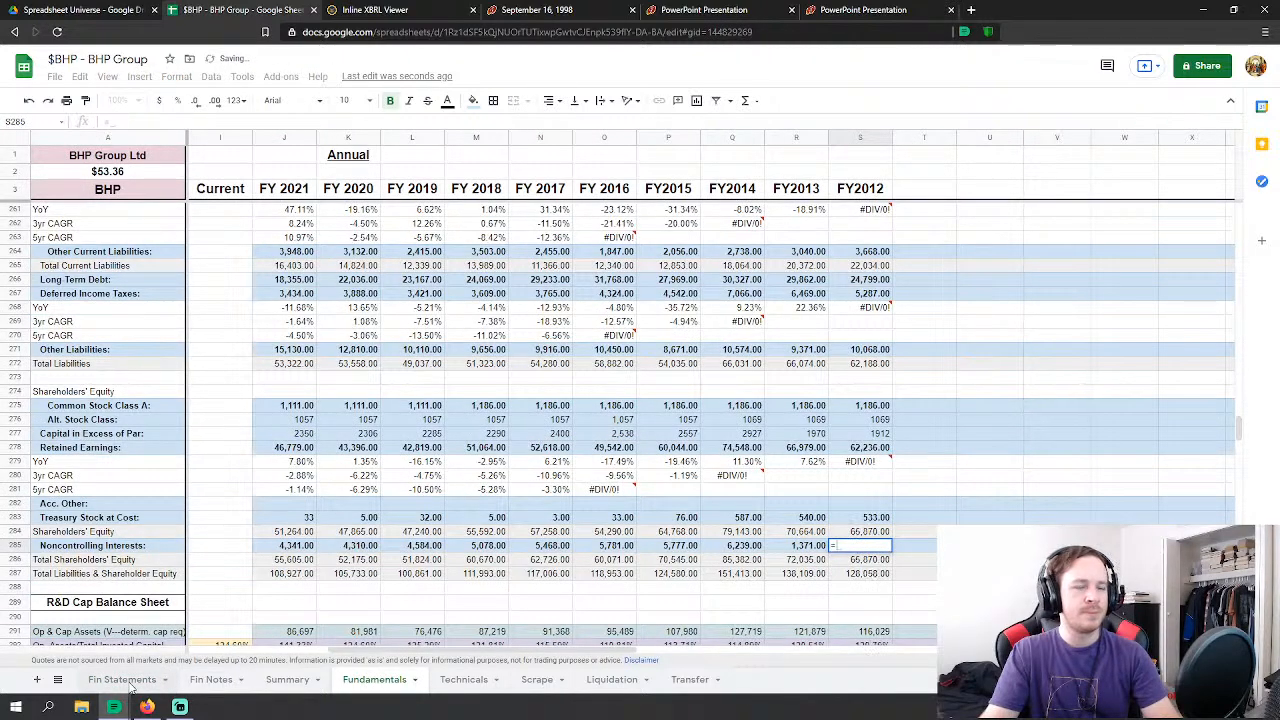
click(130, 680)
click(805, 563)
key(Return)
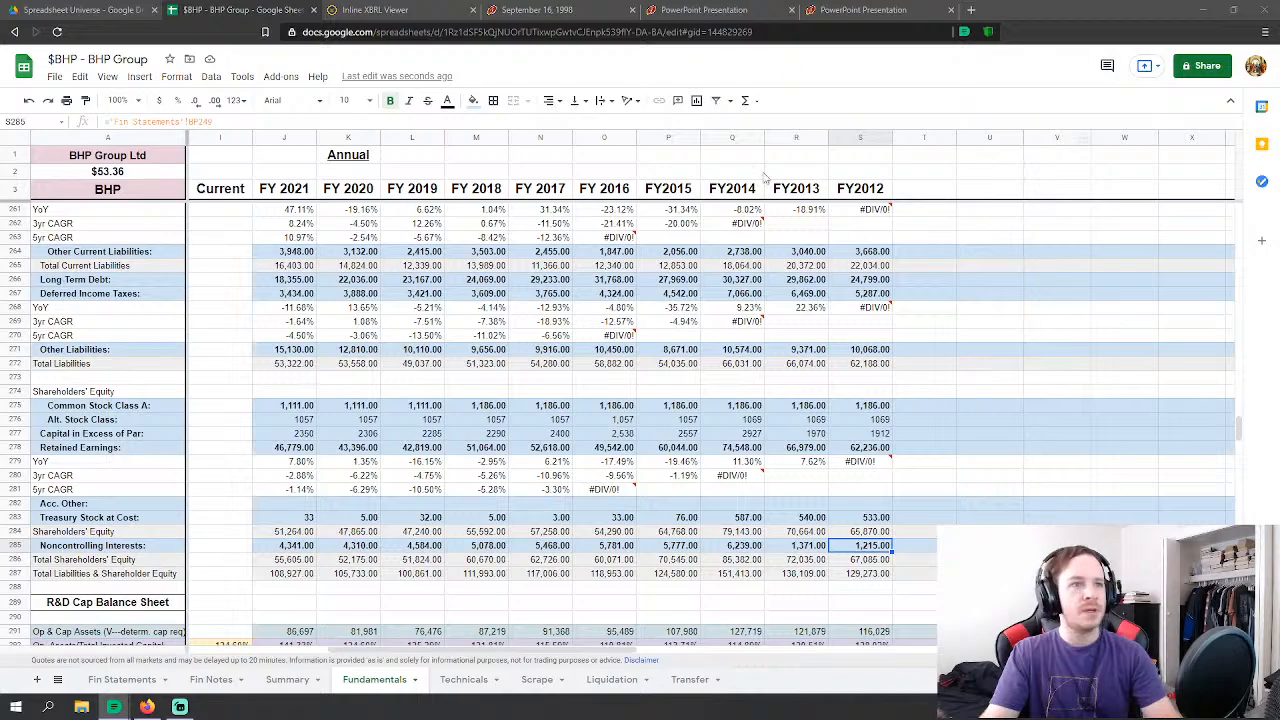
Step: Review the Fundamentals sheet from the balance sheet up through the cash flow, income and revenue projection sections for forecast errors
scroll(548, 383, up, 6)
scroll(548, 383, up, 3)
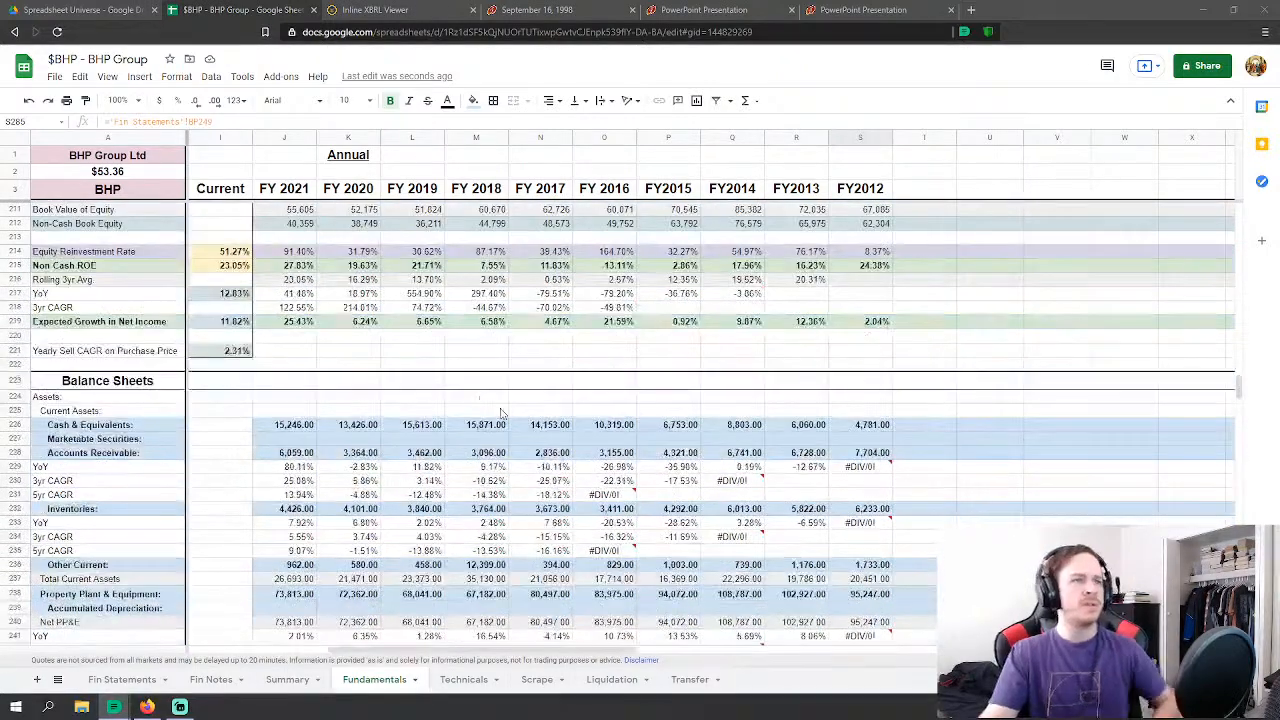
drag(585, 651, 420, 651)
scroll(412, 532, up, 5)
scroll(412, 532, up, 12)
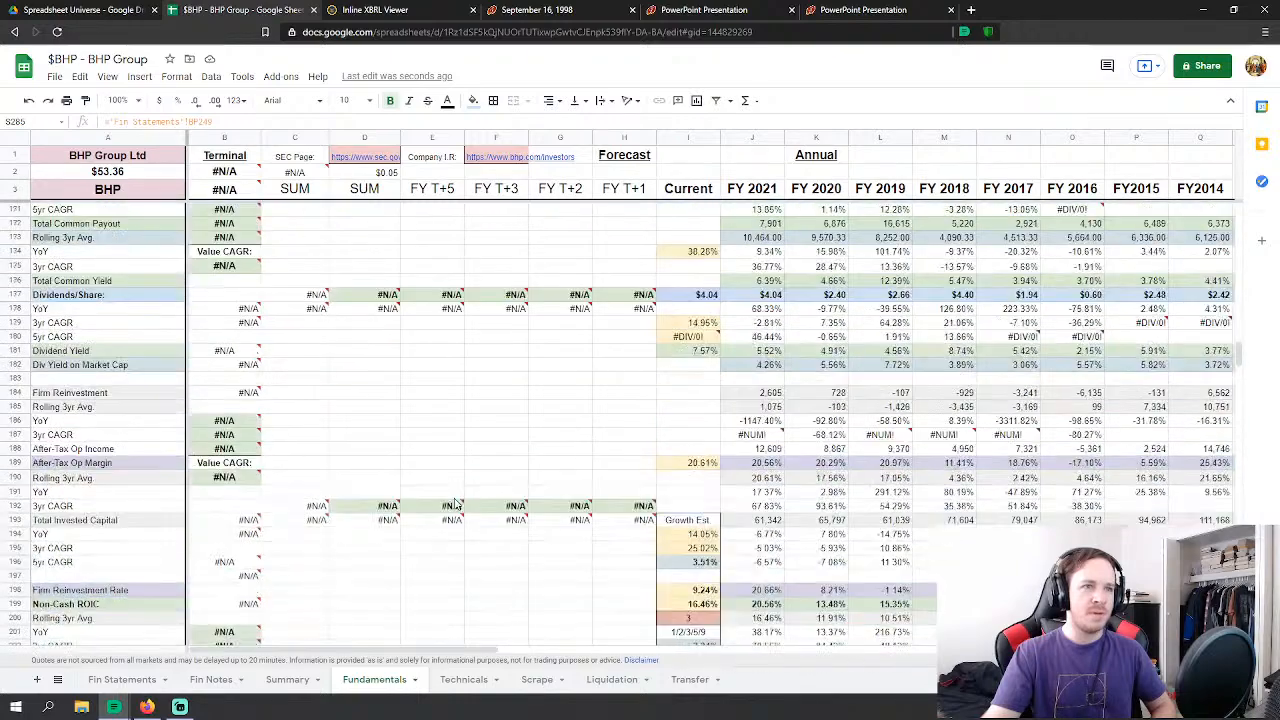
scroll(334, 283, up, 2)
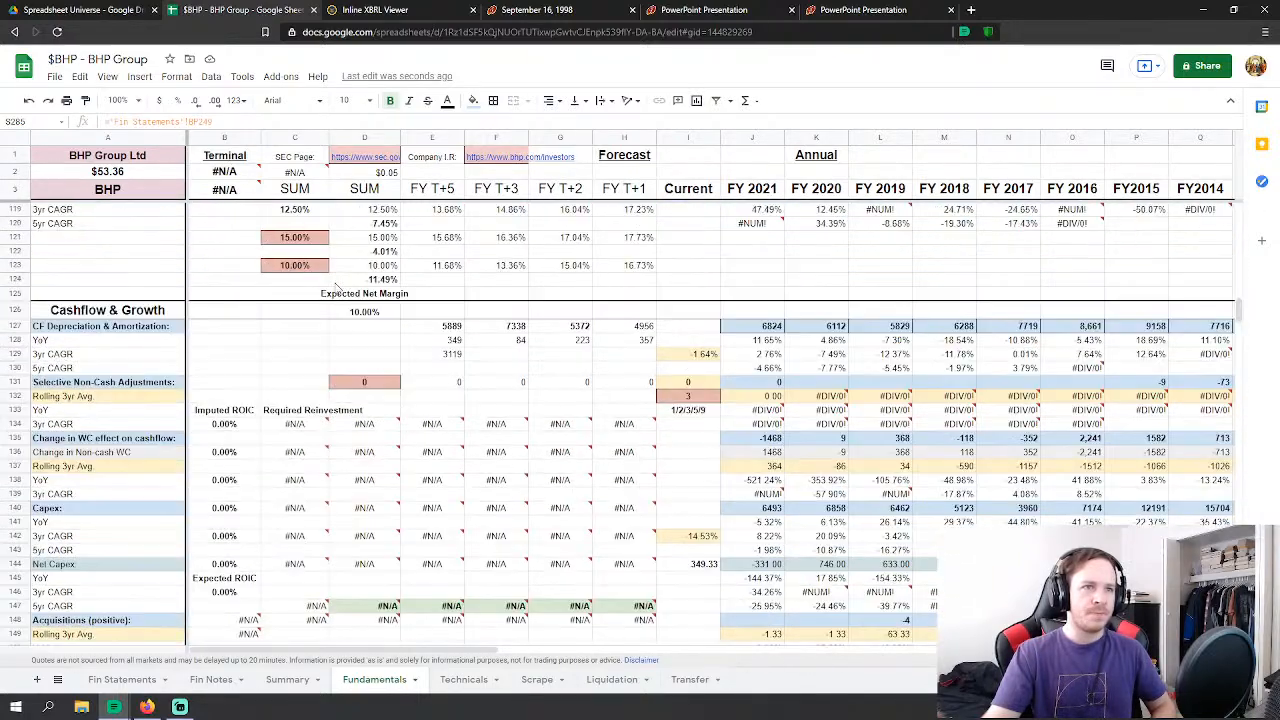
scroll(484, 465, up, 10)
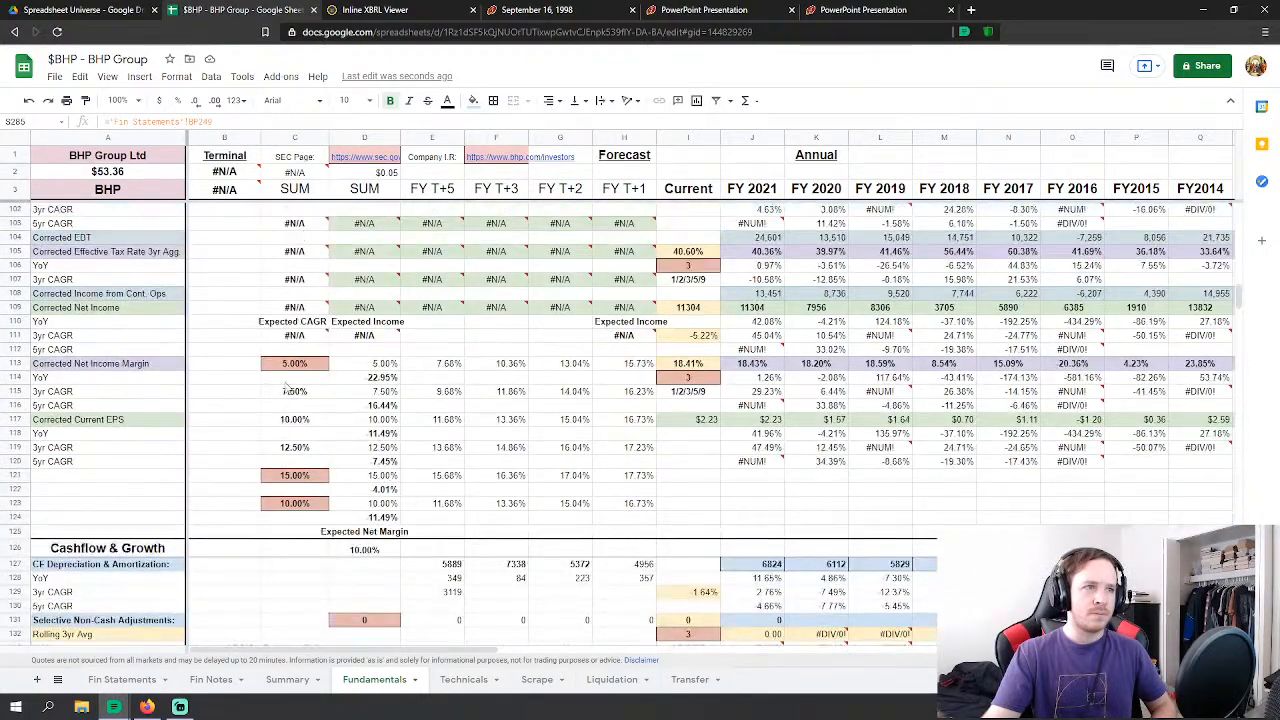
scroll(667, 408, up, 4)
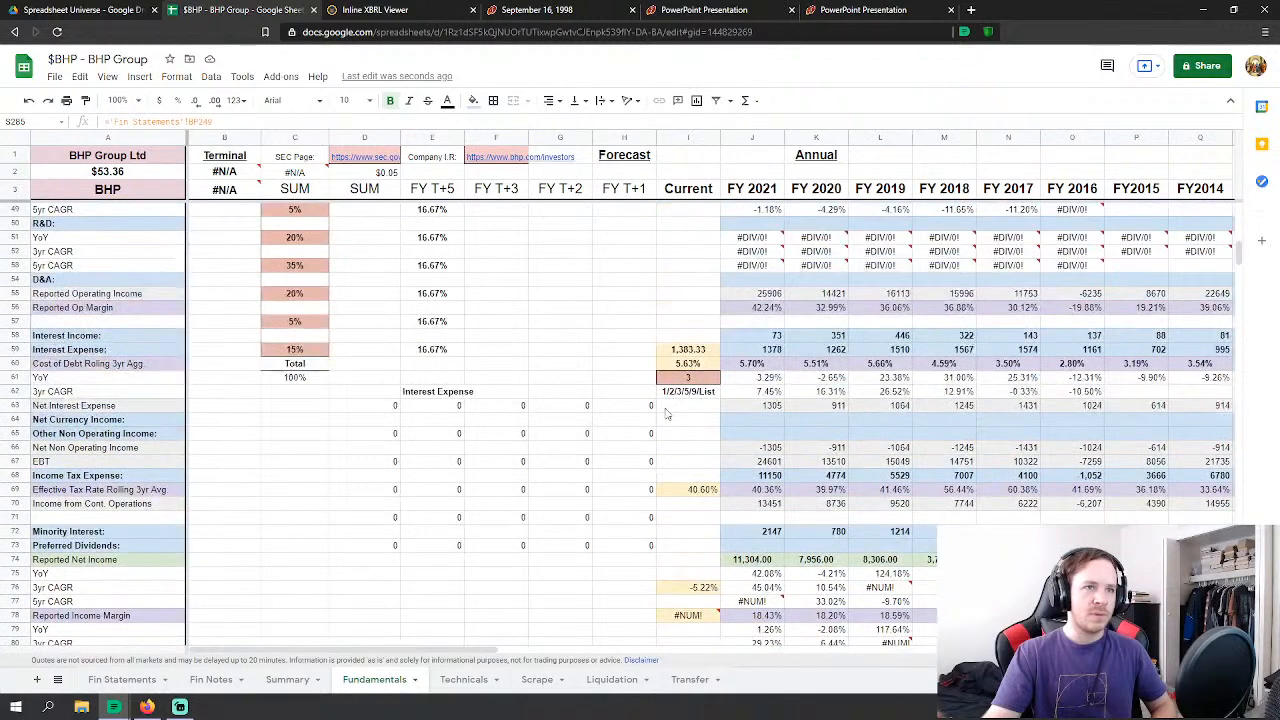
scroll(530, 398, up, 6)
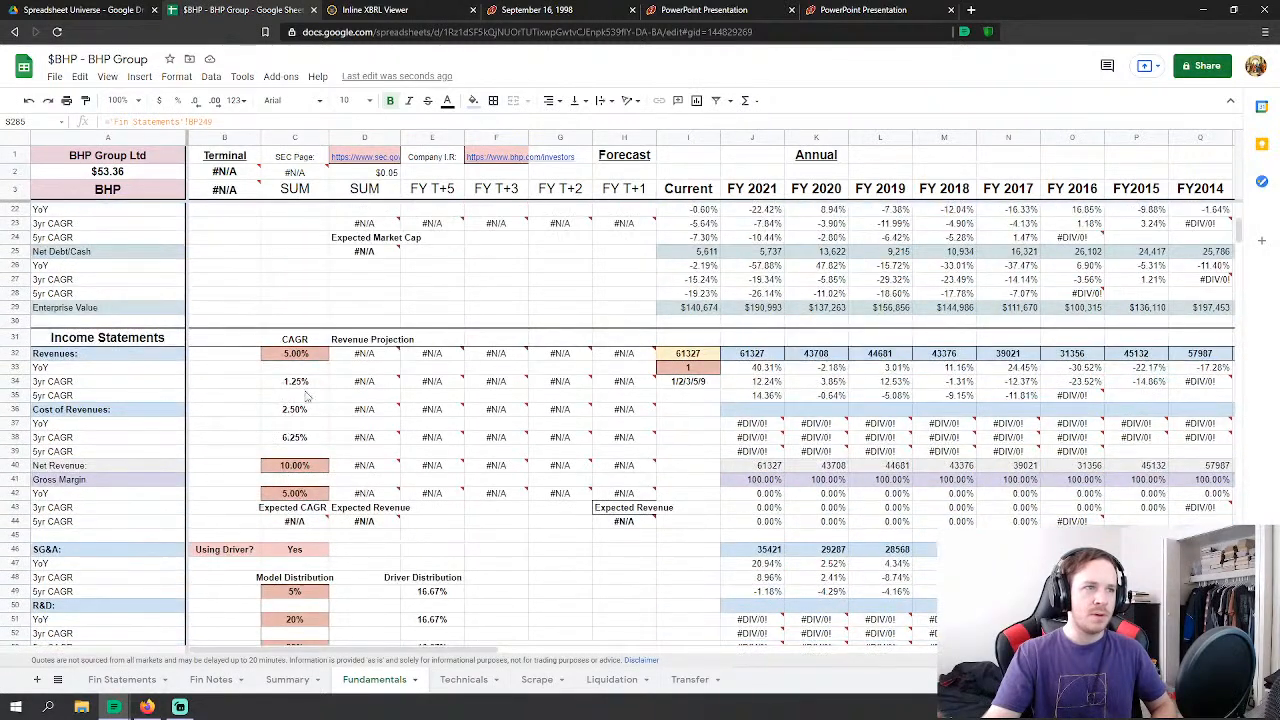
scroll(620, 375, up, 1)
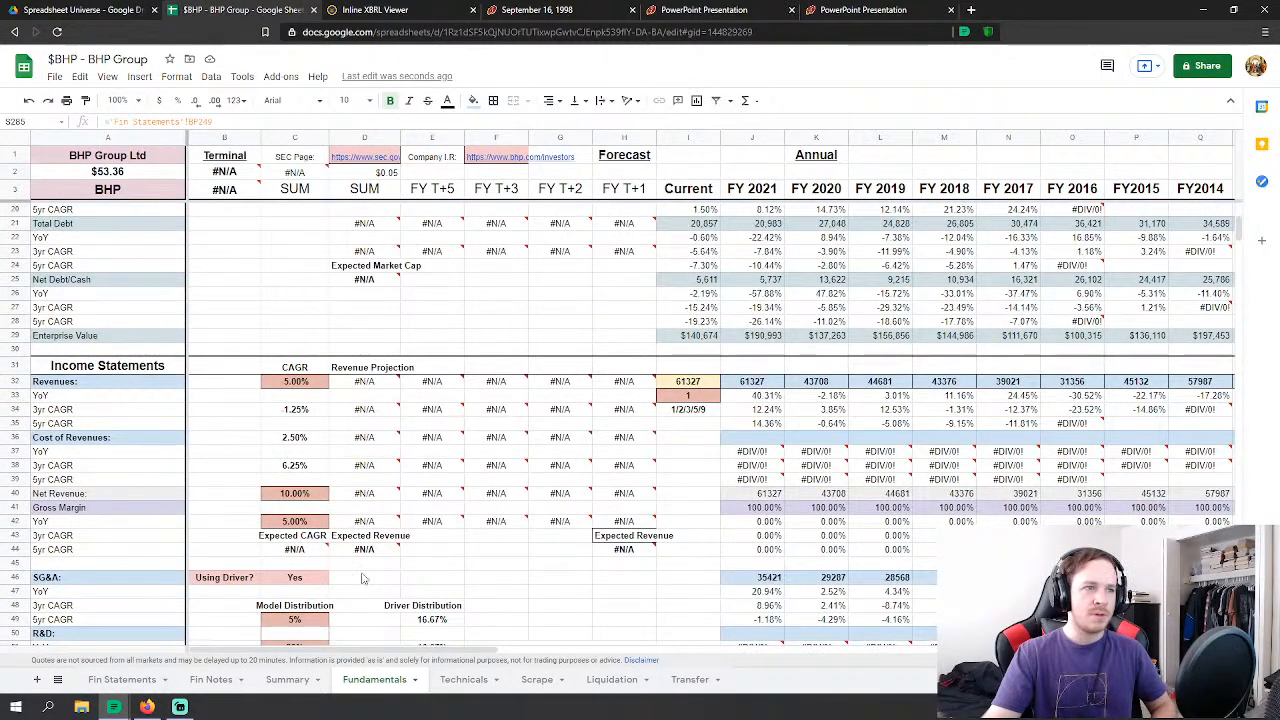
Step: Fill the Revenue column on the Technicals sheet from N8 with a TRANSPOSE of Fundamentals revenues J32:S32
click(461, 682)
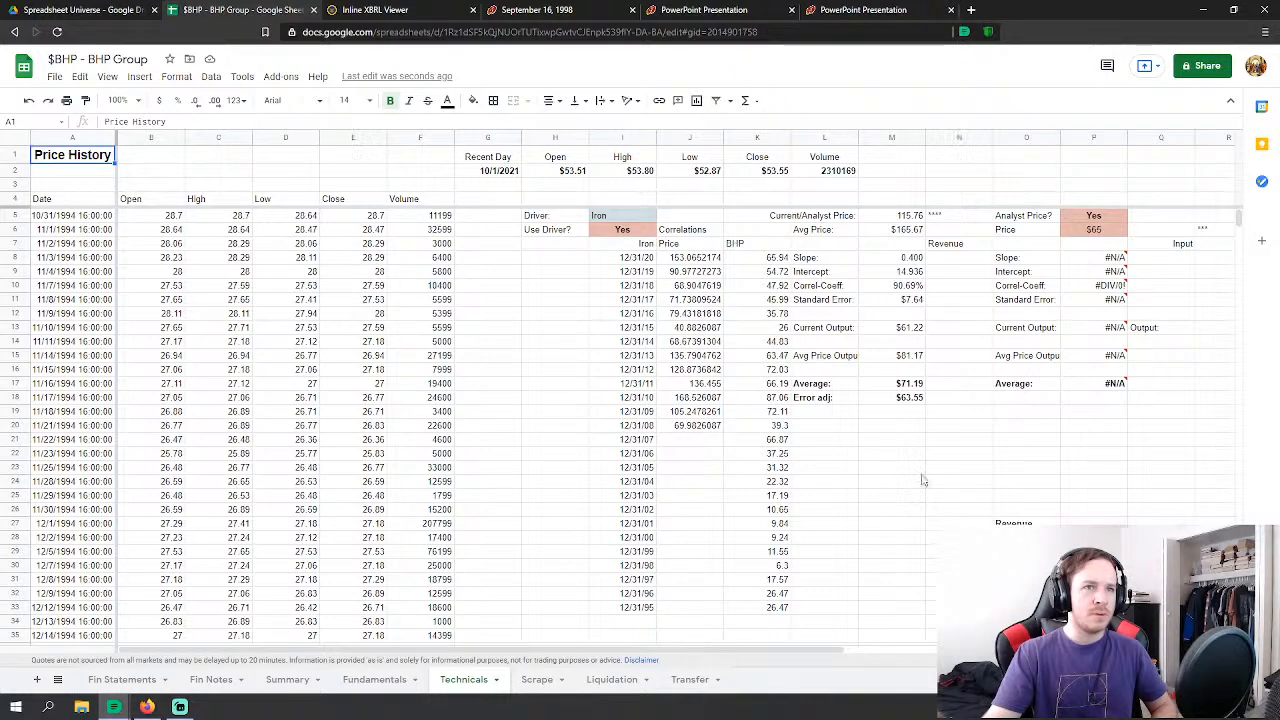
click(975, 261)
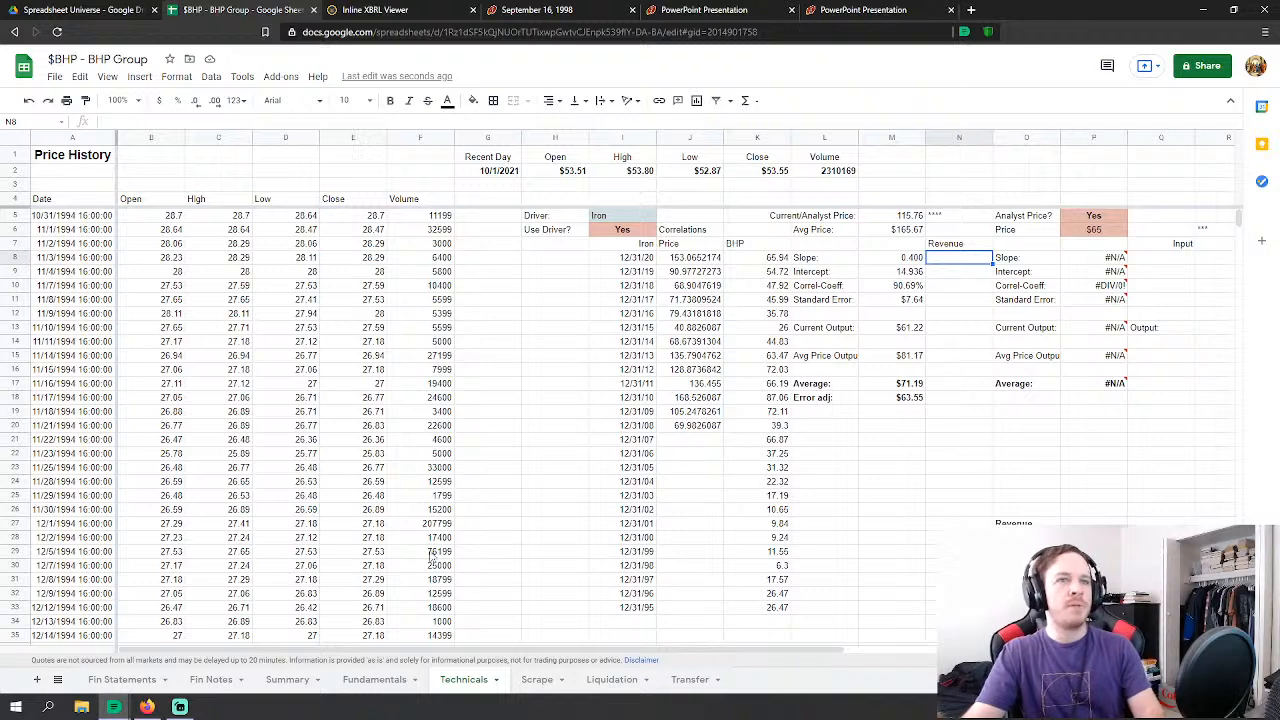
text(=)
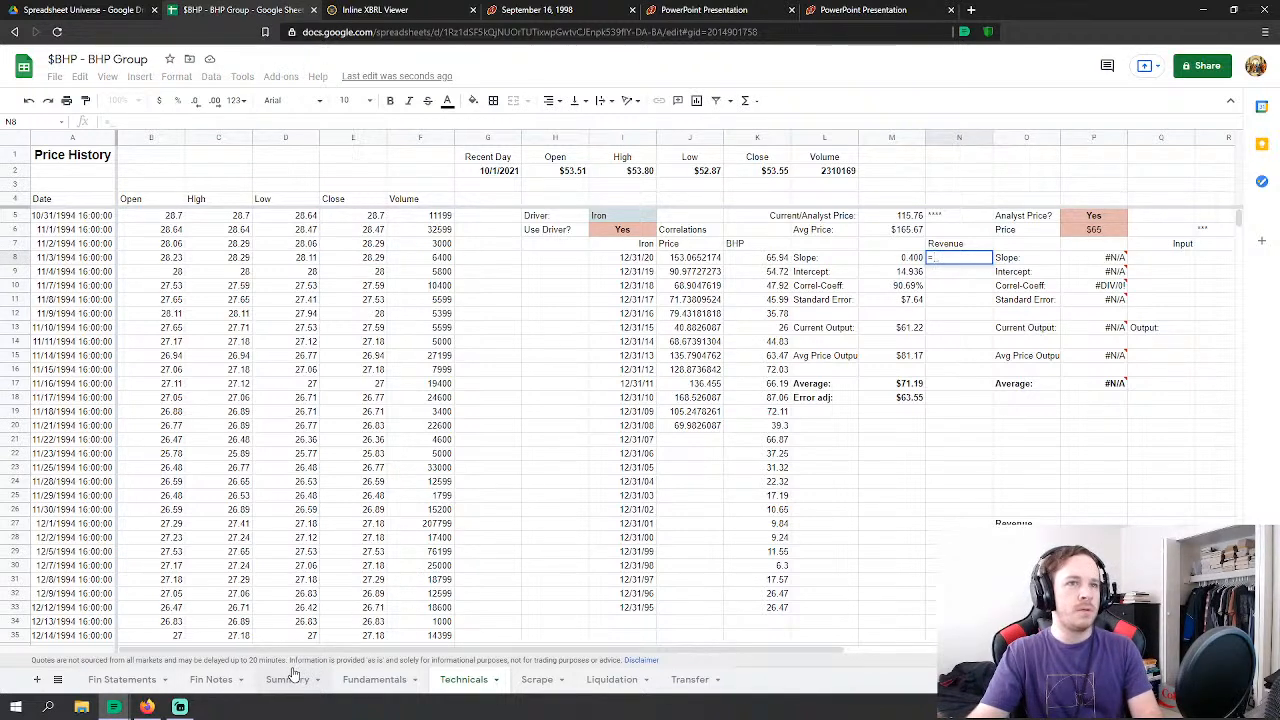
click(370, 679)
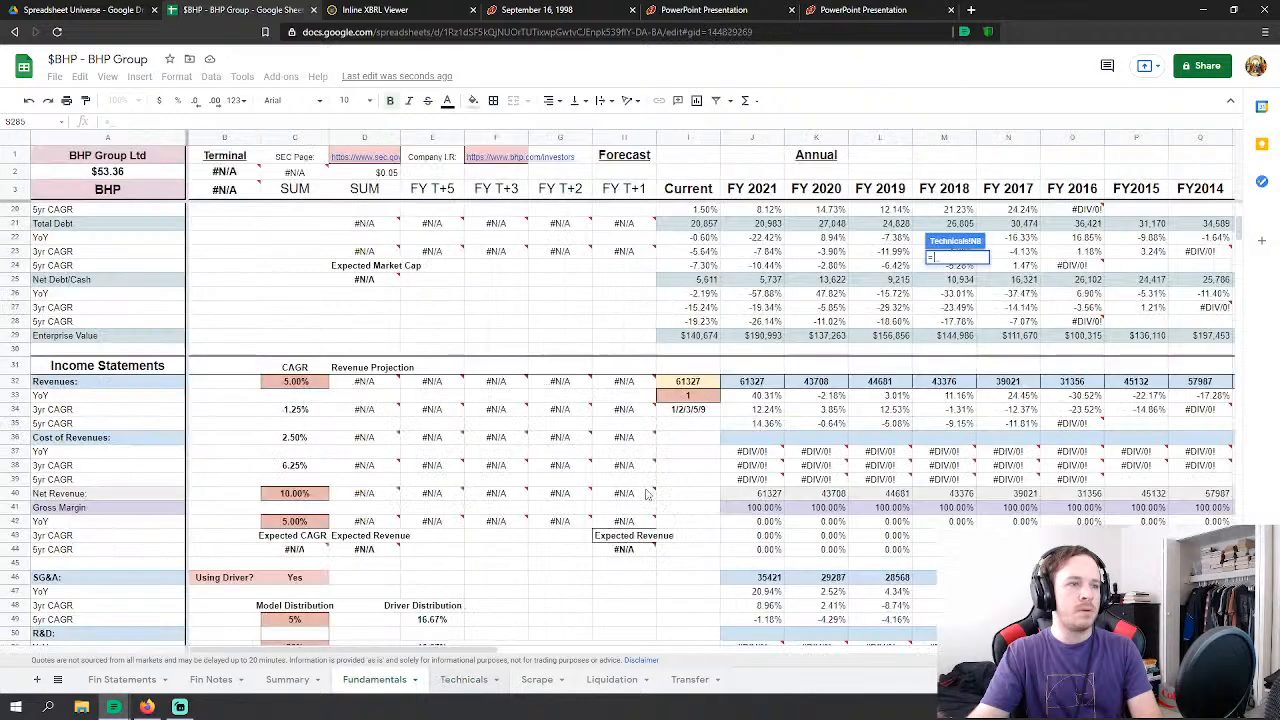
scroll(792, 407, up, 2)
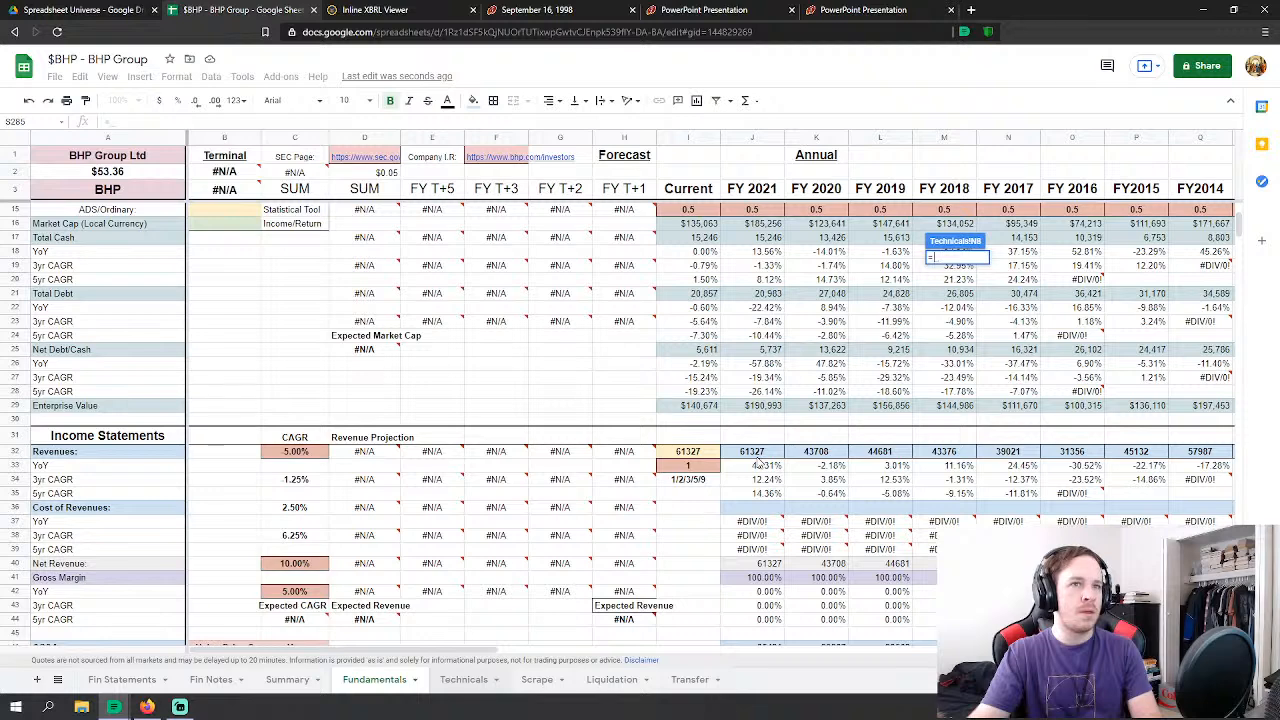
text(tr)
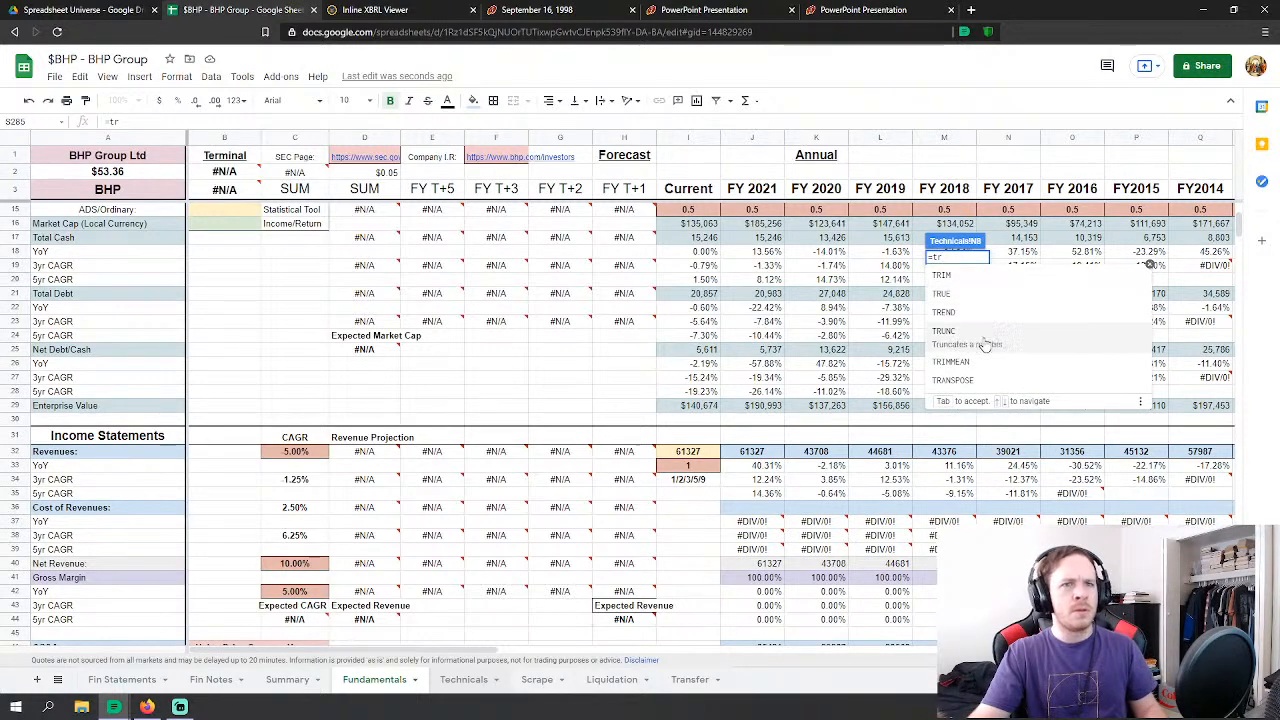
click(987, 380)
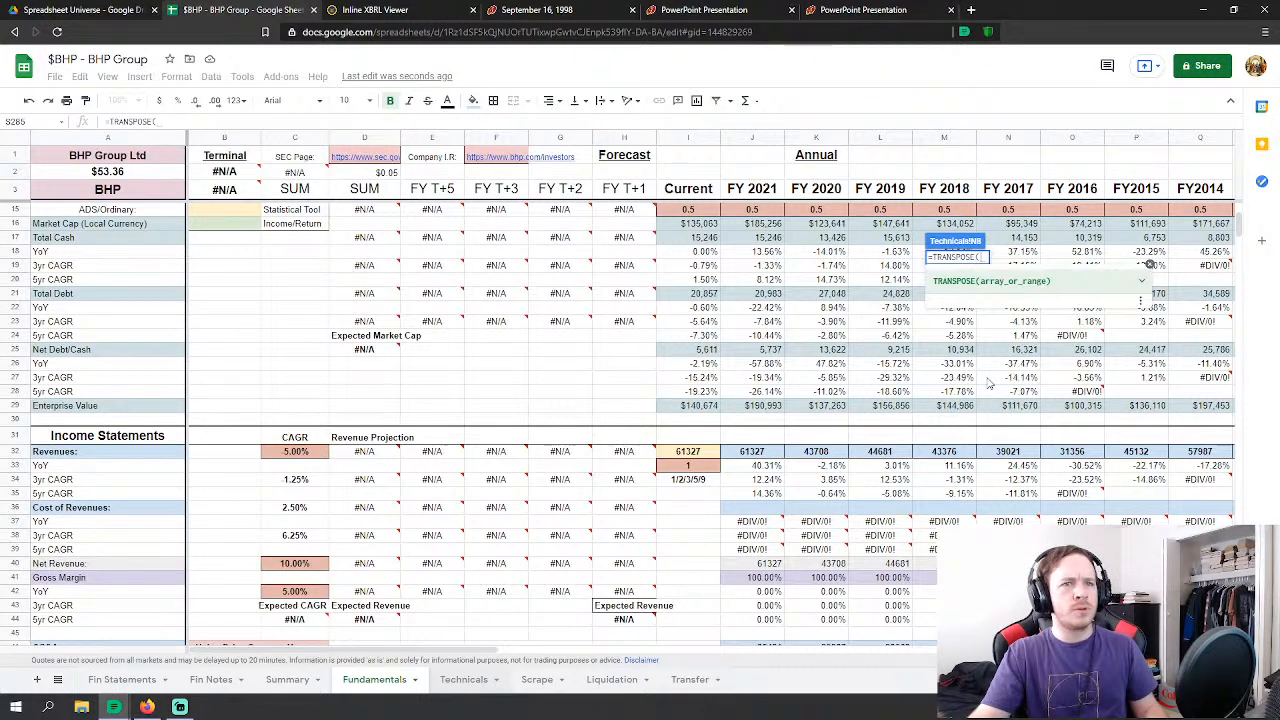
click(766, 453)
drag(768, 455, 950, 456)
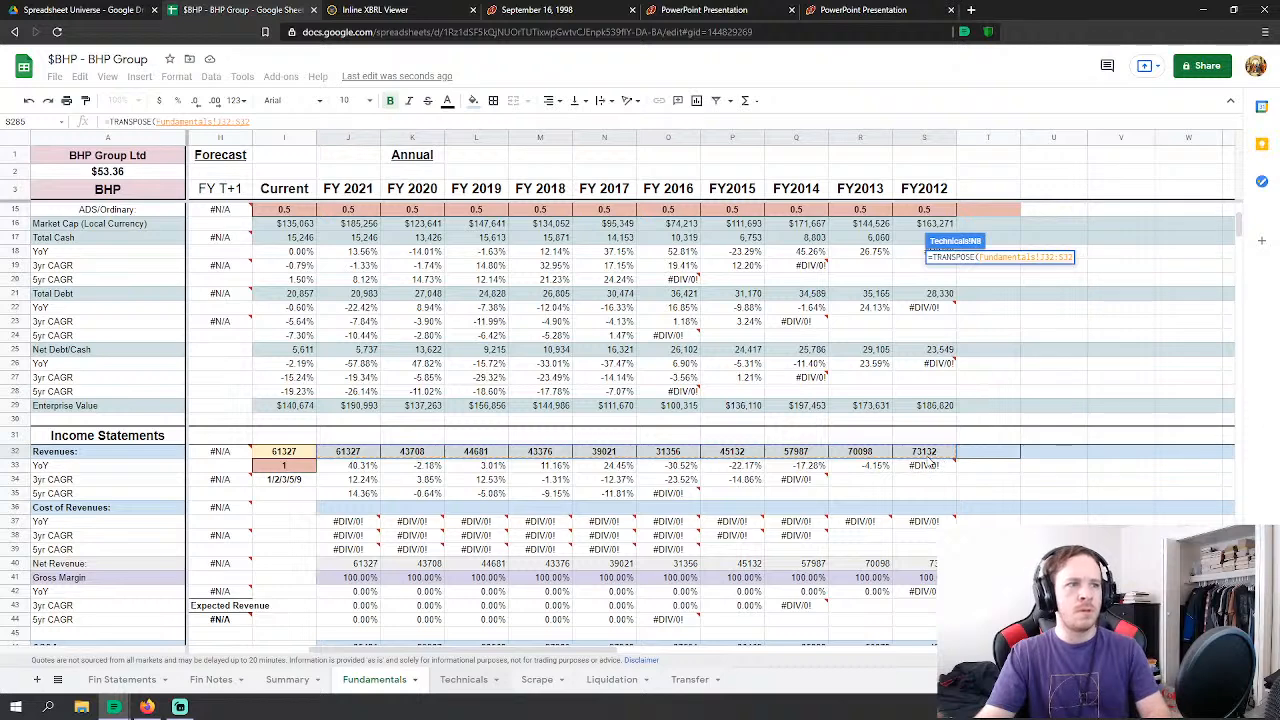
key(Return)
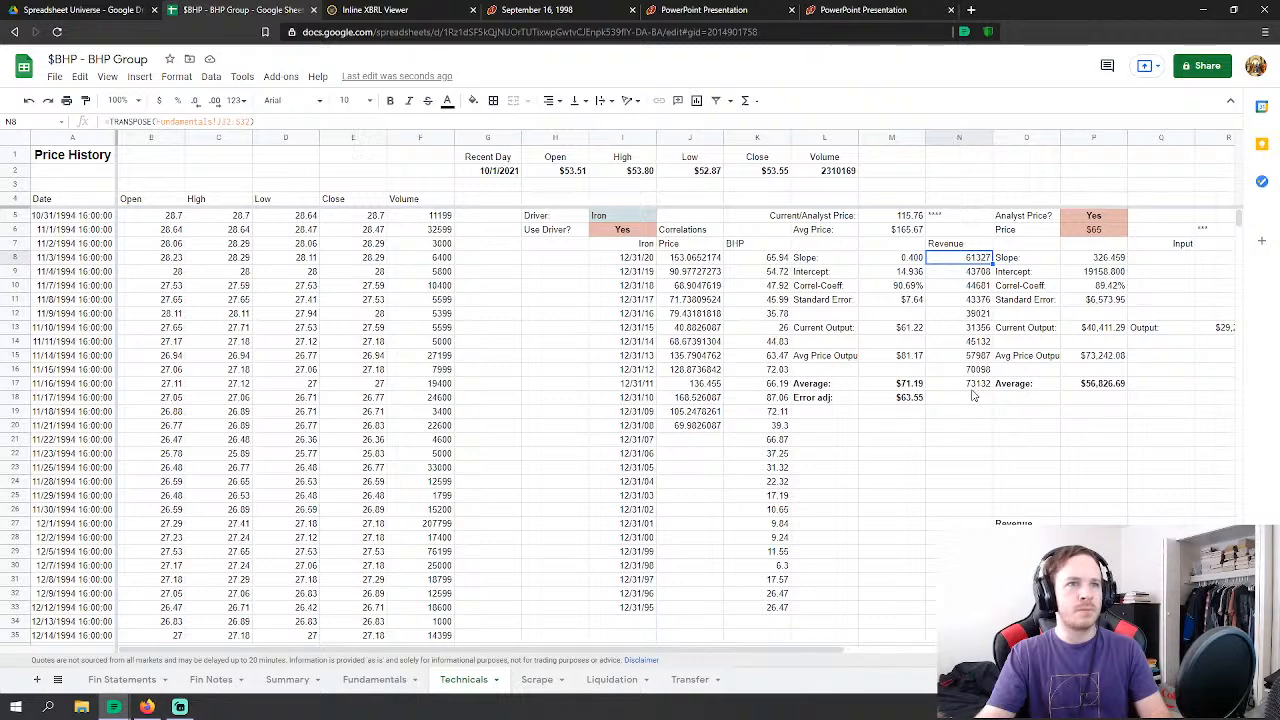
Step: Compare the fiscal period end dates in Fundamentals with the iron driver dates and the BHP price lookup formula on Technicals
click(980, 370)
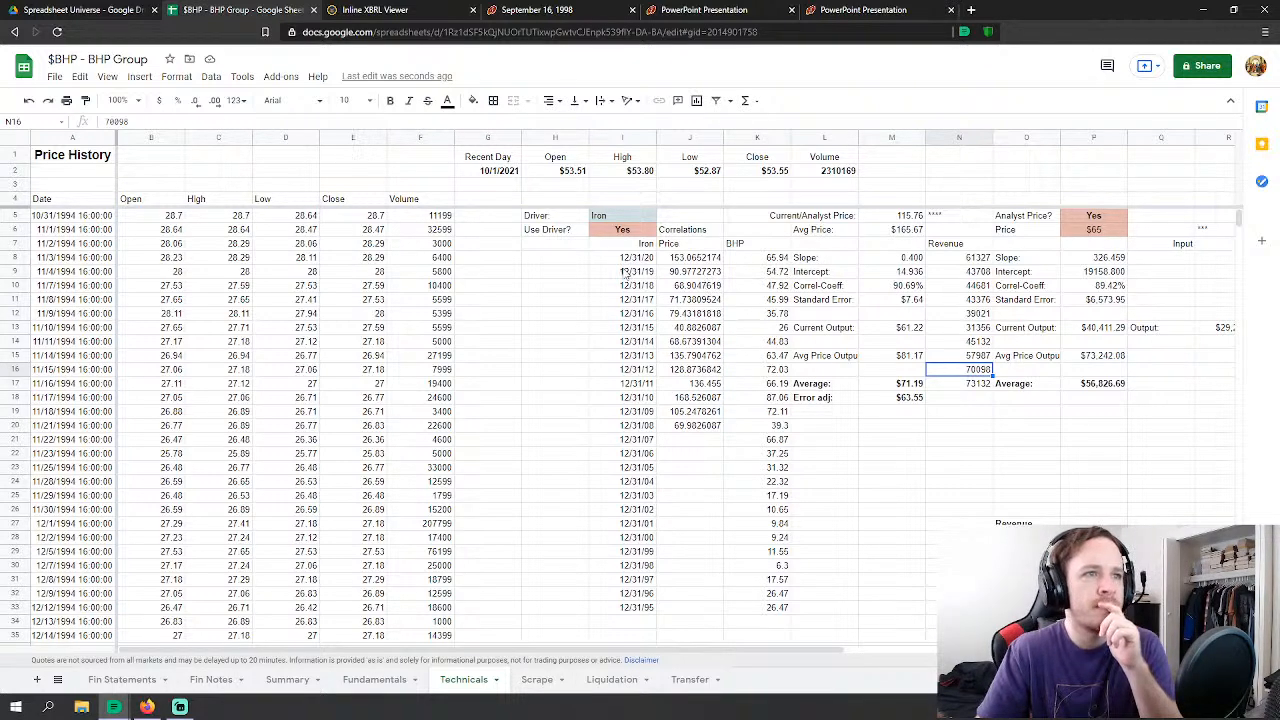
click(374, 680)
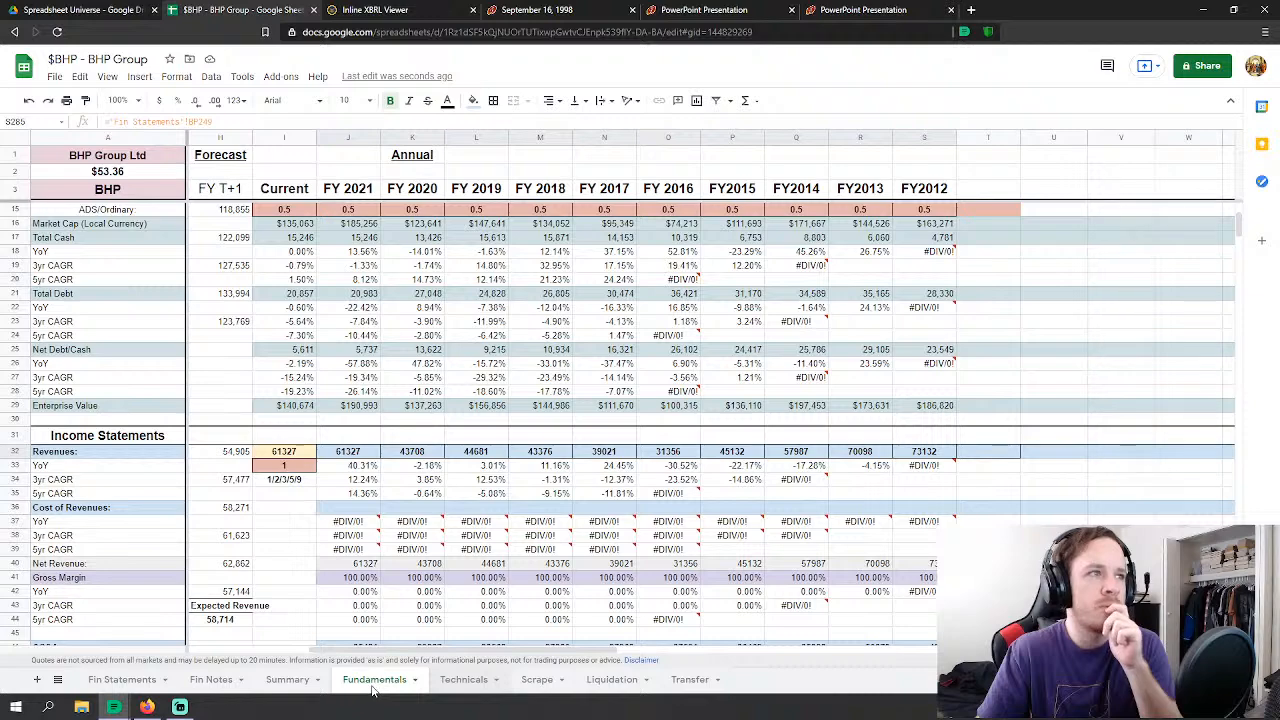
scroll(420, 562, up, 3)
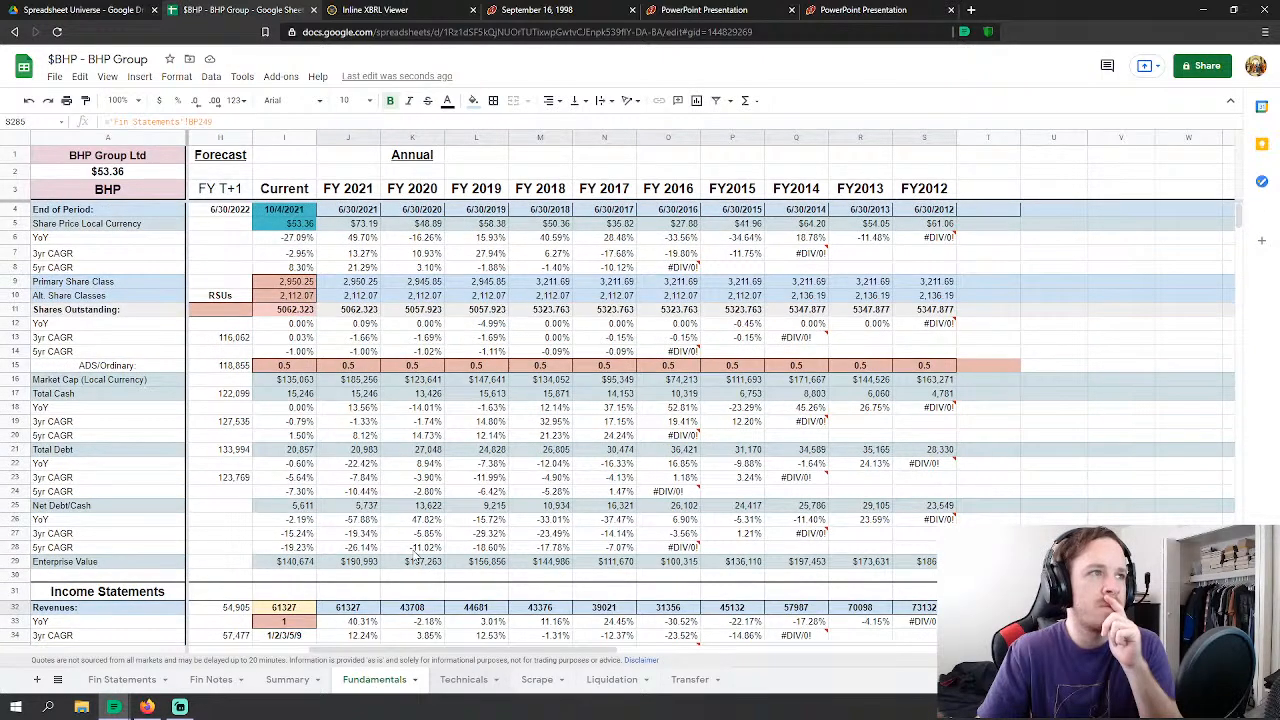
scroll(415, 560, down, 4)
scroll(415, 560, up, 4)
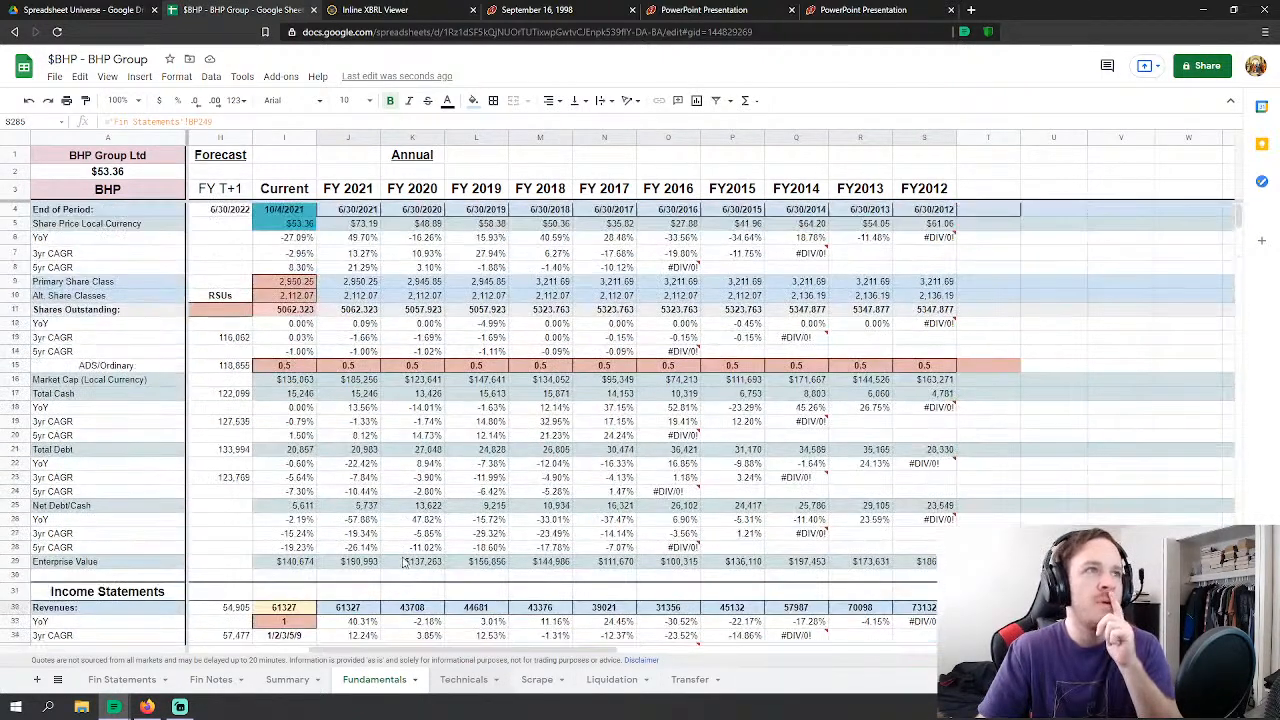
click(463, 680)
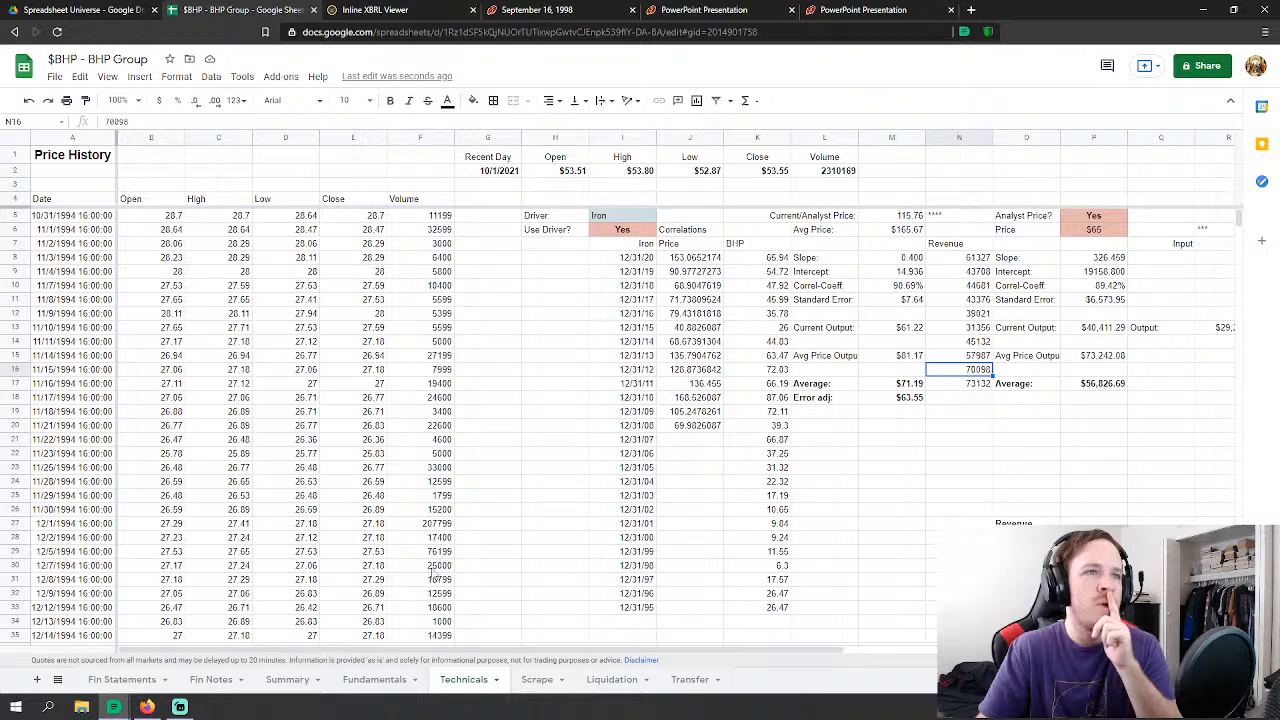
click(625, 426)
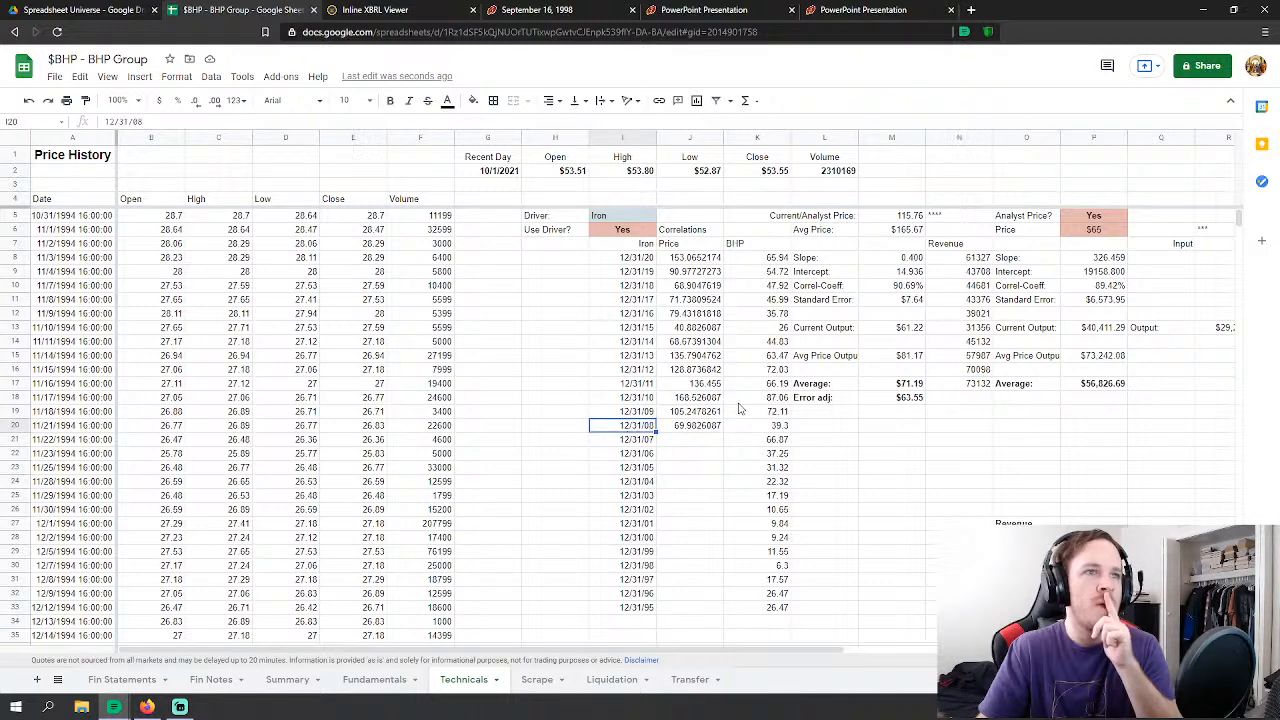
click(760, 411)
click(779, 259)
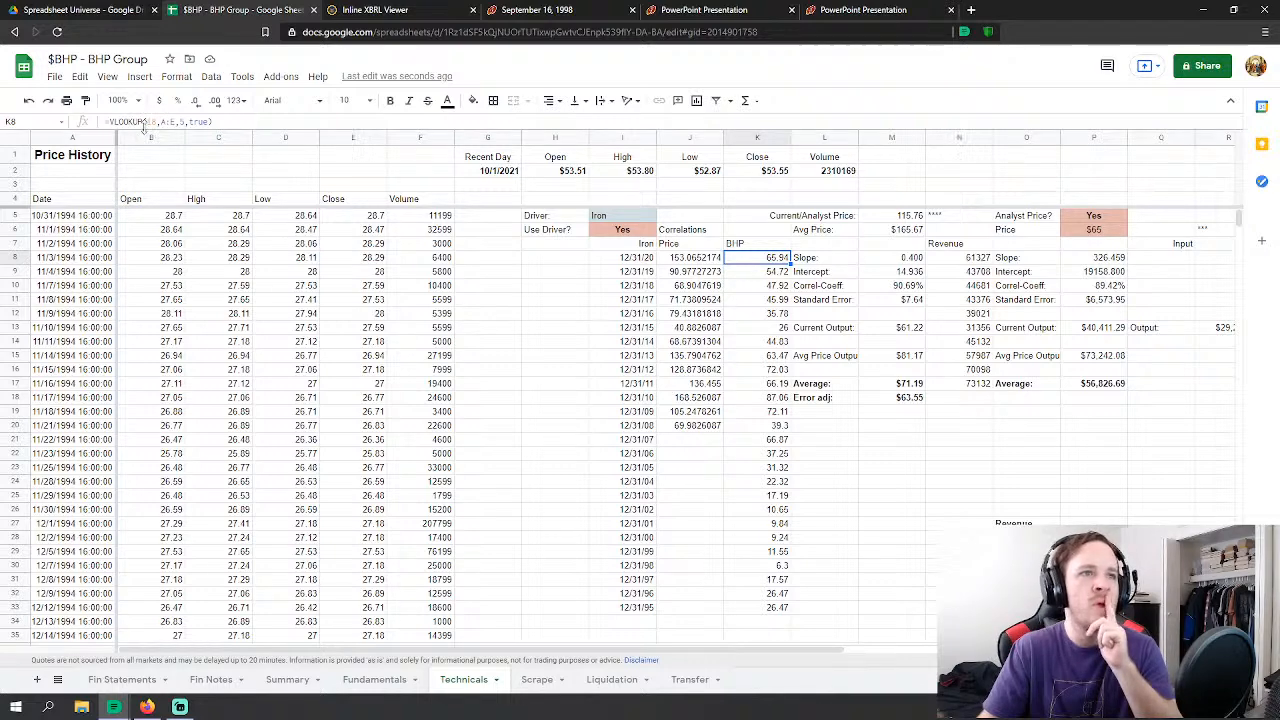
Step: Open the Iron Ore spreadsheet from the Commodities folder inside Personal Tools in Google Drive
click(121, 12)
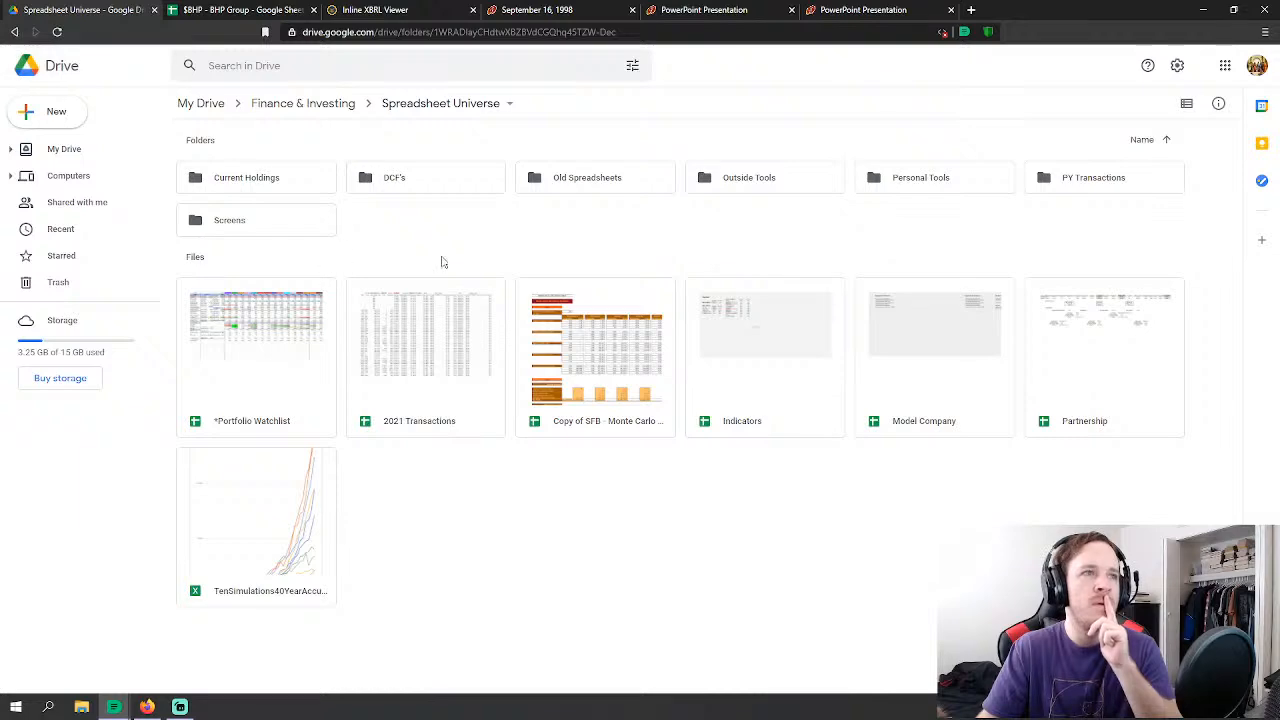
double_click(931, 189)
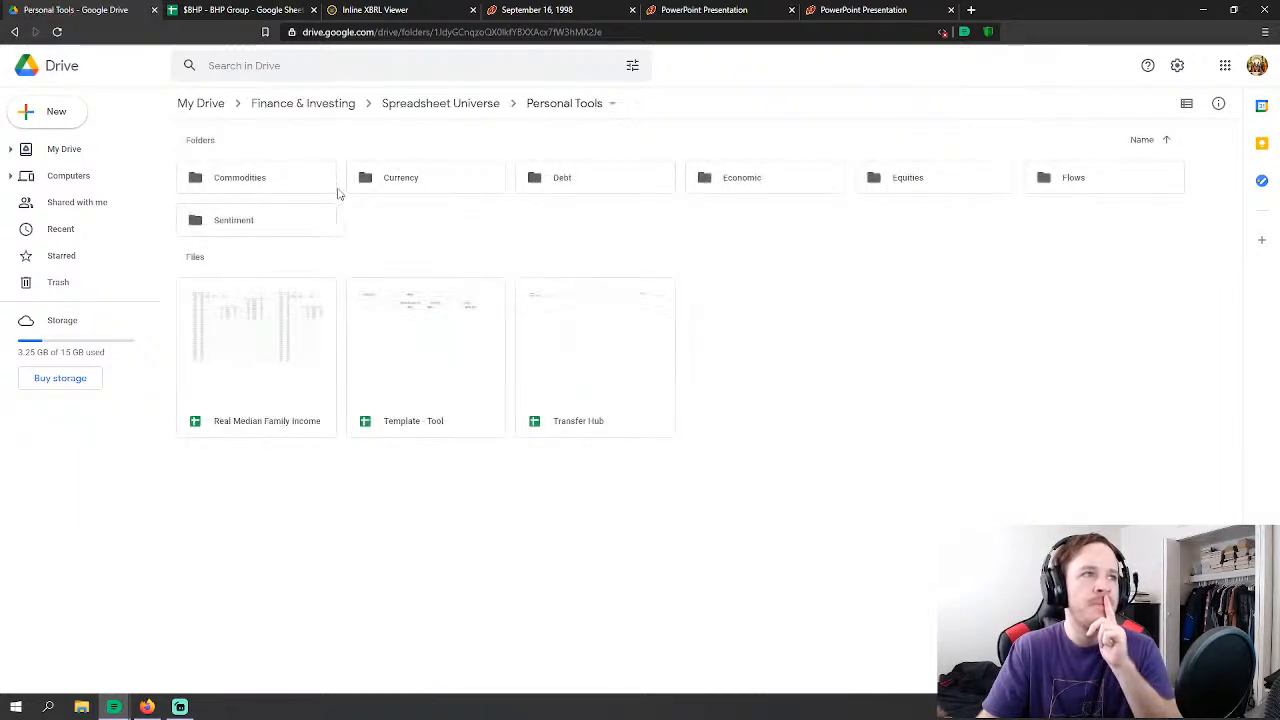
double_click(295, 180)
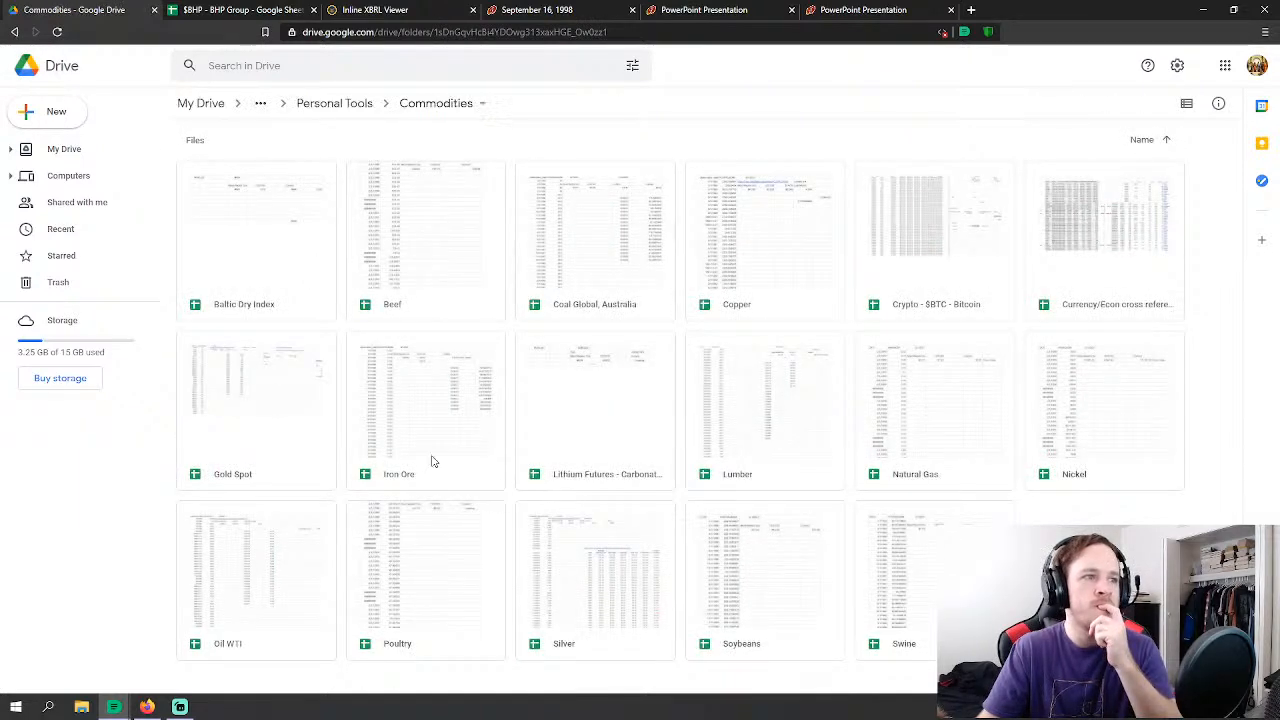
double_click(431, 459)
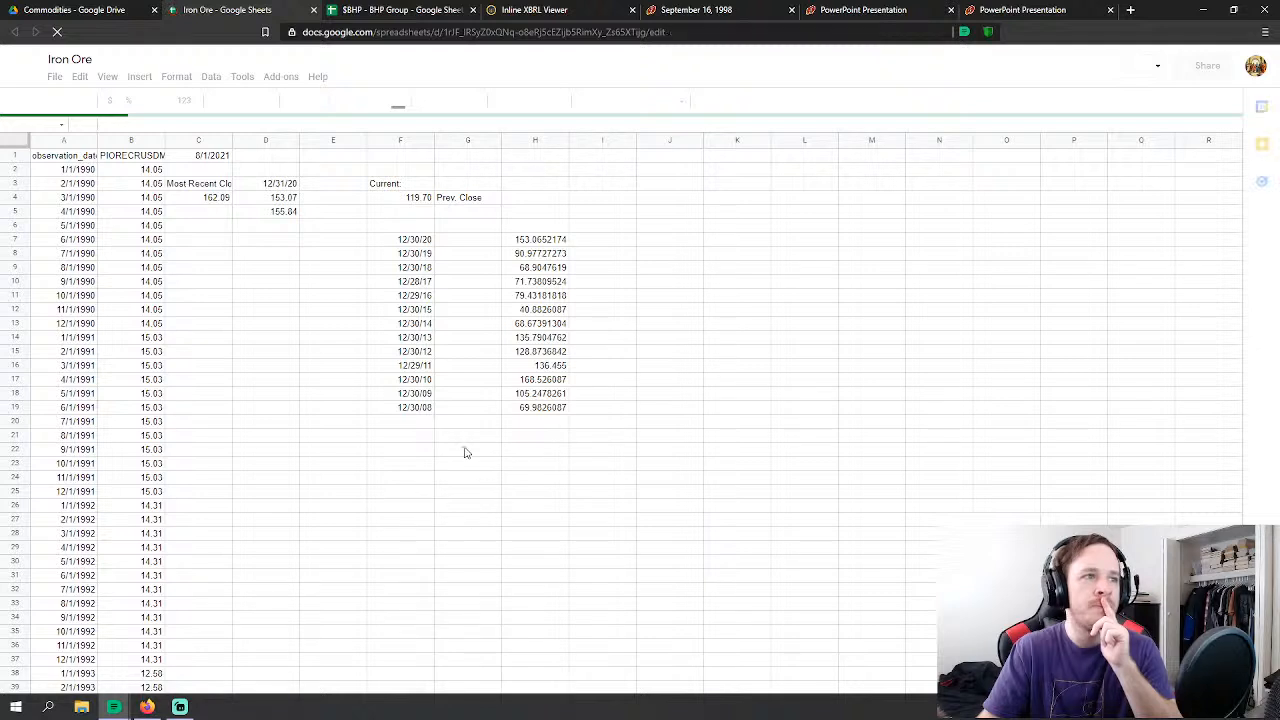
Step: Set the first lookup date in F7 of the Iron Ore History sheet to 6/30/21
click(412, 240)
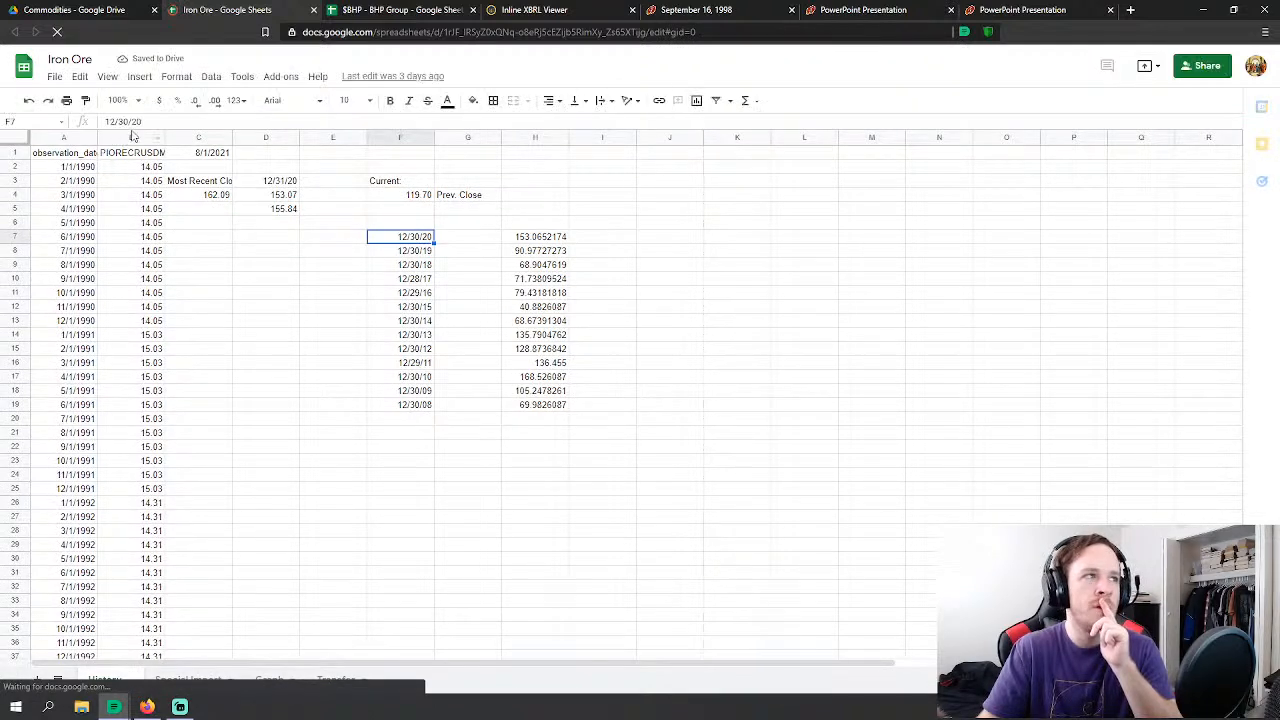
click(108, 121)
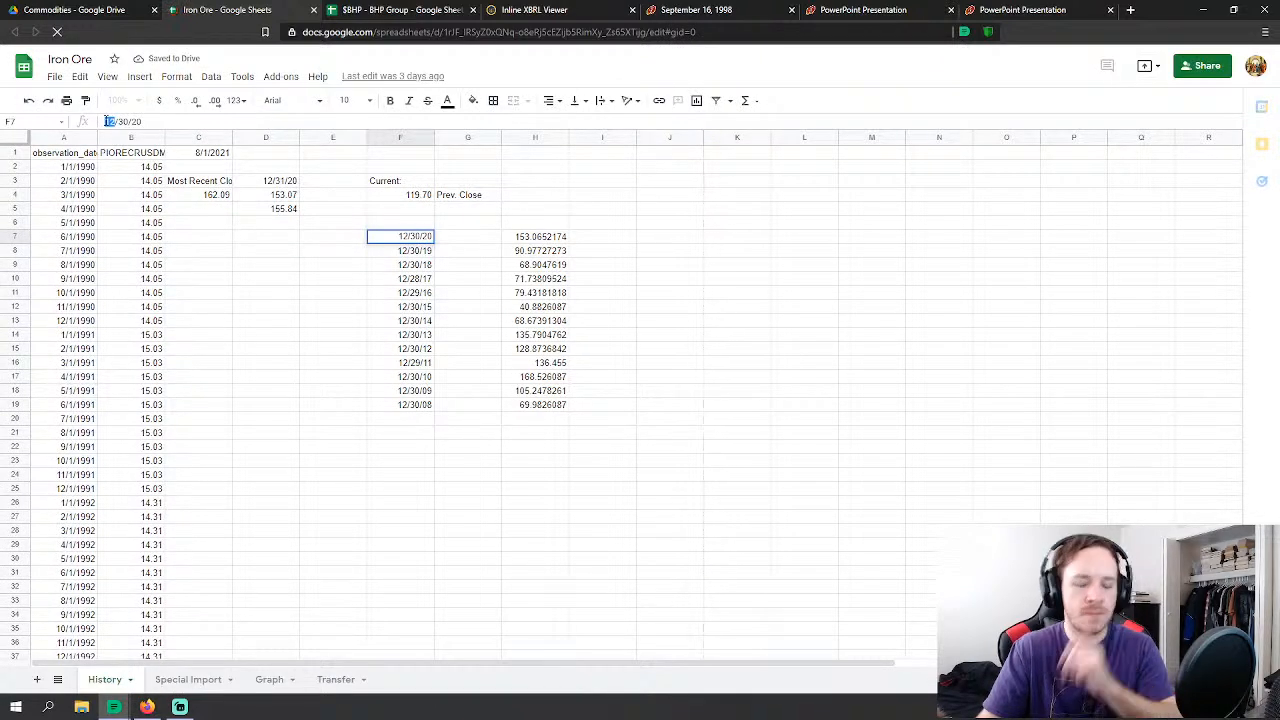
text(6)
key(Right)
key(Right)
key(Right)
key(Right)
key(Right)
key(Right)
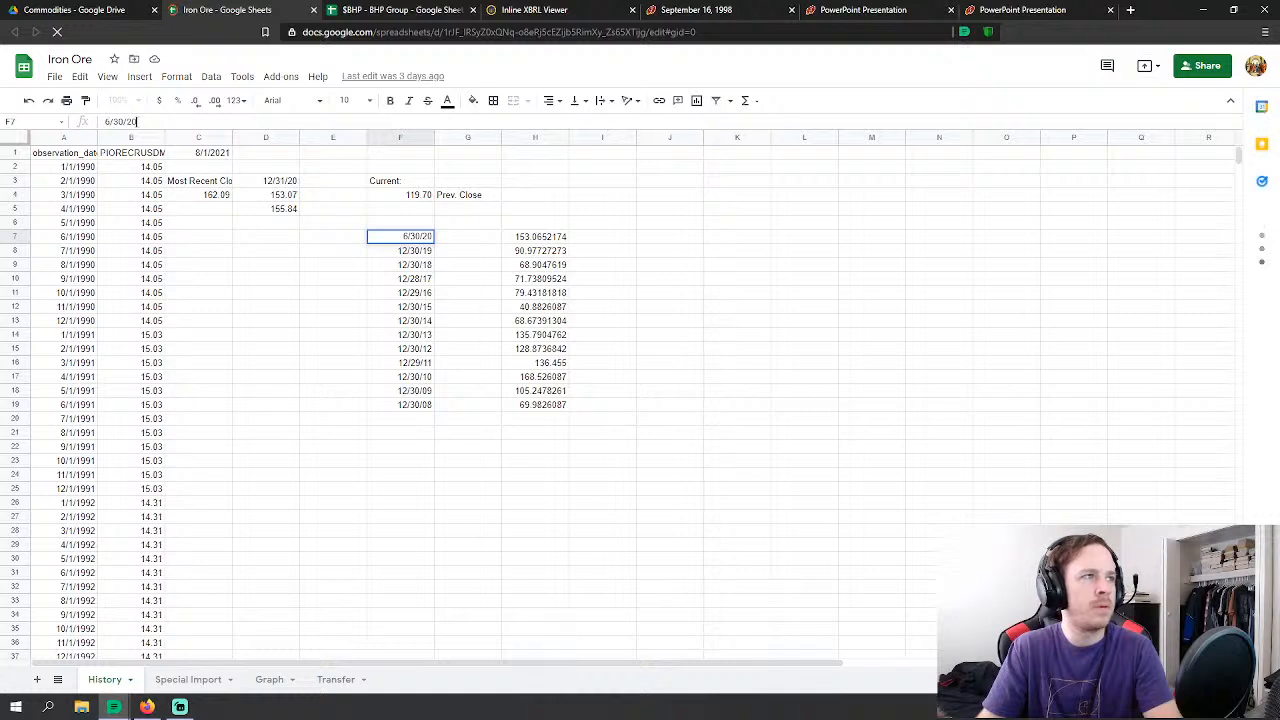
text(1)
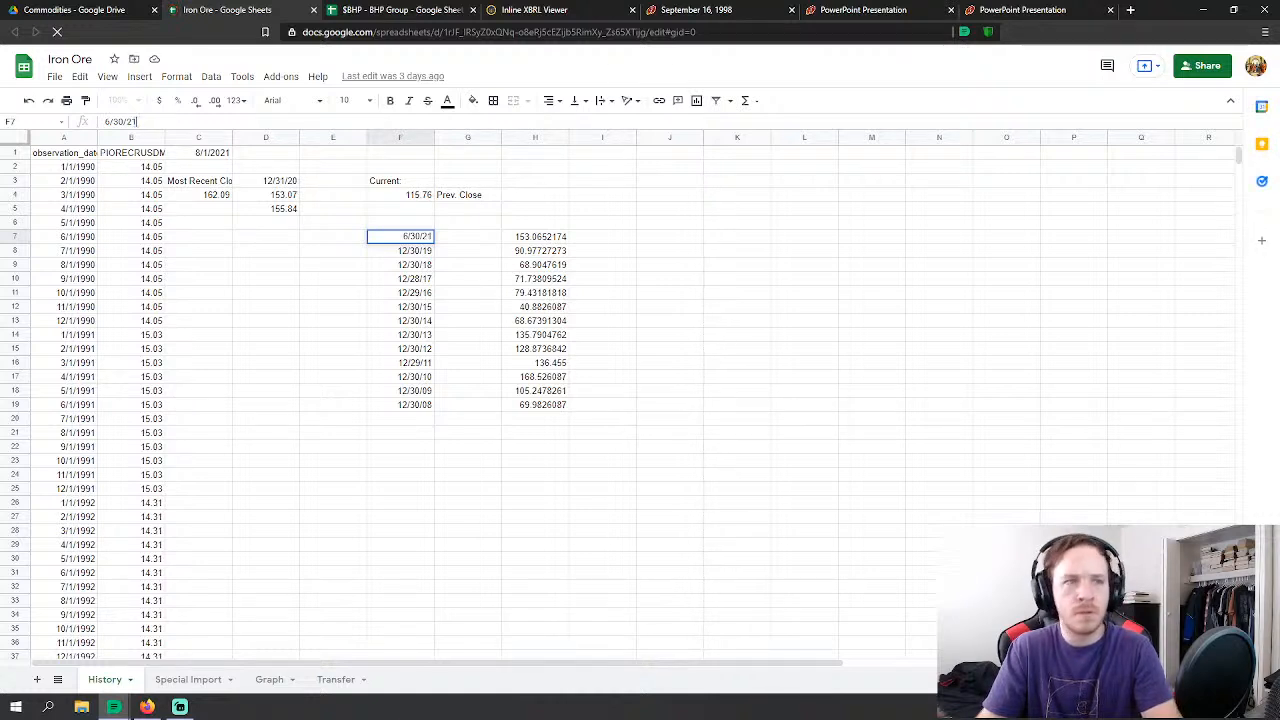
key(Return)
Step: Set F8 to 6/30/20 and extend the series of yearly June 30 dates down column F through F20
click(113, 121)
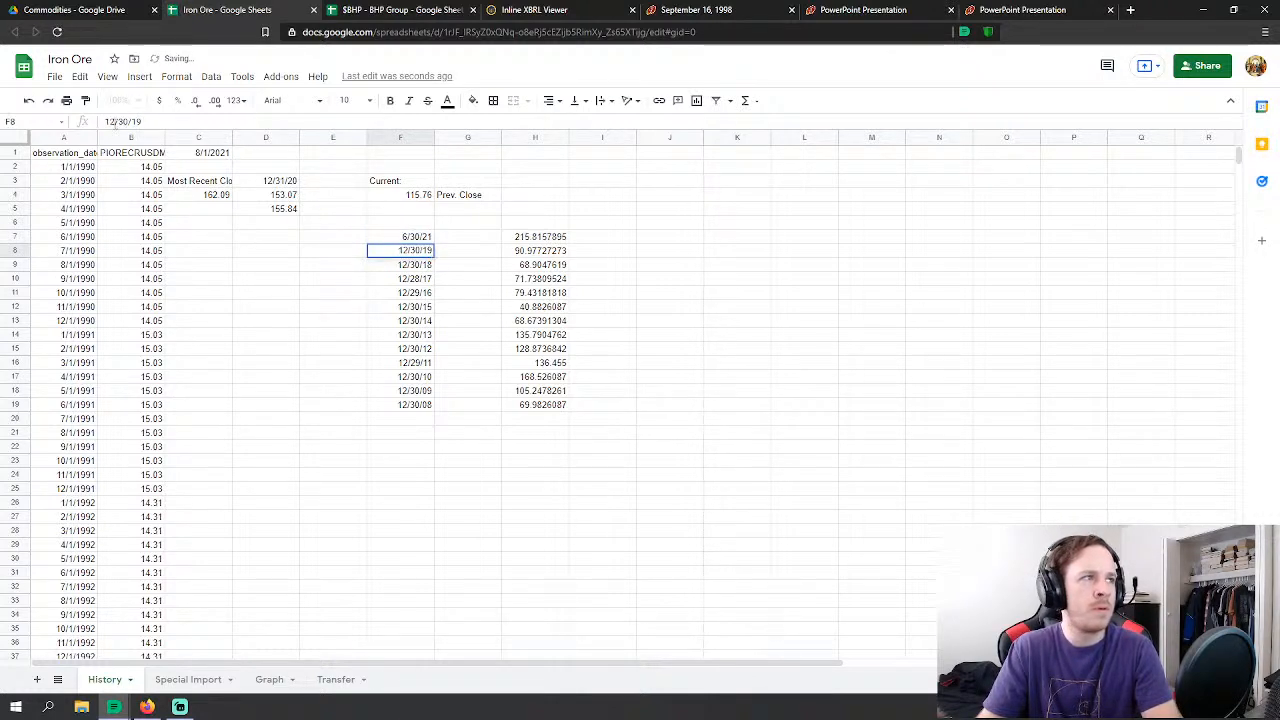
text(6/30/)
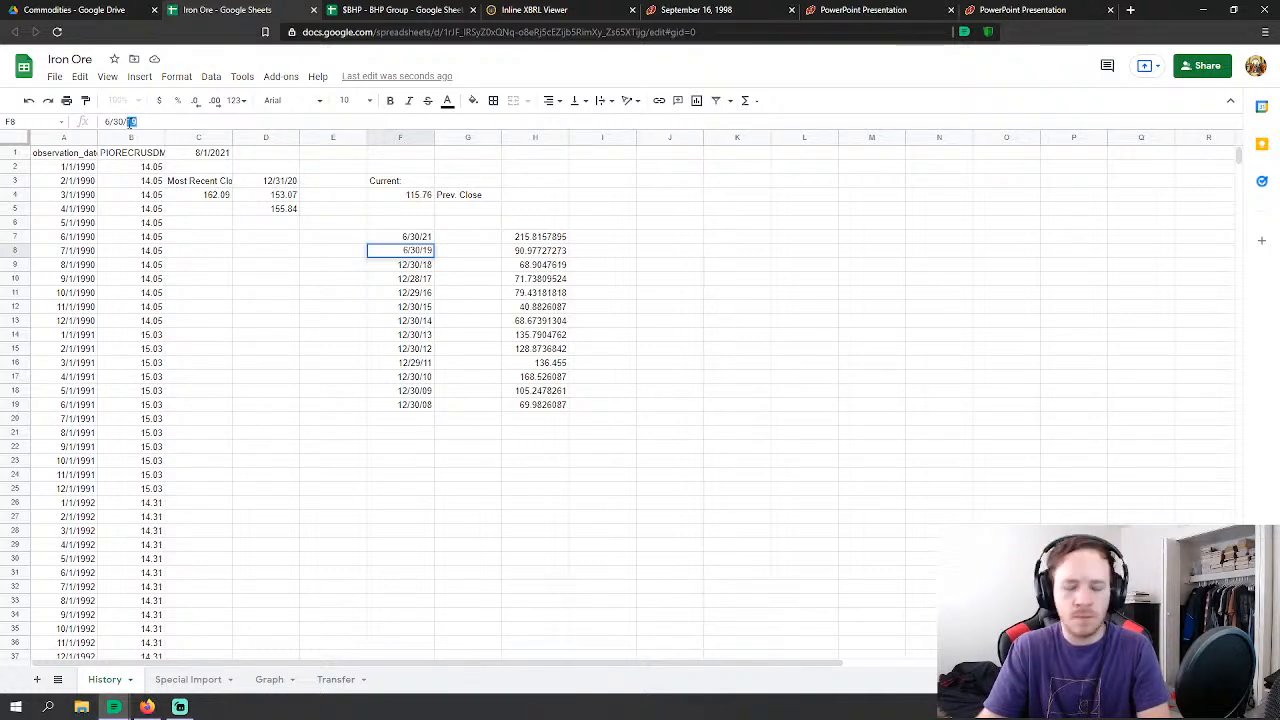
text(20)
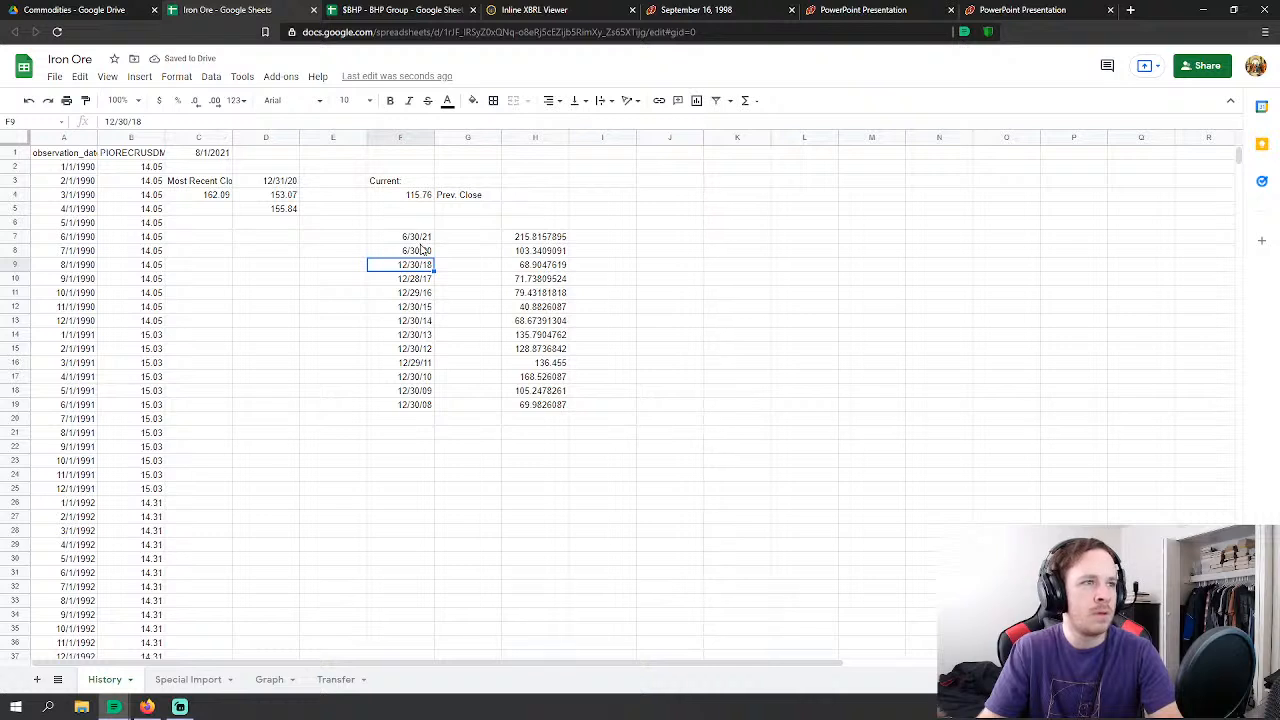
drag(418, 239, 431, 421)
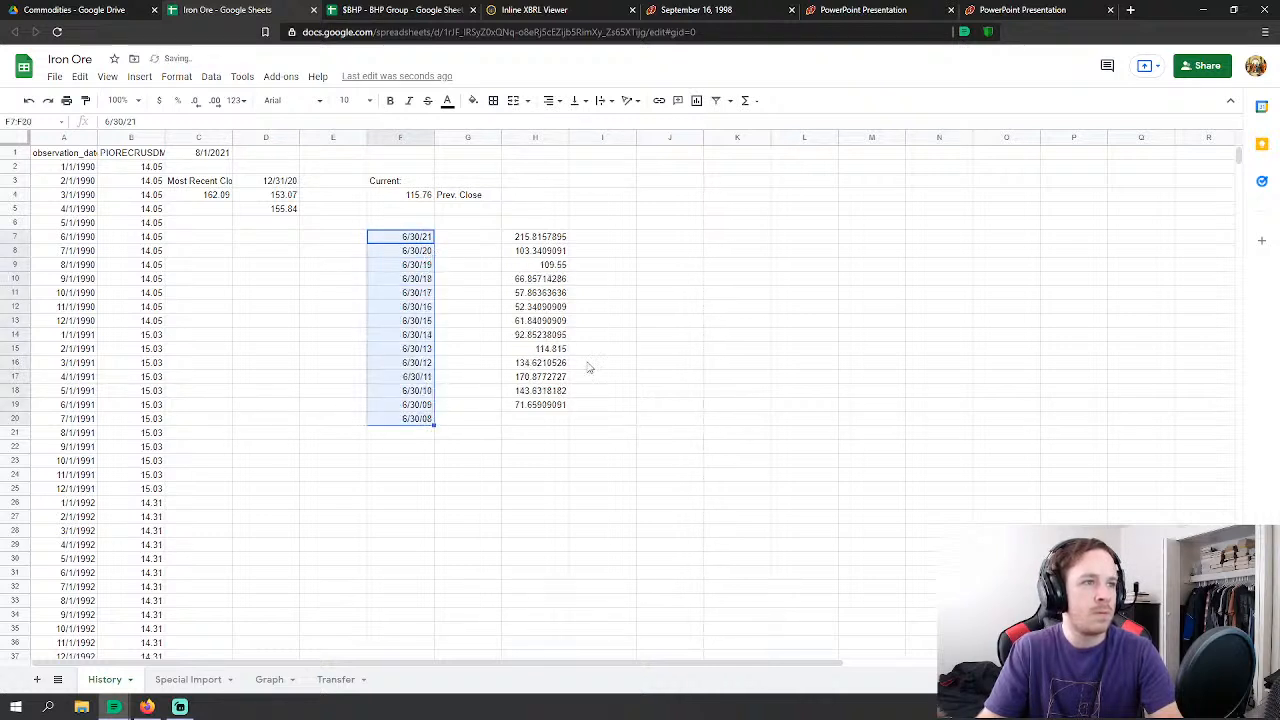
Step: Extend the iron price lookup formula from H19 to H20, and clear the extra 6/30/08 row in F20:H20
click(548, 405)
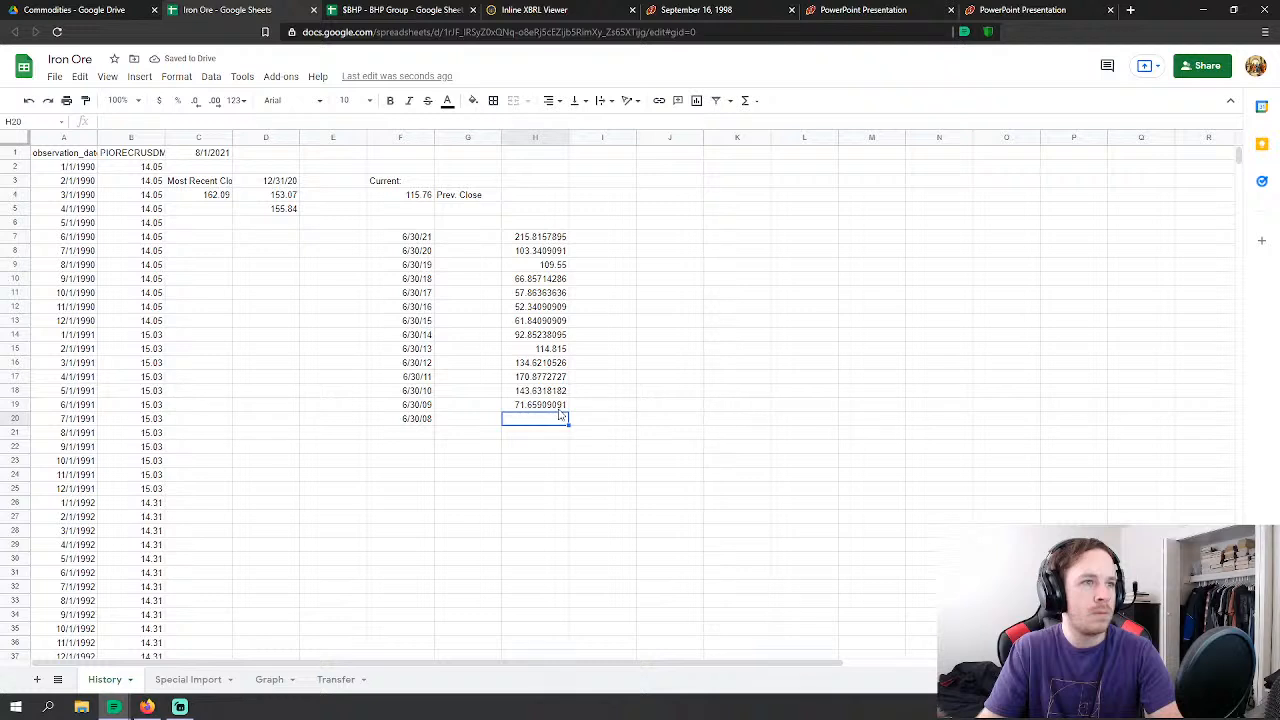
drag(566, 419, 567, 421)
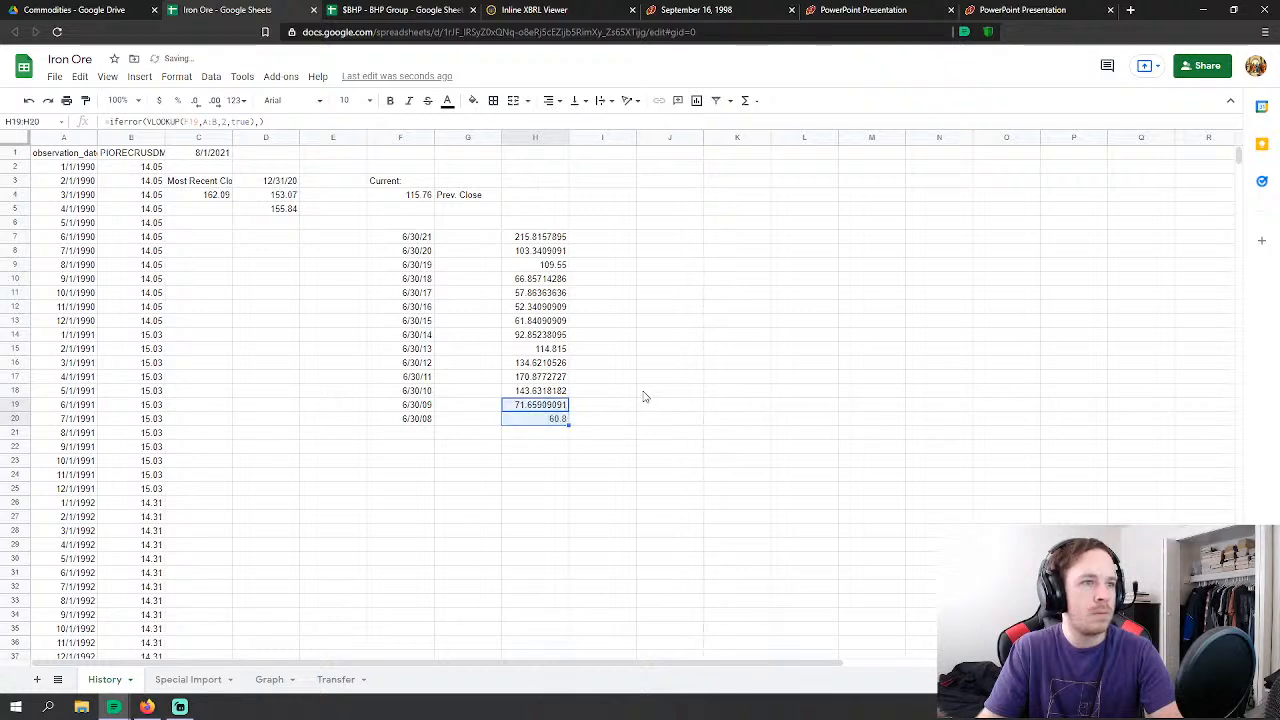
click(437, 430)
drag(433, 419, 552, 420)
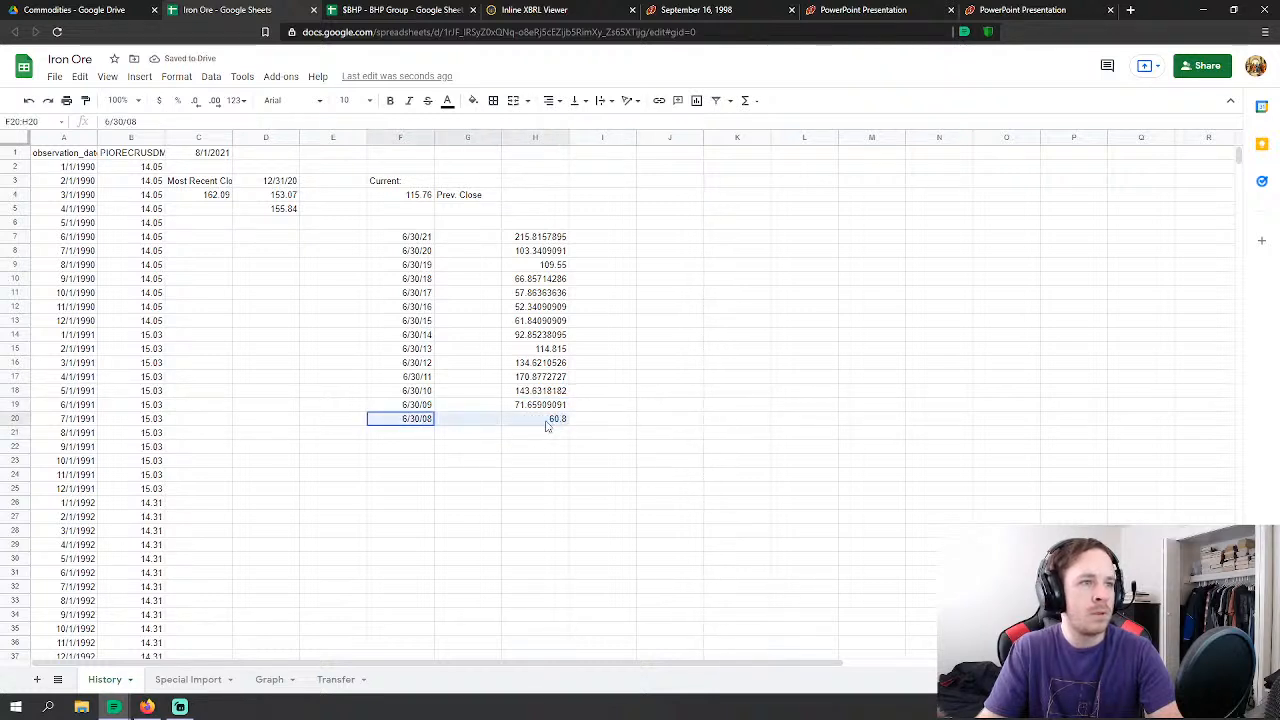
key(Delete)
click(725, 339)
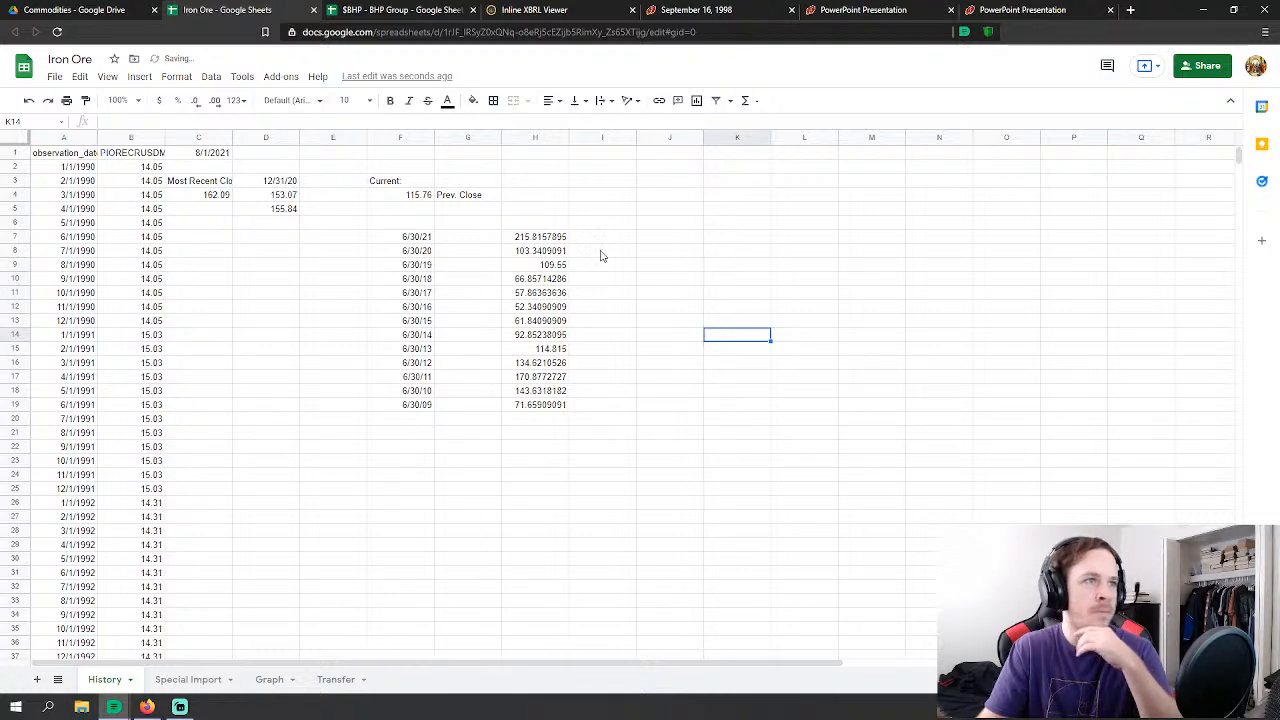
Step: Copy the June 30 dates in F7:F19 from Iron Ore into the Iron date column of the $BHP workbook's Technicals sheet, starting at I8
click(405, 11)
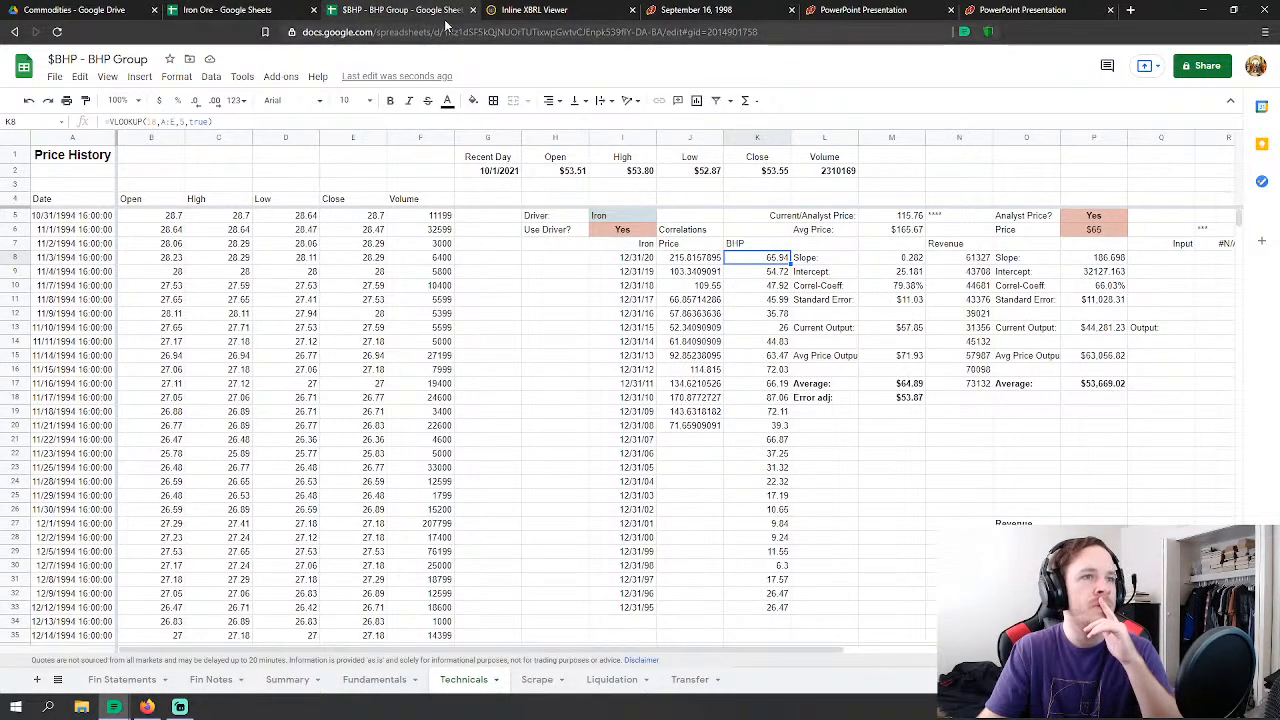
click(637, 258)
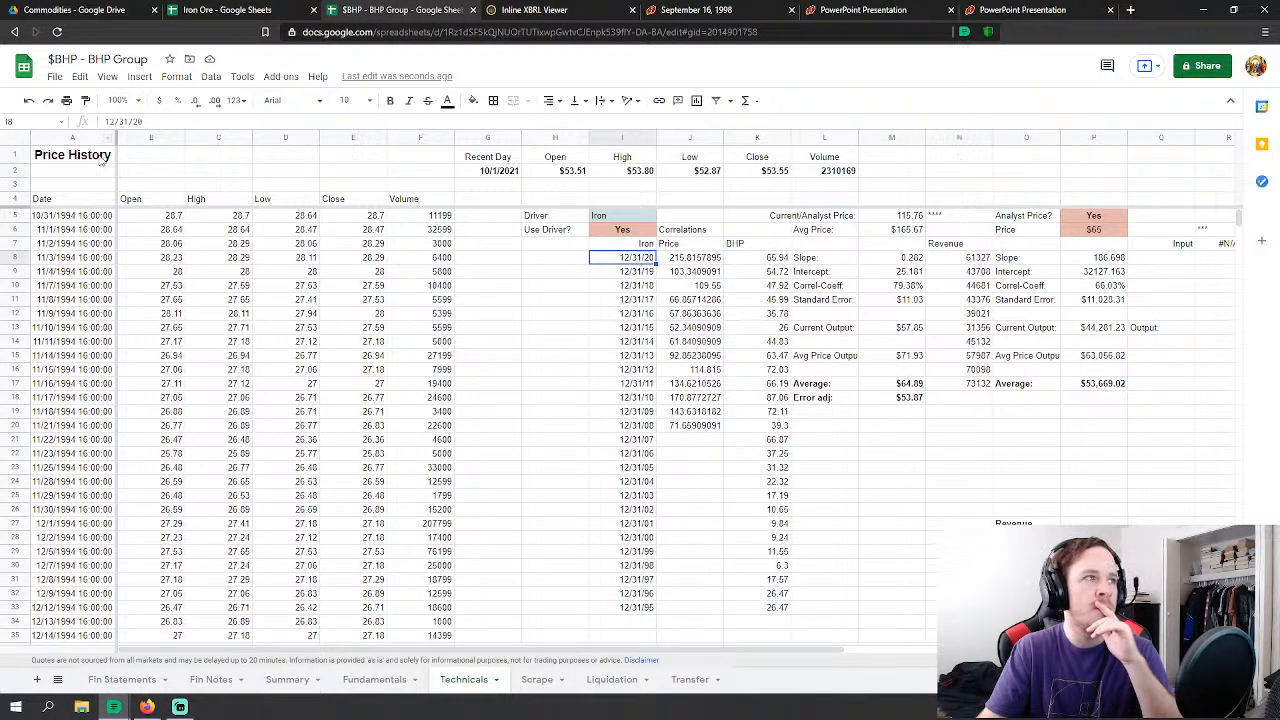
click(290, 10)
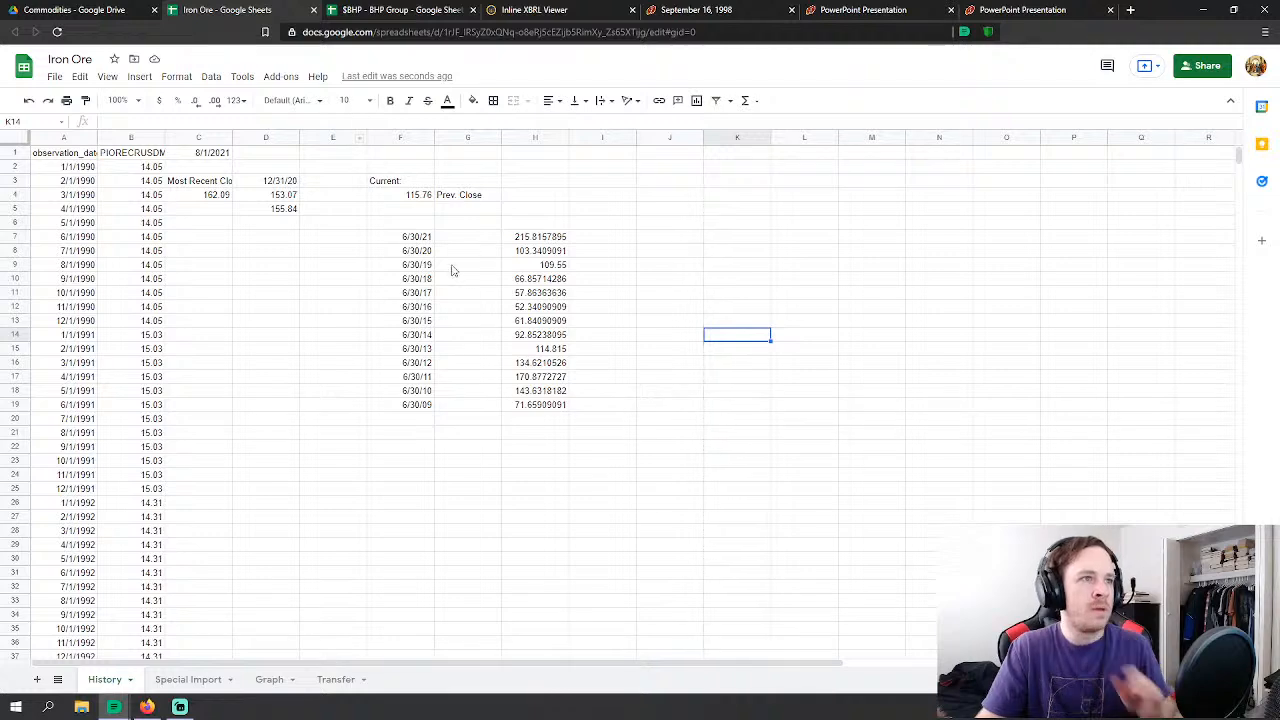
drag(416, 237, 428, 408)
key(ctrl+c)
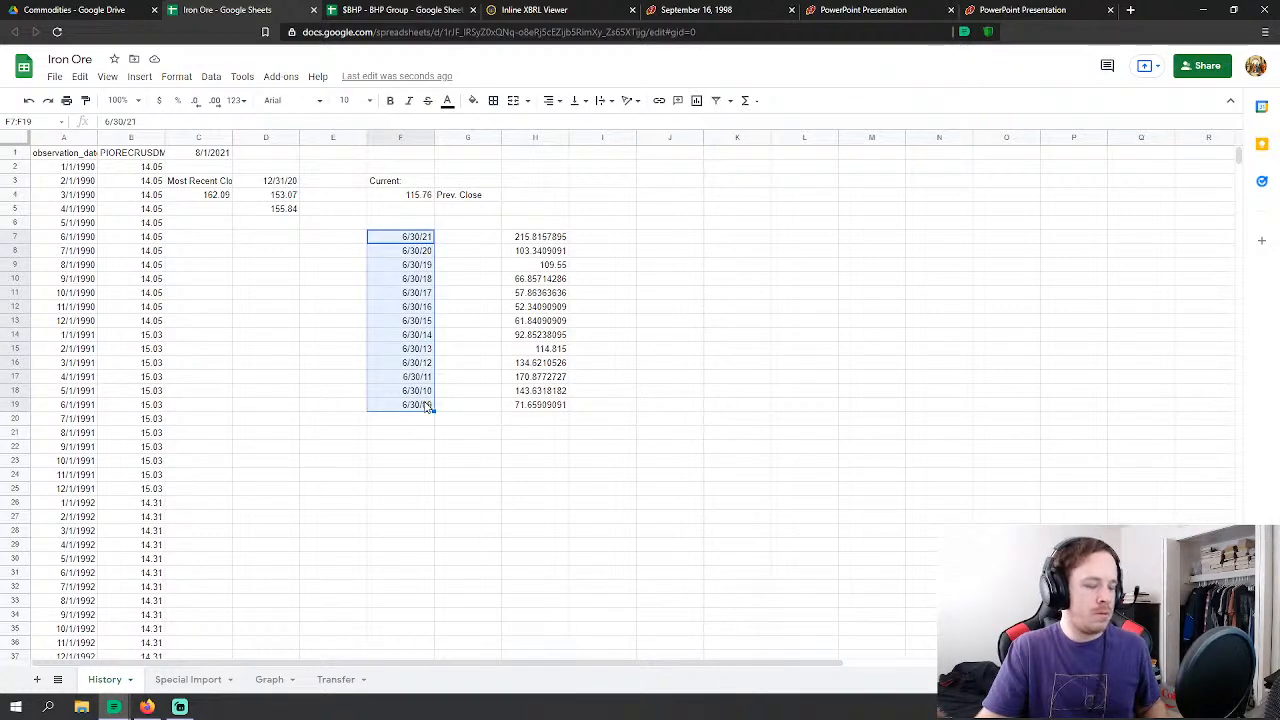
click(380, 12)
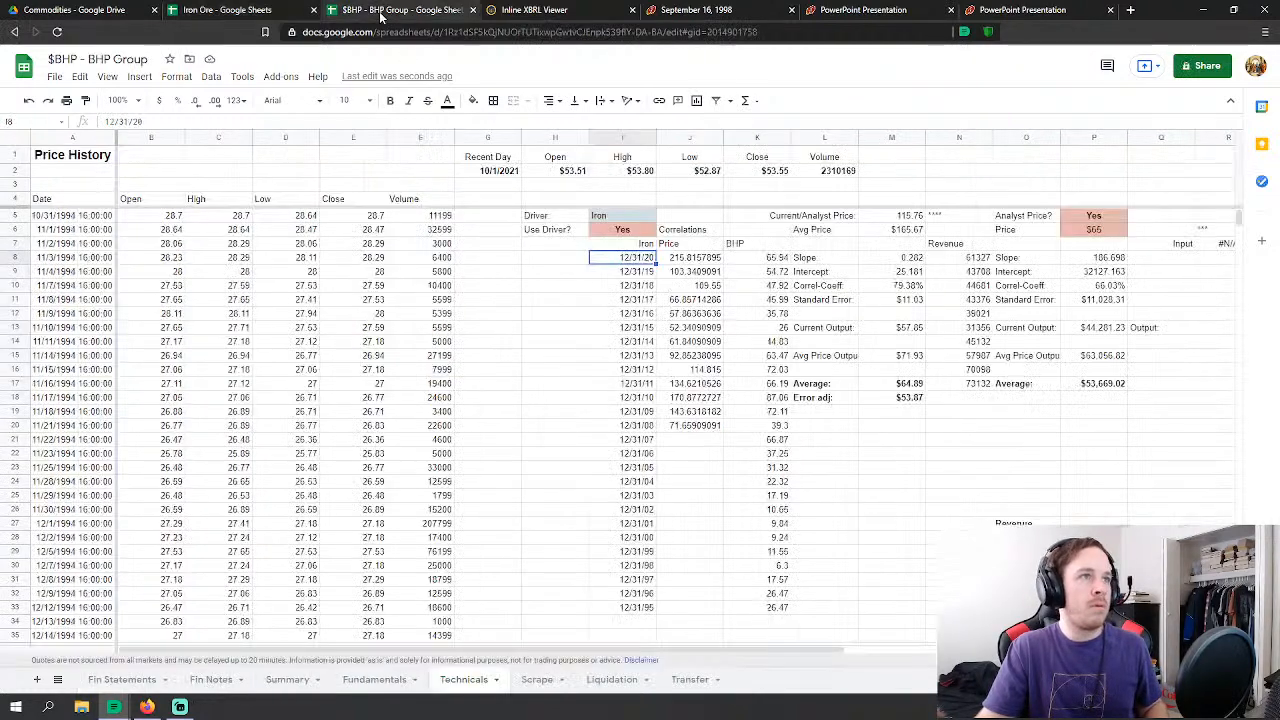
click(488, 309)
click(647, 259)
key(ctrl+v)
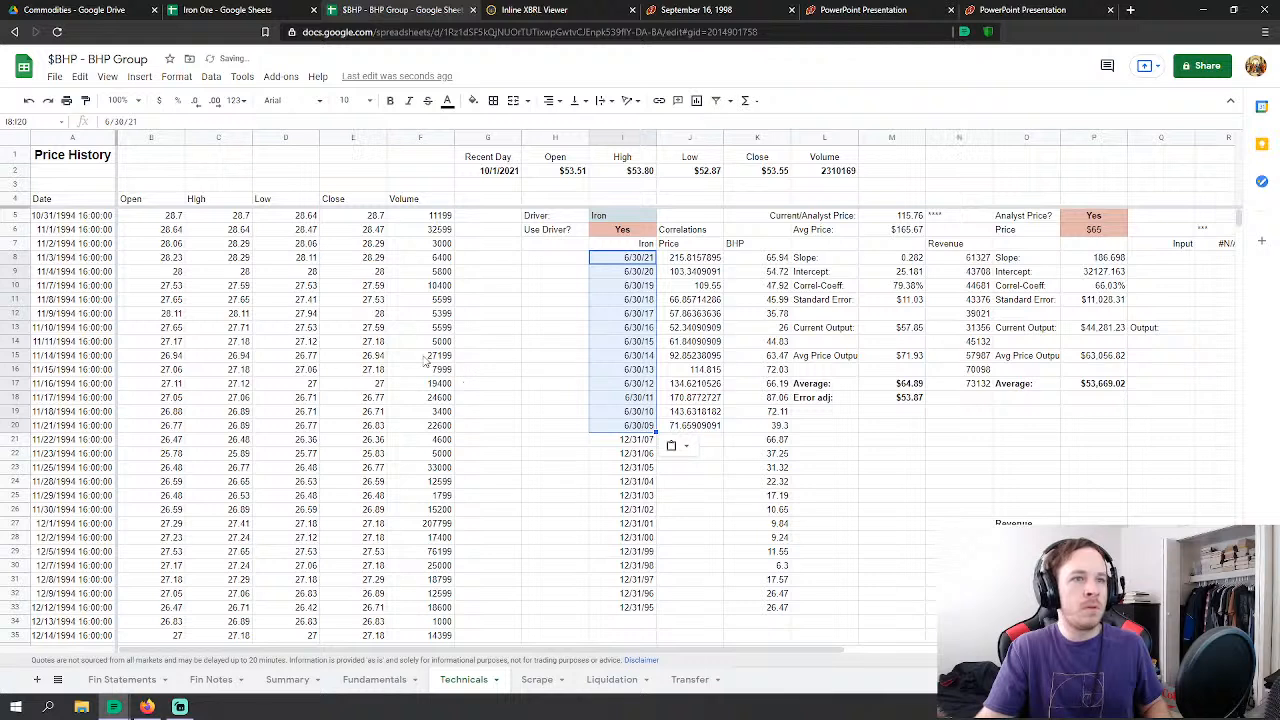
click(575, 325)
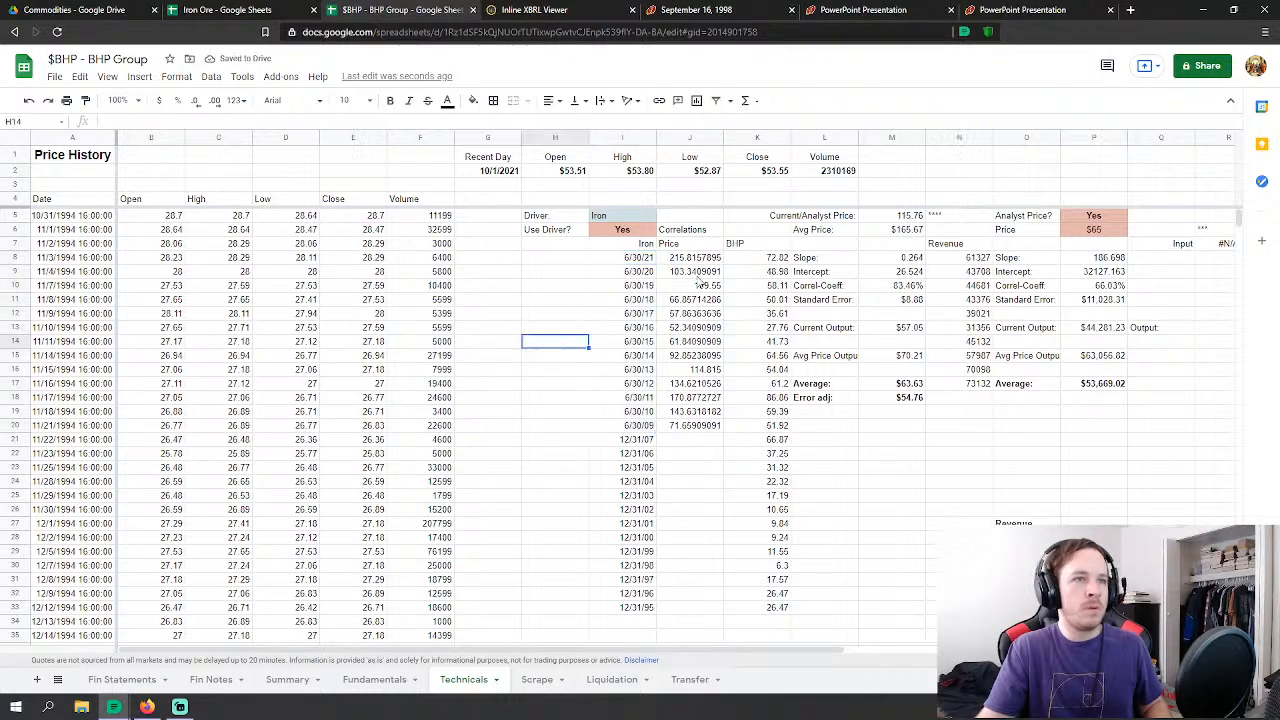
Step: Check the iron price reference in J8, then review the Summary valuation, the Fundamentals forecast columns and the Fin Notes sheet
click(712, 259)
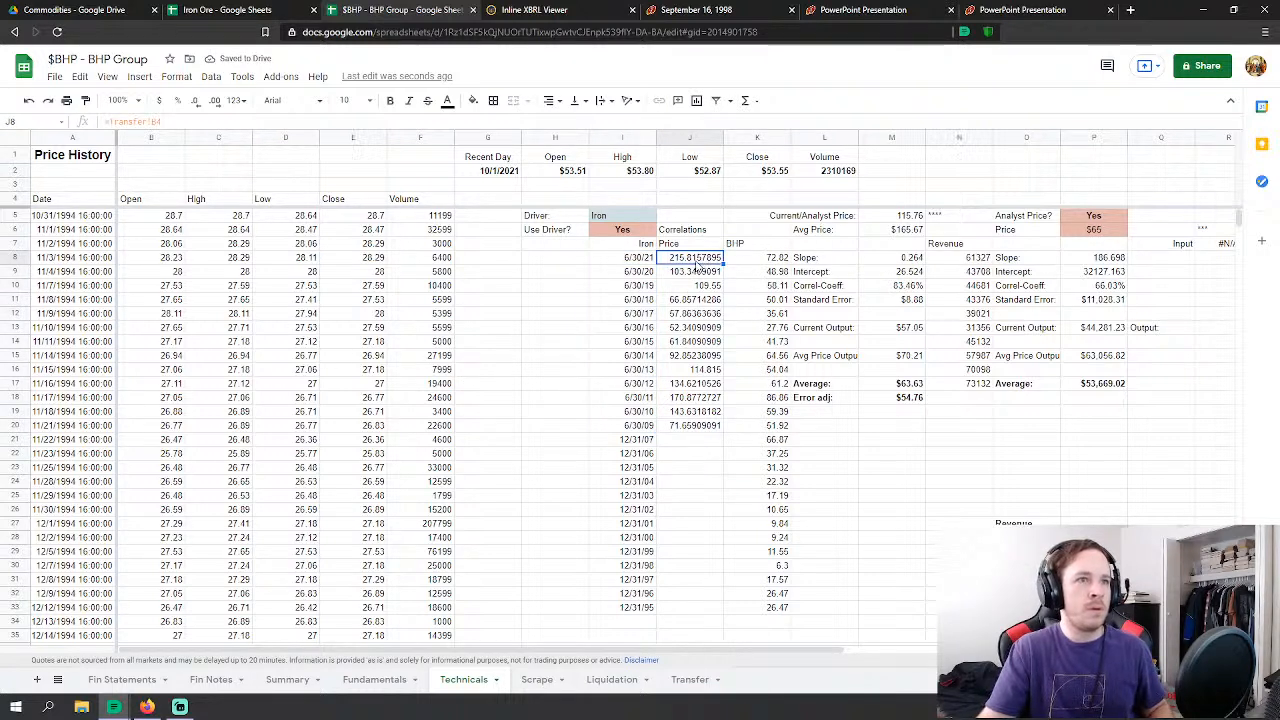
click(289, 682)
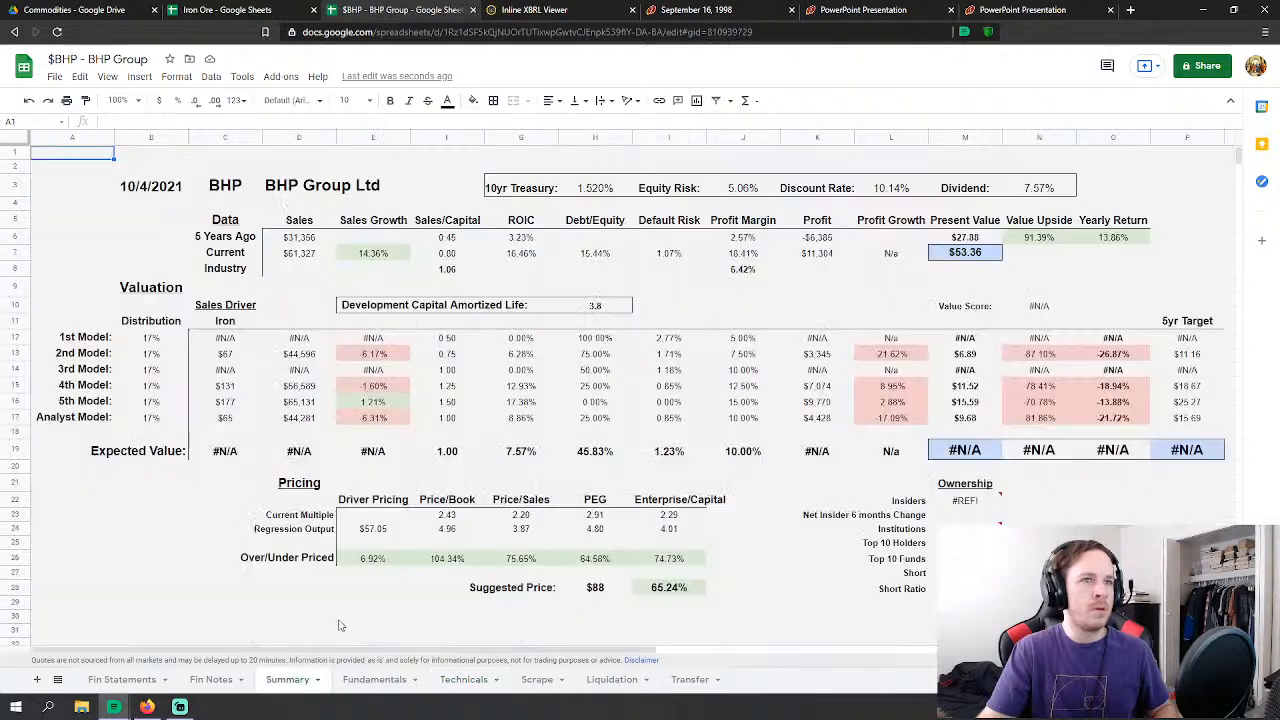
click(376, 682)
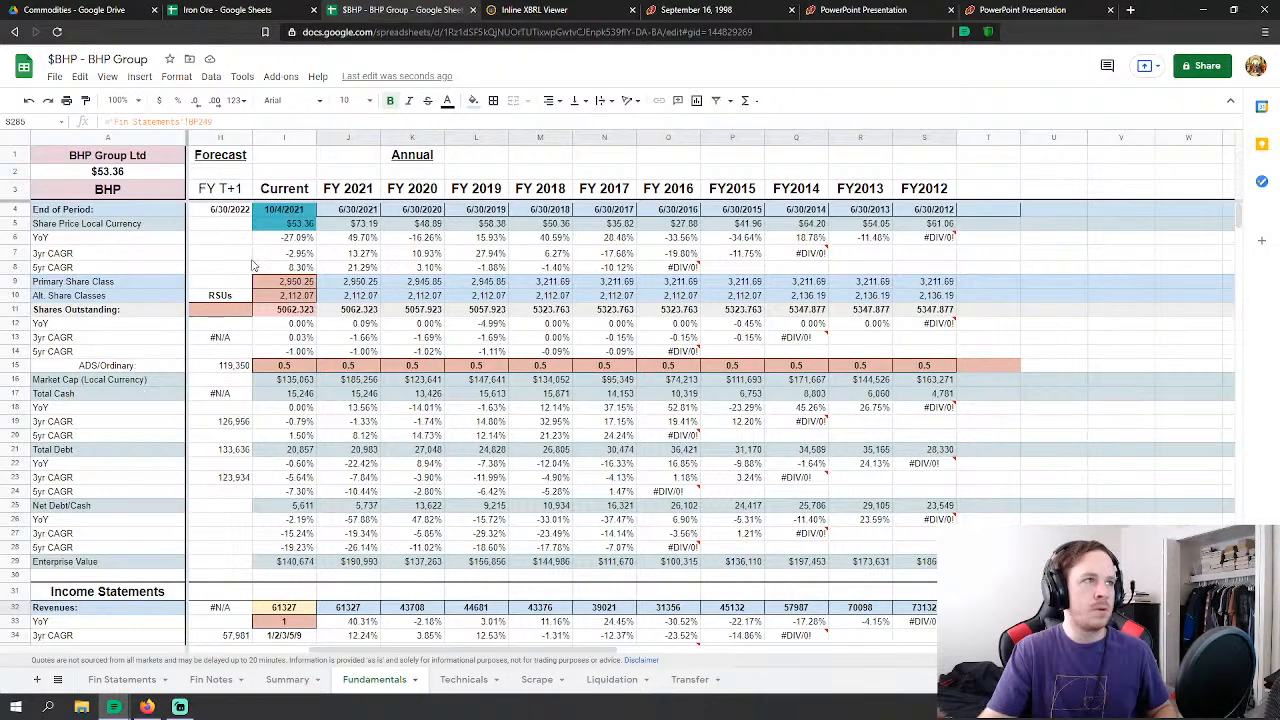
drag(430, 652, 190, 645)
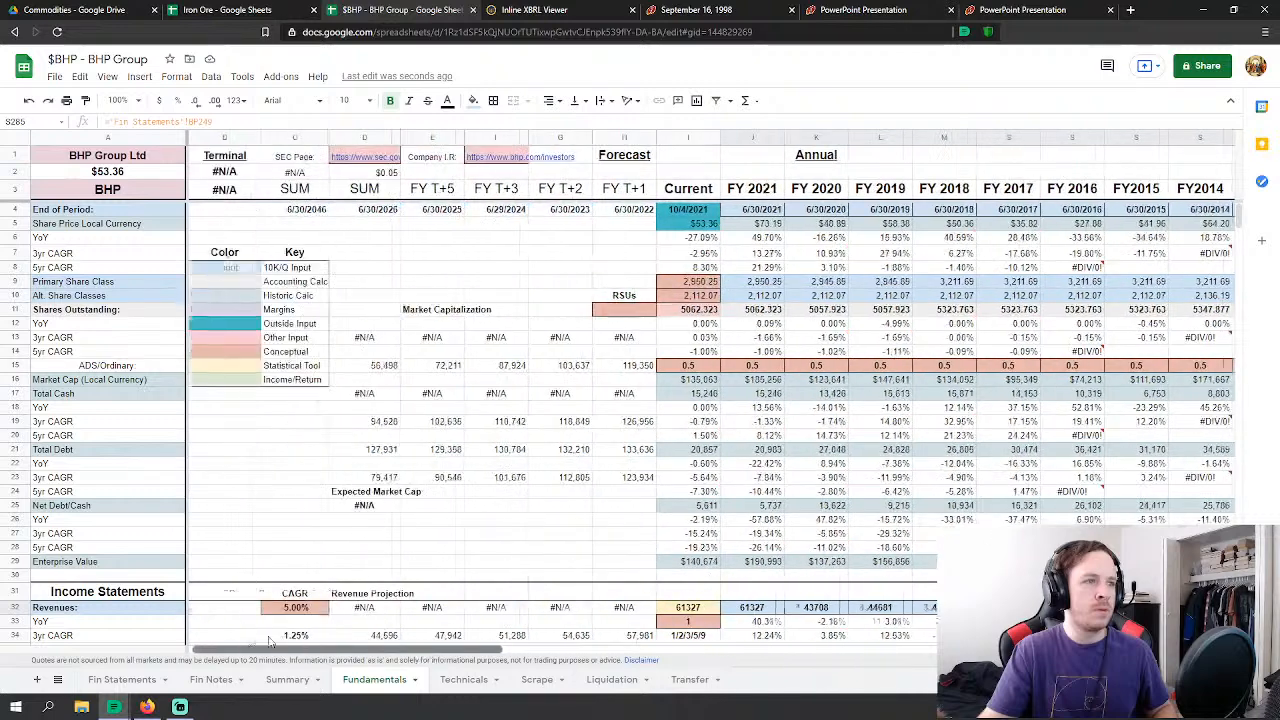
click(291, 686)
click(211, 680)
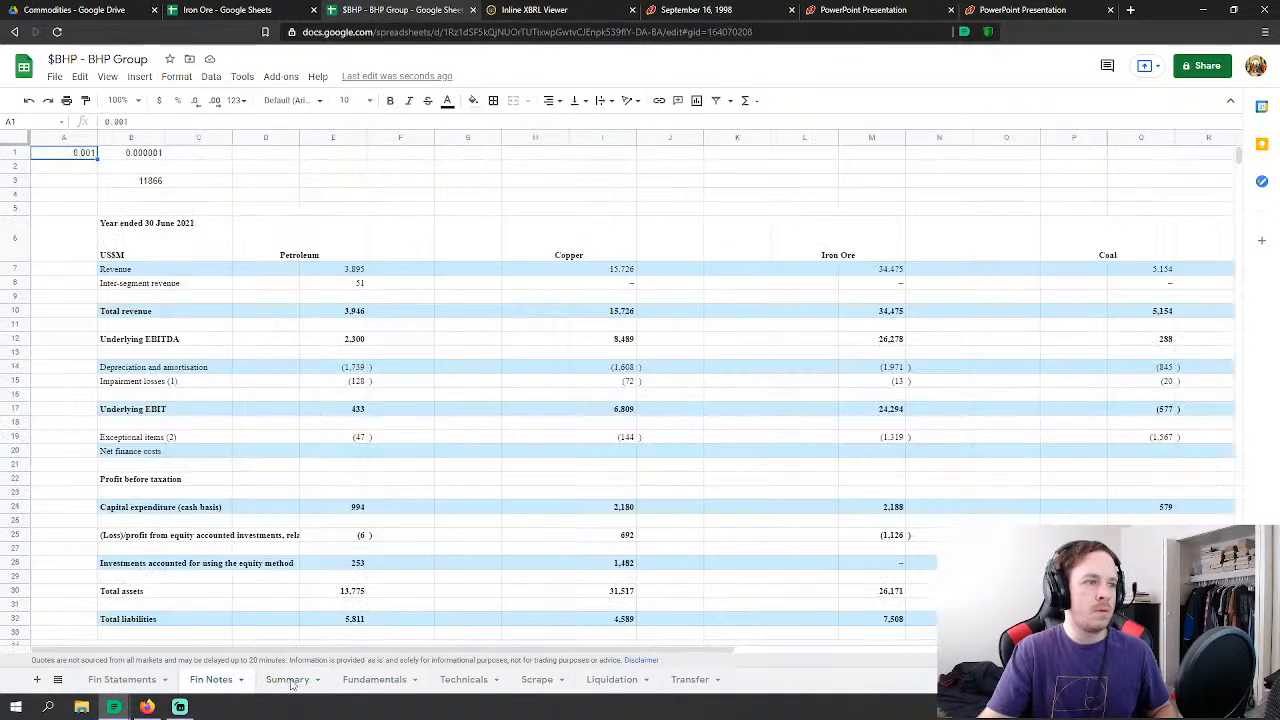
Step: Trace the iron price references in J8 and J9 on Technicals to the imported 30-yr array on the Transfer sheet
click(460, 680)
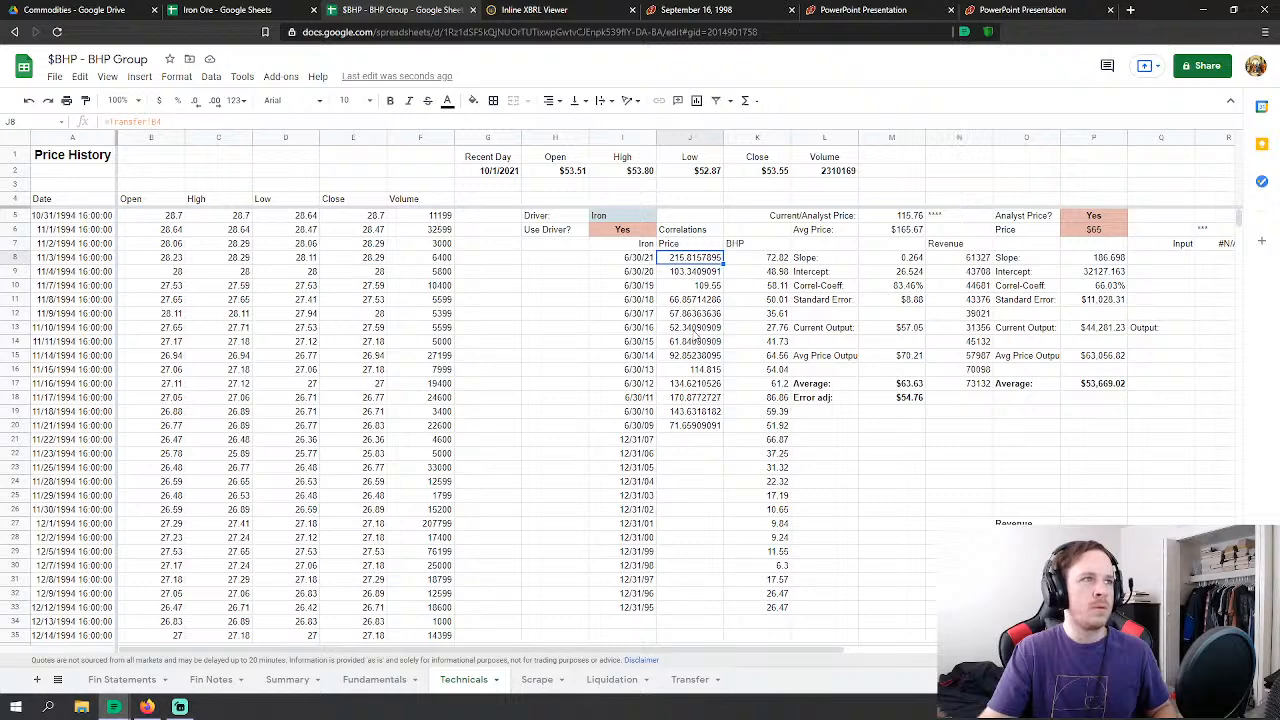
click(711, 276)
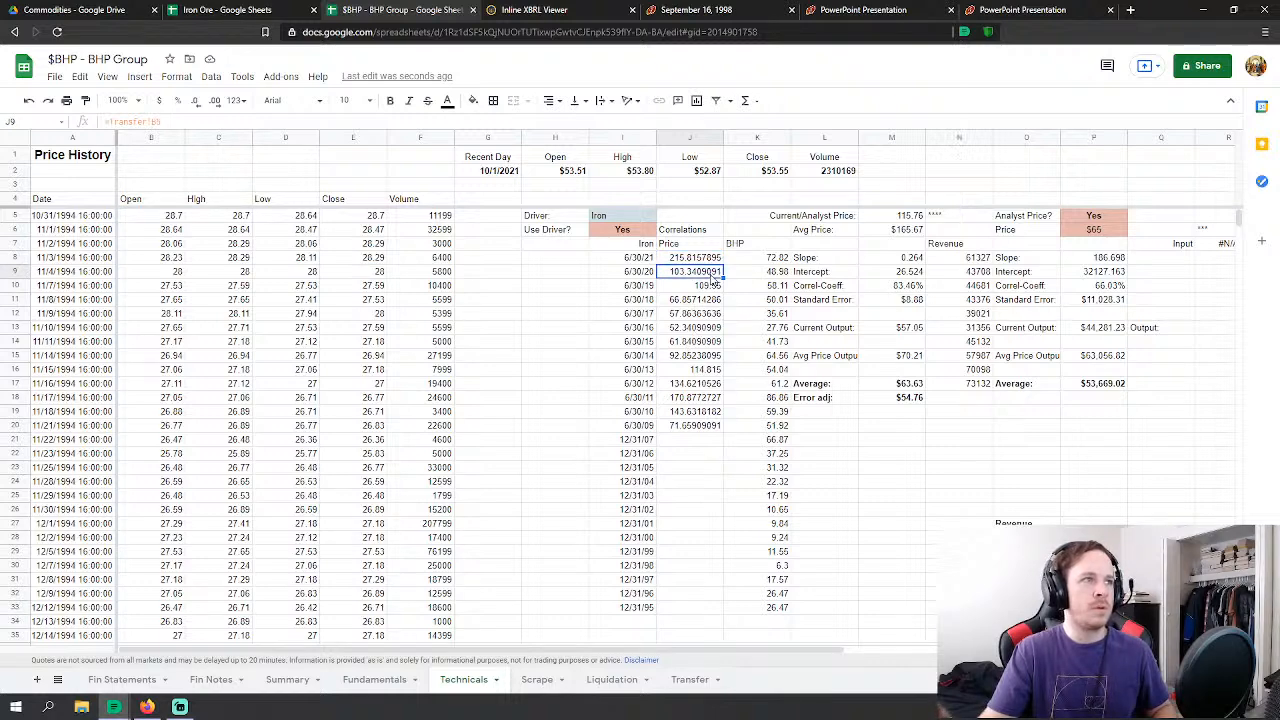
click(717, 258)
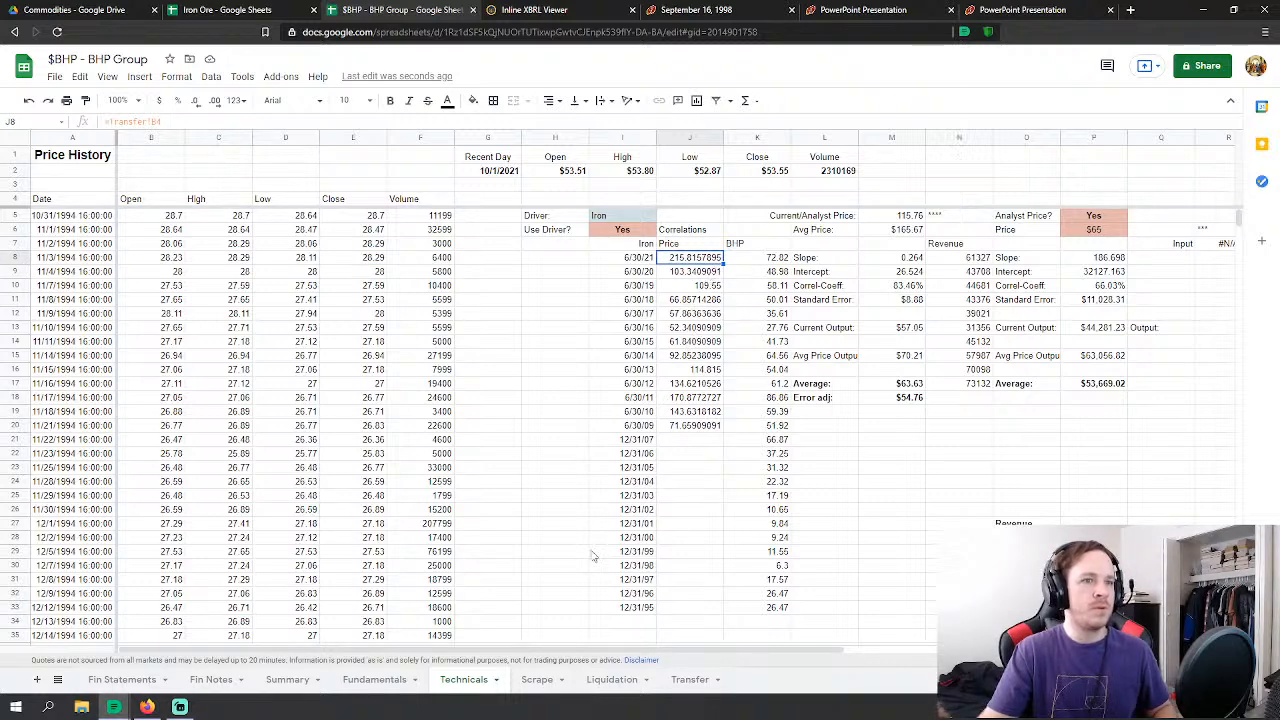
click(689, 680)
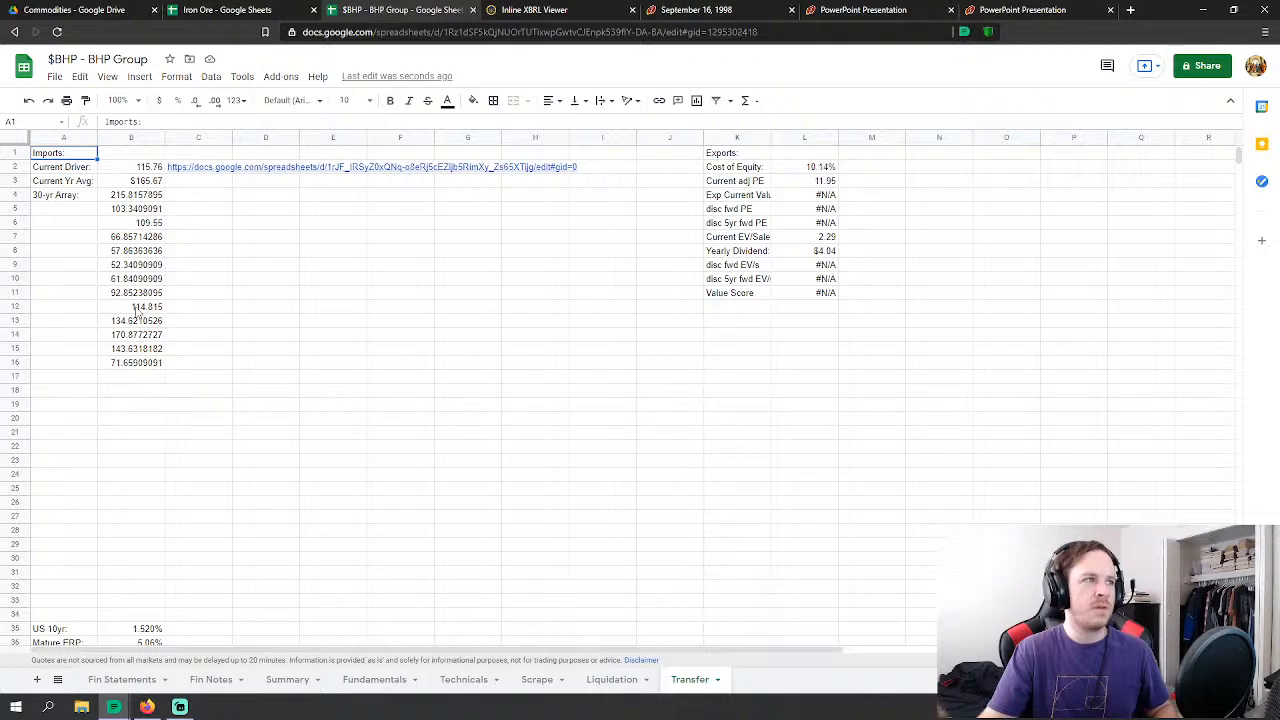
click(396, 682)
click(455, 687)
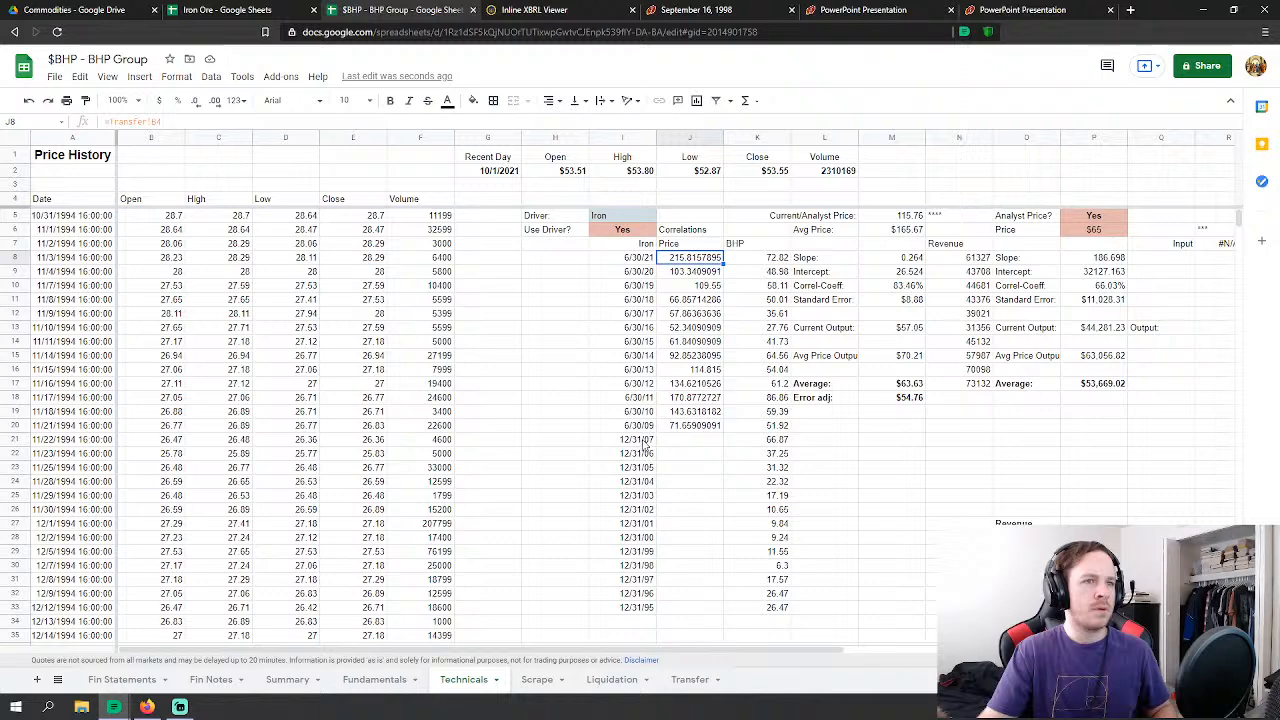
Step: Clear the leftover December 31 dates in I21:I33 and the matching BHP price lookups in K21:K33 on Technicals
drag(645, 441, 632, 612)
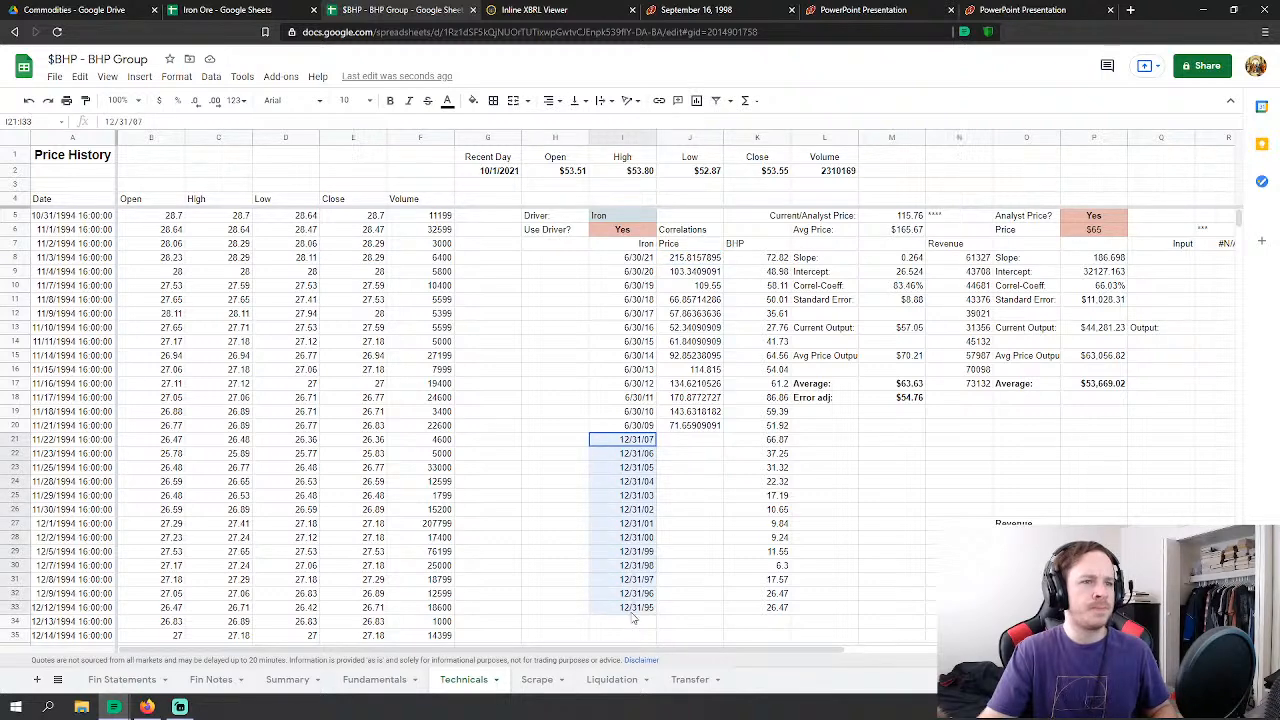
key(Delete)
click(885, 467)
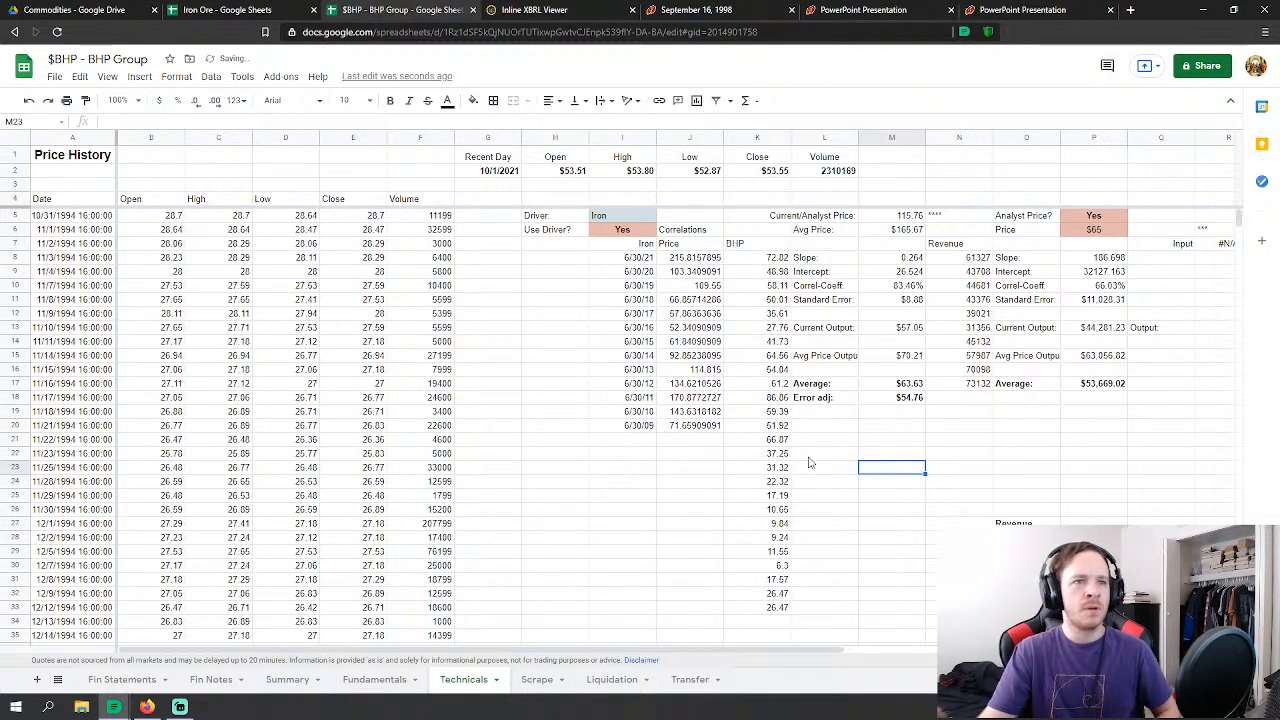
mouse_move(772, 449)
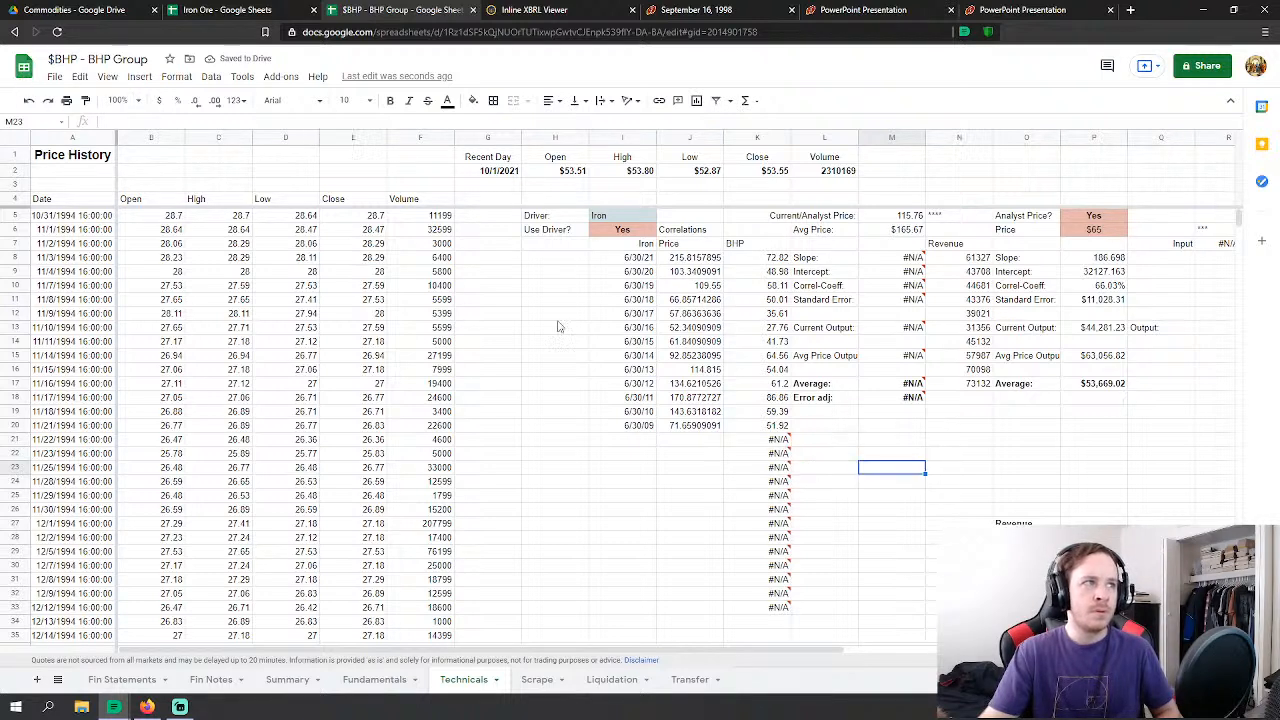
drag(776, 441, 780, 609)
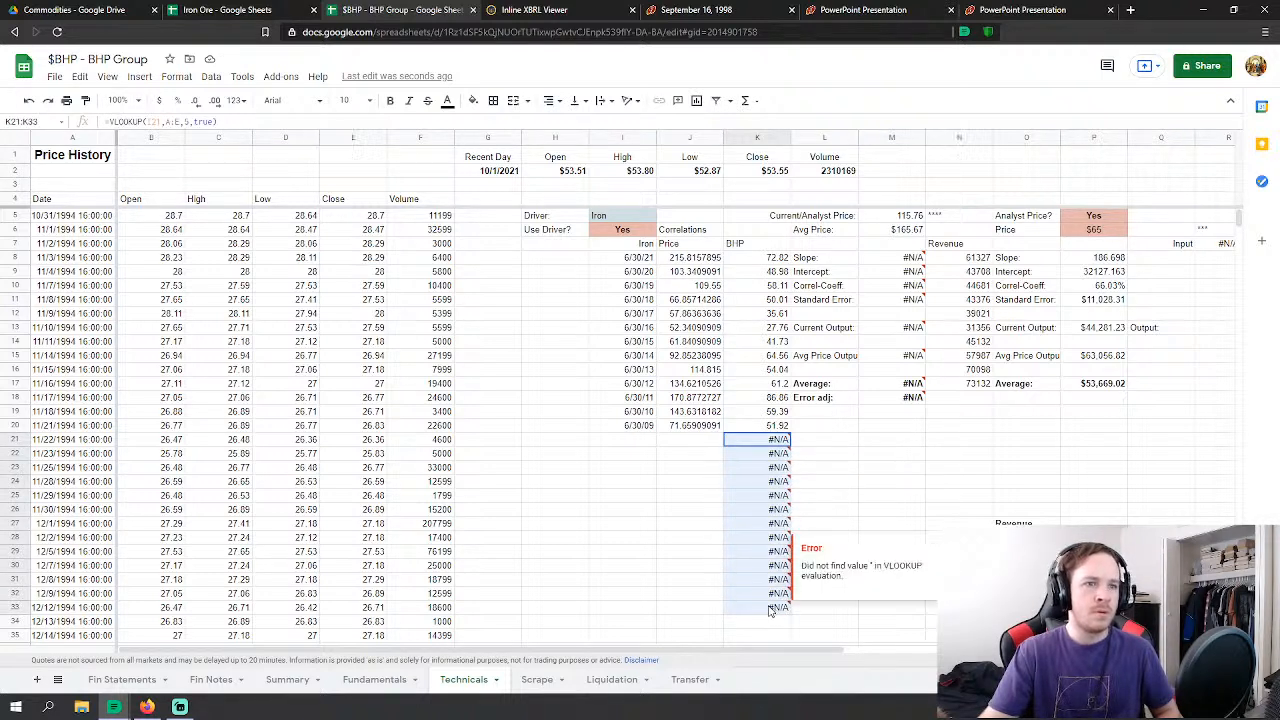
key(Delete)
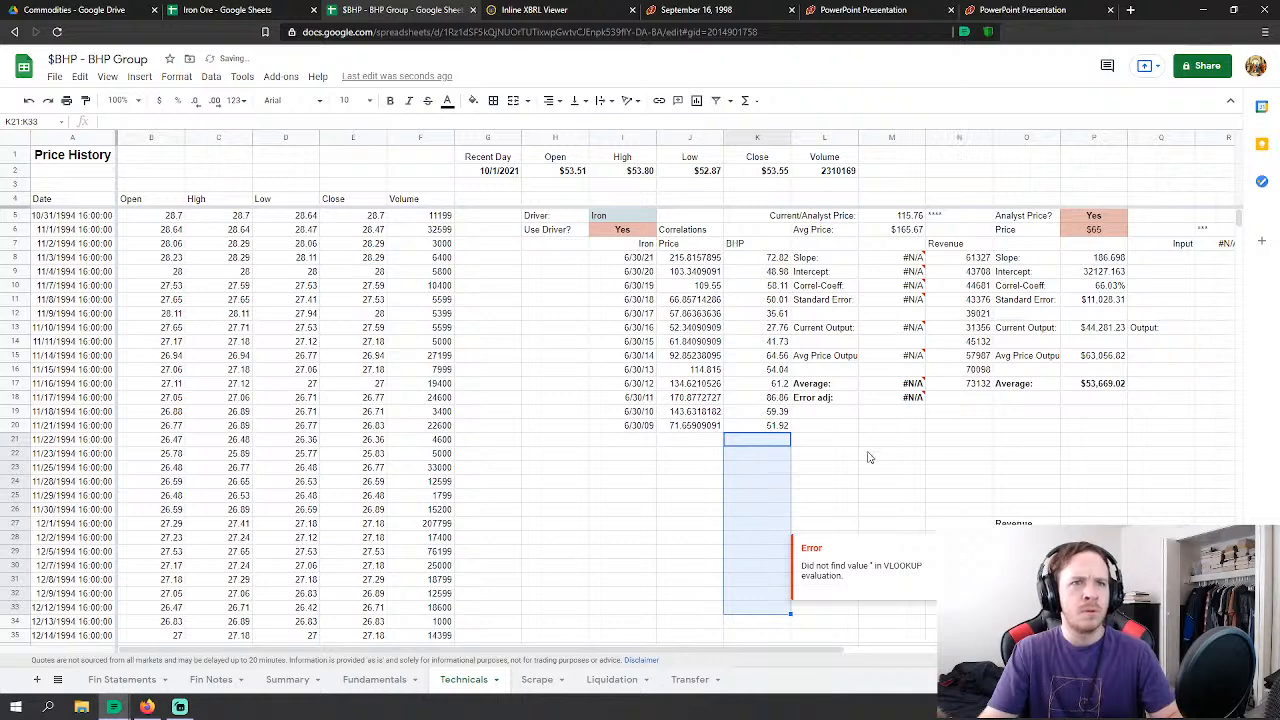
click(880, 455)
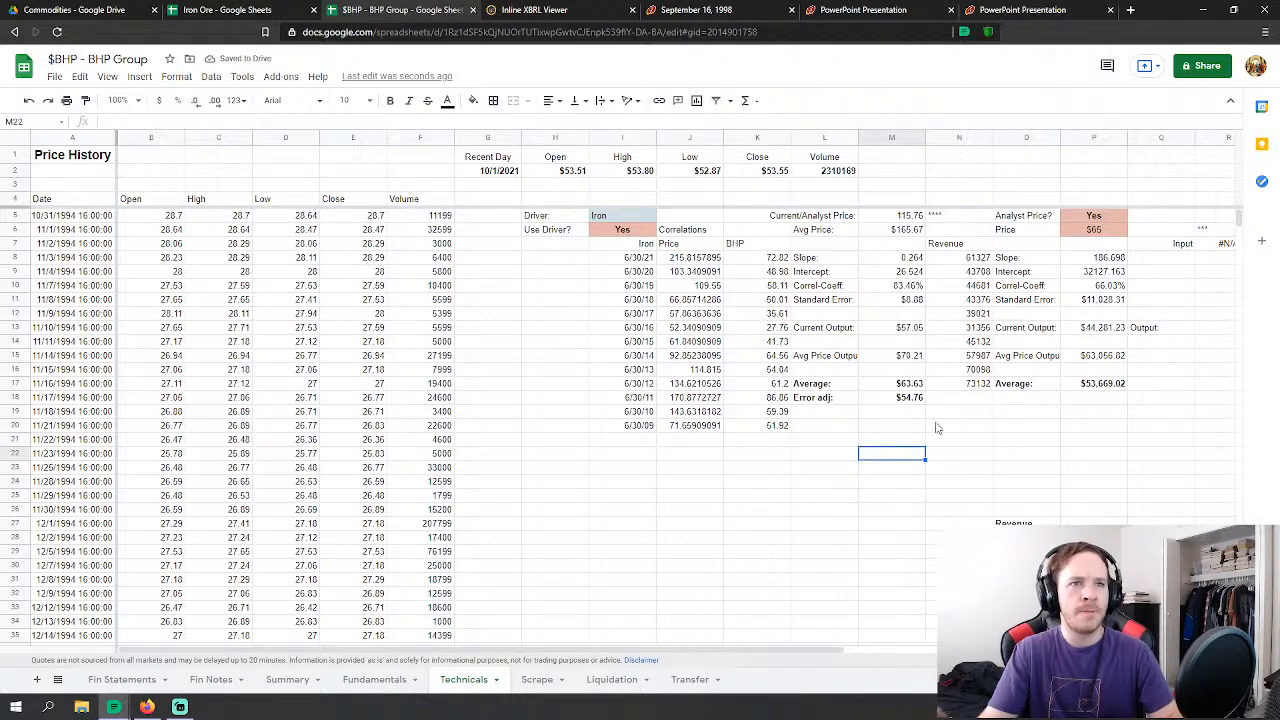
Step: Try to extend the June 30 dates in column I and the BHP price lookups in column K down to row 35 on Technicals
scroll(743, 568, down, 2)
scroll(743, 568, down, 3)
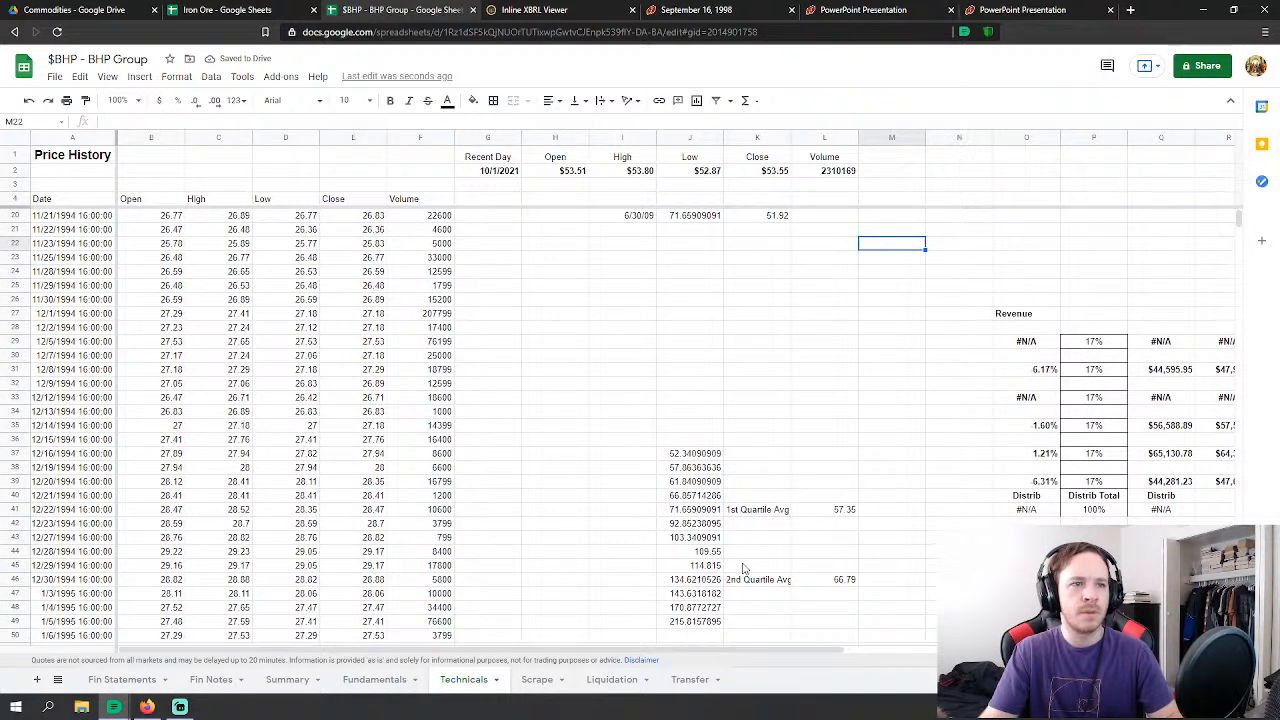
scroll(743, 568, up, 5)
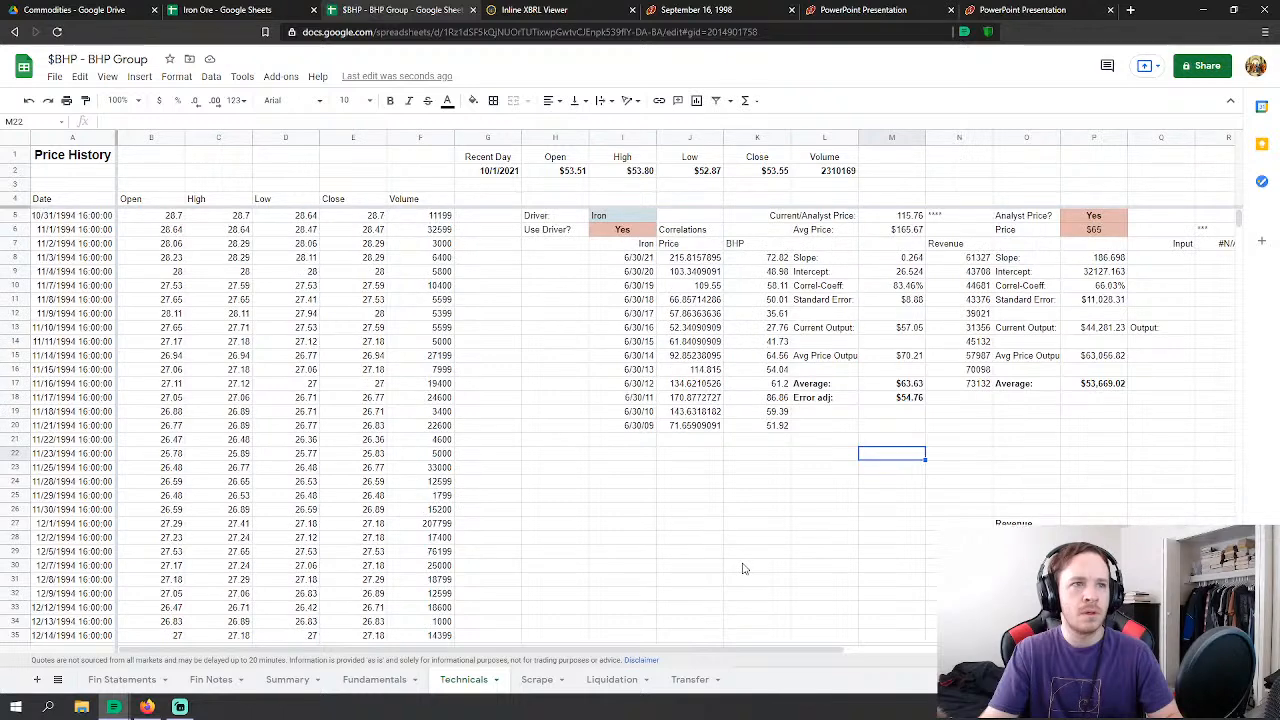
drag(637, 418, 648, 632)
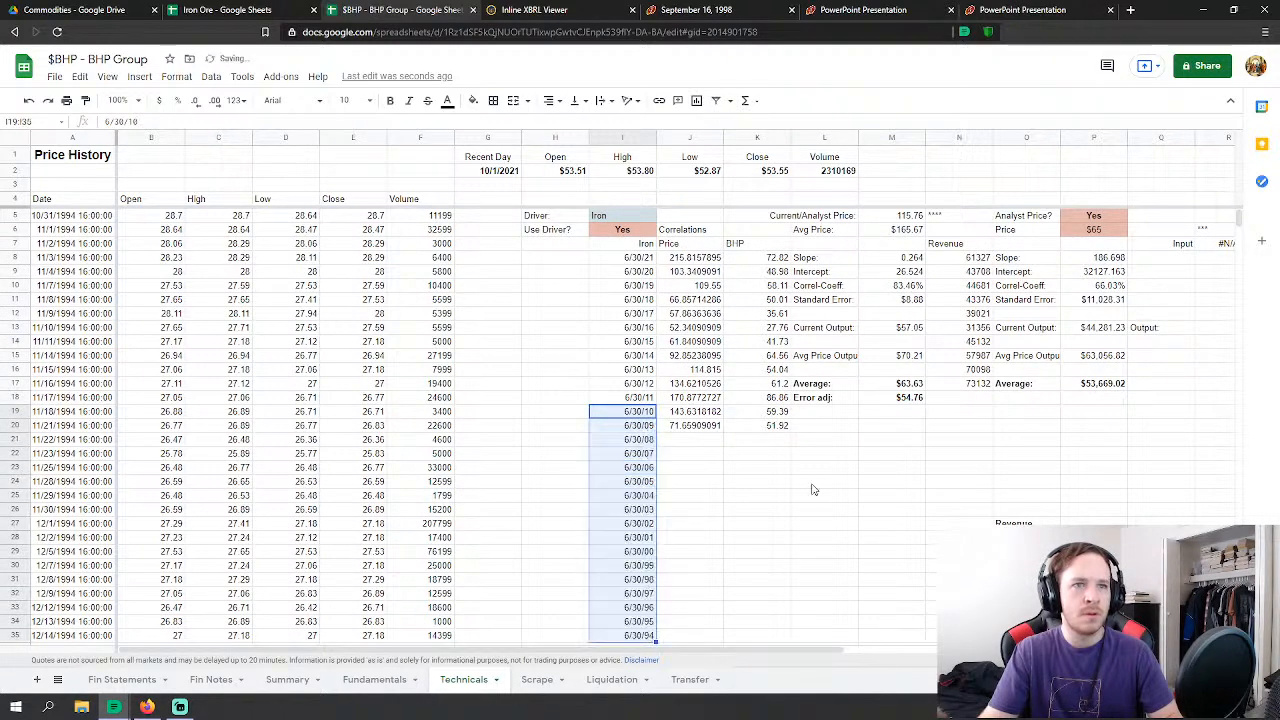
click(786, 428)
drag(790, 431, 787, 637)
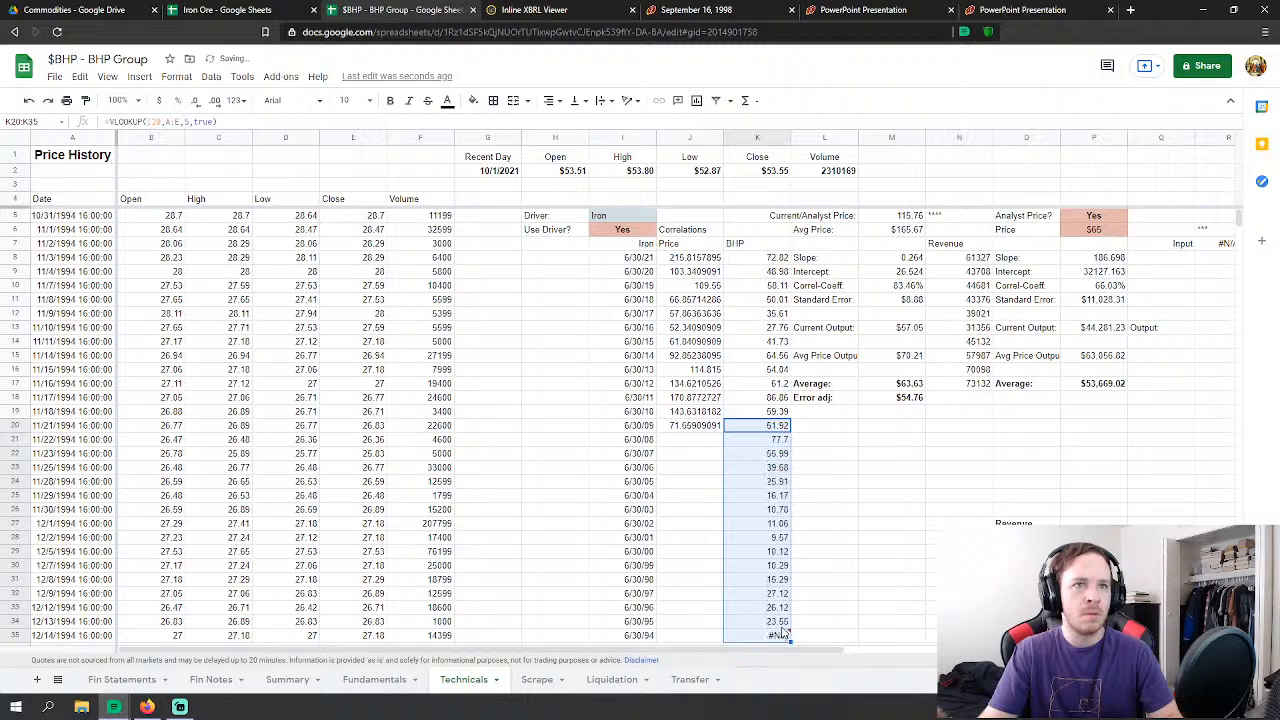
click(30, 102)
click(31, 105)
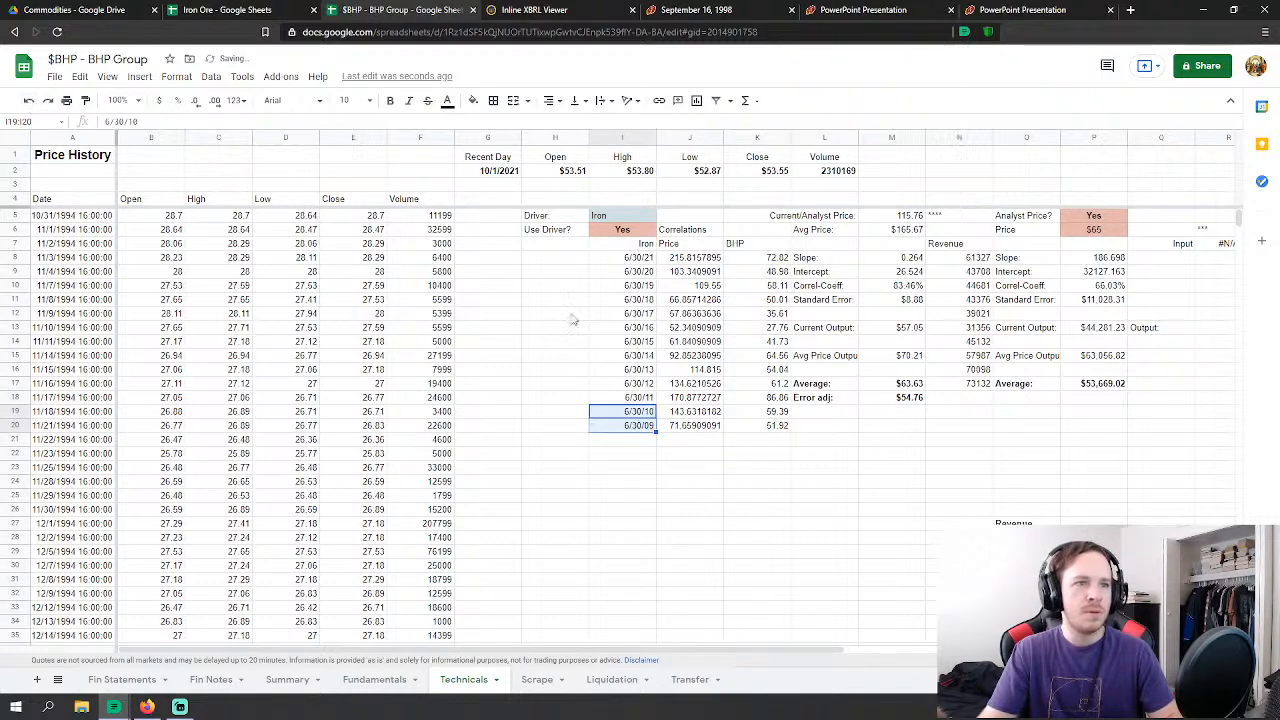
Step: Review the iron price correlation block and the last entry in the Revenue column on Technicals
click(754, 493)
scroll(785, 468, down, 1)
scroll(787, 466, down, 3)
scroll(993, 362, up, 5)
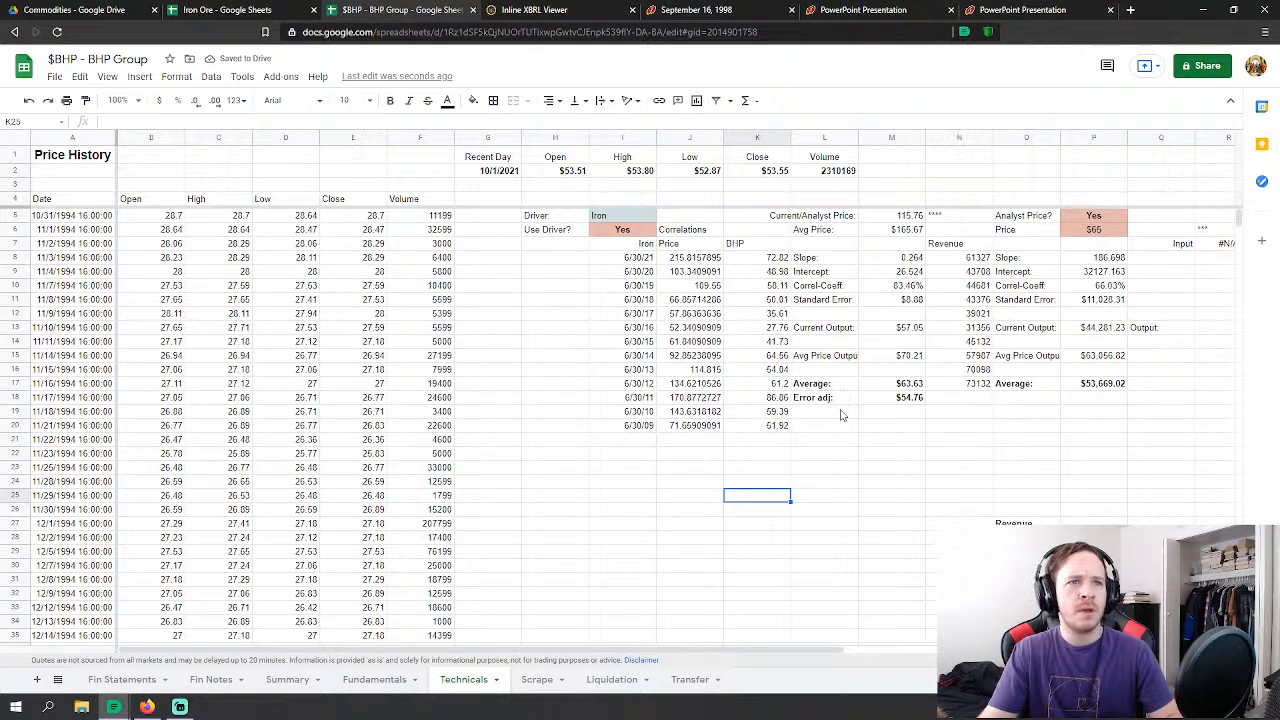
click(835, 411)
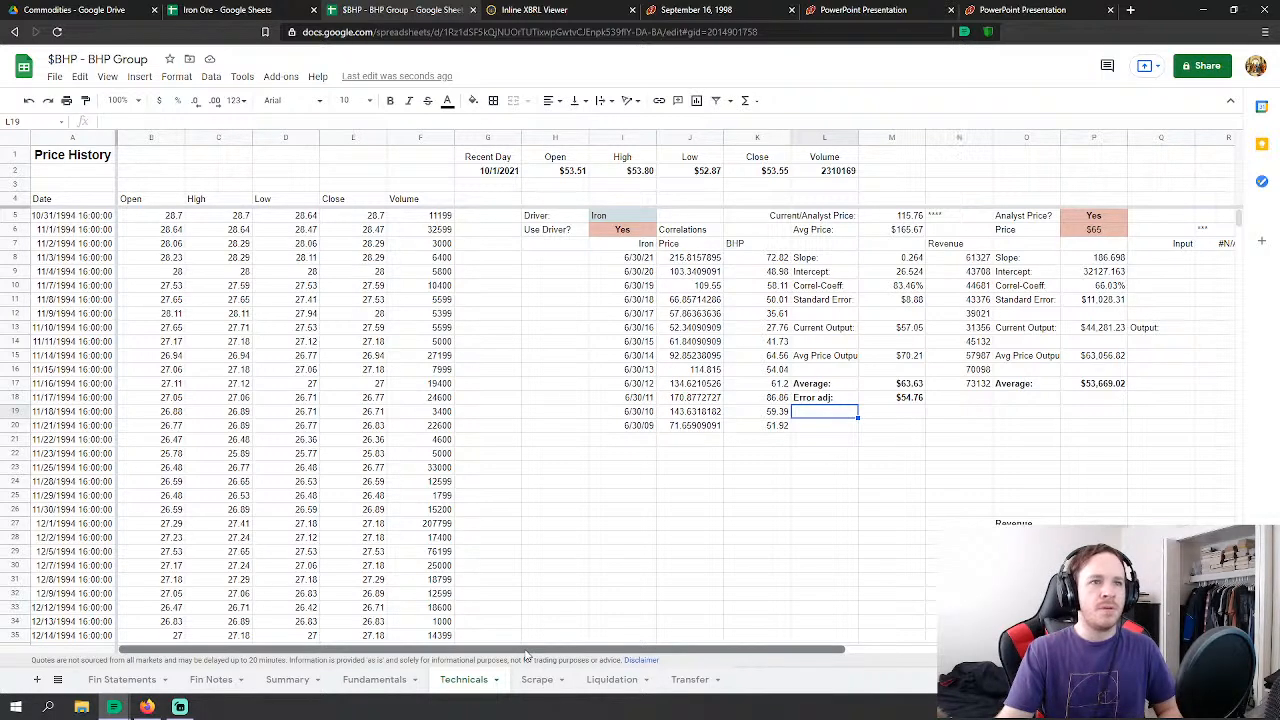
drag(530, 655, 628, 652)
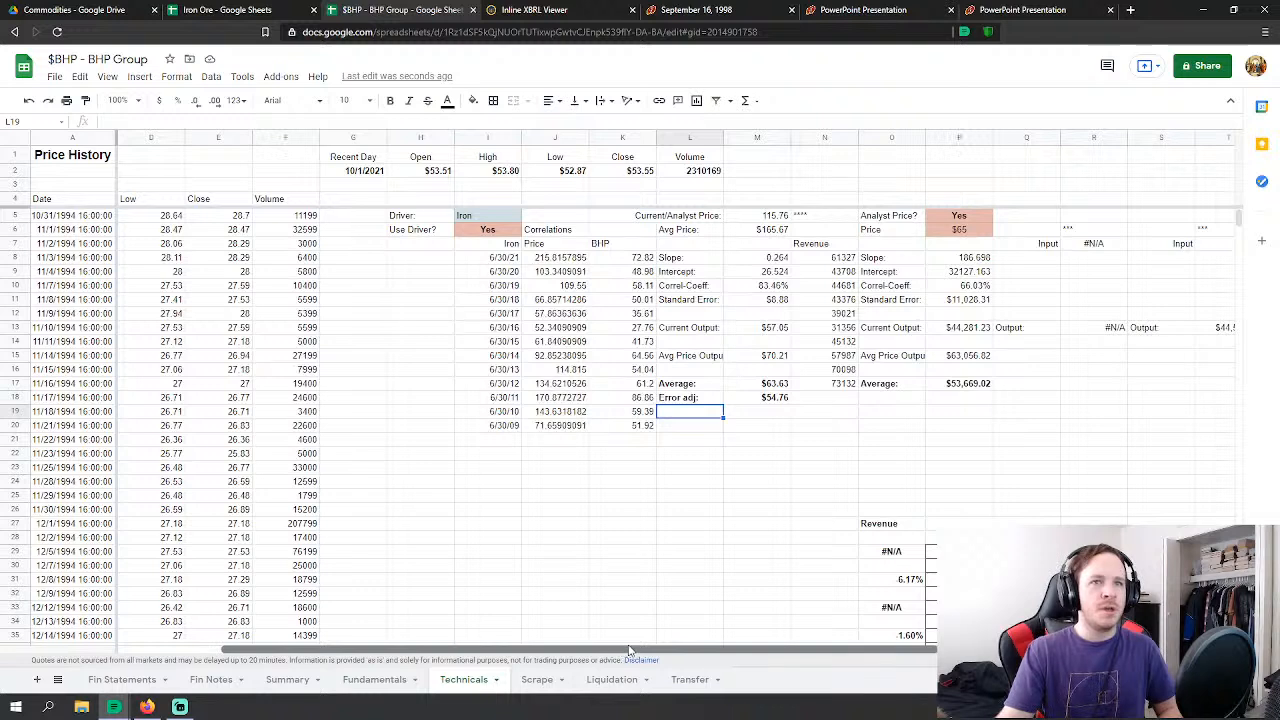
click(840, 390)
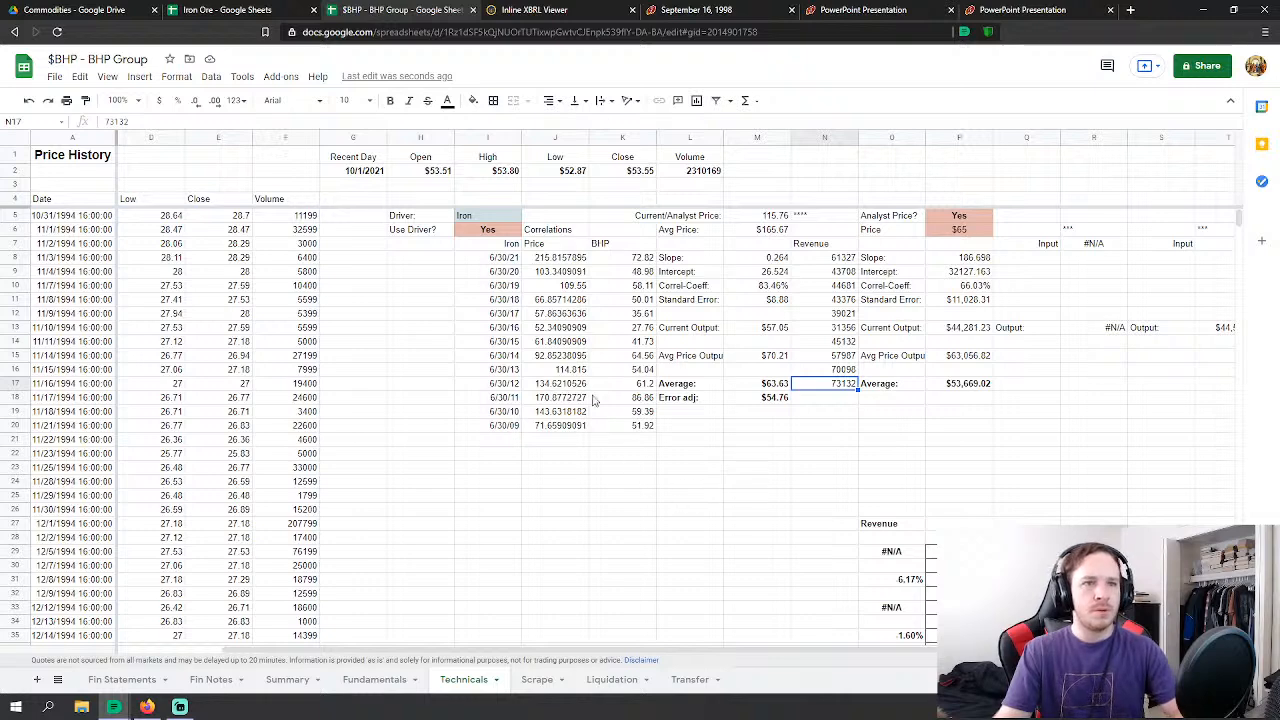
click(840, 397)
text(=)
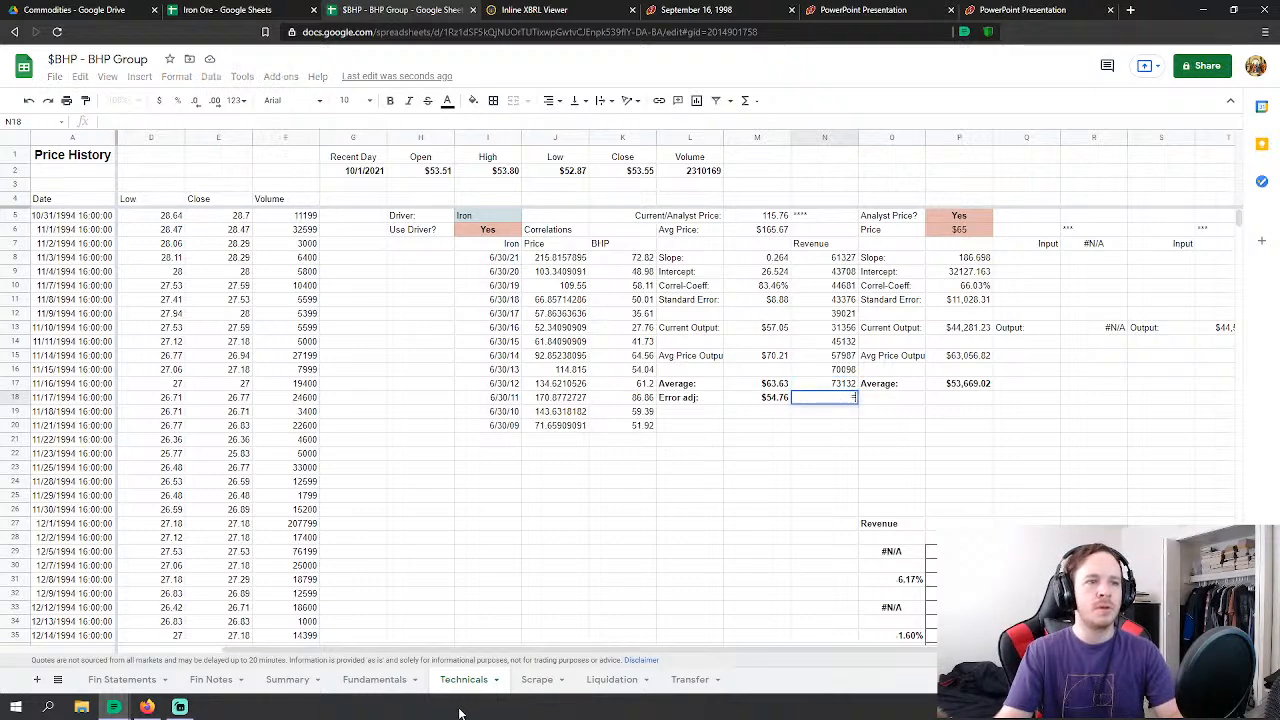
click(211, 679)
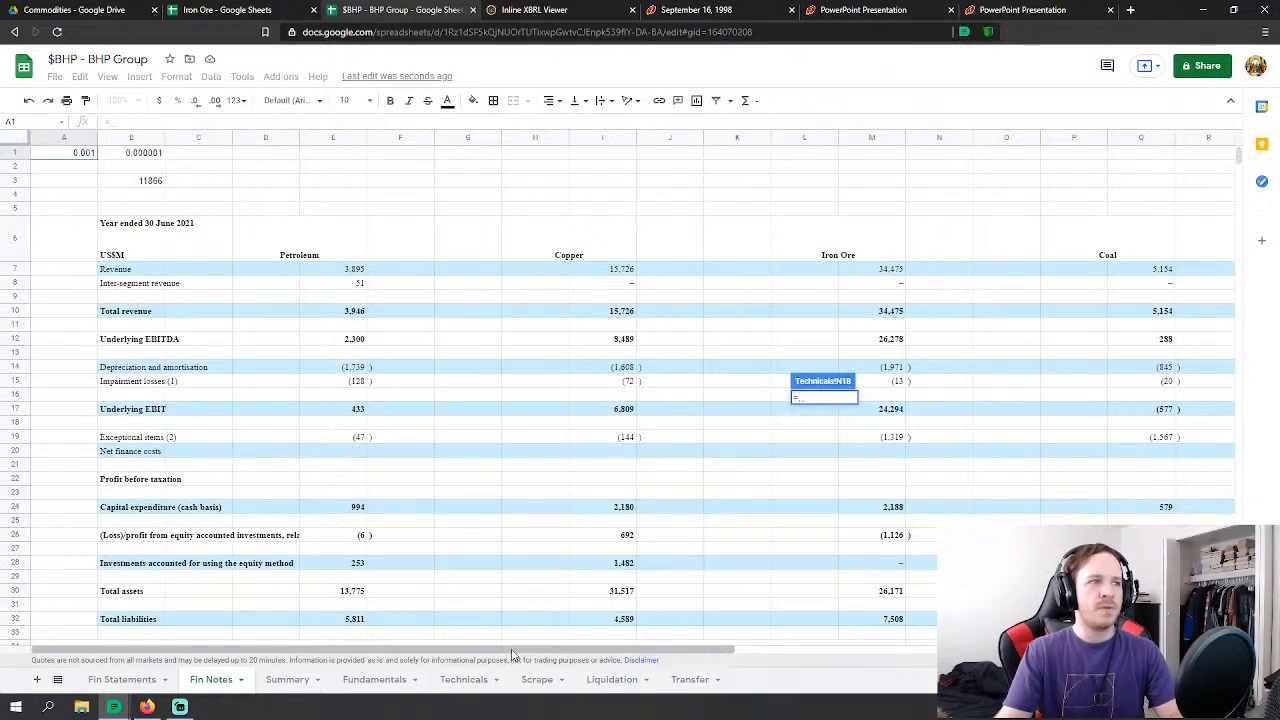
click(121, 679)
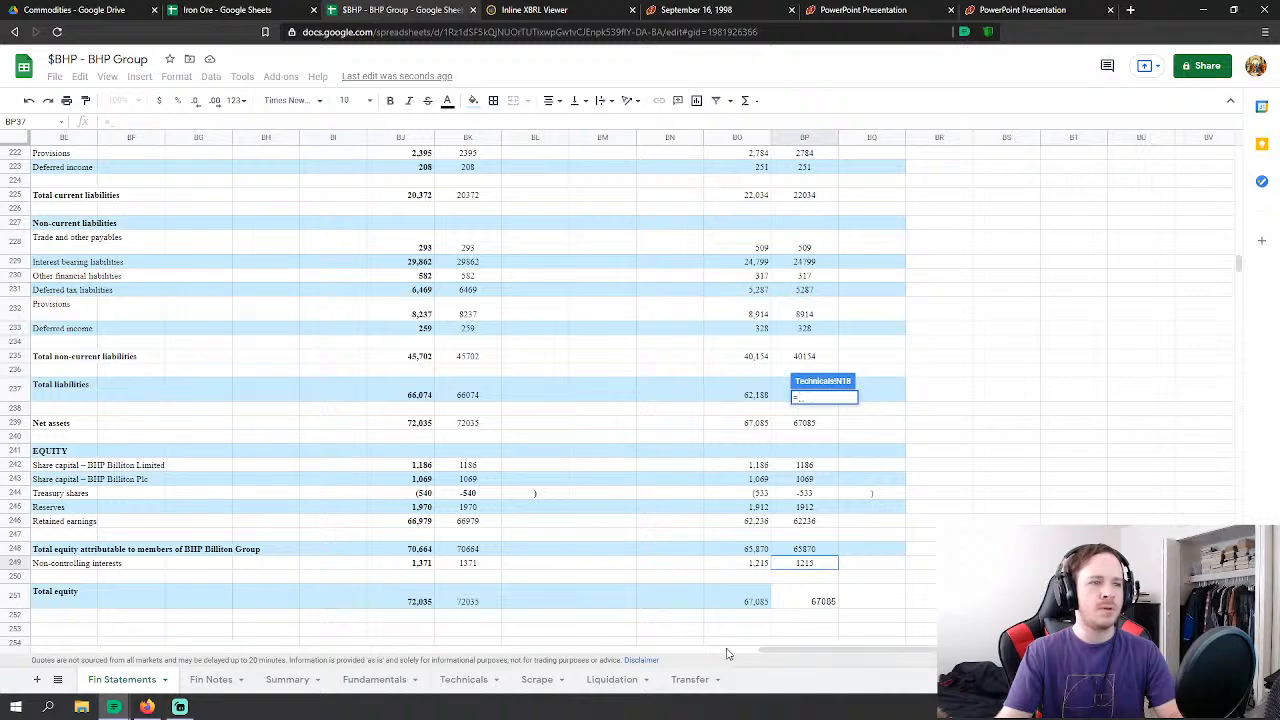
scroll(760, 600, right, 3)
scroll(875, 497, up, 3)
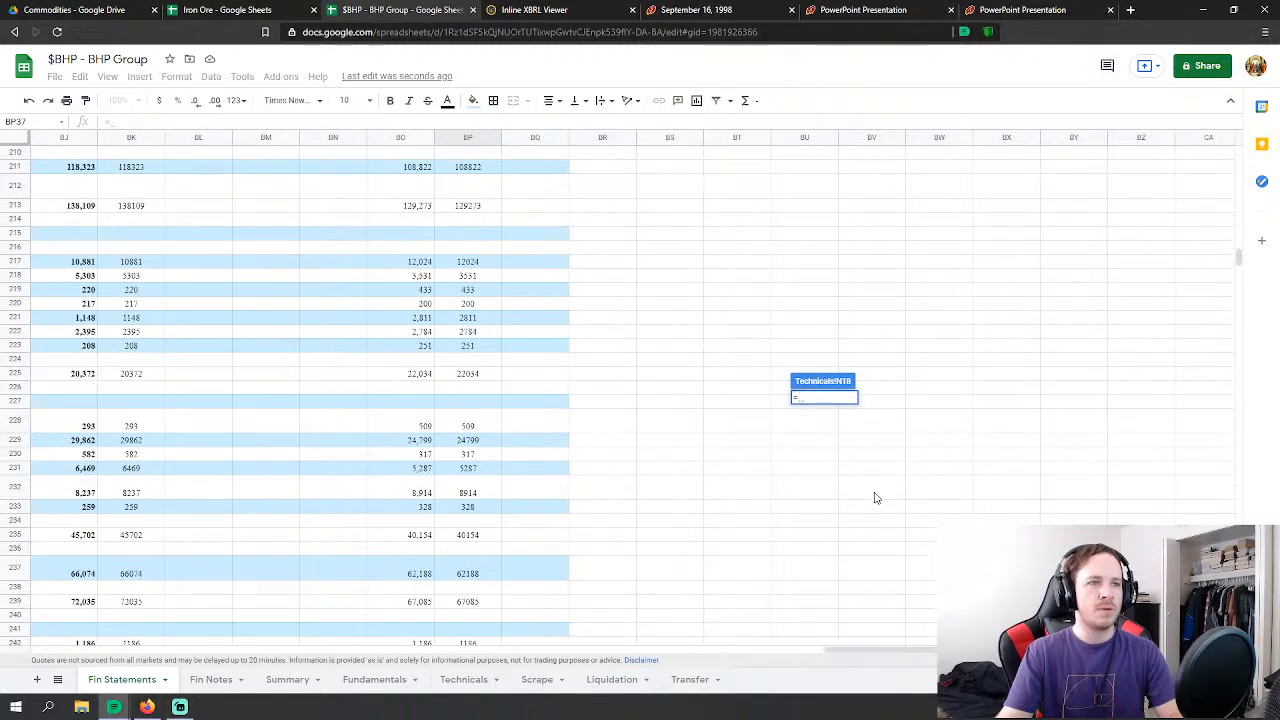
scroll(875, 497, up, 20)
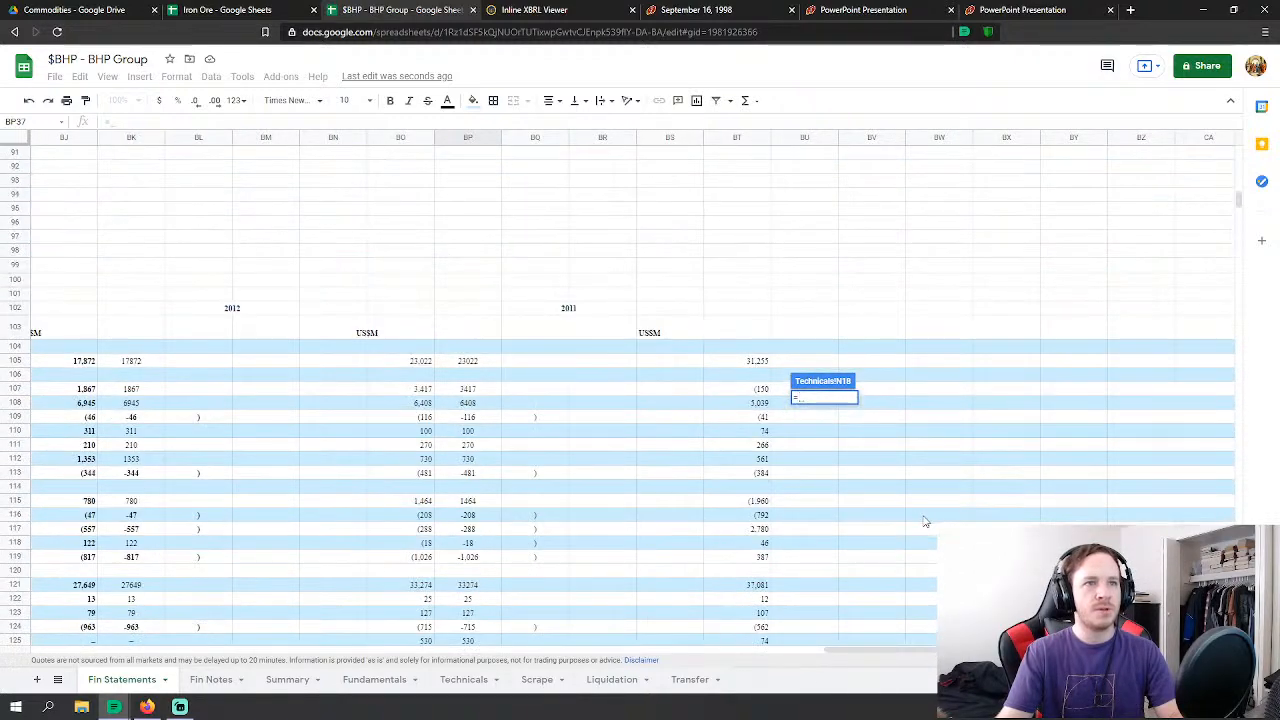
scroll(925, 521, up, 15)
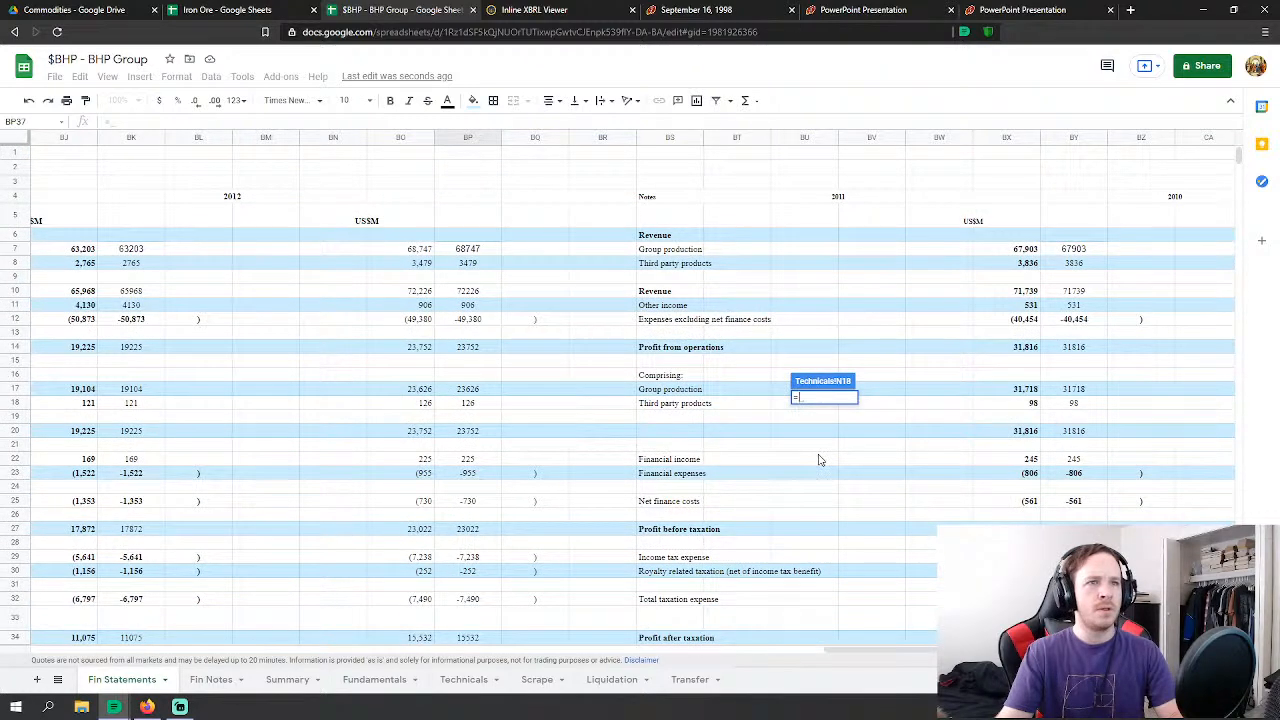
key(Escape)
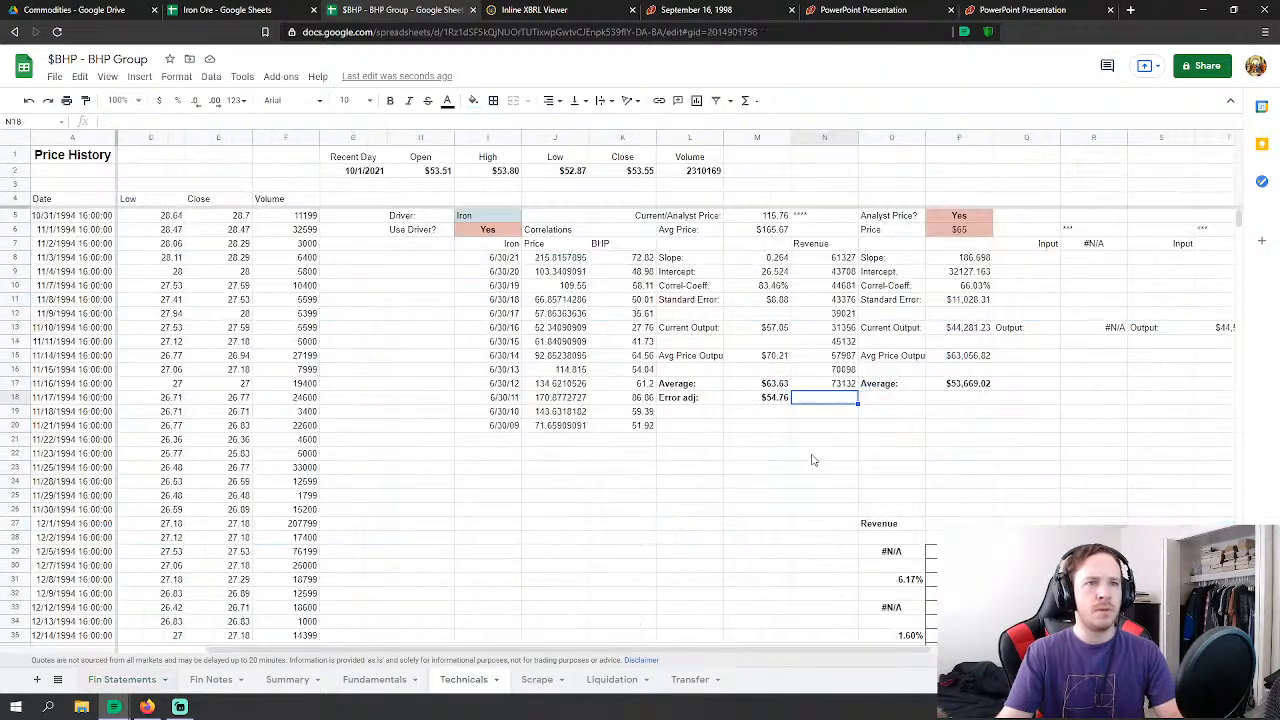
Step: Trace the Revenue column's TRANSPOSE formula in N8 to its source row on Fundamentals and review the annual columns through FY2012
click(843, 380)
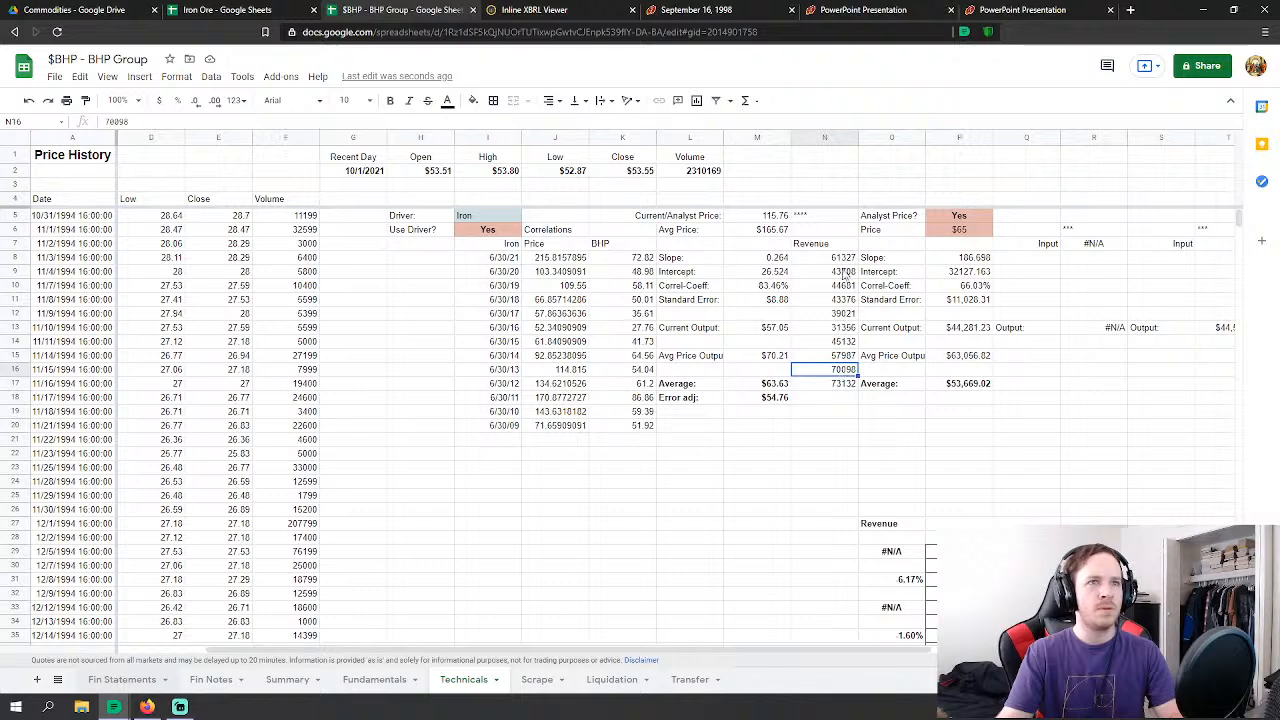
click(846, 259)
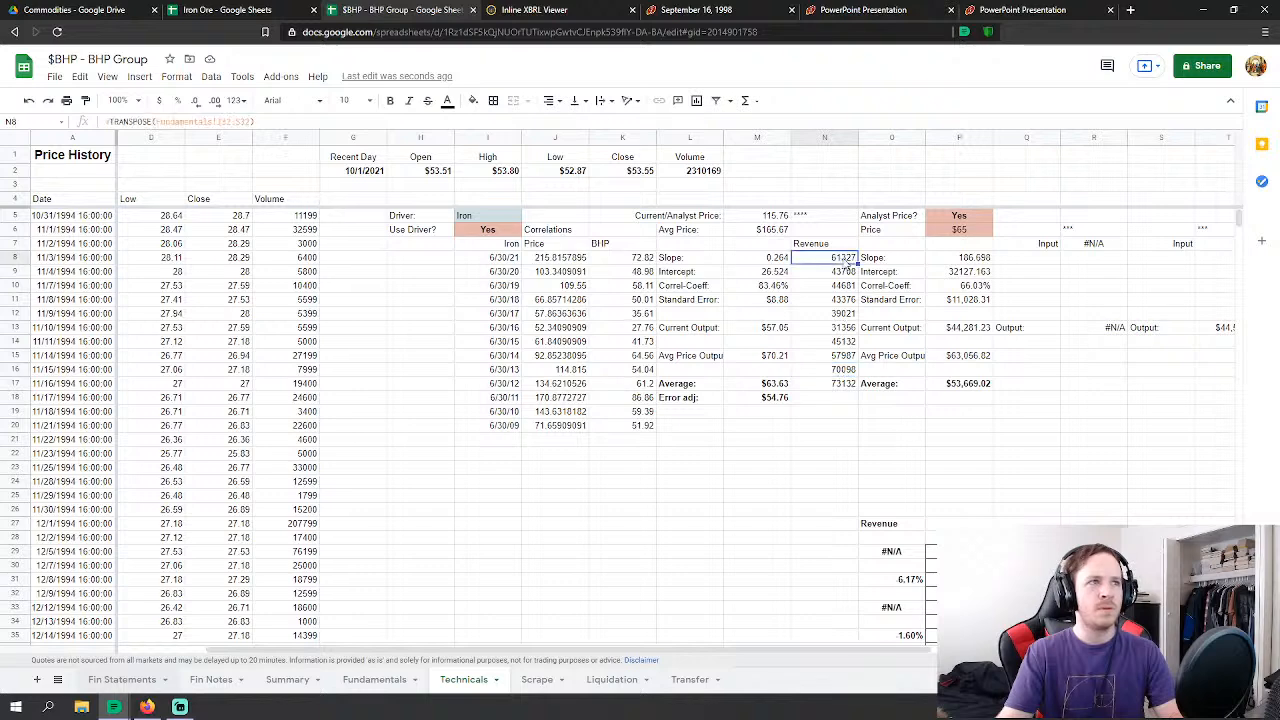
click(376, 679)
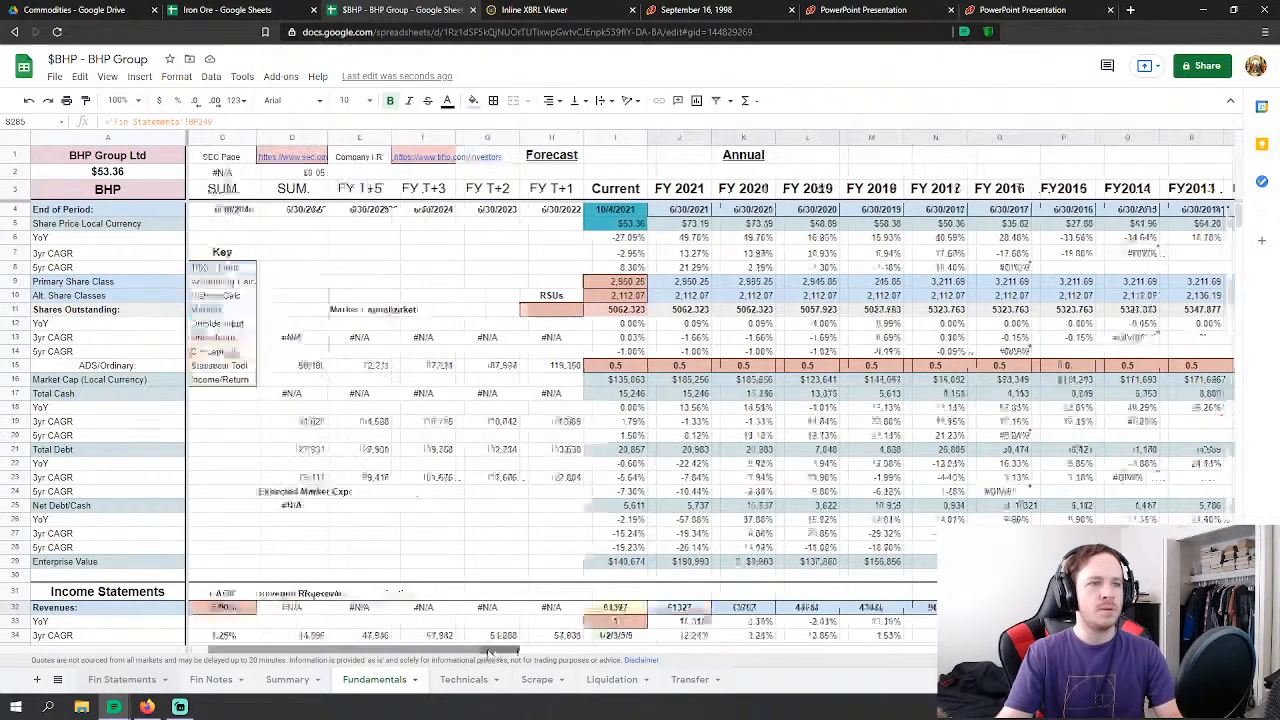
drag(489, 653, 565, 651)
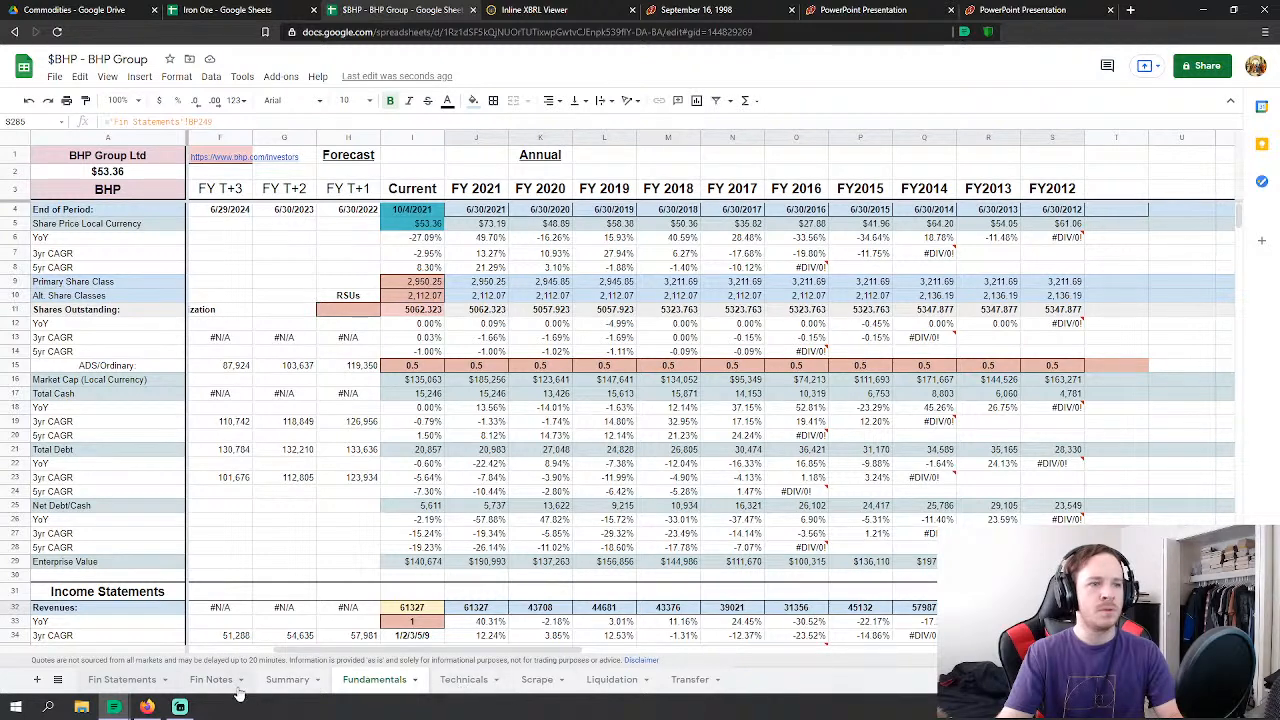
Step: Check the 2012 revenue and other income entries in BP10:BP11 on Fin Statements, along with the adjoining 2011 and 2010 columns
click(118, 682)
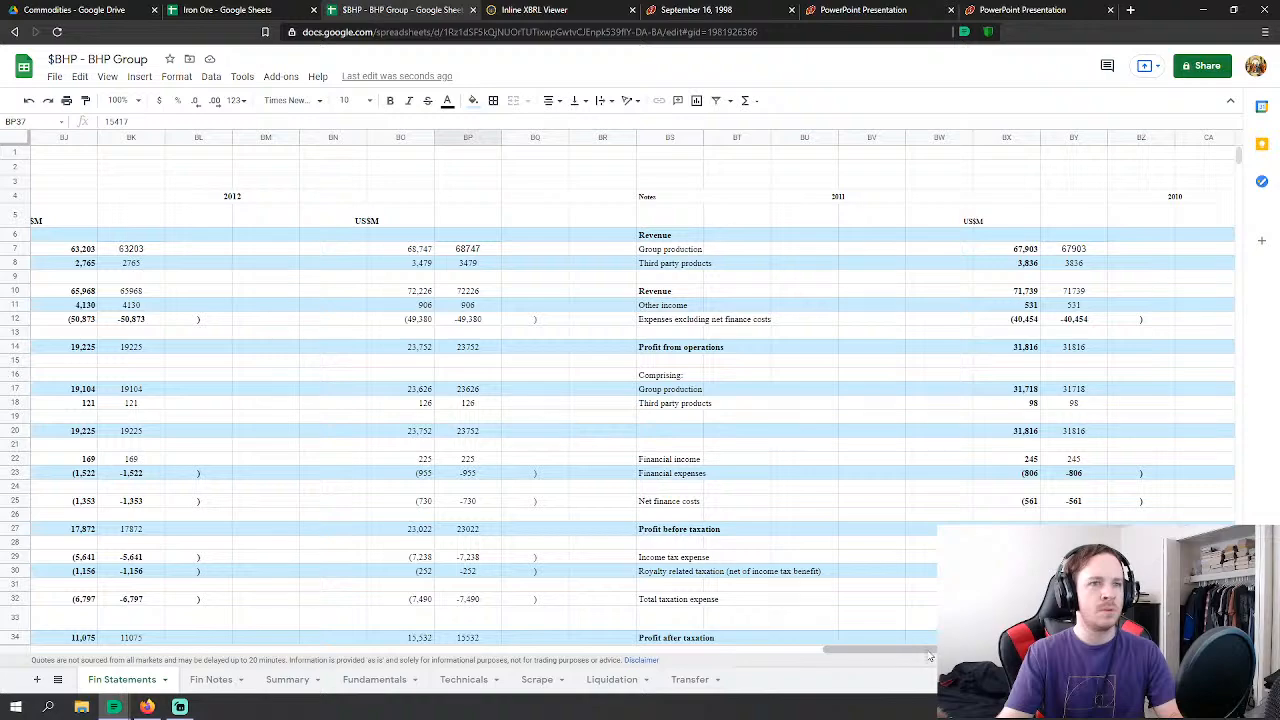
drag(930, 656, 876, 650)
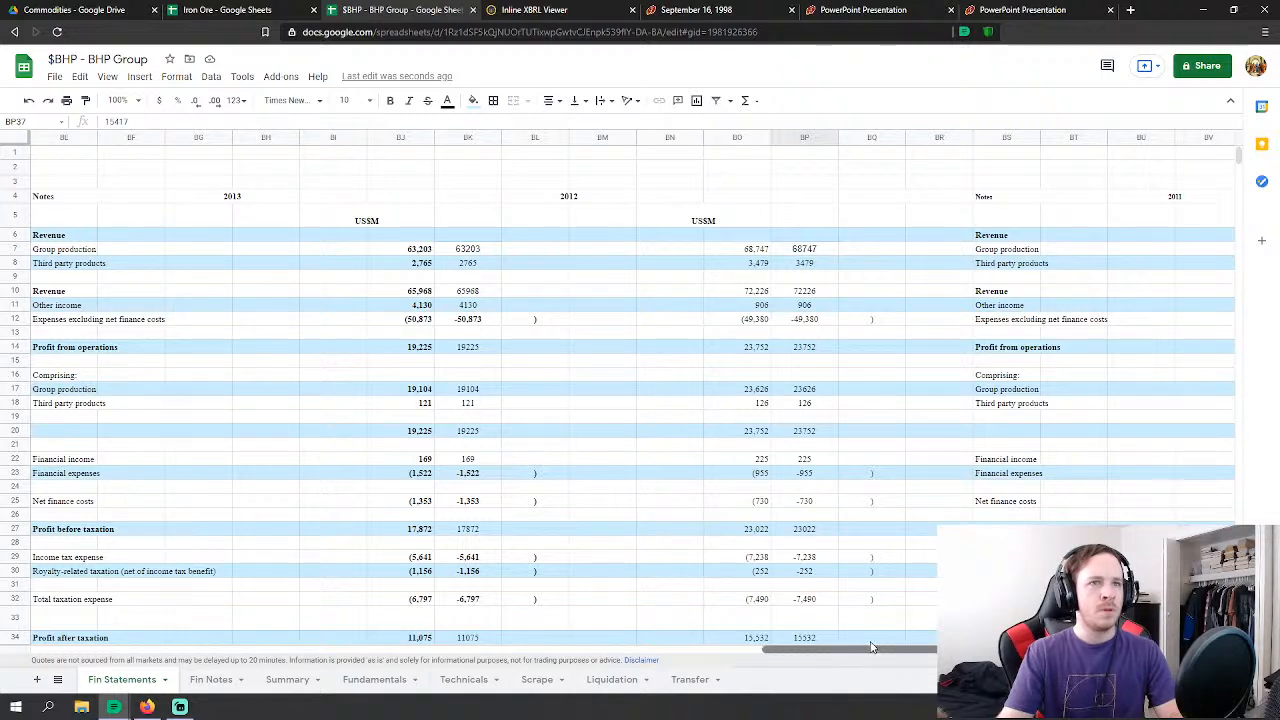
drag(868, 646, 864, 646)
click(864, 333)
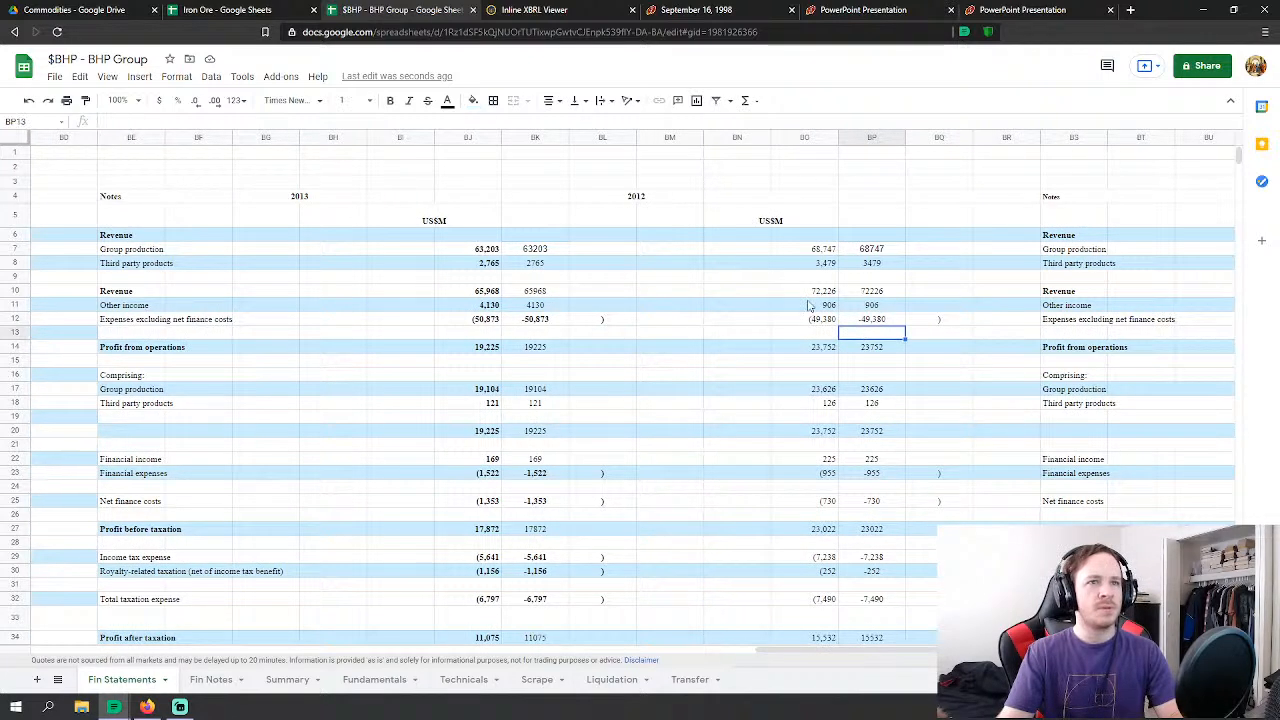
click(885, 290)
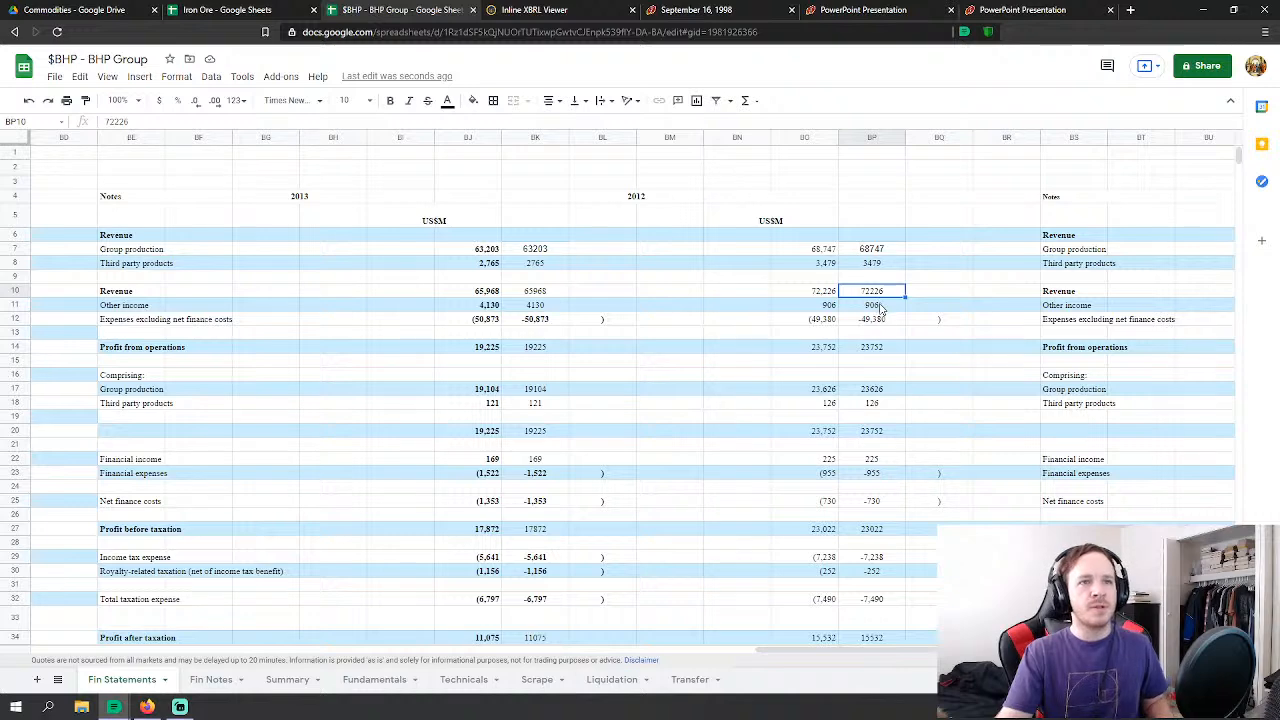
shift+click(880, 307)
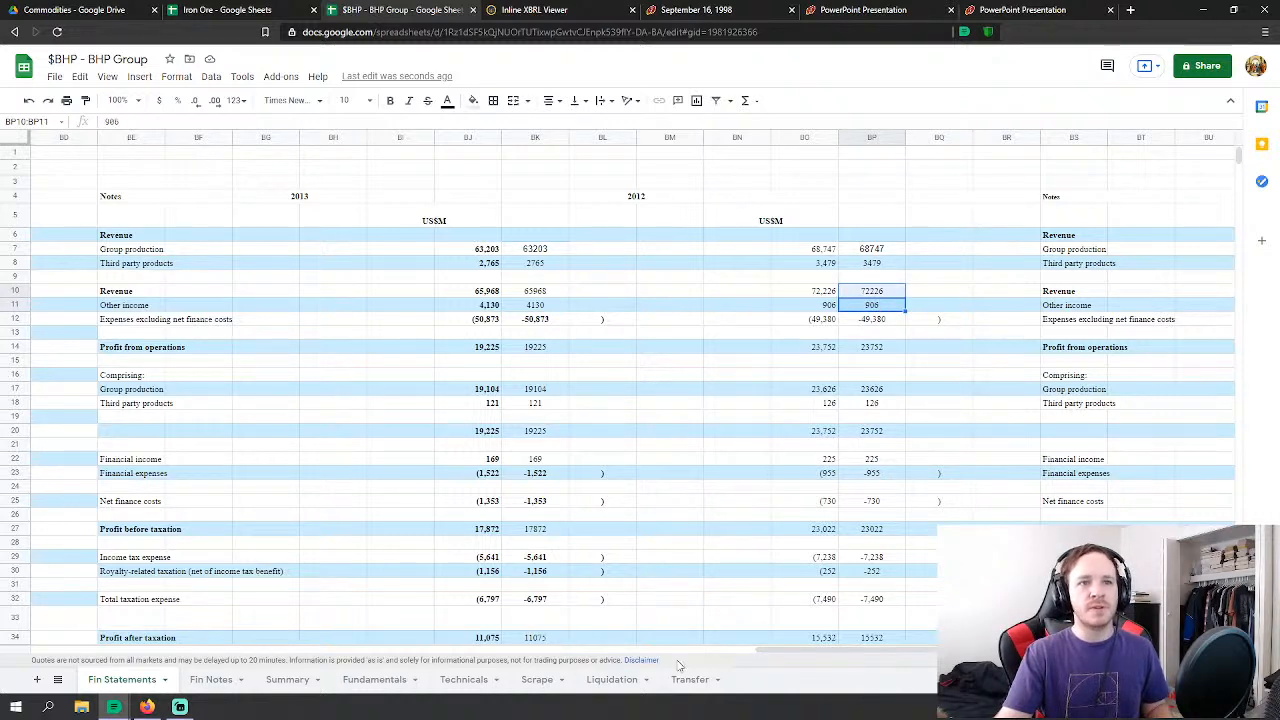
drag(765, 652, 905, 645)
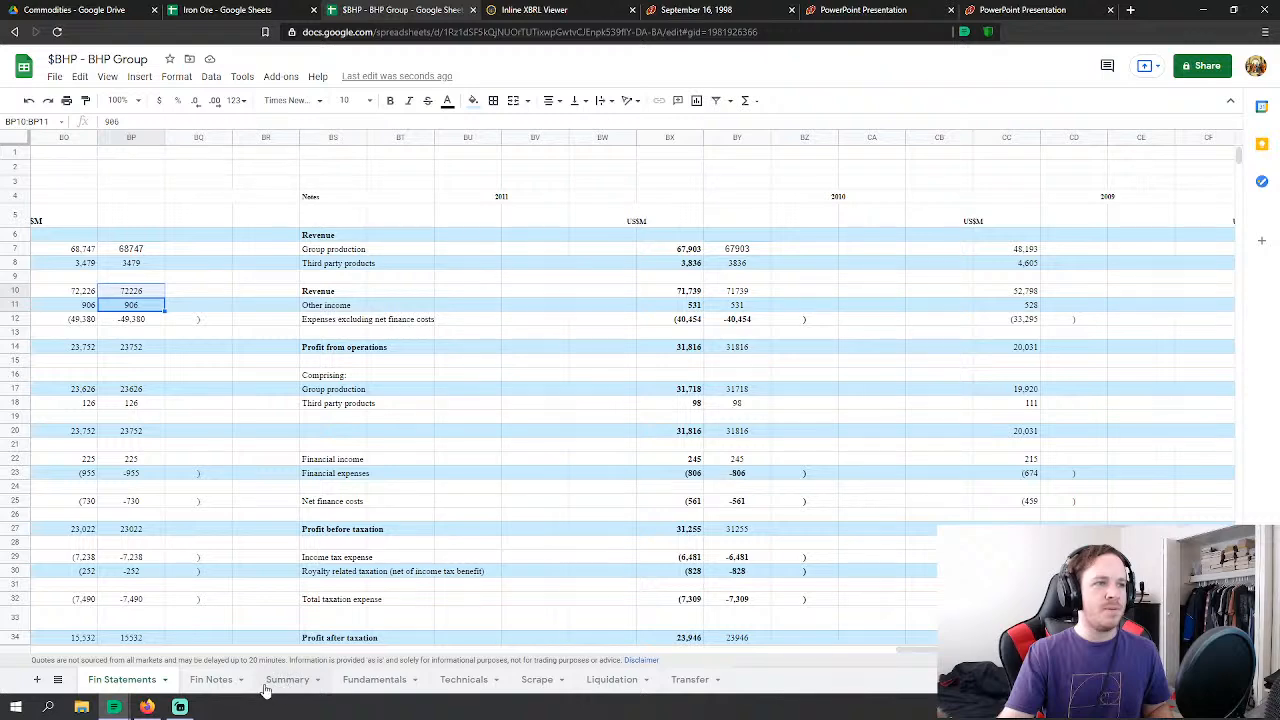
Step: Enter the 2011 revenue in Fundamentals T32 as the sum of BY7, BY8 and BY11 from Fin Statements
click(372, 680)
drag(503, 650, 605, 651)
scroll(690, 532, down, 3)
scroll(690, 532, down, 2)
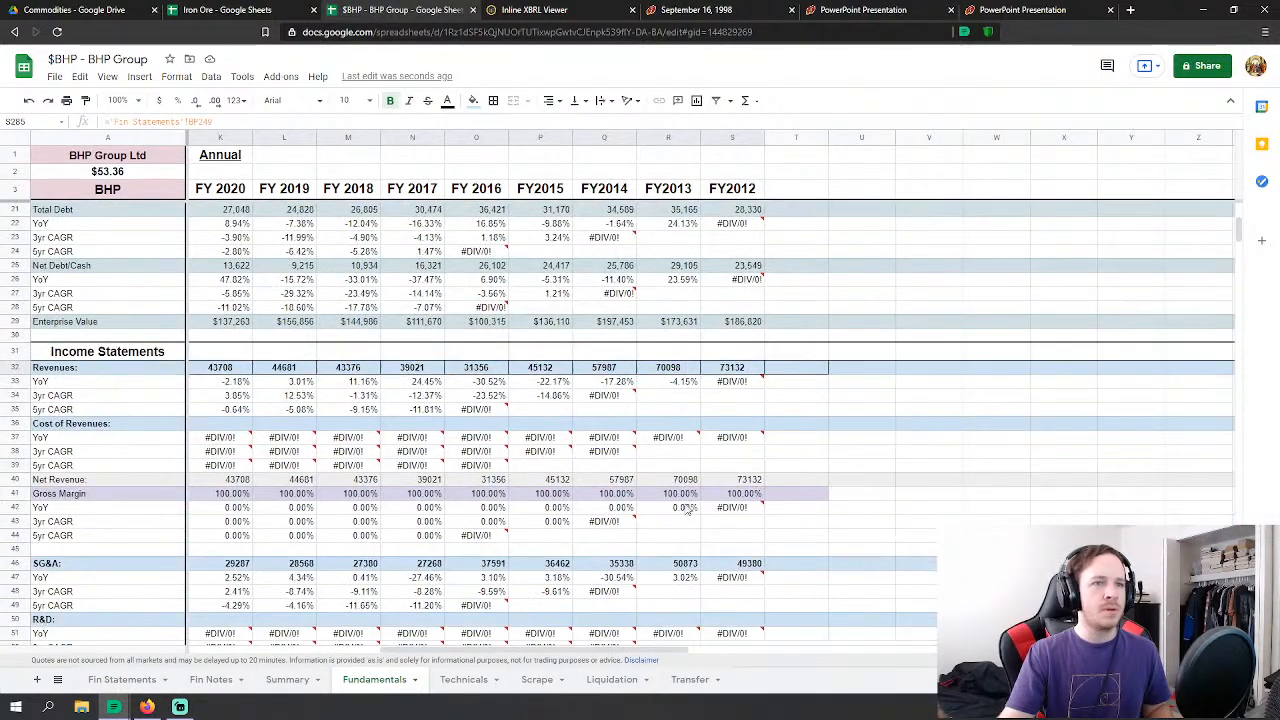
click(806, 367)
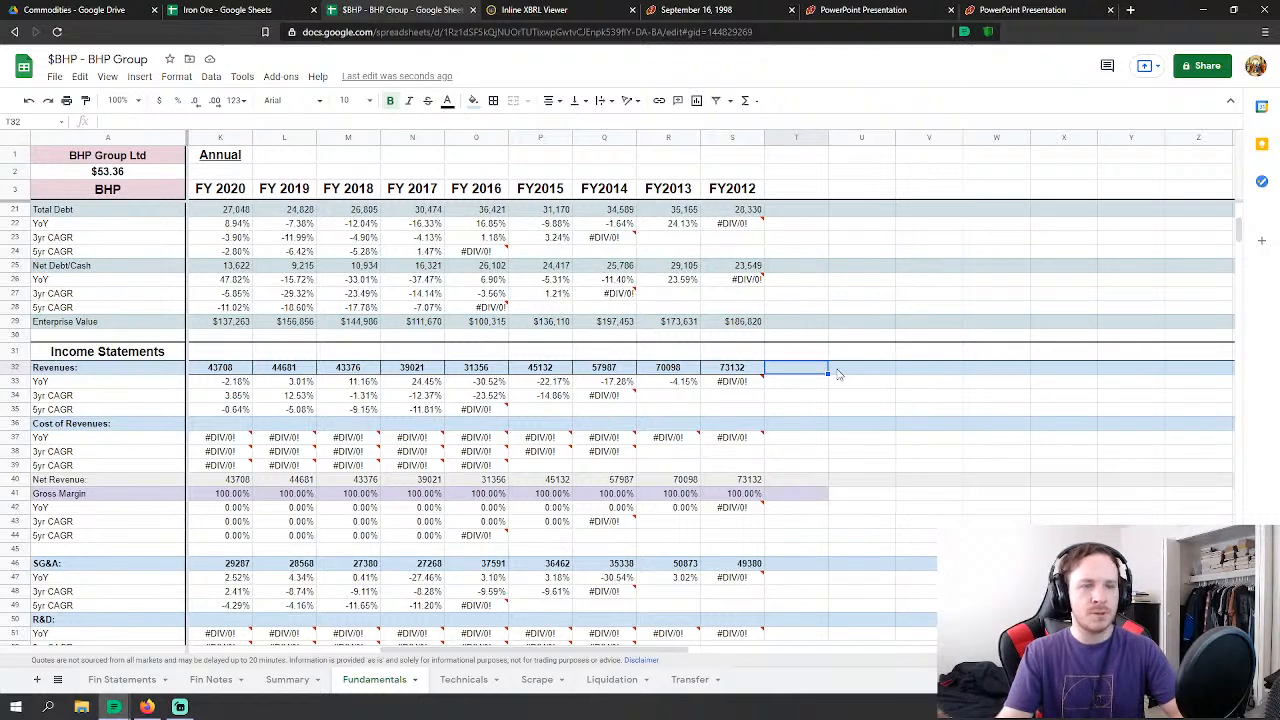
text(=)
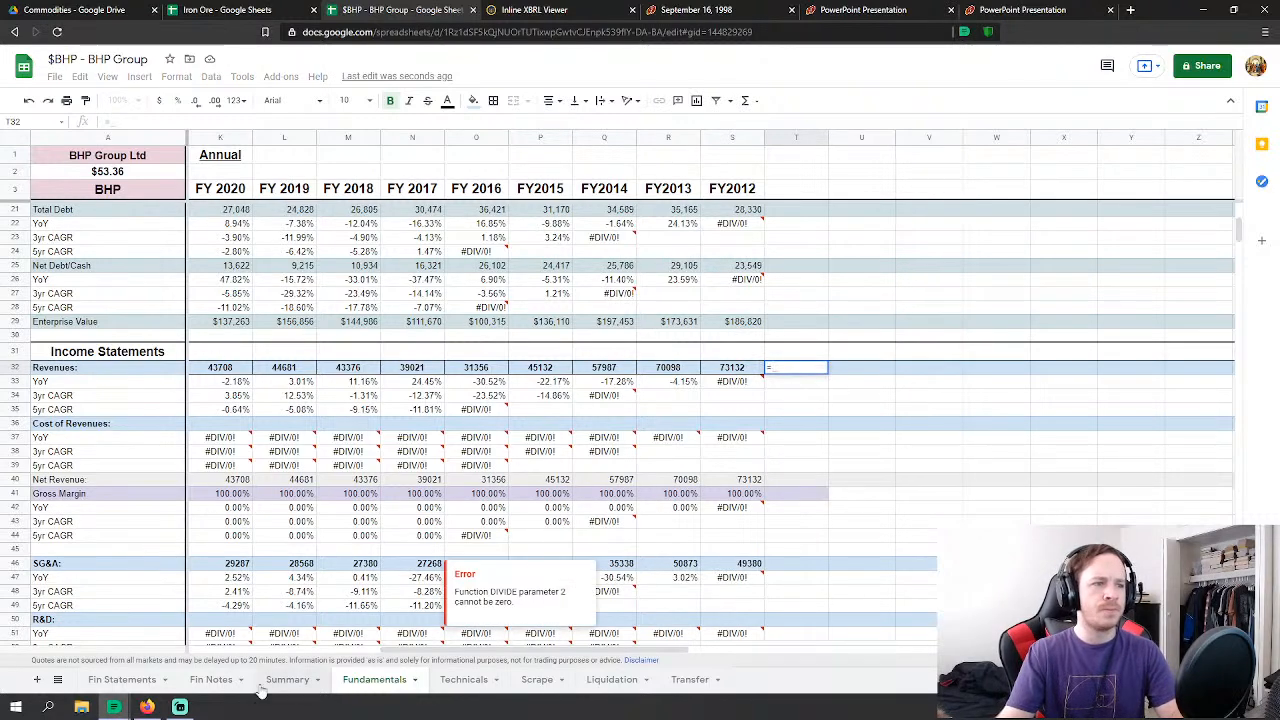
click(140, 681)
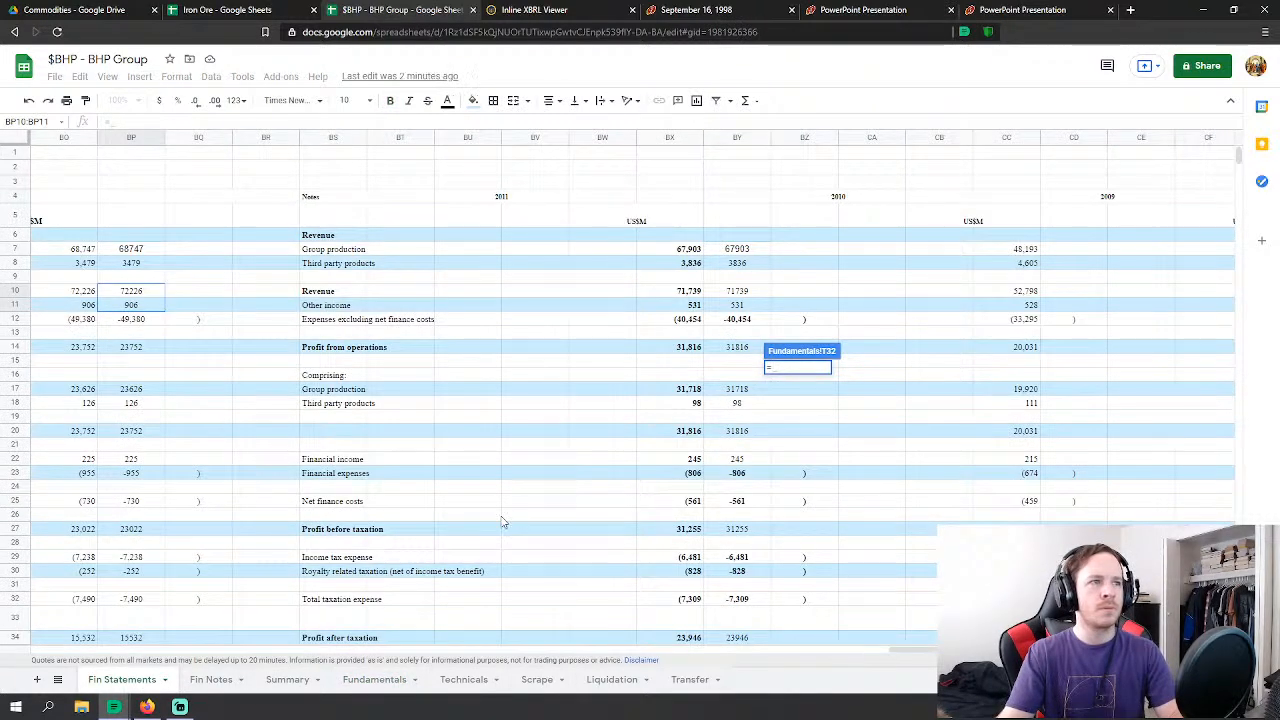
click(752, 249)
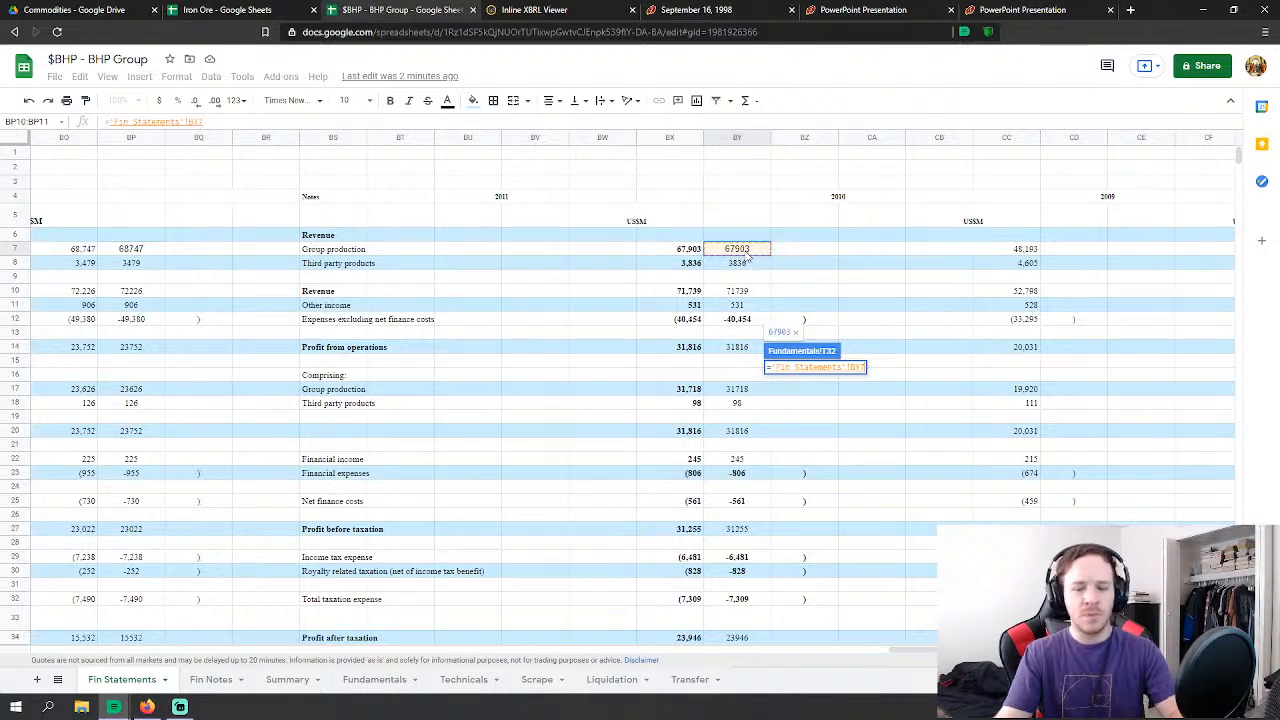
text(+)
click(745, 263)
text(+)
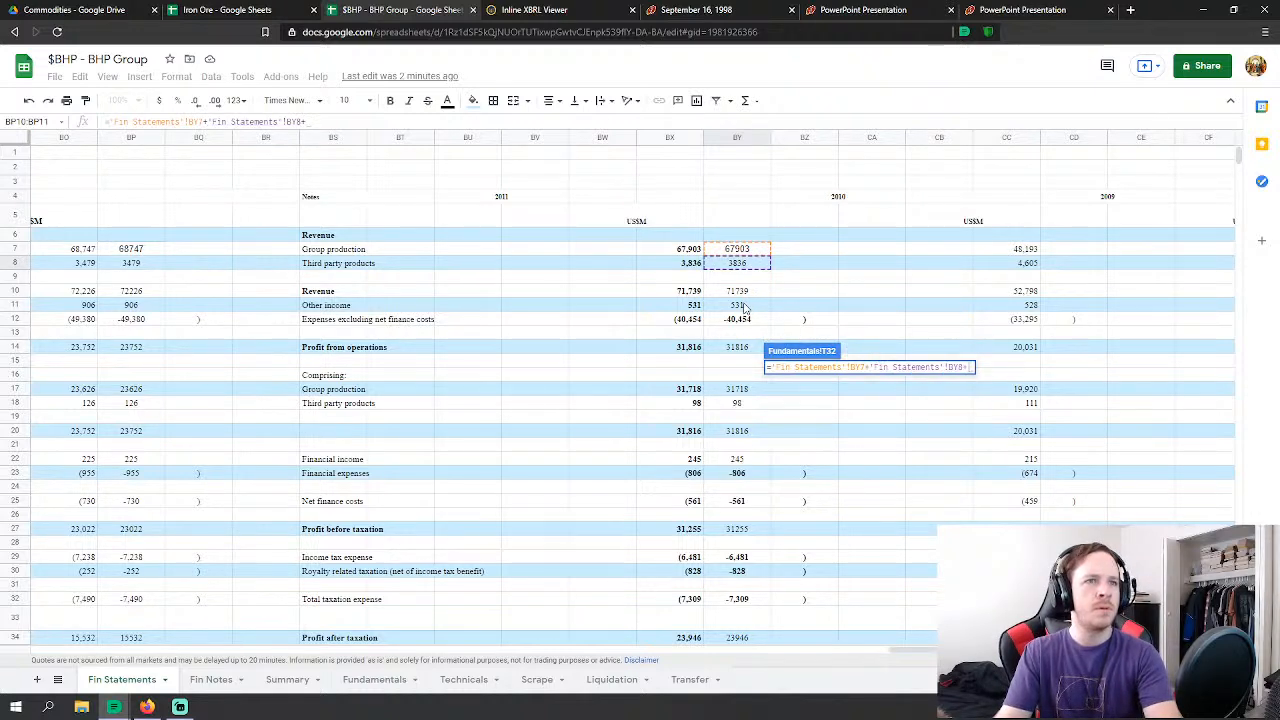
click(745, 305)
key(Return)
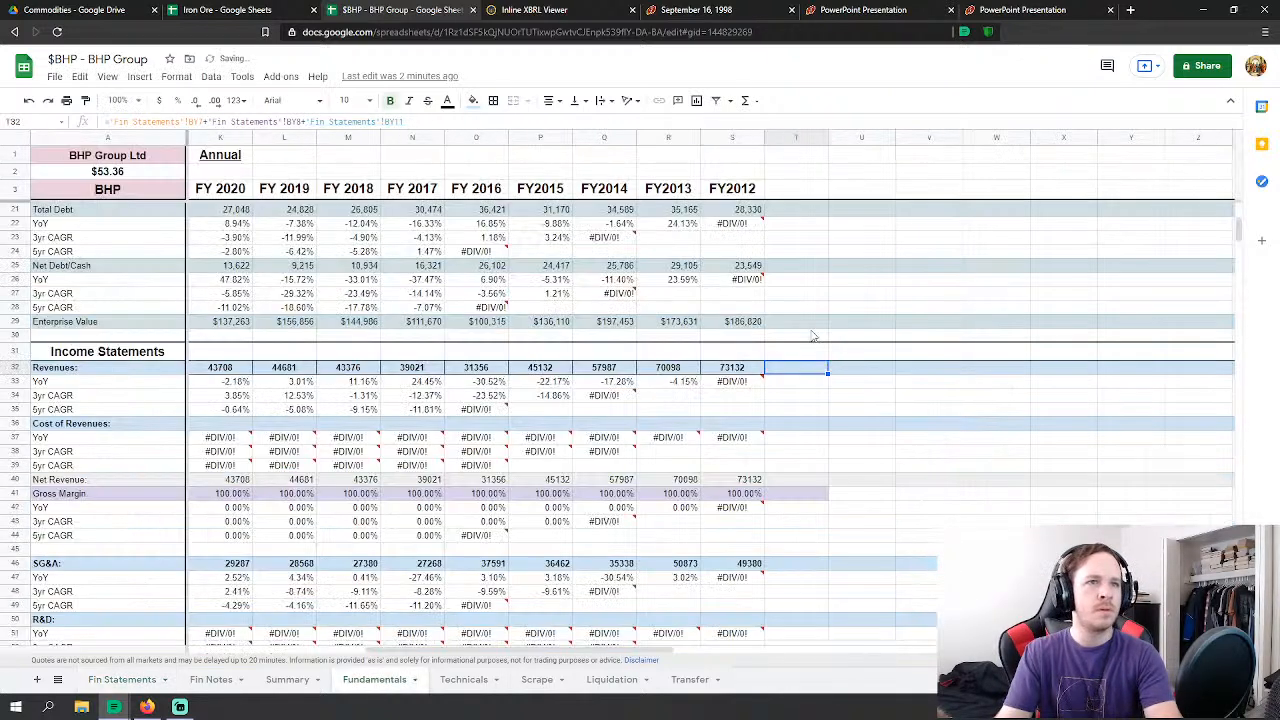
Step: Enter the 2010 revenue in Fundamentals U32 as the sum of CC7, CC8 and CC11 from Fin Statements
click(866, 368)
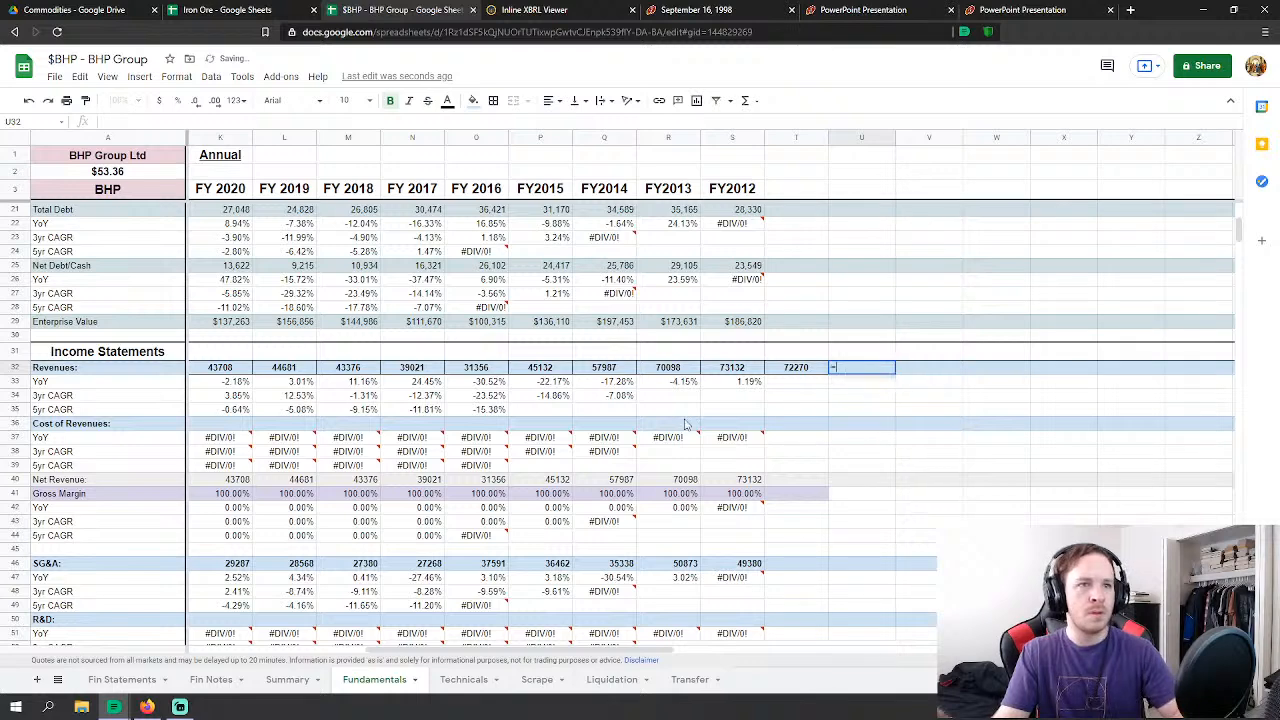
text(=)
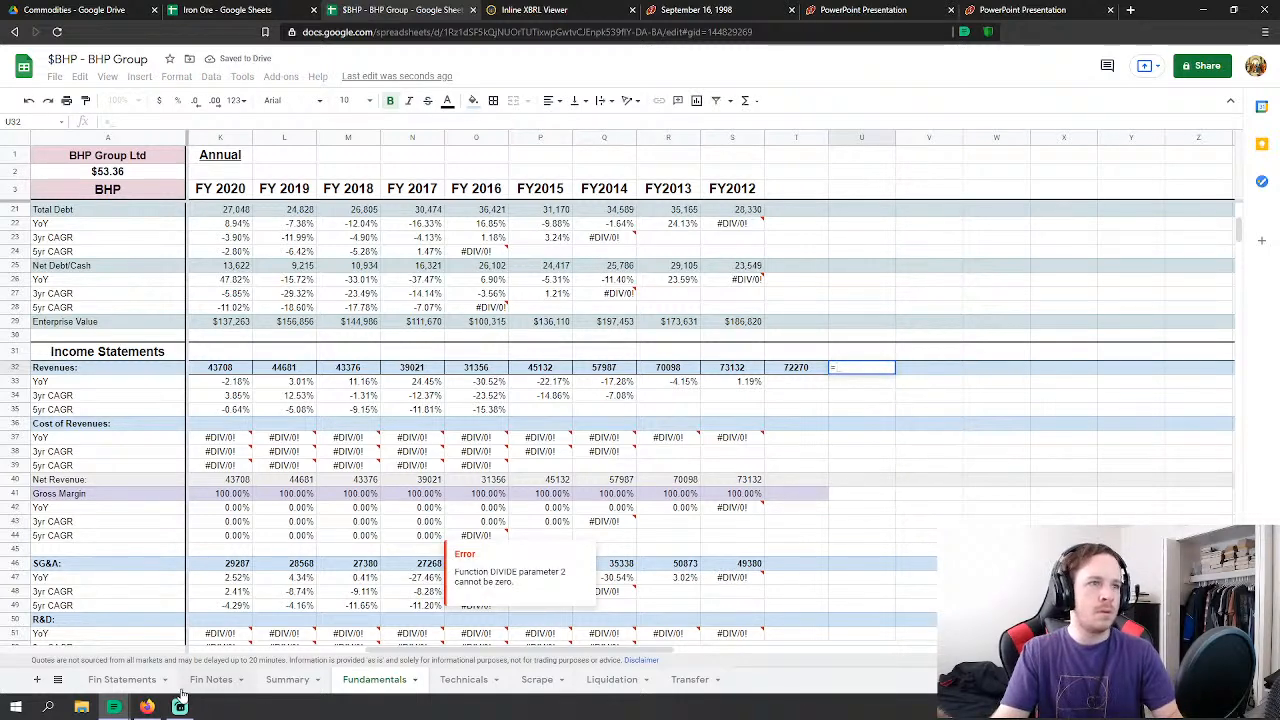
click(122, 680)
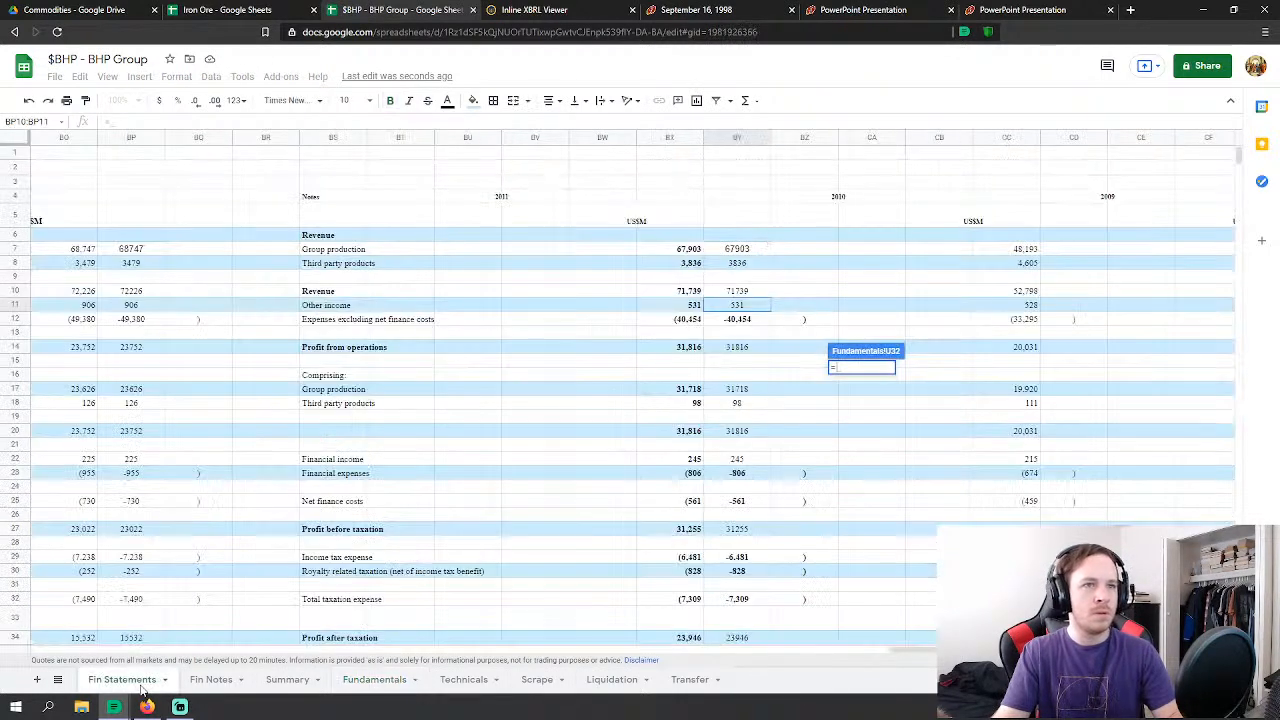
click(1032, 250)
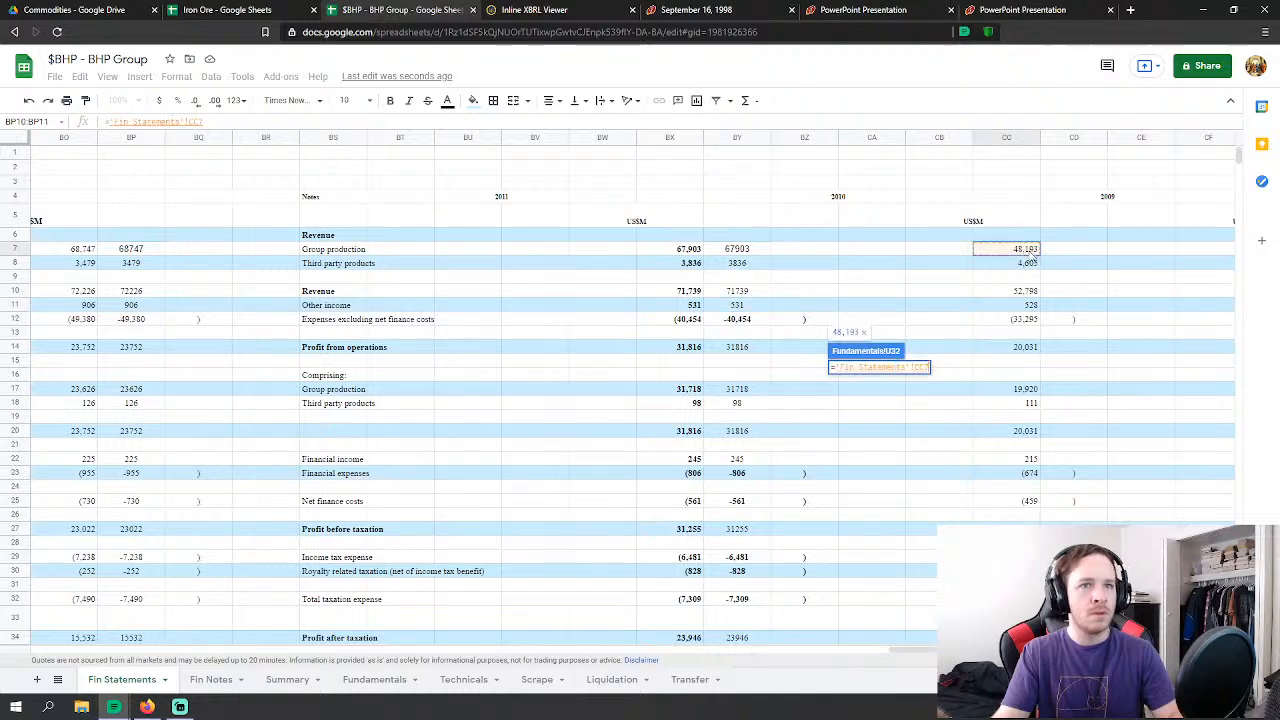
text(+)
click(1030, 263)
text(+)
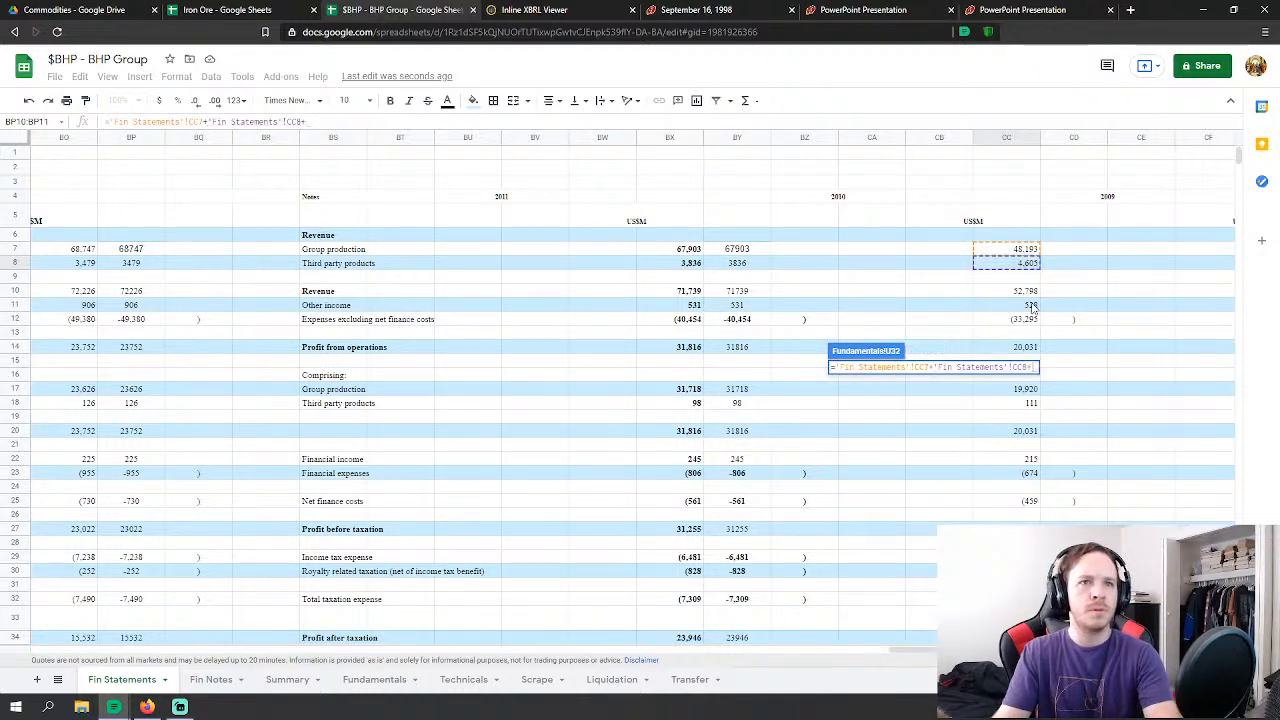
click(1031, 305)
key(Return)
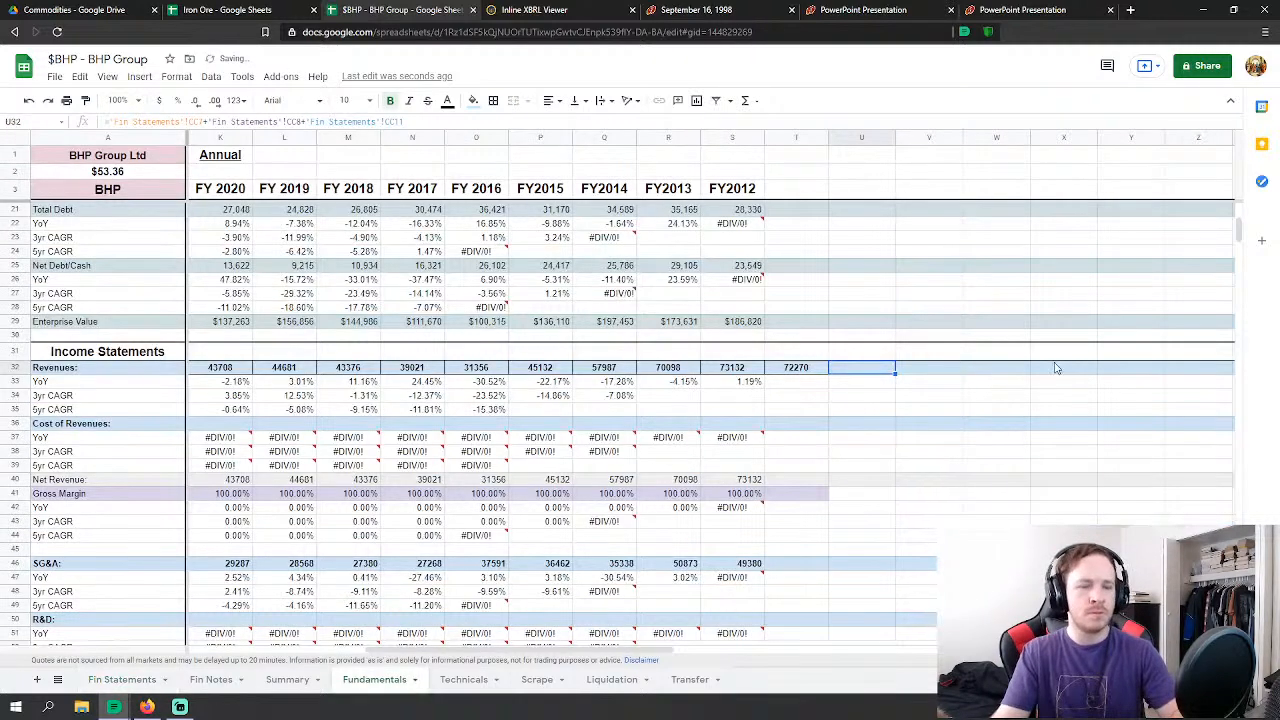
Step: Enter the 2009 revenue in Fundamentals V32 as the sum of CG7, CG8 and CG11 from Fin Statements
text(=)
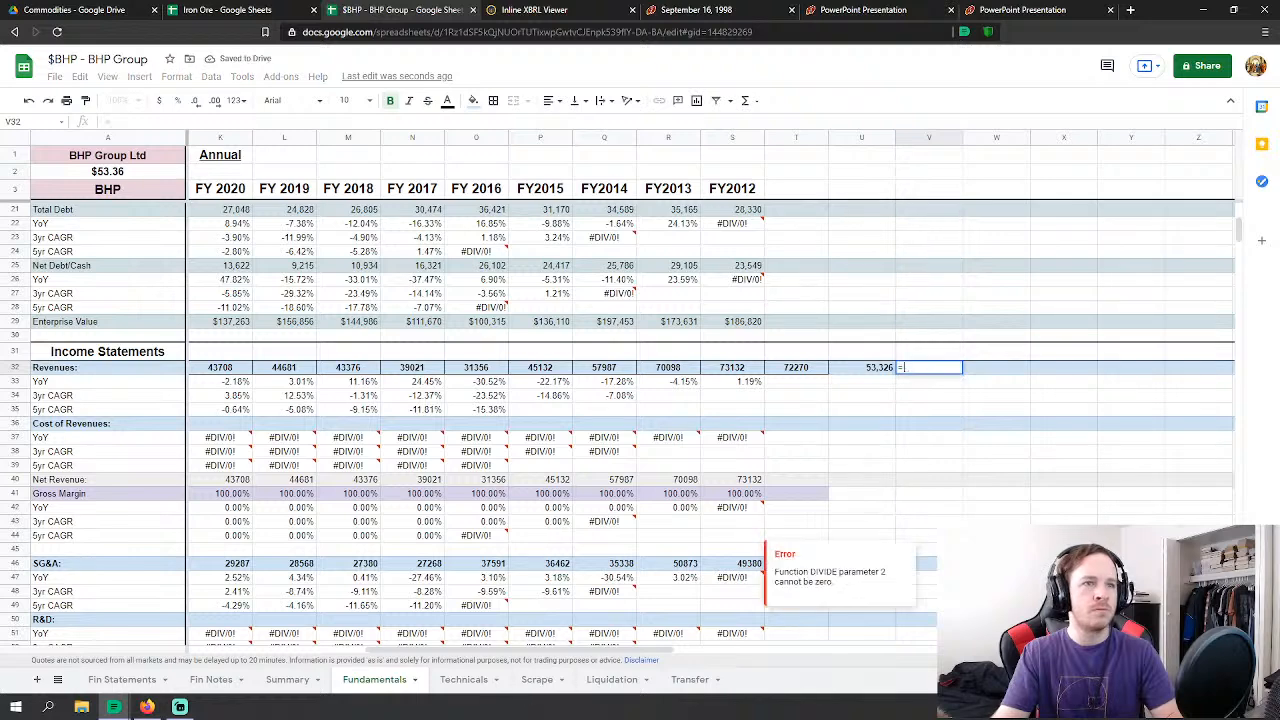
click(115, 680)
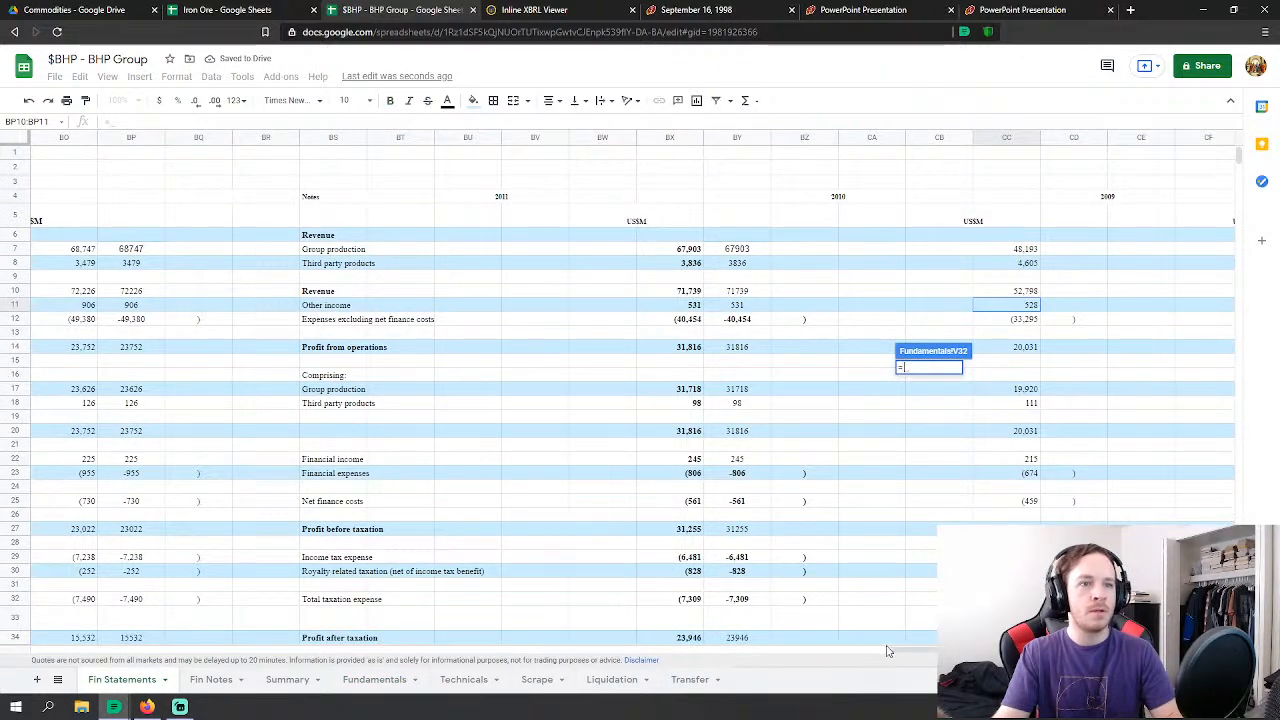
scroll(910, 651, right, 5)
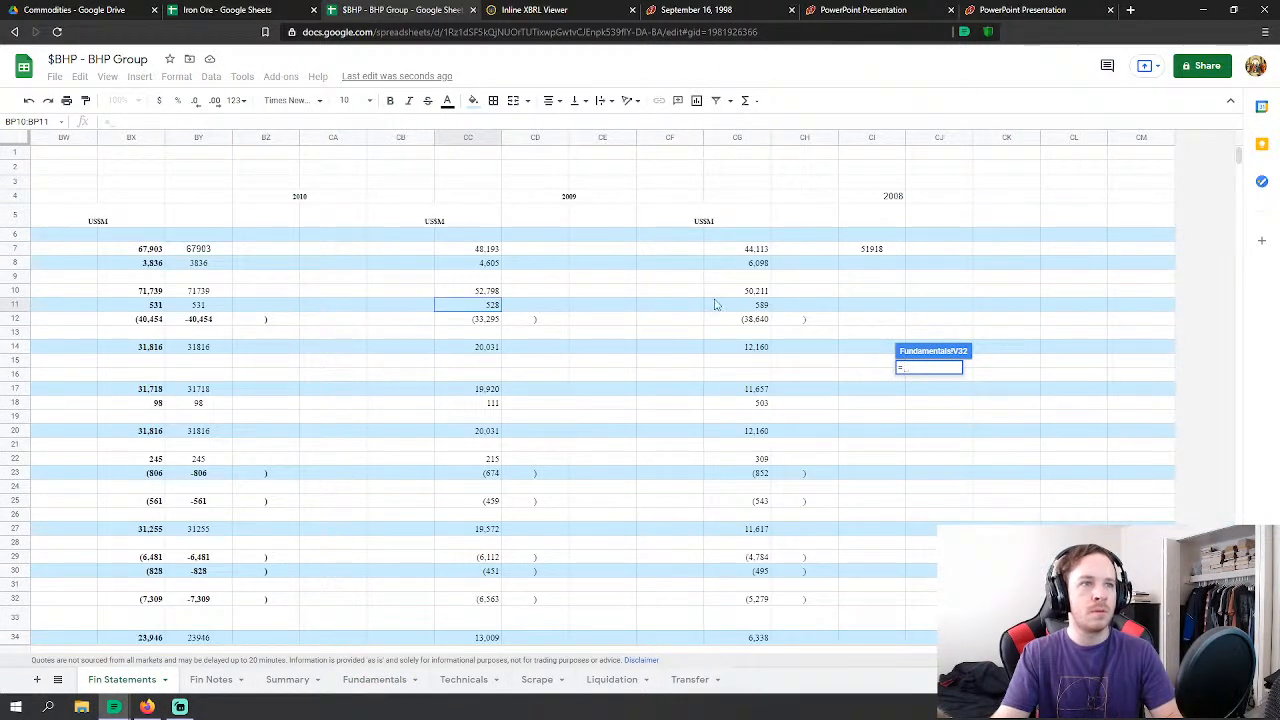
click(760, 250)
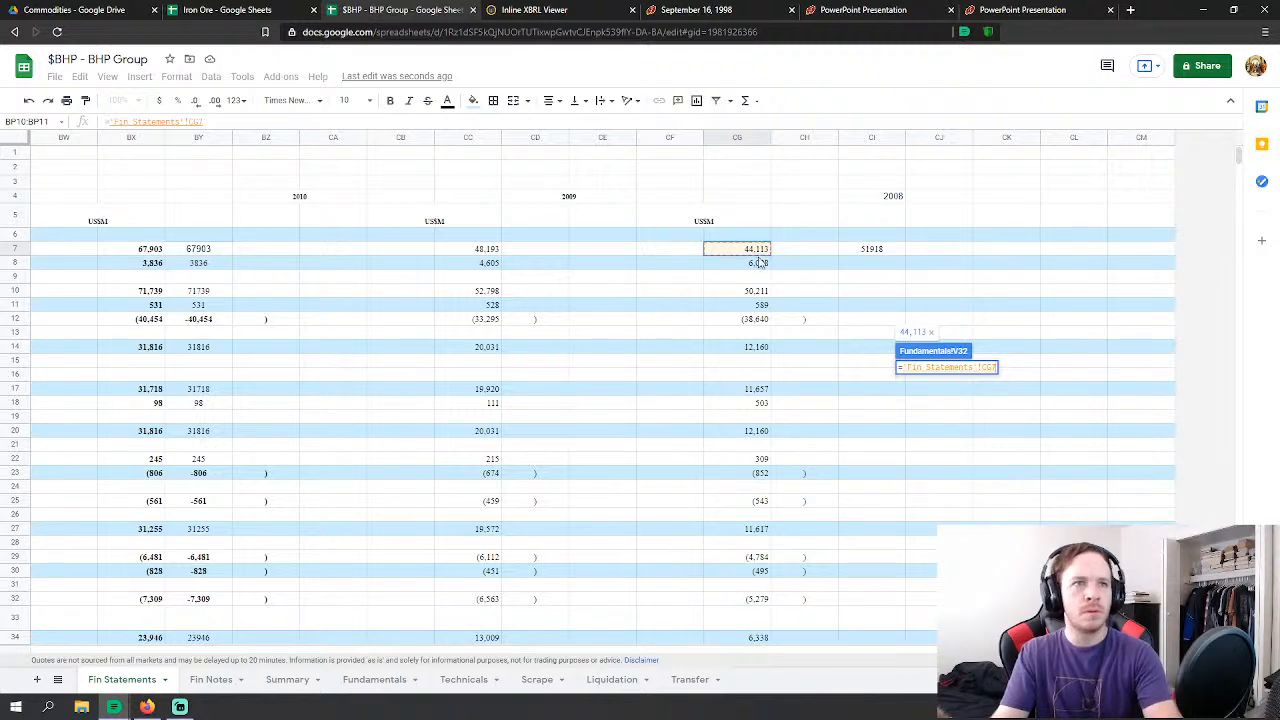
text(+)
click(760, 264)
text(+)
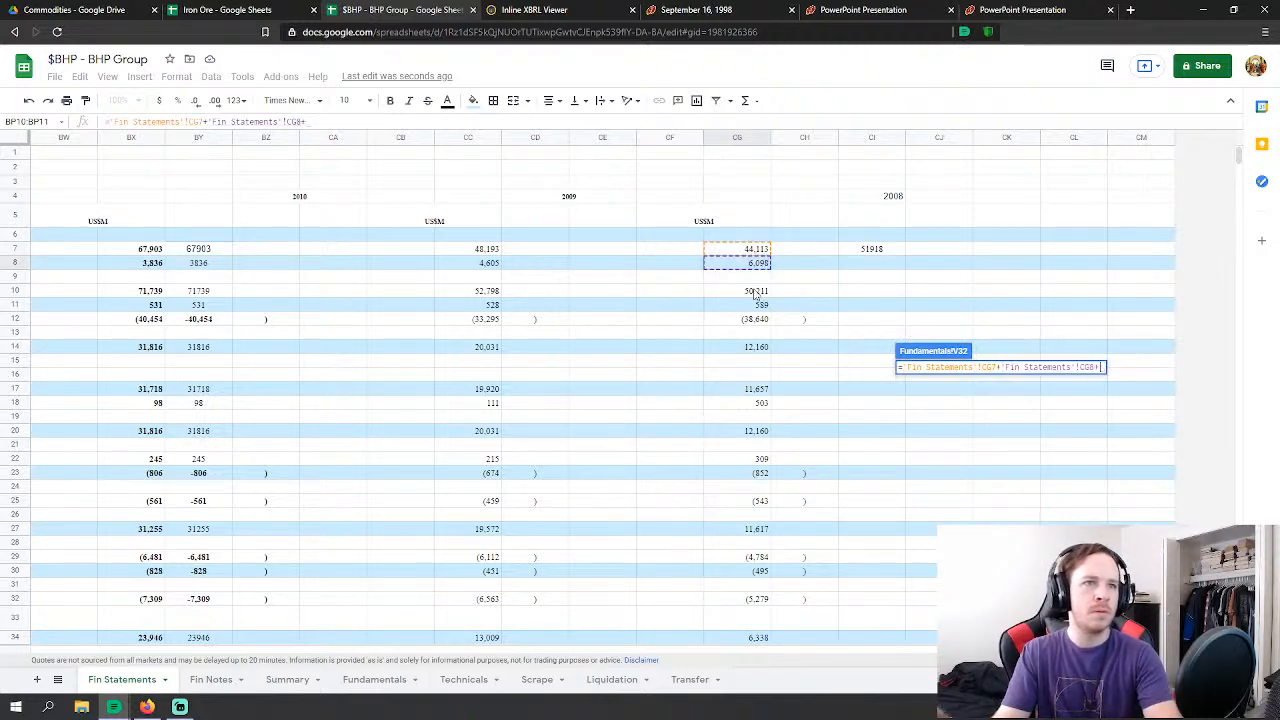
click(762, 305)
key(Return)
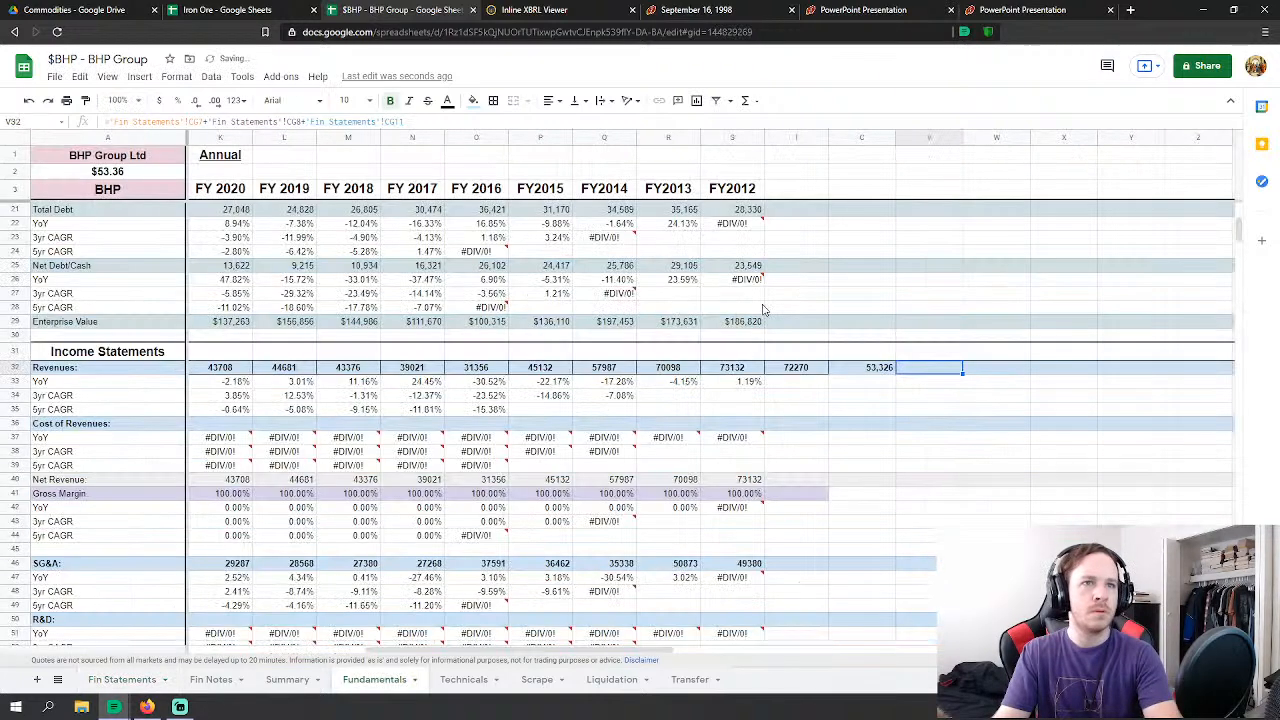
Step: Link the 2008 revenue in Fundamentals W32 to cell CI7 on Fin Statements
click(1014, 370)
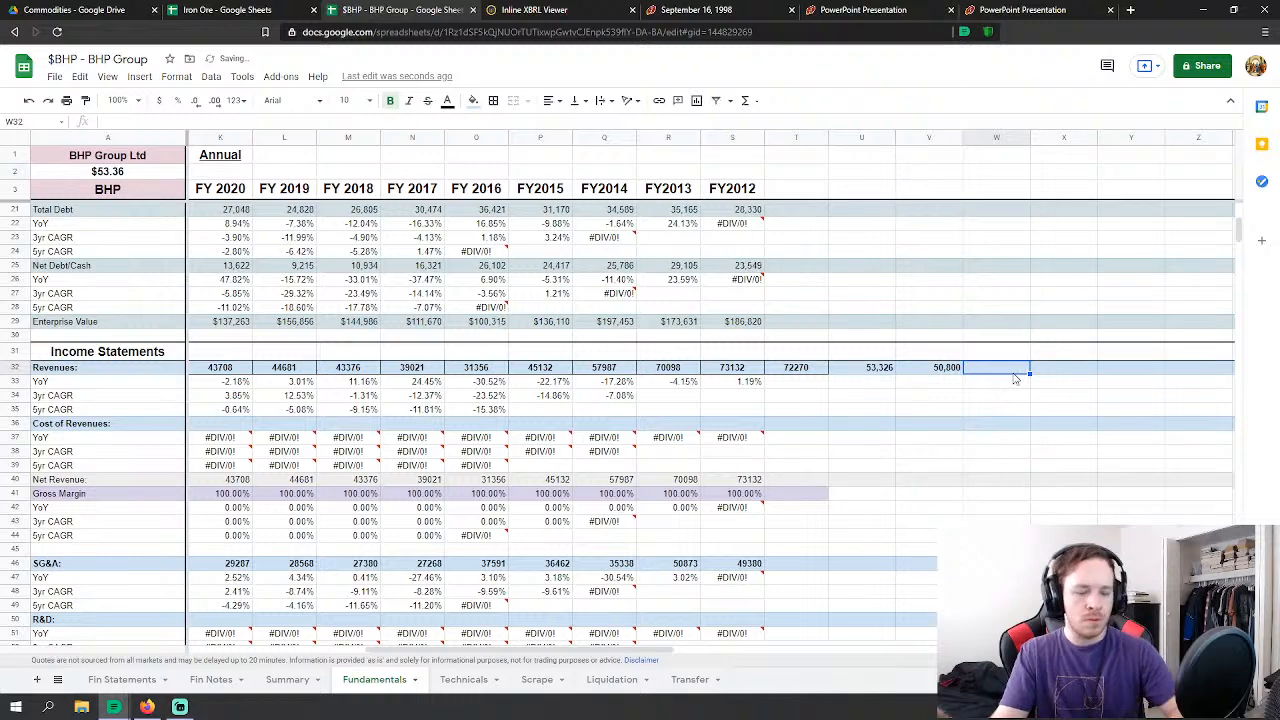
text(=)
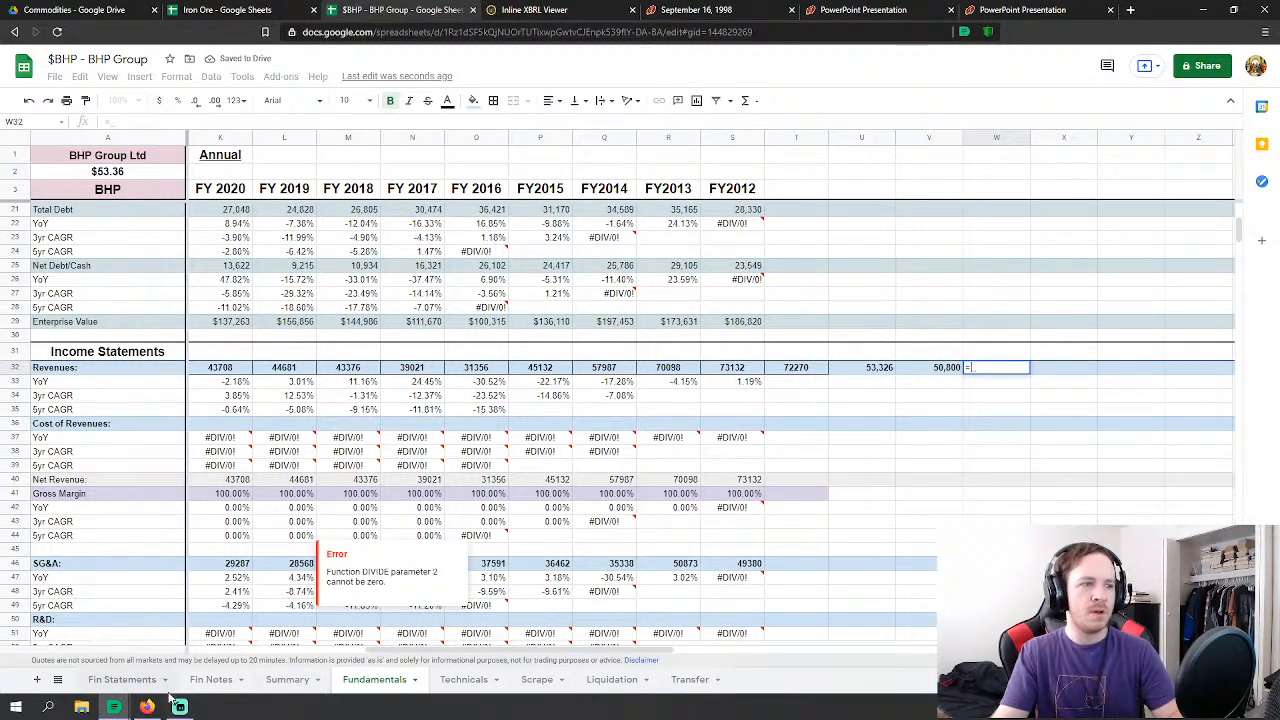
click(121, 679)
click(939, 248)
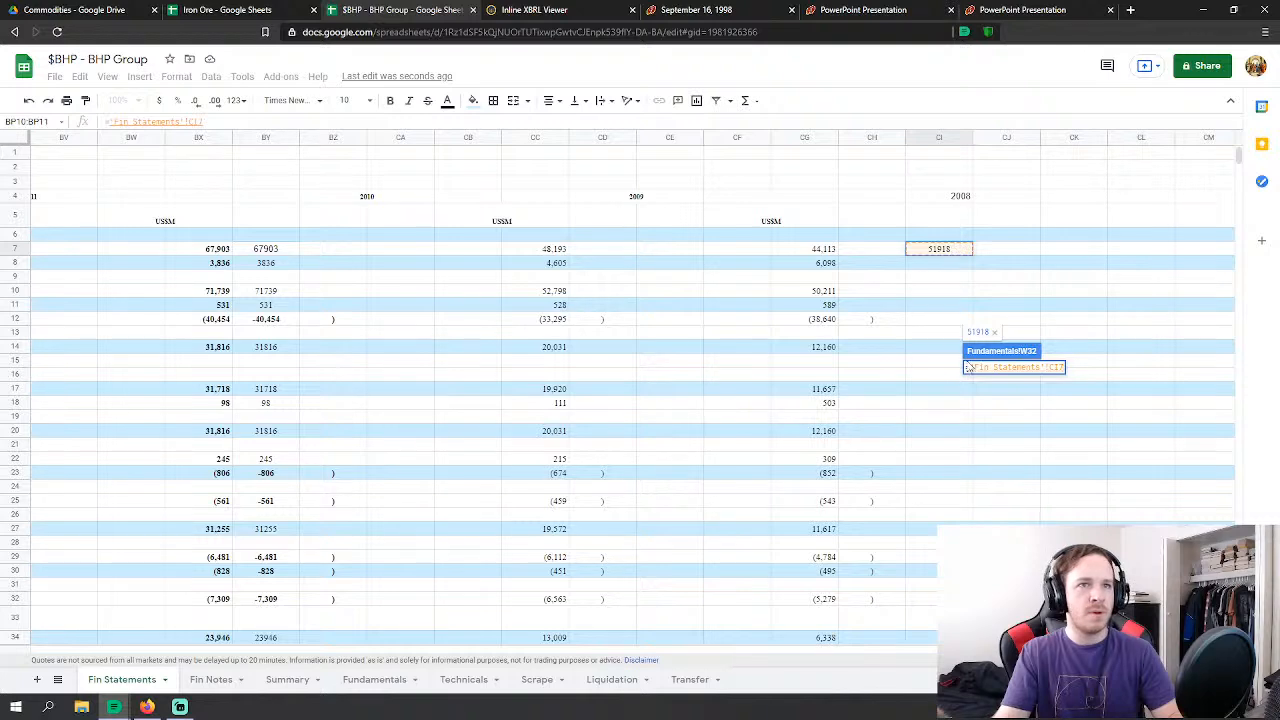
key(Return)
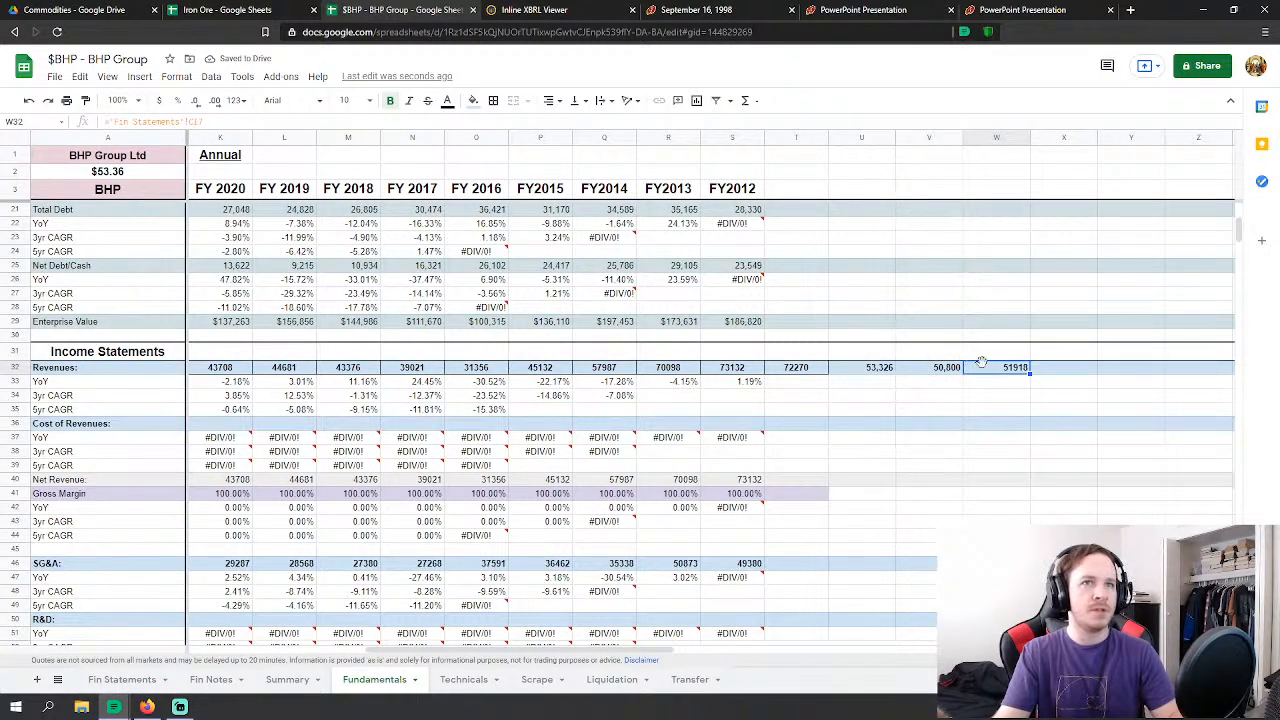
Step: Extend the TRANSPOSE range in Technicals N8 to include the 2011 through 2008 revenues from Fundamentals row 32
click(464, 680)
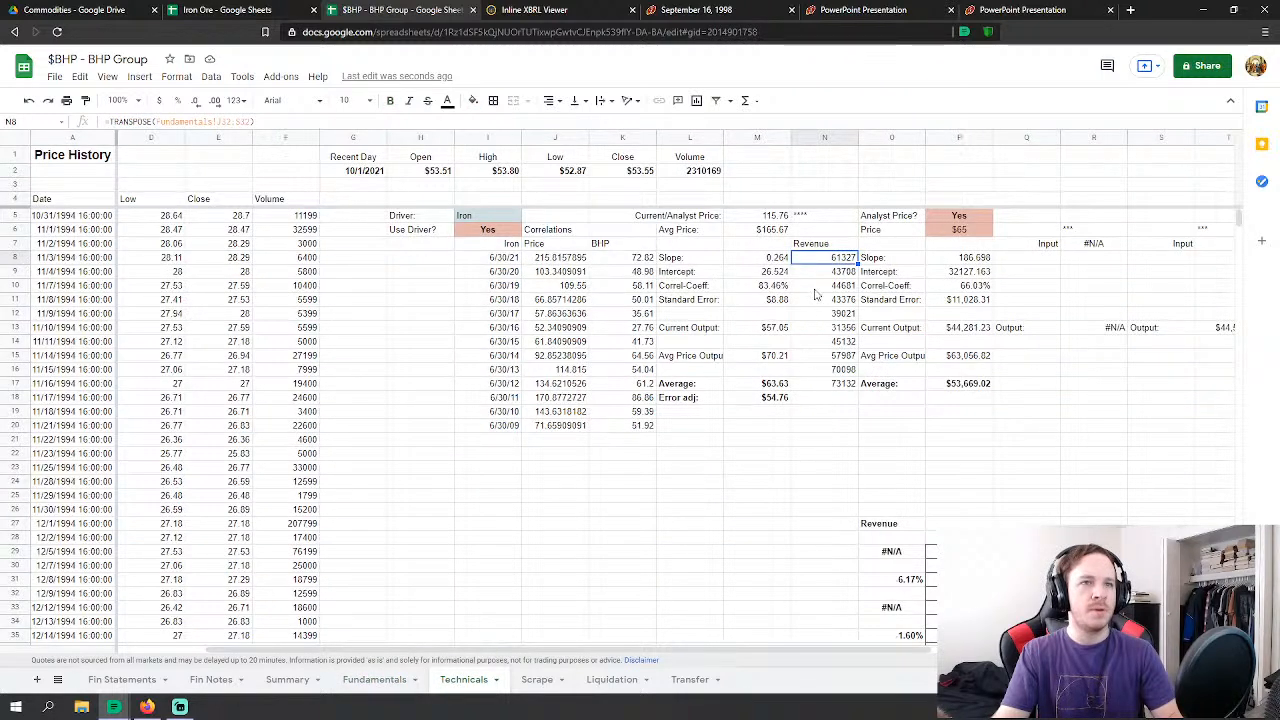
click(240, 120)
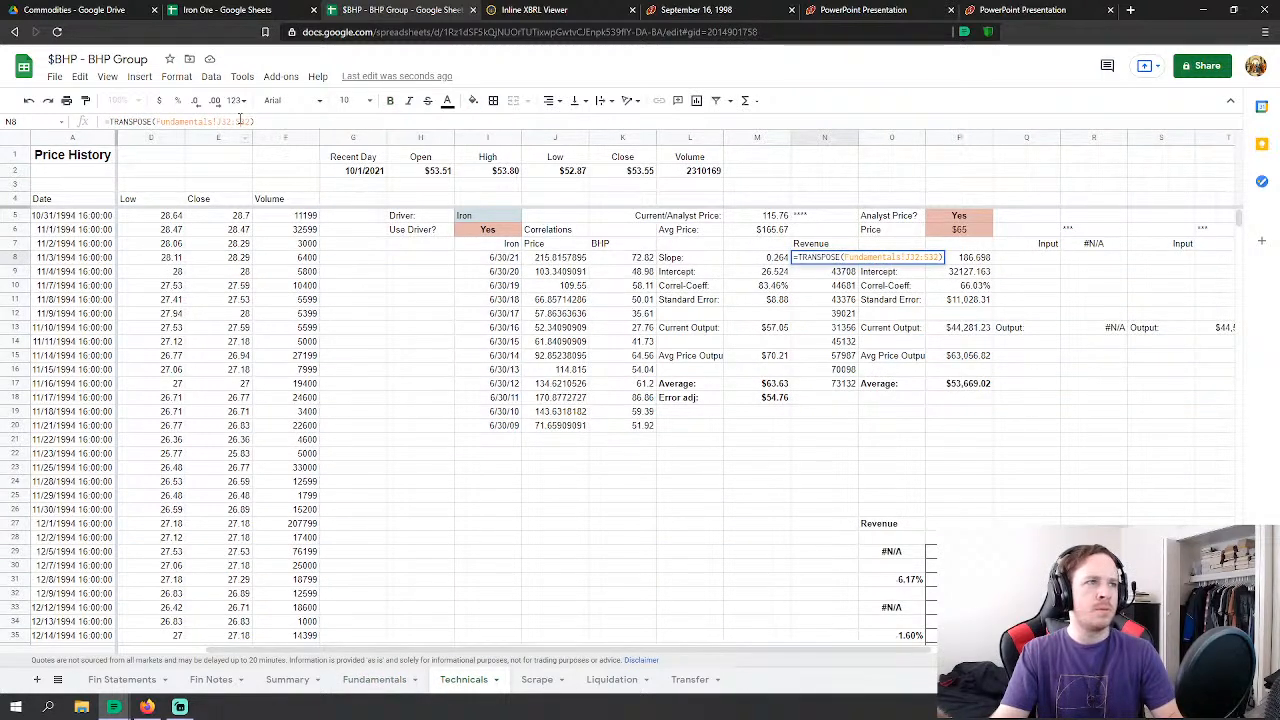
key(Return)
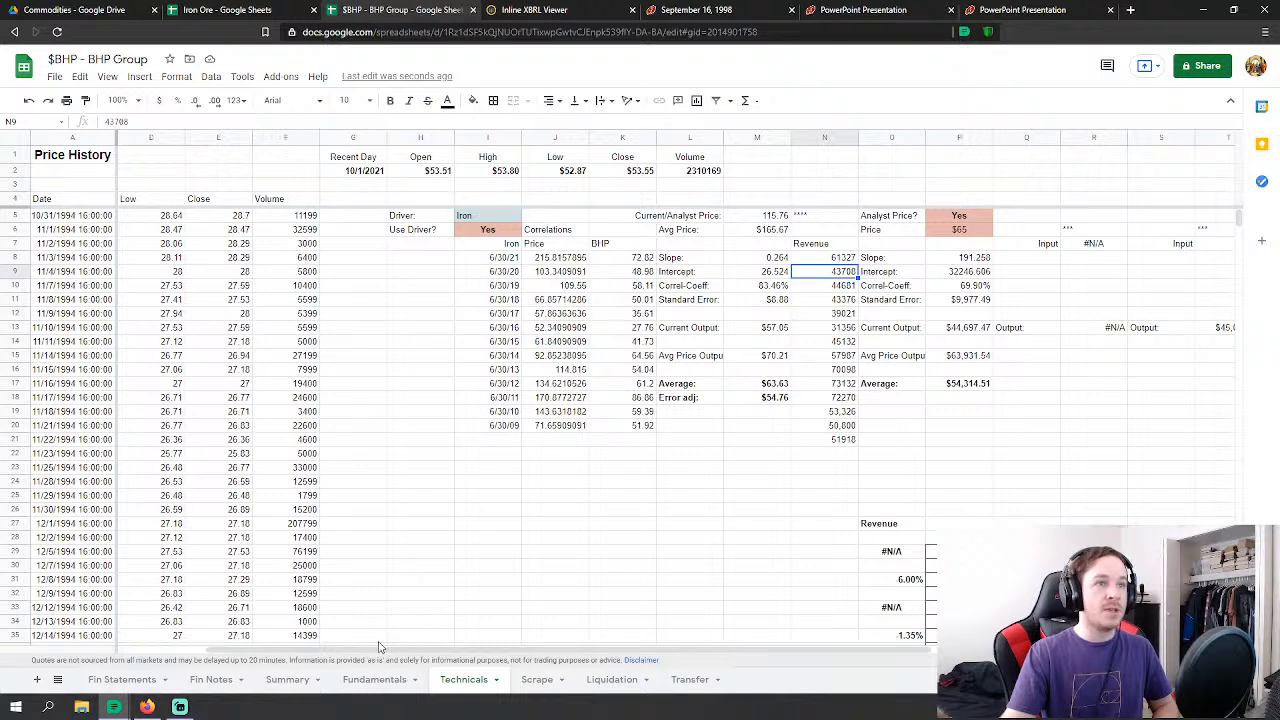
Step: Check the valuation models on Summary and inspect the FY T+1 revenue forecast formula in Fundamentals H32 with the surrounding projections
click(143, 684)
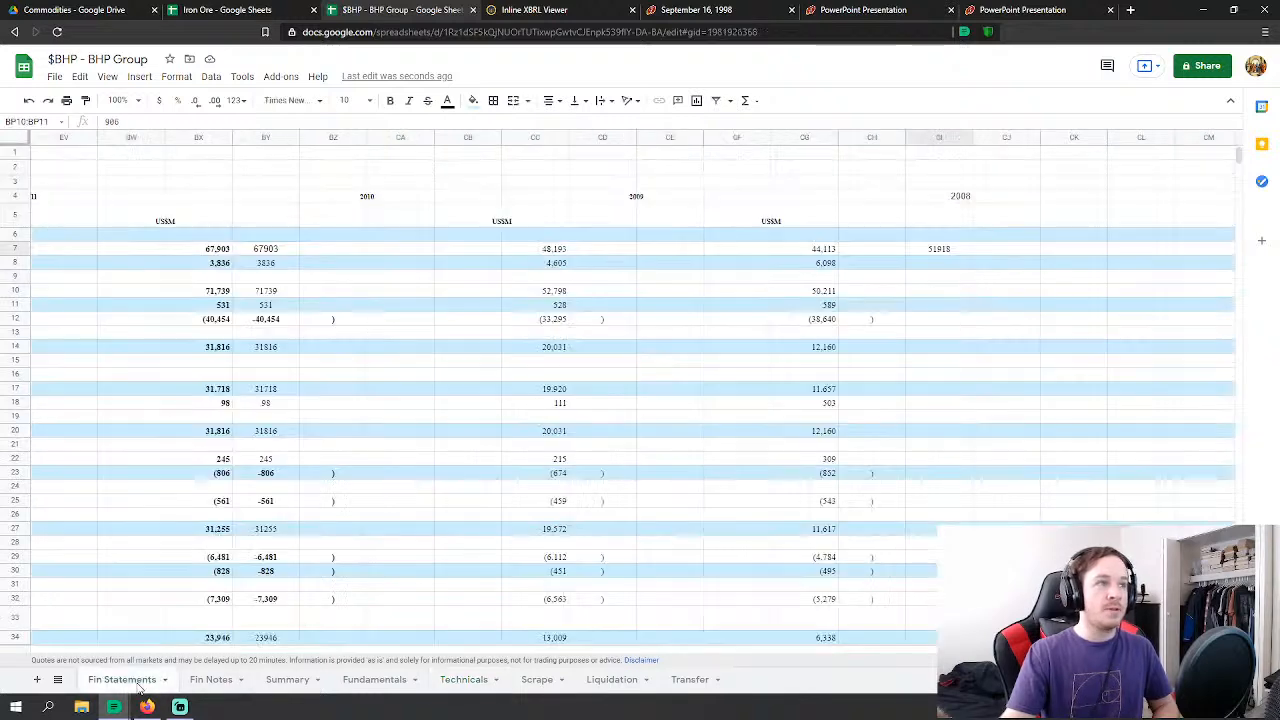
click(365, 682)
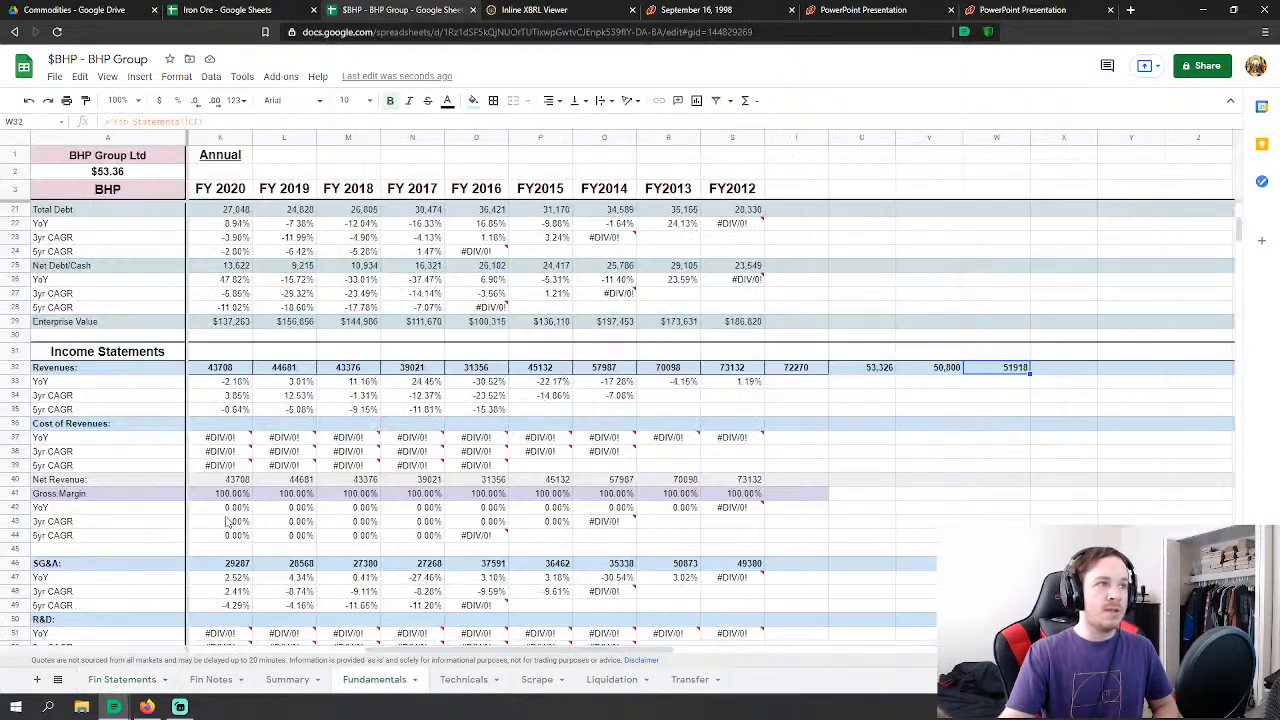
drag(492, 656, 313, 660)
click(290, 681)
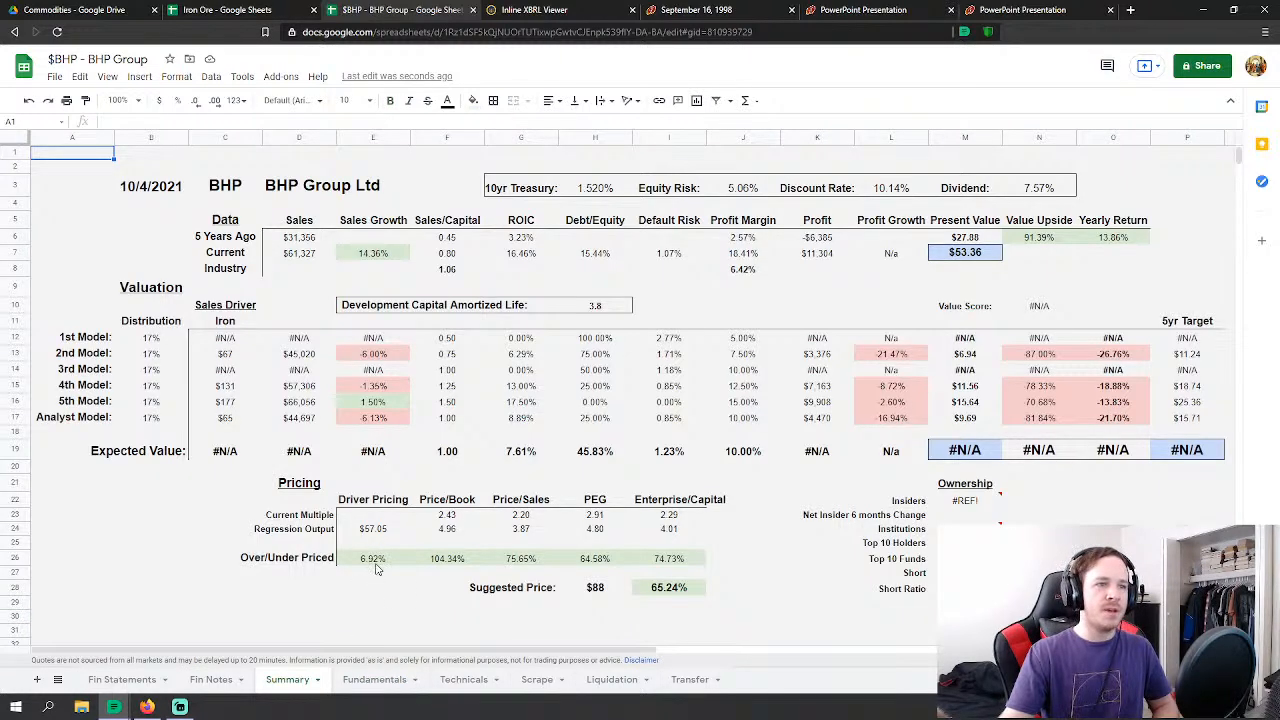
click(375, 681)
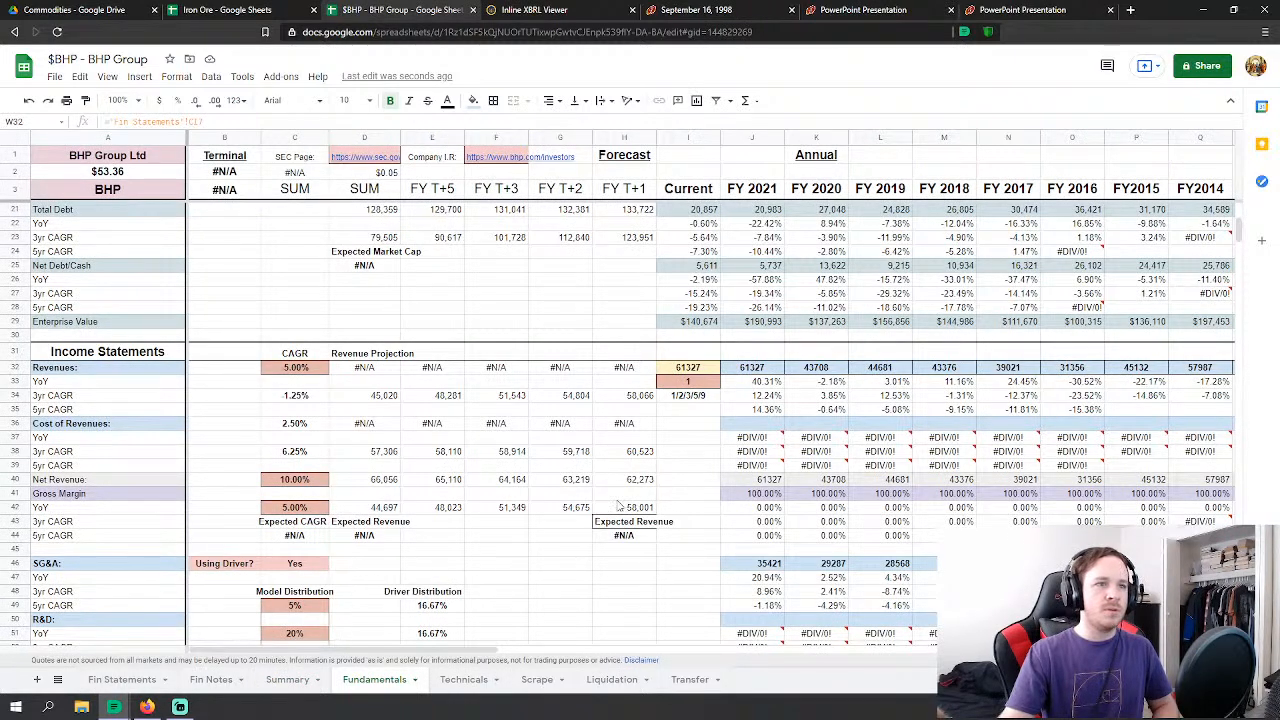
click(648, 374)
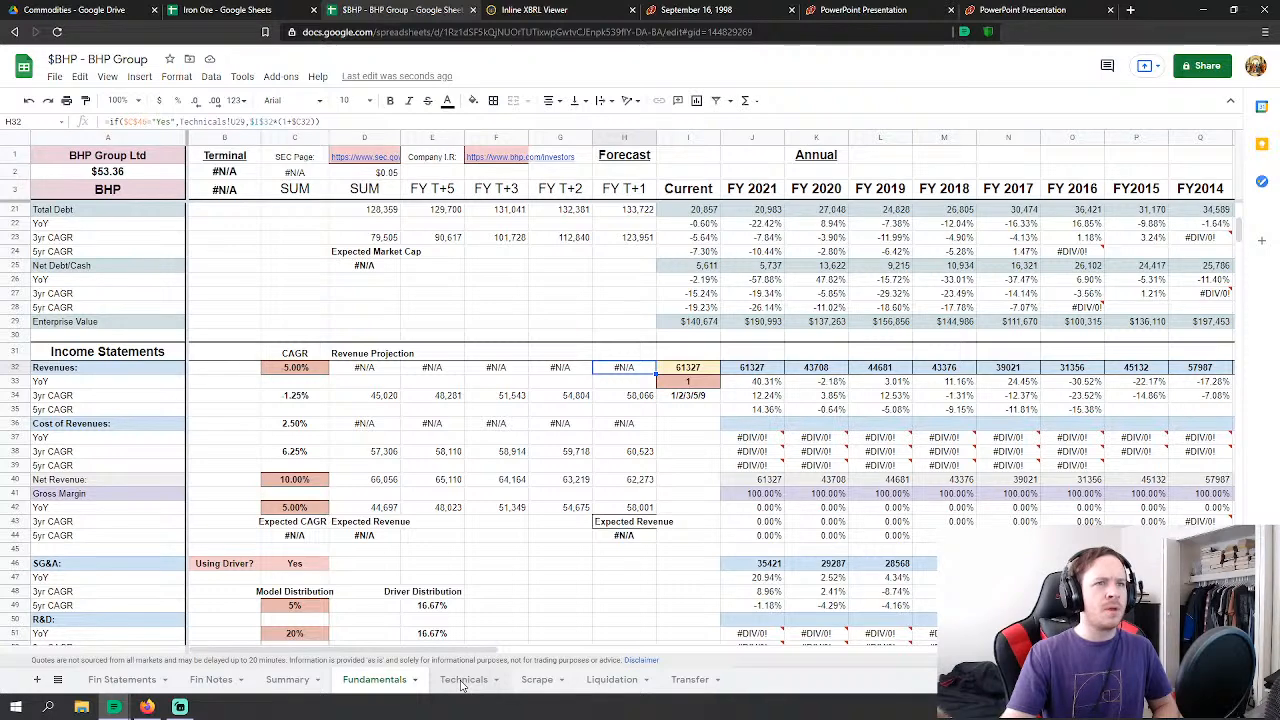
scroll(630, 603, down, 4)
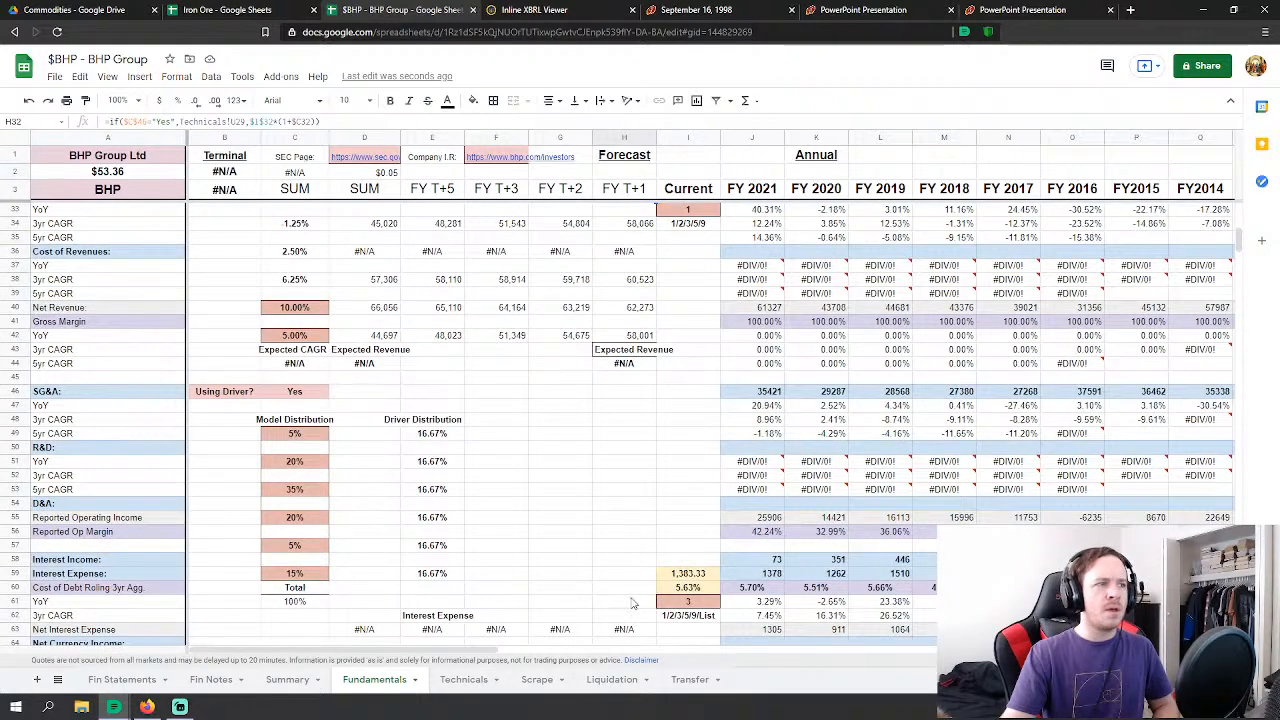
scroll(632, 603, up, 2)
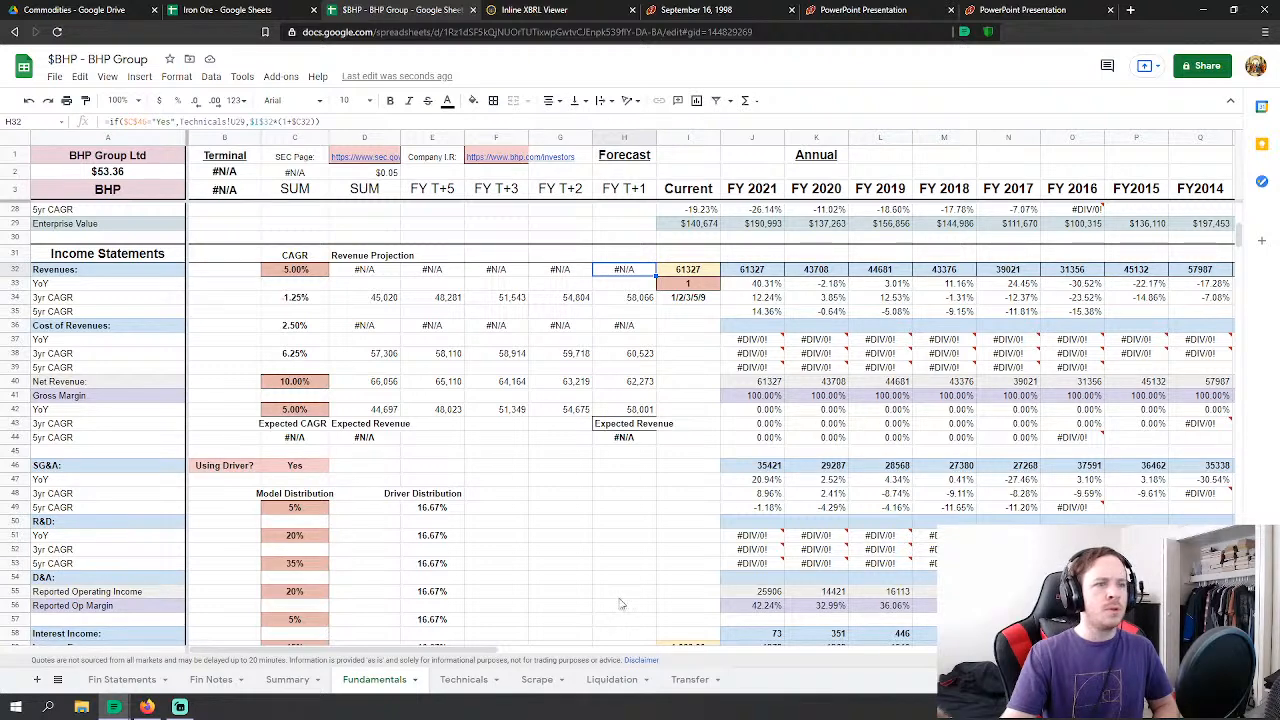
Step: Examine the model input and output cells and the Revenue projection table on Technicals for the source of the forecast errors
click(463, 682)
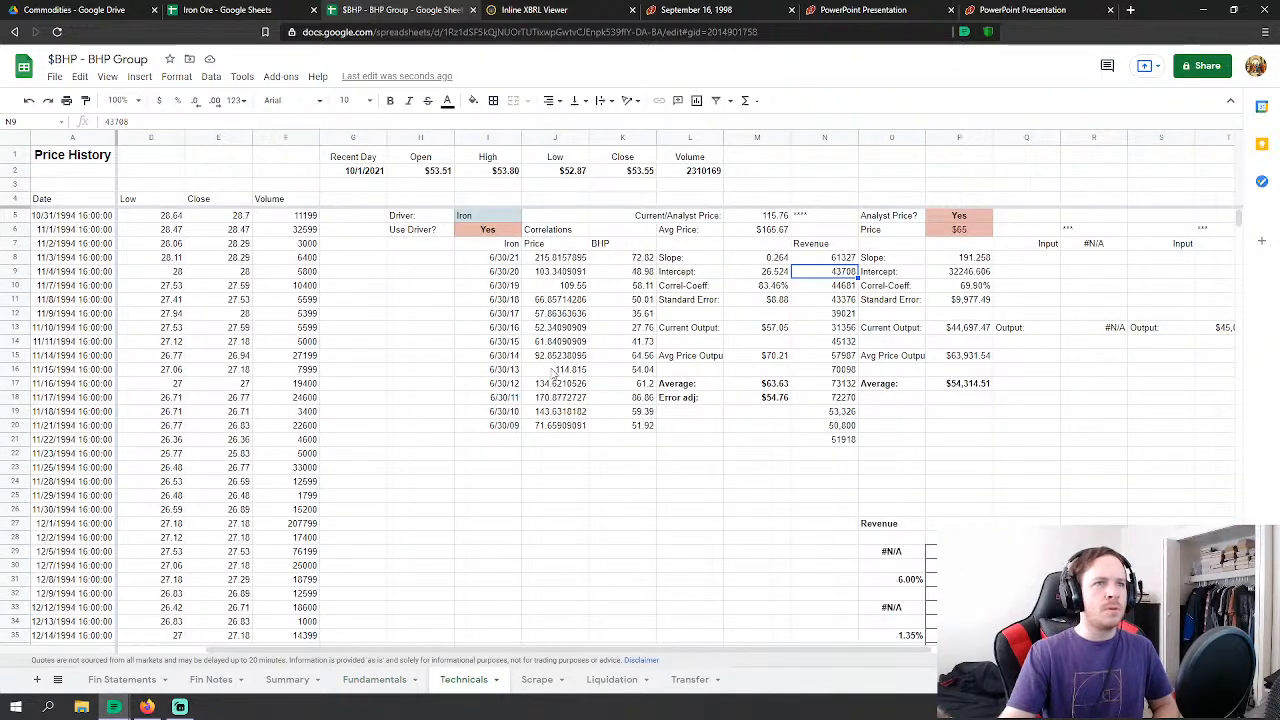
drag(674, 651, 956, 640)
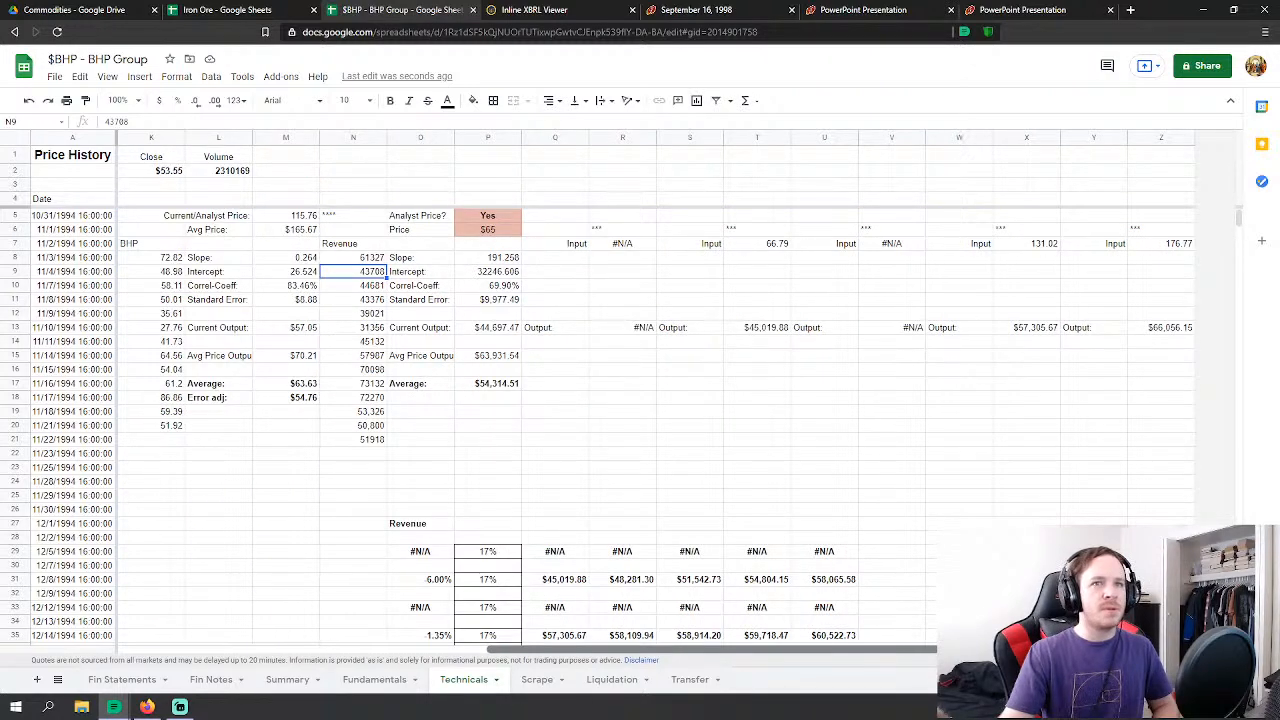
scroll(578, 421, down, 1)
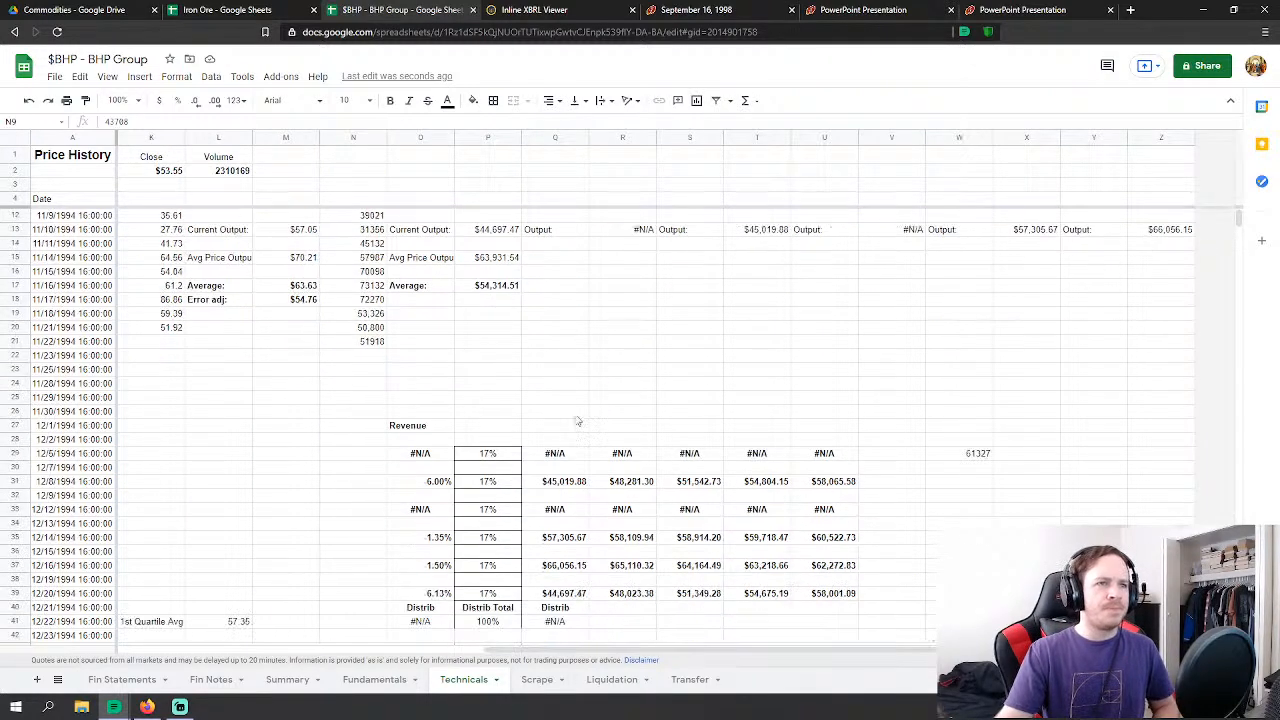
scroll(578, 421, down, 3)
scroll(577, 460, up, 5)
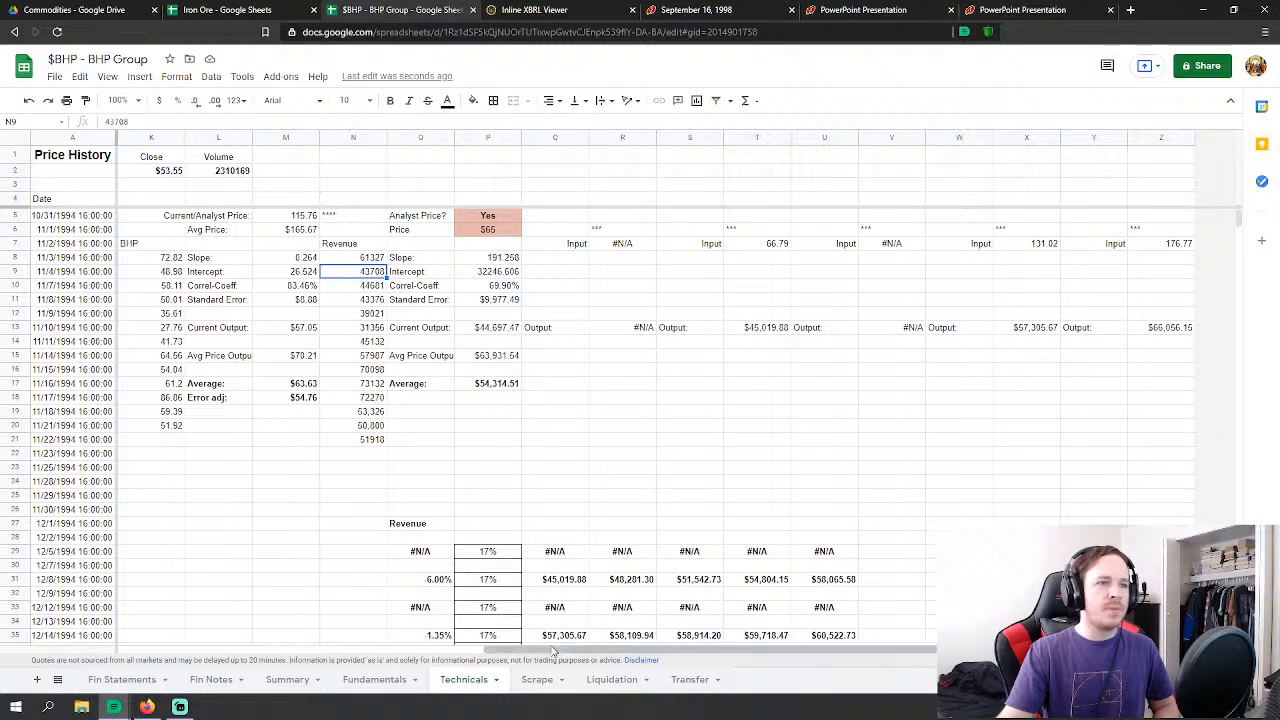
Step: Examine the sorted iron price list in J37:J49 on Technicals against the five quartile average cells beside it
drag(553, 651, 437, 650)
scroll(410, 513, down, 3)
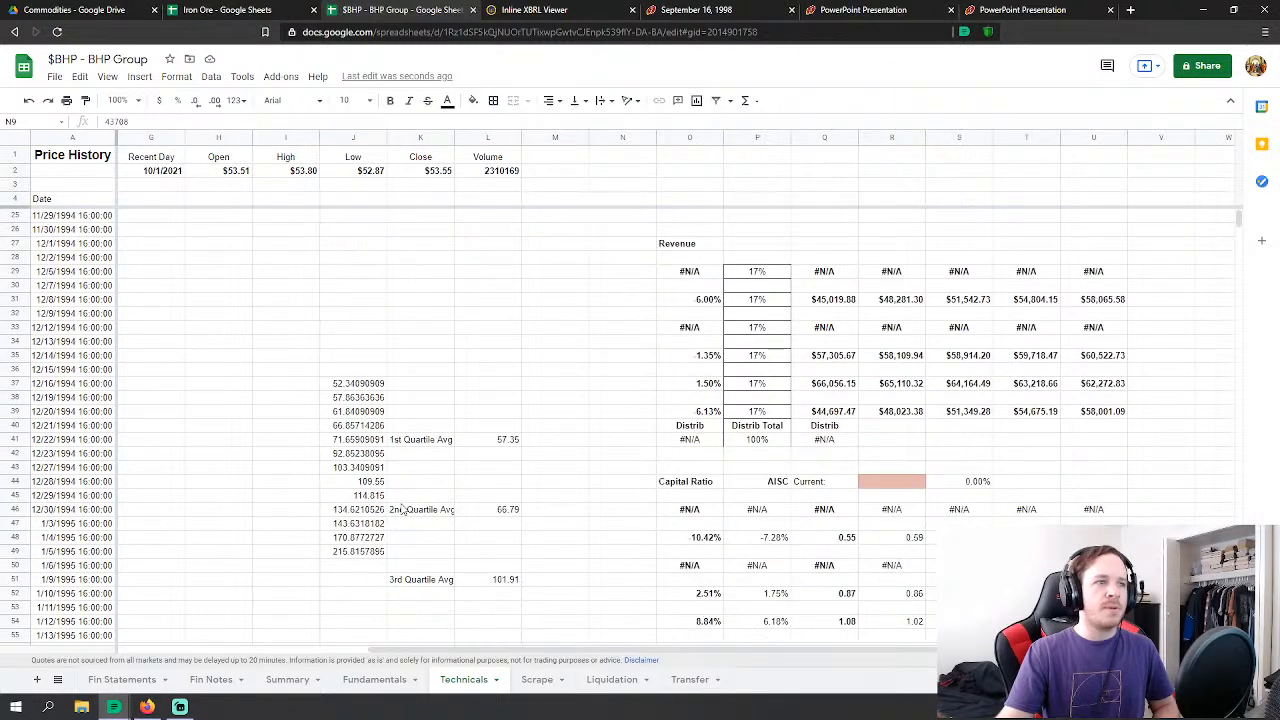
scroll(400, 510, up, 3)
scroll(337, 443, down, 4)
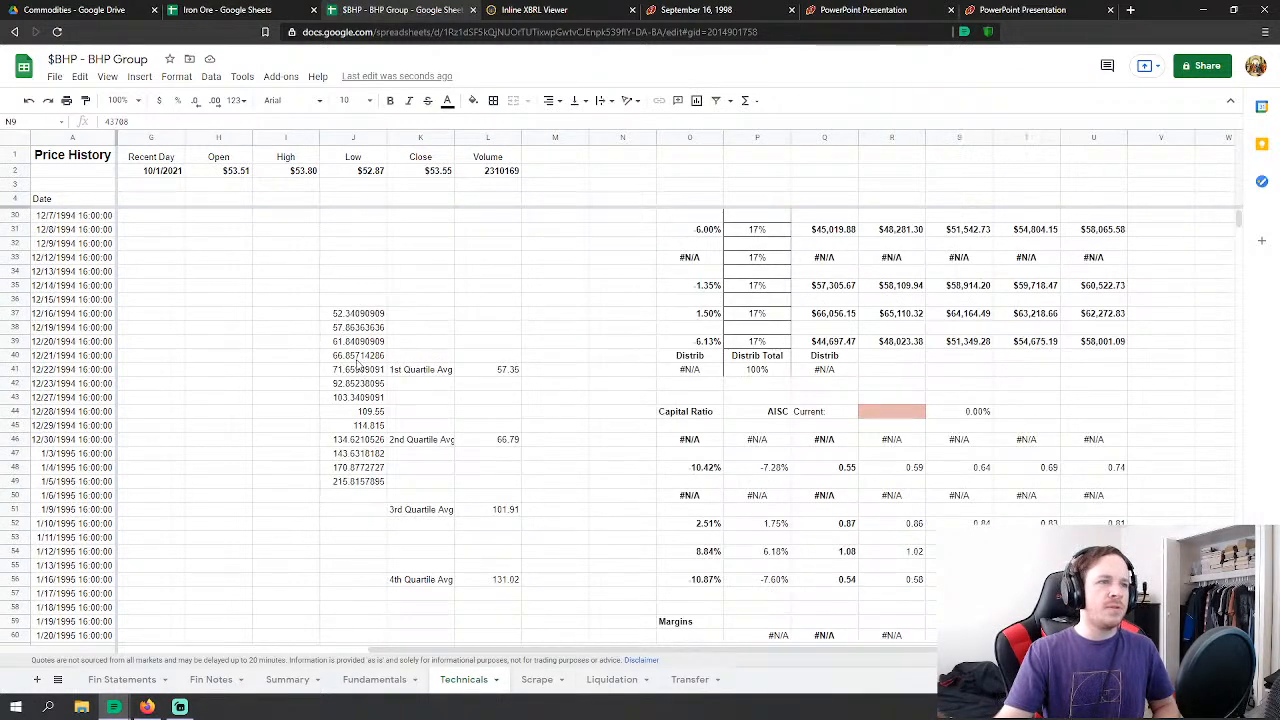
drag(358, 313, 360, 481)
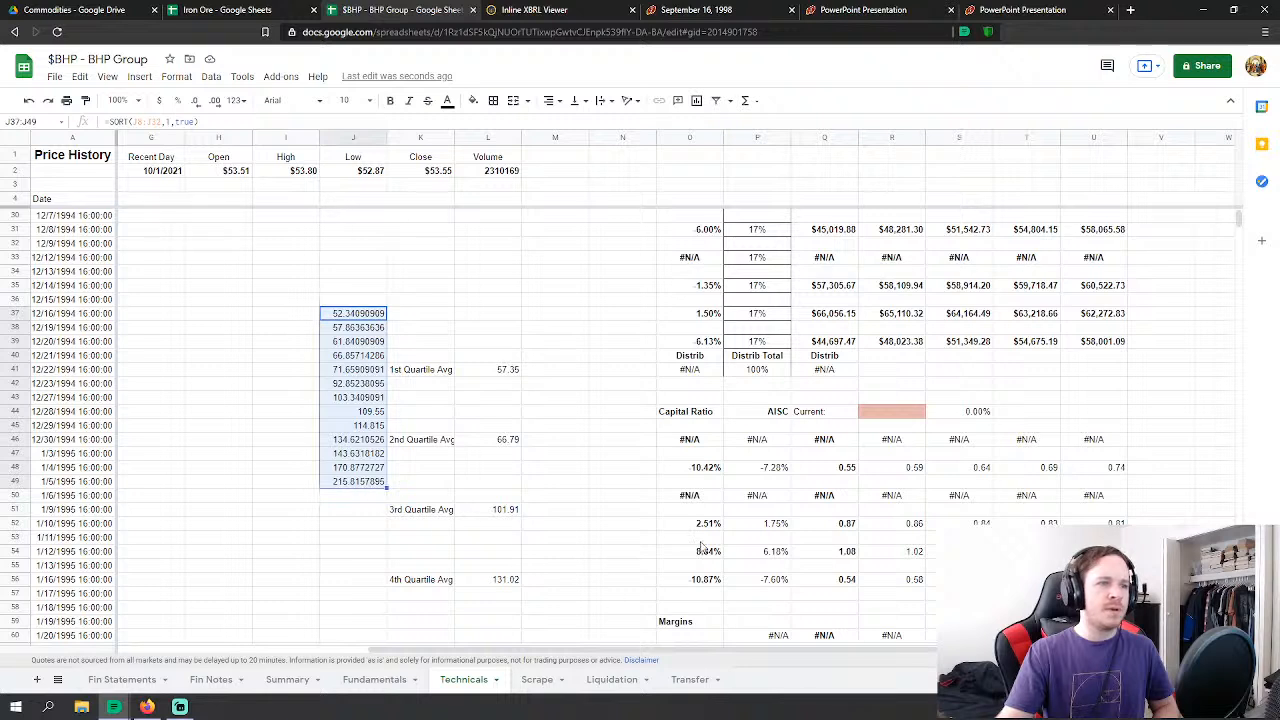
scroll(872, 549, down, 3)
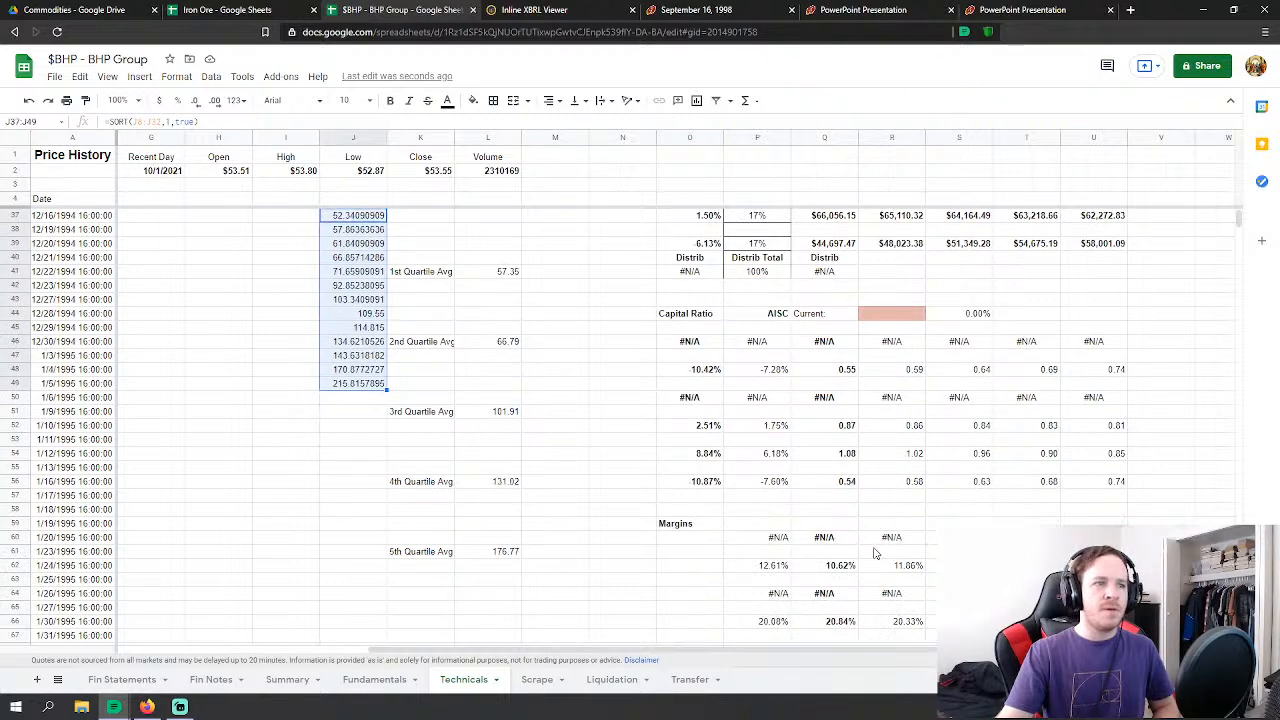
scroll(875, 553, up, 1)
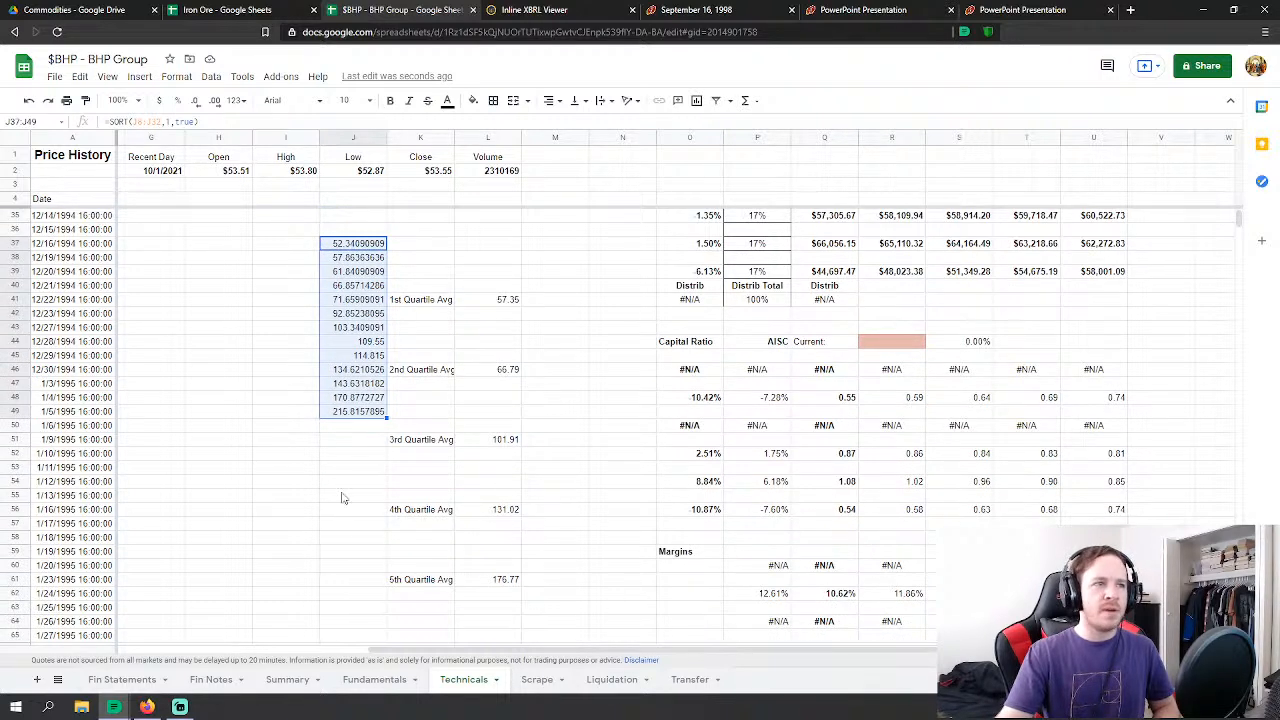
Step: Re-enter the 3rd Quartile Avg in L51 as the average of J42:J44
click(420, 551)
drag(365, 301, 368, 328)
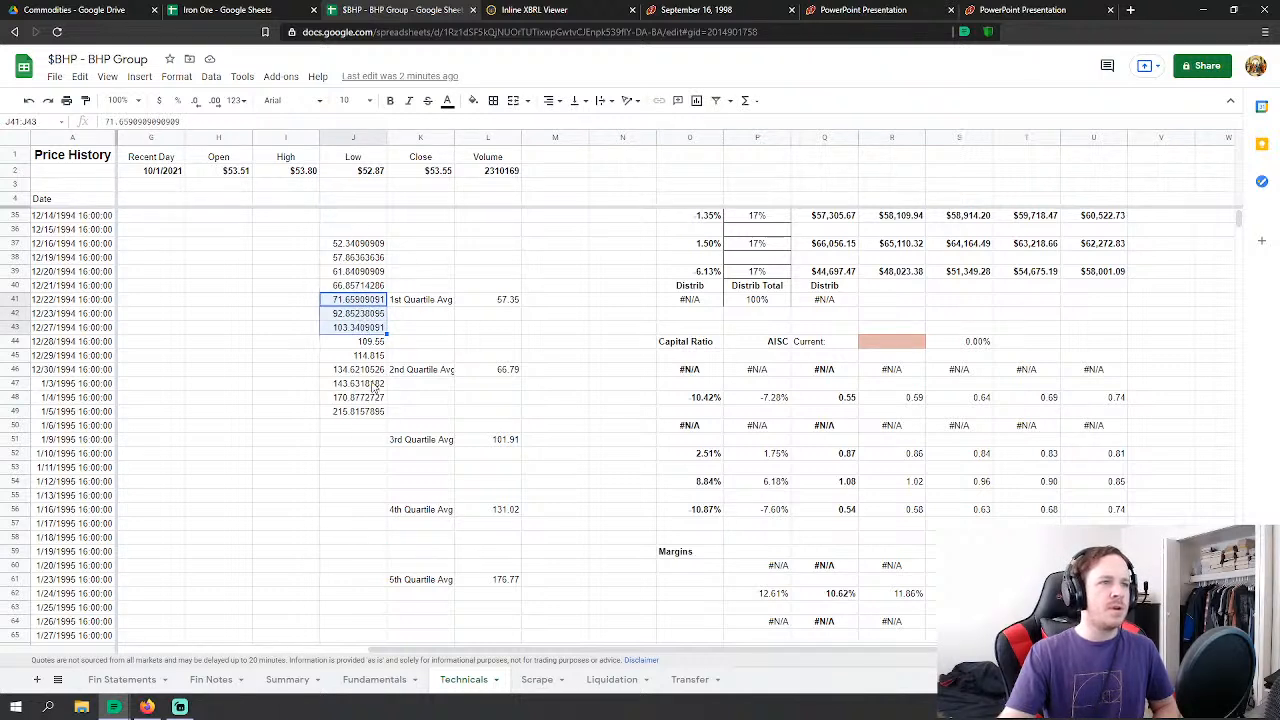
click(375, 314)
drag(370, 340, 370, 346)
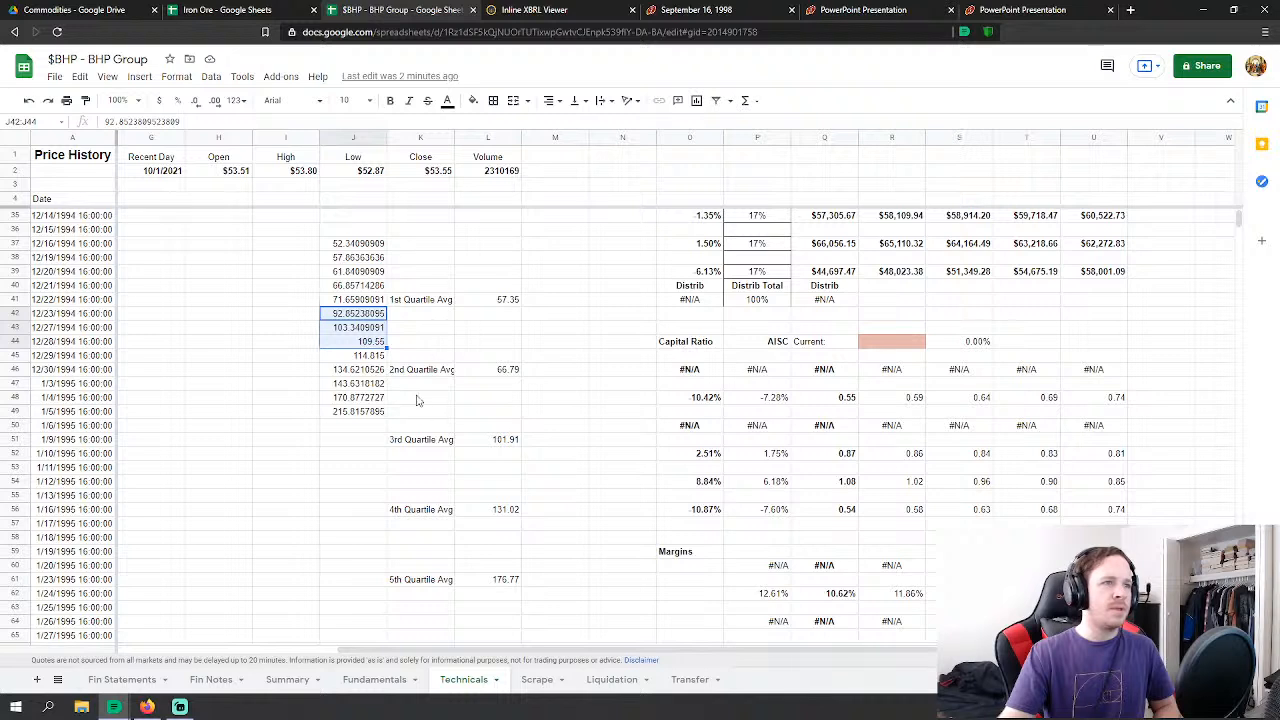
click(505, 410)
click(508, 445)
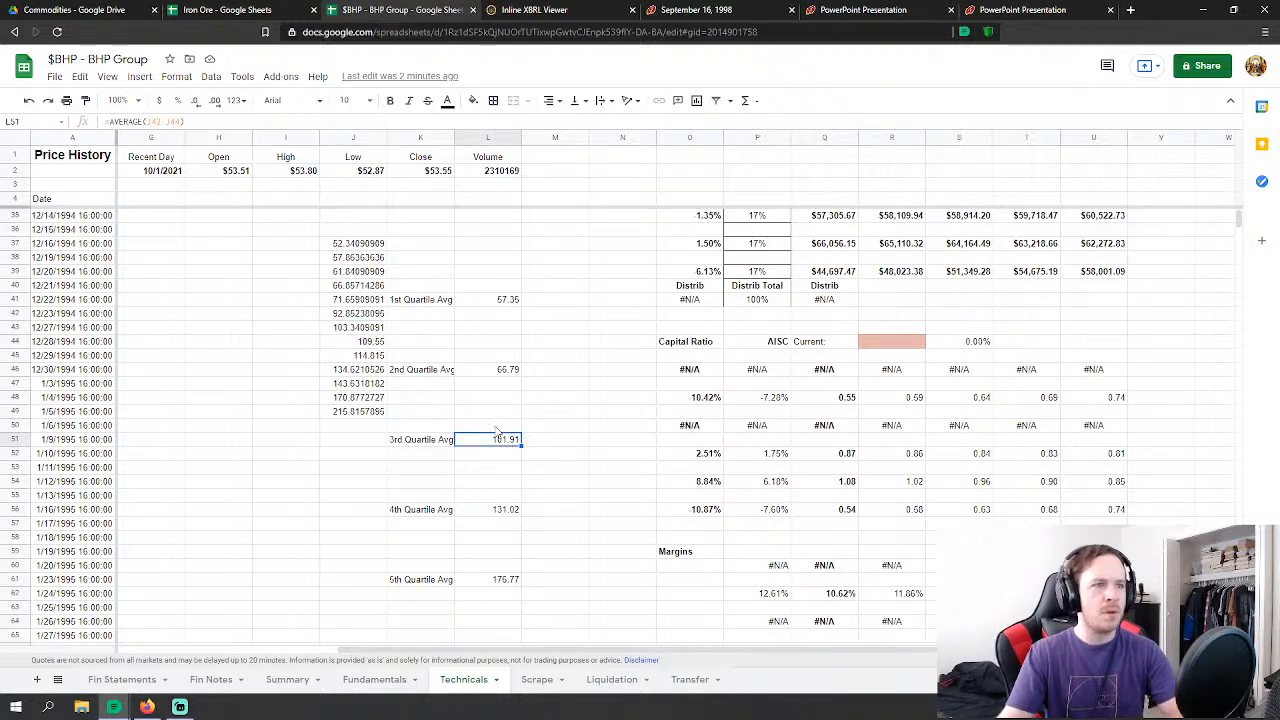
double_click(508, 445)
drag(534, 439, 498, 464)
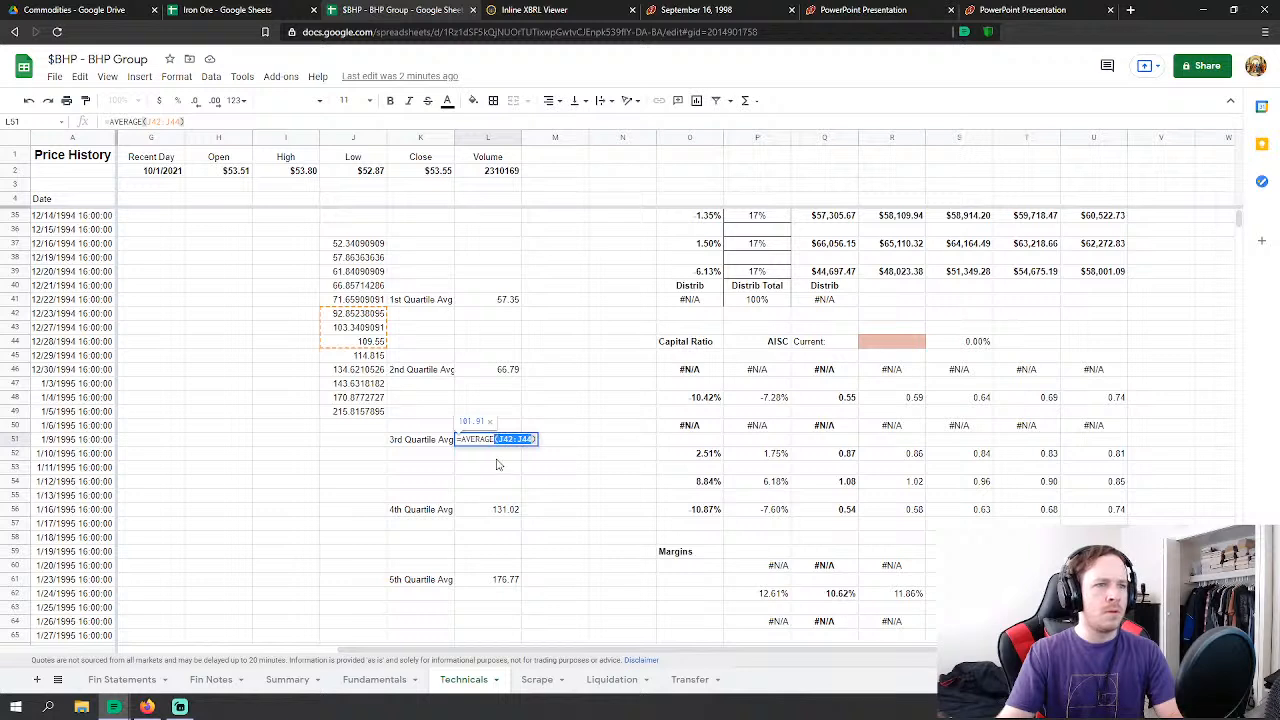
key(BackSpace)
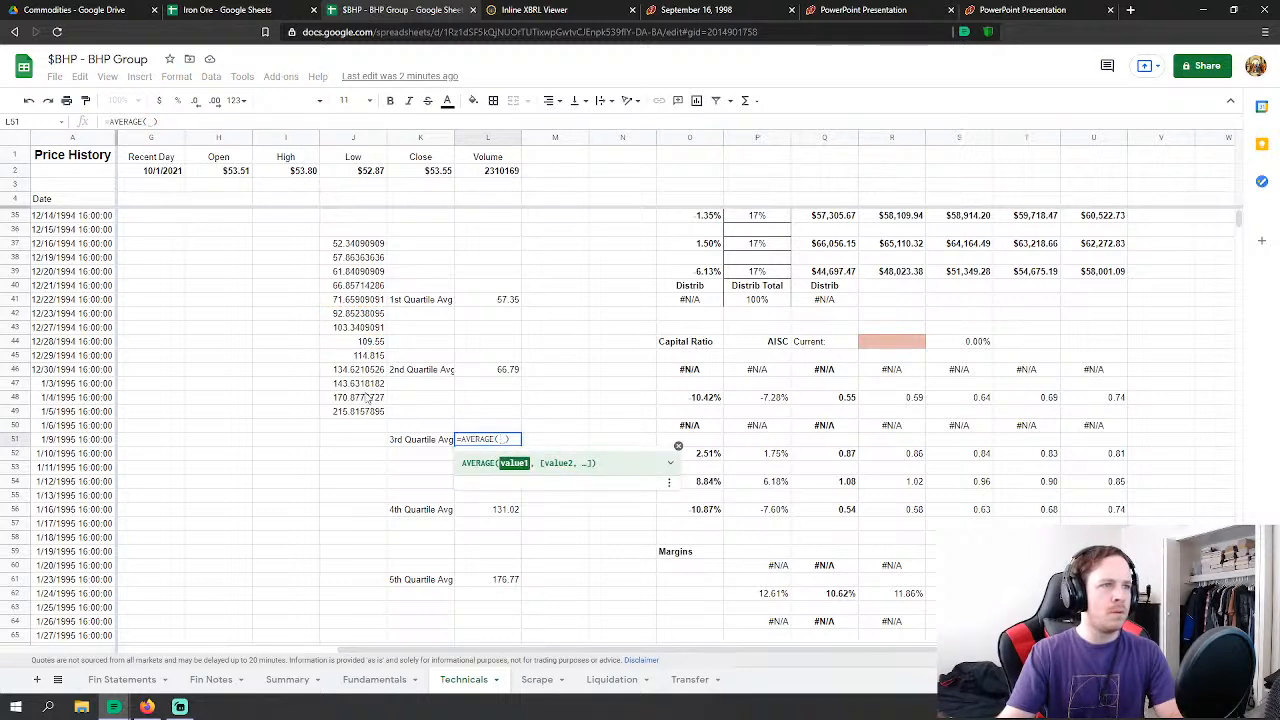
drag(370, 346, 372, 321)
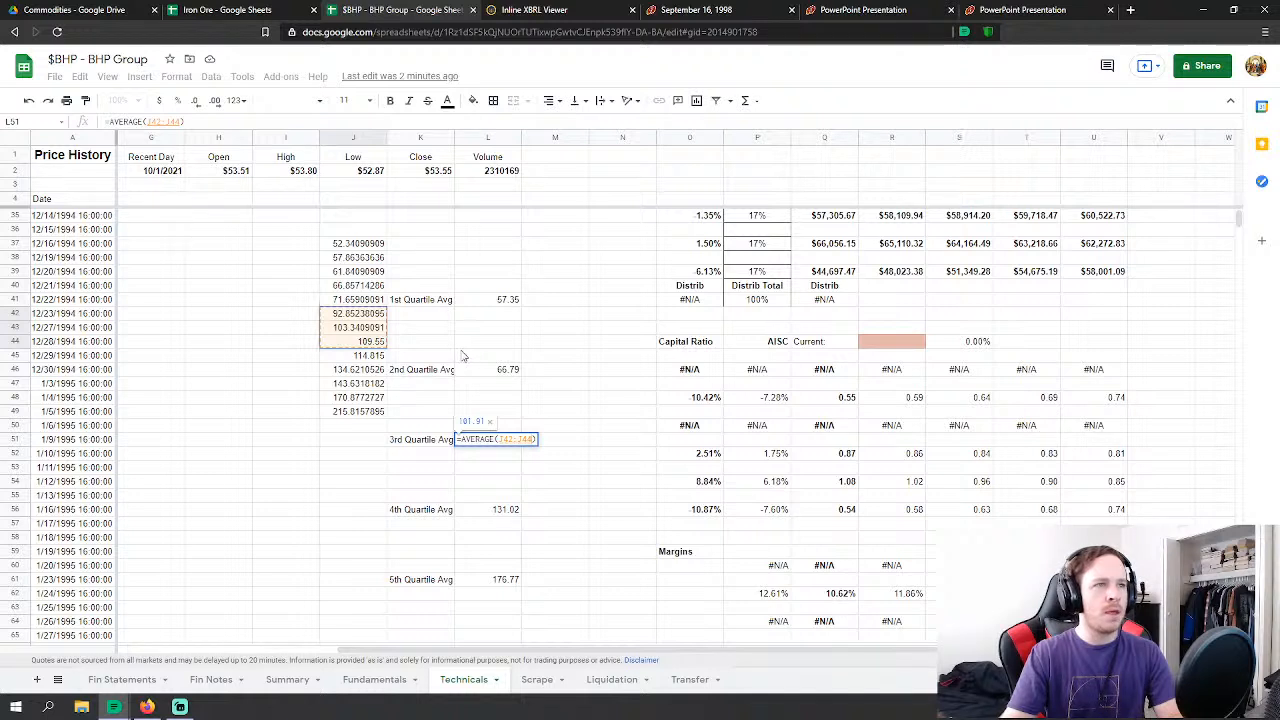
key(Return)
Step: Re-enter the 1st Quartile Avg in L41 as the average of J37:J39
click(500, 302)
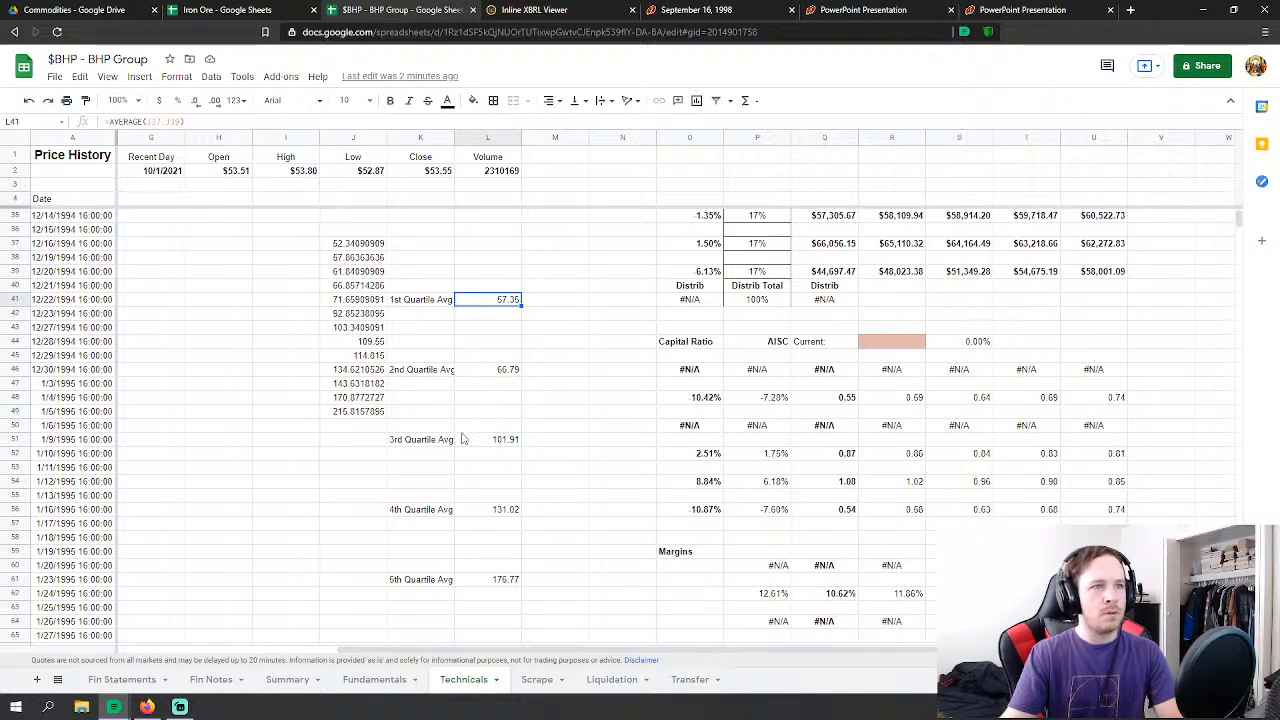
text(=ave)
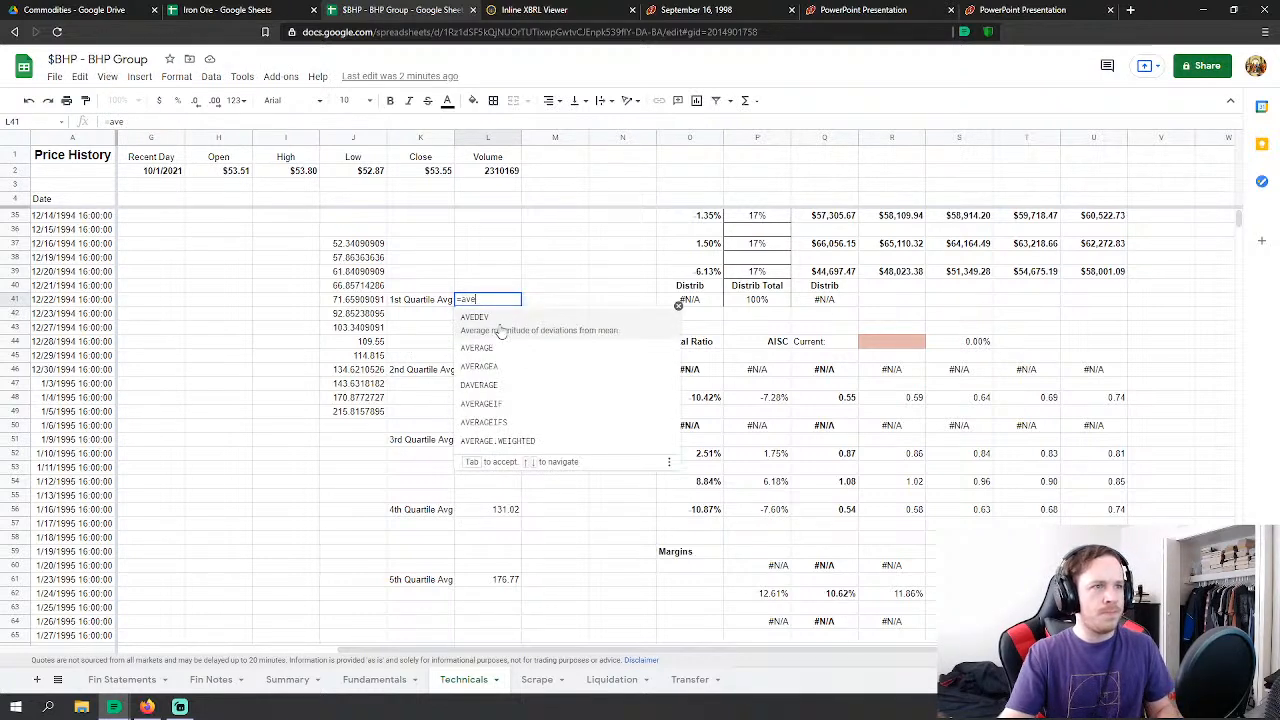
click(500, 347)
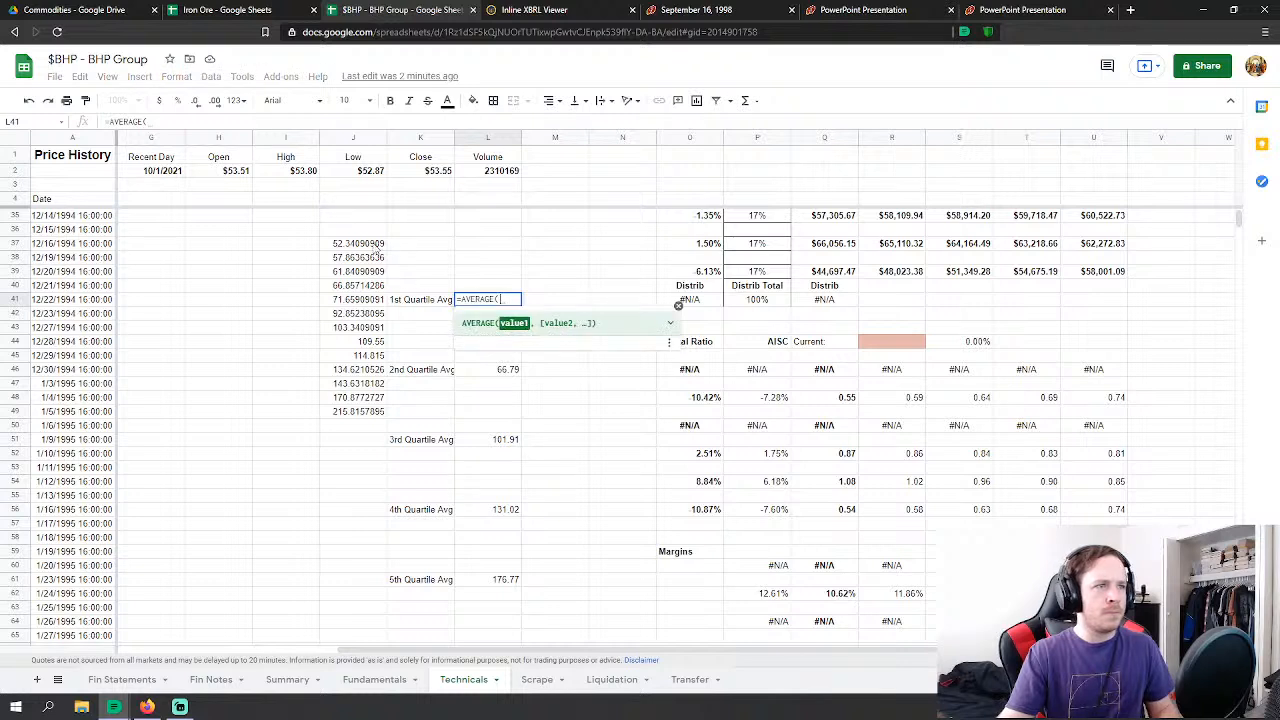
drag(378, 245, 367, 272)
key(Return)
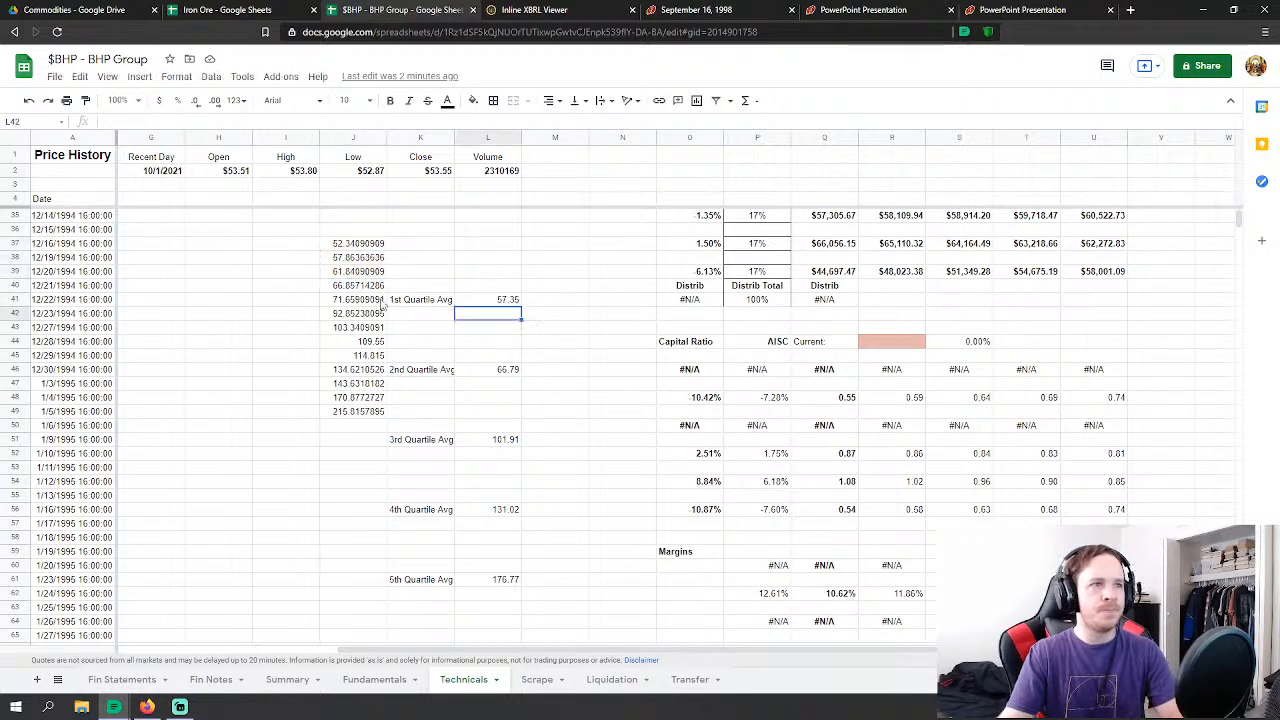
Step: Reselect J47:J49 as the range averaged for the 5th Quartile Avg in L61
click(505, 581)
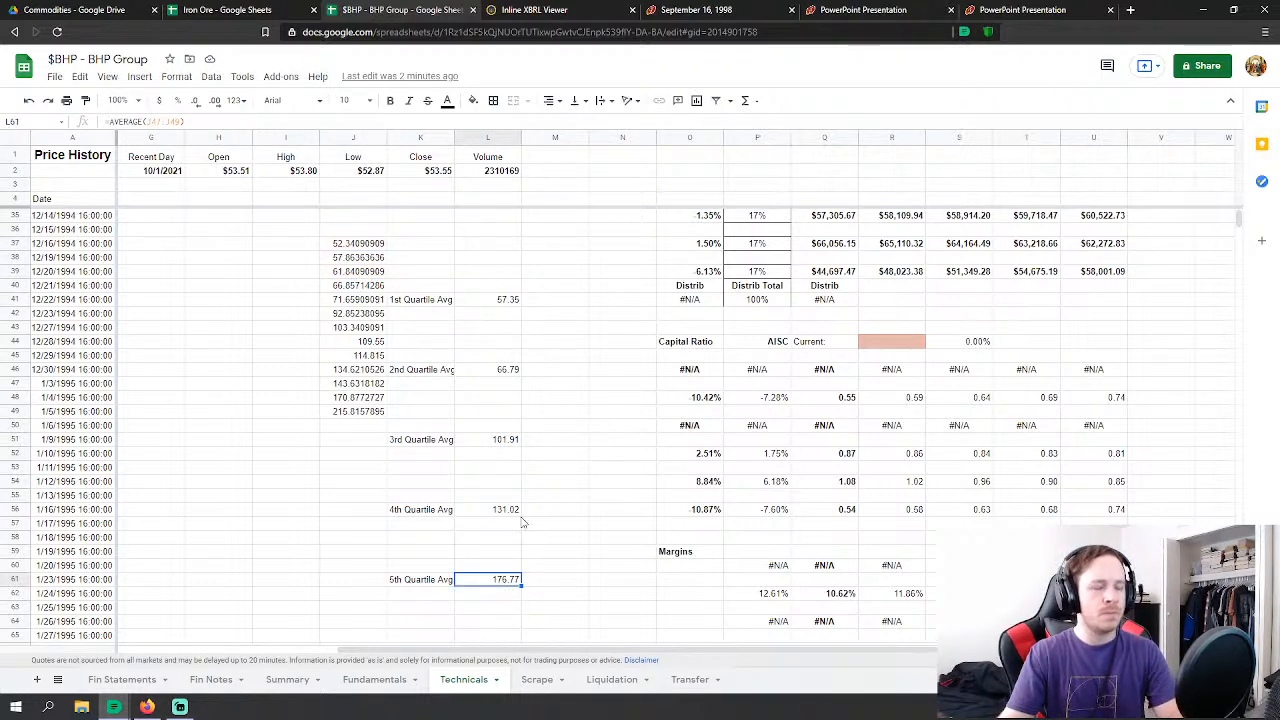
key(F2)
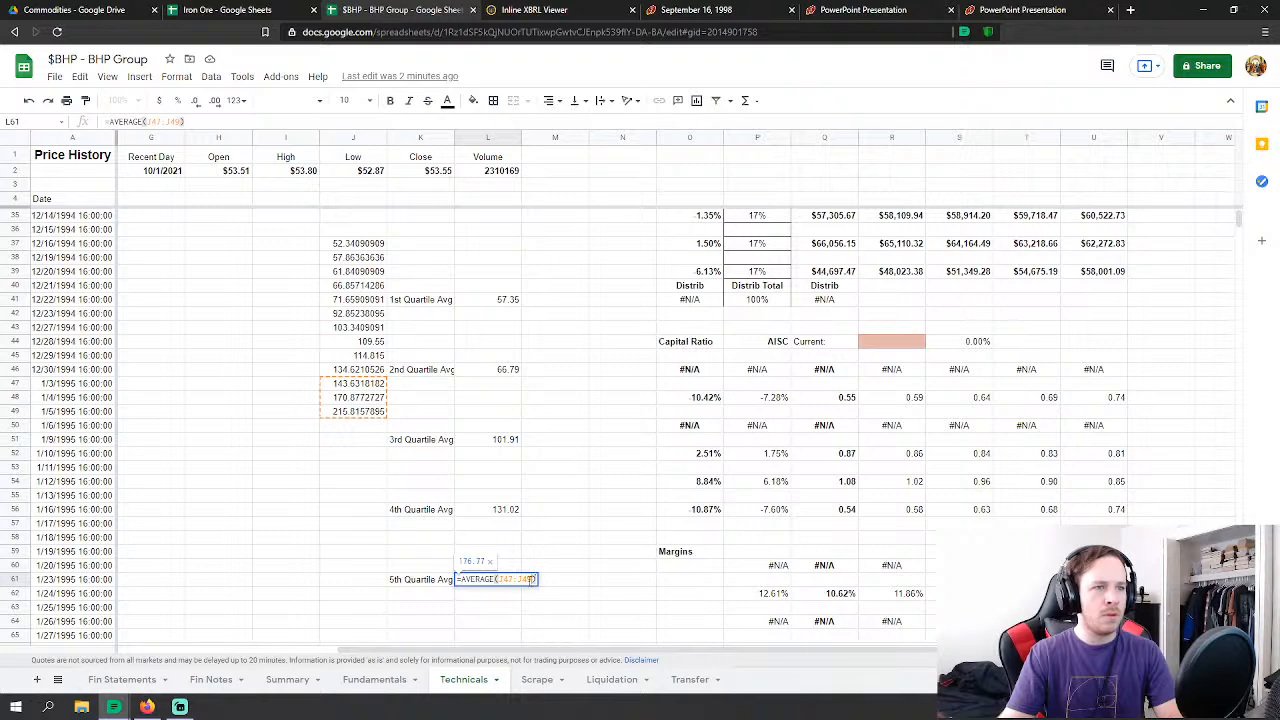
drag(531, 580, 500, 580)
click(373, 412)
drag(375, 420, 373, 391)
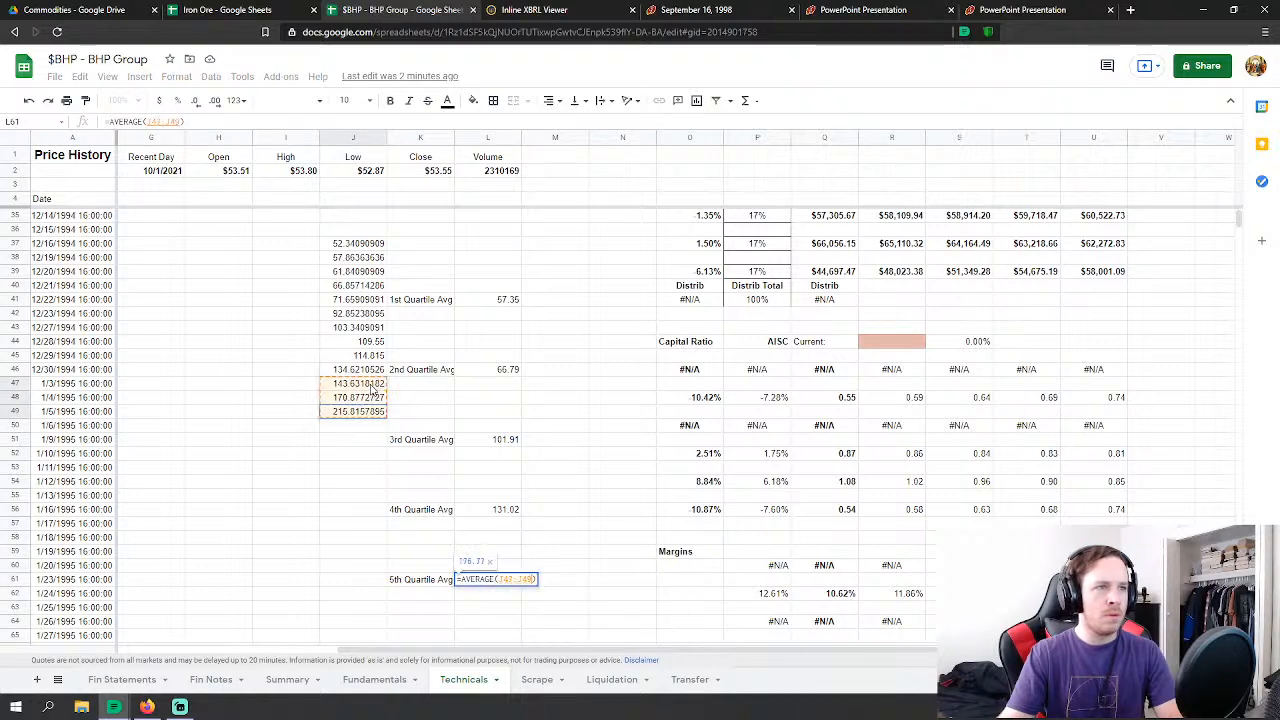
key(Return)
Step: Rebuild the 4th Quartile Avg formula in L56 as the average of J45:J47
click(511, 512)
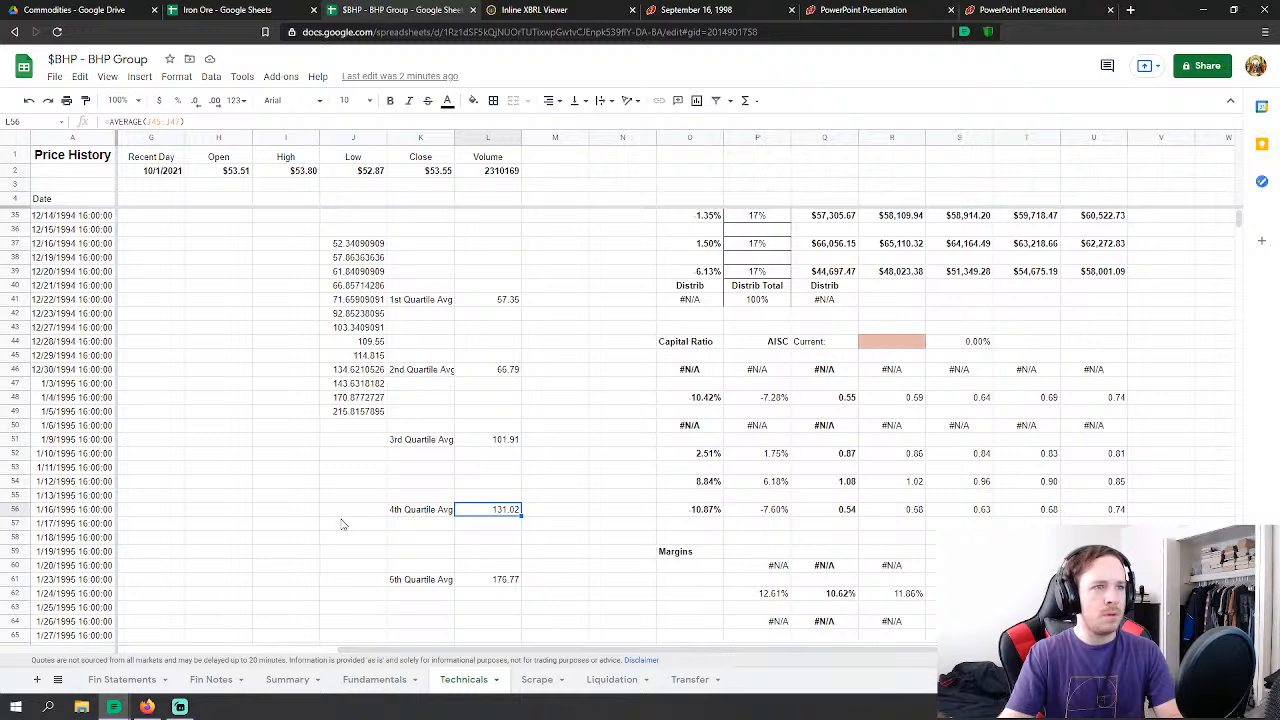
text(=as)
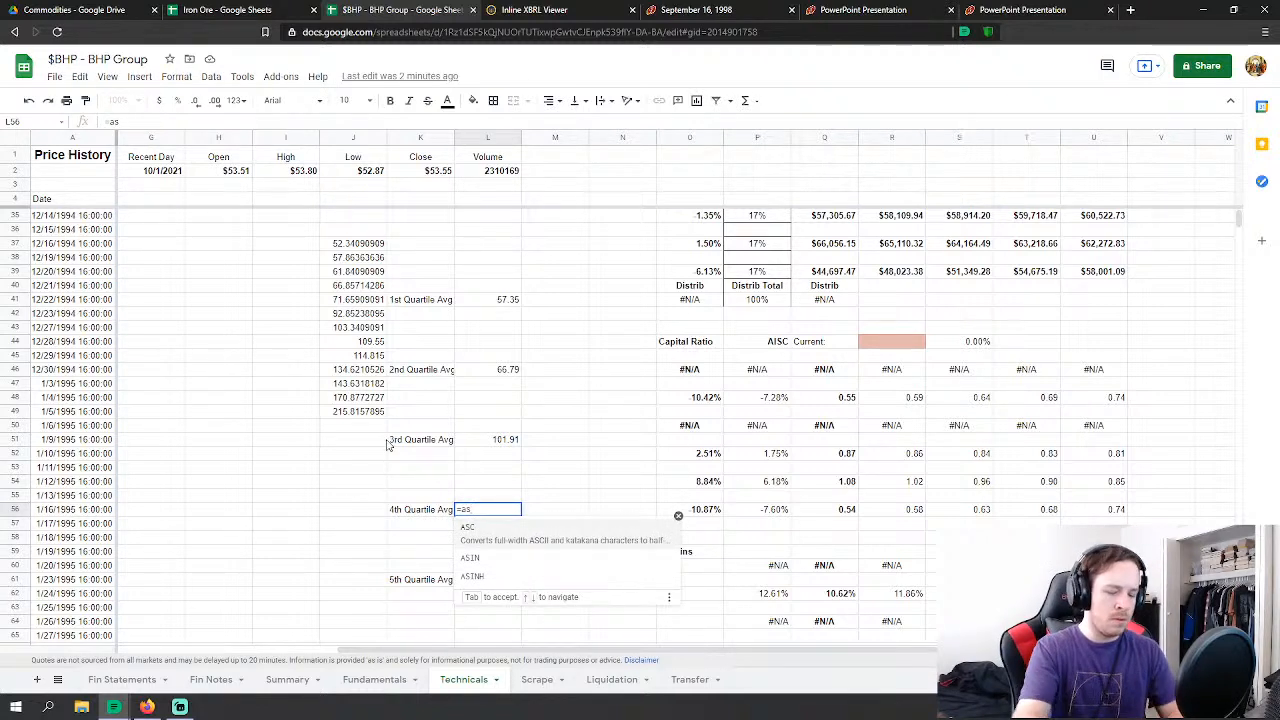
key(BackSpace)
text(ver)
click(474, 527)
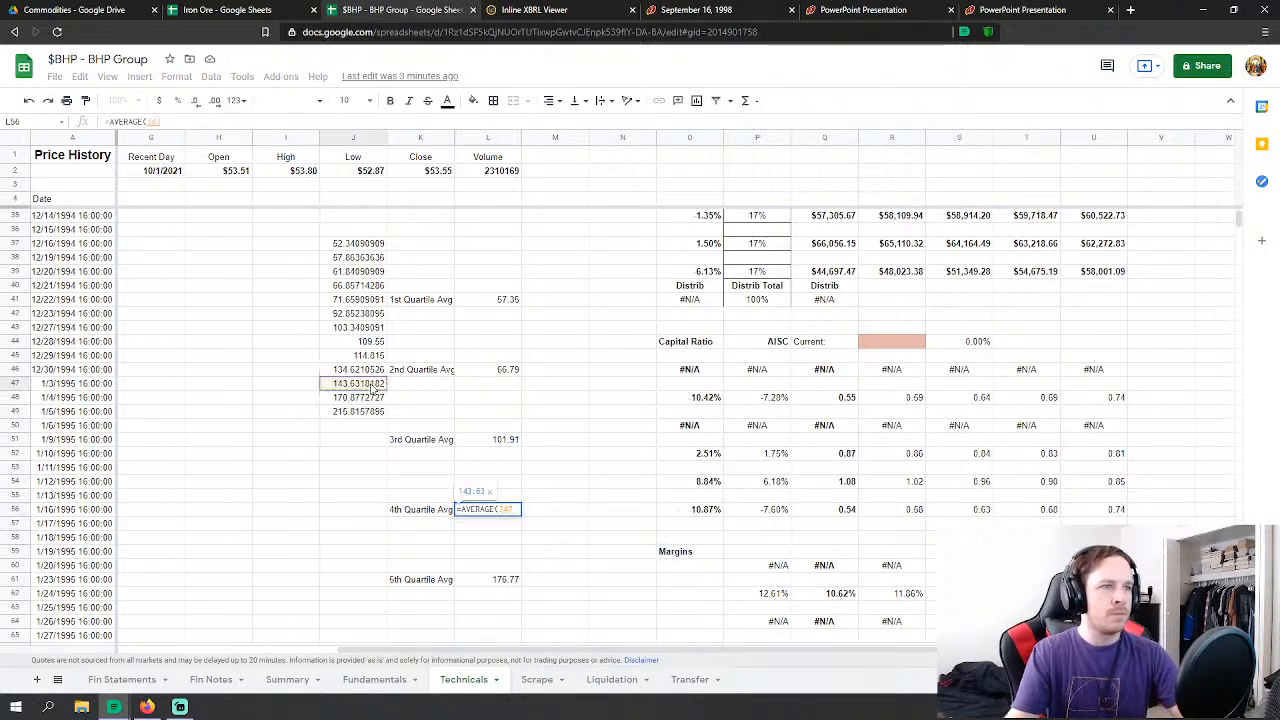
drag(370, 390, 373, 360)
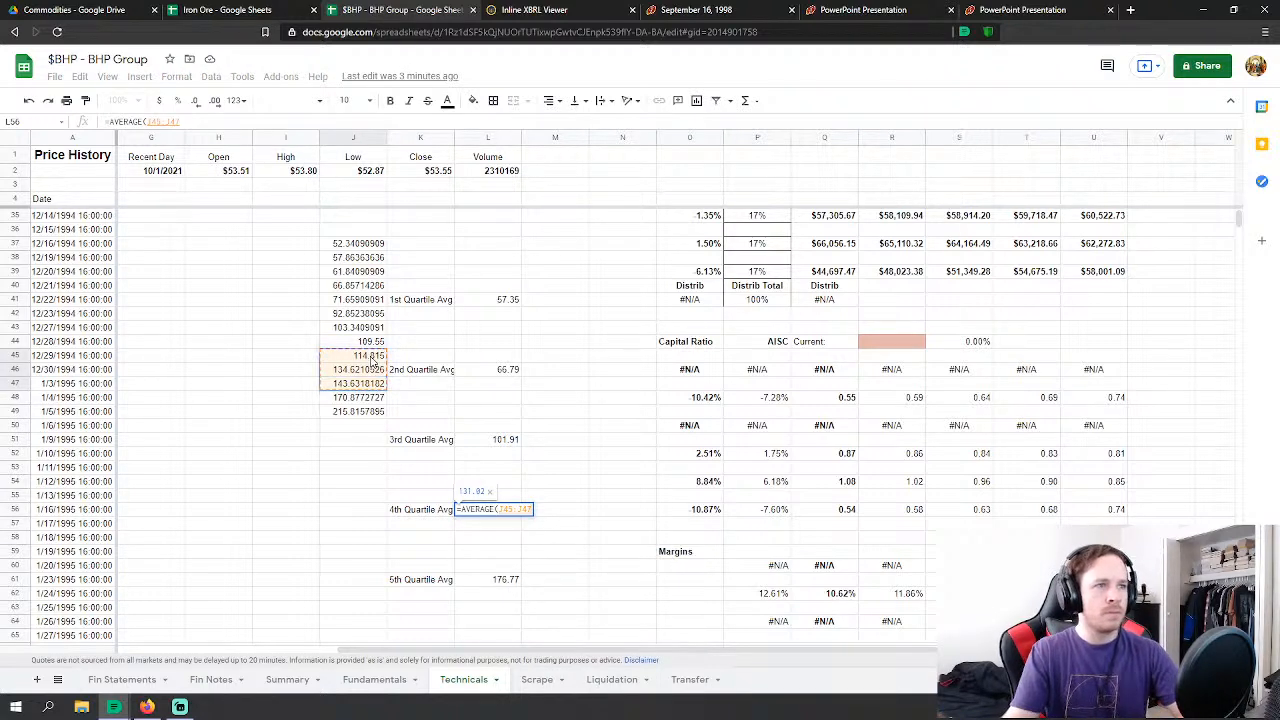
key(Return)
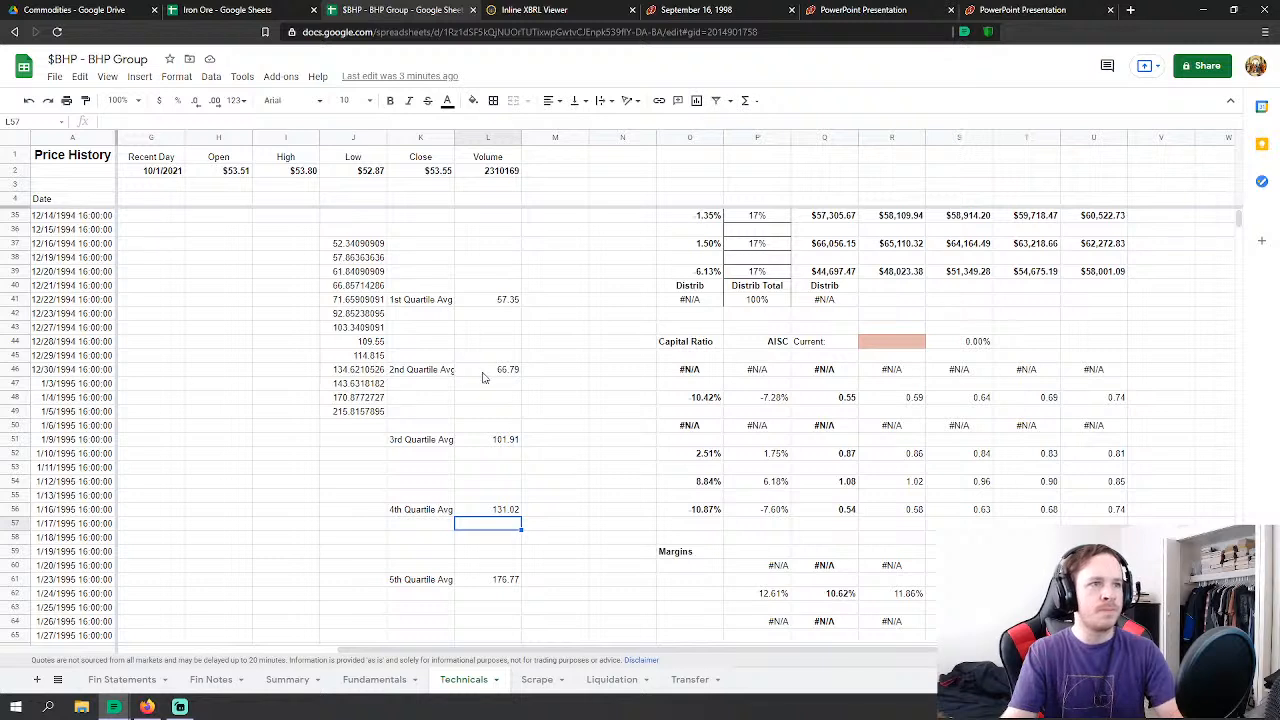
Step: Replace the range in the 2nd Quartile Avg formula in L46 with J39:J41
click(485, 371)
double_click(485, 373)
key(BackSpace)
key(BackSpace)
key(BackSpace)
key(BackSpace)
key(BackSpace)
key(BackSpace)
key(BackSpace)
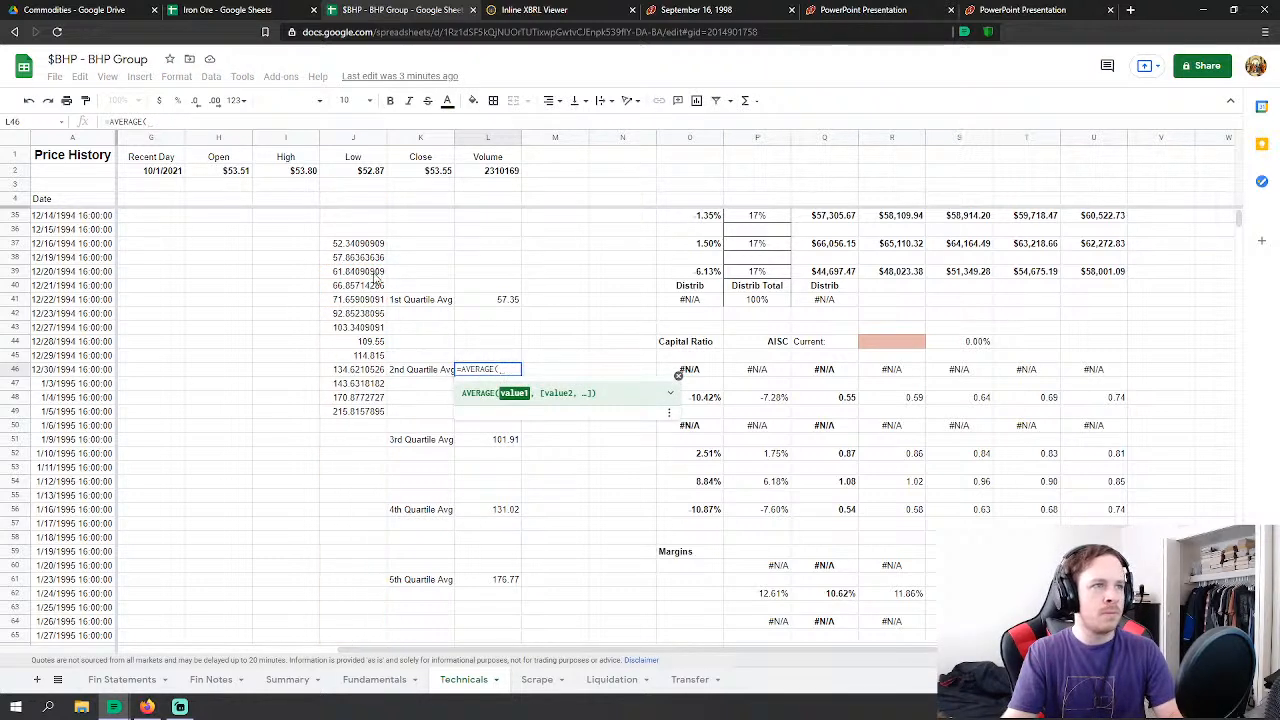
drag(376, 278, 372, 303)
key(Return)
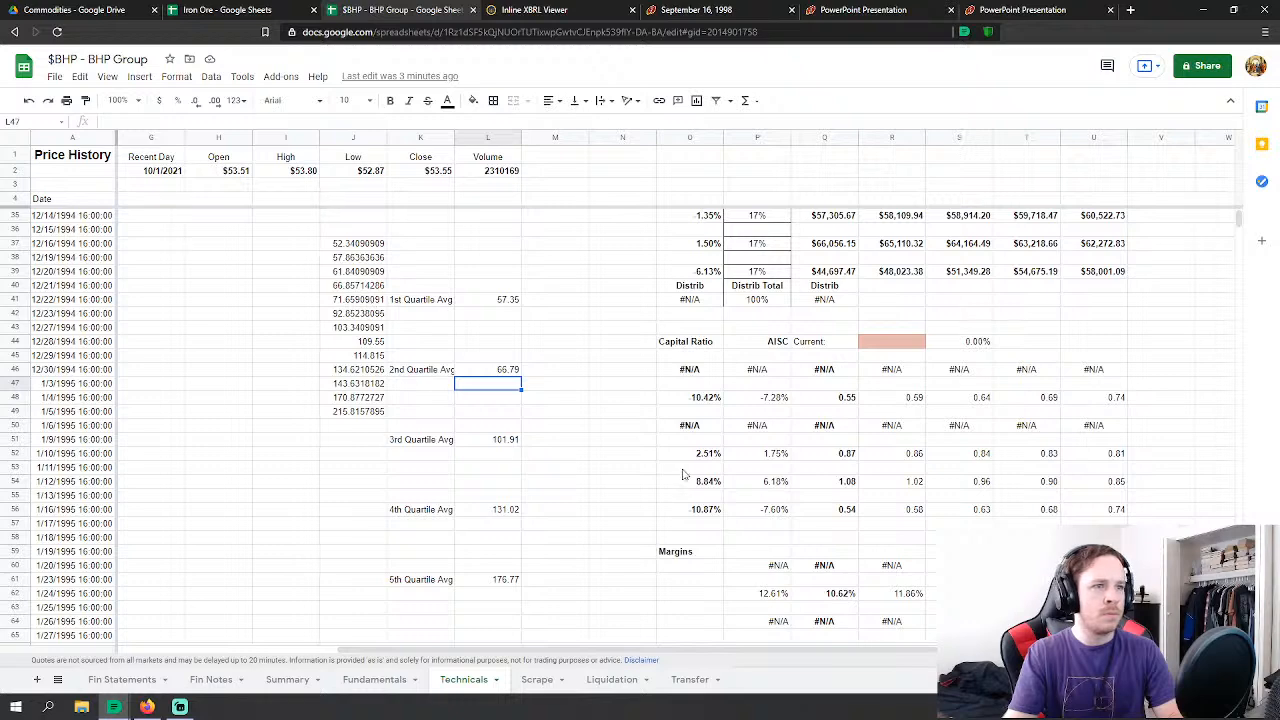
Step: Trace the #N/A model input in Technicals R7 to its source and inspect the IMPORTRANGE formula in Transfer B43
click(622, 428)
scroll(604, 444, up, 5)
scroll(604, 444, up, 1)
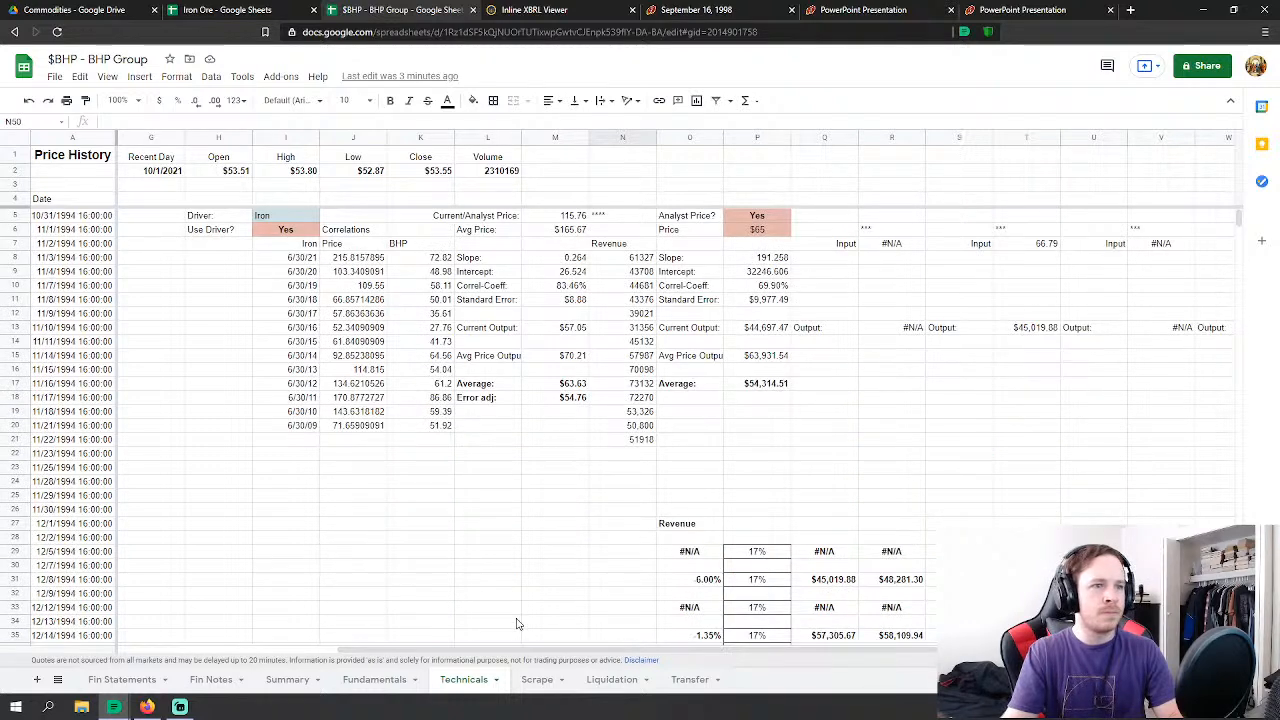
scroll(735, 249, right, 3)
click(735, 248)
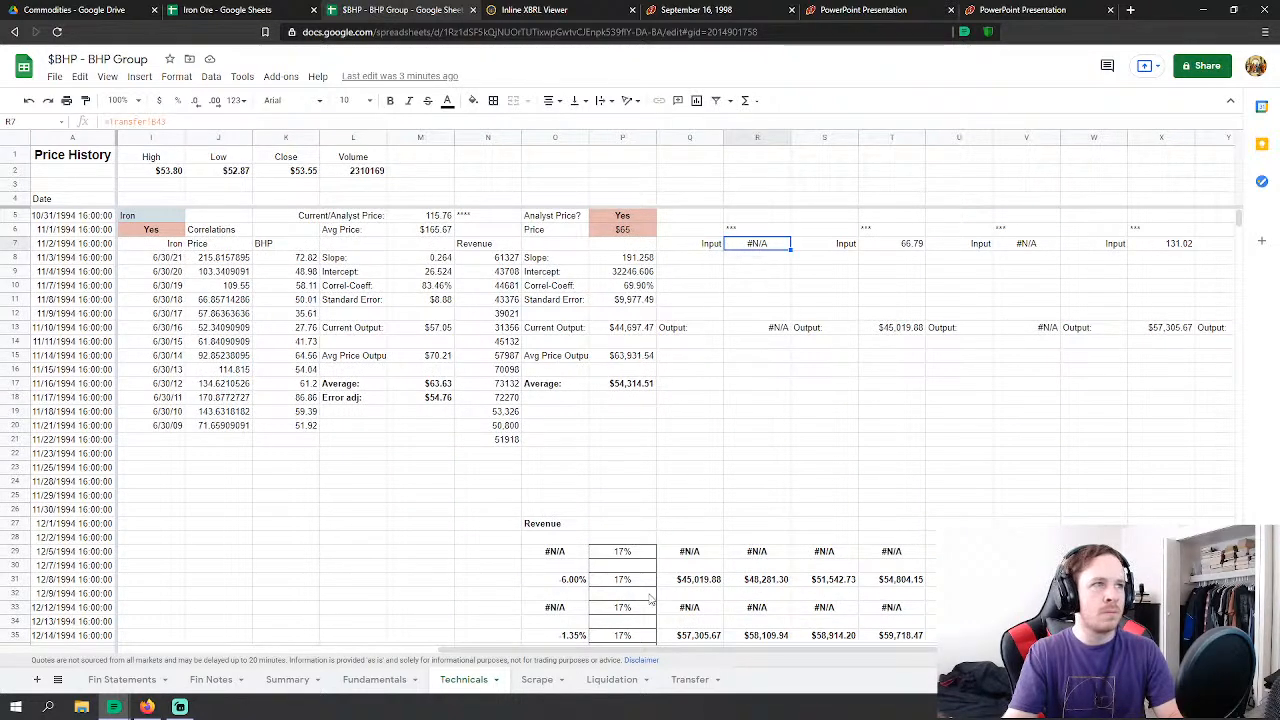
click(690, 679)
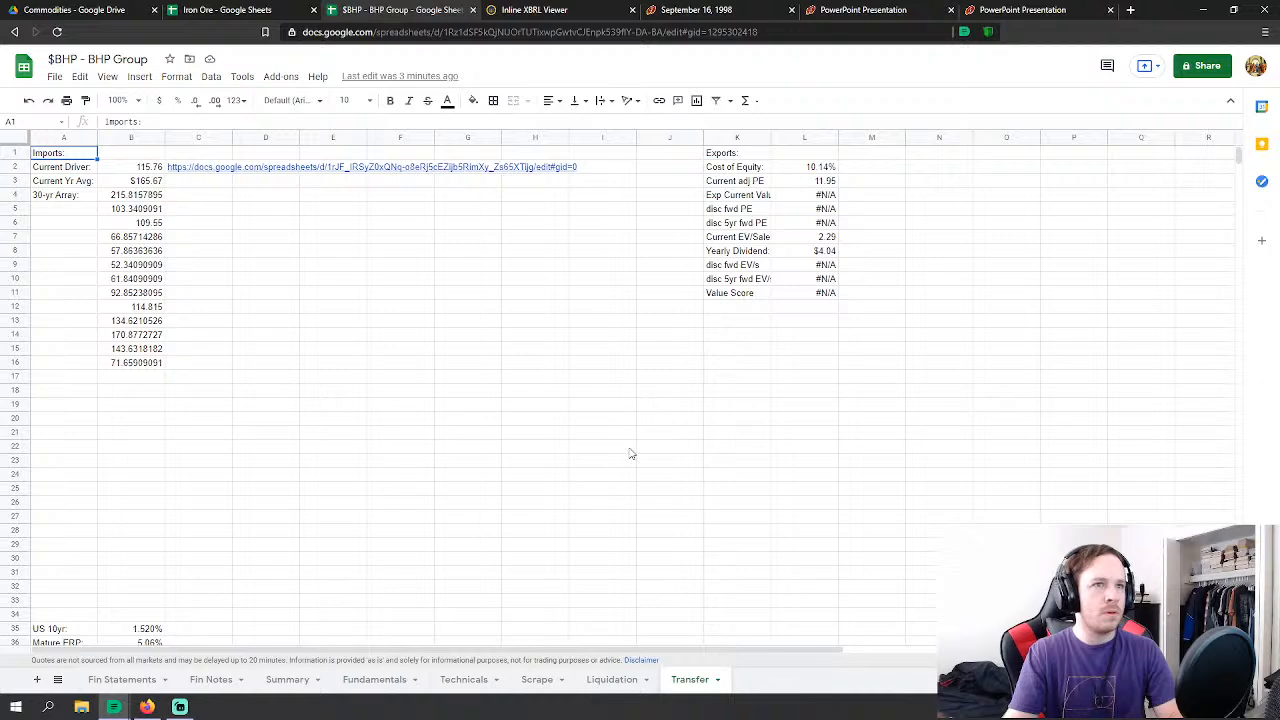
scroll(208, 395, down, 1)
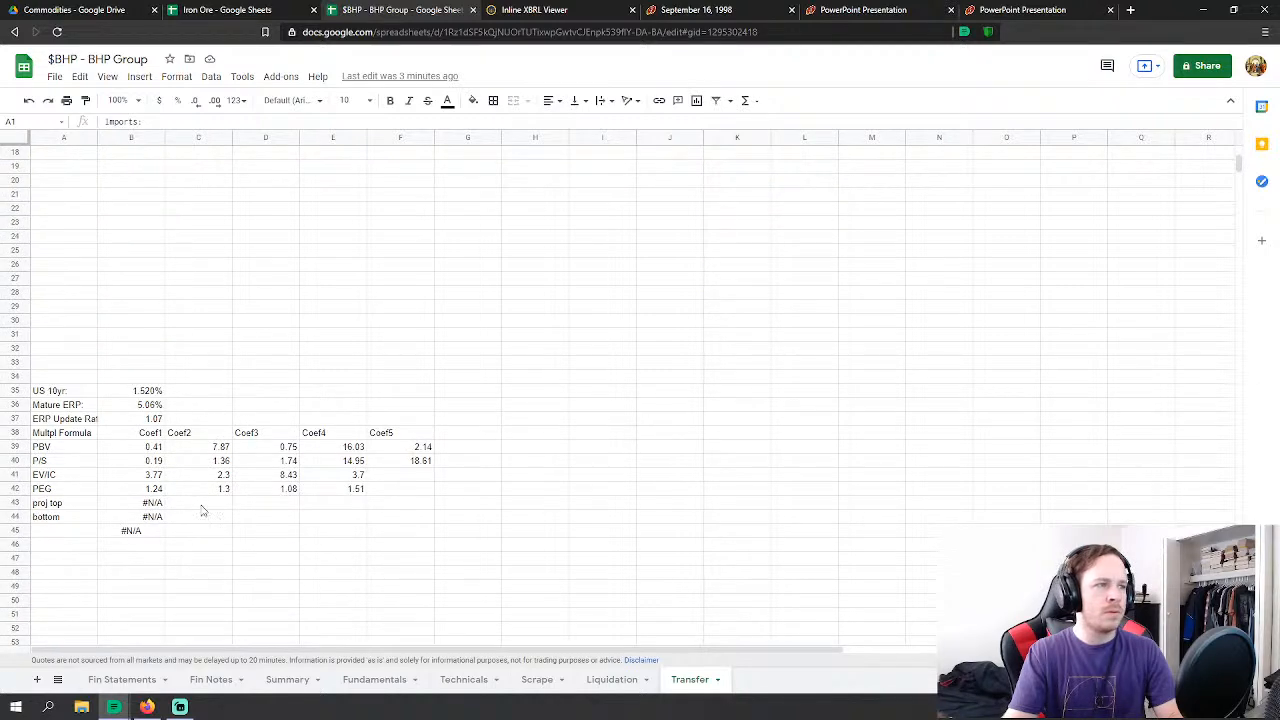
click(203, 507)
click(143, 503)
scroll(223, 420, up, 4)
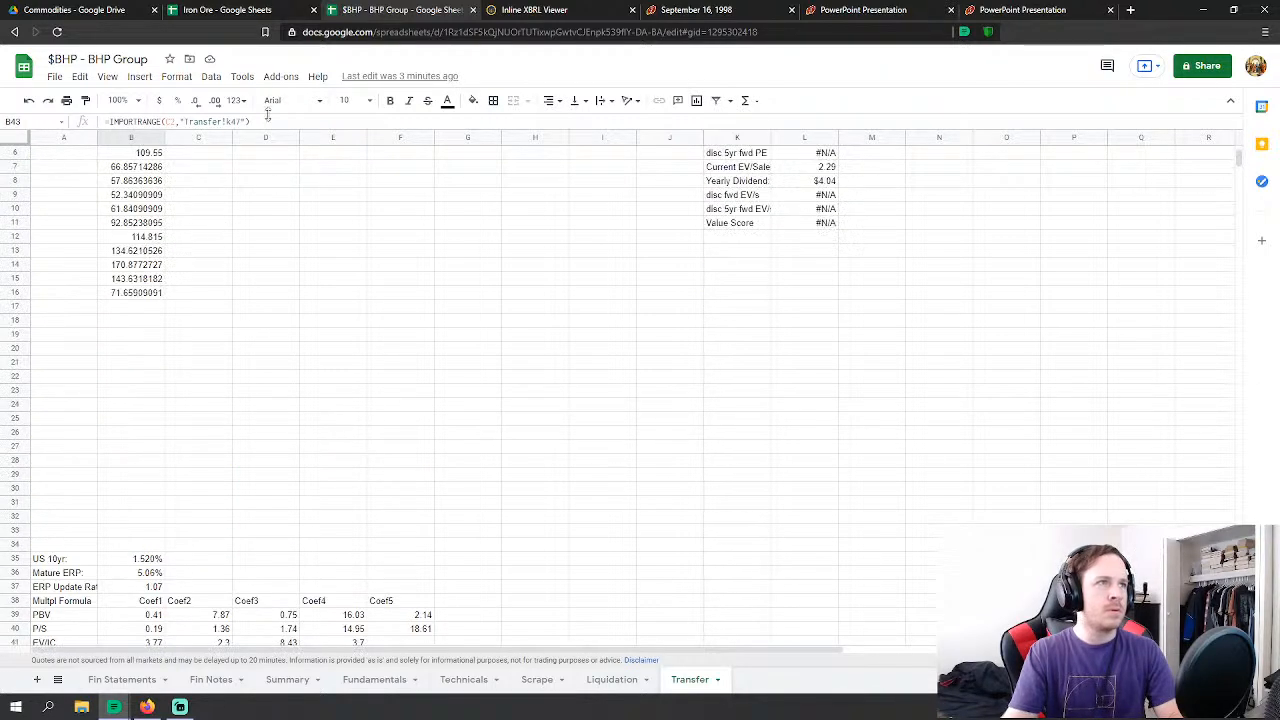
Step: In the Iron Ore spreadsheet, reload the failed IMPORTRANGE in Special Import A1 by deleting the formula and restoring it
click(227, 9)
click(401, 559)
click(200, 686)
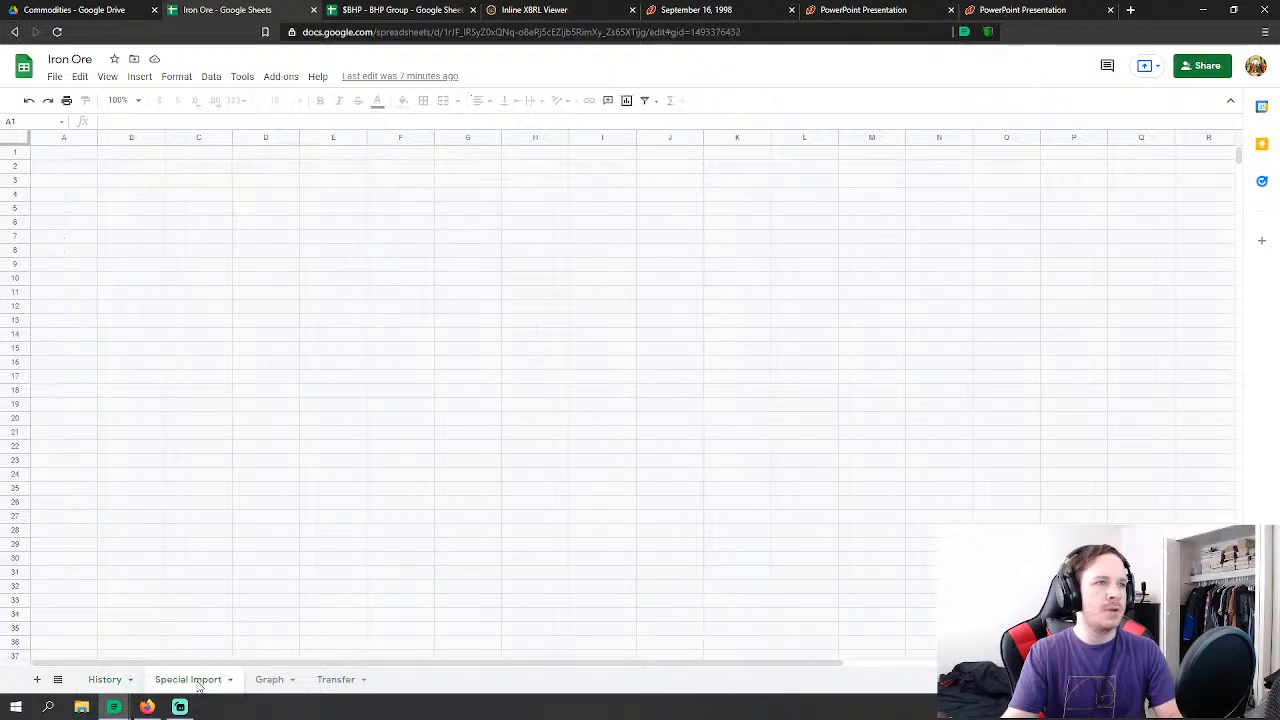
mouse_move(93, 157)
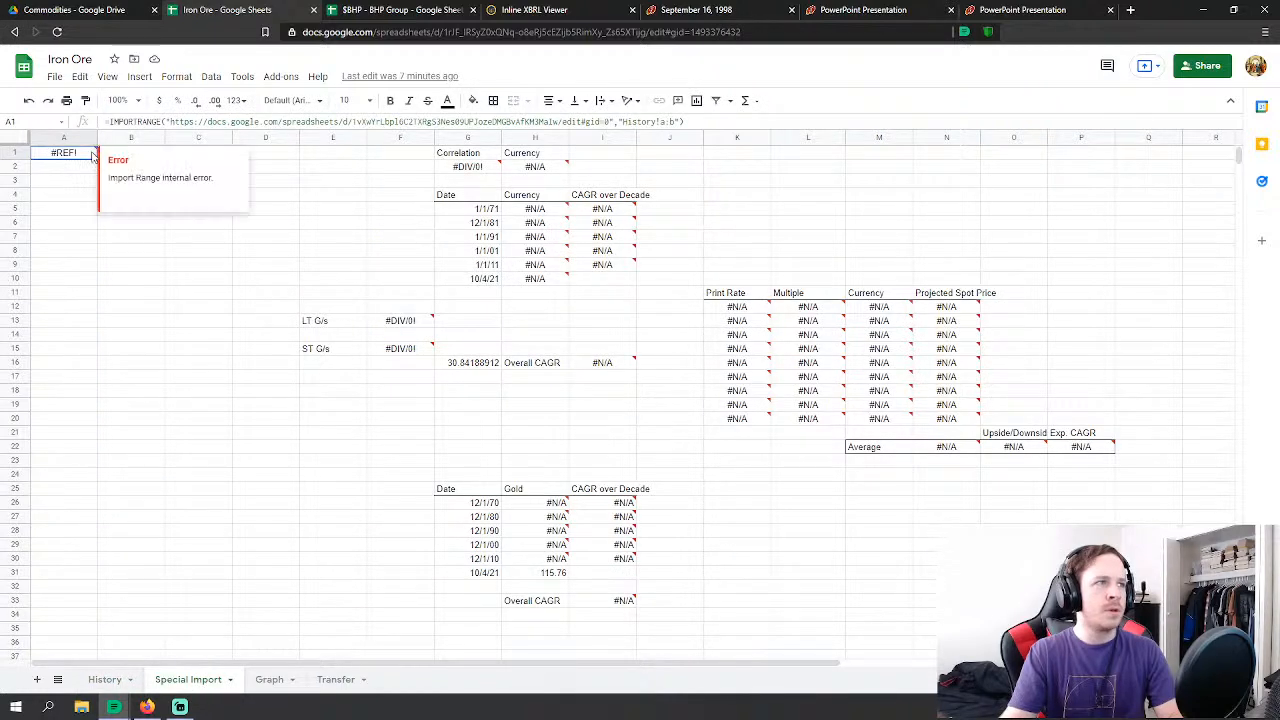
click(366, 181)
click(79, 155)
key(Delete)
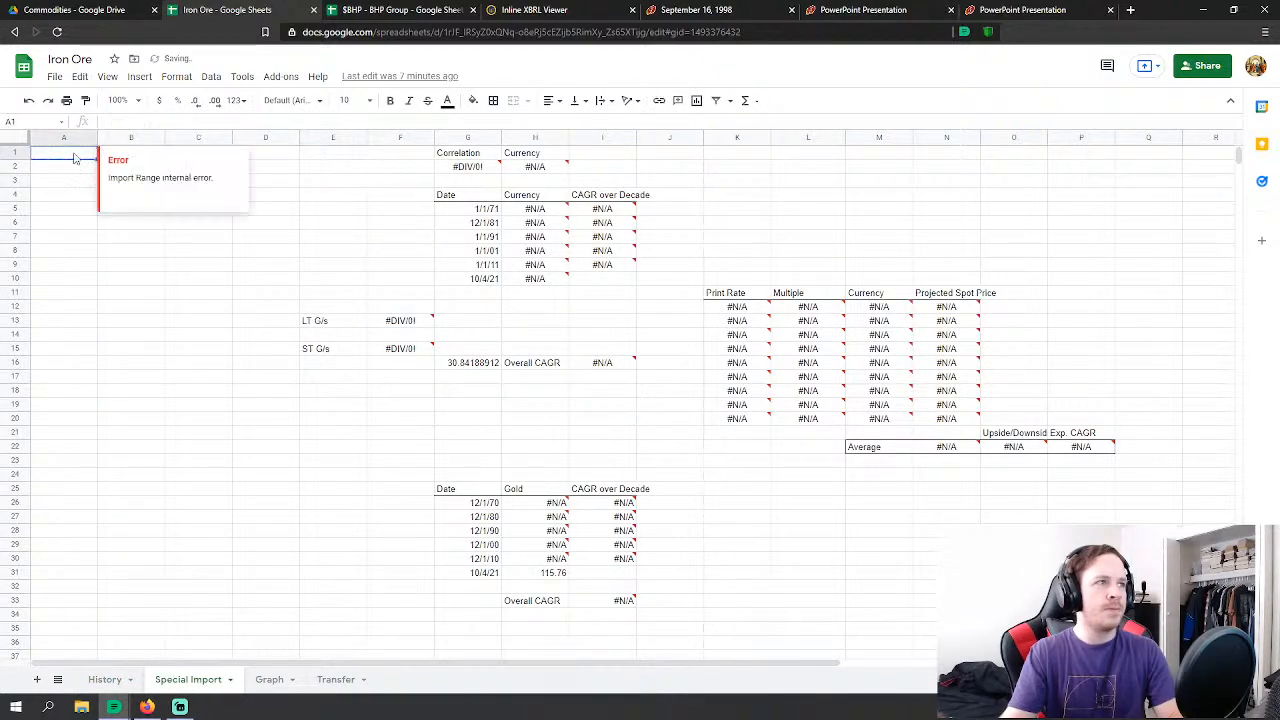
click(28, 102)
drag(303, 250, 305, 236)
mouse_move(90, 165)
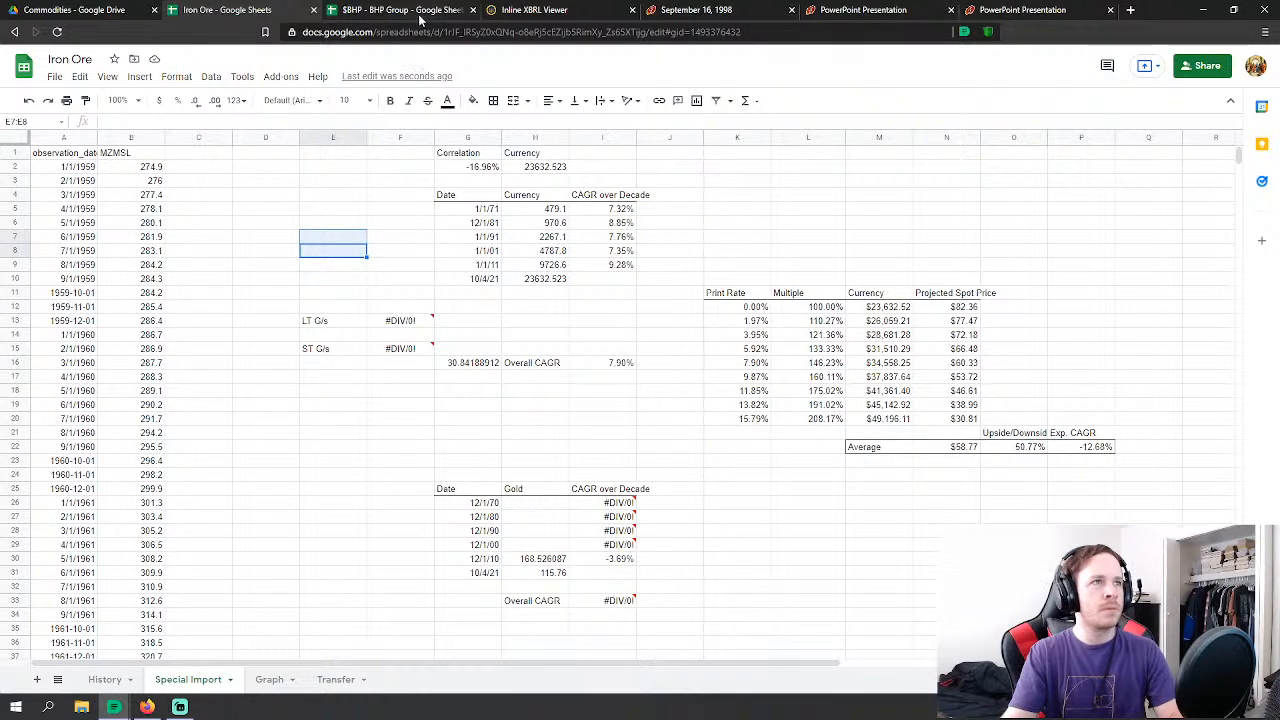
Step: Return to the BHP Group spreadsheet and check the model inputs, outputs, Revenue and Capital Ratio tables on Technicals
key(ctrl+Tab)
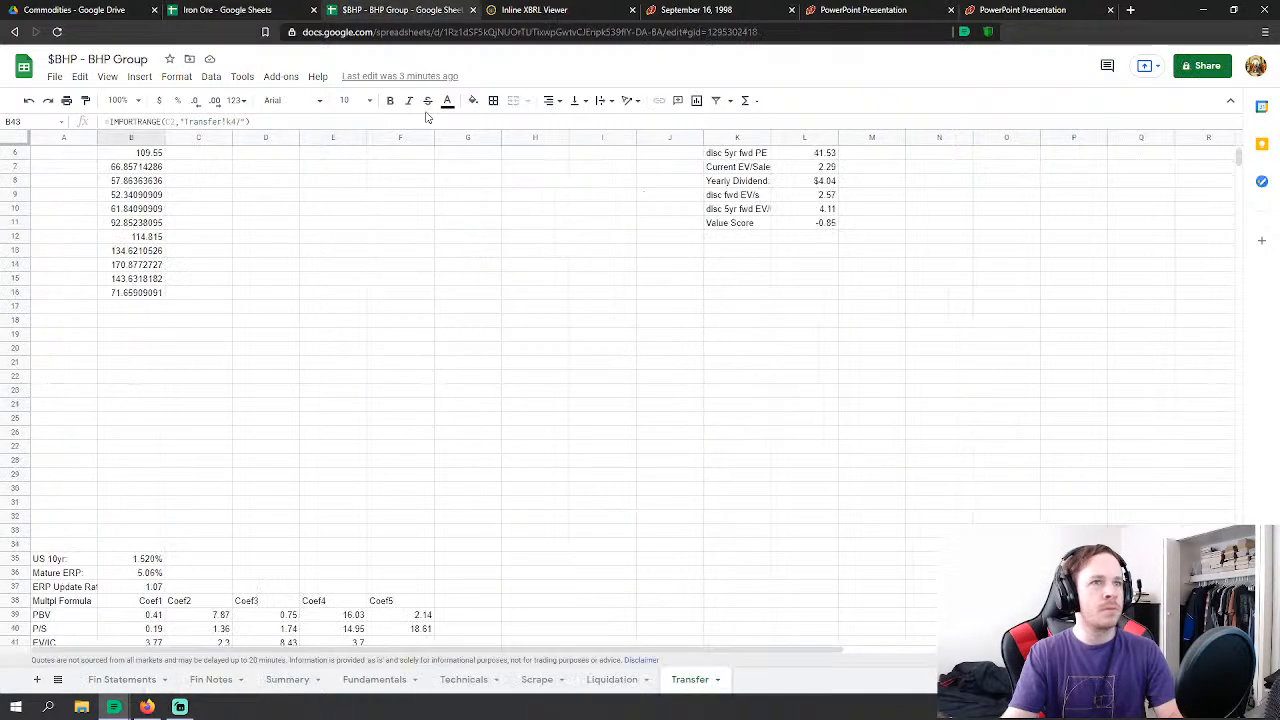
click(465, 680)
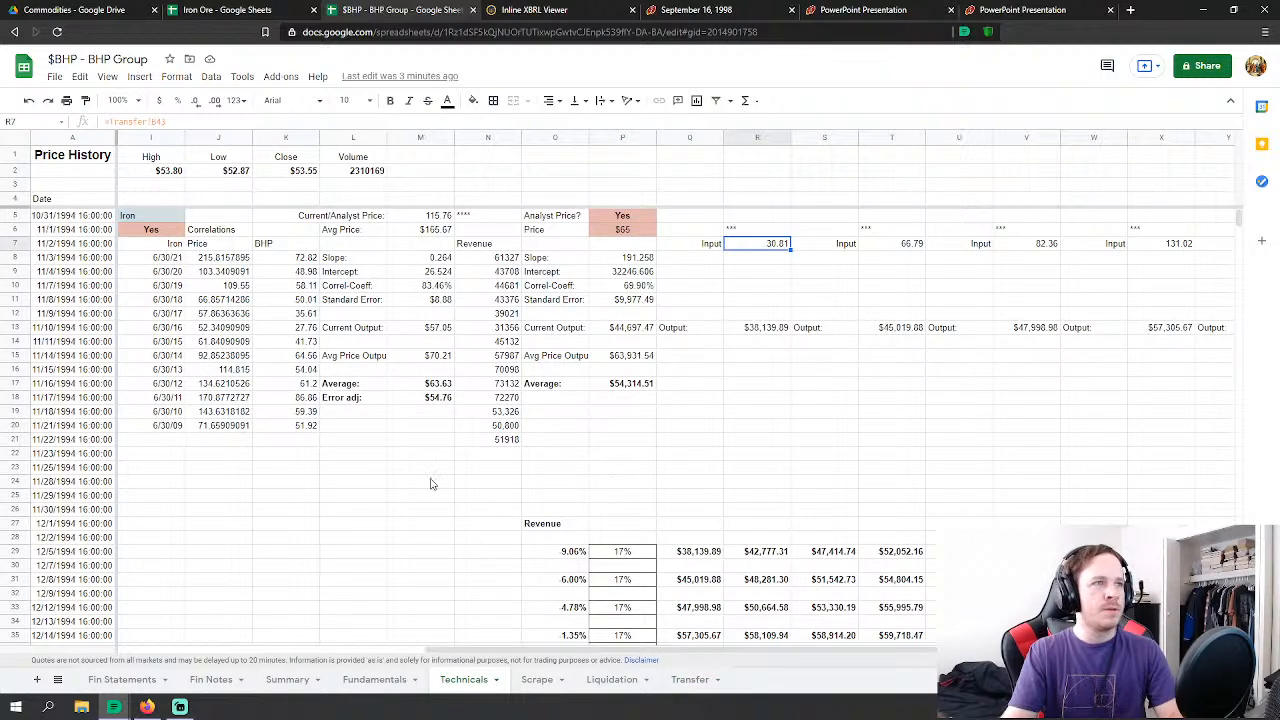
scroll(418, 528, down, 4)
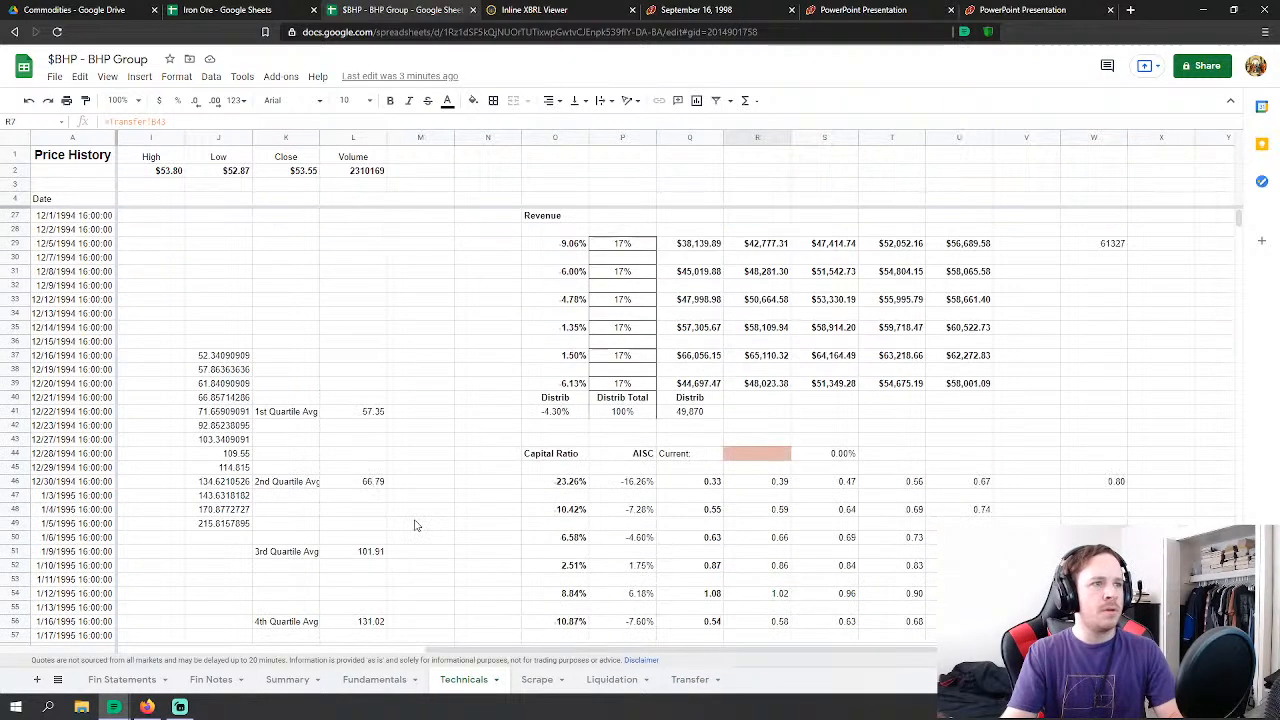
scroll(418, 528, up, 3)
scroll(418, 528, up, 1)
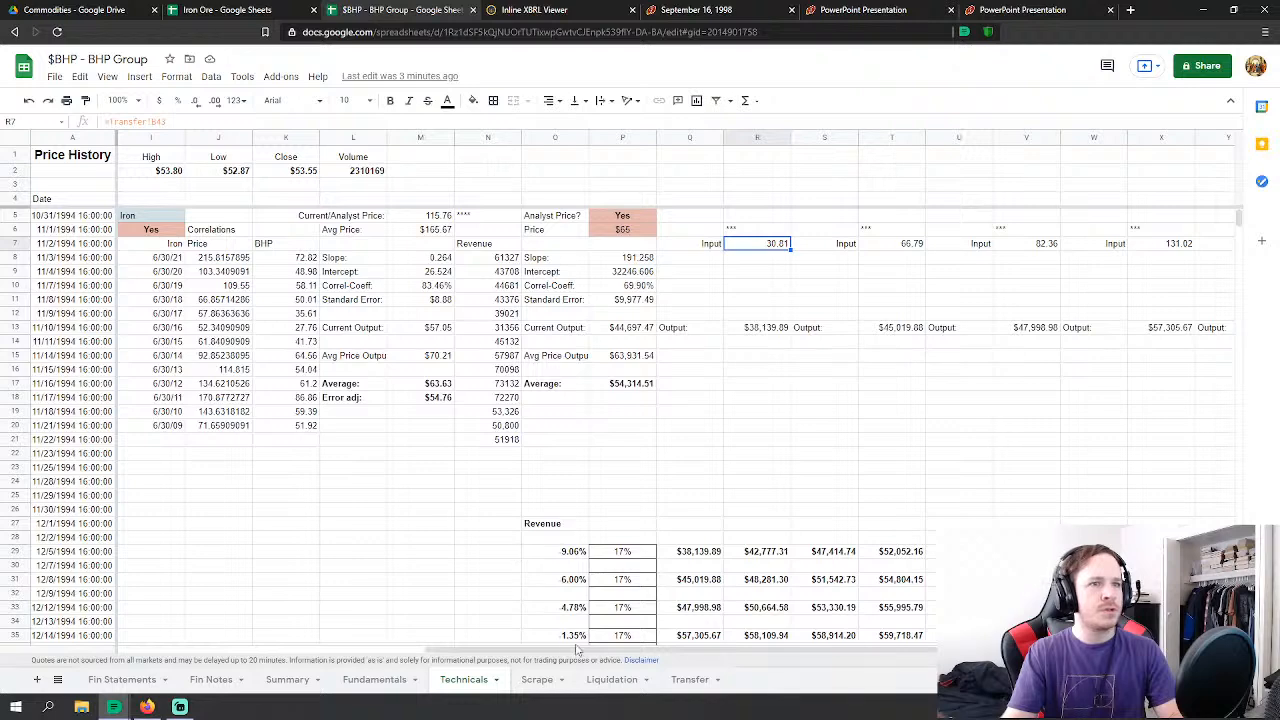
drag(607, 650, 669, 646)
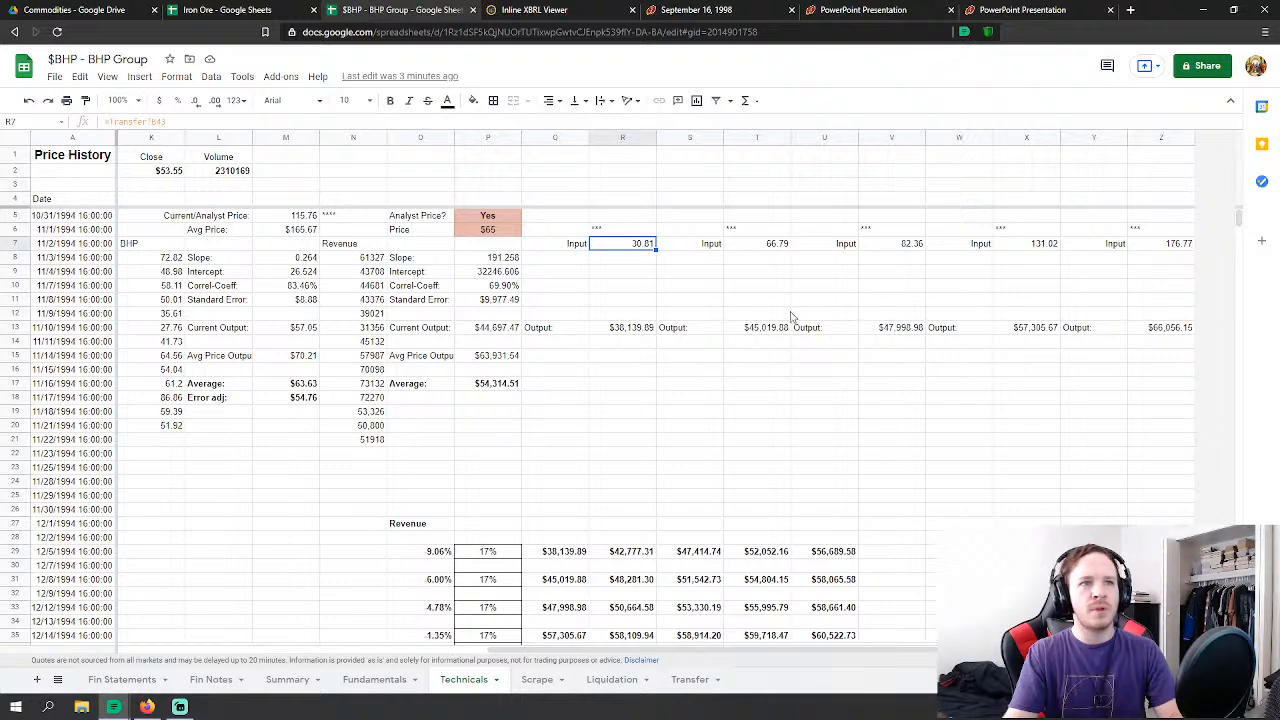
scroll(646, 290, down, 3)
scroll(646, 290, up, 3)
scroll(415, 530, down, 5)
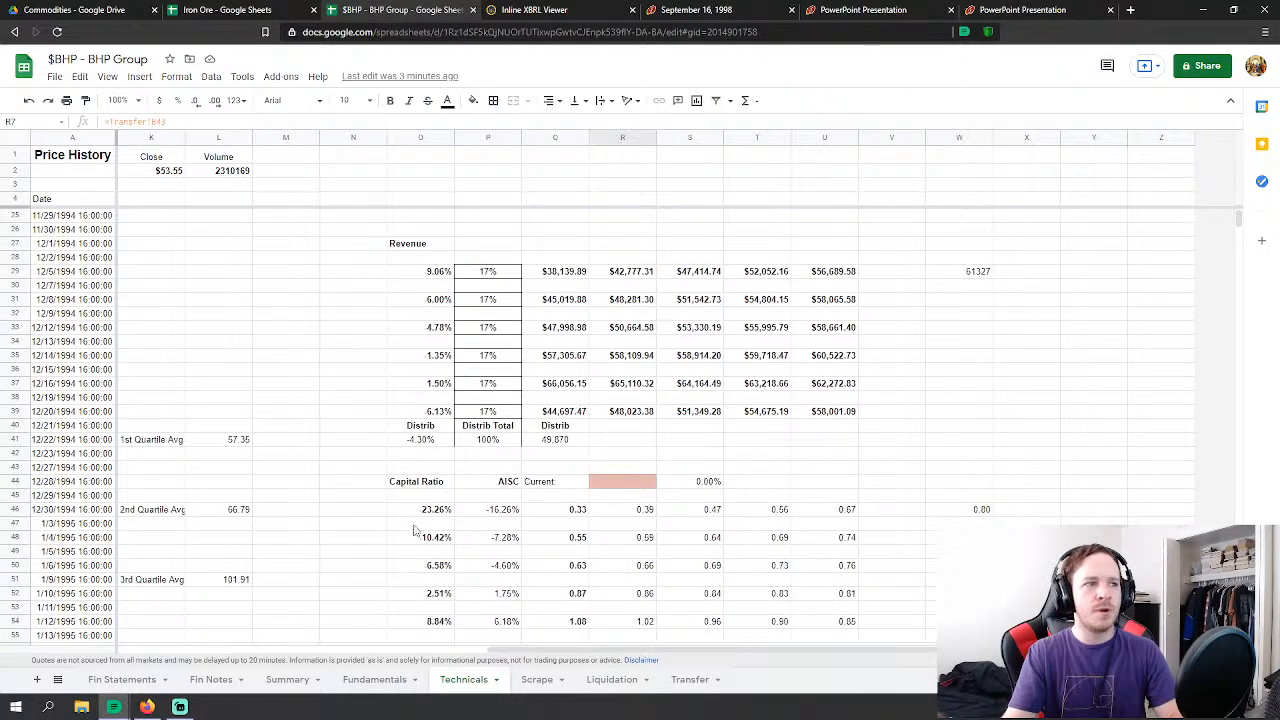
Step: Review the analyst price and FORECAST outputs on Technicals, along with the Revenue, Capital Ratio and Margins tables beneath them
scroll(415, 530, down, 2)
scroll(412, 534, up, 6)
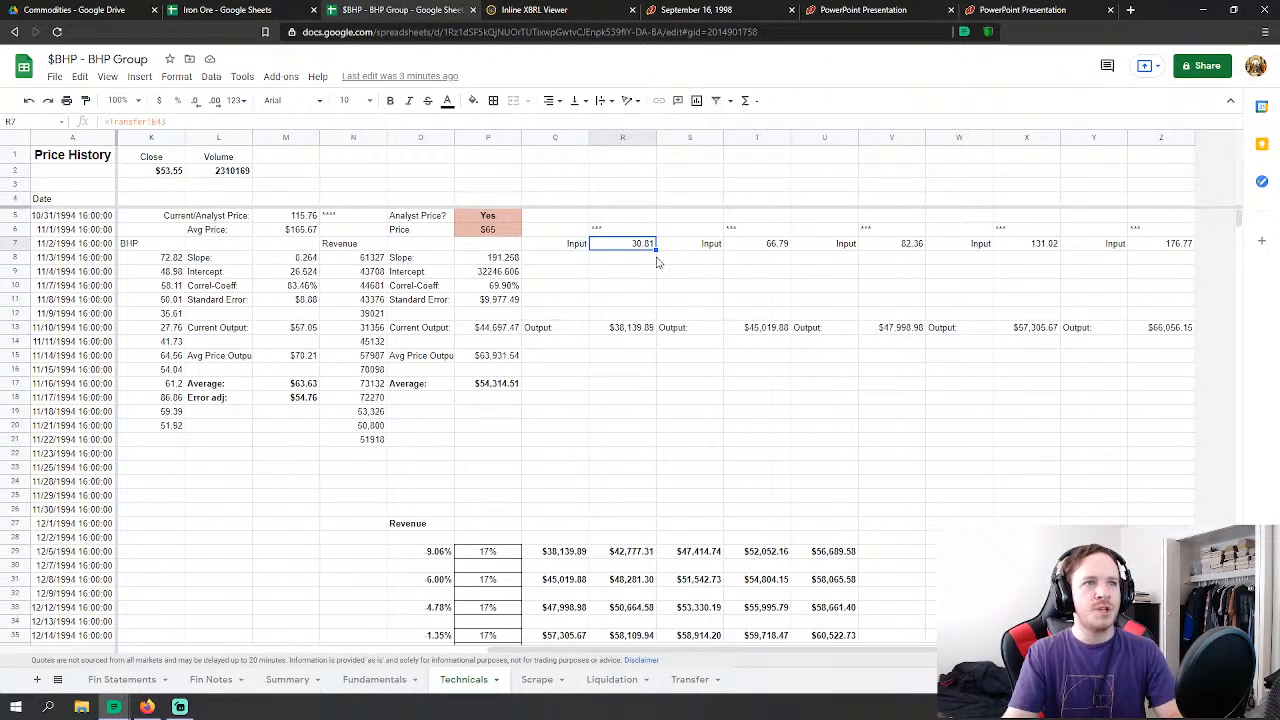
click(638, 275)
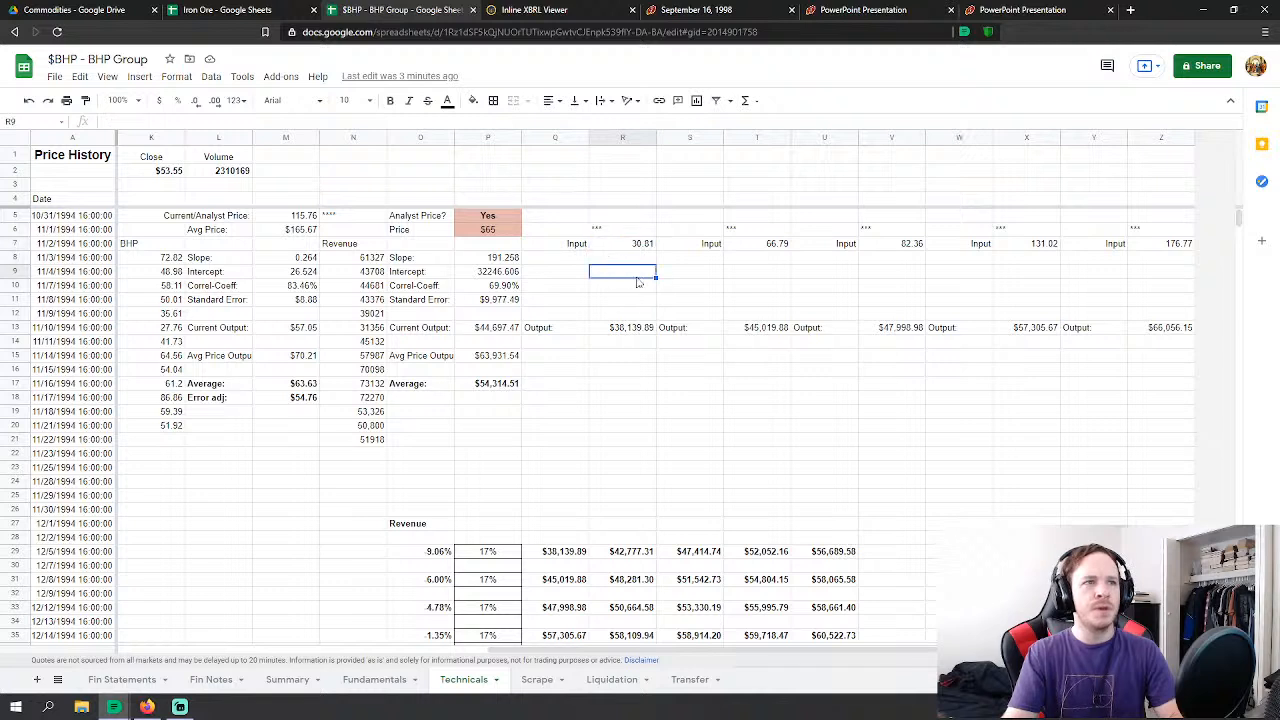
click(489, 231)
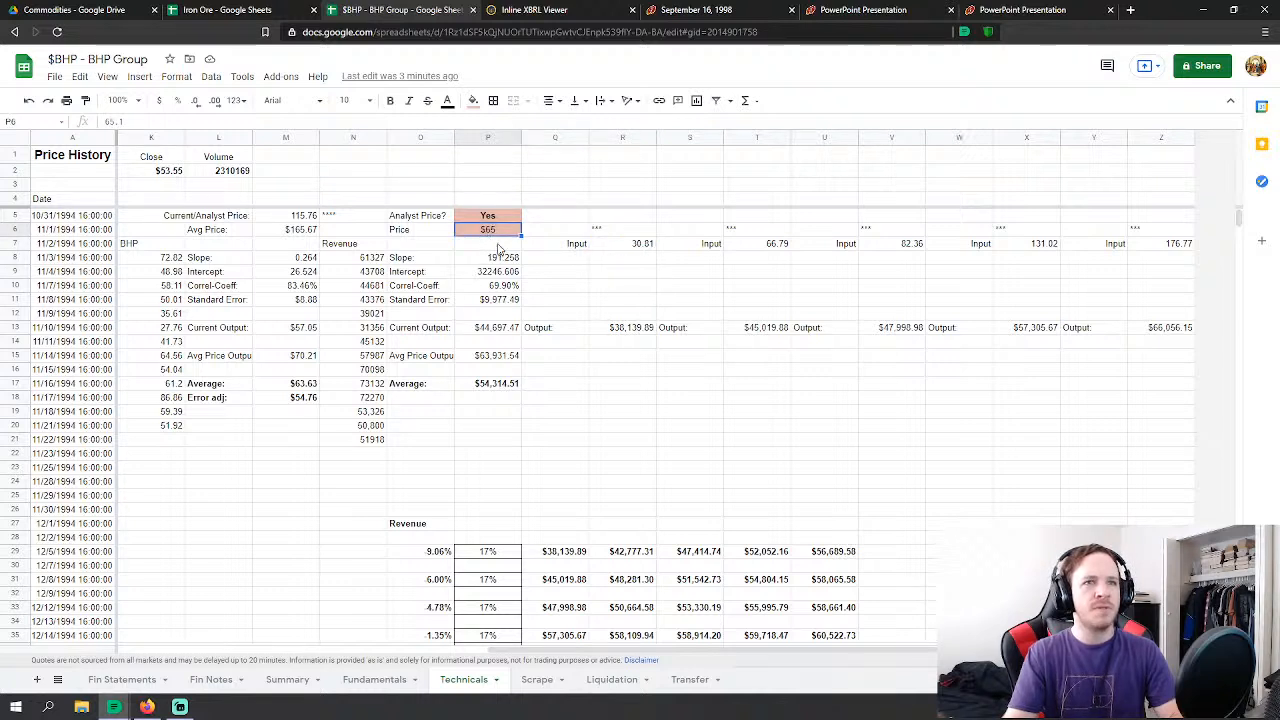
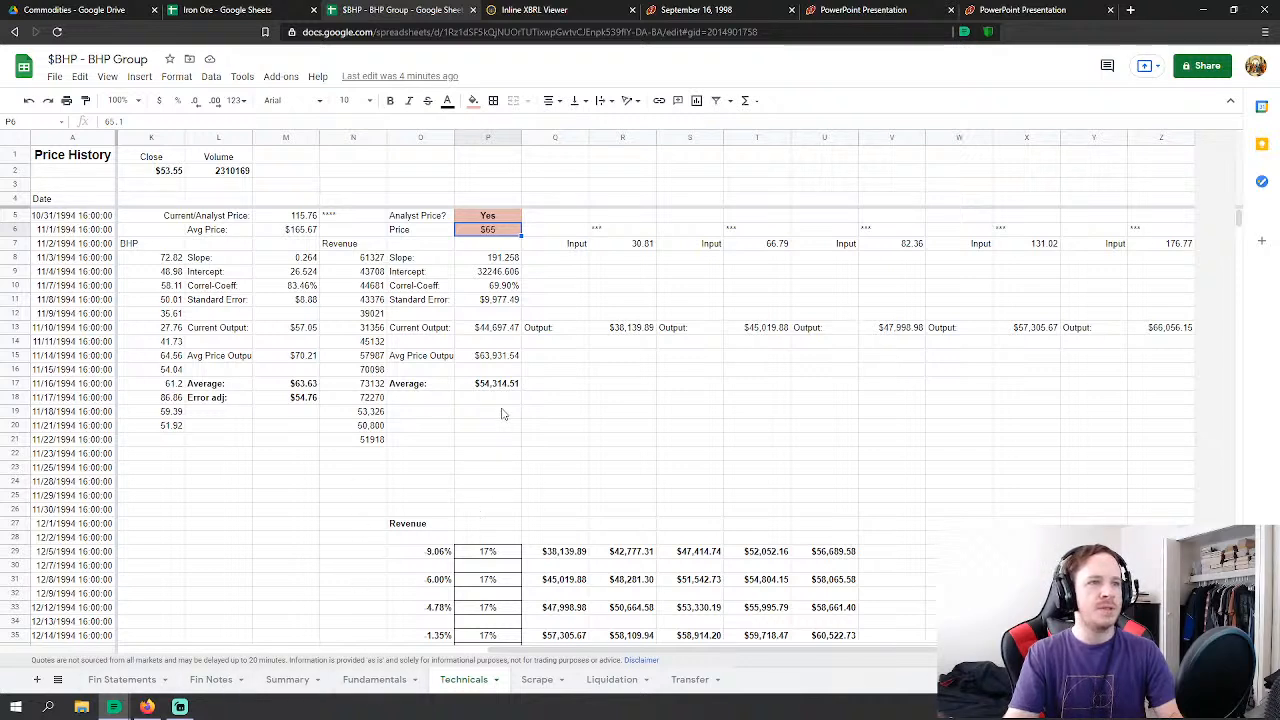
drag(628, 337, 1090, 340)
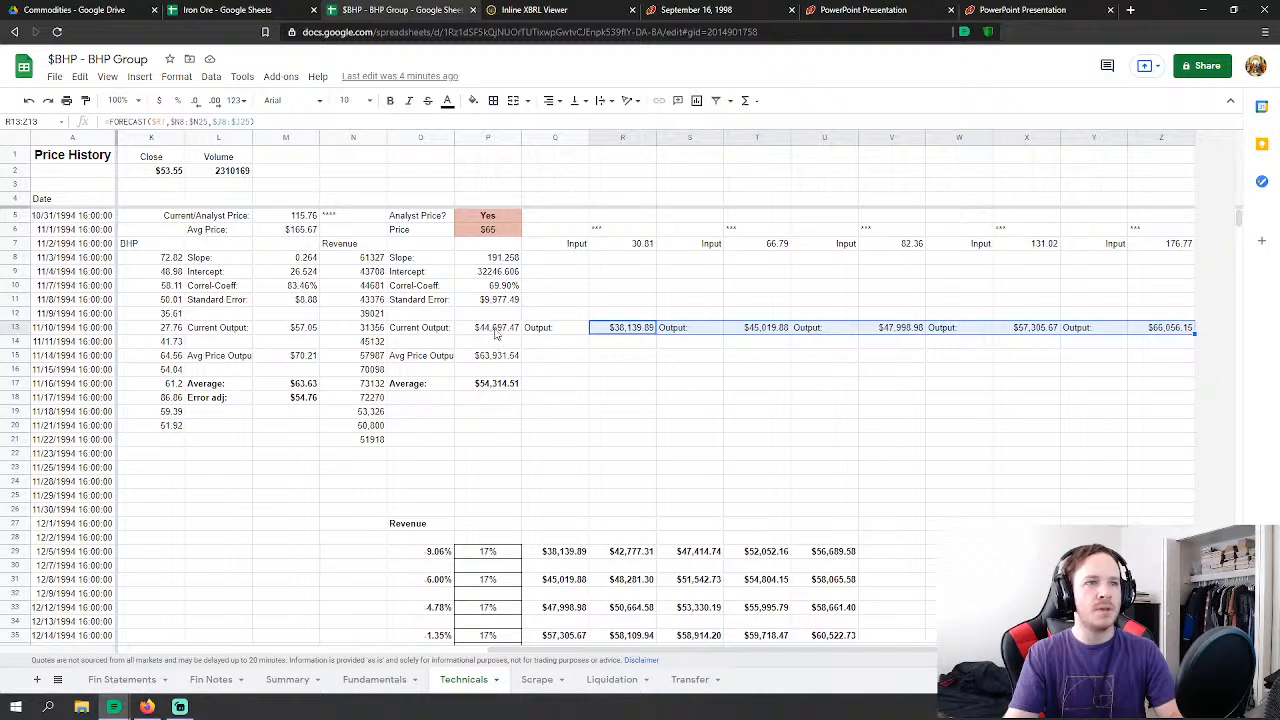
drag(499, 335, 1190, 335)
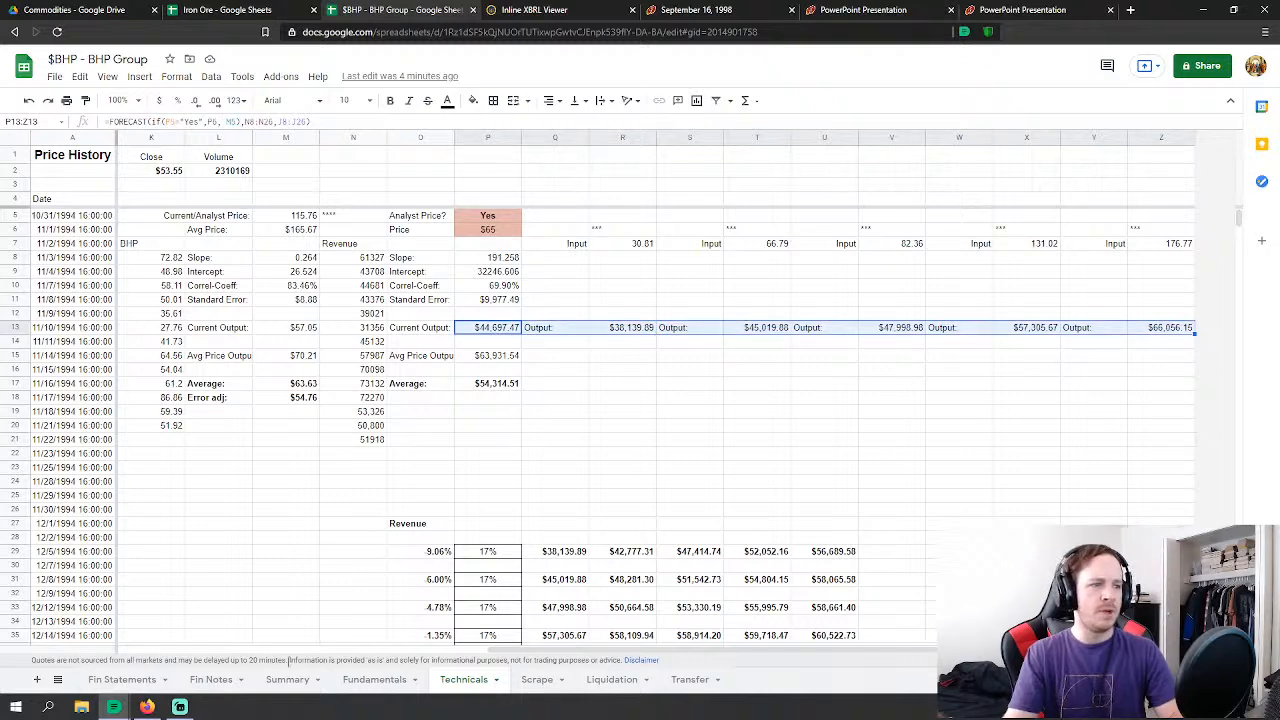
scroll(381, 472, down, 4)
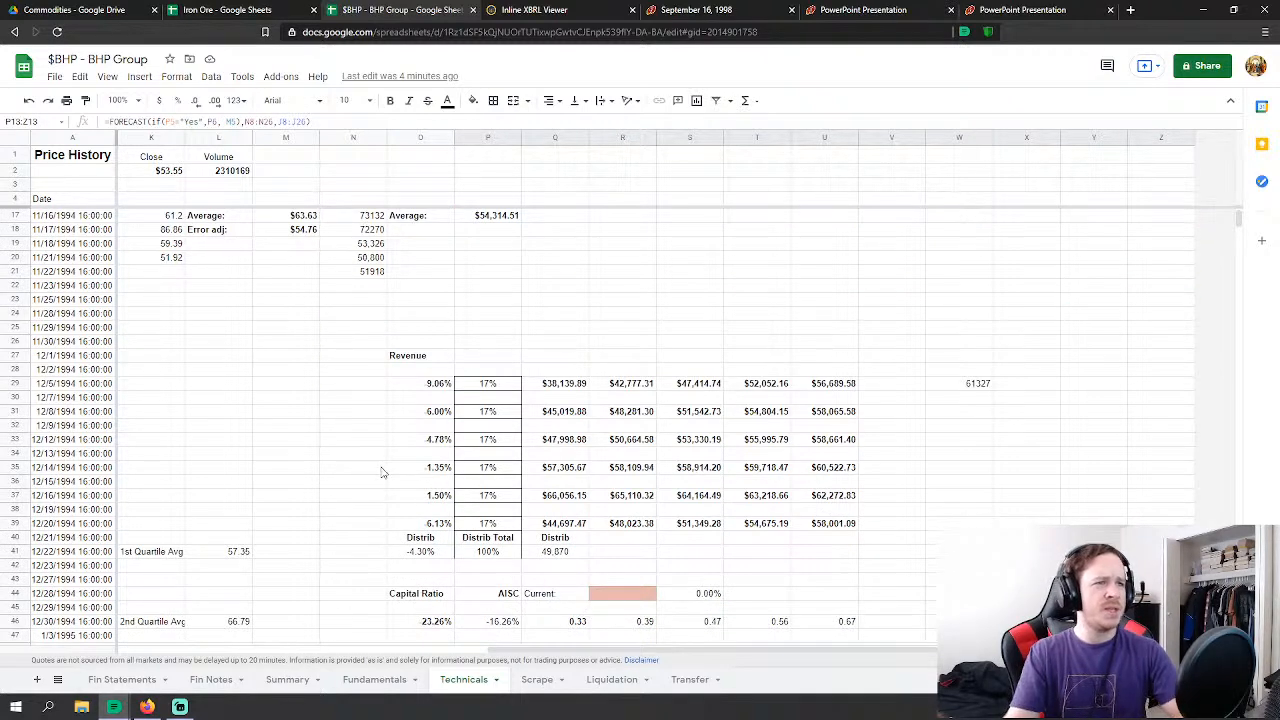
scroll(381, 472, down, 7)
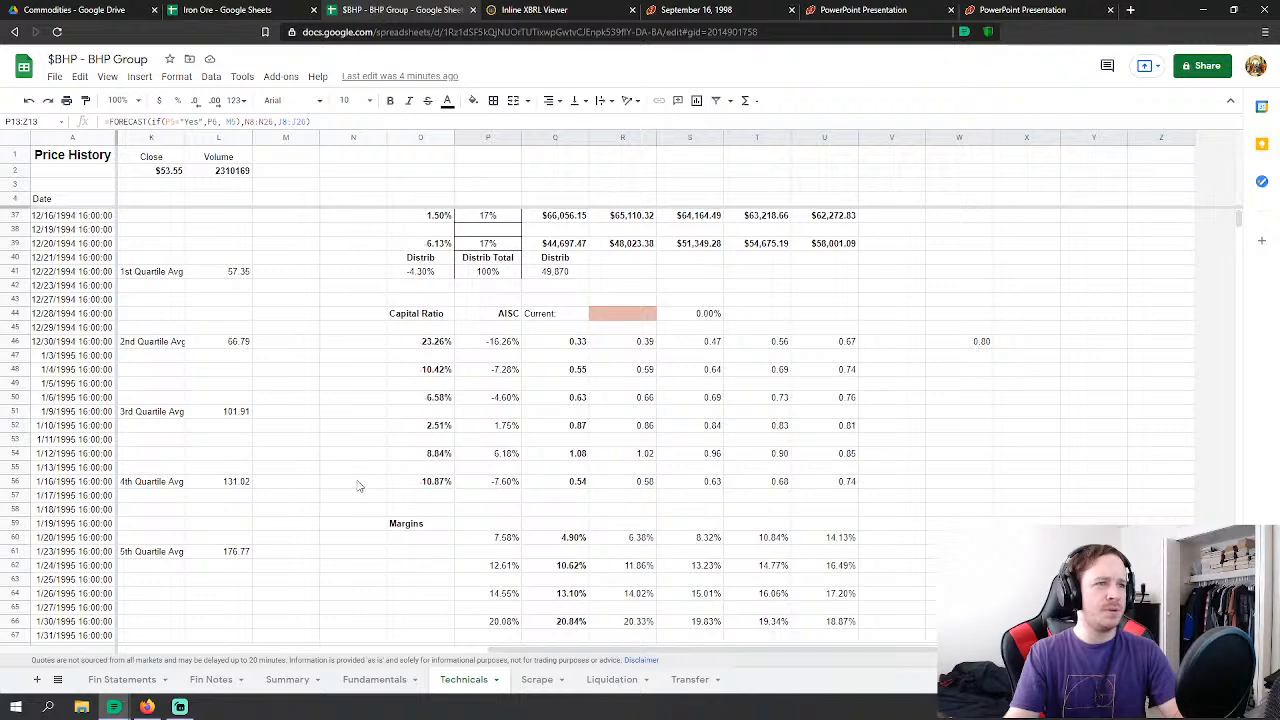
click(364, 303)
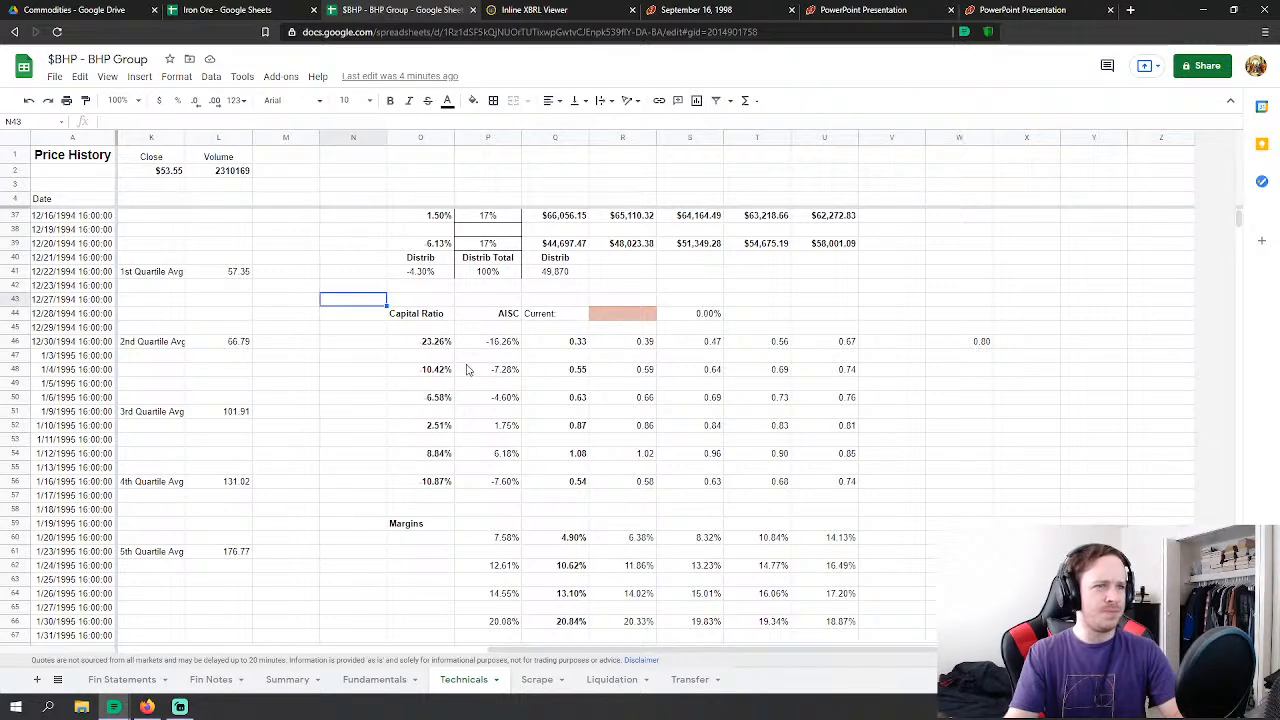
scroll(343, 438, down, 3)
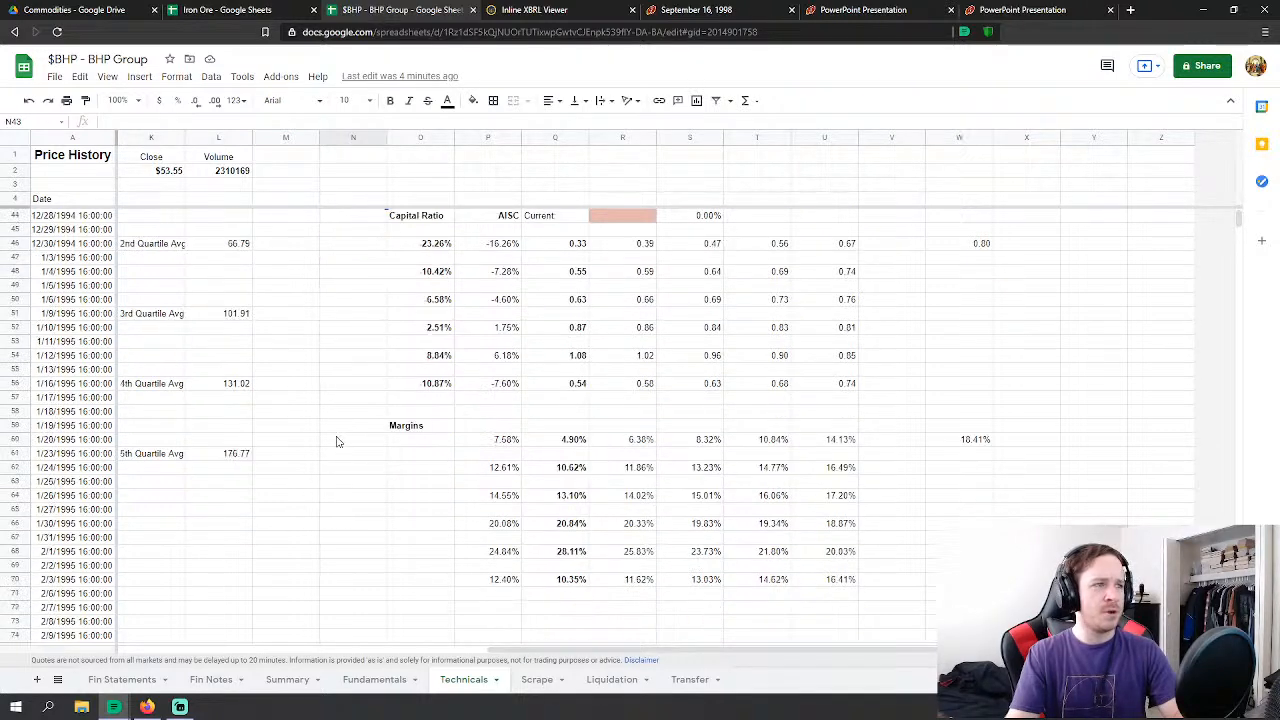
scroll(341, 437, up, 2)
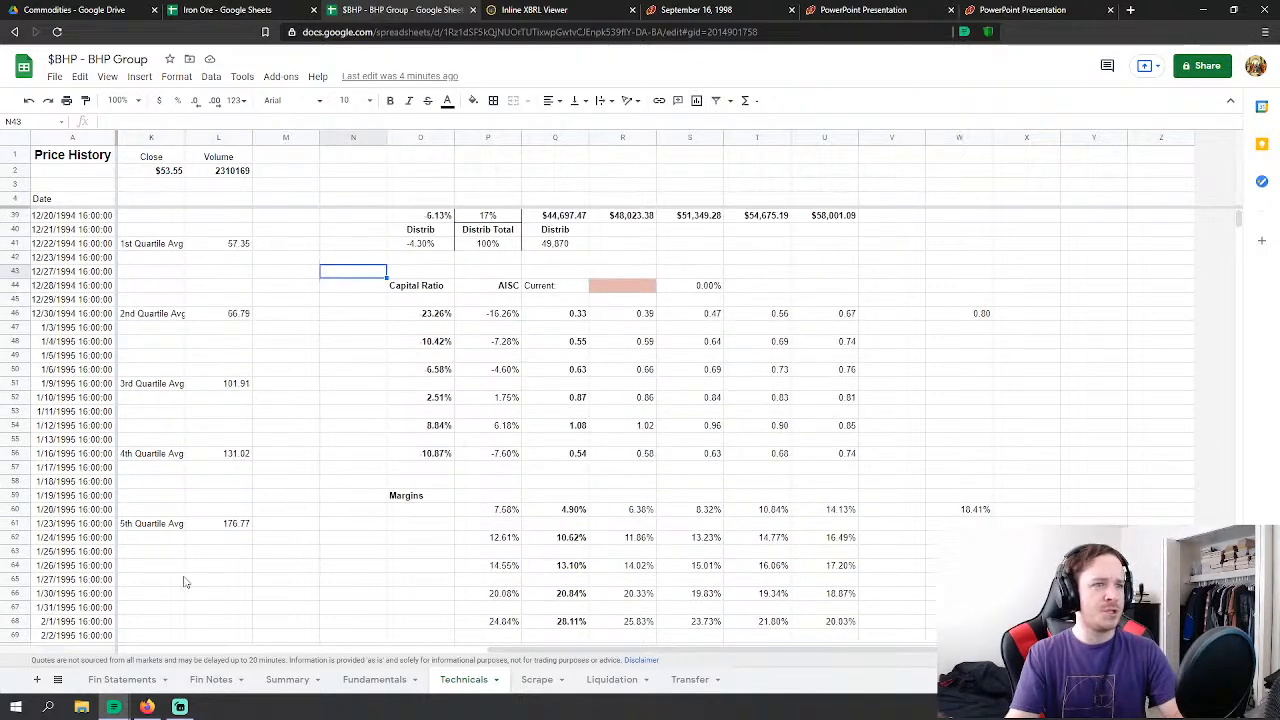
Step: Compare the Revenue Projection figures on Fundamentals with the Technicals driver outputs and the Summary valuation
click(359, 682)
click(555, 497)
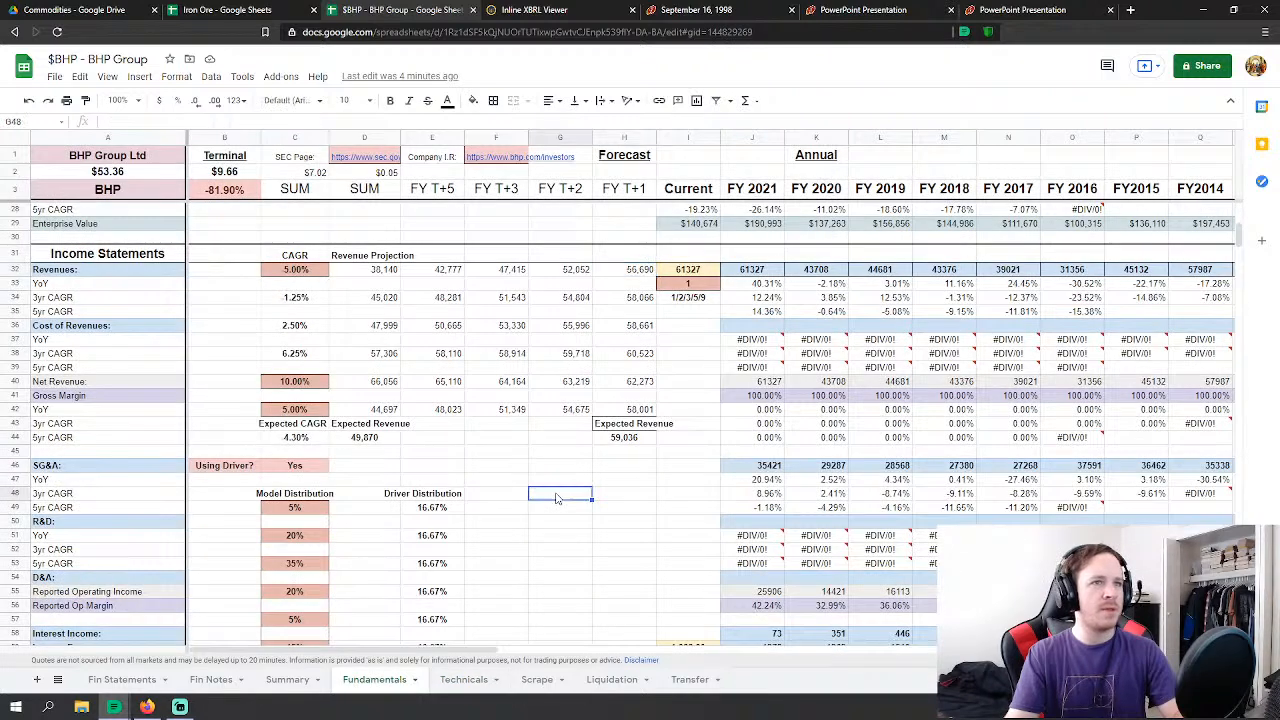
scroll(540, 497, up, 3)
scroll(517, 497, down, 2)
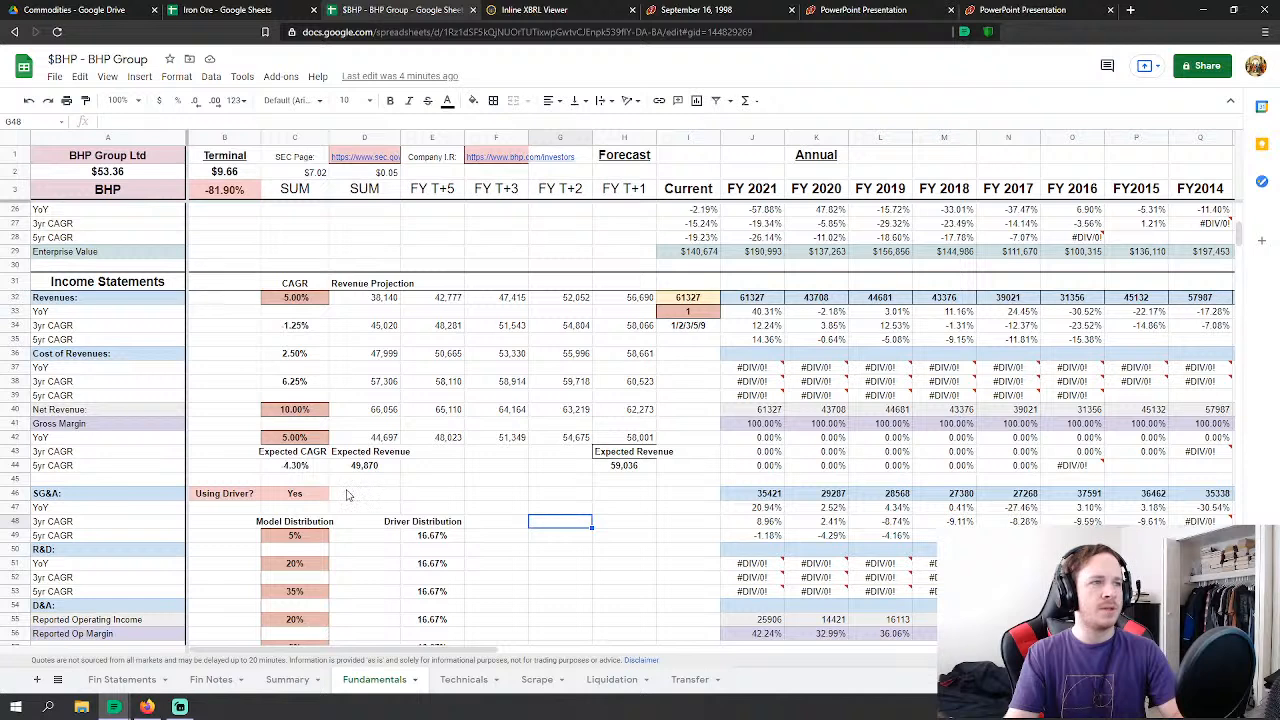
click(357, 253)
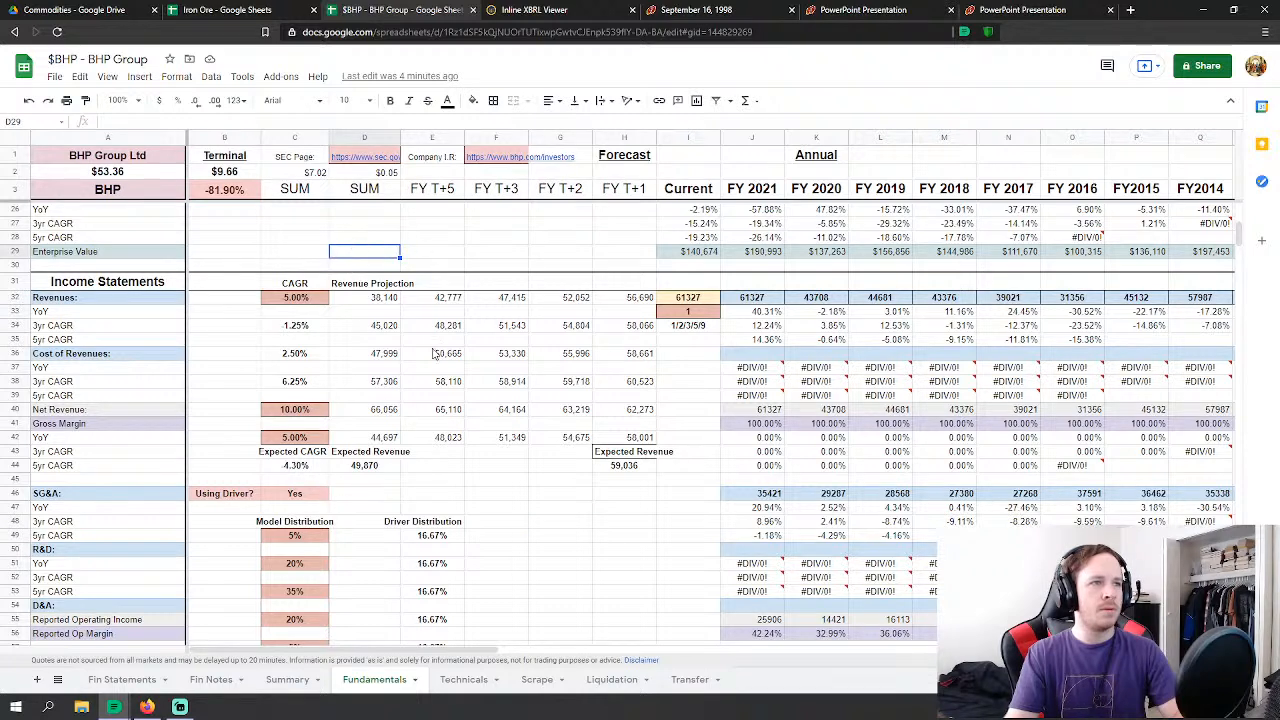
click(468, 680)
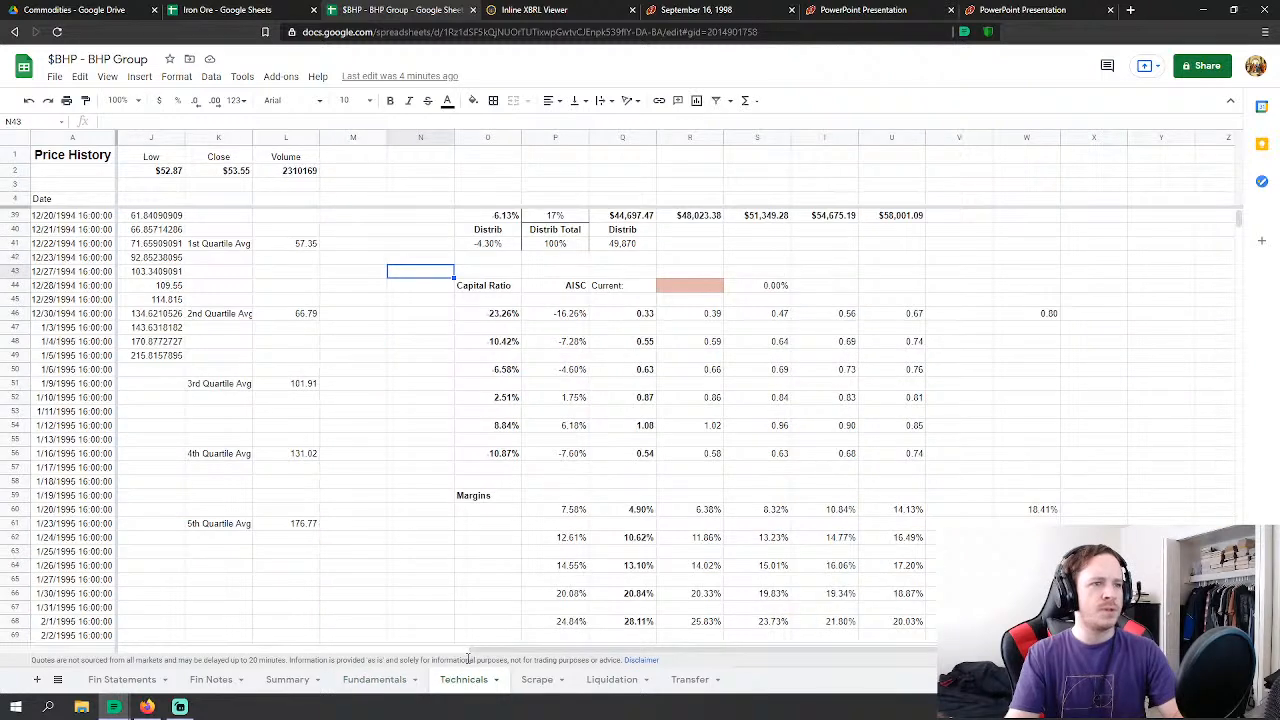
scroll(595, 555, up, 10)
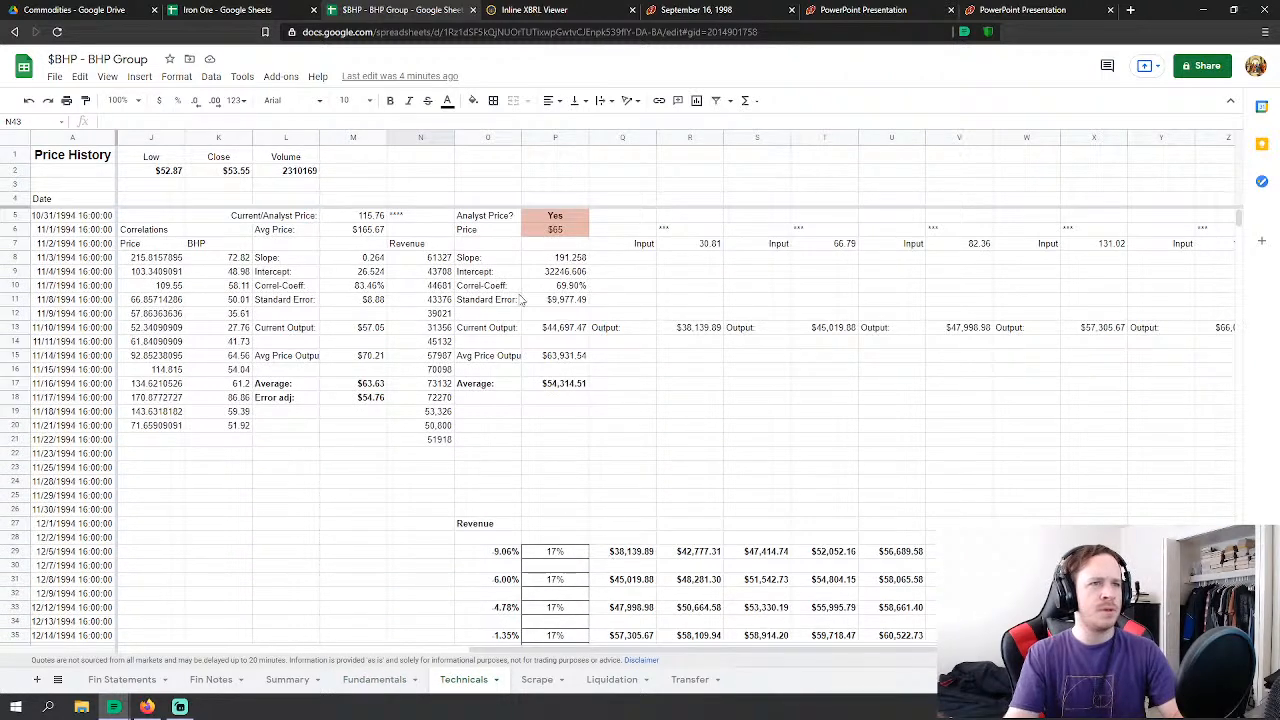
click(283, 680)
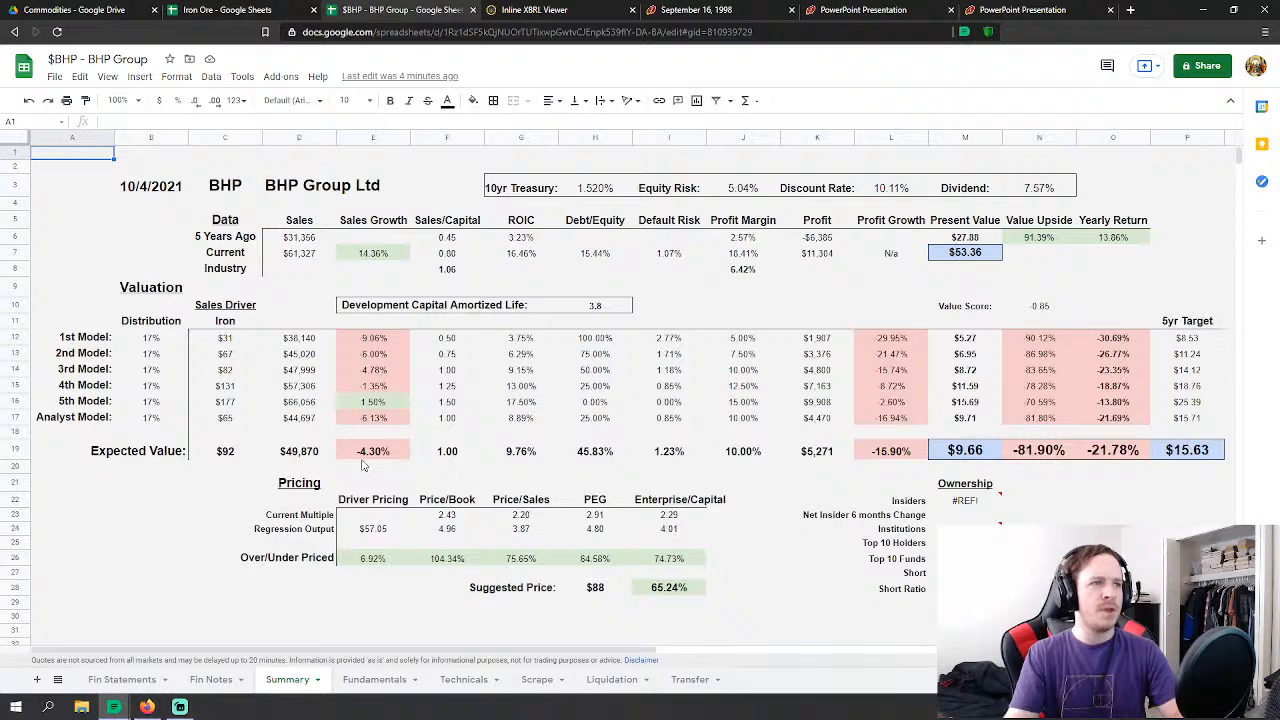
Step: On Fundamentals, try setting the revenue CAGR assumptions in C32 and C40 to 0%
click(365, 680)
click(278, 301)
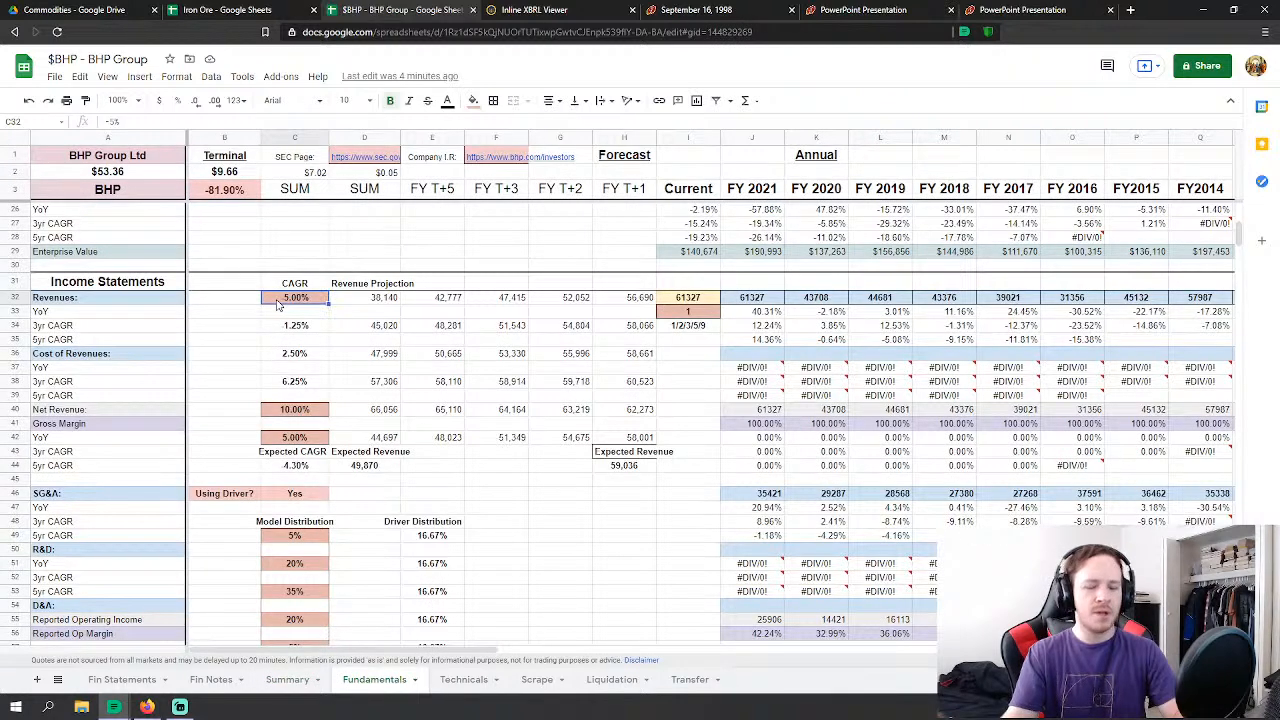
text(0)
key(Return)
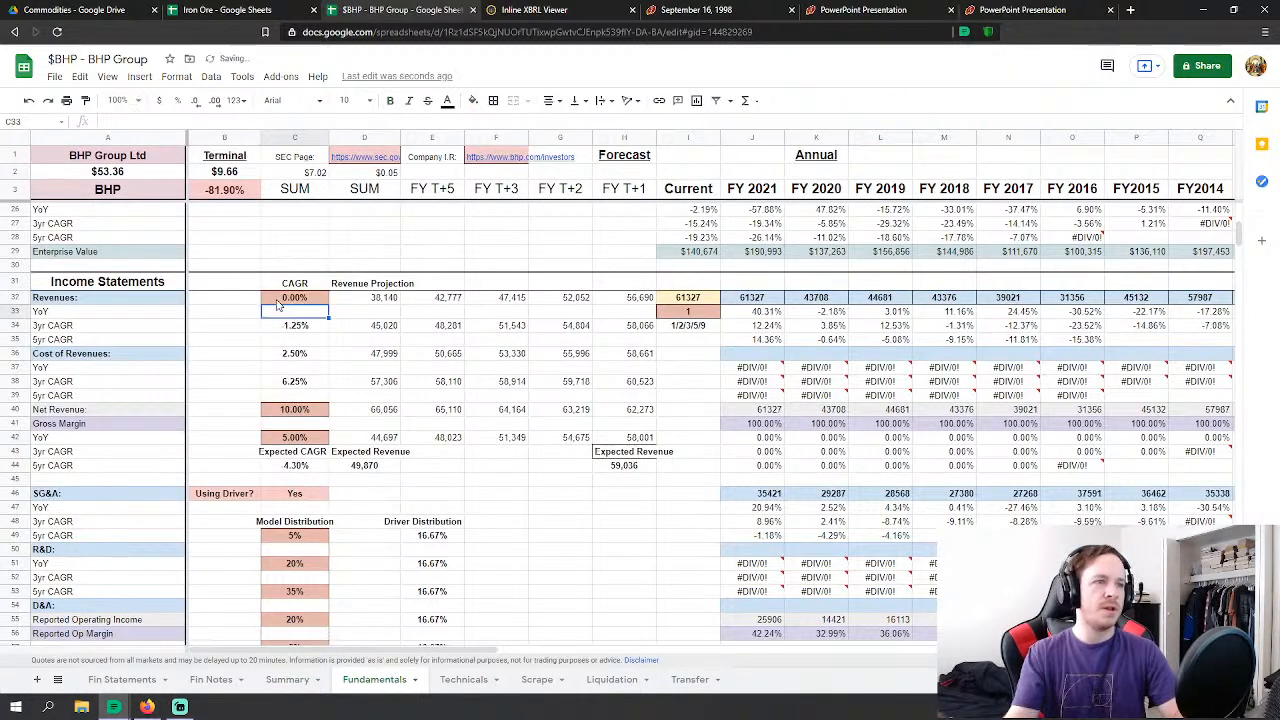
click(296, 410)
text(0)
key(Return)
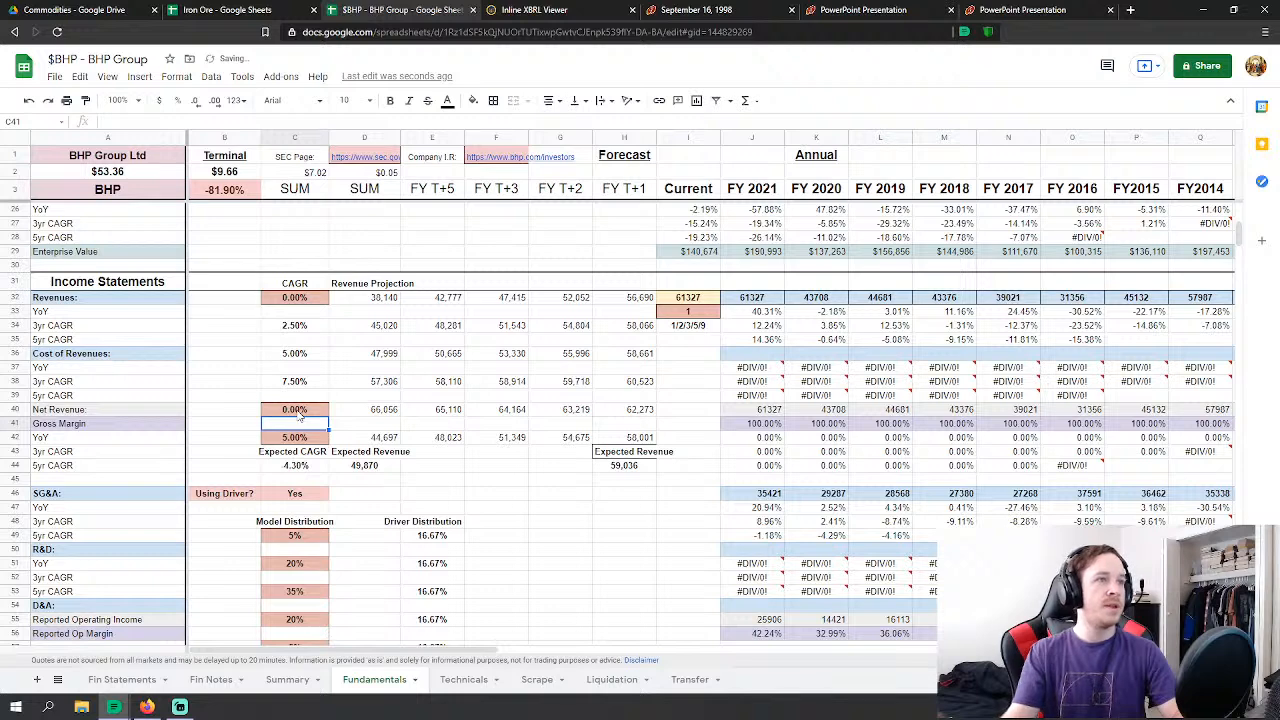
Step: Undo both revenue CAGR changes in C40 and C32
click(29, 106)
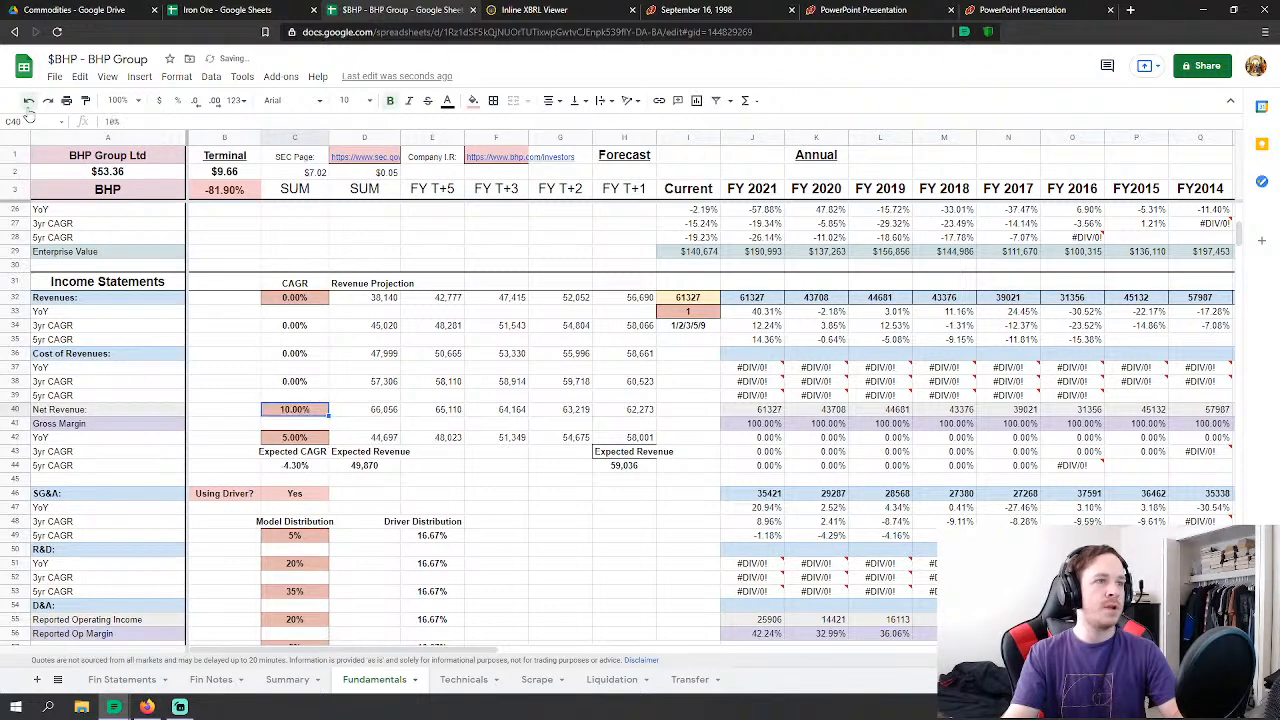
click(29, 106)
click(200, 341)
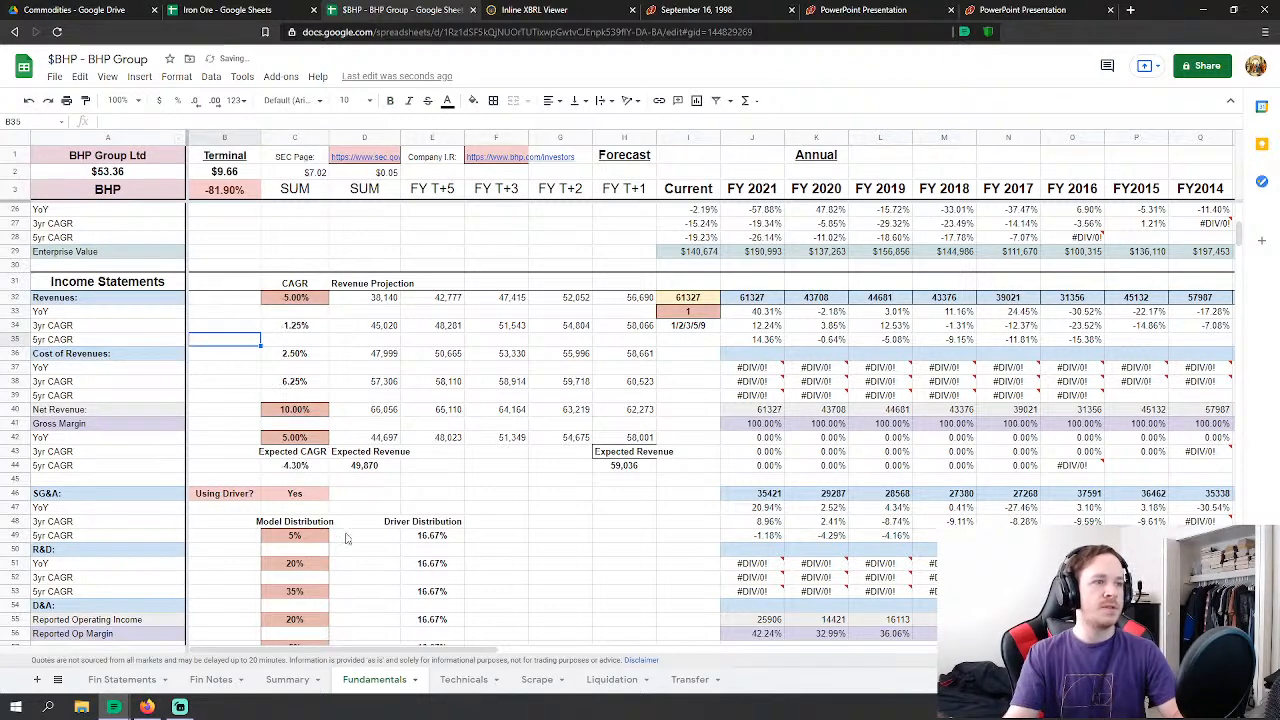
Step: Examine the driver-based revenue growth rates in O29:O39 on Technicals
click(463, 679)
scroll(826, 357, down, 5)
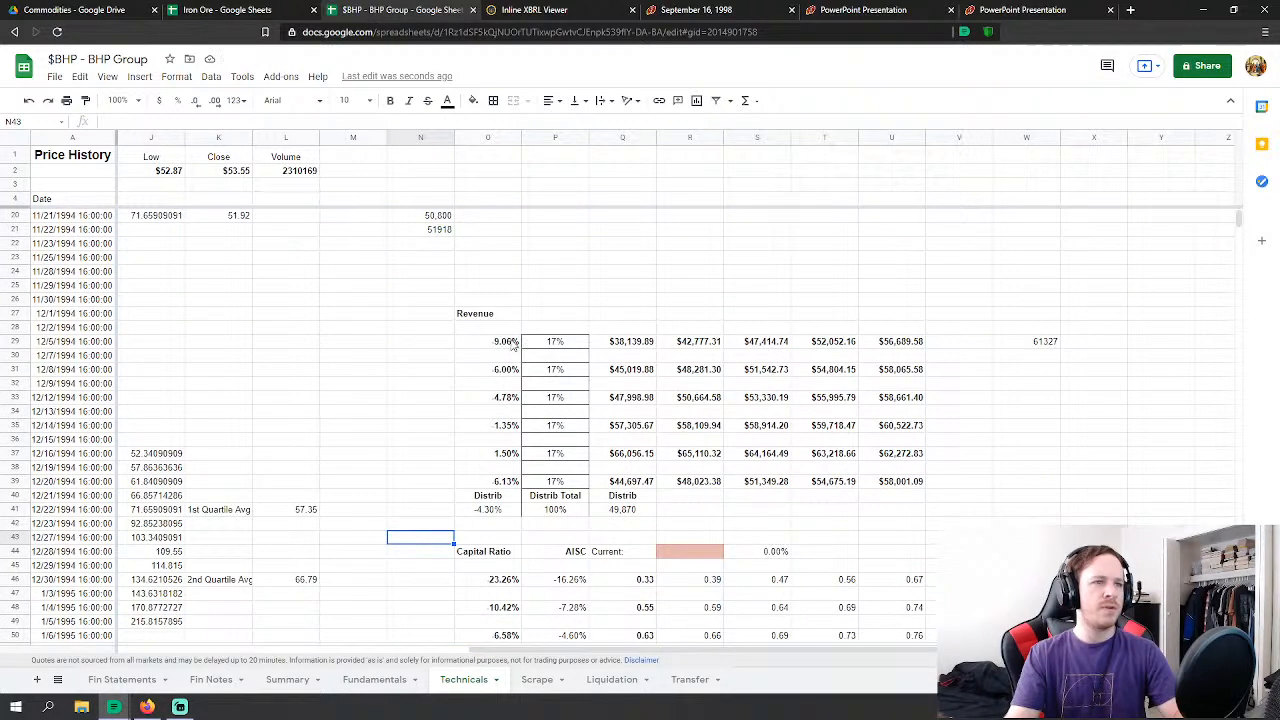
drag(510, 342, 517, 483)
click(358, 398)
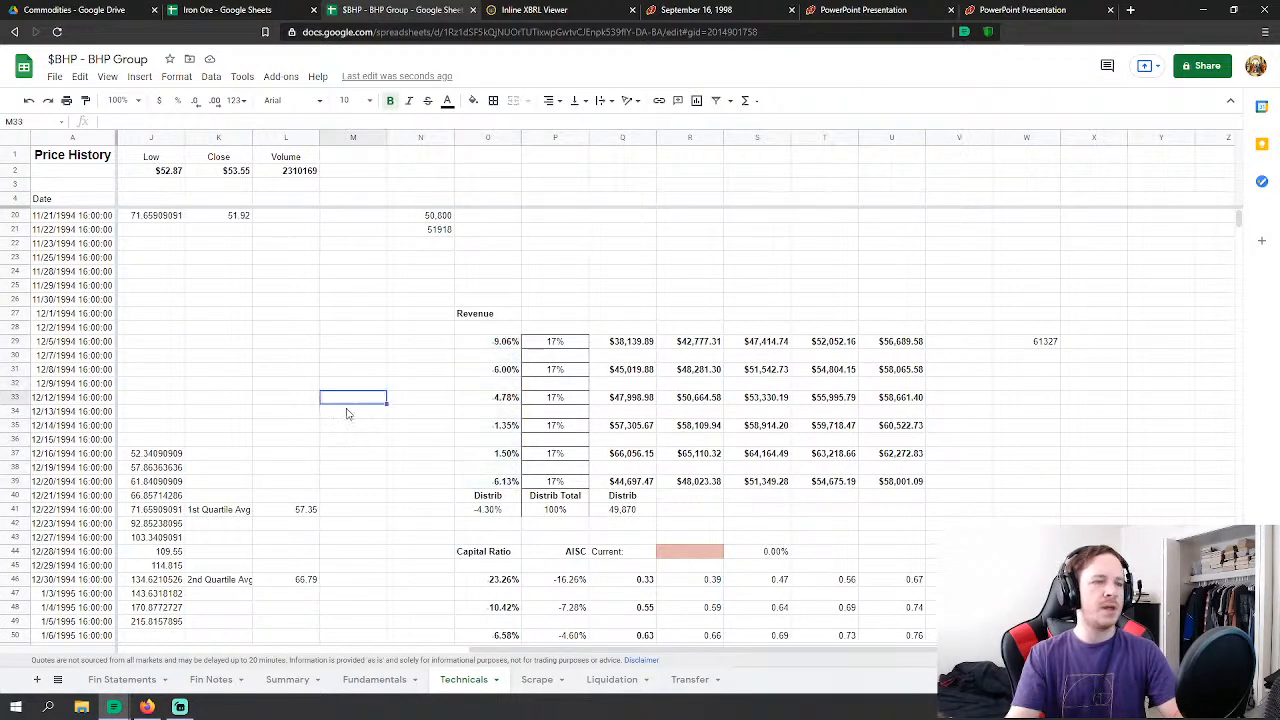
Step: Look through Fundamentals from the income statements down to the leverage forecasts, and check the Debt/Equity assumptions on Summary
click(365, 680)
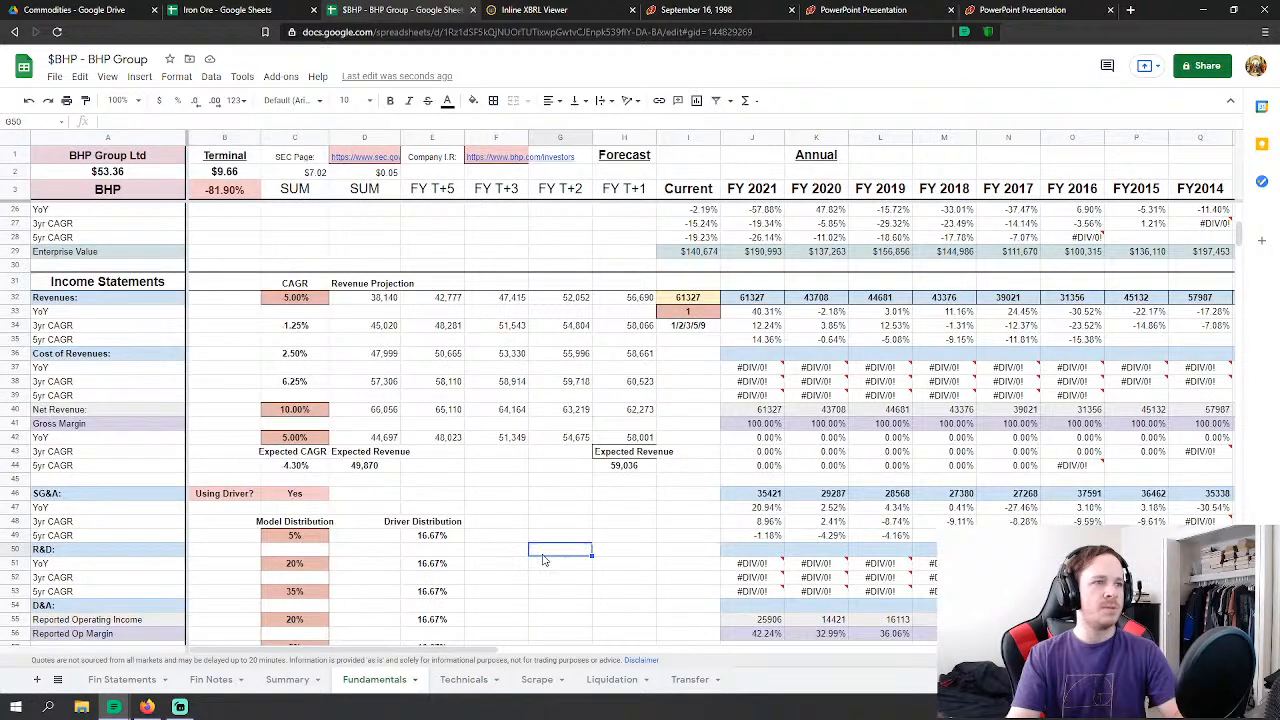
scroll(545, 560, down, 7)
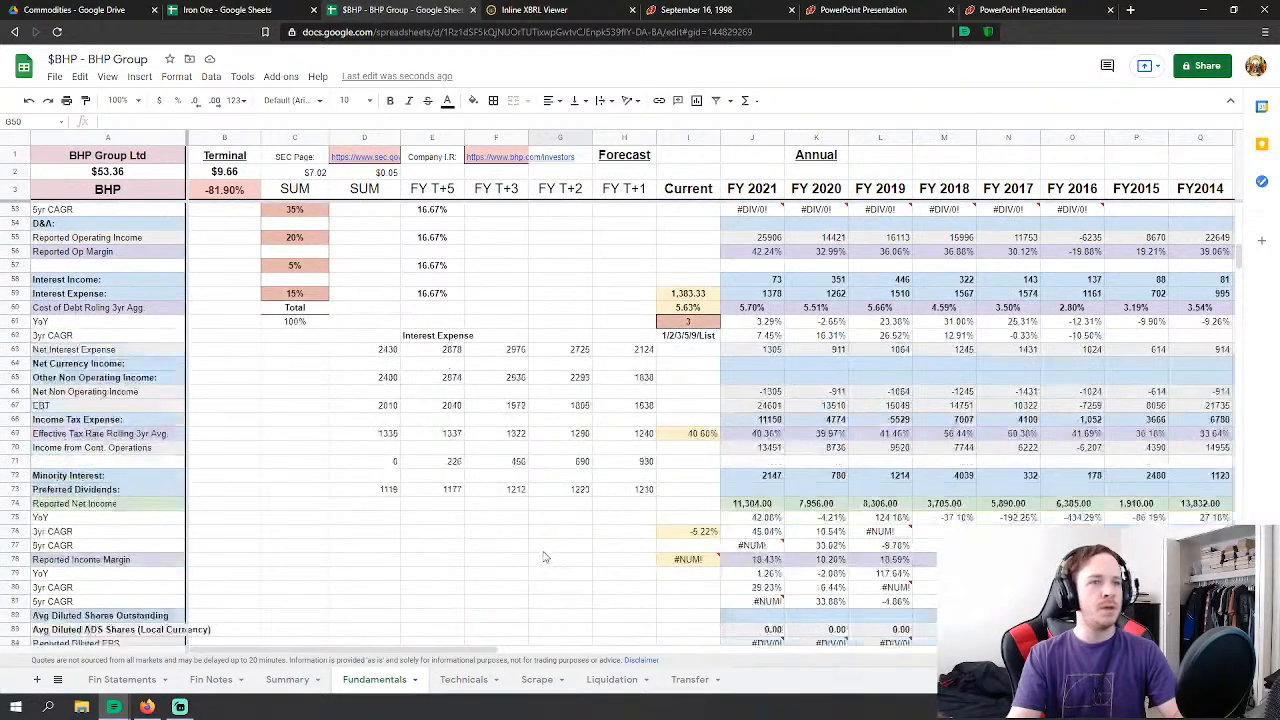
scroll(537, 555, down, 9)
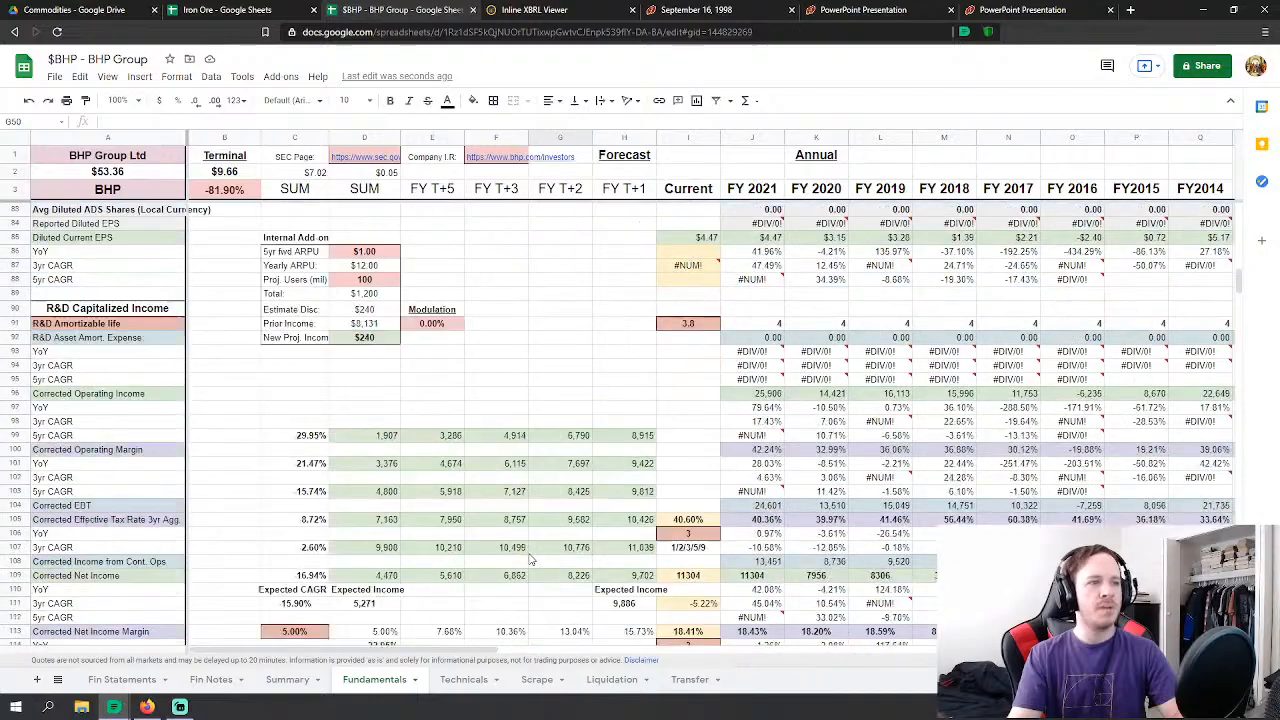
scroll(433, 565, down, 3)
scroll(483, 620, up, 12)
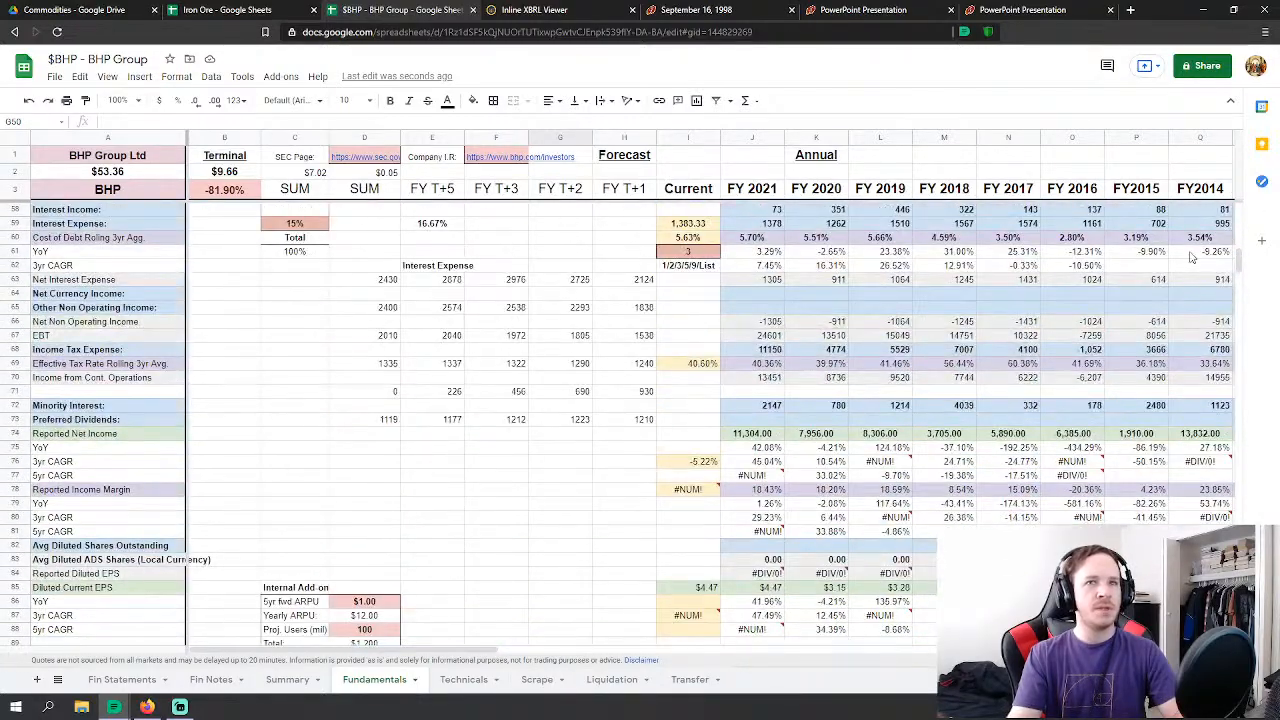
drag(1238, 262, 1168, 575)
scroll(808, 545, down, 3)
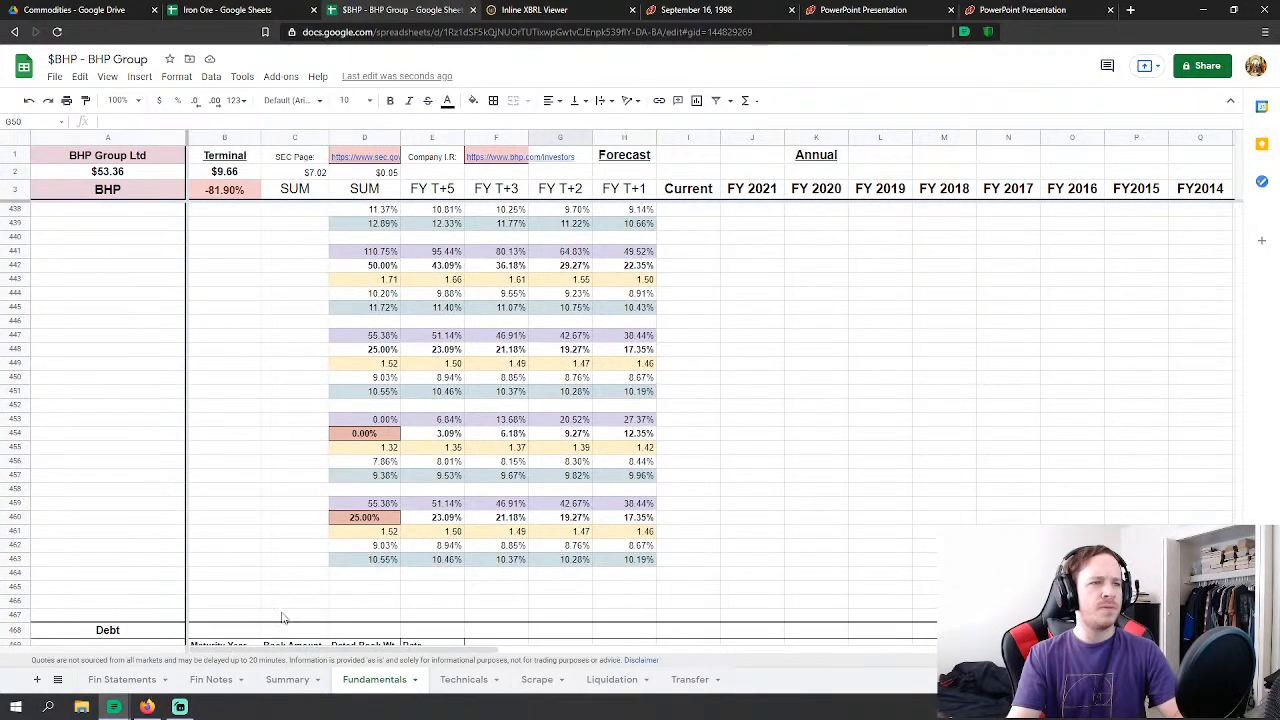
click(286, 685)
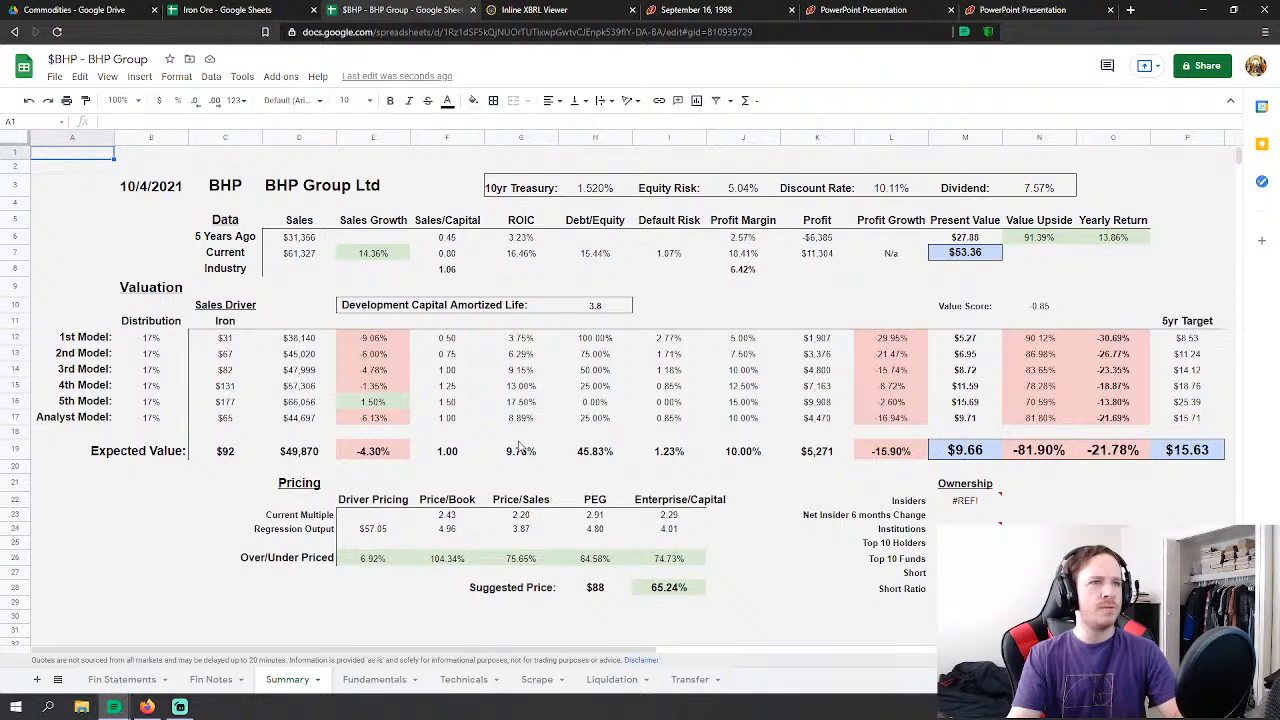
Step: In the Leverage & Discount section of Fundamentals, set the first model's D/E Ratio in D430 to 30%
click(374, 679)
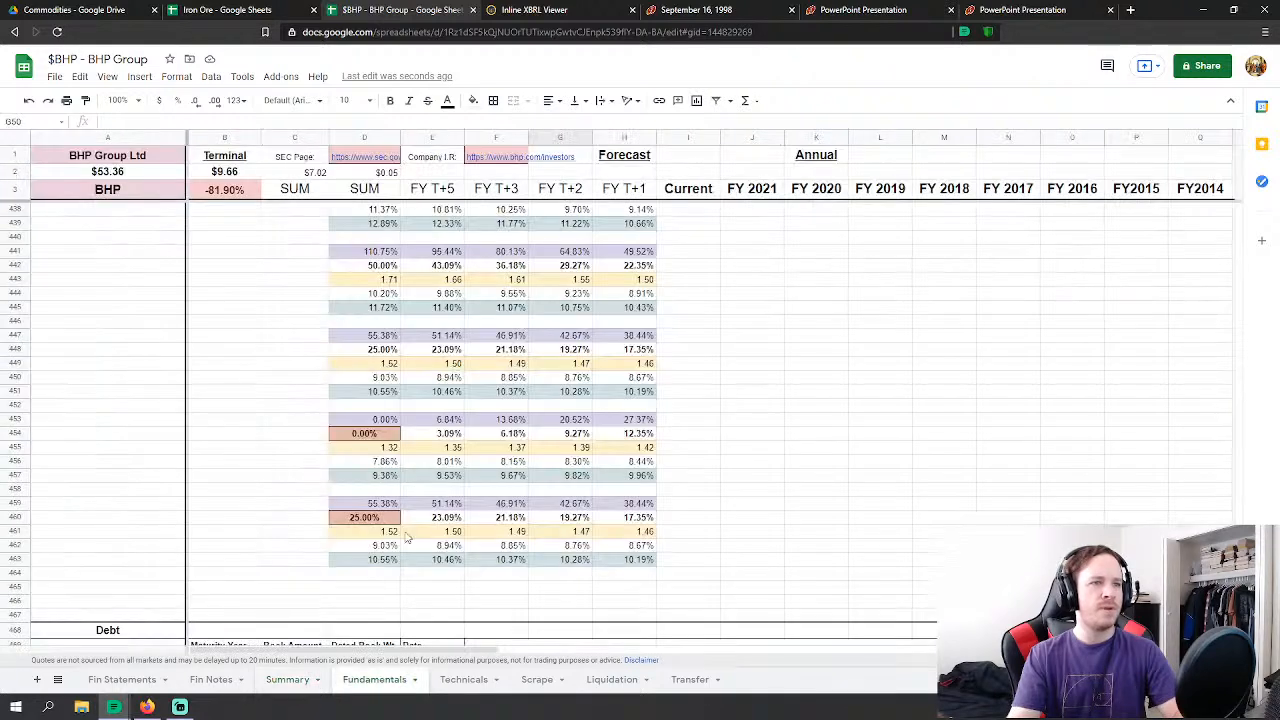
scroll(425, 530, up, 4)
scroll(257, 440, down, 5)
scroll(300, 400, up, 3)
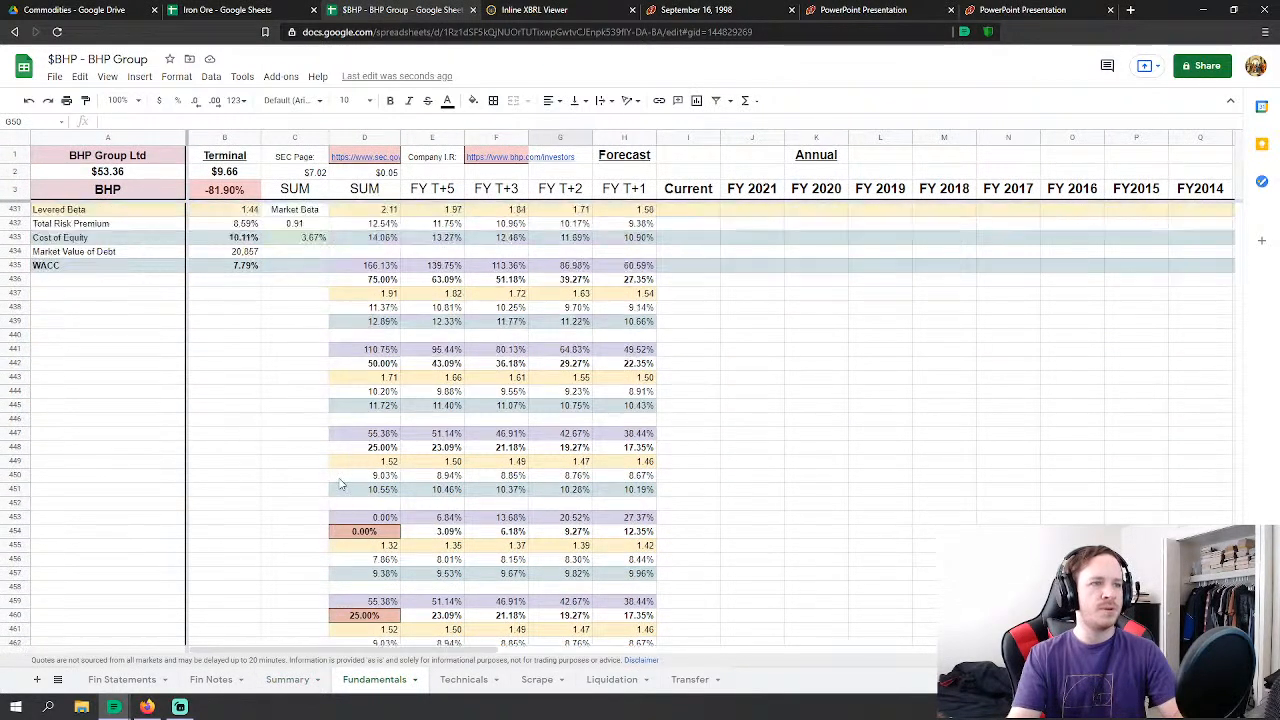
click(371, 311)
text(30%)
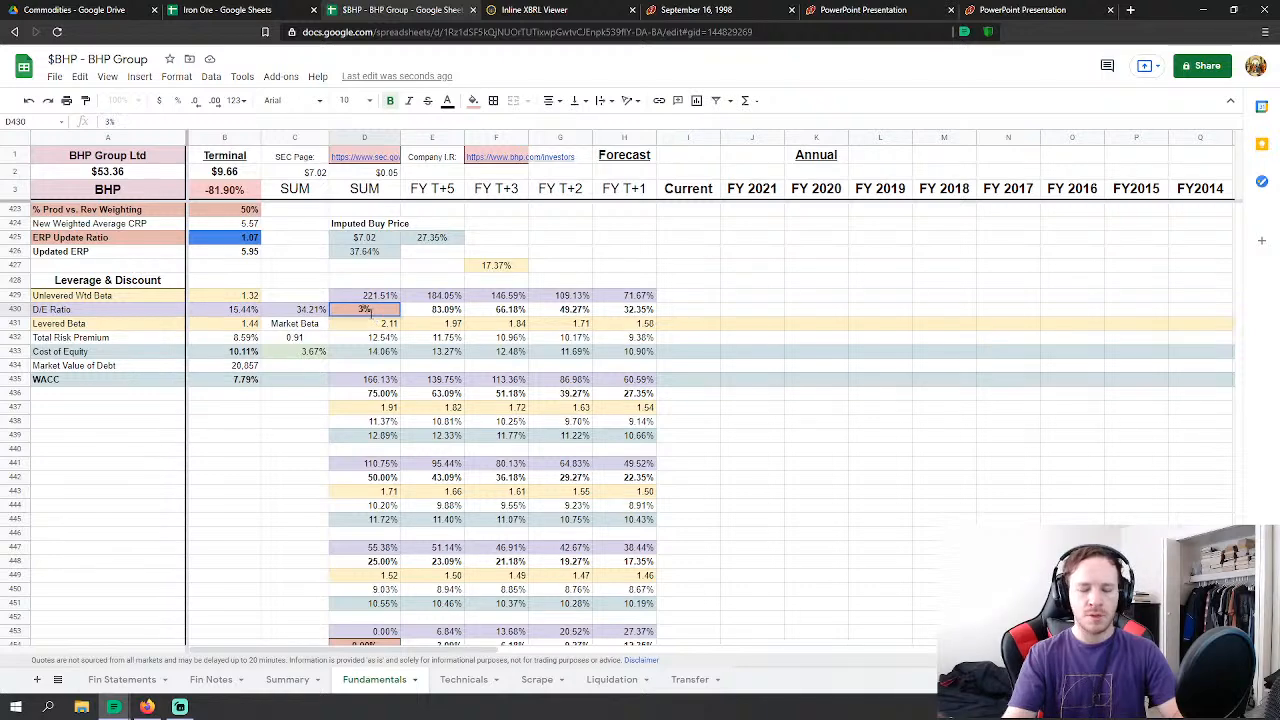
key(Return)
Step: Set the analyst model's D/E ratio in D460 on Fundamentals to 15% and check the updated Debt/Equity assumptions on Summary
scroll(356, 510, down, 5)
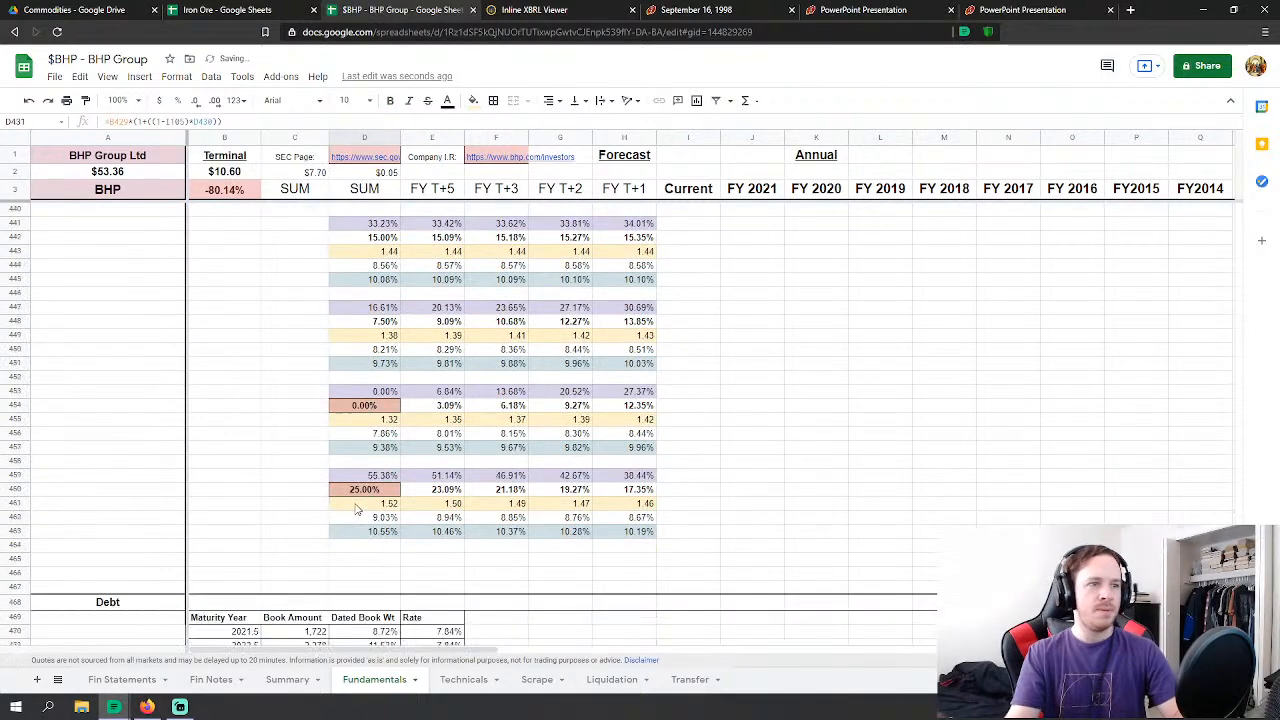
click(366, 489)
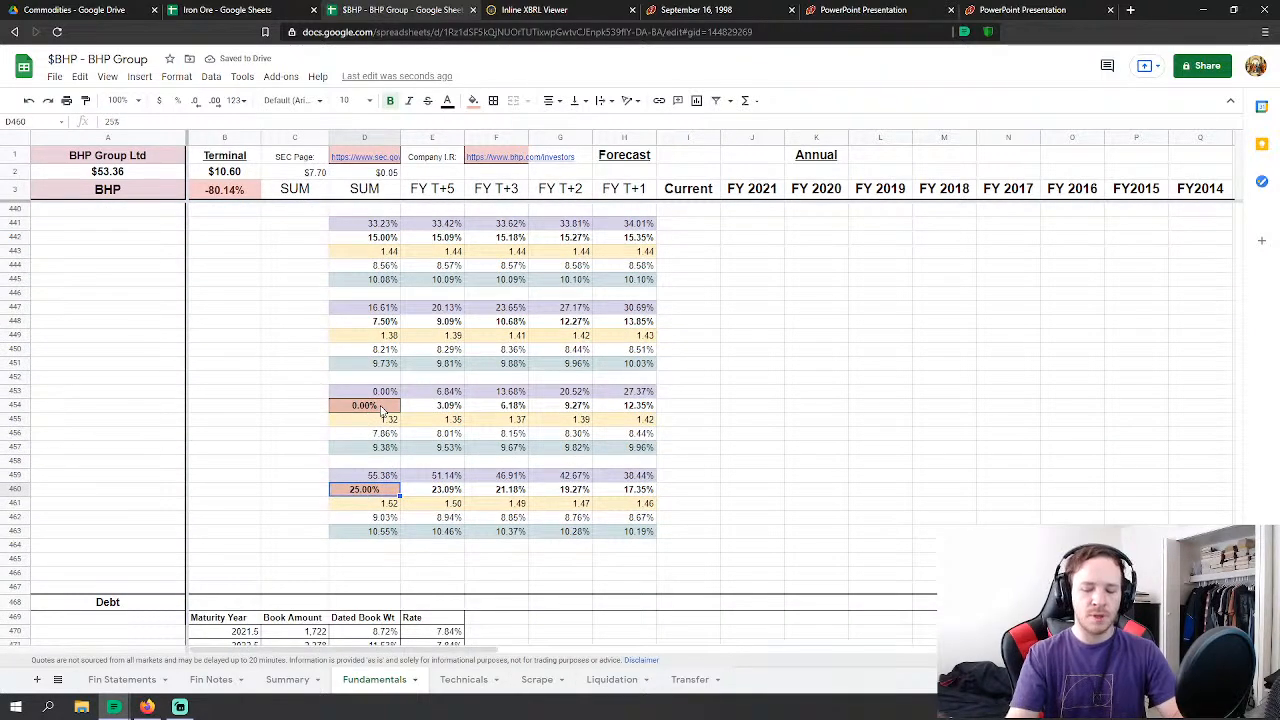
text(15%)
key(Return)
click(286, 680)
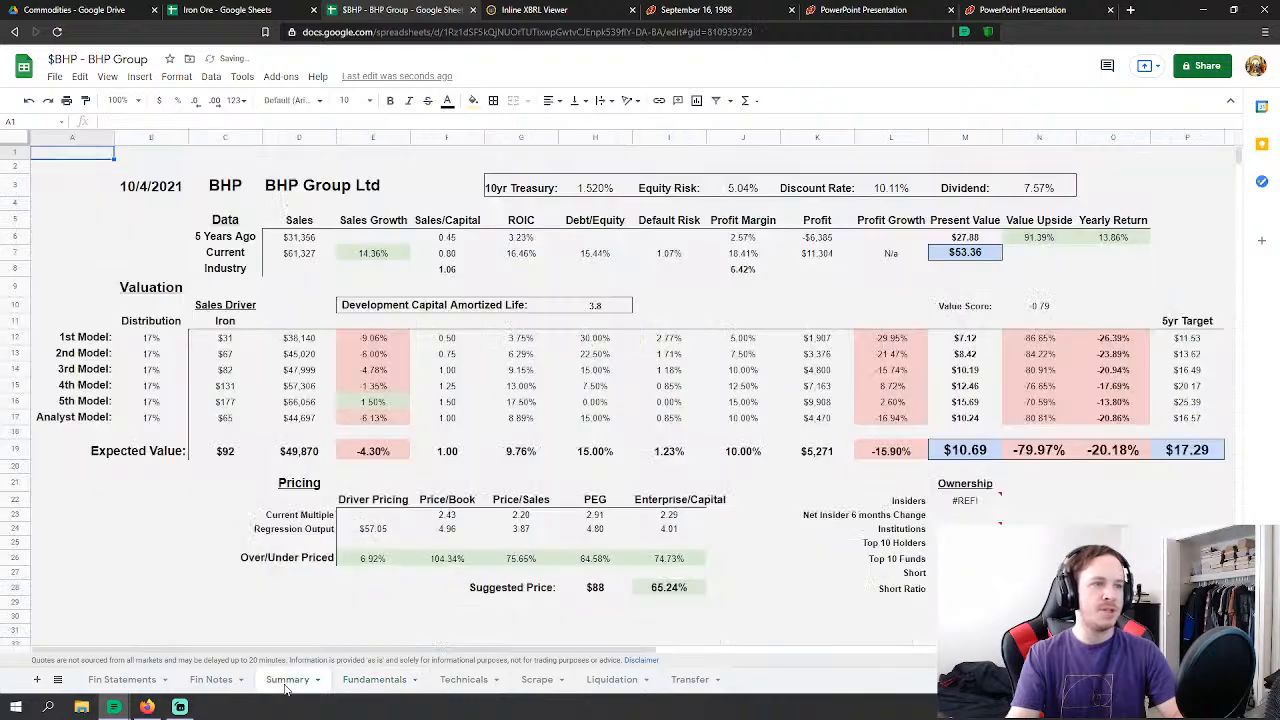
click(392, 680)
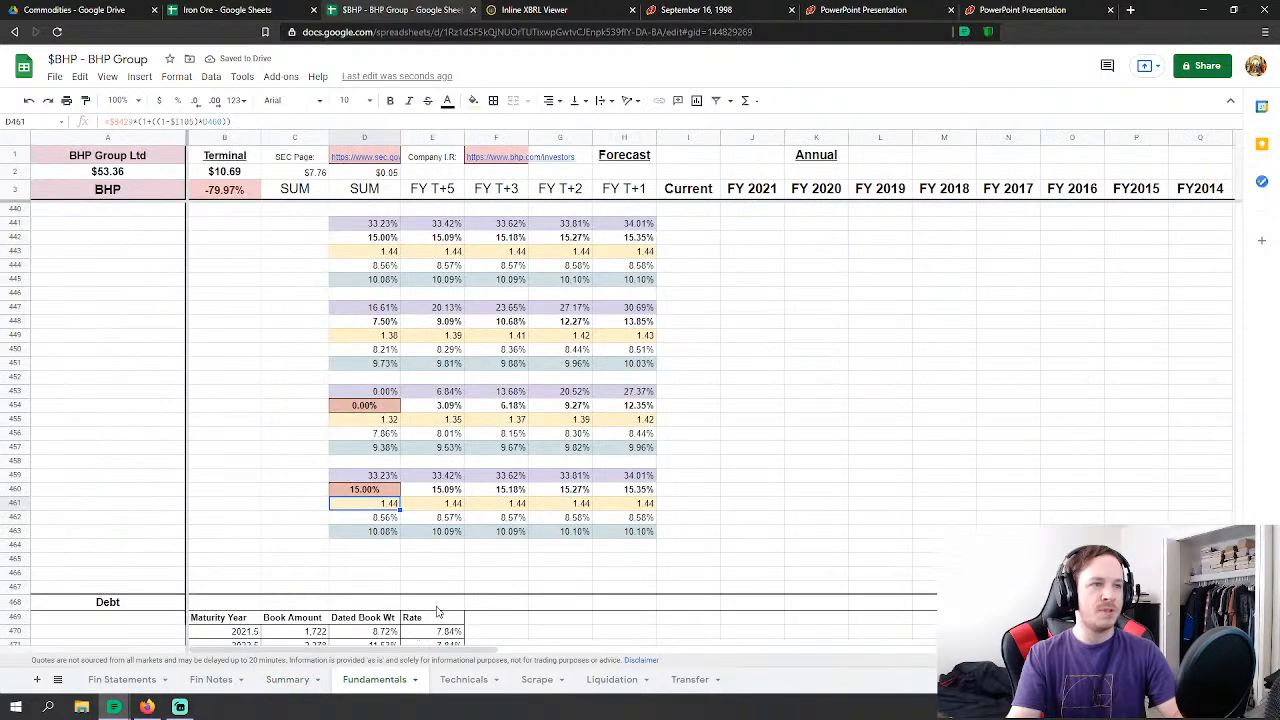
Step: Review Fundamentals from the debt schedule and leverage forecasts back through the income statements, net margins, segments and equity risk premium
scroll(442, 590, up, 2)
scroll(226, 303, down, 4)
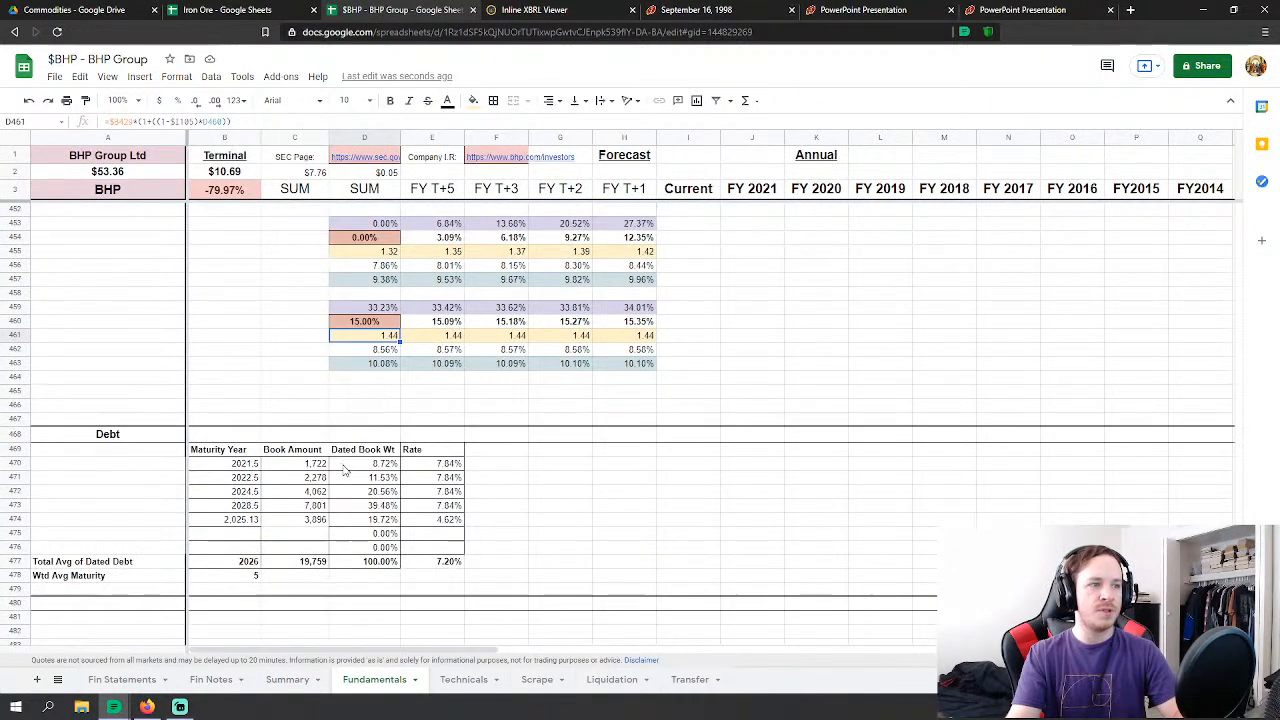
scroll(346, 471, up, 6)
scroll(346, 471, up, 3)
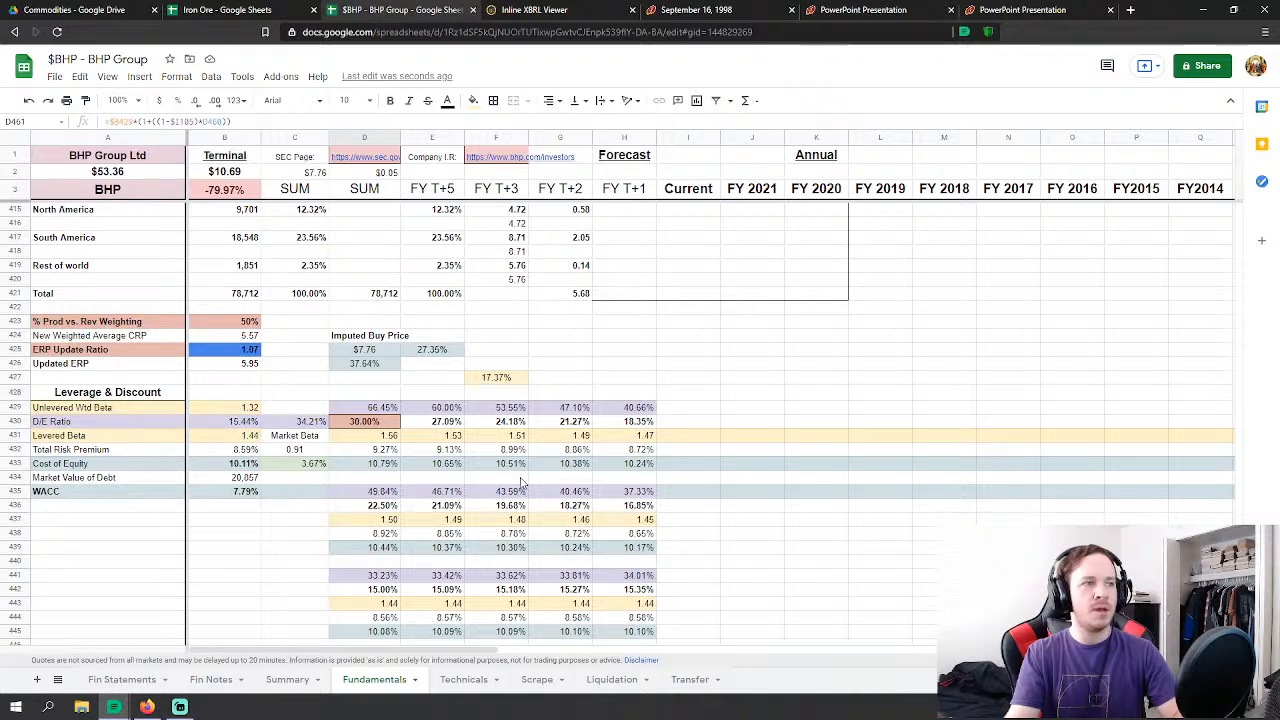
scroll(520, 483, up, 4)
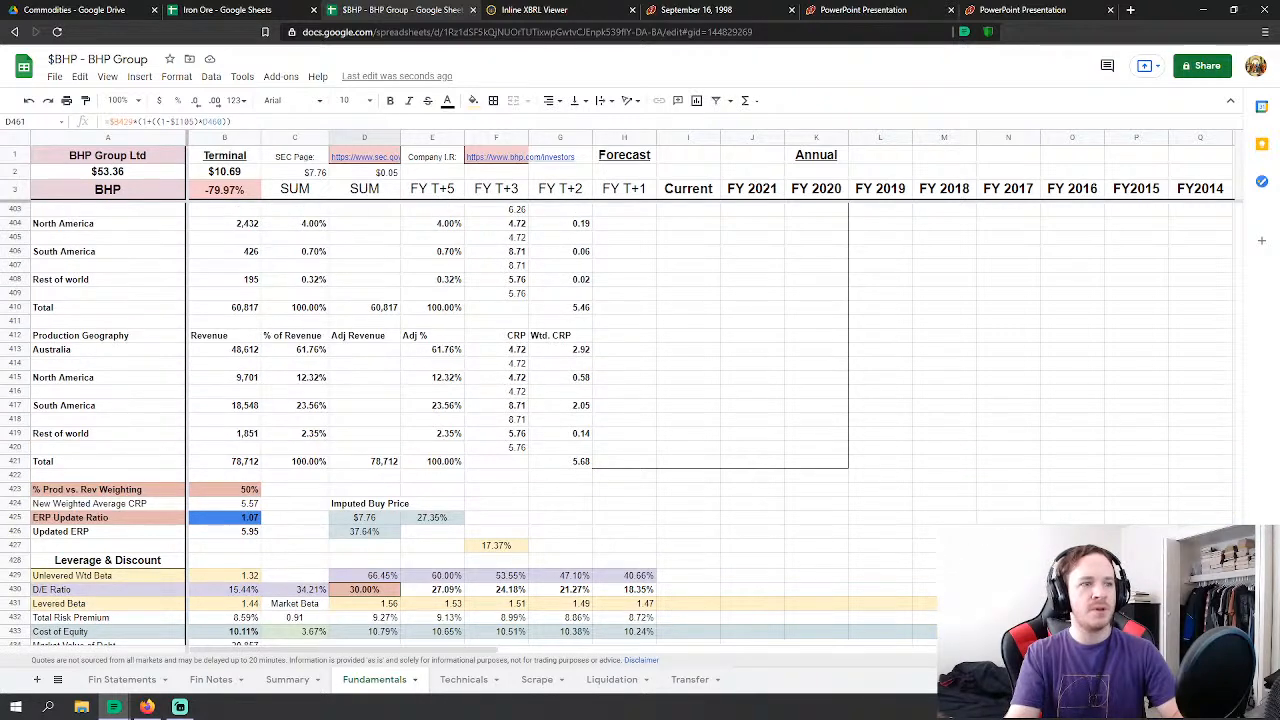
drag(1239, 540, 1224, 263)
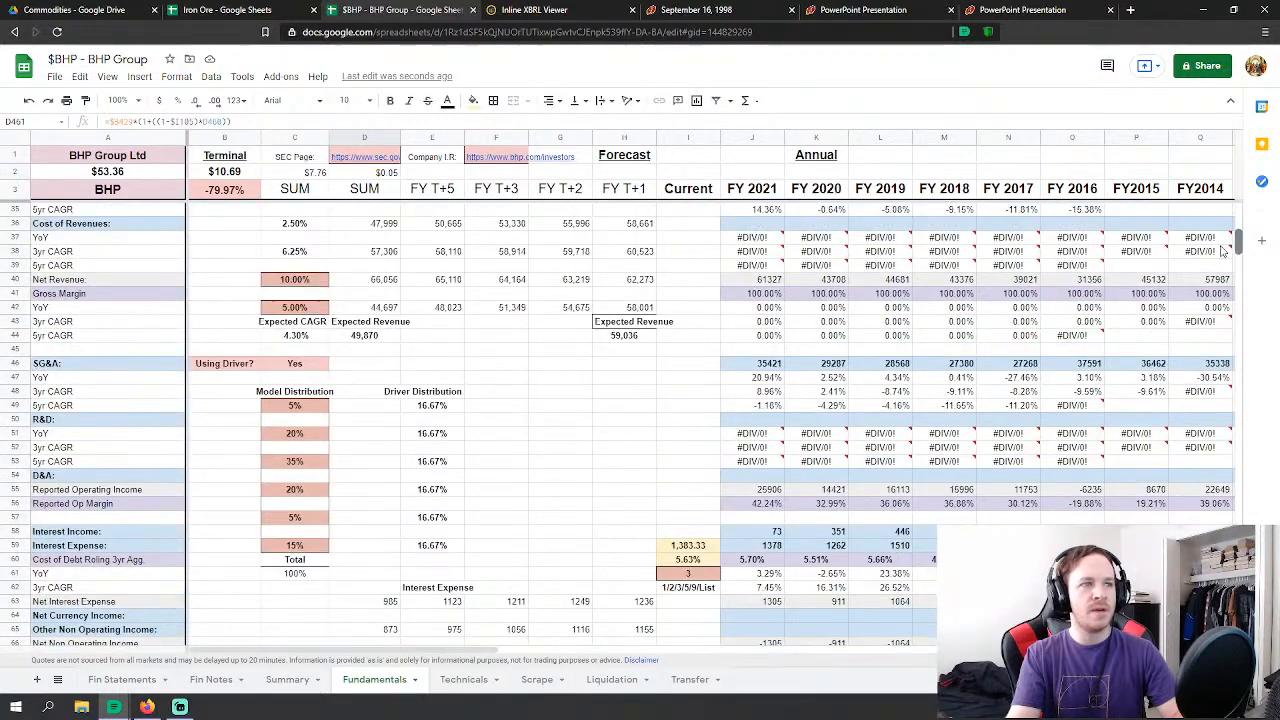
scroll(1224, 265, down, 3)
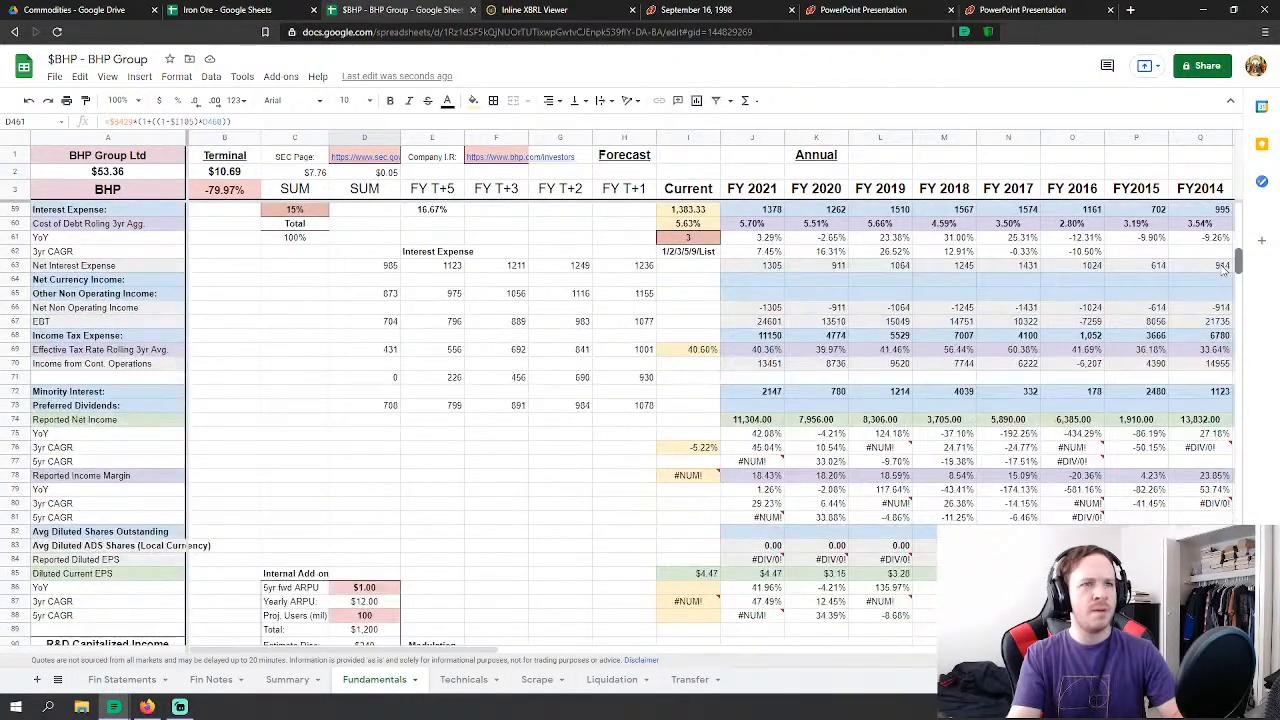
scroll(1224, 265, up, 1)
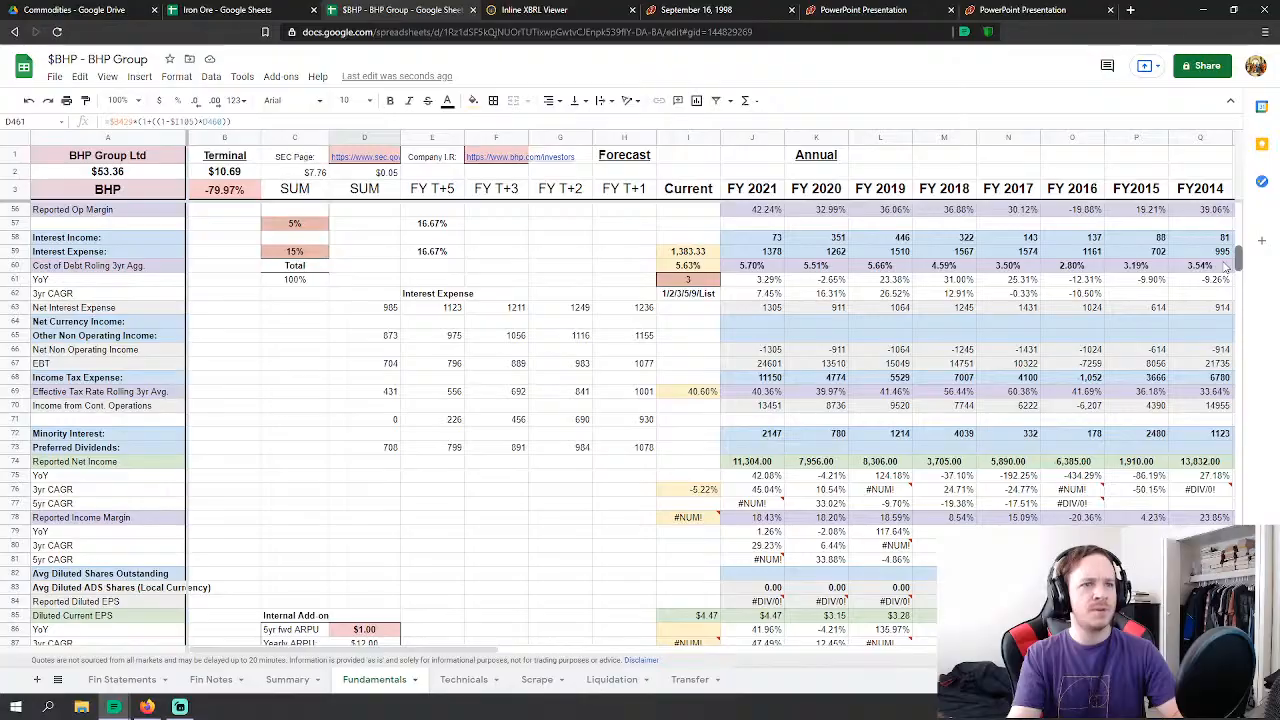
scroll(1224, 265, down, 10)
scroll(1218, 295, down, 20)
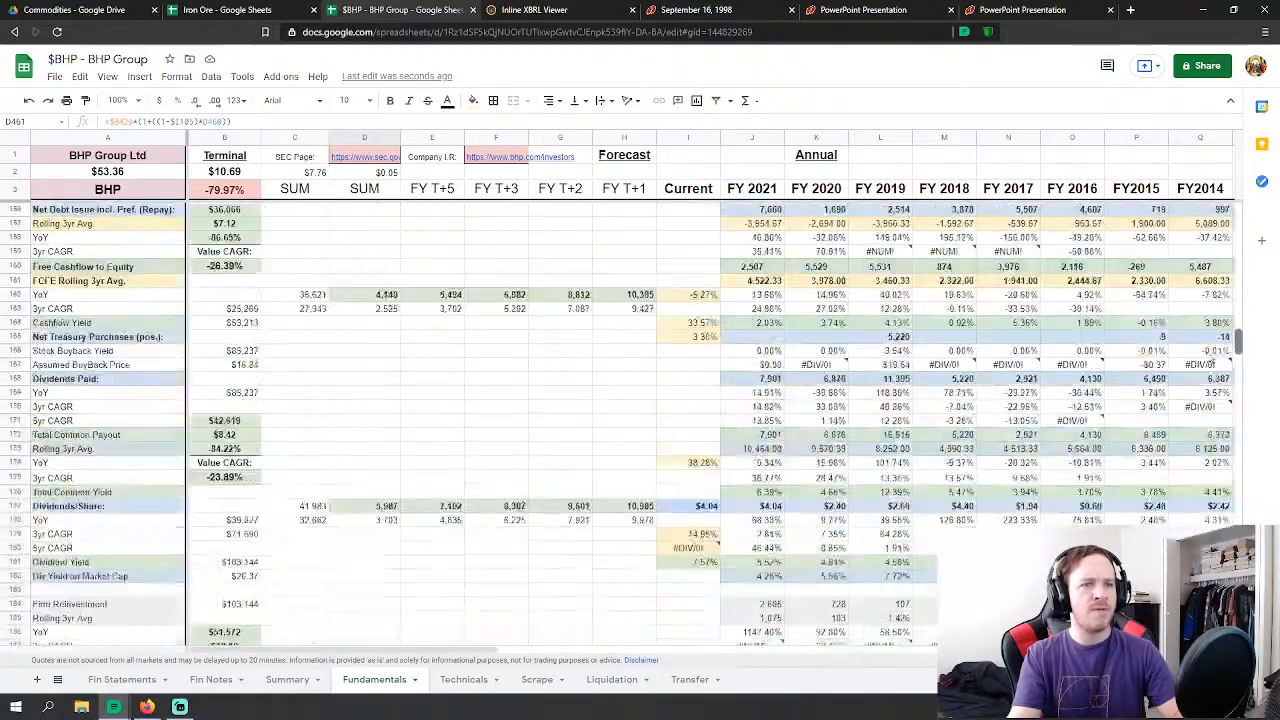
drag(1216, 558, 1195, 300)
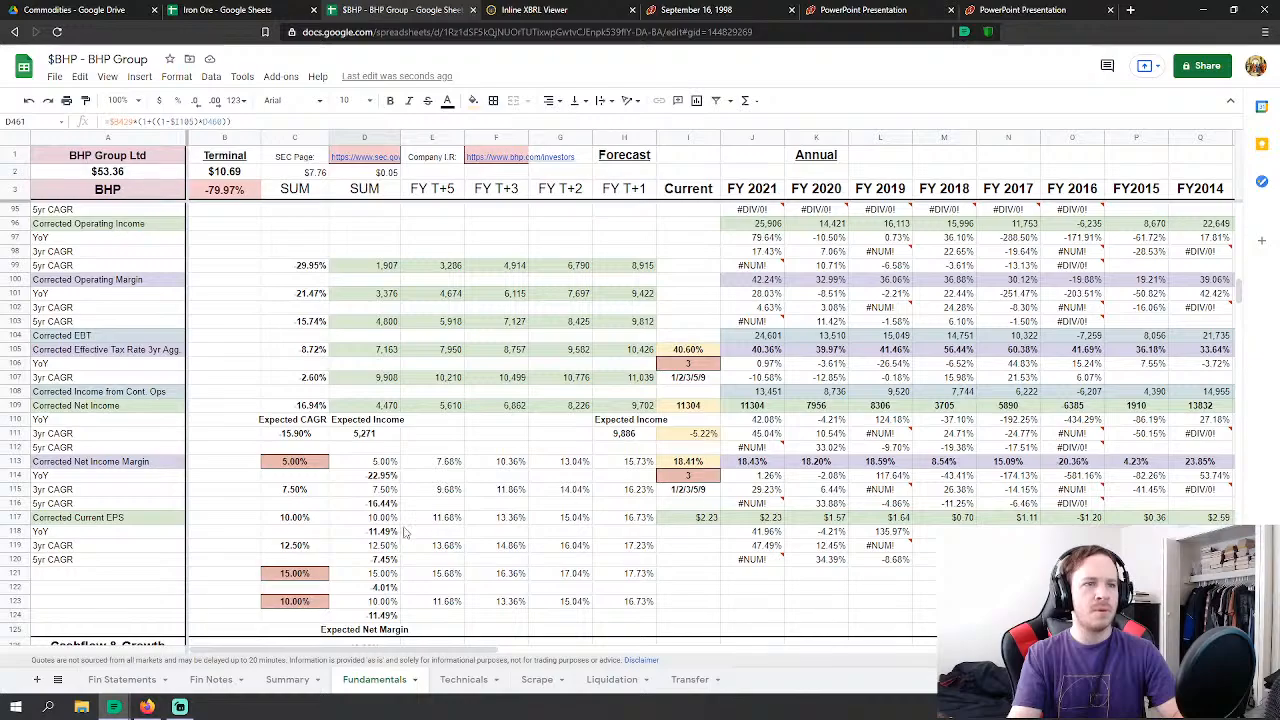
scroll(860, 430, down, 3)
drag(1238, 305, 1175, 510)
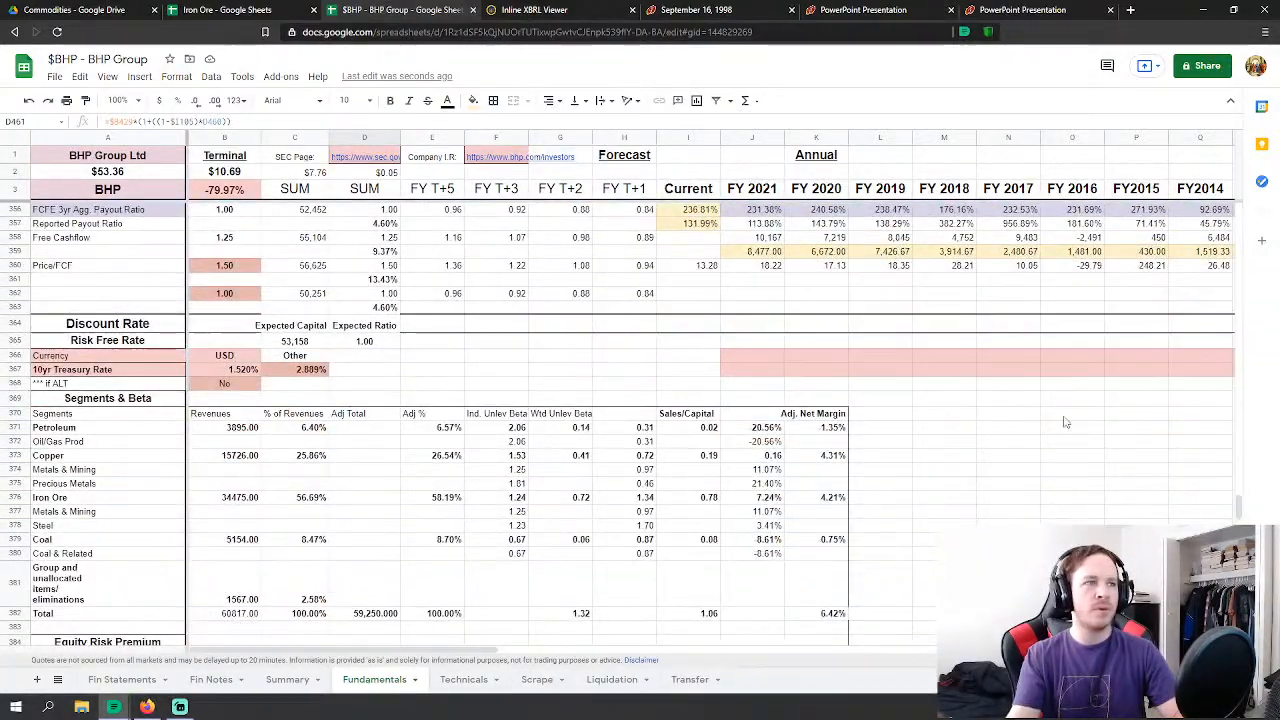
scroll(923, 423, down, 5)
scroll(937, 469, up, 6)
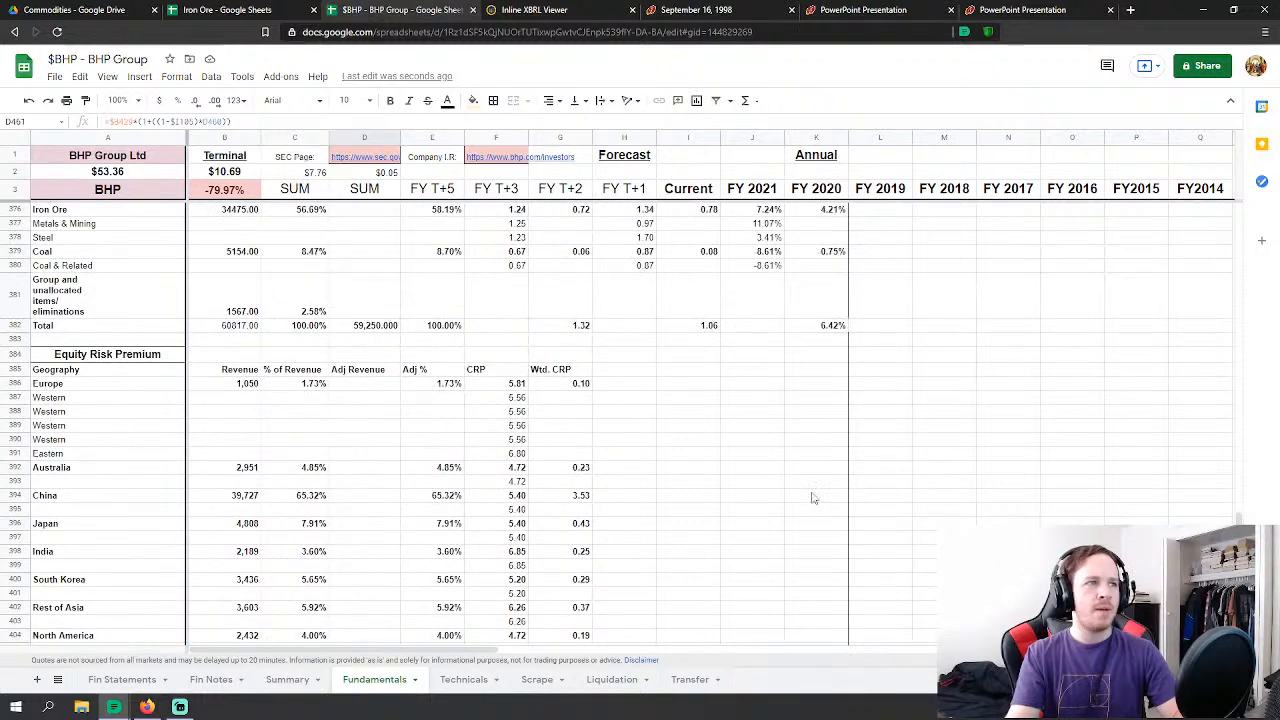
scroll(700, 532, up, 2)
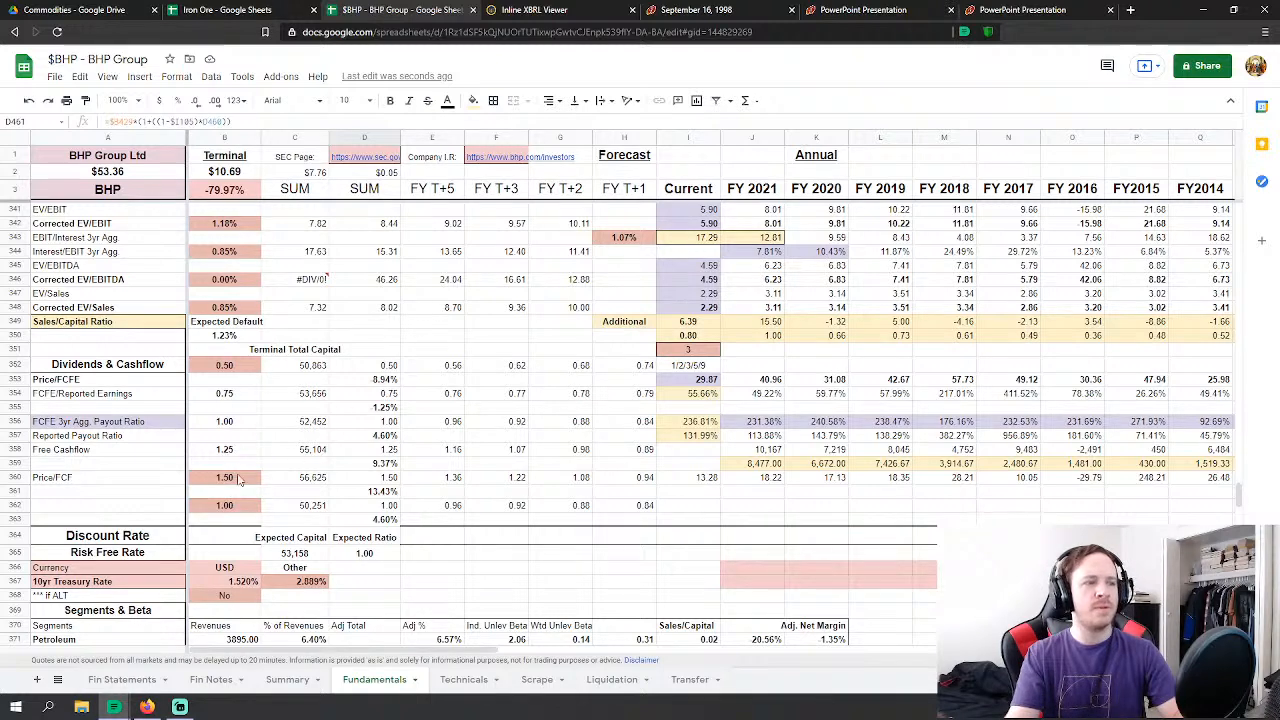
Step: Set the first model's terminal Sales/Capital ratio in B352 on Fundamentals to 0.25
scroll(238, 433, up, 1)
scroll(236, 430, up, 2)
scroll(230, 410, down, 2)
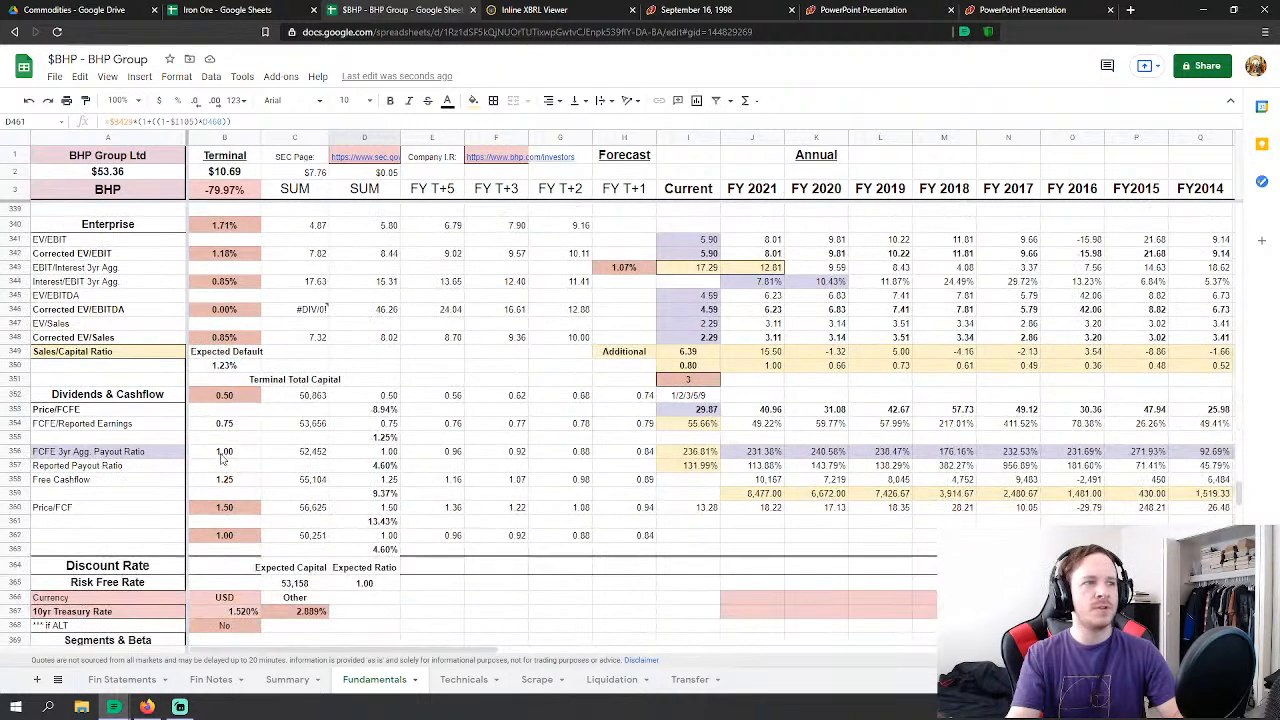
click(226, 397)
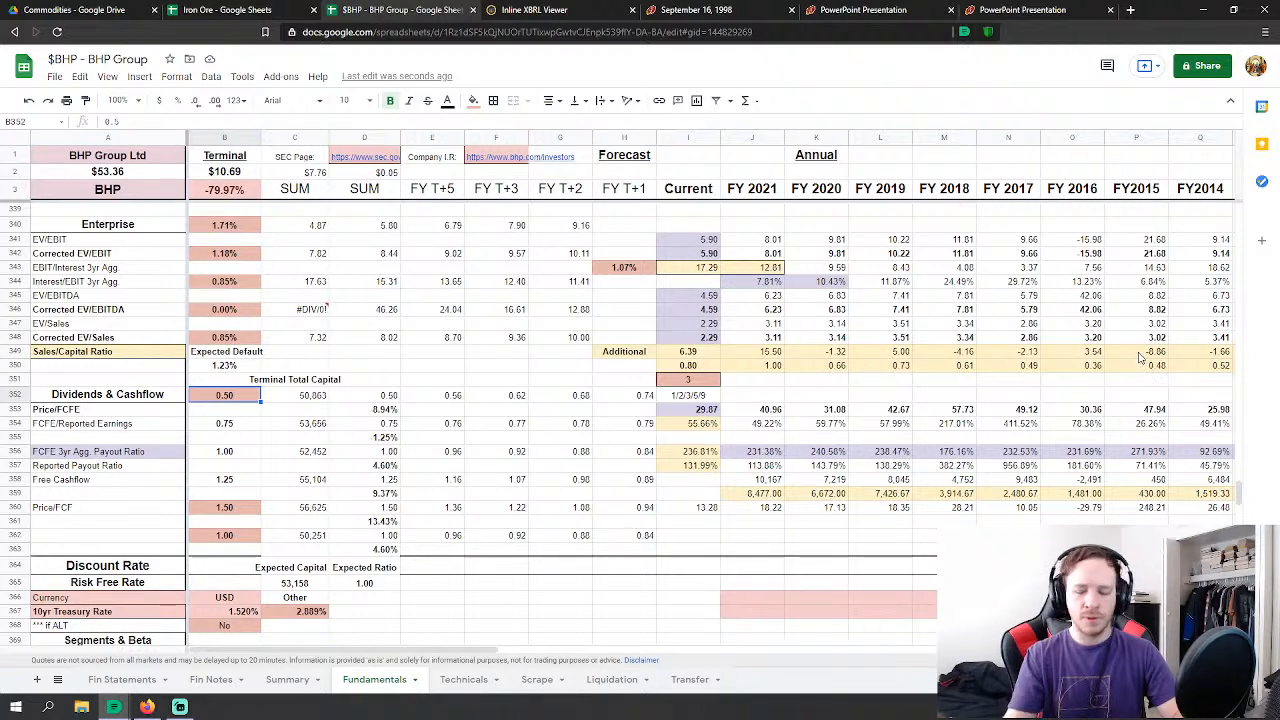
text(0.25)
key(Return)
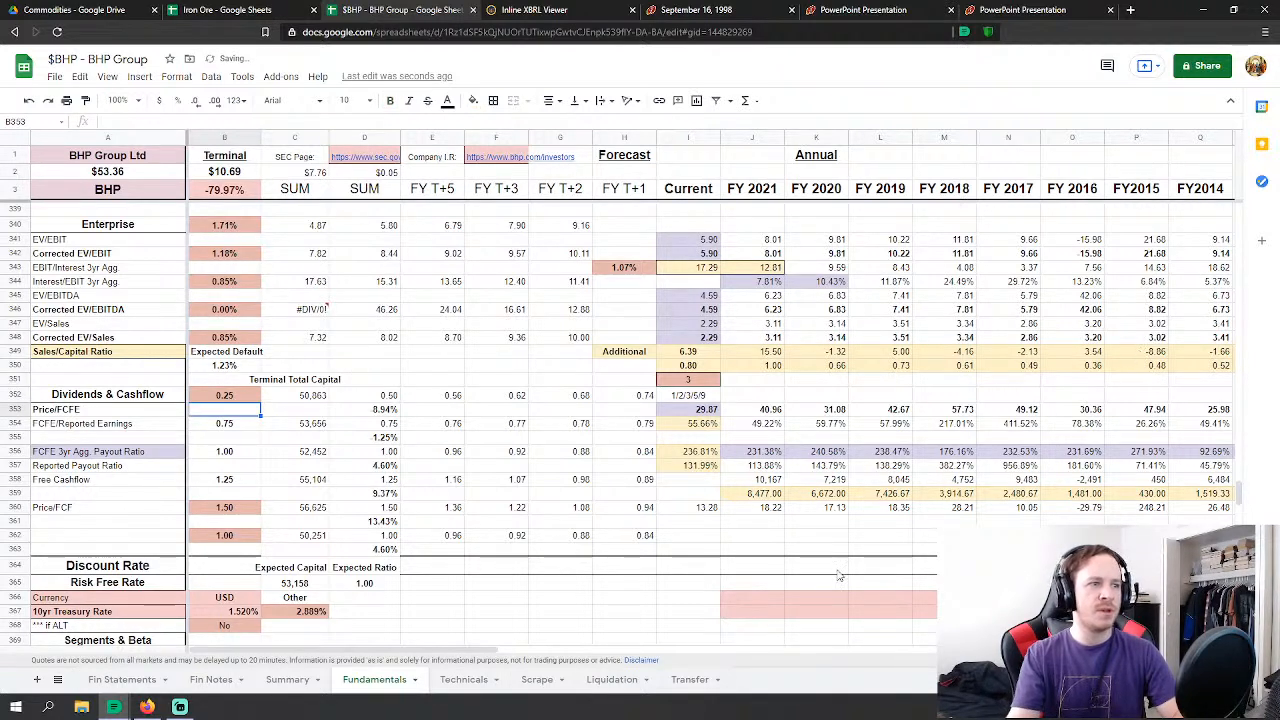
click(370, 680)
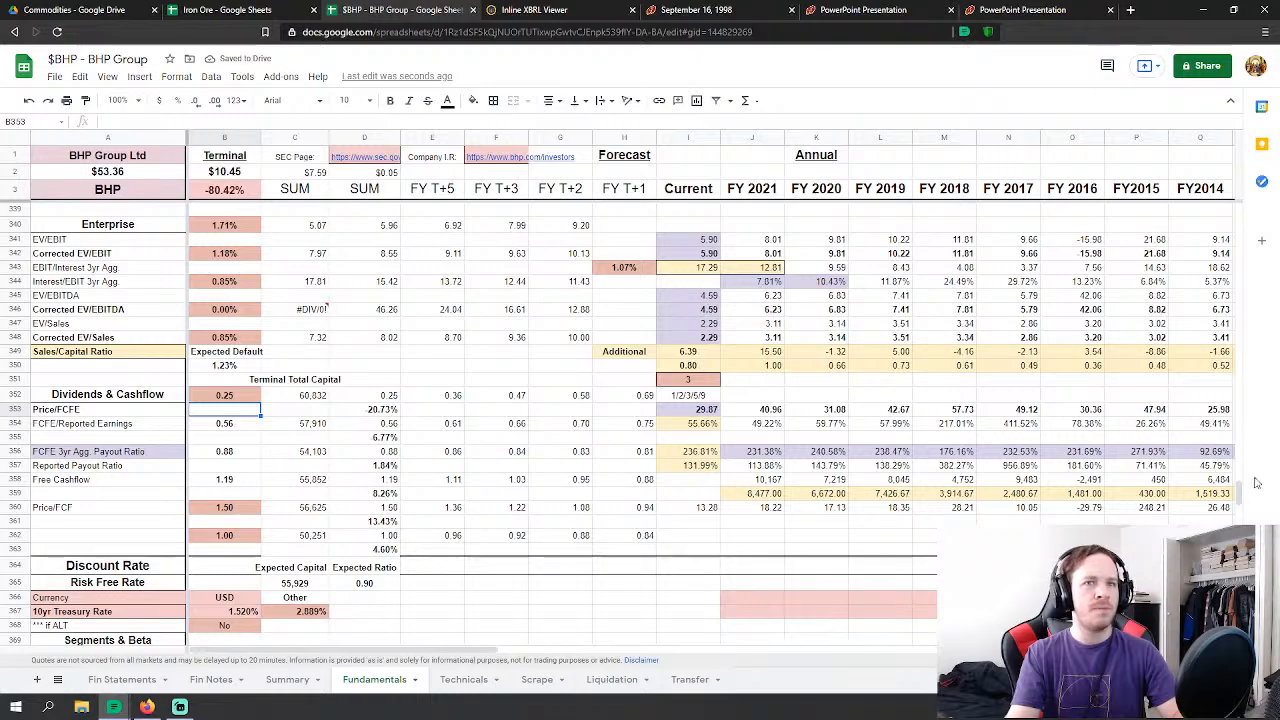
Step: Examine the revenue projections on Fundamentals and the driver-based revenue and Capital Ratio forecasts on Technicals
drag(1237, 290, 1248, 230)
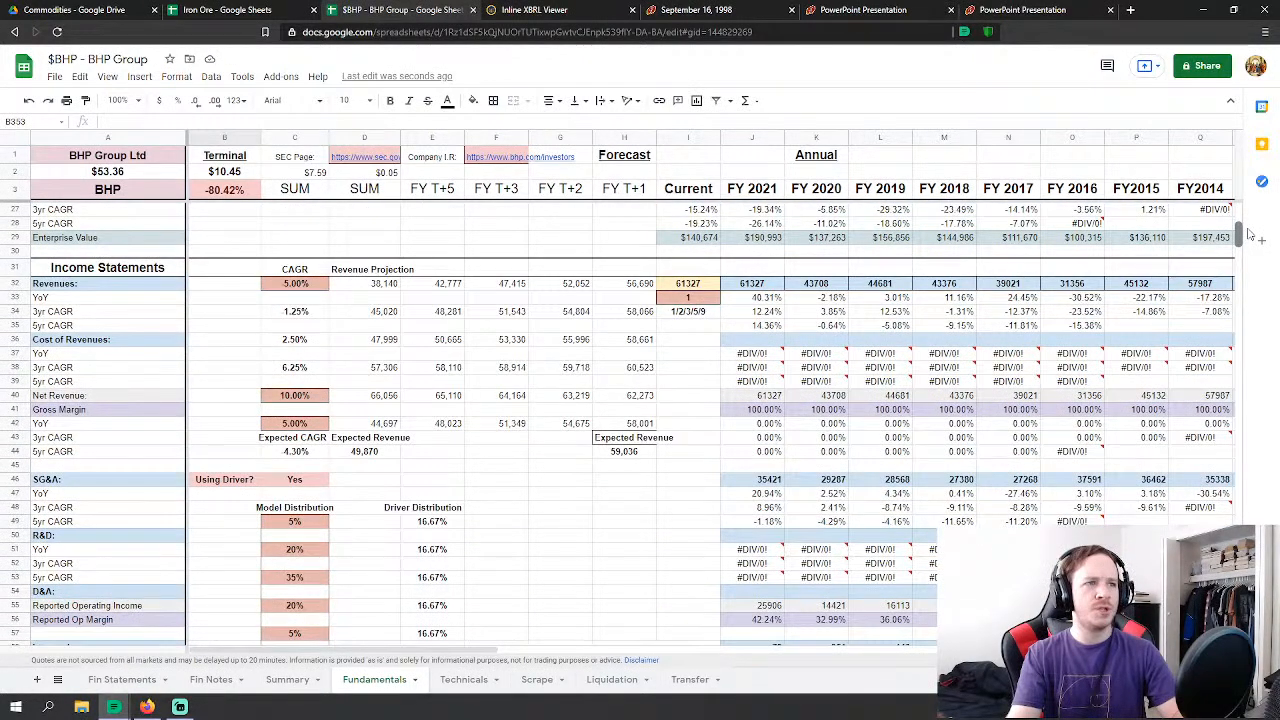
drag(1248, 234, 1248, 237)
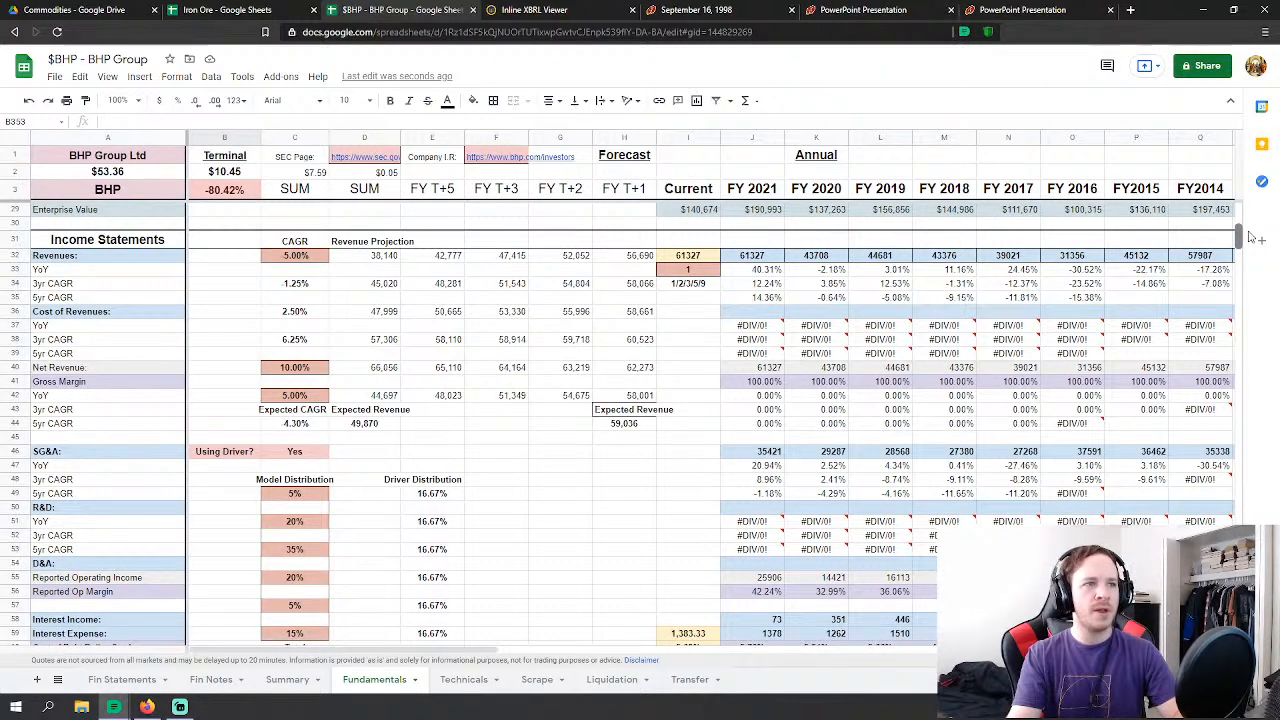
scroll(1250, 236, down, 4)
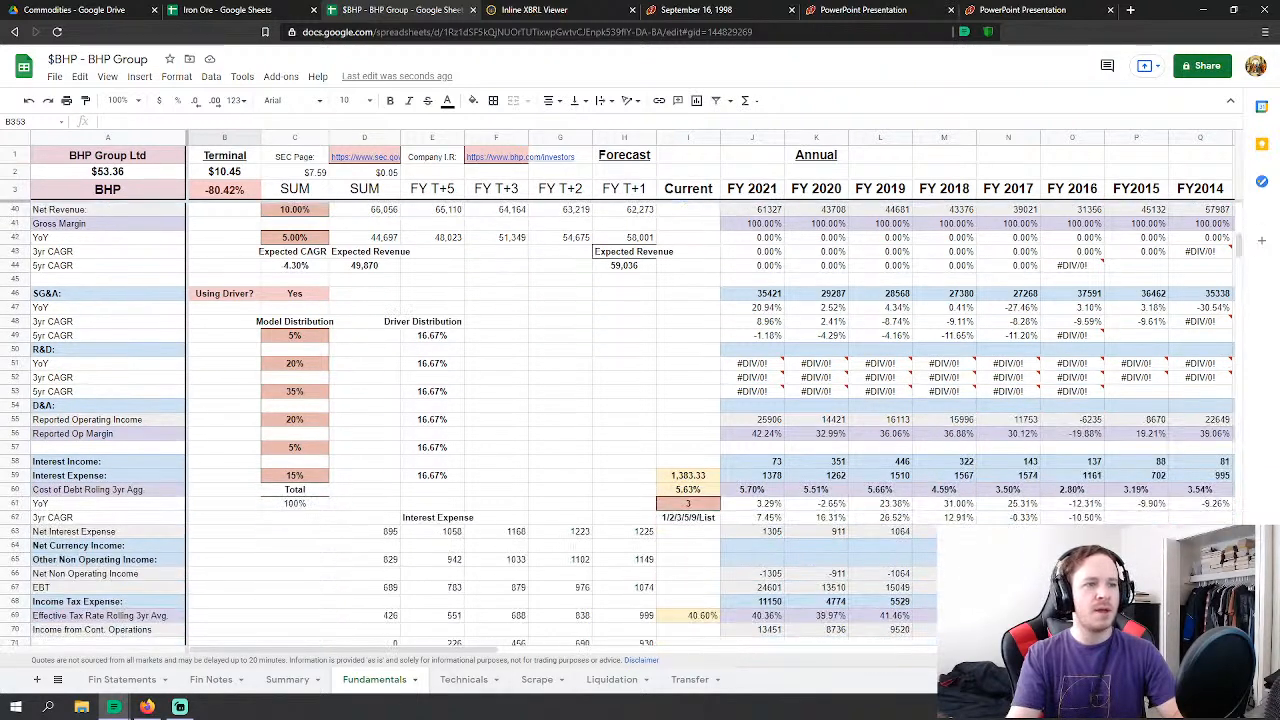
click(464, 679)
scroll(675, 445, down, 5)
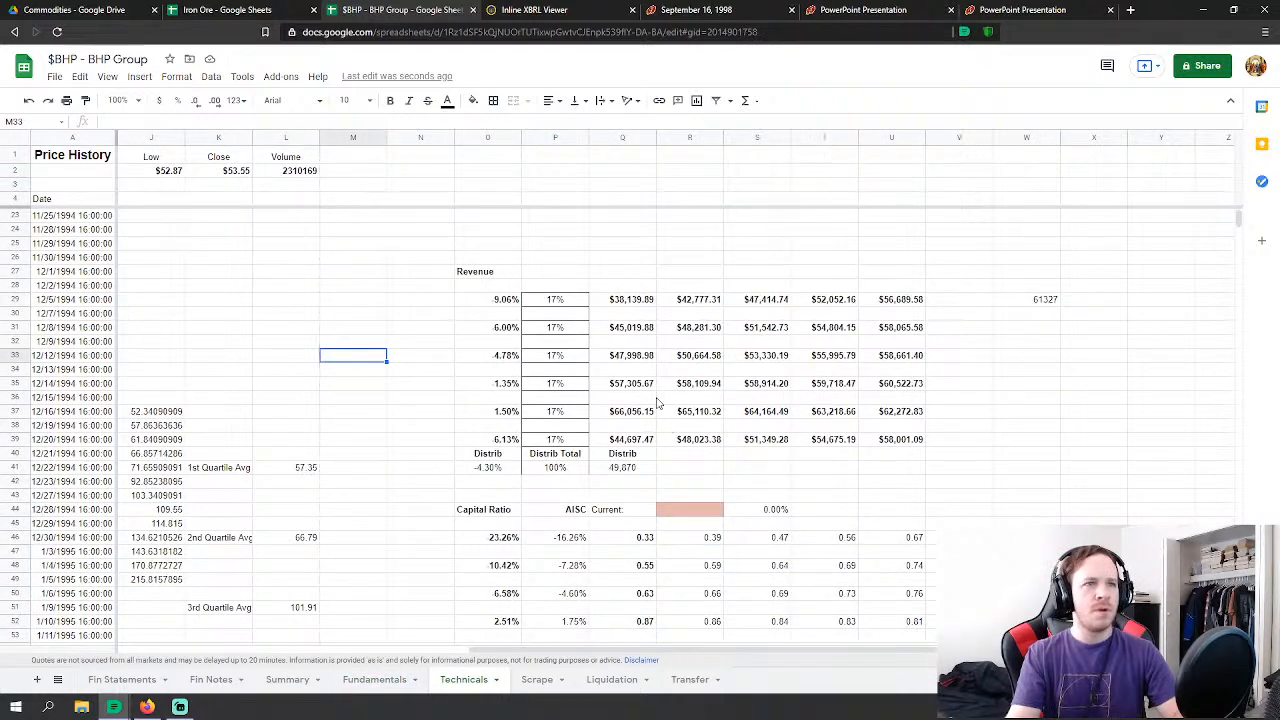
scroll(660, 420, down, 6)
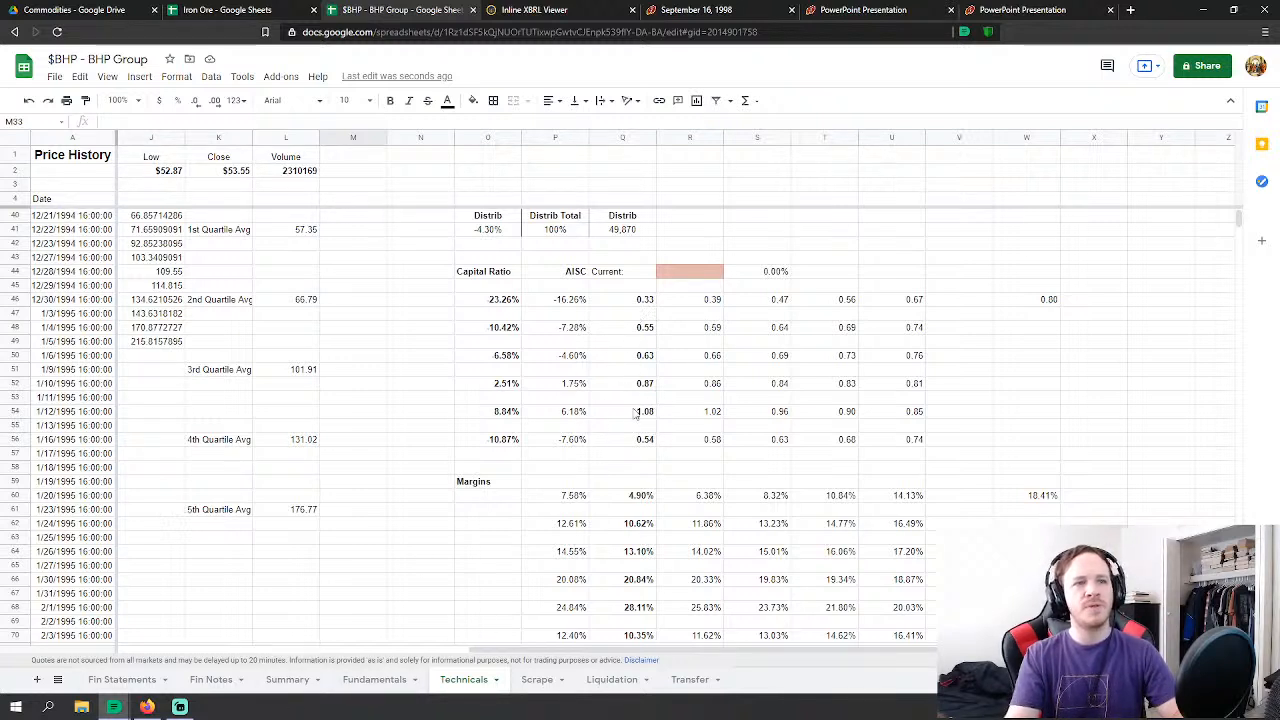
click(375, 688)
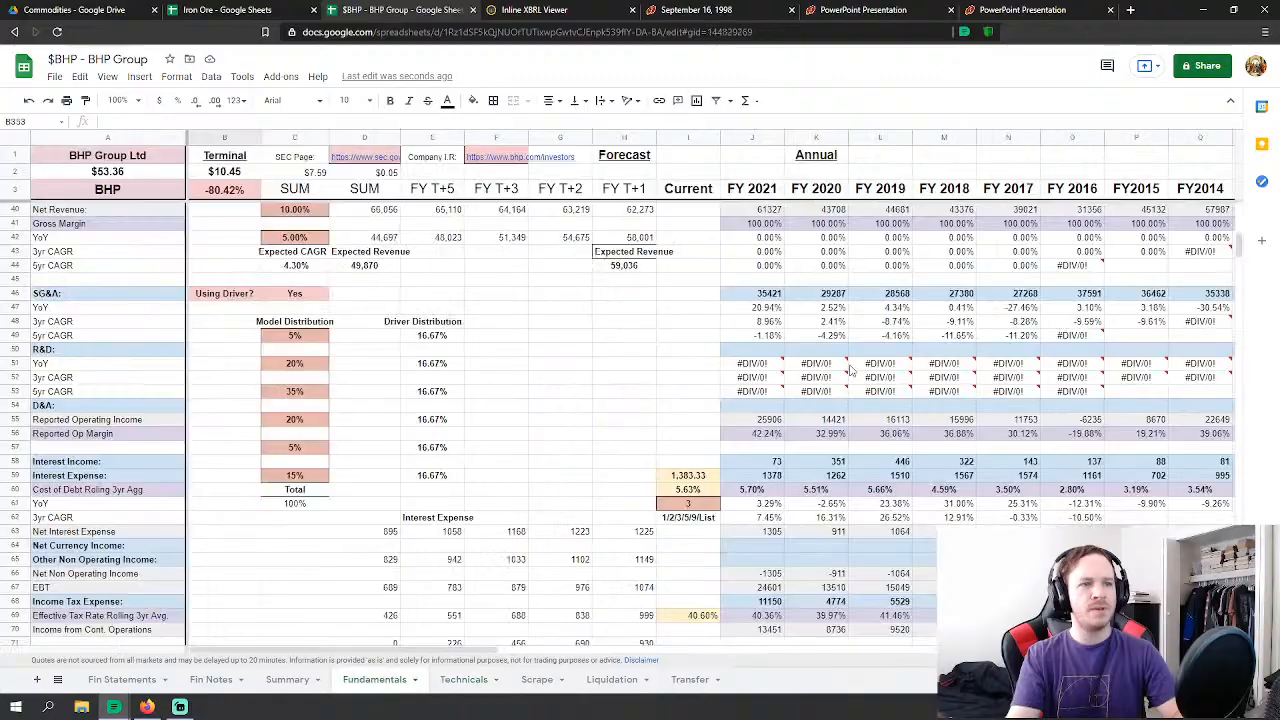
Step: On Fundamentals, set the terminal Sales/Capital ratio to 0.75 for the analyst model in B362 and 1.25 for the fifth model in B360
scroll(878, 387, down, 3)
drag(1239, 243, 1190, 494)
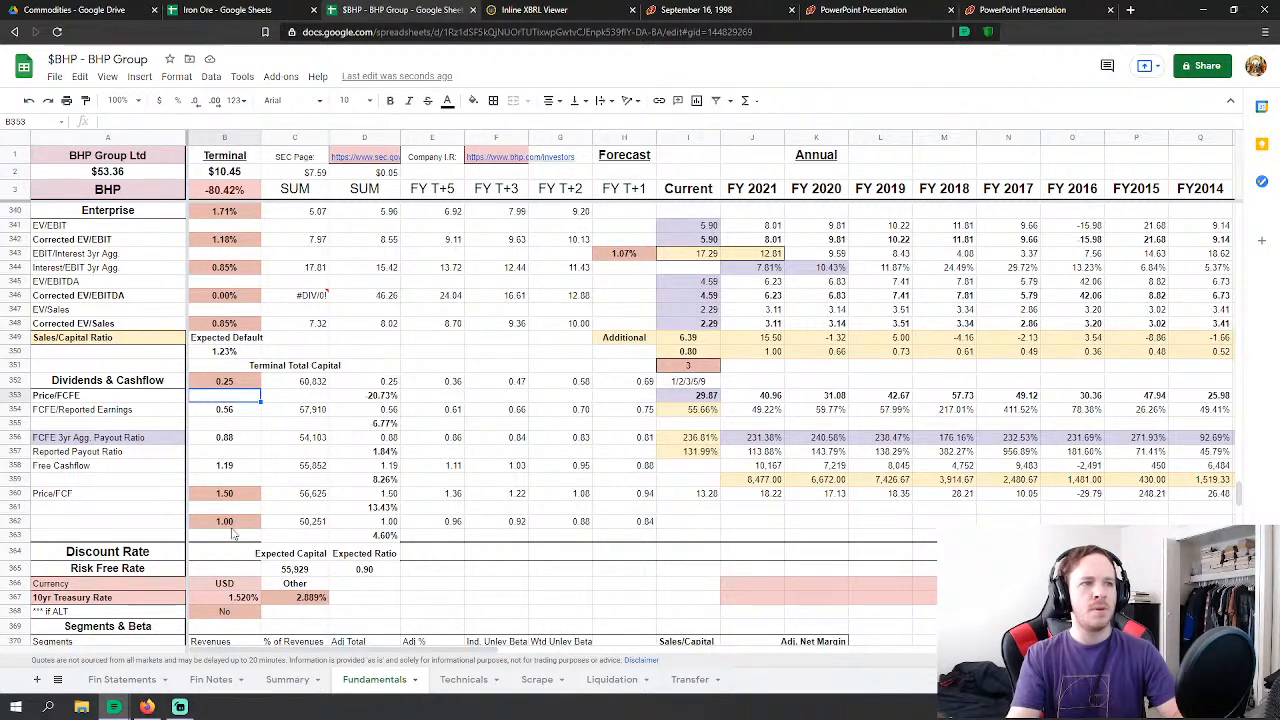
click(230, 524)
text(0.75)
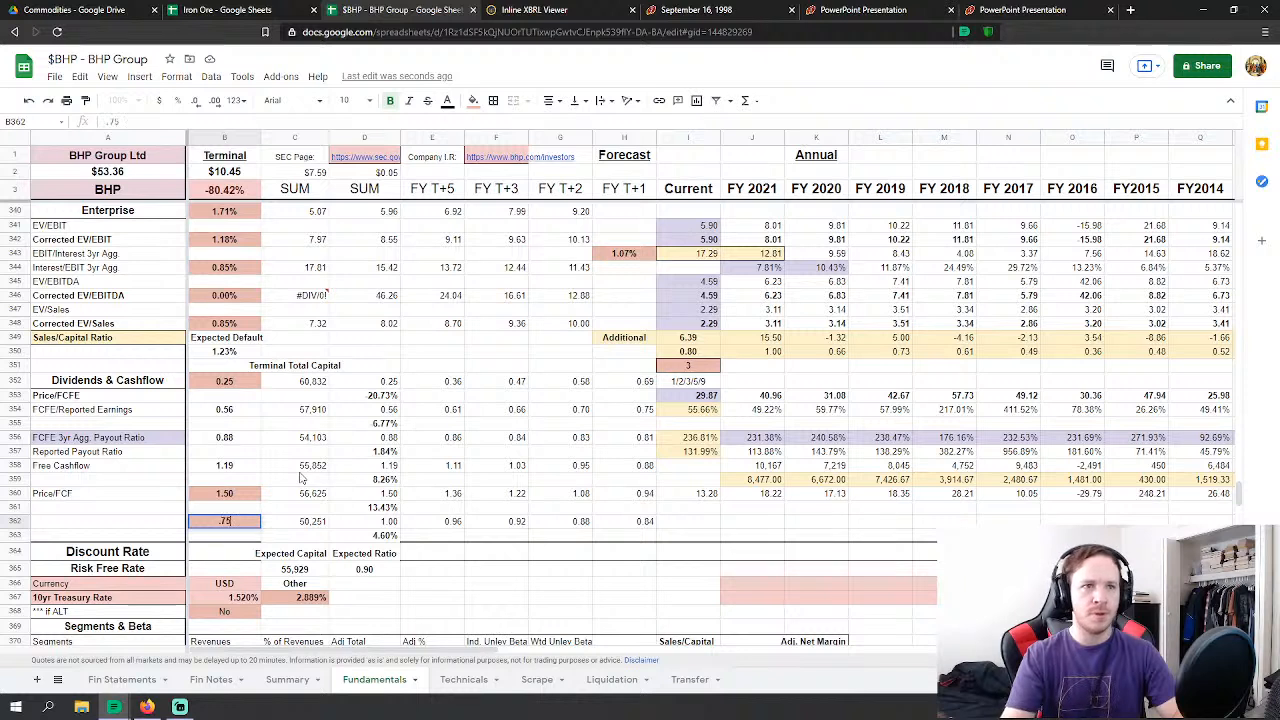
key(Return)
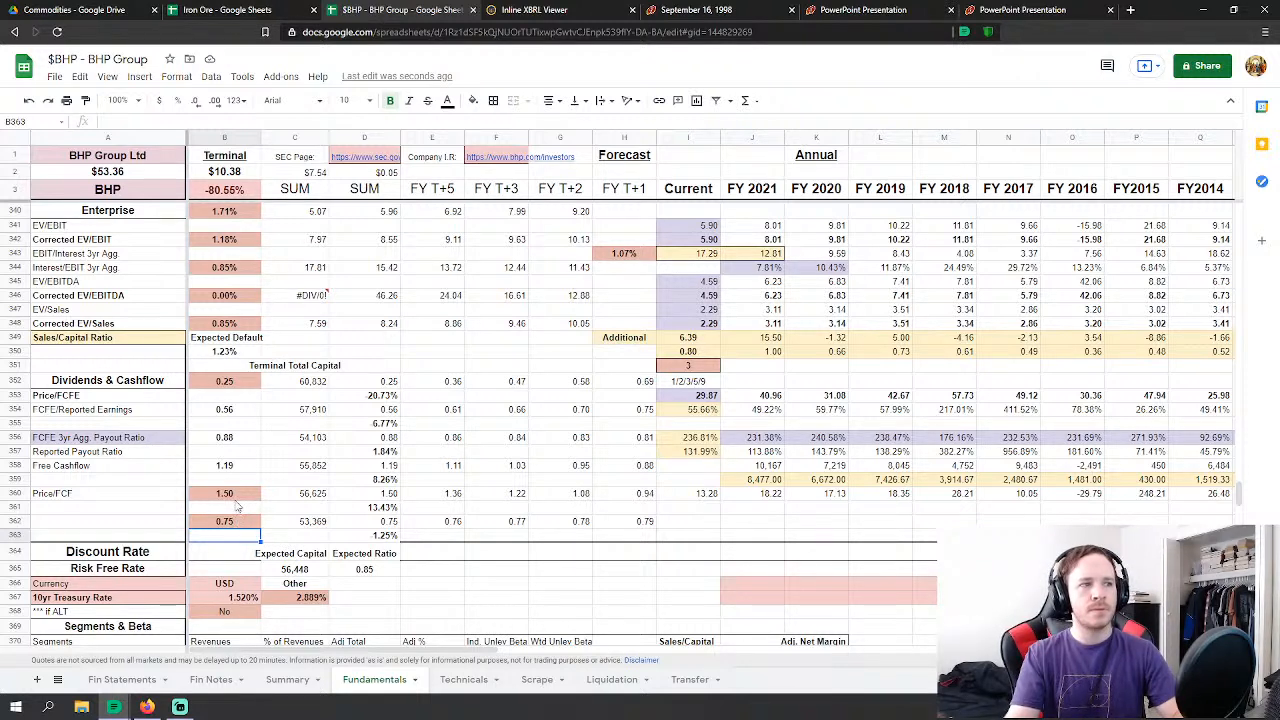
click(236, 500)
text(1.25)
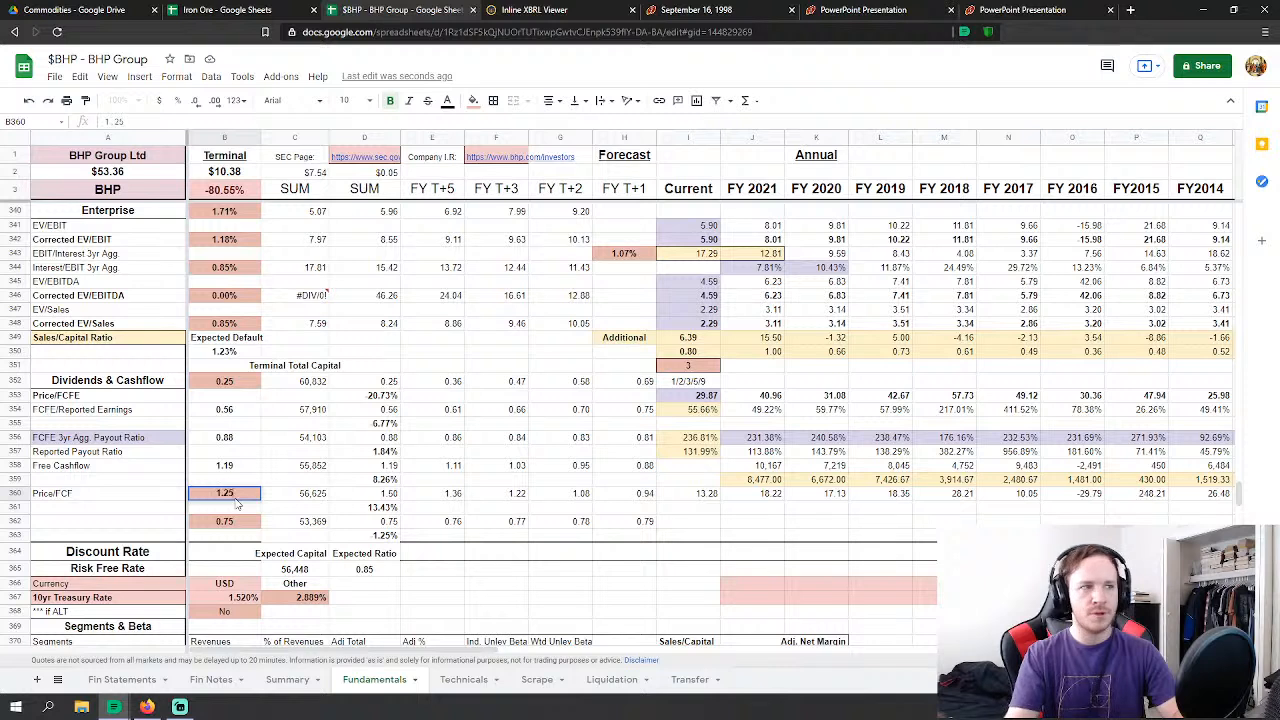
key(Return)
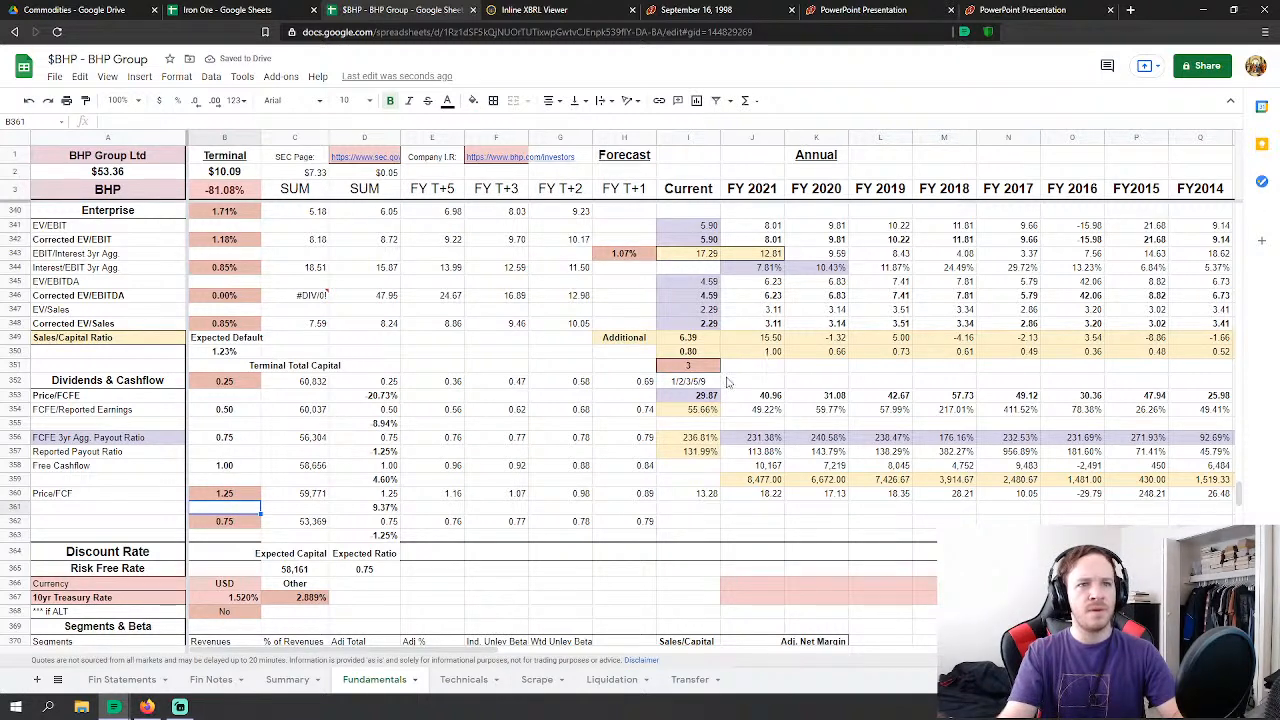
Step: Look over the segment and geography tables on Fundamentals and examine the driver-based Margins forecasts in rows 60 to 70 of Technicals
click(432, 351)
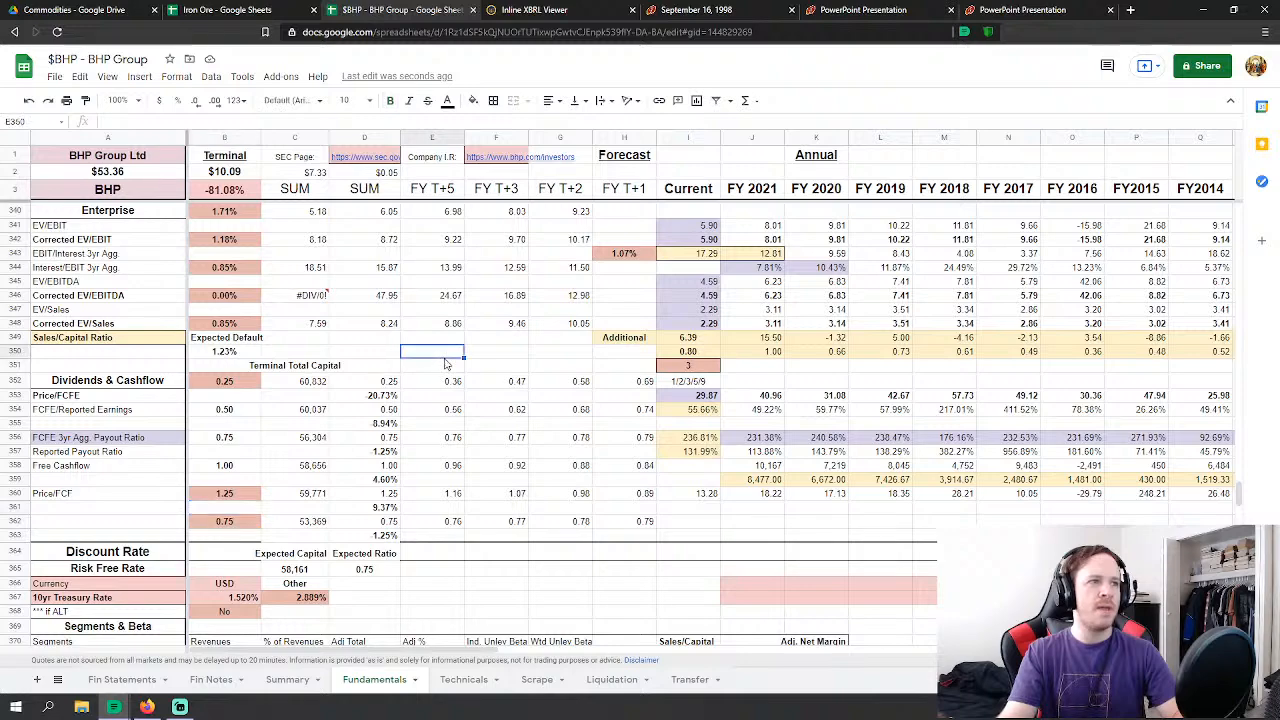
scroll(450, 370, down, 5)
scroll(450, 370, down, 9)
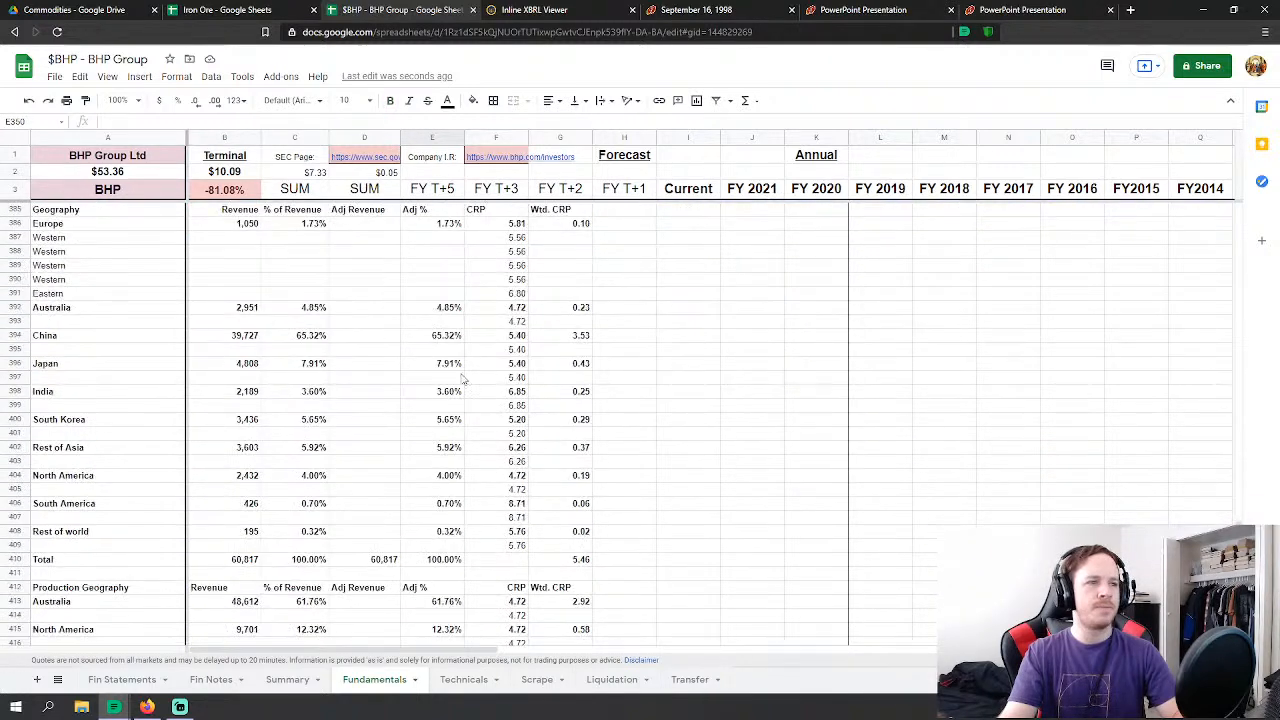
scroll(450, 372, up, 6)
click(459, 683)
scroll(677, 528, down, 3)
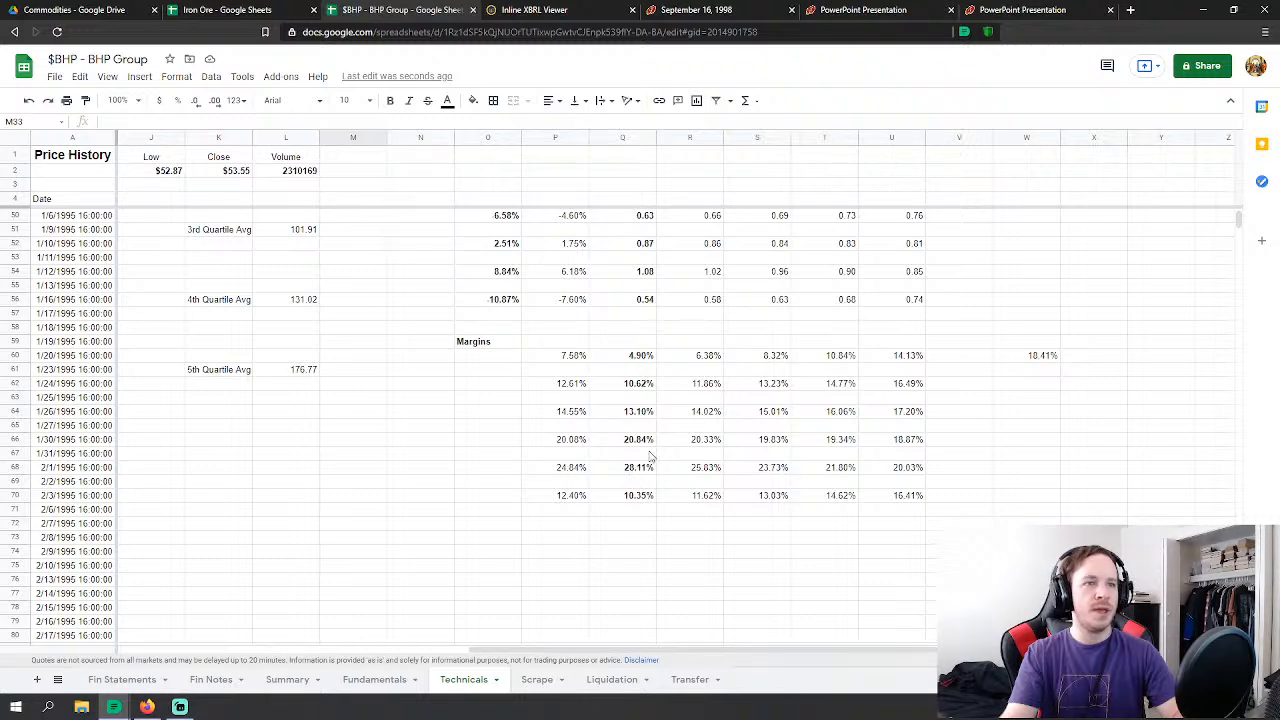
click(372, 680)
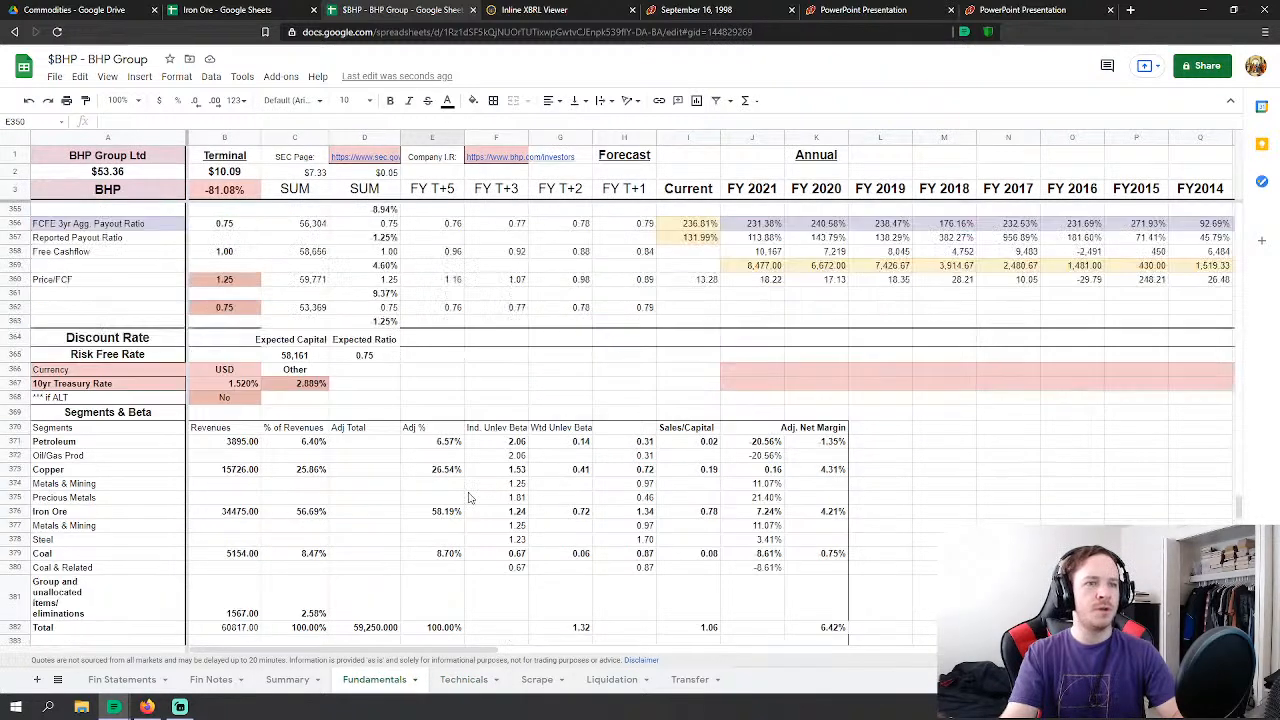
scroll(469, 497, up, 3)
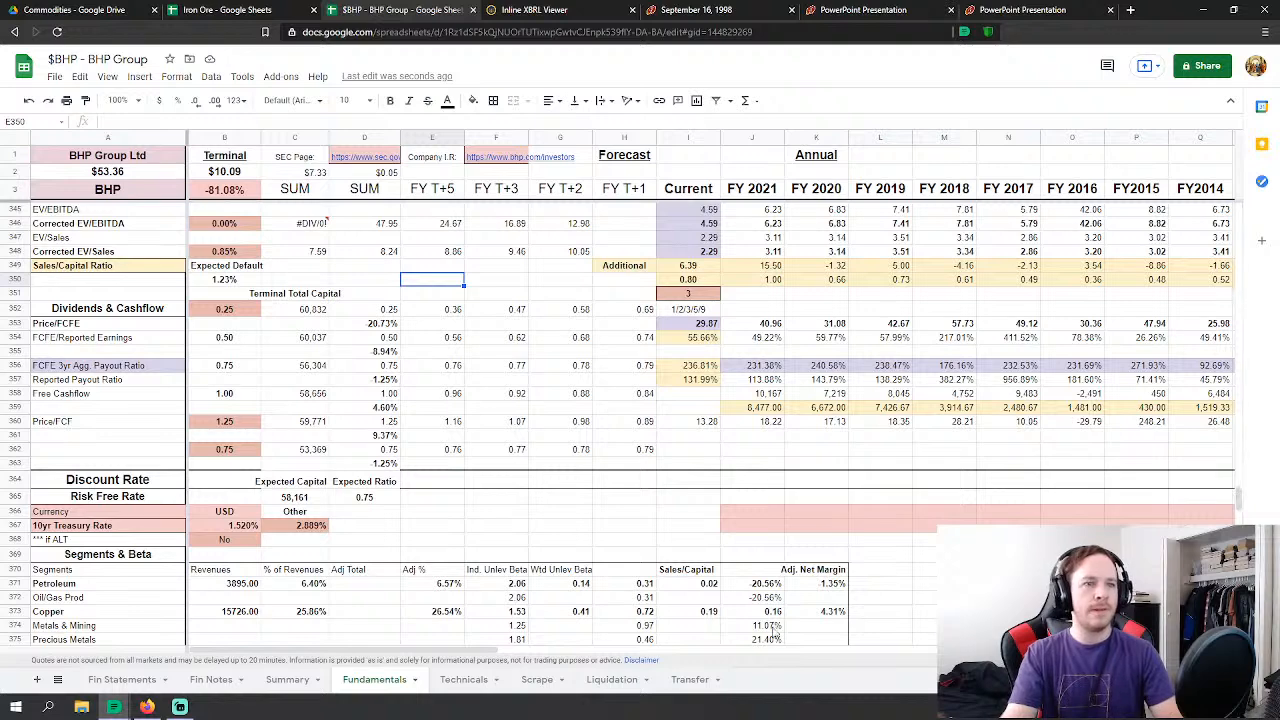
Step: On Fundamentals, set the terminal Sales/Capital ratio to 0.35 for the first model in B352 and 0.55 for the analyst model in B362
click(463, 682)
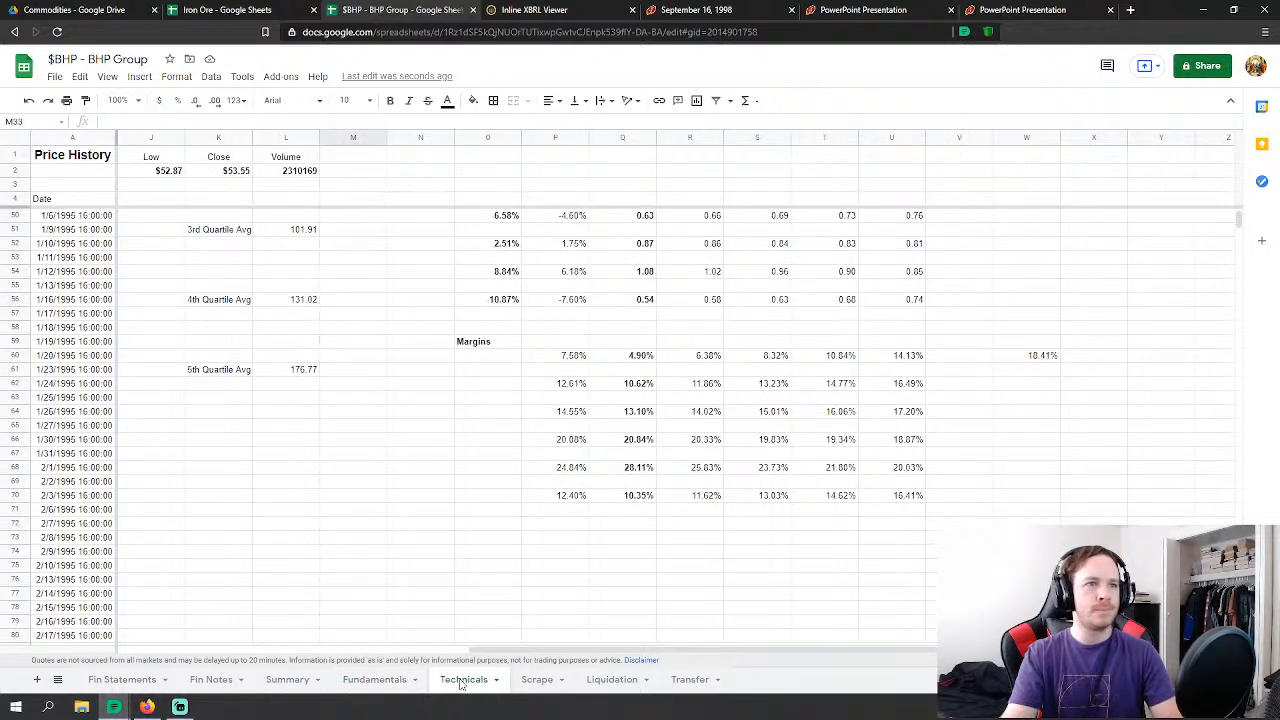
click(376, 681)
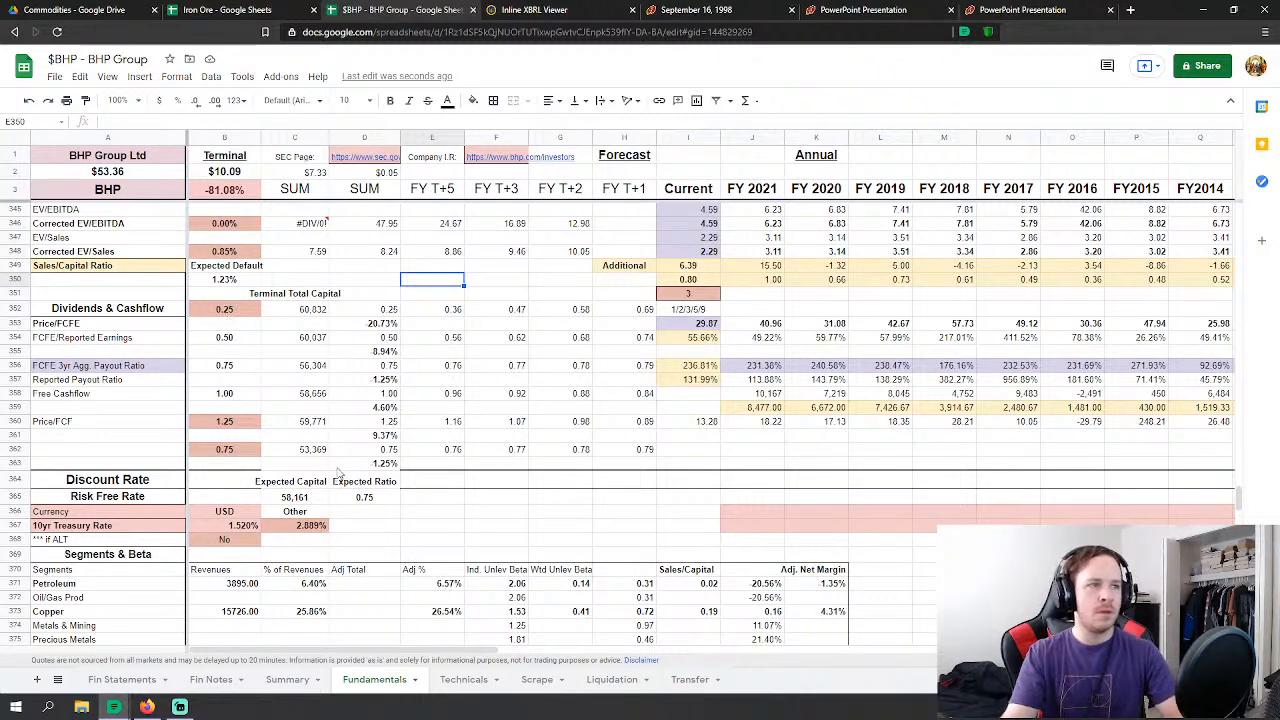
click(238, 313)
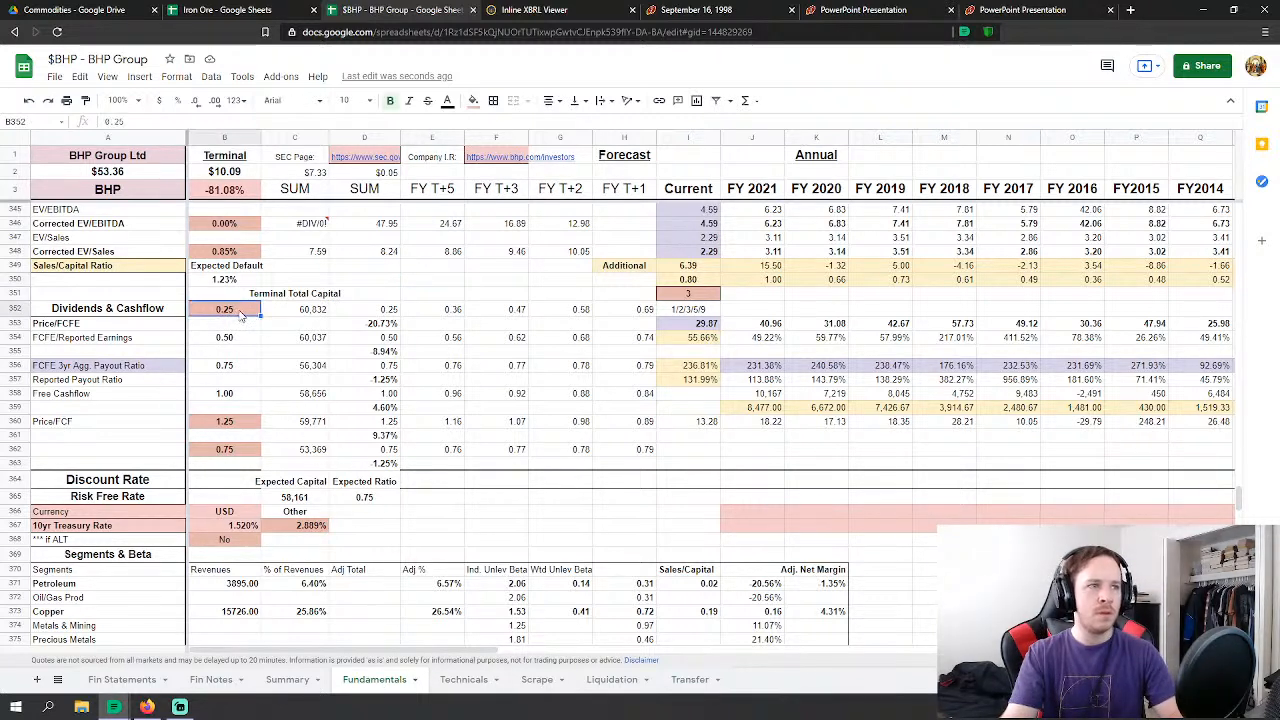
text(0.35)
key(Return)
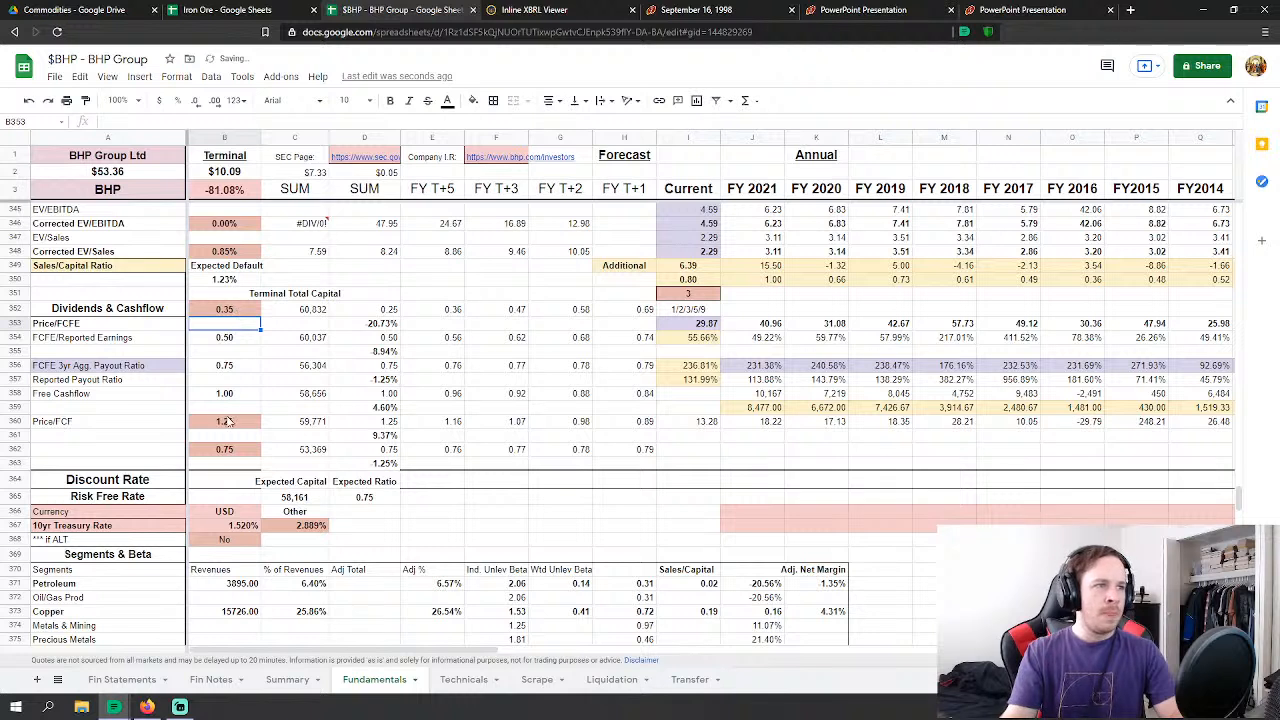
click(243, 452)
text(0.55)
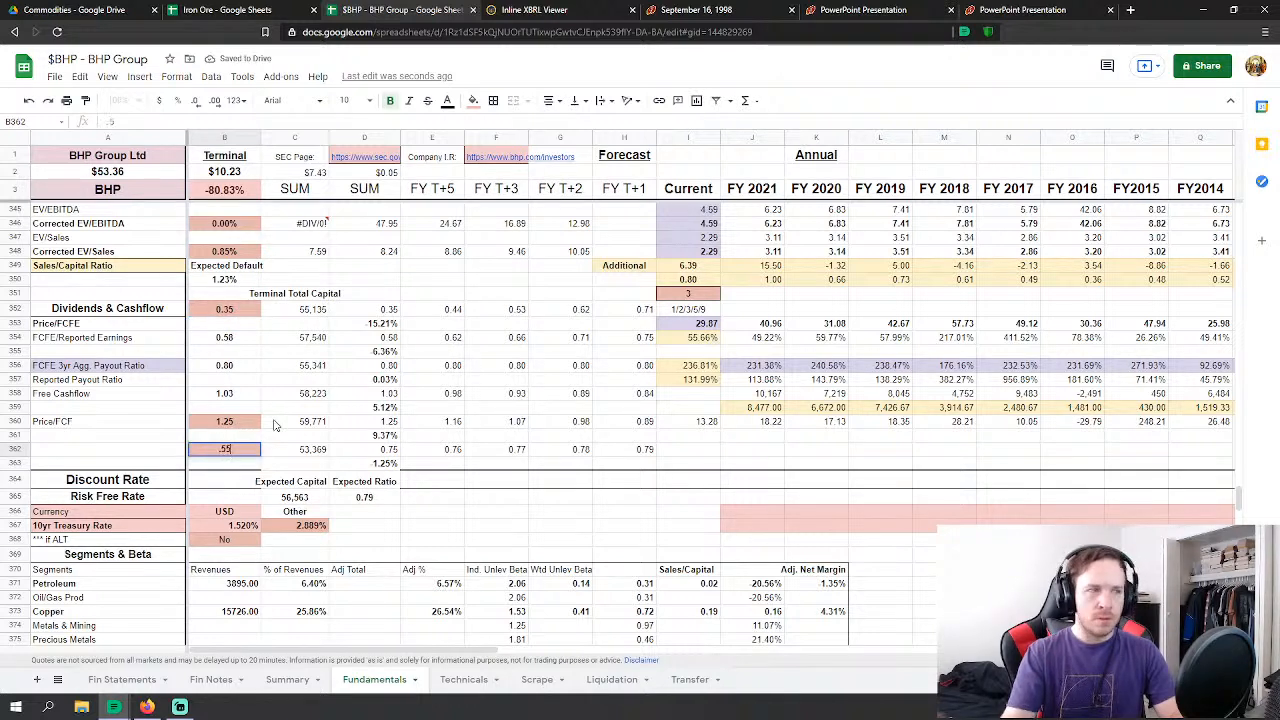
key(Return)
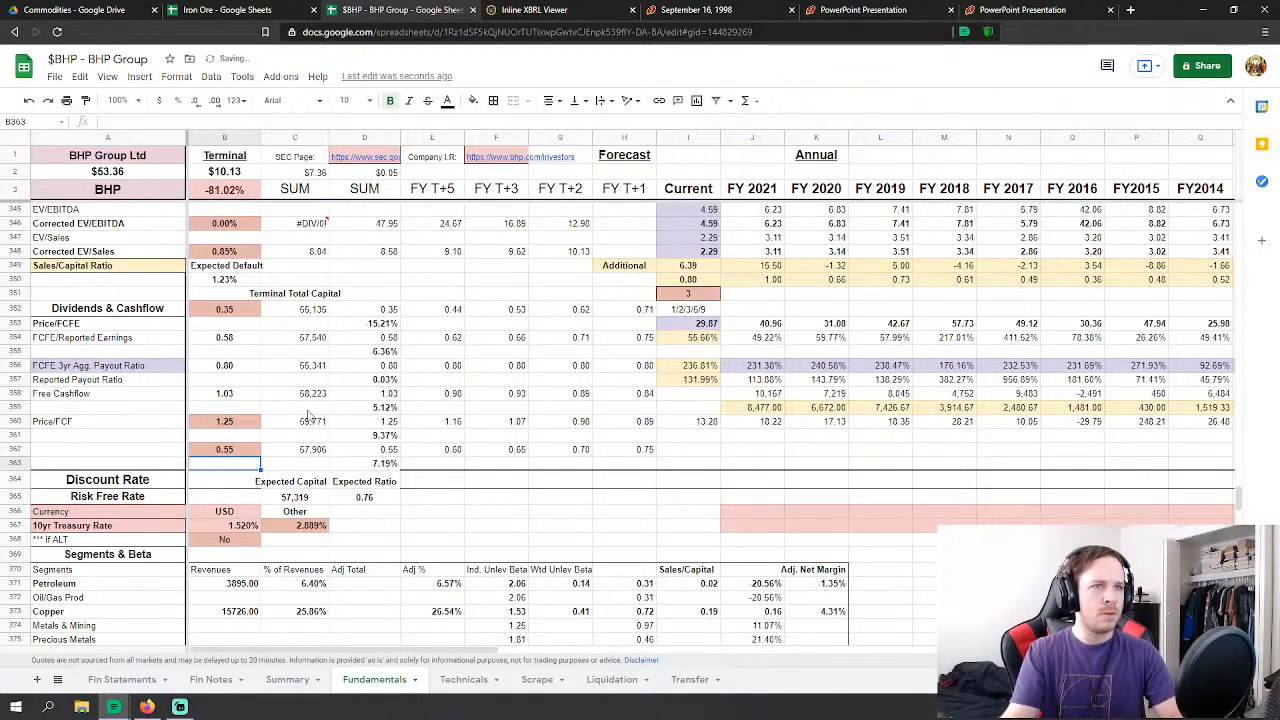
Step: Set the fifth model's terminal net income margin in C121 on Fundamentals to 30%
scroll(797, 387, up, 10)
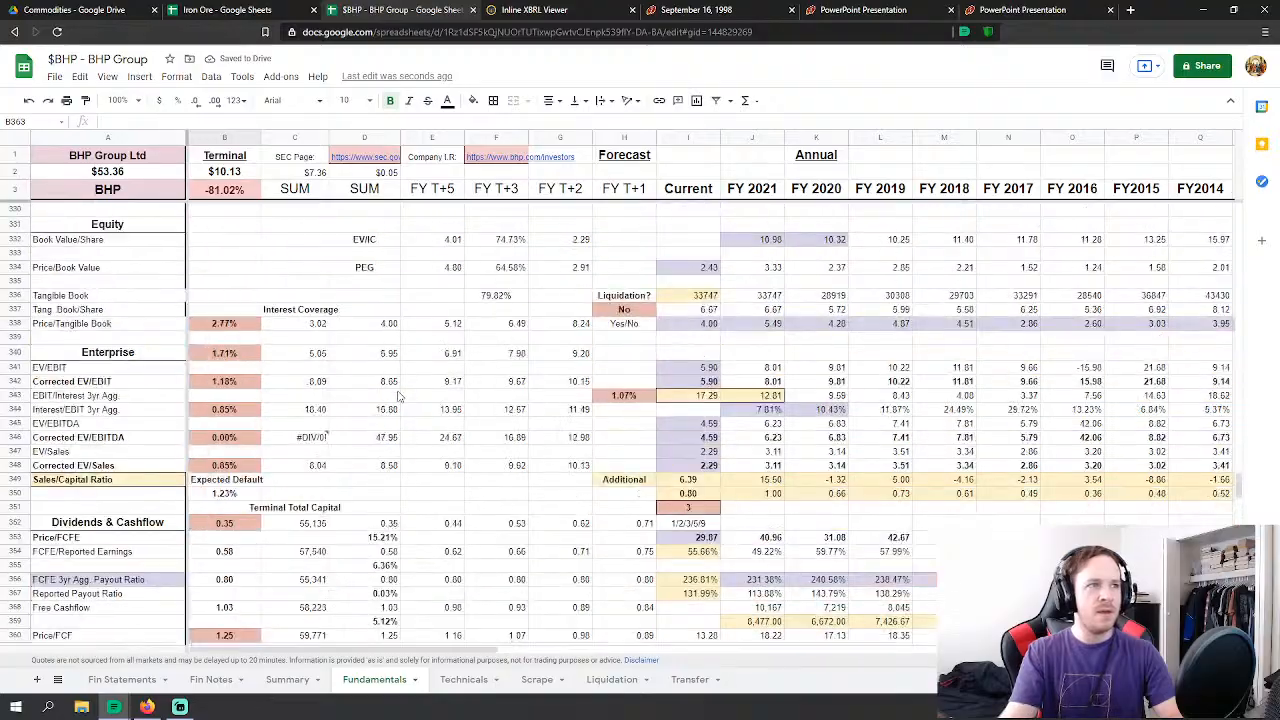
scroll(797, 387, up, 15)
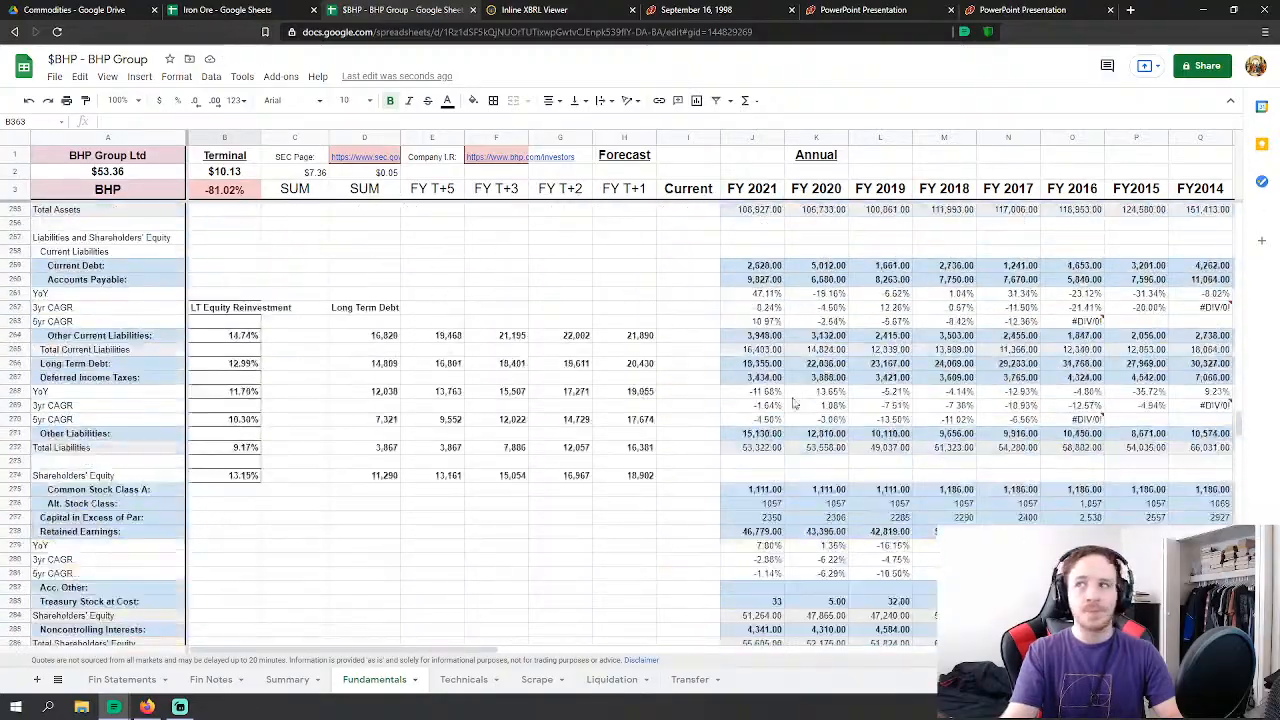
scroll(342, 467, up, 11)
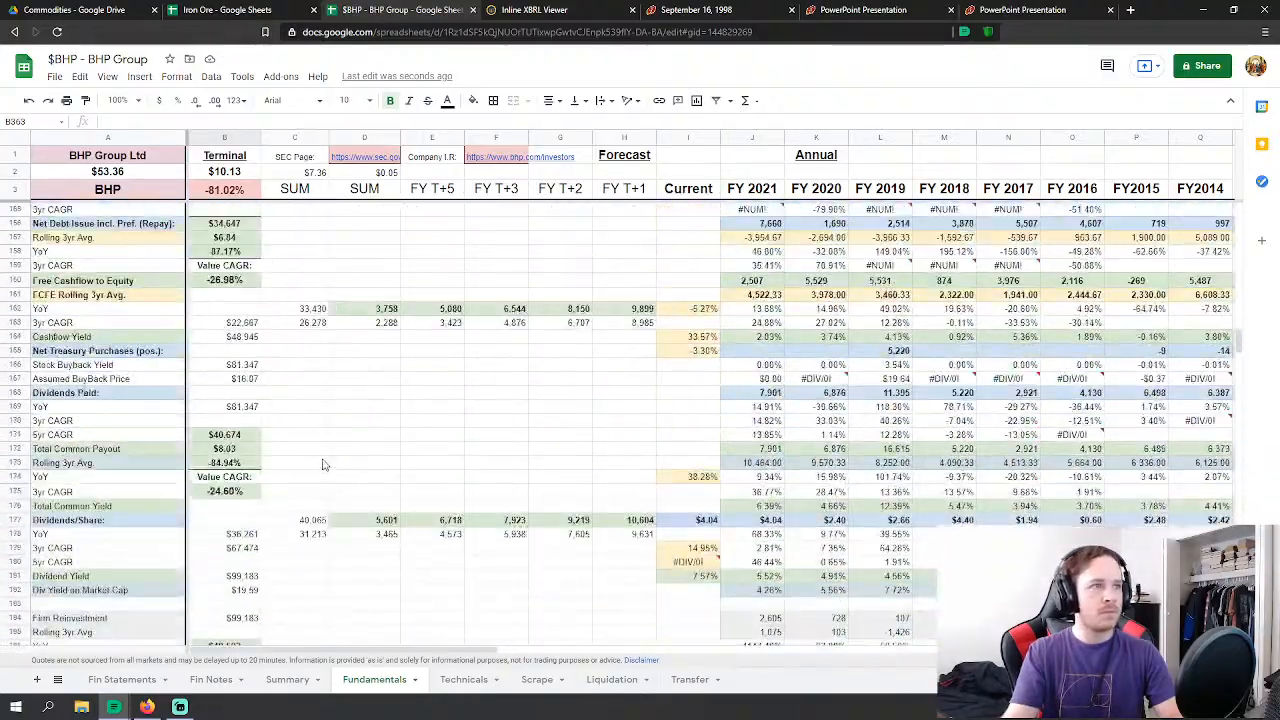
click(243, 368)
scroll(305, 414, up, 2)
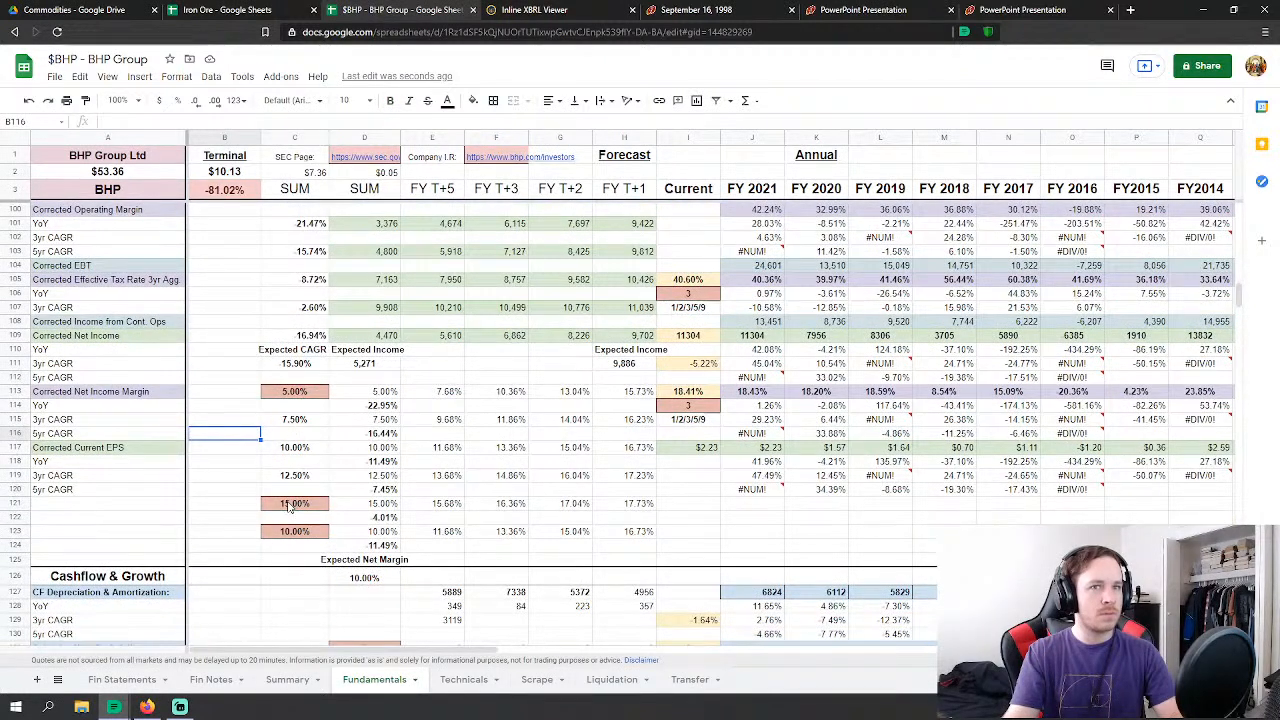
click(291, 504)
text(3)
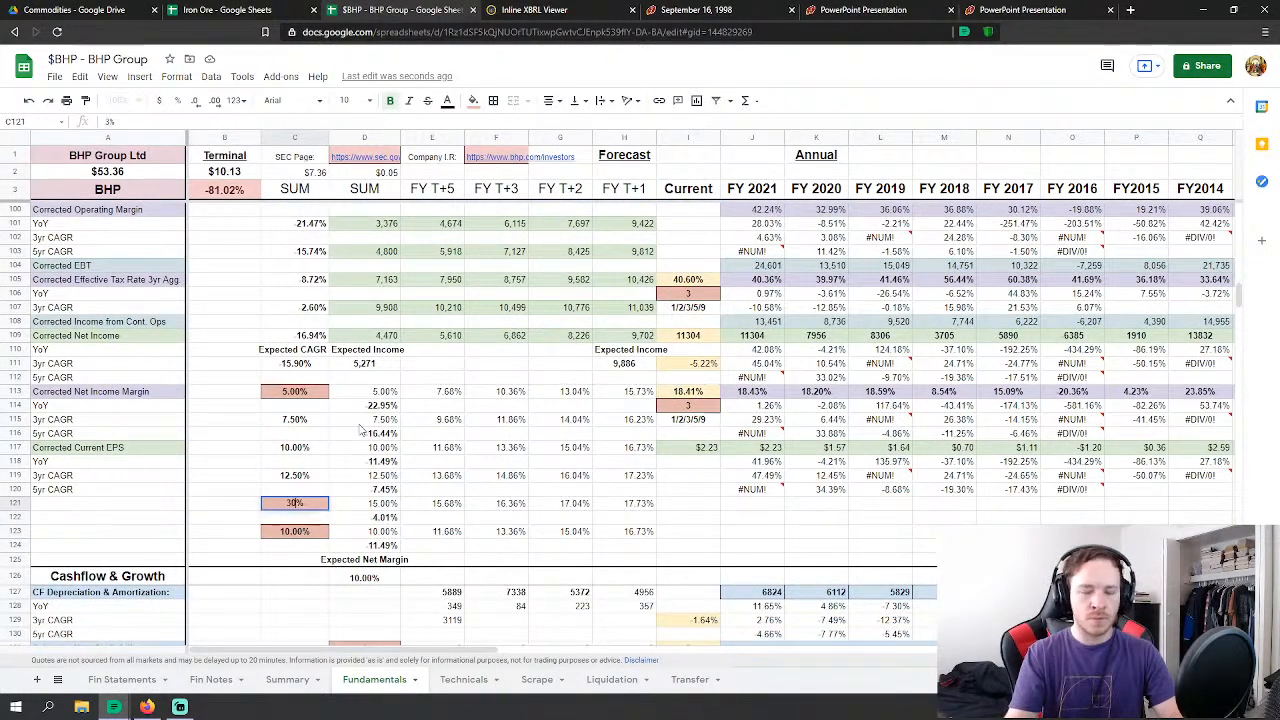
text(0)
key(Return)
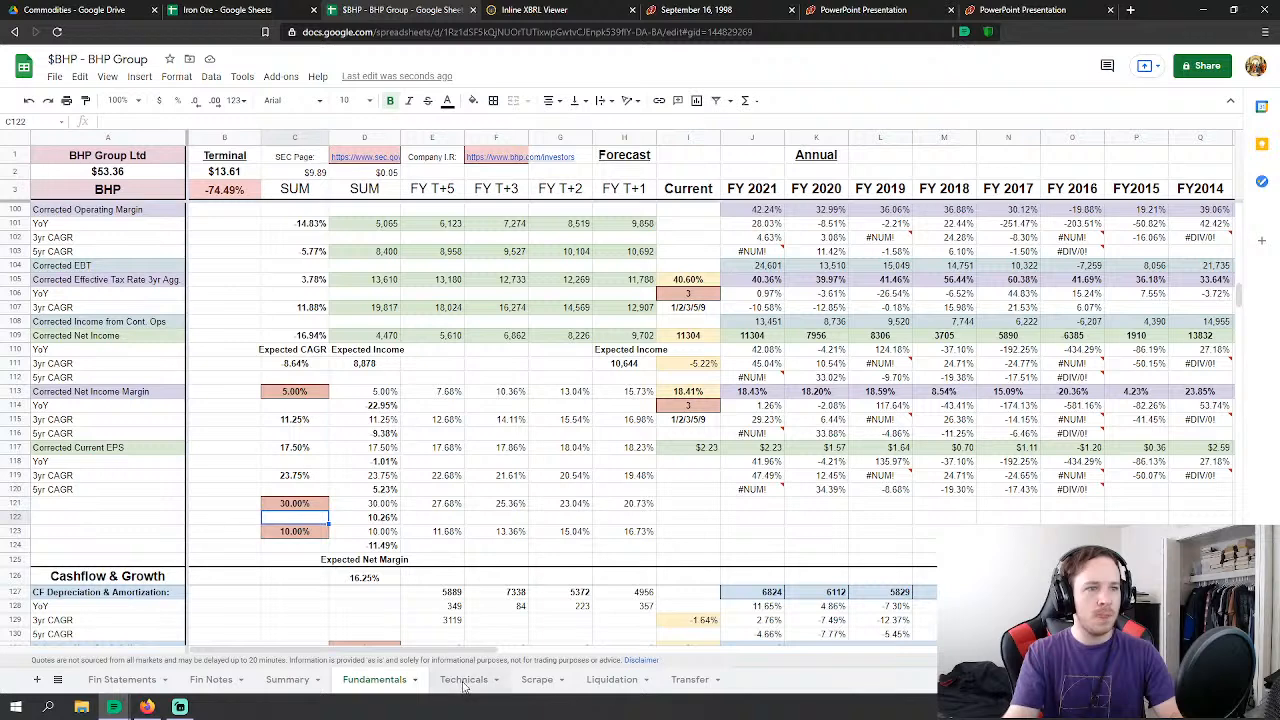
Step: Examine the driver-based Margins, Capital Ratio and Revenue forecasts and the regression outputs on Technicals
scroll(480, 610, up, 4)
scroll(465, 617, down, 3)
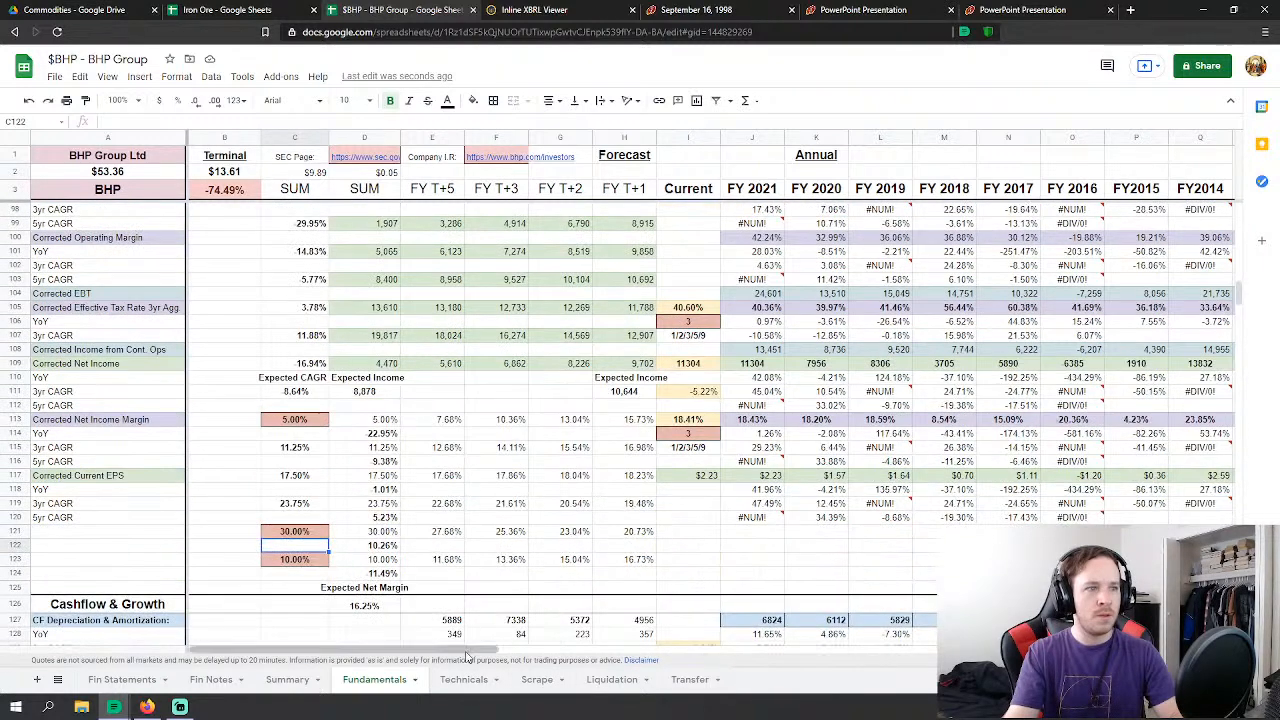
click(464, 679)
scroll(547, 565, up, 2)
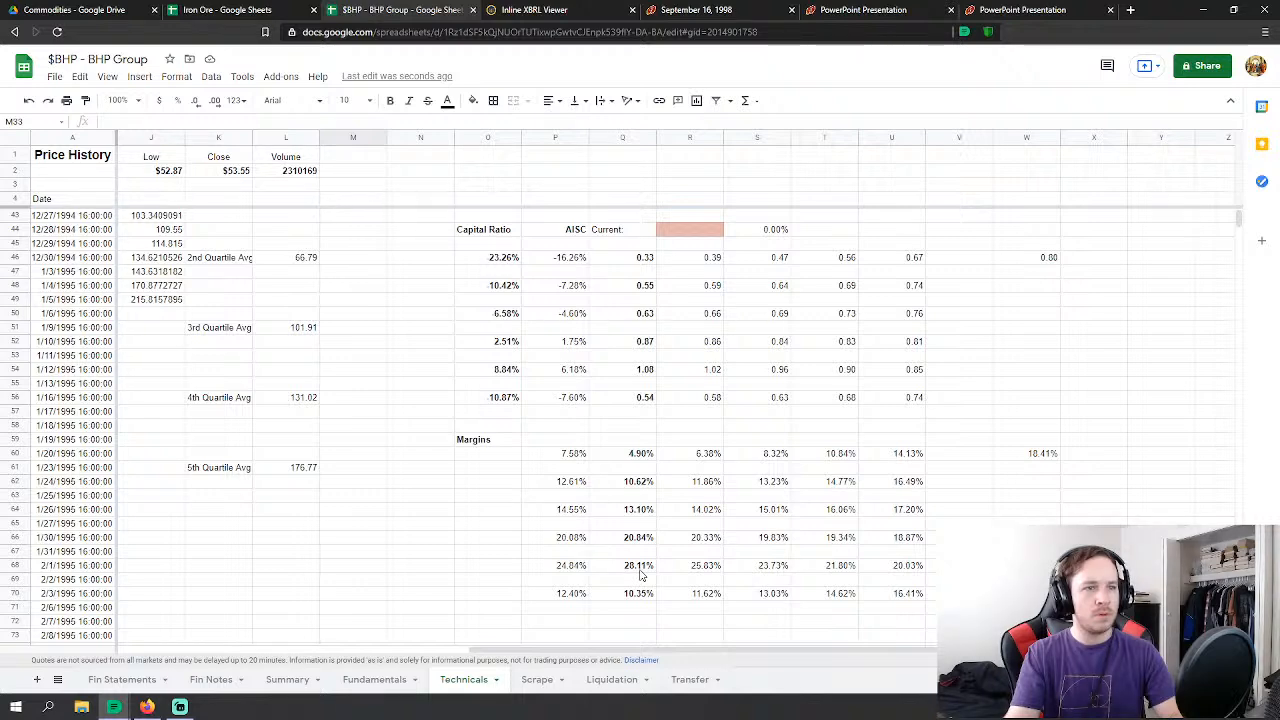
scroll(645, 458, up, 8)
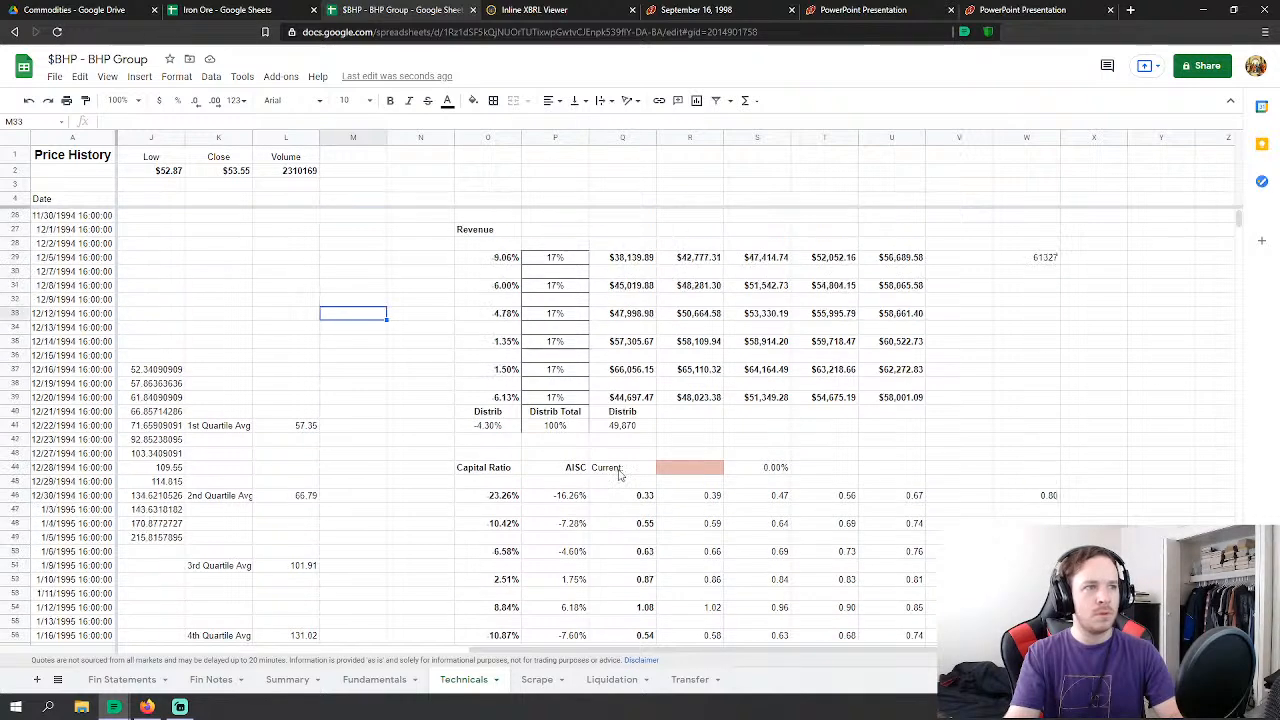
scroll(585, 495, up, 3)
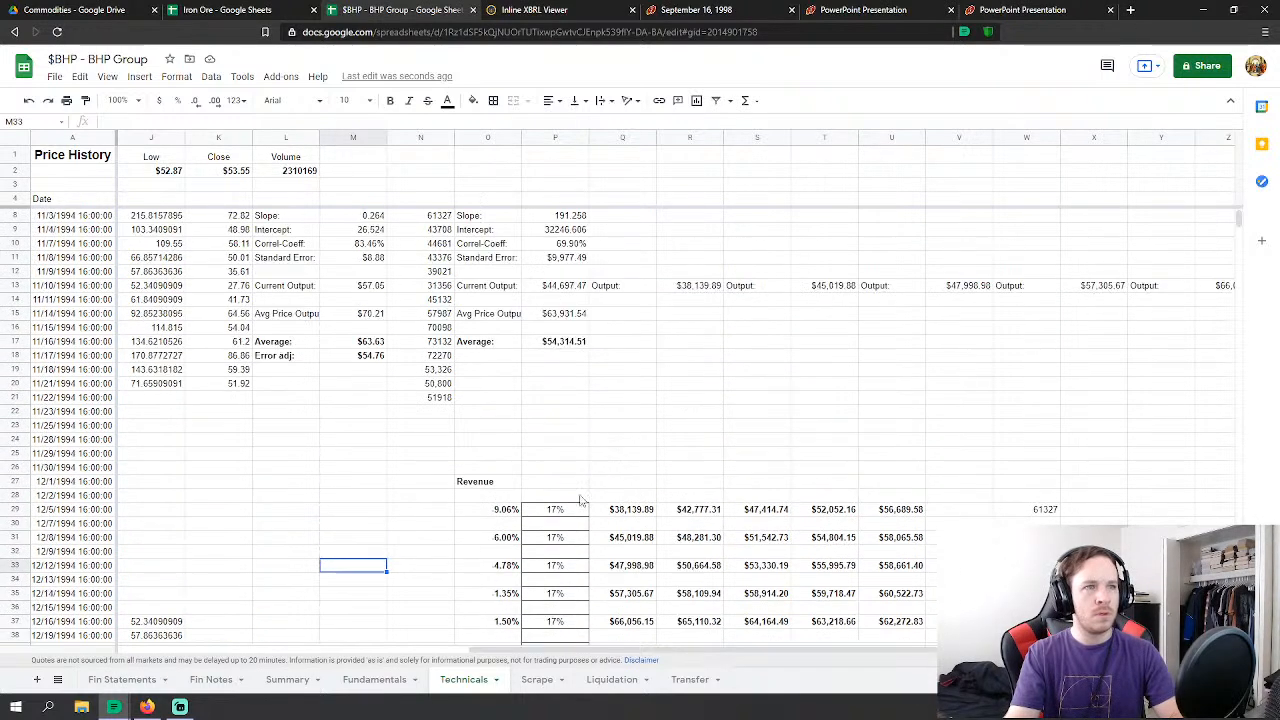
Step: Review the models' valuation and pricing results on Summary and the imported and exported figures on Transfer
click(374, 679)
scroll(397, 575, down, 5)
click(283, 681)
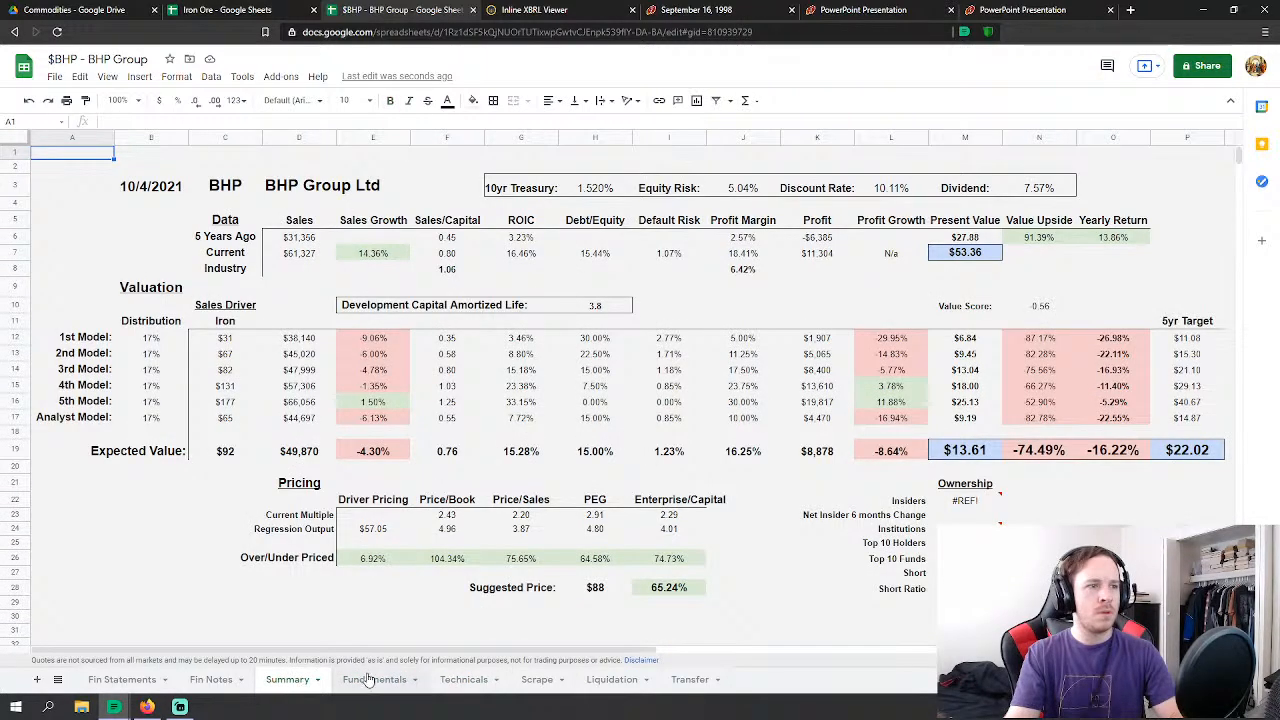
click(710, 684)
scroll(378, 558, down, 3)
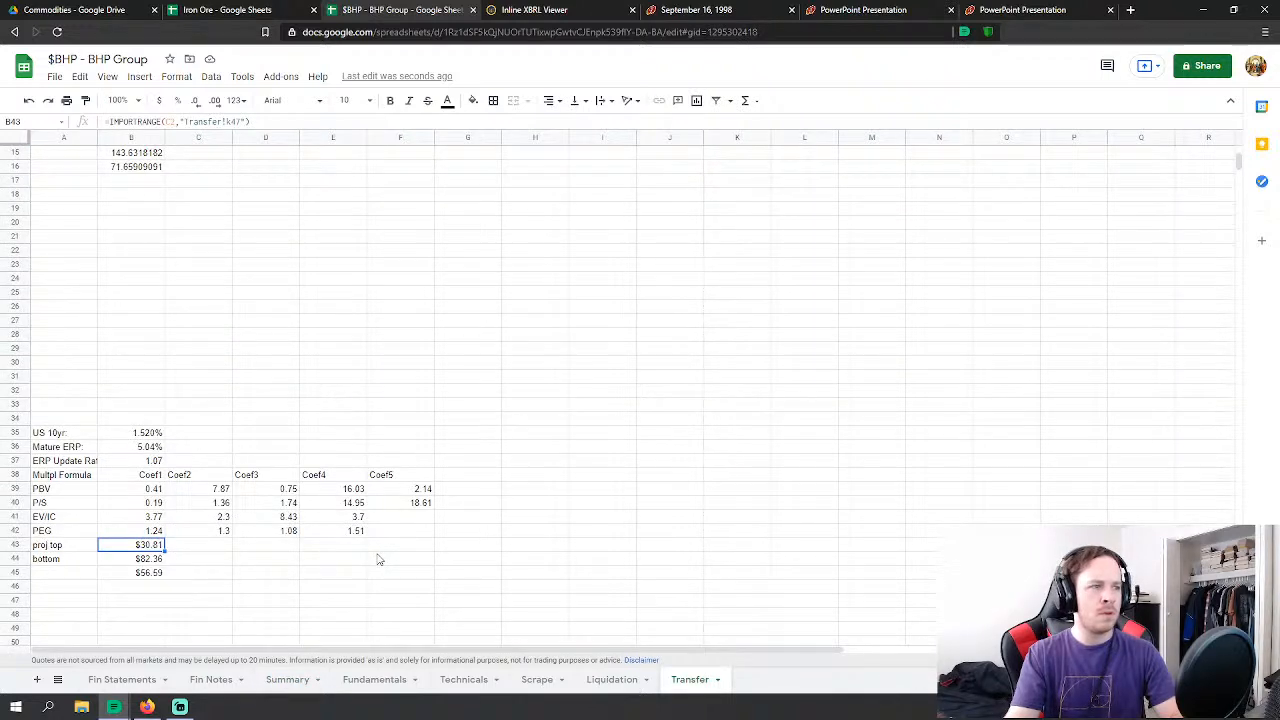
scroll(378, 558, up, 5)
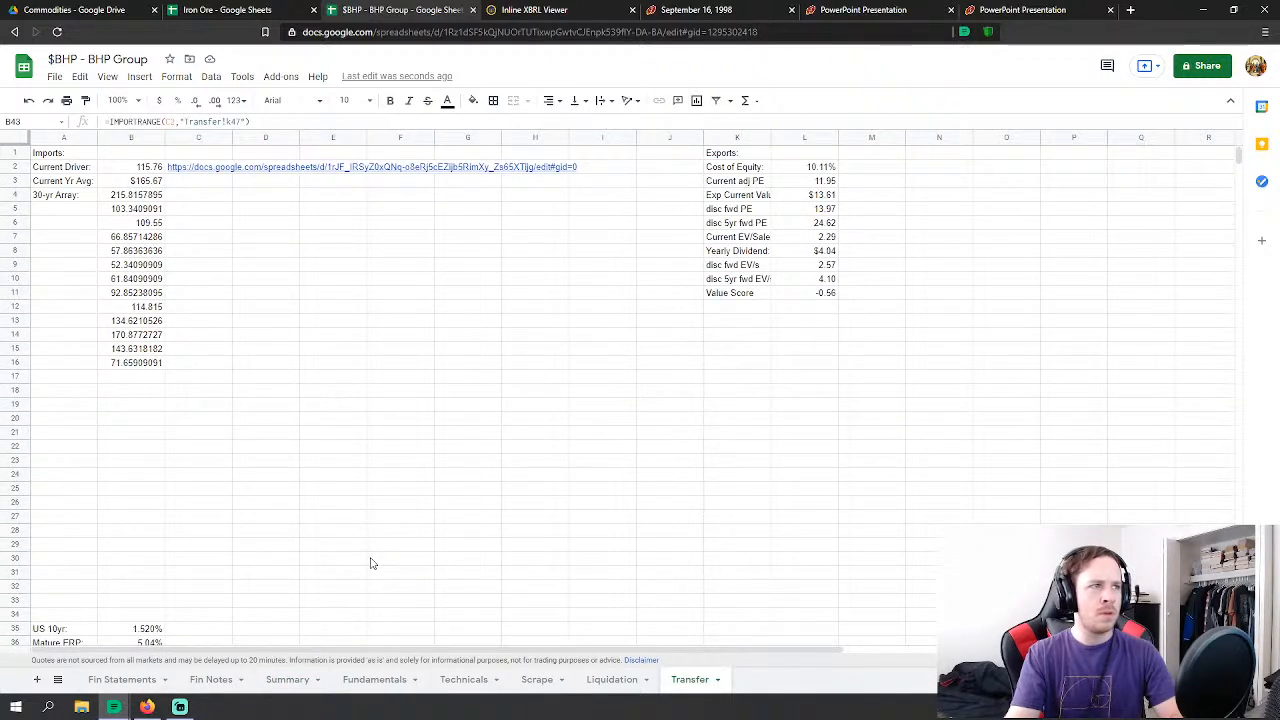
click(350, 682)
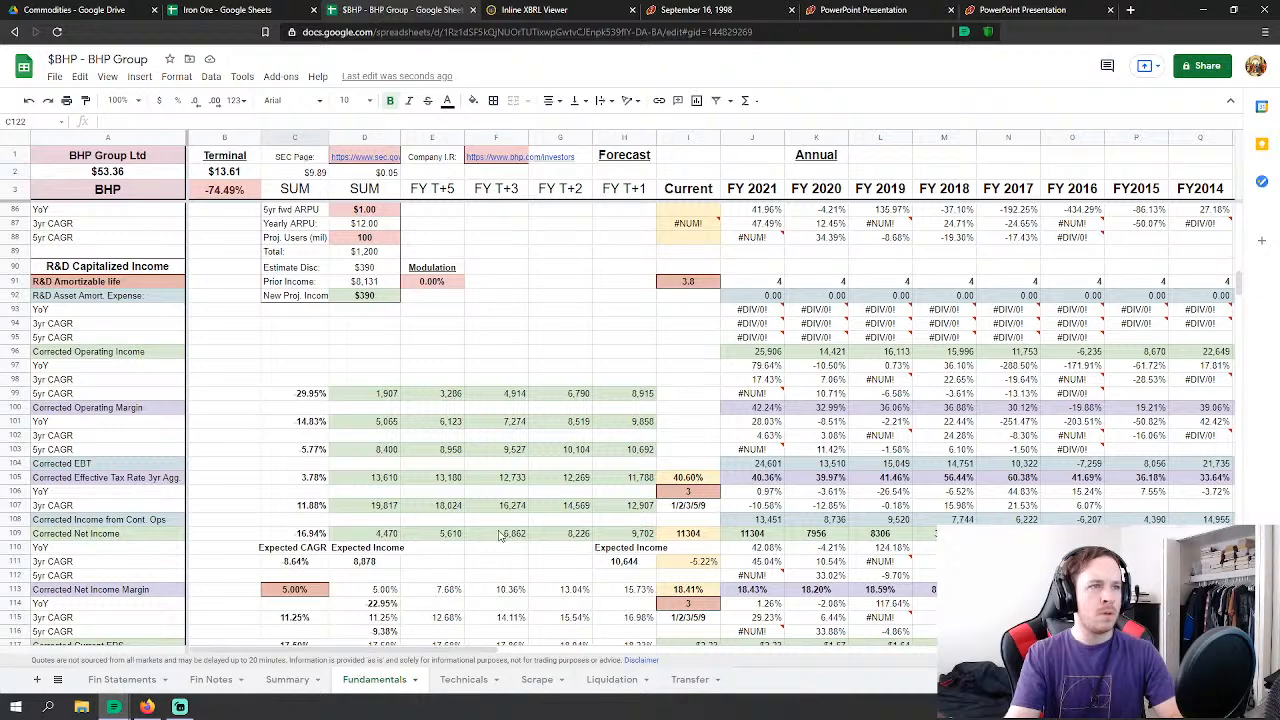
click(284, 682)
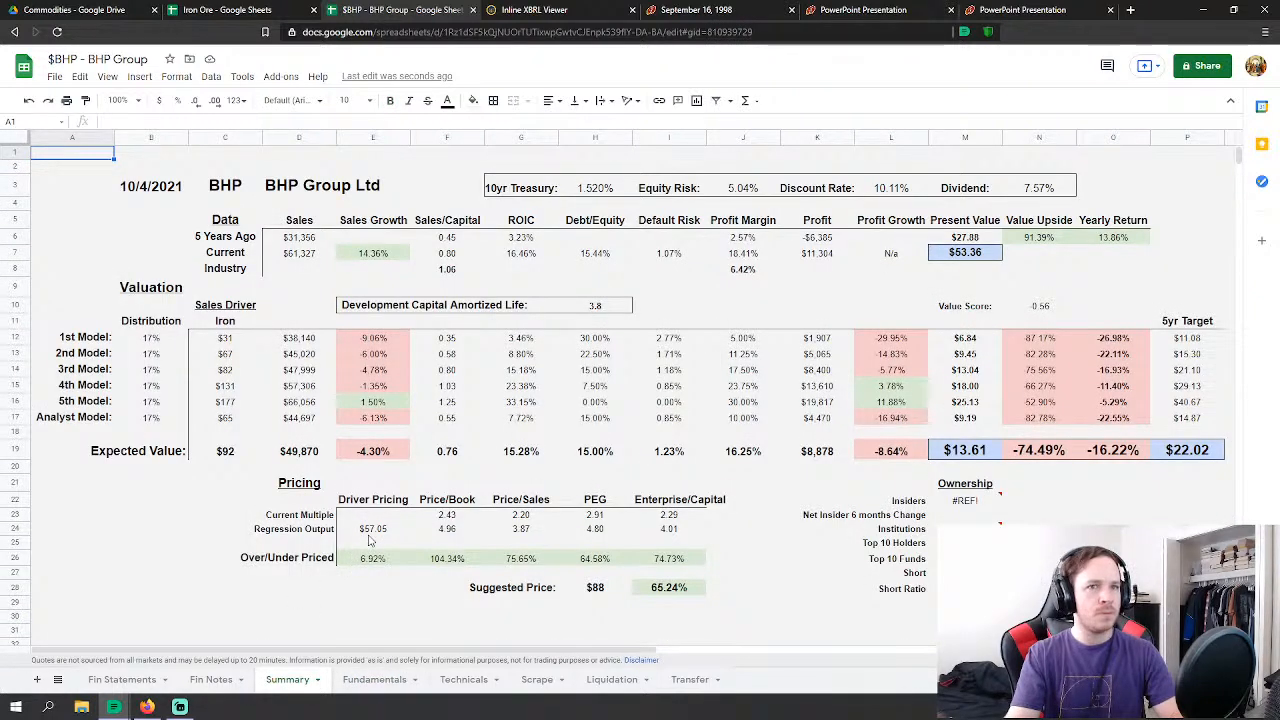
Step: Look through Fundamentals for the income, cashflow, reinvestment and dividend projections, ending at the revenue projections in the Income Statements section
click(374, 680)
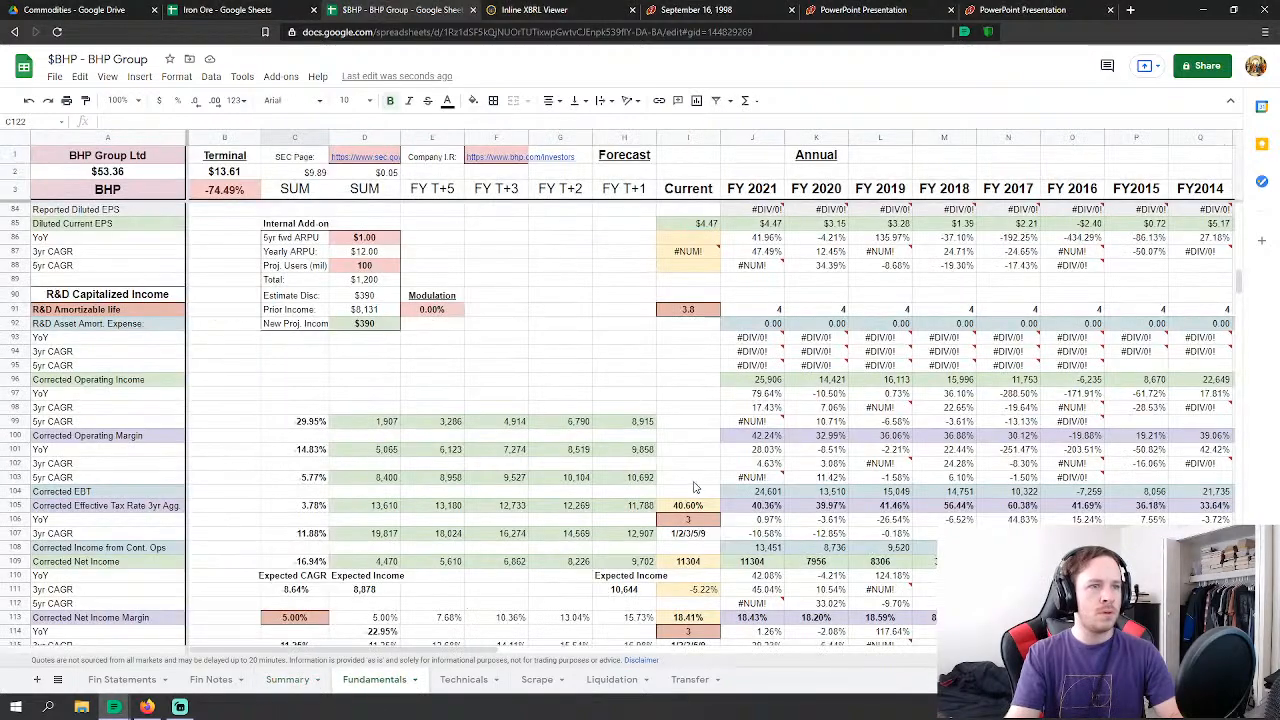
scroll(606, 432, down, 5)
click(618, 366)
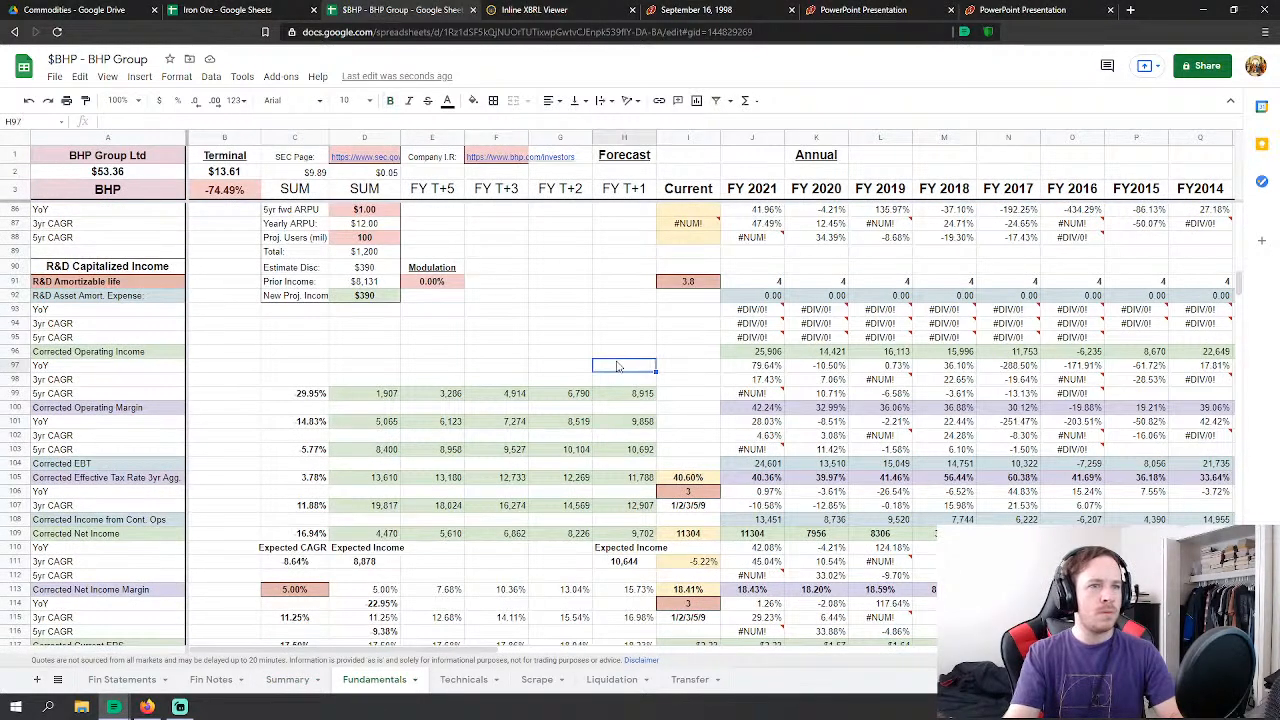
scroll(603, 377, down, 5)
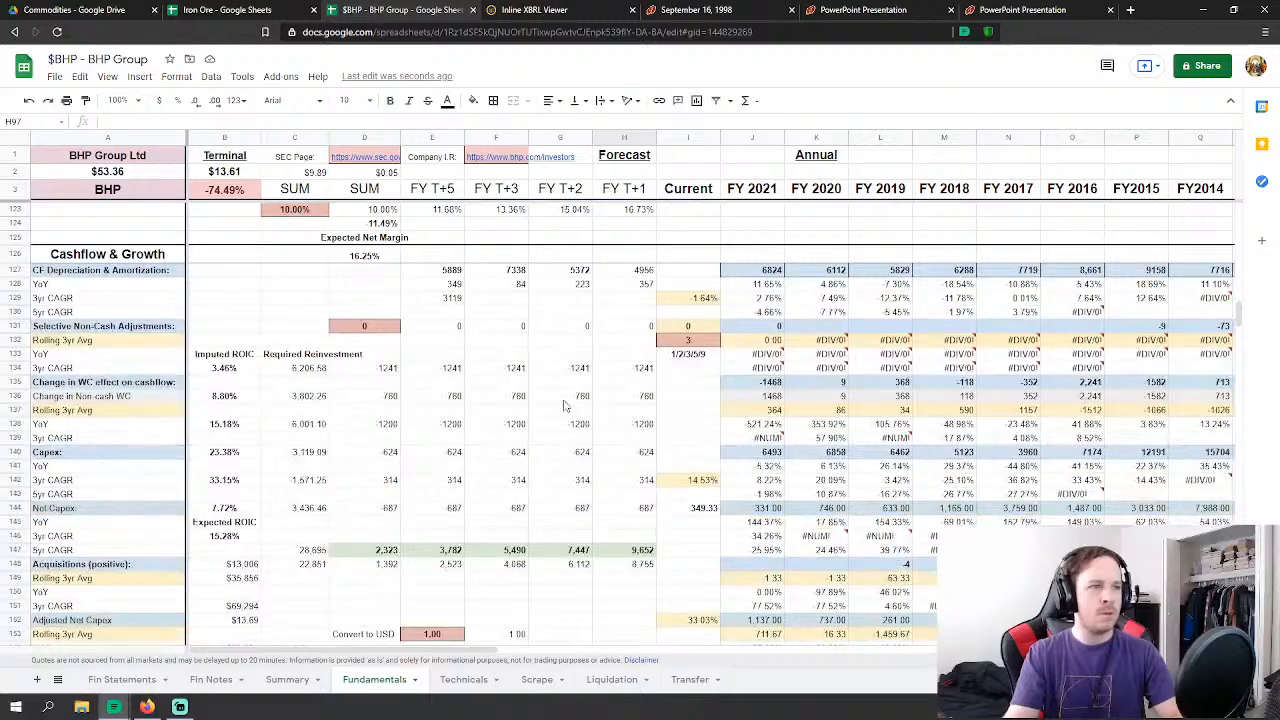
scroll(563, 405, down, 8)
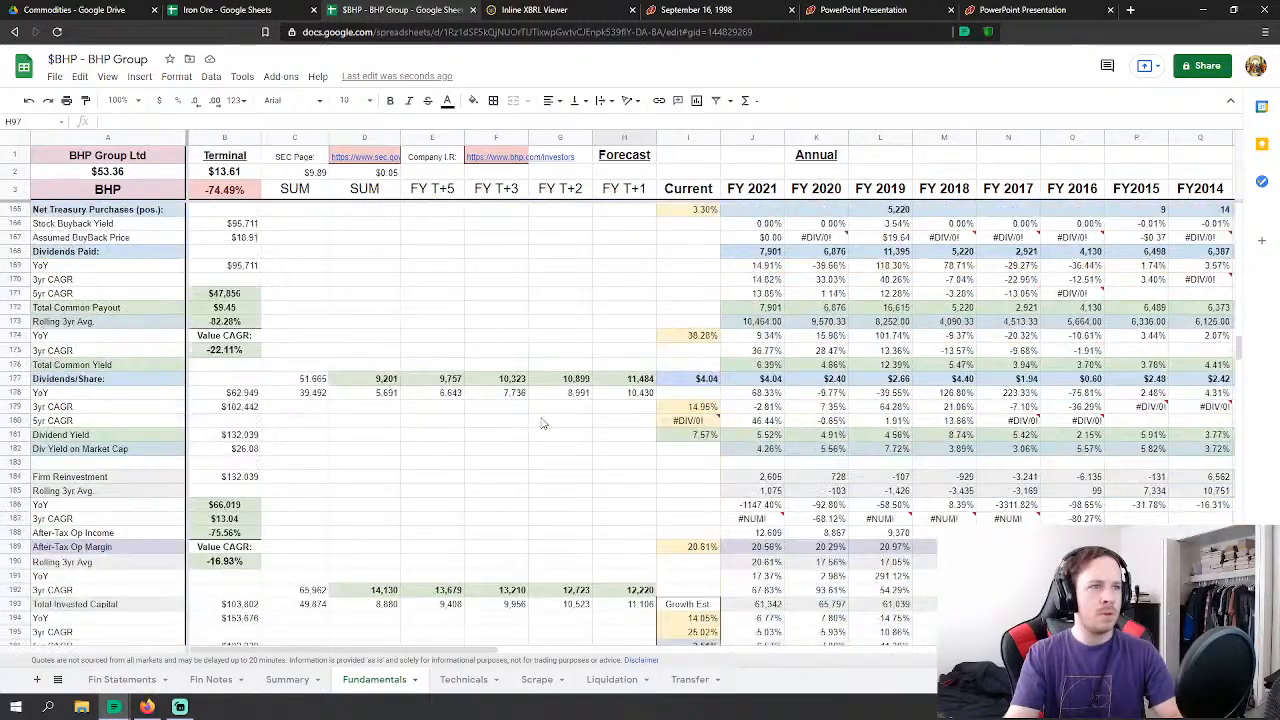
scroll(538, 428, down, 5)
scroll(570, 430, up, 6)
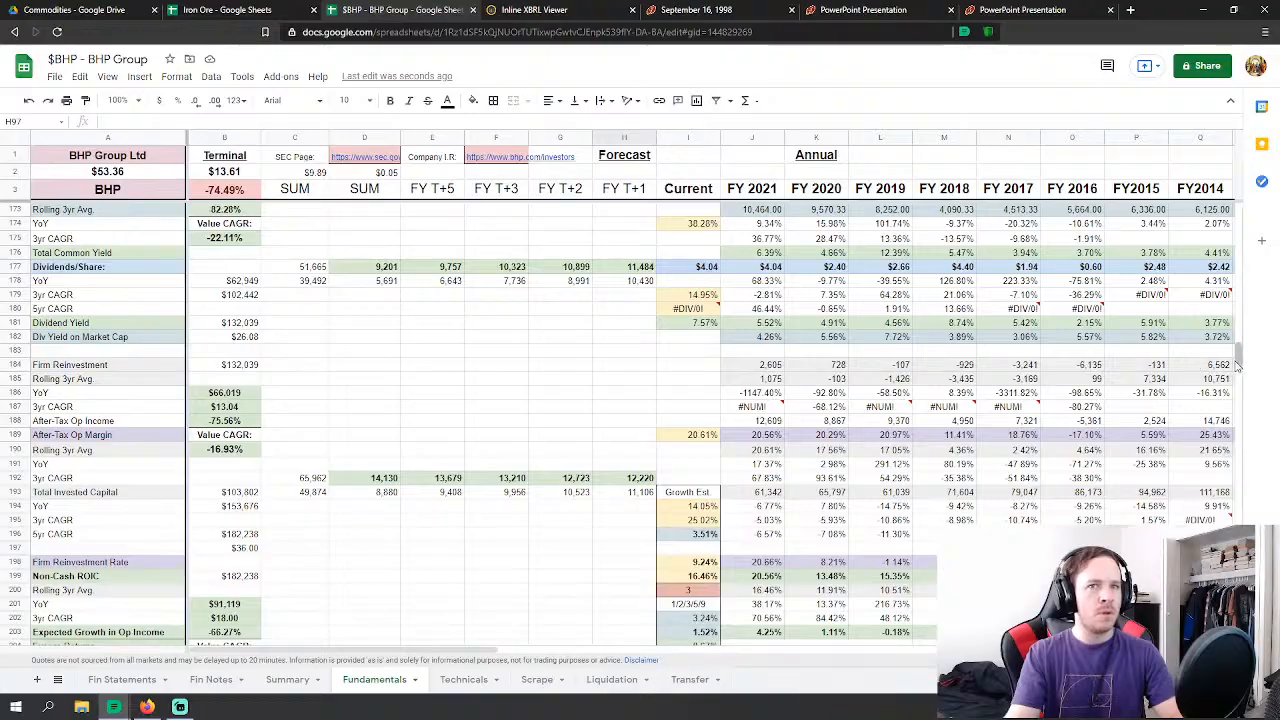
drag(1239, 362, 1213, 240)
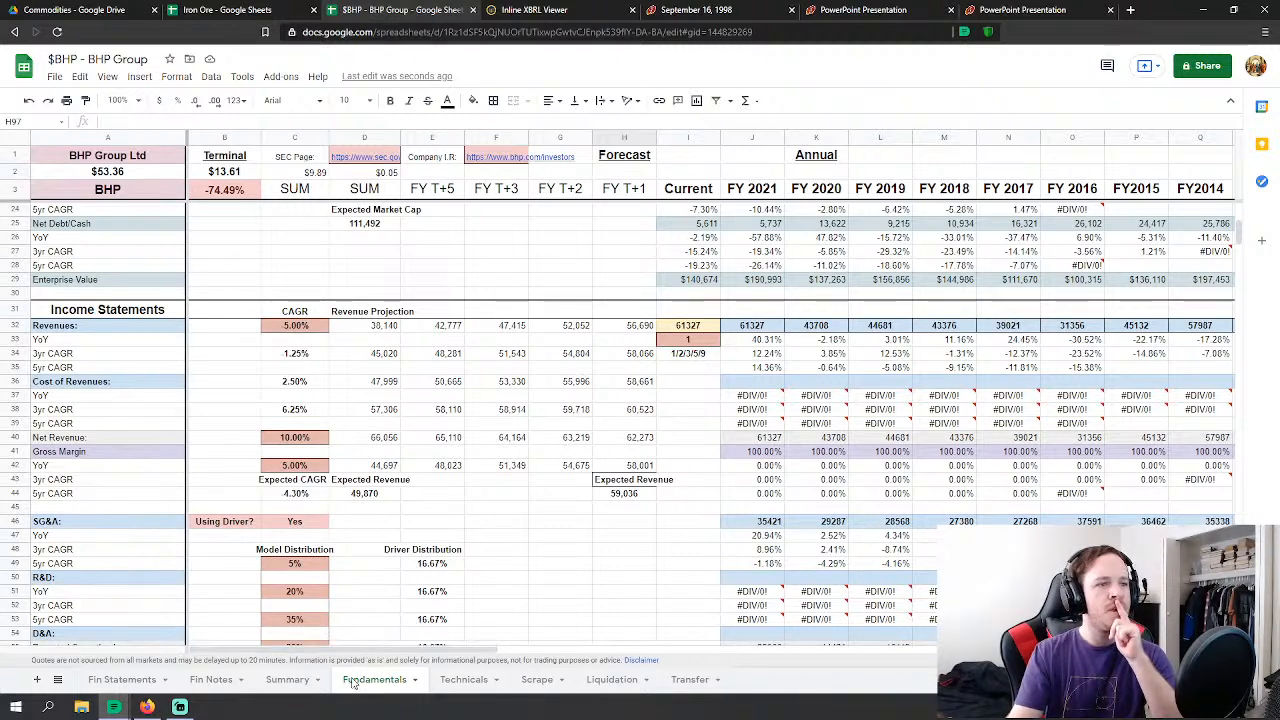
Step: Inspect the 5th Model row on Summary and its 5yr Target formula in P16
click(284, 680)
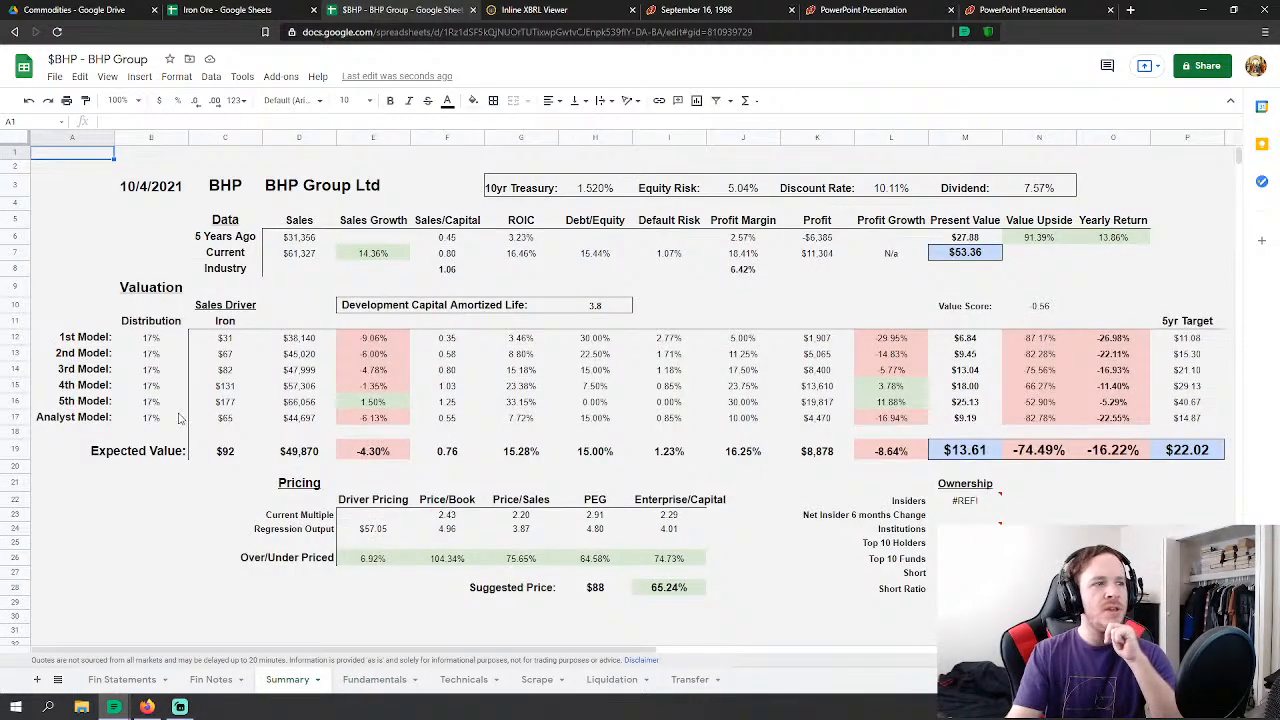
drag(86, 403, 1205, 410)
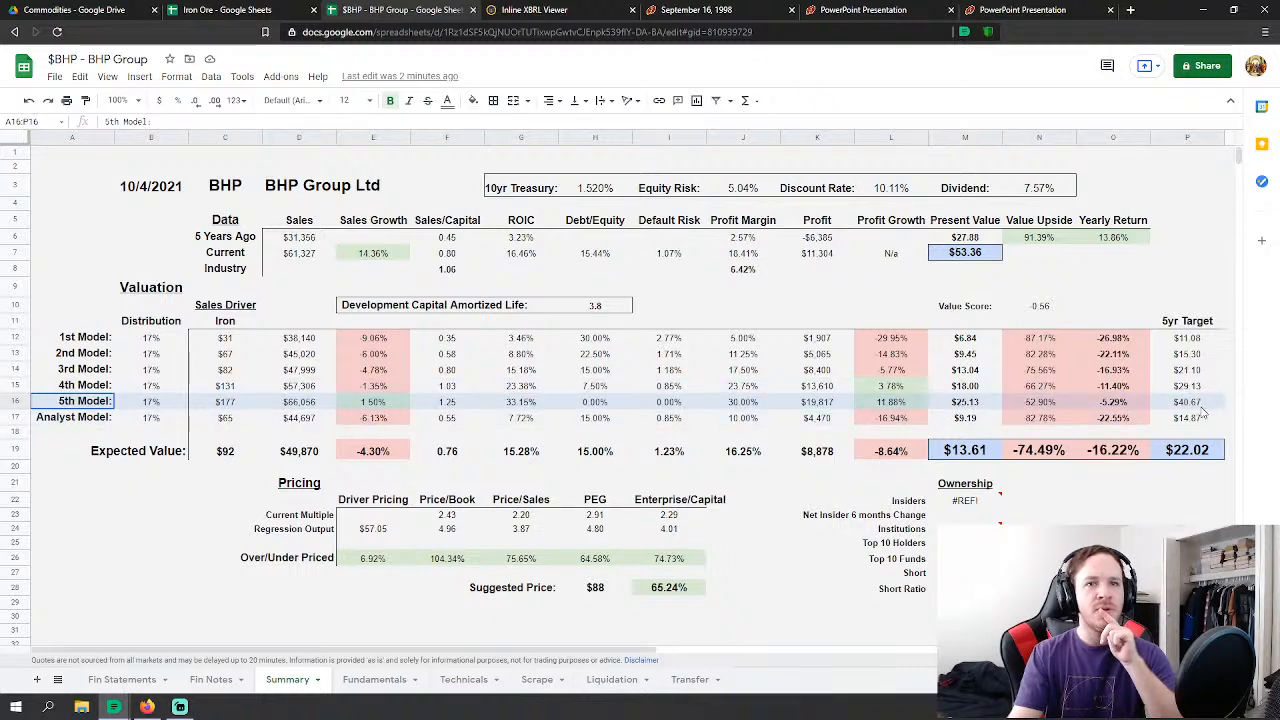
click(1198, 403)
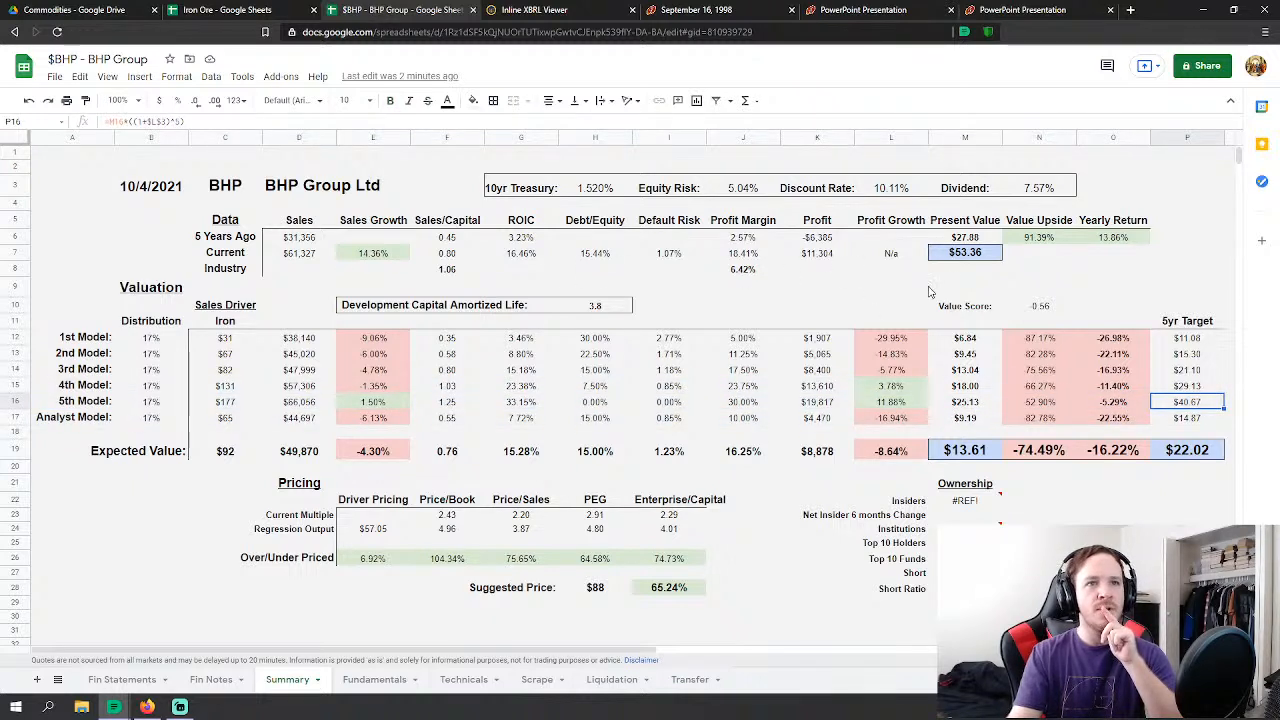
Step: Check the market capitalization projections on Fundamentals, including H23, and the share classes on the cover page of BHP's annual SEC filing
click(365, 680)
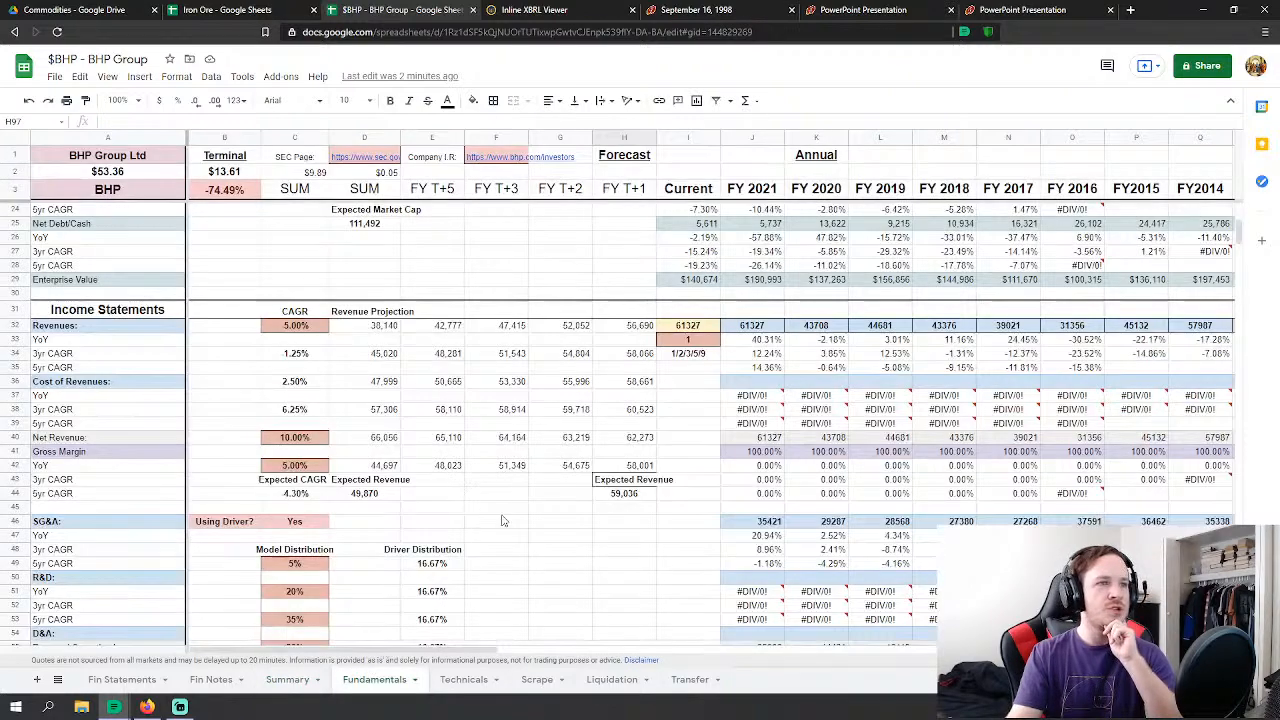
scroll(520, 523, up, 3)
scroll(515, 528, down, 7)
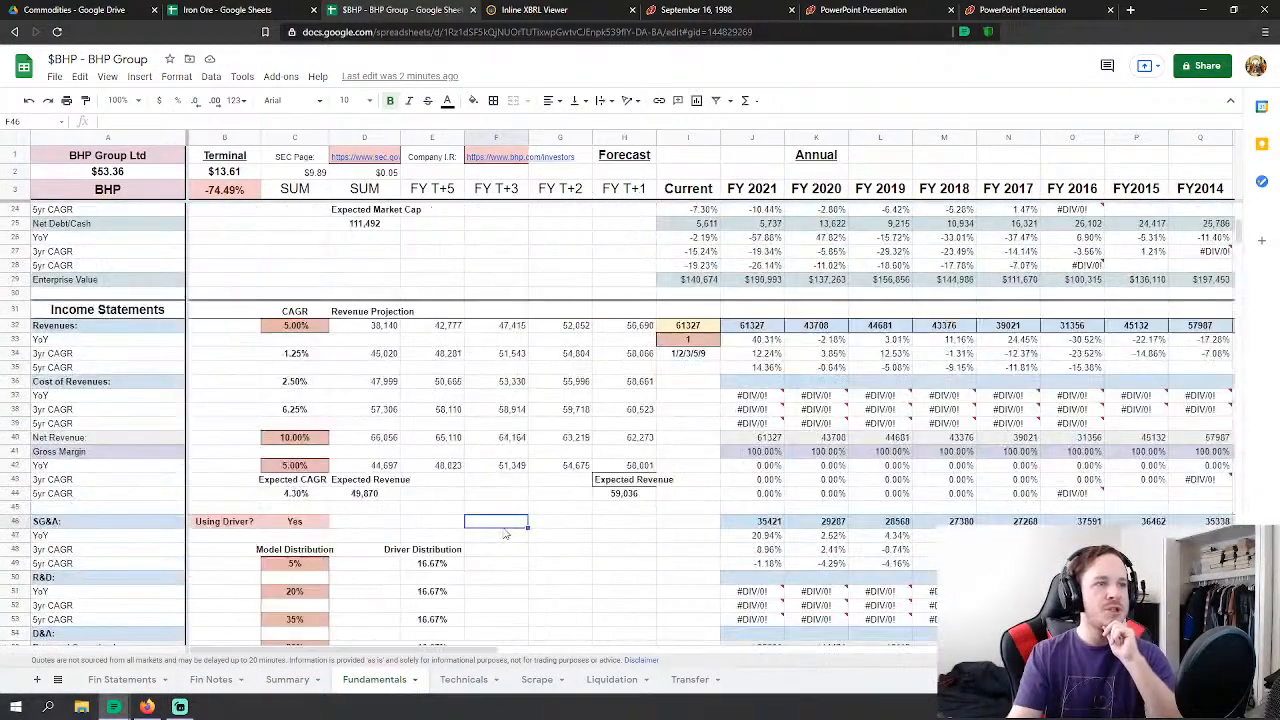
scroll(502, 534, up, 10)
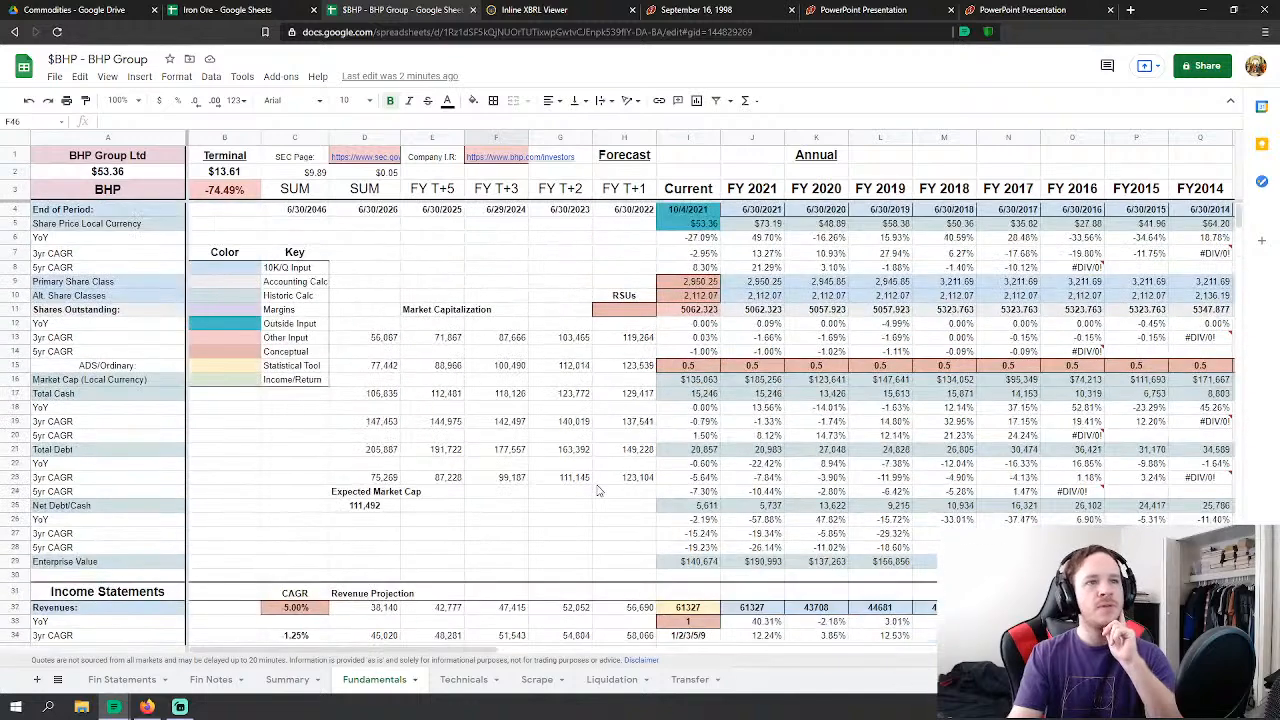
click(598, 482)
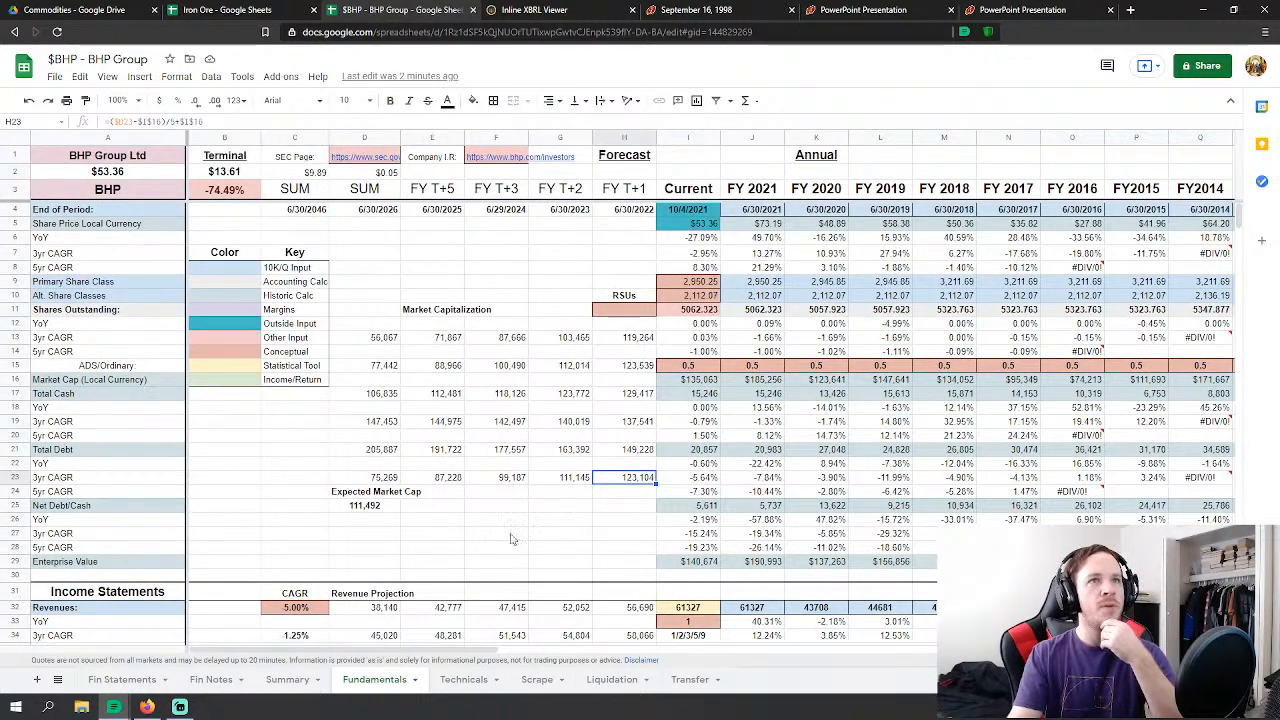
click(535, 10)
scroll(326, 354, down, 2)
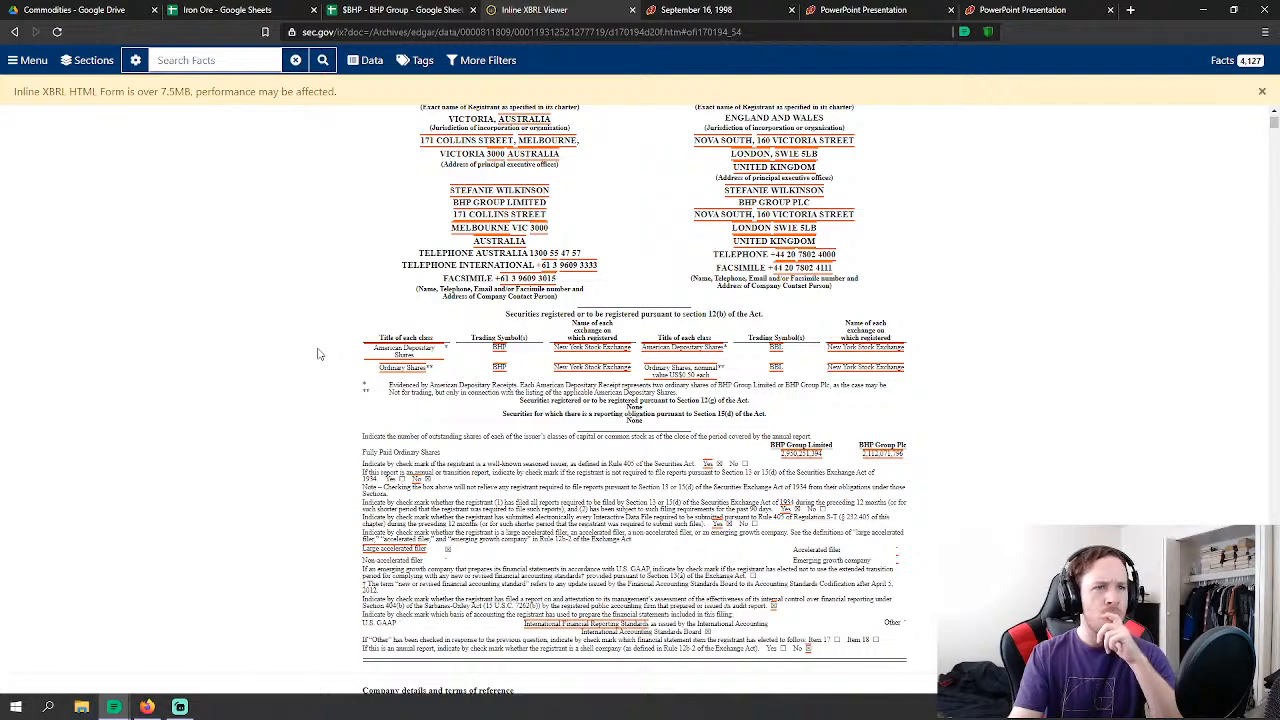
Step: Examine the registered securities and outstanding share counts on the cover page of BHP's annual SEC filing
scroll(549, 445, down, 3)
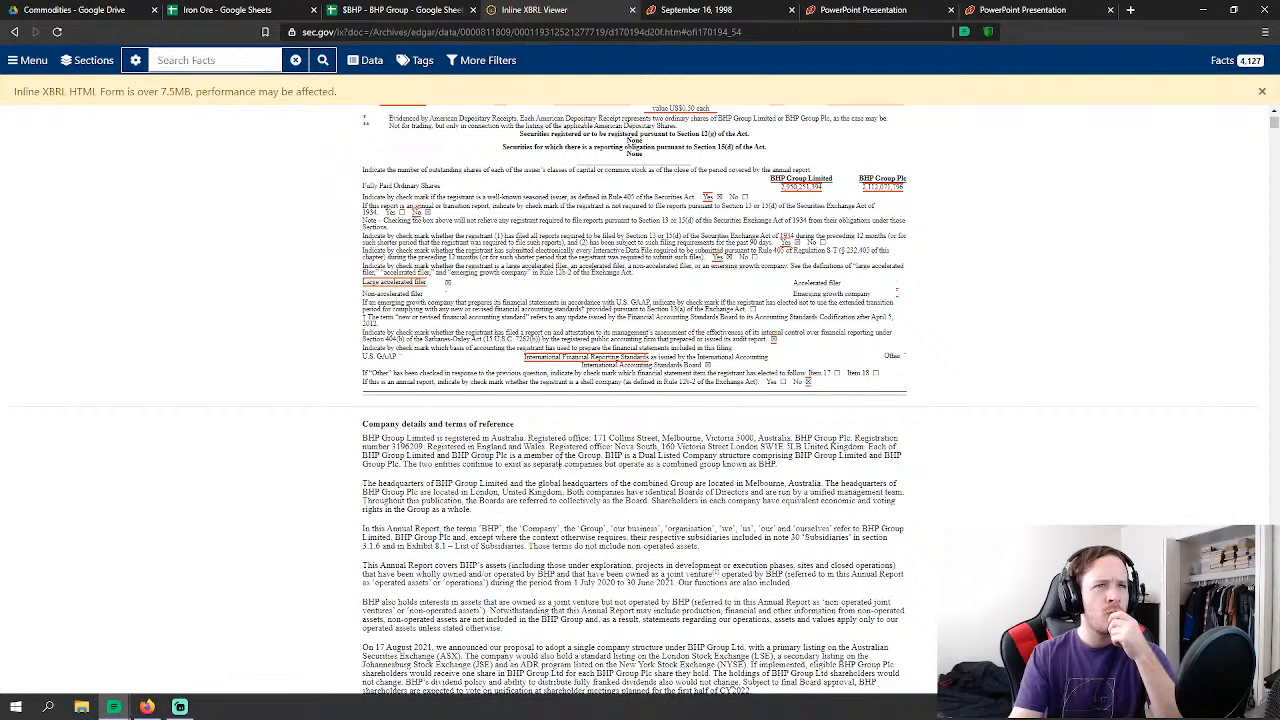
scroll(558, 466, up, 3)
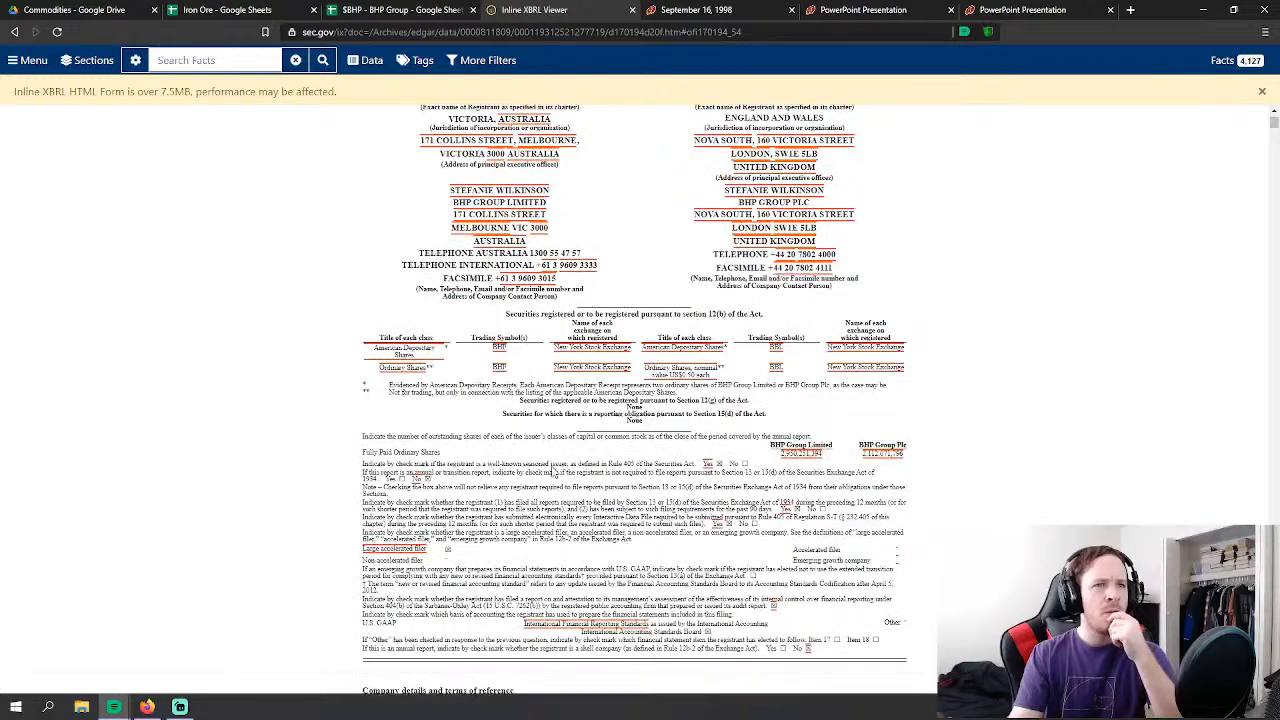
scroll(549, 458, up, 2)
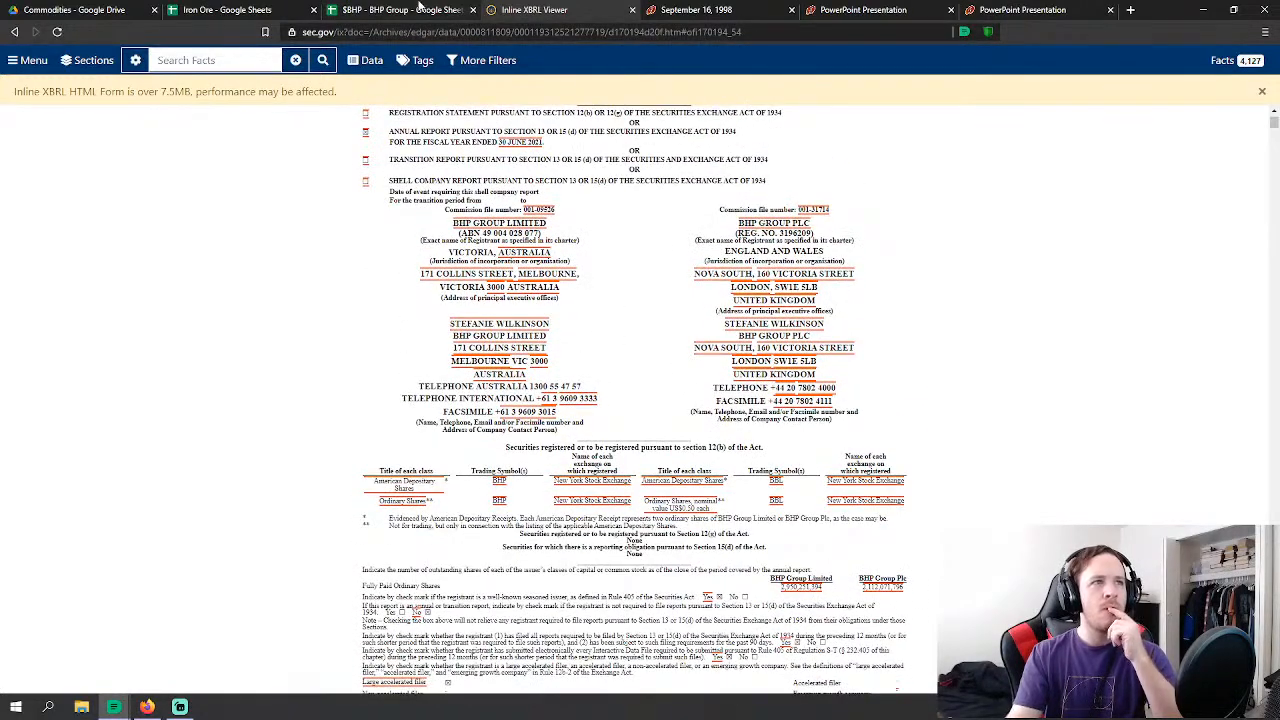
Step: Look through Fundamentals in the BHP spreadsheet, from the market capitalization projections through income, cashflow and dividends to the balance sheet
click(404, 9)
click(540, 278)
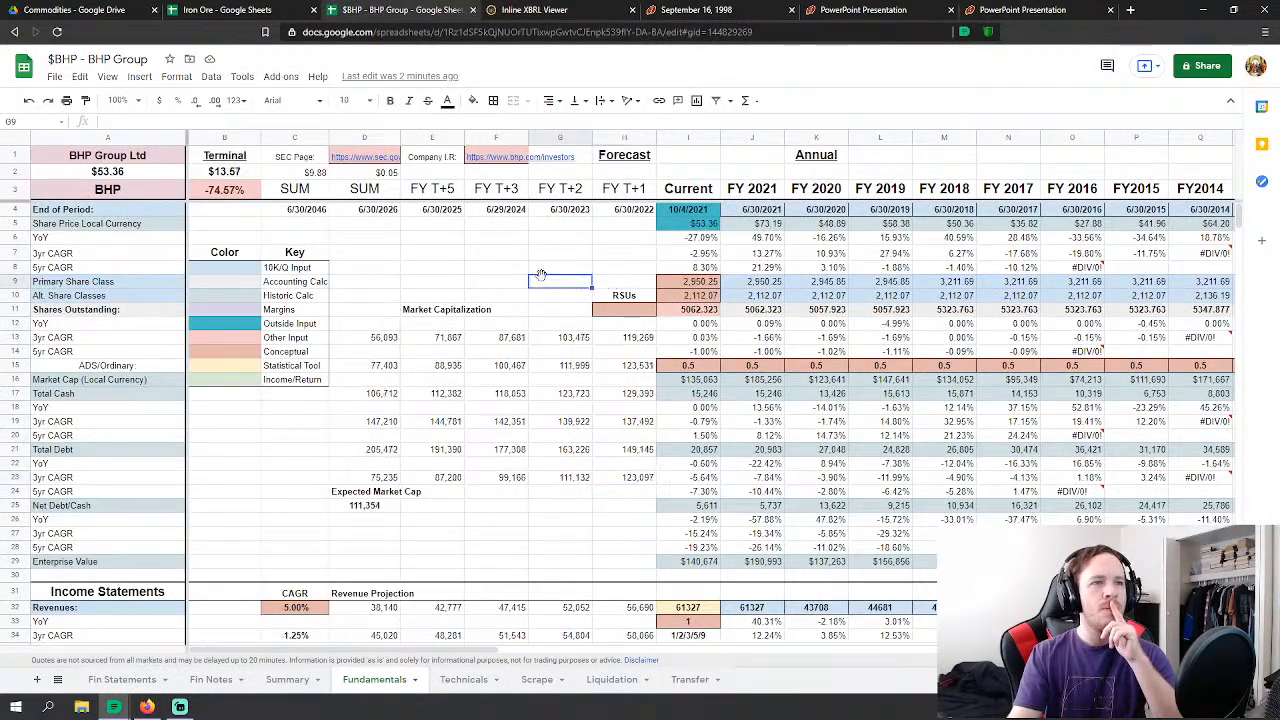
scroll(530, 260, down, 4)
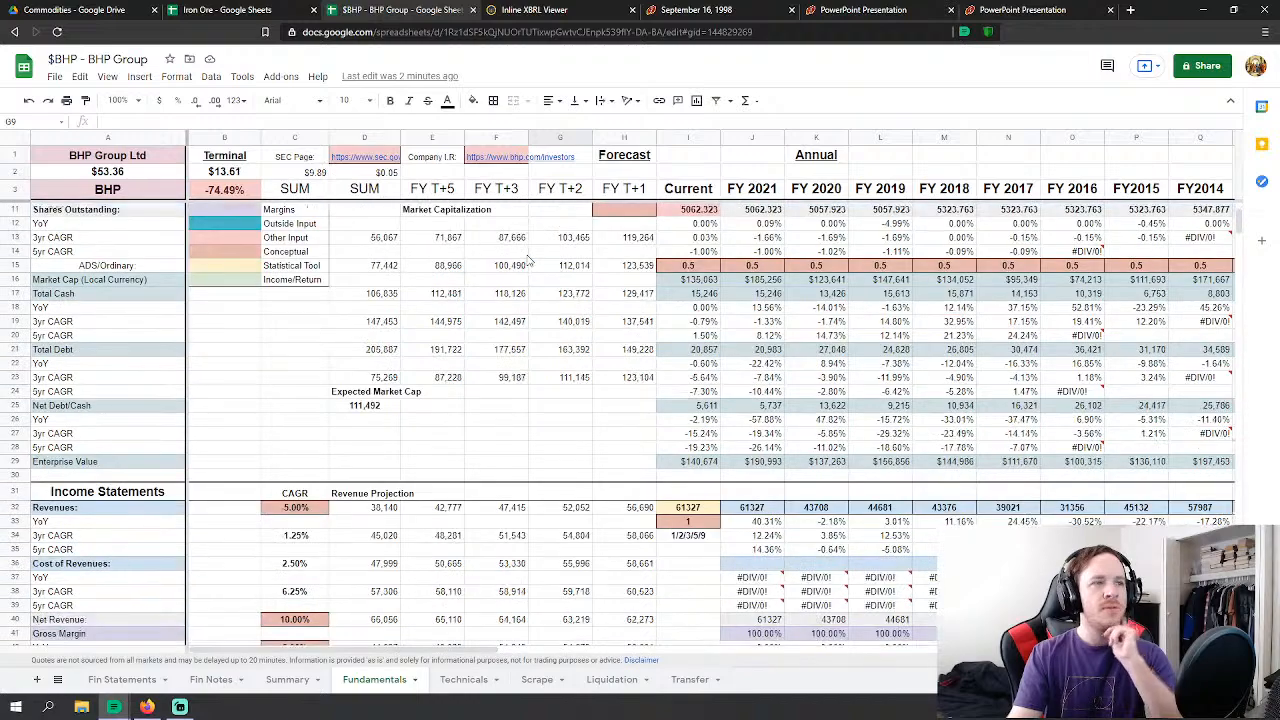
click(516, 266)
scroll(516, 268, down, 2)
scroll(516, 270, down, 6)
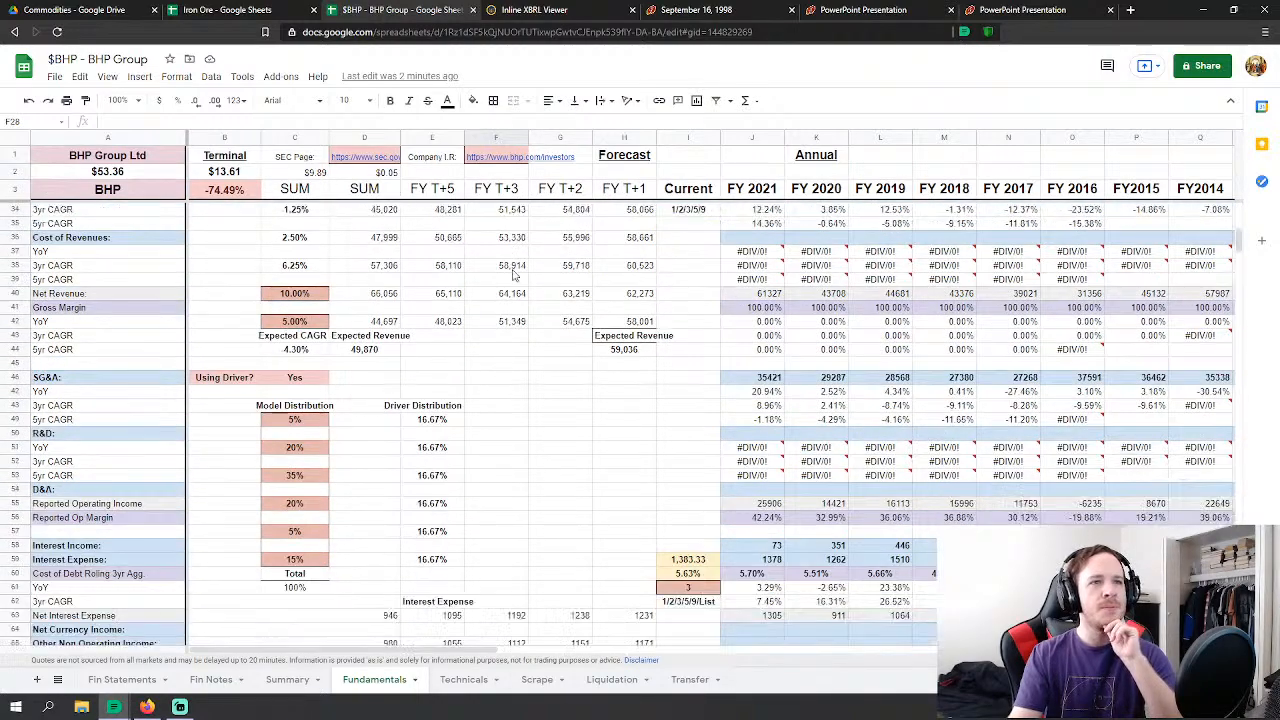
scroll(516, 296, down, 12)
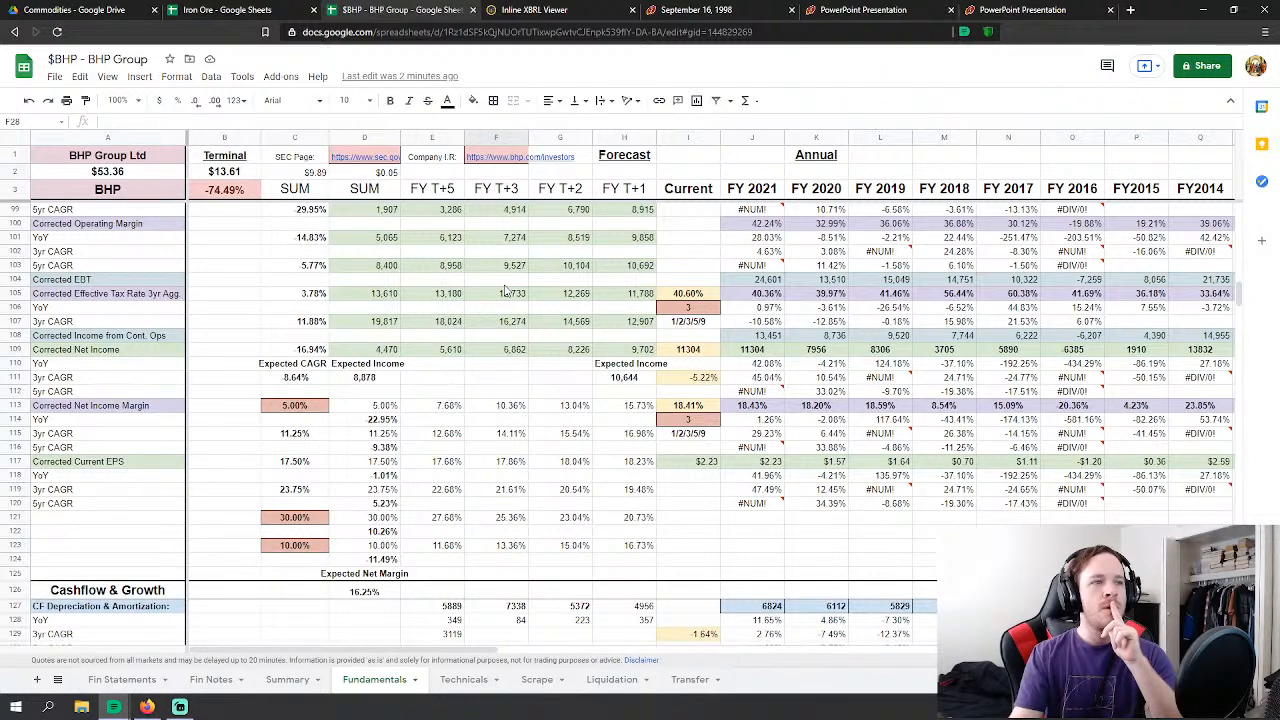
scroll(505, 291, down, 7)
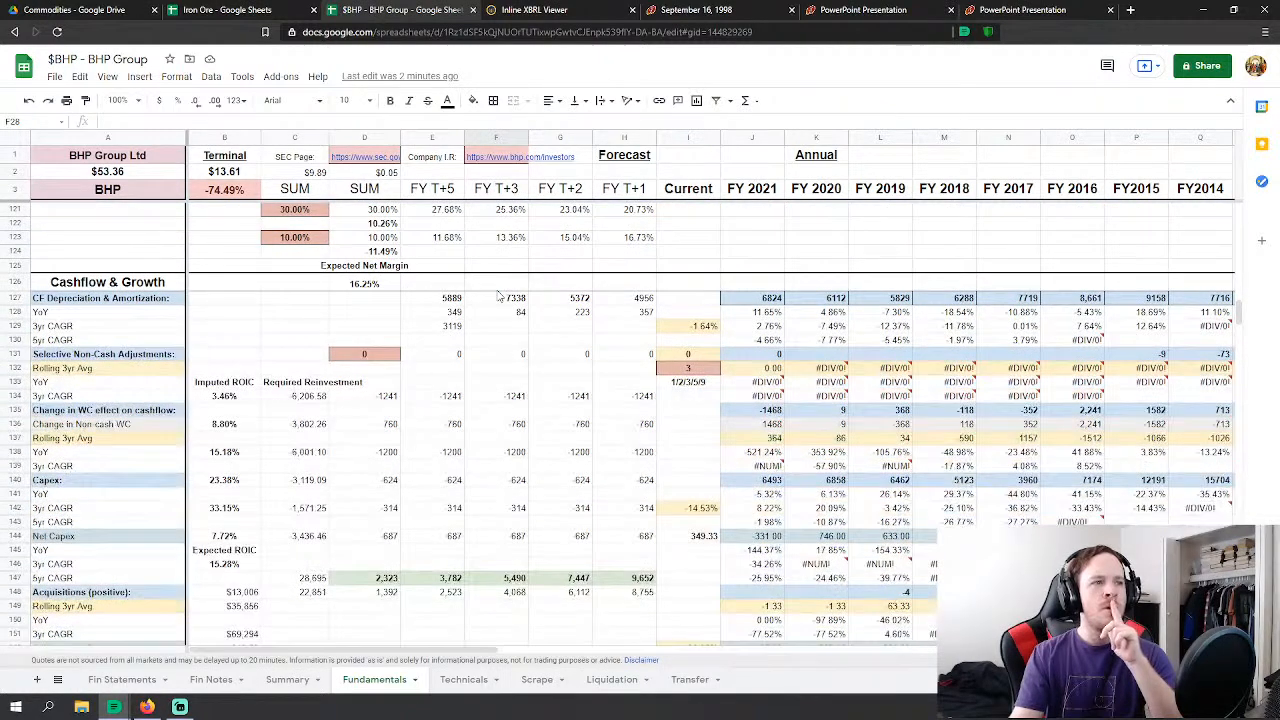
scroll(497, 295, down, 4)
scroll(493, 298, down, 17)
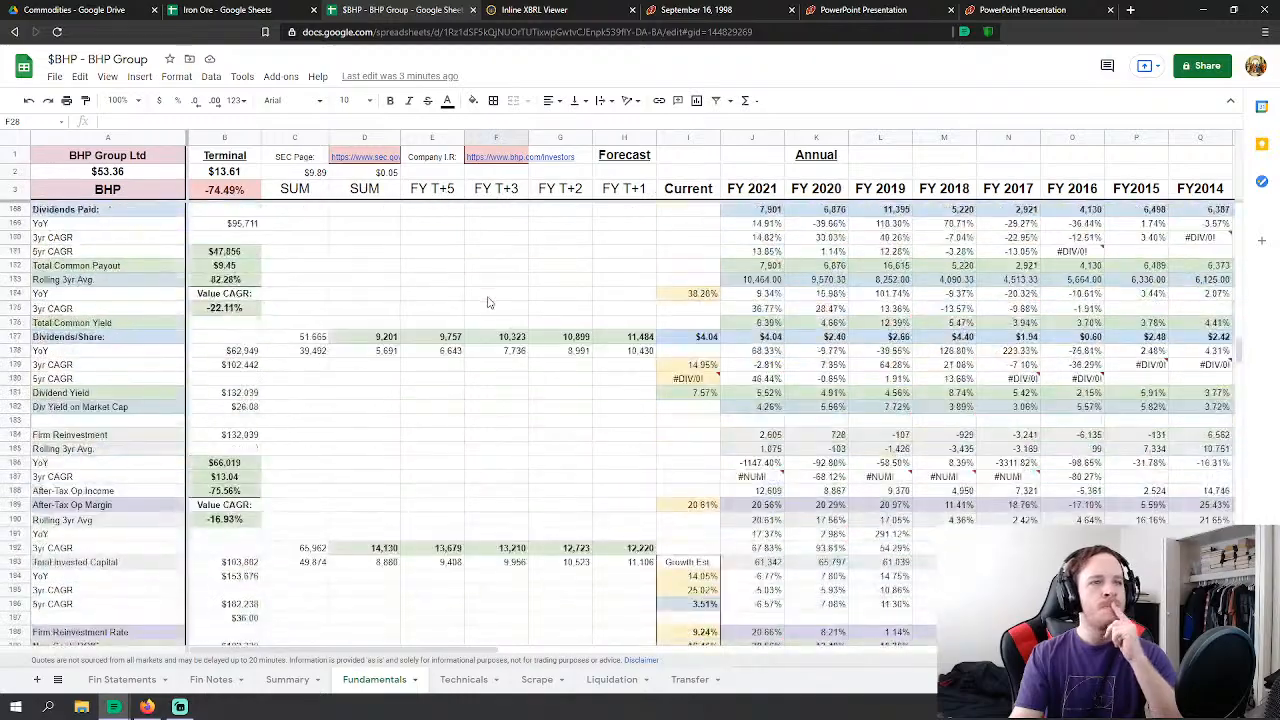
scroll(556, 313, up, 19)
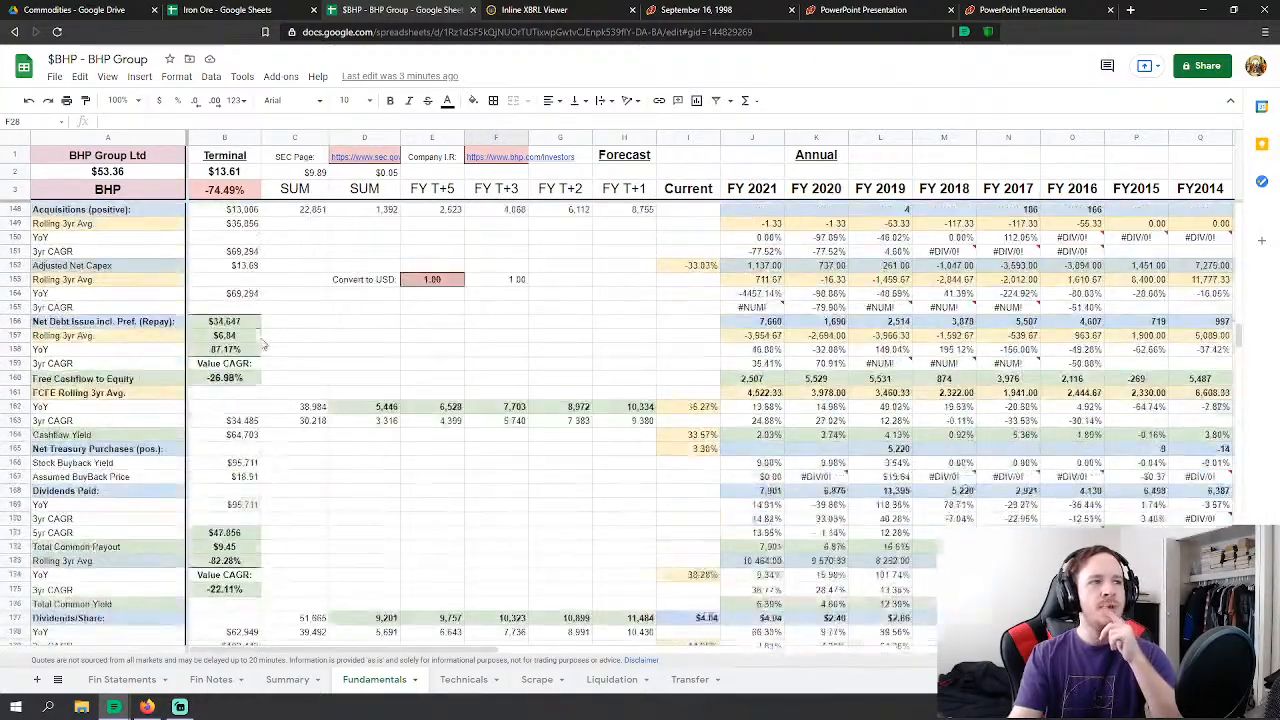
scroll(235, 468, down, 19)
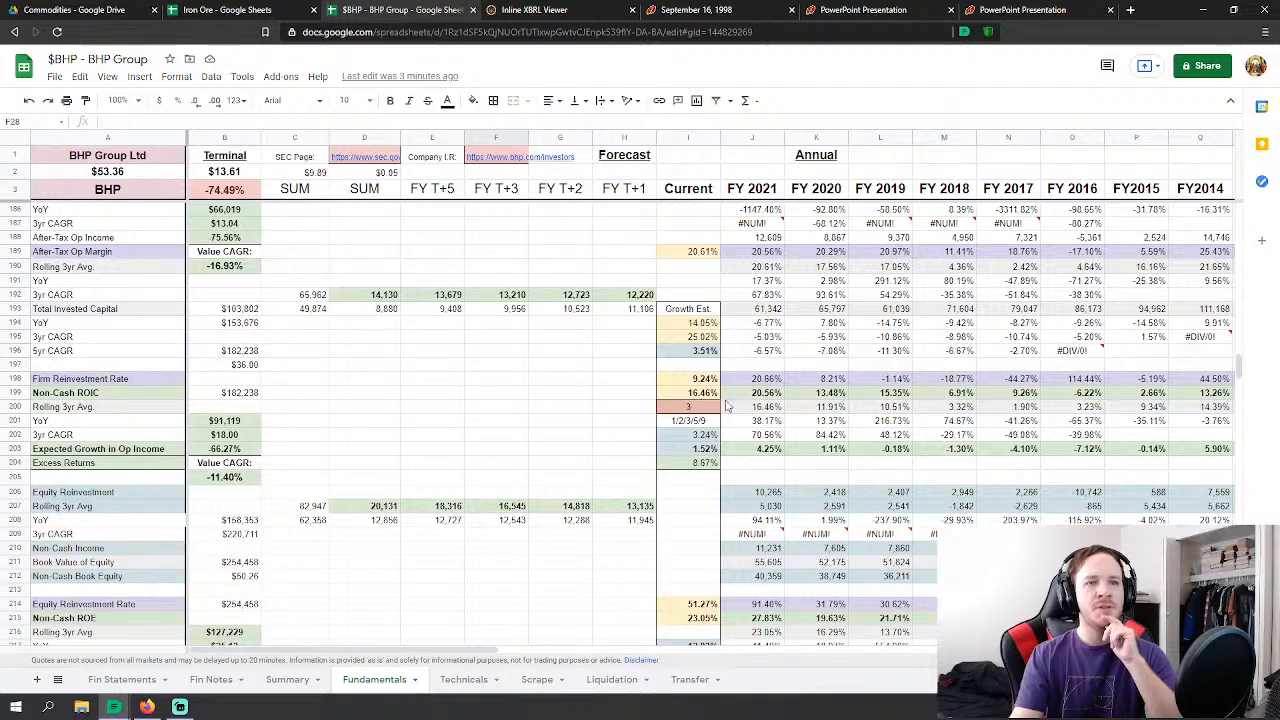
scroll(727, 405, down, 15)
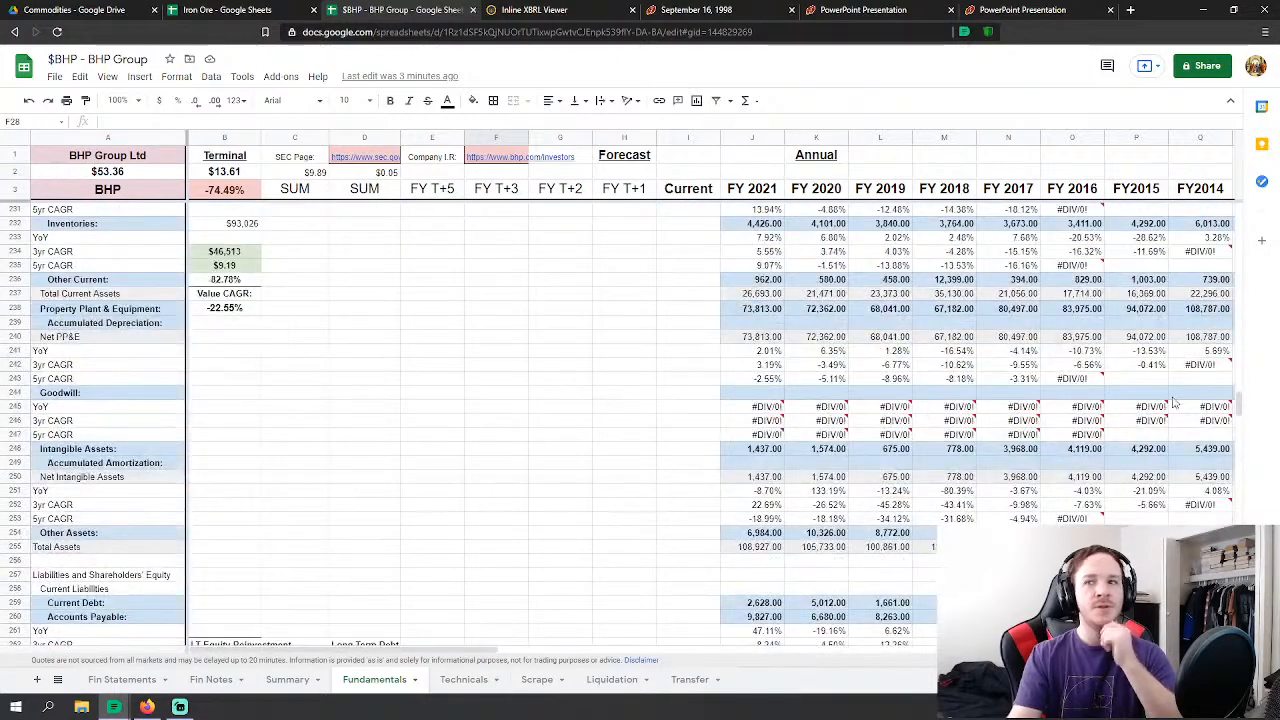
Step: Test a D/E ratio of 60% in D430 under Leverage & Discount and undo the change
drag(1240, 405, 1224, 503)
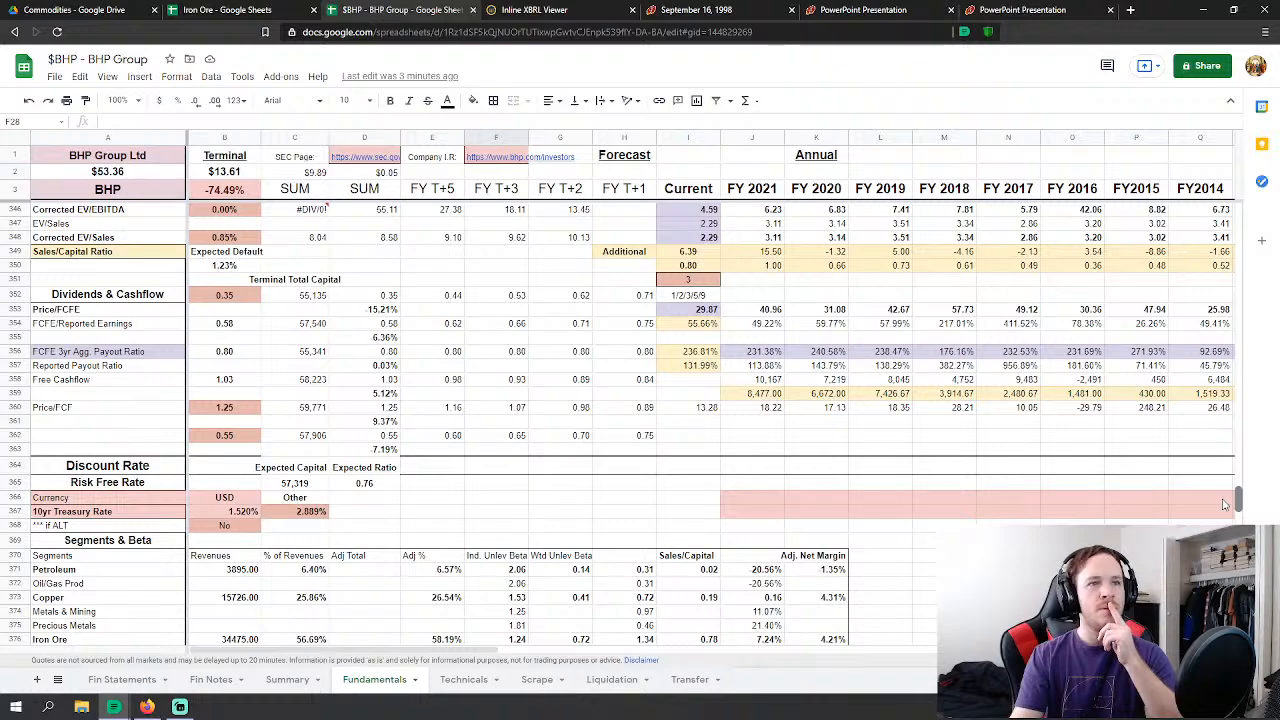
drag(1224, 504, 1237, 560)
scroll(844, 406, down, 1)
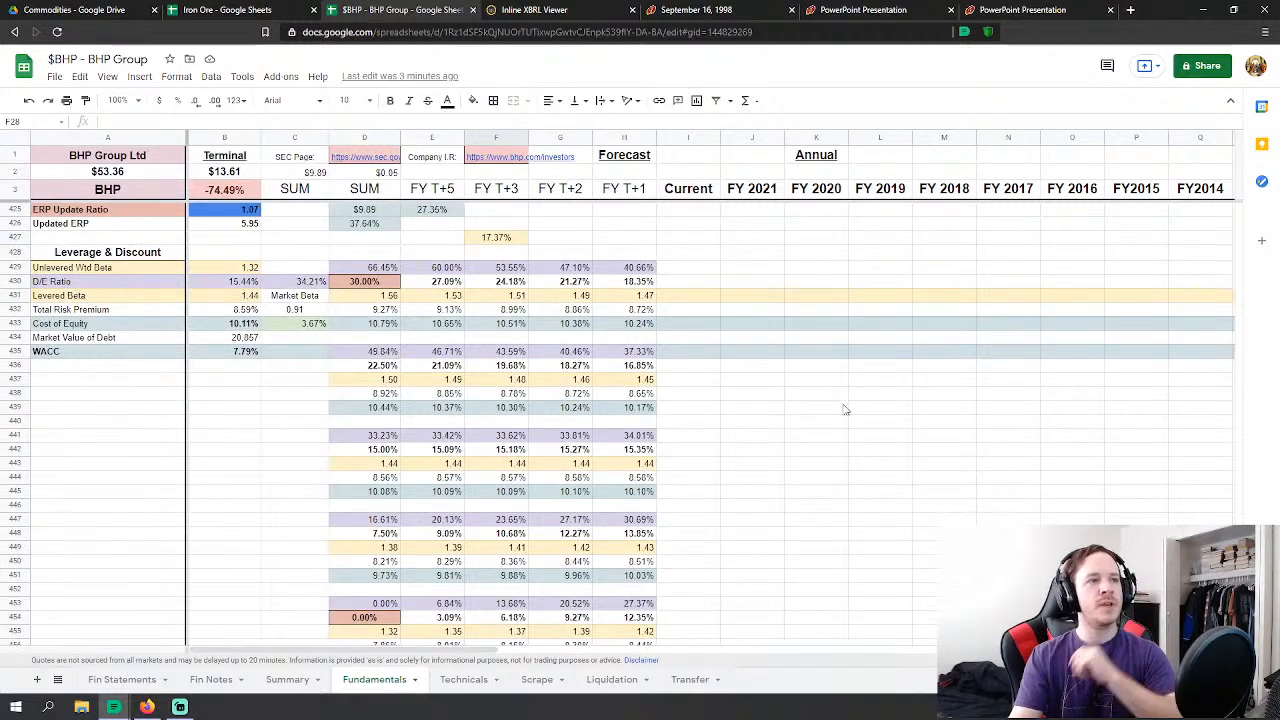
click(366, 281)
text(60%)
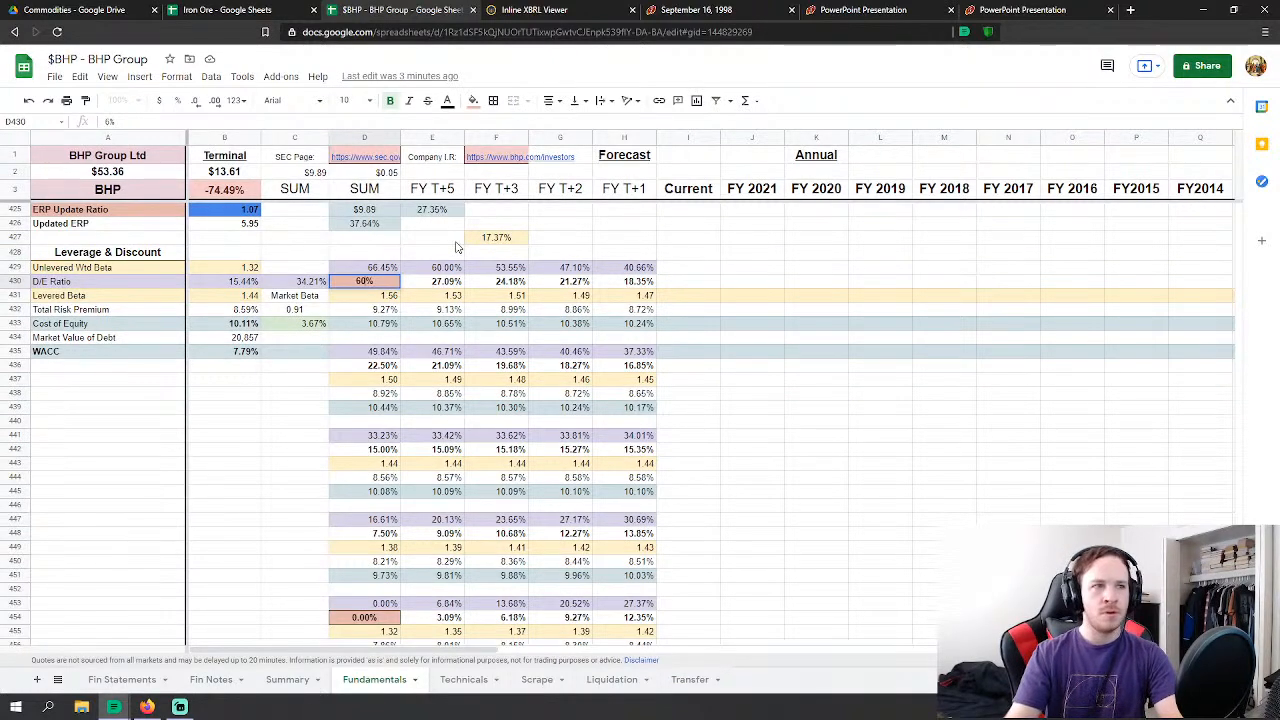
key(Return)
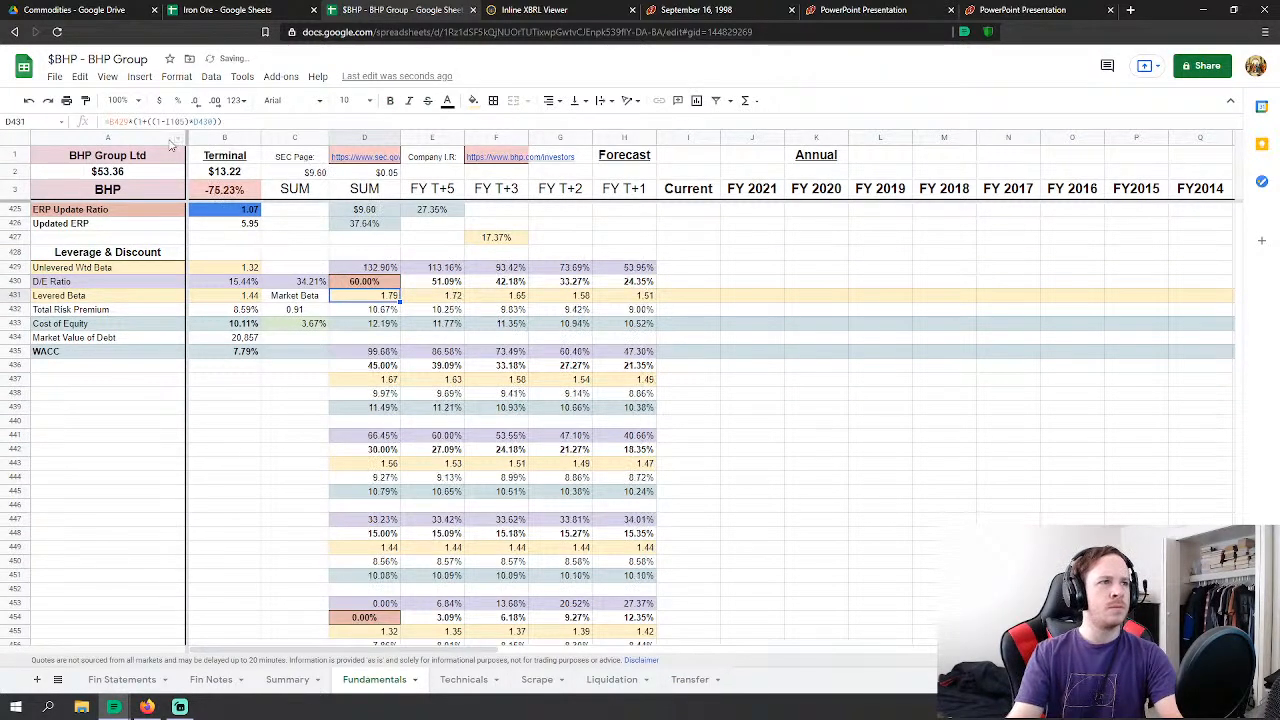
click(29, 100)
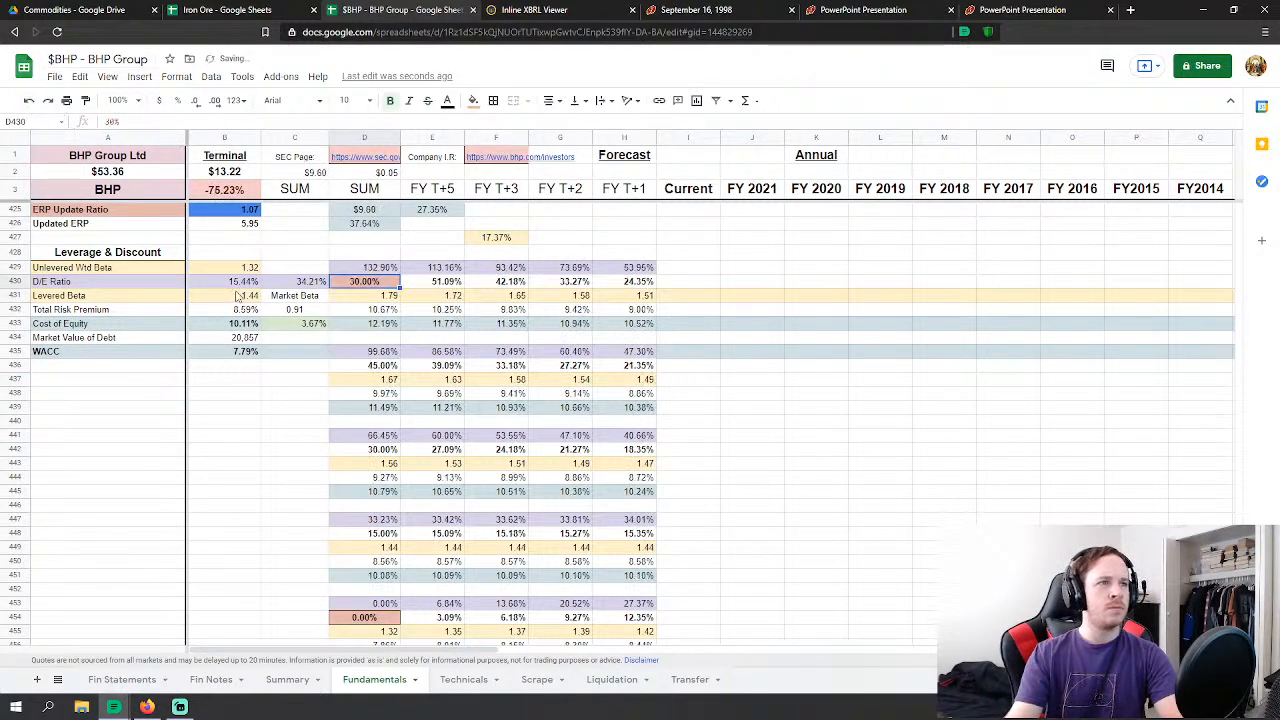
Step: Test a D/E ratio of 20% in D454 for the 5th Model and undo the change
click(365, 617)
text(2)
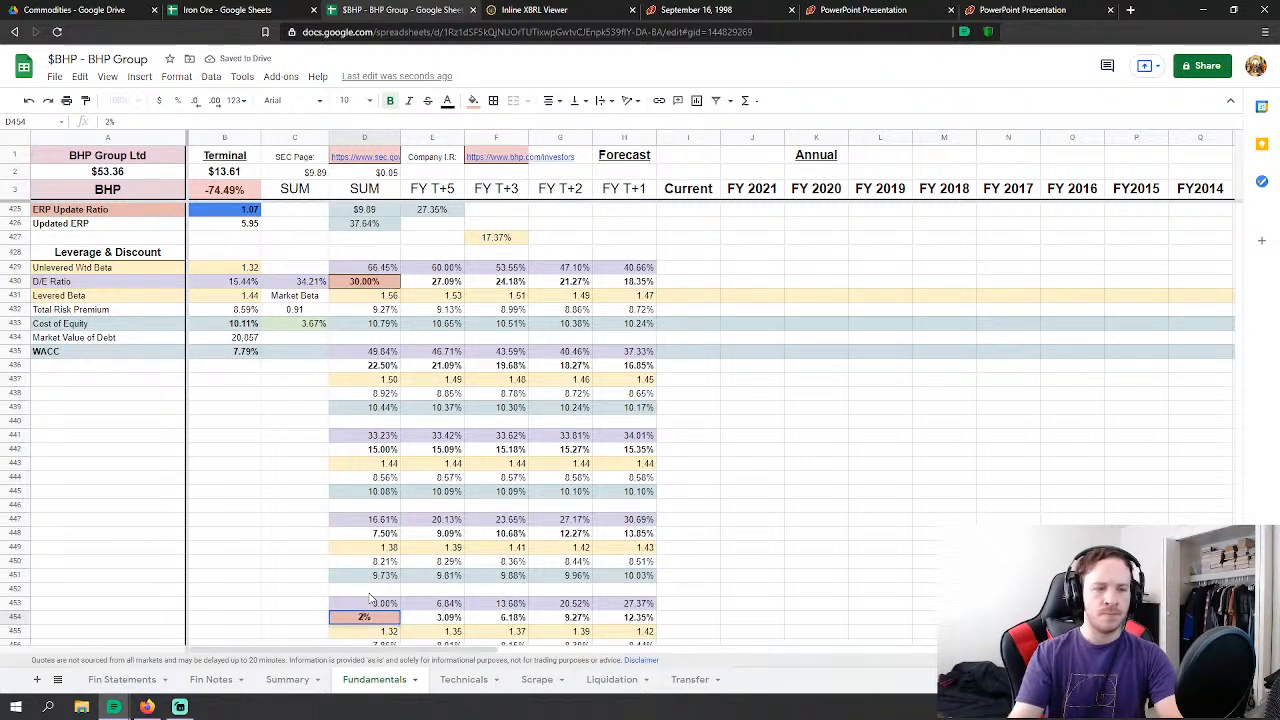
key(Return)
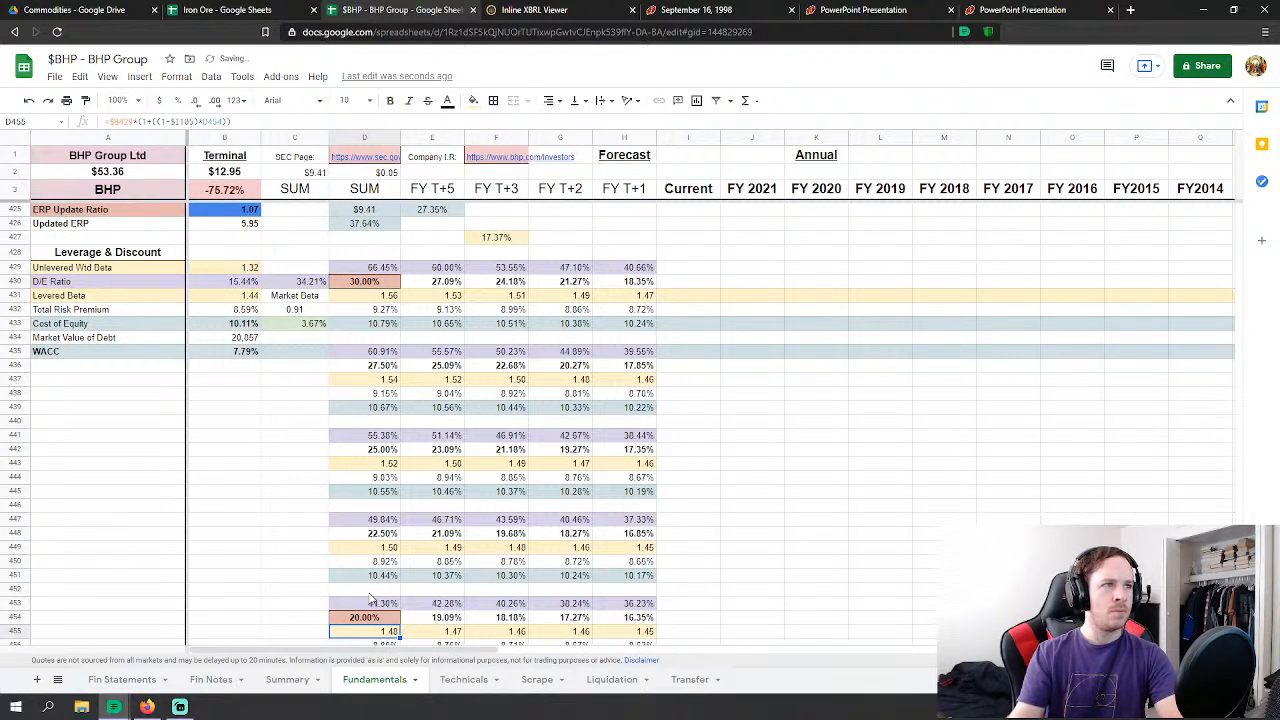
click(29, 101)
Step: Test a Sales/Capital ratio of 1 for the 1st Model in B352 and undo the change
scroll(625, 362, up, 8)
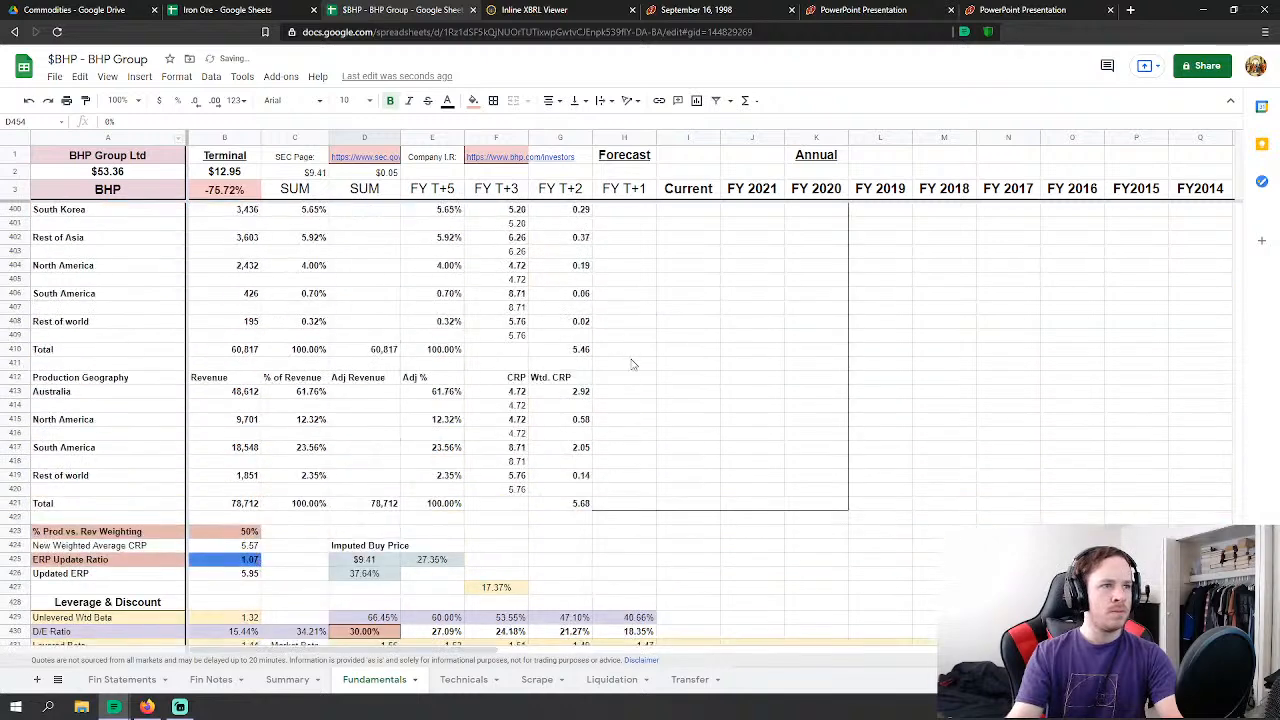
scroll(625, 428, up, 5)
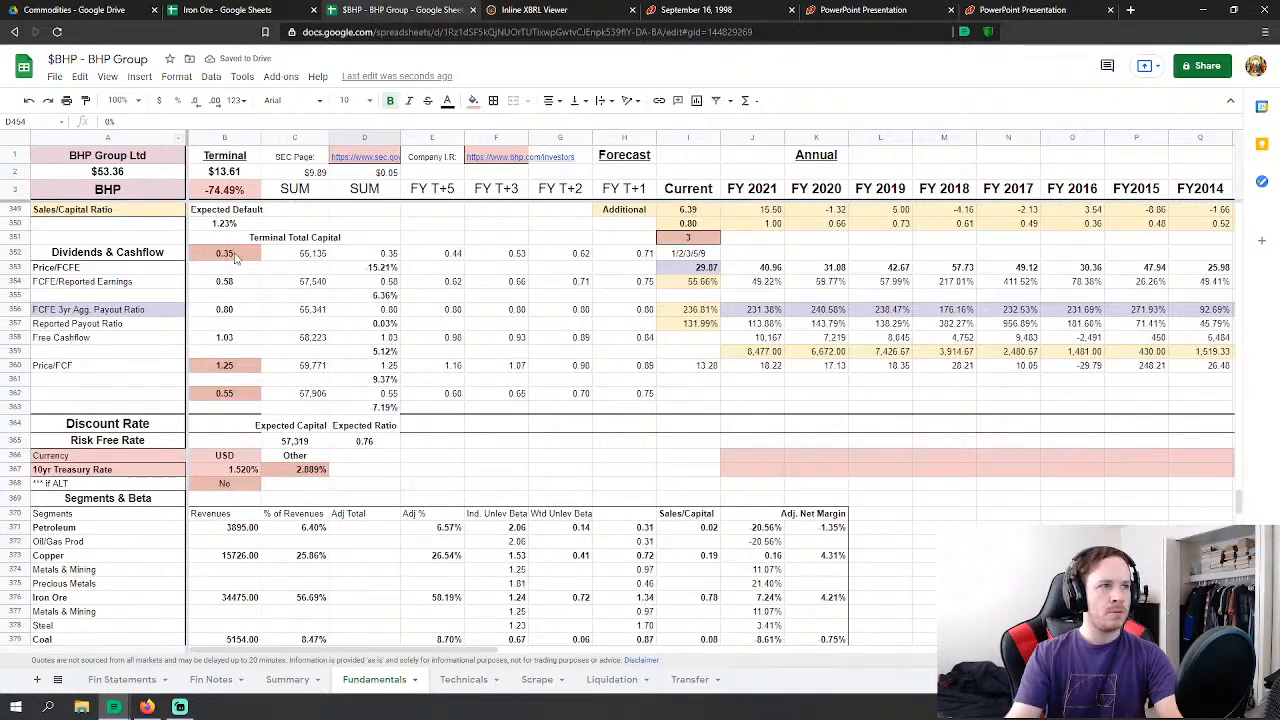
click(233, 255)
text(1)
key(Return)
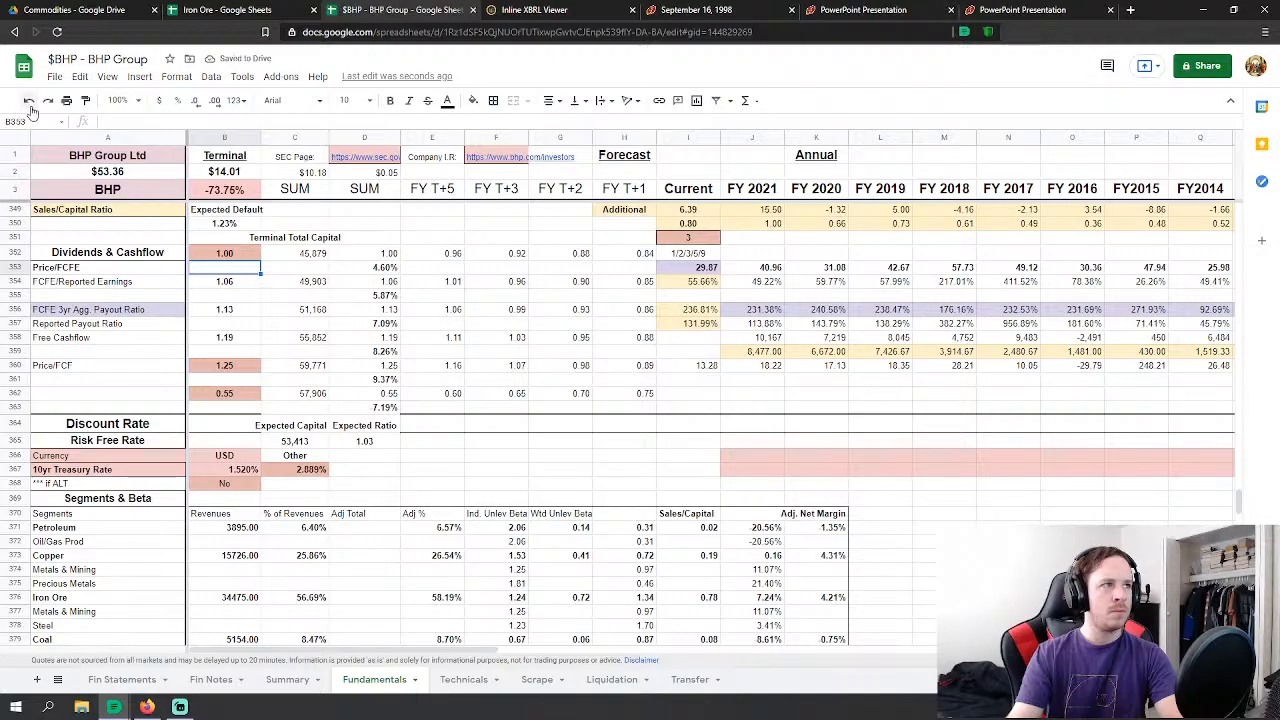
click(29, 102)
Step: Turn off the iron price driver on the Technicals sheet by setting Use Driver? in I6 to No
scroll(698, 490, up, 10)
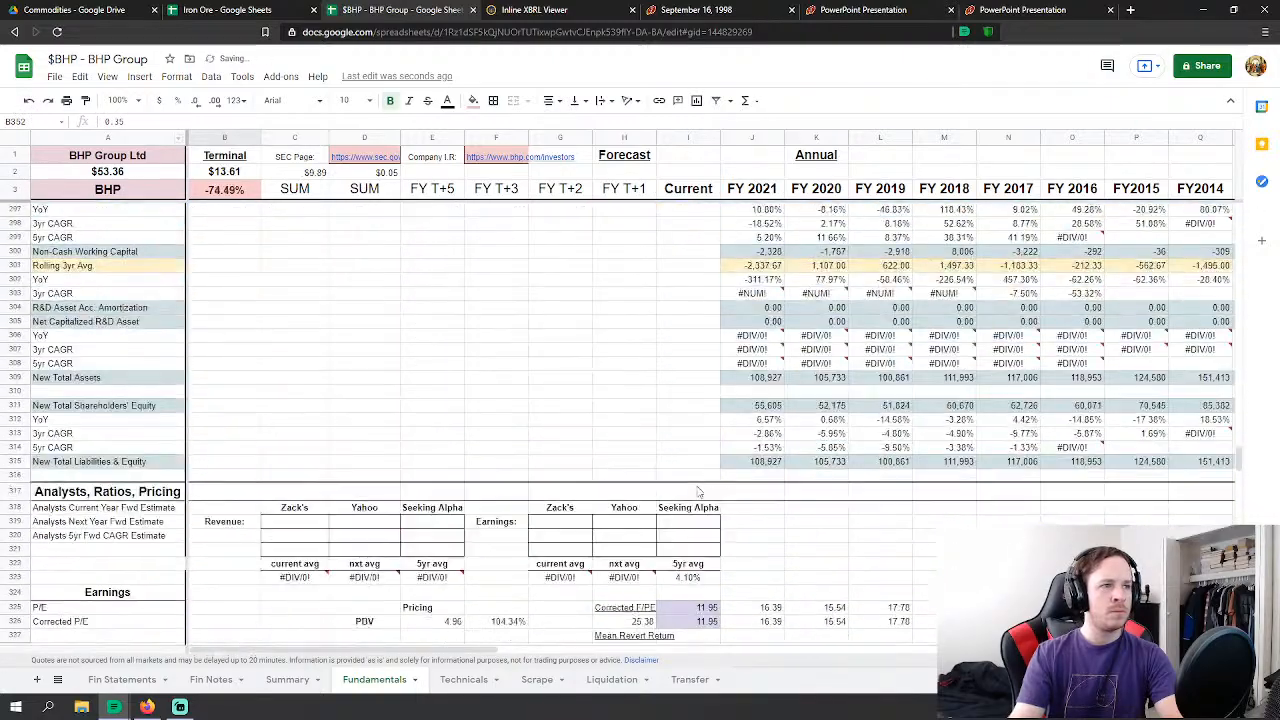
scroll(698, 490, up, 20)
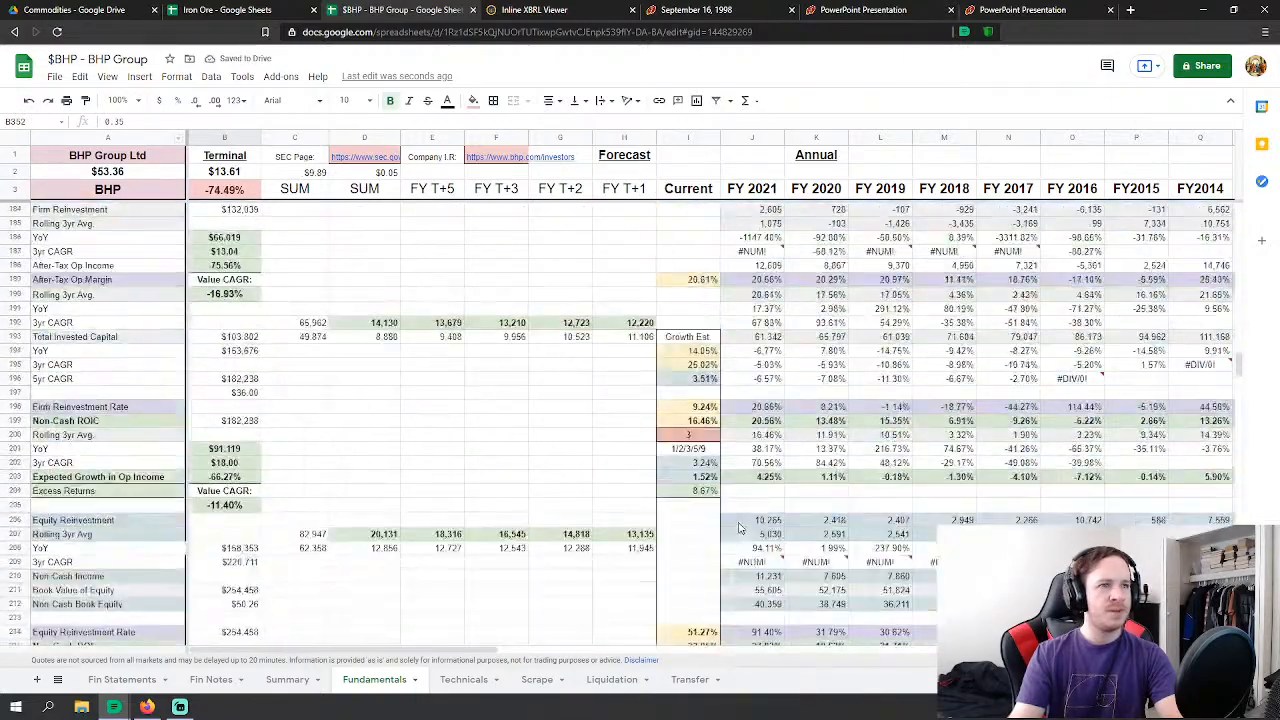
scroll(740, 527, up, 15)
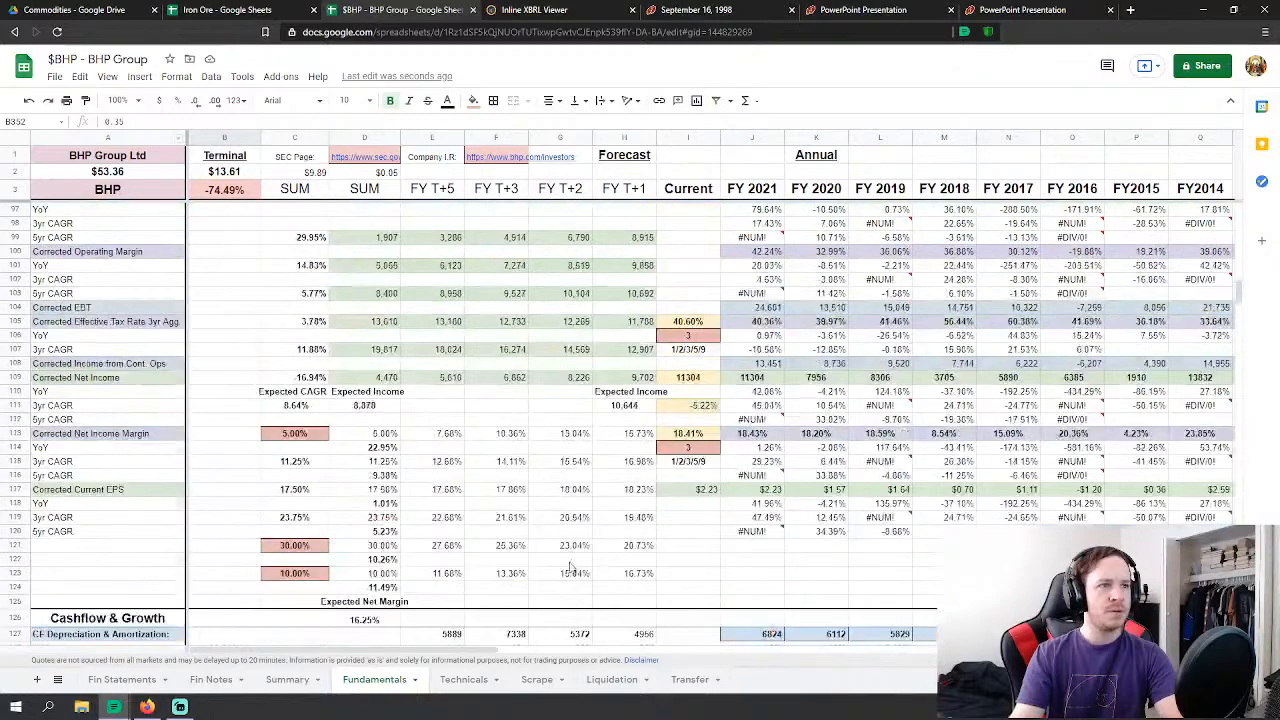
scroll(570, 568, up, 13)
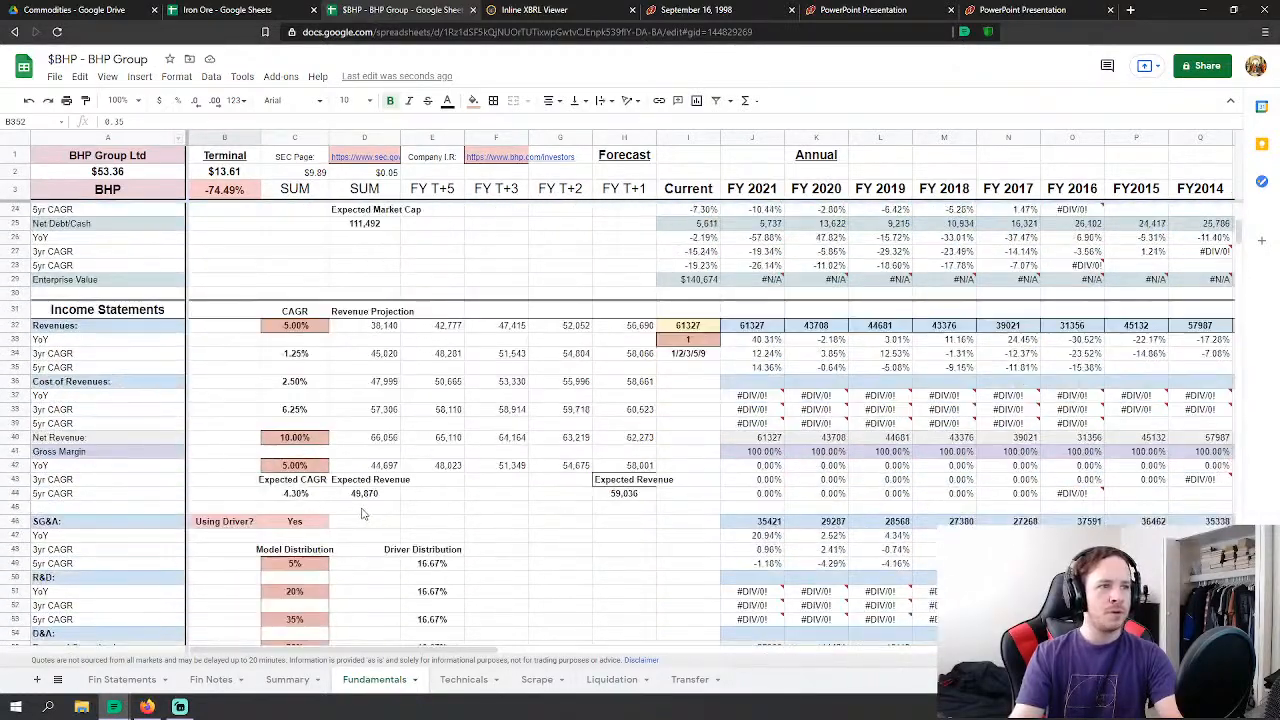
click(470, 672)
click(560, 215)
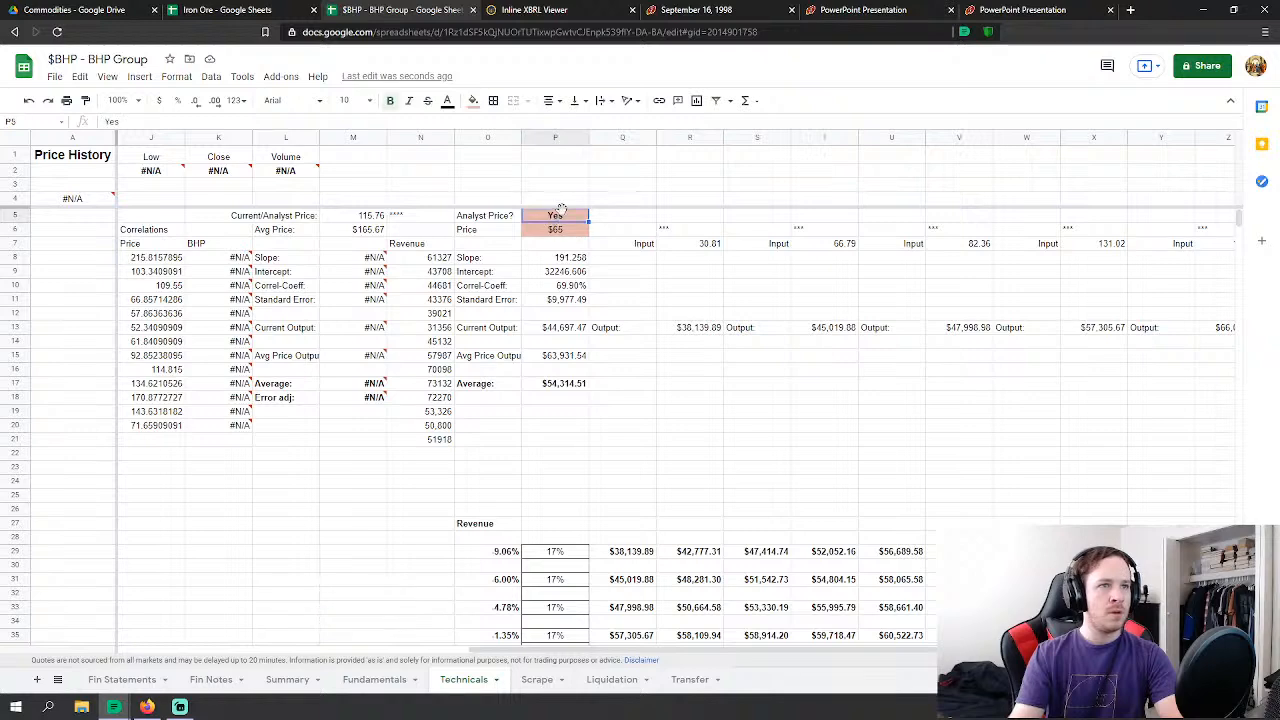
scroll(537, 652, left, 1)
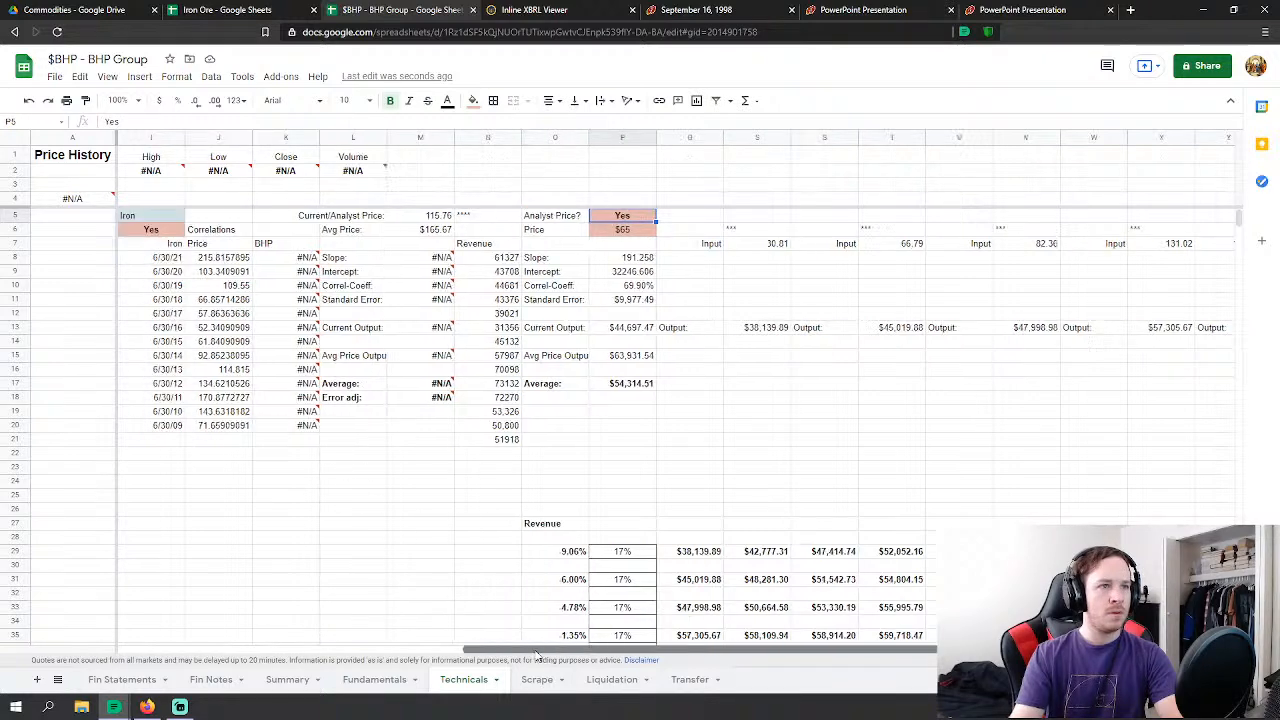
scroll(530, 653, left, 1)
click(230, 233)
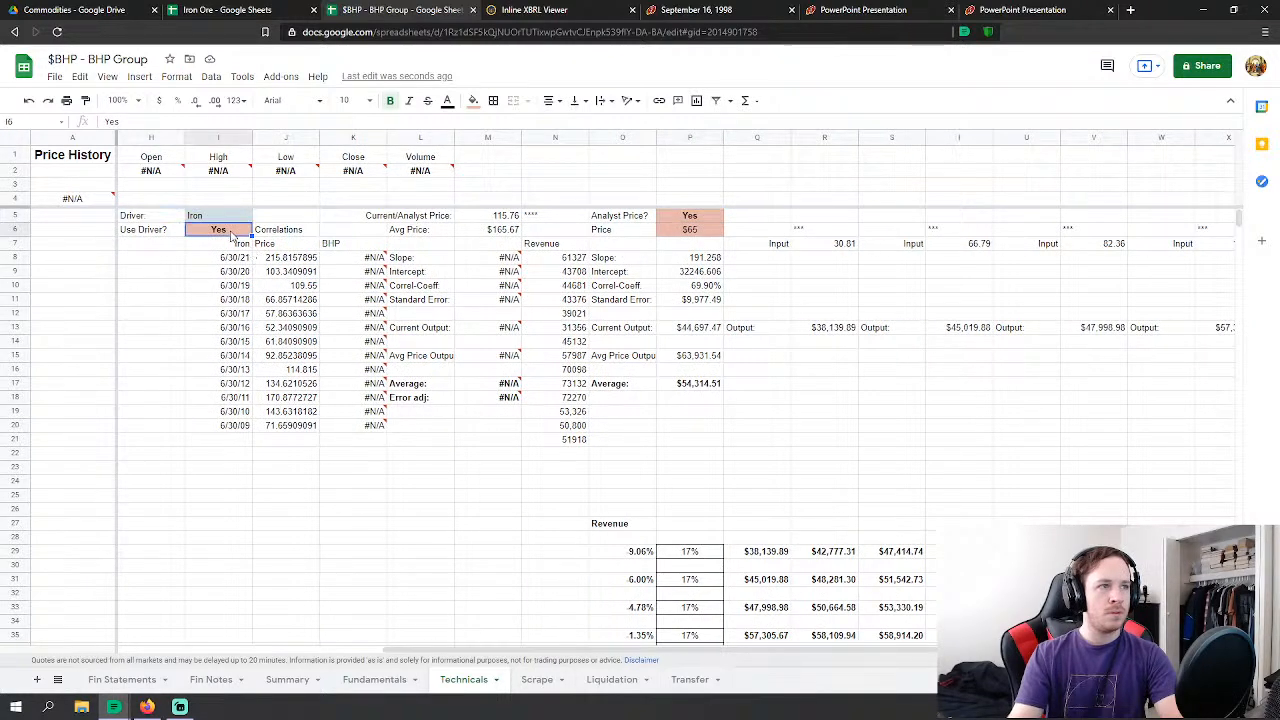
text(No)
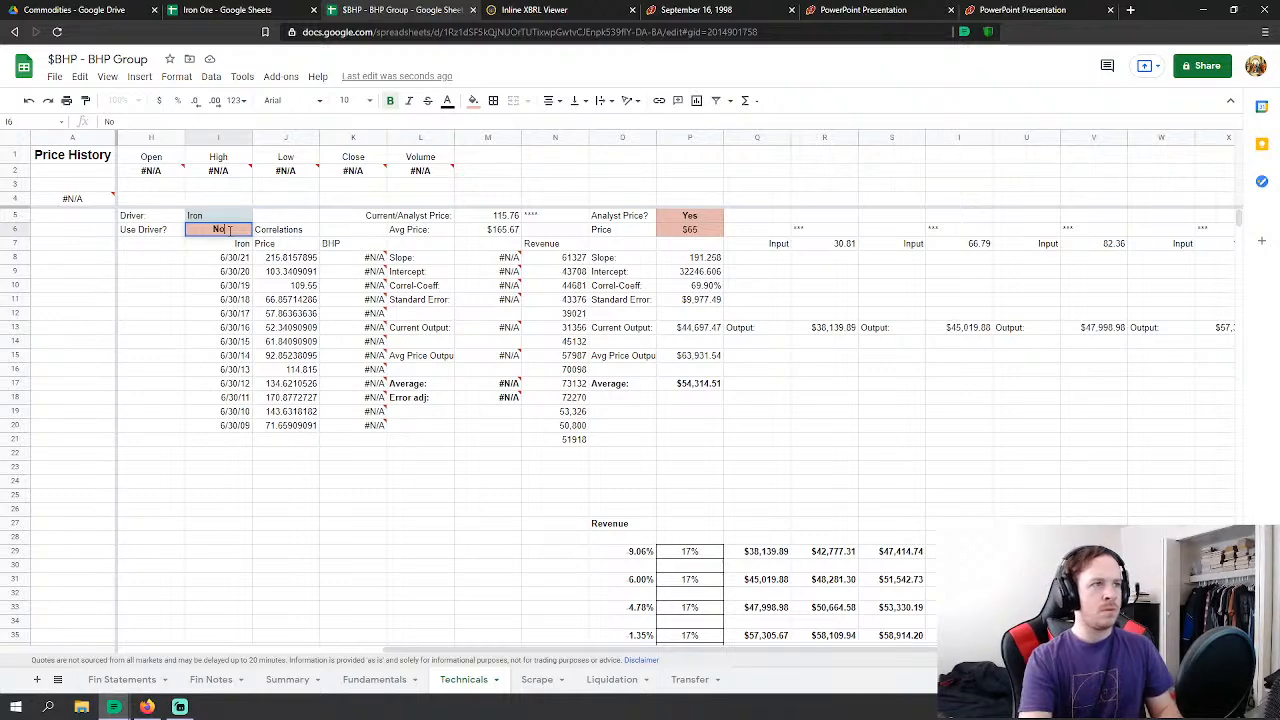
key(Return)
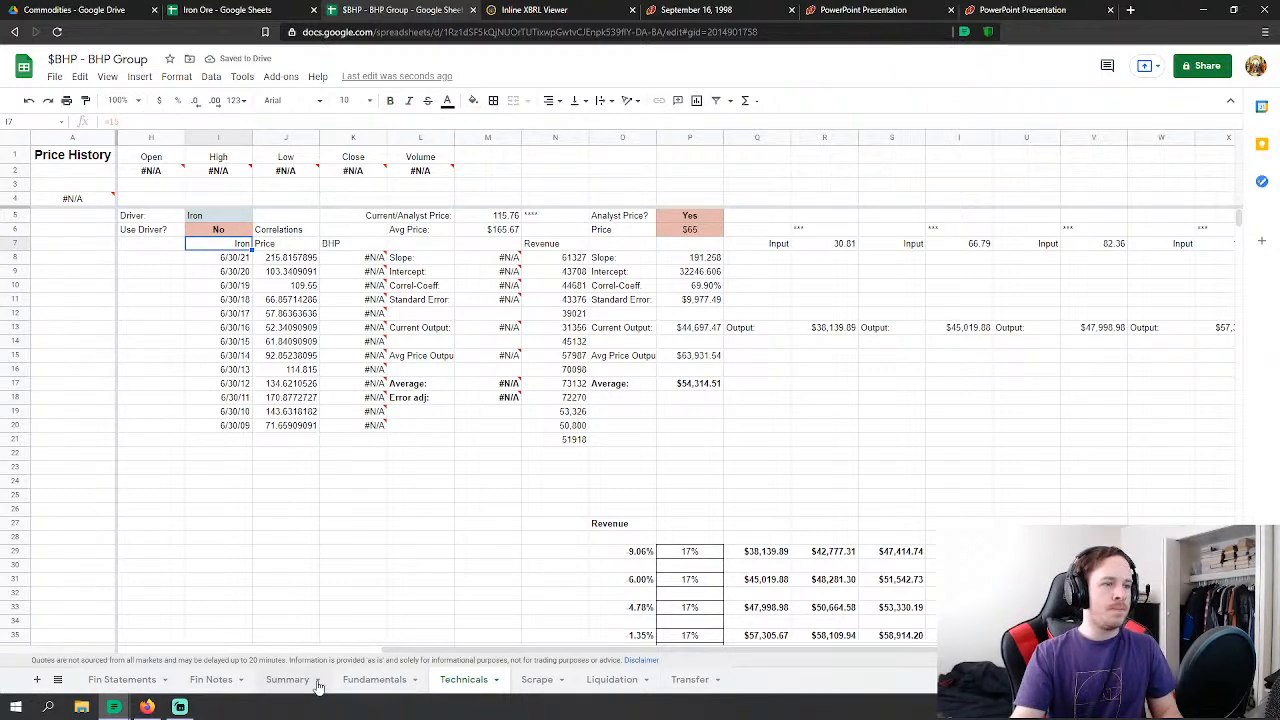
Step: Check the revenue projections on Fundamentals and the models' valuation on Summary with the driver off, and return to Fundamentals
click(354, 680)
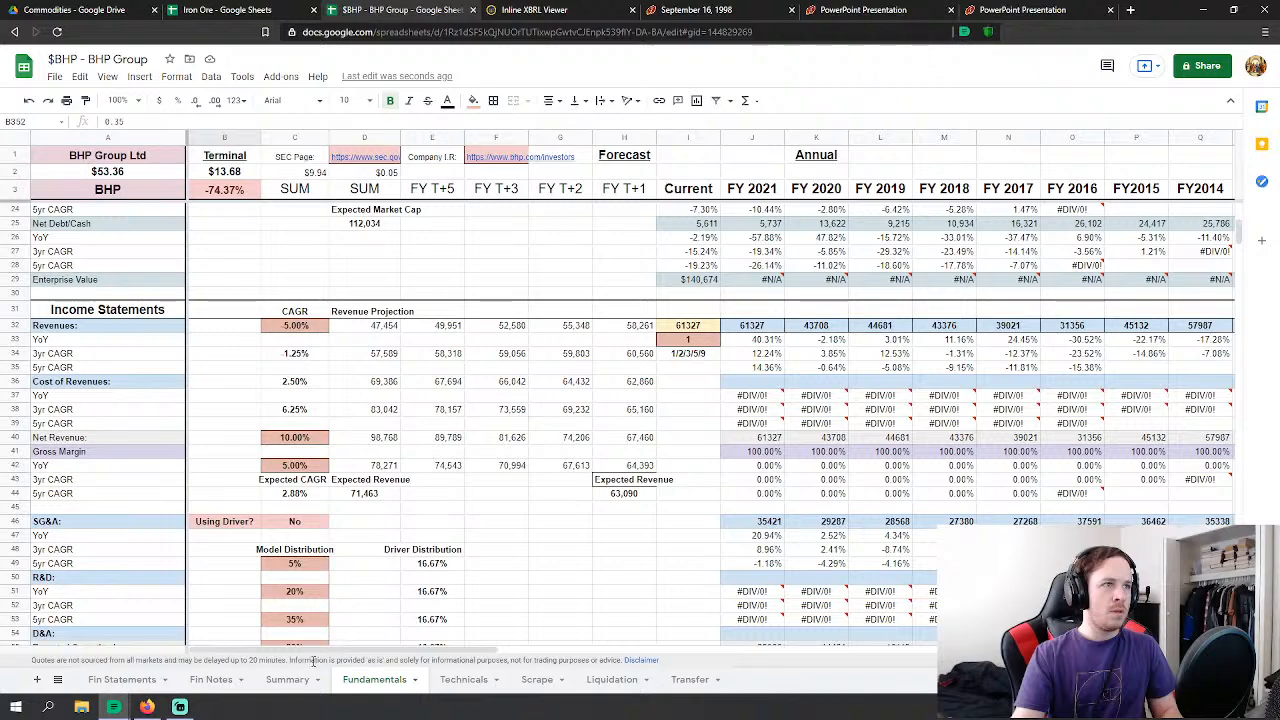
scroll(400, 560, down, 5)
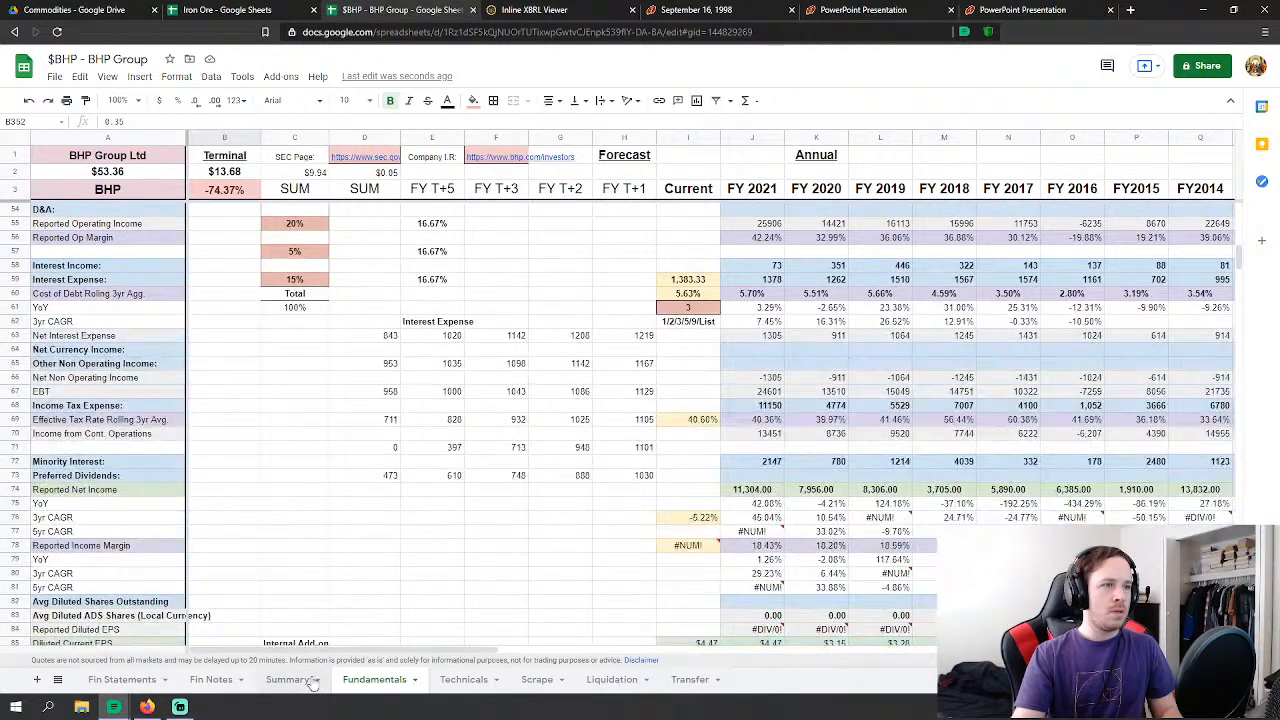
click(287, 680)
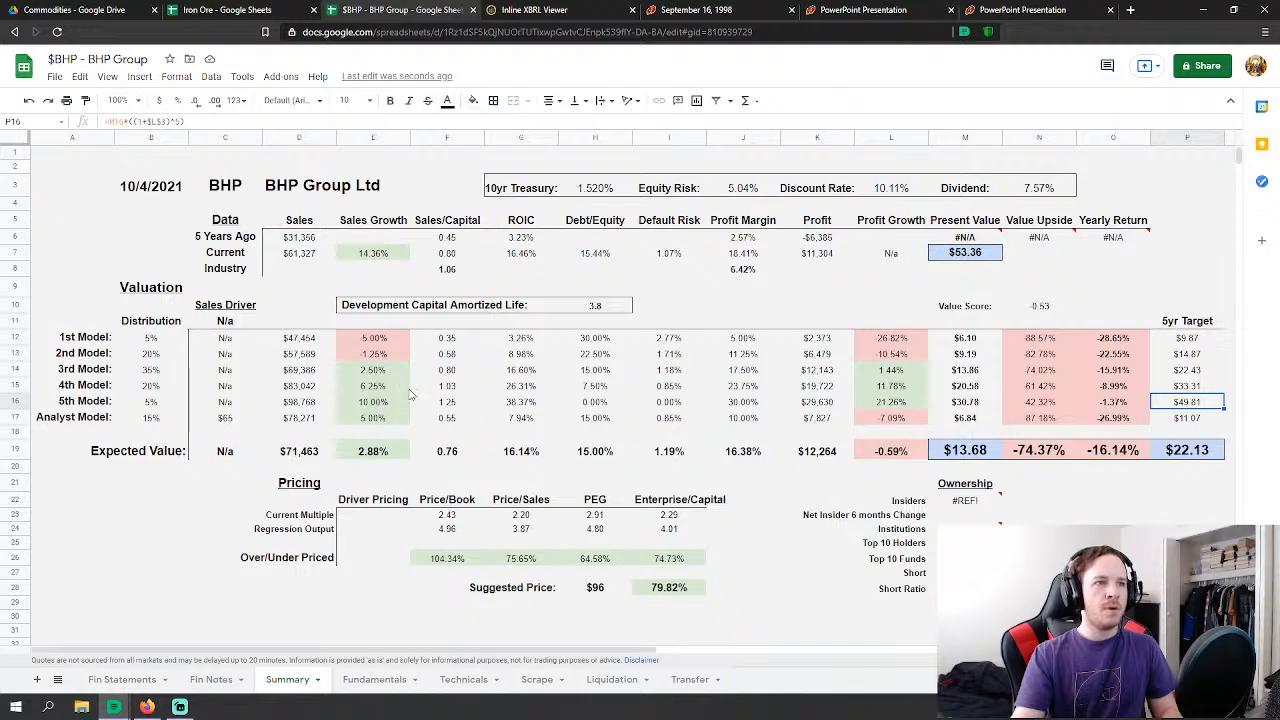
click(381, 686)
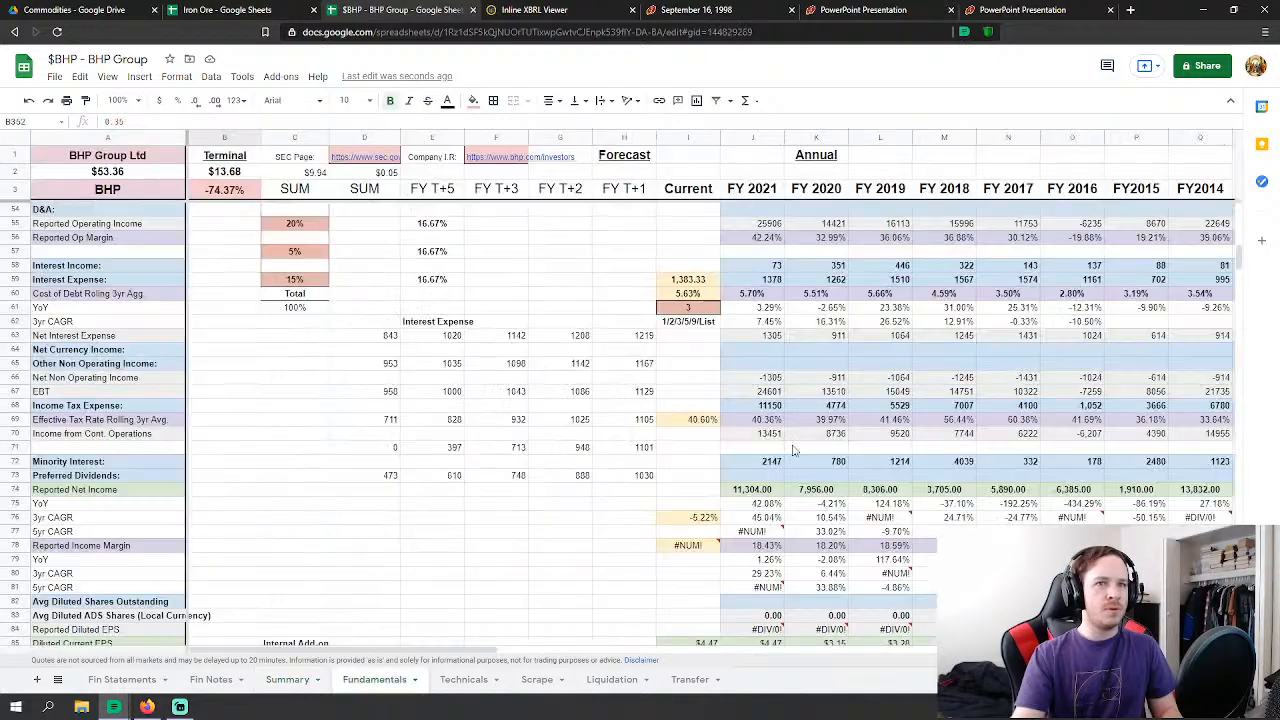
Step: Test a terminal Sales/Capital ratio of 1 for the 1st Model in B352 on Fundamentals
drag(1244, 258, 1216, 497)
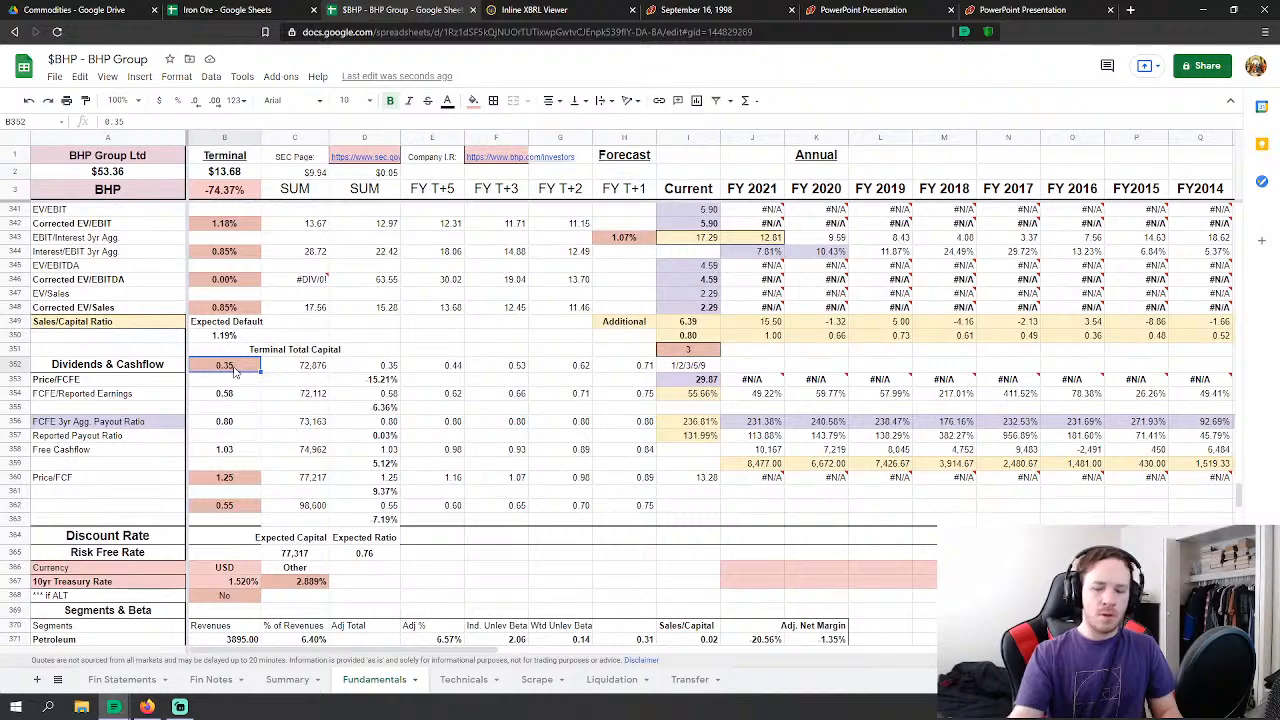
text(1)
key(Return)
Step: Test a terminal D/E ratio of 20% for the 5th Model in D454
scroll(236, 370, down, 12)
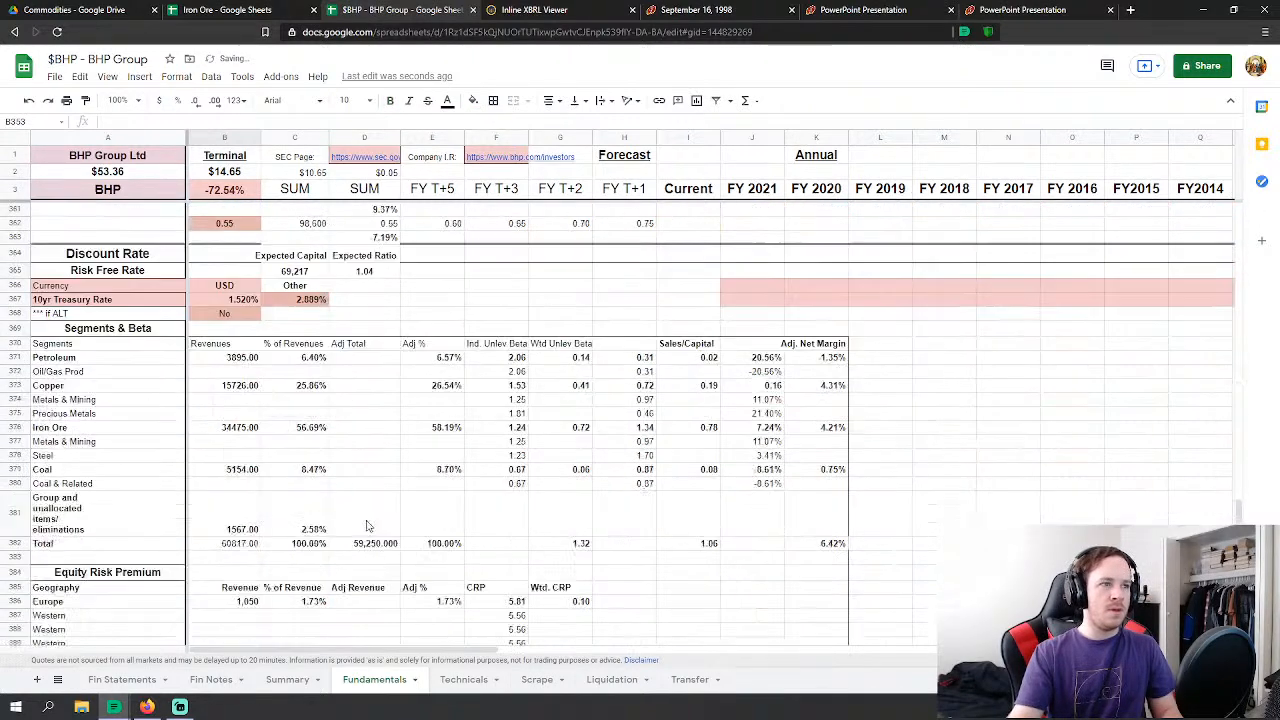
scroll(335, 470, down, 1)
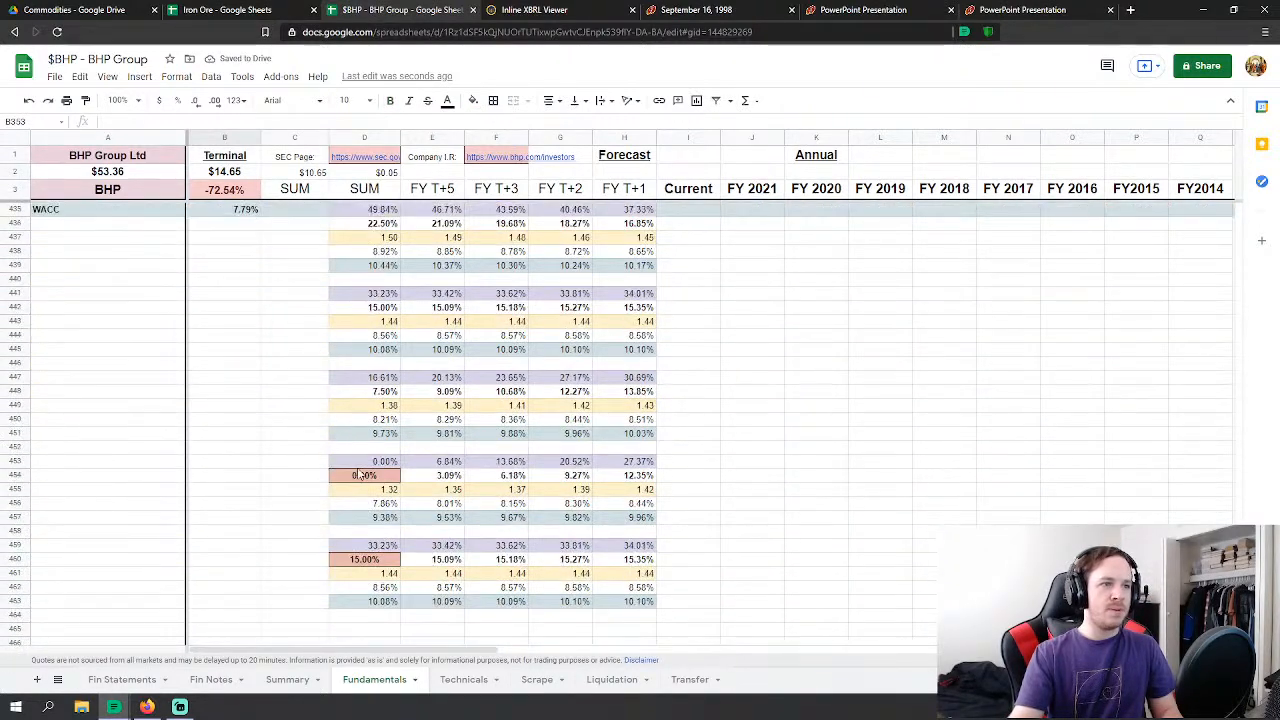
click(377, 475)
text(20%)
key(Return)
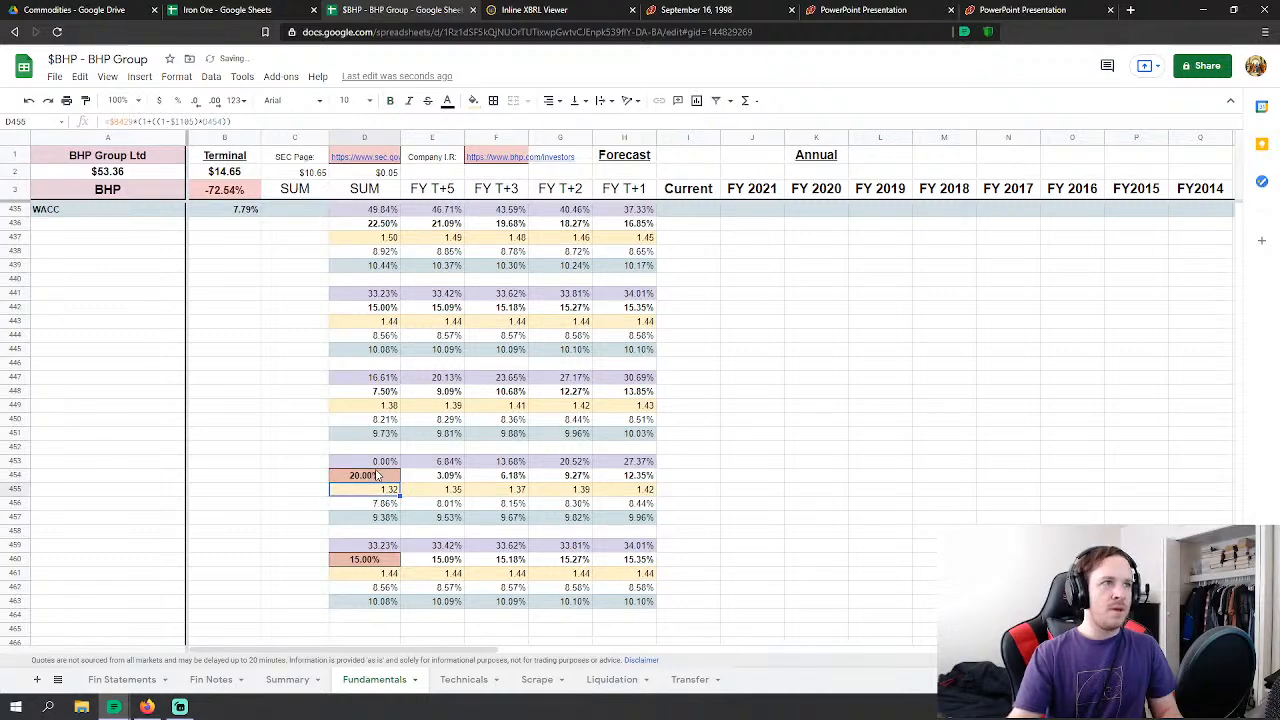
Step: Undo the D/E ratio, Sales/Capital and Use Driver? changes, and return to the ratios section on Fundamentals
click(30, 101)
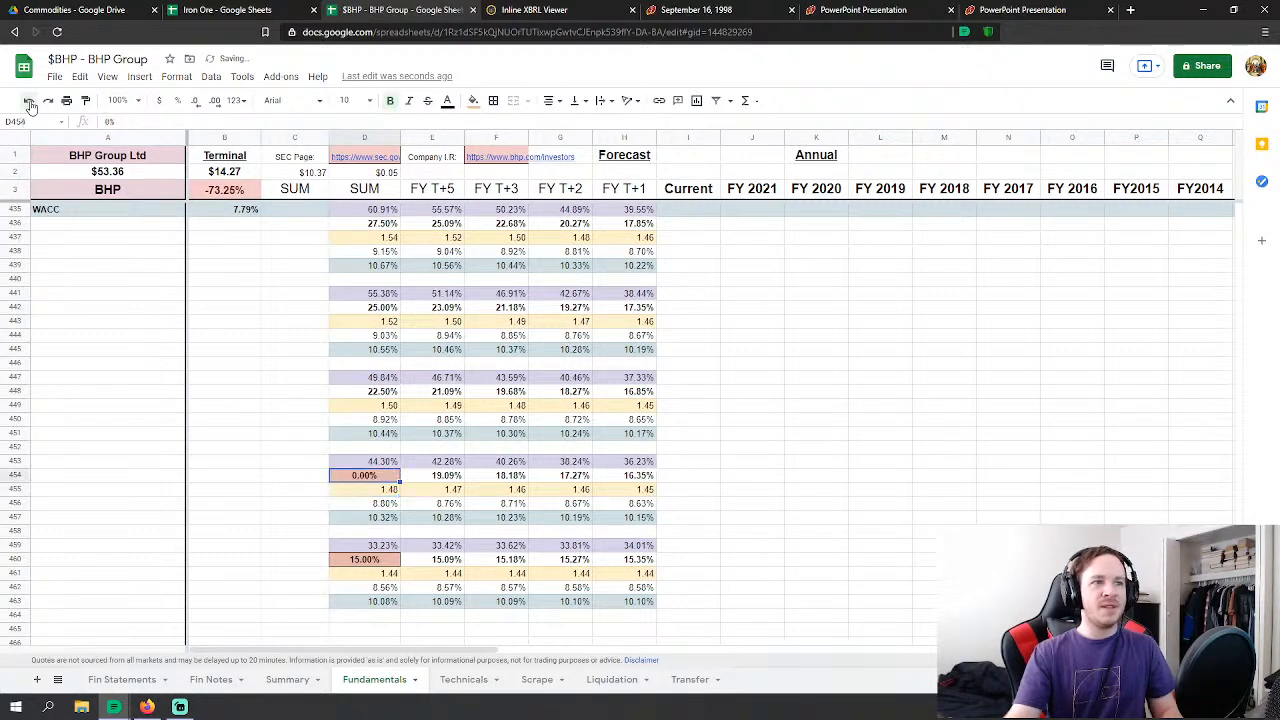
click(30, 101)
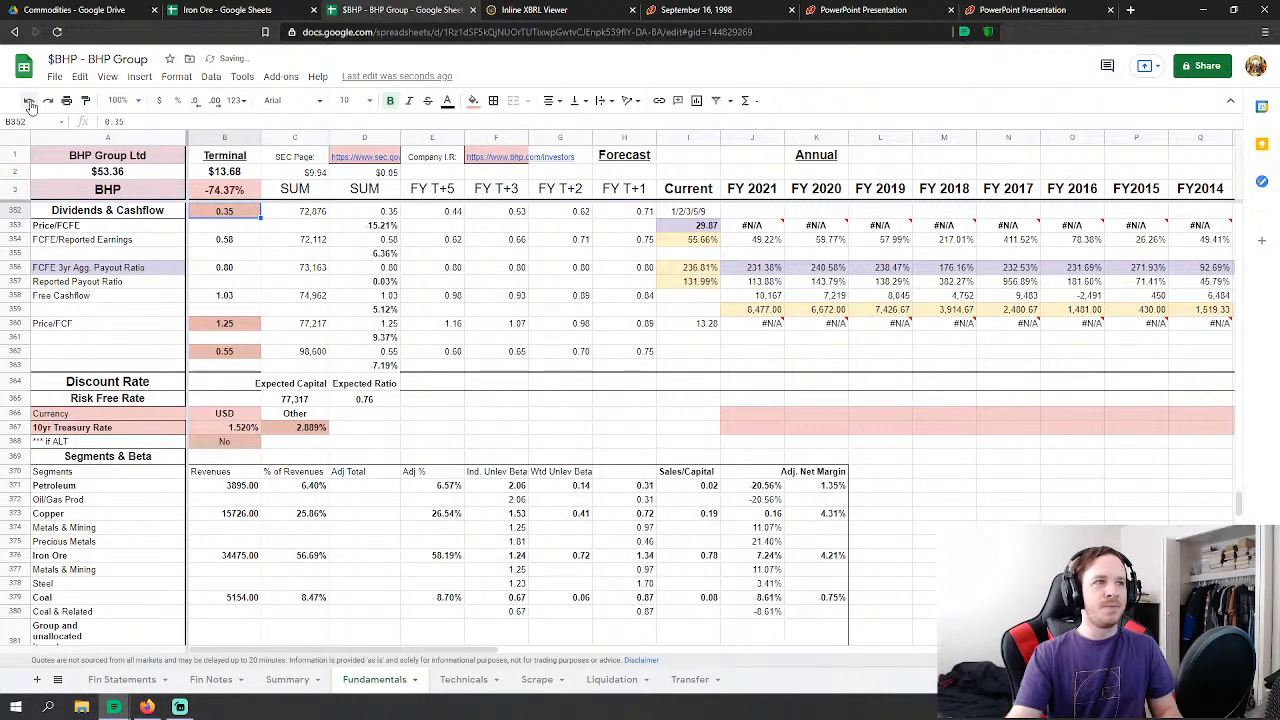
click(30, 102)
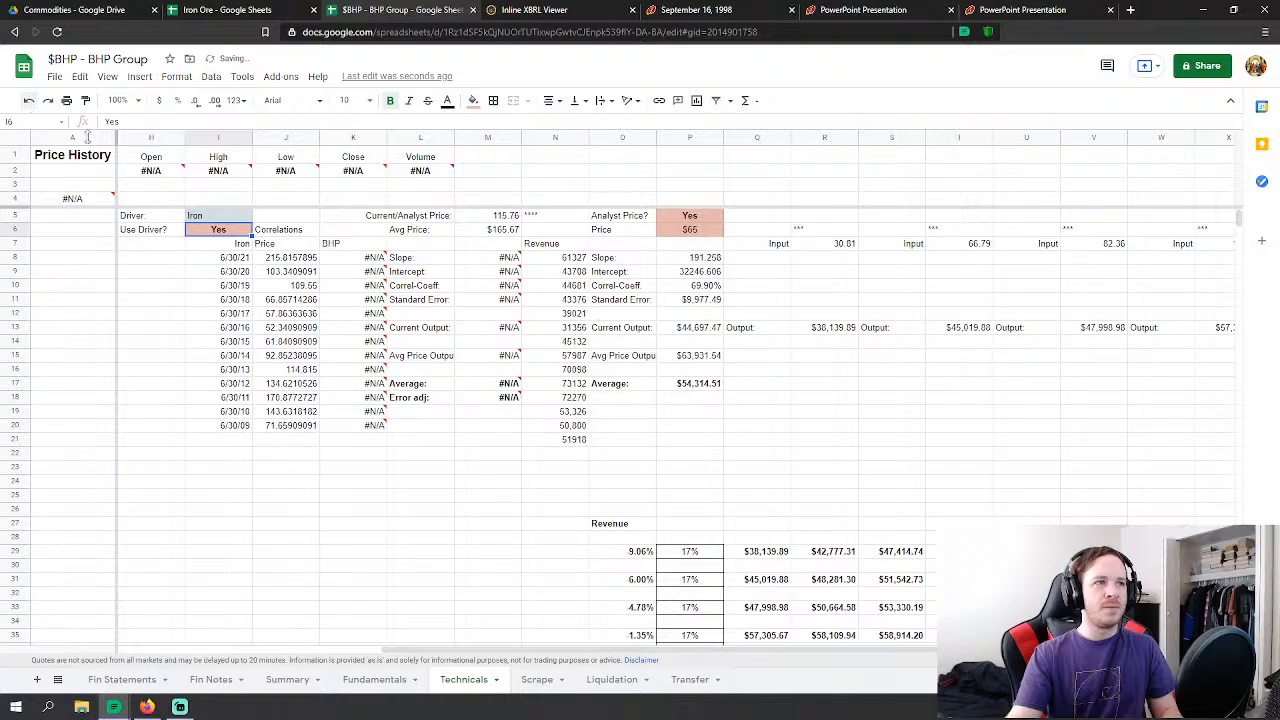
click(374, 679)
scroll(978, 463, up, 5)
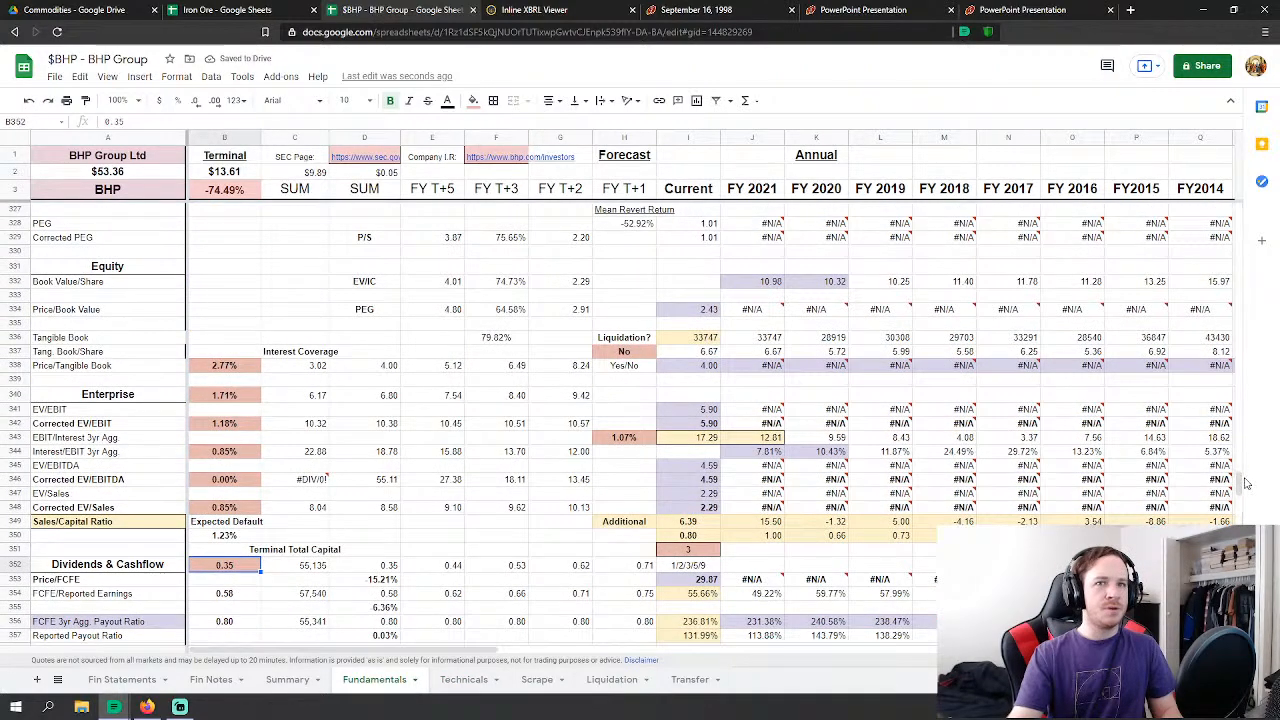
mouse_move(1241, 487)
mouse_down()
mouse_move(1237, 428)
mouse_move(1238, 466)
mouse_up()
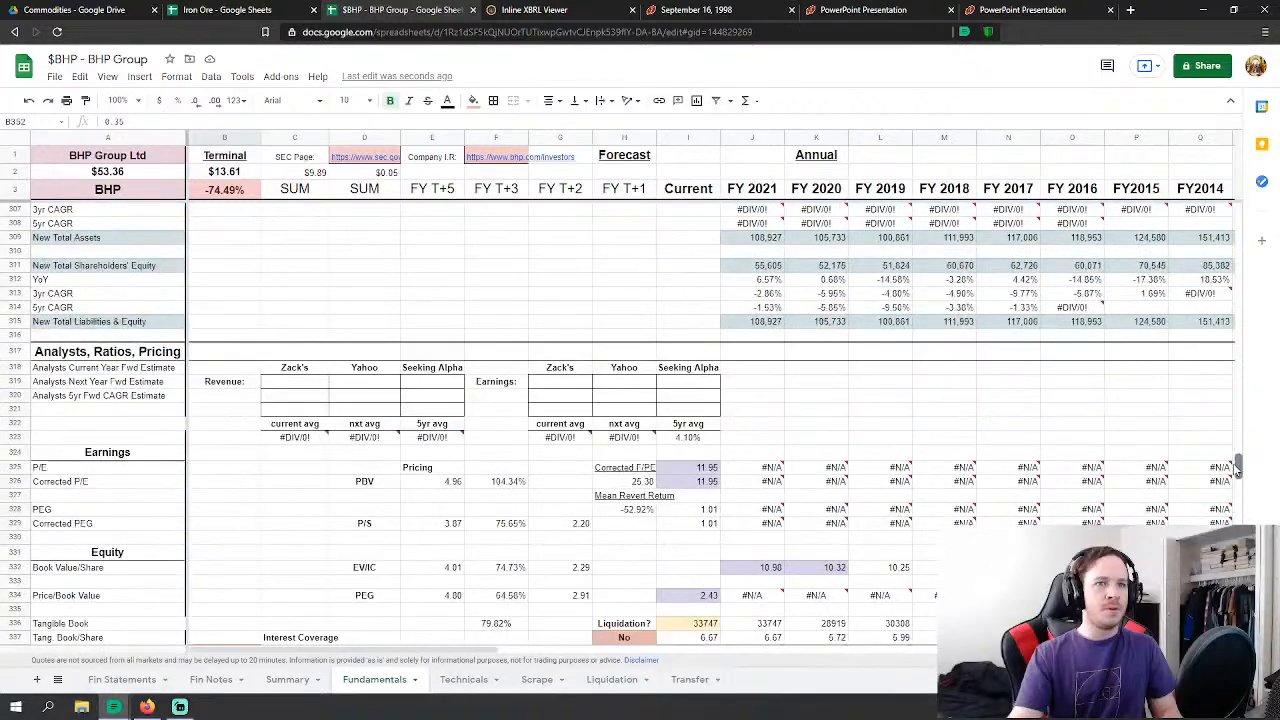
Step: Force the price history on Technicals to reload by clearing the formula in A4 and undoing the deletion
click(468, 680)
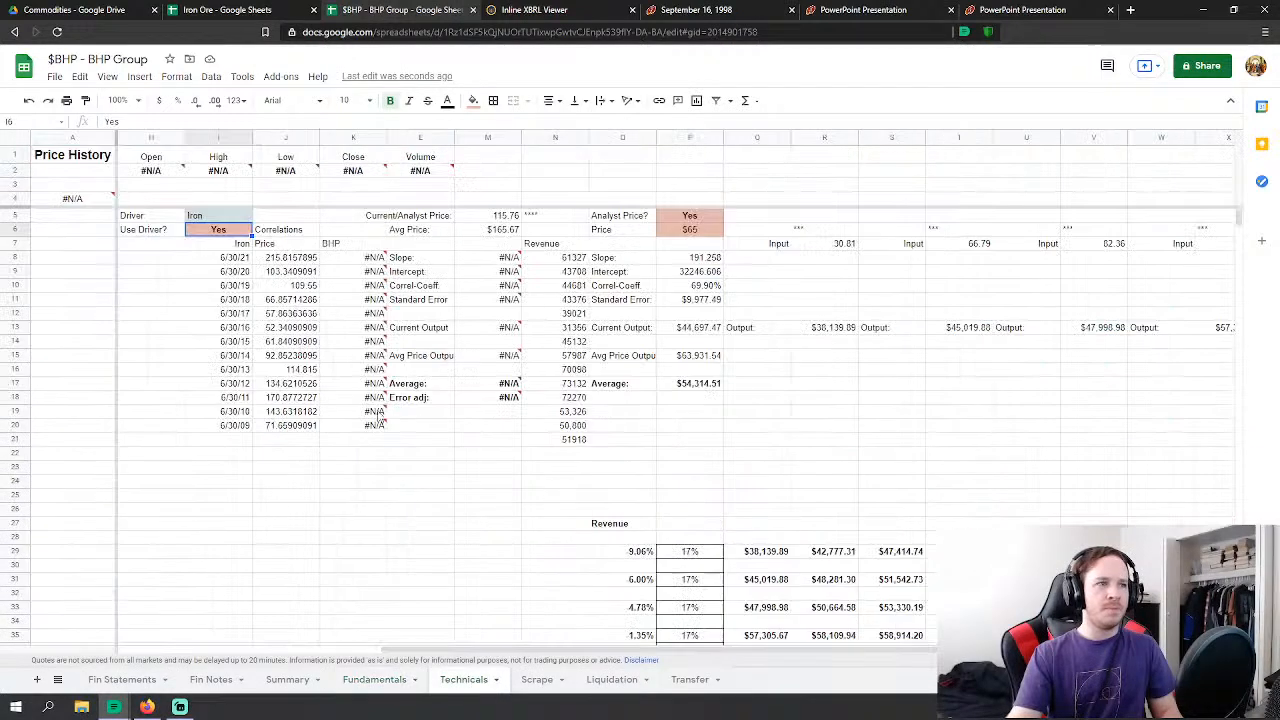
scroll(325, 634, left, 5)
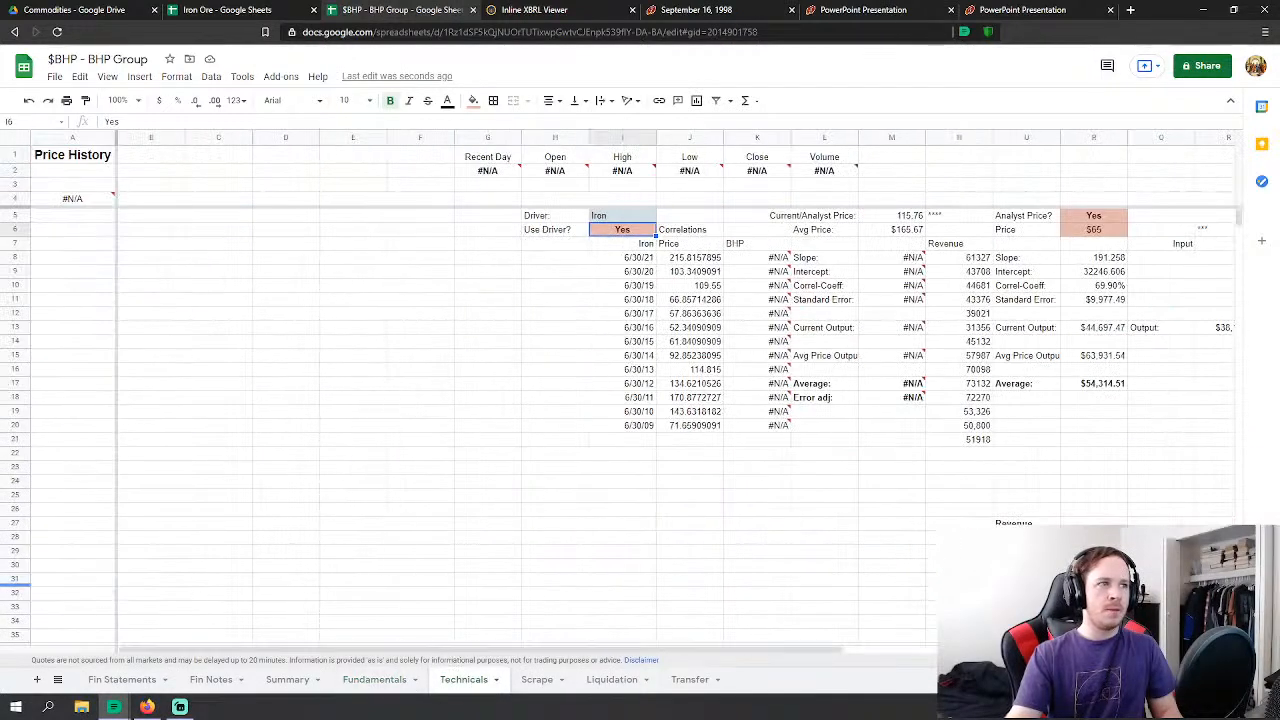
click(88, 199)
key(Delete)
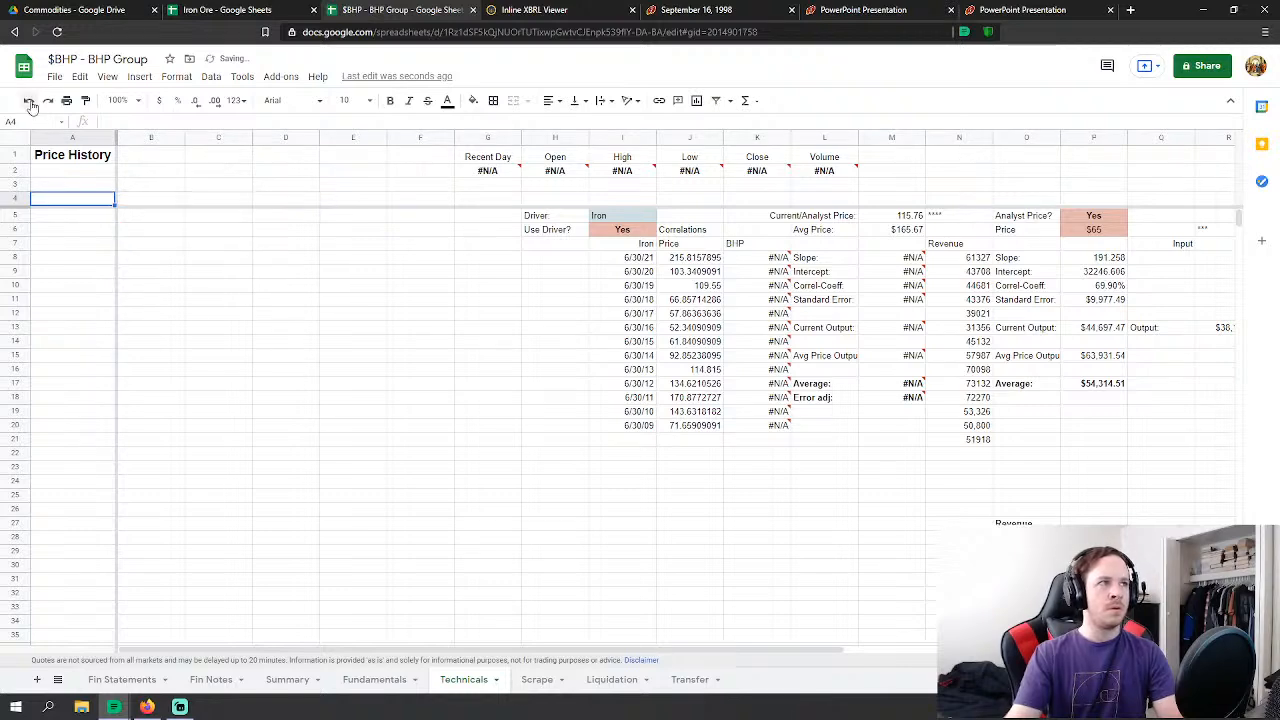
click(29, 102)
click(444, 175)
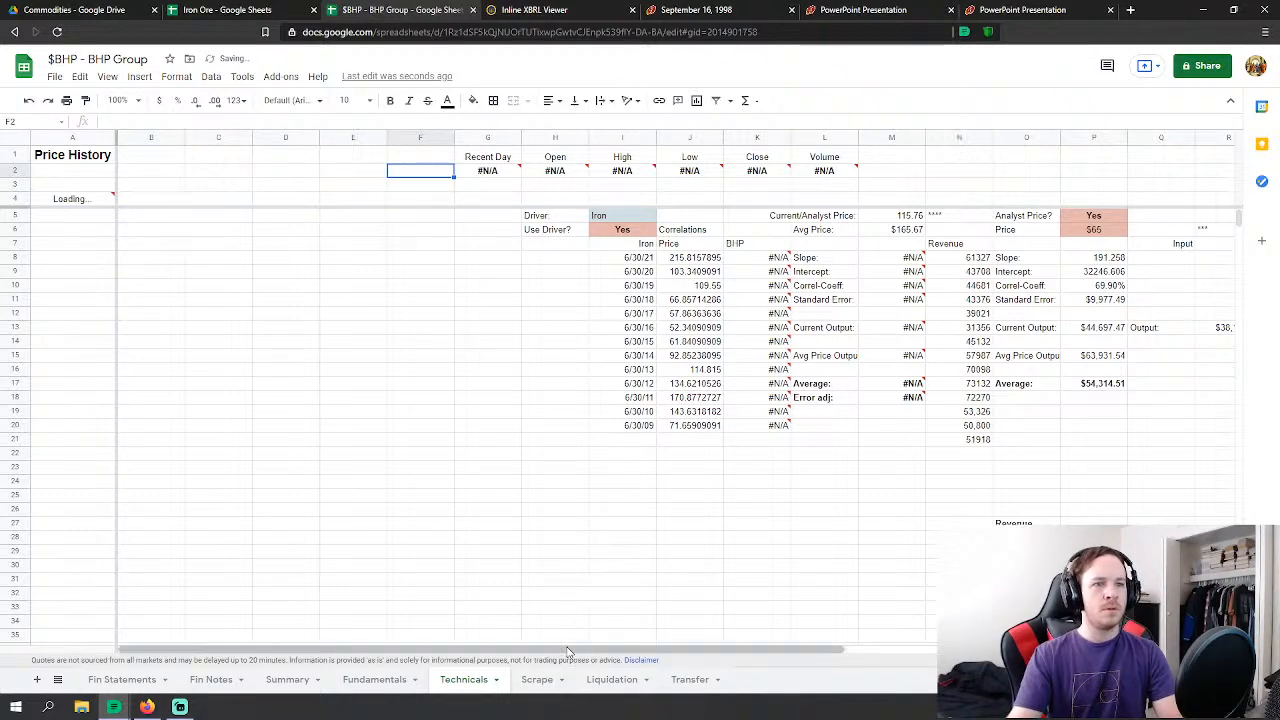
drag(578, 657, 405, 647)
Step: Check the market capitalization projections on Fundamentals and the models' valuation on Summary with the driver on
click(374, 679)
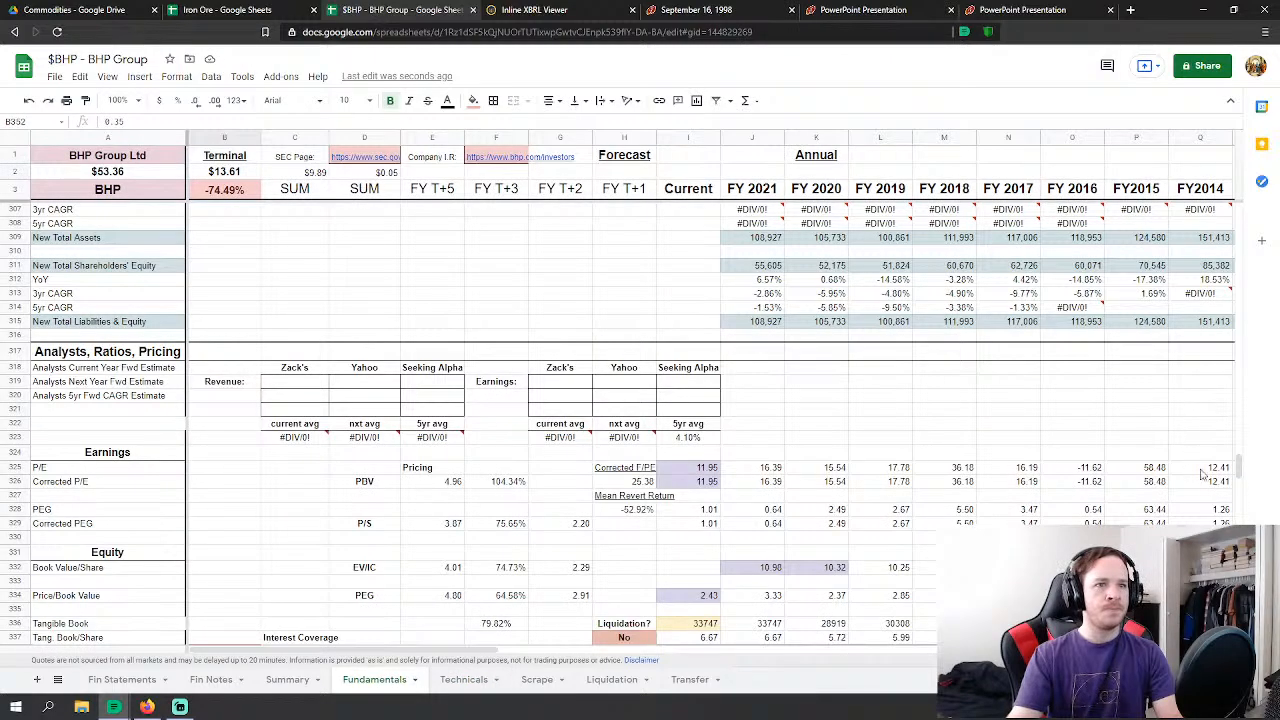
drag(1240, 473, 1200, 195)
click(495, 519)
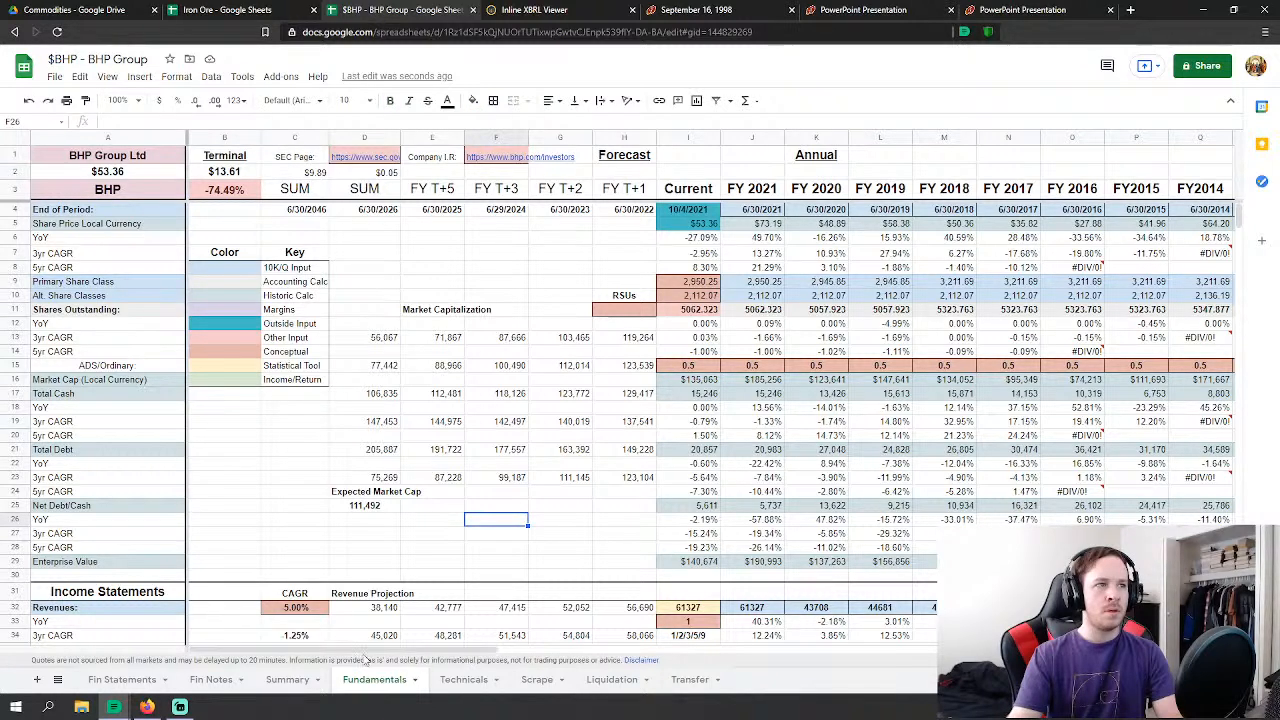
click(275, 680)
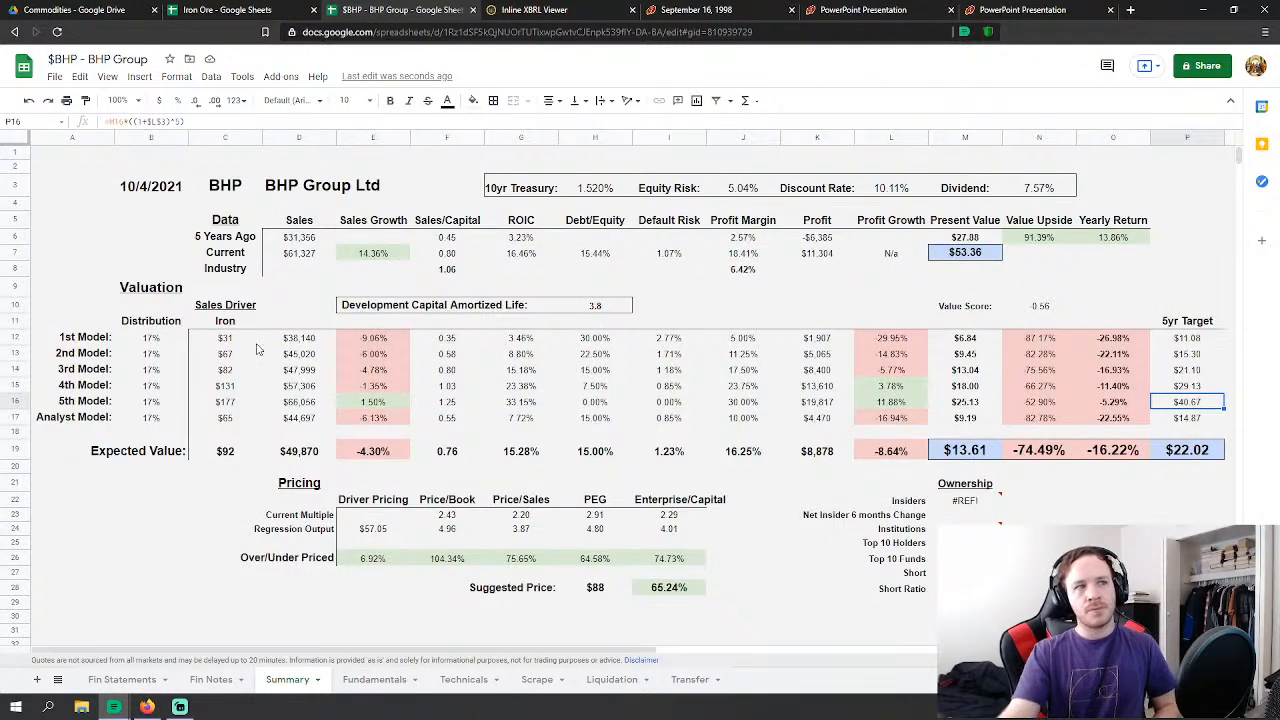
click(292, 322)
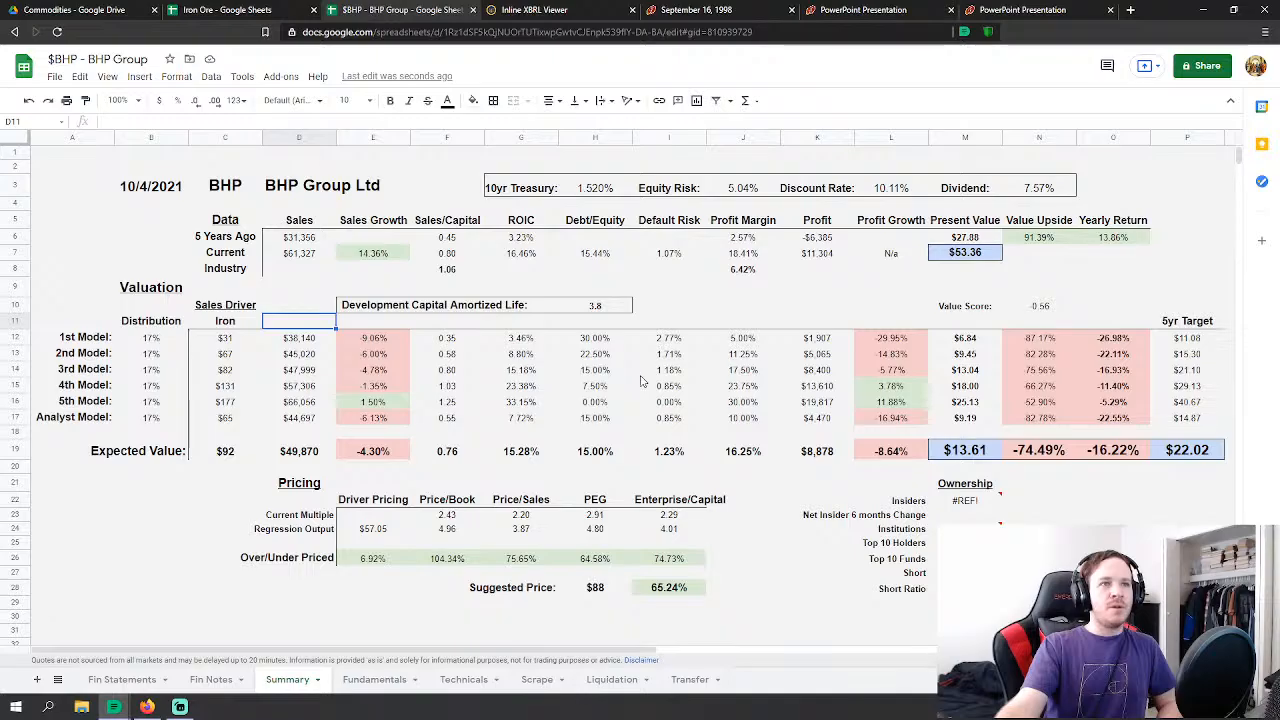
Step: Test a terminal Sales/Capital ratio of 3 for the 5th Model in B360 on Fundamentals
click(370, 680)
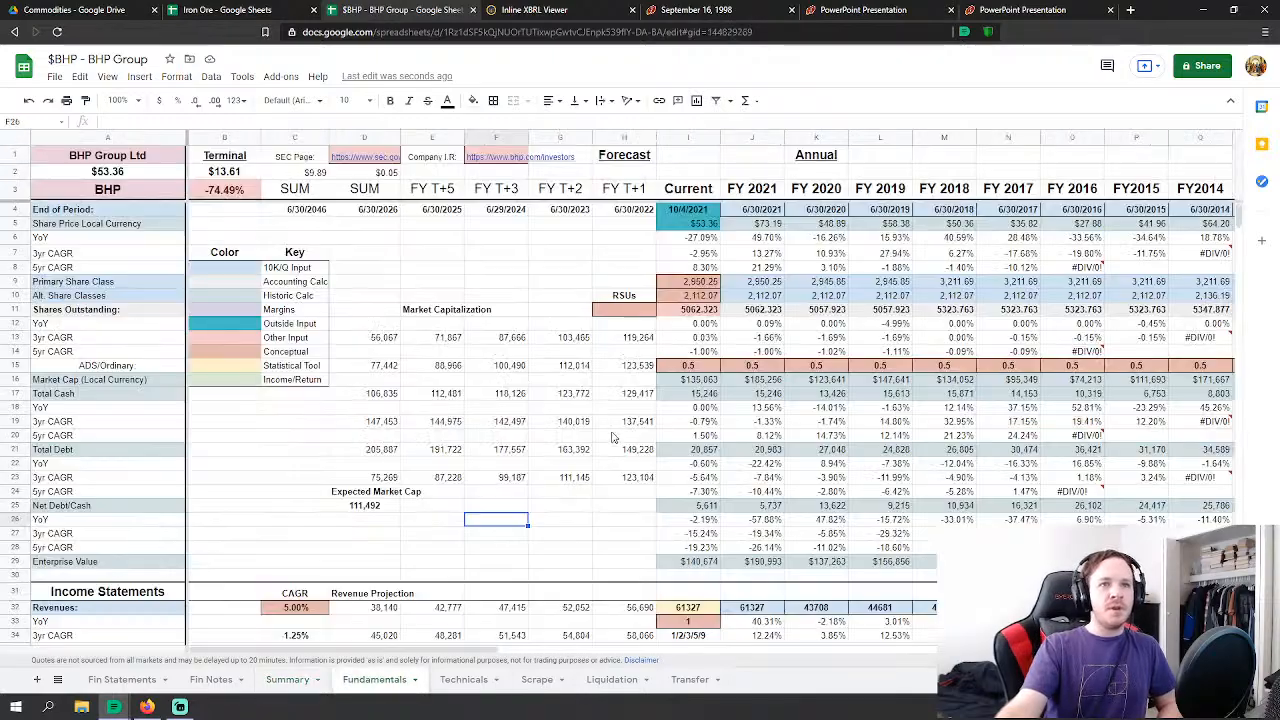
scroll(765, 400, down, 3)
scroll(768, 393, down, 3)
drag(1247, 233, 1237, 465)
scroll(1208, 466, down, 5)
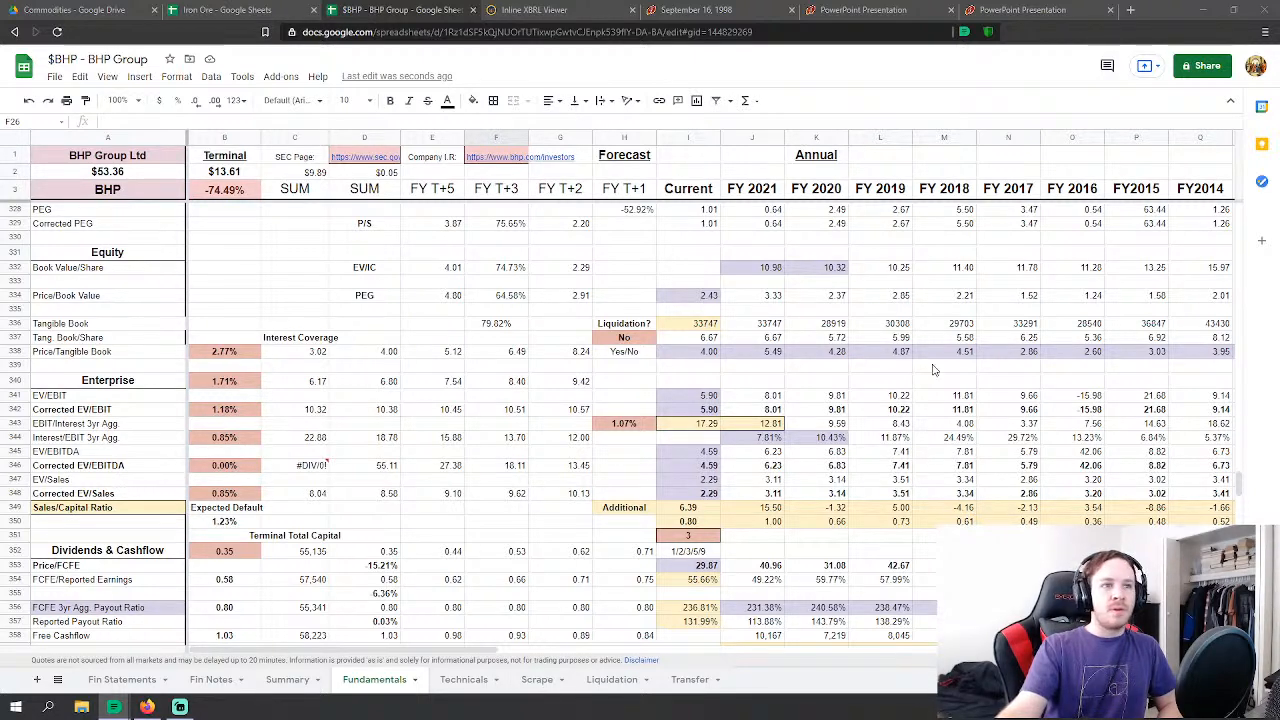
drag(1239, 486, 1201, 506)
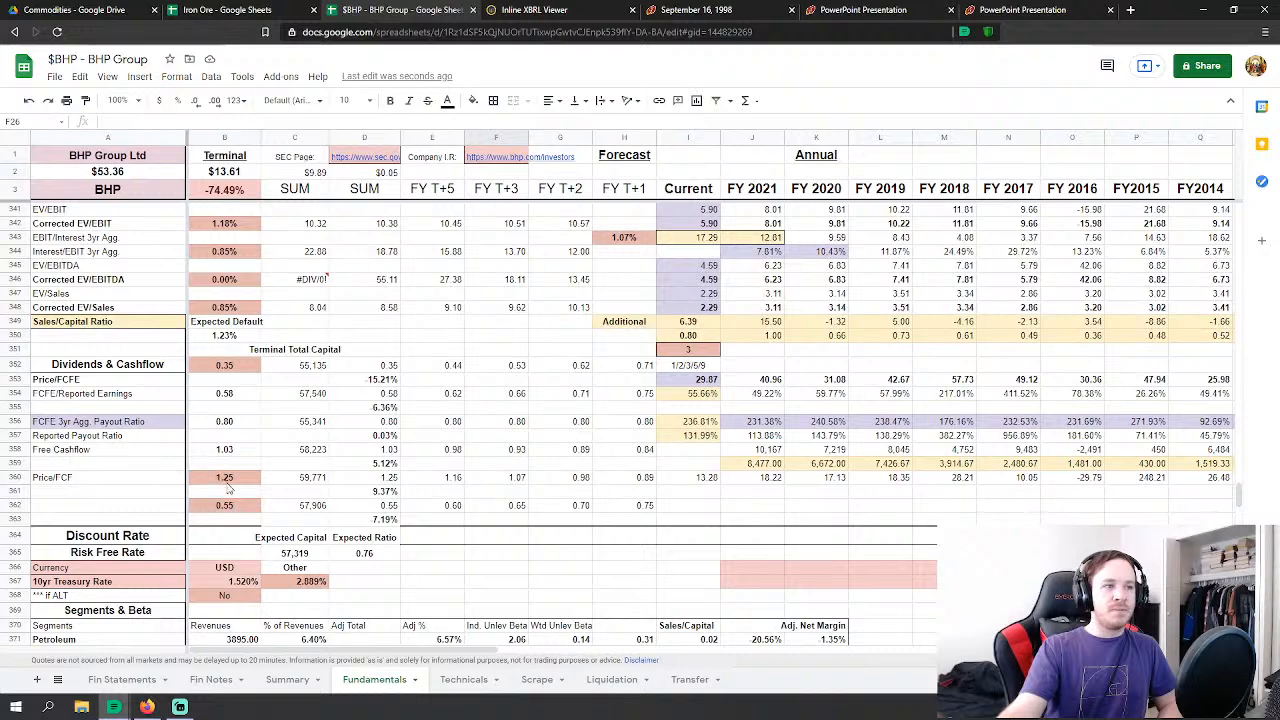
click(191, 480)
text(3)
key(Return)
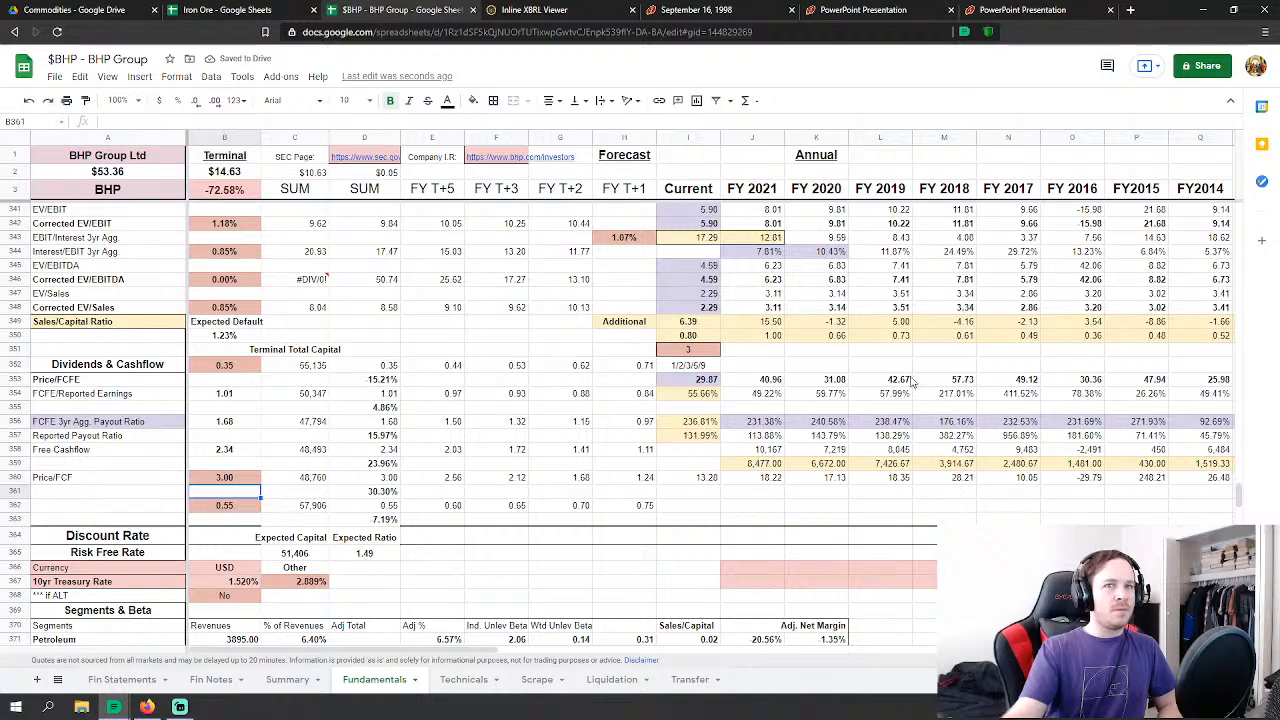
Step: Turn off the iron price driver on Technicals by setting Use Driver? in I6 to No
drag(1238, 498, 1238, 238)
click(460, 680)
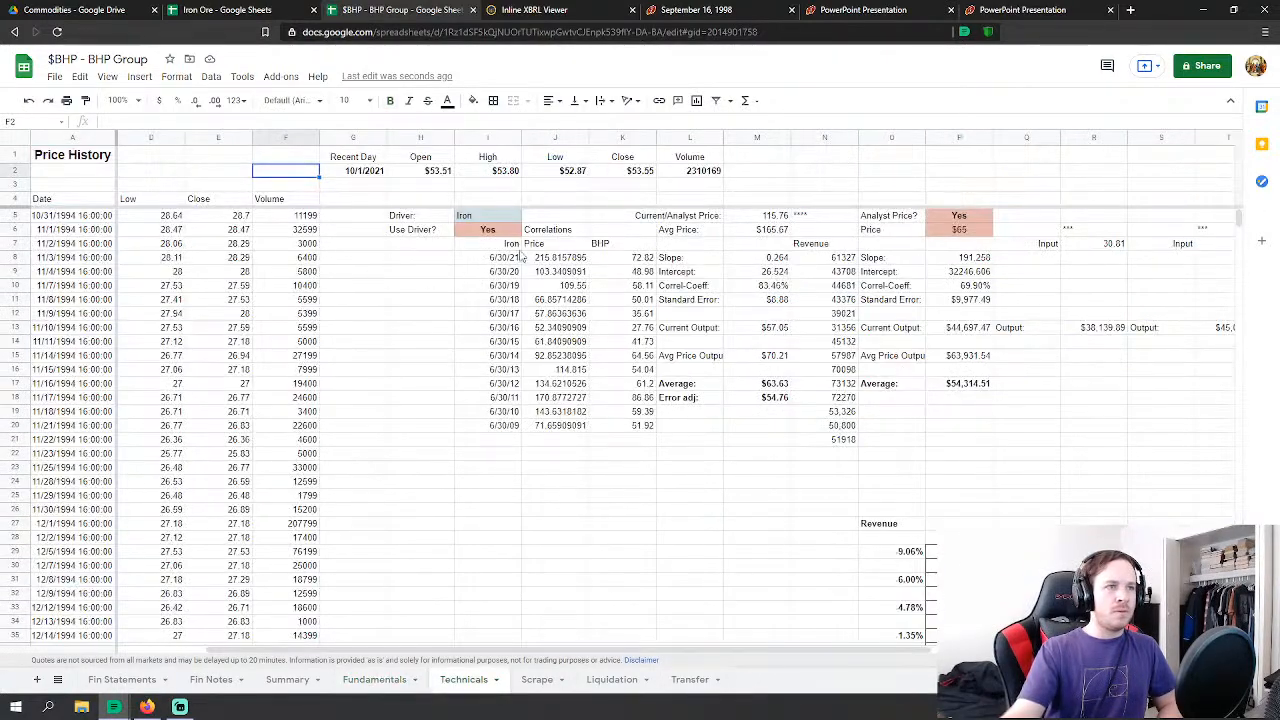
click(489, 230)
text(No)
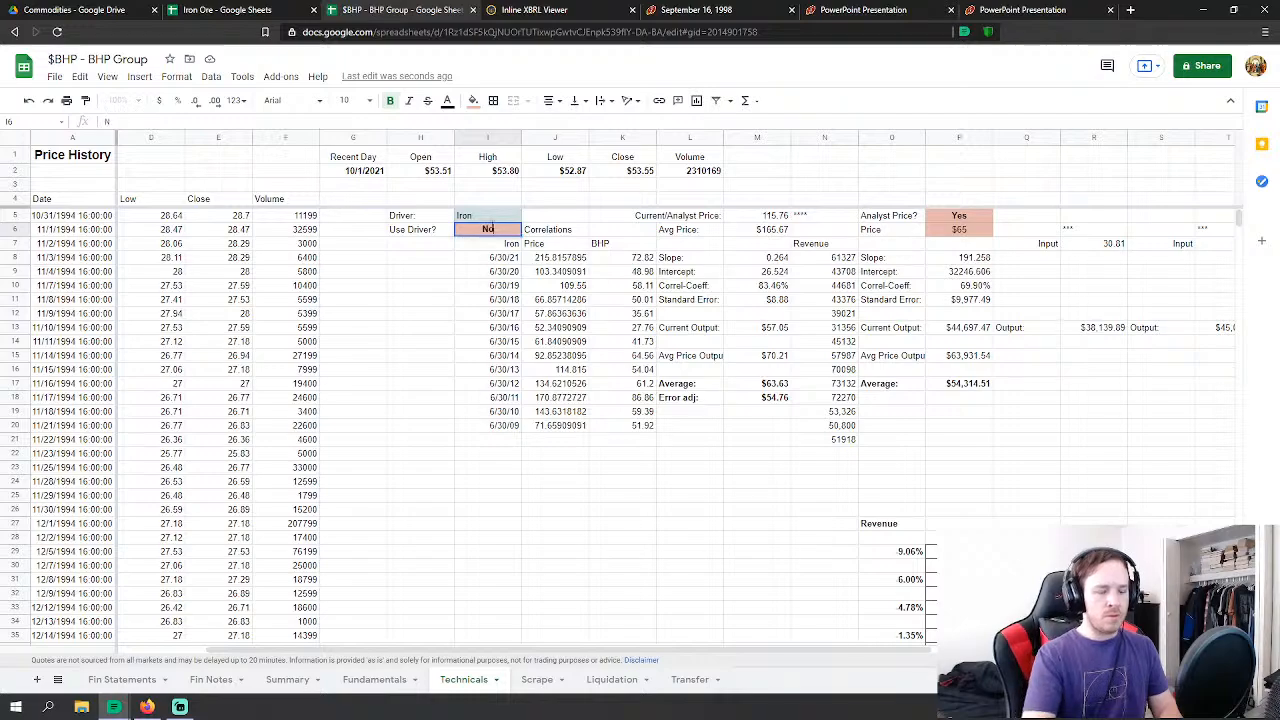
key(Return)
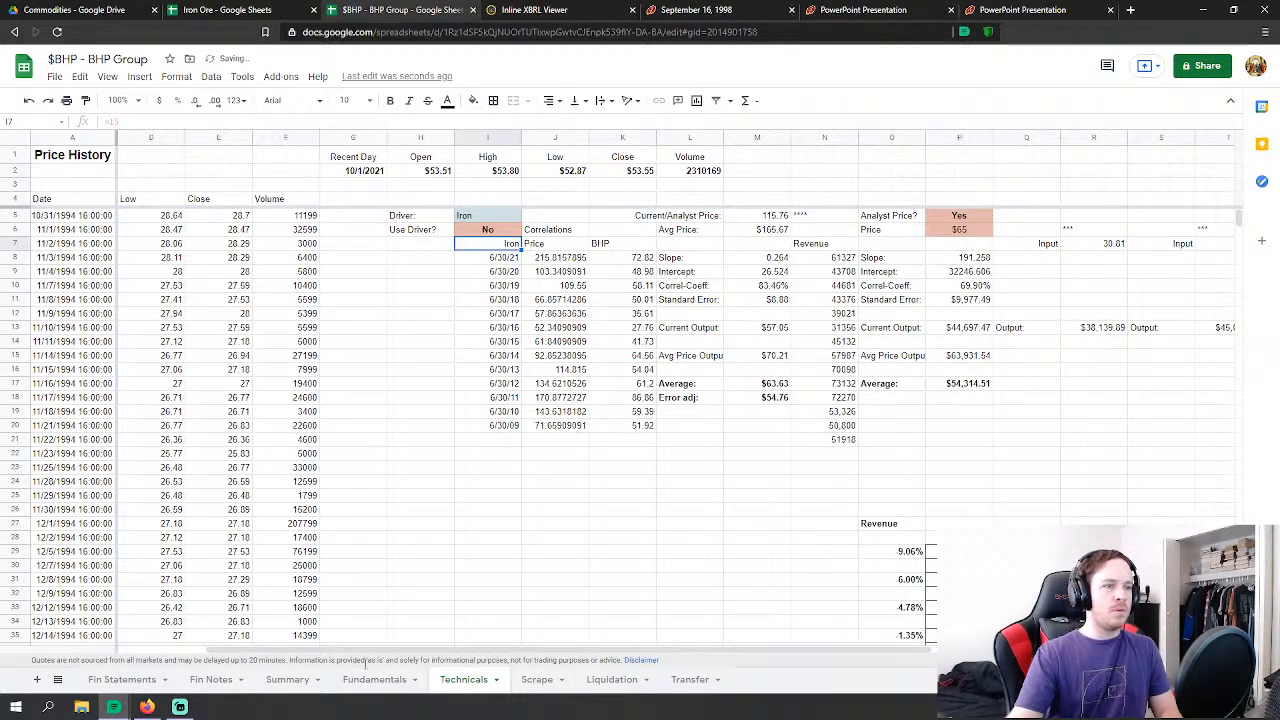
Step: Test a terminal D/E ratio of 30% for the 5th Model in D454 on Fundamentals
click(376, 682)
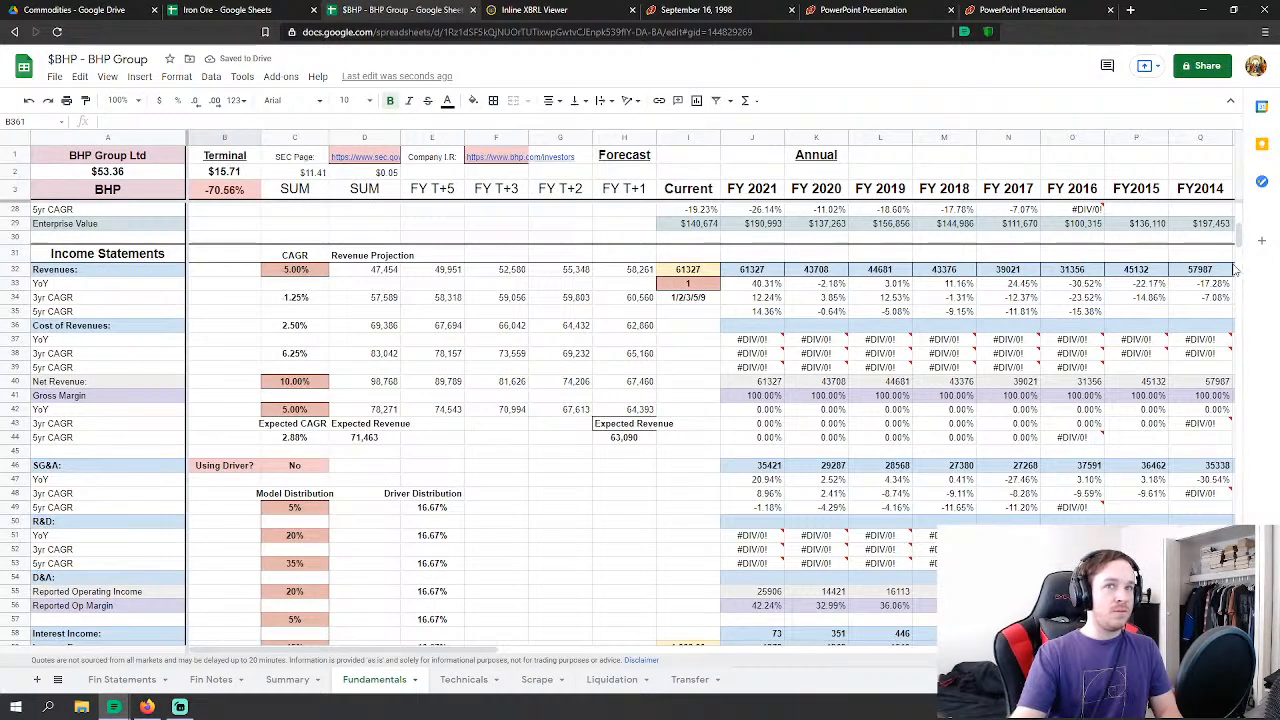
drag(1239, 236, 1239, 591)
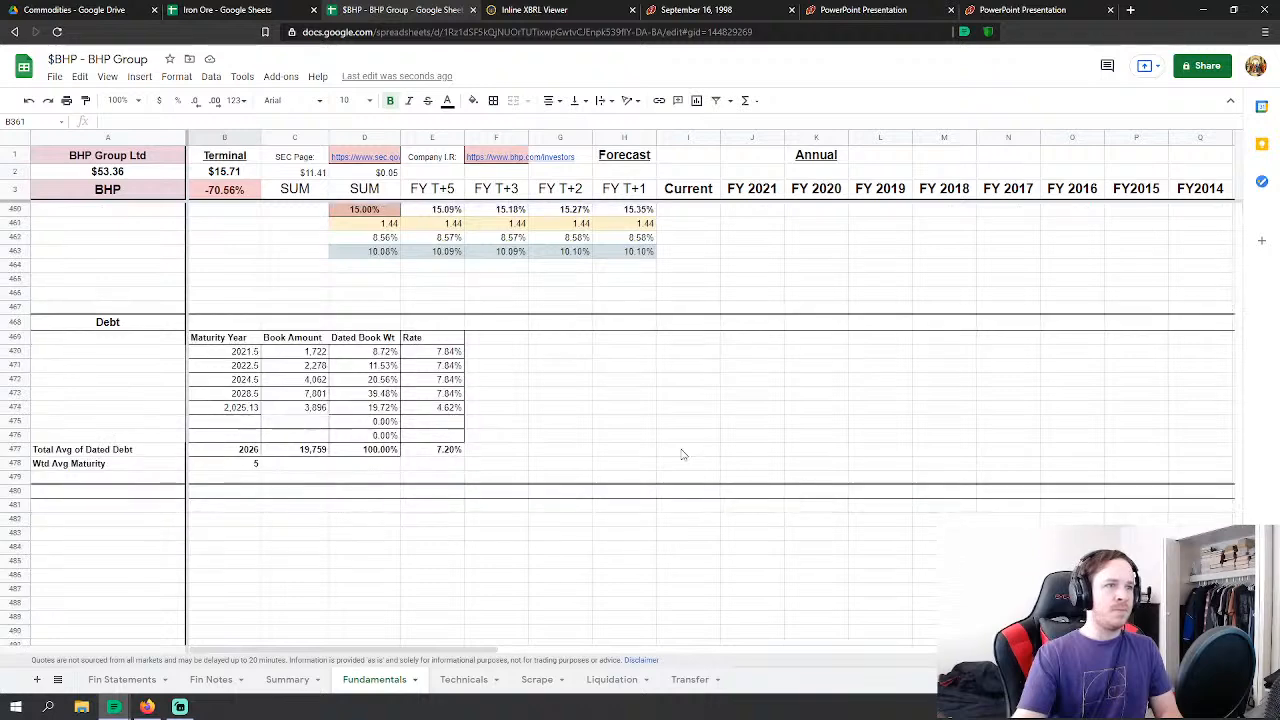
scroll(423, 434, up, 6)
scroll(372, 455, up, 3)
scroll(372, 455, down, 1)
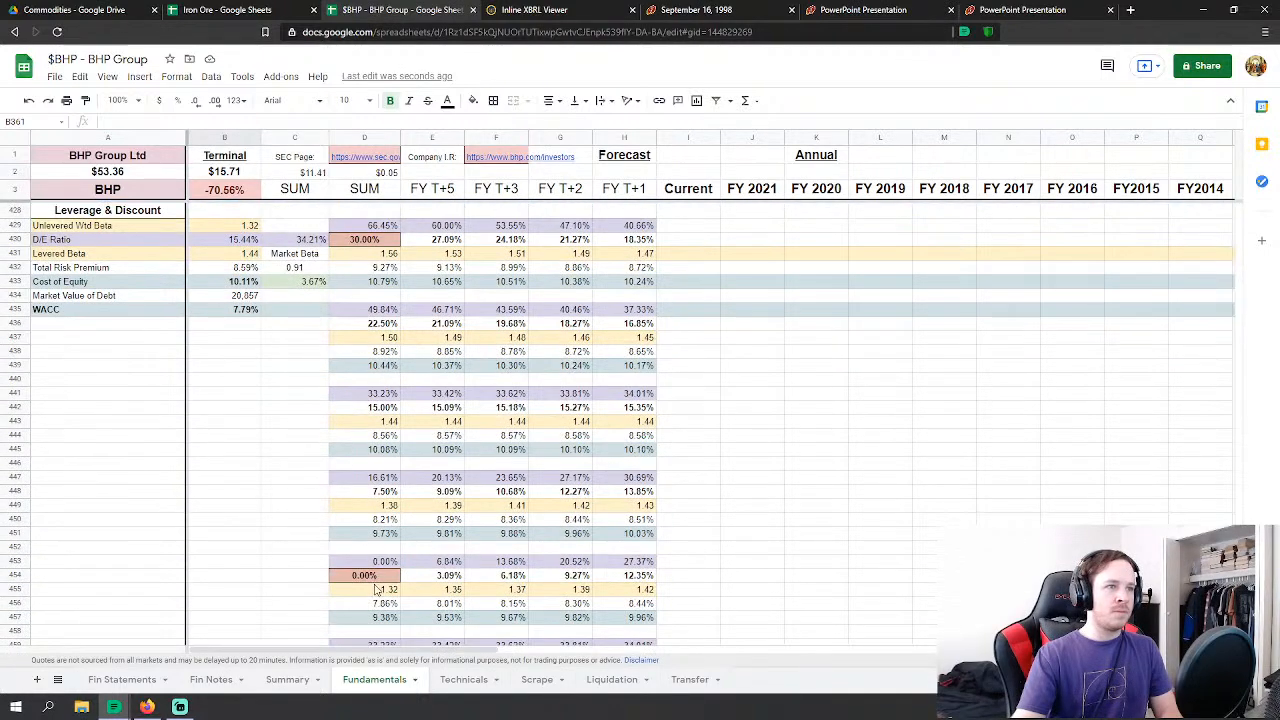
click(376, 577)
text(30)
key(Return)
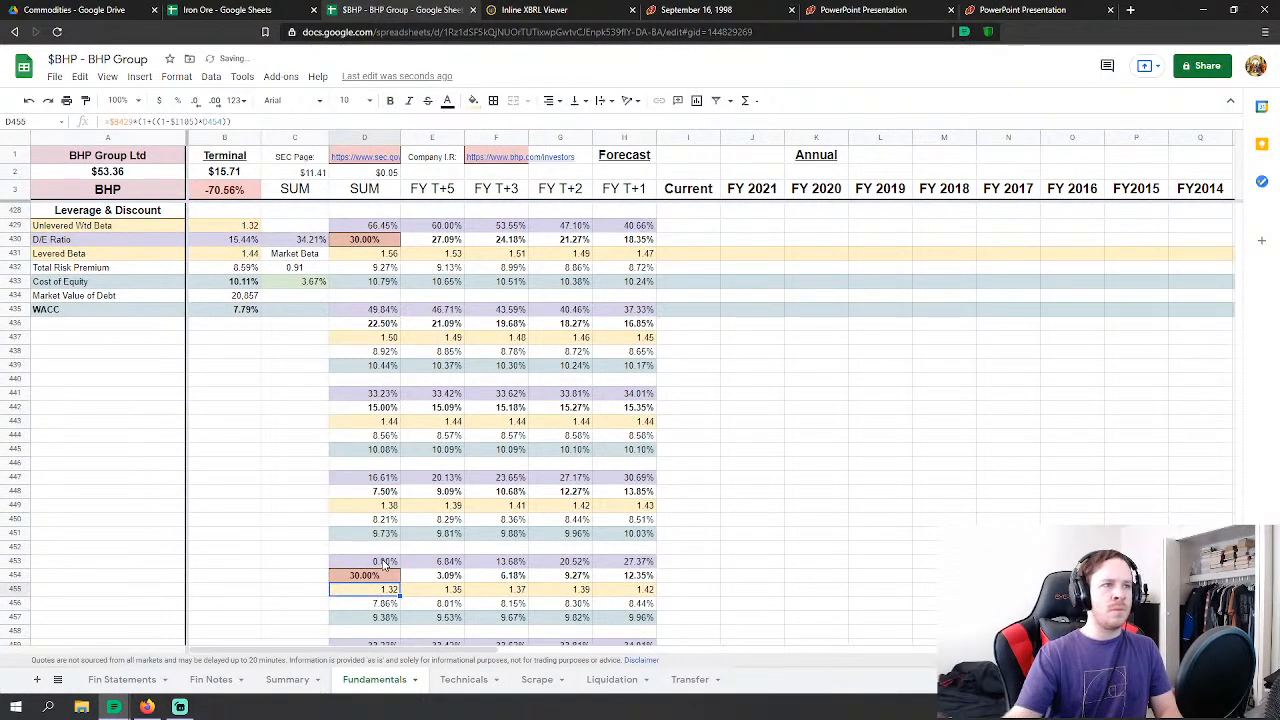
Step: Undo the 30% D/E ratio, the driver switch-off and the Sales/Capital ratio of 3
click(29, 101)
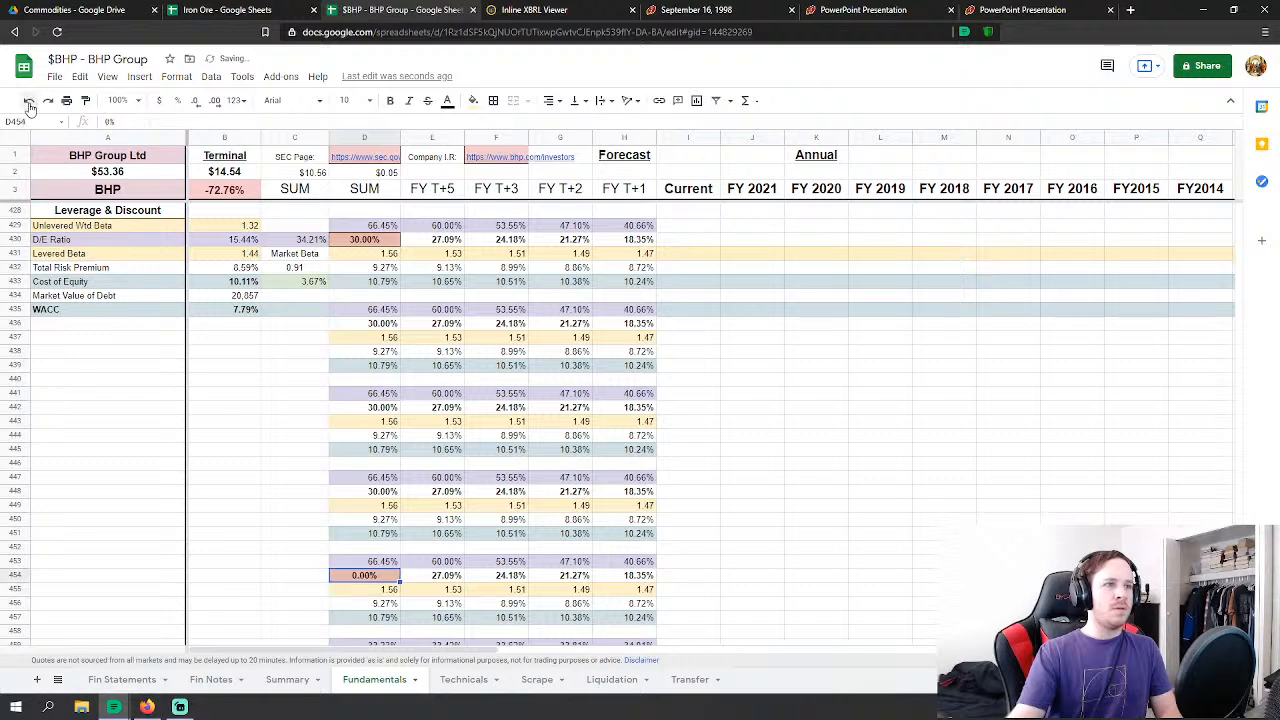
click(29, 101)
click(29, 101)
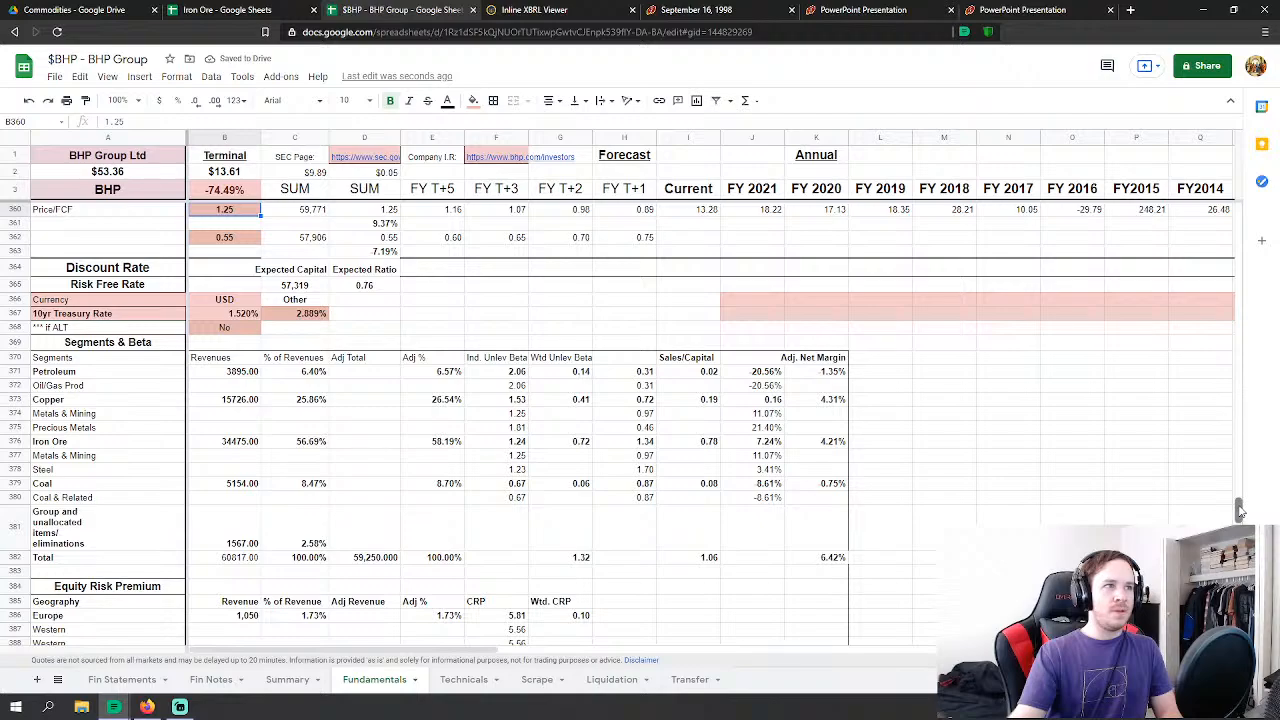
Step: Review the revenue projections on Fundamentals and select the default risk cell H343 in the EBIT/Interest row
drag(1240, 512, 1236, 210)
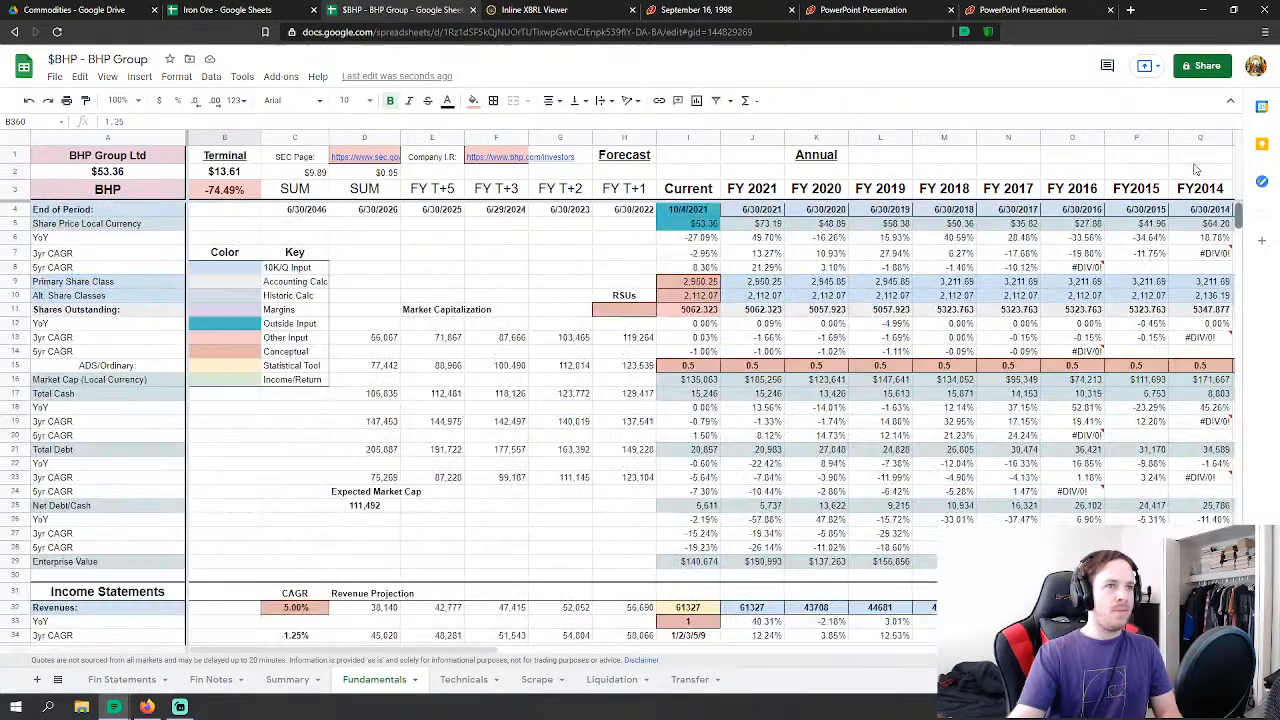
click(490, 272)
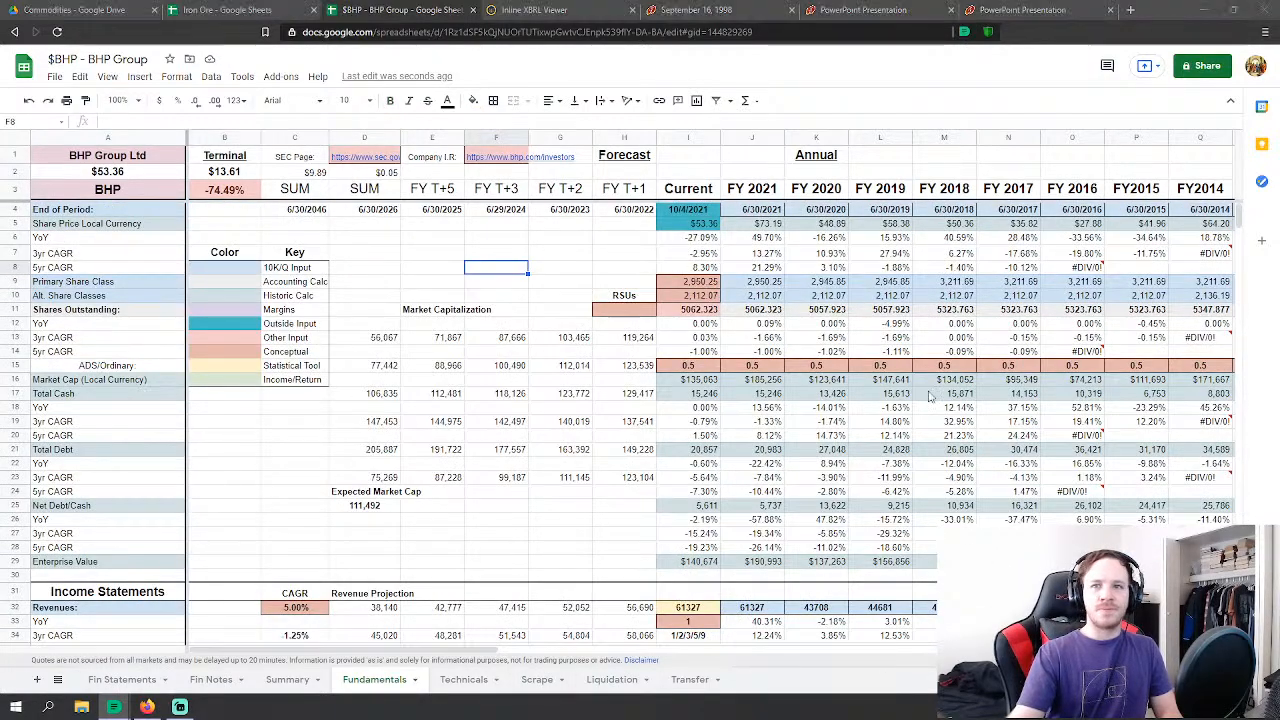
scroll(1247, 241, down, 4)
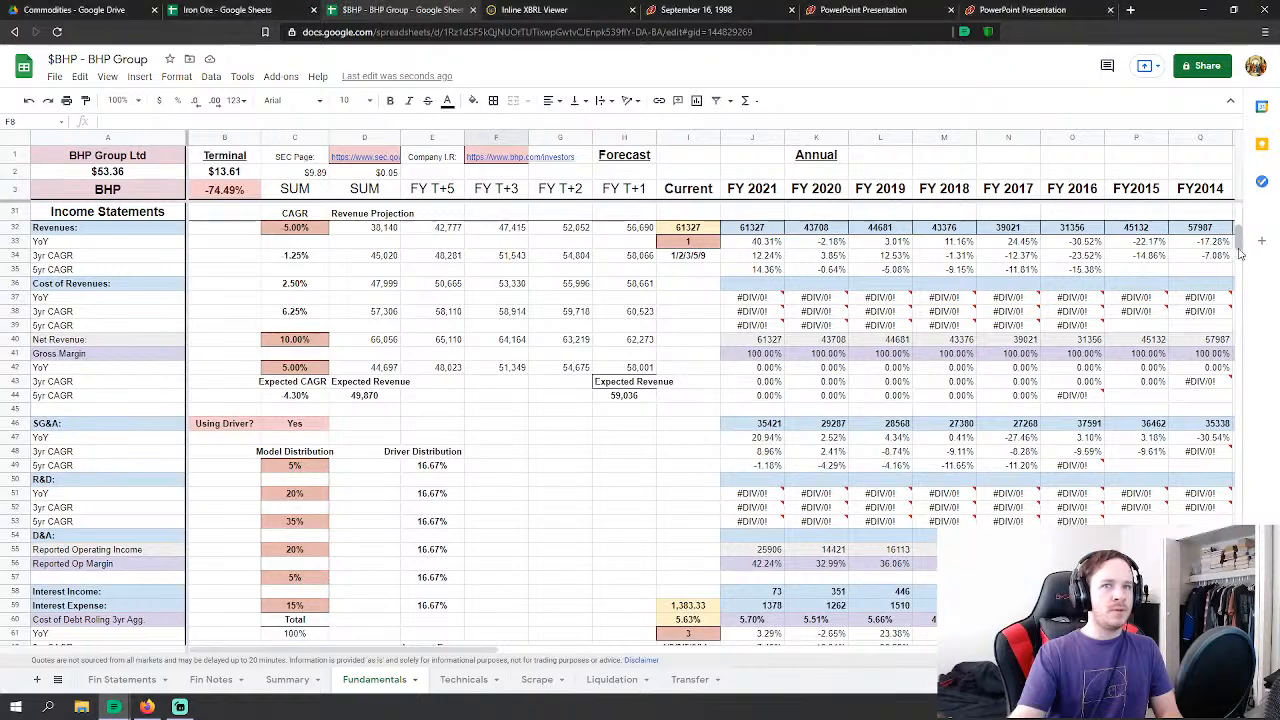
drag(1247, 241, 1195, 494)
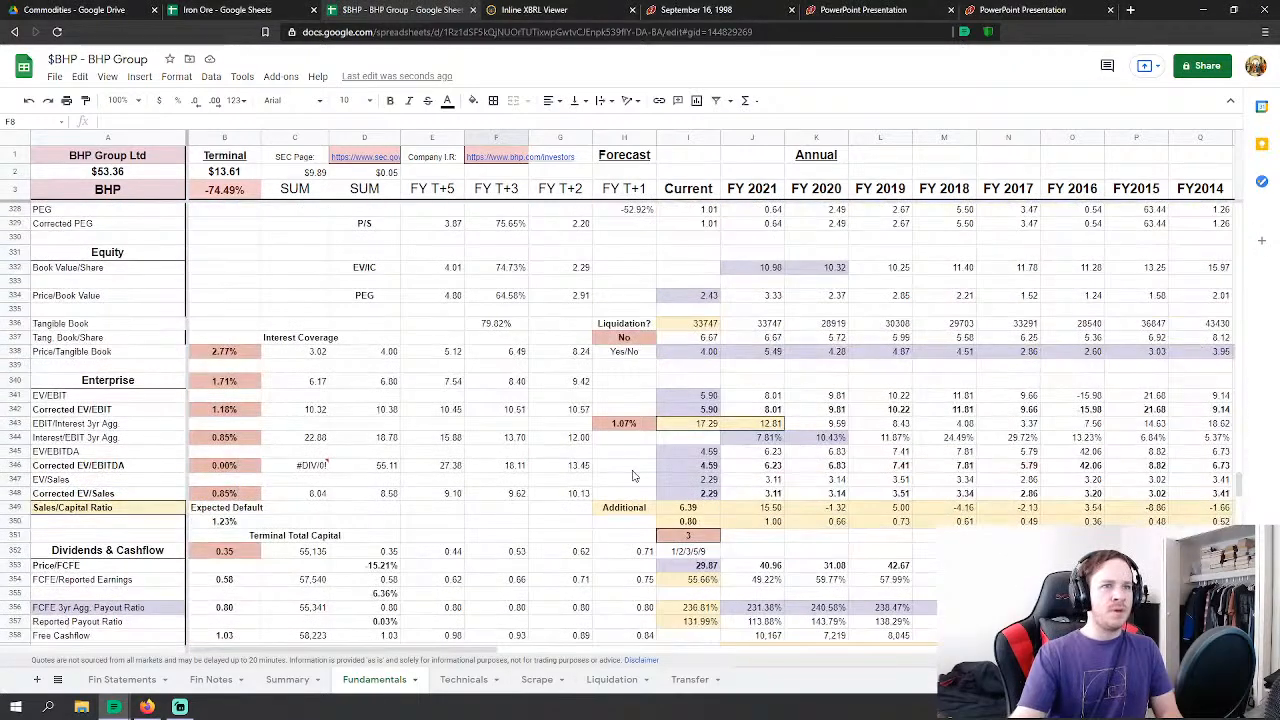
click(624, 424)
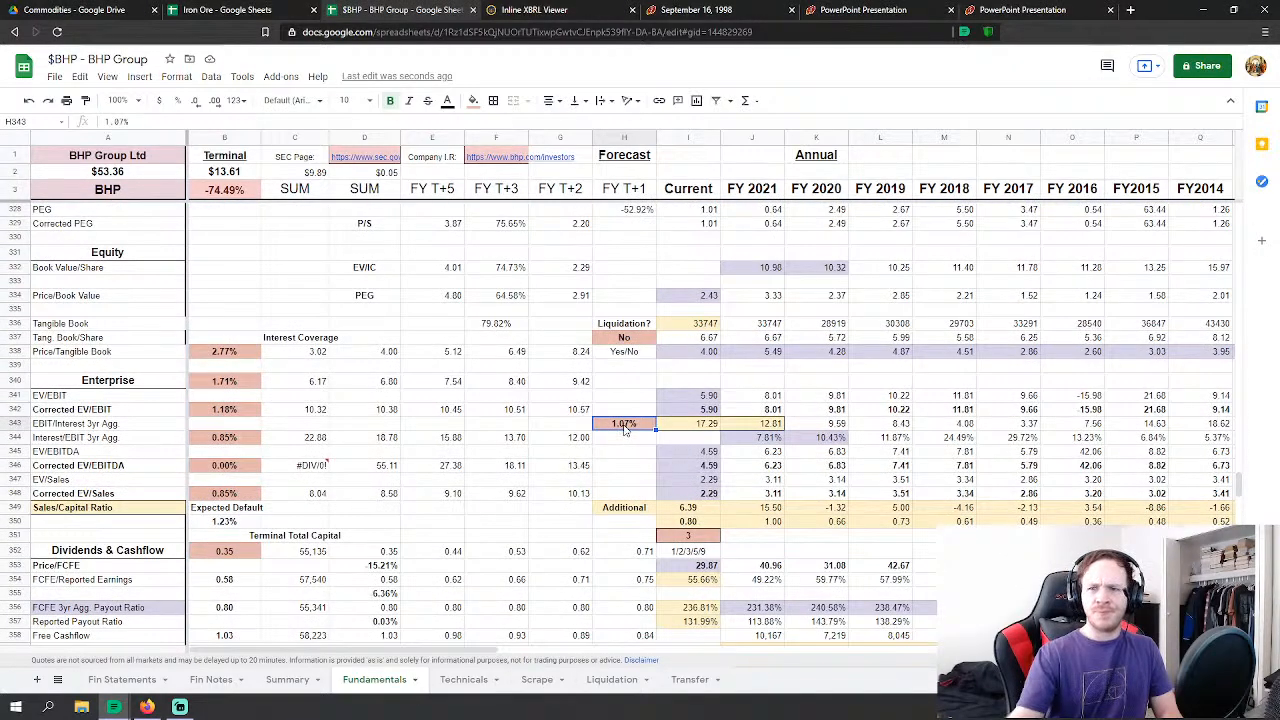
Step: Set the current default risk in H343 of the EBIT/Interest row on Fundamentals to 0.69%
text(0.)
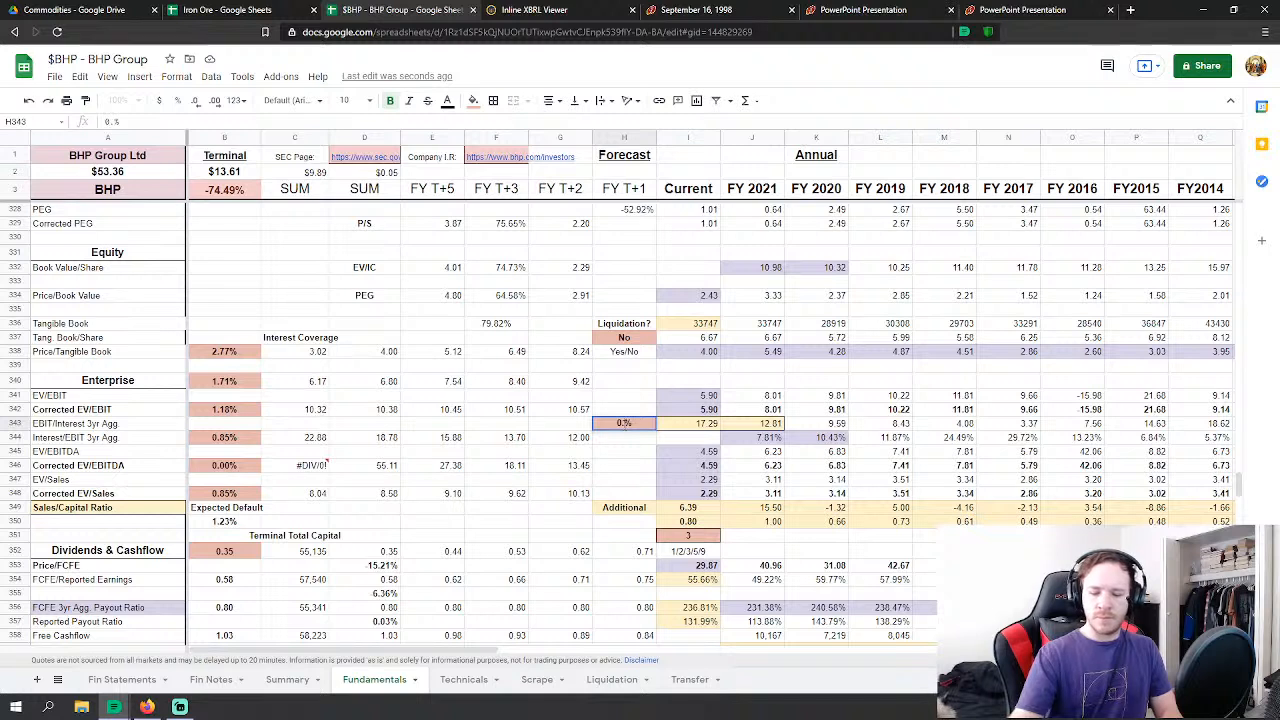
text(69)
key(Left)
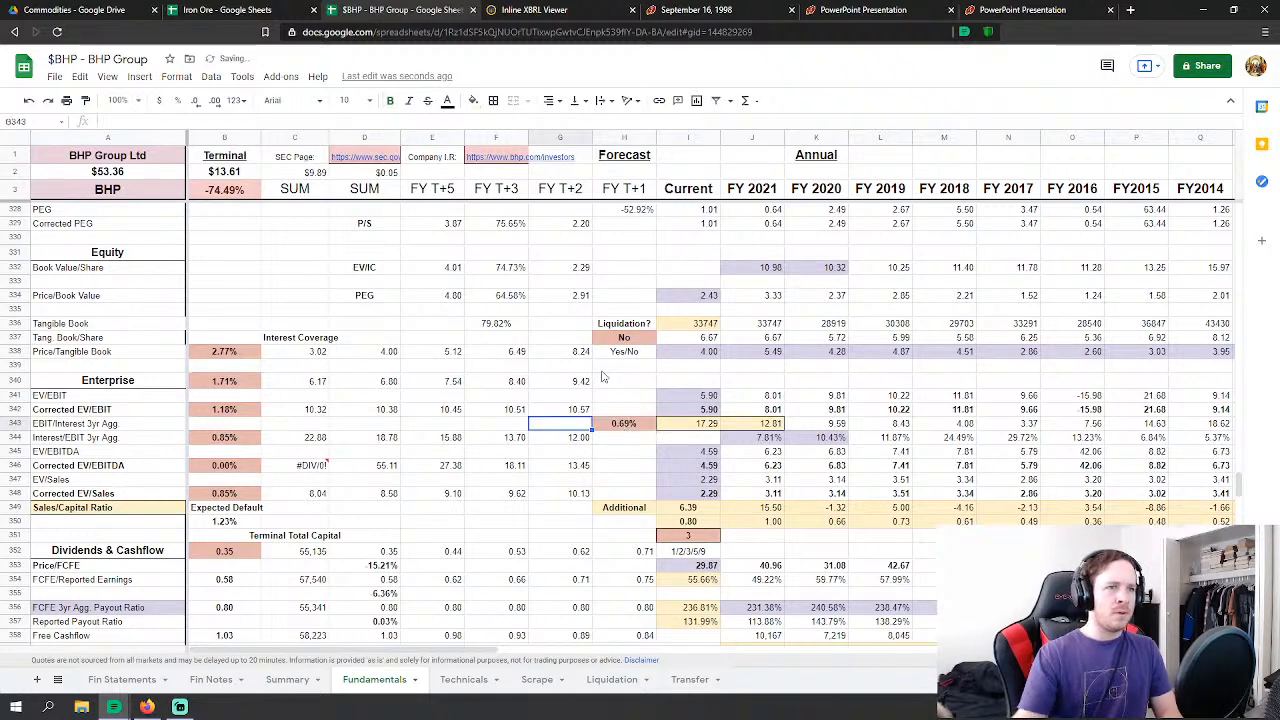
click(238, 495)
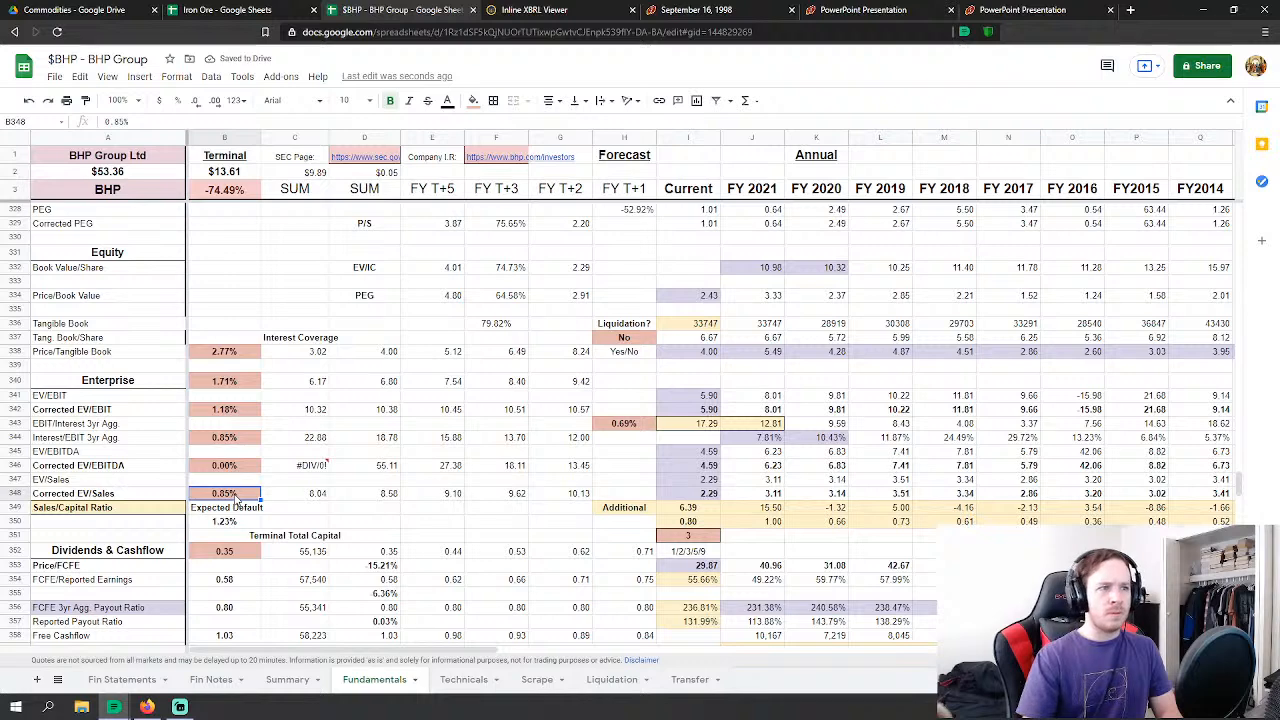
double_click(235, 495)
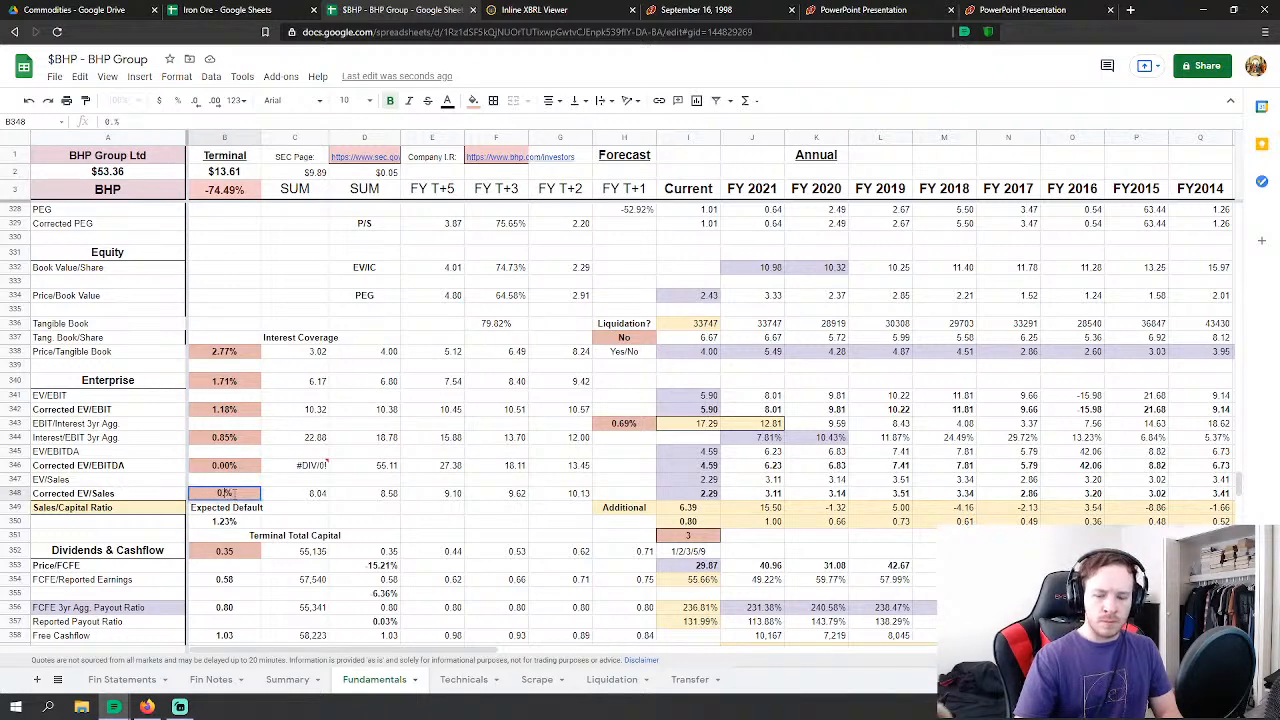
key(Escape)
key(Up)
key(Up)
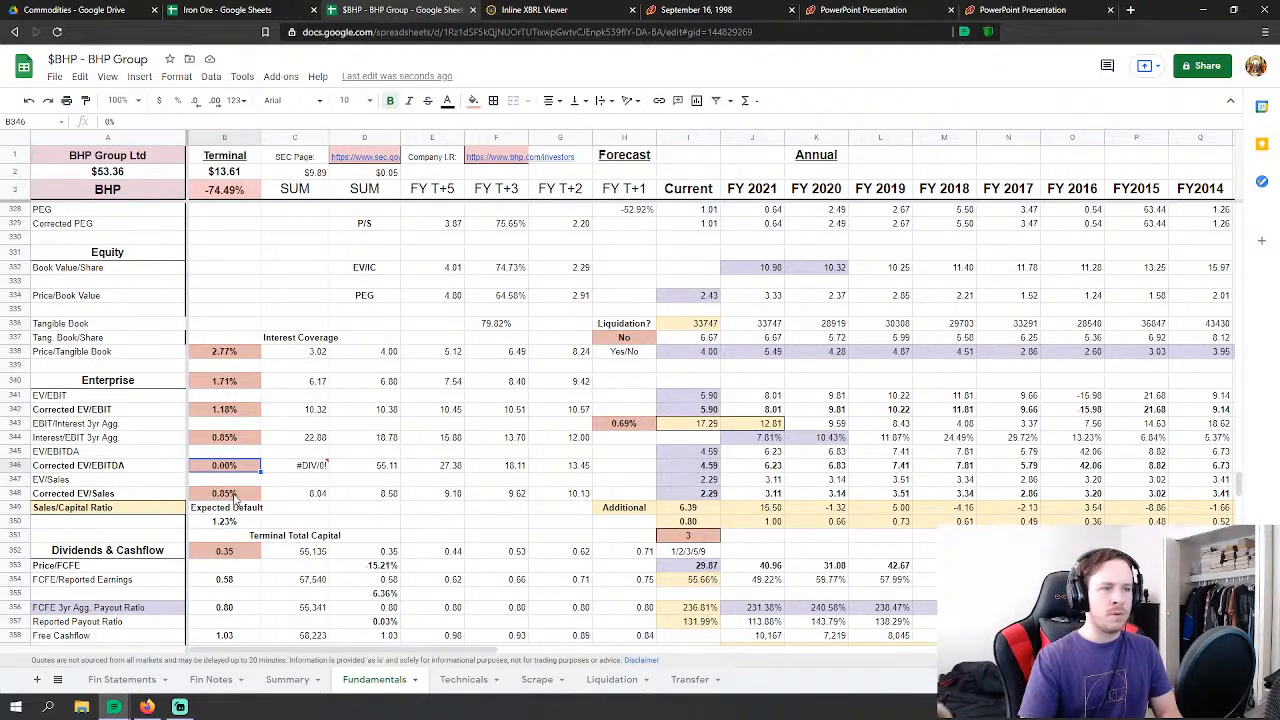
Step: Set the terminal default risk to 0.69% for the 4th Model in B344 and the 3rd Model in B342
scroll(461, 503, up, 15)
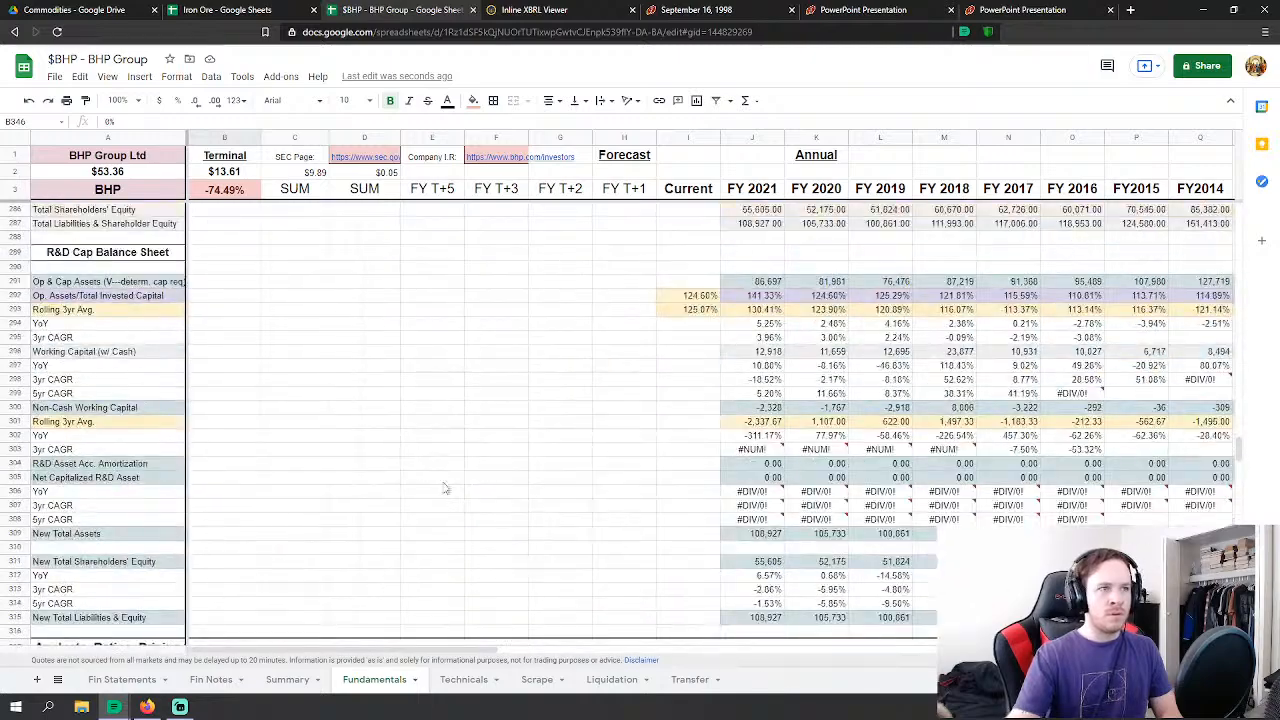
scroll(461, 503, up, 10)
scroll(470, 495, down, 9)
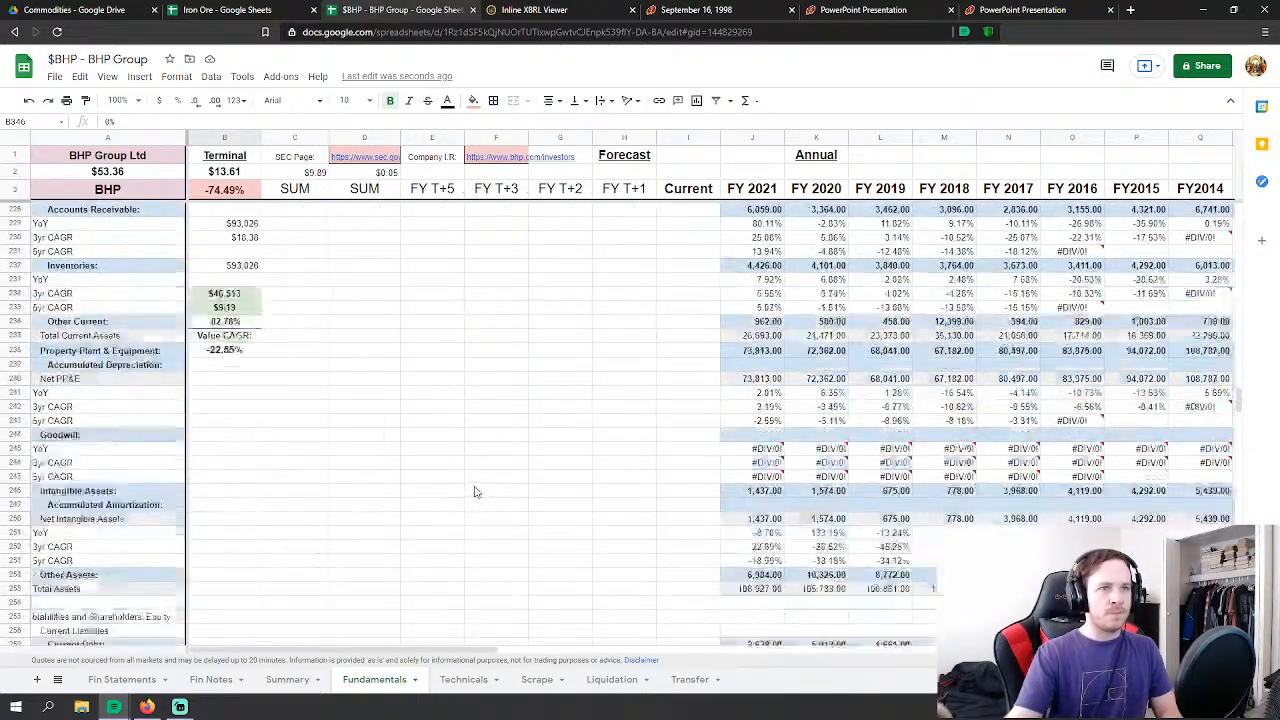
scroll(475, 491, down, 14)
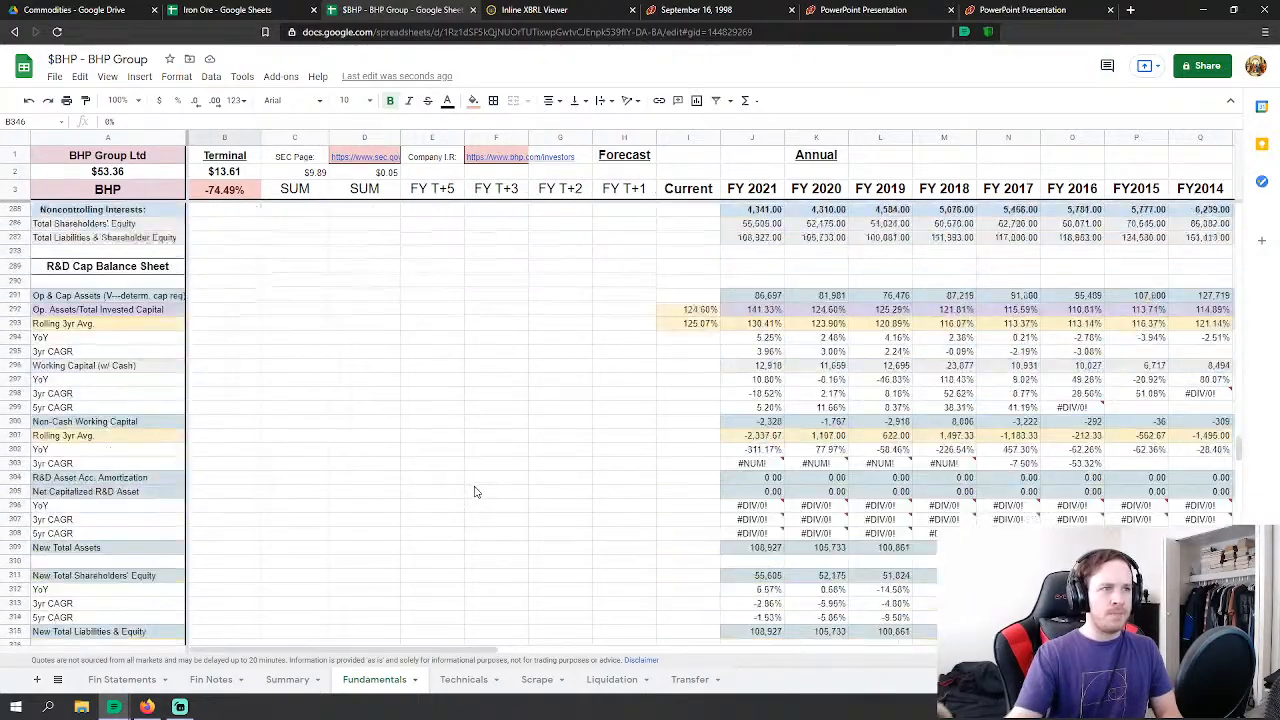
scroll(475, 491, down, 3)
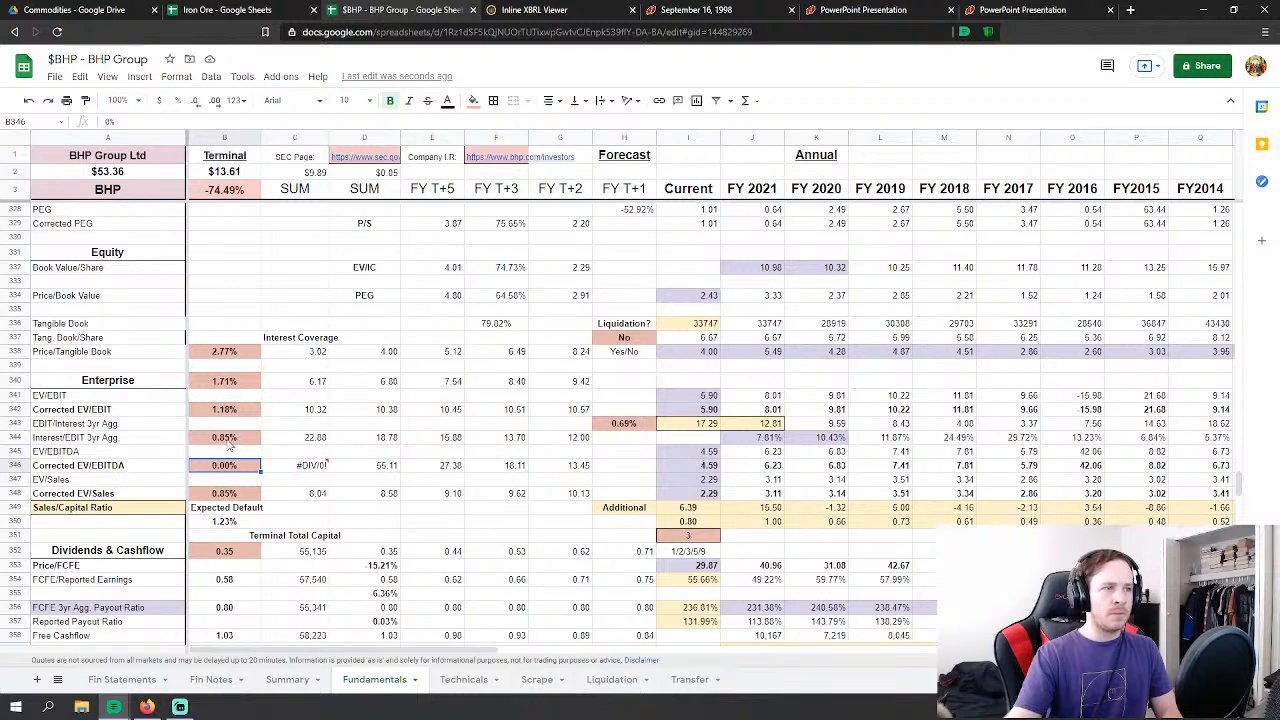
click(232, 440)
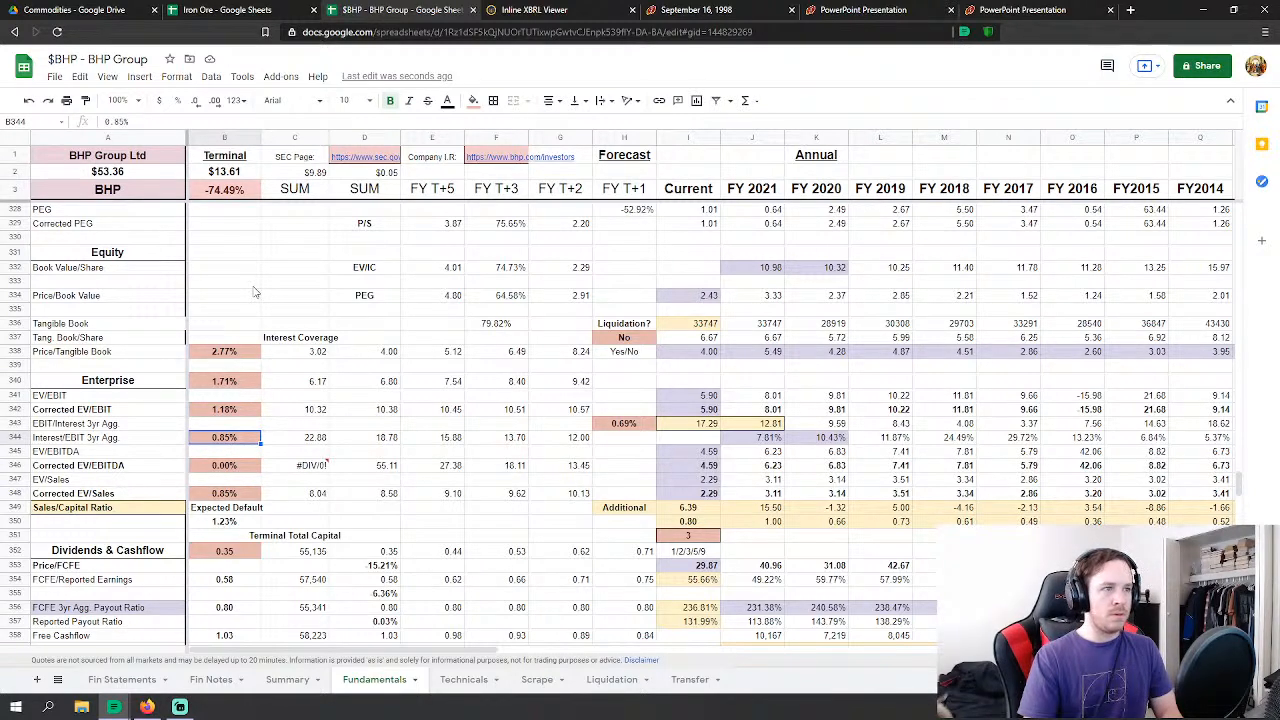
text(0.69)
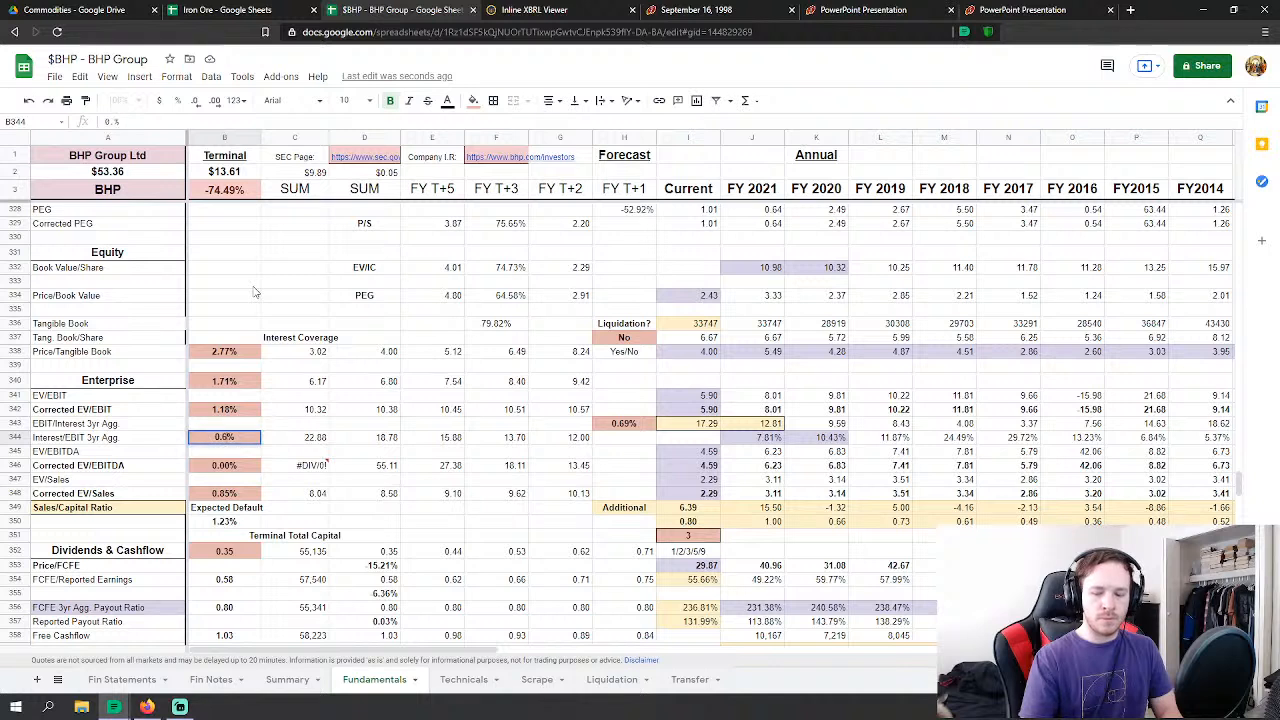
key(Up)
key(Up)
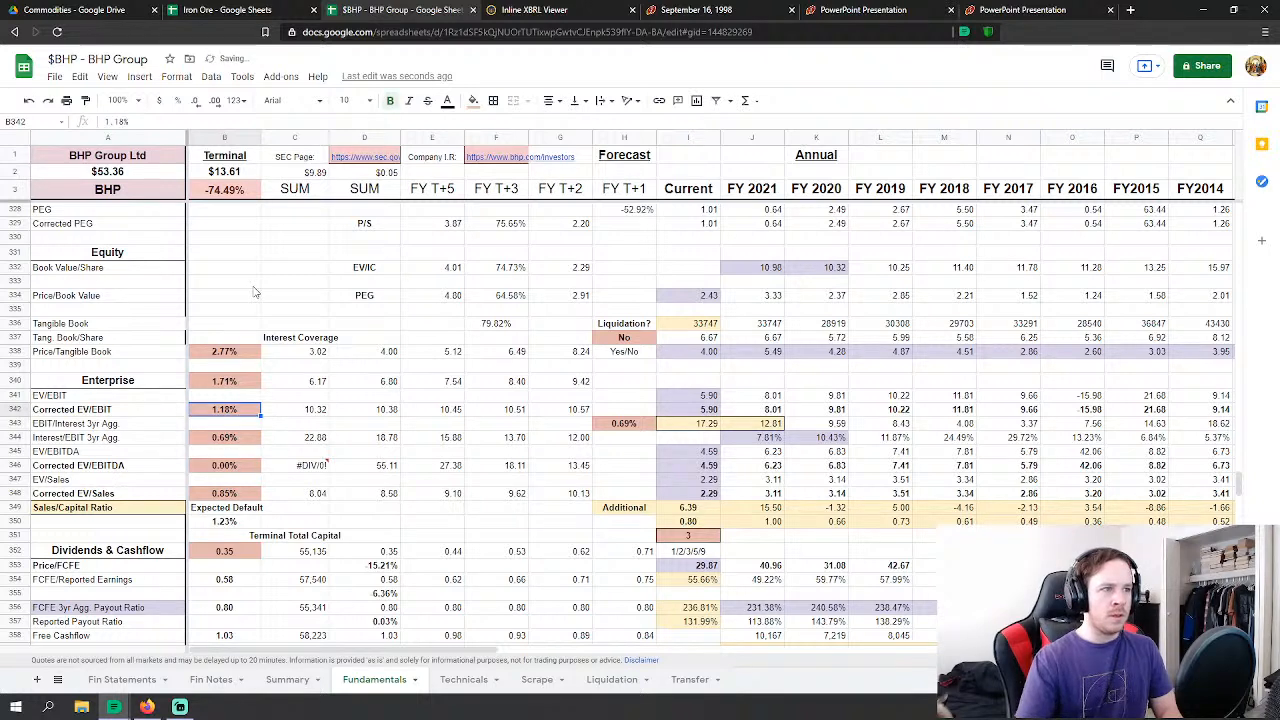
text(0.69)
key(Up)
key(Up)
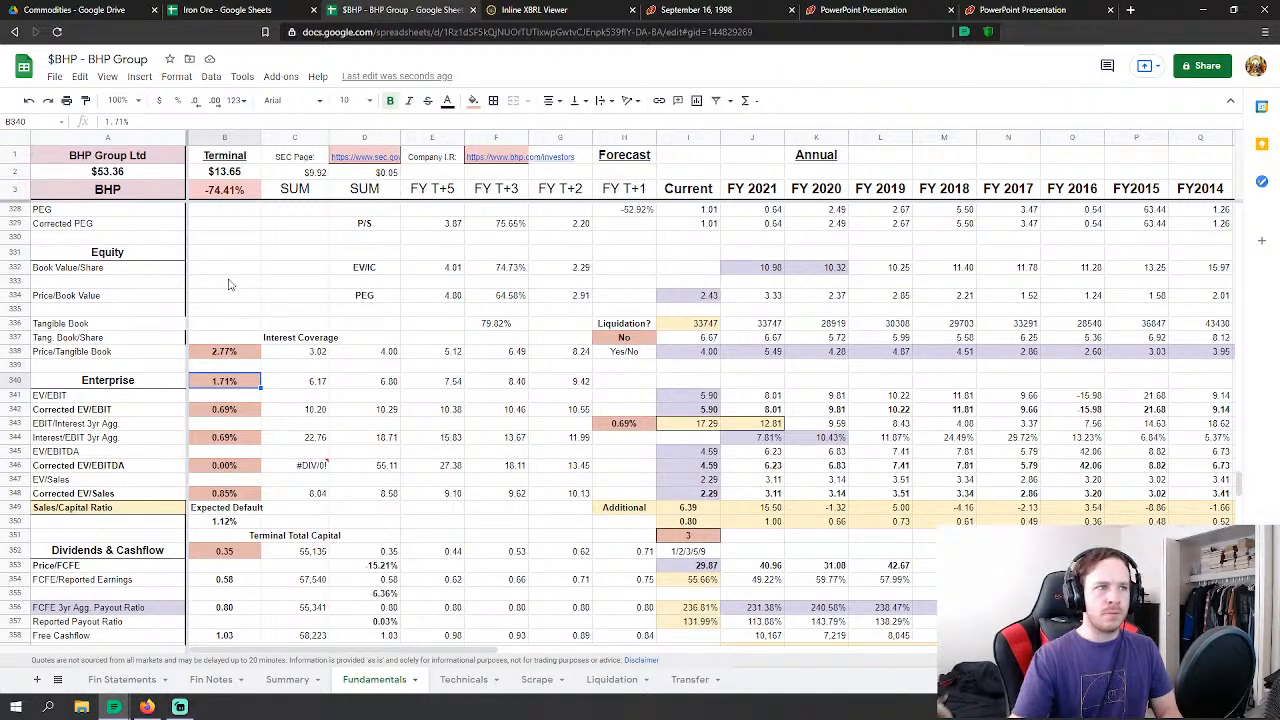
Step: Set the terminal default risk to 1.07% for the 2nd Model in B340 and 1.33% for the 1st Model in B338
text(1.07)
key(Up)
key(Up)
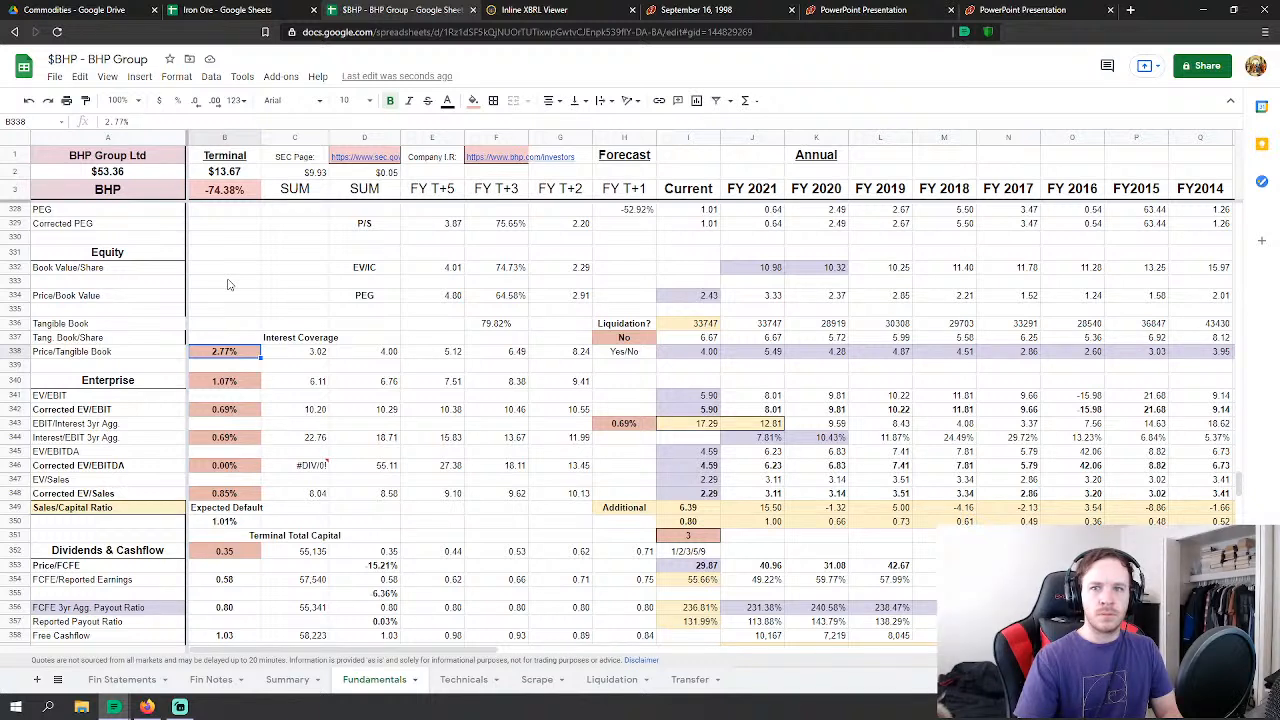
text(1.33%)
key(Return)
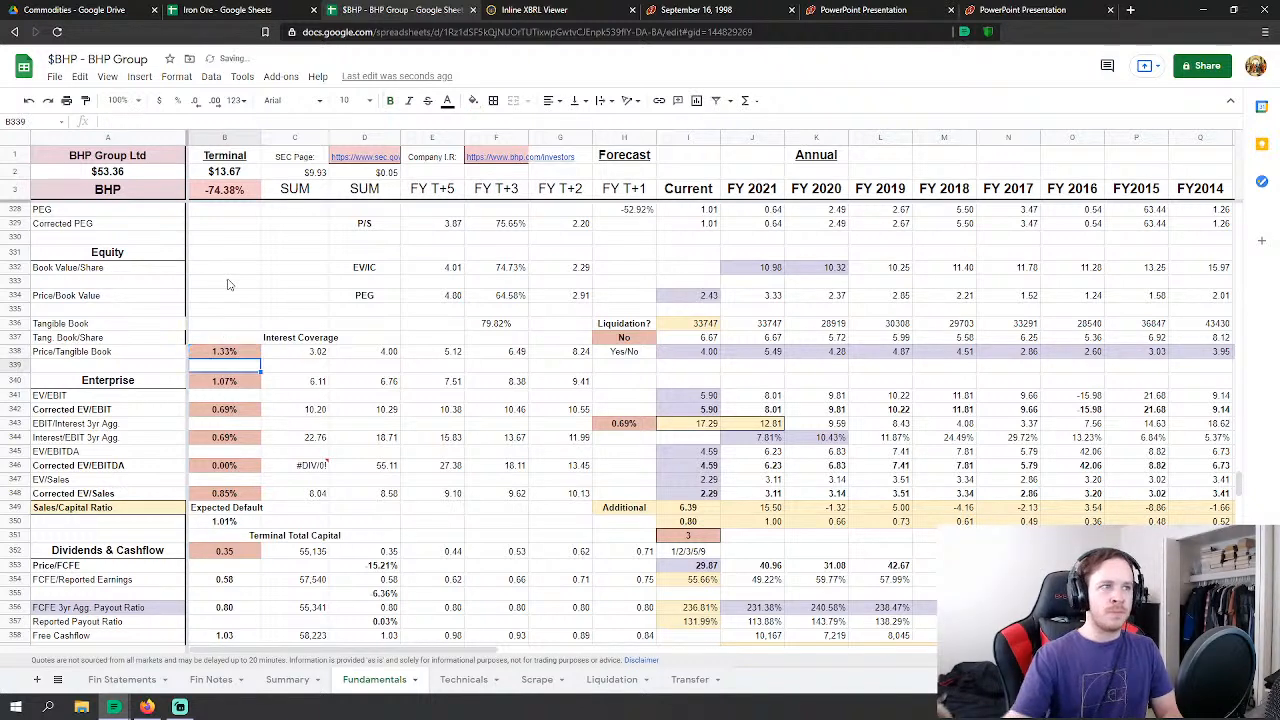
Step: Review the updated valuation models and expected value on the Summary sheet
click(295, 295)
click(287, 679)
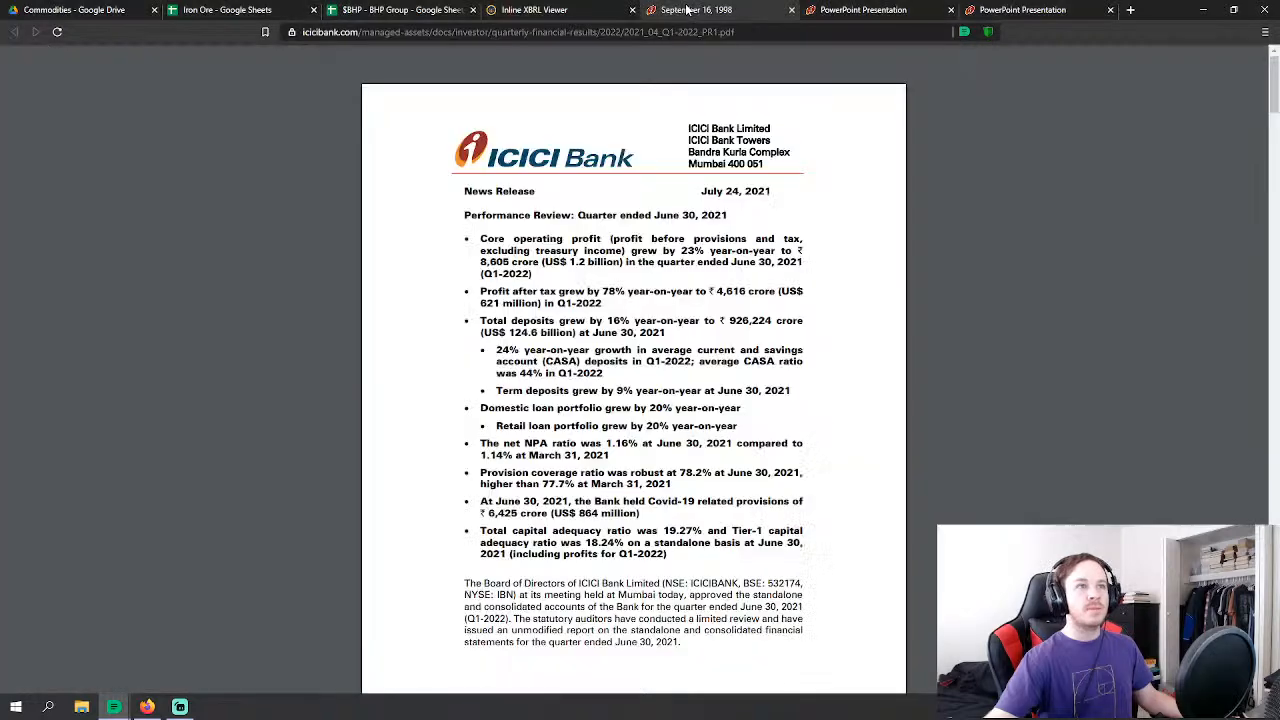
Step: Glance through the ICICI Bank news release and presentation, return to the BHP spreadsheet and close the Iron Ore spreadsheet
click(692, 10)
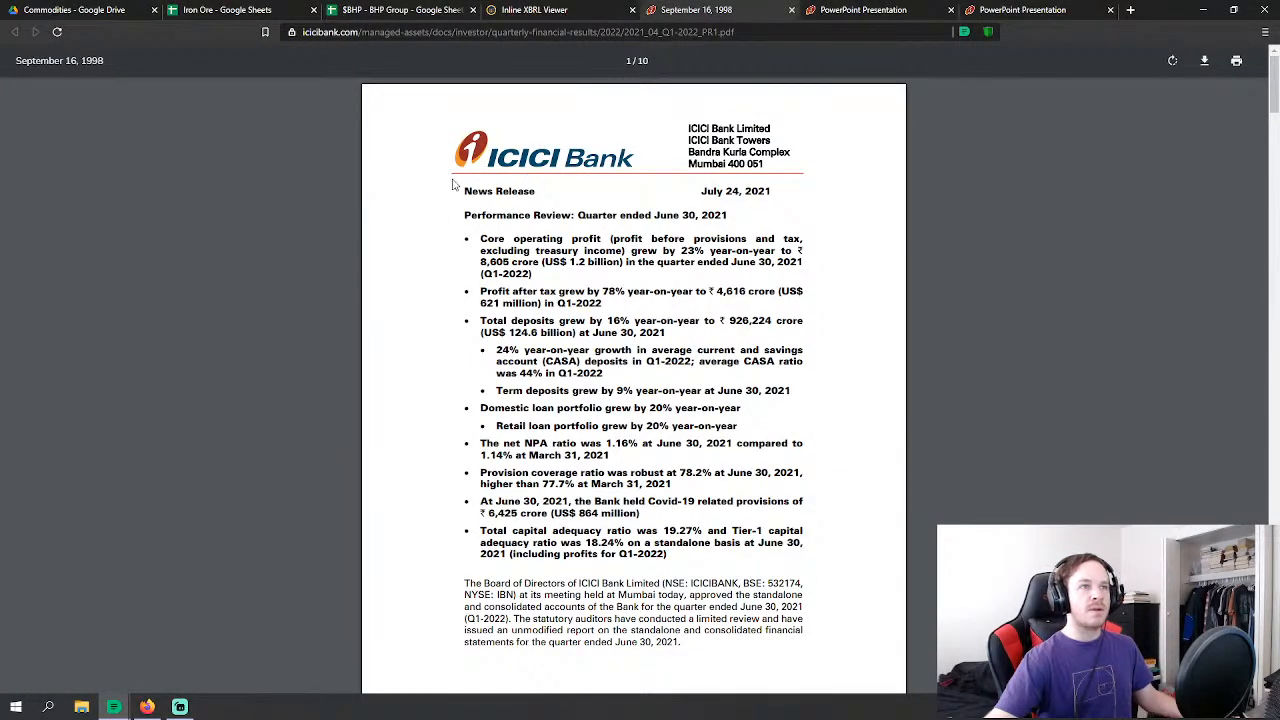
click(883, 12)
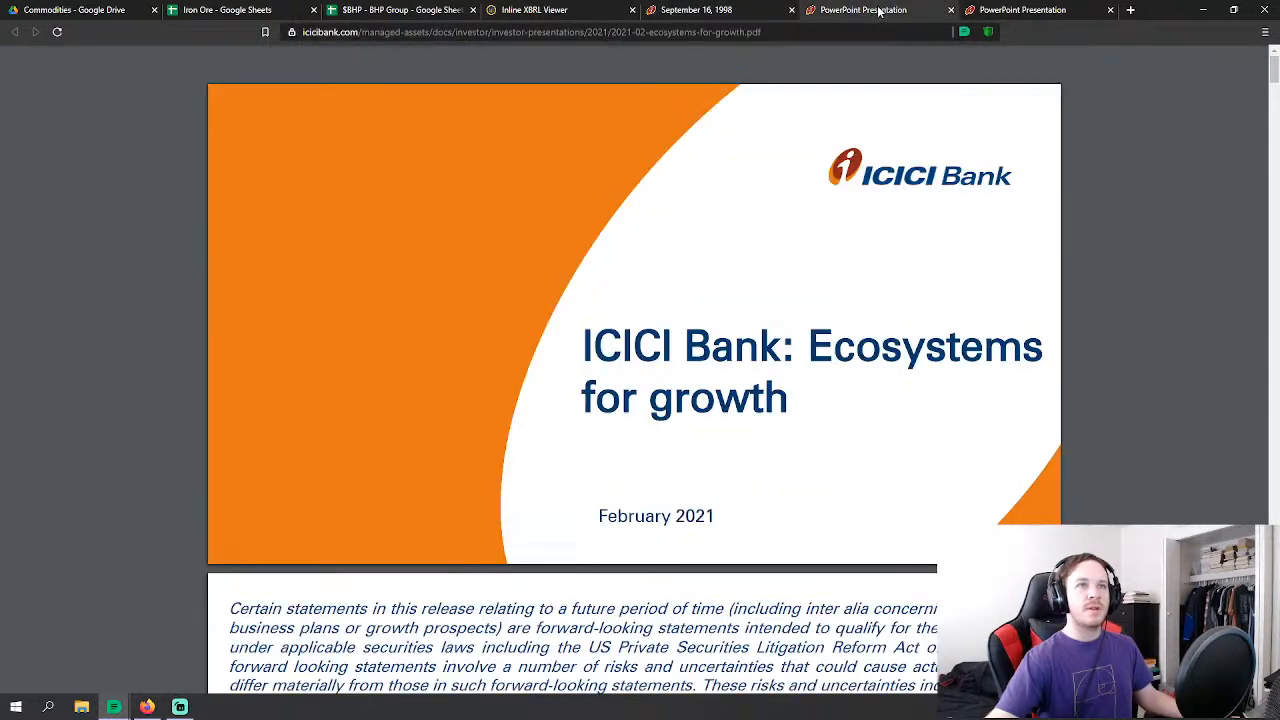
click(700, 10)
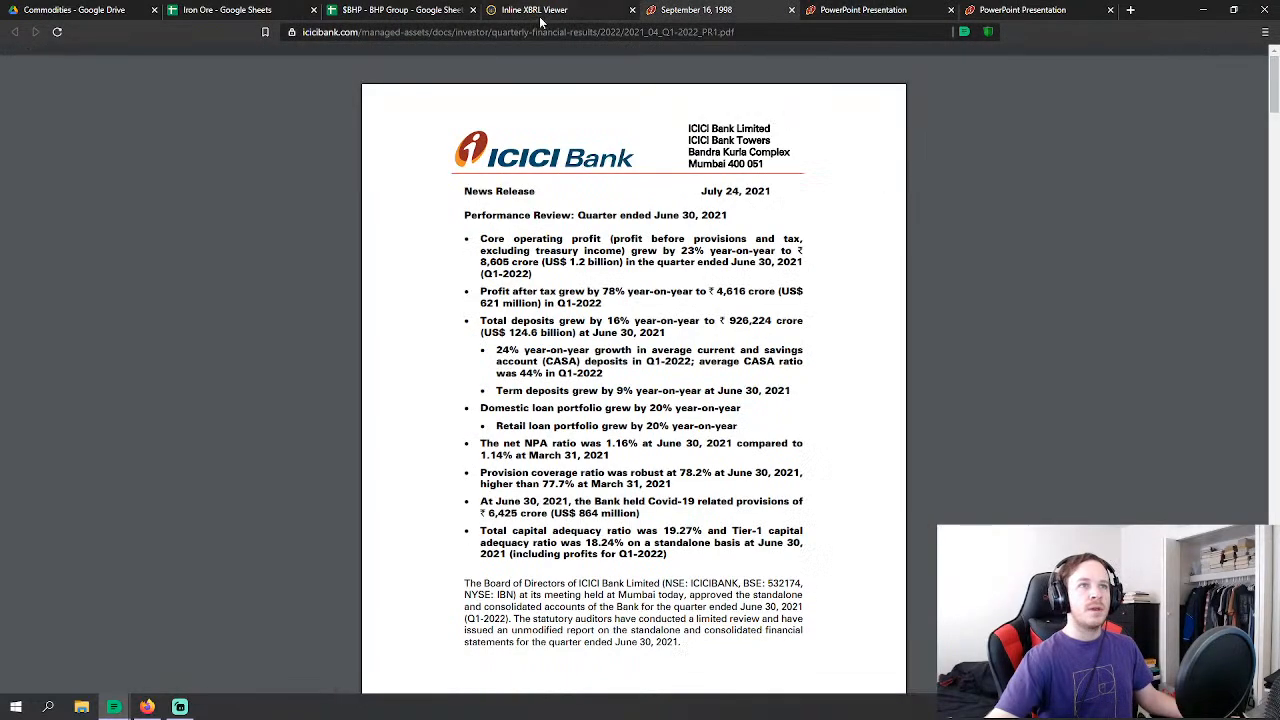
click(400, 10)
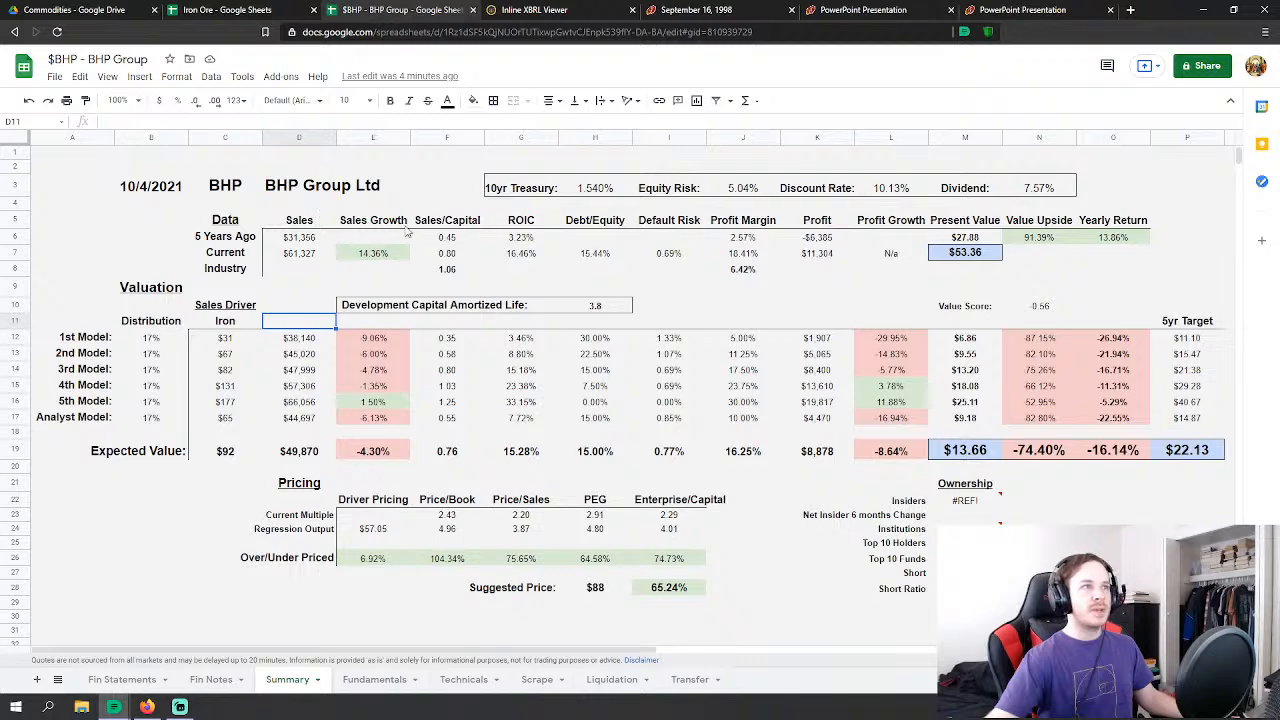
click(313, 10)
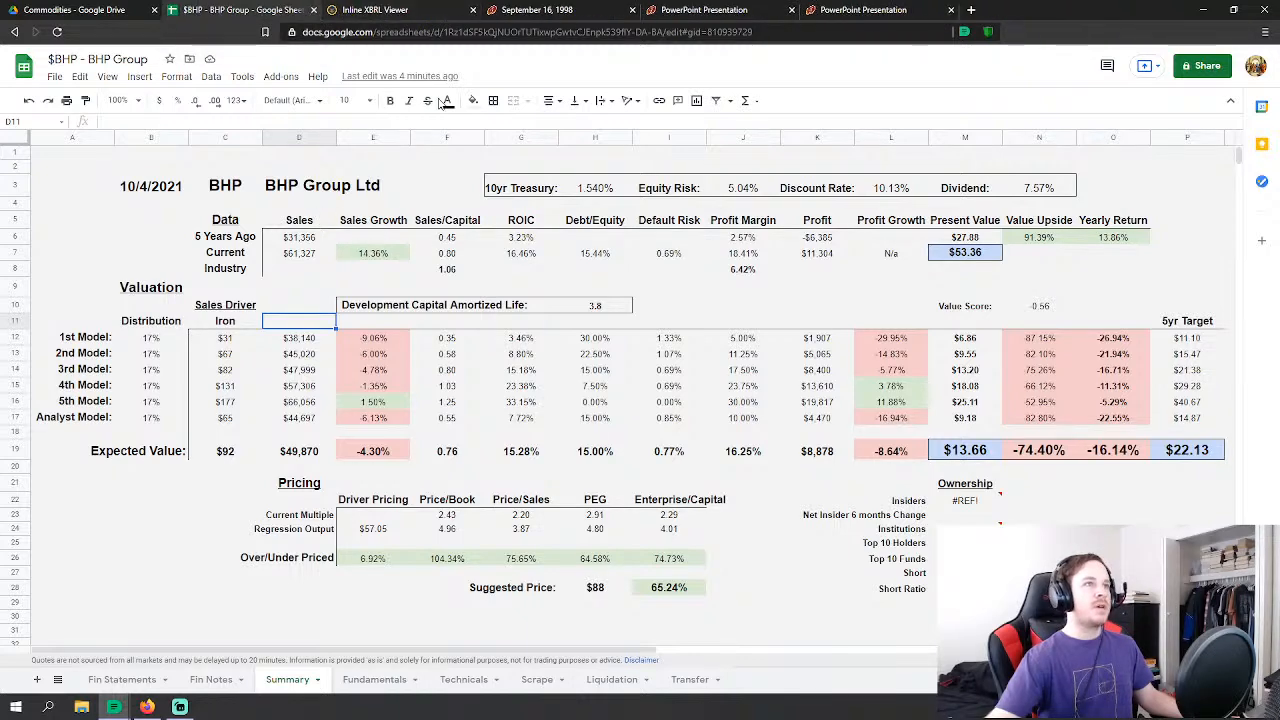